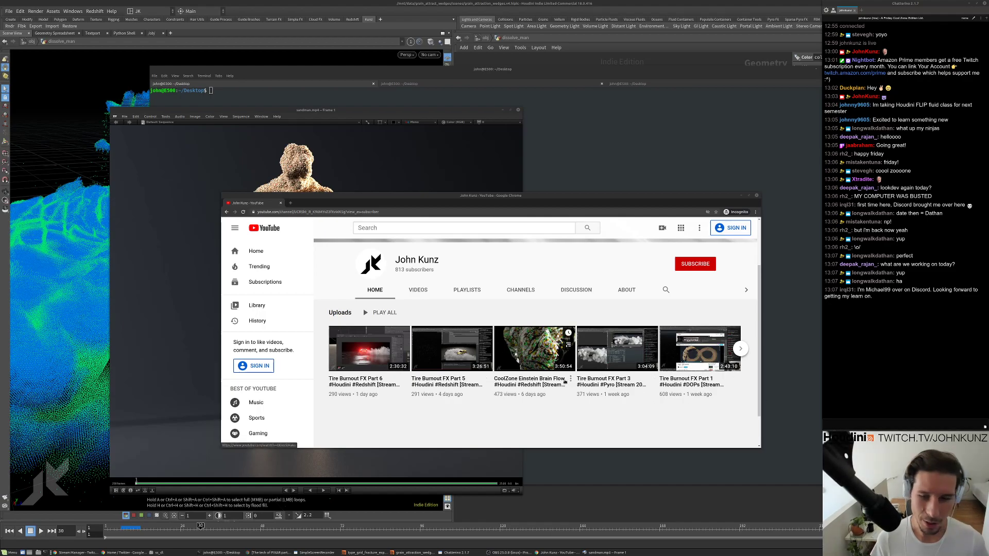
Play sandman.mp4 in MPlay with the player window widened.
left_click(373, 187)
key("Up")
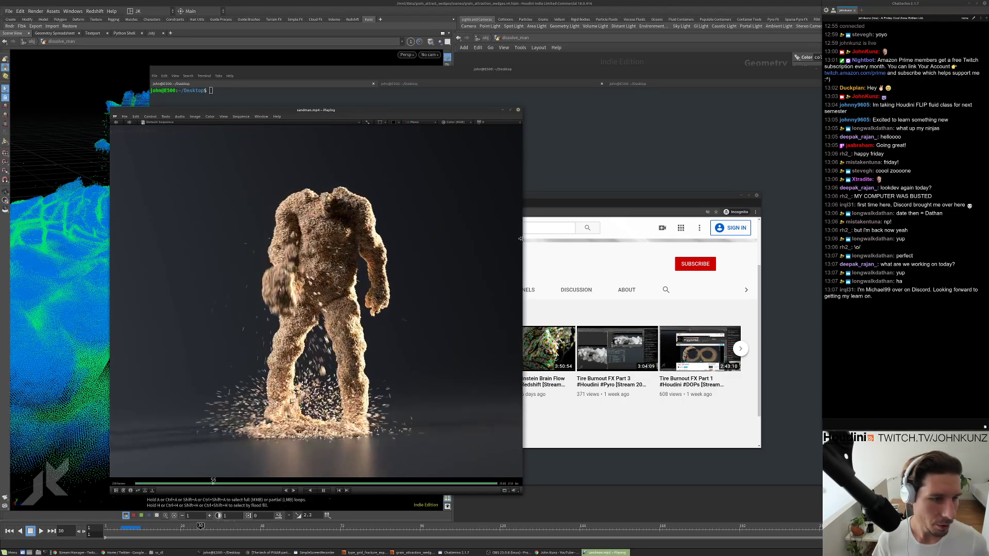
left_click_drag(522, 234, 695, 234)
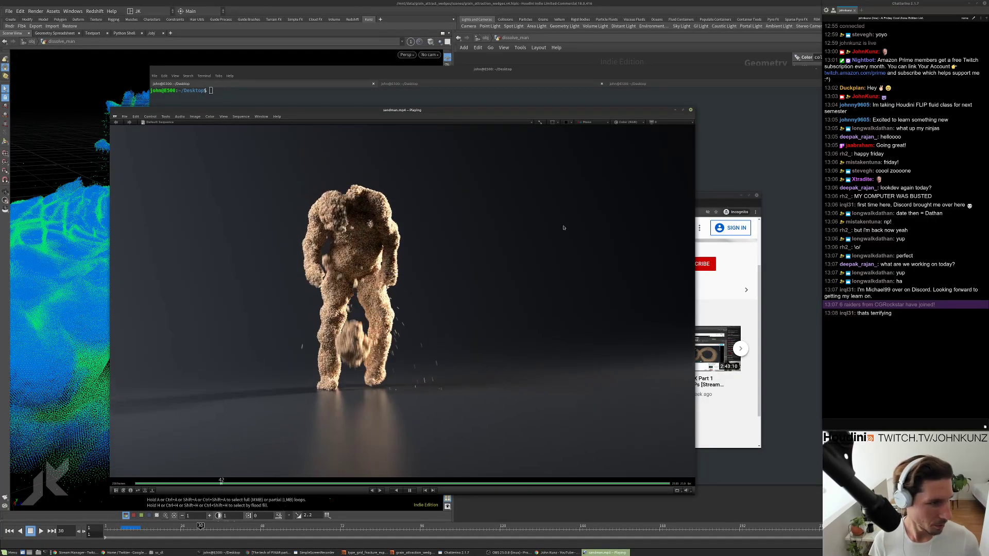
Move the YouTube window lower right, then watch the clip to the end and close MPlay.
left_click(725, 197)
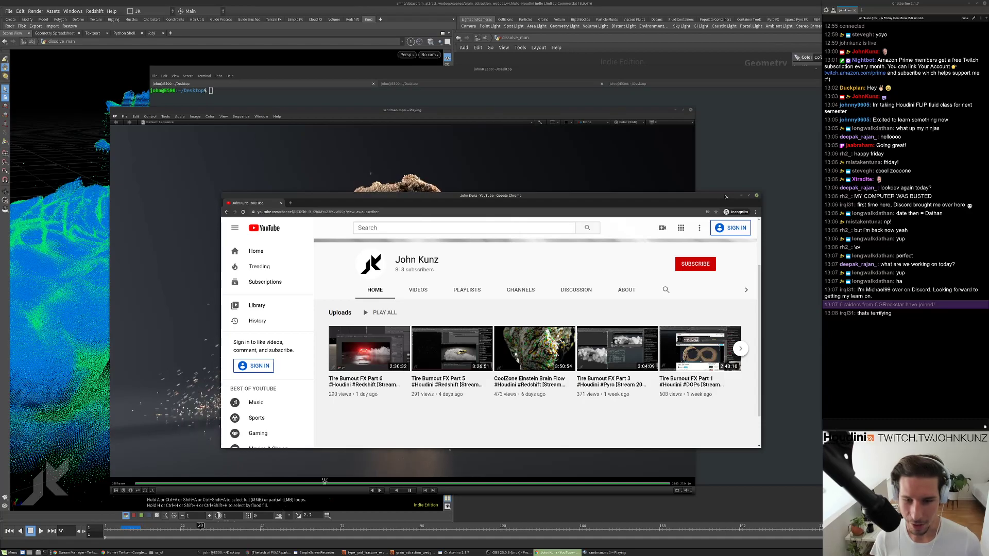
left_click_drag(726, 197, 760, 339)
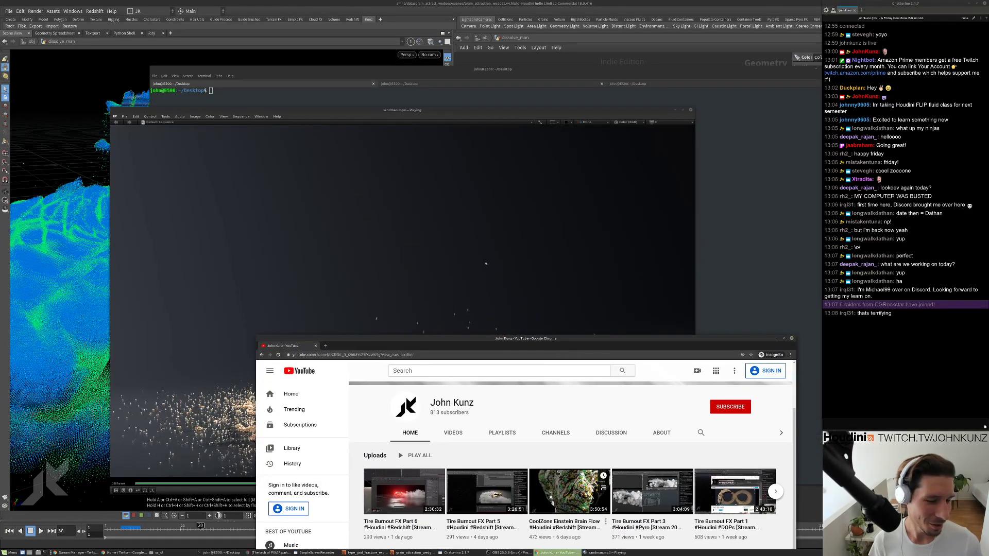
left_click_drag(584, 342, 594, 240)
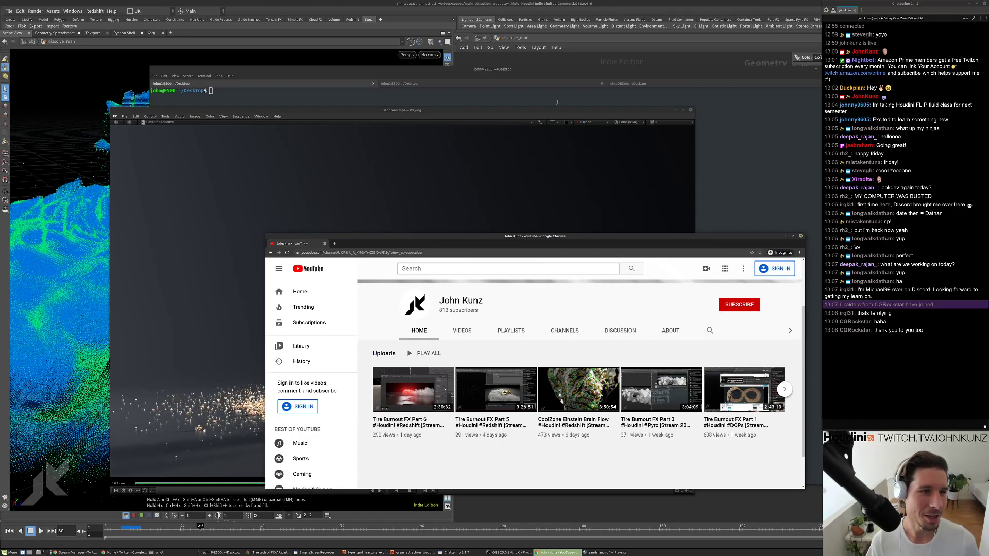
left_click(556, 109)
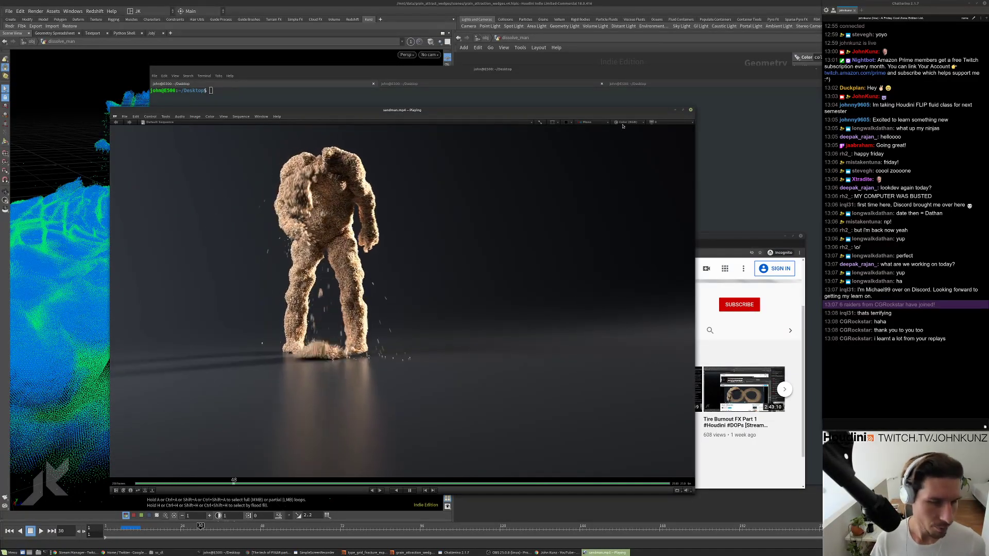
key("Escape")
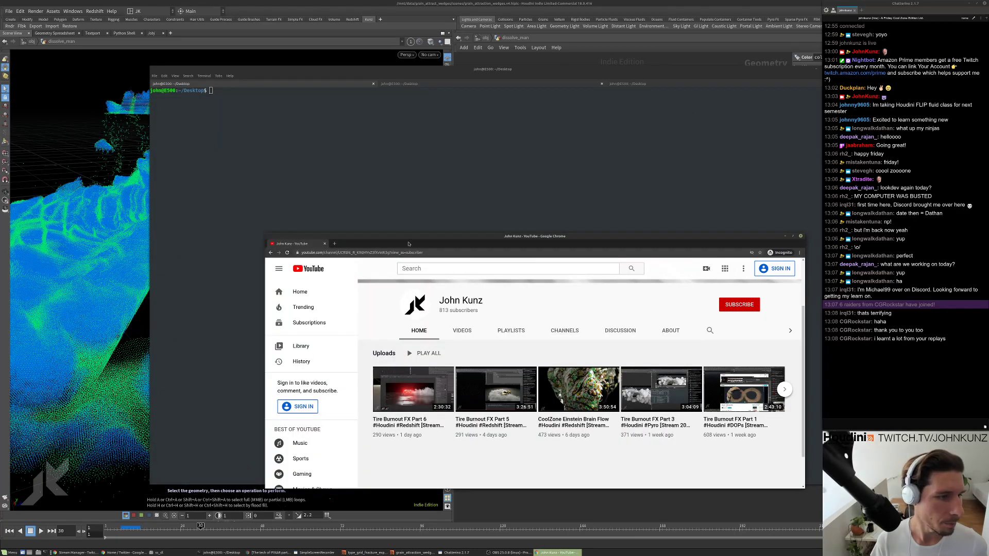
Search Google Images for 'underground cave' in a new browser tab.
left_click_drag(408, 243, 408, 270)
left_click(384, 184)
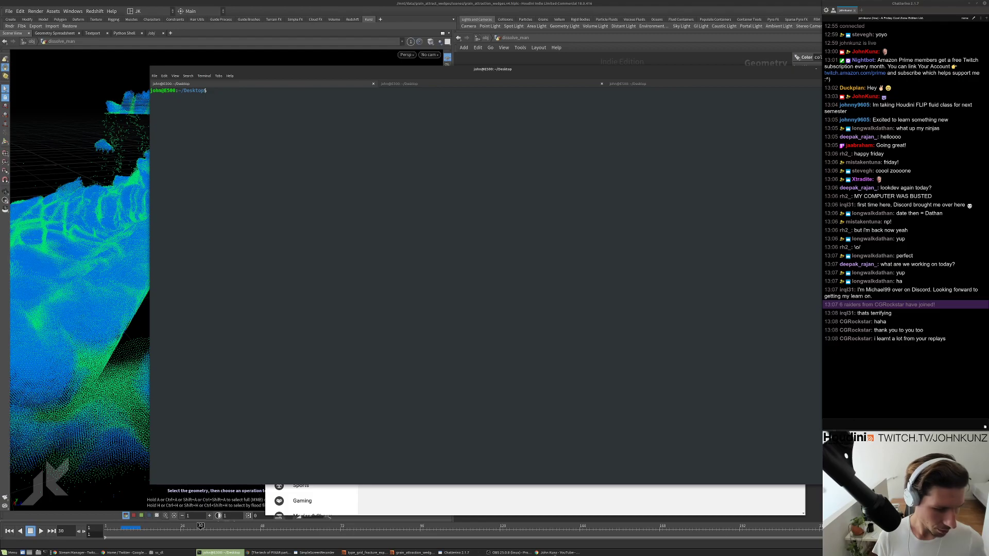
left_click(555, 552)
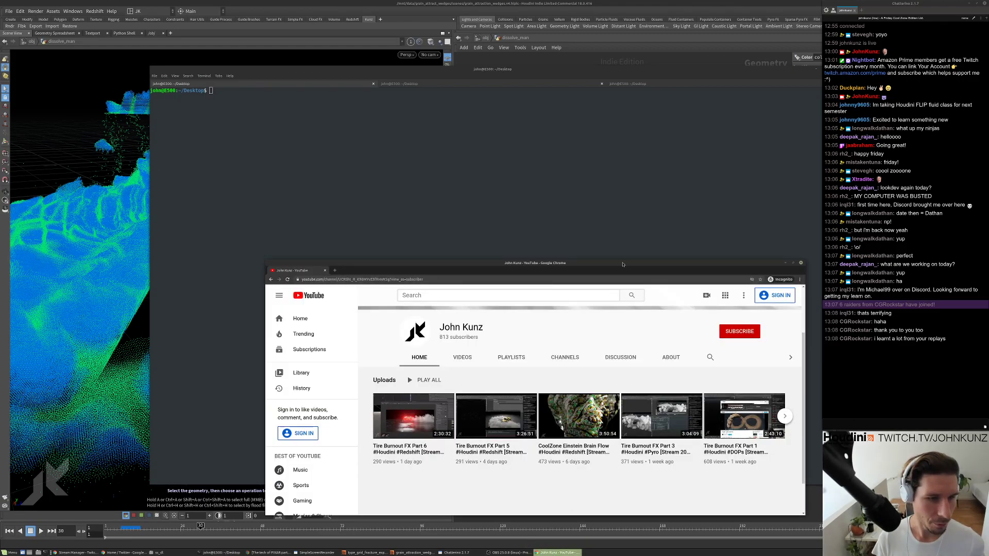
left_click_drag(623, 264, 627, 159)
key("ctrl+t")
type("underground cave")
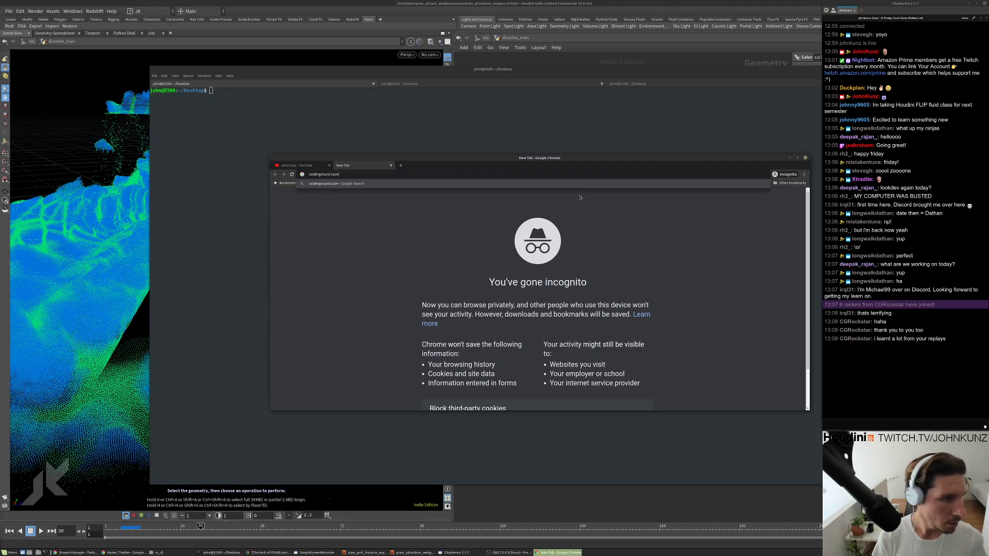
key("Return")
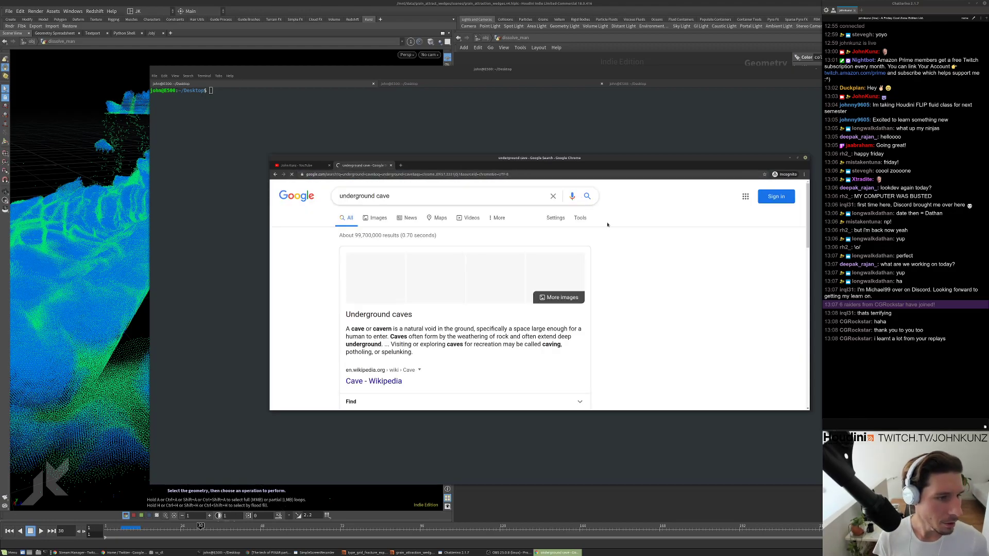
left_click(375, 218)
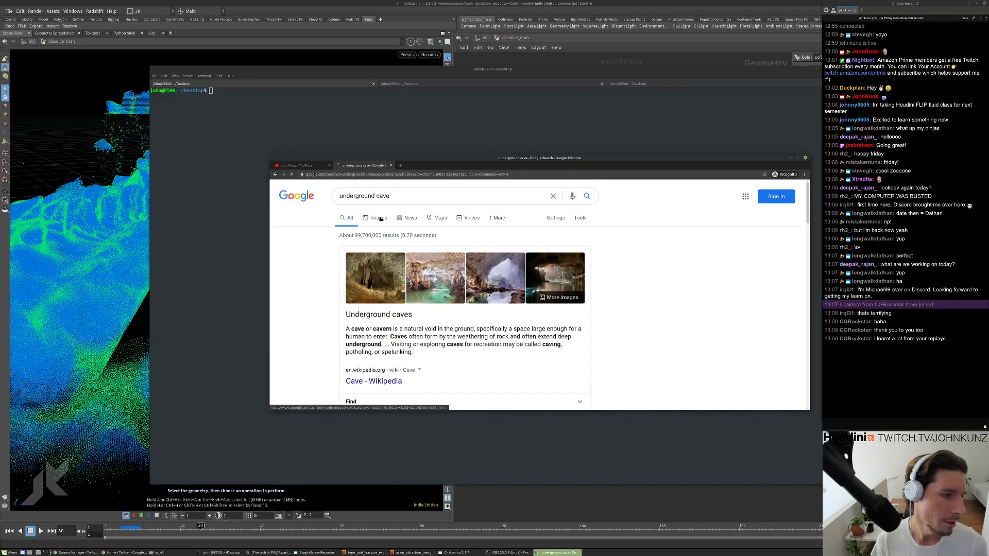
Preview the Astronauts Train For Future Space cave image.
scroll(581, 224, "down", 5)
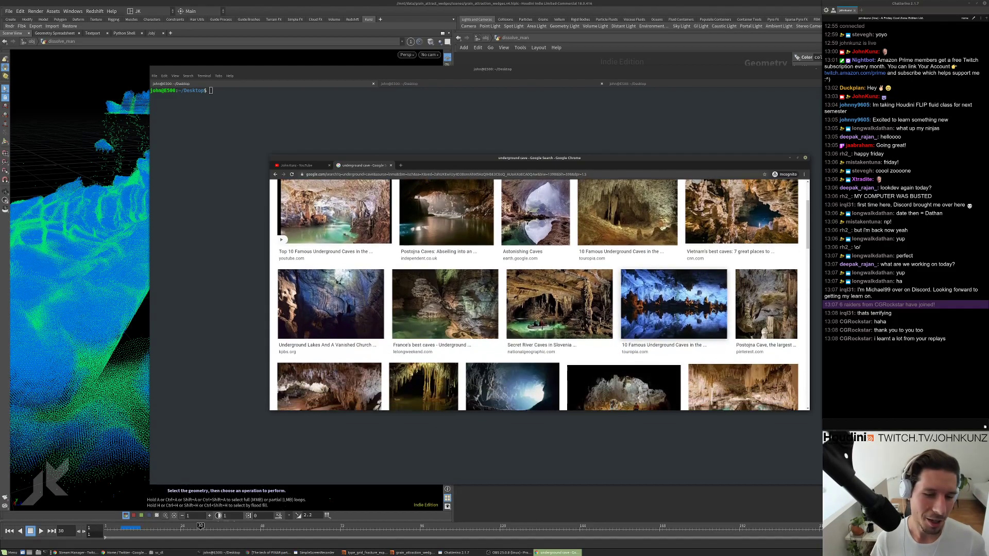
left_click(579, 288)
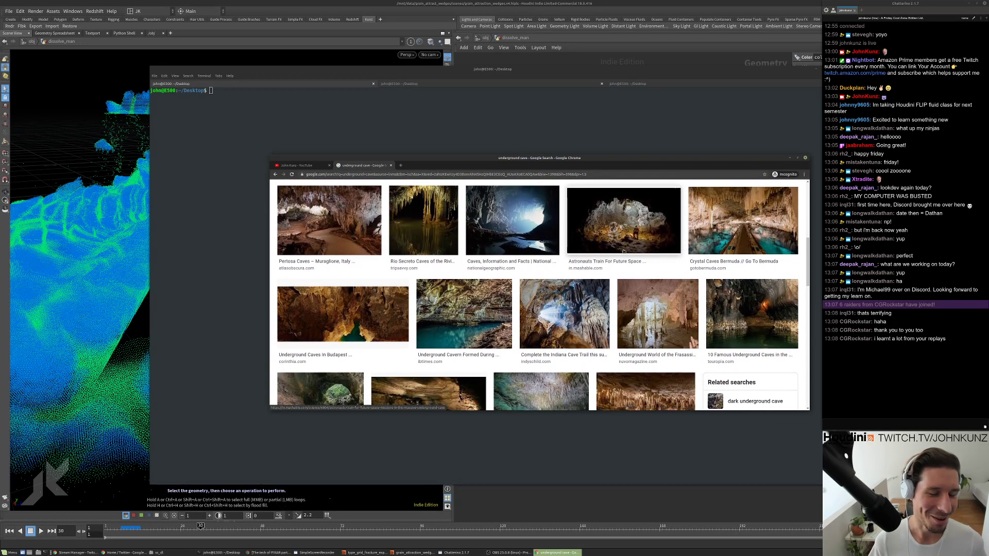
scroll(668, 256, "down", 2)
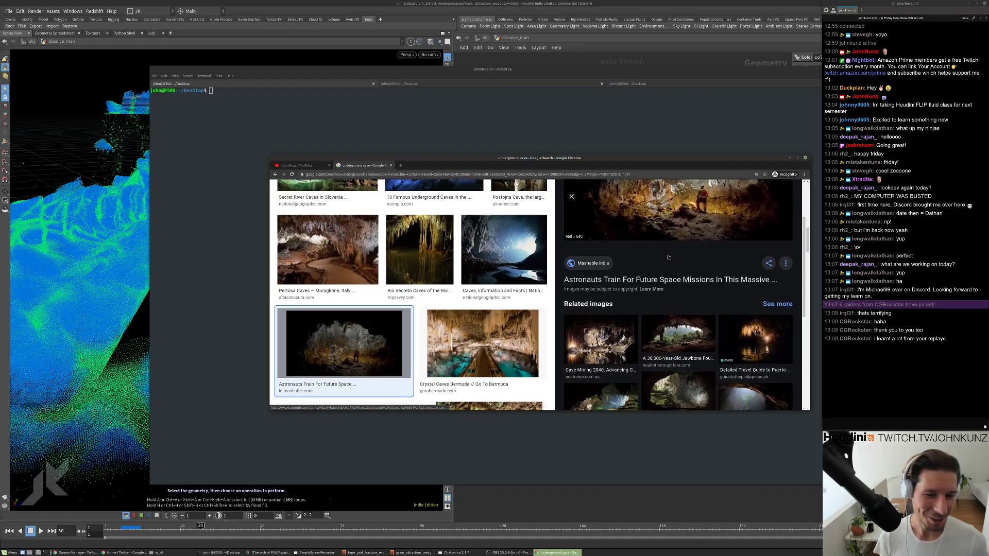
scroll(668, 257, "down", 4)
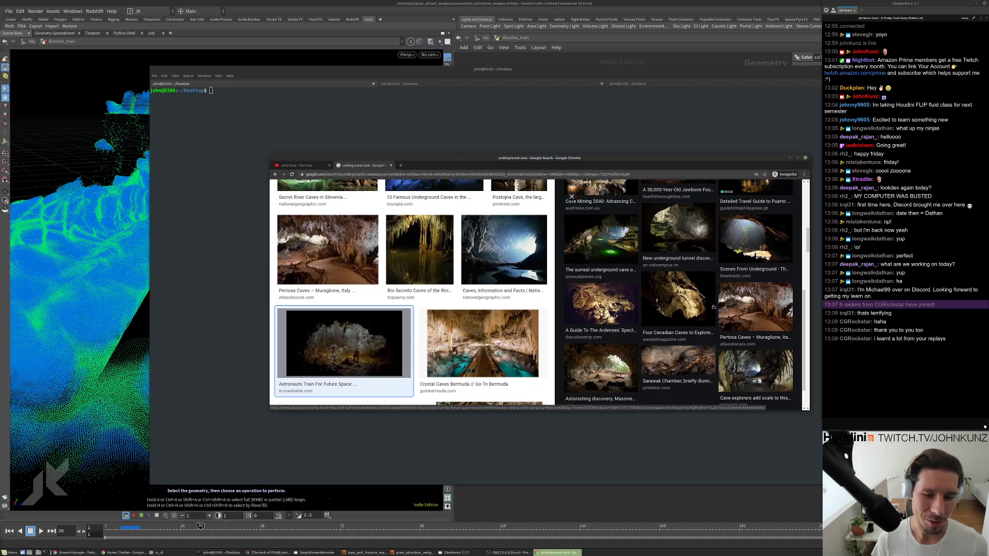
scroll(712, 308, "down", 1)
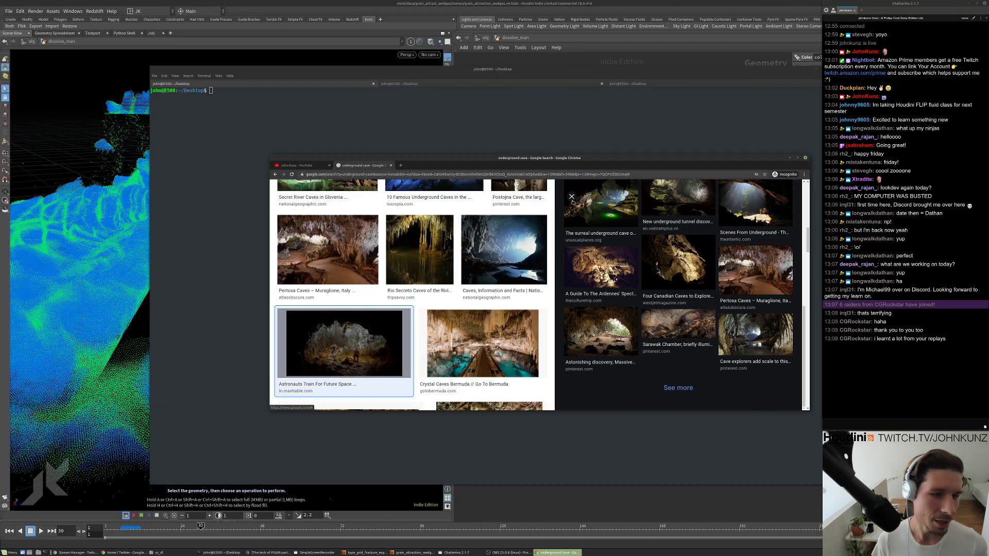
scroll(464, 289, "up", 4)
Preview the Pertosa Caves photos, including Historical Facts and Pertosa-Auletta, then return to the YouTube tab.
left_click(755, 271)
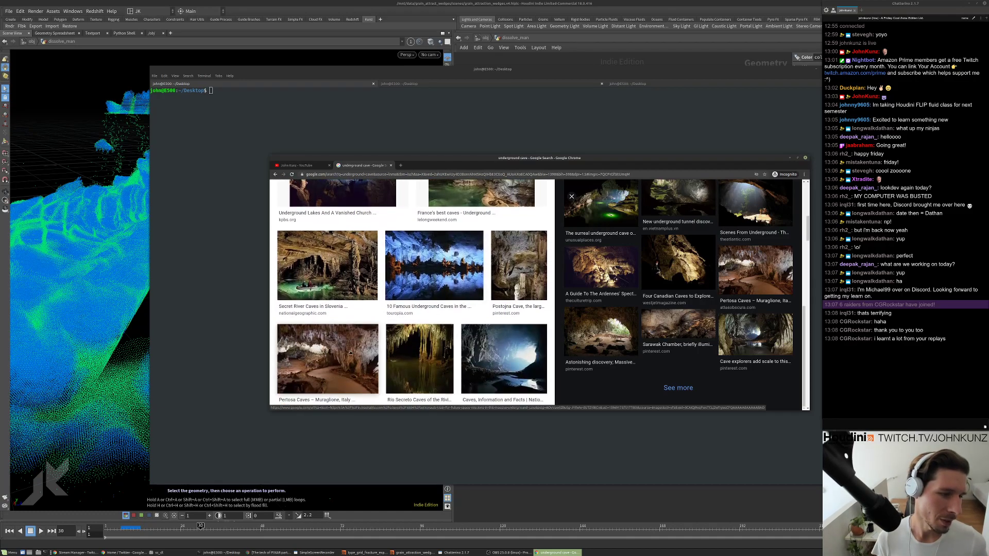
scroll(683, 263, "down", 4)
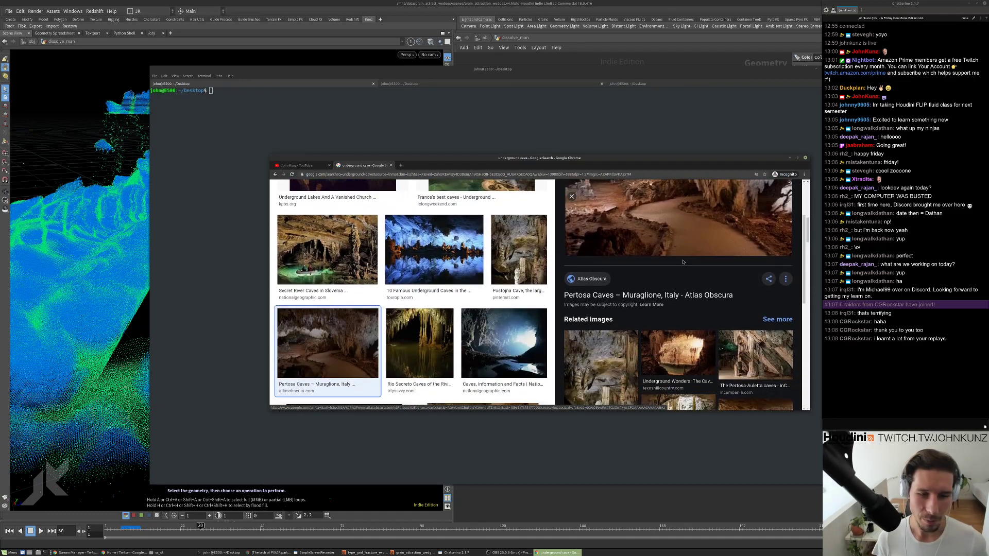
scroll(682, 263, "down", 2)
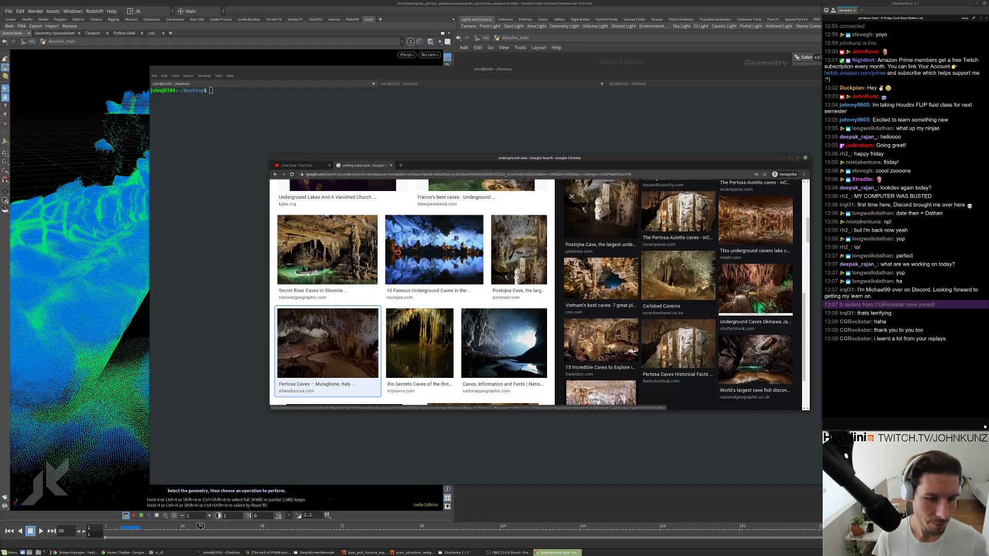
left_click(656, 323)
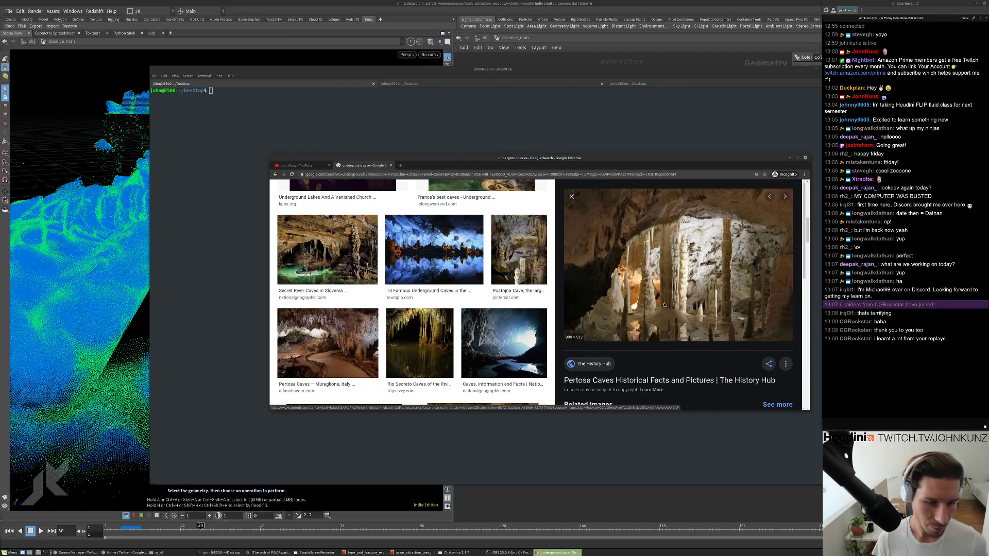
scroll(664, 305, "down", 5)
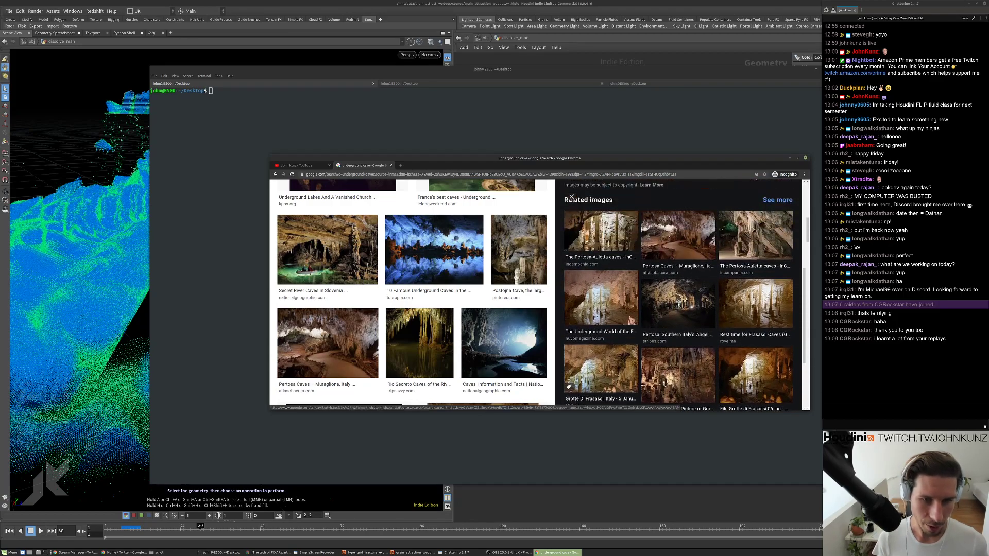
left_click(754, 230)
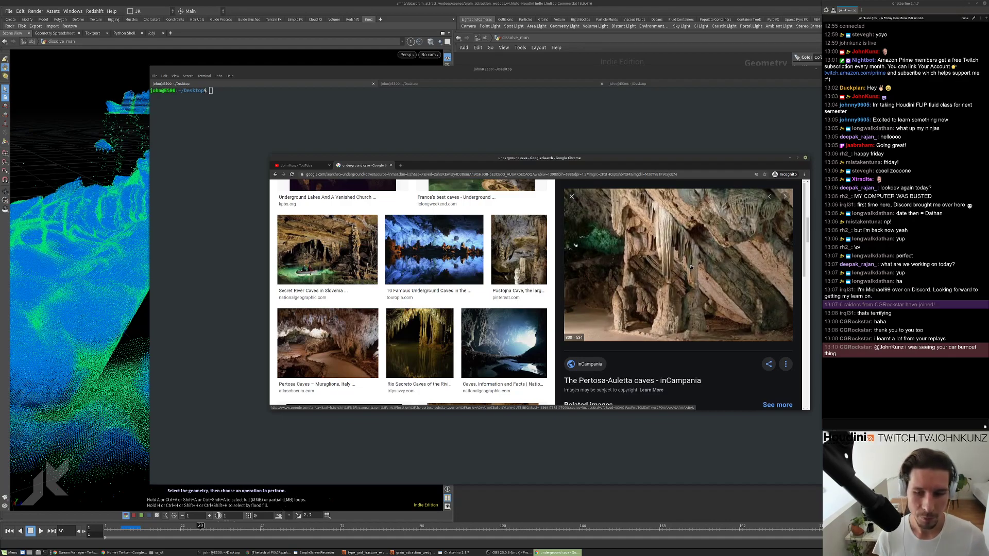
scroll(437, 288, "up", 2)
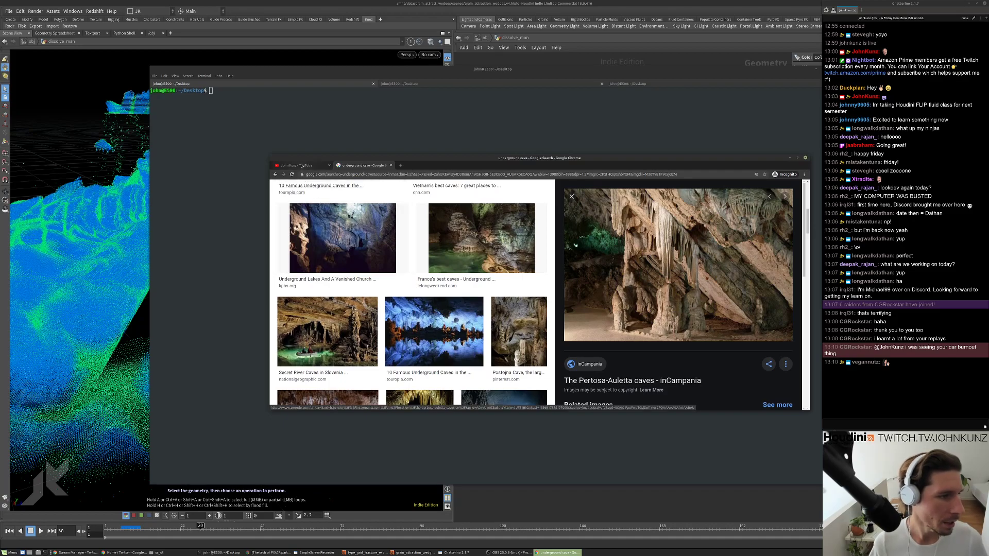
key("ctrl+shift+Tab")
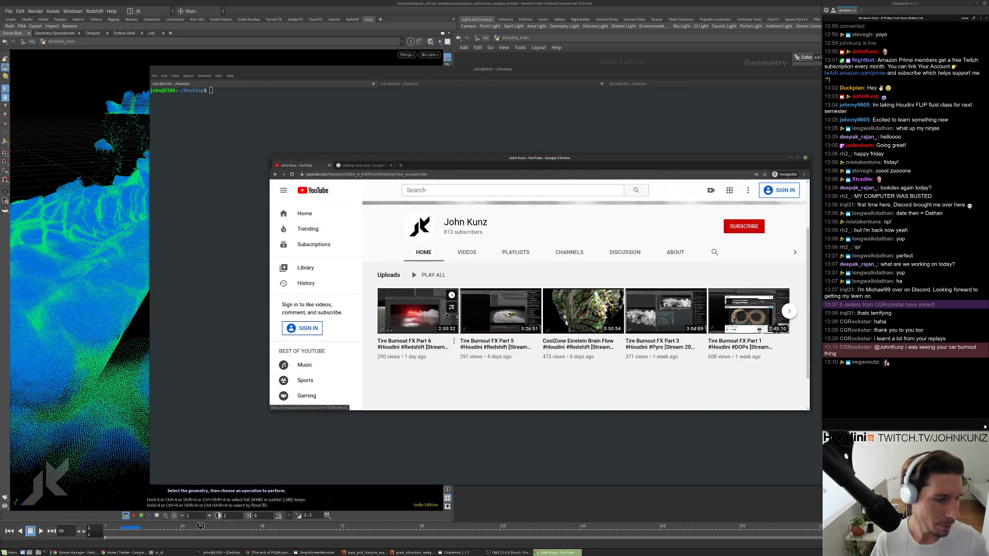
Open Twitter's home page in a new browser tab.
key("ctrl+t")
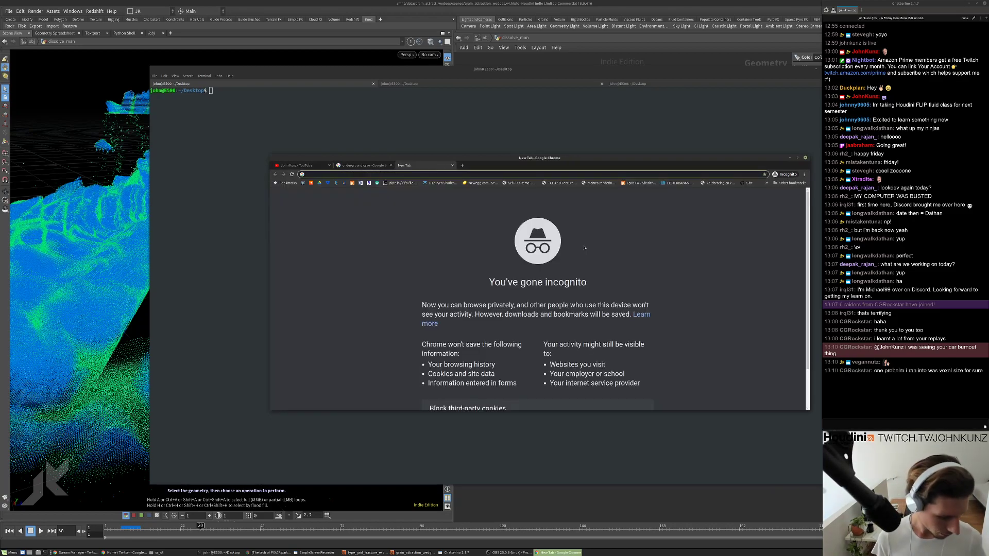
type("twi")
key("Down")
key("Down")
key("Down")
key("Down")
key("Down")
key("Down")
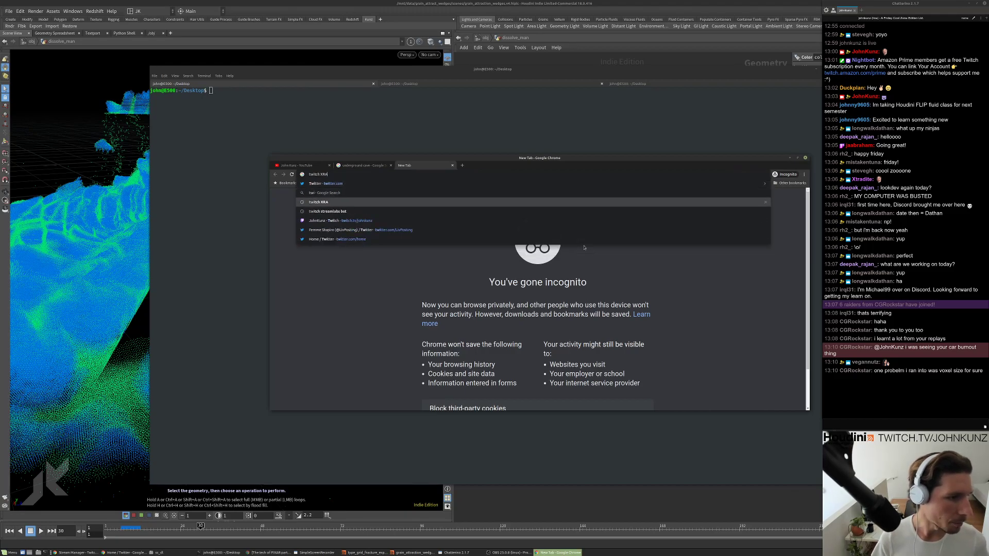
key("Return")
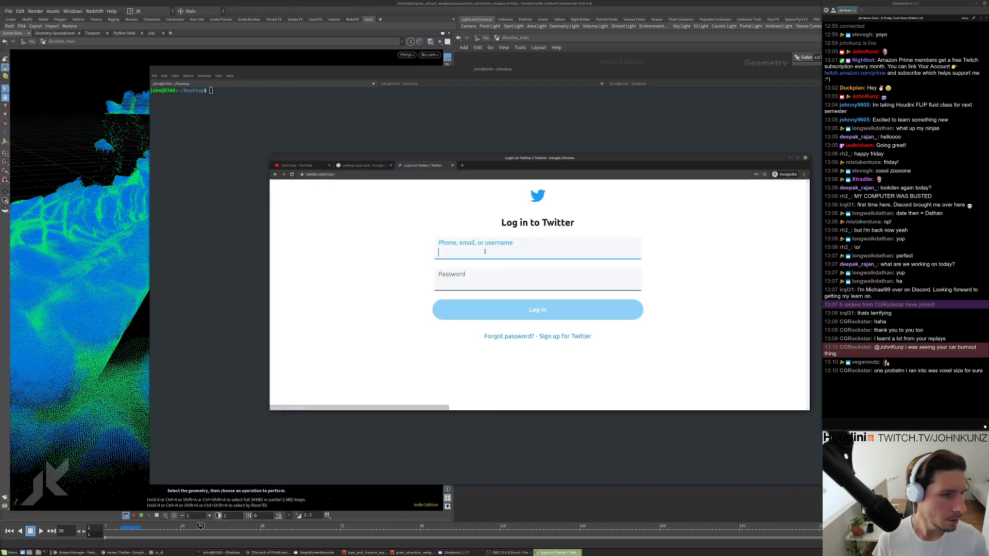
Edit the address to go from the login page to the streamer's profile.
left_click(347, 175)
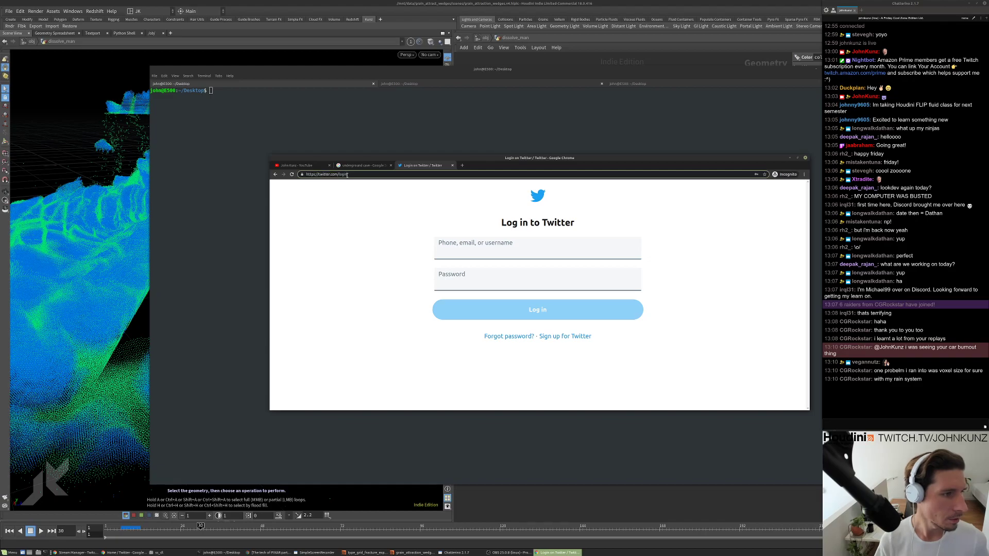
key("End")
key("BackSpace")
key("BackSpace")
key("BackSpace")
key("BackSpace")
key("BackSpace")
type("ku")
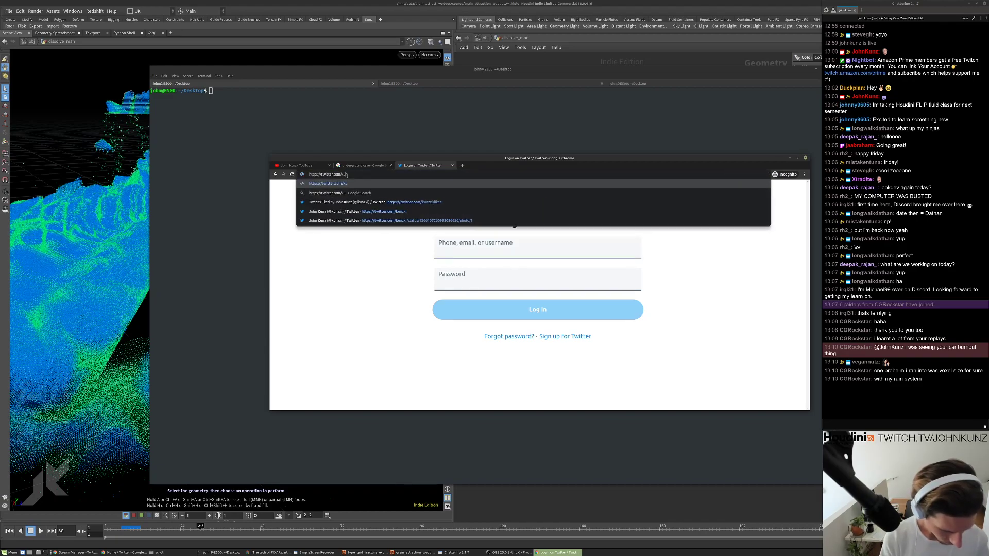
type("nzxl")
key("Return")
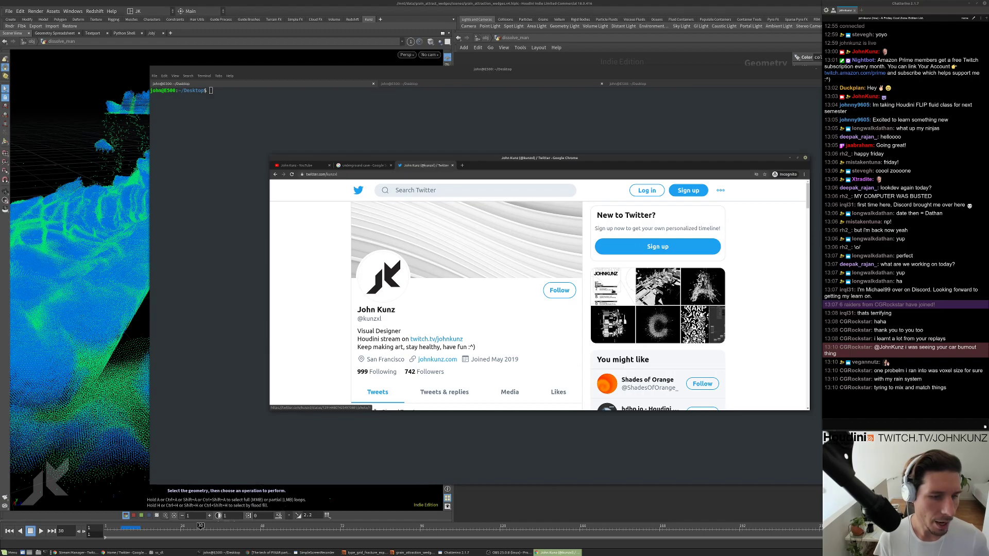
Open the weekend stream-schedule image from his latest tweet and enlarge the browser window.
left_click(613, 292)
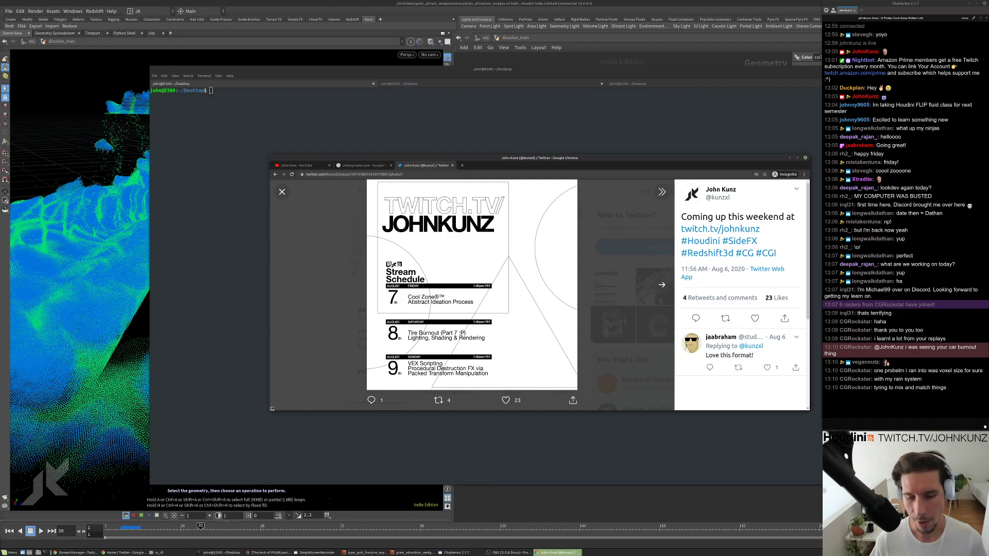
left_click_drag(273, 408, 274, 466)
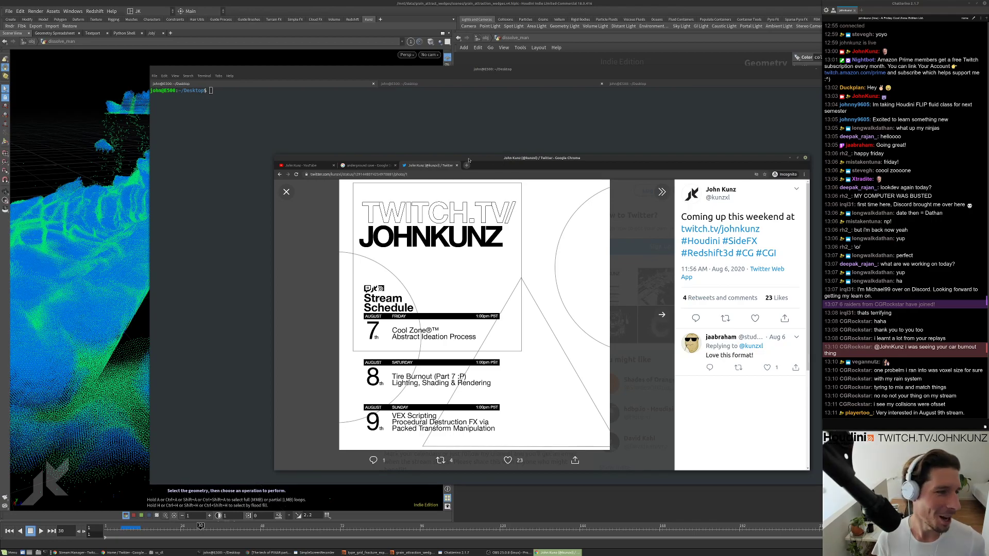
left_click_drag(469, 158, 446, 149)
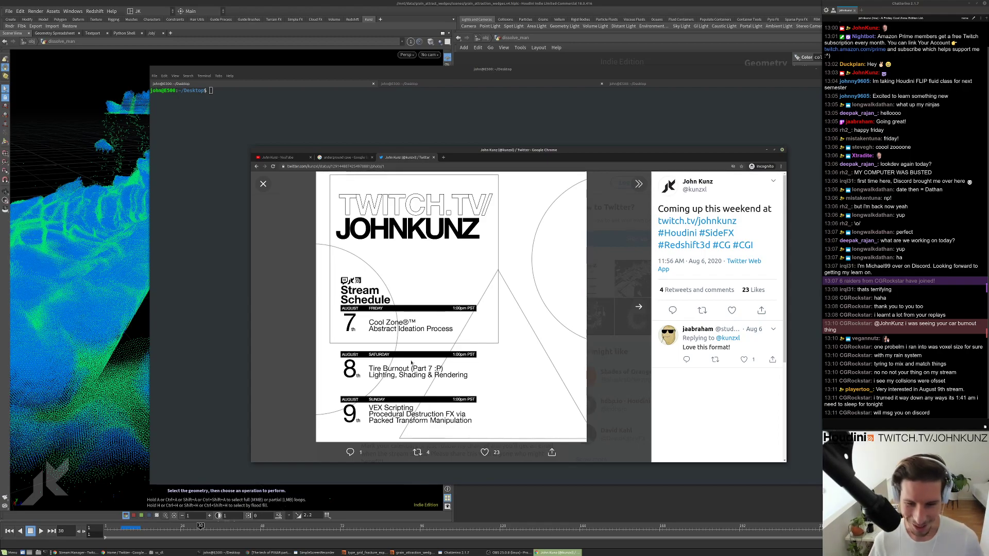
Open the Tire Burnout FX Part 6 stream from the YouTube channel in its own tab.
key("ctrl+Tab")
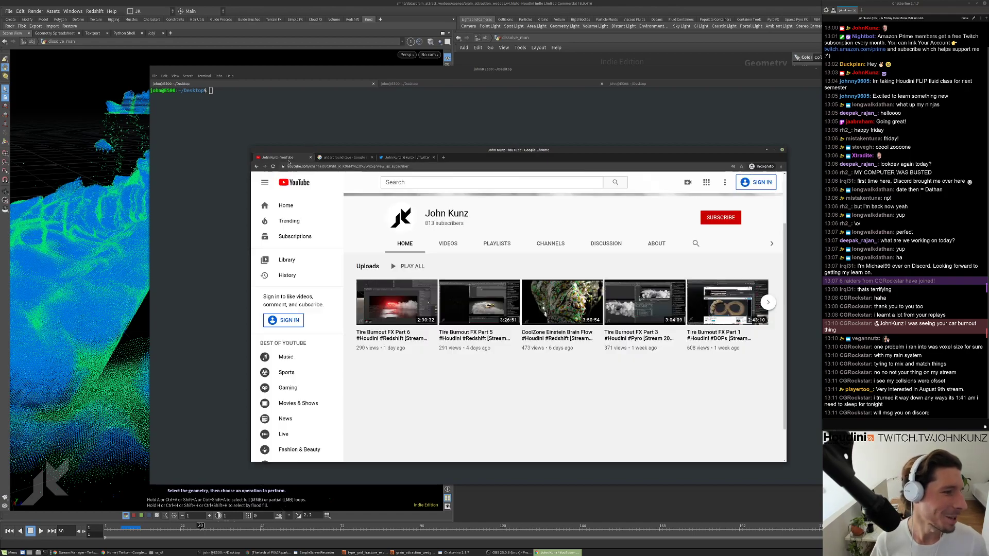
left_click(412, 158)
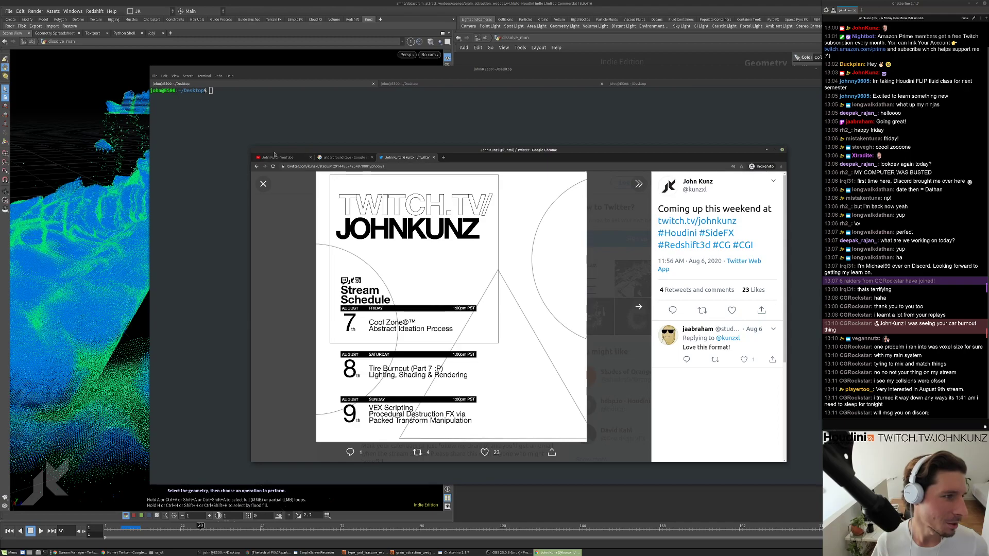
key("ctrl+Tab")
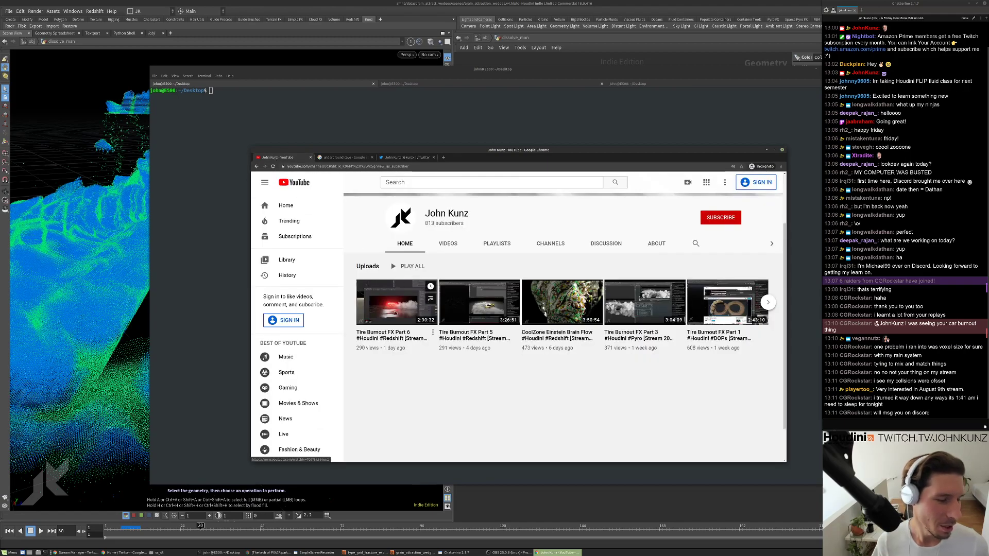
middle_click(388, 316)
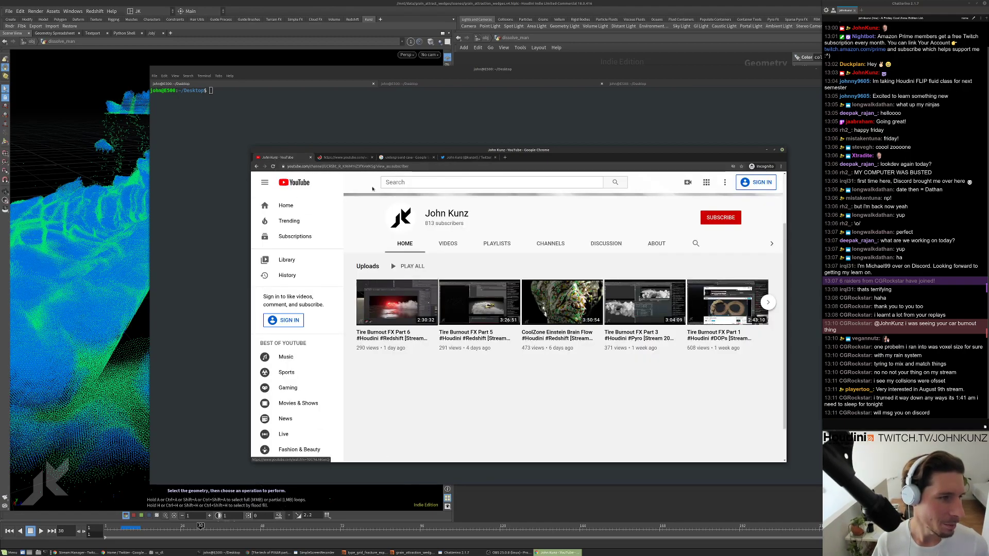
key("ctrl+Tab")
Mute the stream, seek to about 2:23:50, and put the browser away.
left_click(303, 393)
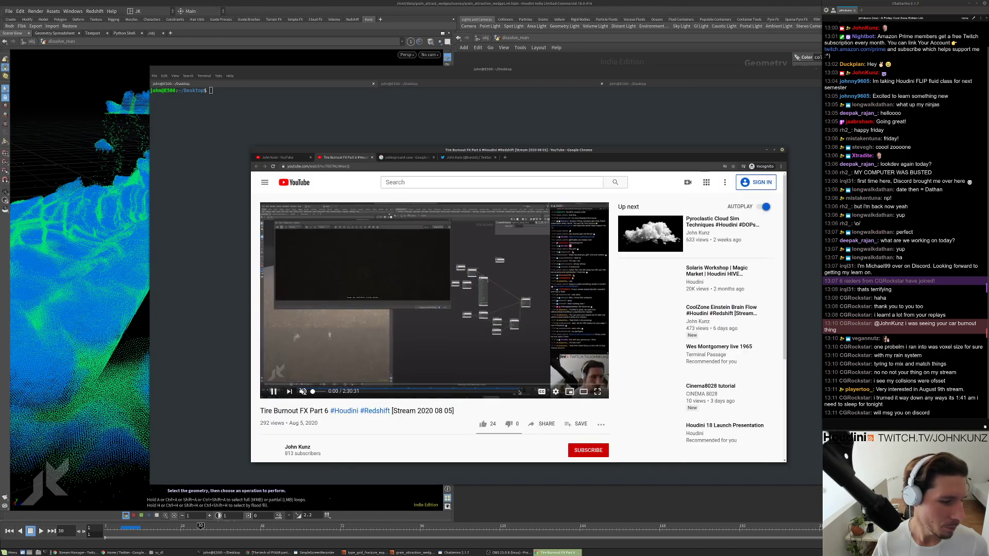
left_click(590, 383)
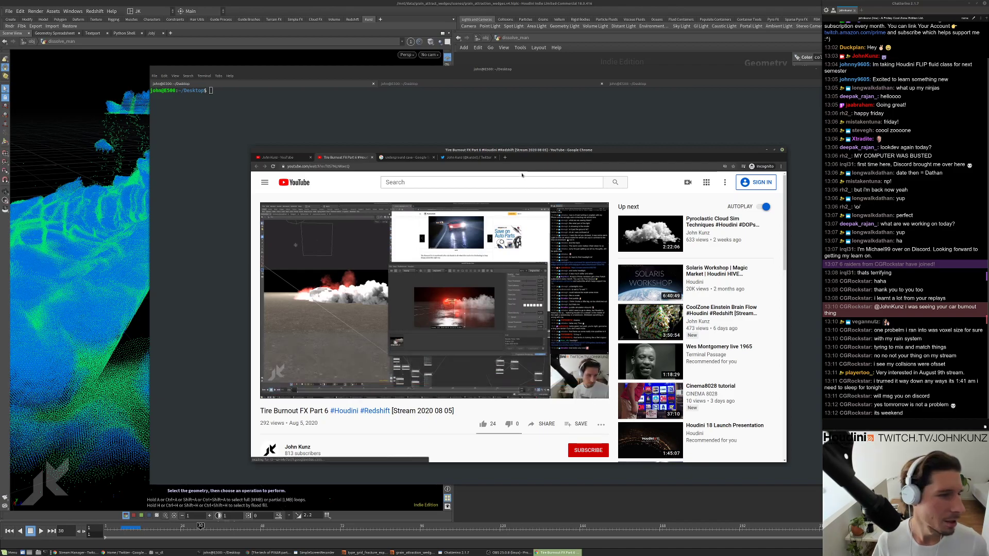
middle_click(516, 153)
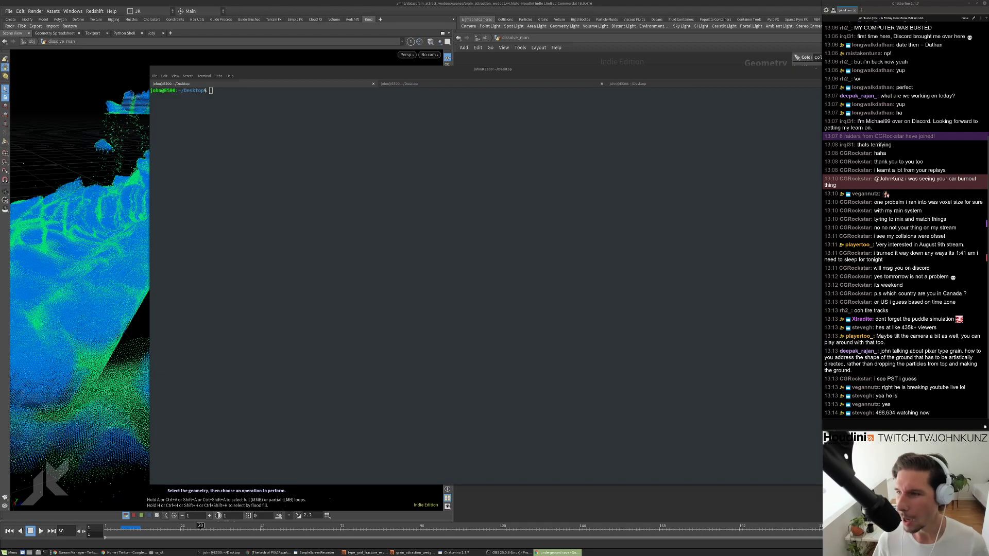
Bring the Chrome window with the underground cave image results back in front with Alt+Tab.
key("alt+Tab")
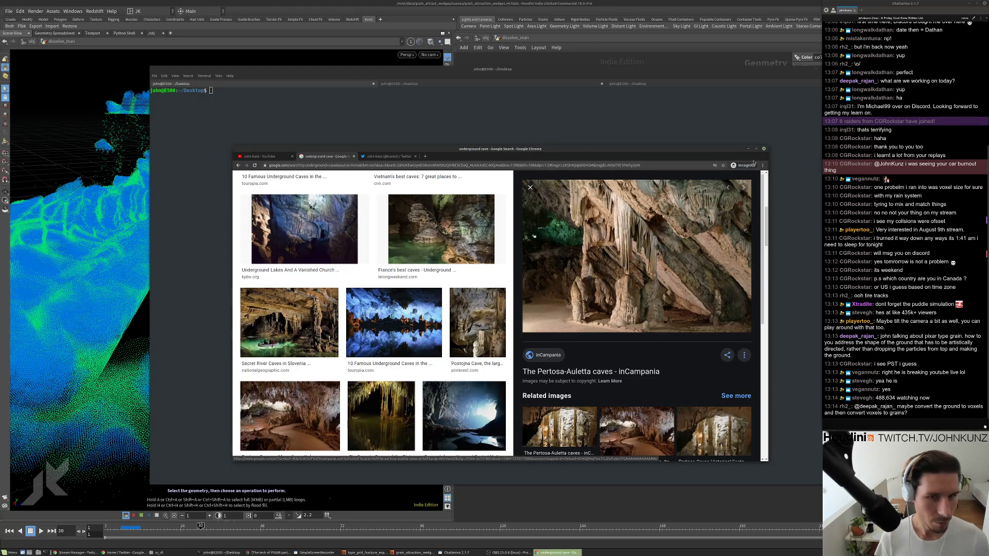
Enlarge the browser and open the Italian Ways Pertosa-Auletta cave image.
left_click_drag(767, 146, 772, 132)
left_click_drag(744, 135, 758, 158)
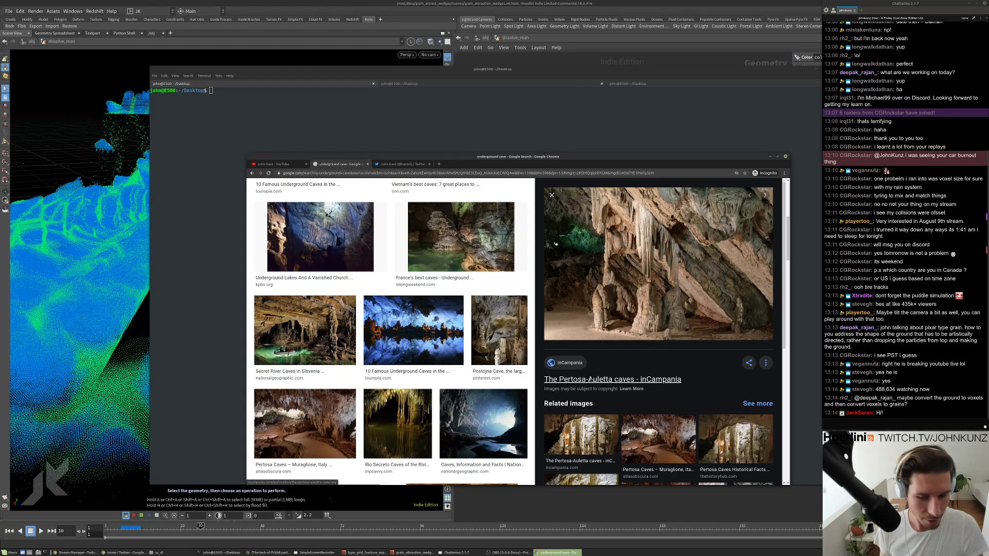
scroll(592, 380, "down", 1)
scroll(592, 377, "down", 5)
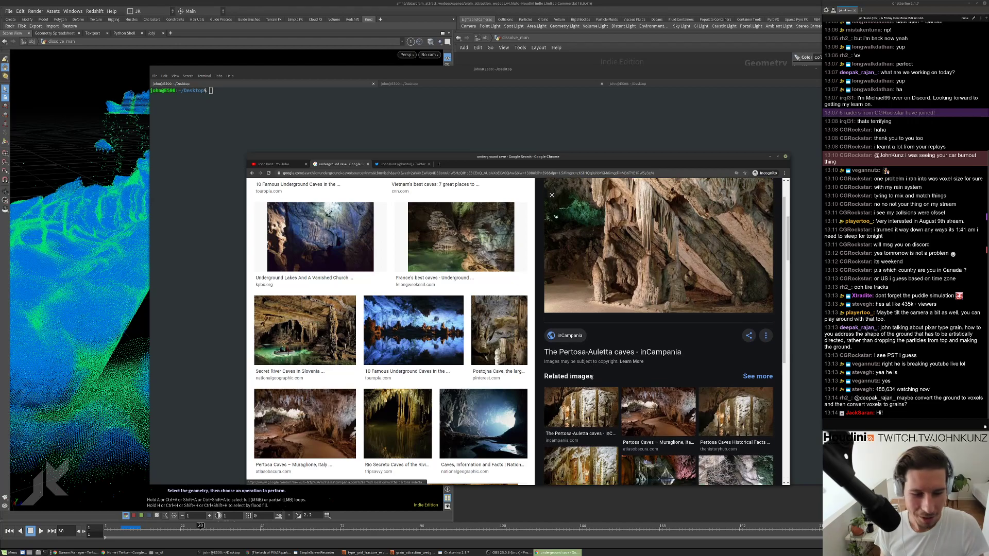
left_click(659, 363)
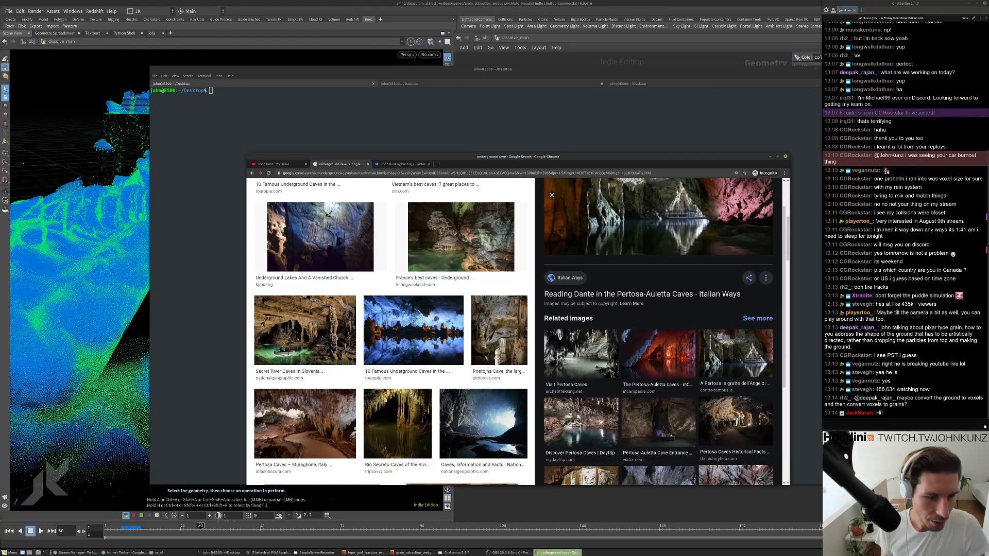
View The Angel Caves of Pertosa and the pink Historical Facts images, then return to Houdini.
scroll(592, 248, "down", 2)
scroll(320, 393, "down", 4)
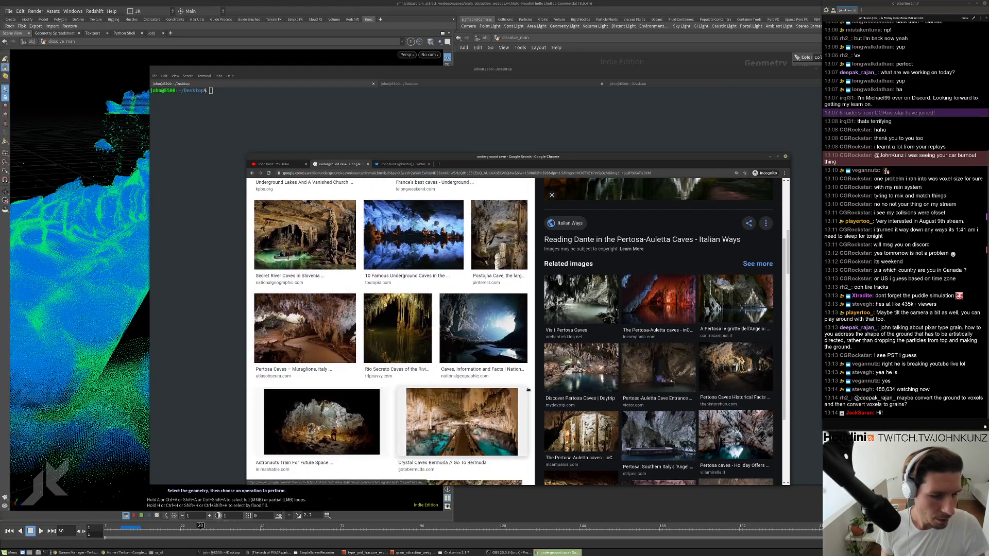
scroll(548, 369, "down", 4)
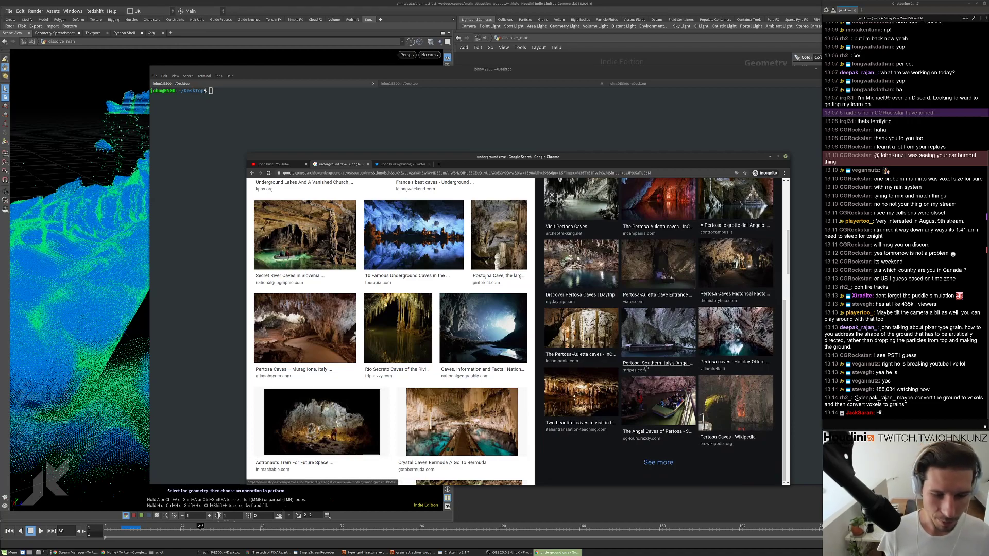
left_click(659, 405)
scroll(612, 402, "down", 3)
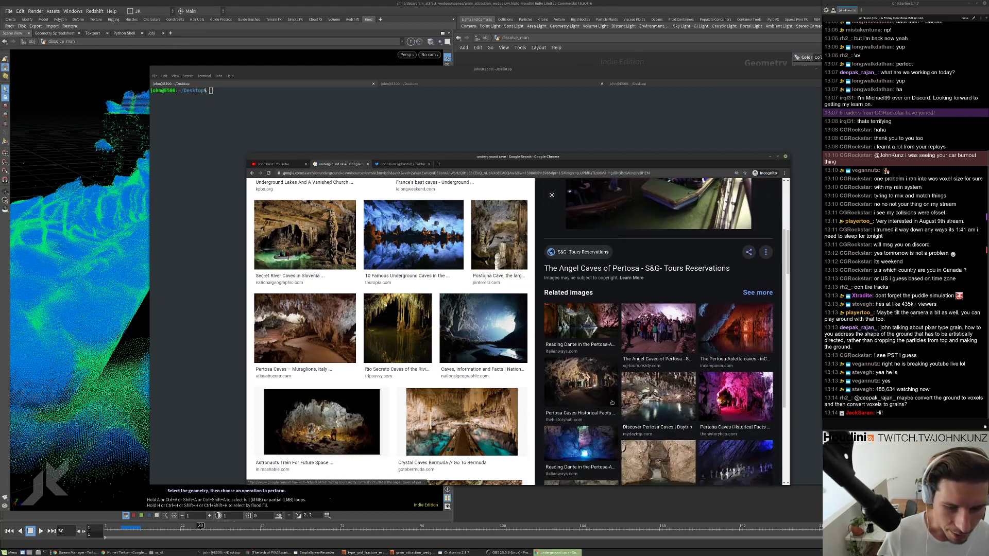
left_click(750, 386)
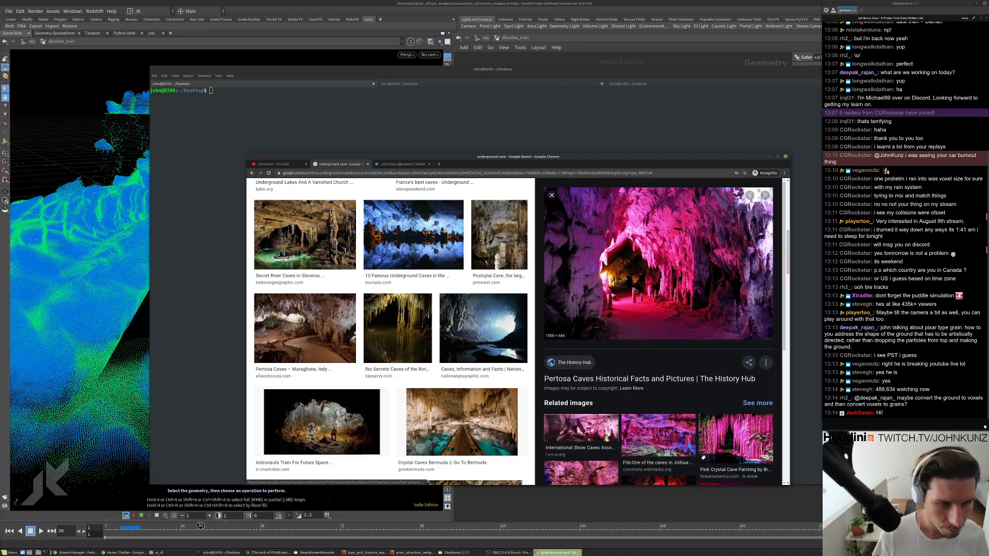
scroll(574, 297, "down", 5)
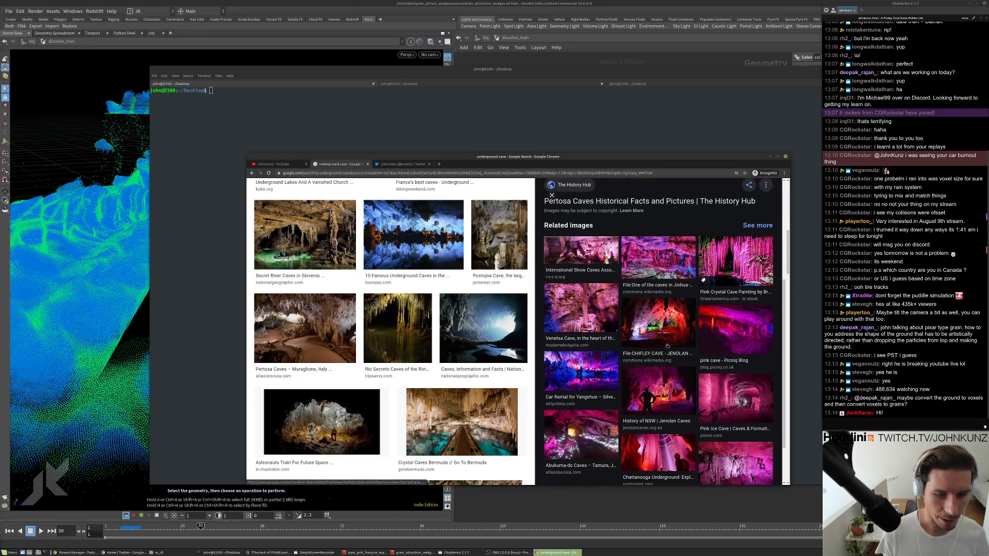
key("alt+Tab")
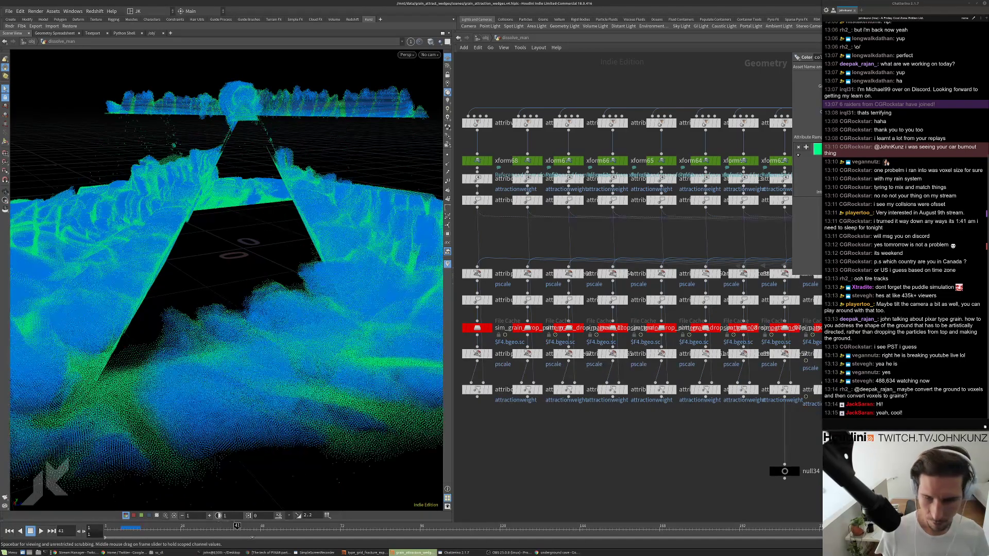
Scrub the grain sim to frame 93 and orbit the X-shaped sim from several angles.
left_click_drag(260, 221, 258, 371)
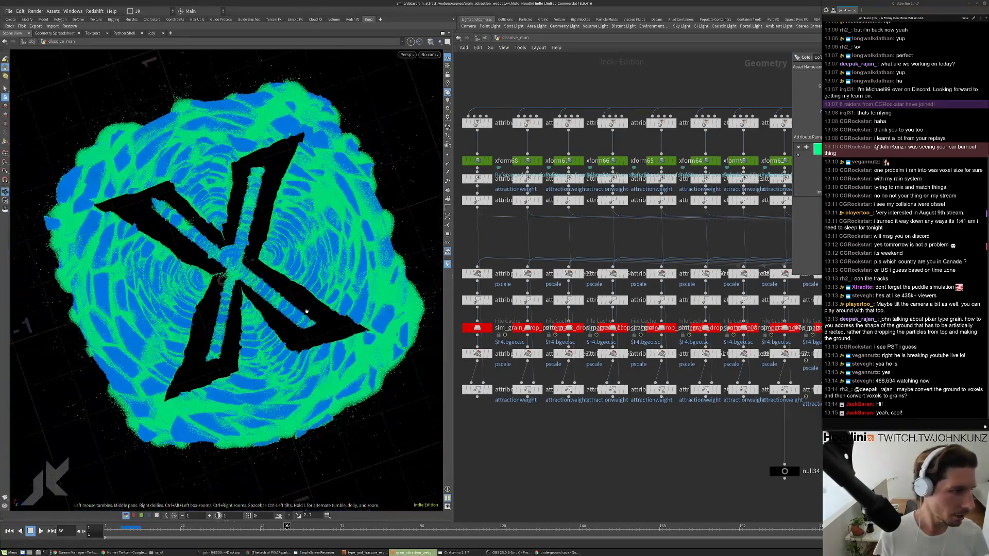
left_click_drag(374, 525, 419, 528)
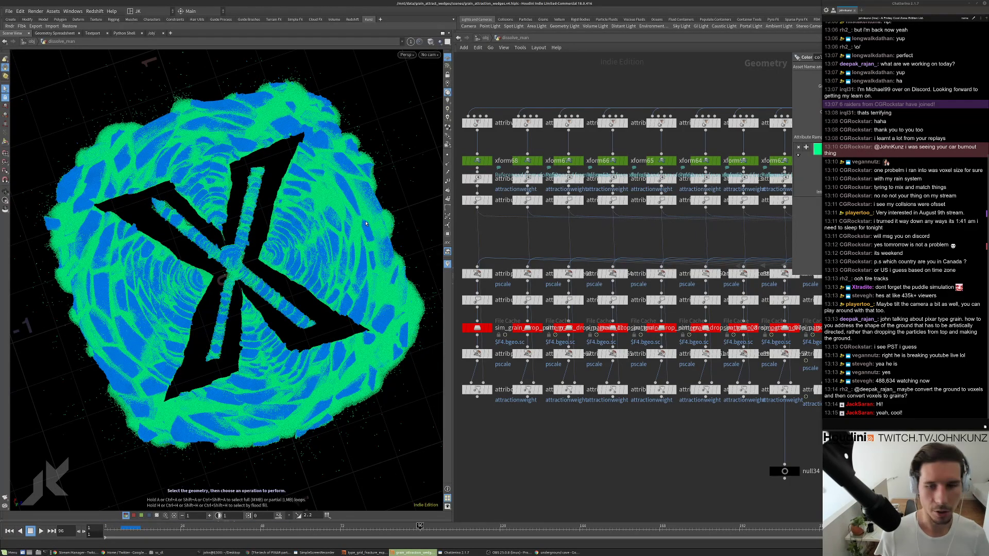
left_click_drag(366, 223, 331, 178)
scroll(346, 203, "down", 3)
scroll(340, 182, "up", 6)
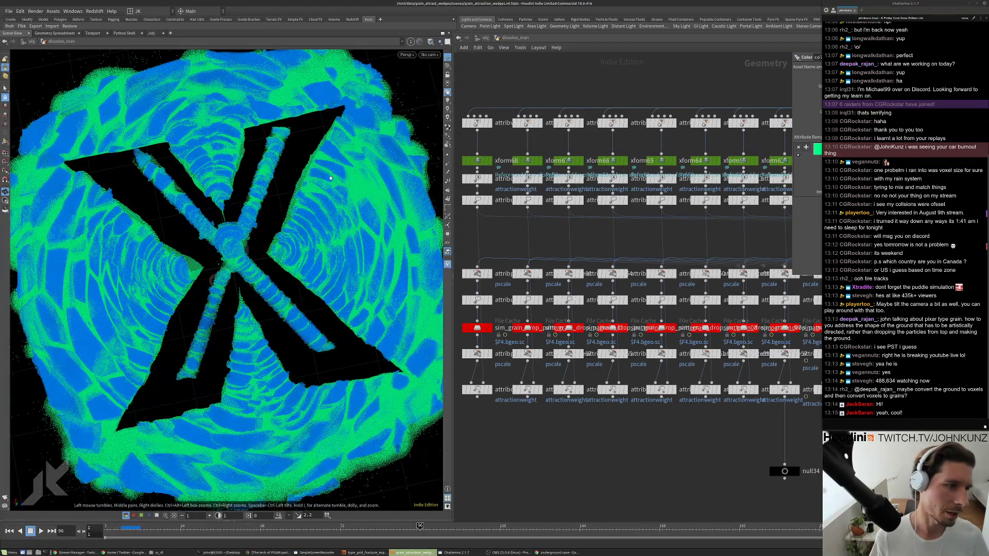
left_click_drag(413, 118, 248, 145)
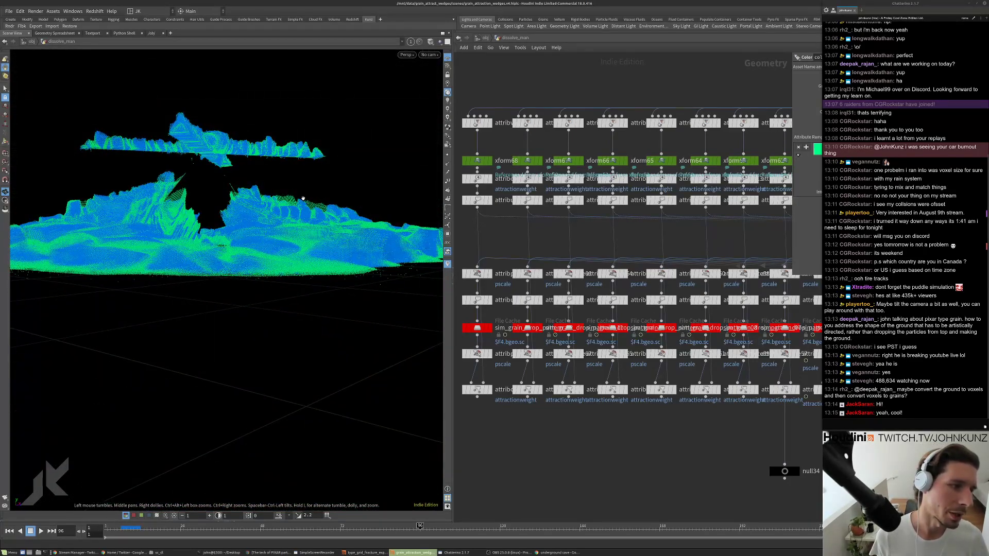
left_click_drag(303, 199, 350, 227)
Step back to frames 27 and 19 and view the flat grain slab from above.
left_click(191, 526)
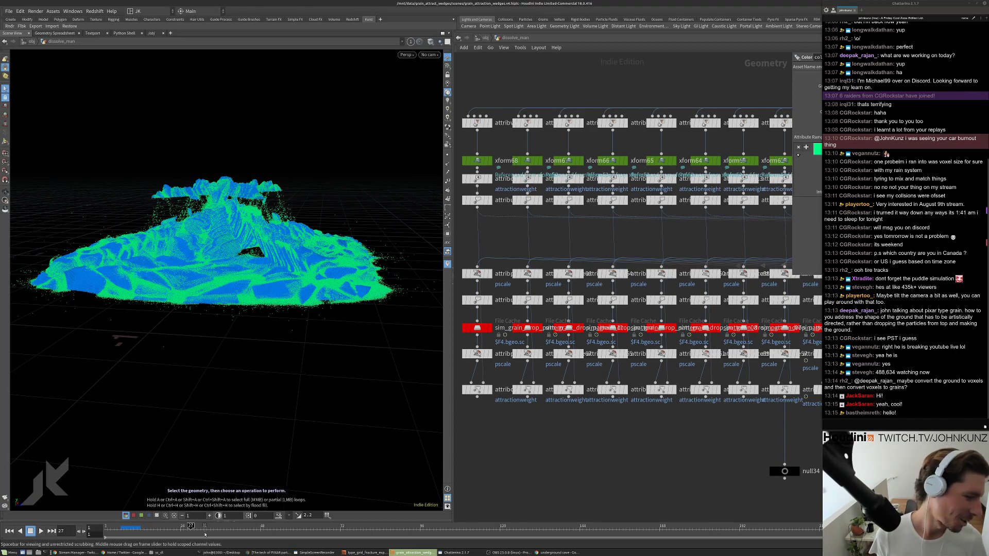
left_click(163, 526)
left_click_drag(226, 186, 221, 213)
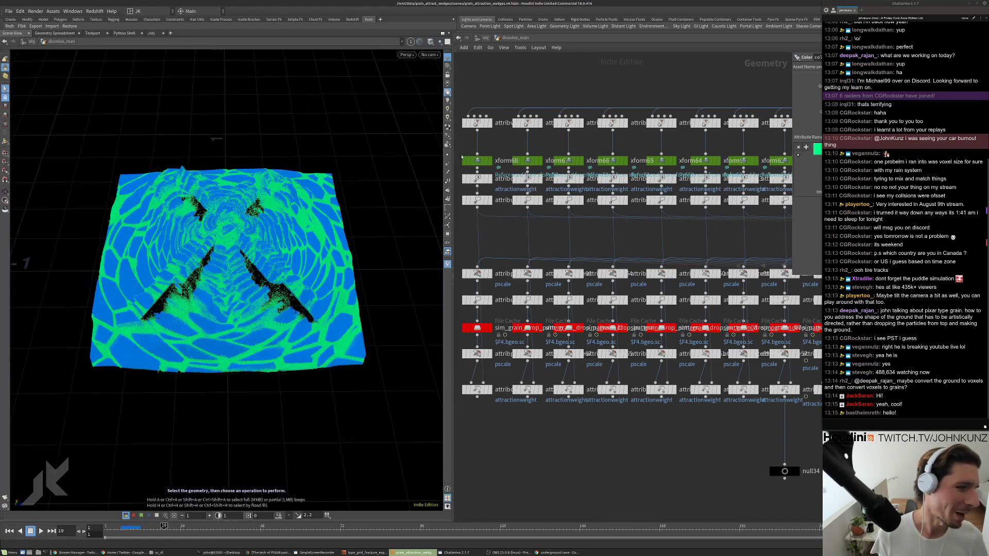
scroll(596, 277, "down", 5)
scroll(596, 277, "up", 2)
scroll(596, 276, "down", 3)
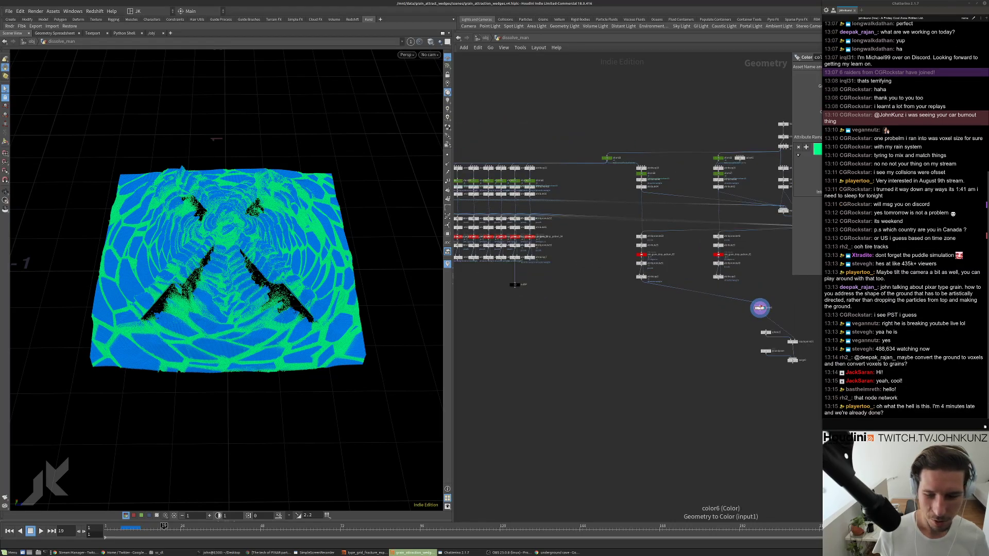
Pan across the network to the duplicated node columns and dive into ropnet1.
scroll(528, 221, "up", 4)
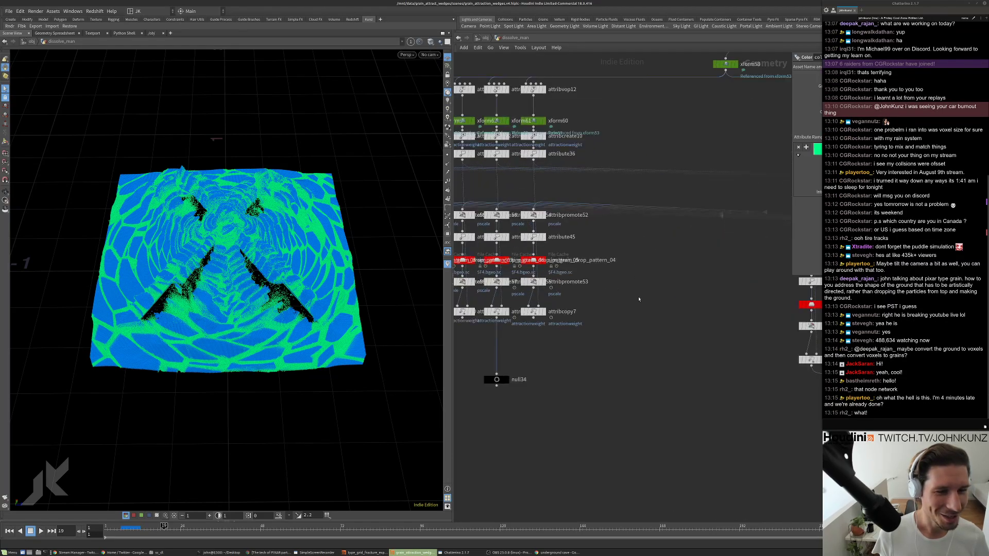
middle_click_drag(639, 298, 537, 295)
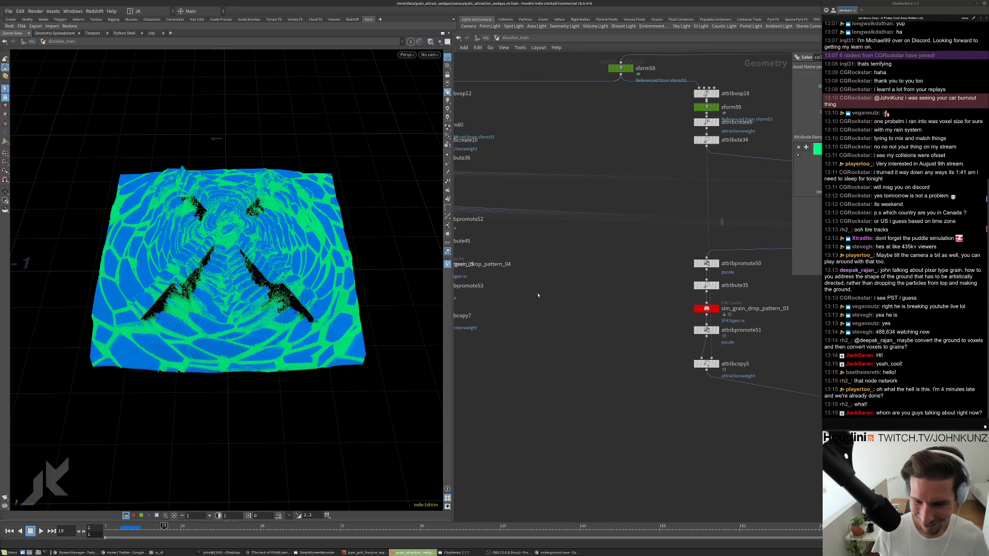
scroll(538, 295, "down", 3)
scroll(537, 295, "up", 3)
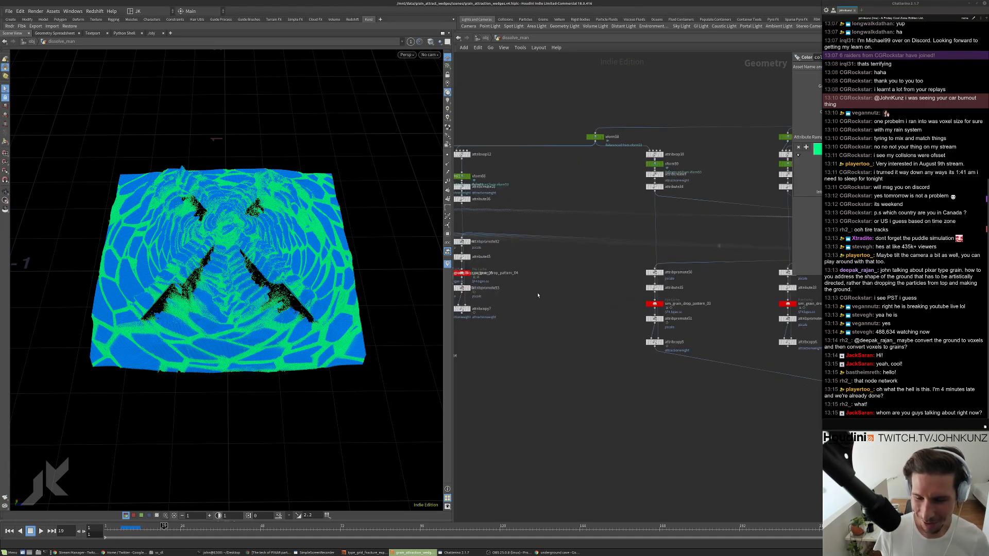
scroll(538, 295, "down", 3)
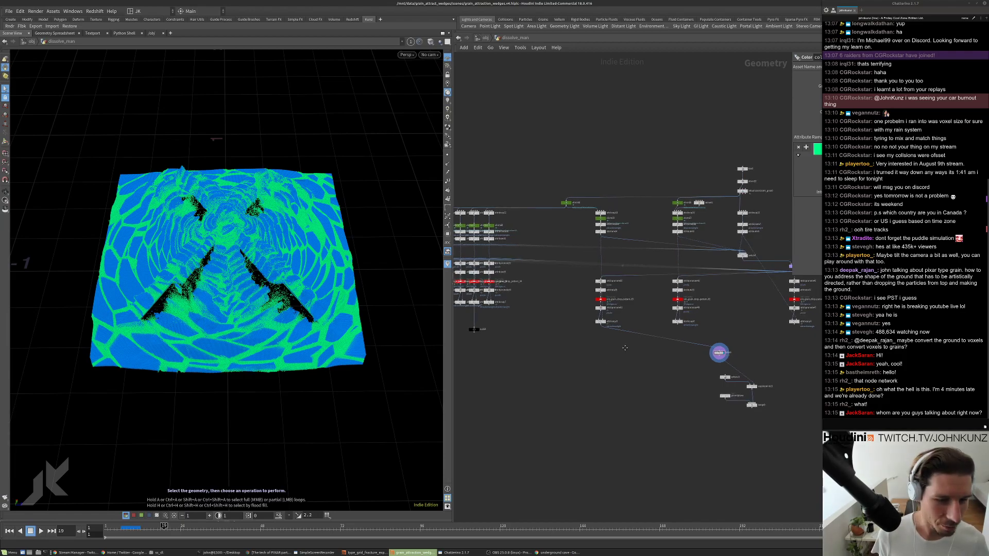
middle_click_drag(602, 365, 530, 363)
scroll(456, 332, "up", 3)
middle_click_drag(456, 332, 582, 311)
scroll(551, 316, "down", 3)
scroll(711, 258, "up", 3)
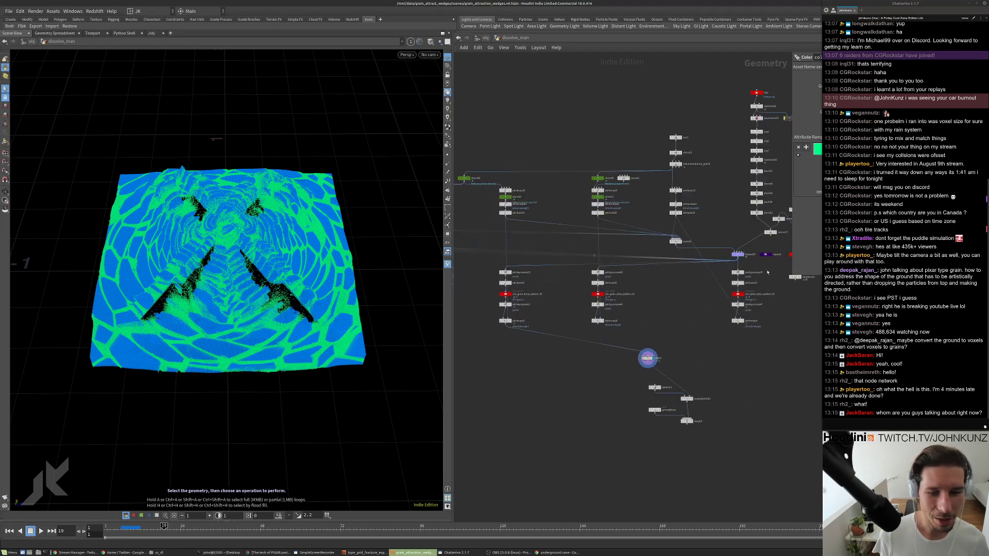
double_click(738, 255)
Select sim_grain_drop_pattern_07 among pattern nodes 02–12 to show its output parameters.
middle_click_drag(676, 362, 590, 273)
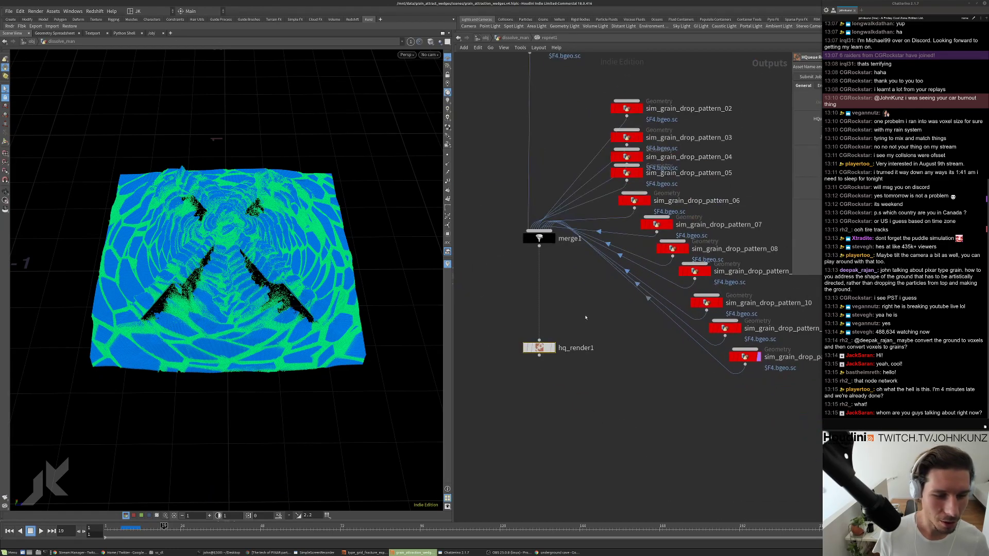
middle_click_drag(649, 227, 582, 236)
left_click(583, 234)
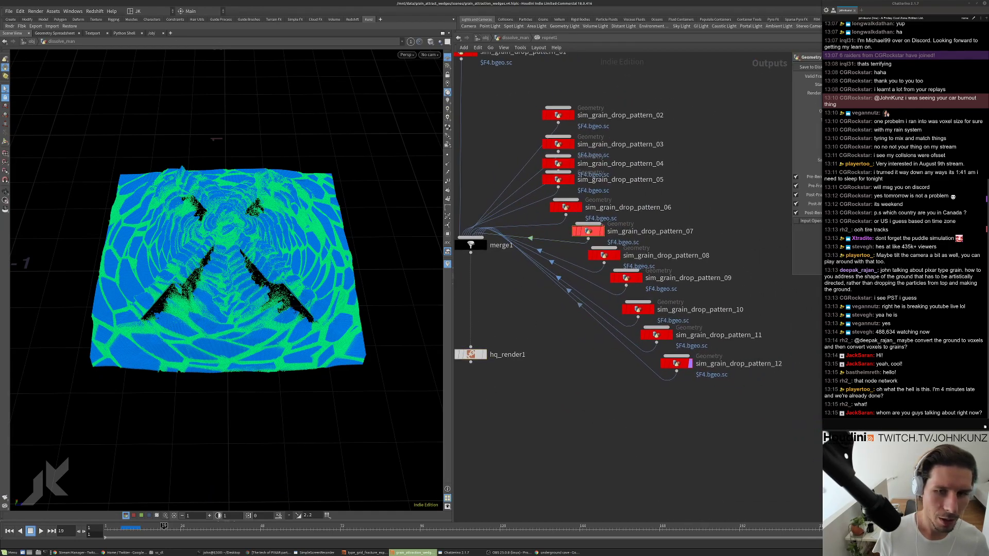
double_click(768, 8)
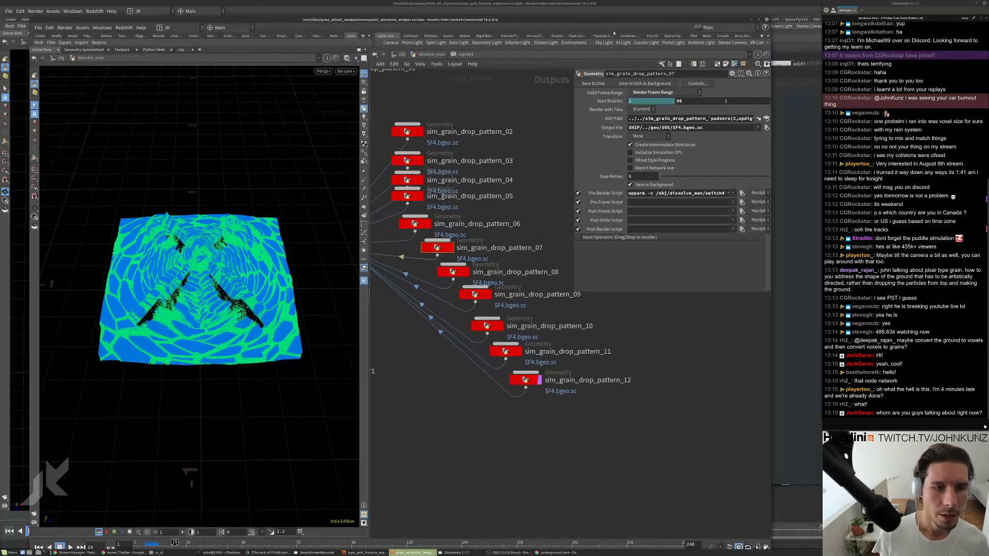
Replace the fixed 6 in its Pre-Render Script with opdigits('.')-1, then return to dissolve_man.
left_click_drag(628, 193, 757, 197)
left_click(691, 244)
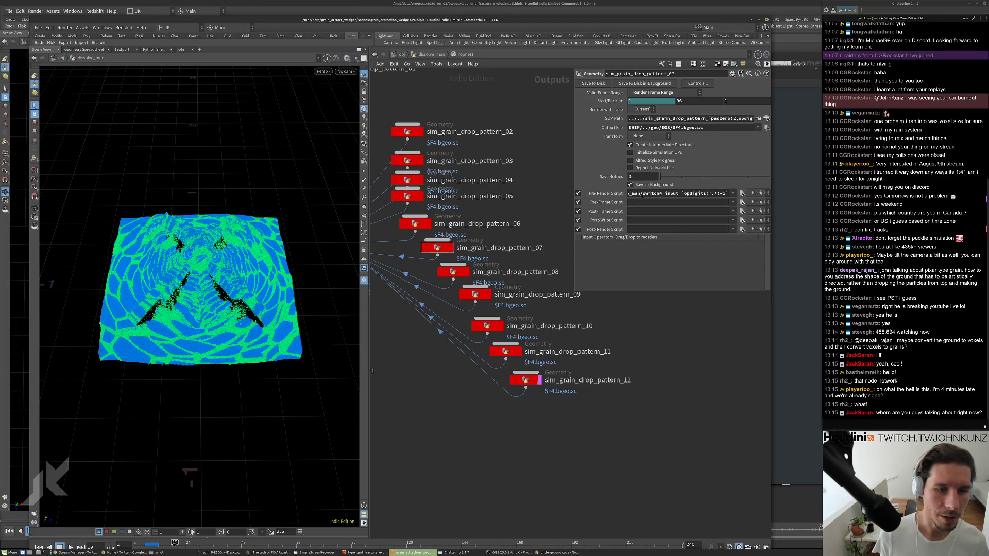
left_click(604, 194)
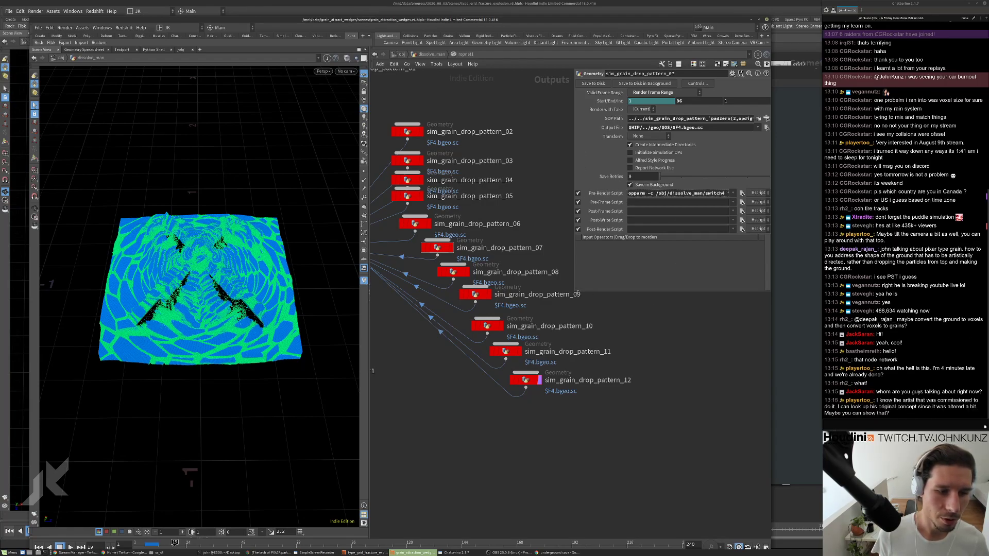
left_click_drag(578, 292, 457, 298)
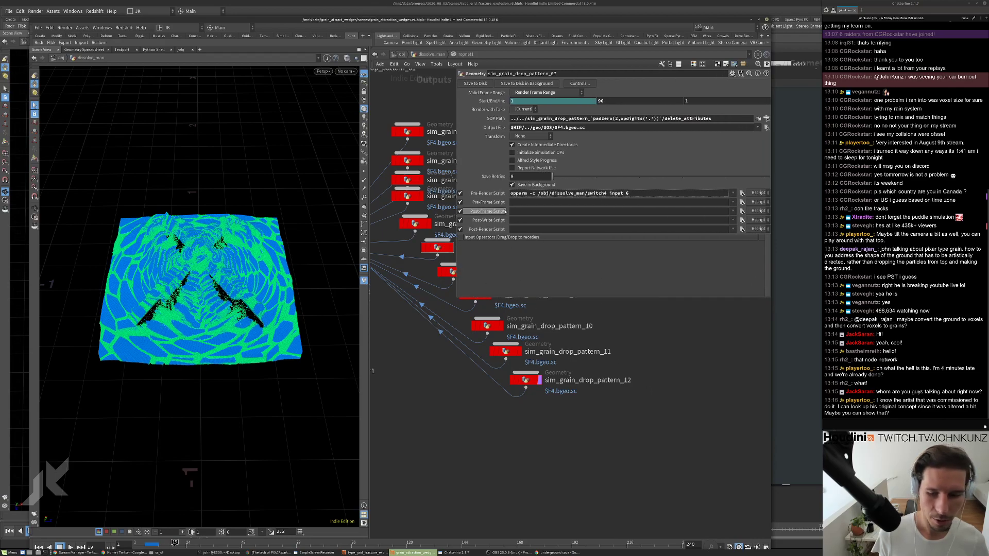
key("BackSpace")
type("`opdigits('.')-1`")
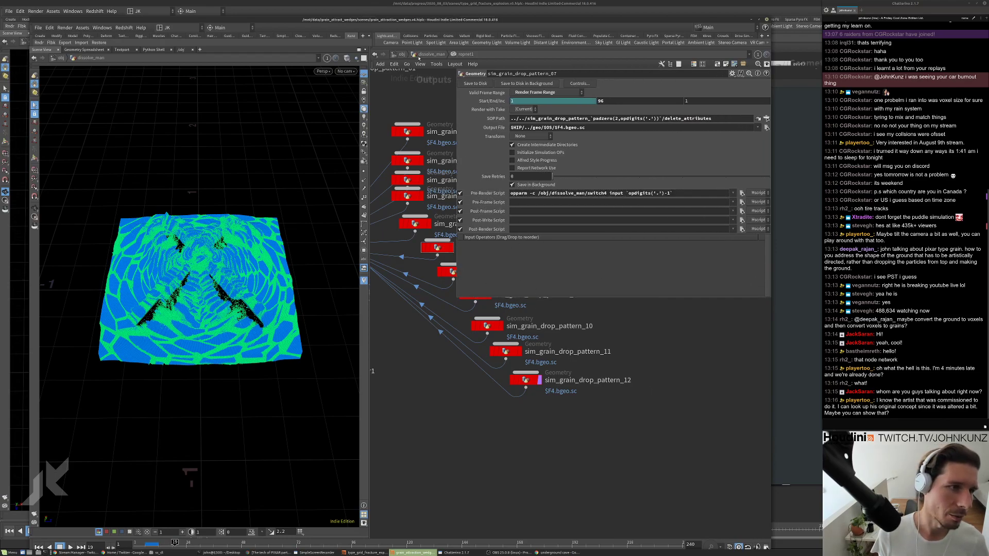
left_click(419, 56)
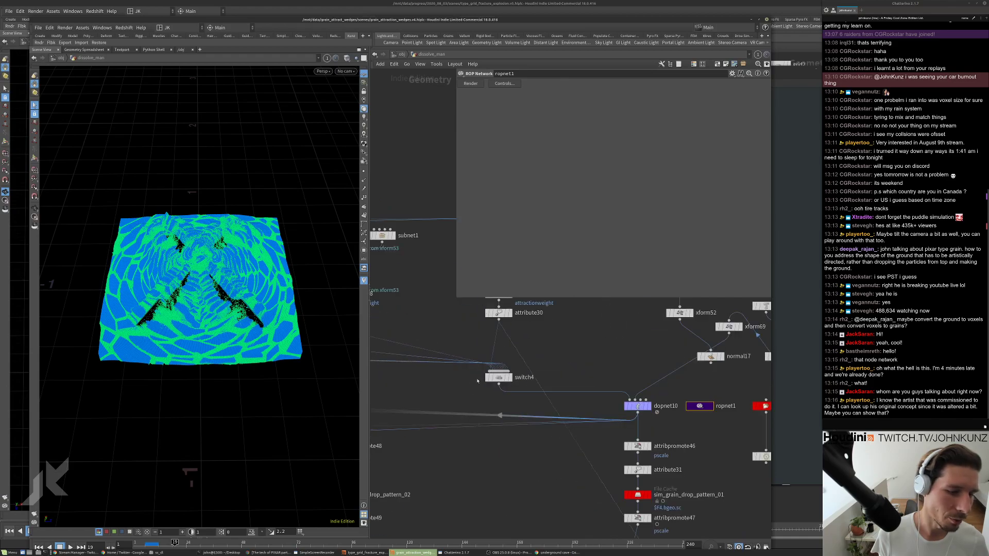
Dive into attribvop18 to see its voronoise, subtract, fit, length and pow VOPs, then bring the terminal forward.
scroll(614, 386, "down", 5)
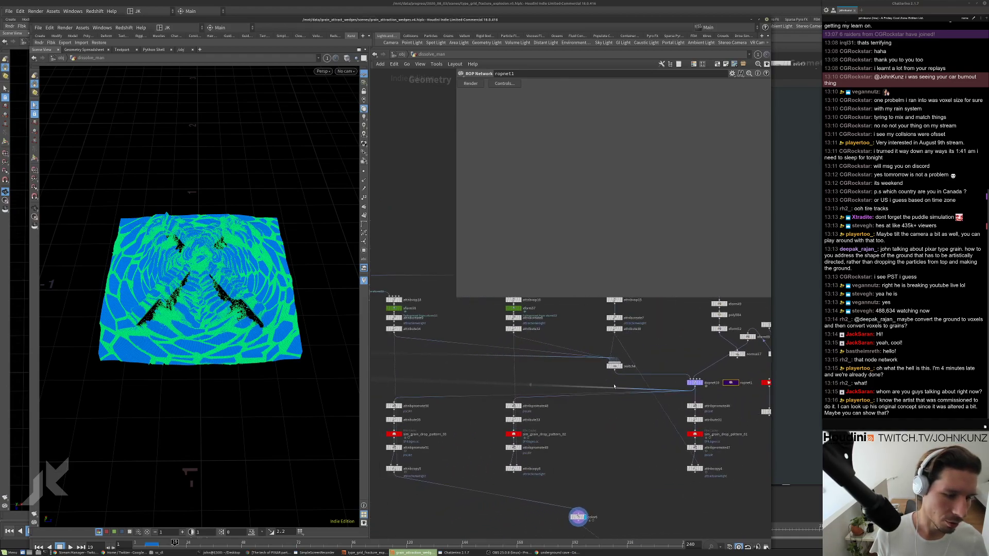
middle_click_drag(607, 420, 640, 427)
scroll(484, 351, "up", 3)
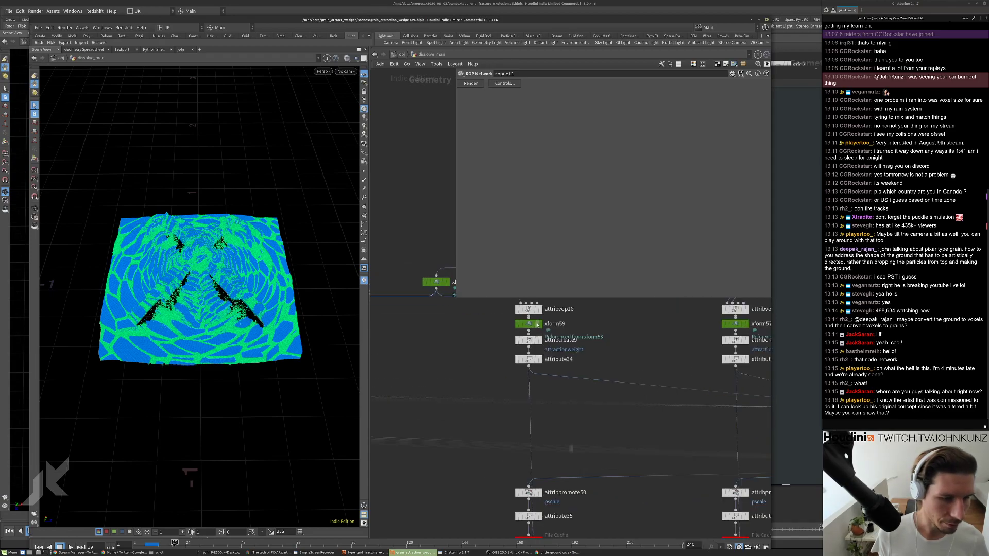
left_click(529, 311)
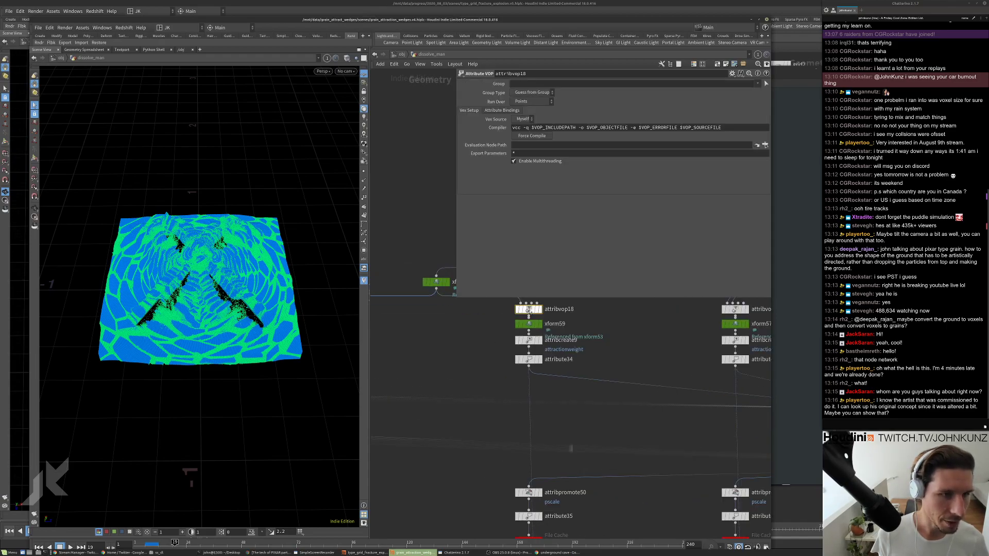
double_click(529, 310)
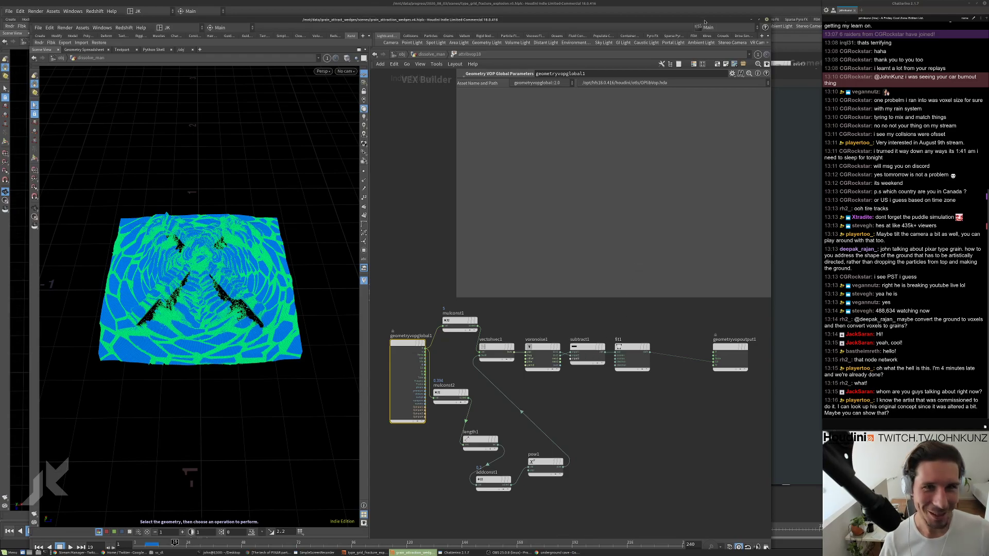
left_click_drag(704, 22, 746, 18)
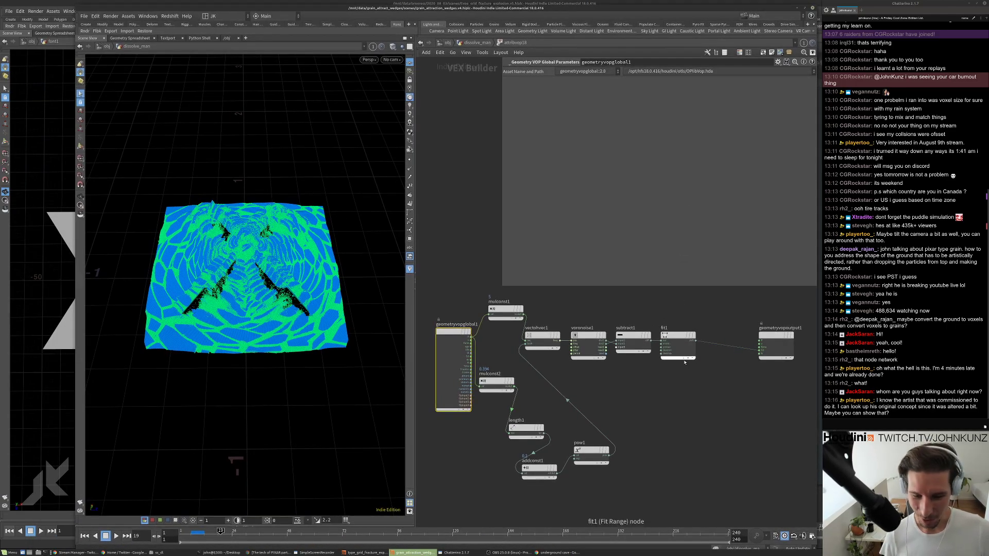
left_click(206, 553)
Launch a new Houdini FX session with the houdinifx command and shift the terminal window left.
type("houdinifx")
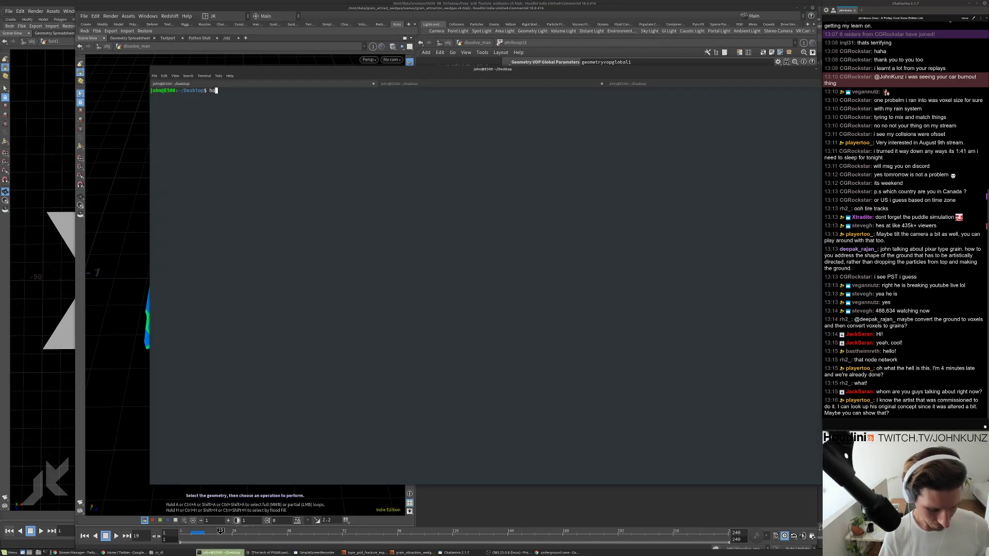
key("Return")
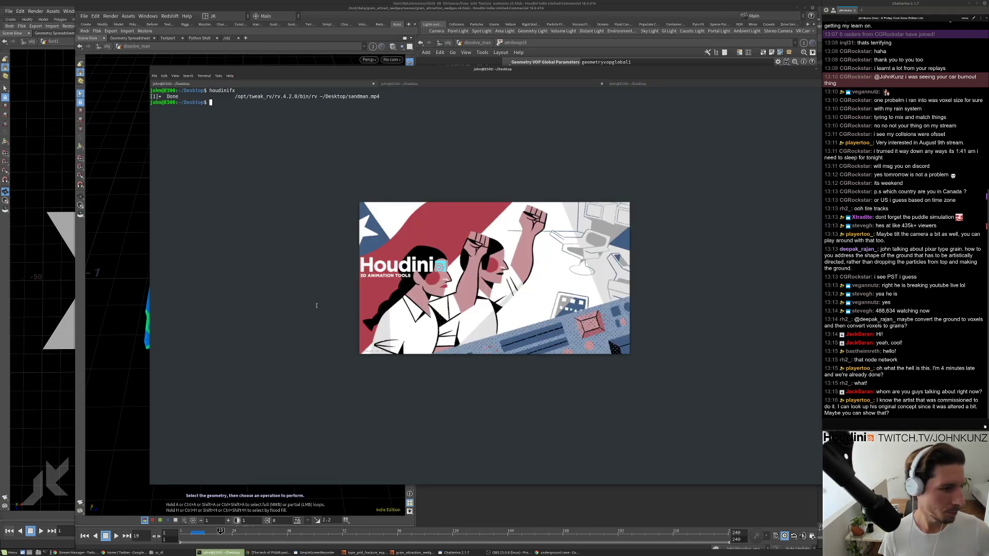
left_click_drag(323, 69, 275, 68)
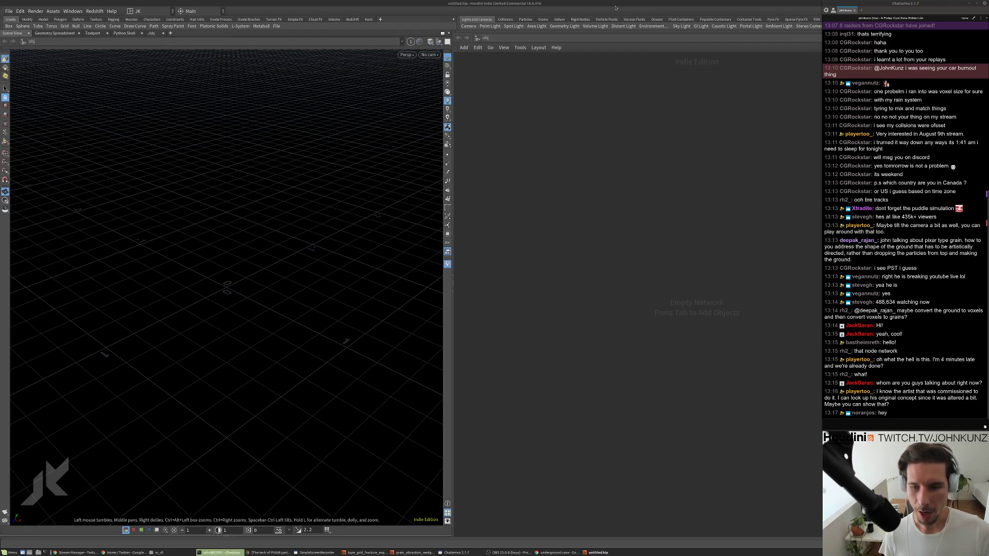
Un-maximize the new Houdini window, move it left, and bring the cave image search forward.
left_click_drag(641, 3, 544, 5)
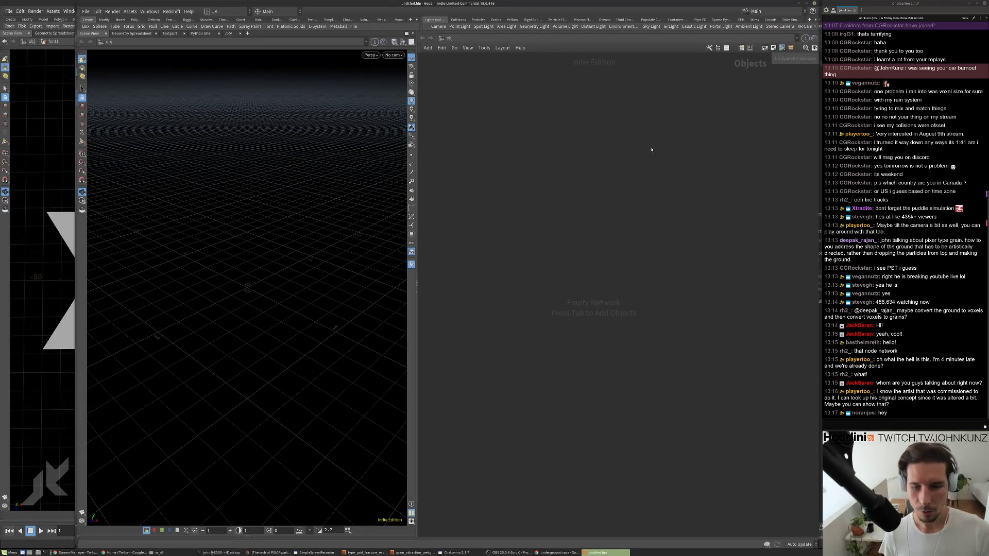
left_click_drag(657, 7, 648, 5)
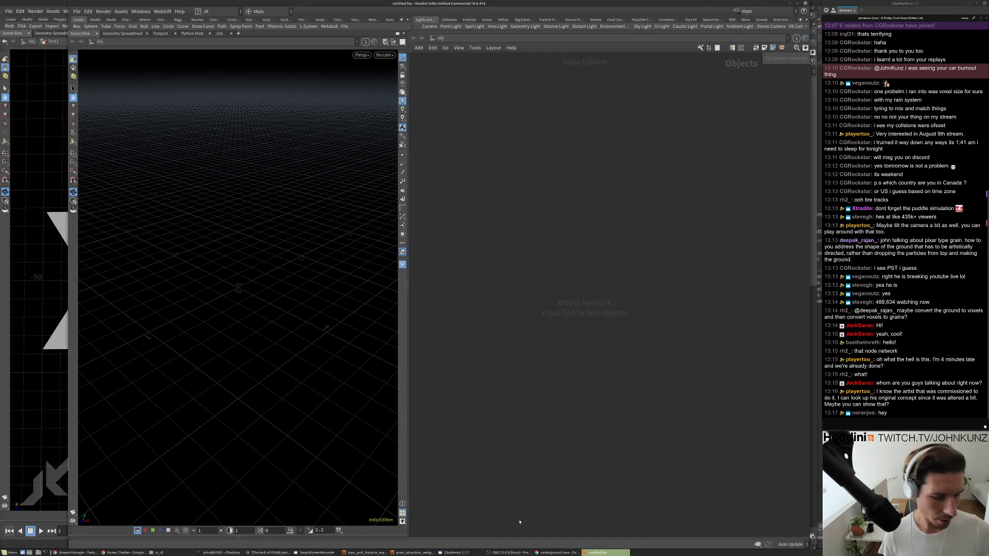
left_click(561, 553)
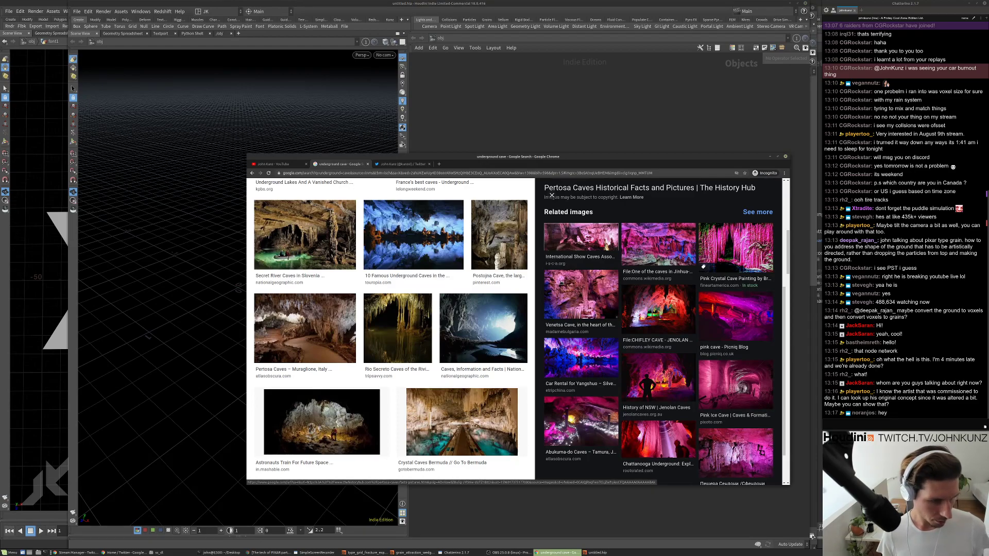
In a new tab, open the fxguide article 'The tech of PIXAR part 1: Piper'.
key("ctrl+t")
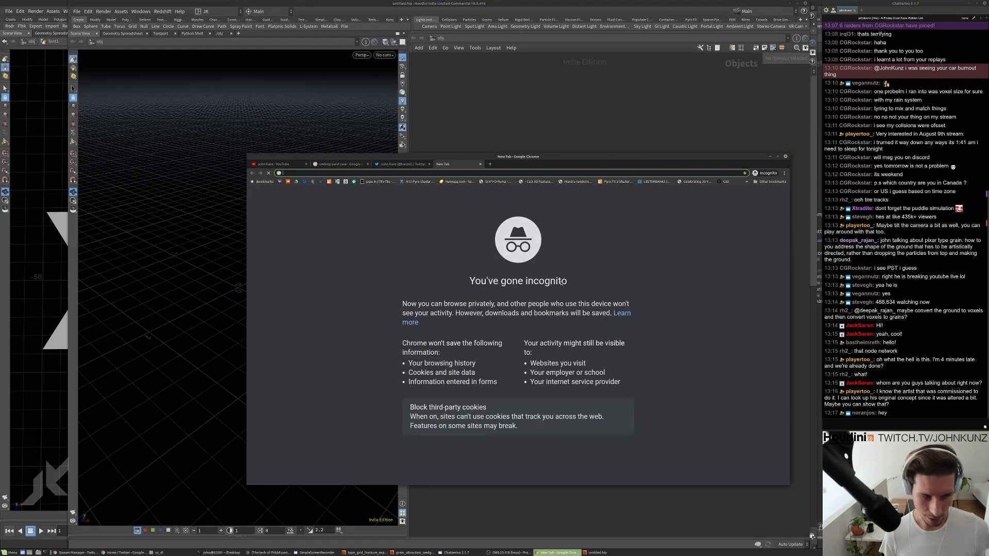
type("picxar")
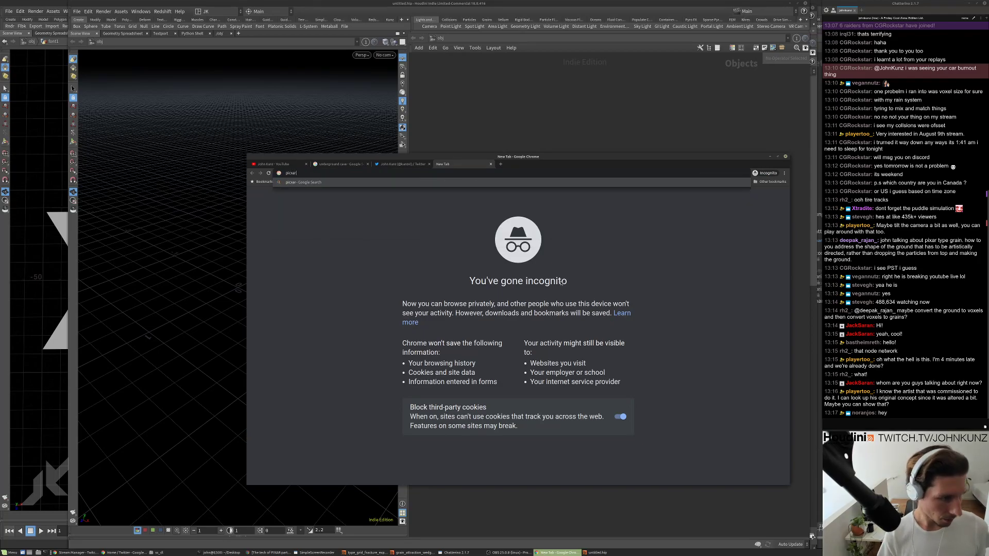
key("BackSpace")
key("BackSpace")
key("BackSpace")
key("BackSpace")
type("x")
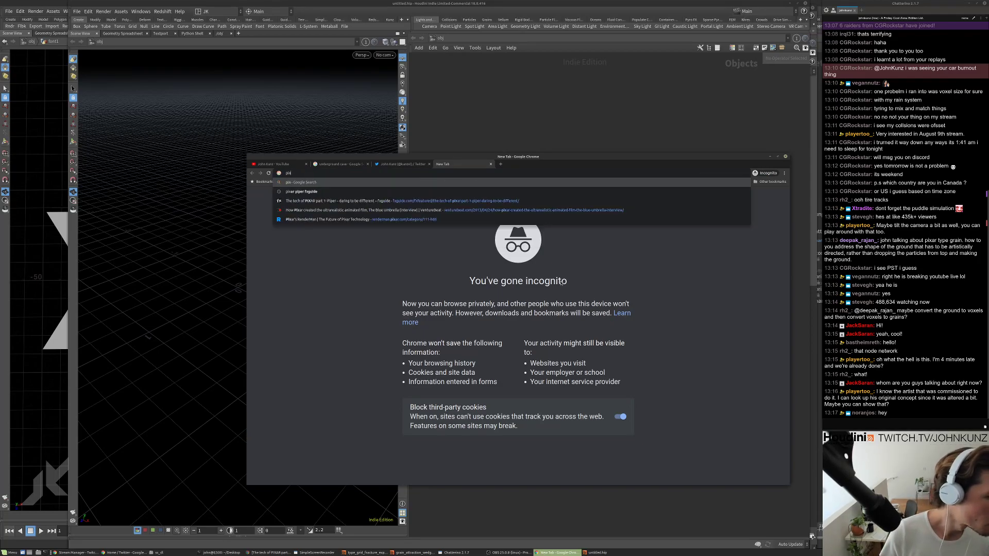
key("Down")
key("Down")
key("Return")
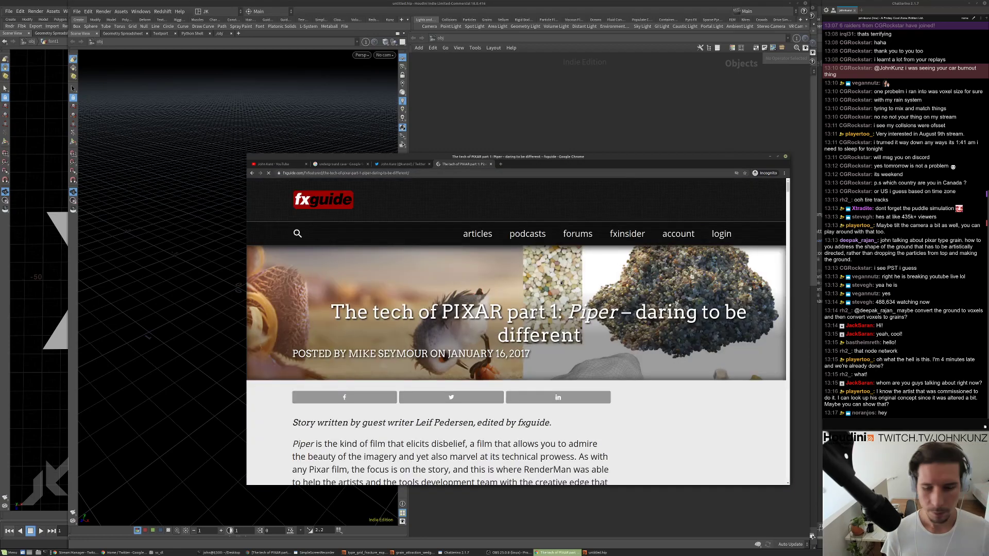
Read down through the article's sand sections to the Houdini viewport image.
scroll(588, 363, "down", 10)
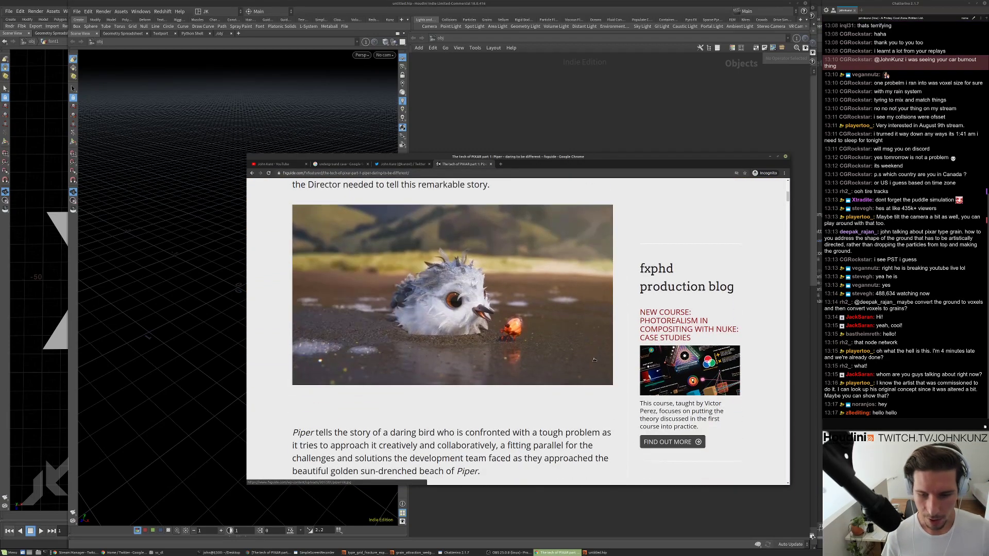
scroll(596, 359, "down", 6)
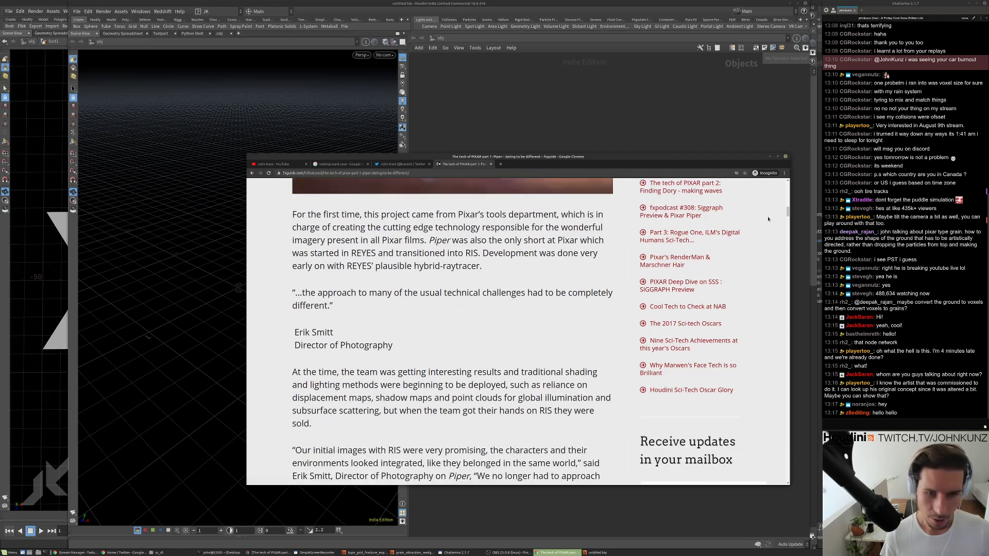
scroll(596, 359, "down", 10)
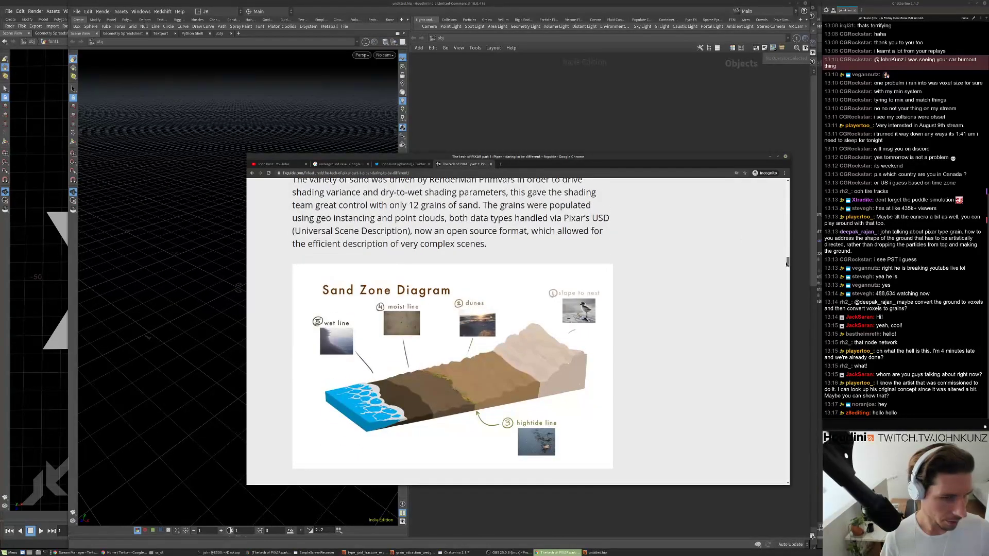
mouse_move(787, 263)
left_mouse_down()
mouse_move(790, 326)
mouse_move(791, 254)
left_mouse_up()
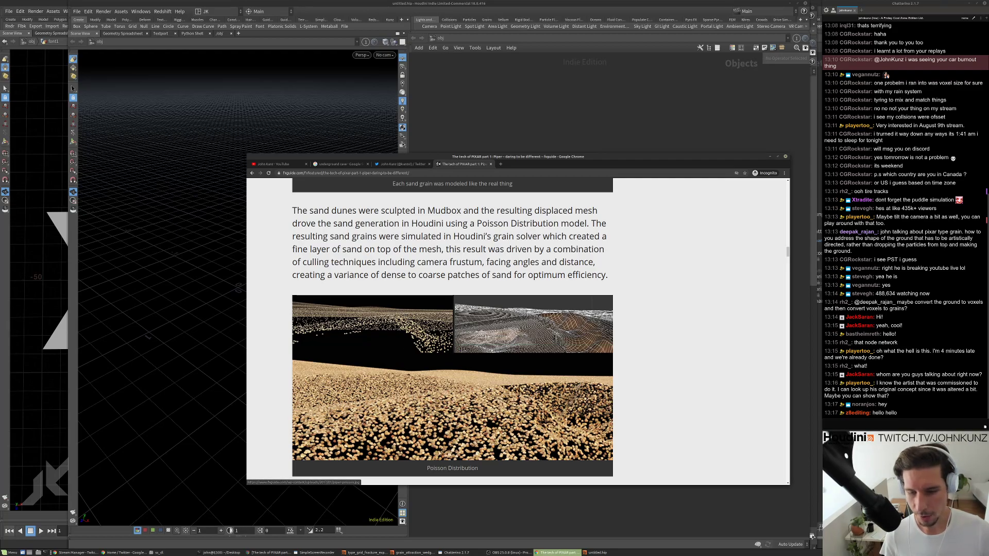
scroll(526, 387, "down", 2)
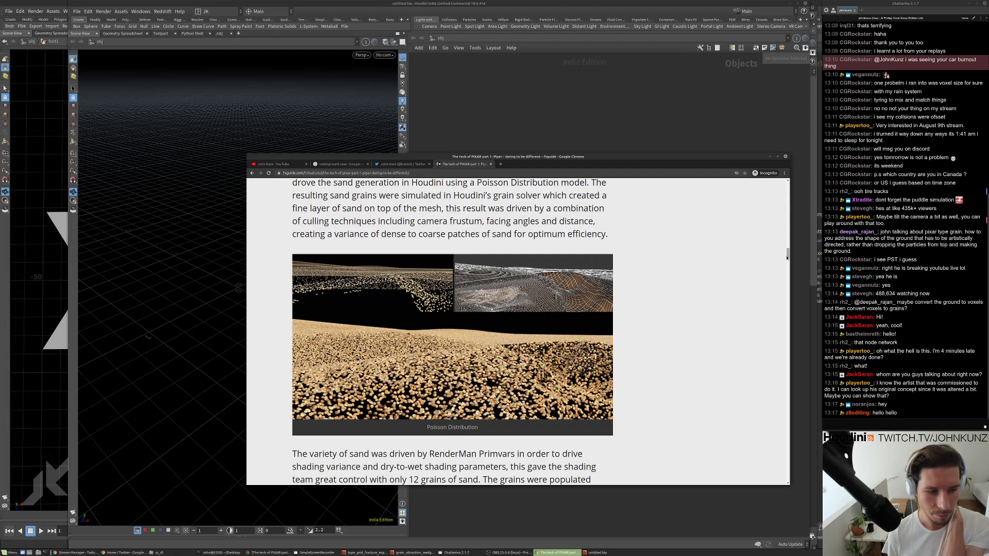
scroll(787, 257, "up", 1)
scroll(787, 257, "down", 2)
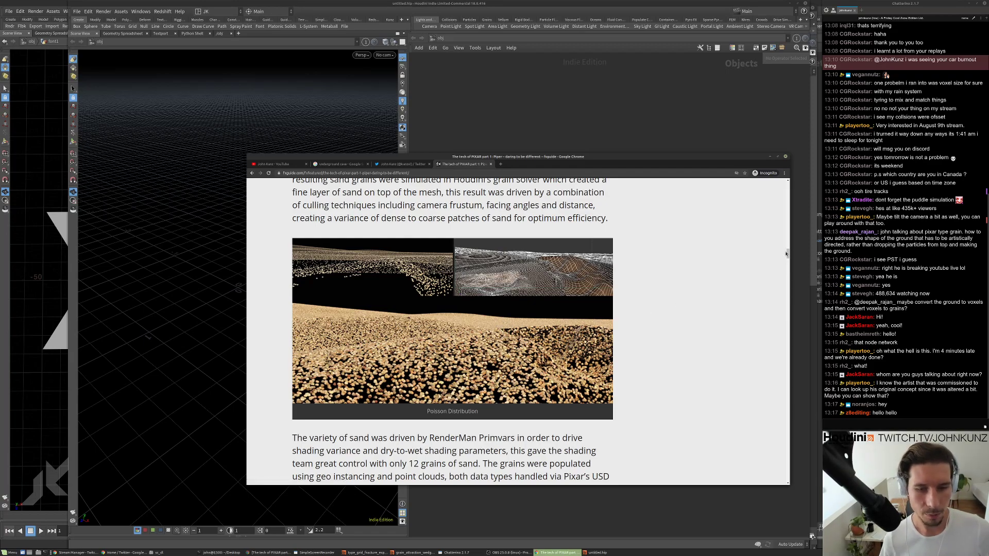
left_click_drag(786, 254, 787, 230)
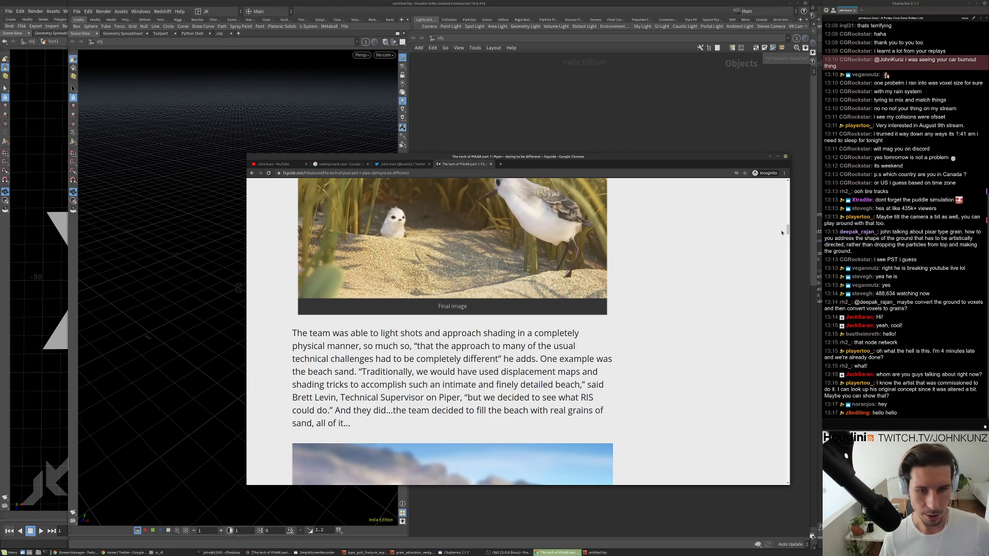
left_click_drag(787, 230, 787, 223)
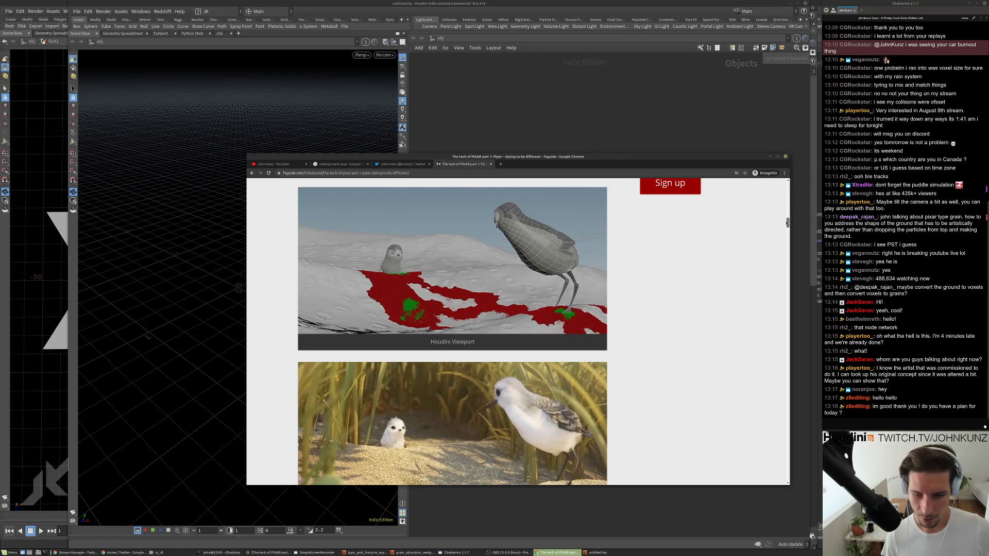
left_click_drag(787, 223, 787, 221)
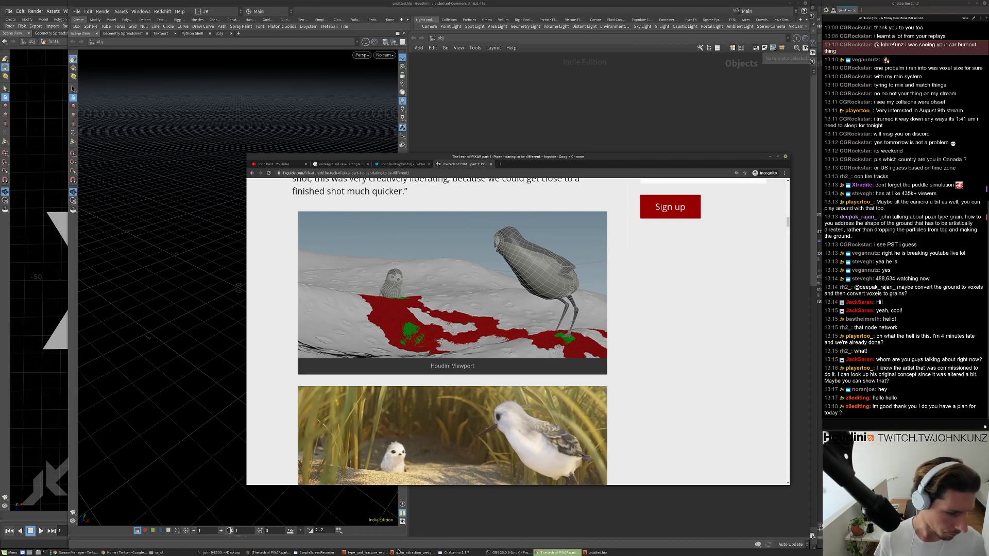
Preview the Underground Caves in Budapest photo and browse its related cave images.
left_click(336, 164)
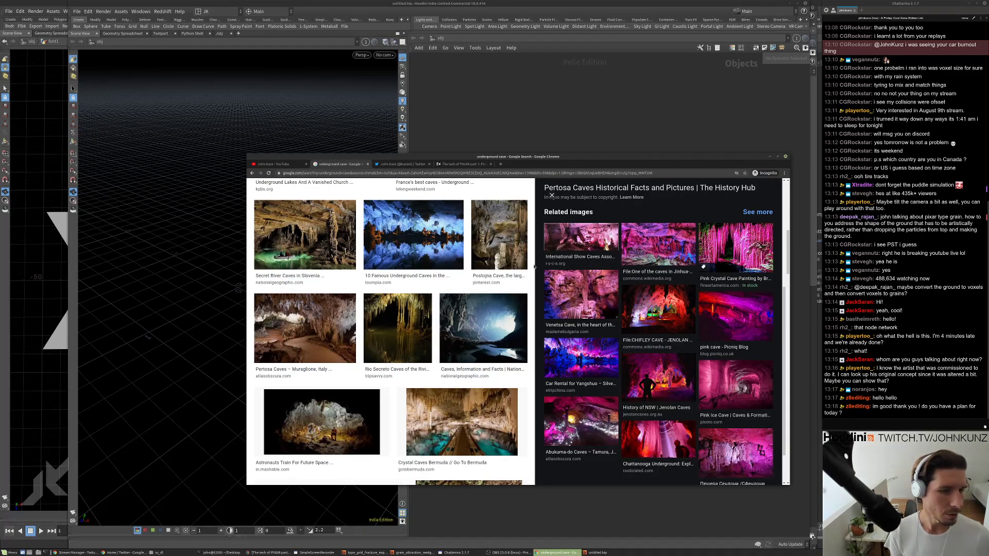
scroll(586, 296, "down", 2)
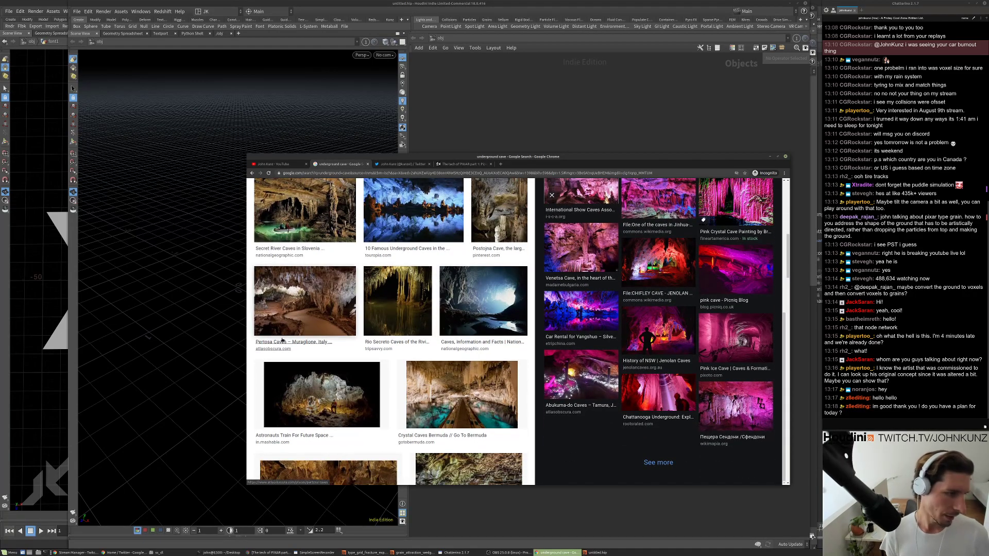
scroll(315, 423, "down", 3)
left_click(325, 339)
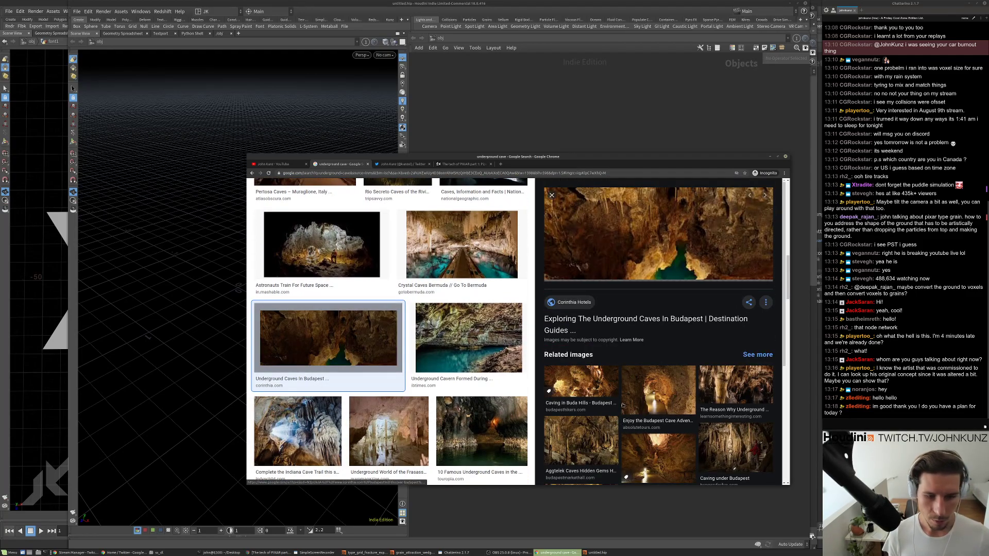
scroll(635, 409, "down", 3)
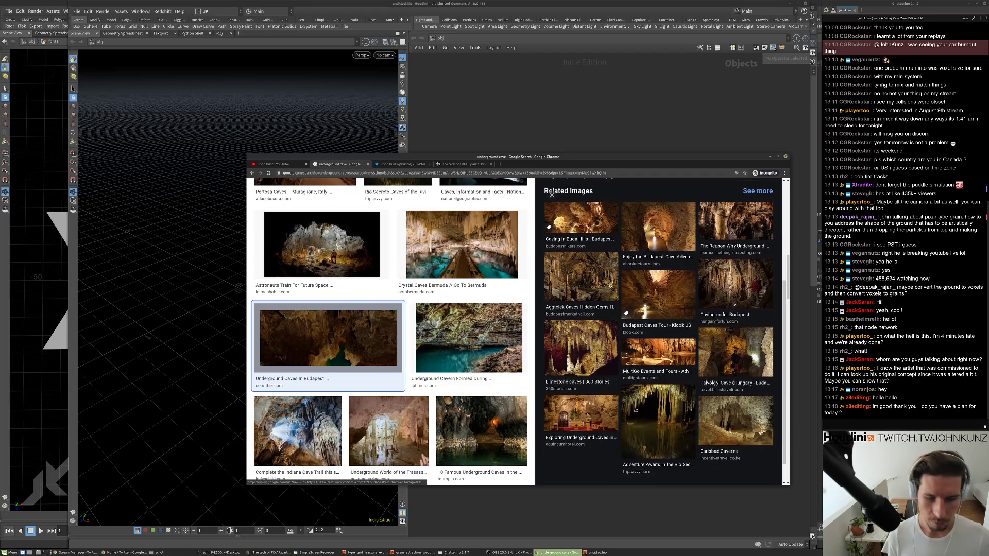
scroll(635, 409, "down", 1)
scroll(527, 421, "down", 4)
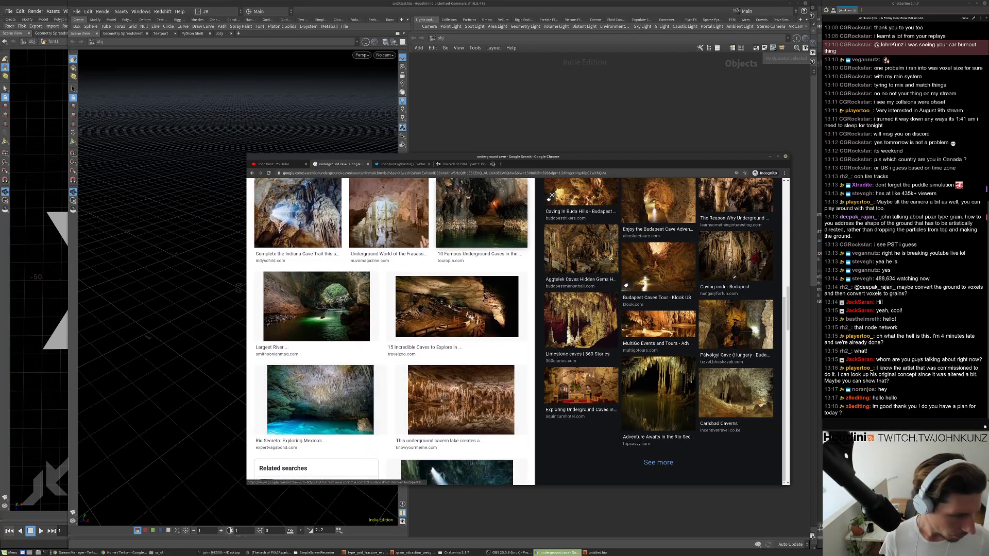
Back in Houdini, place a Box node in the geometry network and centre it.
key("alt+Tab")
key("Tab")
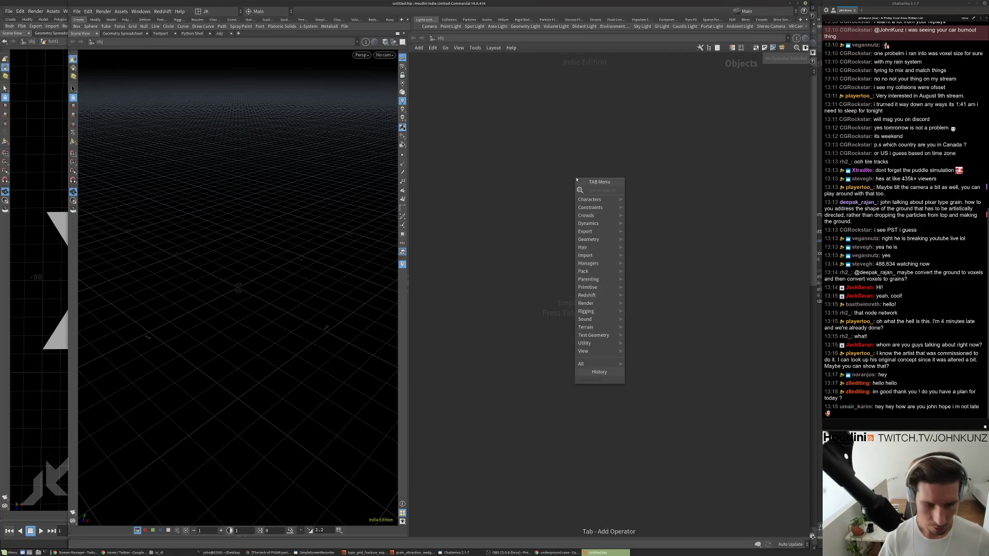
type("box")
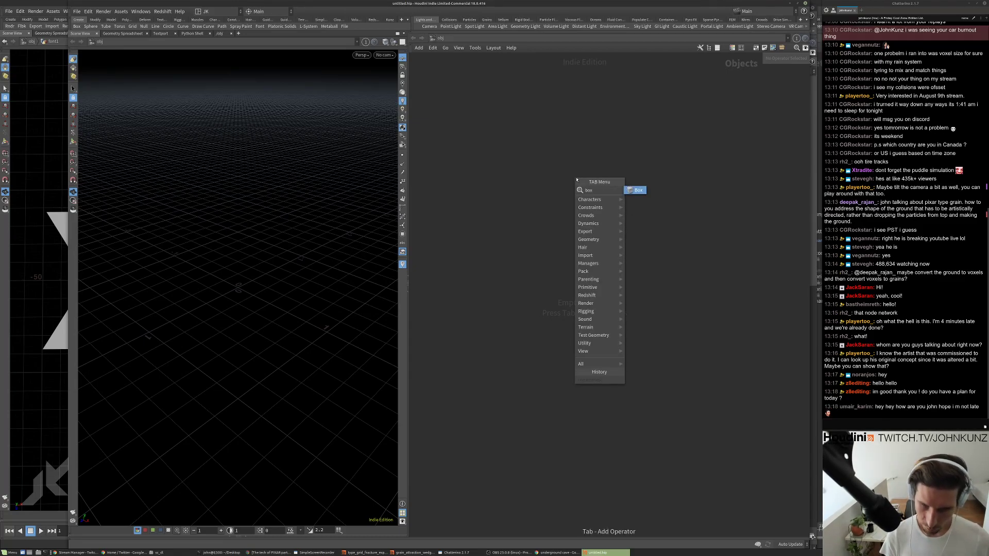
key("Return")
left_click(584, 201)
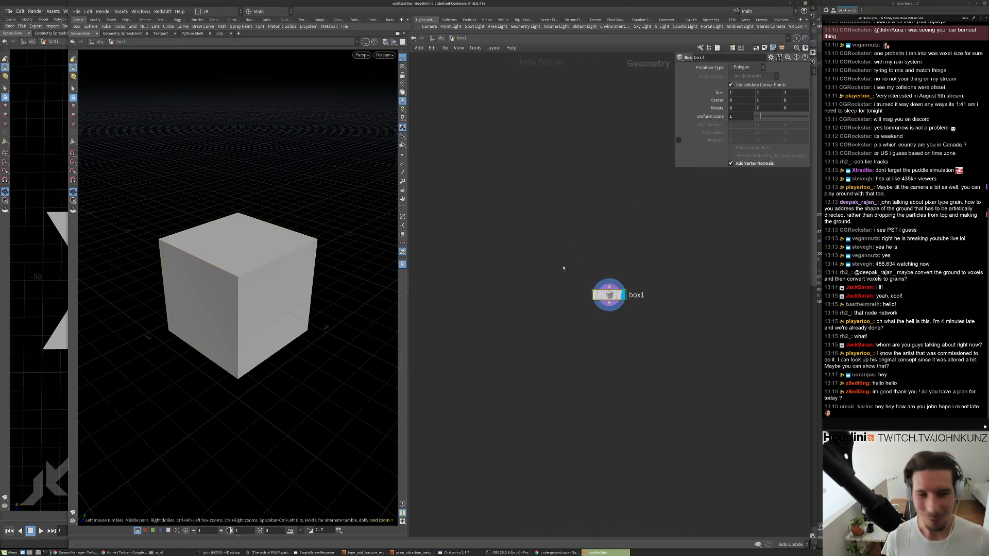
scroll(566, 258, "up", 3)
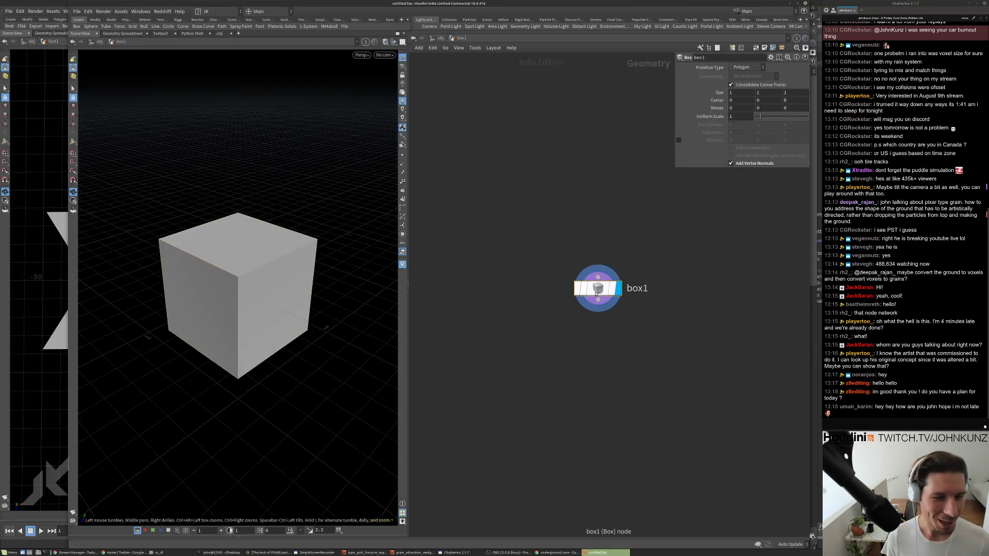
middle_click_drag(670, 282, 613, 269)
middle_click_drag(598, 309, 599, 273)
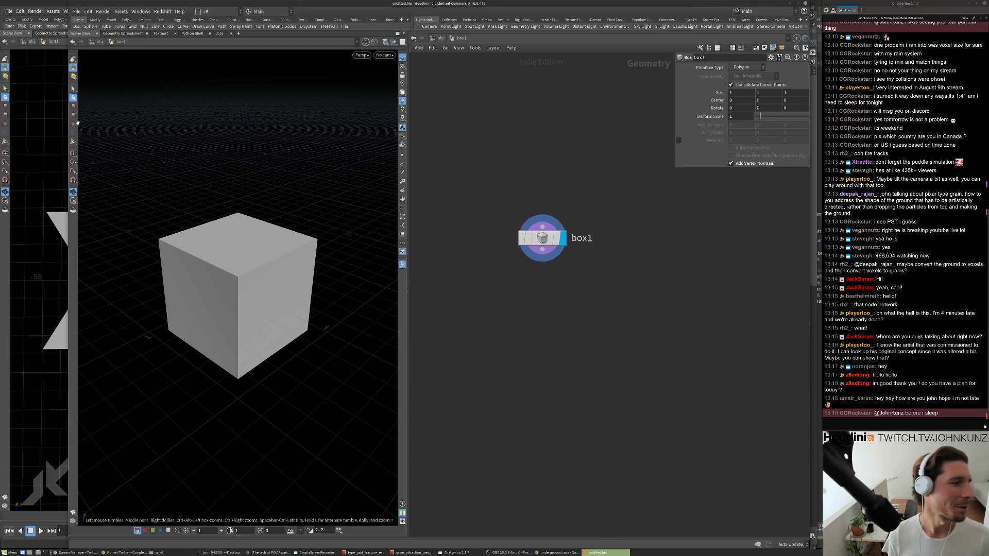
Widen the Houdini window and frame box1 in the network and the cube in the viewport.
left_click_drag(67, 123, 2, 123)
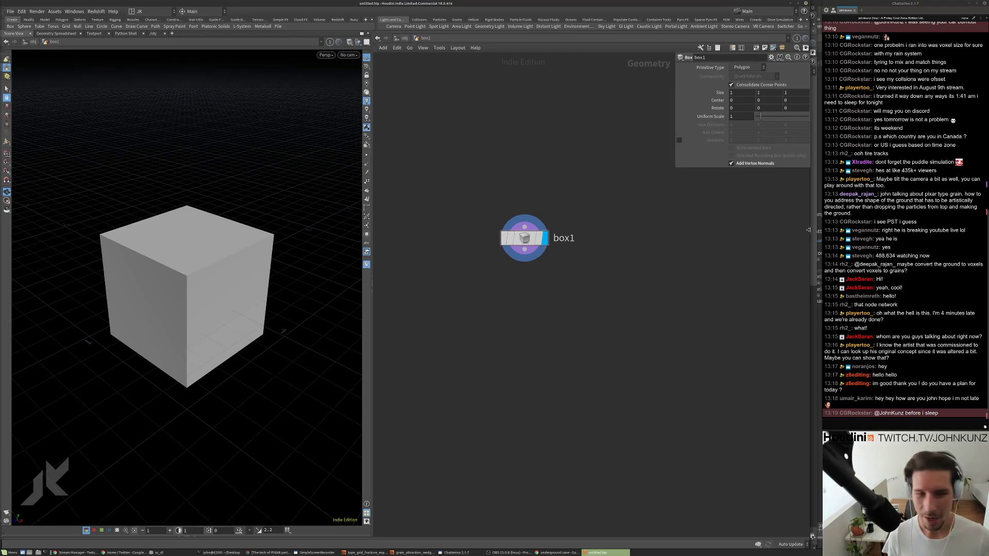
left_click_drag(809, 233, 822, 228)
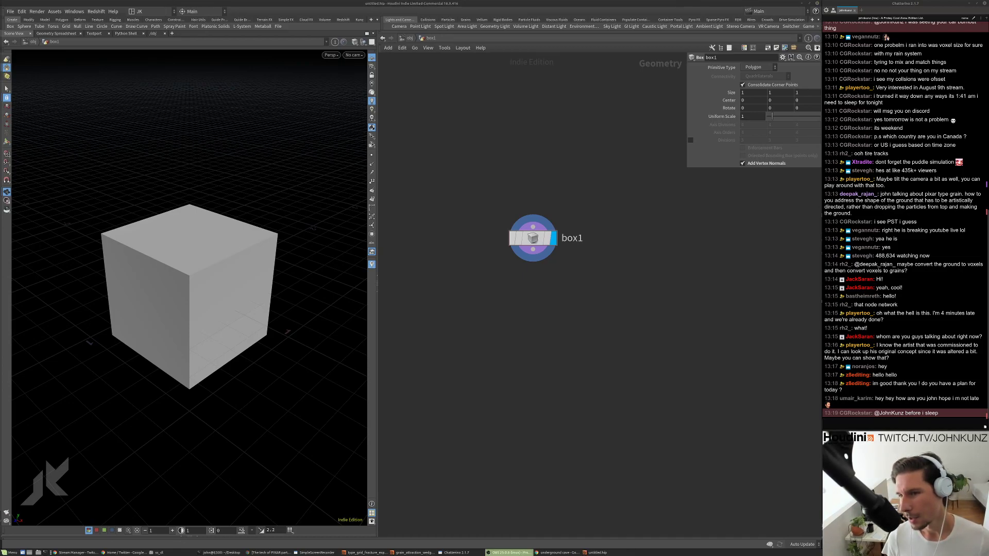
left_click(660, 283)
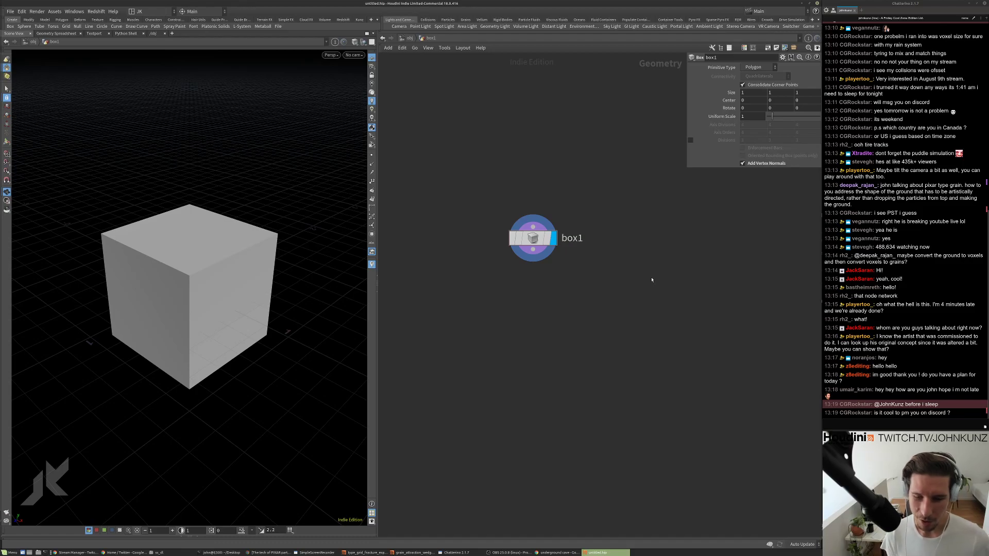
scroll(652, 280, "up", 1)
middle_click_drag(594, 288, 621, 281)
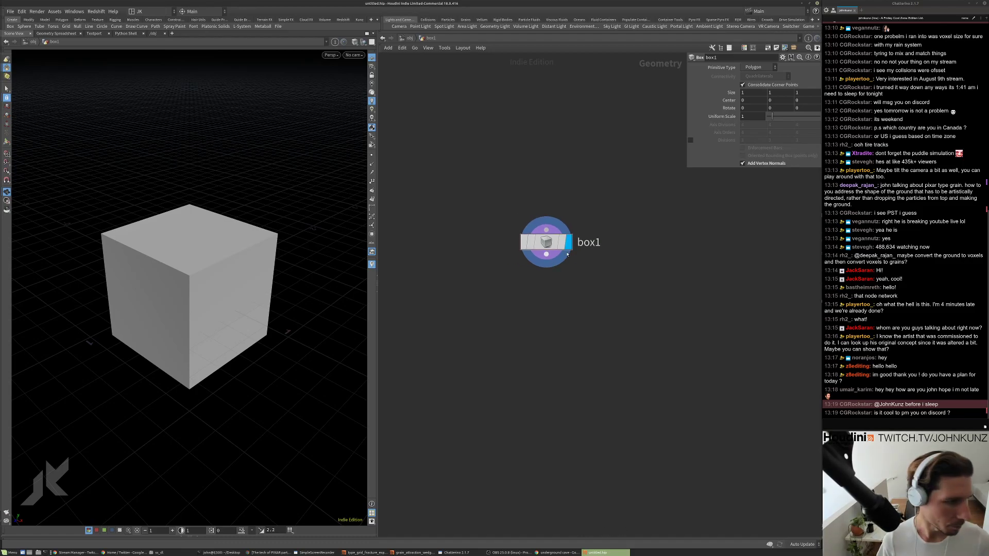
key("h")
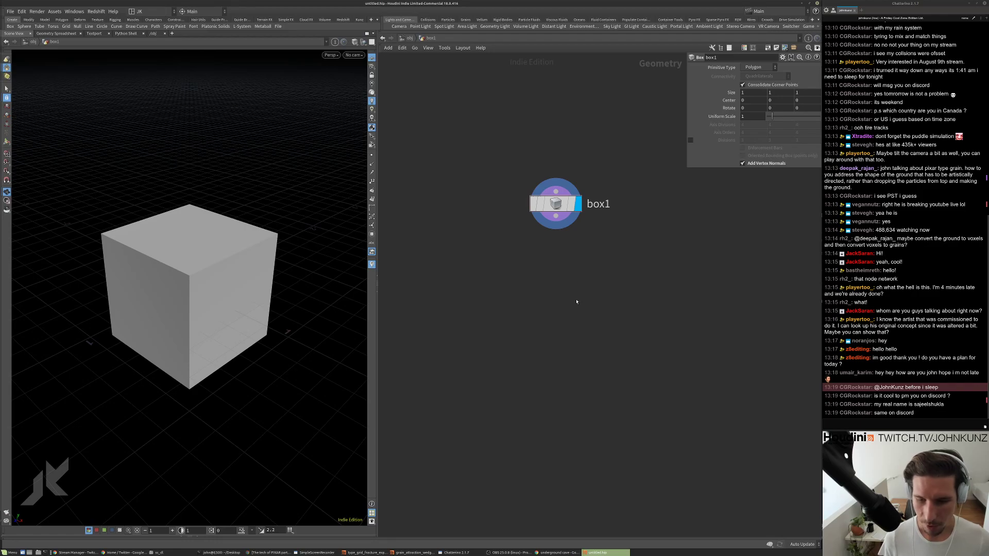
middle_click_drag(576, 302, 560, 282)
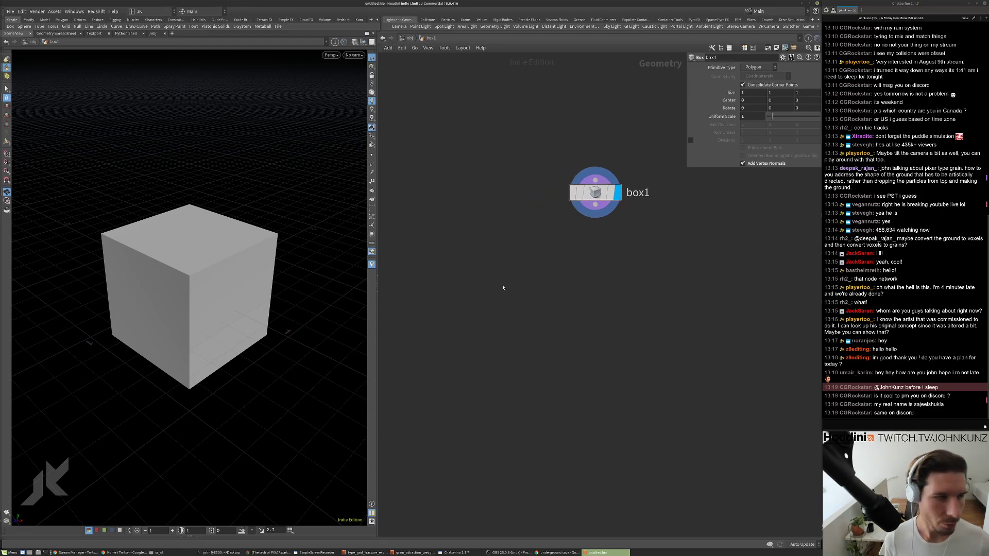
key("g")
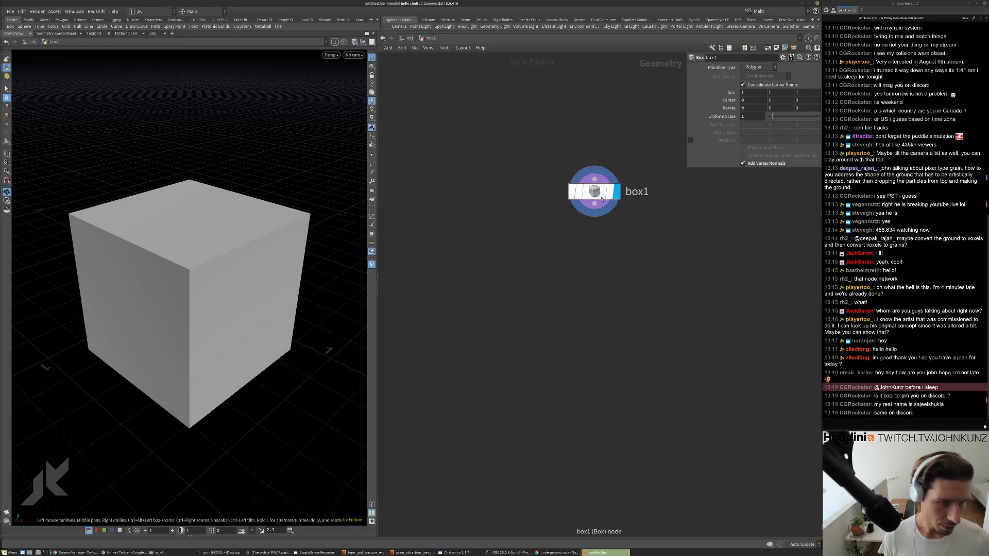
key("Tab")
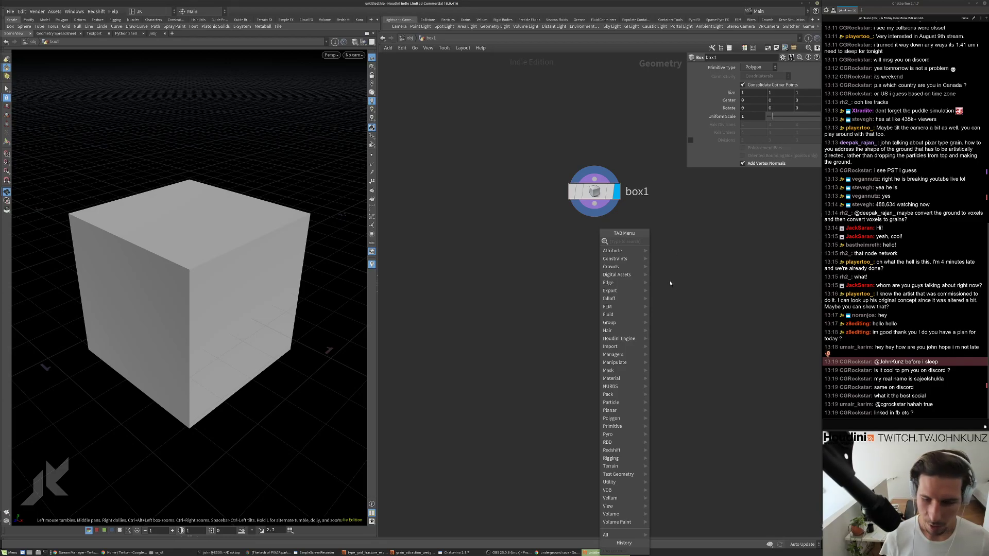
Close the node list without adding anything and nudge box1 slightly lower.
mouse_move(648, 303)
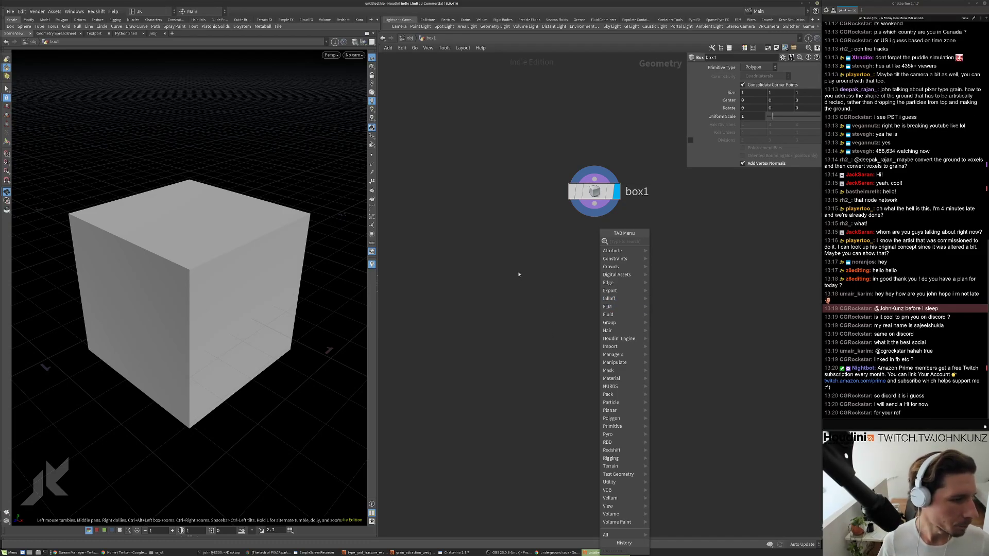
key("Escape")
left_click_drag(592, 216, 538, 239)
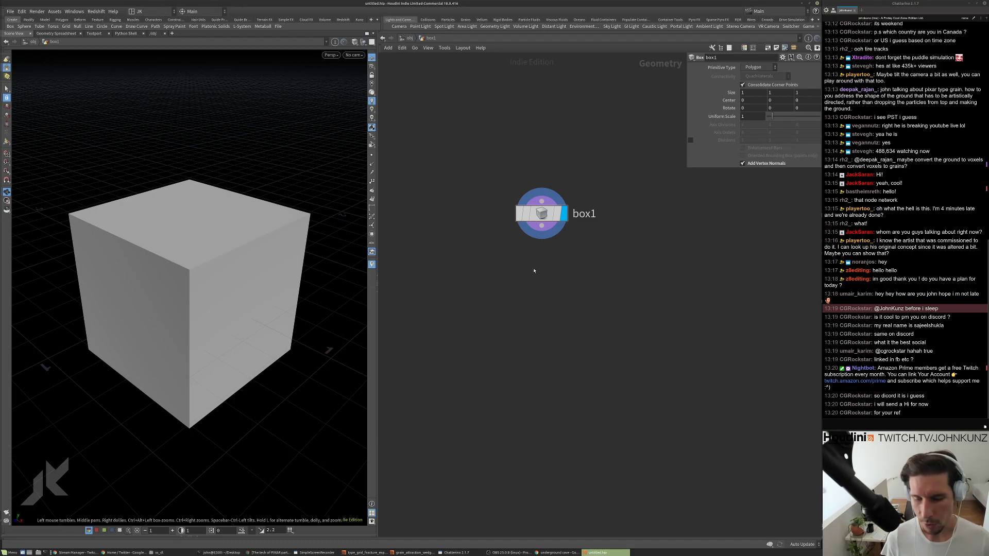
Add a Volume node below box1, wire box1 into it, and set volume1 as the displayed node.
key("Tab")
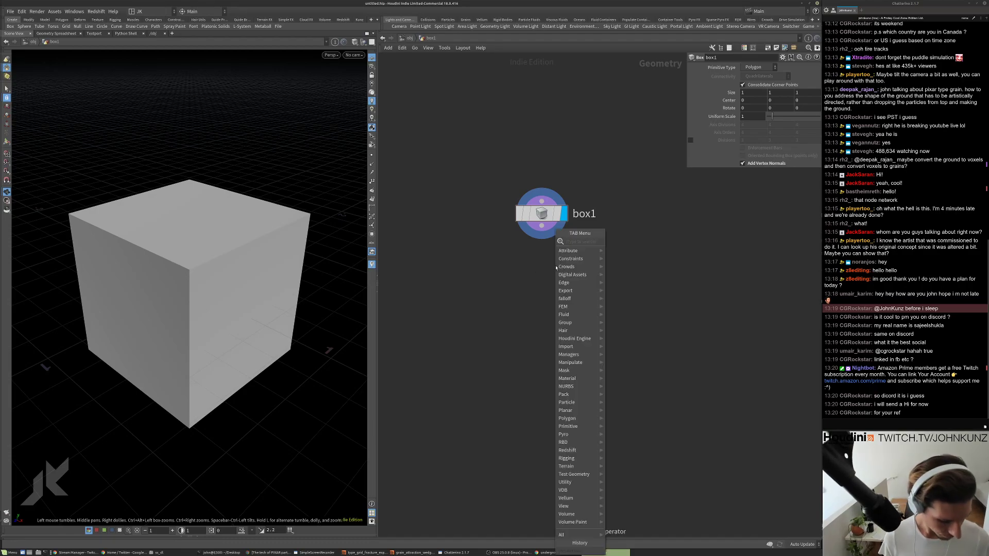
type("volu")
key("Return")
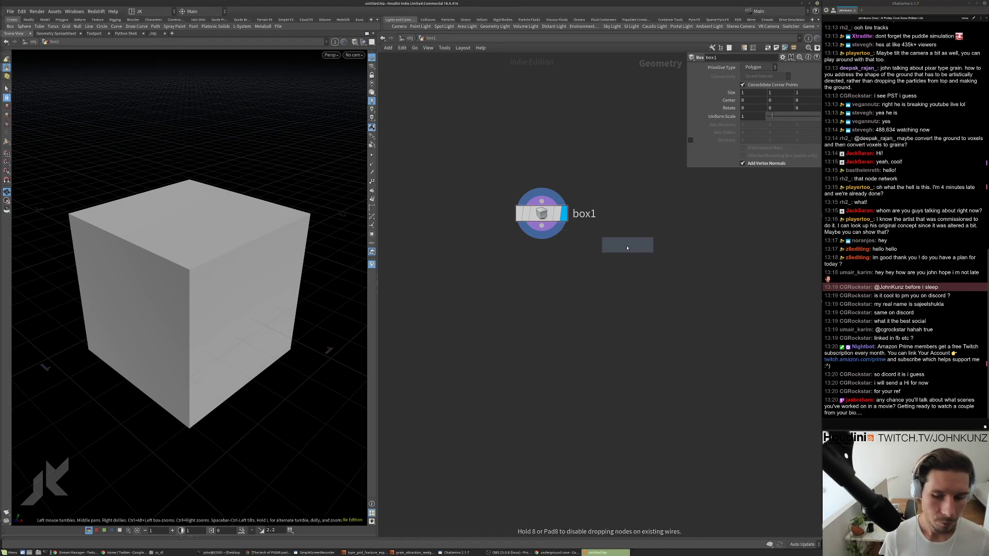
left_click(603, 266)
middle_click_drag(613, 229, 614, 251)
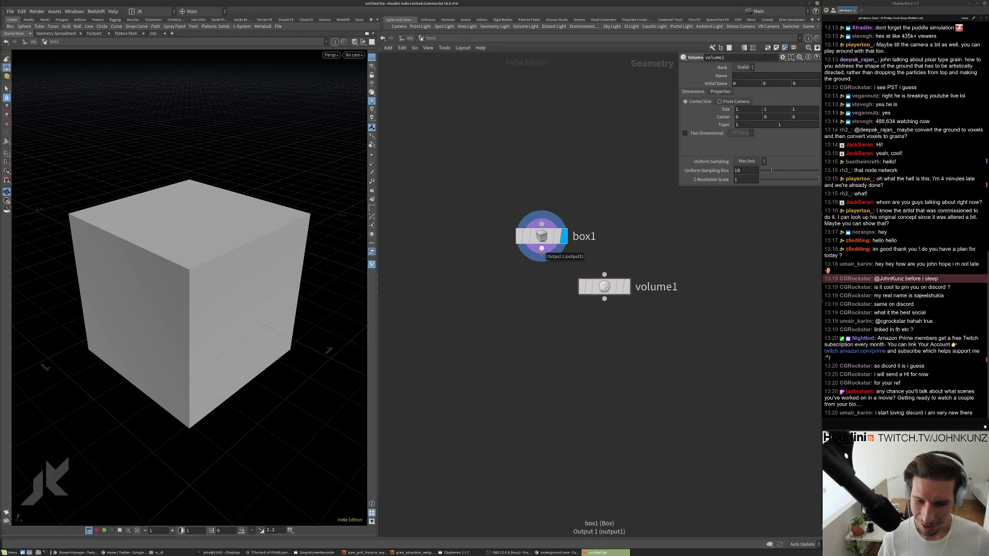
left_click_drag(541, 252, 542, 287)
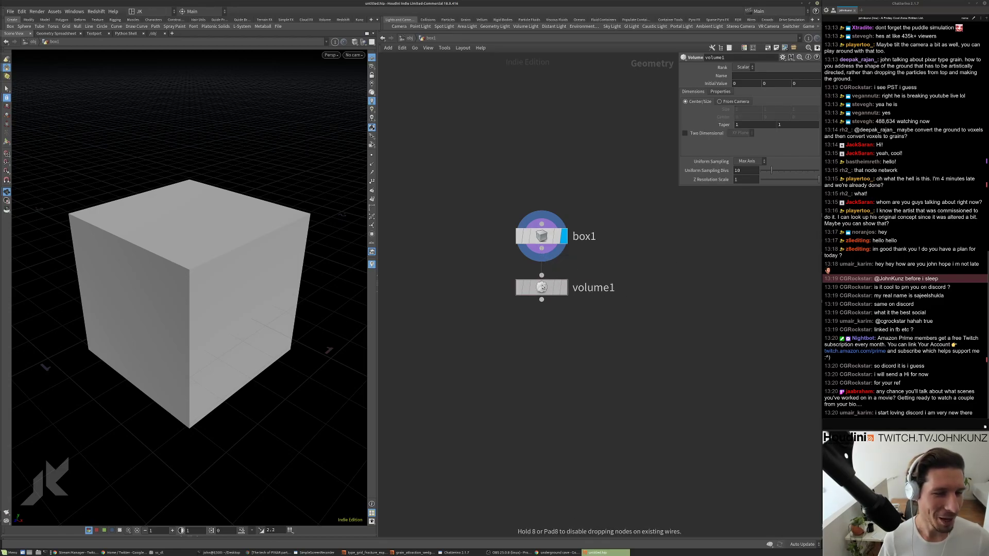
left_click(563, 287)
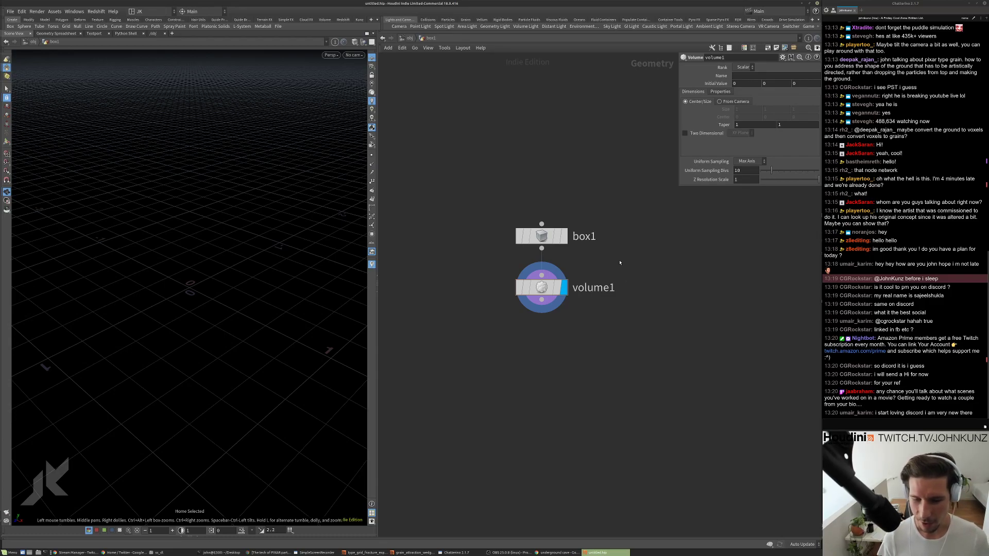
left_click_drag(542, 291, 543, 299)
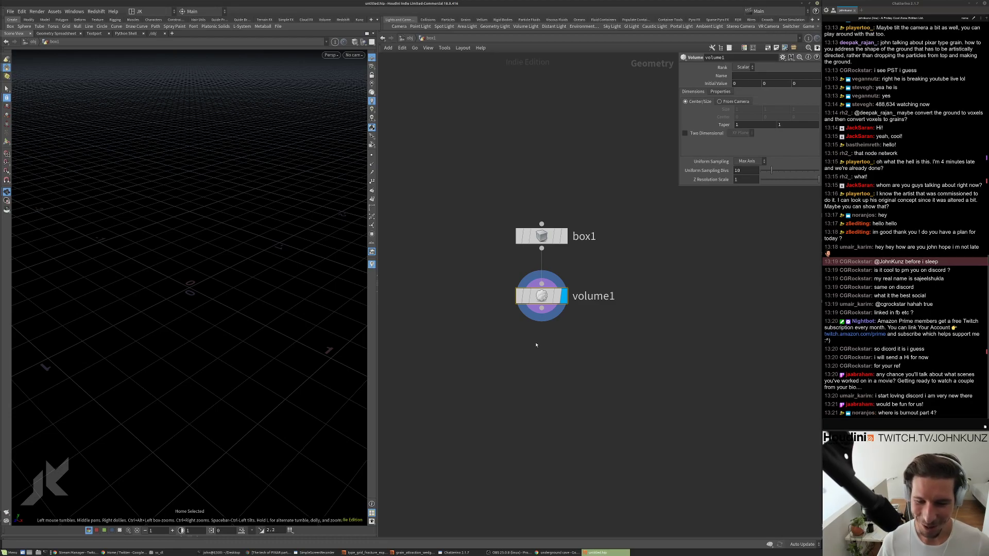
middle_click_drag(549, 375, 555, 393)
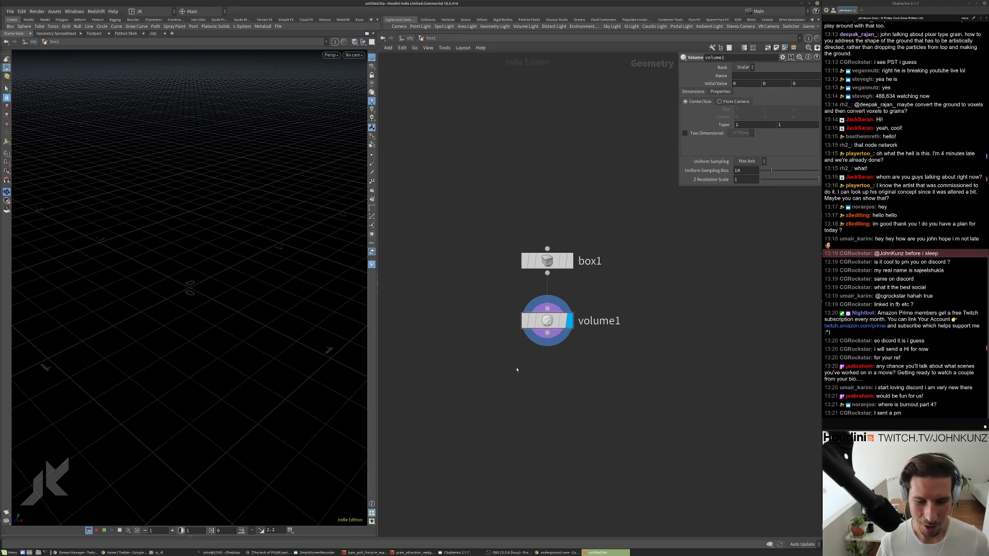
Add a Pyro Post-Process node and position it to the right of box1.
key("Tab")
type("pyr")
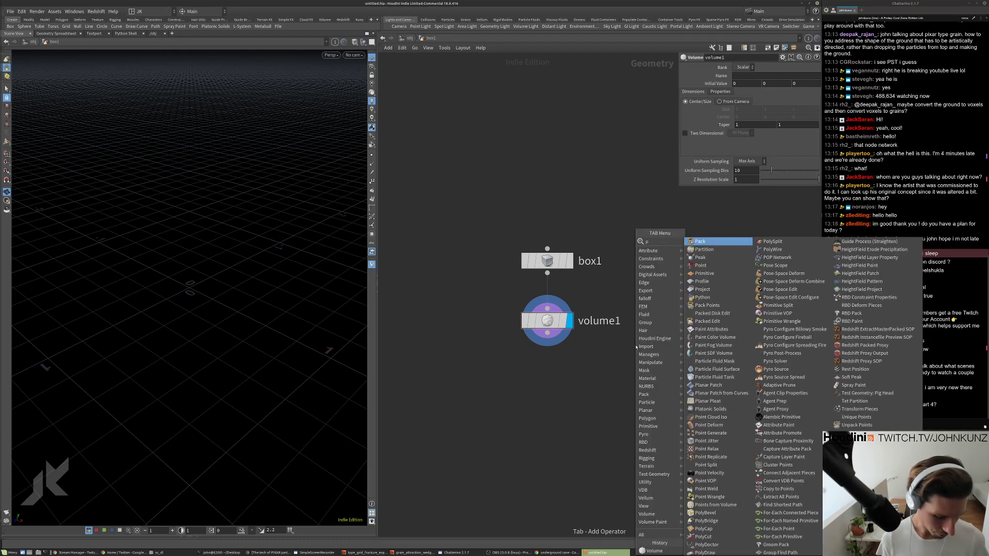
key("Up")
key("Up")
key("Up")
key("Up")
key("Return")
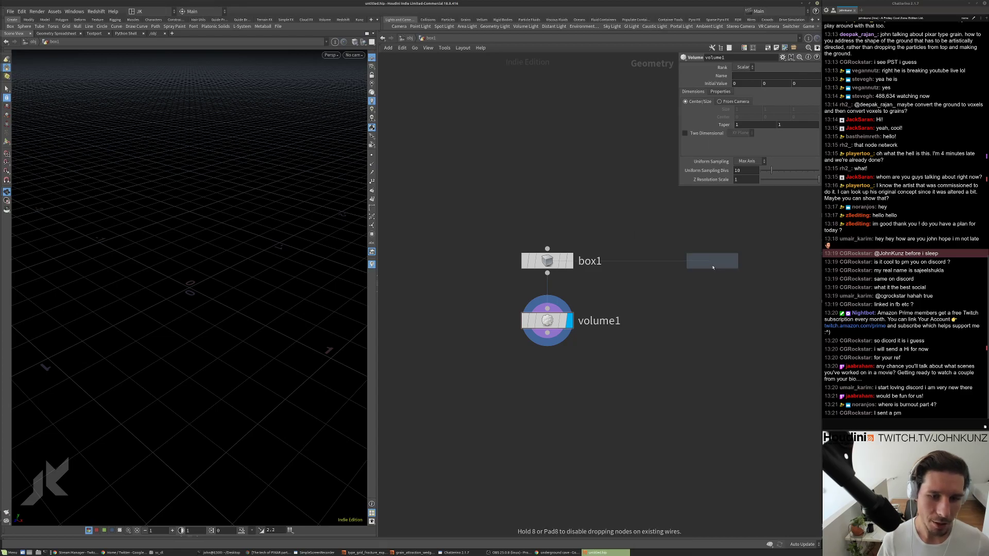
left_click(711, 262)
middle_click_drag(711, 319, 693, 388)
Inspect pyropostprocess1's internal volumevisualization1 and material1 nodes, then return up a level.
double_click(683, 349)
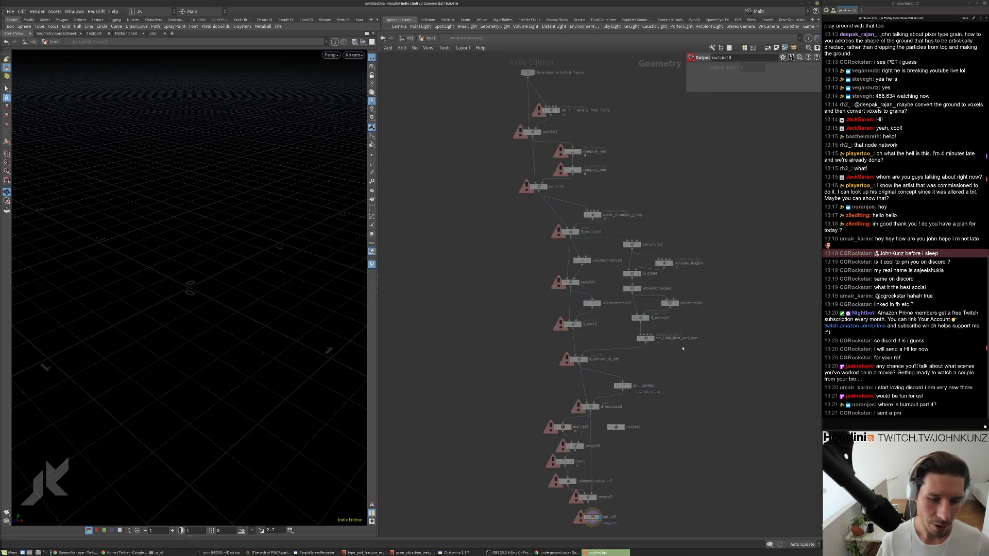
scroll(640, 467, "up", 5)
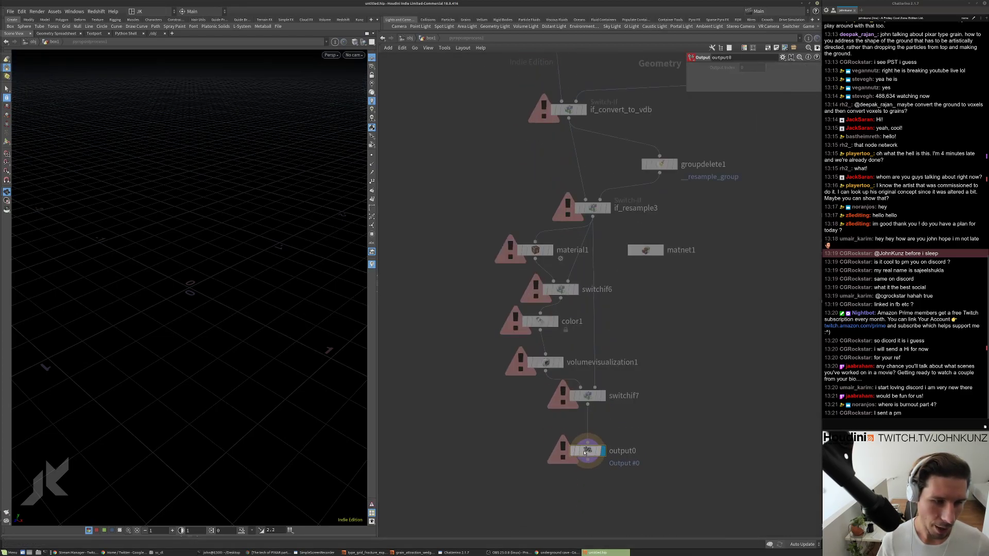
left_click(544, 361)
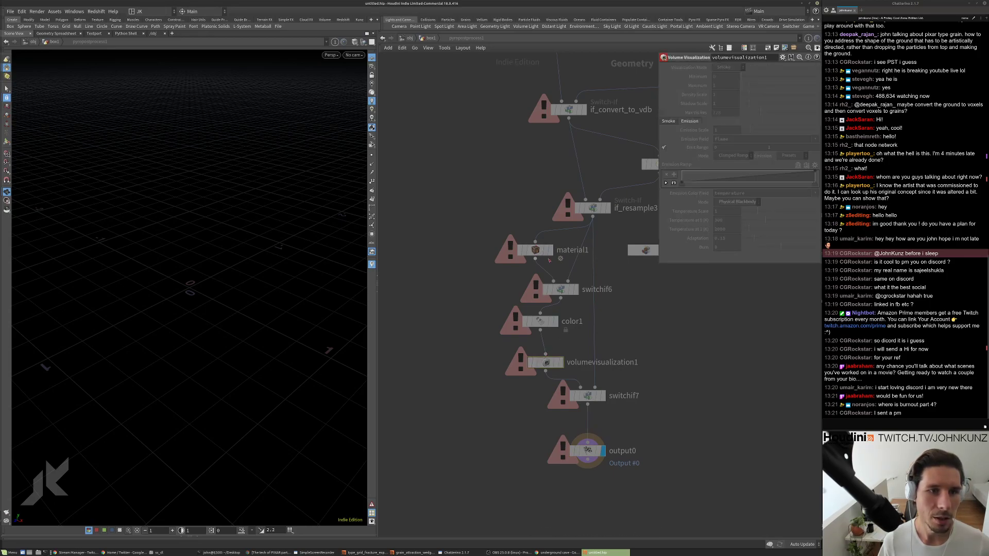
scroll(538, 314, "up", 2)
left_click(534, 217)
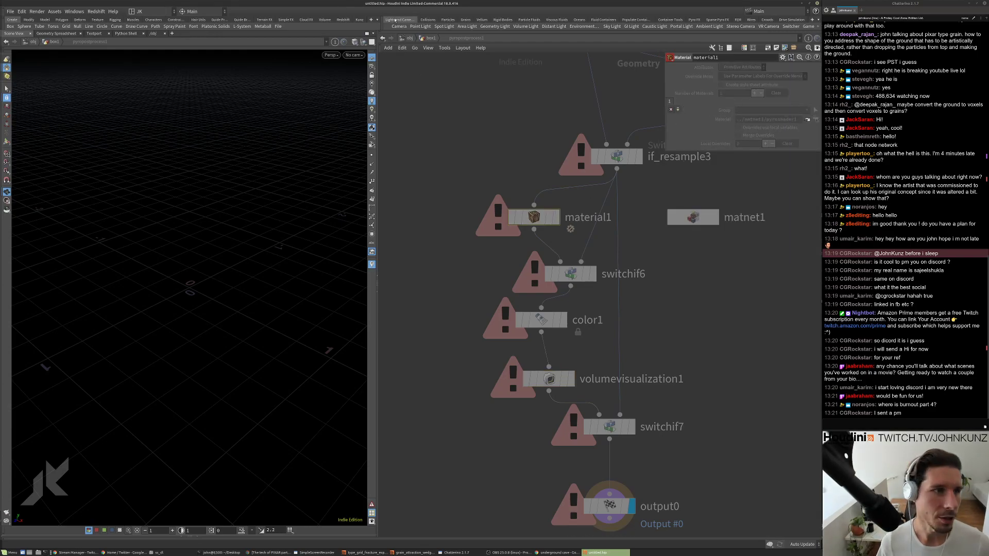
left_click(430, 38)
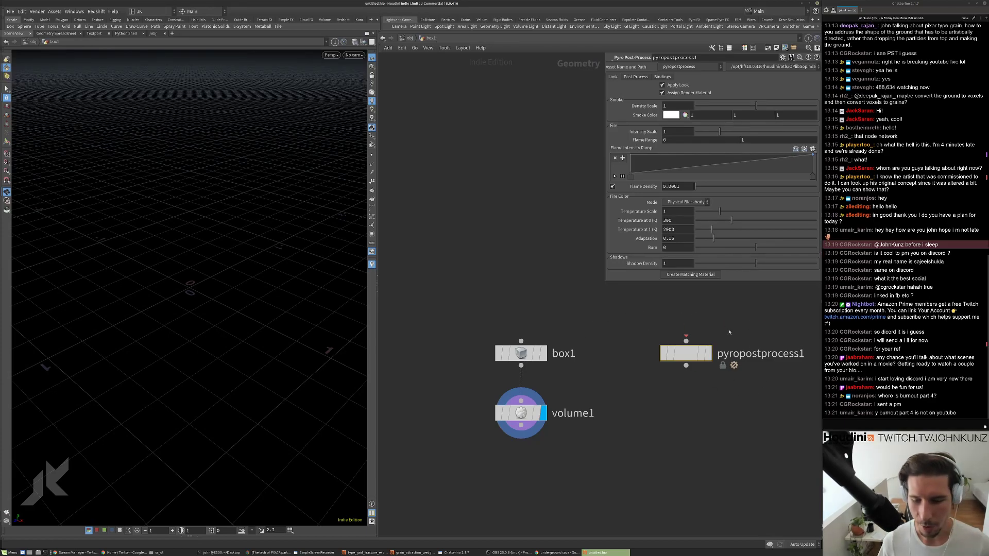
Rearrange pyropostprocess1 and the network view, then select volume1.
scroll(717, 379, "down", 1)
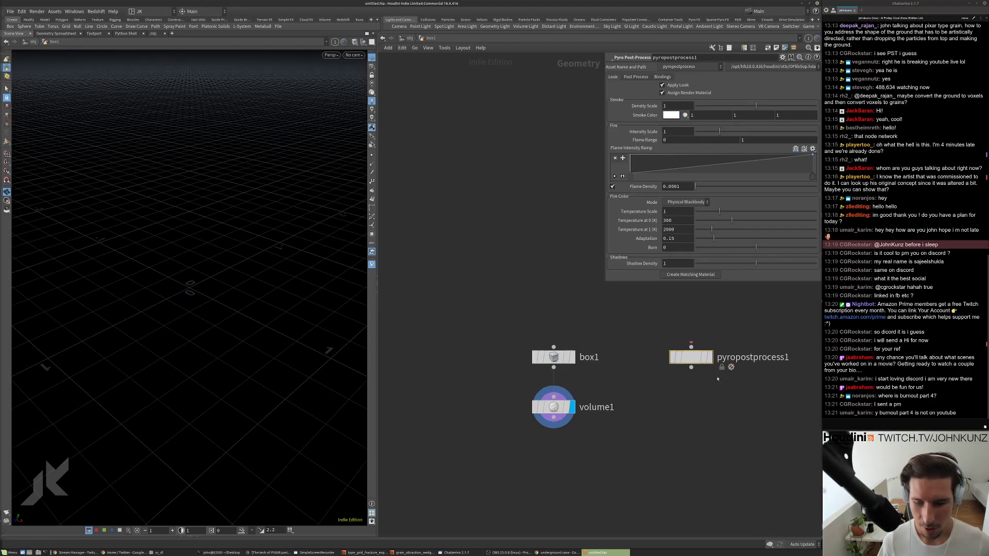
scroll(717, 379, "up", 1)
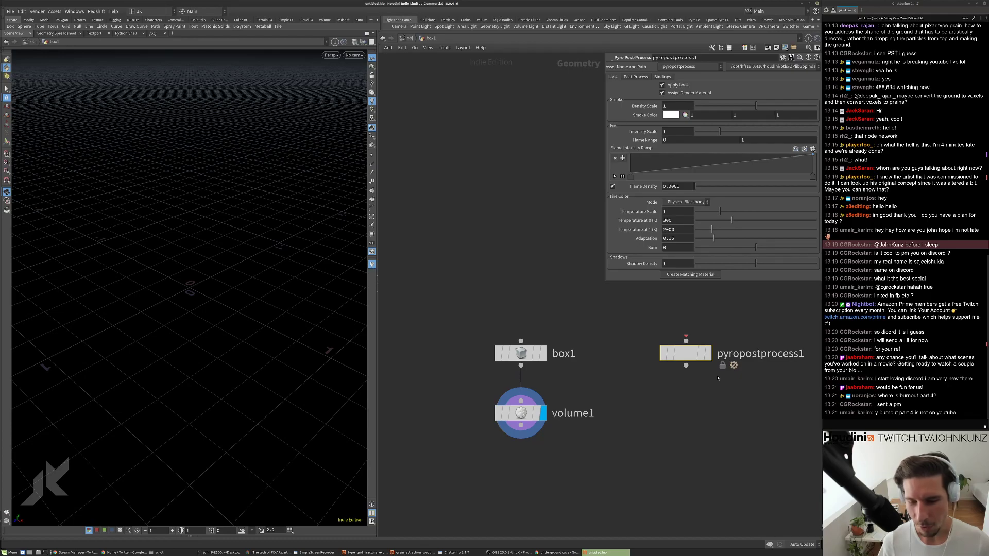
scroll(718, 378, "down", 2)
scroll(718, 378, "up", 1)
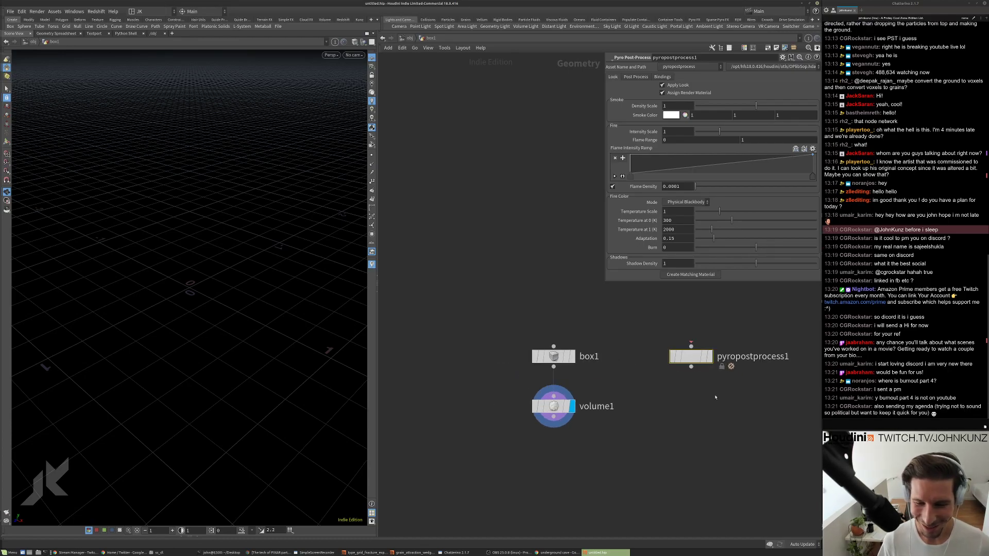
middle_click_drag(715, 397, 704, 430)
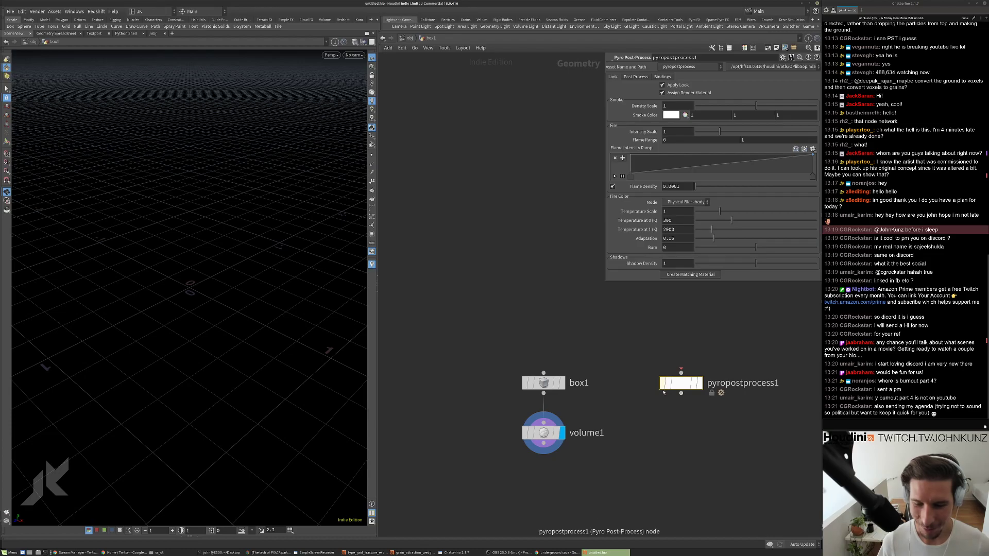
scroll(686, 389, "down", 2)
middle_click_drag(719, 437, 669, 416)
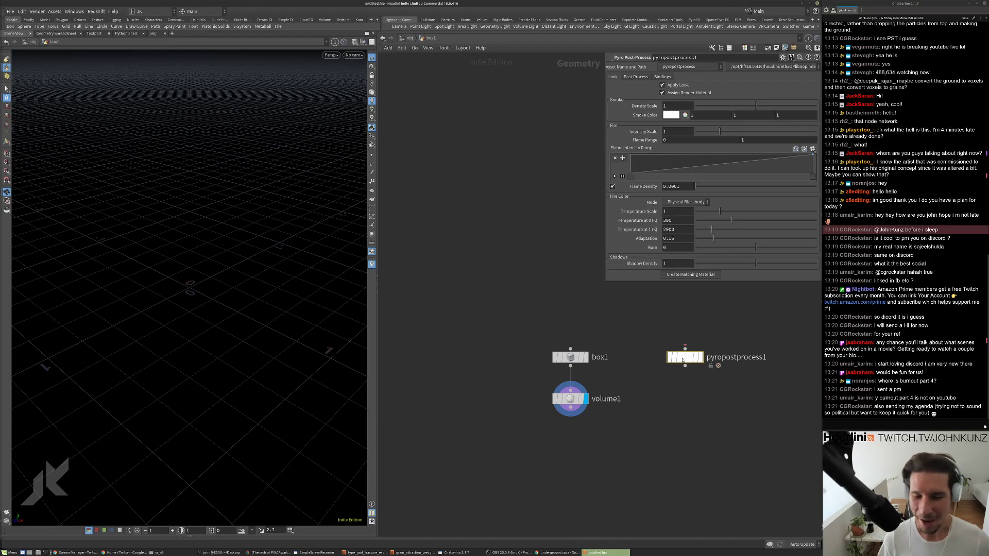
left_click_drag(683, 355, 683, 336)
middle_click_drag(665, 427, 661, 398)
scroll(632, 366, "up", 2)
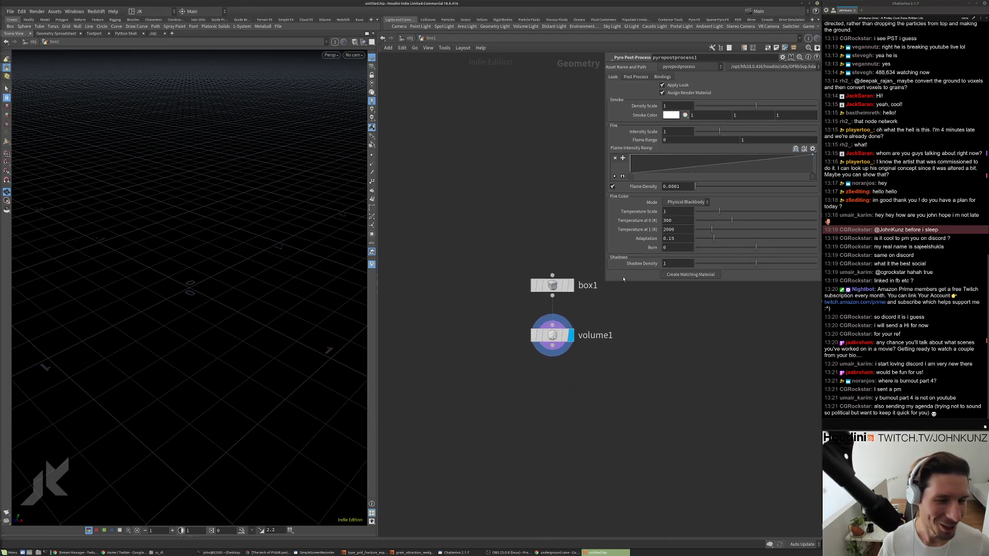
scroll(585, 329, "up", 2)
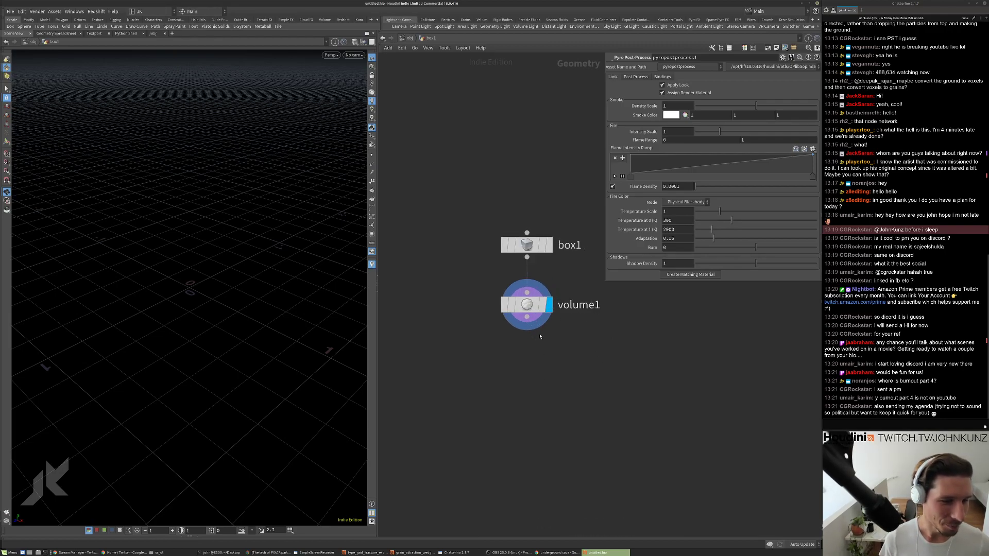
left_click(526, 305)
Name volume1's volume 'density' and give it an initial value of 1.
left_click(750, 76)
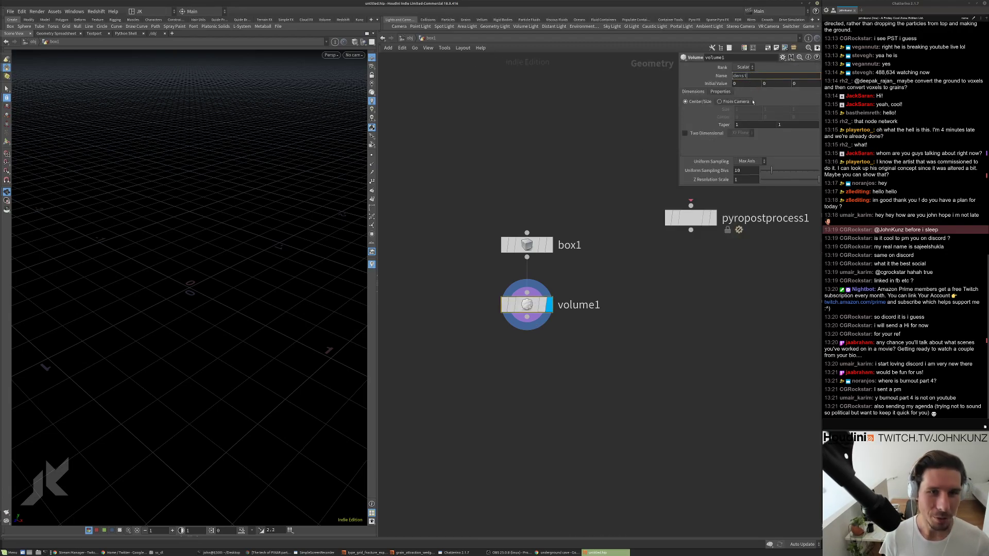
key("Return")
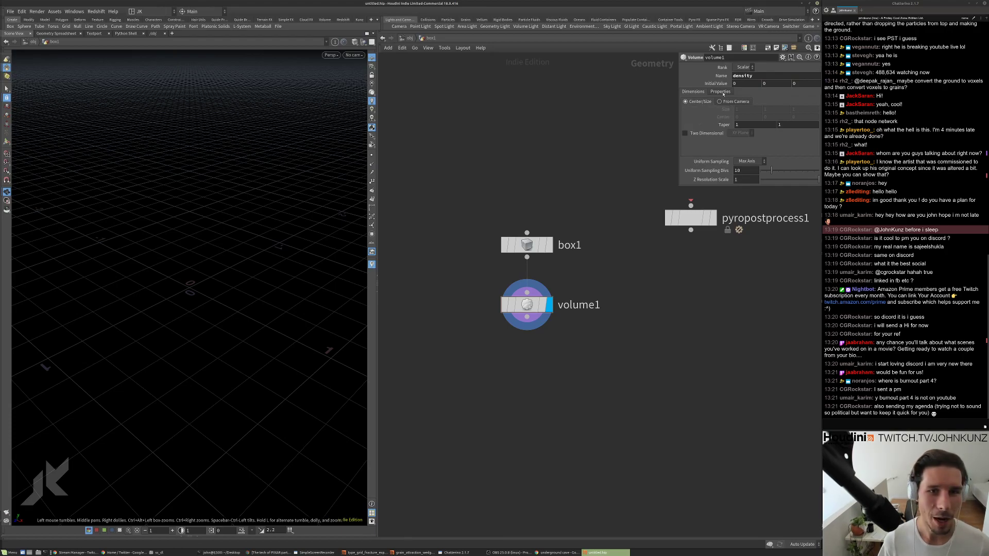
type("1")
key("Return")
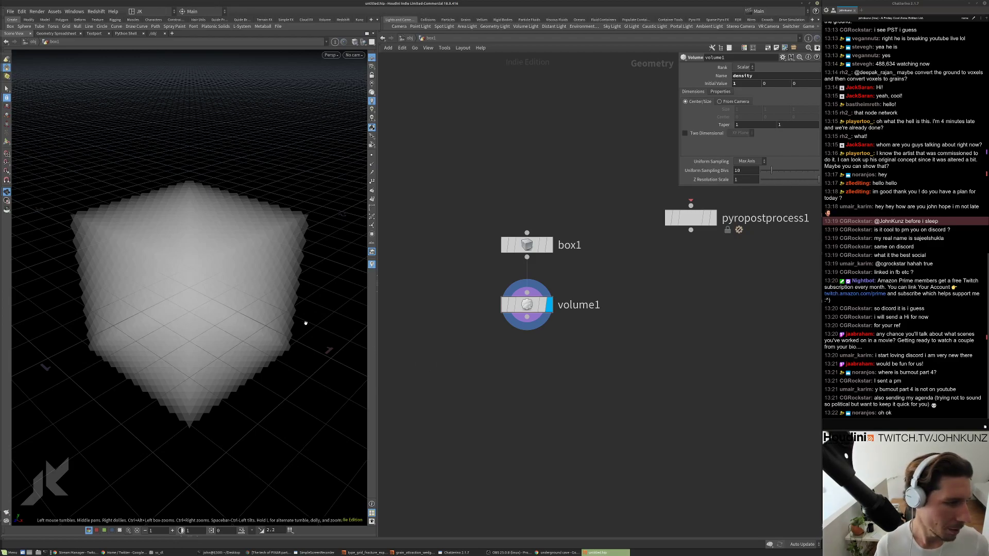
Set the volume's divisions to 75 for a finer voxel cube, orbiting to inspect it.
left_click_drag(305, 324, 304, 310)
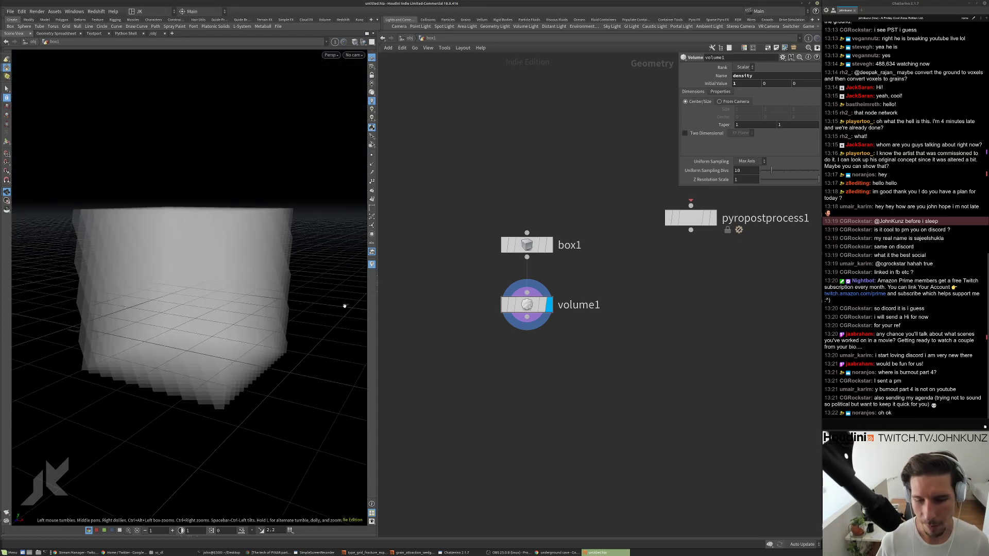
left_click_drag(360, 344, 283, 288)
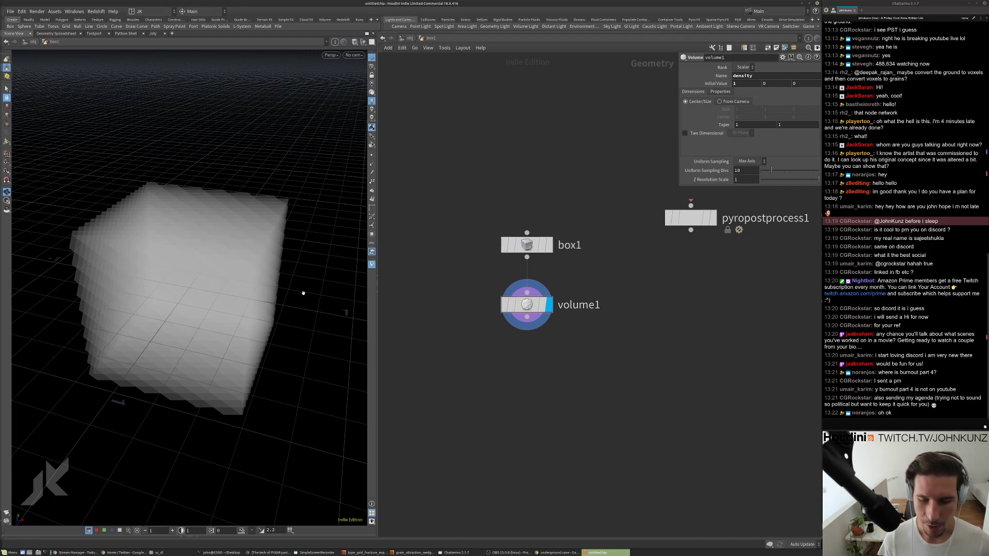
left_click_drag(303, 293, 253, 290)
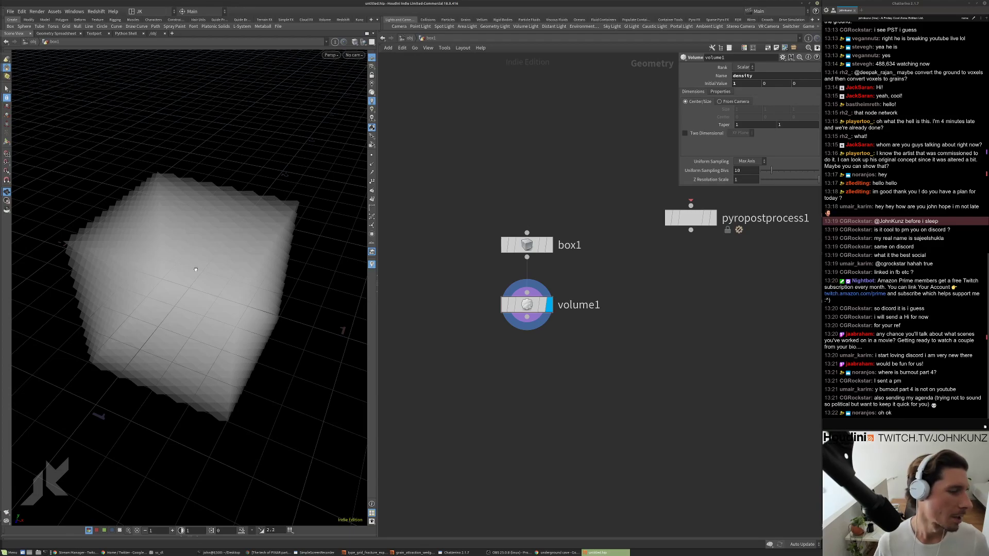
left_click_drag(195, 269, 206, 271)
middle_click_drag(602, 285, 608, 263)
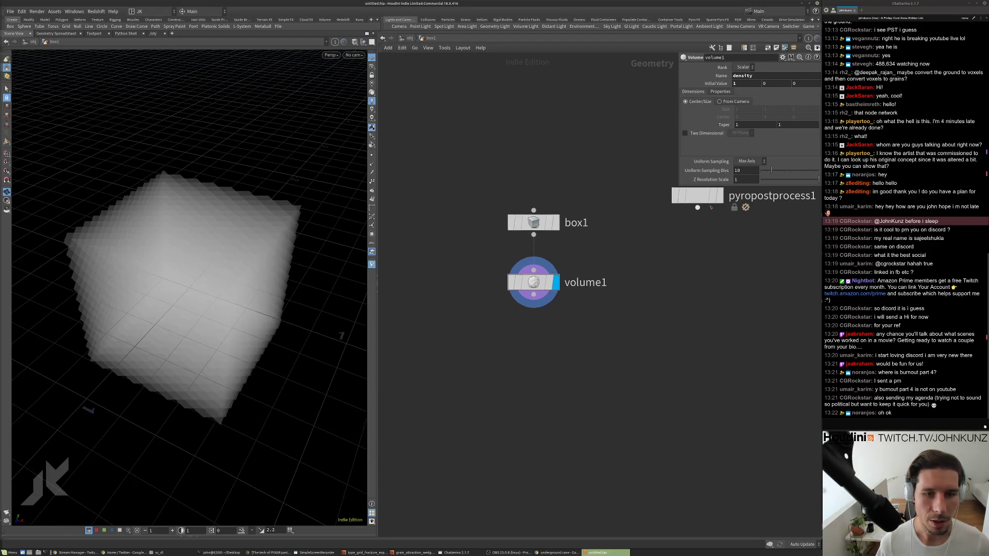
left_click(746, 170)
type("75")
key("Return")
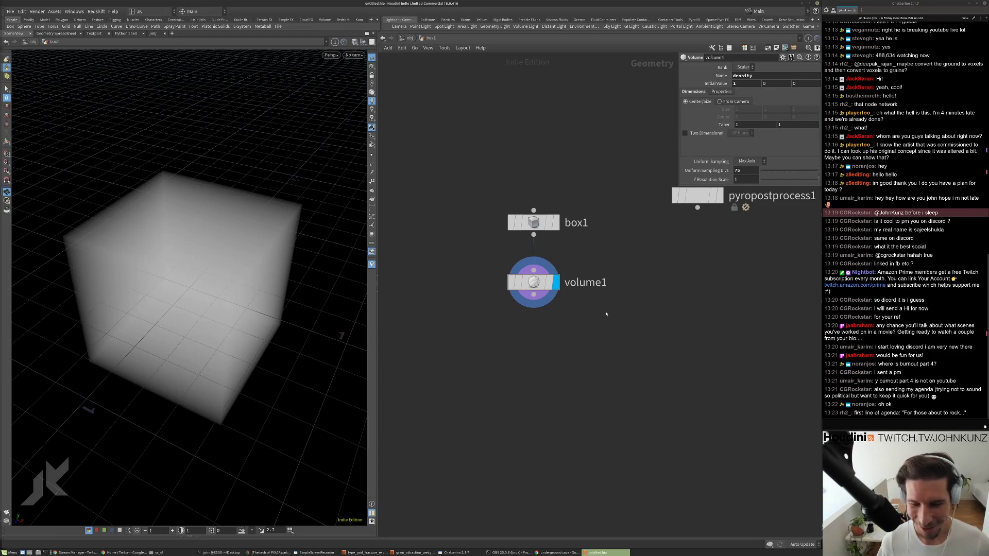
middle_click_drag(547, 333, 552, 350)
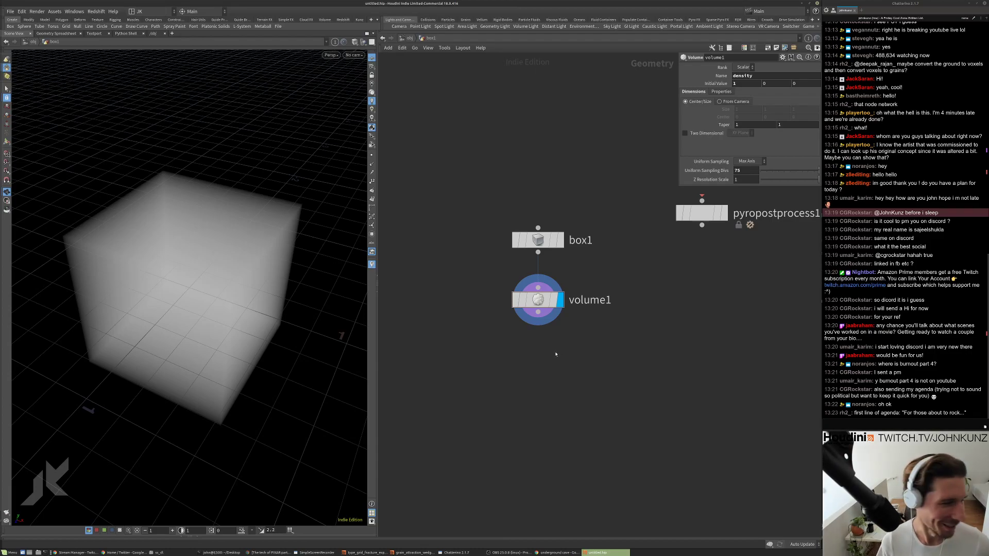
left_click_drag(157, 257, 162, 185)
Add a Volume VOP node under volume1 and make it the displayed output.
key("Tab")
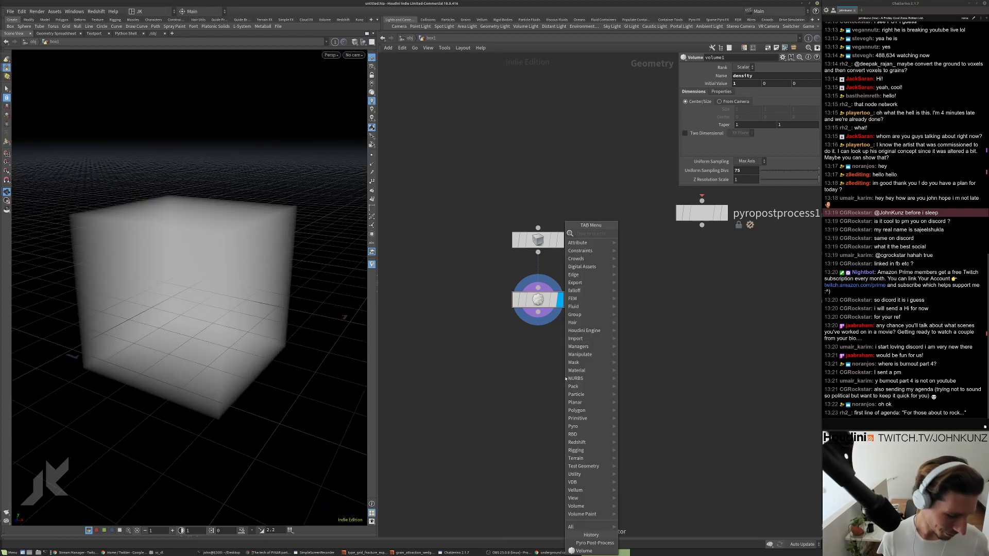
type("vop")
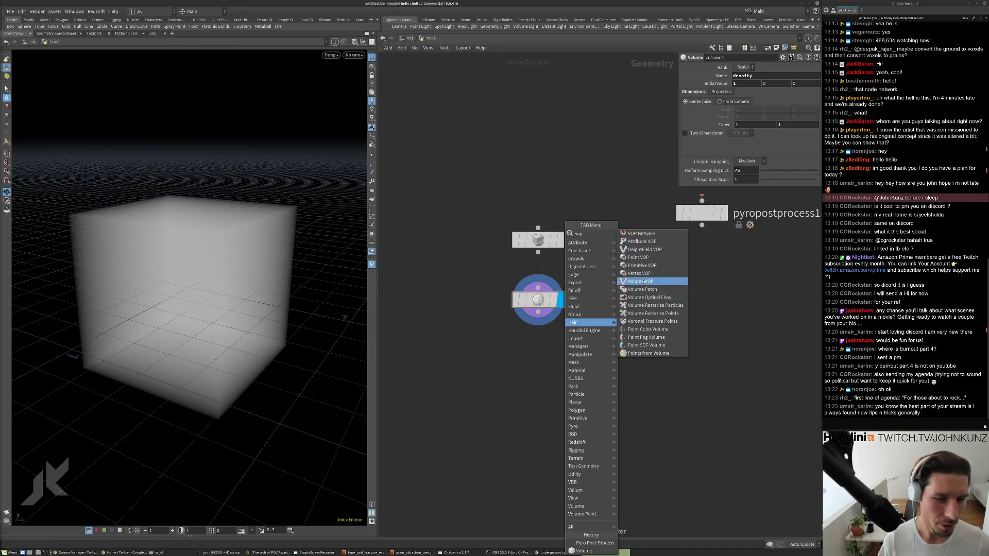
left_click(640, 281)
left_click(548, 366)
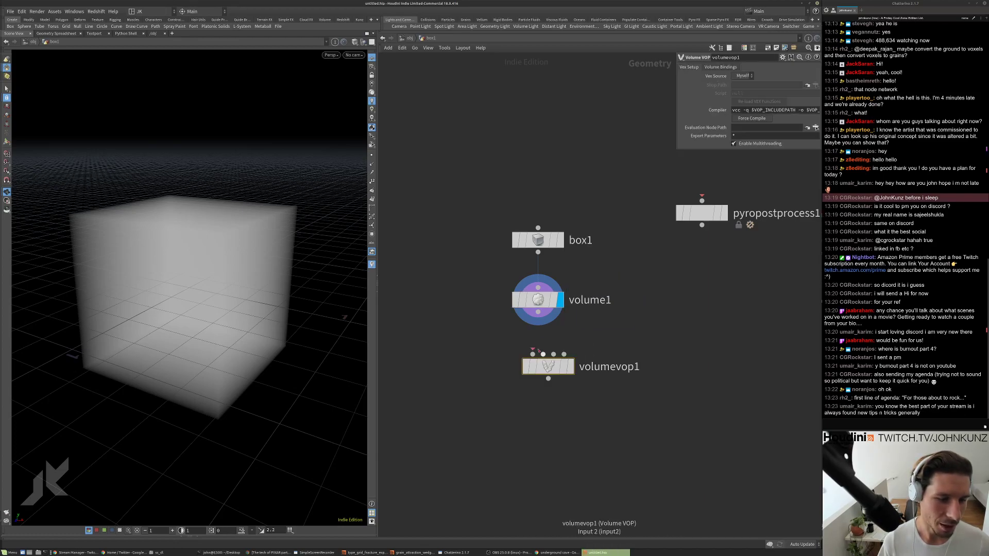
left_click(561, 367)
left_click_drag(548, 366, 538, 351)
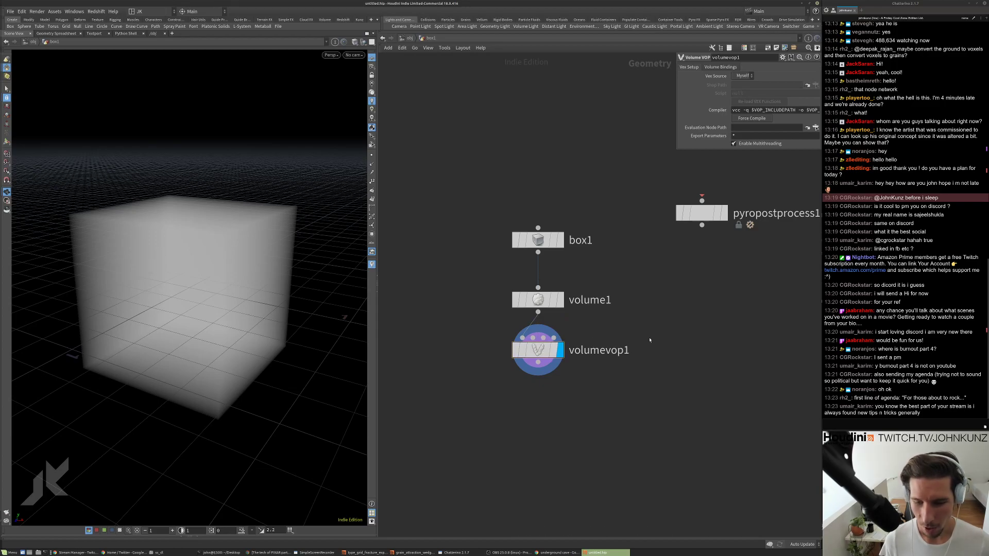
Arrange the network, then reposition volumevopglobal1 and volumevopoutput1 inside volumevop1.
middle_click_drag(652, 334, 653, 359)
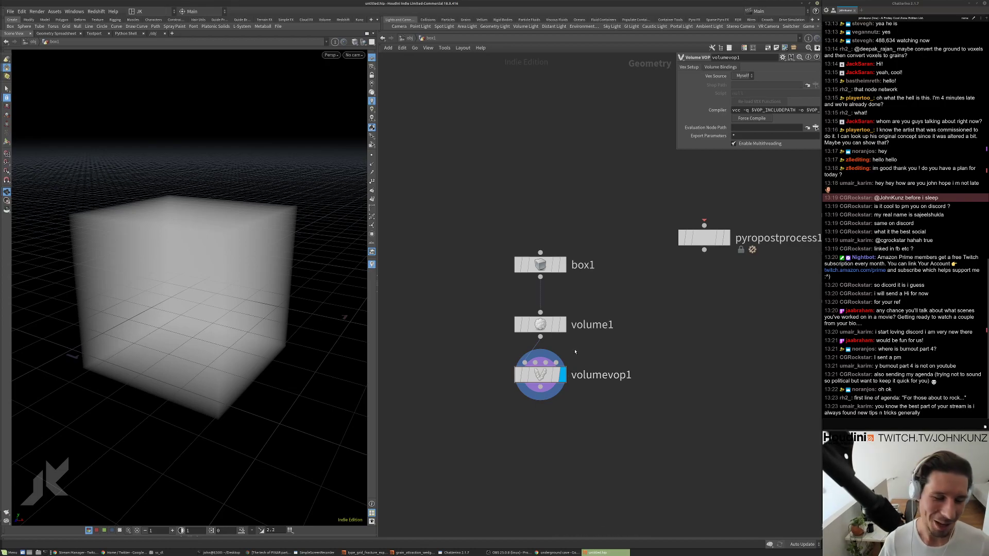
scroll(575, 351, "down", 2)
middle_click_drag(577, 353, 579, 319)
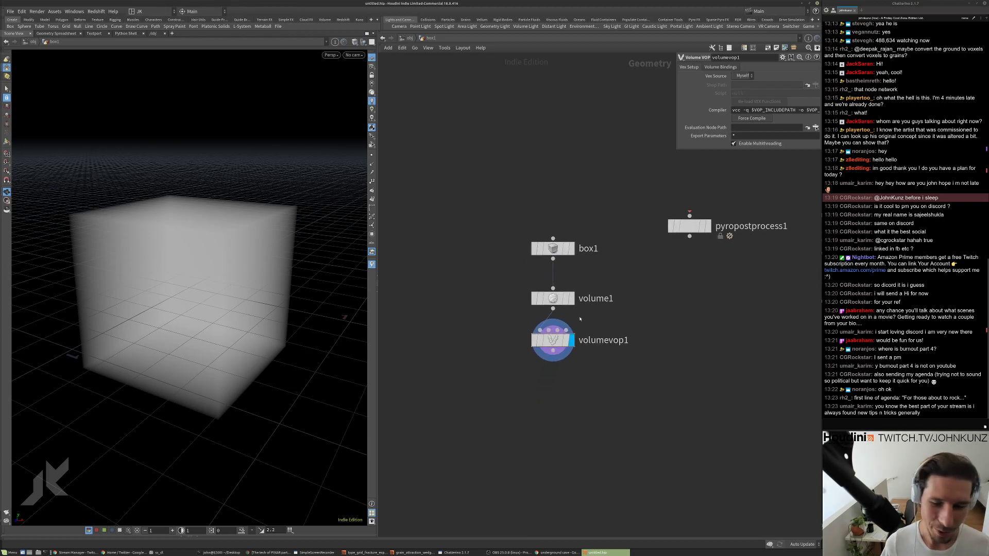
left_click_drag(553, 338, 553, 343)
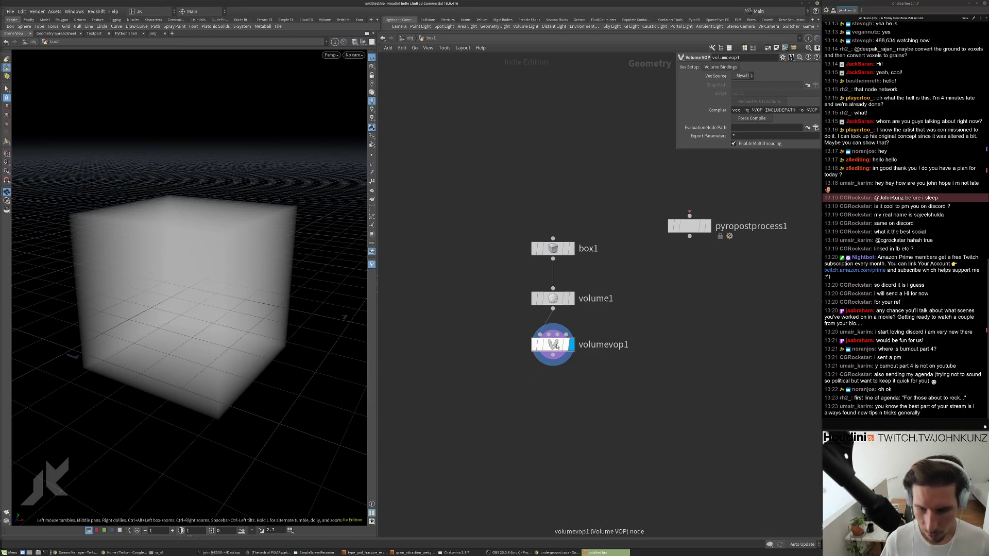
middle_click_drag(638, 428, 666, 393)
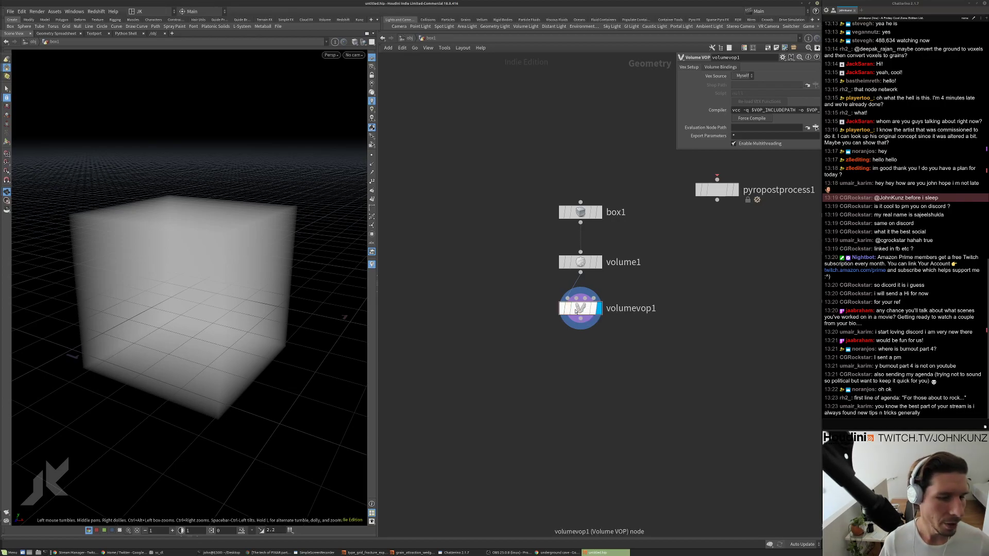
double_click(577, 312)
left_click_drag(674, 211, 756, 267)
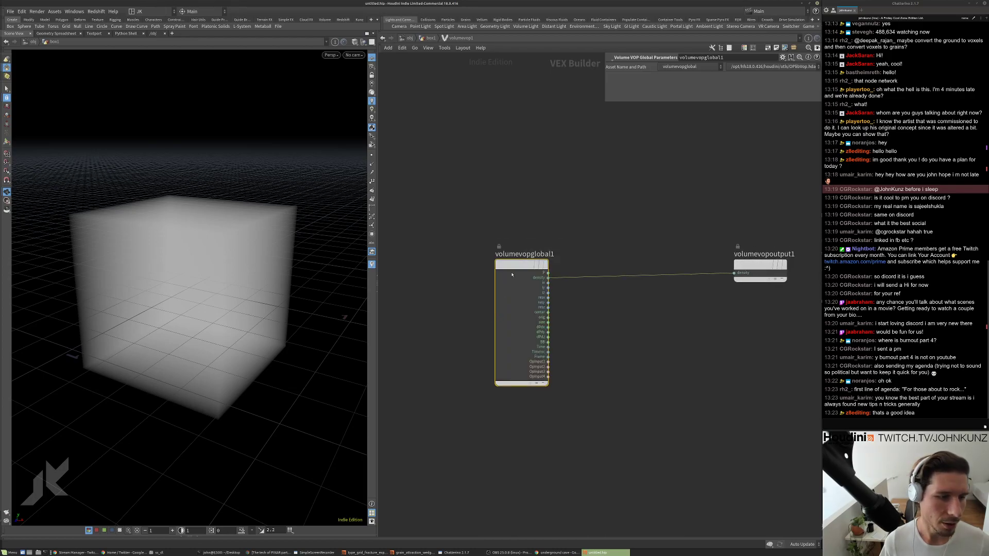
left_click_drag(518, 266, 514, 257)
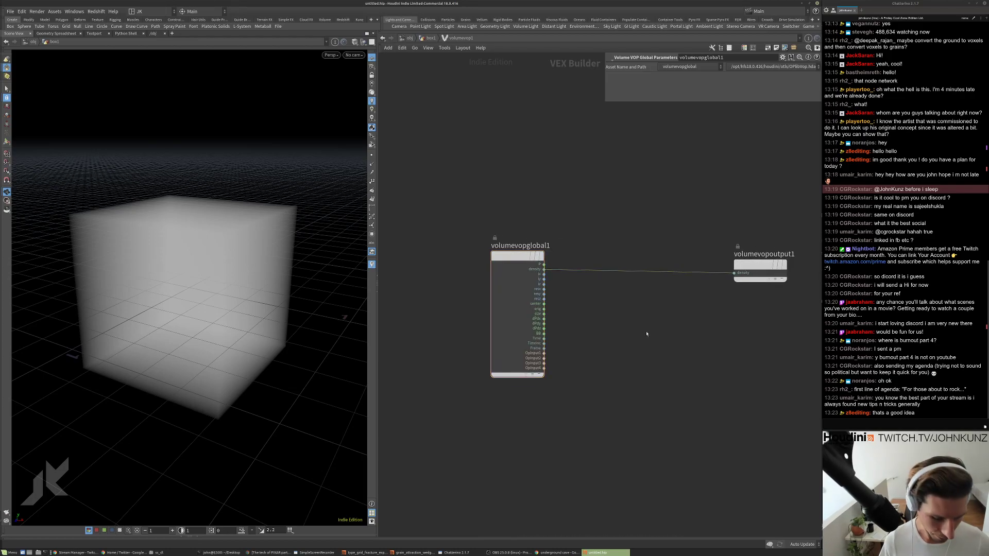
key("u")
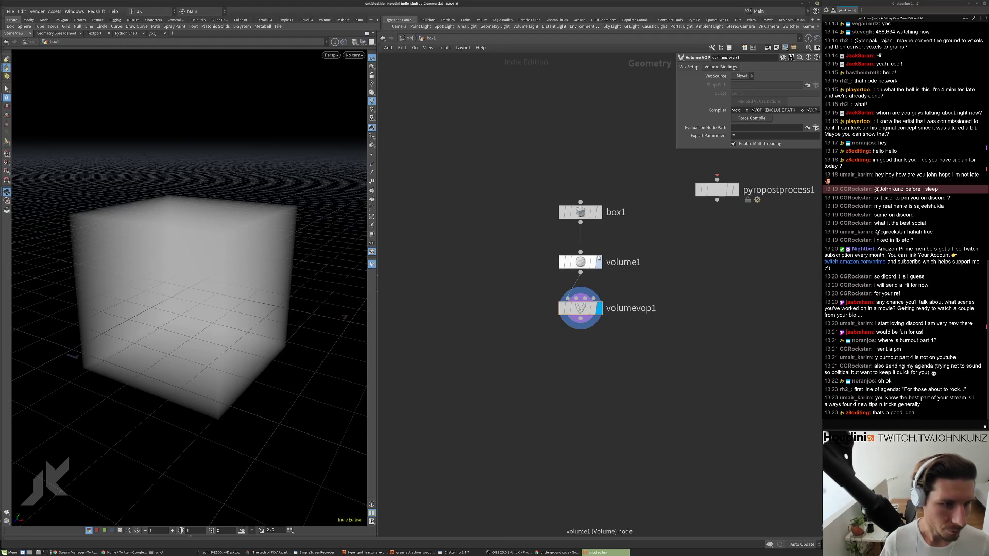
Add a Scatter node wired from box1 and display its points in the viewport.
key("Tab")
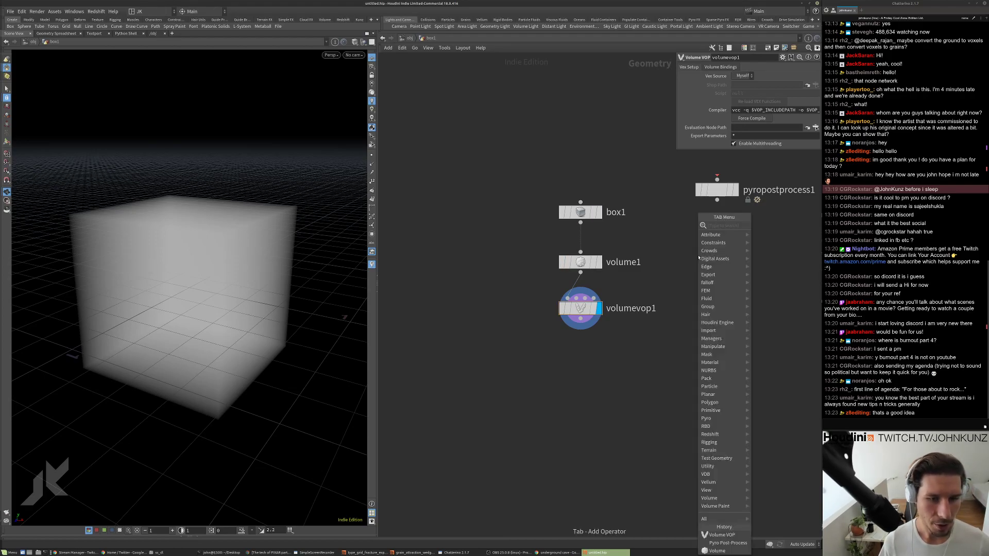
type("sca")
key("Return")
left_click(702, 264)
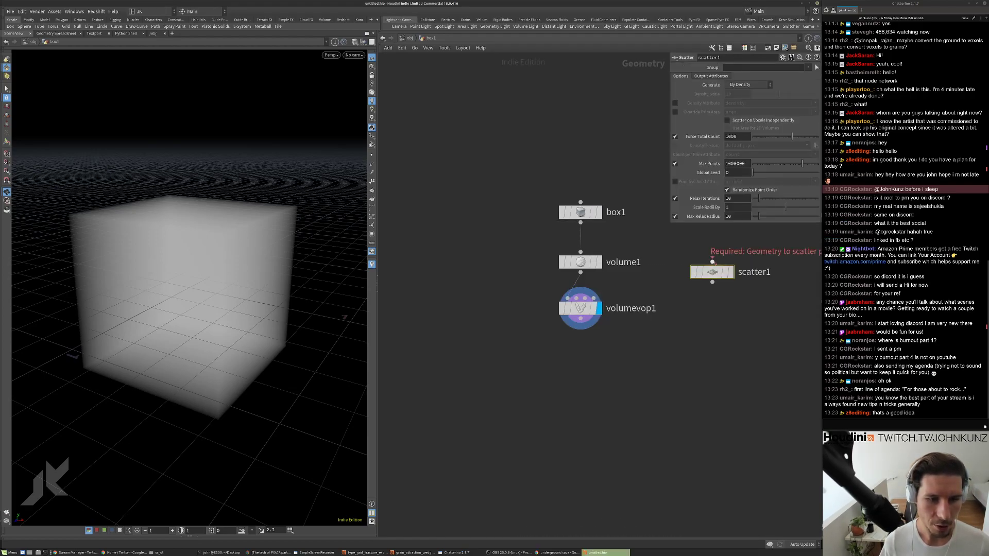
left_click(730, 272)
left_click_drag(721, 272, 699, 261)
middle_click_drag(750, 304, 604, 304)
Set scatter1's Force Total Count to 10_000 and Max Points to 1_000_000.
left_click(732, 137)
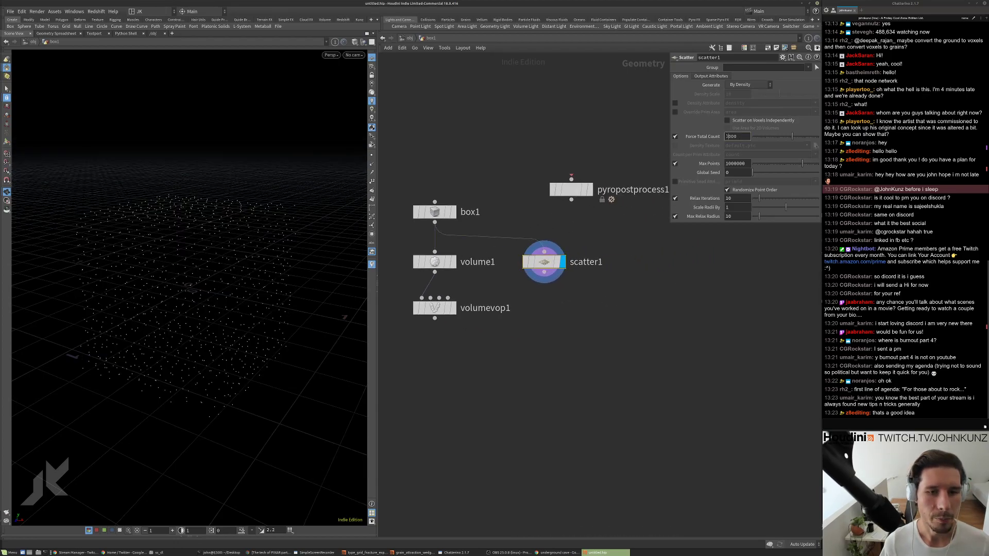
type("0")
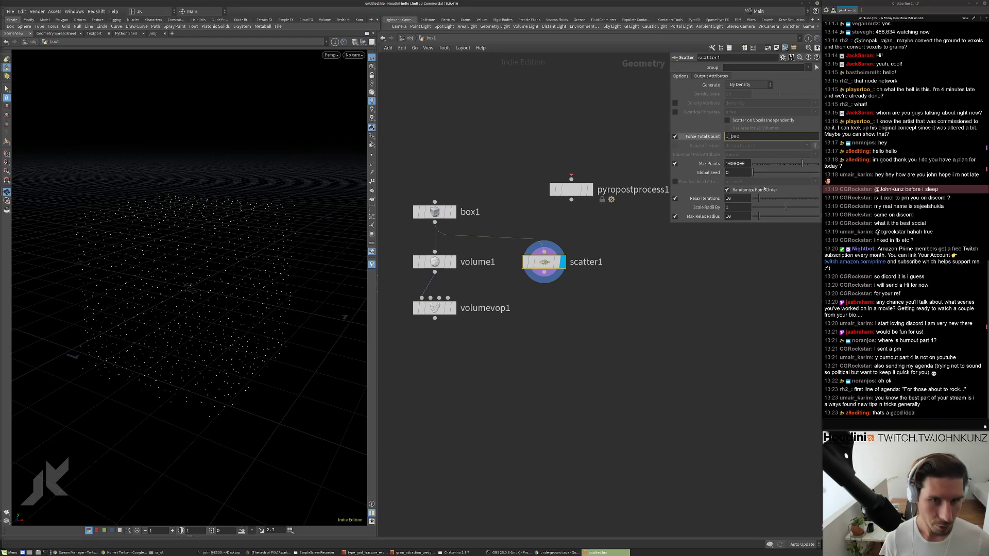
key("Return")
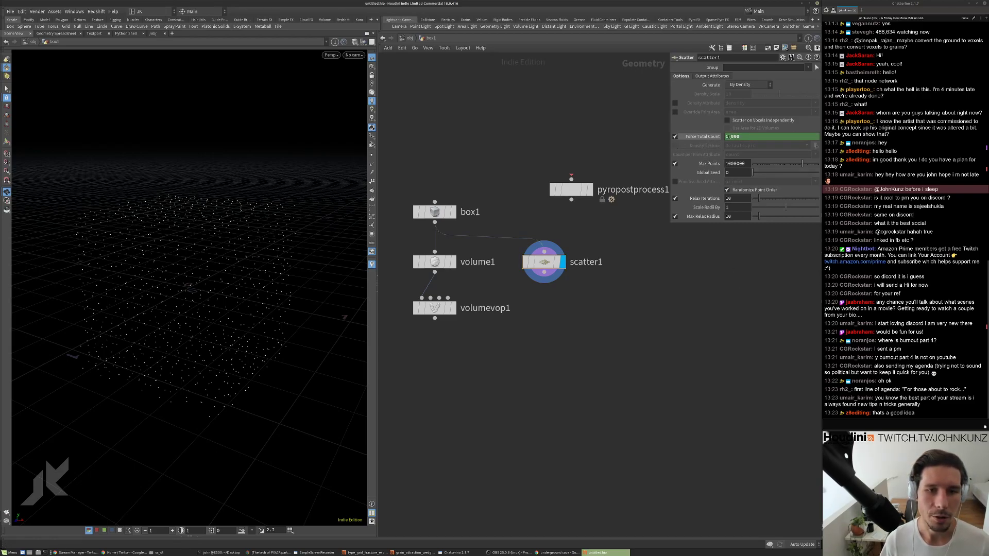
type("00")
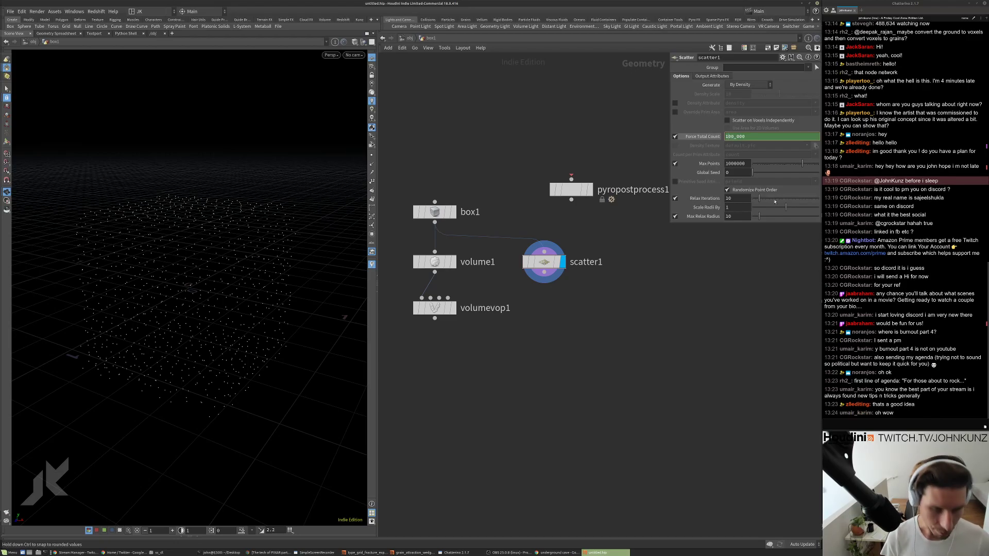
type("0")
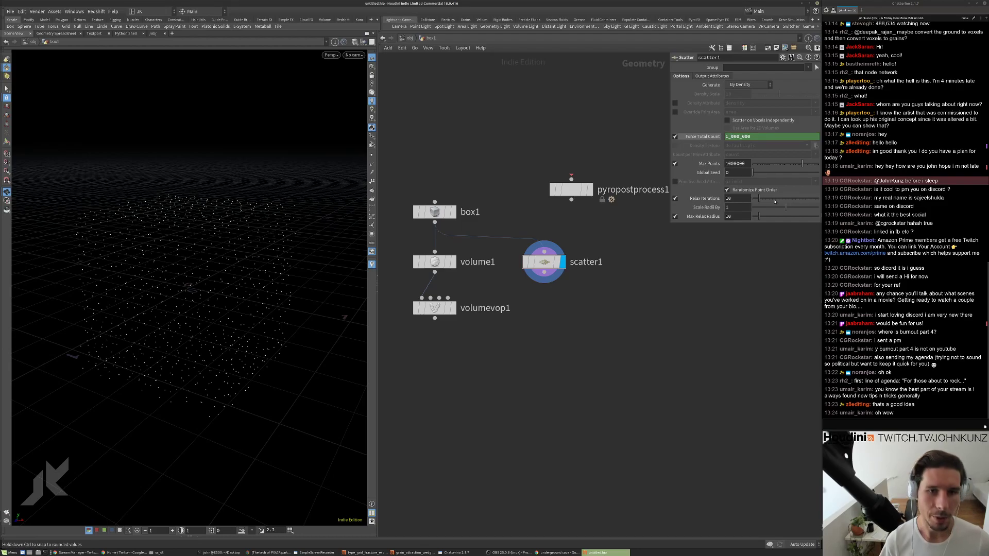
key("Return")
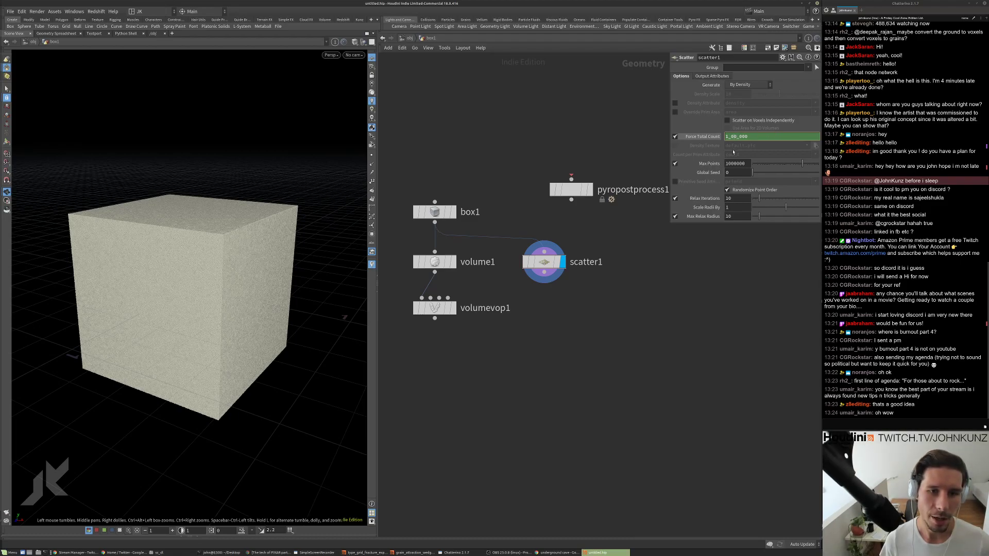
key("Return")
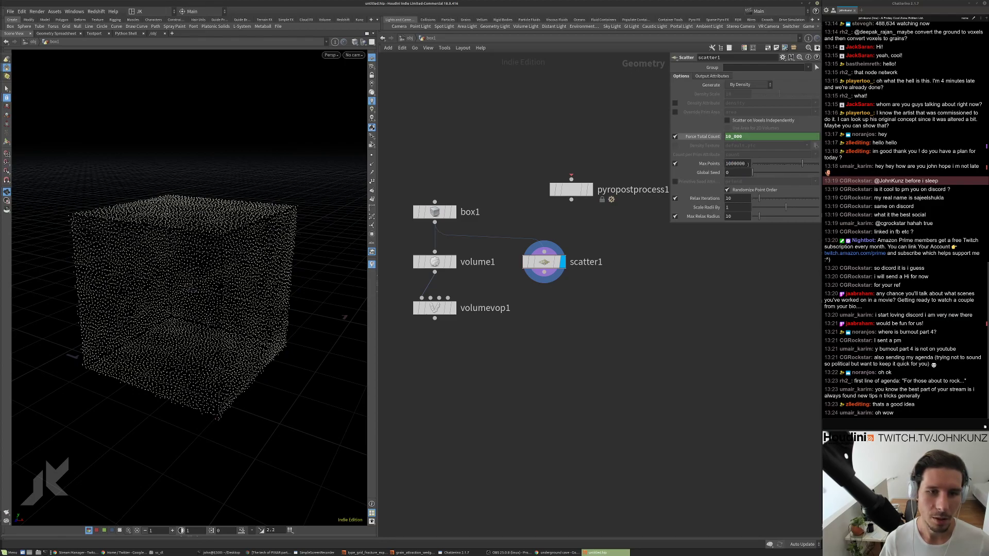
left_click_drag(735, 164, 748, 195)
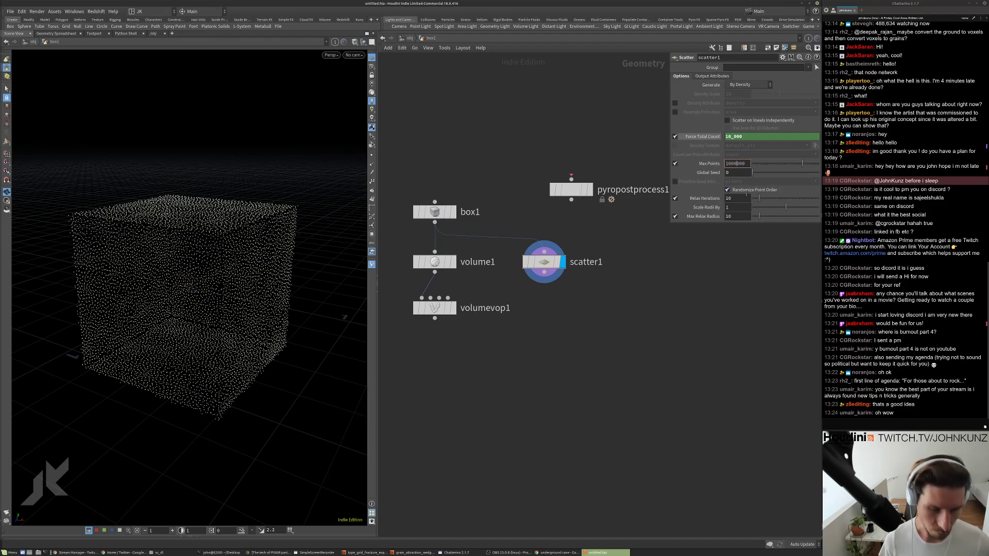
type("_000")
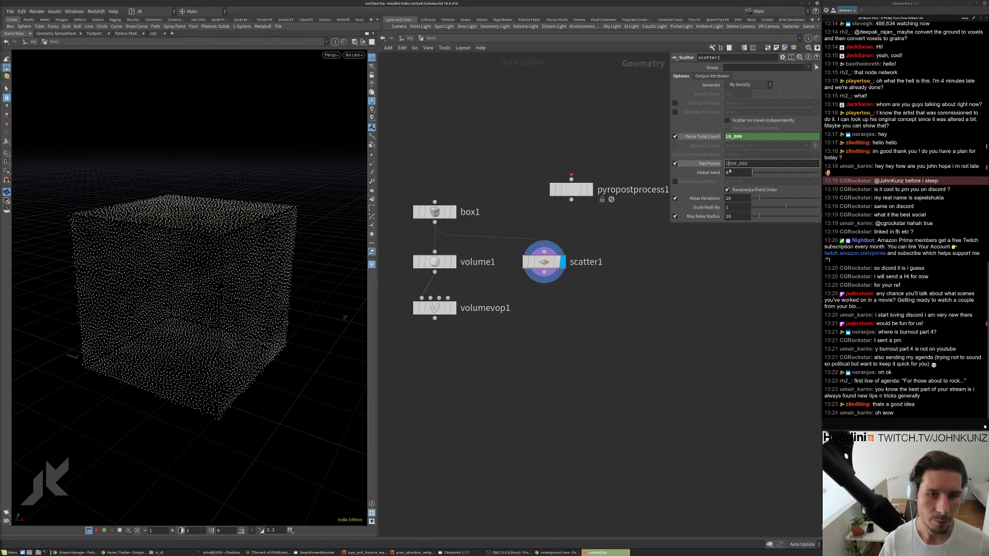
type("_")
key("Return")
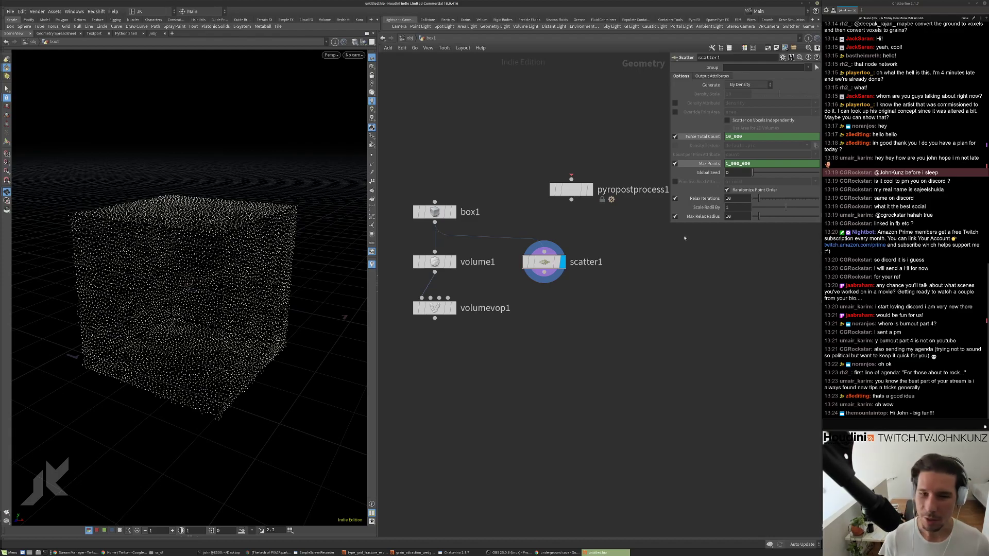
left_click_drag(262, 300, 259, 292)
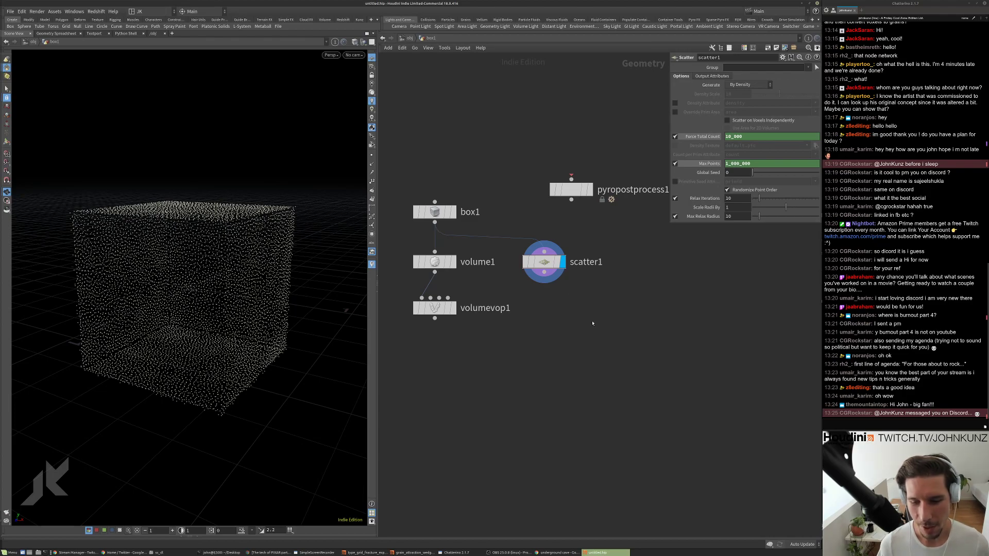
scroll(593, 322, "down", 3)
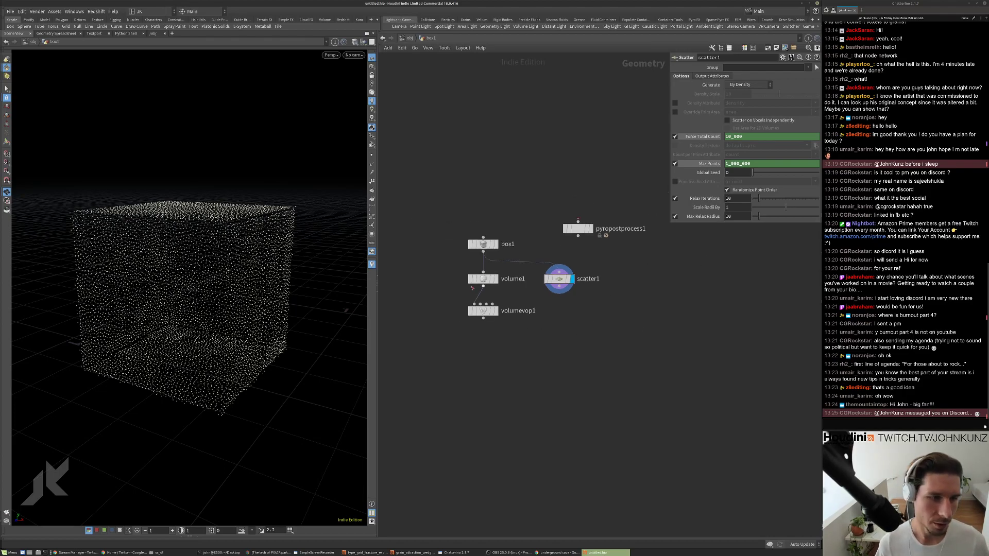
scroll(494, 299, "up", 3)
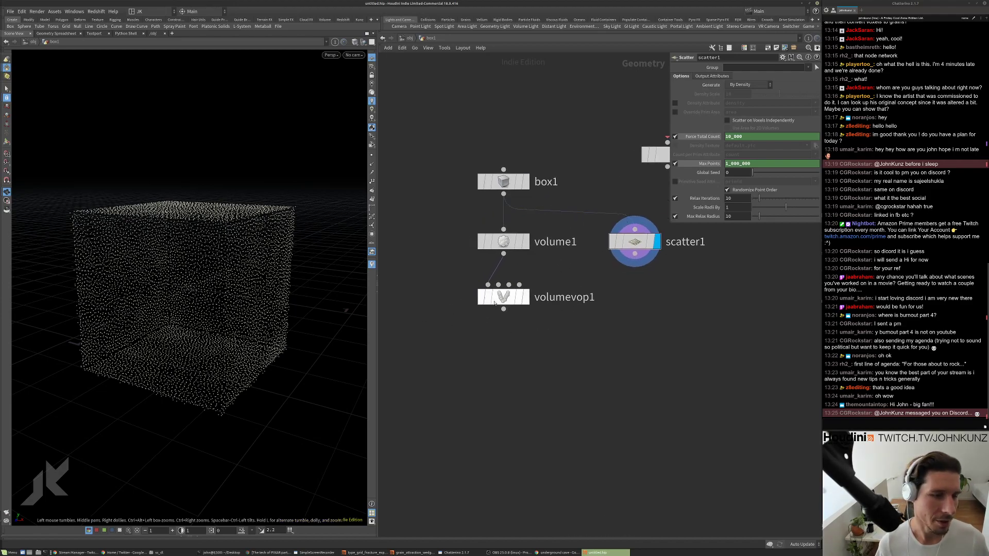
Display volumevop1's fog cube again, frame it, and orbit around it.
left_click(526, 298)
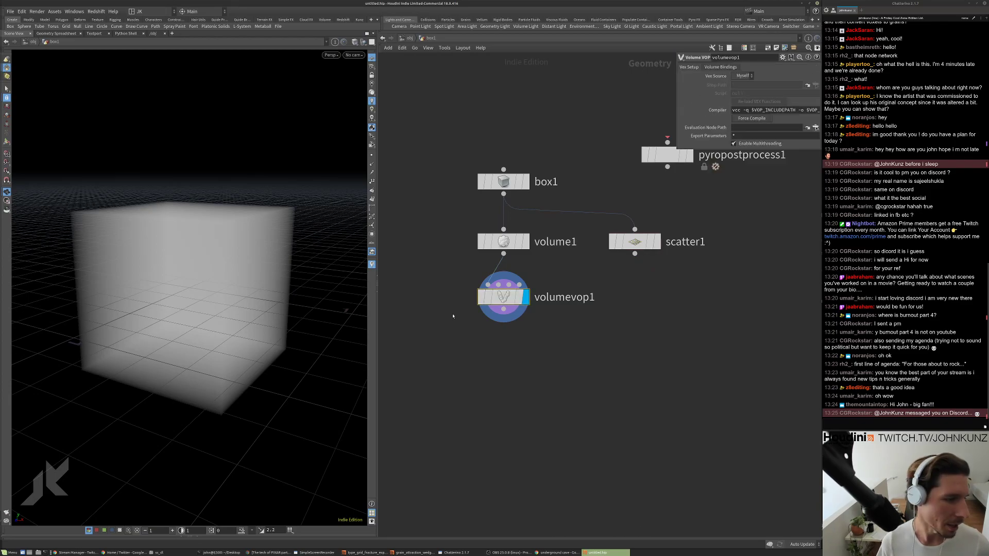
key("g")
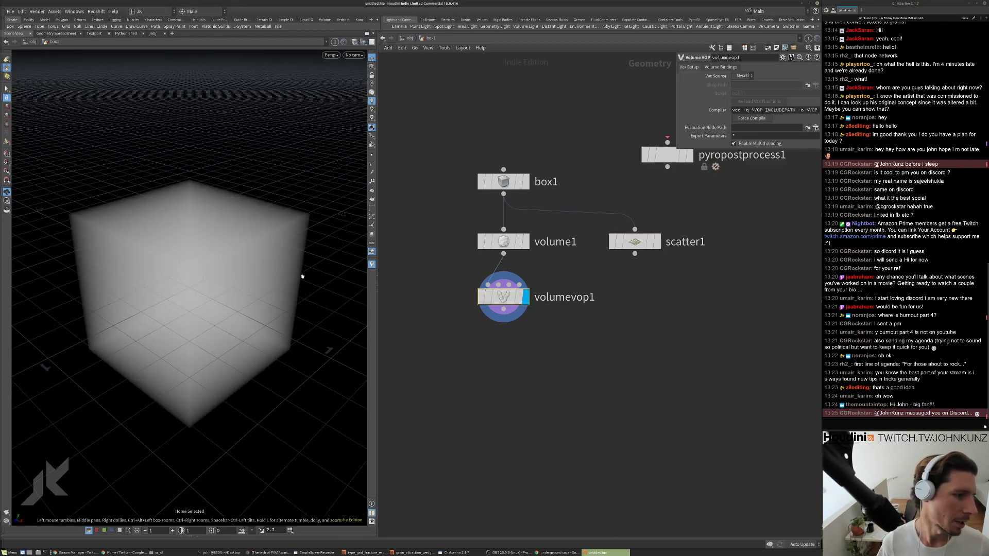
middle_click_drag(562, 355, 567, 335)
middle_click_drag(260, 321, 278, 291)
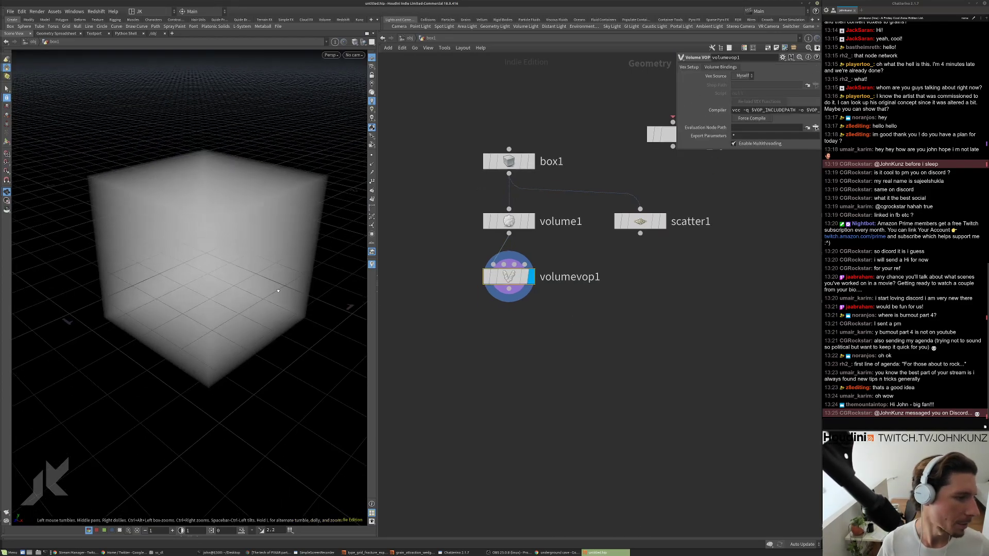
left_click_drag(278, 291, 255, 309)
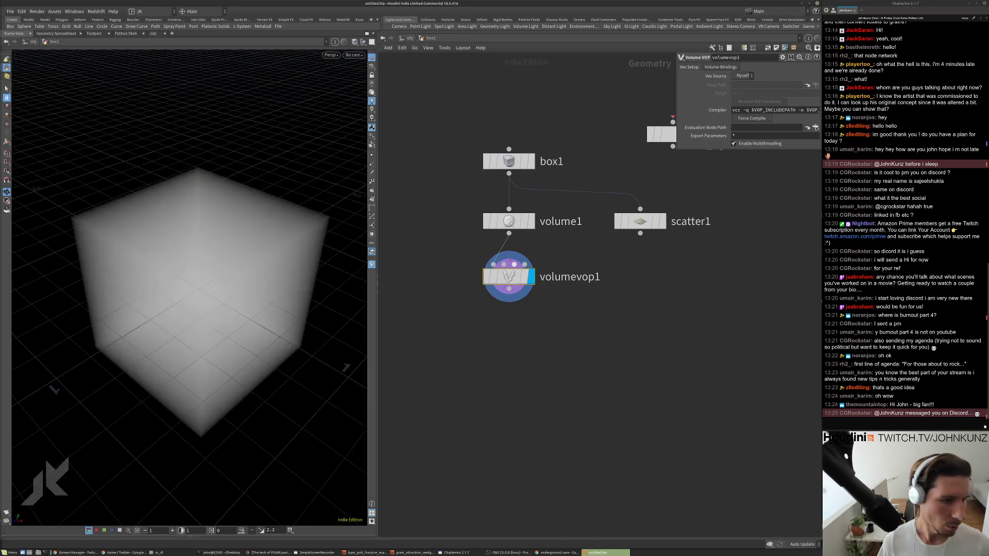
Glance at the Pixar sand article, scroll the underground cave images, then return to Houdini.
left_click(272, 552)
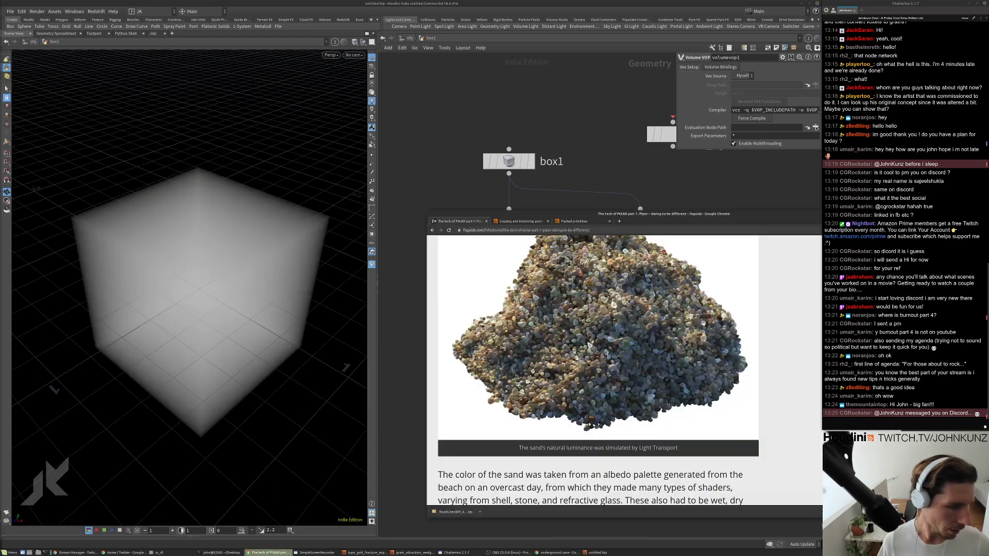
left_click(272, 553)
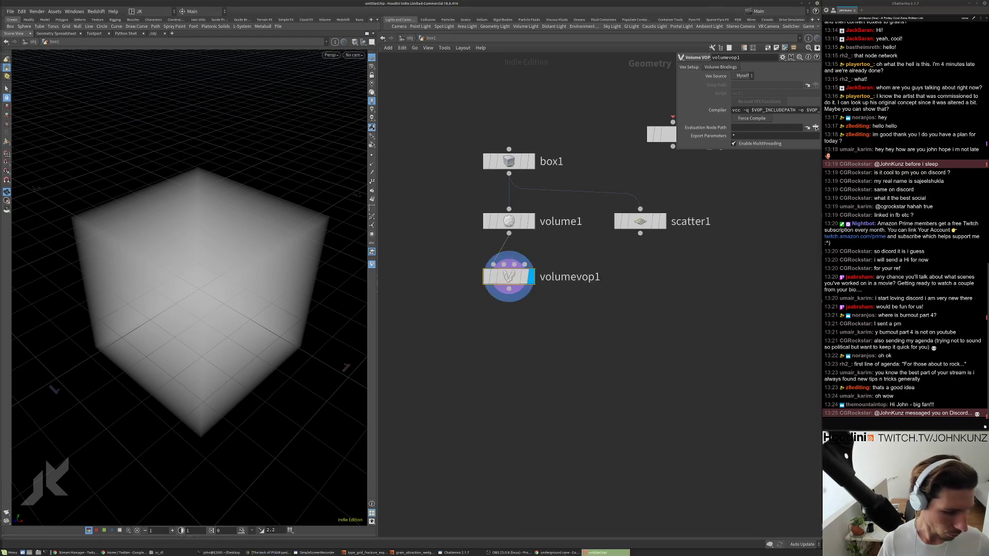
left_click(558, 553)
scroll(423, 228, "down", 2)
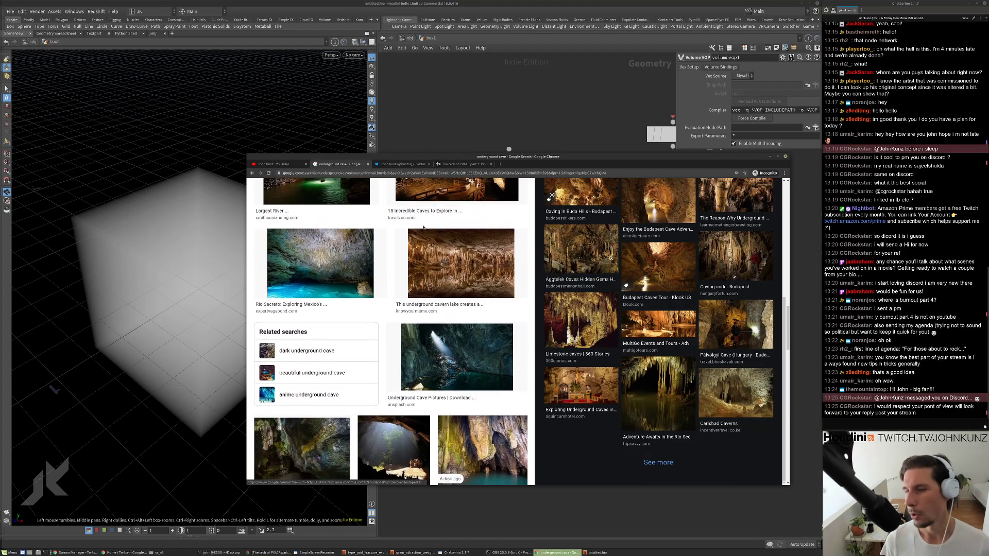
scroll(531, 307, "down", 2)
scroll(531, 307, "down", 1)
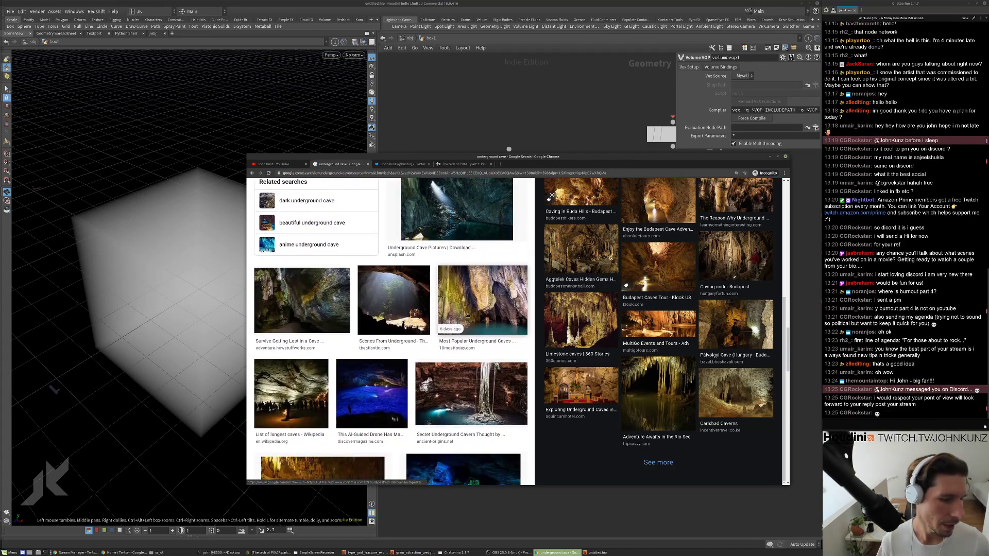
scroll(531, 307, "down", 3)
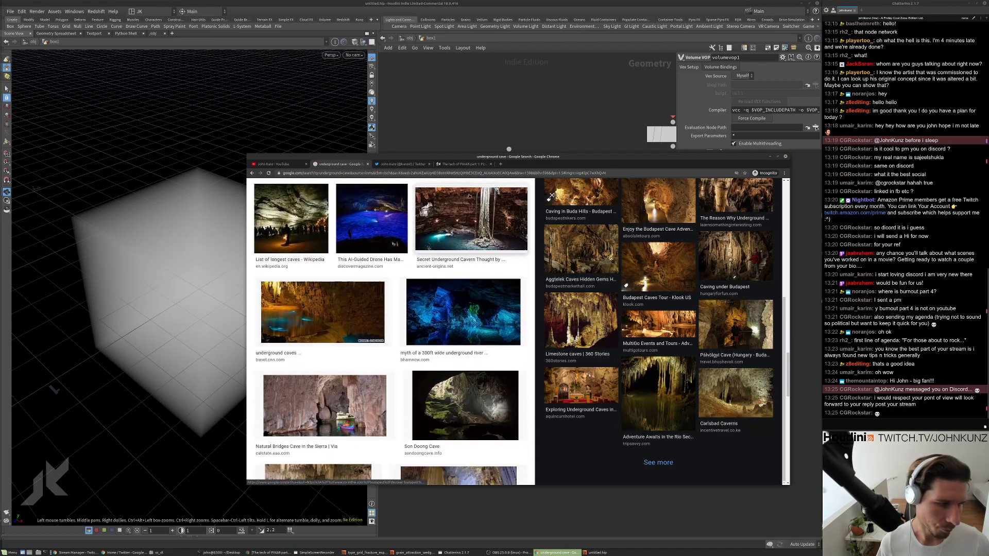
left_click(150, 286)
left_click_drag(149, 286, 191, 267)
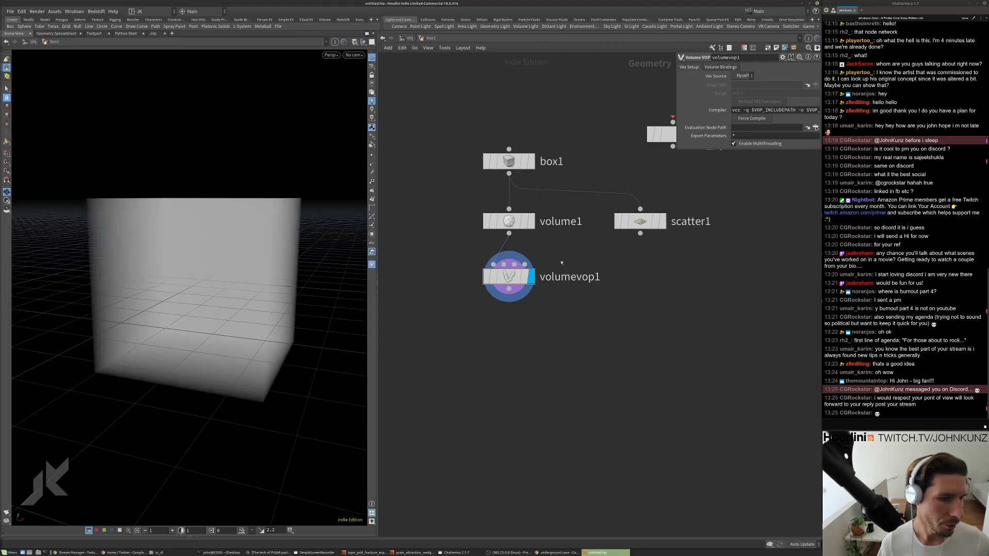
Add a HeightField node beside volume1 in the geometry network.
middle_click_drag(512, 324, 554, 320)
key("Tab")
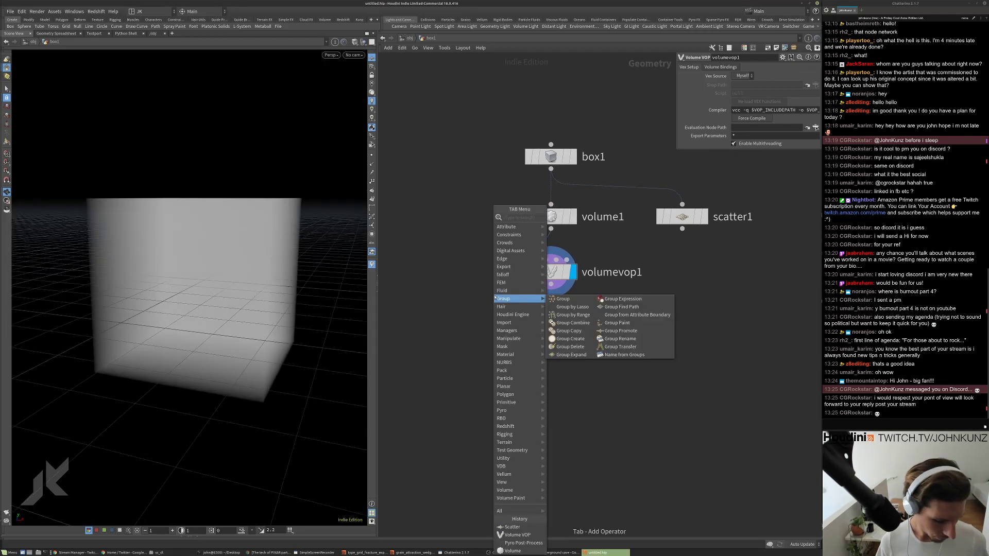
type("he")
left_click(568, 217)
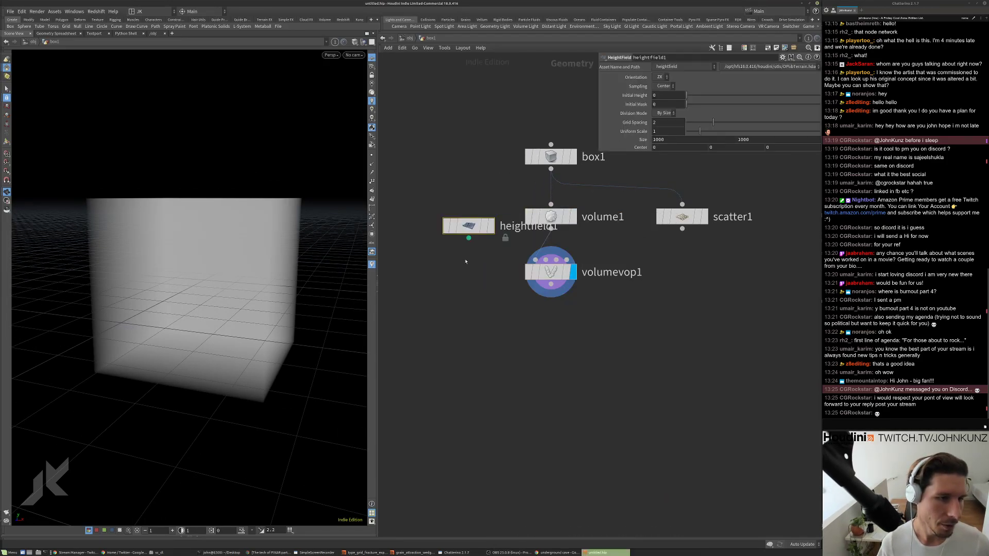
left_click(446, 217)
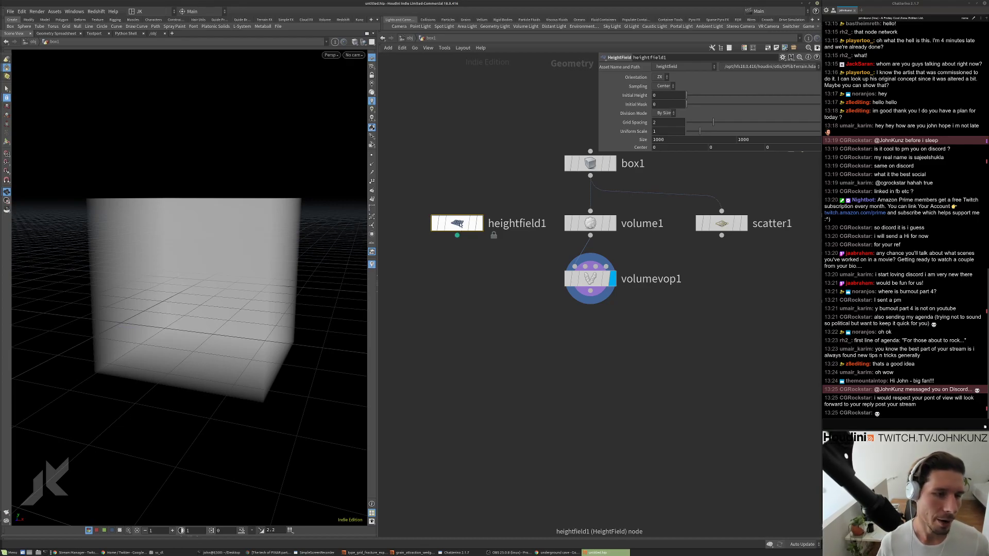
Check heightfield1's node info, then switch to the underground cave image results.
middle_click(458, 230)
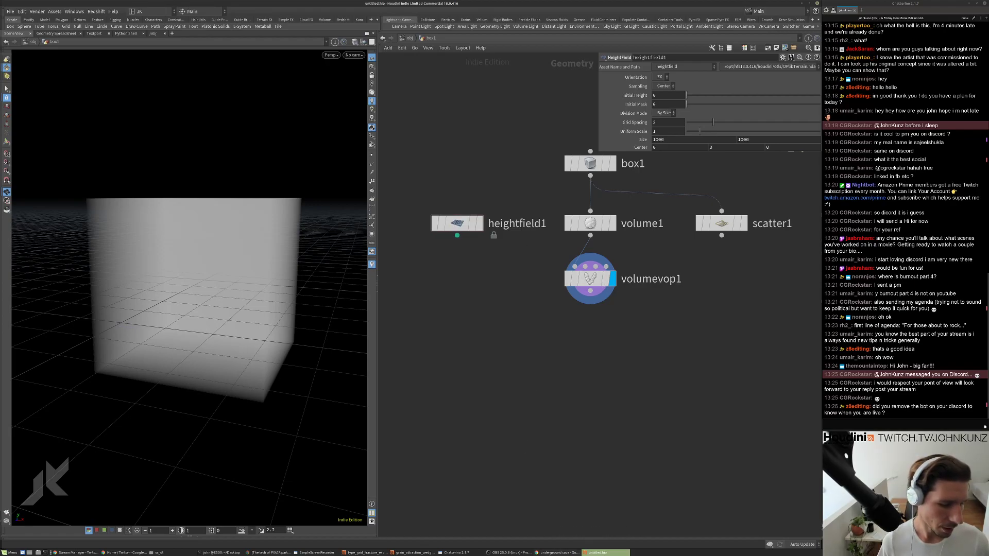
left_click(557, 553)
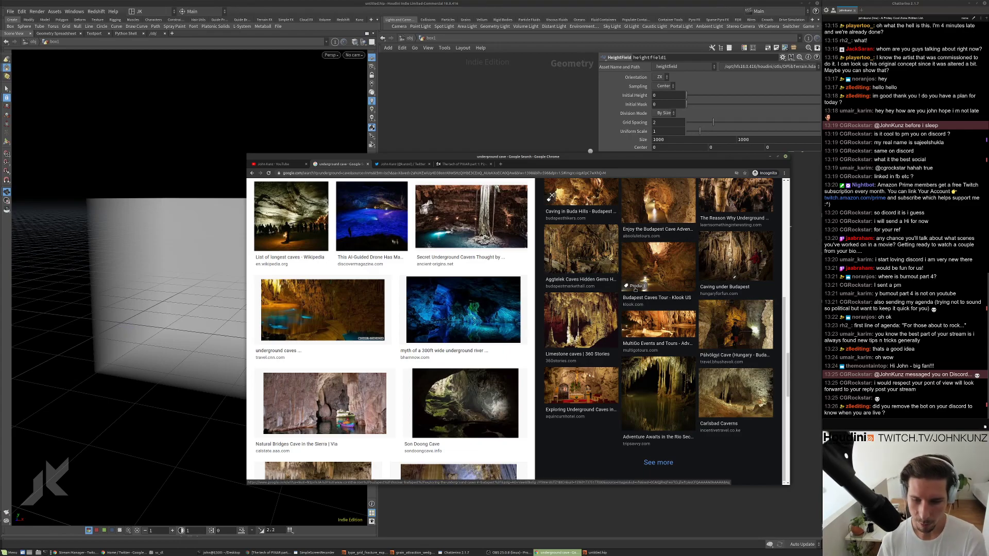
Preview the ArtStation underground cave artwork, browse its related images, and return to Houdini.
scroll(631, 304, "down", 4)
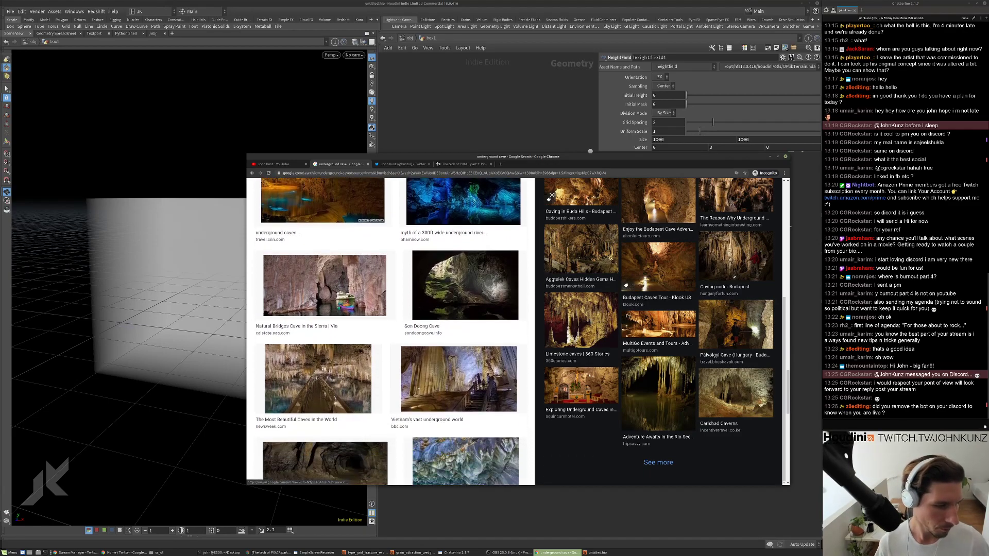
scroll(371, 380, "down", 4)
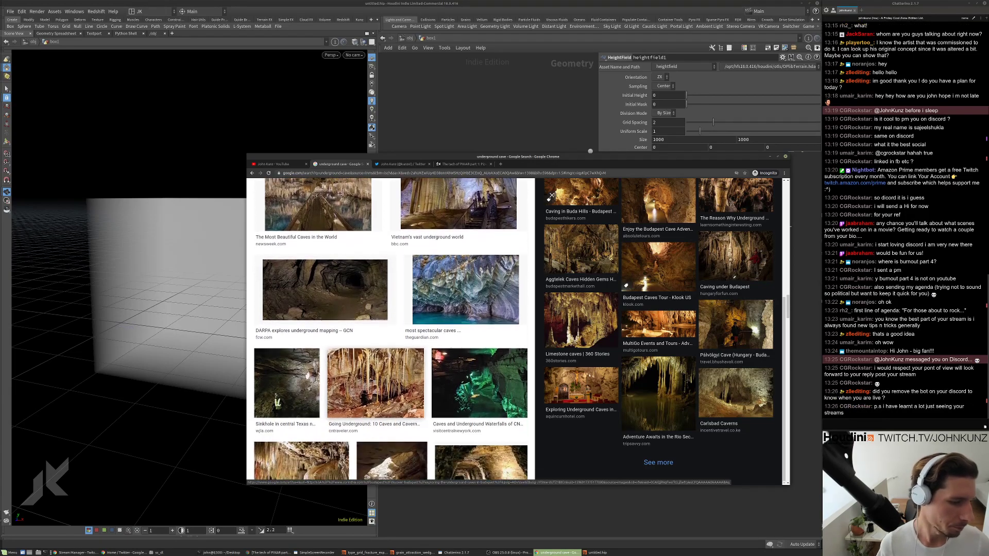
scroll(371, 380, "down", 3)
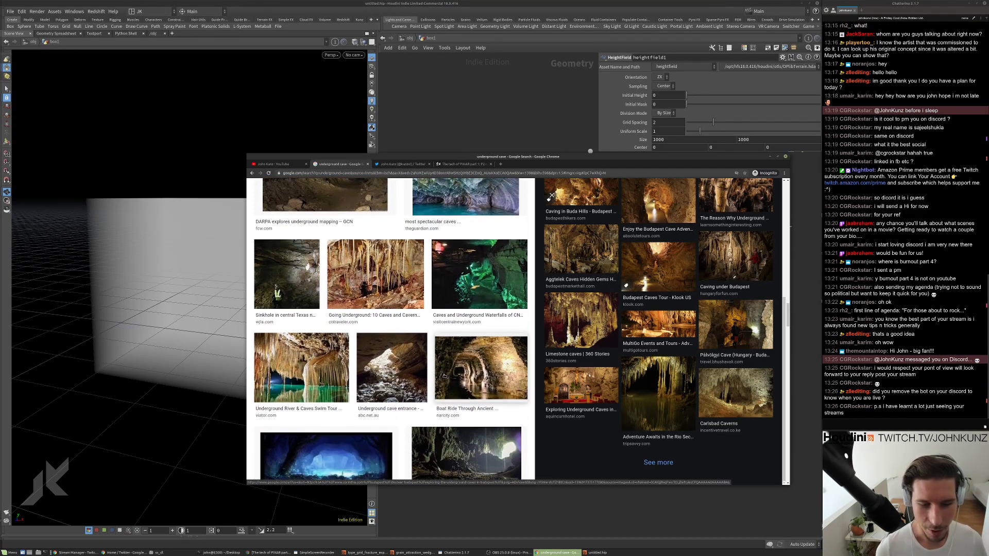
scroll(330, 279, "down", 4)
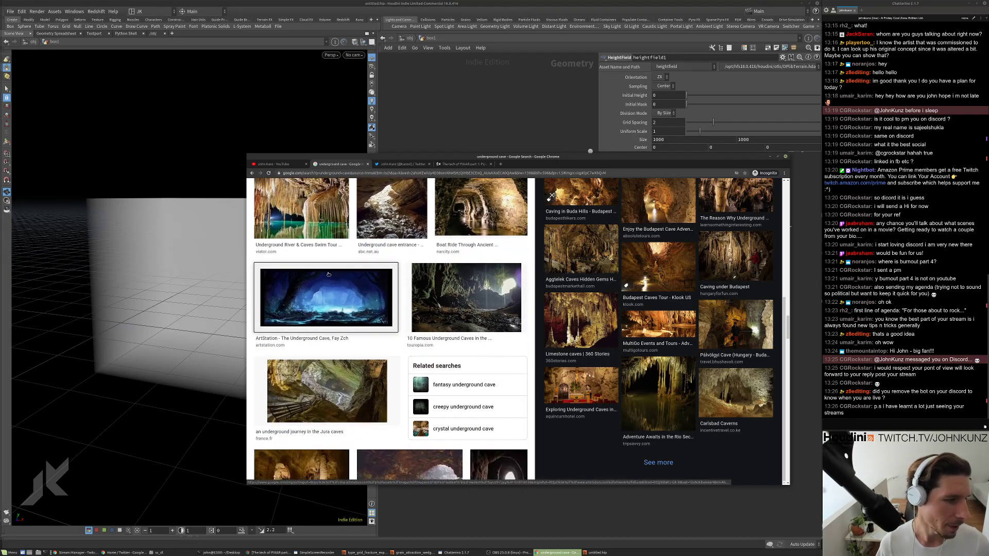
left_click(328, 274)
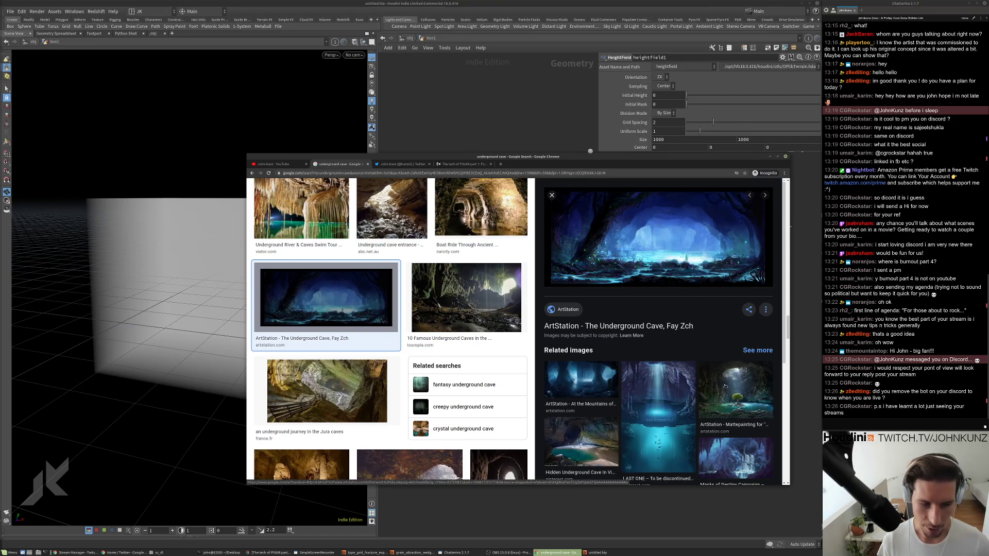
scroll(725, 386, "down", 4)
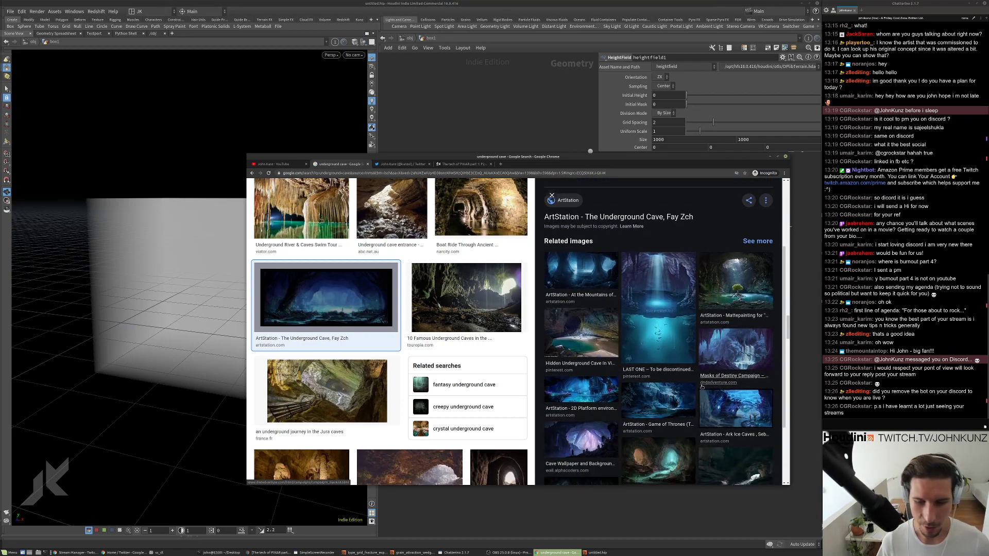
scroll(668, 376, "down", 5)
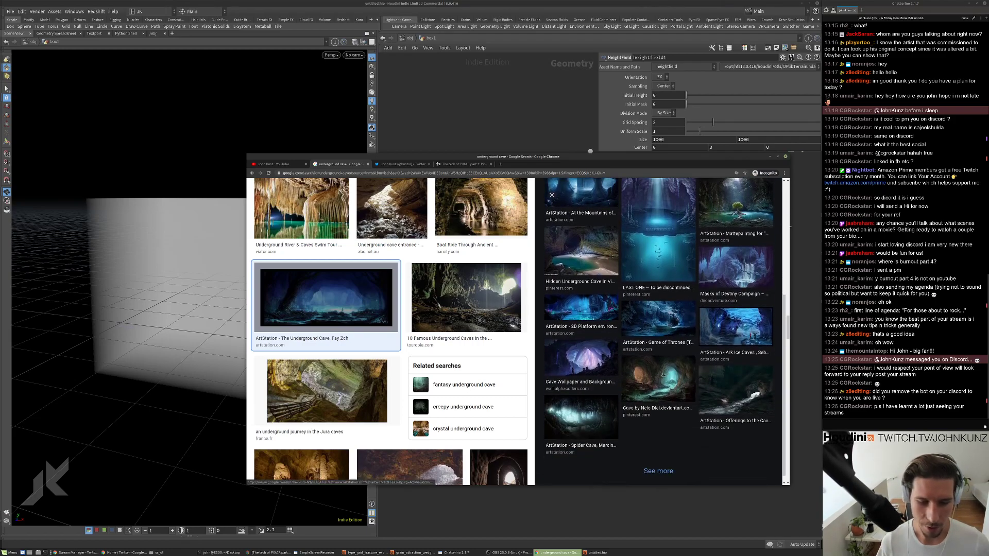
left_click(681, 499)
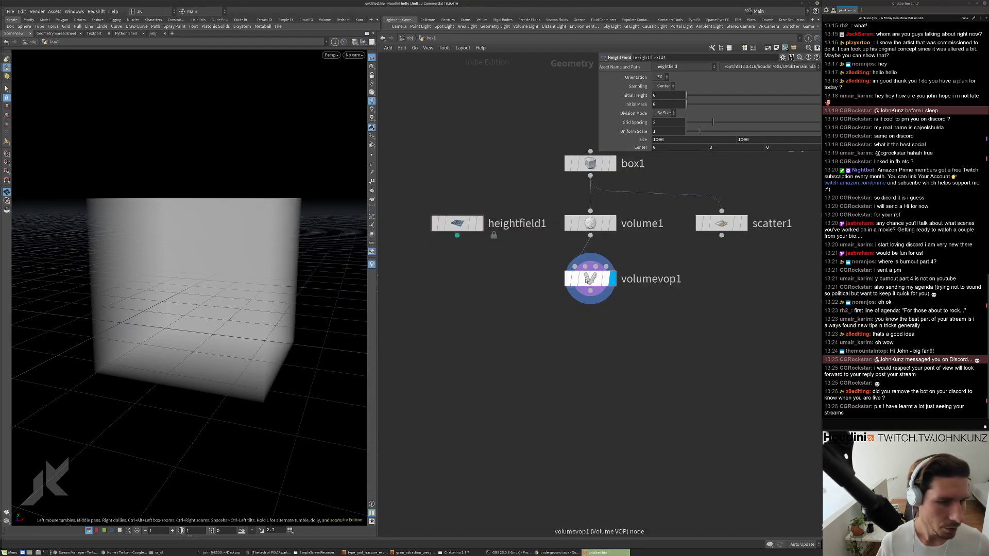
Inside volumevop1, add a Turbulent Noise node fed by the voxel position.
double_click(590, 279)
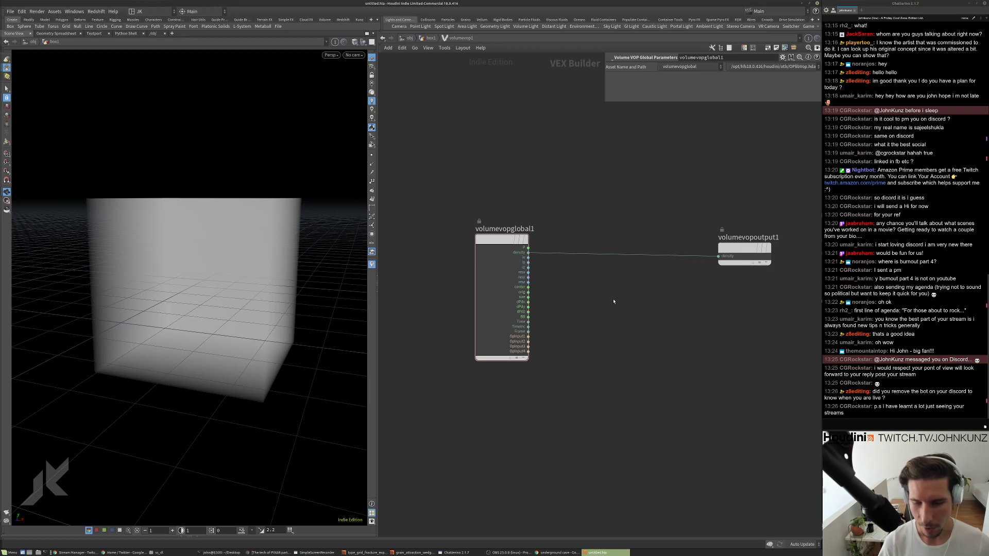
key("Tab")
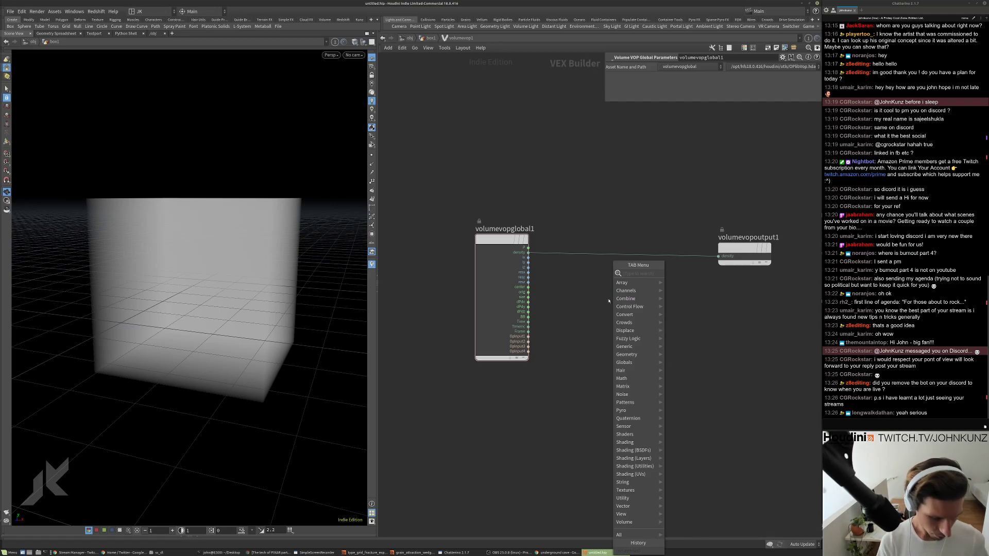
type("tu")
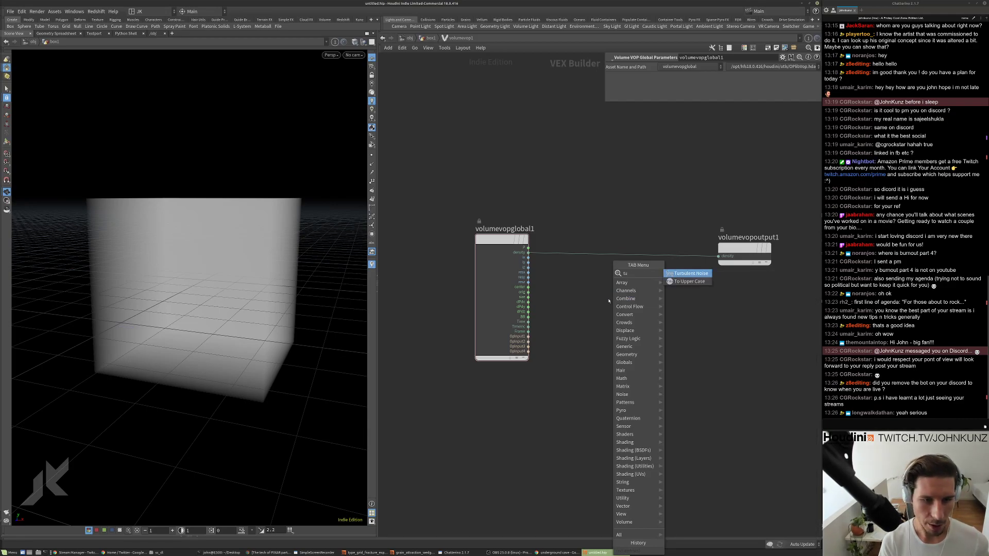
key("Return")
left_click(590, 304)
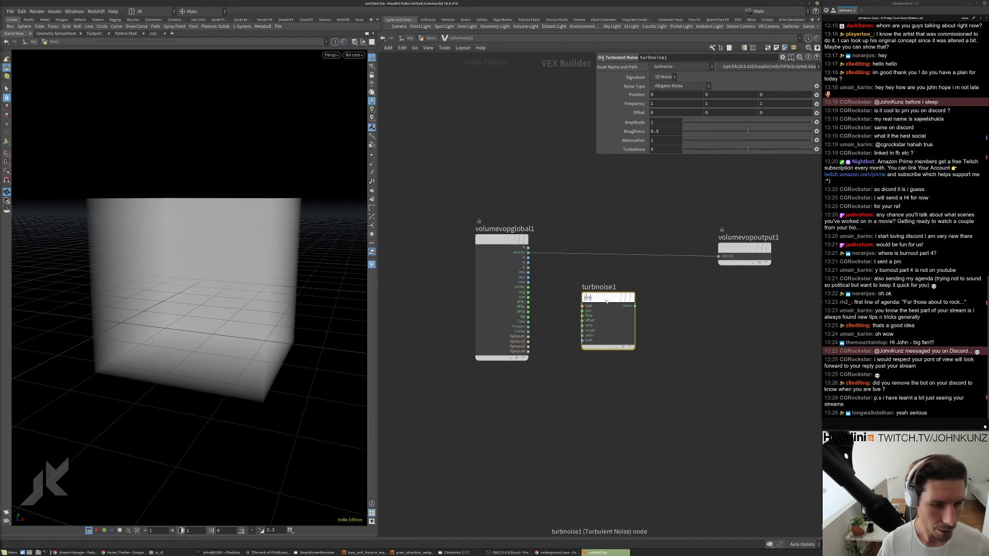
left_click_drag(587, 311, 528, 247)
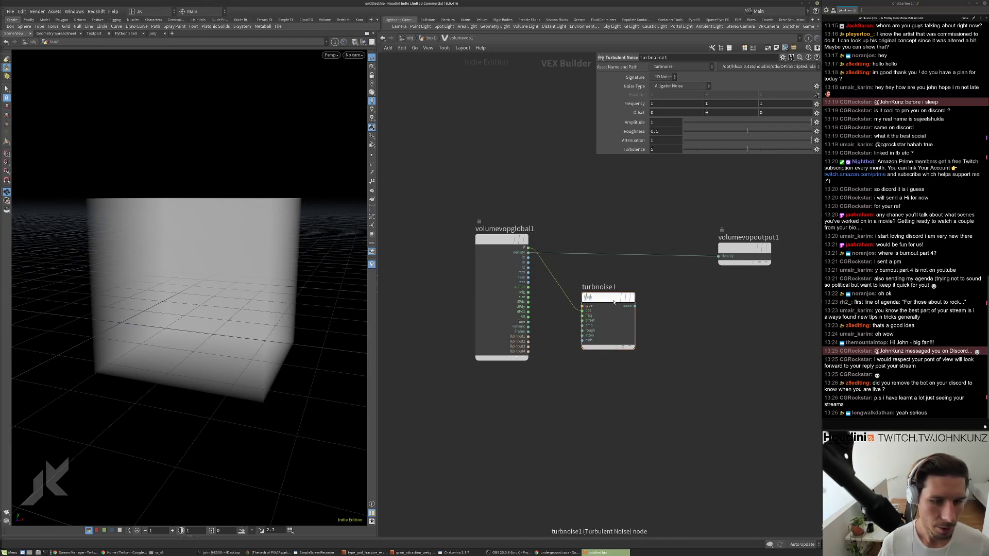
Drive the volume density with the turbulent noise, breaking the fog into cloudy clumps.
left_click_drag(745, 249, 757, 239)
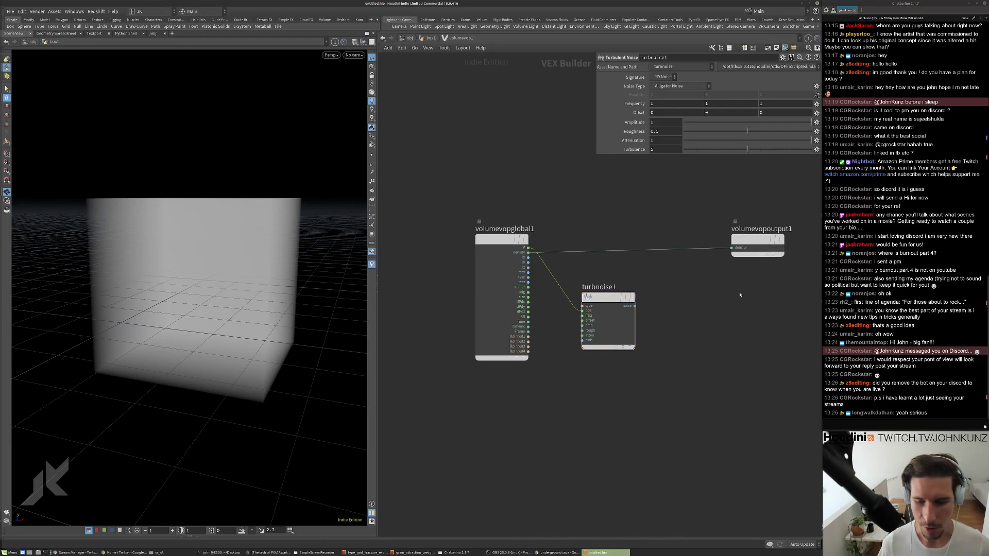
middle_click_drag(740, 291, 737, 283)
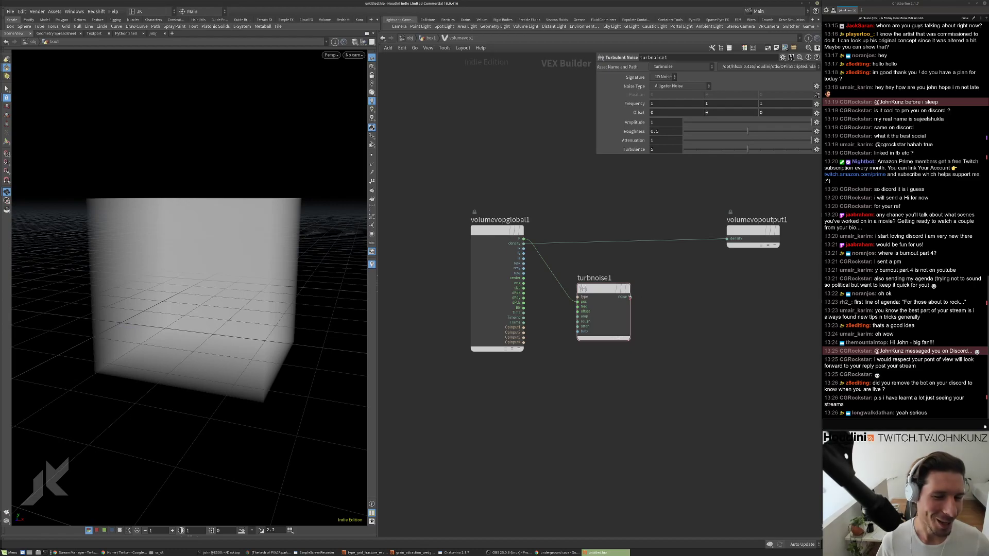
left_click_drag(630, 297, 727, 238)
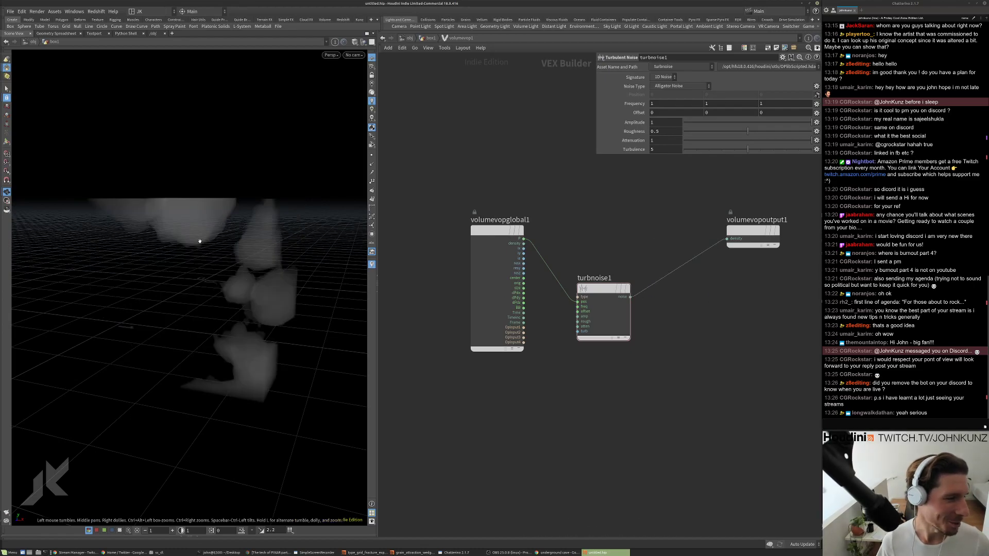
left_click_drag(200, 241, 175, 267)
left_click(428, 38)
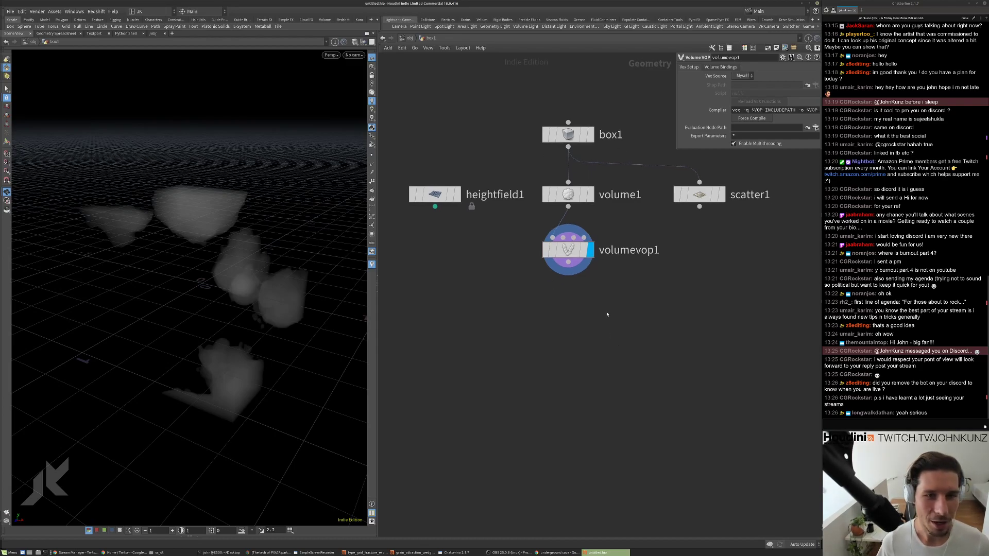
Add a displayed Convert VDB node, convertvdb1, under volumevop1.
key("Tab")
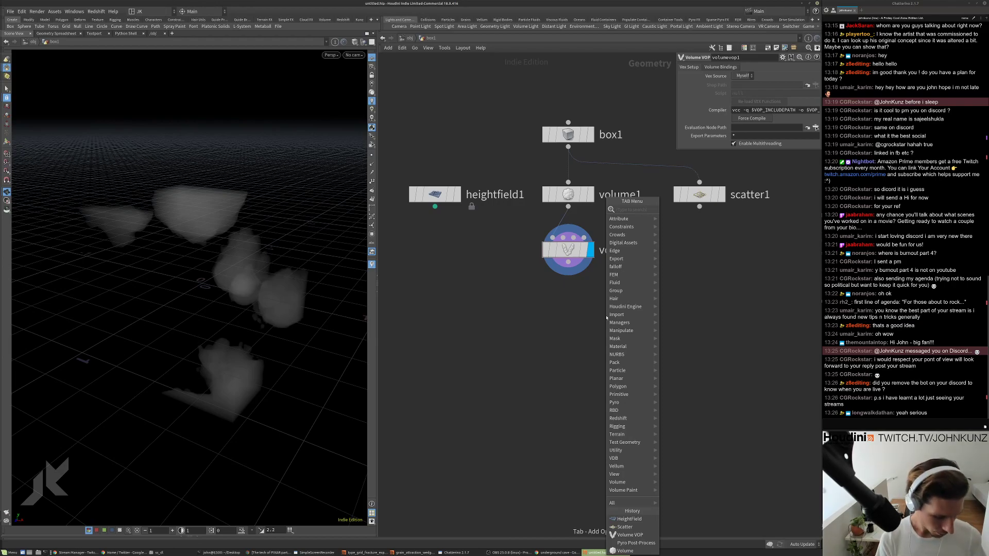
type("con")
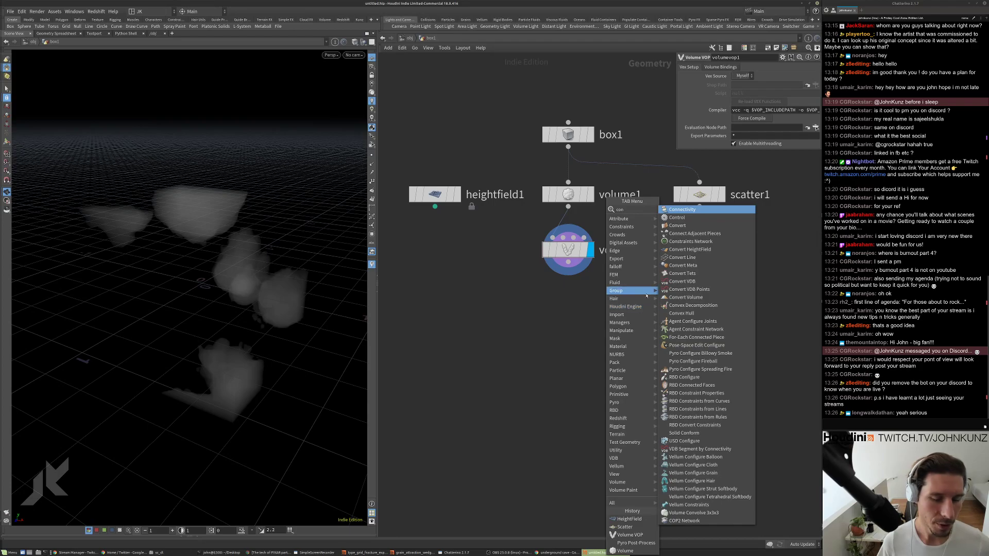
left_click(682, 281)
left_click(601, 322)
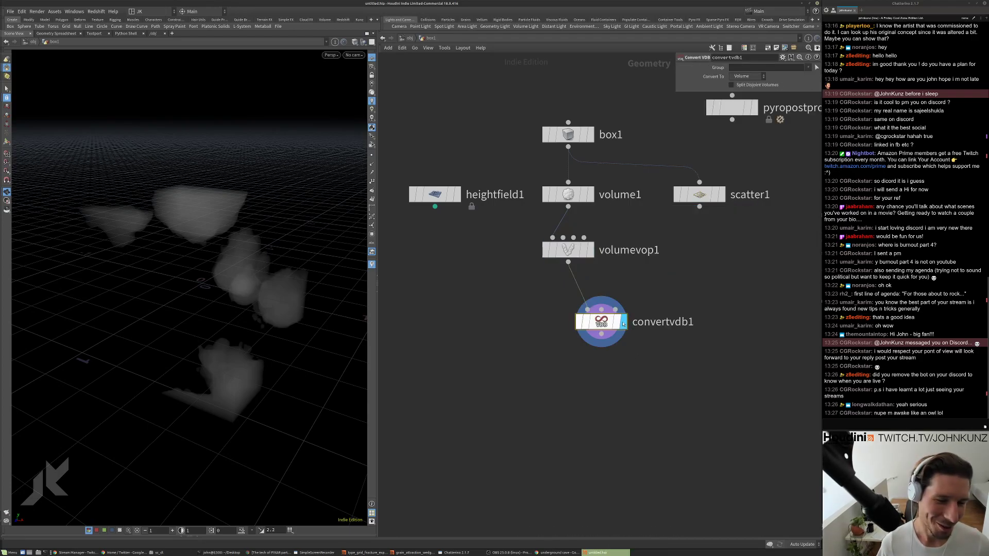
left_click(624, 322)
left_click_drag(608, 325, 575, 319)
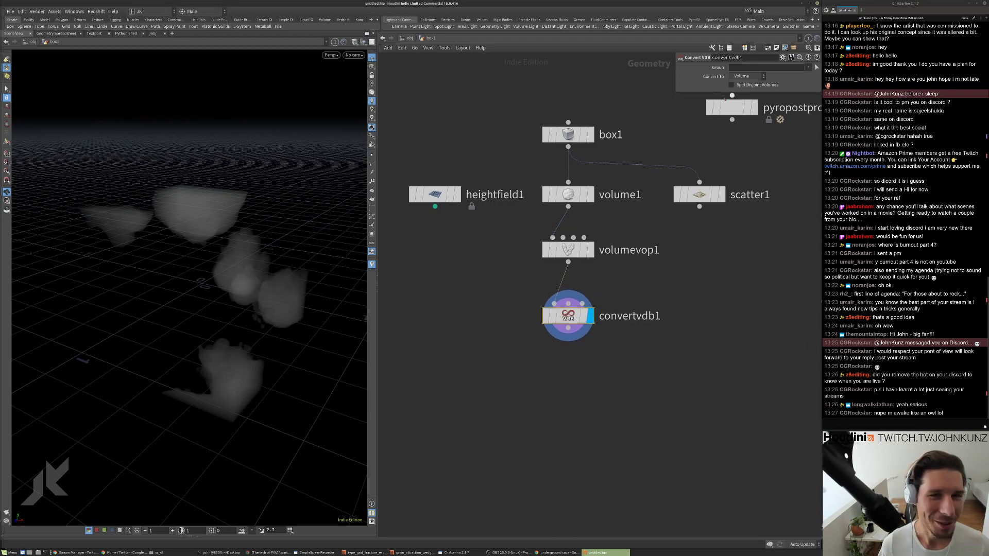
Set convertvdb1 to convert to Polygon Soup with an isovalue of 0.053.
left_click(747, 76)
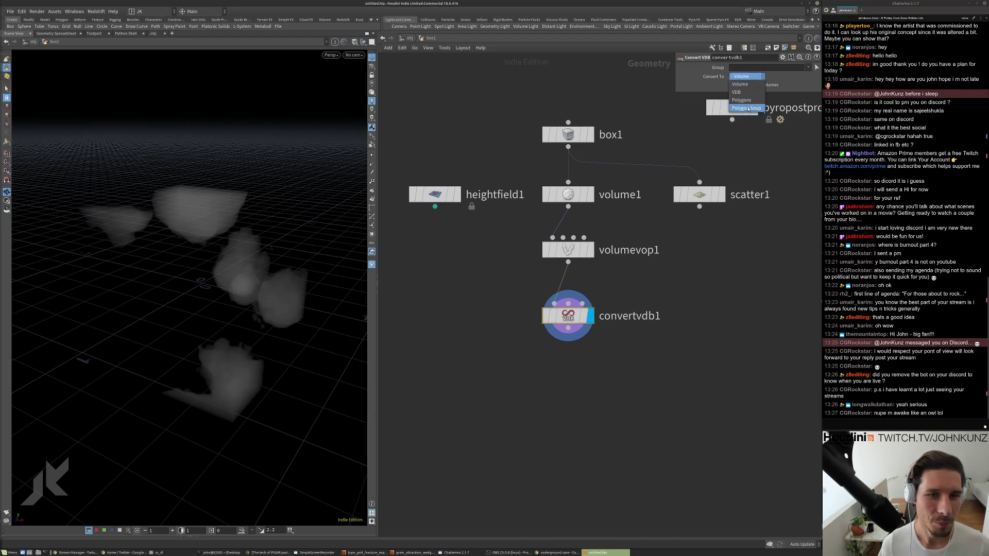
left_click(748, 109)
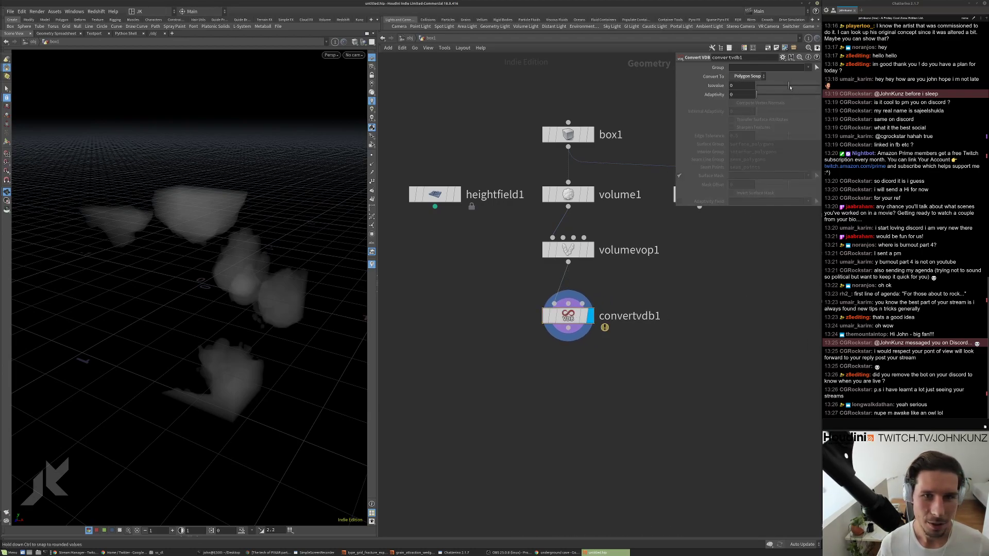
left_click(789, 86)
left_click_drag(566, 315, 567, 342)
key("Tab")
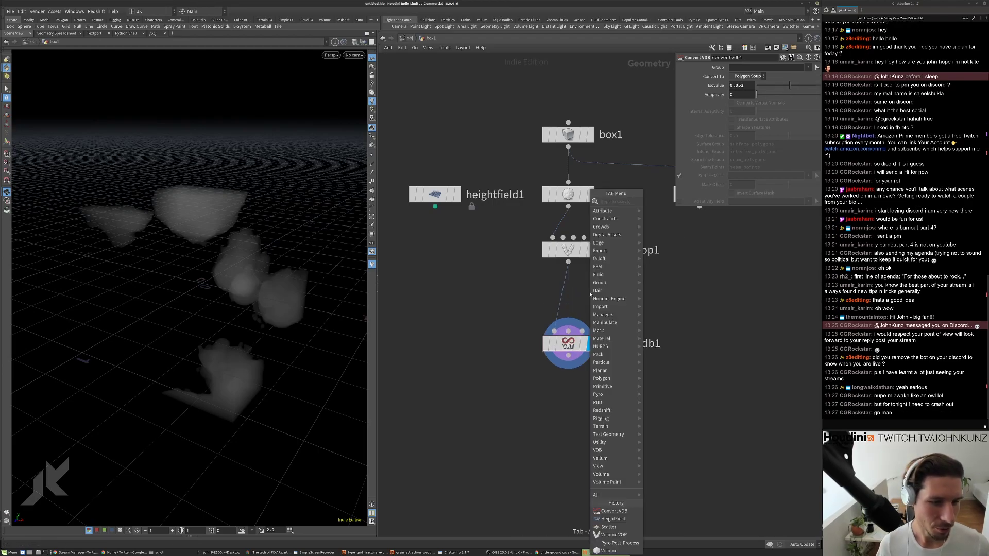
Insert convertvdb2 between volumevop1 and convertvdb1, with Convert To set to VDB.
type("conve")
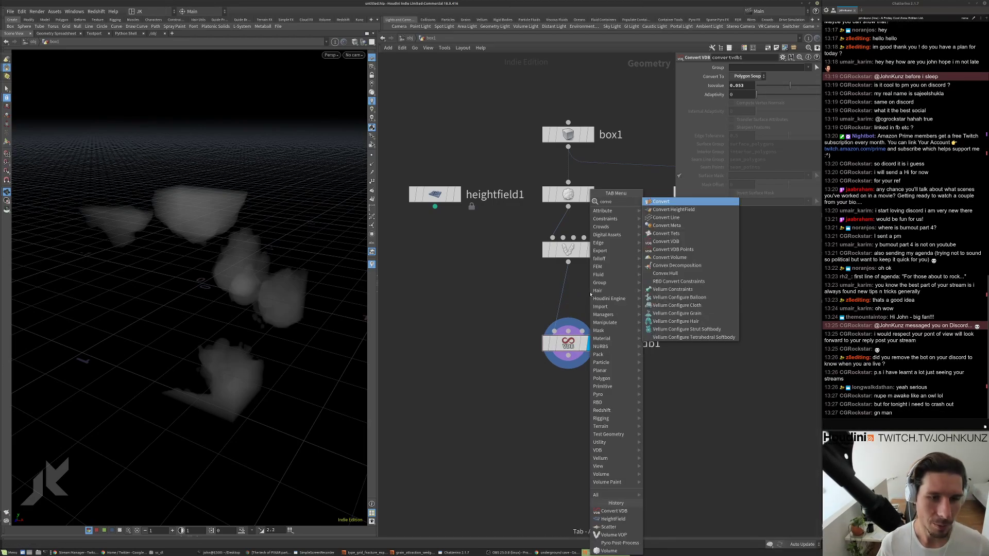
left_click(690, 241)
left_click(660, 312)
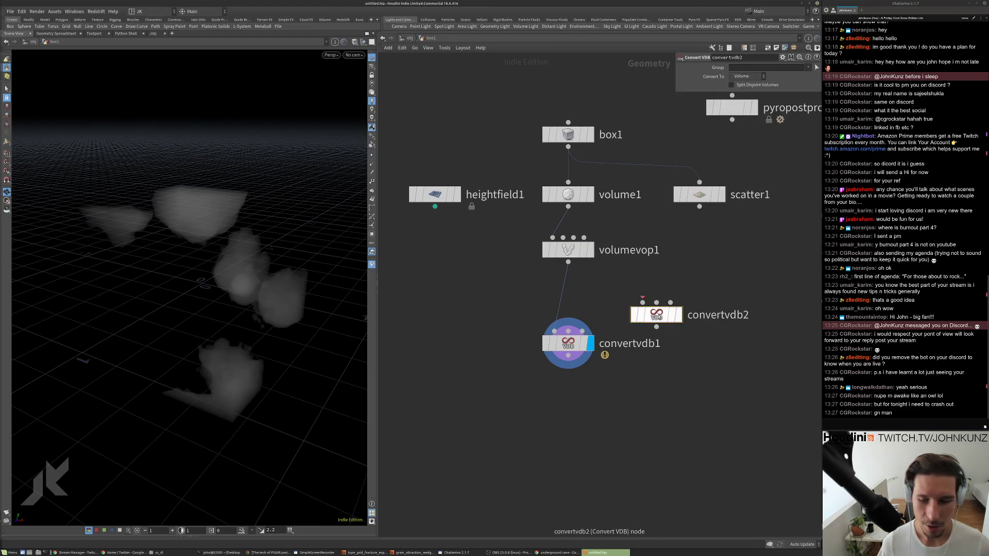
left_click_drag(656, 314, 575, 292)
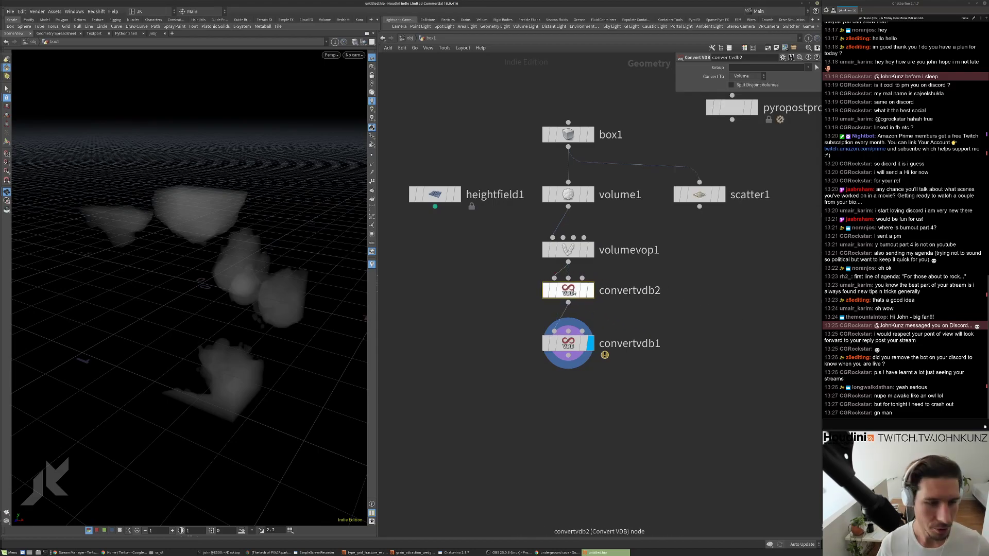
left_click(747, 76)
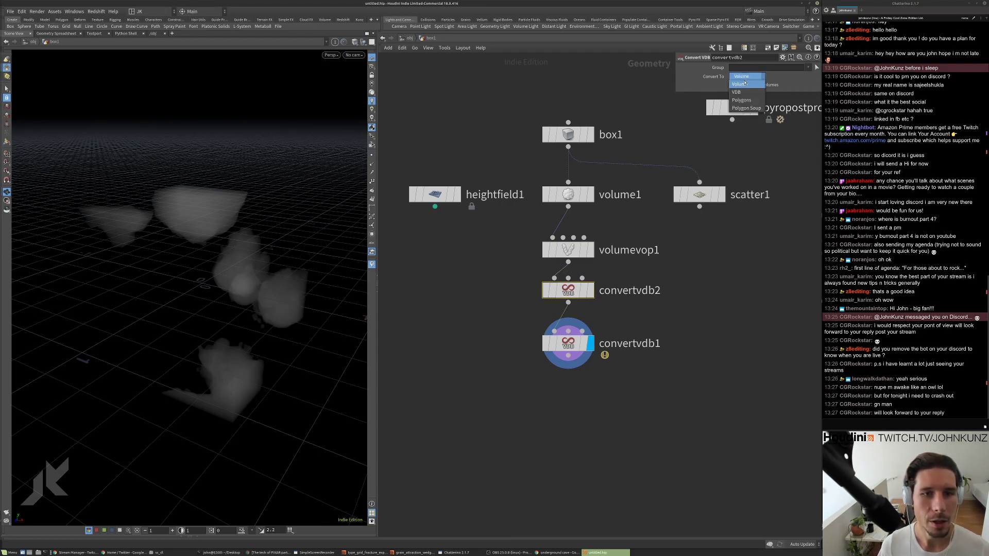
left_click(747, 109)
key("h")
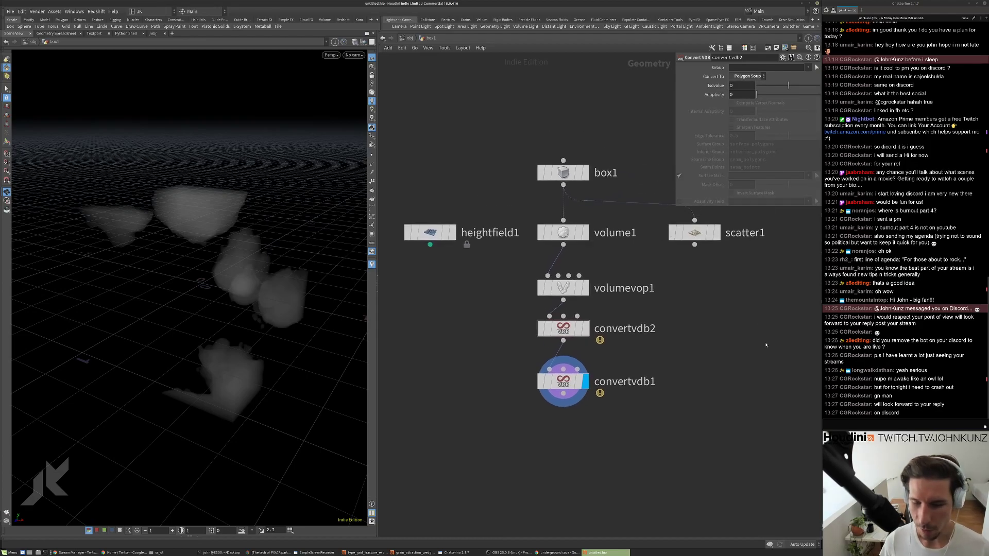
key("h")
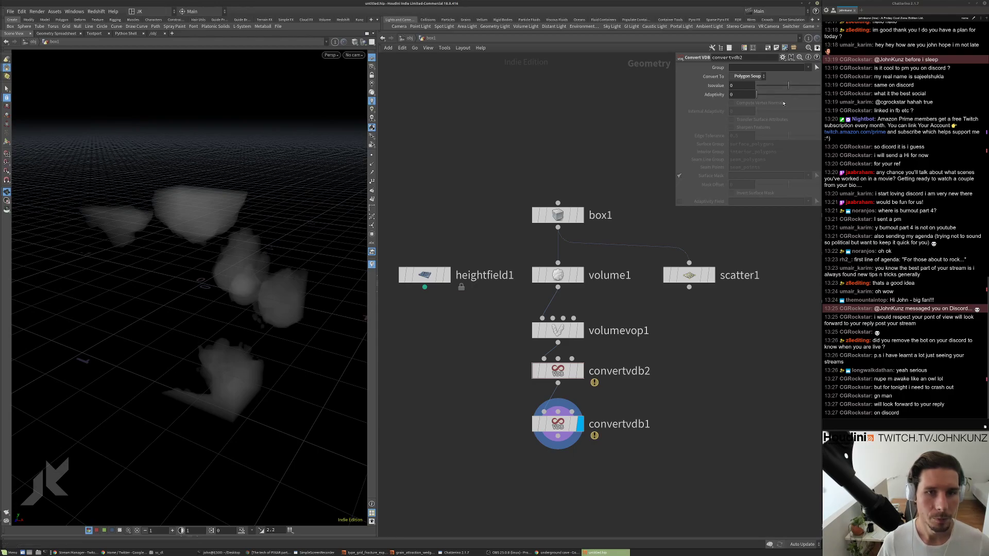
left_click(748, 76)
left_click(747, 95)
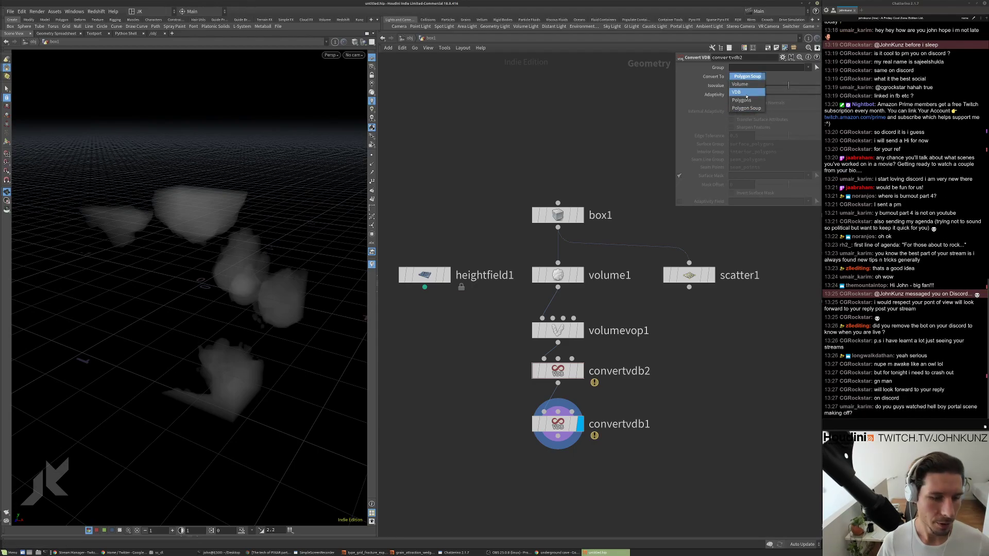
left_click_drag(266, 256, 294, 238)
scroll(294, 237, "up", 5)
scroll(294, 237, "up", 5)
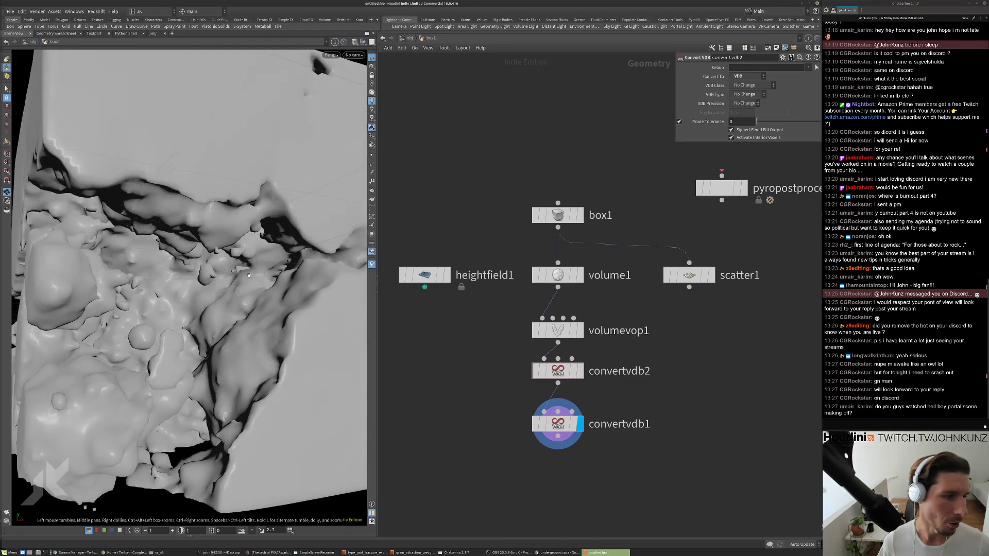
left_click_drag(252, 306, 146, 186)
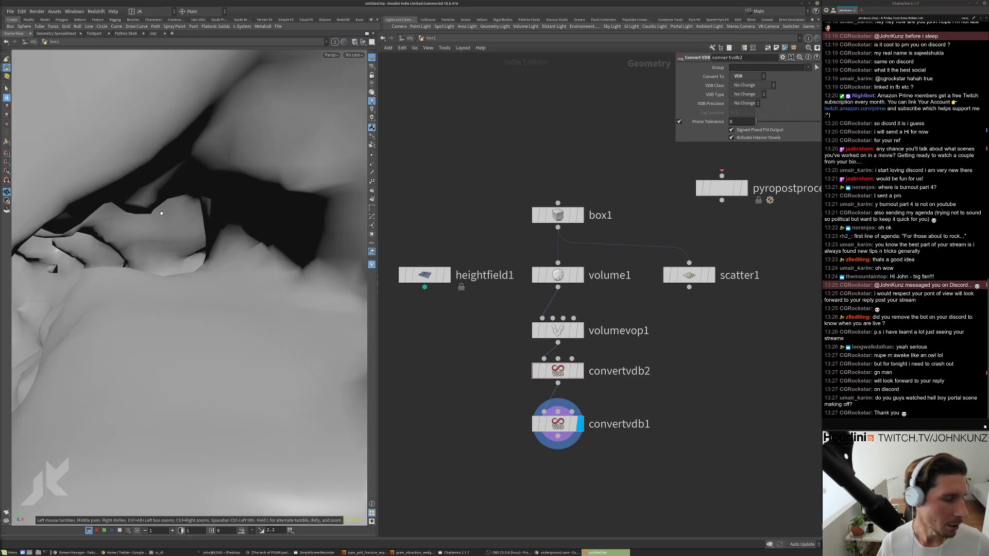
left_click_drag(215, 164, 255, 176)
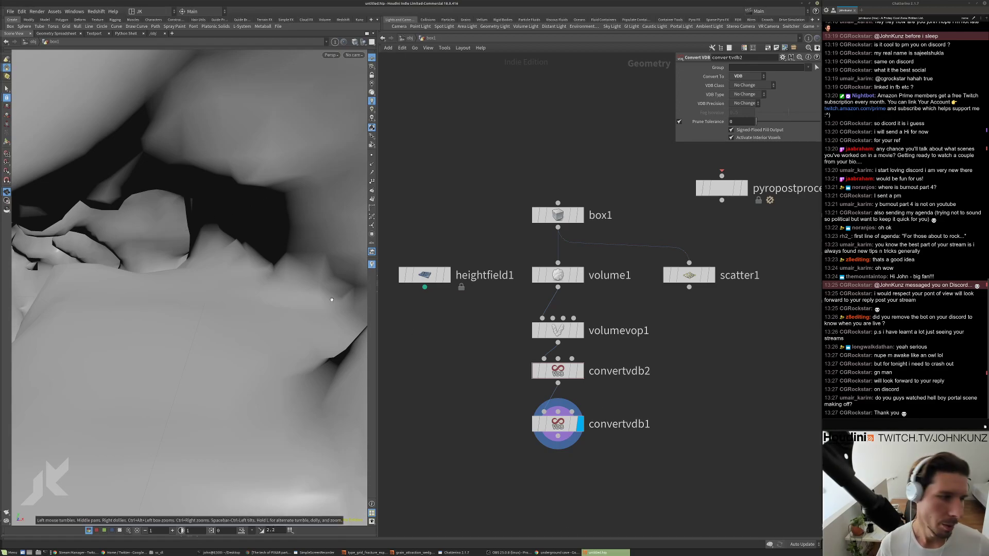
left_click_drag(273, 233, 232, 206)
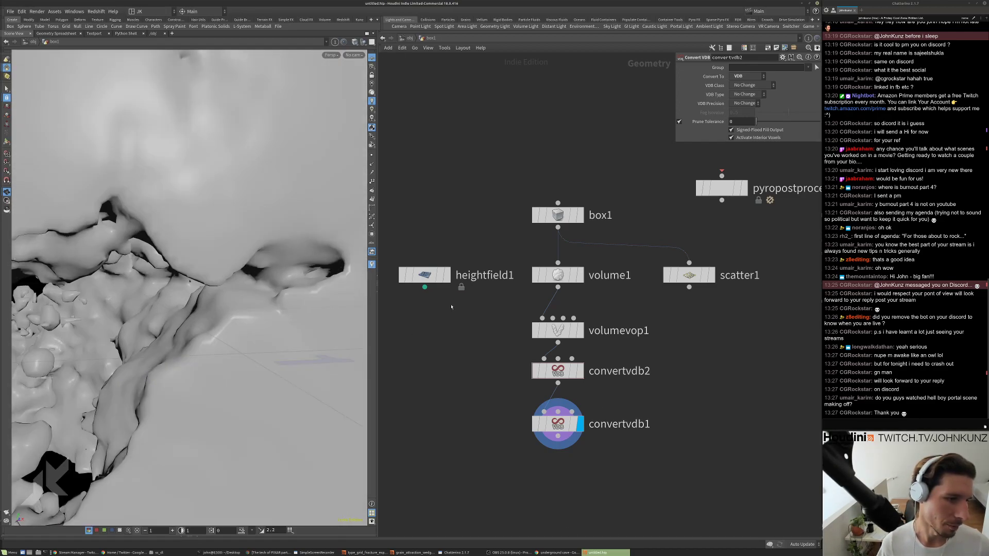
middle_click_drag(423, 281, 469, 223)
middle_click(469, 223)
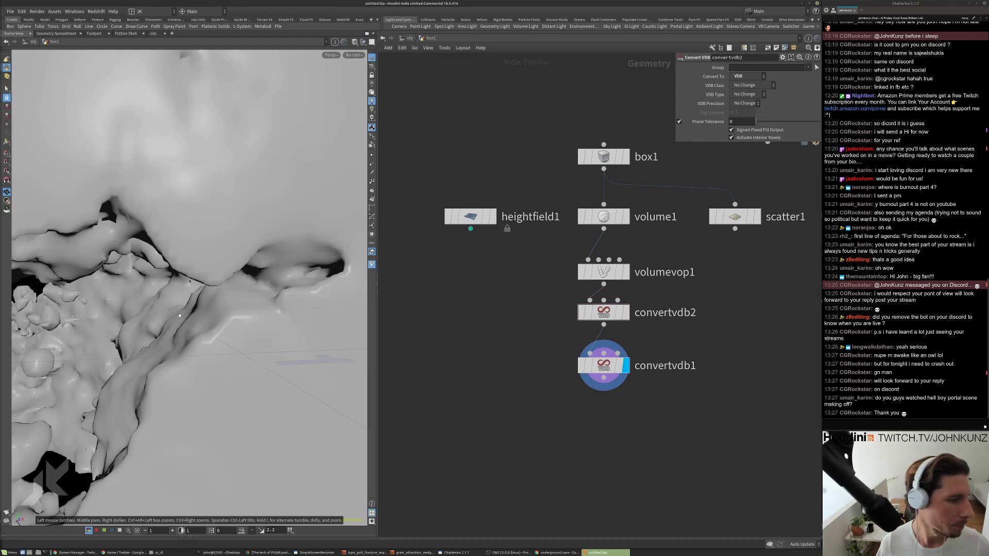
left_click_drag(240, 246, 361, 376)
scroll(590, 219, "down", 2)
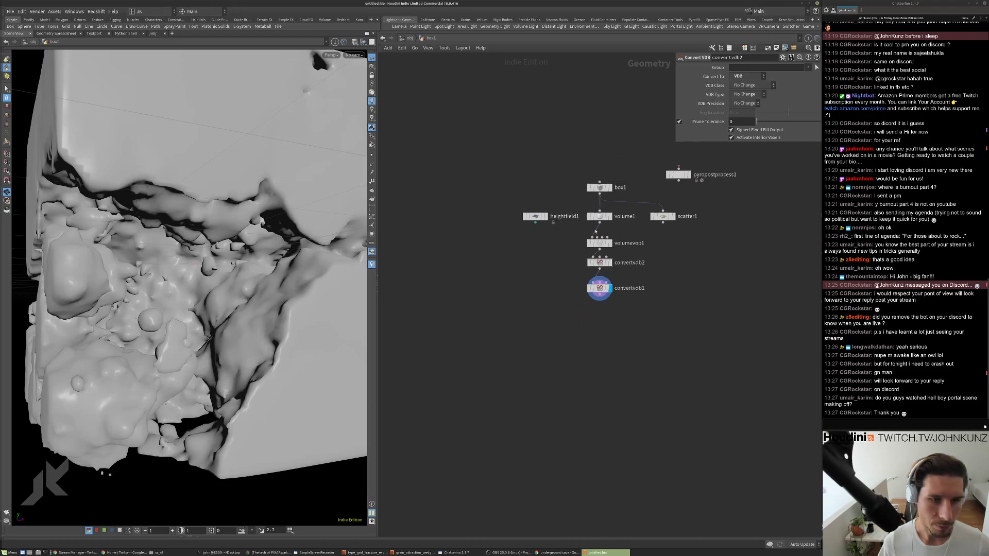
scroll(583, 236, "up", 2)
middle_click_drag(535, 222, 574, 218)
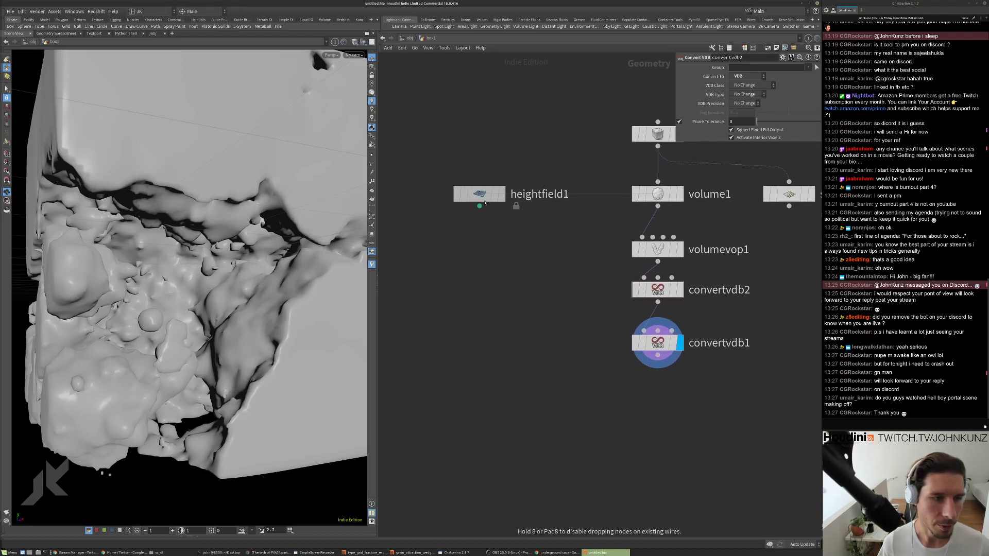
middle_click_drag(541, 368, 517, 380)
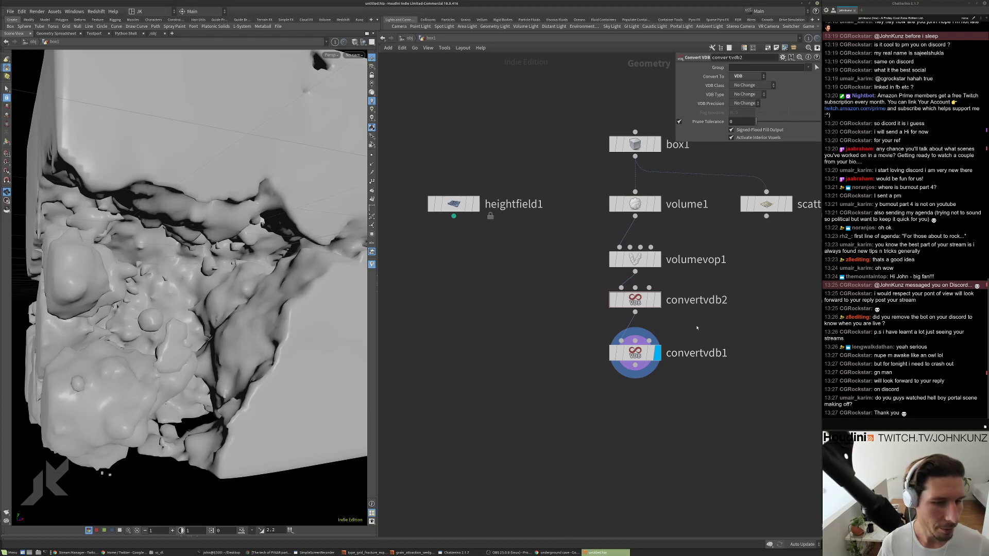
key("g")
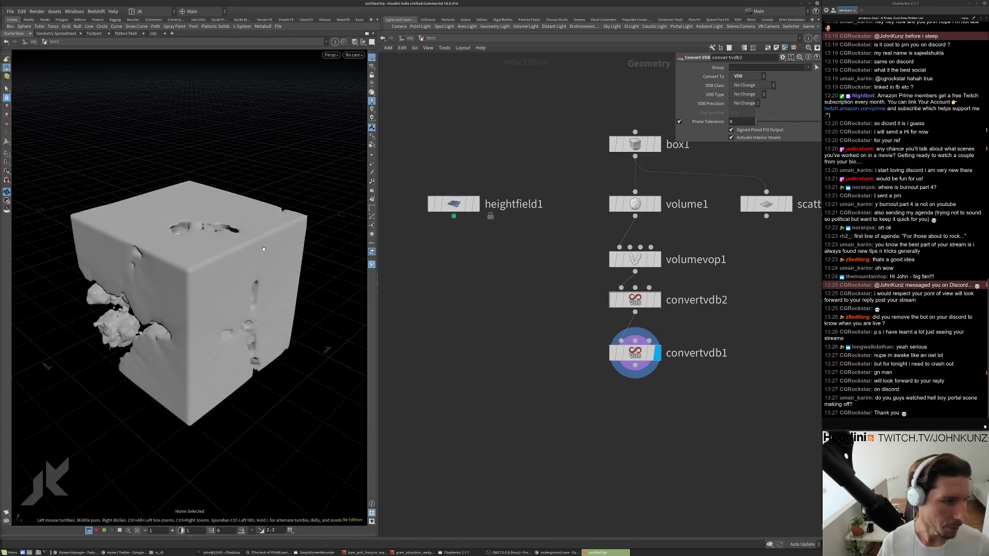
left_click_drag(231, 309, 274, 279)
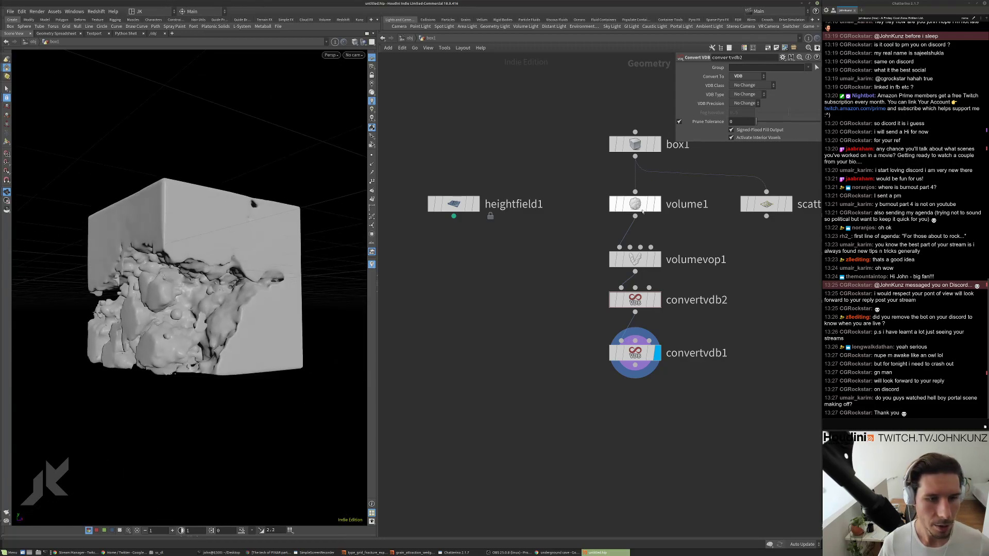
Inside volumevop1, add an Anti-Aliased Noise node above turbnoise1.
double_click(641, 263)
middle_click_drag(646, 323, 653, 379)
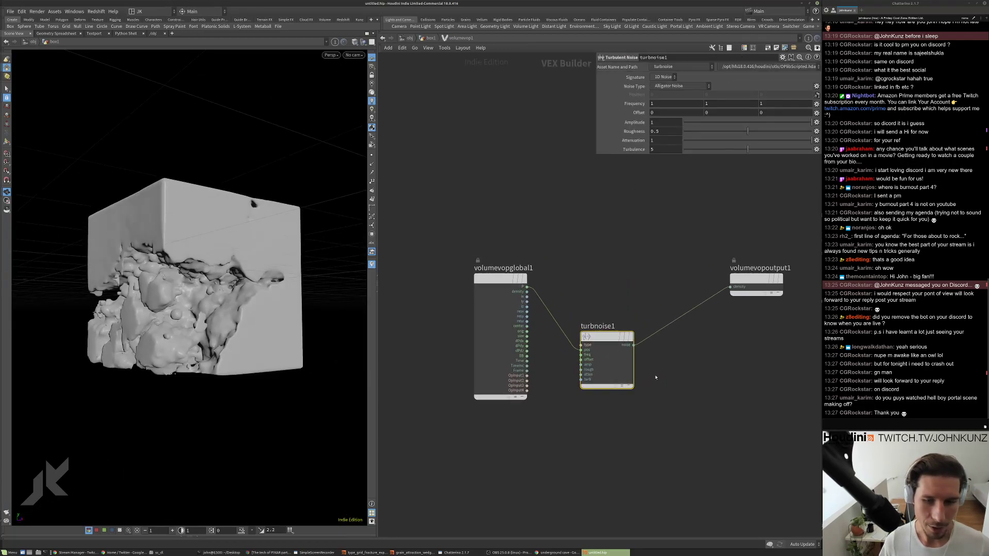
scroll(652, 365, "up", 4)
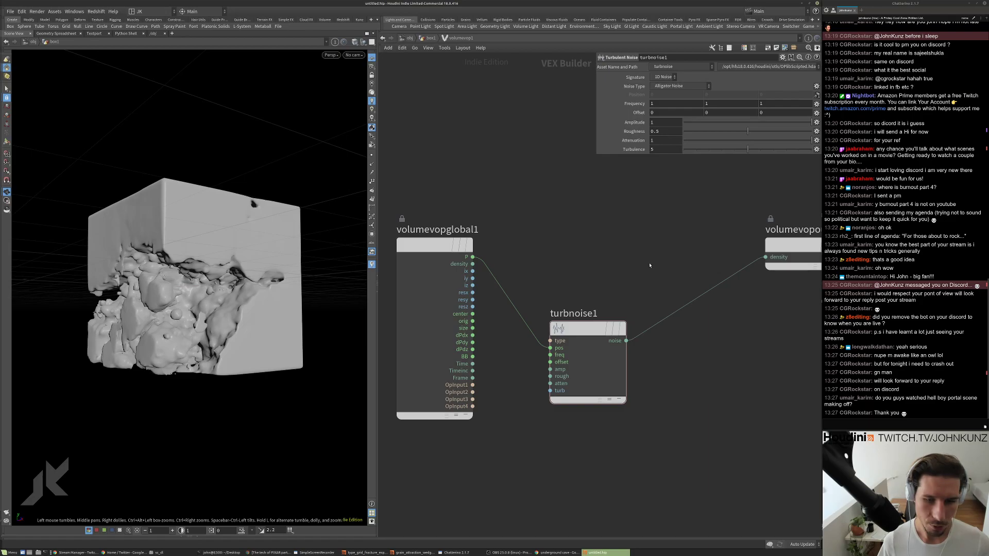
middle_click_drag(650, 265, 654, 322)
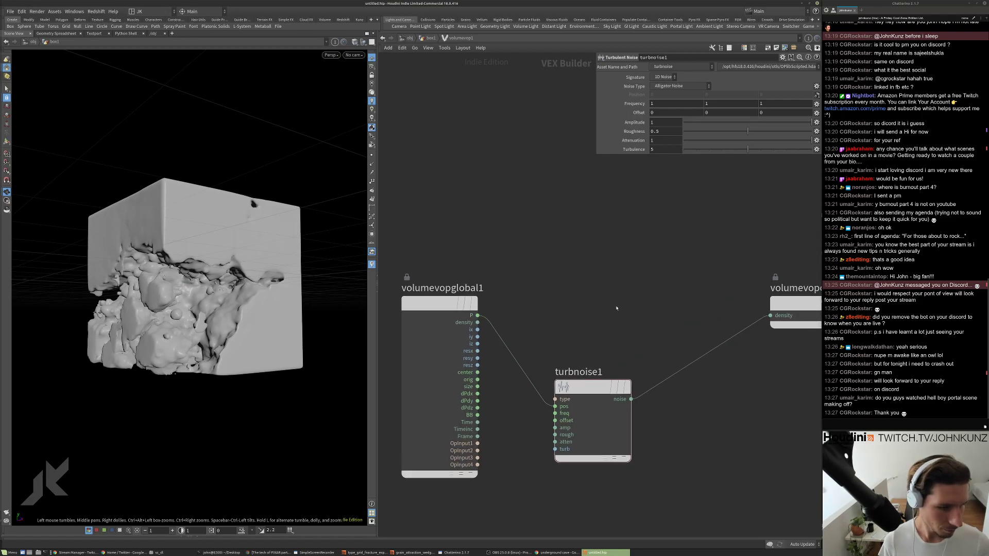
key("Tab")
type("anti")
mouse_move(641, 299)
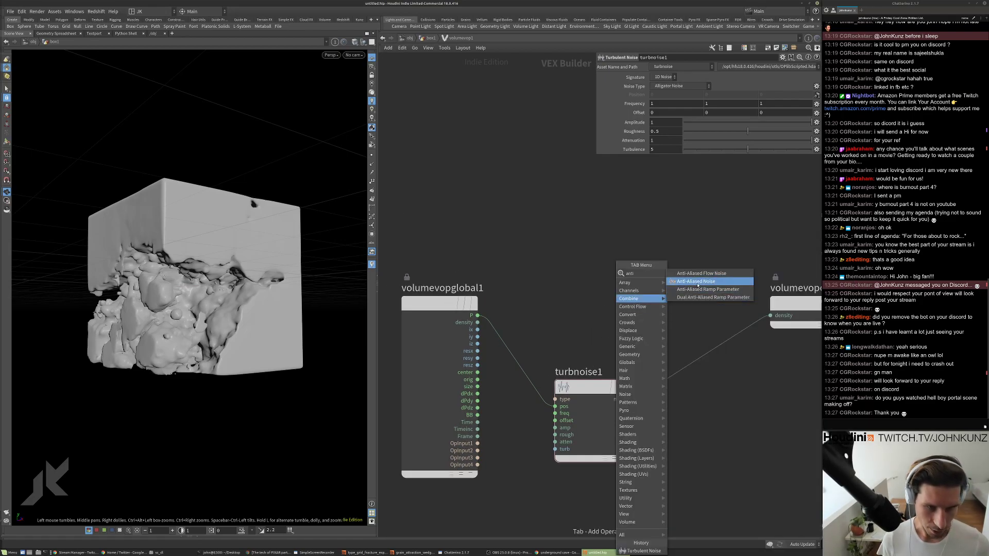
left_click(697, 283)
left_click(638, 247)
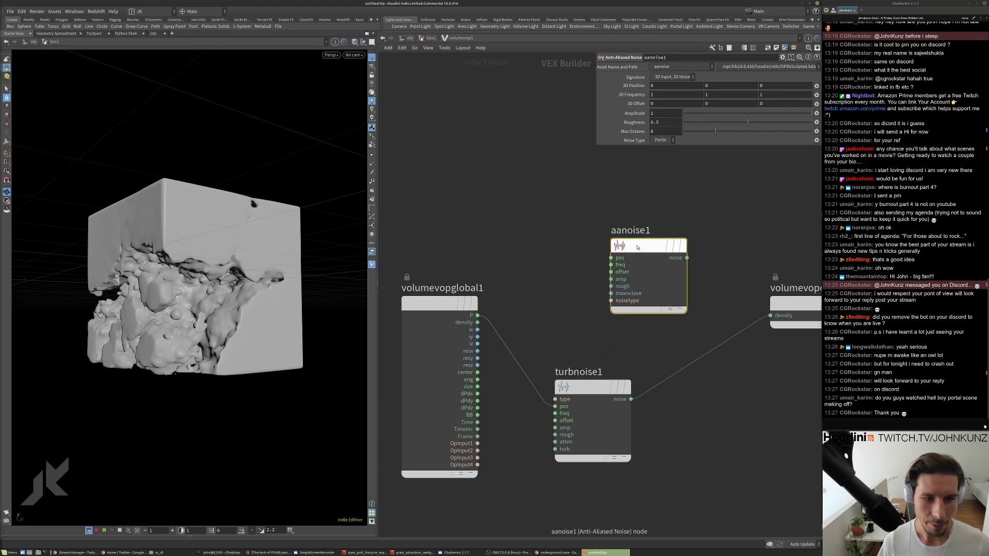
middle_click_drag(594, 261, 612, 238)
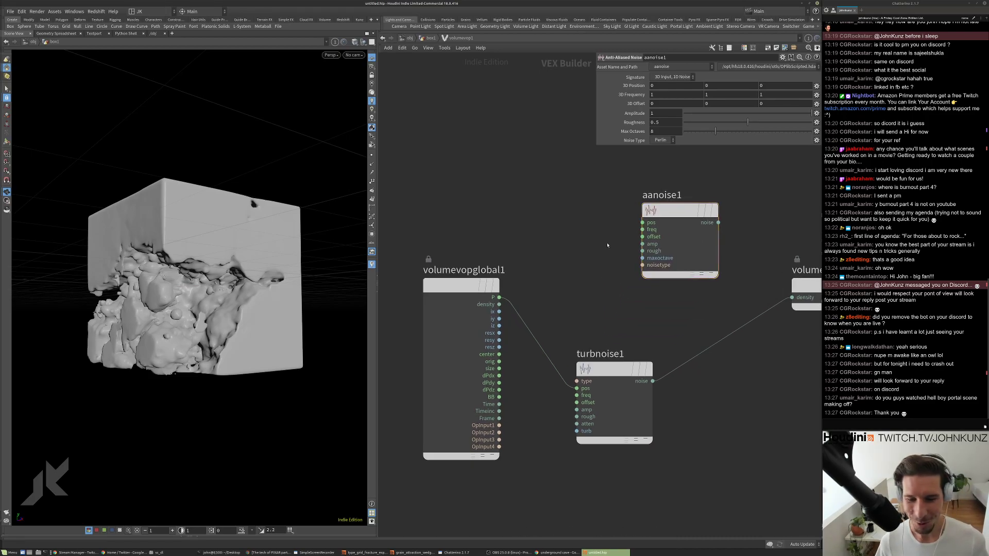
Add a Vector to Vector4 node to the volume VOP network.
key("Tab")
key("Escape")
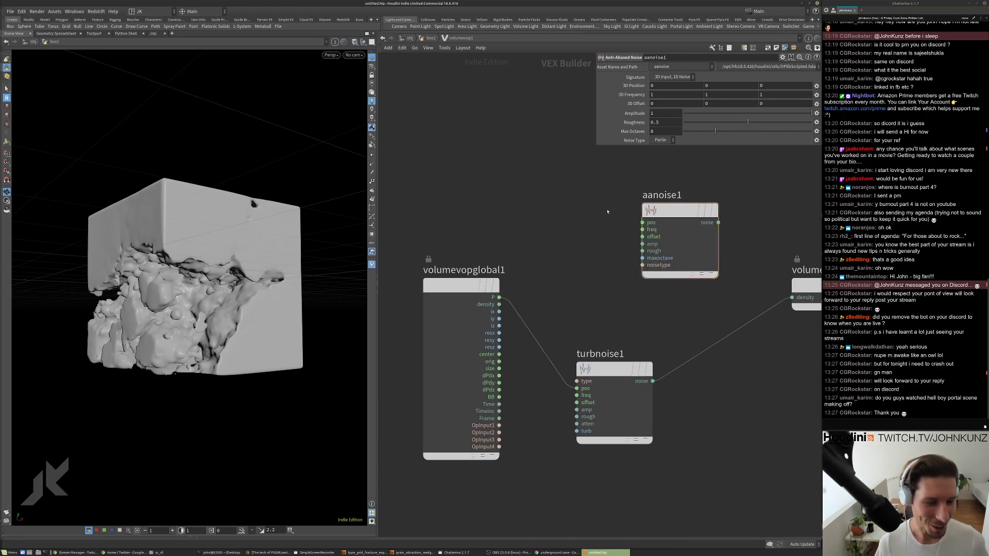
key("Tab")
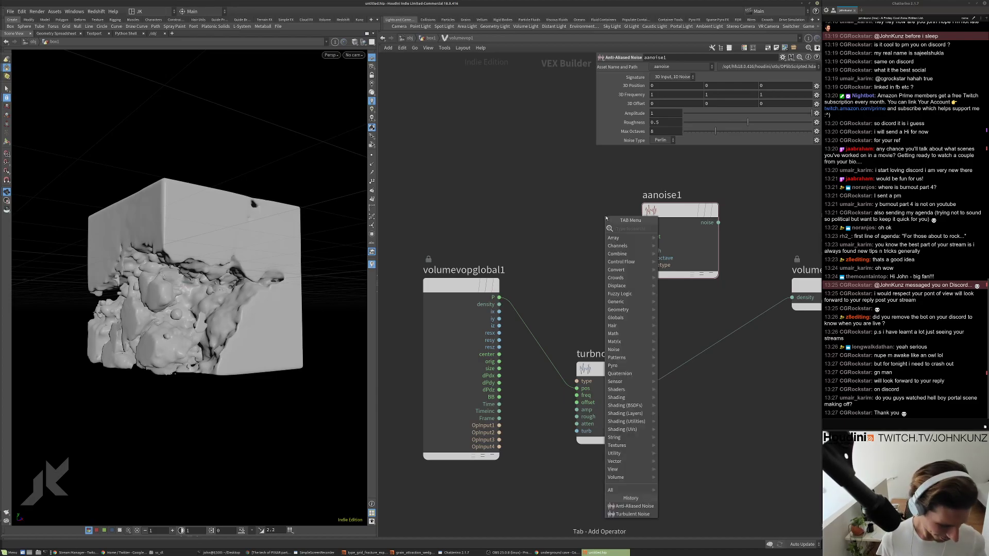
type("vect")
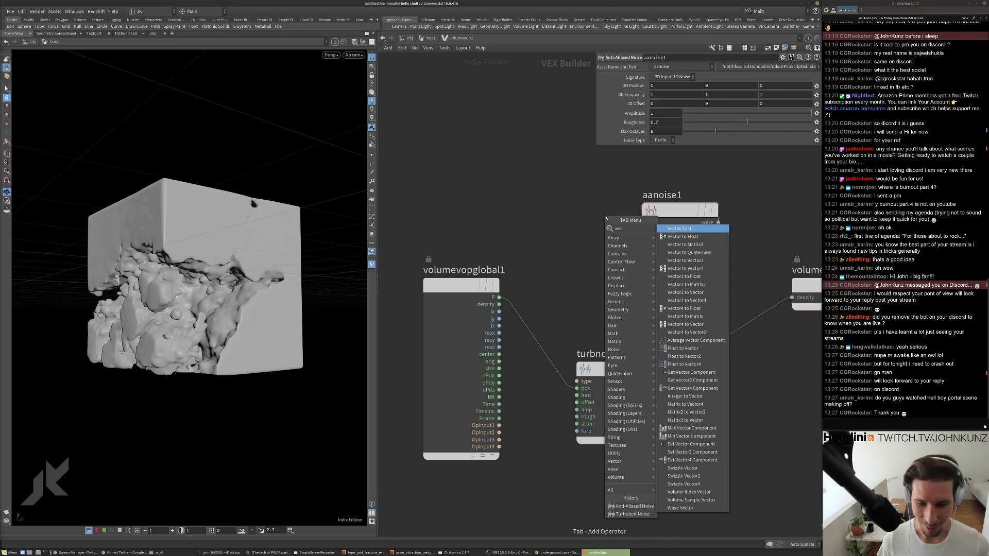
left_click(672, 268)
Route P through vectohvec1 into aanoise1's pos, and connect aanoise1's noise output to density.
left_click(546, 205)
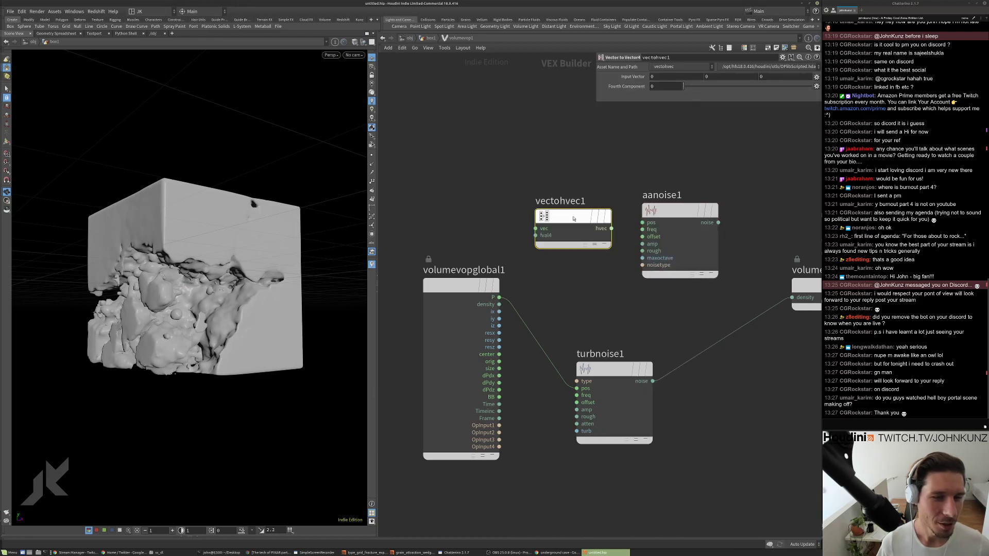
left_click_drag(534, 204, 500, 297)
left_click_drag(610, 203, 687, 192)
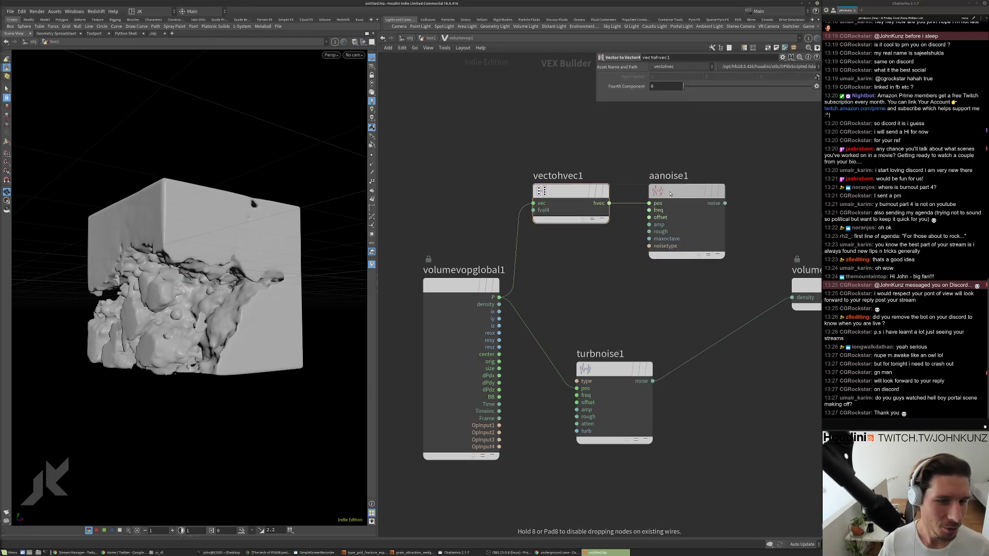
middle_click_drag(797, 299, 747, 294)
left_click_drag(743, 292, 674, 197)
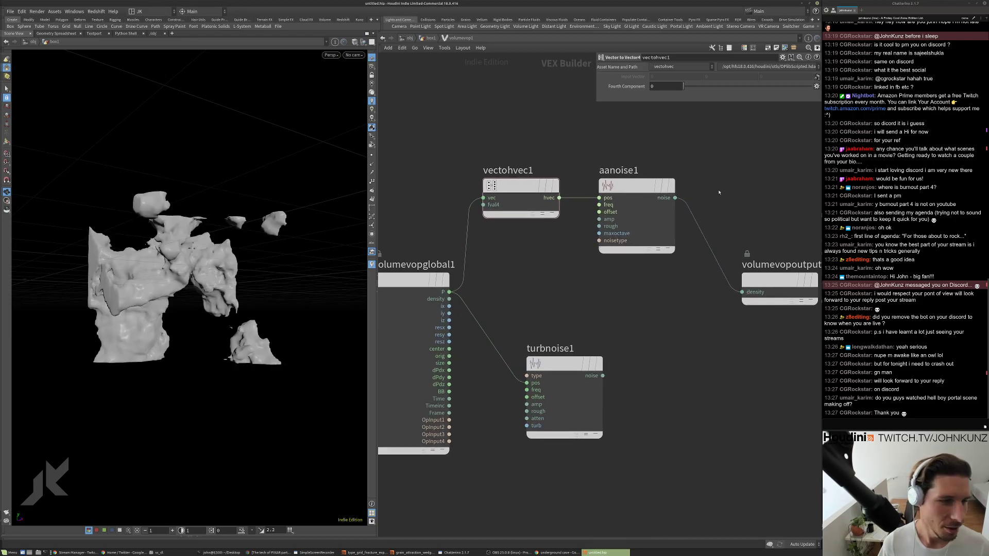
Set aanoise1 to Simplex noise with Max Octaves 5 and Roughness 0.63.
left_click(637, 187)
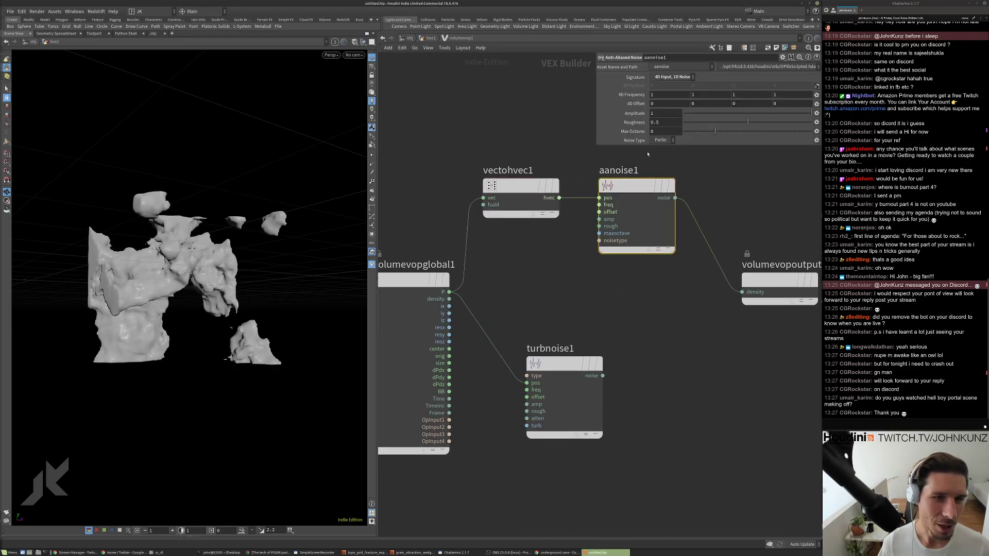
left_click(661, 140)
left_click(662, 156)
left_click_drag(216, 288, 247, 284)
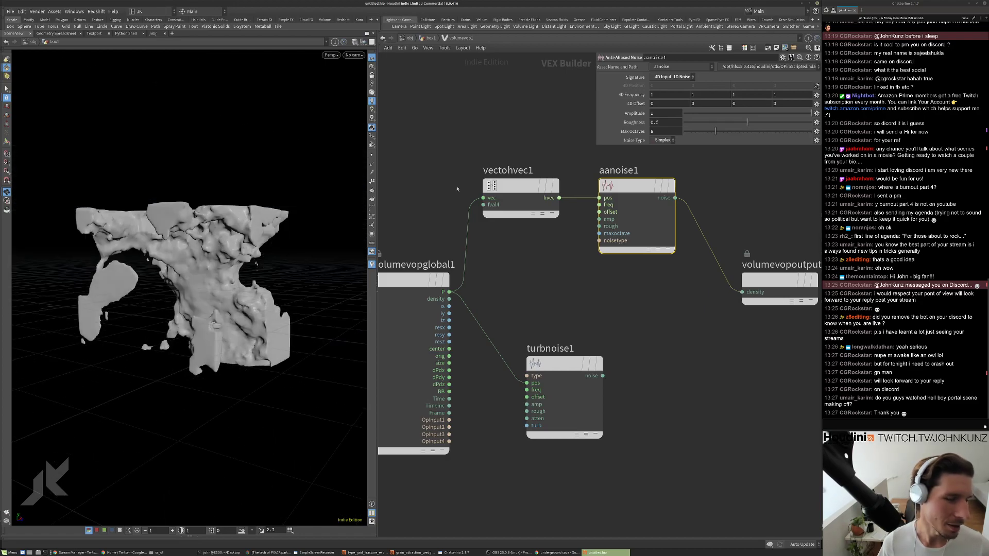
left_click(702, 132)
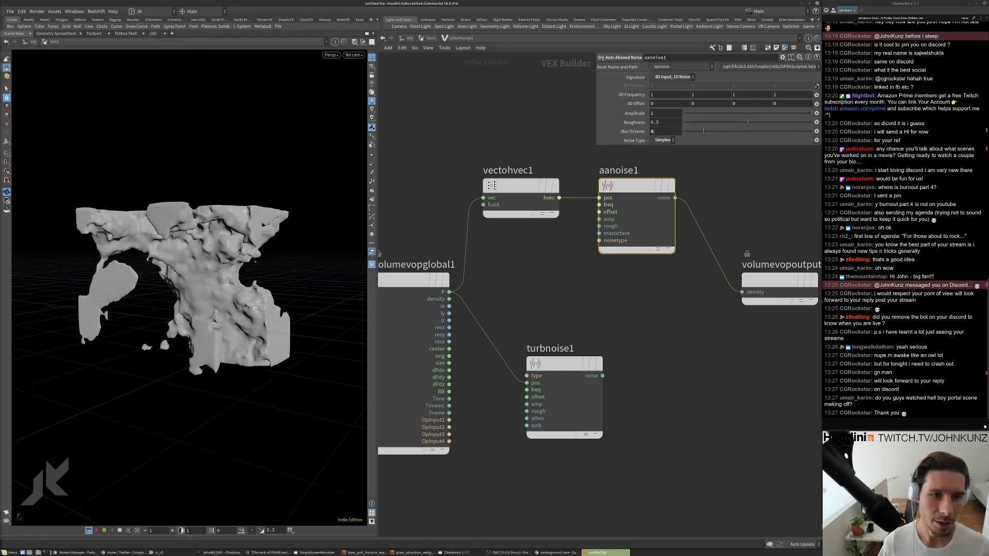
left_click_drag(748, 122, 733, 123)
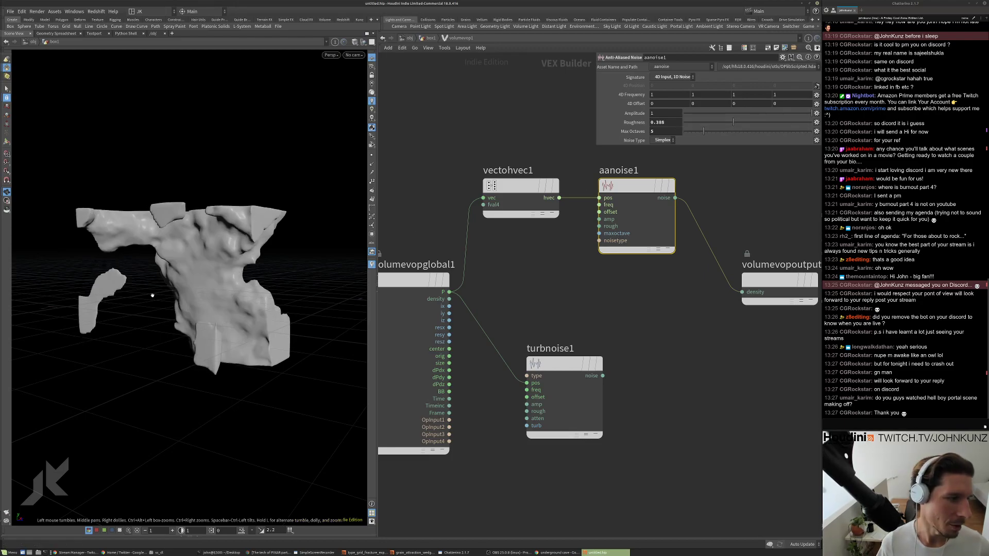
left_click_drag(152, 295, 172, 294)
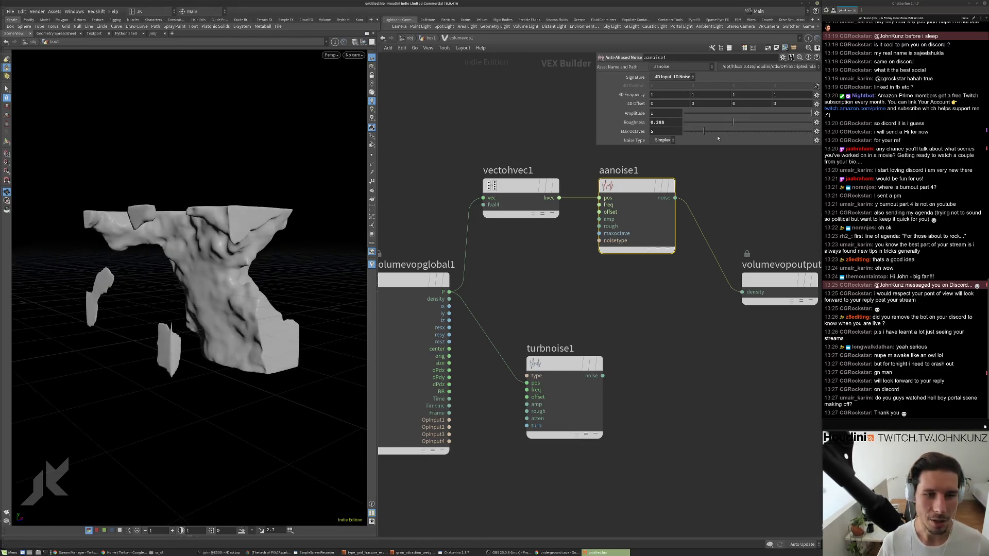
left_click(764, 122)
middle_click_drag(513, 235, 532, 236)
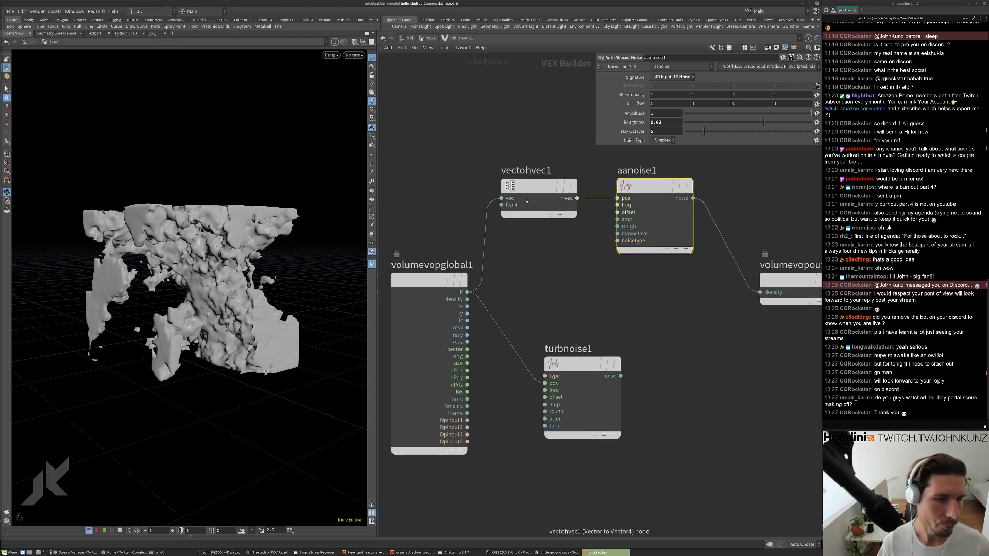
scroll(592, 221, "down", 2)
scroll(591, 300, "down", 2)
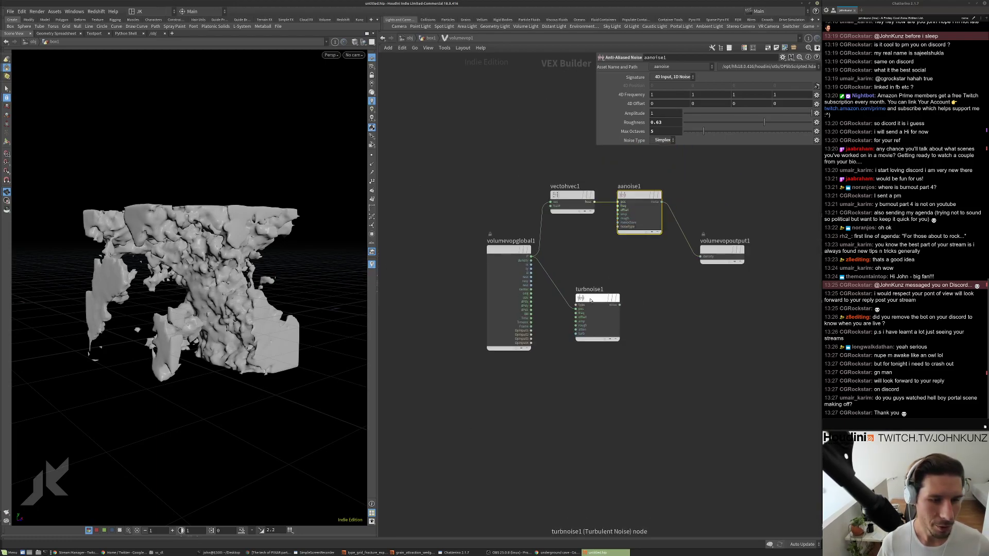
scroll(591, 300, "up", 3)
Raise vectohvec1's Fourth Component value to evolve the noise.
left_click(556, 132)
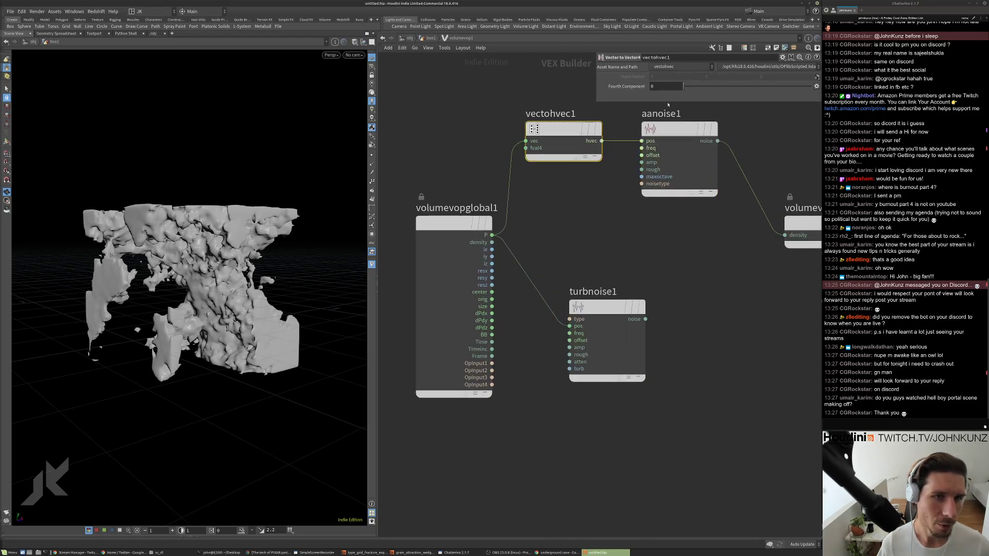
left_click_drag(685, 86, 764, 86)
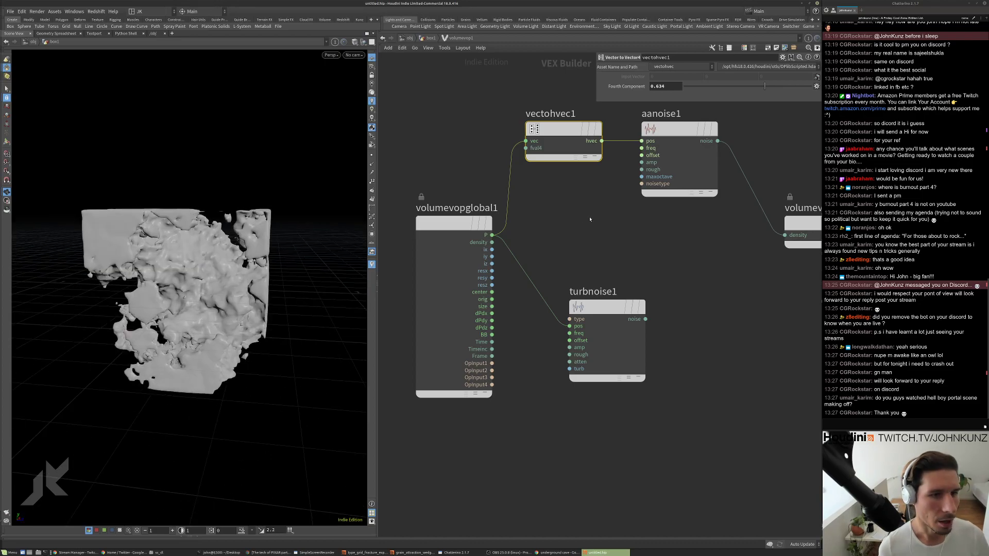
middle_click_drag(595, 217, 594, 219)
Rearrange the nodes and wire turbnoise1's noise output into vectohvec1's fval4 input.
scroll(594, 219, "down", 3)
left_click_drag(602, 282, 590, 344)
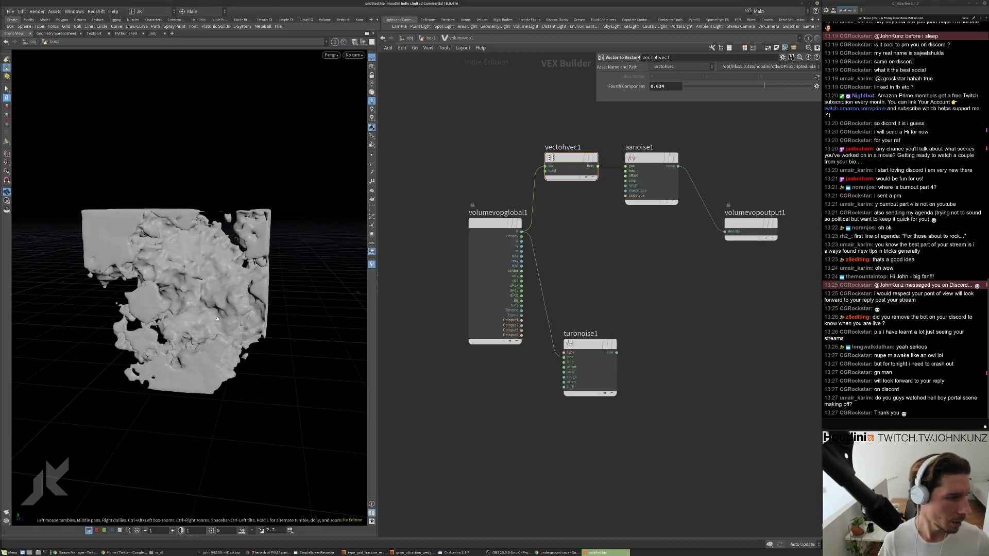
scroll(259, 264, "up", 3)
middle_click_drag(516, 258, 620, 252)
left_click_drag(600, 219, 530, 214)
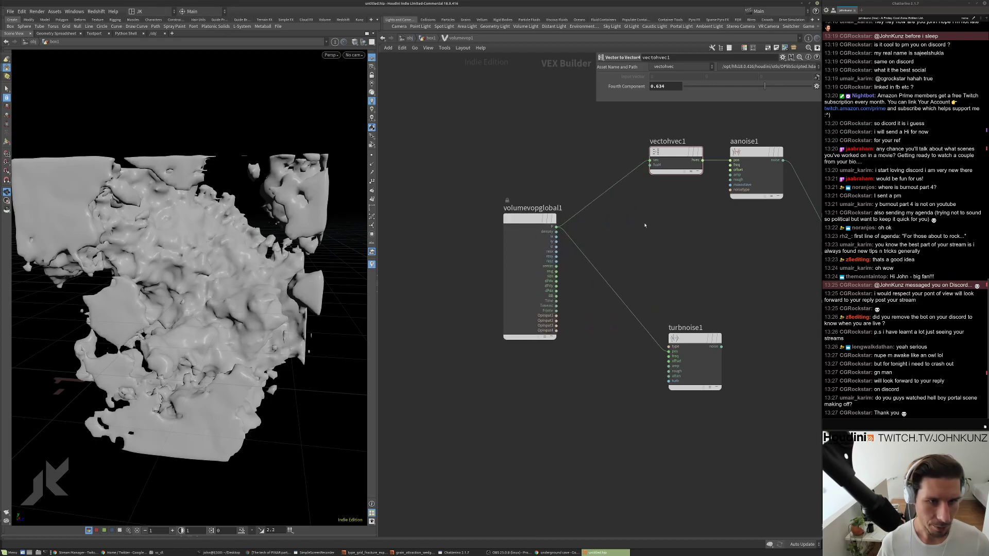
key("Tab")
key("Escape")
left_click_drag(709, 339, 650, 165)
left_click_drag(165, 268, 211, 273)
Confirm aanoise1's Noise Type remains Simplex.
left_click(641, 308)
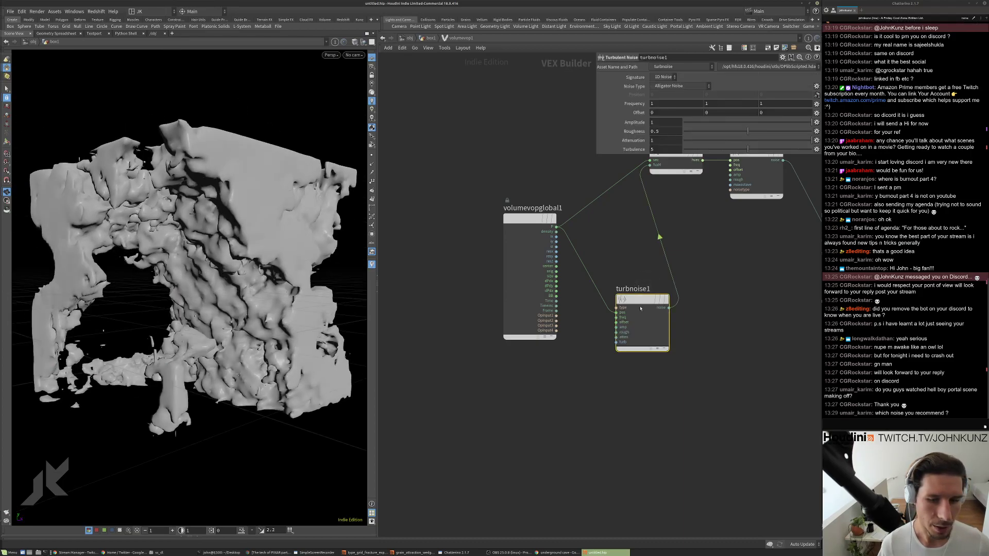
scroll(759, 360, "down", 3)
middle_click_drag(759, 360, 735, 377)
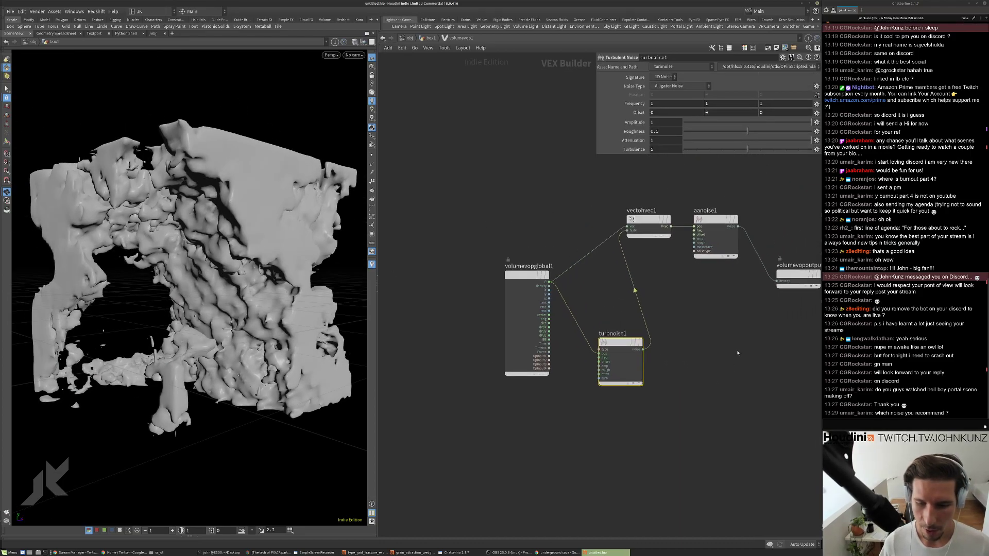
left_click(705, 237)
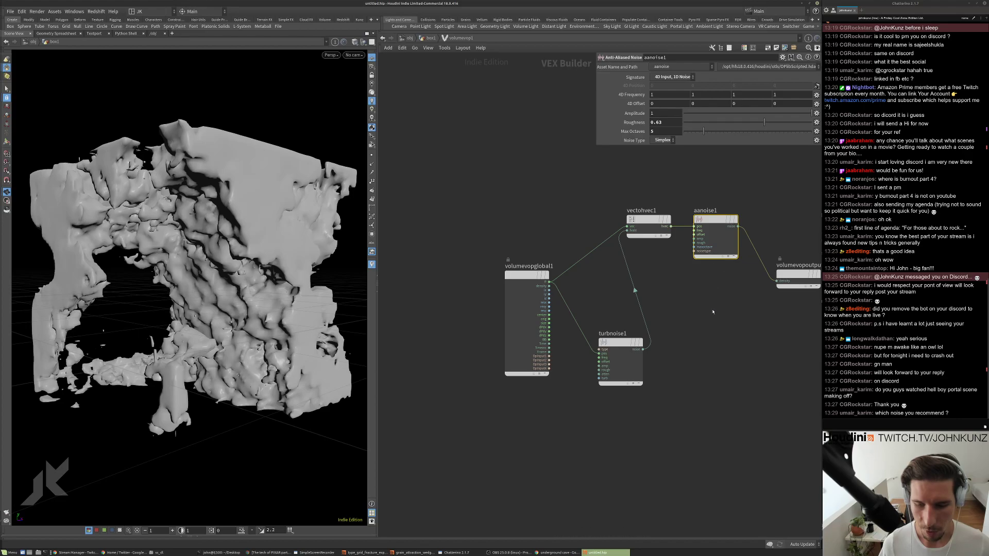
middle_click_drag(707, 262, 622, 251)
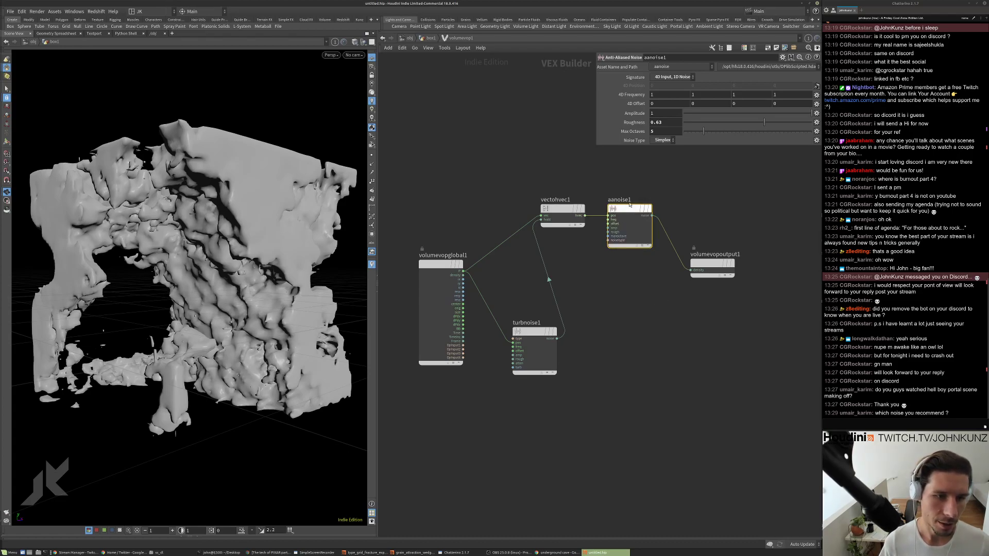
left_click(661, 140)
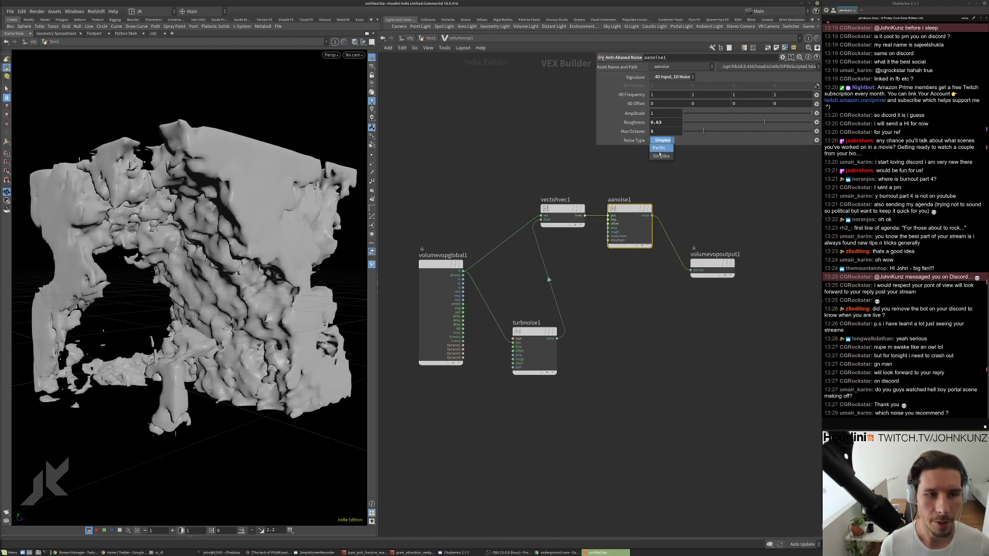
left_click(661, 155)
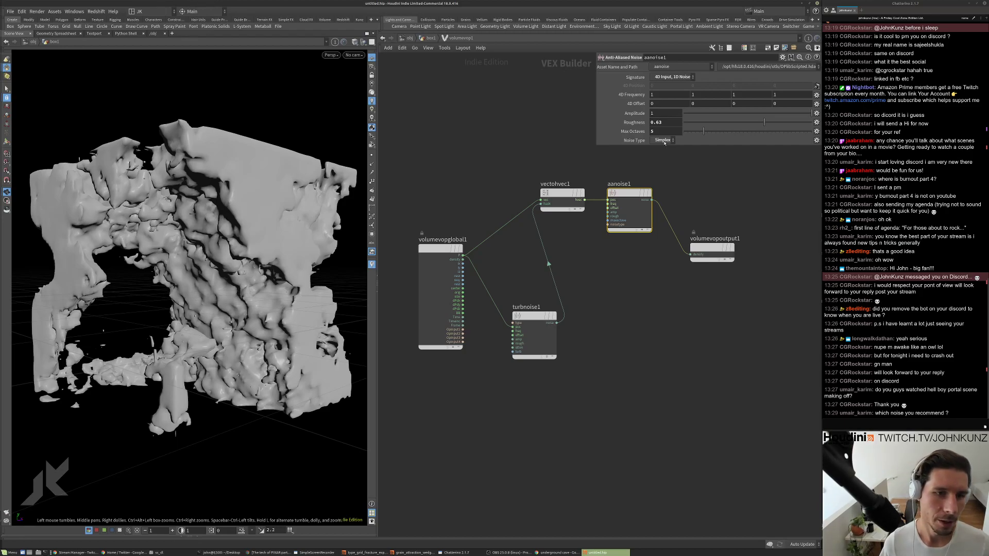
Set turbnoise1's Roughness to 0.25.
left_click_drag(582, 373, 512, 300)
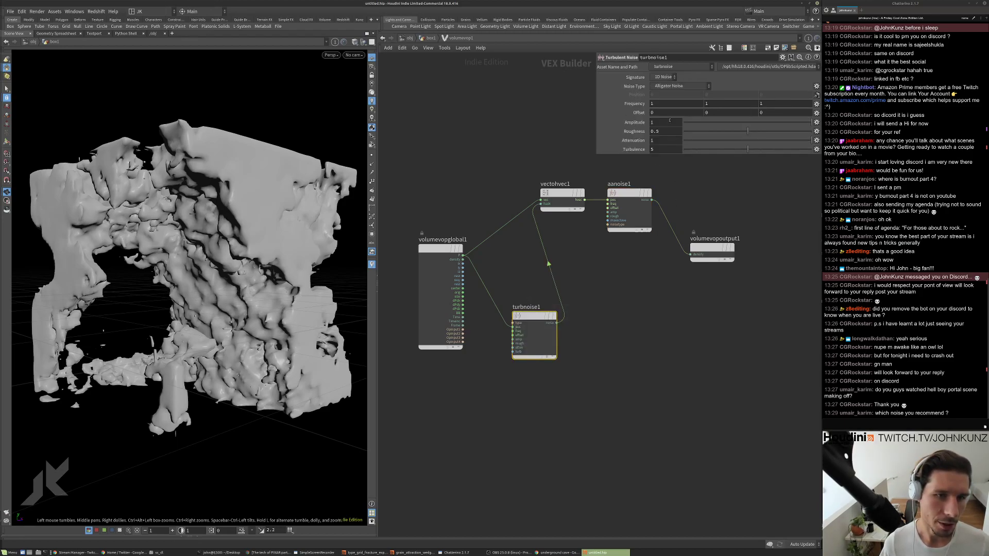
double_click(657, 131)
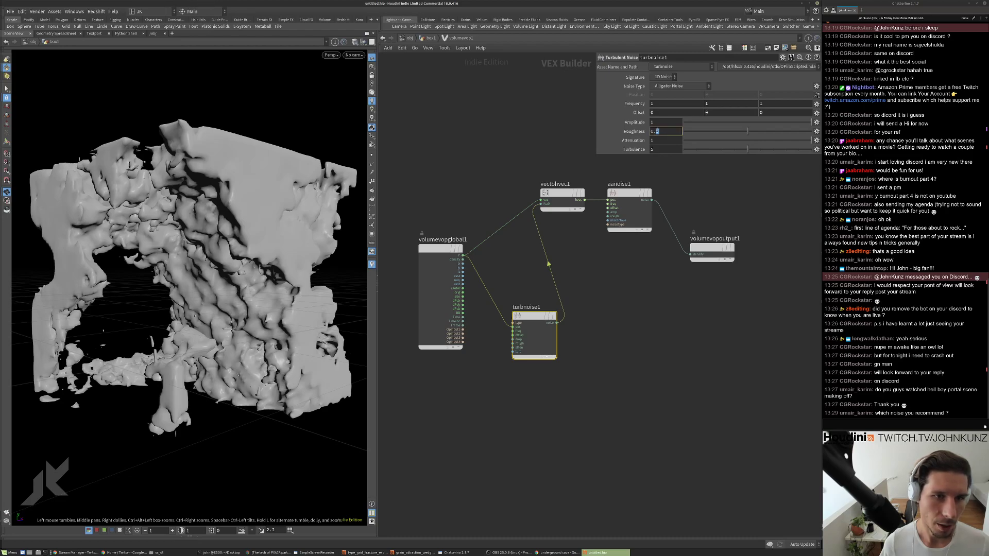
type("25")
key("Return")
left_click(629, 193)
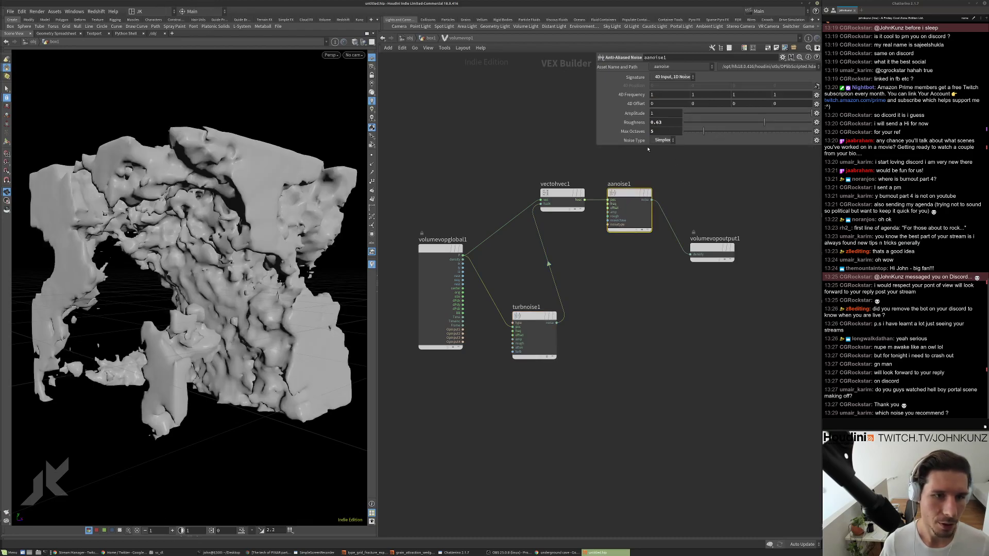
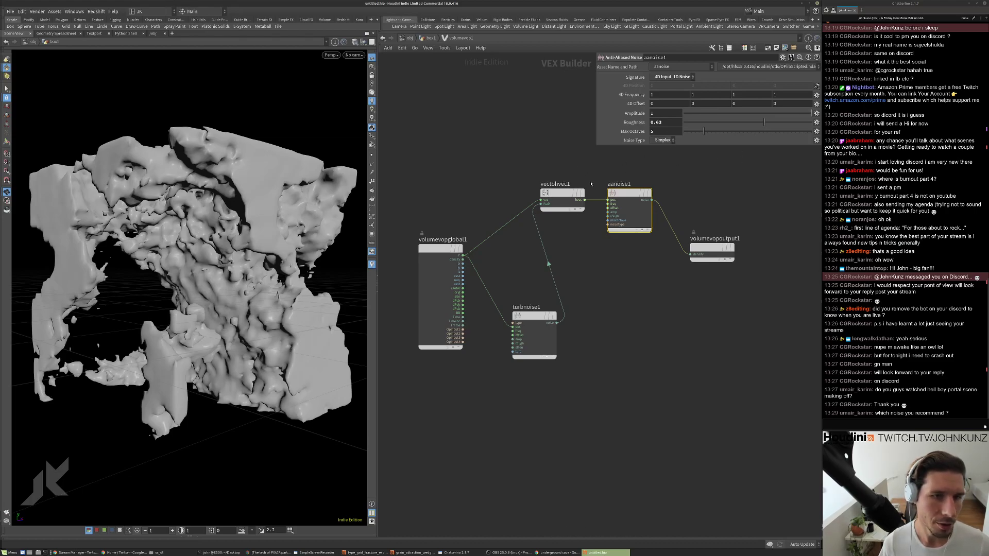
Bring up the turbulent noise settings and zoom in close on the volume block's surface.
left_click(534, 335)
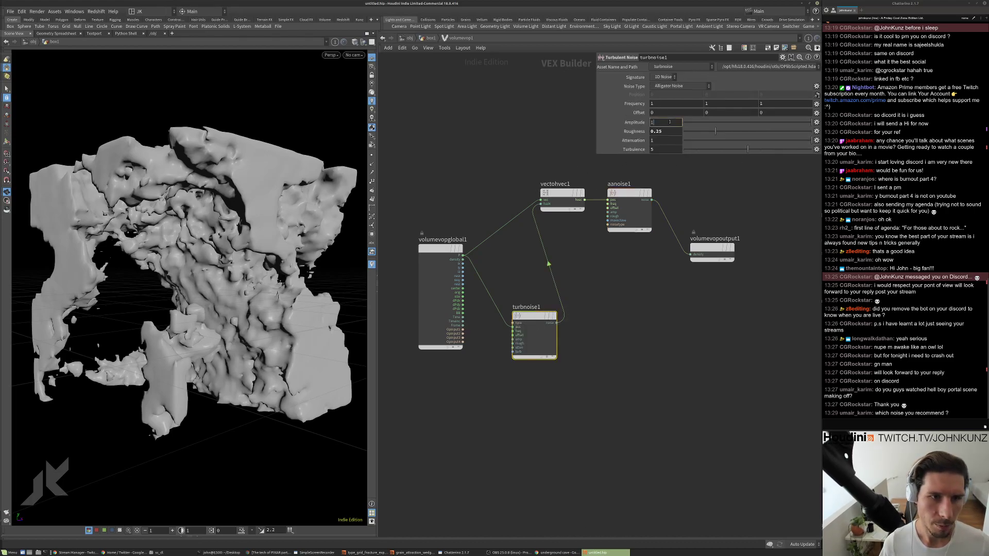
left_click_drag(200, 261, 257, 284)
right_click_drag(257, 274, 233, 215)
scroll(669, 186, "up", 1)
scroll(669, 186, "up", 1)
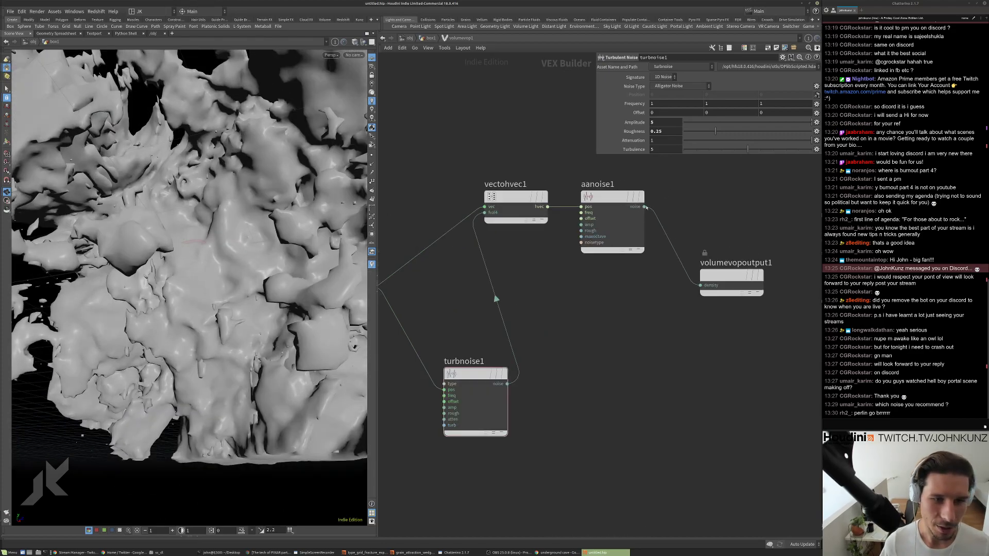
scroll(649, 204, "down", 3)
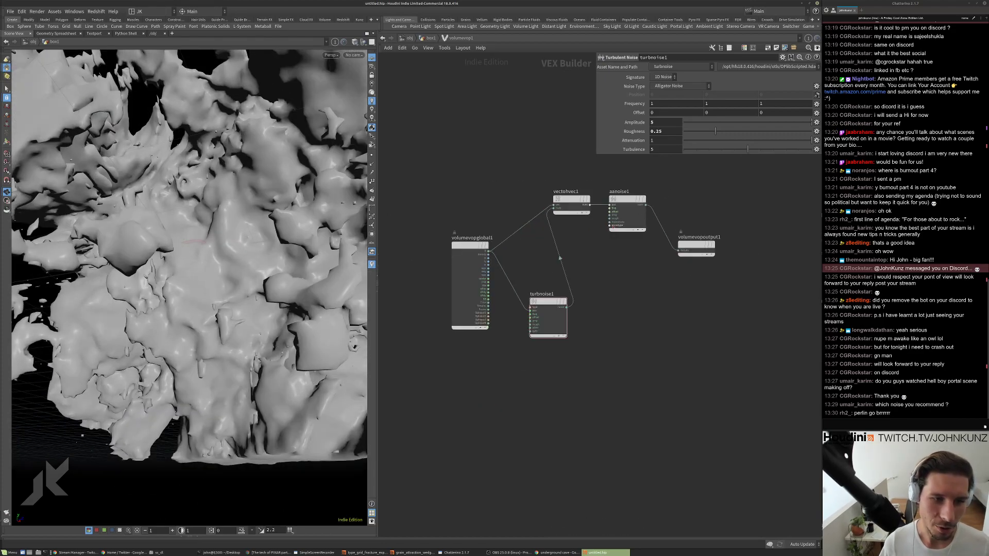
scroll(625, 219, "up", 3)
right_click_drag(206, 233, 187, 248)
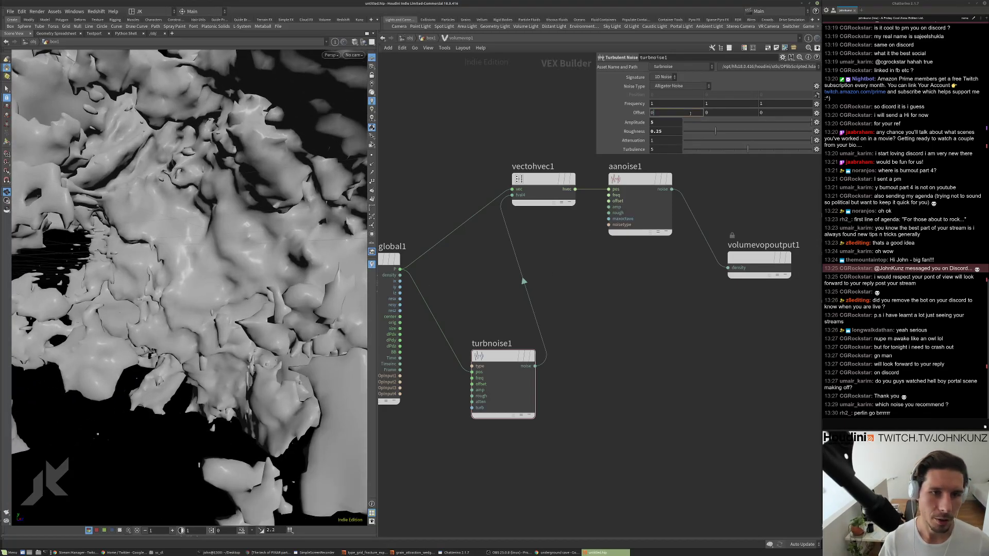
Set turbnoise1 Offset X to 5 and drag its Frequency down to -12.8.
left_click_drag(585, 350, 471, 413)
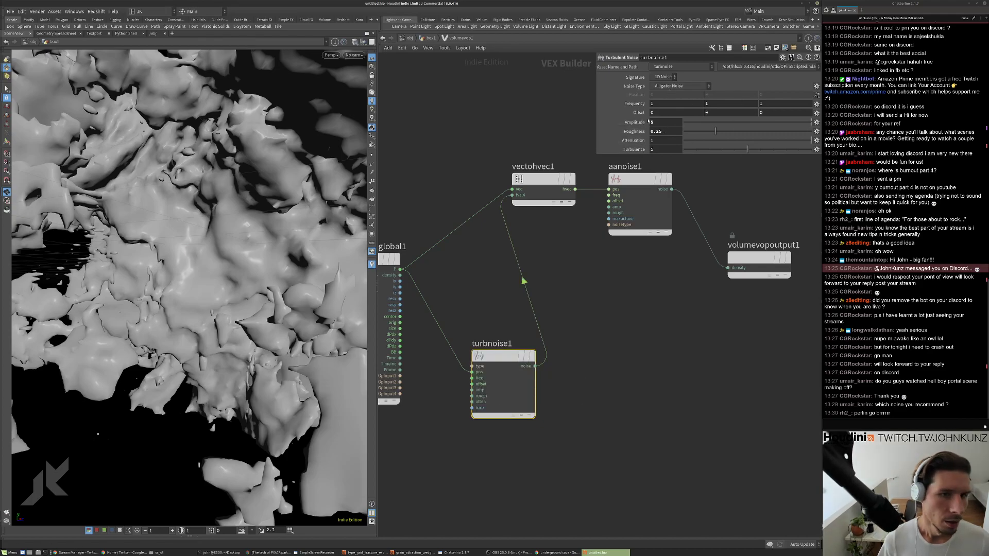
left_click(675, 112)
type("5")
key("Return")
key("h")
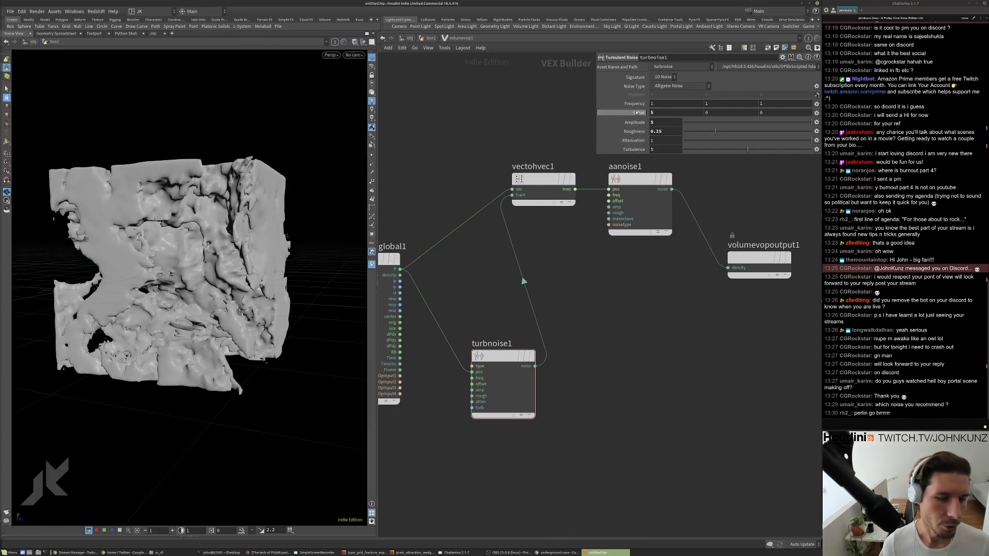
middle_click_drag(639, 104, 603, 80)
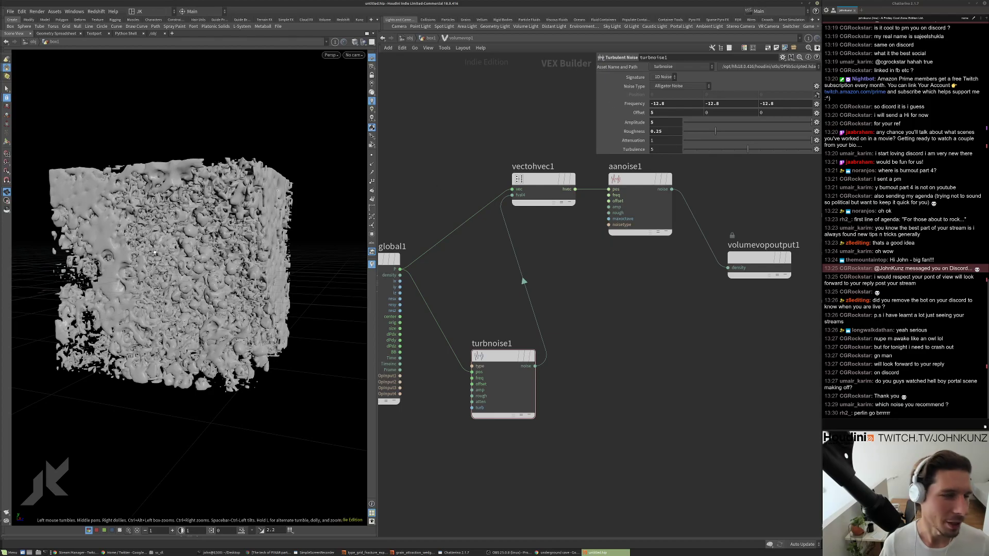
Lower the turbulent noise Amplitude, trying 2 and settling on 1.
left_click_drag(154, 253, 232, 203)
scroll(232, 202, "up", 6)
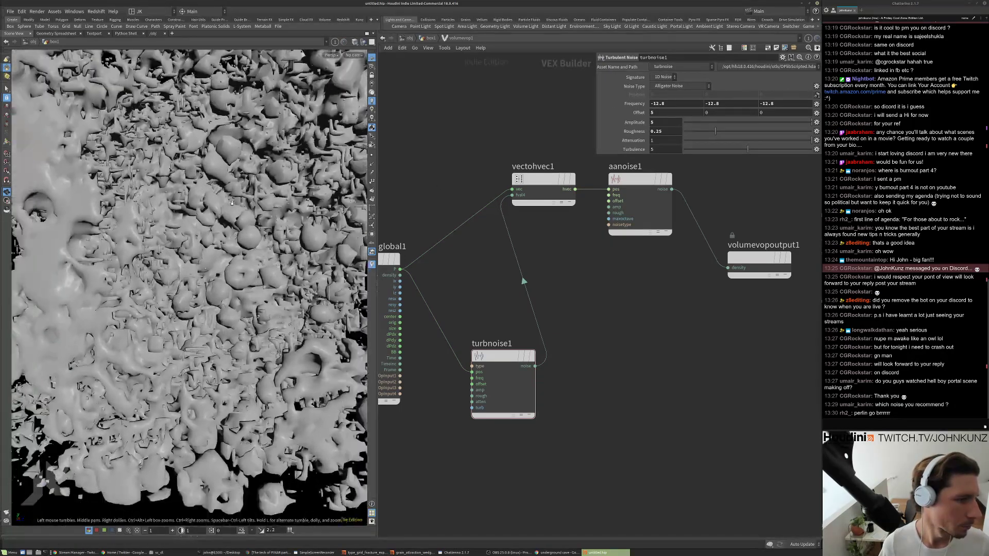
scroll(232, 202, "down", 6)
double_click(651, 122)
type("2")
key("Return")
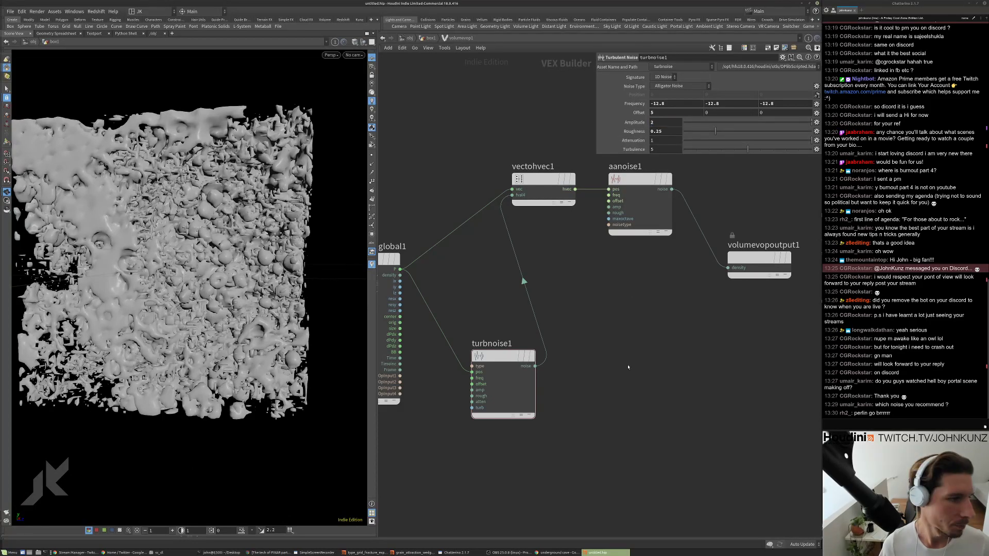
double_click(676, 122)
type("1")
key("Return")
Set turbnoise1 Frequency to .1 on all three axes.
left_click_drag(216, 257, 265, 208)
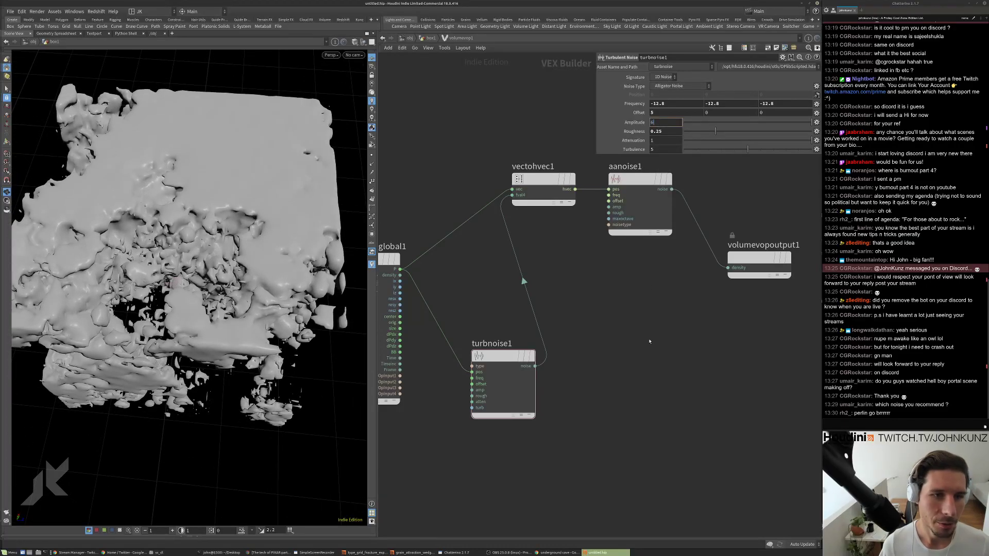
left_click_drag(223, 178, 309, 266)
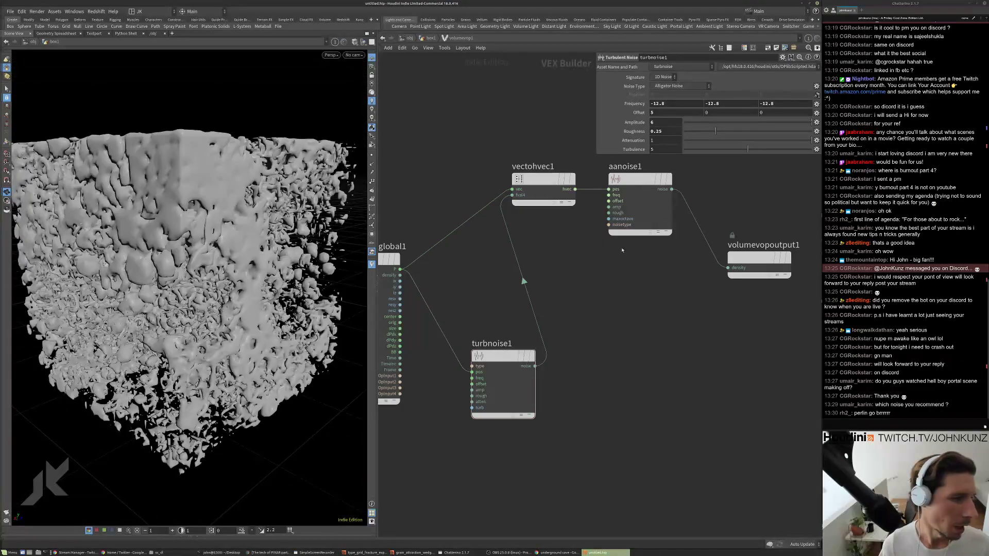
left_click(663, 103)
type(".1")
key("Tab")
type(".1")
key("Tab")
type(".1")
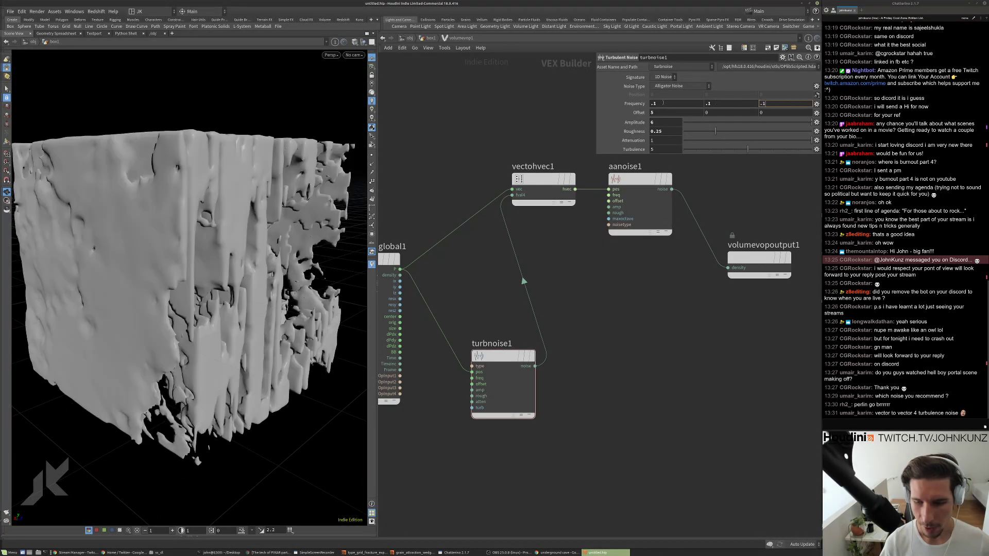
key("Return")
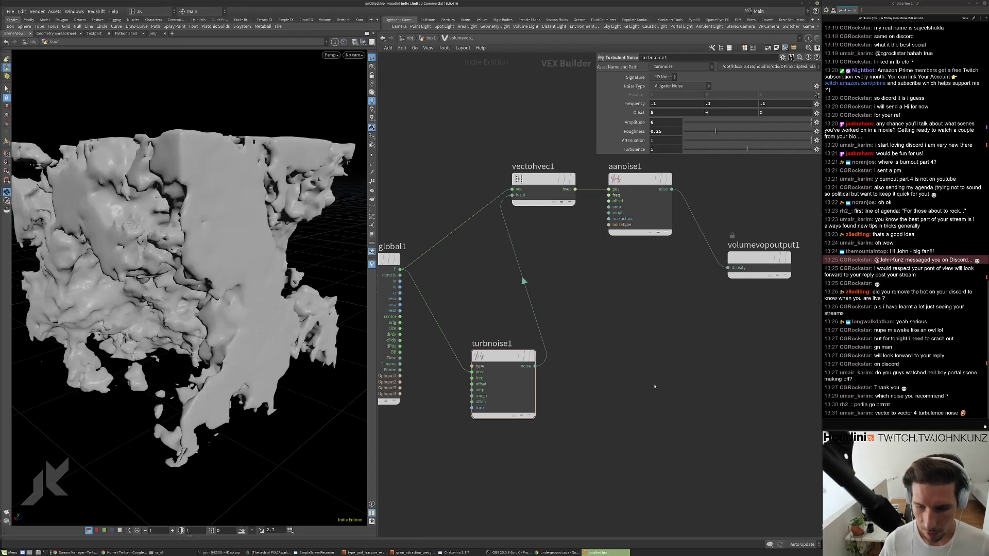
Move turbnoise1 up and right and review its Signature options.
scroll(655, 386, "up", 3)
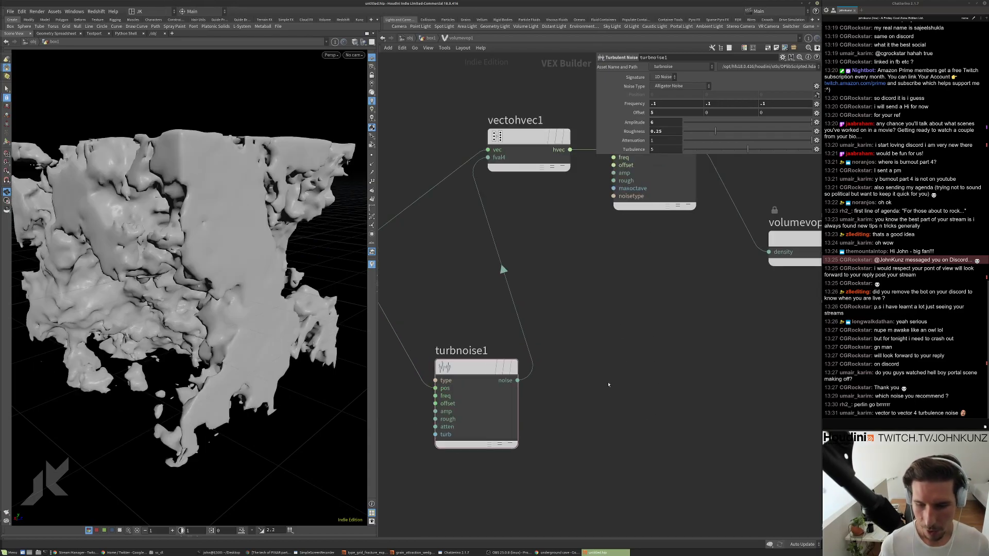
left_click_drag(477, 366, 579, 337)
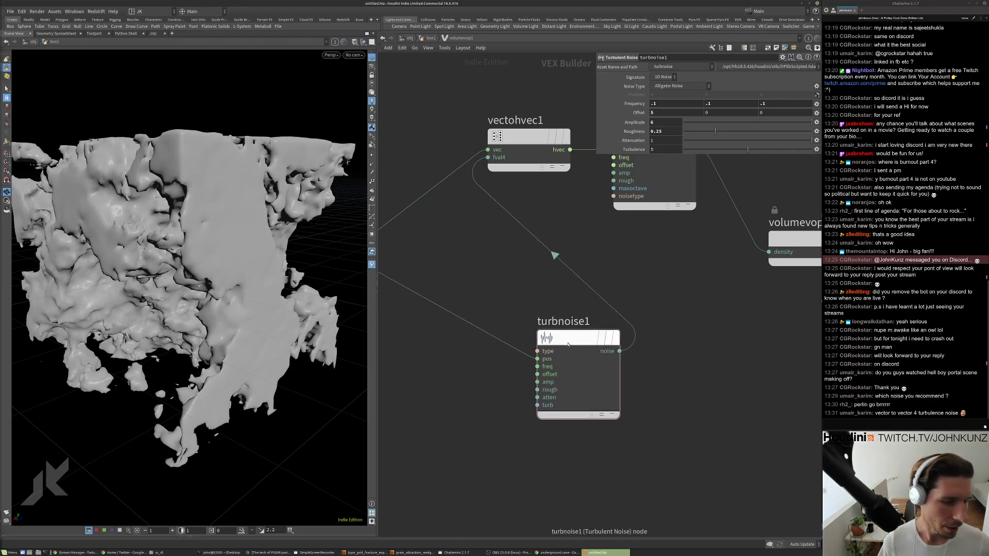
left_click(671, 76)
key("Escape")
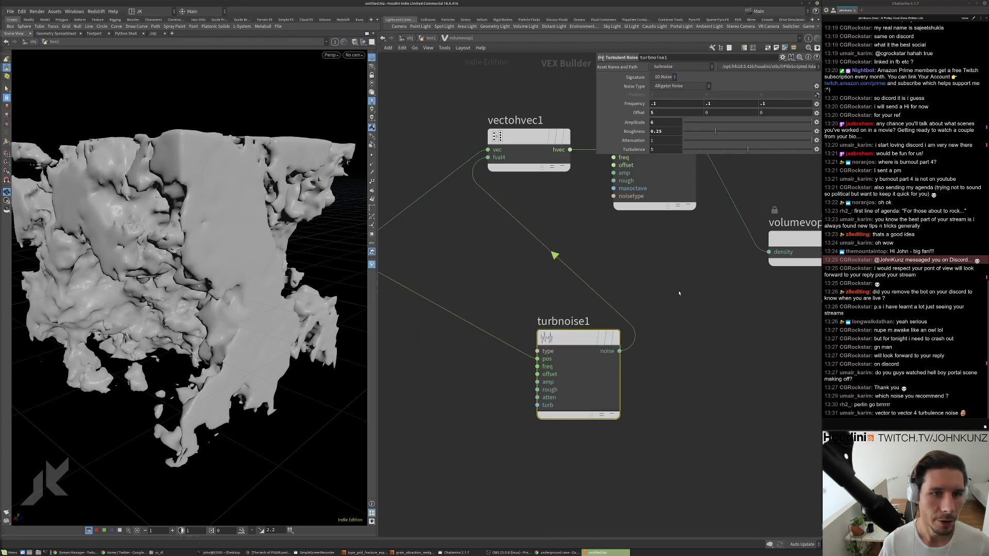
middle_click_drag(433, 430, 473, 379)
key("Tab")
Insert a Vector to Vector4 node (vectohvec2) into the wire feeding turbnoise1.
mouse_move(473, 379)
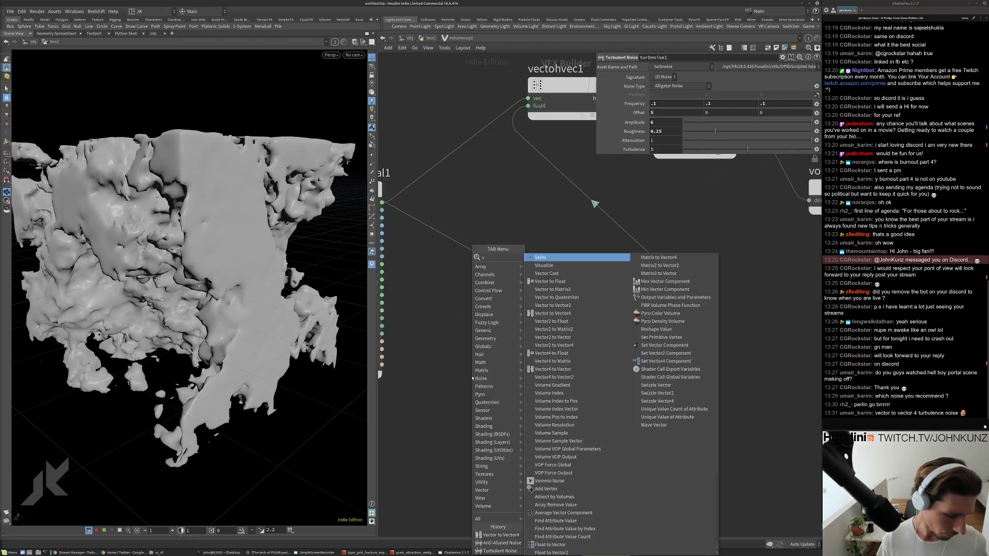
left_click(546, 297)
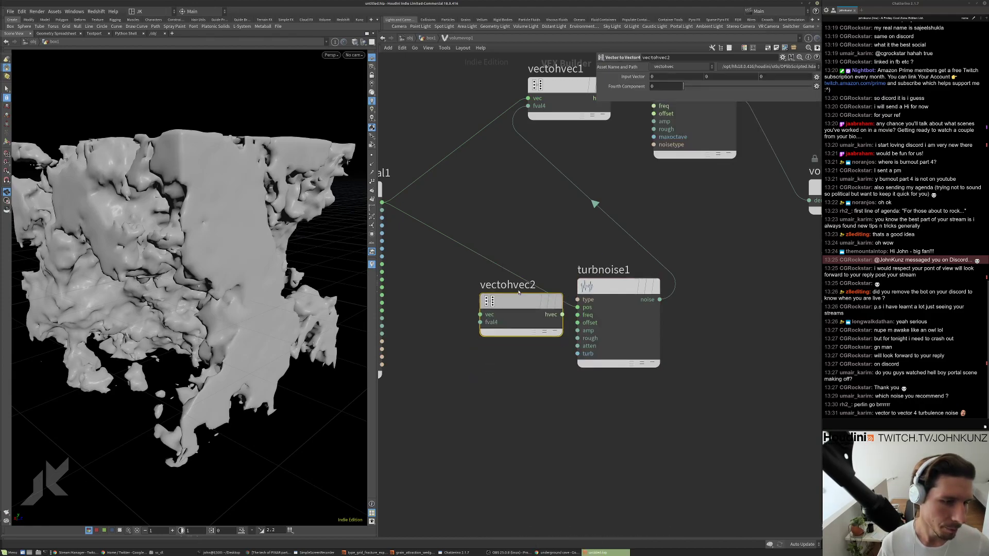
left_click(522, 300)
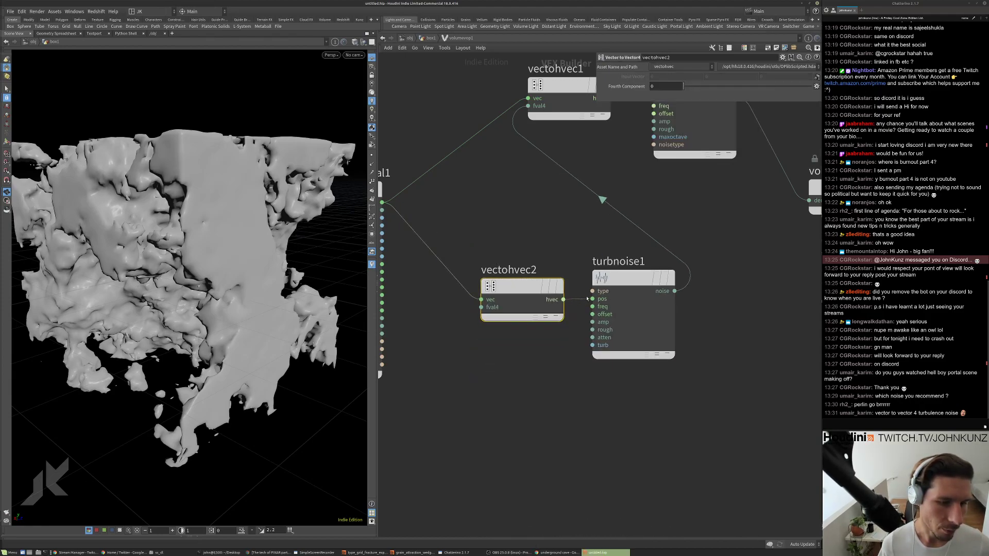
Review the Signature and noise type menus on aanoise1 and turbnoise1.
middle_click_drag(589, 220, 592, 256)
left_click(670, 122)
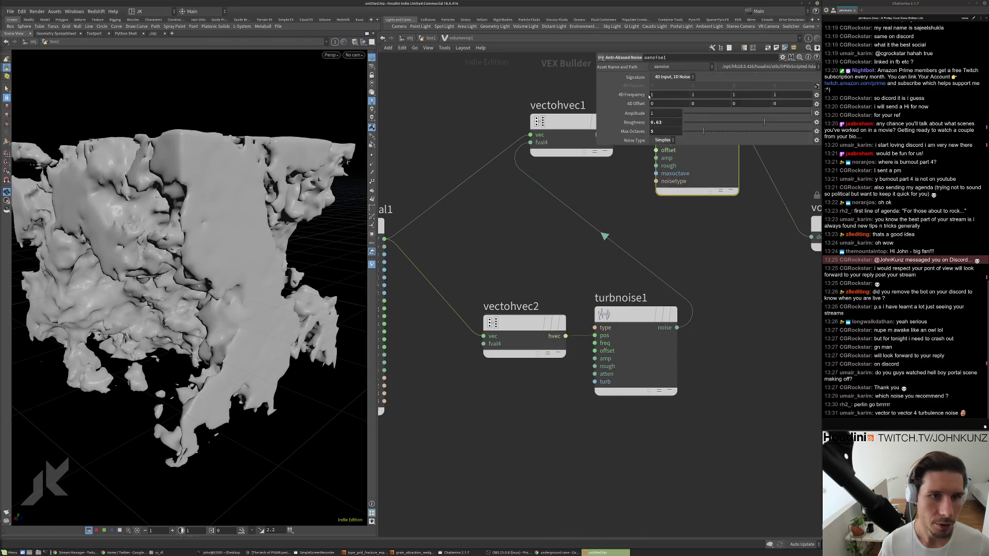
left_click(663, 77)
middle_click_drag(702, 289, 666, 247)
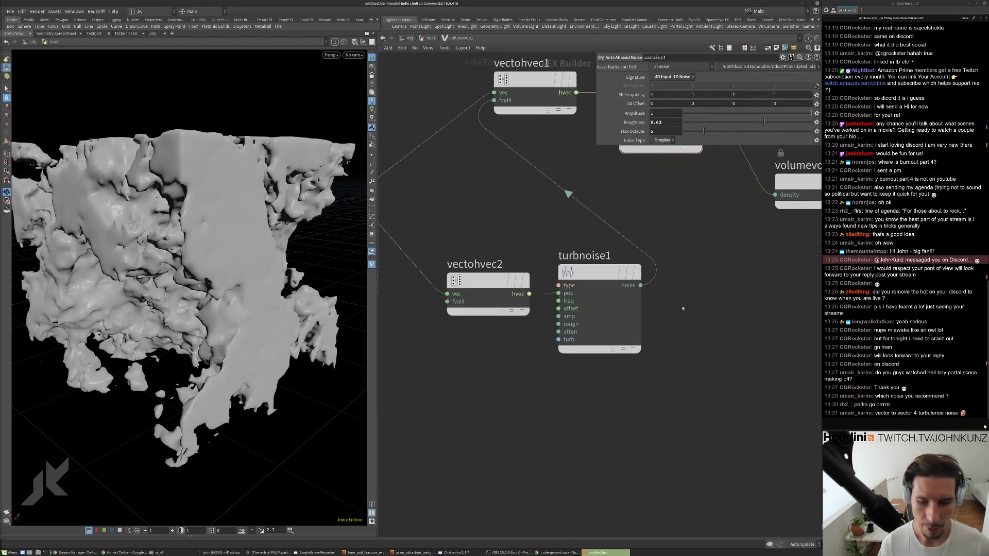
left_click(600, 272)
left_click(670, 86)
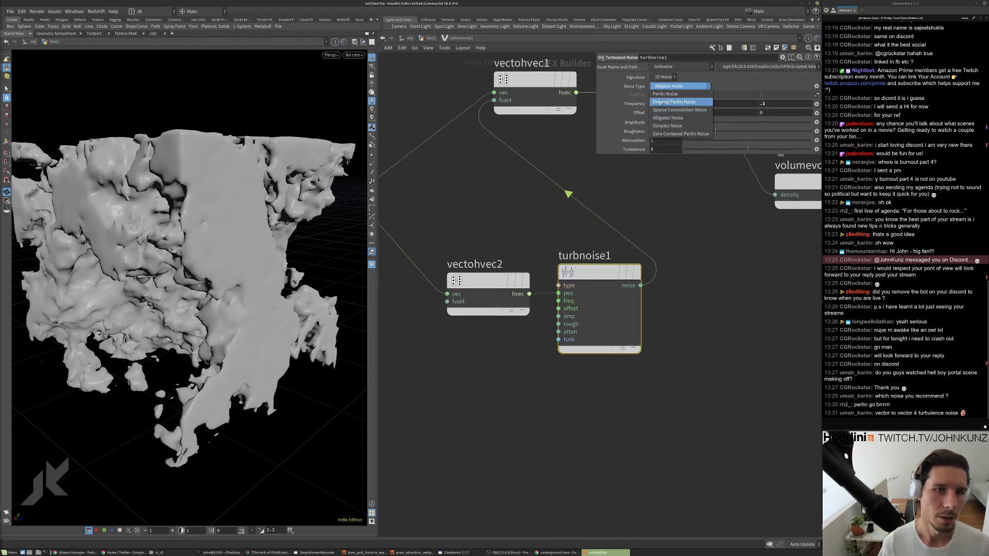
left_click(663, 76)
left_click(663, 77)
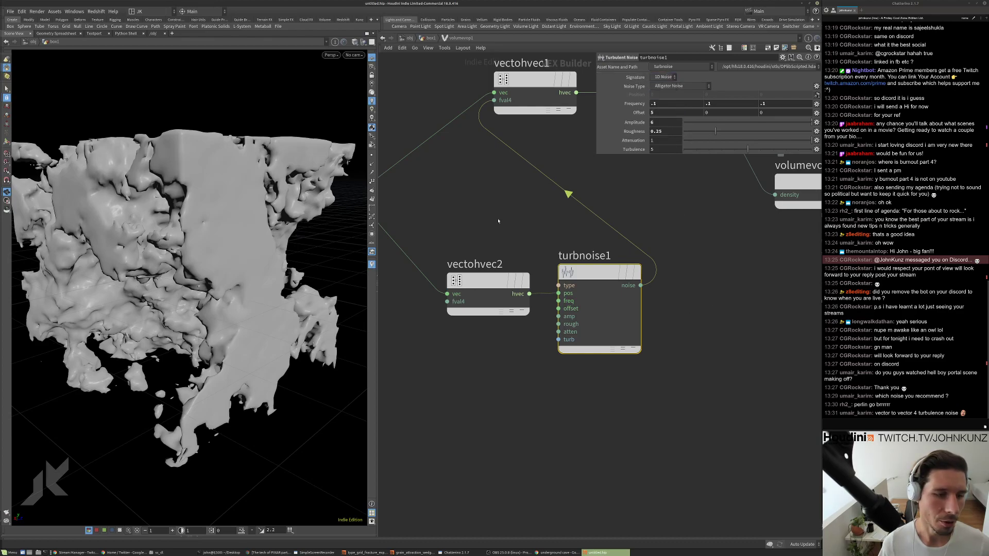
Delete the vectohvec2 node and frame the whole network.
left_click(490, 290)
key("Delete")
key("h")
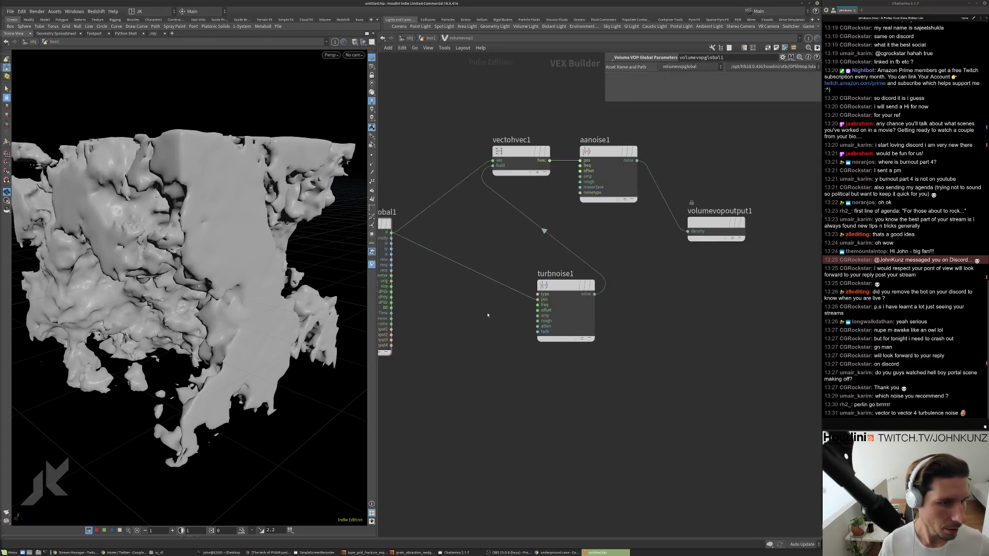
Move volumevopglobal1 and turbnoise1 up closer to the other VOP nodes.
middle_click_drag(523, 243, 623, 265)
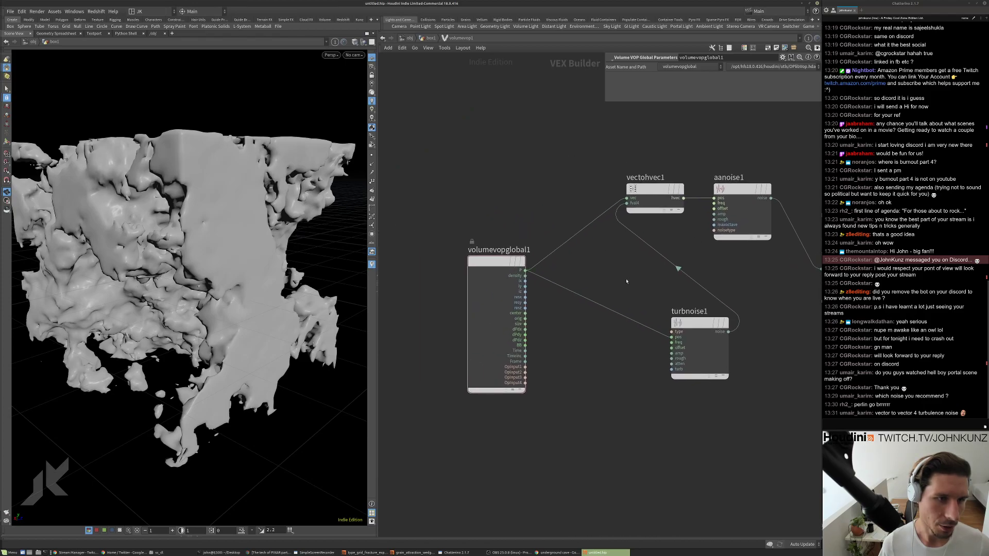
left_click_drag(480, 262, 480, 188)
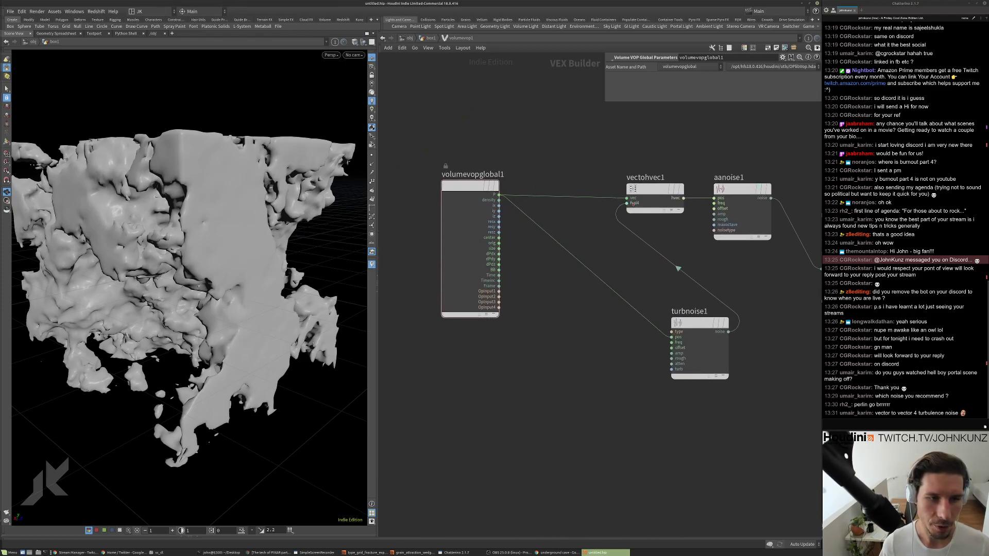
left_click_drag(693, 323, 602, 301)
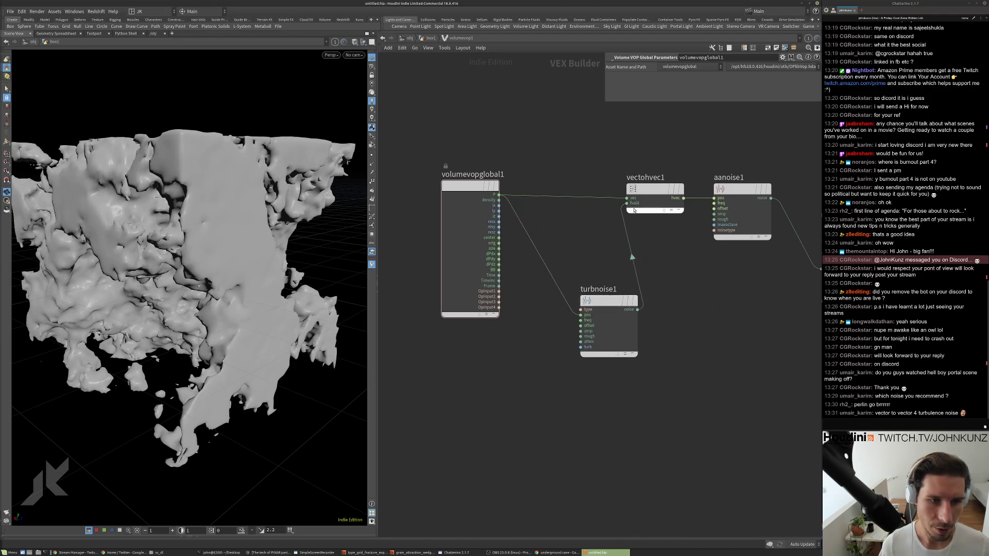
left_click_drag(221, 247, 275, 241)
key("Tab")
Insert an add1 node between turbnoise1 and vectohvec1 and tidy the node layout.
type("ad")
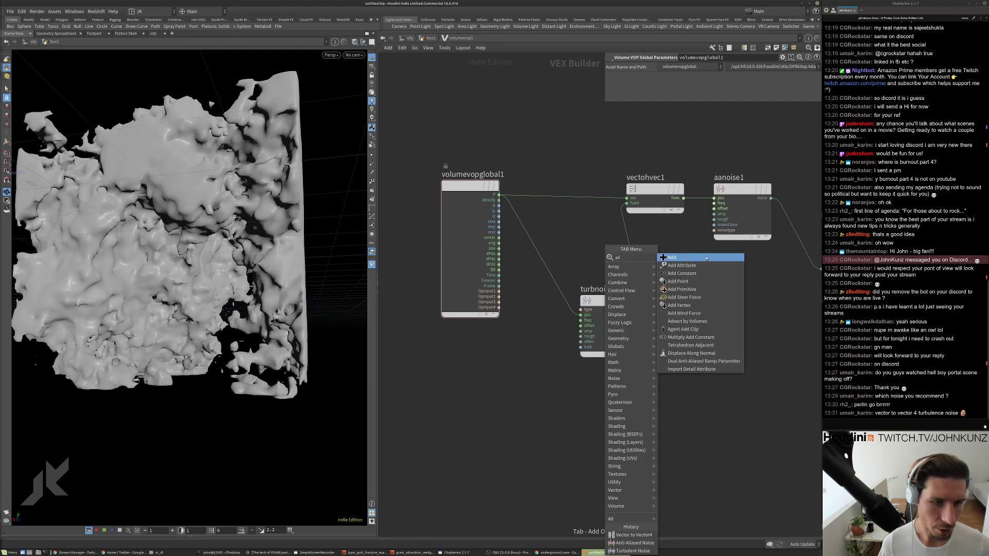
left_click(693, 258)
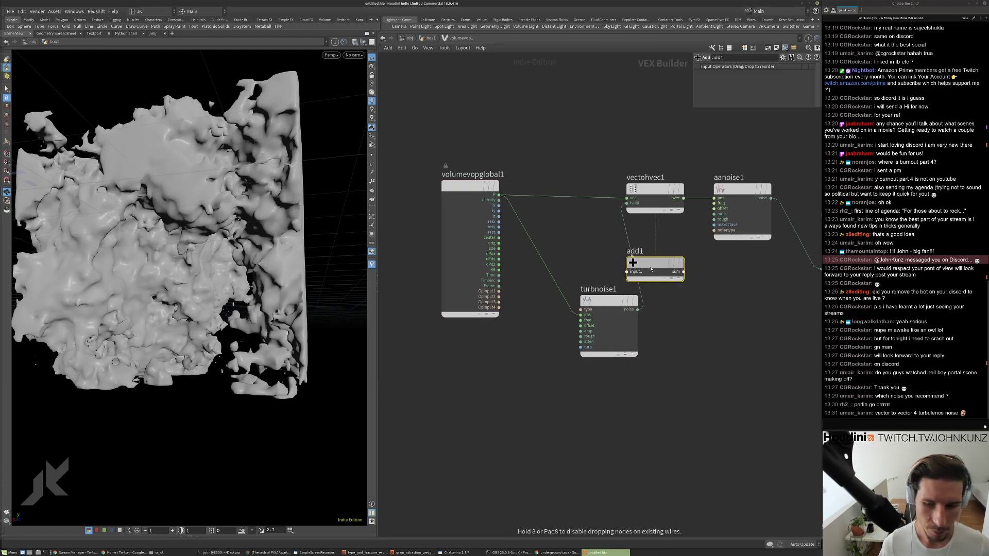
left_click(635, 247)
left_click_drag(609, 261, 500, 275)
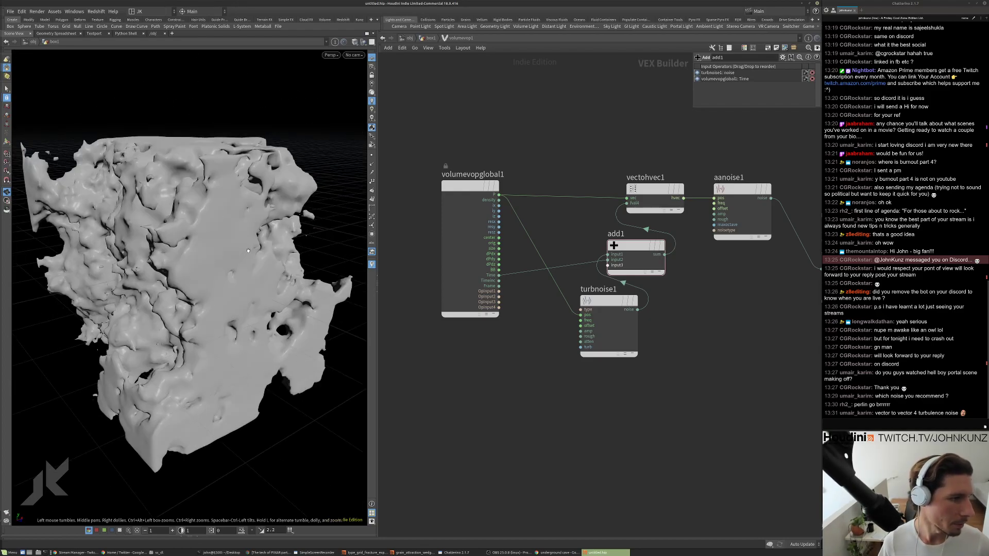
left_click_drag(608, 301, 605, 332)
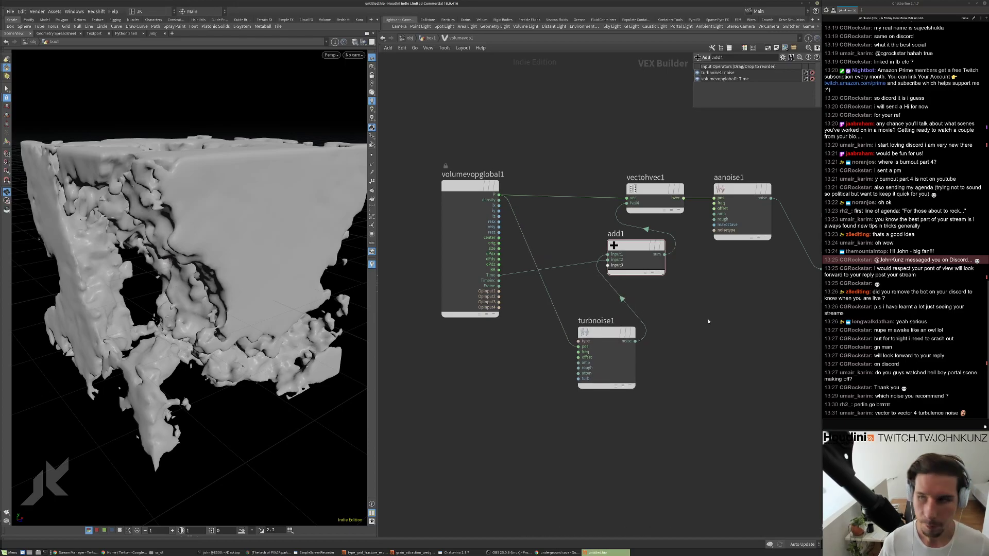
left_click_drag(636, 246, 669, 293)
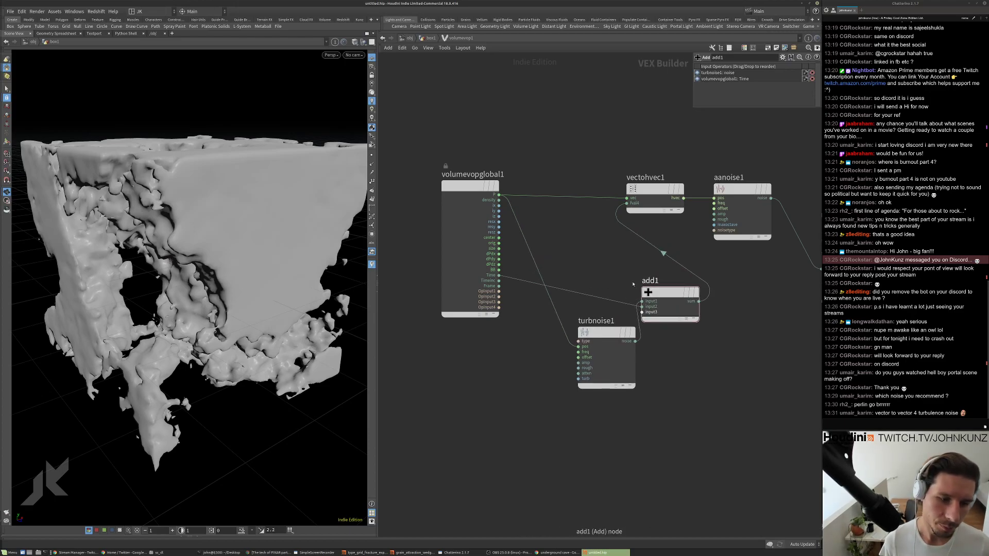
left_click_drag(607, 333, 626, 203)
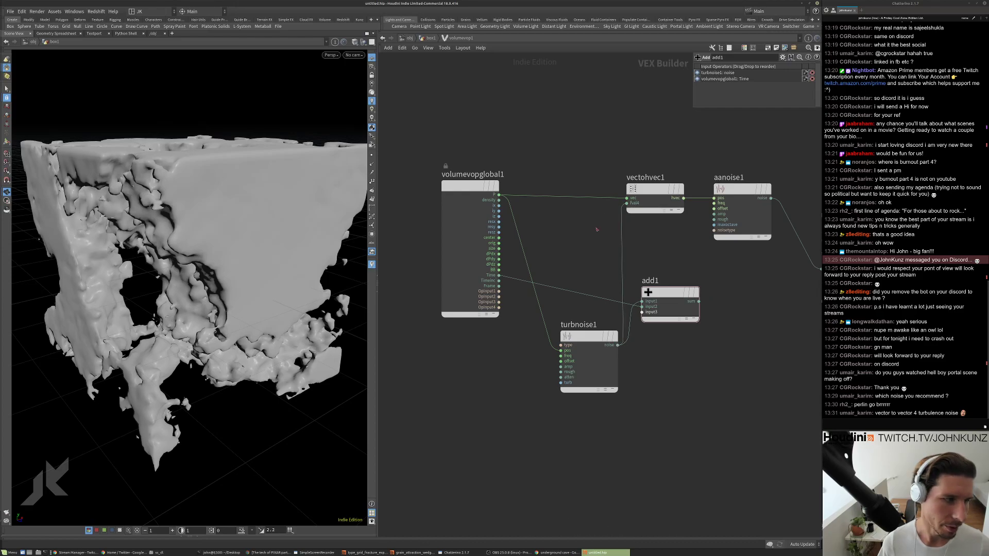
Set turbnoise1 Turbulence to 2 and Amplitude to 25, passing through 15.
left_click(587, 336)
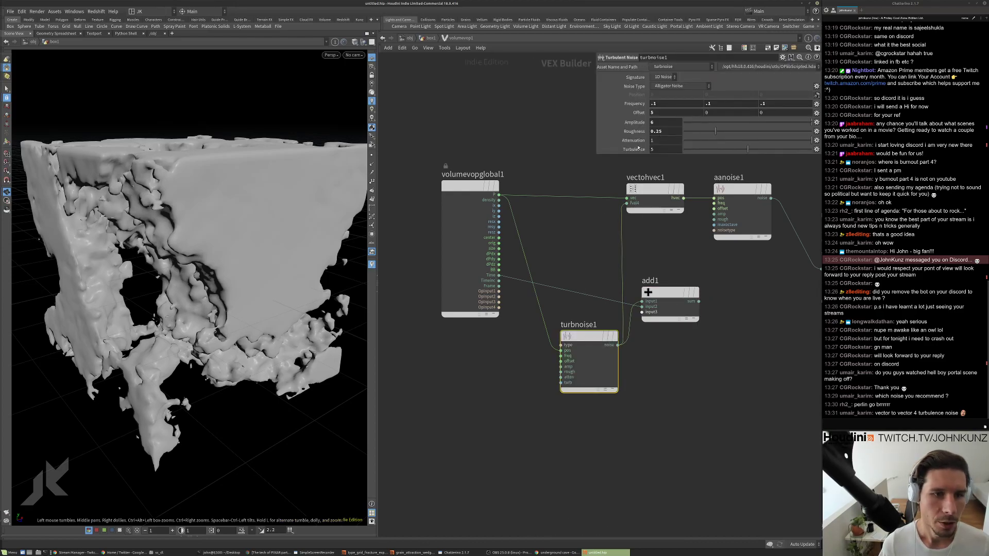
type("2")
key("Return")
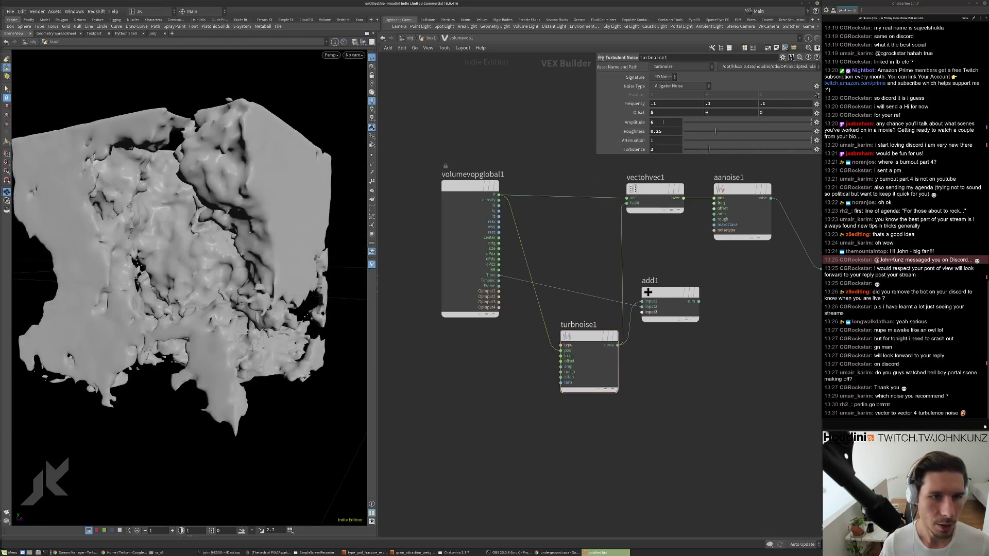
key("Return")
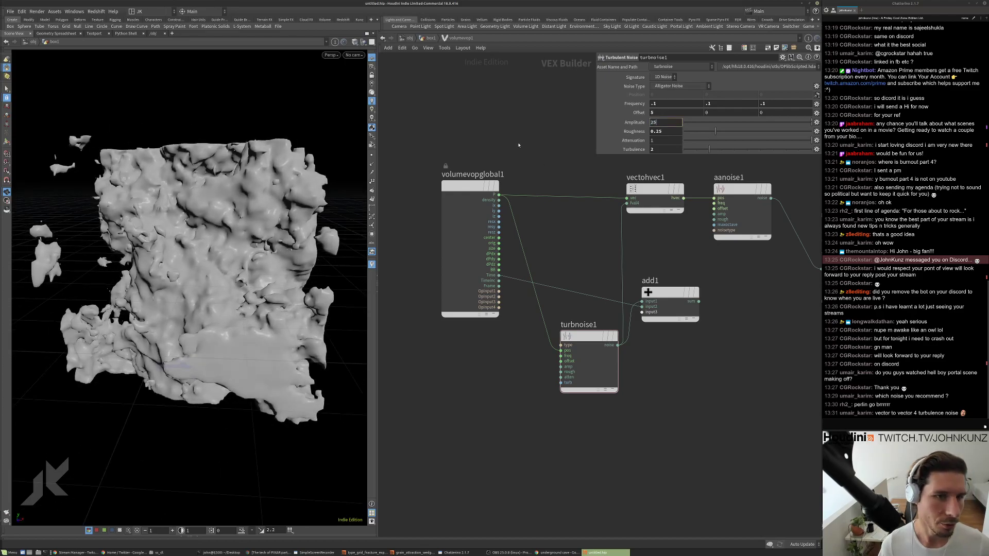
key("Return")
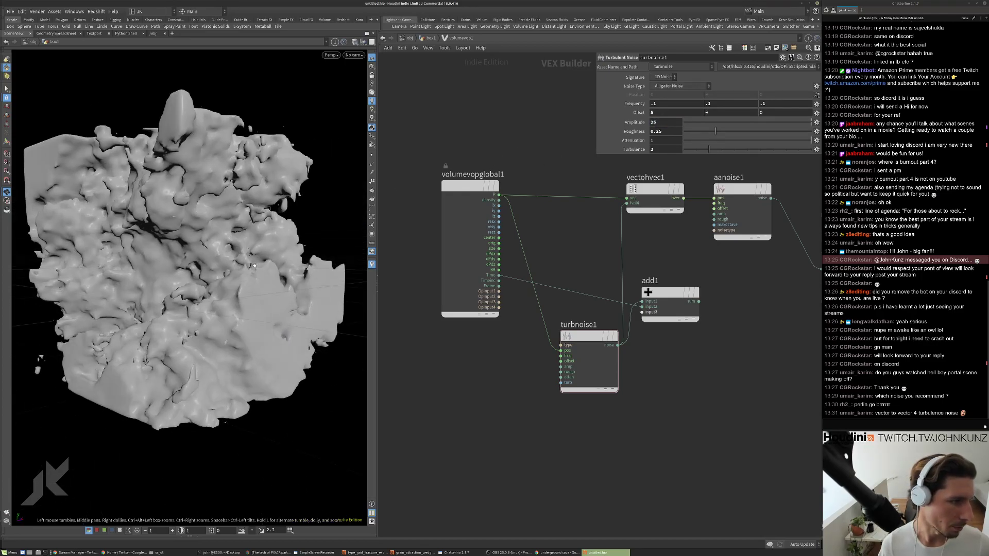
Inspect the eroded block from the side, then bring up cave reference images in Chrome.
left_click_drag(254, 265, 146, 218)
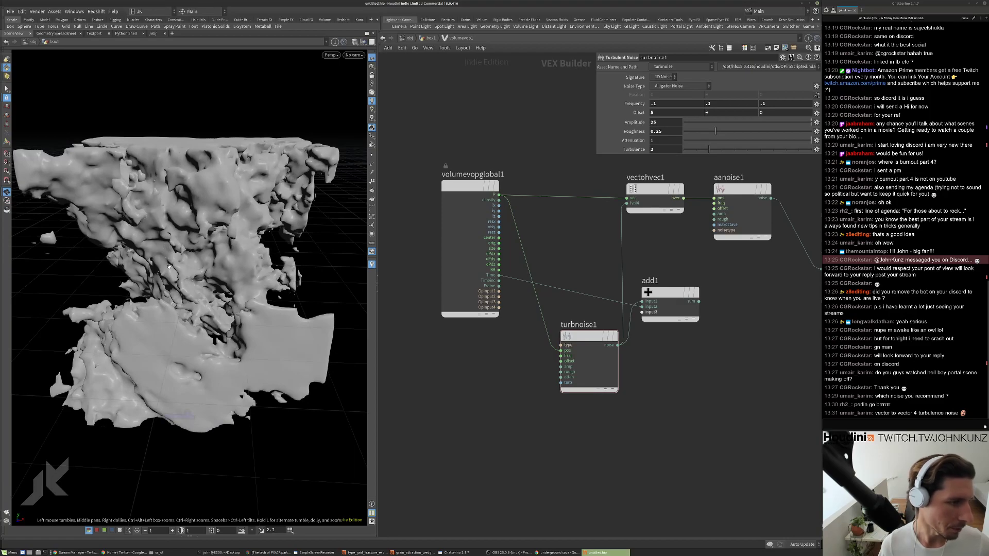
left_click_drag(169, 266, 164, 229)
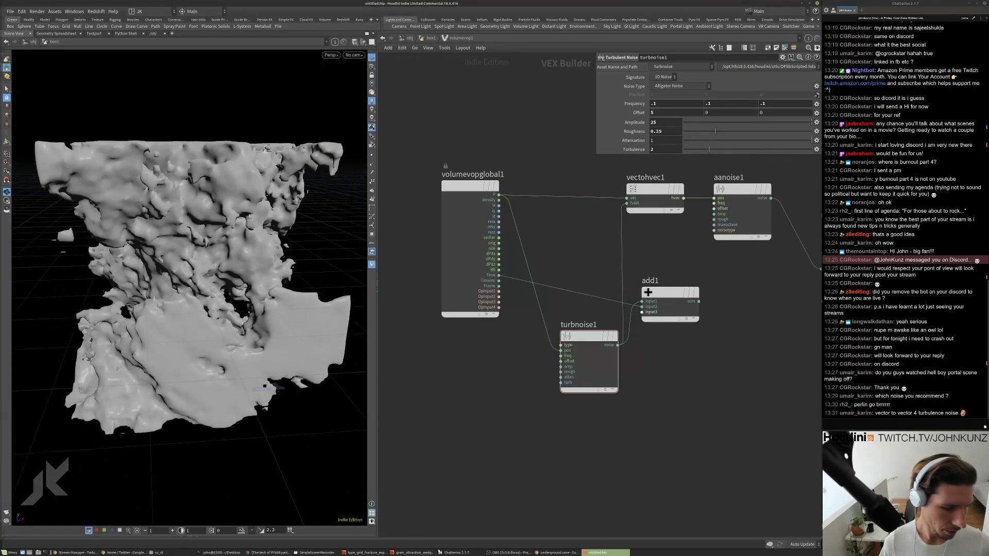
left_click(559, 553)
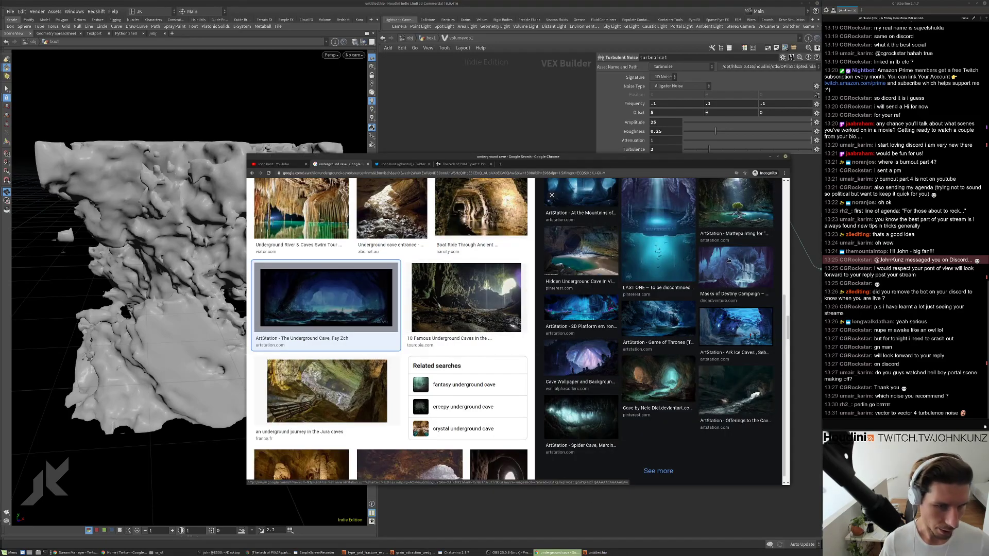
Preview frozen cave, glacier, Arbistoma, Tundra castle and arctic tundra images, then return to Houdini.
left_click(760, 259)
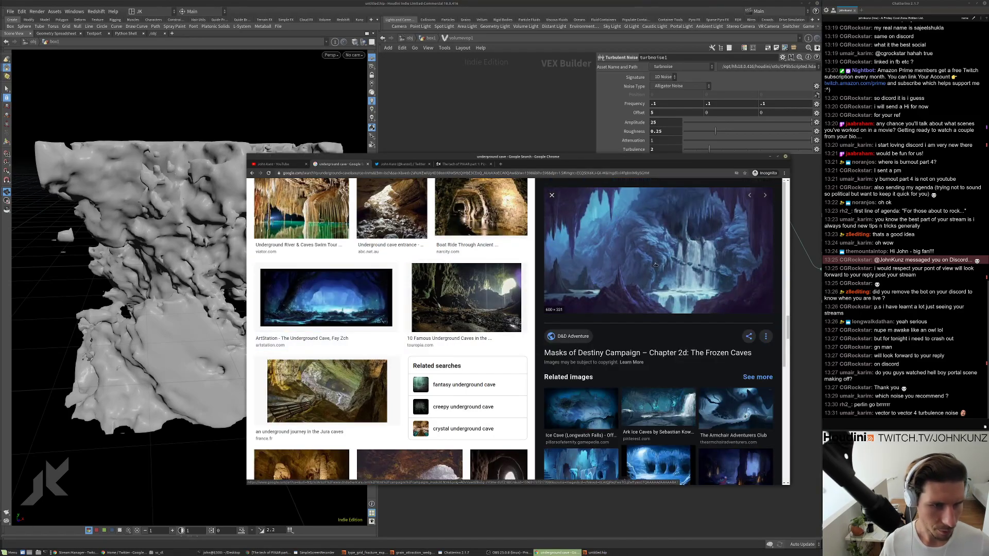
scroll(590, 363, "down", 3)
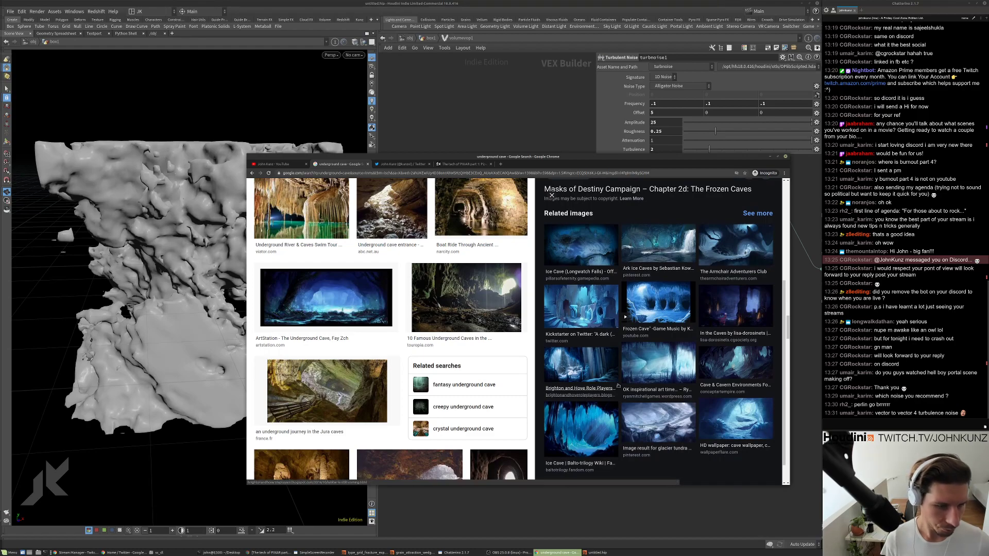
left_click(633, 410)
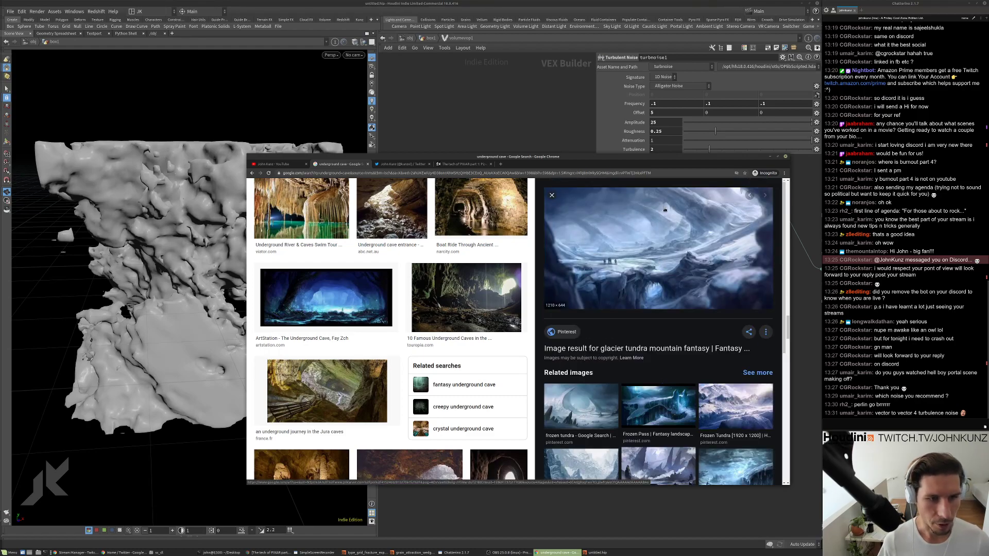
left_click(736, 407)
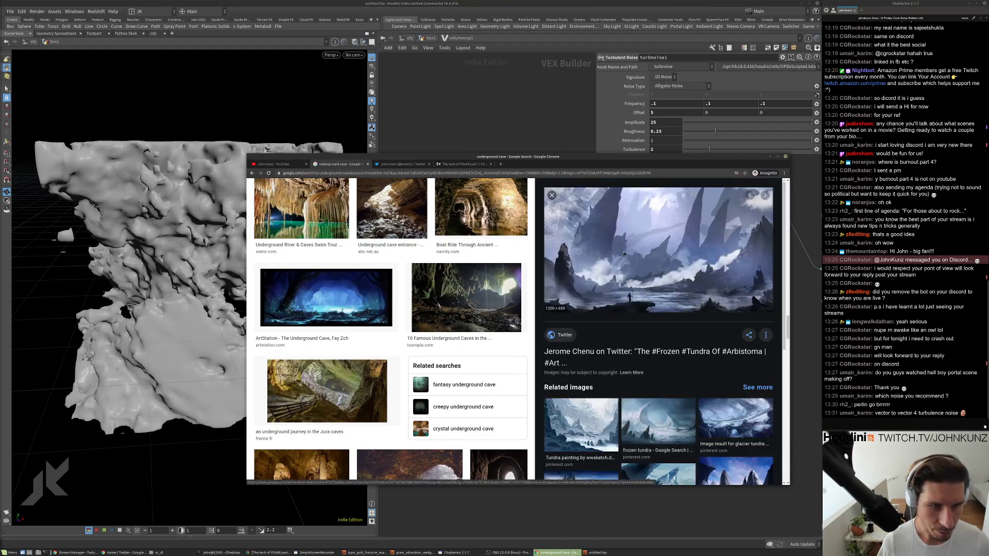
scroll(608, 251, "down", 3)
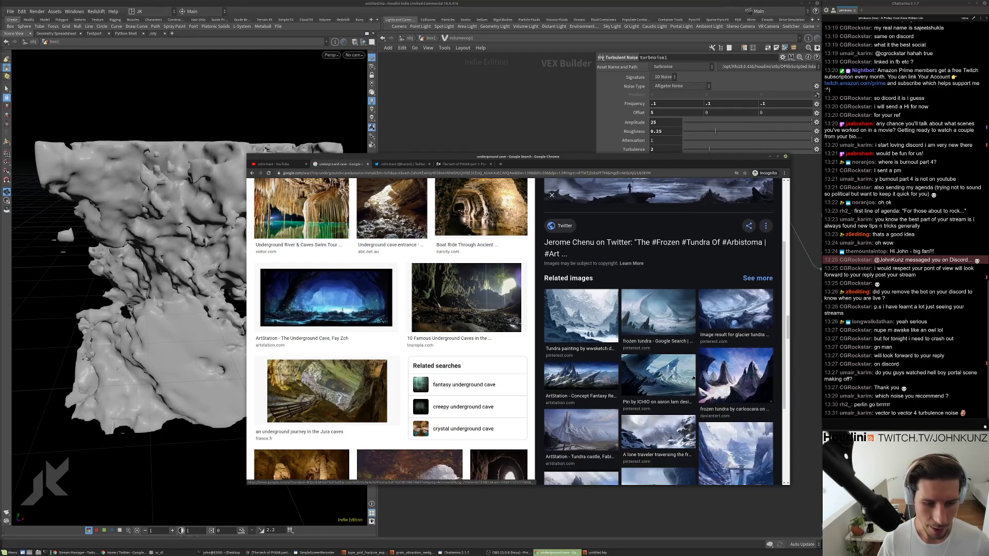
left_click(616, 392)
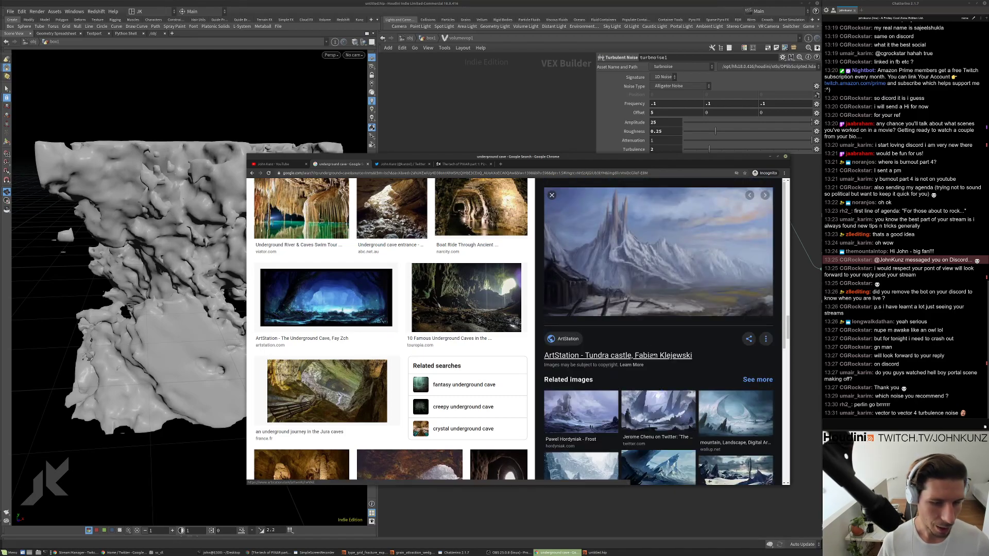
scroll(655, 362, "down", 3)
left_click(658, 392)
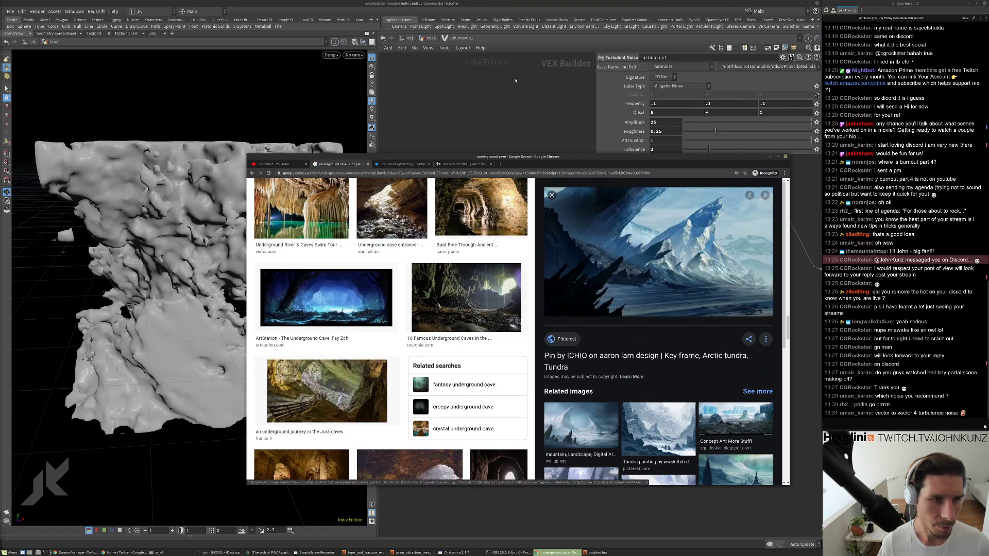
left_click(139, 282)
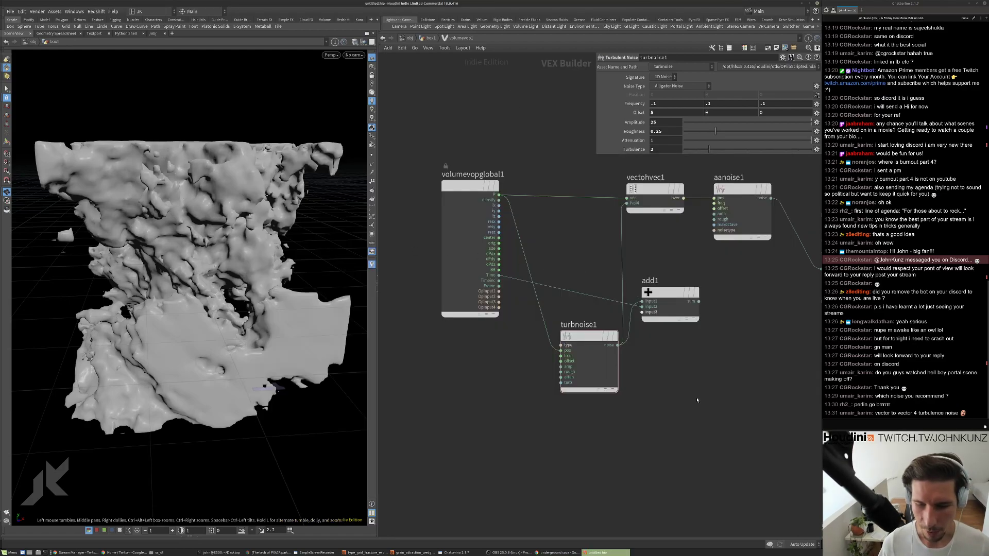
Return to the box1 geometry network and inspect volume1's resolution settings.
left_click(427, 38)
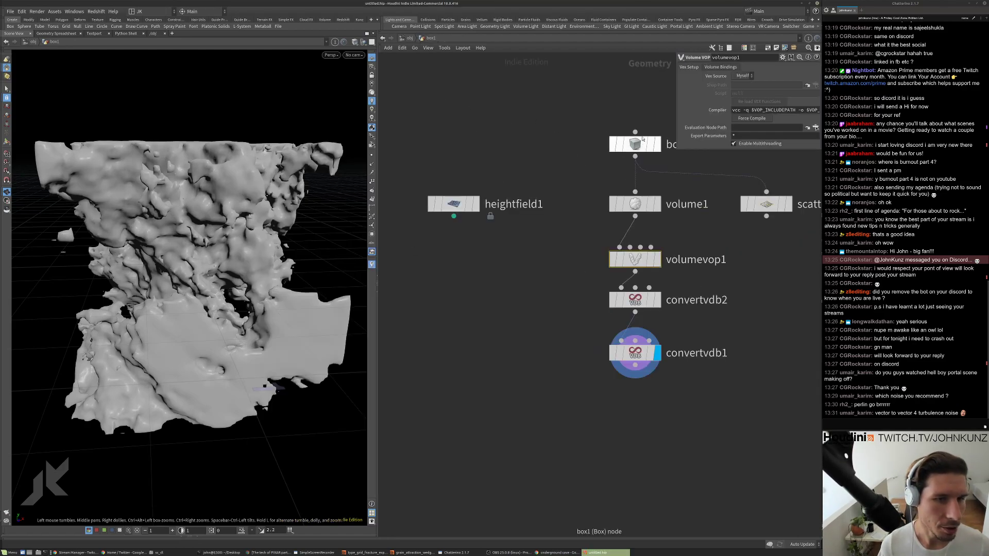
left_click(629, 205)
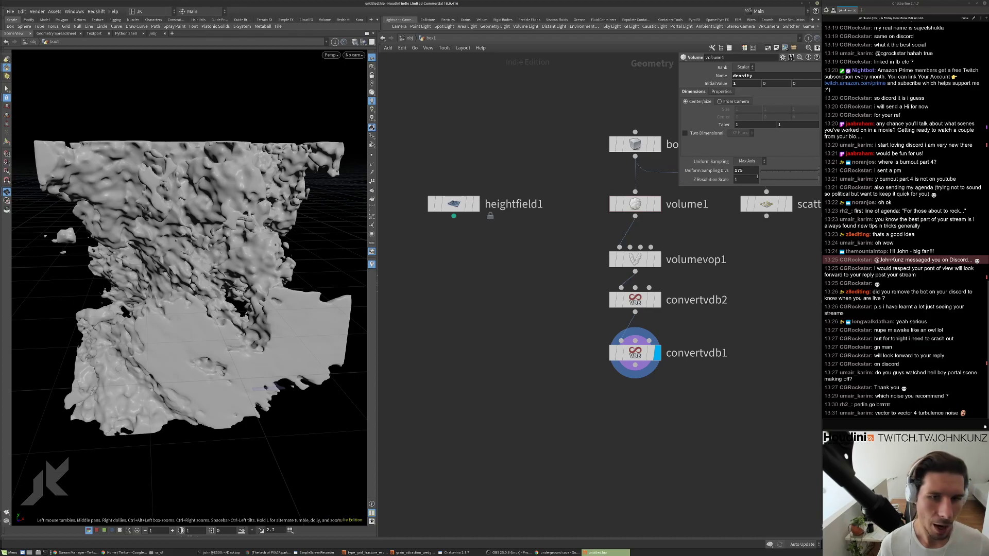
scroll(144, 292, "up", 10)
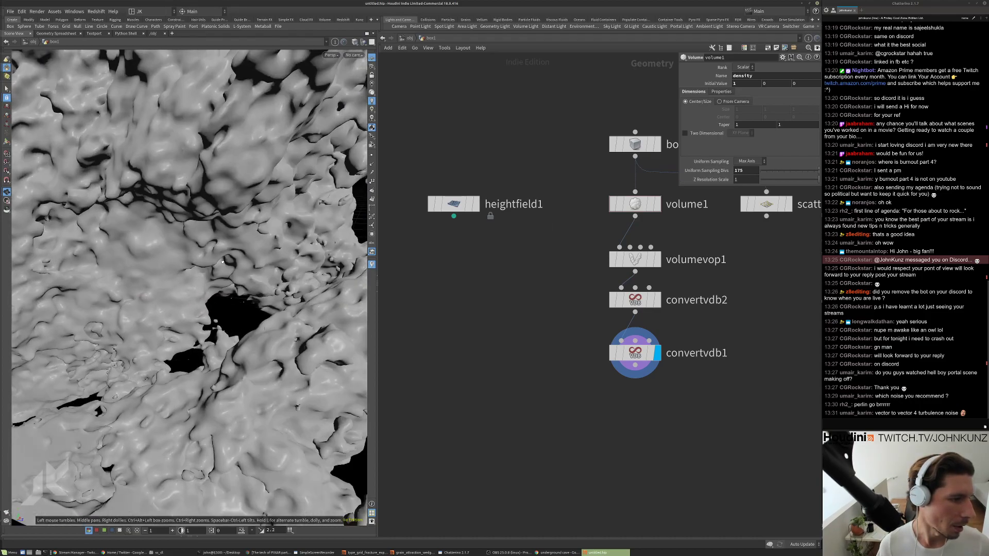
scroll(184, 285, "up", 10)
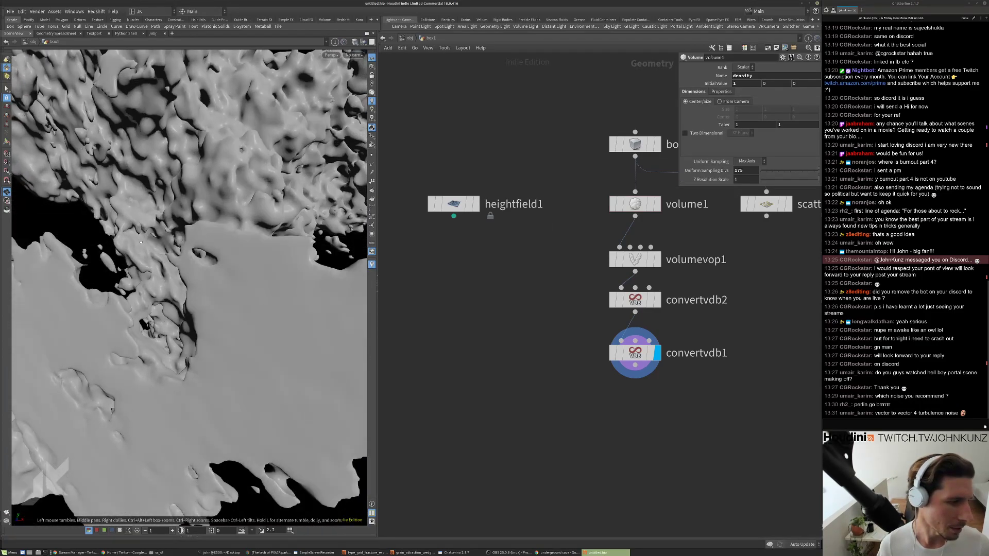
scroll(219, 228, "up", 3)
left_click_drag(256, 226, 238, 244)
Set convertvdb1 Isovalue to 0.01 and put the display flag on volumevop1.
left_click(636, 263)
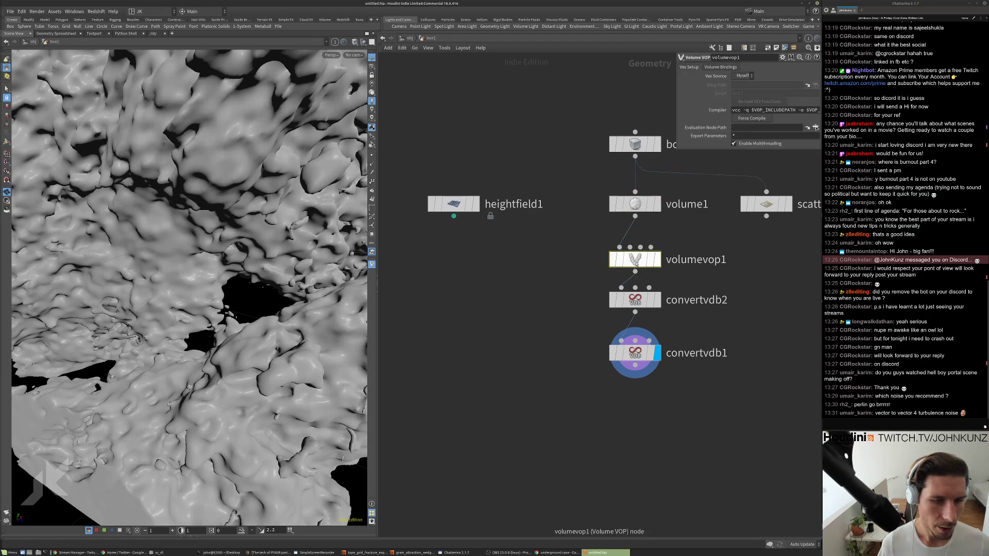
left_click_drag(635, 301, 635, 310)
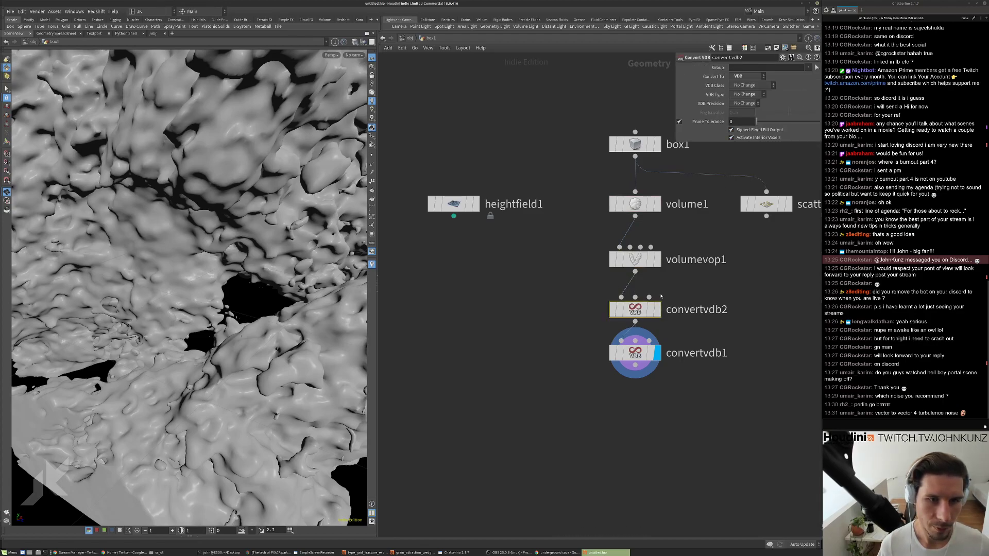
left_click(635, 353)
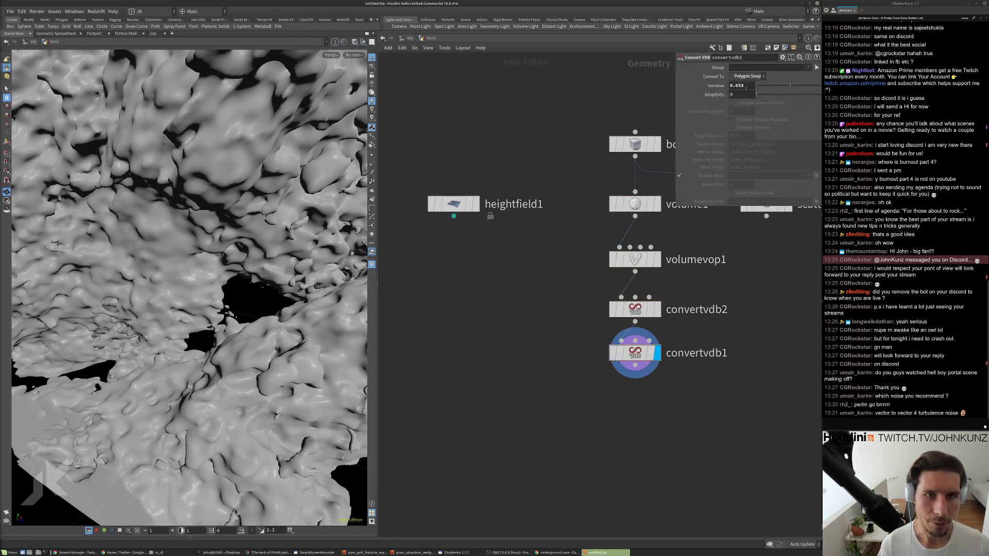
key("Return")
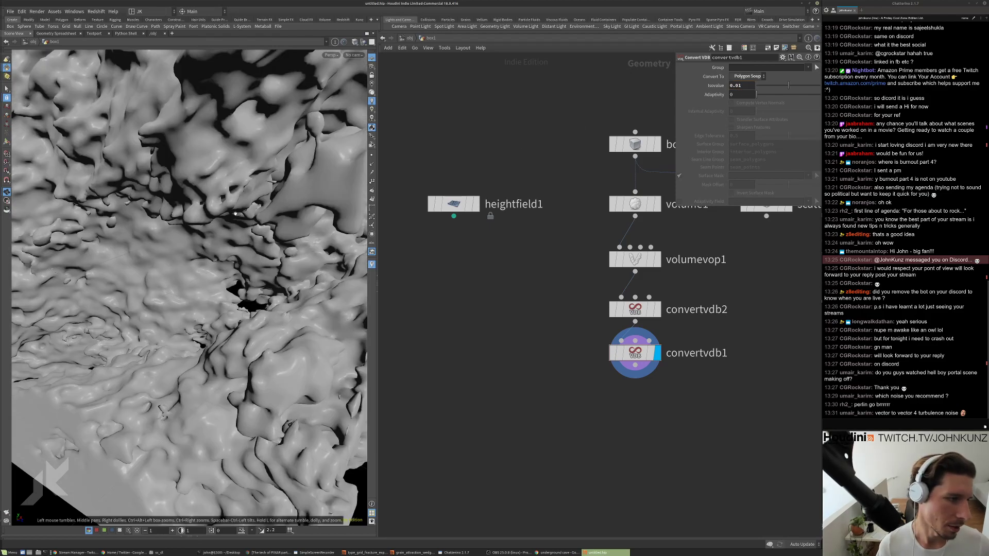
scroll(234, 213, "down", 5)
left_click_drag(235, 213, 175, 222)
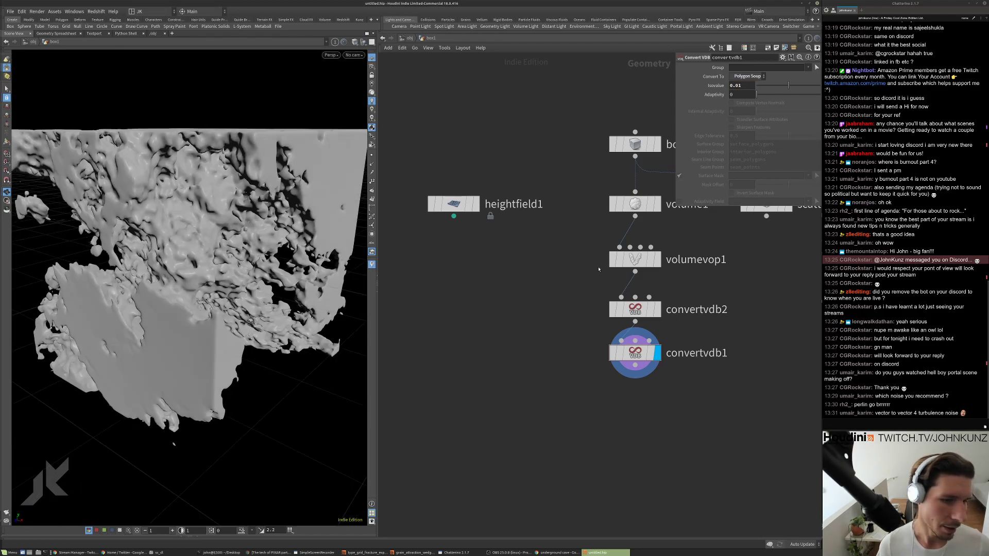
left_click(636, 259)
left_click(658, 260)
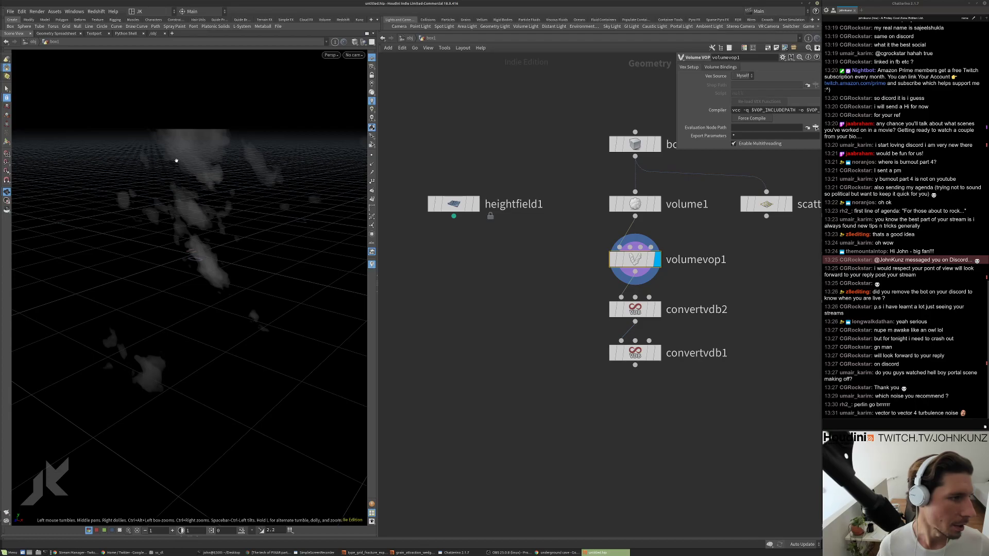
Add volumeslice1 below volumevop1 with Visualization Range .001, then display convertvdb1 again.
key("Tab")
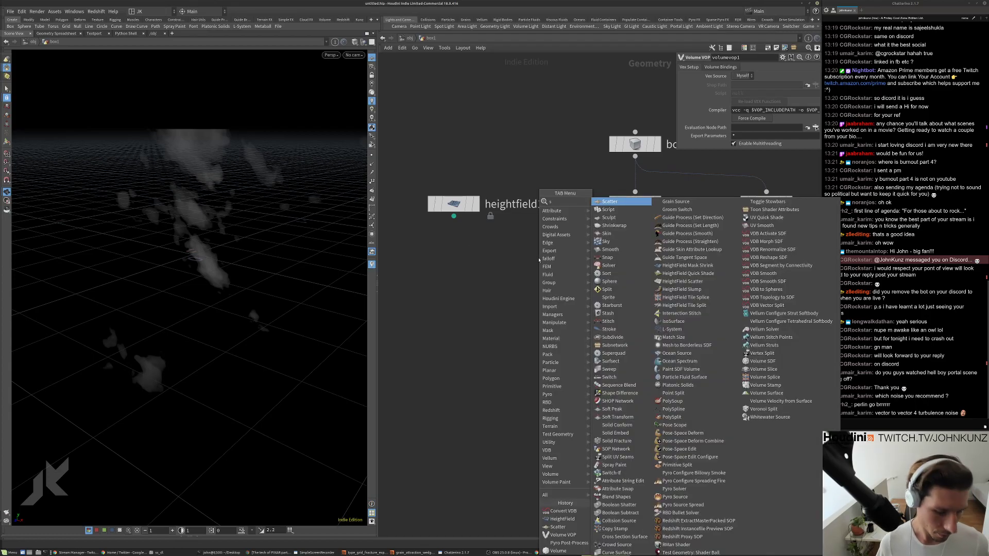
type("sli")
left_click(616, 202)
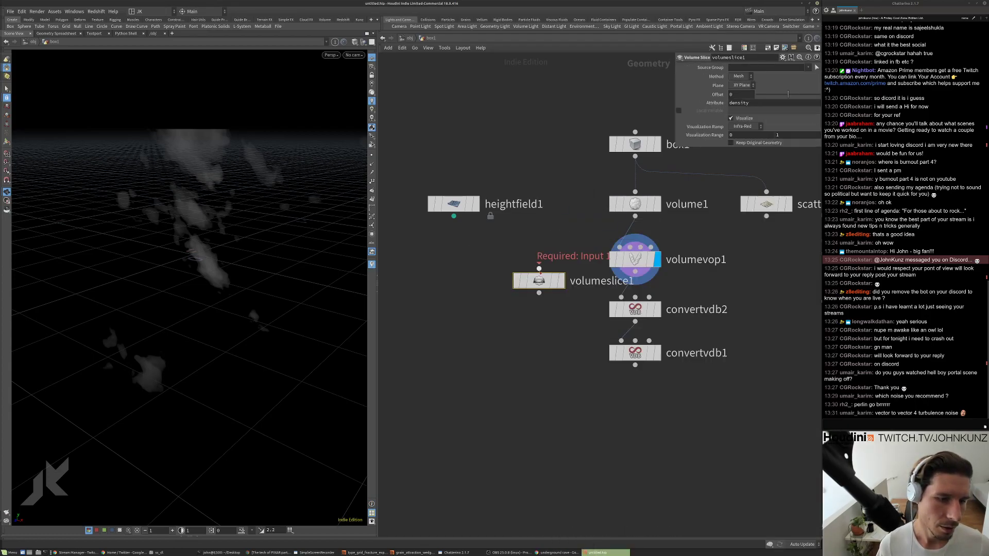
left_click(542, 281)
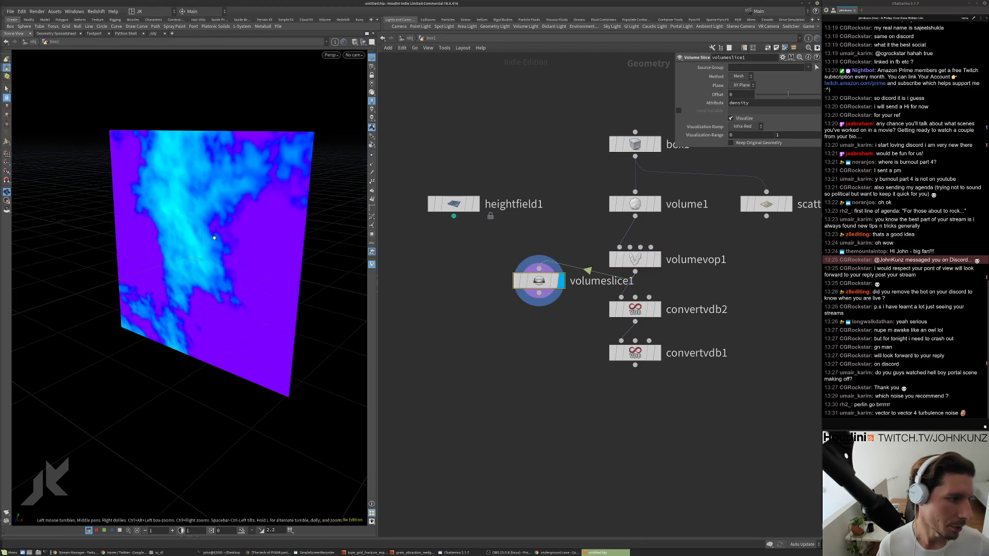
scroll(254, 229, "up", 10)
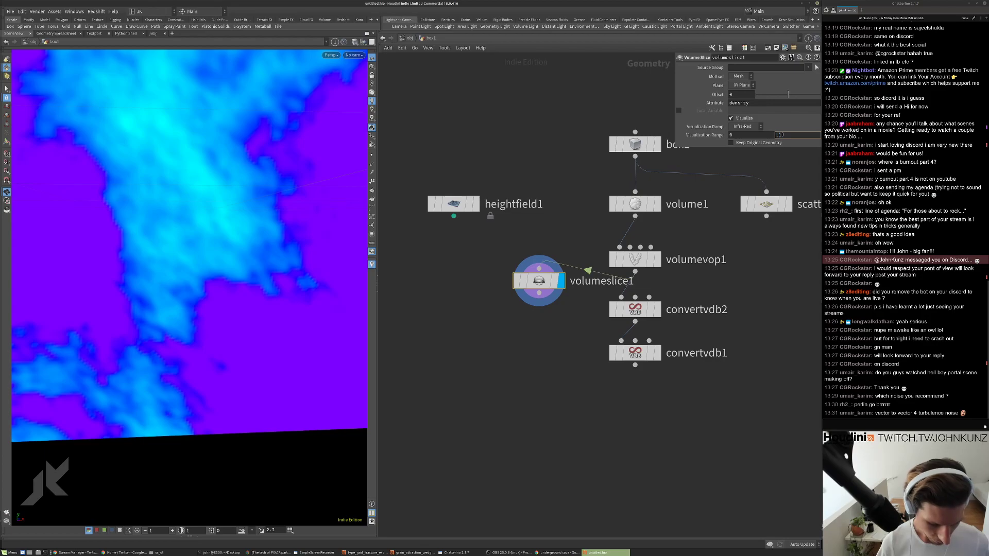
key("Return")
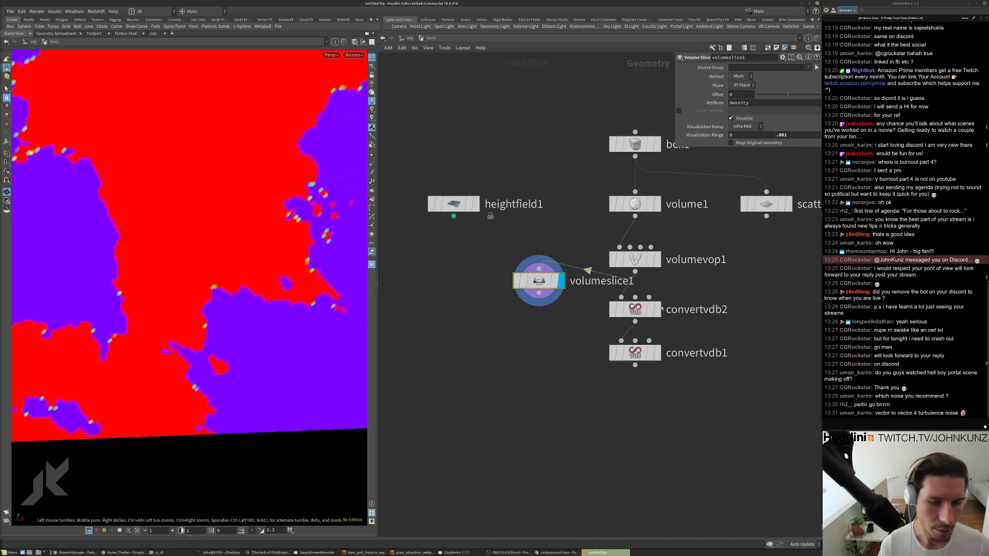
left_click(658, 353)
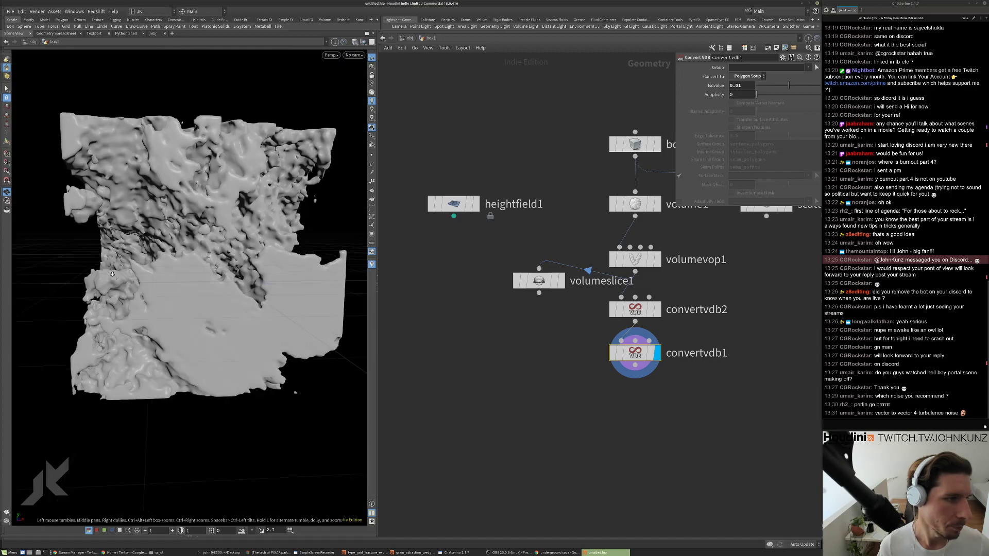
Try convertvdb1 Isovalues 0.25 and 0.012, settle on 0.069, then enter volumevop1.
left_click_drag(112, 274, 207, 236)
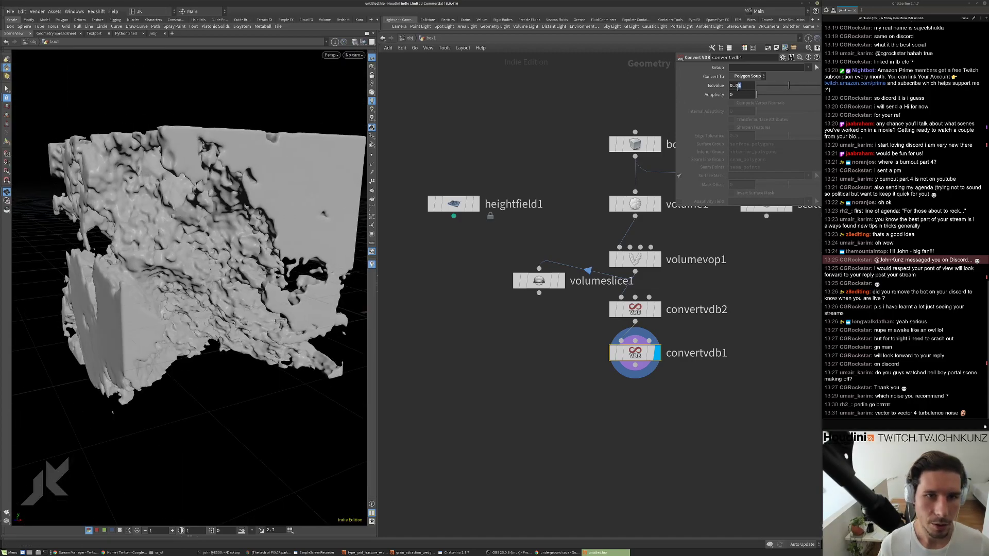
type("25")
key("Return")
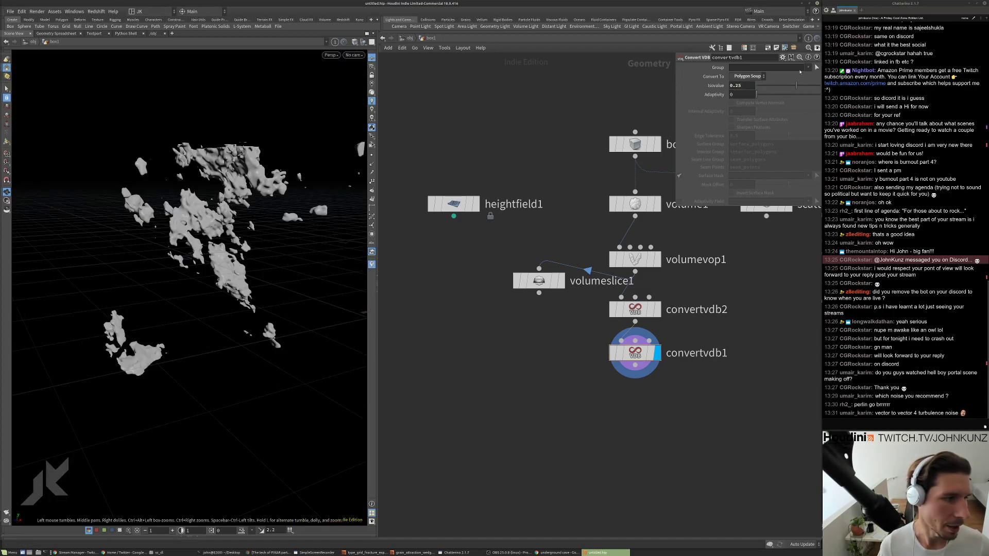
left_click_drag(794, 89, 791, 89)
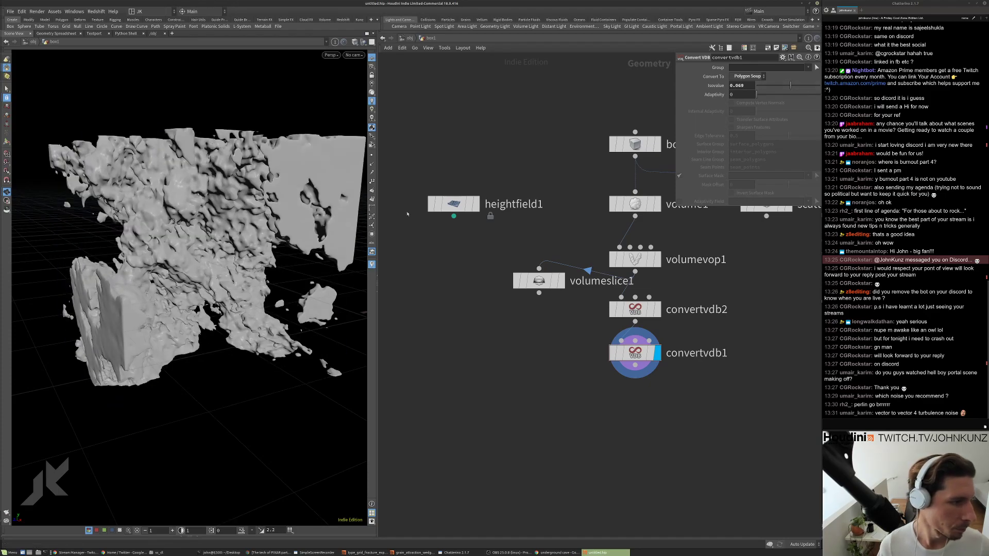
left_click_drag(191, 226, 238, 169)
scroll(206, 229, "up", 5)
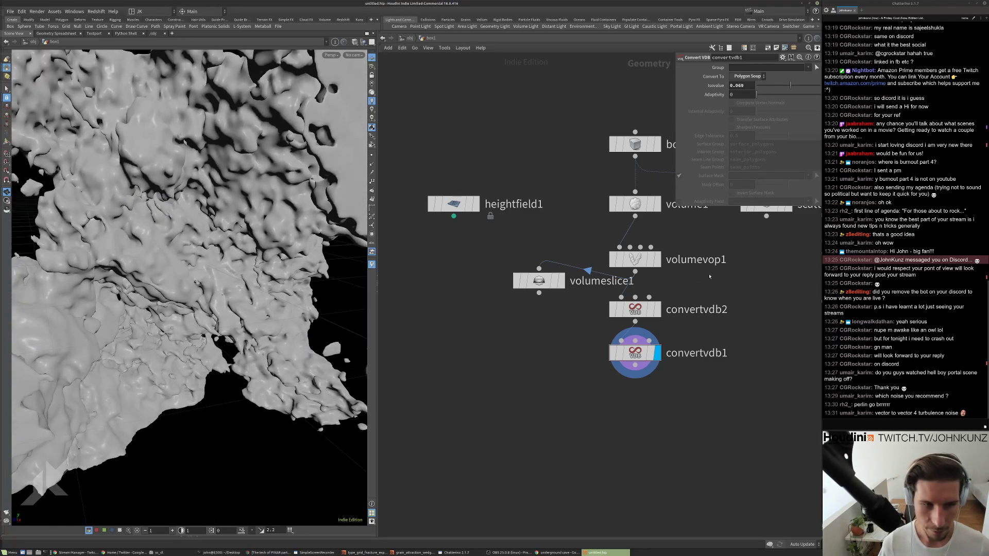
key("h")
double_click(633, 284)
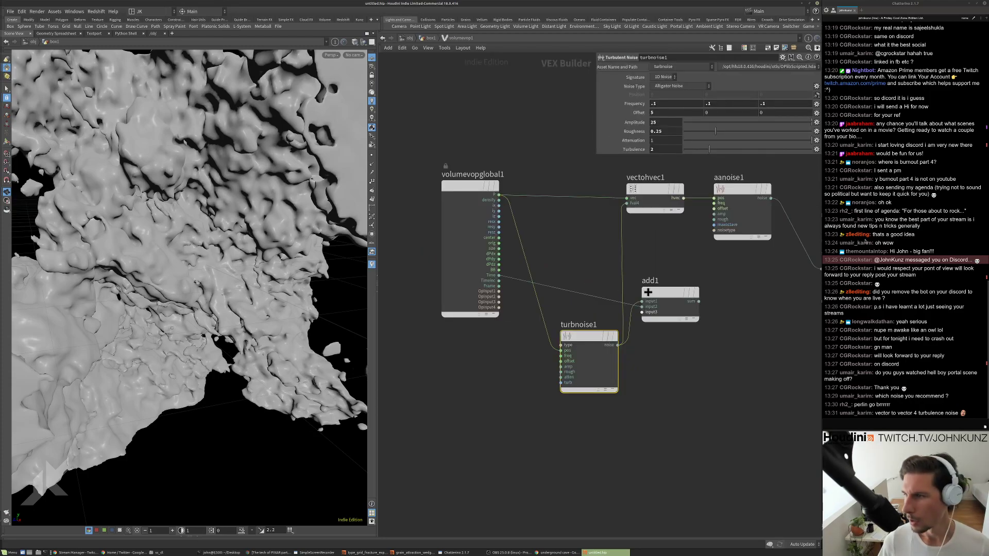
Look over the aanoise1 anti-aliased noise settings inside volumevop1.
middle_click_drag(727, 201, 706, 216)
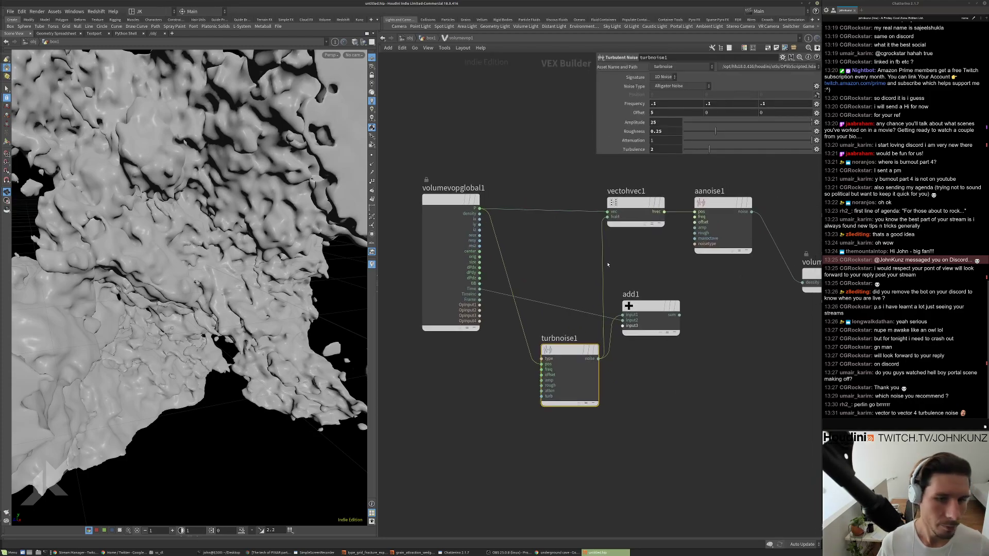
left_click(706, 216)
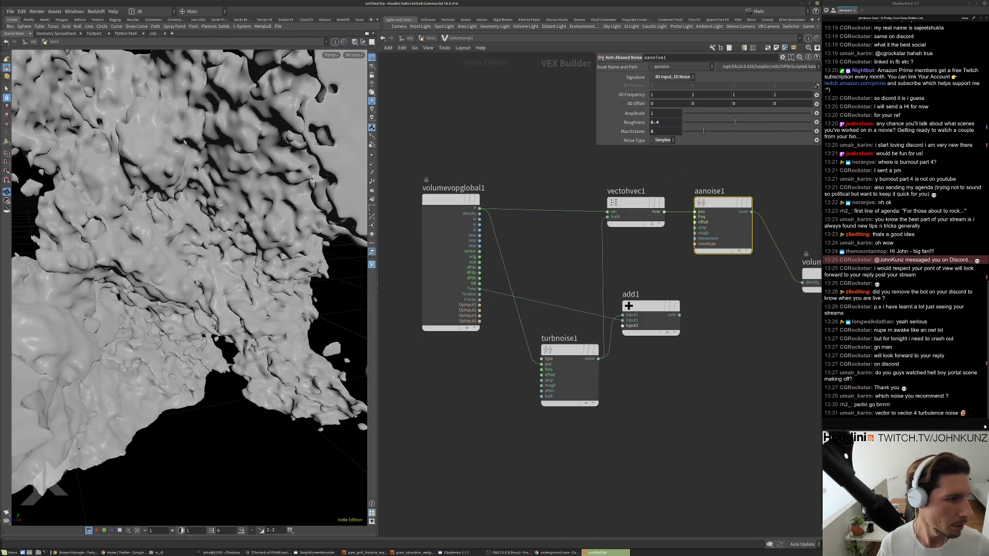
scroll(221, 205, "up", 5)
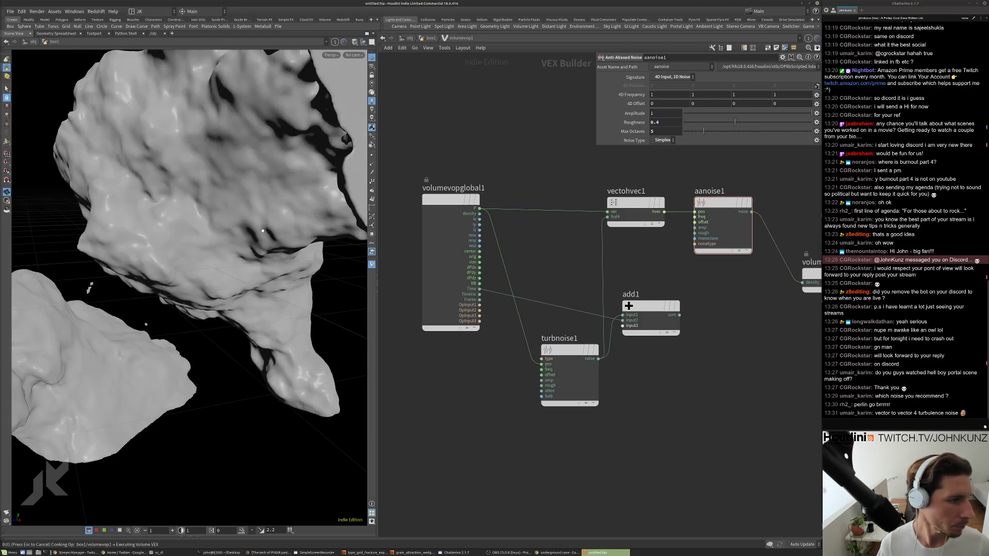
key("h")
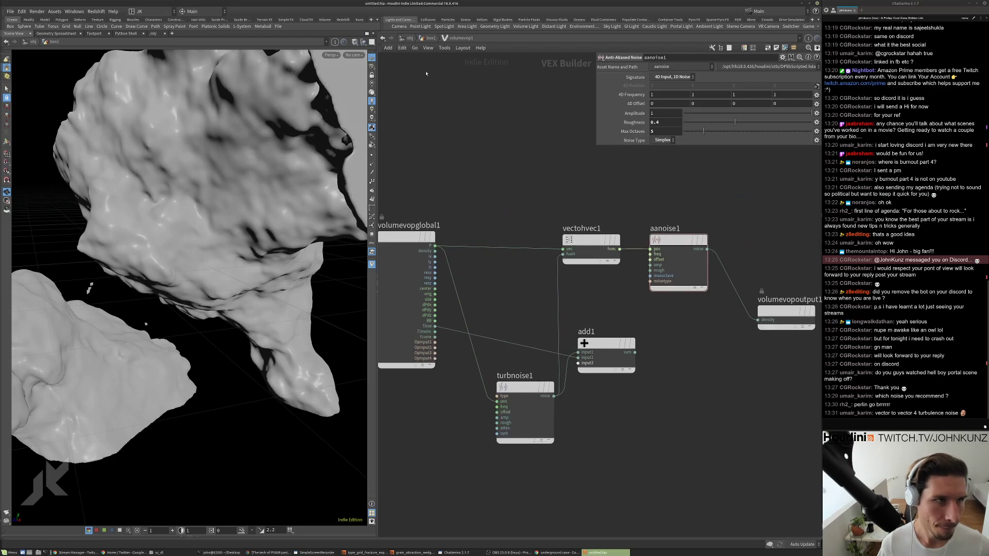
Set volume1 Uniform Sampling Divs to 75 at the box1 level.
left_click(422, 40)
left_click(612, 235)
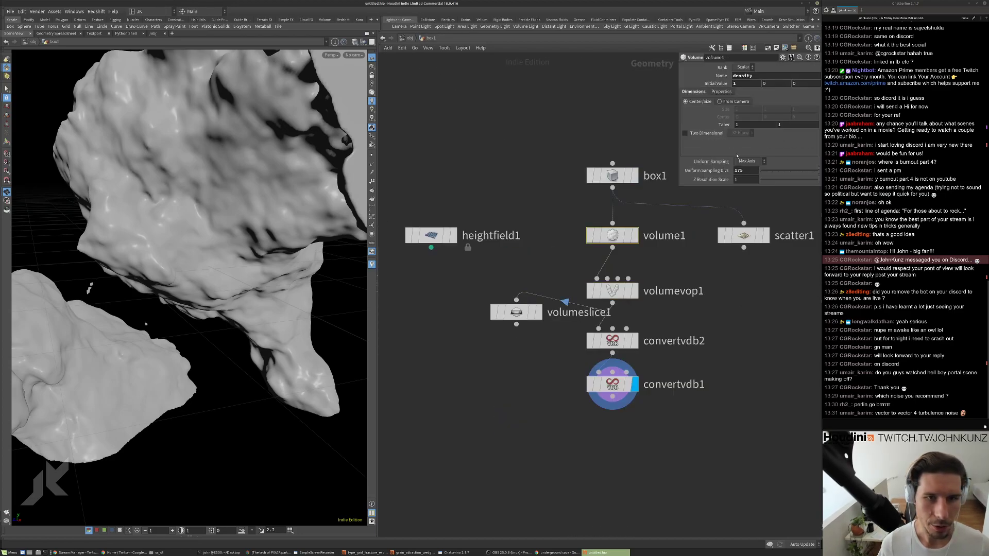
key("Home")
key("Delete")
key("Return")
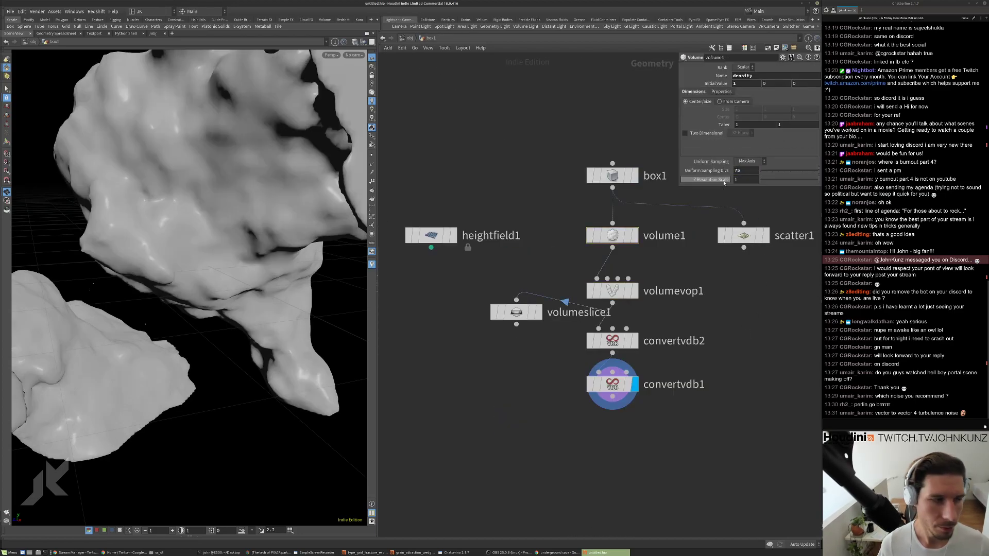
Set turbnoise1 Roughness to 0.541, trying 0.4 first.
double_click(612, 291)
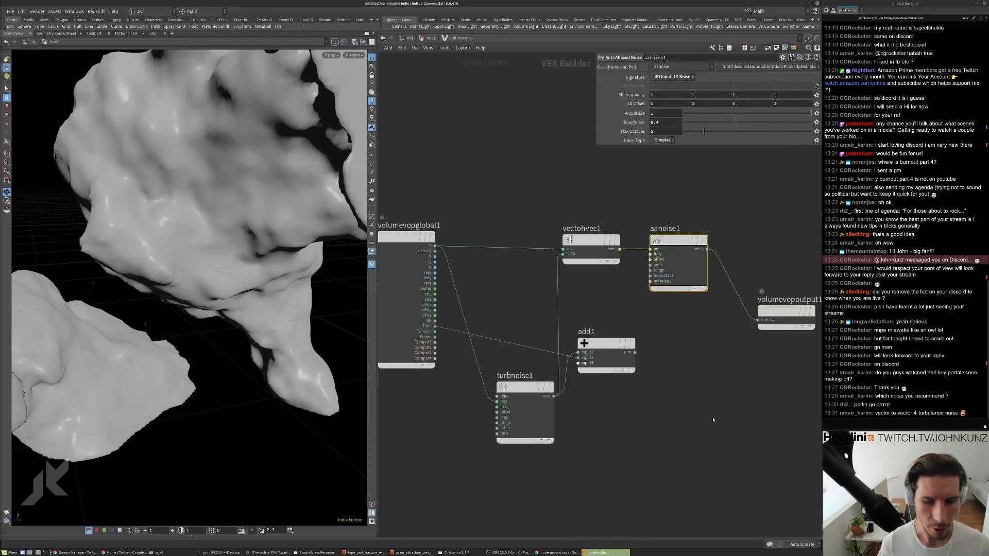
left_click(536, 378)
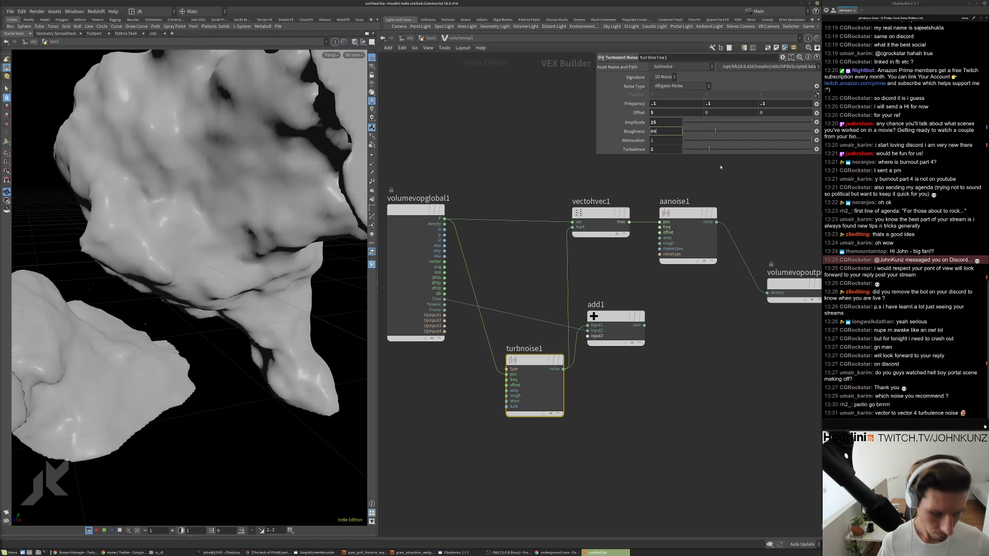
type("0.4")
key("Return")
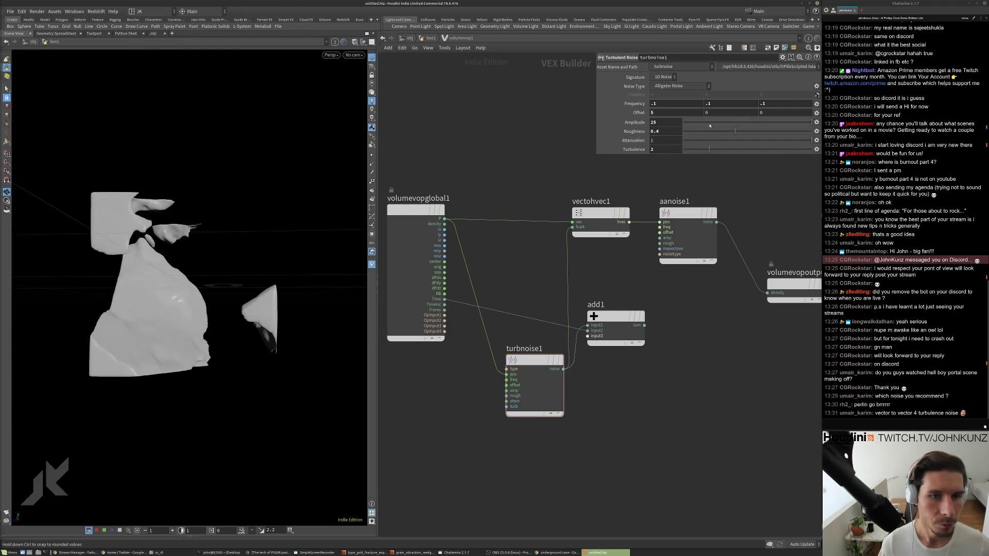
left_click(753, 131)
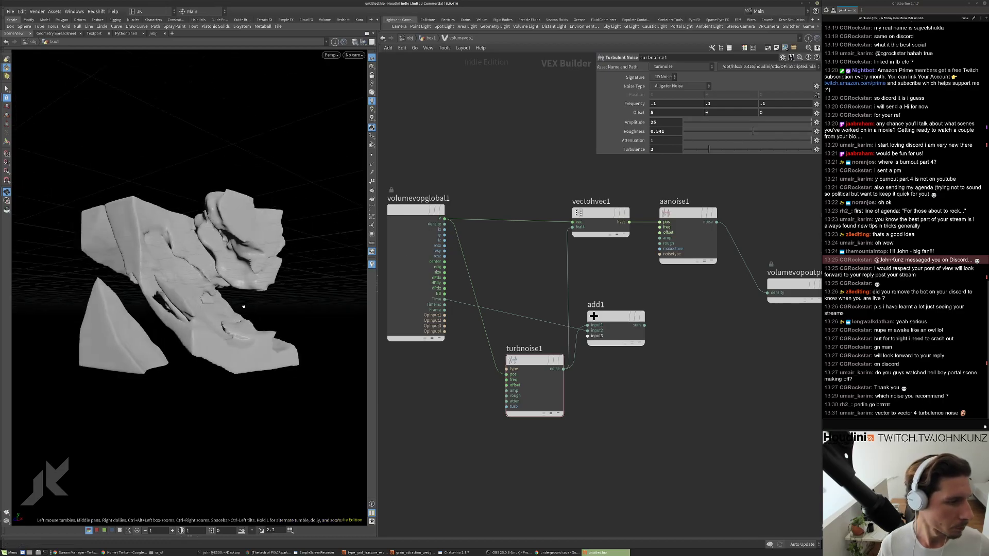
left_click_drag(280, 315, 321, 290)
Raise aanoise1 Roughness to 0.531 and inspect the fractured surface.
scroll(283, 291, "up", 5)
left_click(683, 237)
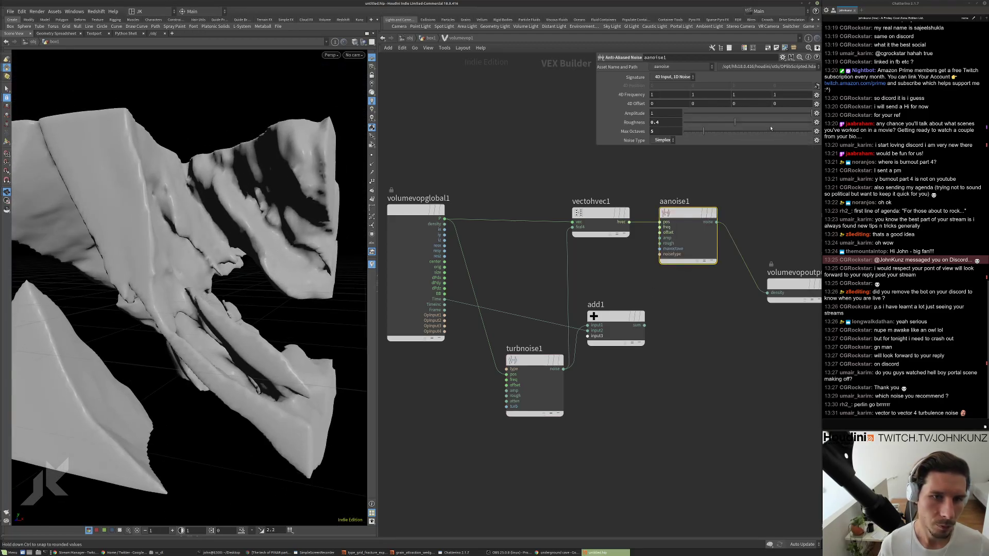
left_click_drag(744, 123, 743, 125)
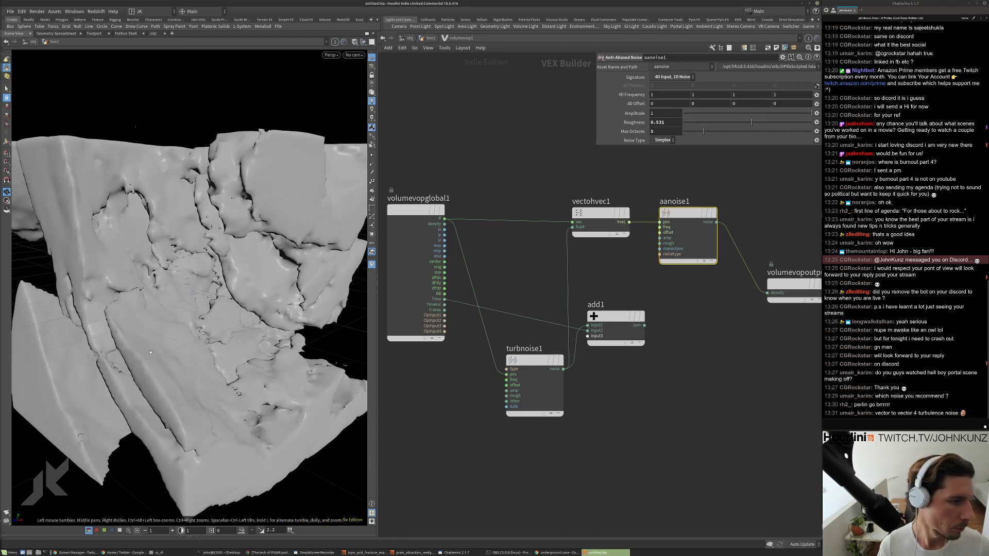
scroll(208, 297, "up", 5)
left_click_drag(208, 297, 544, 330)
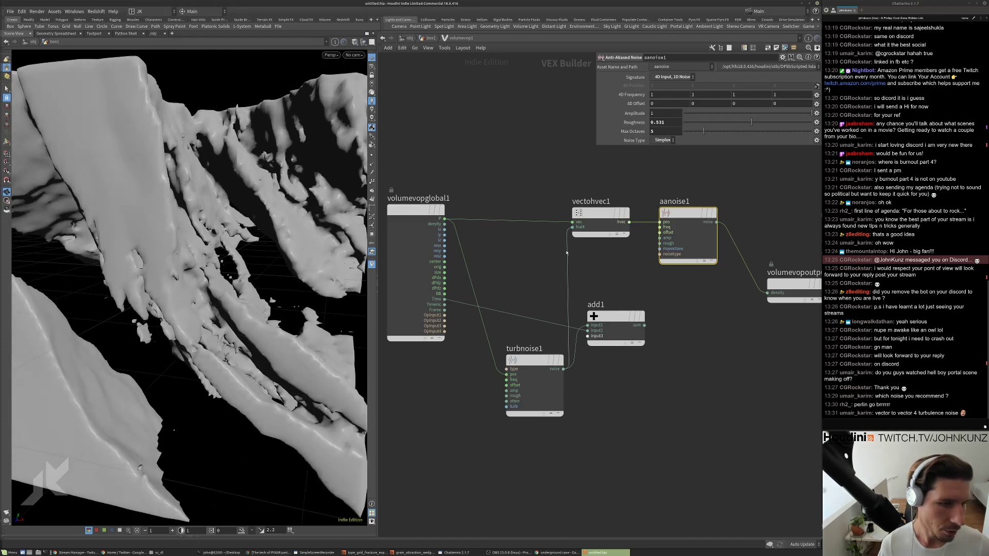
Disconnect turbnoise1 from vectohvec1 and compare the volume without it.
key("Tab")
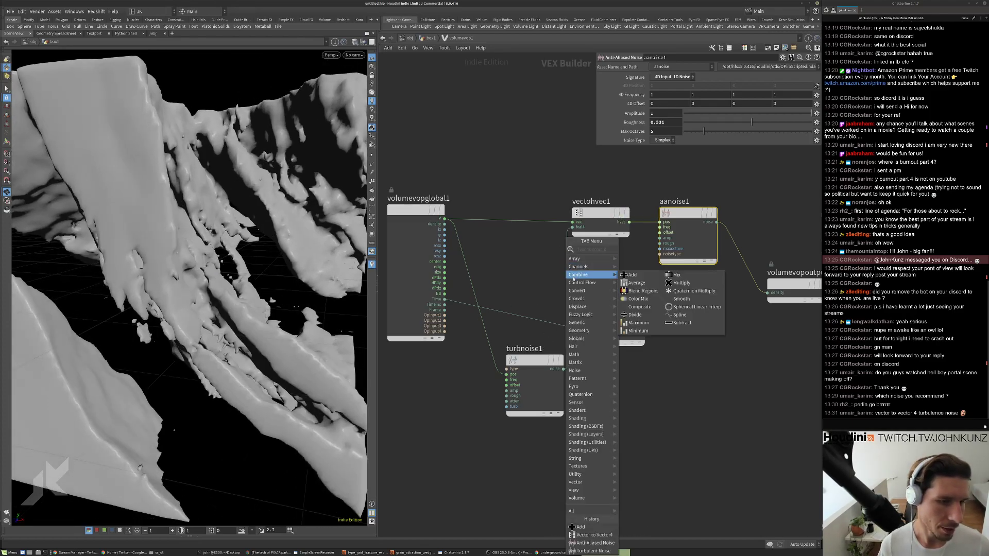
key("Escape")
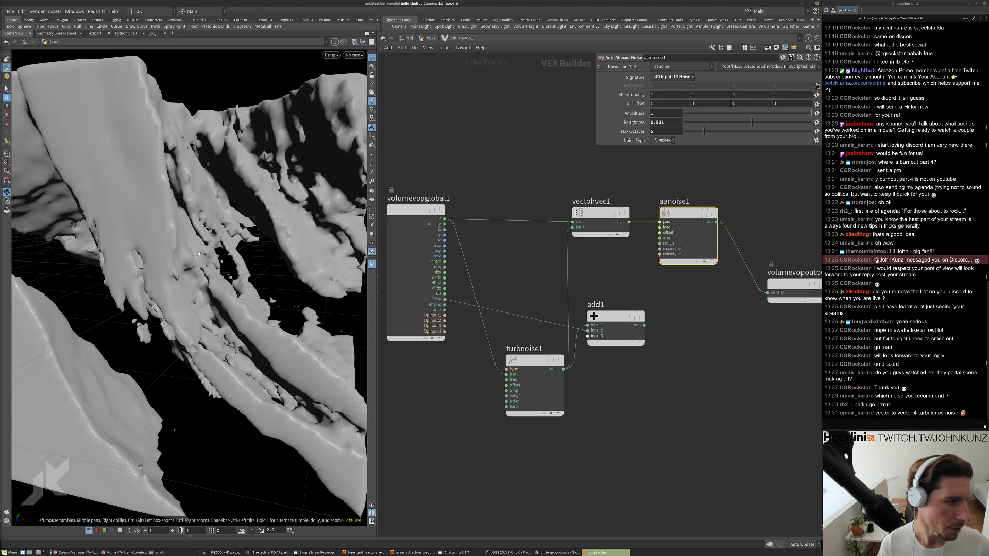
key("Tab")
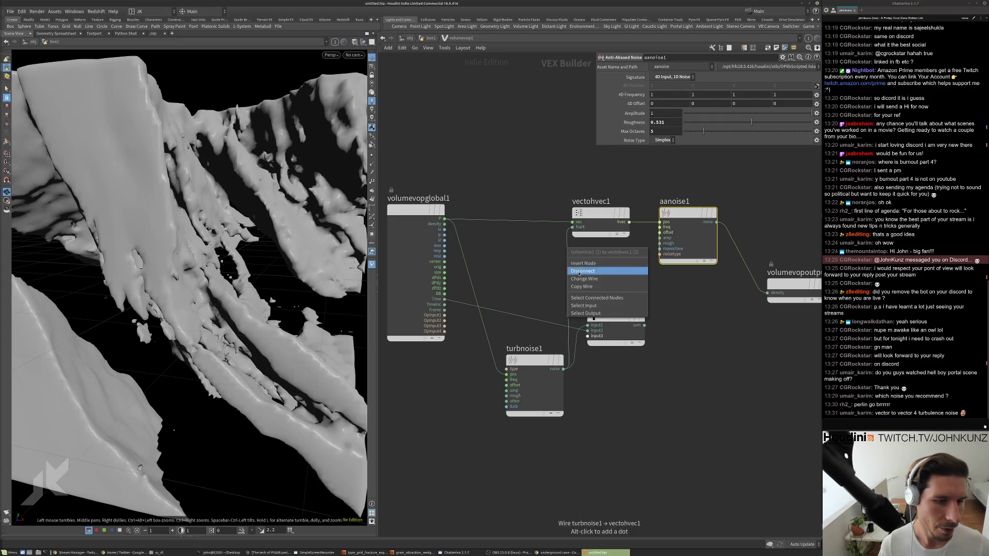
key("Escape")
left_click_drag(195, 242, 220, 261)
left_click_drag(263, 236, 195, 242)
key("g")
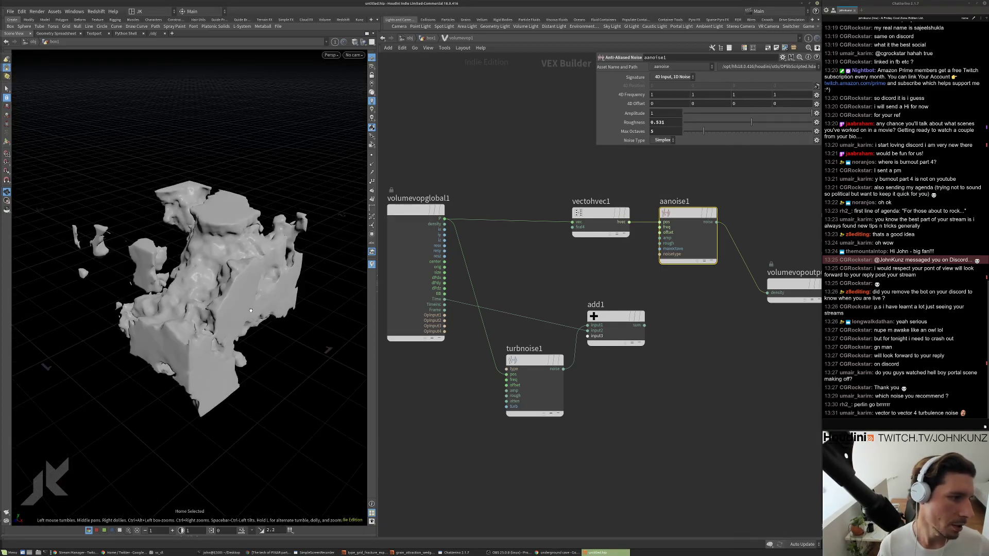
Wire turbnoise1's noise output back into vectohvec1.
left_click(564, 369)
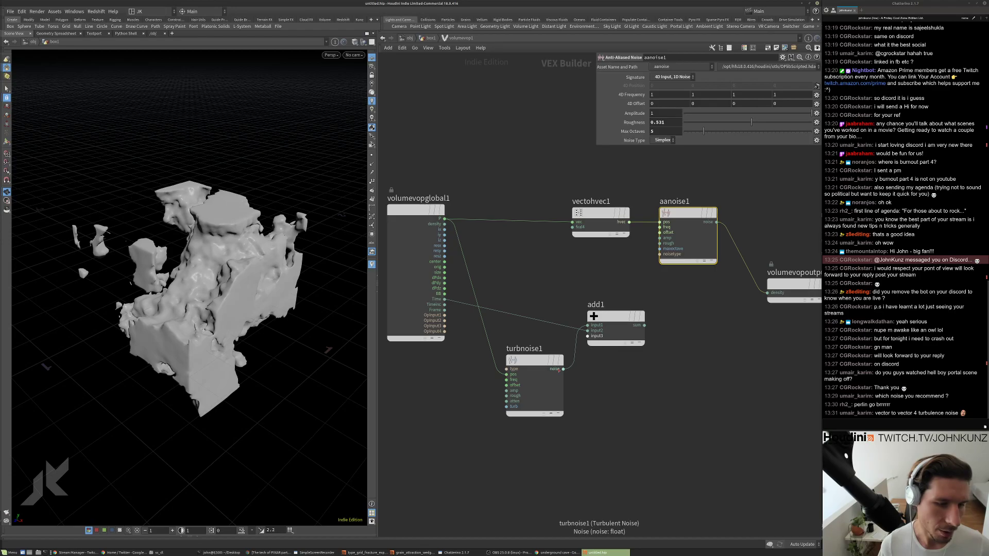
left_click(573, 227)
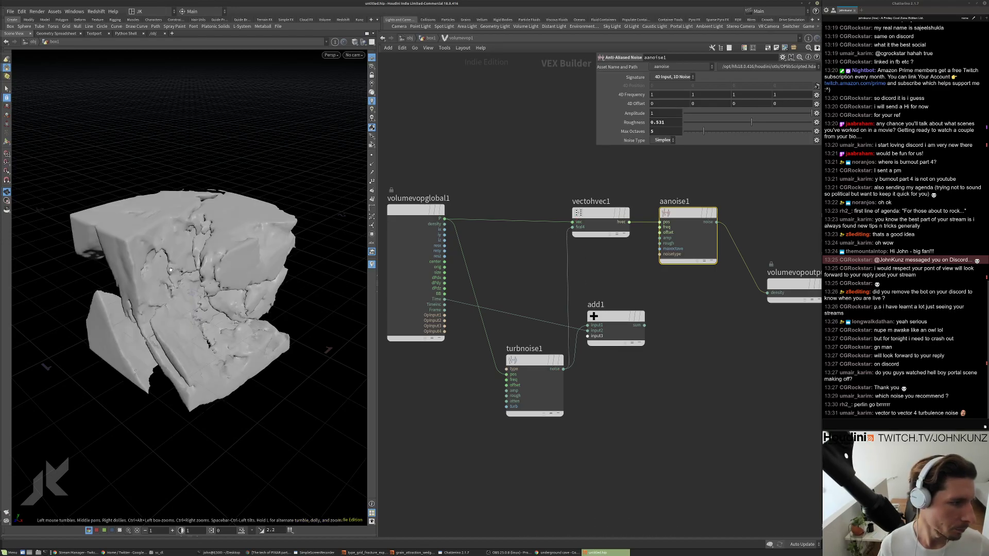
scroll(170, 269, "up", 6)
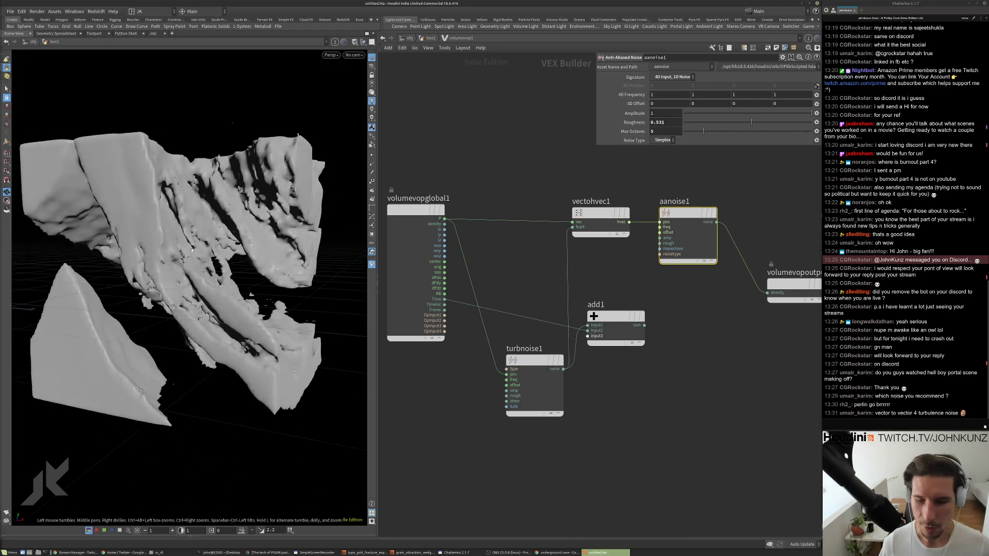
Set volume1's Uniform Sampling Divs to 225 and orbit to view the finer rock detail.
left_click(431, 37)
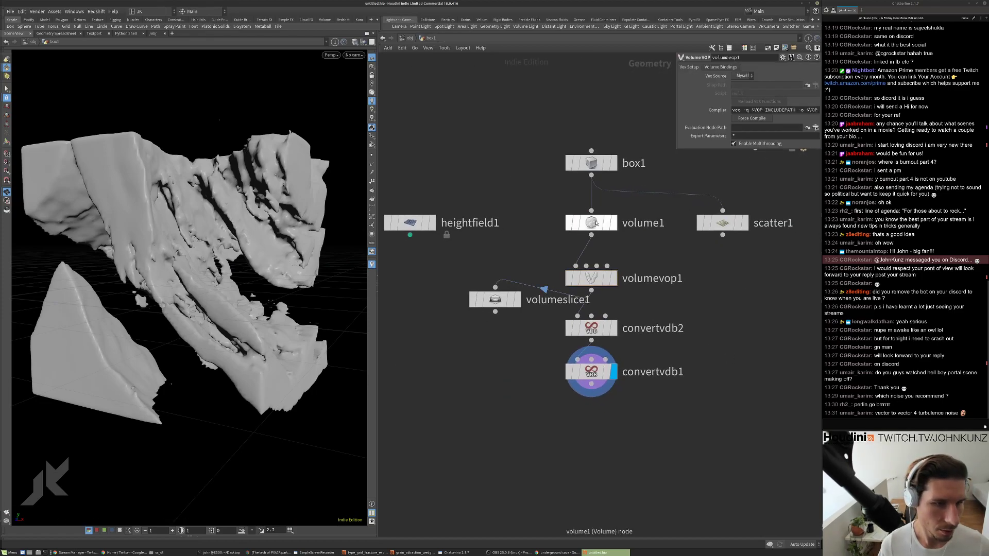
left_click(592, 223)
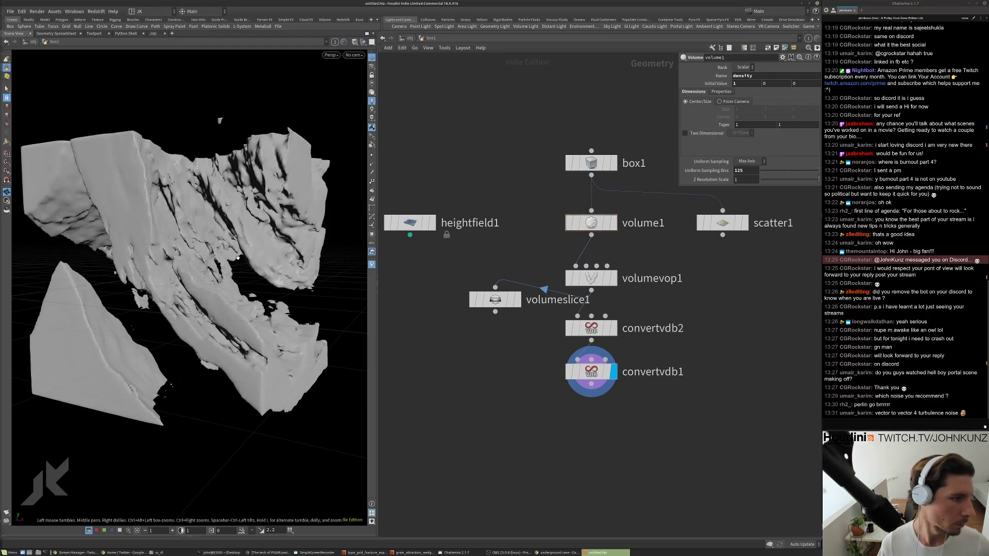
scroll(219, 256, "up", 10)
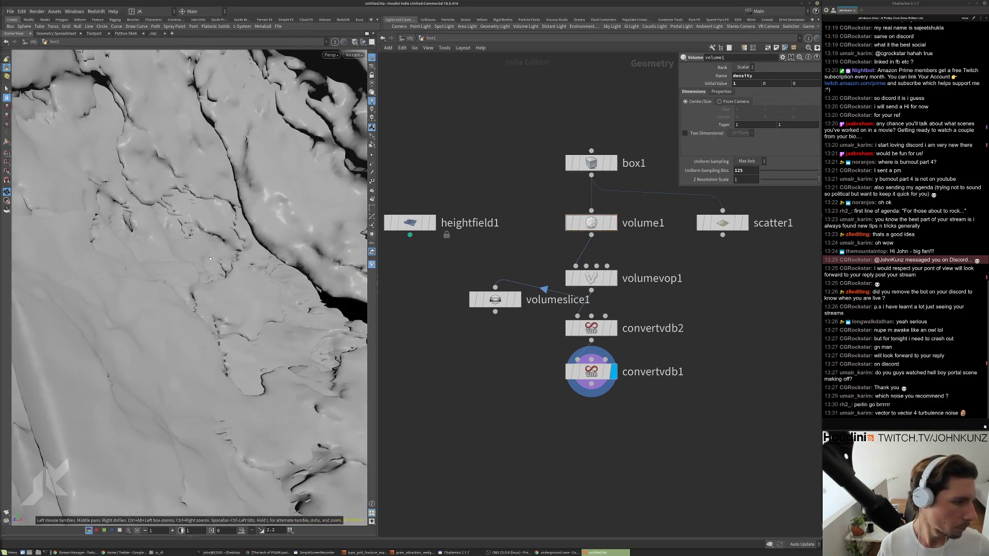
scroll(188, 242, "up", 5)
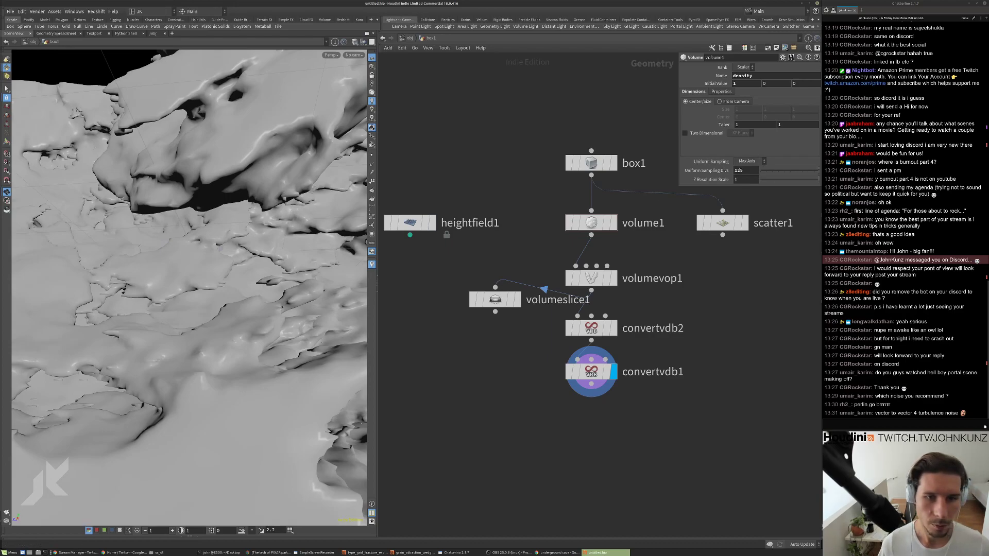
double_click(746, 170)
type("225")
key("Return")
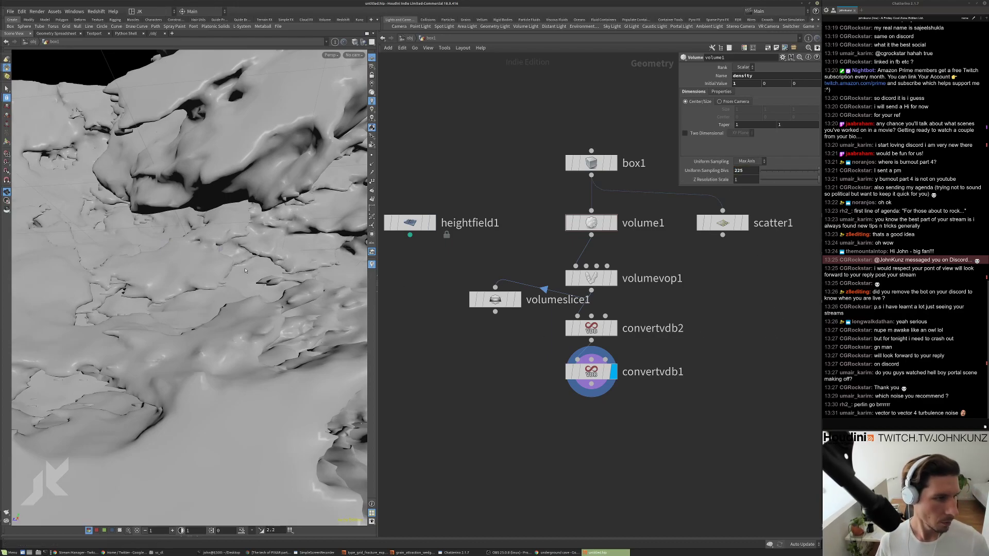
mouse_move(210, 282)
left_mouse_down()
mouse_move(271, 308)
mouse_move(242, 284)
mouse_move(226, 293)
left_mouse_up()
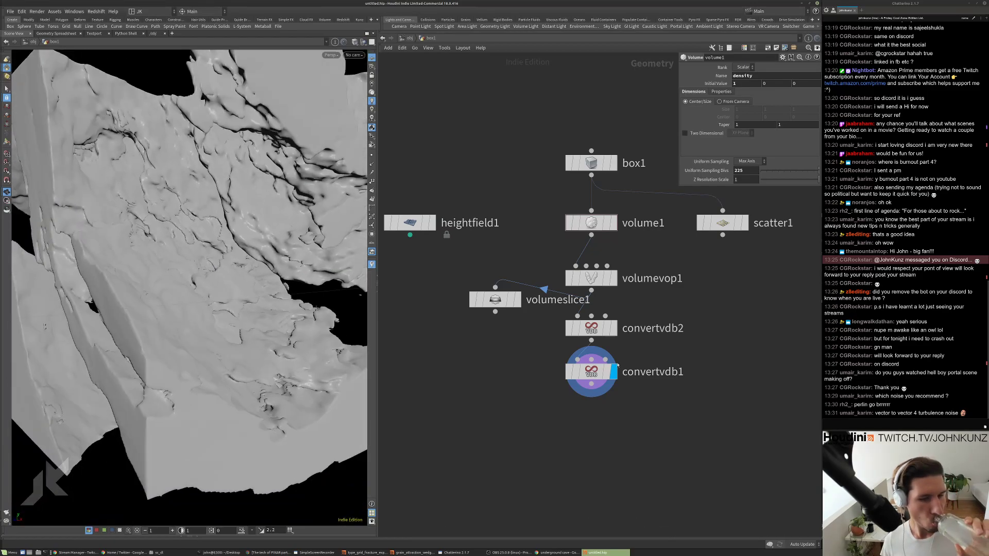
Switch the viewport to Smooth Wire Shaded and inspect the dense mesh.
left_click(372, 58)
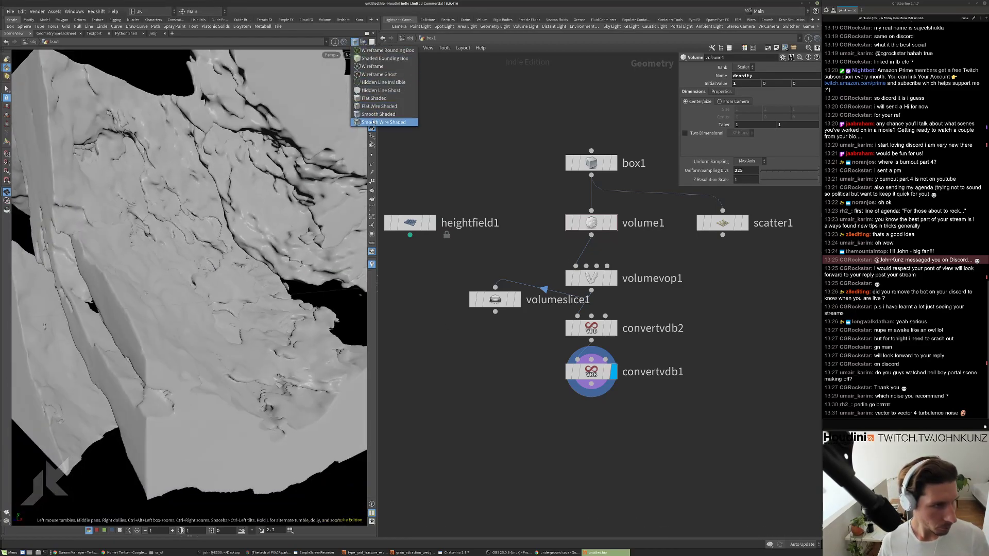
left_click(372, 120)
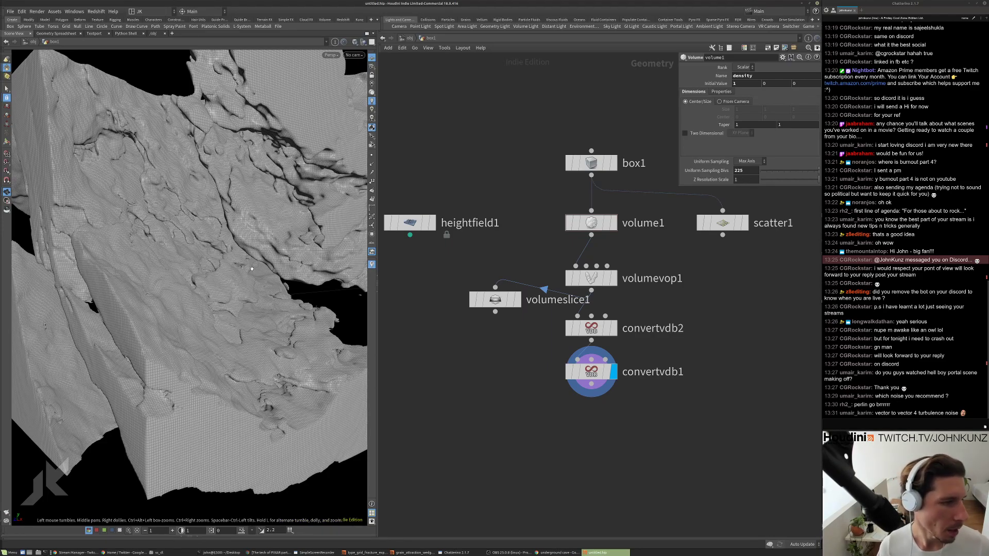
middle_click_drag(648, 399, 627, 377)
scroll(292, 232, "up", 5)
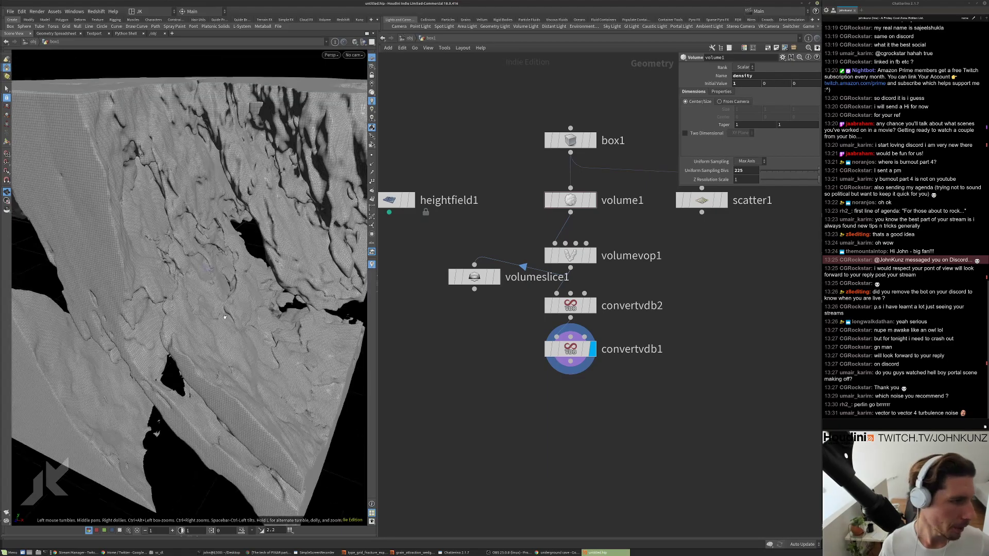
scroll(292, 232, "down", 4)
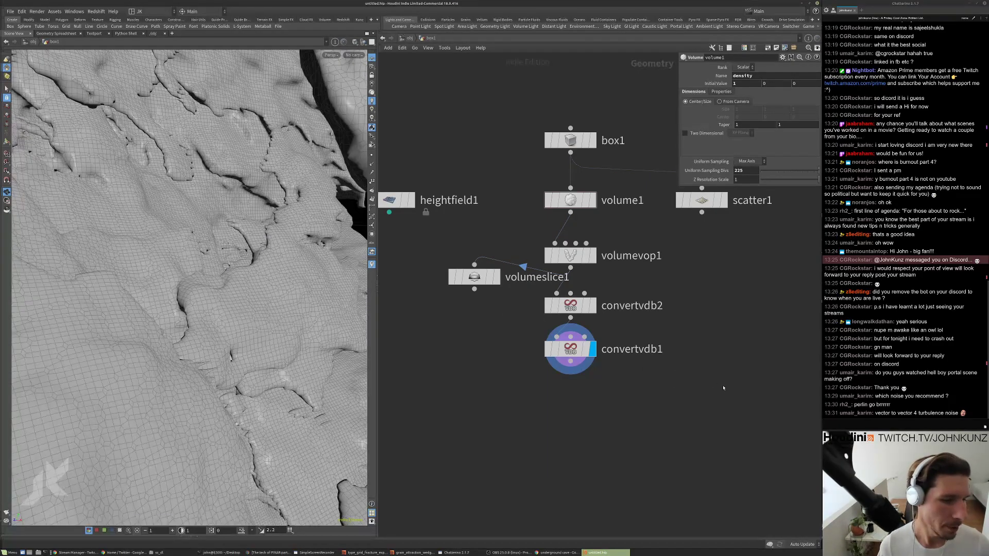
key("Tab")
Add a Mountain node wired below convertvdb1 and display its result.
type("mou")
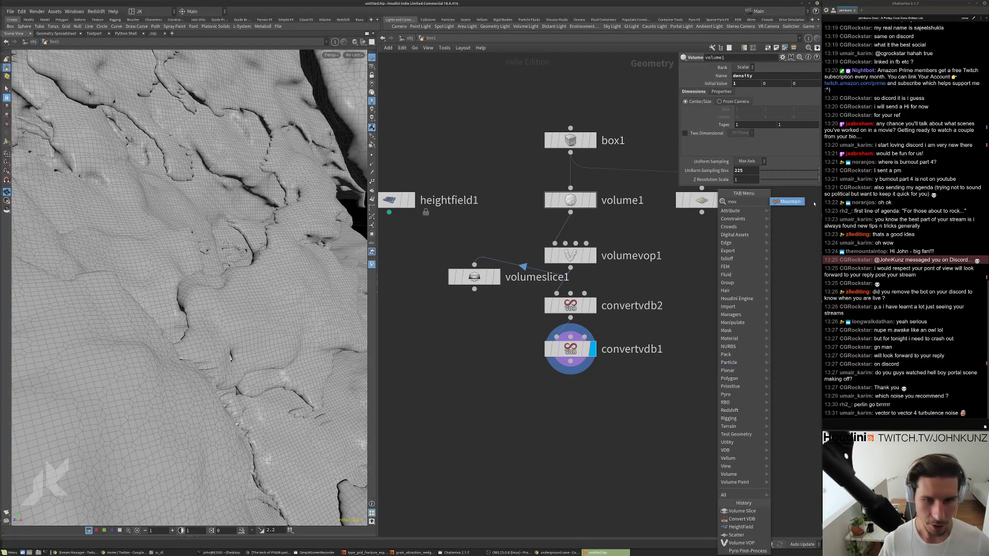
left_click(799, 202)
left_click(639, 396)
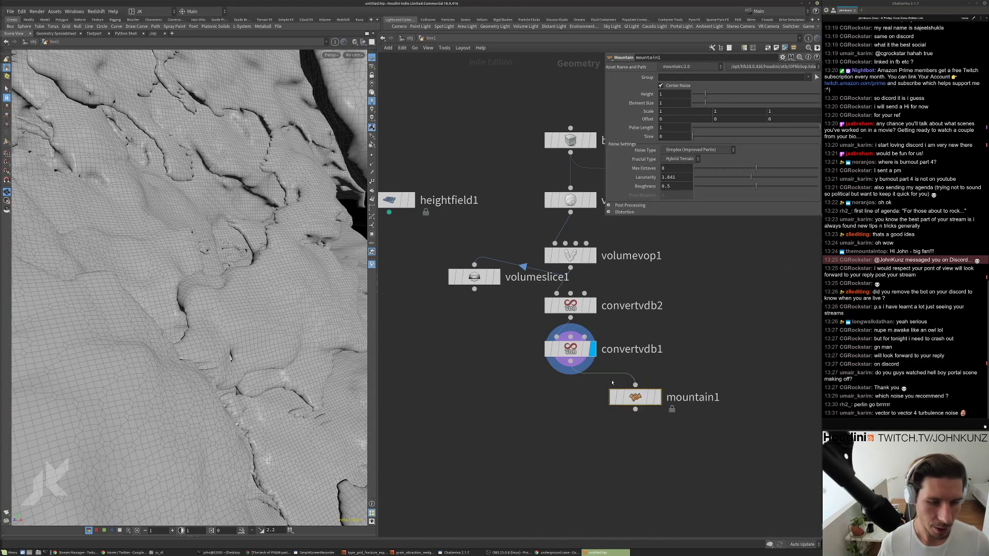
left_click(659, 397)
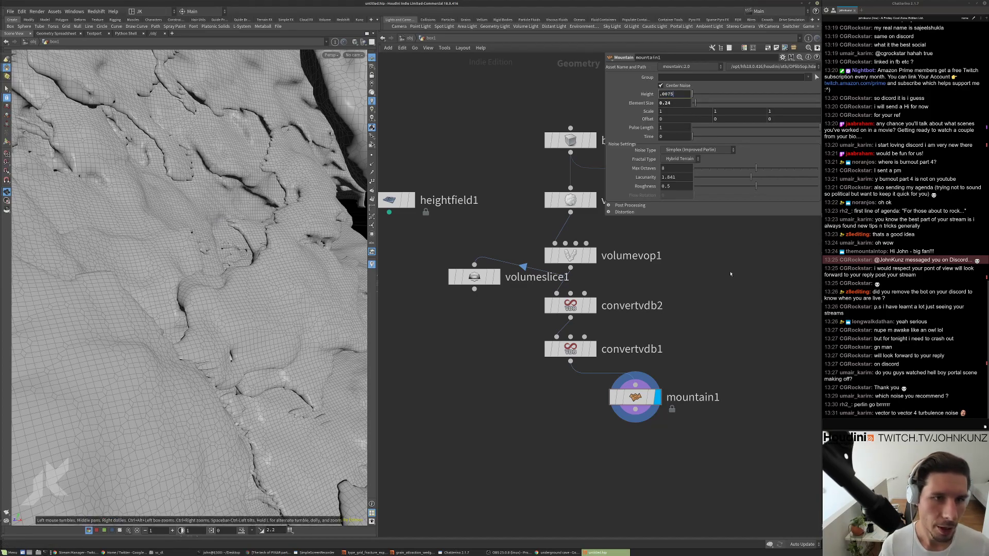
Adjust mountain1's Height (.0075, then .02) and orbit to inspect the roughened cliff surface.
key("Return")
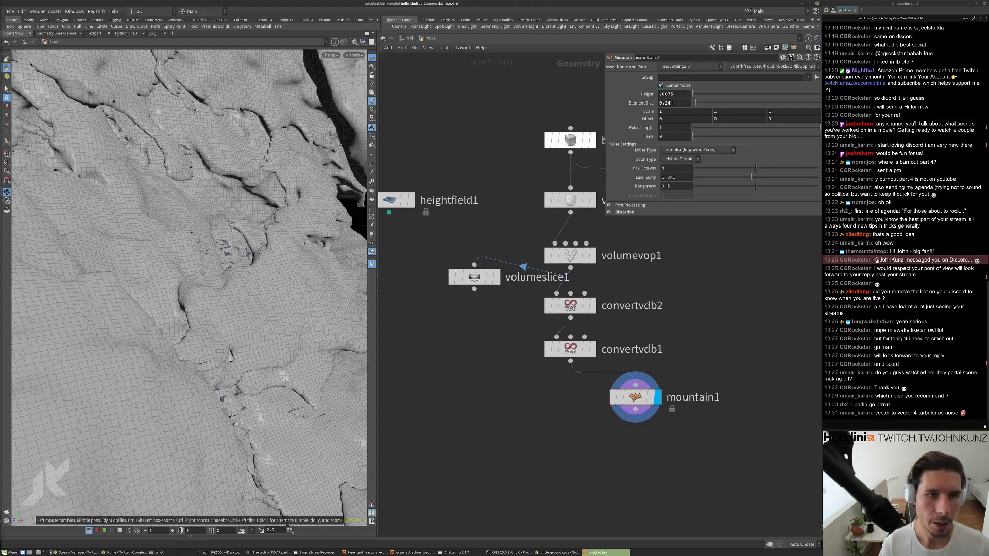
type("02")
key("Return")
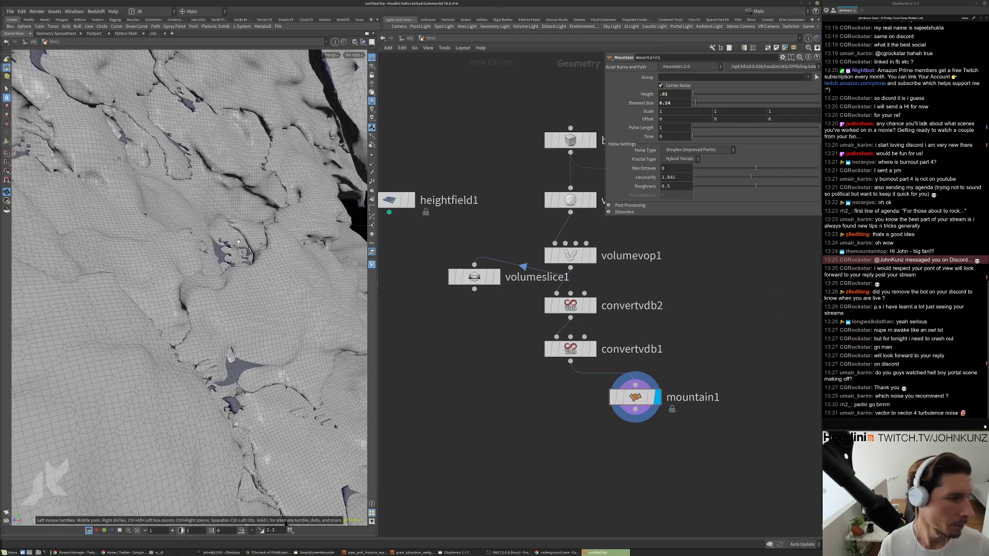
left_click_drag(189, 262, 202, 260)
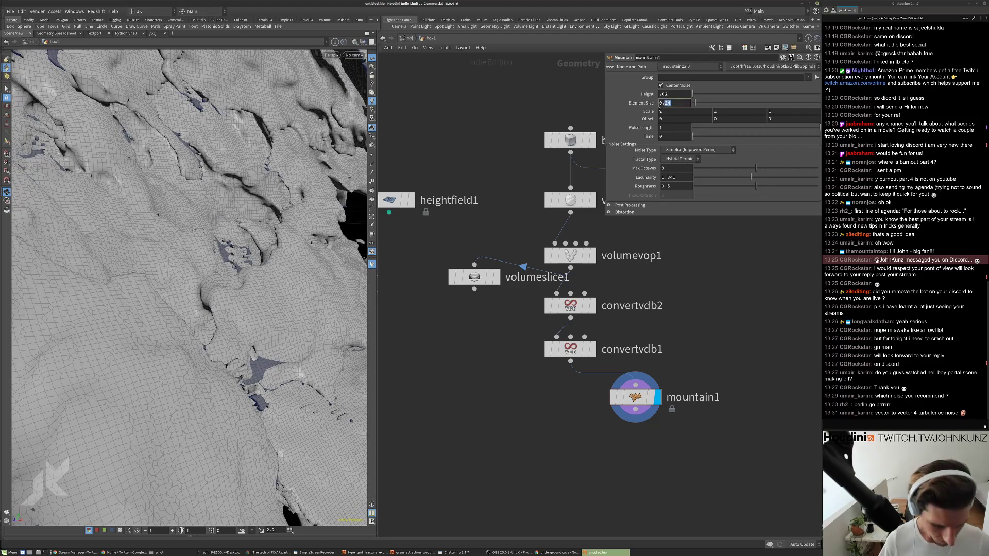
left_click_drag(242, 206, 262, 200)
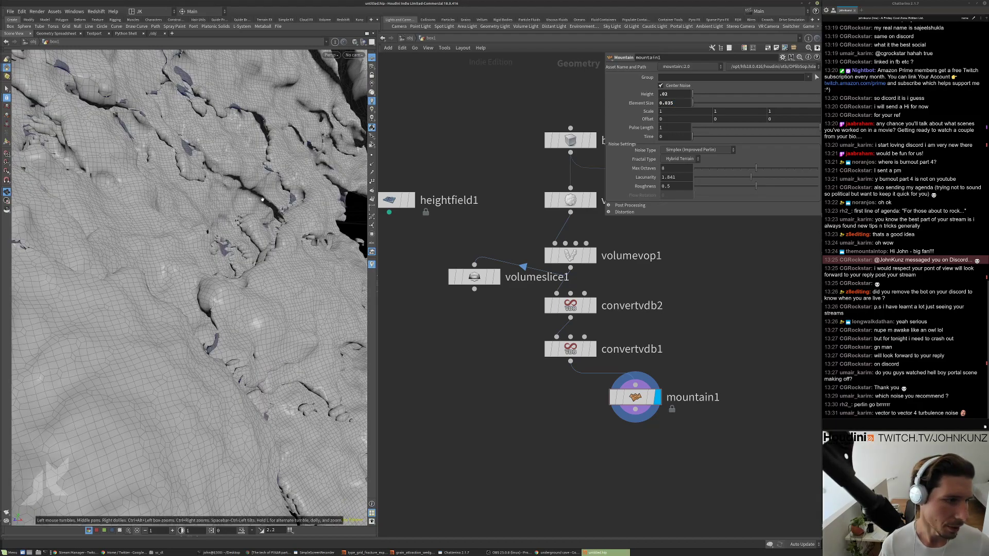
left_click_drag(276, 247, 263, 201)
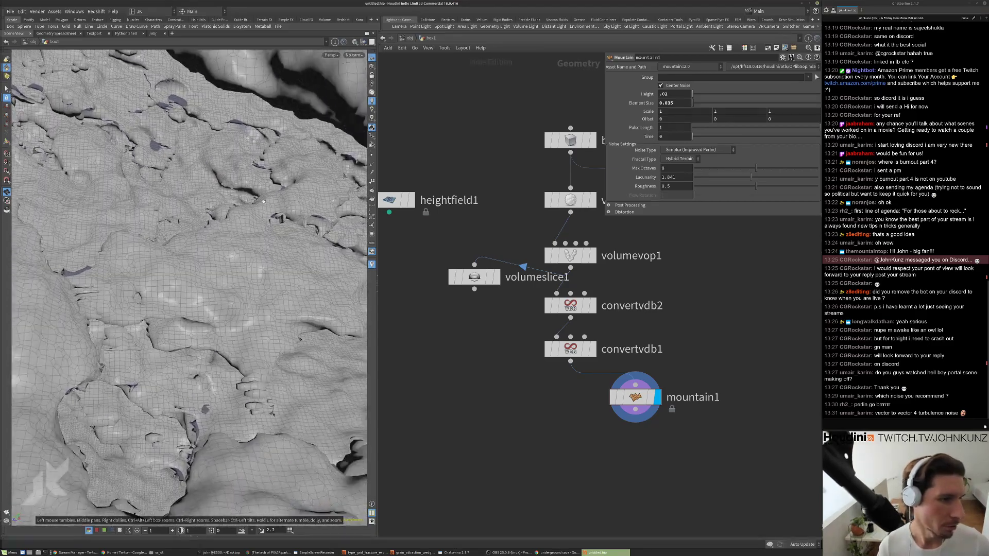
left_click_drag(218, 278, 189, 319)
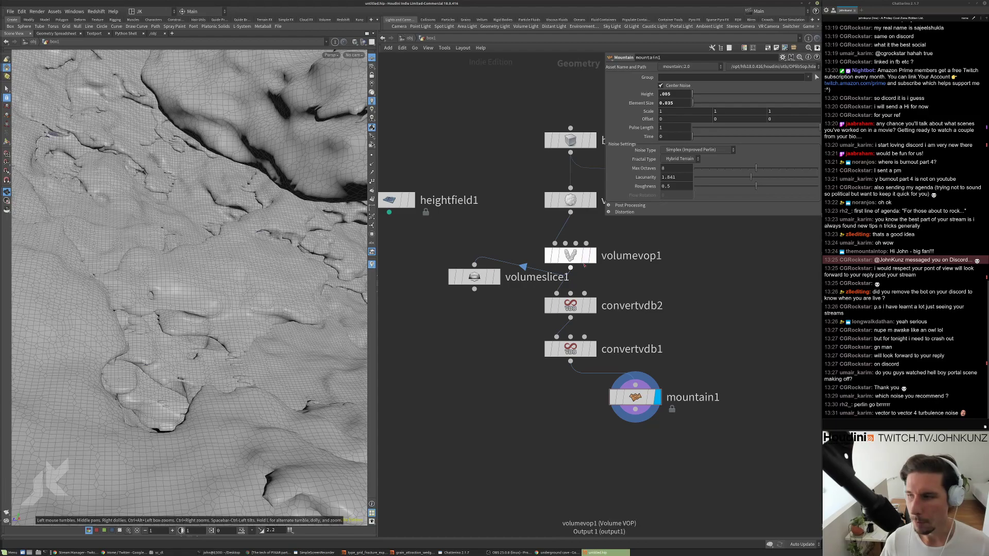
left_click_drag(216, 278, 181, 272)
Move mountain1 lower, switch the viewport to Smooth Shaded, and redisplay mountain1.
middle_click_drag(635, 407, 564, 417)
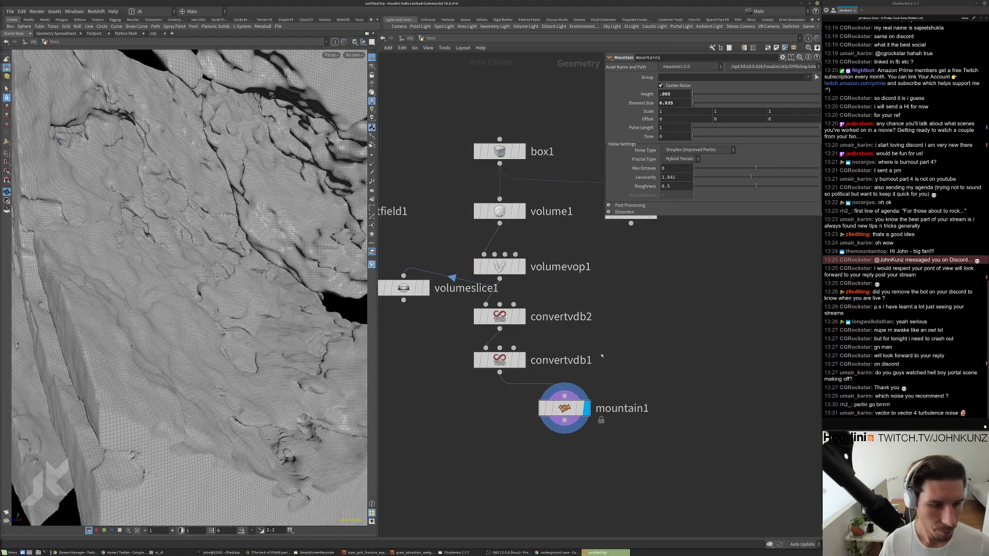
left_click_drag(564, 417, 499, 467)
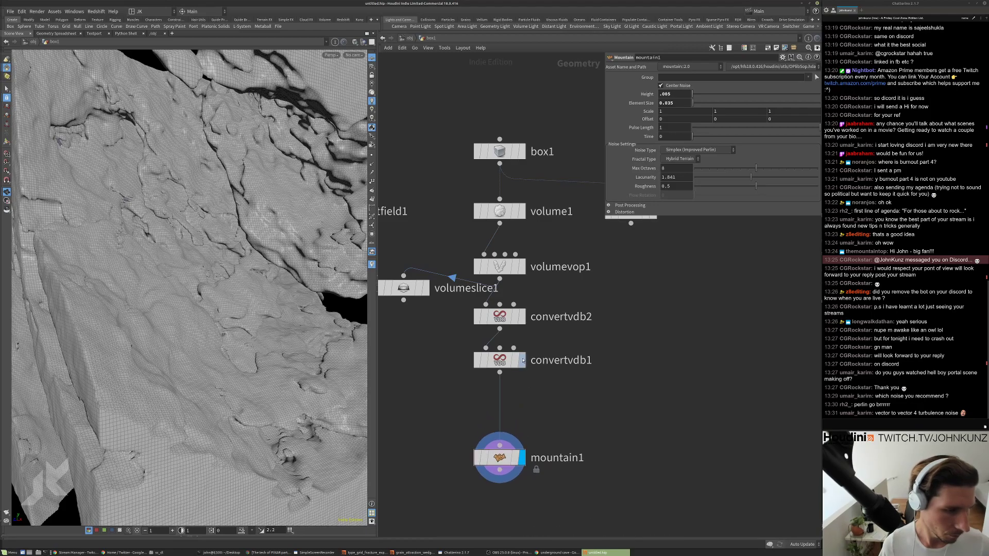
left_click(522, 360)
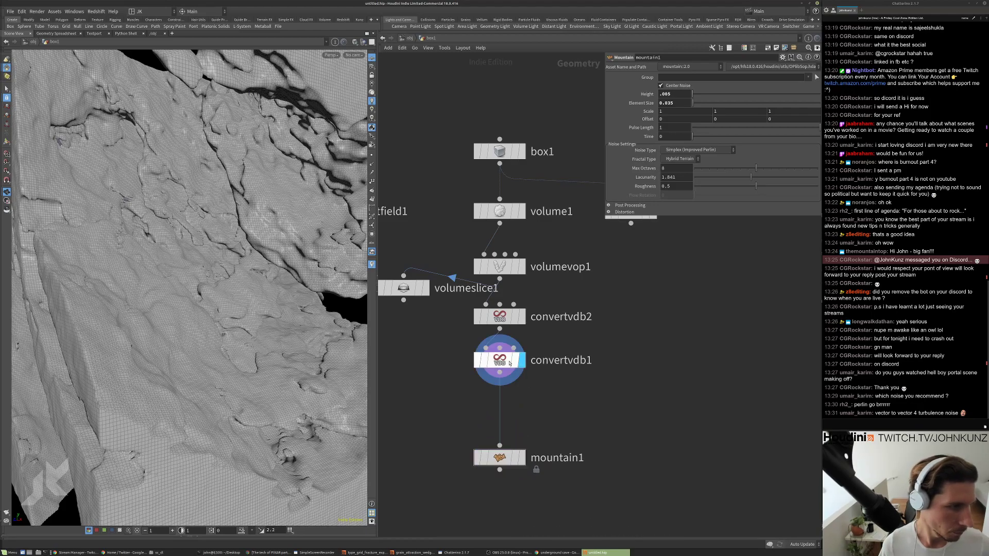
left_click(354, 41)
left_click(384, 108)
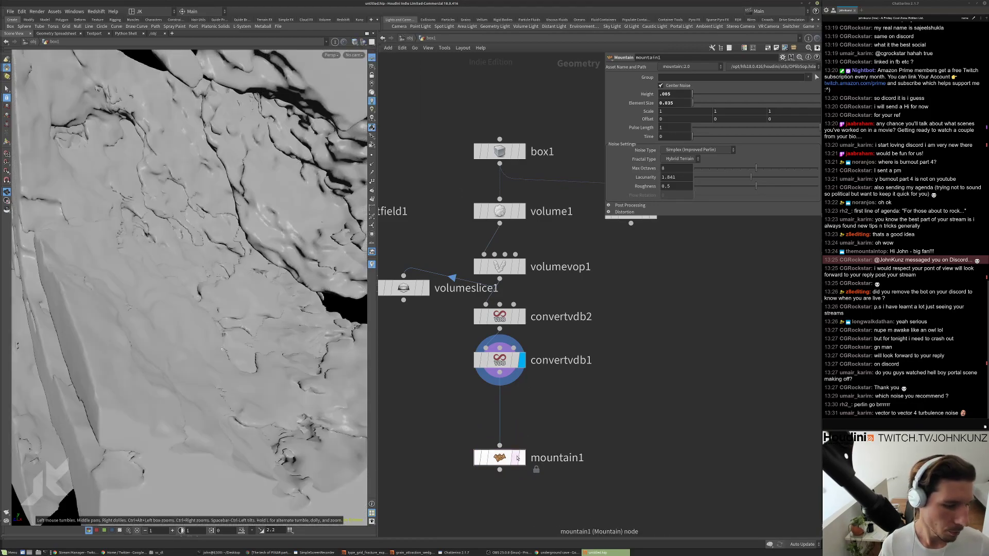
left_click(521, 458)
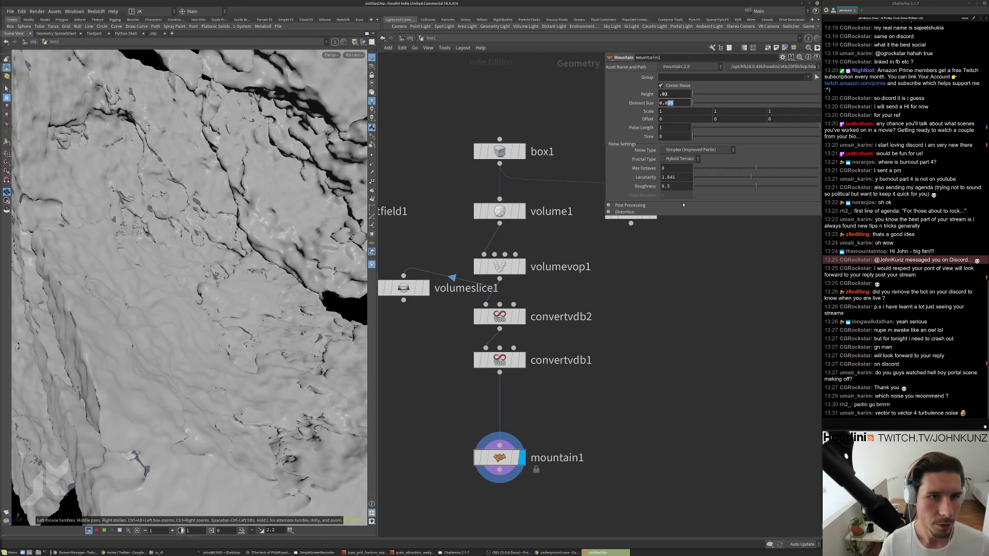
Toggle mountain1's bypass off and on to compare the surface with and without noise.
left_click_drag(97, 270, 274, 335)
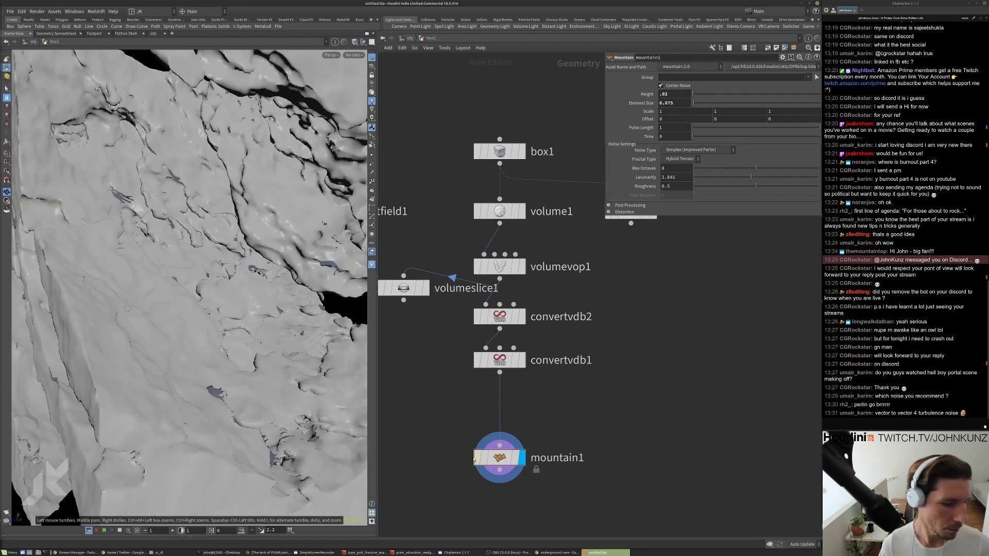
left_click(475, 458)
left_click(474, 457)
left_click(473, 456)
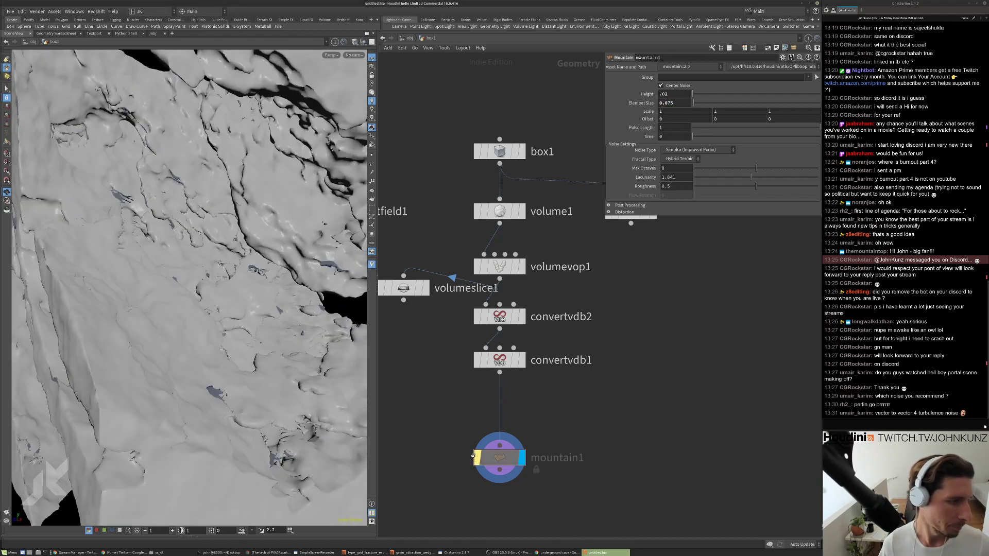
left_click(474, 457)
Display volumevop1, convertvdb2, then convertvdb1 in turn, and bring up volume1's parameters.
middle_click_drag(524, 407, 511, 369)
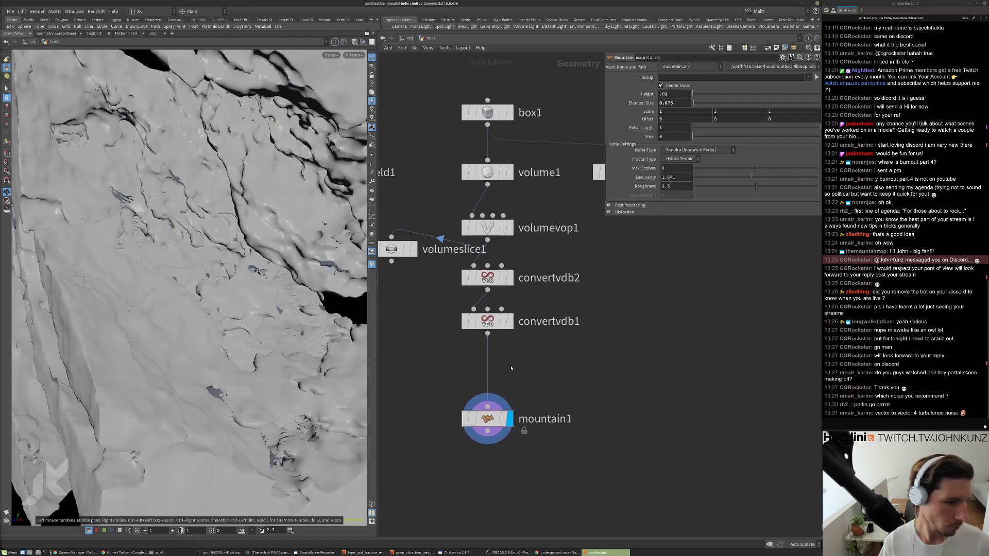
left_click(508, 228)
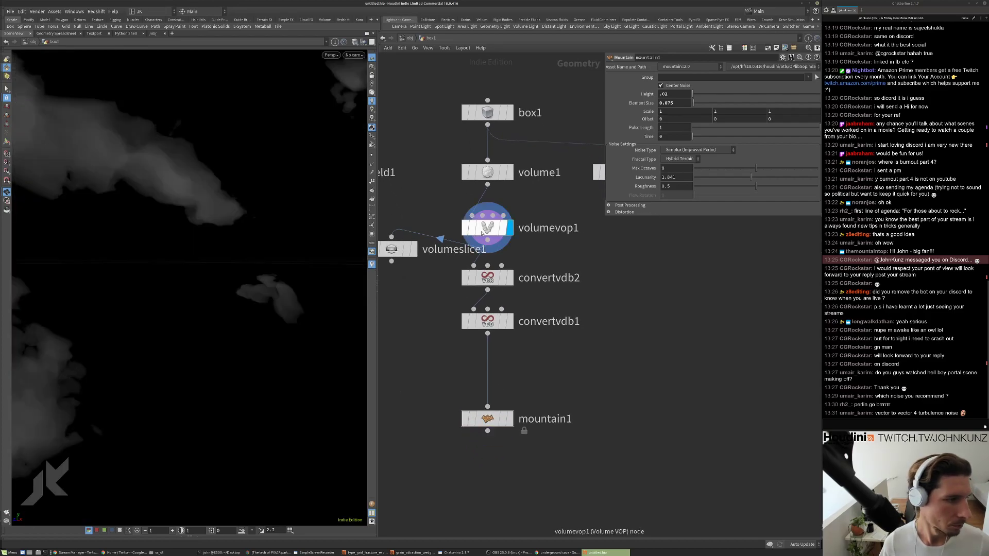
left_click(508, 278)
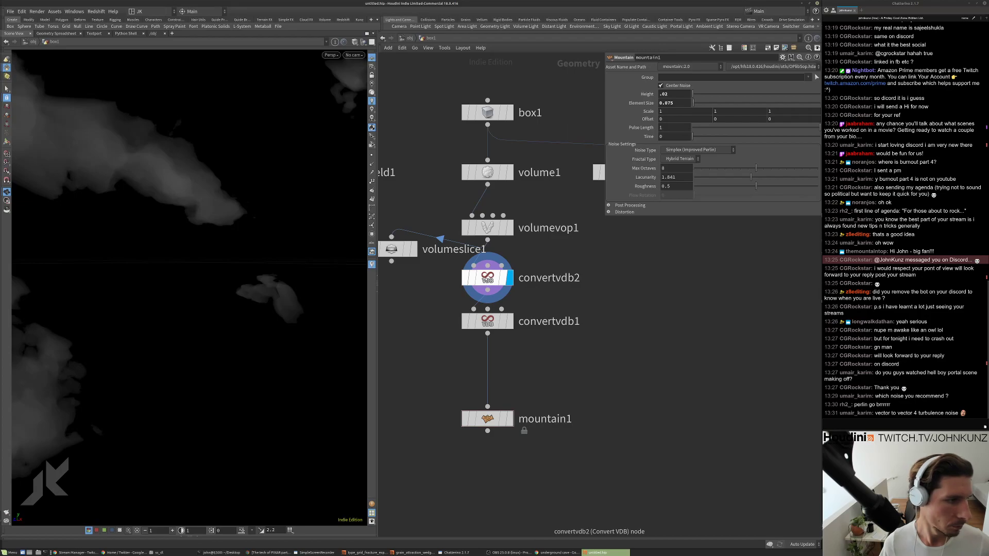
left_click(487, 278)
left_click(487, 321)
left_click(509, 321)
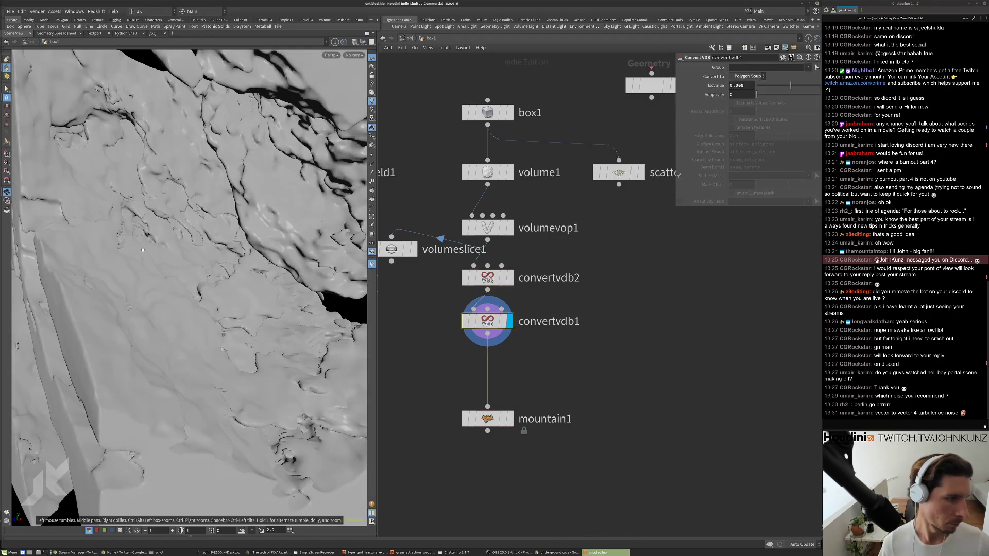
left_click_drag(143, 250, 157, 256)
left_click(486, 172)
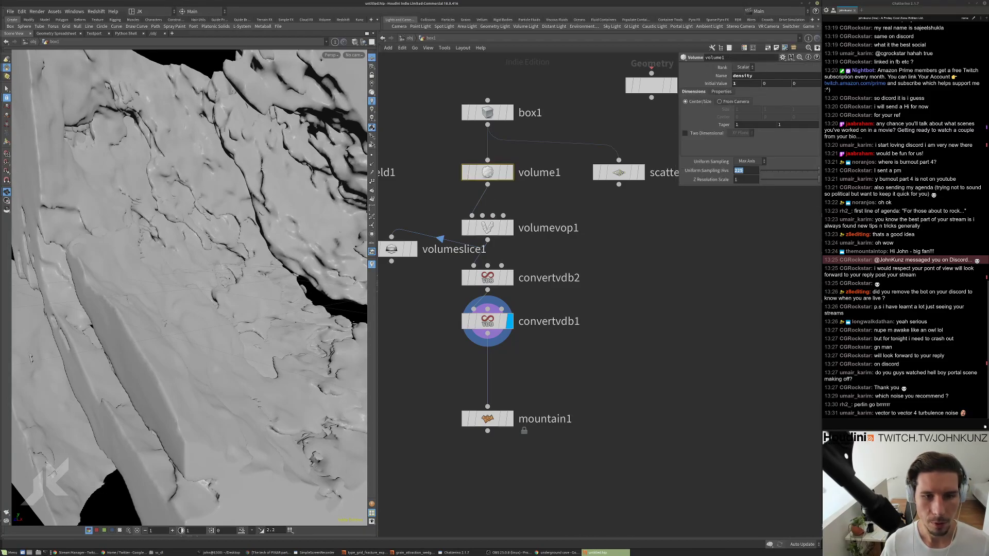
left_click_drag(309, 233, 265, 231)
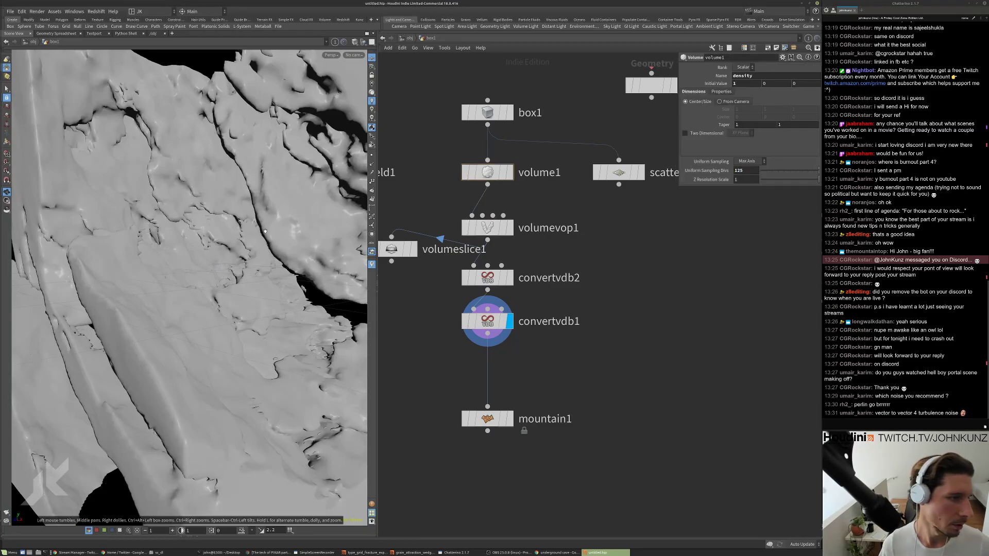
Inside volumevop1, set turbnoise1's Offset X to 72 and inspect the noise block.
double_click(487, 227)
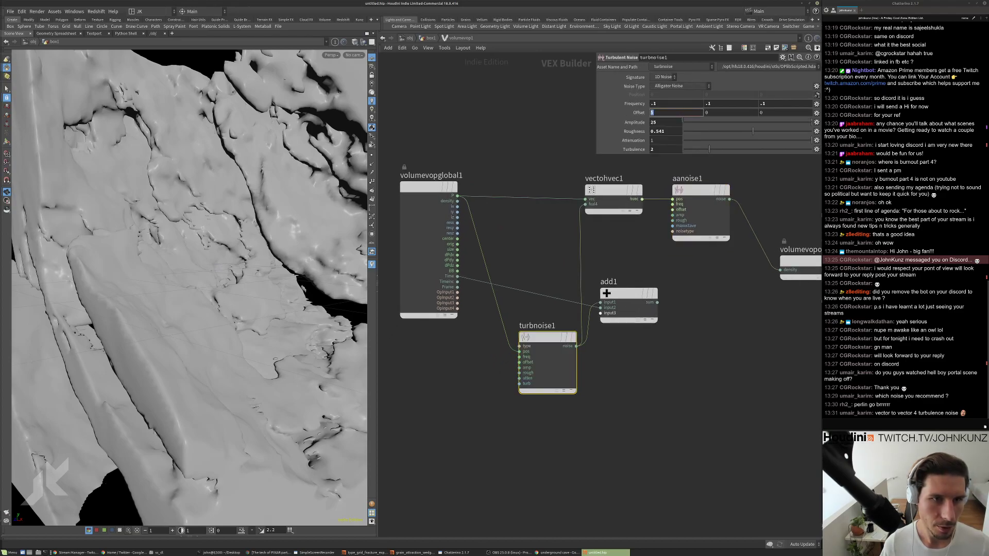
left_click_drag(188, 225, 240, 280)
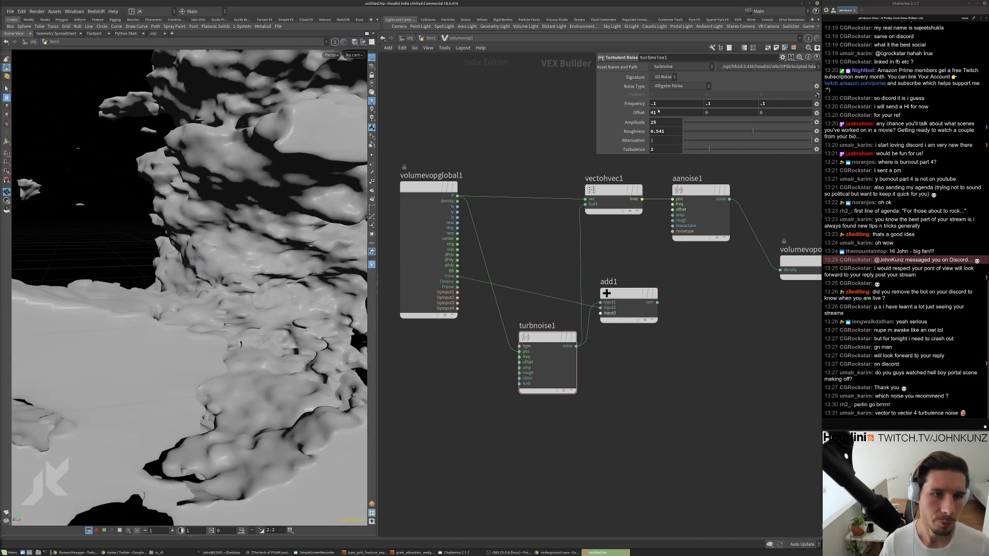
left_click_drag(277, 211, 185, 257)
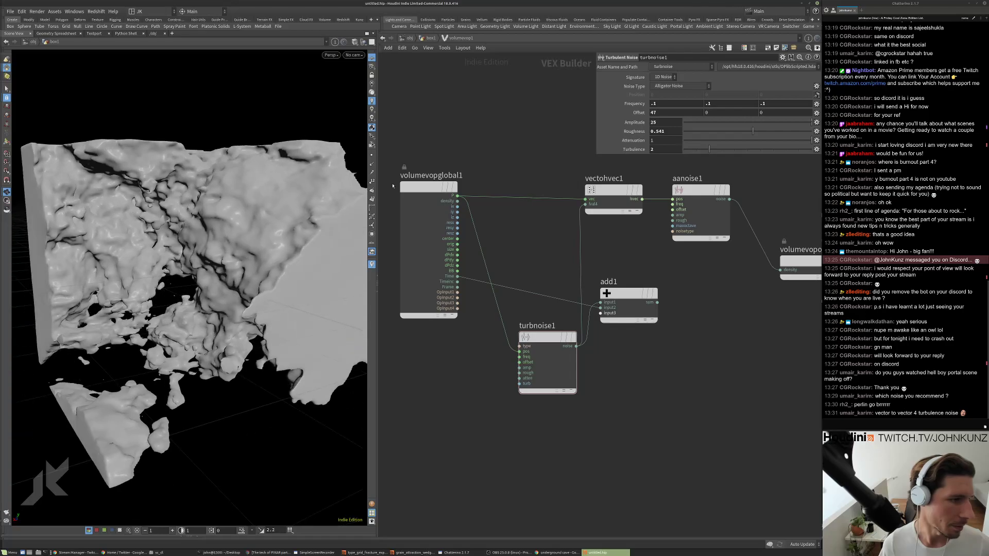
double_click(653, 113)
type("72")
key("Return")
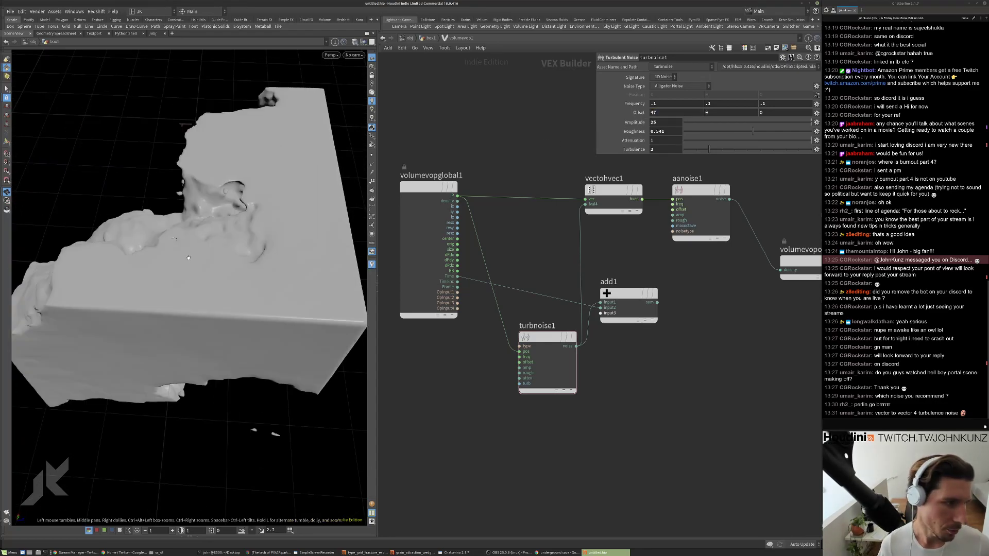
Orbit around the reshaped volume and revise turbnoise1's Offset X to 643.
mouse_move(242, 221)
left_mouse_down()
mouse_move(215, 250)
mouse_move(237, 226)
left_mouse_up()
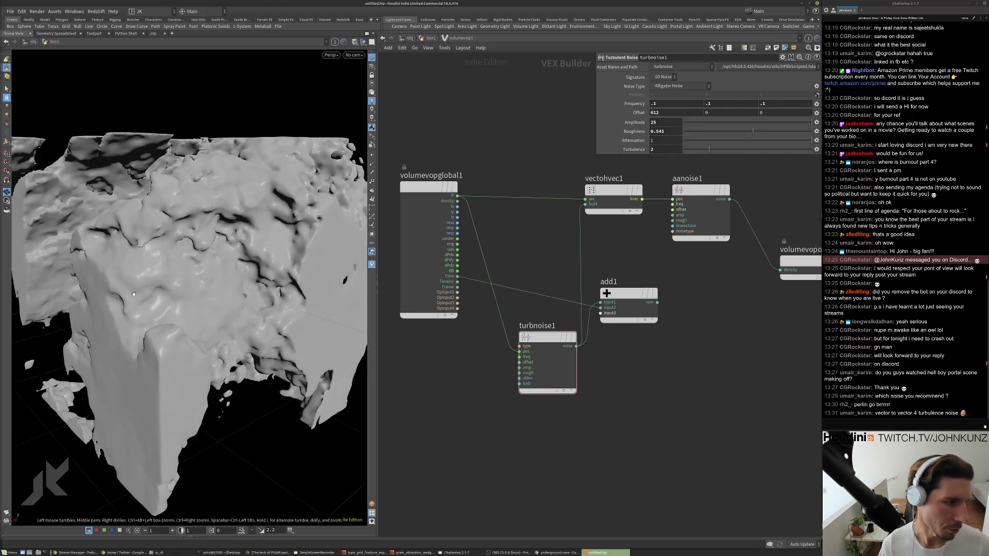
left_click_drag(232, 231, 288, 108)
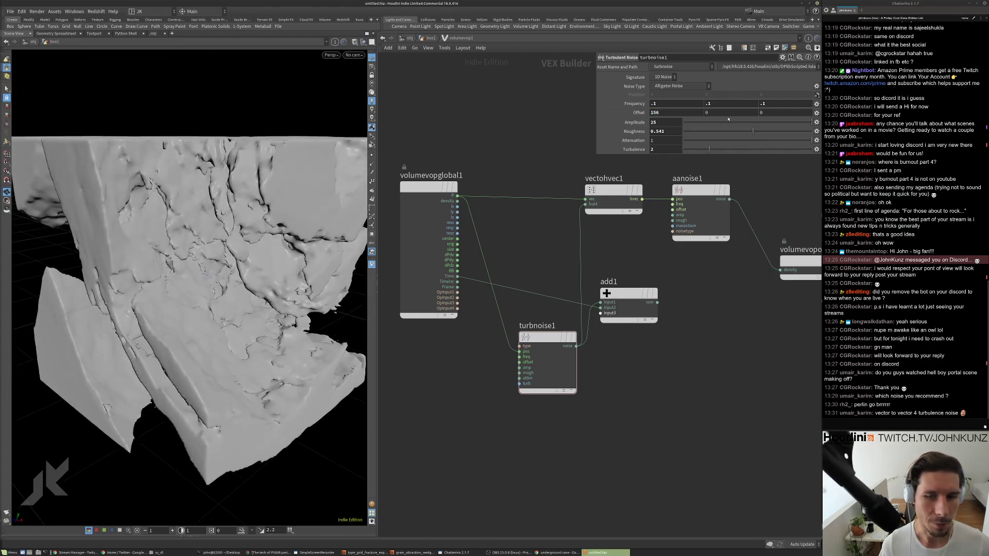
left_click_drag(309, 268, 327, 358)
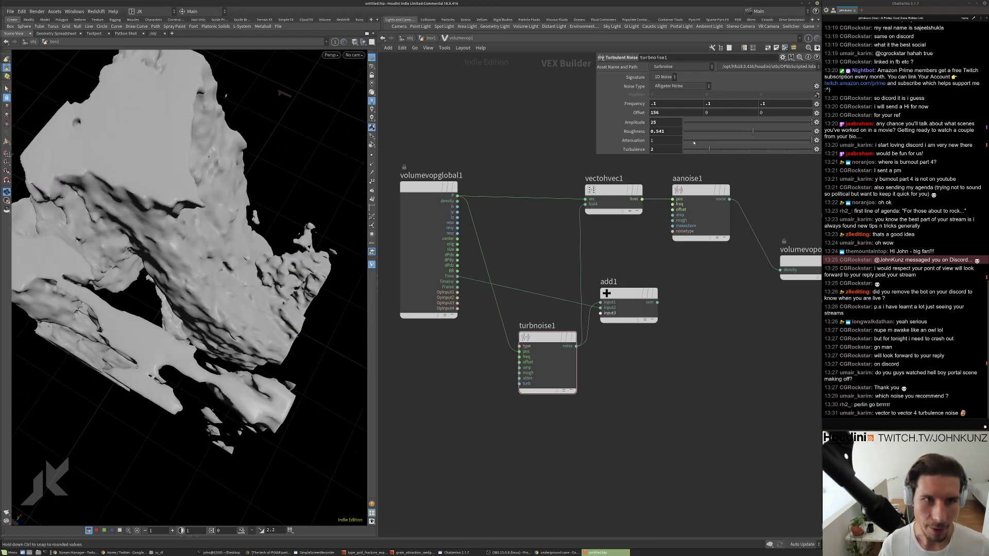
left_click(675, 112)
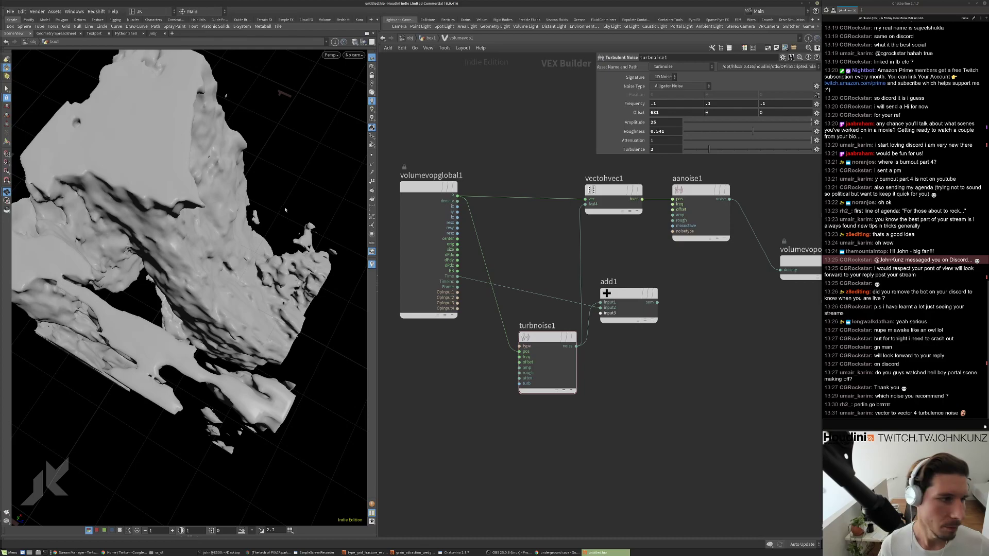
left_click_drag(286, 209, 191, 318)
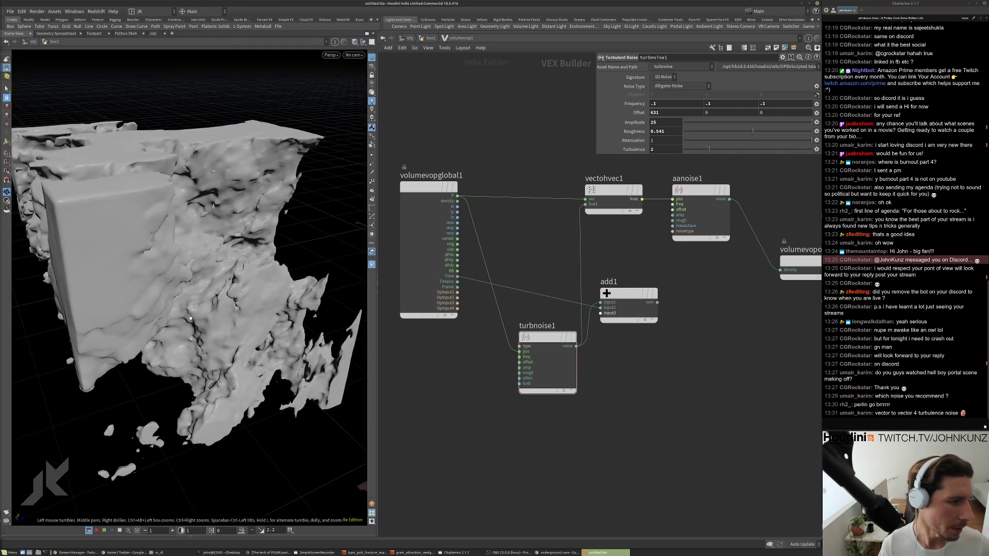
left_click_drag(207, 279, 252, 375)
left_click(664, 112)
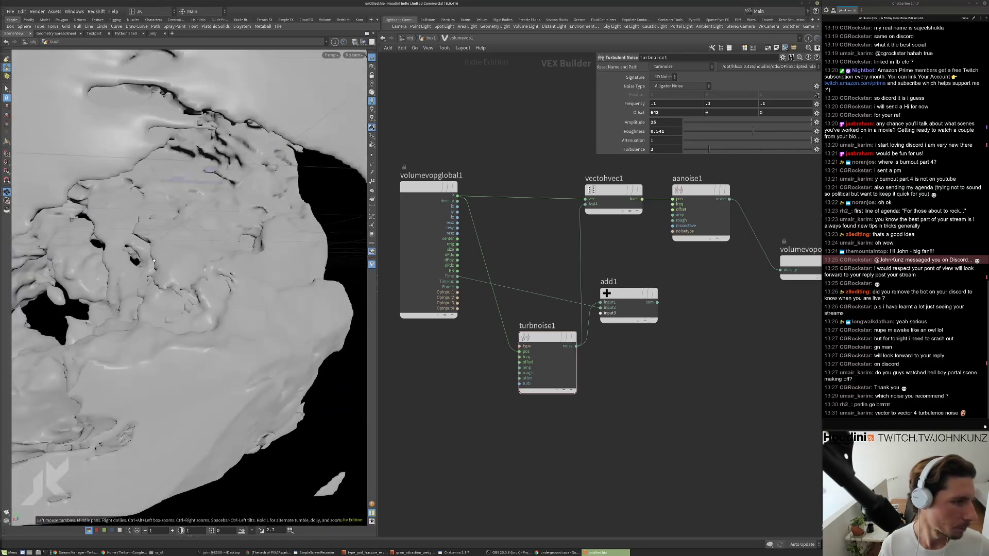
Set turbnoise1's Amplitude to 22, after first trying 12.
left_click(664, 122)
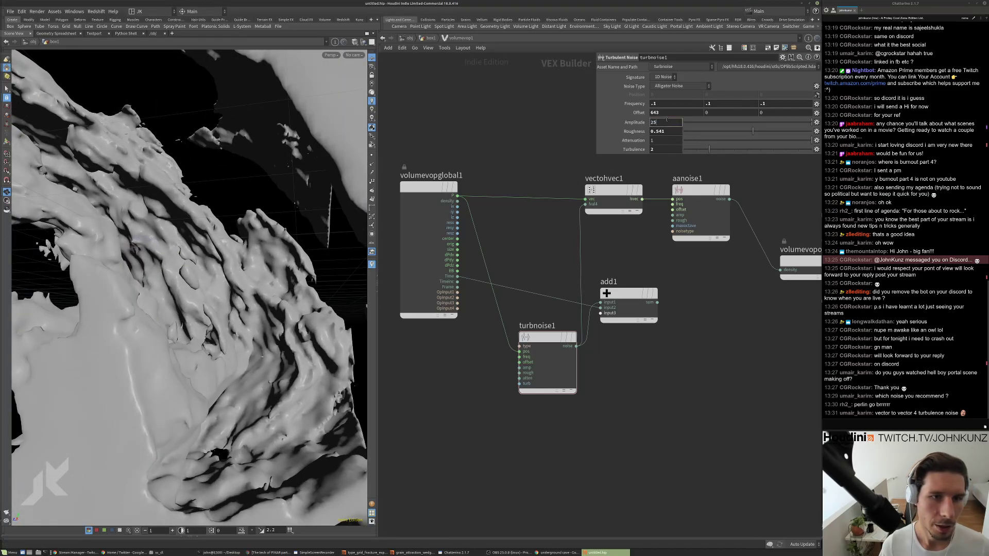
type("12")
key("Return")
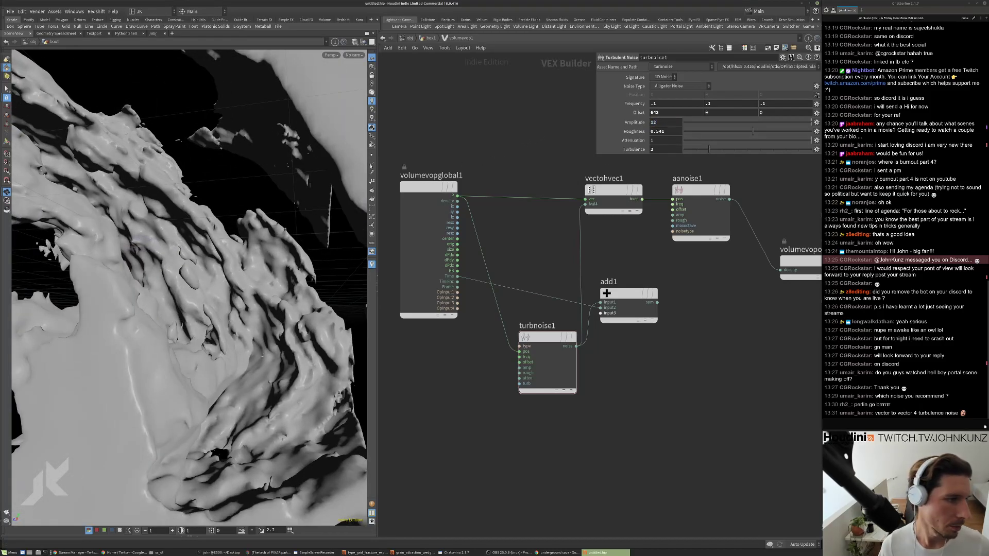
left_click(665, 122)
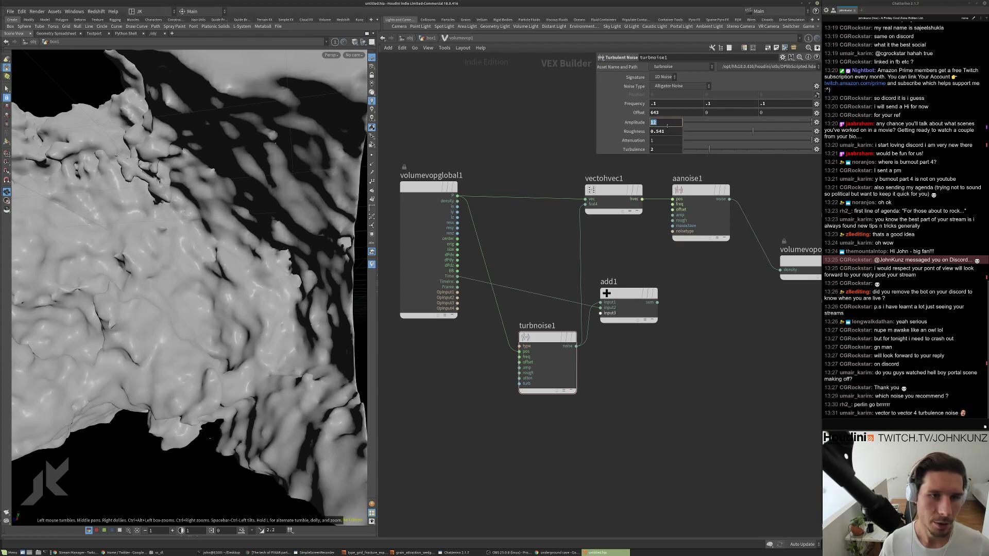
type("22")
key("Return")
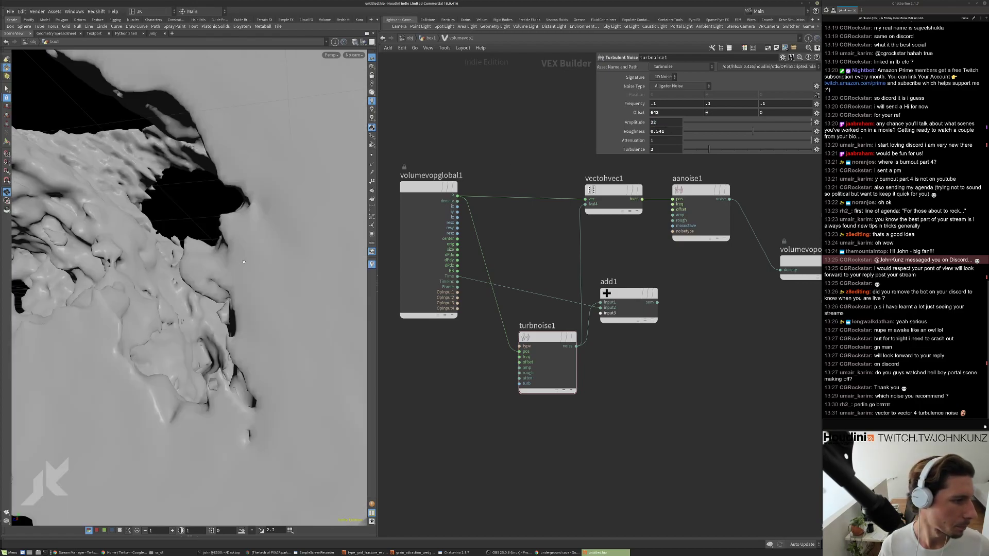
left_click_drag(244, 262, 232, 325)
Return to the box1 network and turn on box1's template flag.
left_click(430, 38)
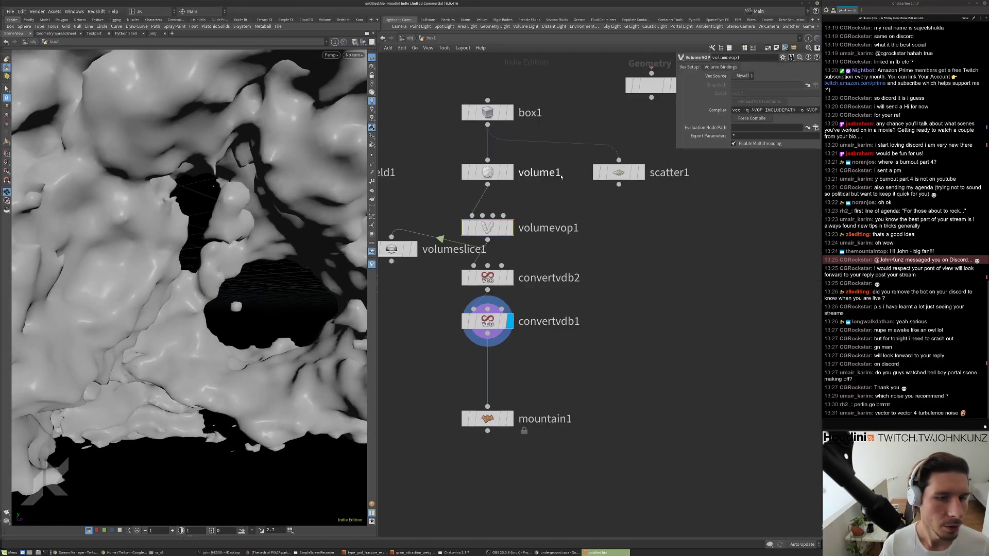
left_click(498, 114)
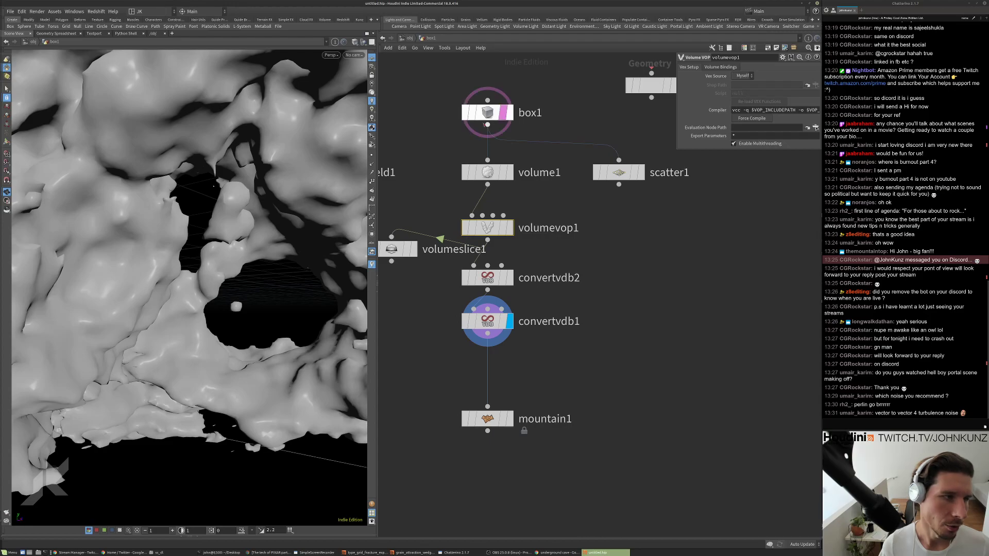
scroll(52, 261, "down", 5)
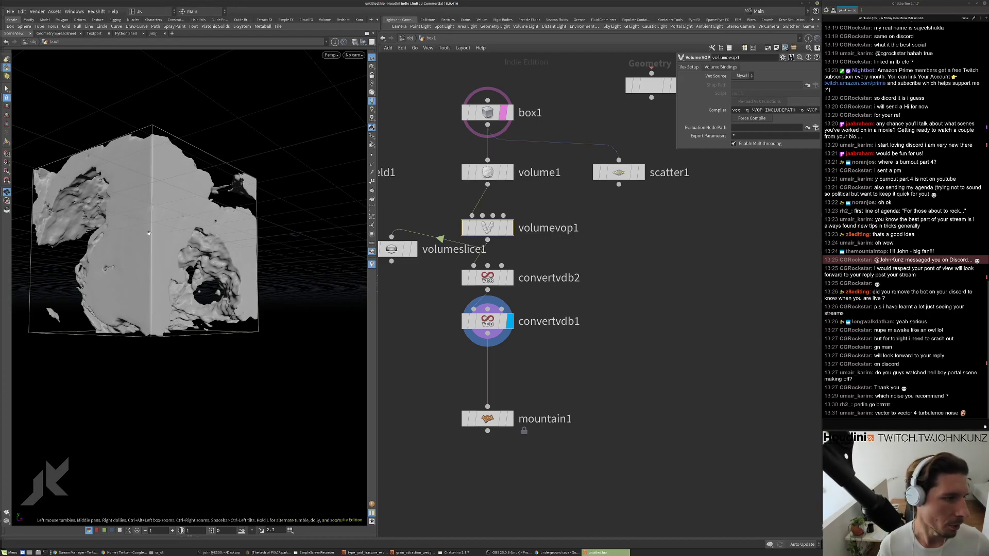
Move the view in toward the cube's hole, then bring up the cave reference images in Chrome.
right_click_drag(149, 233, 159, 214)
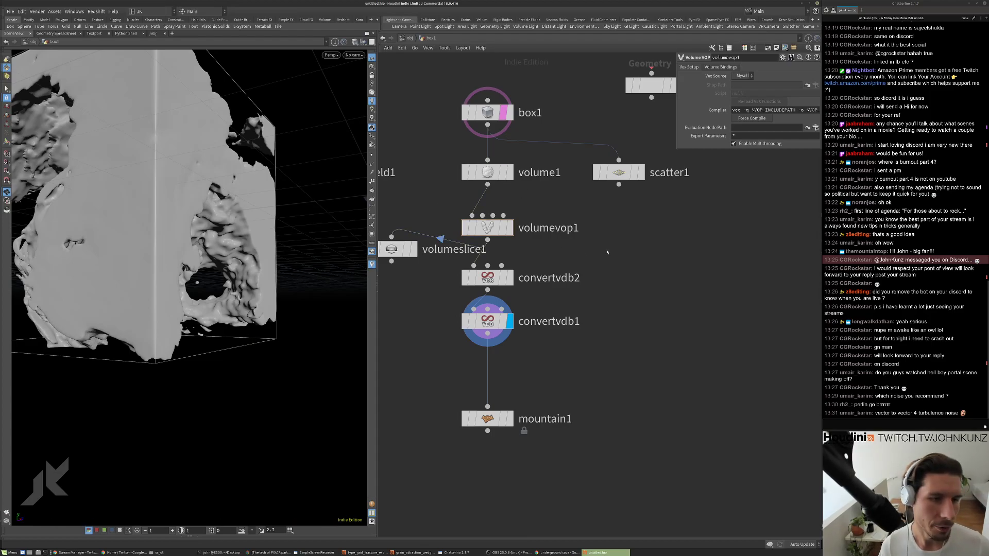
middle_click_drag(526, 192, 579, 194)
scroll(218, 275, "up", 6)
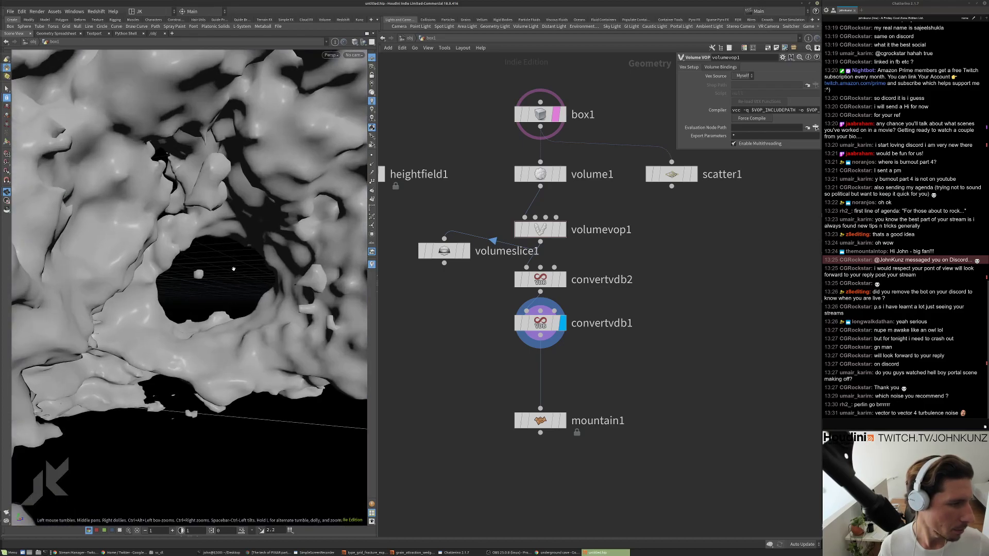
scroll(268, 282, "up", 3)
left_click_drag(268, 282, 239, 245)
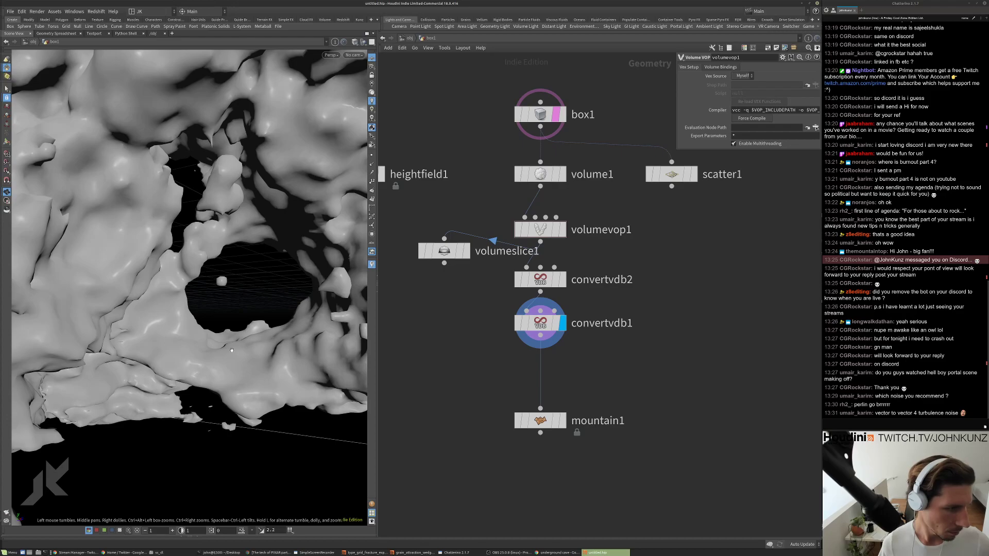
key("alt+Tab")
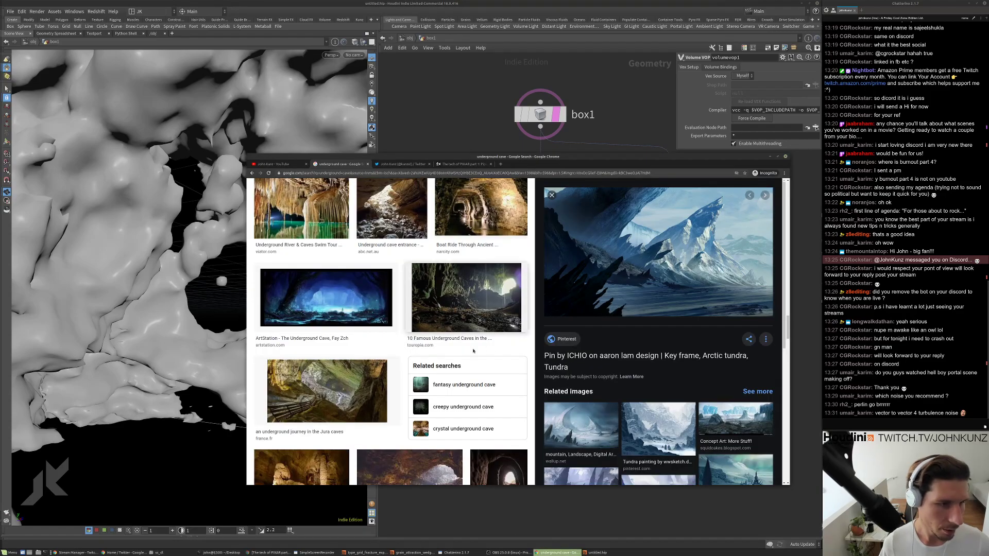
Preview the Touropia underground cave image, then return to Houdini.
left_click(466, 297)
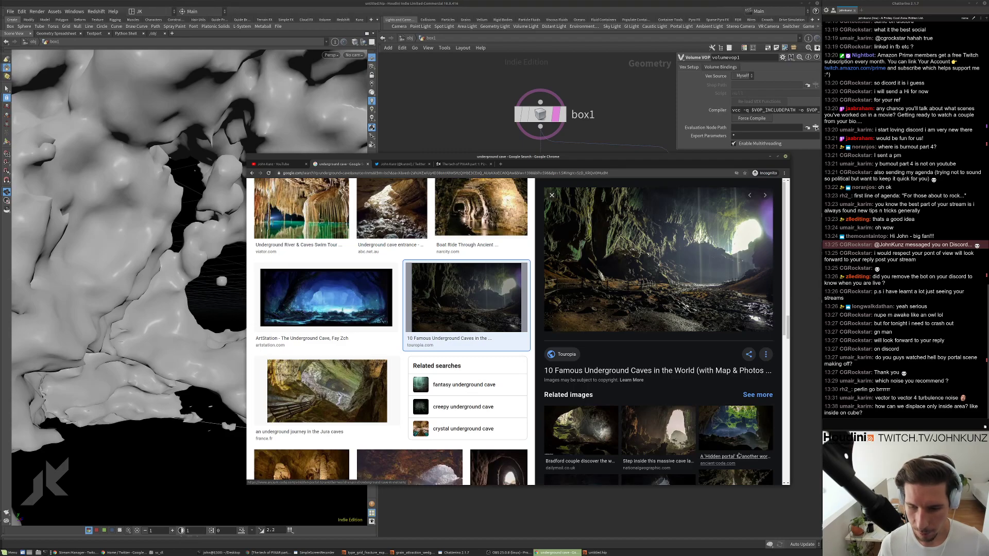
key("alt+Tab")
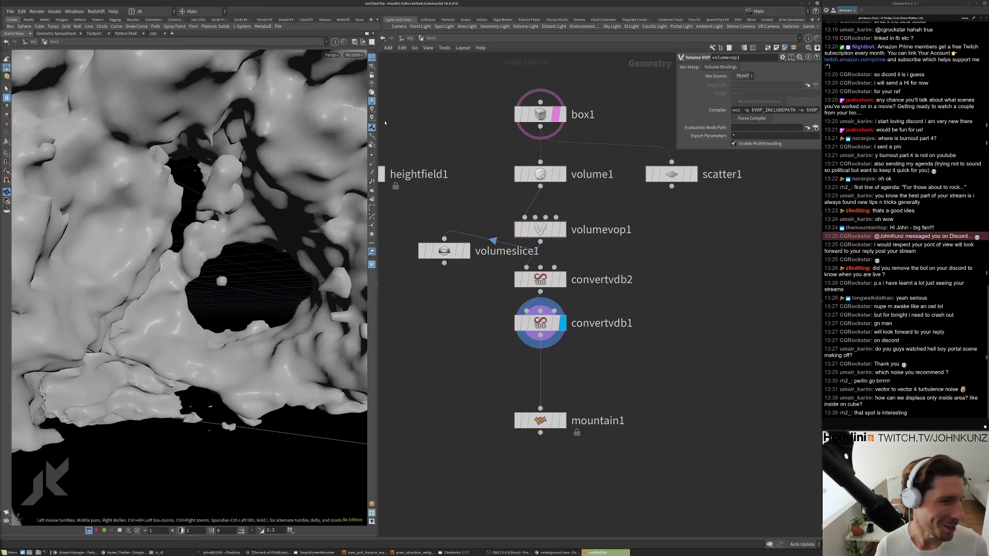
Review the noise setup inside volumevop1, then shift scatter1 further right in box1.
double_click(540, 230)
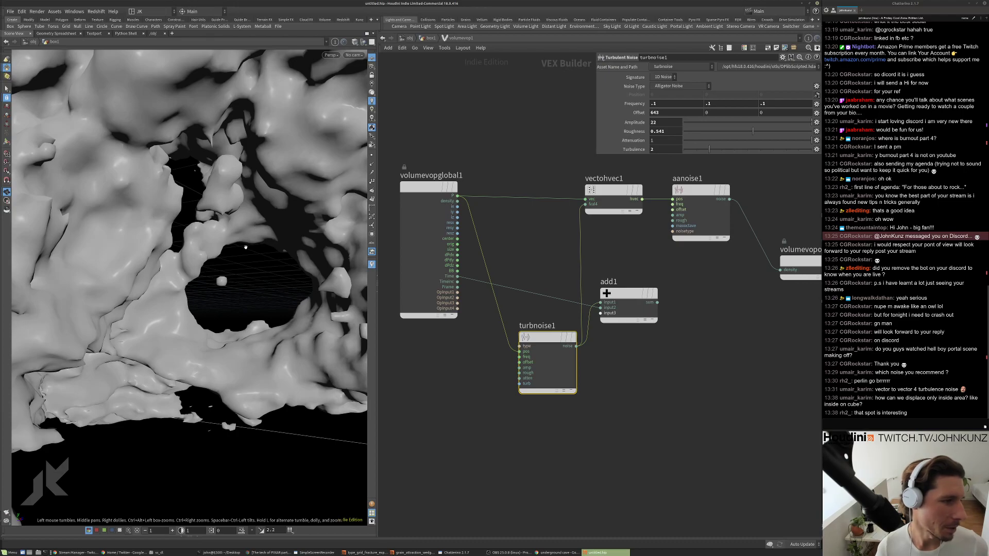
left_click_drag(256, 278, 209, 308)
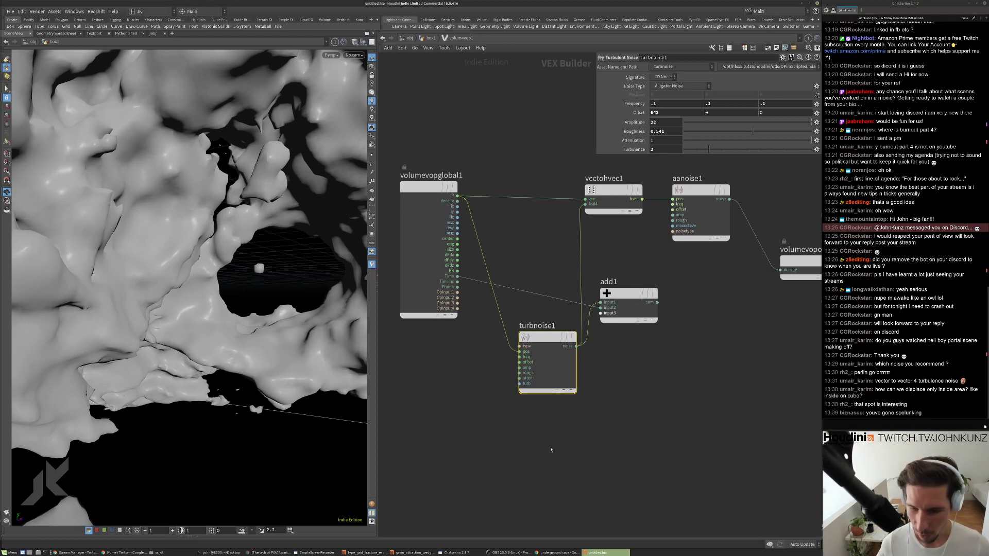
scroll(549, 450, "down", 3)
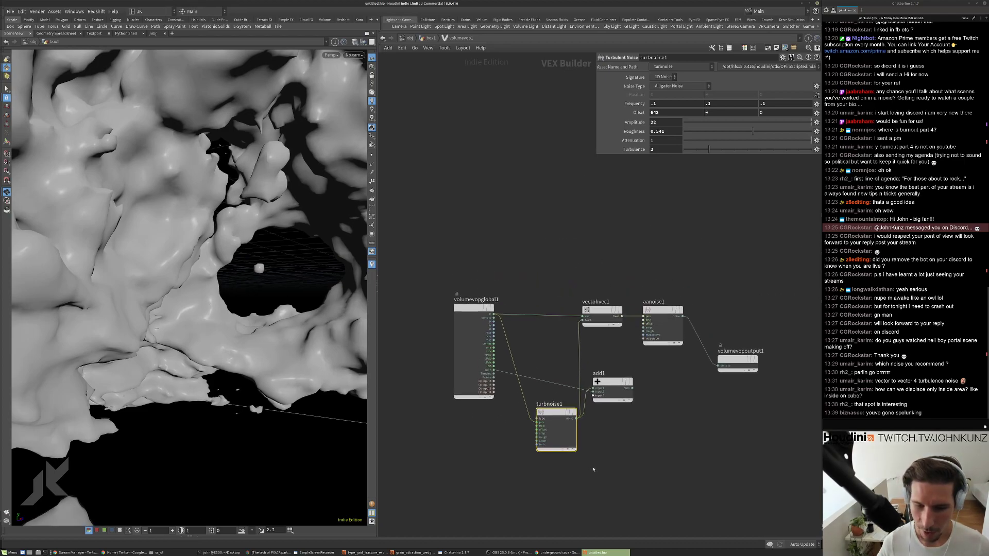
left_click(437, 38)
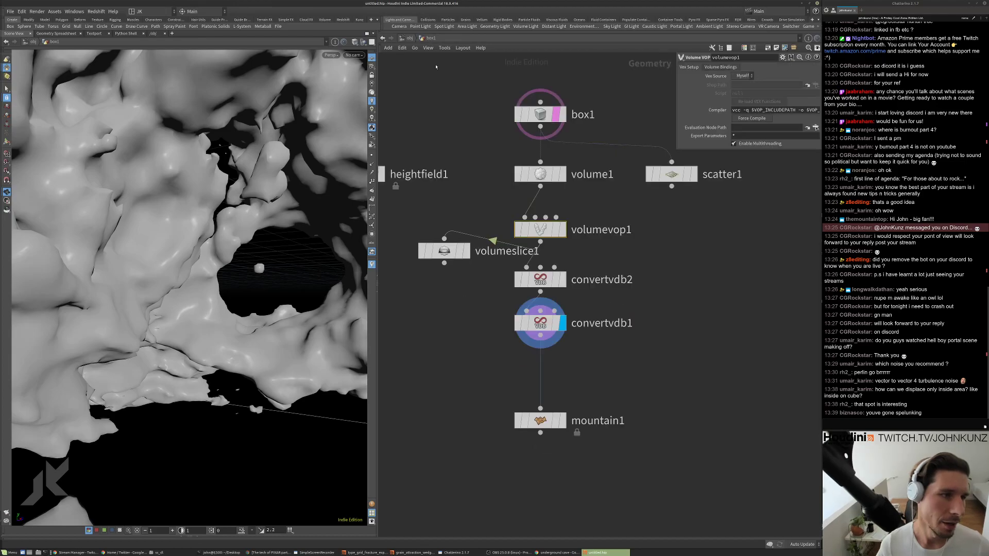
left_click_drag(671, 174, 735, 174)
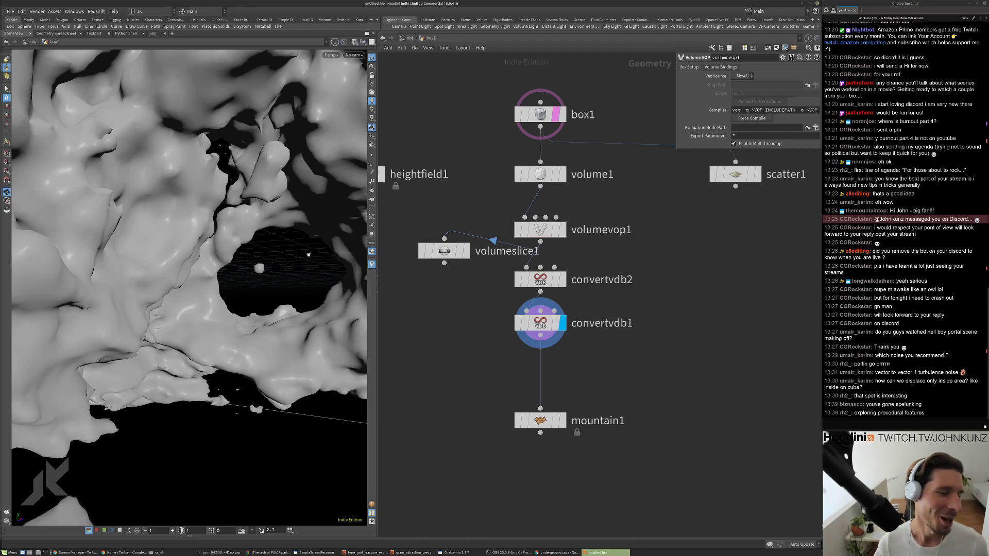
scroll(277, 253, "down", 10)
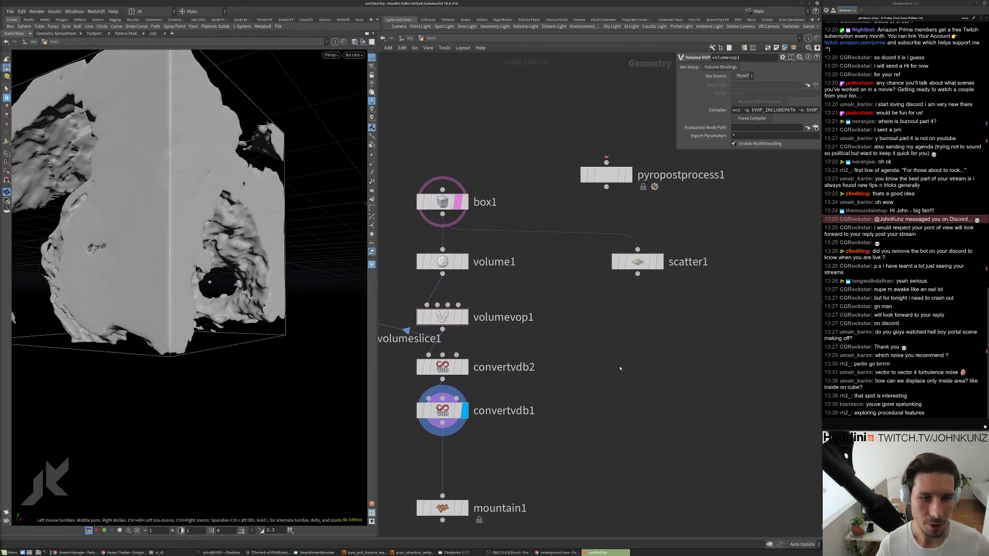
Add a Sphere node and position sphere1 below scatter1, moving convertvdb1 down for room.
key("Tab")
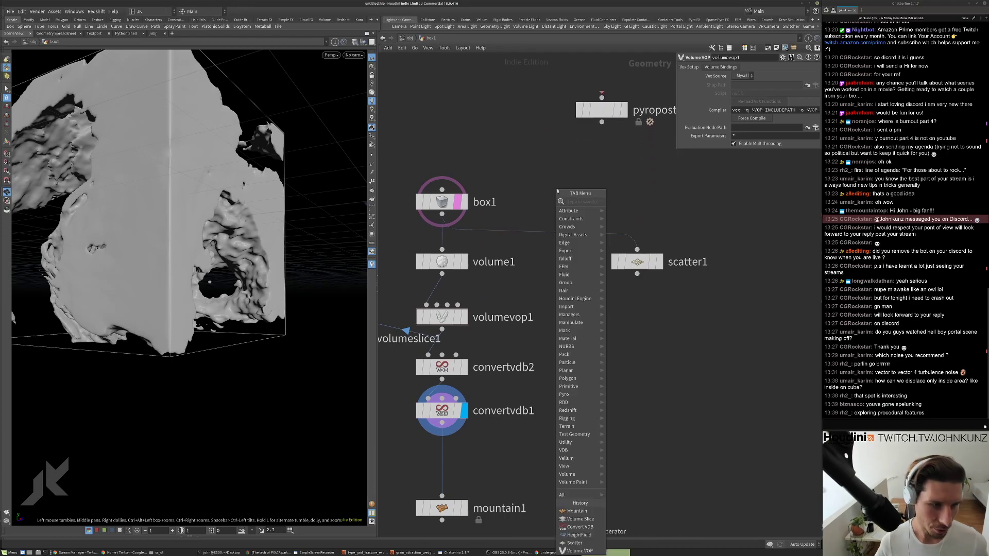
type("sphere")
key("Return")
left_click(558, 191)
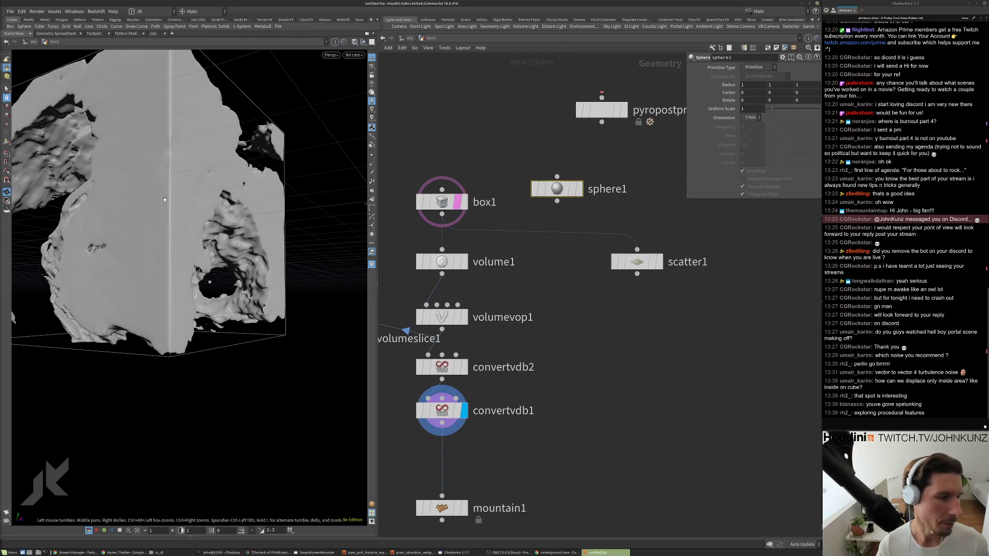
left_click_drag(132, 207, 66, 221)
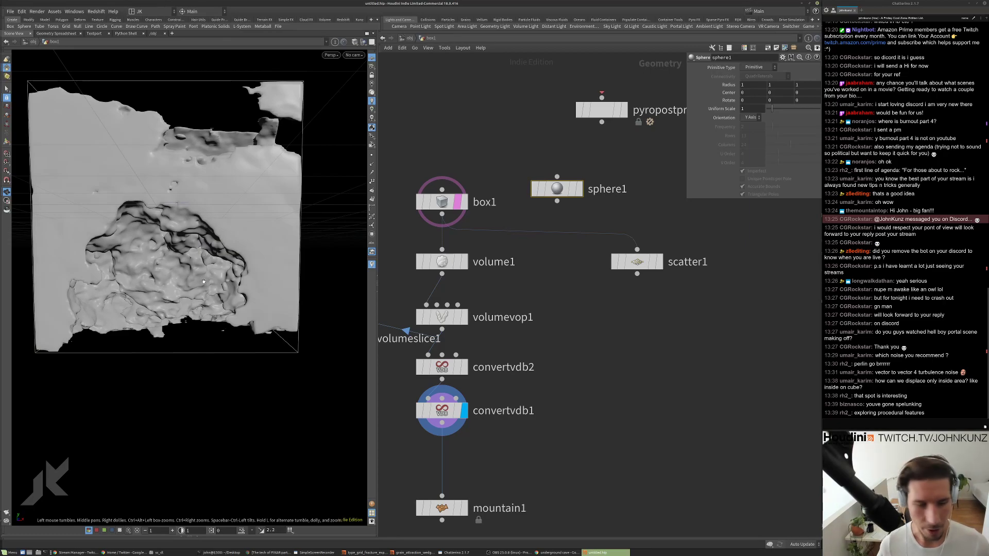
left_click_drag(203, 281, 182, 207)
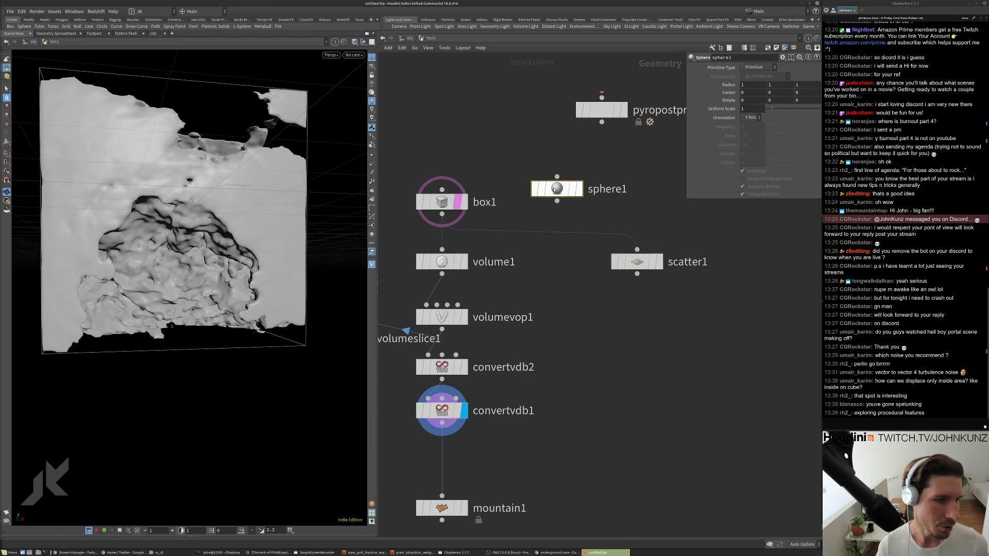
left_click_drag(557, 189, 608, 379)
middle_click_drag(449, 412, 482, 304)
left_click_drag(482, 304, 482, 328)
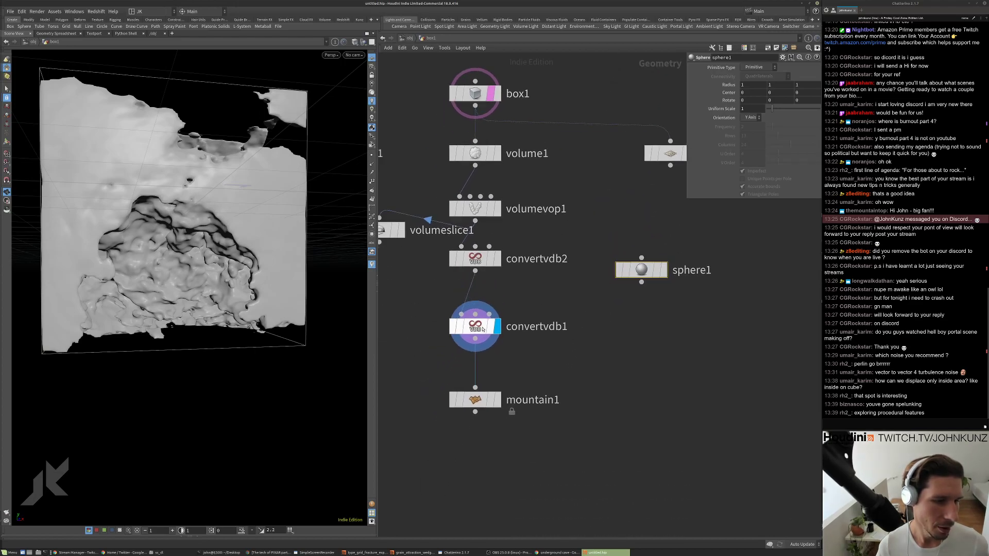
Append a VDB from Polygons node to sphere1 with Voxel Size 0.05.
key("Tab")
type("vdb")
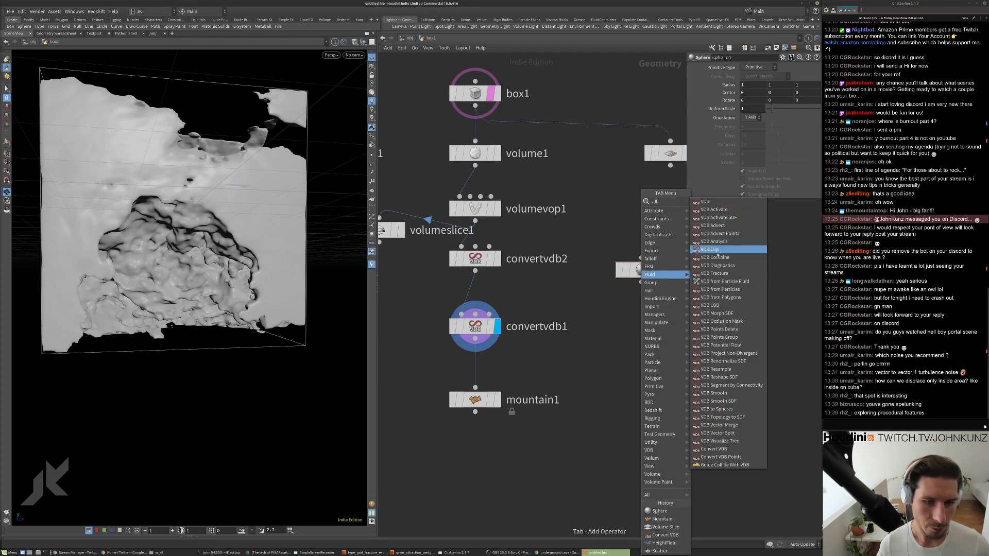
type(" pol")
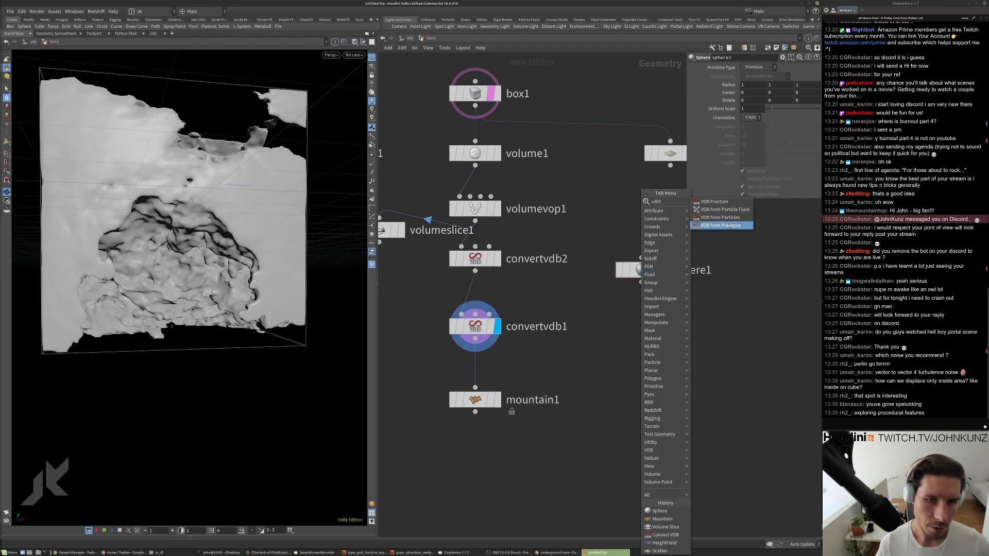
key("Return")
left_click(641, 316)
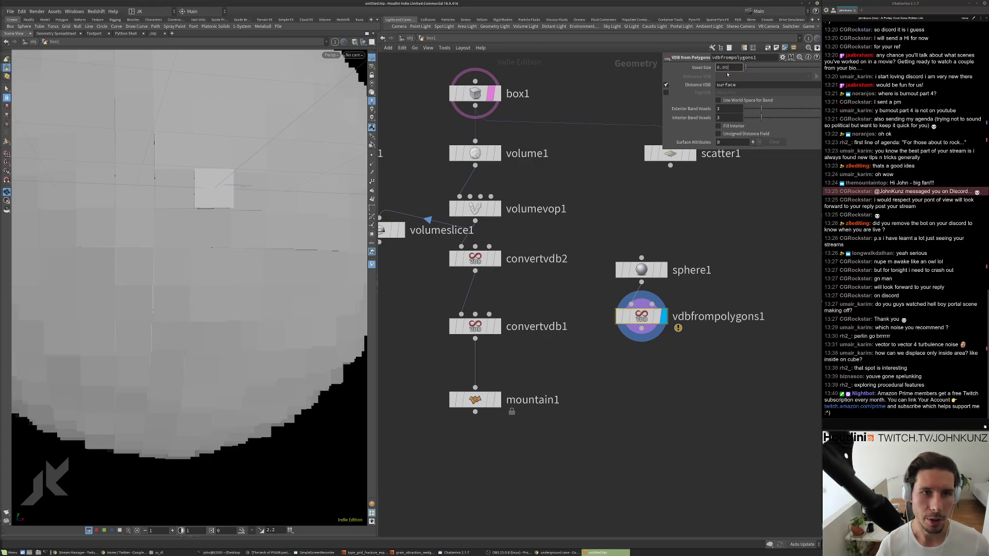
type("0.05")
key("Return")
Shrink sphere1's uniform scale to about 0.29 and tidy the network layout.
left_click(642, 270)
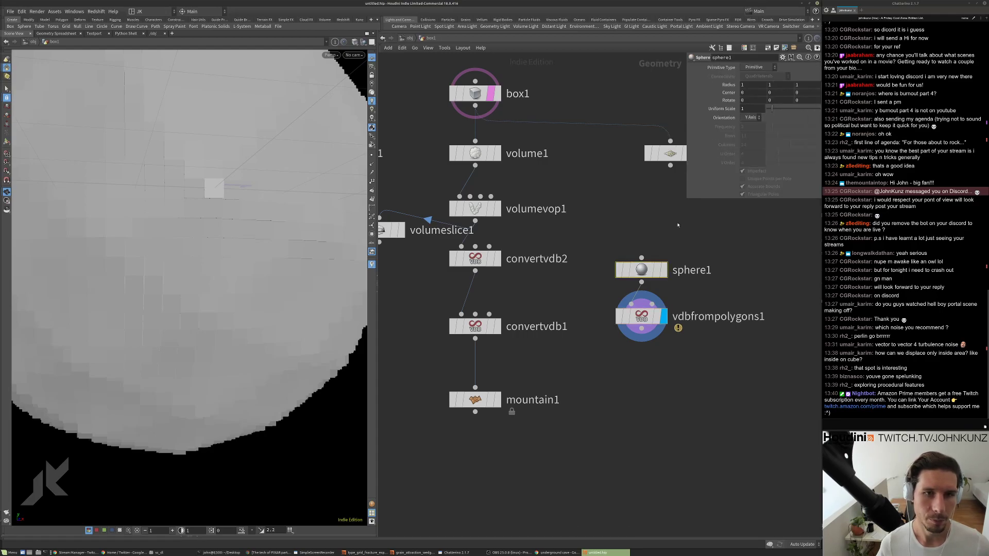
left_click_drag(771, 108, 768, 113)
left_click_drag(475, 327, 475, 338)
middle_click_drag(530, 309, 532, 317)
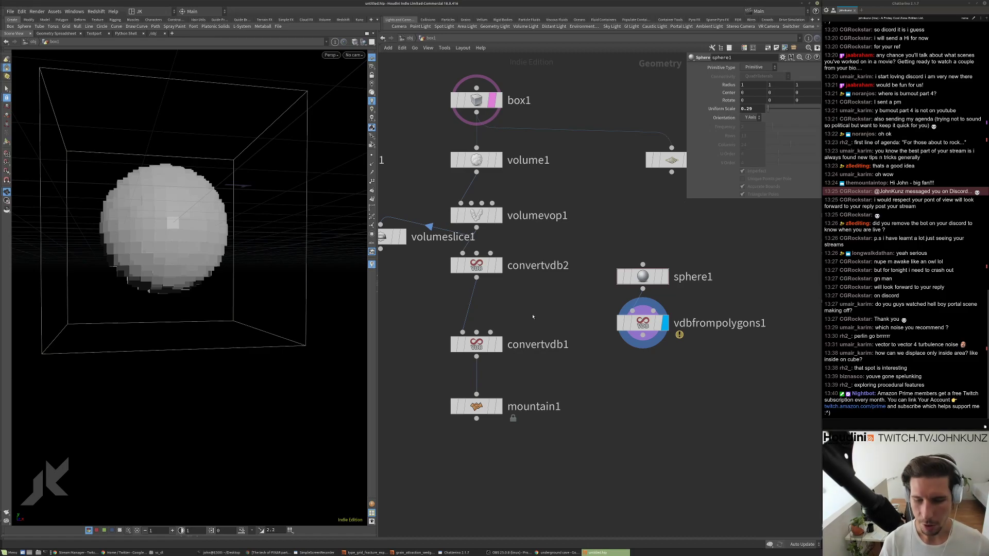
Add a VDB Combine node to the network.
key("Tab")
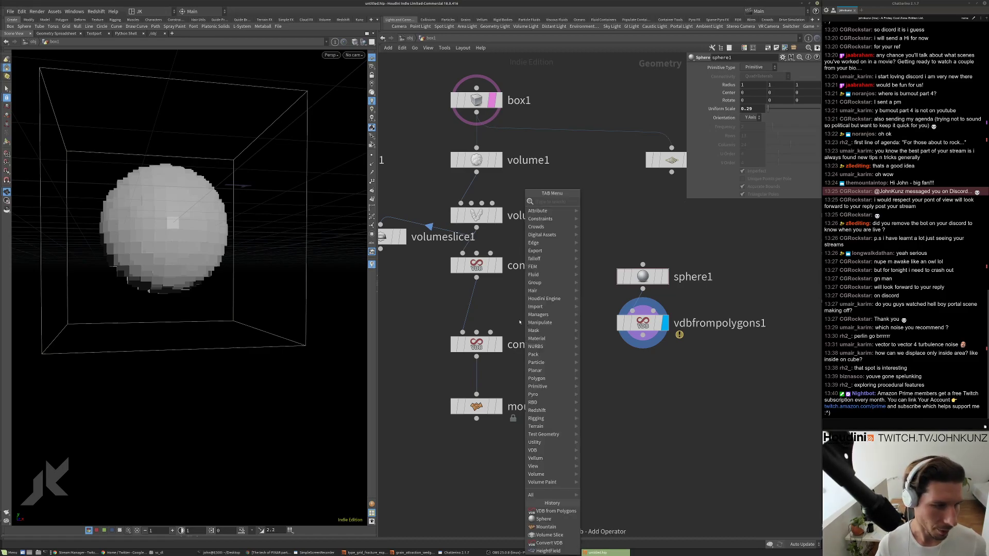
mouse_move(579, 295)
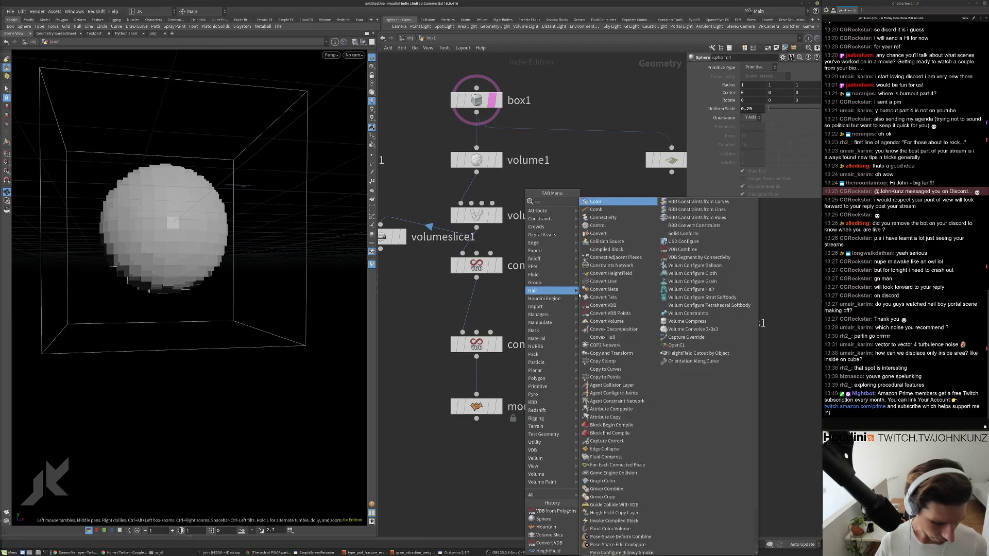
type("combi")
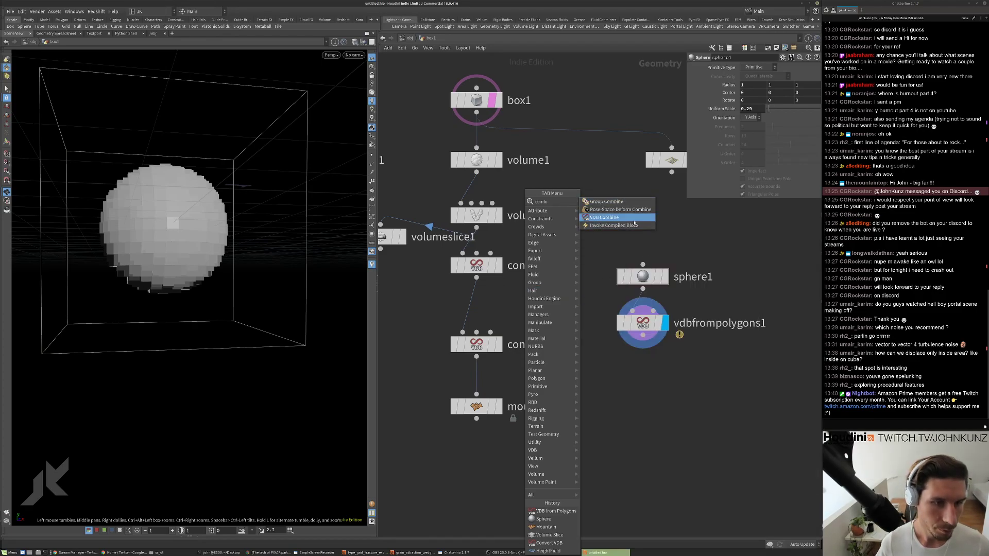
left_click(605, 217)
left_click(558, 300)
Insert a copy of convertvdb1 between convertvdb2 and convertvdb1 as convertvdb3.
left_click(497, 266)
left_click(486, 267)
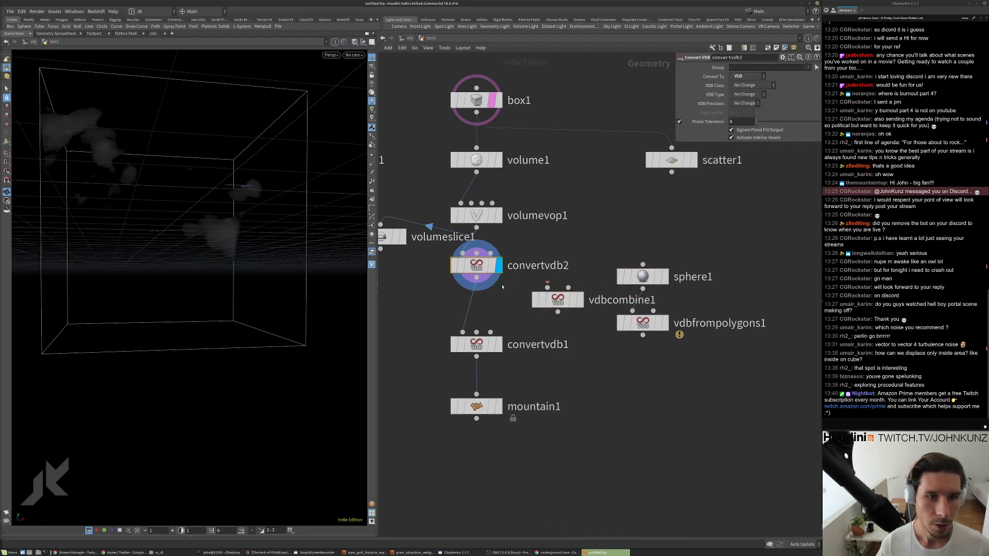
middle_click_drag(479, 360, 479, 334)
left_click(479, 334)
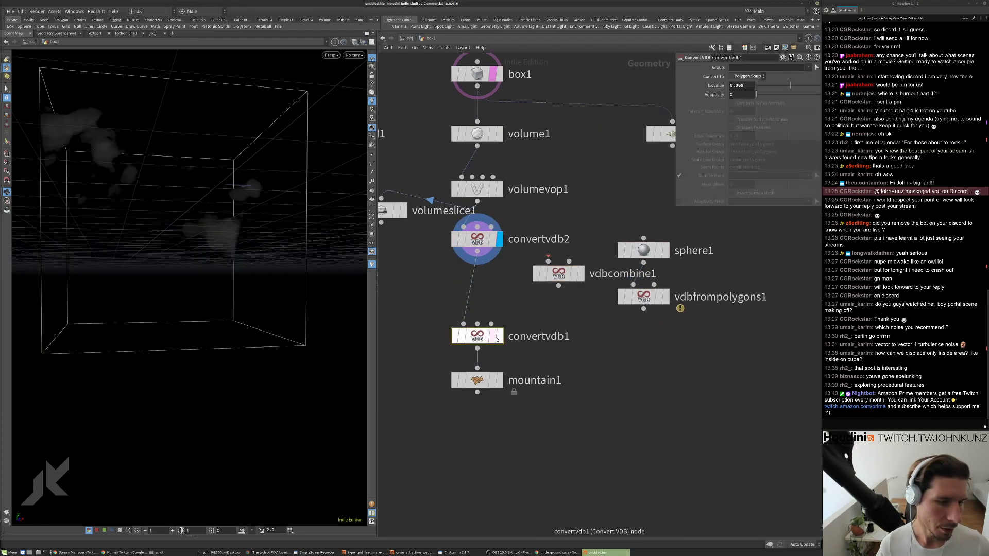
left_click(498, 336)
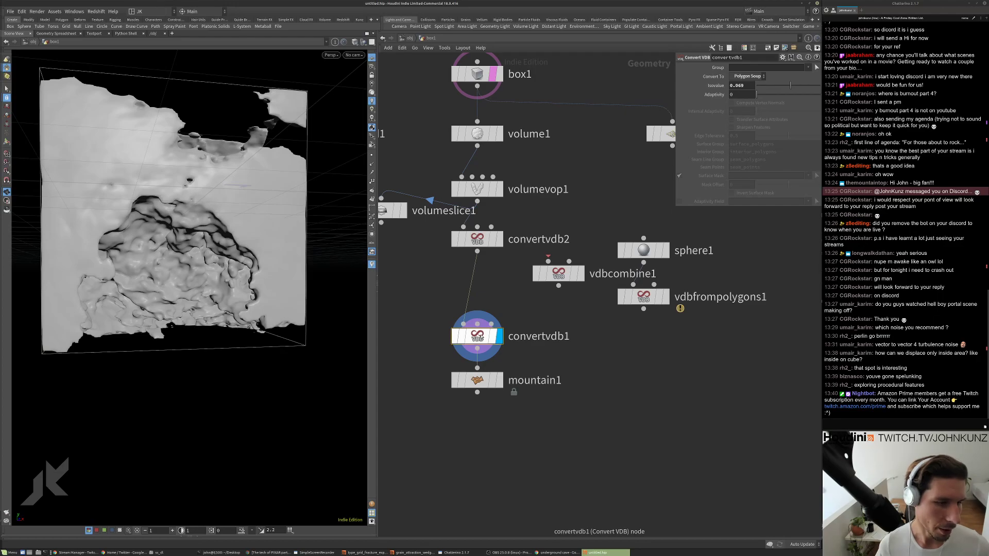
left_click_drag(479, 336, 483, 285, "alt")
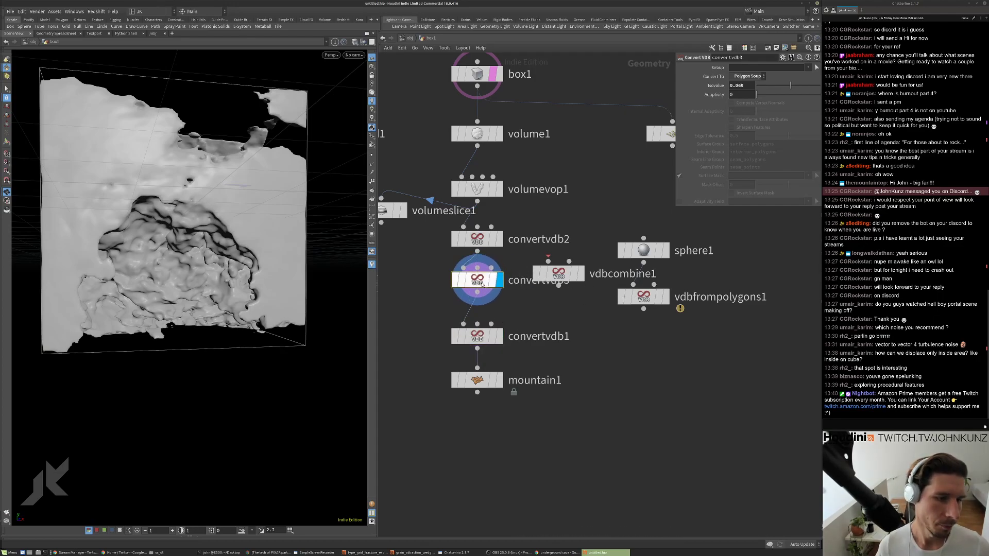
Set convertvdb3 to output VDB, converting fog to SDF with Fog Isovalue 0.178.
left_click(748, 76)
left_click(742, 93)
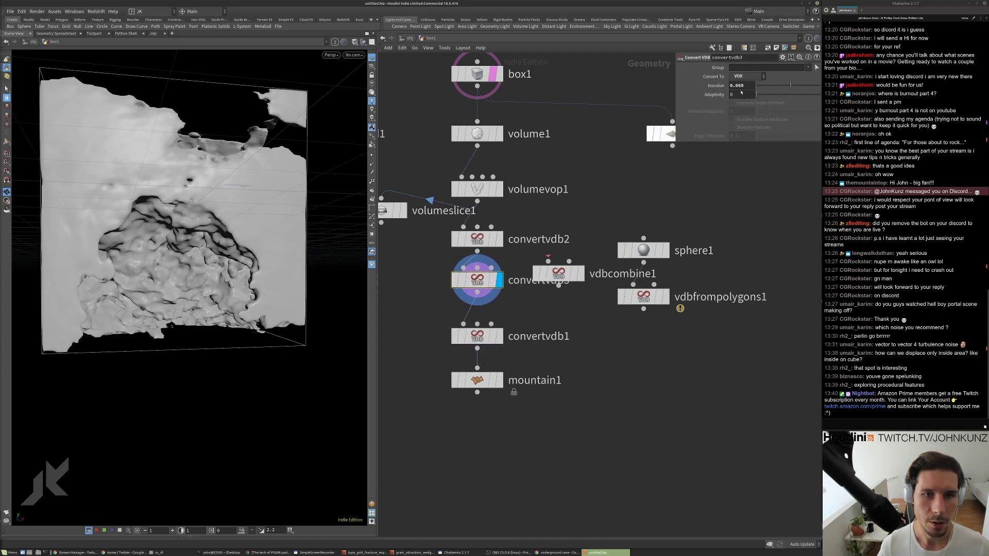
left_click(745, 86)
left_click(748, 101)
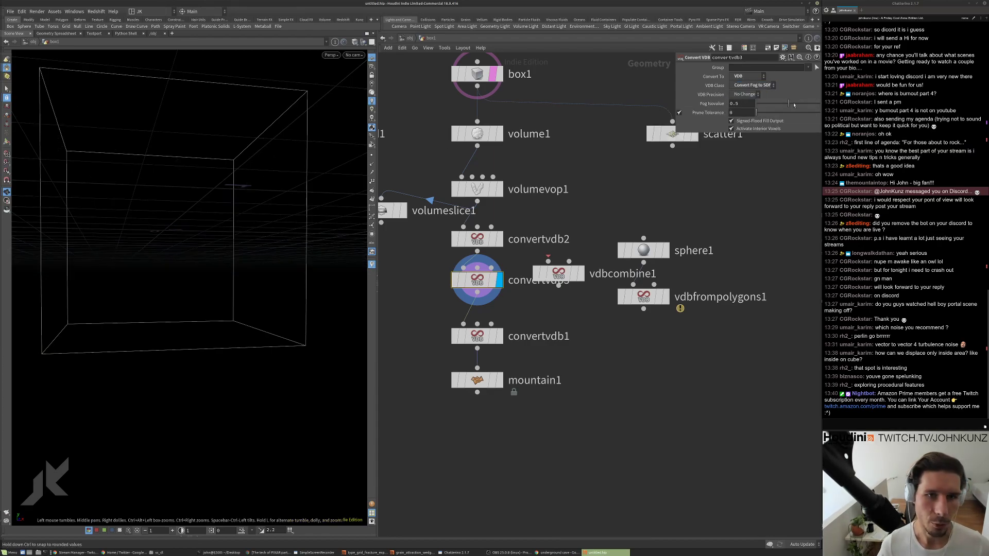
left_click_drag(788, 104, 767, 104)
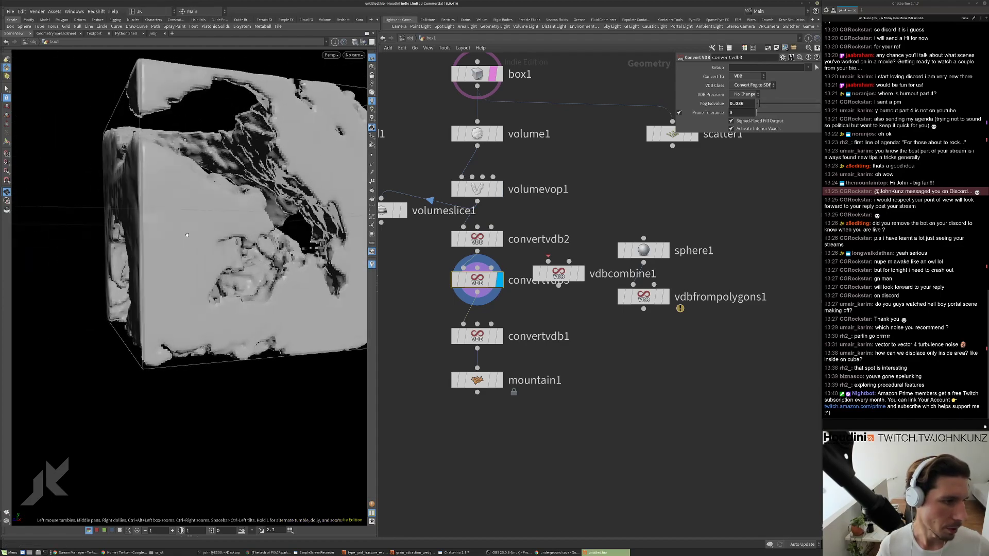
left_click(477, 336)
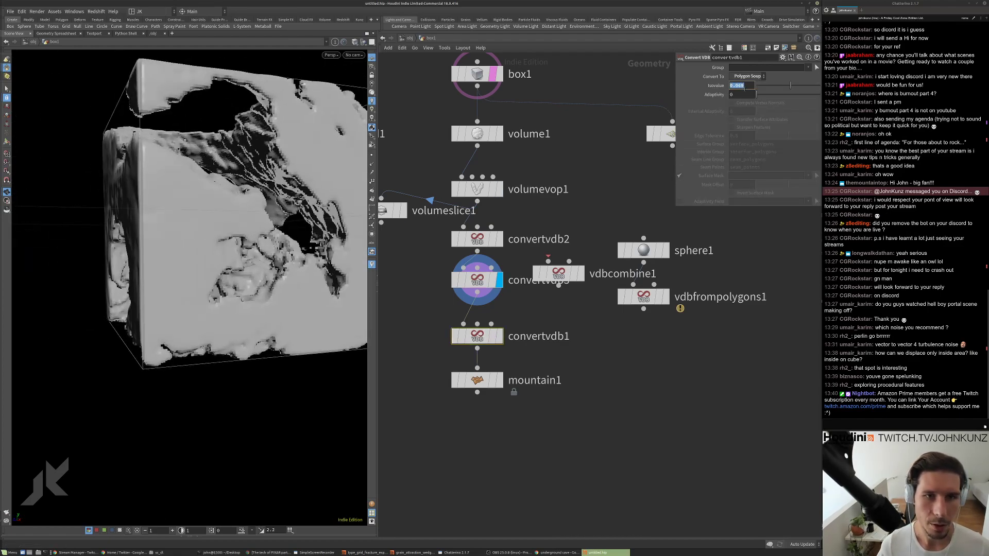
left_click(461, 281)
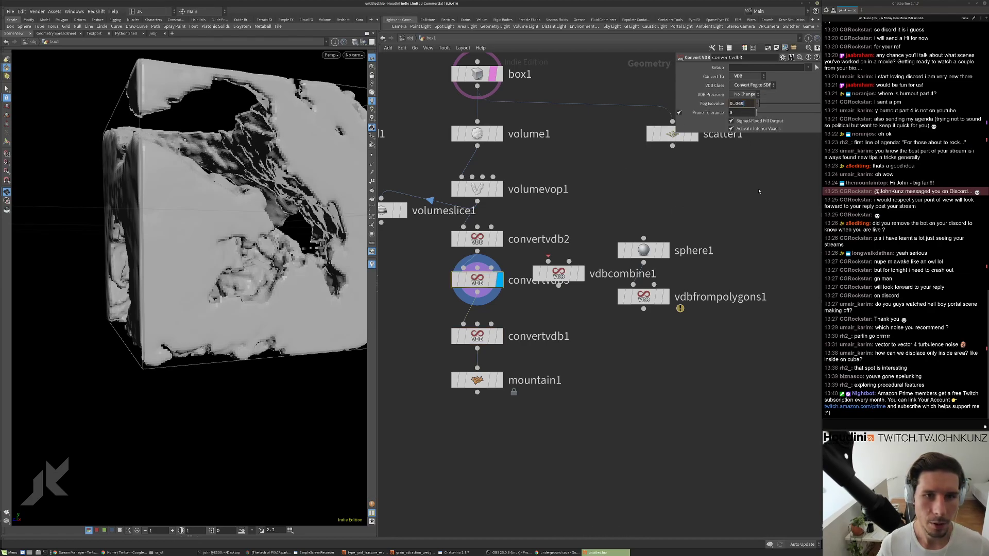
Wire convertvdb3 and vdbfrompolygons1 into vdbcombine1.
left_click_drag(248, 267, 214, 264)
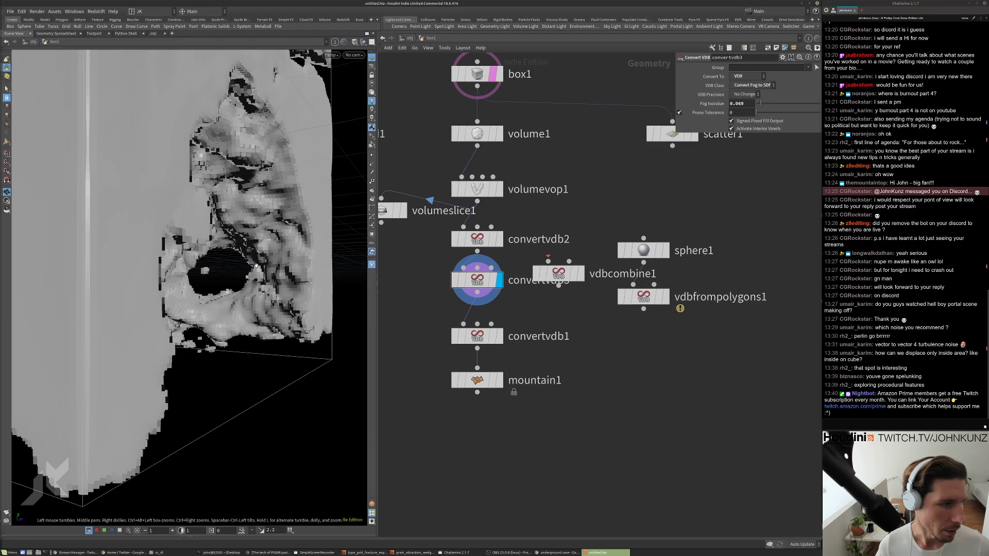
scroll(256, 265, "up", 3)
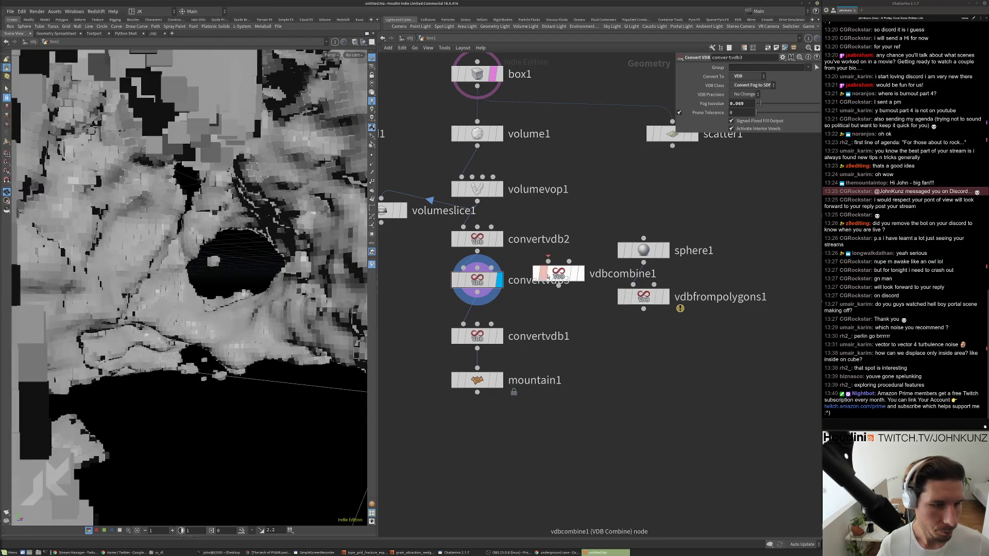
left_click_drag(548, 276, 541, 300)
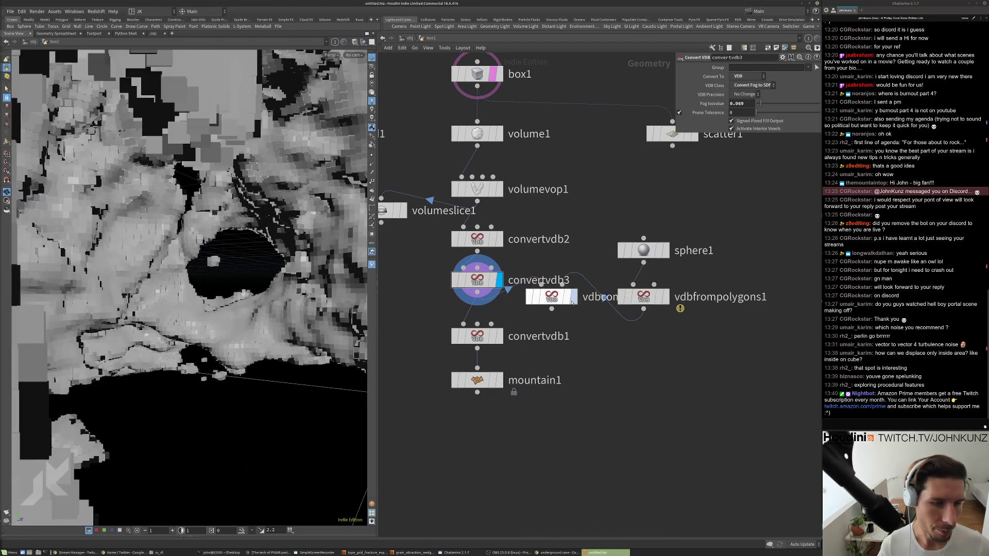
left_click(573, 296)
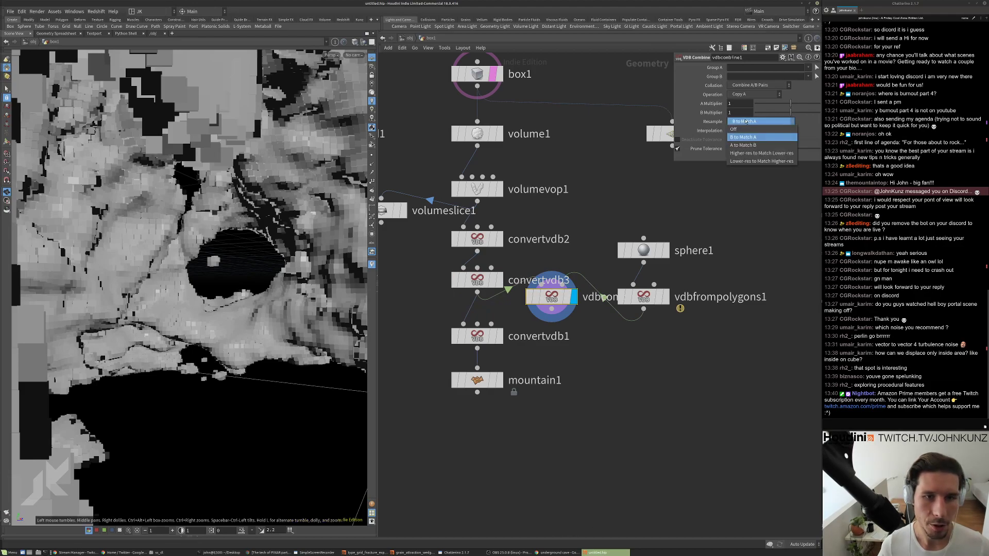
Try SDF Union on vdbcombine1, then switch to SDF Difference to carve the sphere out.
left_click(755, 94)
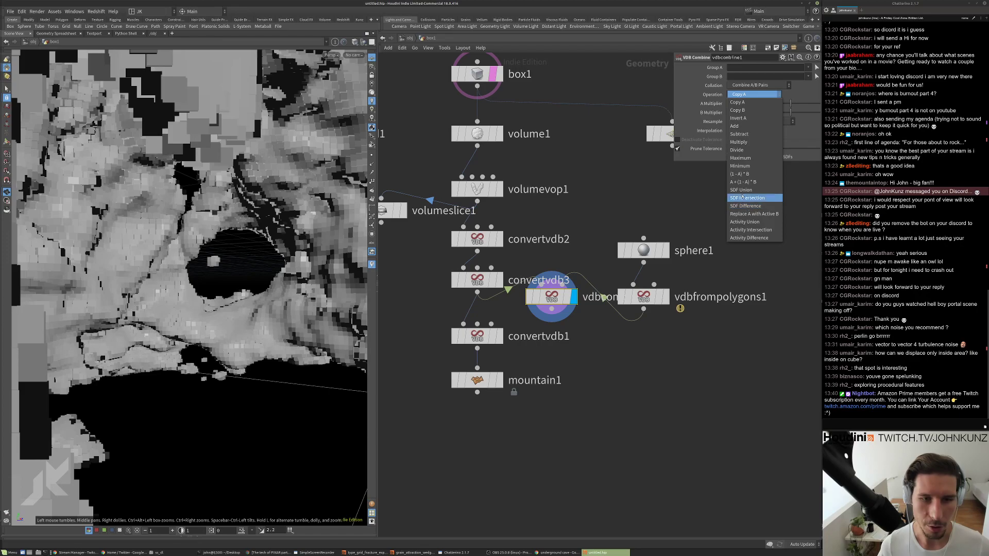
left_click(745, 190)
scroll(265, 240, "up", 5)
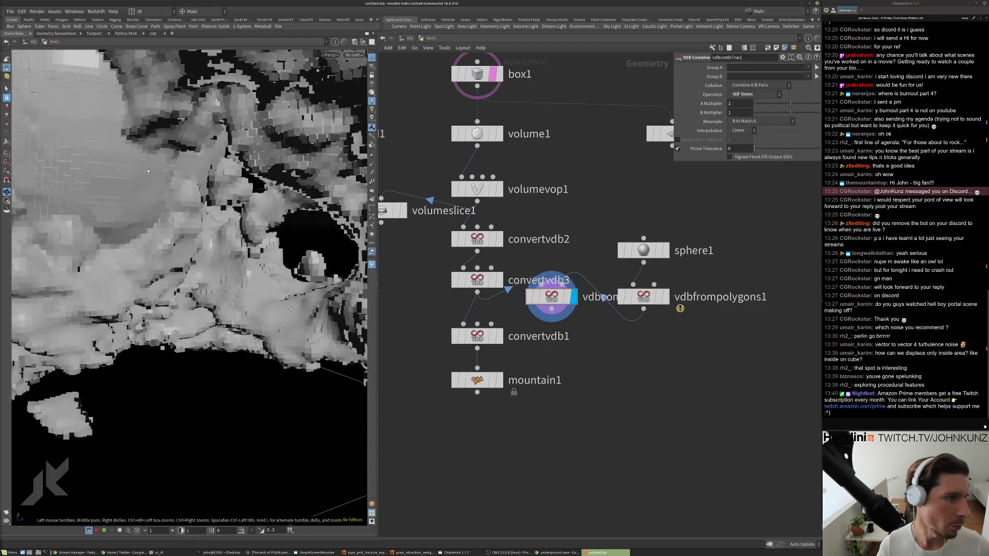
left_click_drag(265, 240, 136, 121)
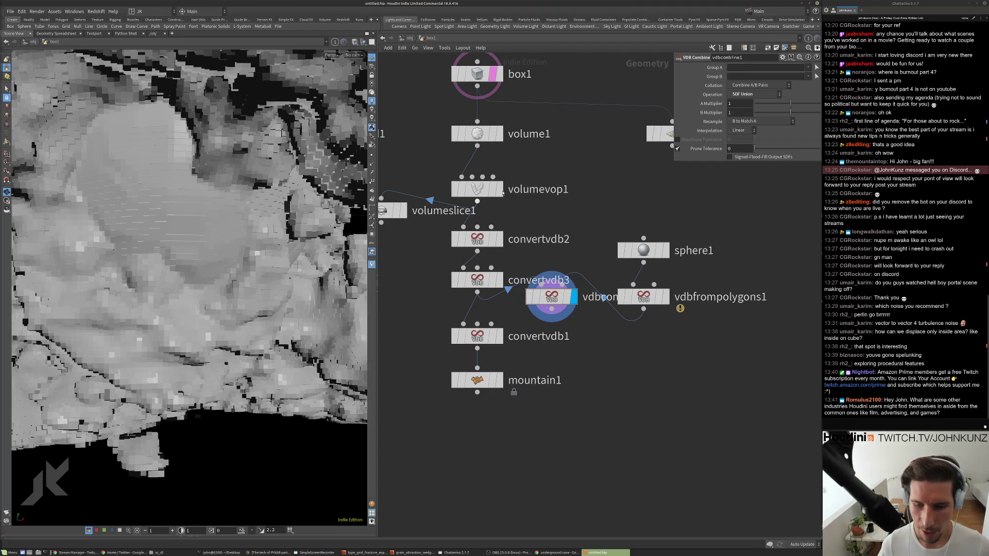
left_click(750, 95)
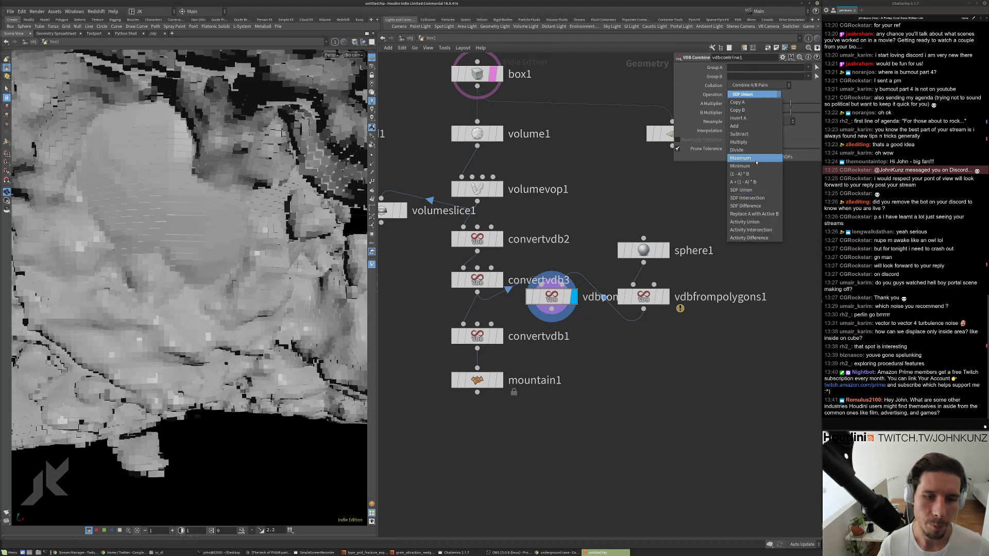
left_click(745, 206)
right_click_drag(109, 188, 250, 206)
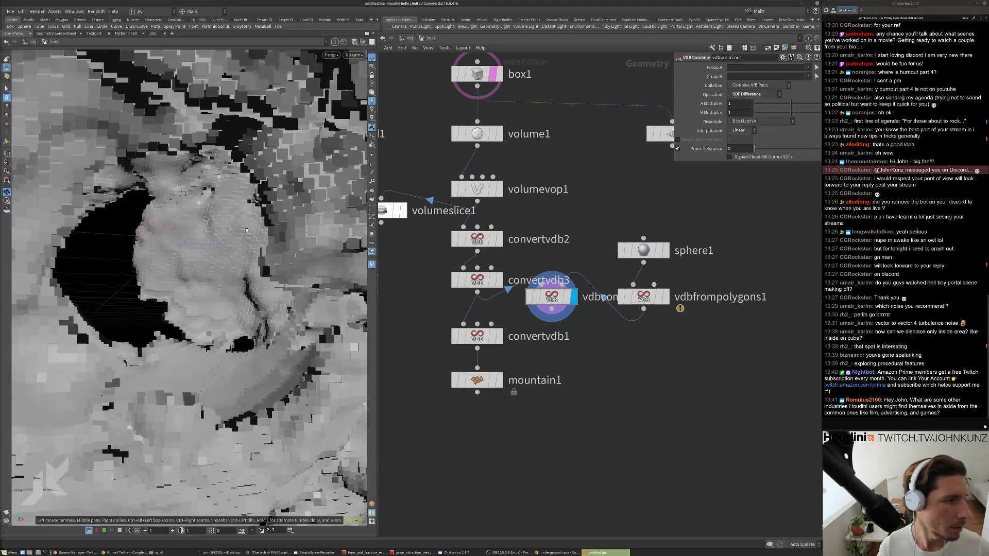
Compare the SDF Intersection and SDF Union results on vdbcombine1.
left_click(754, 95)
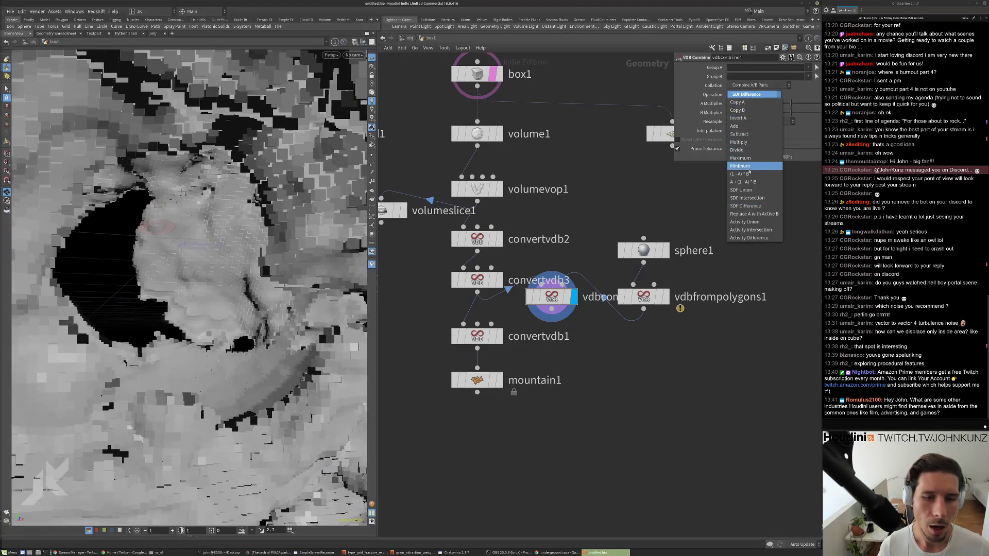
left_click(747, 198)
right_click_drag(175, 258, 151, 255)
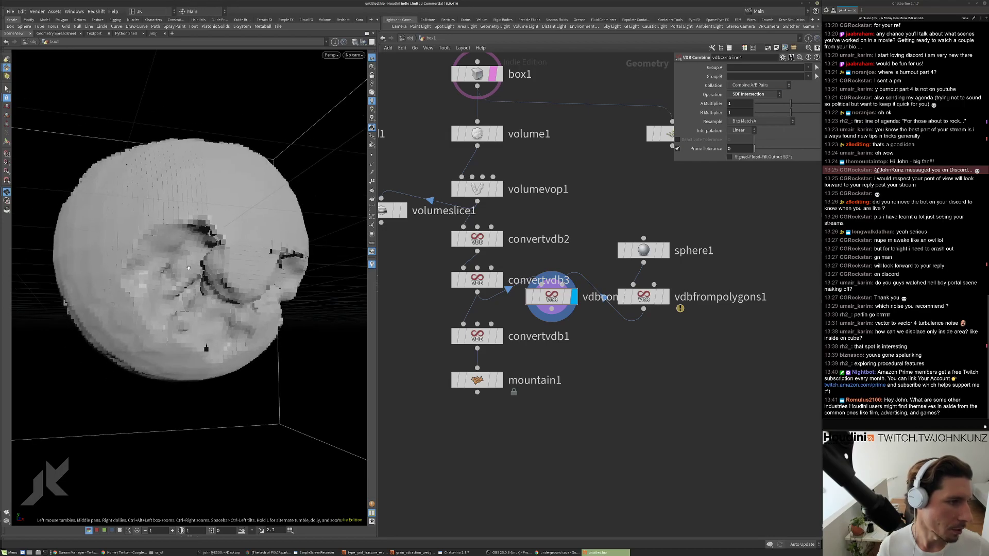
left_click_drag(151, 254, 273, 236)
left_click(749, 94)
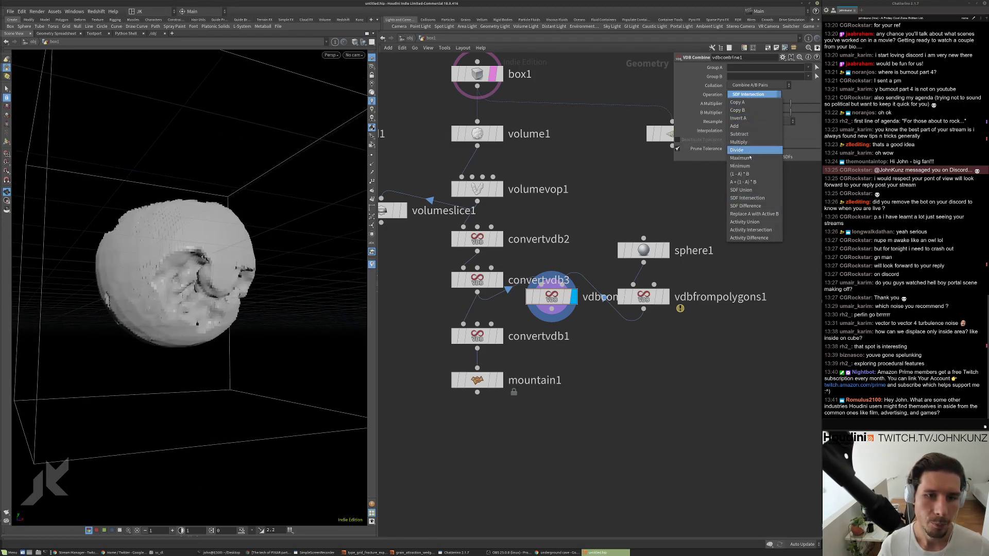
left_click(747, 189)
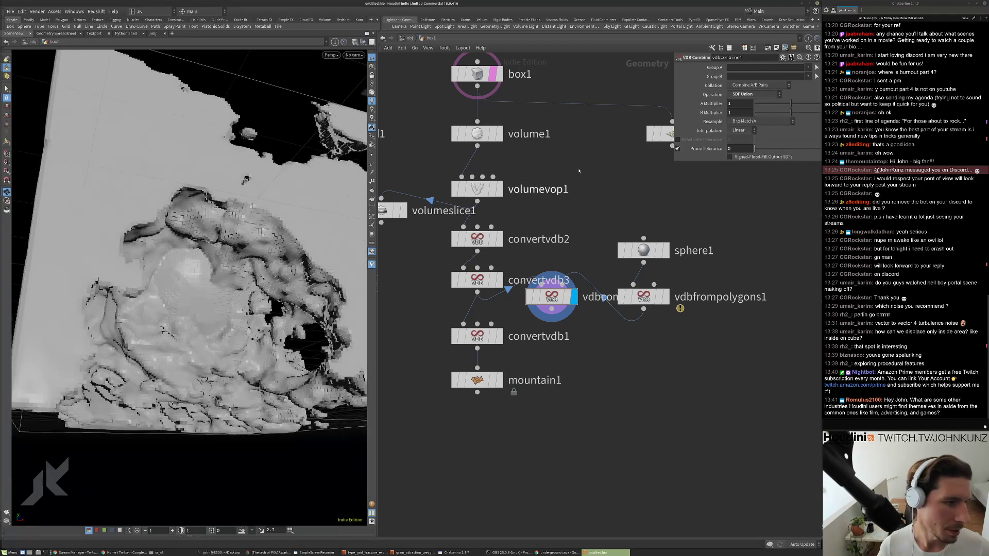
Switch to SDF Intersection once more, then settle on SDF Difference.
left_click(757, 97)
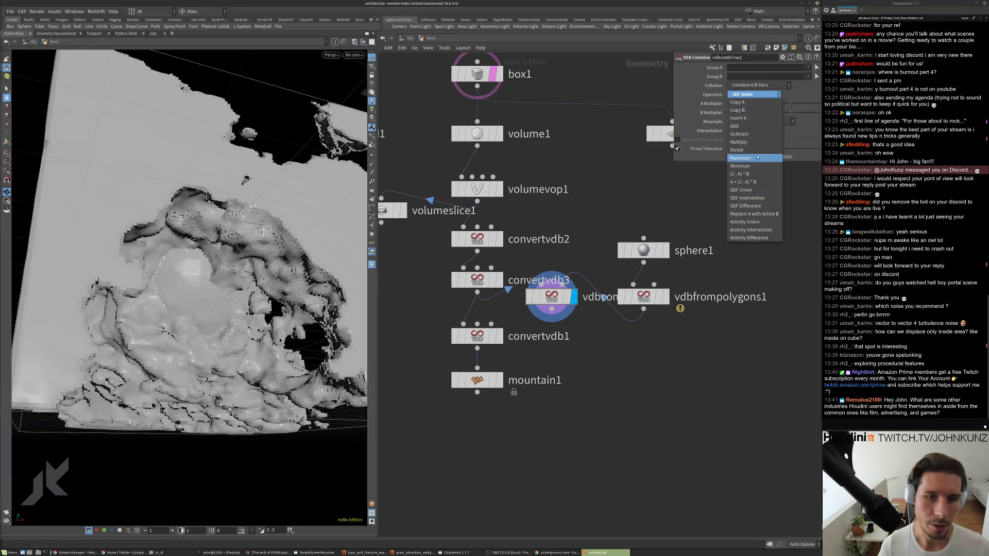
left_click(747, 197)
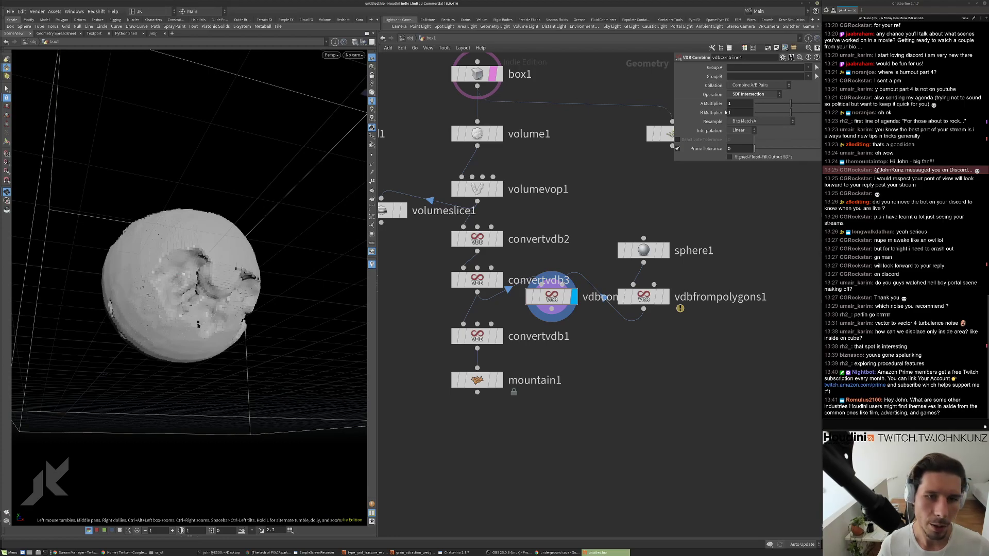
left_click(755, 95)
left_click(747, 206)
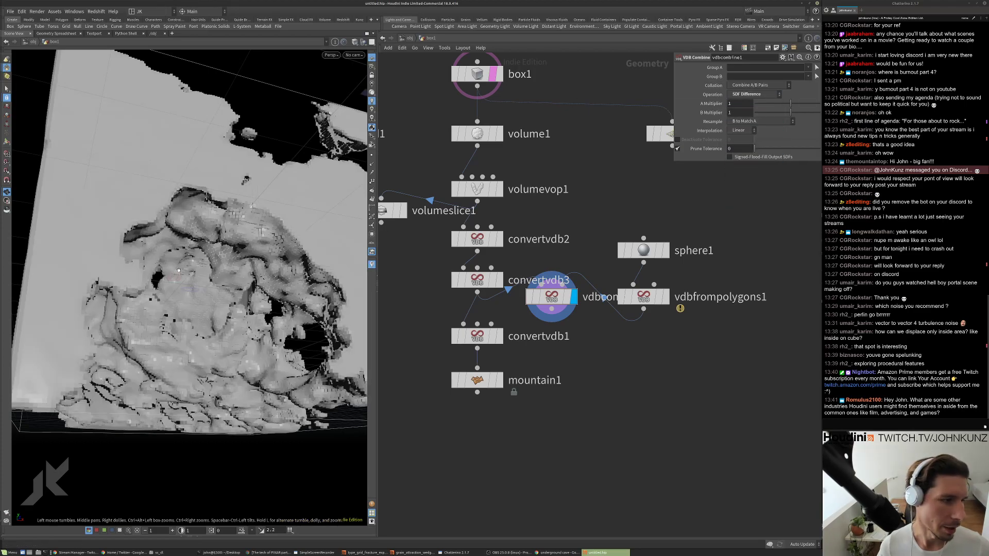
left_click_drag(179, 270, 221, 252)
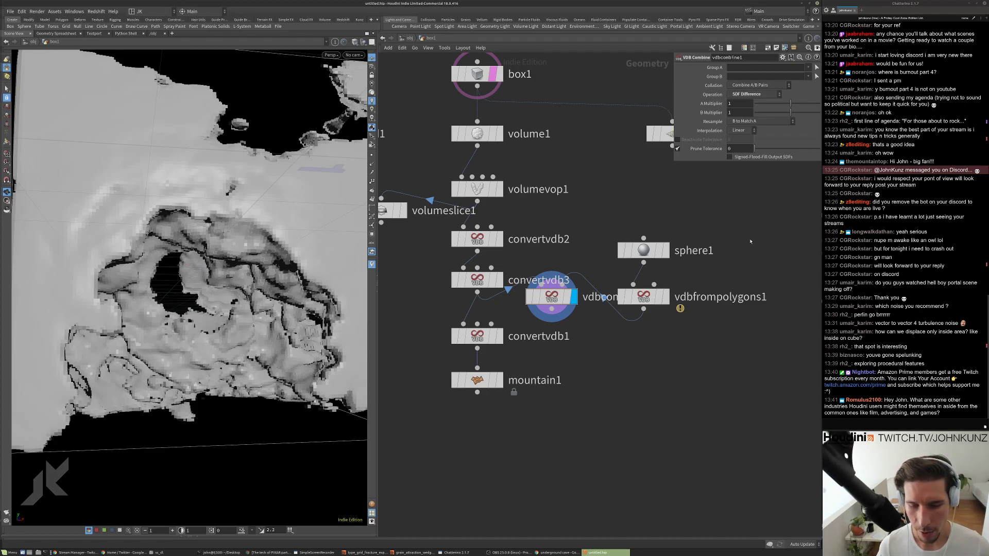
Drag convertvdb1 and mountain1 further down the network, then deselect them.
middle_click_drag(634, 415, 660, 373)
left_click_drag(557, 366, 497, 342)
left_click(578, 289)
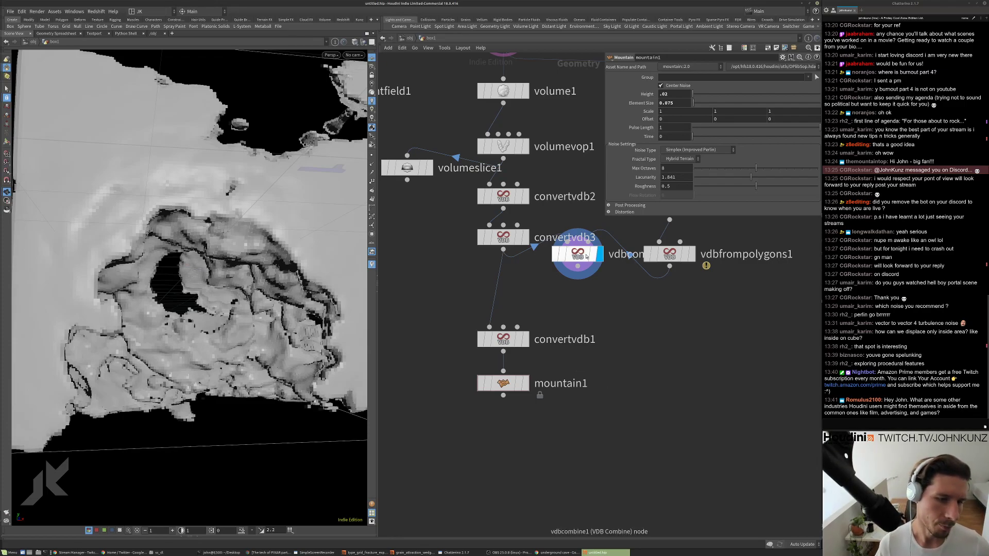
Place vdbcombine1 below convertvdb3 and push convertvdb1 and mountain1 further down.
left_click_drag(587, 256, 588, 274)
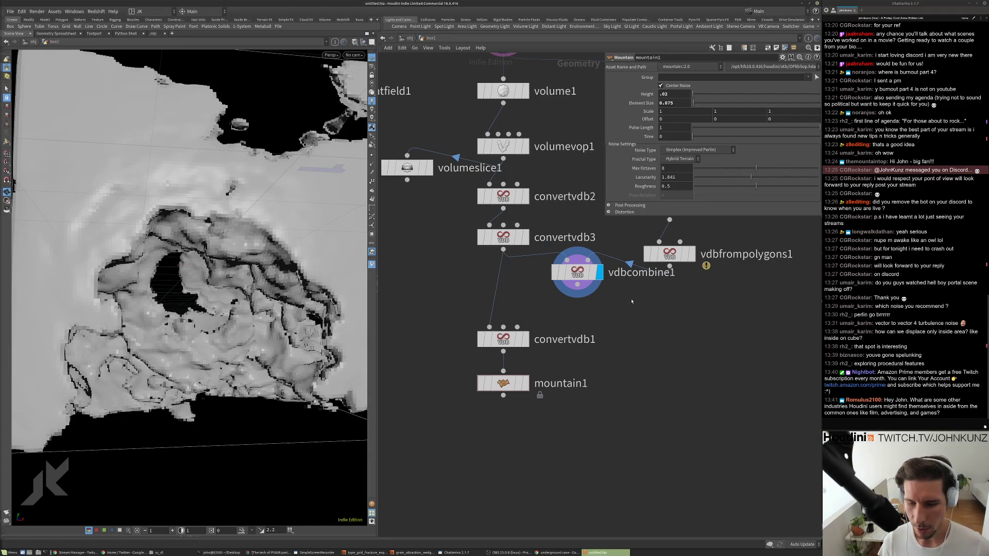
left_click_drag(582, 271, 583, 273)
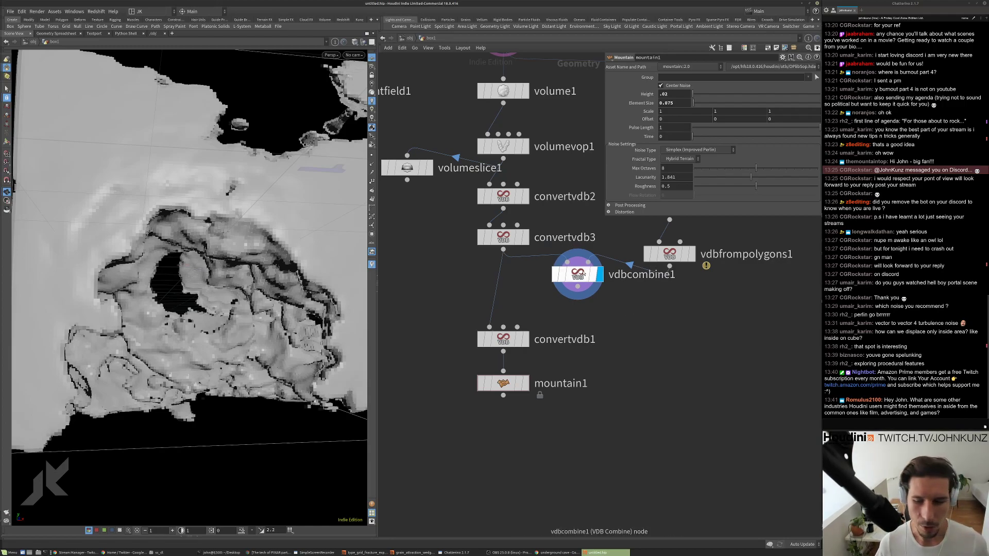
middle_click_drag(553, 406, 548, 372)
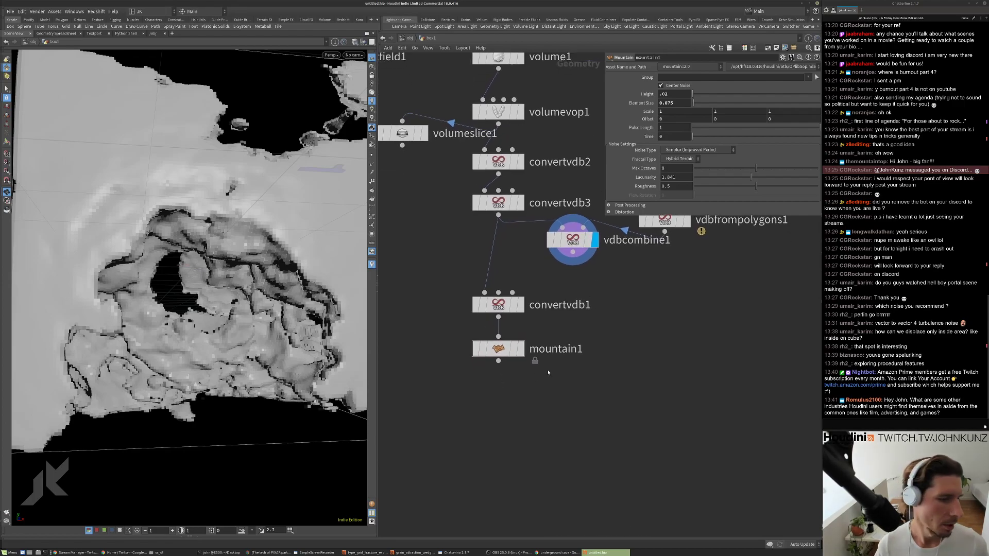
left_click_drag(498, 349, 498, 369)
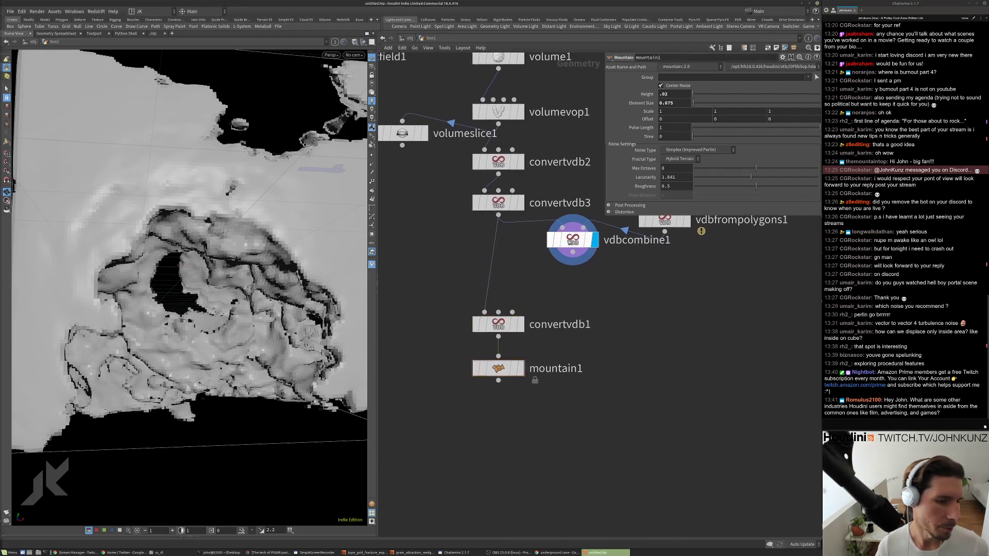
left_click_drag(573, 241, 576, 251)
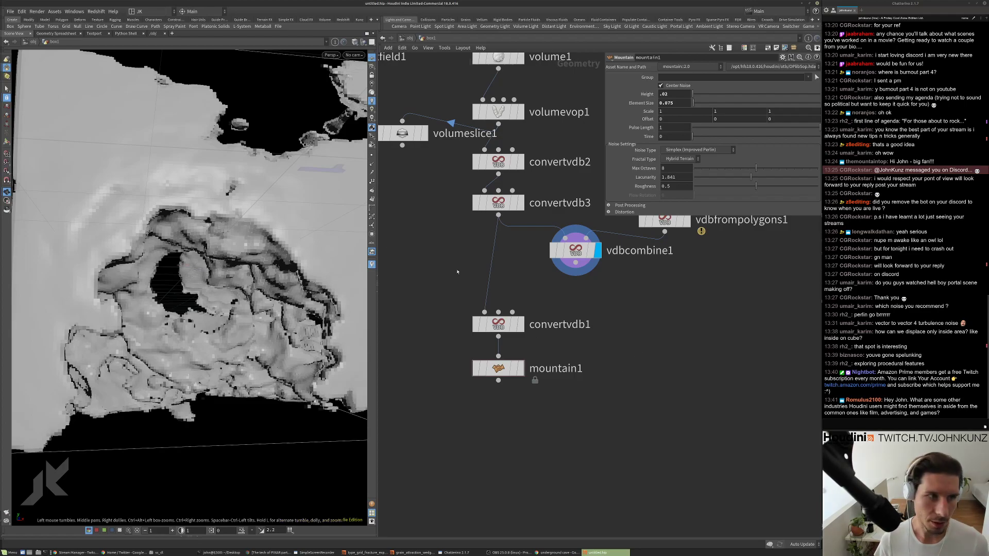
Orbit around the cave surface, then set the display flag on convertvdb1.
scroll(424, 294, "down", 3)
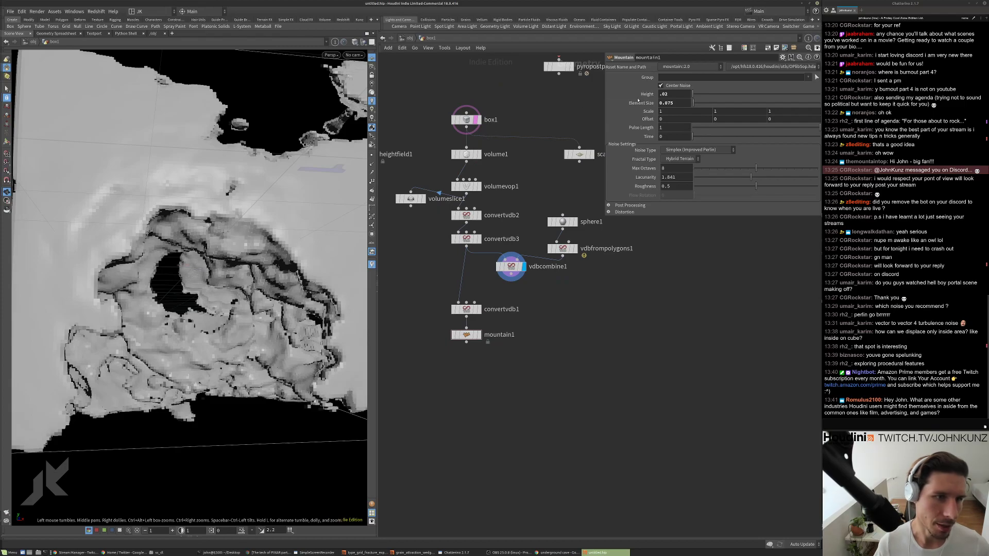
scroll(499, 264, "up", 2)
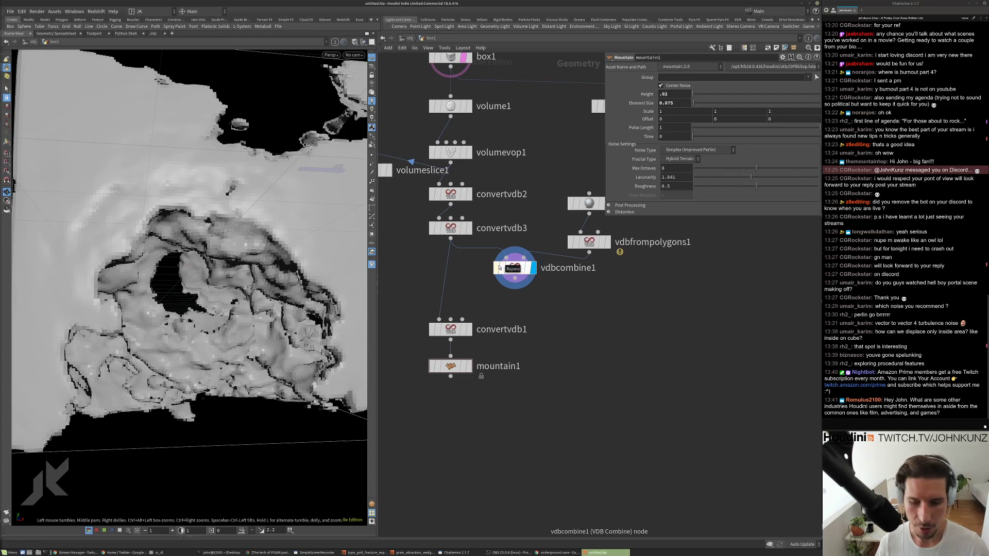
middle_click_drag(557, 320, 580, 332)
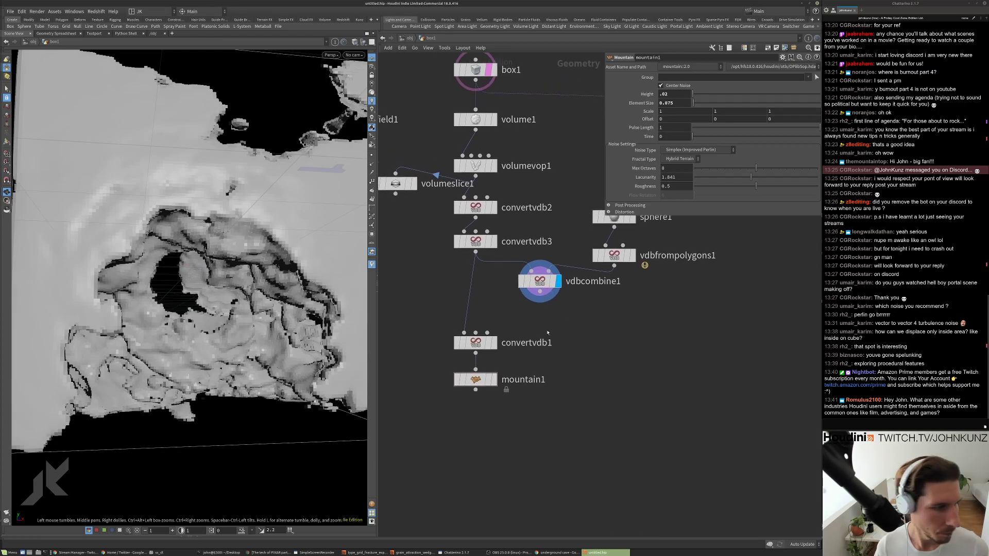
left_click_drag(206, 309, 170, 335)
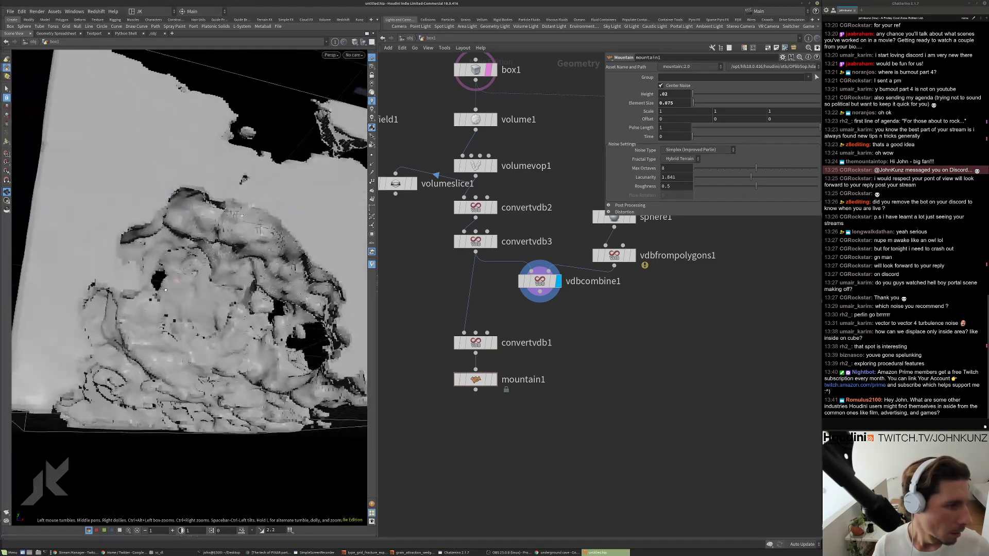
left_click_drag(539, 281, 555, 291)
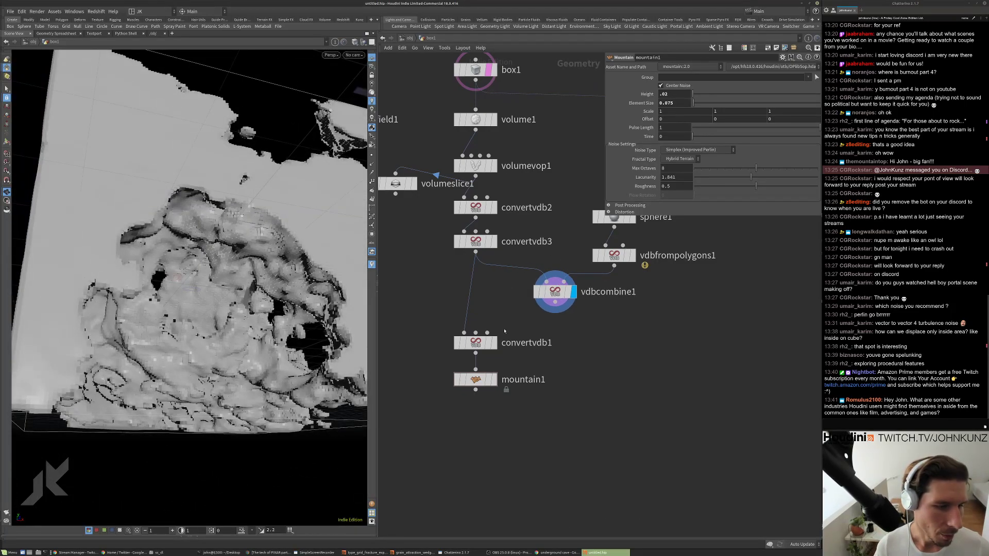
scroll(495, 319, "up", 2)
left_click(502, 305)
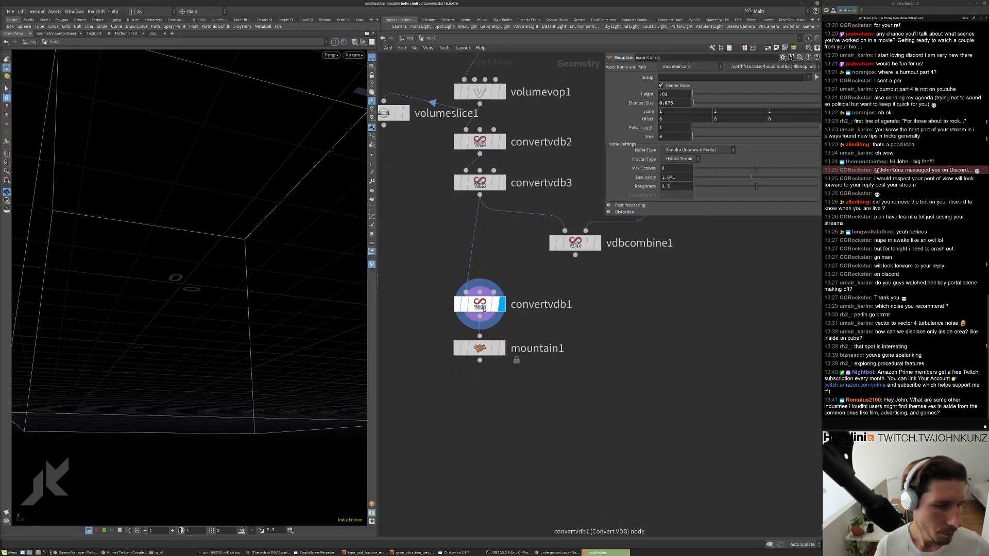
left_click(484, 309)
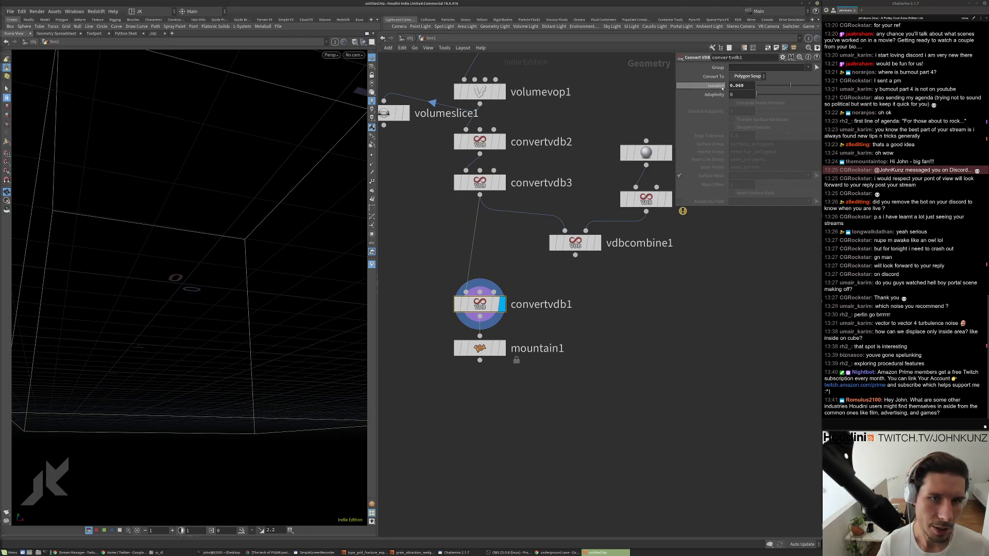
key("Return")
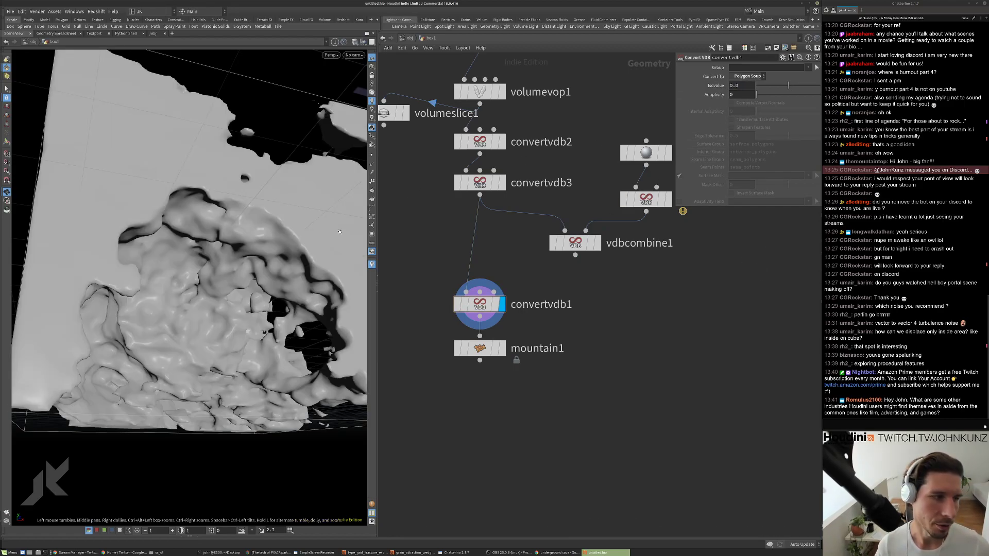
left_click_drag(270, 235, 307, 249)
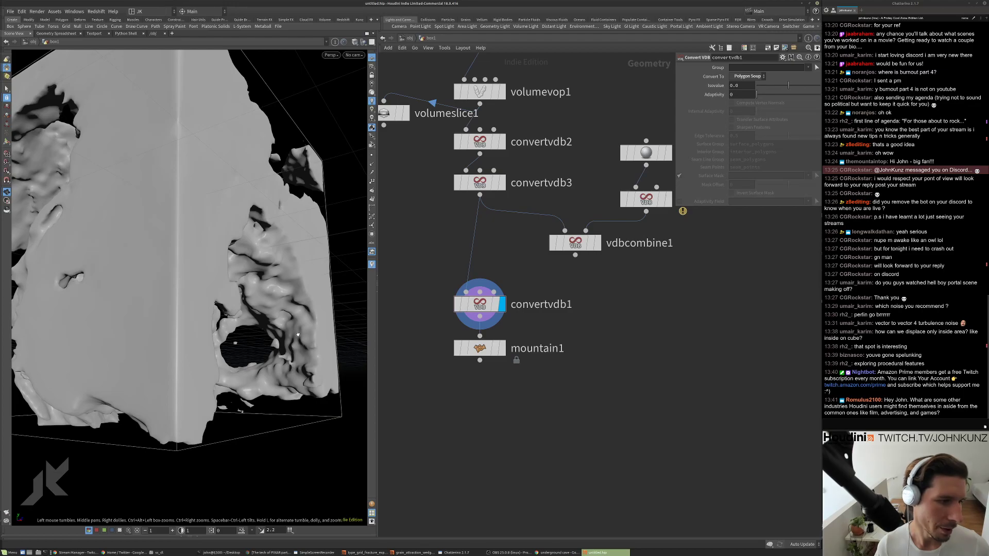
left_click(479, 182)
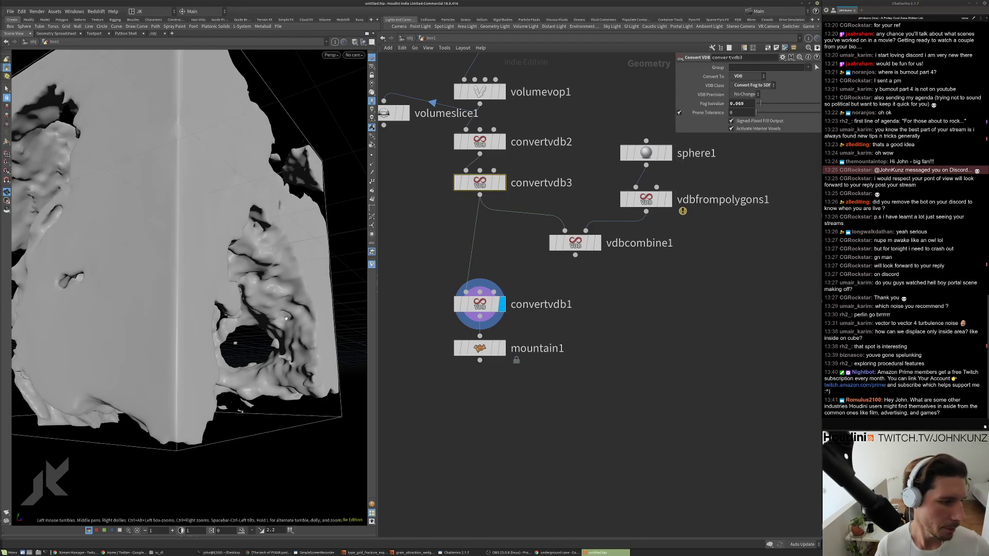
scroll(273, 252, "up", 5)
scroll(273, 252, "up", 5)
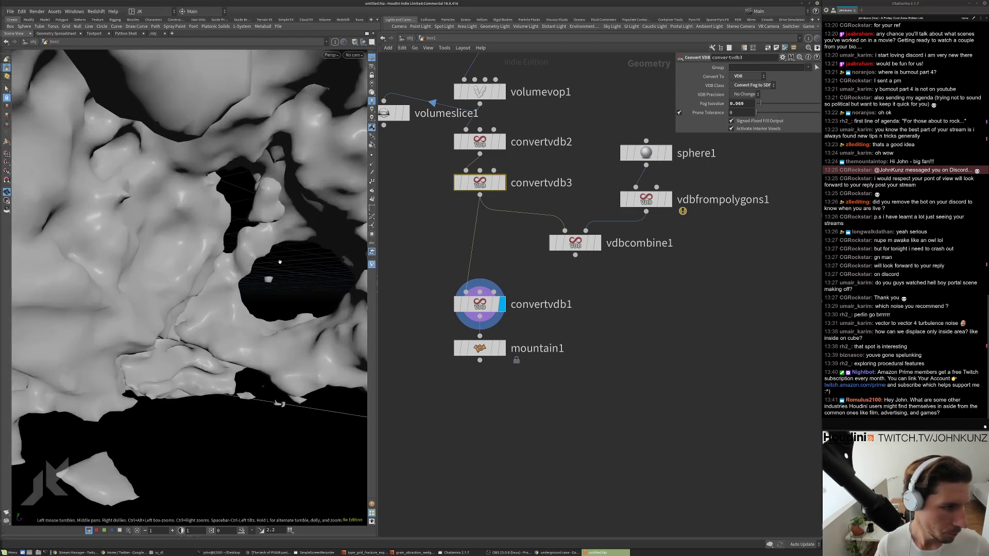
middle_click_drag(512, 121, 516, 196)
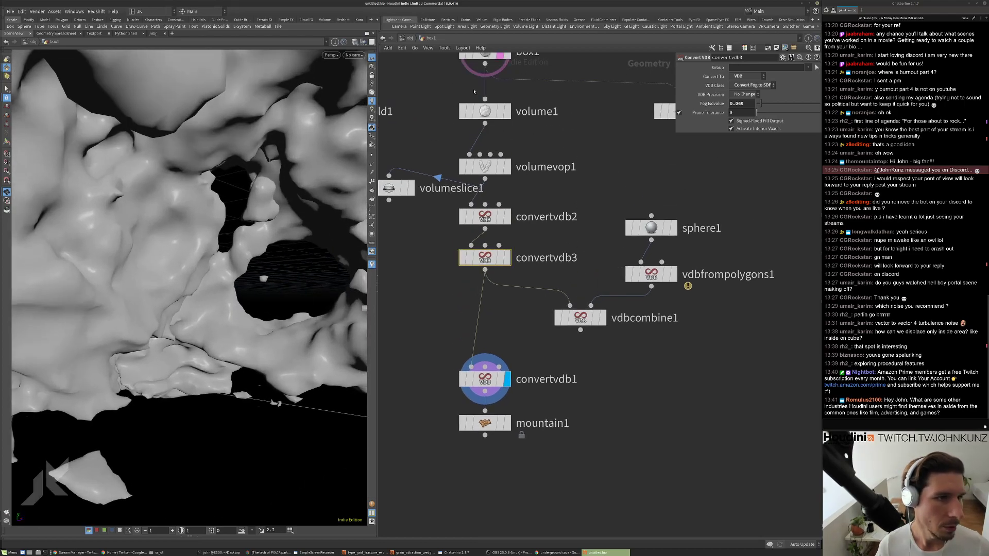
scroll(232, 283, "up", 3)
scroll(234, 281, "up", 4)
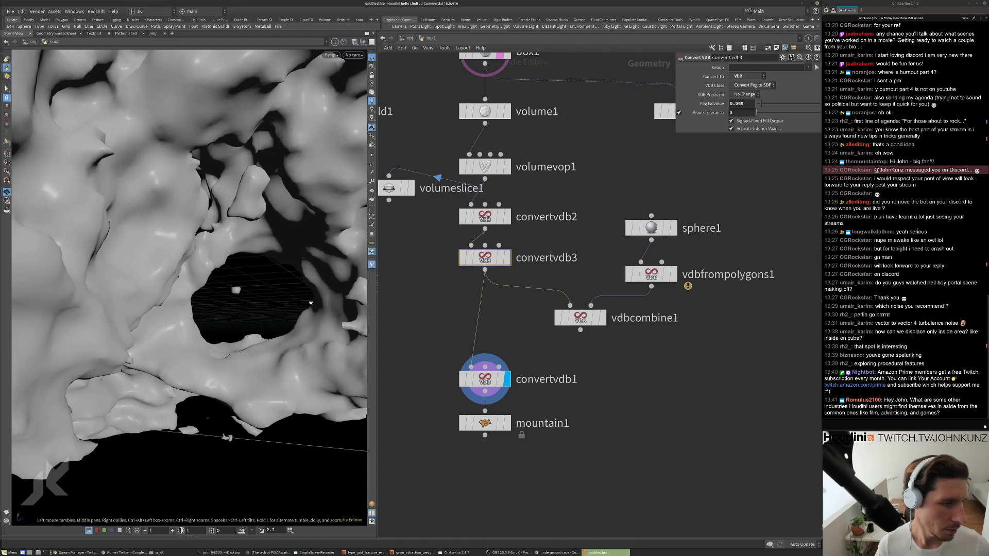
scroll(258, 312, "up", 5)
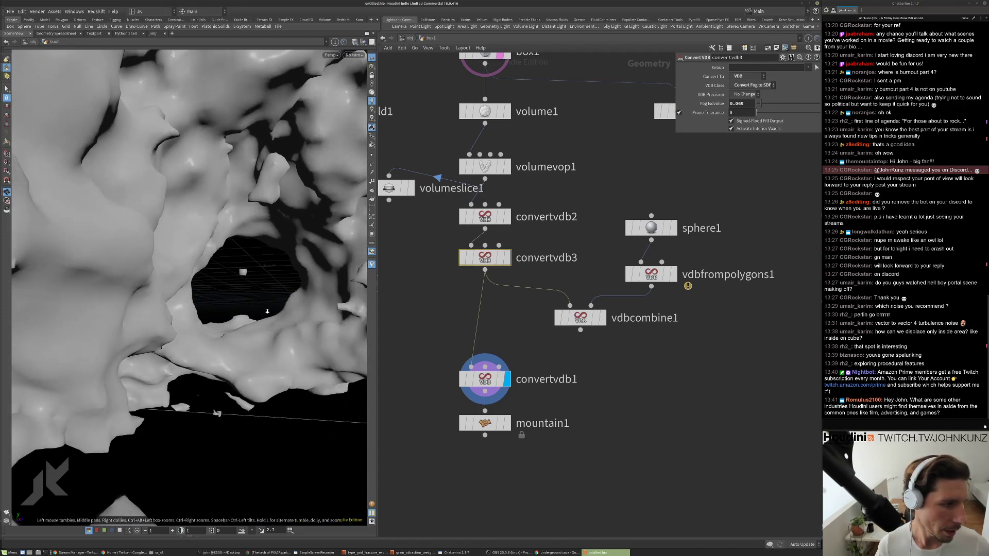
scroll(268, 312, "up", 3)
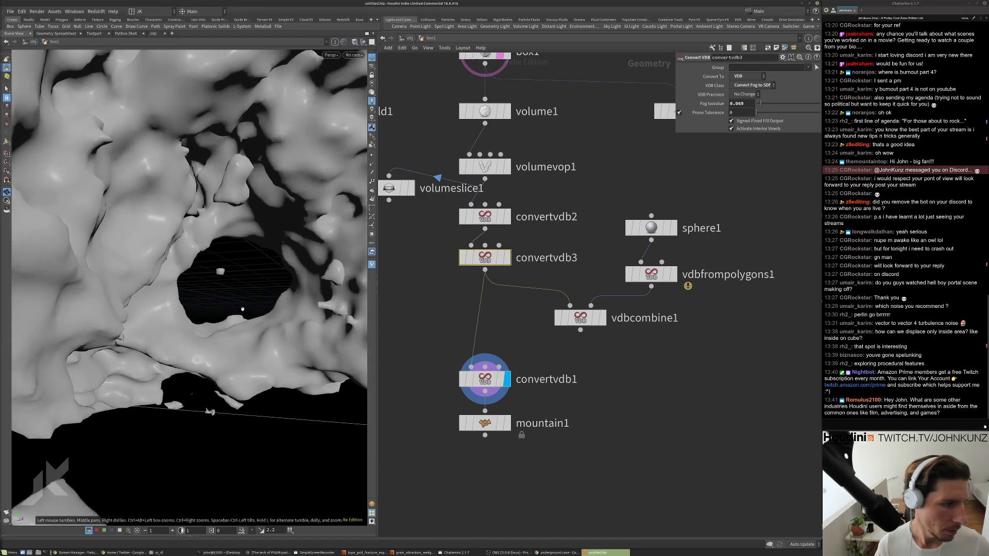
middle_click_drag(463, 288, 552, 242)
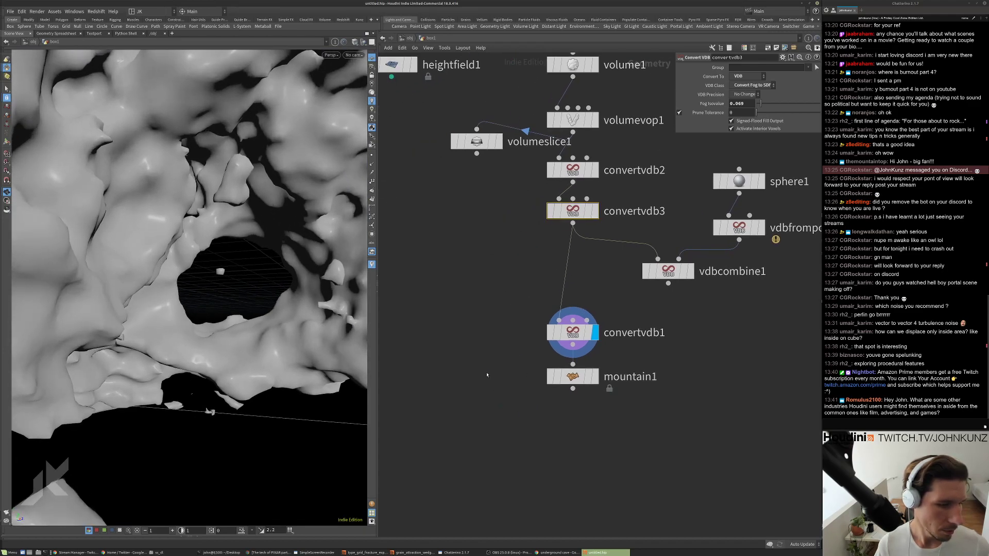
Create camera cam1, return into box1's network, and bring the cave image search forward.
left_click(405, 27)
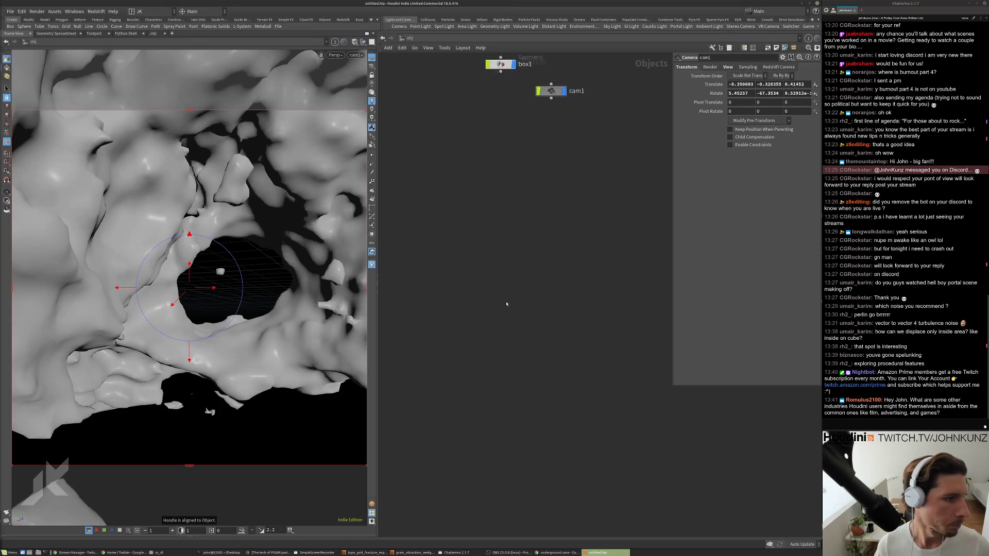
scroll(489, 299, "up", 5)
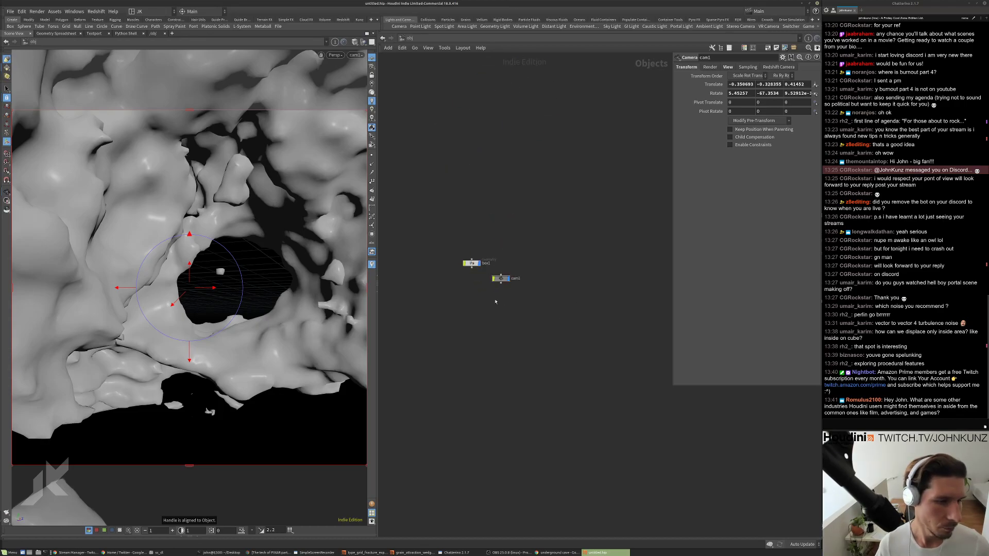
double_click(528, 296)
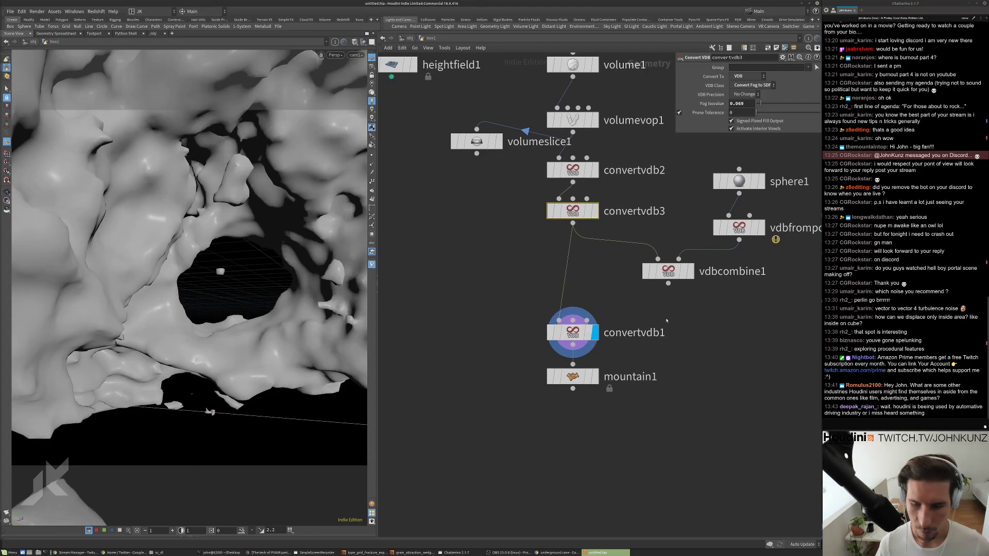
scroll(722, 314, "down", 2)
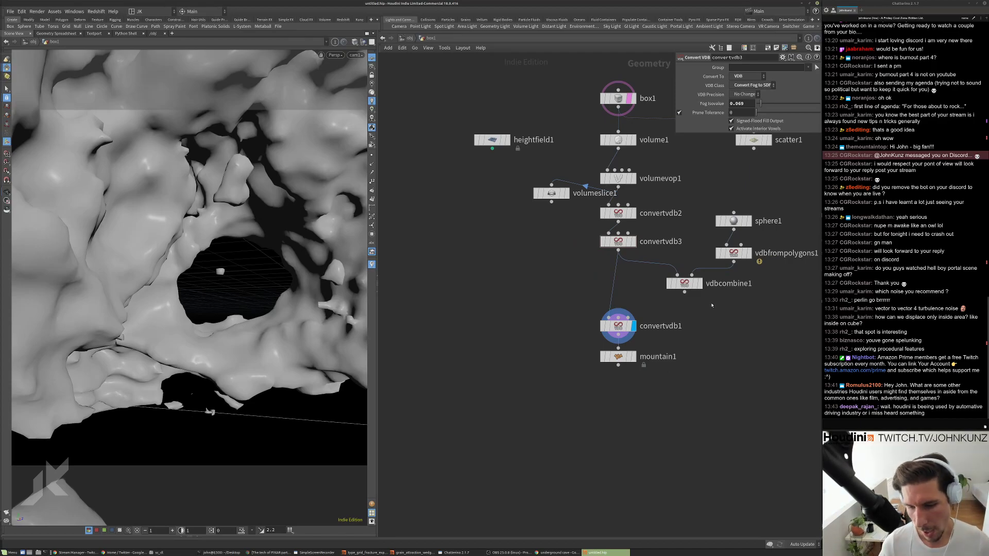
middle_click_drag(711, 305, 697, 373)
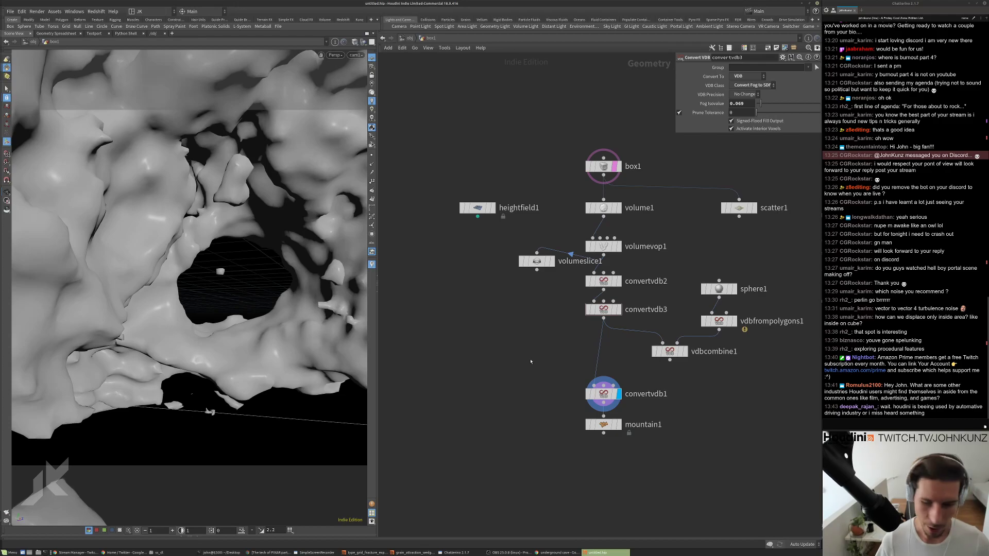
scroll(531, 362, "up", 1)
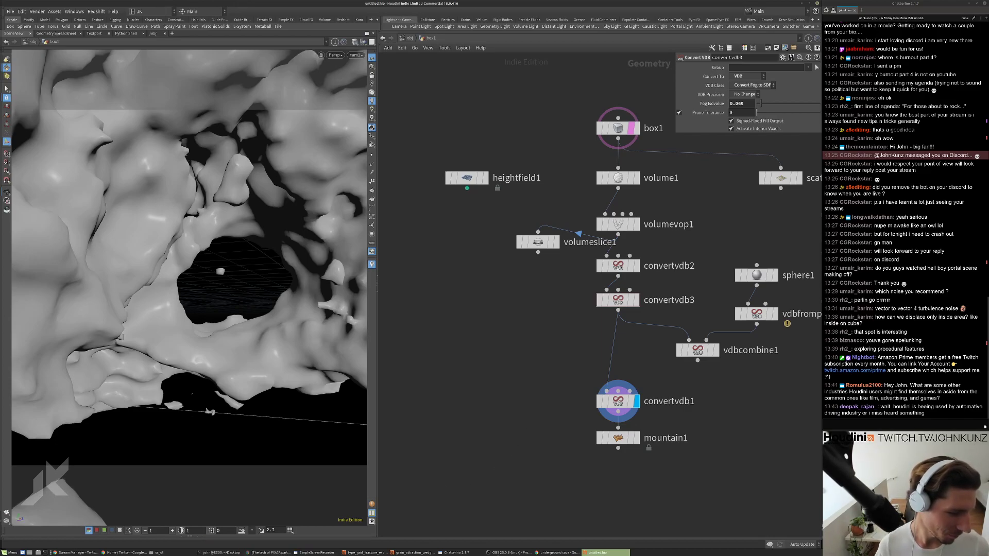
left_click(558, 552)
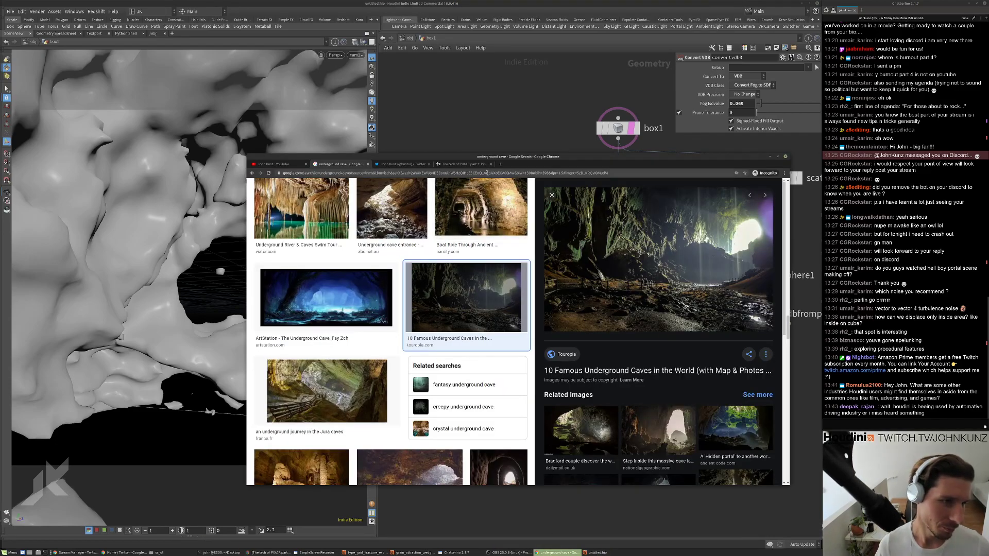
Search 'uber job posting houdini' in an incognito tab, then rerun it with Houdini quoted.
left_click(488, 174)
key("ctrl+t")
type("uber job posti")
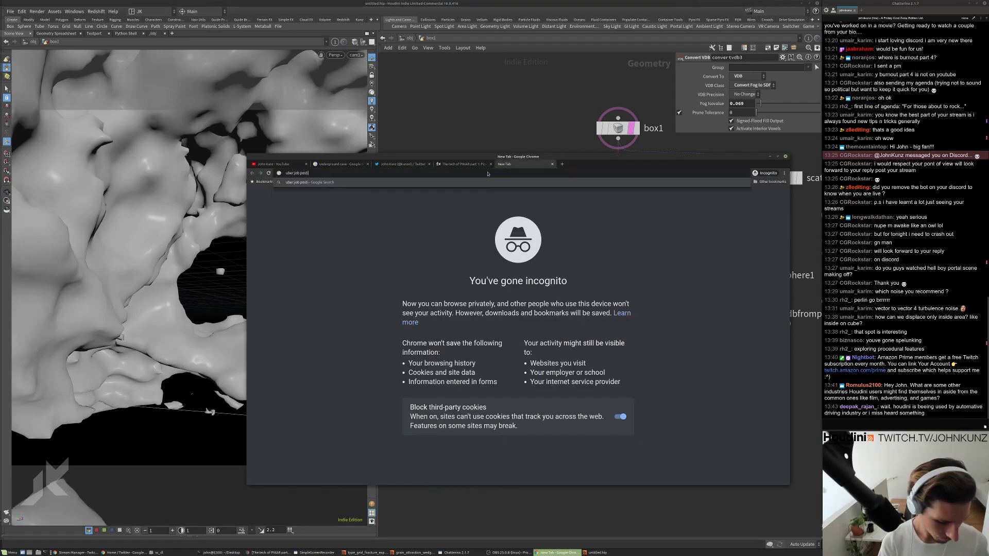
type("ng houdini")
key("Return")
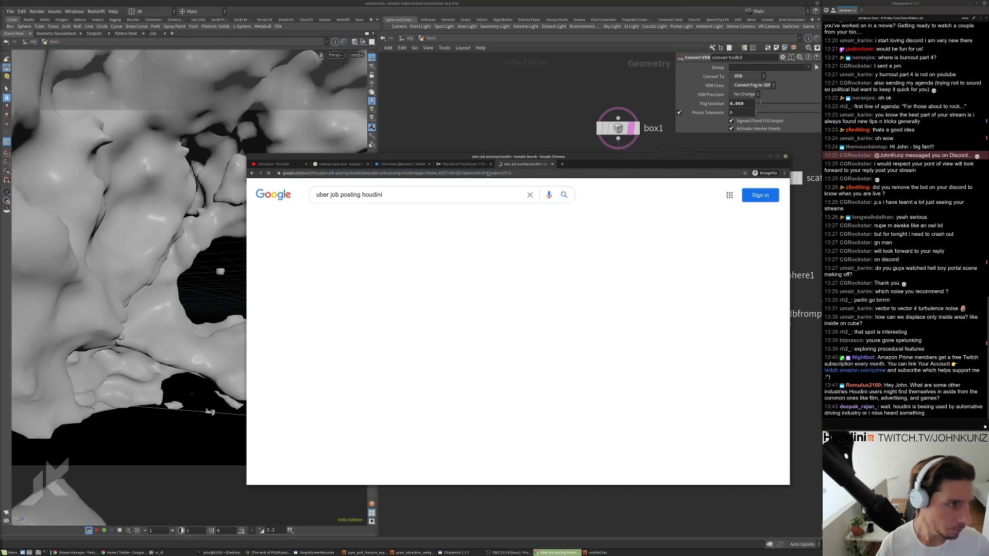
scroll(396, 339, "down", 2)
scroll(396, 339, "down", 2)
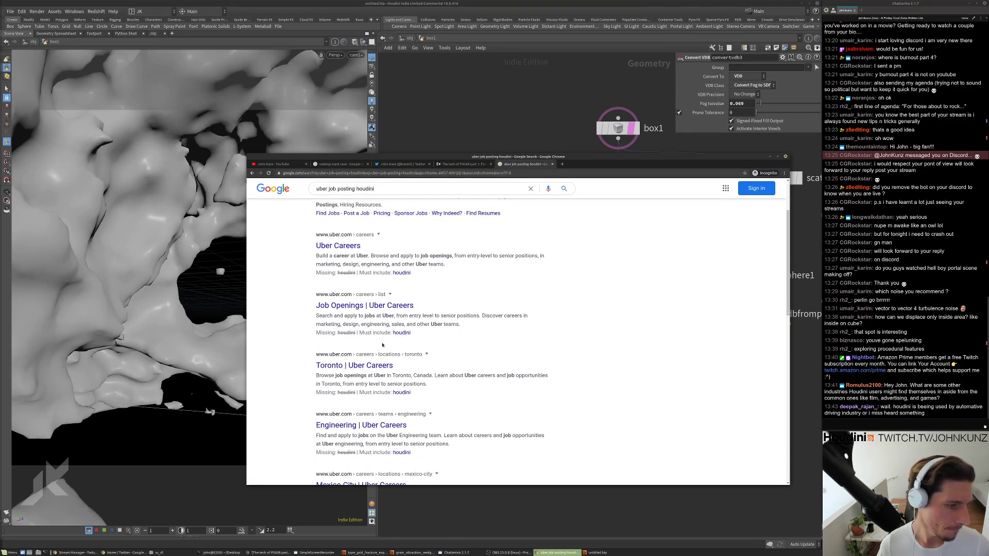
type("\"")
key("ctrl+Left")
type("\"")
key("Return")
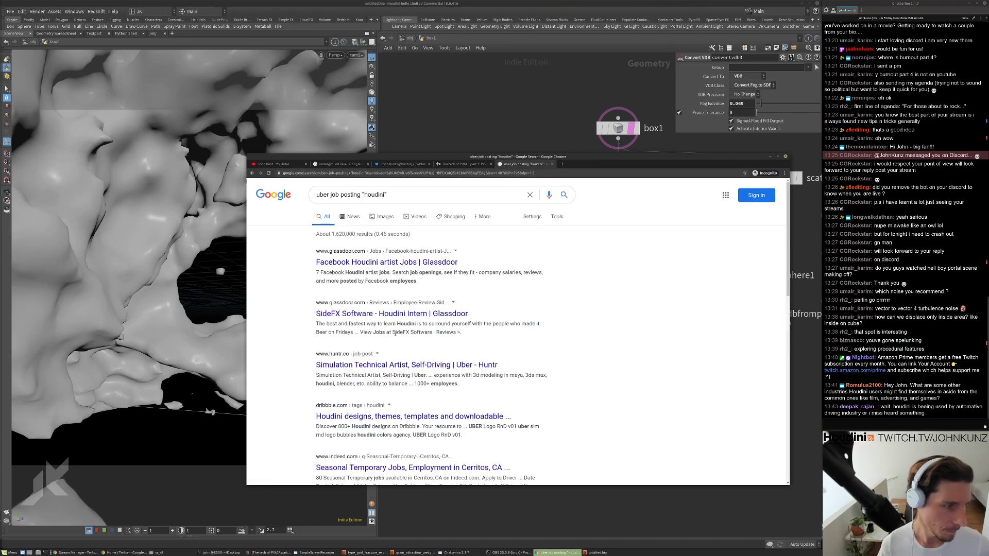
Open the Uber Simulation Technical Artist job post and read its full description.
scroll(395, 332, "down", 2)
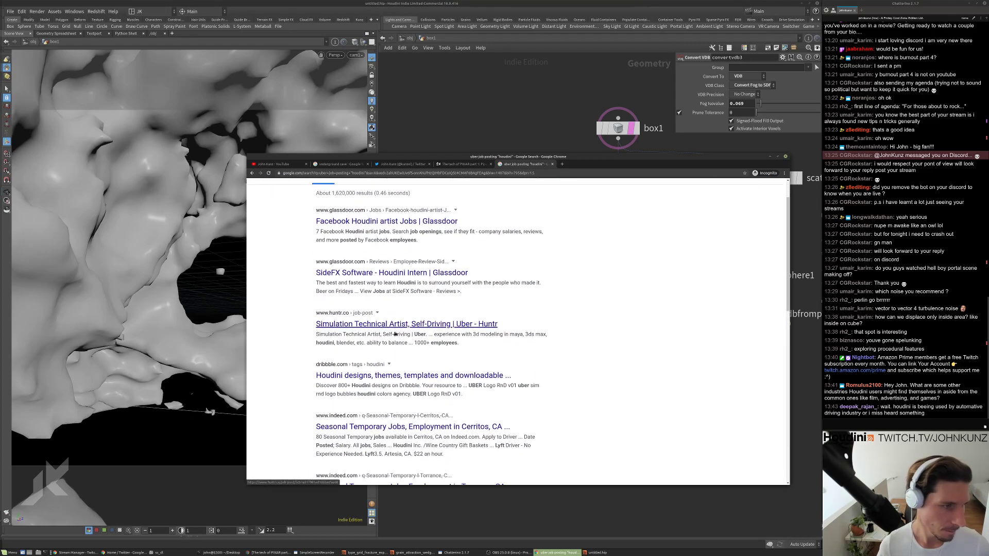
scroll(395, 332, "down", 2)
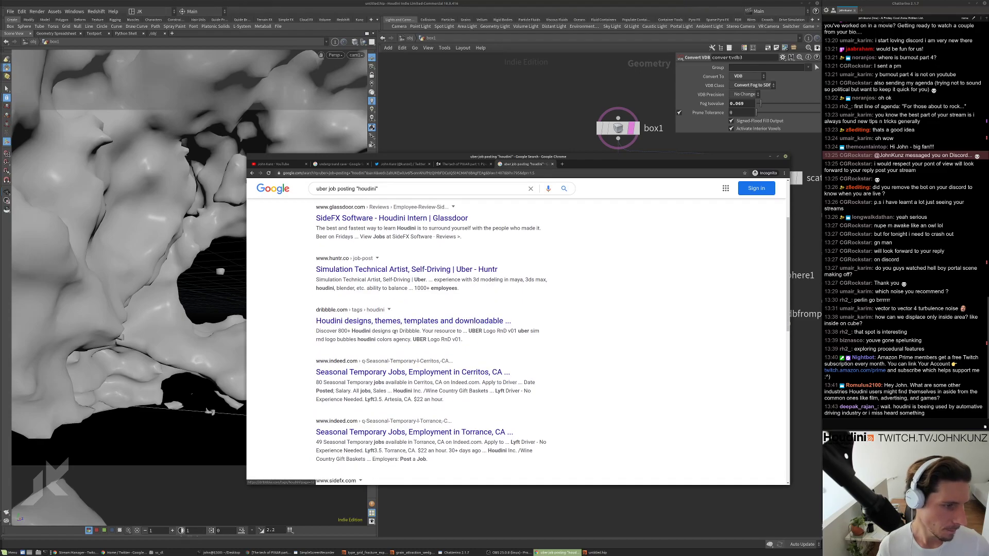
left_click(402, 270)
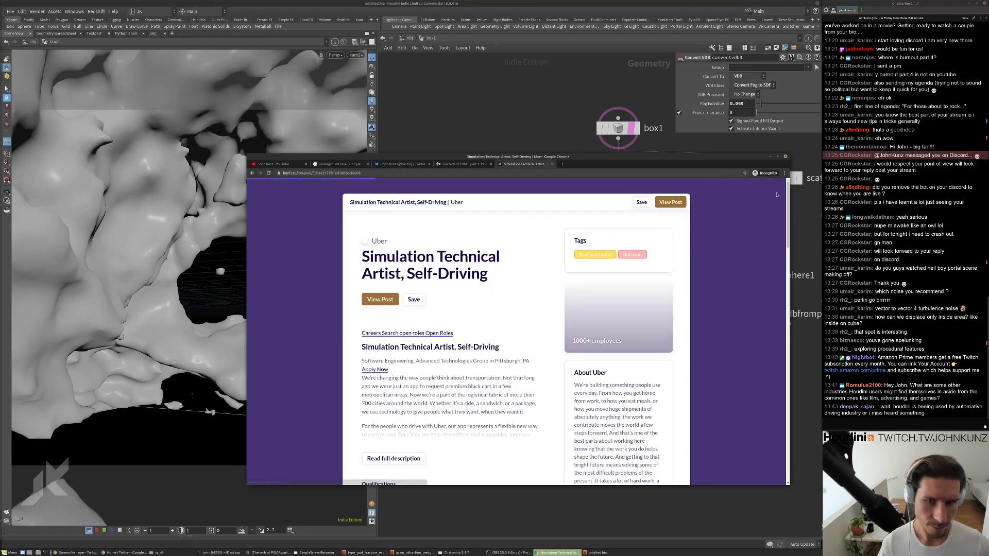
scroll(787, 220, "down", 3)
scroll(786, 220, "down", 2)
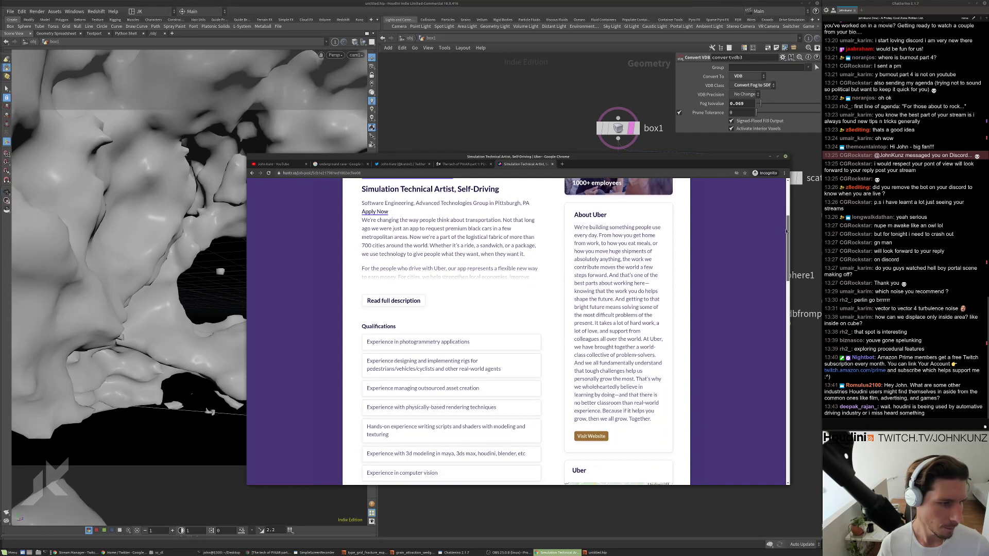
left_click(392, 306)
scroll(392, 312, "down", 5)
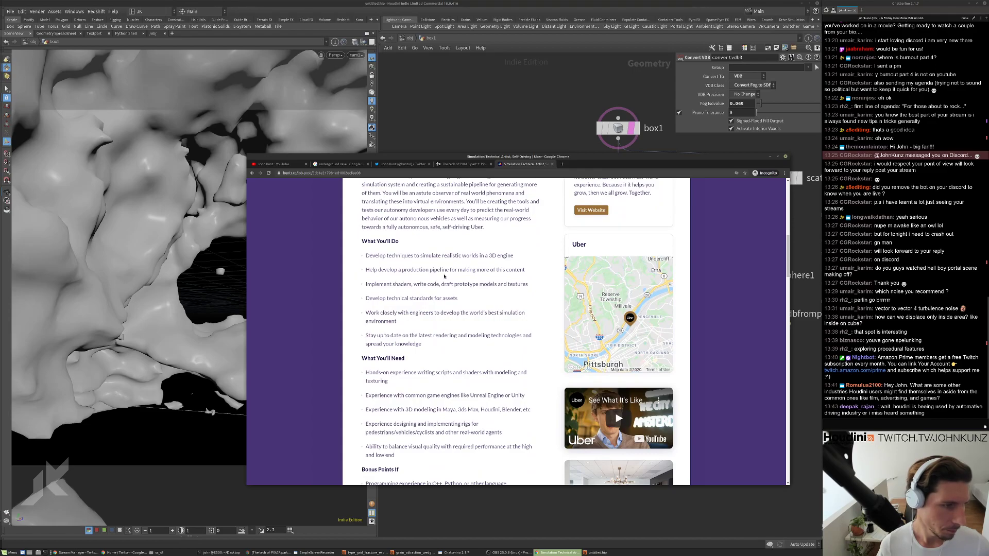
scroll(444, 277, "down", 1)
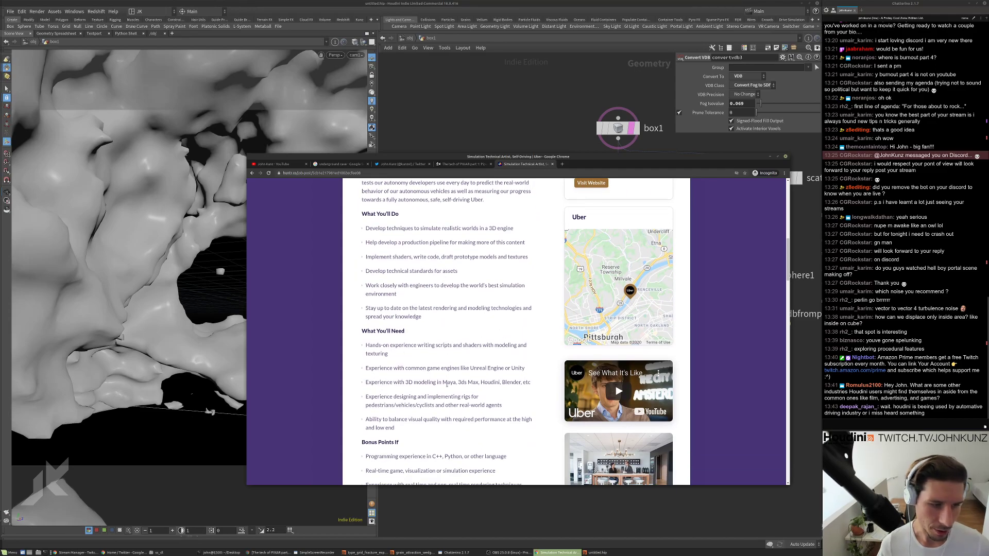
scroll(427, 390, "up", 1)
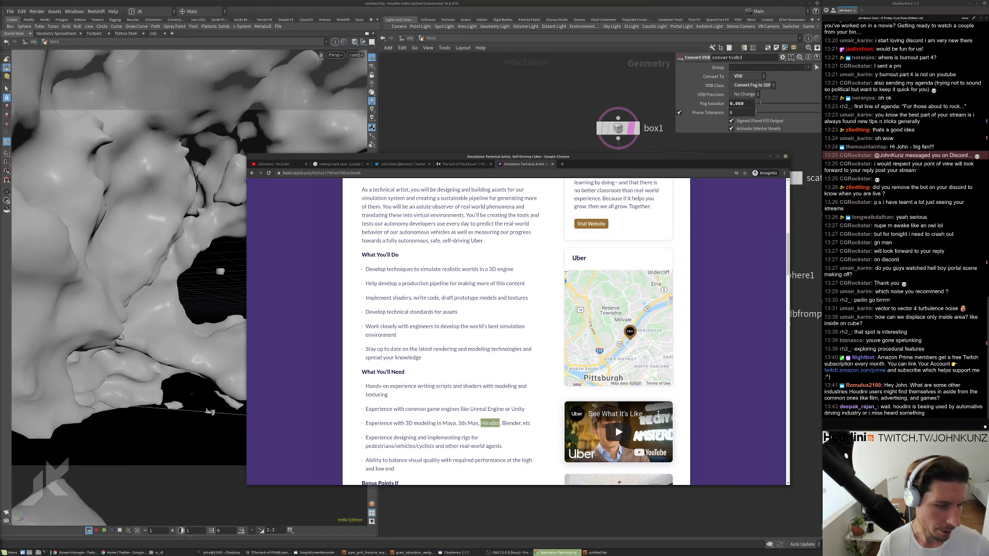
triple_click(492, 422)
left_click(489, 422)
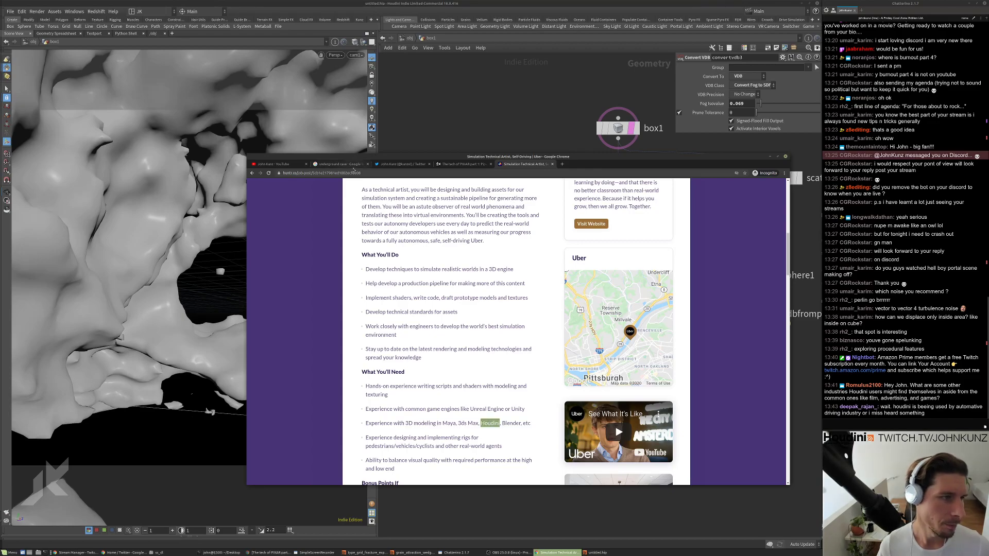
Paste the job post link into the chat and send it.
left_click(352, 165)
left_click(530, 164)
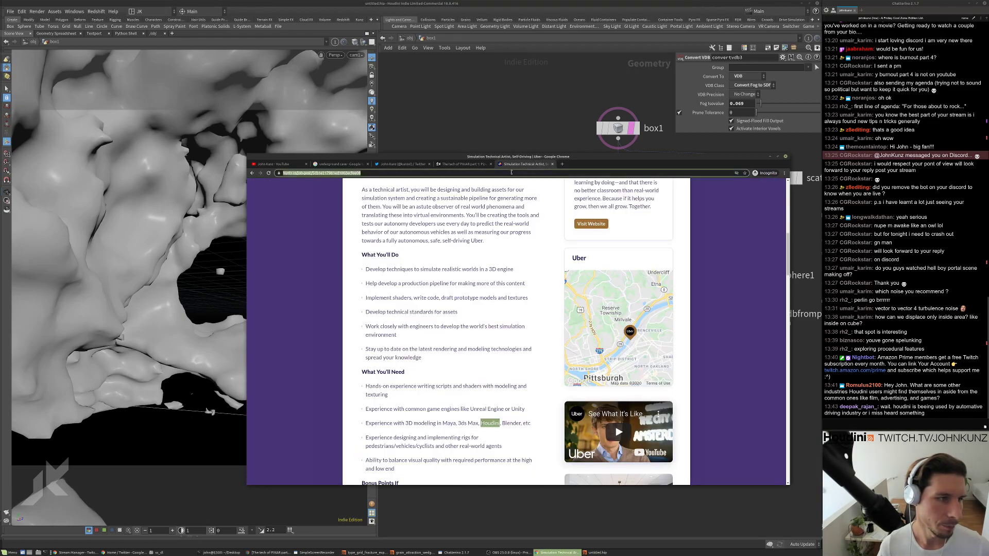
left_click(912, 422)
type("https://www.huntr.co/job-post/5cb1e217981ed1002ecfee08")
key("Return")
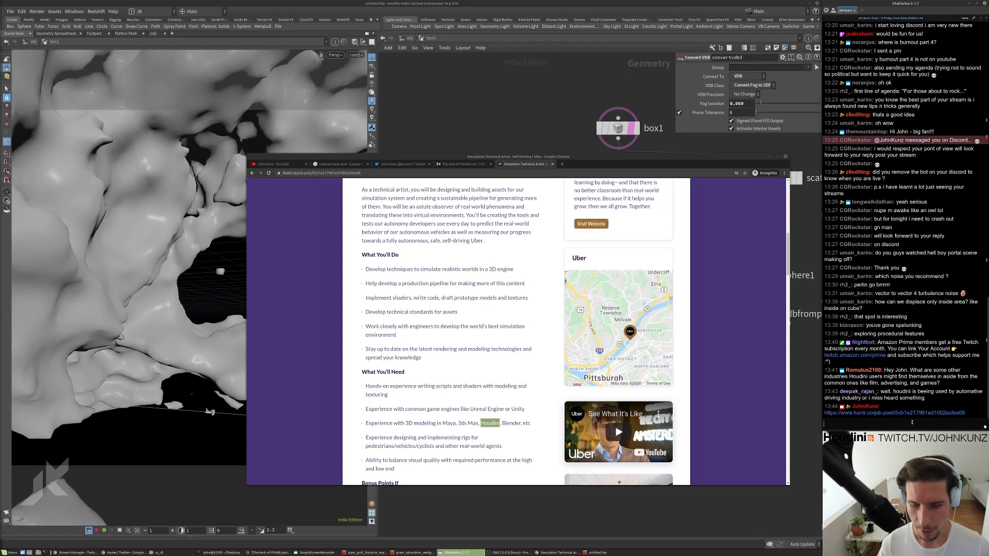
Scroll through the chat, then go back to the Houdini scene.
scroll(474, 389, "up", 15)
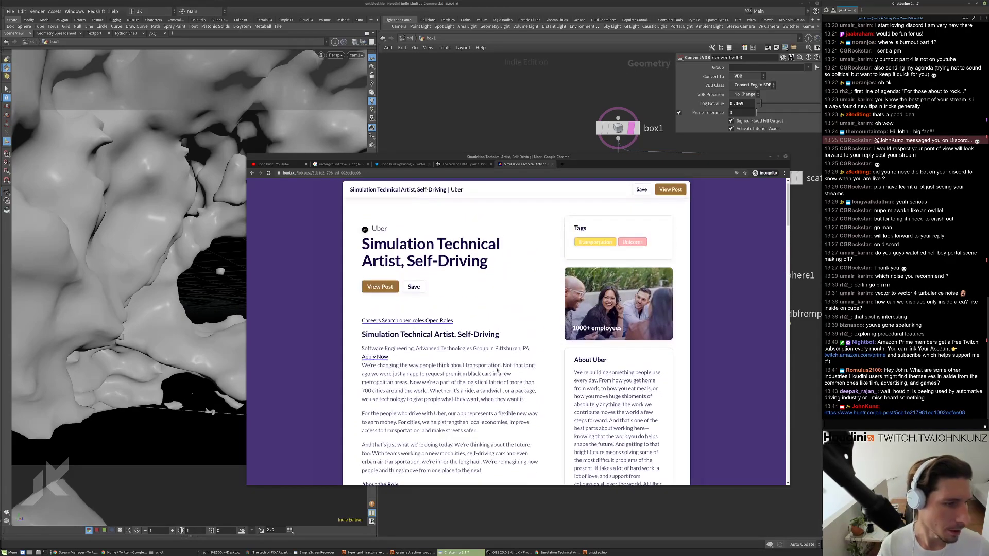
scroll(438, 359, "down", 4)
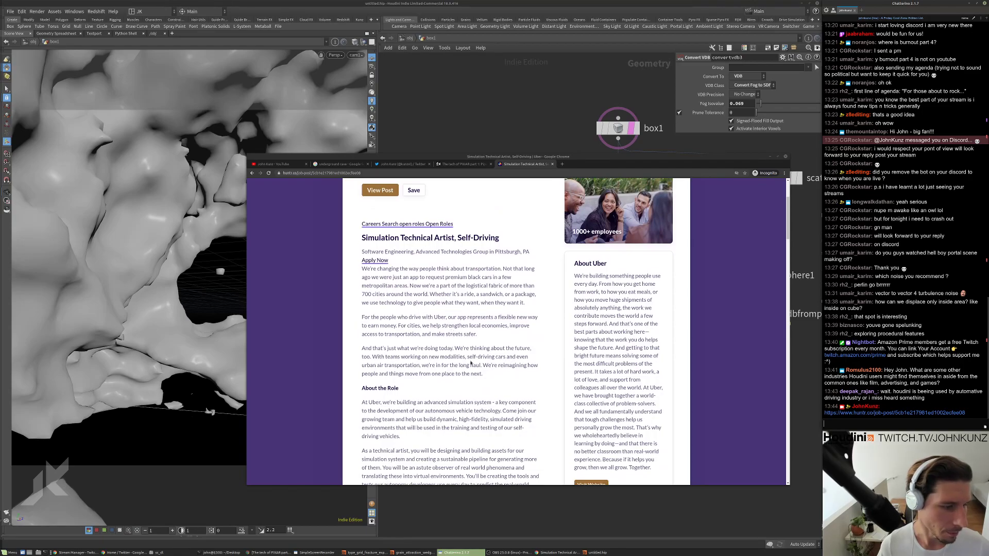
scroll(470, 363, "down", 3)
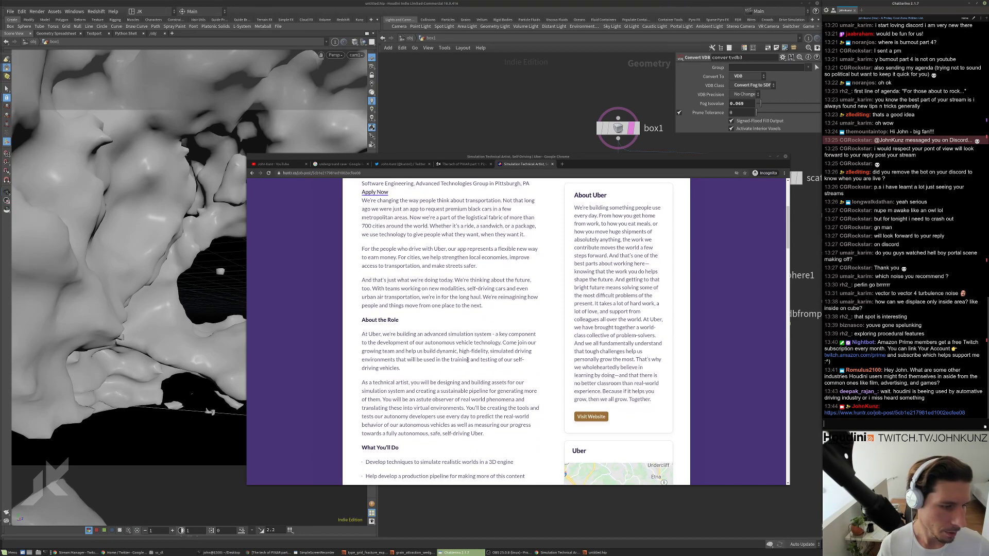
scroll(433, 353, "down", 1)
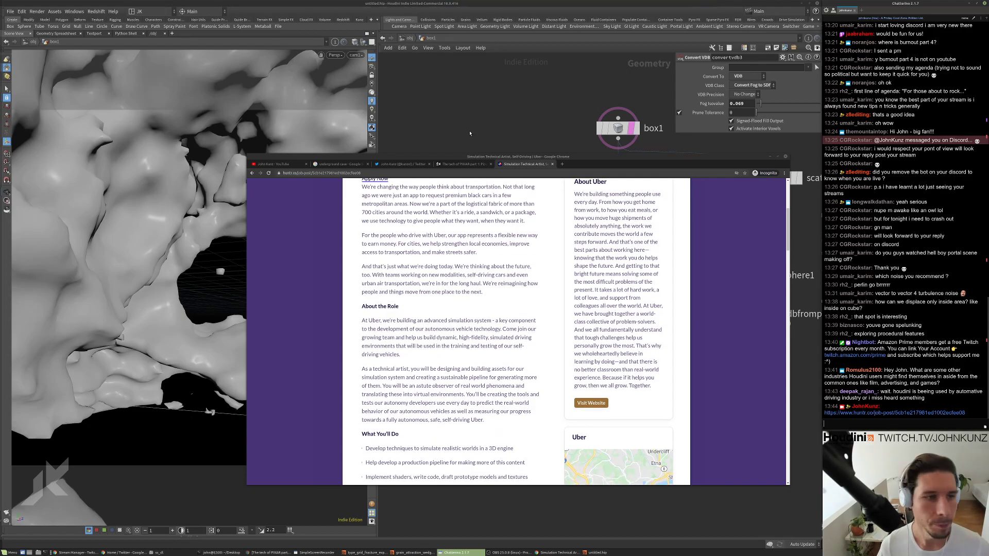
left_click(469, 134)
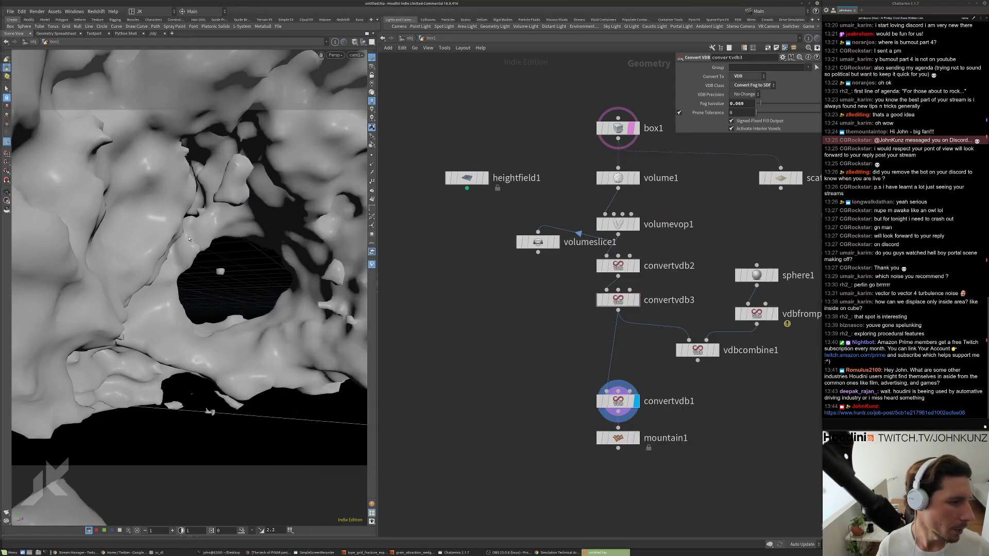
Display mountain1 and bypass it with Q to see the raw volume.
middle_click_drag(530, 423, 509, 356)
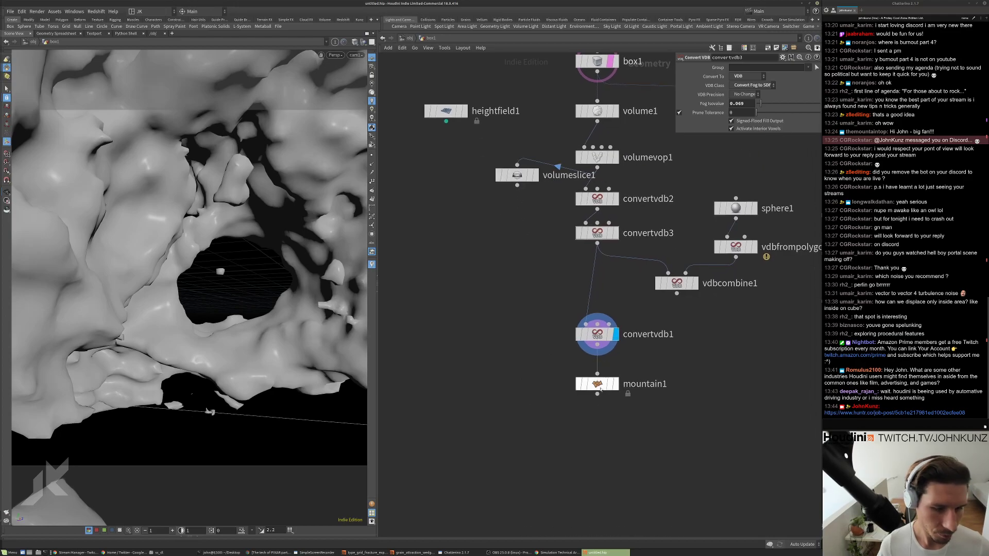
scroll(688, 398, "up", 1)
left_click(572, 381)
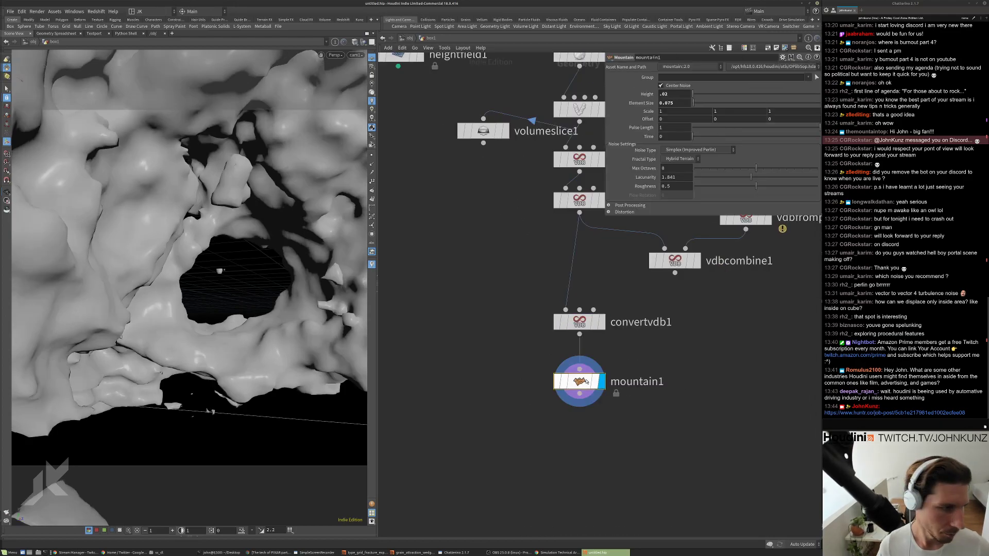
key("q")
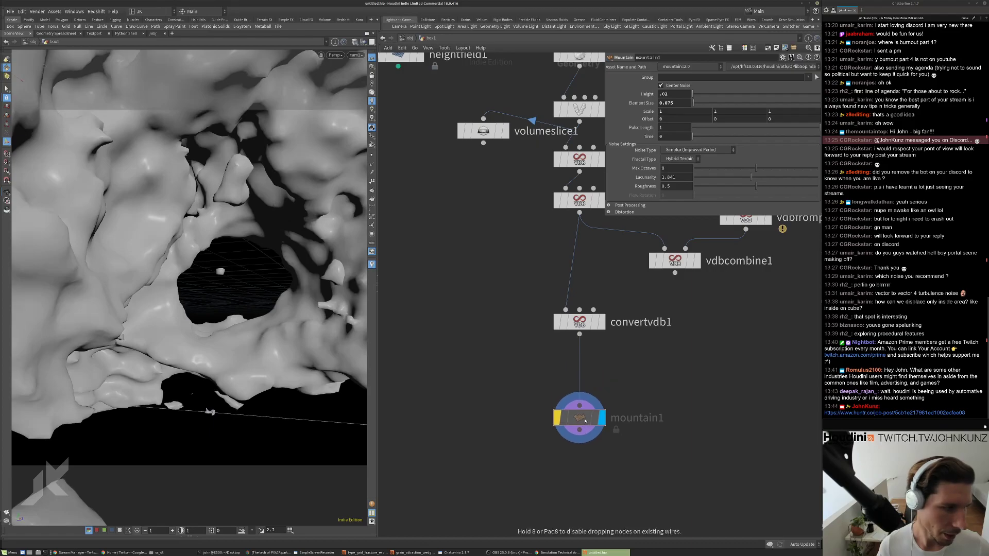
Select volume1 and orbit the viewport around the whole cube.
scroll(539, 377, "down", 1)
middle_click_drag(539, 377, 536, 428)
scroll(587, 188, "up", 2)
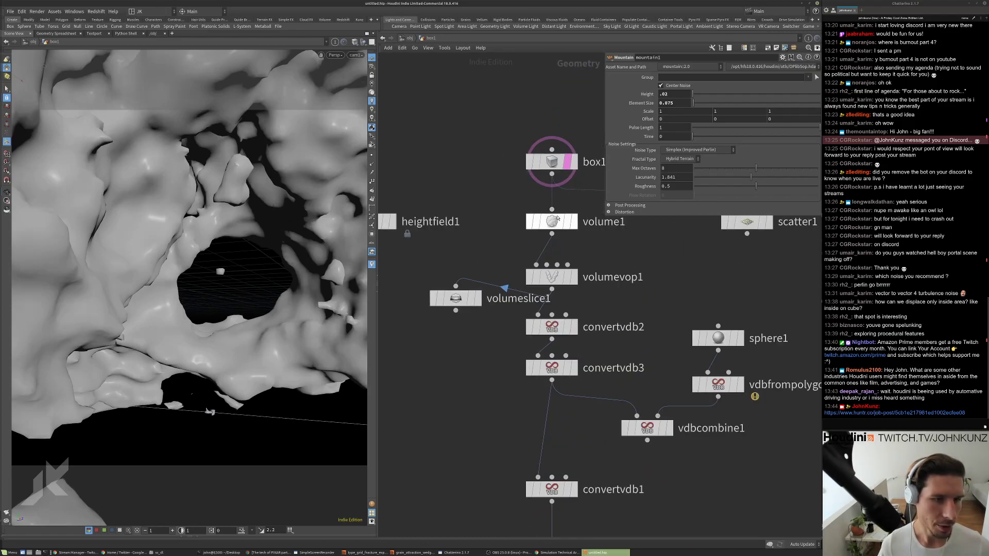
left_click(552, 222)
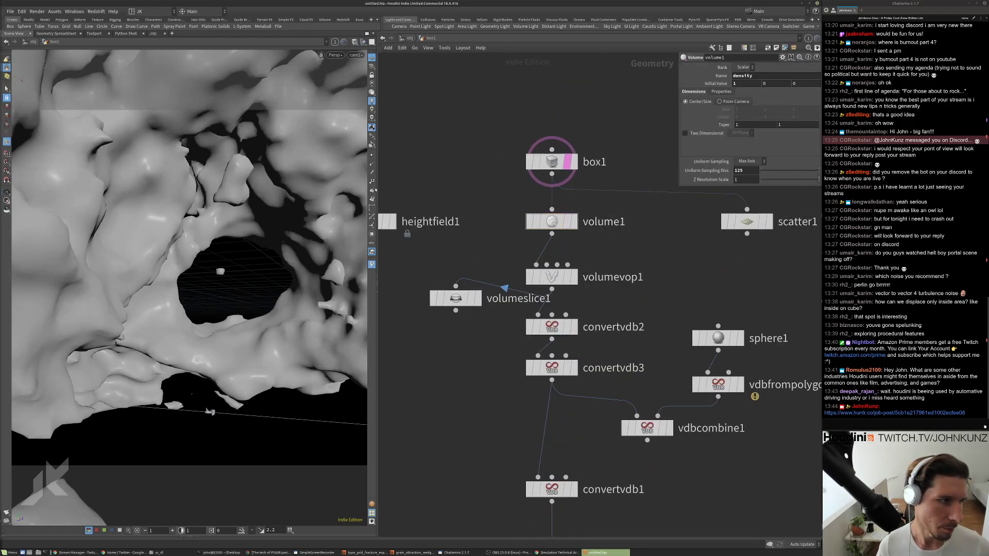
scroll(305, 178, "down", 5)
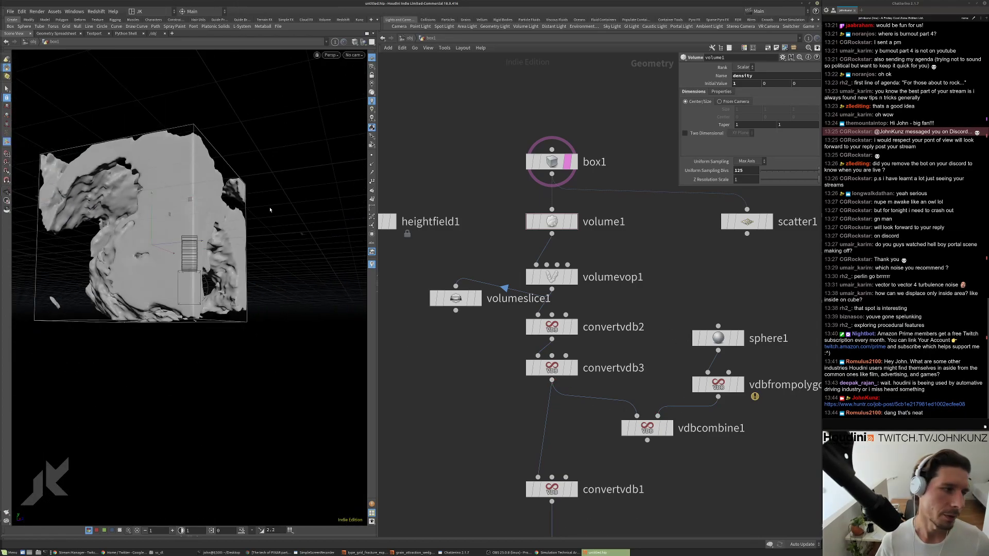
left_click_drag(270, 209, 143, 304)
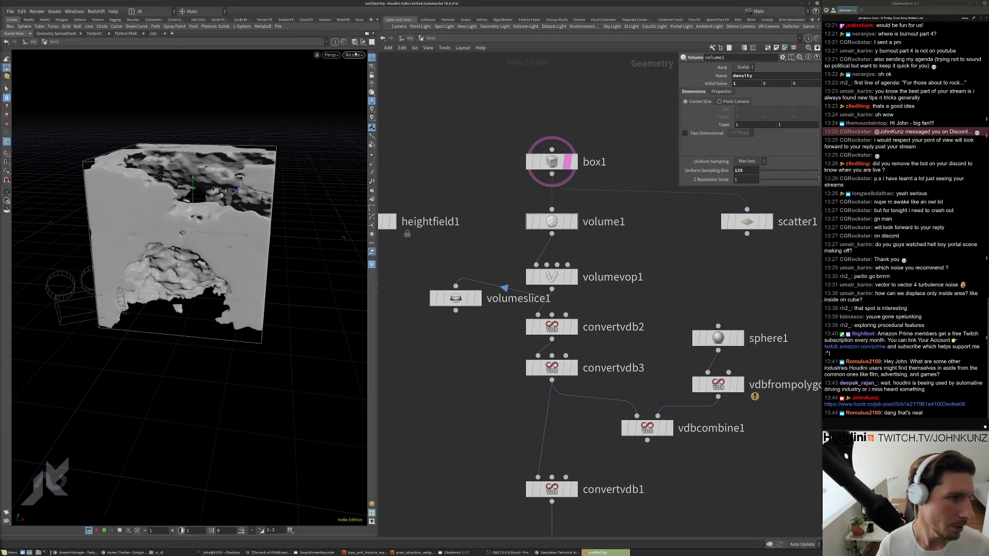
Go up to /obj and set cam1's View tab Icon Scale to 0.01.
key("u")
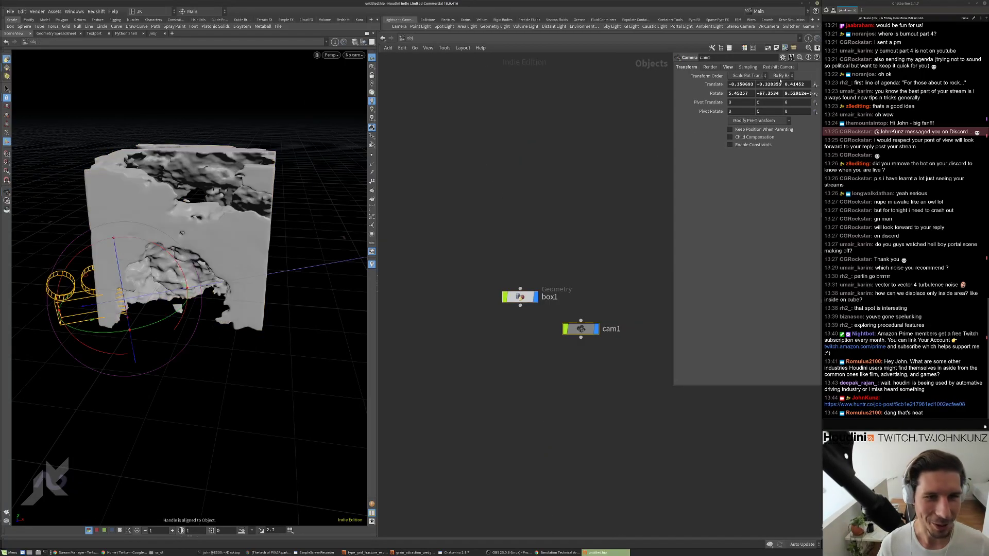
left_click(751, 68)
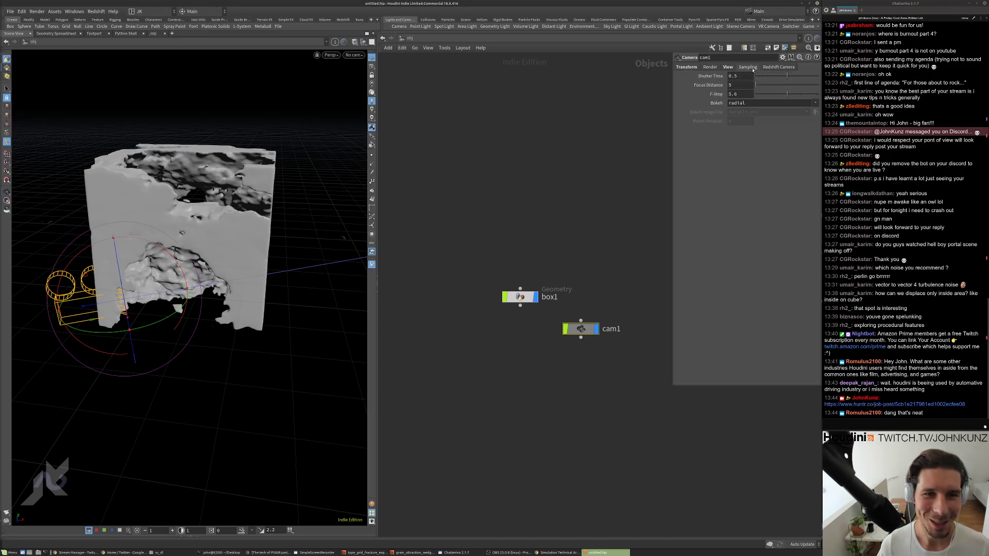
left_click(733, 68)
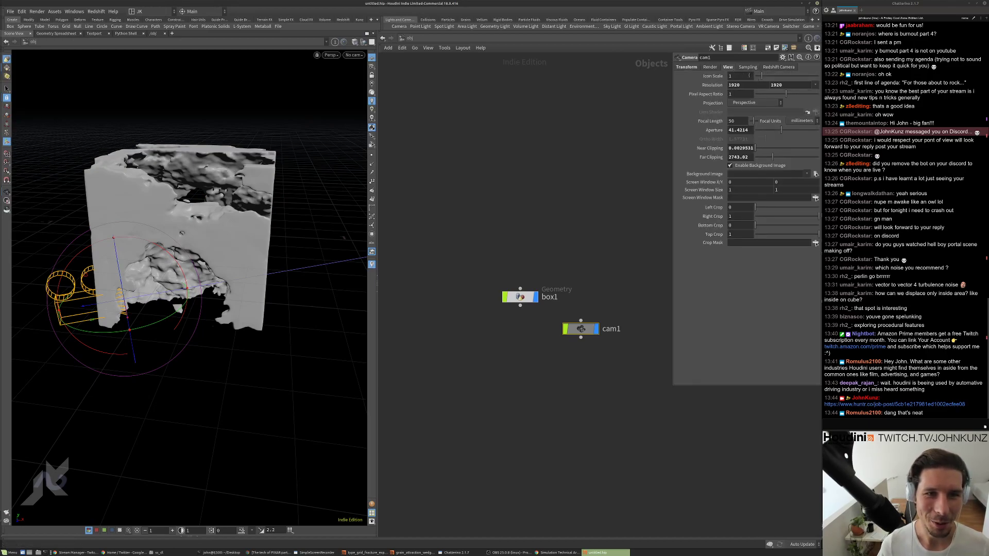
type(".01")
key("Return")
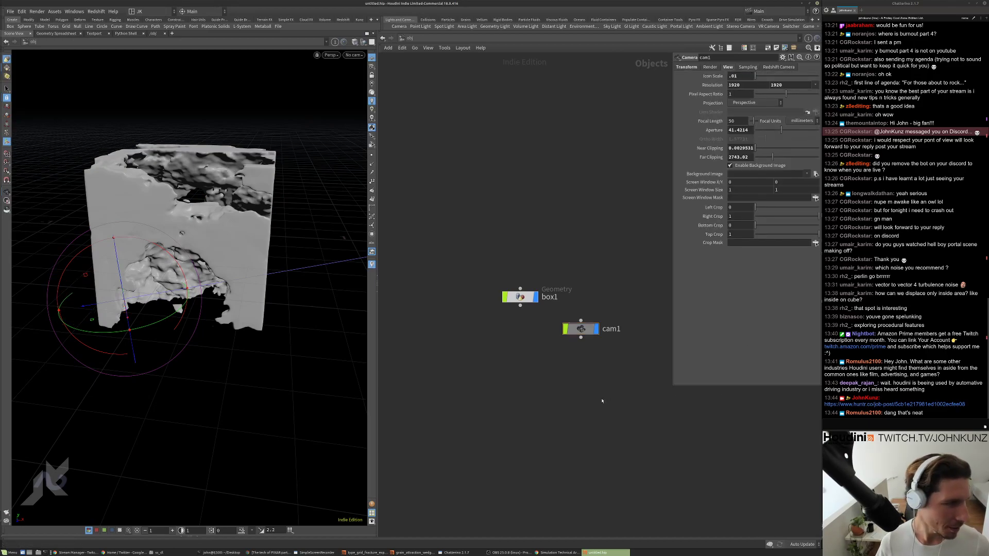
Orbit around the camera gizmo, then dive back into box1's network.
scroll(122, 306, "up", 5)
left_click_drag(122, 306, 319, 245)
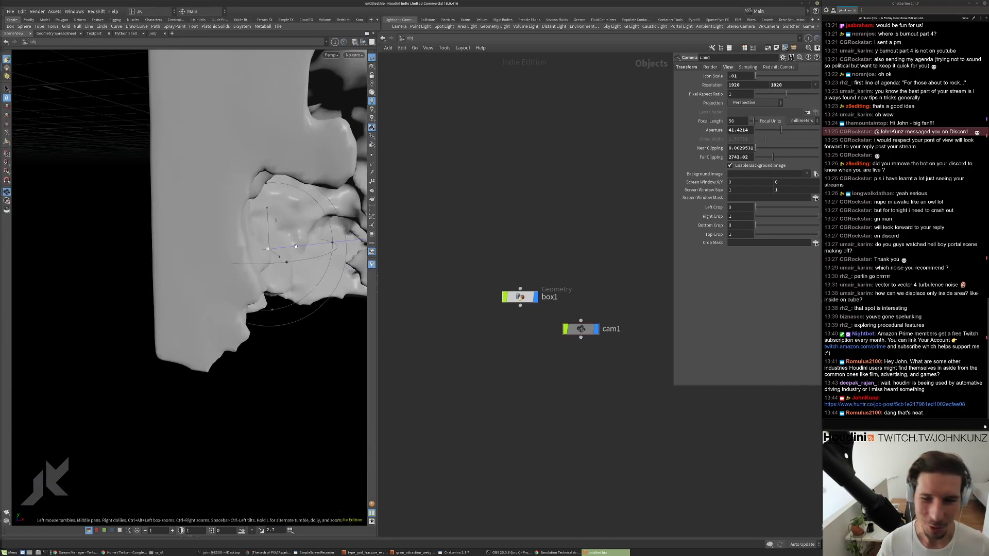
scroll(296, 246, "up", 10)
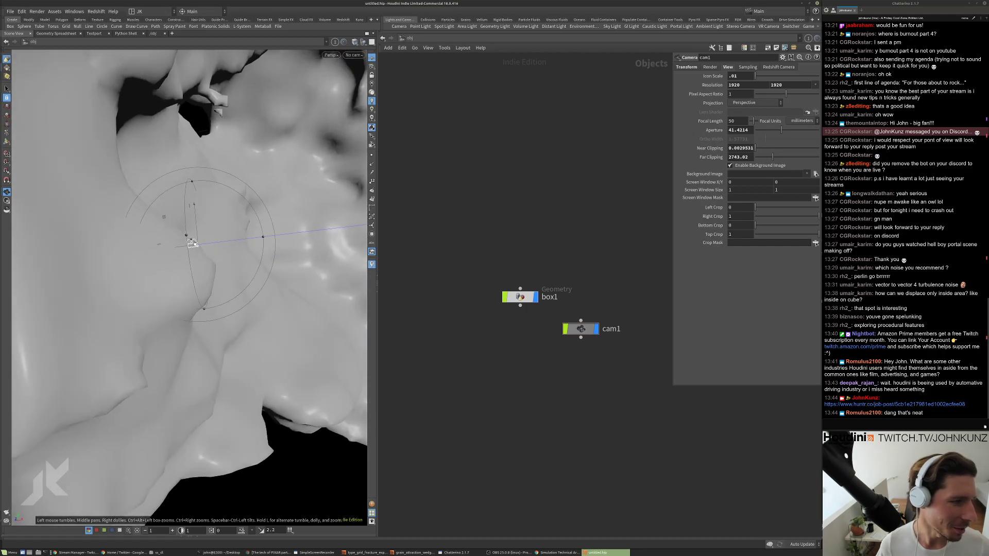
left_click_drag(235, 256, 170, 242)
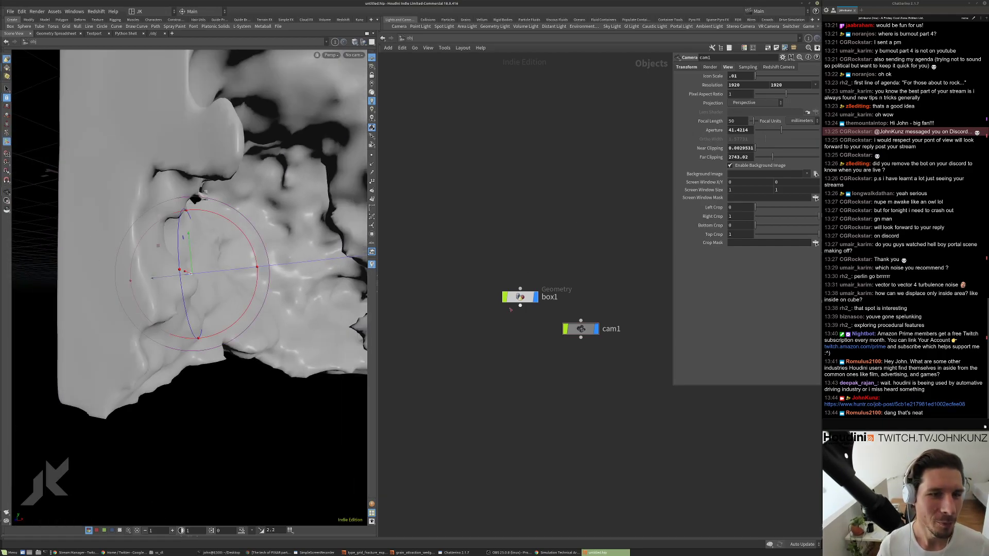
double_click(508, 302)
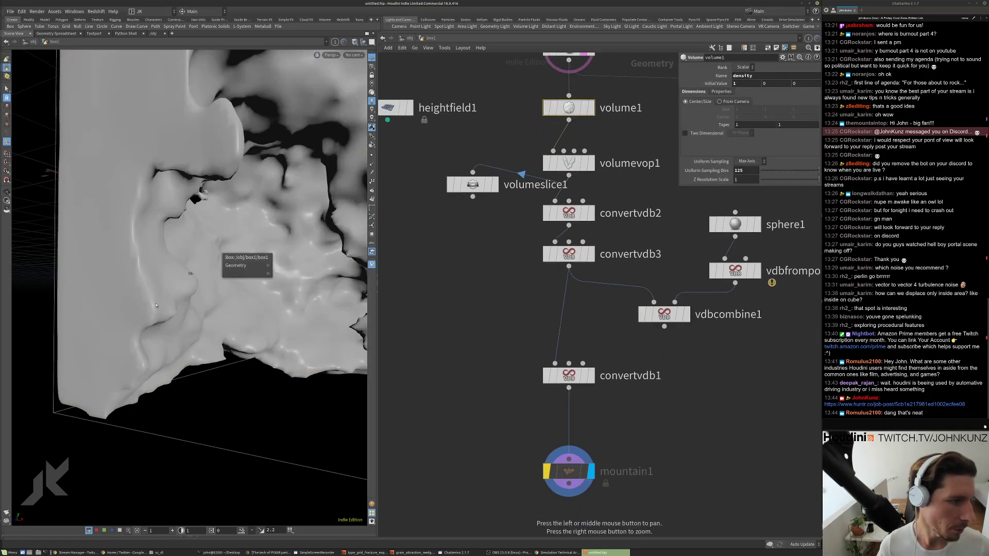
Create a Clip node, insert clip1 on the box1–volume1 wire, and display it.
mouse_move(247, 265)
left_mouse_down()
mouse_move(201, 364)
mouse_move(182, 318)
mouse_move(247, 260)
left_mouse_up()
middle_click_drag(495, 201, 481, 380)
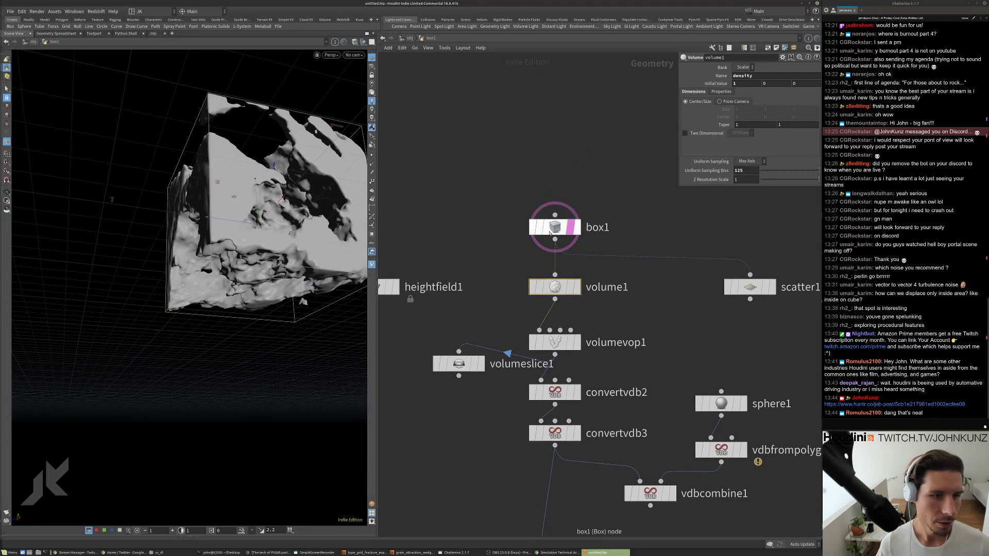
left_click_drag(555, 227, 555, 168)
key("Tab")
type("clip")
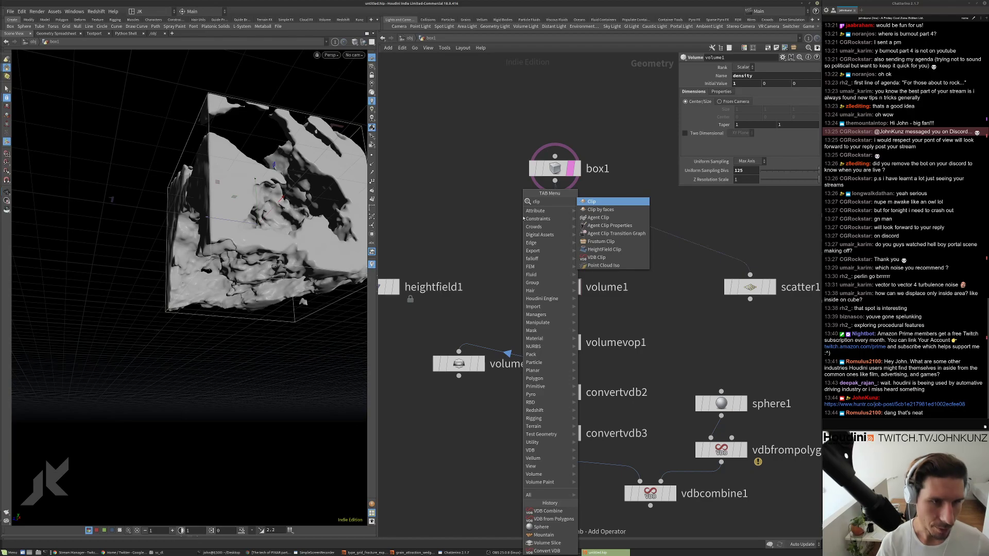
key("Return")
left_click(523, 216)
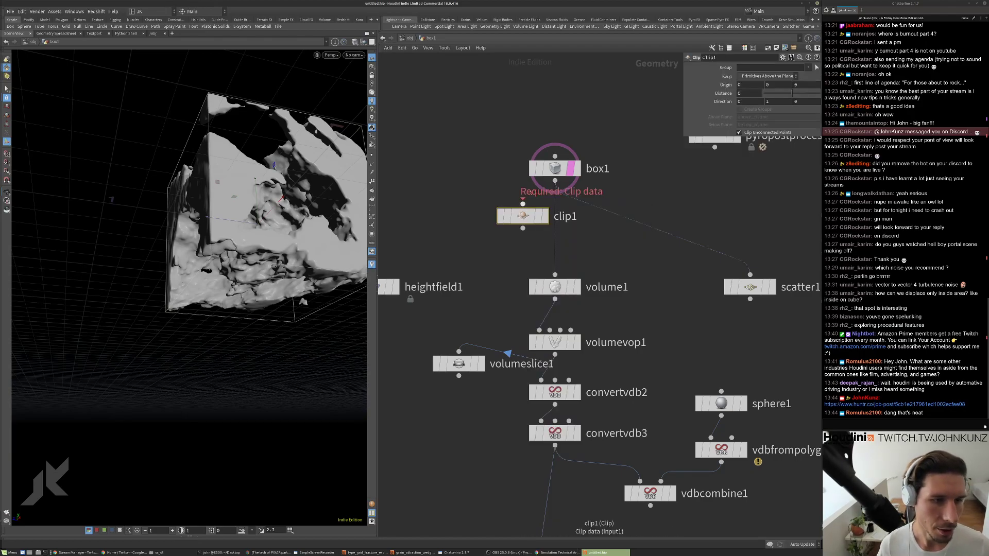
left_click_drag(527, 211, 525, 238)
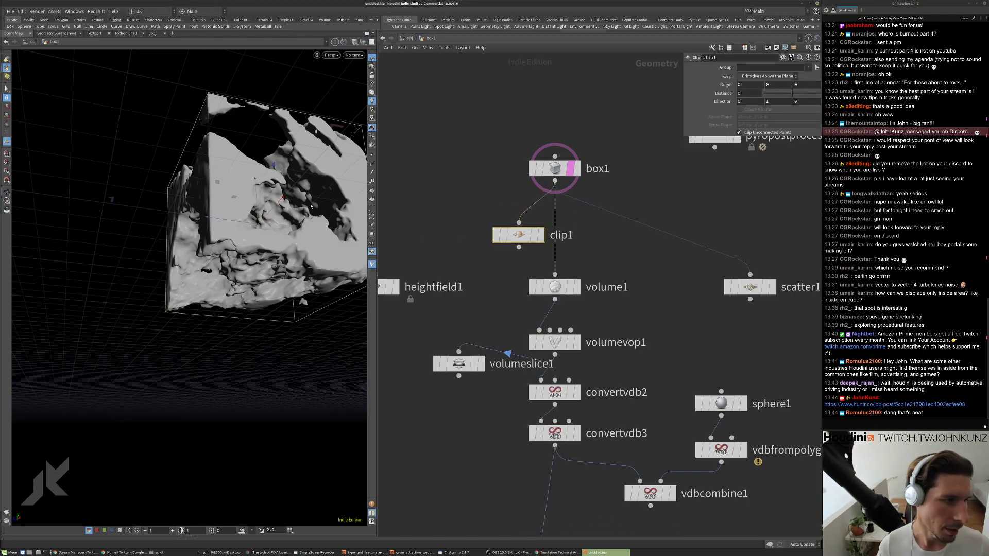
left_click(541, 234)
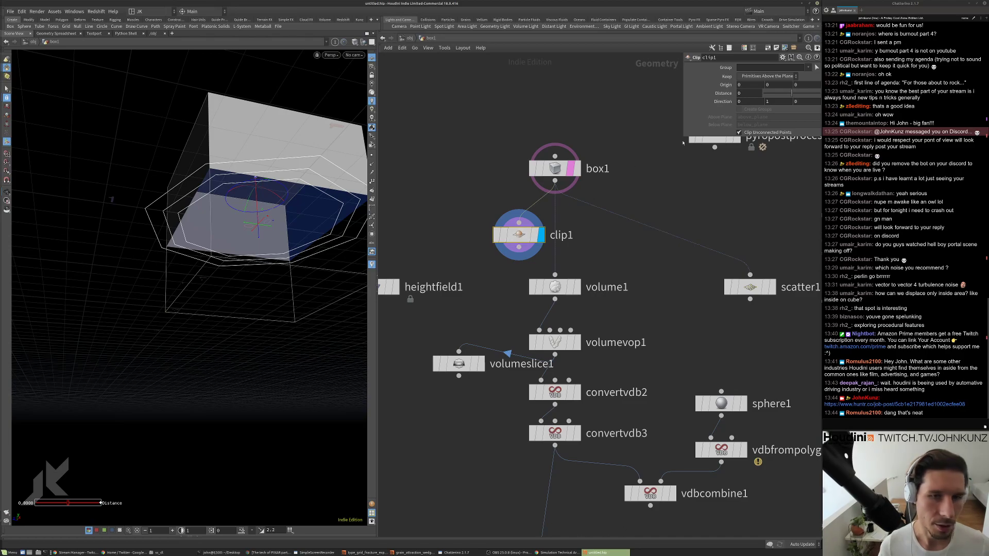
Set clip1's Keep to Primitives Below the Plane and tidy its position.
left_click(768, 76)
left_click(768, 84)
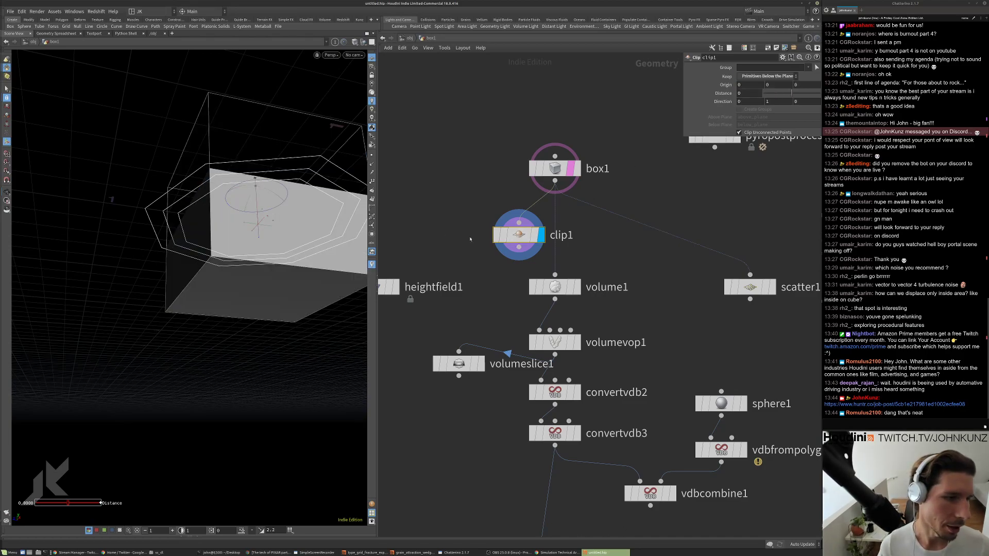
left_click_drag(521, 235, 503, 221)
left_click(531, 175)
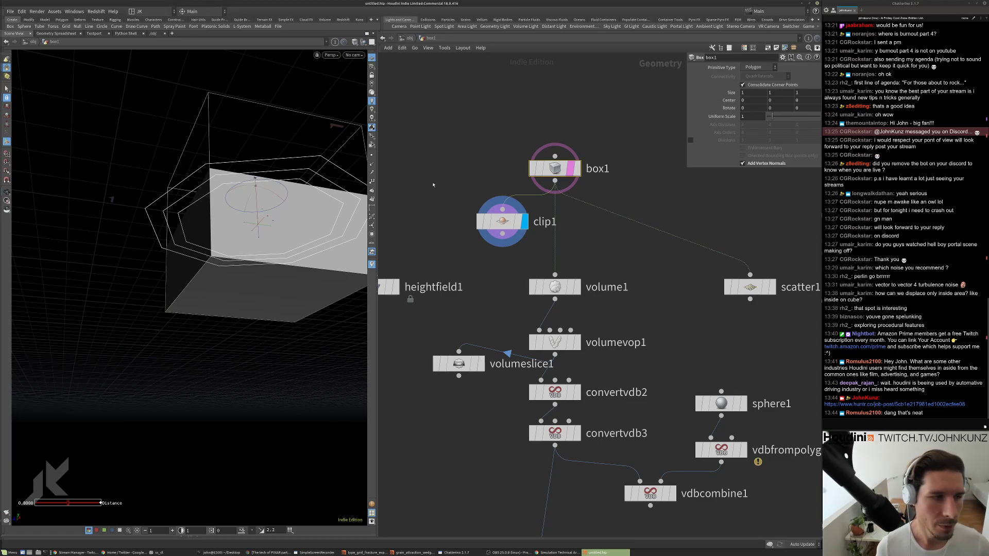
Display convertvdb1 through cam1 and compare the result with clip1 bypassed and restored.
left_click_drag(206, 242, 234, 255)
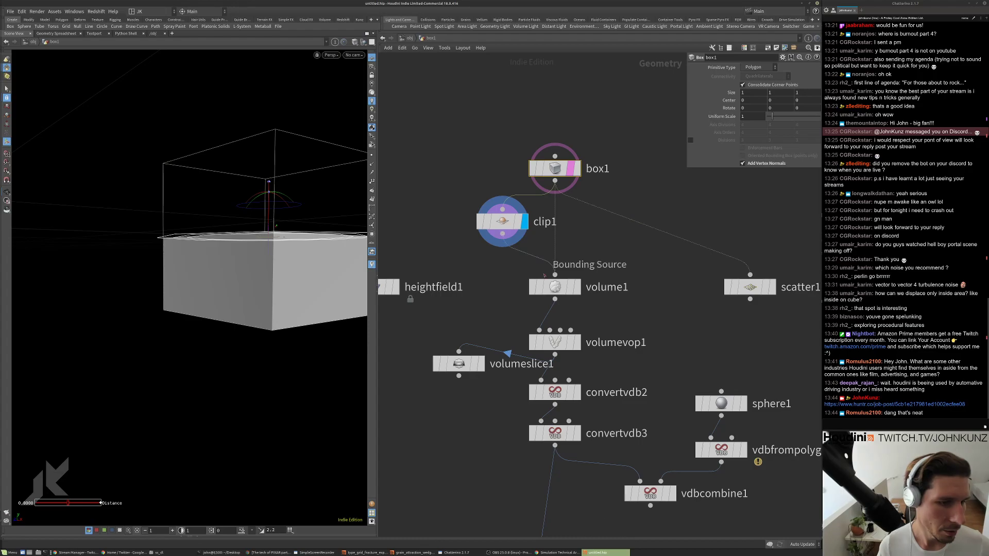
scroll(571, 391, "down", 3)
scroll(576, 453, "down", 2)
left_click(550, 393)
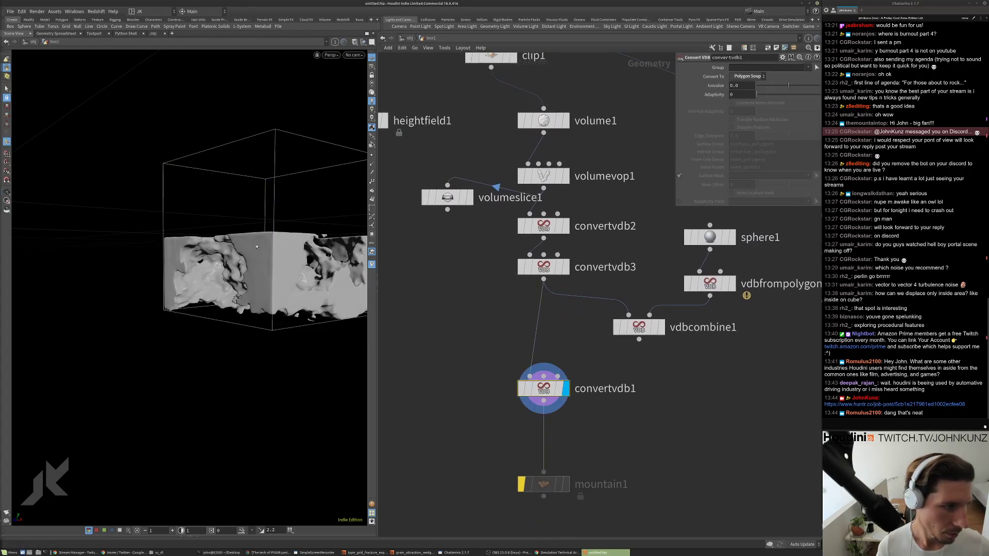
key("ctrl+1")
middle_click_drag(466, 60, 490, 148)
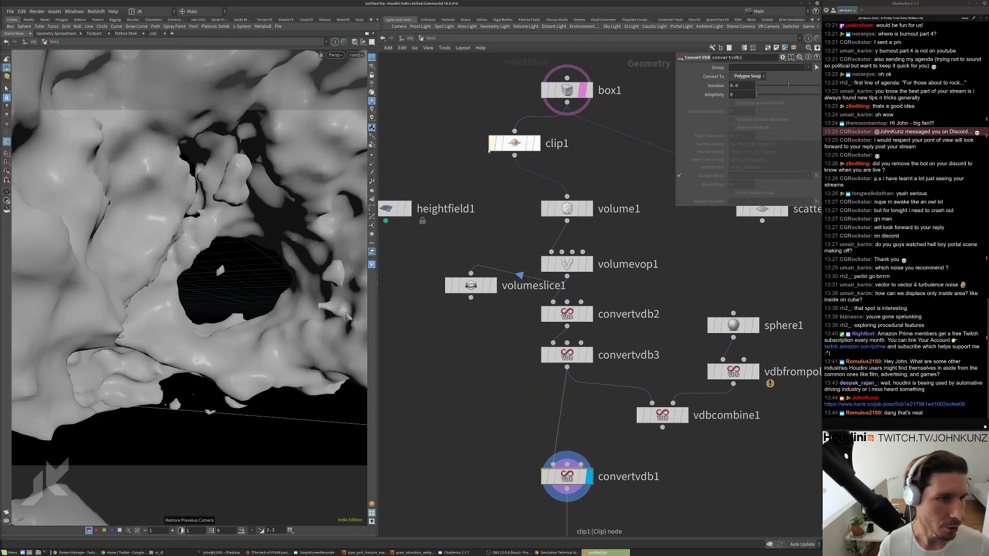
left_click(492, 144)
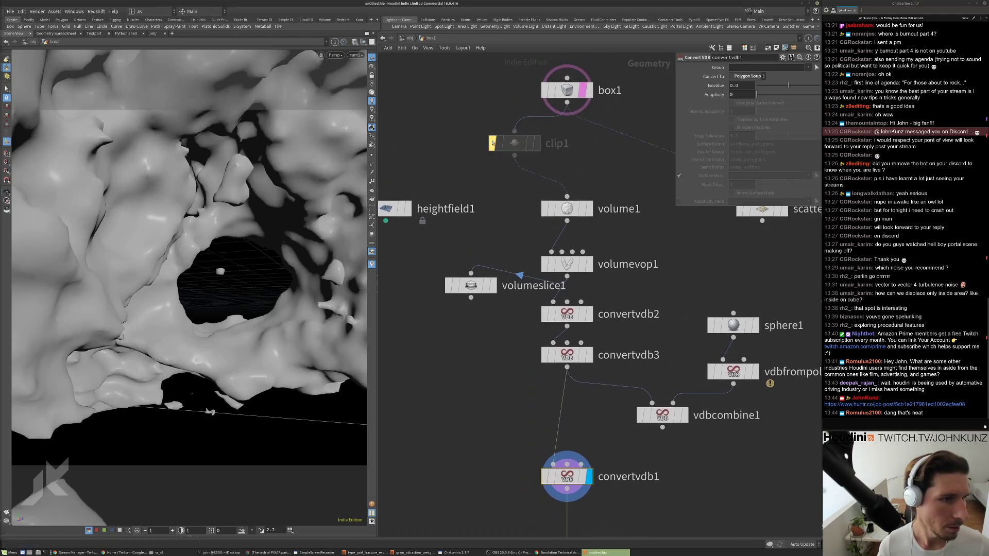
key("ctrl+z")
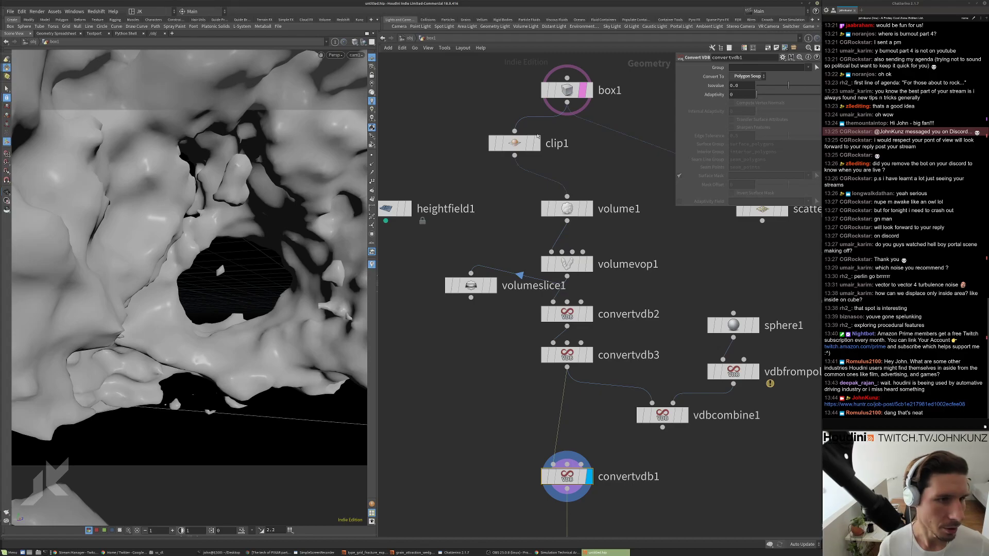
Inspect the clipped cube, then Alt-drag clip1 to duplicate it as clip2 below.
left_click(537, 138)
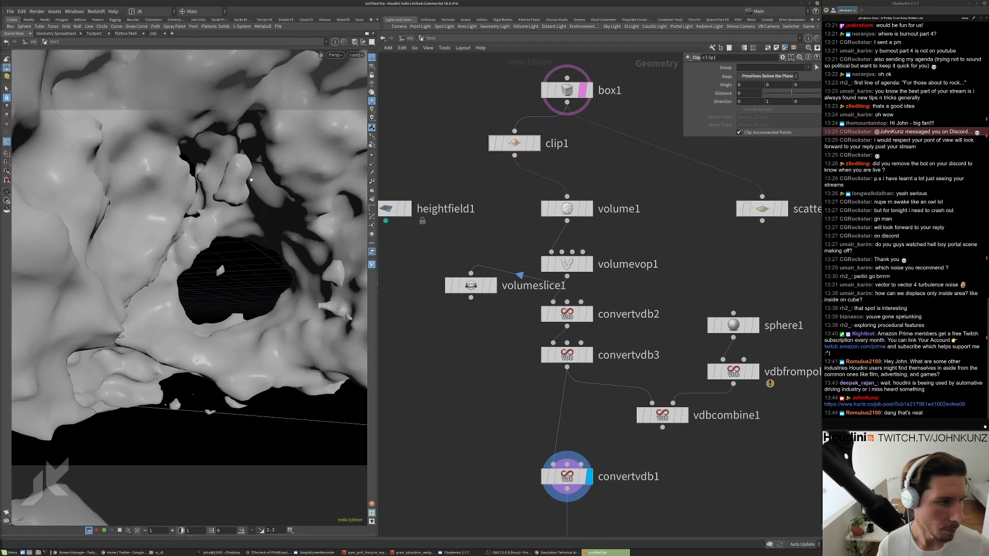
right_click_drag(252, 179, 236, 252)
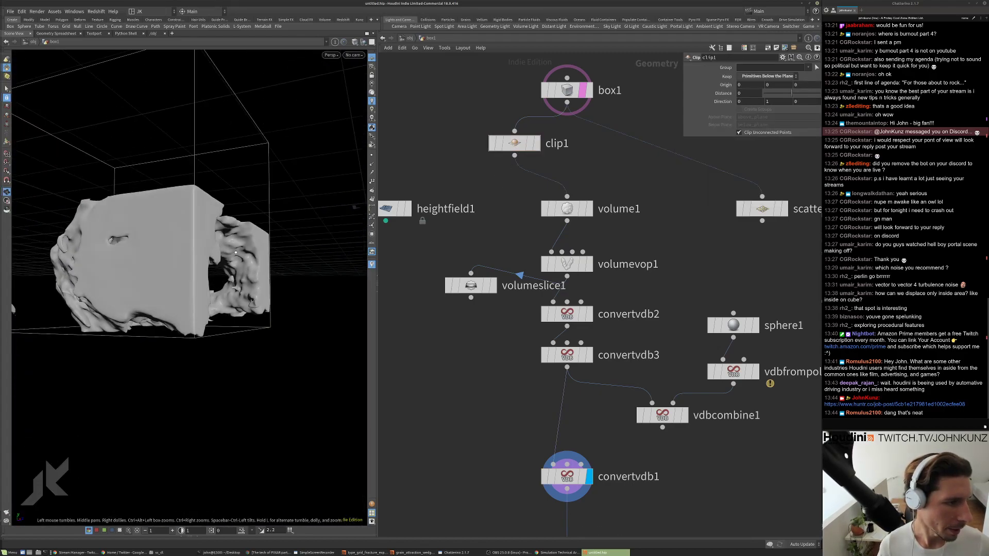
left_click_drag(236, 253, 221, 242)
right_click_drag(221, 242, 175, 242)
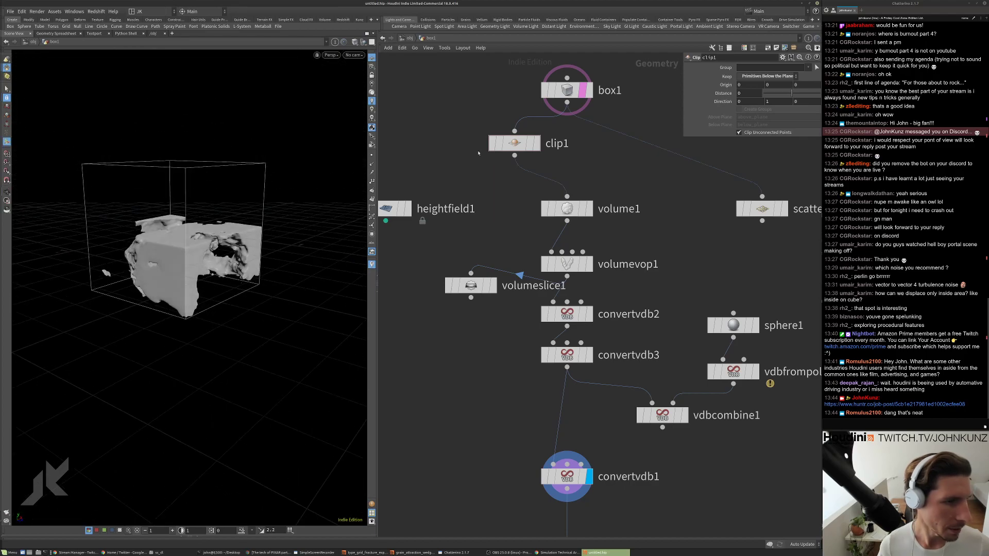
left_click_drag(517, 144, 518, 176, "alt")
Display clip2 and change its Direction from 1,0,0 to 0,0,1.
left_click(537, 175)
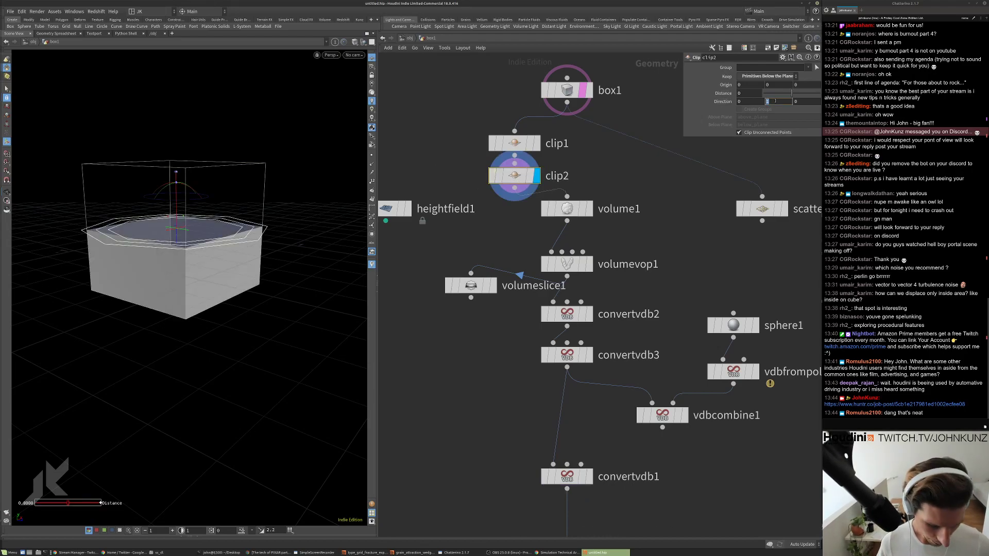
key("Return")
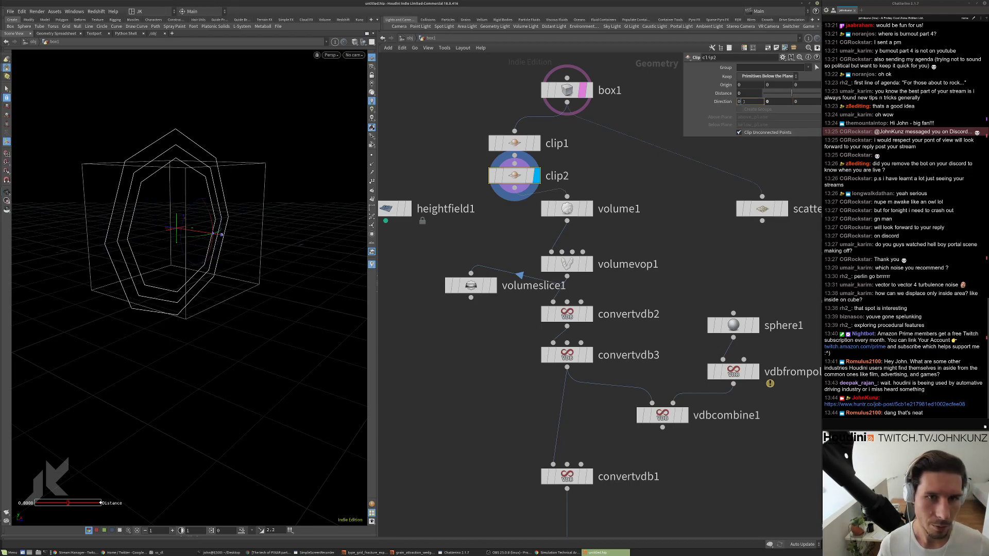
left_click(743, 103)
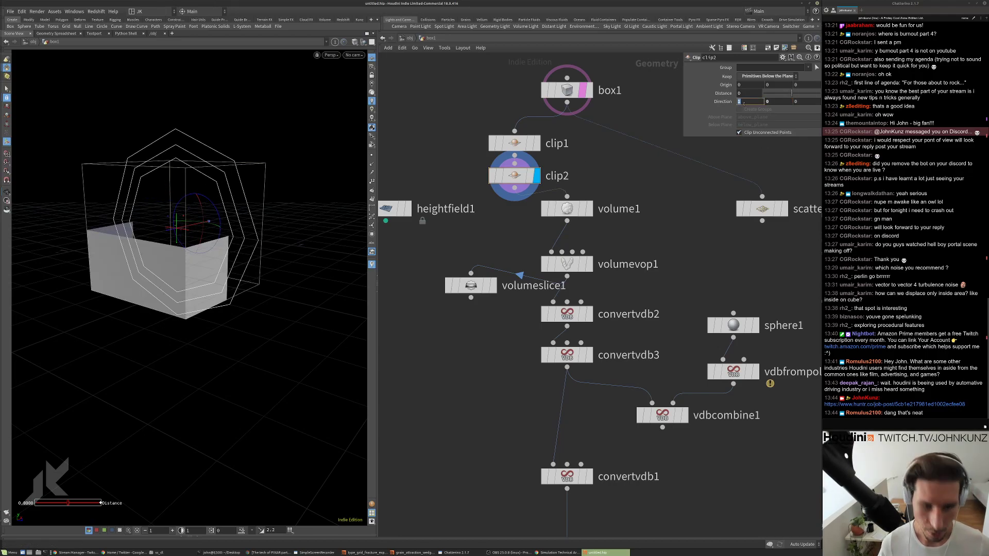
type("0")
key("Tab")
key("Tab")
type("1")
key("Return")
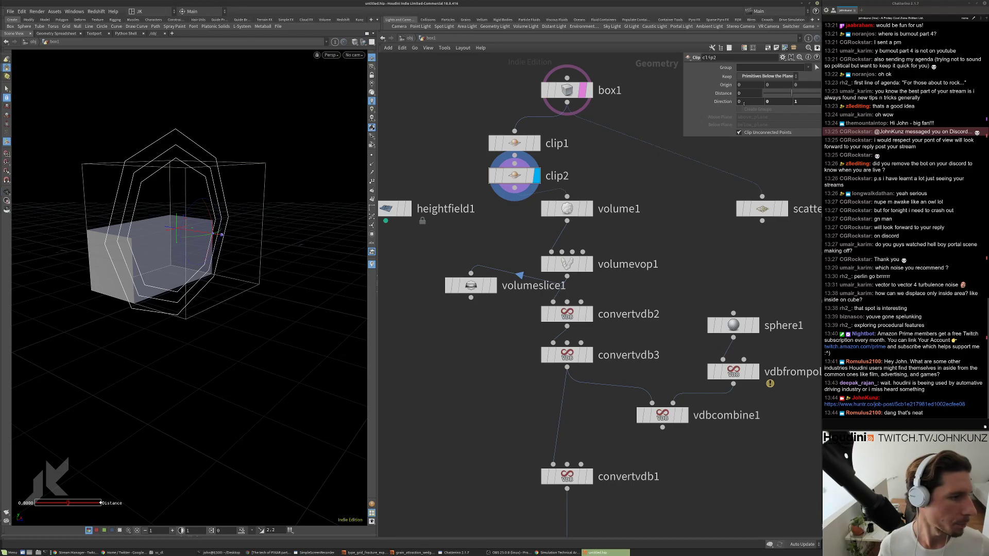
Set clip2's Keep to Primitives Above the Plane and view the converted cave mesh.
left_click(758, 76)
left_click(762, 84)
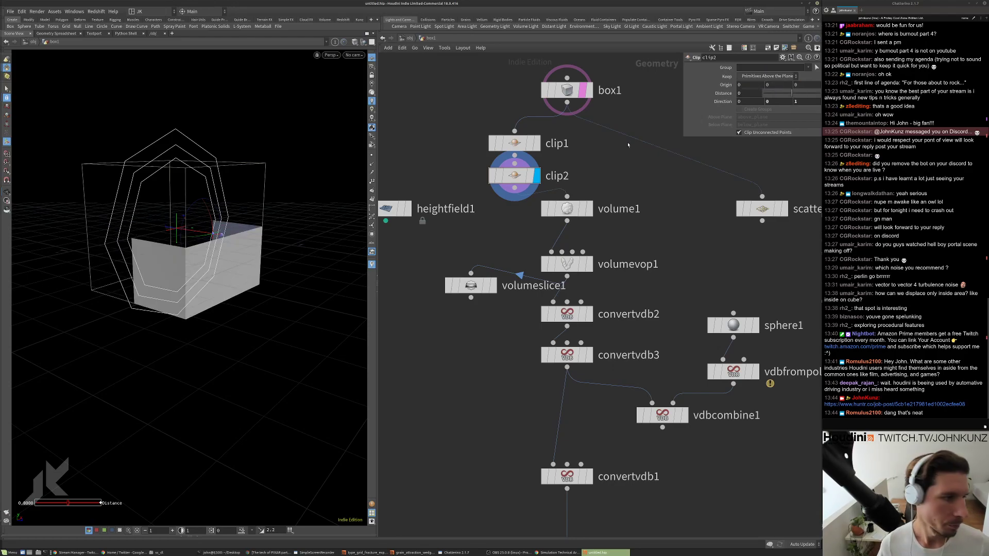
middle_click_drag(572, 480, 551, 278)
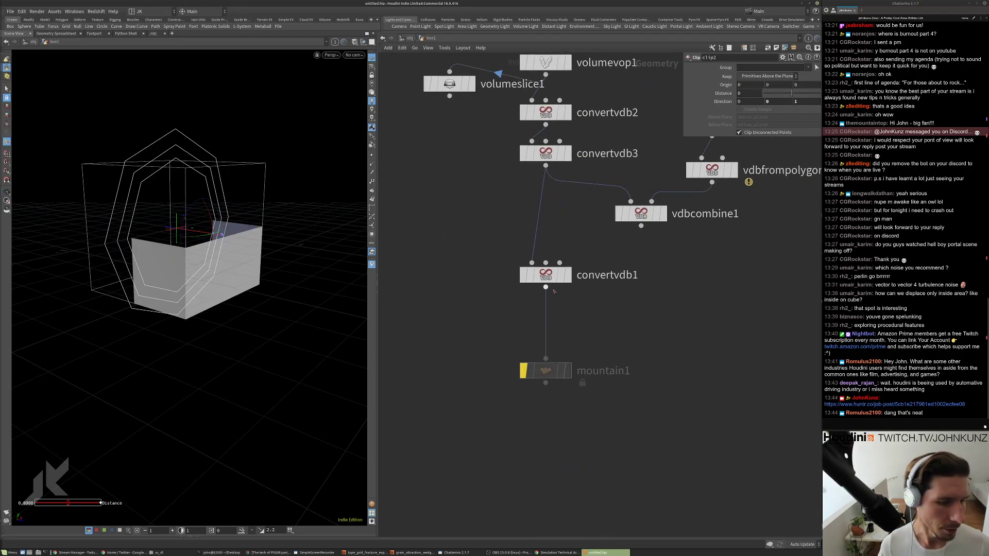
left_click(551, 279)
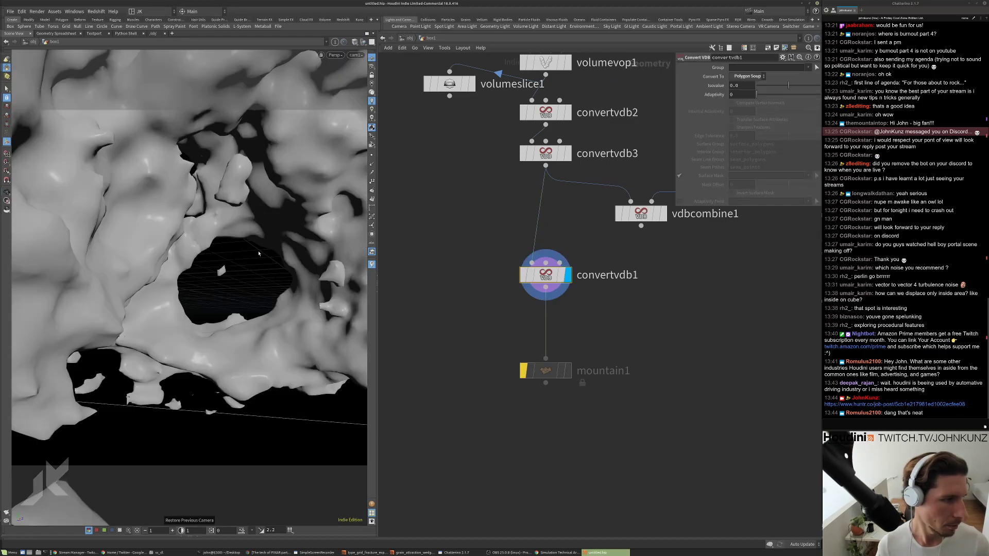
scroll(536, 258, "down", 5)
scroll(515, 185, "up", 3)
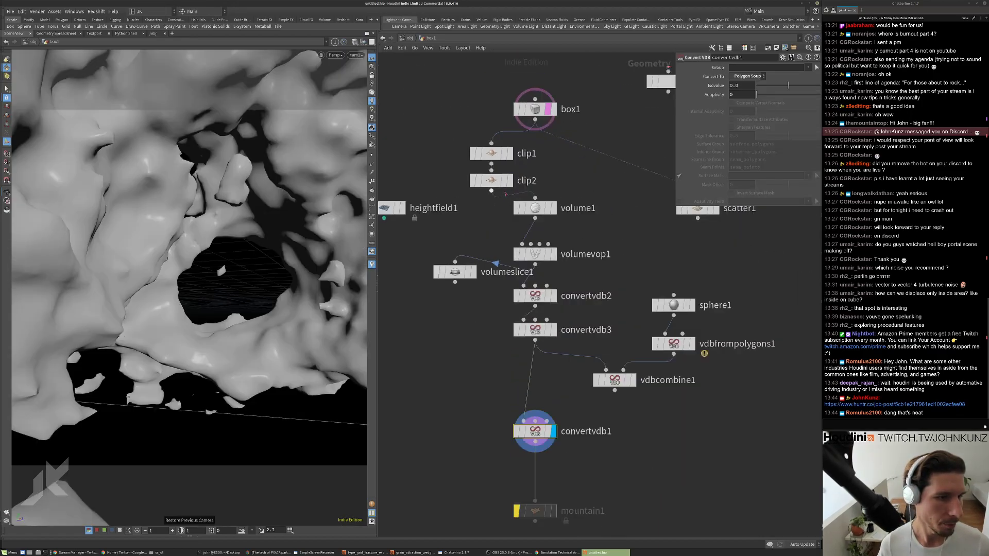
Compare with clip1 and clip2 bypassed in wireframe shading, then re-enable them and display clip2.
left_click(539, 207)
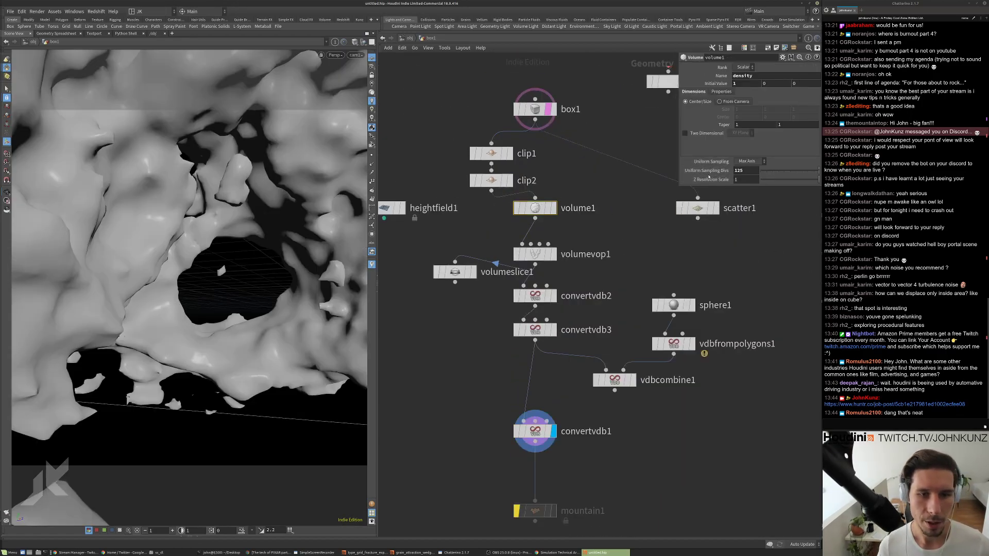
left_click(485, 179)
left_click(474, 156, "shift")
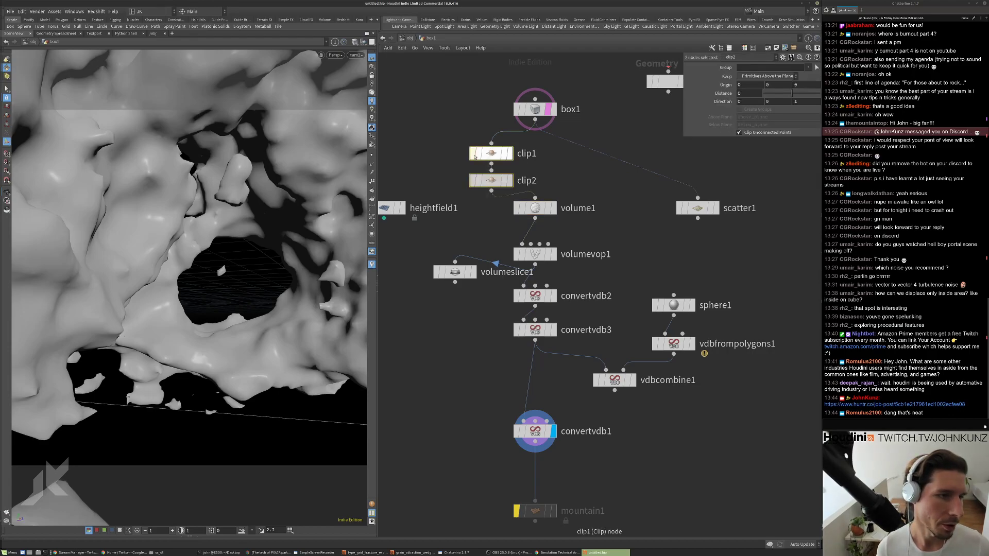
left_click(474, 157)
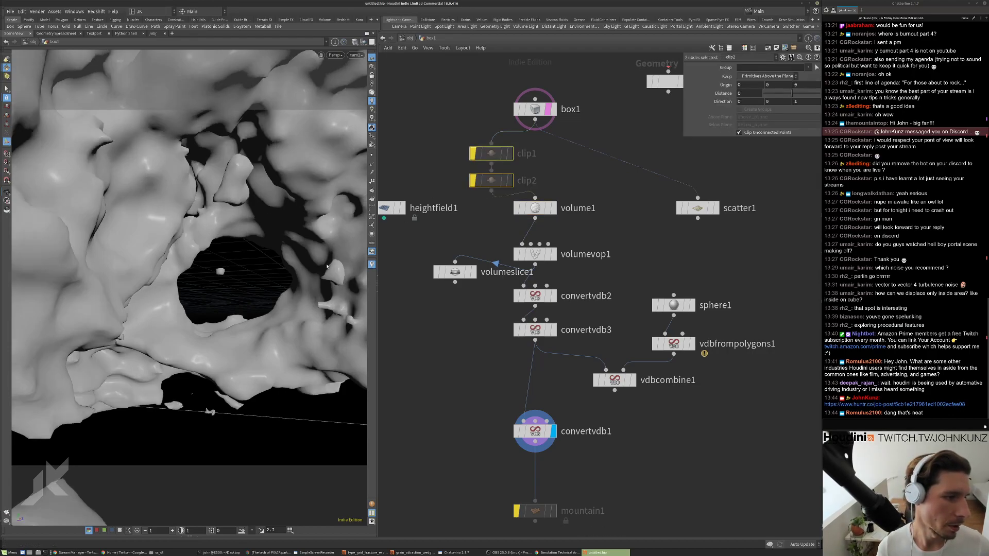
left_click(350, 42)
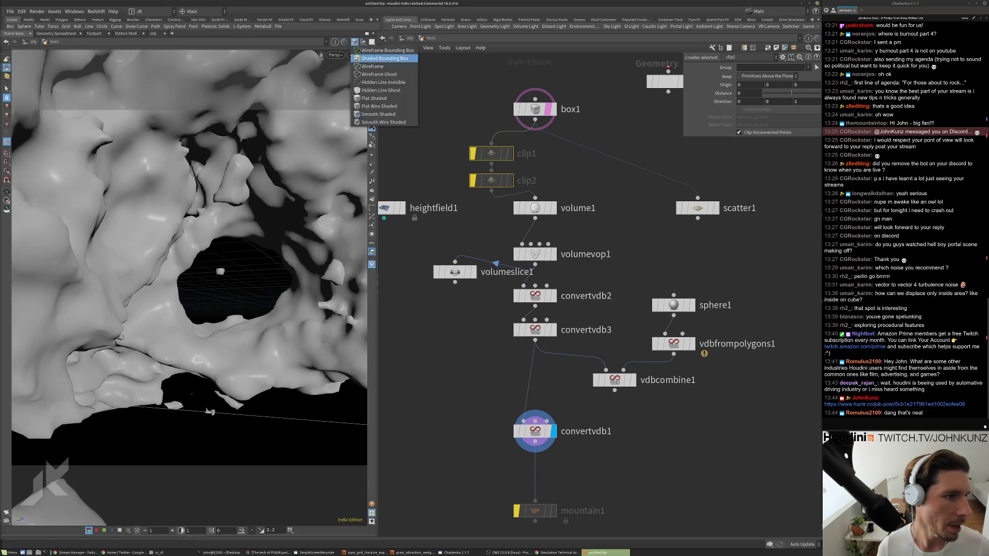
left_click(384, 122)
left_click(473, 180)
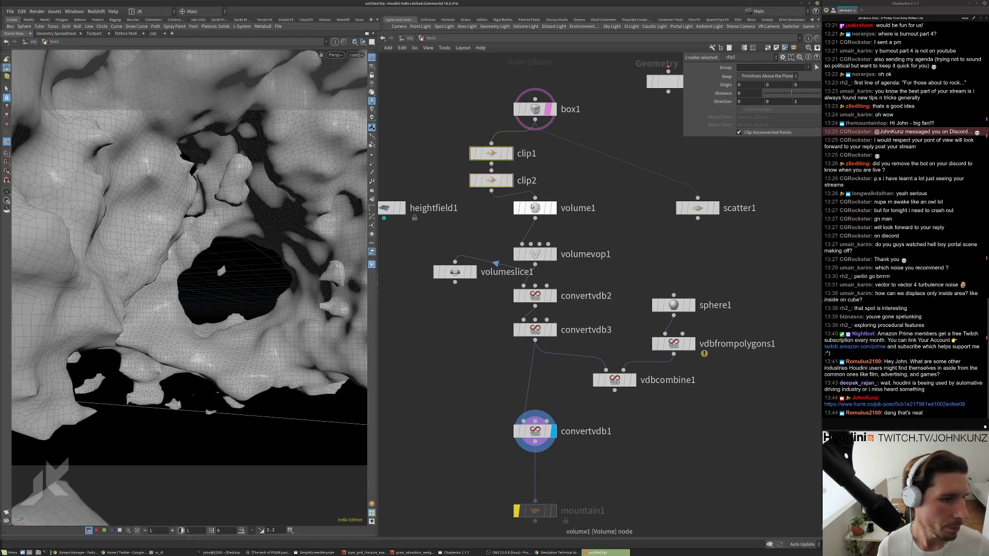
left_click(510, 182)
left_click(510, 181)
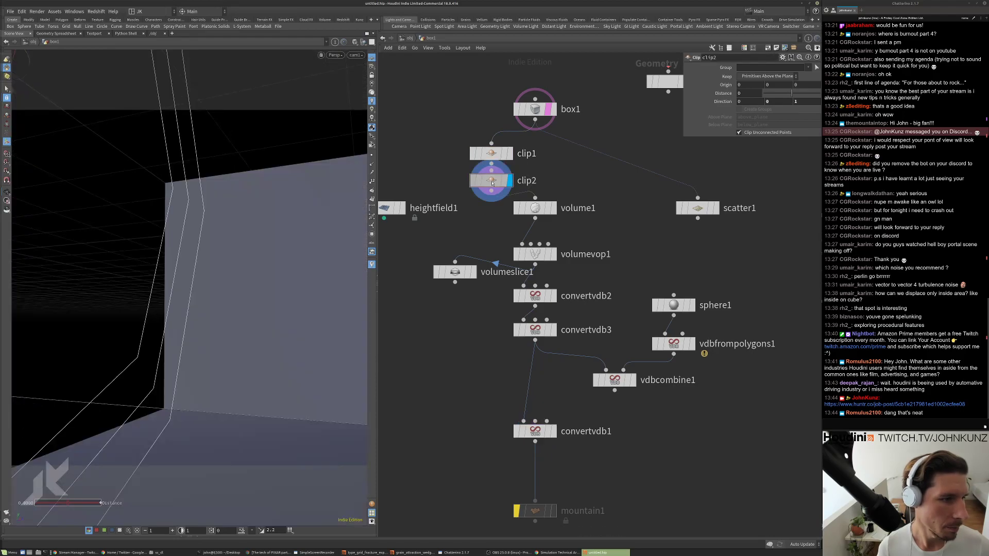
Frame the clipped box, untemplate box1, and display volume1 with its info summary.
key("g")
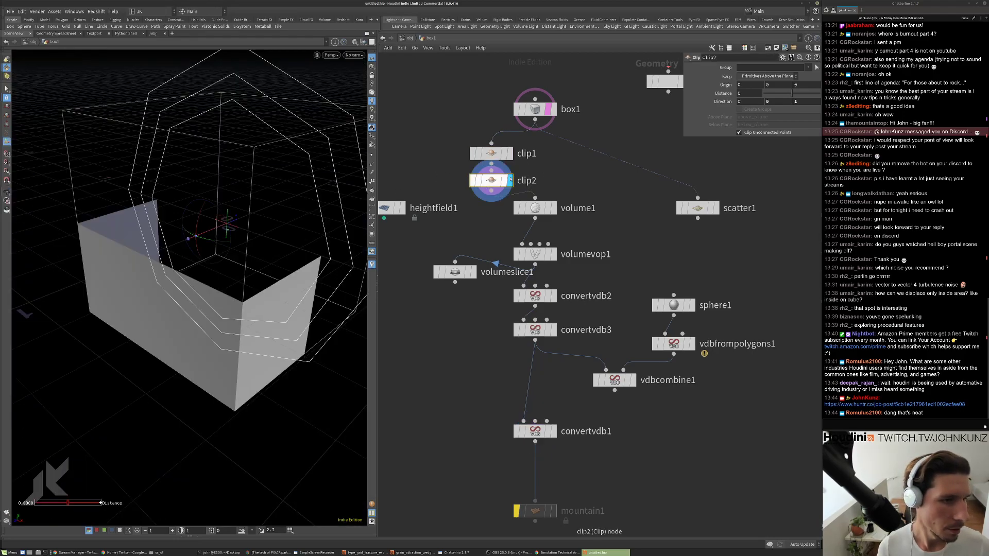
key("t")
left_click(553, 209)
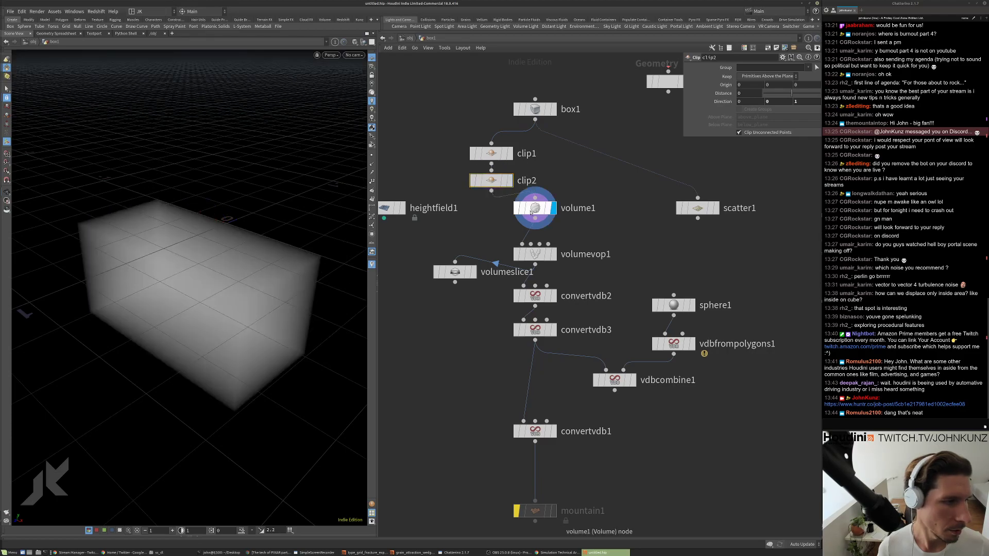
middle_click_drag(535, 209, 605, 234)
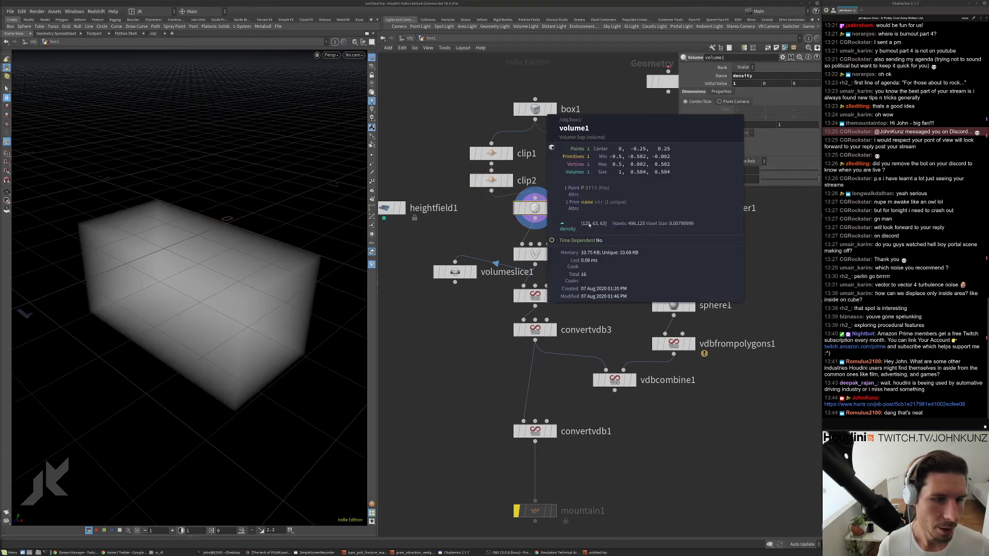
middle_click_drag(590, 225, 614, 218)
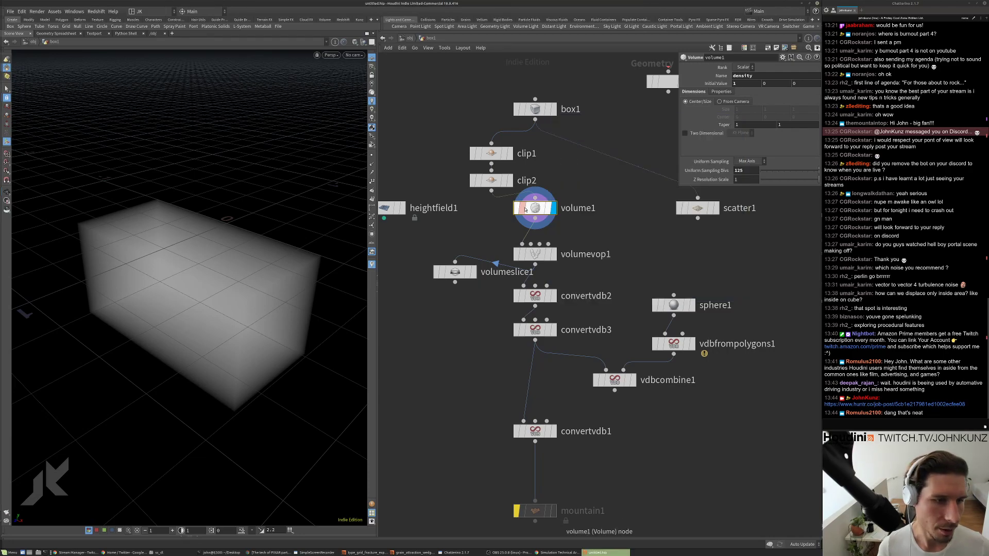
middle_click_drag(535, 208, 582, 211)
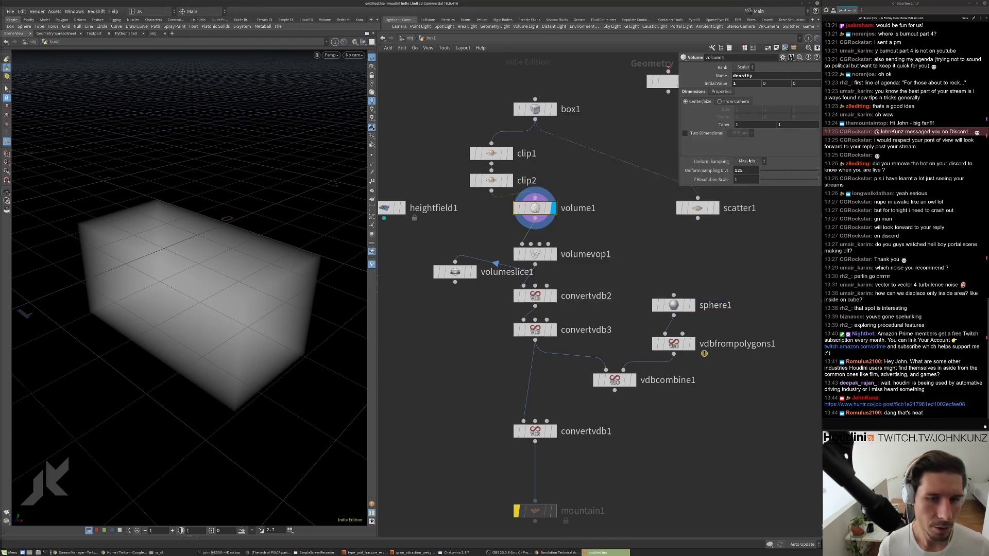
Set volume1's Uniform Sampling Divs to 355.
left_click(744, 170)
type("3")
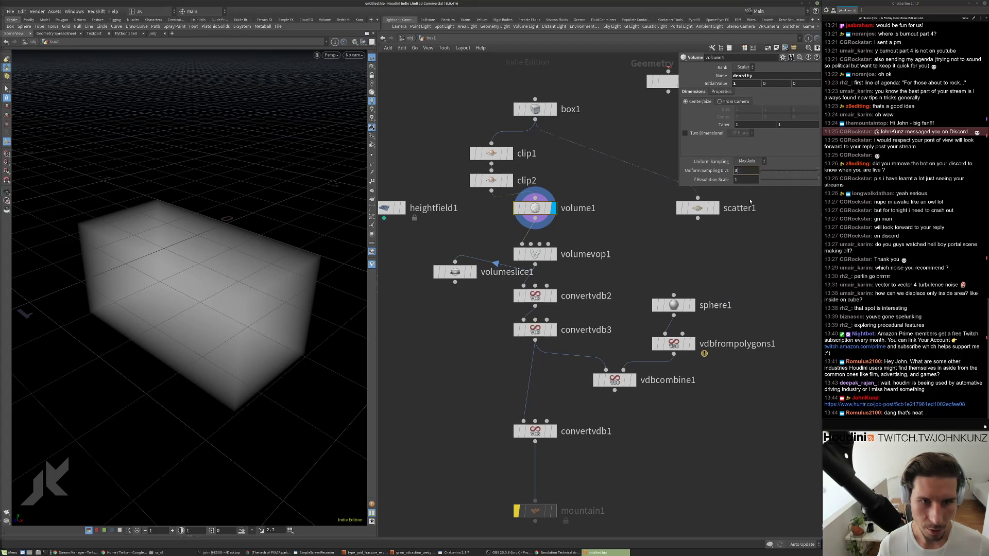
type("55")
key("Return")
middle_click_drag(536, 434, 528, 402)
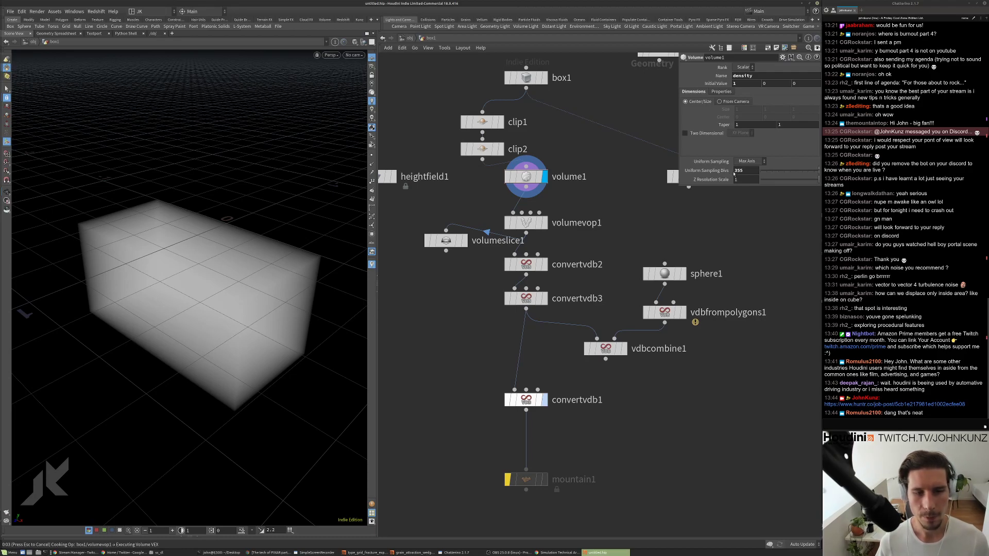
Display convertvdb1's eroded mesh through cam1 and check volume1's voxel and memory info.
key("r")
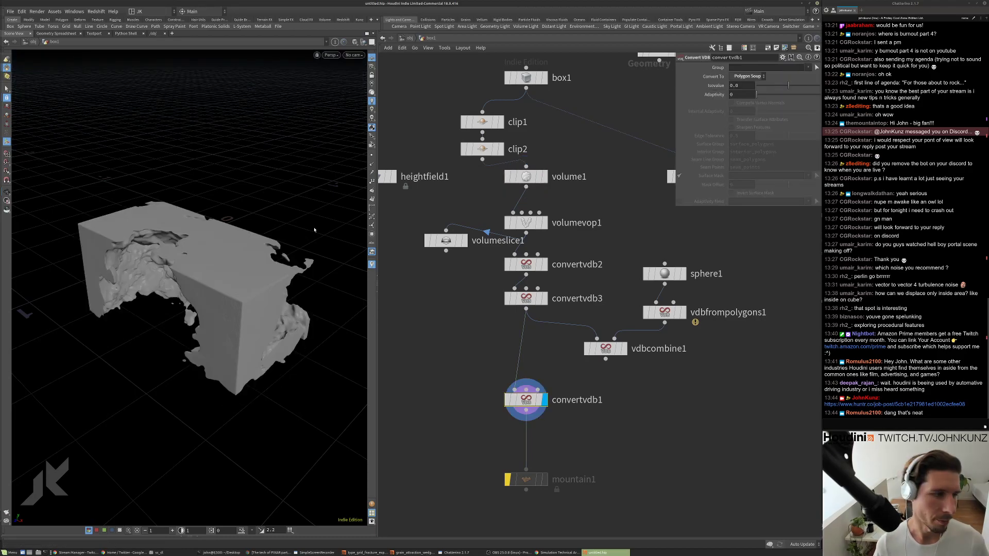
key("ctrl+1")
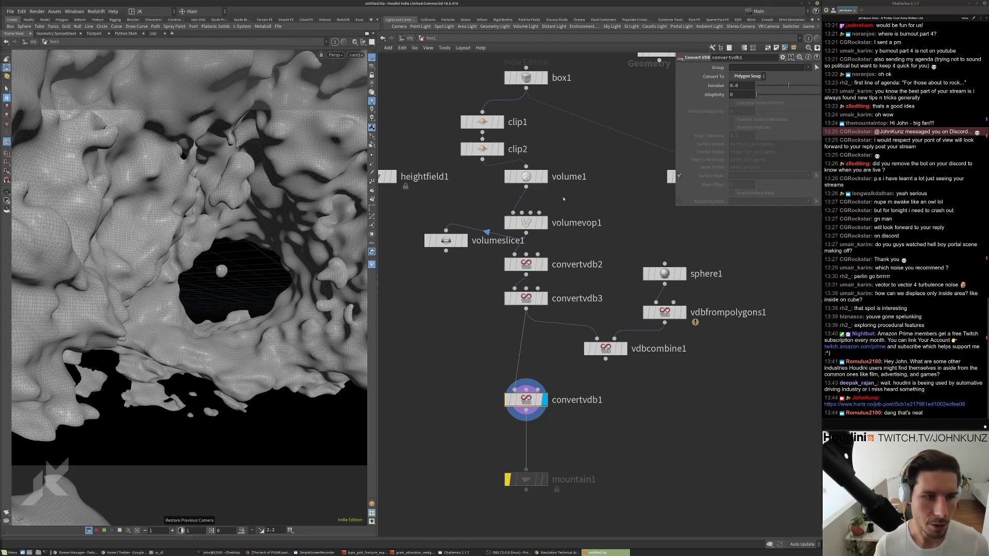
middle_click(526, 178)
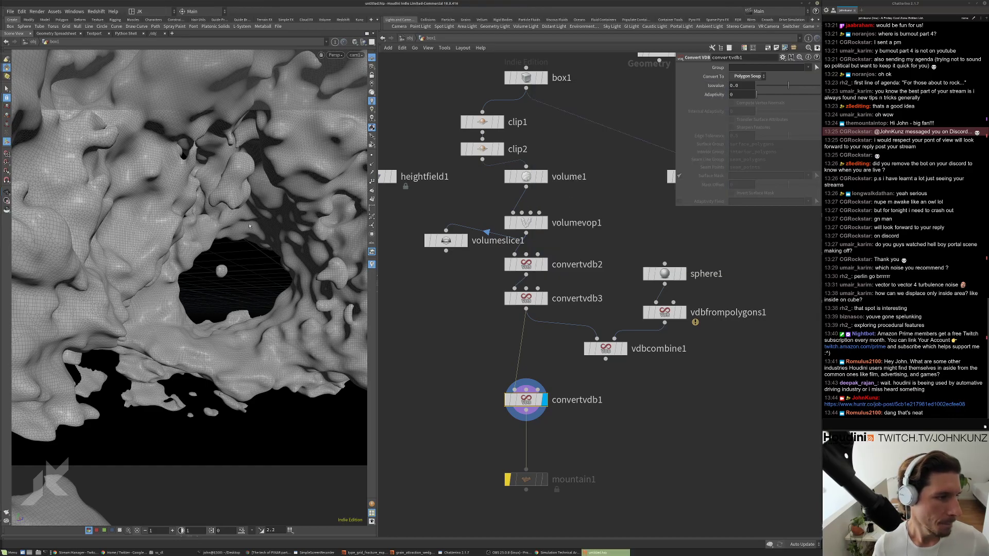
left_click_drag(249, 225, 147, 323)
Display clip2 and move its plane origin to Z 0.125142.
left_click(500, 149)
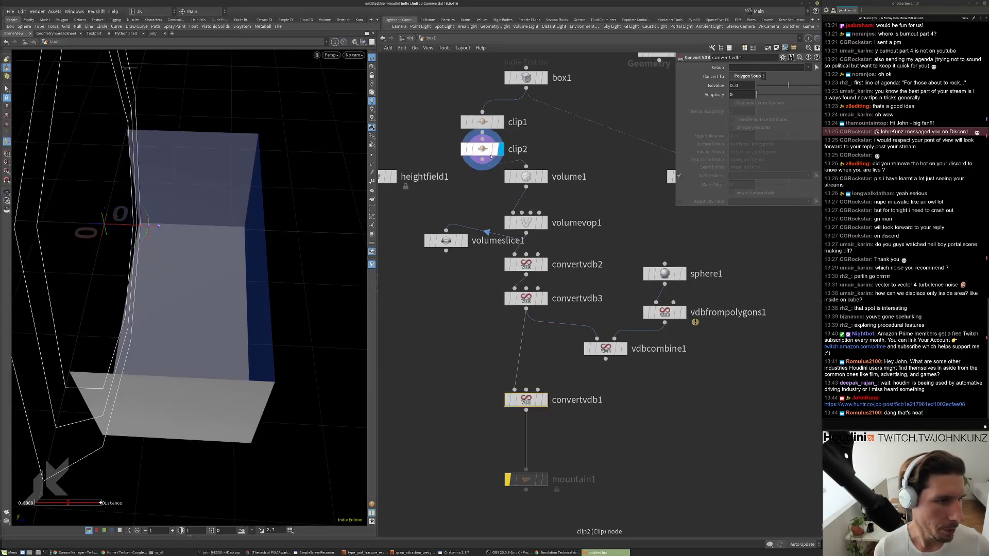
left_click(490, 150)
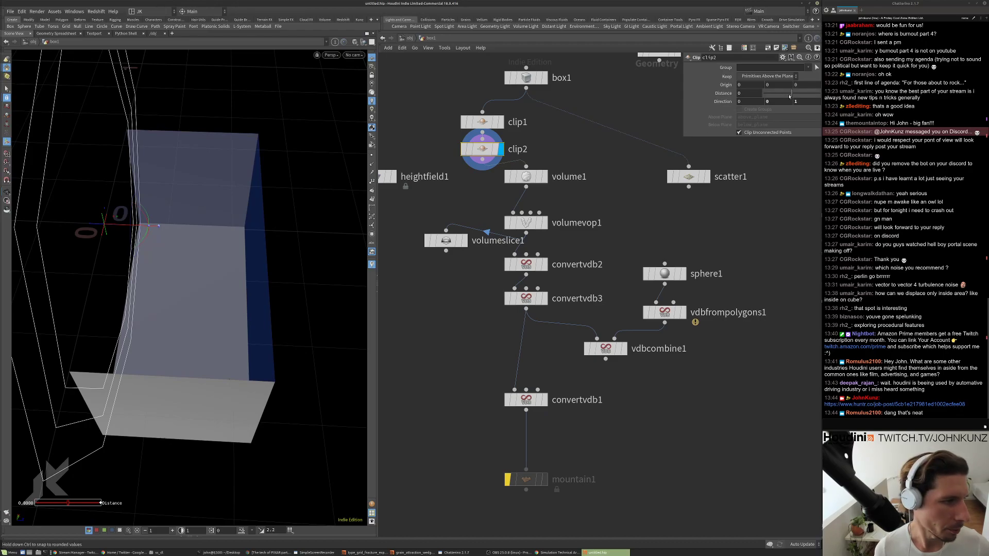
left_click_drag(115, 225, 156, 228)
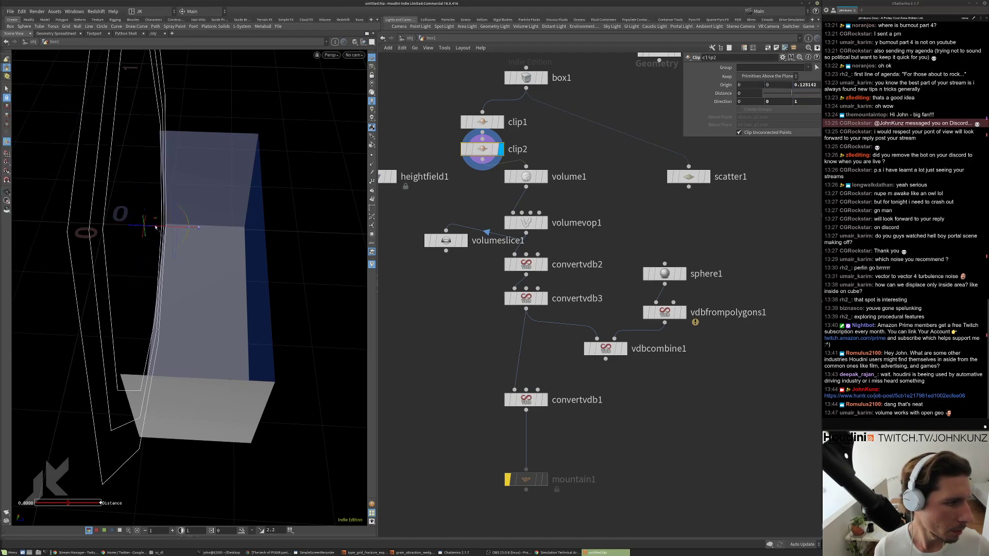
Move box1 higher in the network, with clip1 and clip2 directly beneath it.
middle_click_drag(567, 399, 573, 320)
scroll(568, 338, "up", 2)
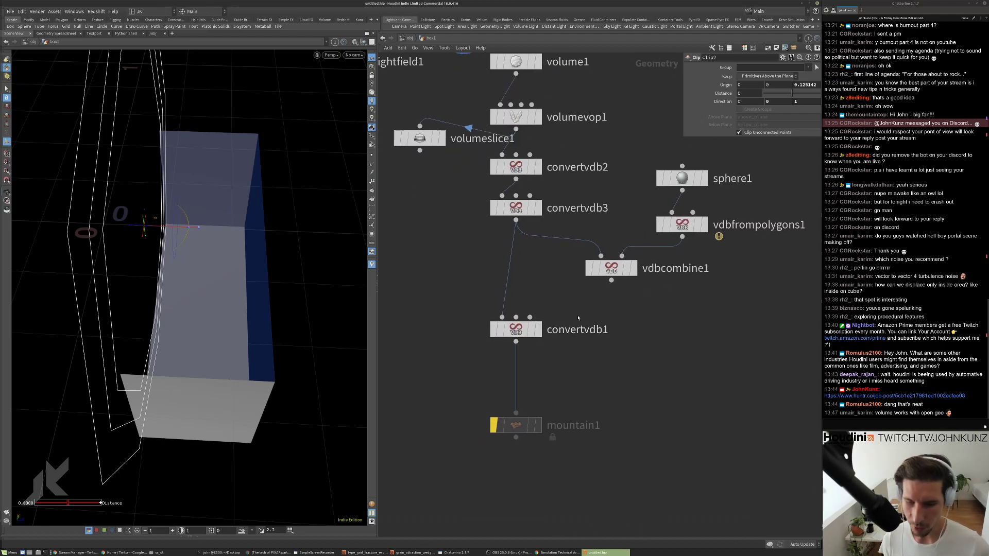
middle_click_drag(549, 271, 547, 320)
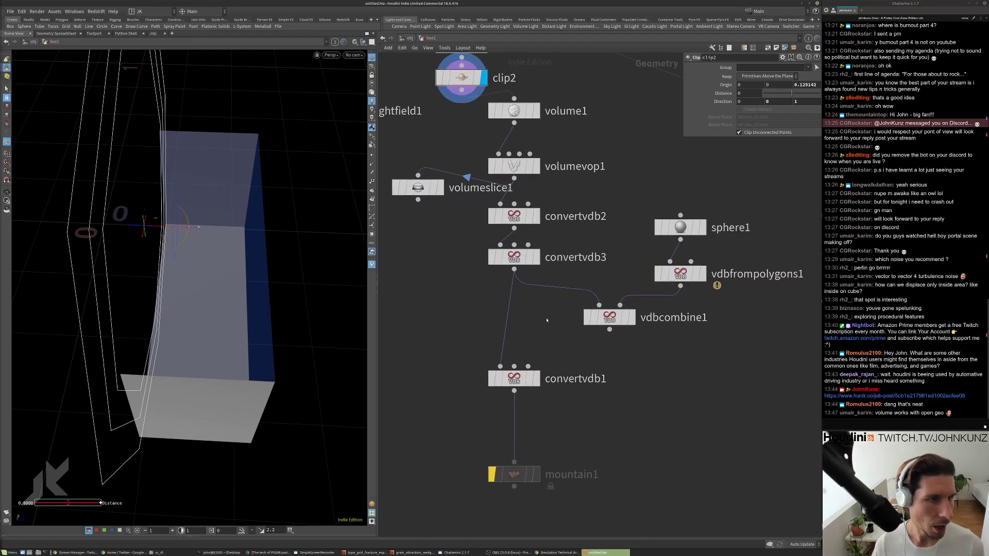
middle_click_drag(522, 57, 551, 214)
left_click_drag(542, 149, 550, 108)
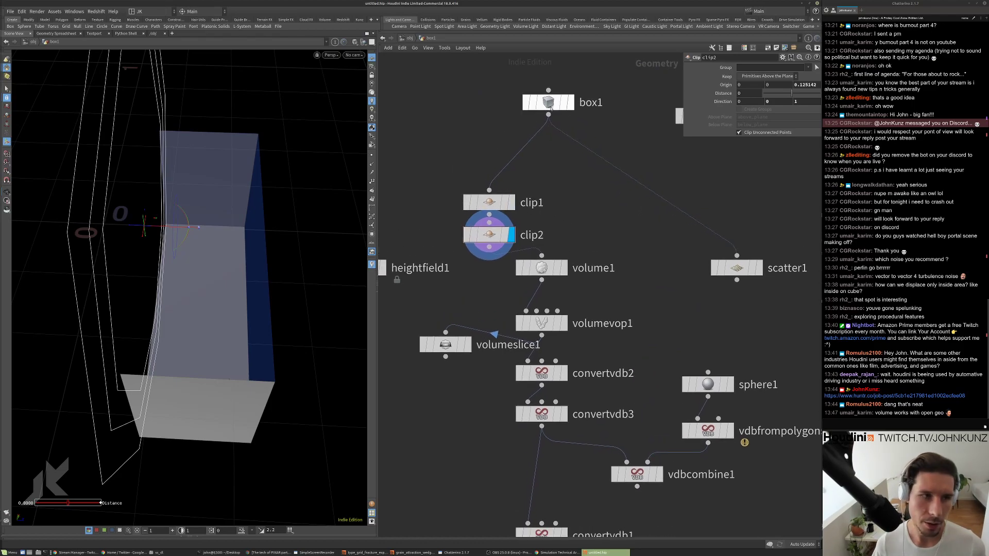
left_click_drag(455, 188, 514, 207)
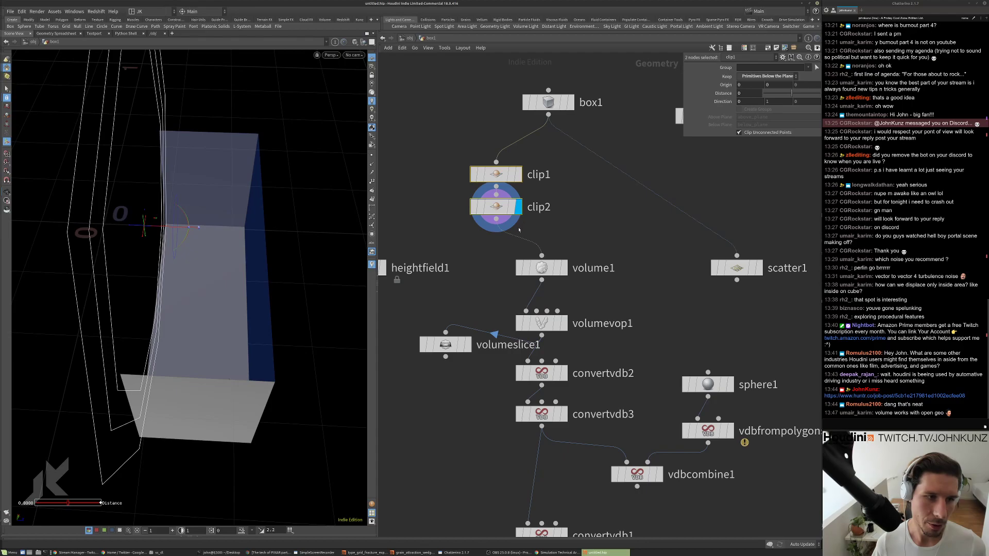
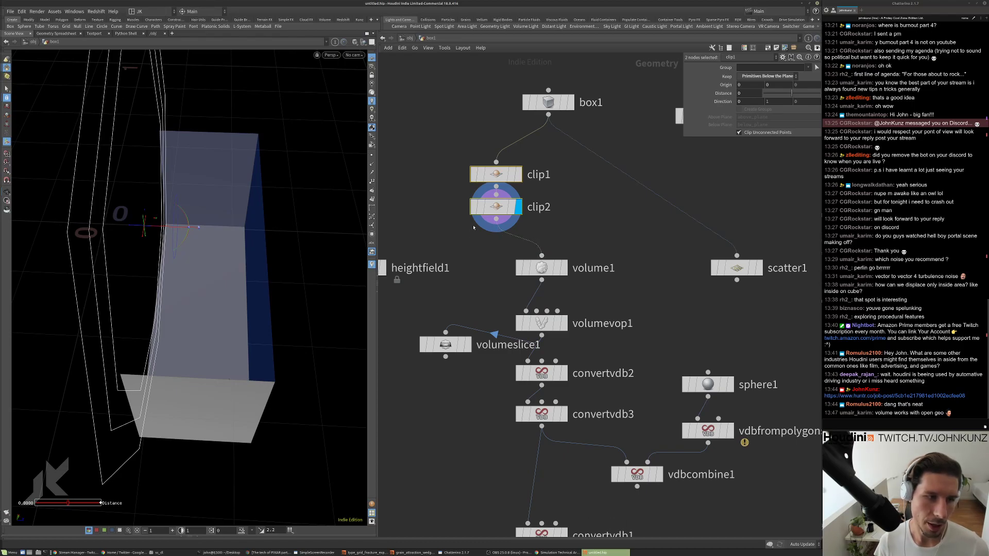
Add a Bound node, bound1, below clip2 in the box network.
left_click(593, 210)
key("Tab")
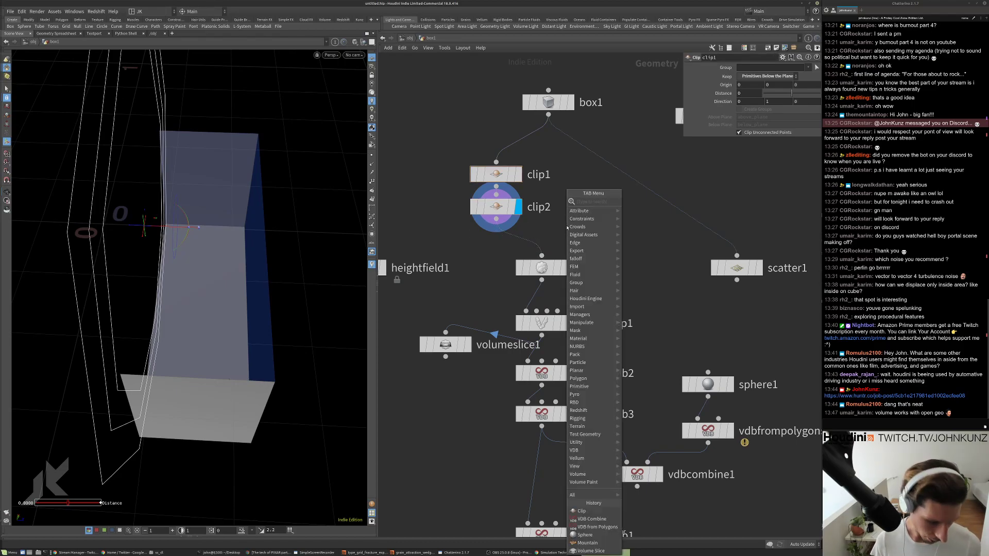
type("bou")
left_click(637, 201)
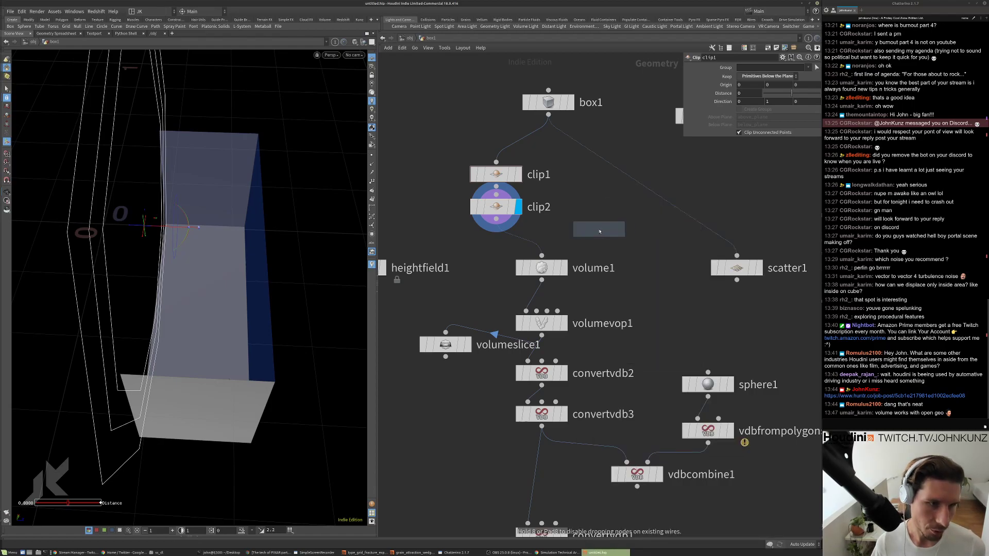
left_click(593, 235)
Preview bound1's box and volume1's fog, then return the display flag to clip2.
left_click(622, 230)
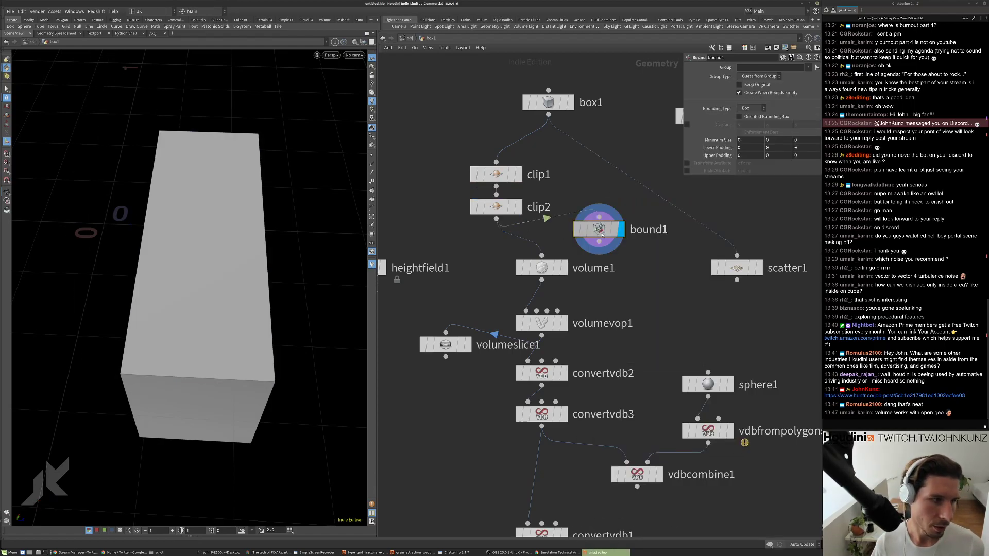
left_click_drag(216, 206, 201, 173)
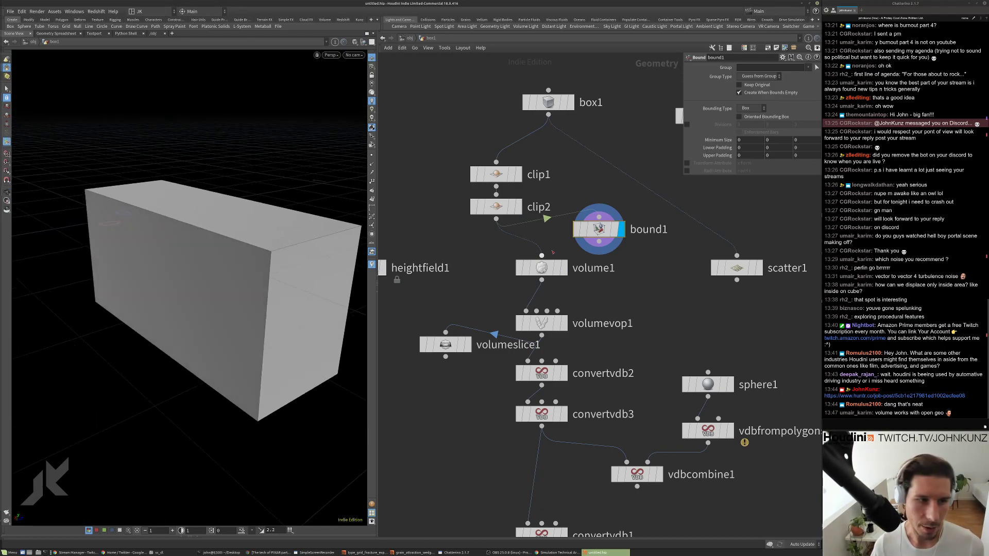
left_click(564, 267)
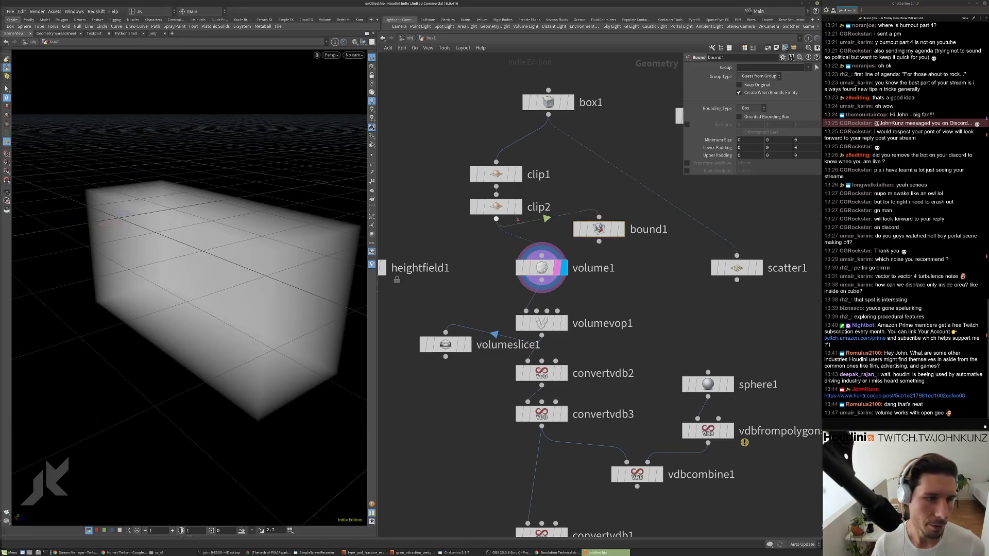
left_click(507, 207)
left_click(519, 206)
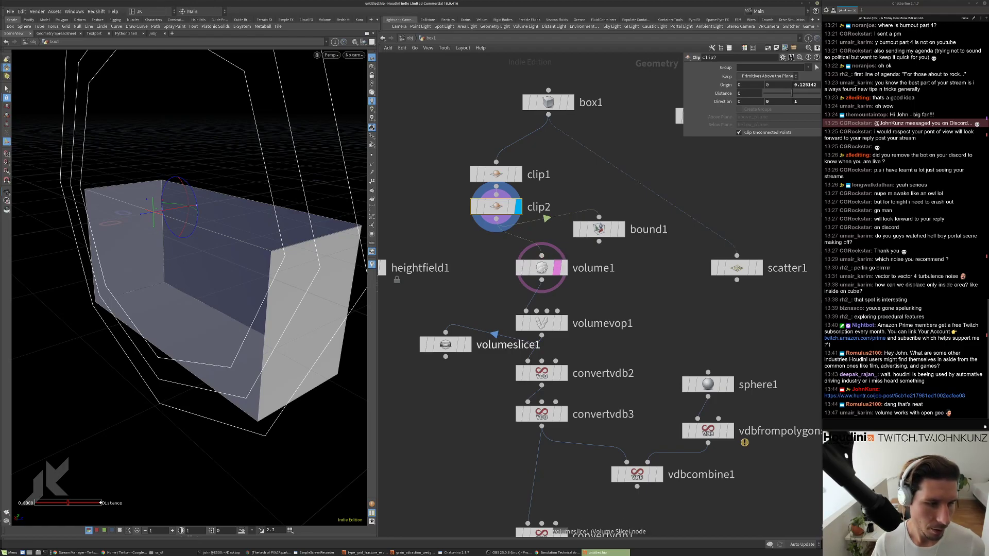
Add an IsoOffset node, isooffset1, wired from clip2, cancelling the stray extra wire.
middle_click_drag(476, 282, 603, 295)
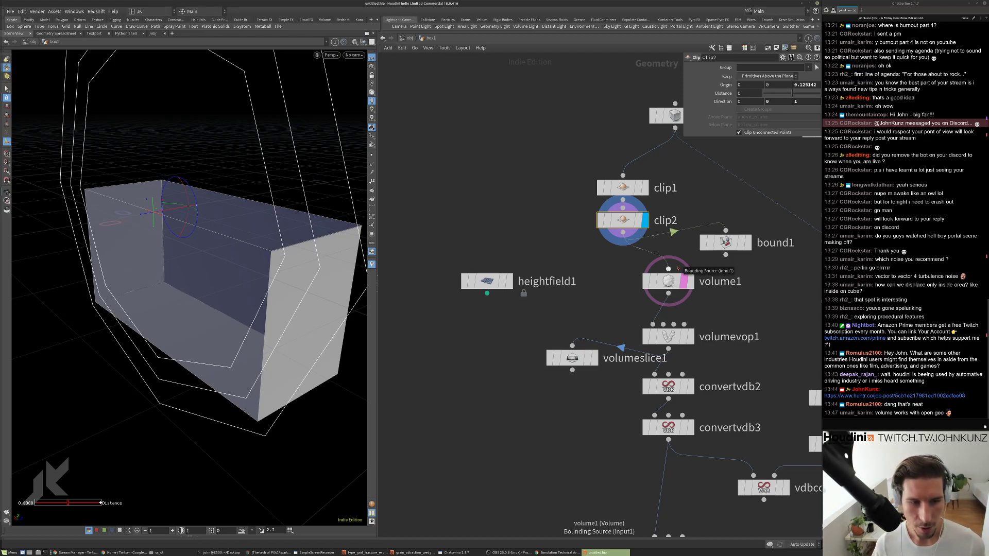
key("Tab")
type("i")
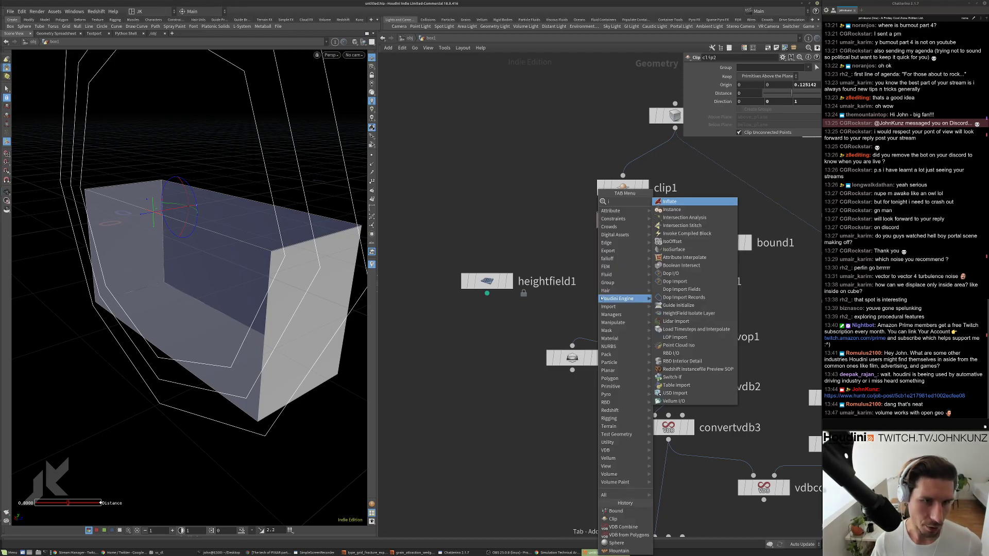
type("so")
key("Return")
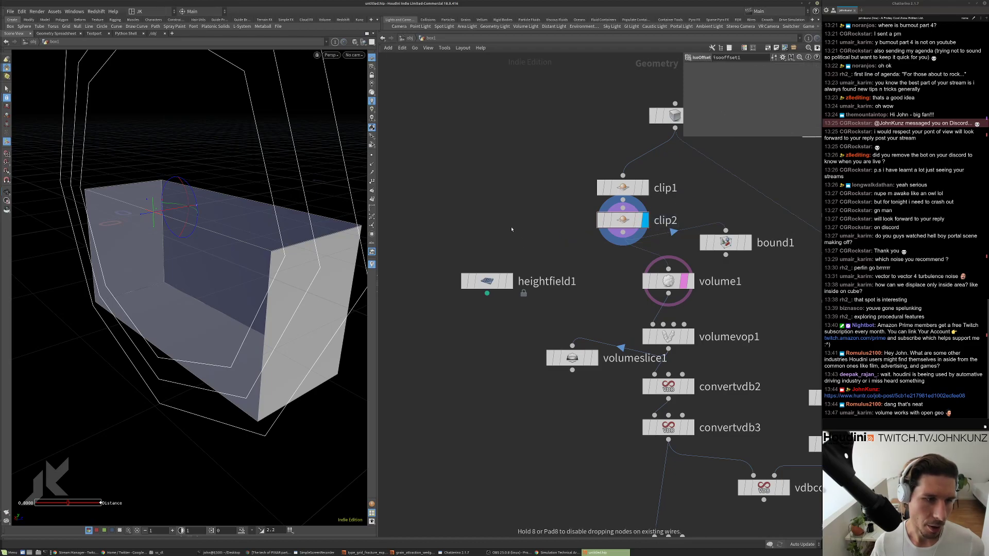
left_click(512, 230)
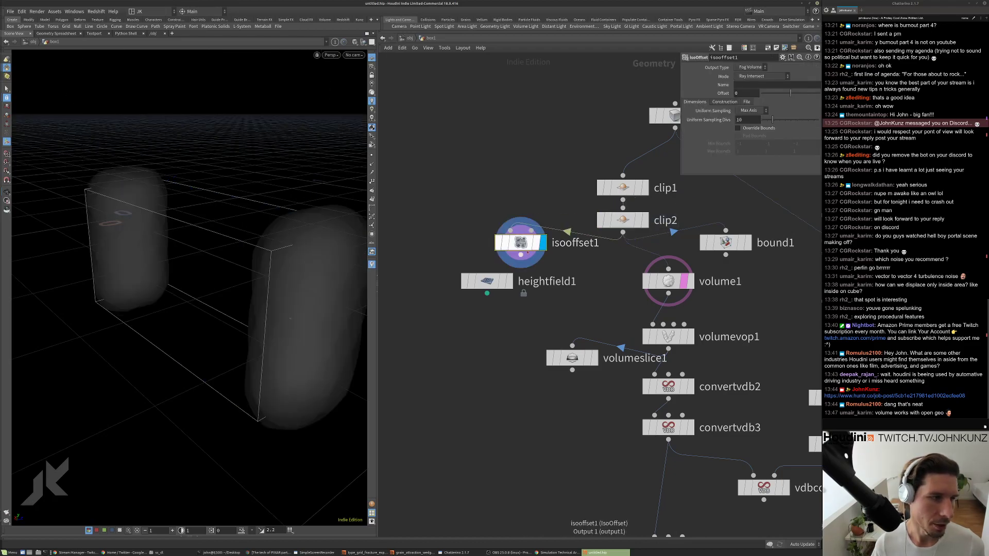
left_click(525, 252)
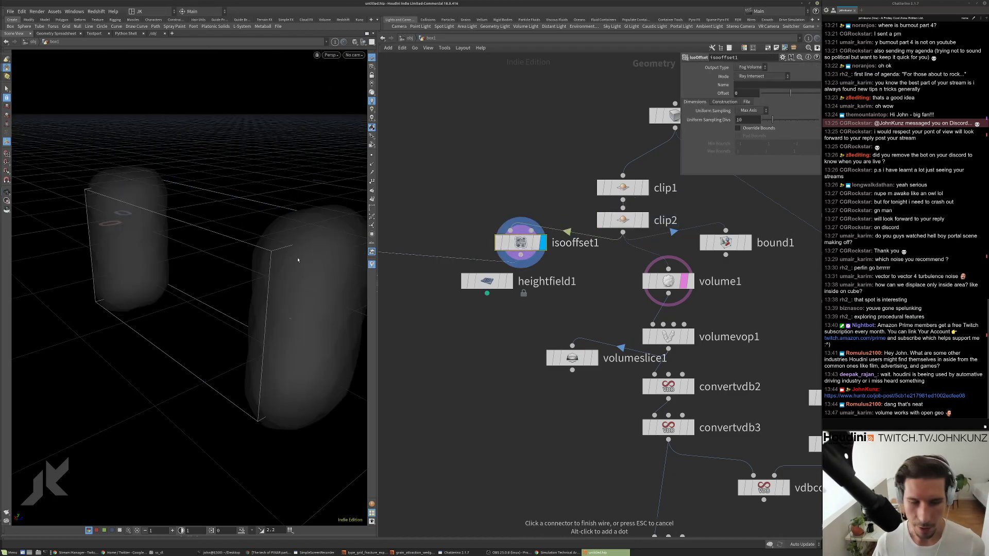
key("Escape")
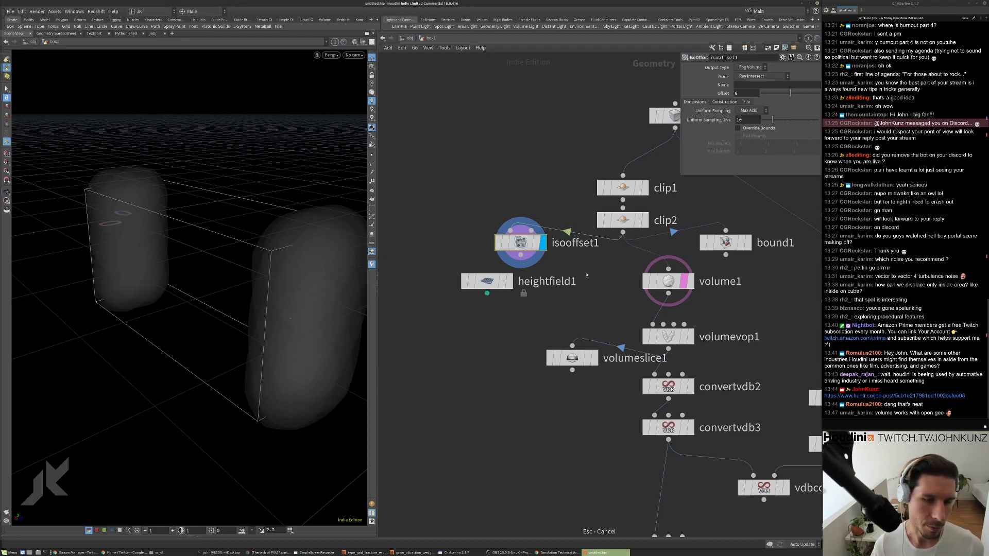
Redisplay clip2, park isooffset1 up-left of the clips, and show clip2's clipping handle.
left_click(645, 220)
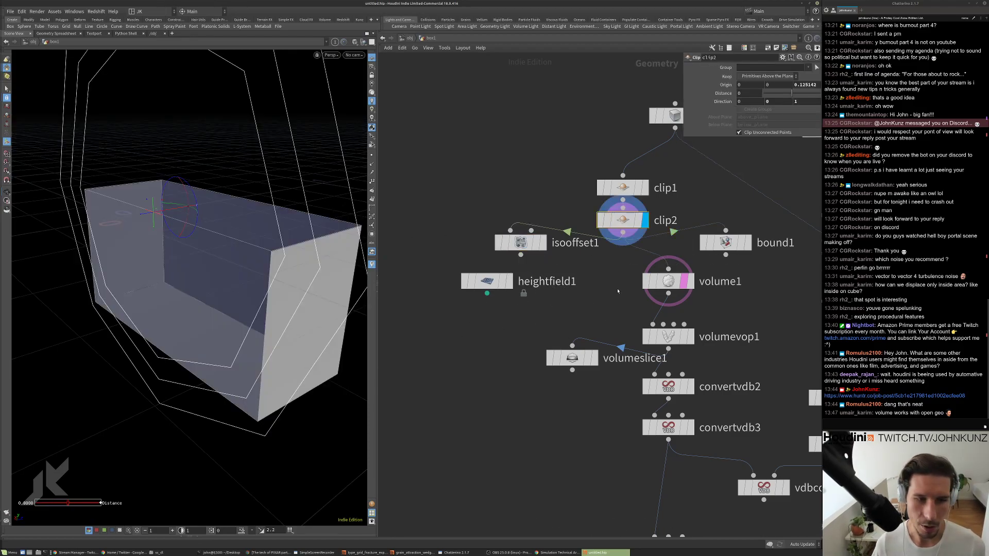
scroll(660, 260, "down", 3)
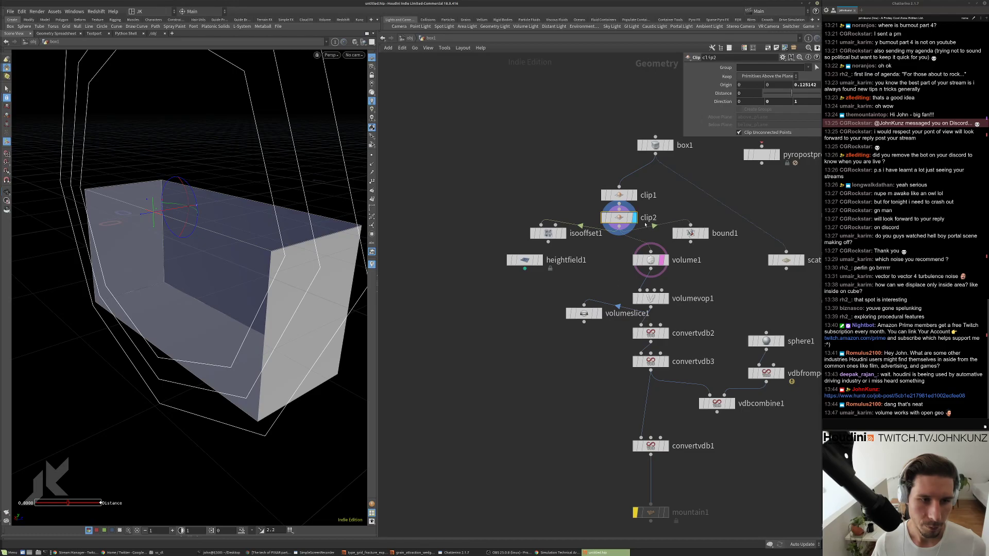
left_click_drag(556, 234, 497, 204)
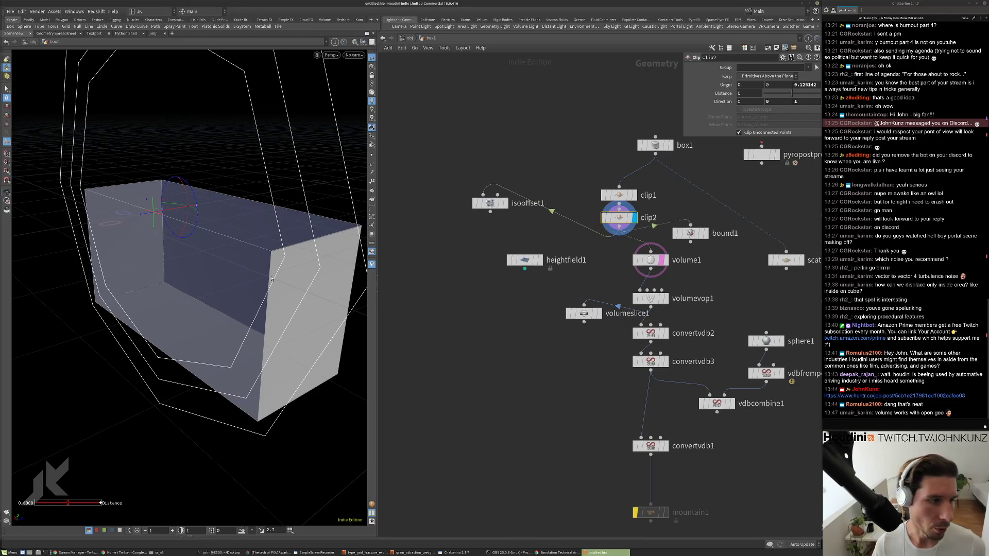
left_click_drag(196, 247, 197, 292)
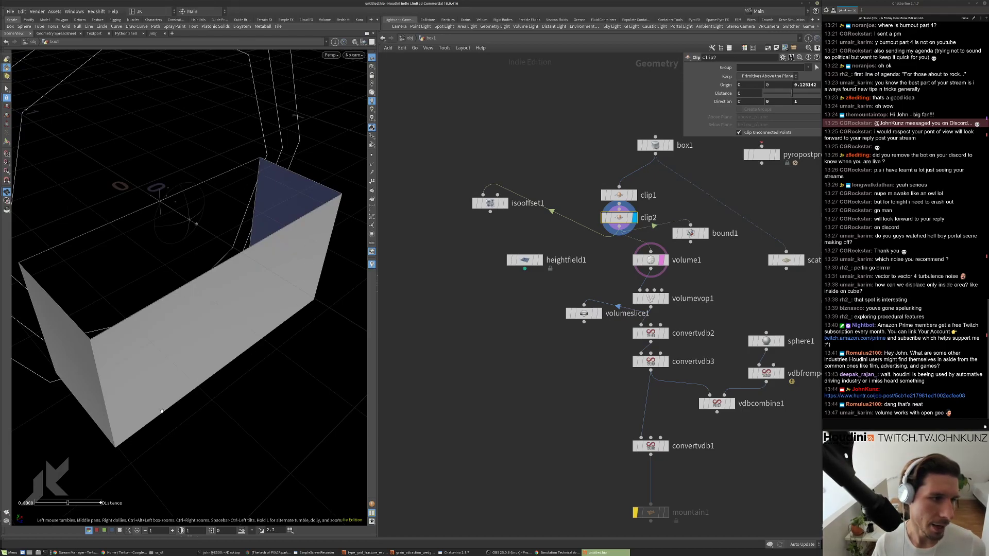
key("Return")
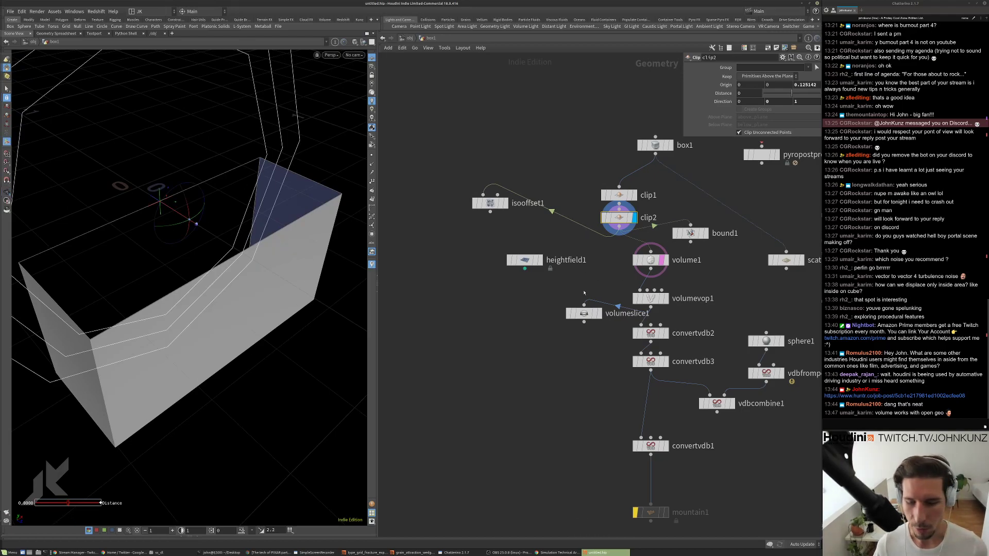
middle_click_drag(622, 409, 508, 329)
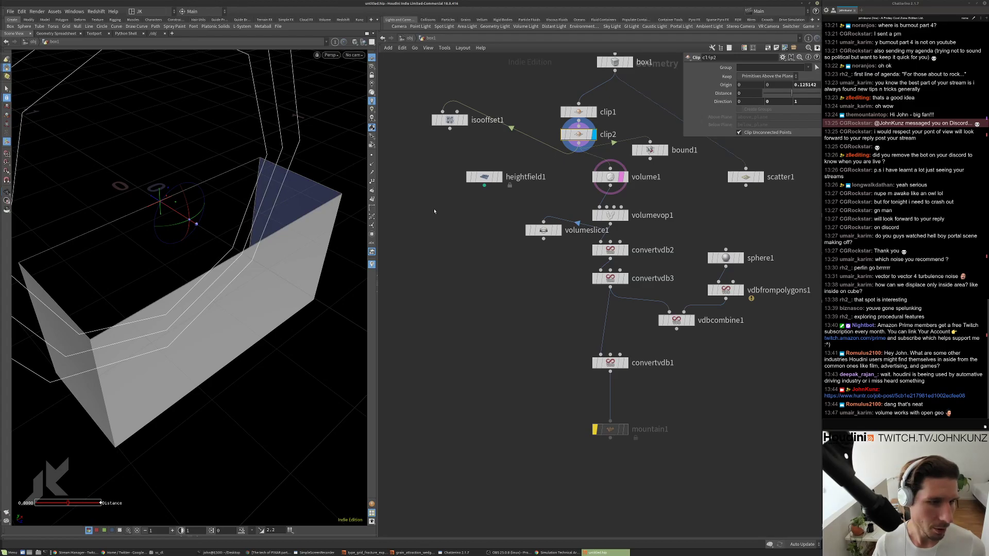
scroll(628, 375, "up", 2)
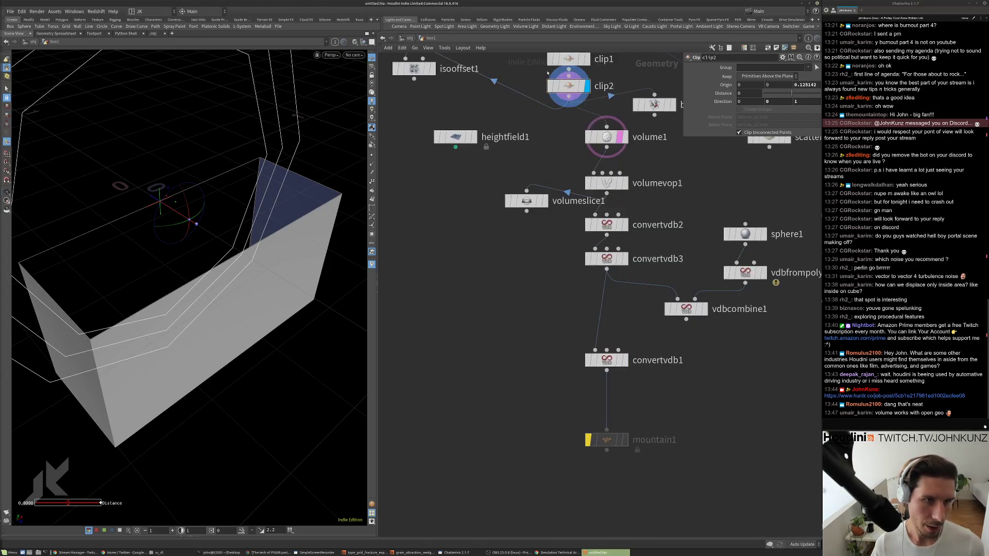
Display the convertvdb1 cave mesh and change clip2's Origin Z from 0.125142 to 0.05.
key("r")
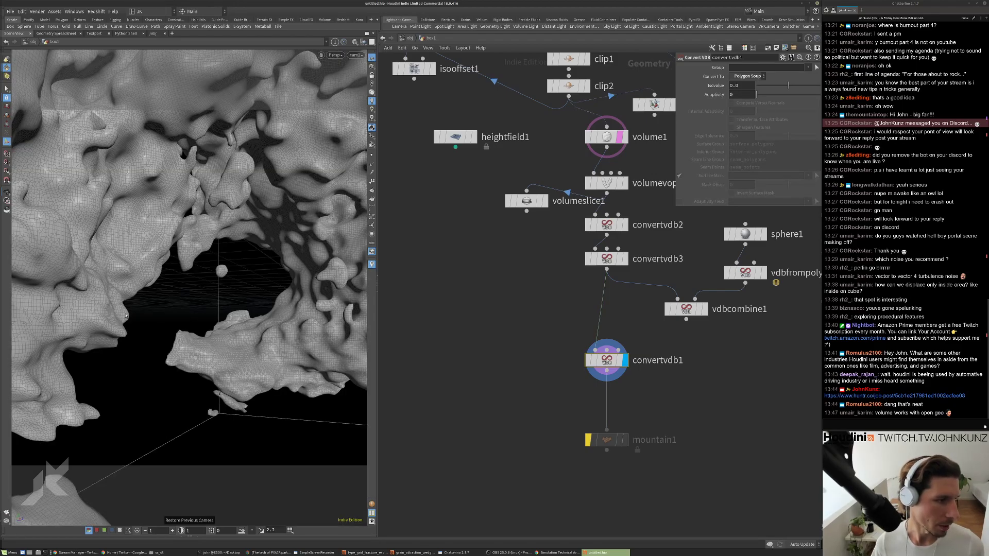
left_click(569, 86)
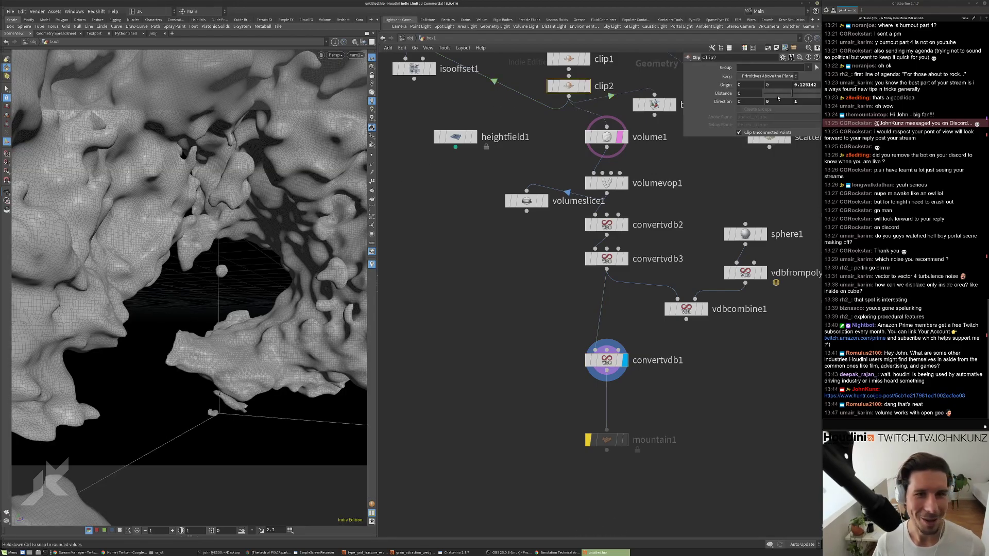
left_click_drag(816, 85, 800, 86)
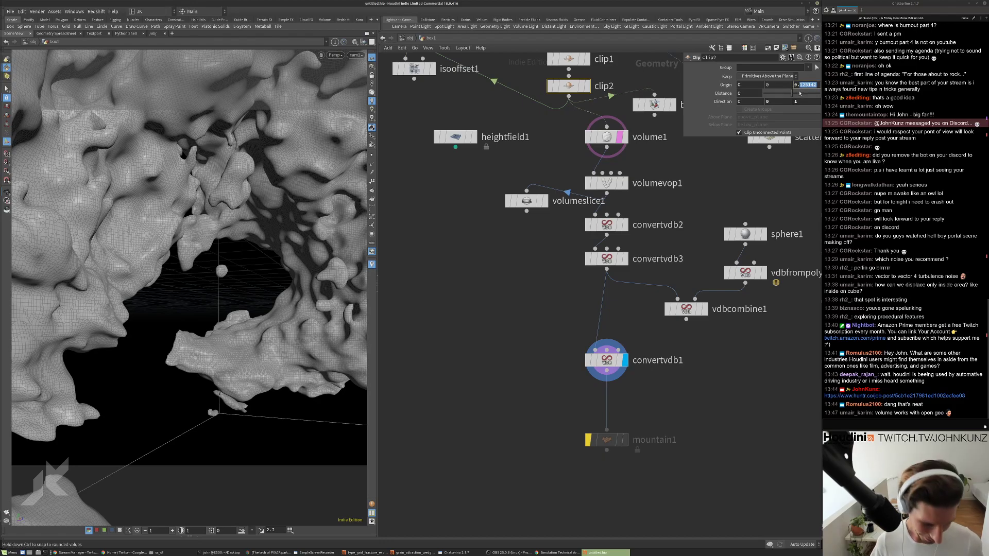
type("05")
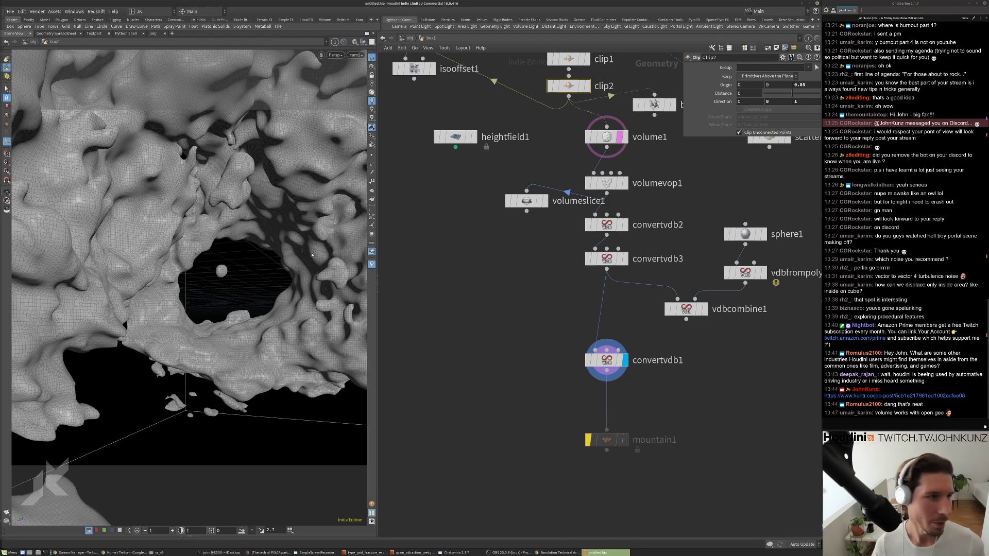
Tumble and zoom around the clipped cave to inspect it, then select box1.
key("Escape")
scroll(183, 223, "up", 5)
scroll(184, 222, "down", 10)
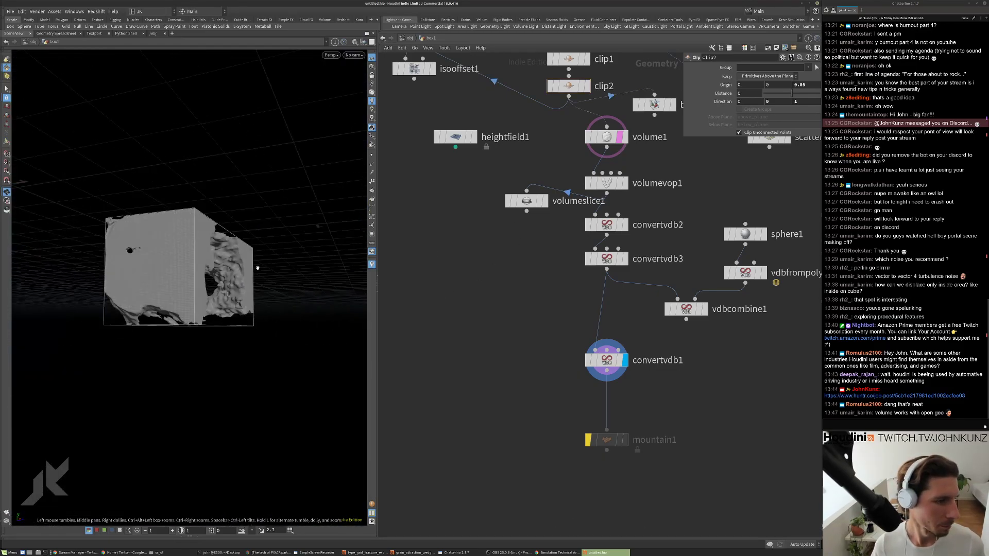
left_click_drag(201, 260, 240, 264)
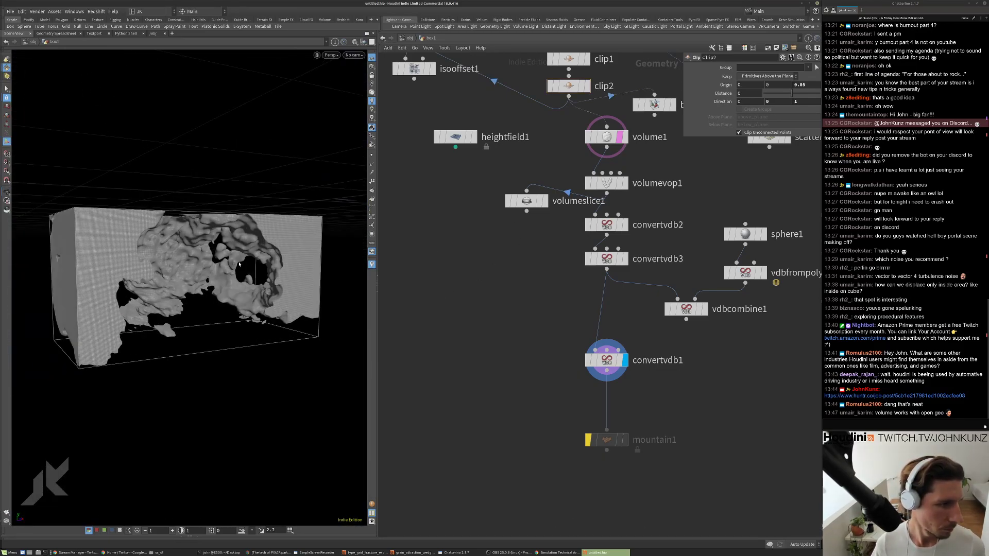
scroll(239, 264, "up", 5)
scroll(245, 223, "up", 3)
left_click_drag(245, 223, 154, 273)
scroll(131, 270, "down", 8)
middle_click_drag(474, 222, 455, 288)
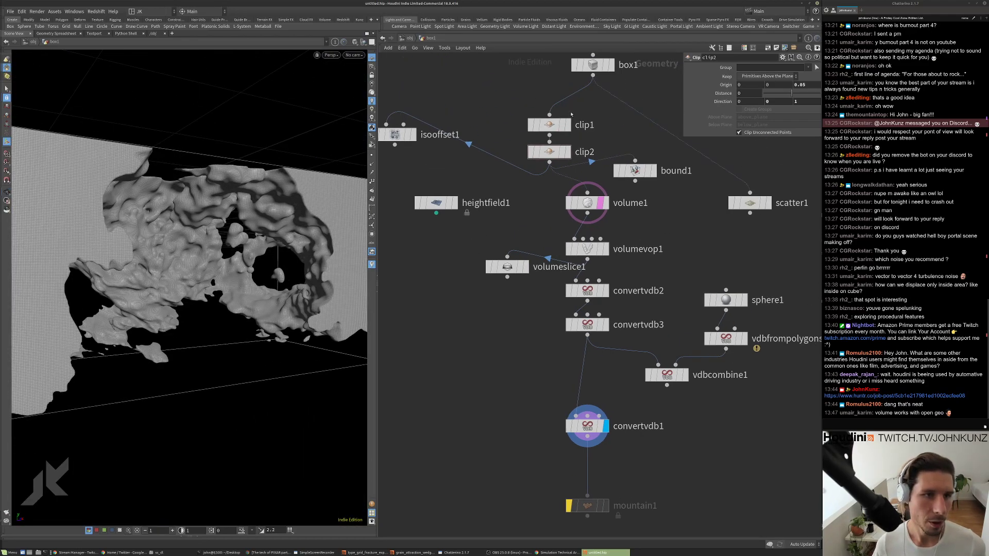
middle_click_drag(571, 115, 526, 131)
left_click(596, 104)
Undo the last change and place a Transform node, xform1, directly above volume1.
key("ctrl+z")
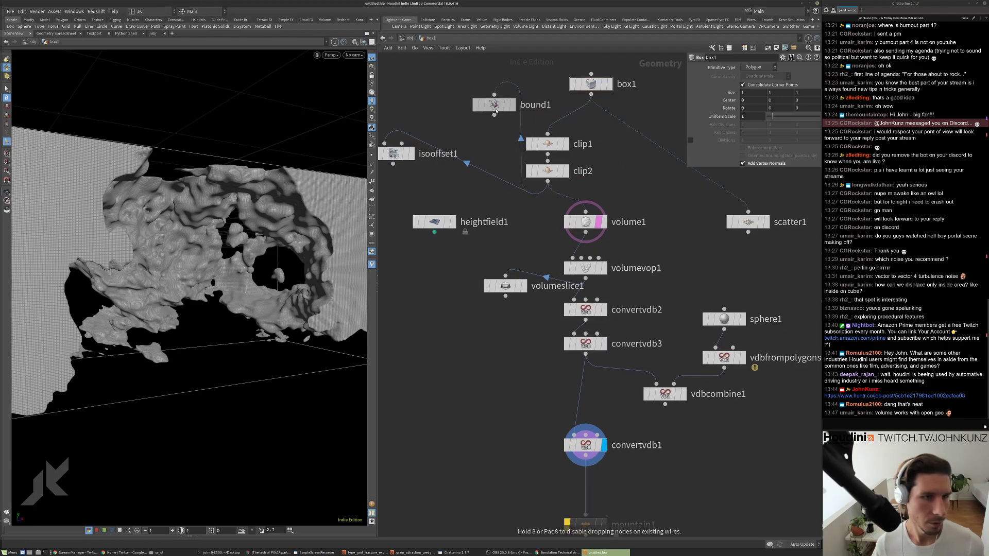
key("Tab")
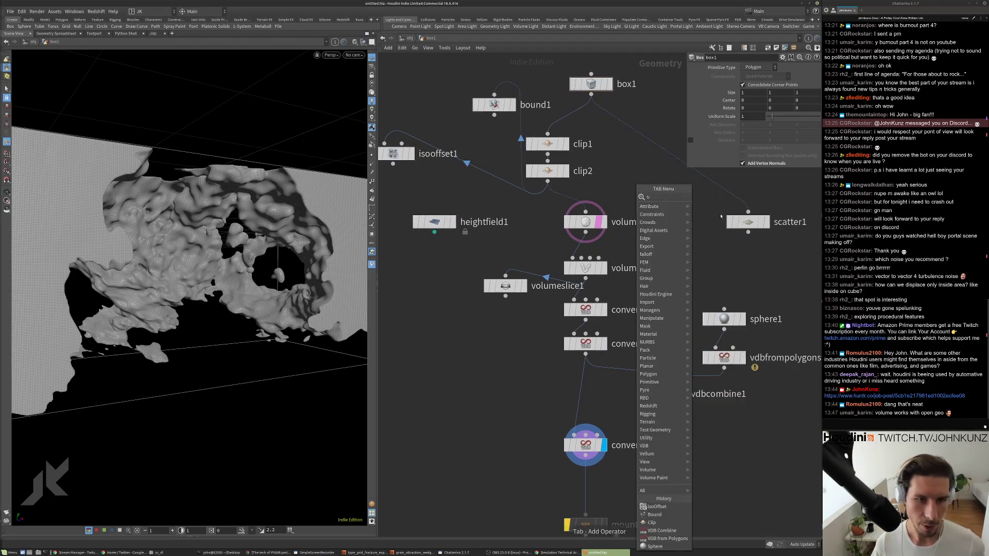
type("xform")
key("Return")
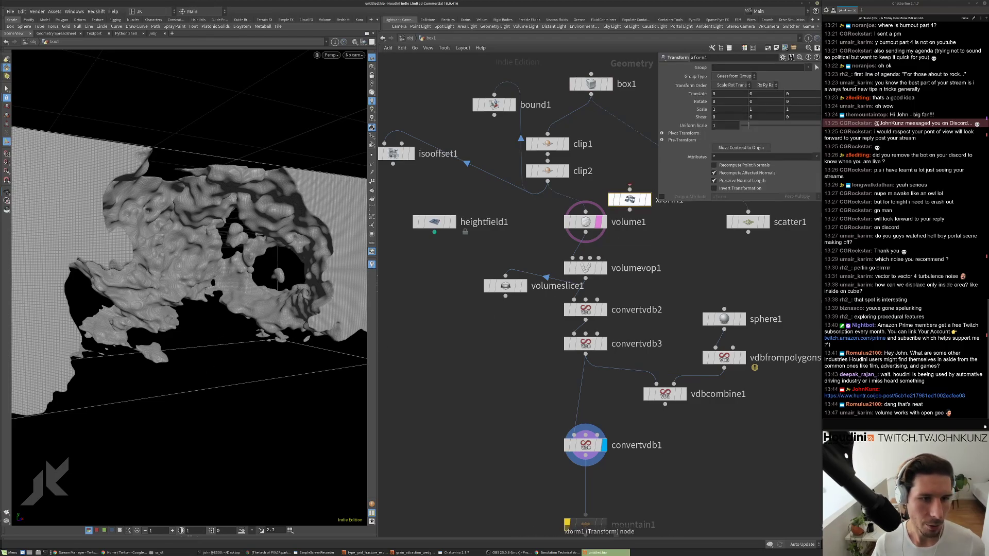
left_click(608, 192)
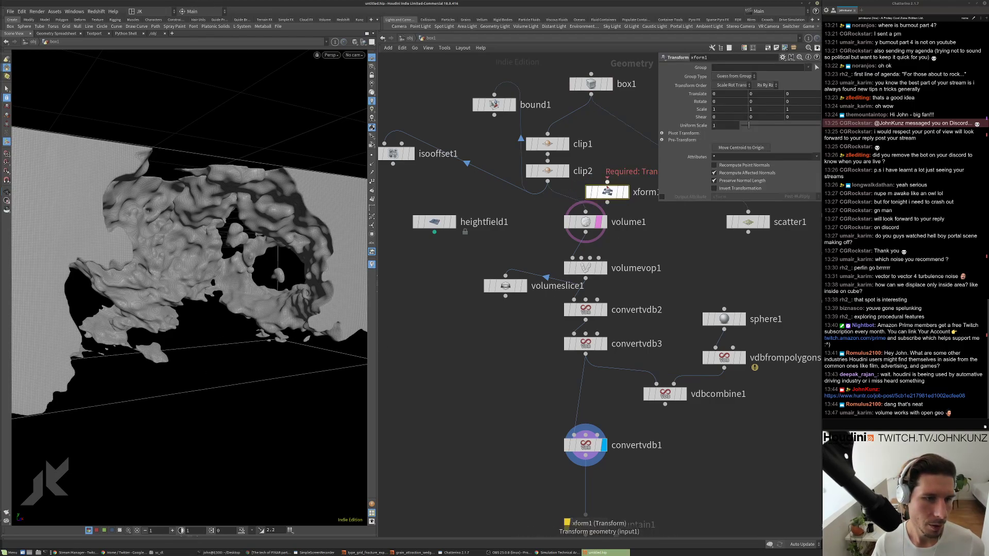
left_click(603, 222)
left_click(590, 222)
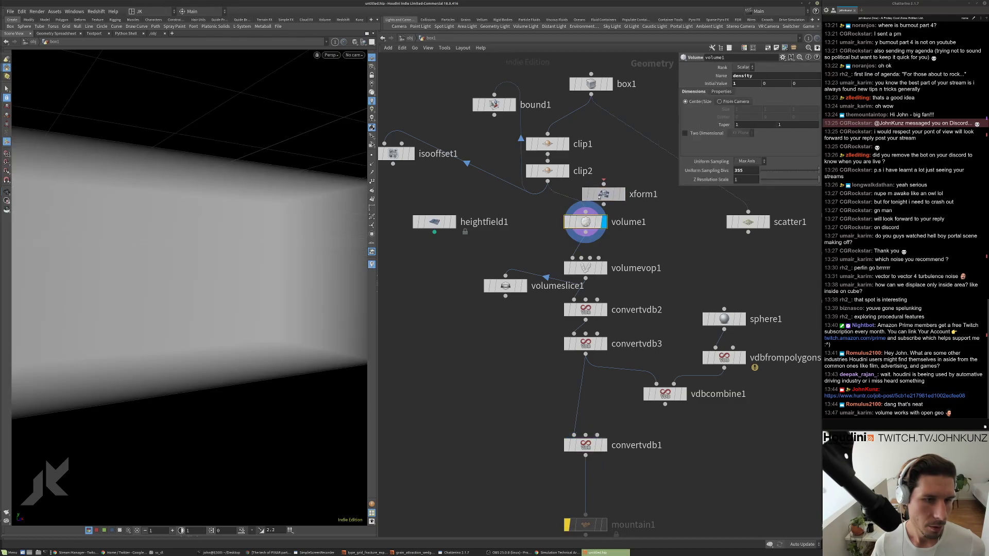
left_click_drag(590, 222, 581, 210)
Lower xform1's Translate Y to -0.14 and display the resulting convertvdb1 cave mesh.
left_click(585, 196)
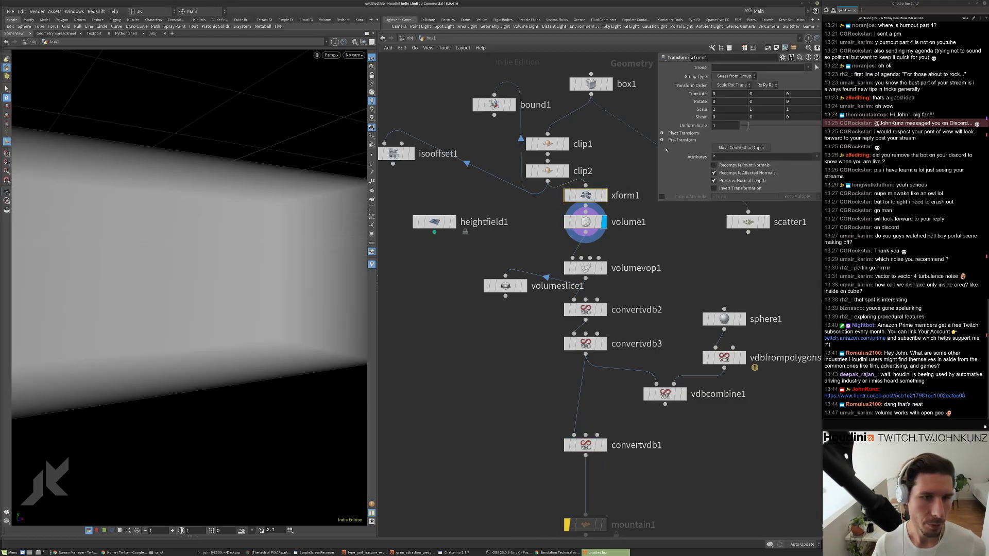
middle_click_drag(762, 93, 716, 108)
middle_click_drag(459, 398, 449, 356)
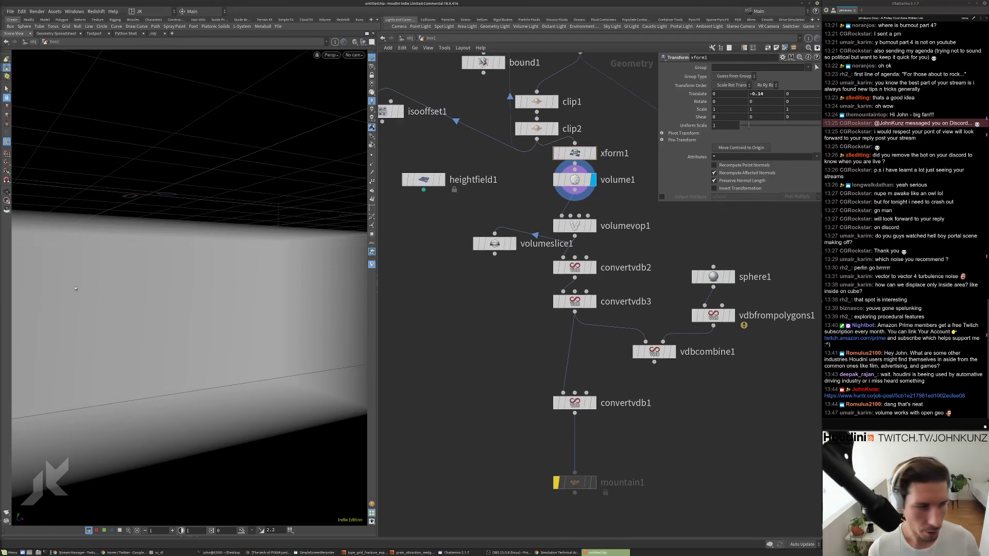
left_click_drag(286, 265, 305, 256)
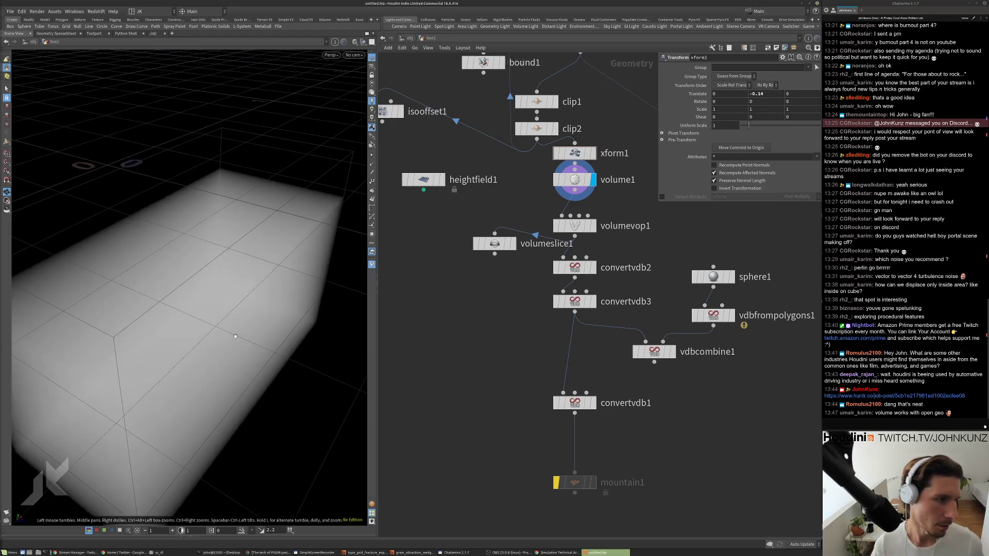
left_click_drag(236, 336, 271, 312)
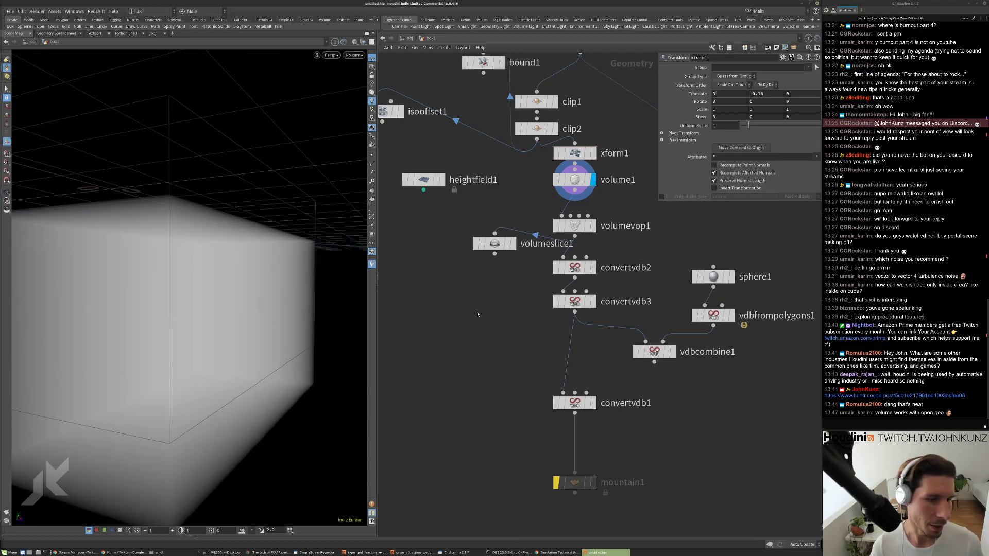
middle_click_drag(497, 358, 495, 333)
left_click(591, 377)
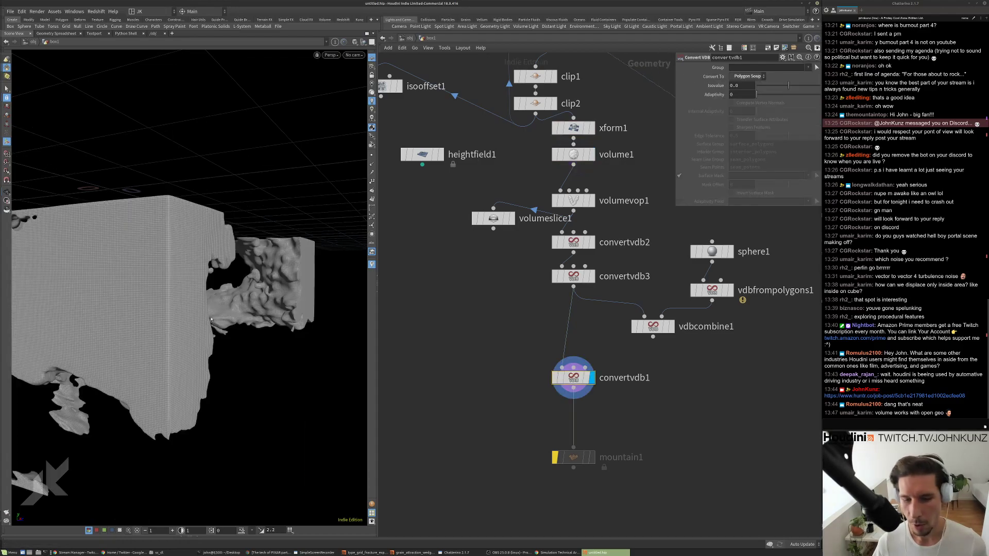
Set xform1's Translate Y to -0.05.
left_click(573, 128)
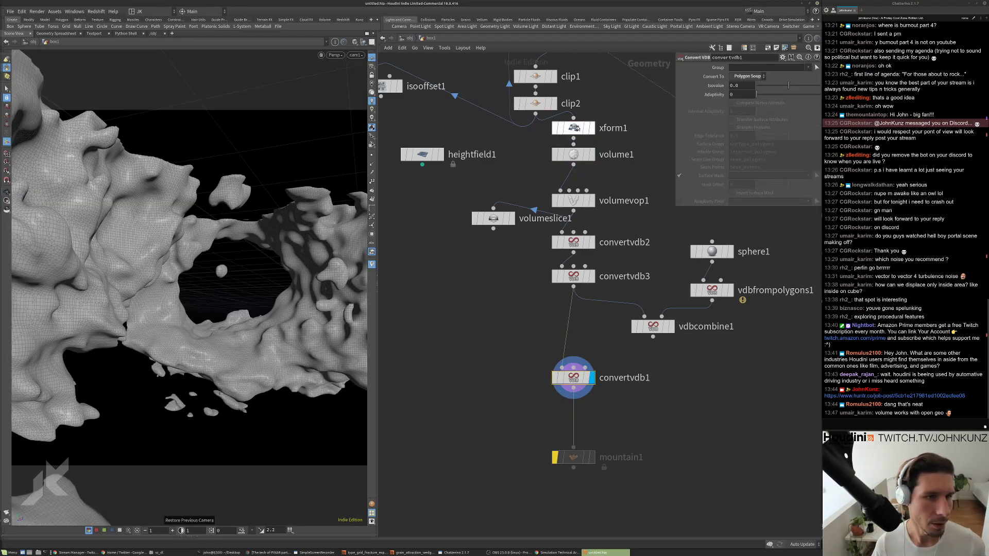
double_click(758, 94)
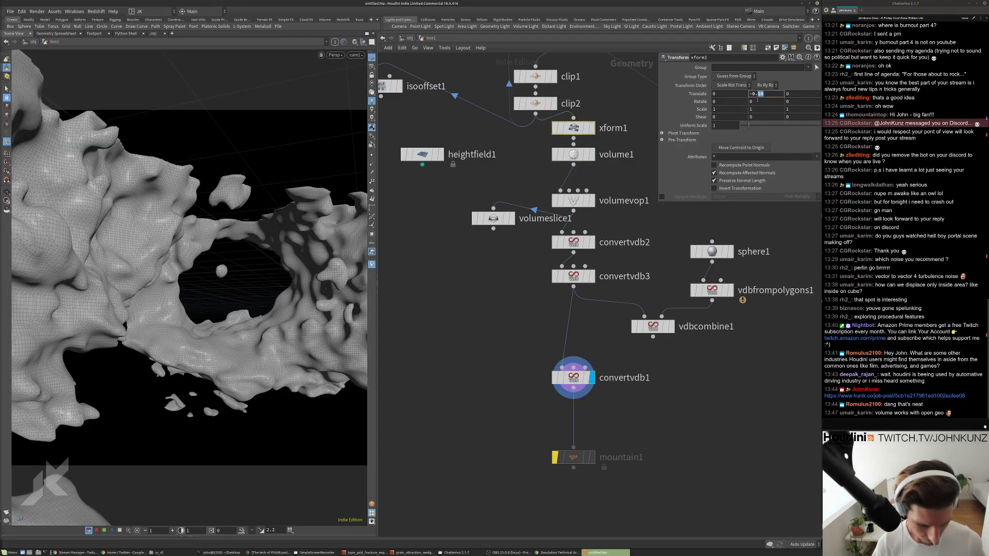
type("05")
key("Return")
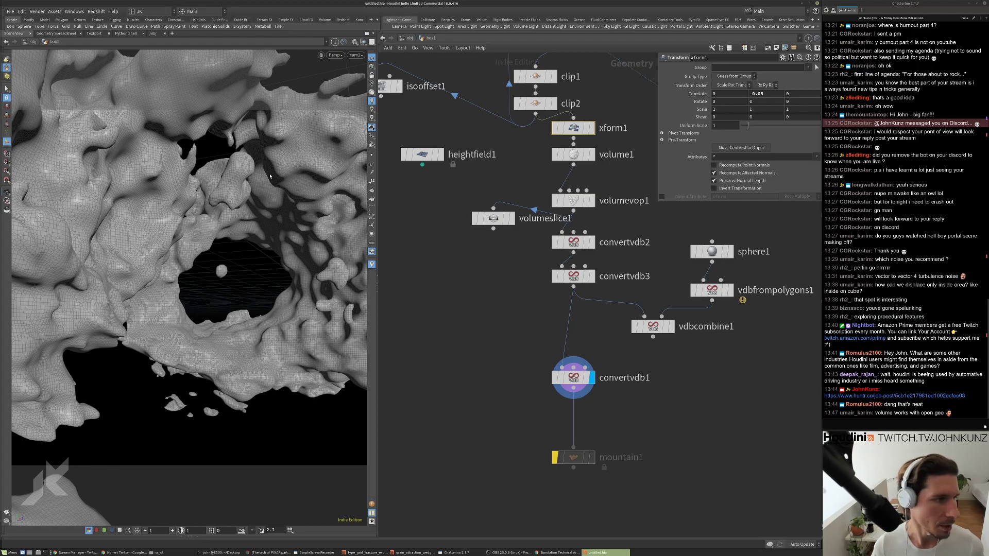
Stretch xform1's Scale Y, display xform1, and drag the box up to Translate 0.0633.
middle_click_drag(556, 177, 563, 199)
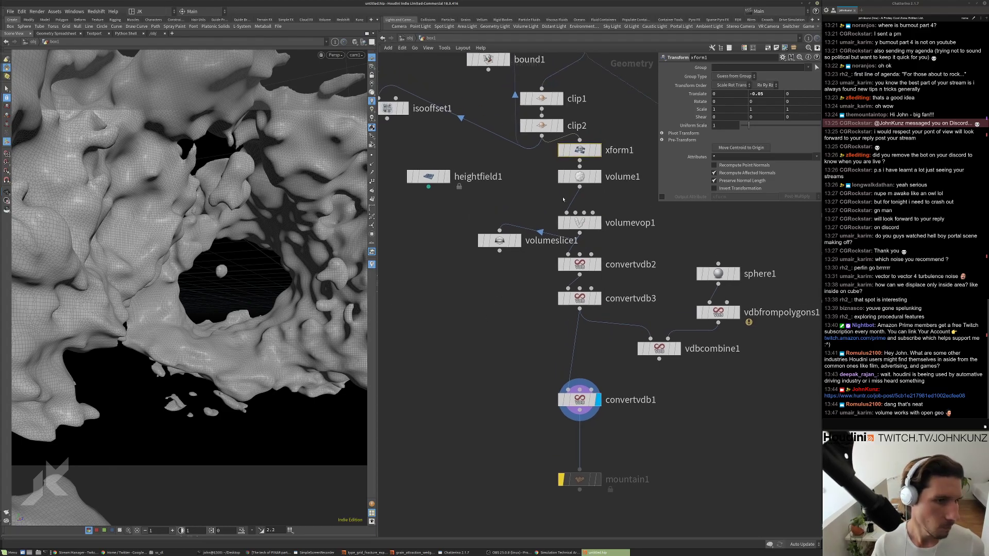
left_click(764, 109)
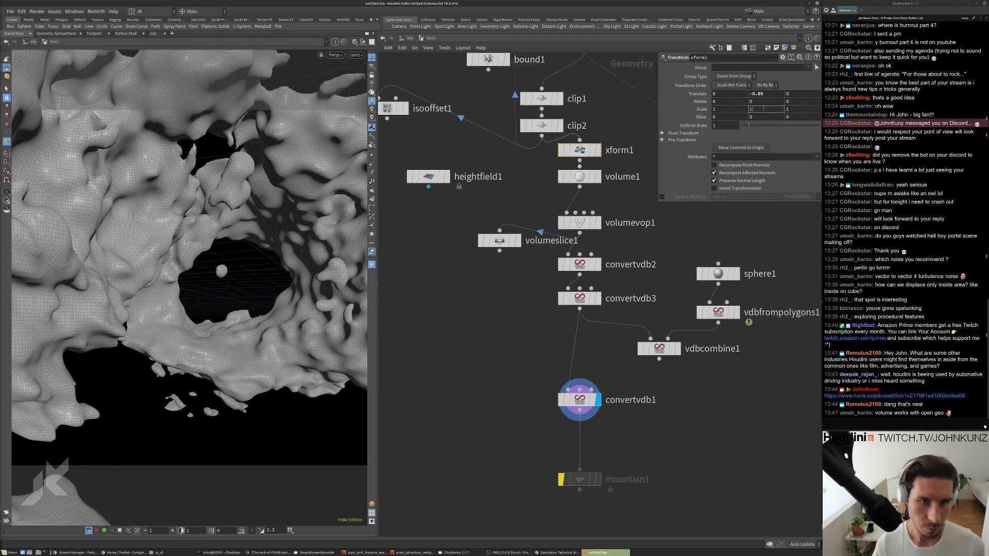
type(".25")
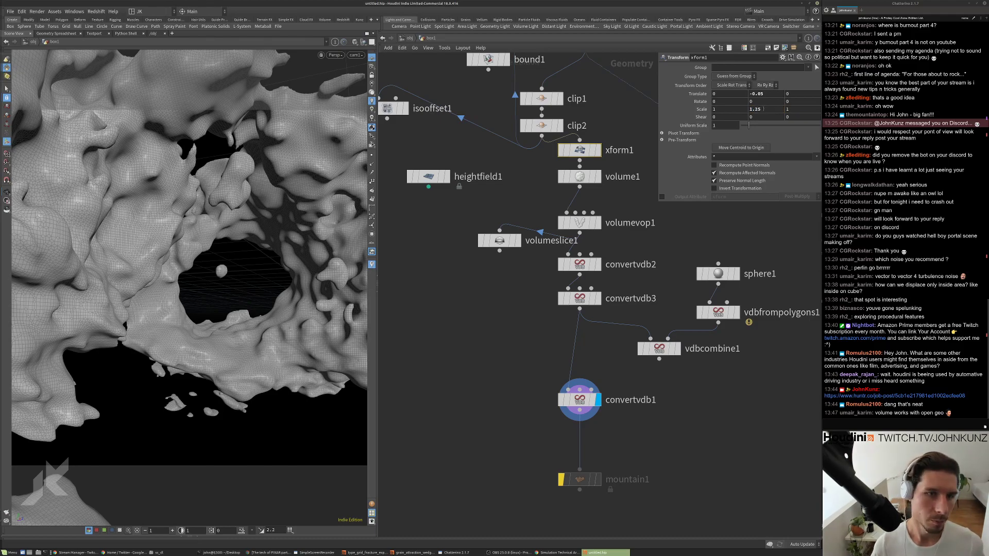
key("Return")
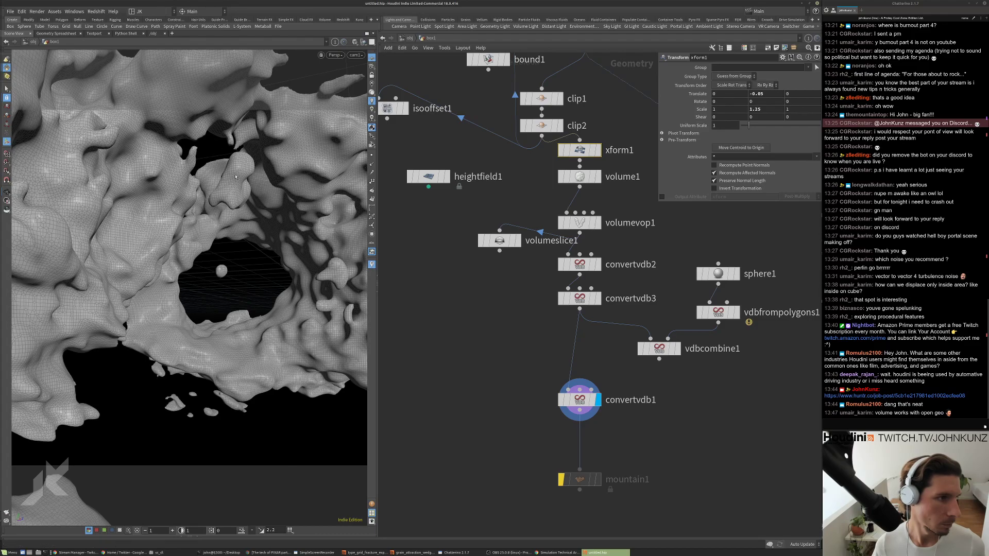
key("Escape")
scroll(197, 277, "down", 10)
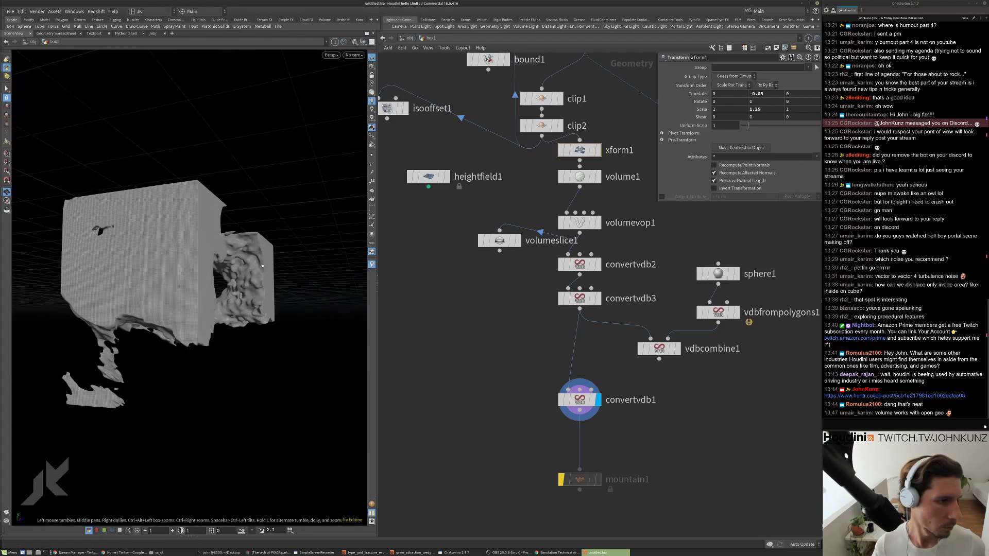
left_click(598, 150)
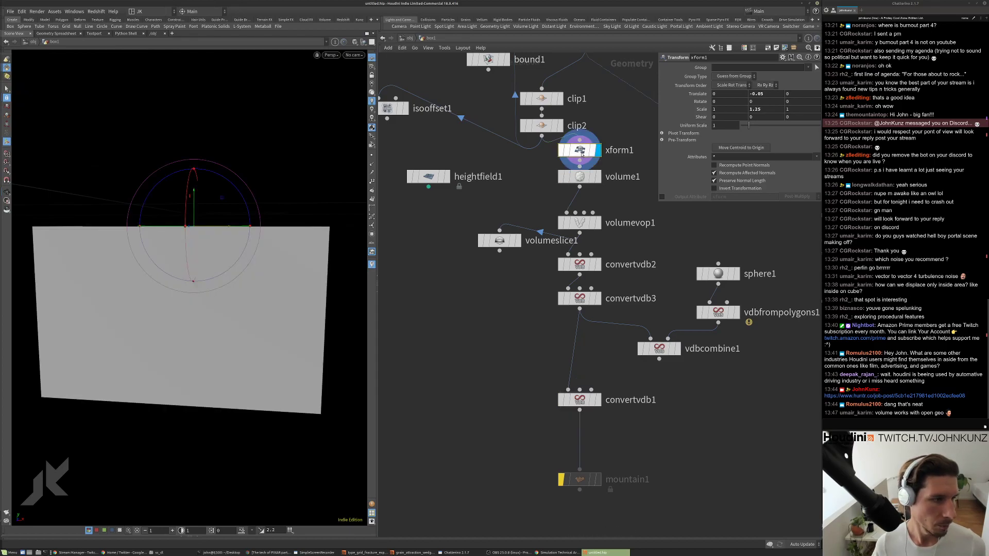
left_click_drag(185, 206, 185, 178)
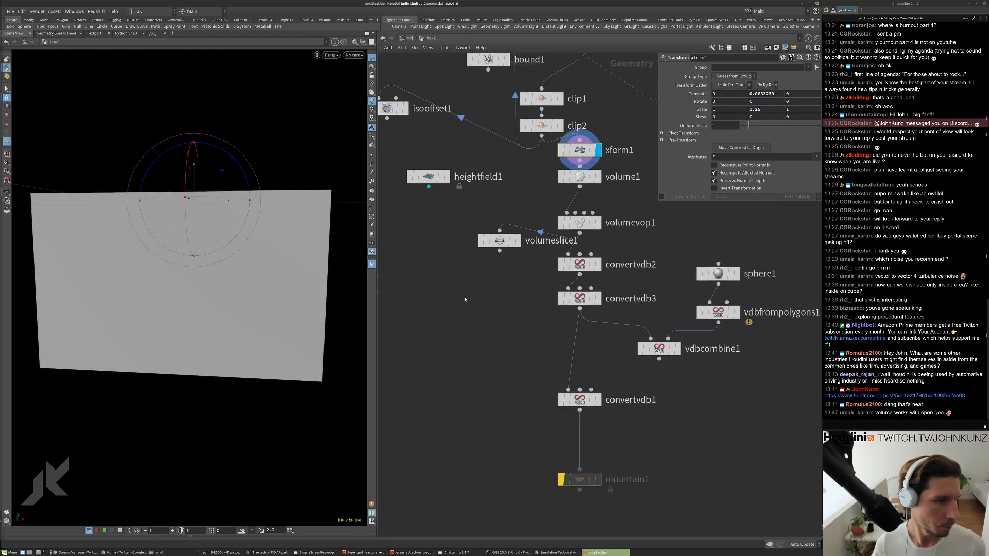
left_click(597, 400)
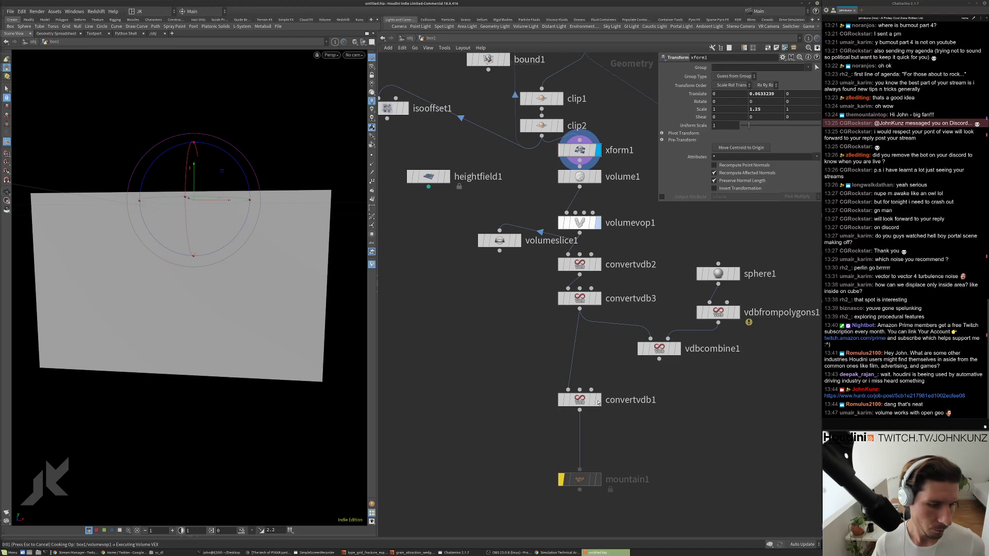
Redisplay the convertvdb1 cave mesh and set volume1's Uniform Sampling Divs from 355 to 566.
key("r")
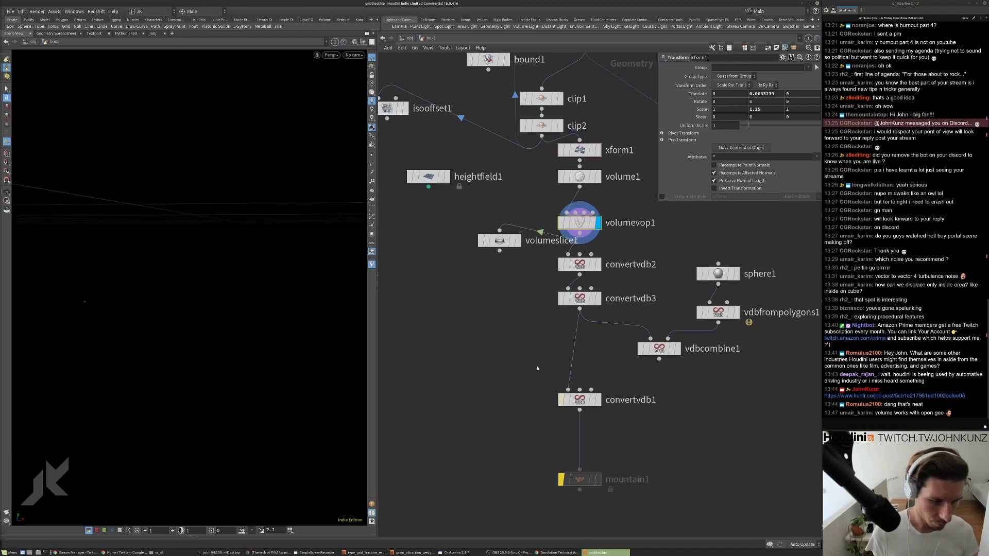
left_click(599, 400)
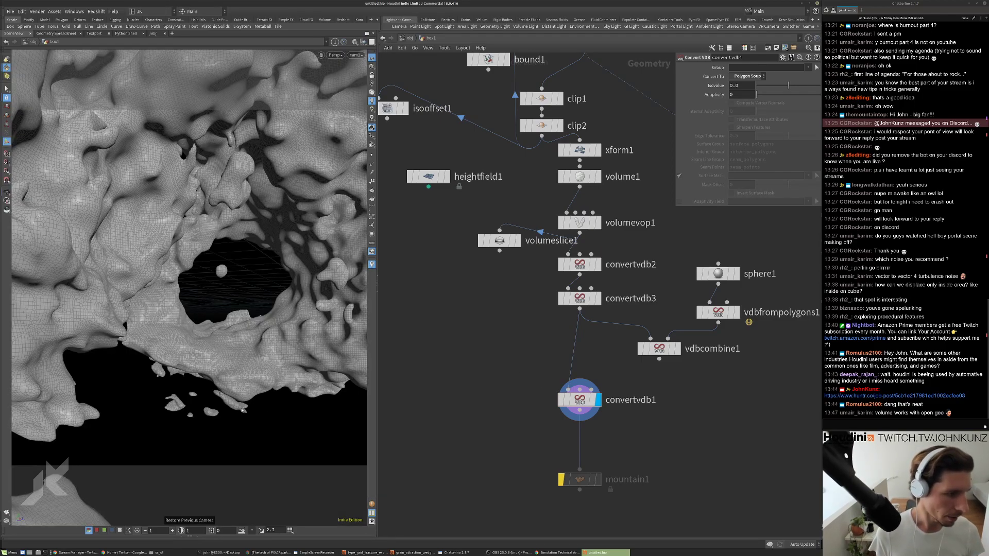
scroll(566, 206, "up", 2)
left_click(557, 190)
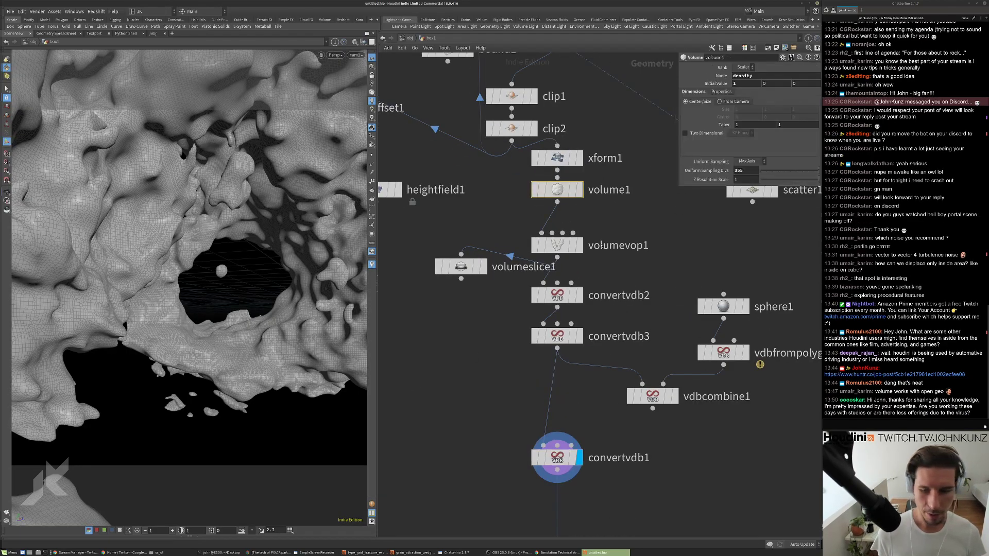
double_click(742, 171)
type("566")
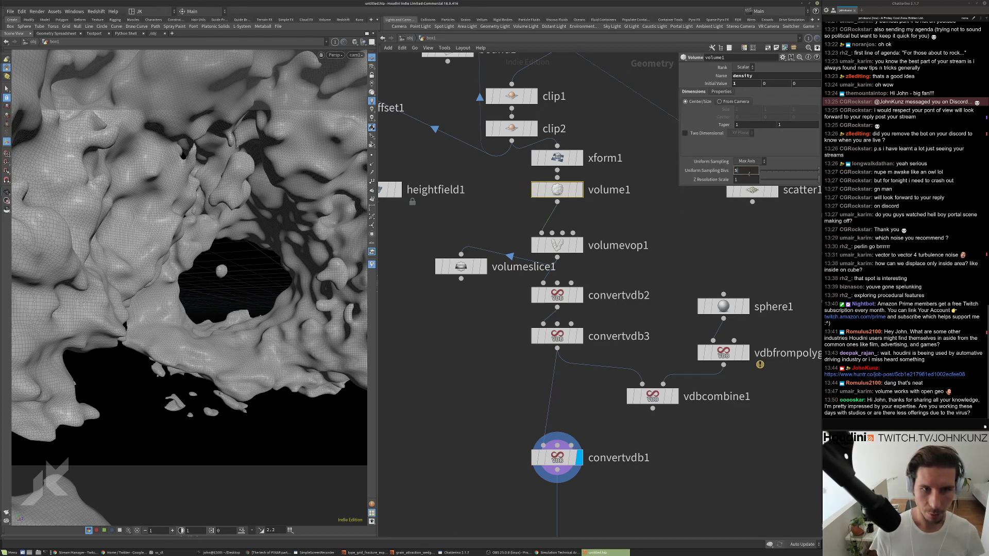
key("Return")
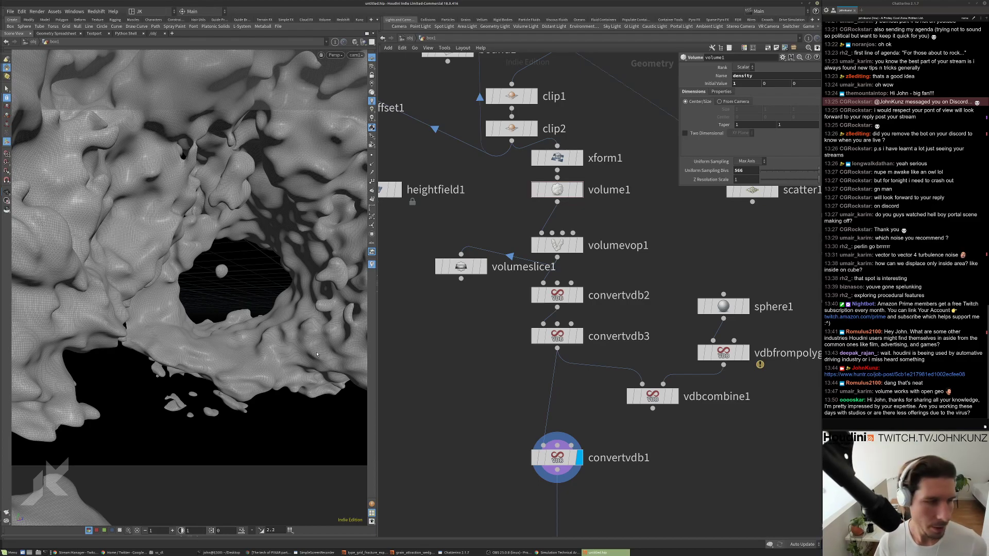
Orbit and zoom around the finer cave mesh to inspect its surface detail.
left_click_drag(222, 232, 168, 277)
left_click_drag(168, 289, 273, 312)
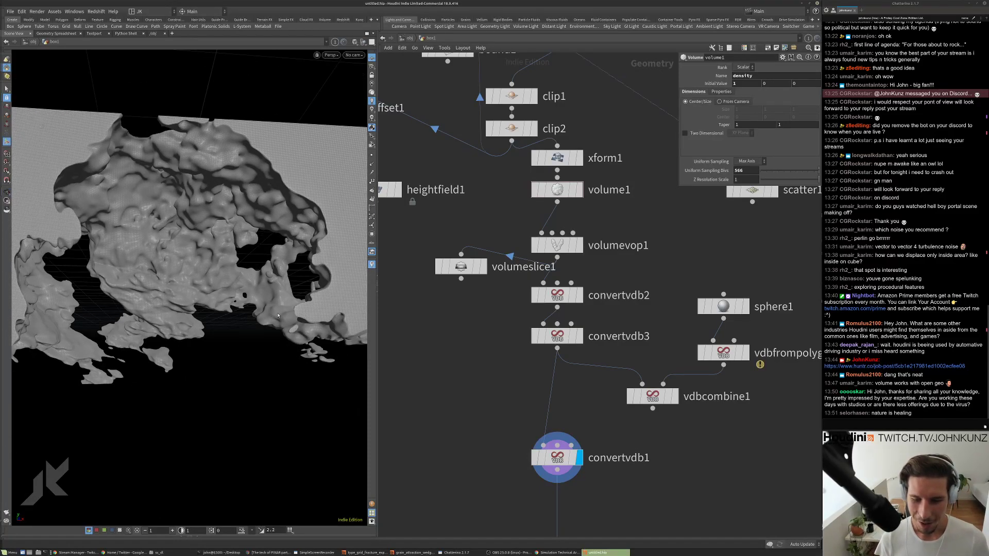
left_click_drag(278, 314, 200, 302)
right_click_drag(200, 302, 240, 231)
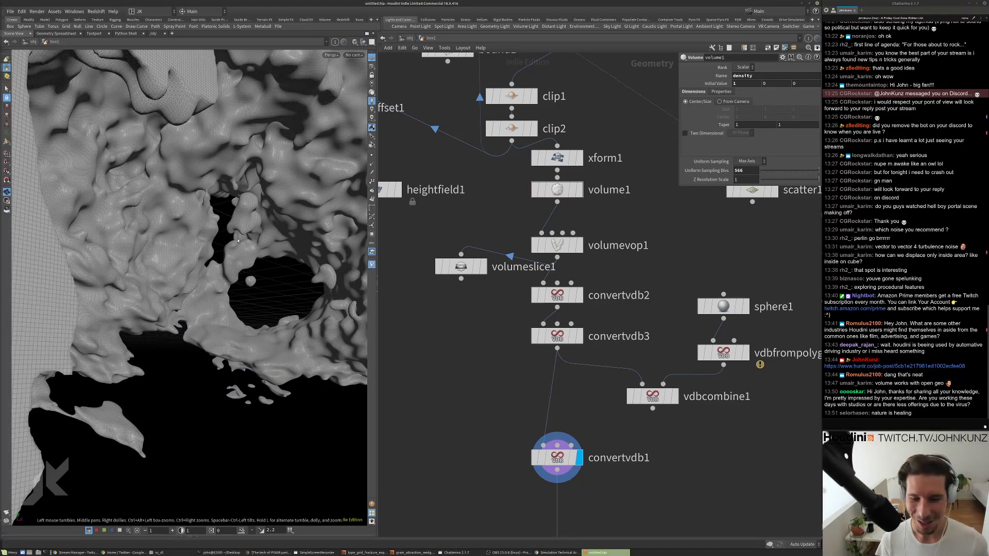
left_click_drag(238, 240, 150, 260)
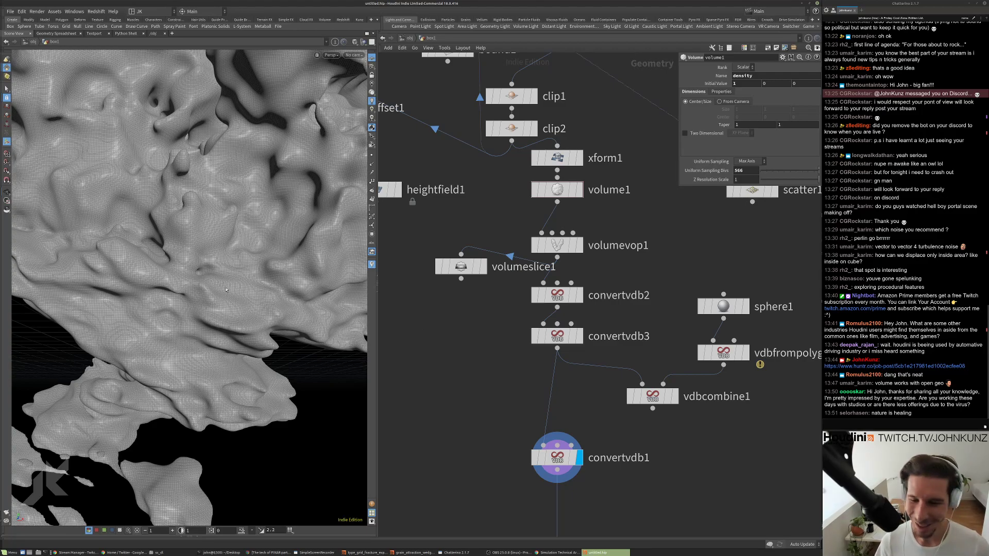
key("space")
left_click_drag(225, 278, 189, 271)
right_click_drag(189, 271, 228, 285)
left_click_drag(228, 284, 196, 308)
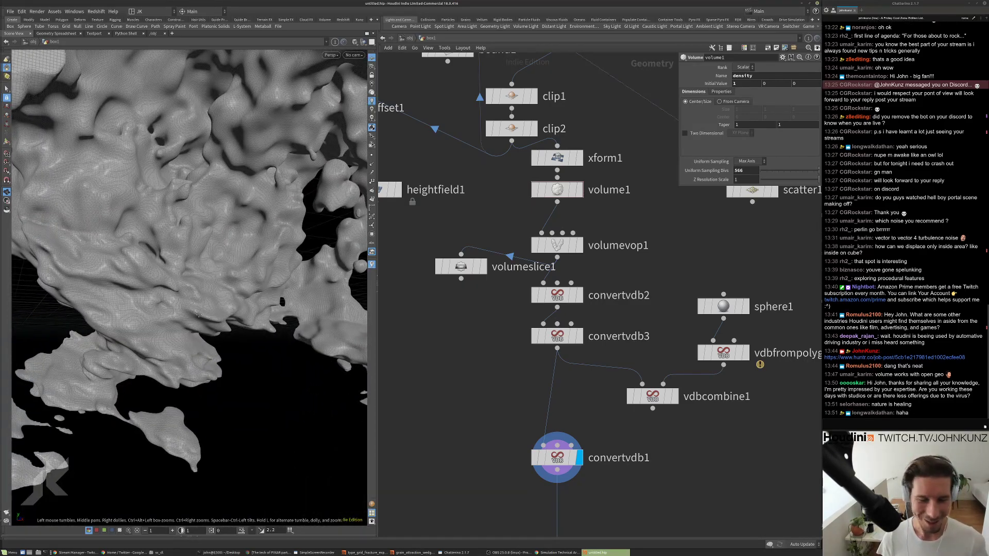
right_click_drag(198, 313, 174, 301)
Set volume1's Uniform Sampling Divs to 266 and dive into volumevop1's noise network.
middle_click_drag(515, 216, 537, 257)
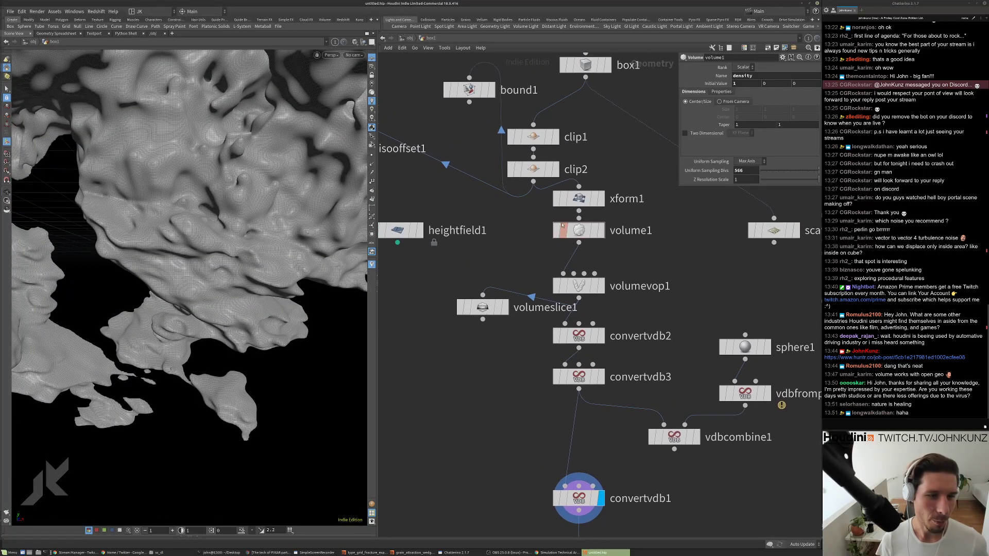
double_click(740, 171)
type("266")
key("Return")
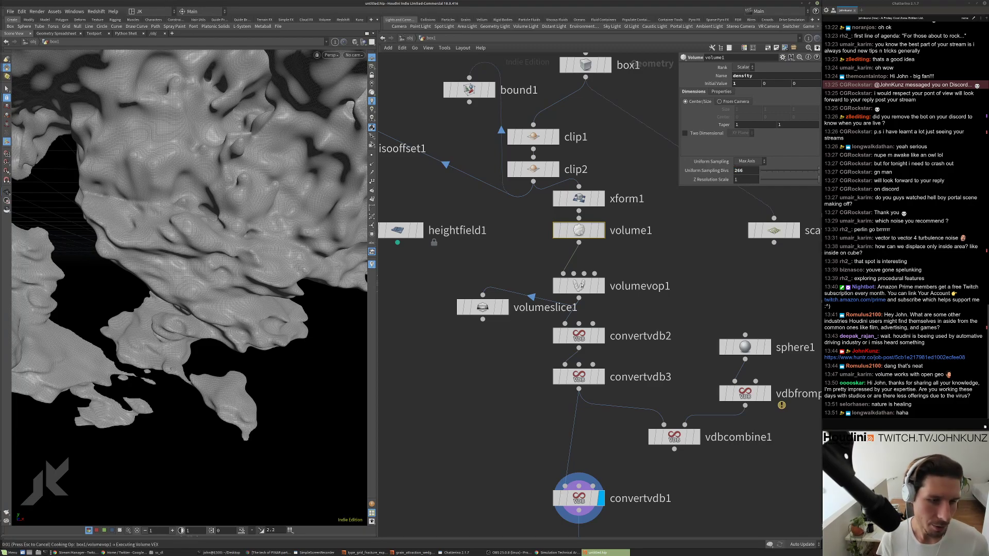
double_click(580, 285)
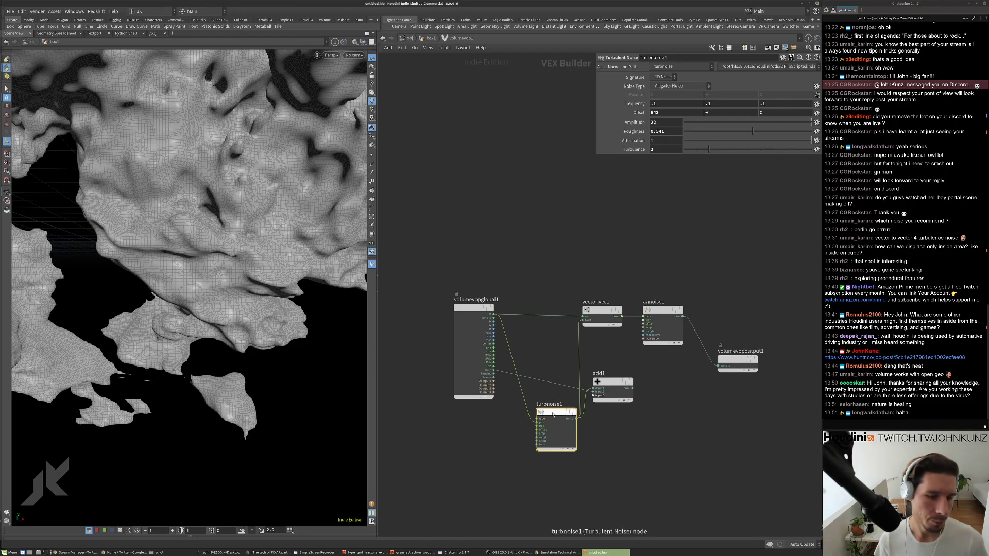
left_click_drag(556, 428, 542, 429)
left_click(663, 327)
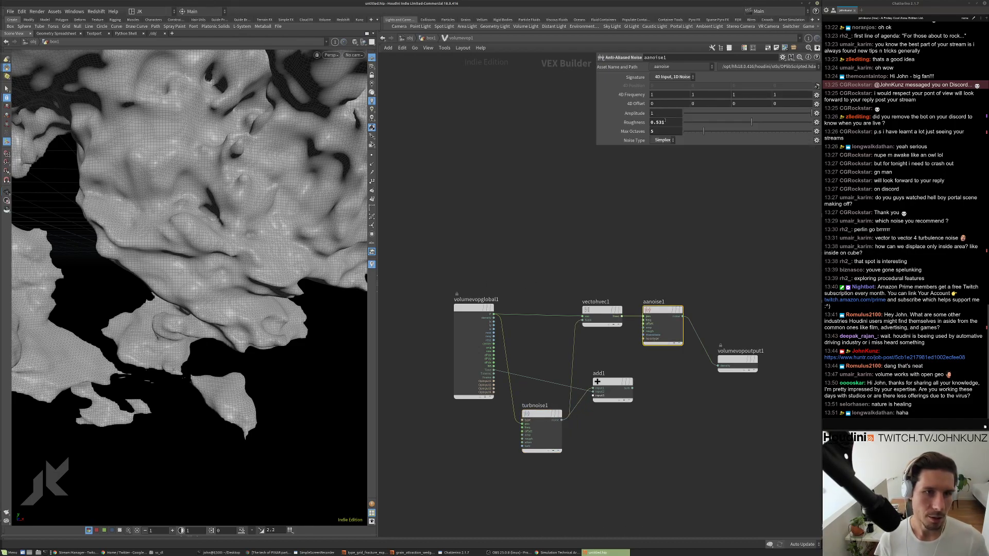
double_click(665, 122)
type("0.6")
key("Return")
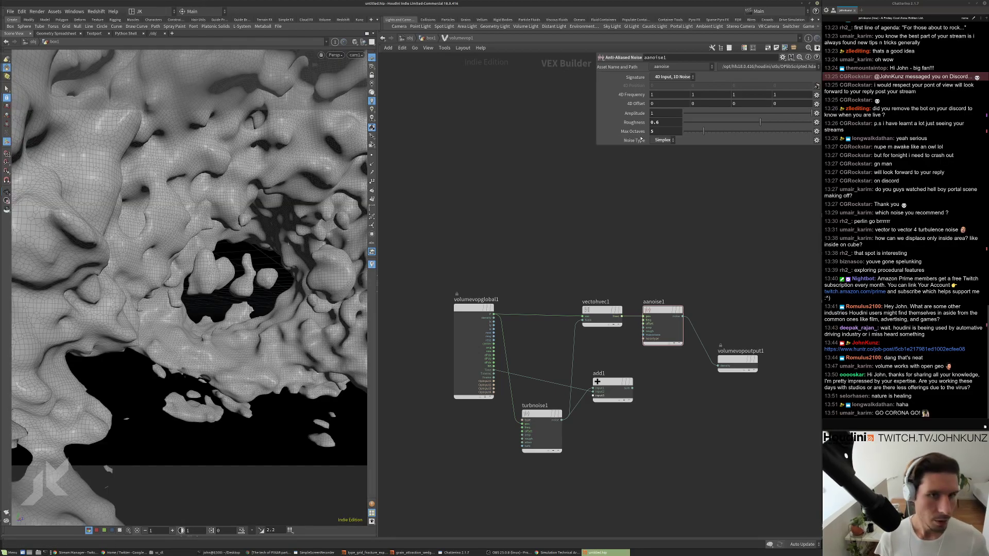
double_click(658, 122)
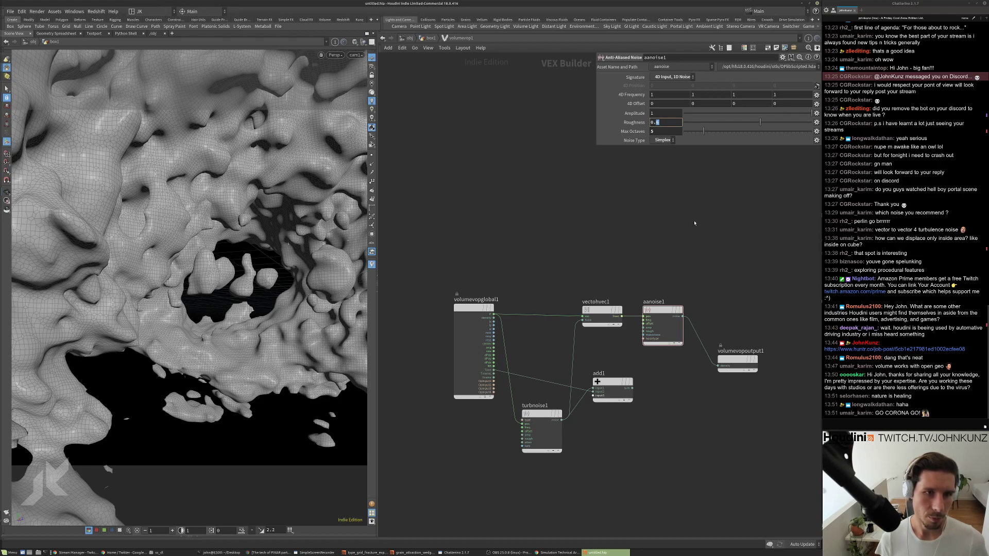
type("52")
key("Return")
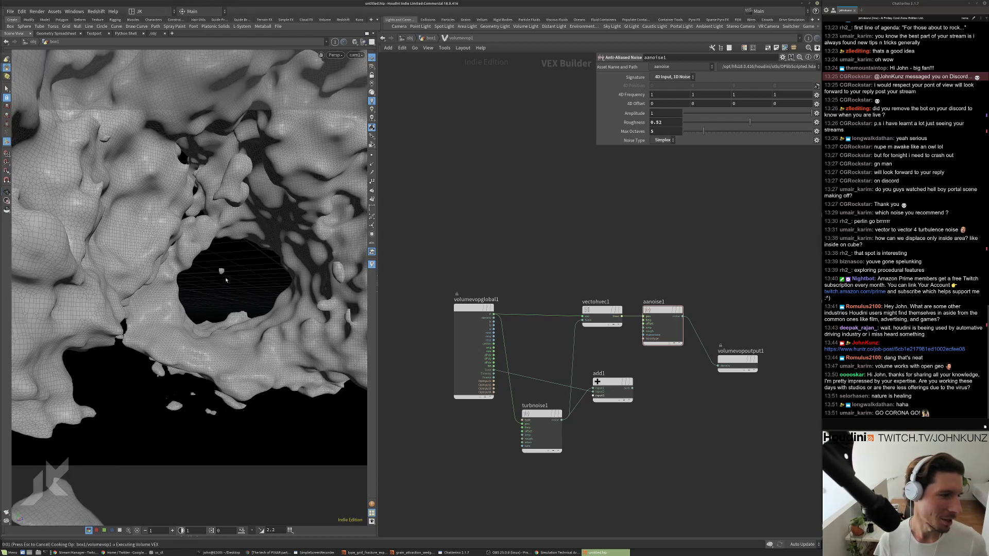
middle_click_drag(612, 402, 704, 427)
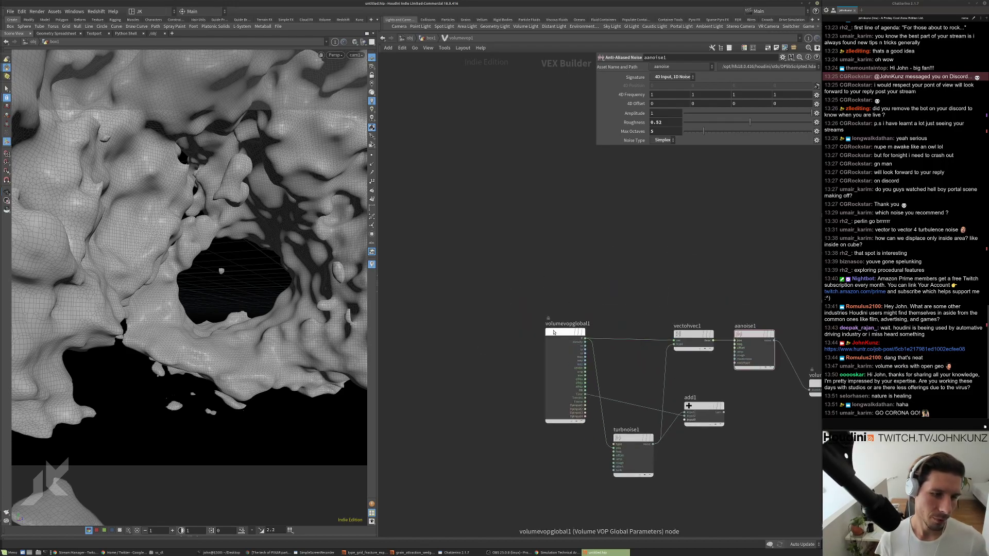
left_click_drag(572, 326, 509, 323)
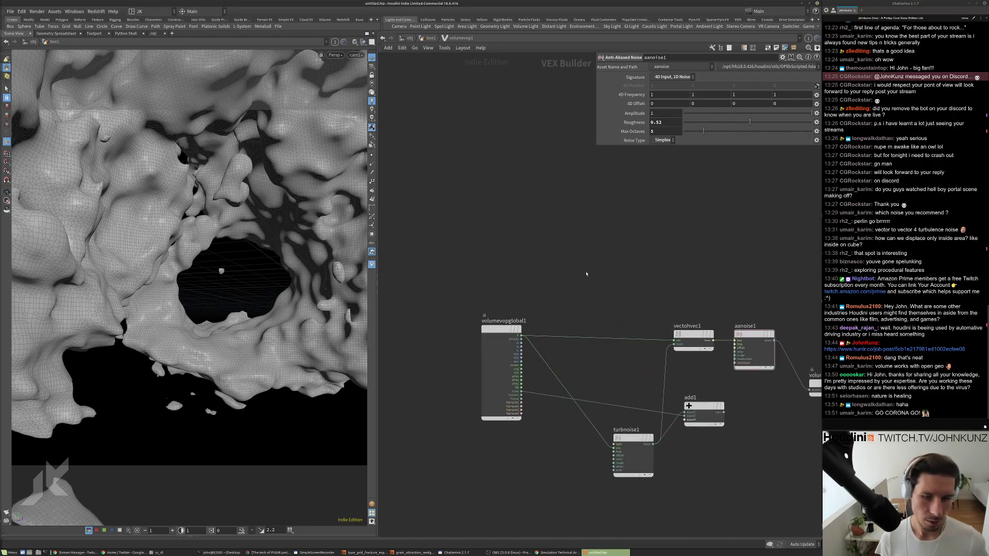
middle_click_drag(587, 274, 609, 270)
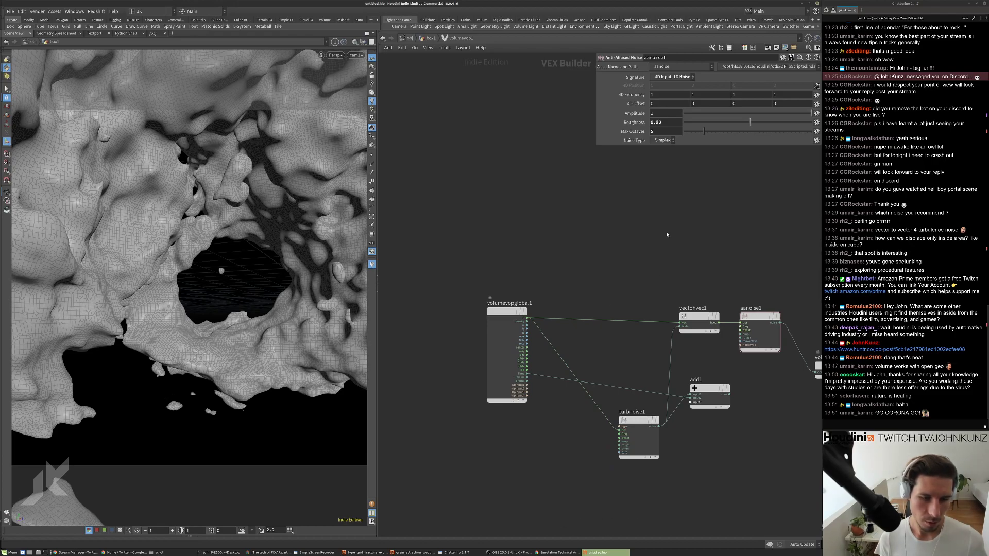
middle_click_drag(665, 238, 650, 230)
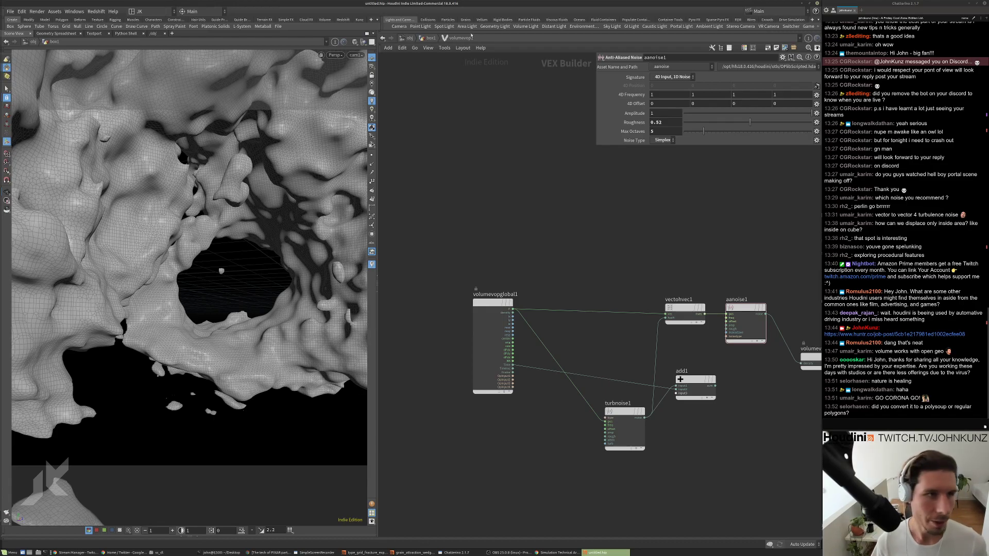
left_click(436, 40)
left_click(579, 376)
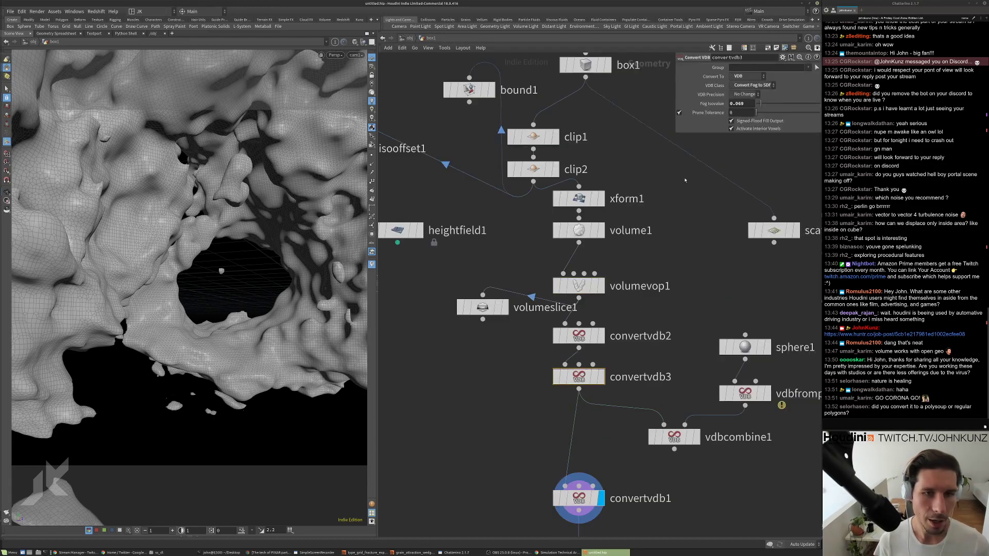
left_click(576, 498)
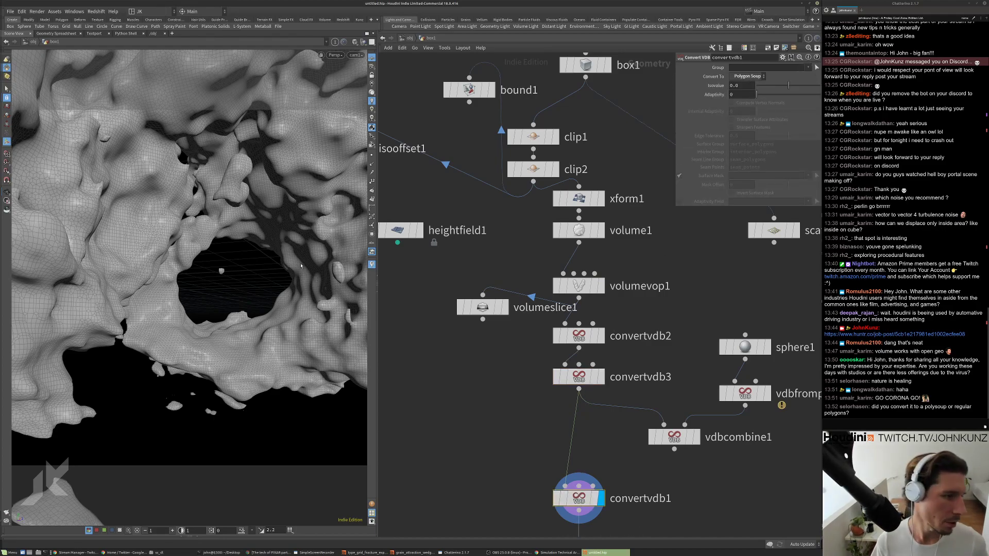
scroll(464, 412, "down", 3)
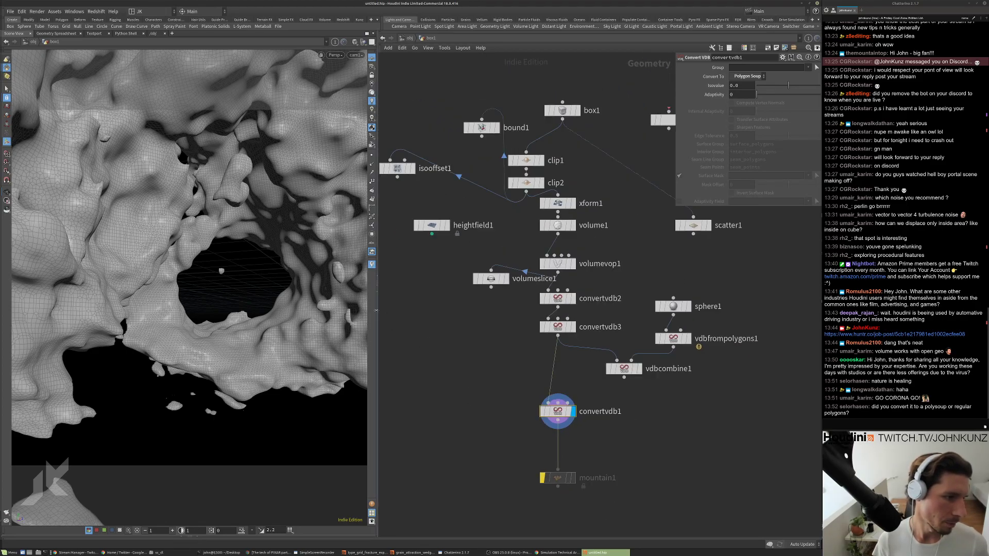
left_click(747, 76)
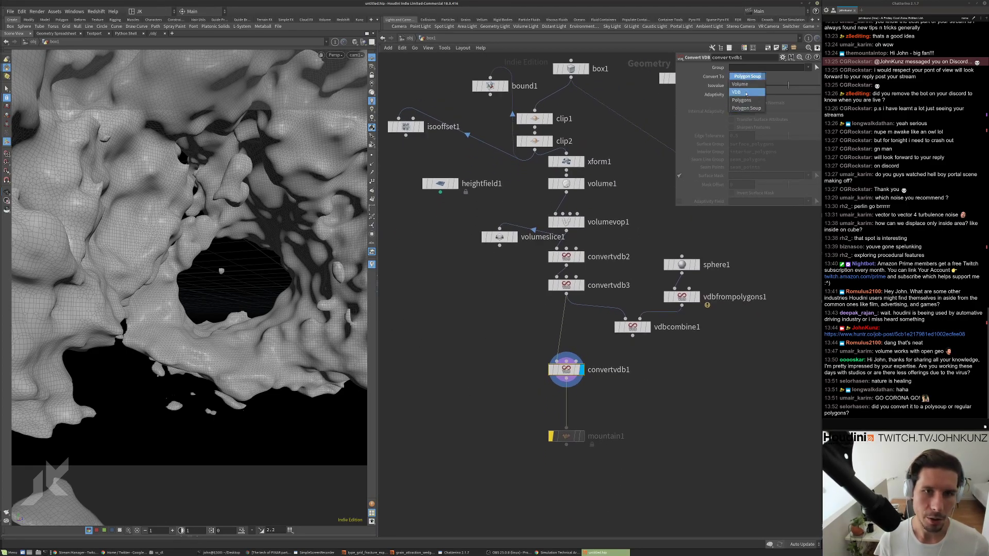
left_click(468, 314)
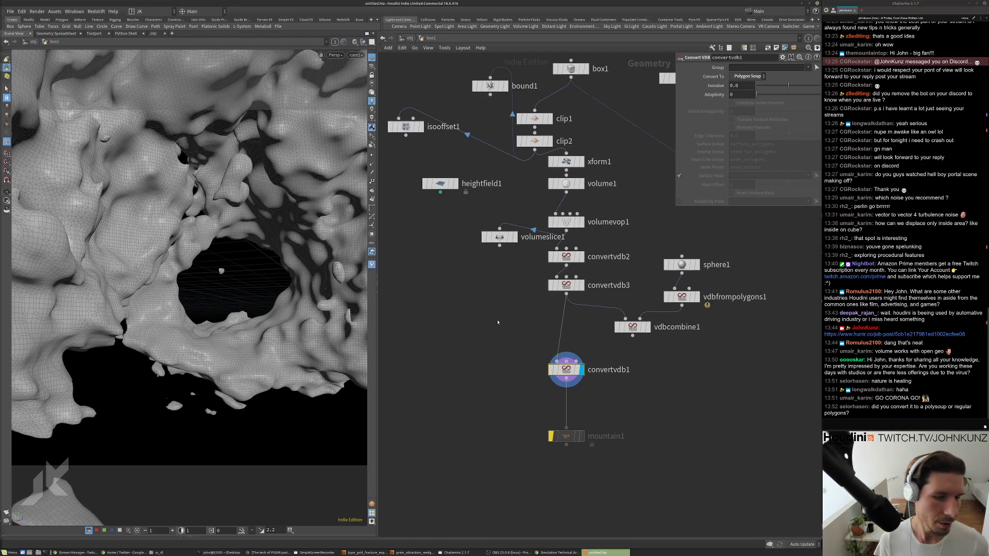
double_click(566, 221)
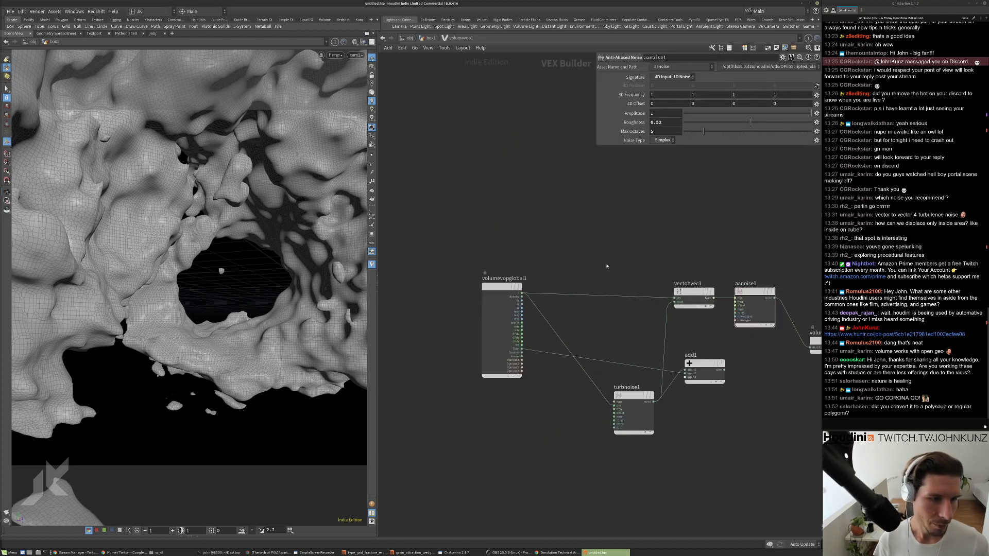
Add an Anti-Aliased Noise node, aanoise2, set to 3D Input, 3D Noise, above the network.
key("Tab")
type("an")
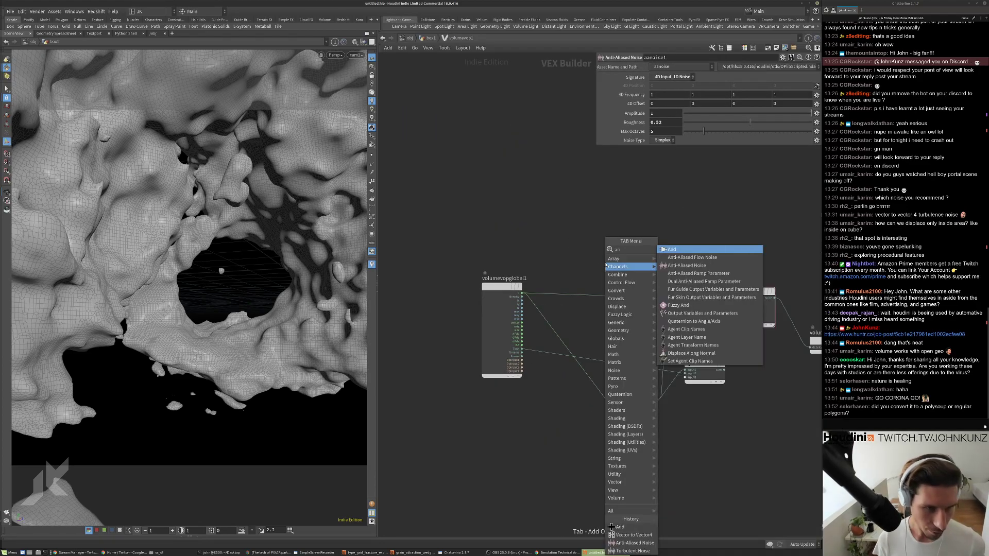
key("Escape")
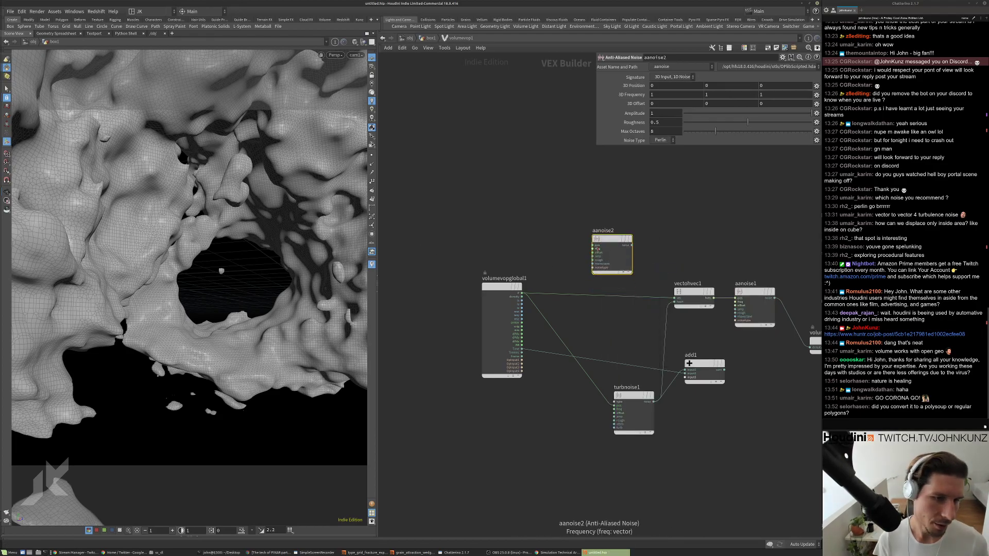
left_click_drag(594, 246, 530, 282)
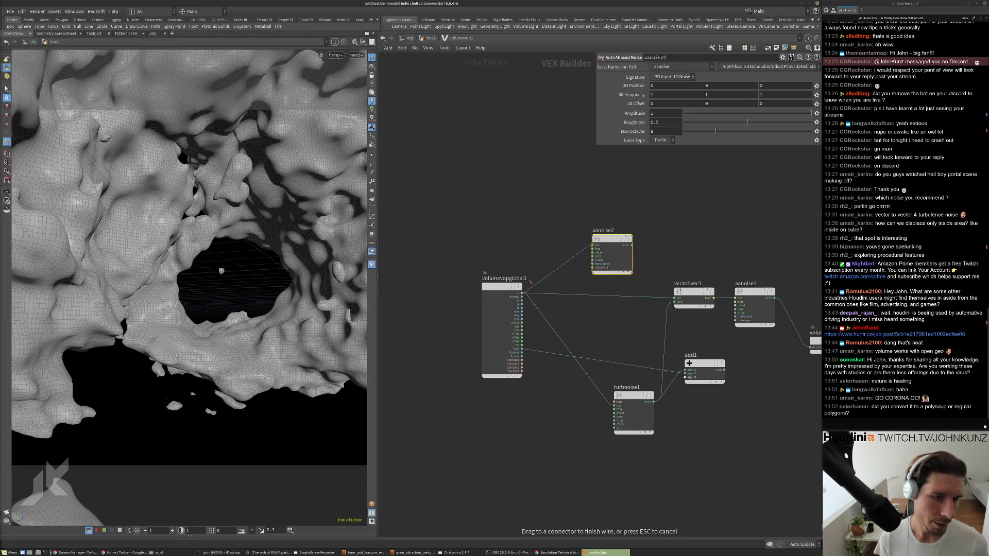
left_click(670, 76)
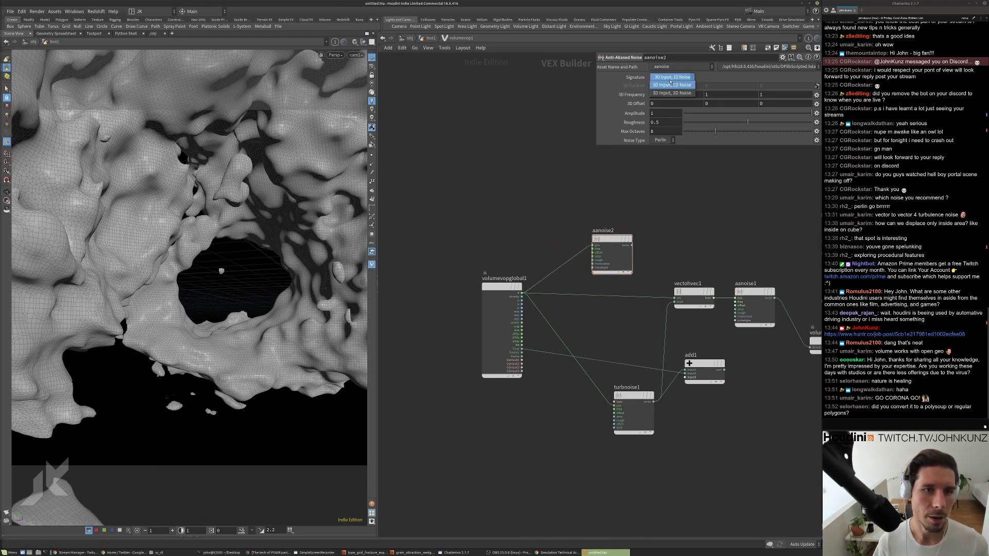
left_click(670, 86)
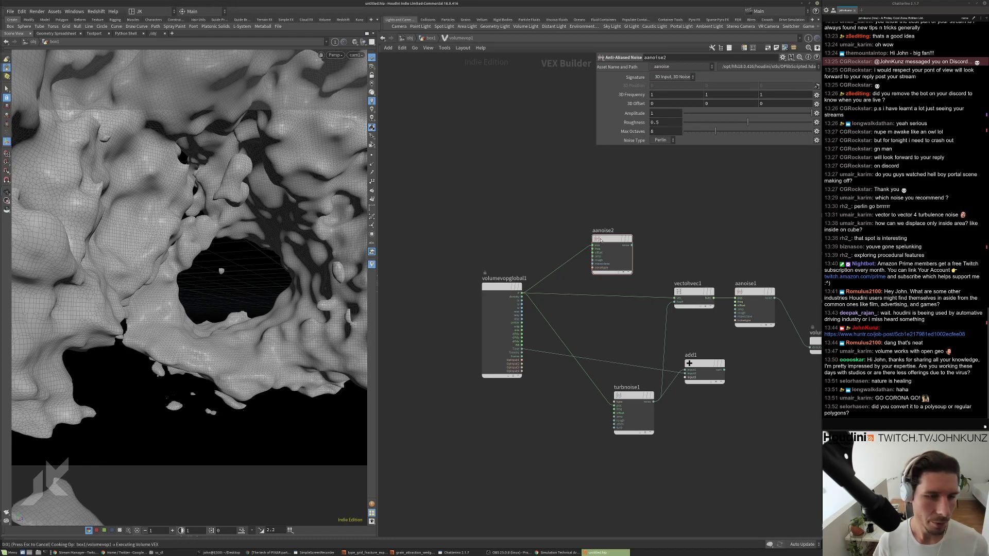
left_click_drag(600, 238, 585, 231)
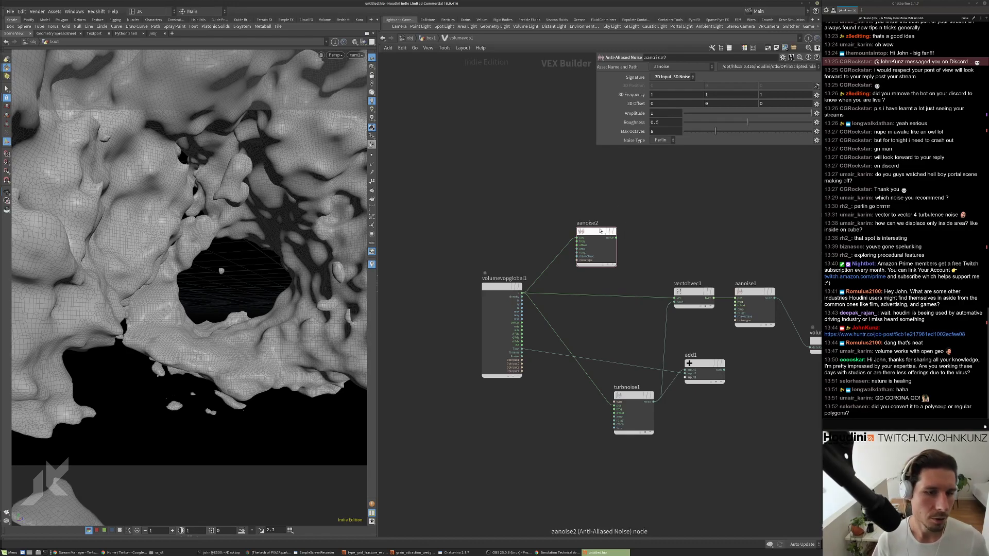
left_click_drag(600, 242, 595, 231)
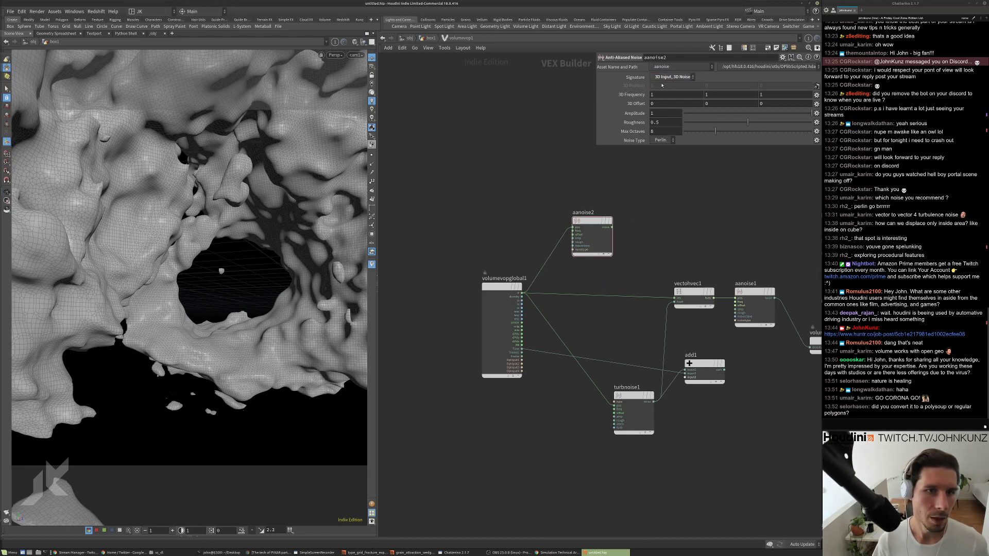
Insert an Add node, add2, on the P wire, feed aanoise2 into it, and return to box1.
key("Tab")
mouse_move(665, 250)
left_click(721, 253)
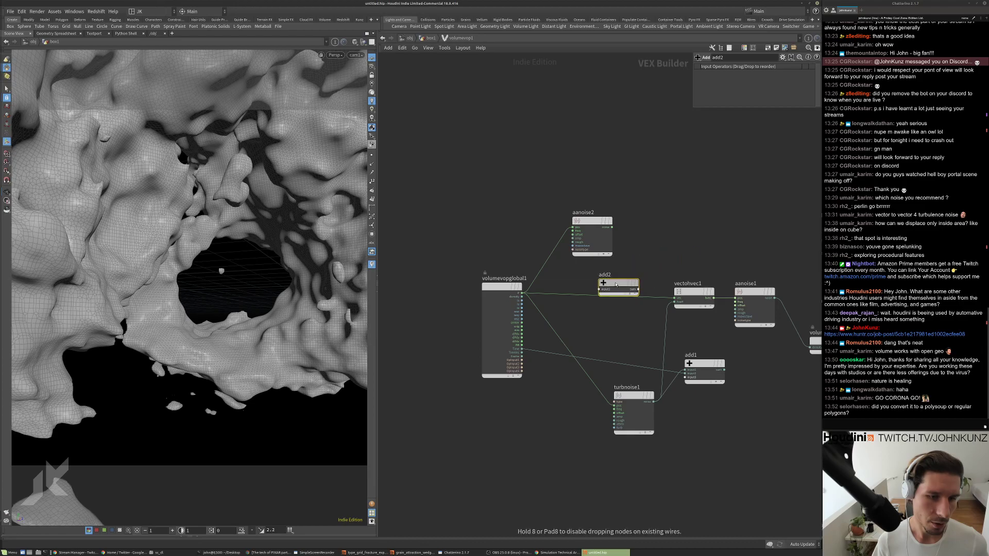
left_click(611, 295)
left_click_drag(611, 295, 597, 310)
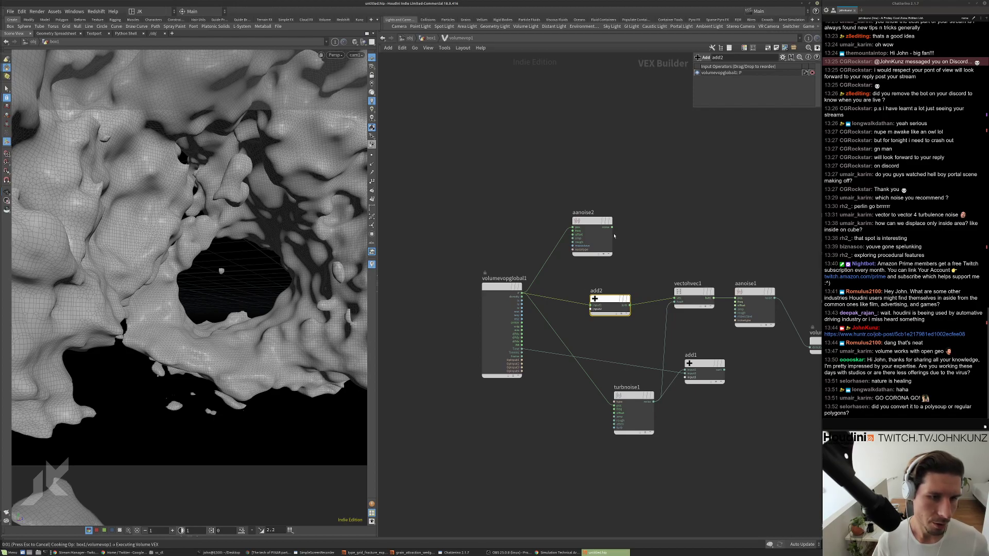
left_click_drag(611, 228, 590, 308)
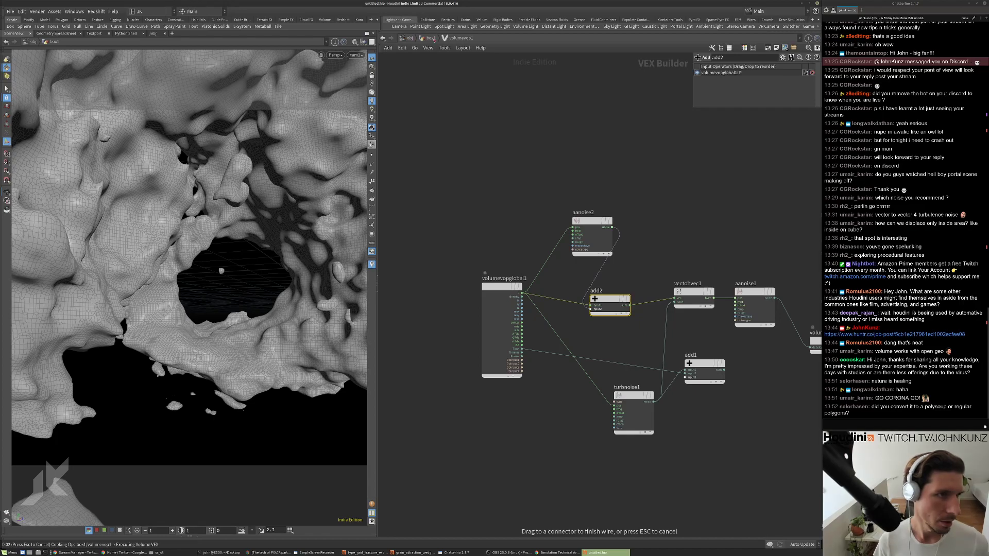
left_click(591, 309)
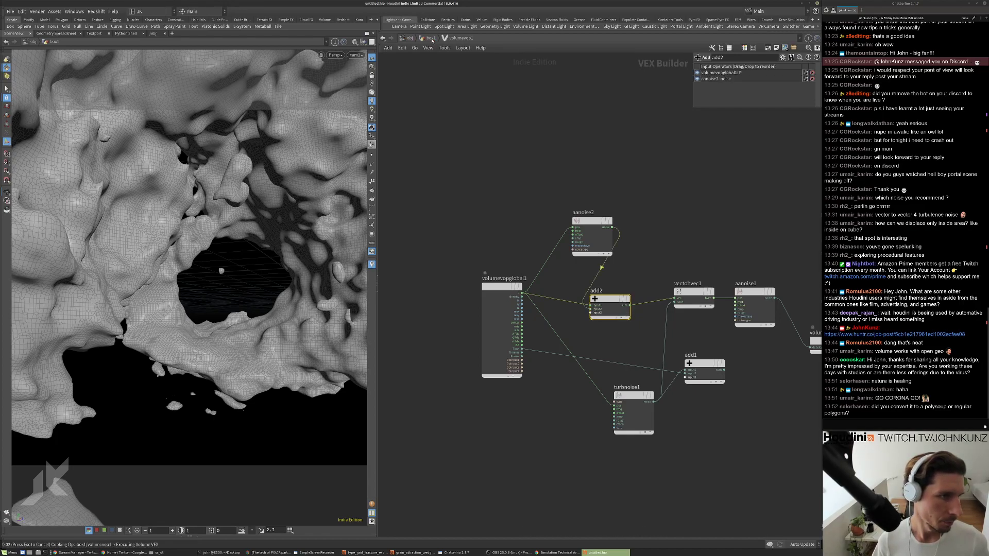
left_click(431, 38)
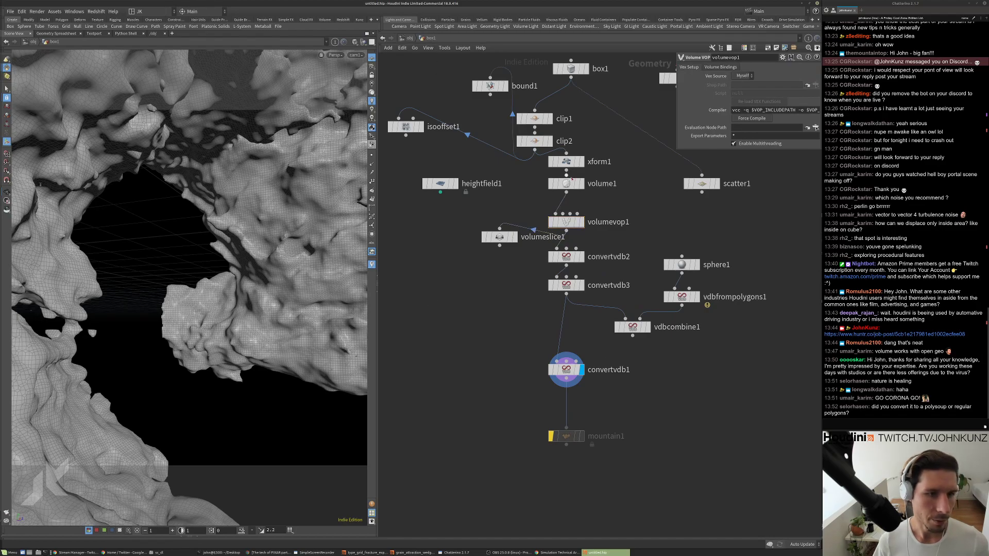
Set volume1's uniform sampling divisions to 75.
left_click(571, 180)
type("7")
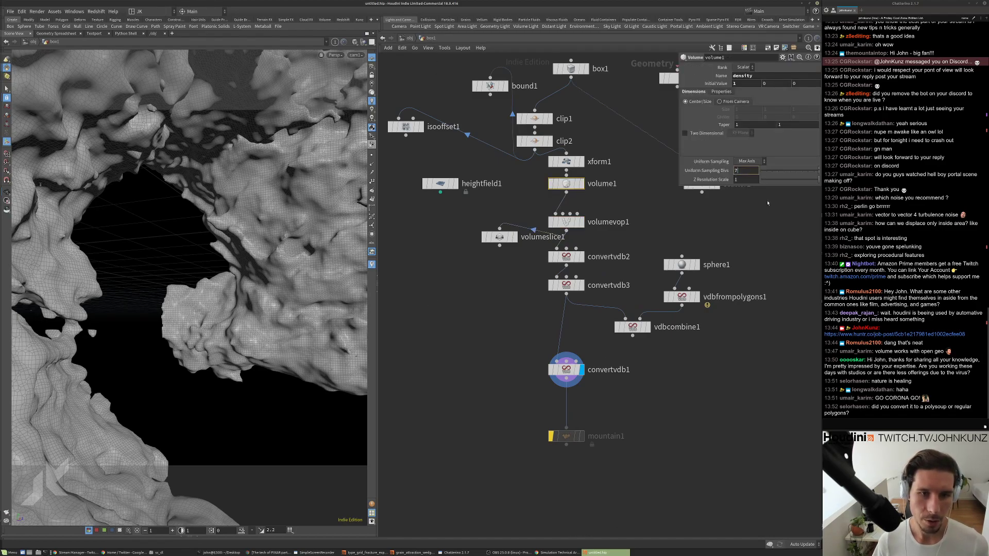
type("5")
key("Return")
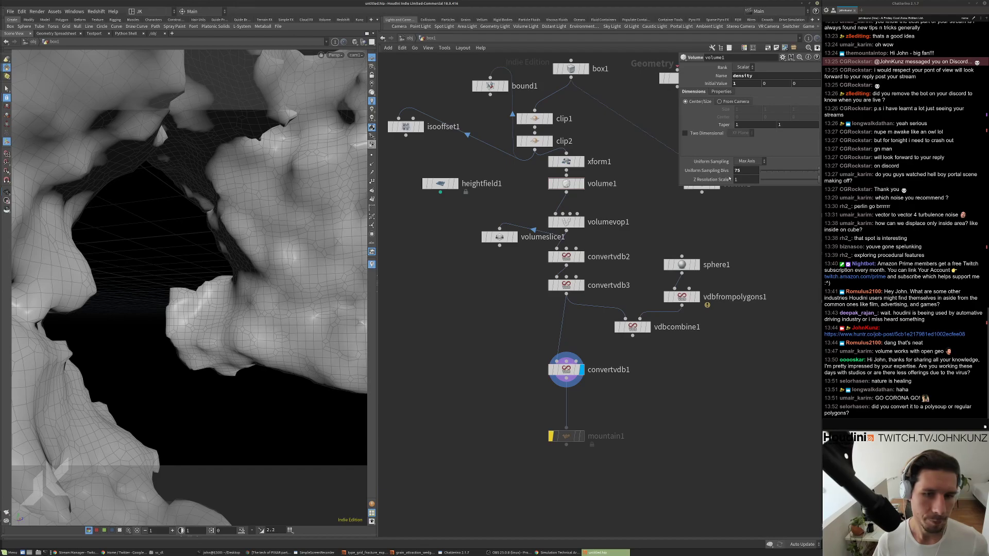
Inside volumevop1, set aanoise2's amplitude to 0.155, then drag it slightly below zero.
double_click(557, 223)
left_click(592, 229)
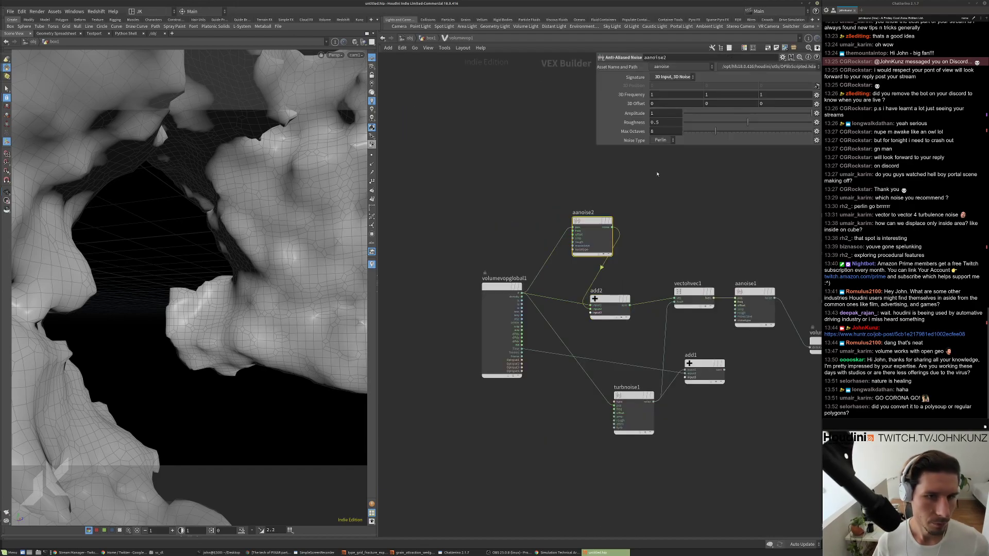
double_click(664, 113)
type("0.155")
key("Return")
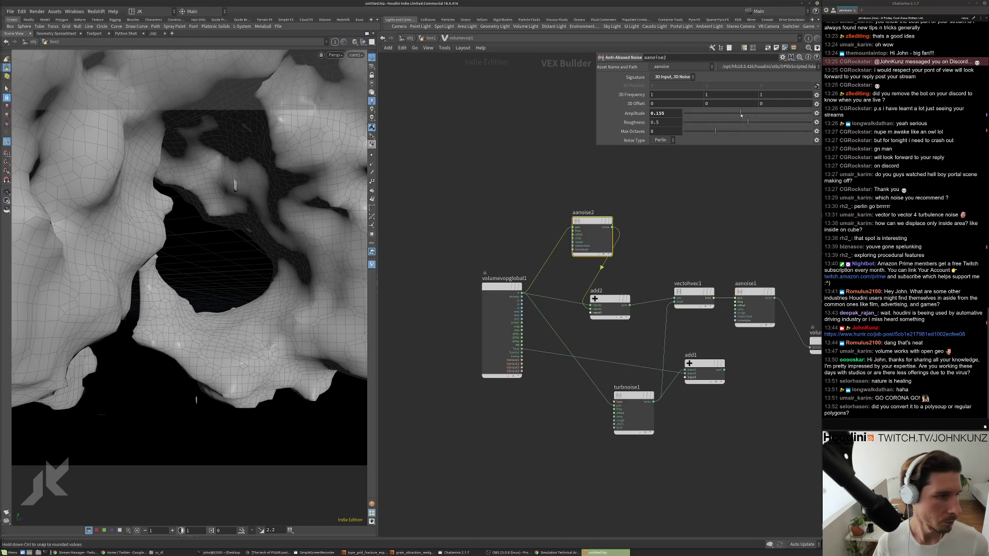
left_click_drag(742, 115, 721, 115)
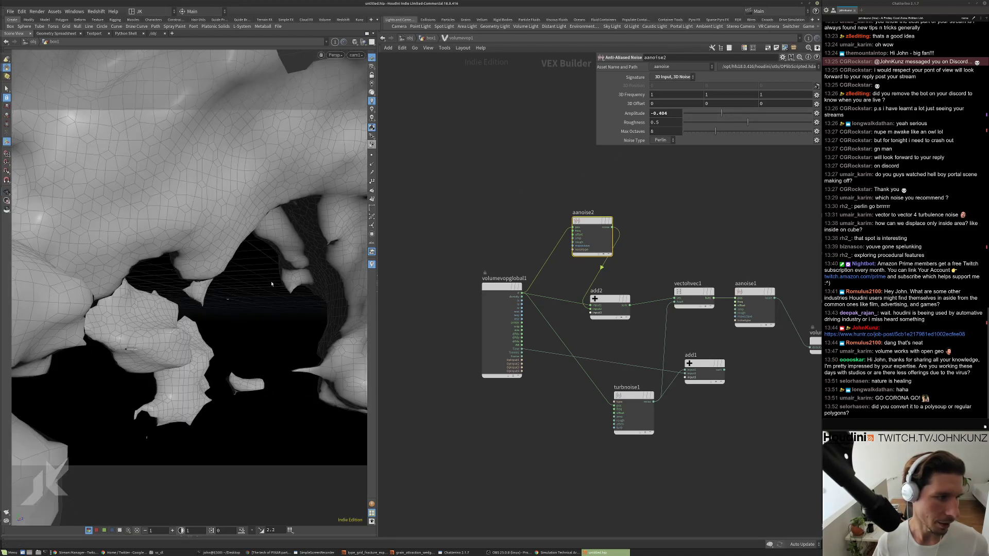
Set aanoise2's 3D Frequency to 6 on all three axes.
left_click(663, 95)
type("6")
key("Tab")
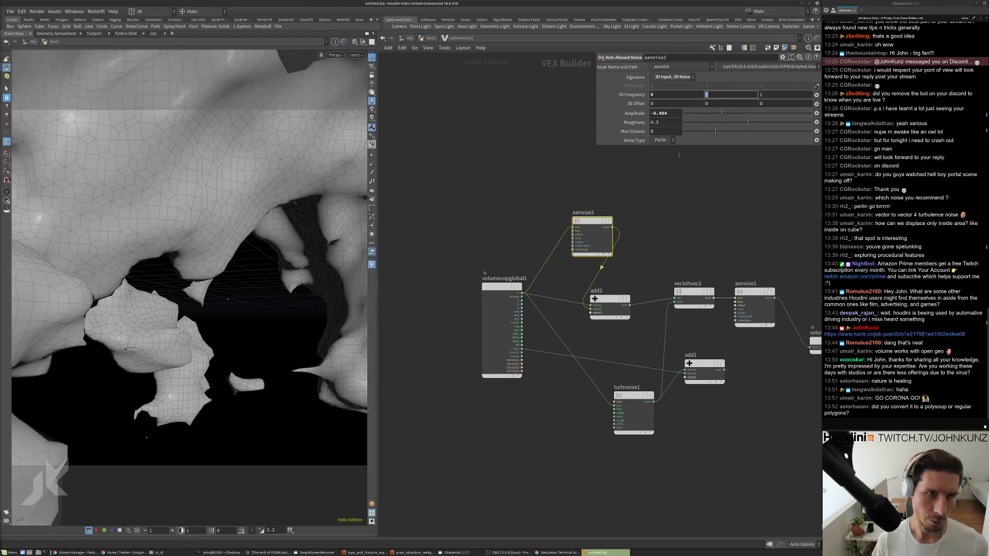
type("6")
key("Tab")
type("6")
key("Return")
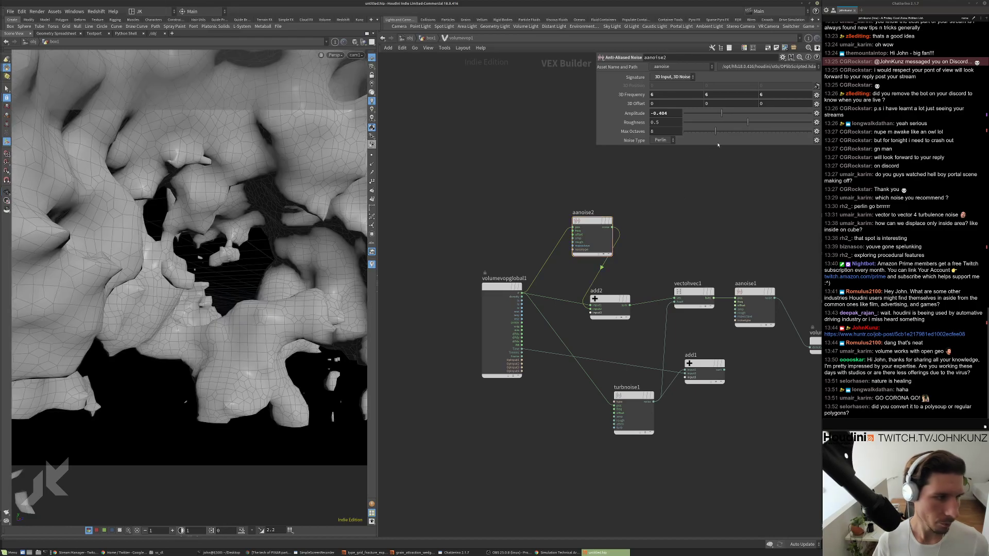
Adjust aanoise2's amplitude to about 0.227 and roughness to about 0.622.
left_click(745, 113)
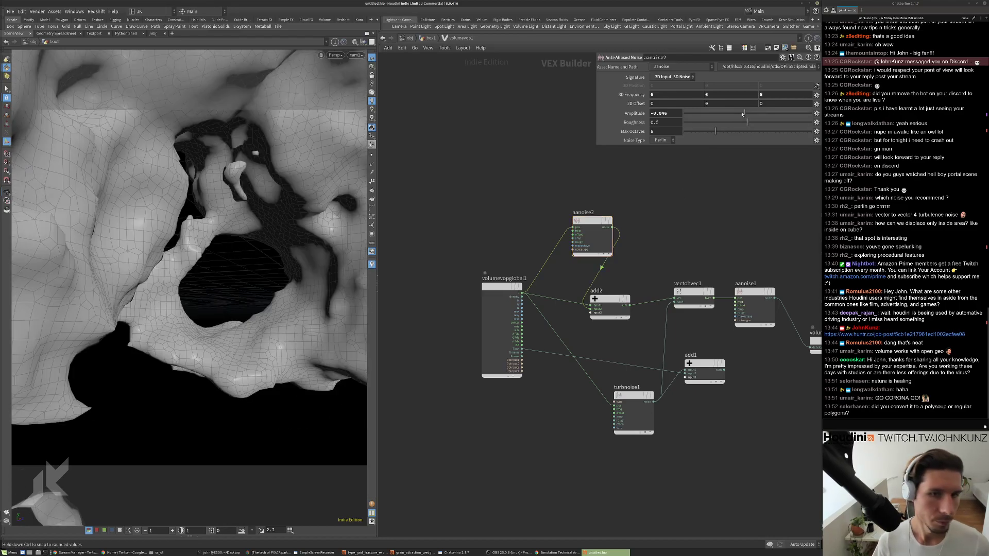
left_click(755, 114)
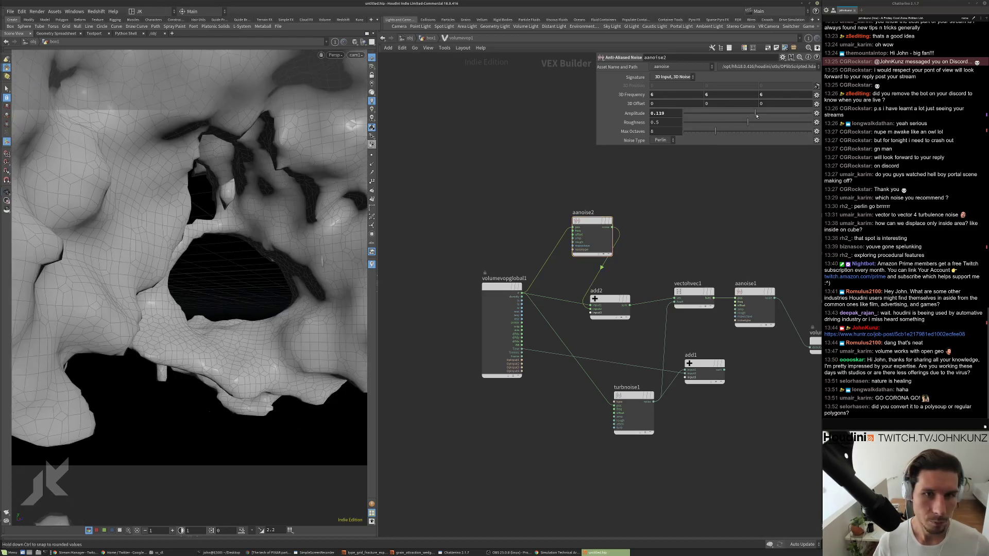
left_click(758, 122)
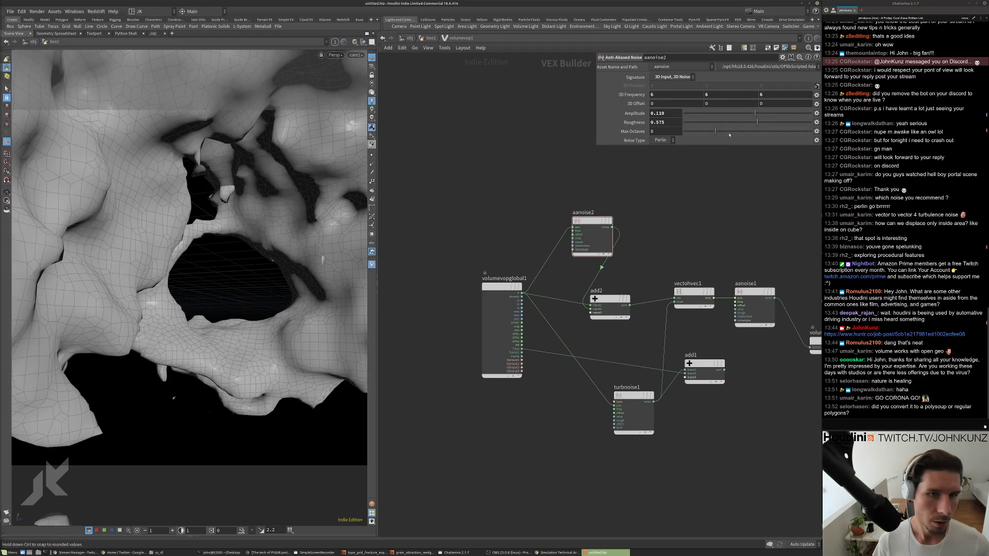
left_click(762, 123)
left_click(763, 114)
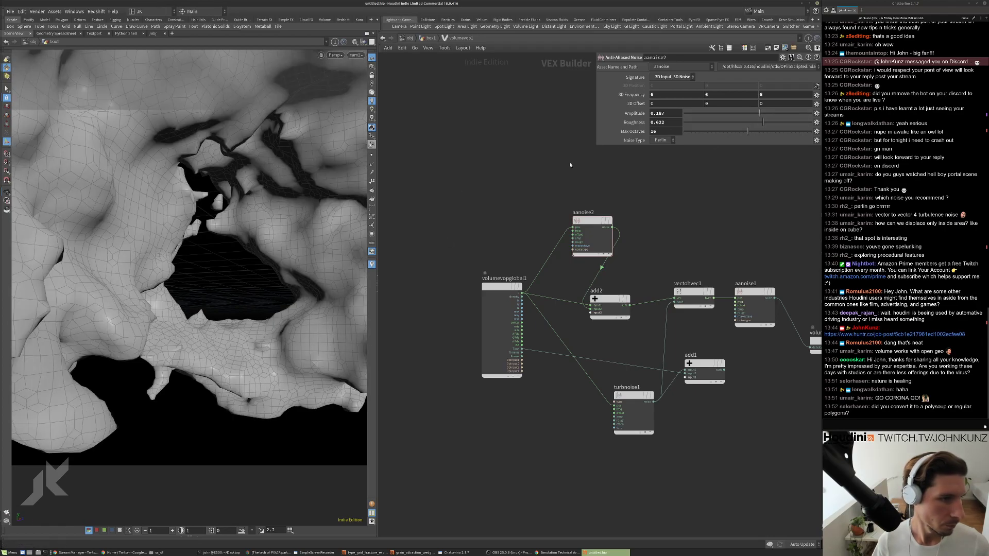
Try aanoise2 3D Offset values of 25 and 124.
left_click(668, 104)
type("25")
key("Return")
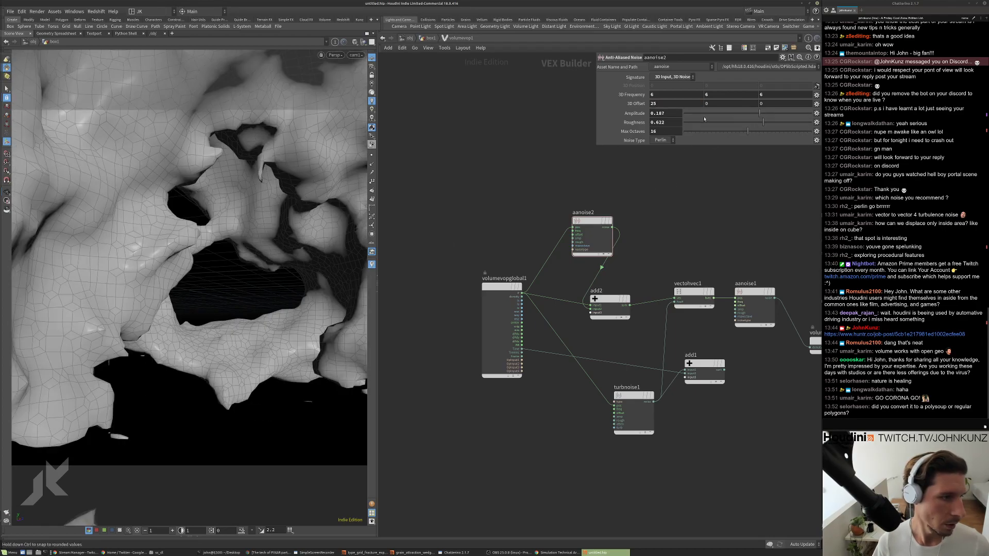
left_click(728, 104)
type("124")
key("Return")
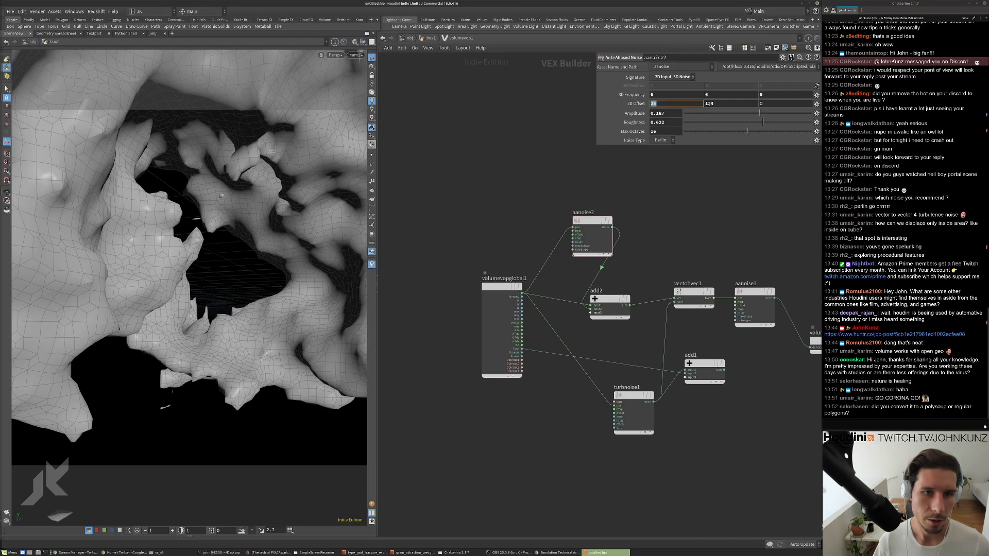
Change the 3D Offset values to 415, 5 and 53.
key("Tab")
type("5")
key("Return")
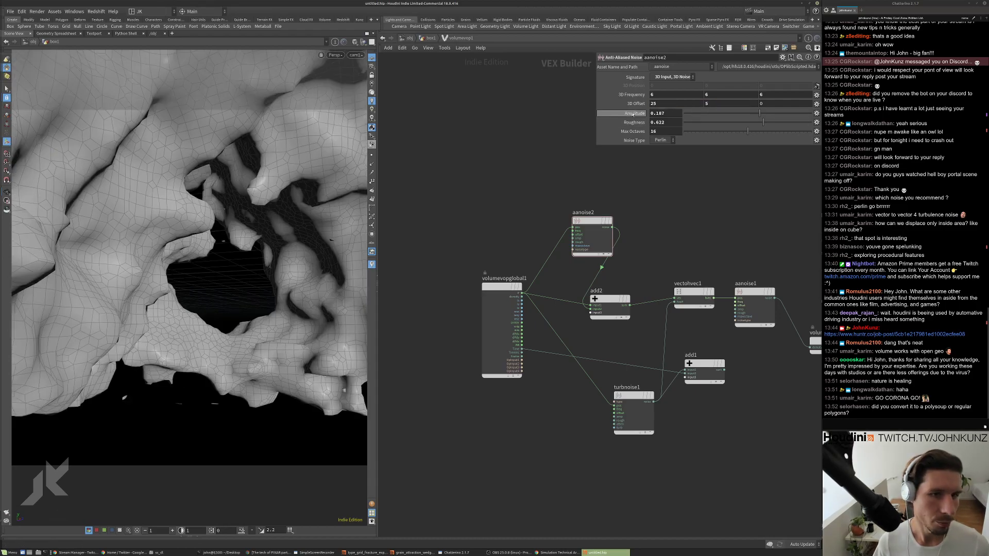
key("shift+Tab")
type("415")
key("Return")
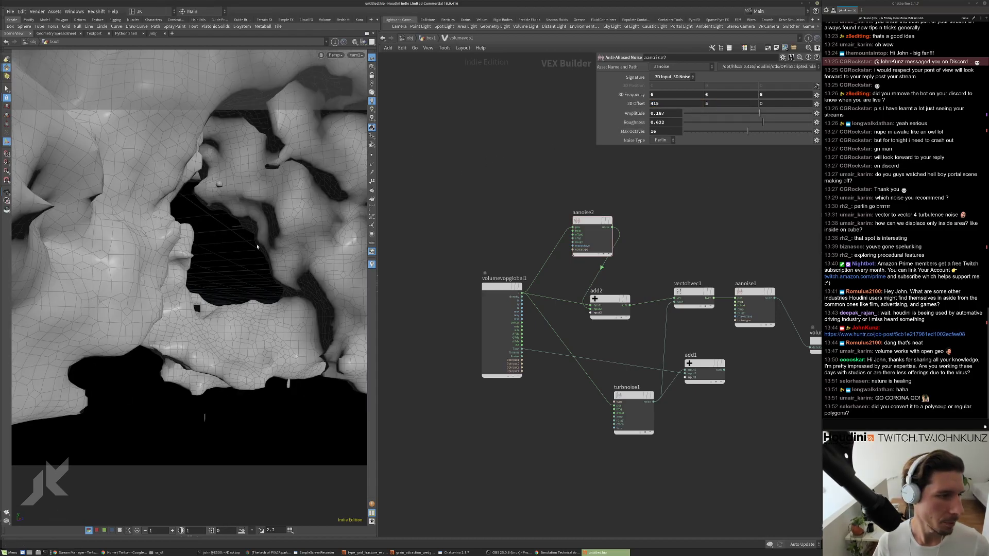
key("Tab")
key("Tab")
type("53")
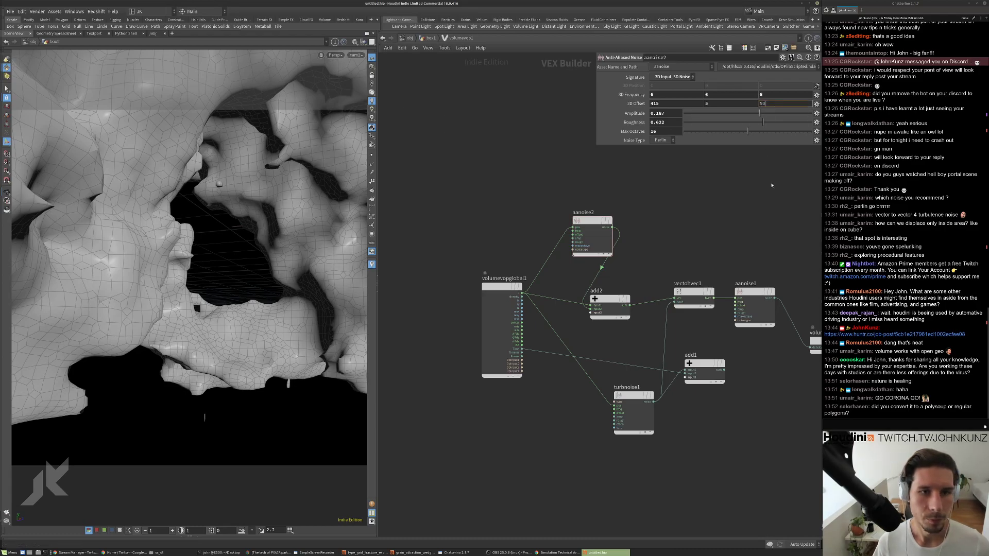
key("Return")
Move the volumevopglobal1 and aanoise2 nodes further left in the VOP network.
scroll(515, 204, "down", 2)
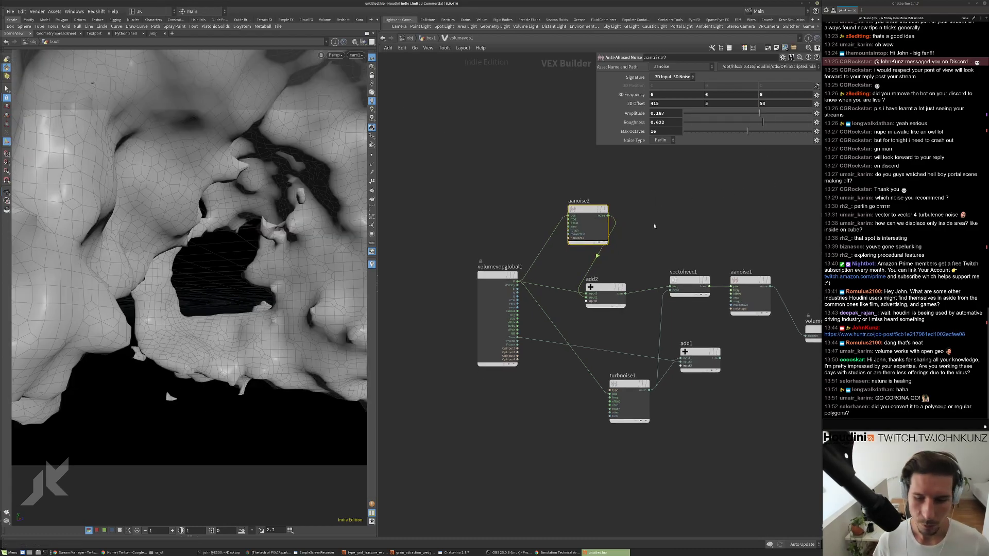
left_click_drag(525, 254, 467, 259)
left_click_drag(614, 190, 539, 209)
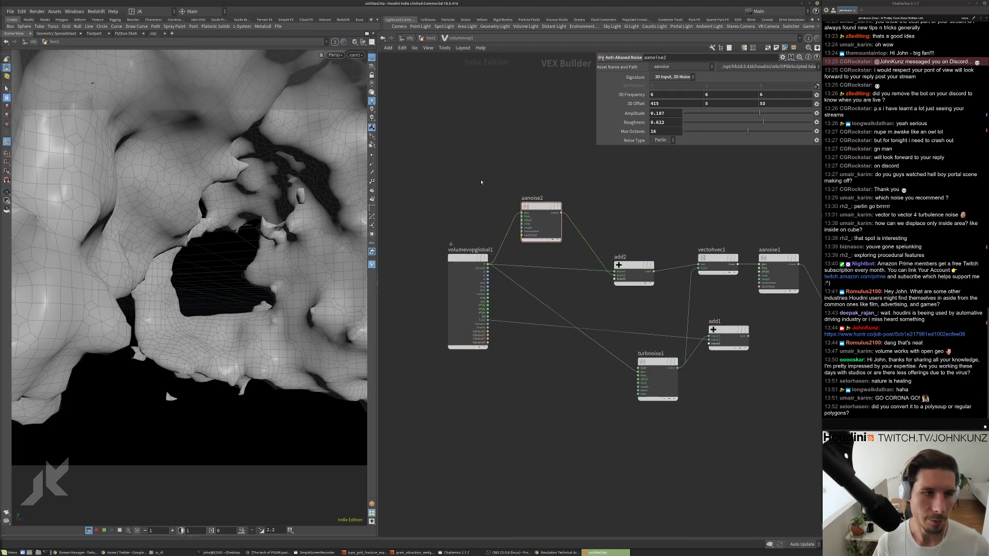
Finalize aanoise2's 3D Offset at 24, 53, 53.
left_click(709, 103)
type("3")
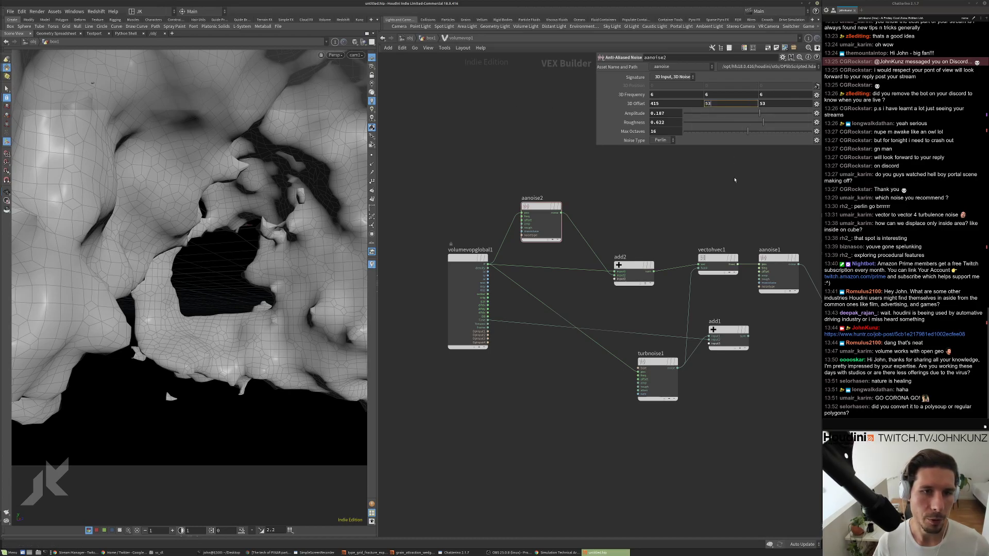
key("Return")
left_click(665, 104)
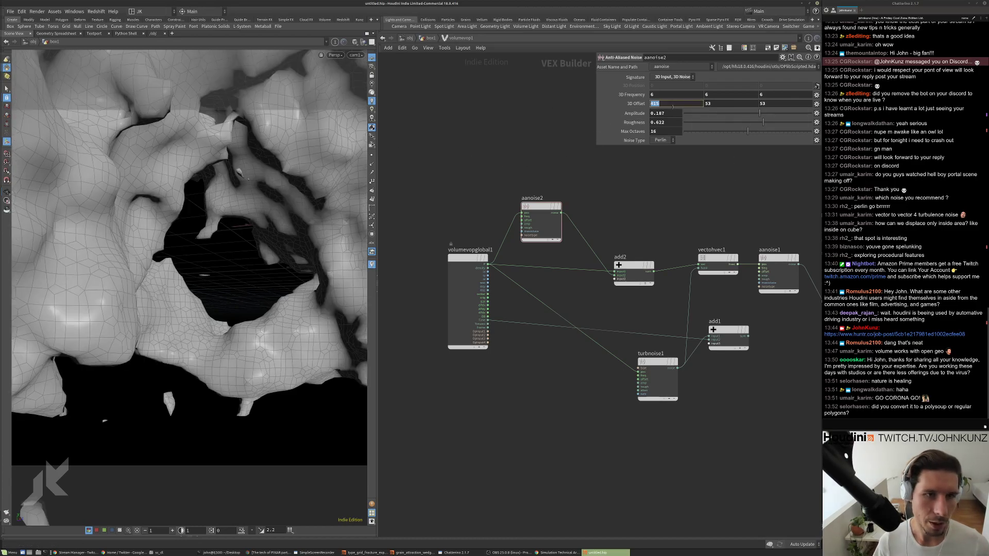
type("24")
key("Return")
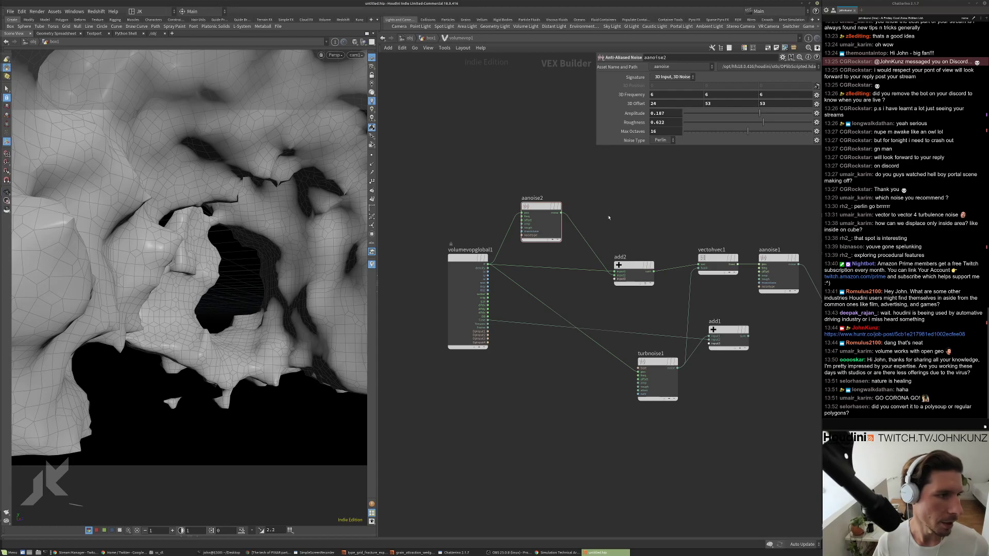
Return to box1, view volume1's settings, and re-enter volumevop1.
key("u")
left_click(563, 183)
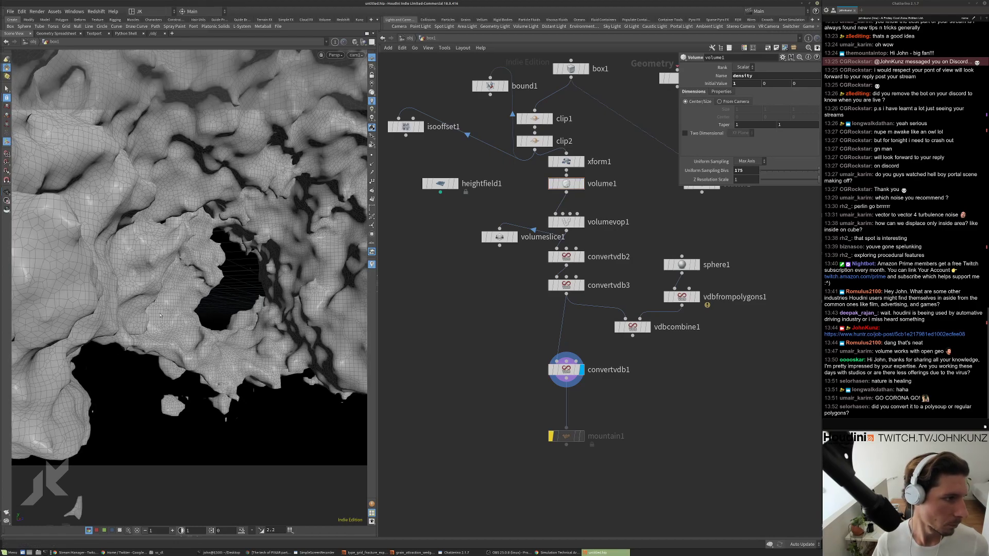
double_click(566, 221)
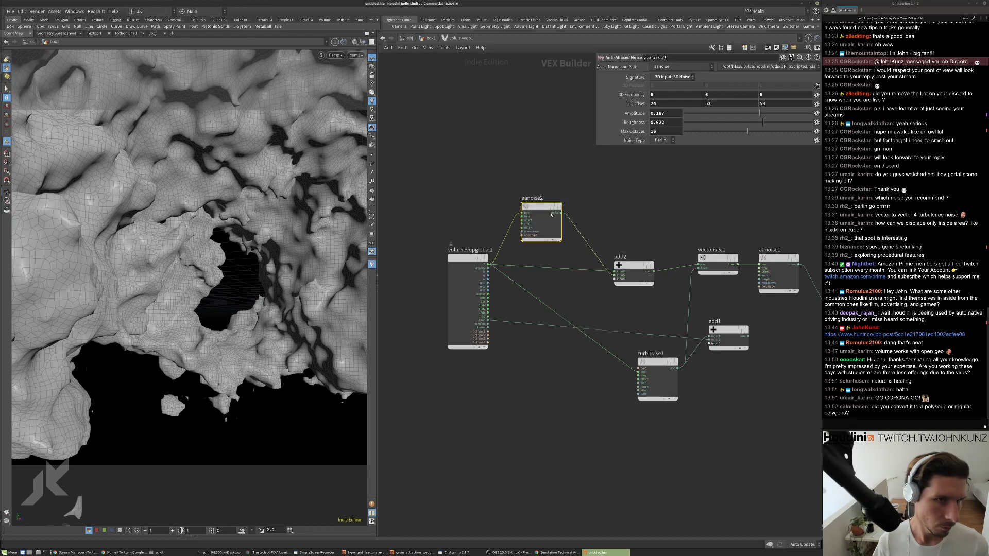
Switch aanoise2's noise type to Simplex and set the middle frequency to 2.
left_click(663, 140)
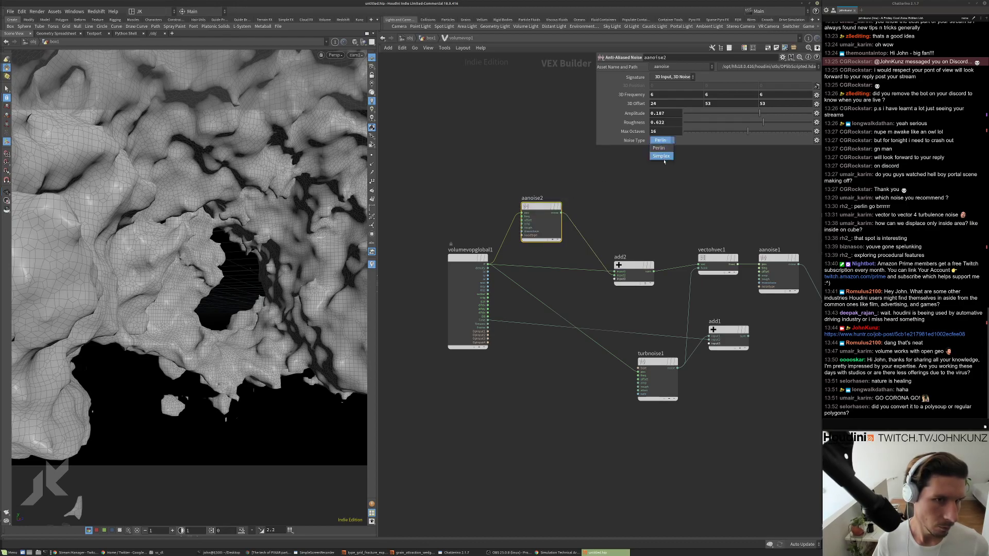
left_click(663, 157)
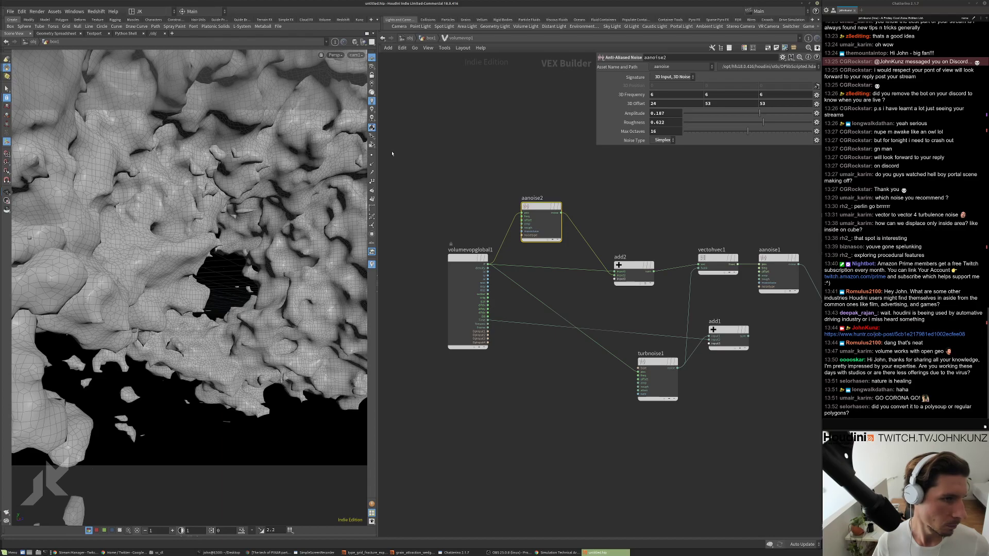
double_click(723, 94)
type("2")
key("Return")
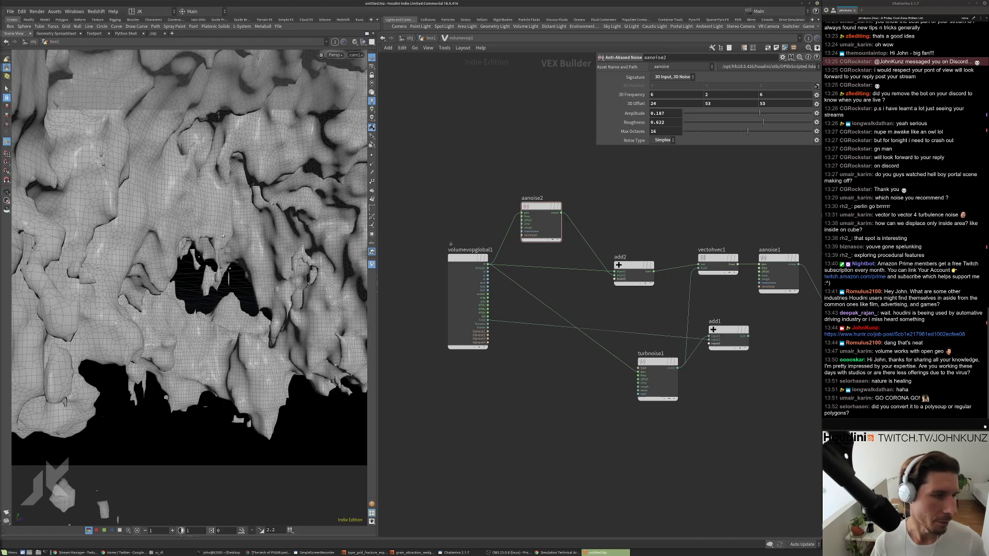
Try 3D Frequency values of 1, 12, 1.
left_click(706, 94)
type("1")
key("Return")
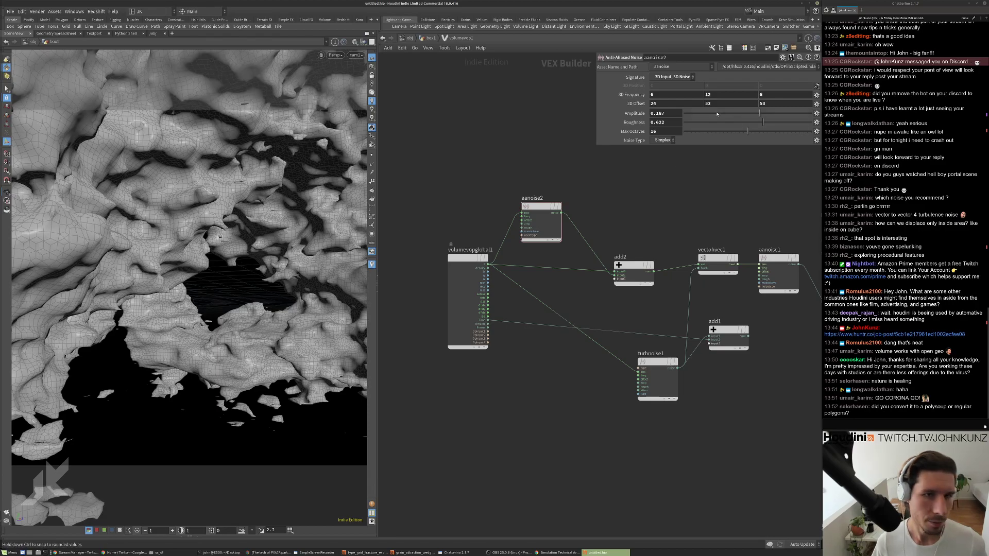
left_click(669, 94)
type("1")
key("Return")
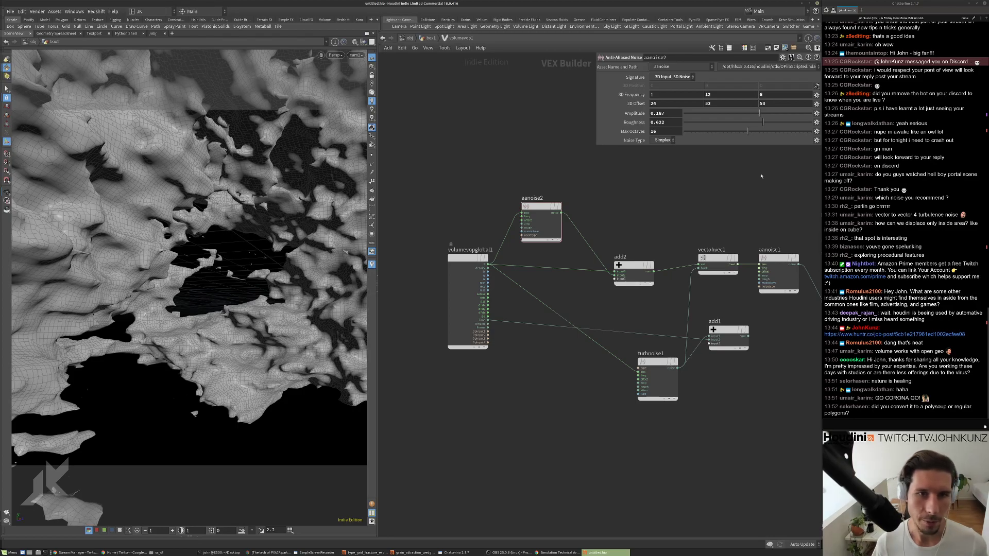
left_click(762, 94)
type("1")
key("Return")
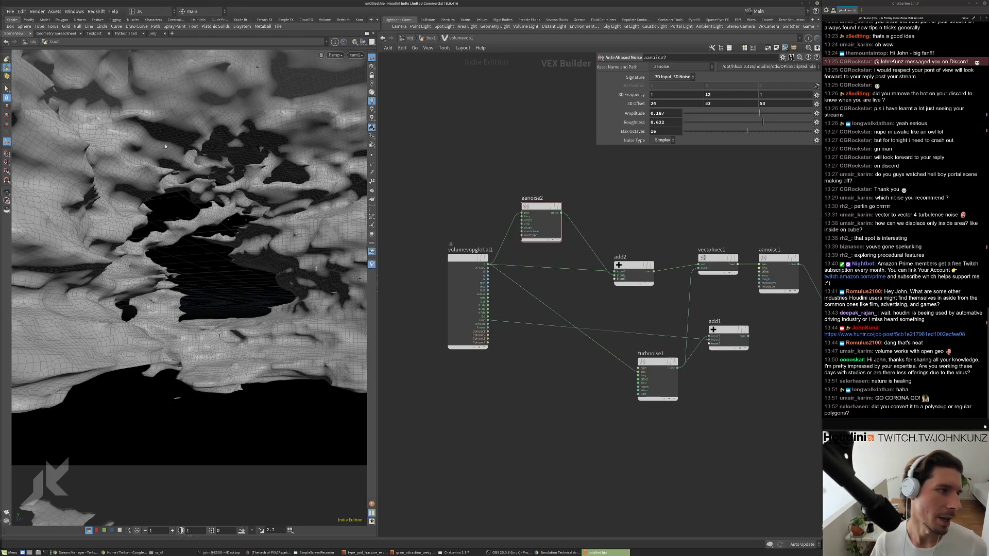
Set the 3D Frequency to 4, 1, 4.
left_click(699, 94)
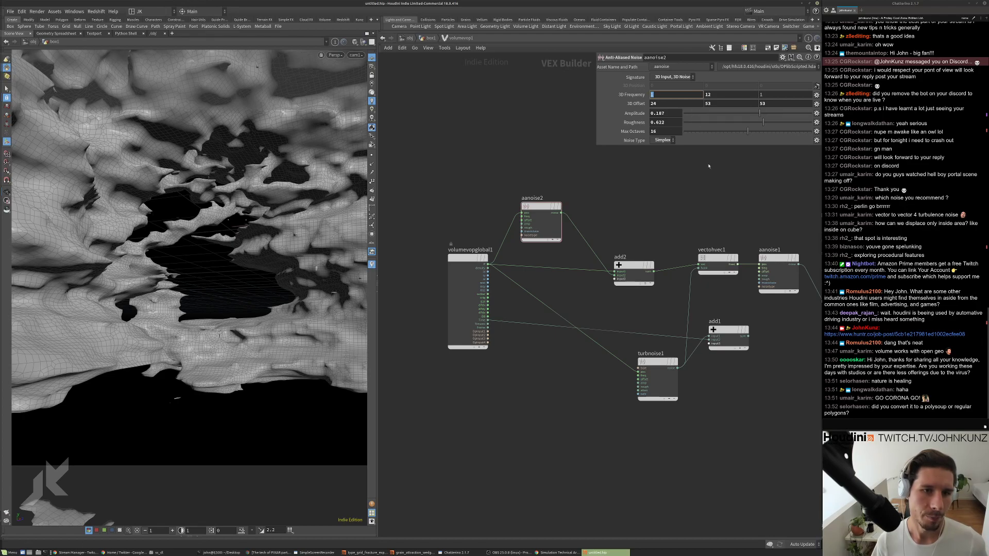
key("Tab")
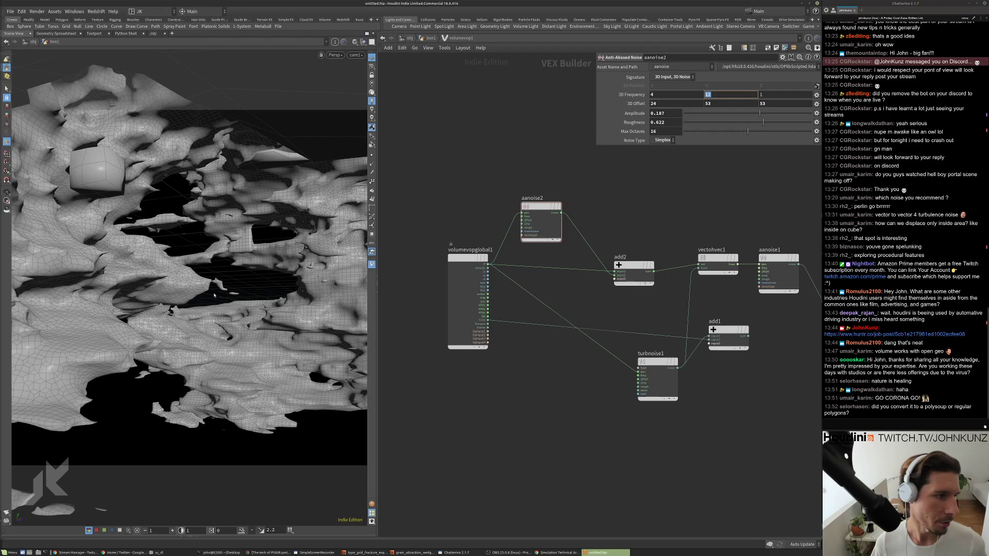
type("1")
key("Return")
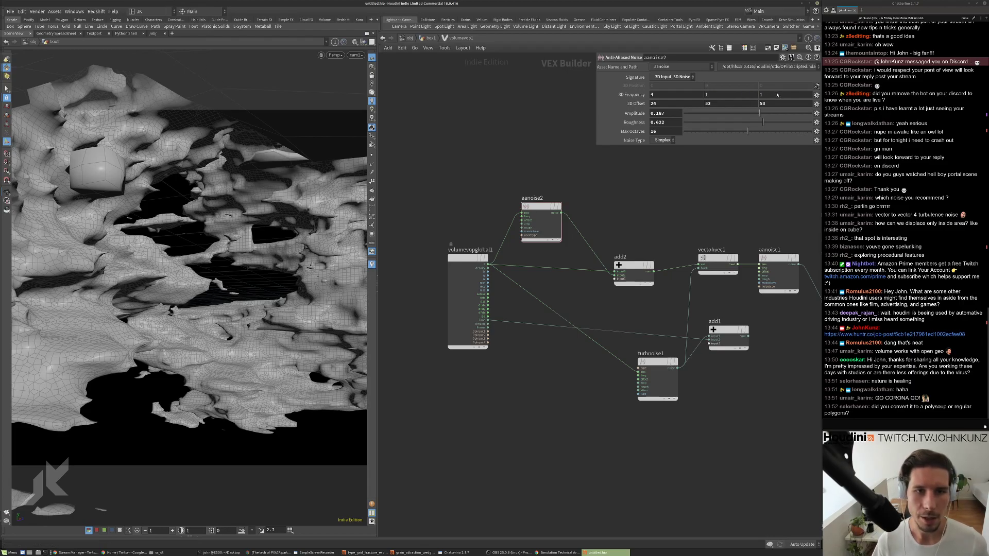
left_click(777, 96)
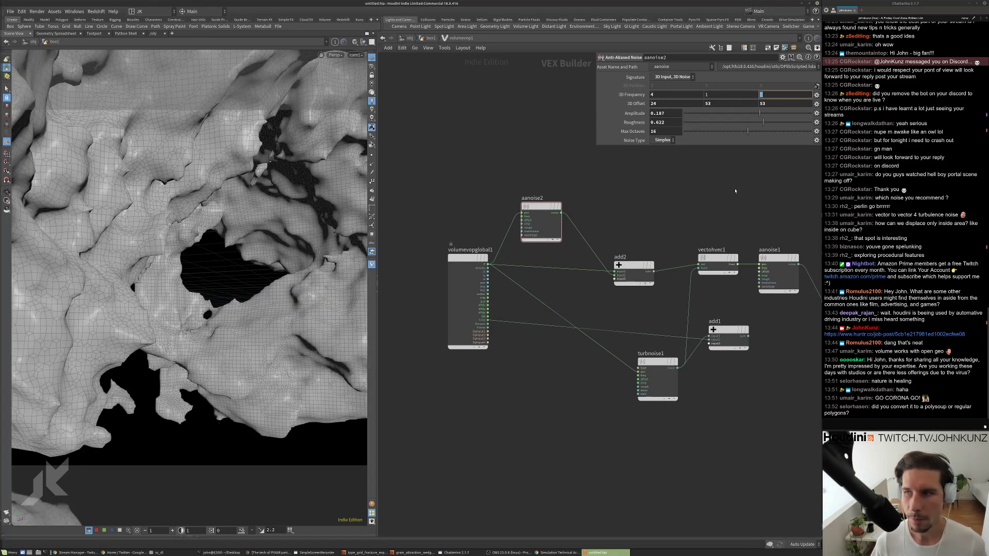
type("4")
key("Return")
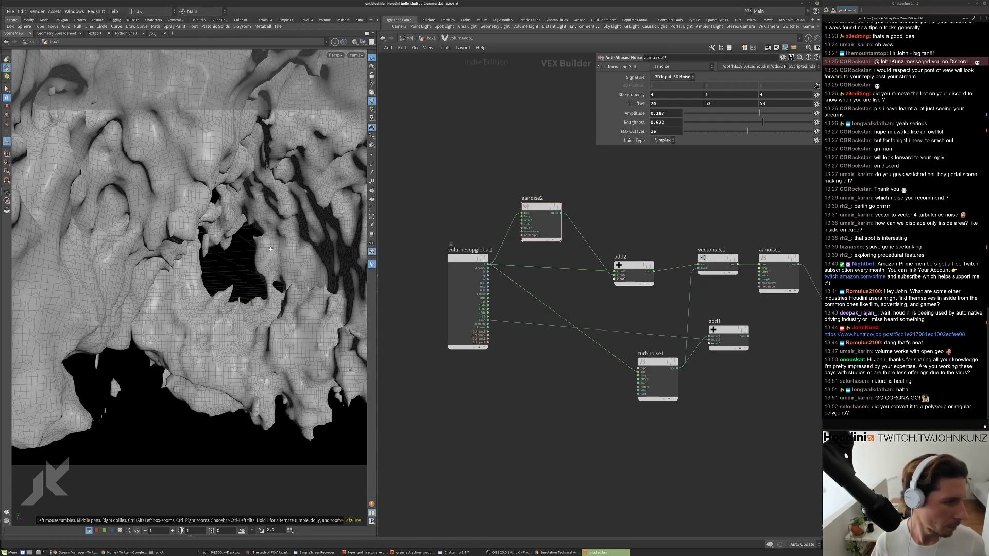
Set aanoise2's Roughness to 0.7.
mouse_move(221, 247)
left_mouse_down()
mouse_move(191, 272)
mouse_move(229, 174)
mouse_move(231, 243)
left_mouse_up()
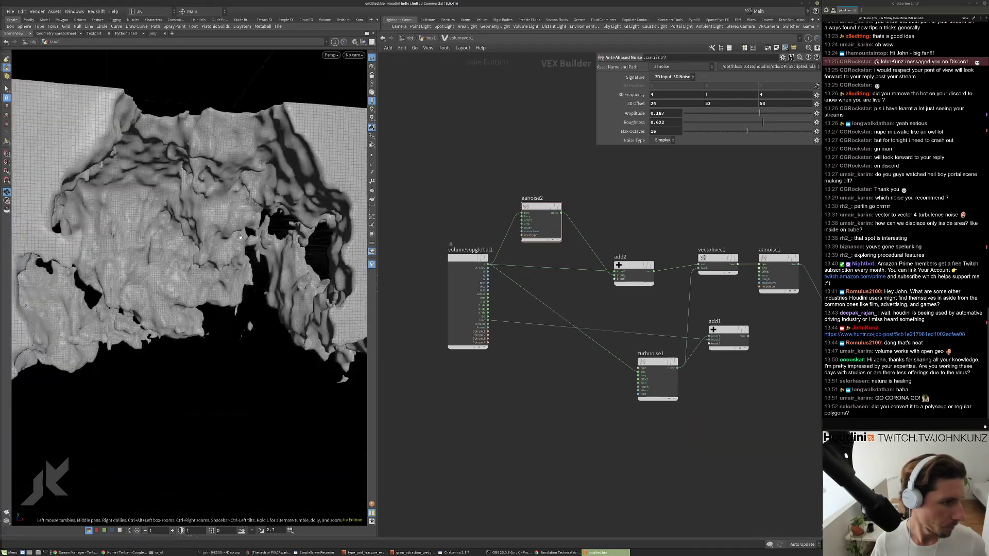
left_click(541, 222)
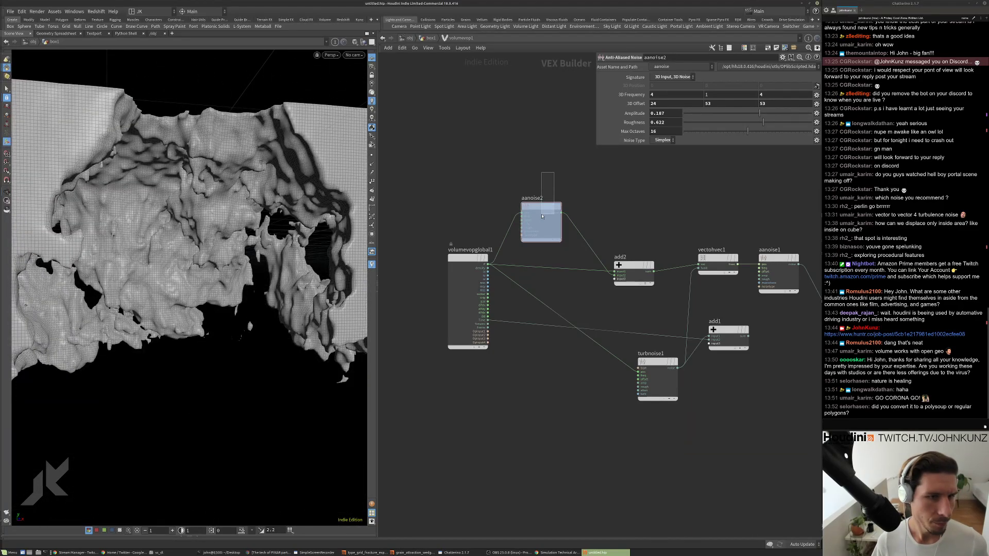
double_click(659, 123)
type("7")
key("Return")
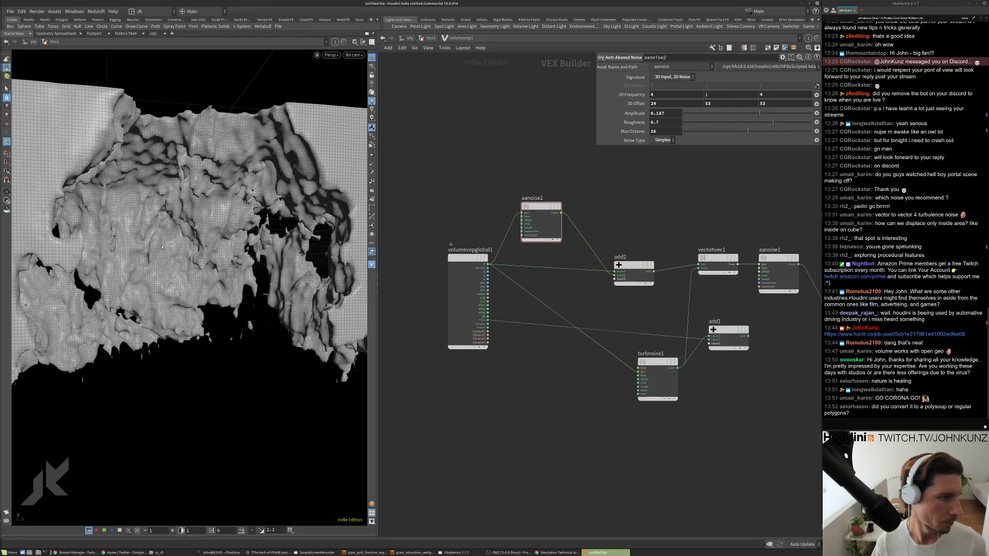
Restore the cam1 view and go back up to the box1 network.
scroll(191, 249, "up", 5)
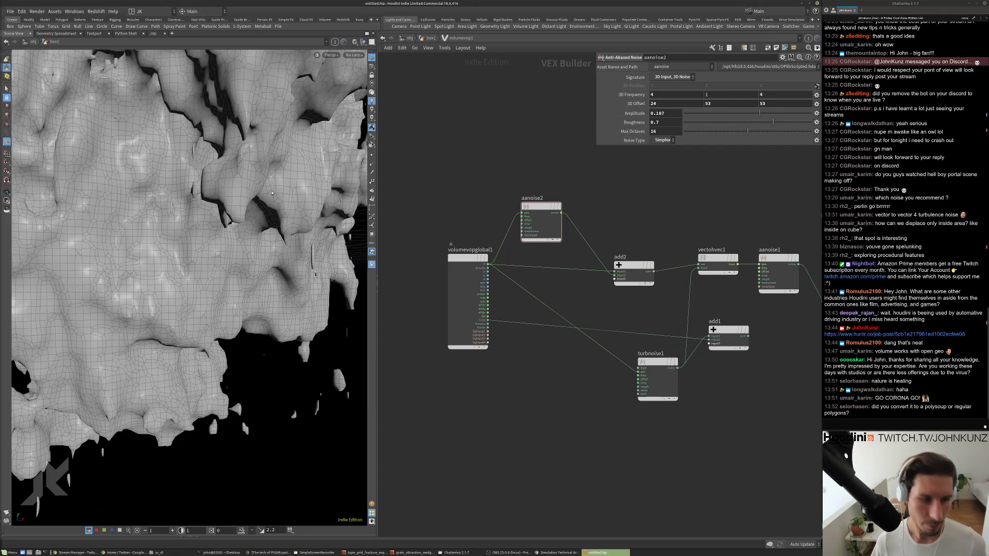
key("[")
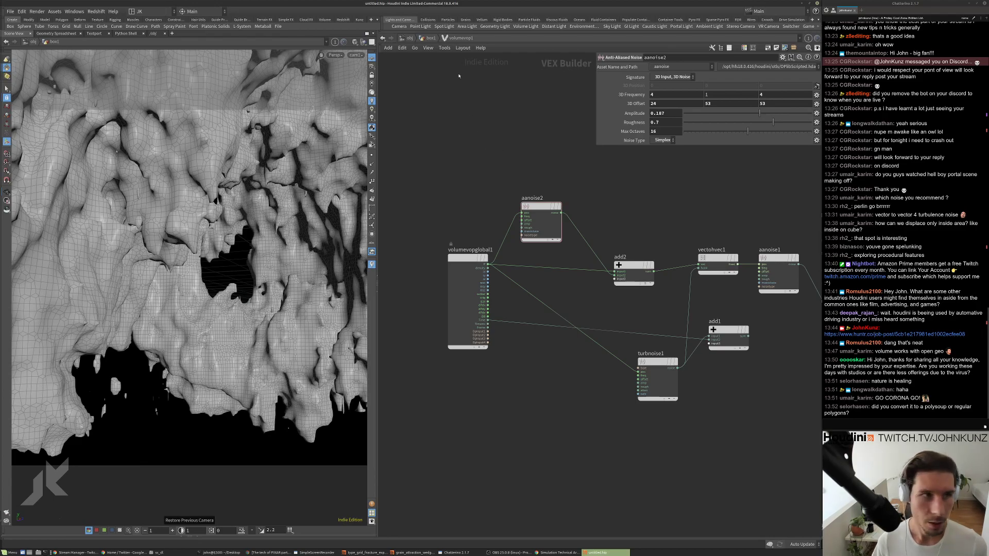
left_click(430, 37)
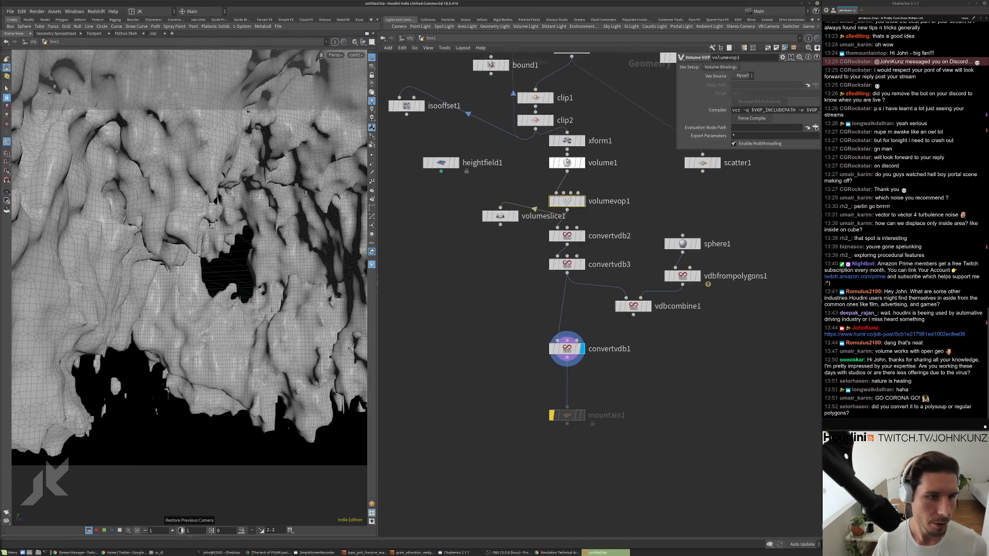
Set volume1's uniform sampling divisions to 275.
left_click(567, 162)
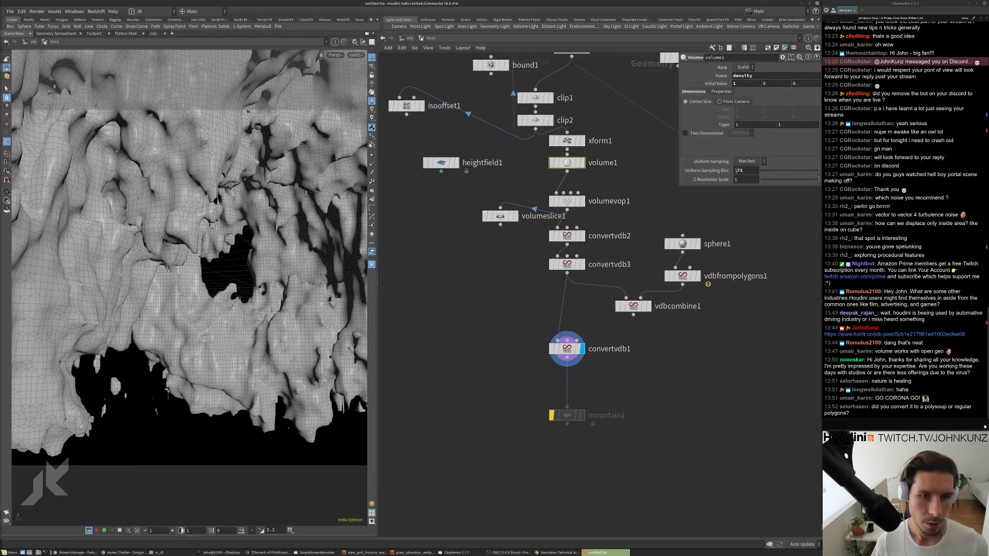
double_click(738, 171)
type("275")
key("Return")
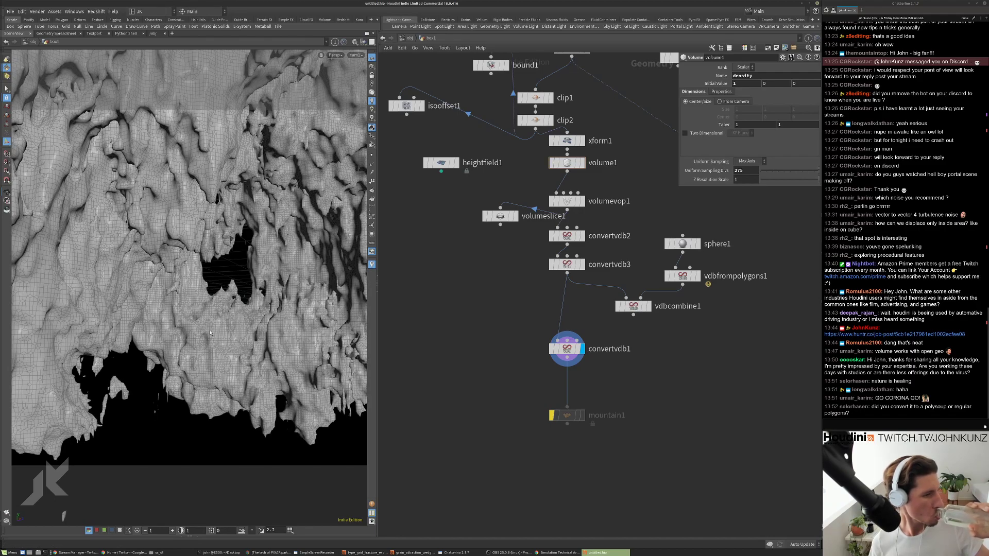
Switch the viewport to Smooth Shaded and dive into volumevop1.
left_click(355, 42)
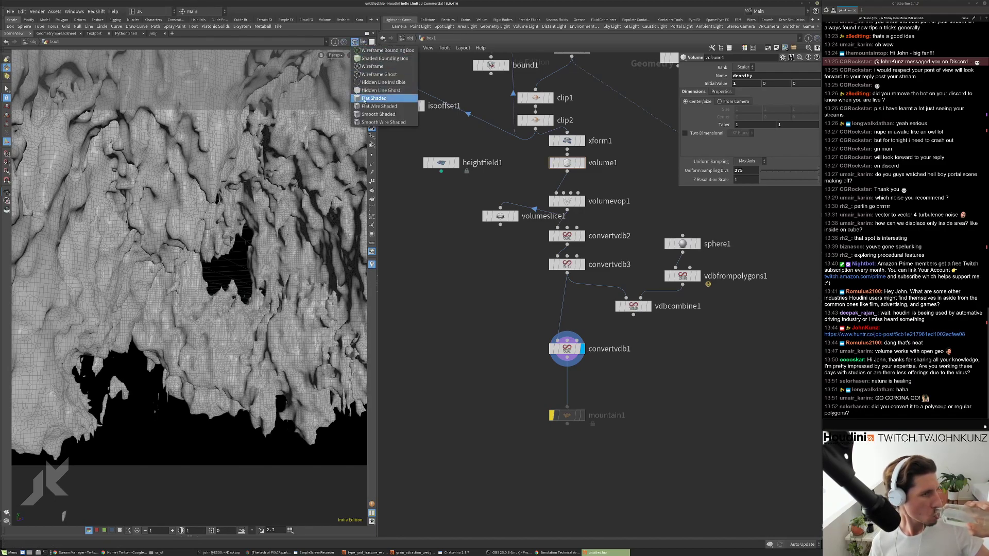
left_click(365, 114)
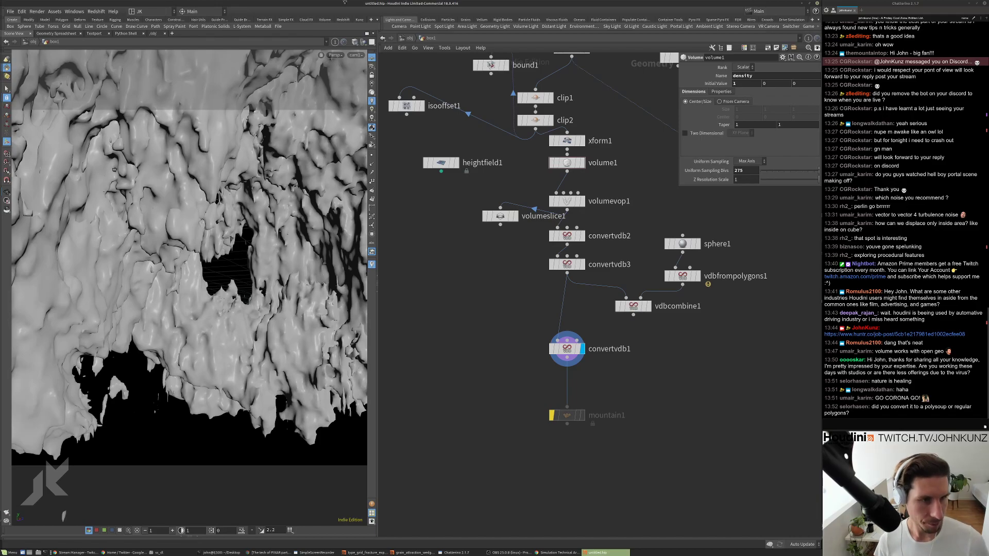
double_click(567, 201)
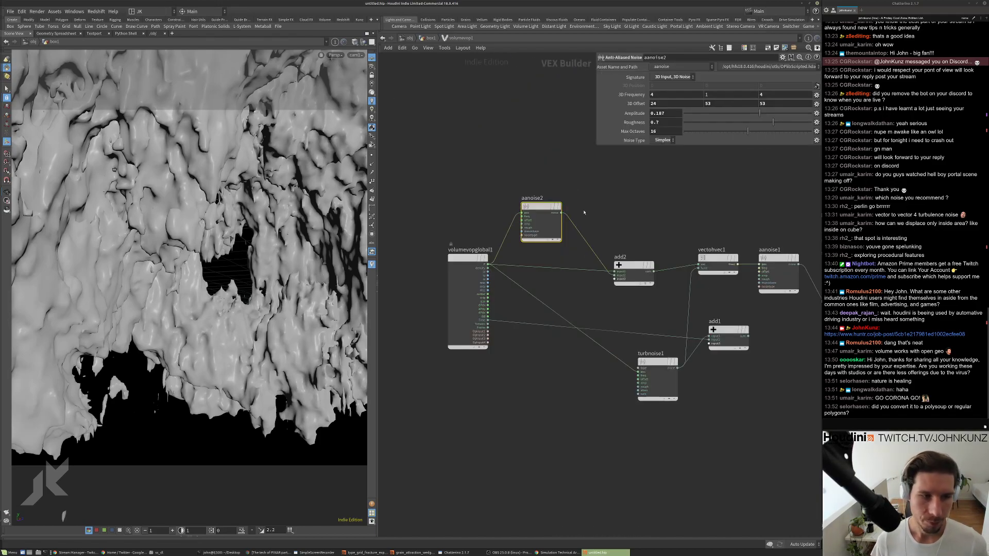
Set aanoise2's Roughness to 0.55.
left_click(666, 115)
key("Tab")
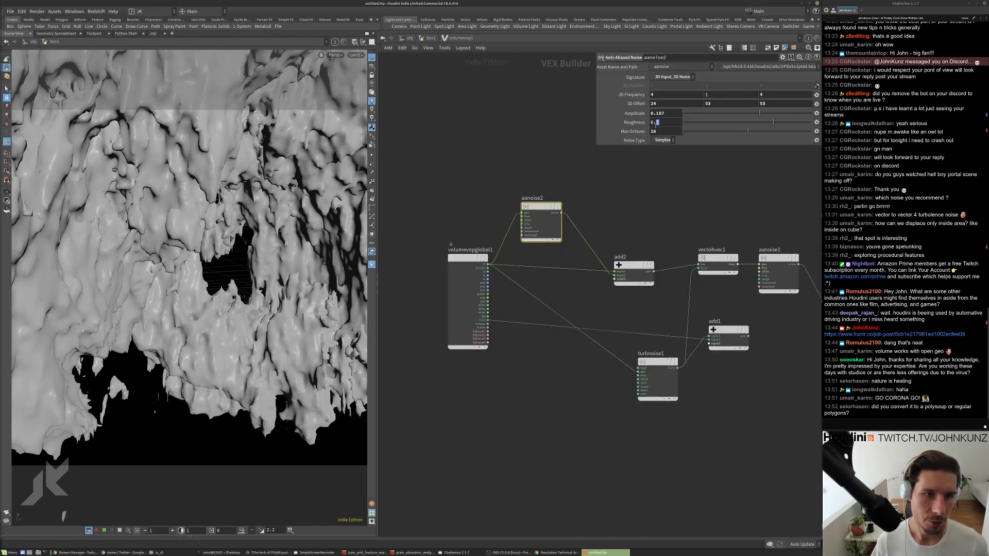
type("0.55")
key("Return")
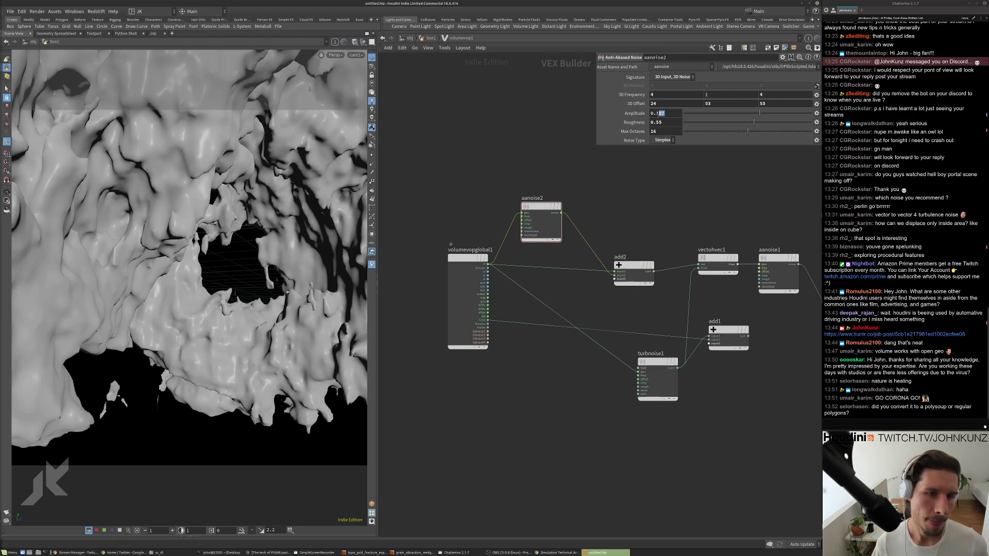
Set the Amplitude to 0.22 and go back up to box1.
left_click_drag(660, 113, 655, 113)
type("22")
key("Return")
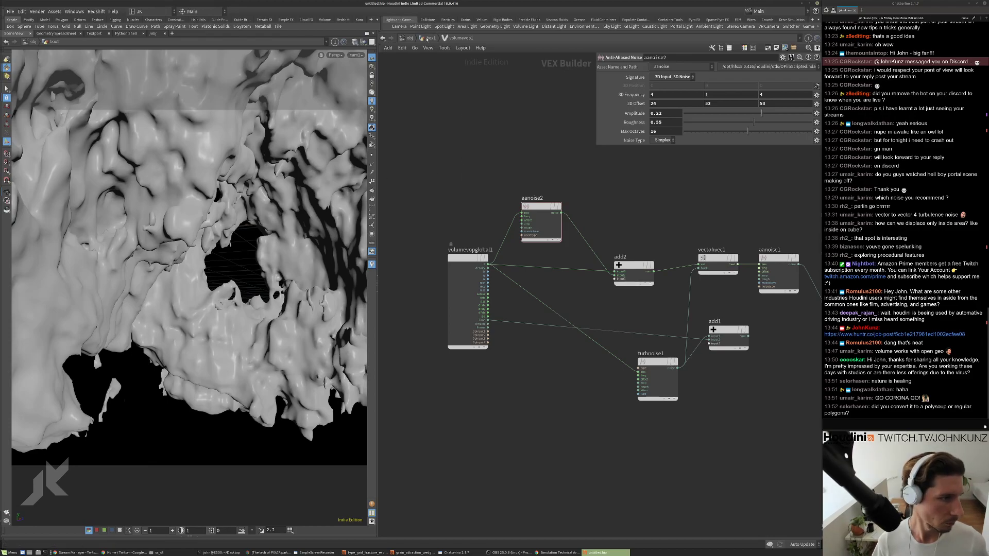
left_click(428, 38)
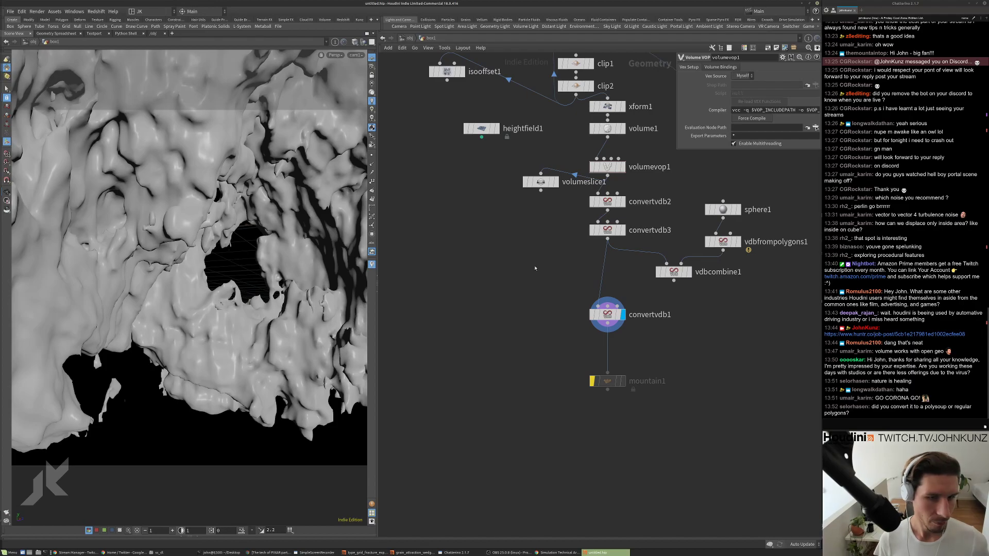
Add a Copy and Transform node, copy1, fed by convertvdb1's output.
scroll(563, 266, "up", 2)
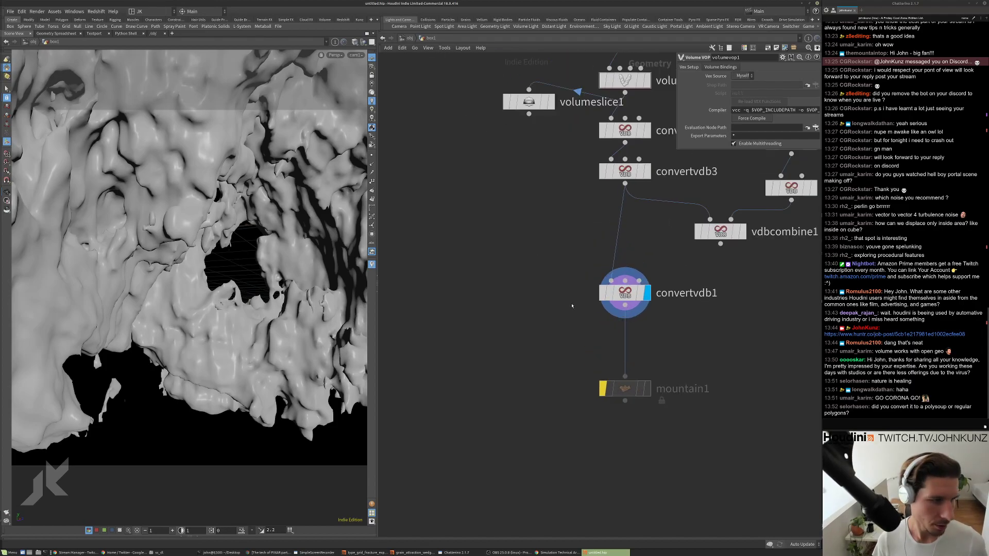
left_click_drag(624, 388, 625, 438)
key("Tab")
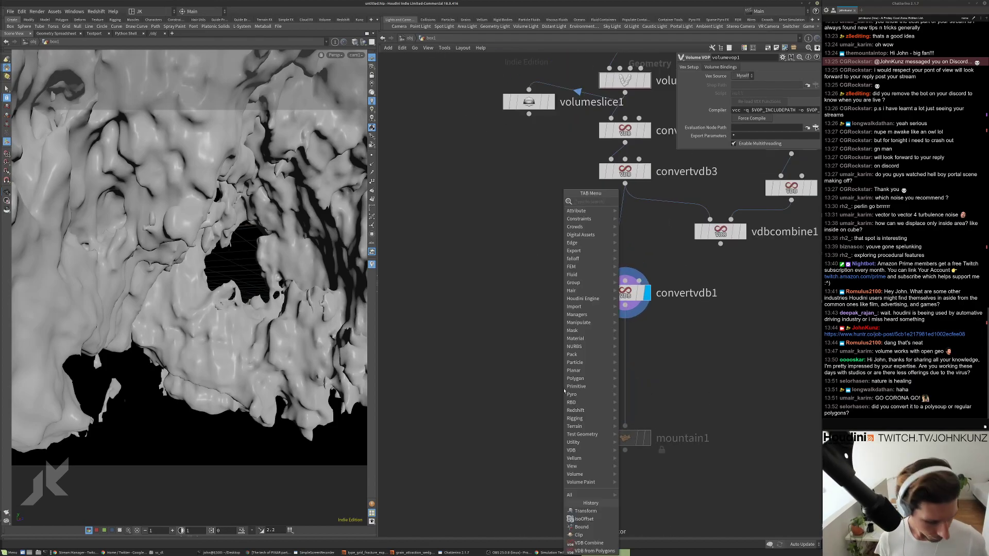
type("cop")
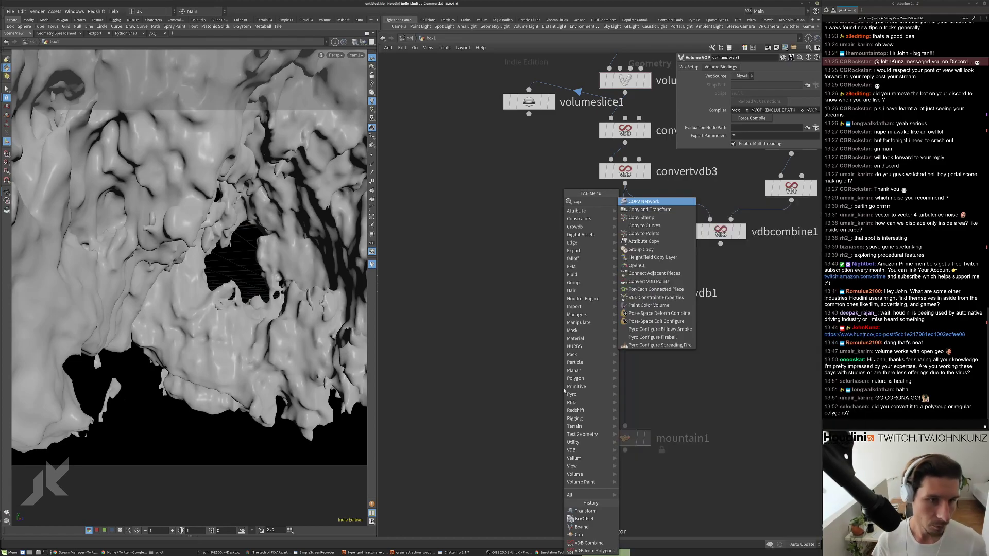
left_click(646, 210)
left_click(542, 346)
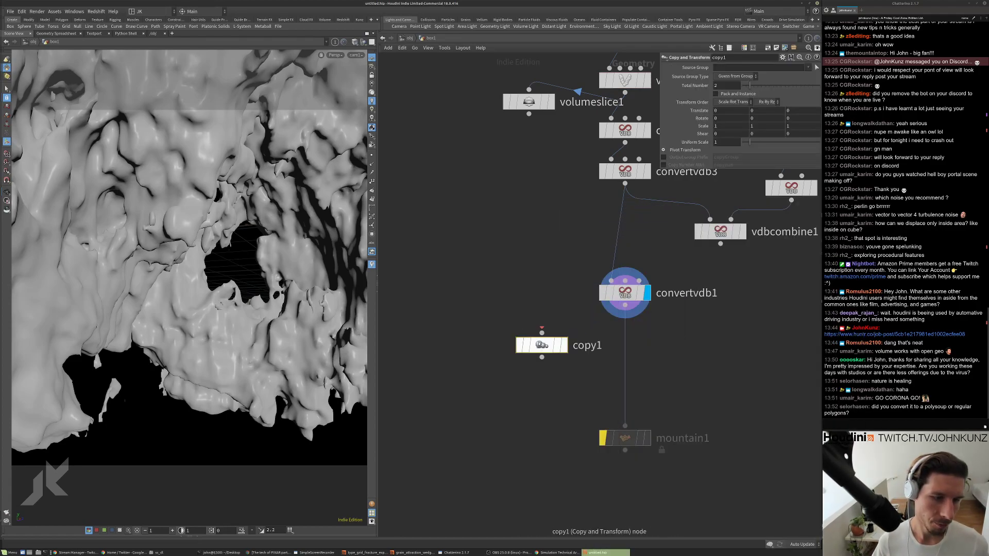
left_click(542, 333)
left_click(624, 305)
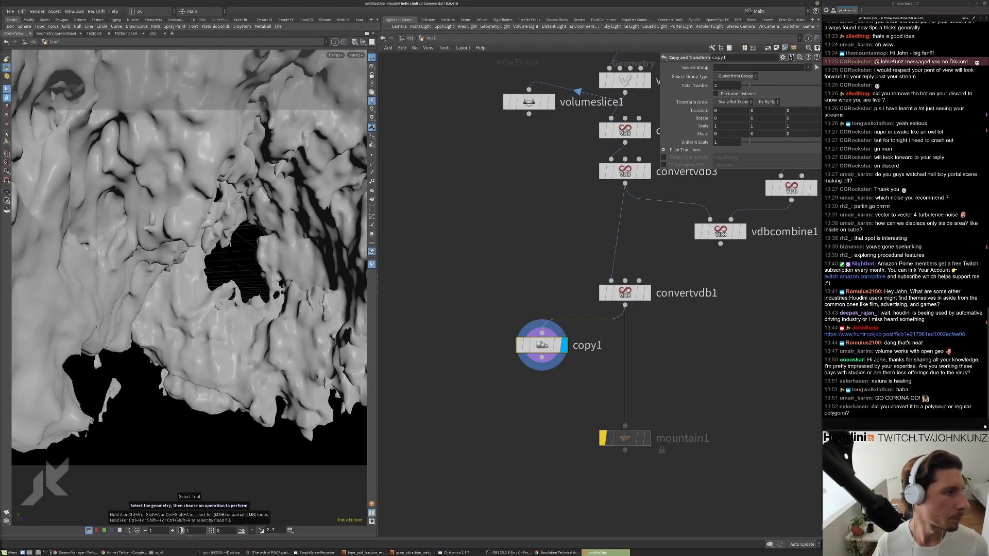
Rotate the second copy -180 in Z.
key("space+h")
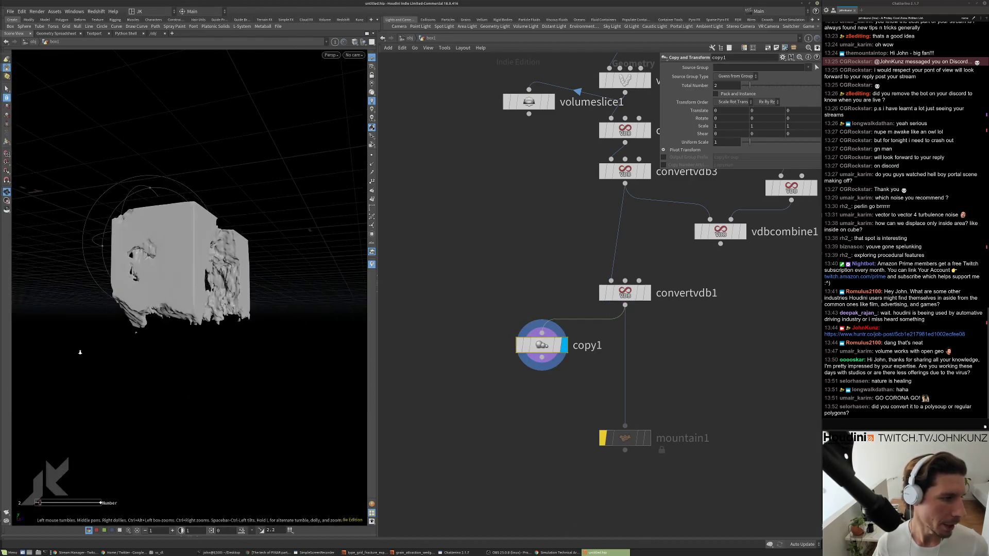
left_click_drag(154, 309, 233, 271)
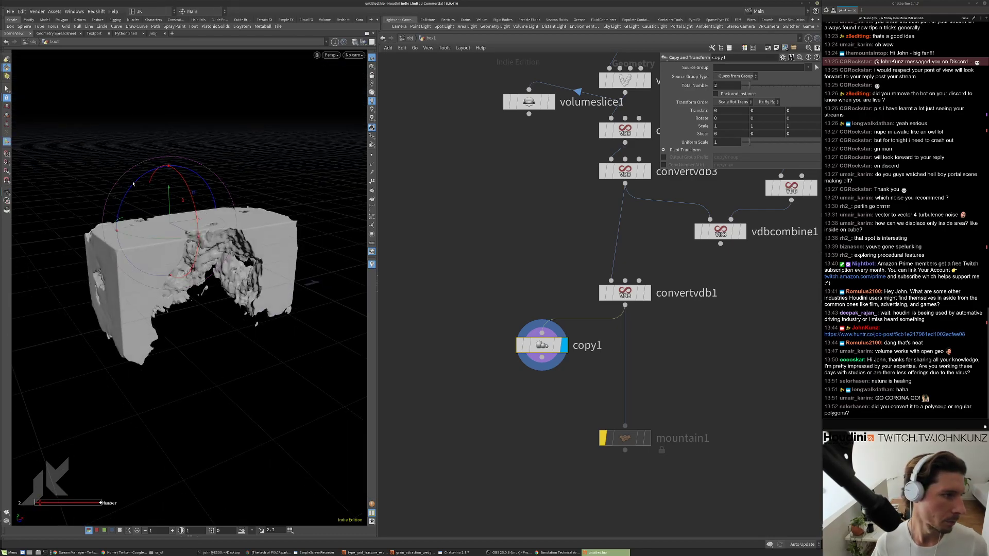
left_click_drag(133, 183, 260, 319)
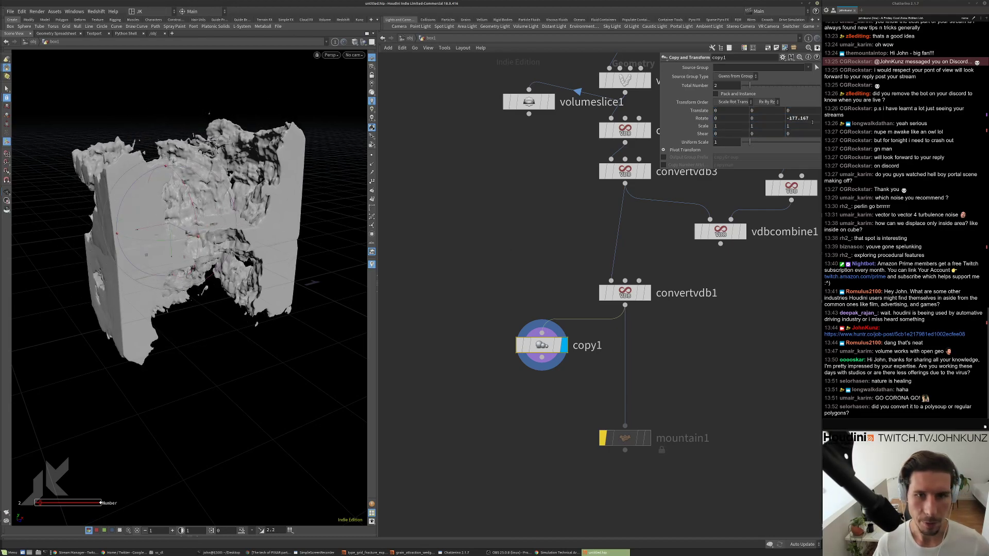
left_click_drag(808, 119, 791, 127)
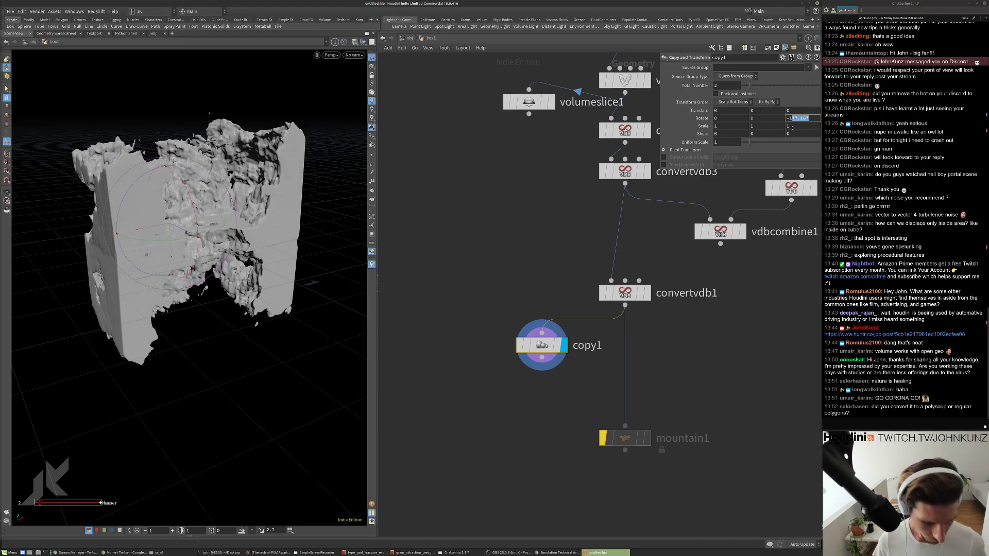
type("-180")
key("Return")
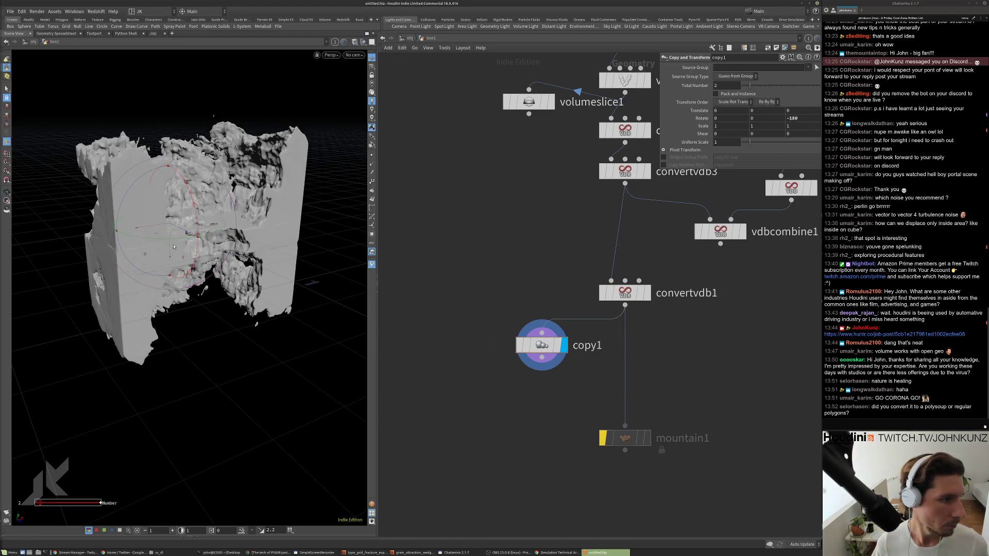
Offset the second copy downward, settling Translate Y near -0.88.
left_click_drag(171, 246, 165, 324)
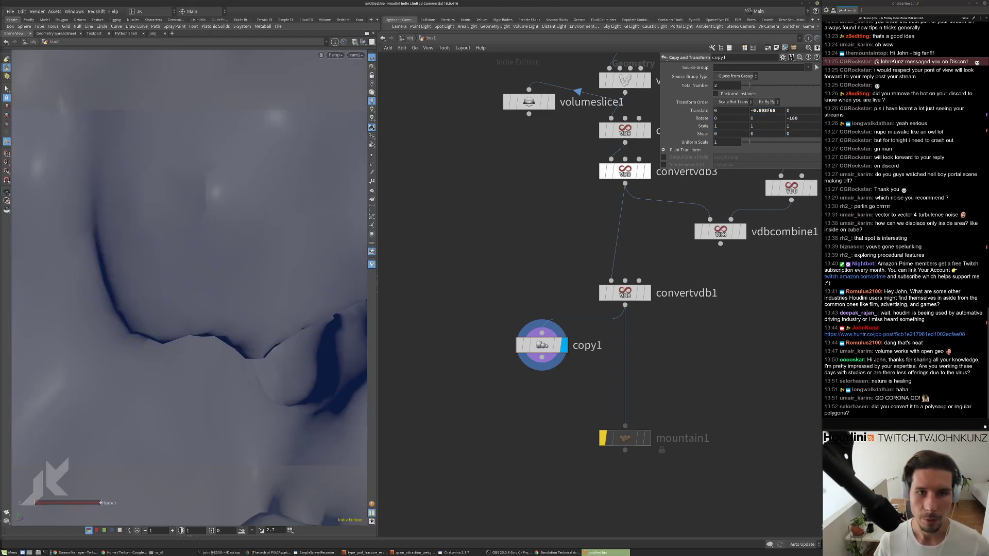
double_click(769, 110)
type("-0.25")
key("Return")
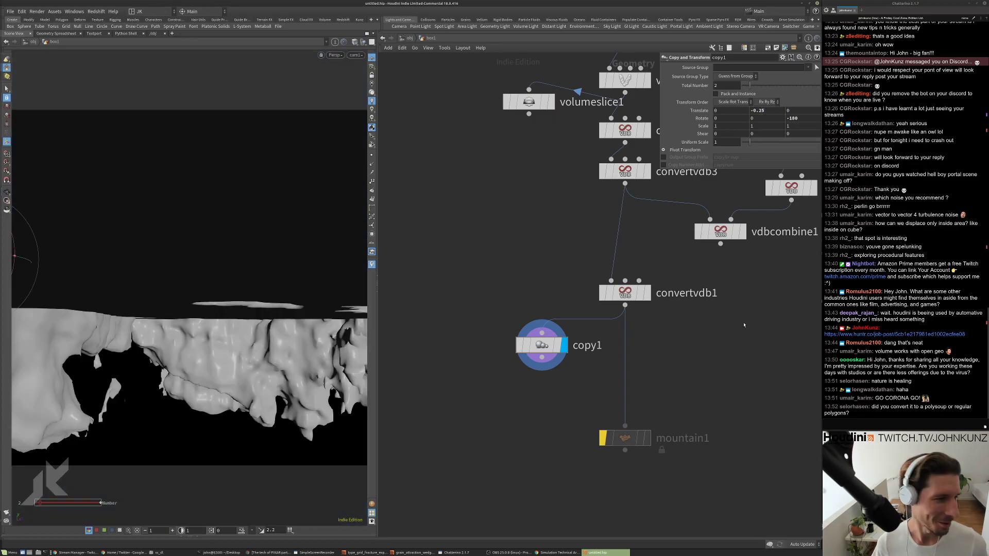
middle_click_drag(769, 109, 713, 154)
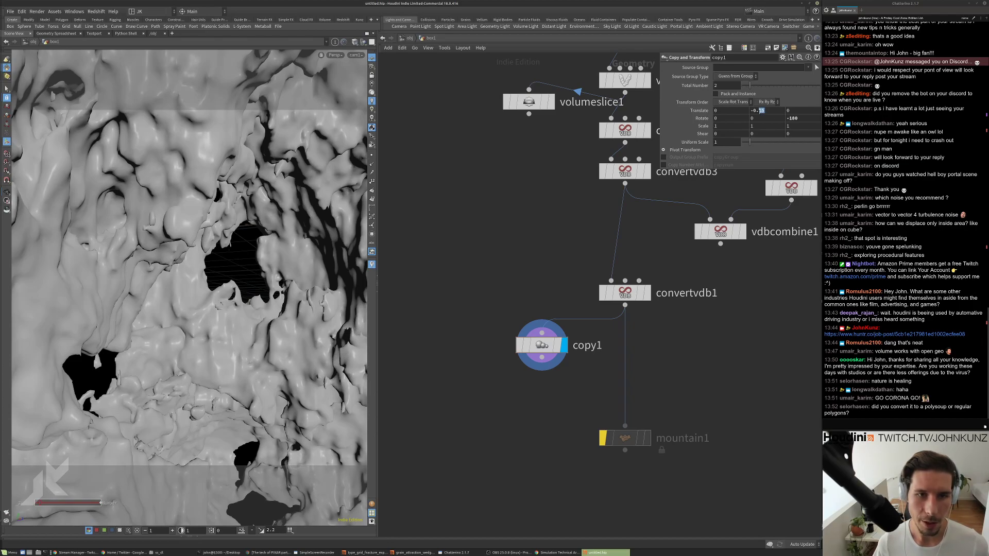
double_click(760, 110)
type("8")
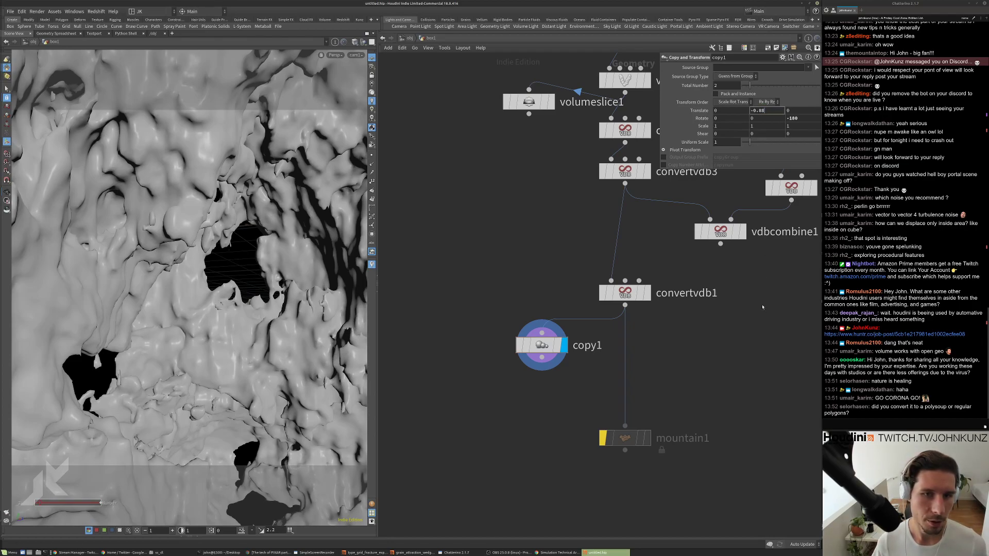
type("8")
key("Return")
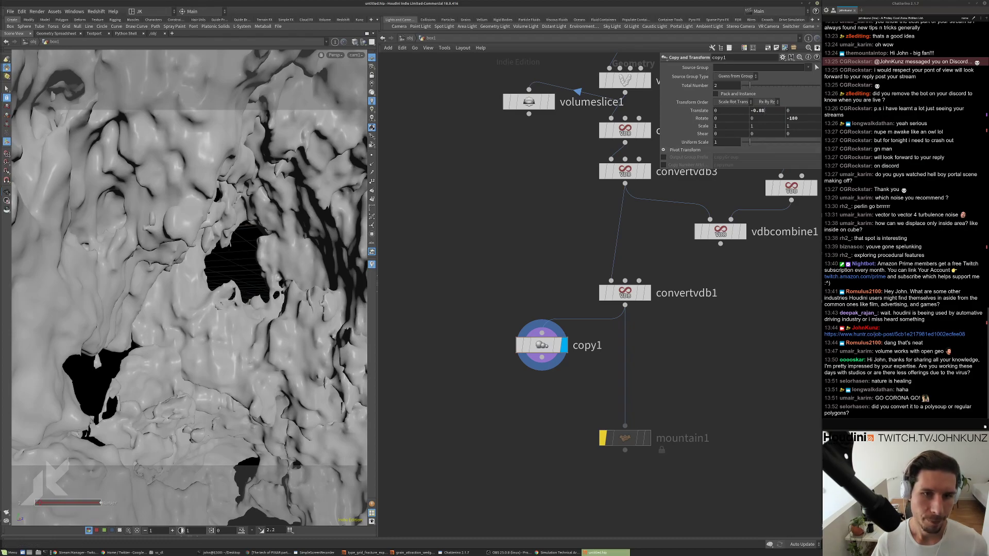
middle_click_drag(764, 111, 804, 151)
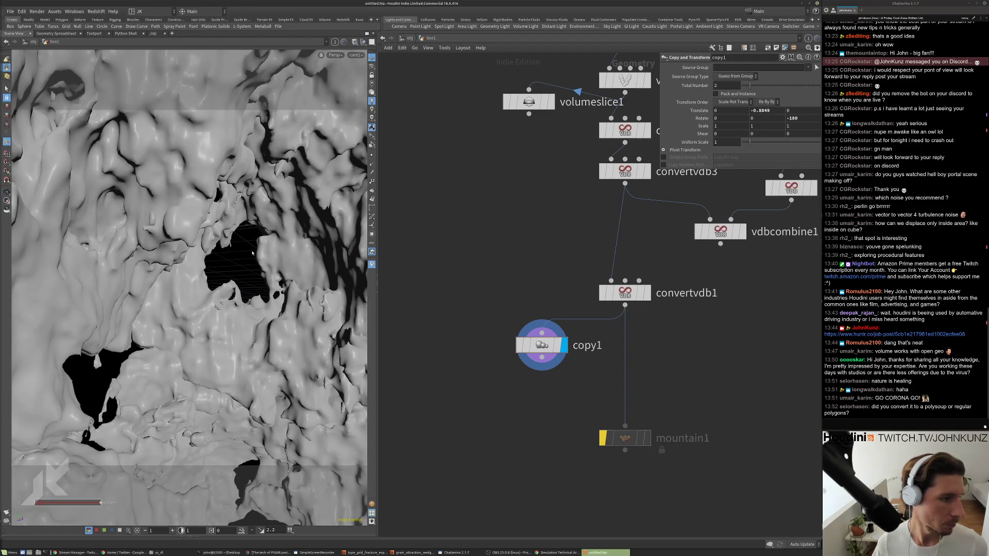
Set volume1's Uniform Sampling Divs to 375.
middle_click_drag(503, 280, 496, 323)
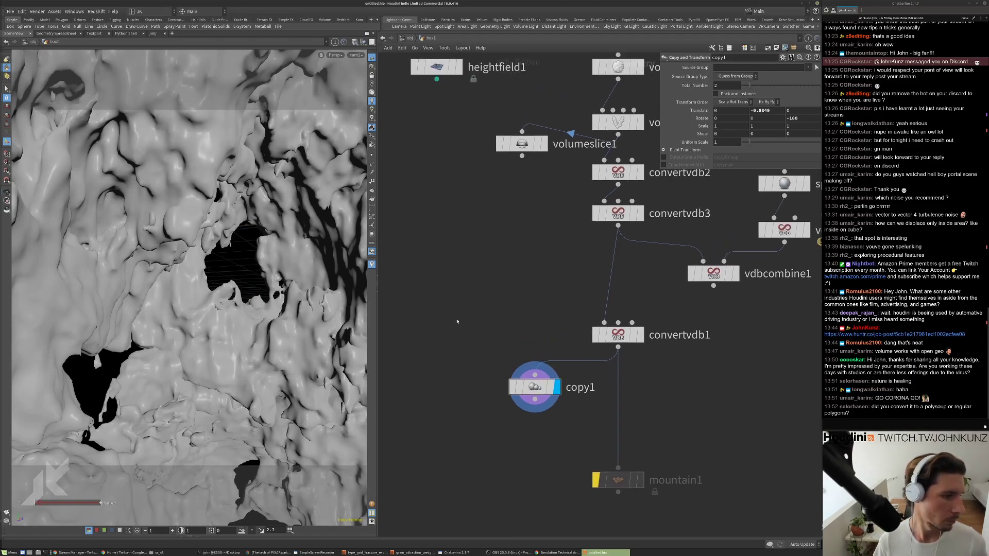
middle_click_drag(640, 341, 640, 341)
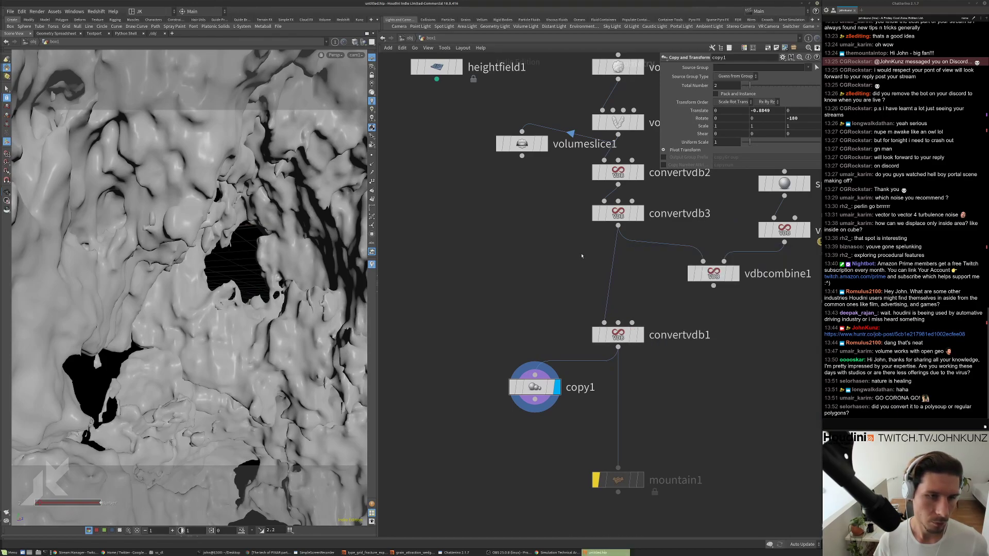
middle_click_drag(637, 154, 620, 185)
left_click(604, 100)
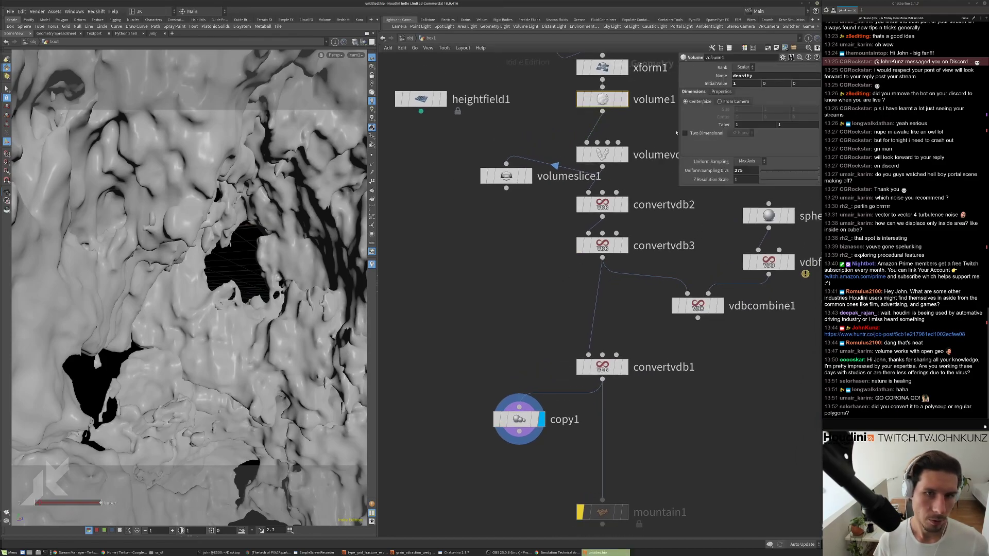
left_click(746, 170)
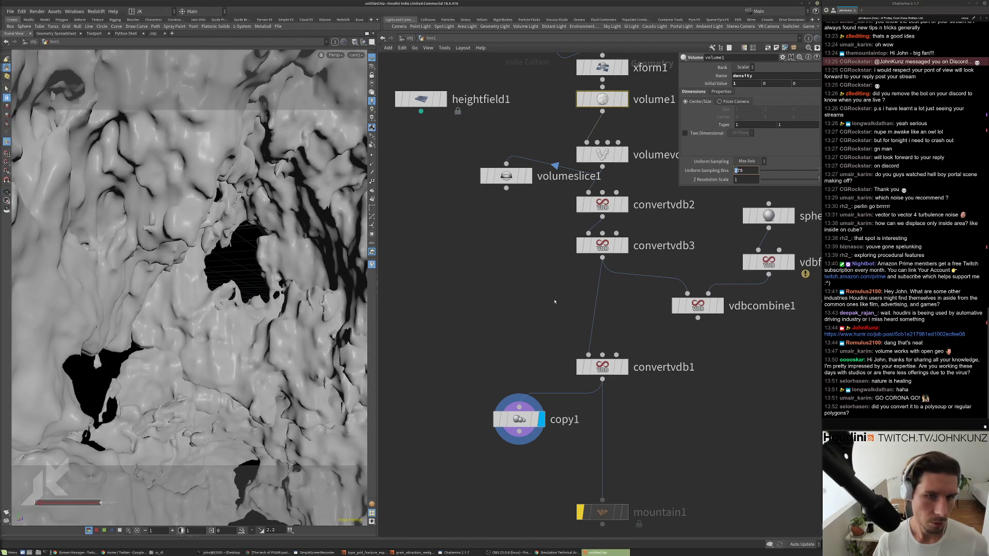
left_click(525, 286)
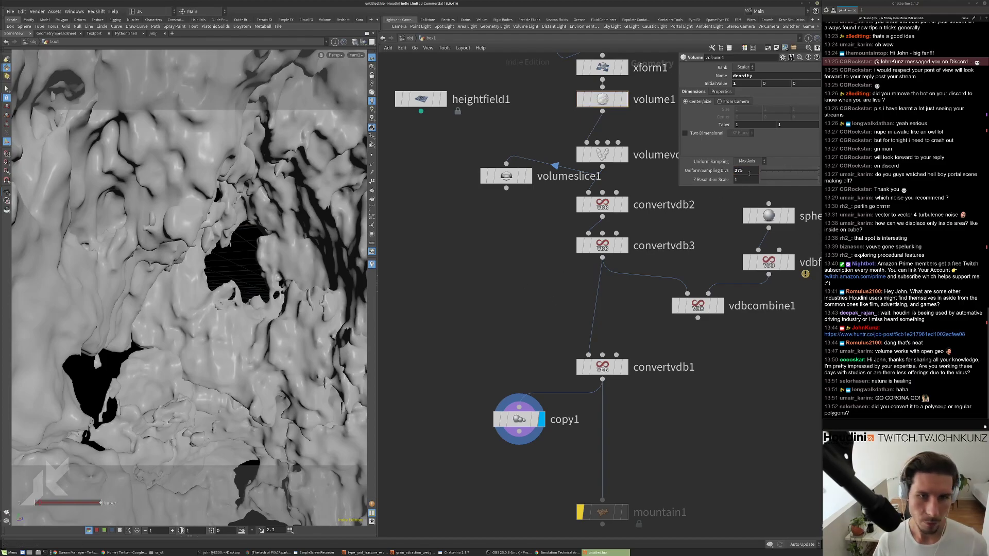
double_click(735, 170)
type("375")
key("Return")
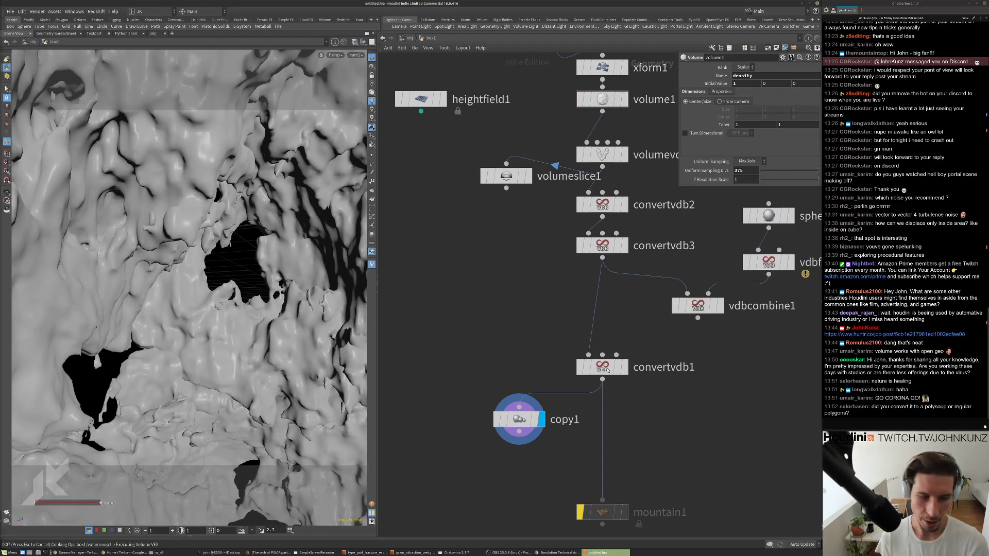
Switch shading to Smooth Wire Shaded and raise Uniform Sampling Divs to 575.
middle_click(607, 371)
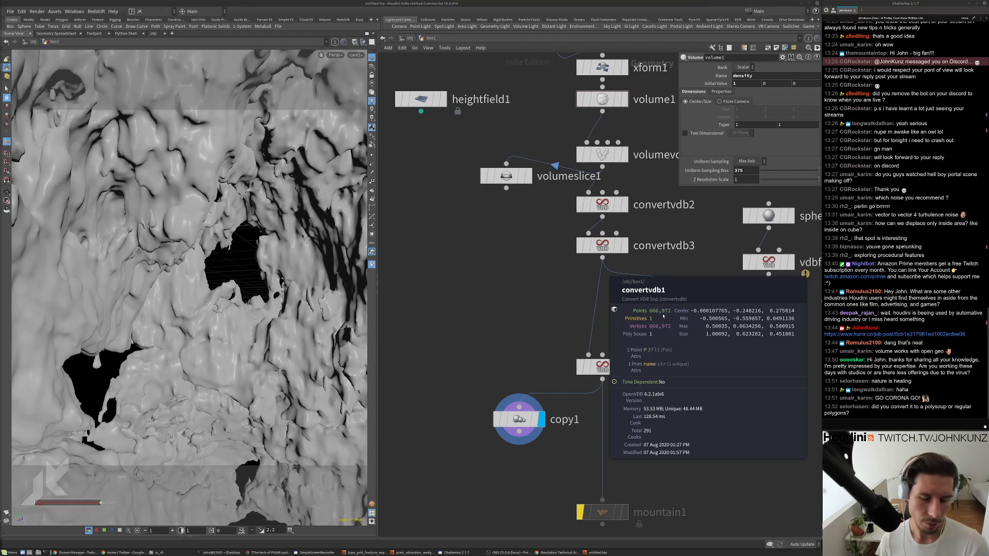
left_click(354, 44)
left_click(367, 123)
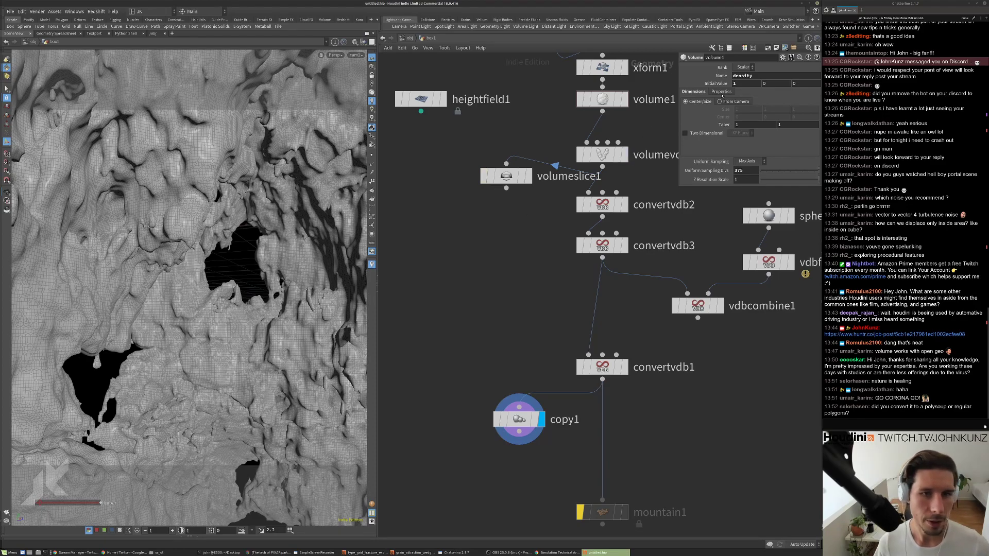
double_click(741, 170)
type("575")
key("Return")
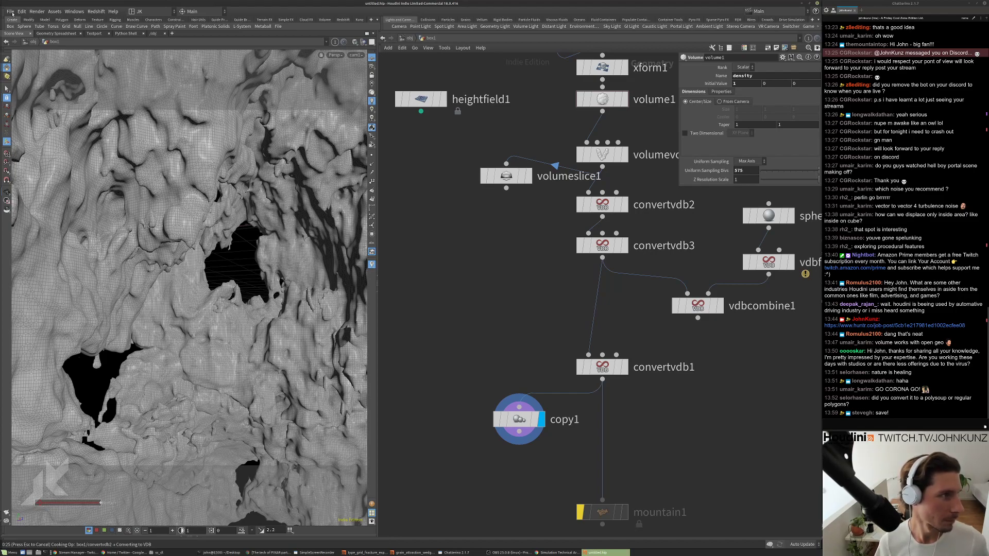
Start Save As, browse to /mnt/data/stream and create a new 2020_08_07 folder.
left_click(10, 11)
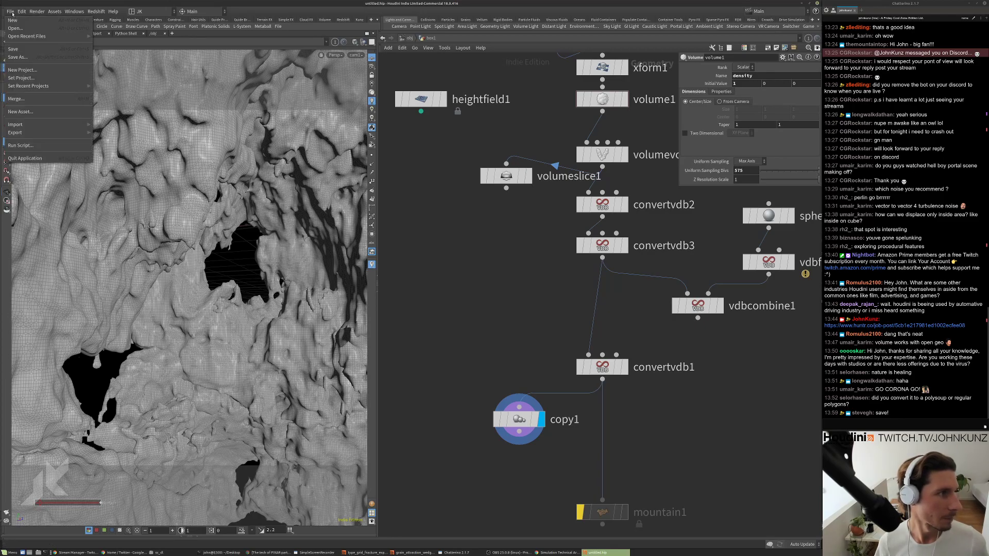
left_click(20, 57)
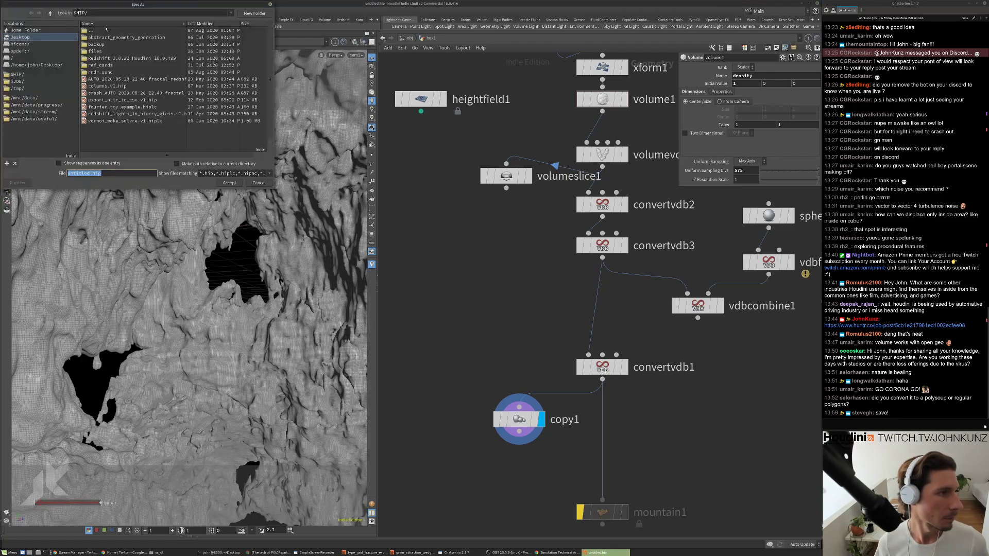
left_click_drag(119, 7, 579, 112)
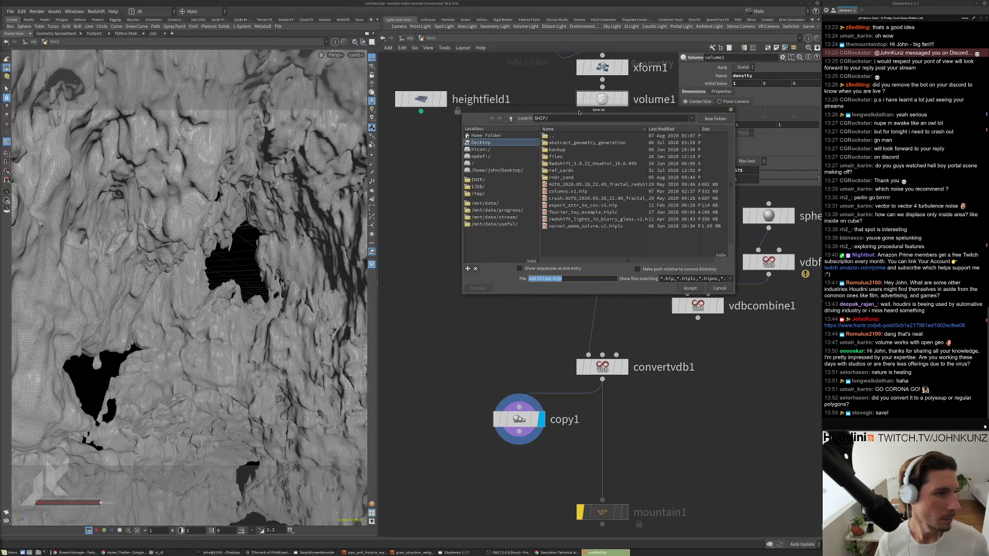
left_click(495, 218)
left_click(721, 119)
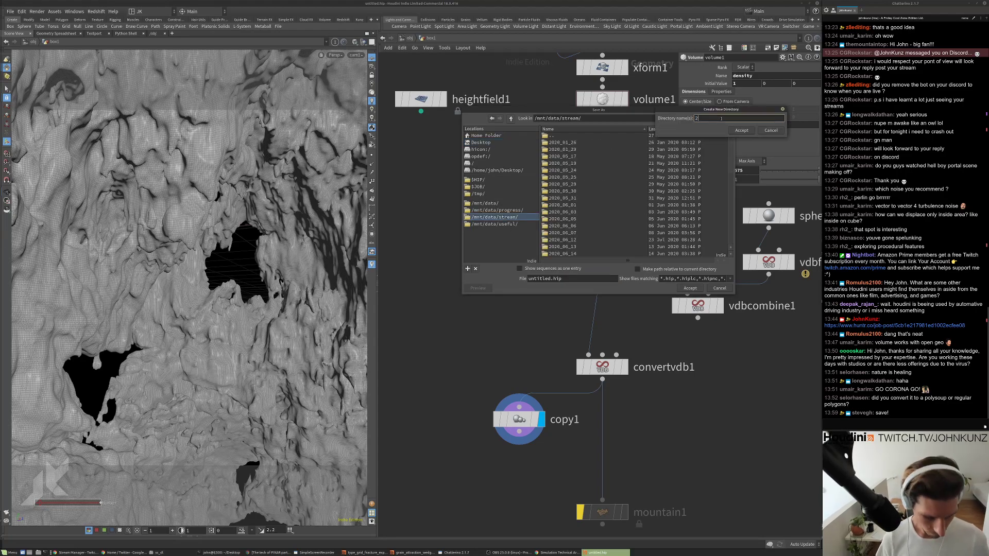
type("2020_")
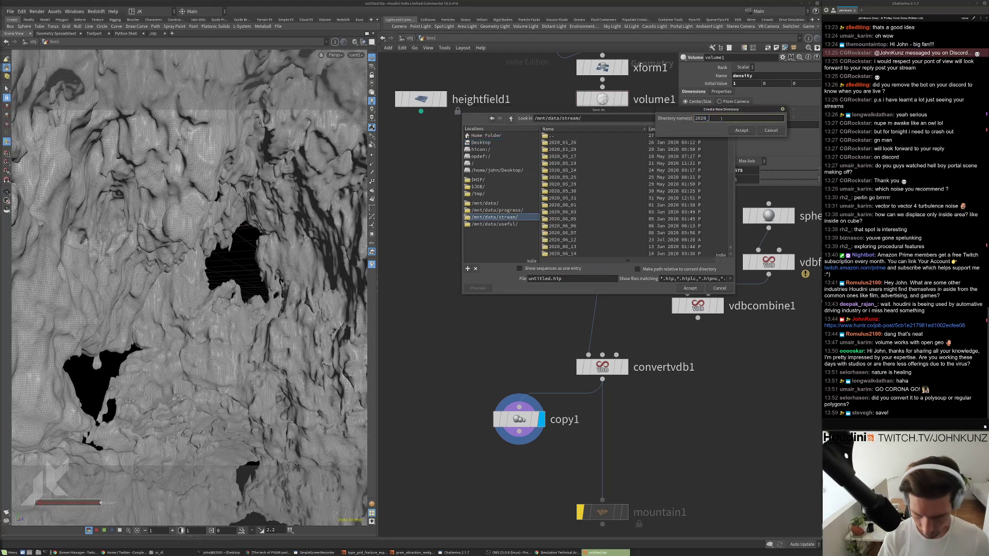
type("0")
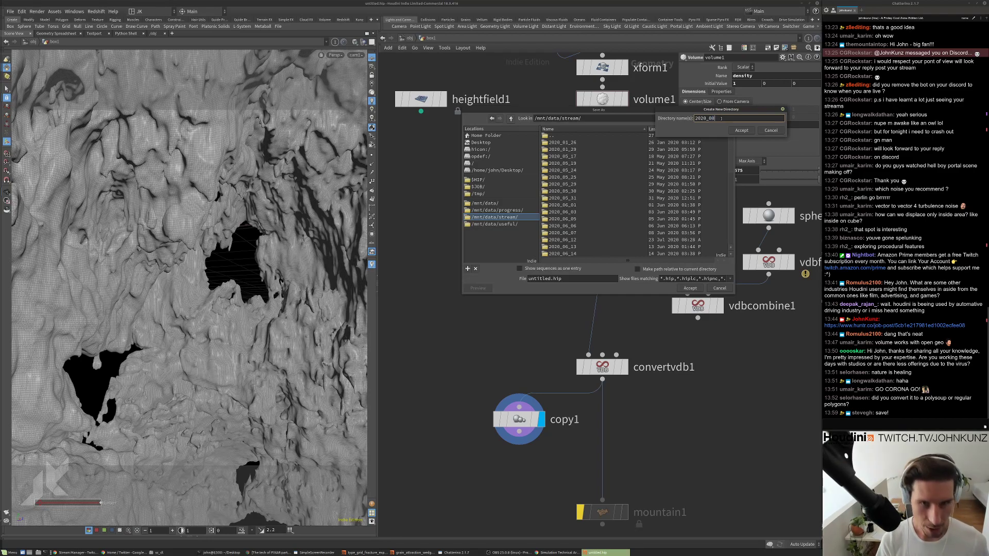
type("8_")
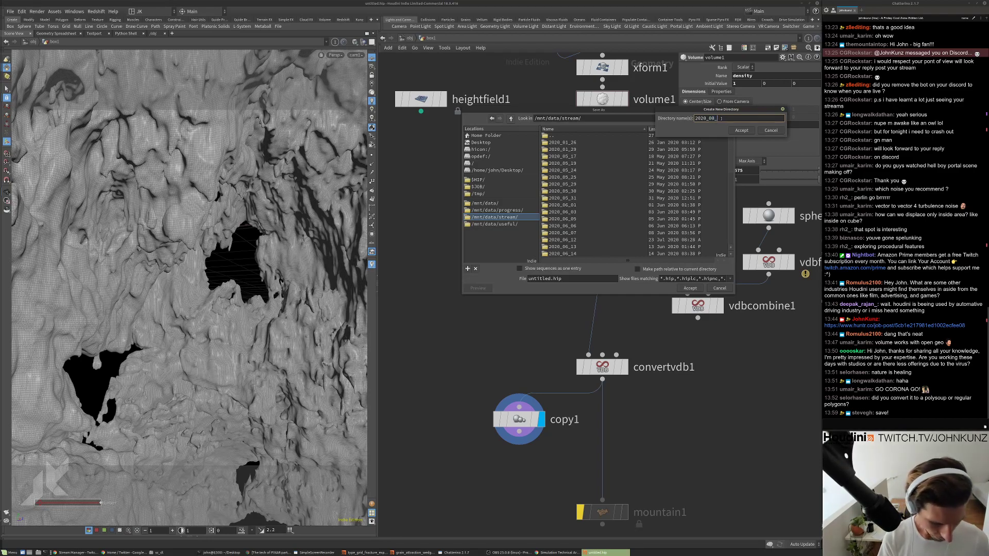
type("07")
key("Return")
Create a scenes subfolder and save the scene there as cave_cool.v1.
left_click(716, 119)
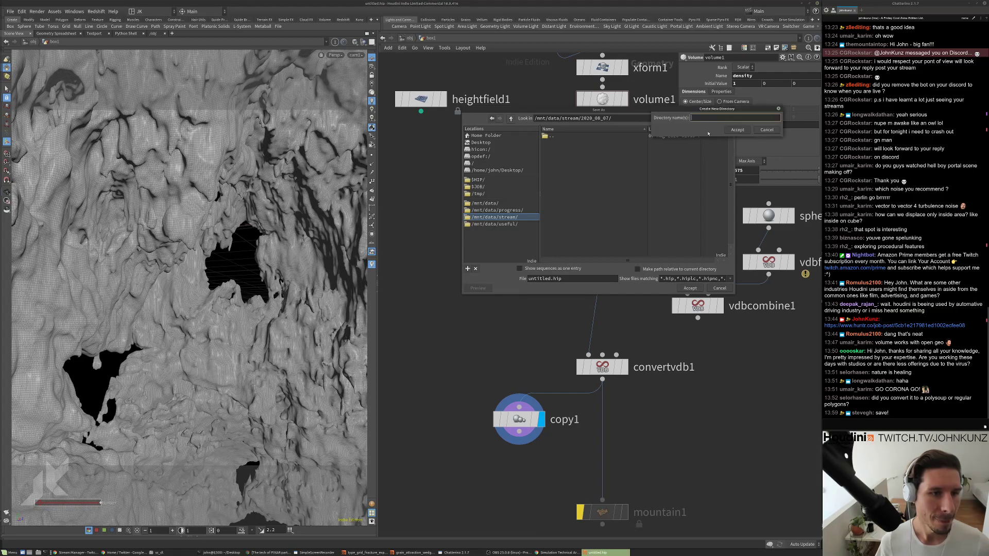
type("scenes")
key("Return")
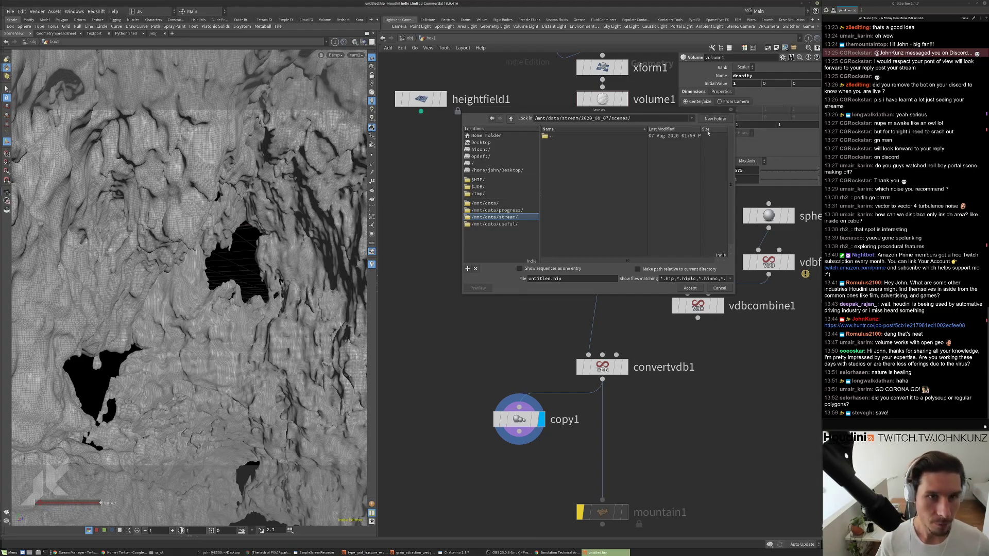
double_click(552, 278)
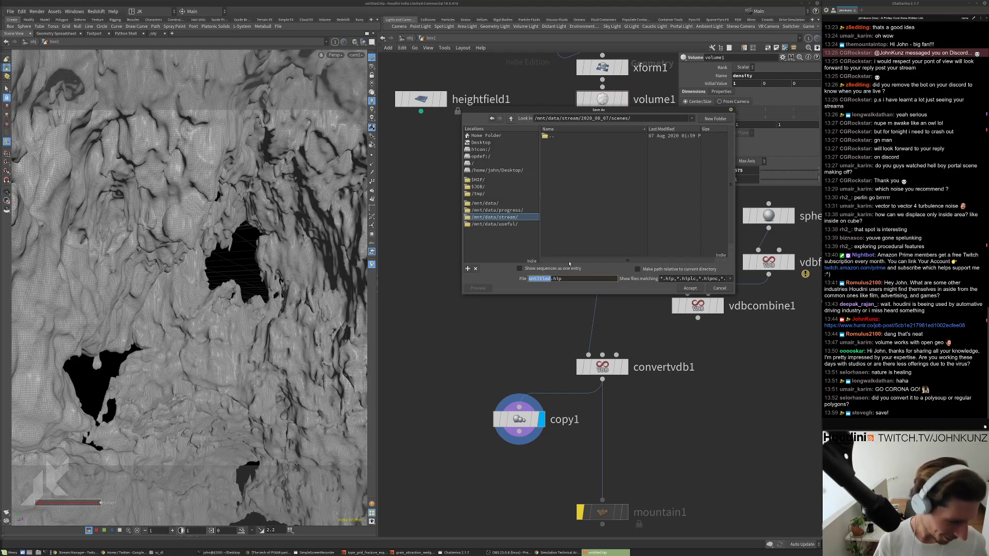
type("cave_c")
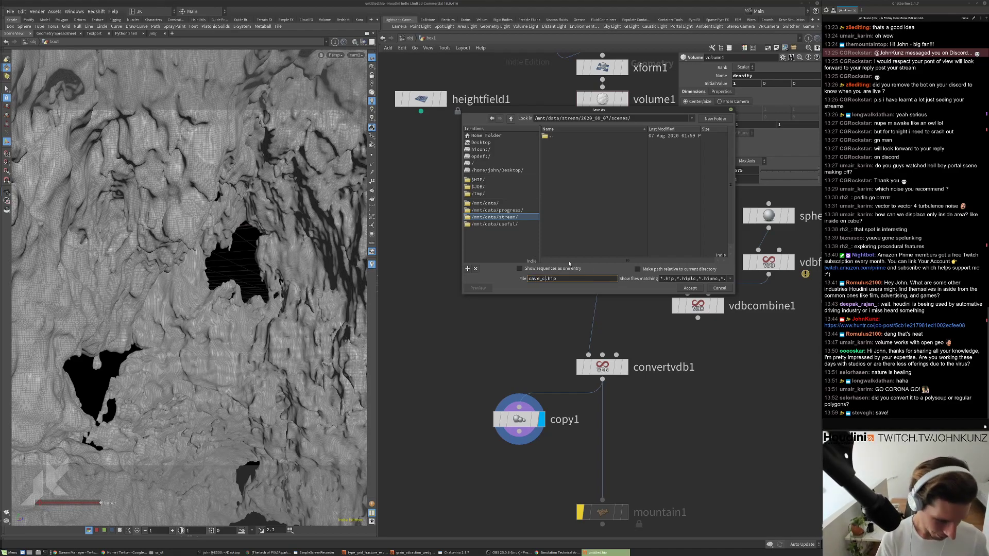
type("ool.v1")
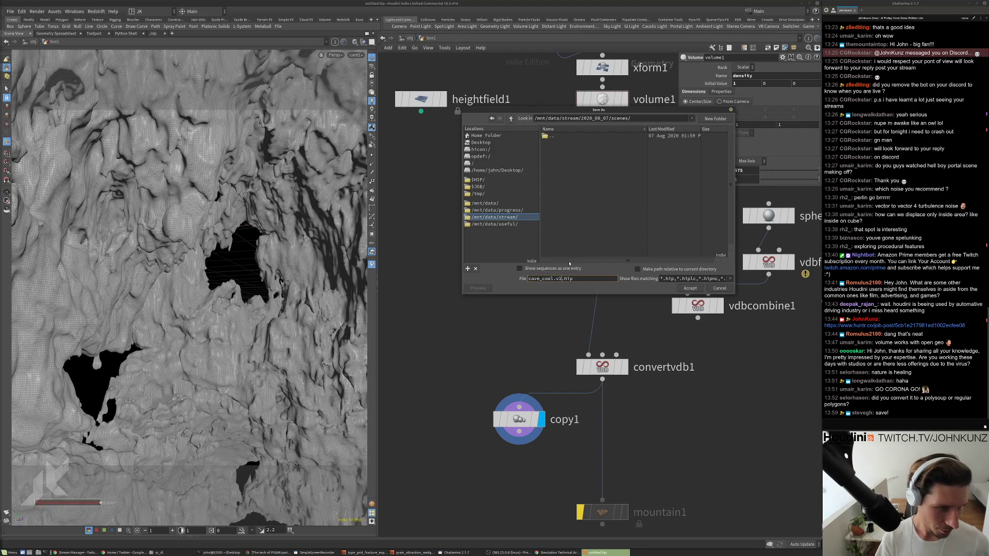
key("Return")
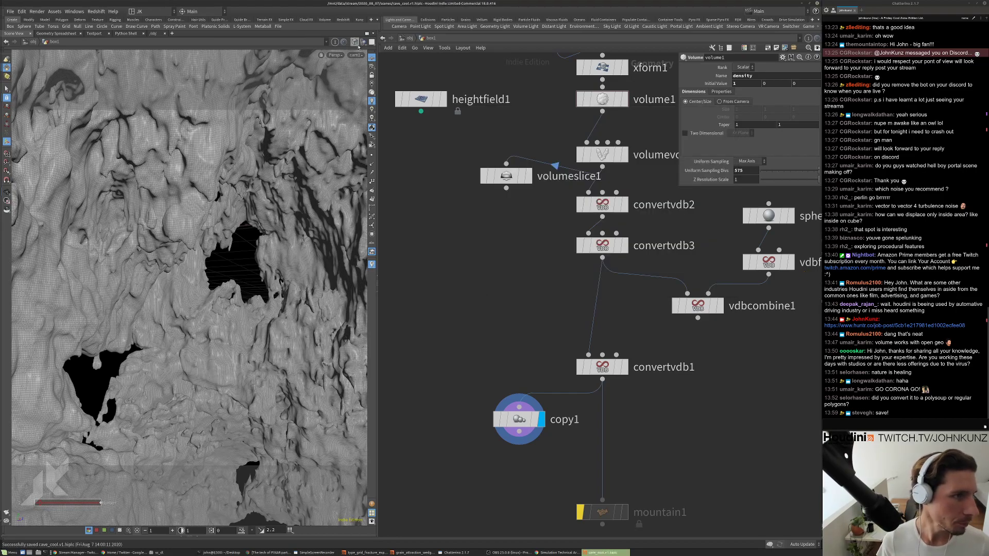
left_click(355, 41)
Switch to smooth shading and display the convertvdb1 cave mesh in the viewport.
left_click(374, 114)
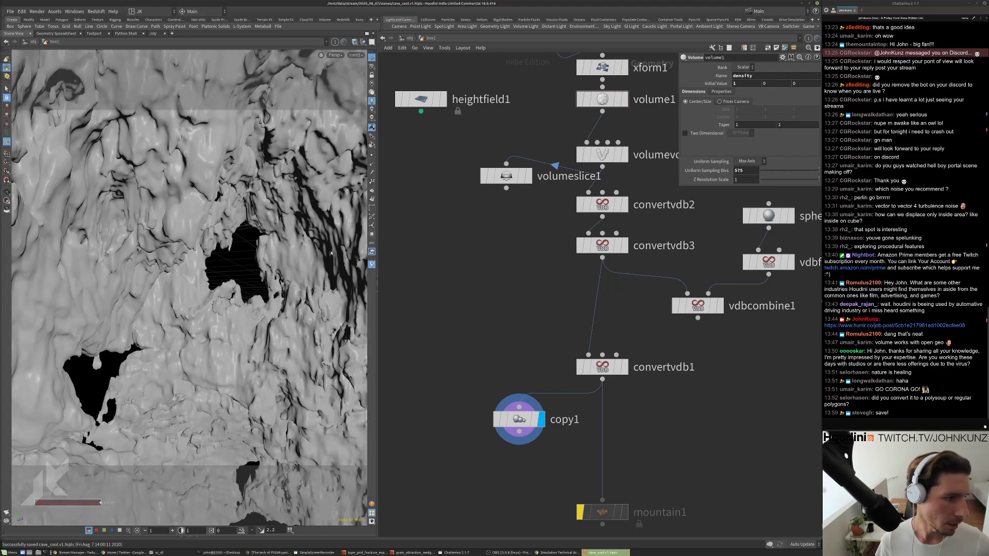
middle_click(630, 361)
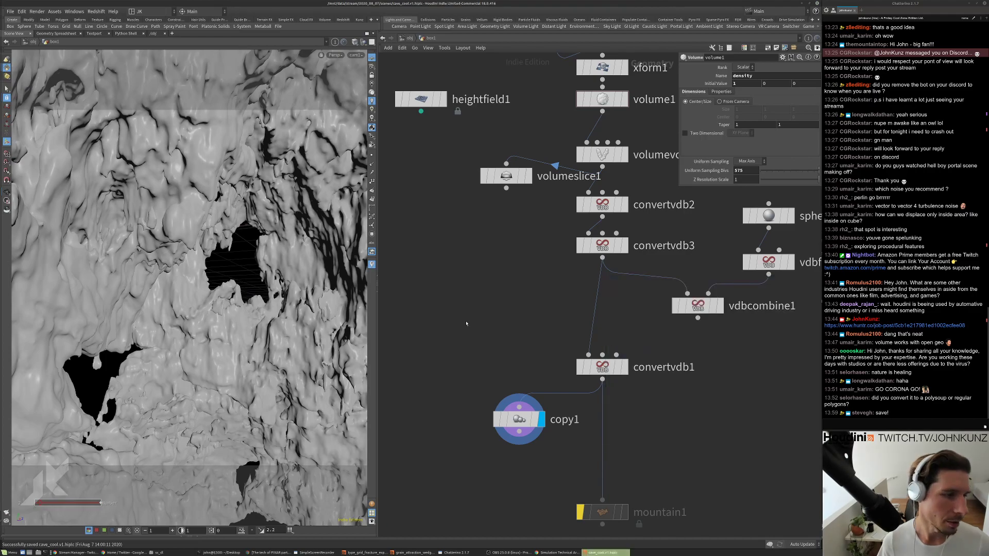
middle_click_drag(493, 363, 523, 289)
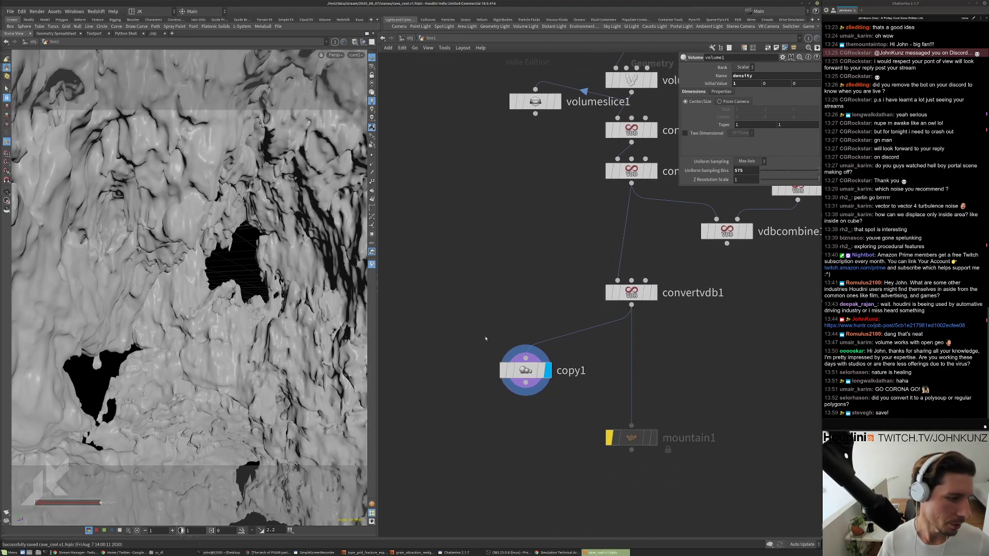
left_click(653, 293)
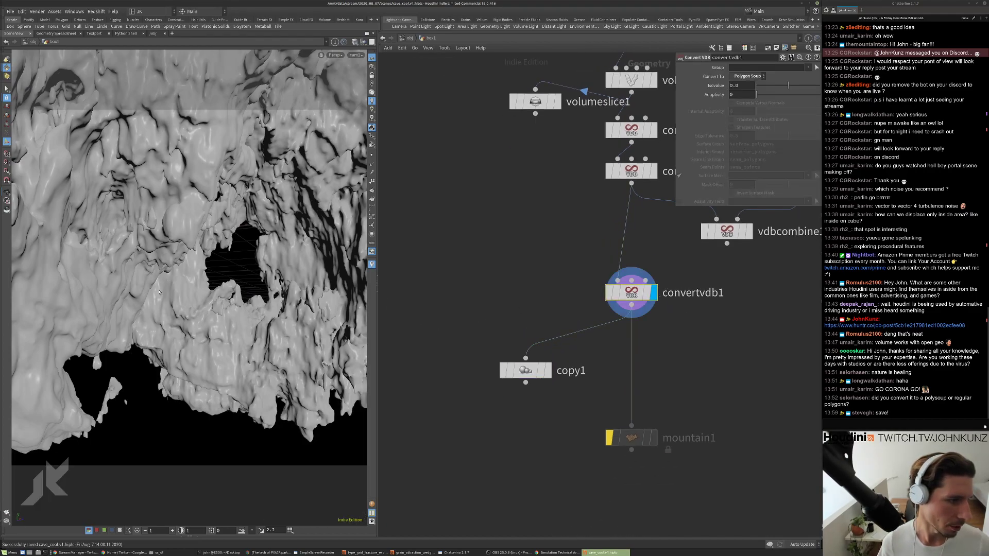
middle_click_drag(536, 223, 481, 235)
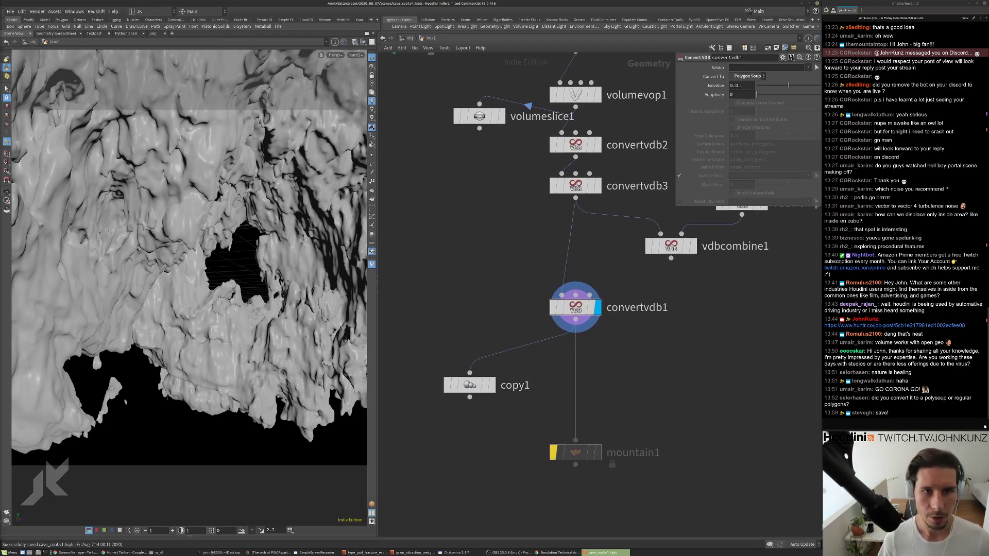
Try convertvdb1 Adaptivity 0.5 and 0.15 under wireframe shading, settling on 0.05.
left_click(740, 95)
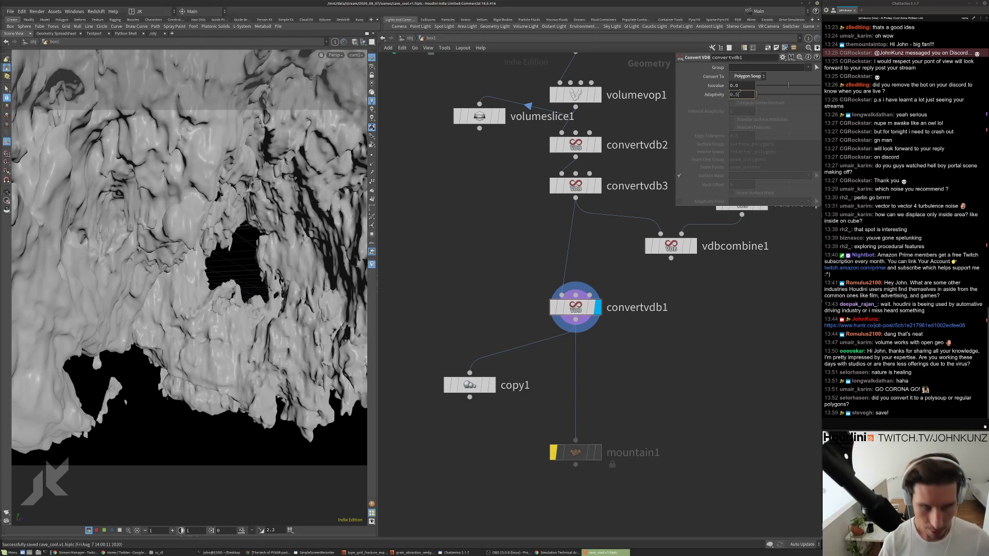
type(".5")
key("Return")
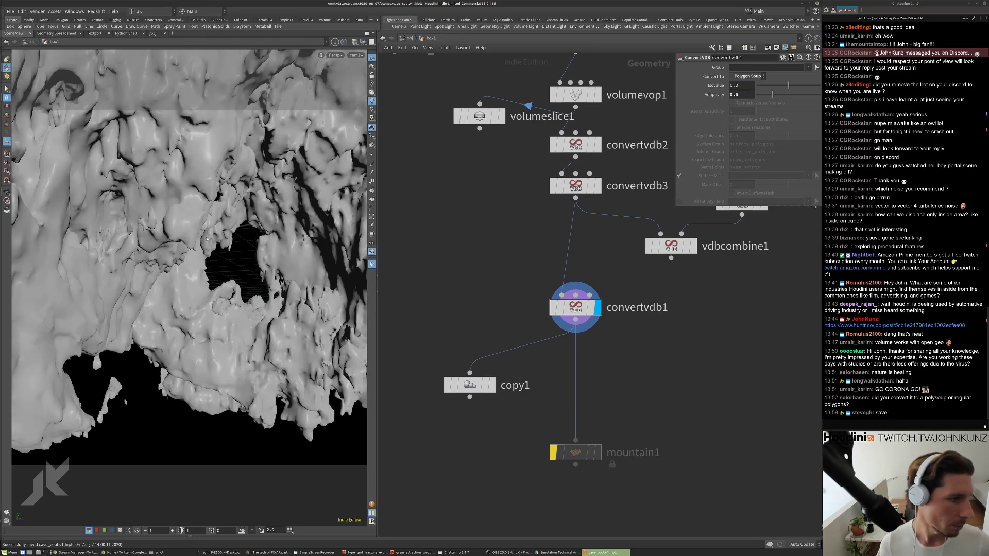
left_click(741, 95)
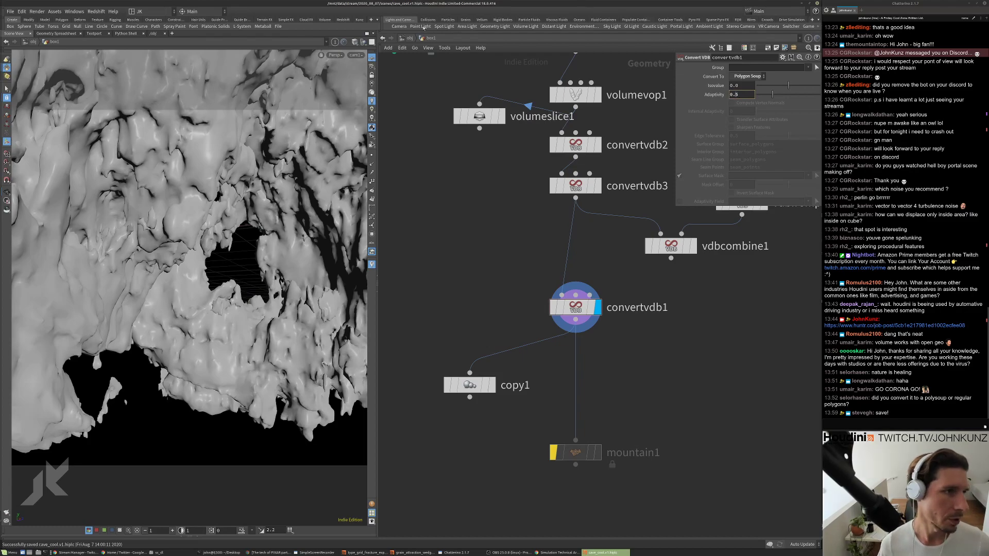
left_click(354, 41)
left_click(395, 122)
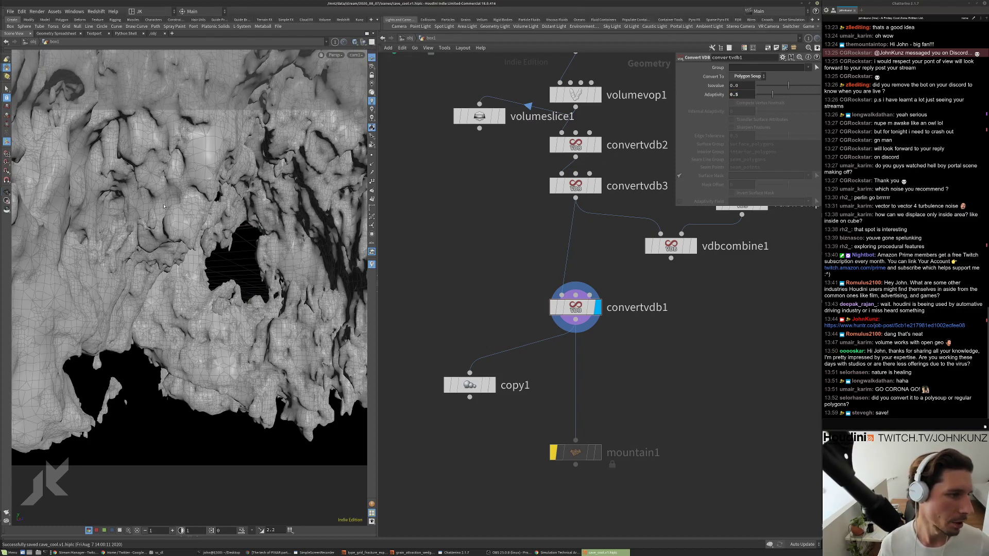
left_click(741, 95)
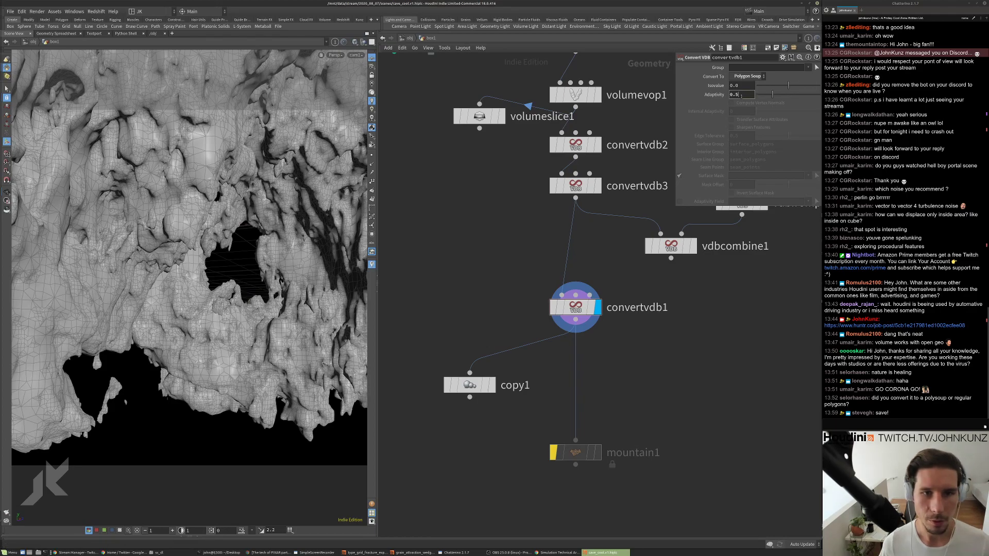
type("0.15")
key("Return")
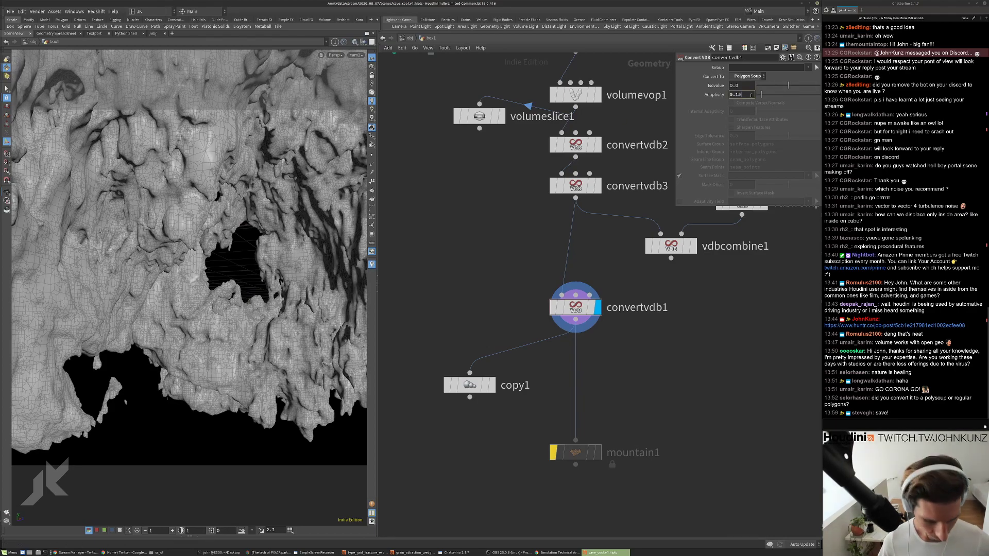
type("0.05")
key("Return")
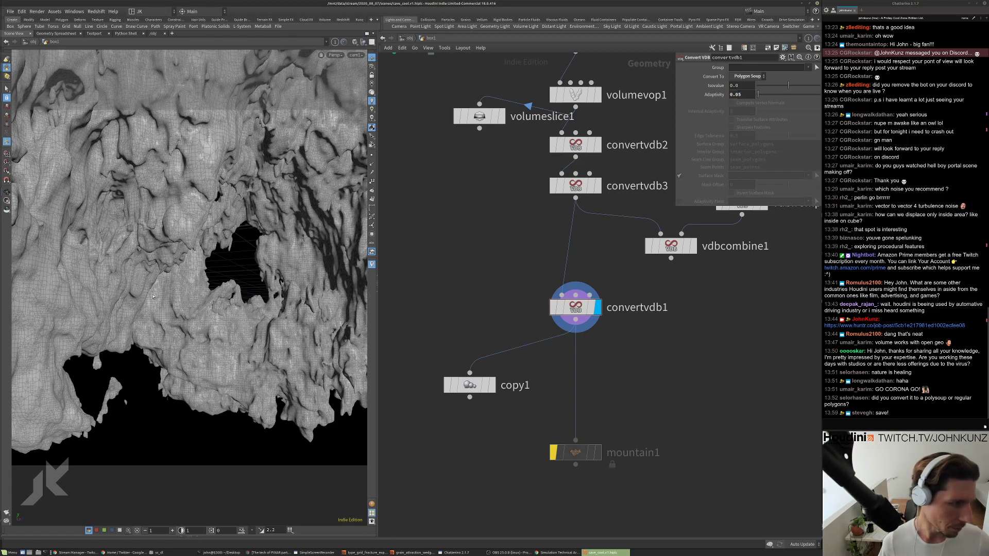
left_click(559, 307)
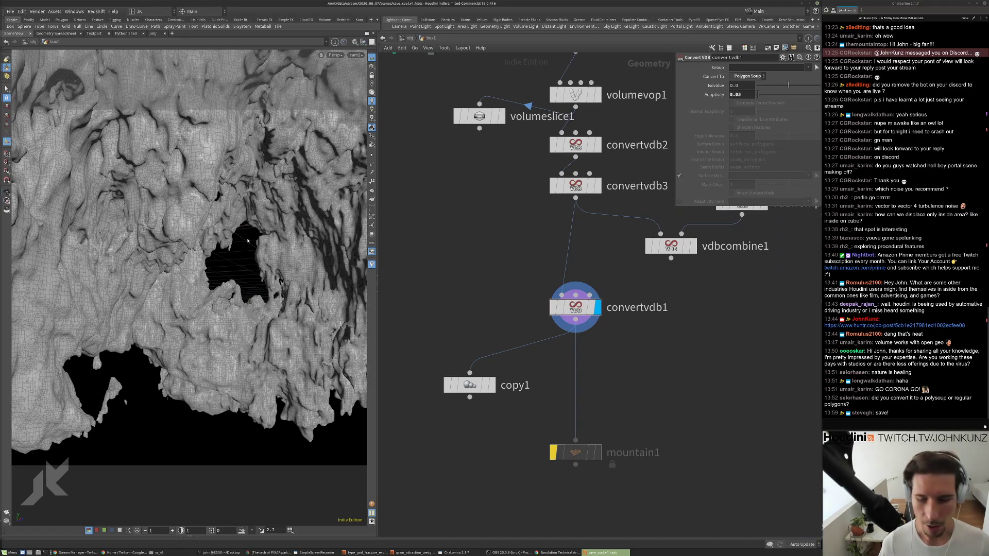
Orbit around the cave box, return to the cam1 view, and go up to /obj.
key("Escape")
mouse_move(272, 209)
left_mouse_down()
mouse_move(140, 311)
mouse_move(269, 211)
left_mouse_up()
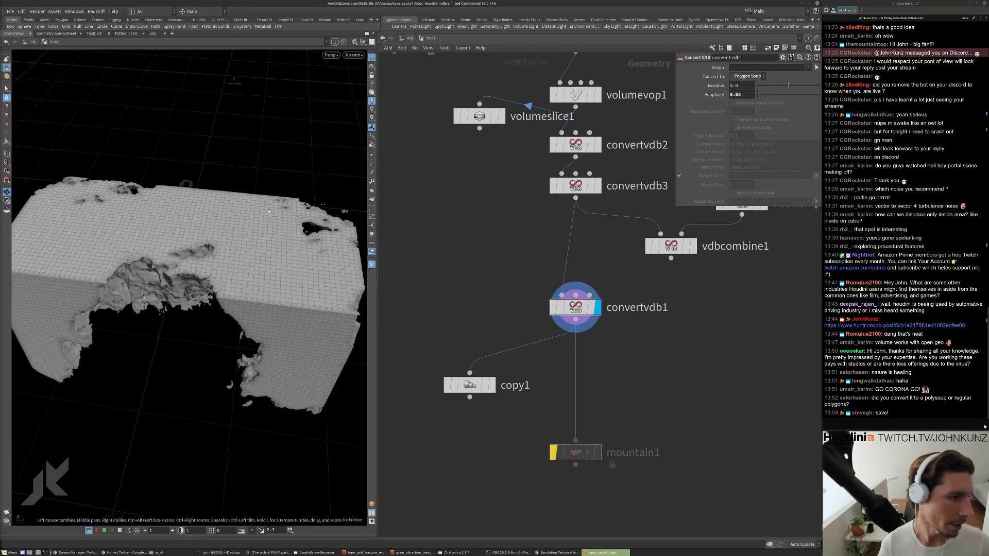
left_click_drag(310, 254, 192, 272)
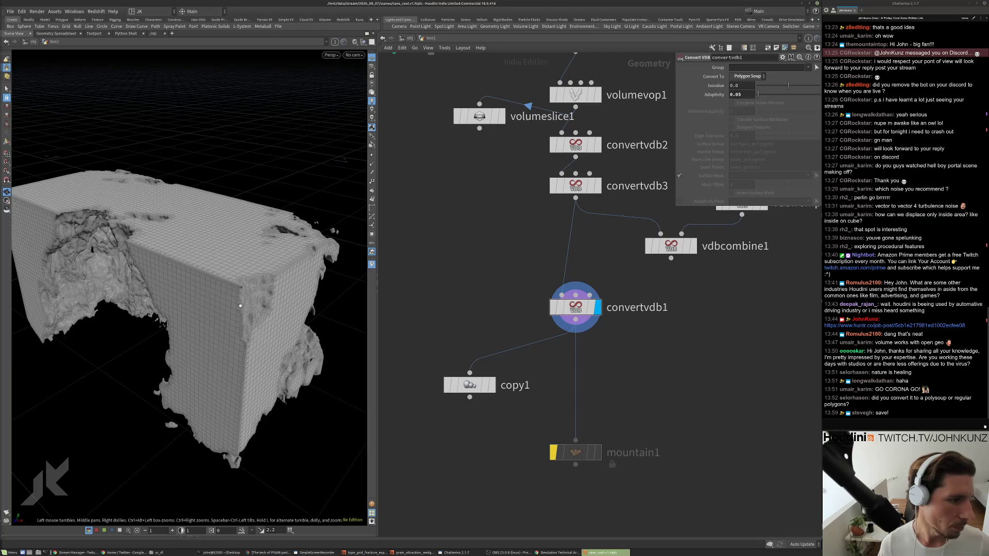
right_click_drag(240, 306, 303, 223)
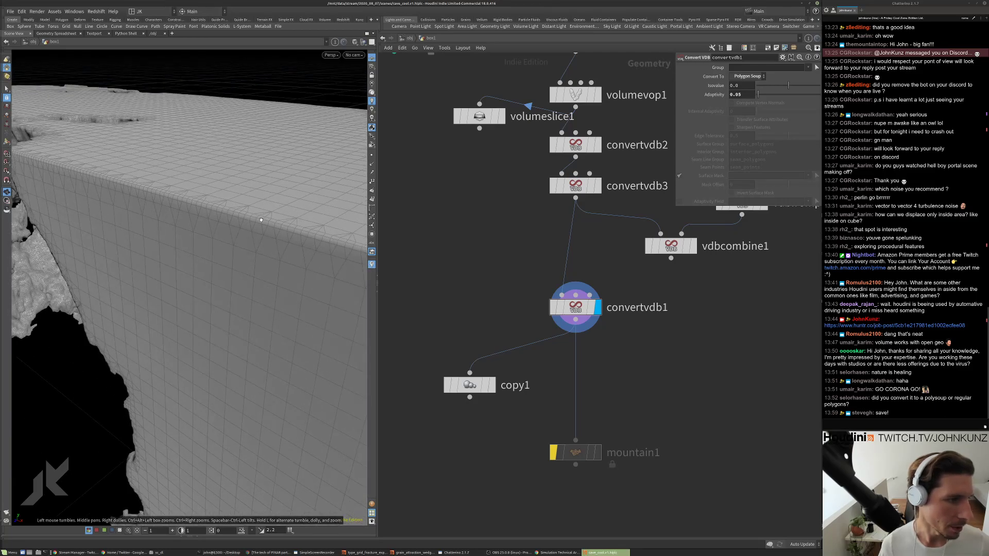
key("ctrl+z")
key("ctrl+z")
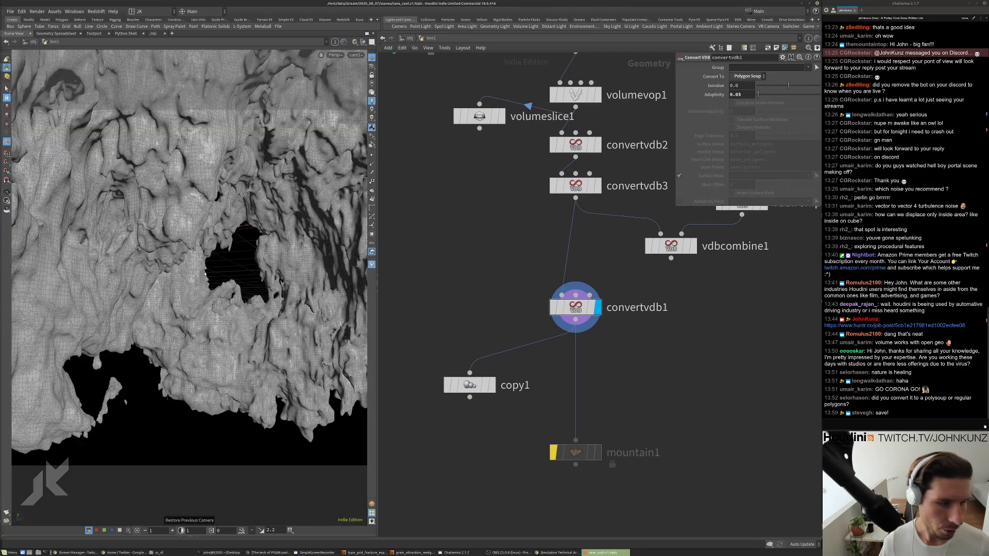
scroll(618, 340, "down", 3)
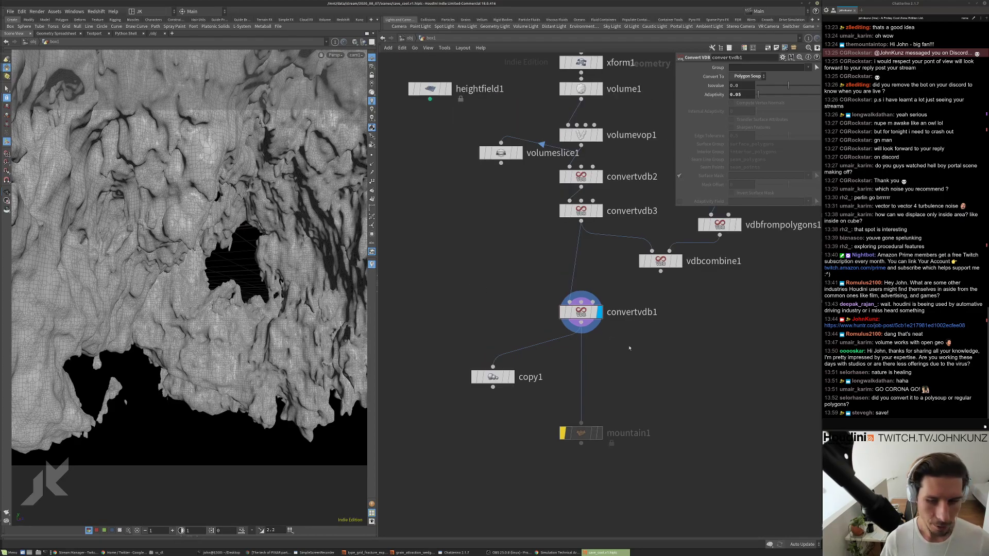
left_click(402, 39)
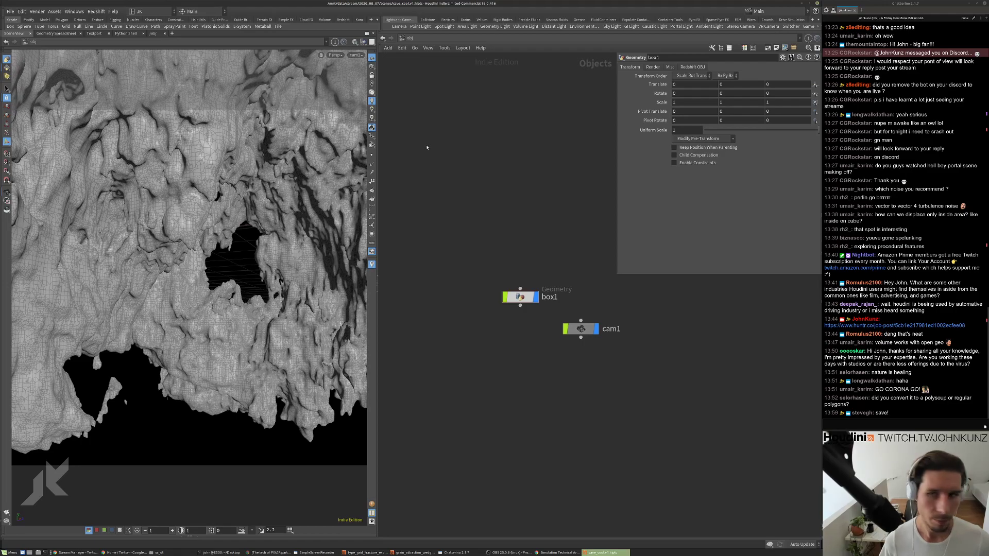
Add a Redshift light, rslight1, to the object network with the rslight tool.
key("h")
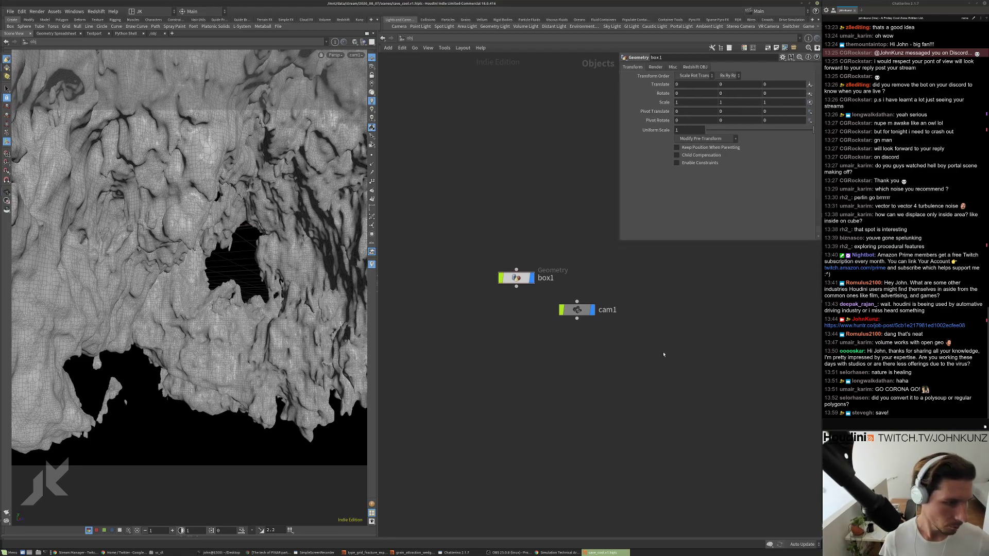
key("Tab")
type("rslight")
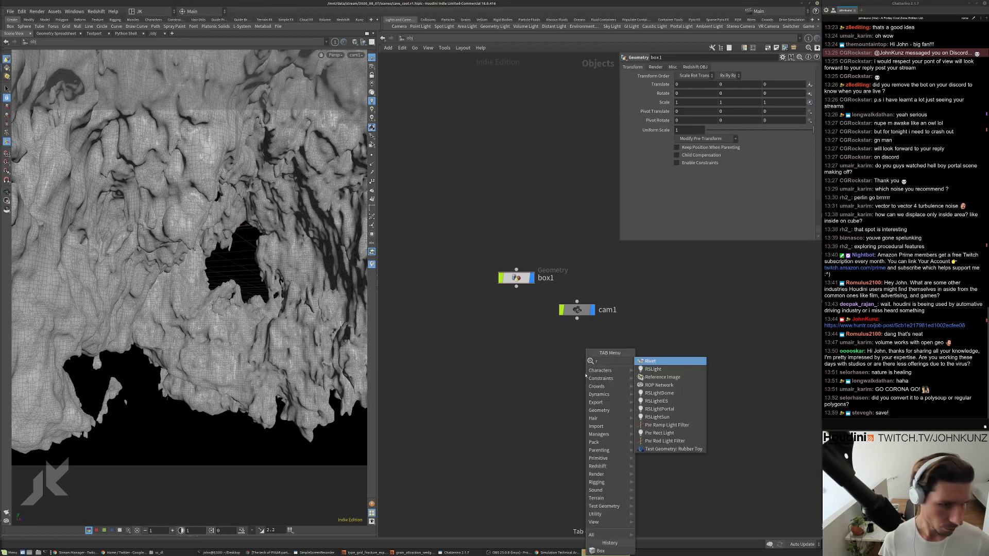
key("Return")
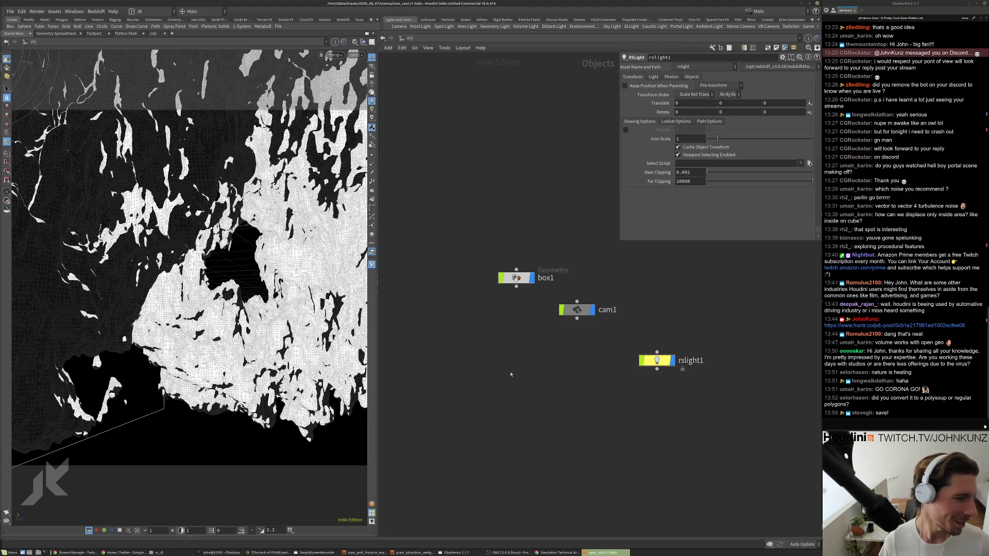
Set rslight1's Intensity Multiplier to 5, keeping the Area light type.
left_click(653, 77)
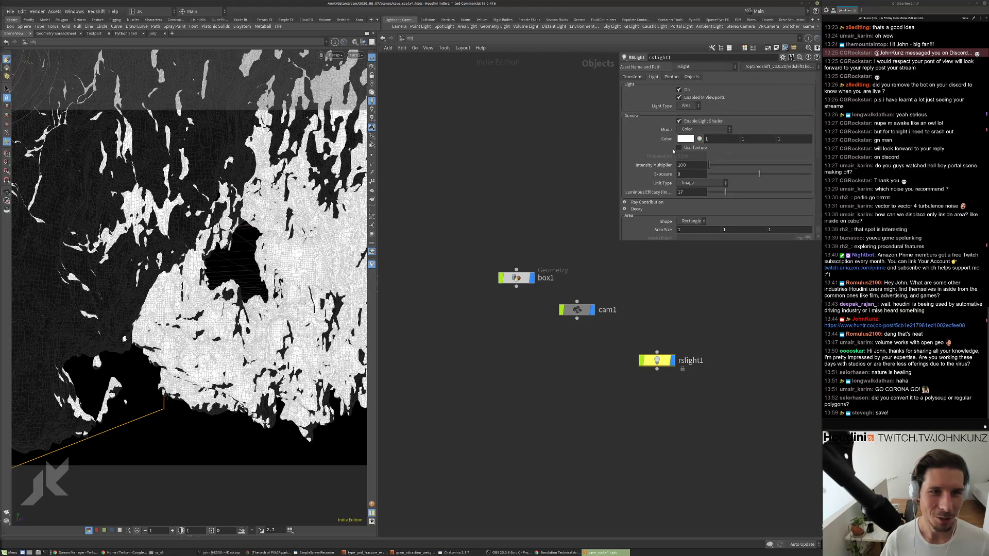
left_click(691, 165)
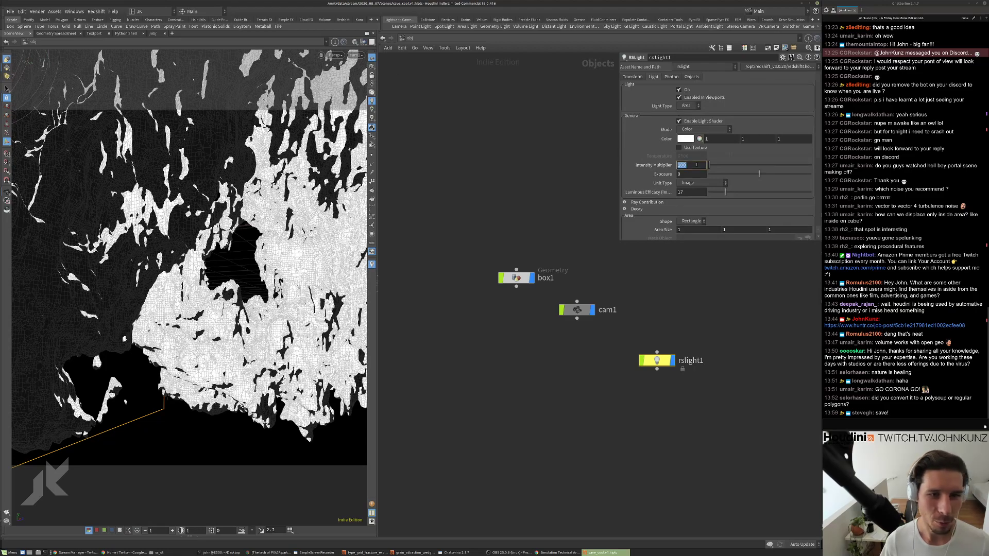
type("1")
key("Return")
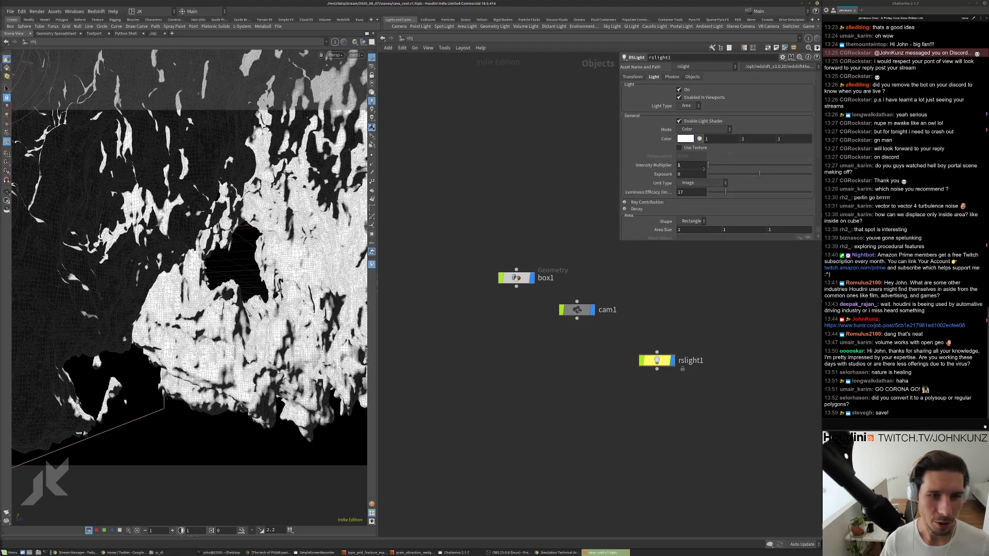
left_click(701, 165)
type(".1")
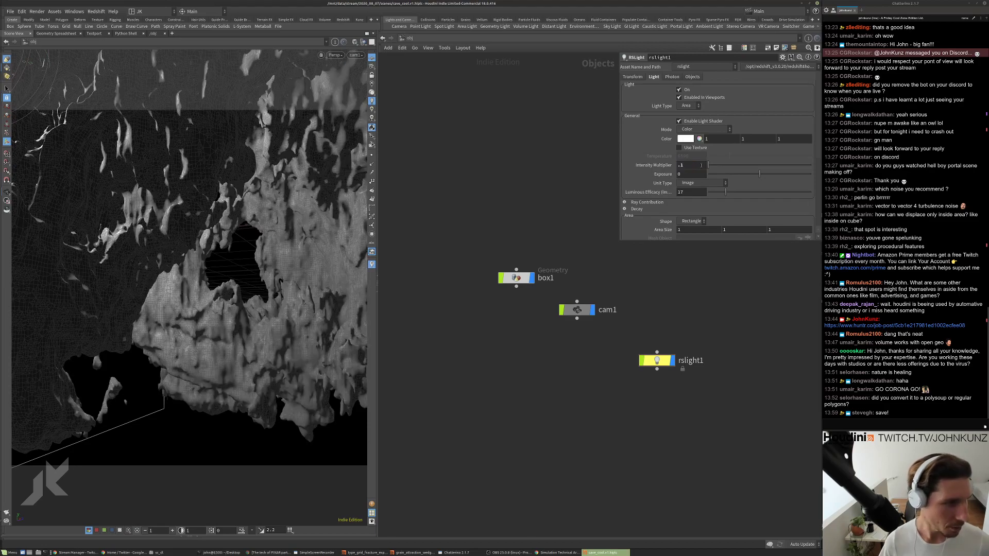
key("Return")
left_click(696, 105)
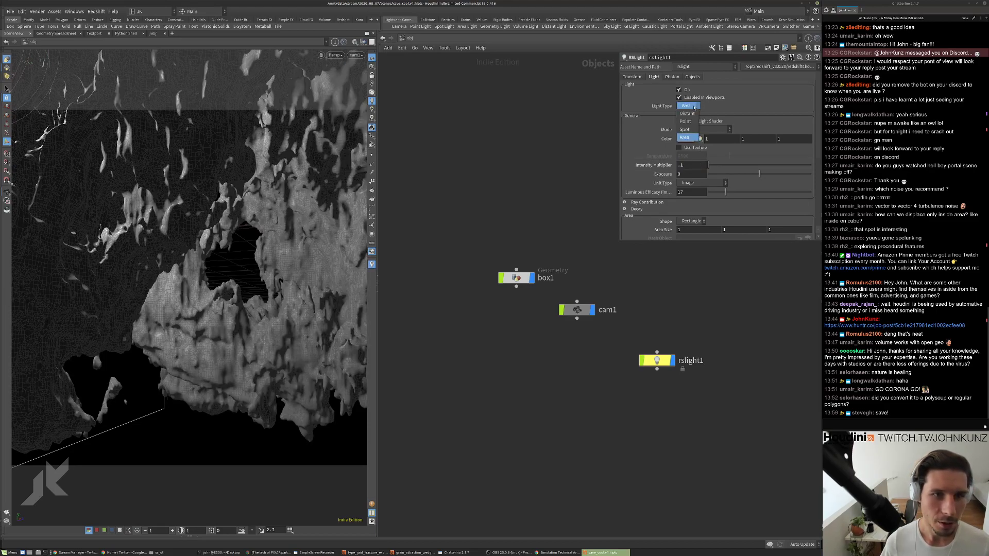
left_click(695, 154)
left_click(692, 164)
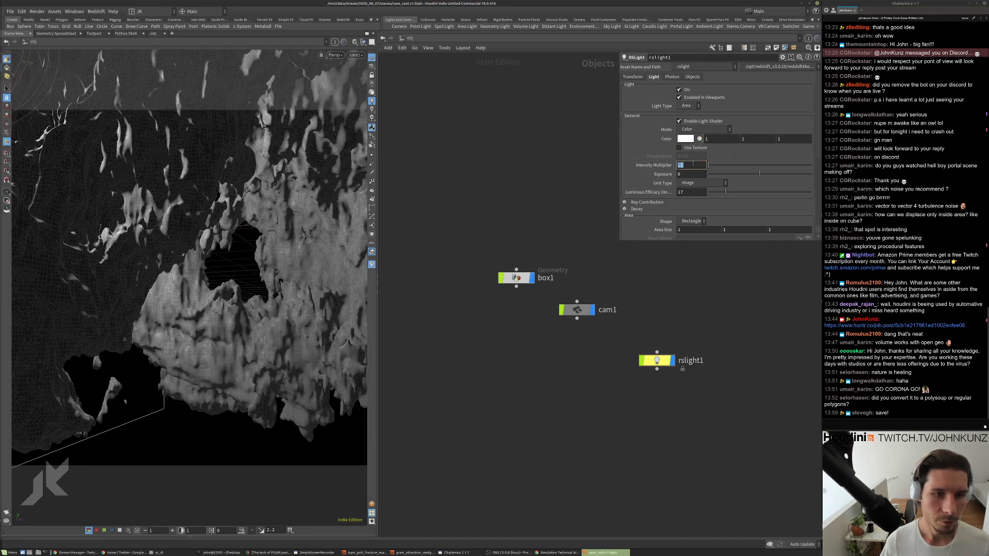
type("5")
key("Return")
Look through rslight1 in the viewport.
left_click(353, 55)
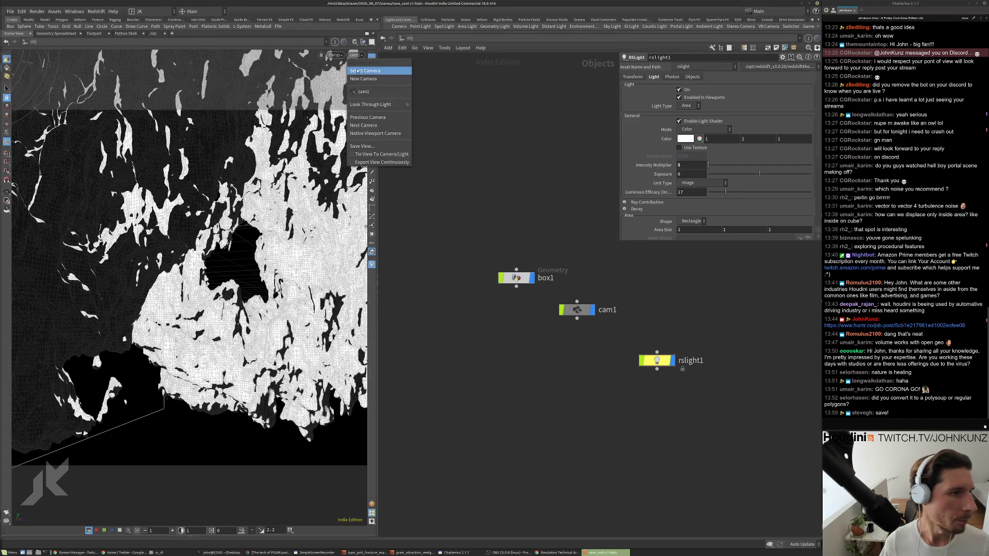
mouse_move(379, 113)
left_click(438, 113)
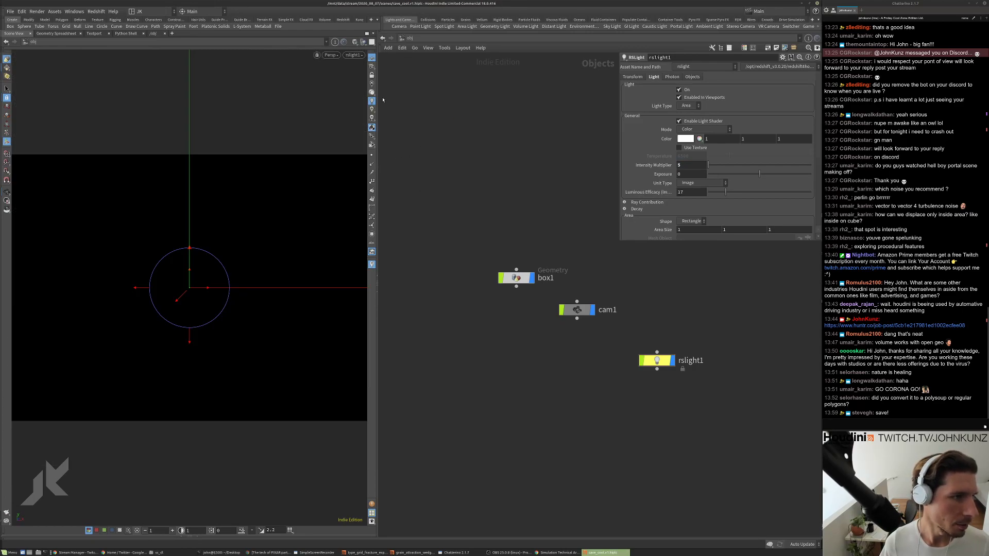
Lock rslight1 to the view and swing it around the cave mesh.
left_click(371, 75)
key("Escape")
mouse_move(309, 303)
left_mouse_down()
mouse_move(268, 278)
mouse_move(440, 284)
mouse_move(427, 300)
mouse_move(361, 288)
left_mouse_up()
mouse_move(227, 278)
left_mouse_down()
mouse_move(275, 269)
mouse_move(450, 292)
mouse_move(404, 294)
mouse_move(426, 301)
left_mouse_up()
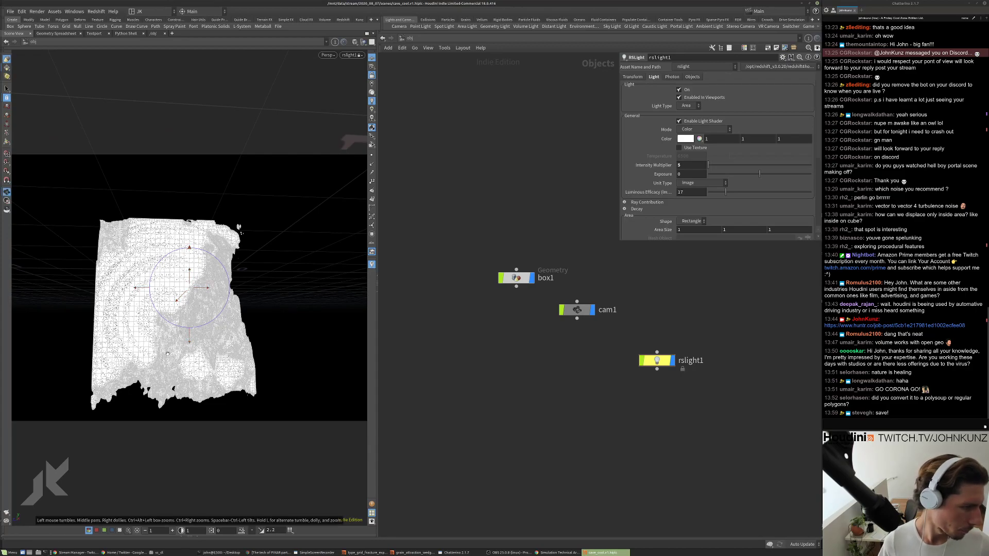
left_click_drag(237, 345, 147, 330)
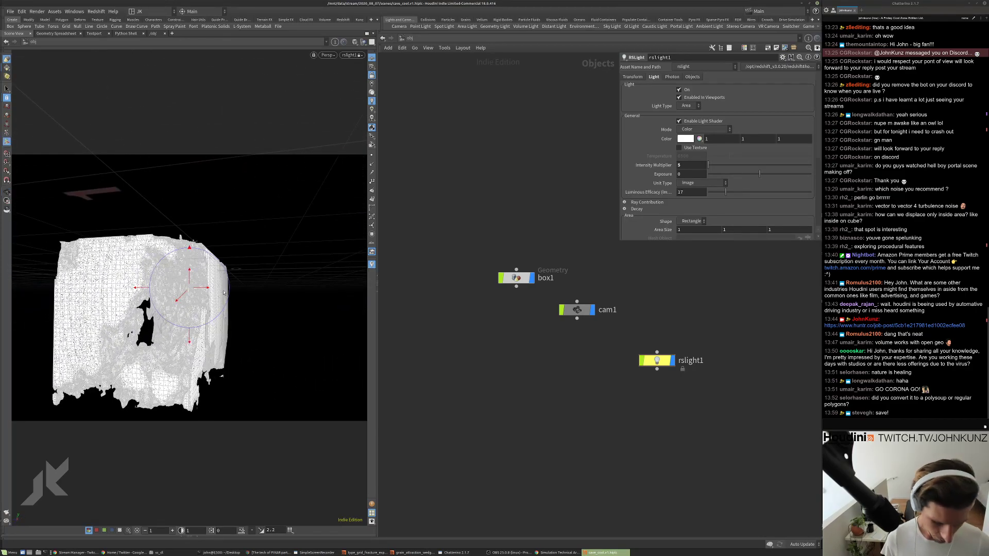
Check from cam1, raise the light above the mesh, then return to cam1.
key("[")
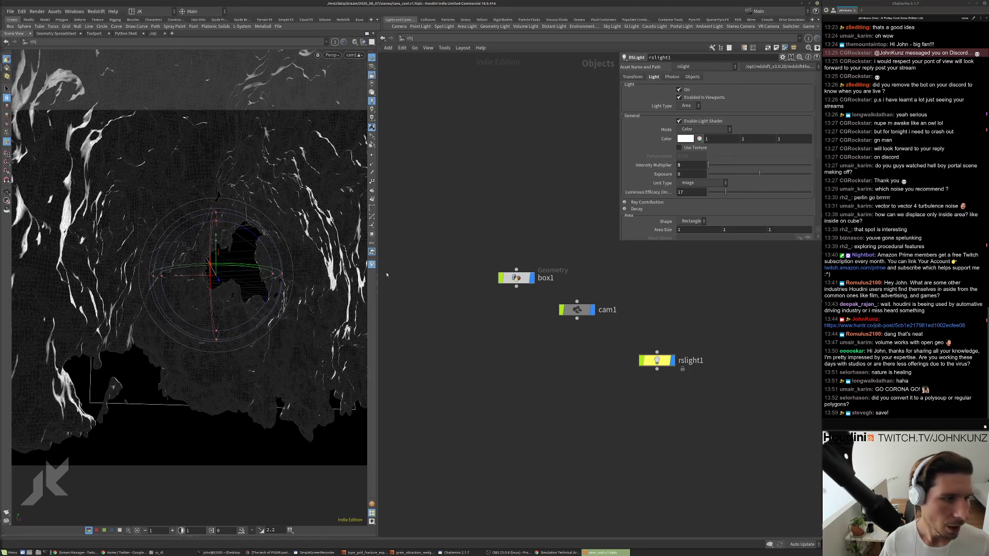
key("[")
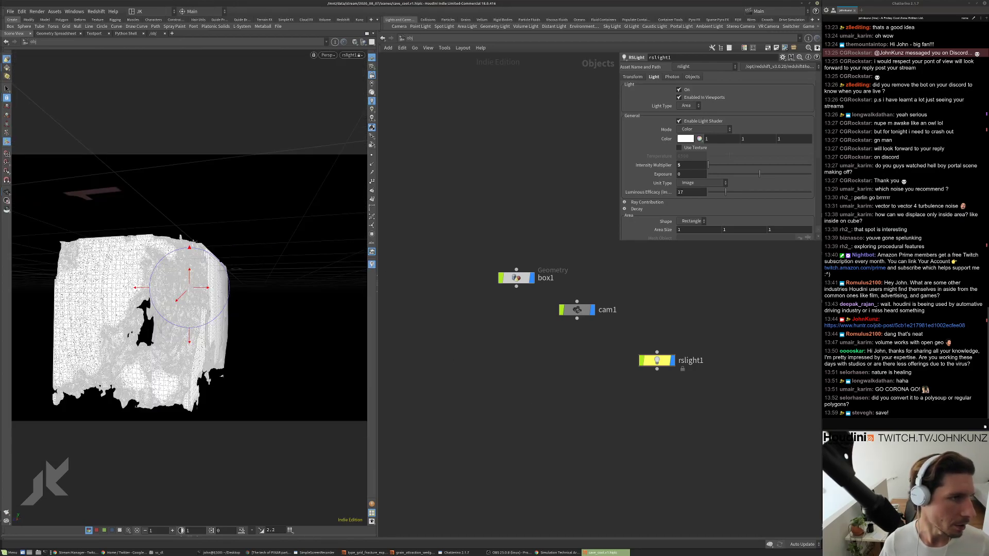
left_click_drag(262, 296, 252, 323)
key("]")
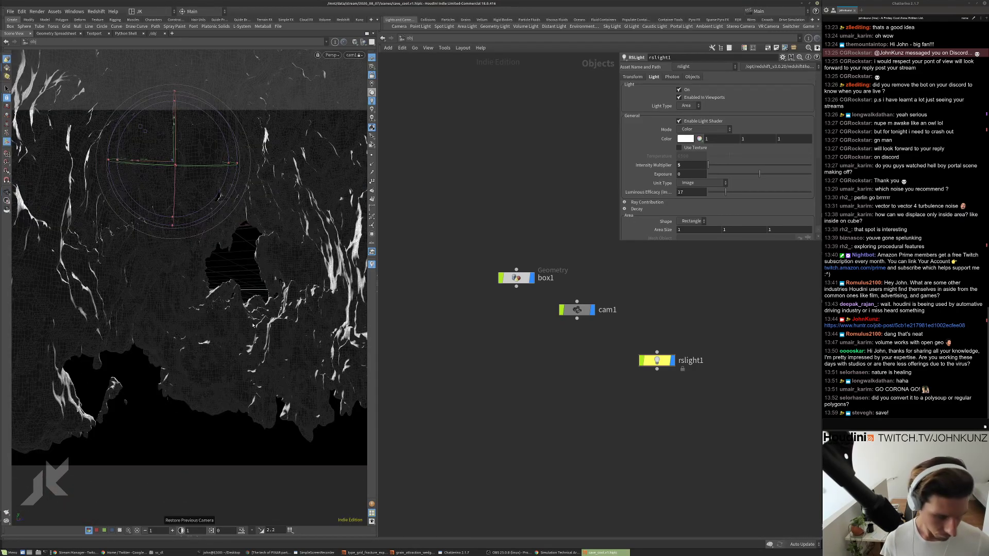
middle_click_drag(541, 396, 555, 393)
key("Tab")
Place a Grid object, grid1, and set its Translate Y to -0.4.
mouse_move(587, 353)
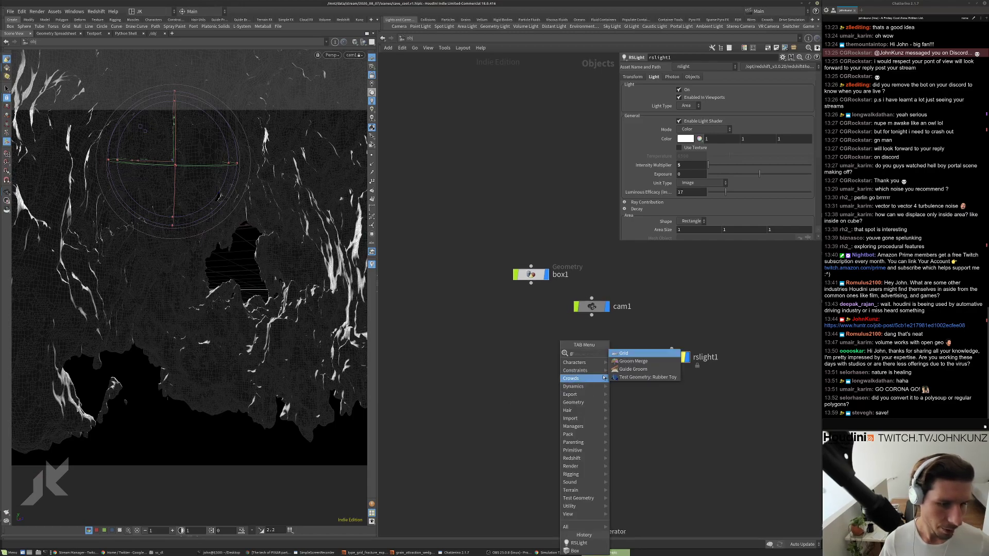
left_click(626, 357)
left_click(551, 357)
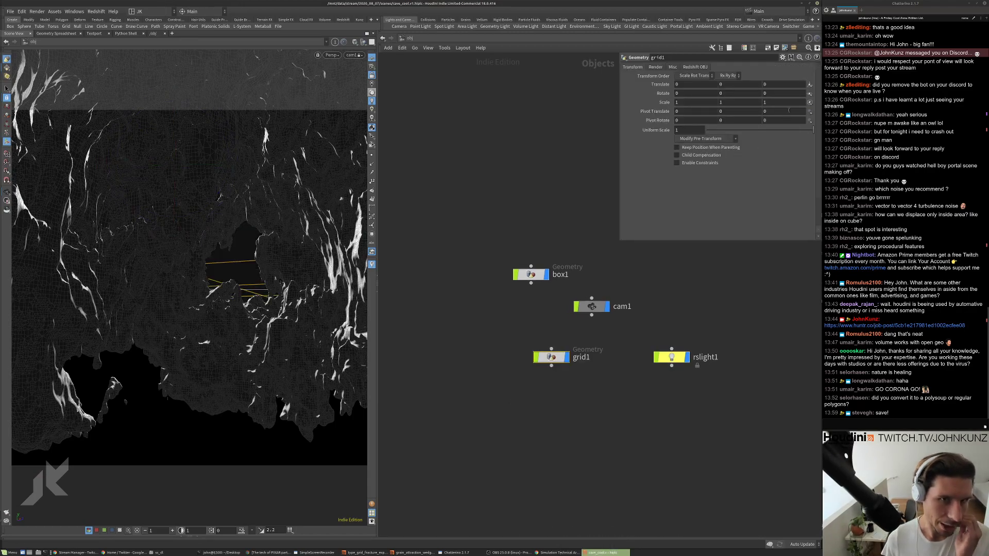
mouse_move(742, 84)
middle_mouse_down()
mouse_move(752, 84)
mouse_move(742, 86)
middle_mouse_up()
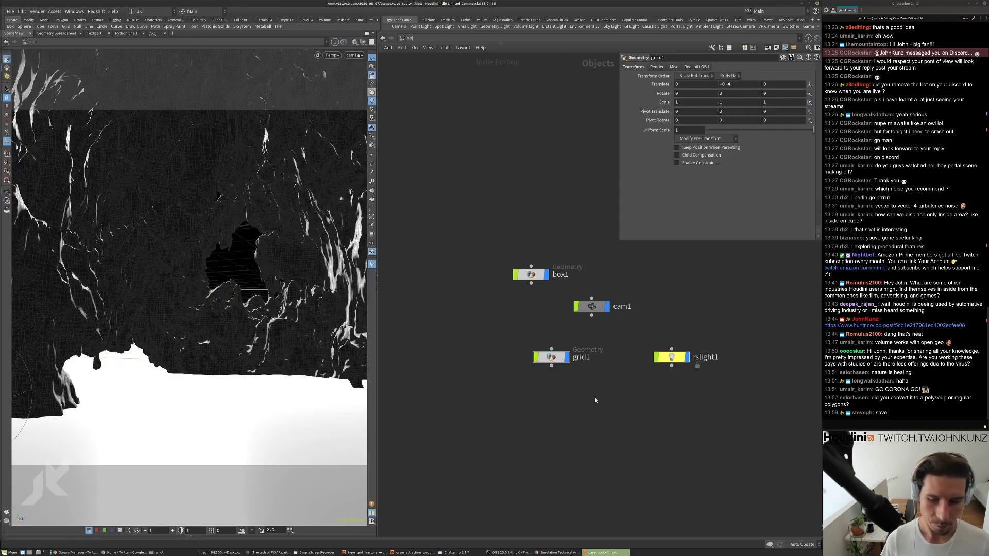
Go to the /out network and add a Redshift ROP, redshift1.
left_click(415, 48)
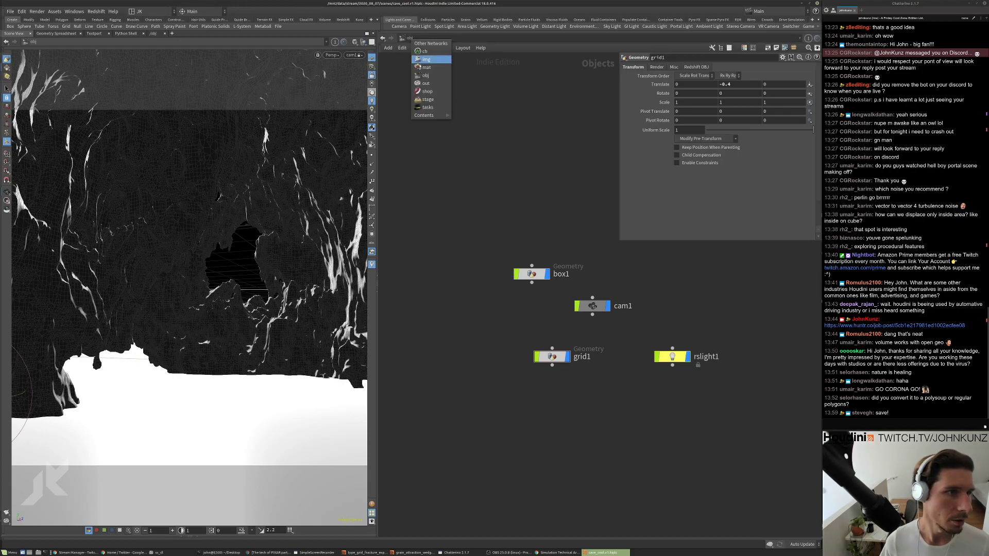
left_click(430, 83)
key("Tab")
type("re")
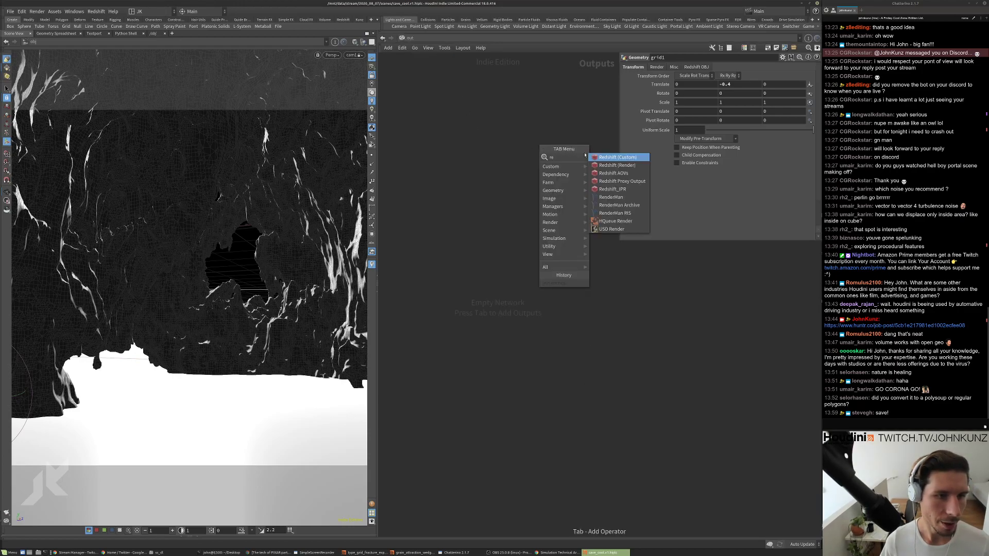
left_click(617, 157)
Open the Redshift Render View, move it aside, and select redshift1.
left_click(96, 12)
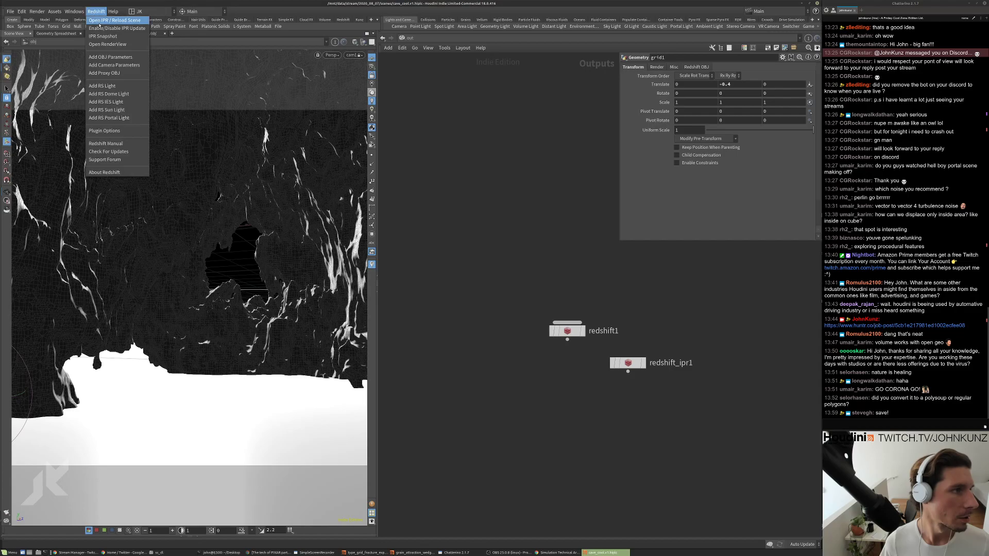
left_click(107, 44)
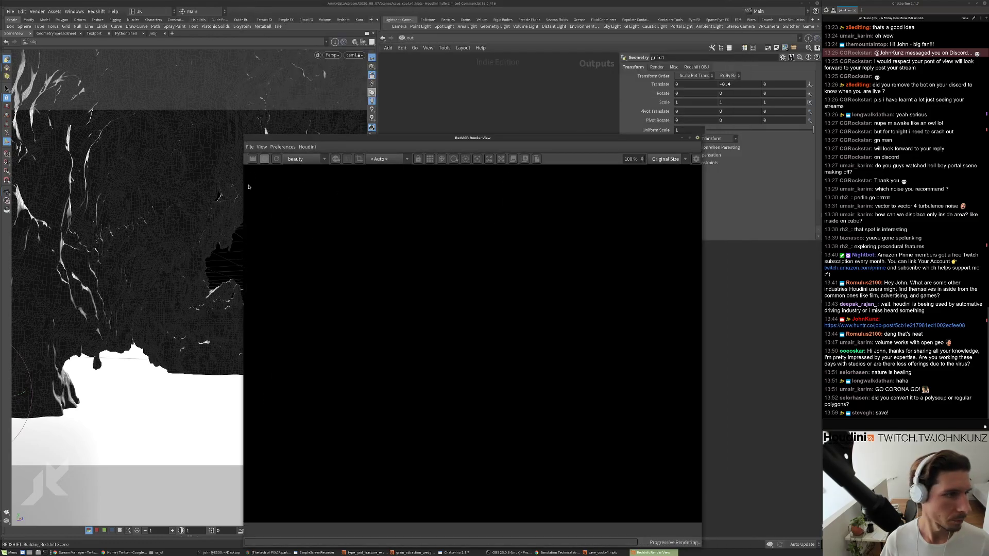
scroll(558, 373, "down", 4)
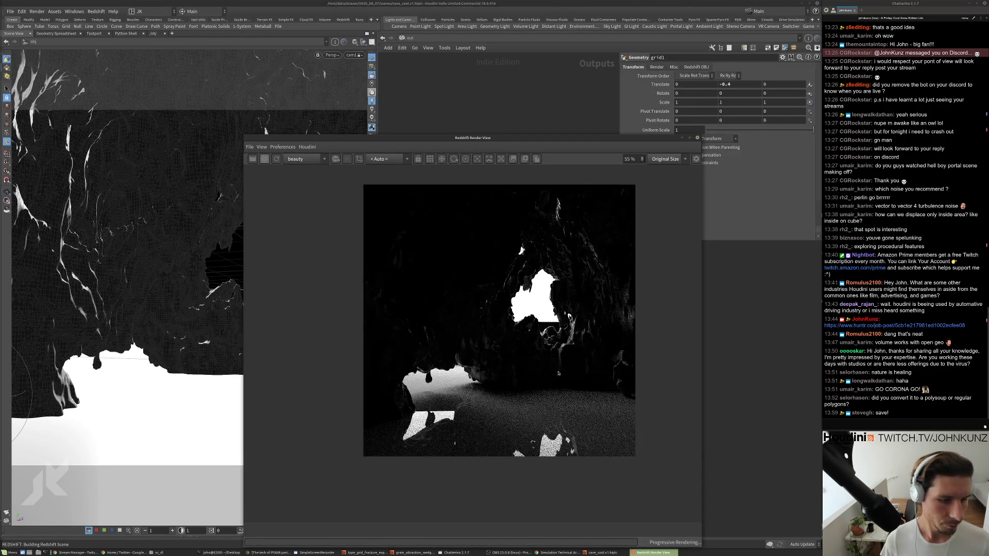
scroll(558, 373, "up", 1)
scroll(481, 380, "down", 1)
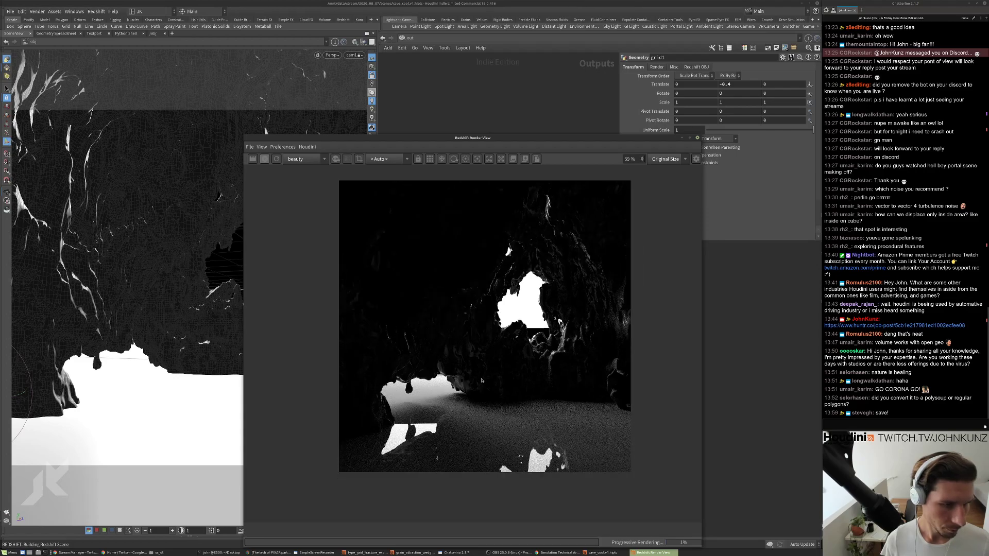
scroll(482, 380, "down", 1)
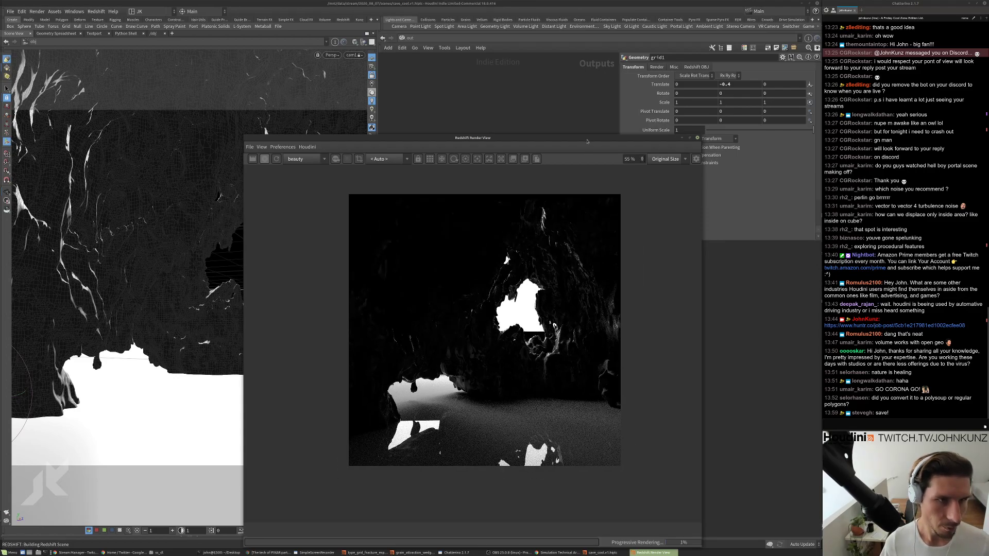
left_click_drag(586, 141, 402, 138)
left_click(571, 332)
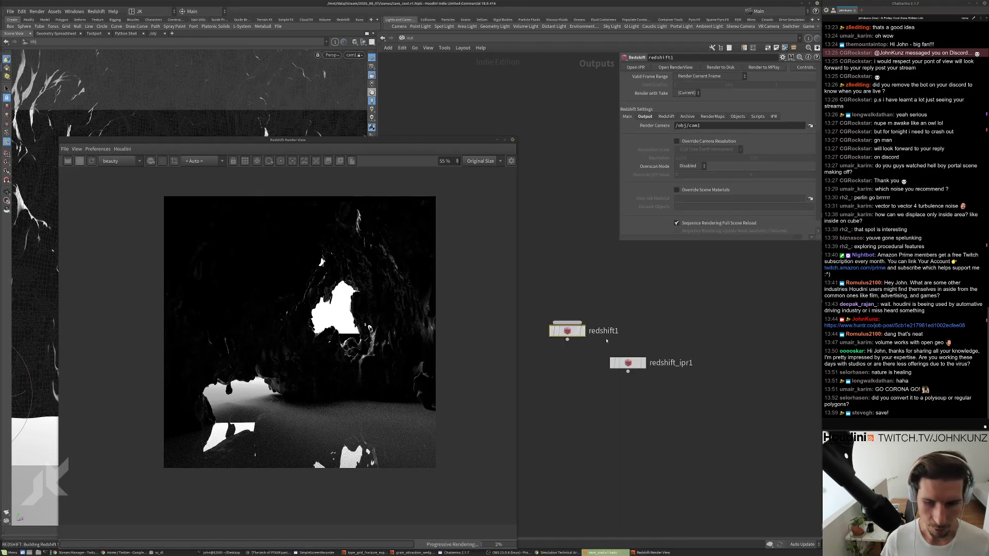
Set redshift1's primary and secondary GI engines to Brute Force.
left_click(712, 117)
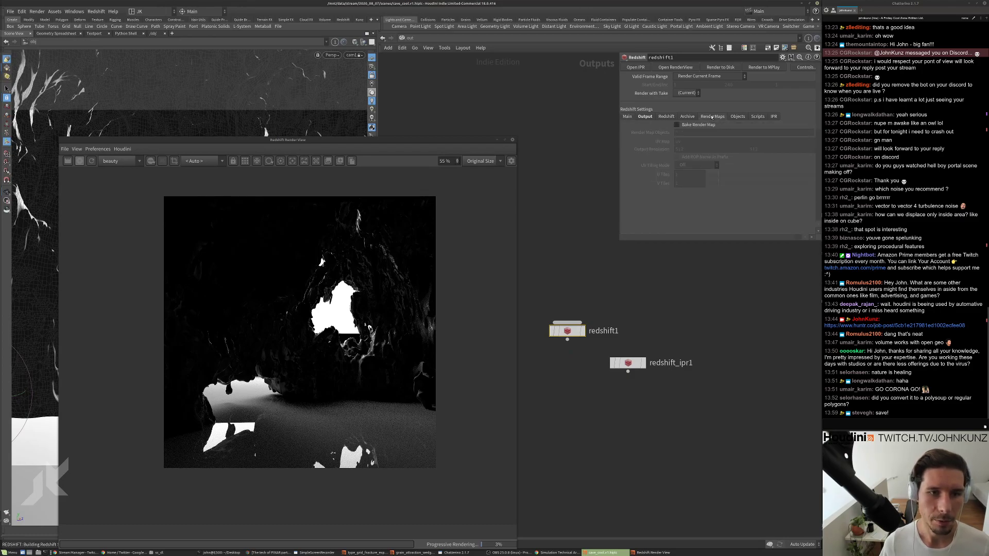
left_click(646, 117)
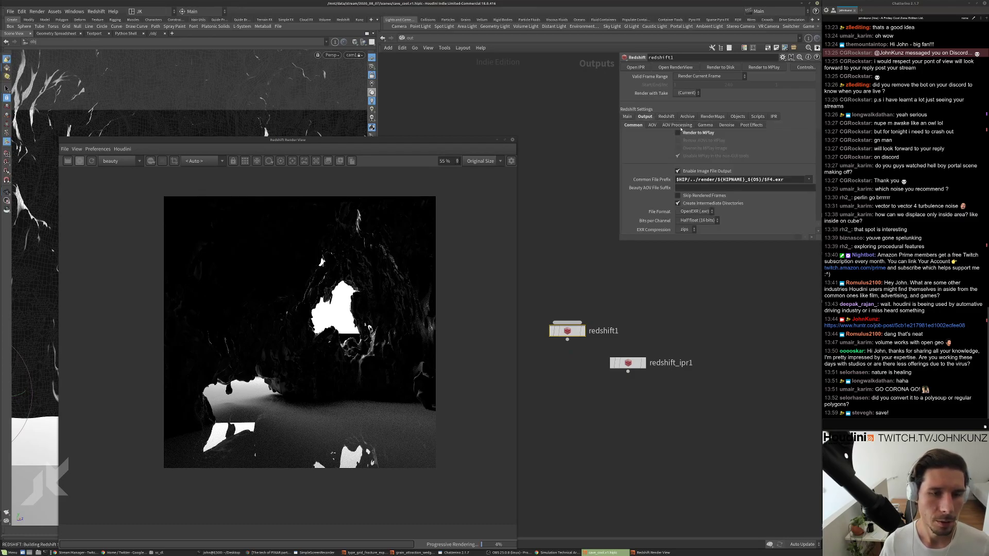
left_click(666, 117)
left_click(704, 125)
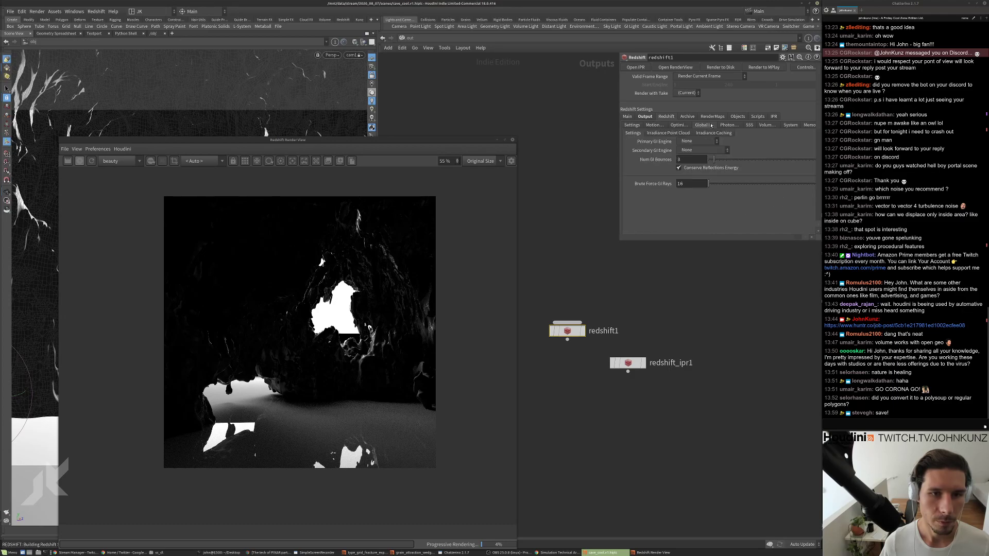
left_click(696, 141)
left_click(693, 172)
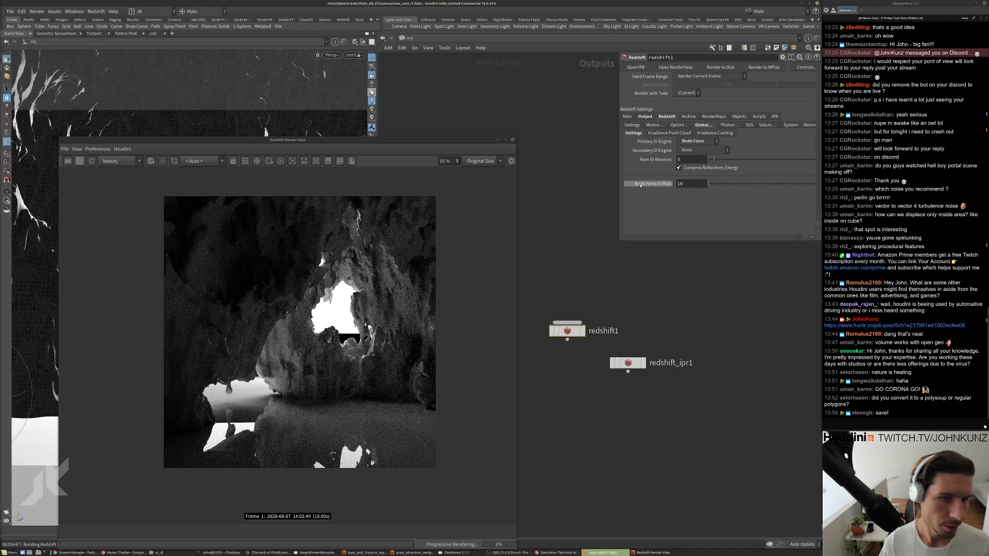
left_click(703, 150)
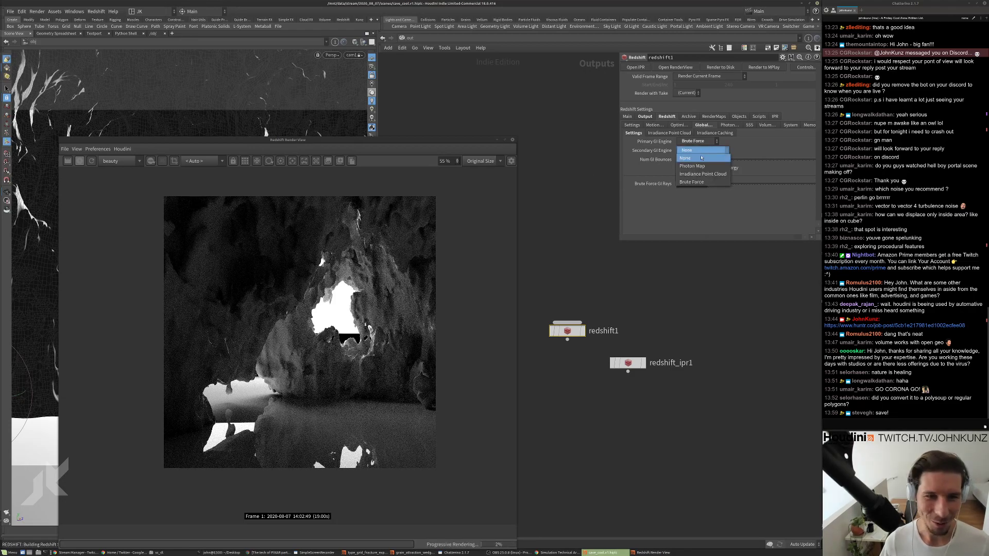
left_click(701, 182)
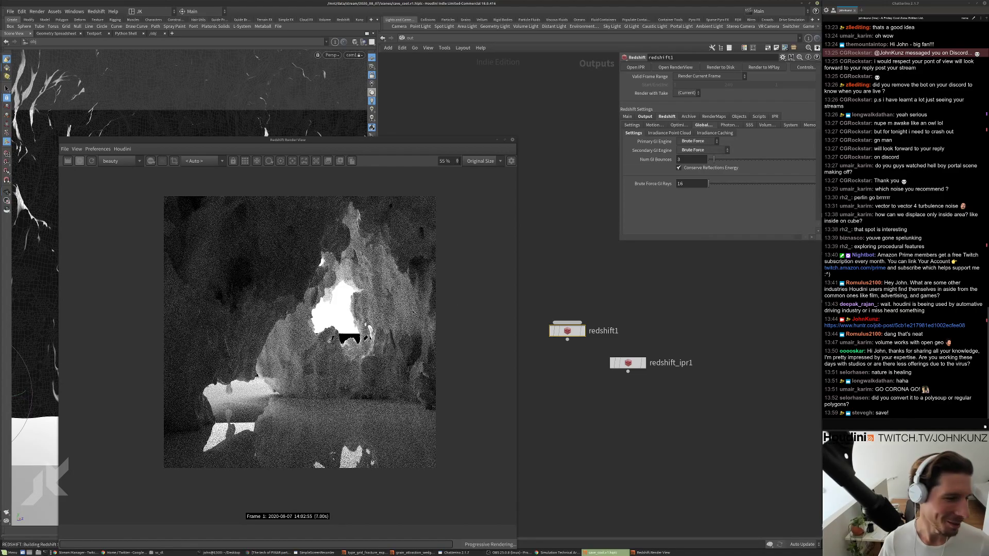
Return from the outputs to the /obj scene network.
scroll(362, 322, "up", 2)
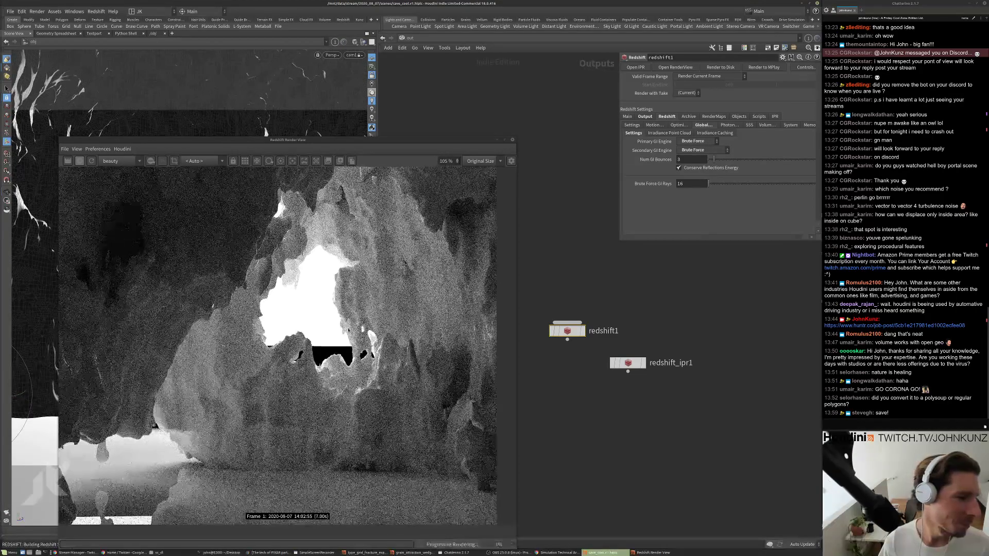
scroll(362, 322, "down", 2)
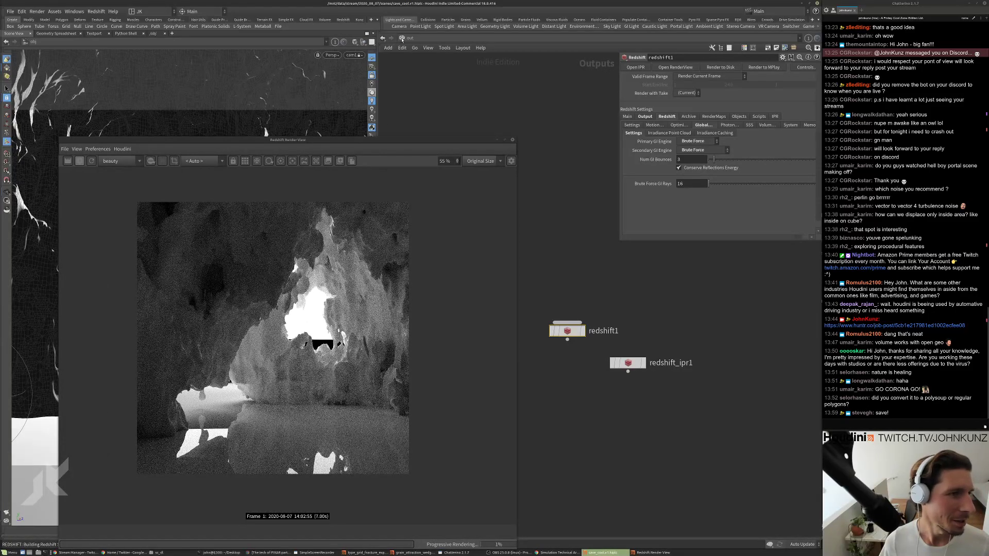
left_click(402, 39)
left_click(412, 71)
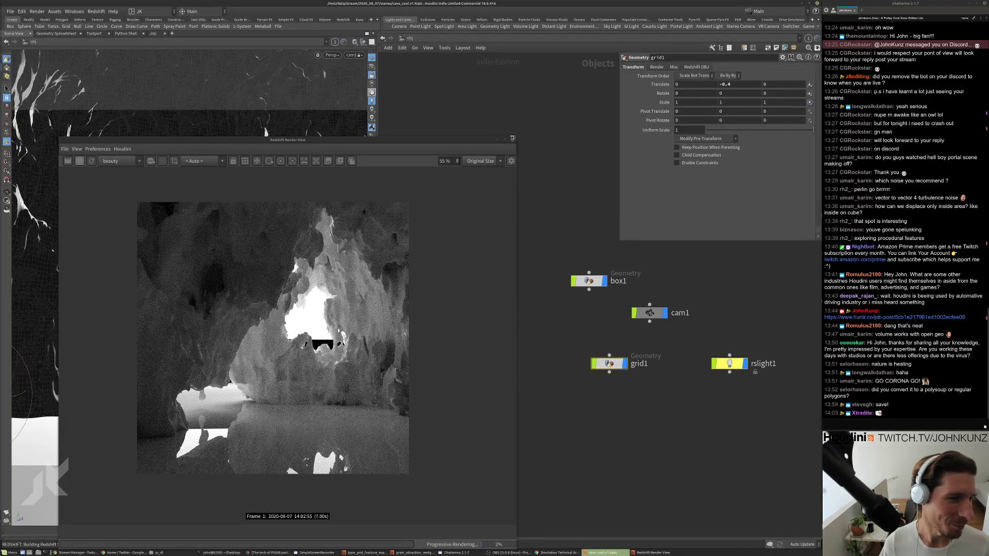
Shrink the Render View and change rslight1's Light Type to Spot.
left_click_drag(513, 138, 486, 198)
left_click(729, 364)
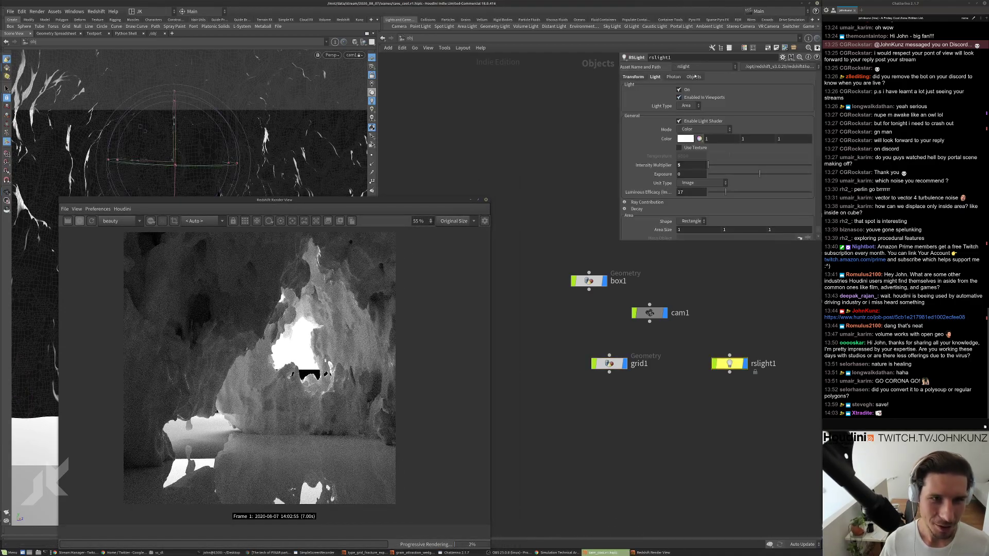
left_click(688, 105)
left_click(688, 122)
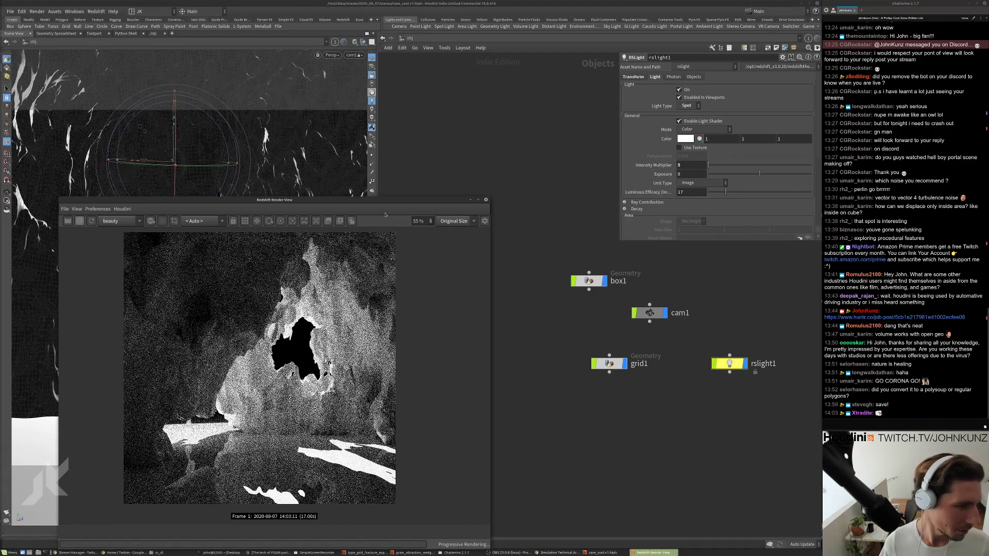
Move the Render View down to uncover the viewport and use default viewport lighting.
left_click_drag(388, 204, 330, 214)
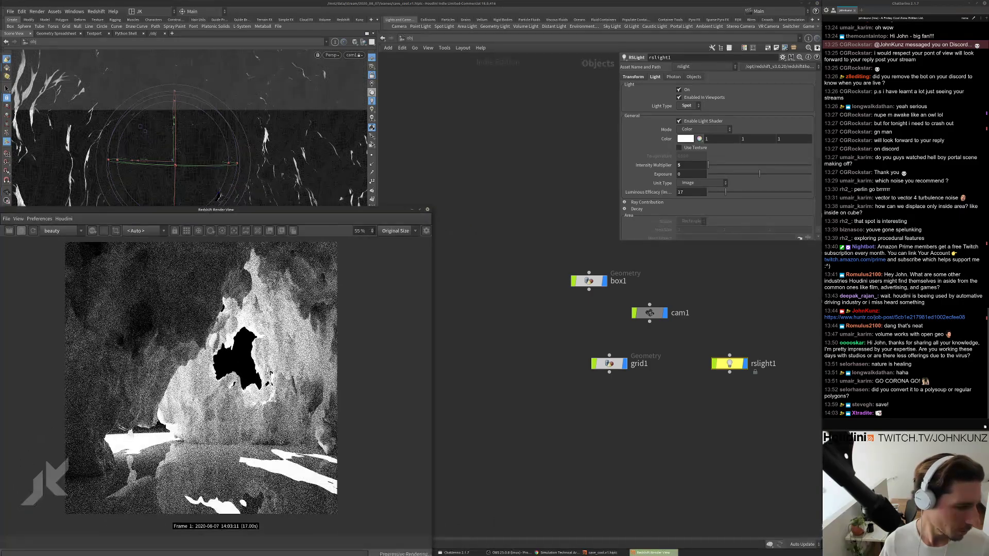
left_click(495, 427)
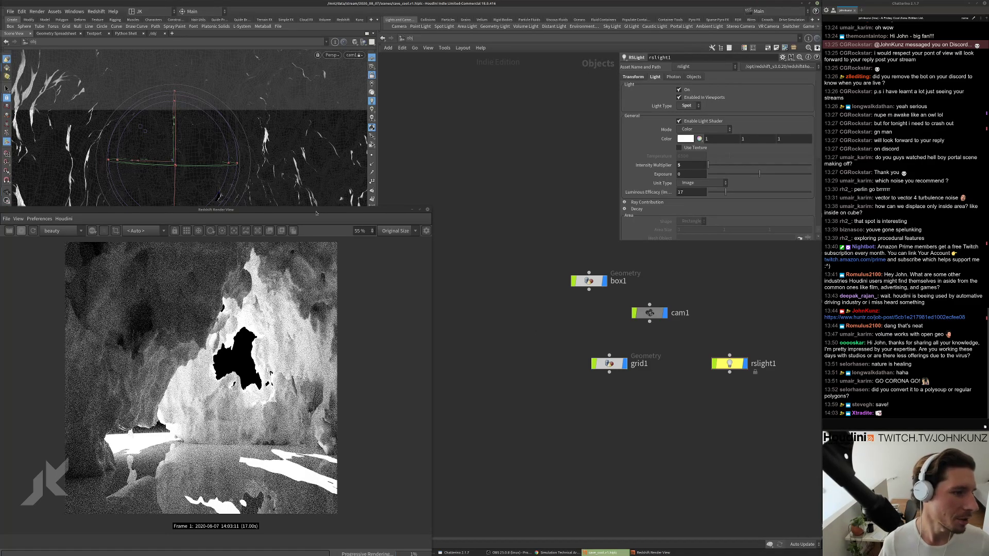
left_click_drag(316, 213, 327, 298)
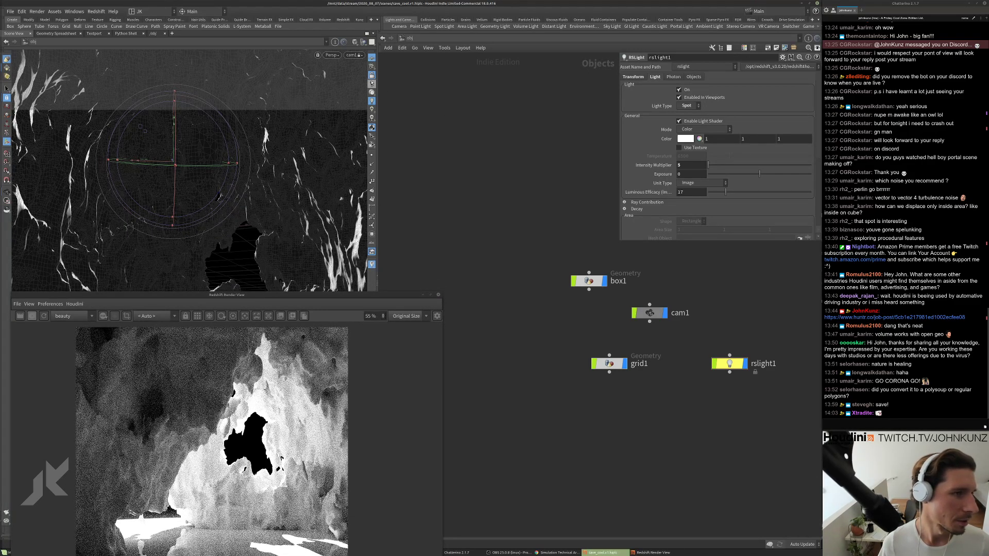
left_click(371, 93)
left_click(353, 54)
Look through rslight1 in the viewport and set the Render View camera to cam1.
mouse_move(376, 103)
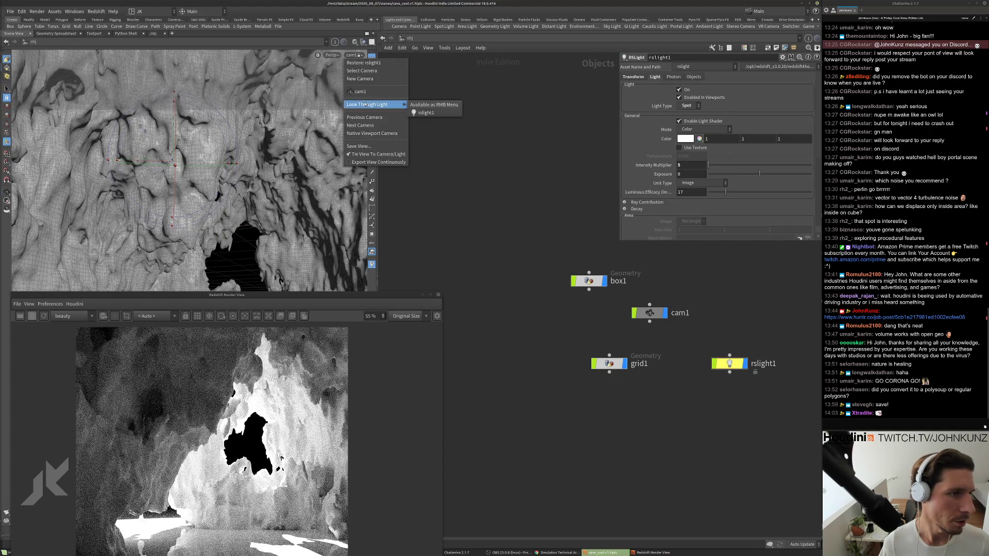
left_click(435, 112)
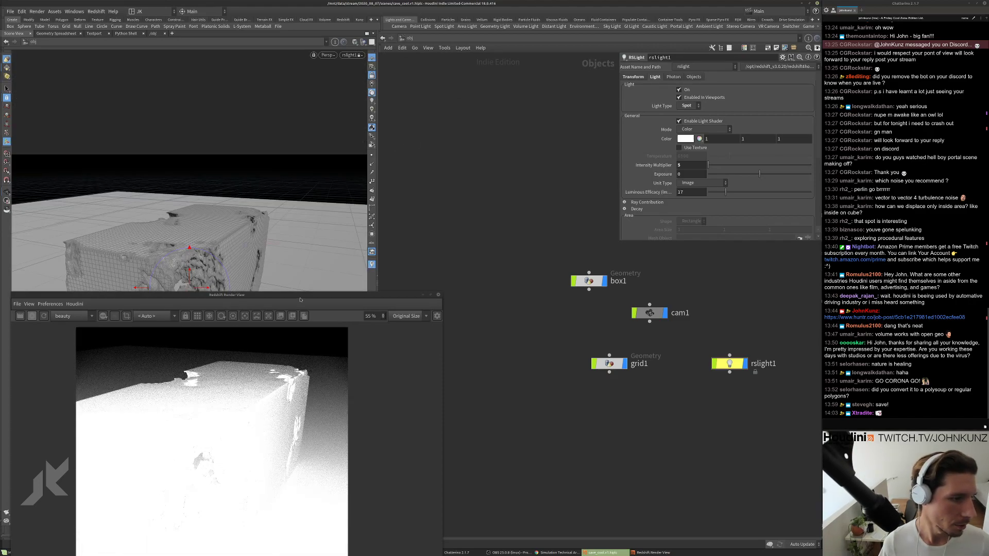
left_click_drag(174, 294, 414, 241)
left_click(413, 264)
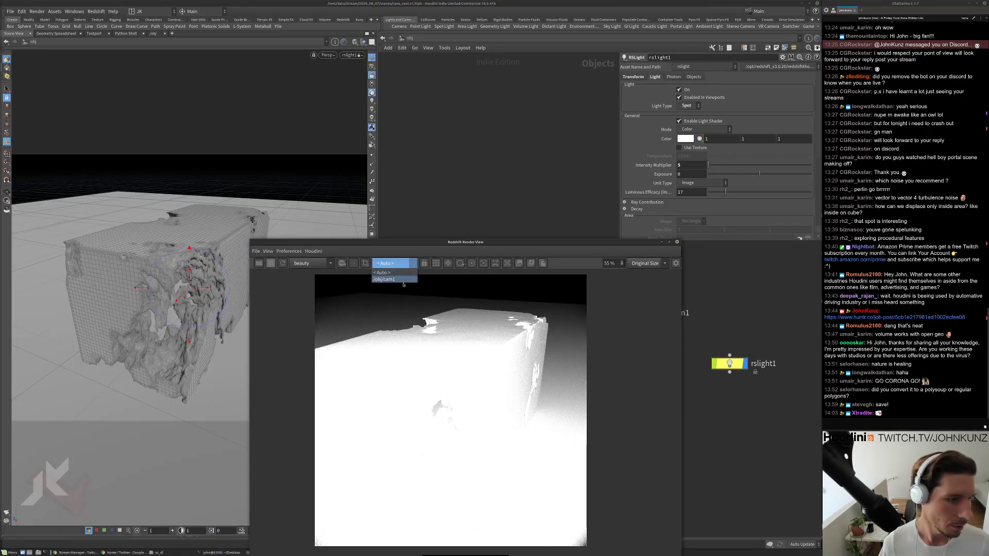
left_click(403, 279)
Rearrange the Render View and viewport panes, then re-aim the spot light at the cave.
left_click_drag(516, 241, 543, 239)
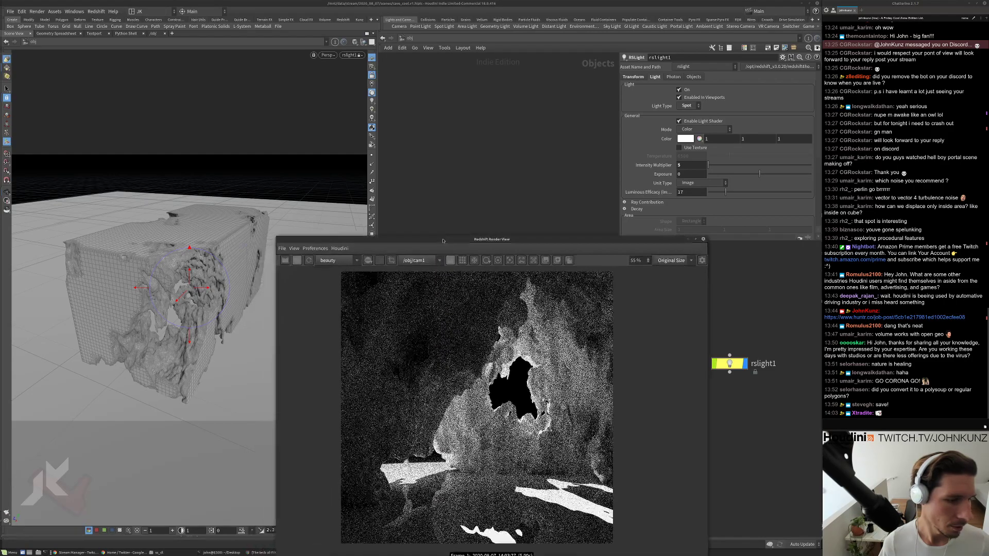
left_click_drag(707, 239, 722, 283)
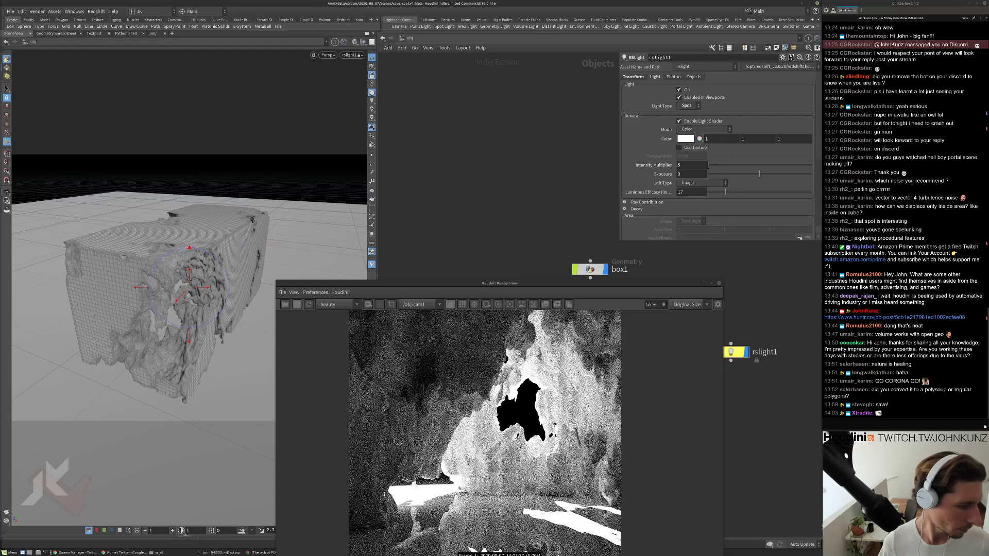
left_click_drag(183, 536, 219, 291)
left_click_drag(468, 285, 193, 279)
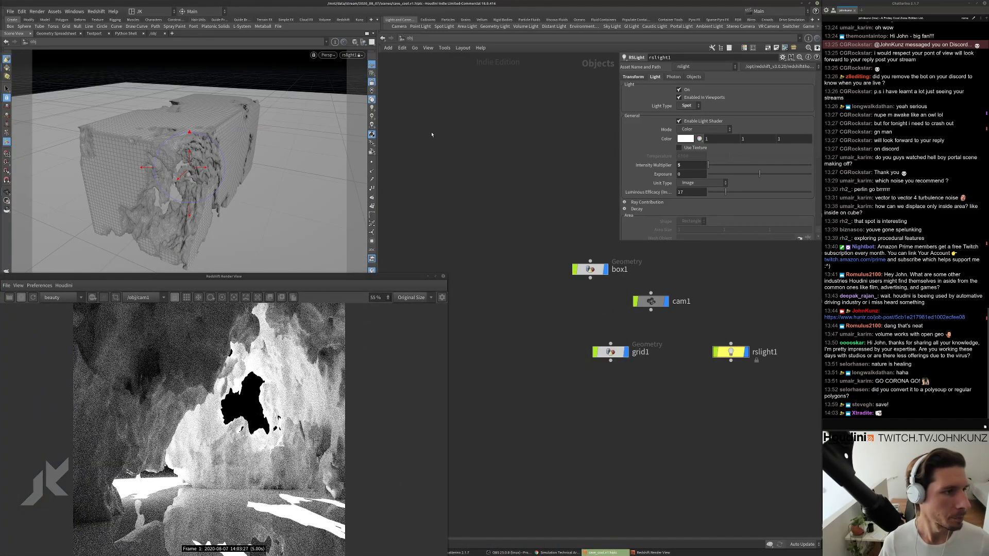
left_click_drag(257, 198, 241, 223)
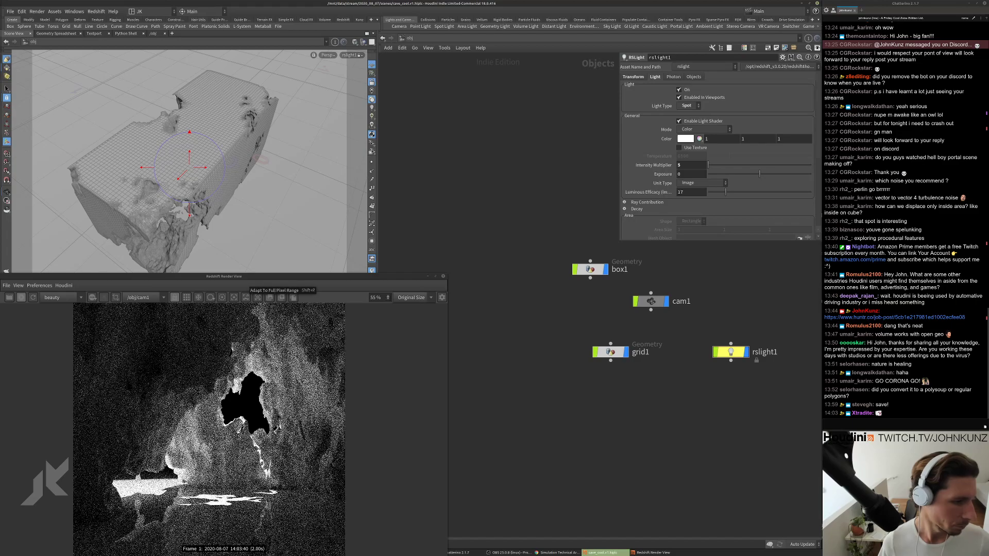
scroll(258, 298, "down", 2)
scroll(257, 298, "down", 1)
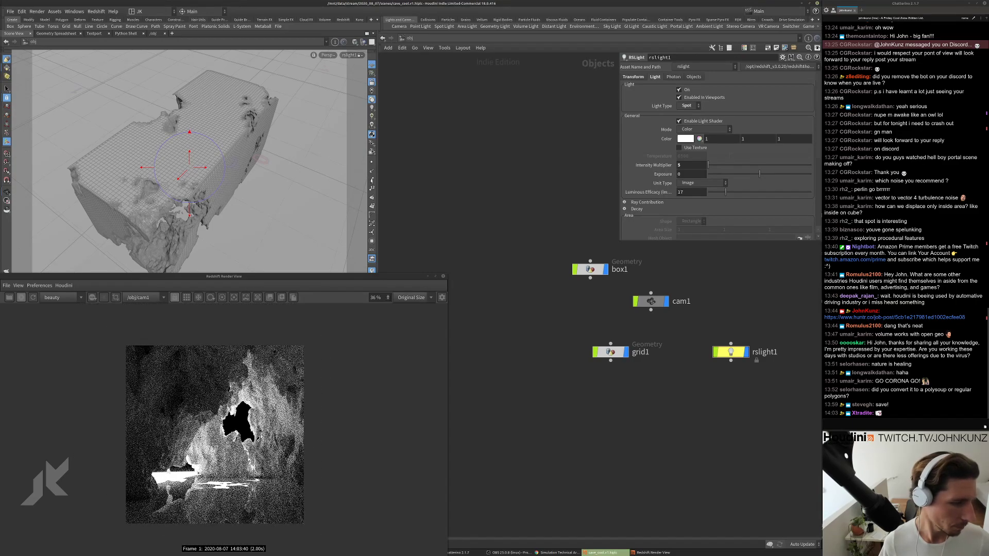
Enable volumetric fog in redshift1's Volume settings in /out.
left_click(408, 38)
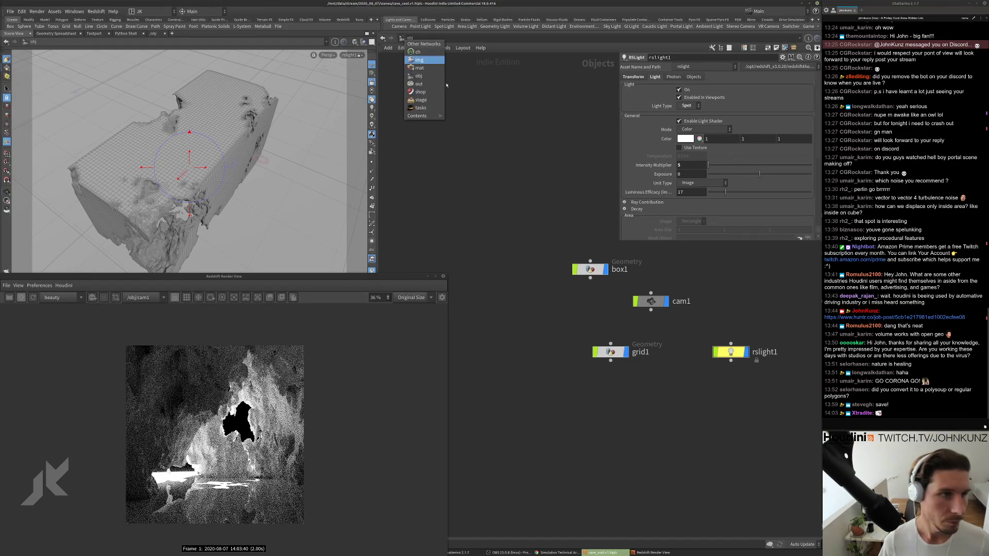
left_click(422, 88)
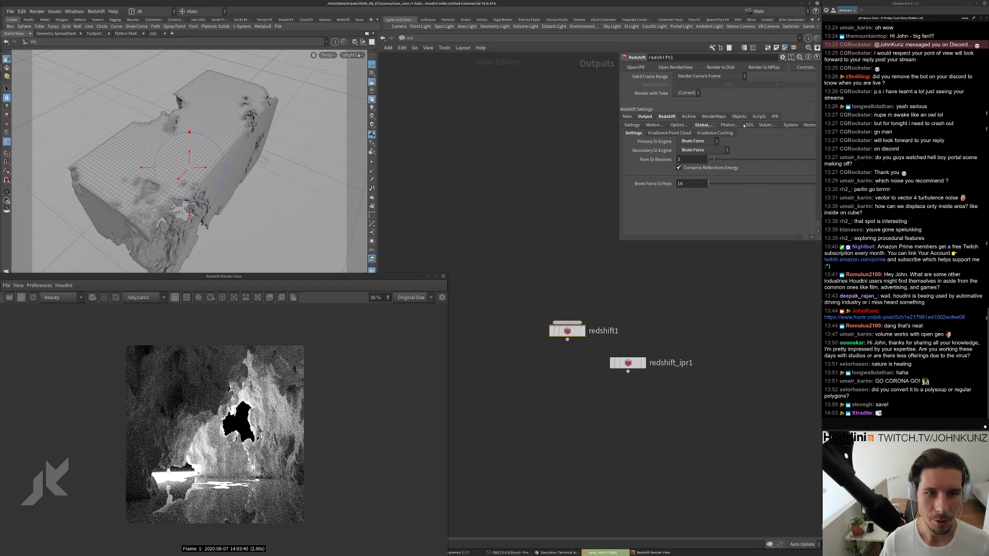
left_click(768, 125)
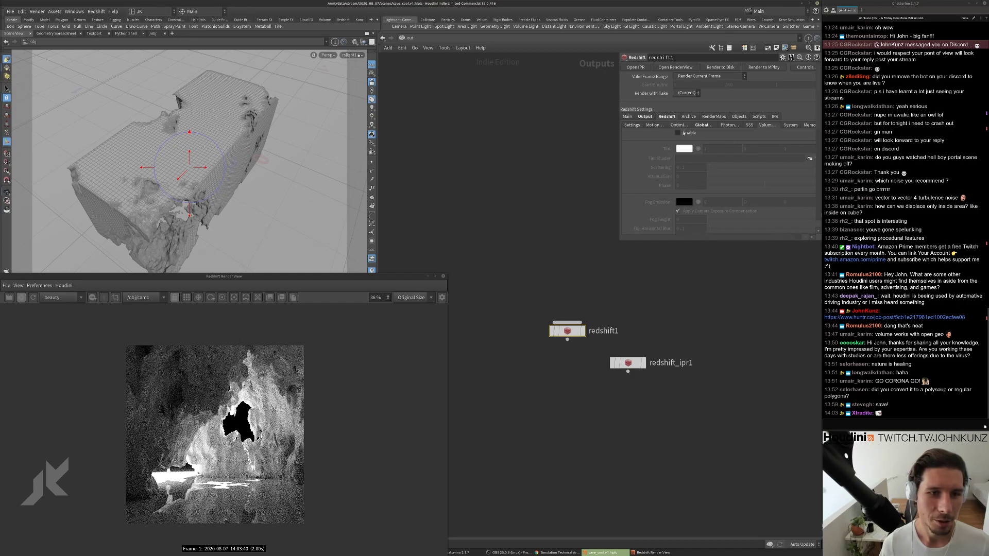
left_click(684, 133)
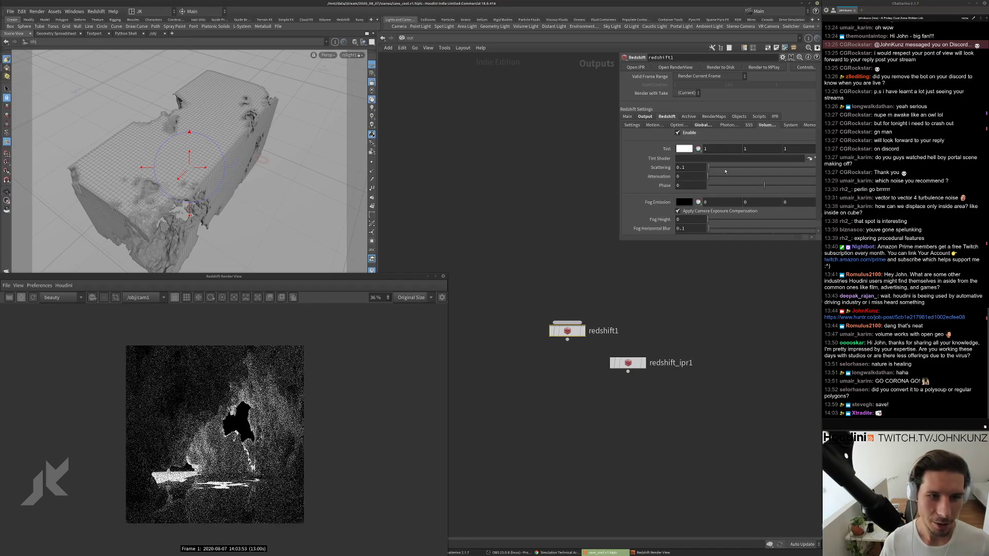
Test rslight1's volume Contribution Scale at 15, reset it to 1, and return to /out.
left_click(408, 38)
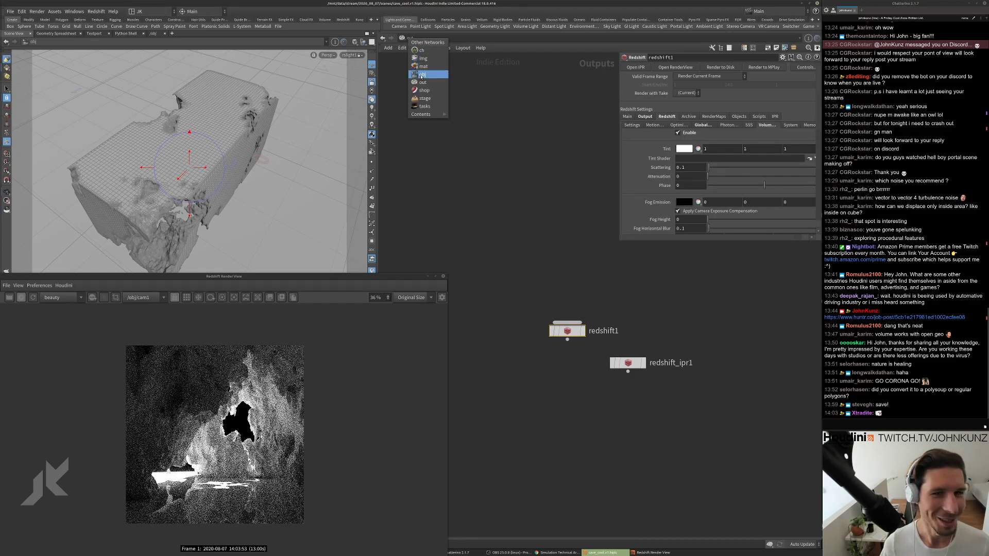
left_click(421, 75)
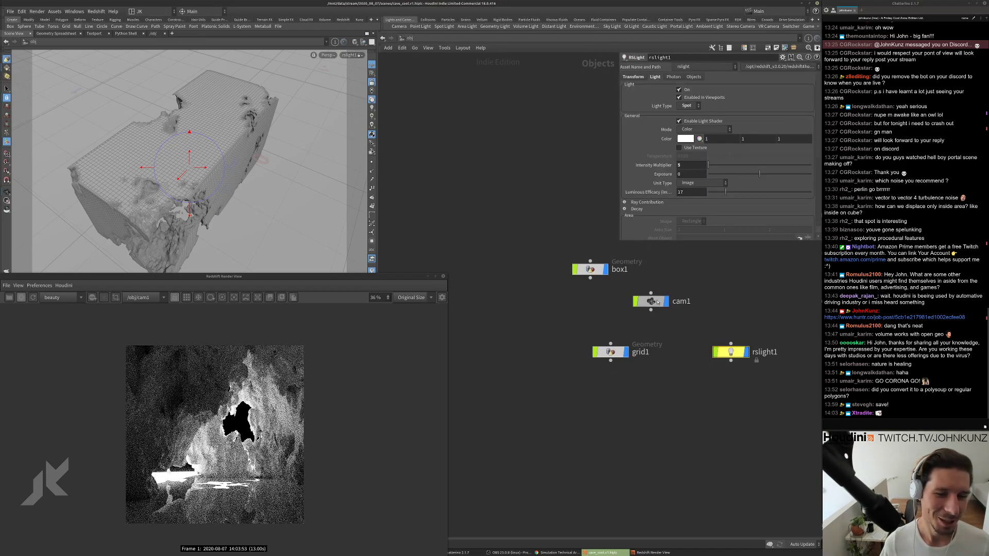
scroll(629, 163, "down", 3)
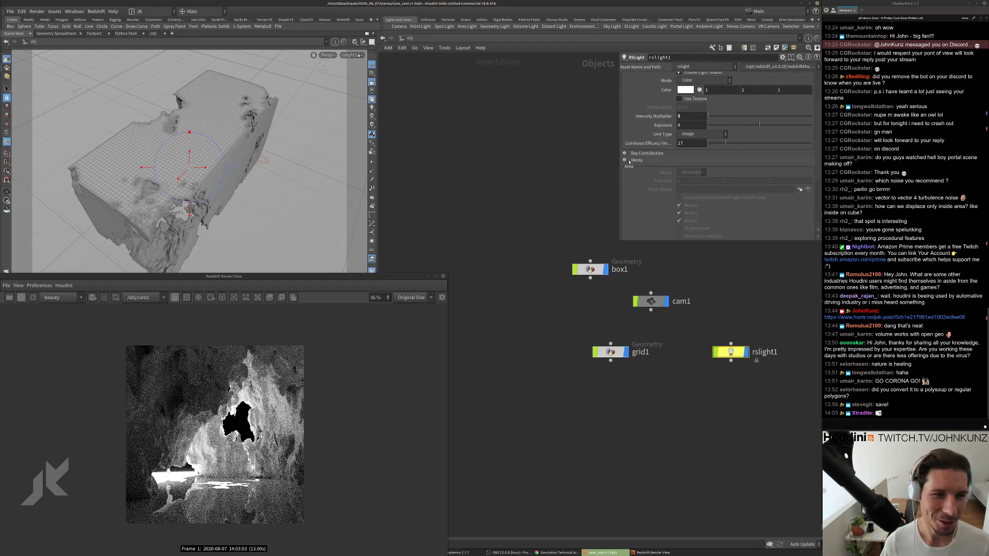
scroll(629, 163, "down", 5)
middle_click(690, 201, "ctrl")
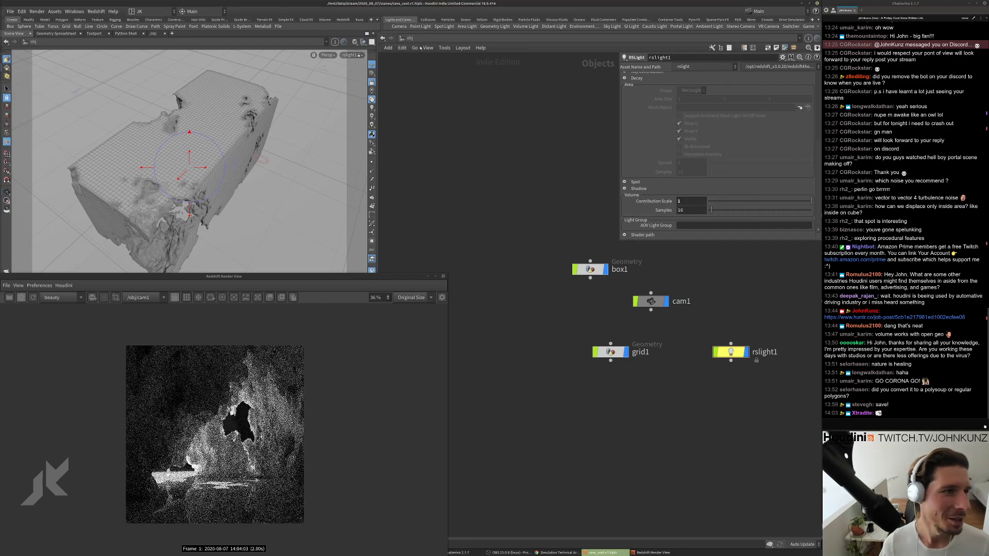
left_click(690, 201)
type("15")
key("Return")
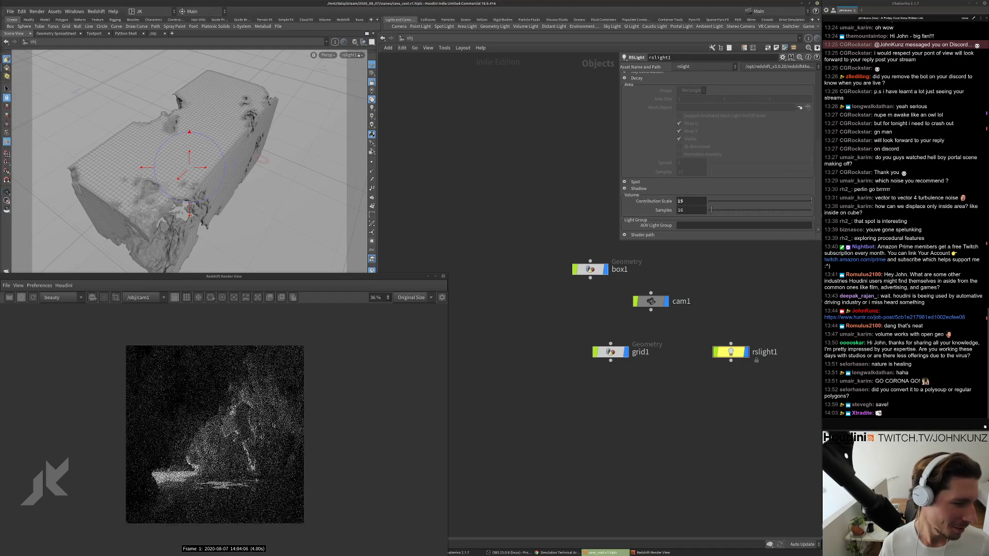
middle_click(690, 201, "ctrl")
left_click(409, 38)
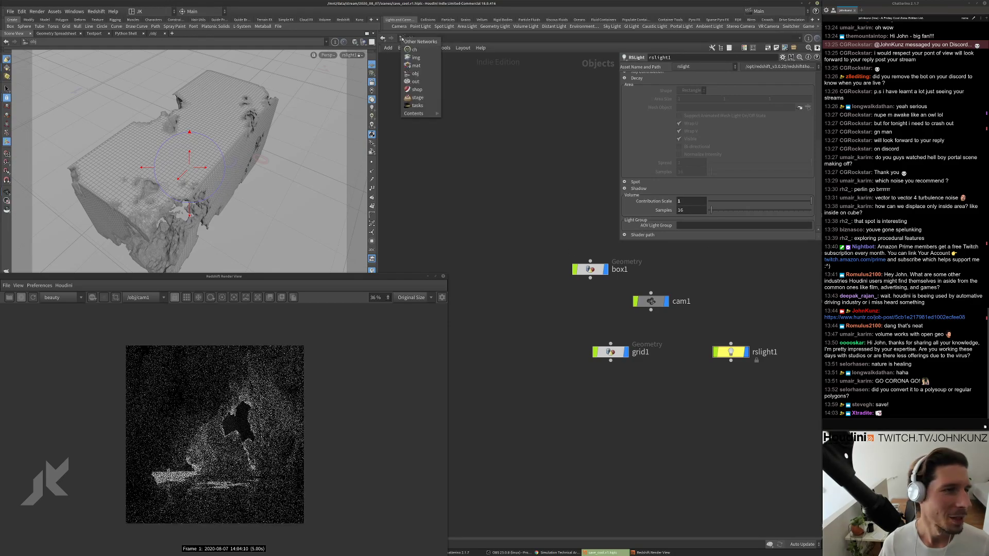
left_click(420, 87)
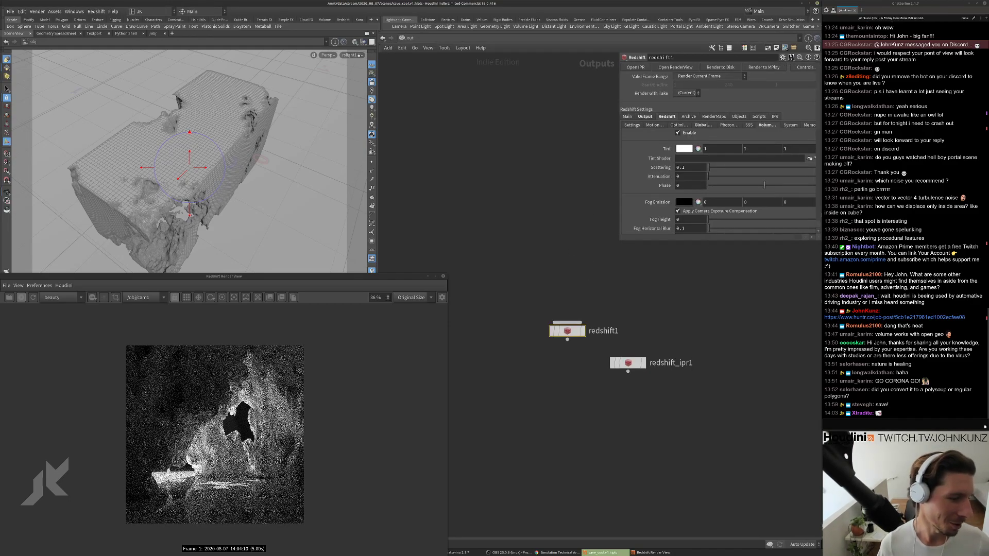
Try fog Scattering values 2 and 5, and raise Attenuation to about 4.21.
left_click(690, 167)
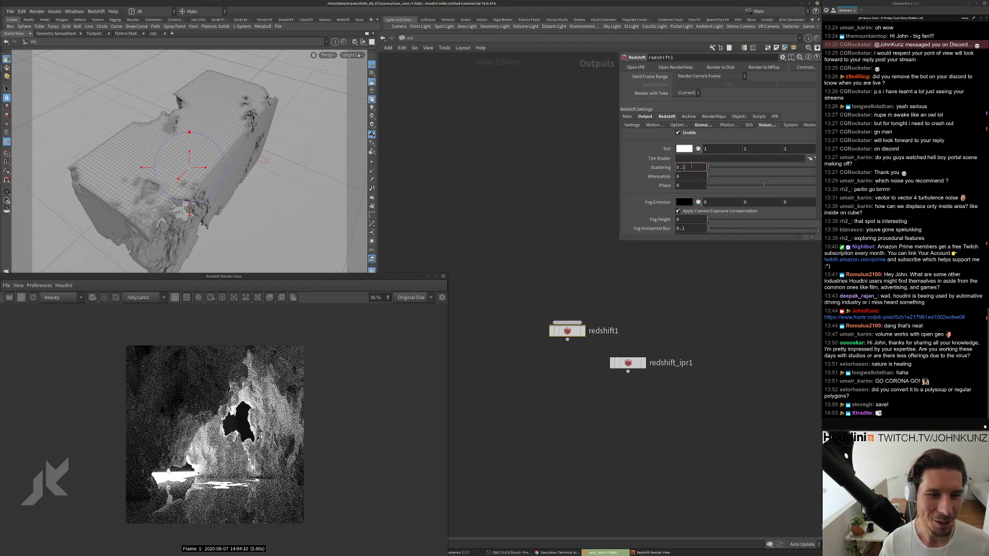
type("2")
key("Return")
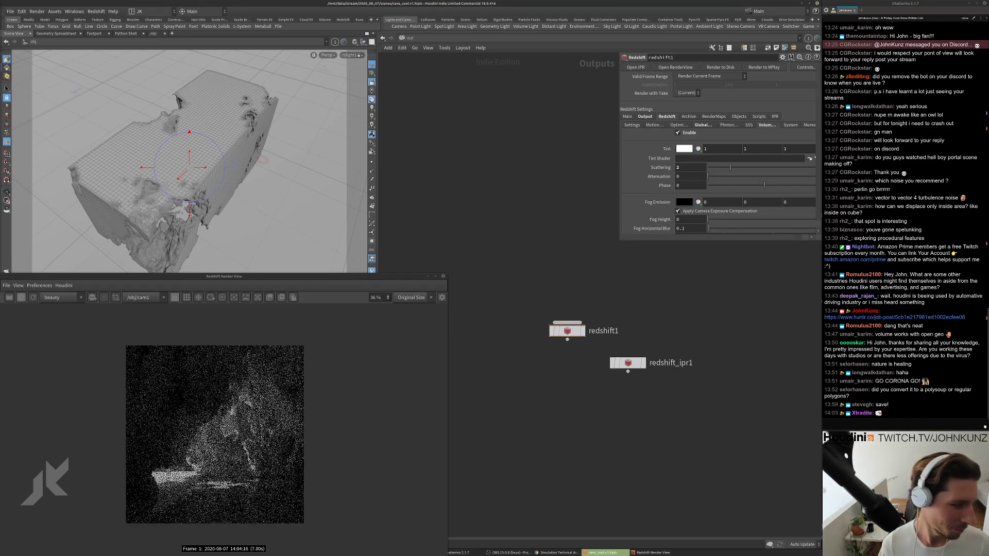
type("5")
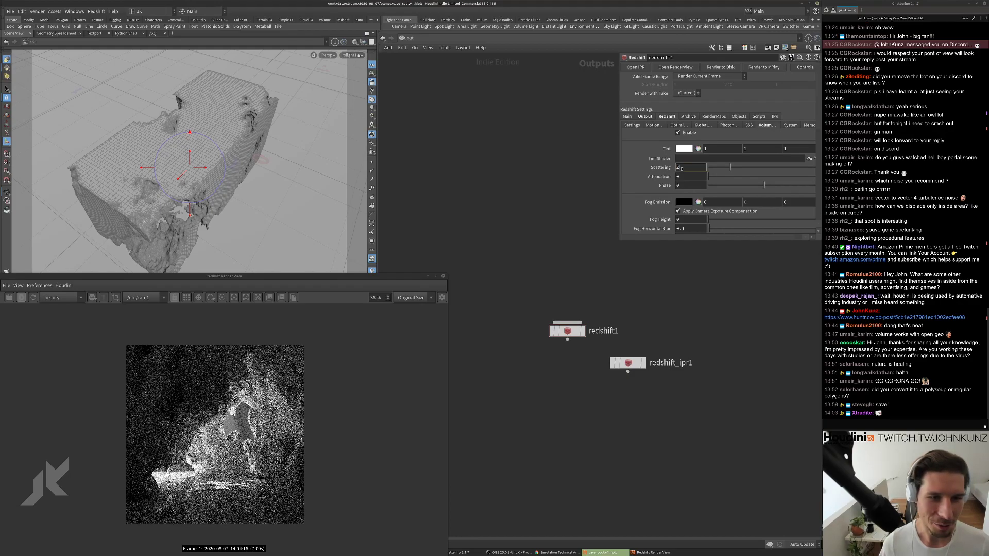
key("Return")
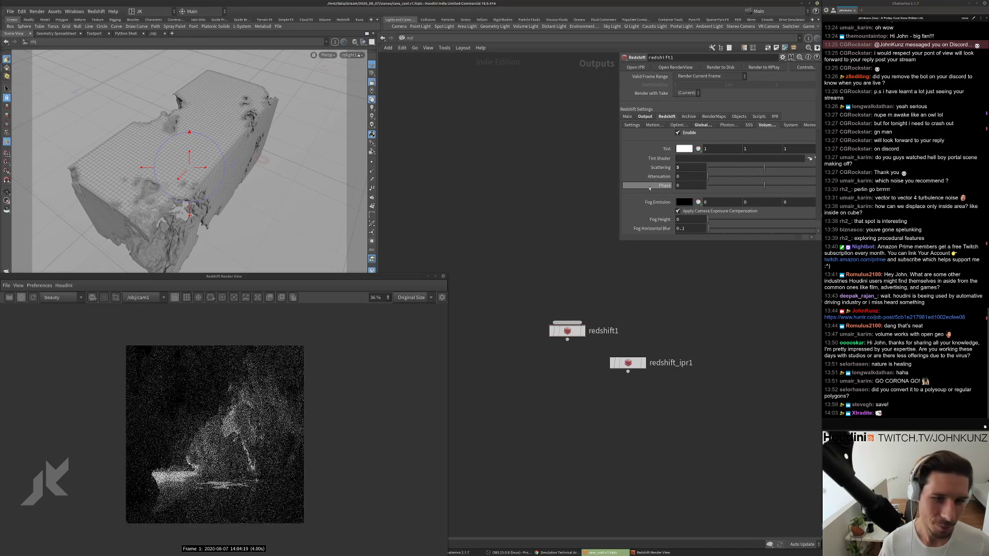
left_click_drag(714, 179, 777, 178)
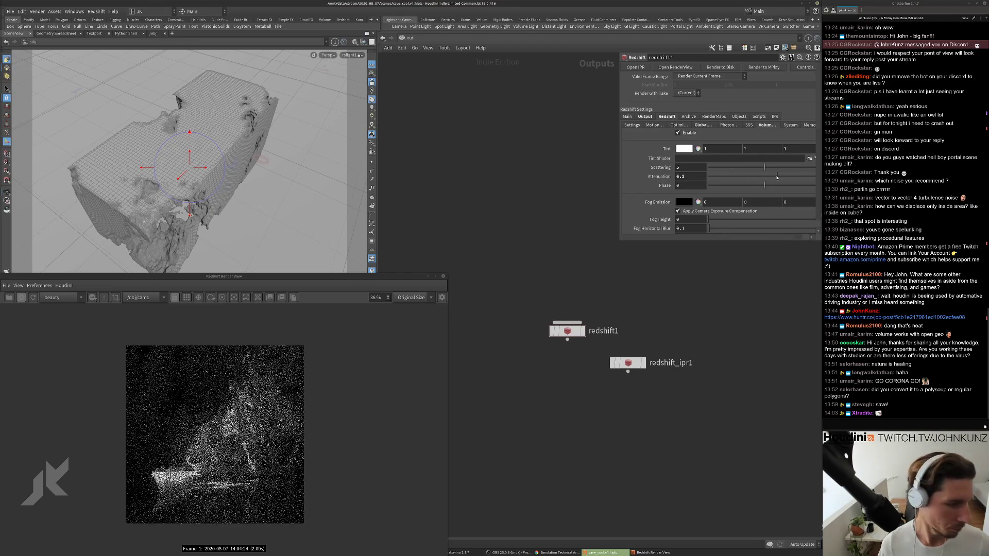
Set fog Scattering to 255 and try Attenuation values of 5 and 15.
left_click(690, 167)
type("255")
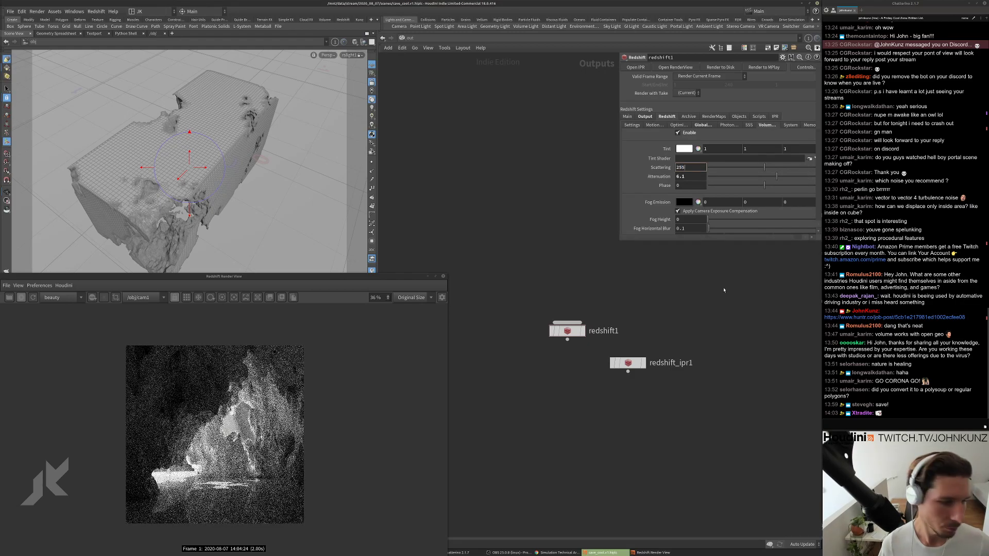
key("Return")
scroll(211, 412, "up", 3)
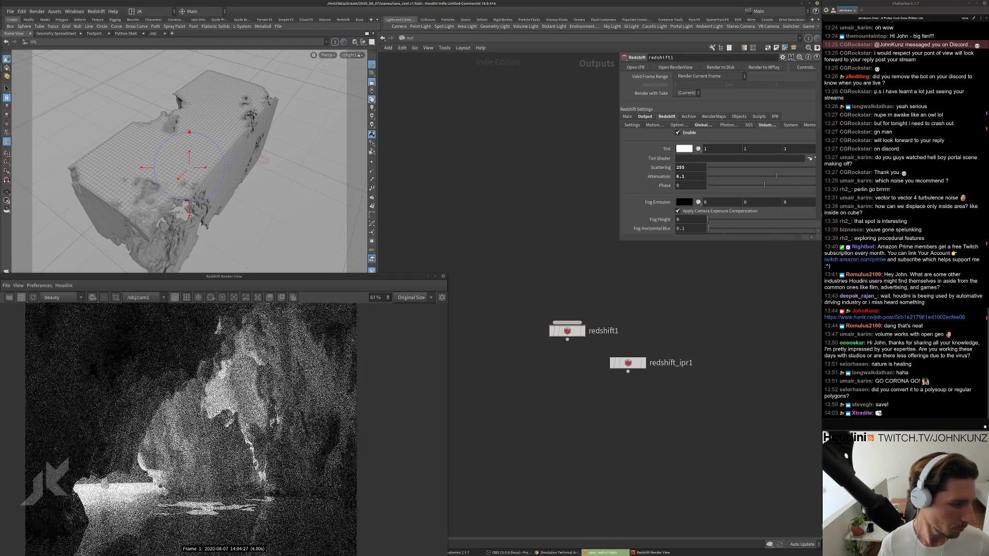
scroll(211, 412, "down", 3)
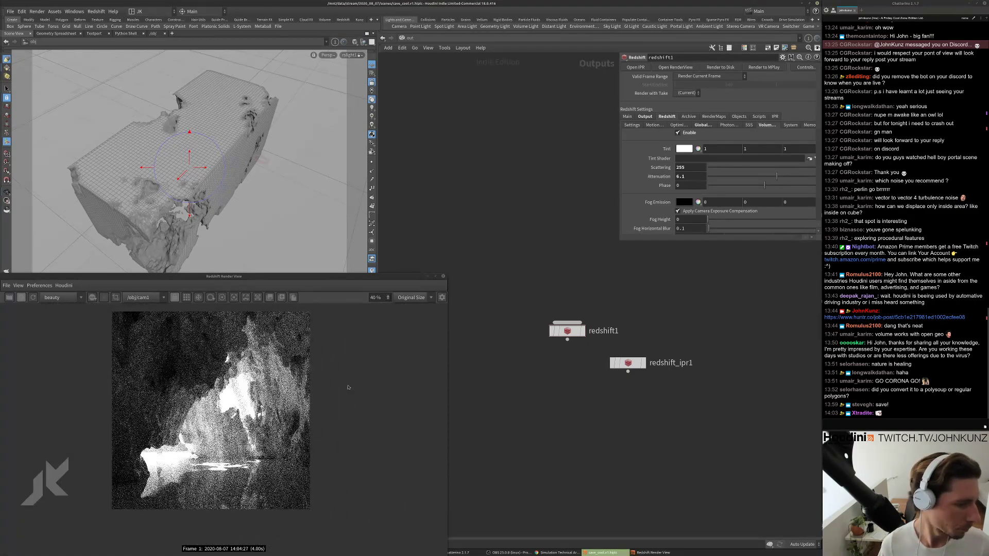
double_click(685, 177)
type("5")
key("Return")
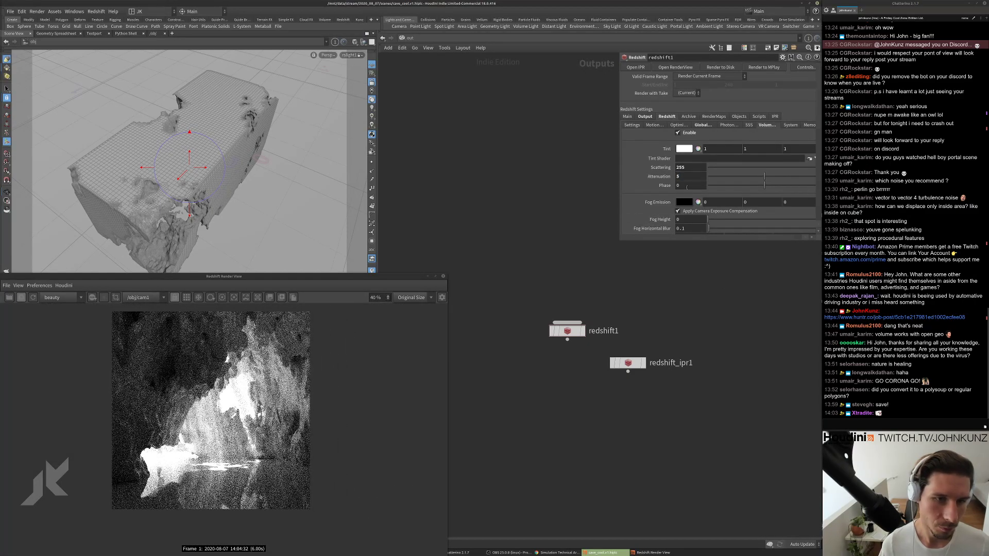
double_click(685, 177)
type("15")
key("Return")
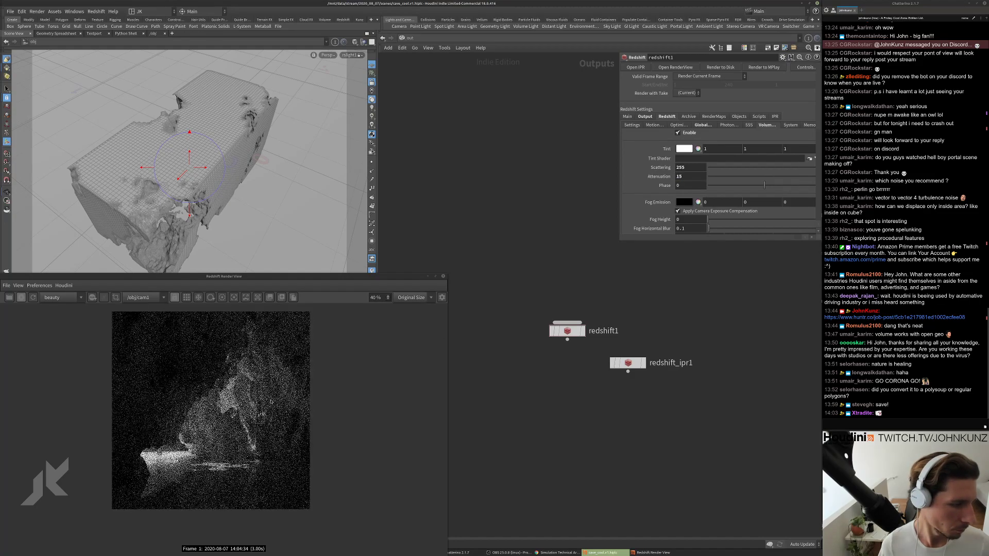
Review the fog render and set Attenuation back to 5.
scroll(270, 400, "up", 3)
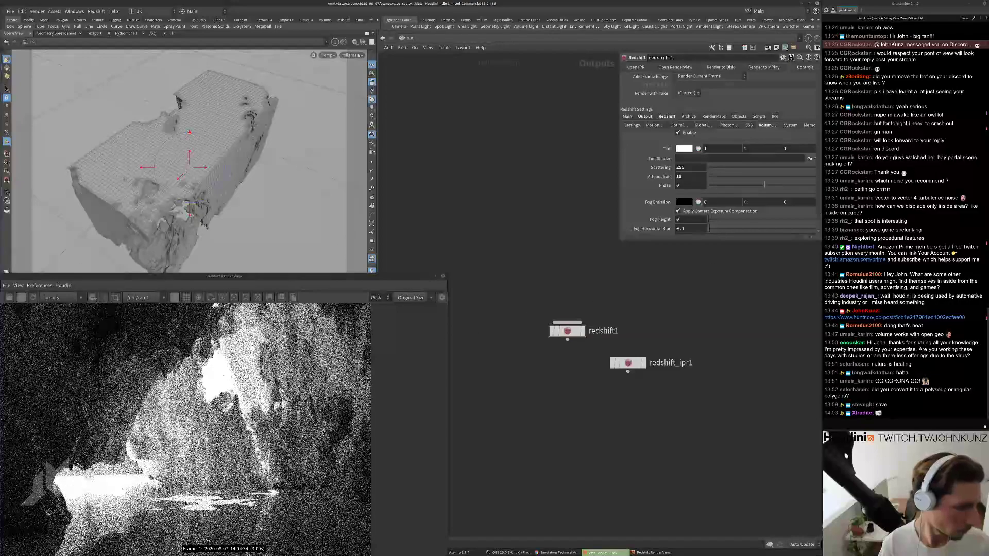
scroll(183, 463, "down", 3)
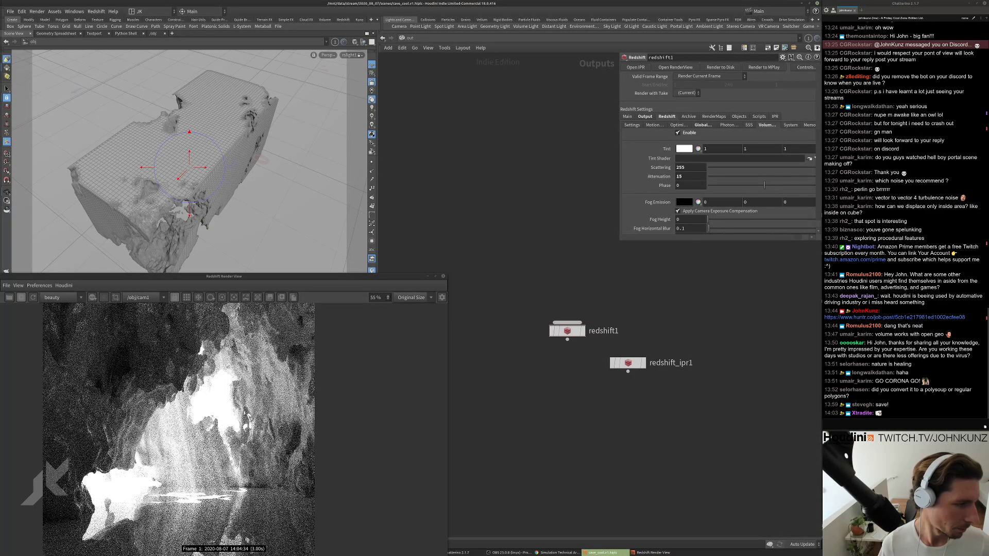
scroll(191, 460, "up", 3)
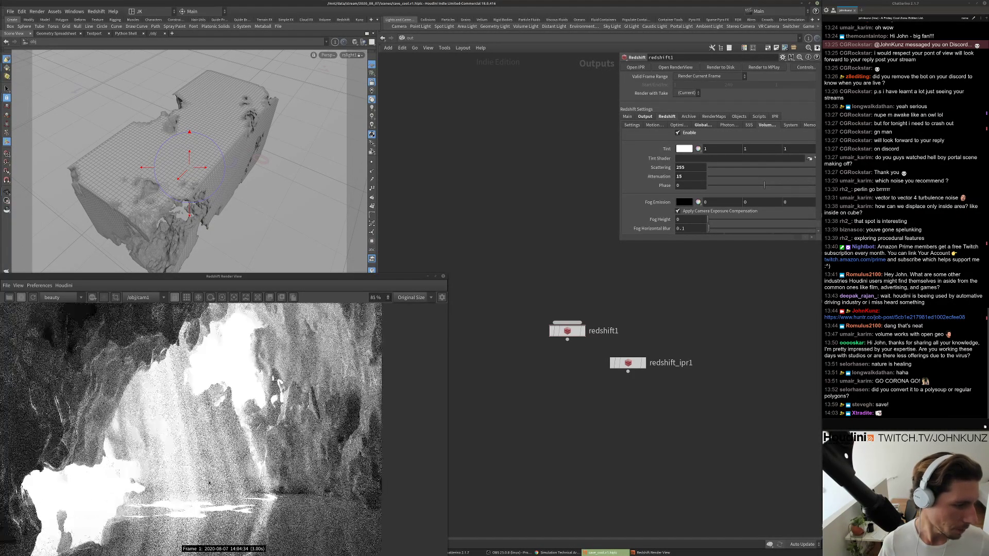
scroll(163, 382, "down", 1)
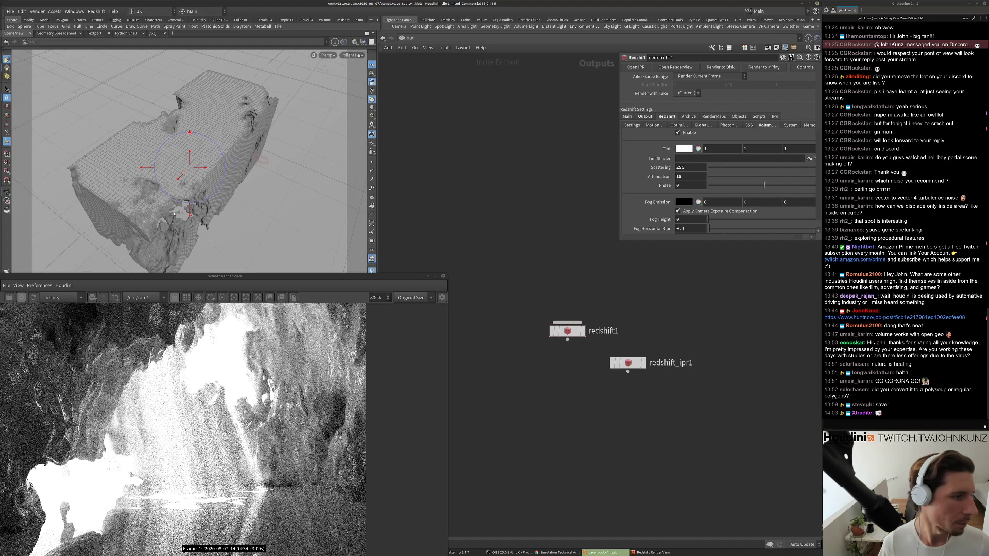
scroll(202, 416, "down", 5)
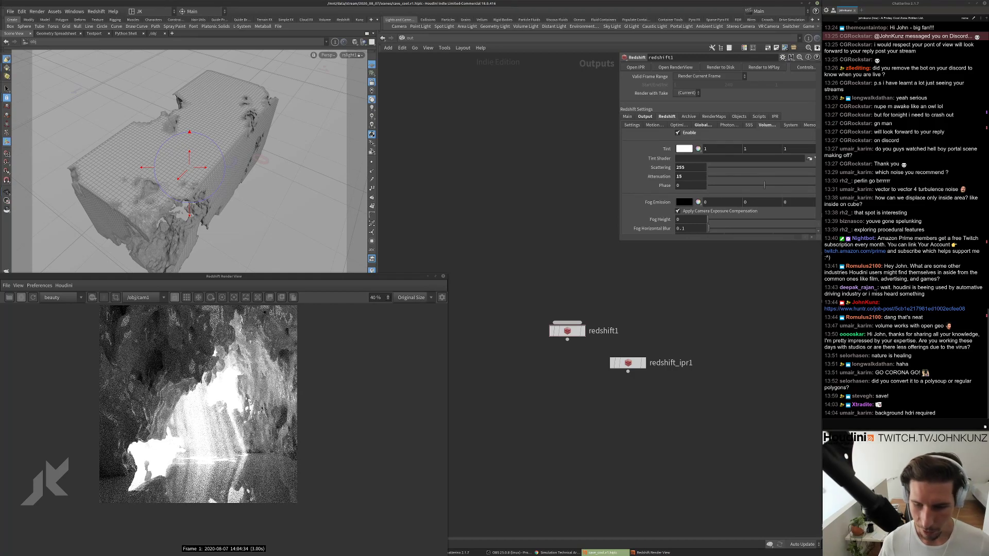
scroll(221, 421, "up", 3)
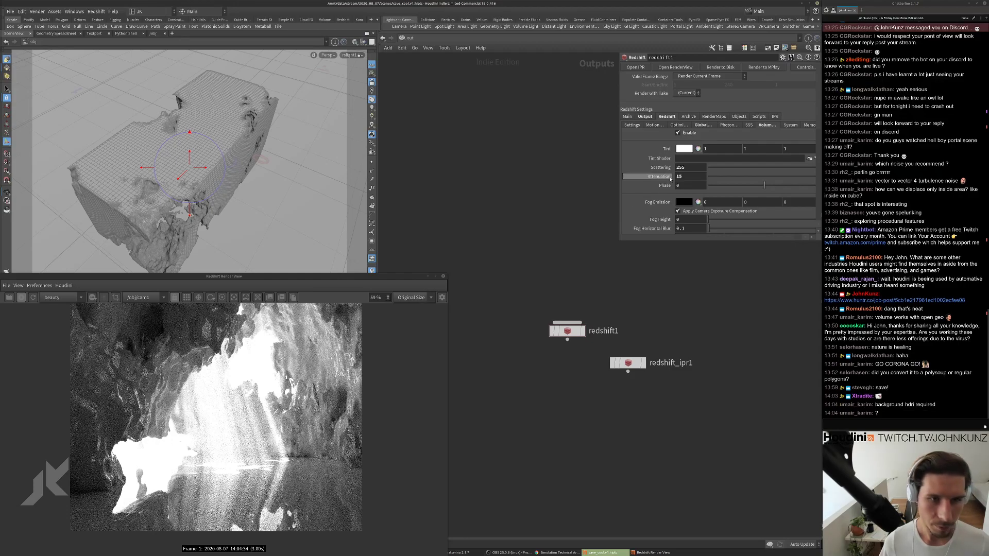
double_click(679, 176)
type("5")
key("Return")
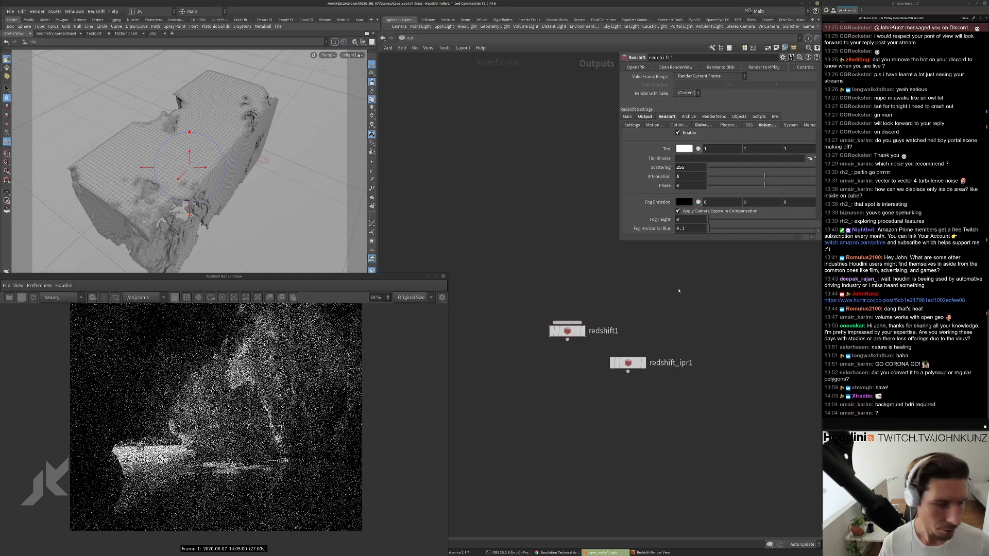
Lower the fog Scattering from 255 to 25.
scroll(254, 412, "up", 3)
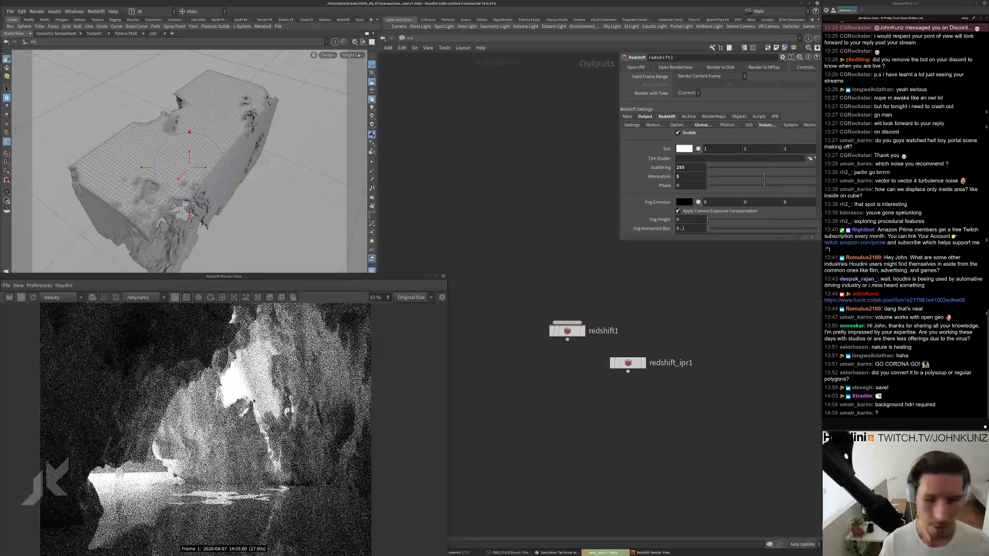
left_click(690, 167)
double_click(680, 167)
type("25")
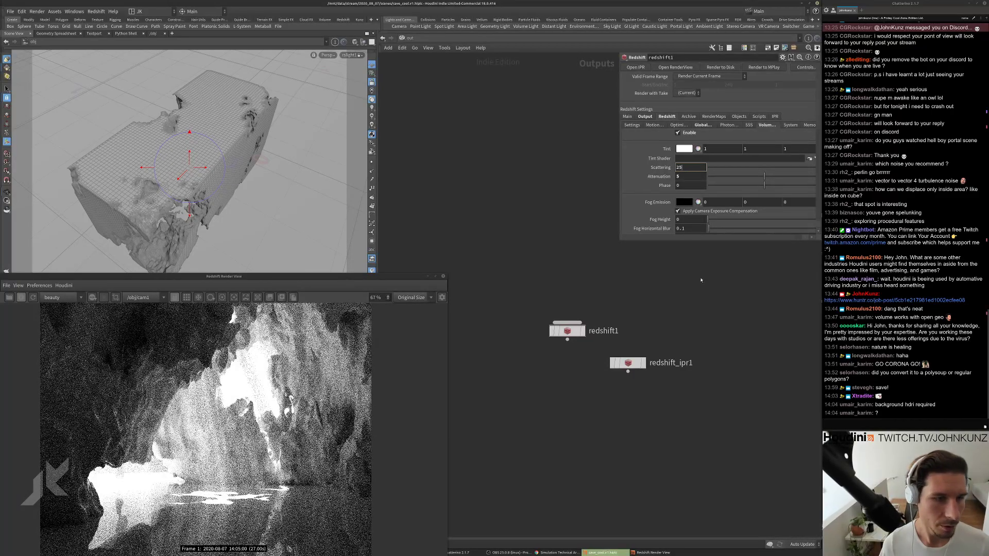
key("Return")
Disable the volumetric fog, keeping Scattering 25 and Attenuation 5.
scroll(262, 392, "down", 3)
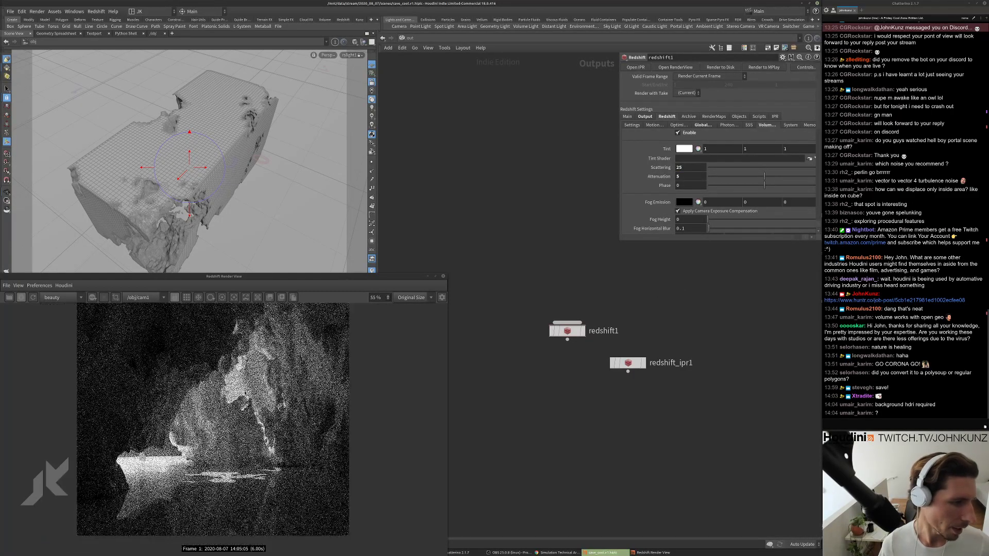
scroll(262, 393, "up", 2)
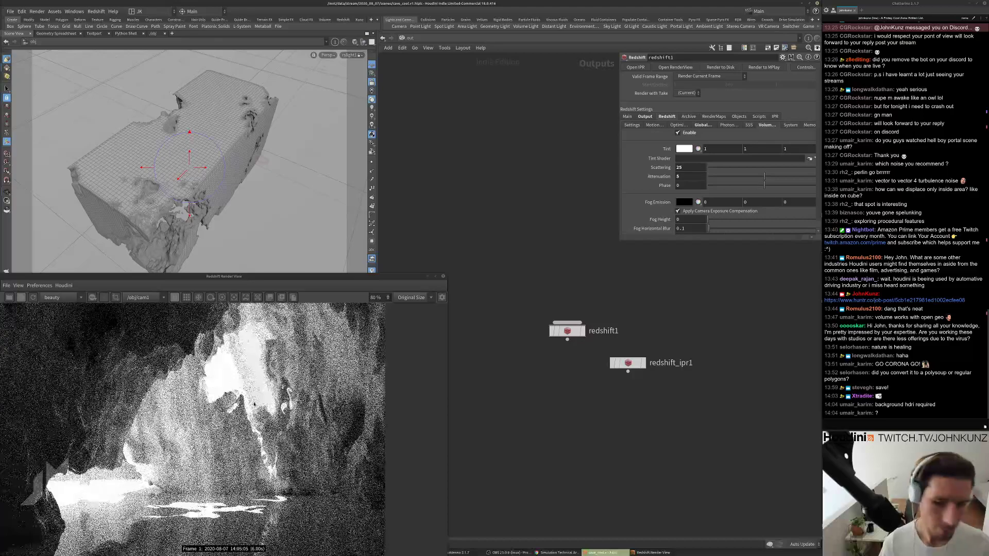
scroll(254, 403, "down", 2)
scroll(254, 403, "down", 2)
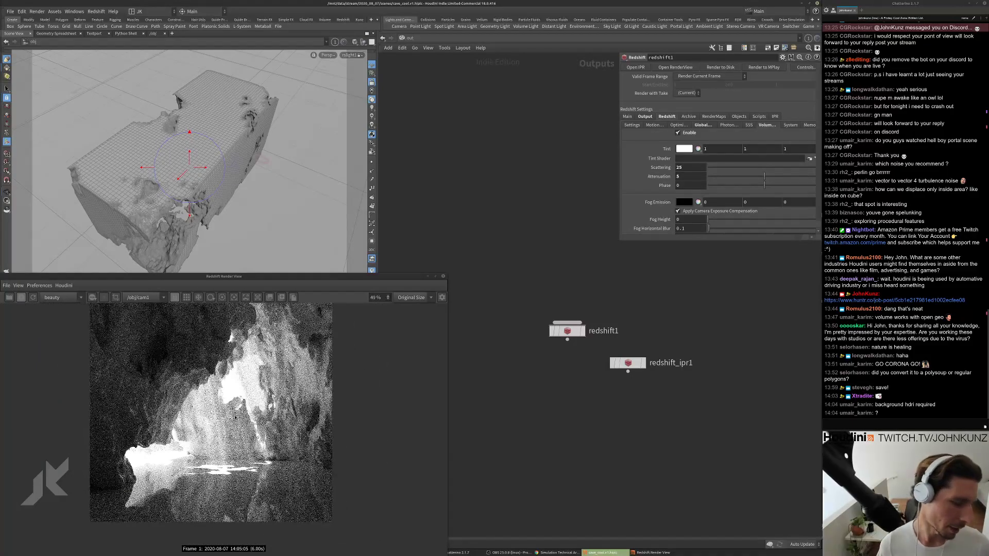
scroll(255, 425, "up", 1)
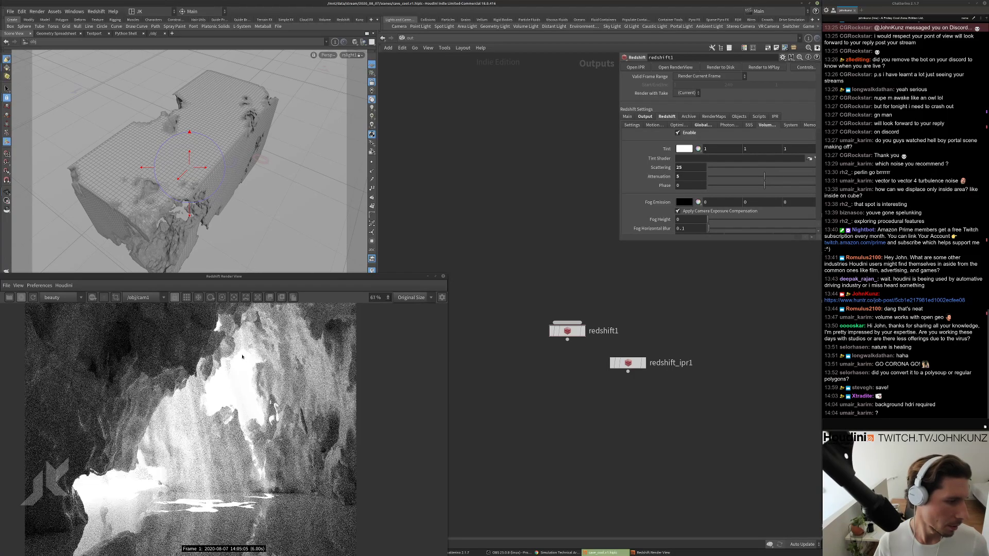
scroll(239, 409, "down", 3)
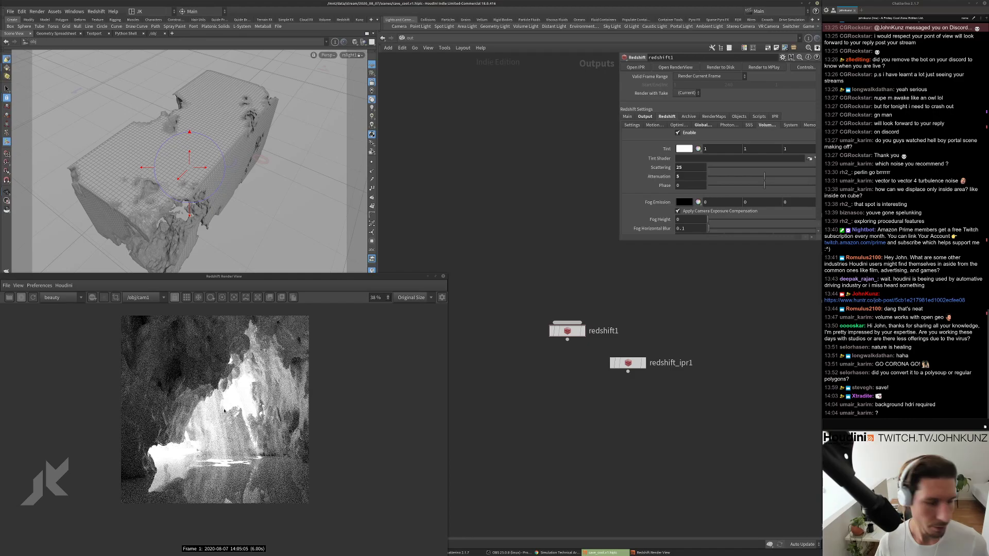
scroll(224, 411, "up", 2)
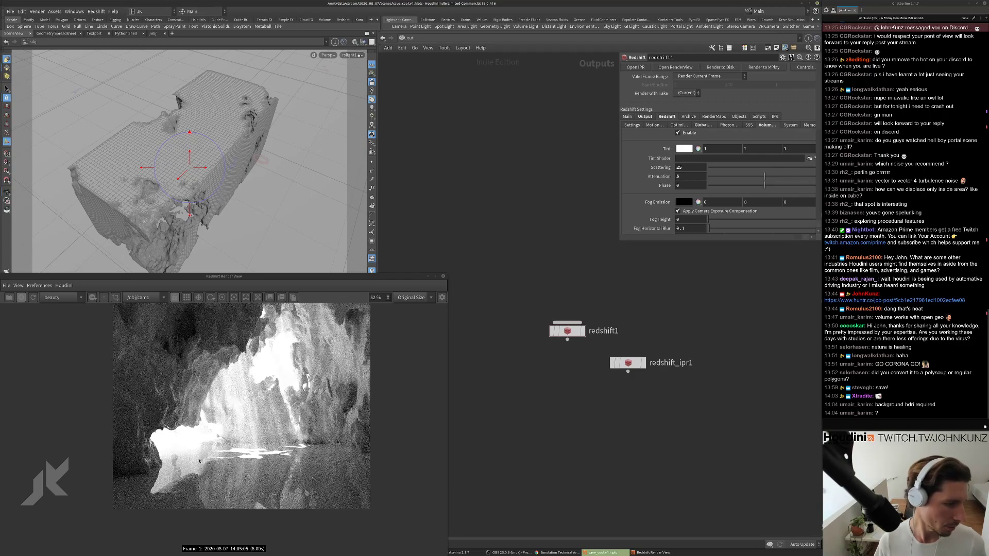
scroll(240, 407, "down", 2)
scroll(203, 460, "down", 1)
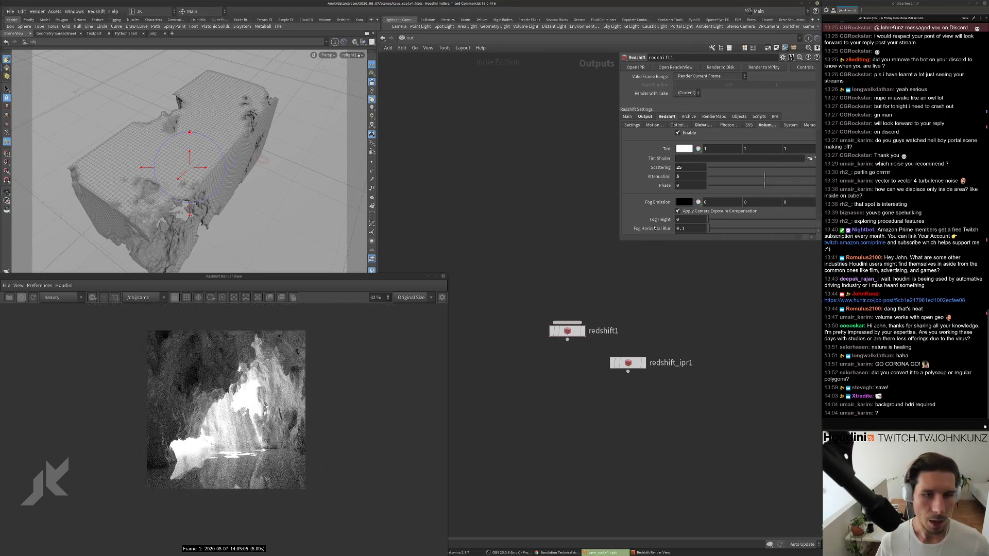
left_click(678, 133)
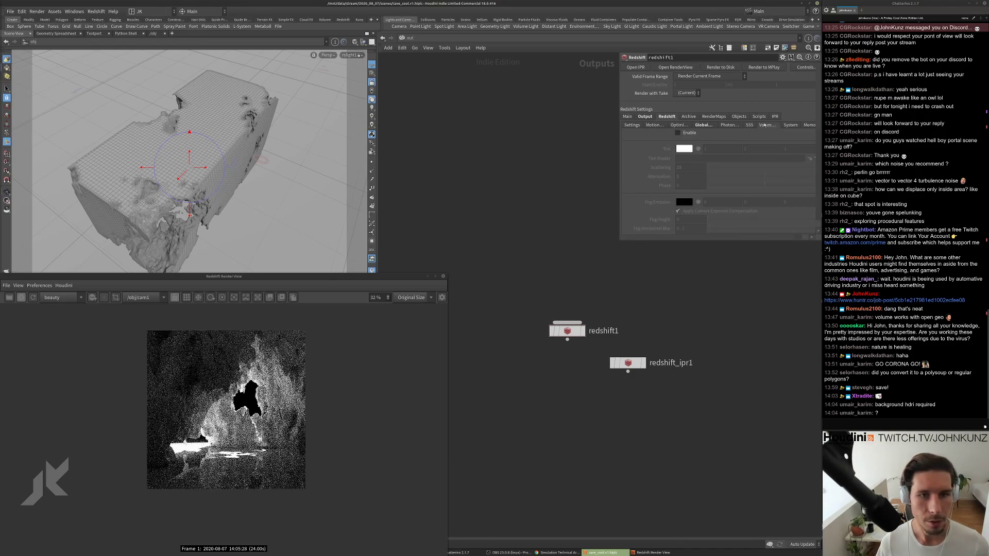
Switch the network view from out to obj and dive into the grid1 geometry.
left_click(409, 37)
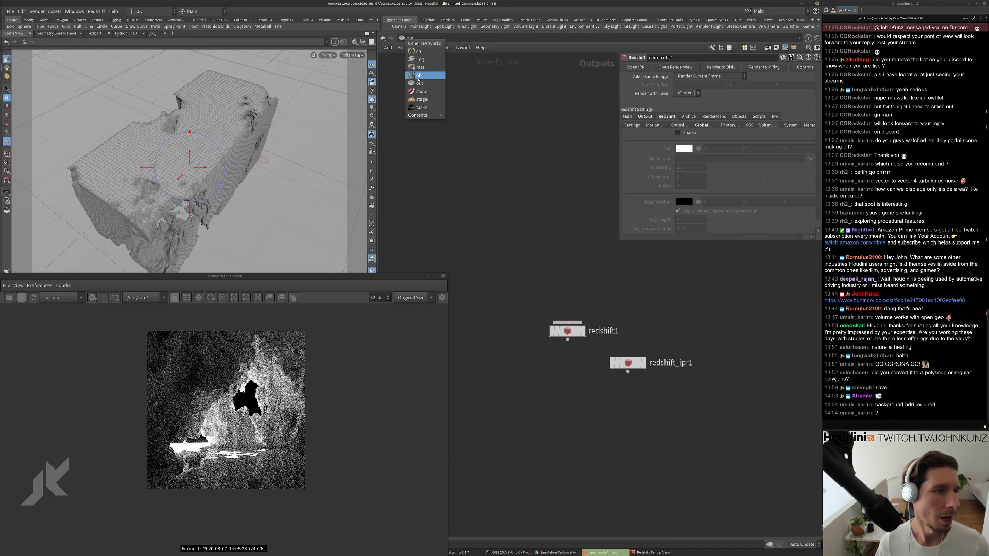
left_click(420, 76)
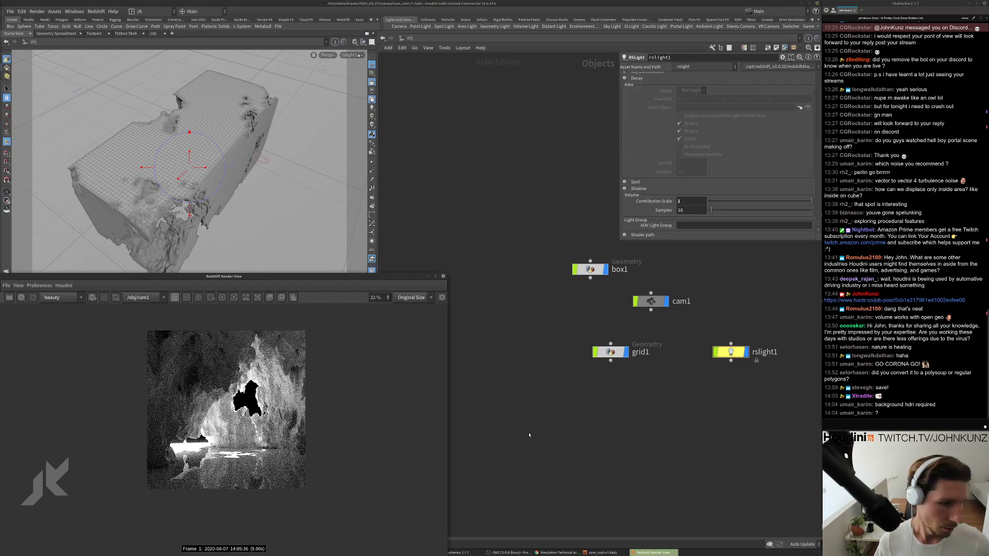
double_click(618, 352)
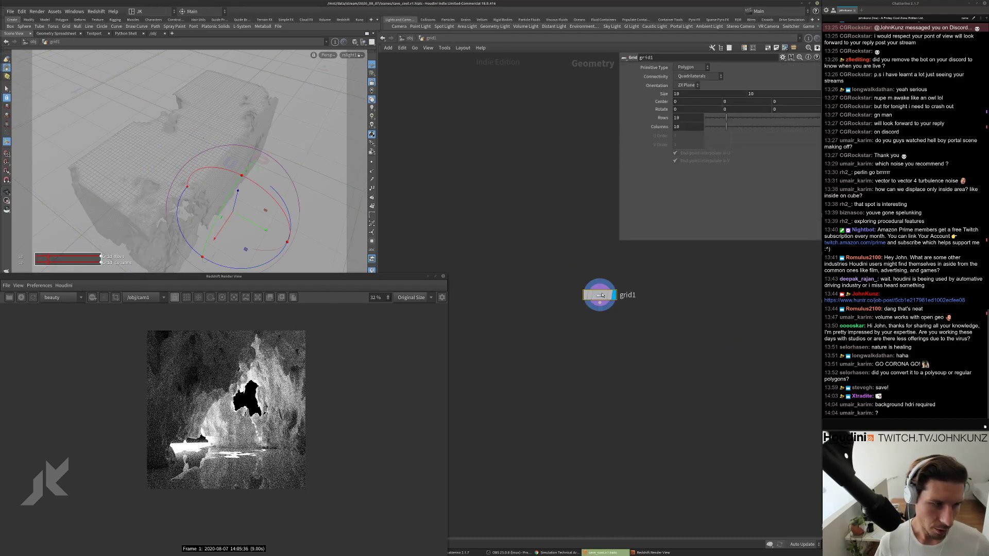
Pan the grid1 network and bring up the Tab add-node menu.
key("Tab")
key("Escape")
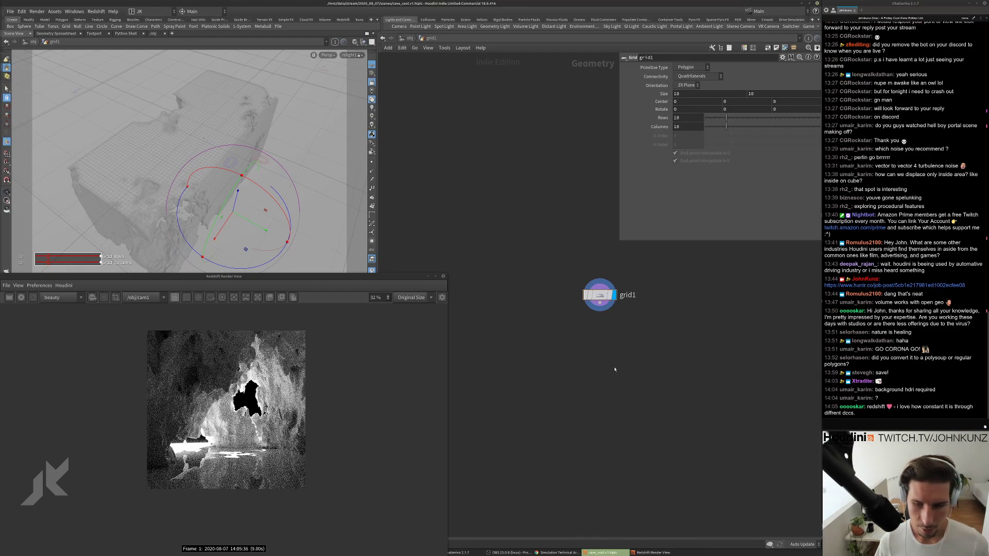
middle_click_drag(607, 365, 661, 366)
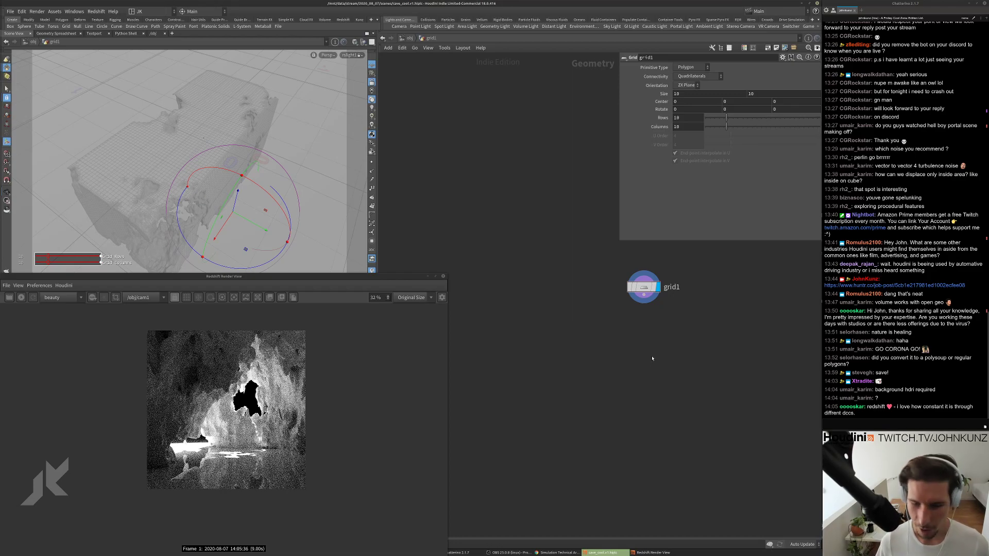
key("Tab")
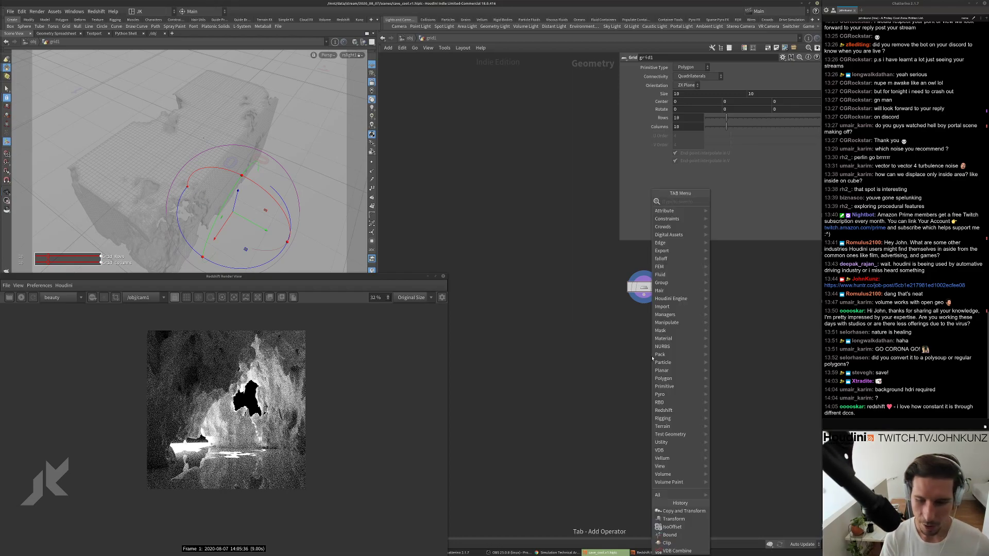
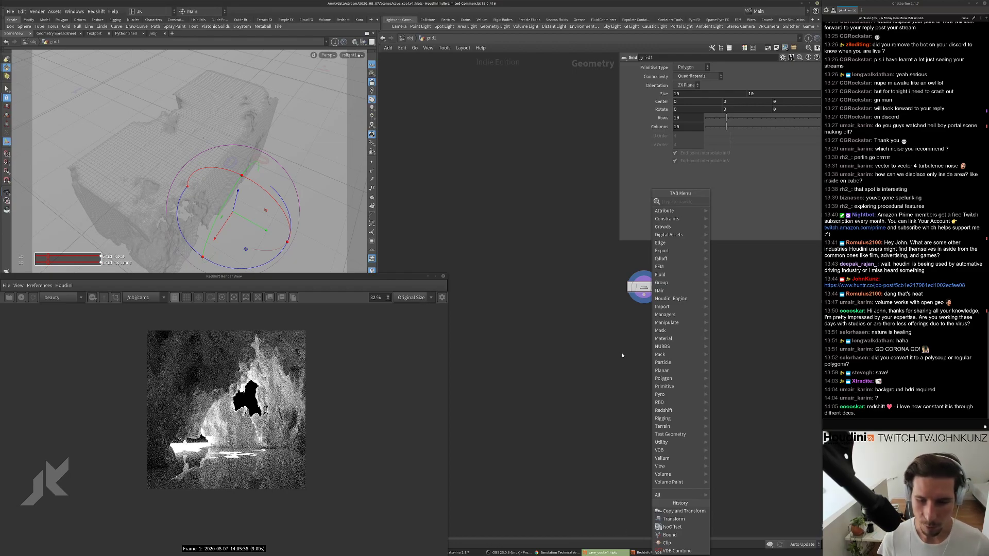
Add a Box node to the network from the 'bo' search.
key("Escape")
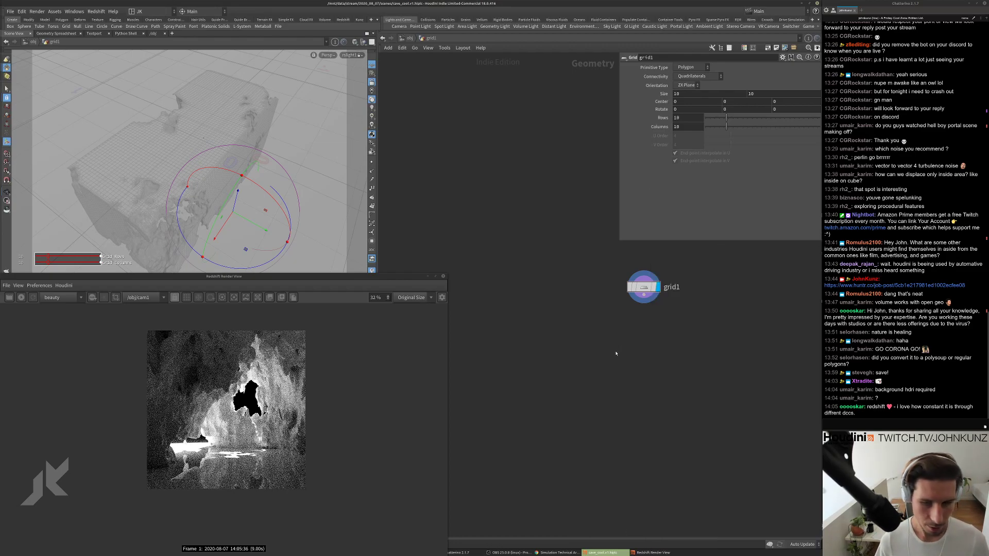
key("Tab")
key("Escape")
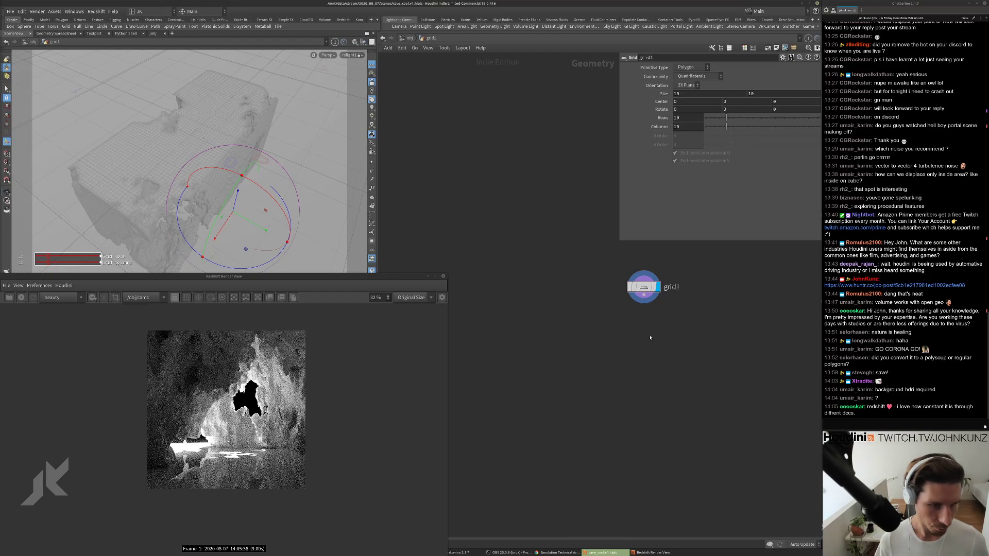
key("Tab")
type("bo")
key("Down")
key("Down")
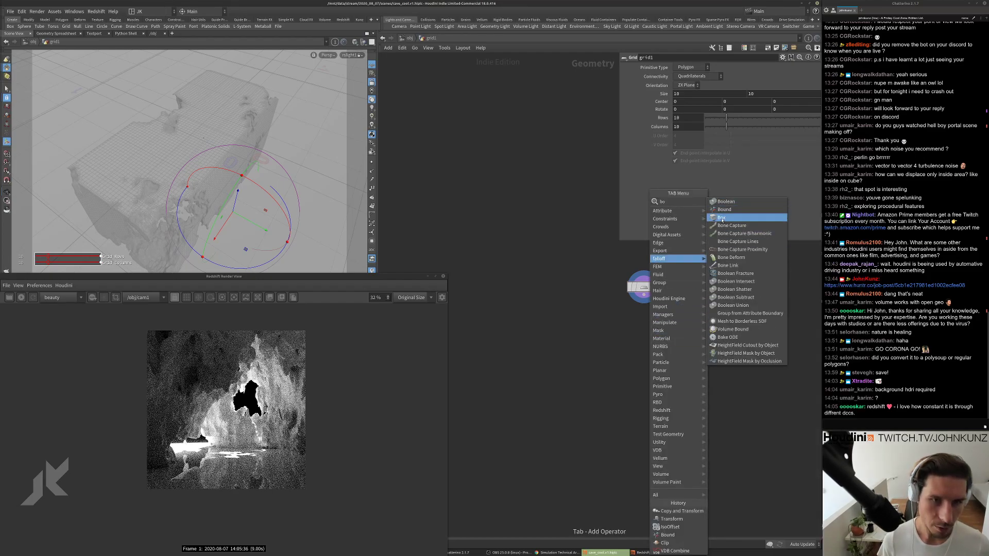
key("Return")
Shrink grid1's size to 4 by 4.
left_click(646, 288)
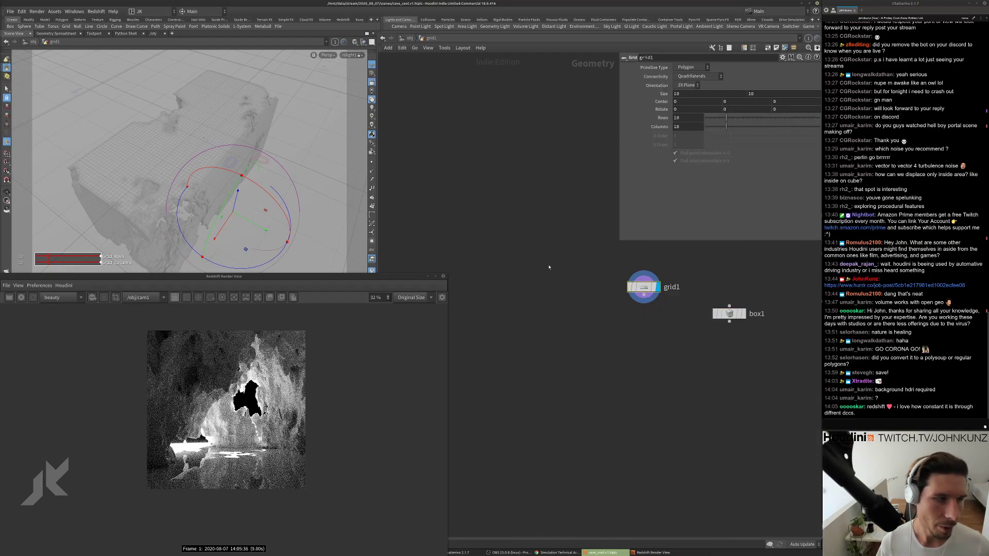
key("g")
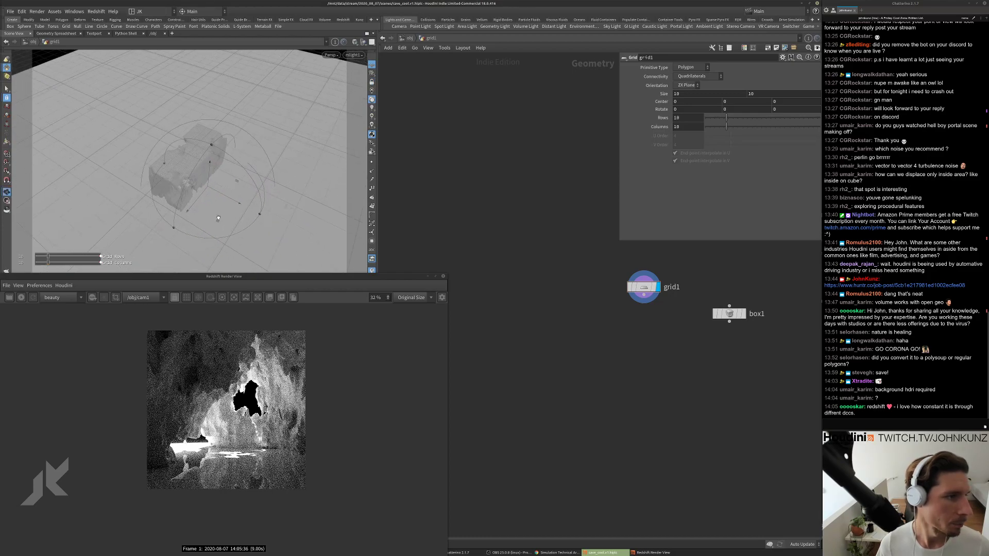
double_click(676, 93)
type("4")
key("Tab")
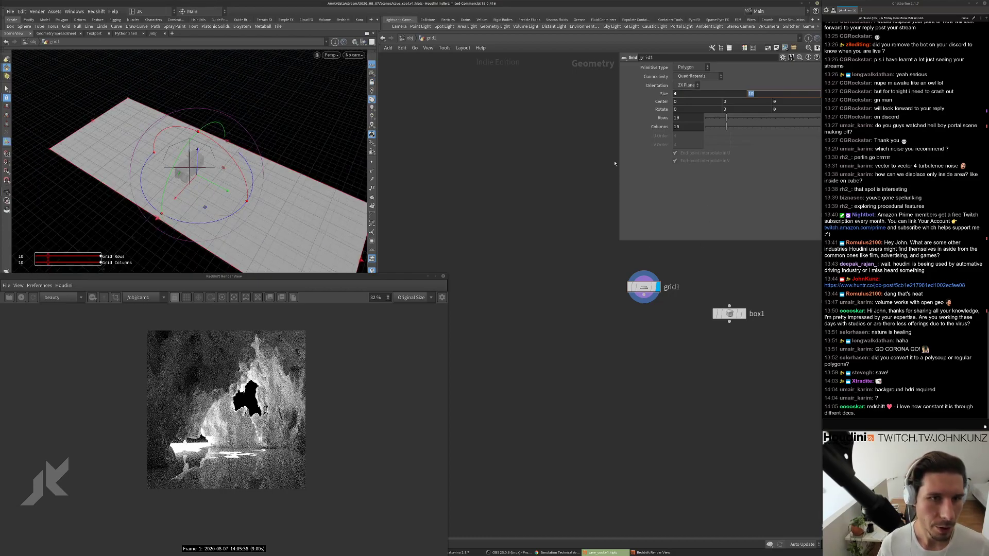
type("4")
key("Return")
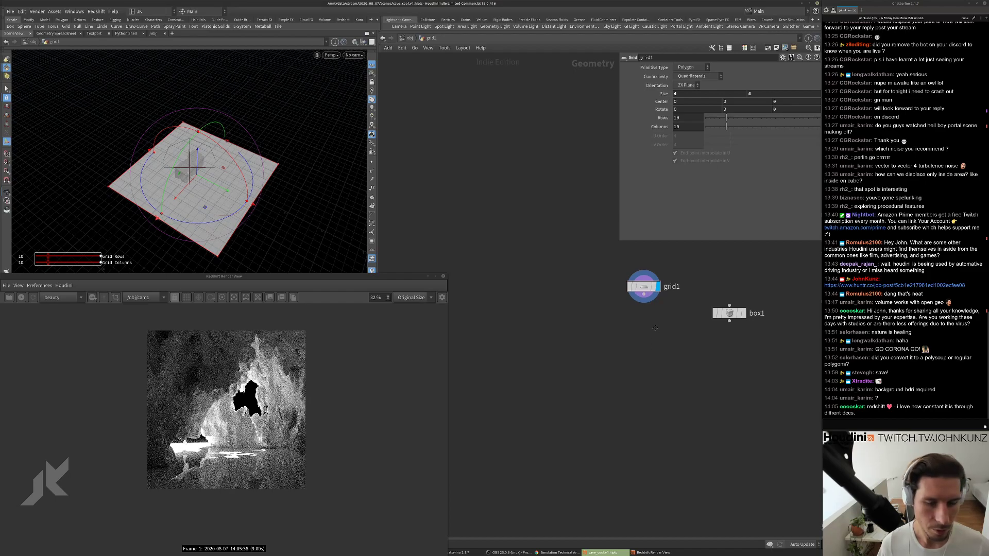
Lay out the nodes and add a Copy and Transform node.
key("l")
key("Tab")
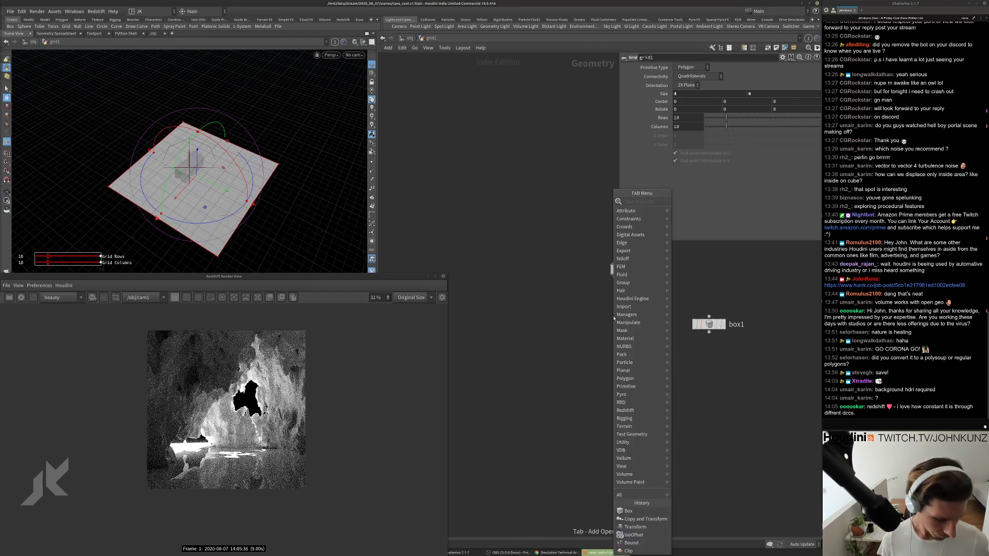
type("cop")
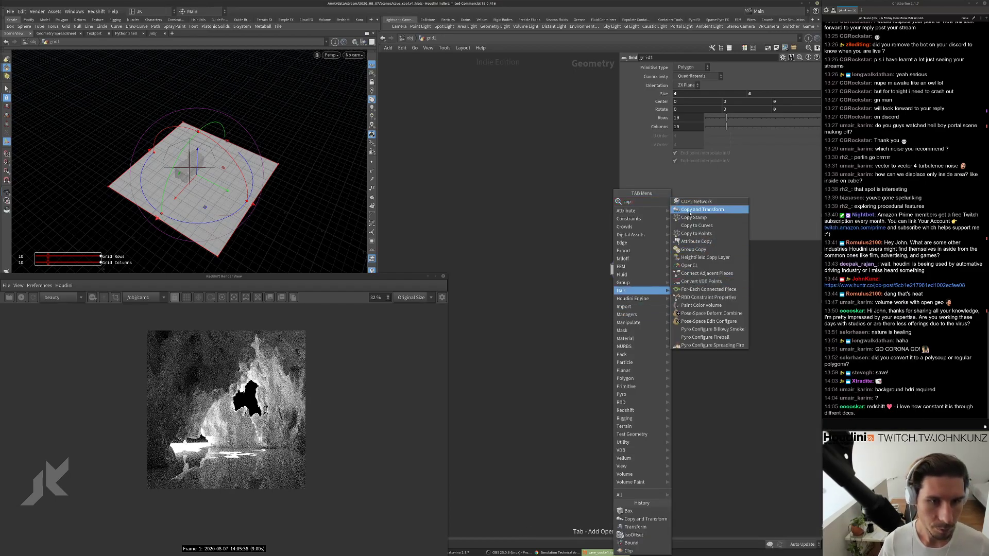
left_click(702, 210)
Place copy1 below grid1, display it, and arrange grid1 above and box1 below it.
left_click(657, 302)
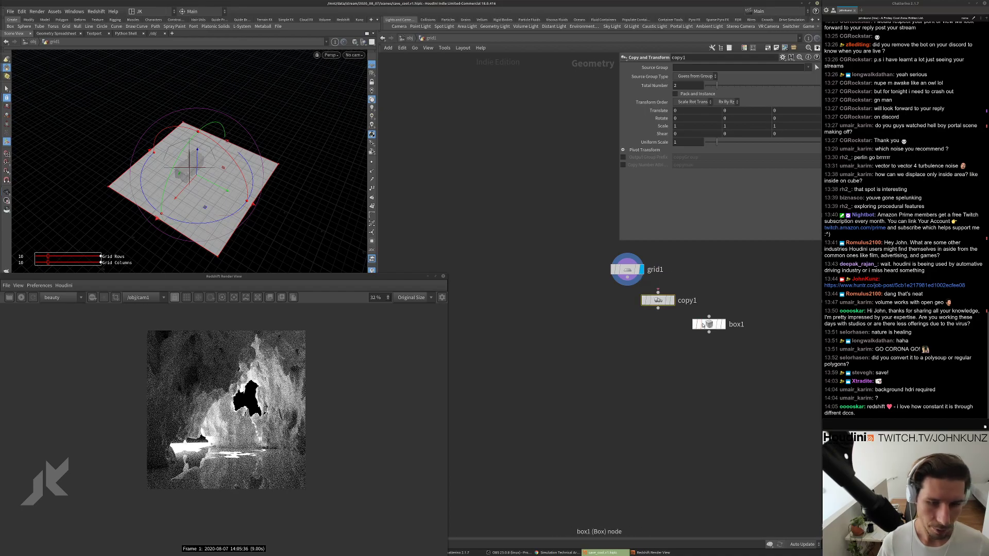
scroll(658, 303, "up", 2)
left_click(650, 288)
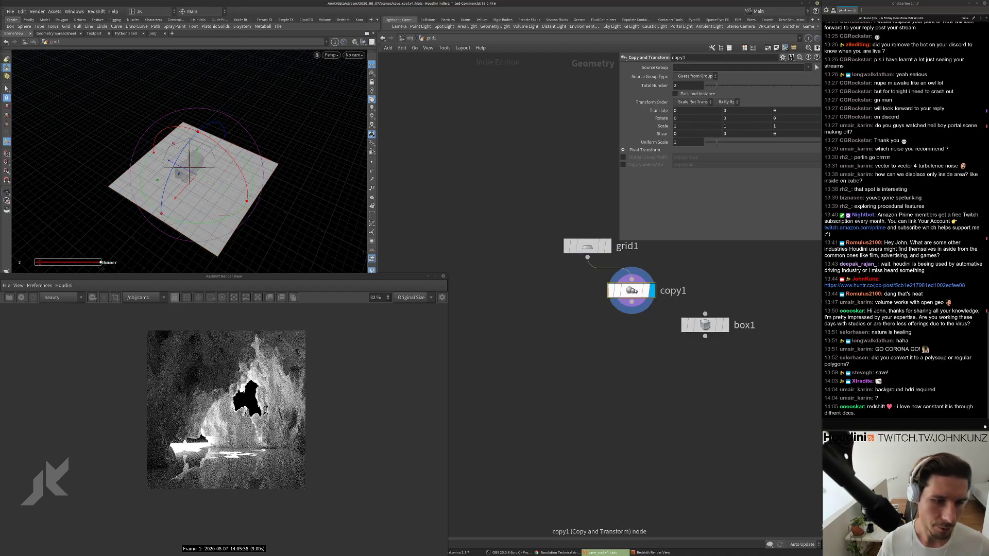
mouse_move(196, 191)
left_mouse_down("alt")
mouse_move(195, 147)
mouse_move(196, 183)
left_mouse_up("alt")
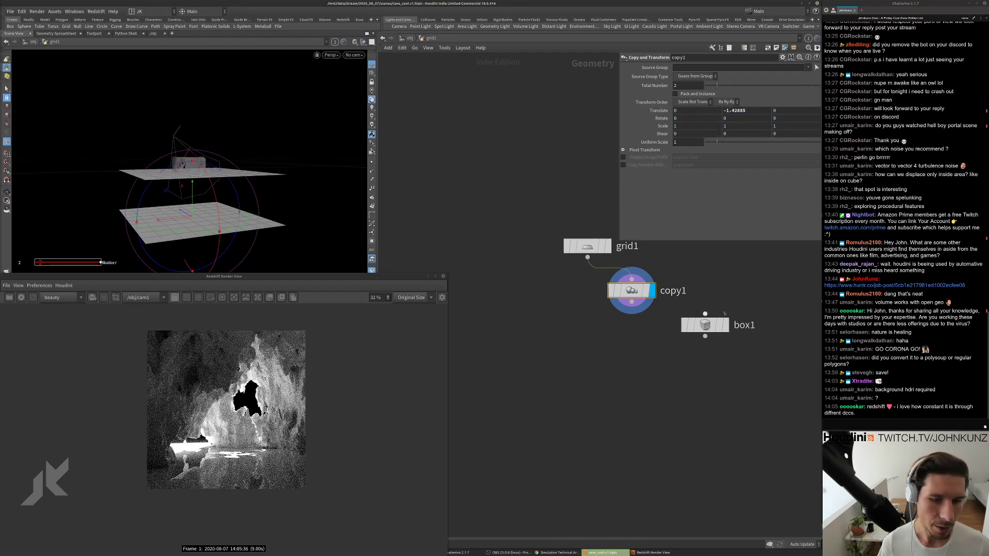
left_click(725, 328)
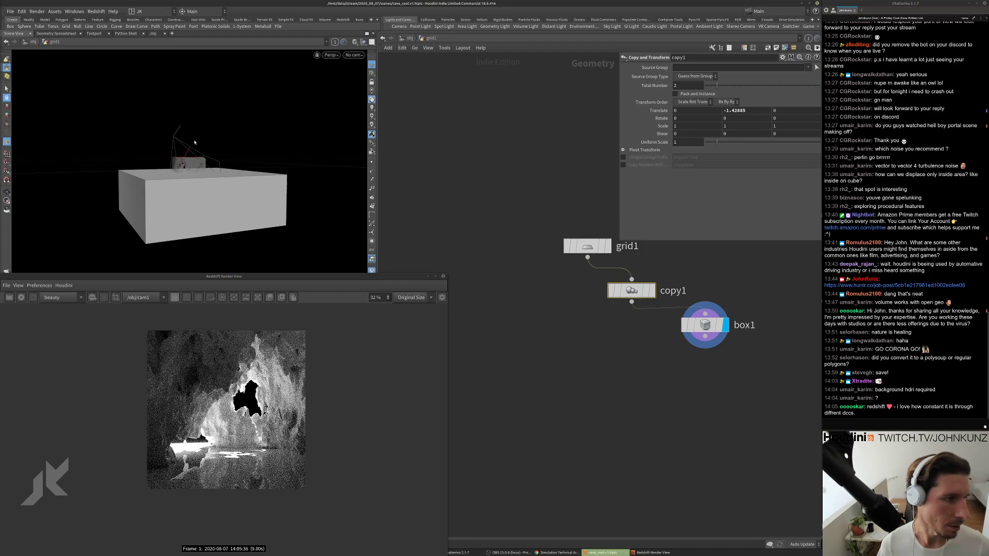
left_click_drag(683, 315, 610, 370)
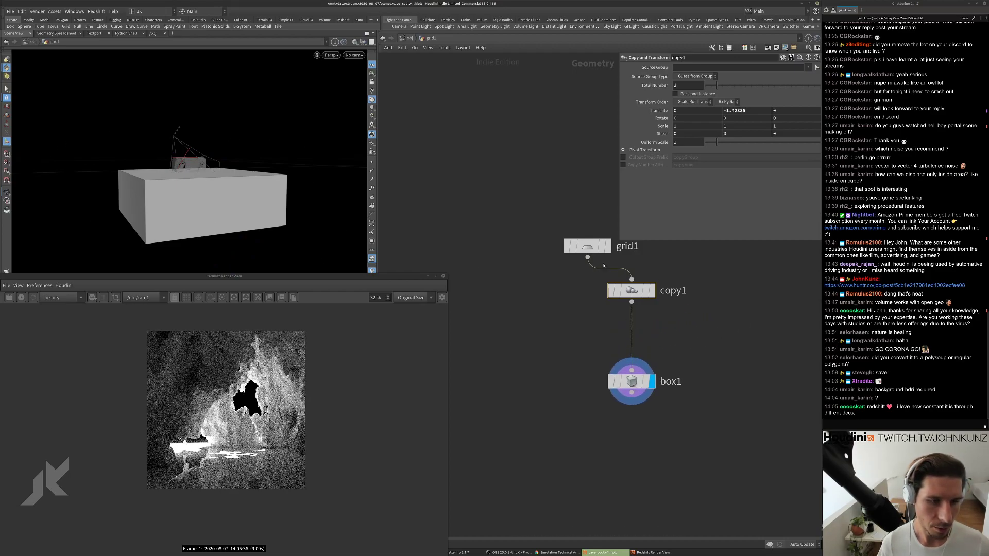
left_click_drag(596, 250, 639, 257)
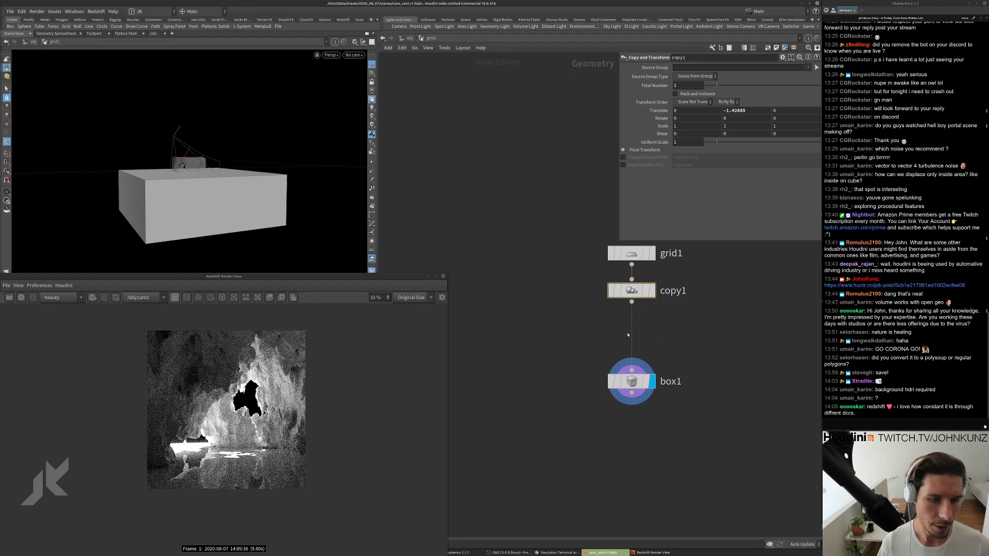
key("h")
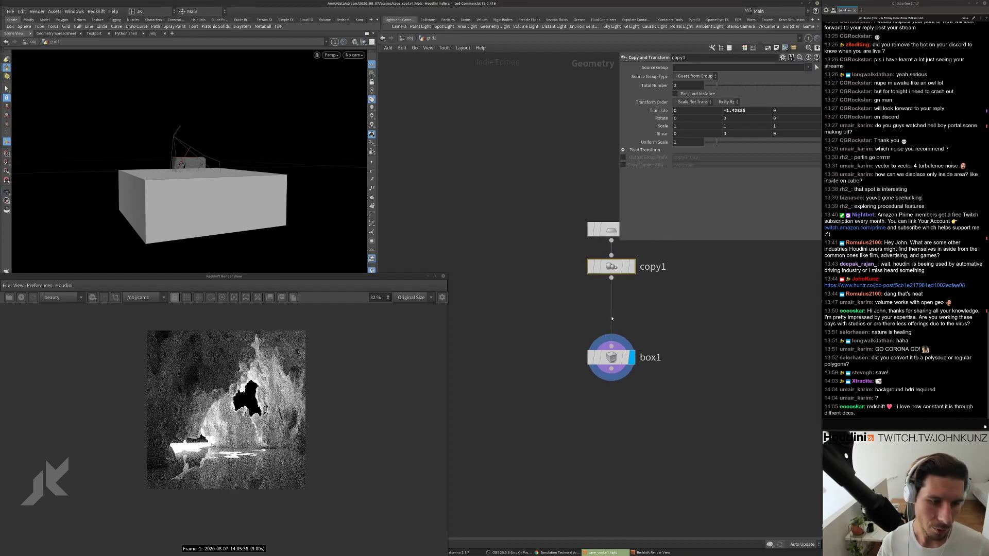
key("h")
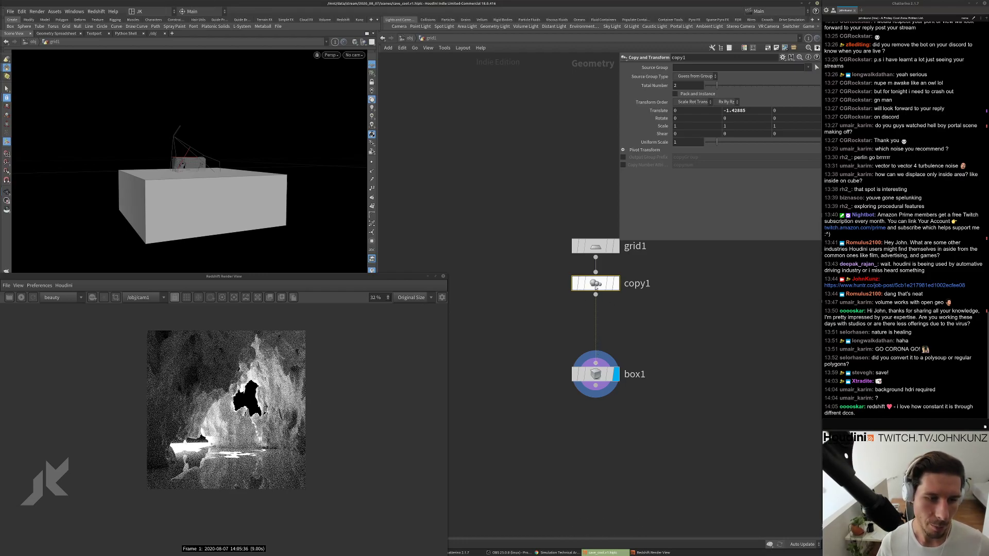
middle_click(600, 287)
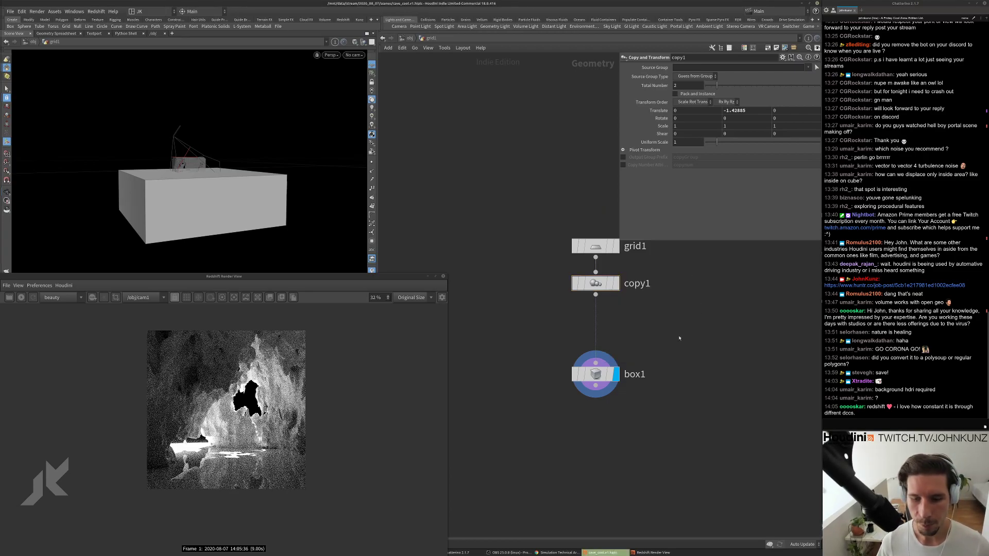
middle_click_drag(679, 338, 674, 330)
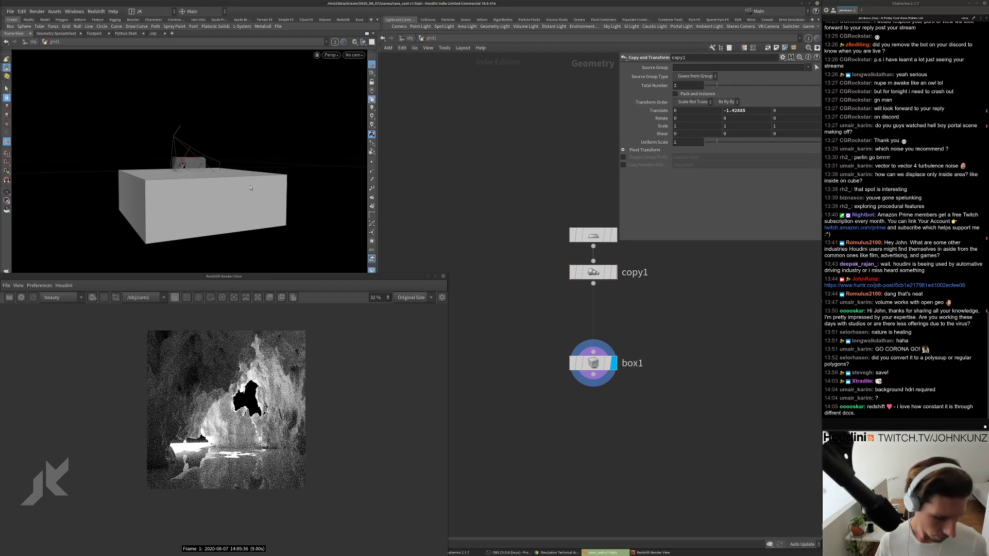
Switch the viewport to look through cam1.
key("ctrl+z")
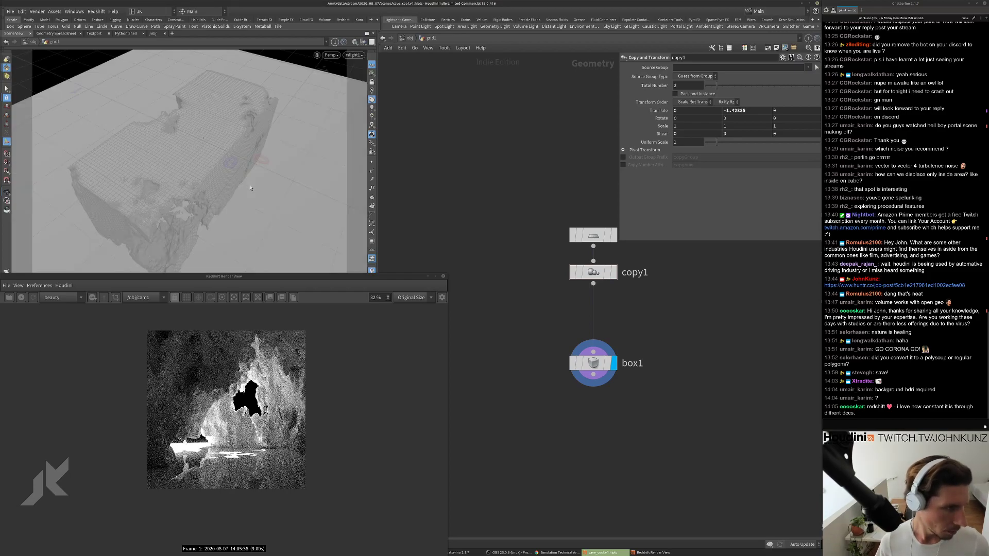
left_click(354, 55)
left_click(368, 92)
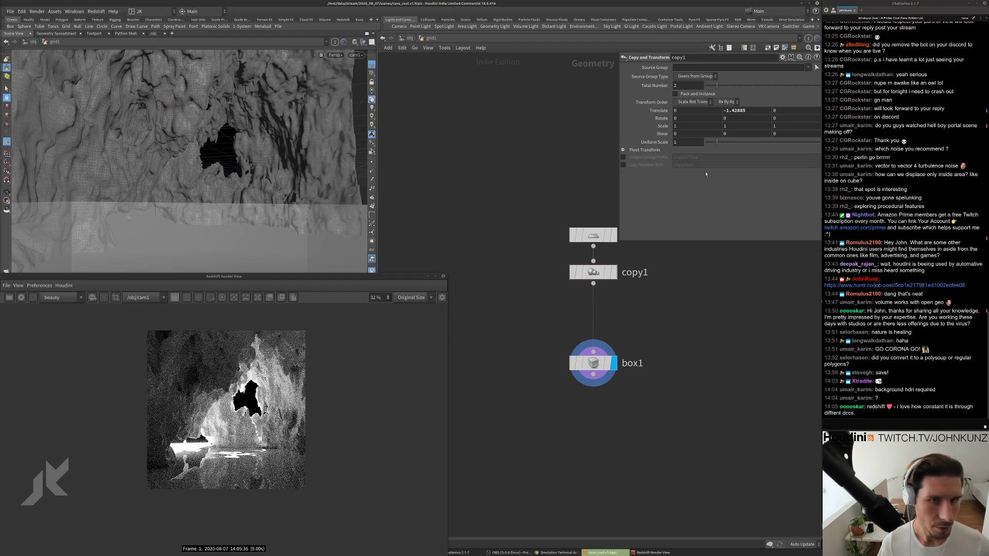
Set copy1's Translate Y to -.35 and return to the object level.
left_click(595, 272)
left_click(742, 112)
key("ctrl+a")
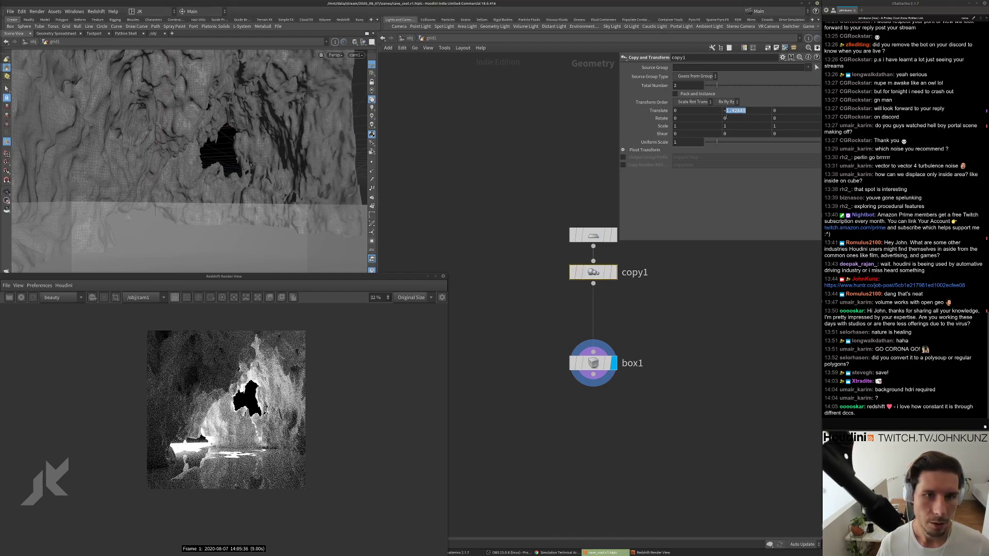
type("-.35")
key("Return")
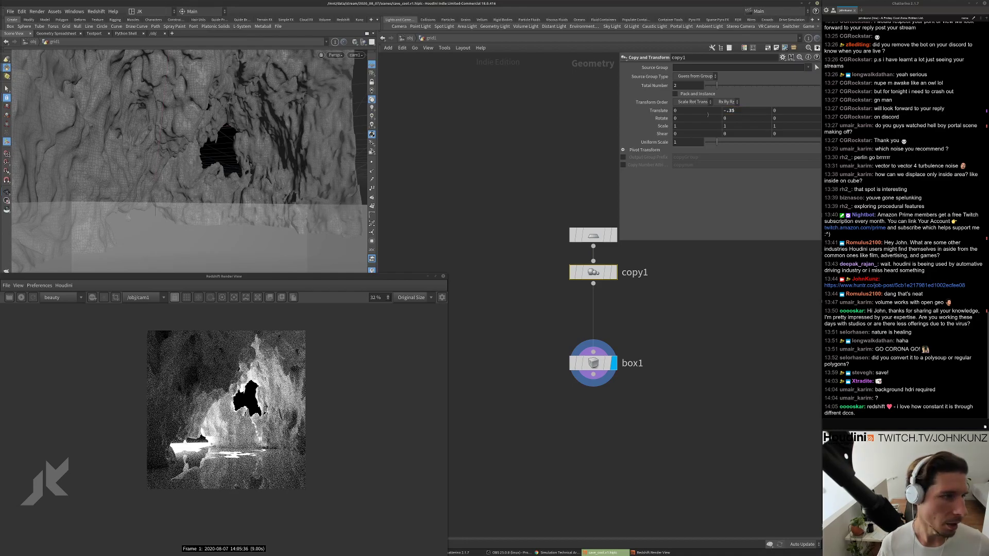
left_click(410, 38)
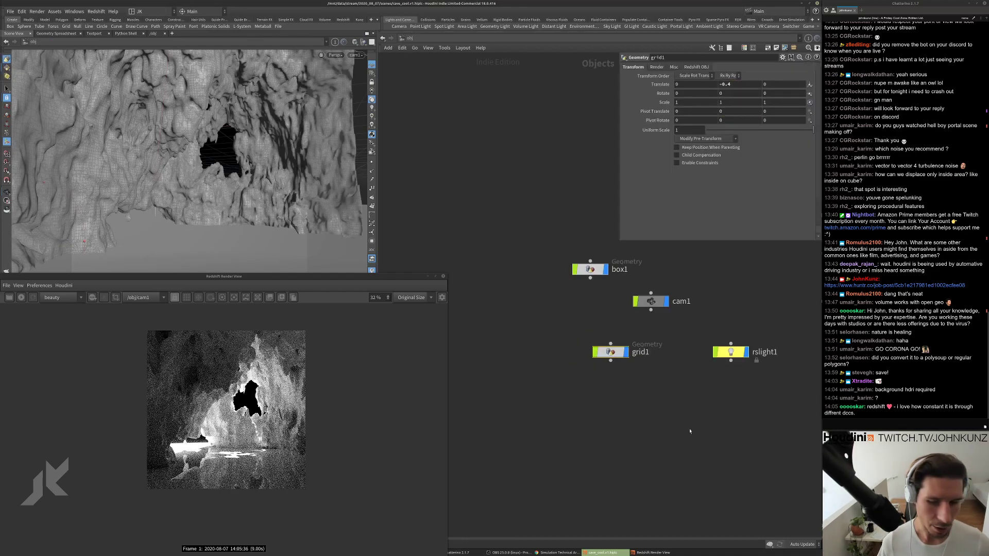
Create a matnet1 Material Network and go inside it.
key("Tab")
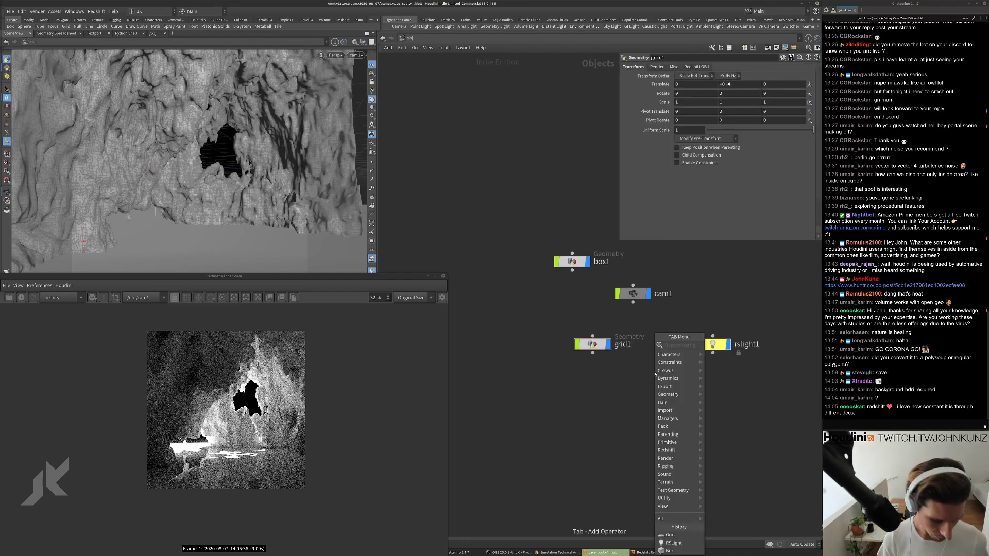
type("matnet")
key("Return")
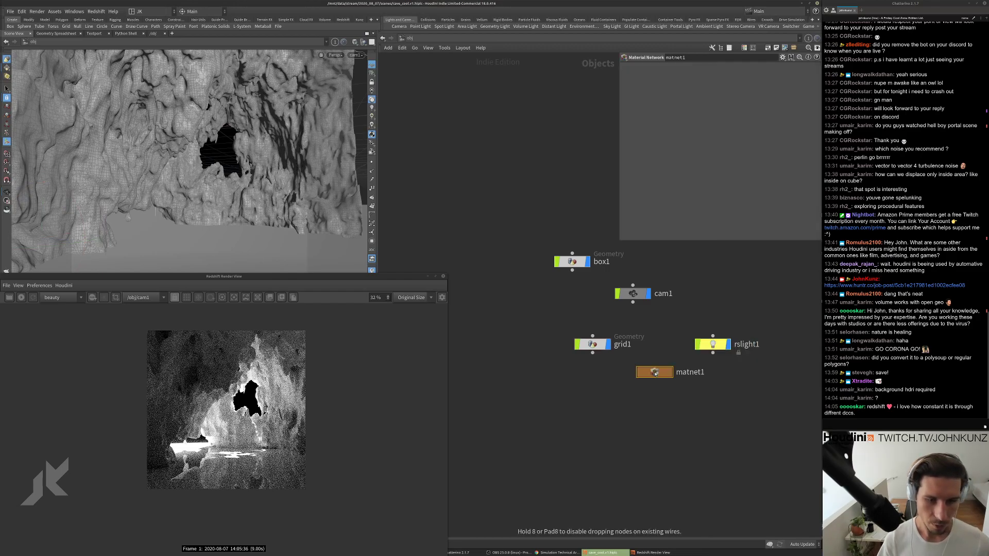
double_click(654, 373)
Add an RS Material Builder named cave.
key("Tab")
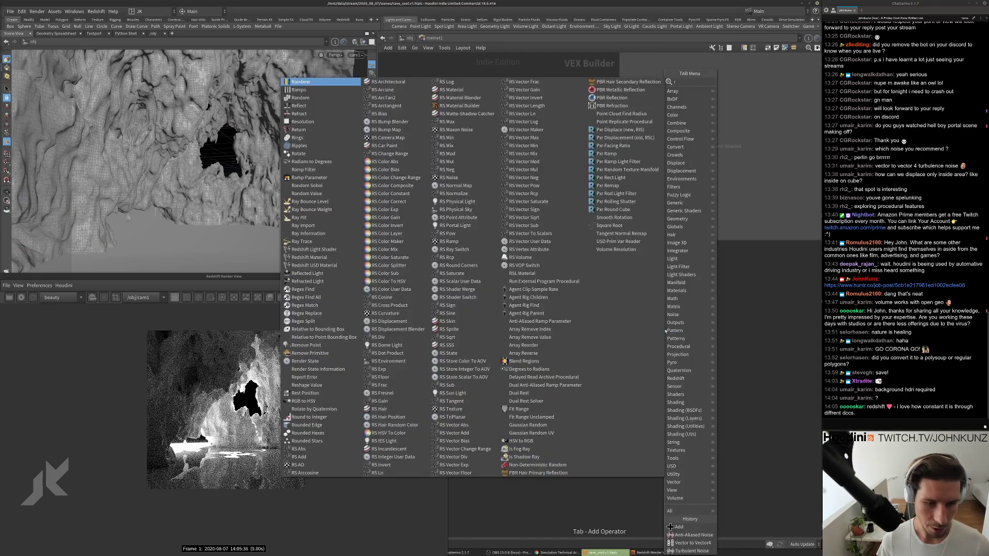
type("ra")
key("Escape")
key("Tab")
type("rs")
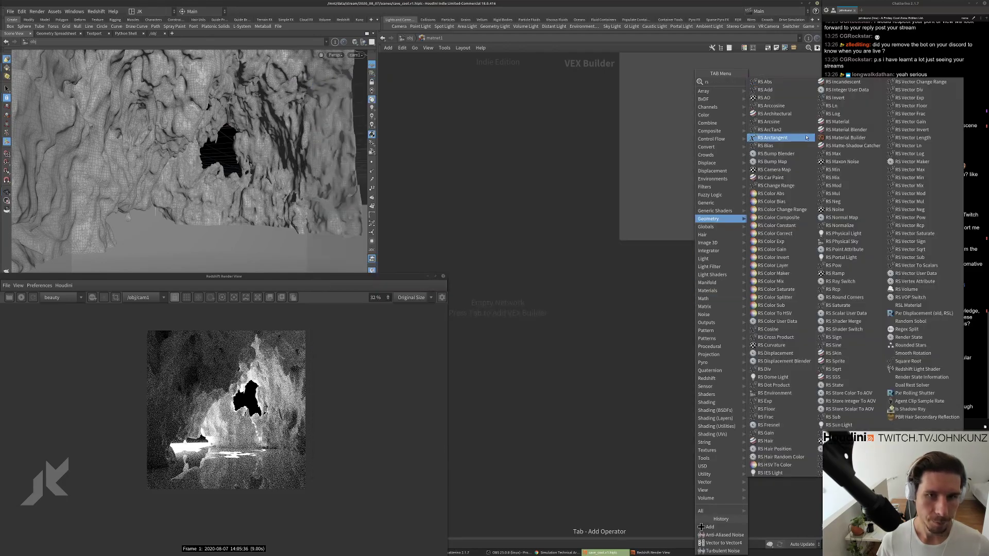
left_click(834, 137)
left_click(529, 181)
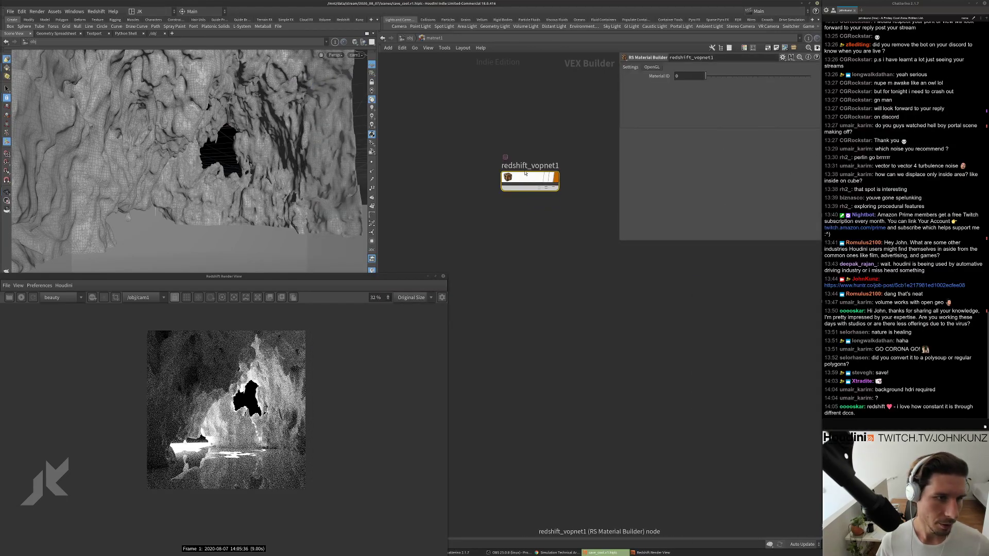
double_click(524, 166)
type("cave")
key("Return")
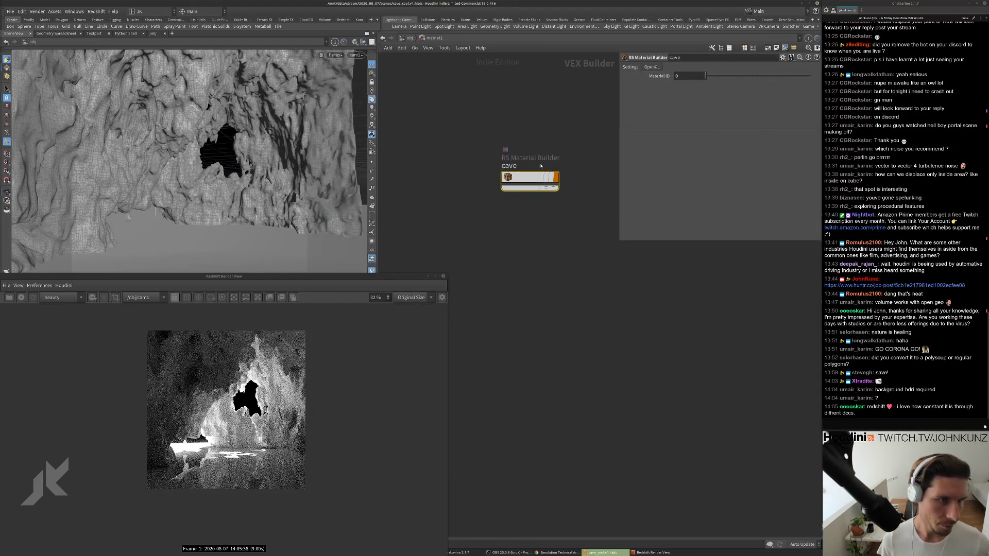
Duplicate the cave material, rename the copy water, and place it below.
left_click_drag(529, 177, 542, 220, "alt")
double_click(530, 208)
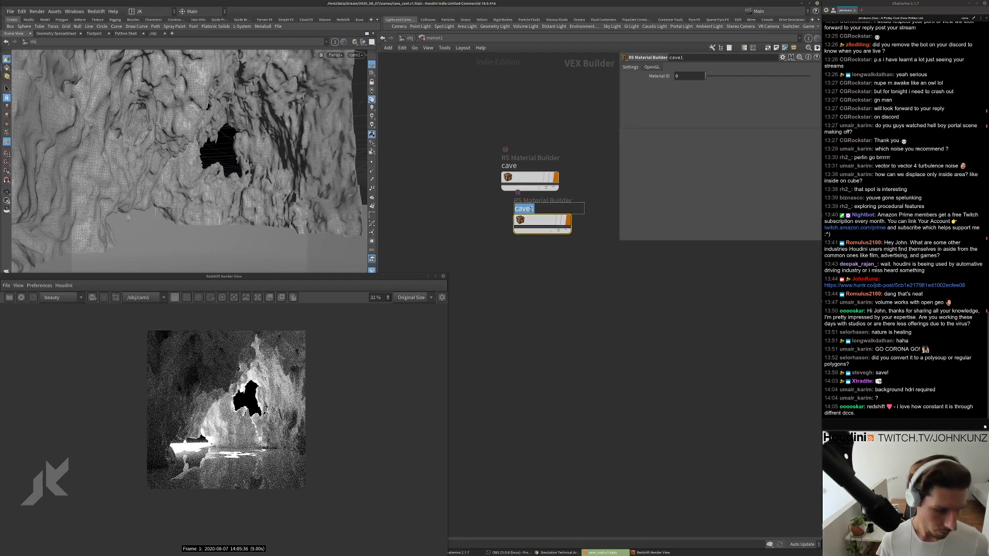
type("water")
key("Return")
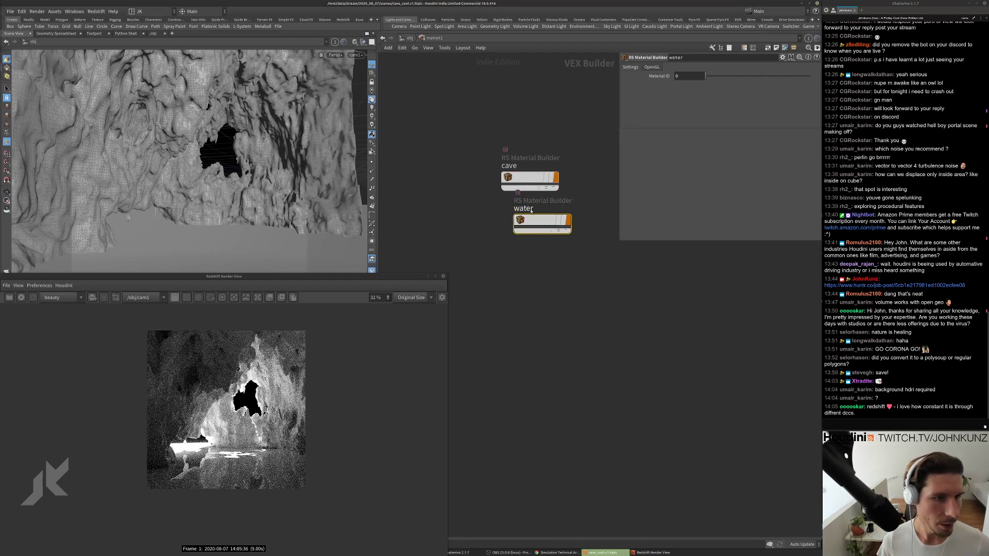
left_click_drag(536, 222, 524, 246)
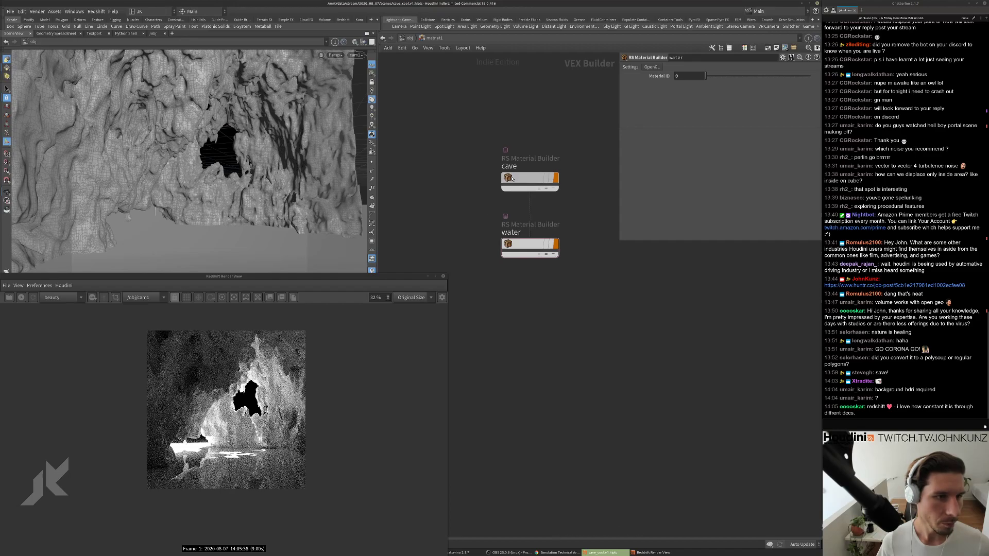
Assign cave to the cave mesh and water to the floor plane.
left_click_drag(511, 177, 163, 144)
left_click_drag(516, 245, 335, 240)
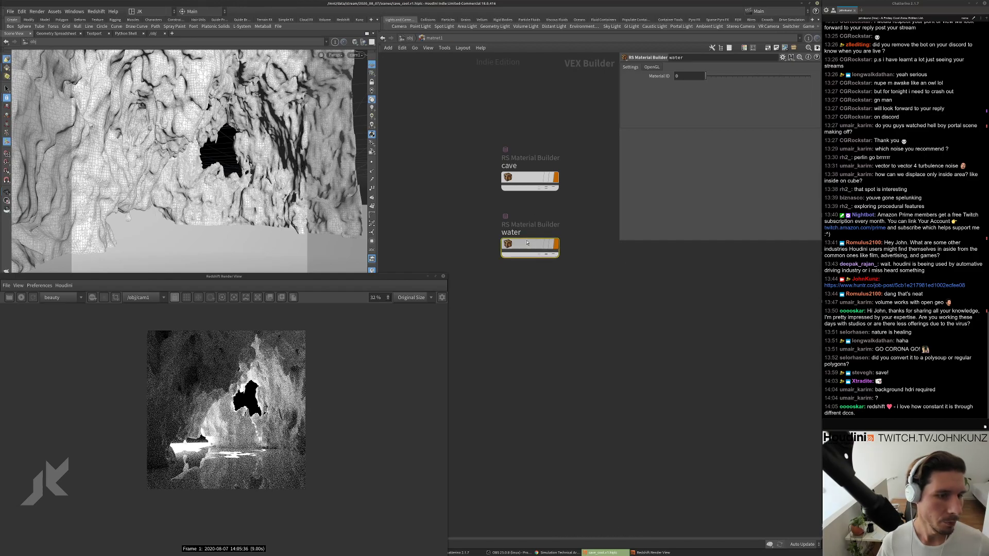
middle_click(540, 224)
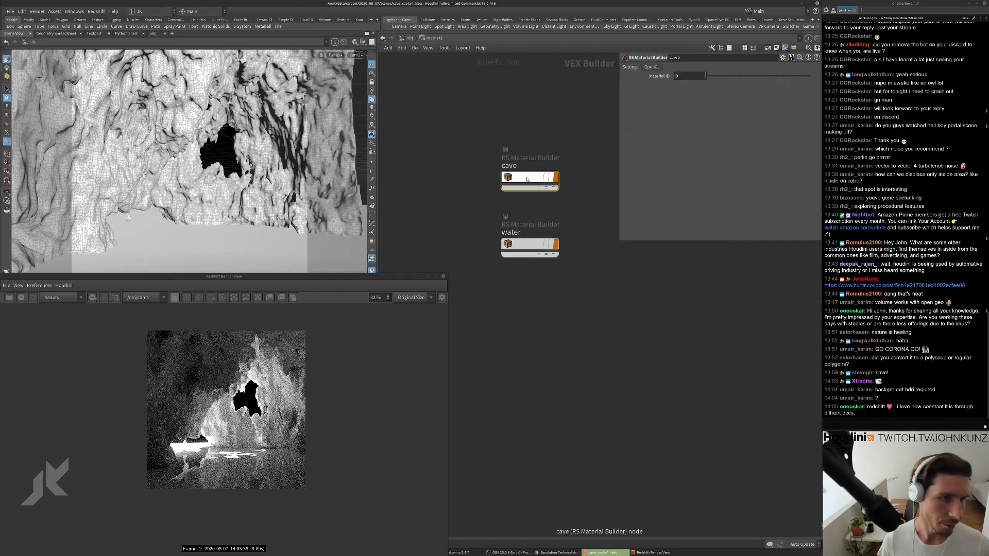
Inside the cave builder, set diffuse weight to 0.125 and reflection roughness to 0.35.
double_click(531, 175)
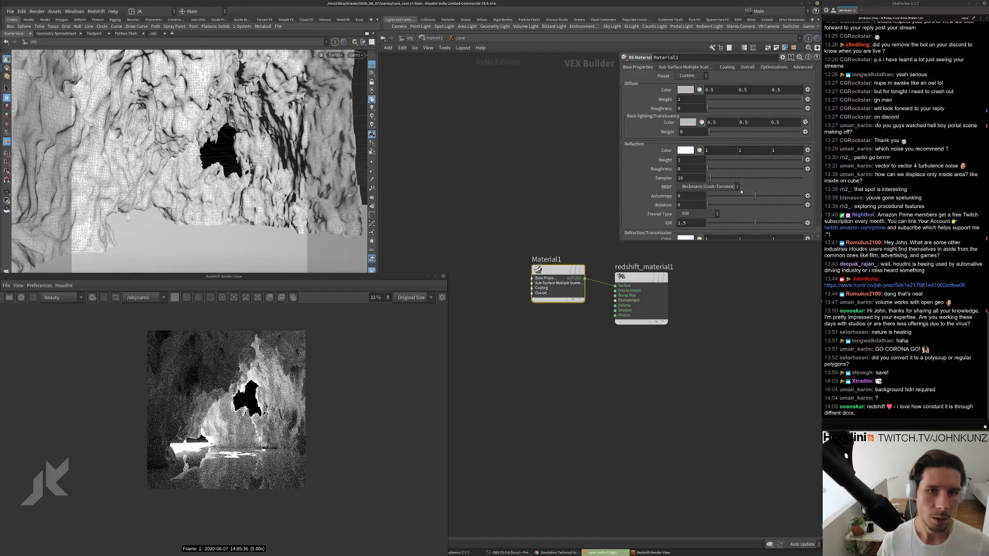
left_click(722, 101)
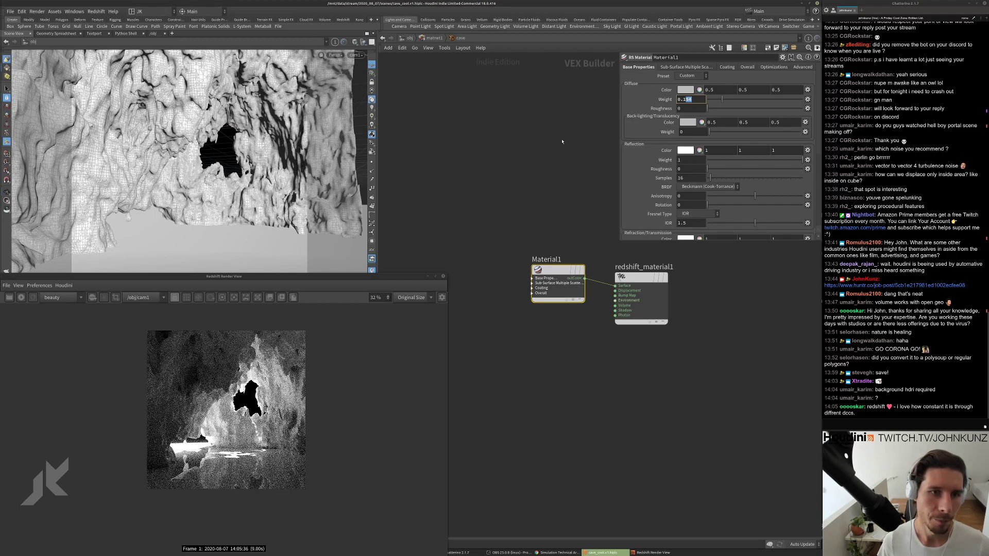
type("25")
key("Return")
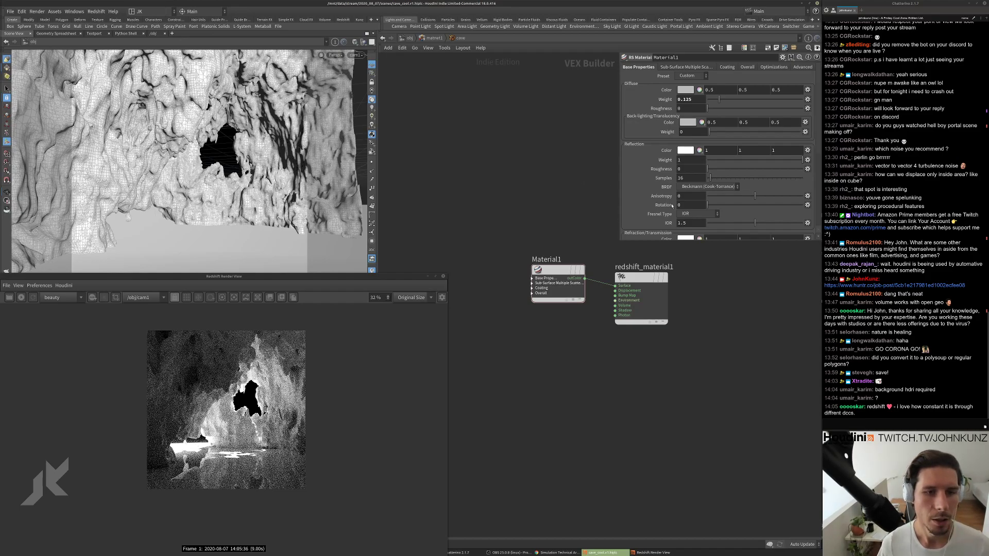
left_click_drag(707, 170, 736, 170)
double_click(686, 169)
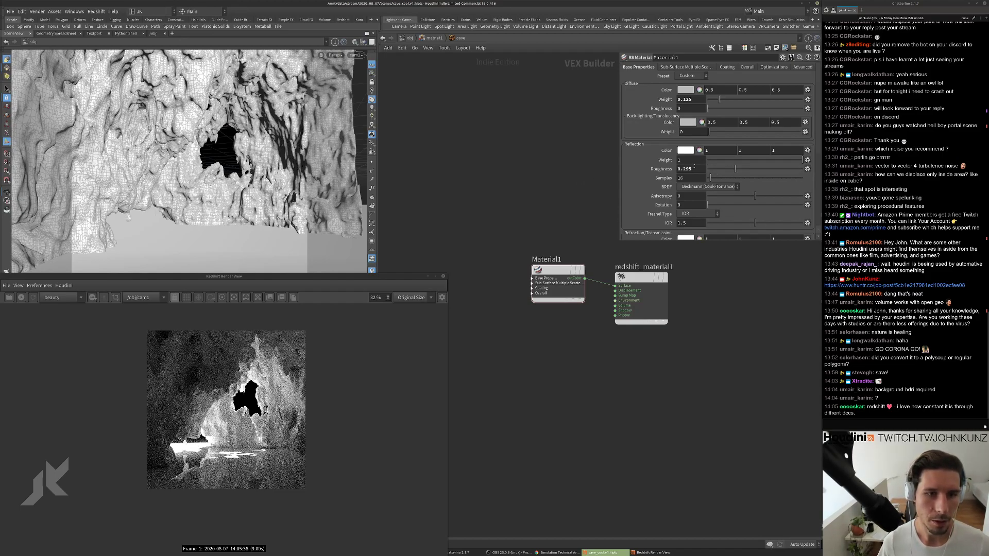
type("35")
key("Return")
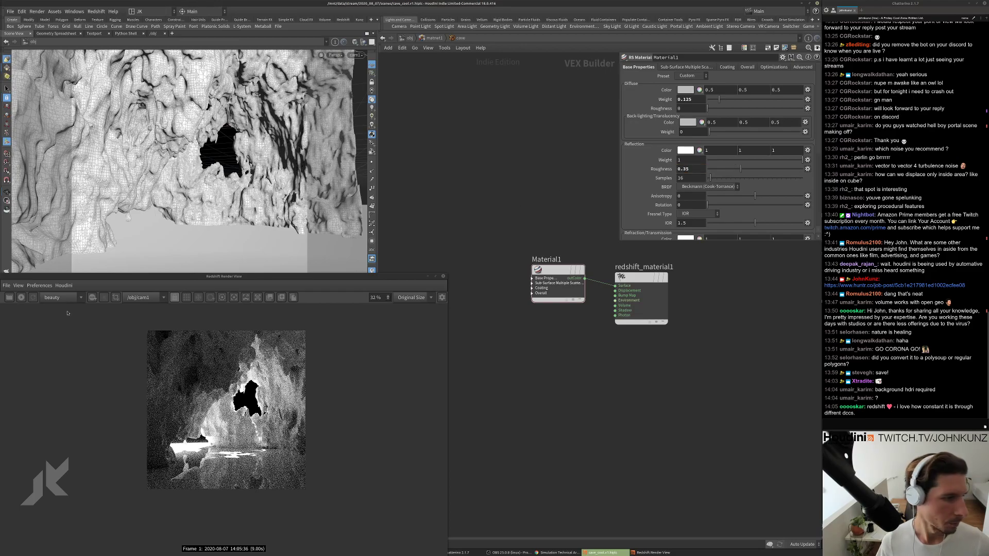
Re-render the cave and raise the diffuse weight to 0.5.
left_click(21, 297)
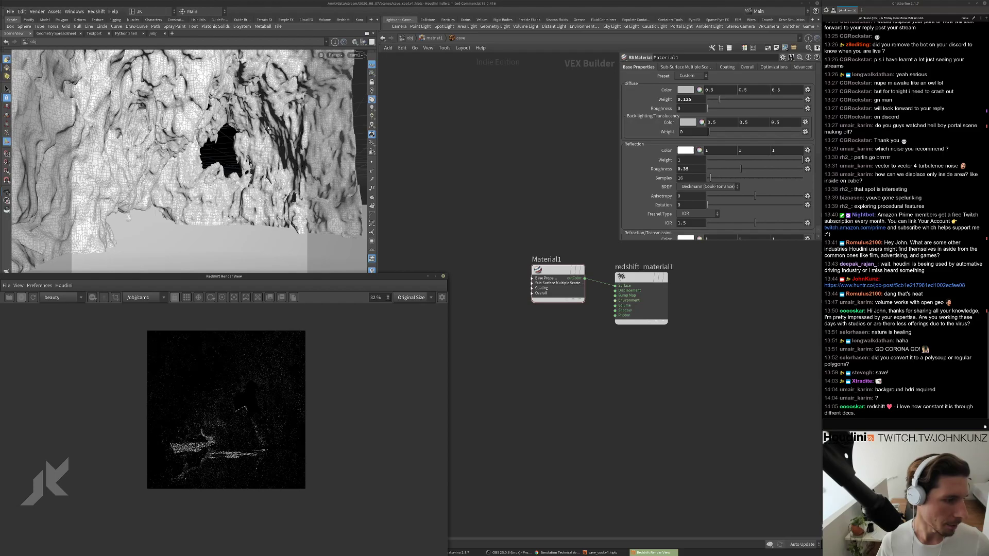
scroll(288, 383, "up", 3)
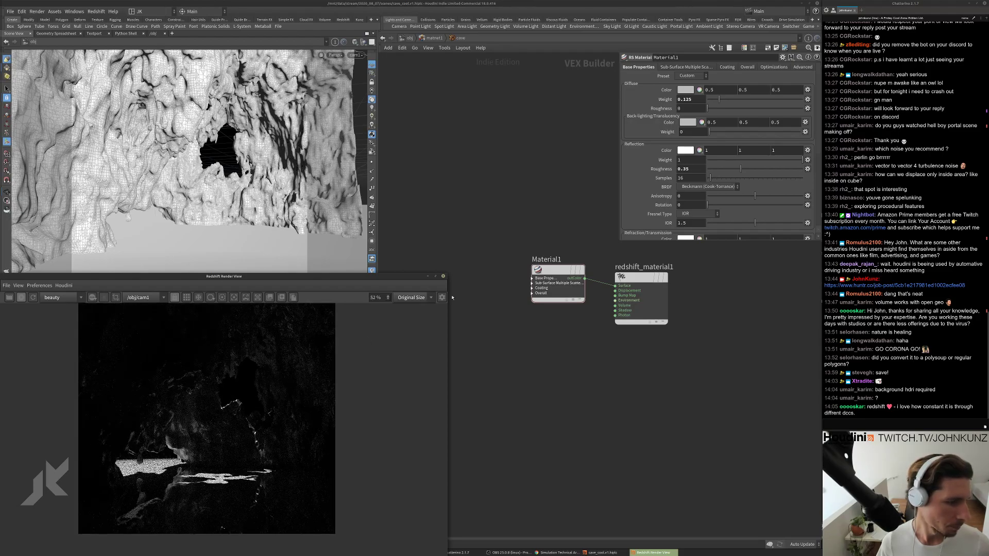
double_click(685, 99)
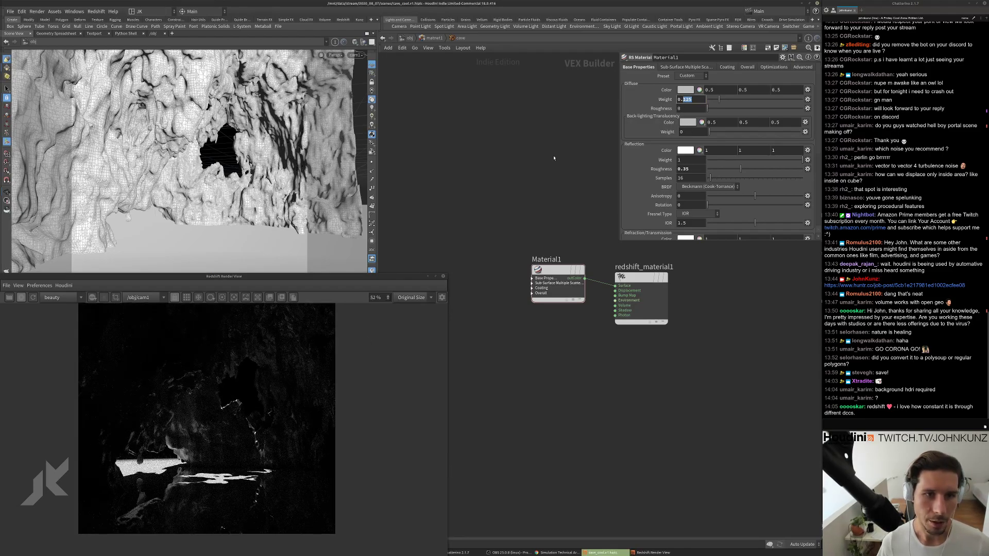
type("0.5")
key("Return")
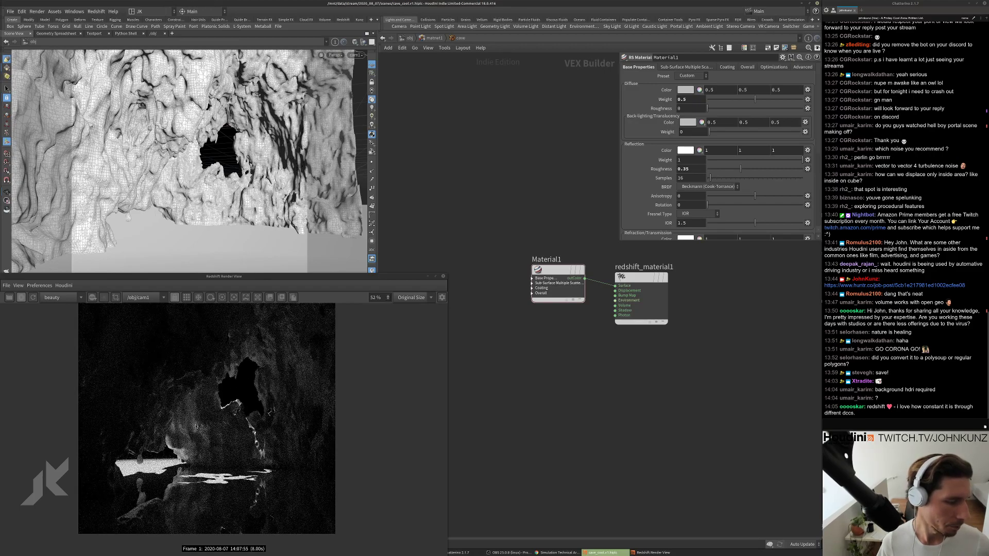
scroll(231, 414, "up", 3)
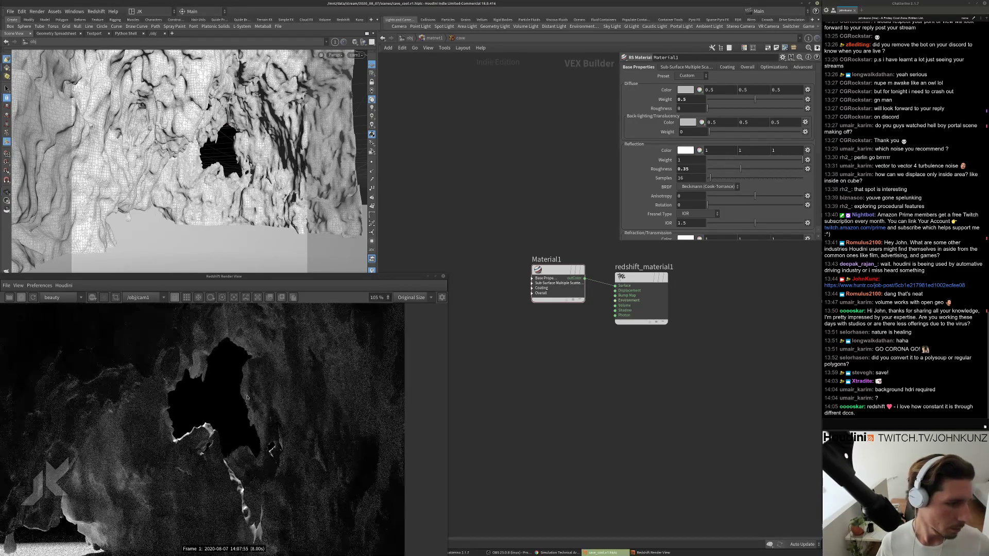
scroll(231, 413, "down", 3)
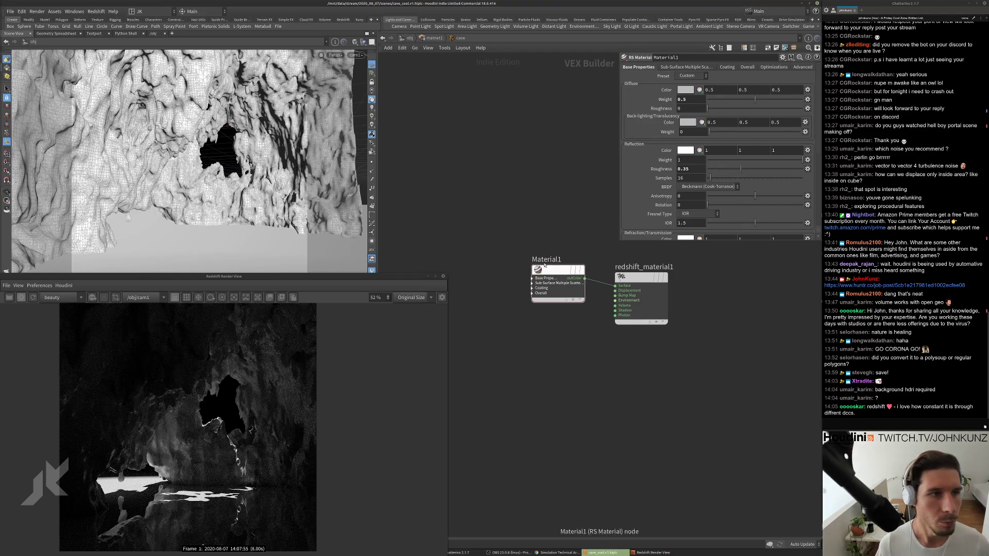
Apply the Tinted Glass preset to the water's Material1, review its settings, and return to /obj.
left_click(641, 298)
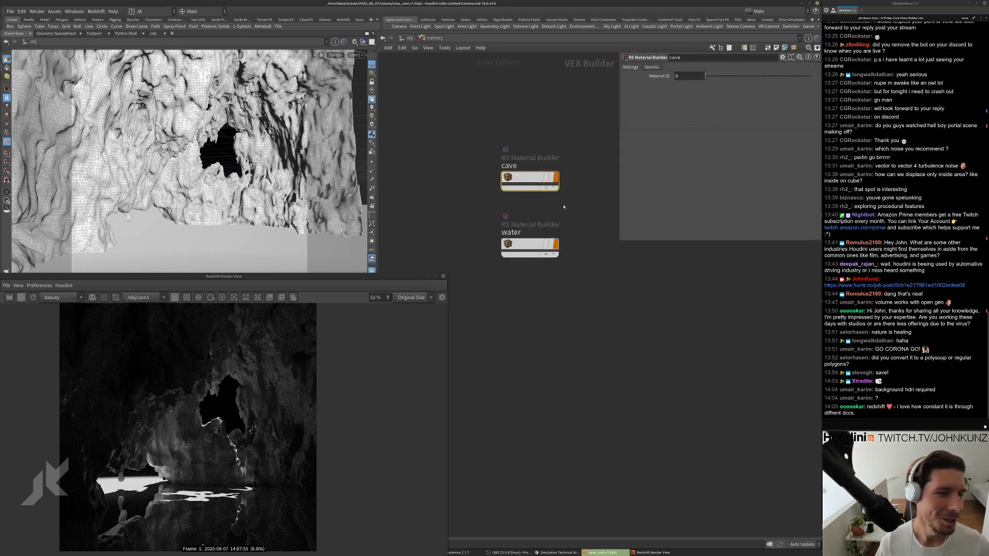
left_click(558, 281)
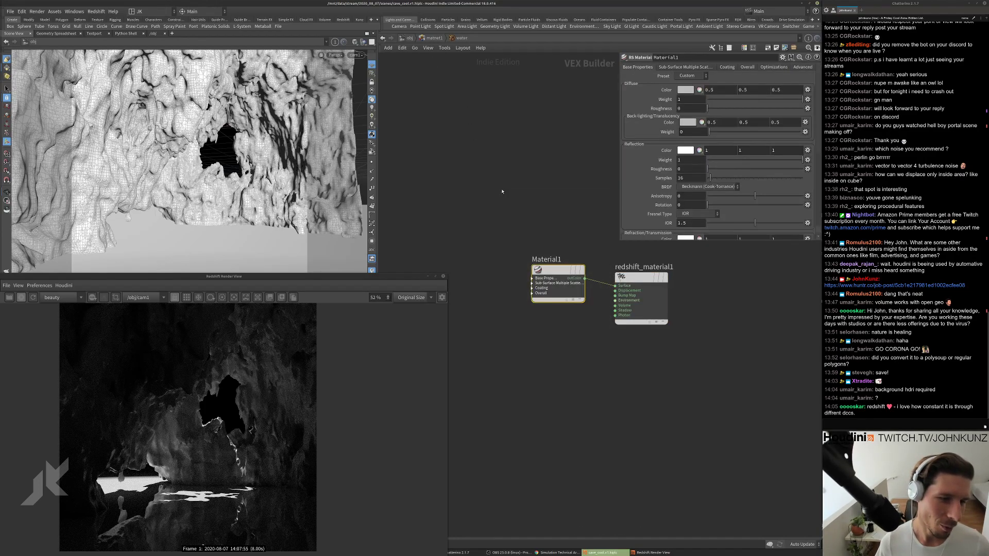
left_click(693, 76)
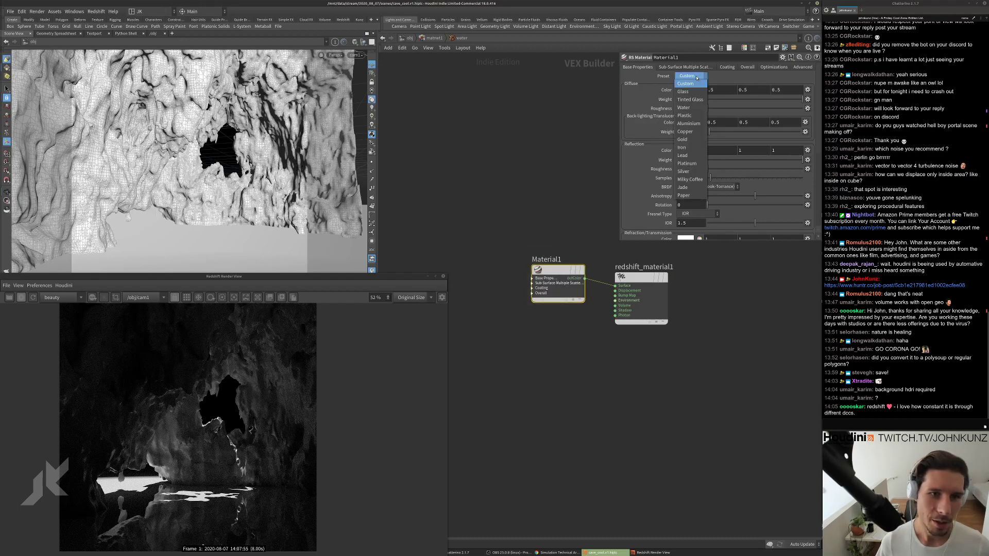
left_click(691, 101)
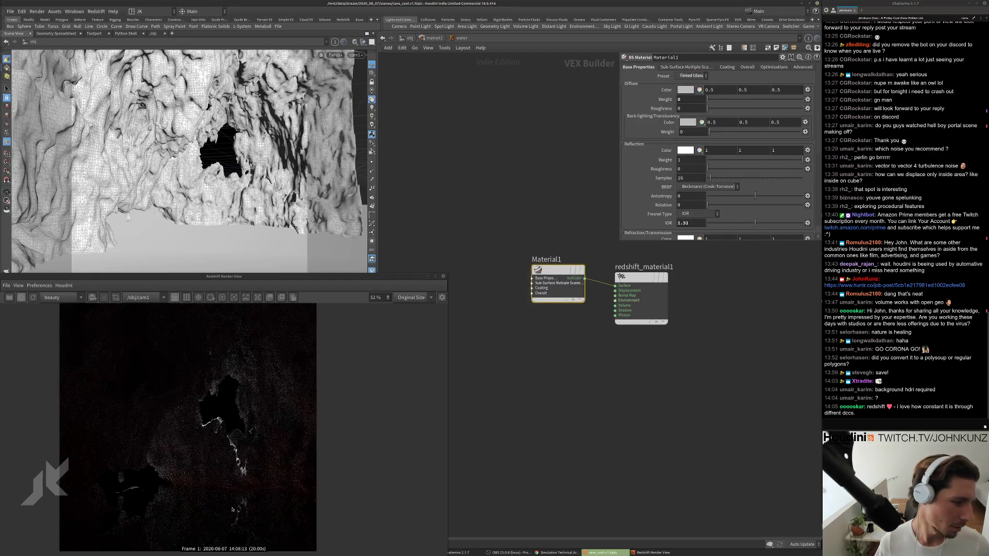
scroll(294, 470, "up", 3)
scroll(284, 472, "down", 3)
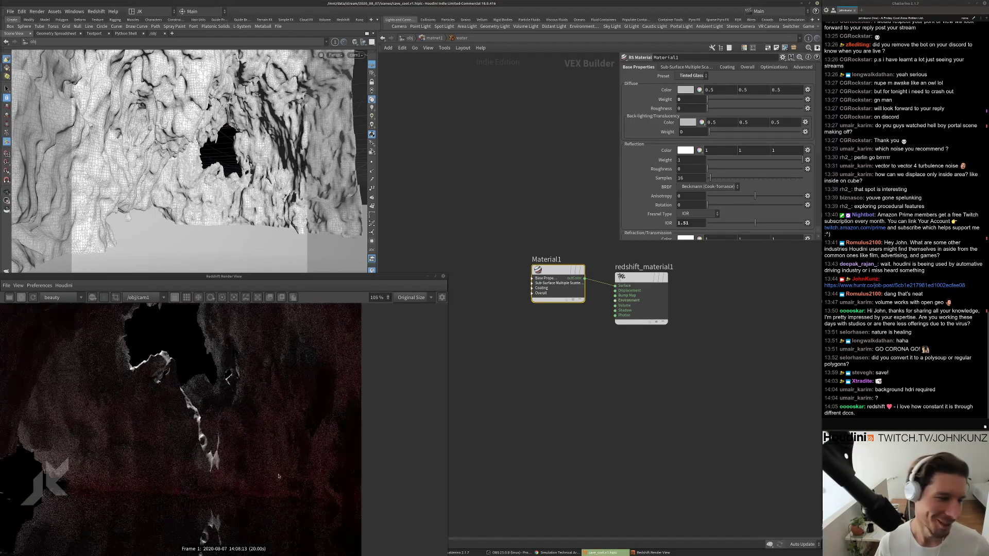
scroll(263, 452, "down", 1)
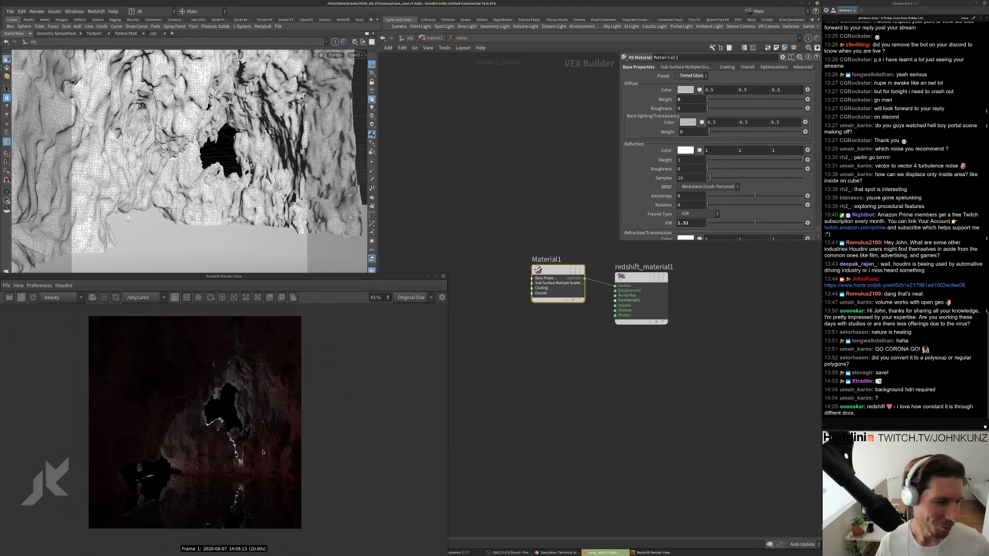
scroll(266, 447, "up", 3)
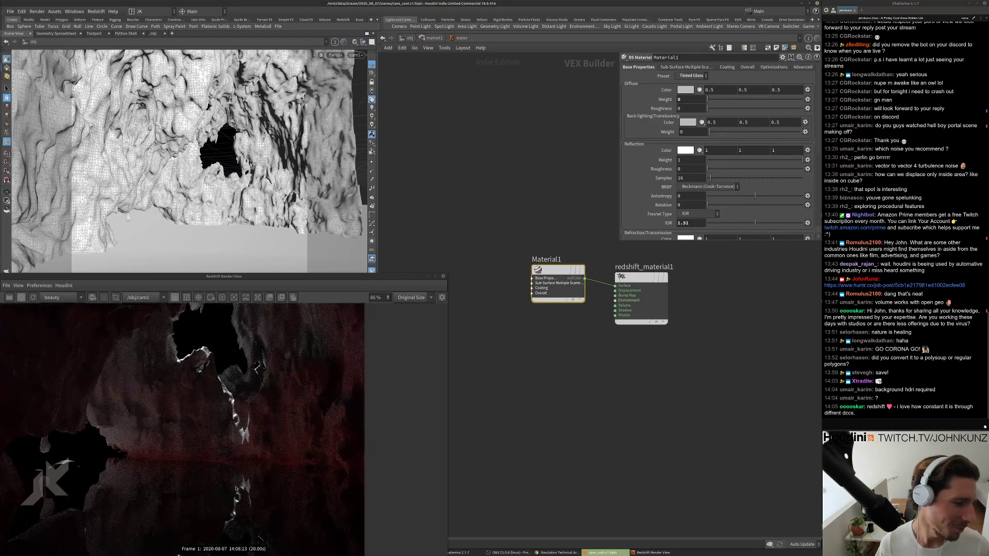
scroll(698, 186, "down", 6)
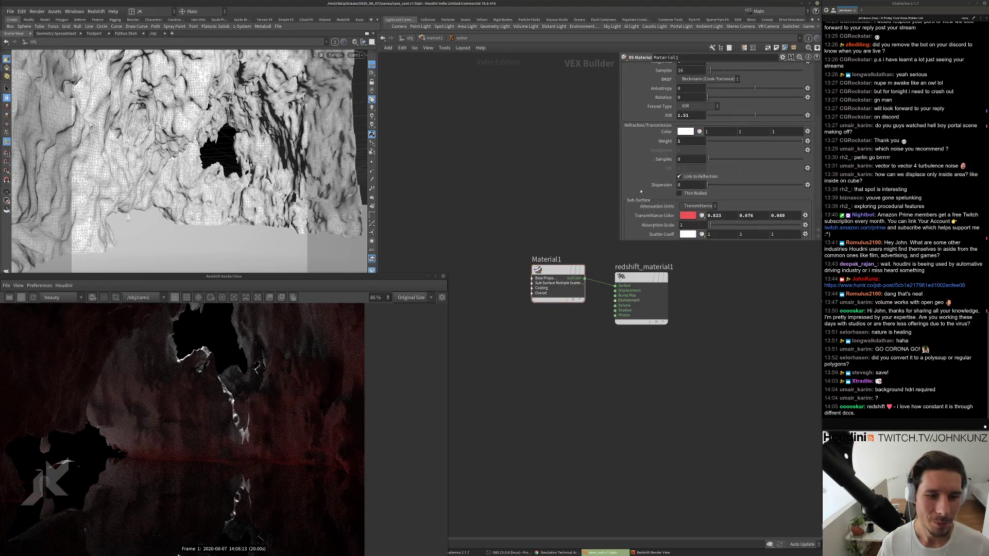
scroll(697, 186, "down", 1)
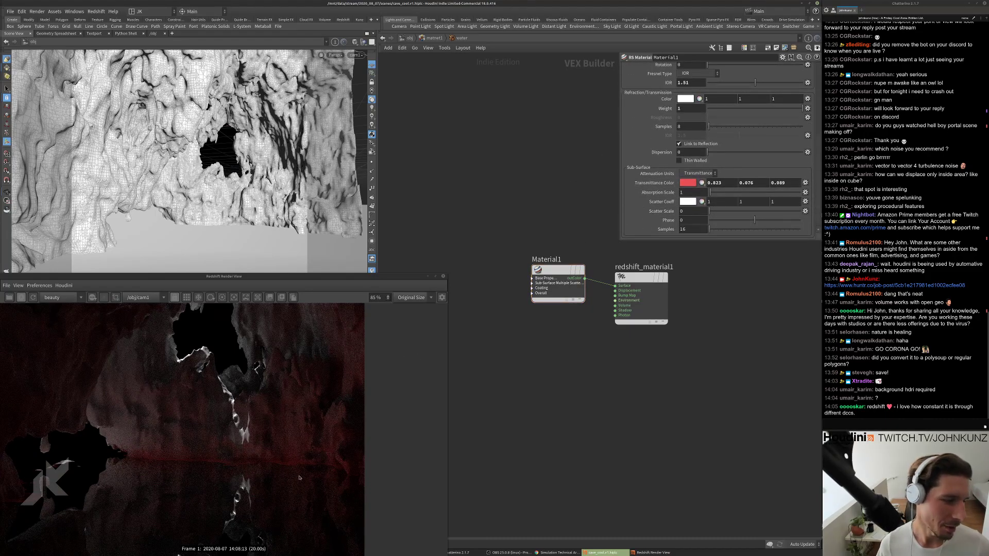
scroll(706, 149, "up", 3)
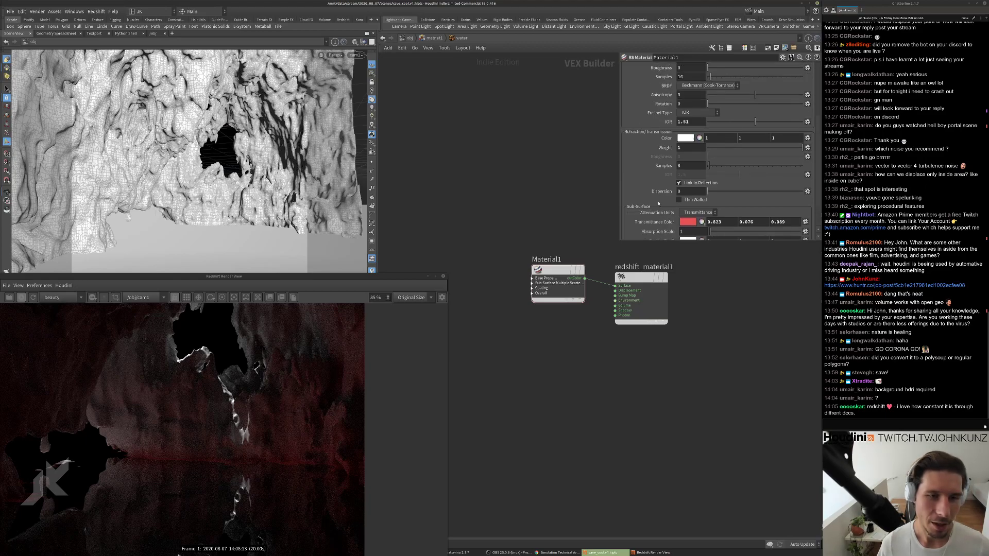
left_click(410, 38)
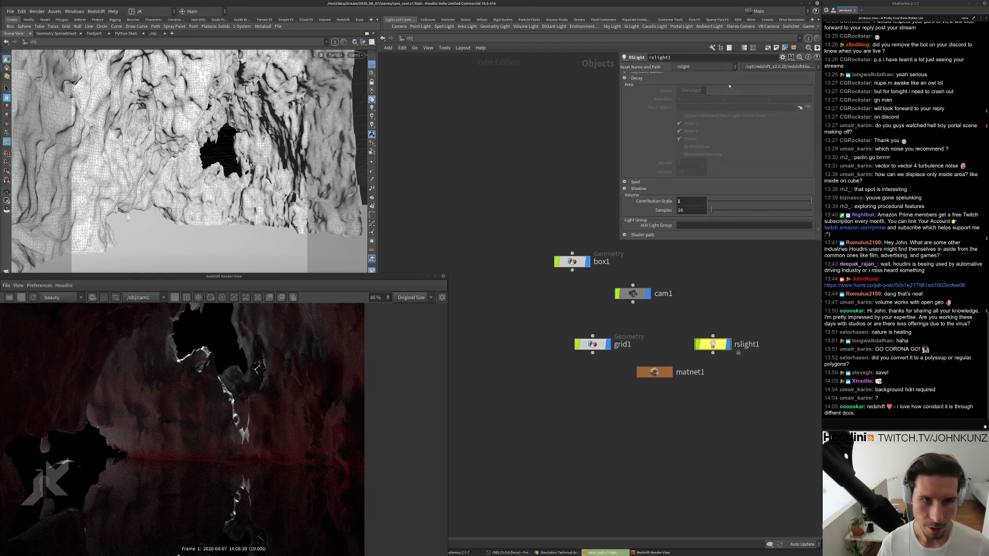
Set rslight1's intensity multiplier to 25, then go back into matnet1.
scroll(729, 86, "up", 6)
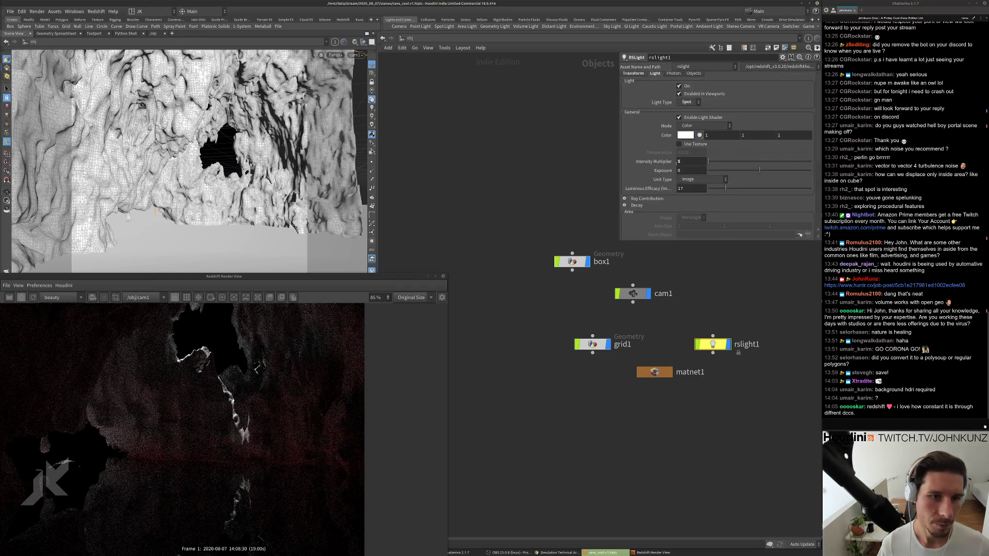
left_click(678, 161)
type("2")
key("Return")
scroll(203, 463, "down", 4)
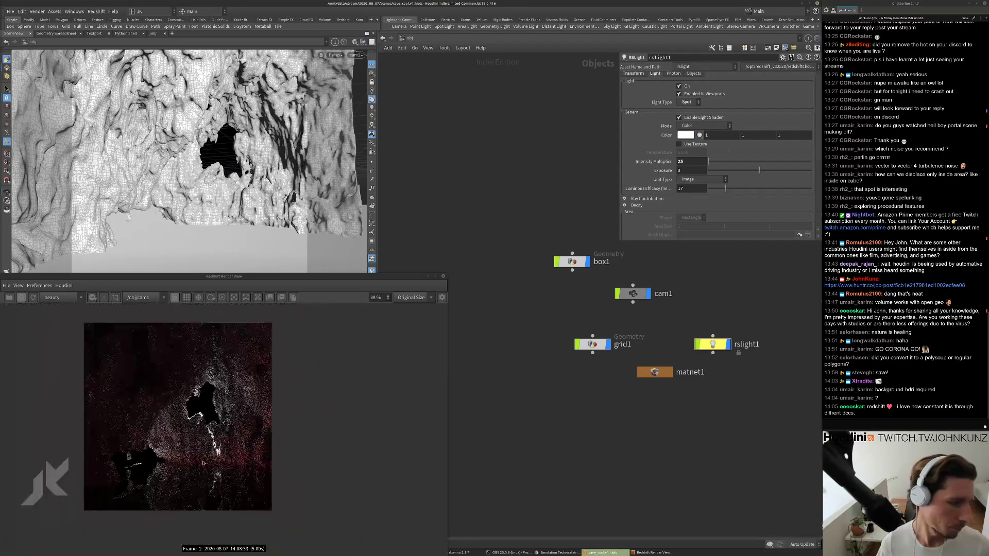
scroll(202, 472, "up", 2)
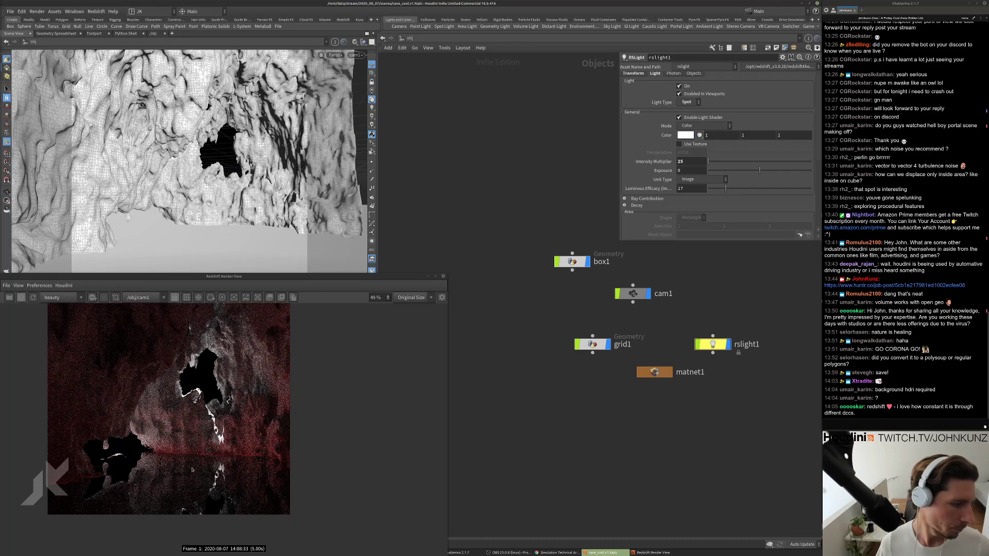
double_click(654, 372)
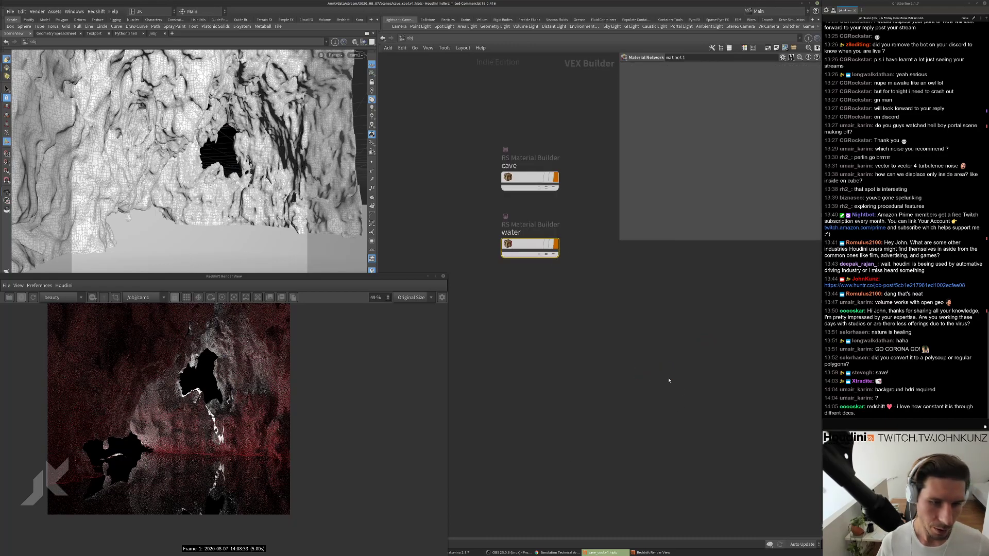
In the water material, set Material1's reflection roughness to 0.114.
double_click(525, 253)
scroll(681, 132, "up", 3)
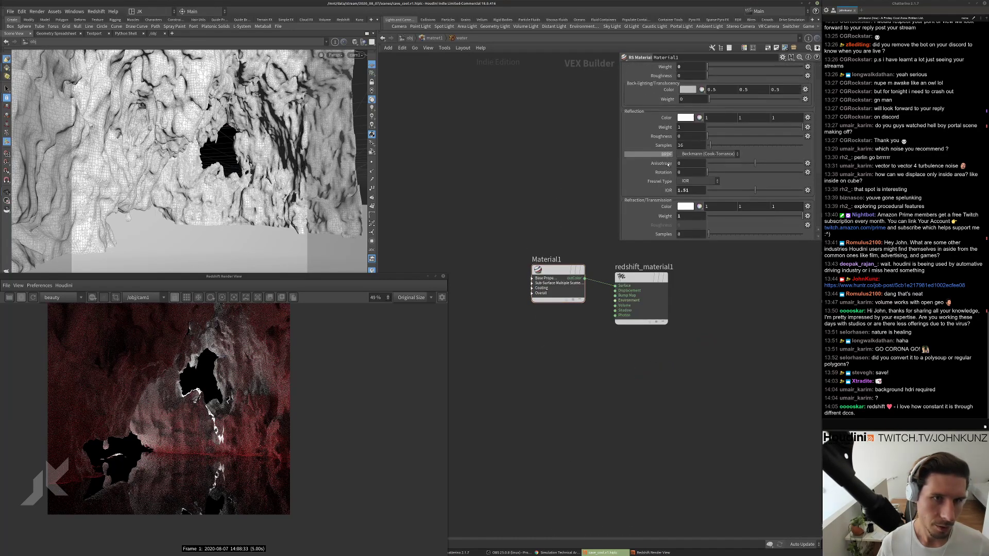
left_click(718, 136)
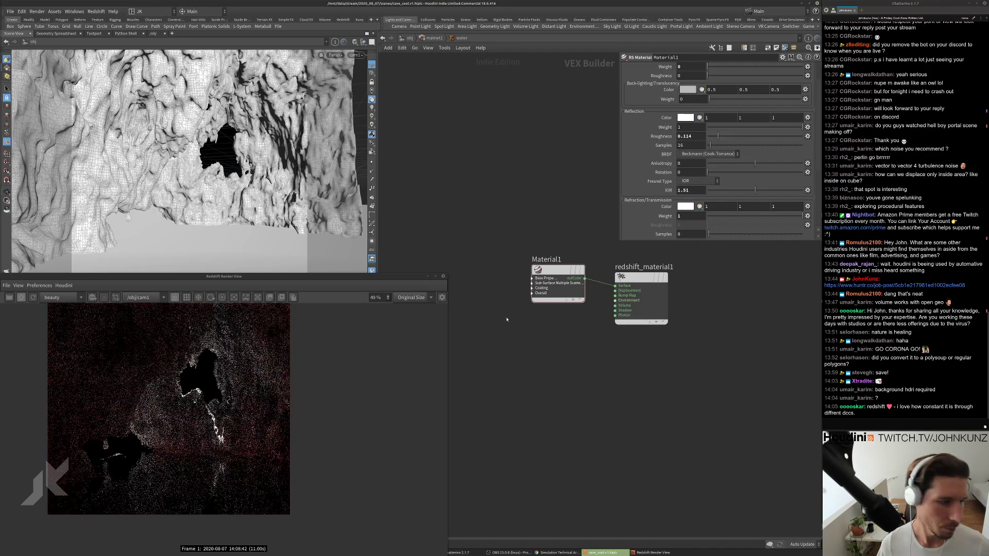
scroll(633, 227, "down", 8)
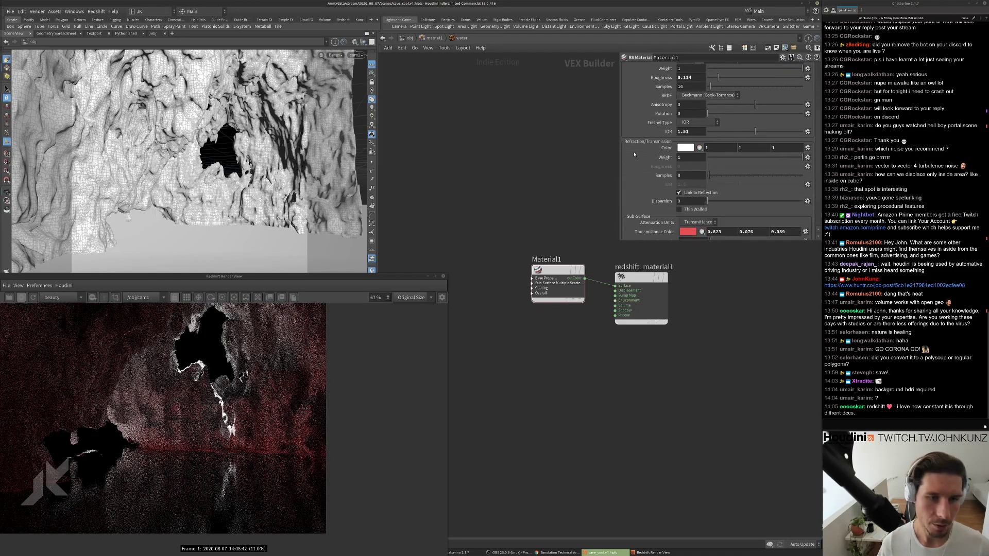
Desaturate the transmittance colour to a pale pink.
left_click(691, 184)
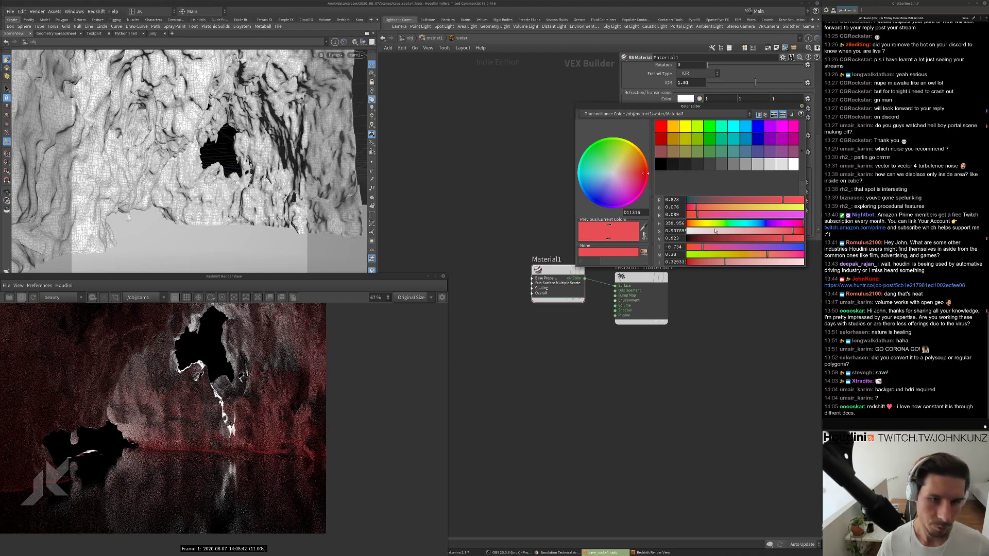
left_click_drag(715, 231, 722, 231)
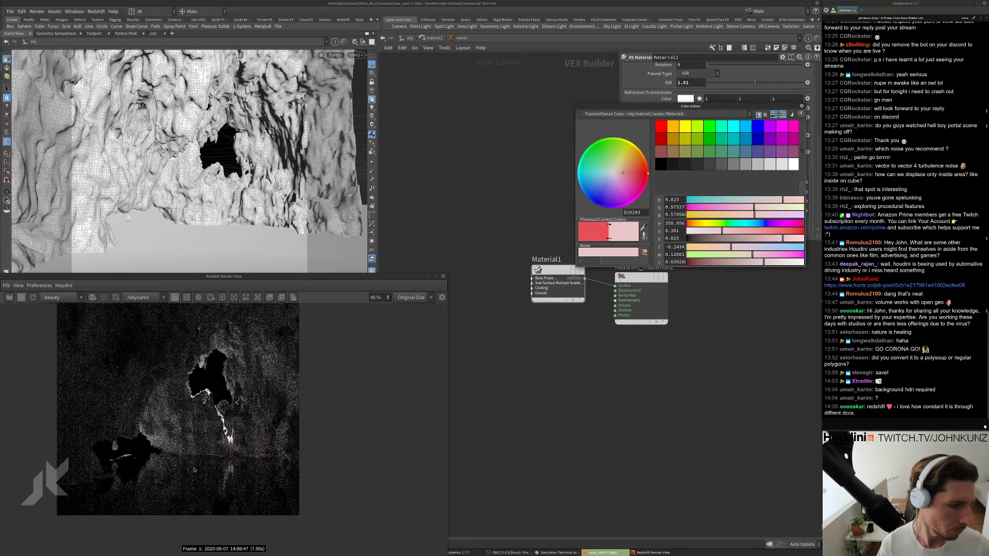
scroll(194, 469, "up", 3)
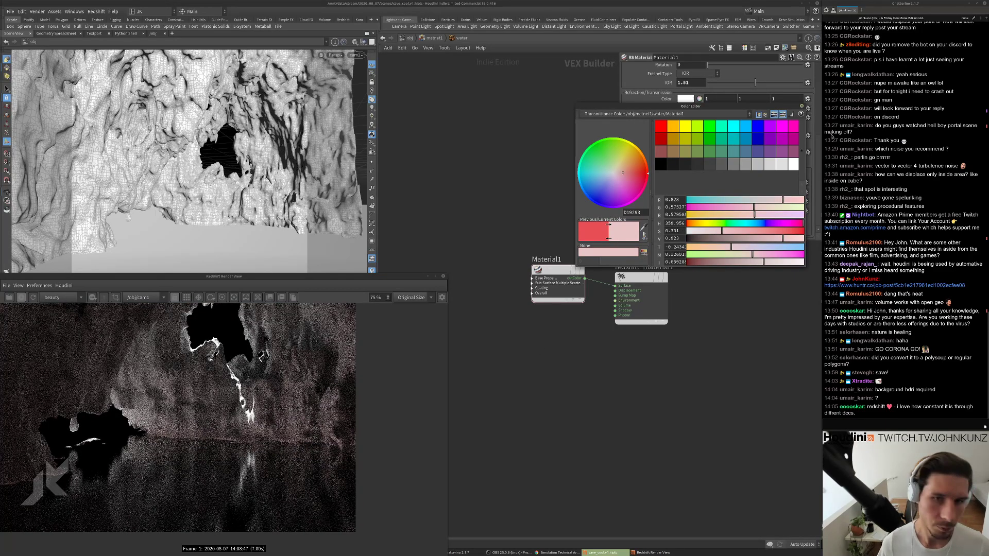
scroll(198, 457, "up", 1)
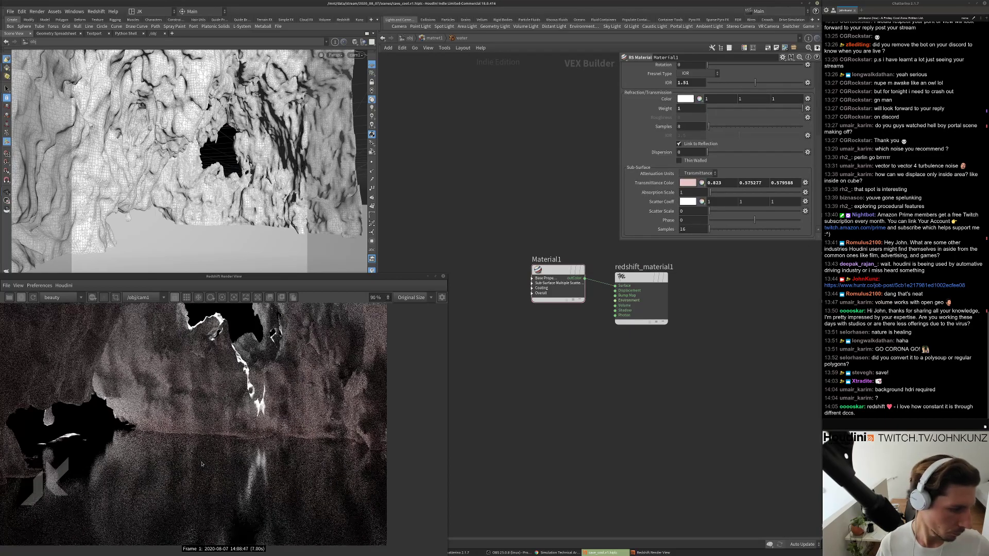
Raise the subsurface scatter scale to 2.
left_click_drag(717, 213, 845, 215)
scroll(222, 453, "down", 1)
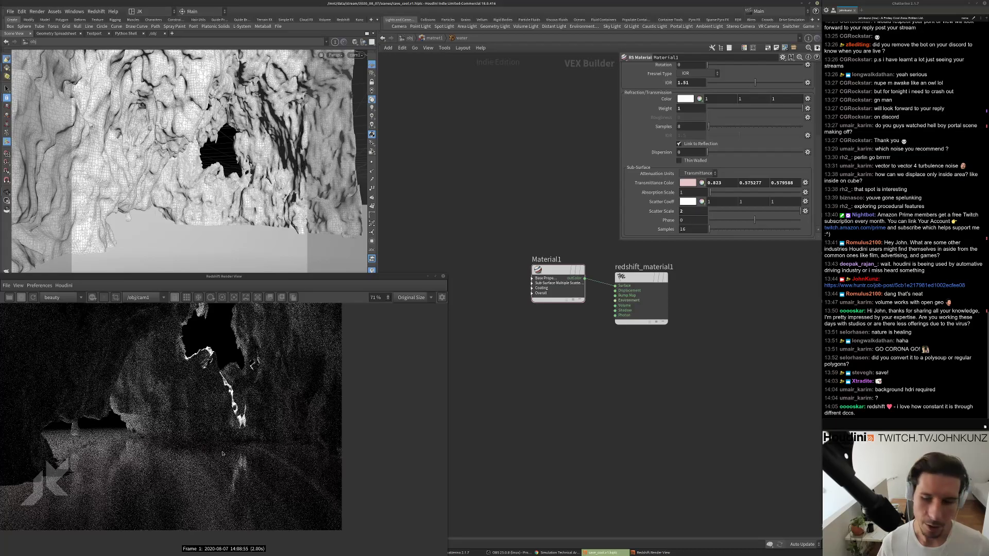
scroll(222, 453, "up", 2)
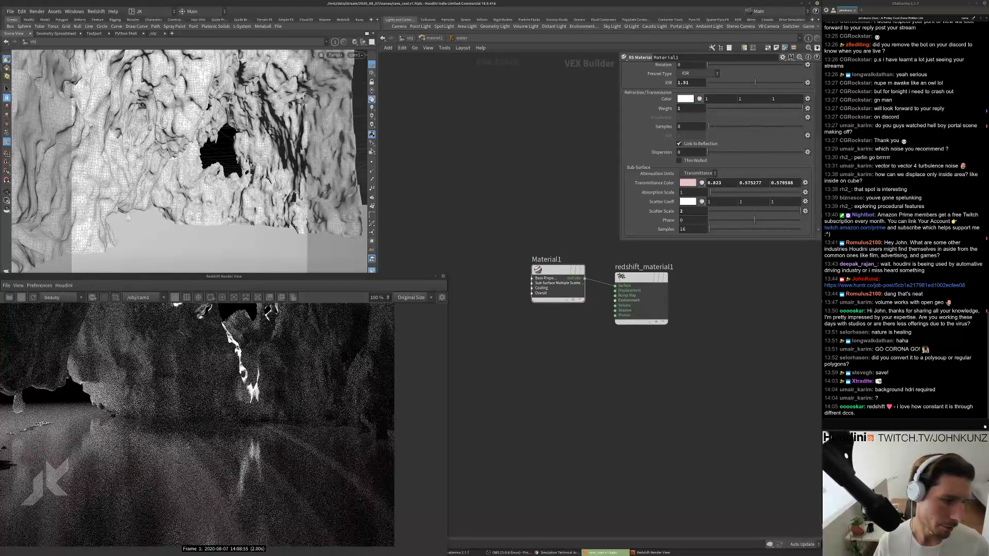
scroll(216, 428, "up", 3)
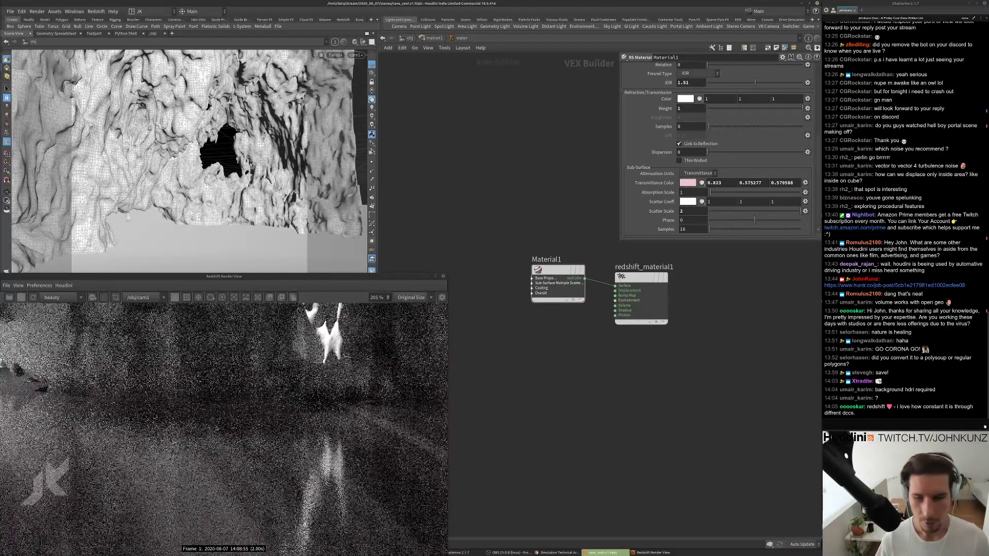
scroll(216, 428, "down", 4)
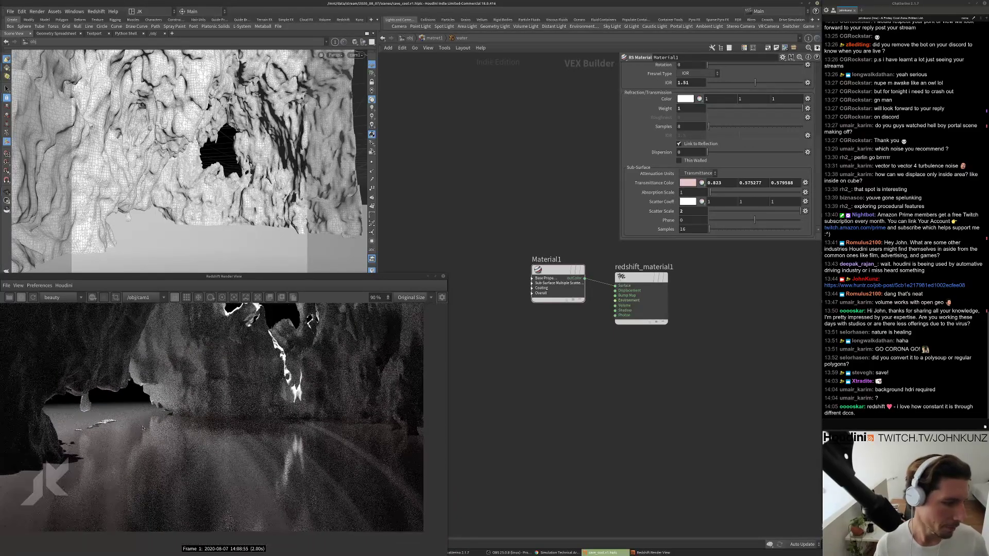
scroll(201, 436, "down", 1)
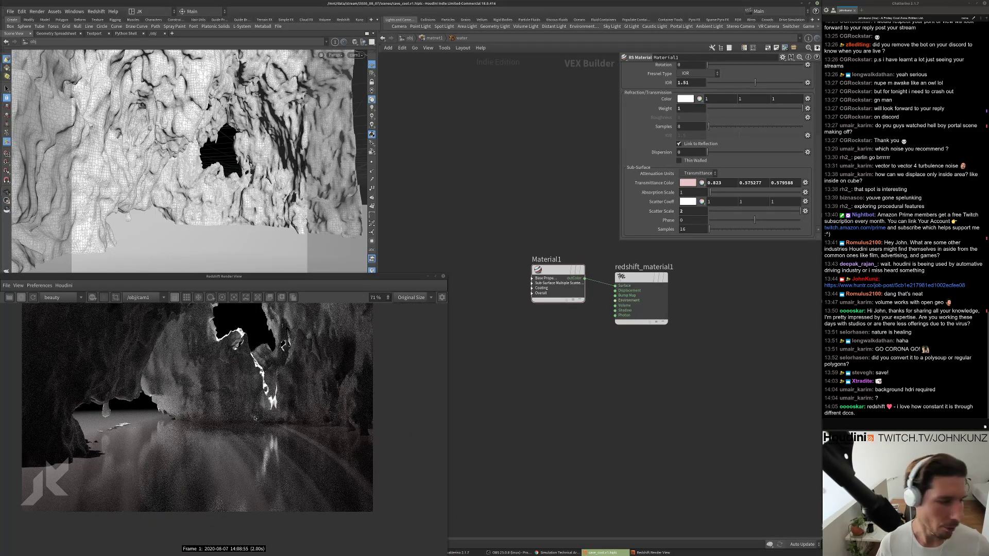
scroll(201, 439, "up", 2)
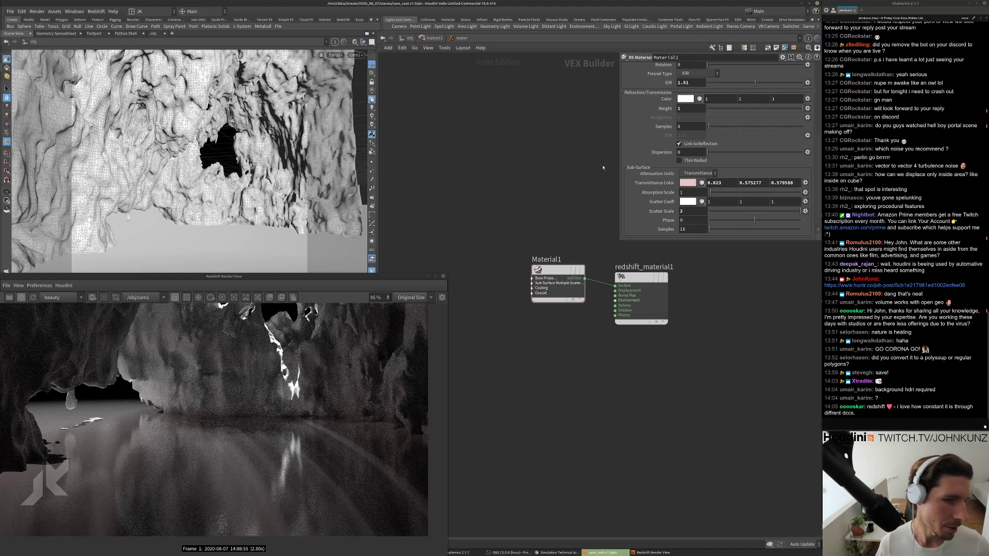
scroll(261, 458, "down", 2)
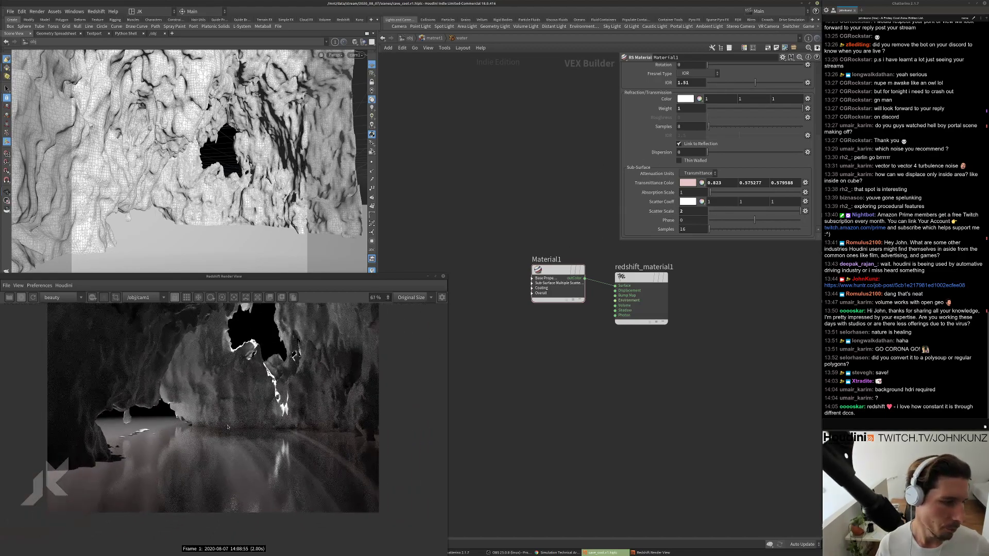
scroll(190, 450, "up", 3)
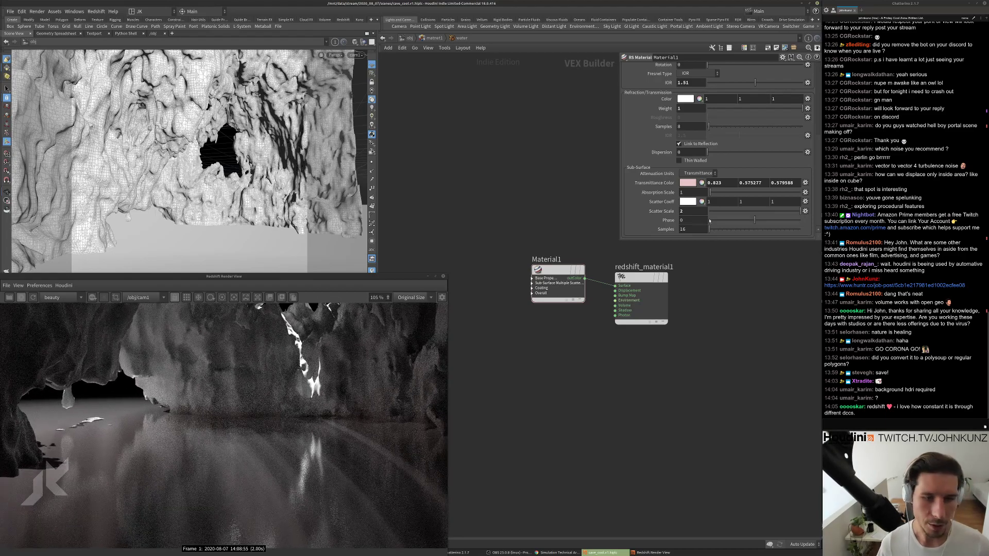
left_click(692, 211)
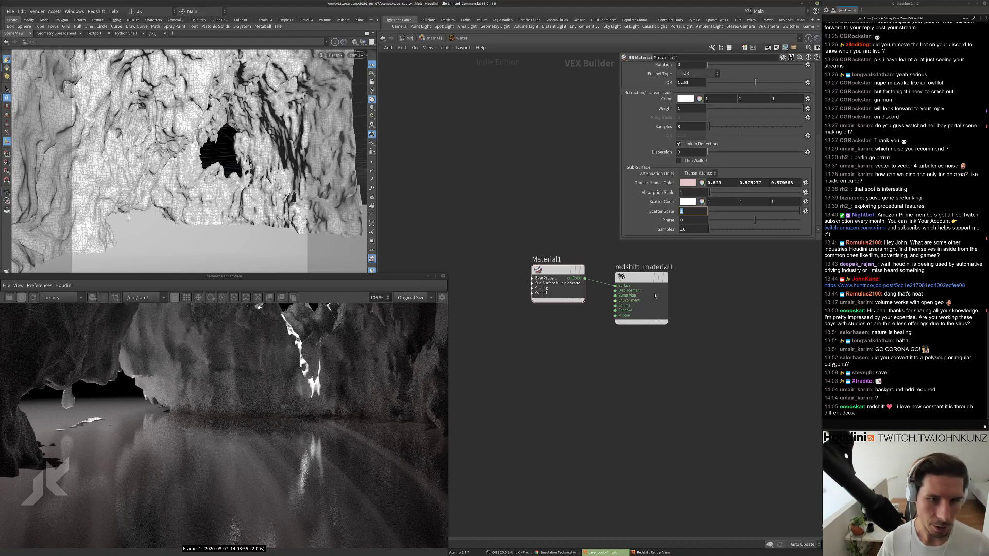
Set the scatter coefficient to light blue (0.4, 0.53, 1), then open the transmittance colour.
left_click(702, 202)
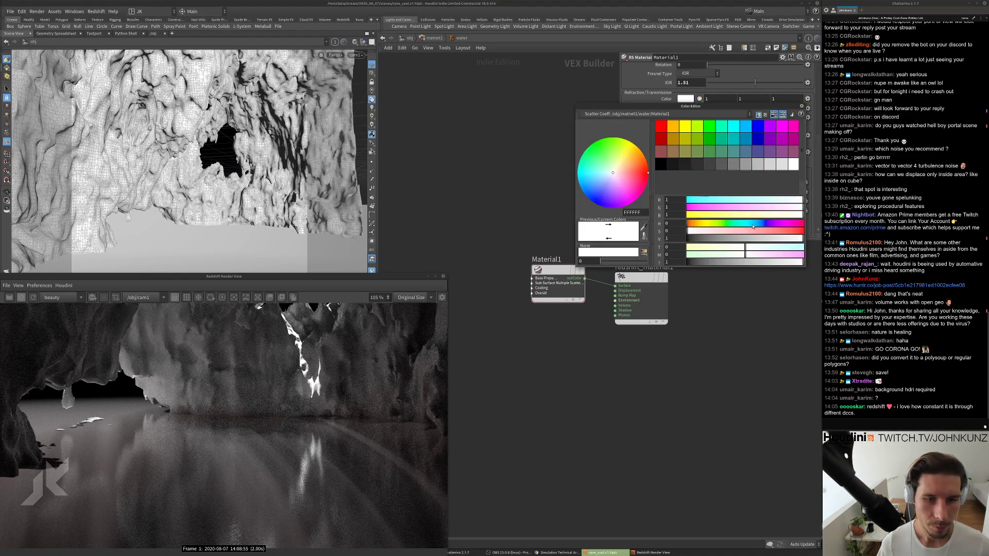
left_click(599, 187)
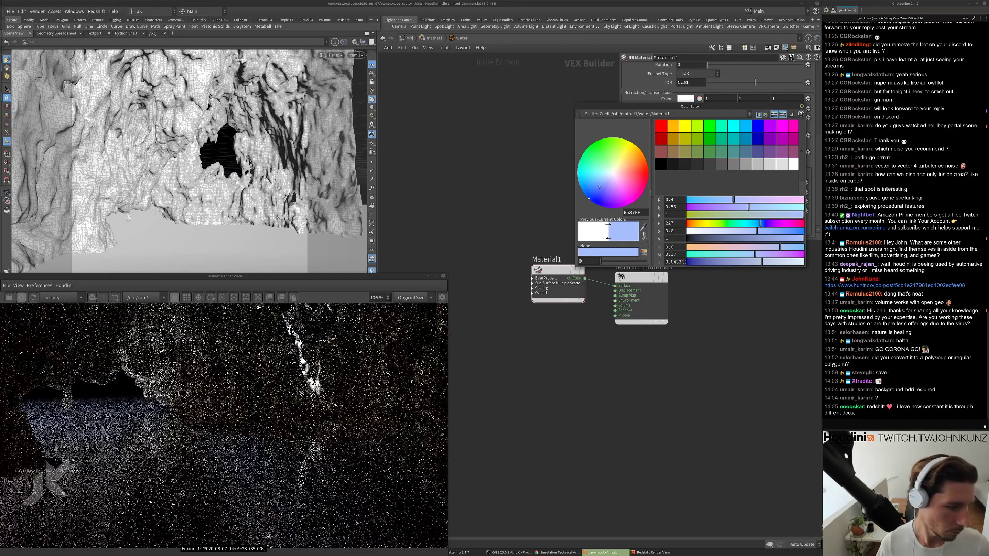
scroll(268, 467, "down", 1)
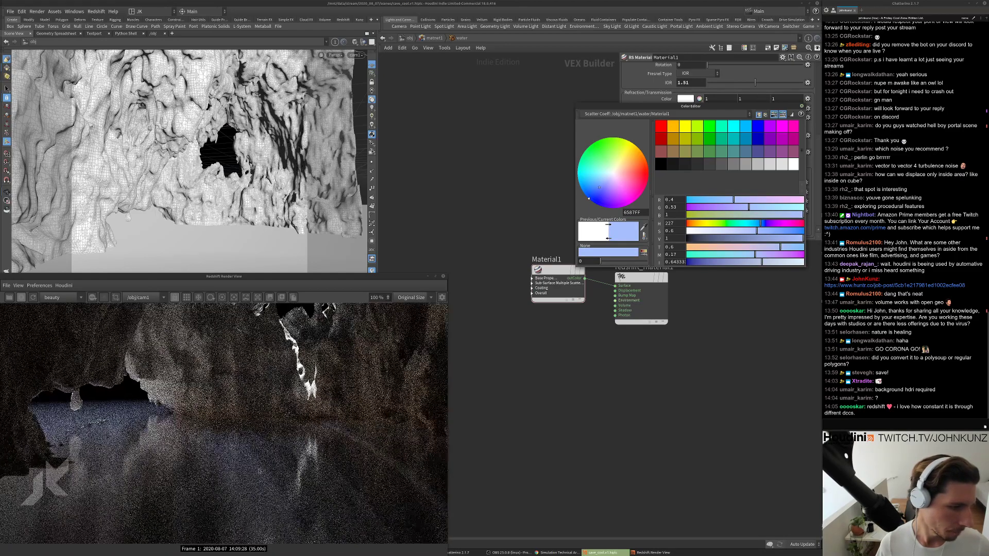
scroll(255, 471, "down", 3)
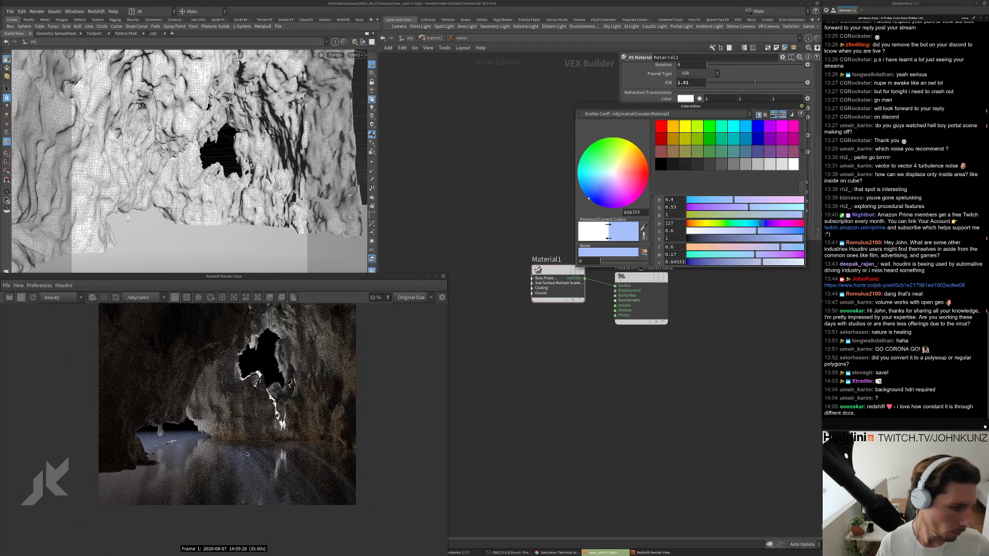
scroll(263, 451, "up", 2)
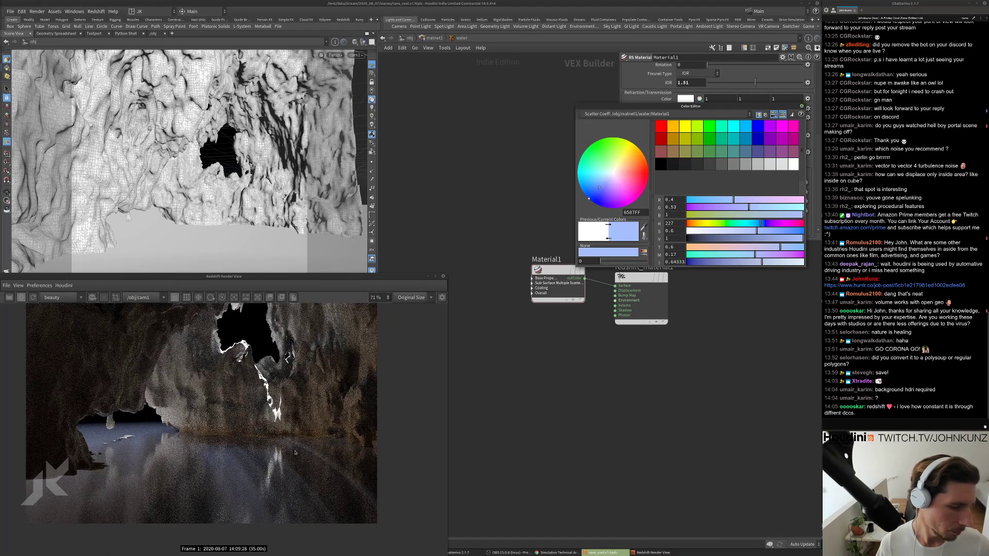
left_click(801, 106)
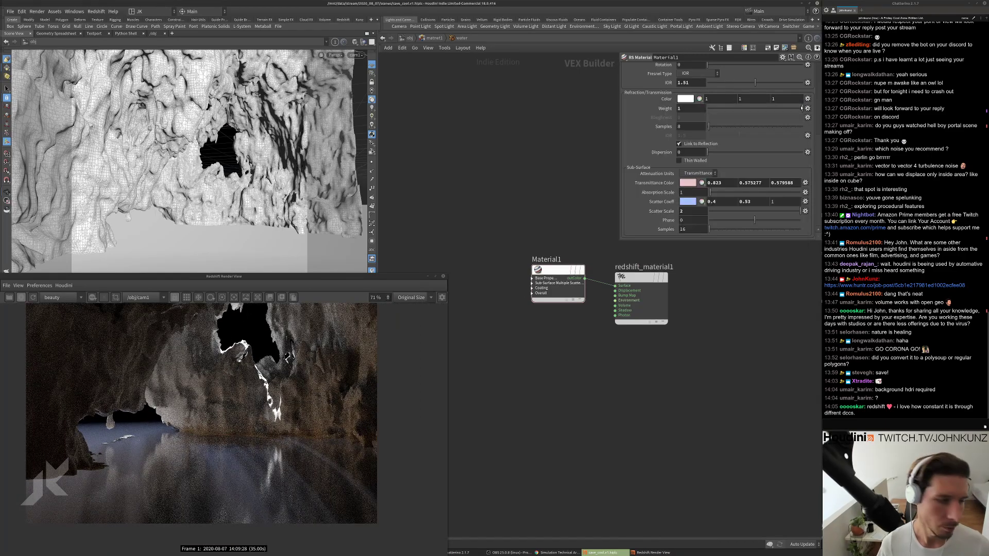
left_click(691, 192)
left_click(688, 182)
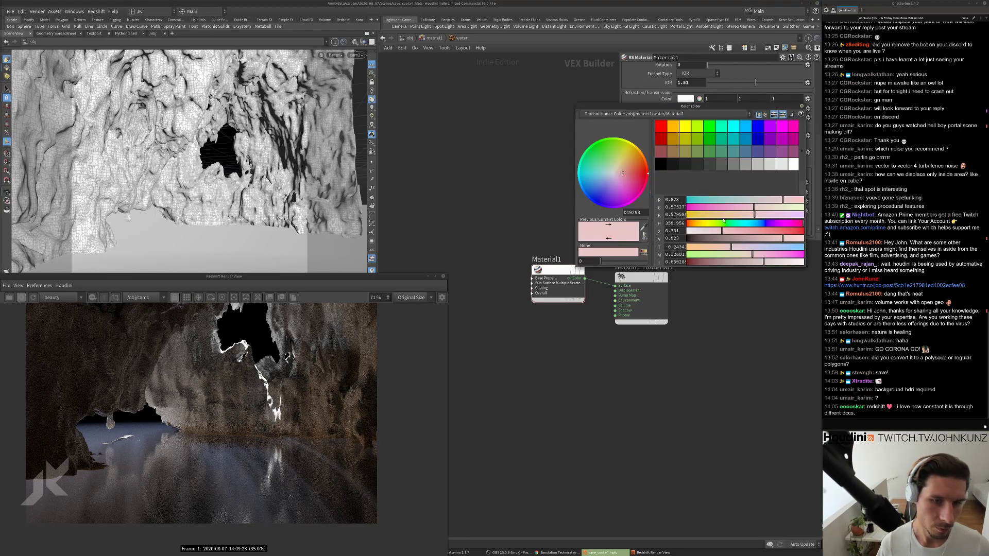
Make the transmittance colour deep red (0.823, 0.067, 0.081) and check the reddish render.
left_click(795, 232)
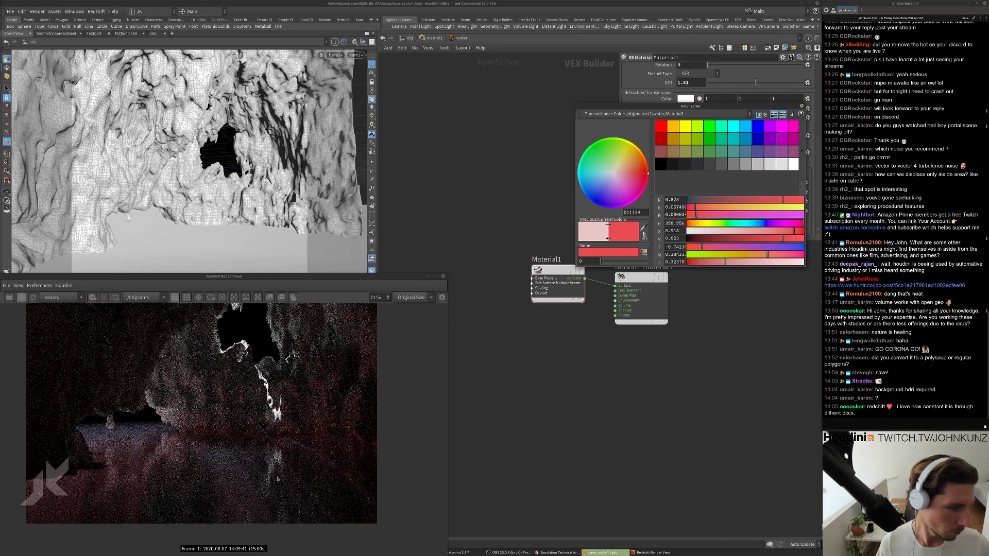
scroll(268, 470, "down", 2)
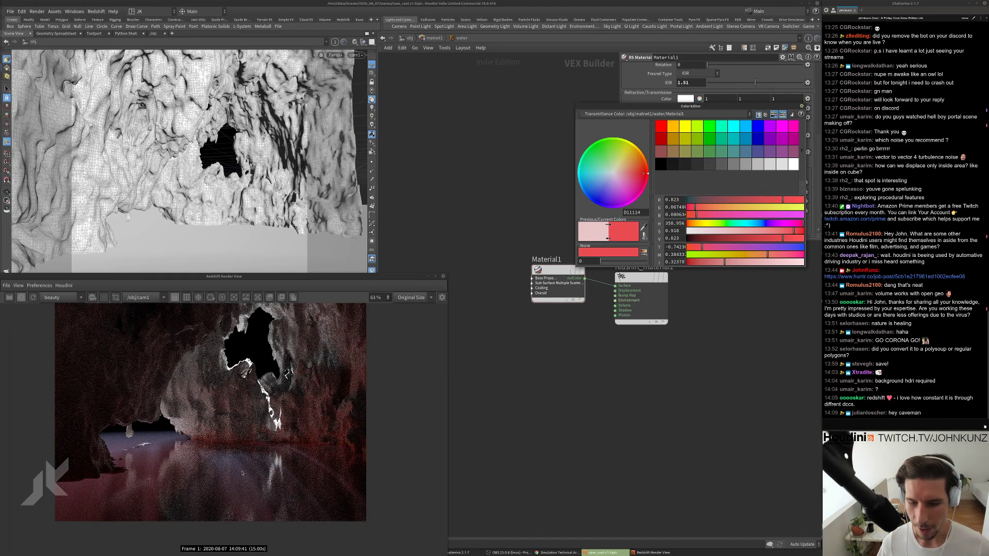
scroll(241, 473, "down", 1)
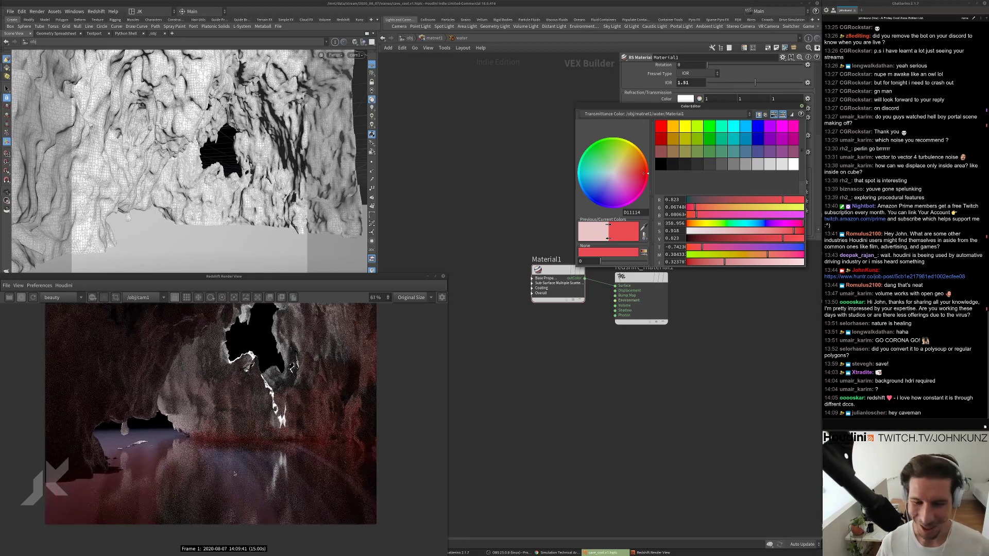
scroll(235, 474, "up", 3)
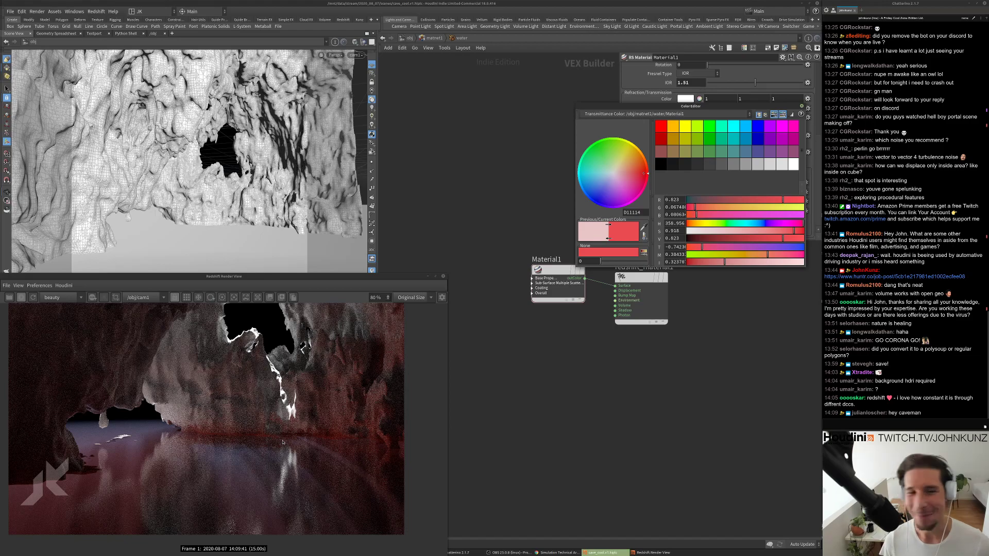
scroll(282, 444, "up", 1)
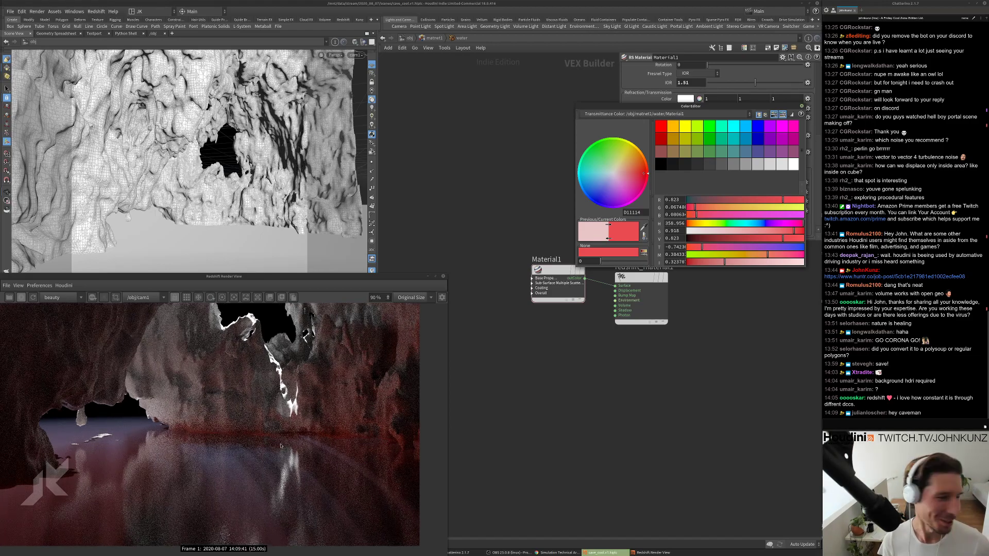
scroll(281, 444, "down", 1)
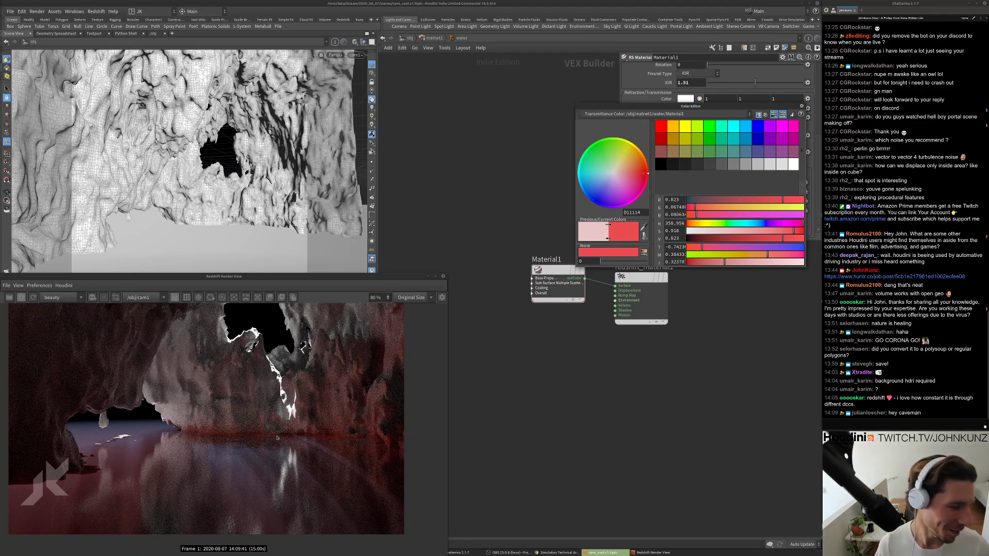
scroll(278, 438, "up", 2)
scroll(274, 478, "down", 5)
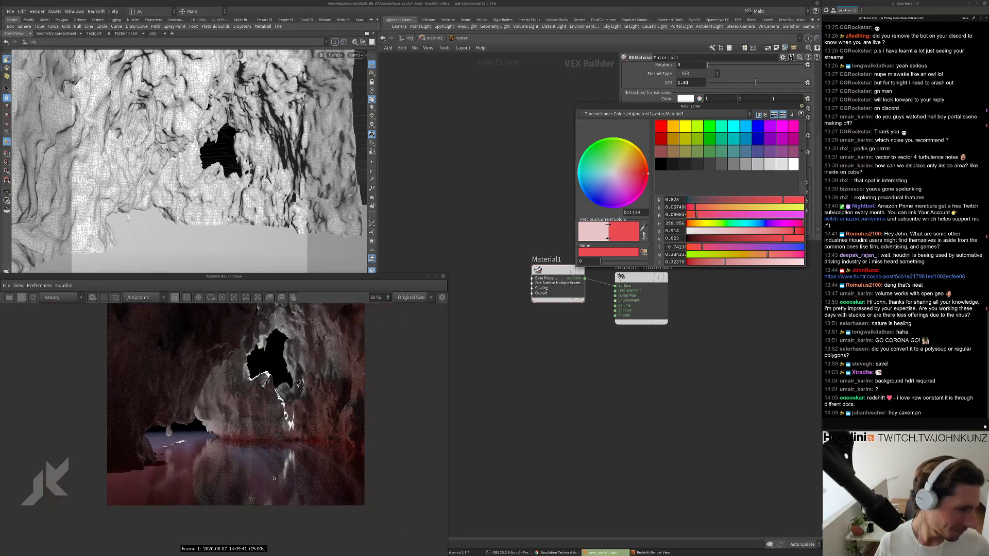
scroll(273, 478, "down", 1)
scroll(267, 462, "down", 1)
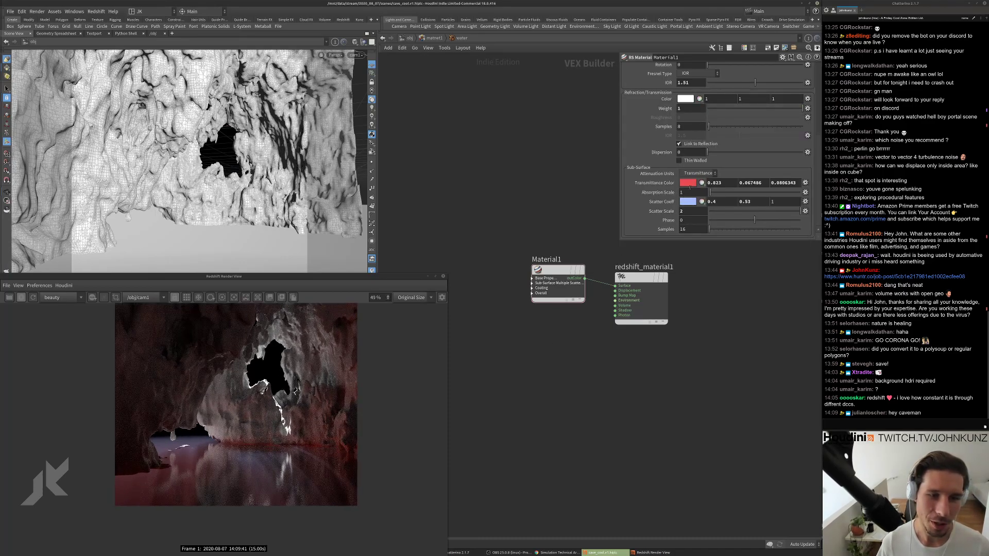
Set the water material's absorption scale to 0 and inspect the cave render.
left_click_drag(710, 194, 705, 194)
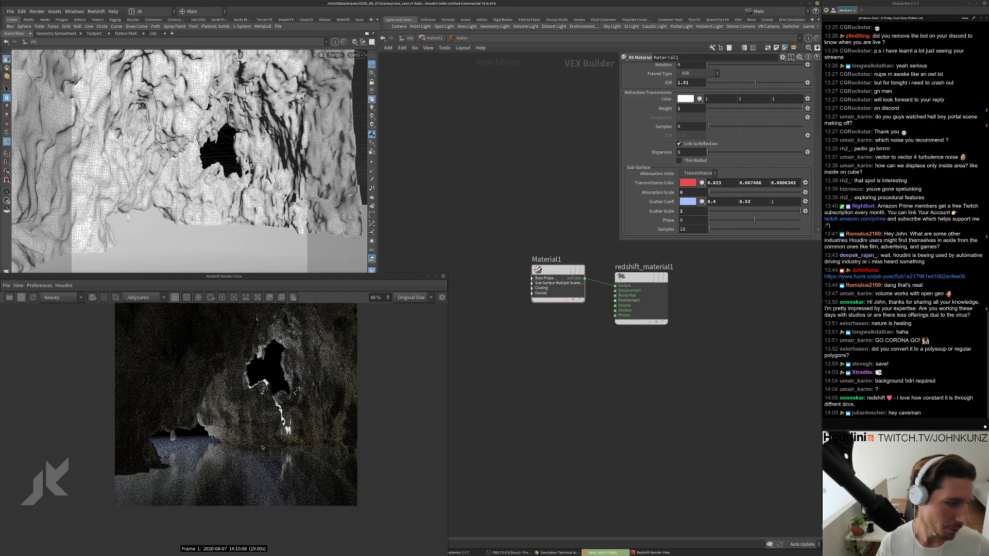
scroll(293, 458, "up", 2)
middle_click_drag(293, 458, 230, 456)
middle_click_drag(291, 361, 363, 364)
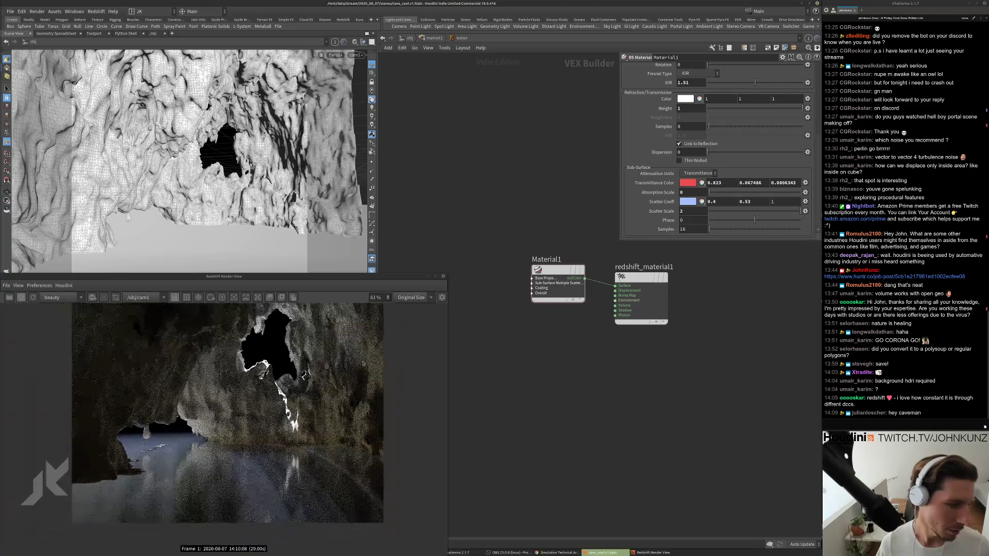
scroll(332, 443, "up", 1)
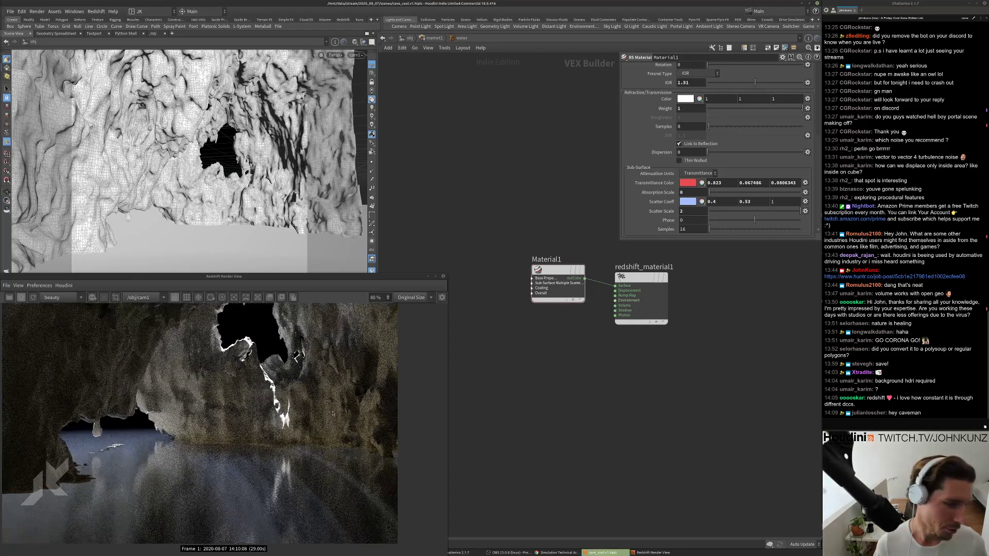
scroll(338, 466, "down", 1)
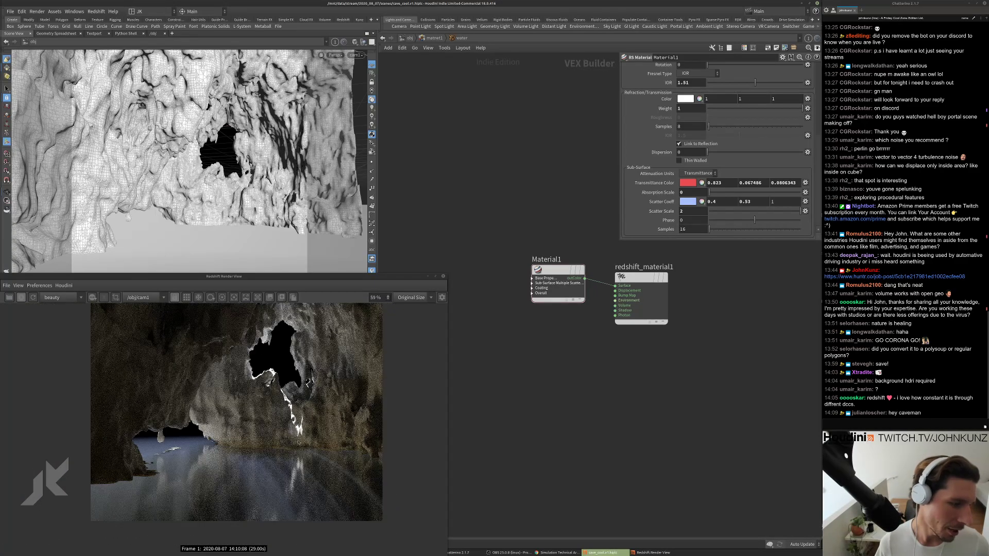
scroll(275, 442, "down", 1)
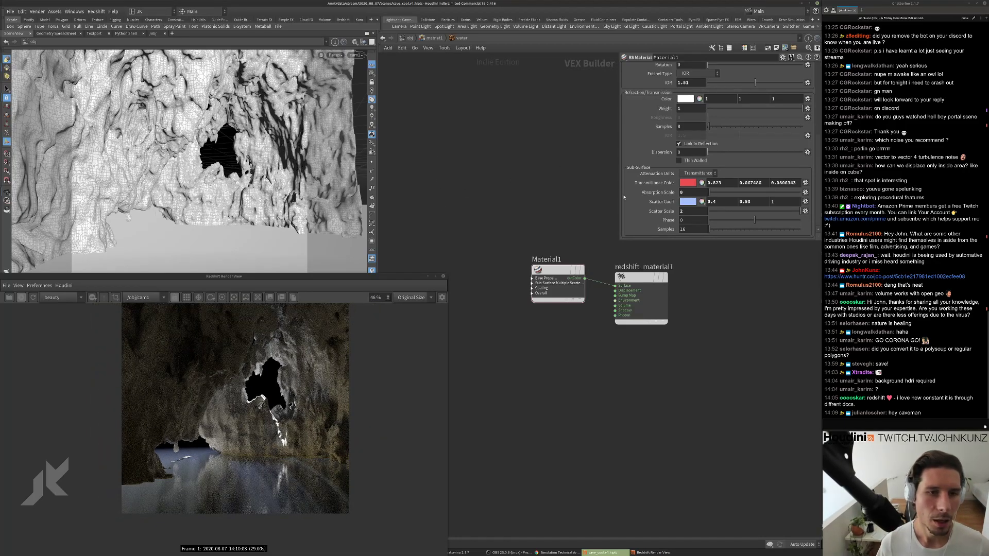
scroll(642, 200, "up", 1)
scroll(641, 194, "up", 3)
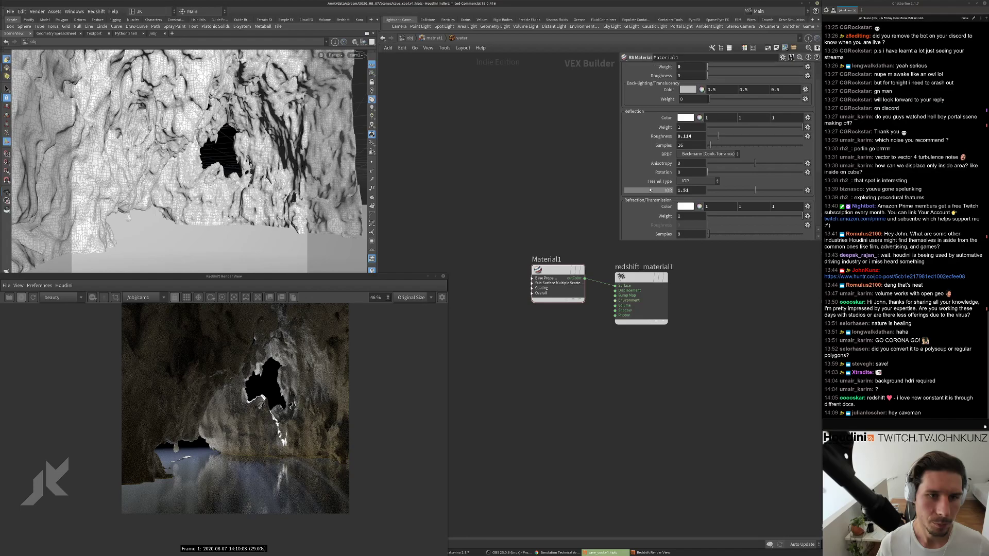
Set the water material's Reflection Roughness to 0.15.
left_click_drag(710, 138, 728, 139)
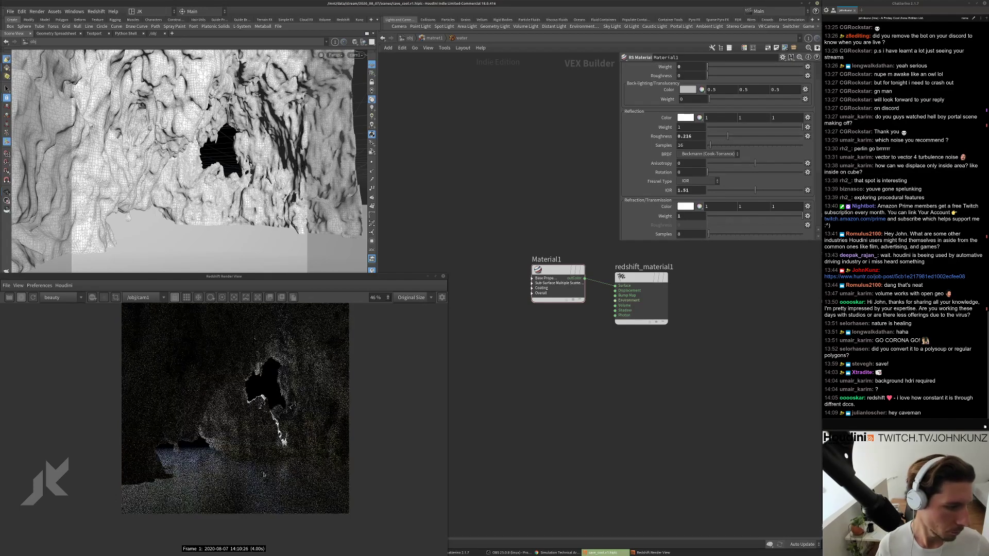
scroll(229, 447, "up", 4)
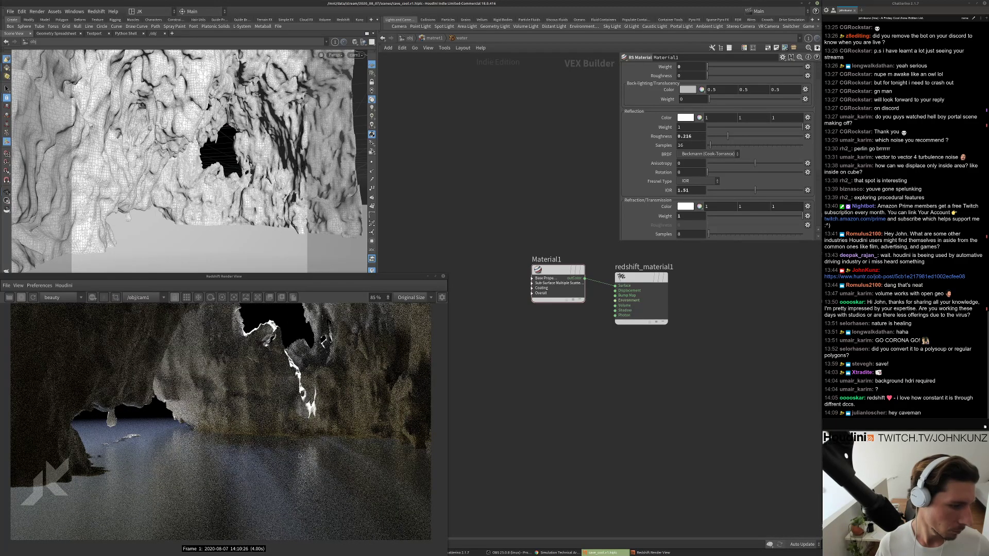
scroll(299, 456, "up", 1)
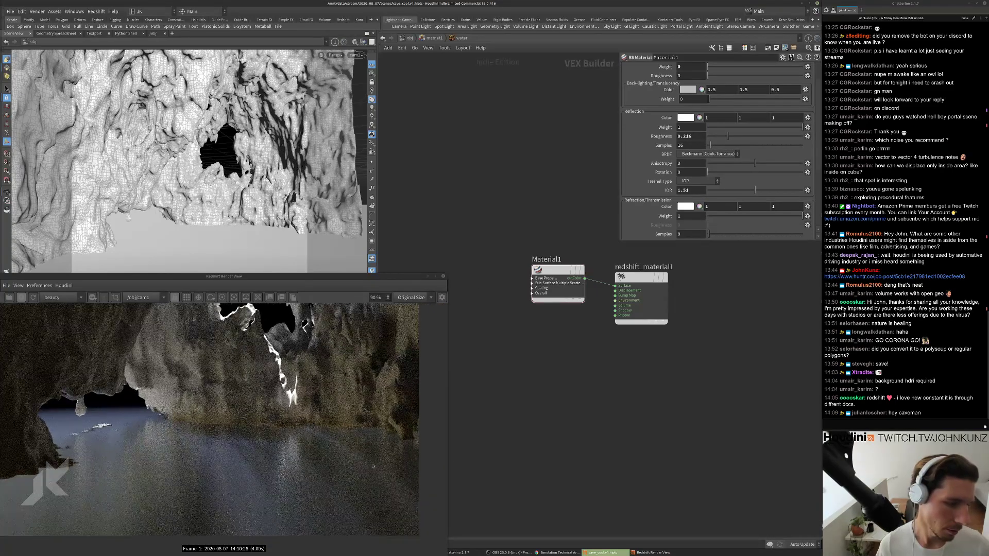
left_click(696, 137)
type("0.1")
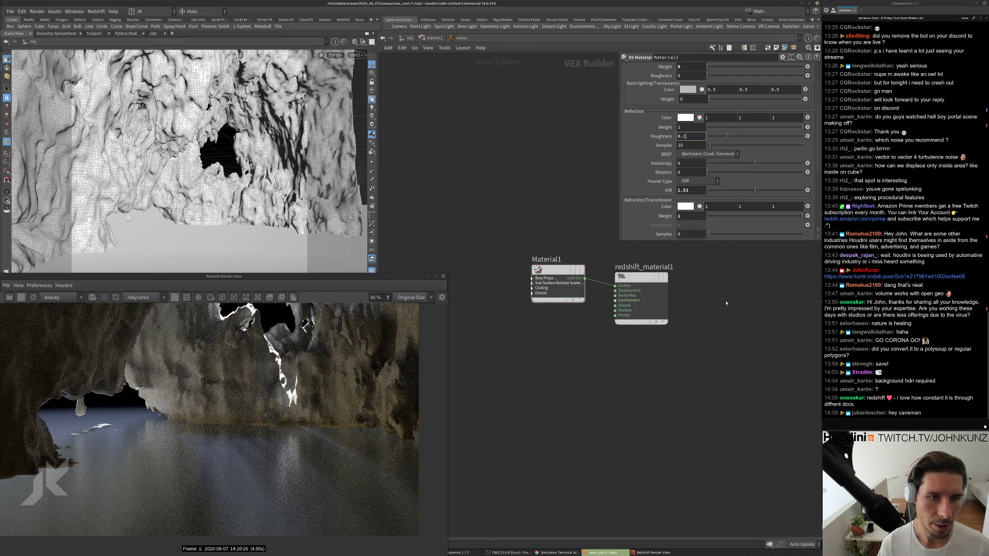
type("5")
key("Return")
Return up the network path to matnet1 with the cave and water builders.
scroll(651, 193, "down", 2)
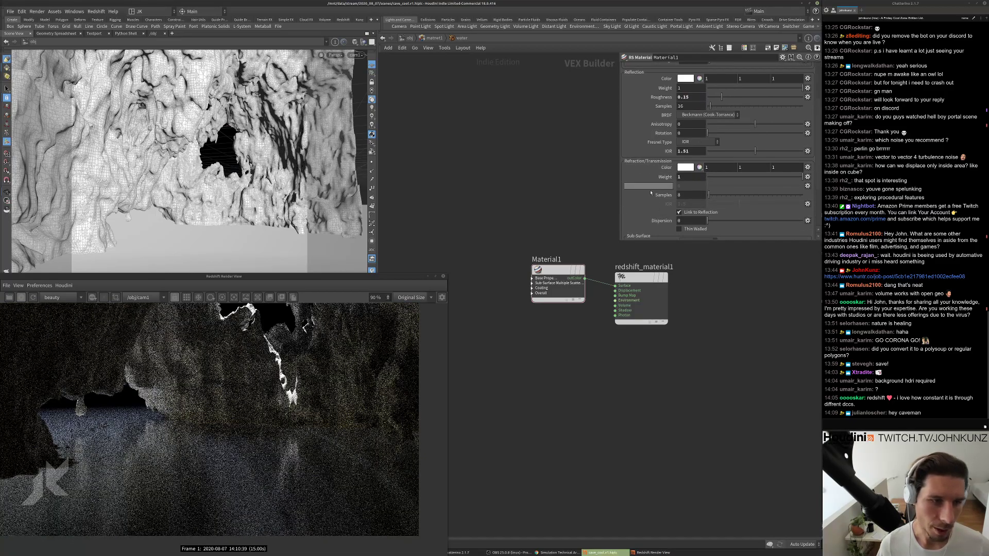
scroll(221, 412, "up", 5)
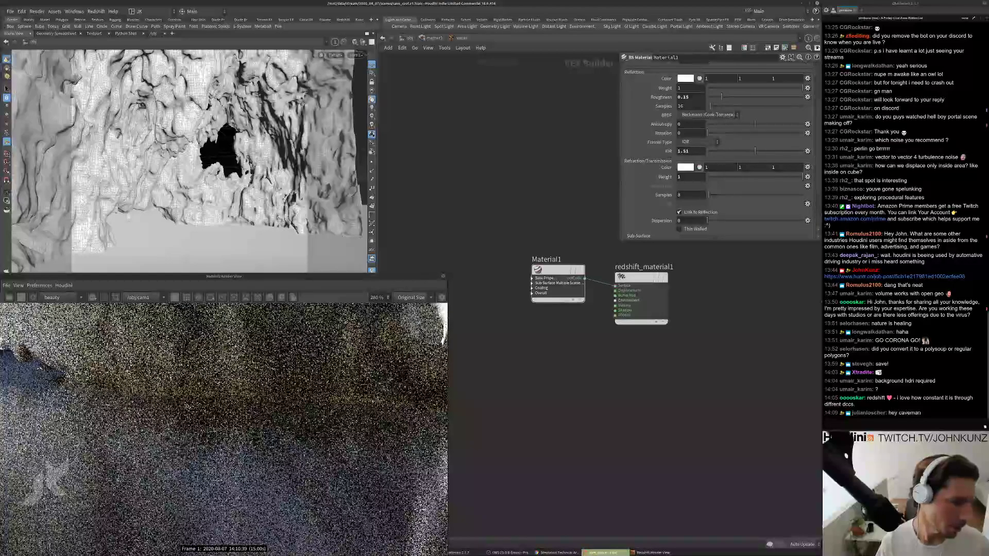
scroll(381, 408, "down", 5)
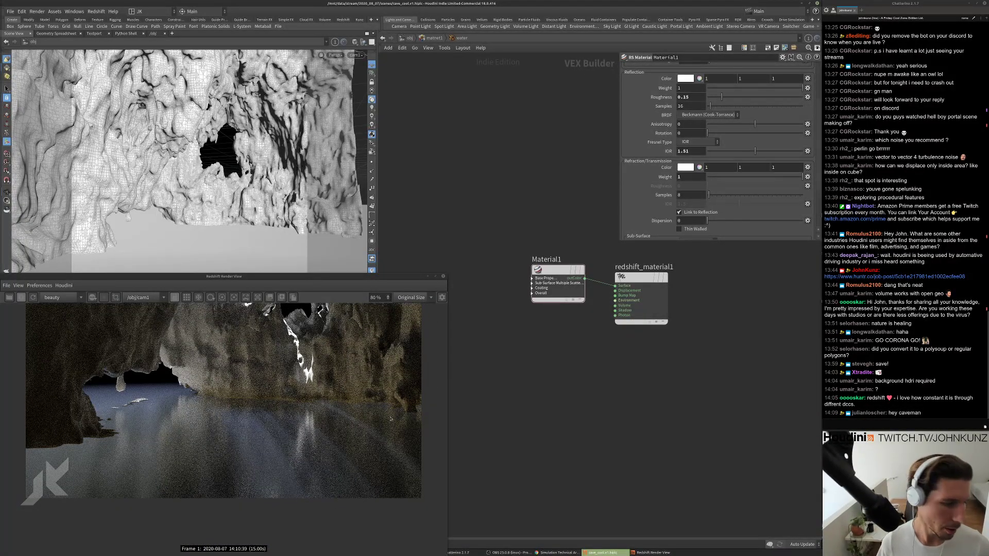
scroll(391, 431, "up", 1)
scroll(391, 432, "down", 4)
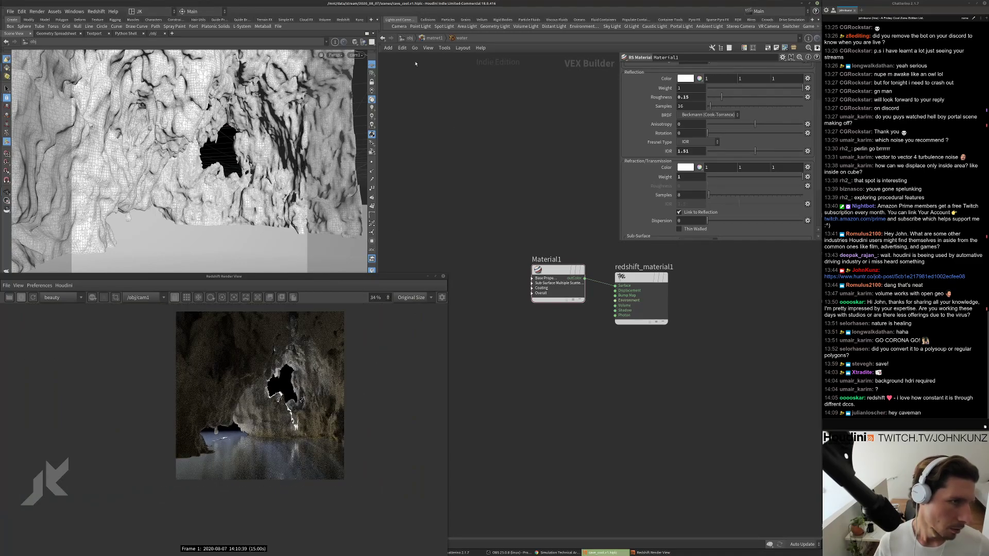
left_click(421, 38)
Enter the cave material builder and expand Material1's Base Properties inputs.
scroll(323, 335, "up", 3)
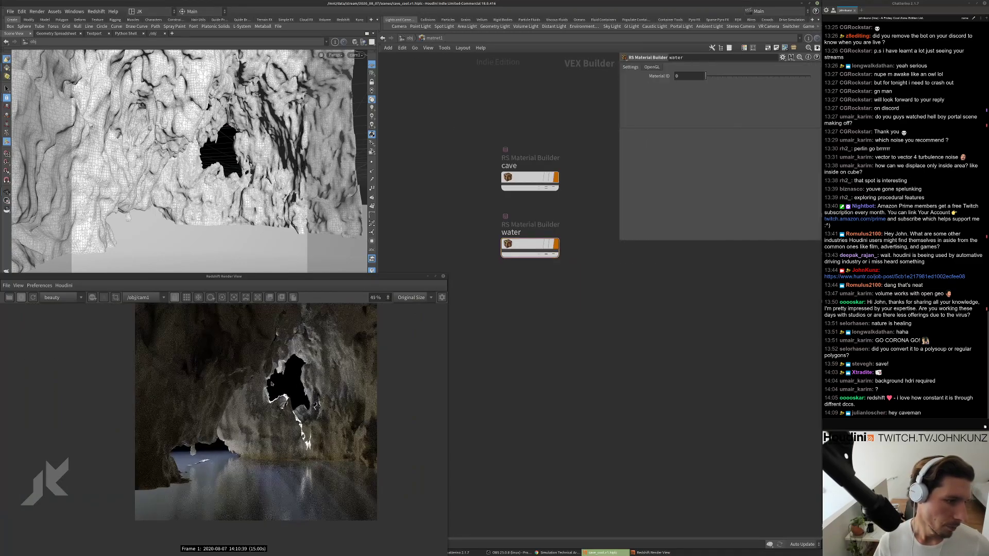
left_click(518, 178)
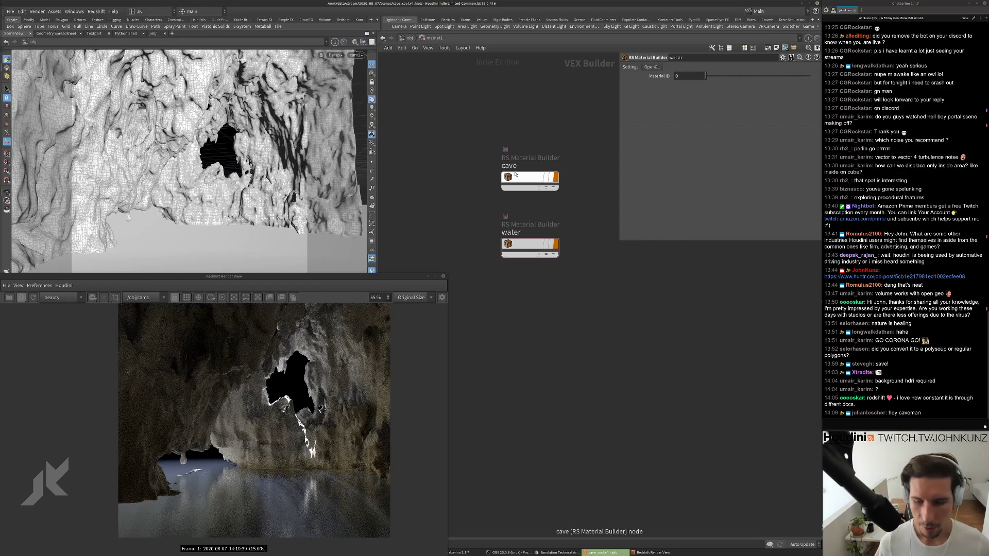
double_click(518, 178)
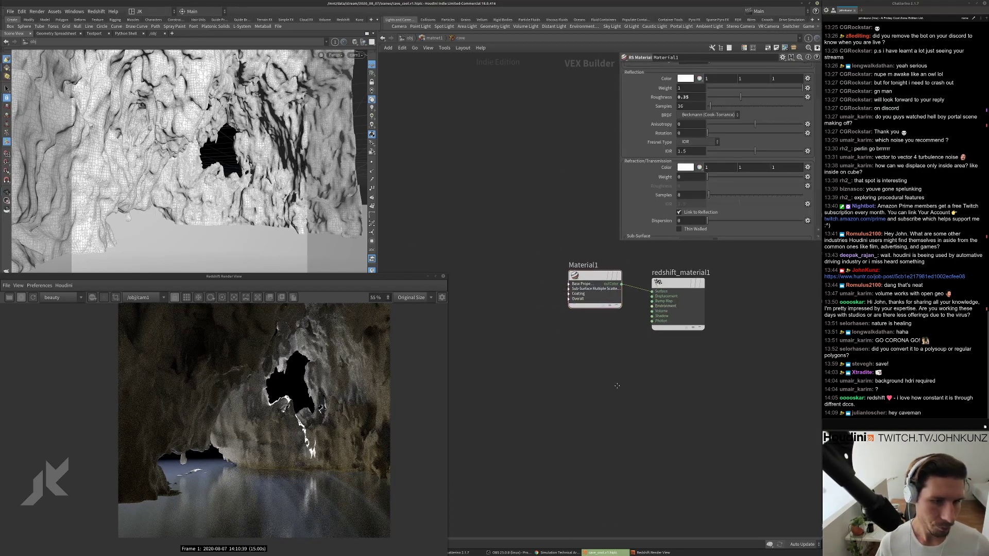
left_click(621, 291)
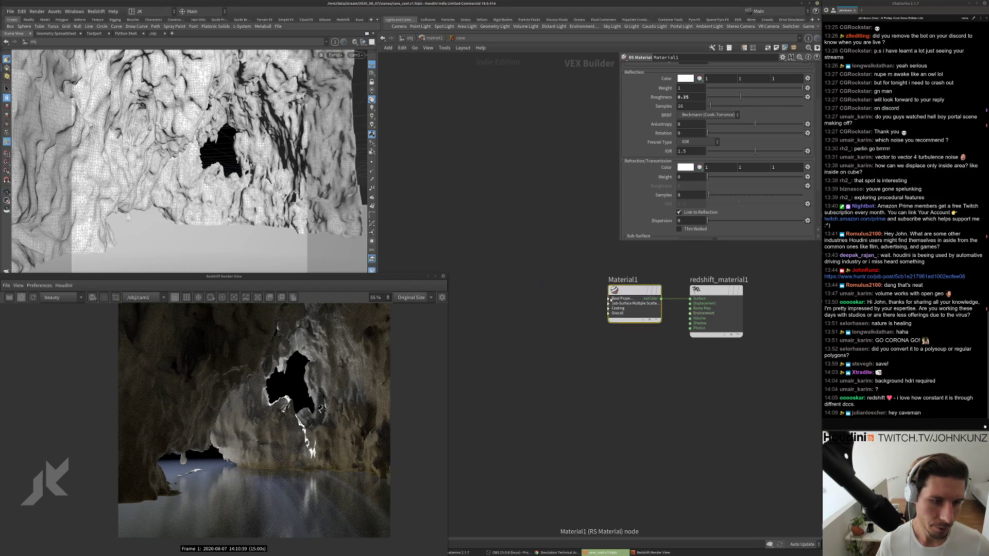
left_click(609, 299)
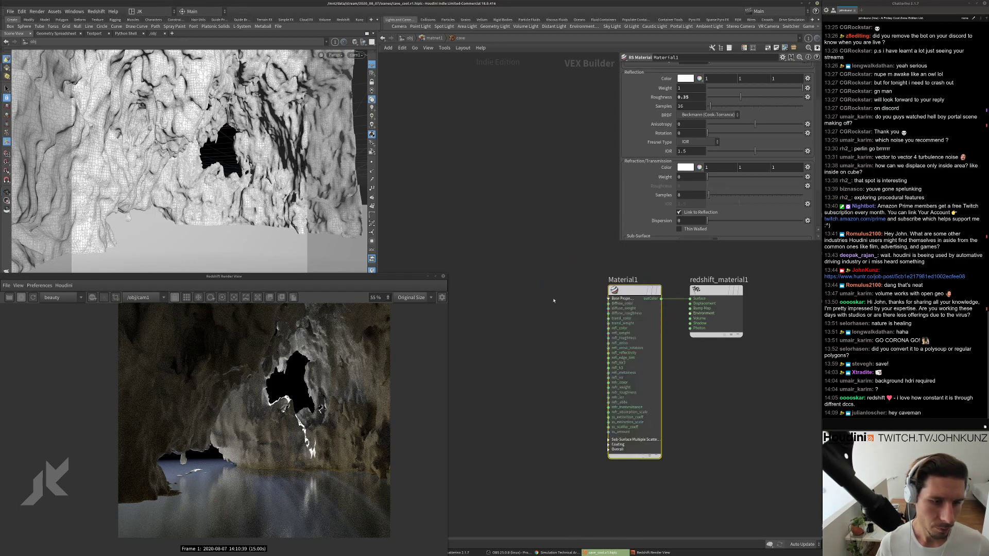
Add an RS TriPlanar node above Material1 and wire it into redshift_material1's Surface input.
key("Tab")
type("tr")
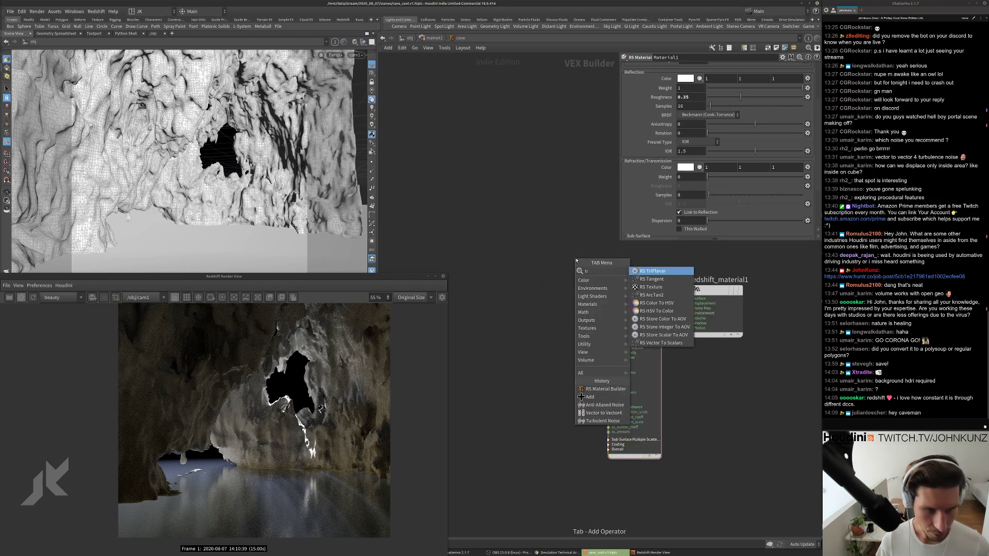
left_click(653, 271)
left_click(618, 255)
left_click_drag(597, 264, 507, 210)
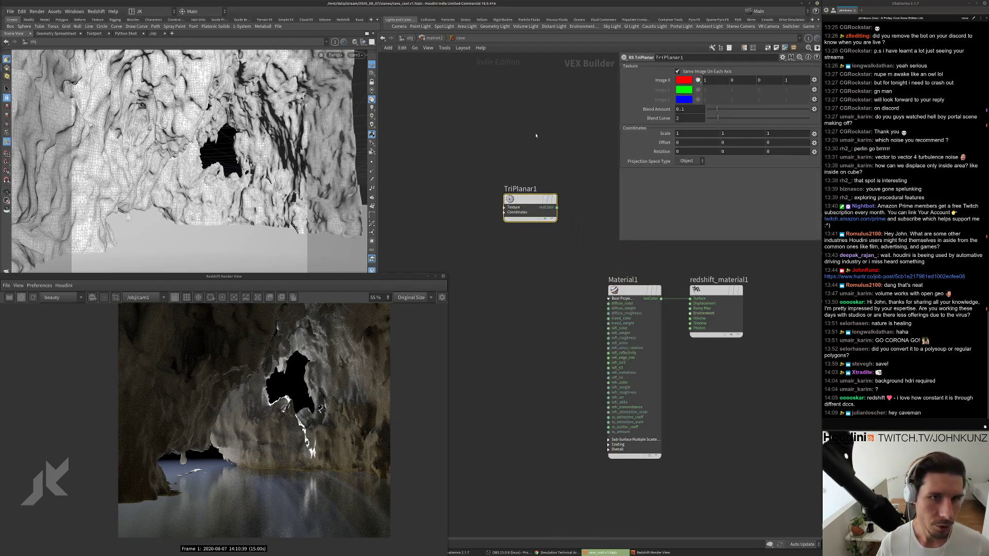
left_click_drag(556, 207, 690, 298)
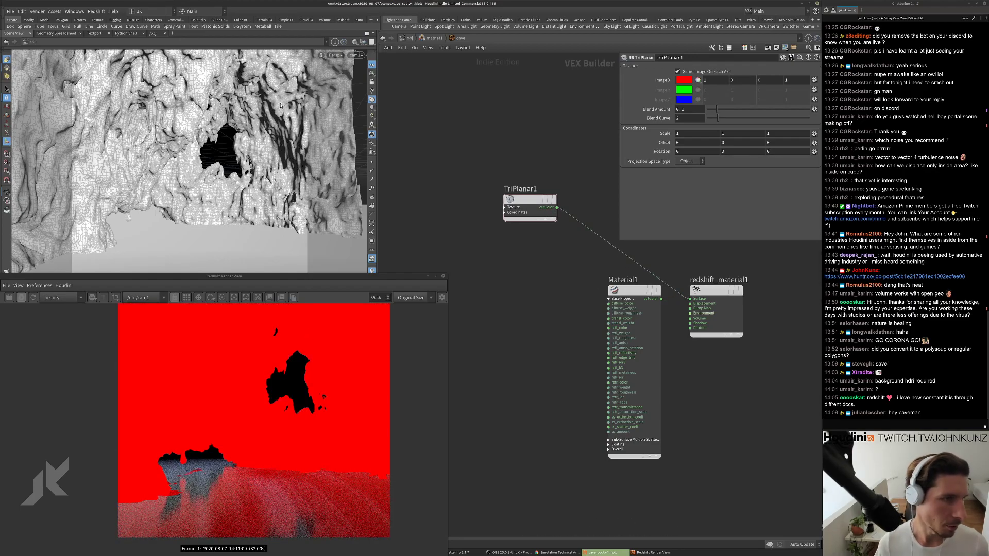
Give TriPlanar1 separate per-axis images and a blend amount of 0.238.
left_click(677, 71)
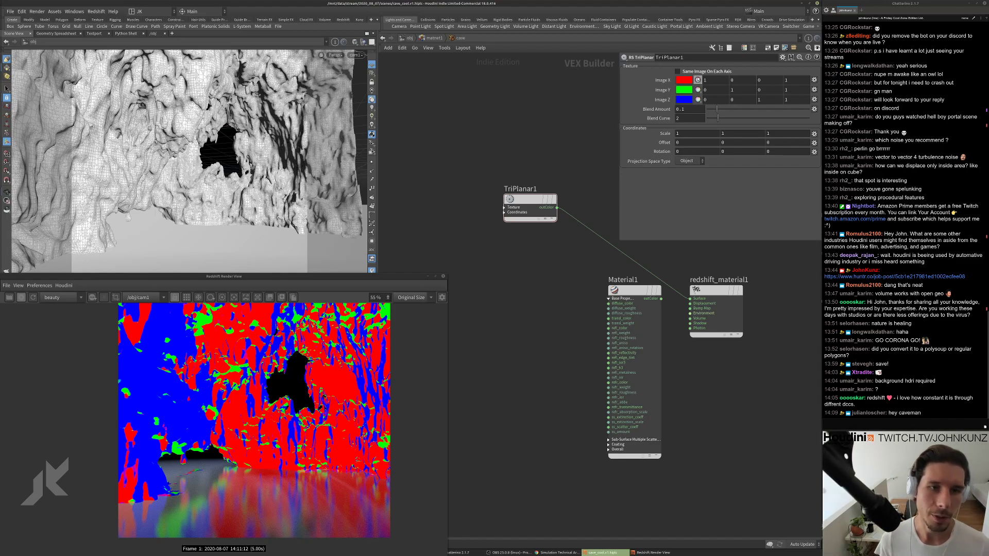
left_click(700, 72)
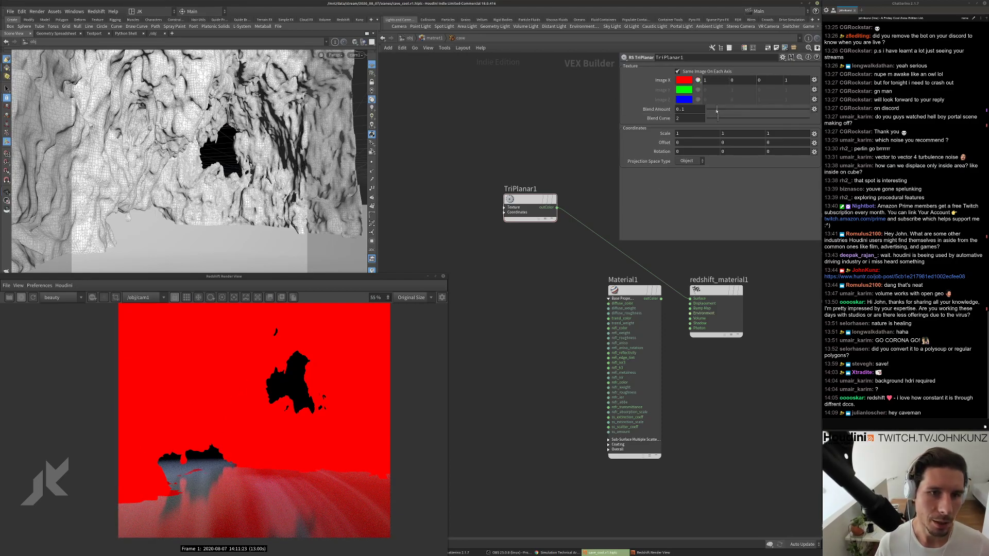
left_click(701, 73)
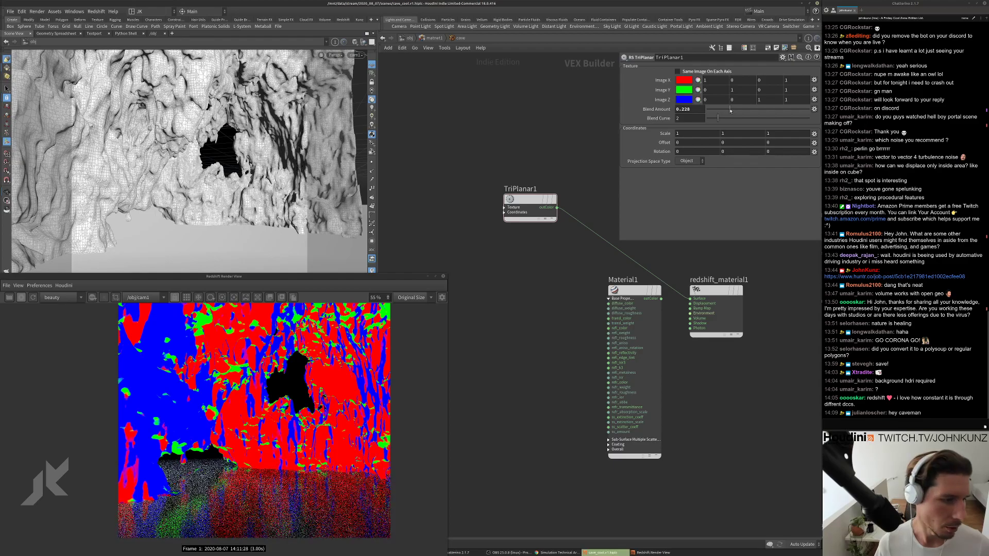
mouse_move(716, 109)
left_mouse_down()
mouse_move(755, 110)
mouse_move(712, 112)
mouse_move(748, 110)
mouse_move(731, 110)
left_mouse_up()
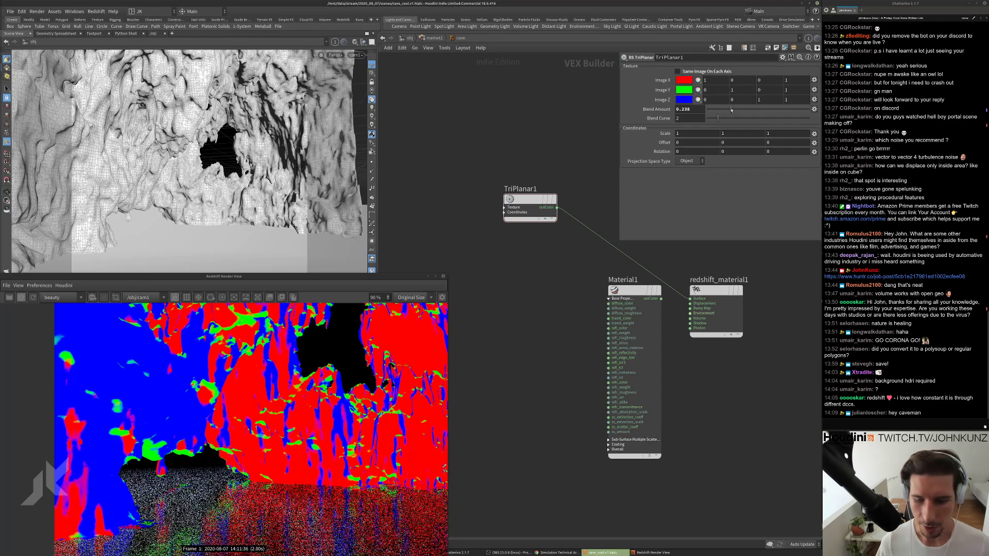
Add an RS Texture node, TextureSampler1, above and left of TriPlanar1.
middle_click_drag(537, 162, 640, 195)
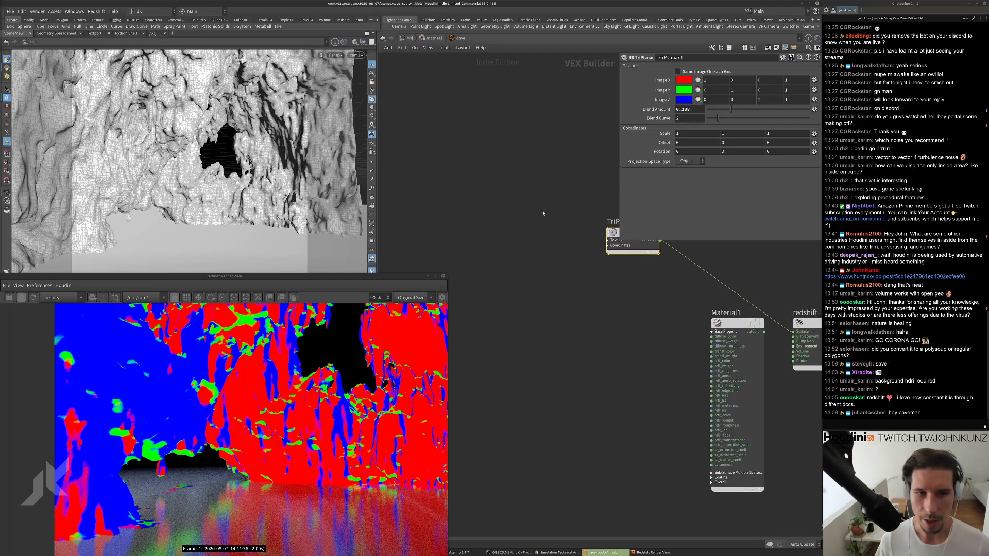
key("Tab")
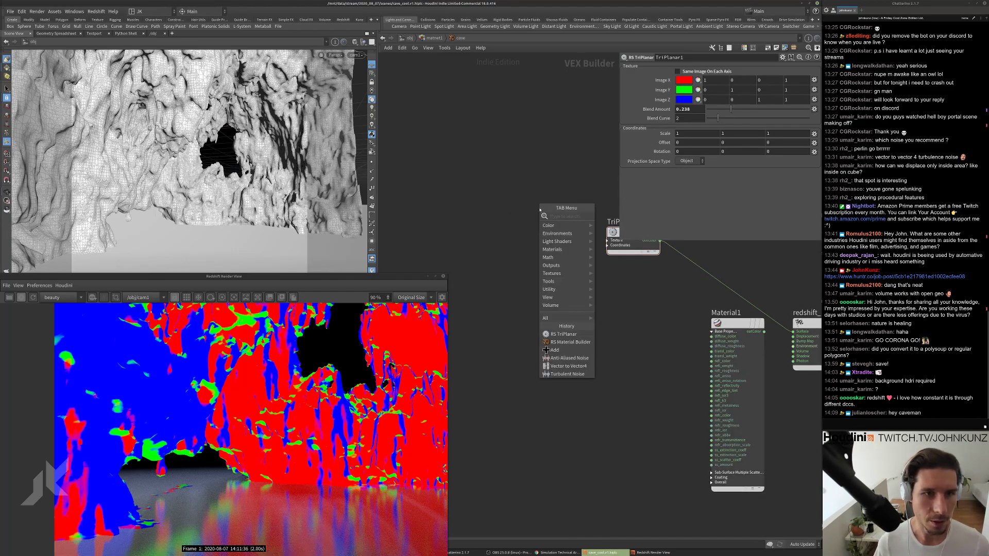
type("te")
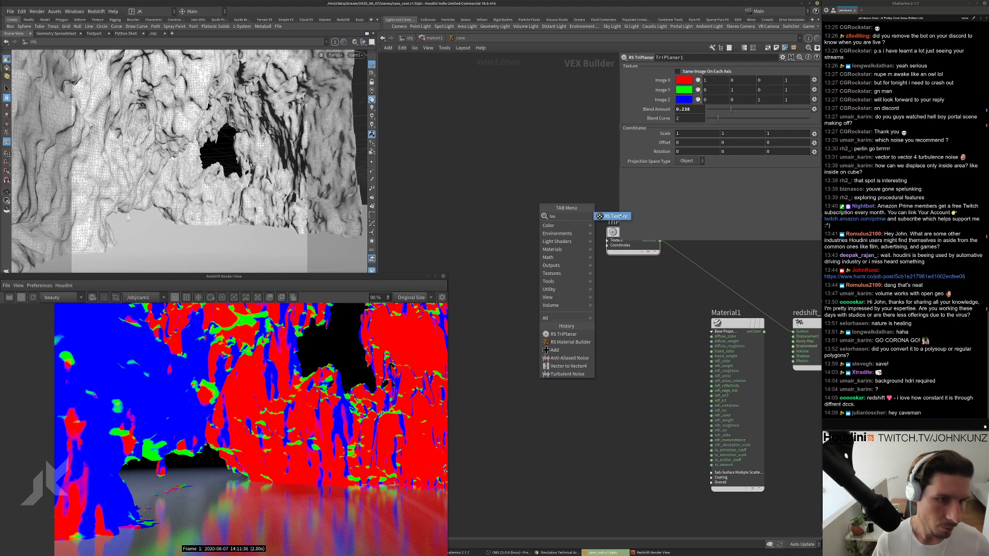
type("x")
left_click(621, 215)
left_click(543, 202)
middle_click_drag(611, 240, 580, 262)
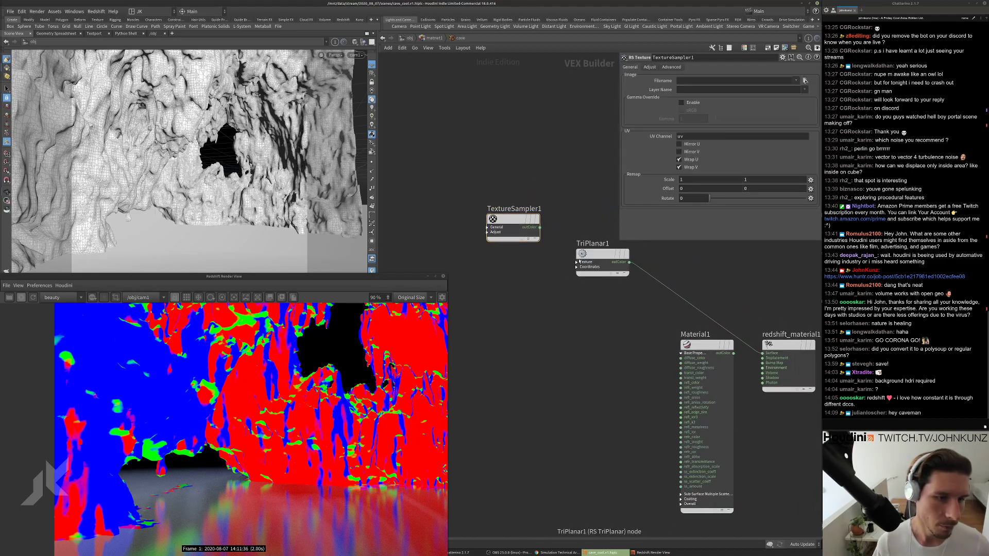
Connect TextureSampler1's outColor to TriPlanar1's imageX input and show the sampler's settings.
left_click(579, 262)
left_click(577, 261)
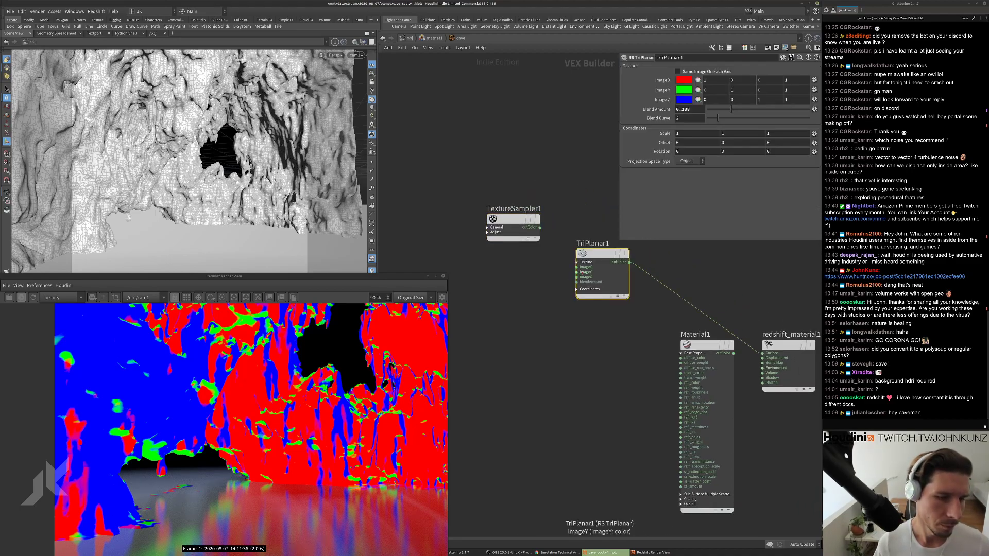
left_click_drag(577, 267, 540, 227)
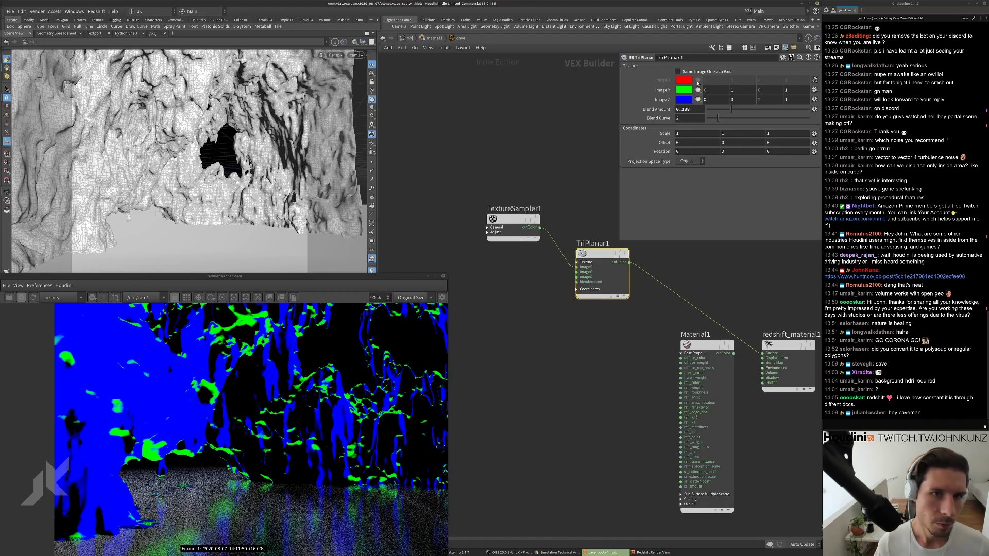
left_click(513, 221)
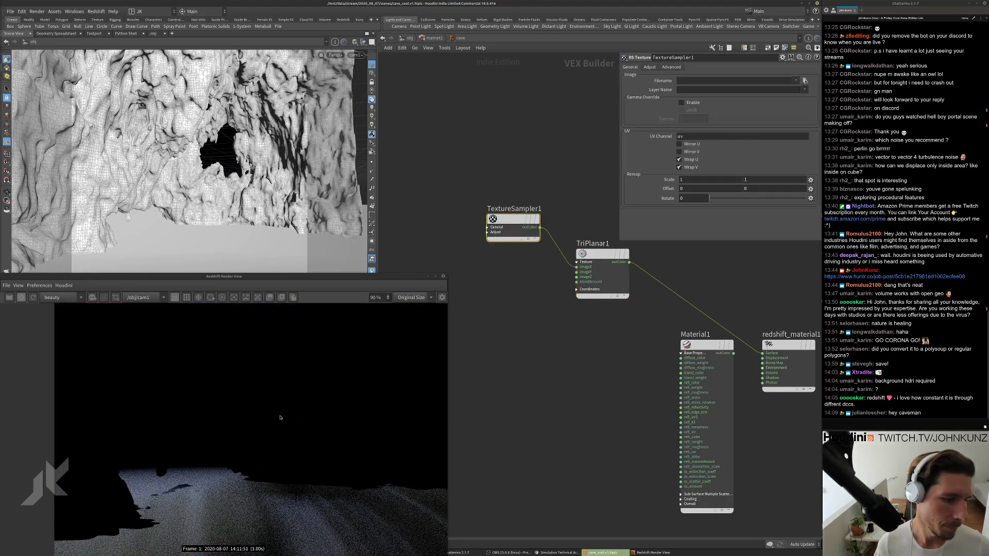
scroll(280, 417, "down", 4)
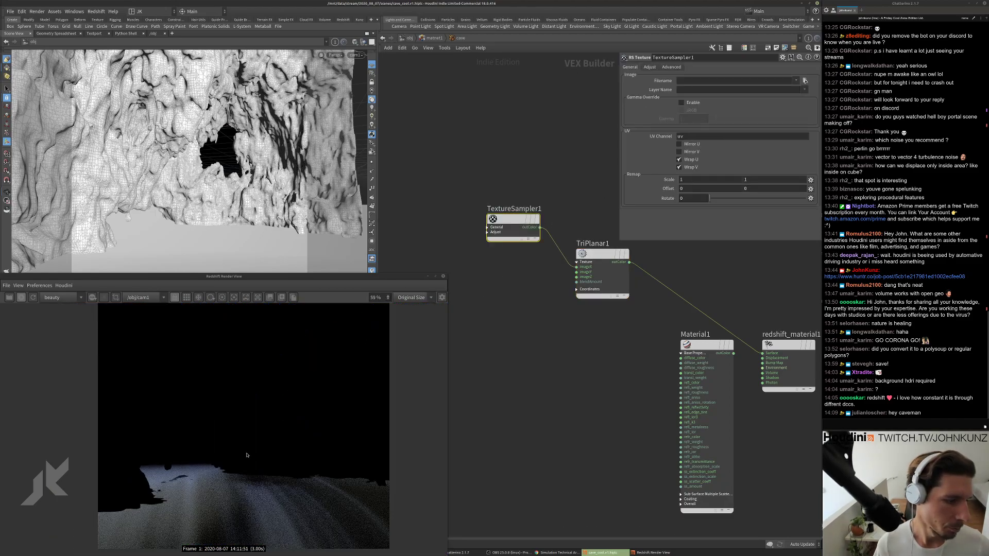
Browse for the texture image and navigate to /mnt/data/useful/tex/materials.
left_click(805, 81)
left_click_drag(767, 5, 637, 94)
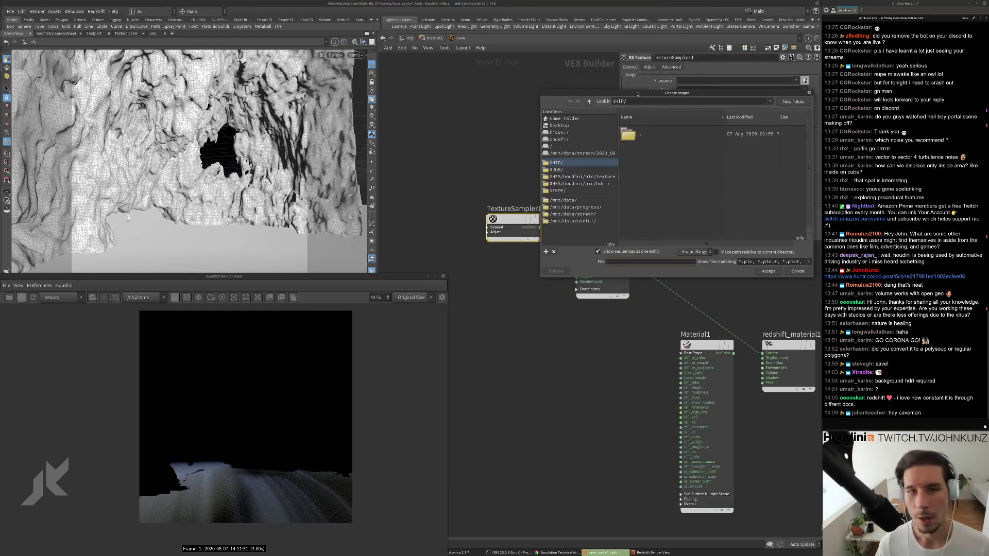
left_click(591, 221)
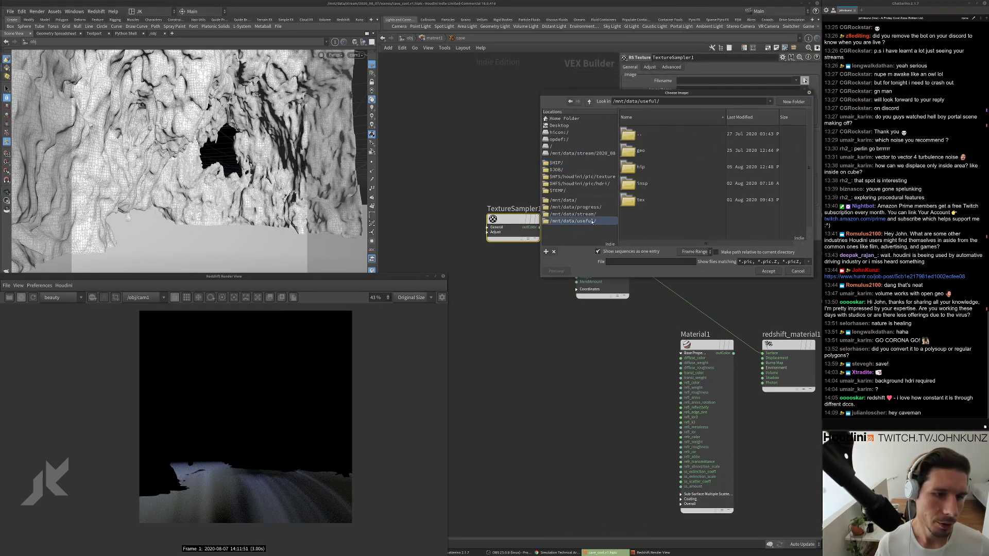
double_click(642, 199)
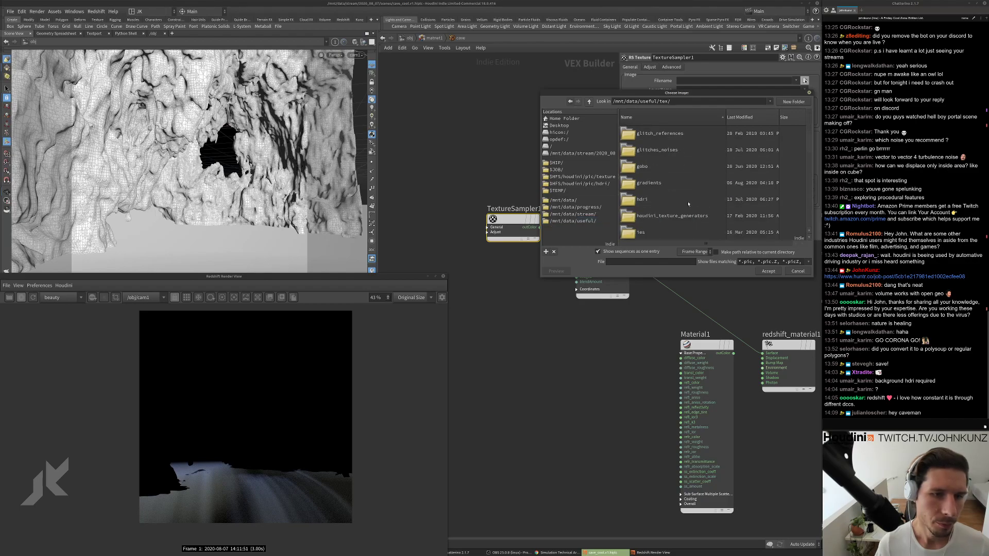
scroll(687, 205, "down", 1)
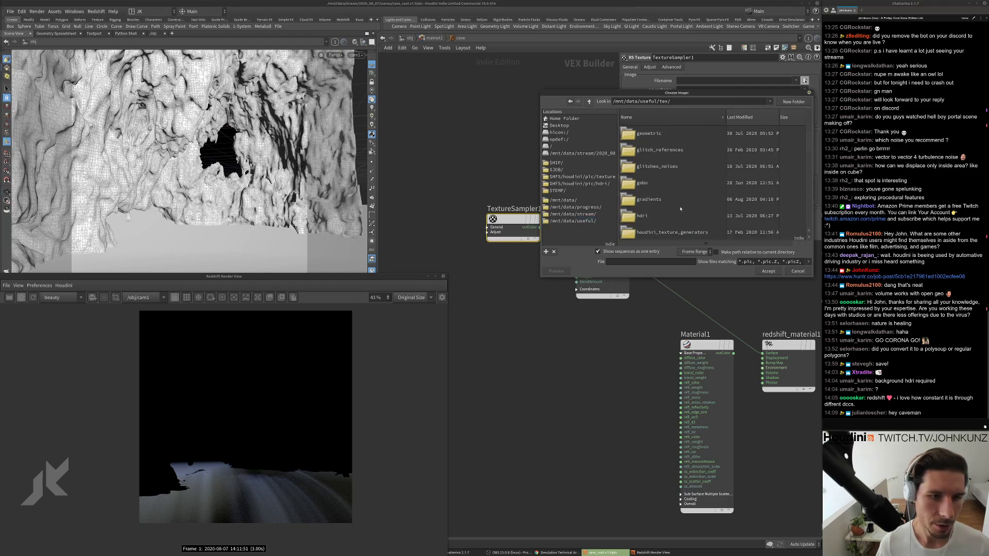
scroll(681, 208, "down", 7)
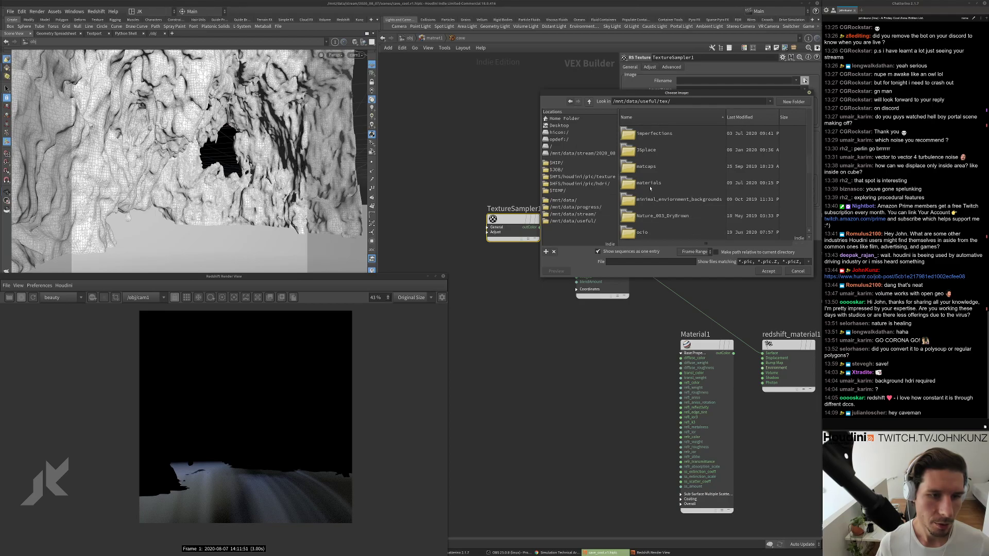
double_click(650, 187)
Look through the materials folder, checking Quartz_003_SD before going back up.
scroll(657, 181, "down", 7)
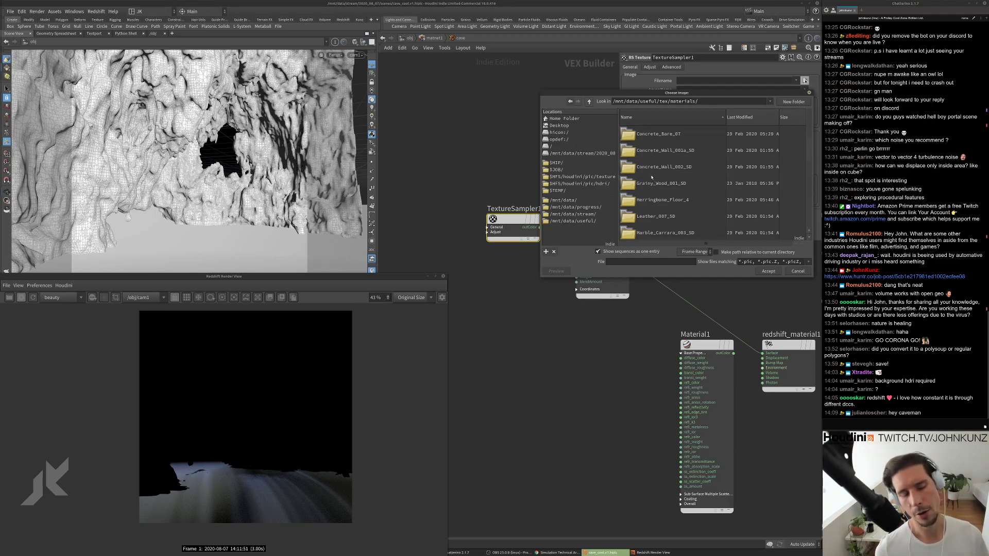
scroll(669, 199, "up", 3)
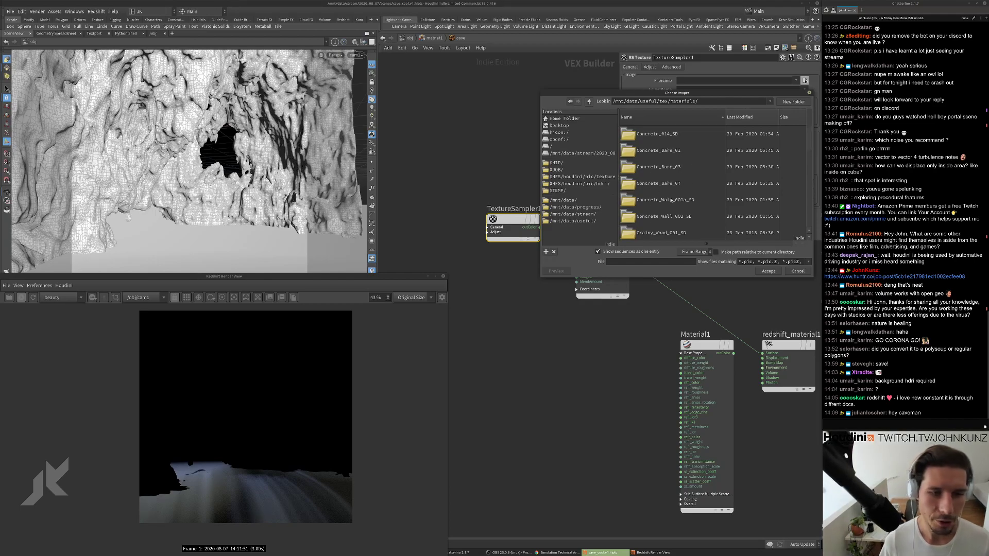
scroll(672, 206, "down", 5)
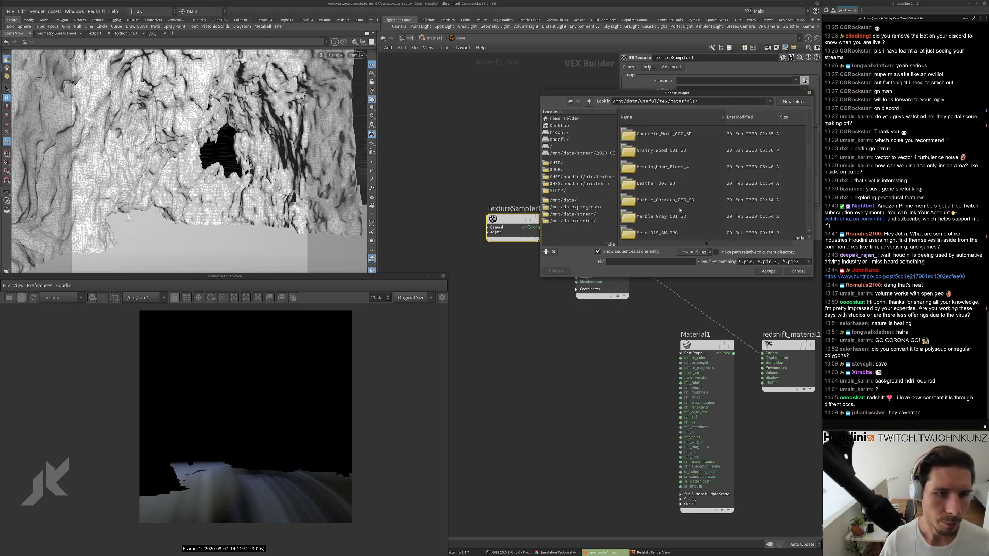
scroll(682, 201, "down", 5)
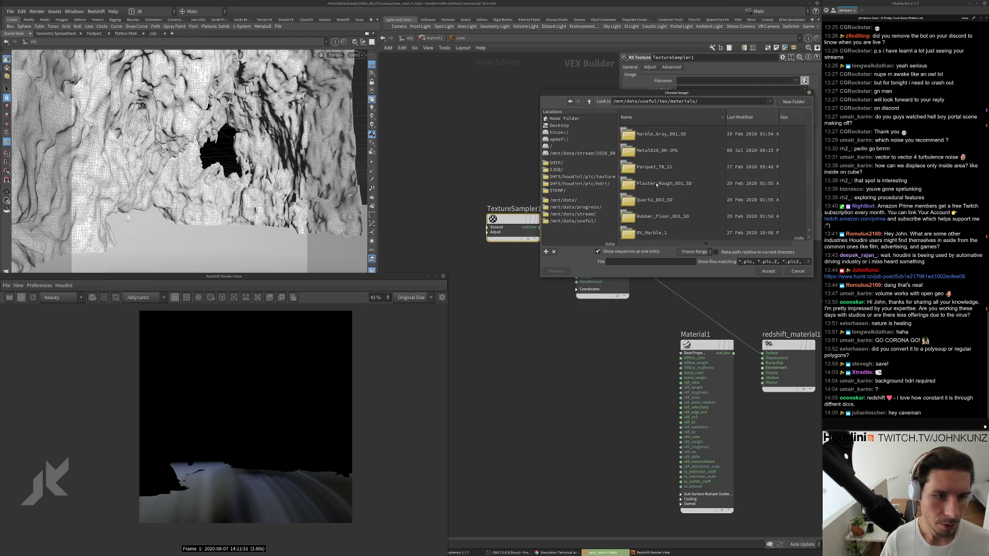
scroll(649, 207, "down", 6)
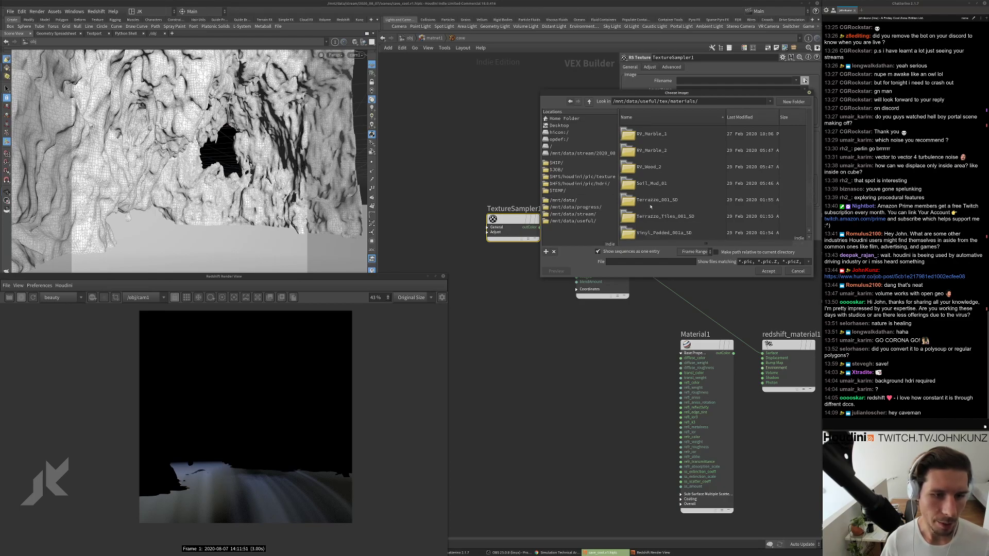
scroll(691, 178, "down", 5)
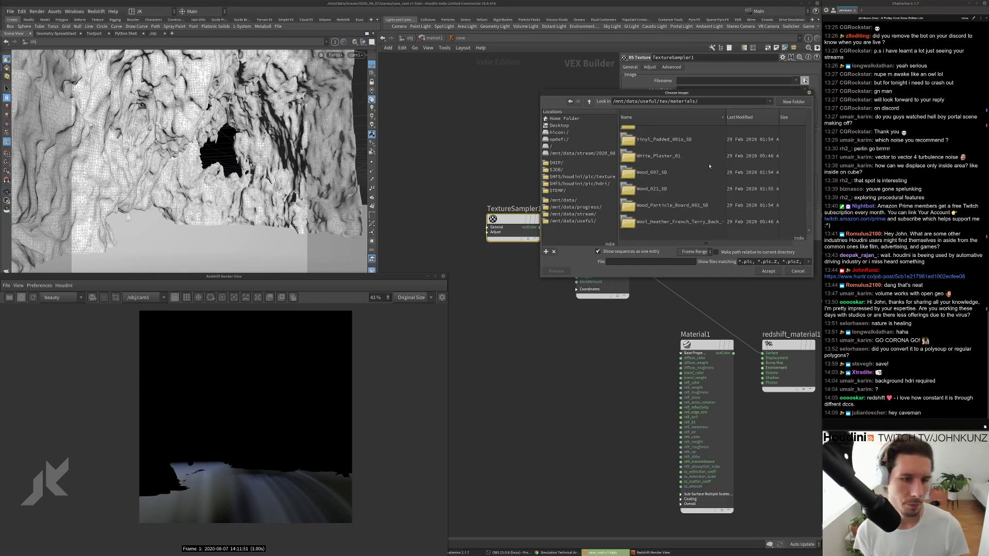
scroll(709, 166, "up", 10)
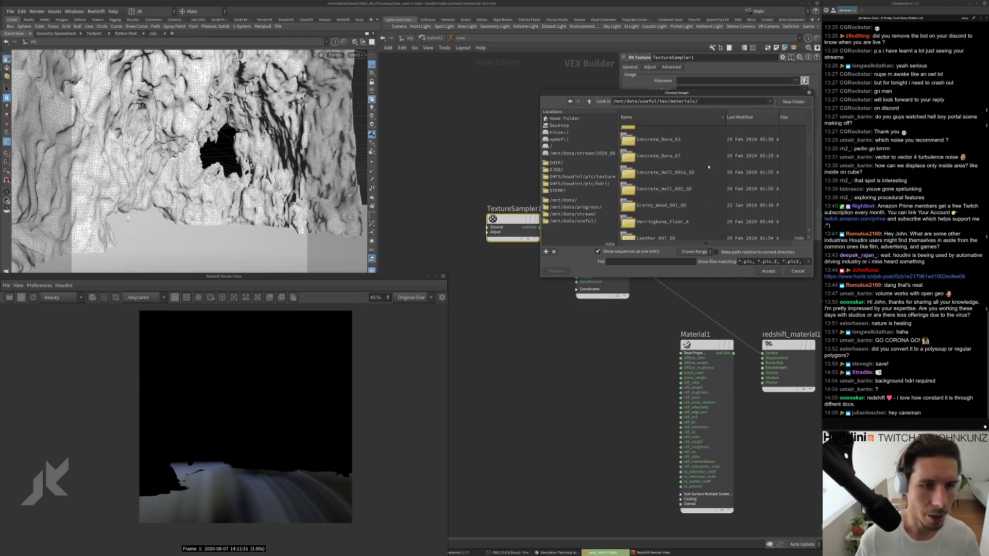
scroll(703, 167, "up", 2)
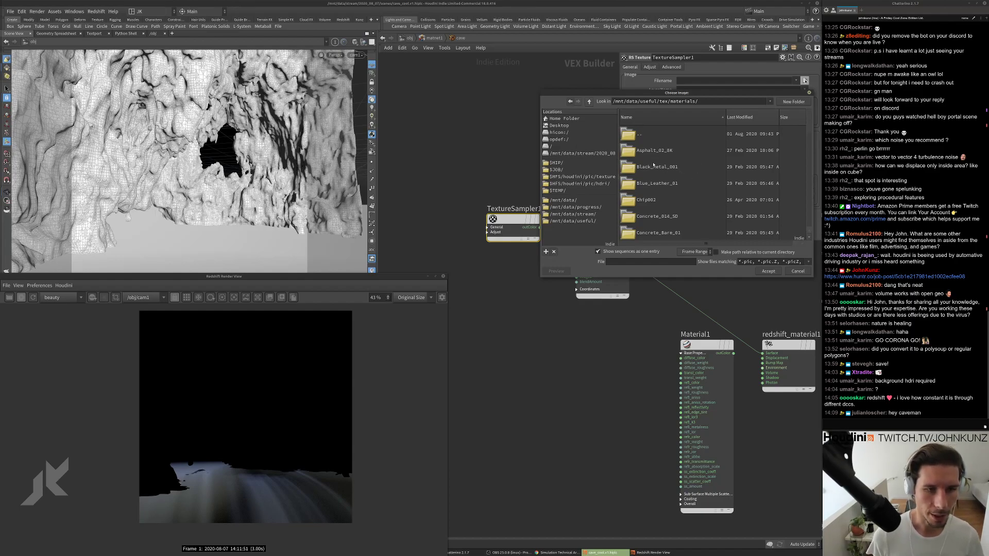
scroll(654, 194, "down", 7)
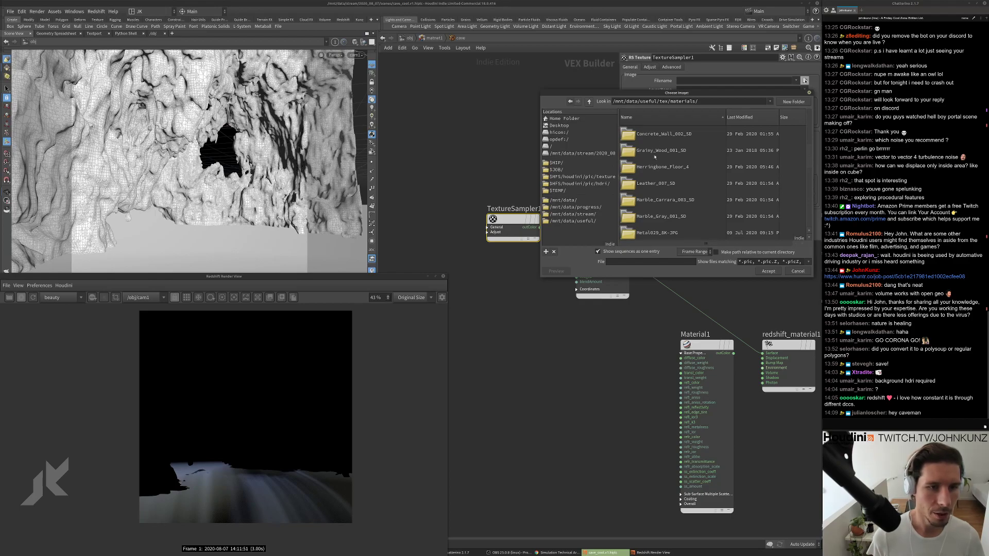
scroll(654, 155, "down", 2)
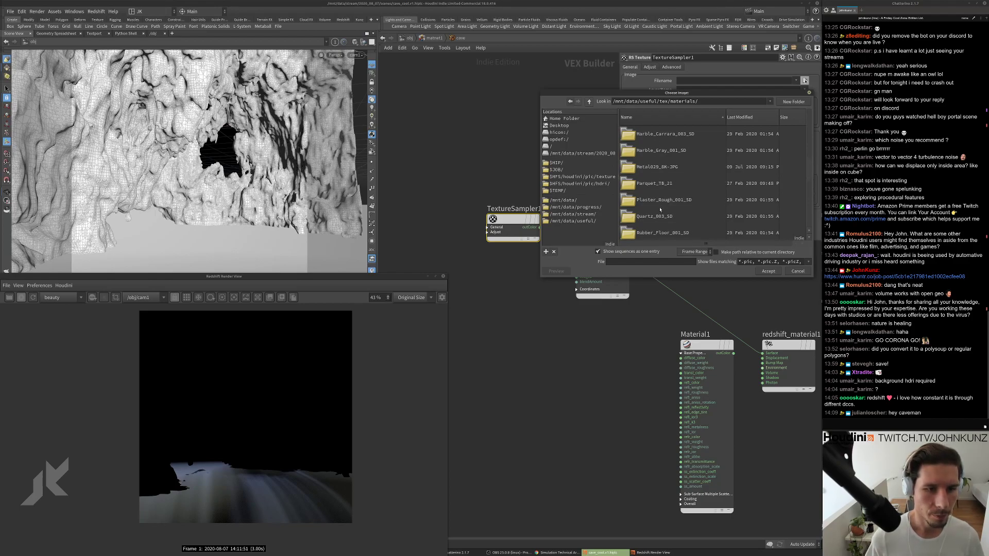
double_click(660, 216)
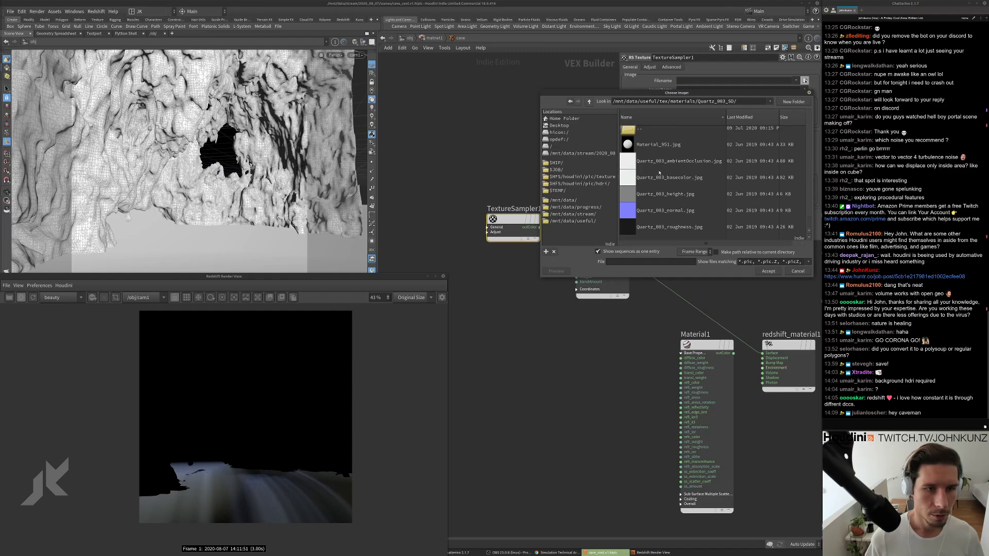
scroll(657, 178, "down", 1)
left_click(589, 102)
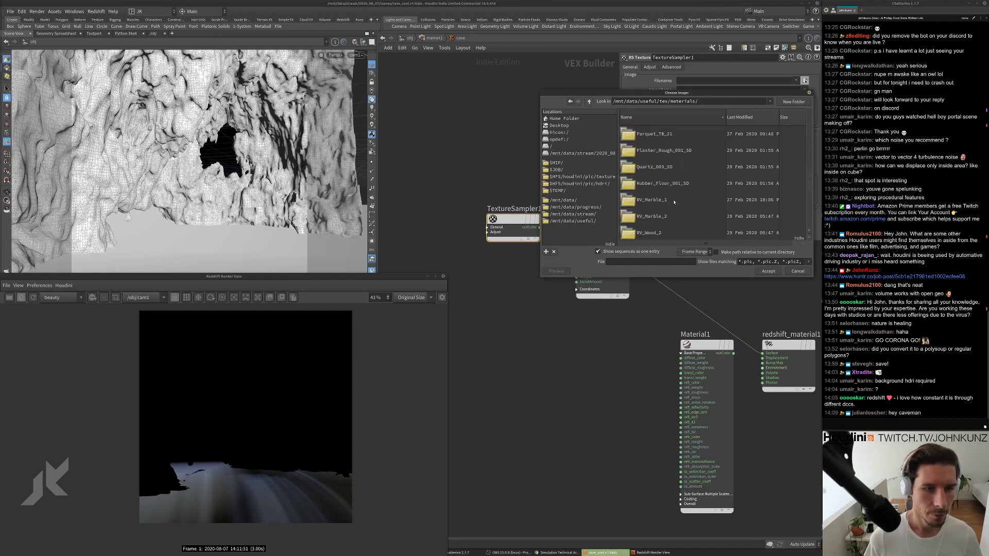
Load Plaster_Rough_001_ROUGH.jpg from the Plaster_Rough_001_SD folder into TextureSampler1.
scroll(674, 201, "up", 2)
double_click(677, 172)
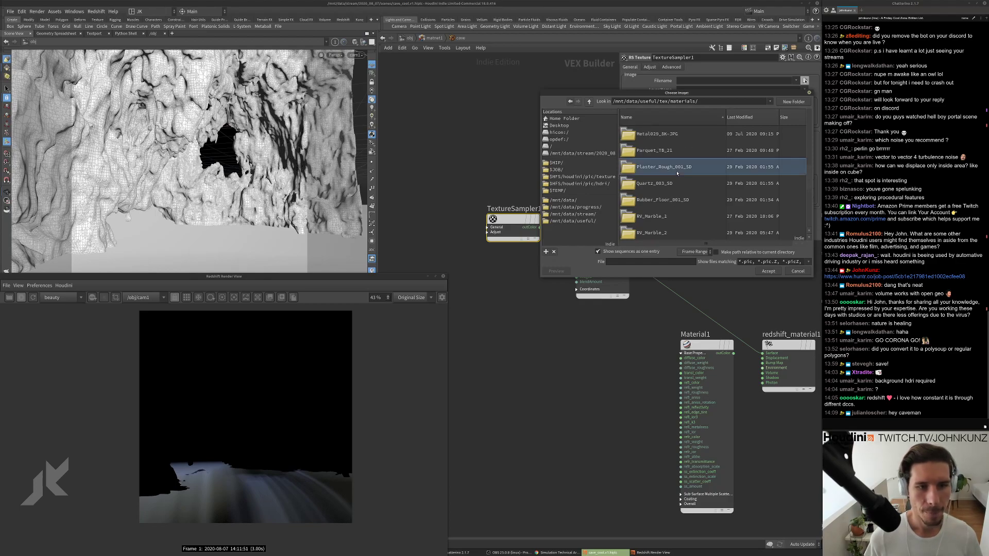
scroll(668, 214, "down", 1)
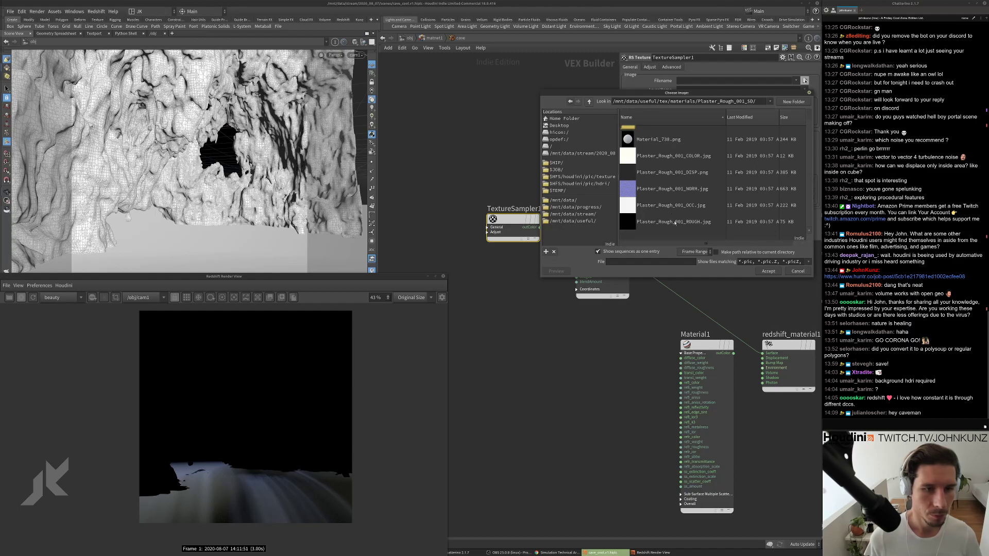
left_click(675, 222)
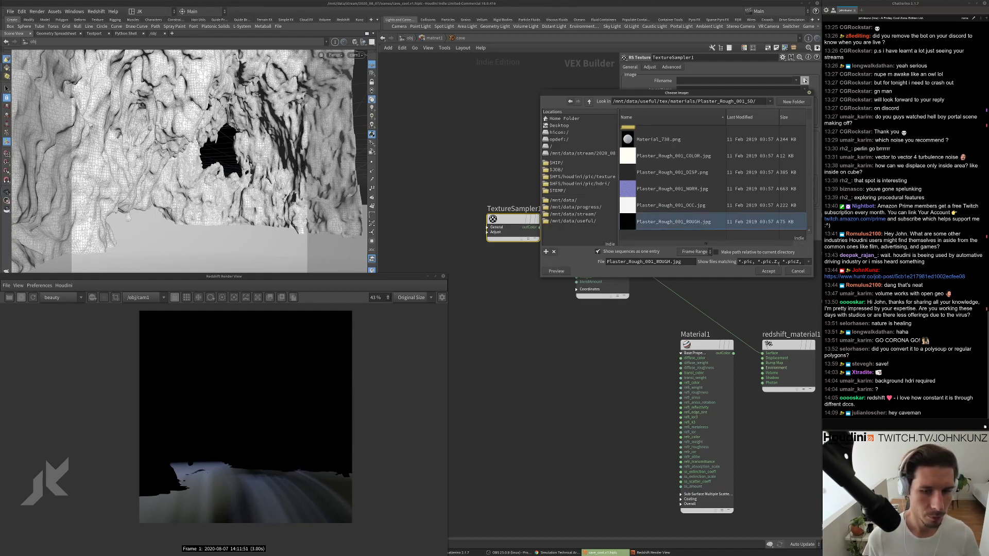
left_click(661, 172)
left_click(768, 271)
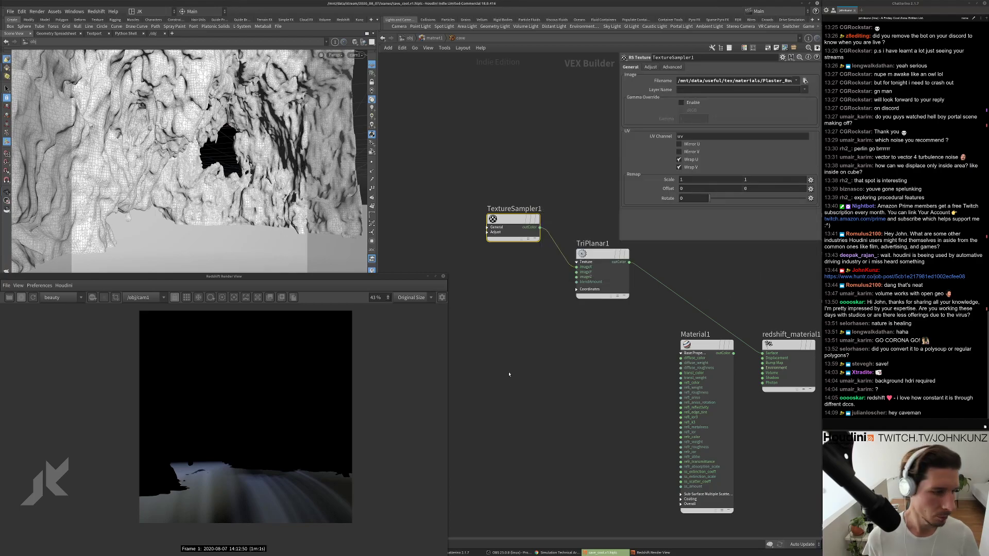
scroll(246, 383, "up", 2)
scroll(233, 378, "up", 2)
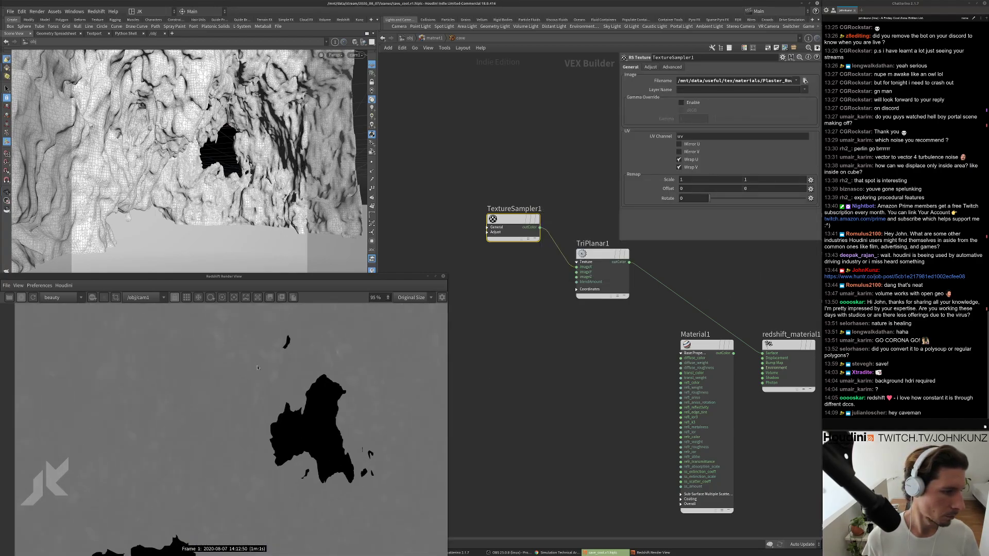
scroll(201, 423, "down", 1)
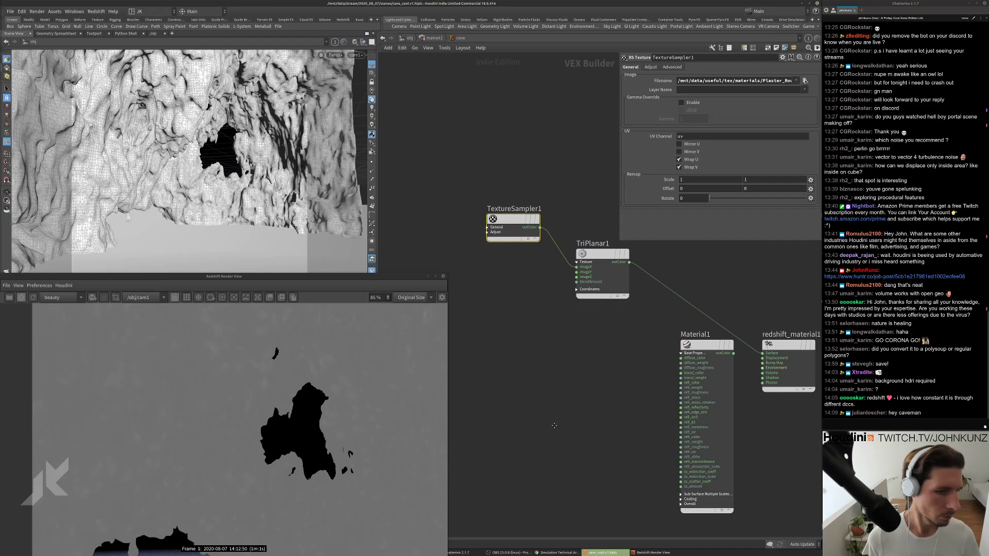
middle_click_drag(554, 425, 555, 384)
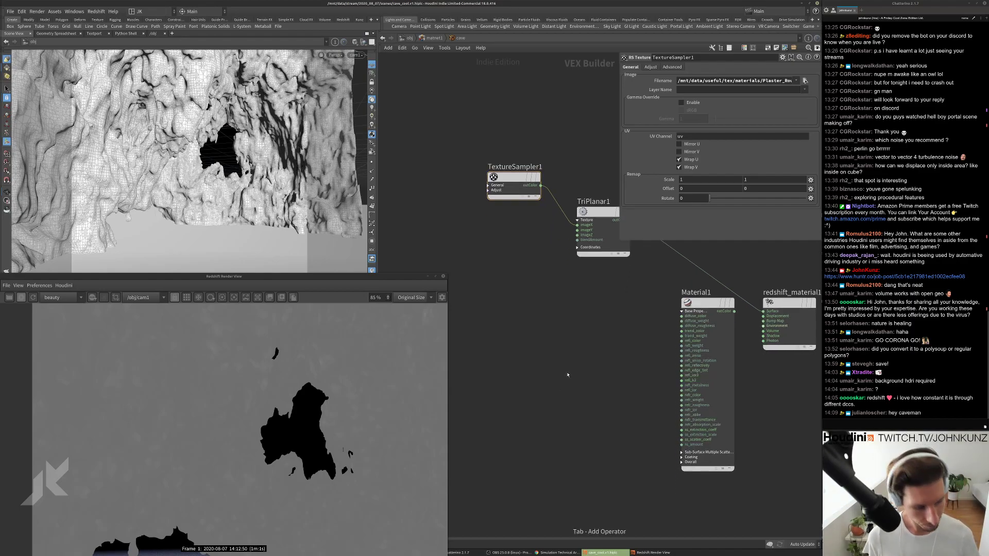
Add an RS Maxon Noise node and wire its output into the material.
key("Tab")
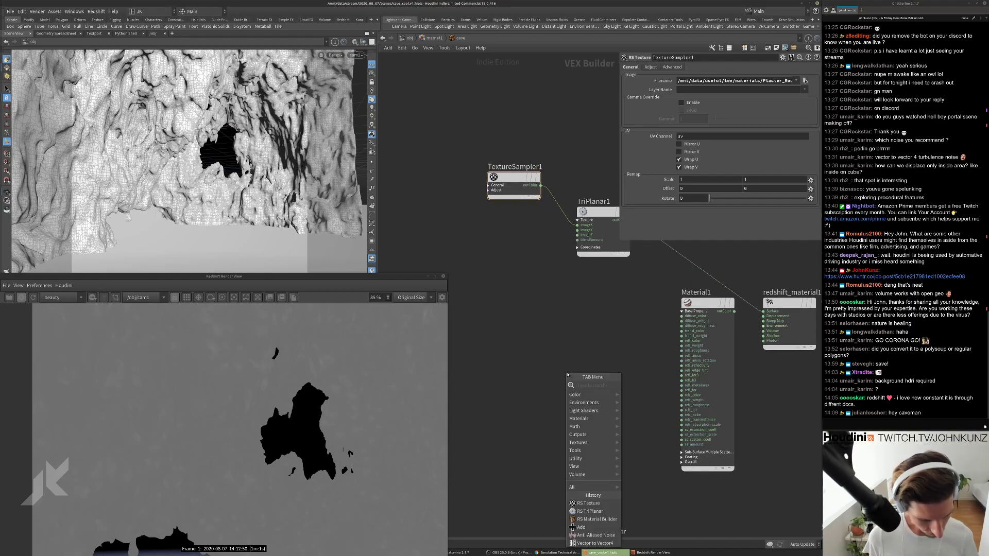
type("max")
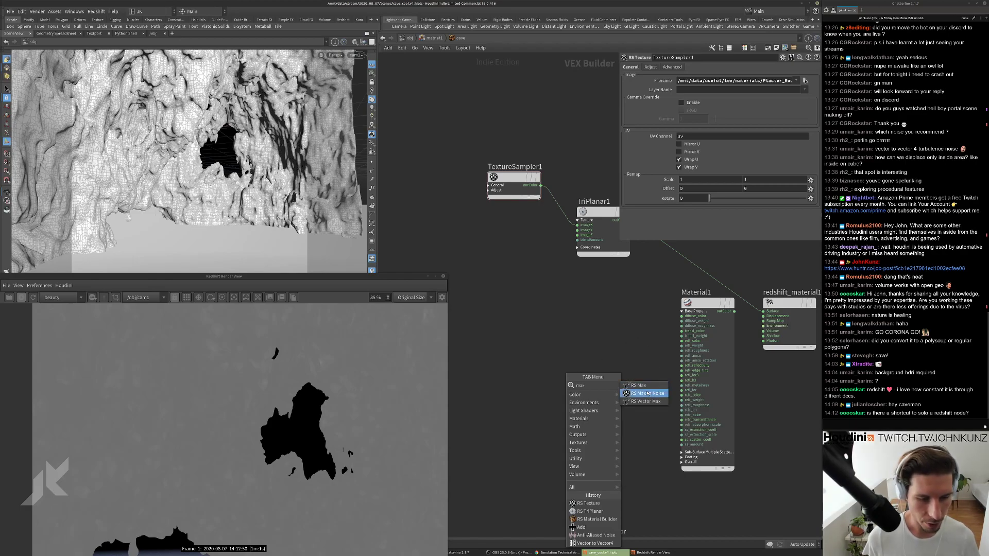
left_click(648, 393)
left_click(576, 335)
left_click_drag(605, 340, 682, 327)
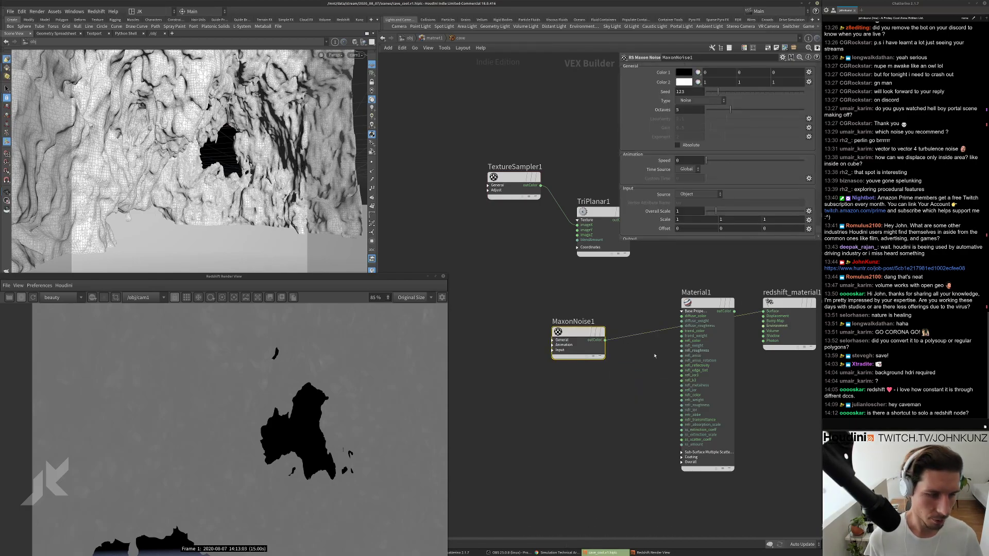
scroll(307, 390, "down", 4)
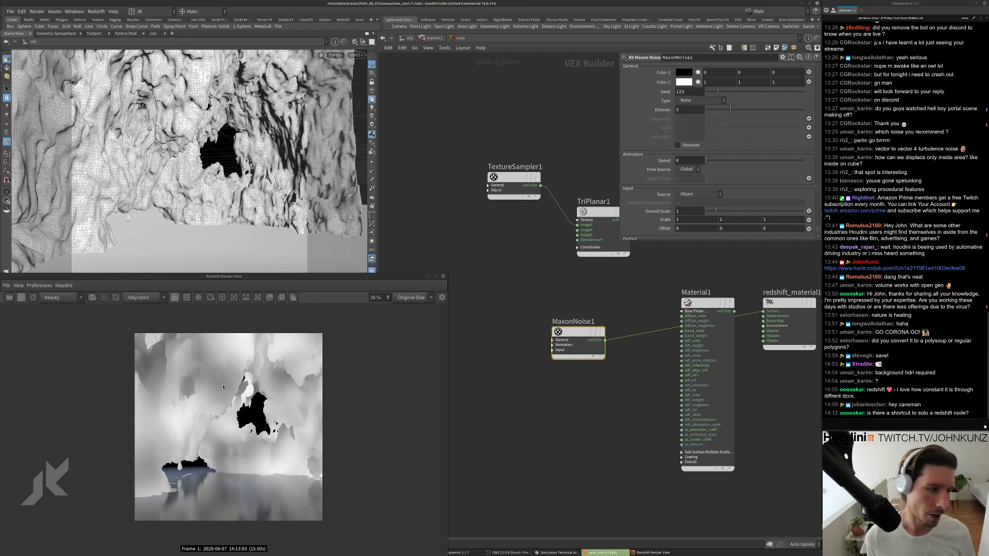
scroll(241, 382, "up", 3)
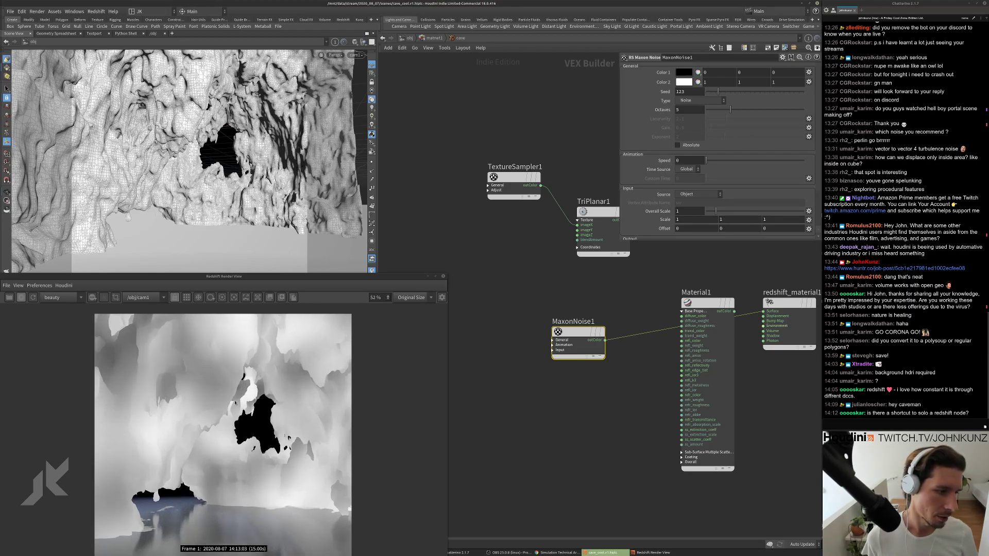
scroll(235, 402, "down", 2)
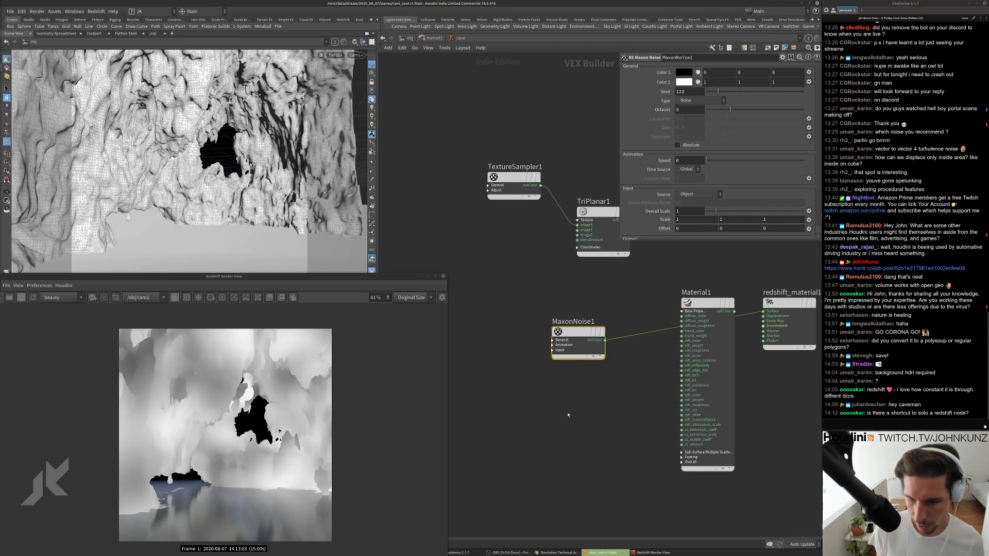
scroll(569, 413, "up", 3)
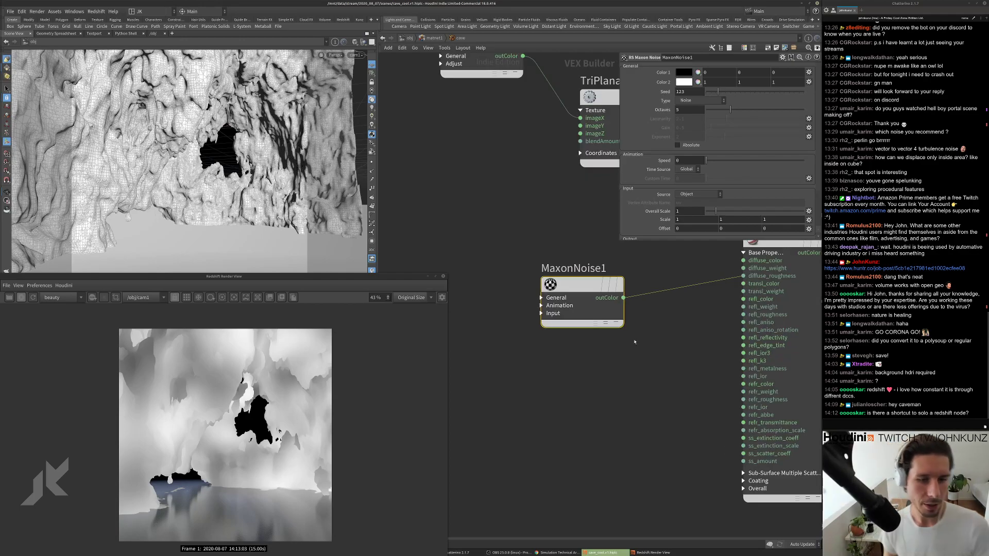
scroll(633, 346, "up", 1)
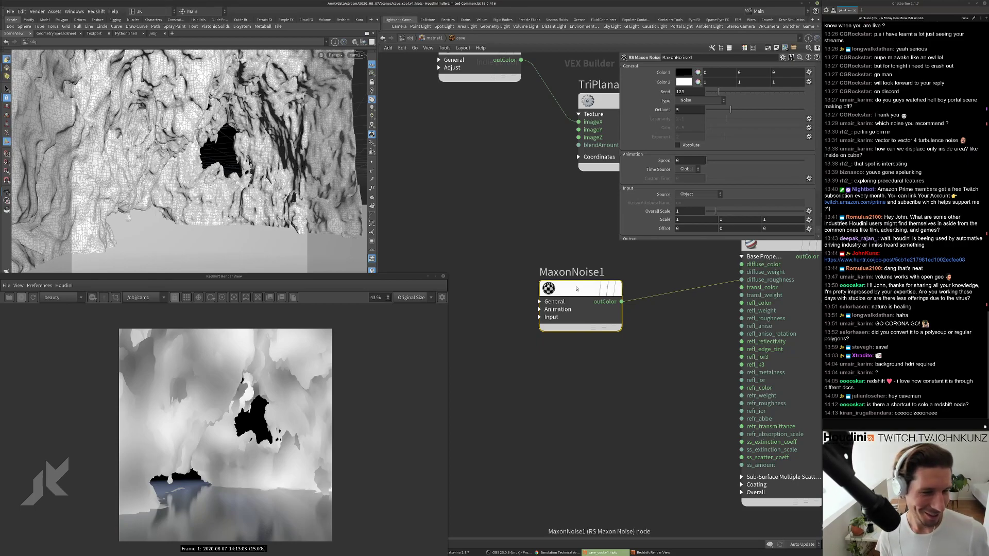
Frame all nodes and set MaxonNoise1's preview flag.
right_click(576, 289)
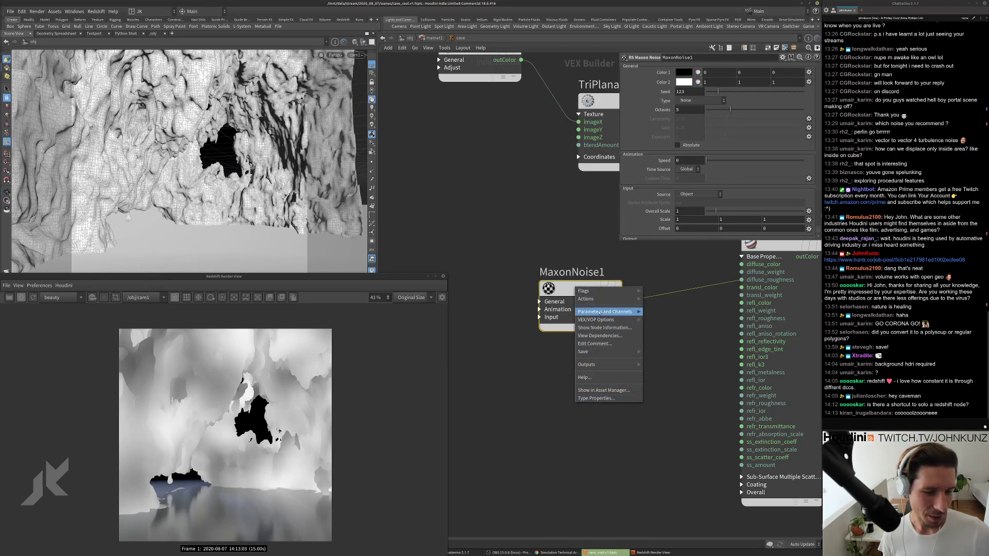
key("Escape")
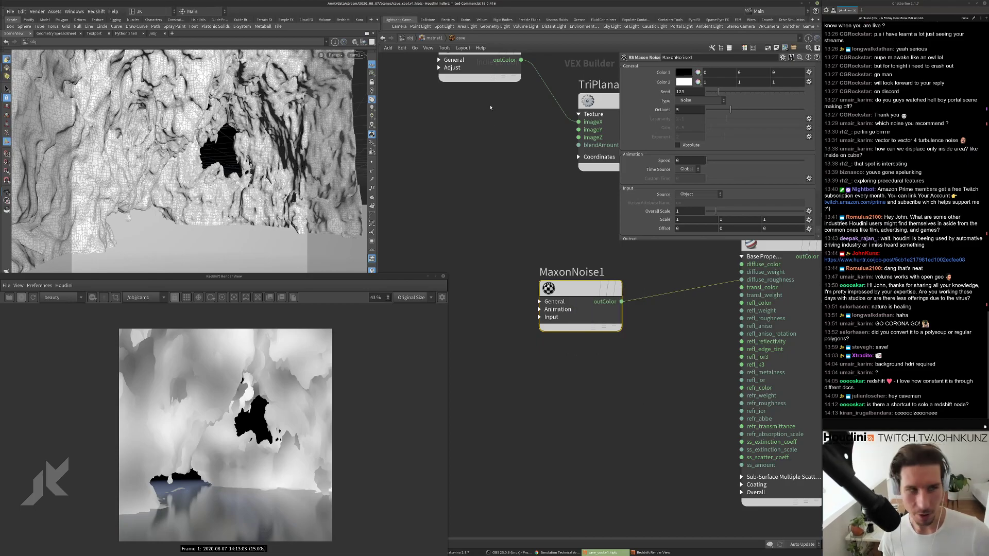
key("h")
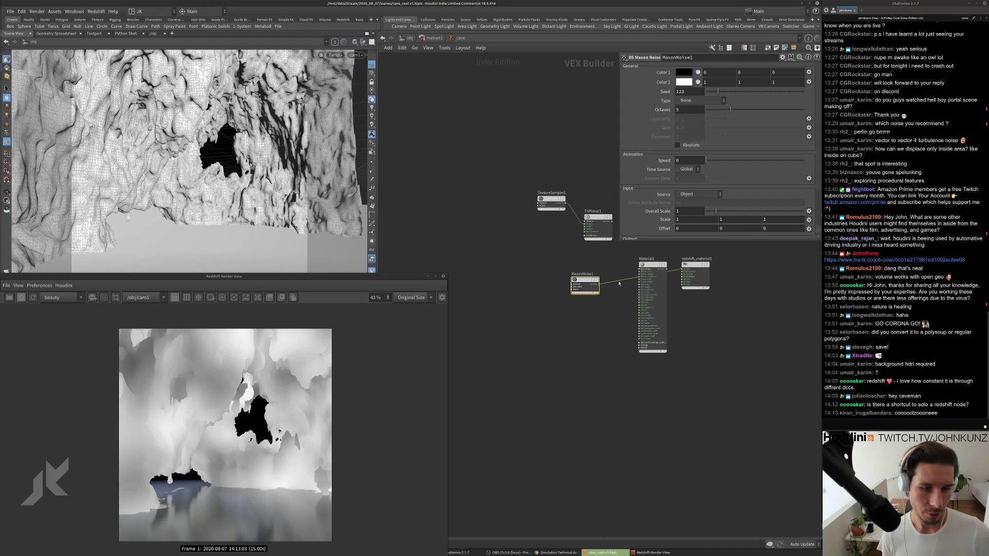
scroll(592, 288, "up", 5)
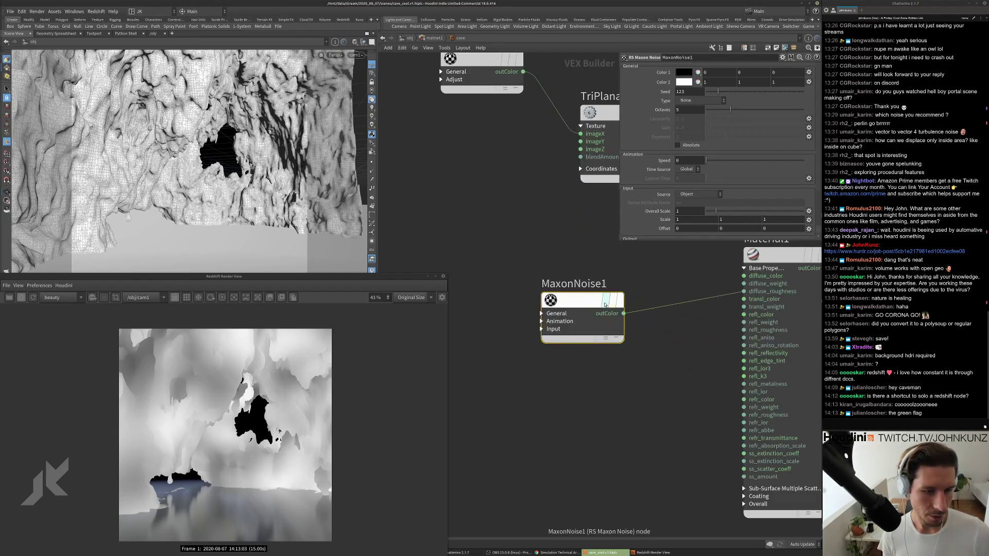
left_click(605, 301)
scroll(597, 299, "down", 5)
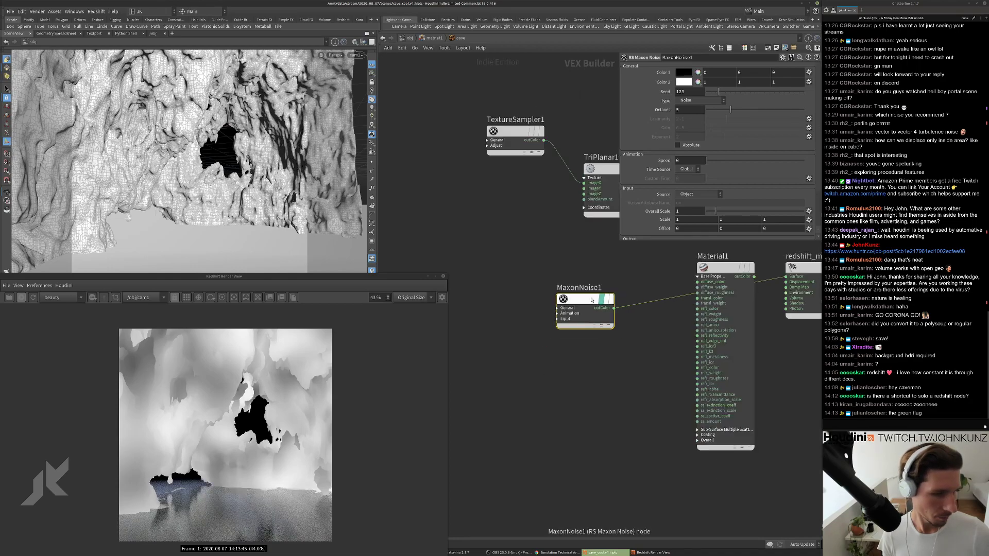
scroll(576, 177, "up", 3)
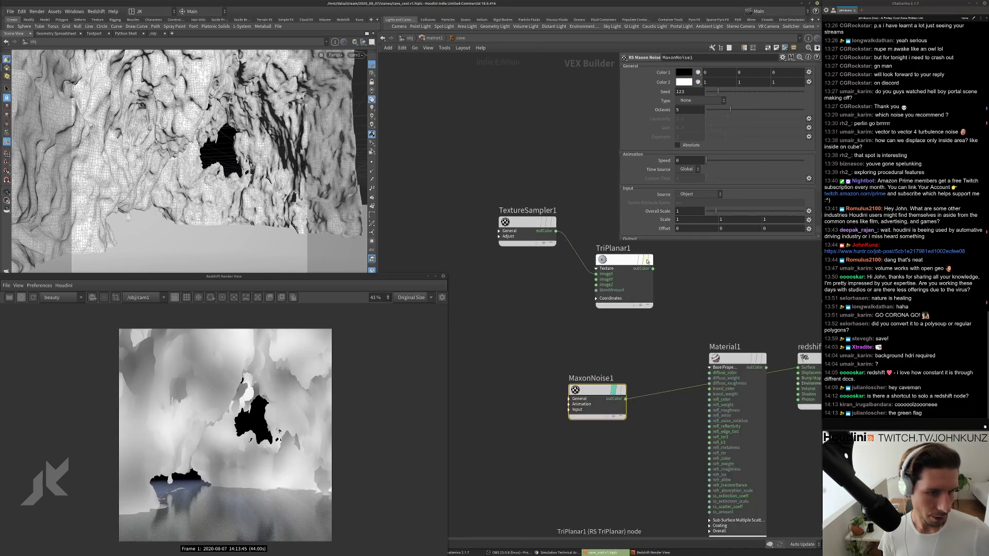
Switch the preview to TriPlanar1 and move Material1 up beside it.
left_click(640, 260)
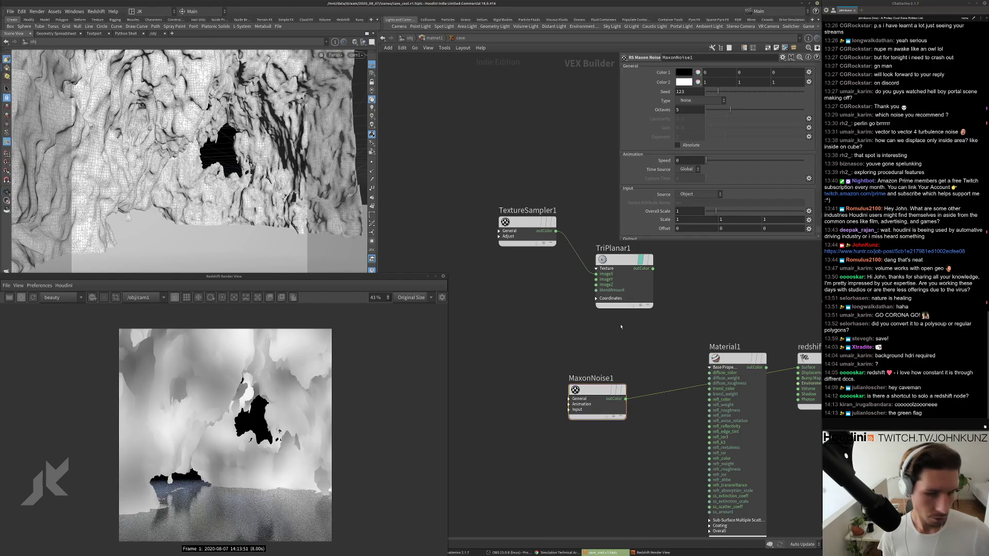
middle_click_drag(659, 330, 653, 314)
scroll(633, 256, "up", 2)
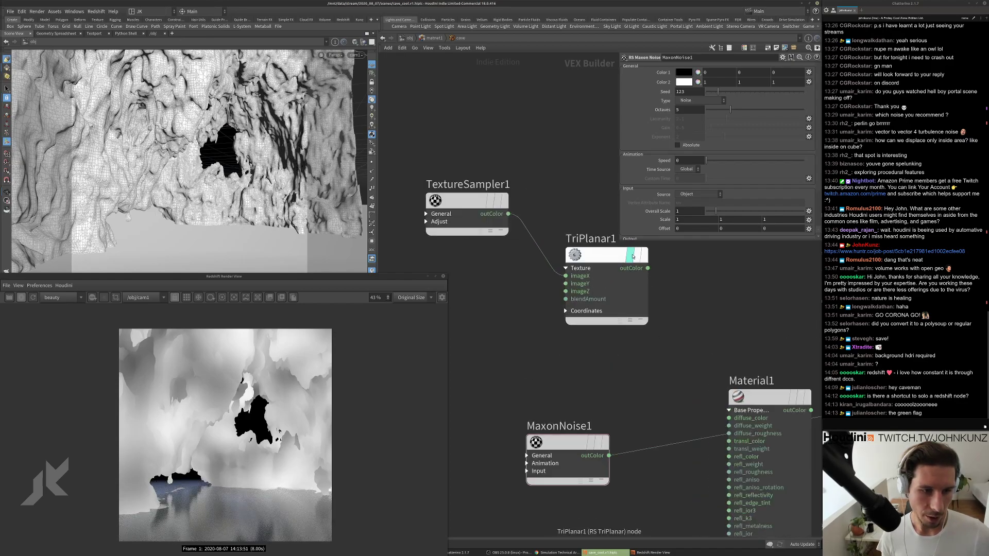
scroll(690, 366, "down", 3)
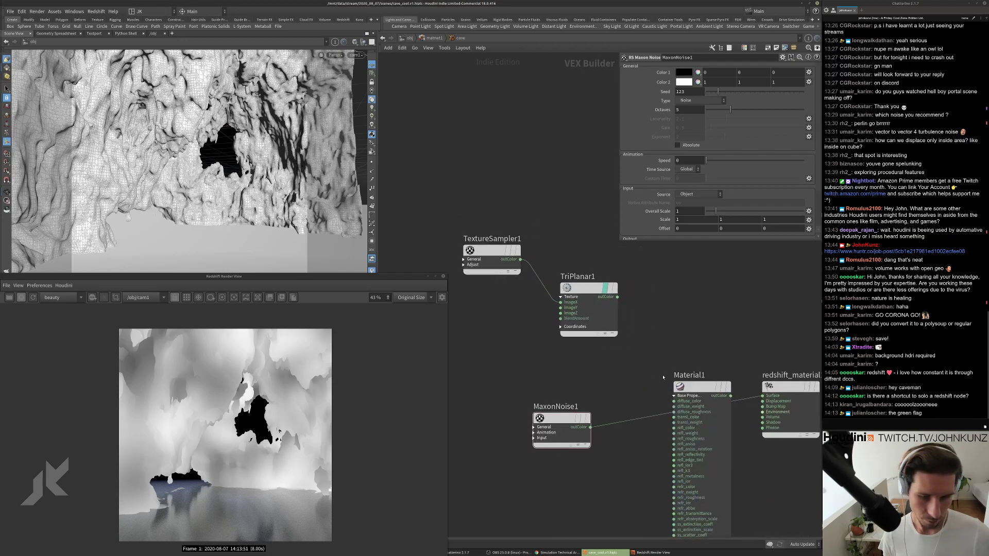
left_click_drag(695, 382, 672, 302)
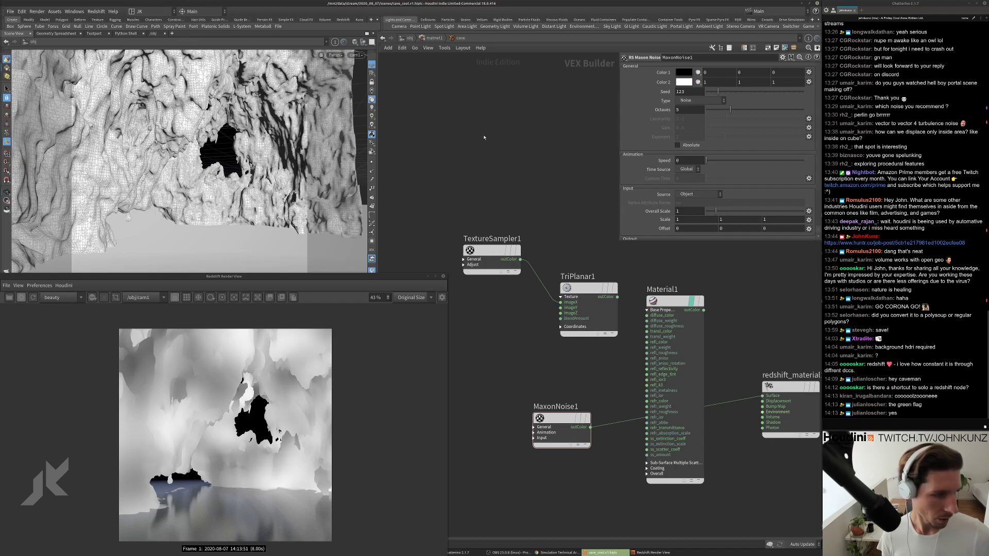
In /out, enable IPR Live SOP Level Updates on redshift1's IPR tab.
left_click(405, 42)
left_click(414, 83)
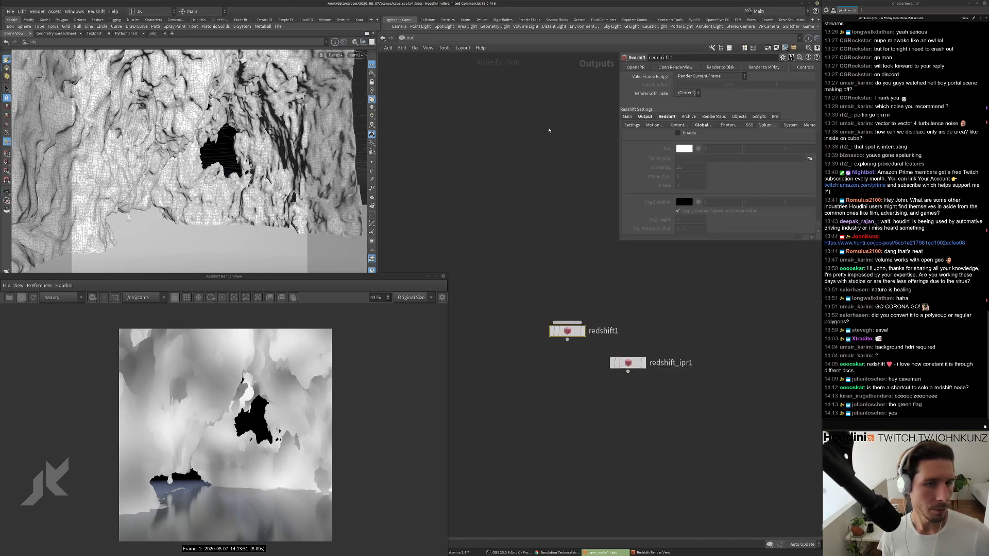
left_click(775, 116)
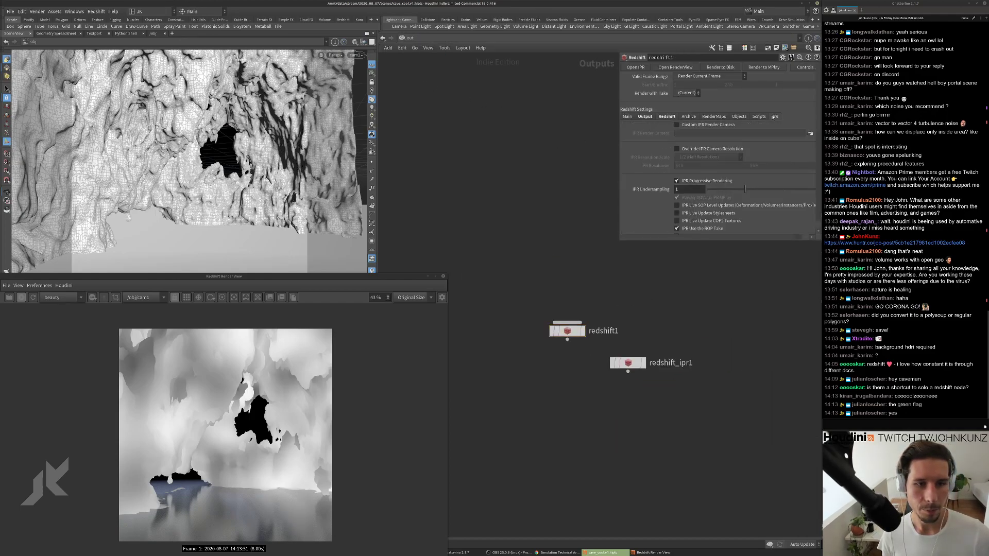
left_click(701, 206)
middle_click_drag(588, 230, 525, 250)
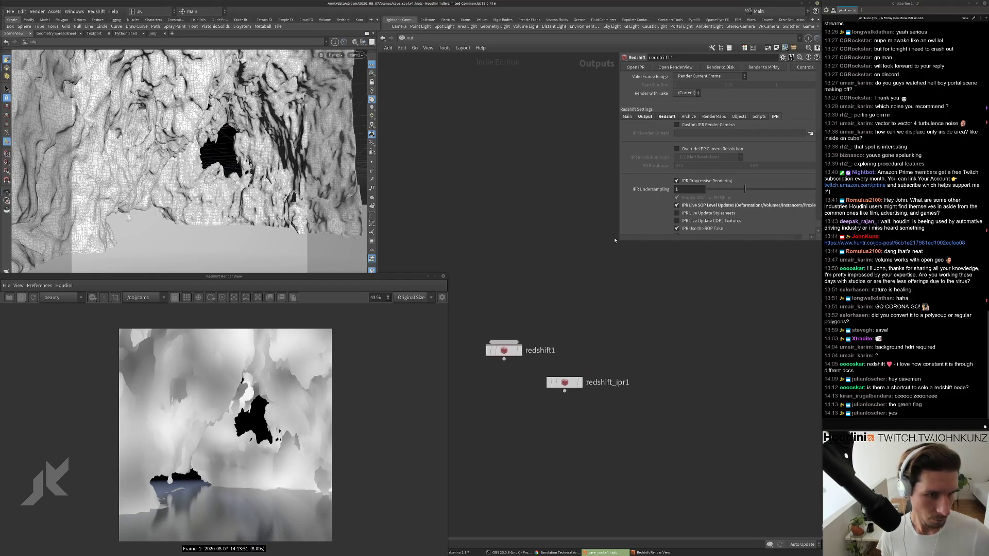
left_click_drag(619, 241, 586, 305)
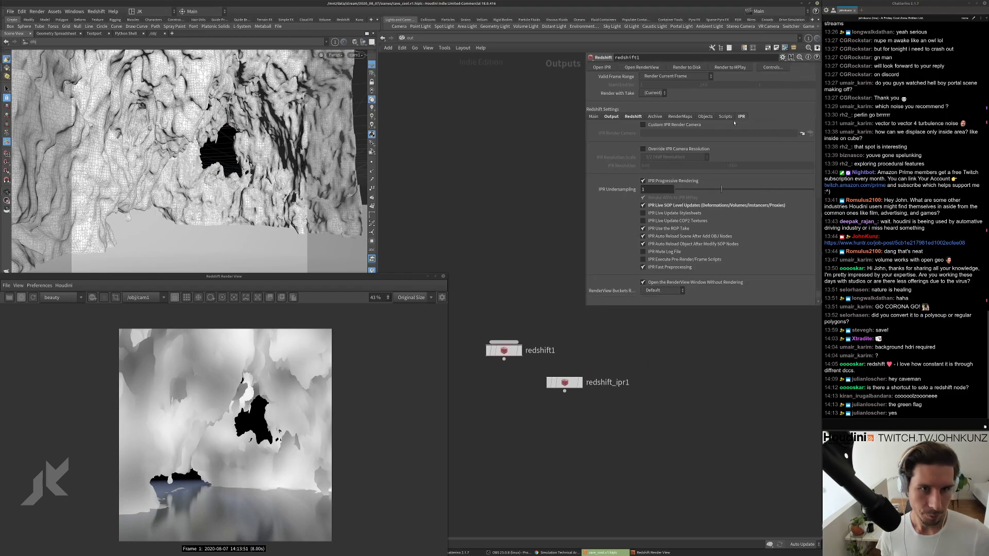
Enable Automatic Sampling under Redshift > System and return to /obj.
left_click(633, 116)
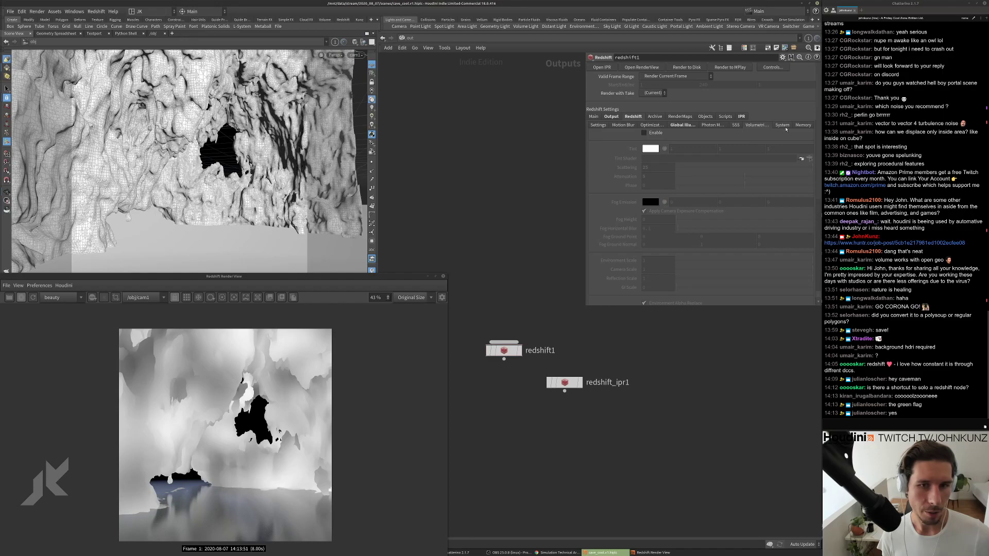
left_click(783, 126)
left_click(684, 282)
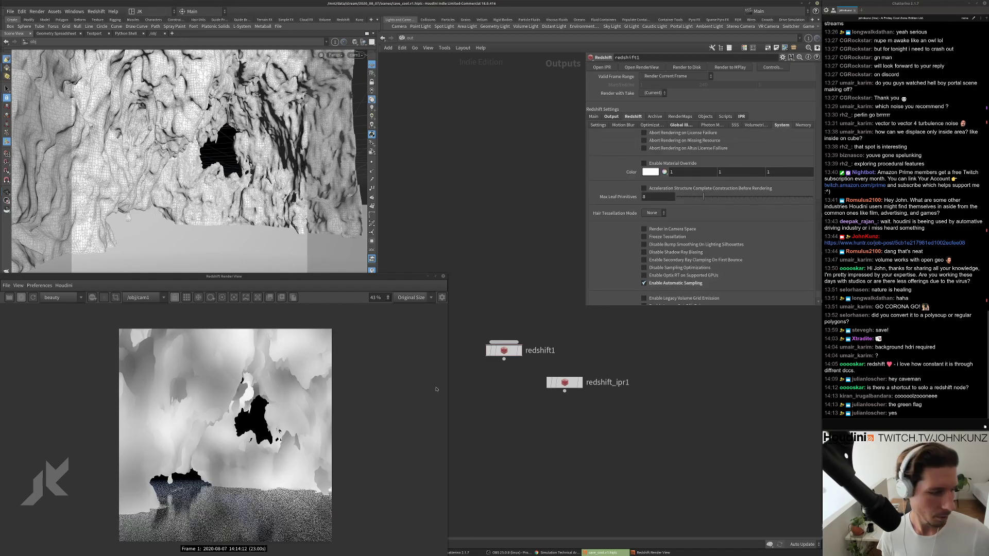
left_click(405, 37)
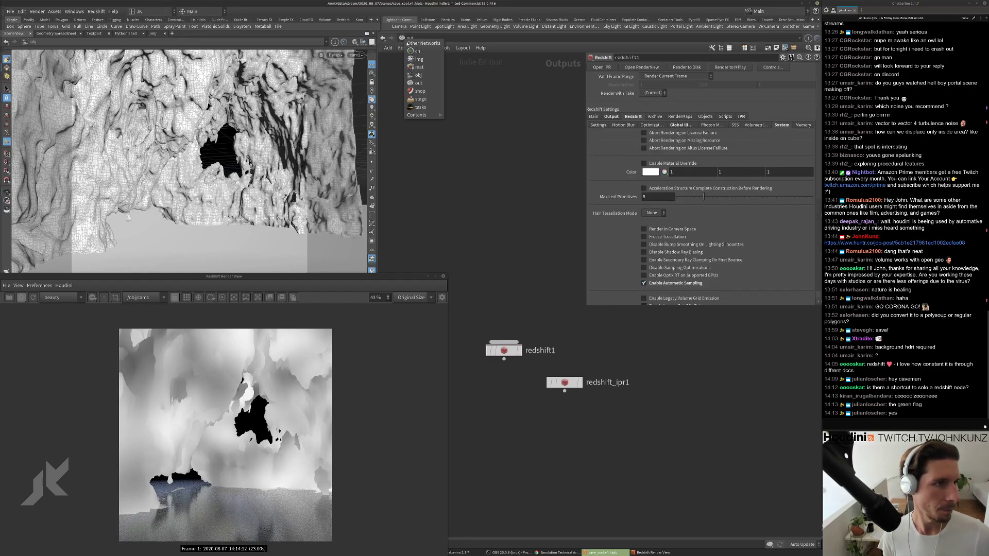
left_click(418, 76)
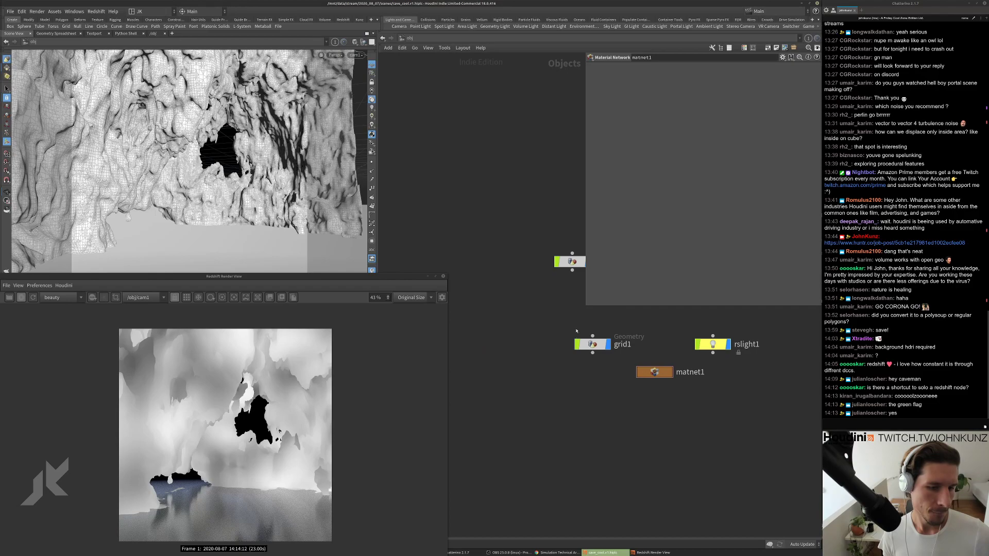
Enter matnet1, refresh the Redshift render, and dive into the cave RS Material Builder.
double_click(654, 372)
left_click(33, 297)
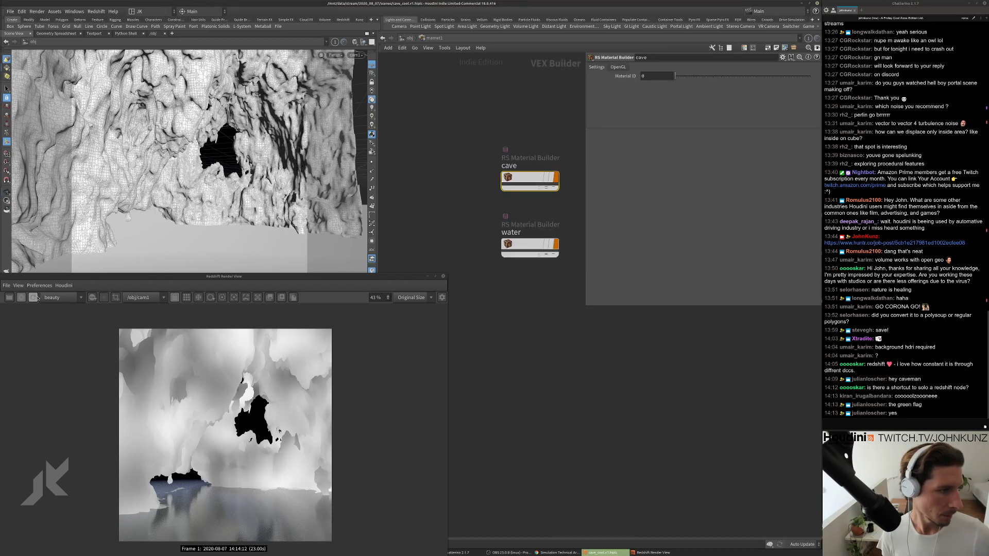
scroll(287, 404, "down", 1)
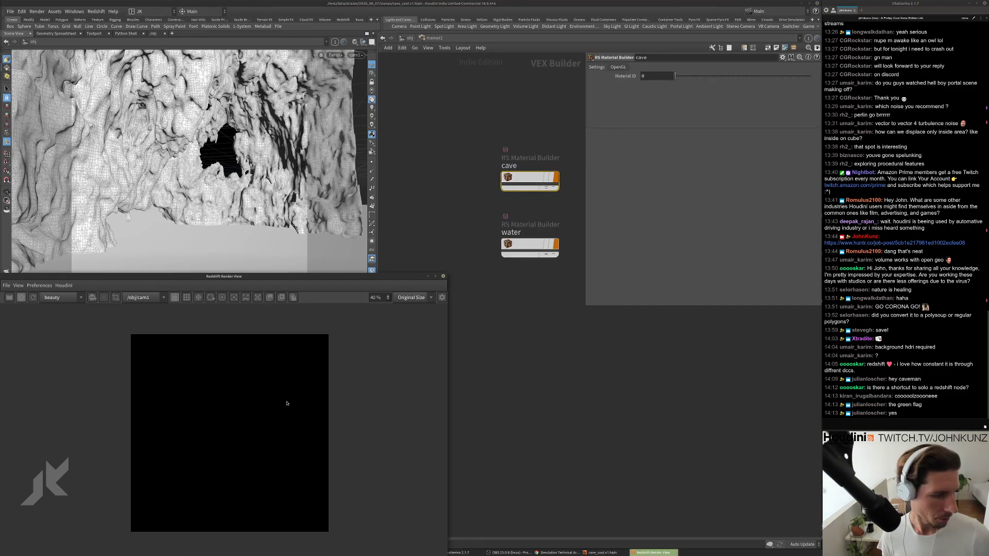
scroll(267, 464, "up", 3)
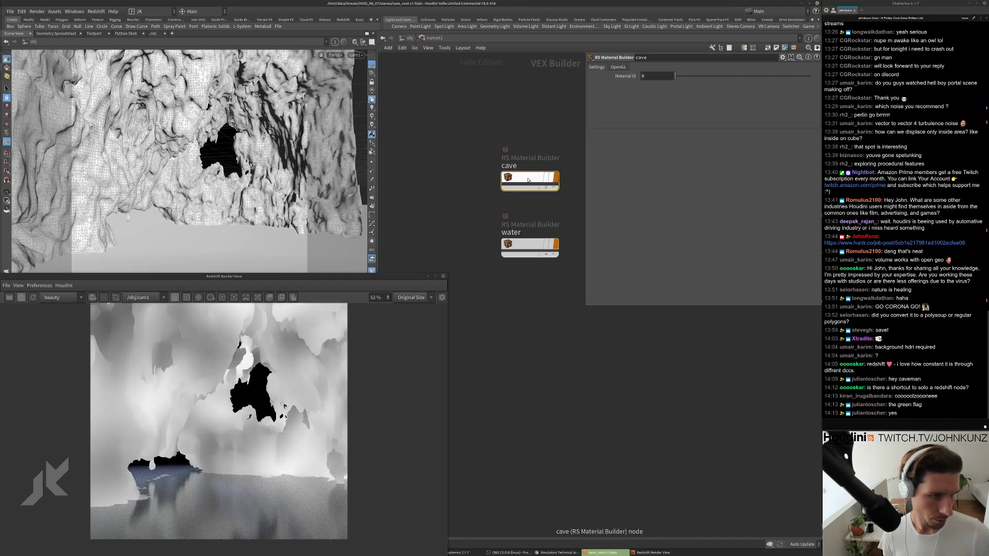
double_click(510, 187)
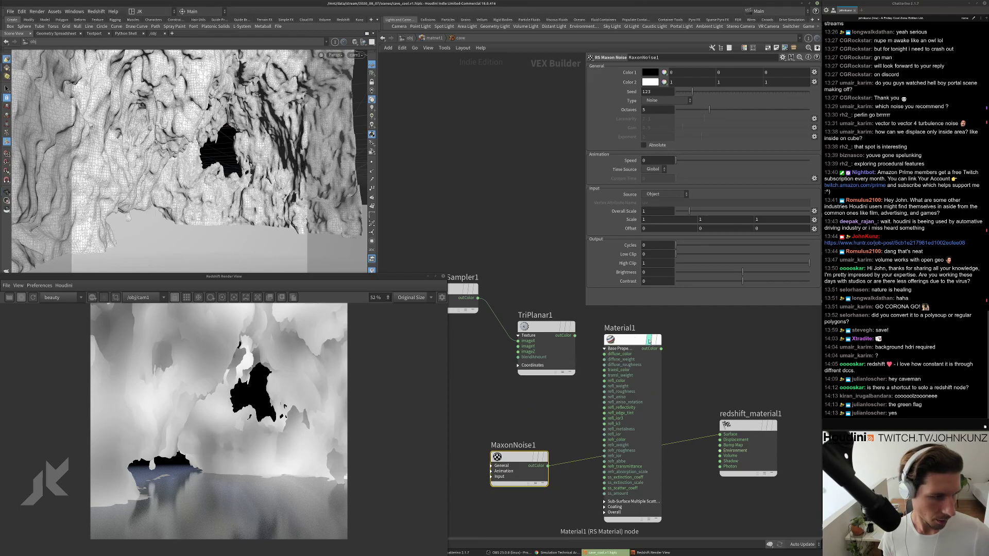
Reframe the cave network around Material1 and check the grey noise render in the Render View.
key("l")
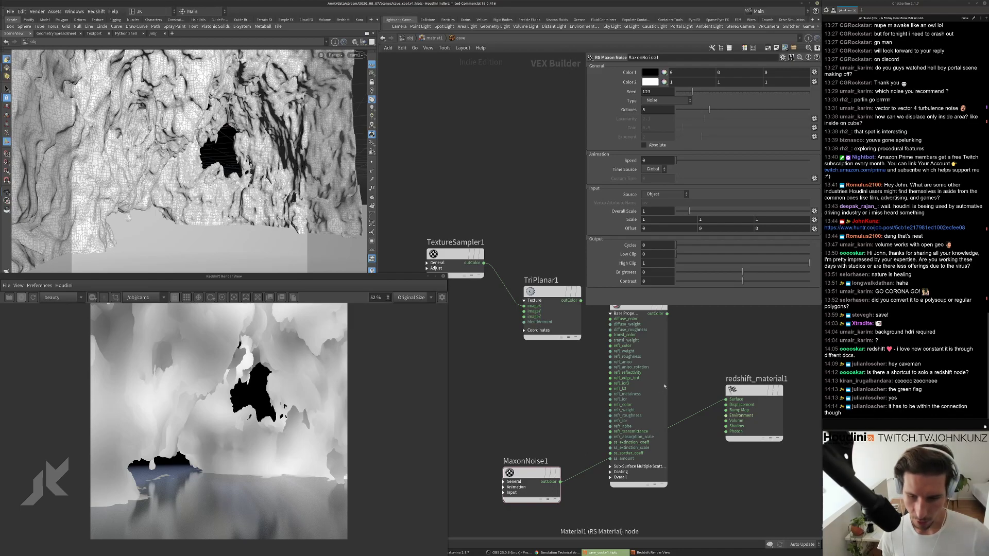
scroll(689, 416, "down", 2)
middle_click_drag(641, 419, 613, 469)
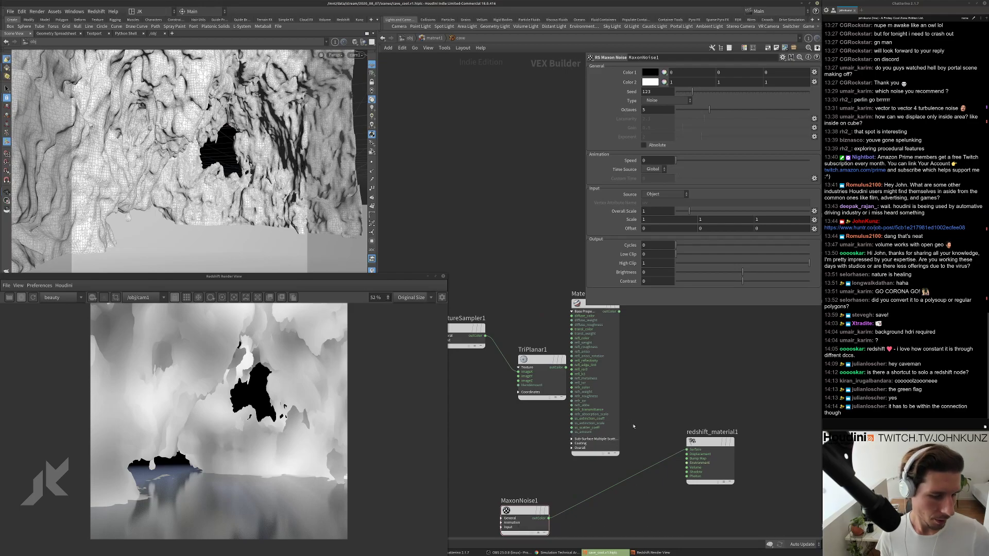
scroll(634, 427, "down", 2)
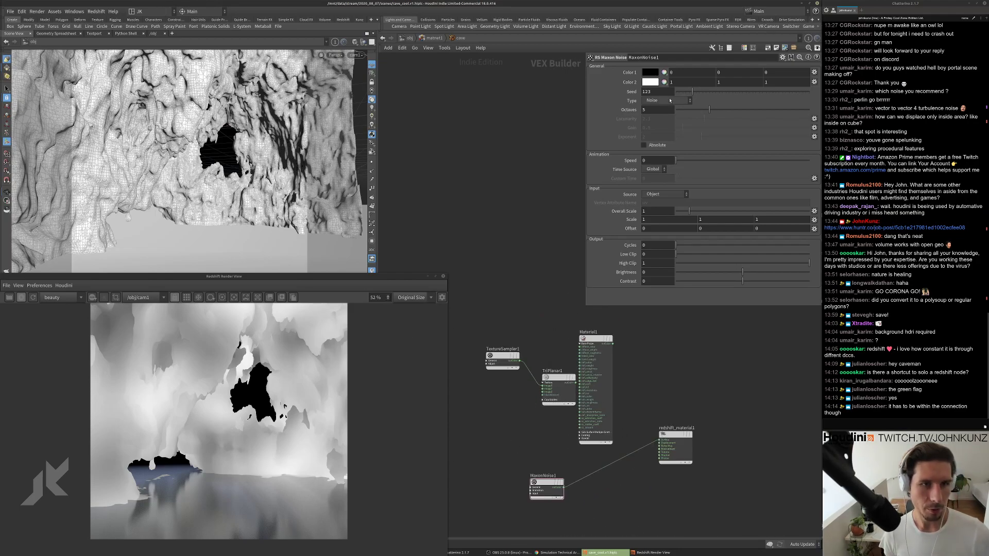
scroll(152, 386, "up", 2)
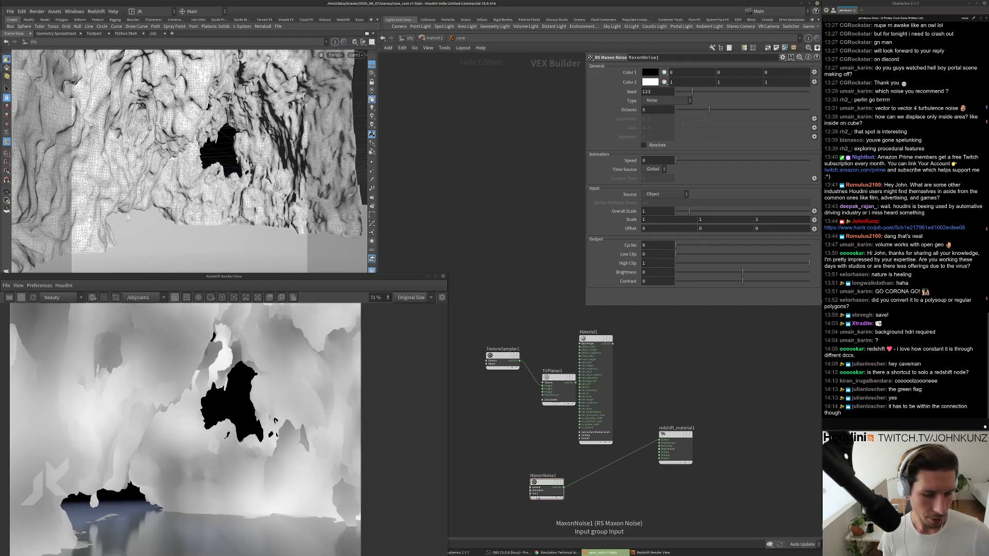
scroll(537, 496, "up", 3)
scroll(91, 388, "down", 2)
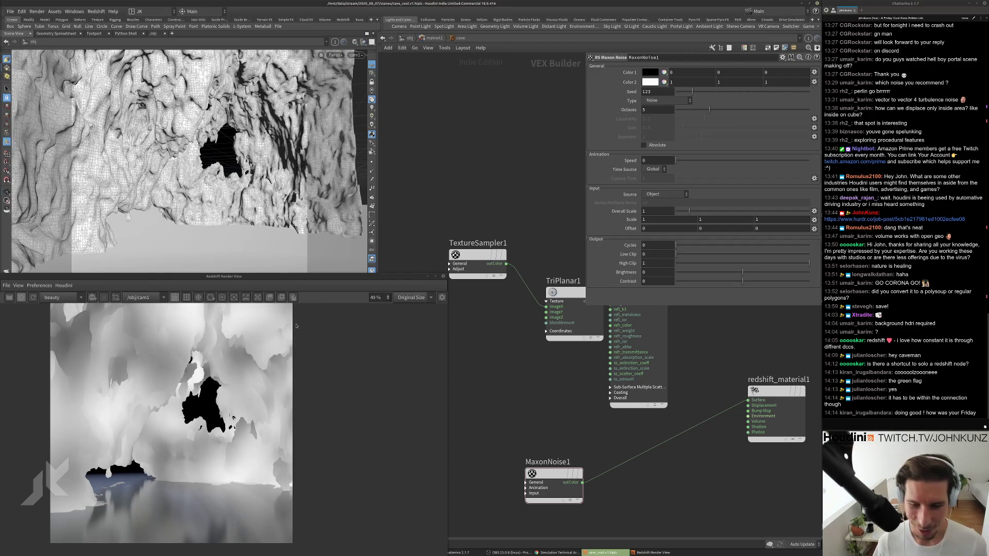
left_click_drag(333, 278, 340, 270)
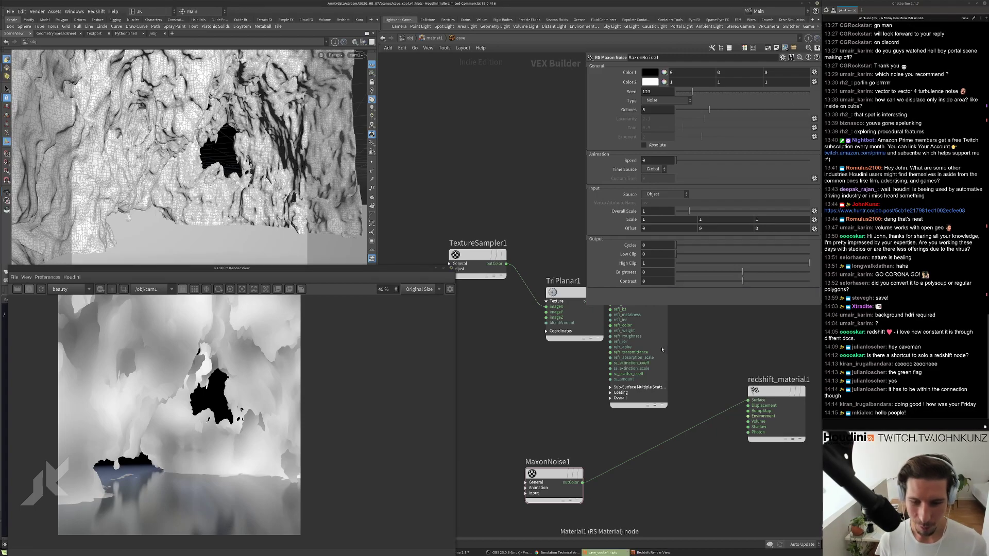
scroll(665, 354, "down", 2)
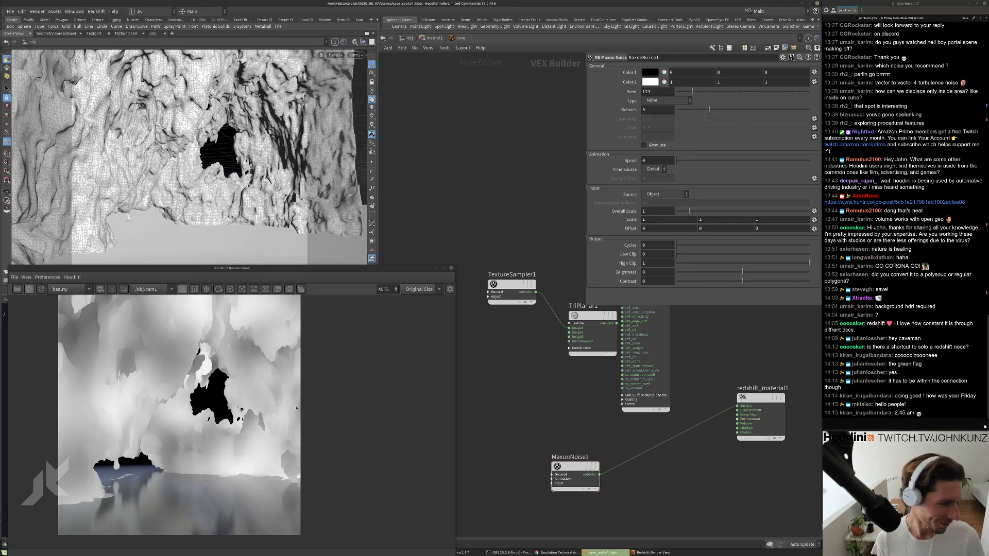
scroll(296, 409, "up", 1)
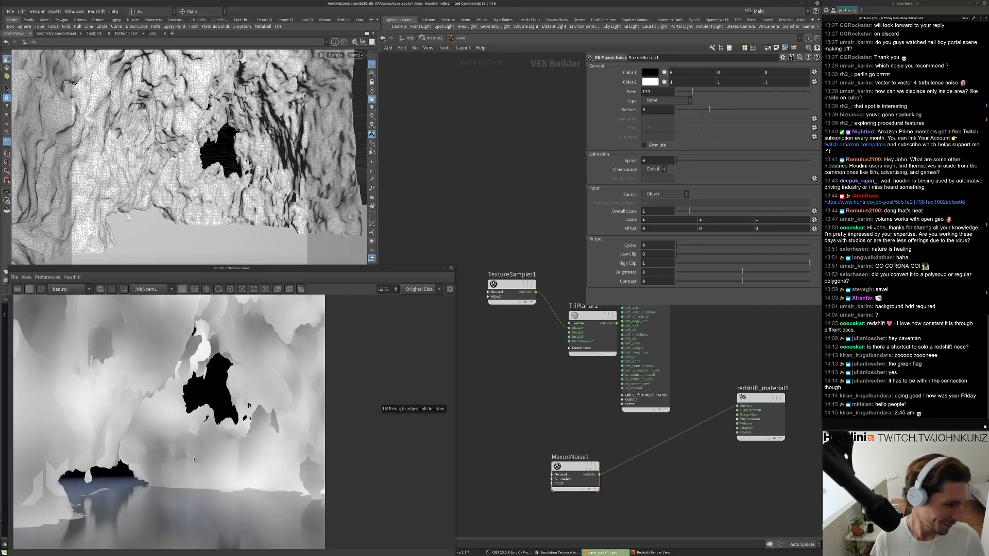
Cycle MaxonNoise1's Type through Nutous and Buya, ending on Stupl.
left_click(651, 101)
left_click(665, 208)
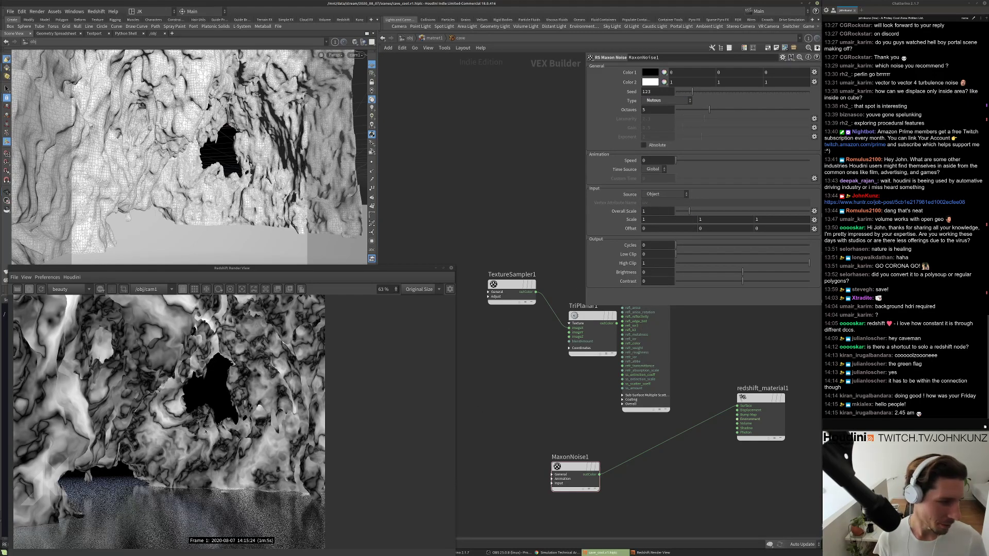
left_click(654, 101)
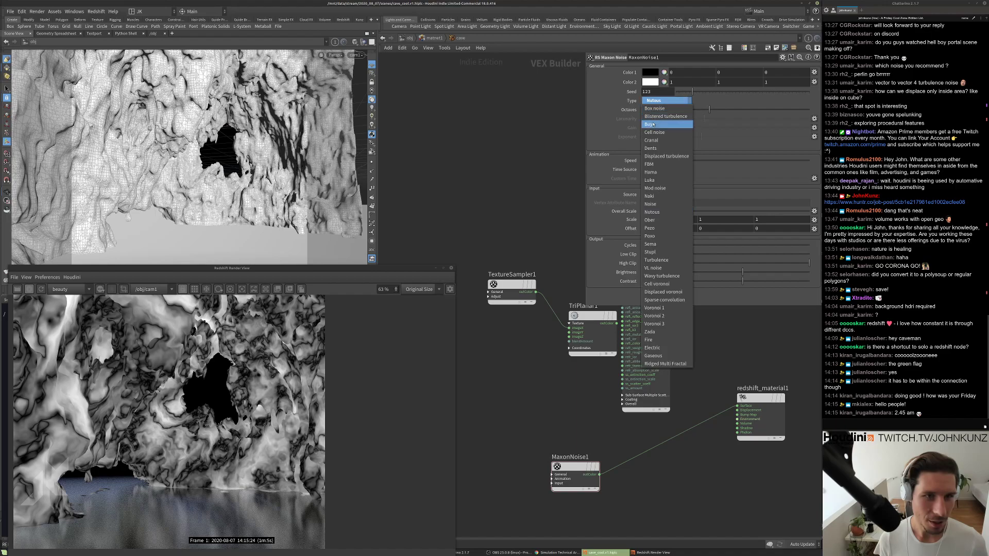
left_click(653, 124)
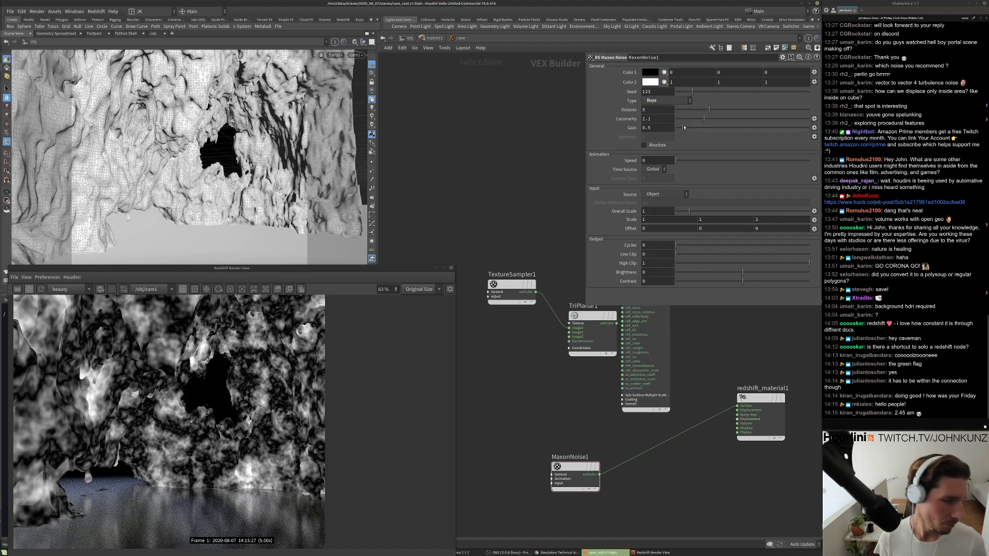
left_click(677, 103)
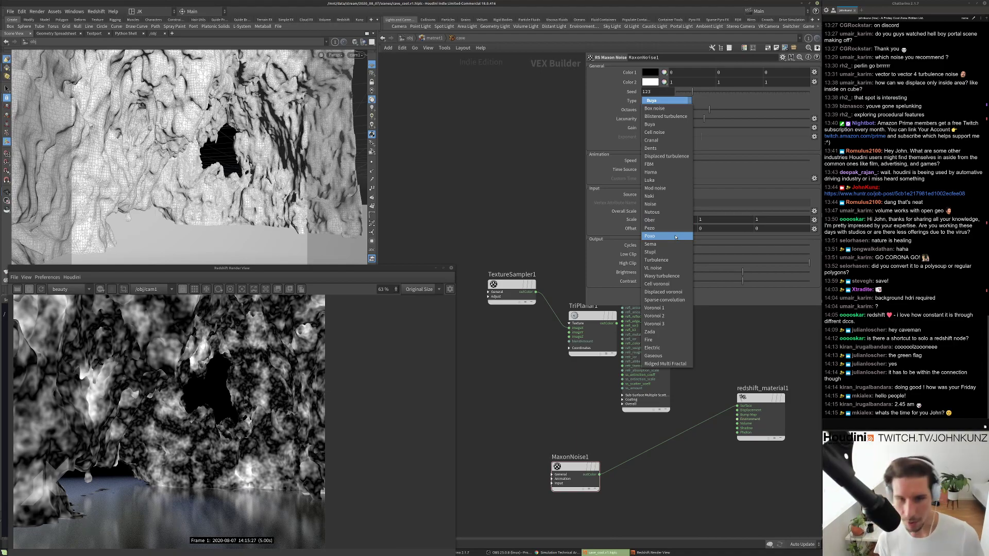
left_click(669, 252)
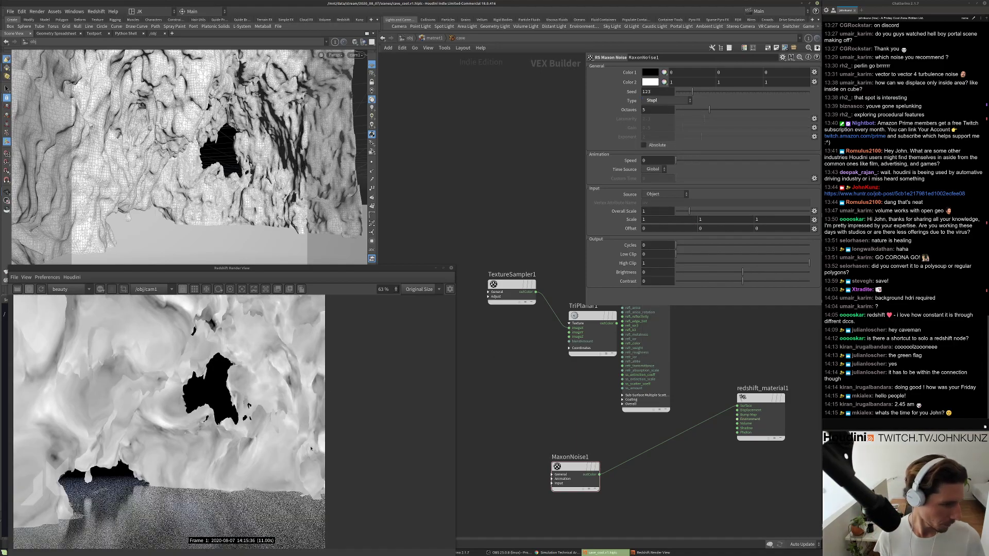
scroll(204, 332, "up", 1)
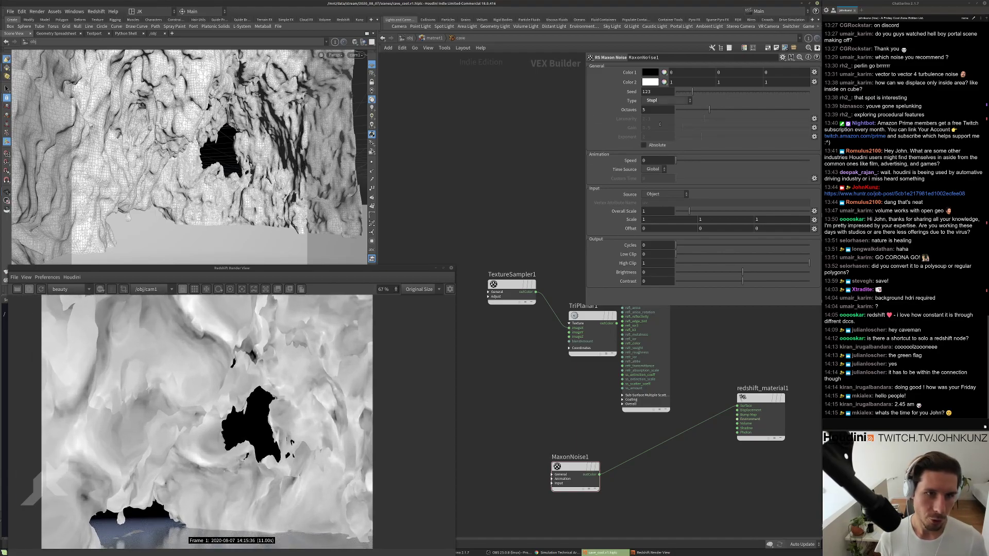
scroll(546, 402, "down", 3)
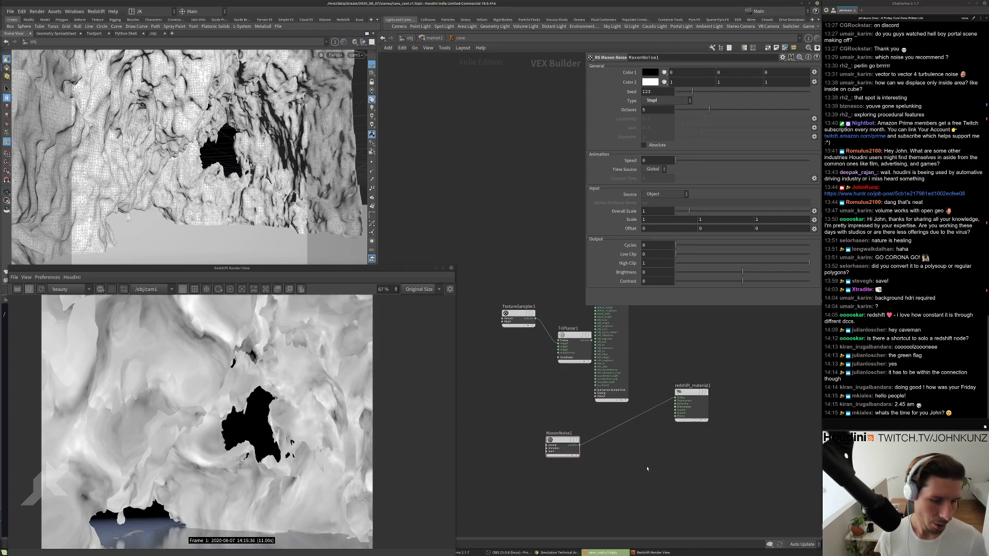
Add an RS Color Mix node to the cave material network via the 'mi' search.
key("Tab")
type("mi")
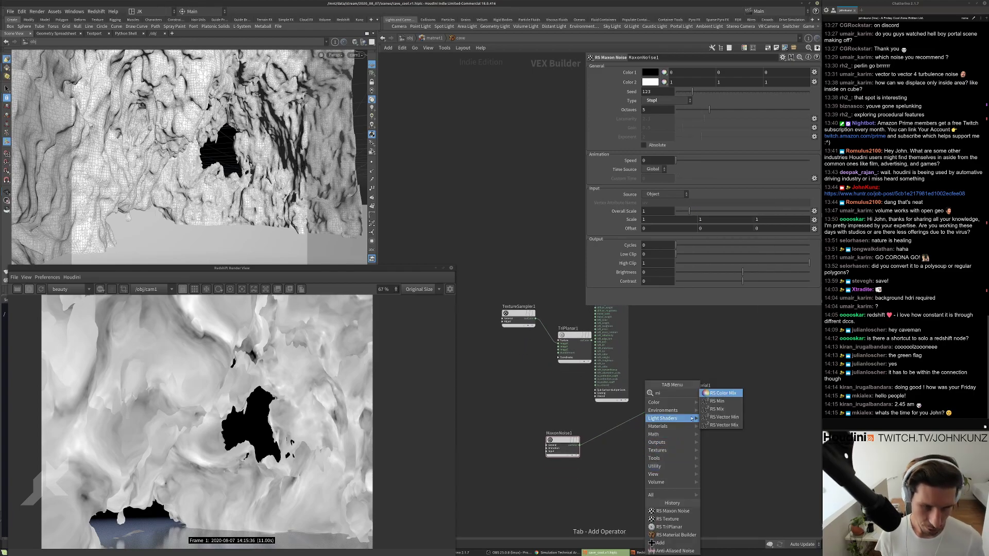
left_click(733, 395)
left_click(613, 458)
Wire MaxonNoise1's outColor into the mix amount and the mix output into Surface.
scroll(611, 461, "up", 3)
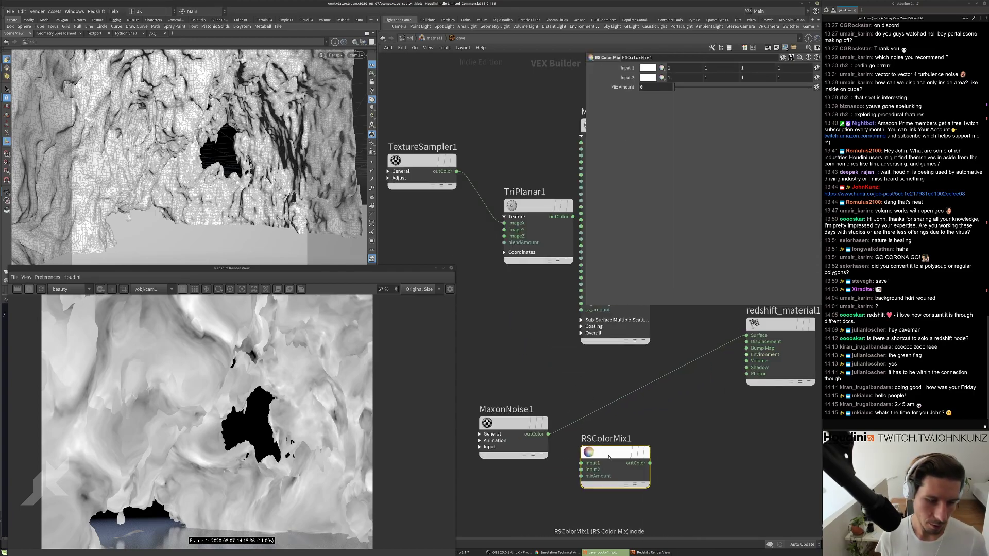
left_click_drag(581, 476, 543, 436)
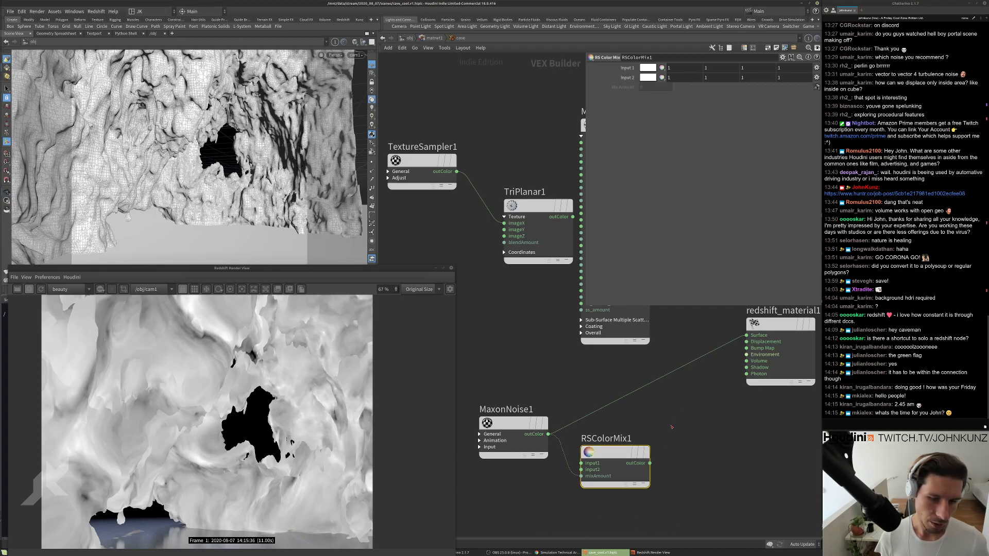
left_click_drag(746, 336, 650, 463)
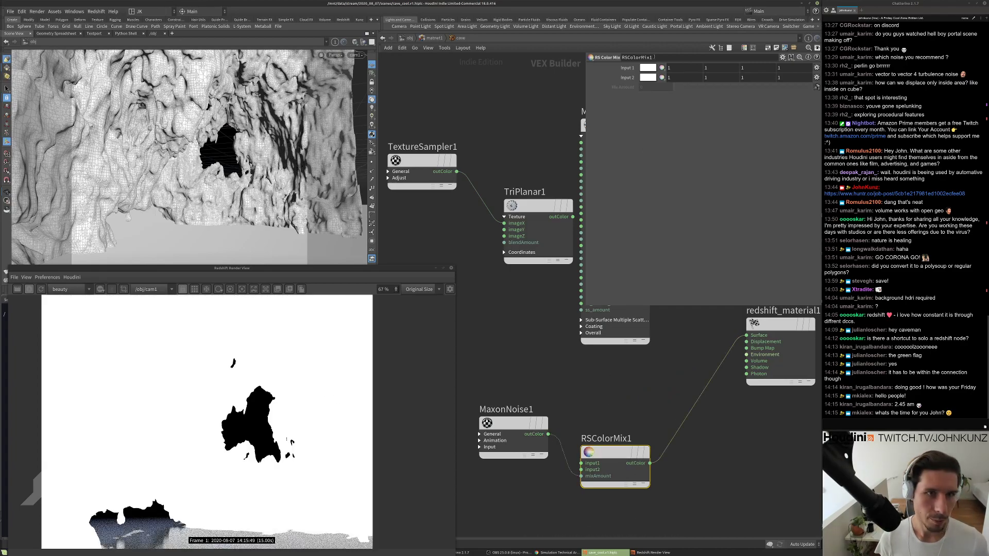
left_click(647, 77)
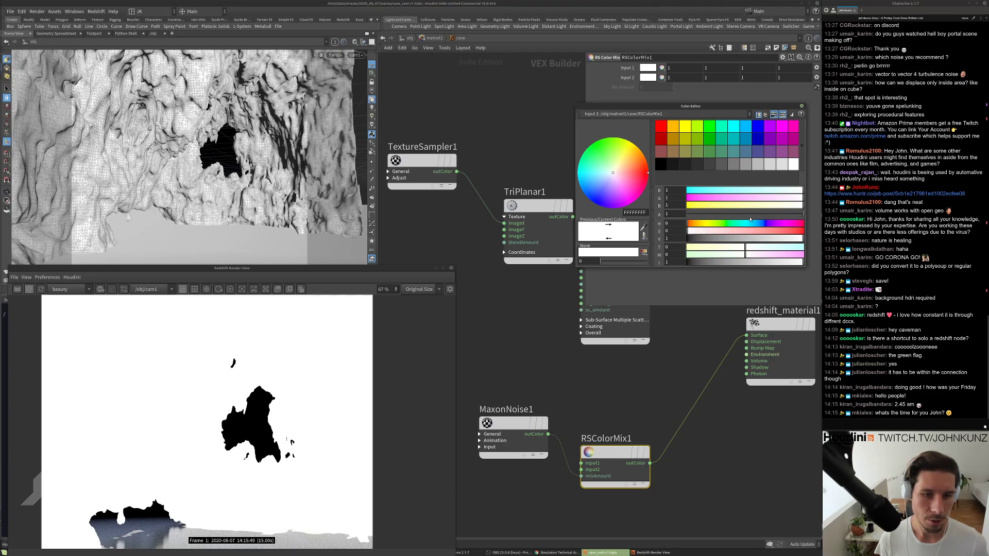
Set Color Mix Input 2 to a dark brown with value 0.115.
left_click(693, 223)
left_click_drag(696, 231, 780, 231)
left_click(701, 239)
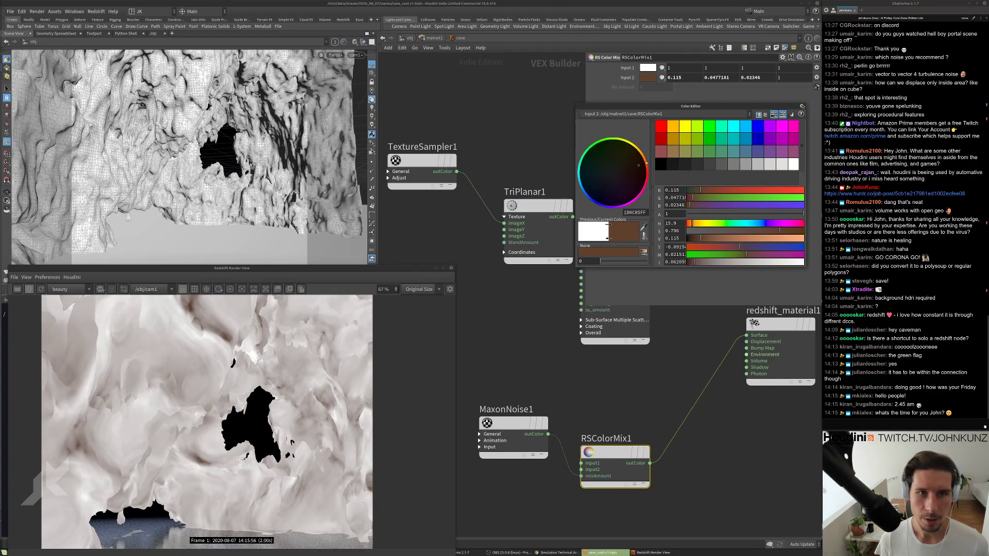
Make Input 1 a very dark reddish brown and close the Color Editor.
left_click(647, 67)
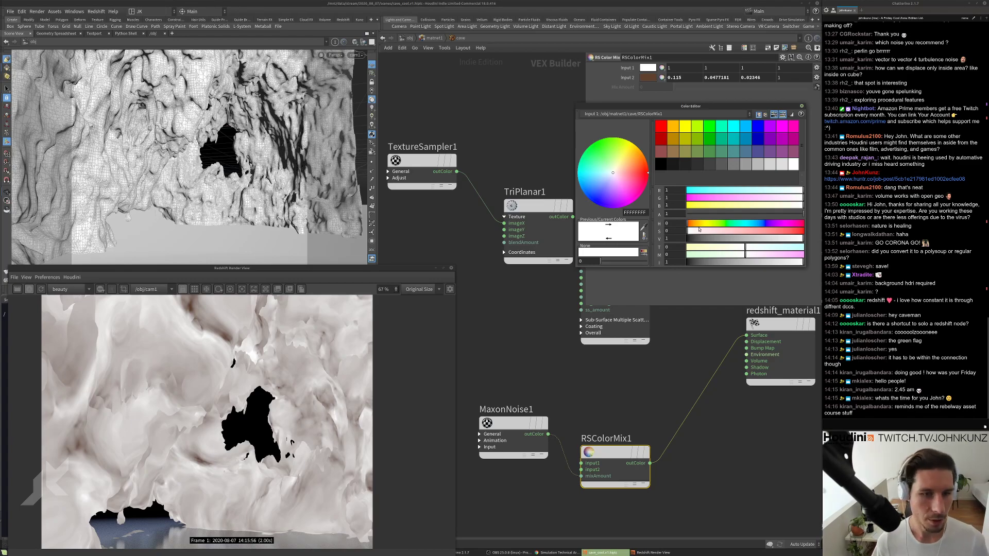
left_click(699, 226)
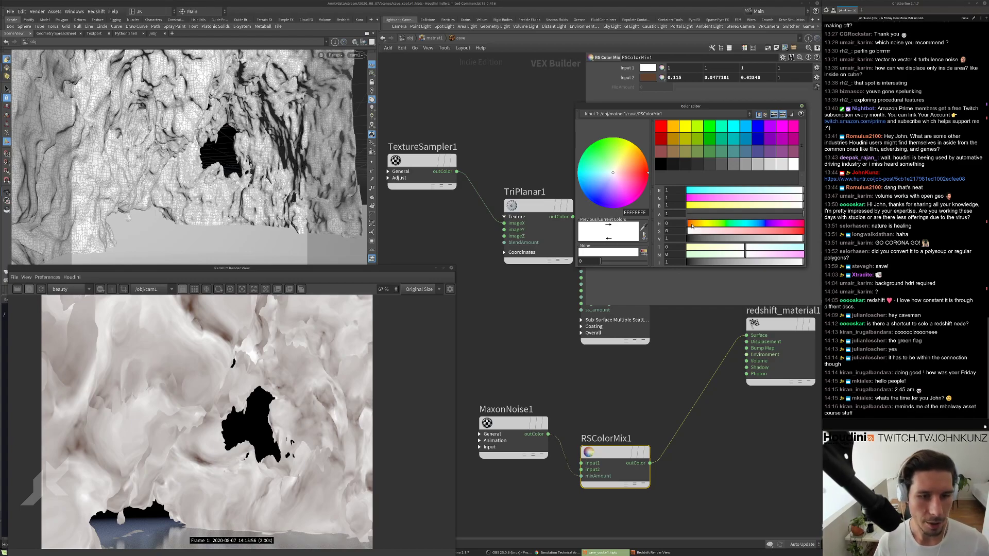
left_click(799, 231)
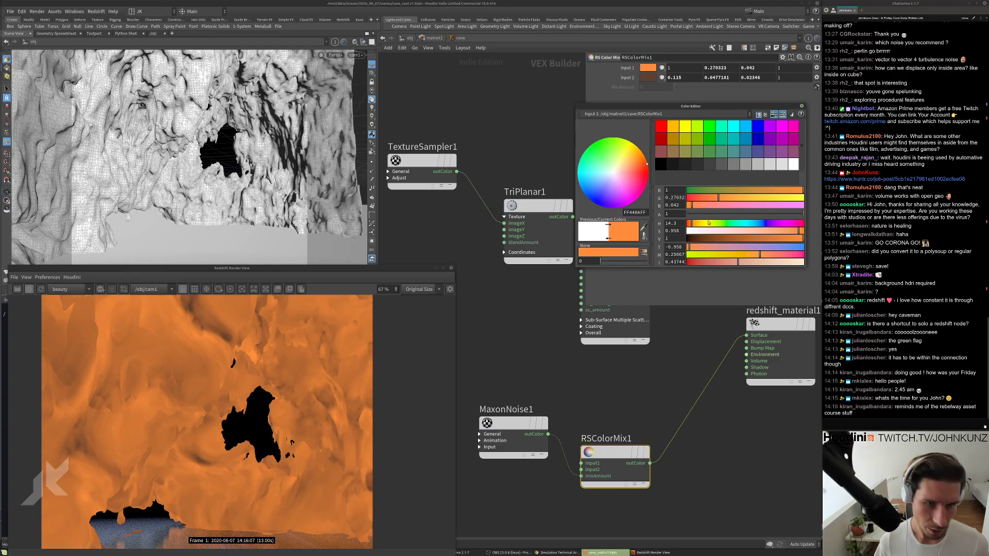
left_click(718, 223)
left_click(690, 238)
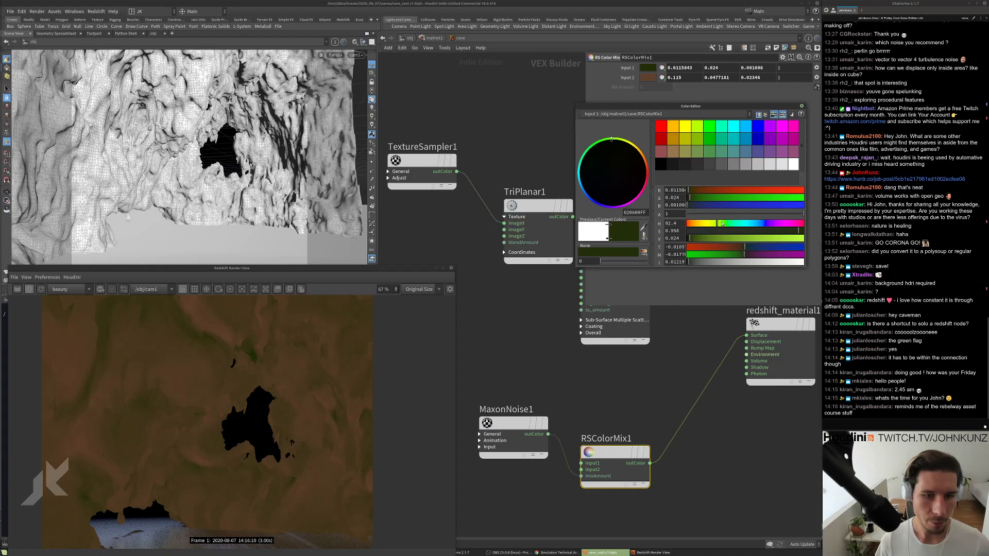
left_click(723, 224)
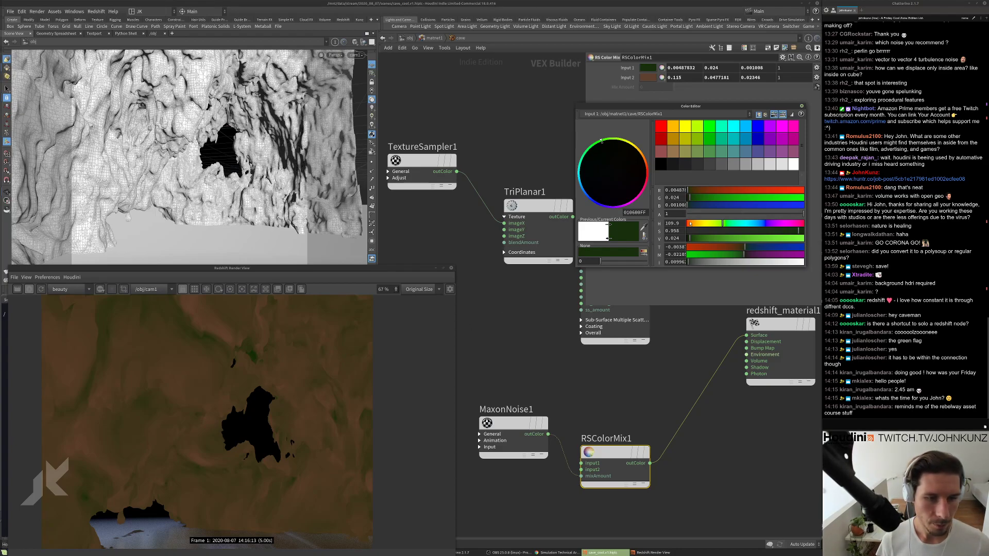
left_click(691, 223)
scroll(233, 370, "down", 2)
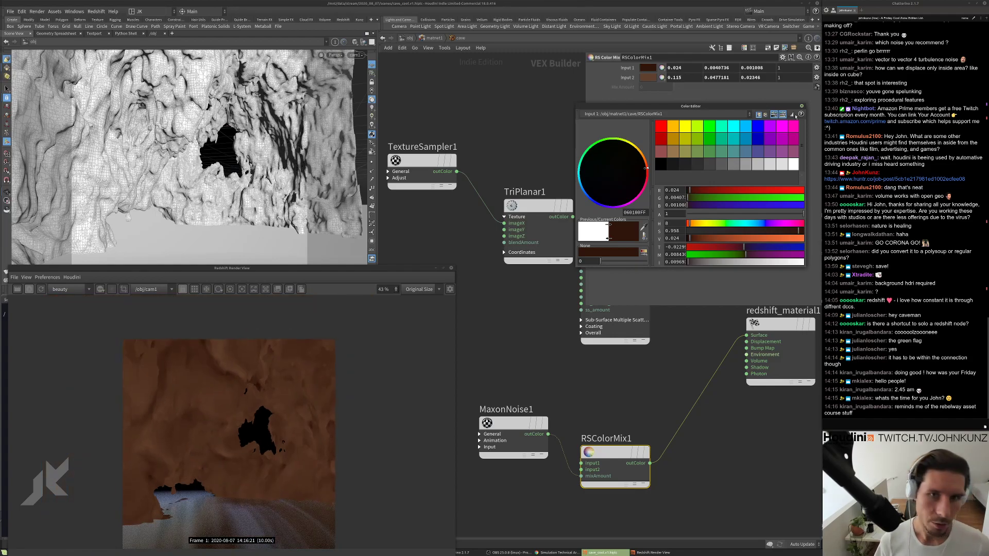
left_click(801, 107)
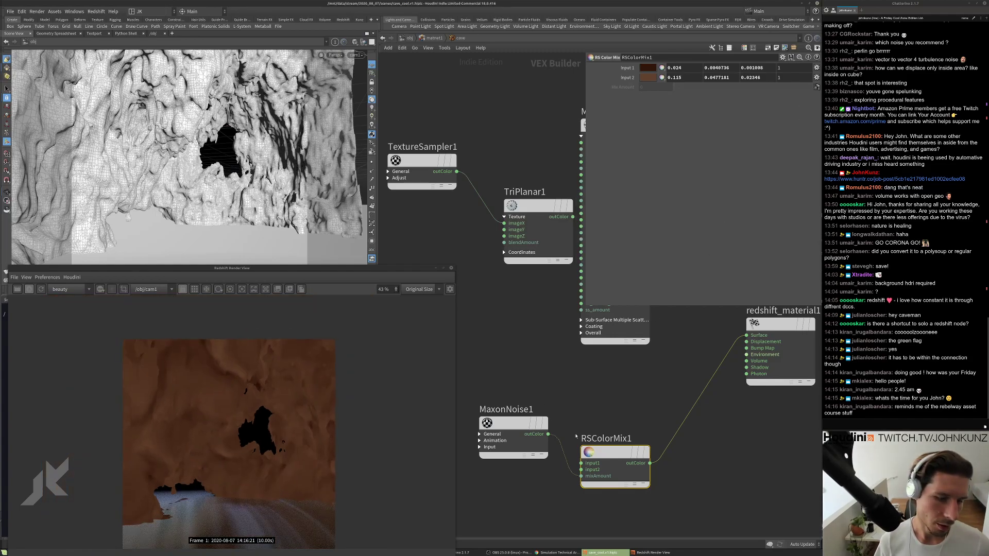
Route RSColorMix1 into Material1's diffuse_color and Material1 into the output Surface.
left_click_drag(605, 454, 591, 424)
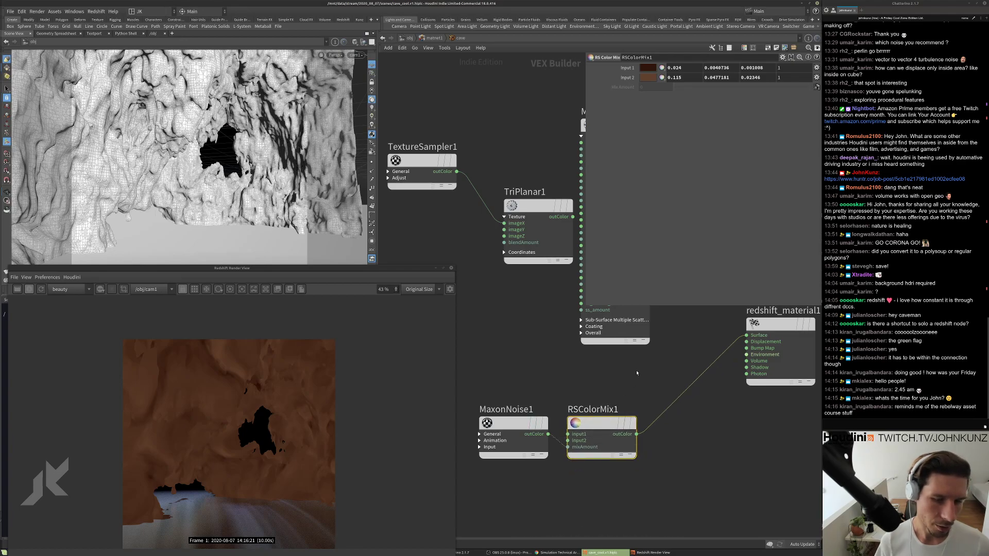
scroll(567, 507, "down", 3)
left_click_drag(577, 285, 704, 477)
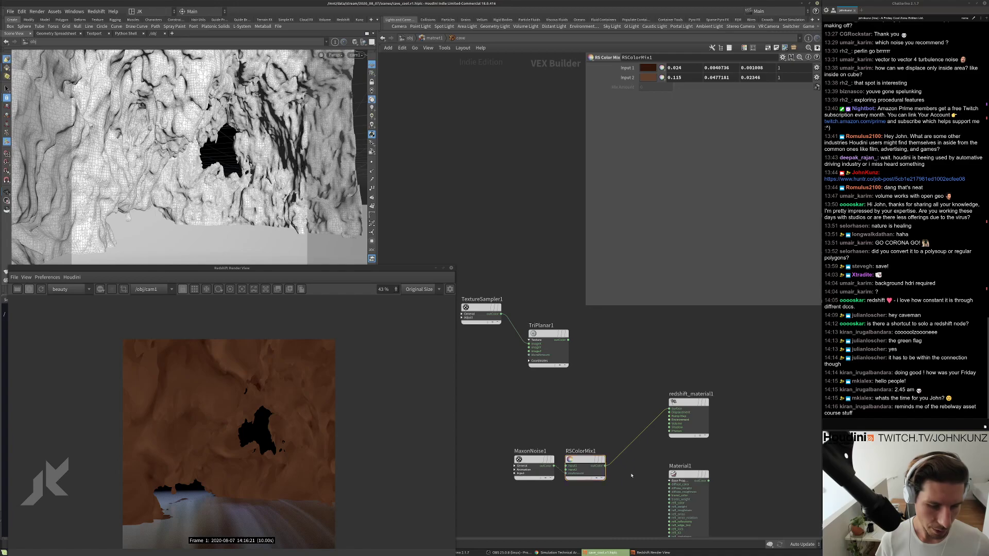
scroll(704, 479, "up", 2)
left_click_drag(670, 415, 562, 398)
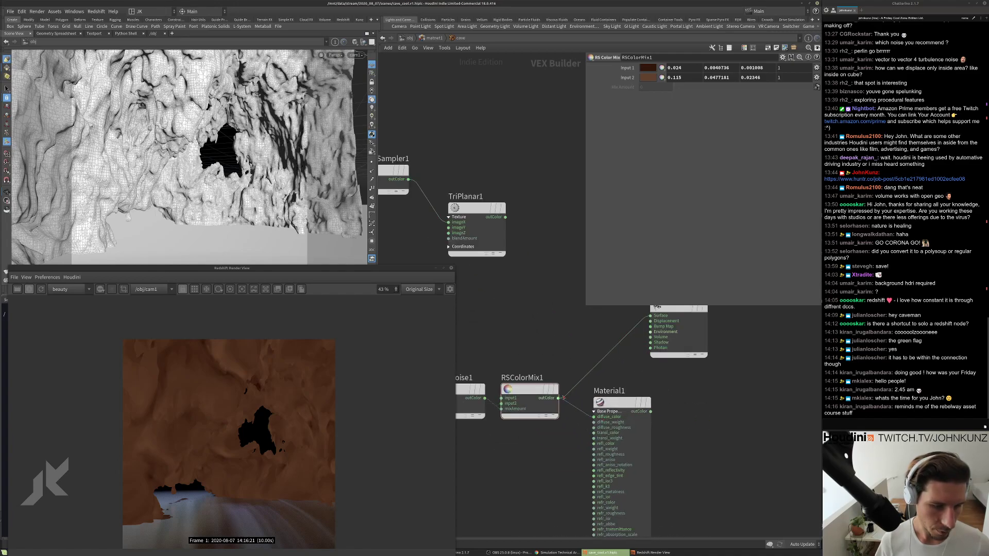
left_click_drag(651, 411, 650, 315)
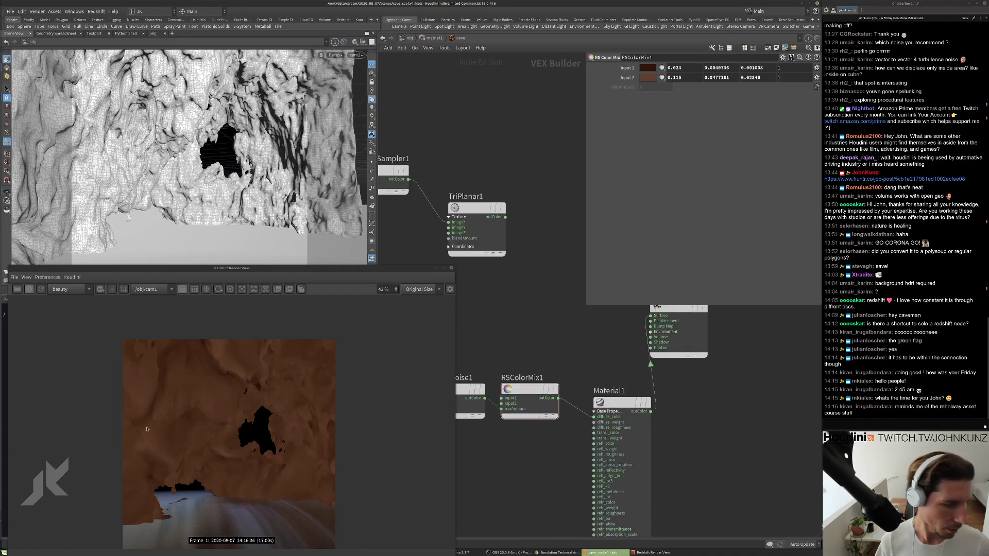
Set Material1's diffuse weight to 1.
left_click(622, 402)
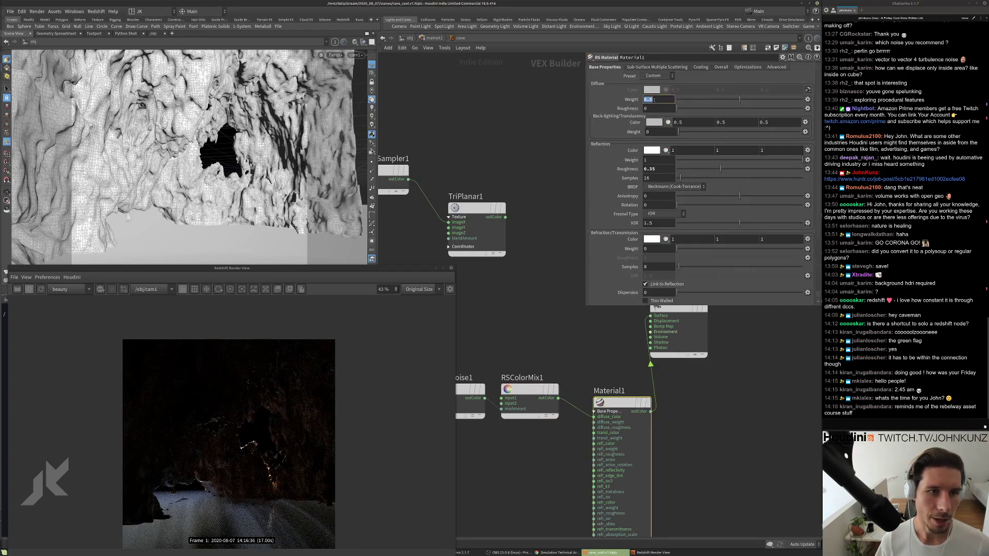
left_click(530, 390)
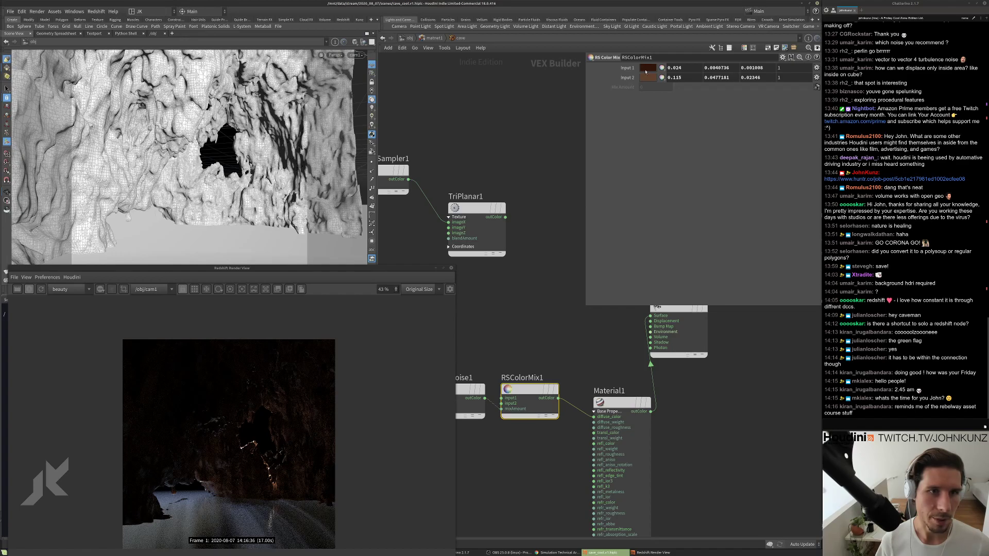
left_click(622, 402)
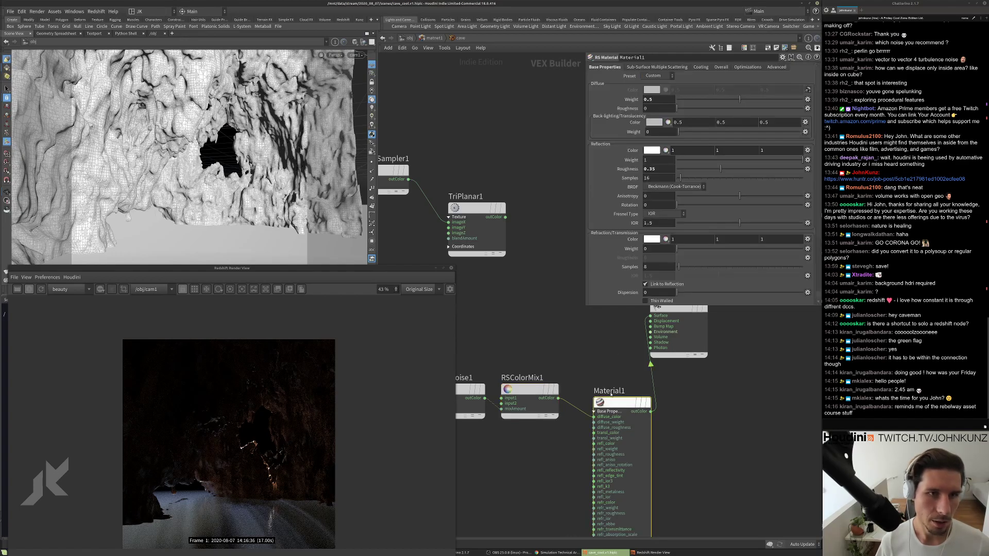
left_click(653, 99)
key("ctrl+a")
type("1")
key("Return")
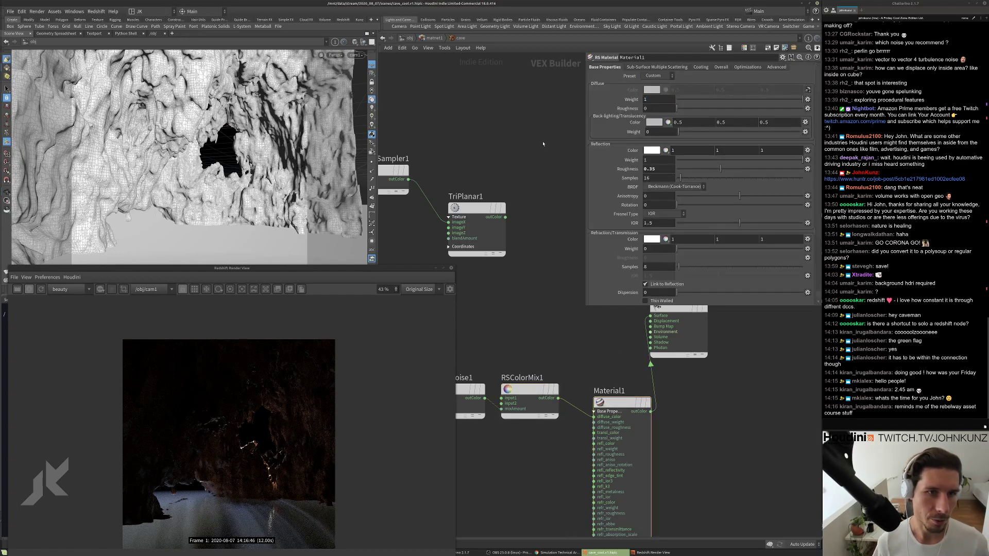
Set Material1's reflection roughness to 0.45.
scroll(275, 435, "up", 2)
scroll(274, 435, "up", 1)
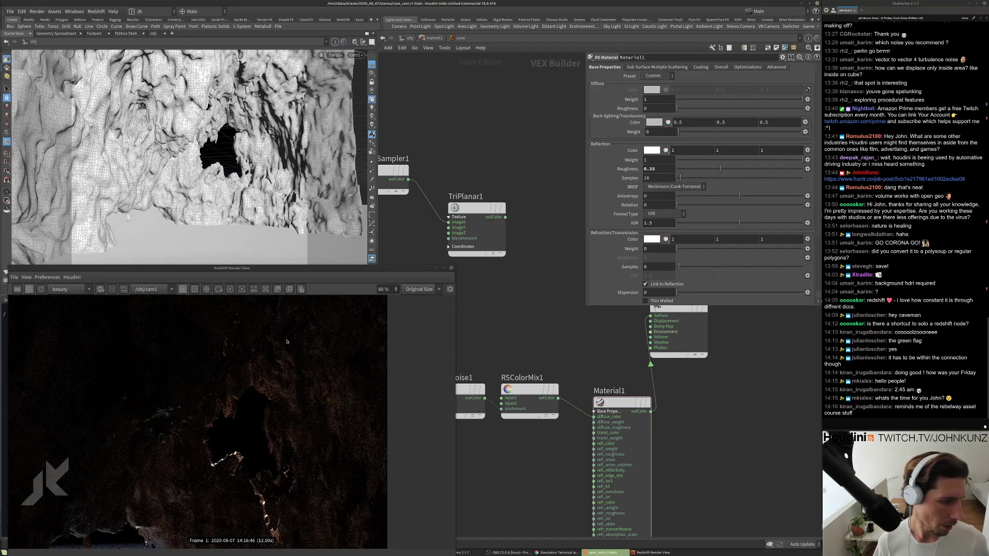
scroll(286, 342, "down", 2)
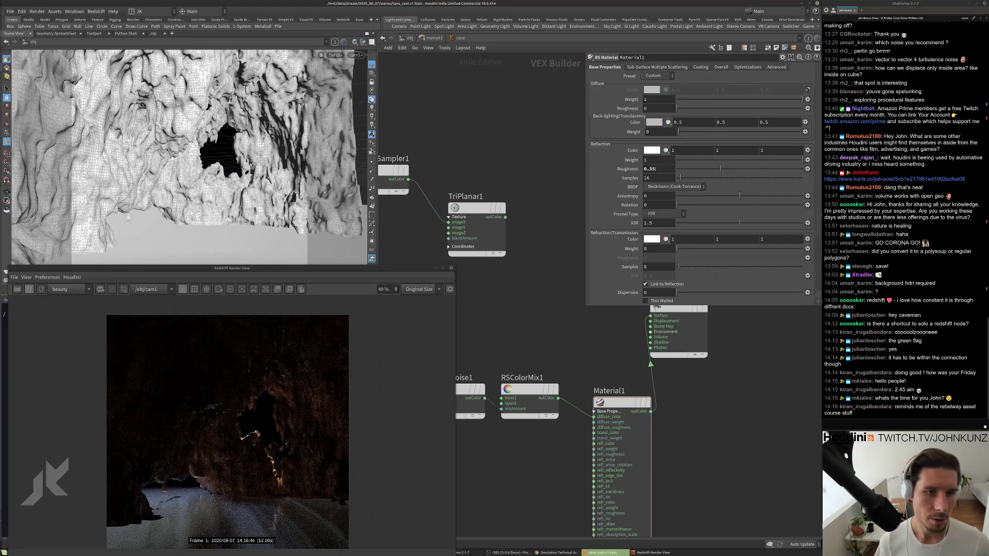
key("ctrl+a")
type("0.45")
key("Return")
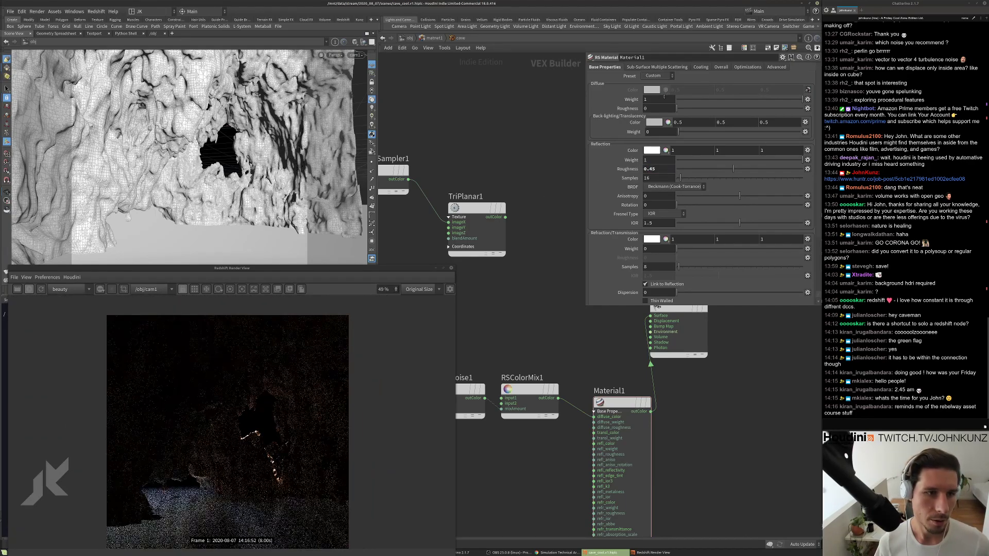
scroll(253, 471, "down", 1)
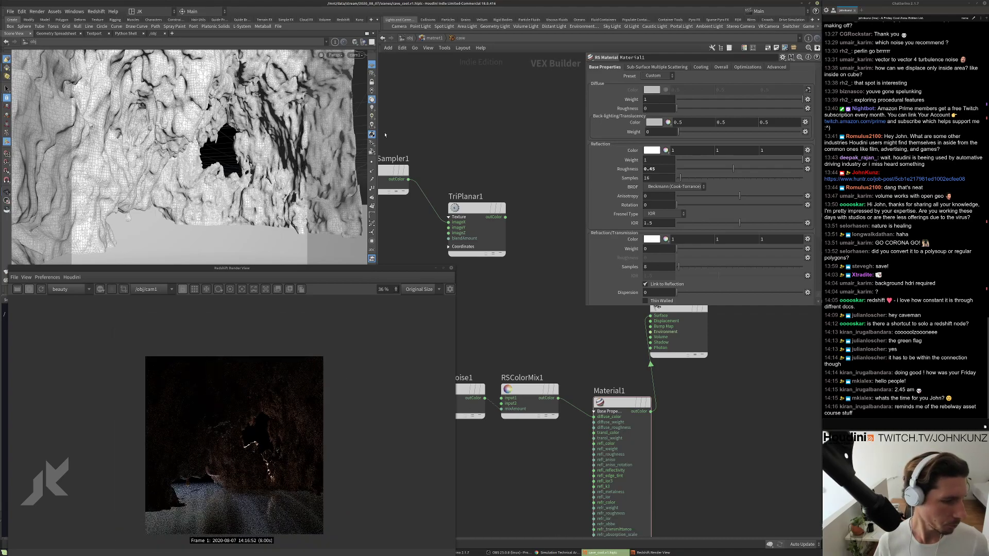
At /obj, select the rslight1 spot light and set its exposure to 4.
left_click(409, 38)
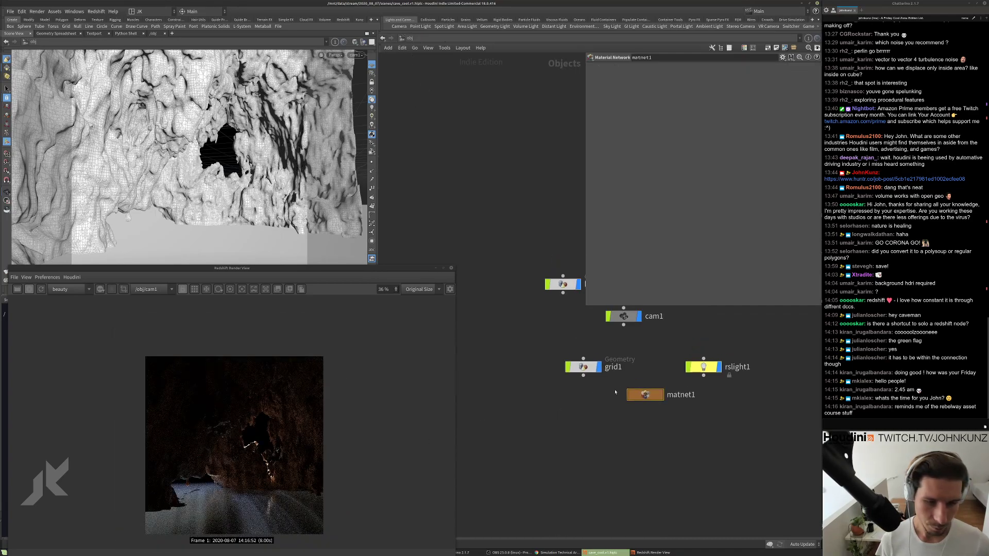
left_click(703, 367)
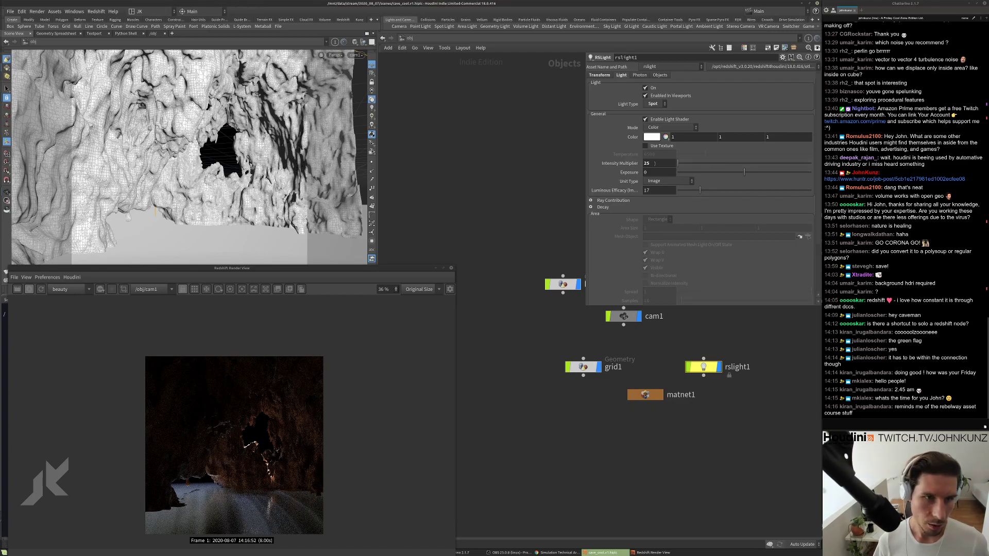
left_click(655, 163)
key("Tab")
type("1")
key("Return")
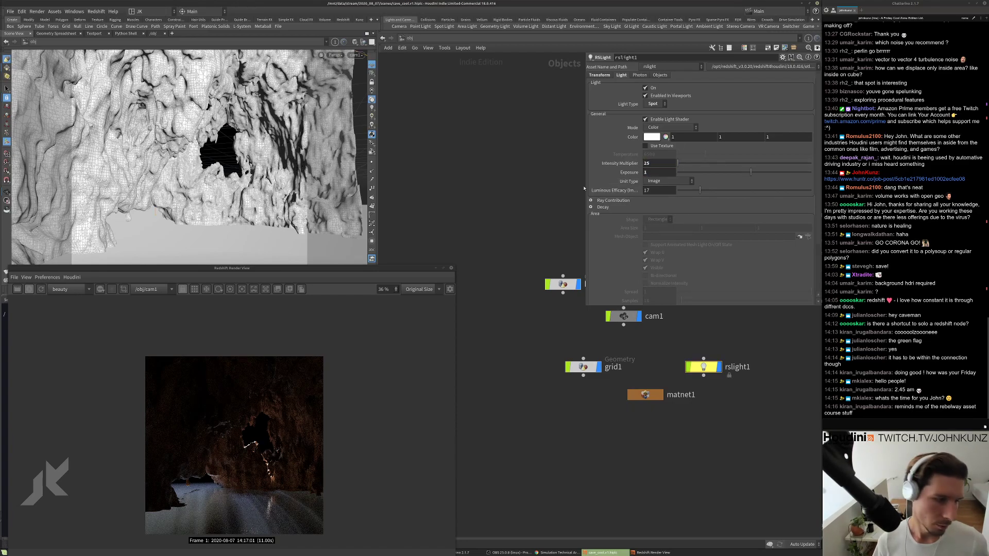
double_click(651, 172)
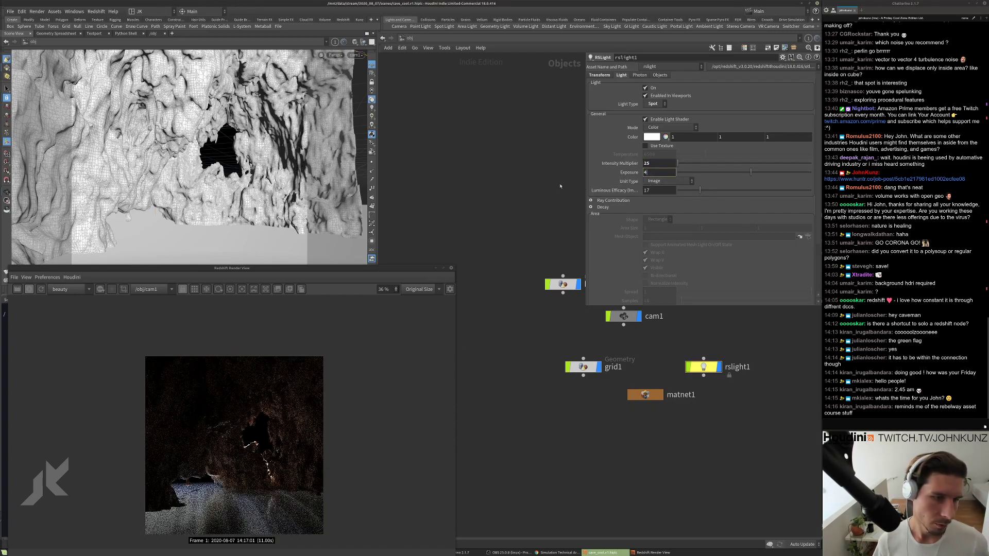
type("4")
key("Return")
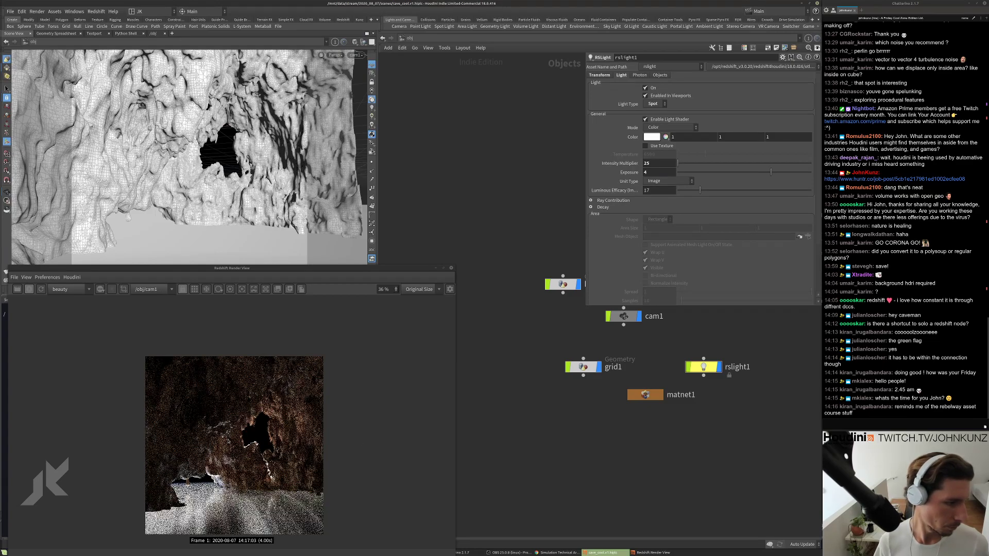
Lower the spot light's exposure to 2 and go into matnet1.
scroll(247, 477, "up", 1)
scroll(247, 477, "down", 1)
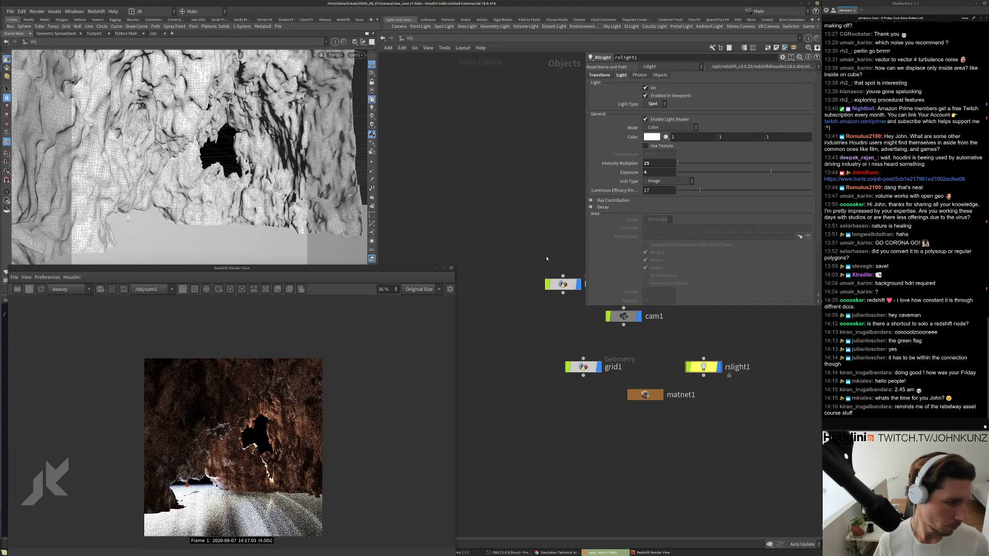
double_click(652, 172)
type("2")
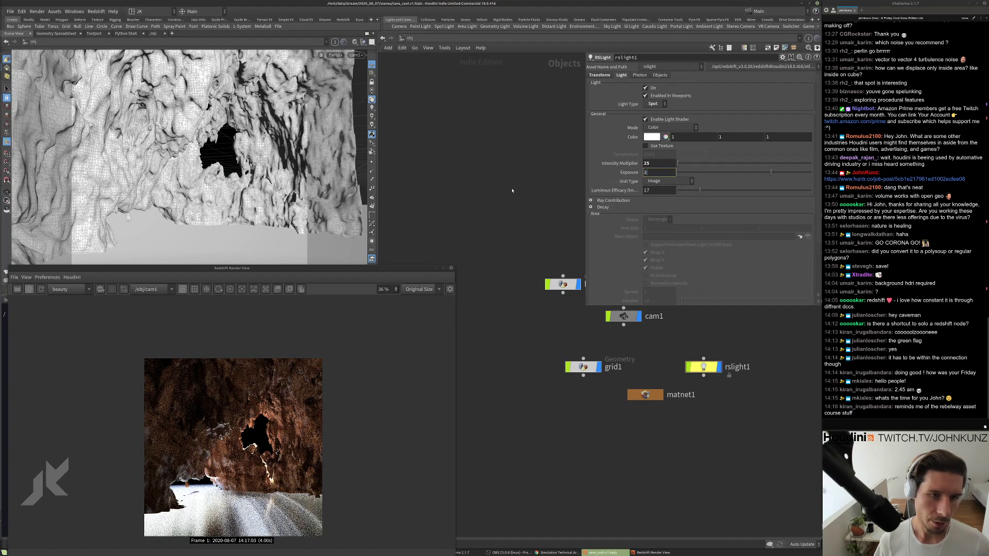
key("Return")
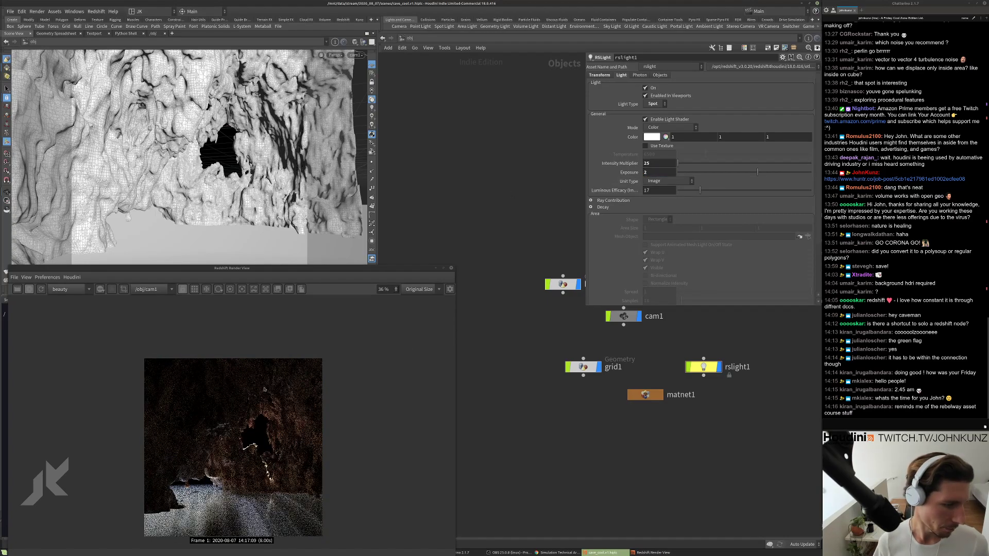
scroll(268, 414, "up", 1)
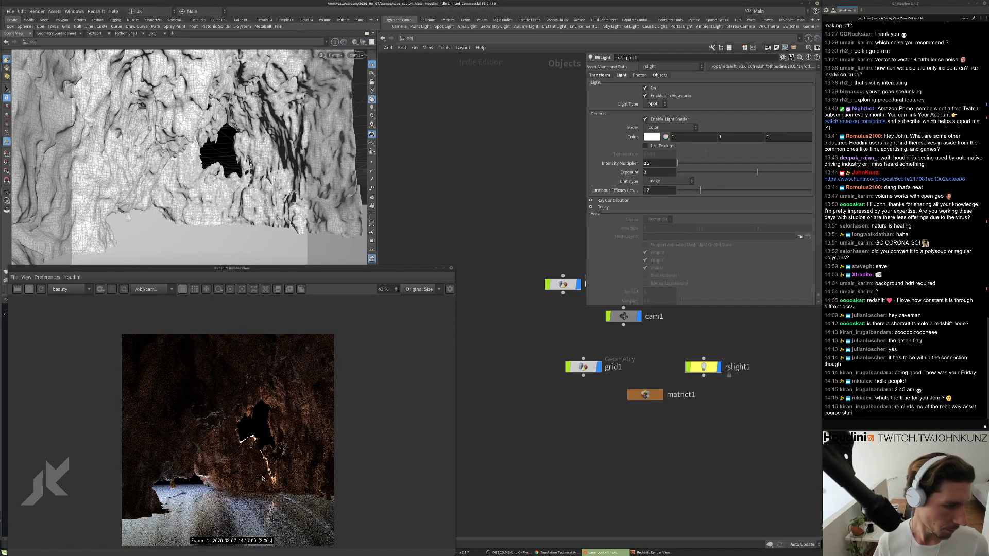
scroll(255, 487, "up", 2)
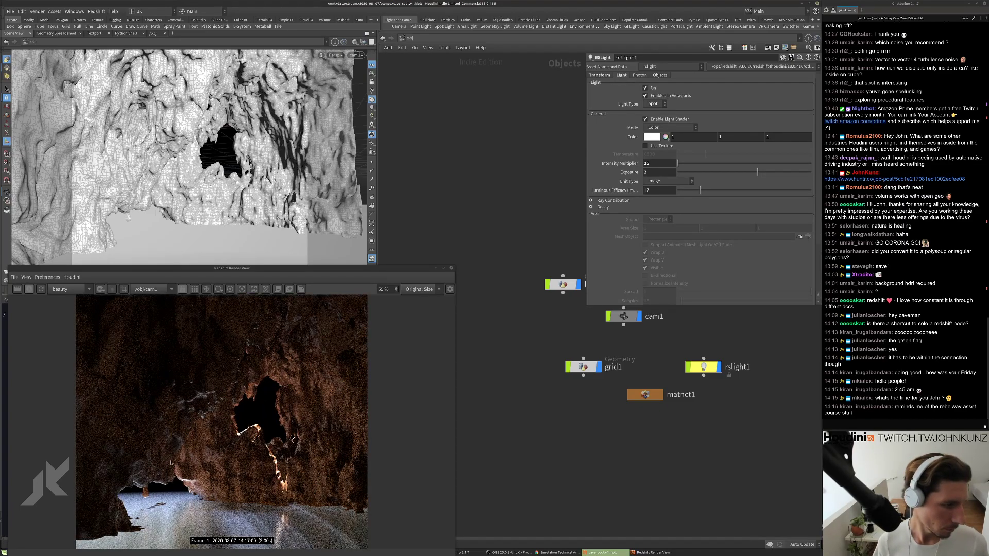
scroll(236, 502, "down", 2)
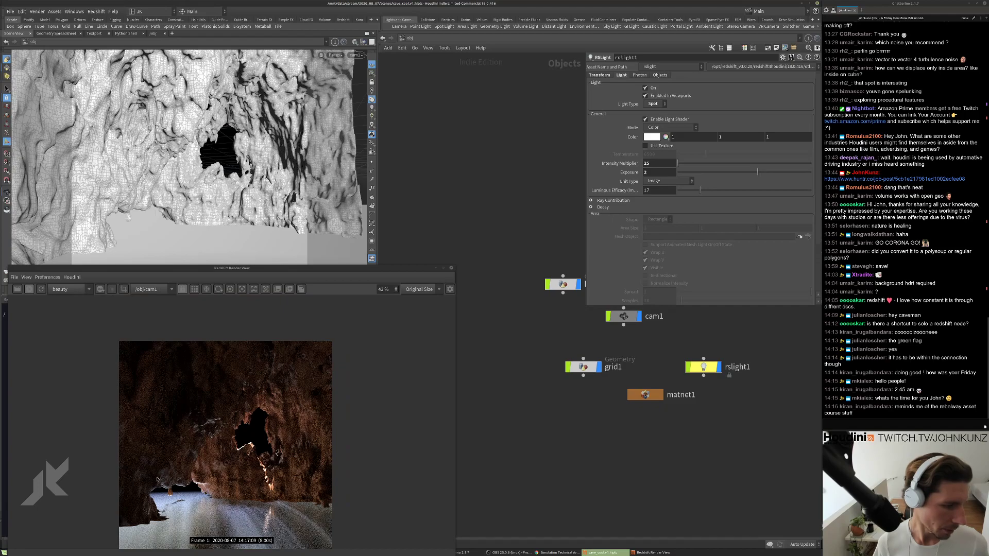
scroll(308, 460, "down", 1)
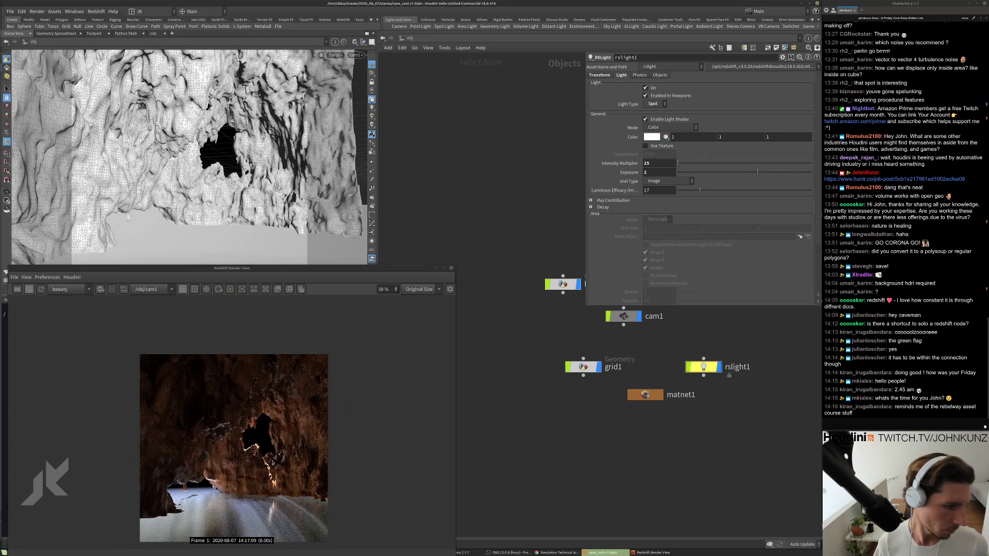
scroll(273, 463, "up", 4)
scroll(291, 419, "down", 2)
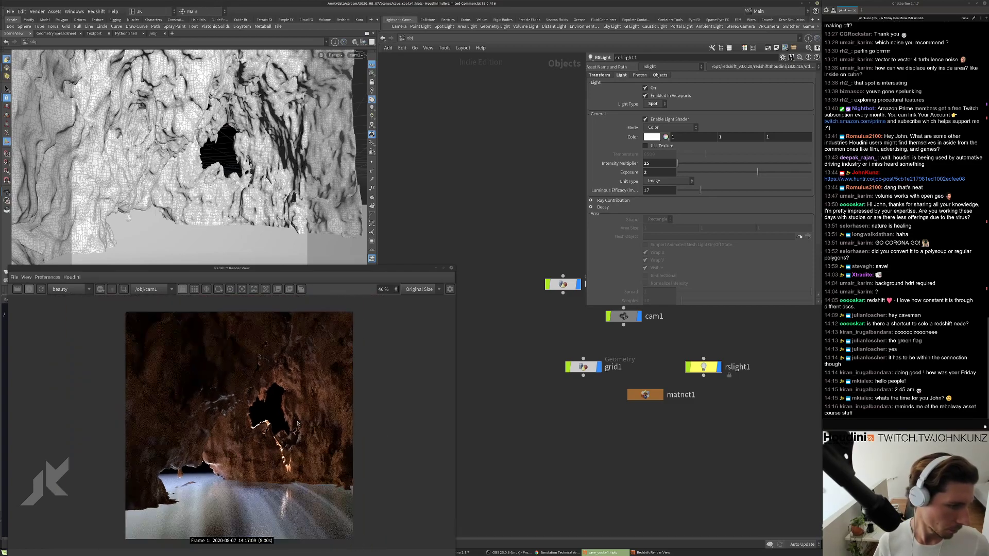
double_click(645, 395)
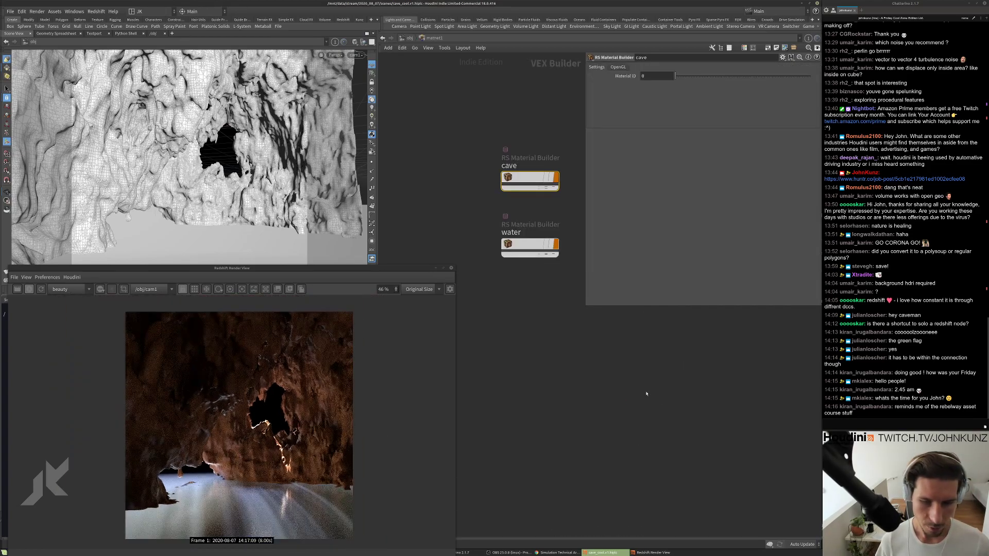
Open the cave material's shader nodes and select RSColorMix1 to view its colours.
double_click(531, 179)
left_click(531, 390)
middle_click_drag(504, 487, 623, 494)
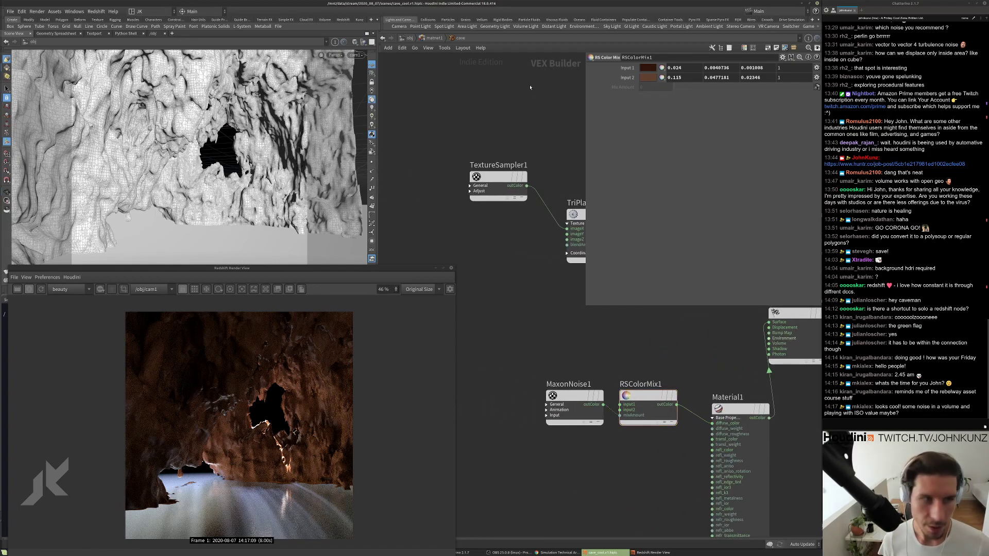
Inspect box1's volumevop1 noise network and move the add1 node lower.
left_click(409, 38)
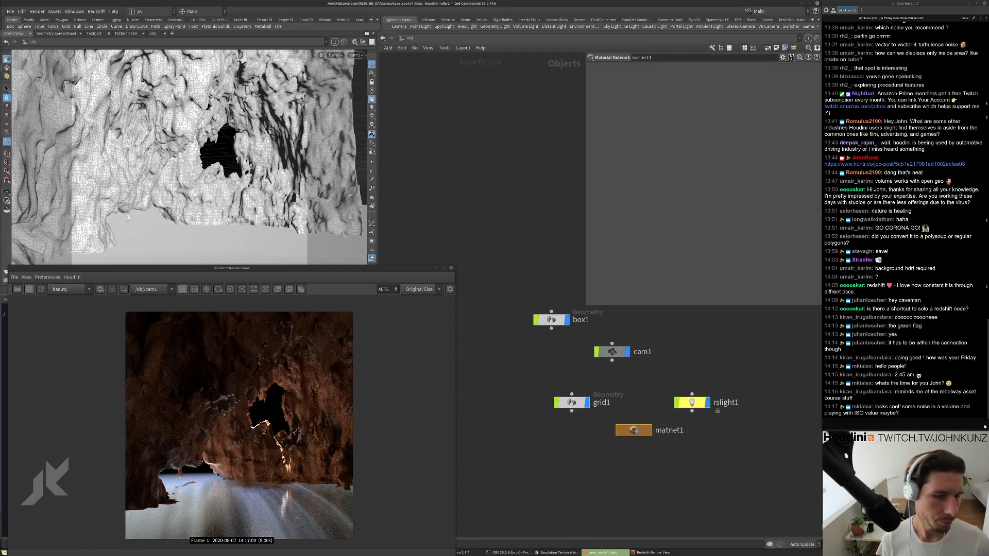
double_click(551, 320)
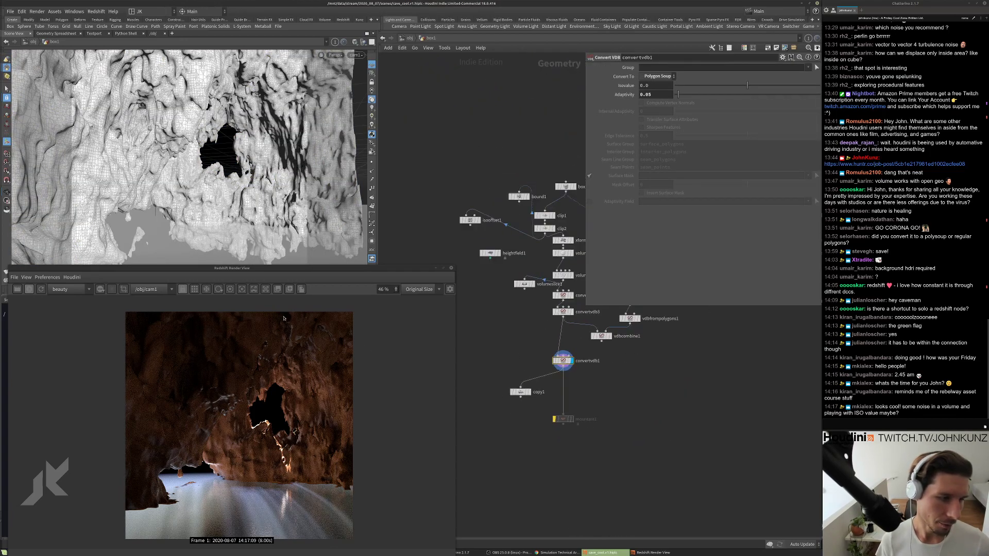
scroll(578, 265, "up", 2)
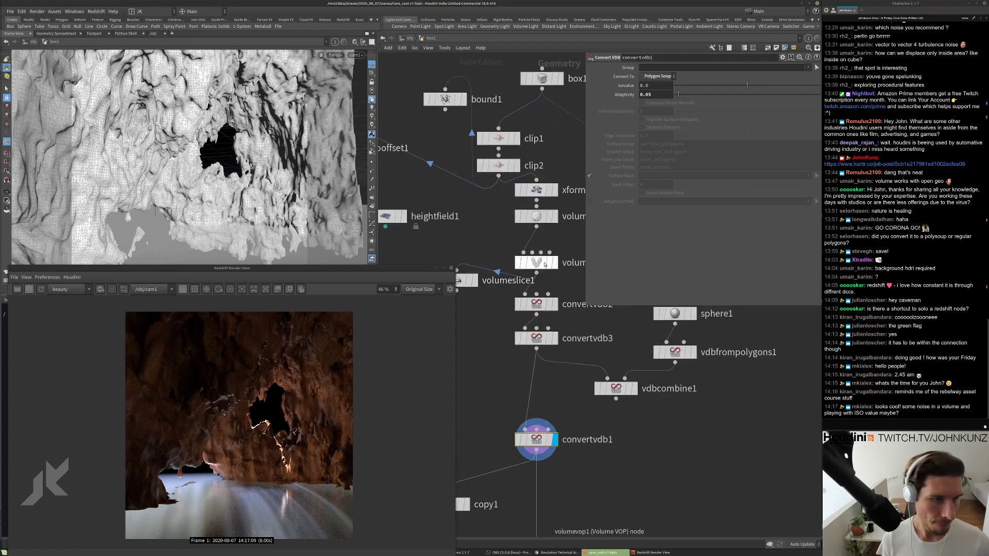
double_click(536, 269)
scroll(522, 355, "up", 2)
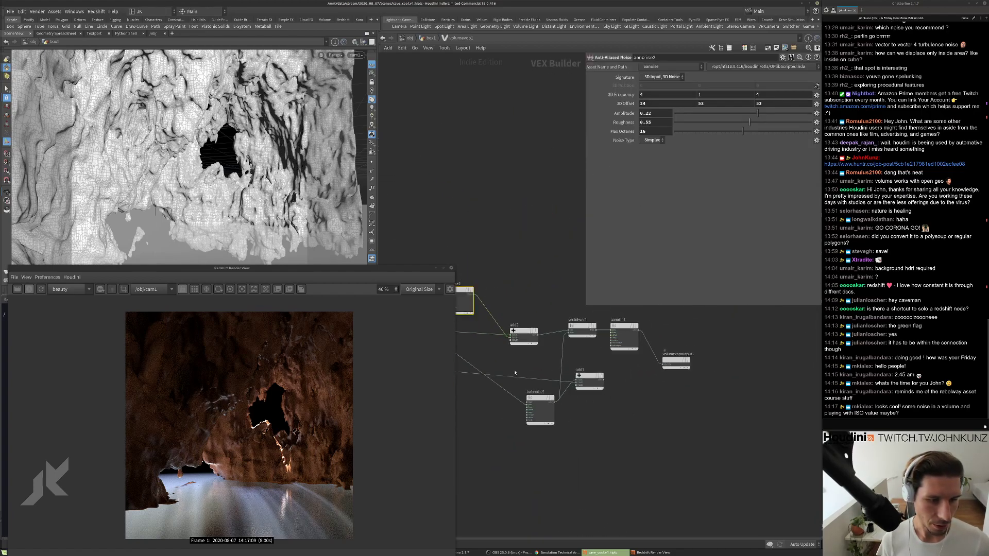
left_click_drag(642, 390, 581, 509)
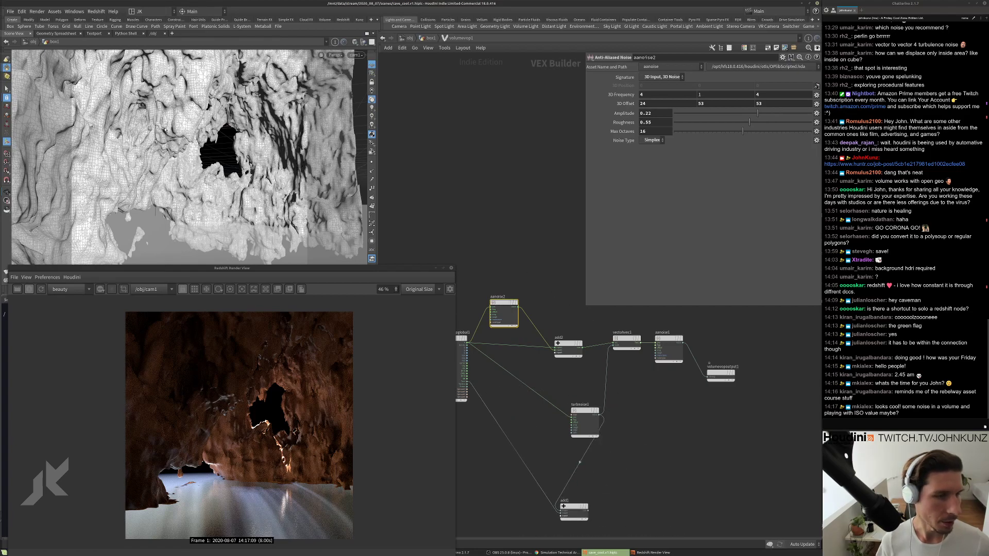
Return to /obj and enter the matnet1 material network.
left_click(421, 39)
key("u")
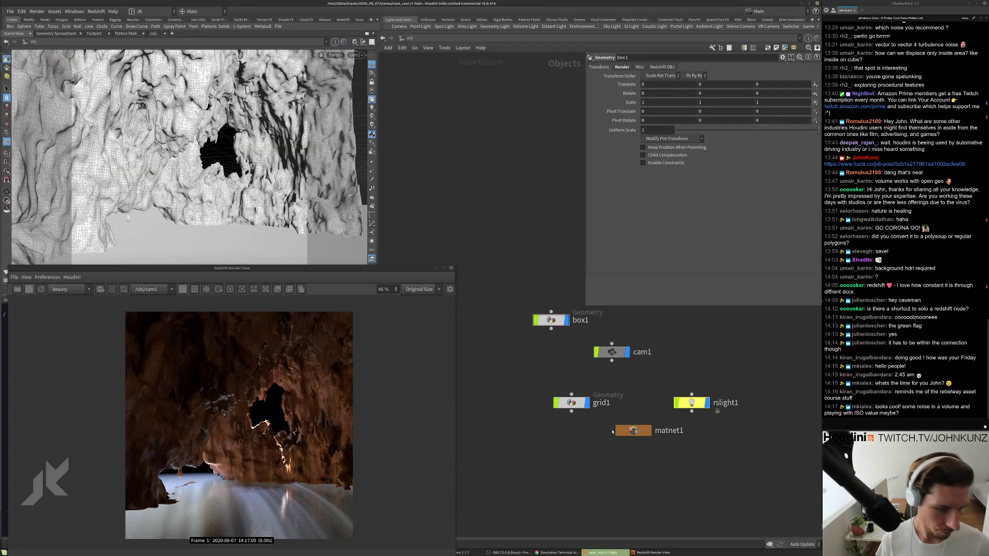
double_click(634, 430)
Lower RSColorMix1 Input 1's saturation to about 0.308 in the Color Editor.
double_click(515, 178)
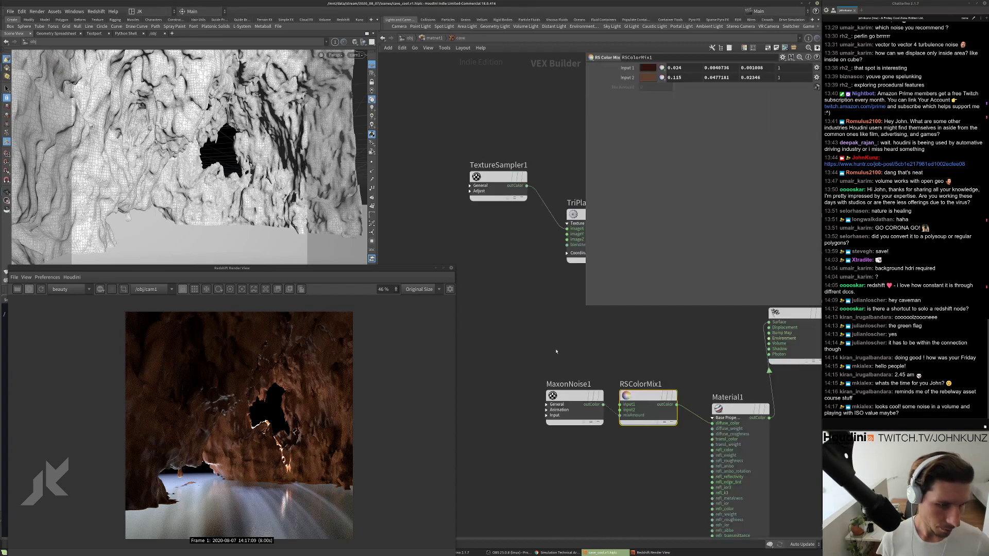
left_click(648, 69)
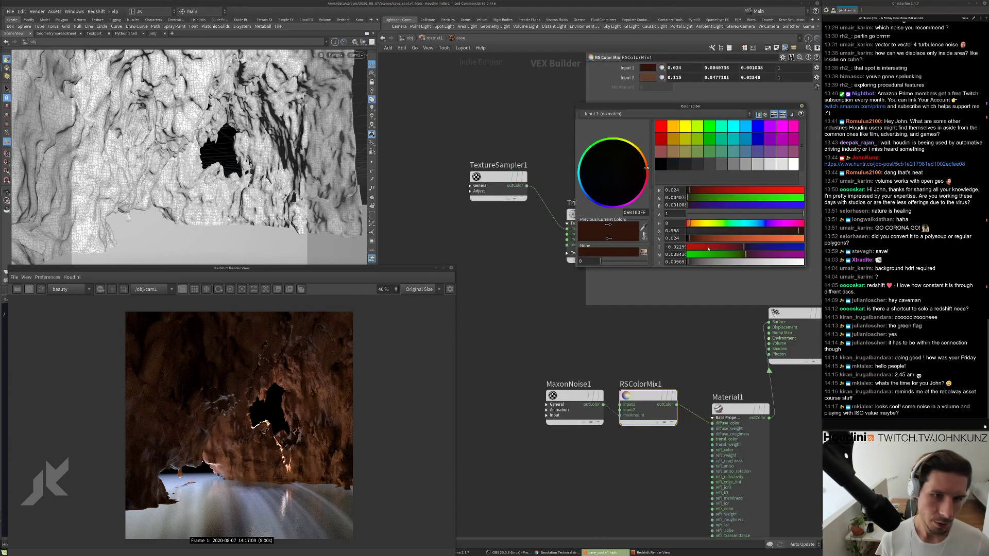
left_click_drag(768, 235, 723, 231)
scroll(312, 408, "up", 3)
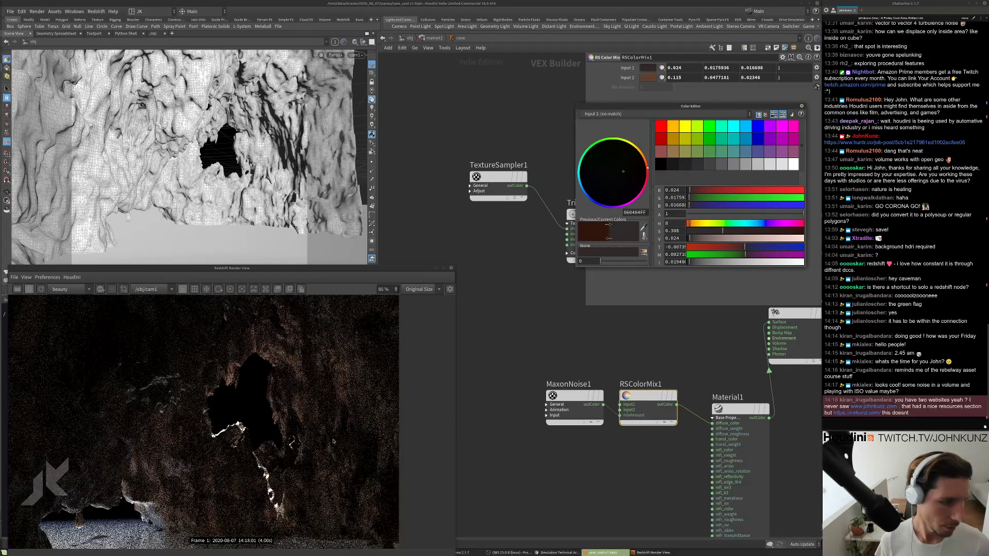
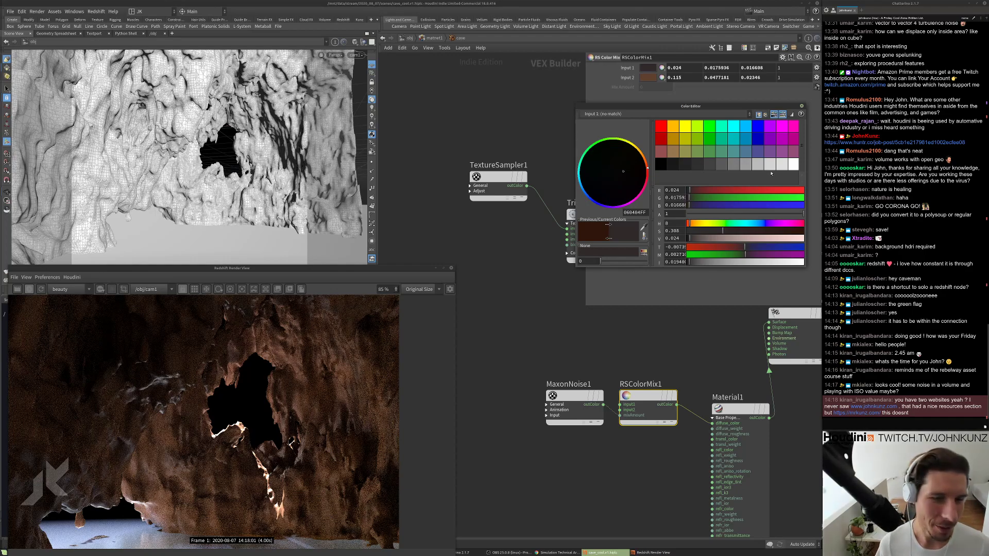
Close the mix-colour picker and go up to matnet1, where the cave and water builders are.
left_click(803, 106)
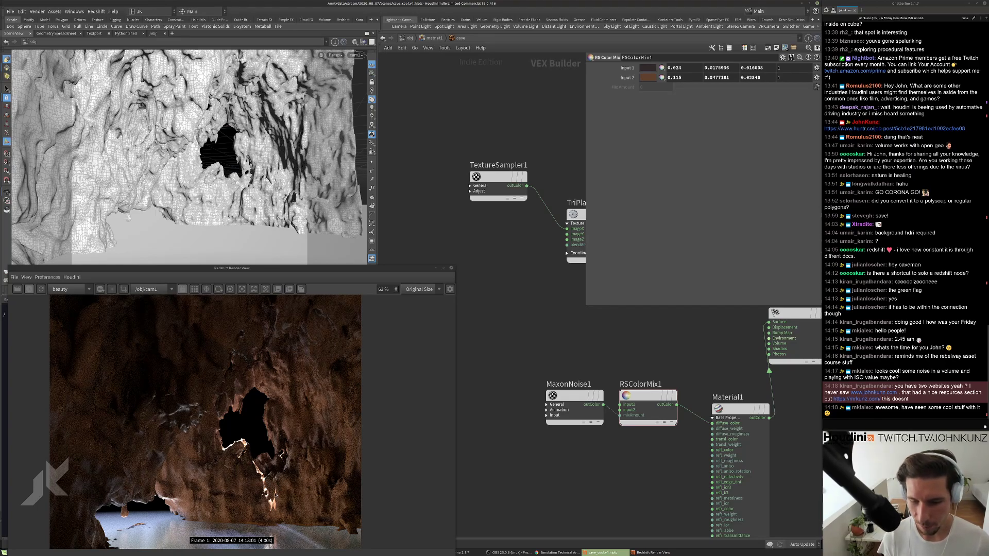
scroll(275, 496, "down", 1)
scroll(304, 458, "up", 1)
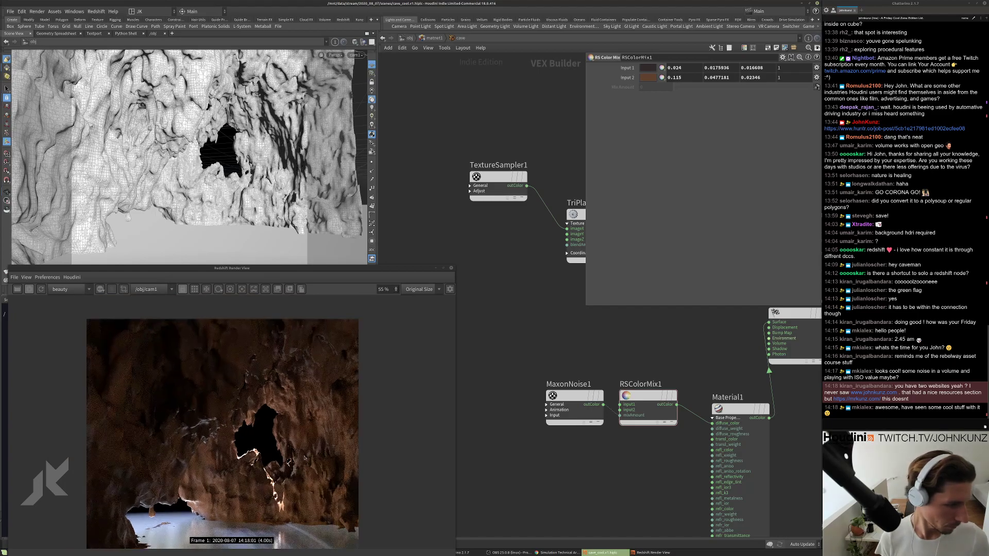
scroll(506, 344, "down", 2)
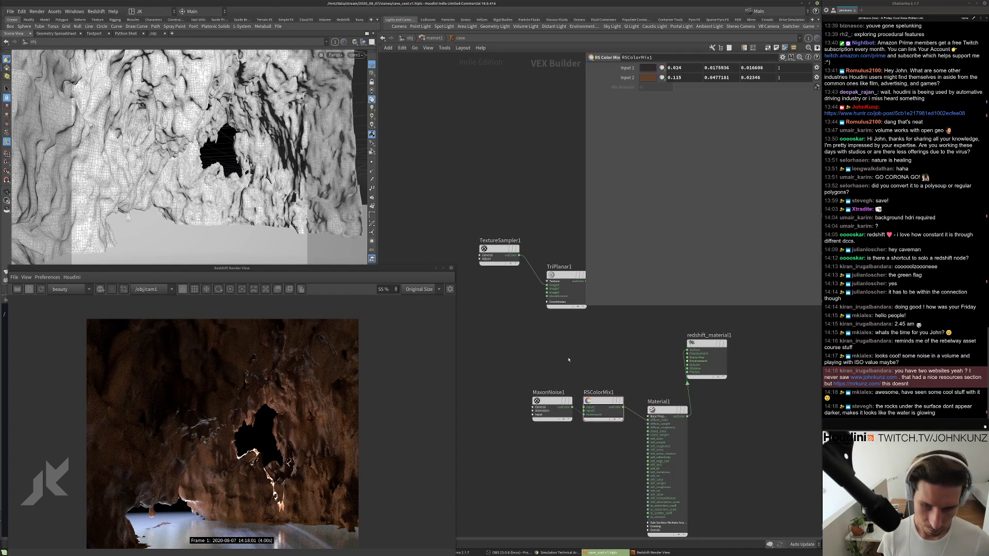
scroll(569, 360, "down", 2)
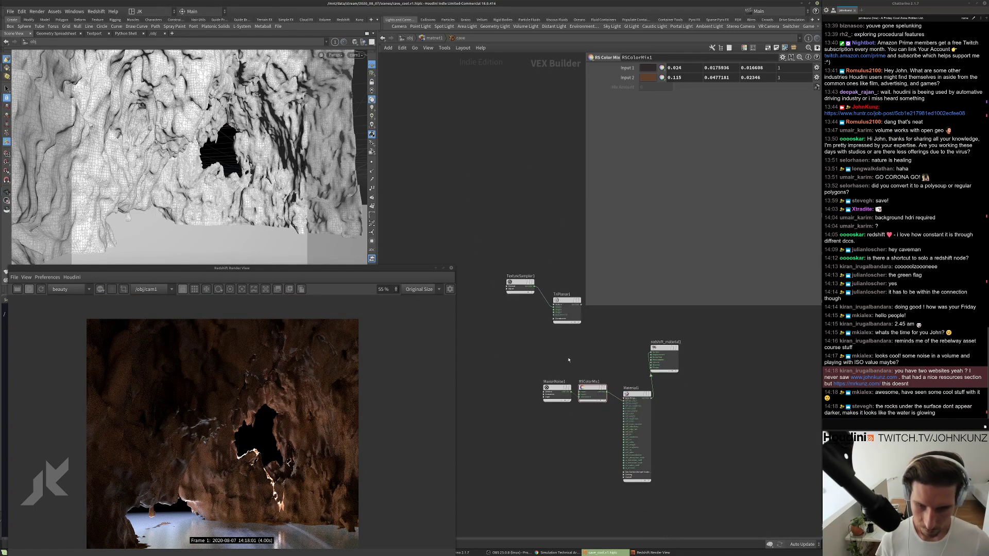
scroll(568, 359, "up", 2)
scroll(217, 397, "down", 1)
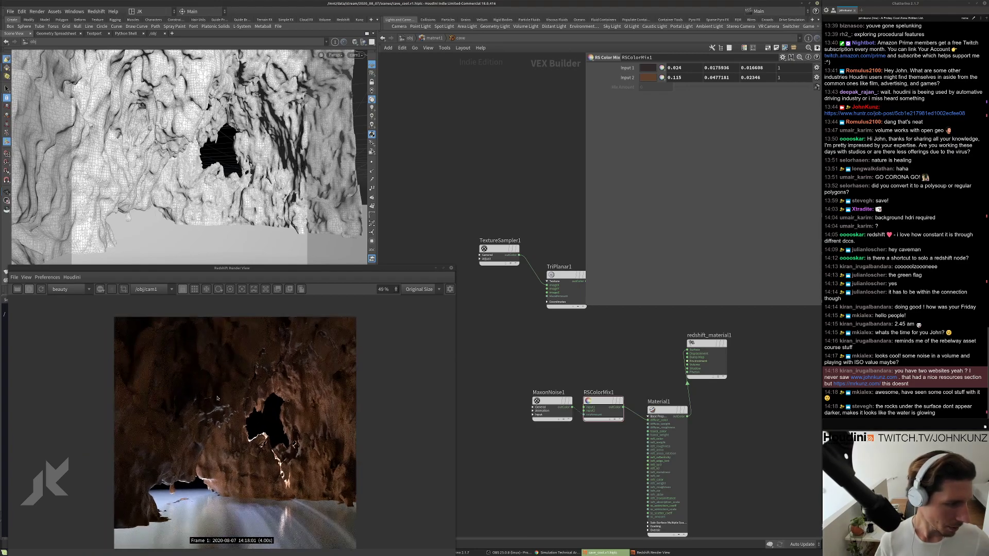
scroll(217, 398, "down", 2)
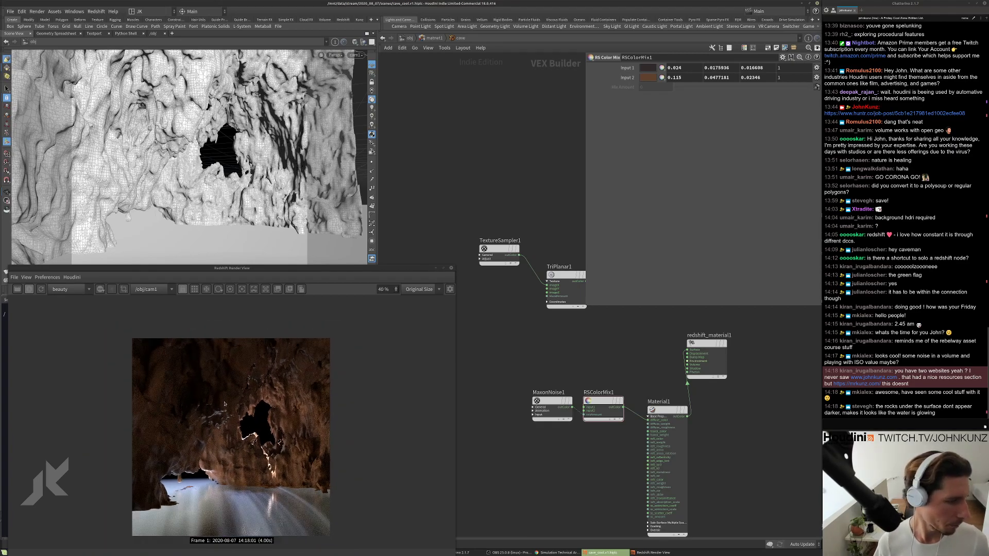
scroll(231, 412, "up", 1)
scroll(237, 490, "up", 8)
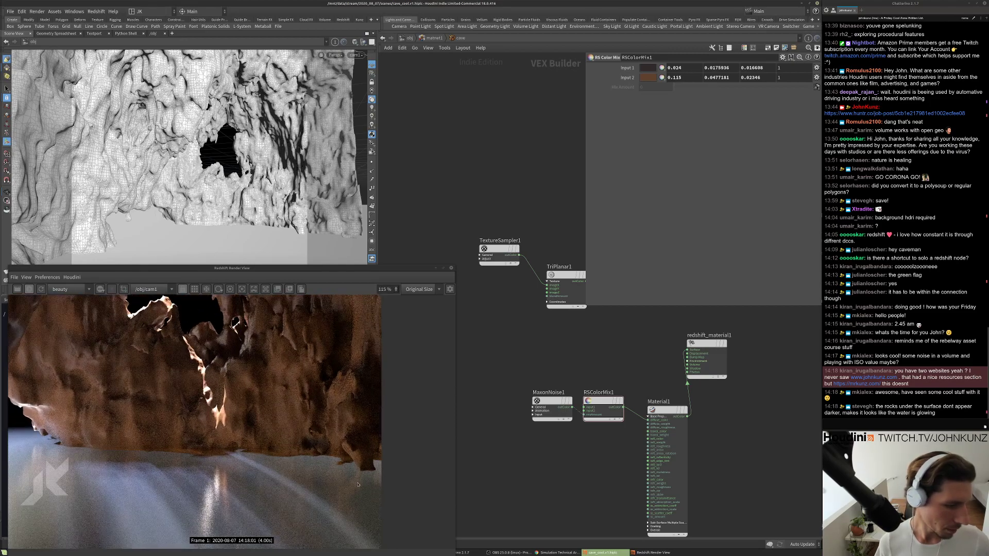
scroll(212, 470, "down", 3)
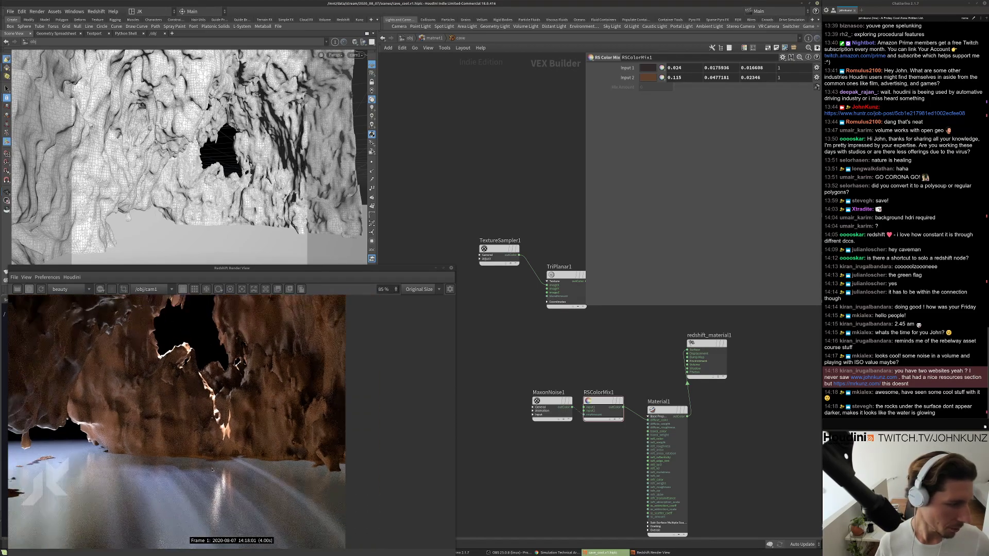
left_click(423, 39)
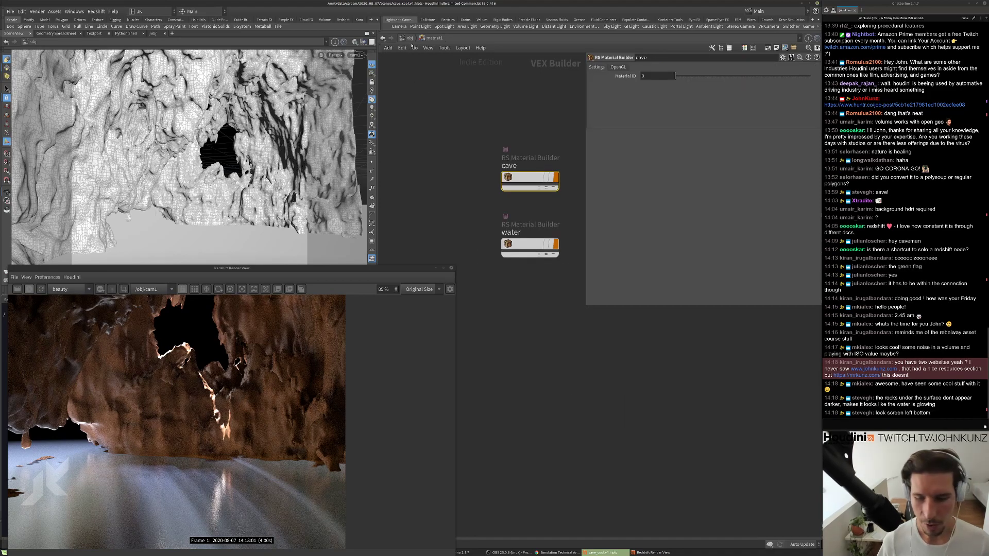
Open the water material and set Scatter Scale to .1 and Absorption Scale to 1.
scroll(337, 372, "down", 3)
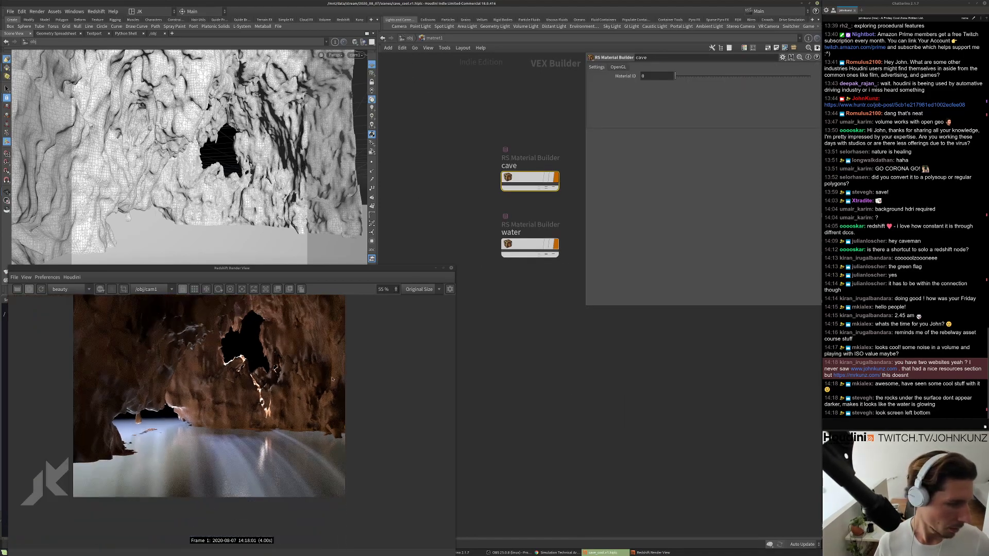
scroll(116, 470, "up", 2)
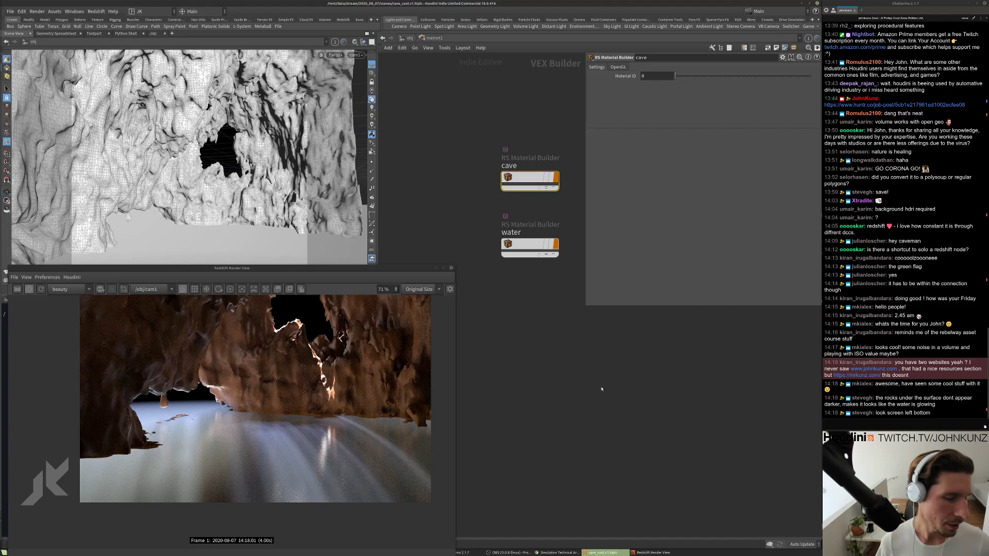
double_click(529, 244)
scroll(621, 219, "down", 3)
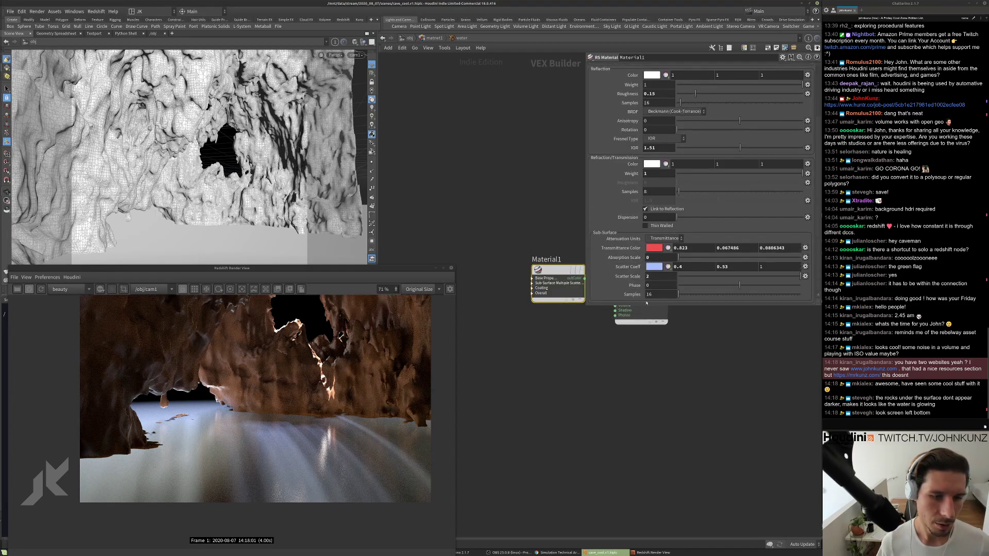
left_click(652, 277)
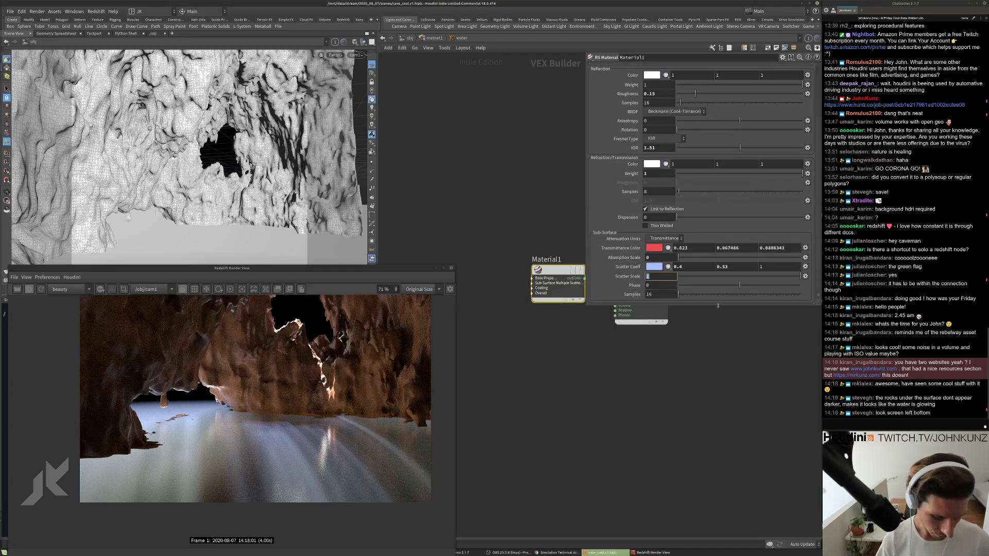
type(".1")
key("Return")
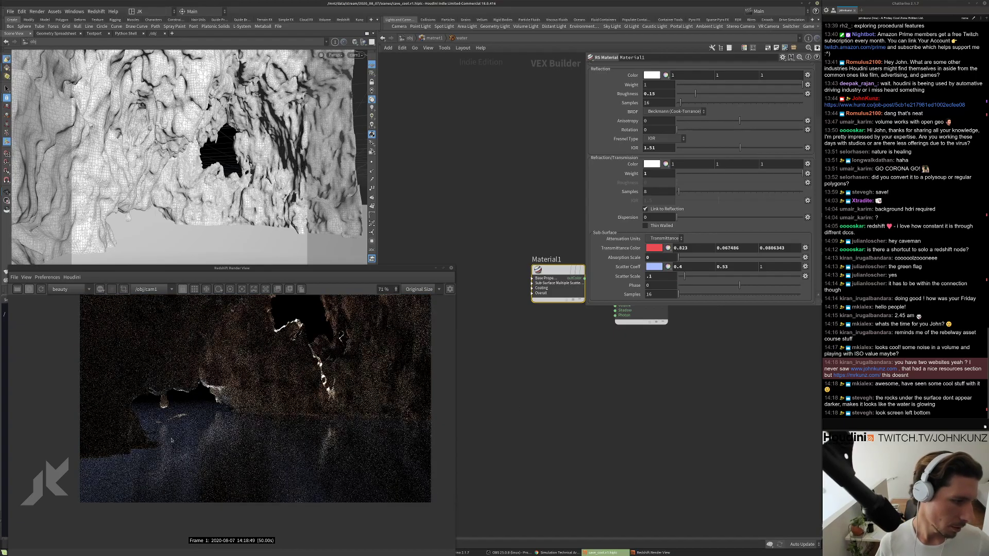
scroll(219, 437, "down", 1)
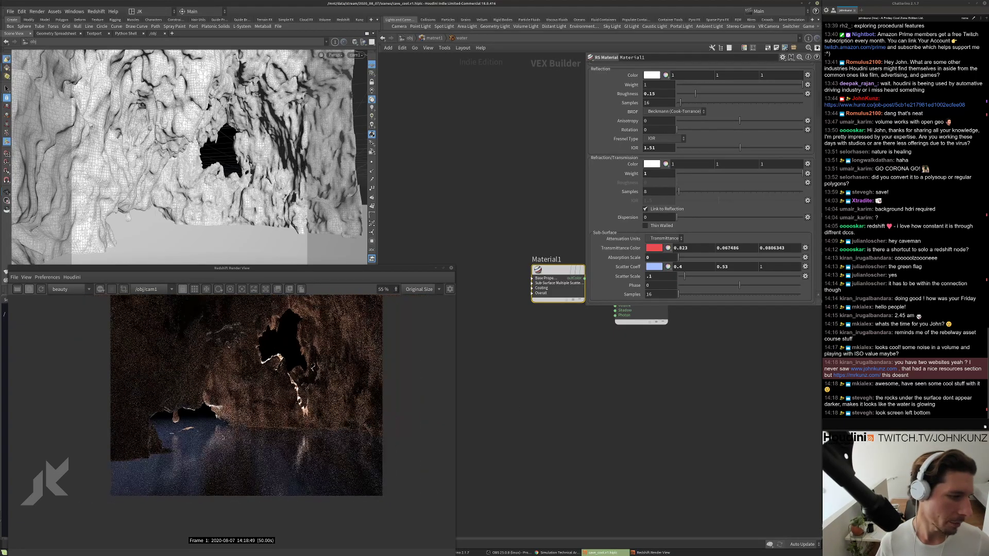
scroll(222, 437, "down", 1)
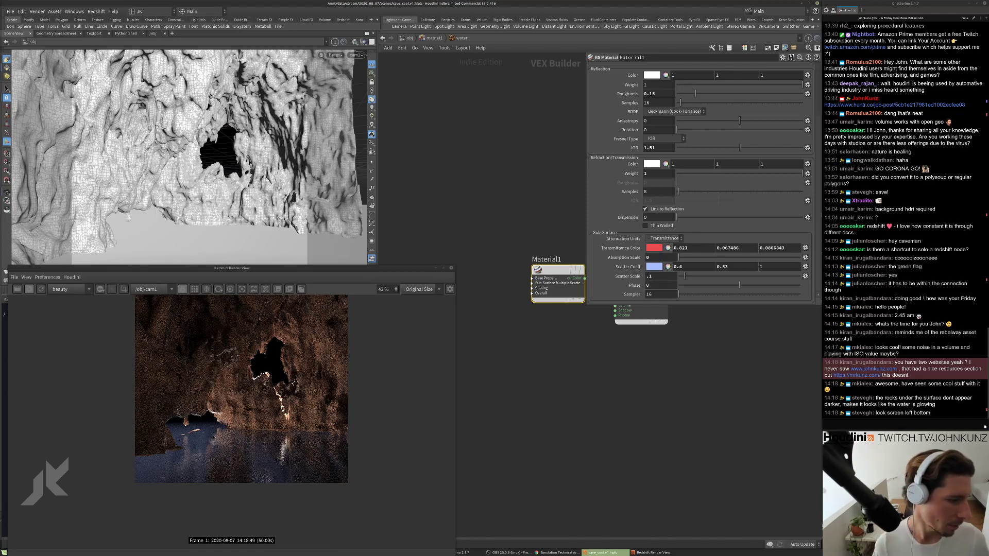
scroll(213, 437, "up", 2)
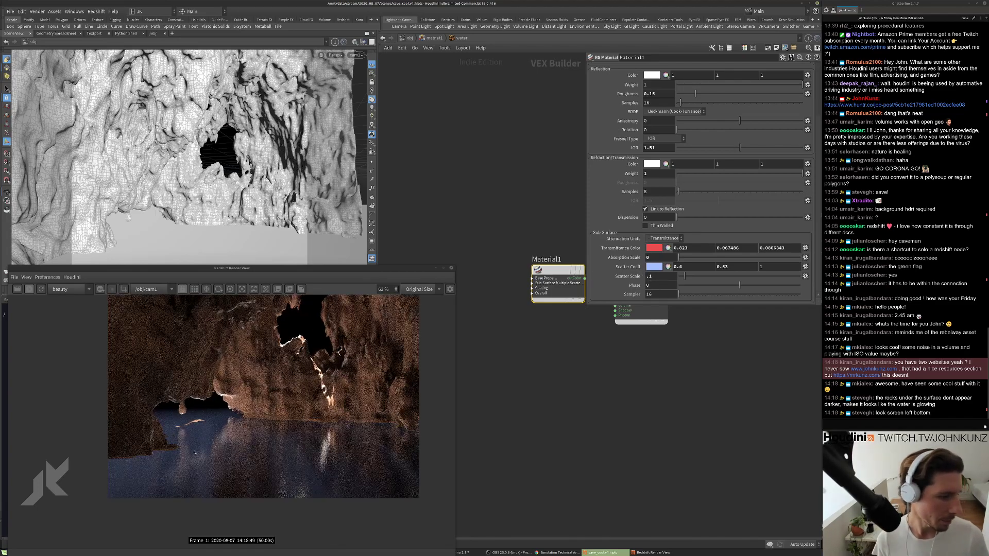
double_click(656, 258)
type("1")
key("Return")
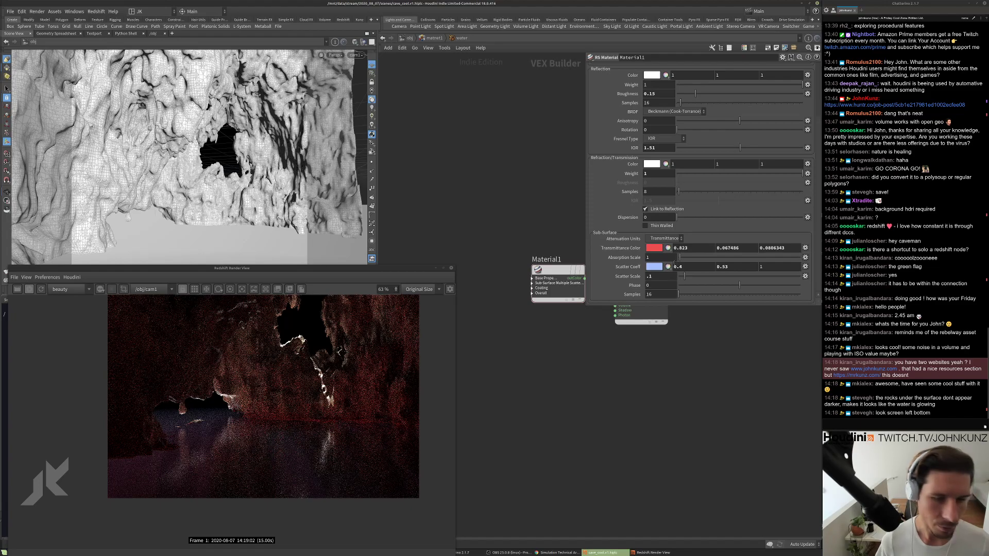
Change the water's Transmittance Color from red to a pale blue.
left_click(655, 250)
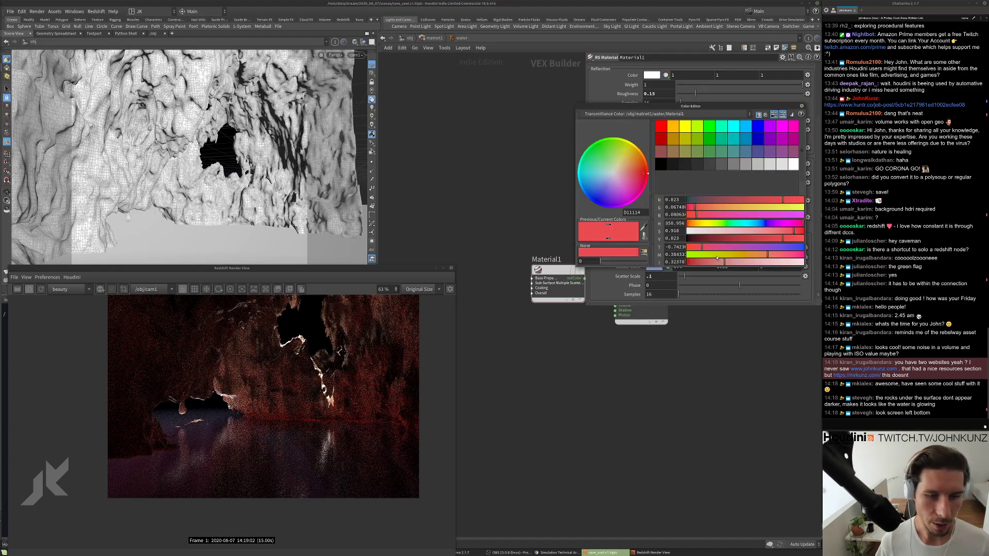
left_click(799, 234)
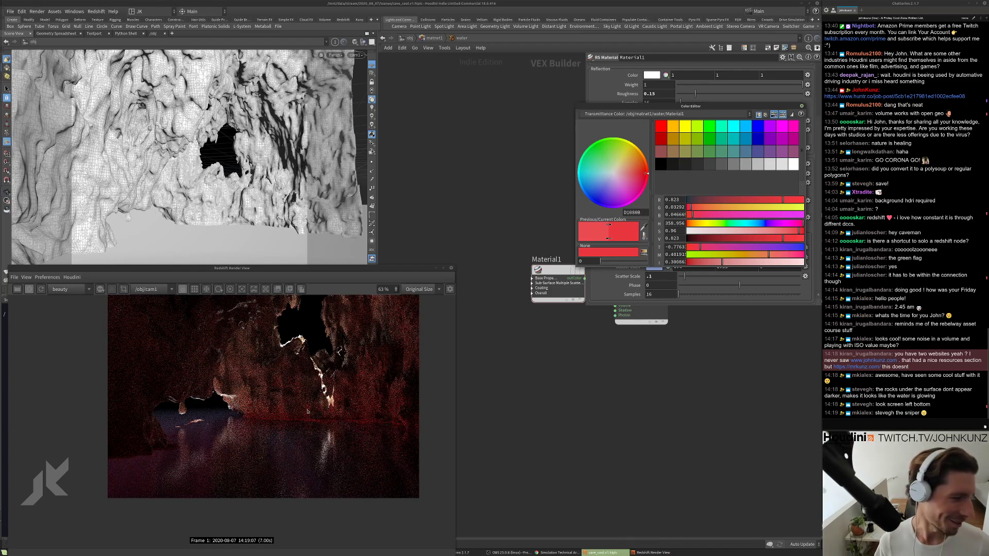
left_click(763, 225)
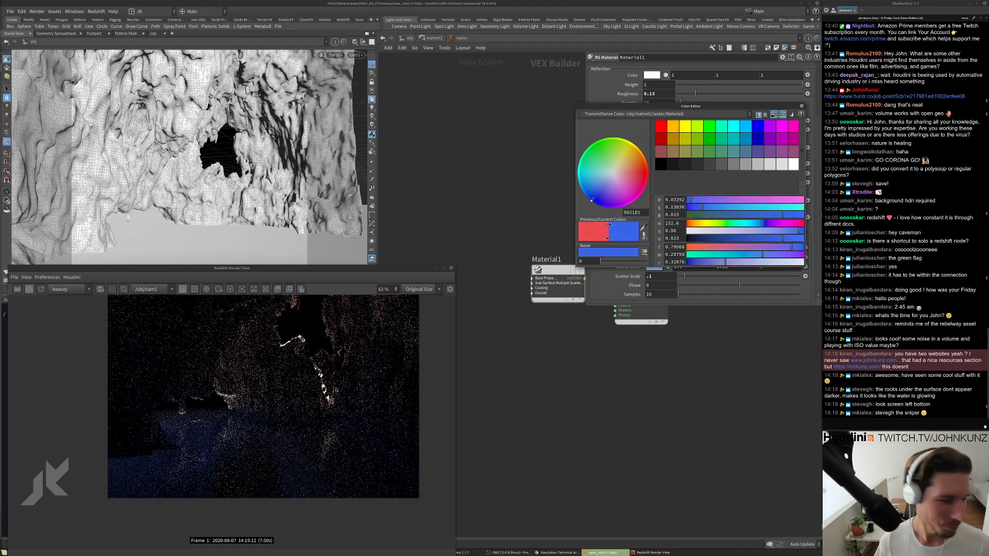
left_click(782, 231)
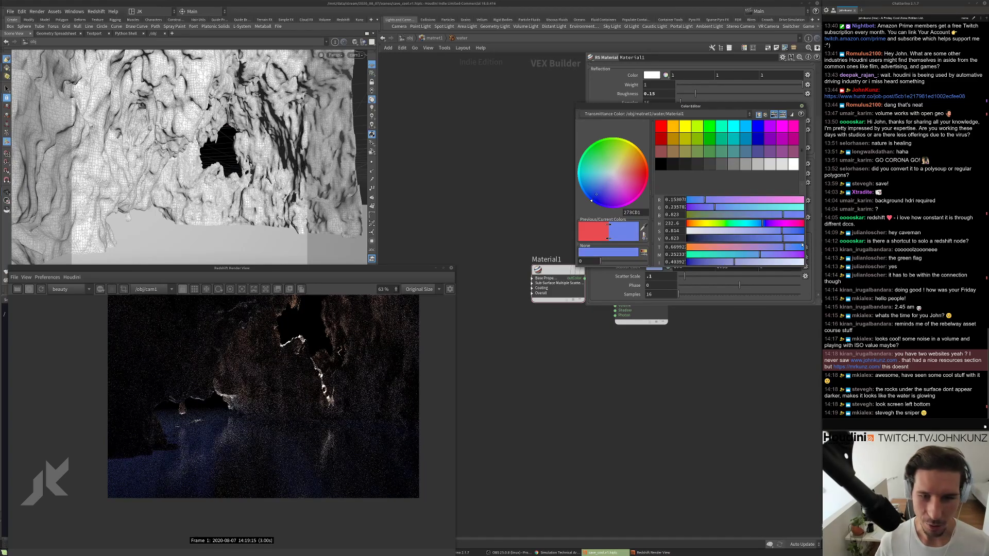
left_click(799, 239)
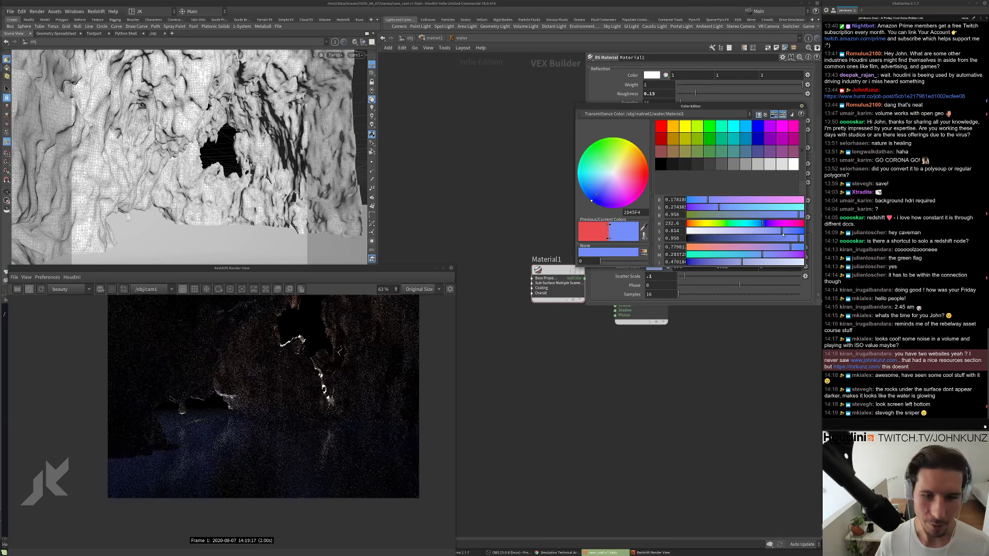
left_click(737, 231)
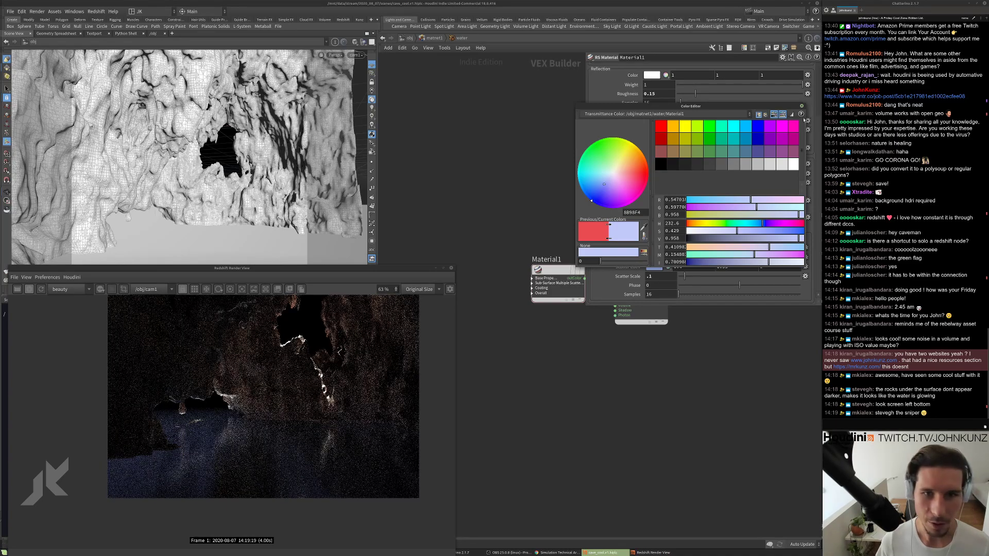
key("Escape")
Try Extinction attenuation with extinction scale 25.2, scatter scale 0.042 and a dark blue extinction colour.
left_click(666, 240)
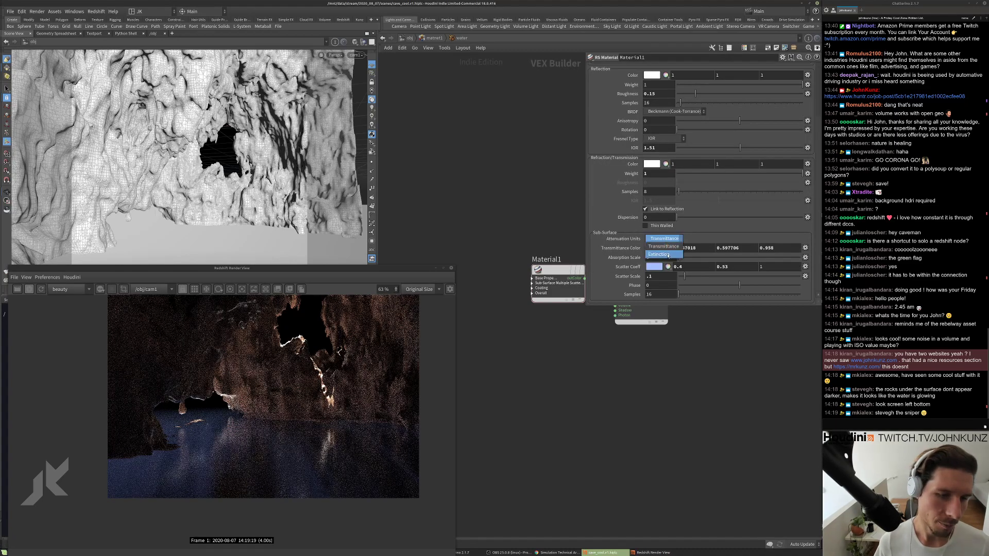
left_click(667, 248)
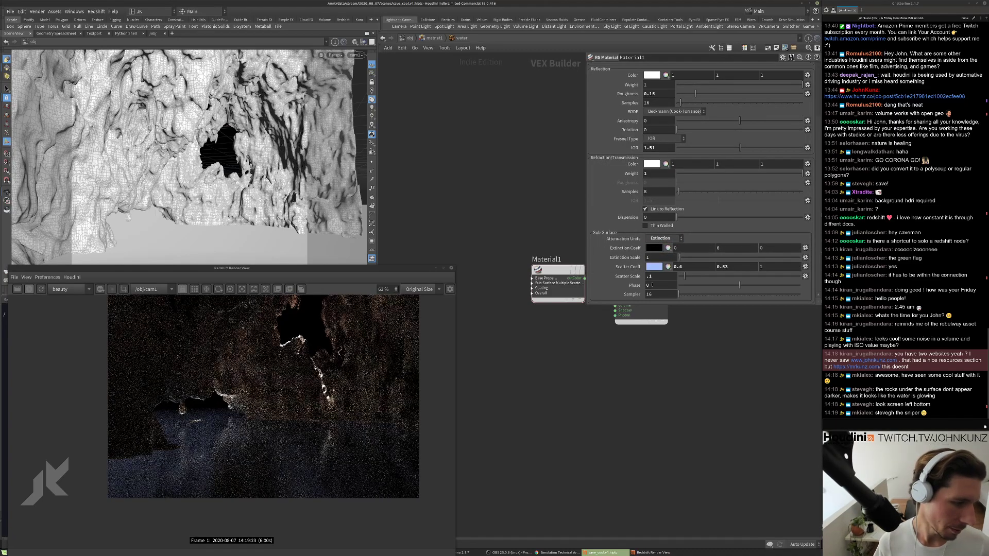
left_click_drag(679, 258, 709, 257)
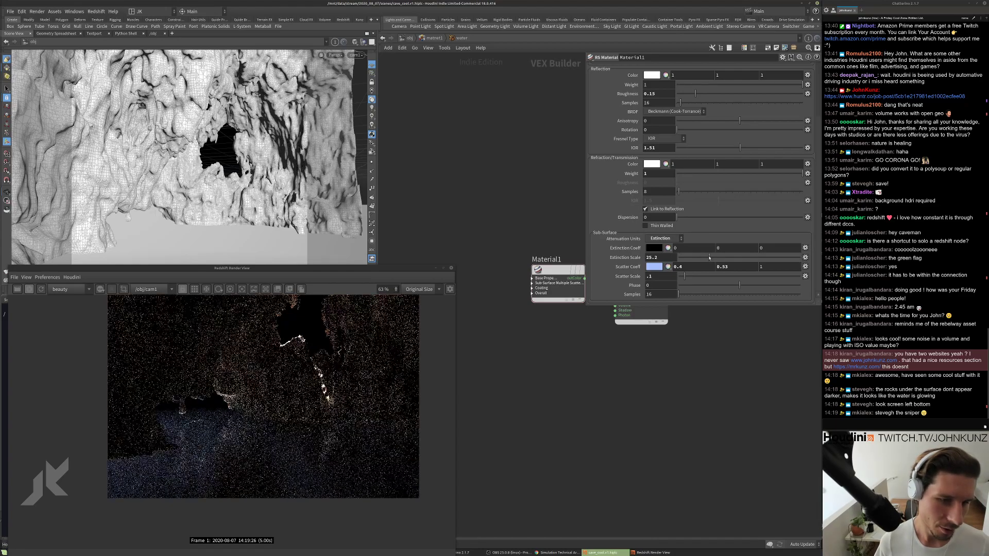
double_click(661, 277)
type("0.042")
key("Return")
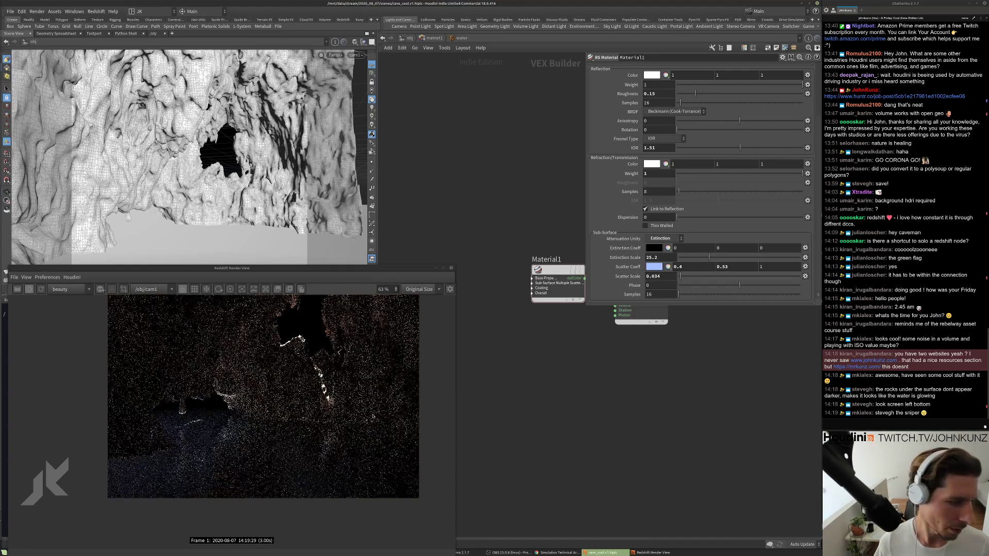
left_click(651, 249)
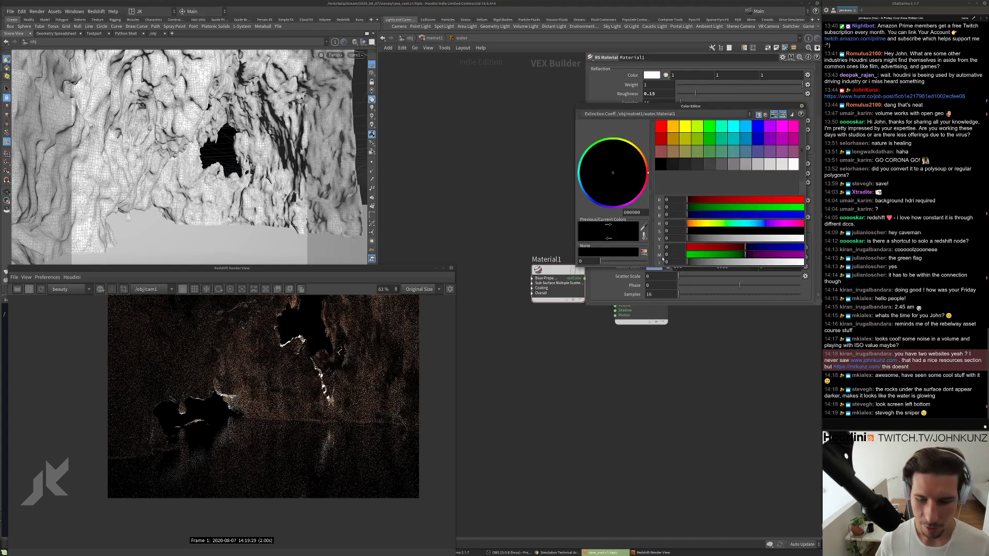
left_click(740, 224)
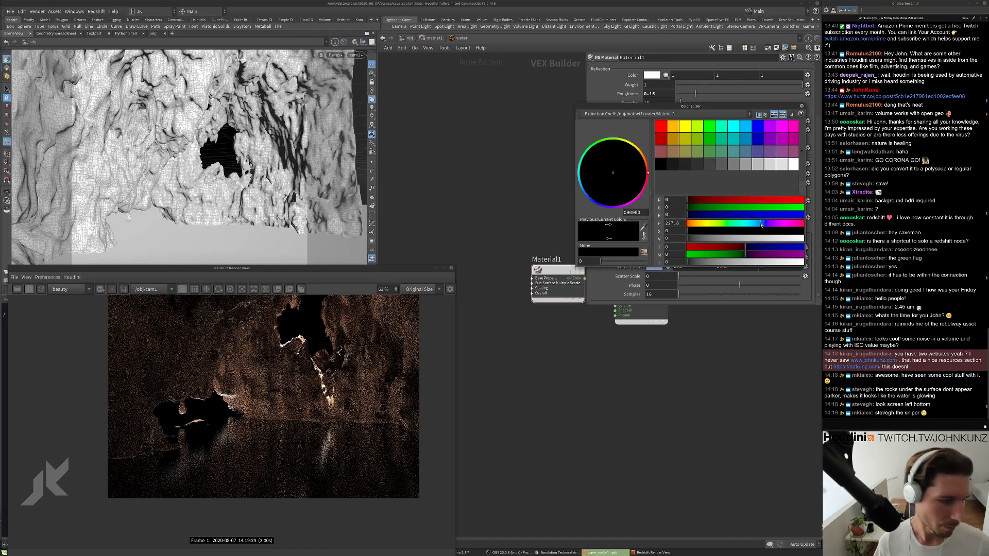
left_click(595, 192)
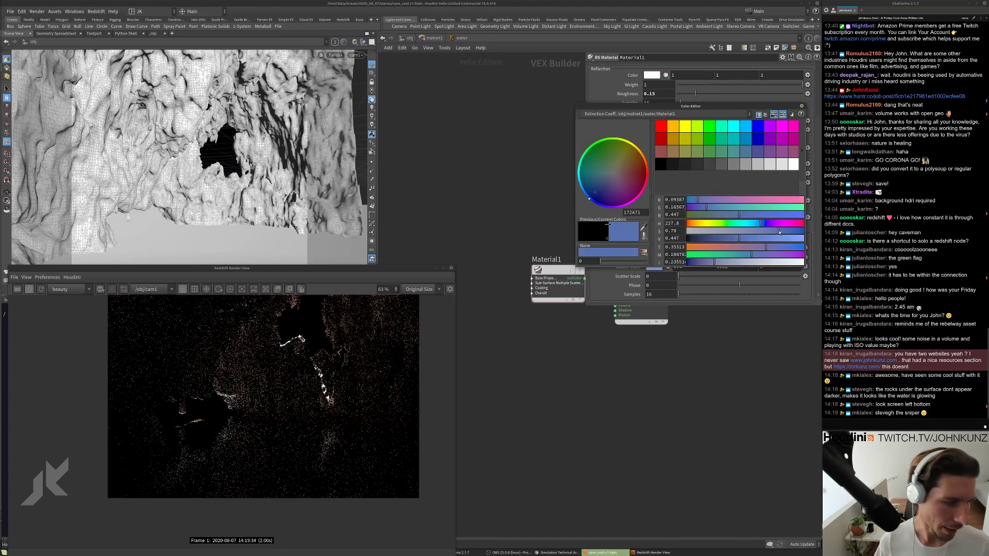
scroll(431, 367, "down", 2)
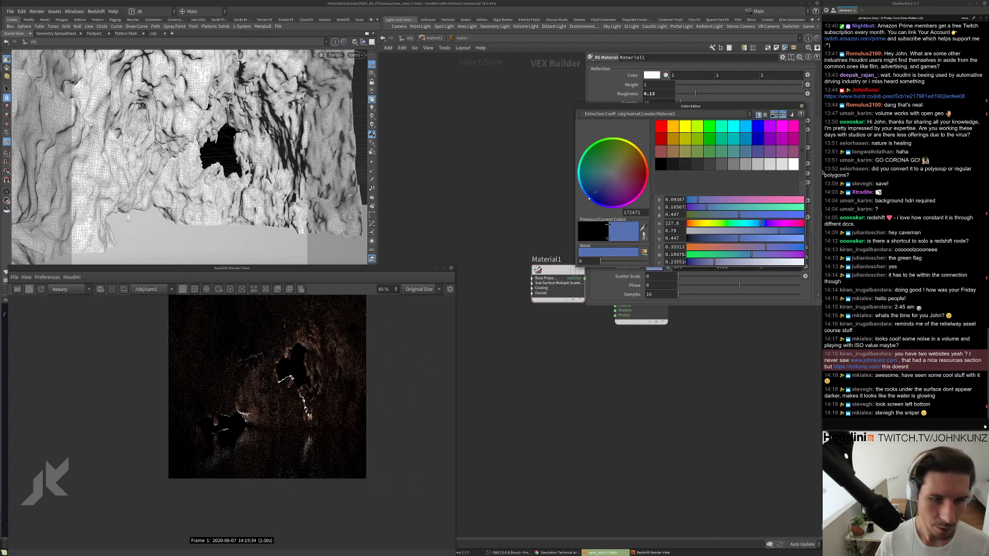
left_click(801, 106)
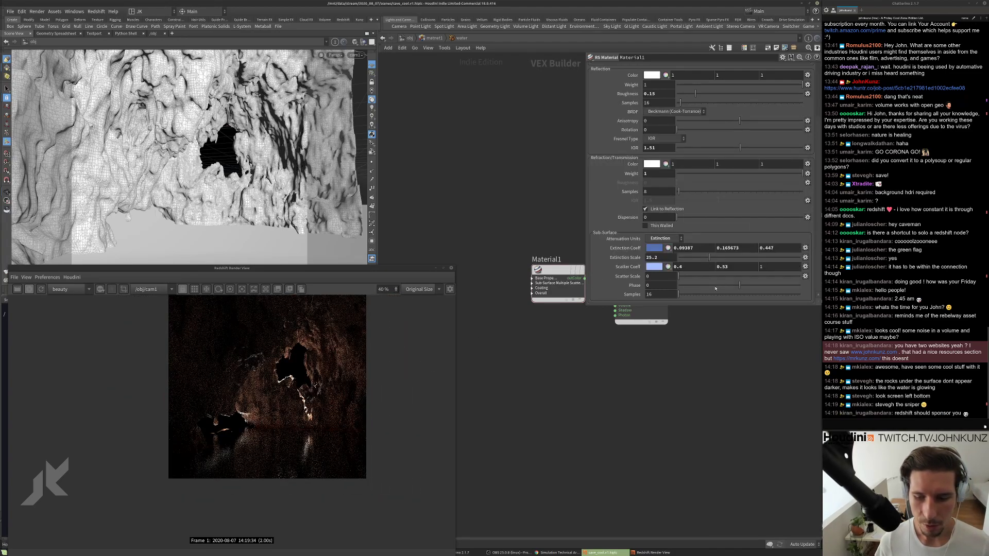
scroll(716, 283, "up", 3)
scroll(666, 256, "down", 3)
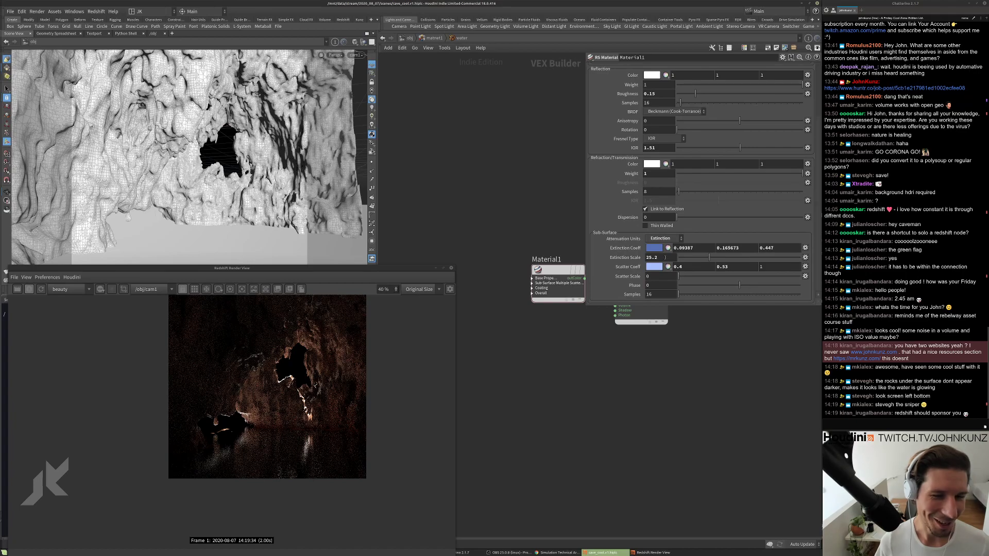
Switch sub-surface attenuation to Transmittance with a scatter scale of 1.
left_click(665, 238)
left_click(664, 247)
scroll(233, 416, "up", 4)
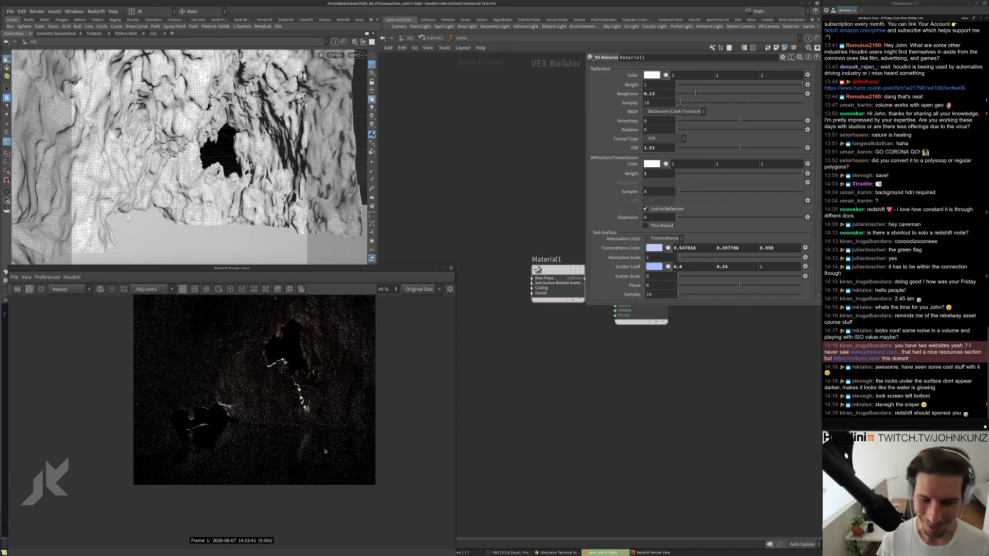
scroll(272, 422, "up", 2)
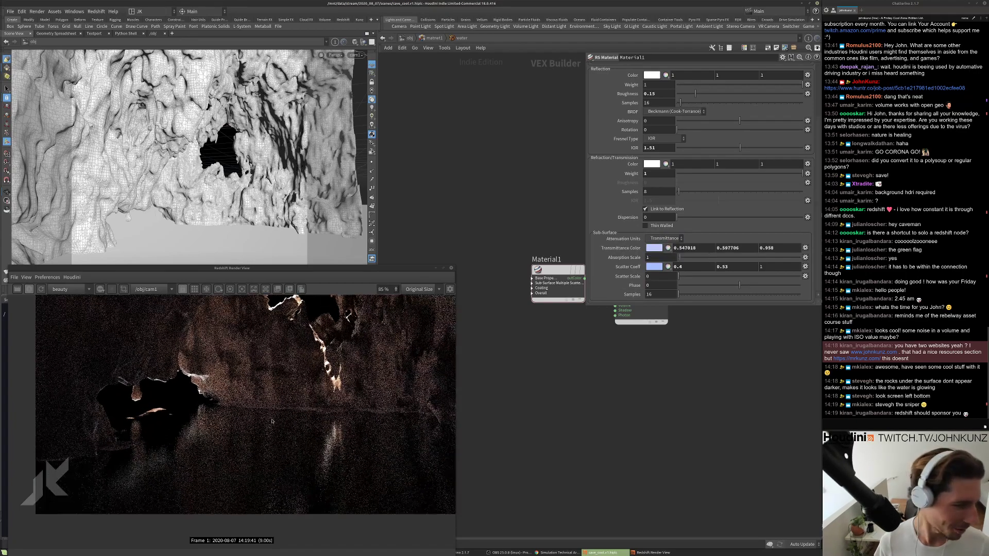
scroll(249, 440, "down", 2)
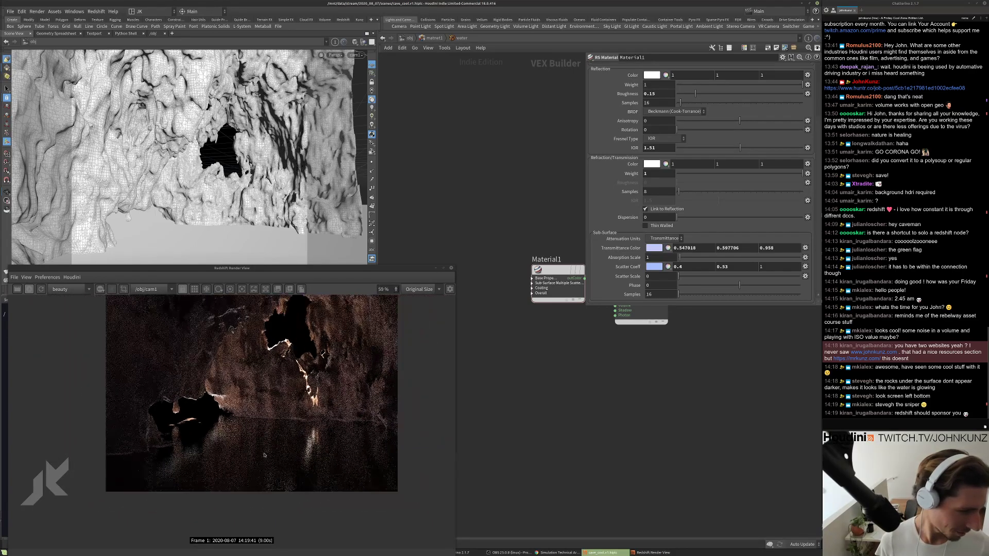
left_click(657, 276)
type("1")
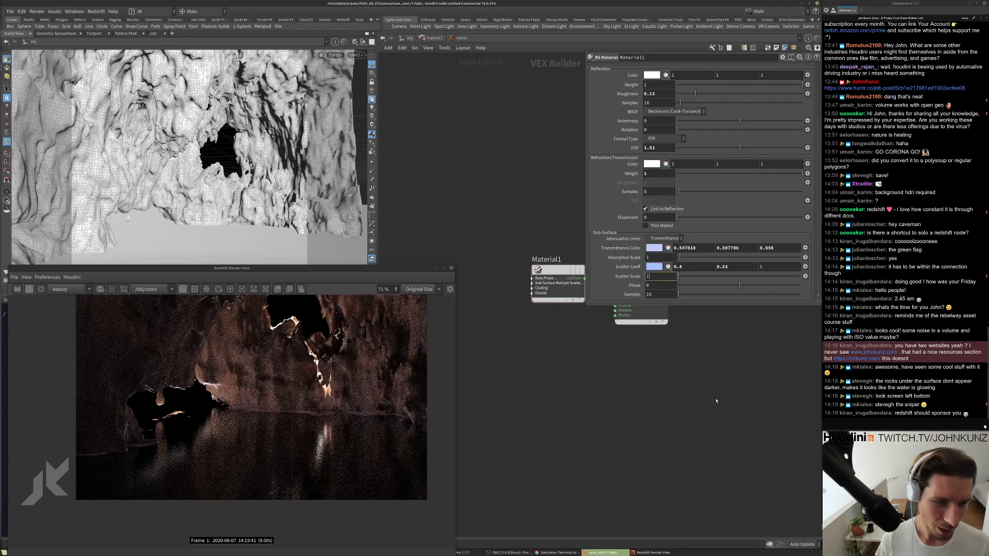
key("Return")
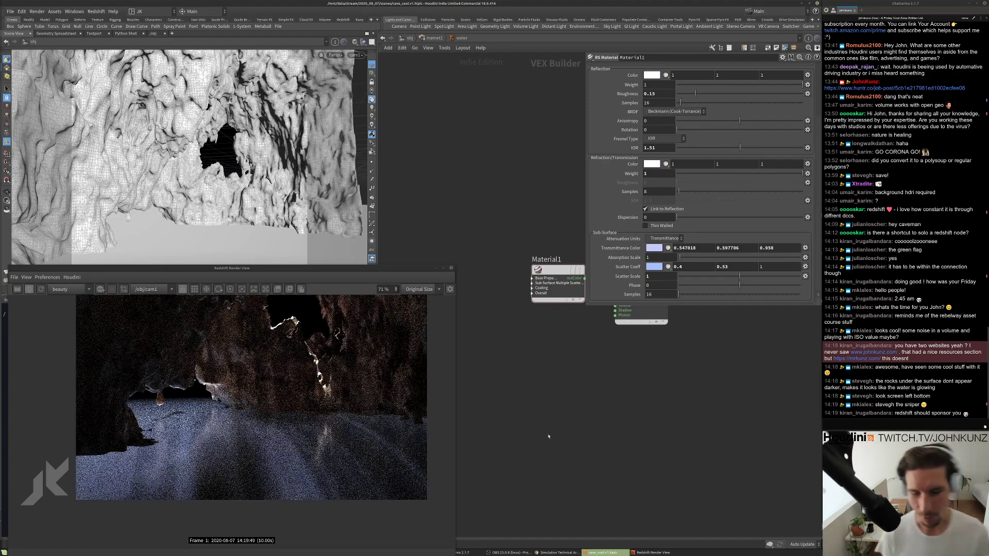
Try scatter scales of 35 and then 3.
scroll(194, 445, "down", 1)
scroll(194, 445, "up", 1)
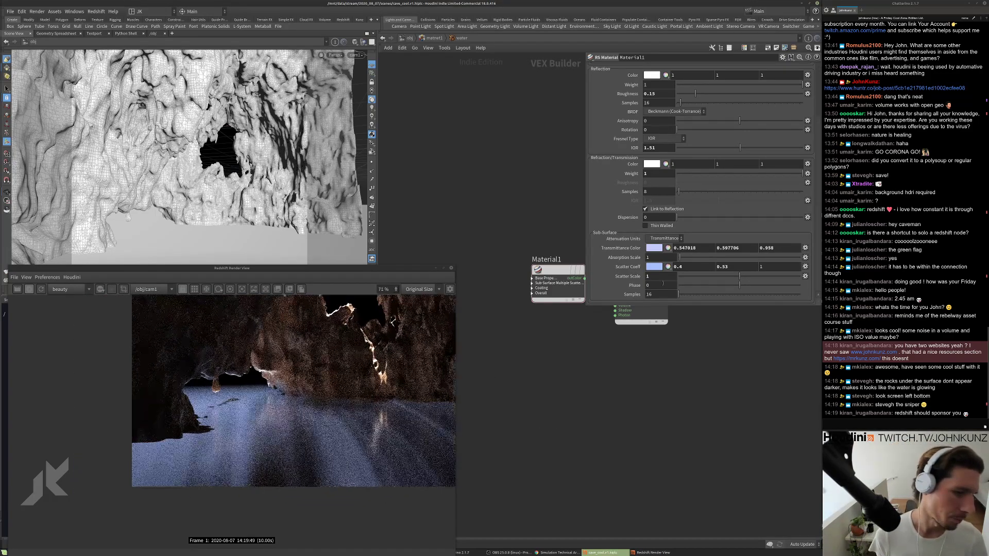
left_click(673, 278)
type("35")
key("Return")
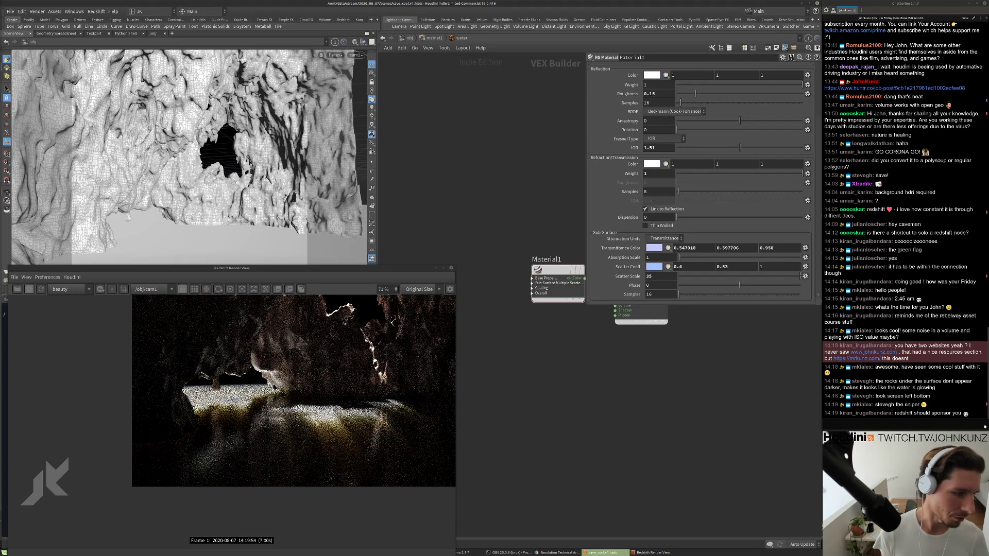
scroll(253, 435, "down", 2)
scroll(253, 436, "up", 3)
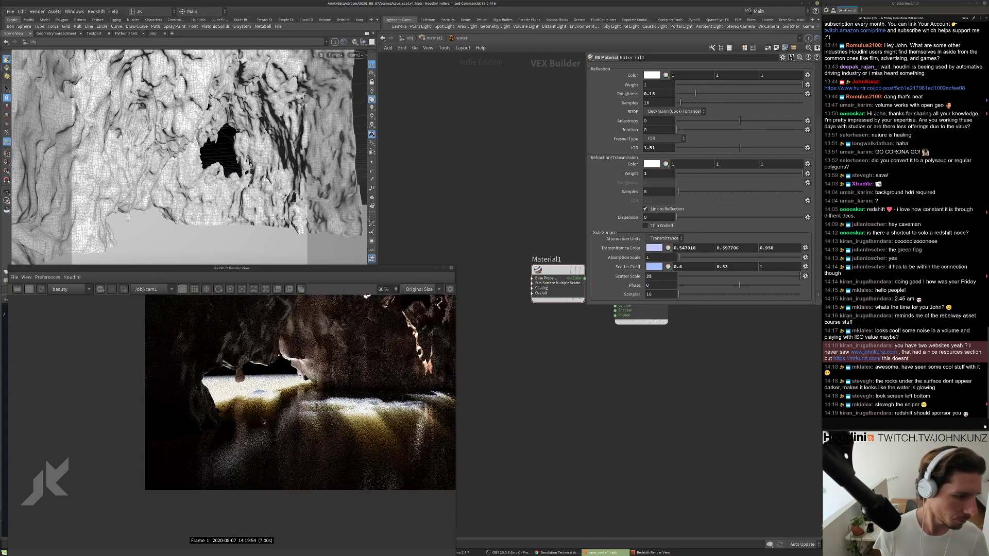
left_click(660, 276)
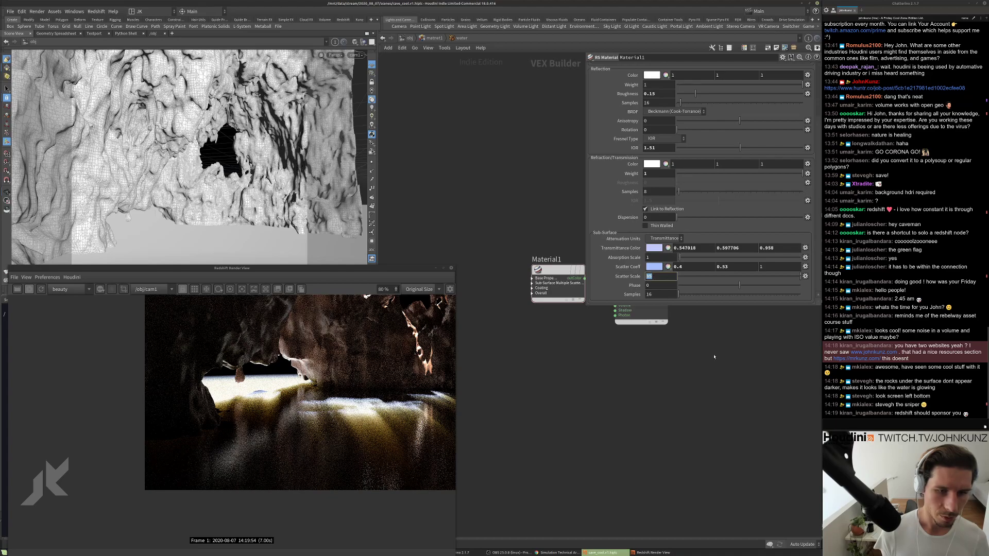
type("3")
key("Return")
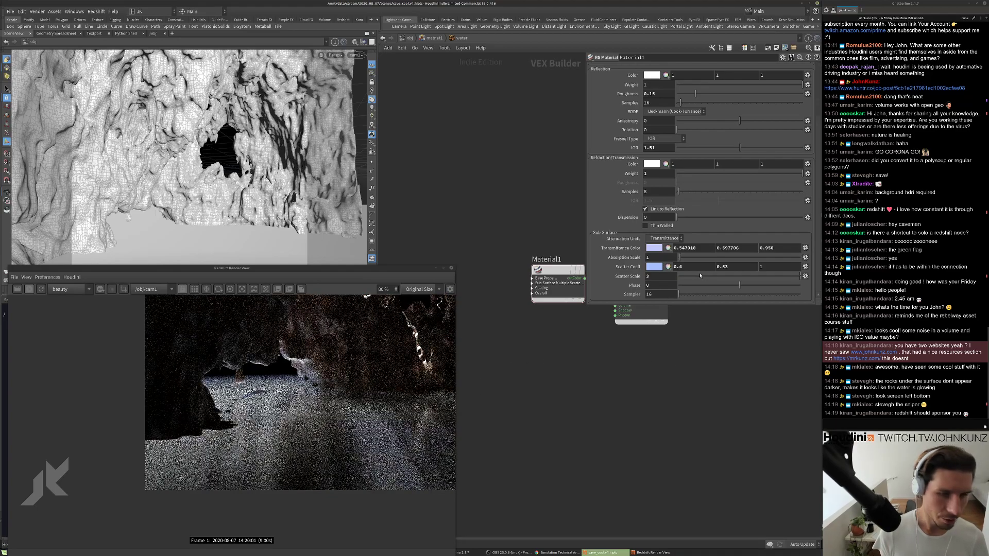
Raise the scattering phase to 0.467, set scatter scale .2 and reflection roughness 0.1.
left_click_drag(739, 285, 768, 285)
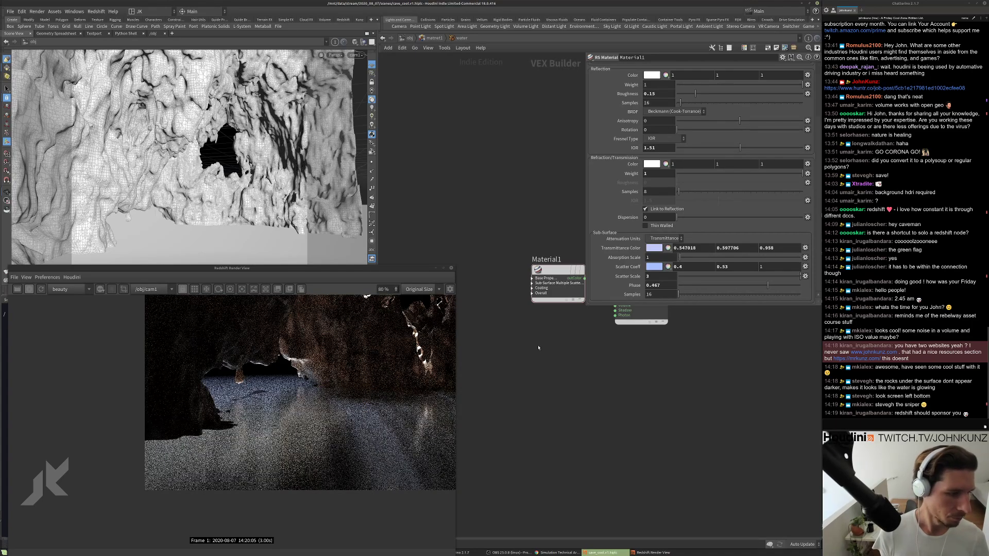
left_click(666, 276)
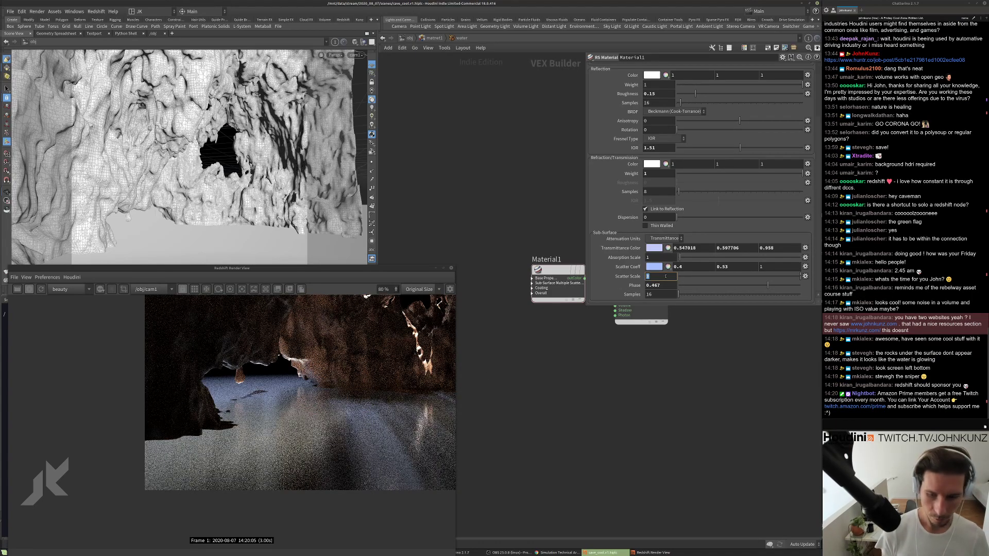
key("Return")
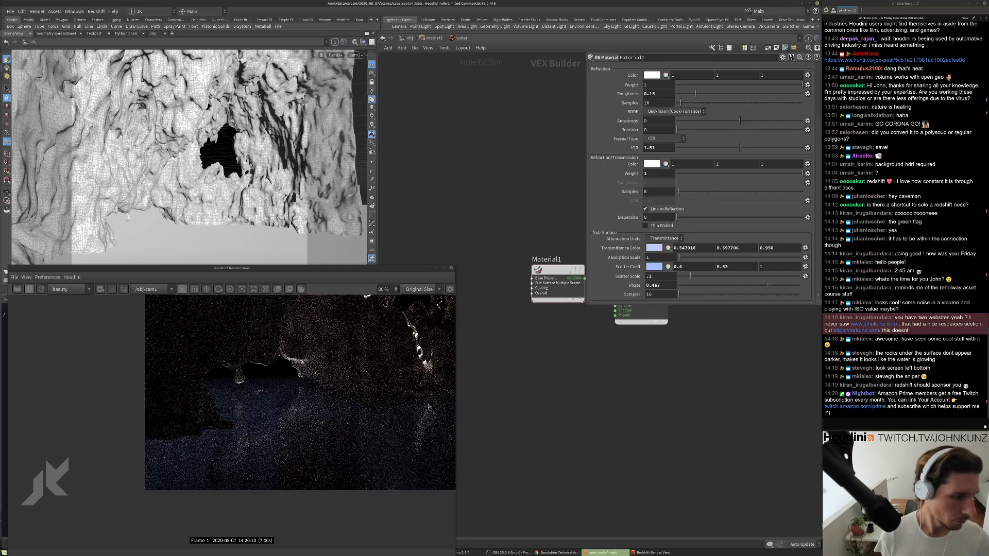
scroll(660, 180, "up", 3)
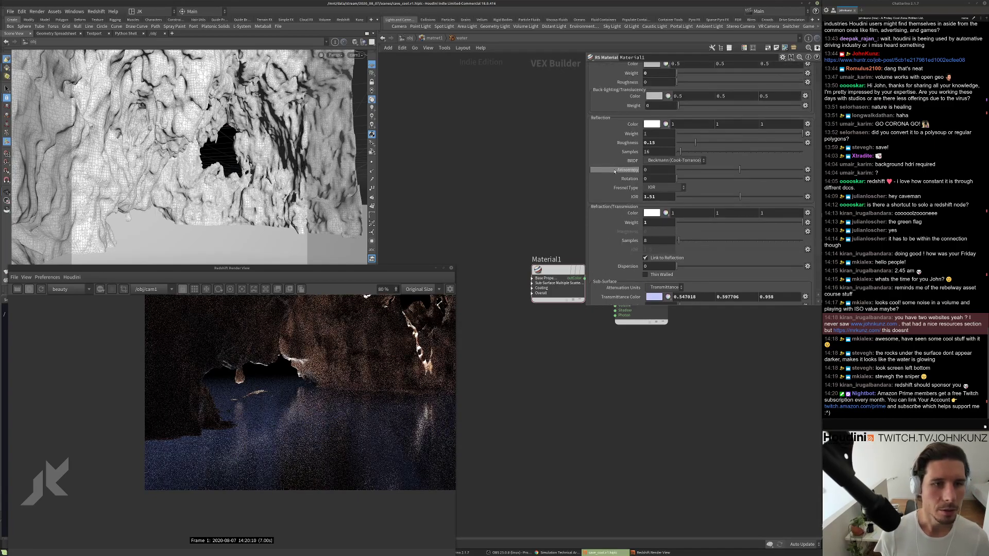
double_click(655, 169)
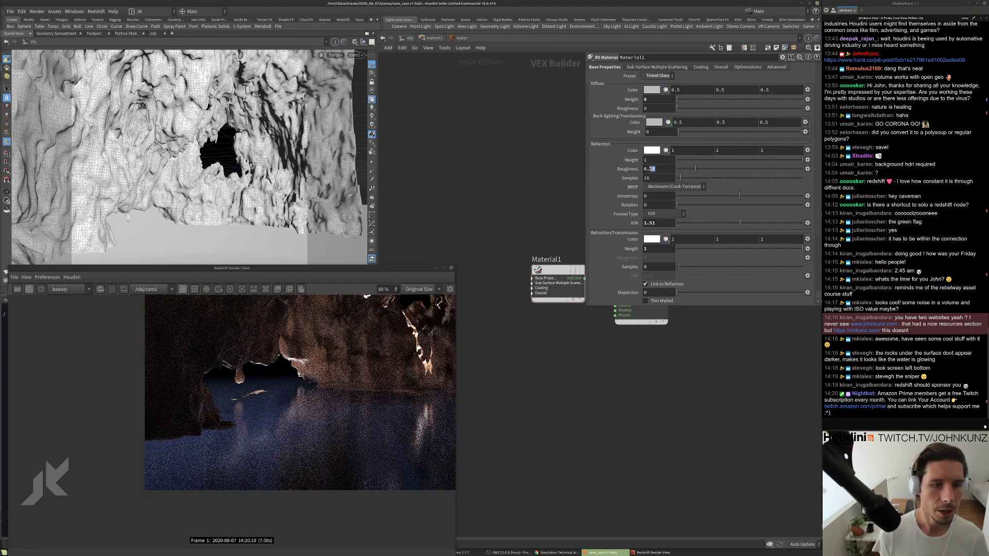
type("1")
key("Return")
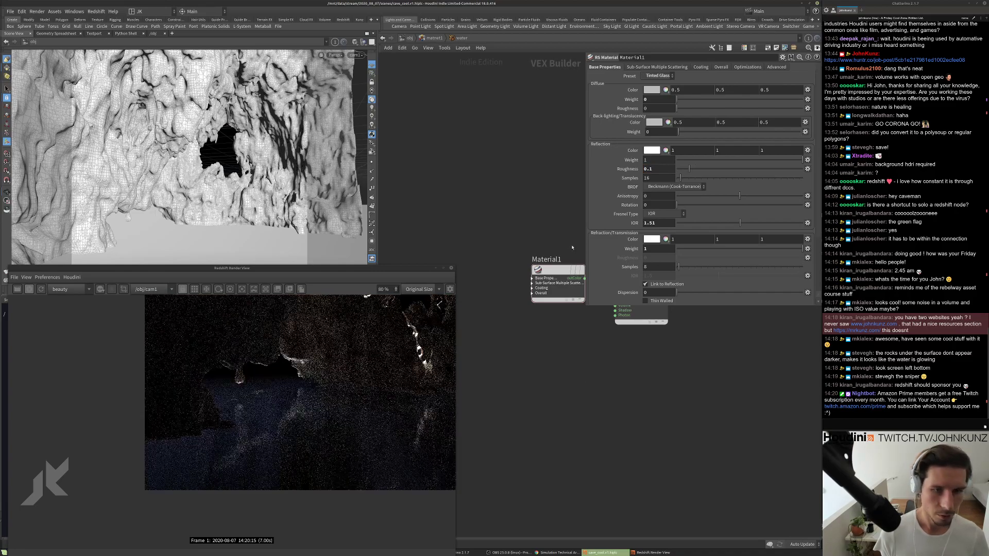
Set absorption scale 0.6 and scatter scale .1, then return to the object level.
scroll(687, 275, "down", 5)
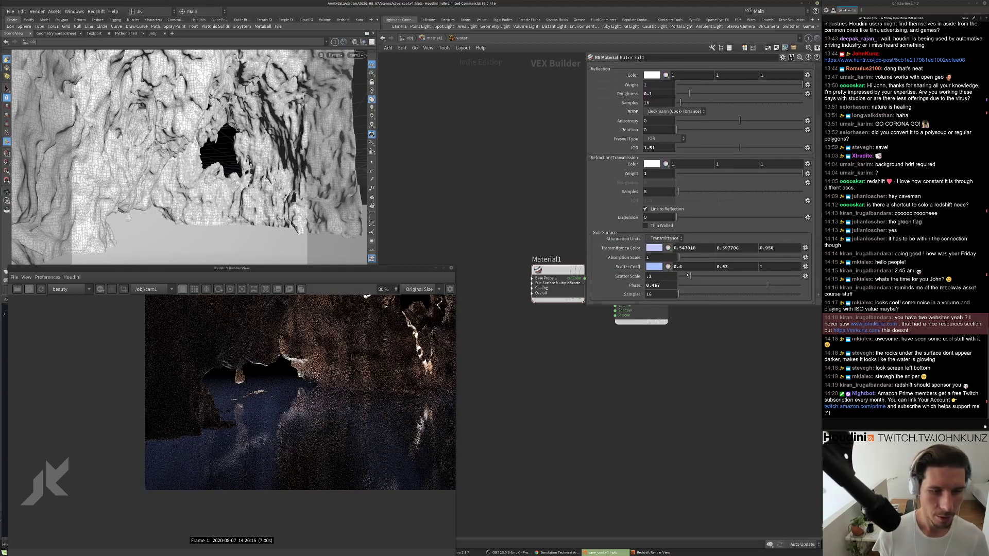
left_click(675, 258)
type("0.6")
key("Return")
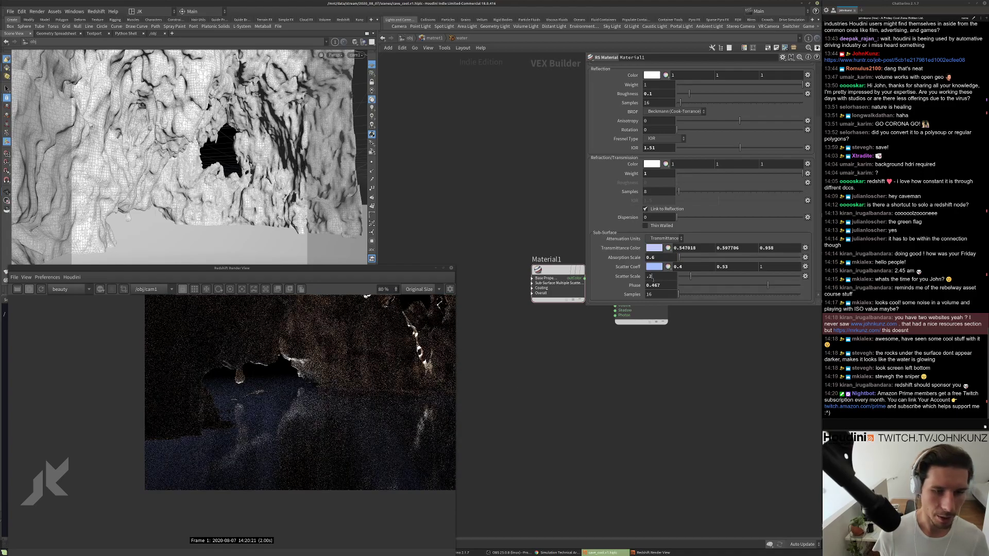
left_click(661, 276)
type(".1")
key("Return")
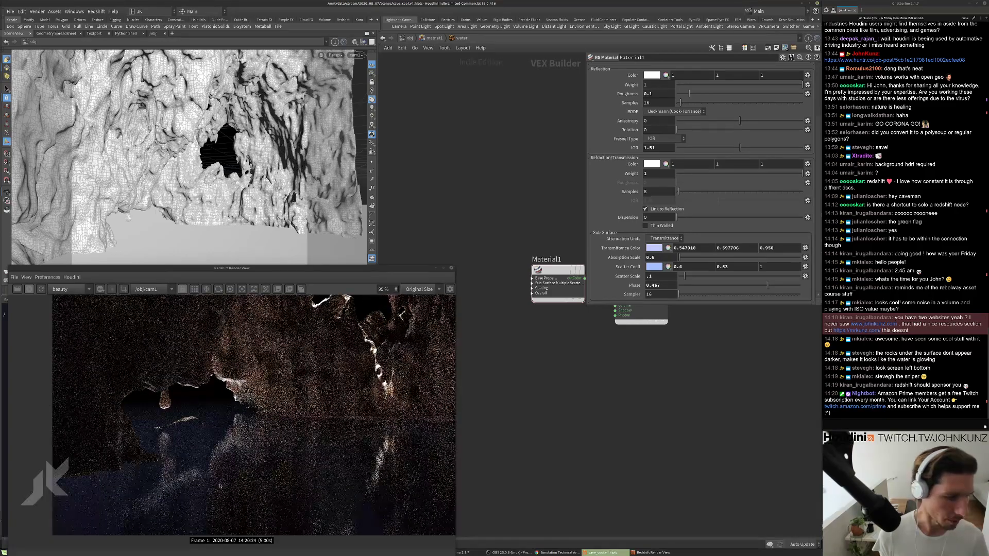
scroll(340, 361, "down", 1)
scroll(263, 412, "up", 2)
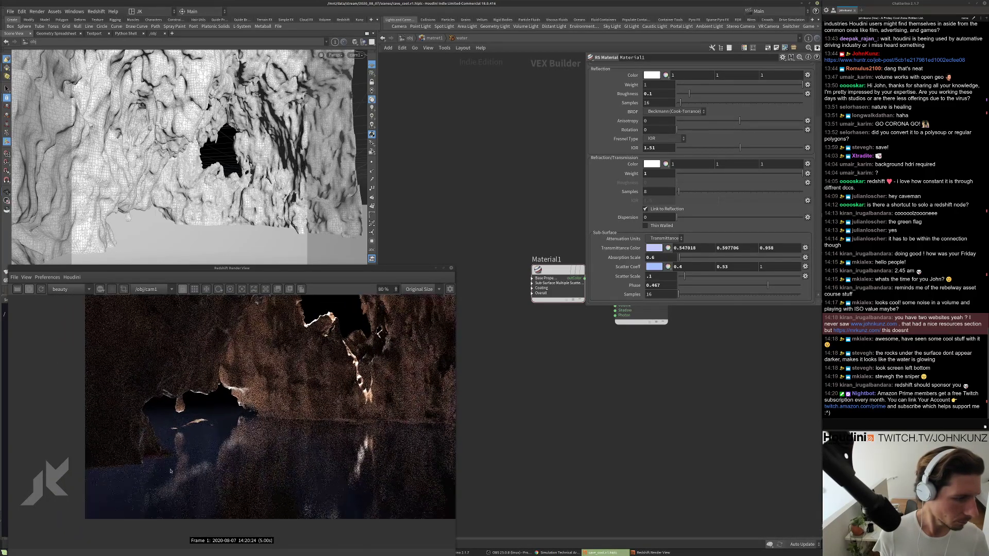
scroll(228, 445, "down", 6)
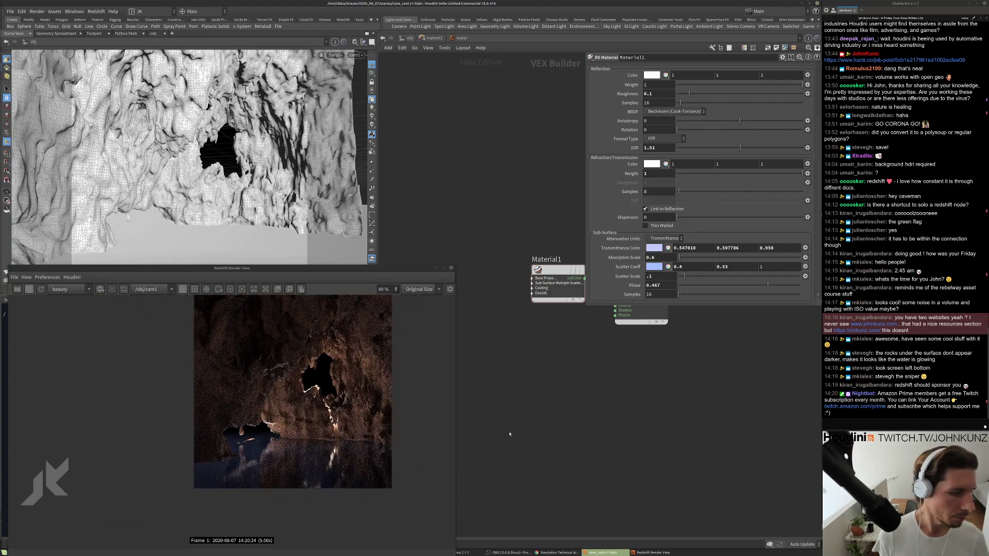
left_click(411, 38)
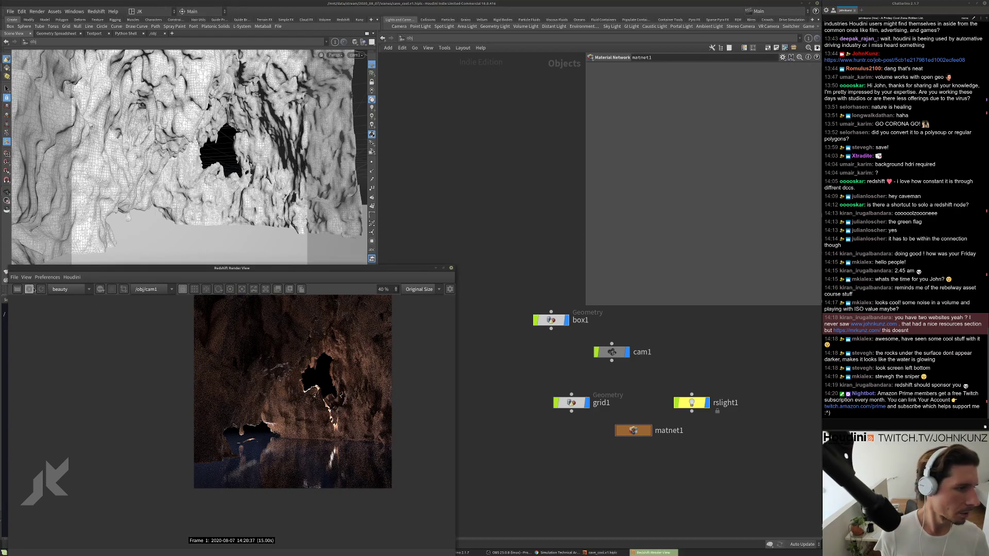
Restart the render, dive into box1 and display copy1's output.
left_click(26, 290)
middle_click_drag(595, 474, 619, 453)
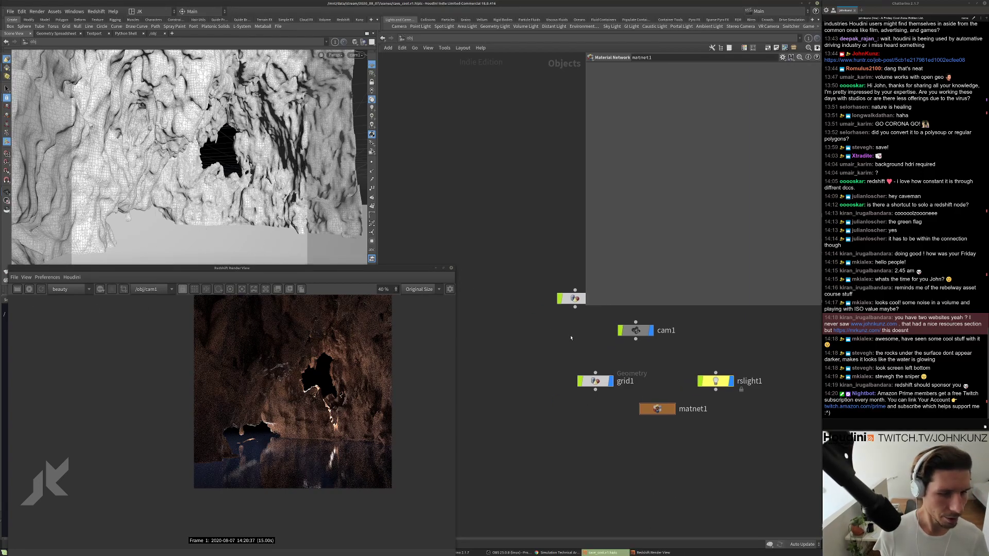
double_click(572, 299)
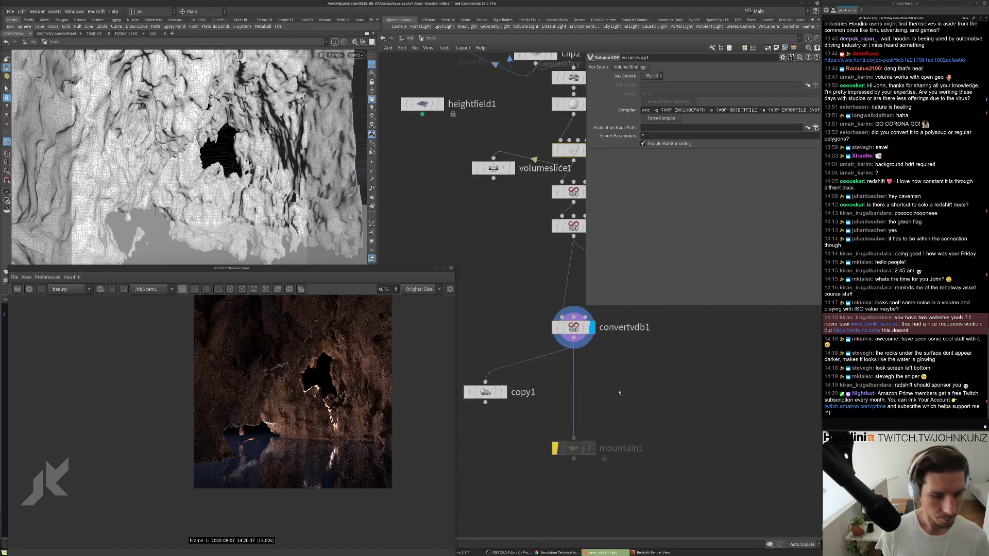
left_click(504, 394)
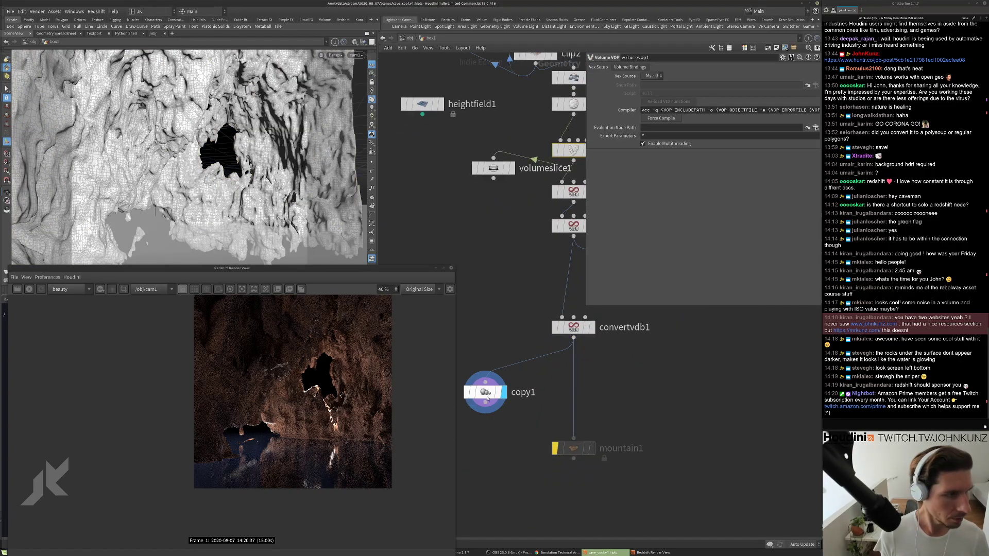
left_click_drag(487, 397, 503, 415)
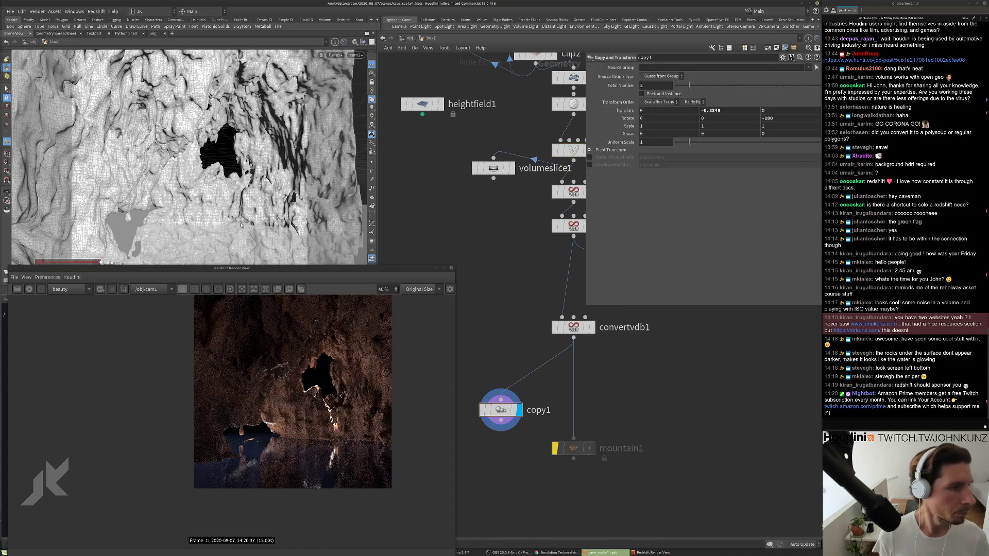
Adjust copy1's Translate Y through -0.5 and -0.65 to about -0.35.
double_click(714, 111)
type("-0.5")
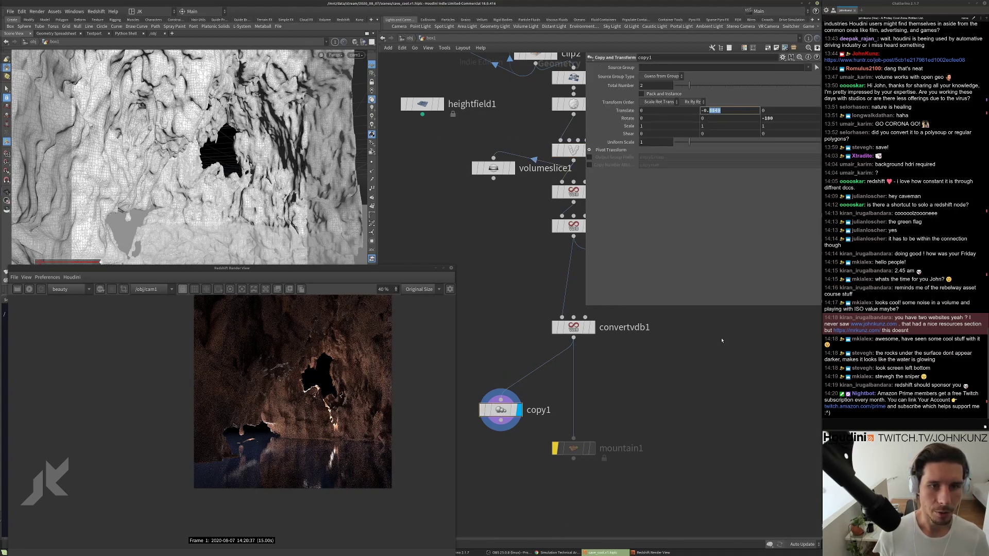
key("Return")
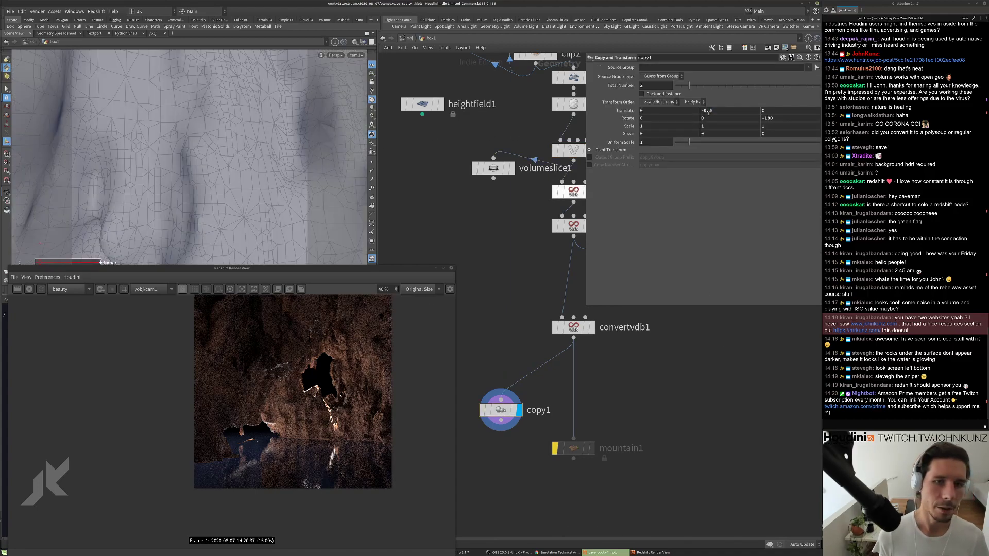
double_click(713, 111)
type("-0.65")
key("Return")
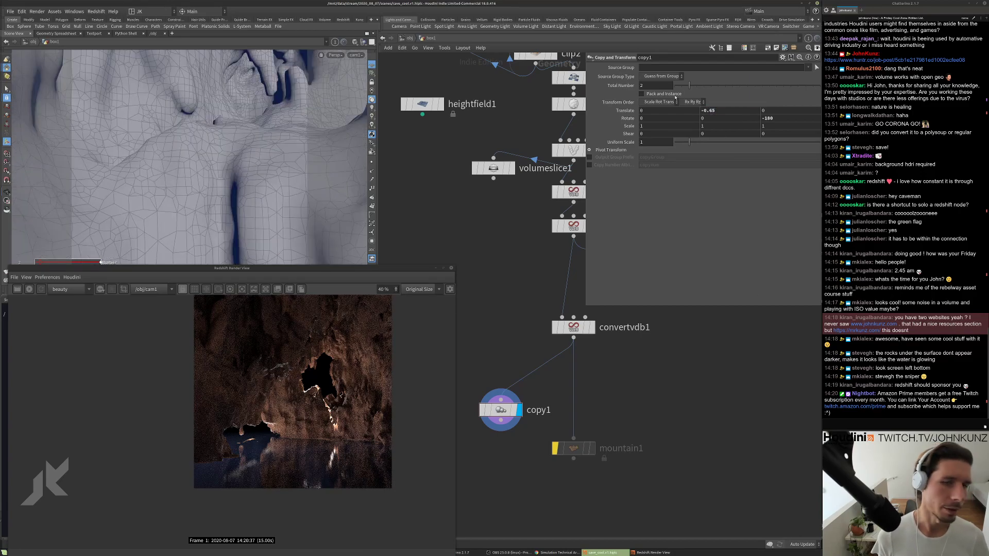
mouse_move(733, 111)
middle_mouse_down()
mouse_move(752, 113)
mouse_move(718, 109)
middle_mouse_up()
Move copy1 to the right of mountain1 and bring the upper nodes into view.
left_click_drag(470, 402, 690, 400)
scroll(617, 399, "down", 5)
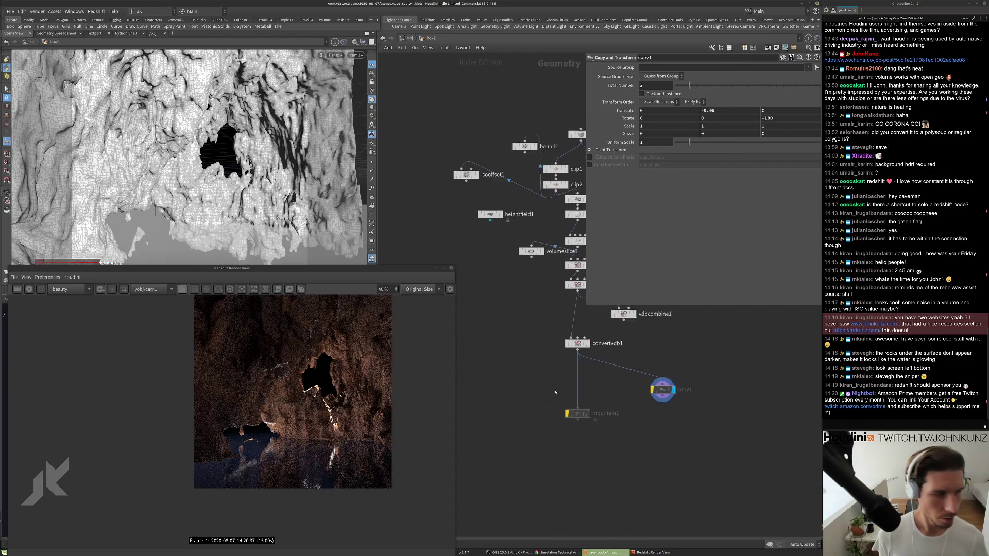
middle_click_drag(644, 371, 677, 377)
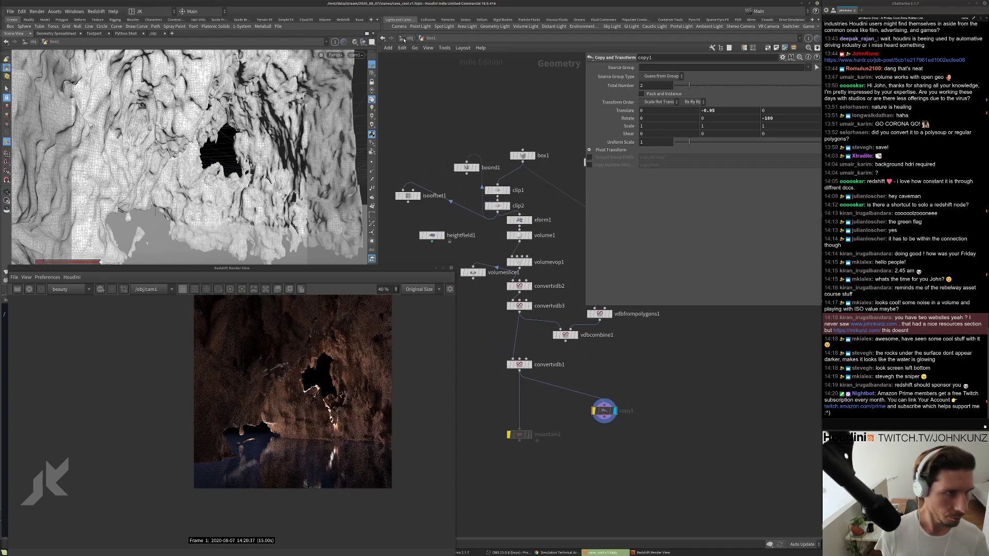
middle_click_drag(639, 375, 644, 348)
Add a Grid of size 1, centre Y about -0.44, with 105 rows and columns.
key("Tab")
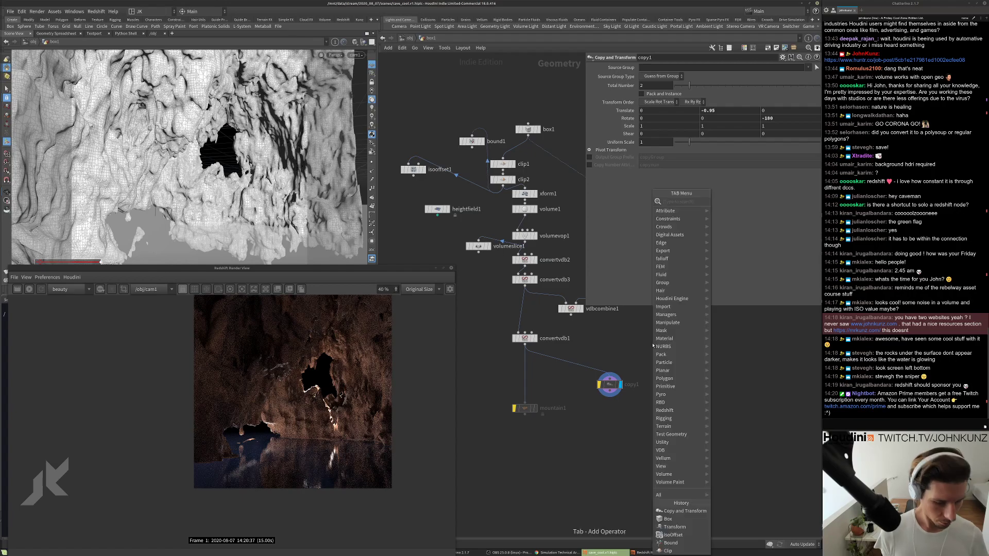
type("grid")
key("Return")
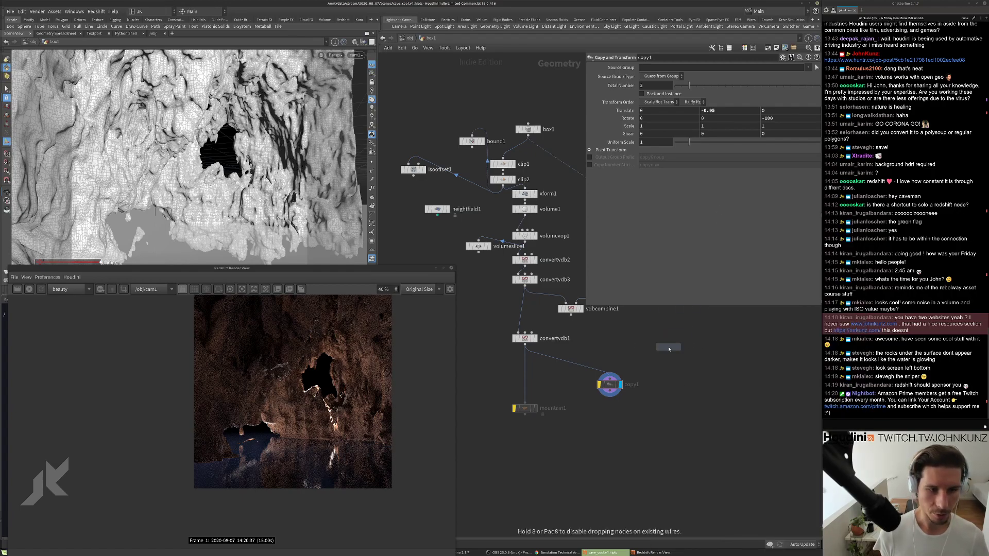
scroll(673, 353, "up", 2)
left_click(680, 344)
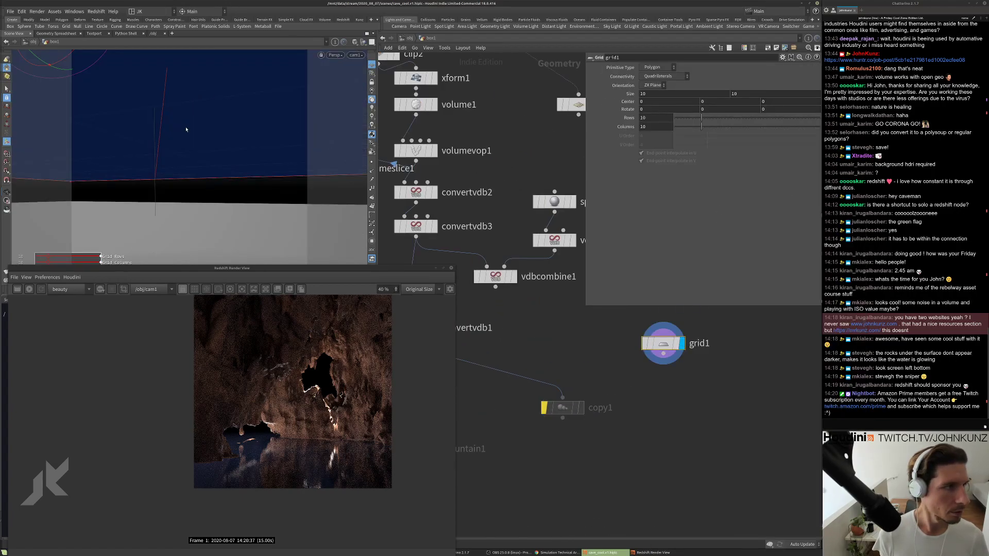
left_click(673, 94)
type("1")
key("Return")
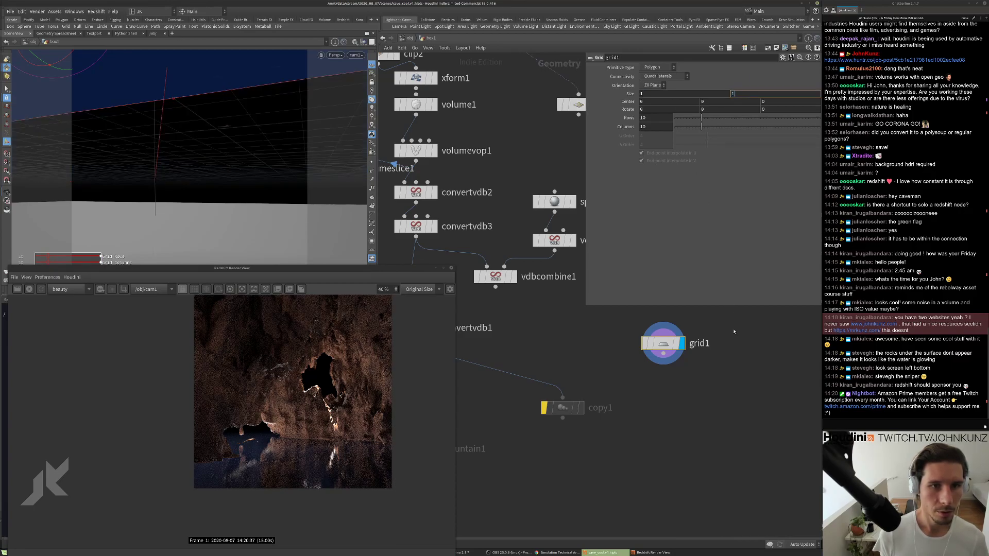
middle_click_drag(717, 116, 568, 136)
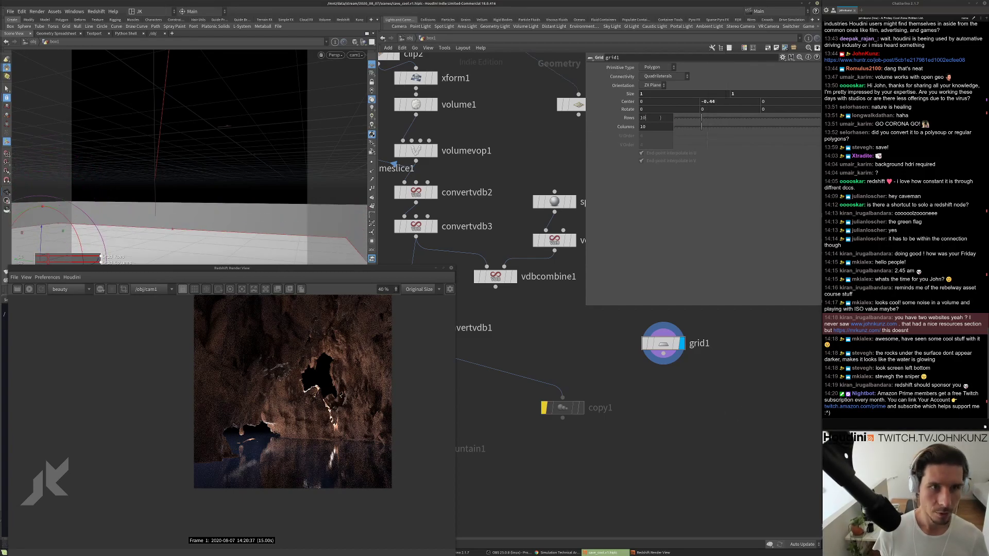
type("5")
key("Tab")
type("105")
Append a Mountain node below the grid and display it.
key("Tab")
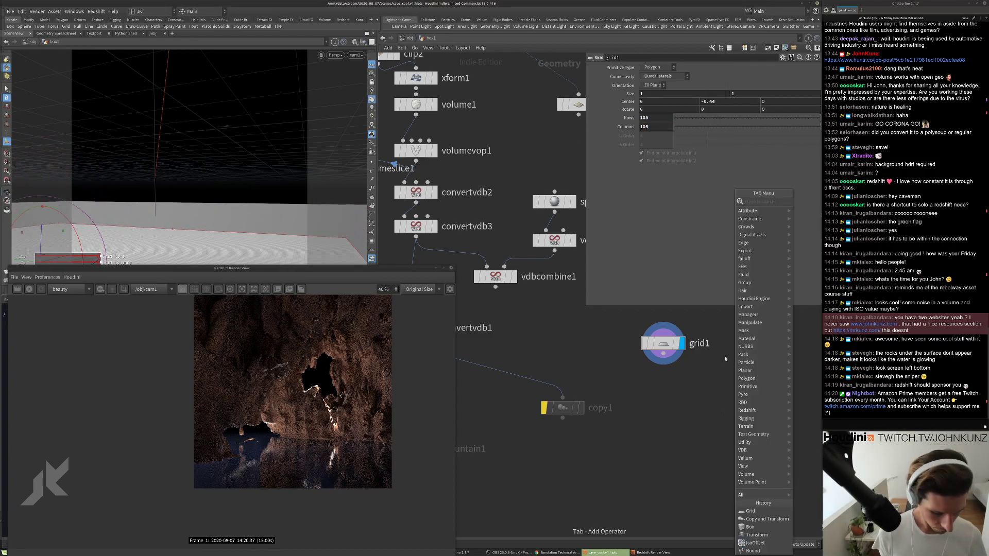
type("mountain")
key("Return")
left_click(691, 380)
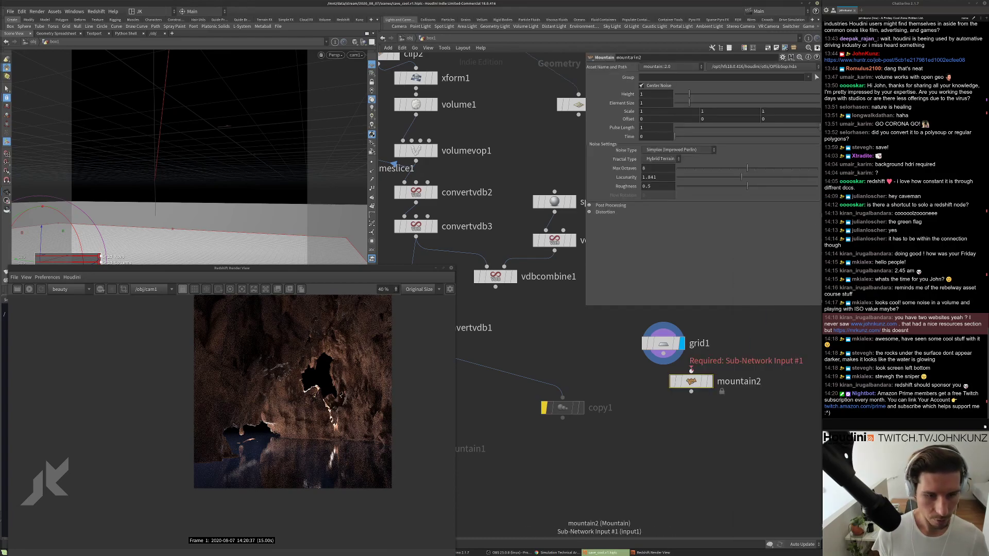
key("r")
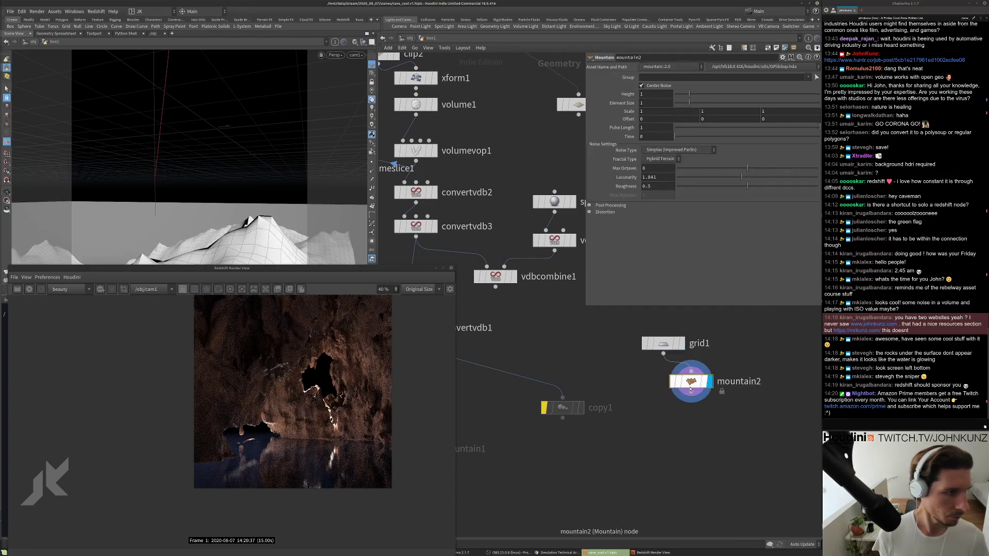
left_click_drag(690, 389, 675, 393)
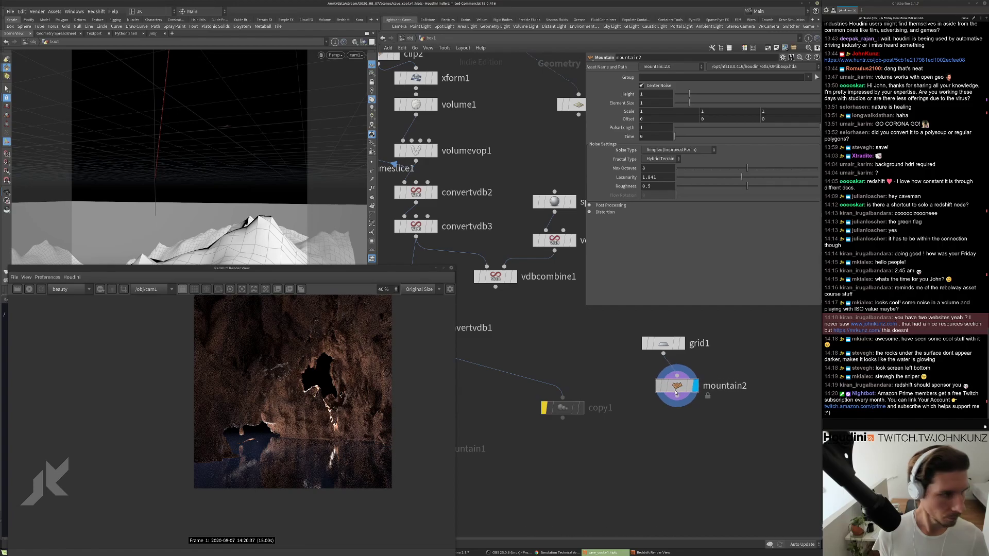
Set the mountain offset to 55, 42, element size 0.71 and height 0.5.
left_click(657, 119)
type("55")
key("Return")
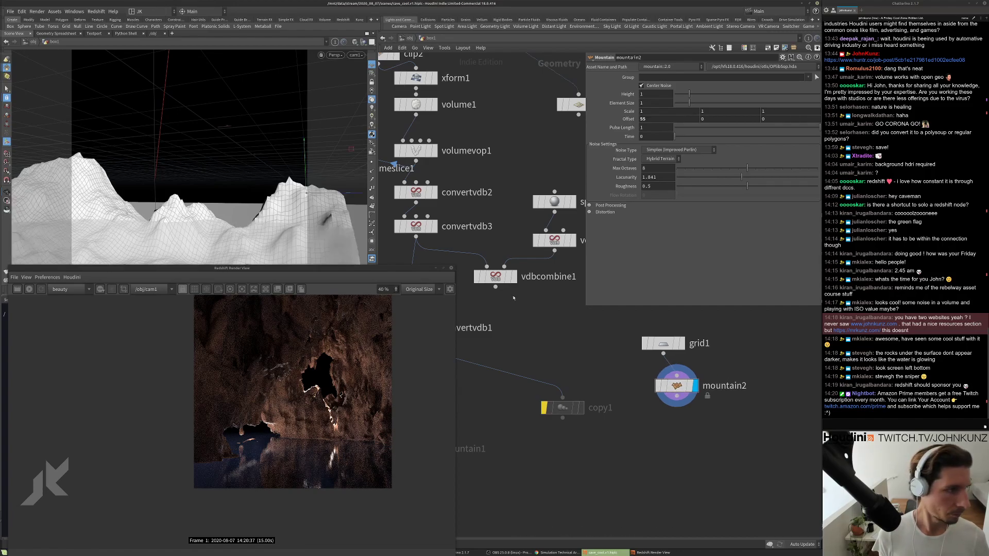
left_click(716, 120)
type("42")
key("Return")
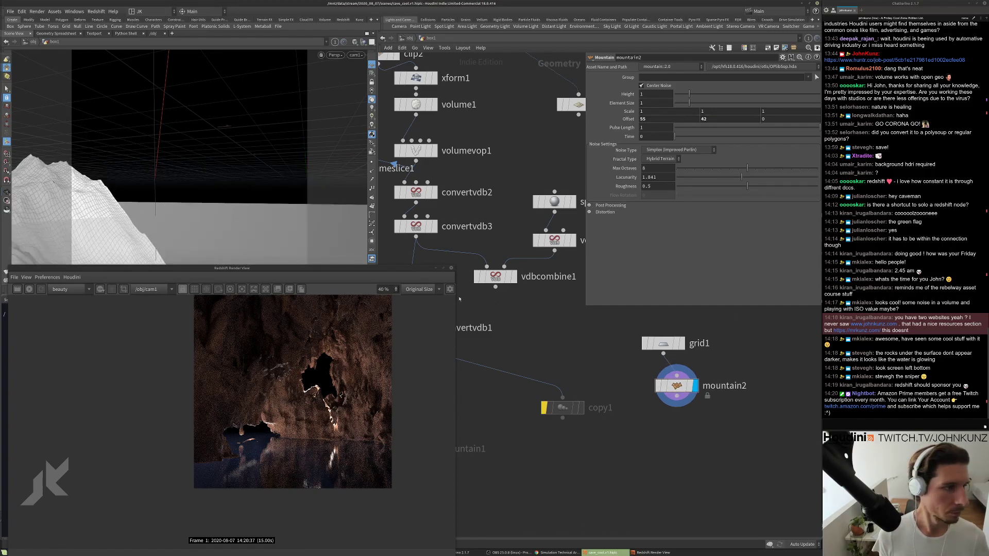
middle_click(777, 118)
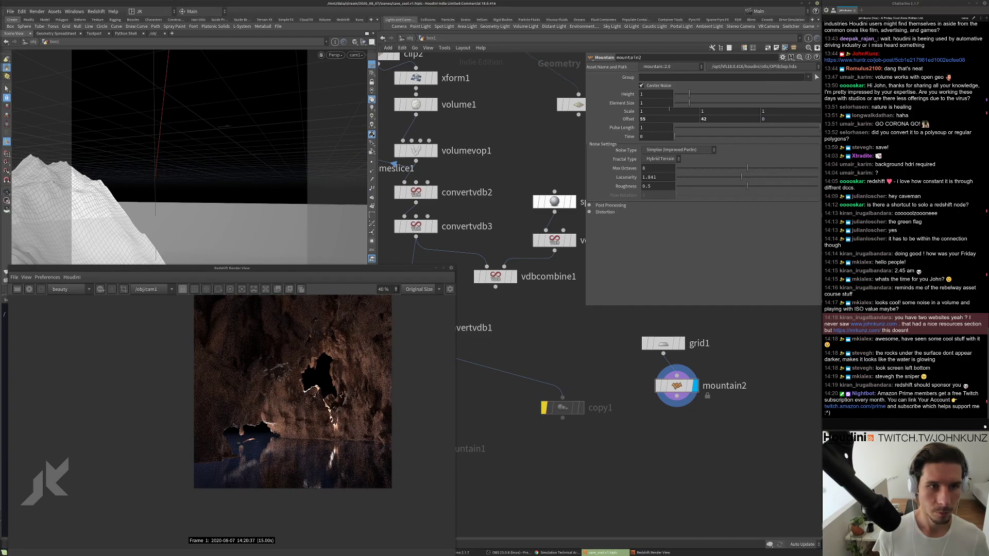
left_click(685, 103)
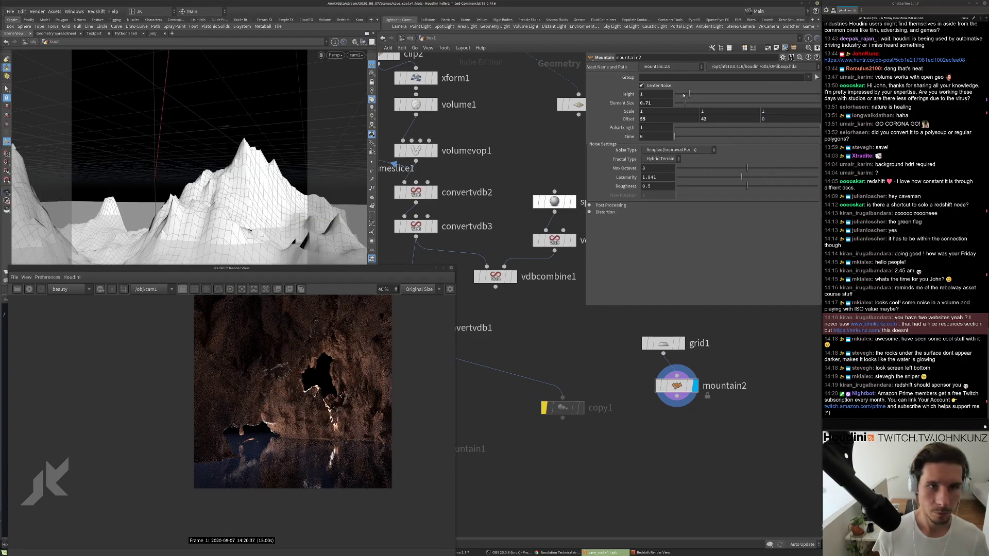
left_click_drag(683, 94, 682, 94)
middle_click_drag(646, 342, 700, 331)
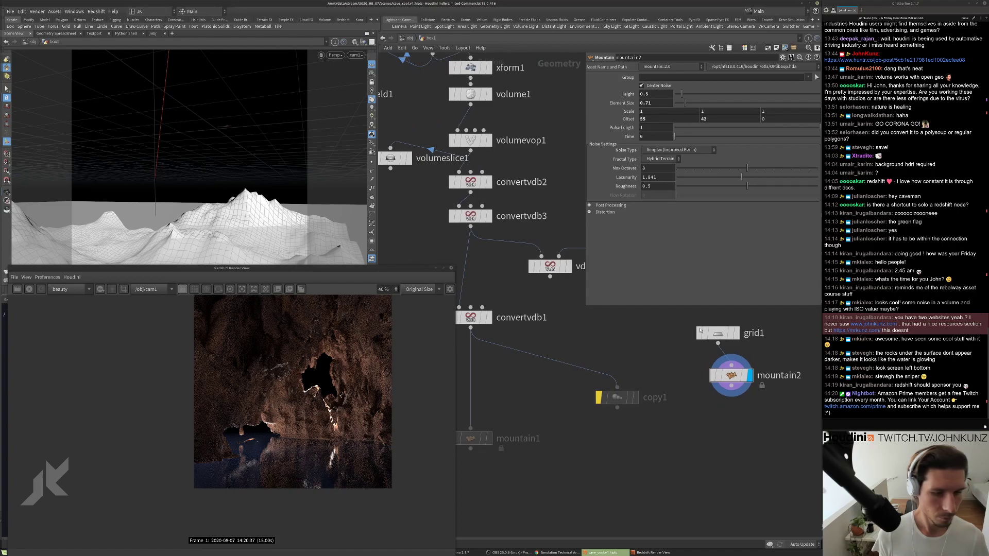
key("Tab")
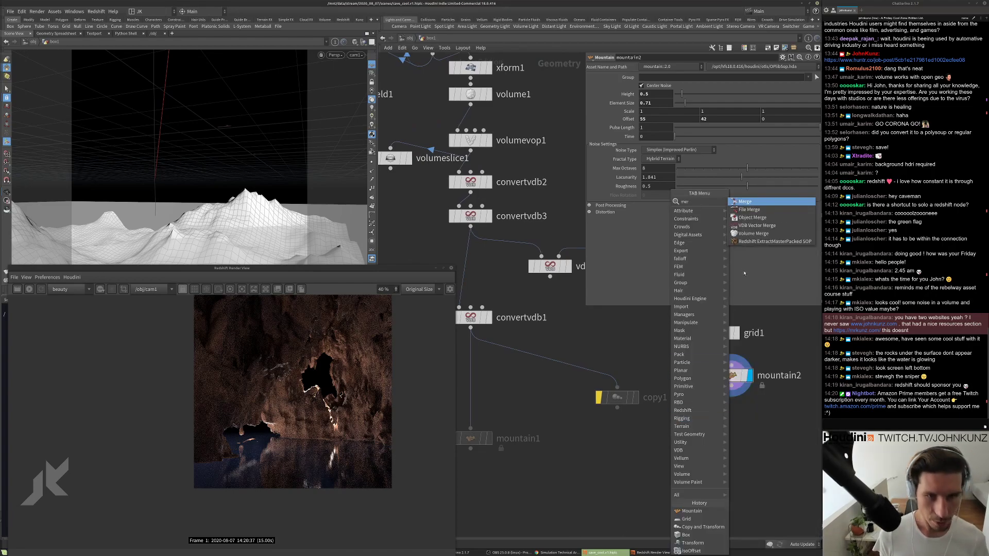
Merge the mountain terrain into the cave's convertvdb1→copy1 wire and display the merge.
key("Escape")
left_click(577, 362)
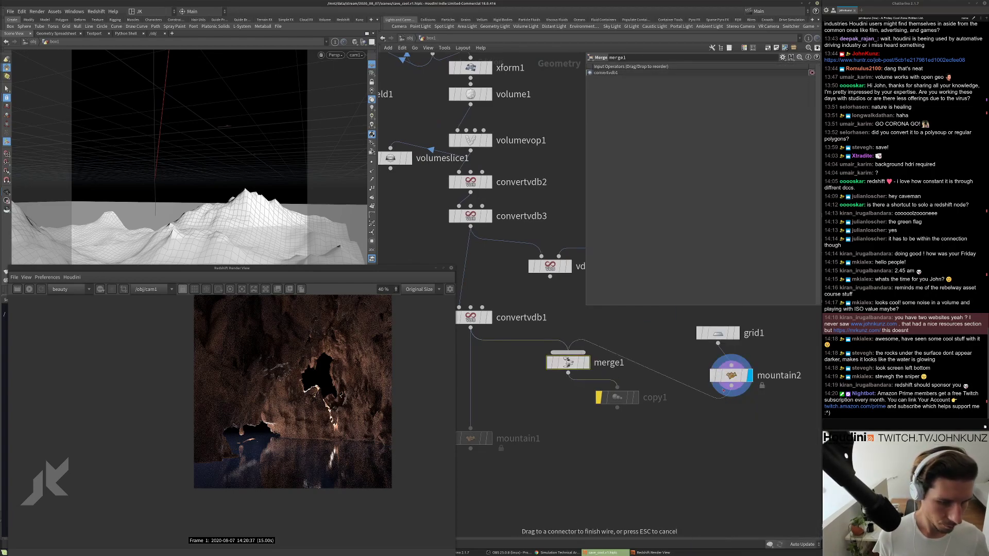
left_click(586, 363)
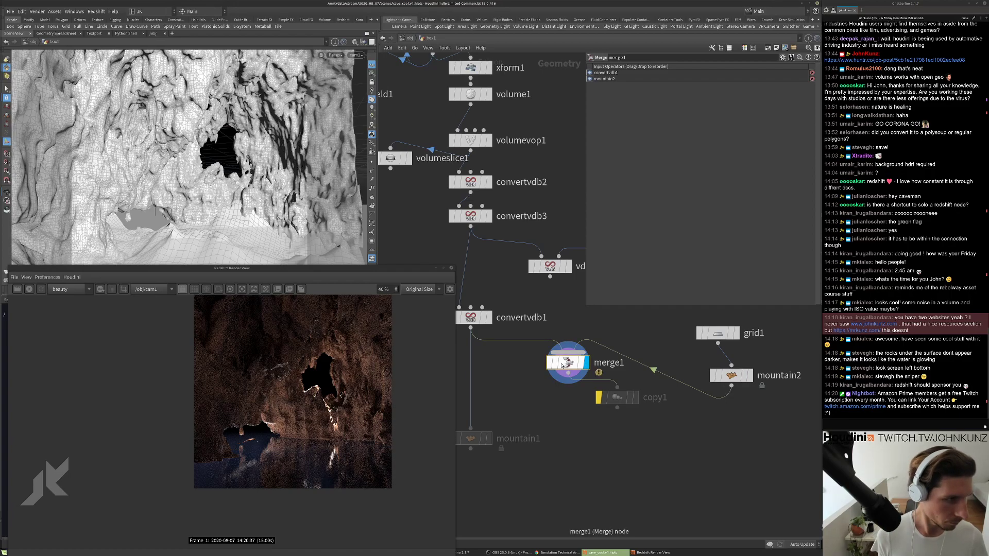
Re-render in Redshift and set the mountain2 Z offset to 42.
left_click(730, 375)
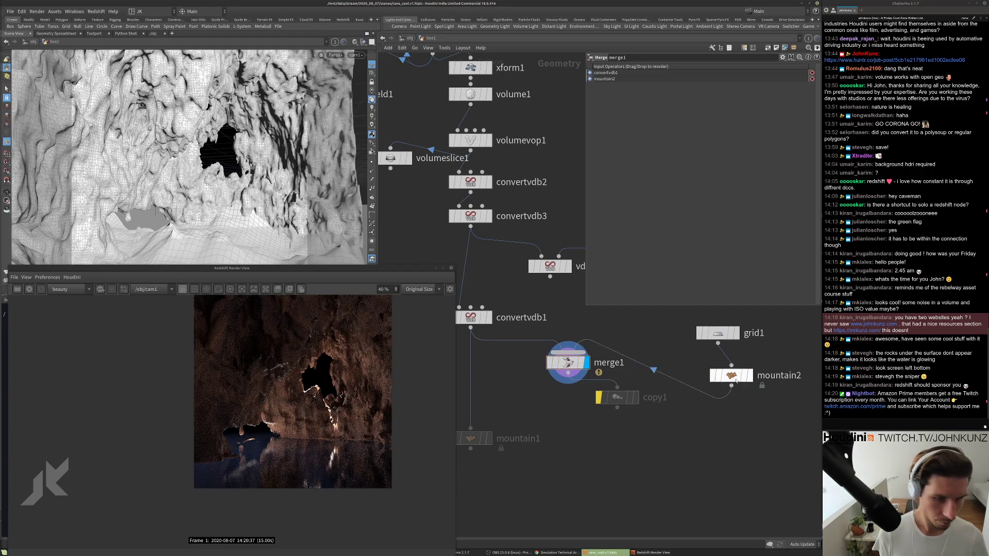
mouse_move(681, 121)
middle_mouse_down()
mouse_move(681, 101)
mouse_move(667, 103)
mouse_move(681, 120)
middle_mouse_up()
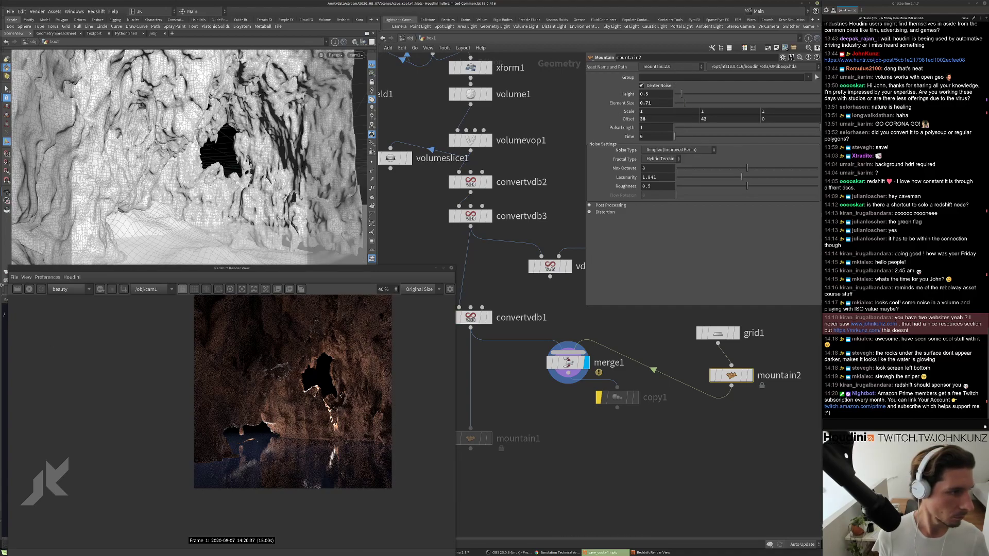
left_click(29, 289)
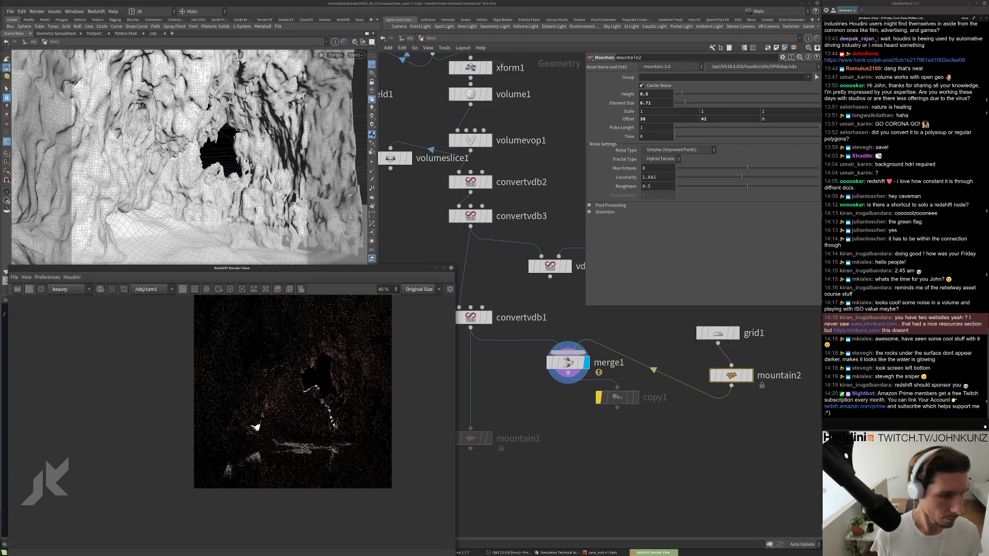
scroll(312, 458, "up", 2)
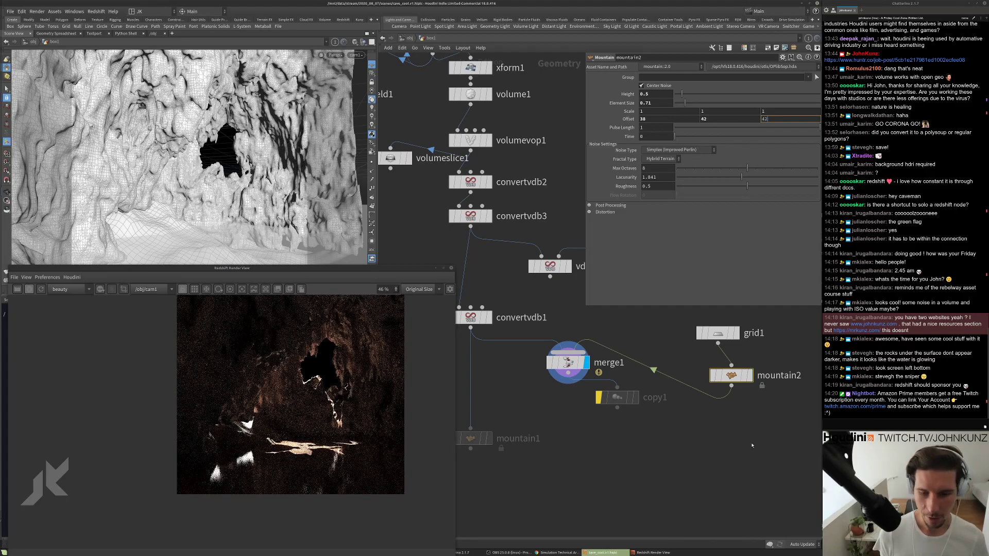
type("2")
key("Return")
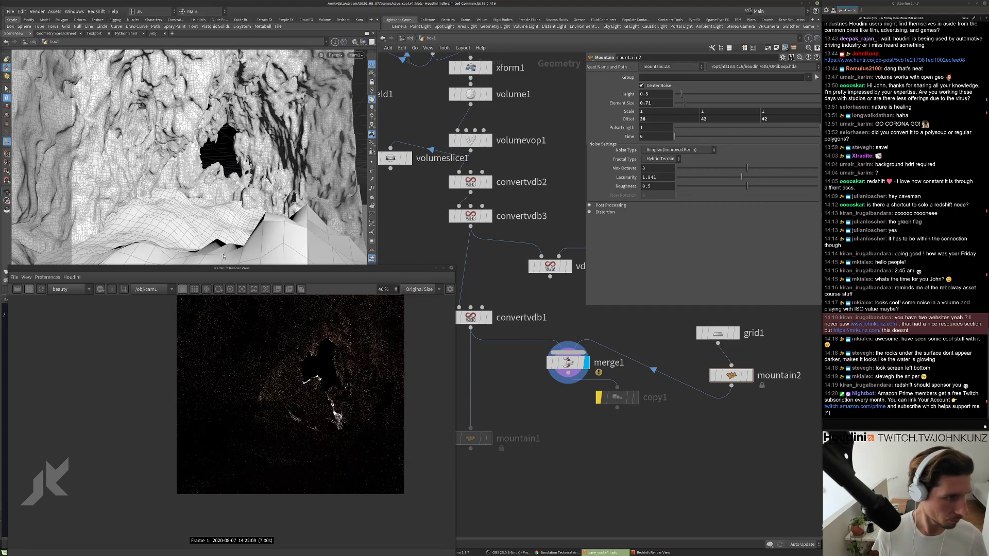
Lower the mountain2 terrain height to 0.25, then to 0.3.
scroll(321, 437, "up", 2)
scroll(321, 436, "down", 1)
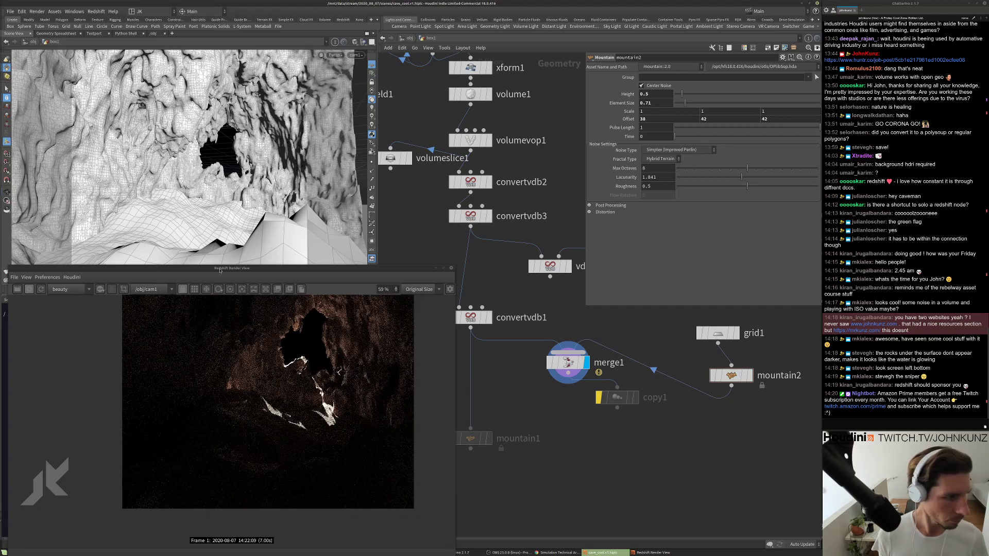
type("0.25")
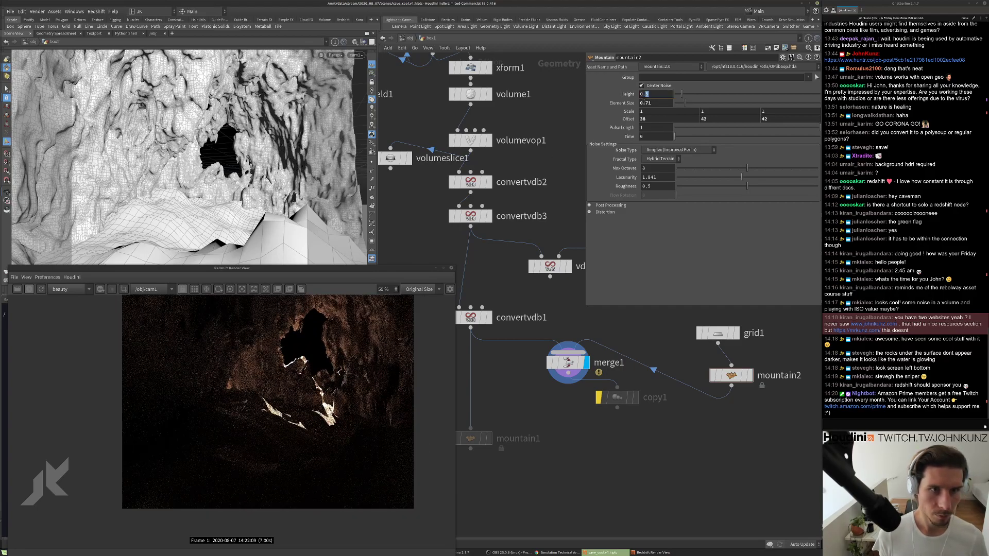
key("Return")
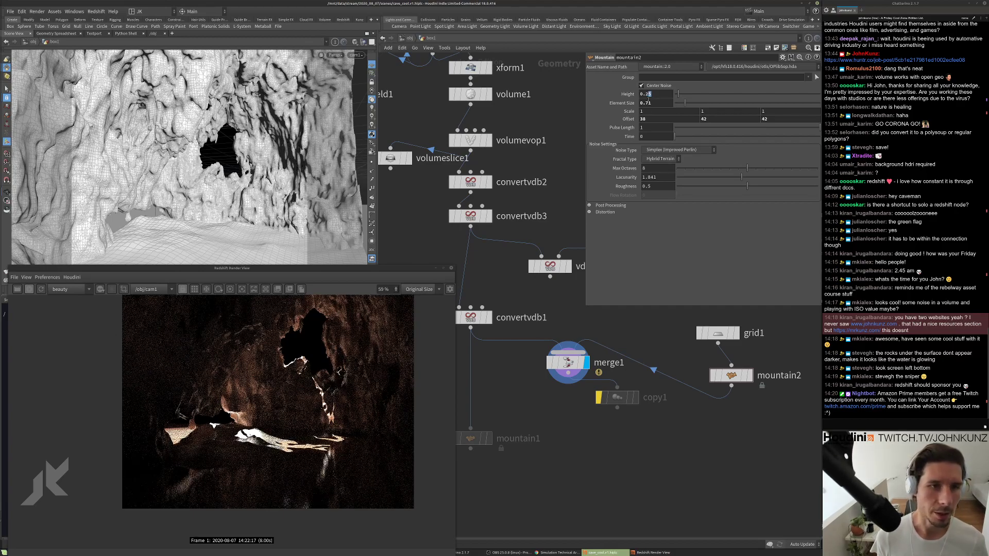
double_click(644, 94)
type("0.3")
key("Return")
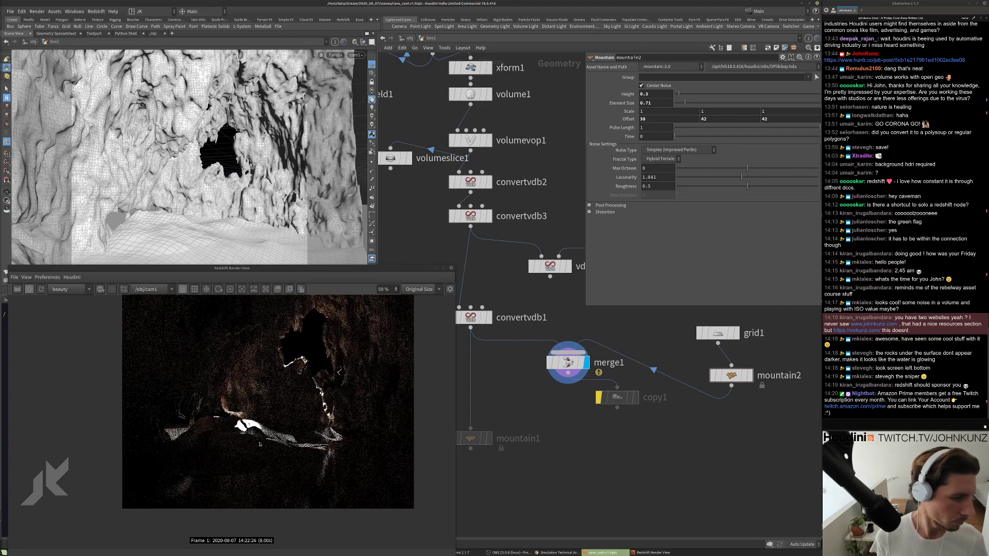
scroll(289, 444, "up", 2)
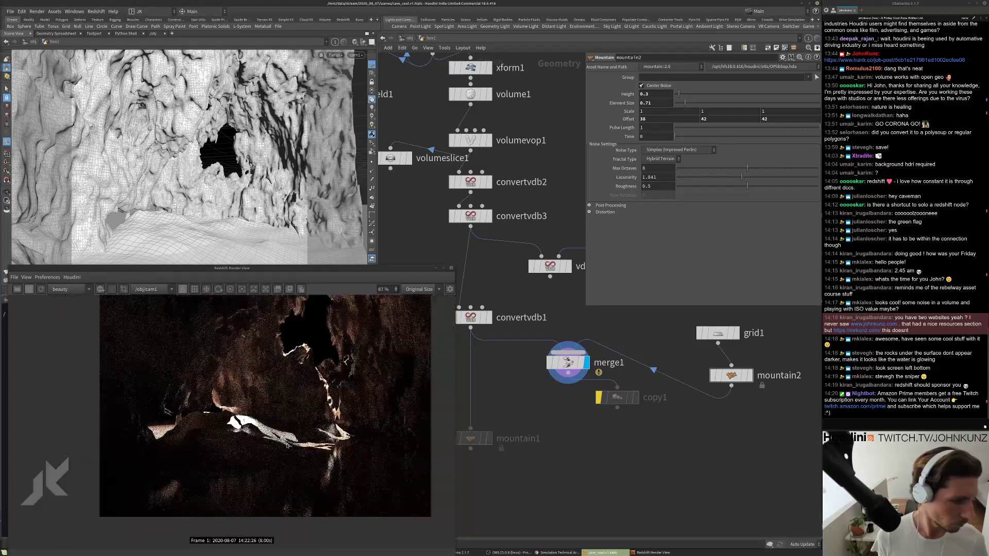
scroll(312, 422, "down", 3)
scroll(313, 422, "down", 1)
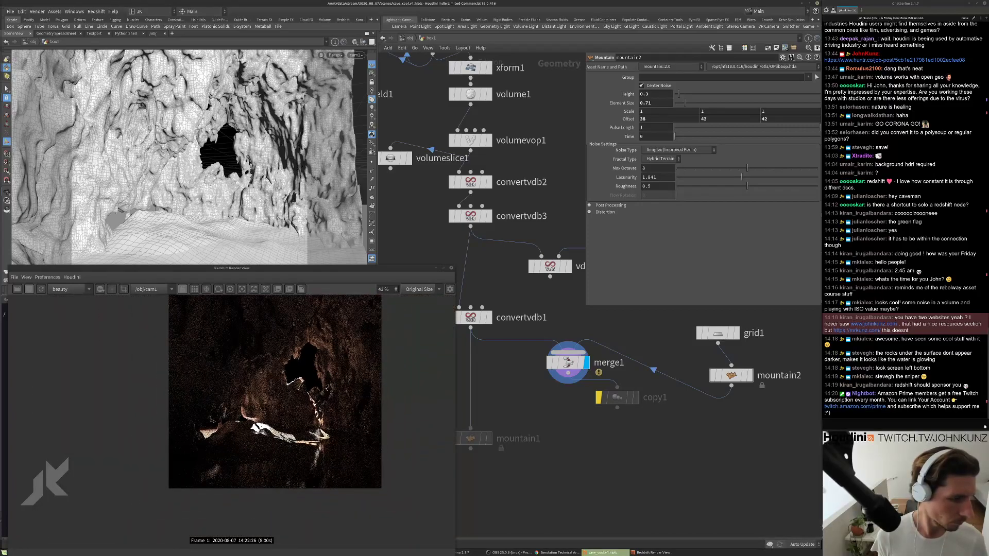
Back at object level, set the rslight1 spot light exposure to 4.
left_click(410, 39)
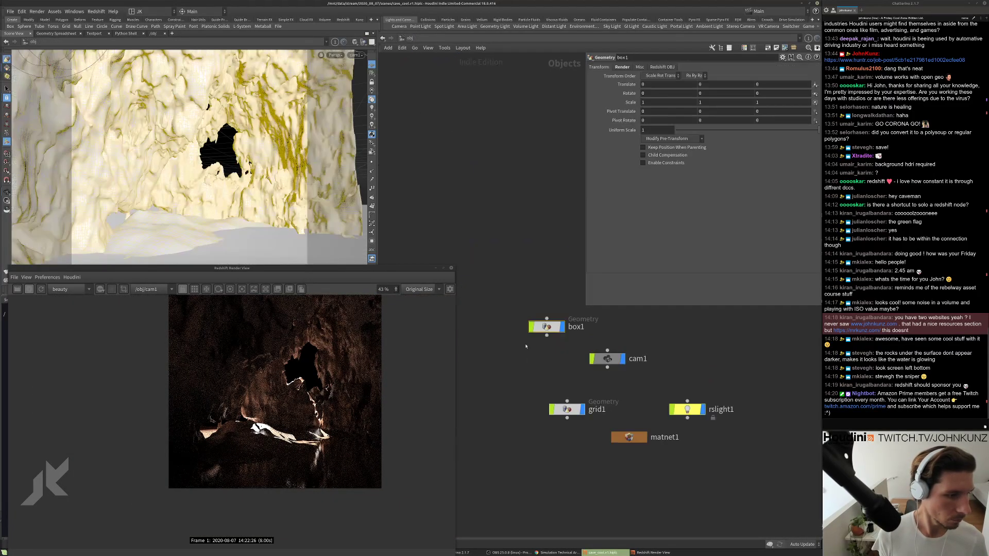
left_click(687, 410)
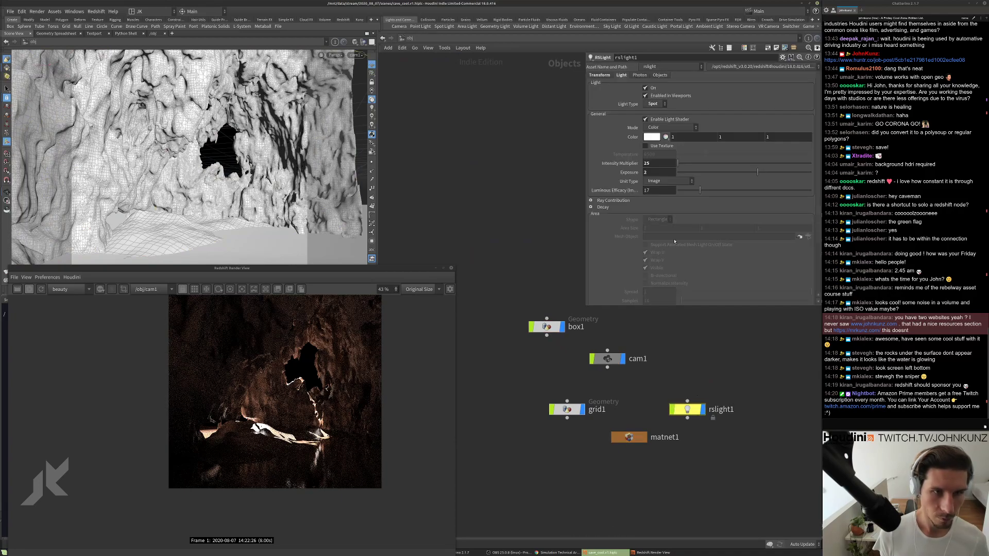
double_click(667, 172)
type("4")
key("Return")
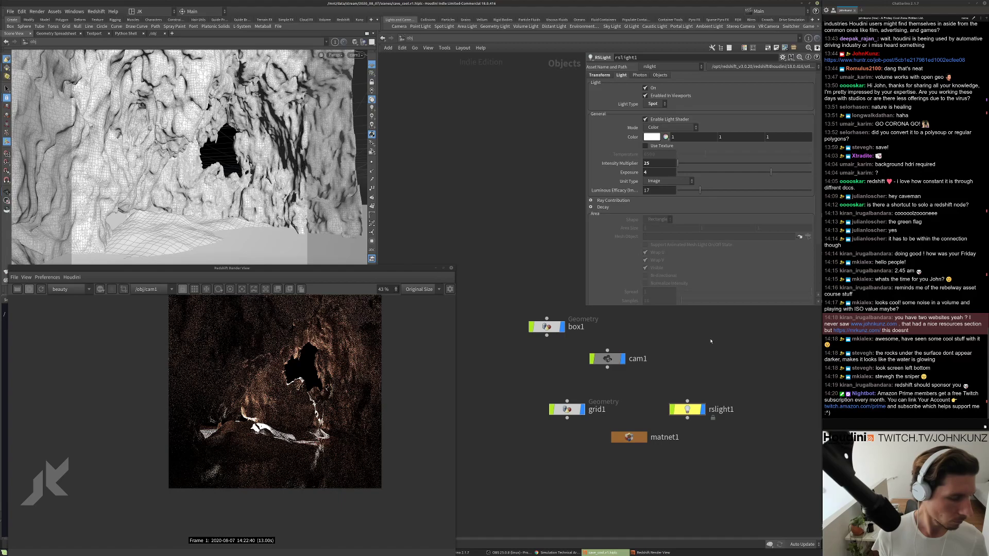
Look through rslight1 in the viewport and tumble to re-aim the spot light at the cave.
scroll(263, 480, "up", 3)
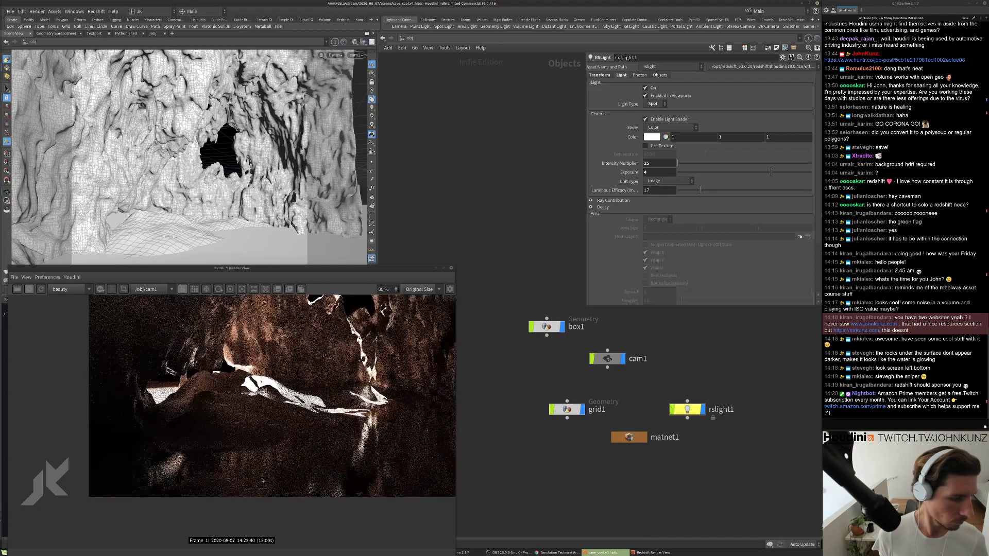
scroll(263, 479, "down", 2)
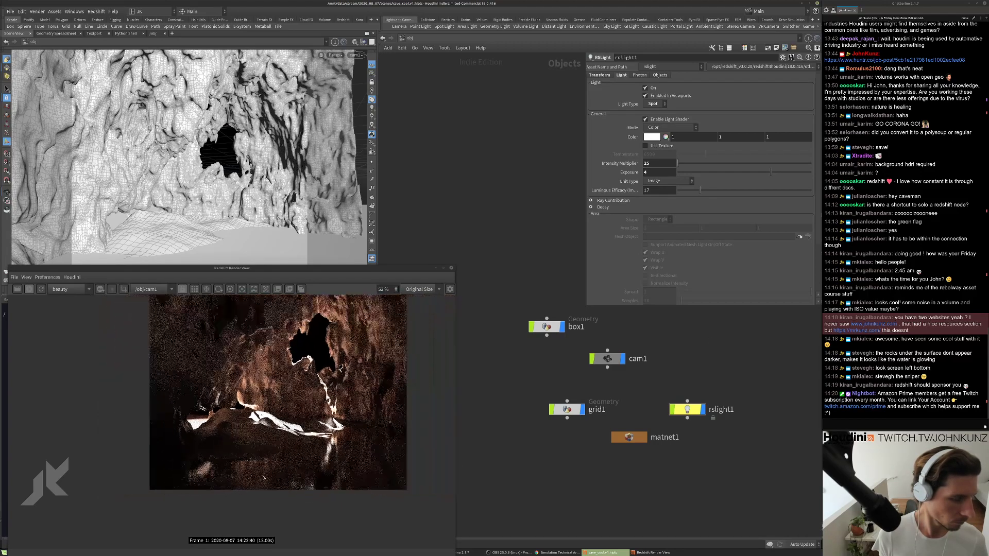
scroll(263, 478, "down", 1)
scroll(276, 370, "up", 1)
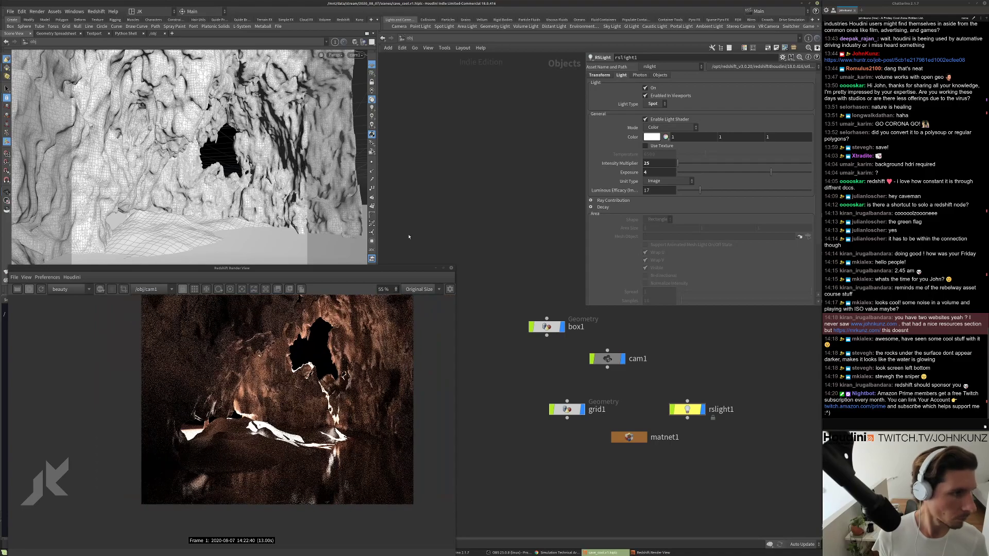
left_click(355, 55)
mouse_move(381, 105)
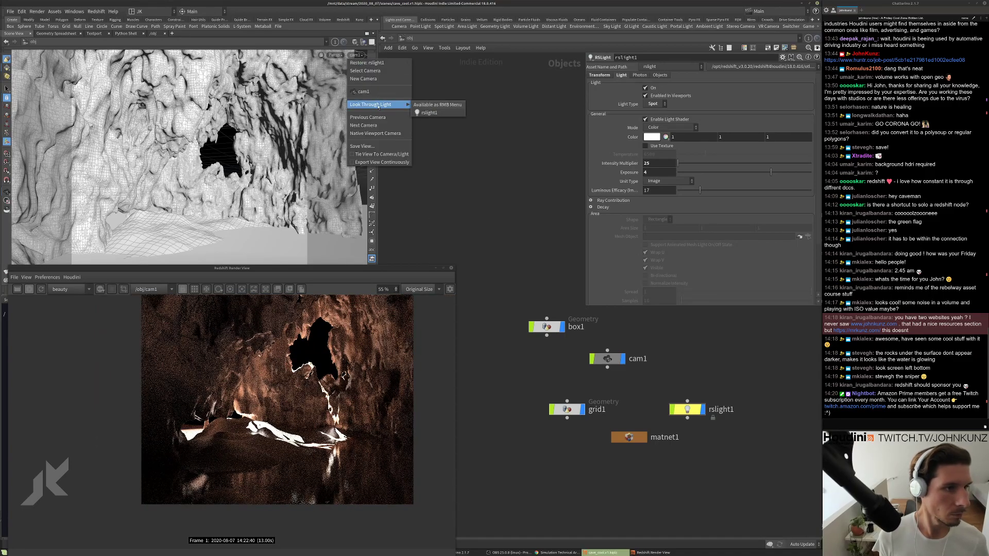
left_click(433, 112)
left_click_drag(257, 155, 270, 127)
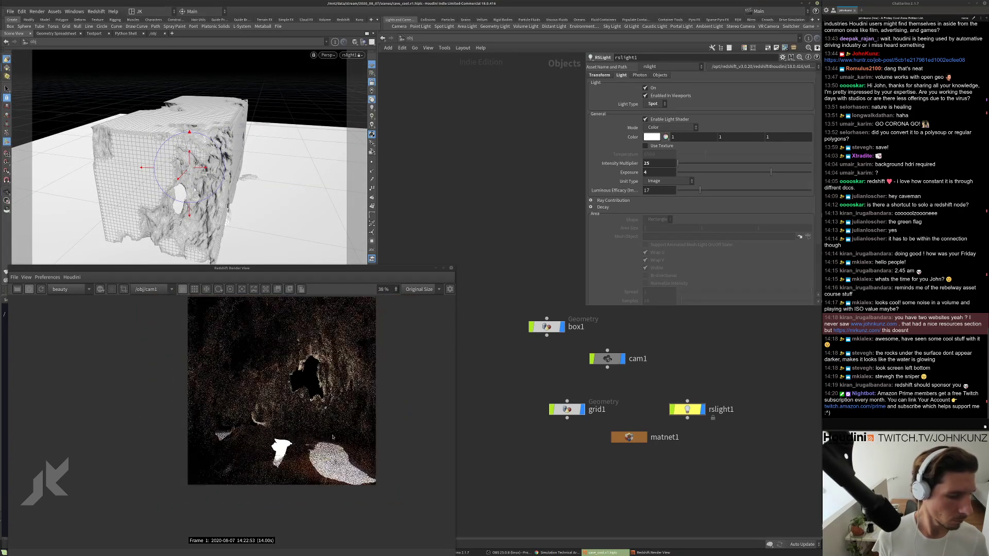
left_click_drag(261, 203, 262, 227)
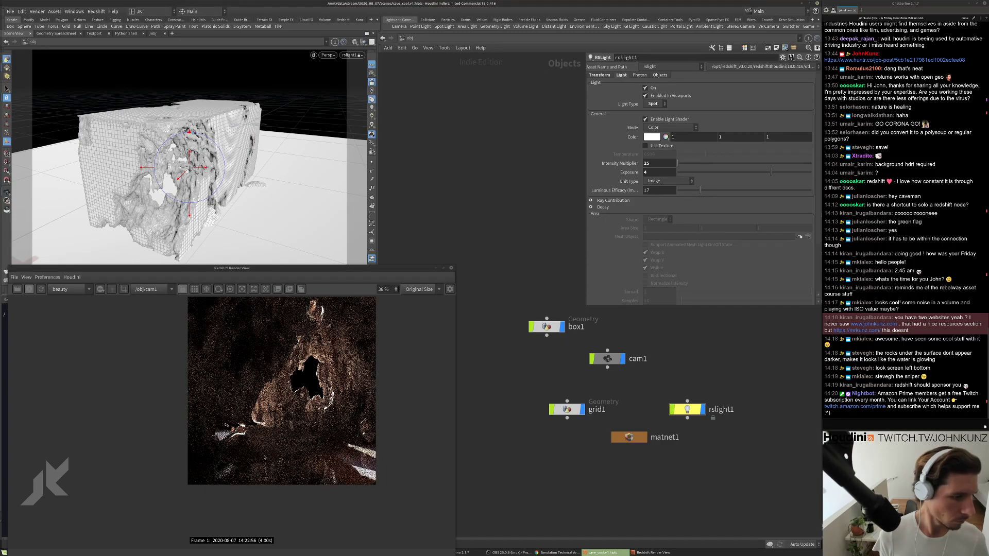
Inspect the materials inside matnet1, return to /obj, and bring up the Redshift render view.
scroll(263, 457, "up", 4)
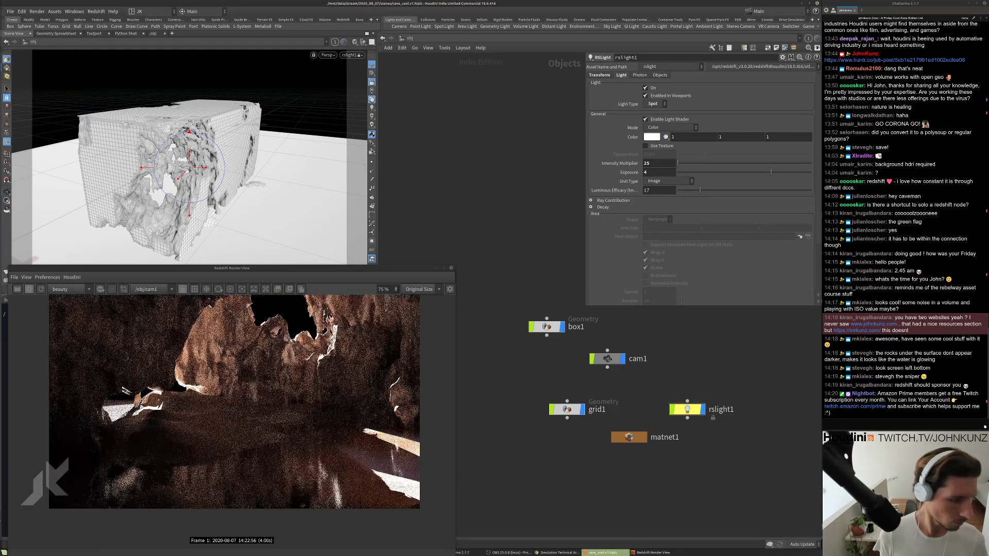
double_click(629, 437)
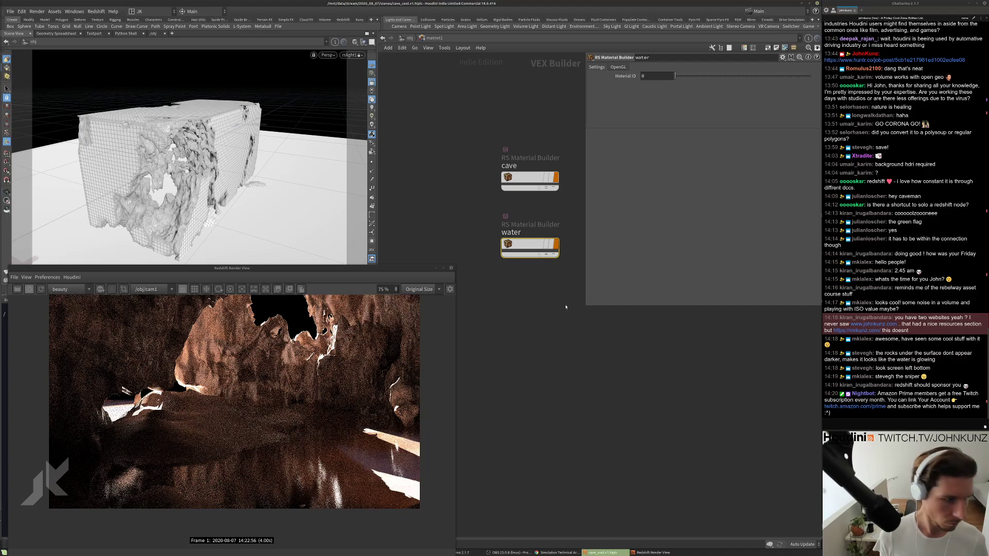
scroll(297, 438, "down", 4)
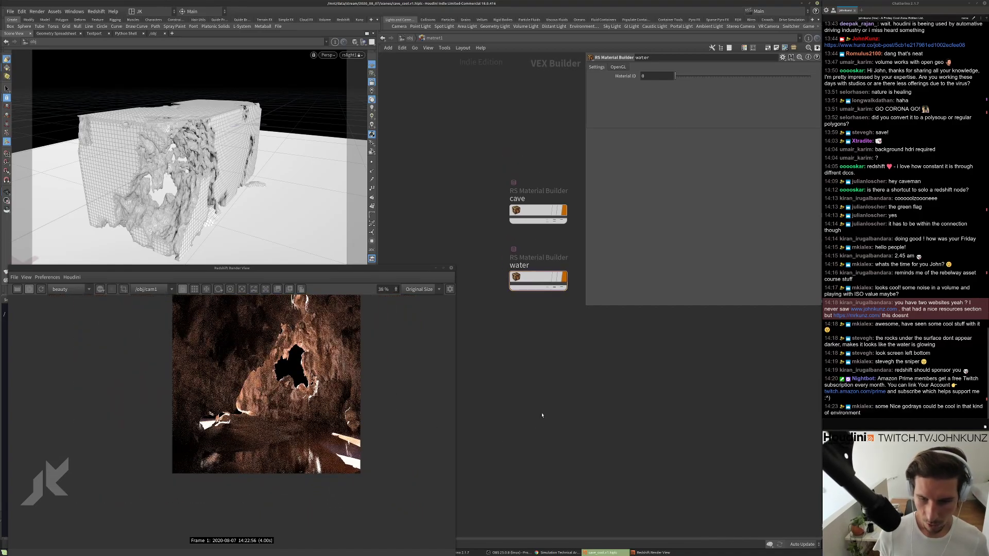
left_click(410, 38)
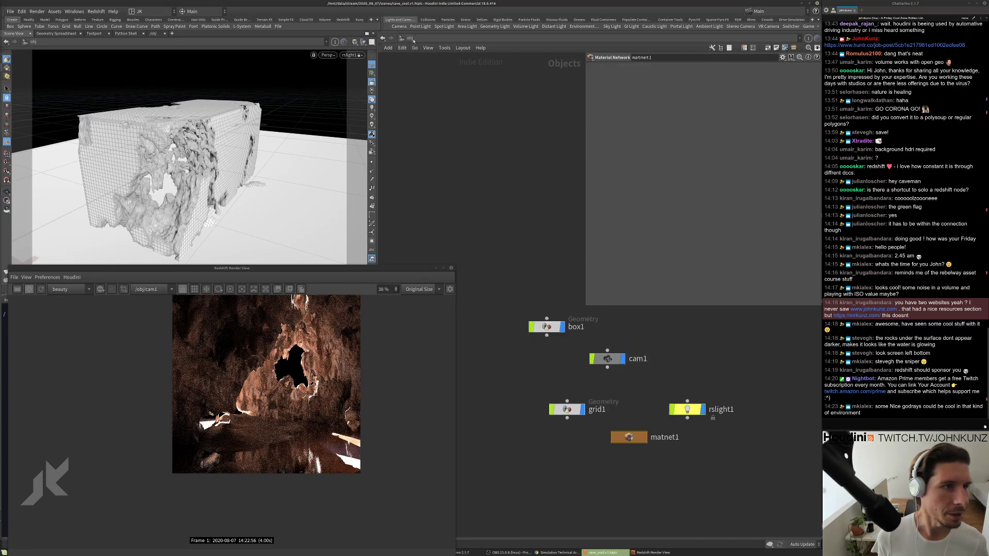
left_click(412, 39)
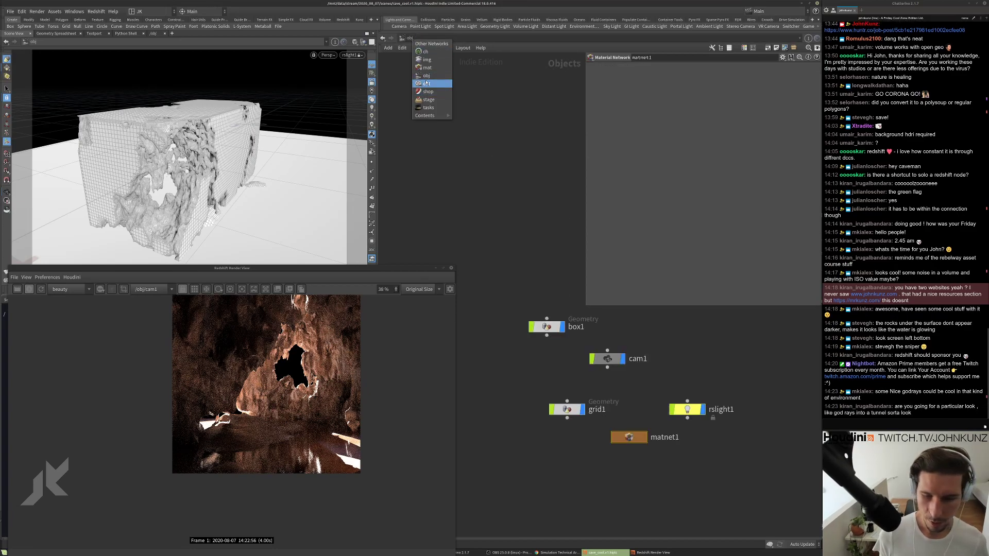
left_click(506, 175)
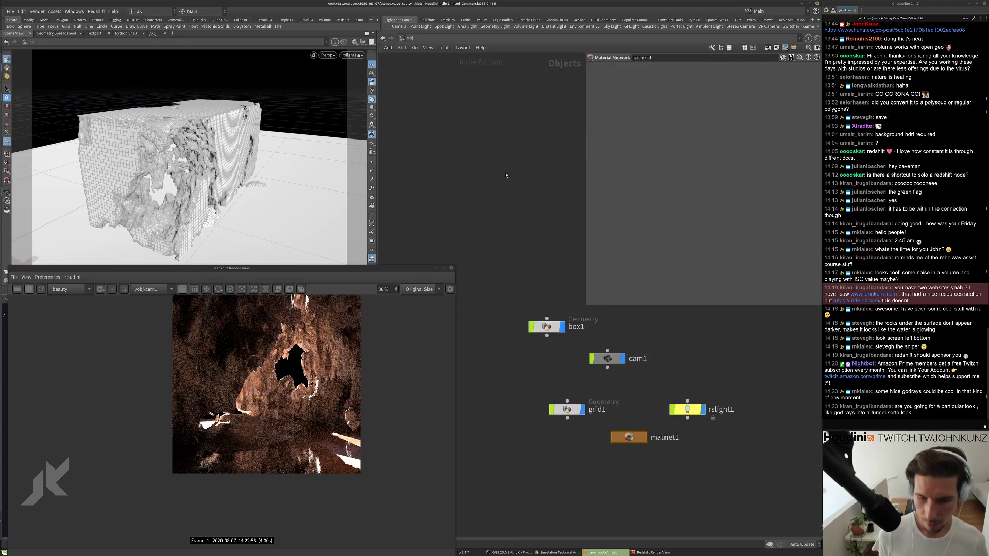
left_click(347, 275)
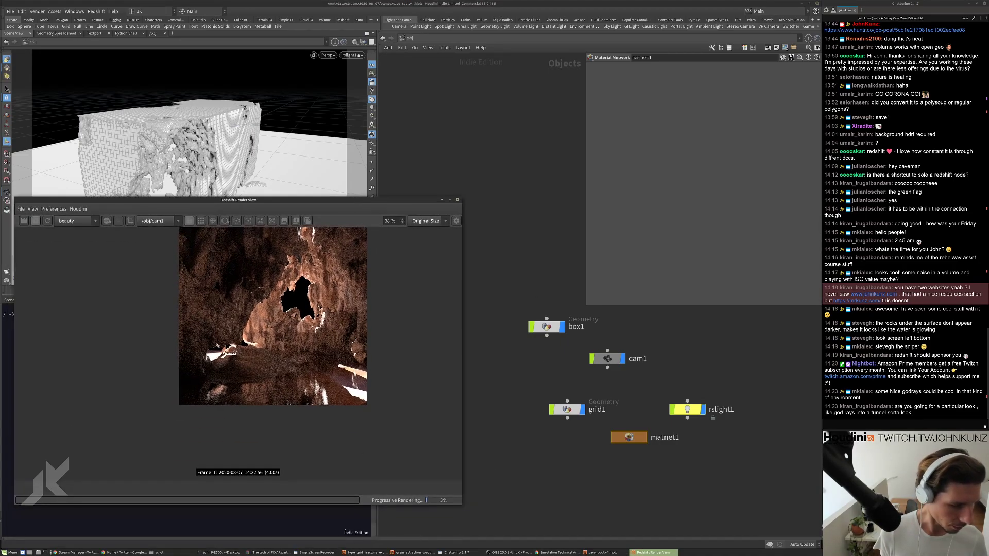
In Chrome's 'underground cave' image results, preview the massive cave labyrinth photo.
left_click(561, 553)
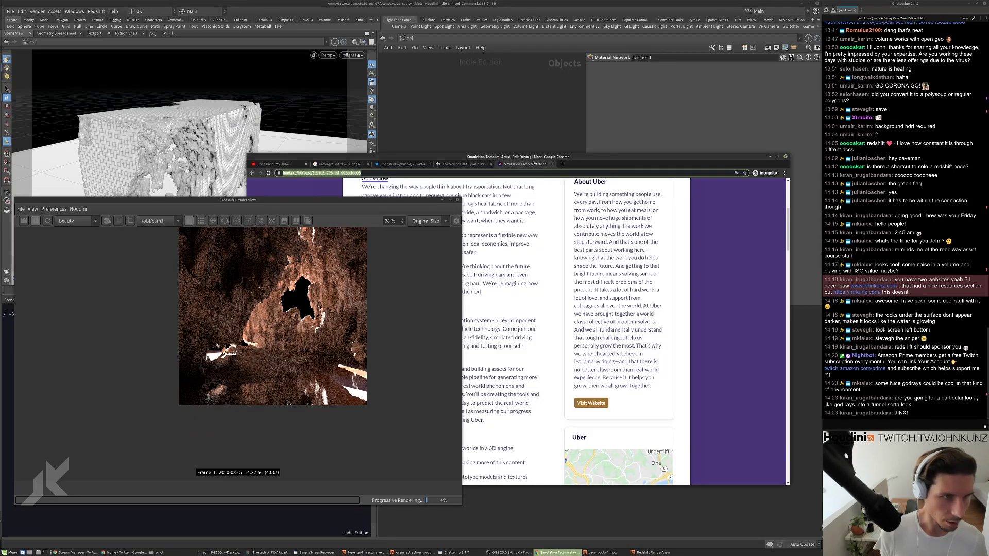
left_click_drag(533, 163, 631, 155)
left_click(399, 155)
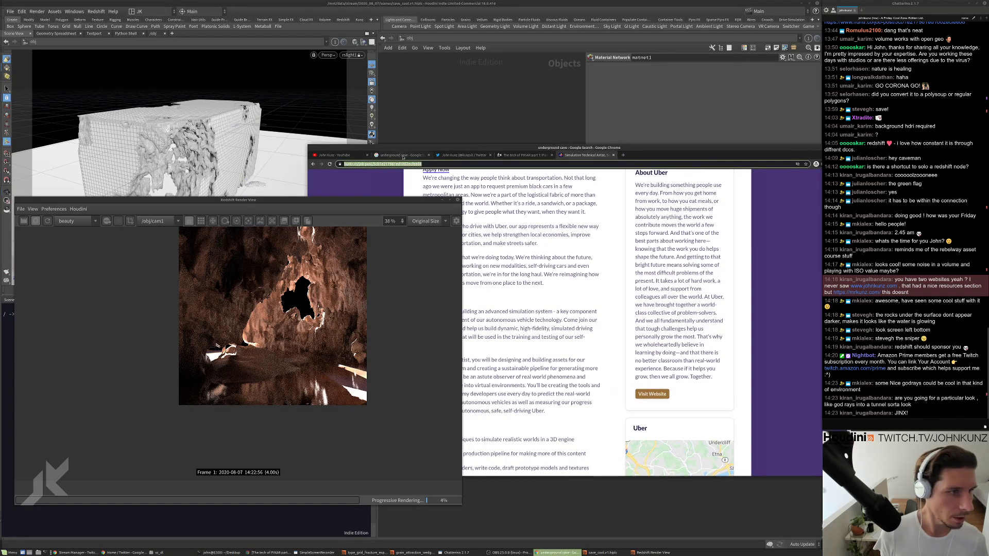
scroll(721, 318, "down", 2)
left_click(721, 317)
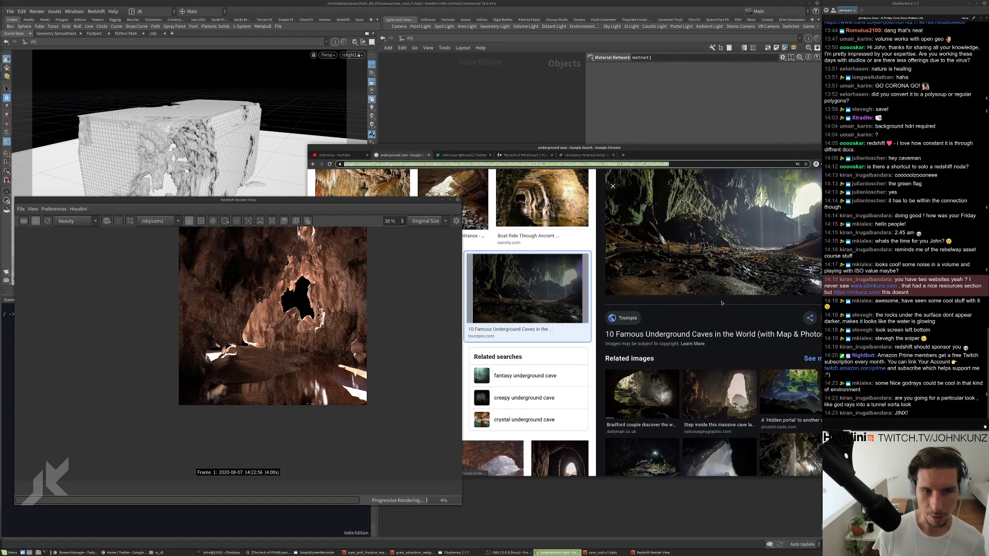
Preview the planet with huge caves, underwater caves and Mekazoo underwater cave images.
scroll(720, 283, "down", 2)
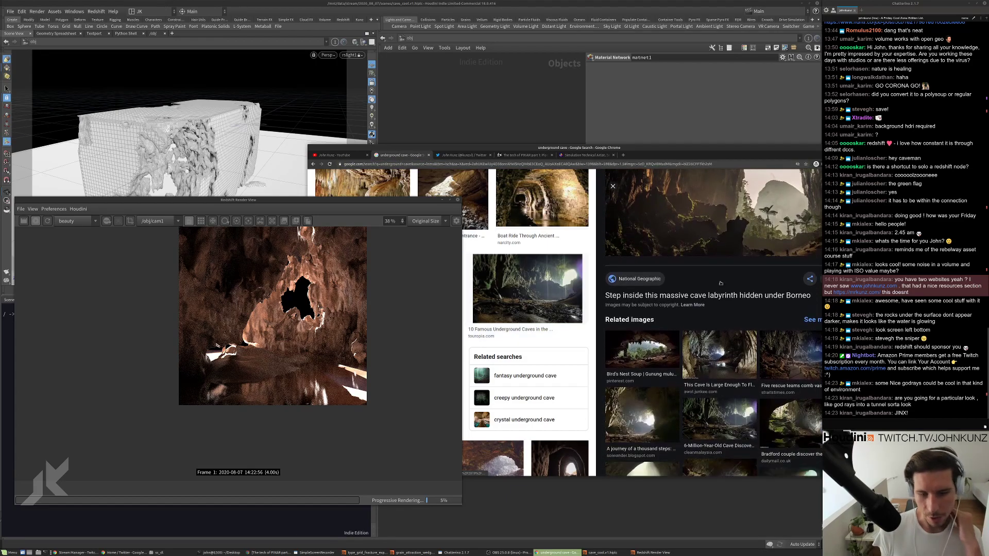
scroll(744, 370, "down", 1)
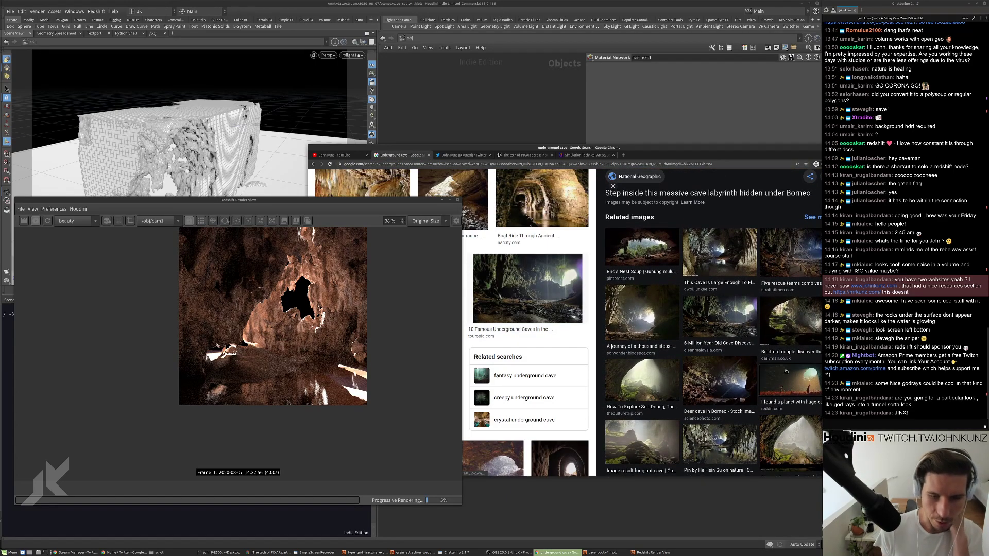
left_click(783, 371)
scroll(680, 381, "down", 1)
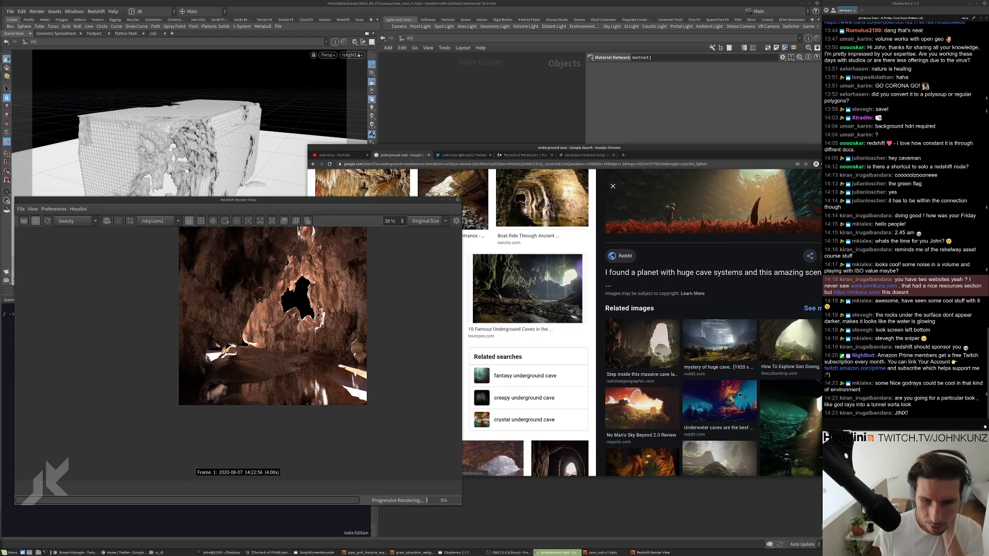
left_click(706, 397)
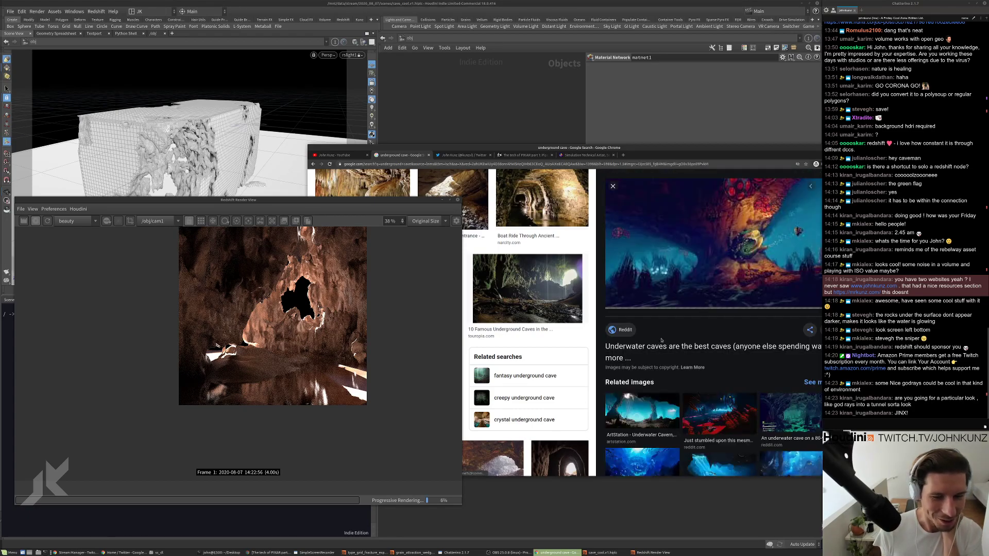
scroll(726, 379, "down", 2)
left_click(726, 379)
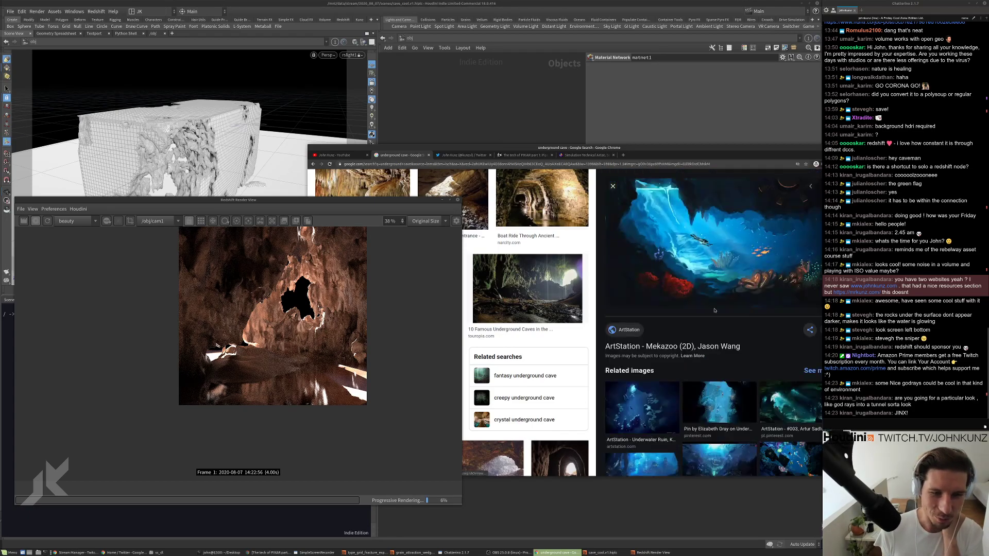
Preview the rabbit hole, Shuswap Lake, daytime cave and Cave HD Wallpapers images.
scroll(704, 330, "down", 2)
scroll(705, 330, "down", 1)
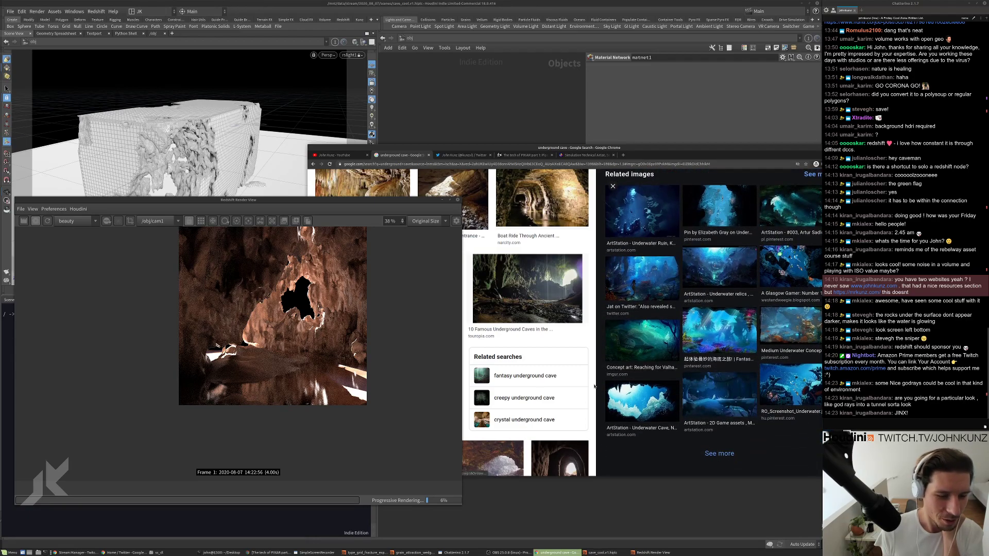
scroll(546, 391, "down", 1)
left_click(556, 408)
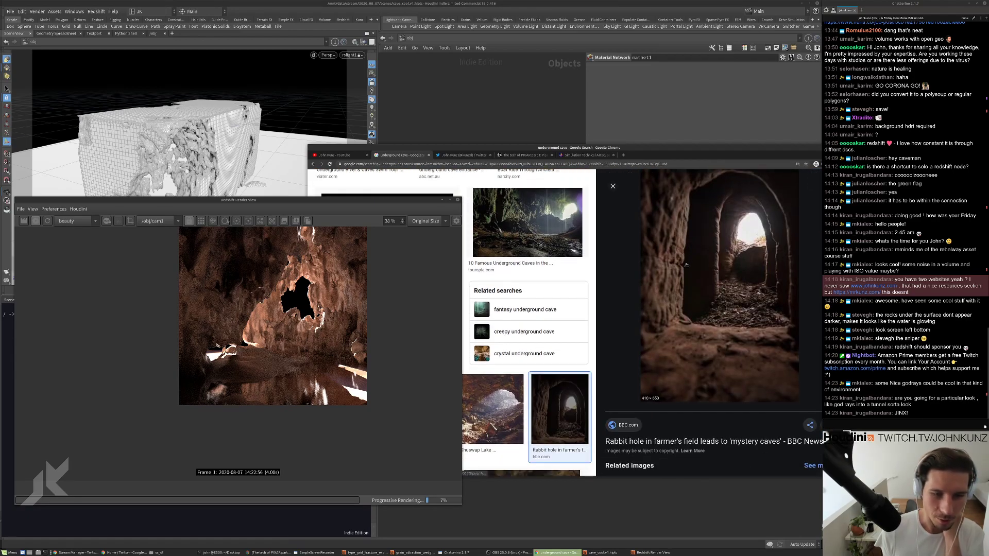
left_click(492, 425)
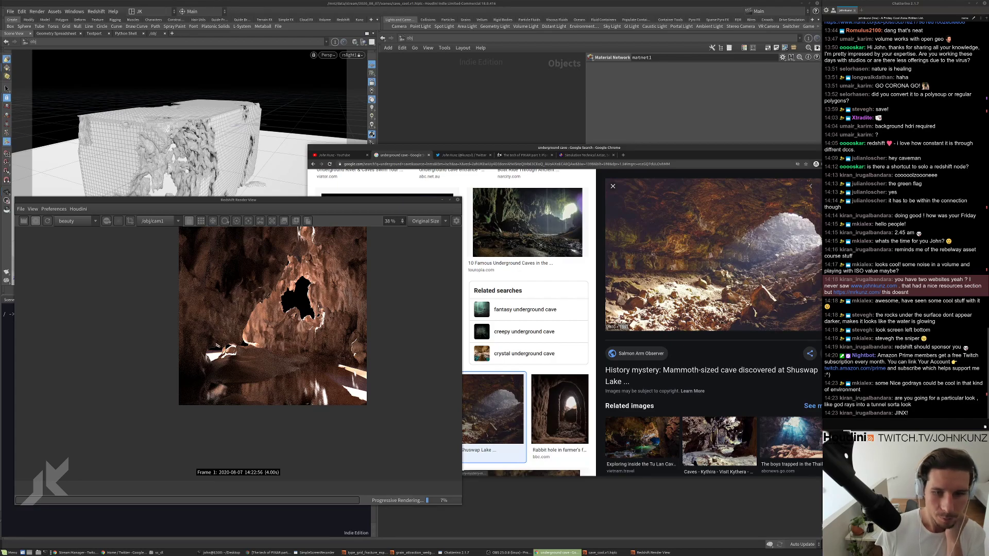
scroll(713, 259, "down", 3)
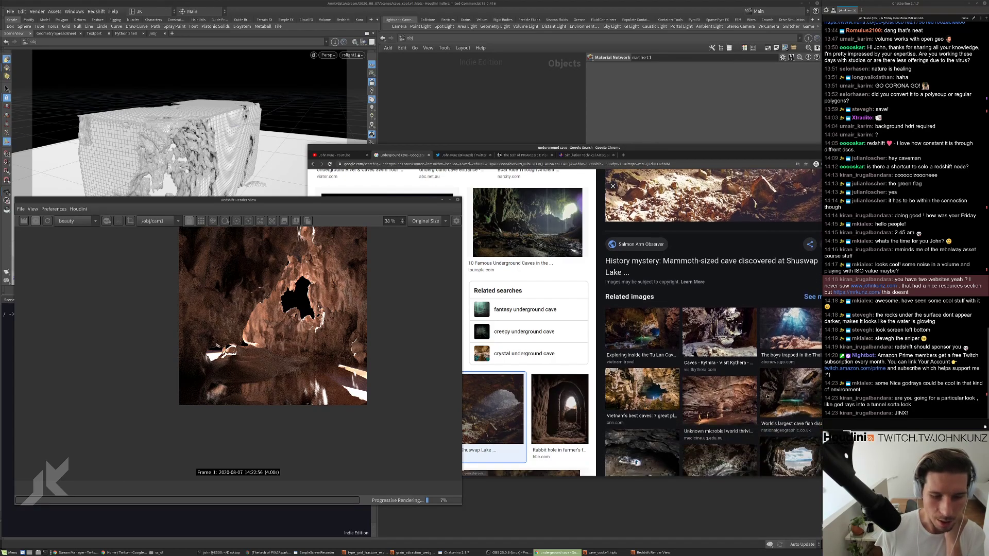
left_click(789, 435)
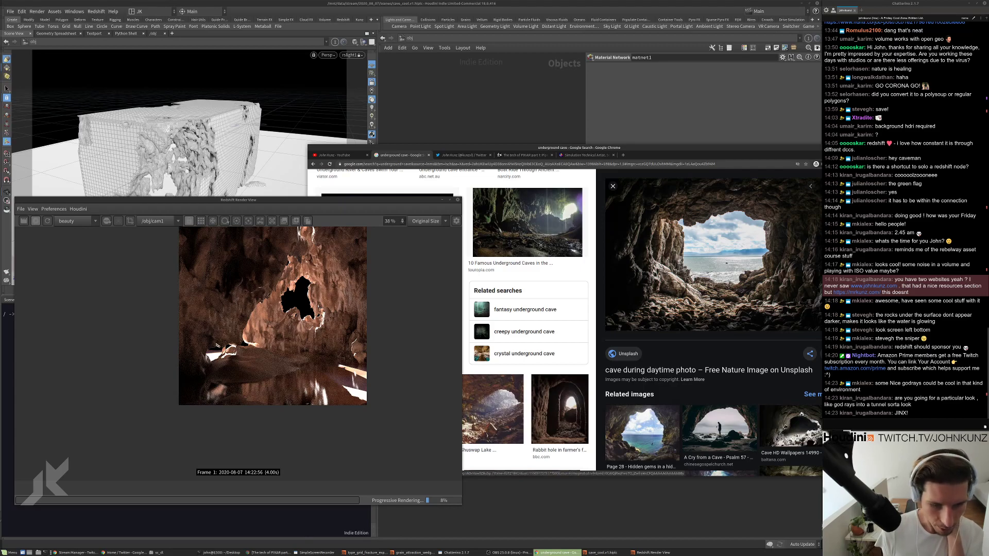
left_click(801, 414)
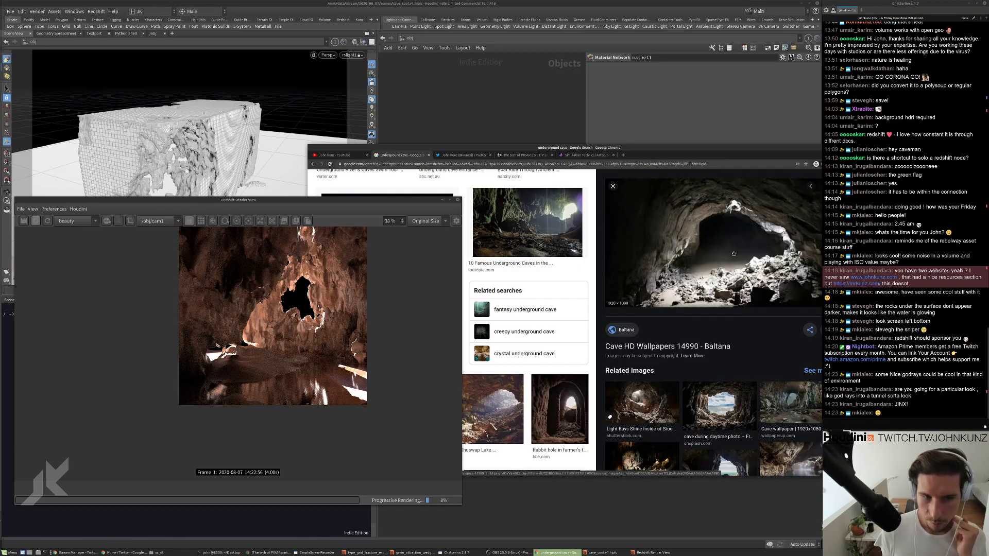
In the out network's Redshift ROP, enable volumetric fog on the Volumetric tab.
left_click(513, 131)
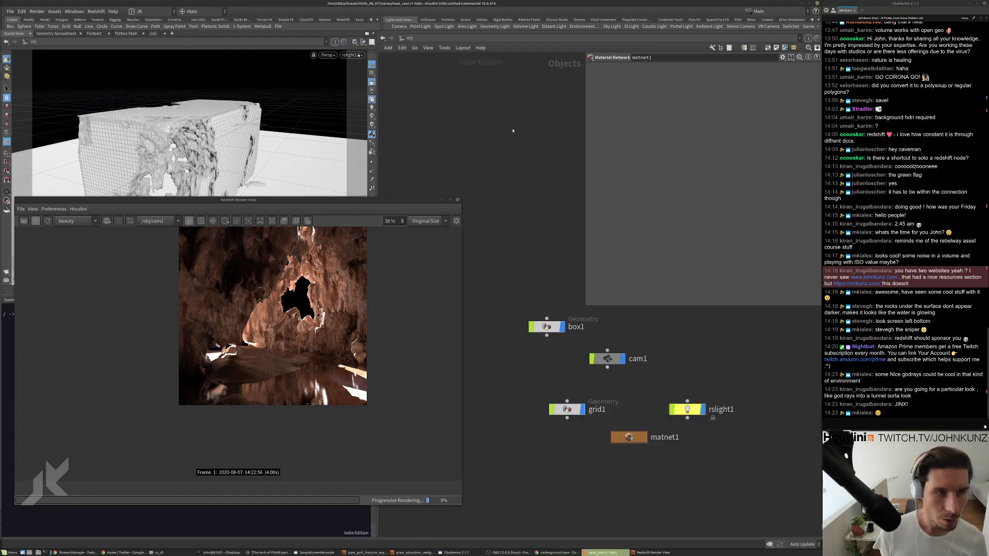
left_click(408, 38)
left_click(420, 78)
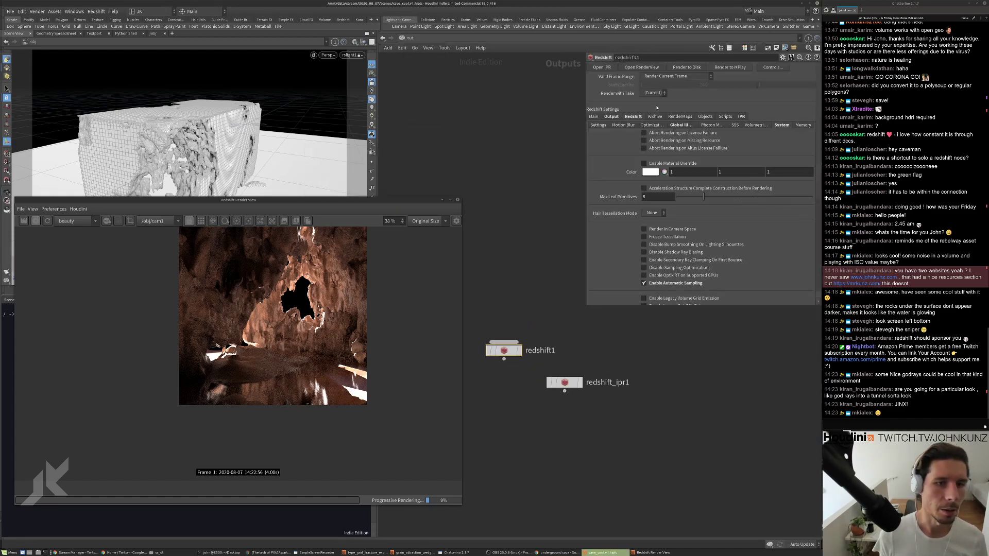
left_click(741, 116)
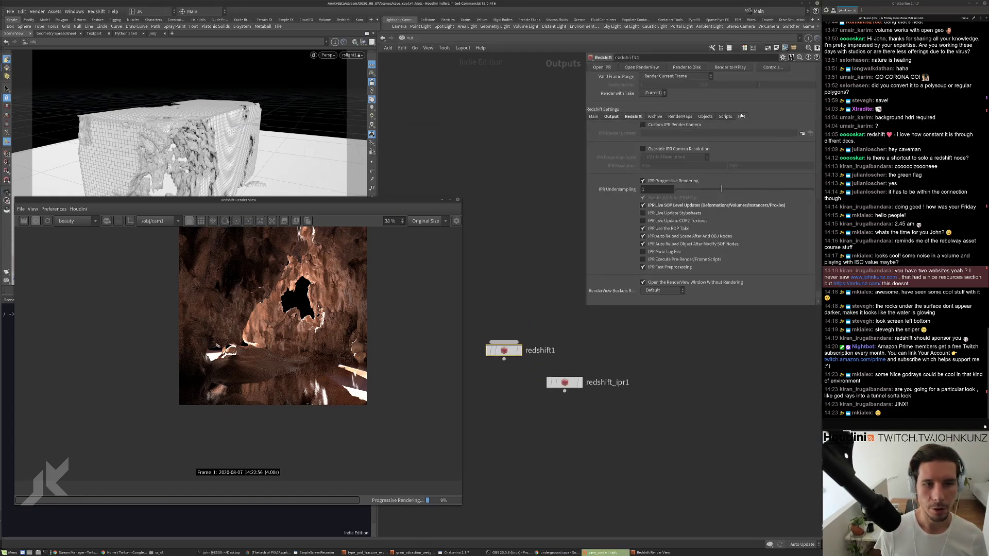
left_click(642, 117)
left_click(747, 126)
left_click(656, 133)
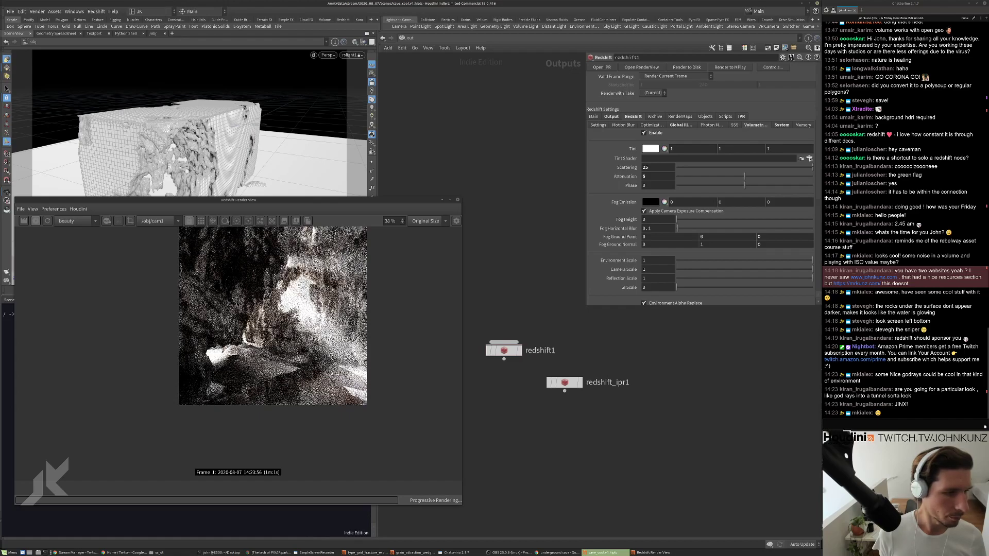
Set fog Scattering to 2 and lower Attenuation to about 0.21.
scroll(275, 298, "up", 2)
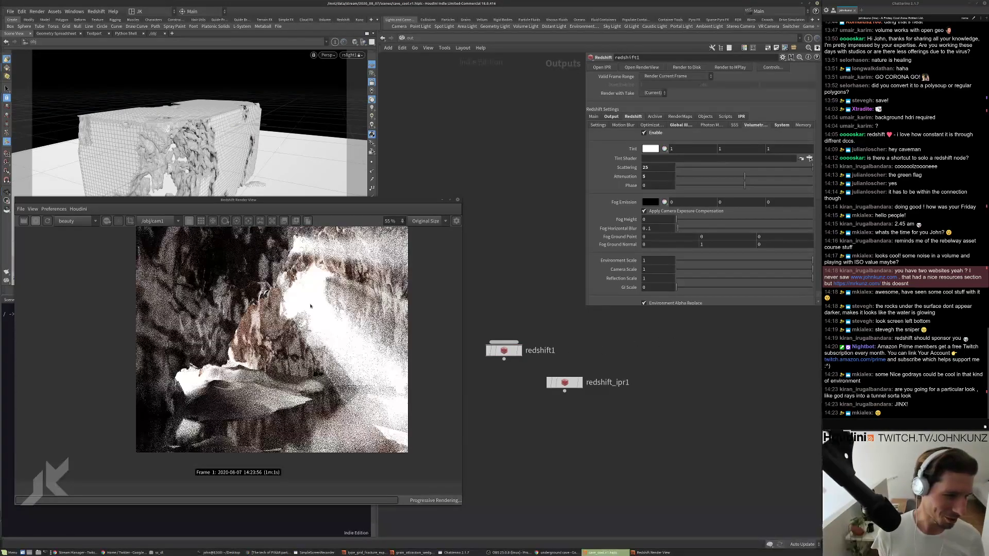
left_click(658, 167)
type("2")
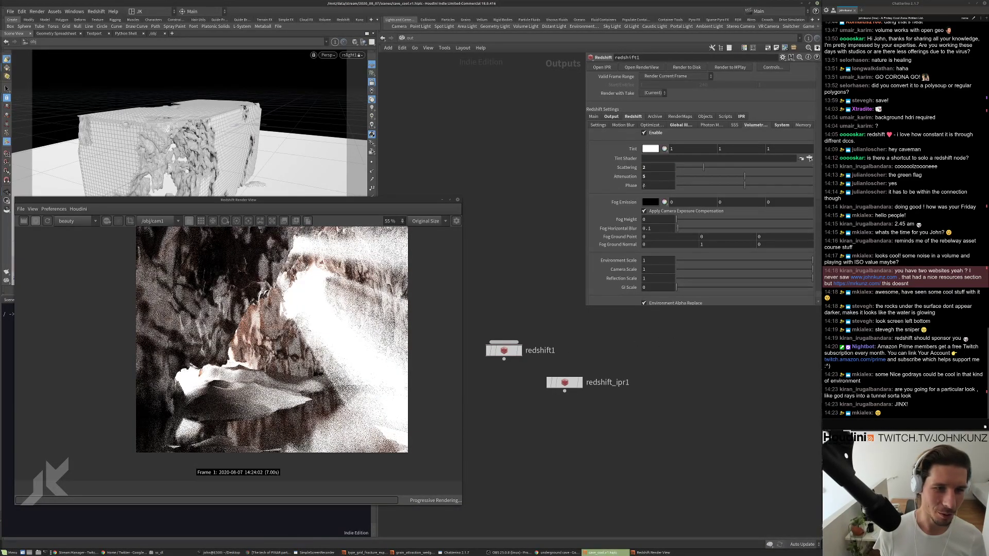
key("Tab")
type("1")
left_click(684, 176)
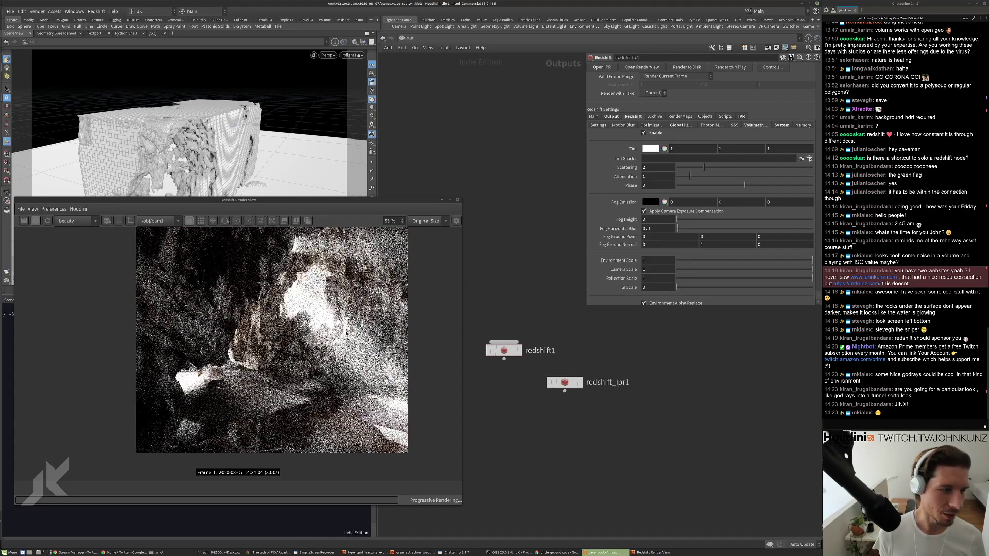
left_click_drag(684, 176, 679, 177)
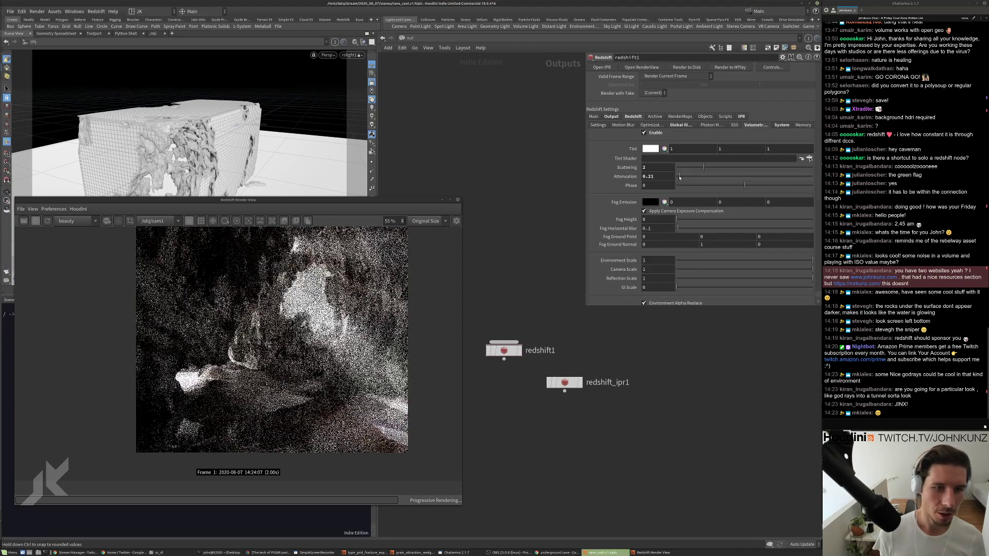
Try fog Scattering values of 0.43, then 0.64.
scroll(238, 260, "down", 2)
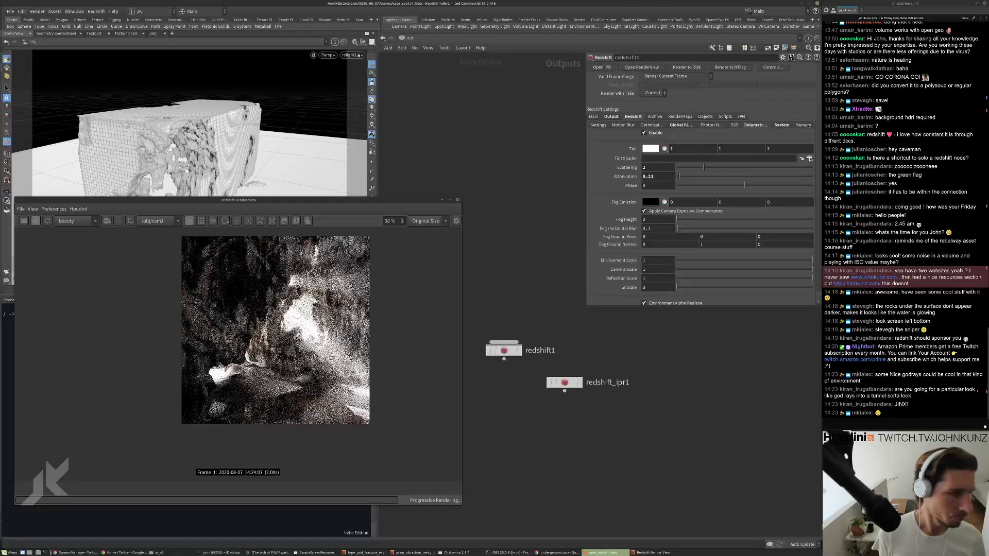
scroll(307, 322, "up", 2)
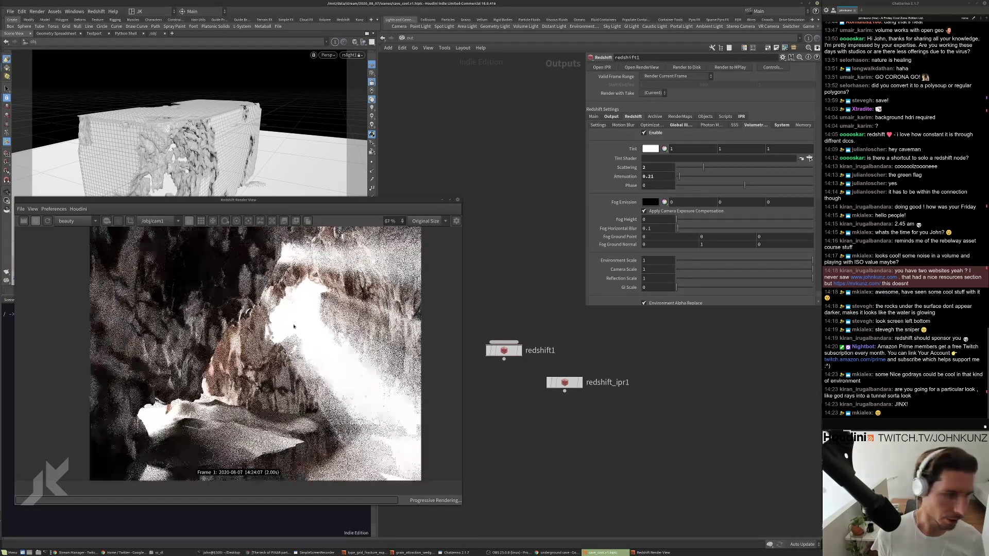
left_click(653, 167)
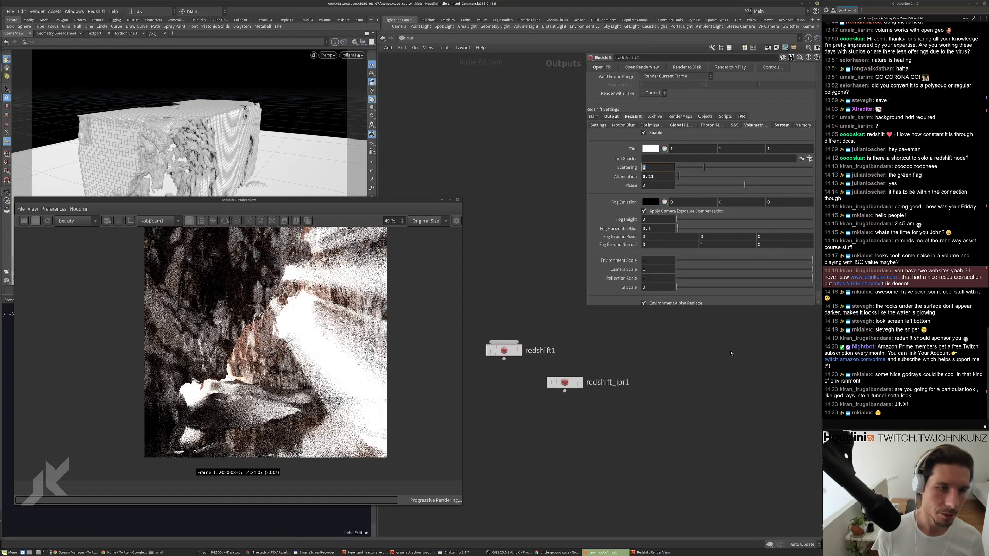
type(".43")
key("Return")
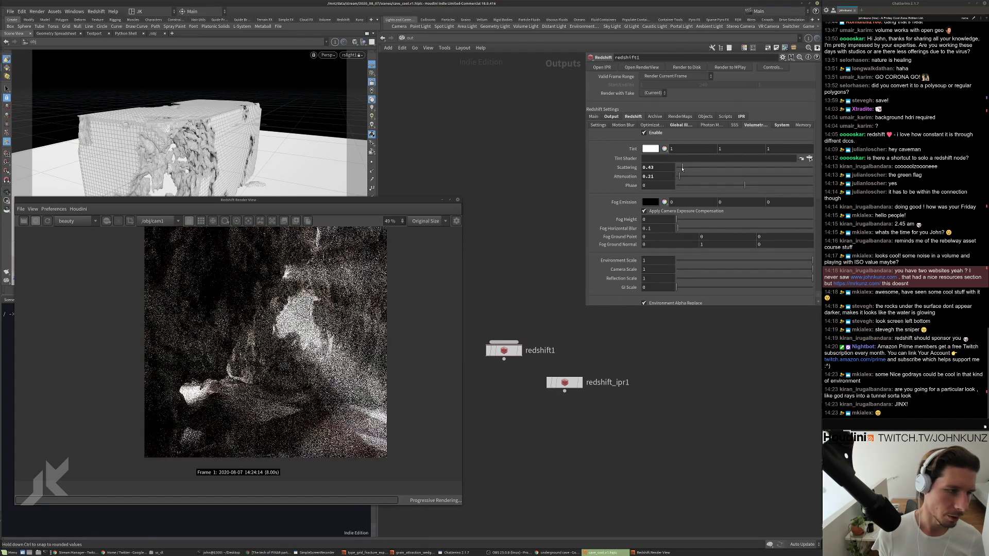
scroll(312, 340, "down", 1)
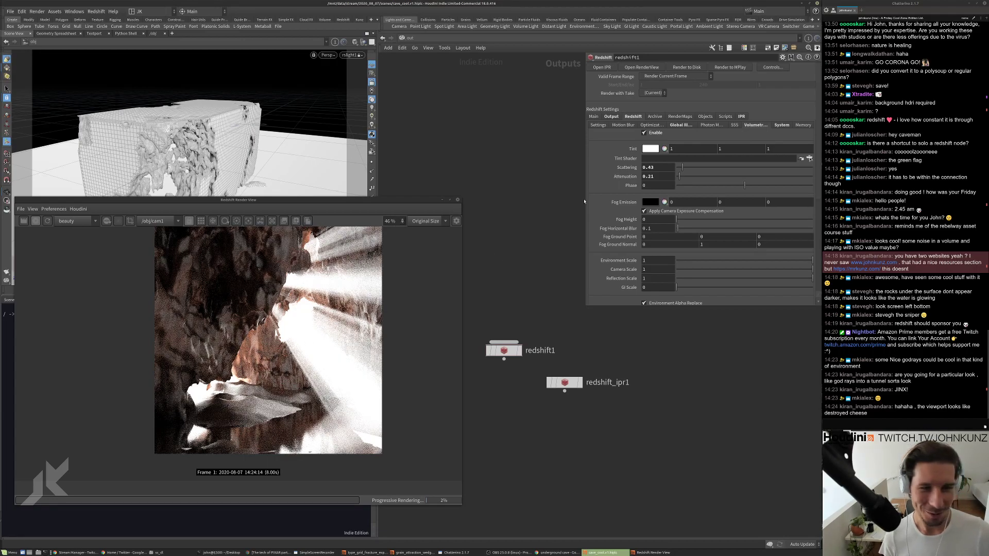
left_click_drag(654, 168, 648, 175)
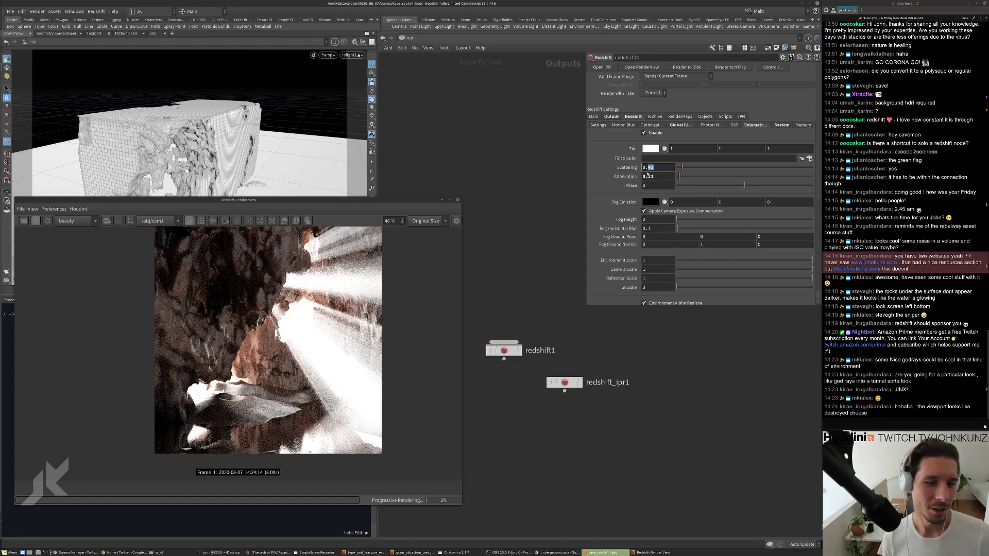
type("64")
key("Return")
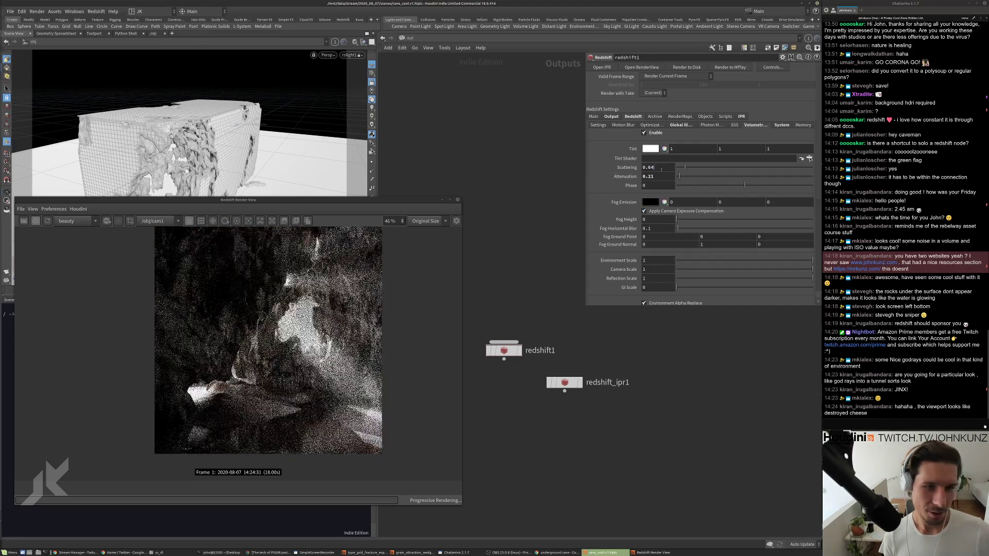
Set fog Scattering to 0.1 and Attenuation to 2, then 25.
double_click(662, 169)
type("0.1")
key("Return")
key("Tab")
type("2")
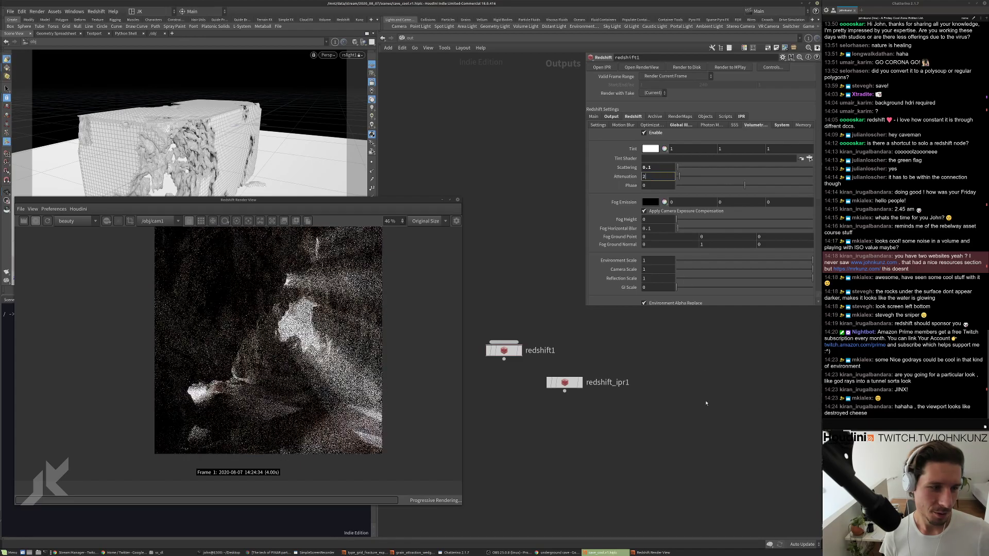
key("Return")
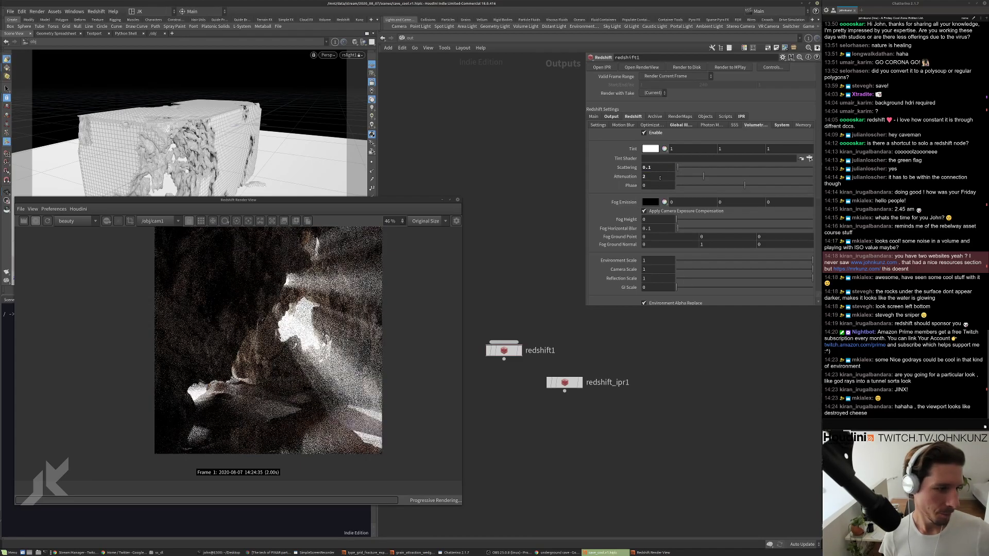
double_click(660, 178)
type("25")
key("Return")
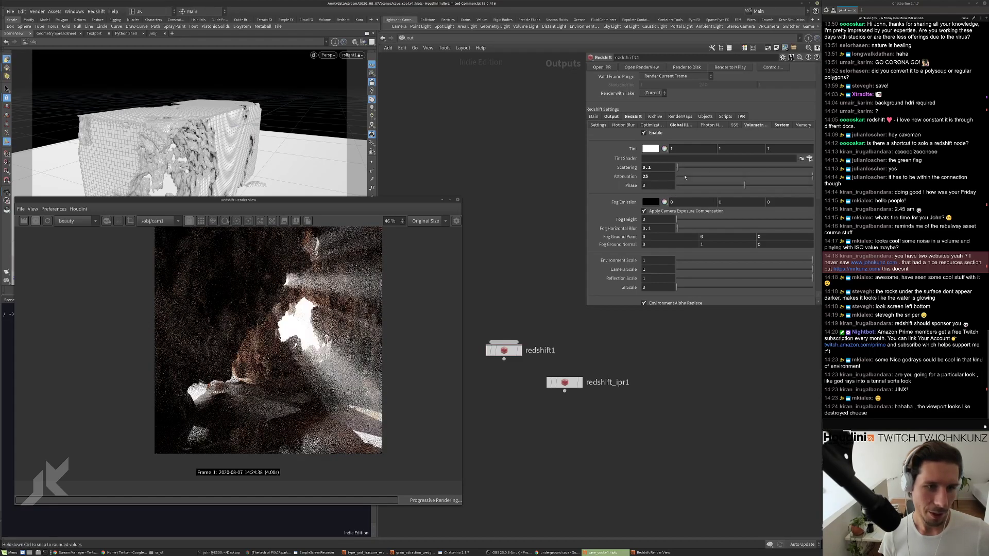
Set fog Phase to about 0.13 and give the Tint a pale warm colour.
left_click(733, 188)
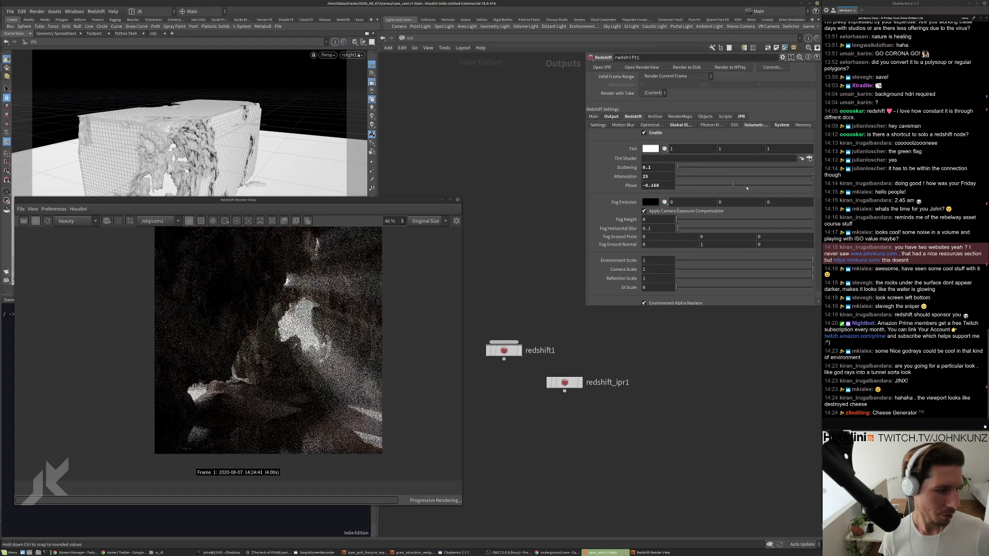
left_click(753, 187)
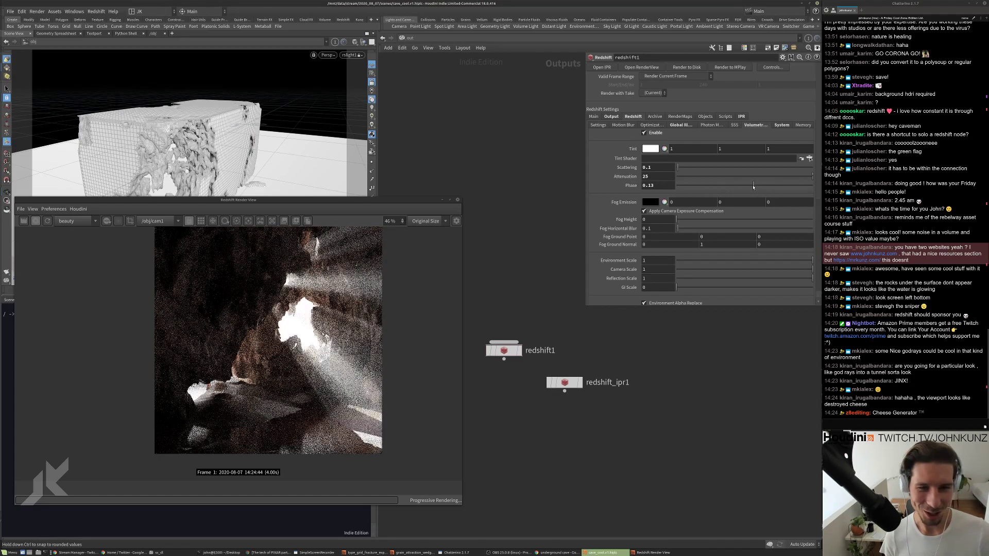
left_click(650, 148)
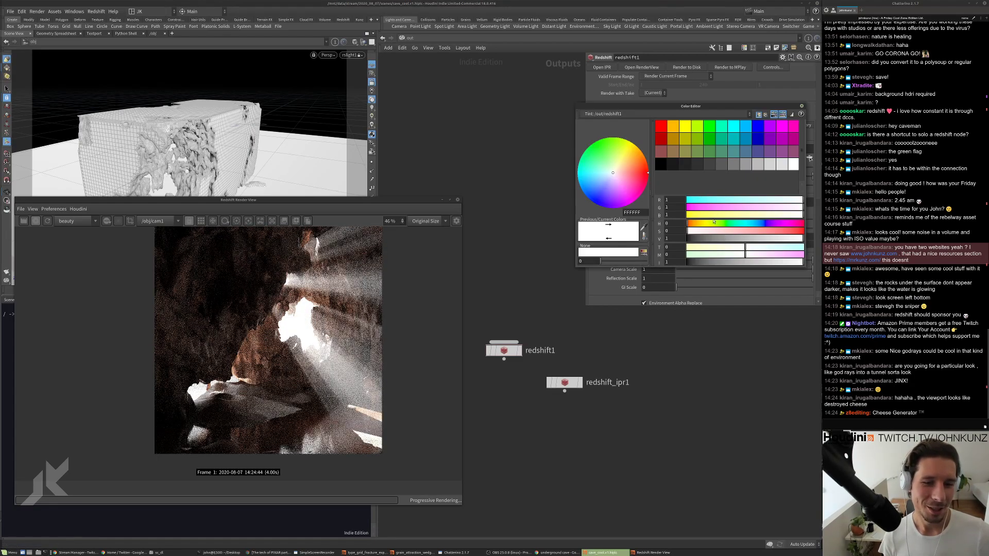
mouse_move(713, 221)
left_mouse_down()
mouse_move(693, 222)
mouse_move(720, 231)
left_mouse_up()
left_click(706, 231)
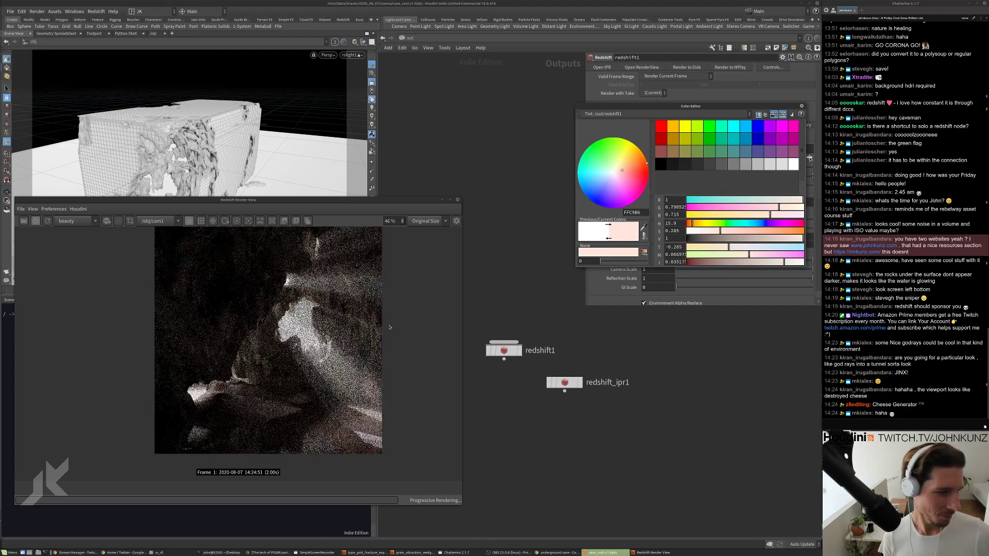
scroll(390, 327, "down", 1)
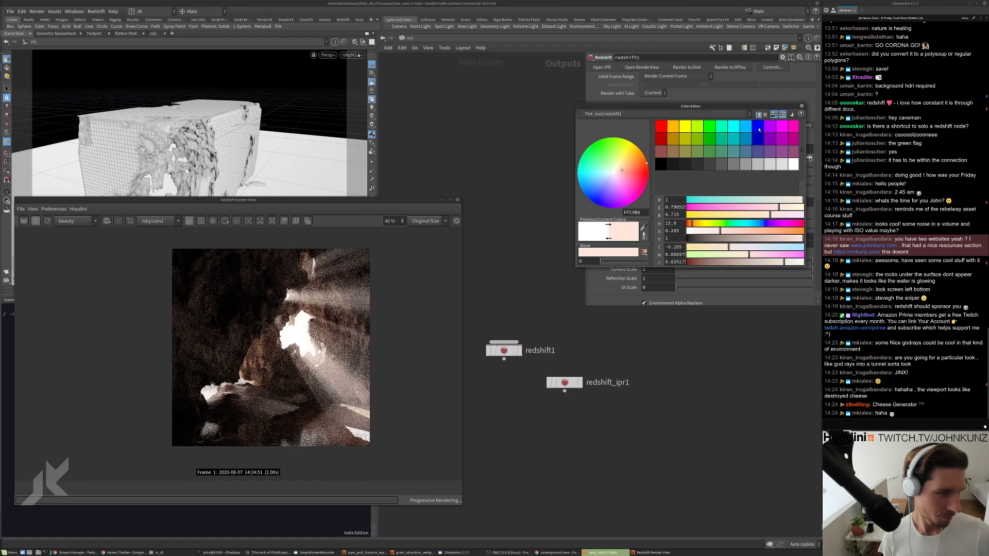
left_click(801, 105)
Raise the fog Attenuation to 125.
right_click(668, 178)
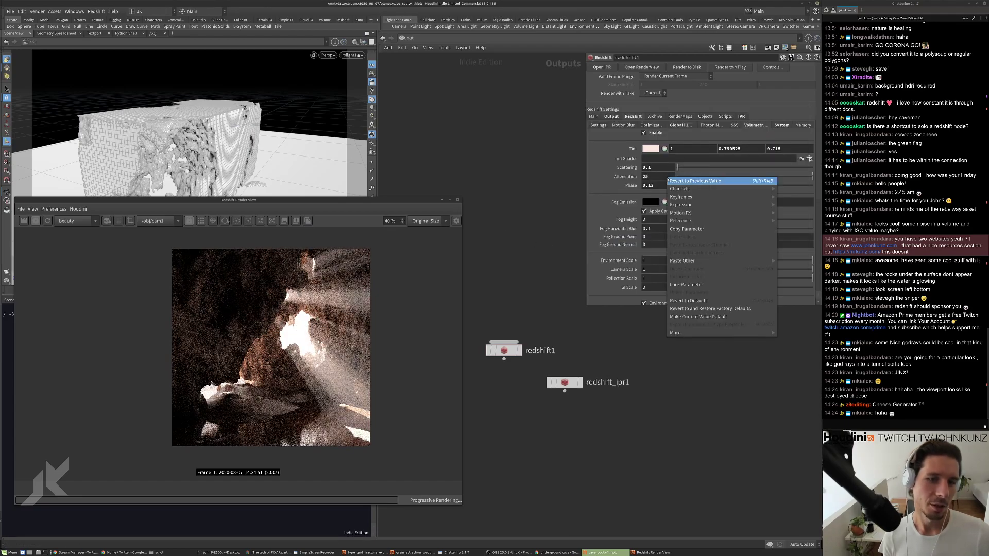
left_click(668, 174)
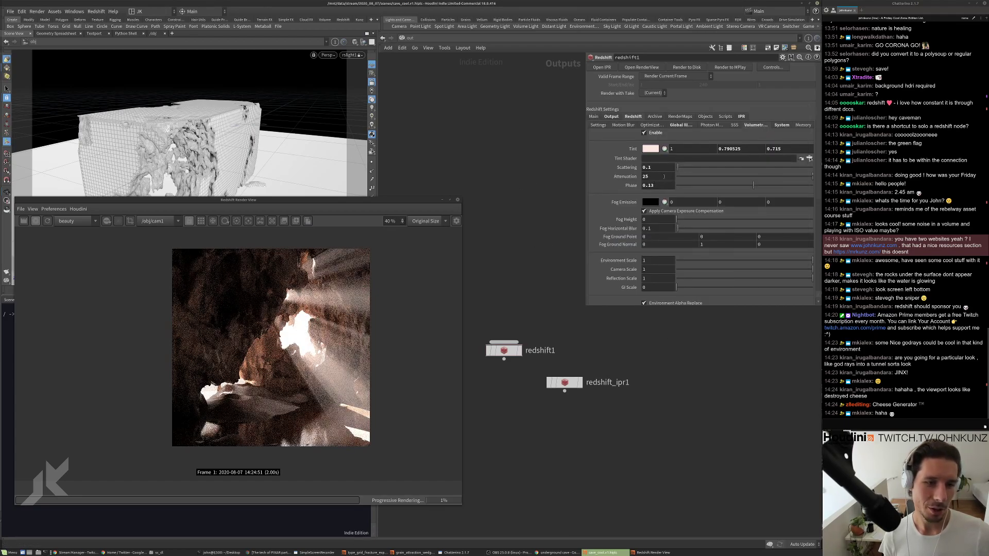
type("5")
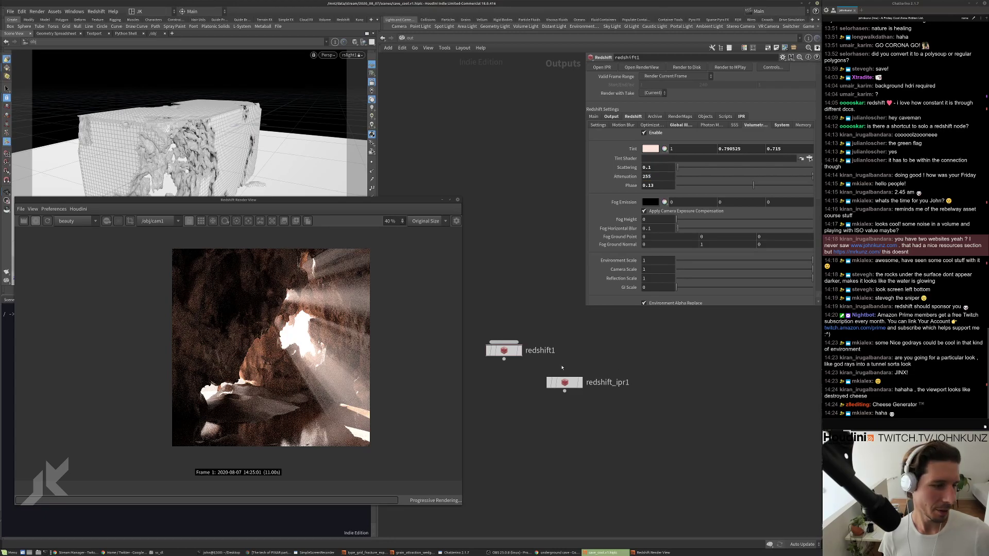
left_click(654, 176)
type("125")
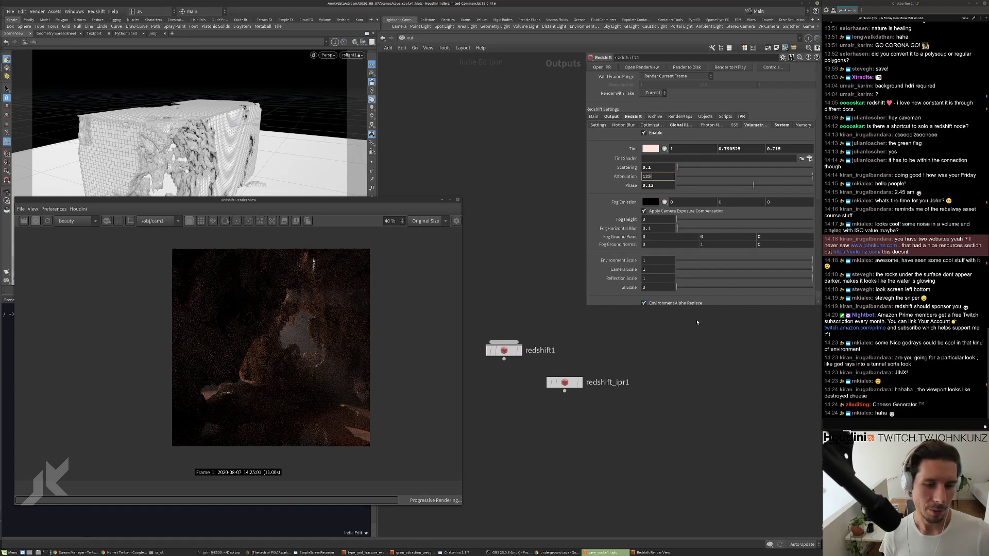
key("Return")
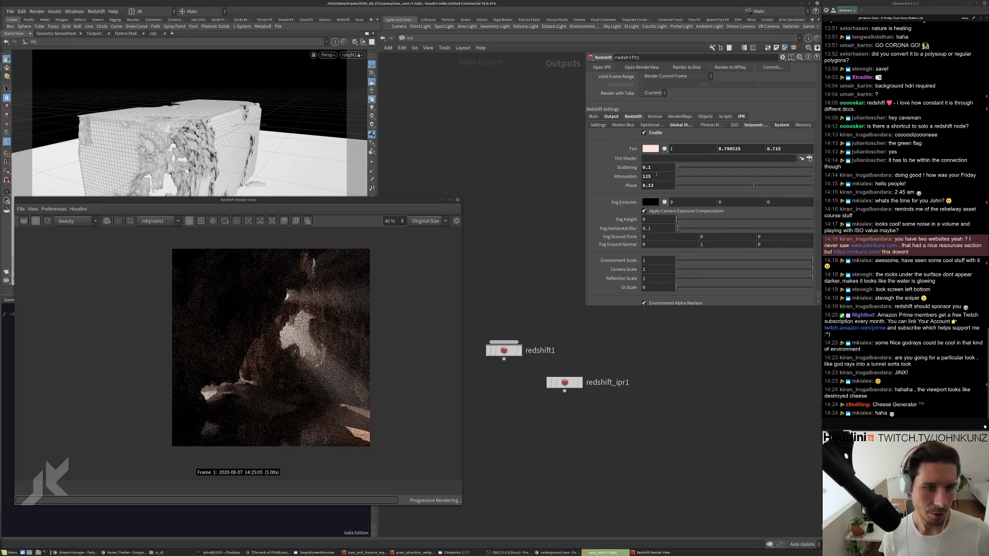
Set the fog Scattering to 0.25.
scroll(334, 351, "up", 3)
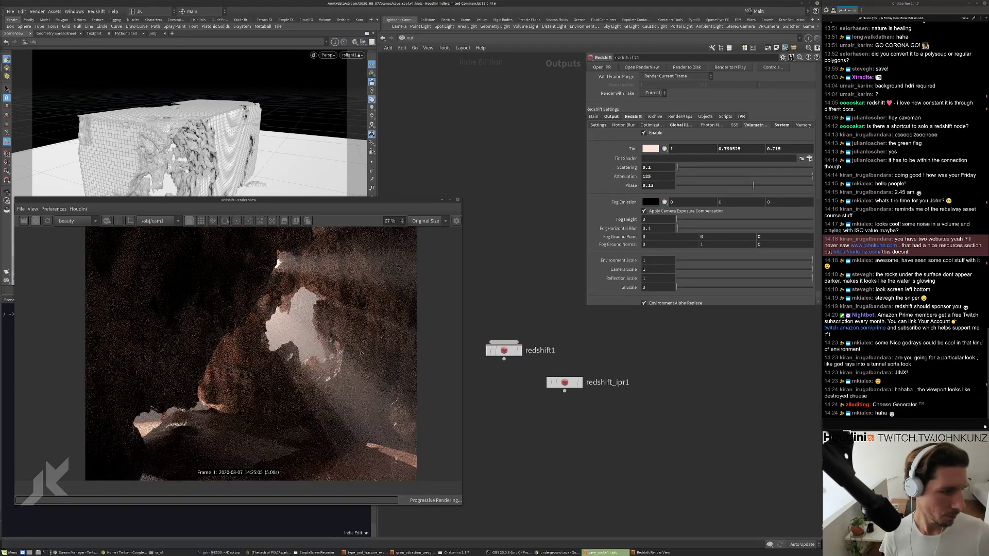
scroll(339, 349, "down", 3)
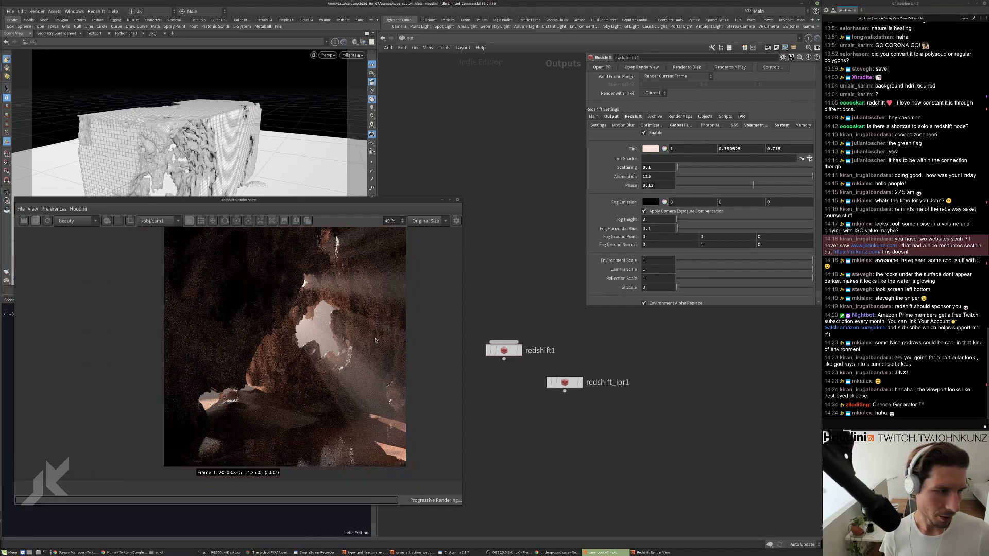
scroll(372, 331, "up", 1)
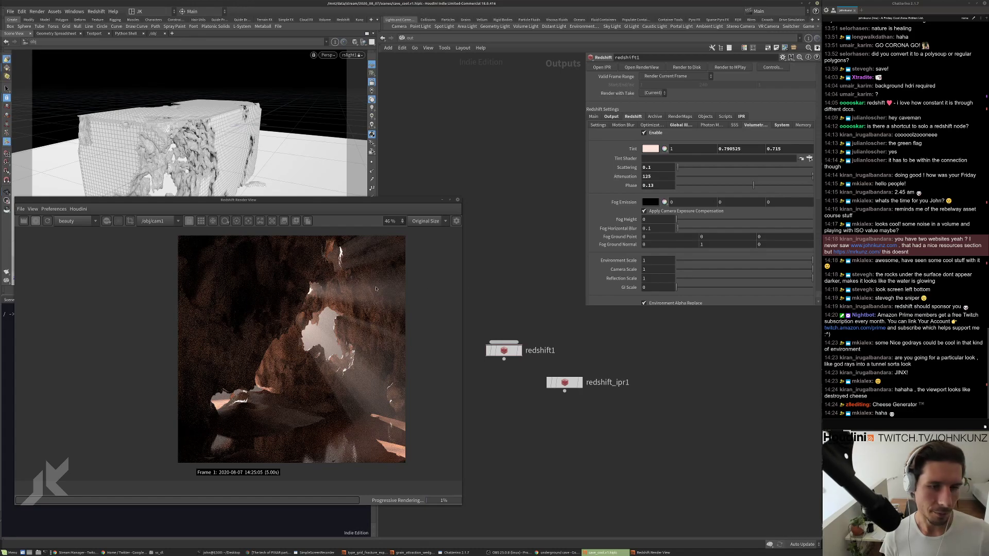
double_click(649, 168)
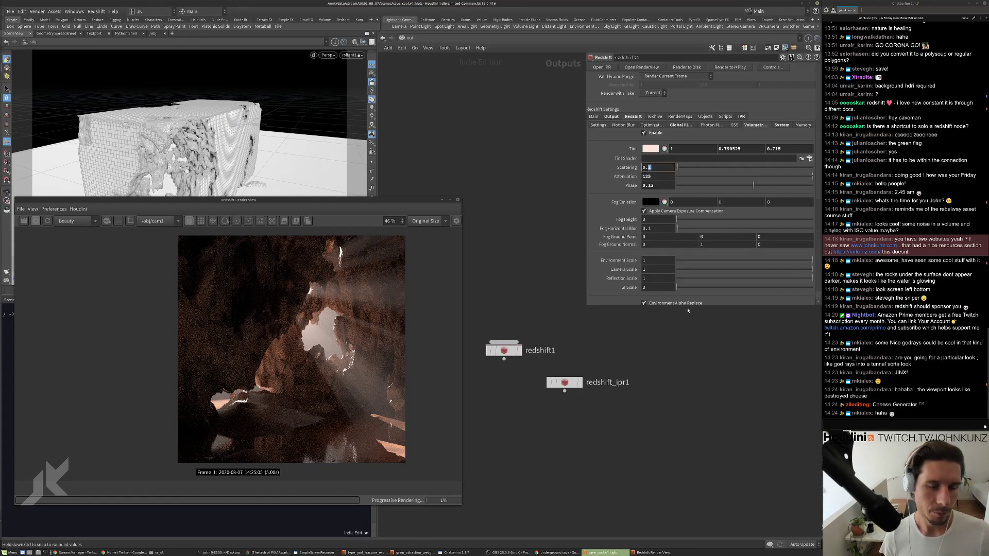
type("0.25")
key("Return")
Shift the fog Tint hue toward a stronger orange.
scroll(459, 345, "down", 1)
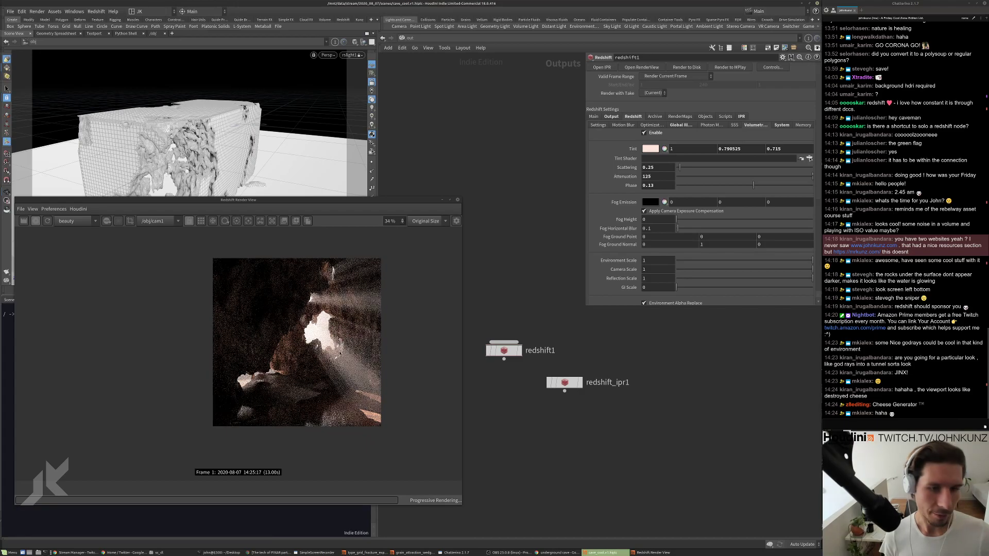
scroll(351, 384, "down", 1)
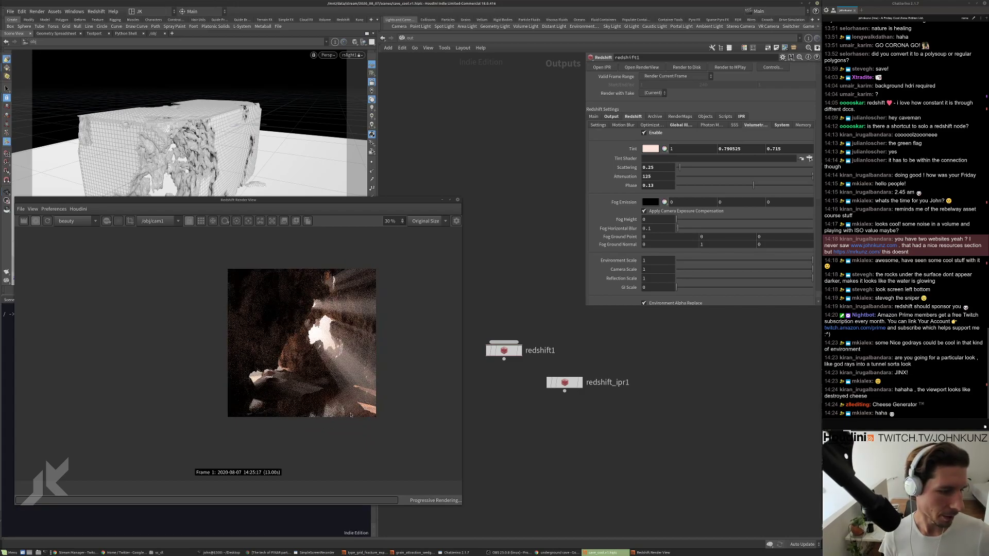
scroll(350, 387, "up", 3)
scroll(367, 384, "down", 2)
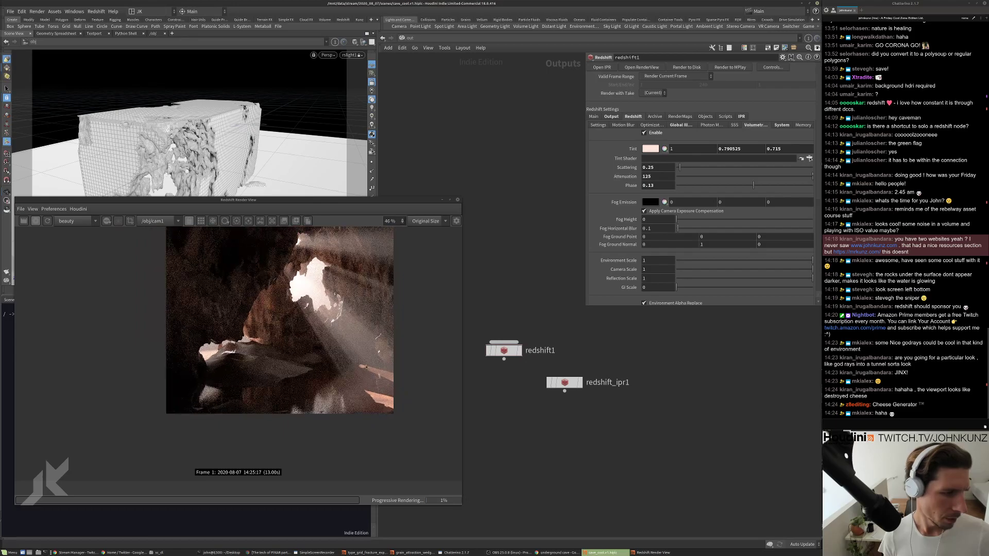
left_click(650, 149)
left_click_drag(693, 223, 699, 223)
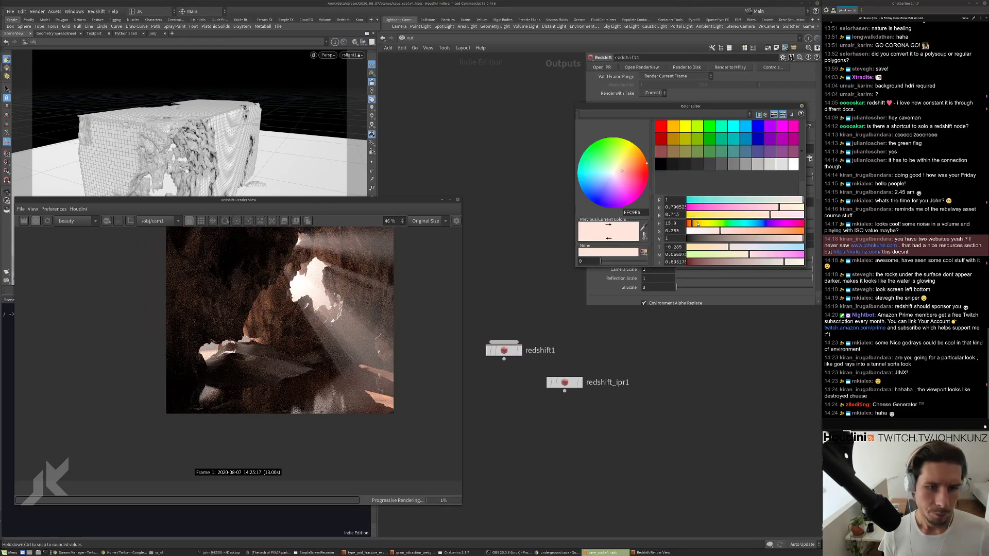
left_click(768, 234)
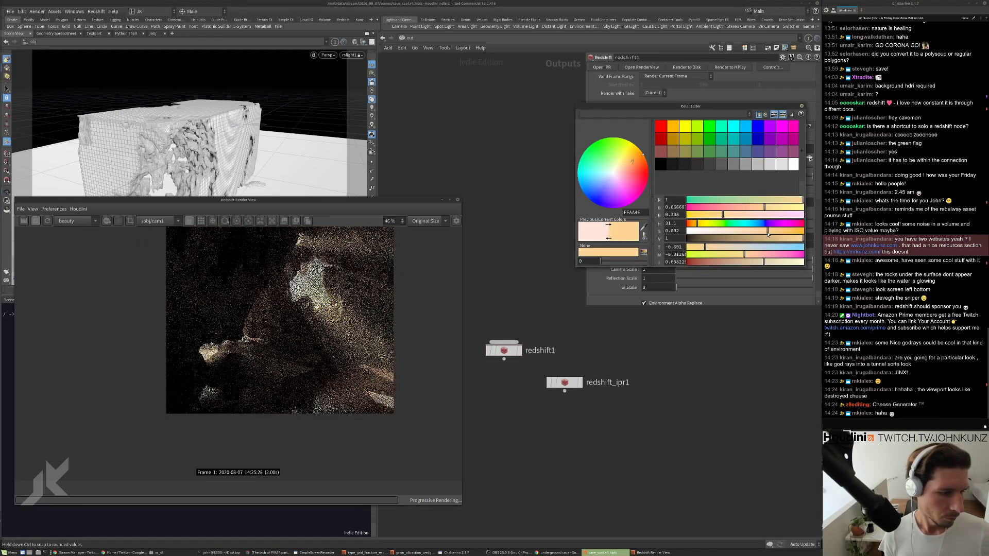
Refine the fog Tint to a pale, fully bright yellow.
left_click(703, 225)
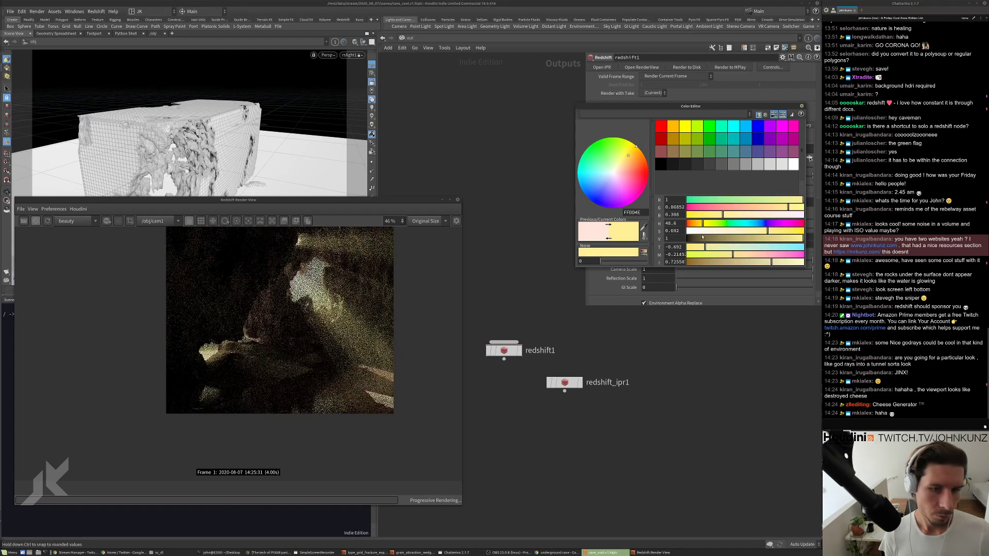
left_click(702, 238)
left_click(729, 231)
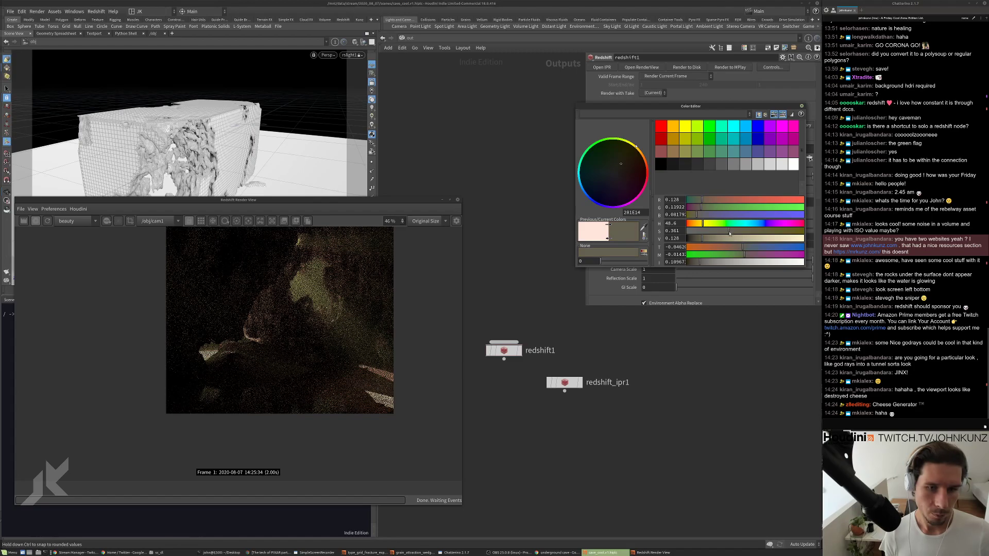
left_click(770, 238)
left_click(793, 239)
left_click(803, 239)
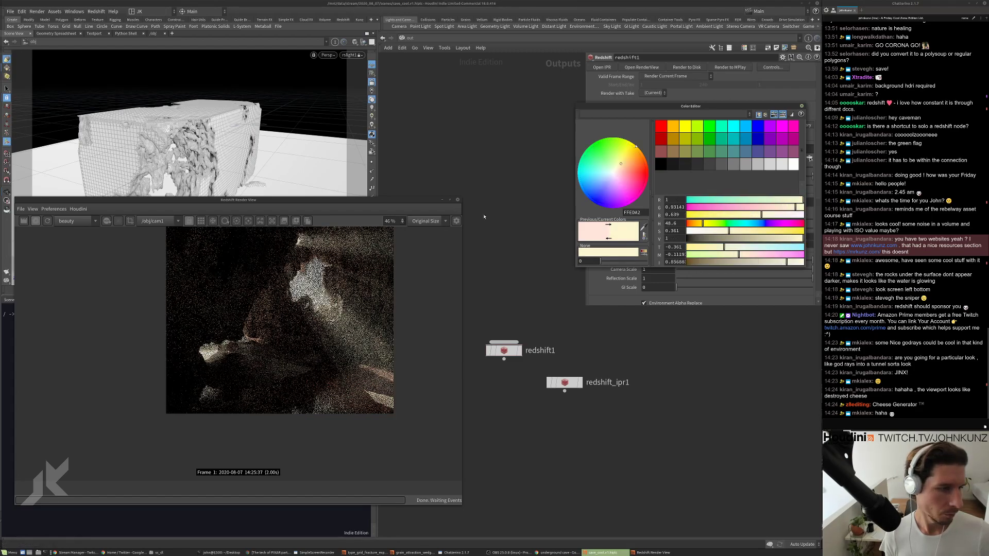
left_click(802, 107)
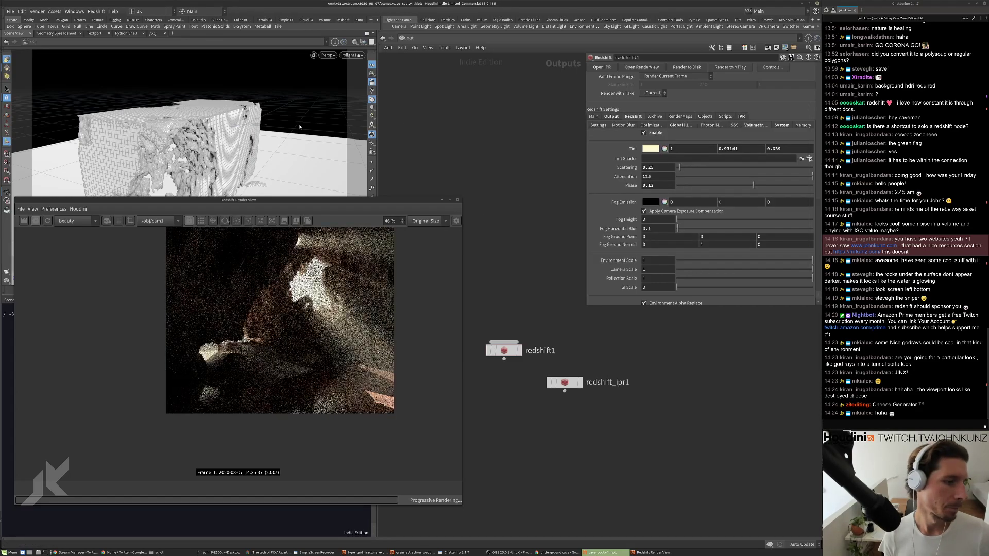
Looking through rslight1, tumble and dolly to aim the spot light into the cave from higher up.
left_click_drag(279, 129, 319, 152)
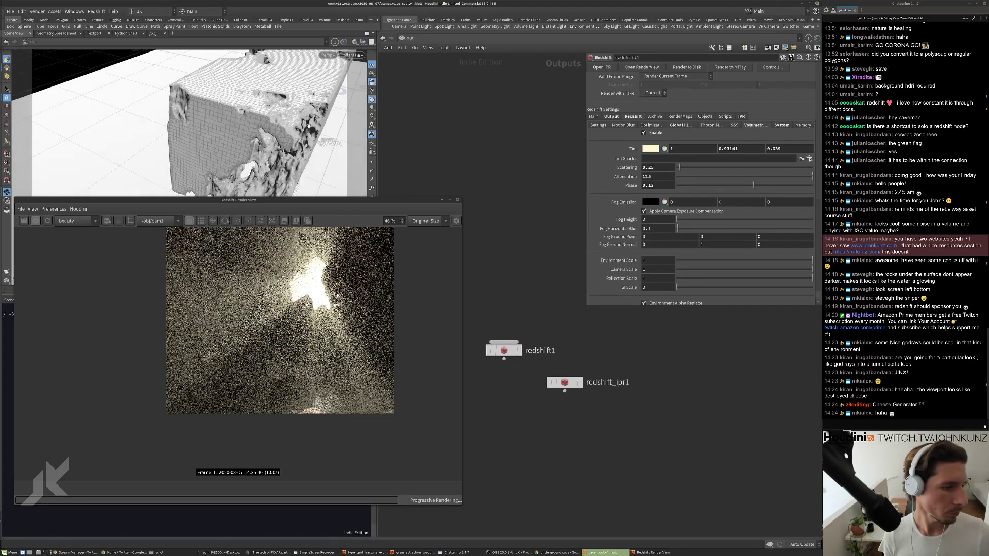
scroll(279, 334, "up", 4)
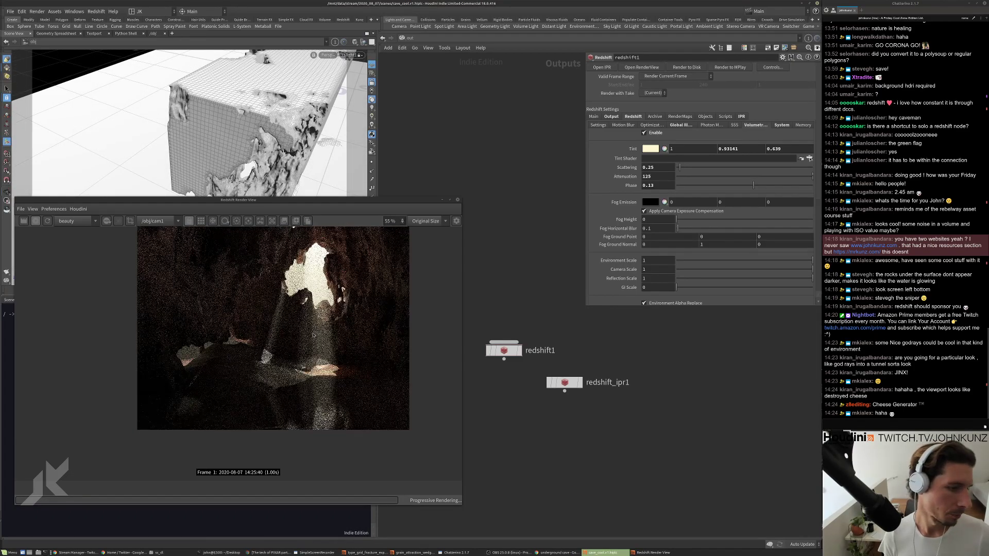
left_click_drag(309, 155, 306, 178)
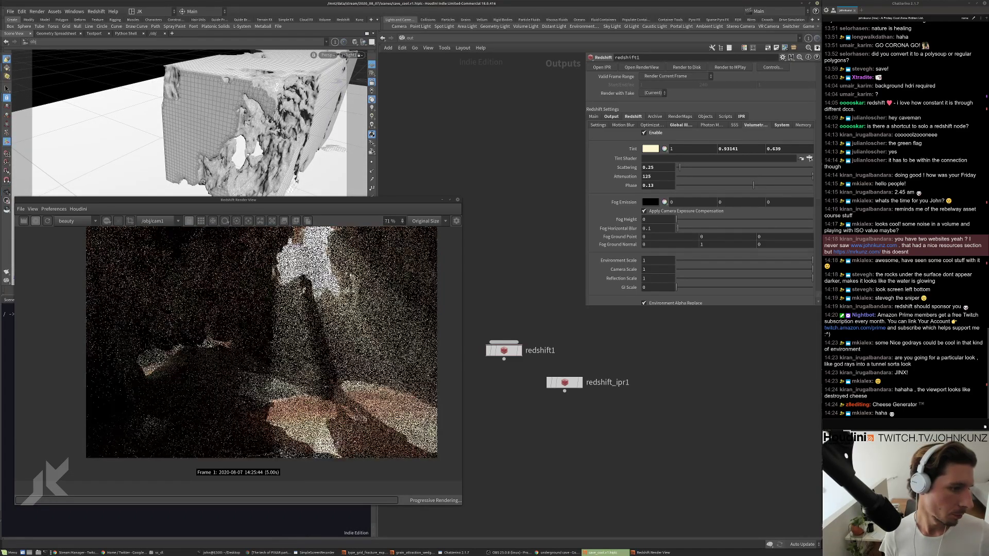
scroll(320, 253, "down", 4)
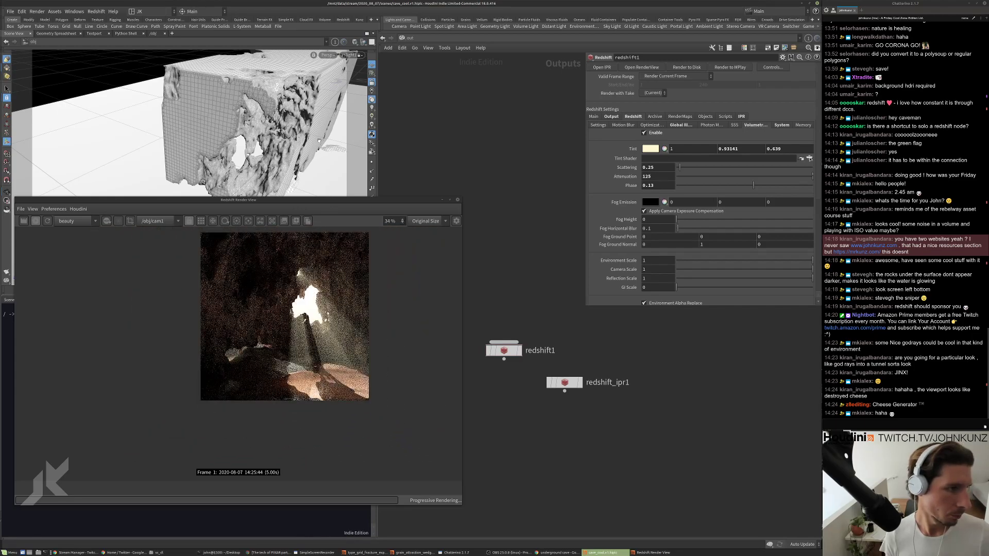
left_click_drag(319, 140, 270, 151)
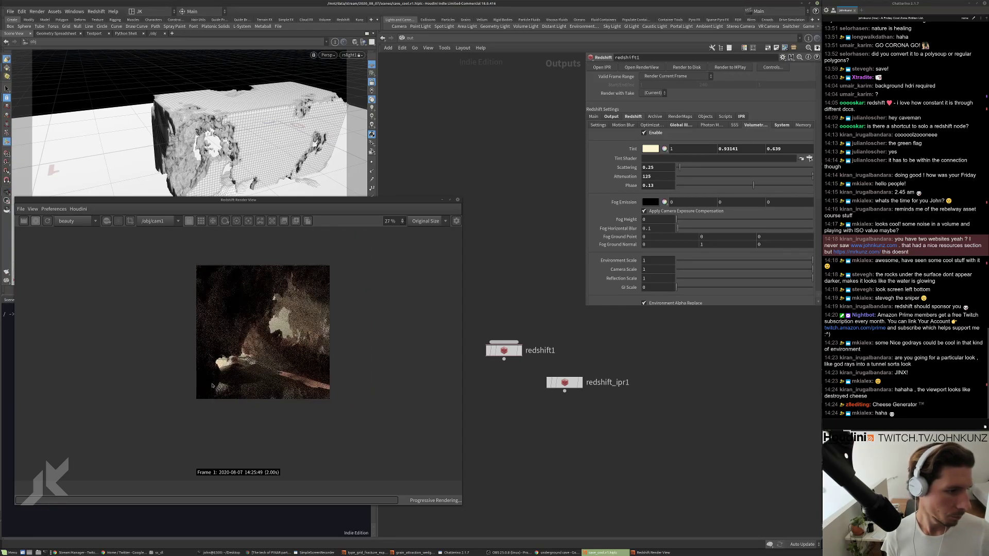
scroll(371, 309, "up", 2)
scroll(276, 411, "up", 2)
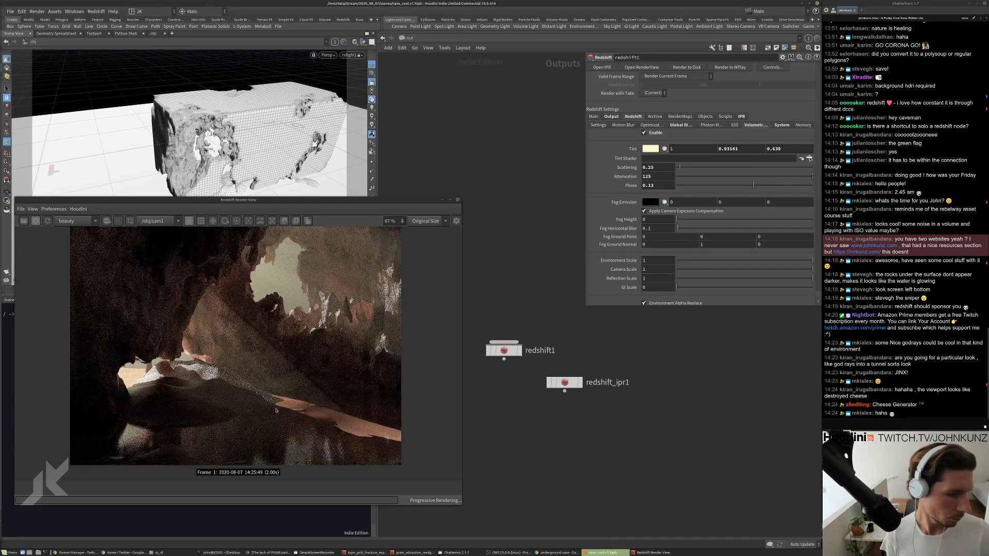
scroll(243, 429, "down", 3)
scroll(312, 361, "up", 2)
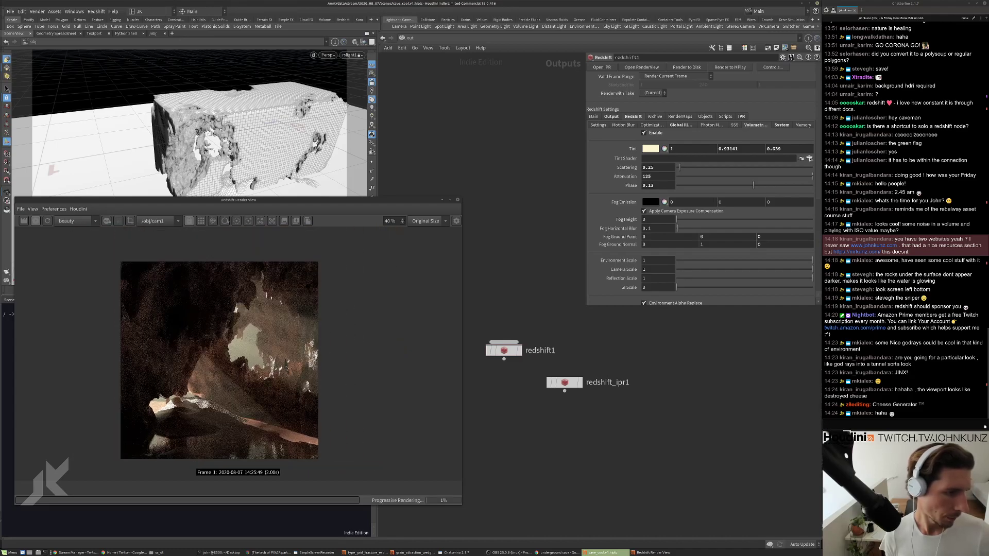
scroll(311, 361, "down", 2)
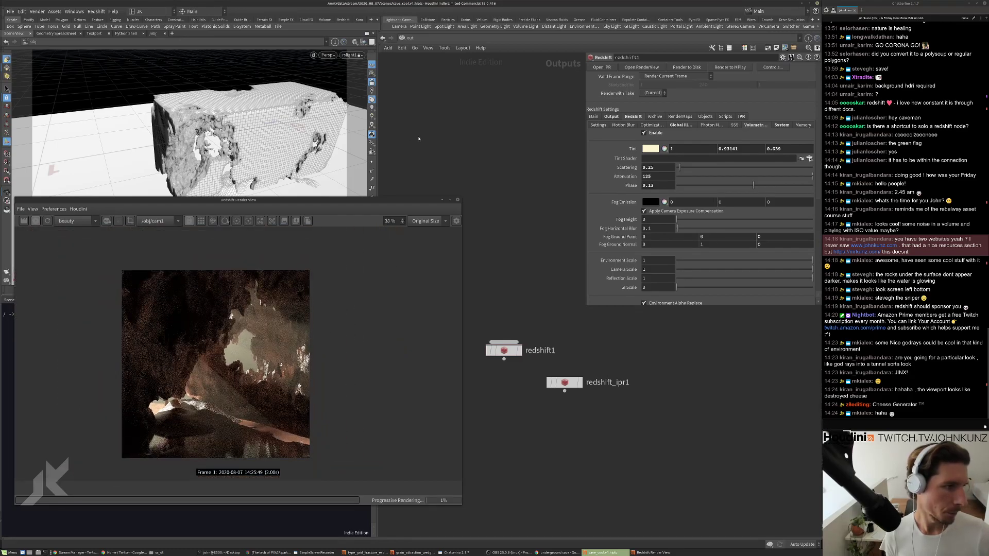
scroll(280, 137, "down", 3)
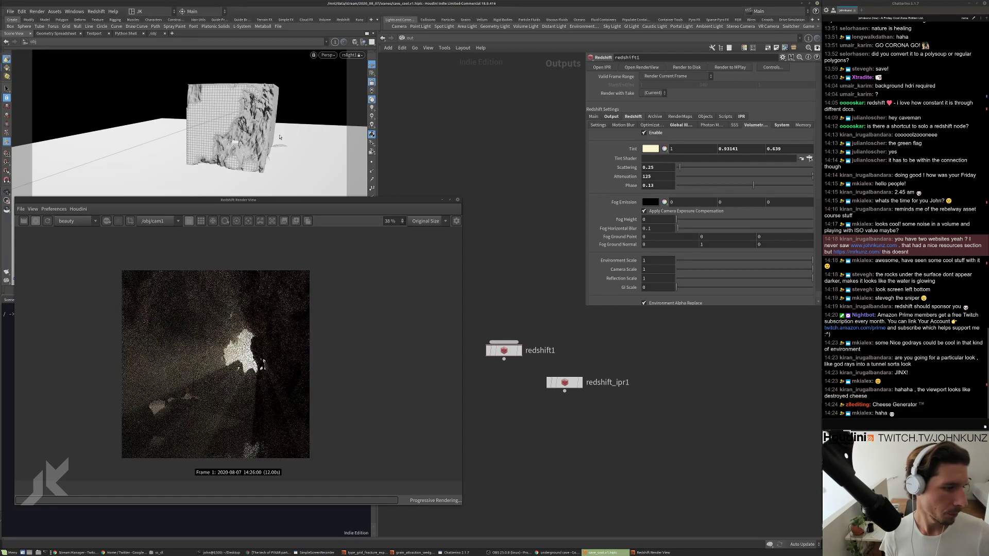
scroll(268, 136, "up", 2)
left_click_drag(258, 139, 249, 163)
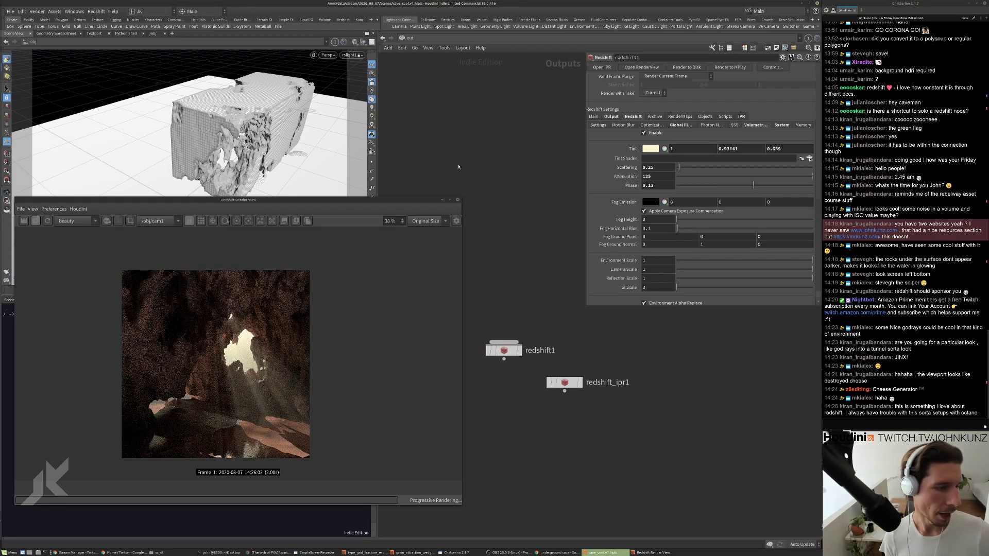
key("Escape")
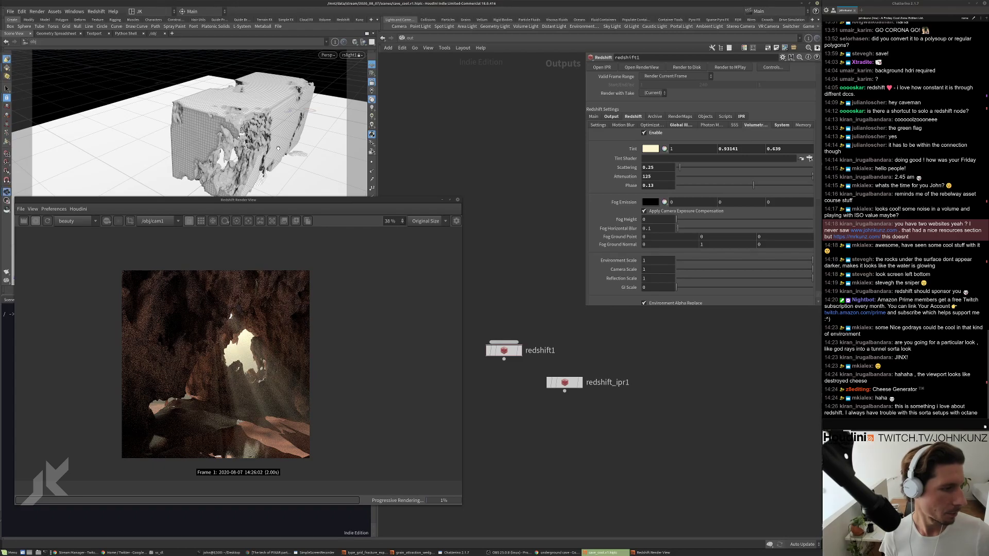
Tumble the perspective view back to look at the cave block from a new angle.
left_click_drag(280, 149, 253, 137)
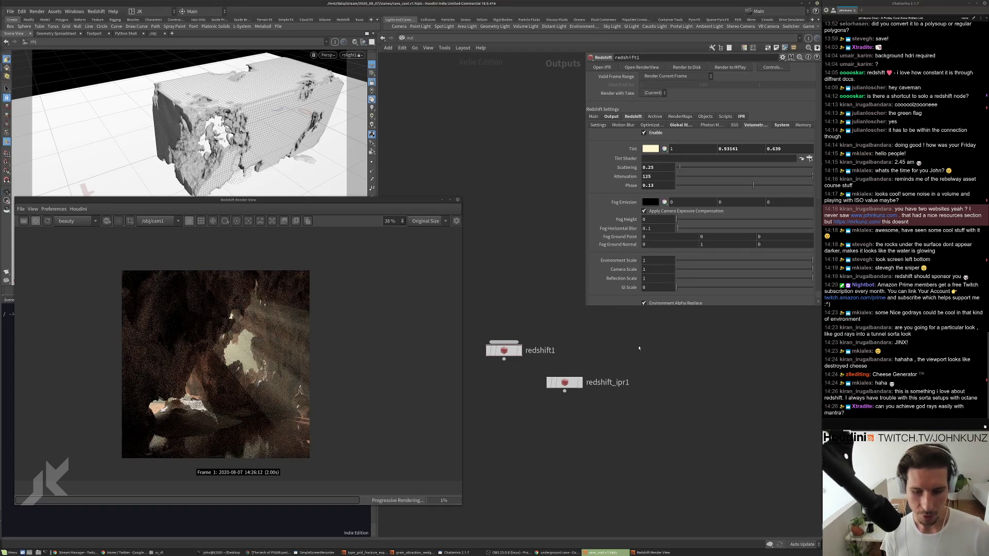
middle_click_drag(644, 350, 673, 329)
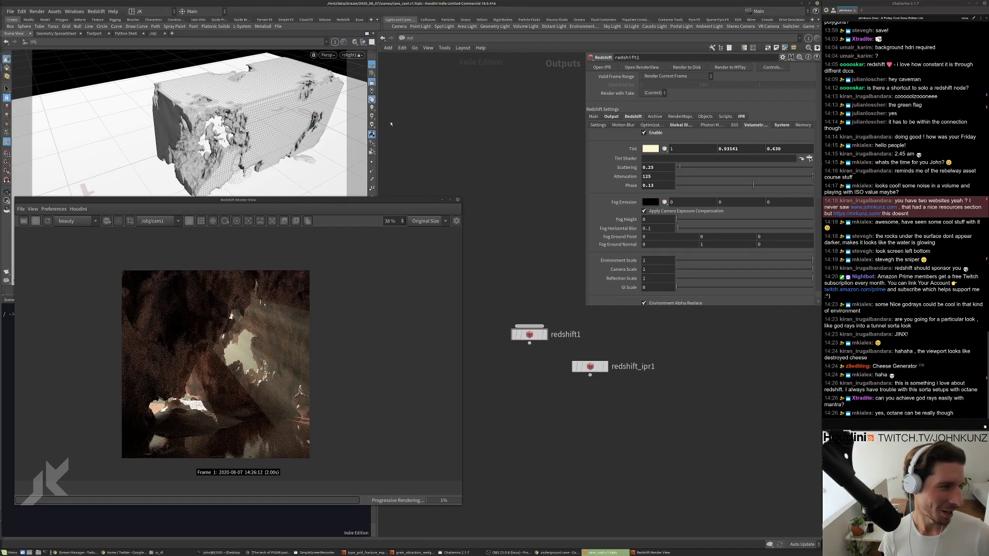
left_click_drag(335, 132, 305, 151, "alt")
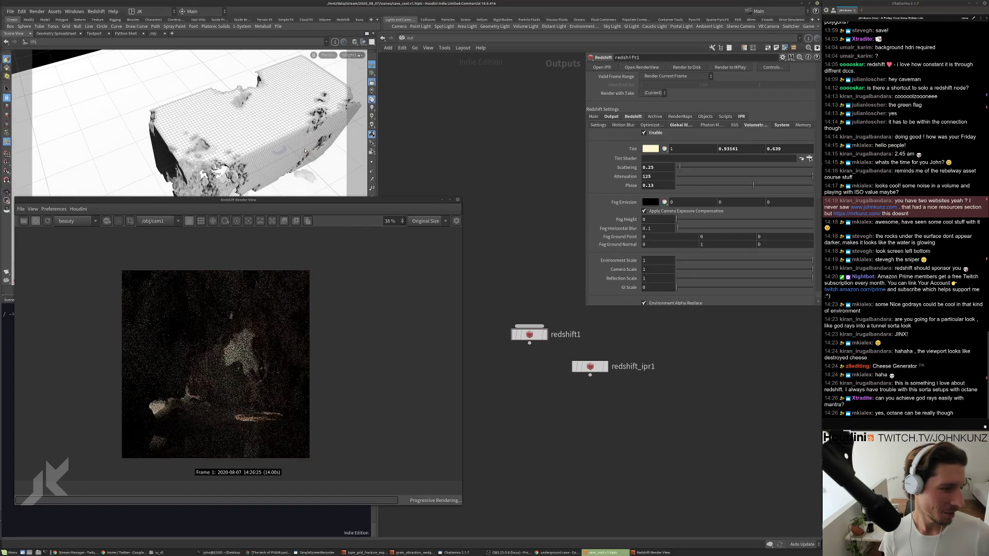
scroll(193, 368, "up", 2)
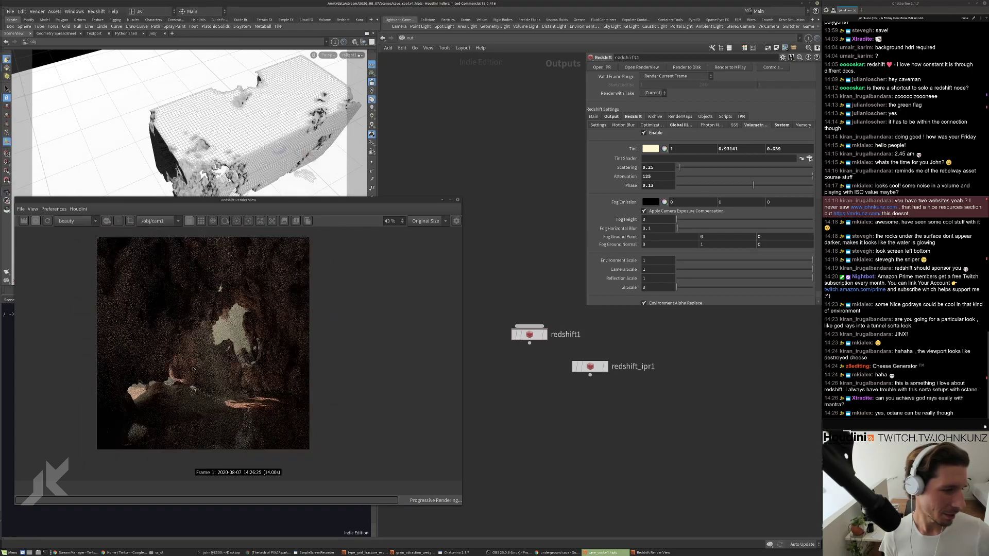
scroll(193, 369, "down", 2)
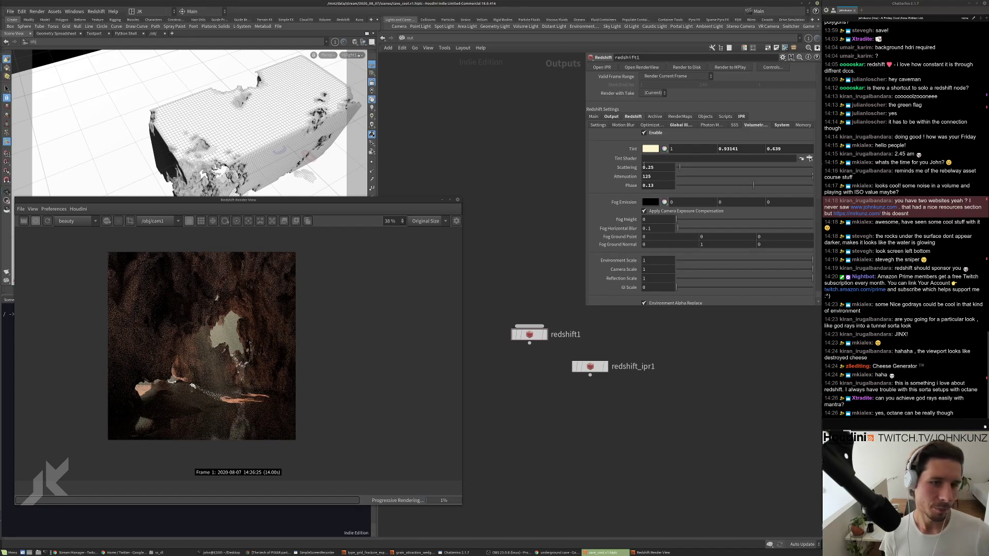
Set the volumetric fog Scattering to 1 and Attenuation from 125 to 35.
left_click(654, 167)
double_click(658, 167)
type("1")
key("Return")
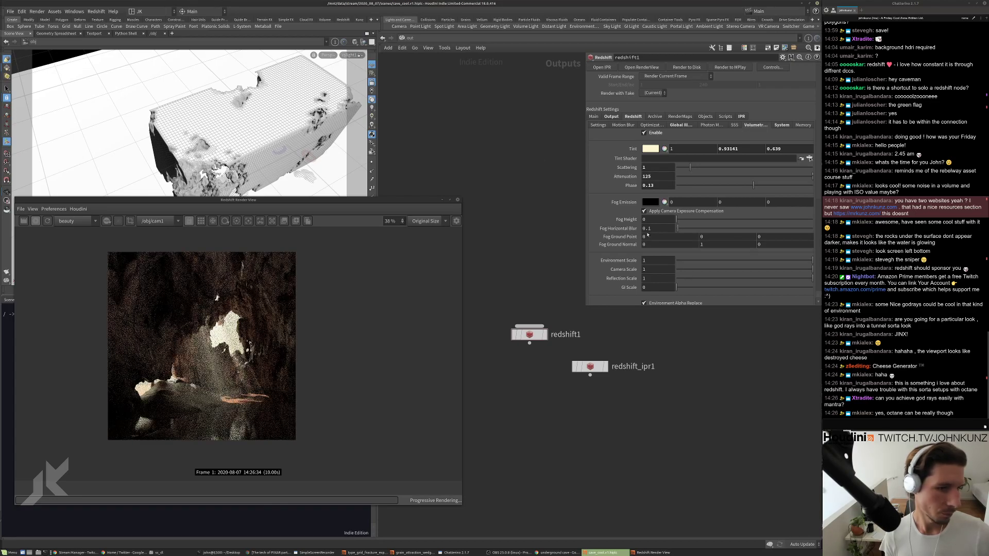
double_click(653, 177)
type("35")
key("Return")
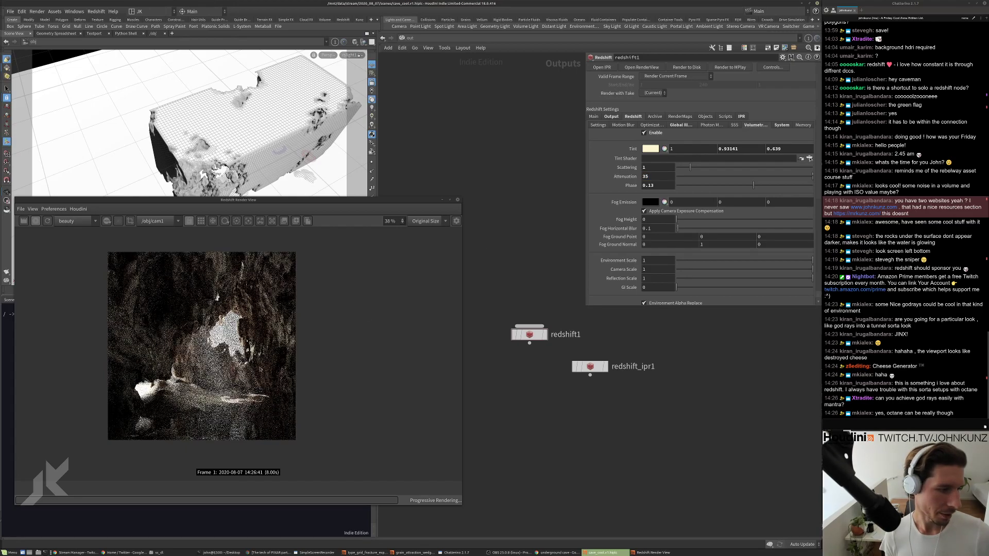
scroll(215, 308, "up", 2)
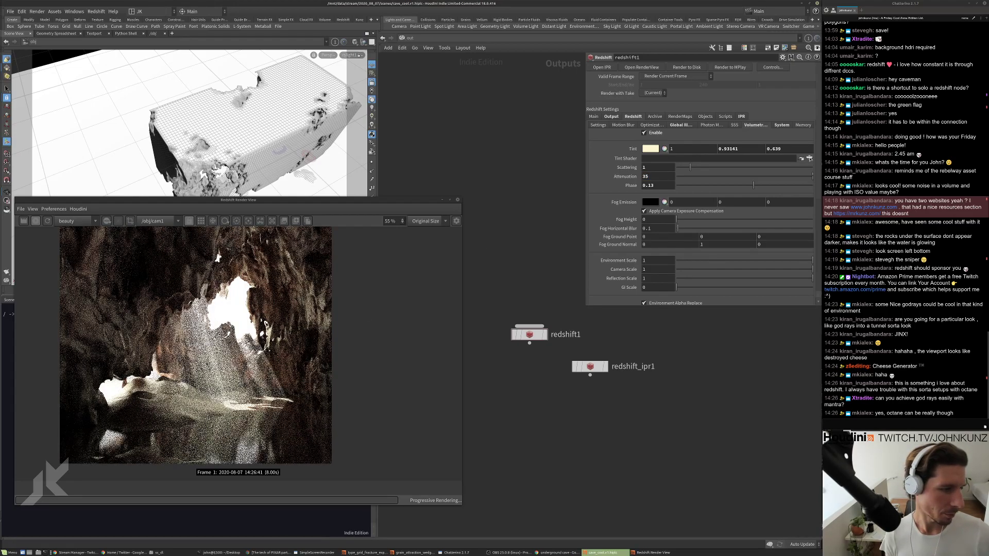
scroll(180, 350, "down", 3)
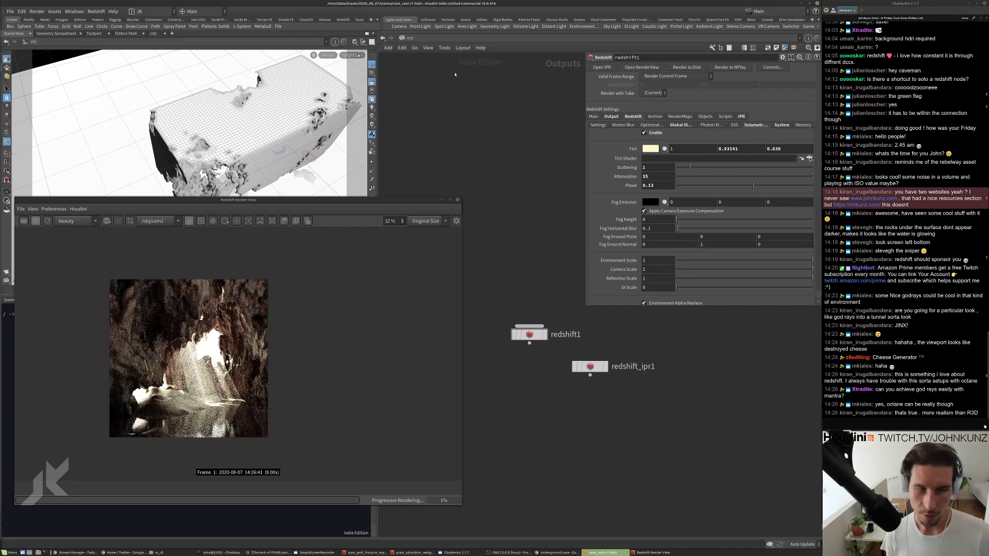
left_click(408, 38)
Switch to the /mat network and browse the node creation menu without adding a node.
left_click(413, 72)
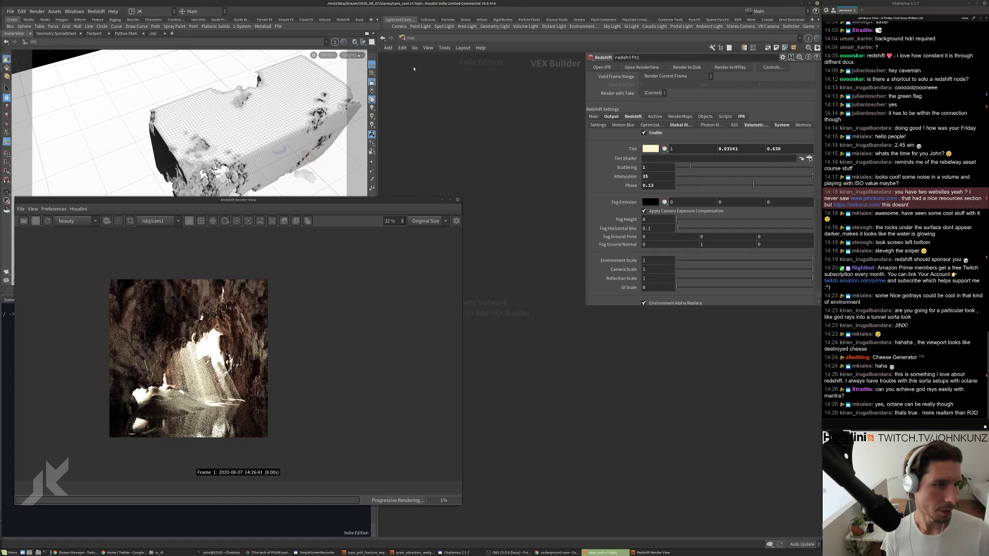
key("Tab")
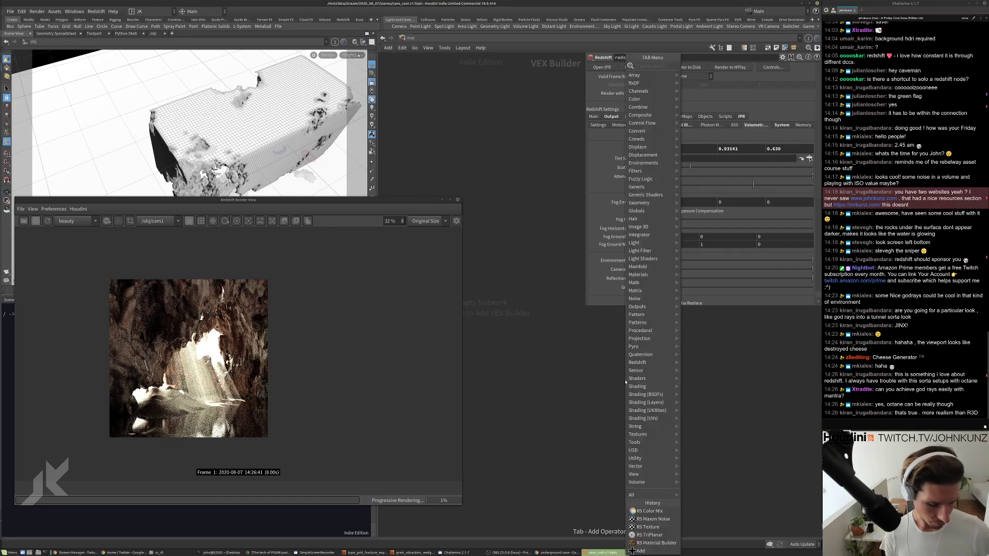
type("z")
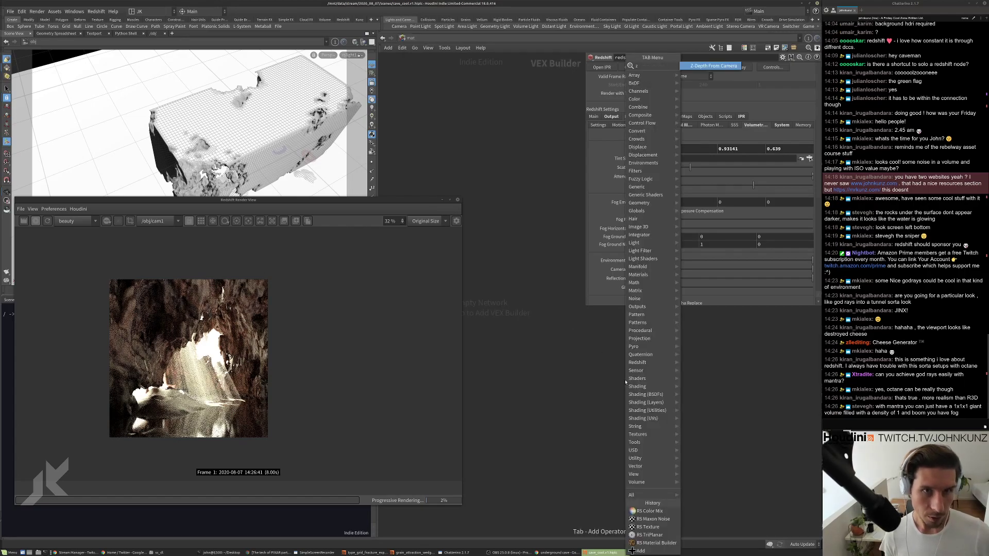
key("Escape")
key("Tab")
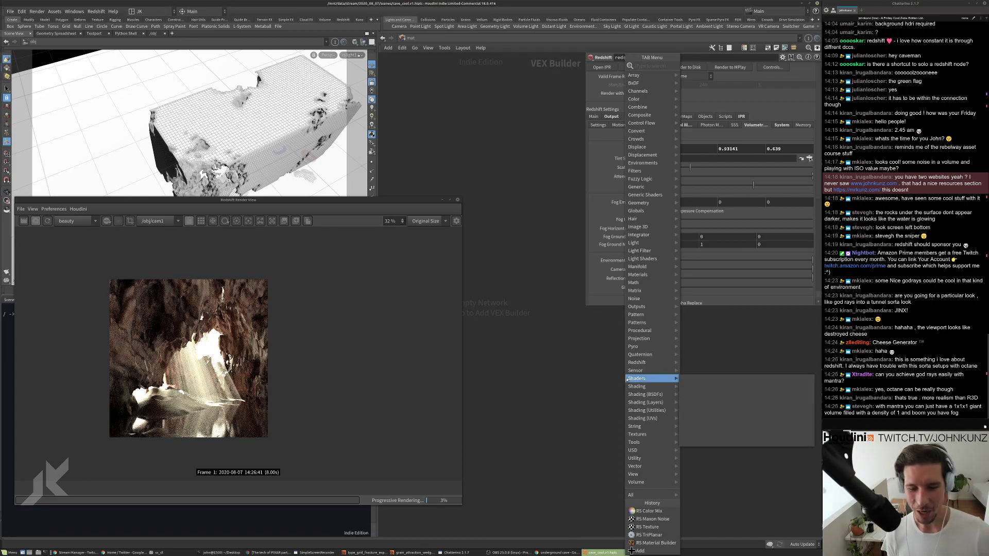
key("Tab")
mouse_move(522, 370)
type("un")
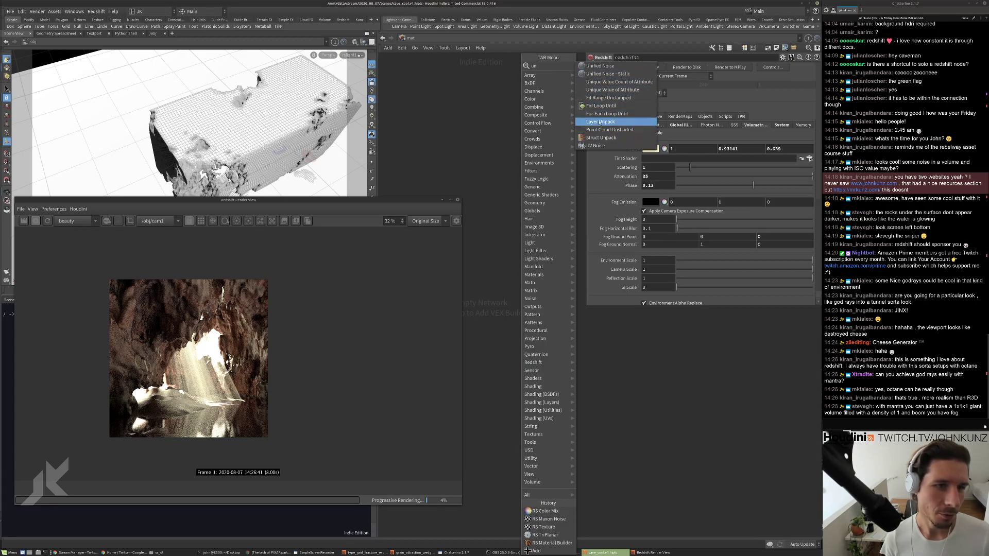
key("Escape")
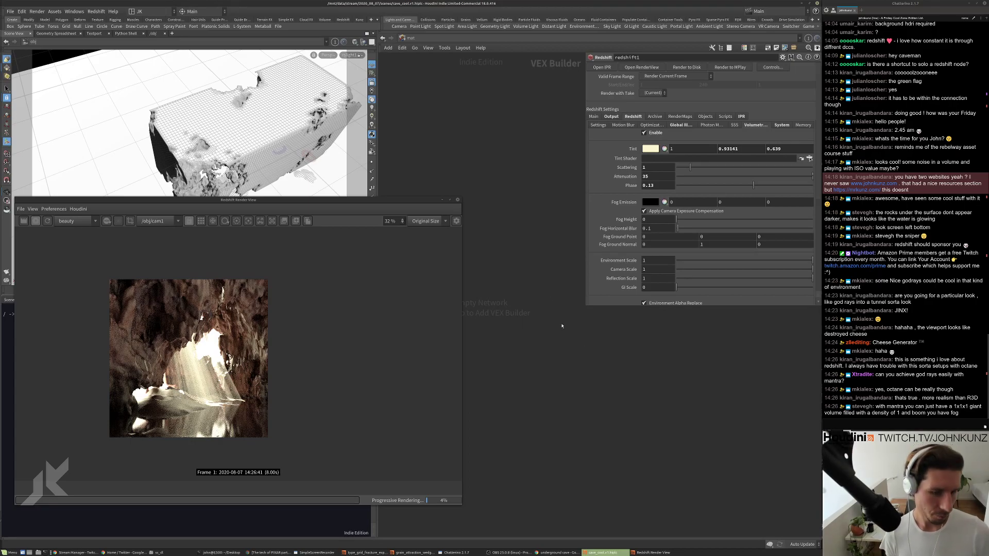
key("Tab")
key("Escape")
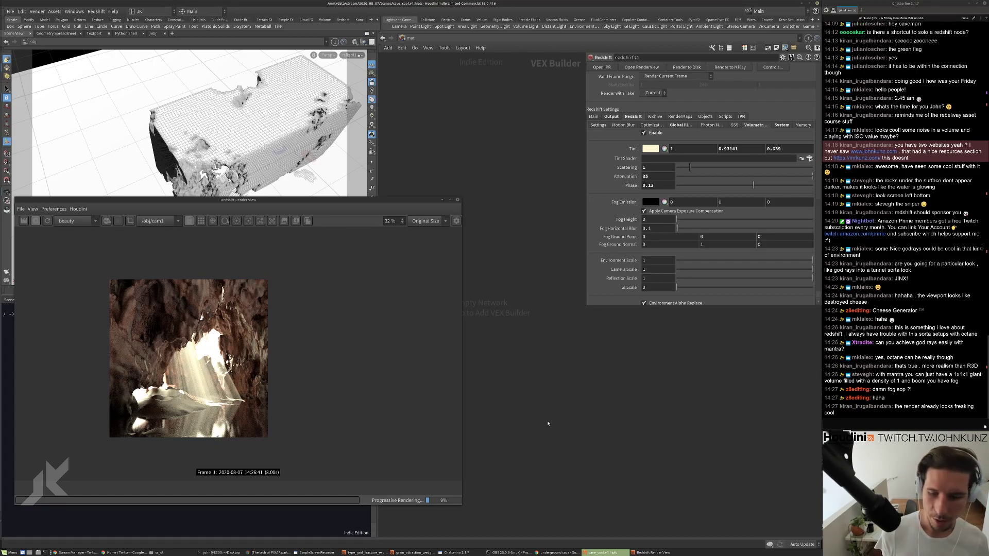
Move the Redshift render view down and left, zoom the image, and deselect the render settings node.
scroll(457, 433, "up", 4)
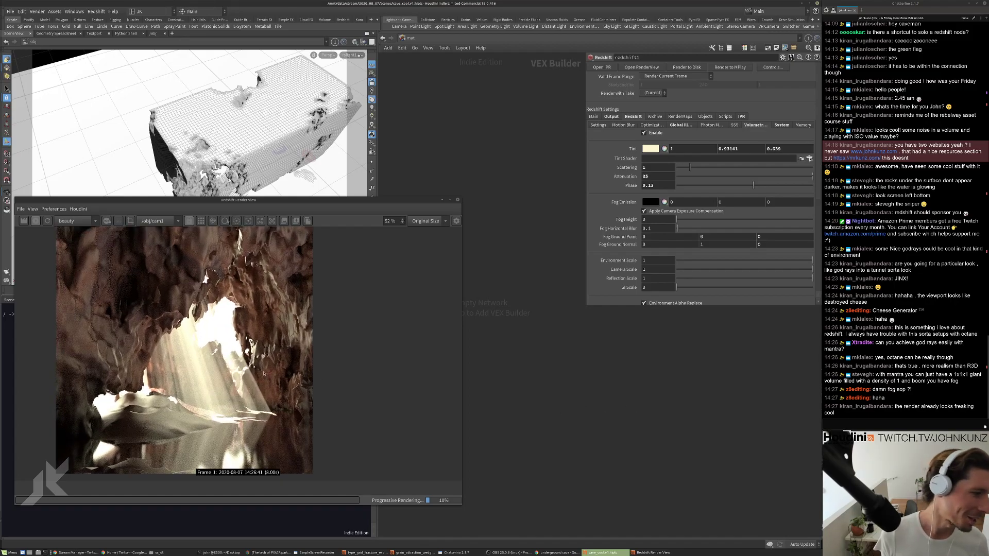
scroll(204, 418, "down", 3)
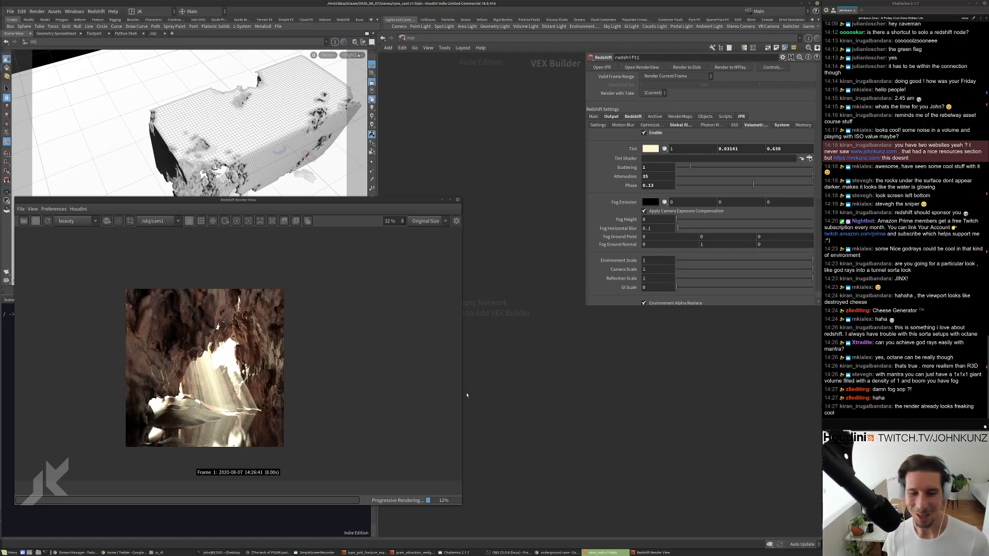
left_click_drag(435, 206, 420, 247)
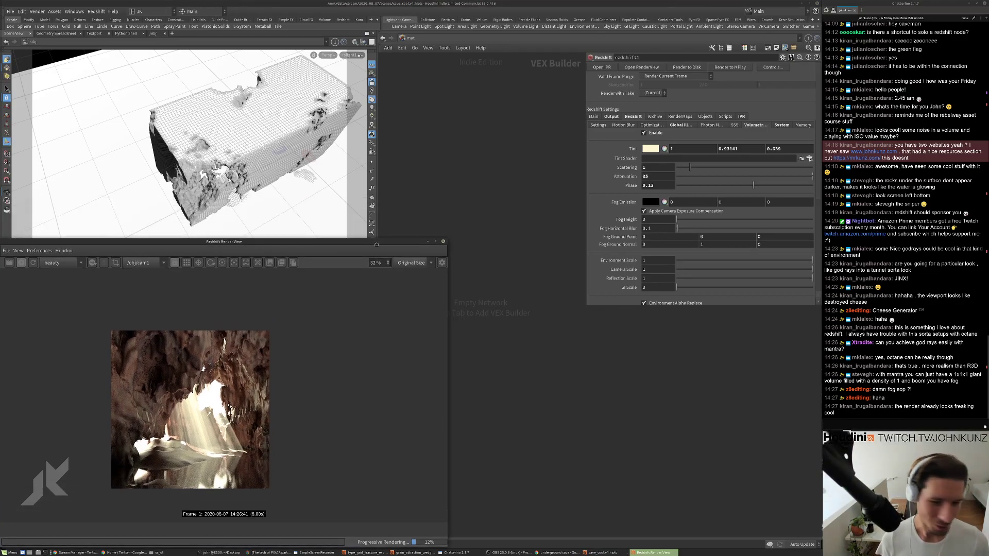
scroll(220, 400, "up", 3)
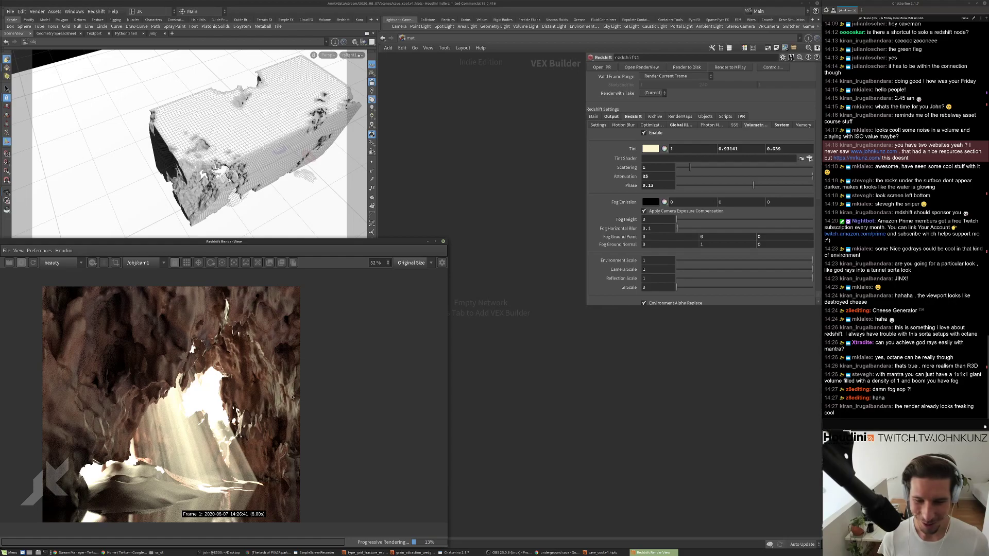
scroll(292, 398, "down", 1)
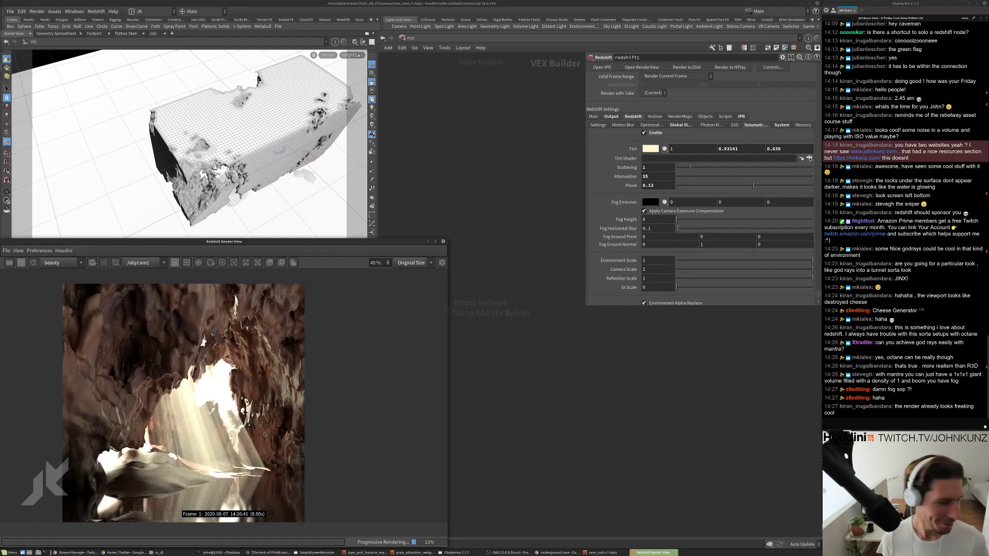
left_click(560, 427)
At object level, stack cam1, grid1, matnet1 and rslight1 in a column under box1.
left_click(411, 40)
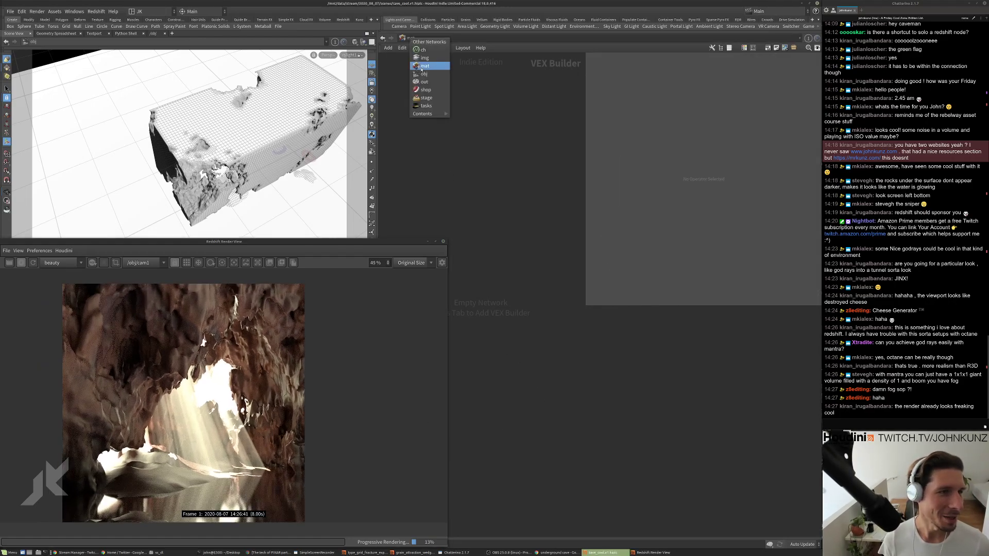
left_click(425, 75)
middle_click_drag(647, 325, 678, 306)
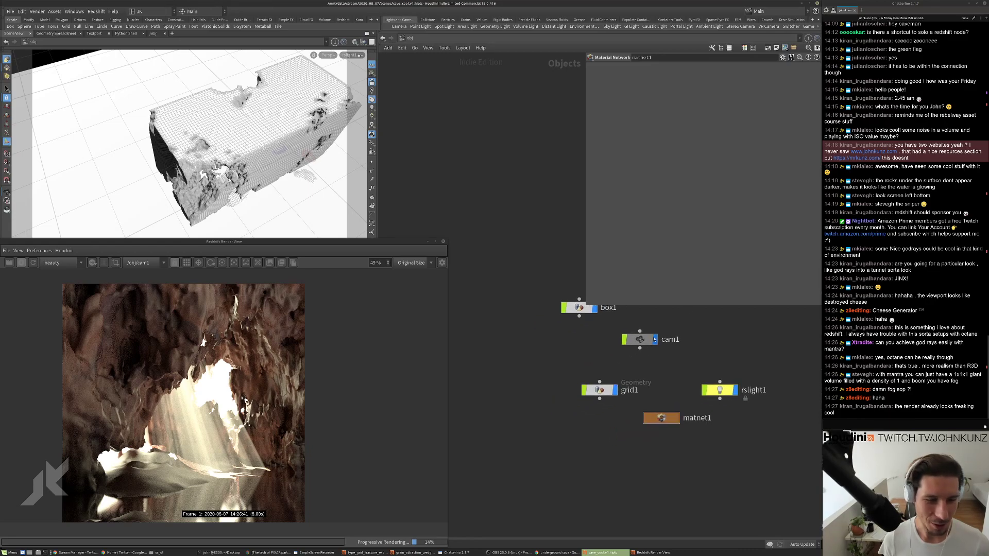
scroll(664, 343, "up", 2)
left_click_drag(632, 343, 566, 346)
left_click_drag(589, 401, 565, 392)
left_click_drag(658, 435, 560, 440)
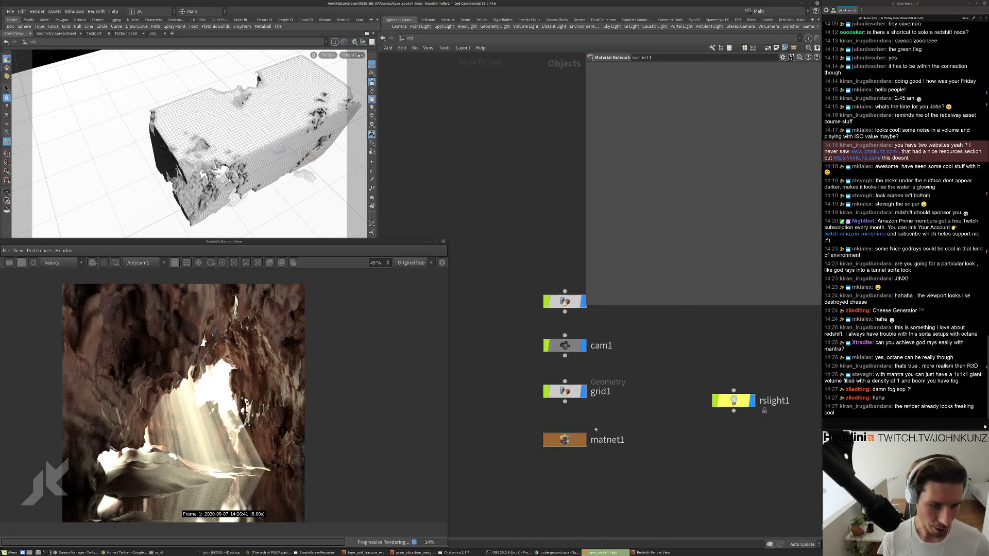
left_click_drag(733, 401, 565, 482)
Enter matnet1's cave shader network and rearrange TriPlanar1, MaxonNoise1, RSColorMix1 and redshift_material1.
double_click(572, 445)
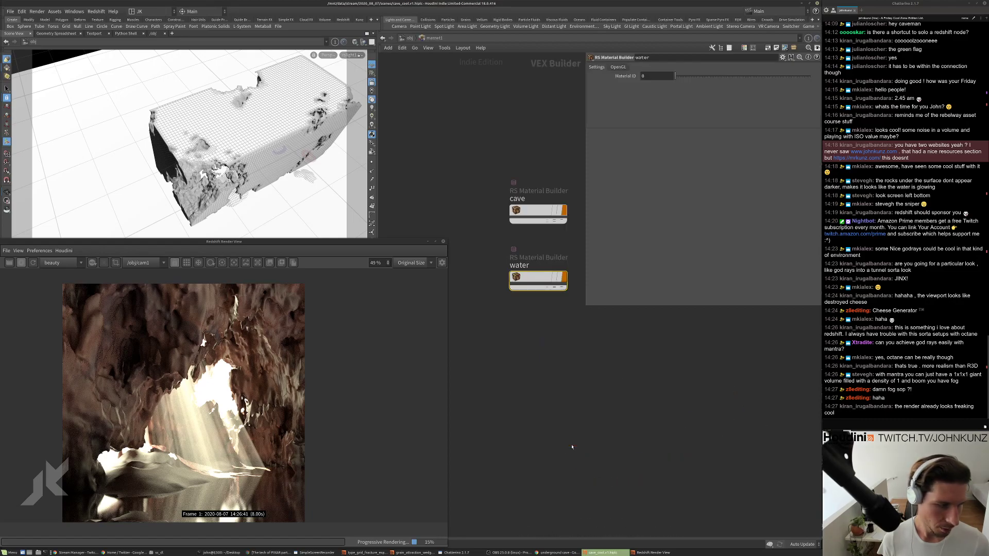
double_click(538, 218)
middle_click_drag(556, 345, 563, 385)
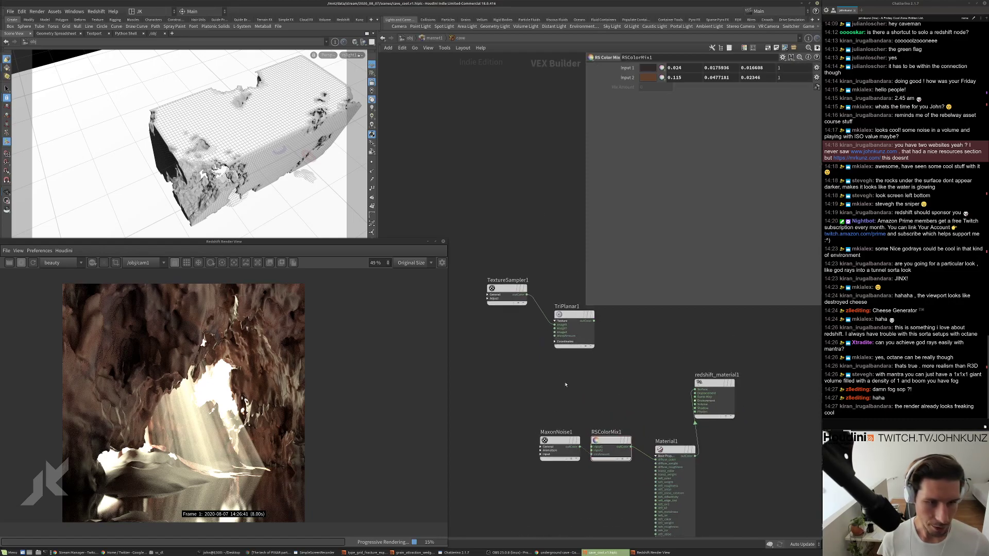
left_click_drag(567, 318, 561, 290)
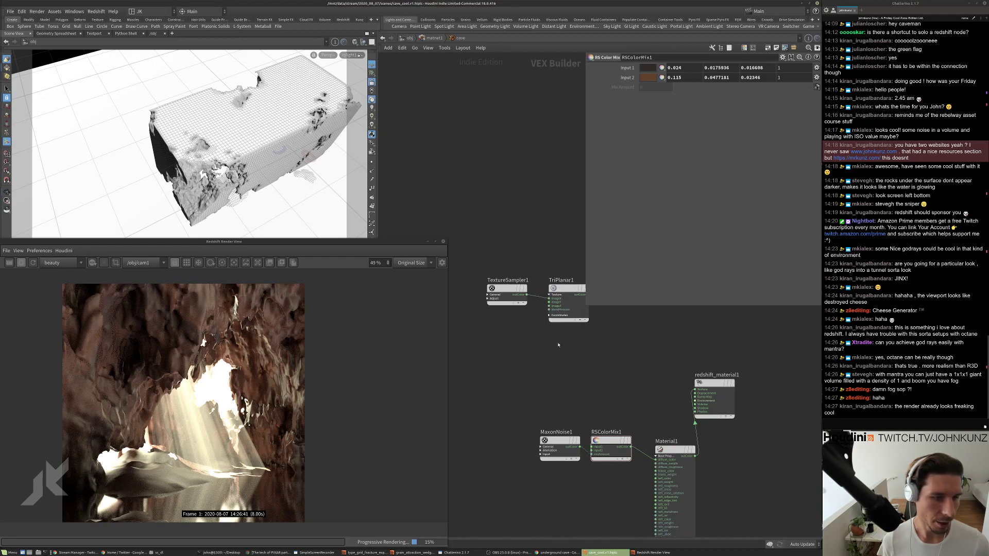
scroll(531, 268, "down", 3)
left_click_drag(585, 361, 538, 393)
left_click(546, 432)
middle_click_drag(542, 438, 536, 427)
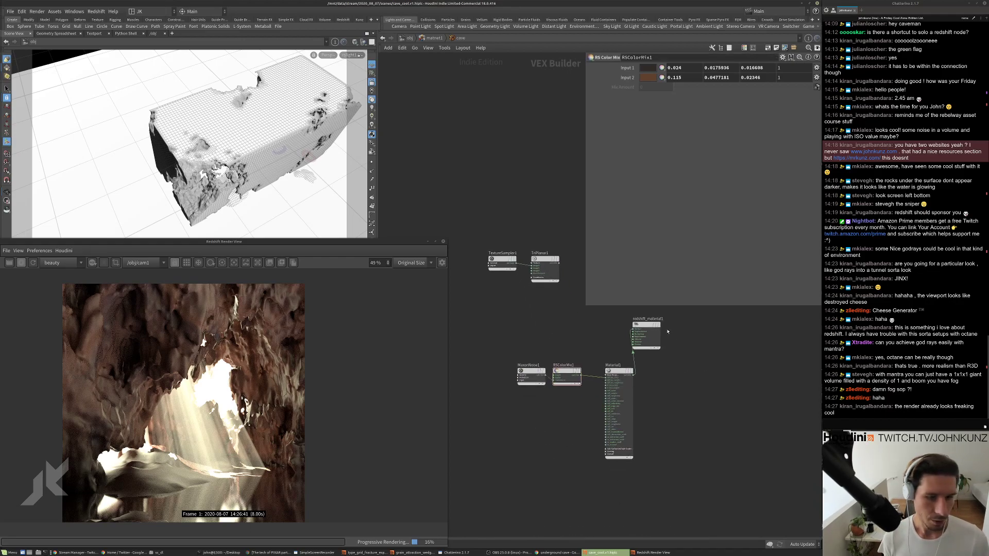
left_click_drag(658, 332, 710, 367)
scroll(147, 370, "up", 3)
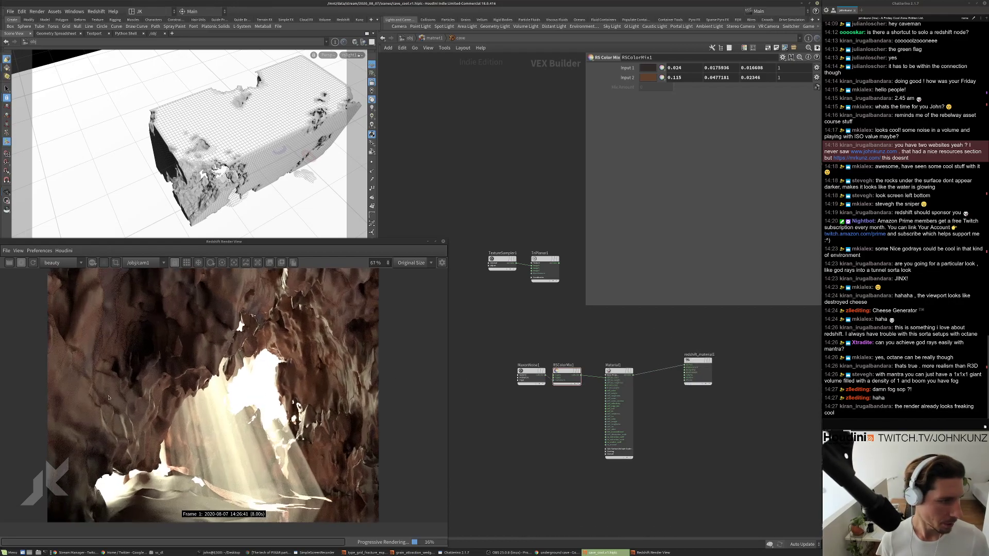
Duplicate MaxonNoise1 as MaxonNoise2 and wire it into redshift_material1's Surface input.
left_click(528, 373)
key("ctrl+c")
key("ctrl+v")
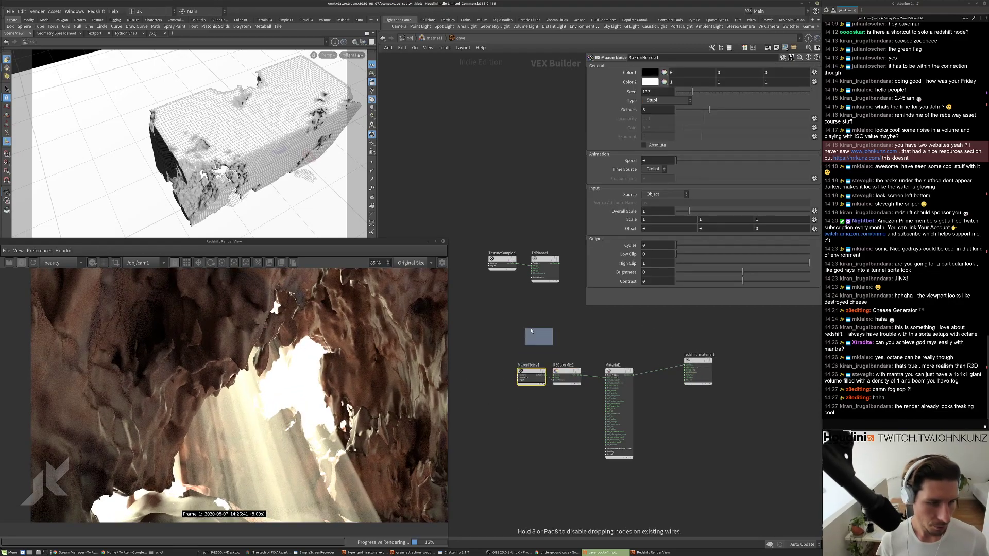
scroll(540, 328, "up", 3)
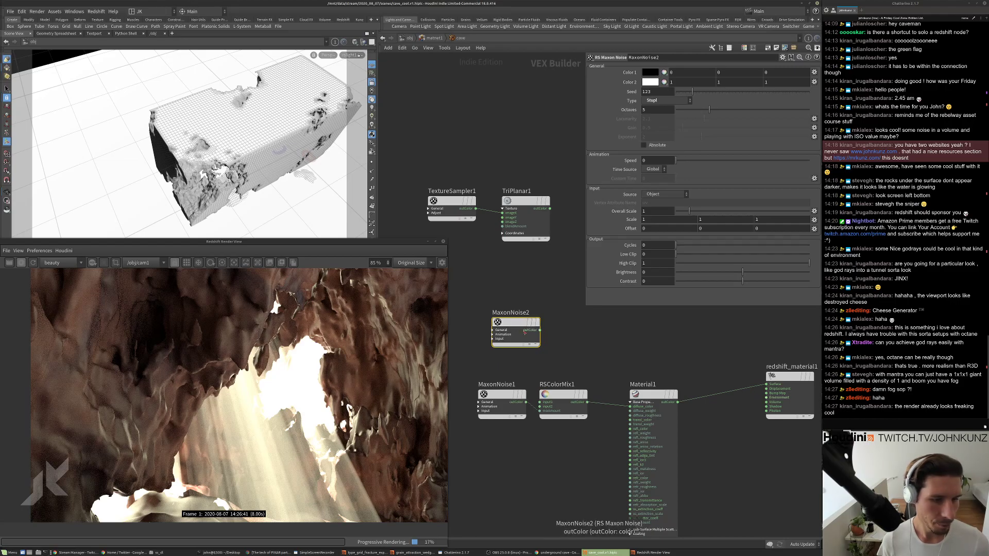
left_click_drag(539, 329, 766, 384)
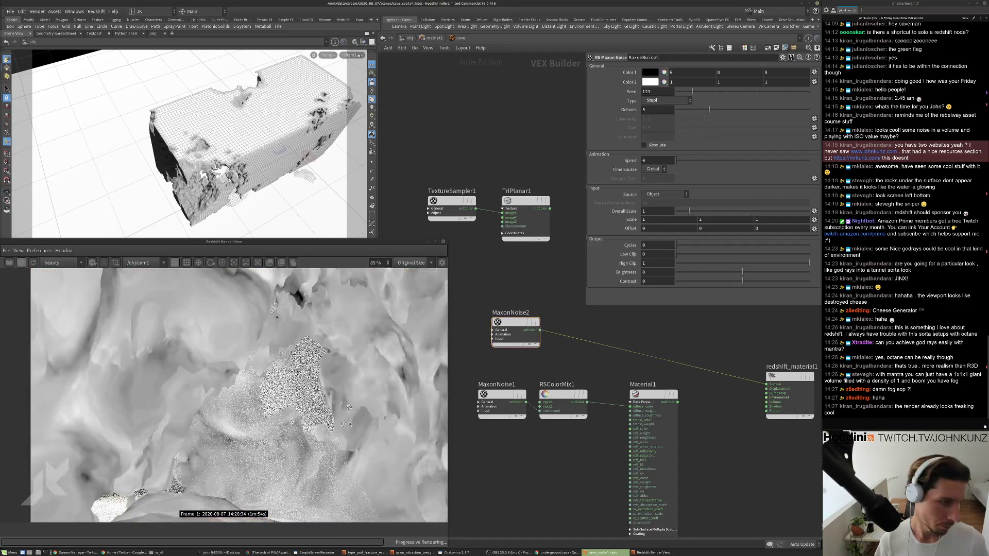
scroll(178, 336, "down", 2)
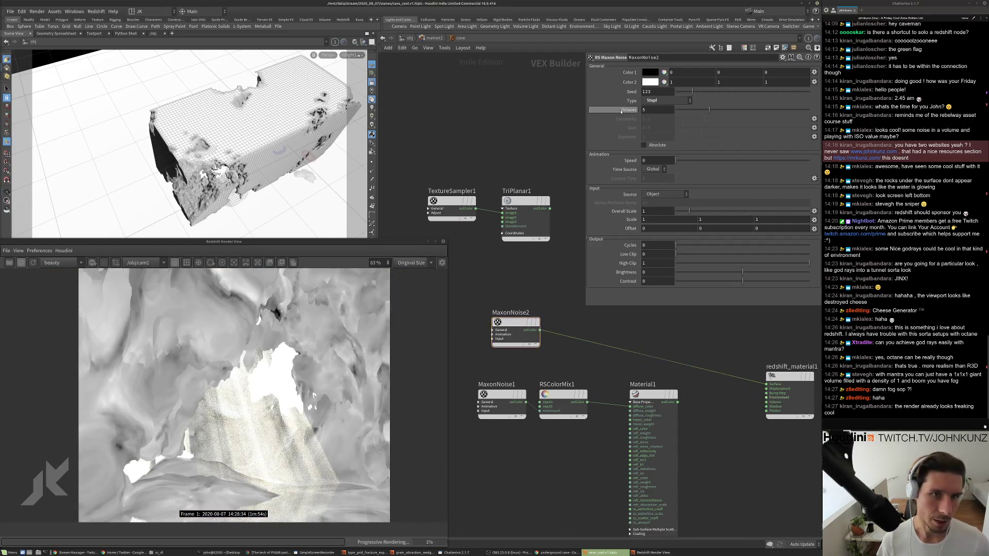
Set MaxonNoise2's noise type to Voronoi 2.
left_click(663, 102)
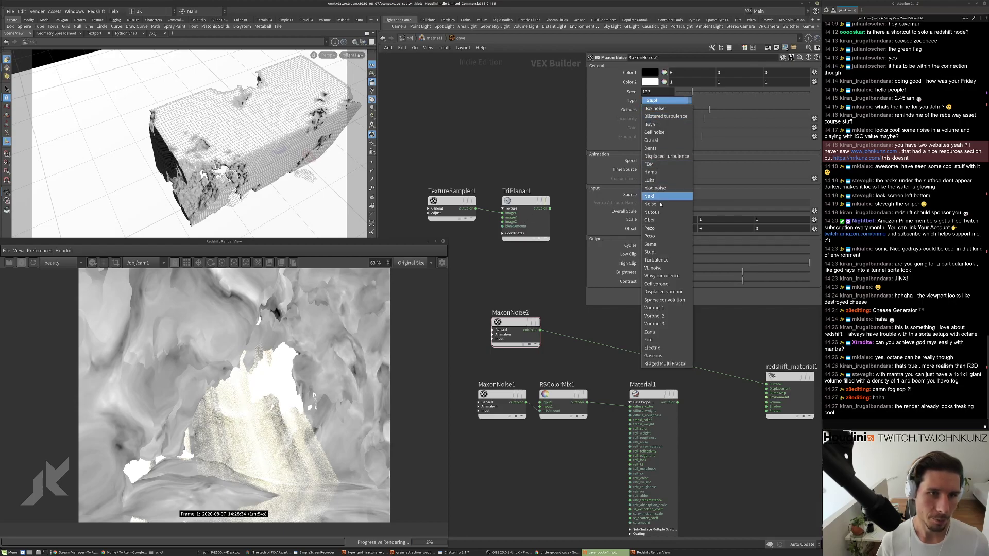
left_click(665, 256)
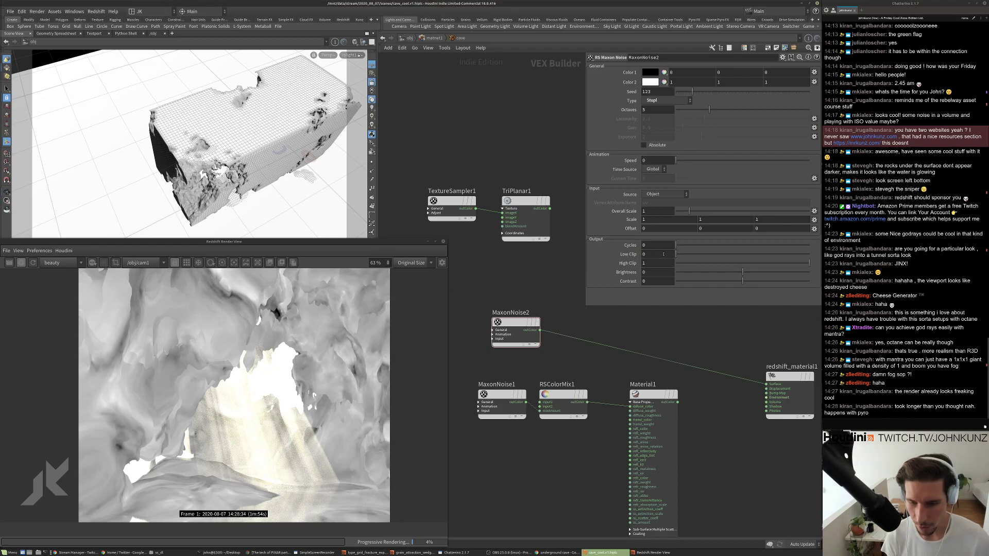
left_click(658, 101)
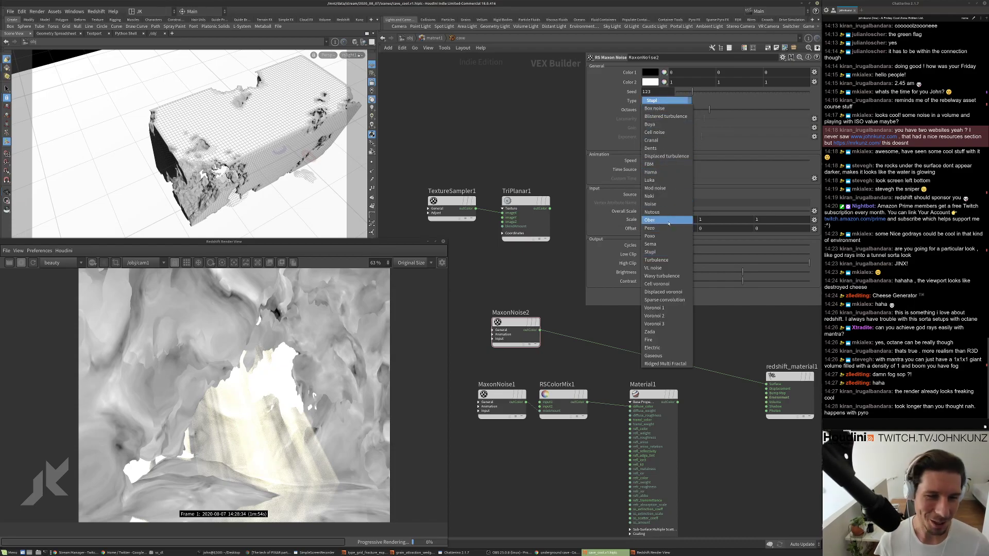
left_click(657, 315)
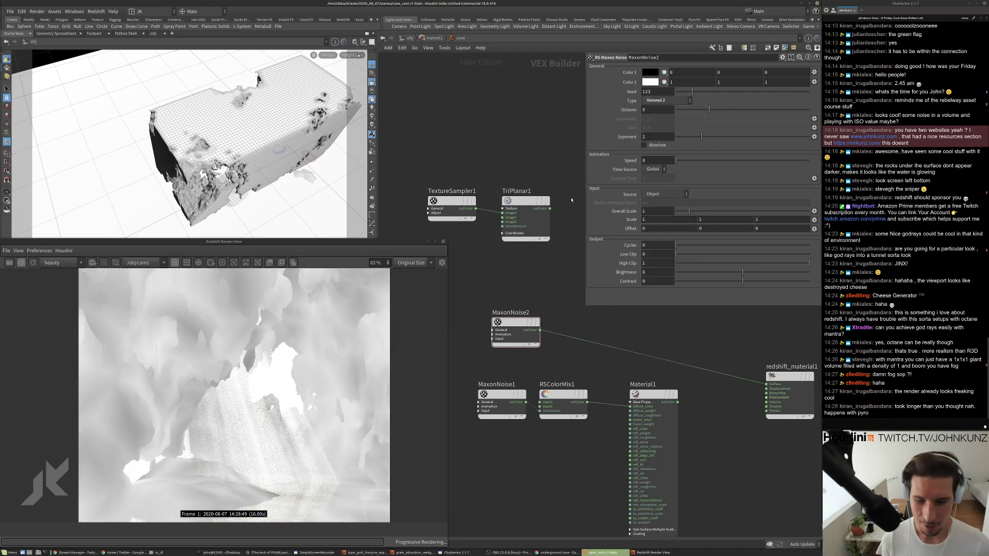
Set MaxonNoise2's Overall Scale to .15 and its Seed to 456.
scroll(358, 382, "down", 1)
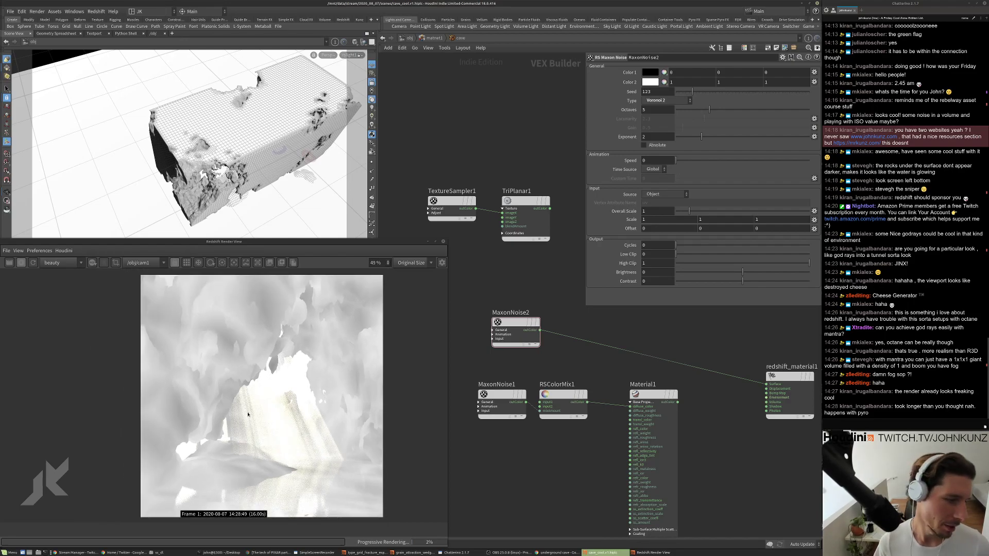
scroll(243, 449, "up", 1)
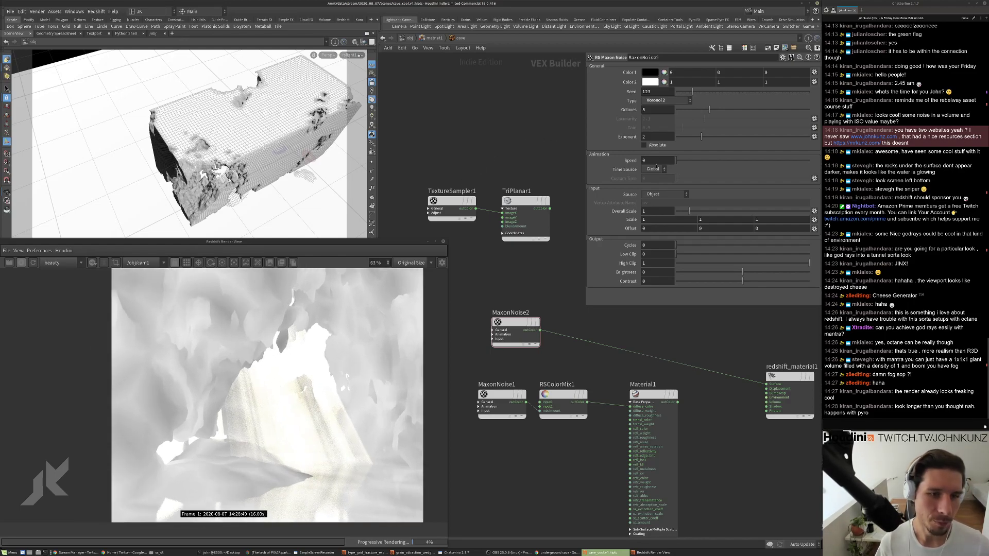
key("Return")
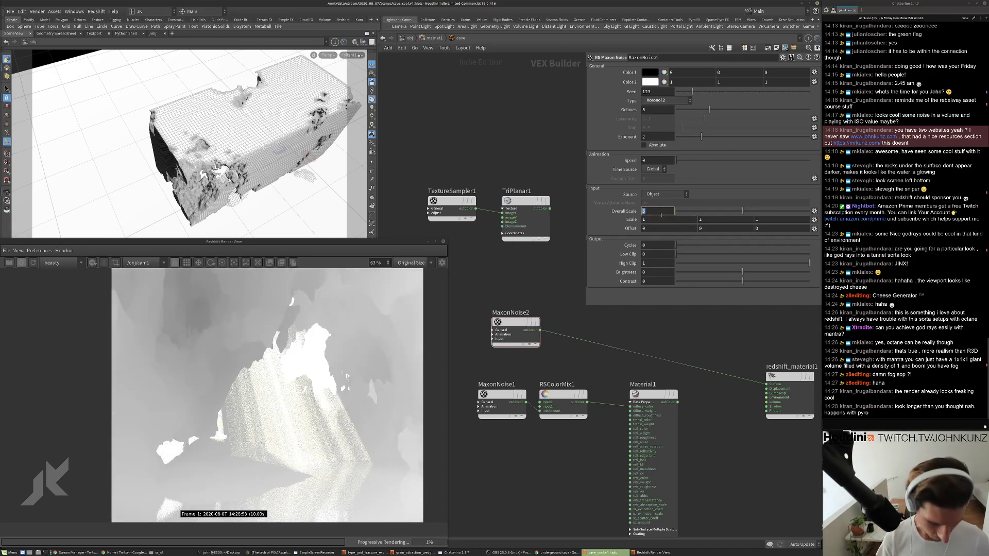
type("25")
key("Return")
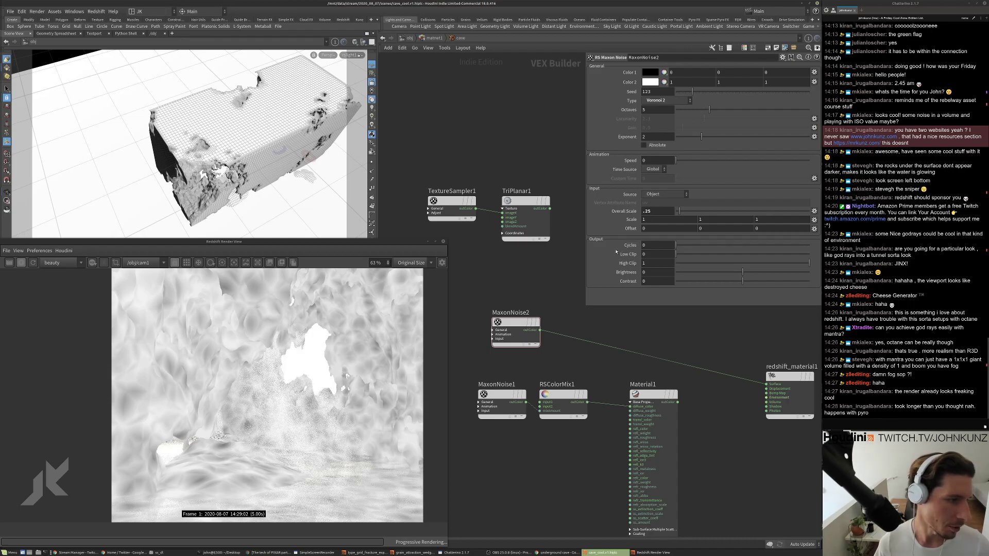
left_click_drag(650, 211, 644, 212)
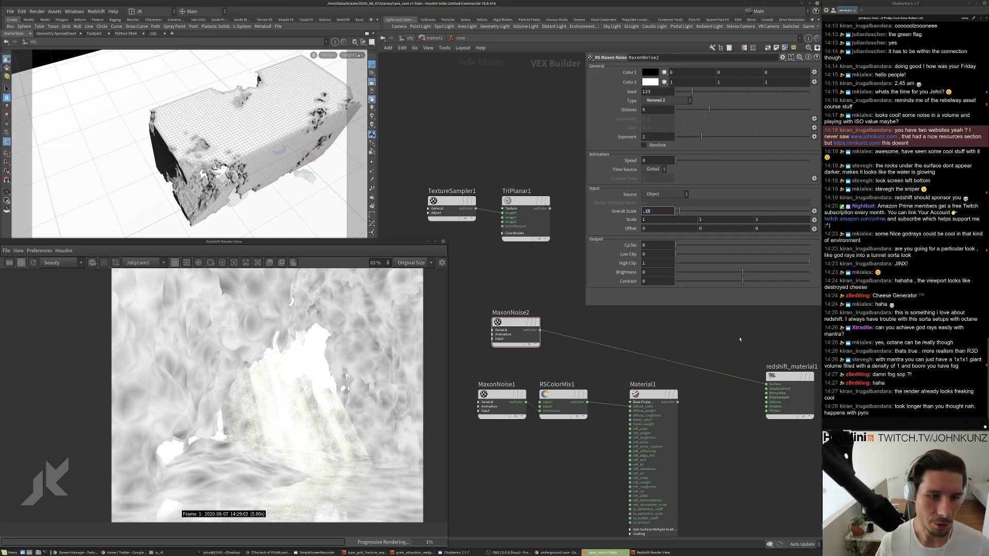
key("Return")
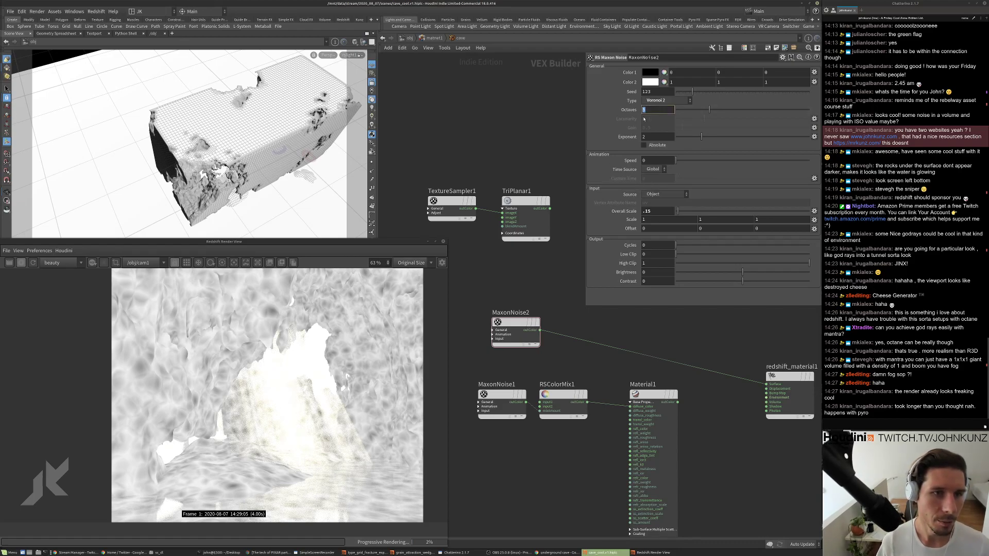
left_click(649, 91)
type("456")
key("Return")
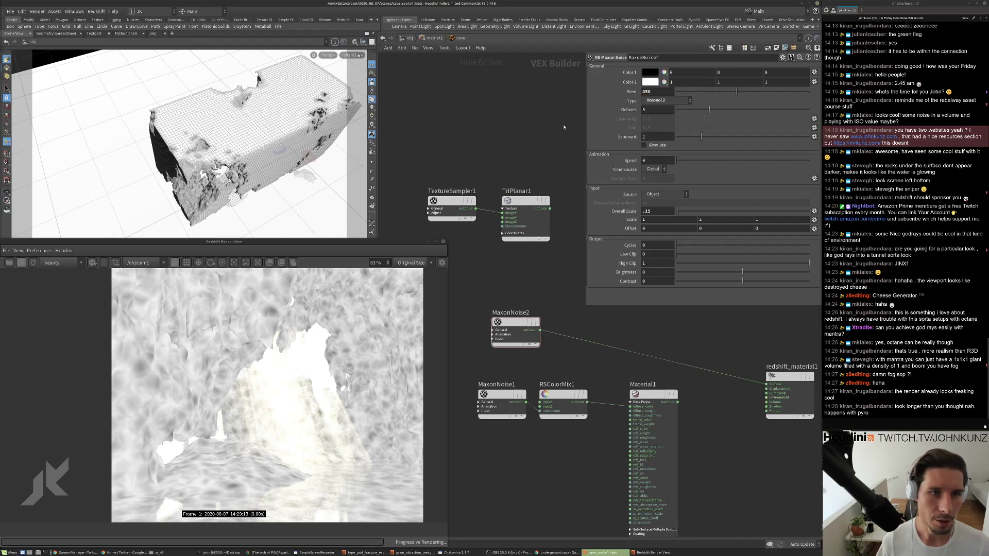
Switch the noise type to FBM and set the Y scale to 4.
scroll(371, 379, "down", 1)
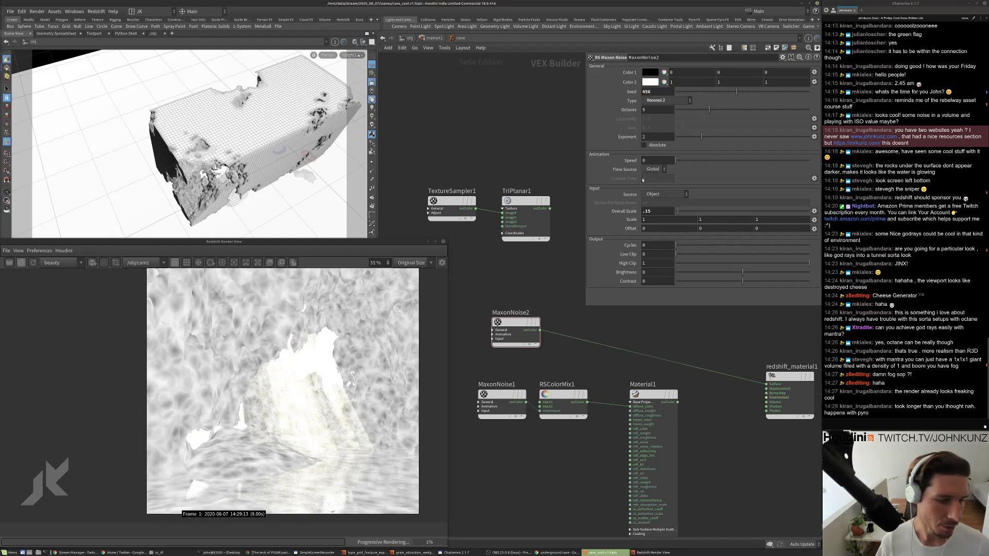
left_click(668, 101)
left_click(664, 163)
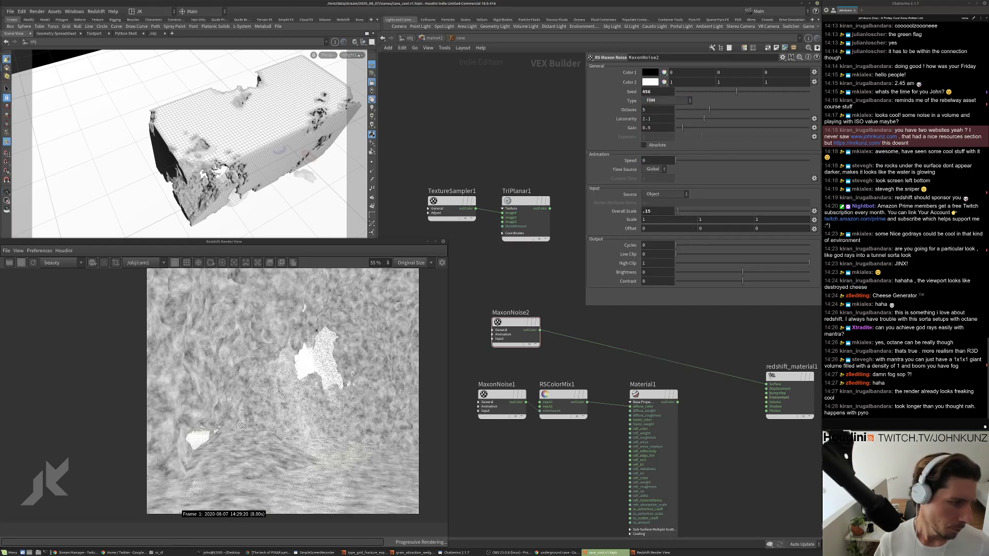
left_click(657, 101)
left_click(657, 101)
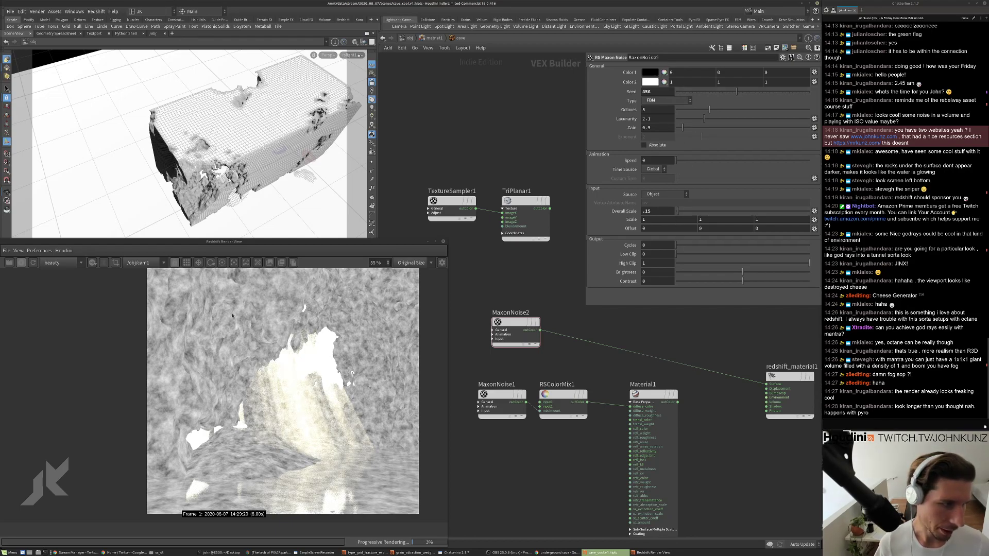
left_click(704, 220)
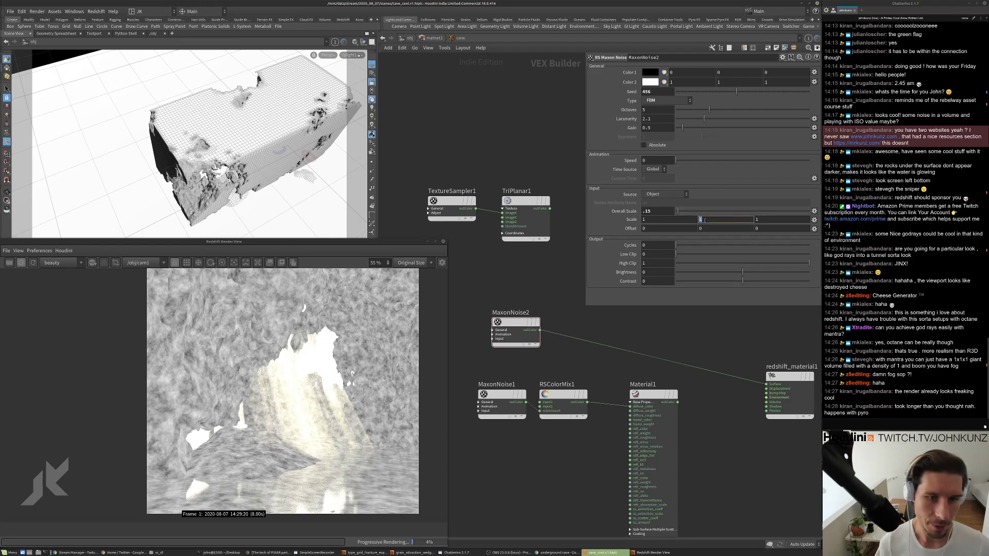
type("4")
key("Return")
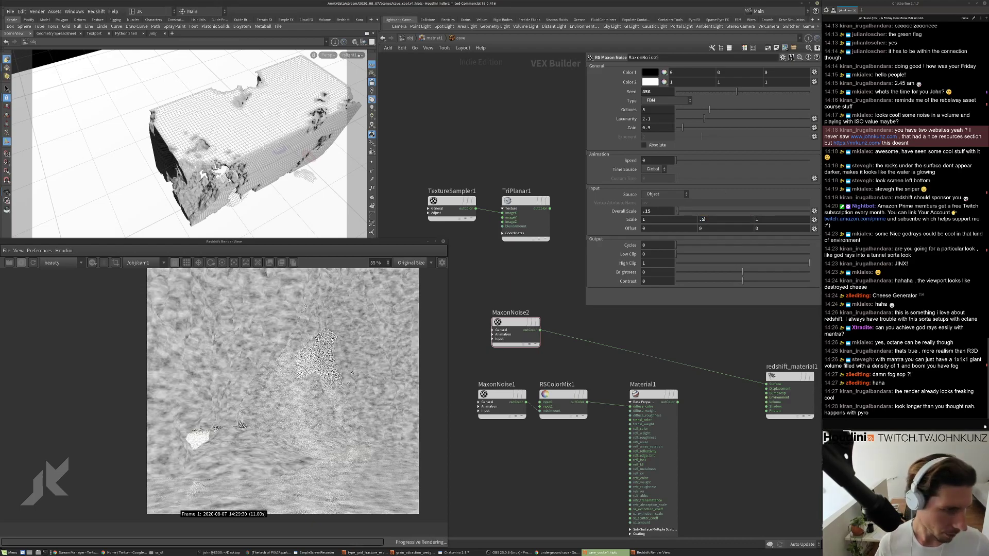
key("Return")
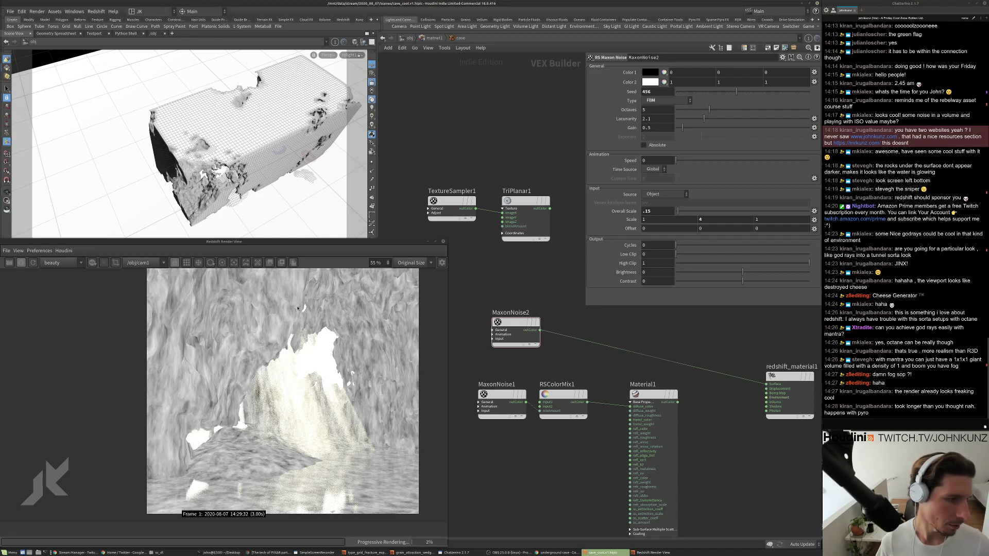
left_click(681, 100)
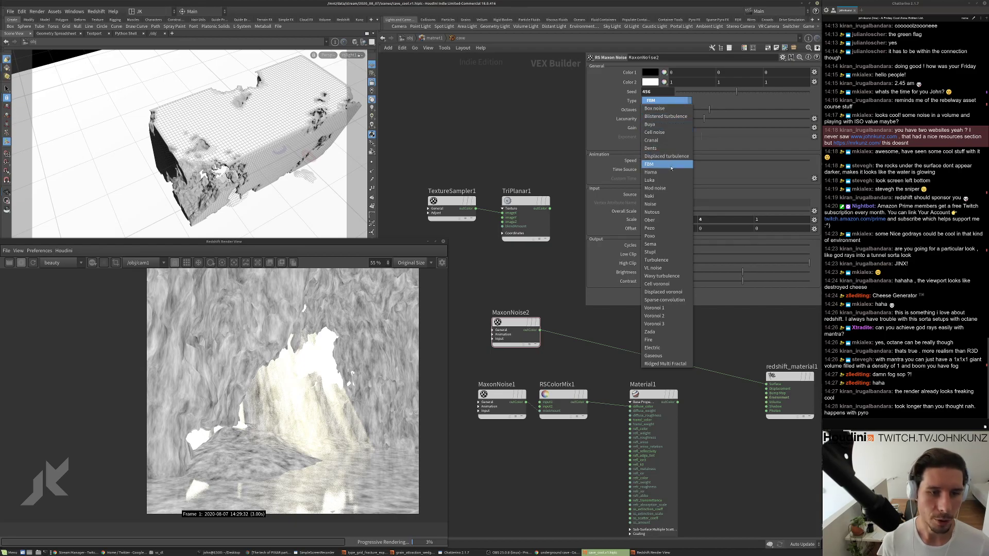
Try Nutous and Blistered turbulence noise types, then settle on Buya.
left_click(681, 212)
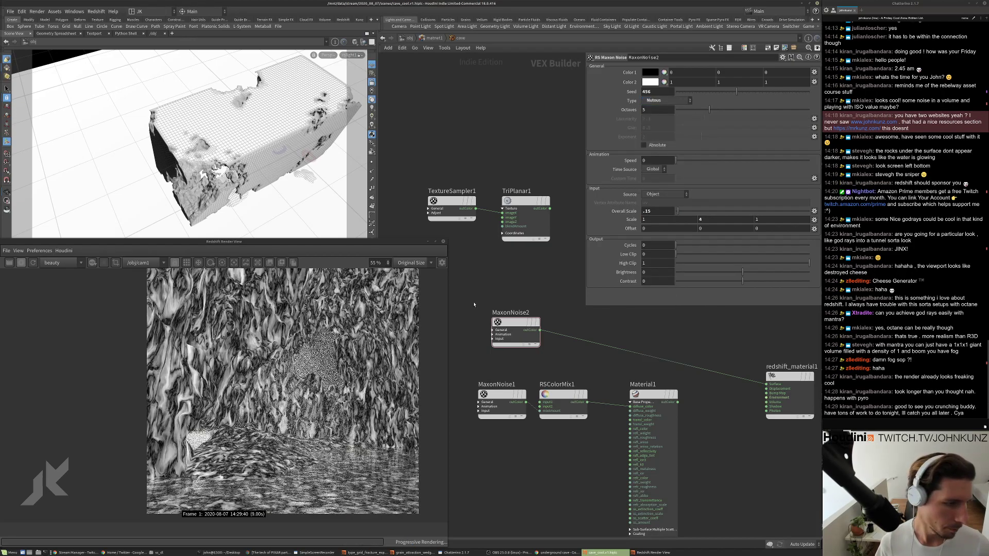
scroll(215, 350, "up", 4)
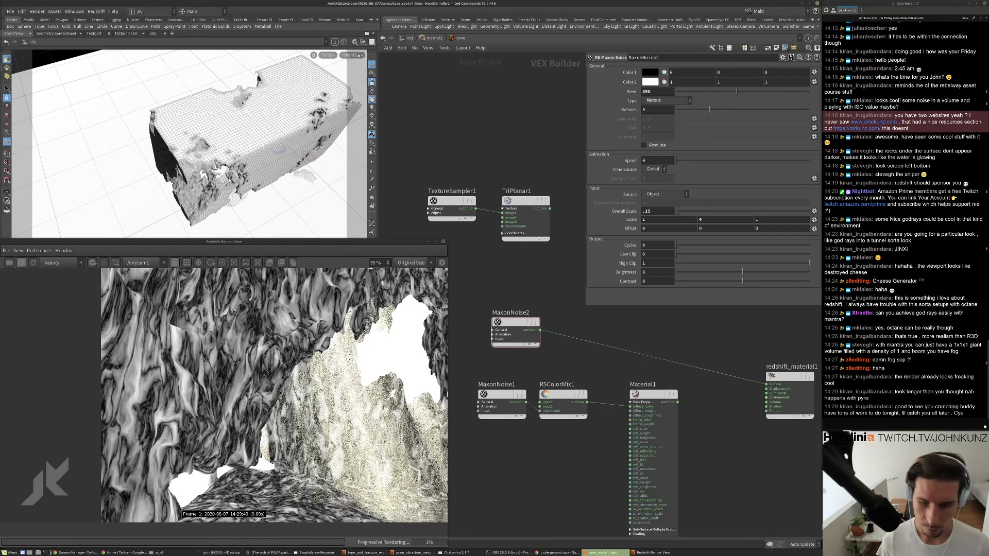
scroll(280, 360, "down", 4)
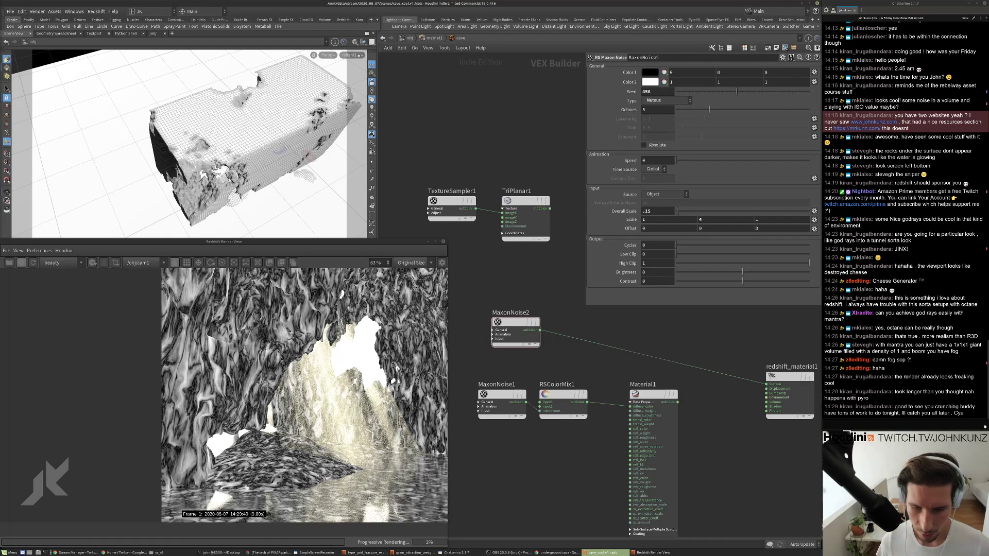
scroll(282, 355, "up", 1)
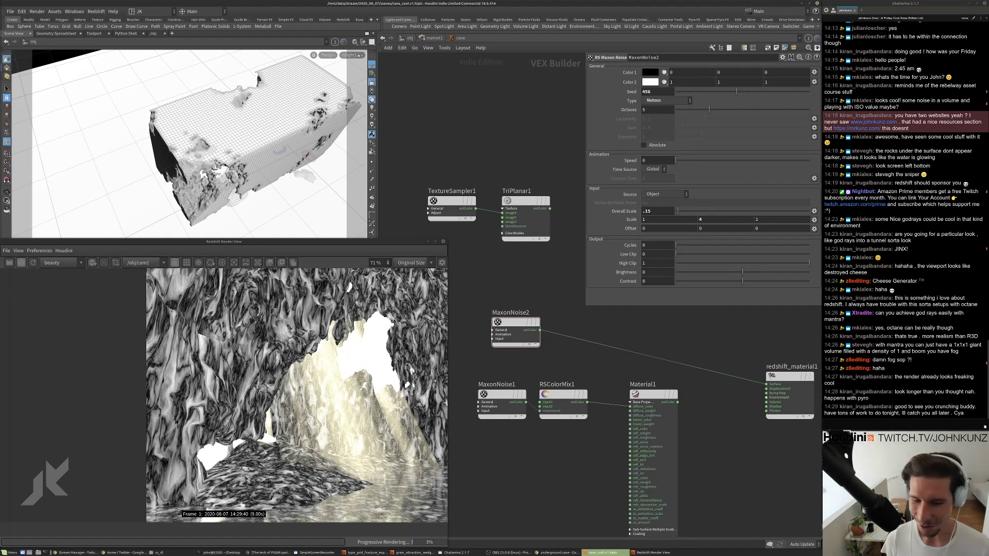
scroll(288, 359, "up", 1)
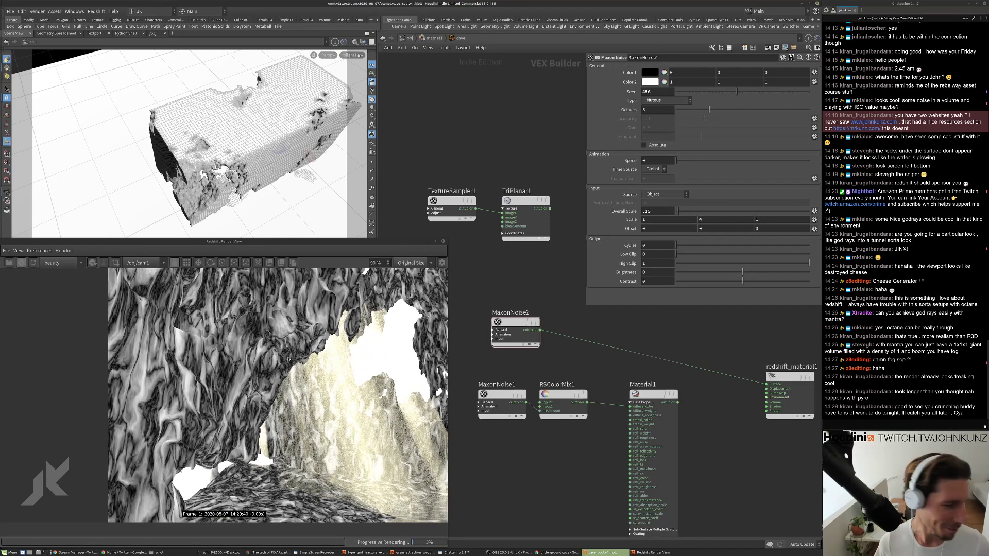
left_click(660, 100)
left_click(665, 115)
scroll(283, 342, "down", 1)
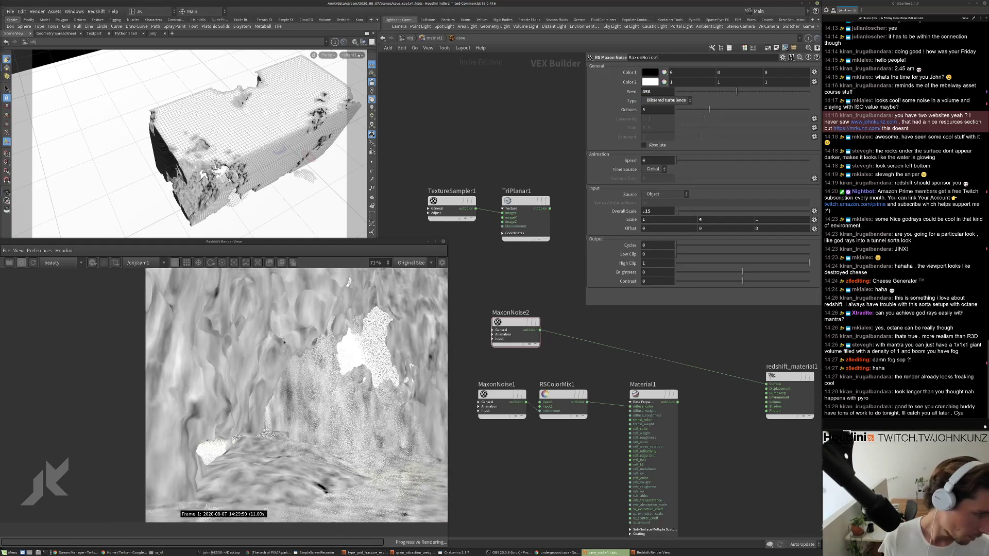
scroll(284, 342, "down", 1)
left_click(666, 100)
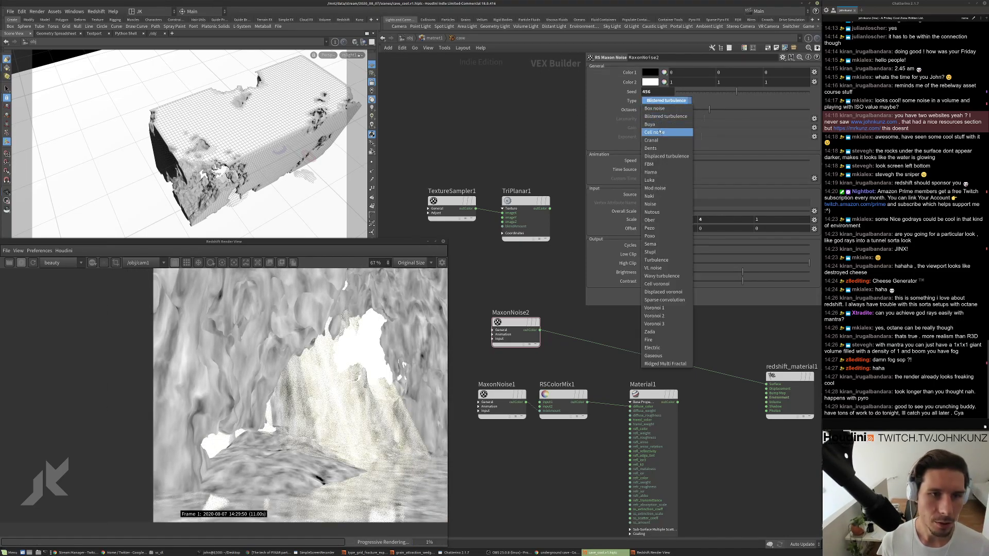
left_click(662, 125)
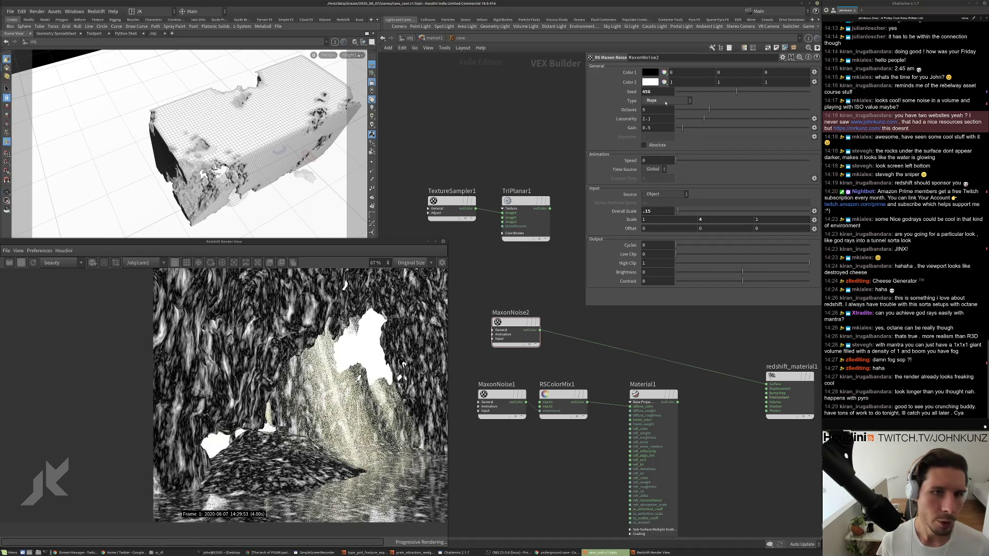
scroll(174, 376, "up", 5)
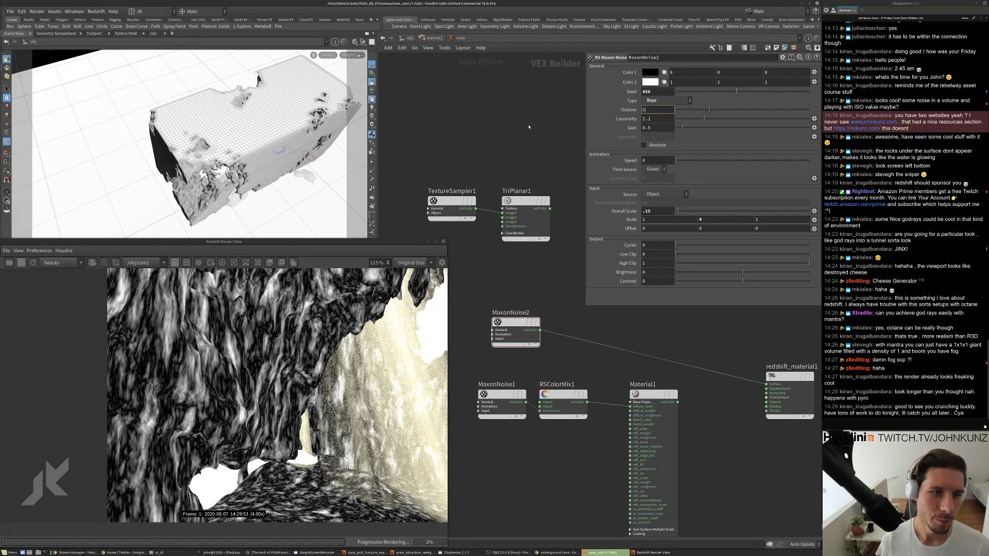
Set the Buya noise to 7 octaves with an Overall Scale of .25.
type("6")
key("Return")
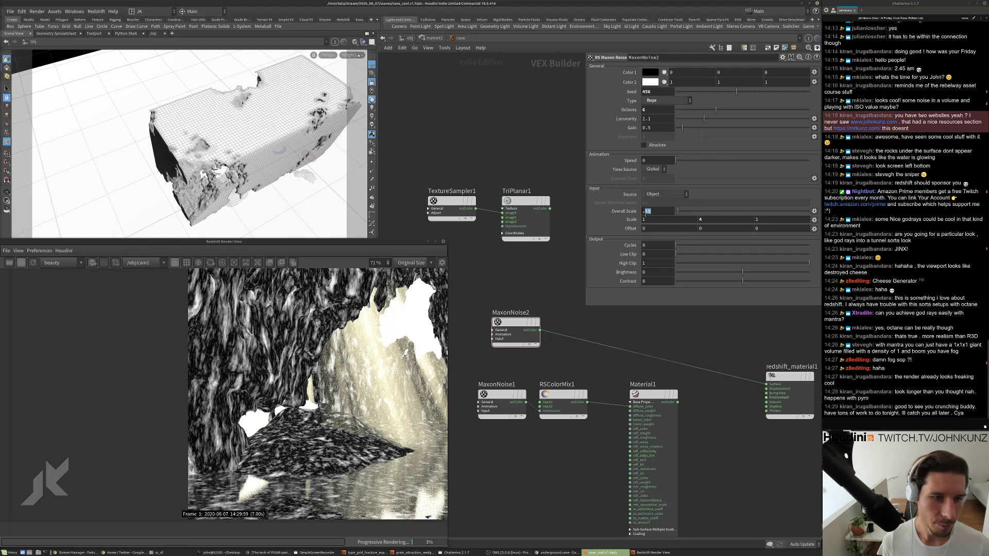
type(".25")
key("Return")
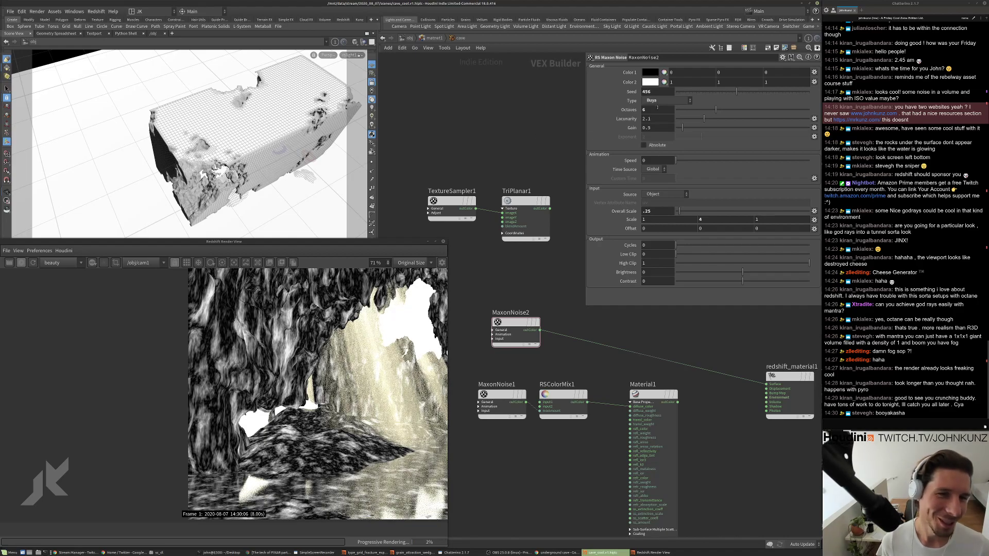
key("Tab")
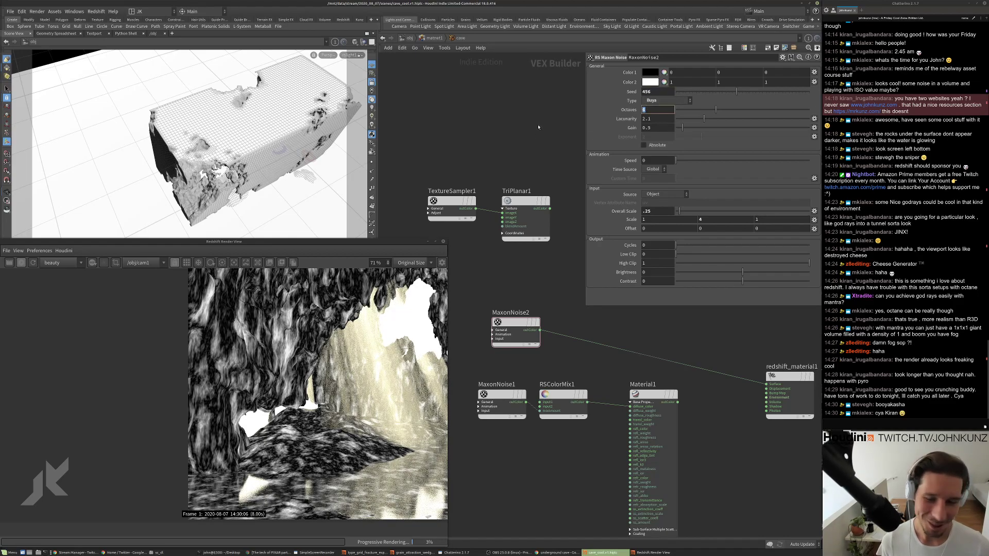
key("Return")
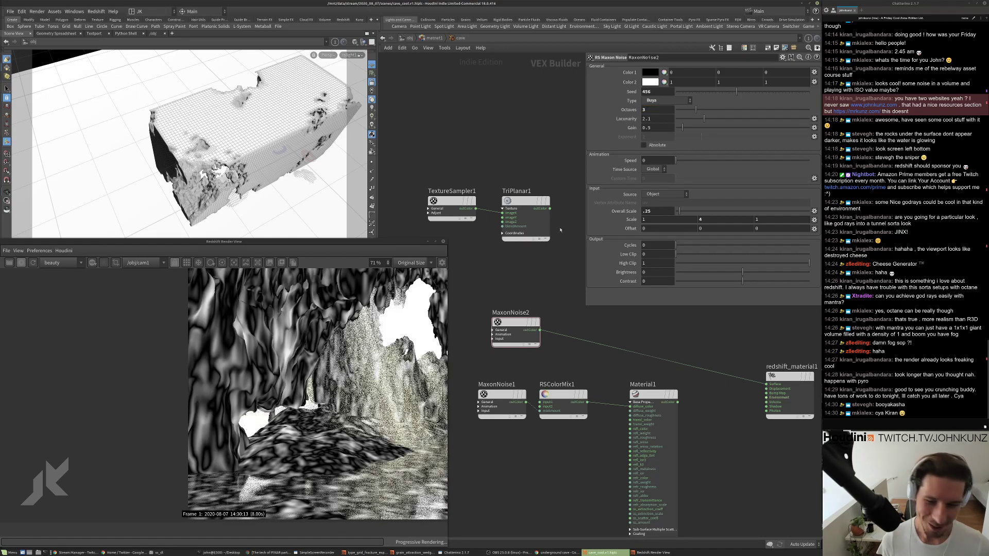
double_click(665, 110)
type("7")
key("Return")
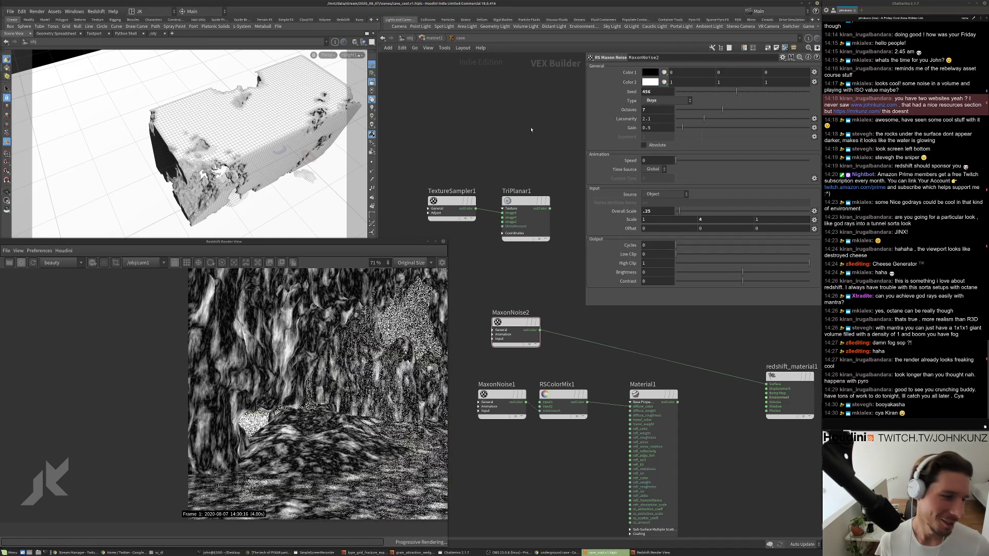
scroll(291, 352, "up", 5)
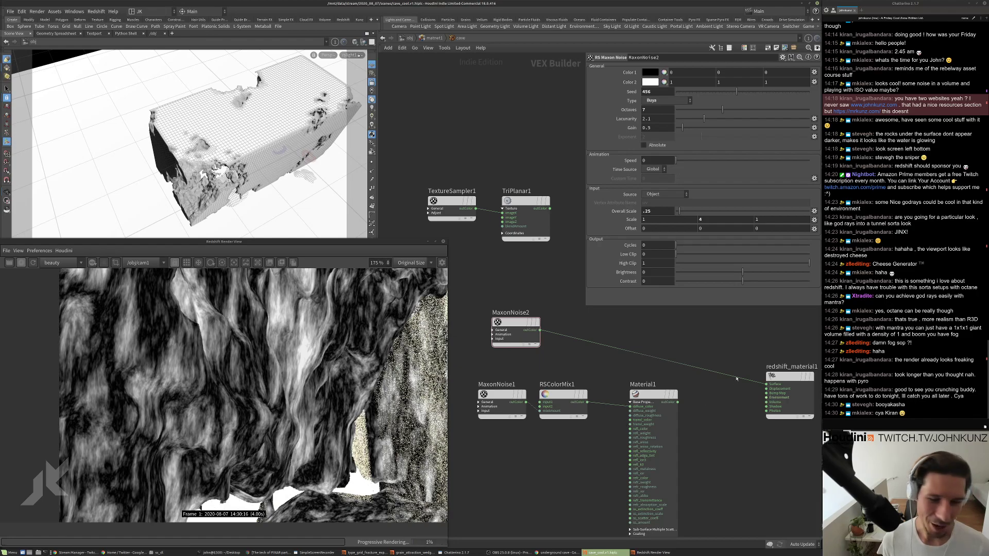
Wire Material1 into redshift_material1's Surface input and search the node menu for 'bump'.
middle_click_drag(760, 387, 716, 396)
left_click_drag(721, 394, 633, 411)
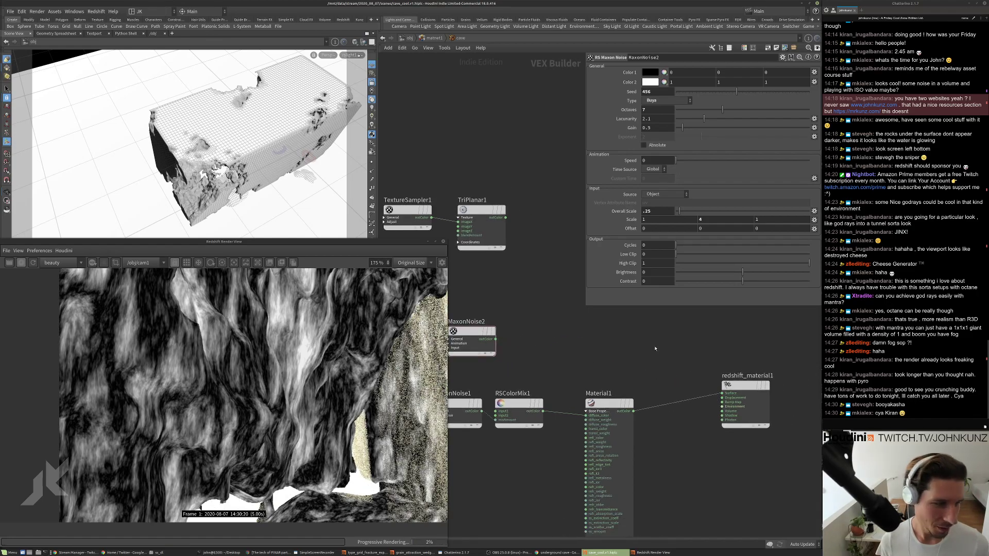
scroll(309, 391, "down", 5)
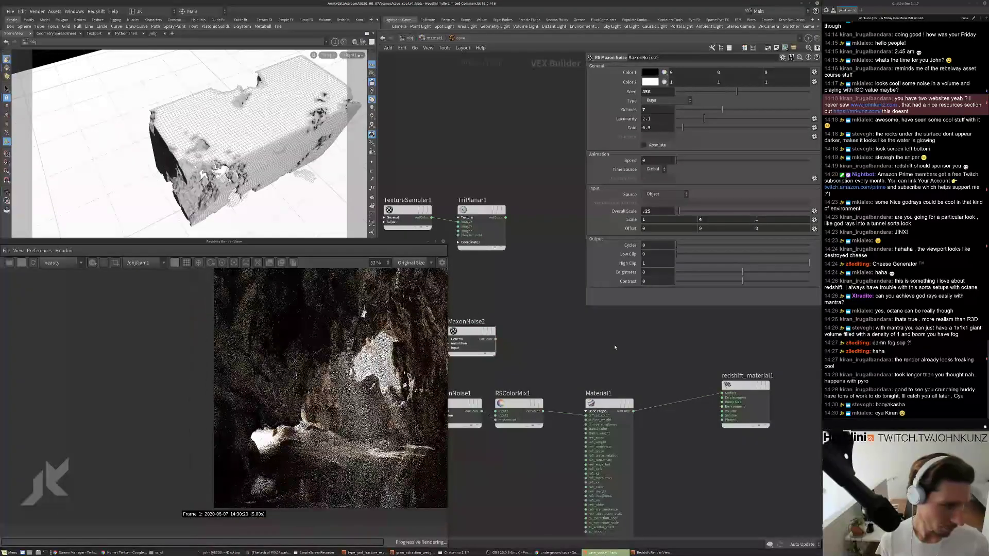
key("Tab")
type("bum")
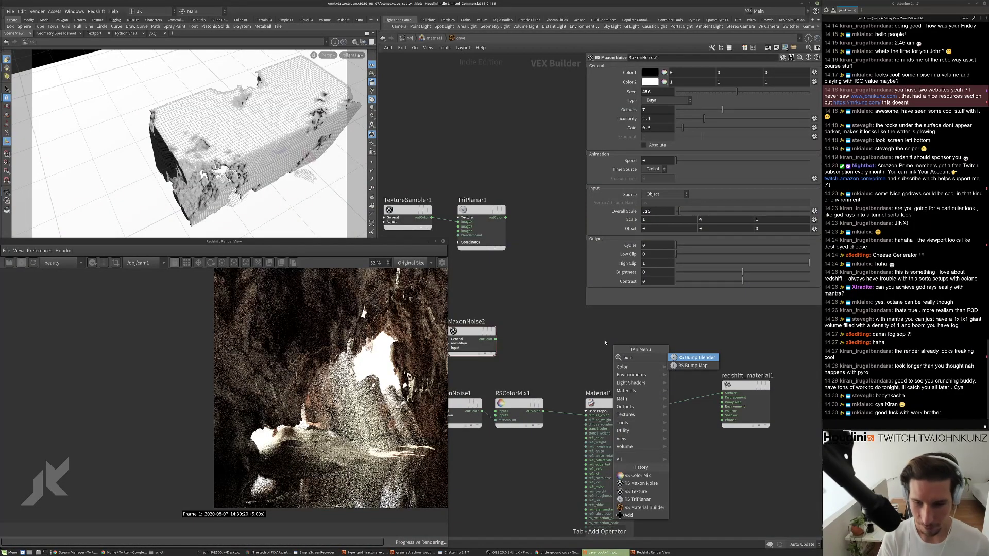
type("p")
Insert an RS Bump Map fed by MaxonNoise2 into the material's bump input, height .01.
left_click(693, 366)
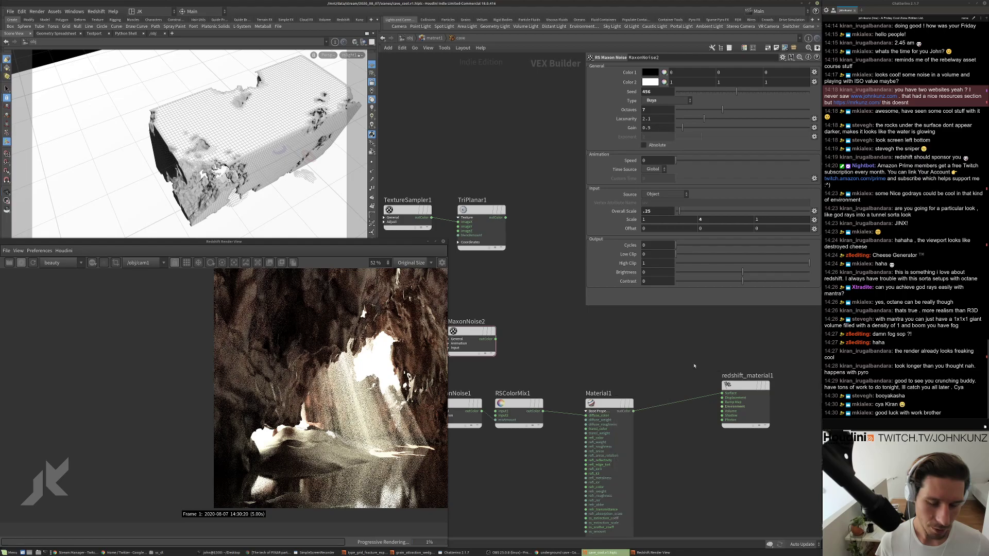
left_click(674, 367)
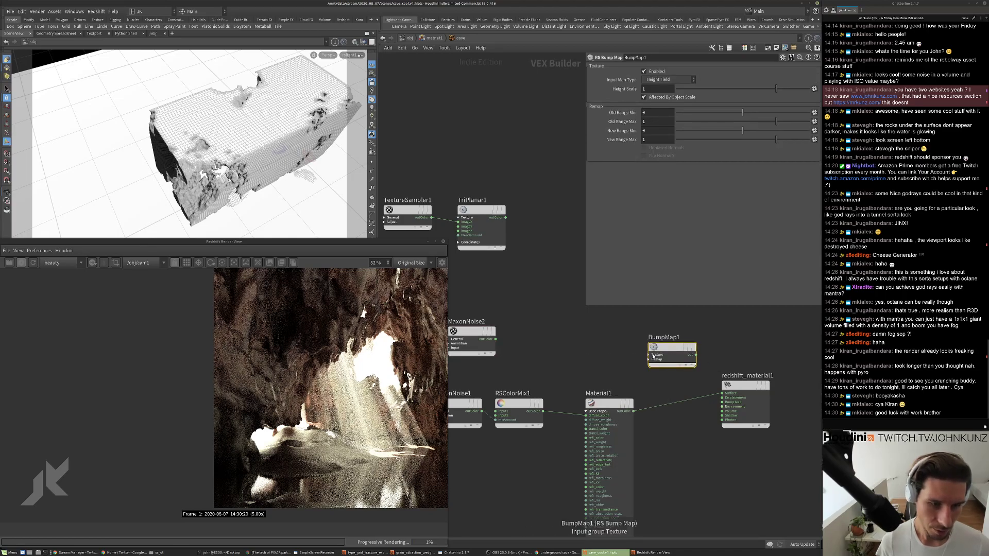
left_click(653, 356)
left_click(696, 355)
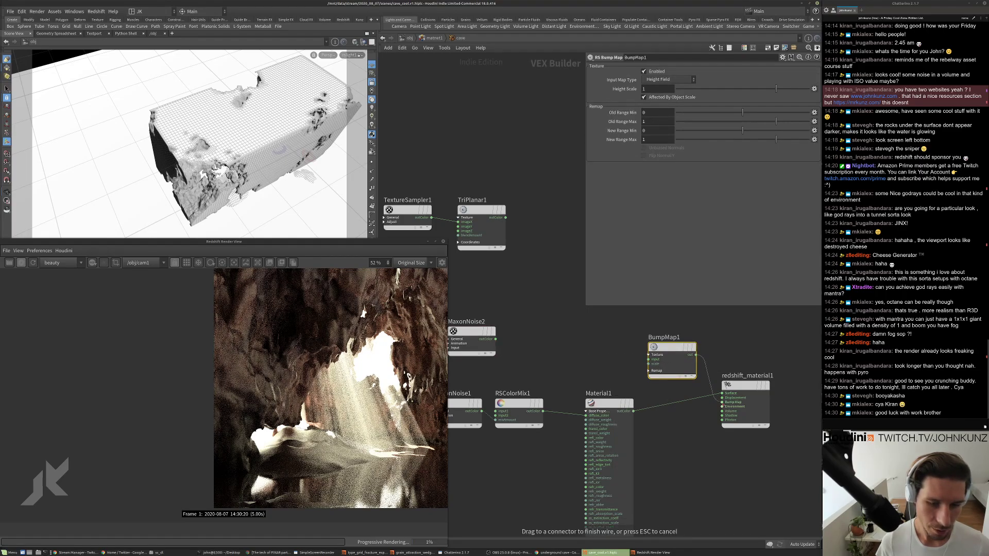
left_click(723, 402)
middle_click_drag(594, 332, 646, 387)
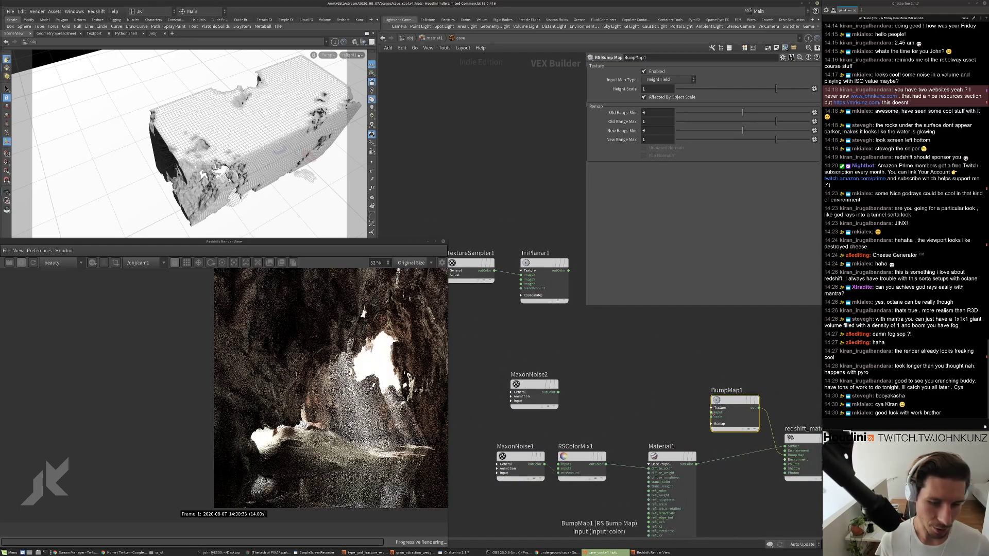
left_click(558, 392)
left_click(711, 412)
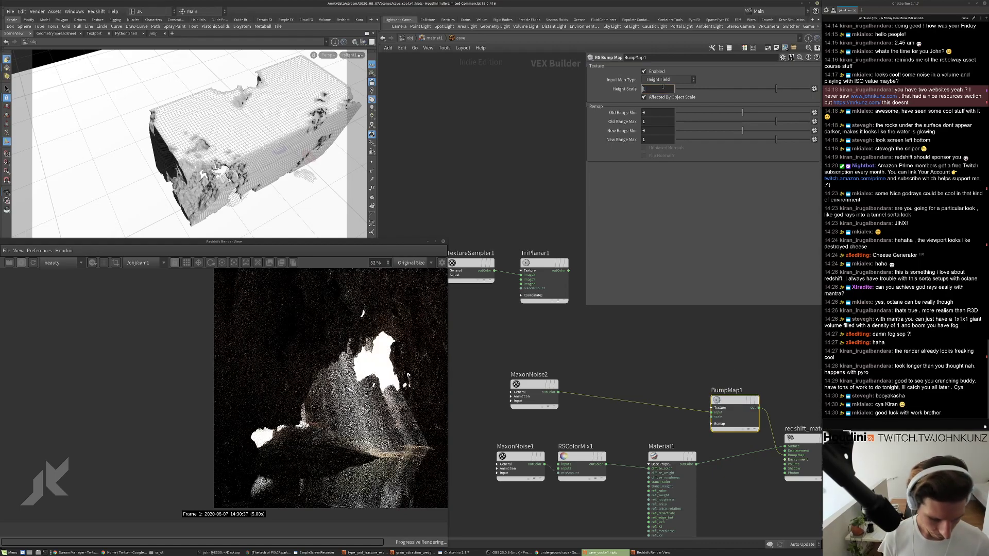
type(".01")
key("Return")
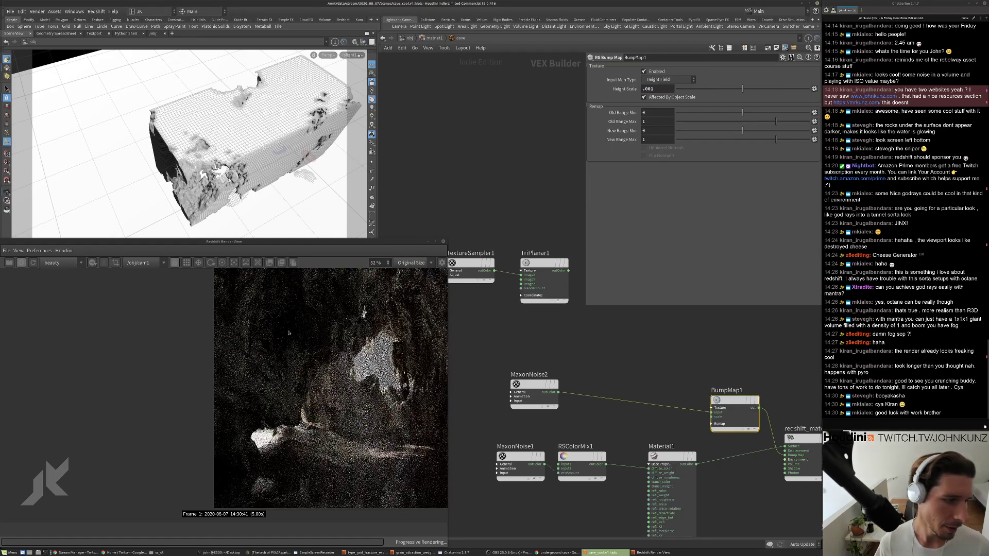
Draw a Redshift render region over the cave opening, shifted slightly left and down.
scroll(152, 268, "up", 2)
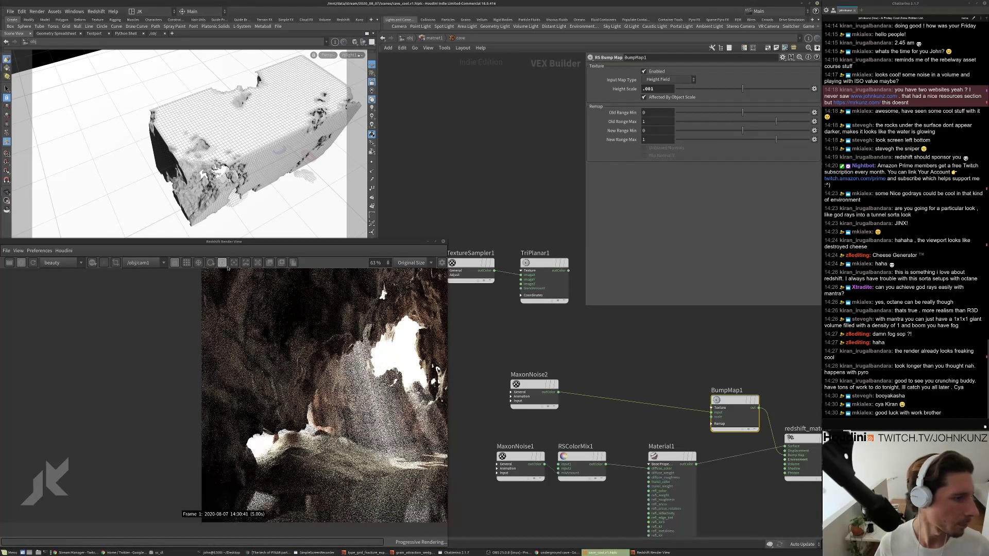
left_click(115, 263)
left_click_drag(278, 295, 435, 452)
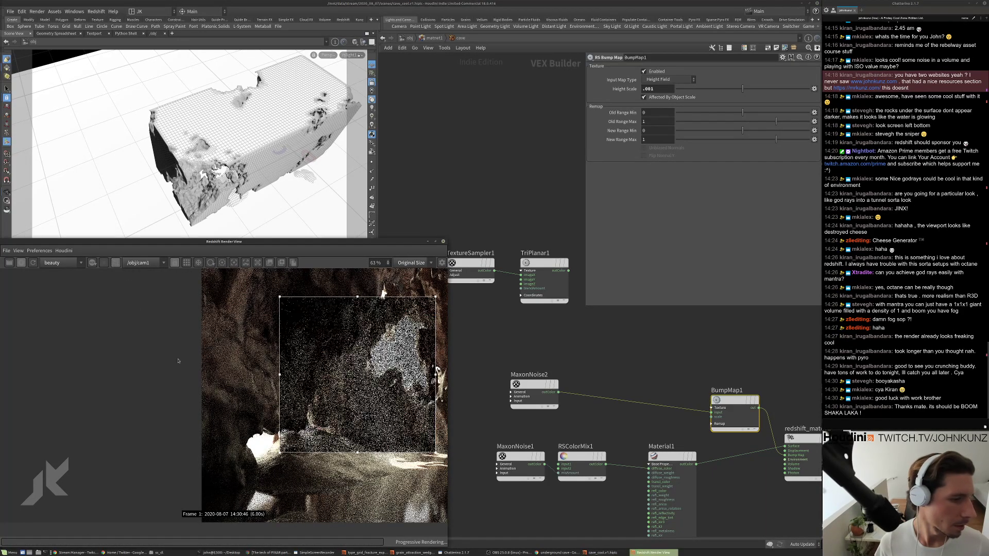
scroll(413, 348, "down", 2)
scroll(397, 344, "up", 2)
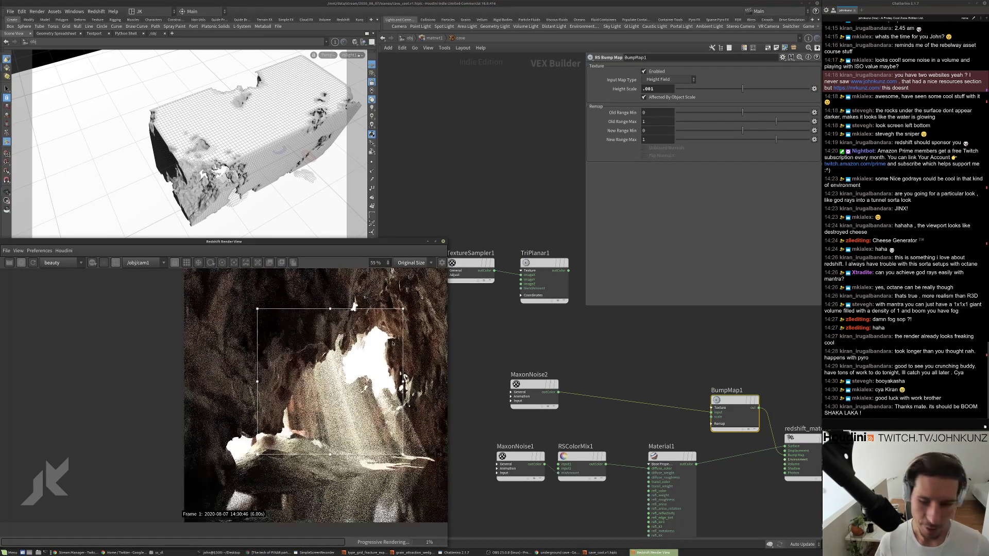
scroll(330, 377, "up", 1)
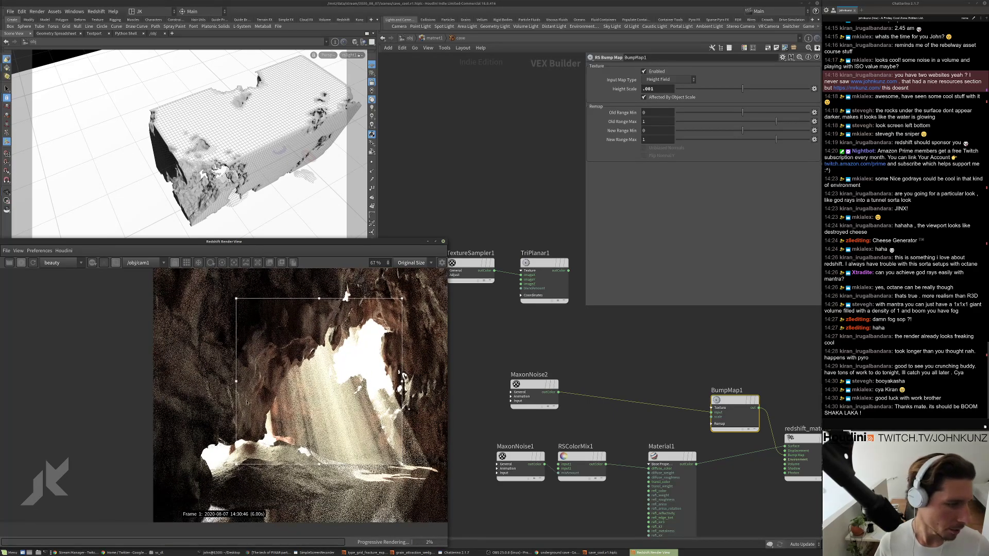
scroll(246, 403, "down", 1)
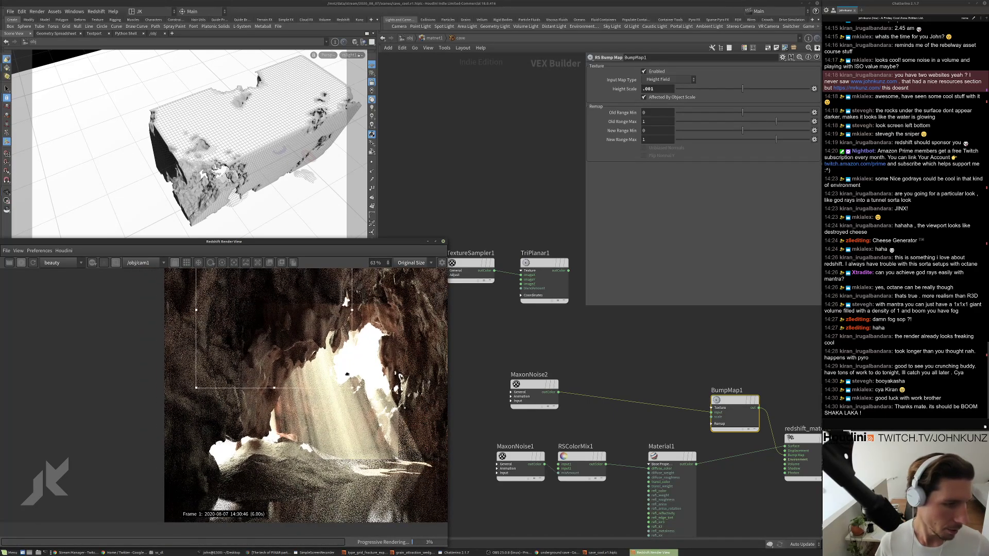
left_click_drag(347, 374, 336, 429)
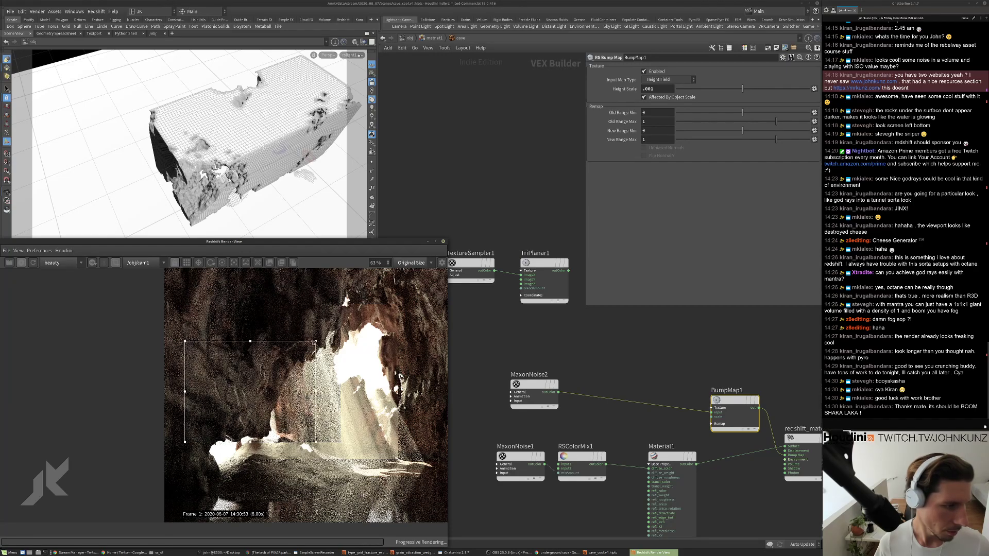
scroll(203, 361, "up", 6)
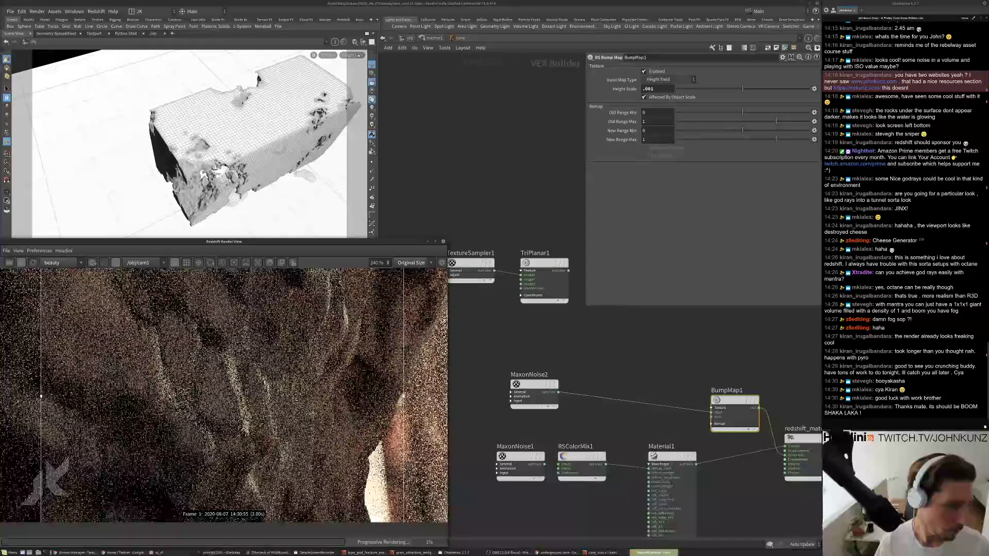
Change BumpMap1's Height Scale to .025, then edit it back toward .01.
double_click(658, 86)
type(".025")
key("Return")
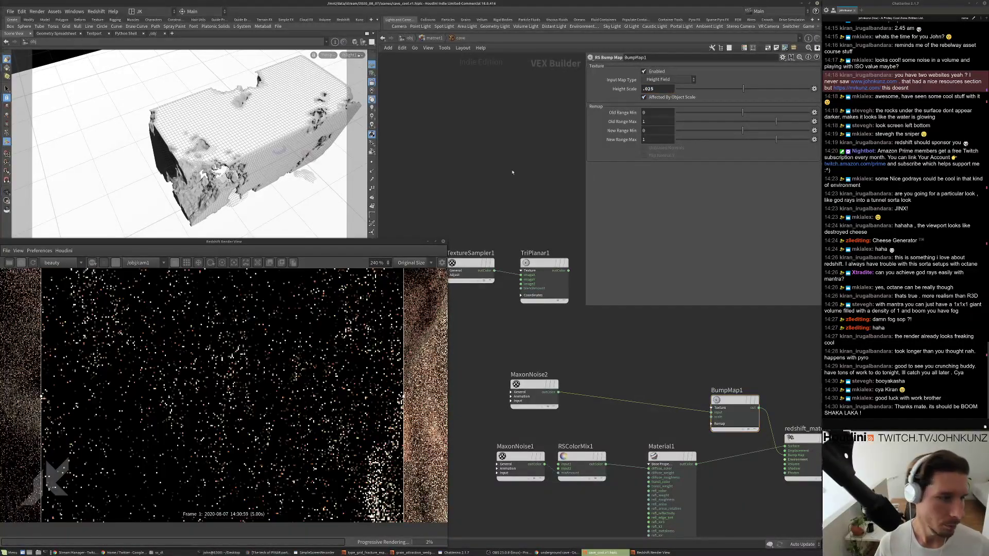
scroll(215, 402, "down", 3)
scroll(214, 402, "up", 1)
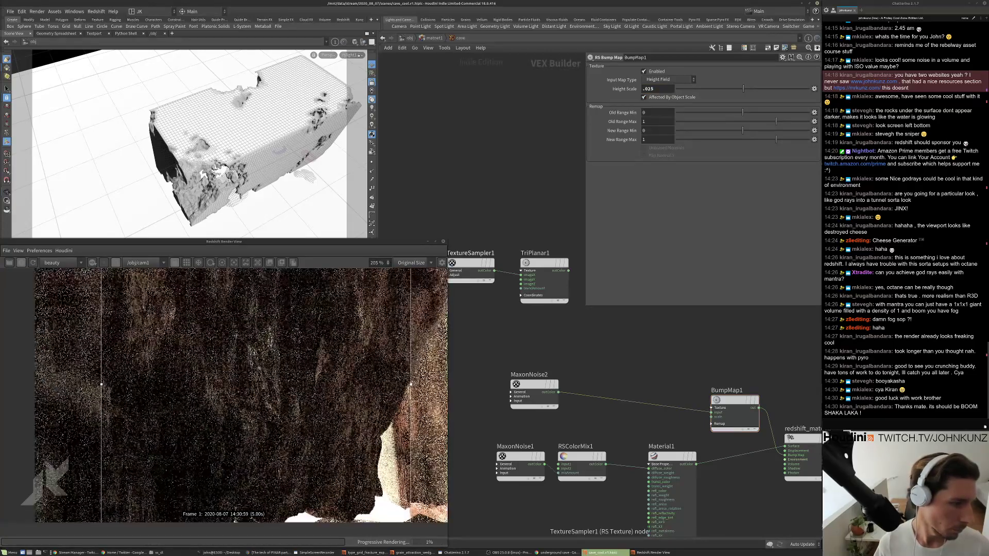
scroll(250, 367, "down", 2)
scroll(279, 354, "down", 1)
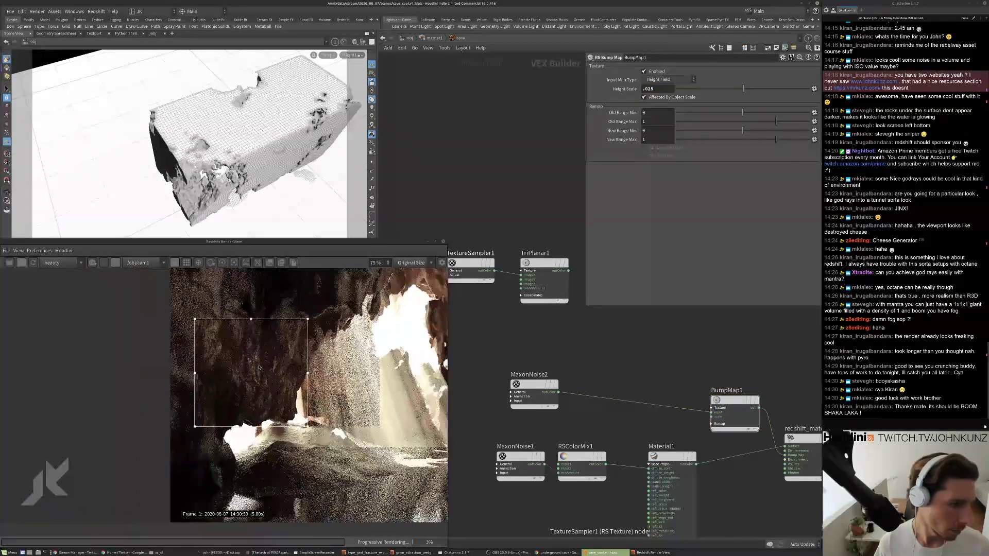
scroll(287, 396, "up", 1)
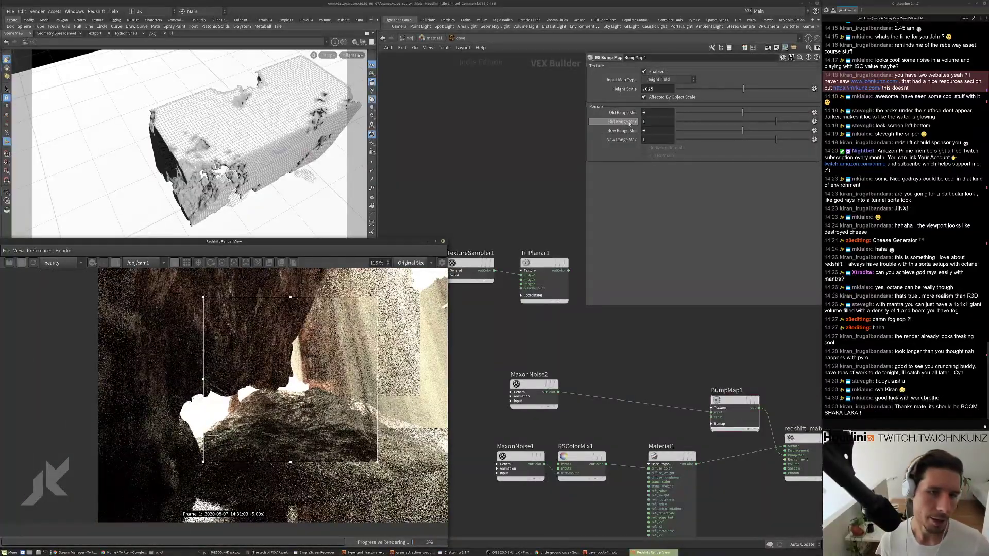
double_click(649, 89)
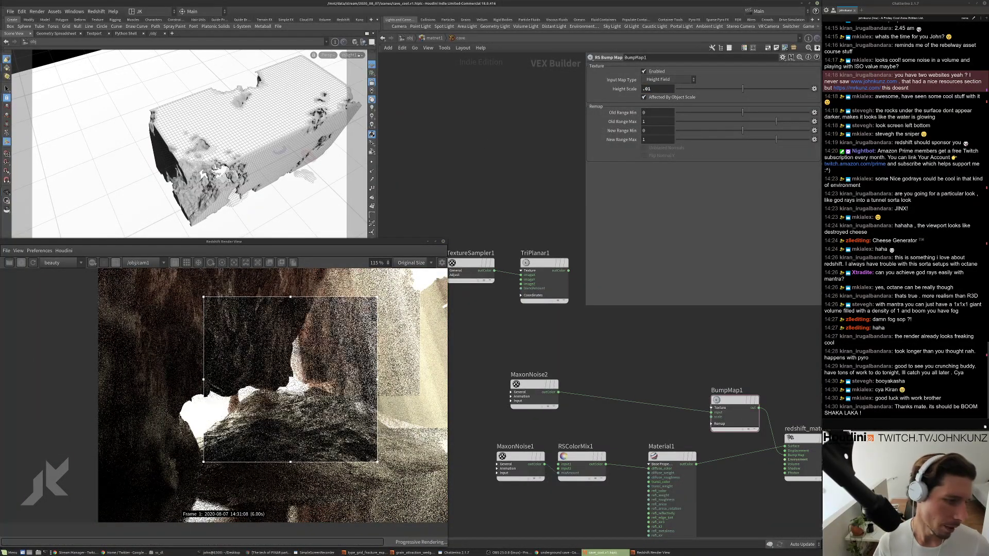
scroll(345, 391, "up", 2)
scroll(268, 391, "up", 1)
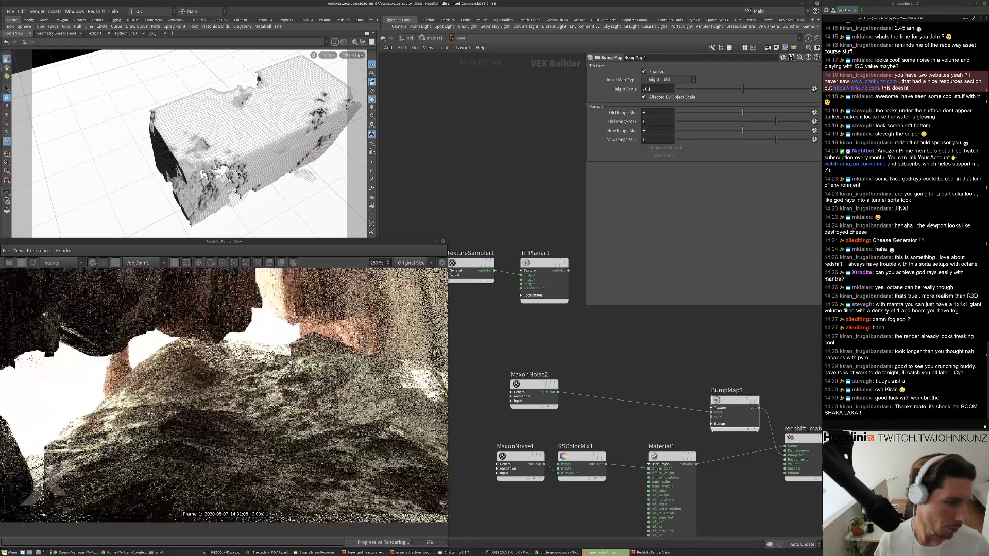
scroll(268, 391, "down", 3)
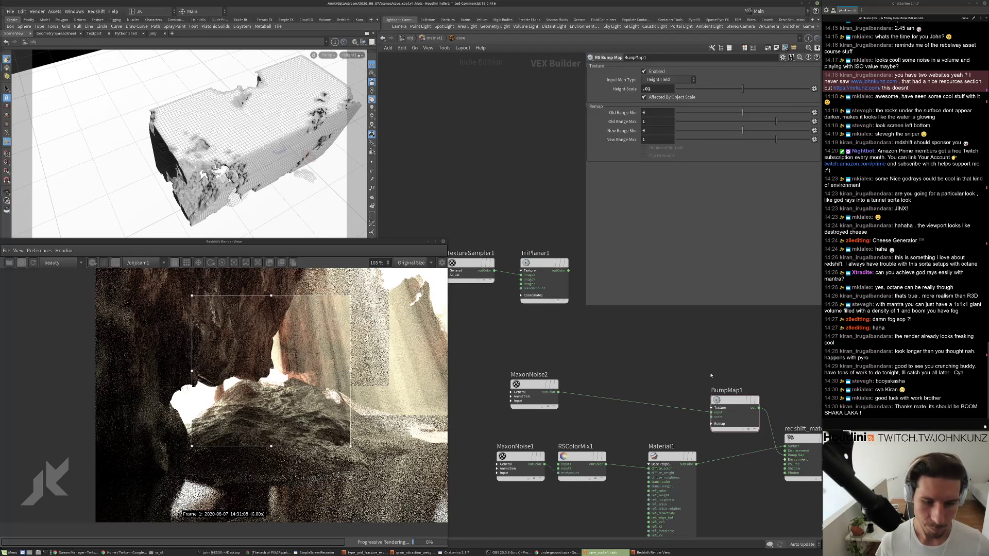
Show MaxonNoise2's parameters in the shader network.
middle_click_drag(711, 375, 688, 357)
scroll(277, 380, "down", 2)
middle_click_drag(616, 382, 656, 380)
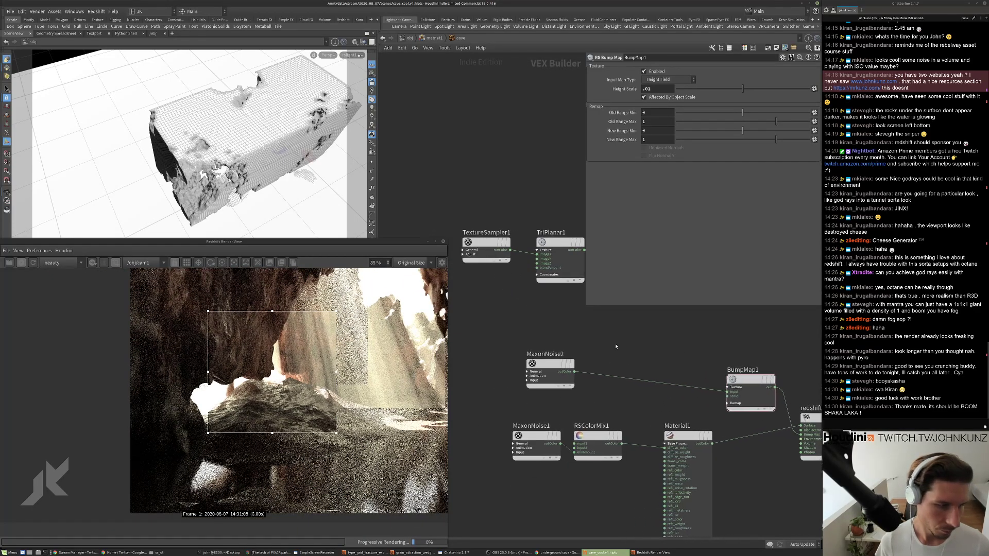
left_click(550, 367)
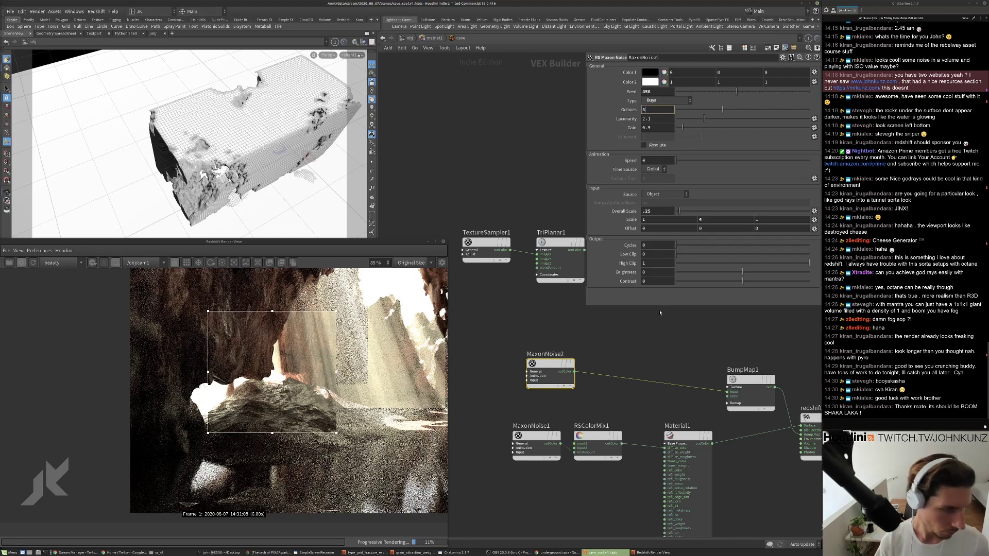
Give MaxonNoise2 8 octaves and place it next to BumpMap1.
key("Return")
scroll(265, 406, "up", 3)
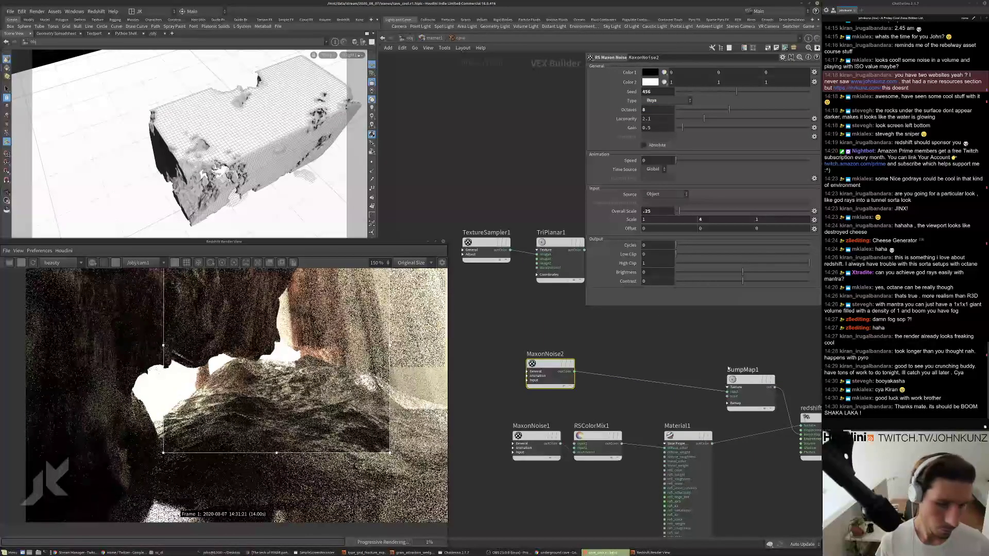
middle_click_drag(729, 368, 691, 362)
left_click_drag(692, 361, 606, 357)
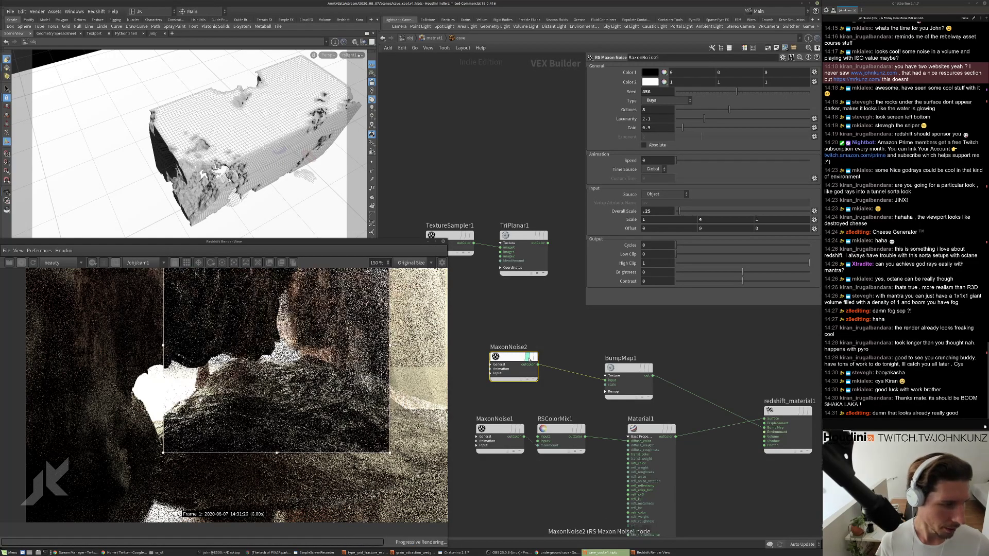
left_click(529, 355)
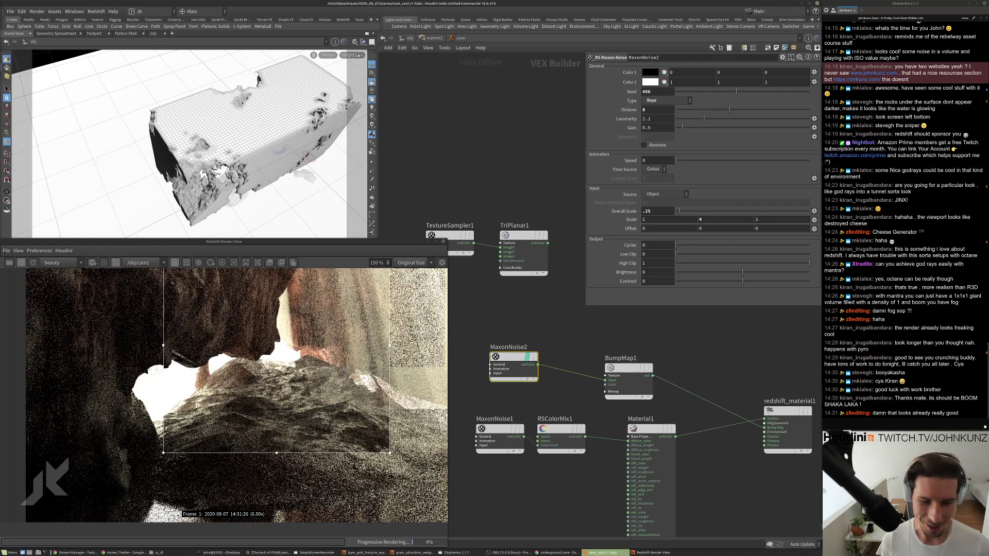
left_click_drag(527, 360, 558, 371)
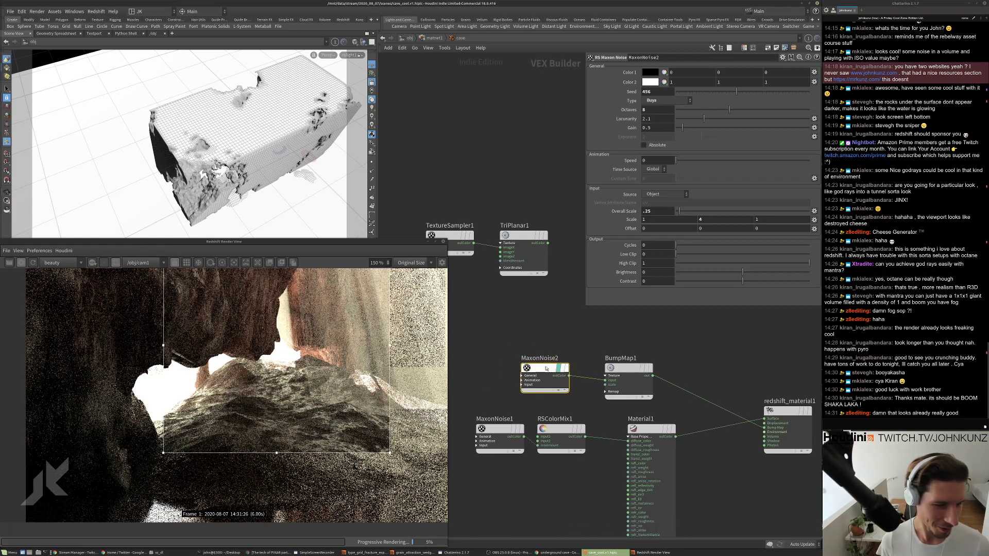
Toggle the MaxonNoise1 node's flag and restart the Redshift render.
left_click(514, 429)
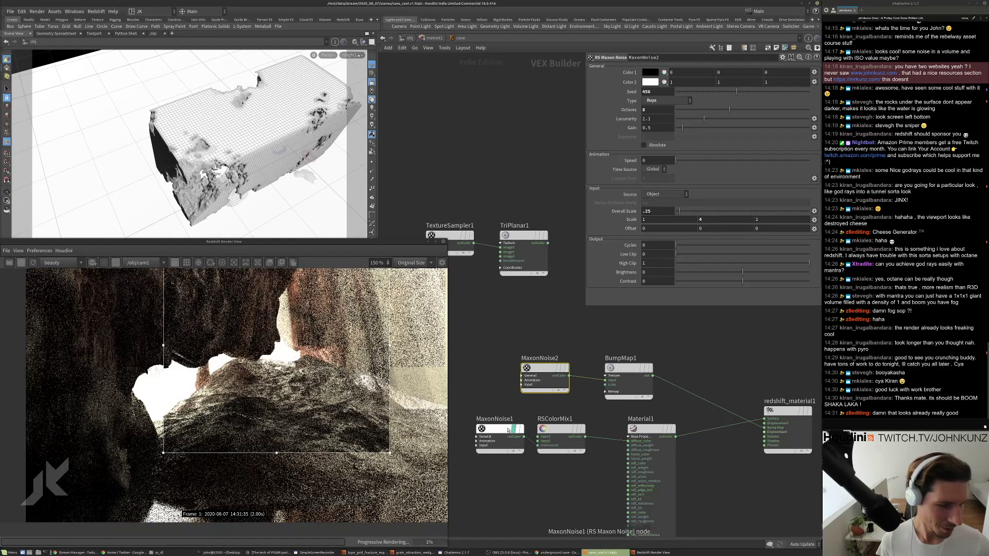
left_click(33, 263)
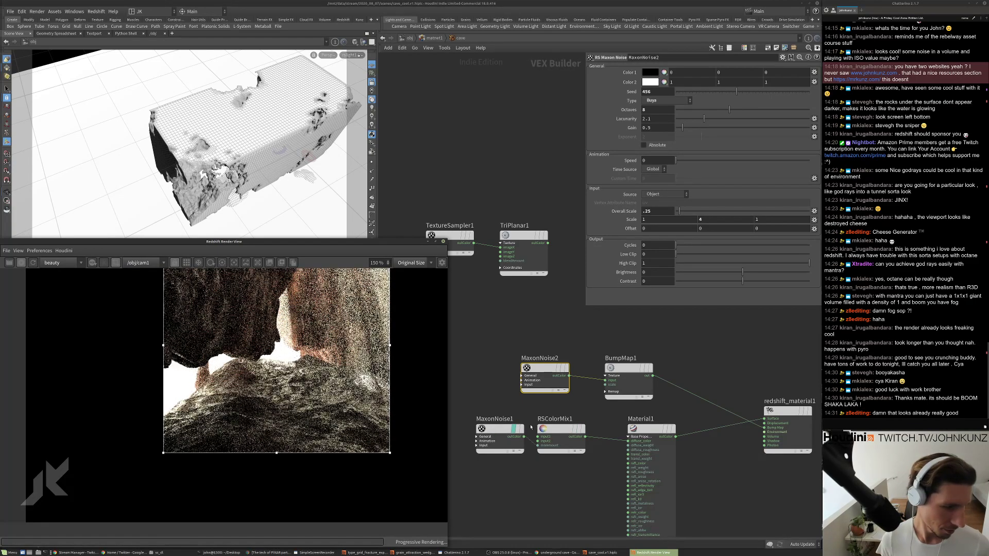
scroll(521, 432, "up", 3)
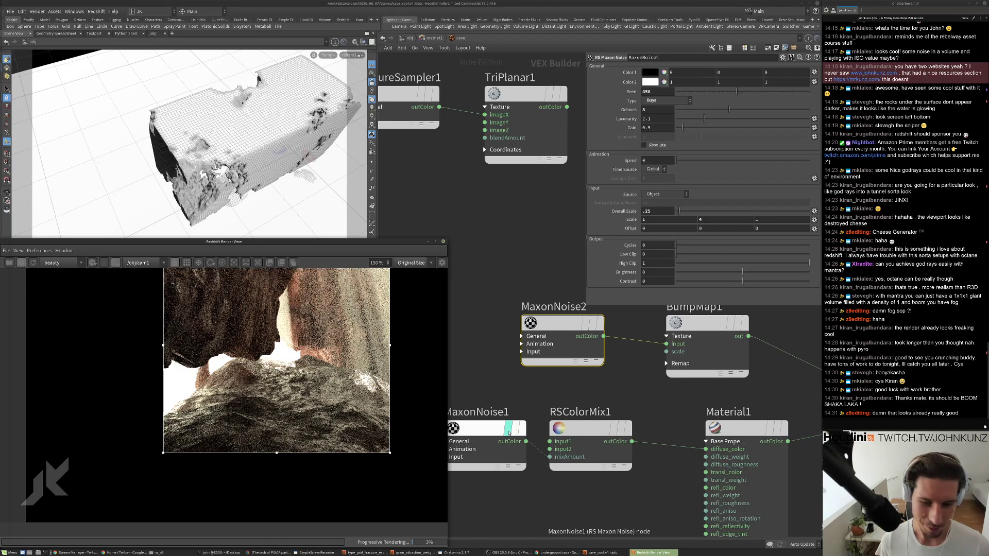
left_click(511, 432)
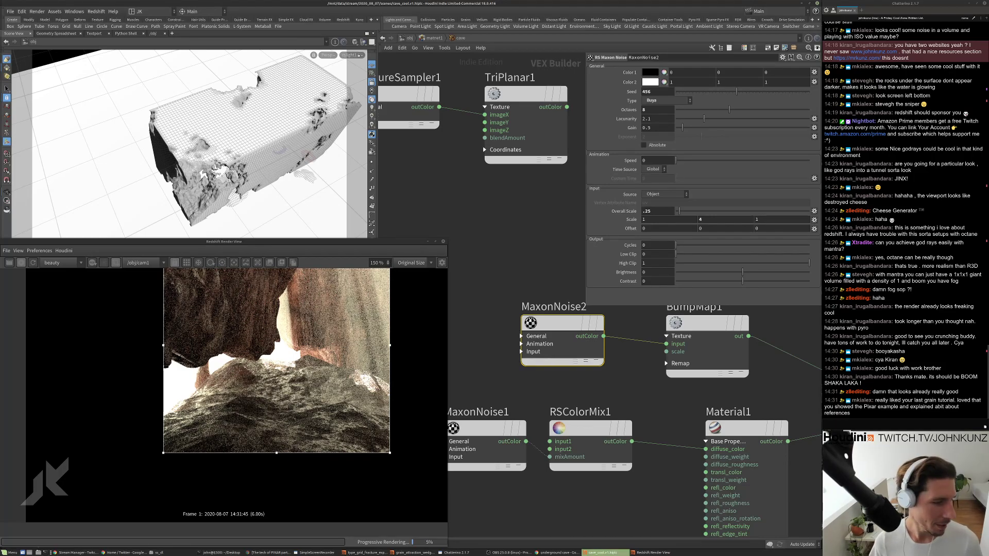
scroll(412, 361, "down", 4)
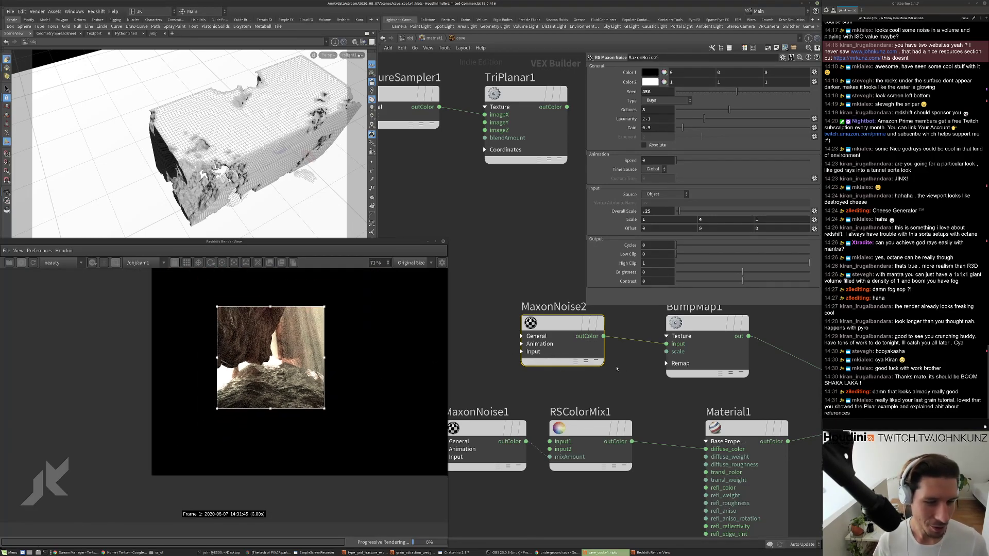
scroll(639, 394, "down", 3)
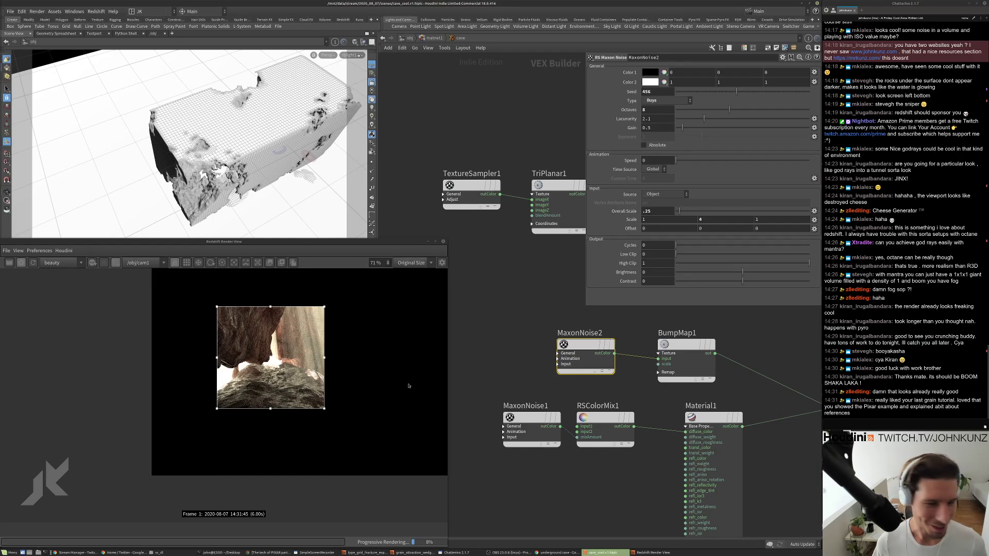
scroll(409, 386, "down", 2)
middle_click_drag(612, 360, 540, 368)
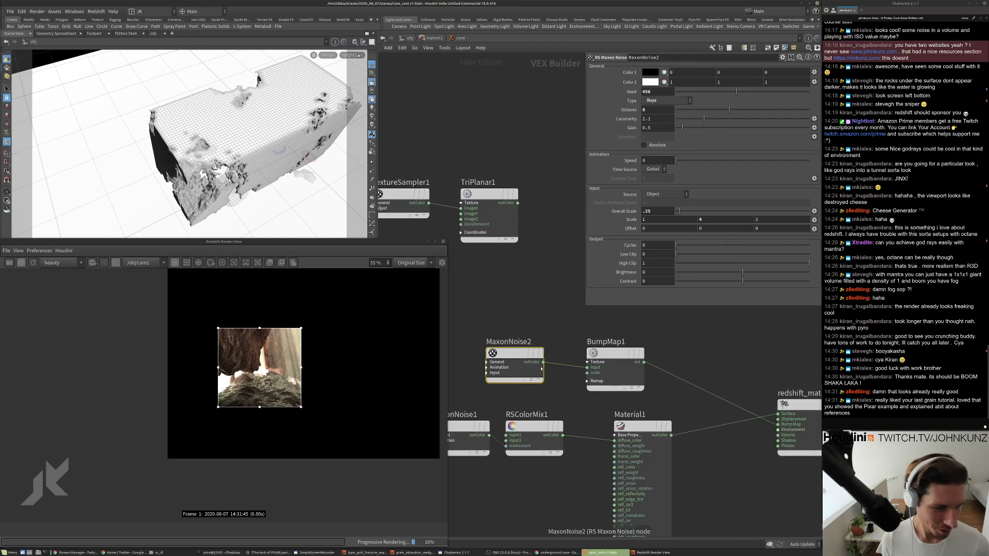
Wire MaxonNoise2 into the material's Surface input to preview it, lowering Gain to about 0.19.
left_click_drag(542, 362, 778, 413)
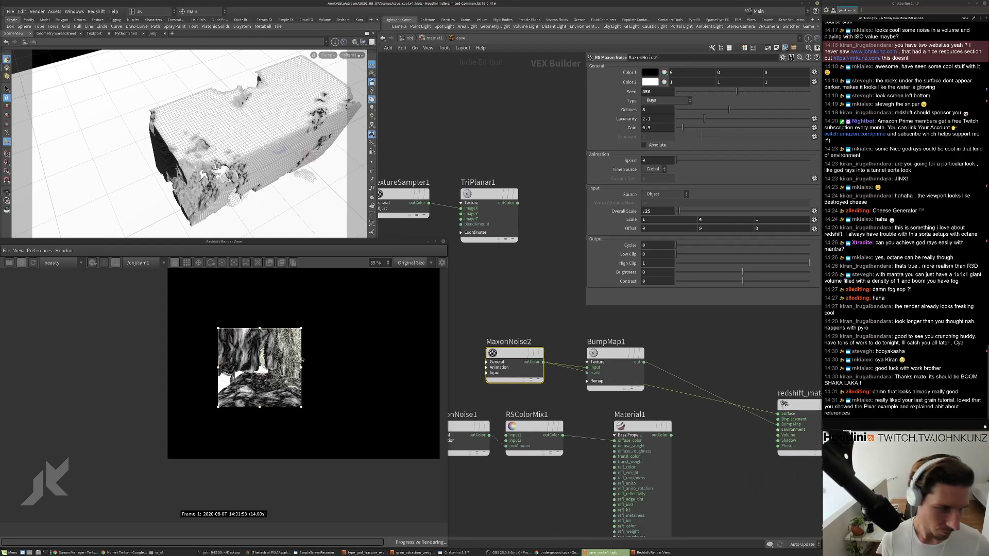
scroll(303, 359, "up", 8)
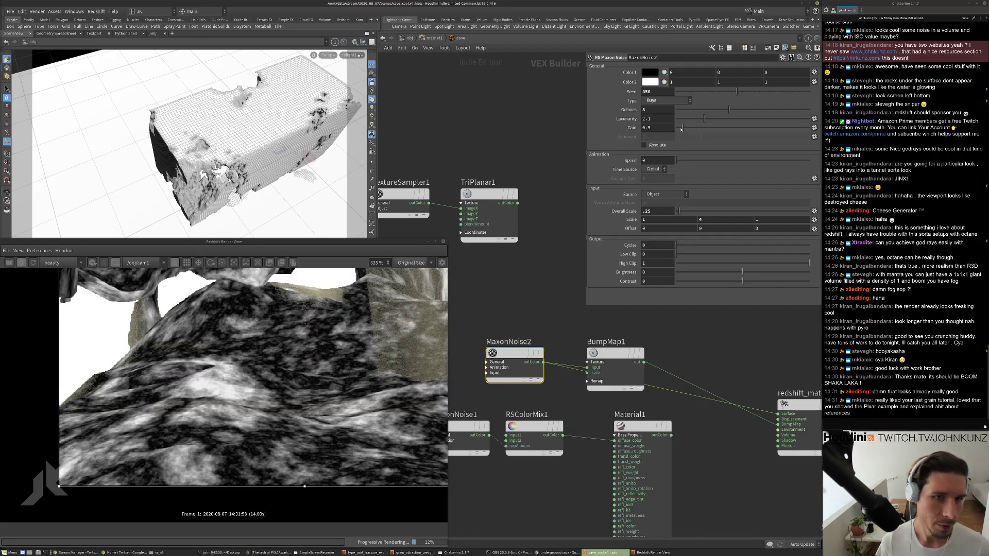
left_click(678, 128)
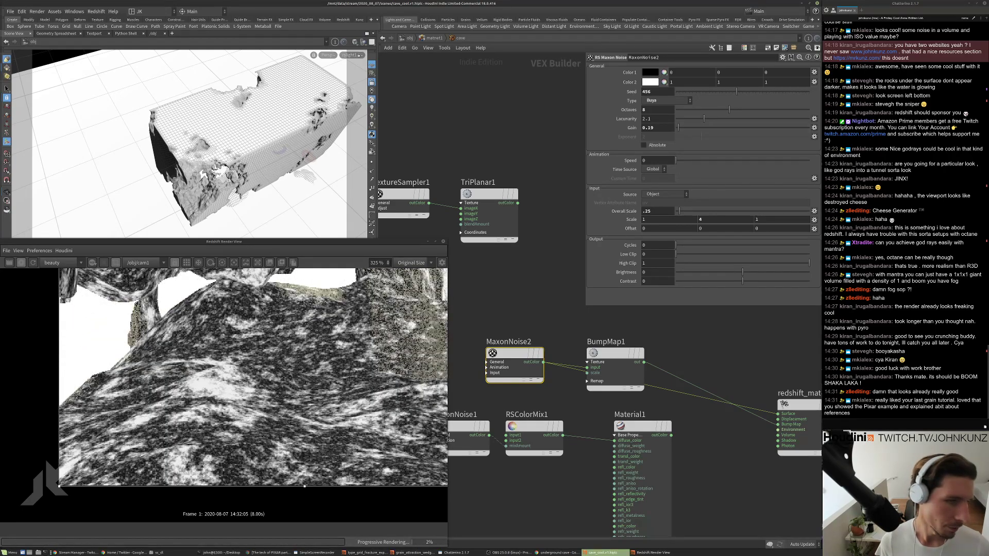
scroll(253, 394, "up", 2)
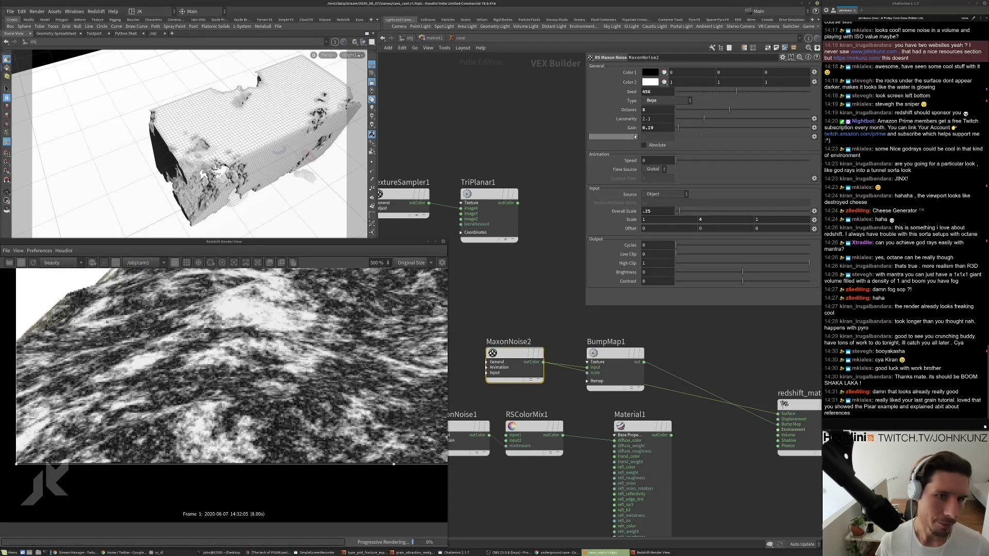
Set the MaxonNoise2 Gain to exactly 0.3.
double_click(650, 128)
type("30")
key("Return")
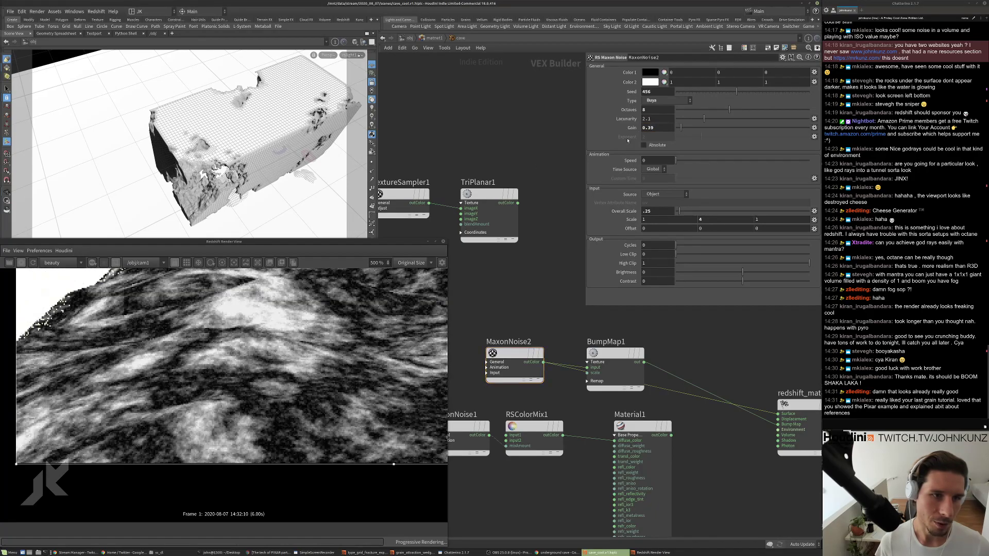
double_click(649, 129)
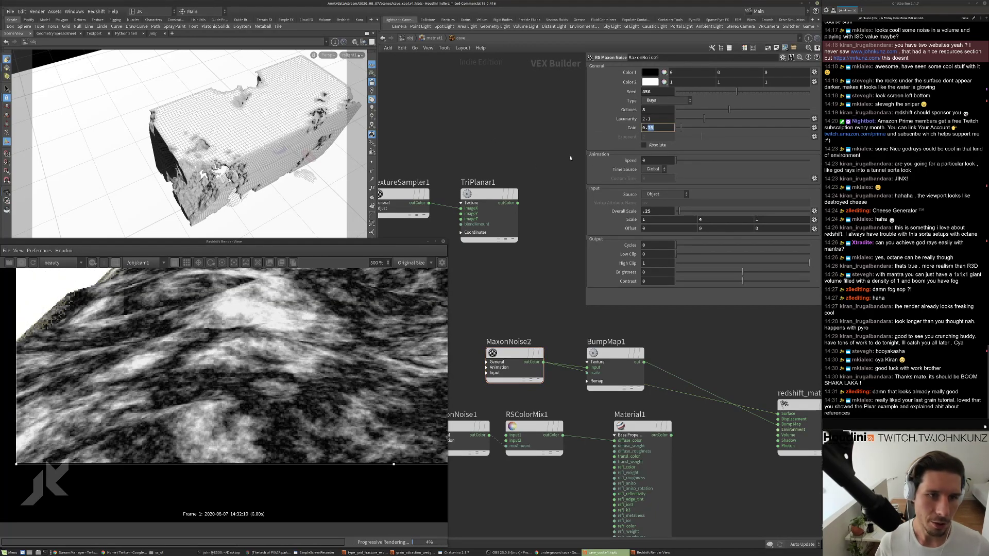
type("3")
key("Return")
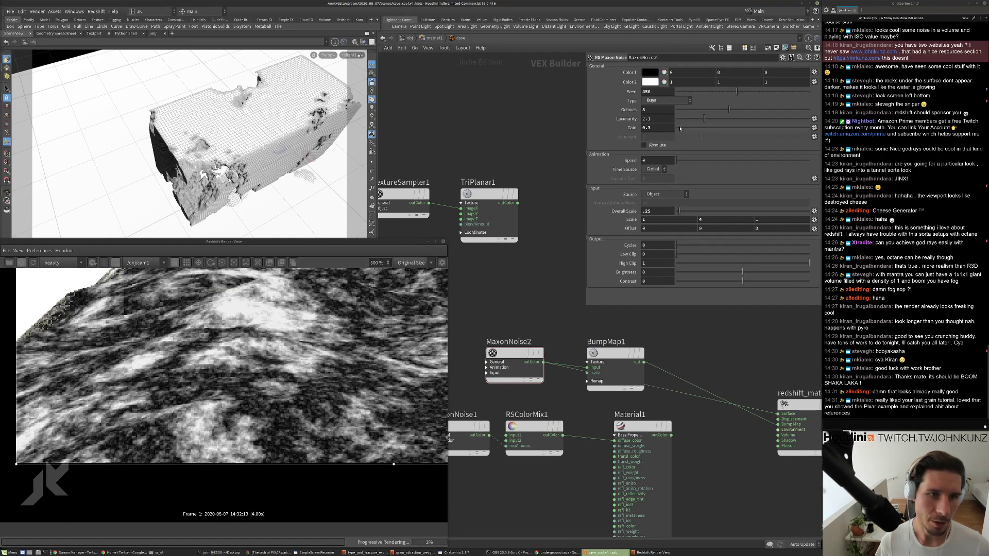
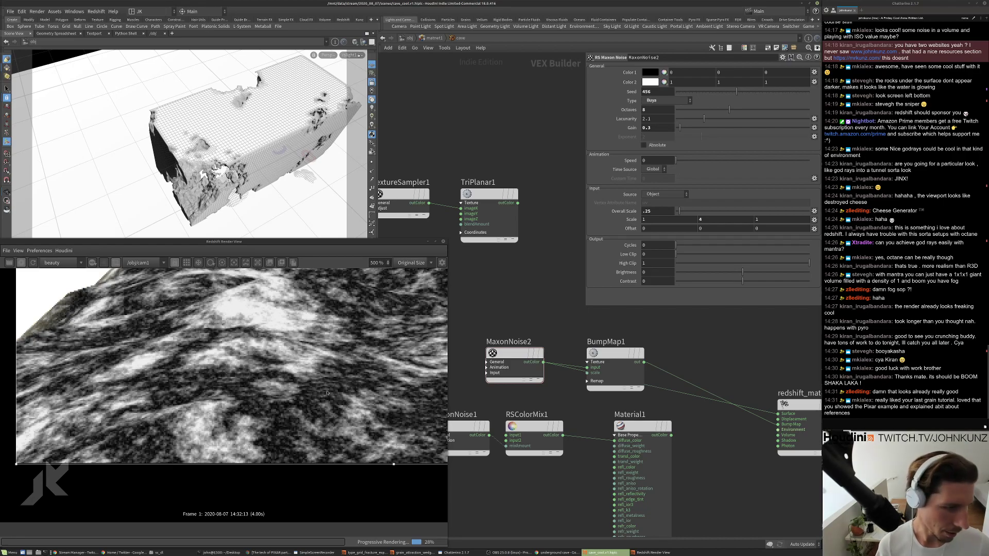
Nudge MaxonNoise2 aside and wire Material1's outColor into redshift_material1's Surface input.
scroll(296, 403, "down", 7)
scroll(296, 403, "up", 3)
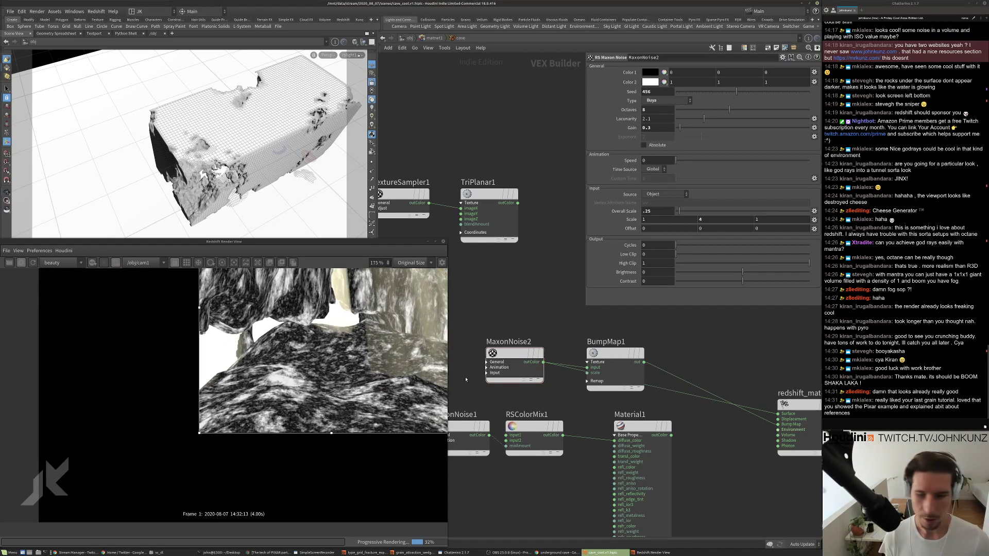
left_click_drag(525, 366, 515, 366)
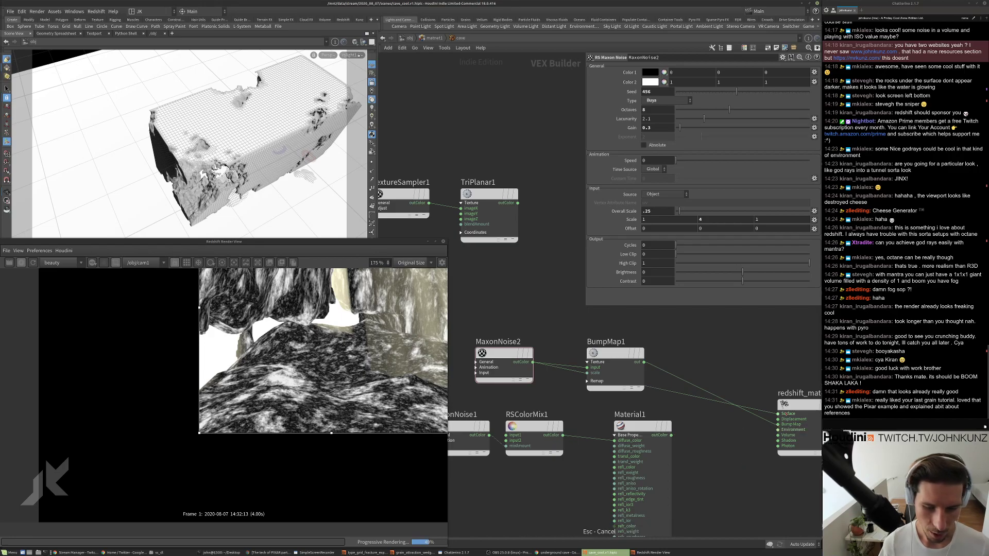
left_click_drag(765, 418, 671, 435)
Bring MaxonNoise1 and TextureSampler1 into view and move MaxonNoise2 back into place.
scroll(294, 391, "up", 2)
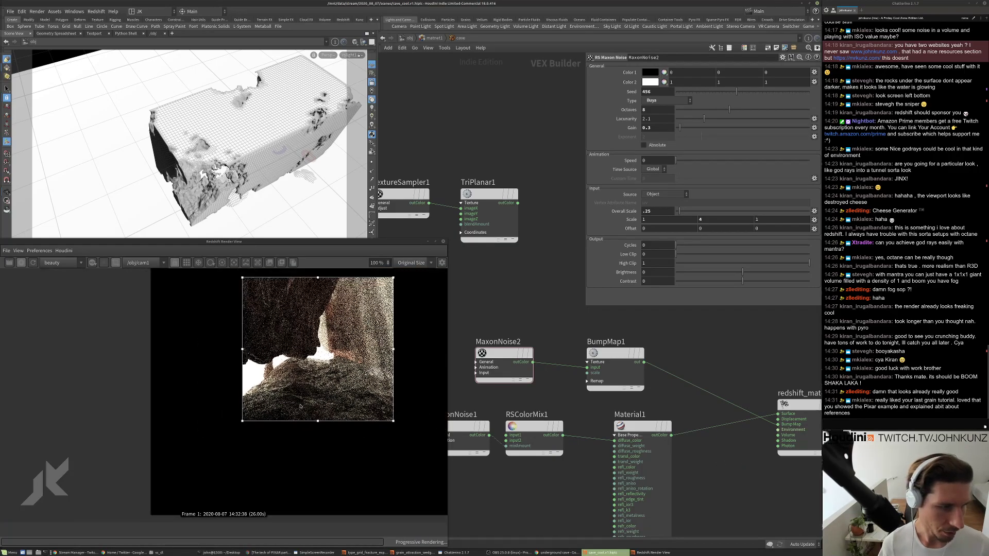
scroll(286, 334, "up", 3)
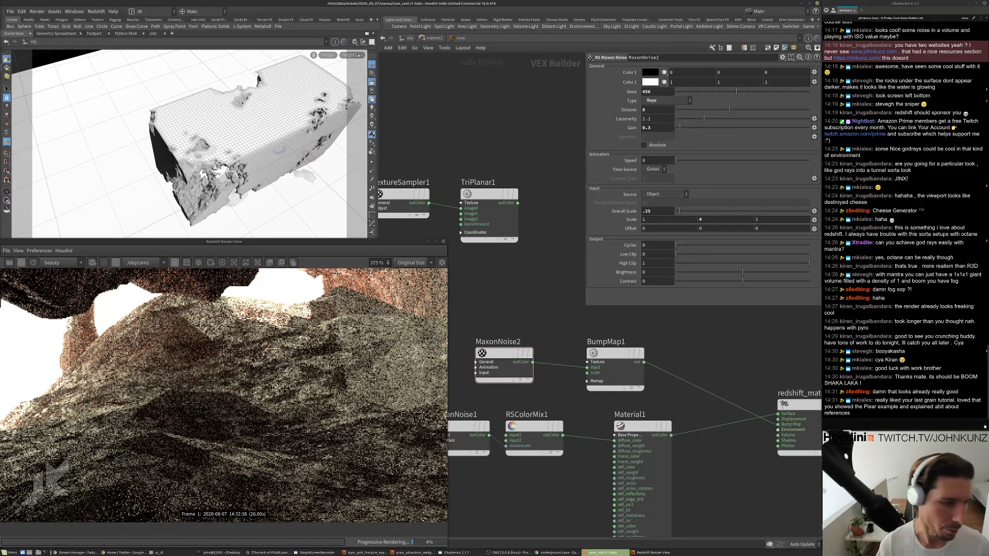
scroll(274, 388, "down", 1)
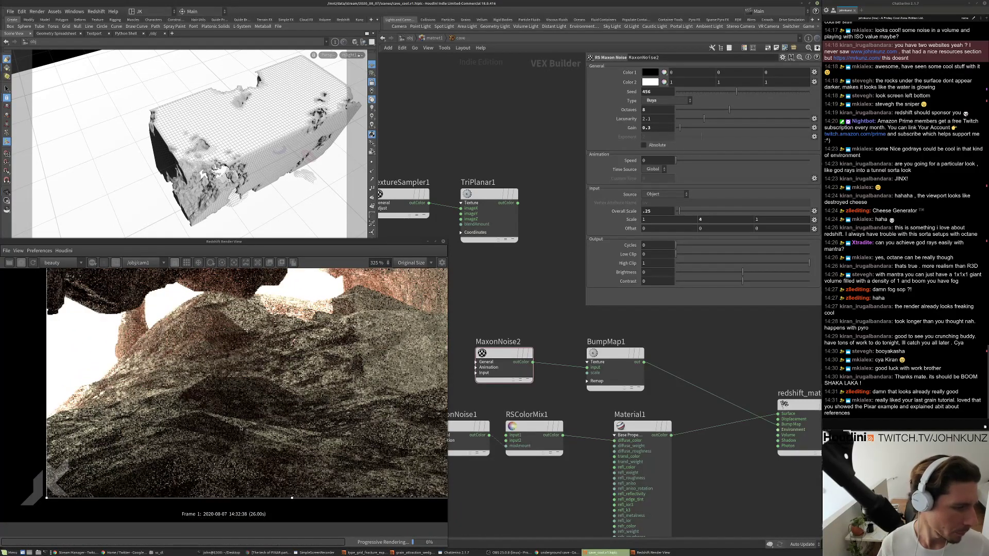
scroll(240, 428, "down", 6)
scroll(288, 393, "up", 8)
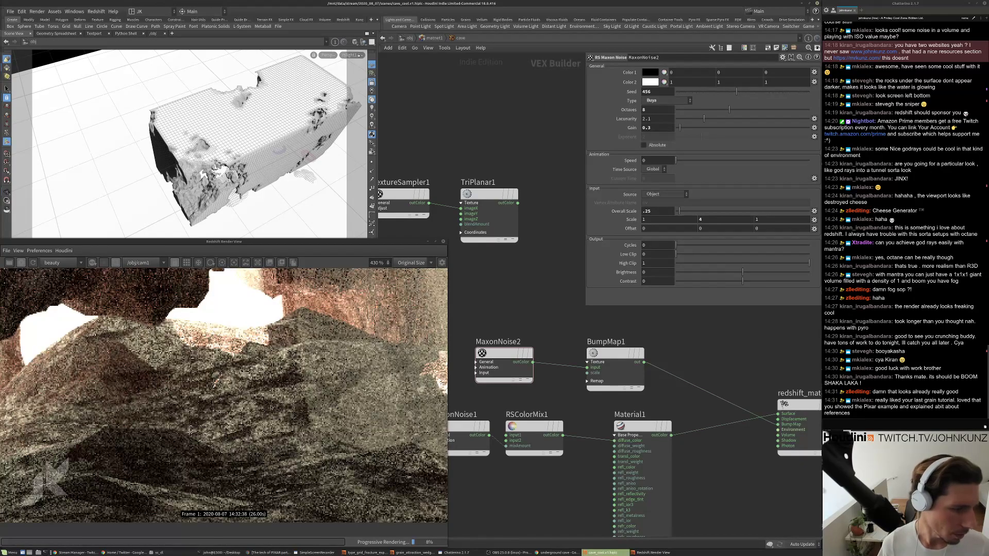
scroll(271, 408, "down", 5)
scroll(276, 407, "up", 2)
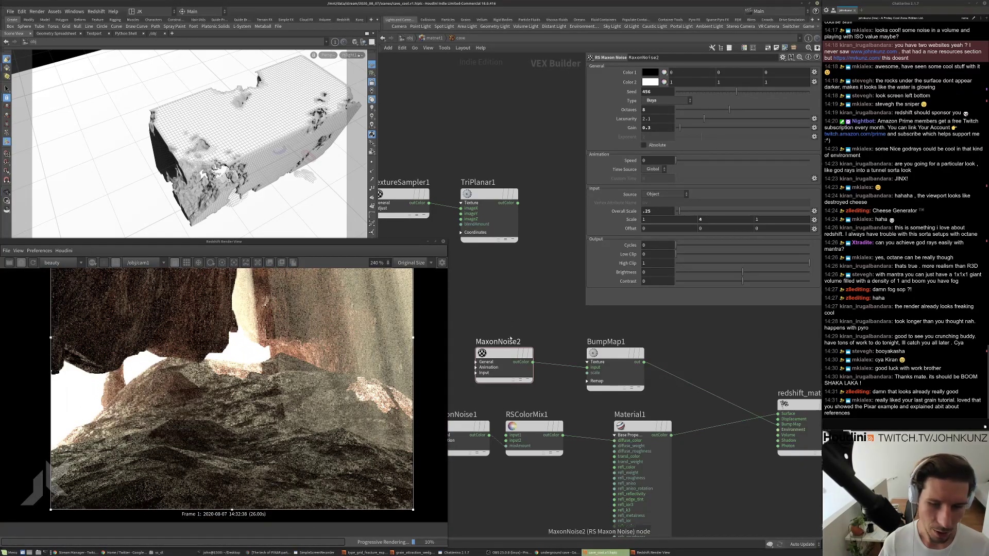
middle_click_drag(524, 337, 596, 339)
scroll(226, 402, "down", 3)
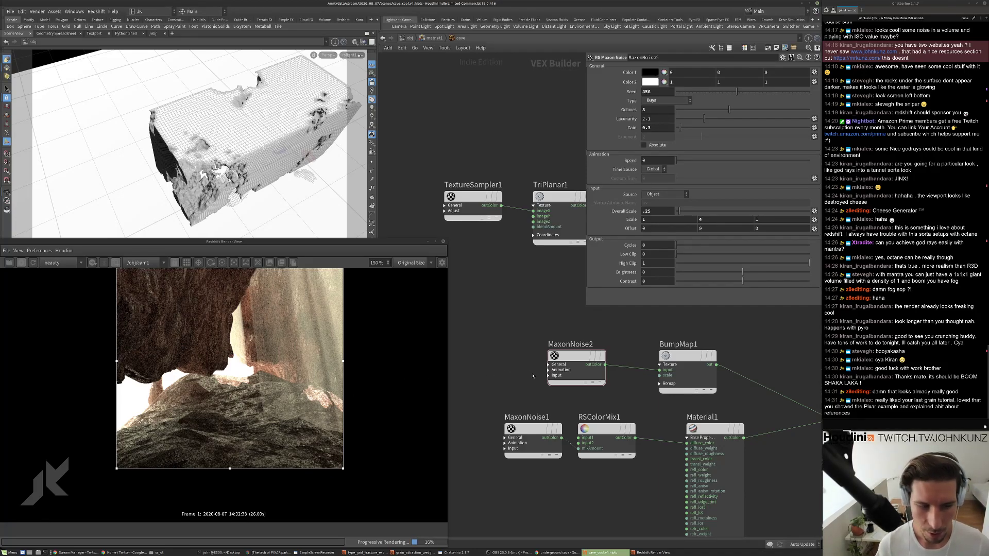
left_click_drag(580, 360, 608, 361)
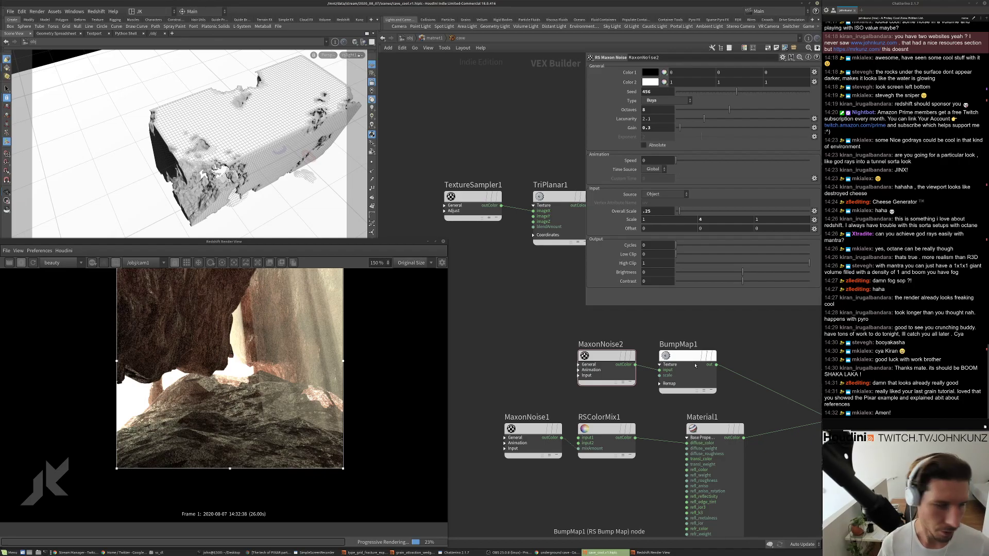
scroll(194, 479, "down", 2)
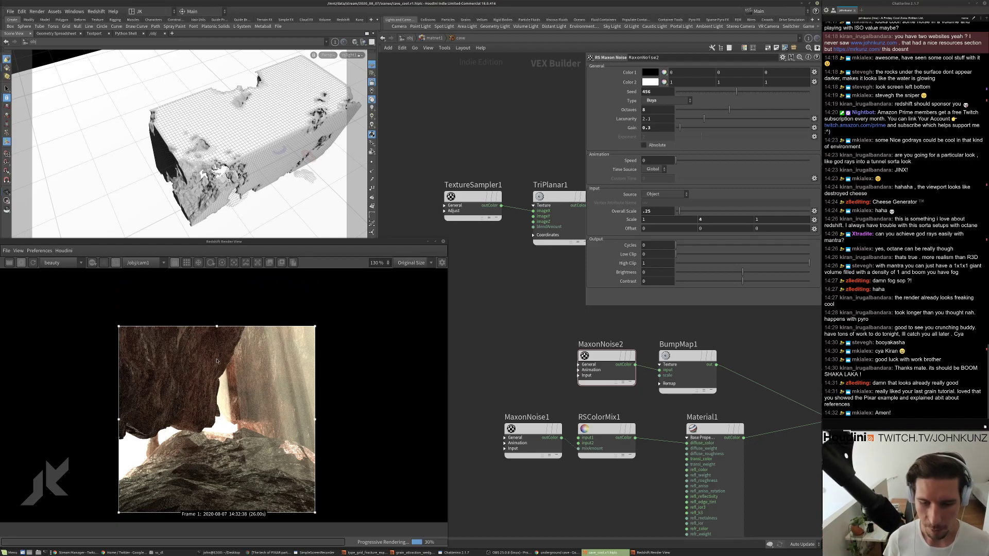
Select BumpMap1 and change its Height Scale to .0035.
left_click_drag(751, 335, 657, 392)
scroll(170, 371, "up", 3)
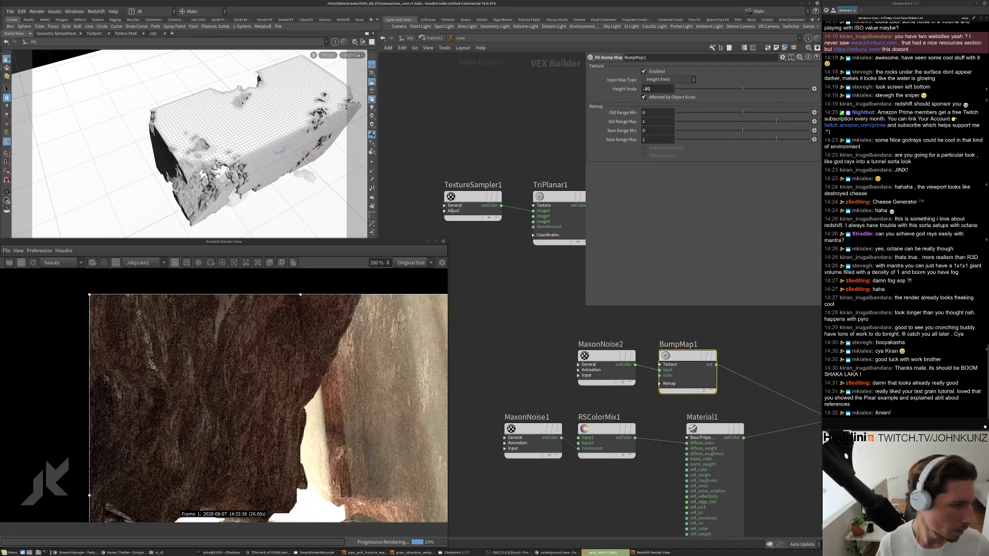
scroll(276, 374, "up", 3)
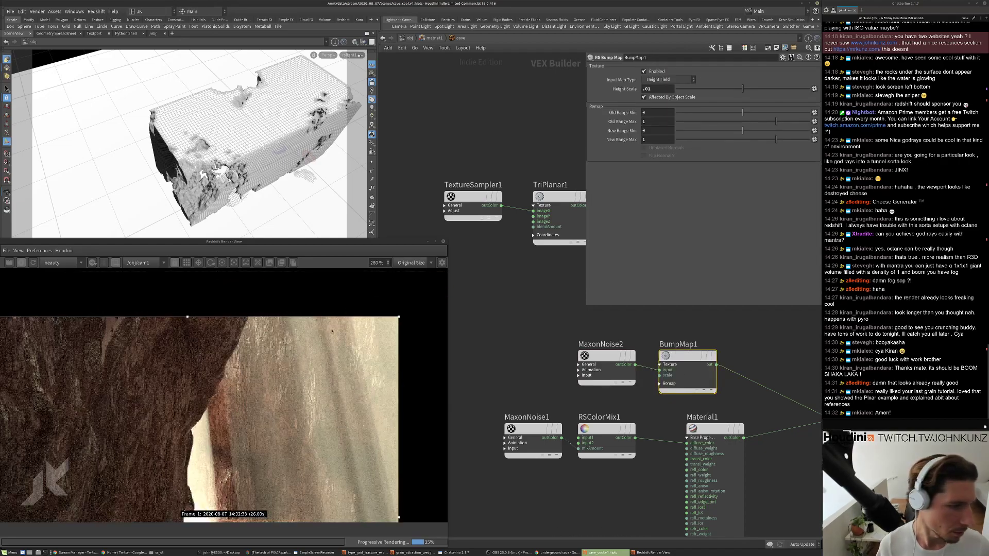
scroll(274, 454, "down", 6)
scroll(274, 453, "up", 4)
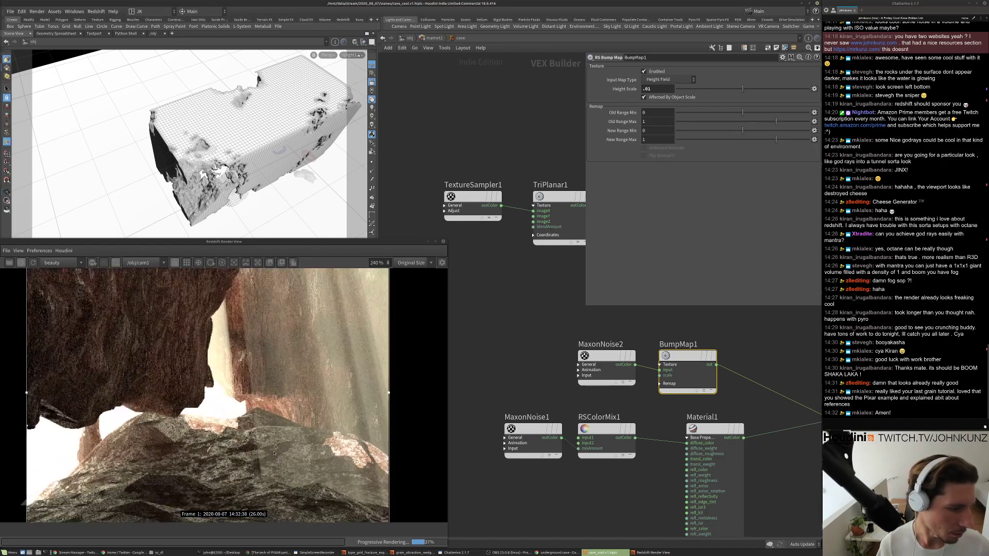
scroll(310, 463, "down", 2)
scroll(271, 438, "up", 3)
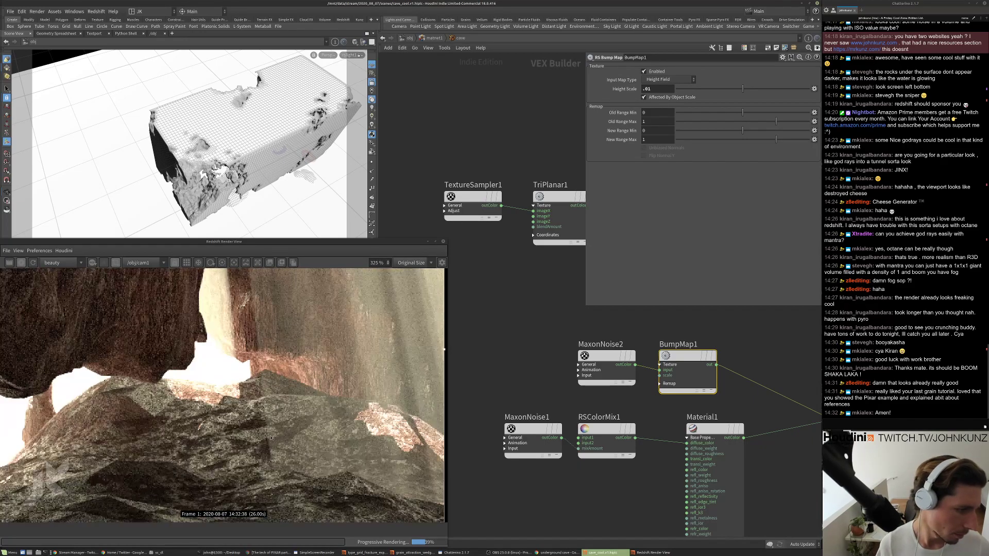
scroll(256, 373, "up", 2)
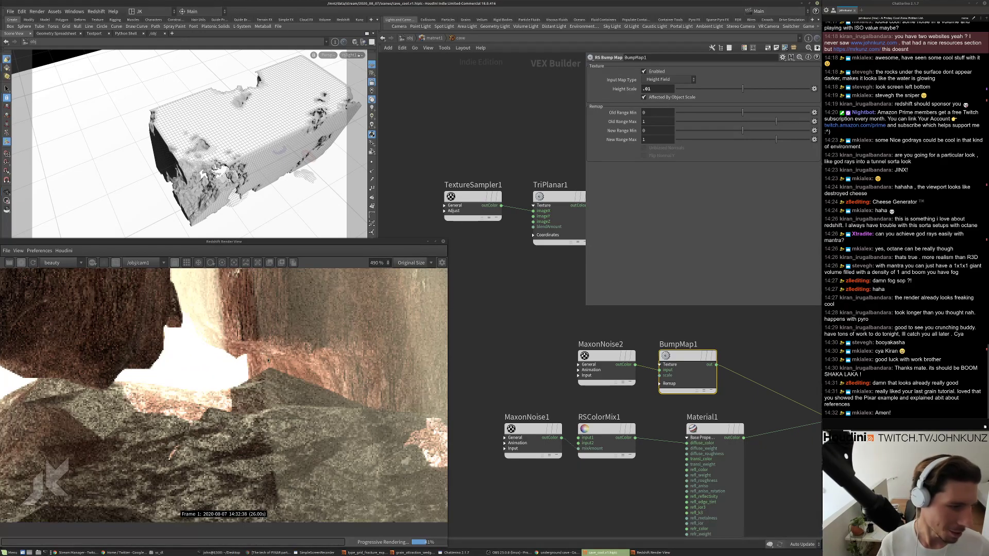
scroll(268, 360, "down", 2)
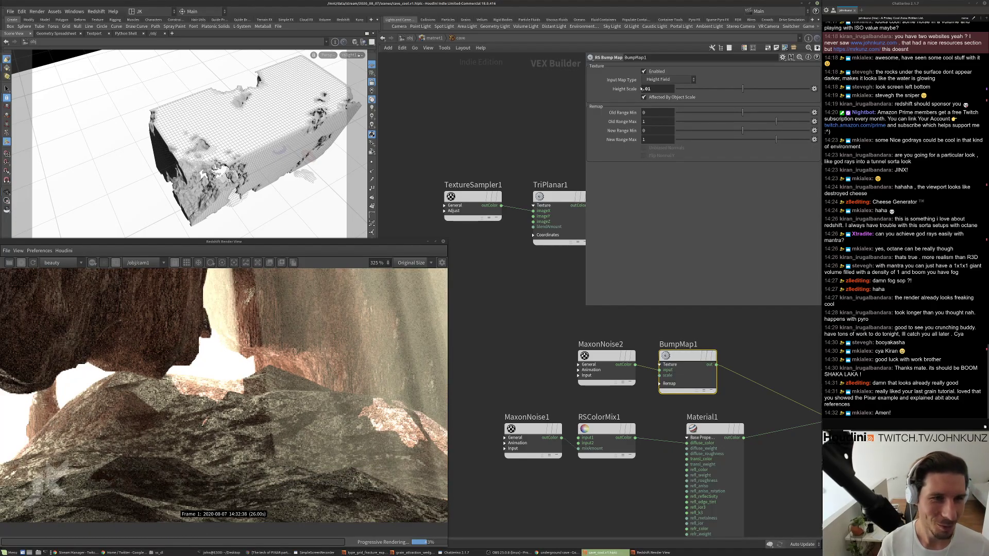
left_click(649, 89)
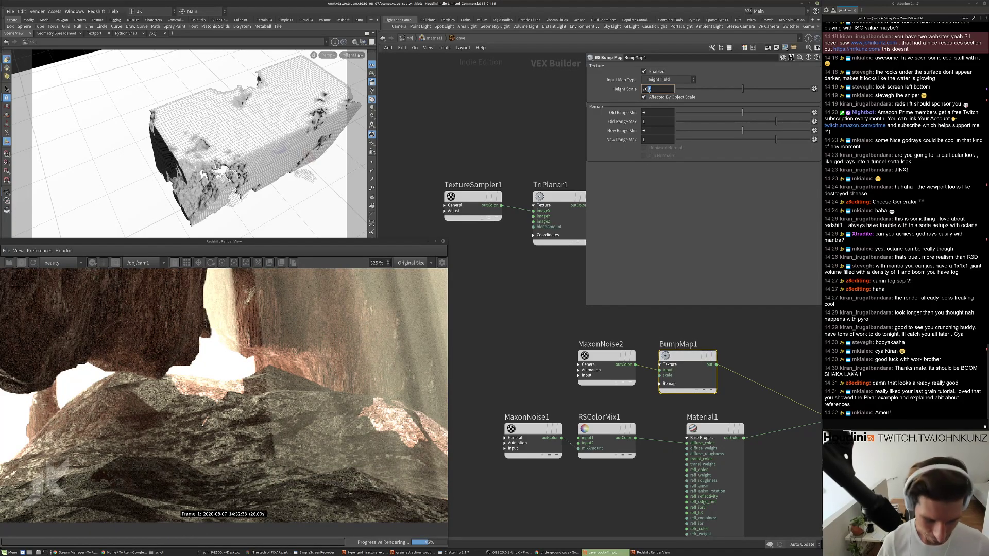
type("035")
key("Return")
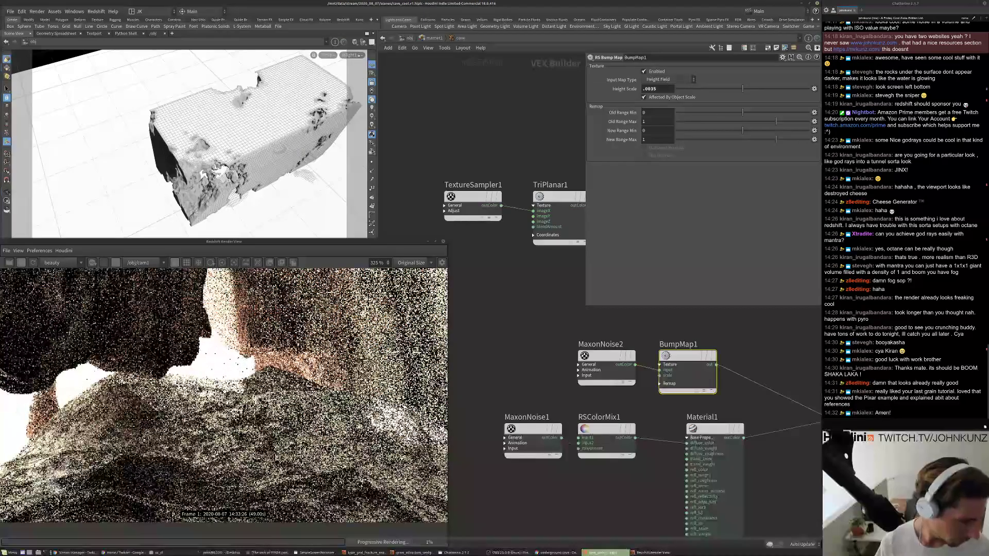
Set BumpMap1's Height Scale to .0075 and turn off the render region for a full-frame render.
scroll(224, 394, "down", 4)
scroll(328, 387, "up", 3)
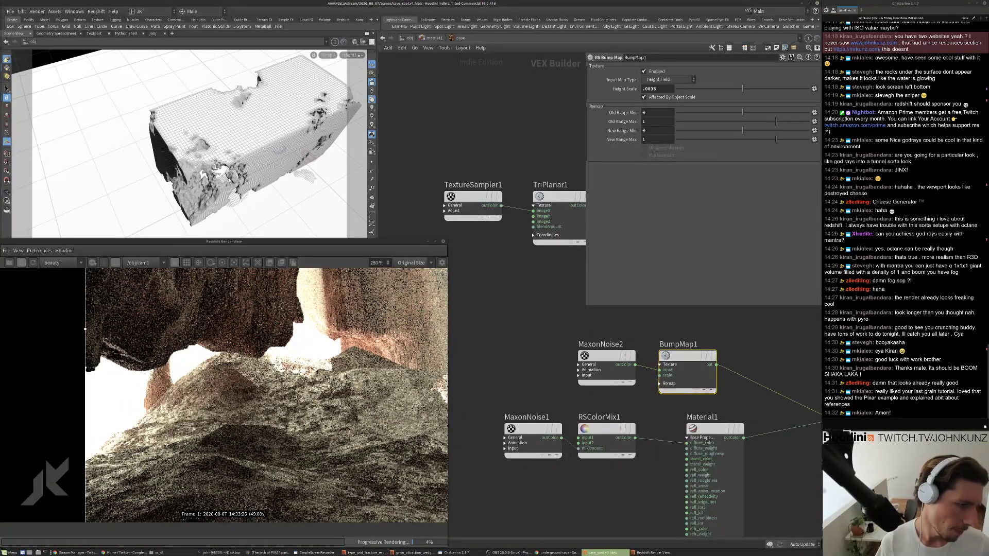
scroll(286, 428, "down", 4)
middle_click_drag(763, 382, 683, 359)
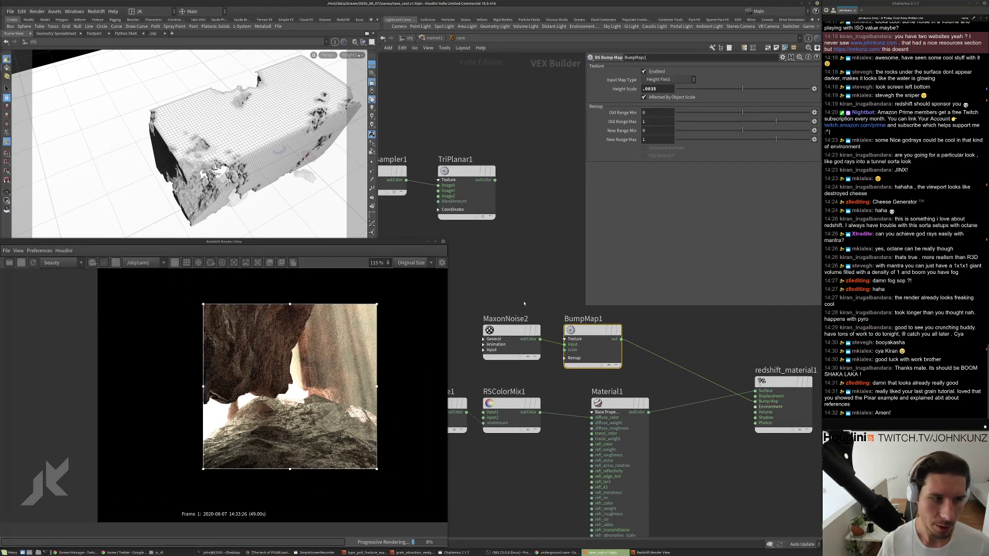
scroll(292, 436, "down", 3)
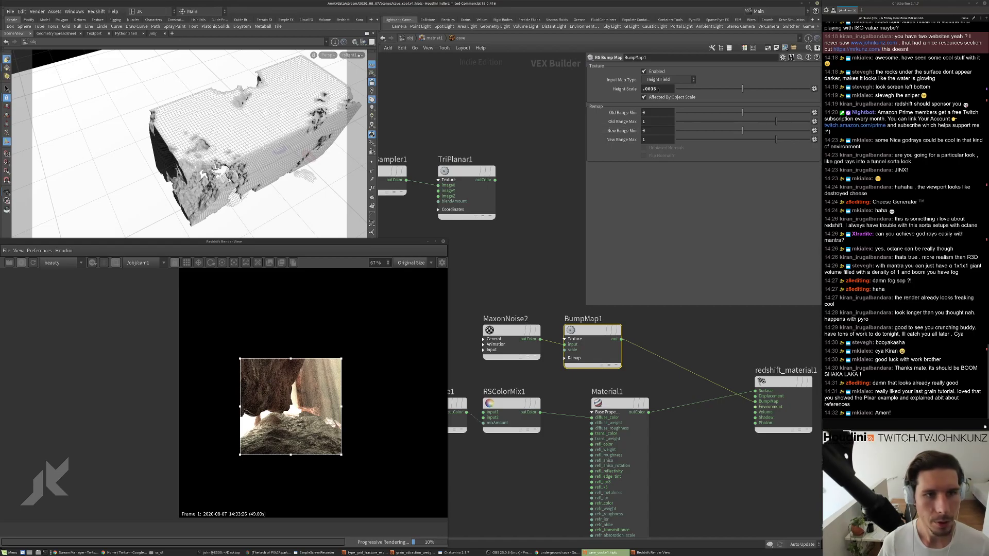
double_click(650, 89)
type("0075")
left_click(735, 338)
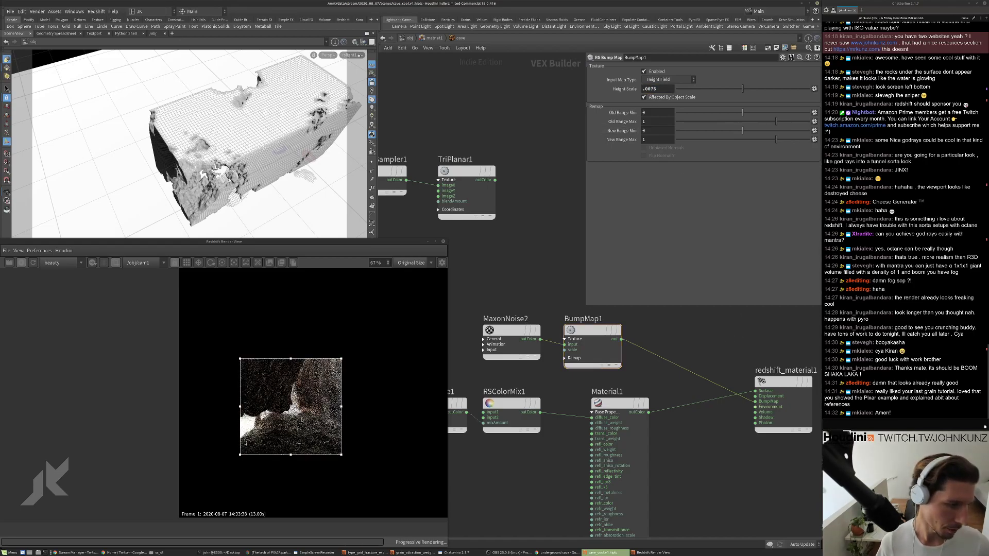
left_click(103, 264)
scroll(261, 434, "down", 2)
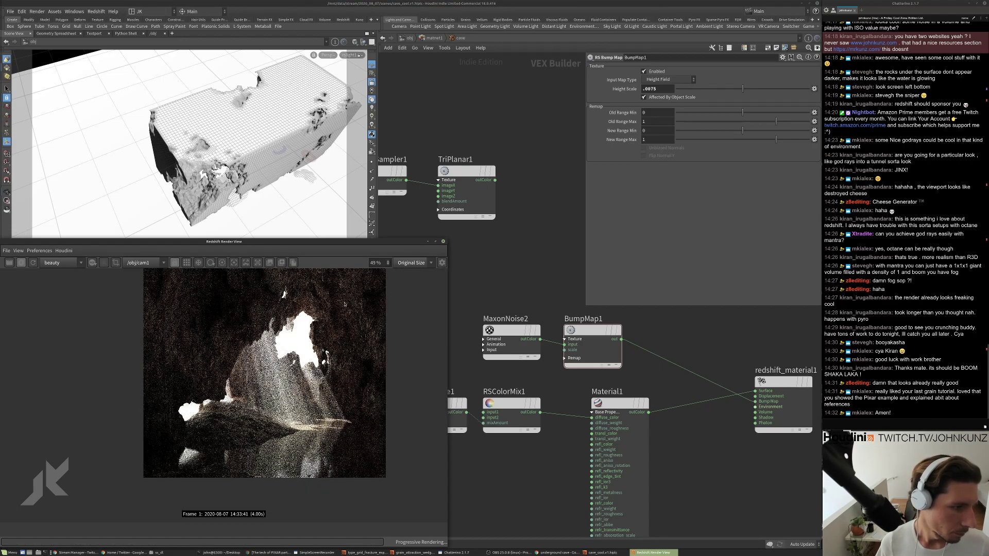
Make RSColorMix1's second colour a darker orange-brown and close the colour editor.
left_click(512, 414)
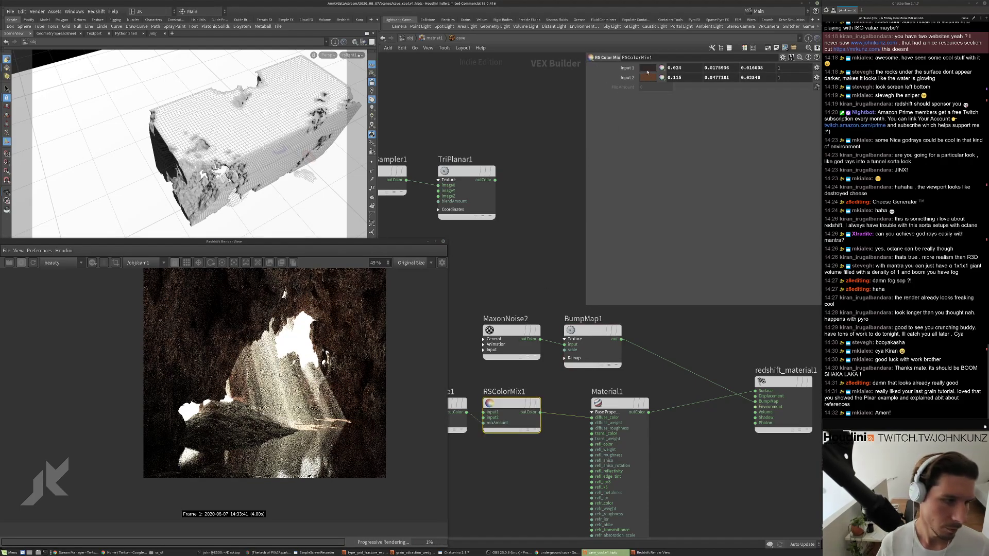
left_click(648, 78)
left_click(778, 239)
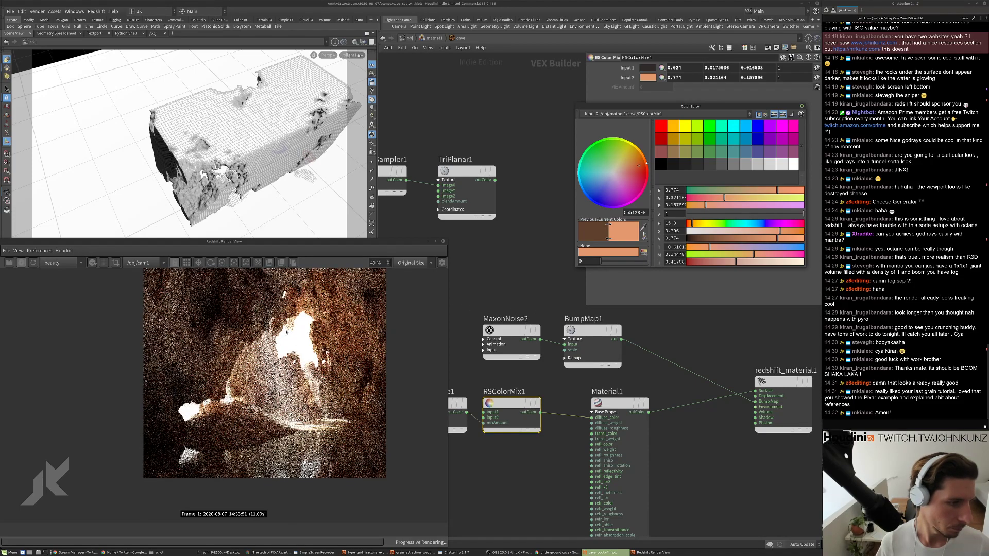
scroll(258, 371, "down", 1)
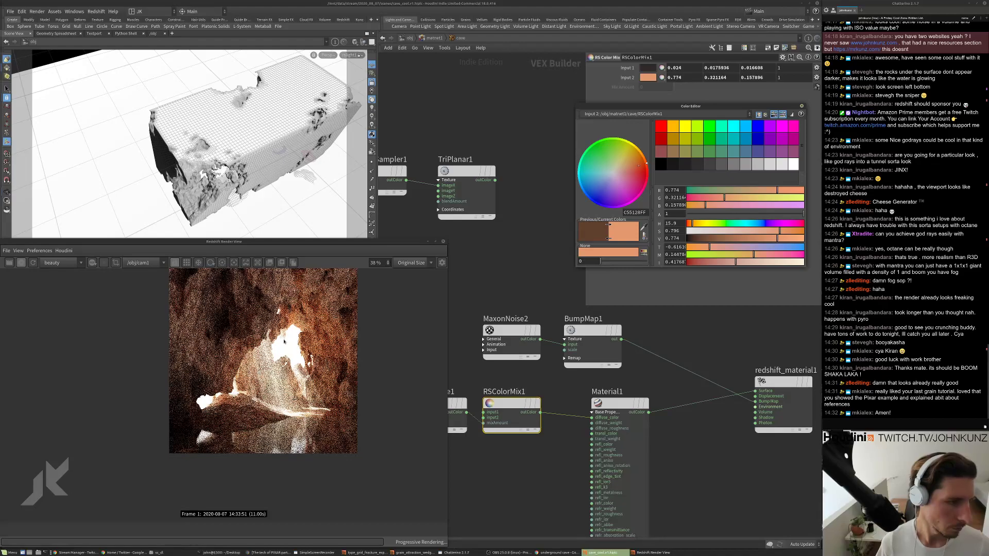
scroll(311, 372, "up", 2)
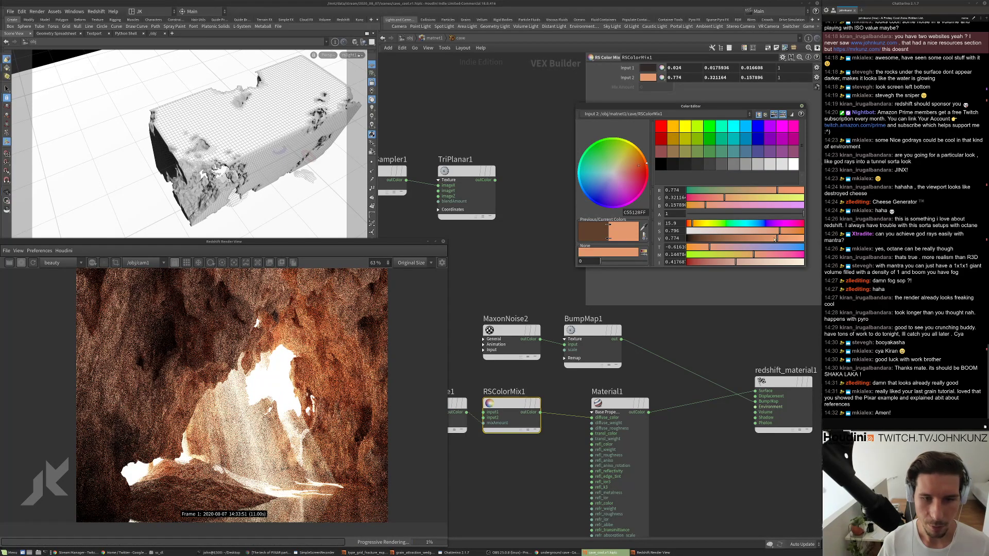
scroll(316, 444, "down", 2)
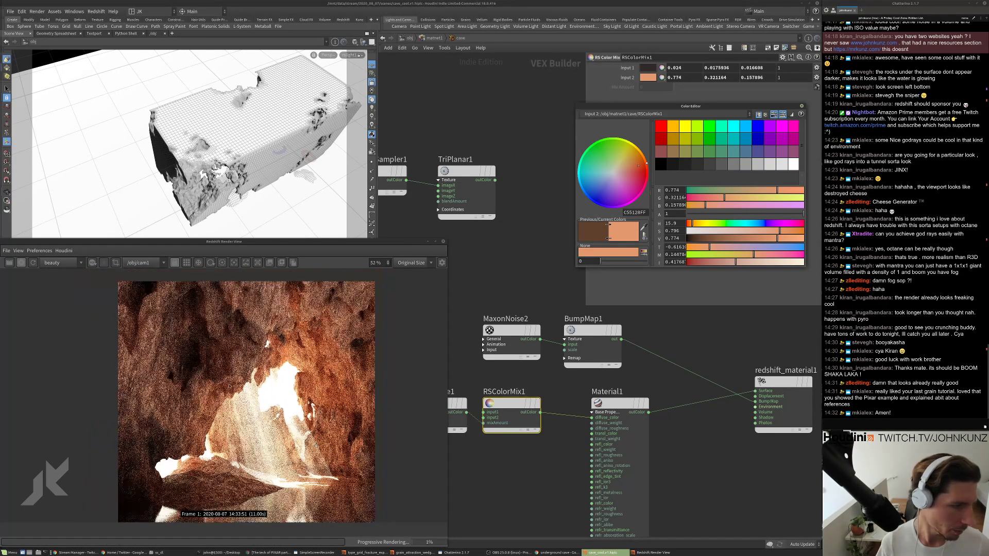
left_click(757, 239)
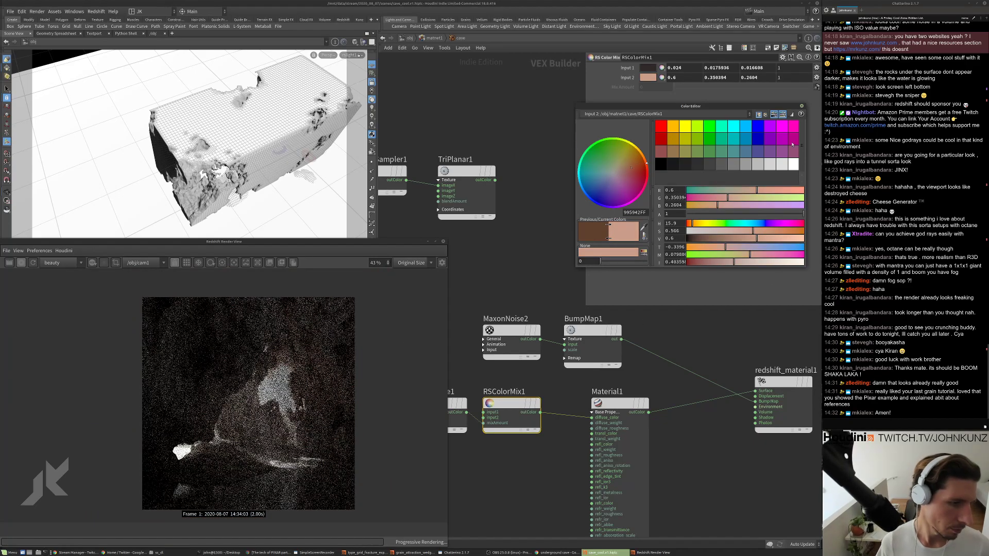
left_click(802, 105)
Wire MaxonNoise1 directly into redshift_material1's Surface input to preview the raw noise.
middle_click_drag(457, 474, 539, 444)
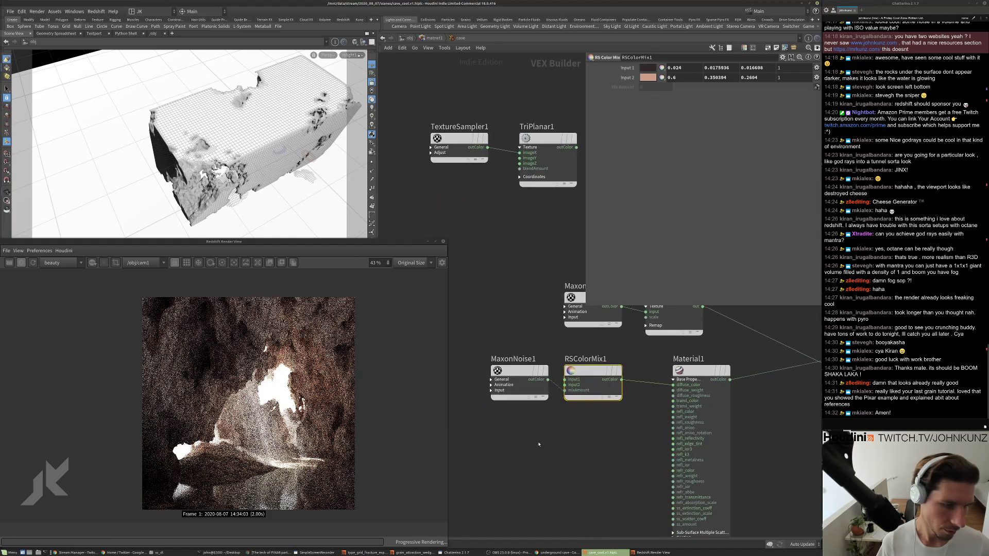
scroll(539, 444, "down", 4)
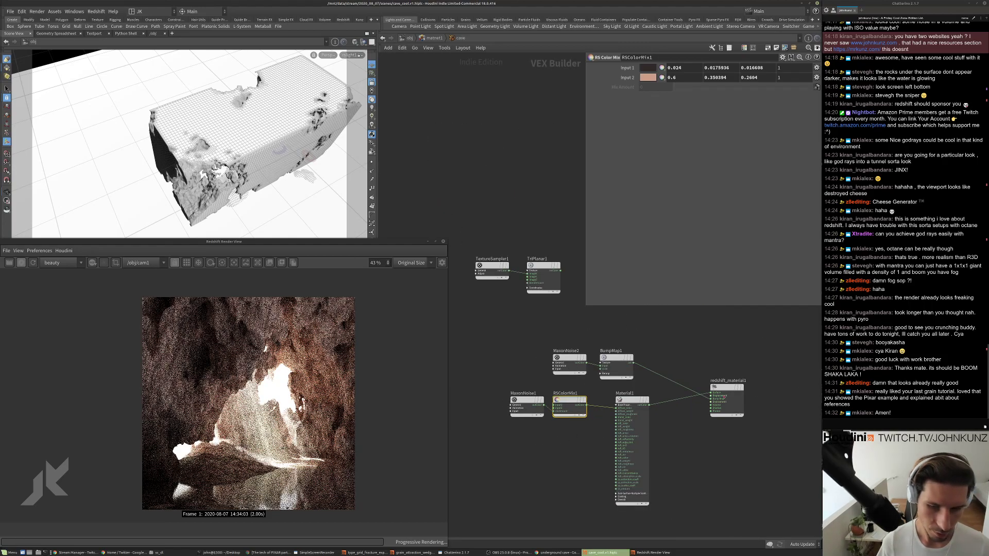
scroll(731, 397, "up", 1)
left_click_drag(708, 395, 507, 407)
left_click(486, 407)
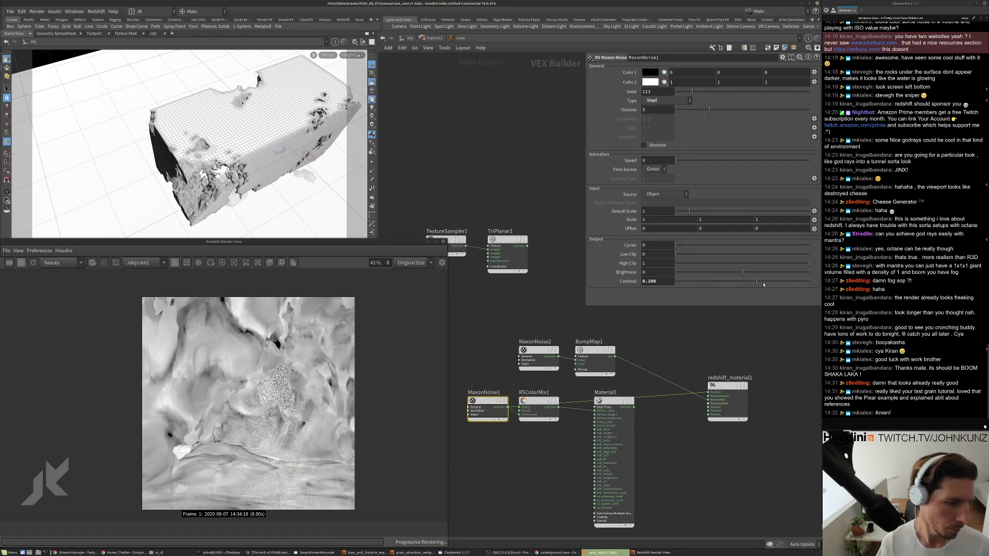
Reconnect Material1 to the material output and set MaxonNoise1's Contrast to 0.1.
left_click_drag(757, 283, 735, 272)
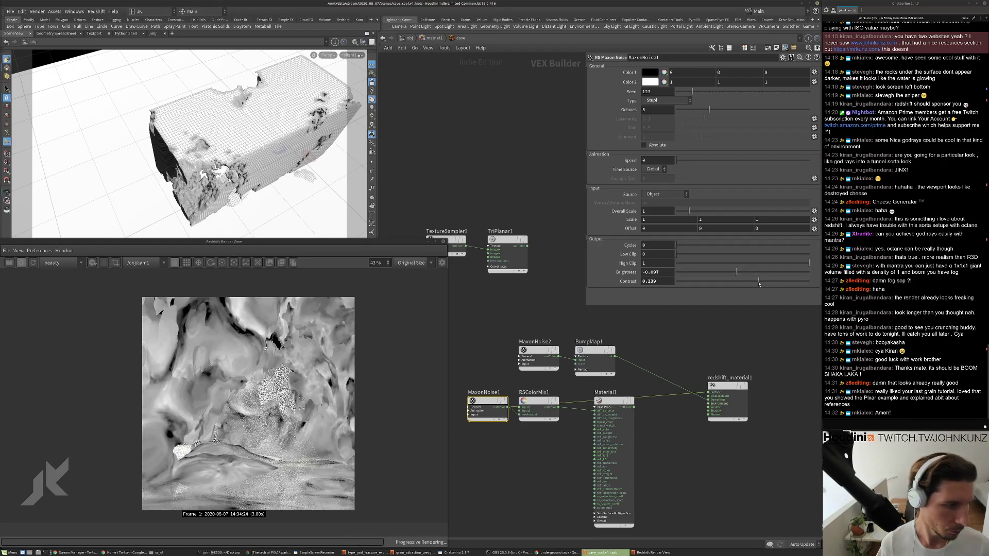
left_click_drag(758, 283, 771, 282)
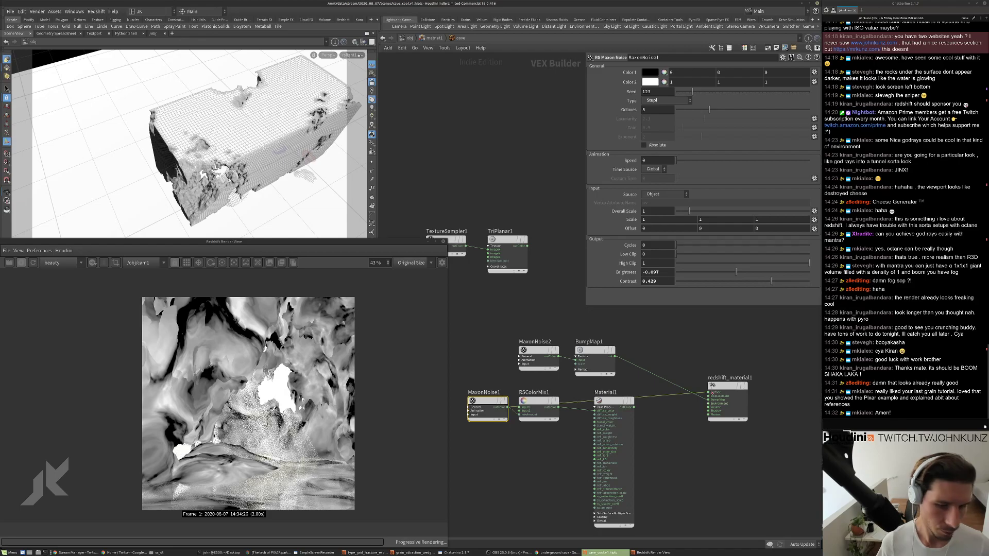
left_click_drag(634, 407, 644, 409)
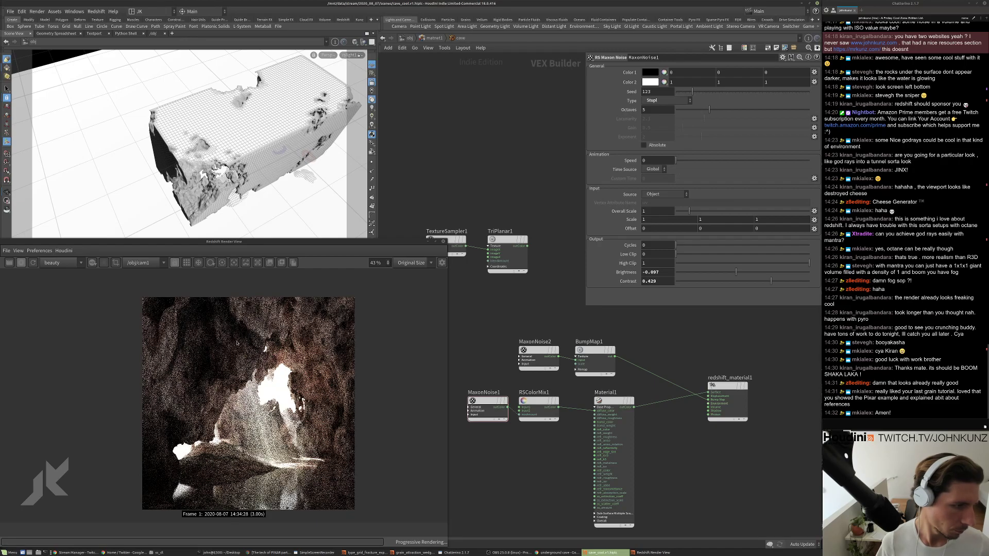
double_click(657, 281)
type("0.1")
key("Return")
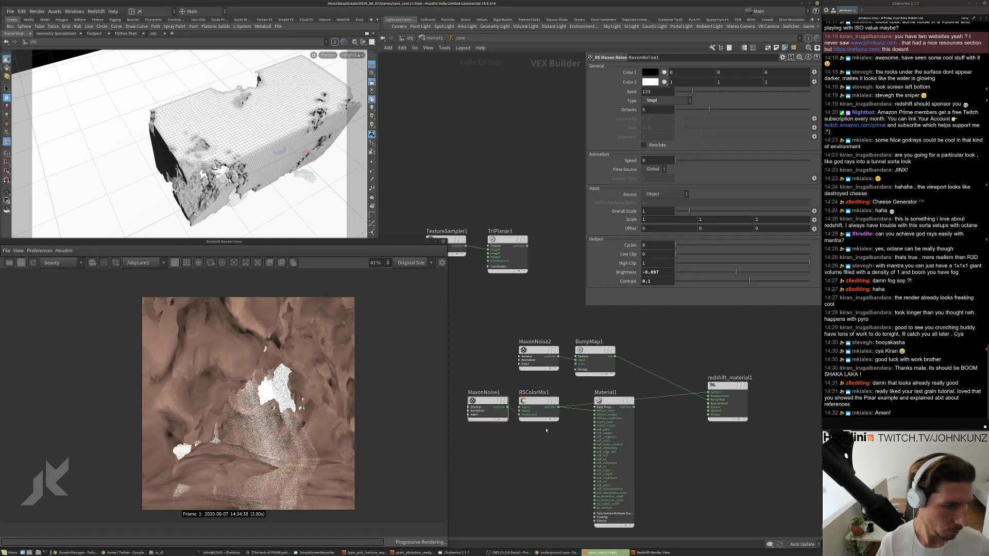
Set MaxonNoise1's Overall Scale to .75.
left_click(483, 407)
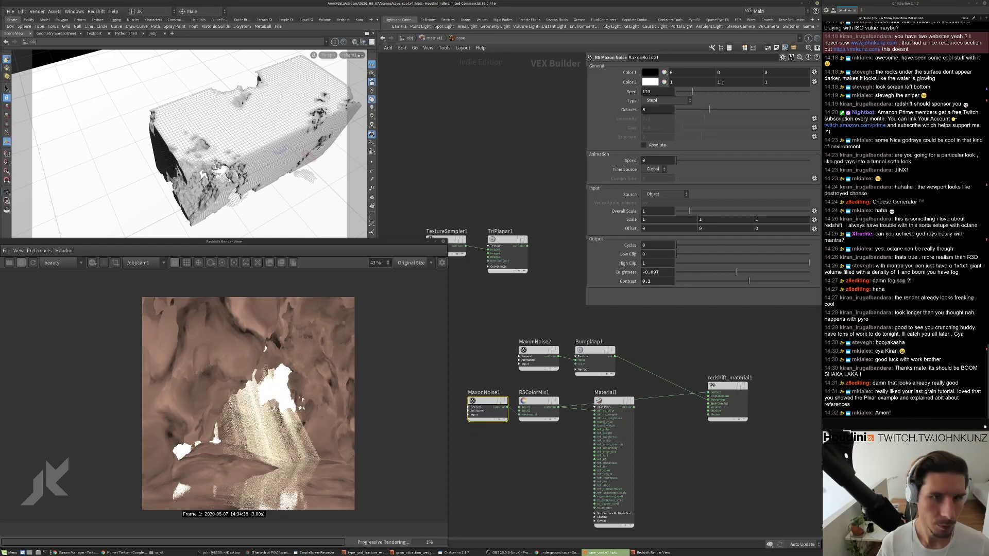
left_click(657, 211)
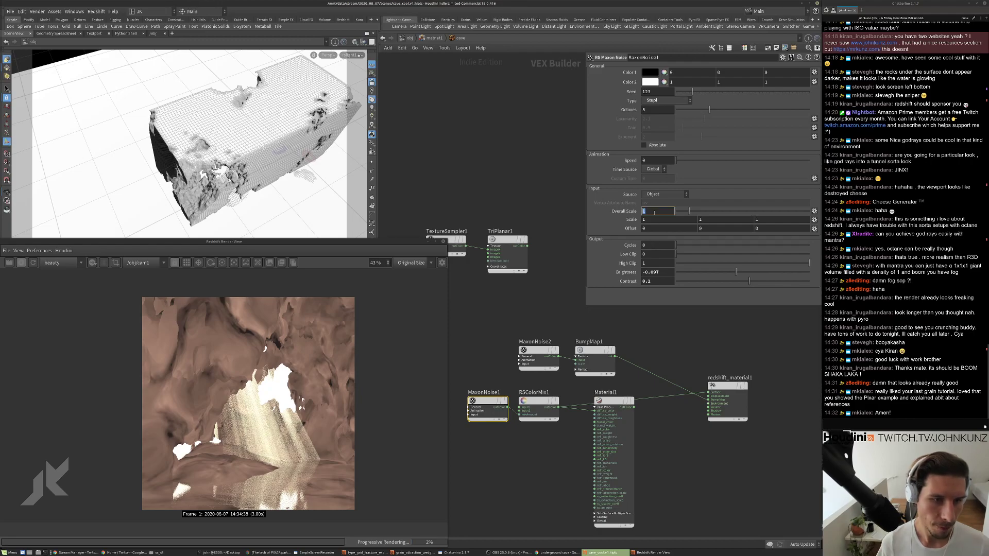
type(".25")
key("Return")
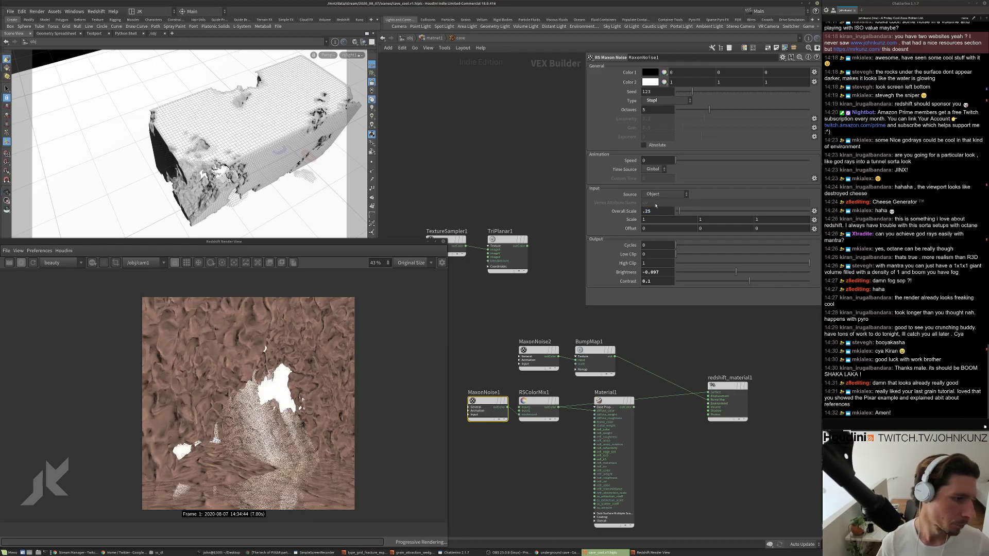
type(".75")
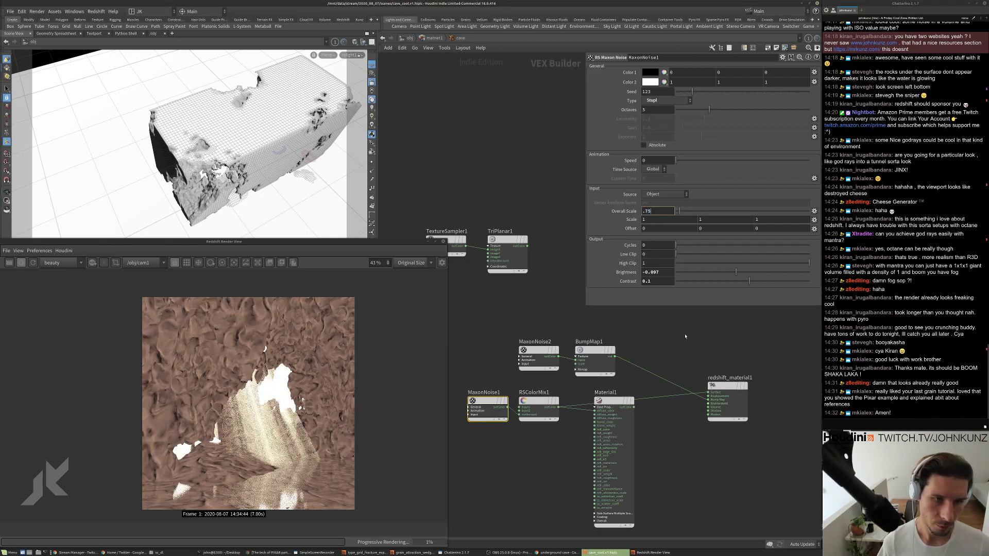
key("Return")
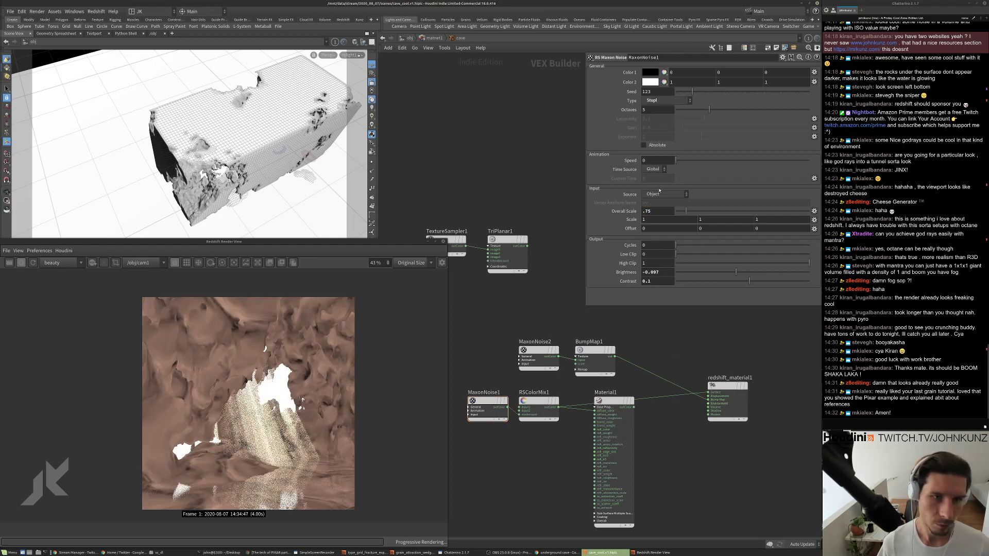
Set MaxonNoise1's Scale to .2, 2, .2.
left_click(716, 221)
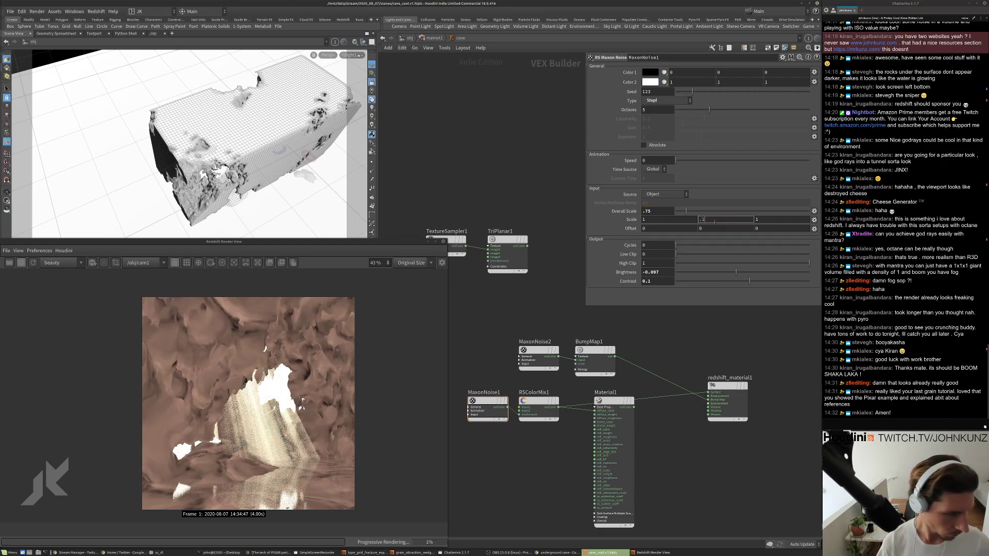
key("Return")
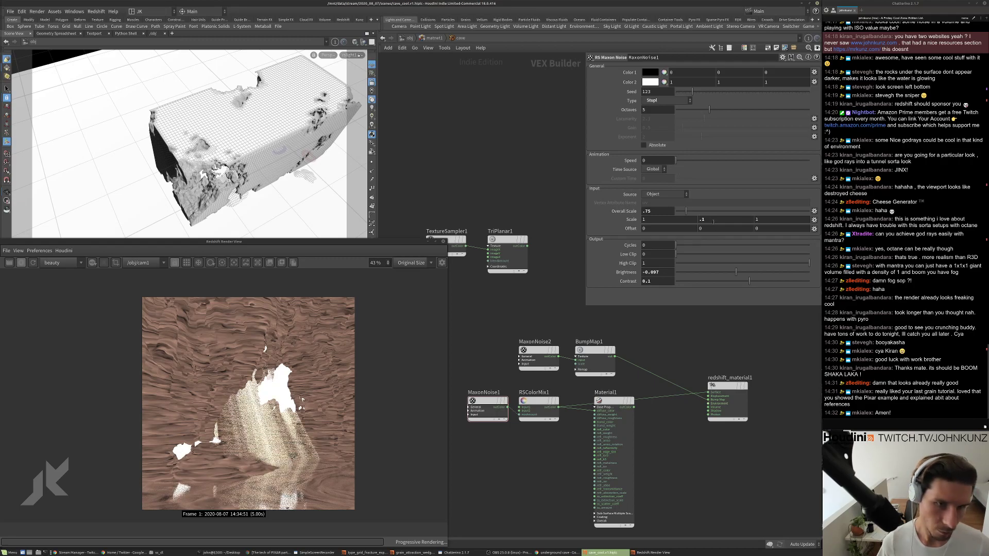
left_click(714, 221)
type("2")
key("Return")
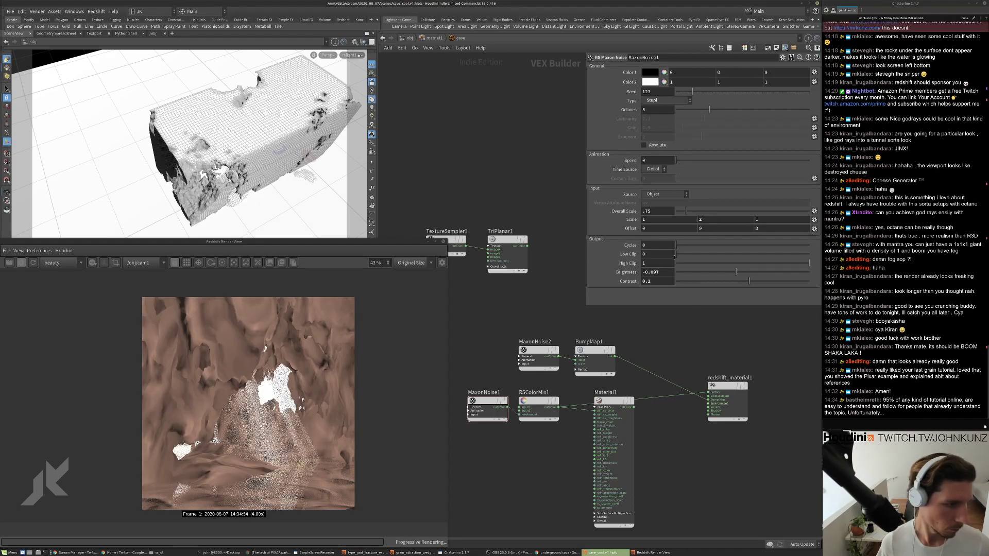
left_click(662, 221)
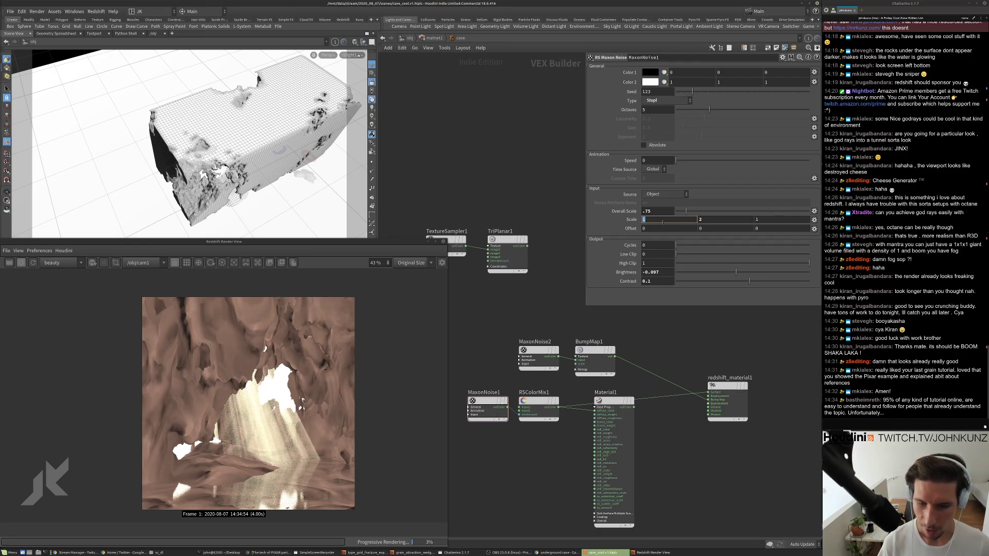
type(".2")
key("Tab")
key("Tab")
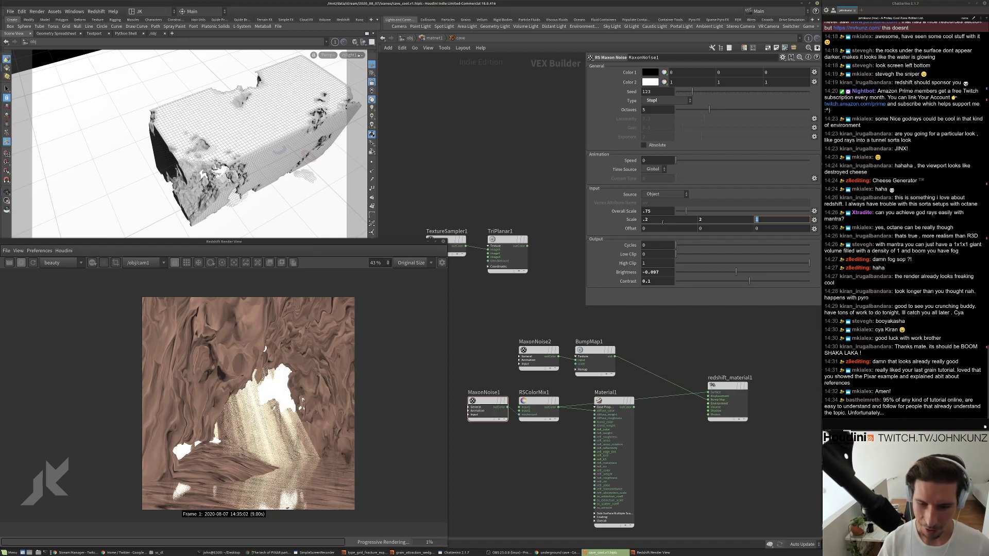
key("Tab")
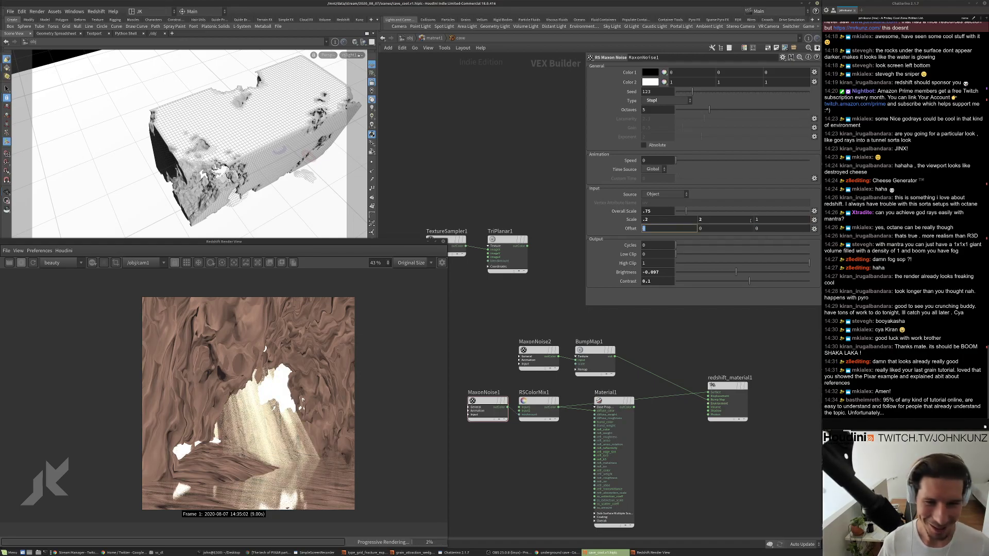
left_click(760, 219)
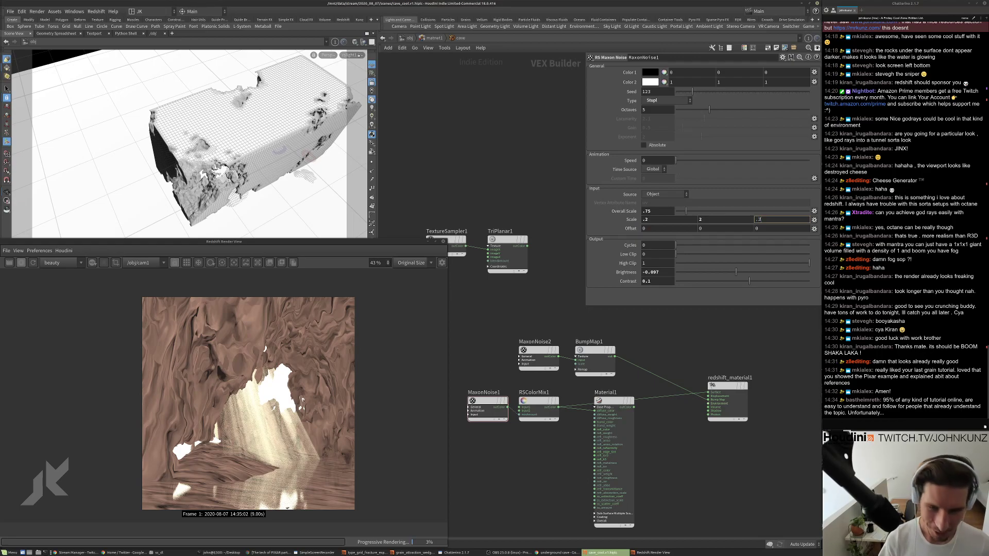
type(".2")
key("Return")
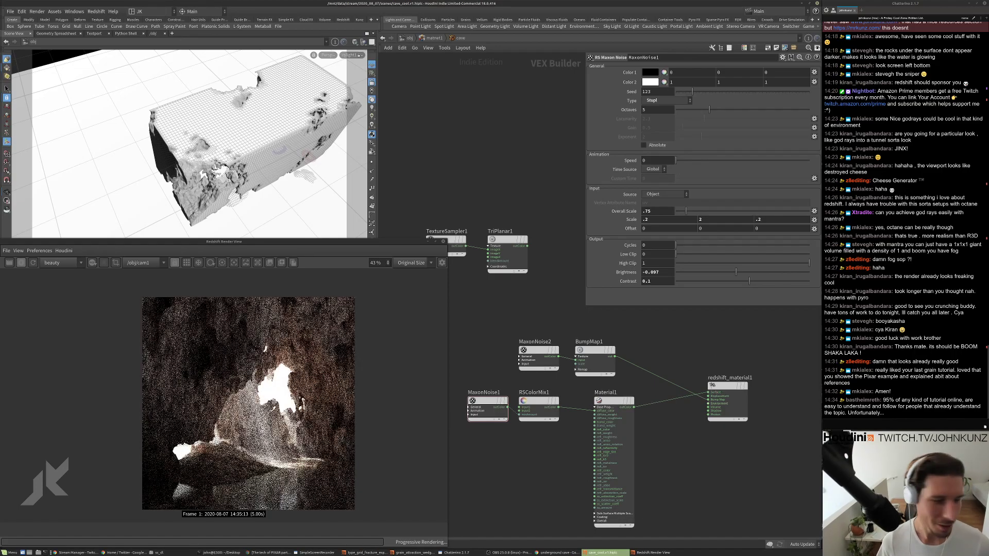
scroll(204, 398, "up", 3)
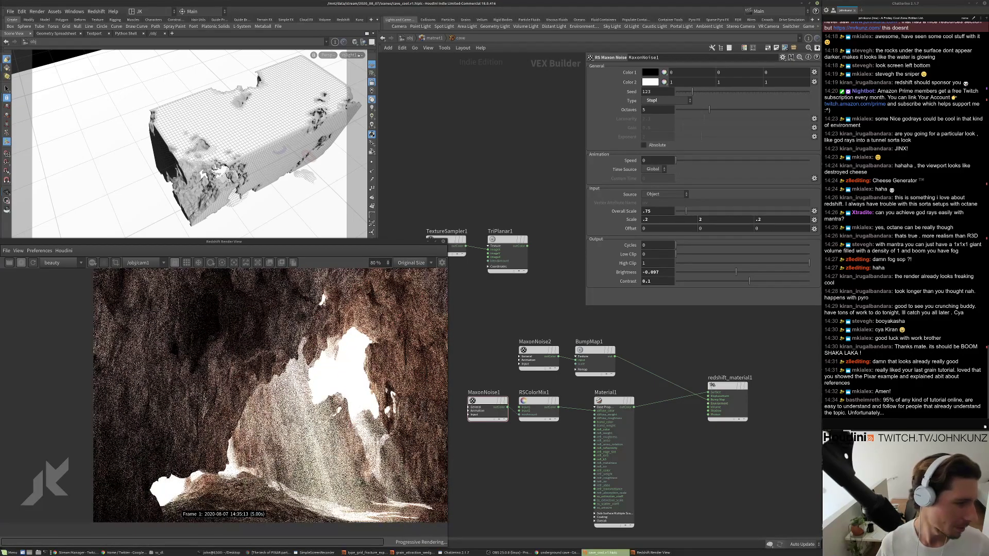
scroll(258, 412, "down", 1)
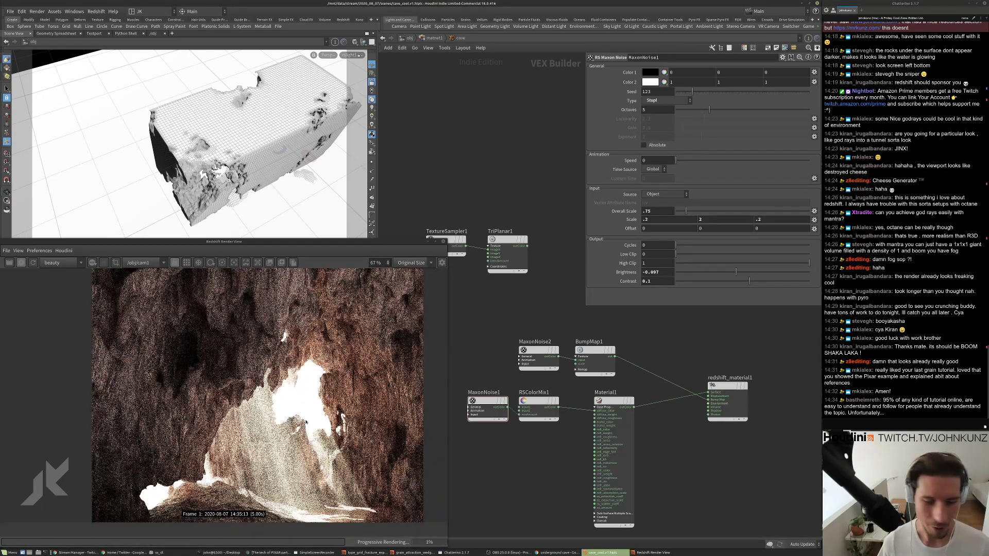
scroll(275, 336, "up", 1)
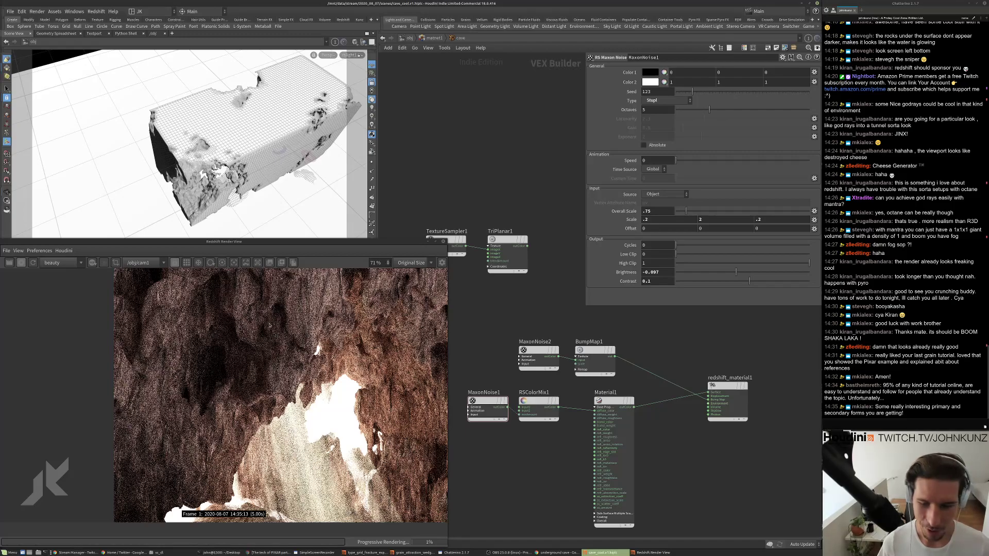
scroll(269, 325, "down", 2)
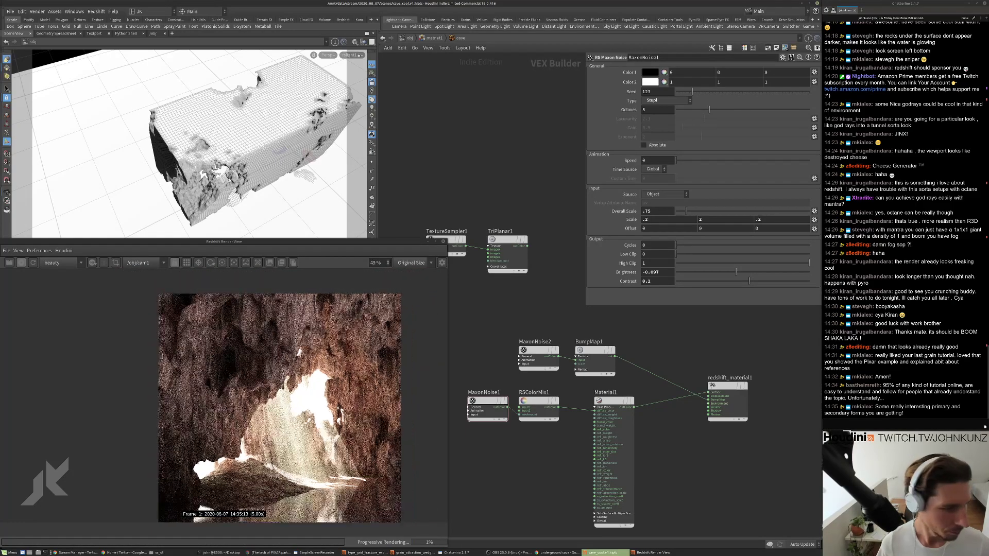
scroll(289, 394, "up", 2)
scroll(278, 412, "down", 2)
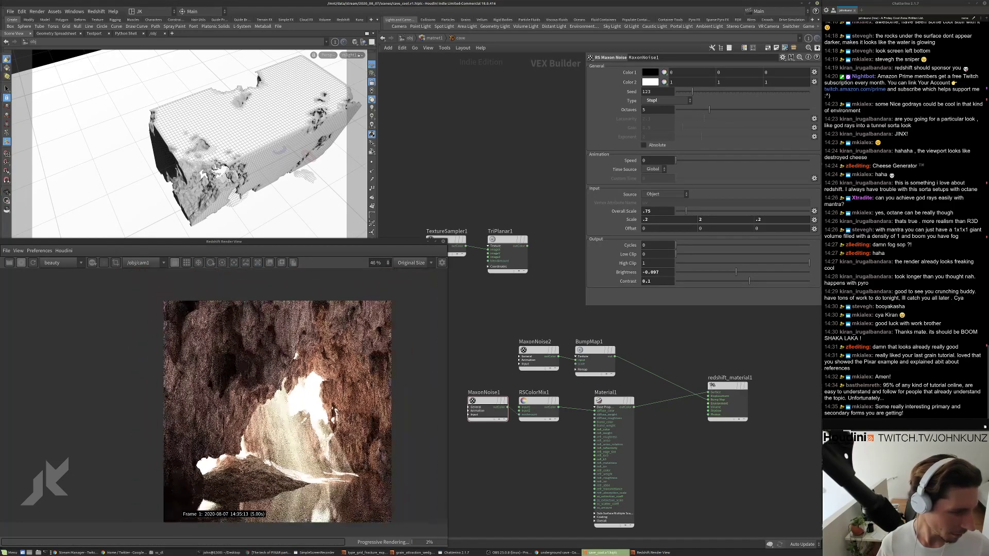
scroll(223, 375, "down", 2)
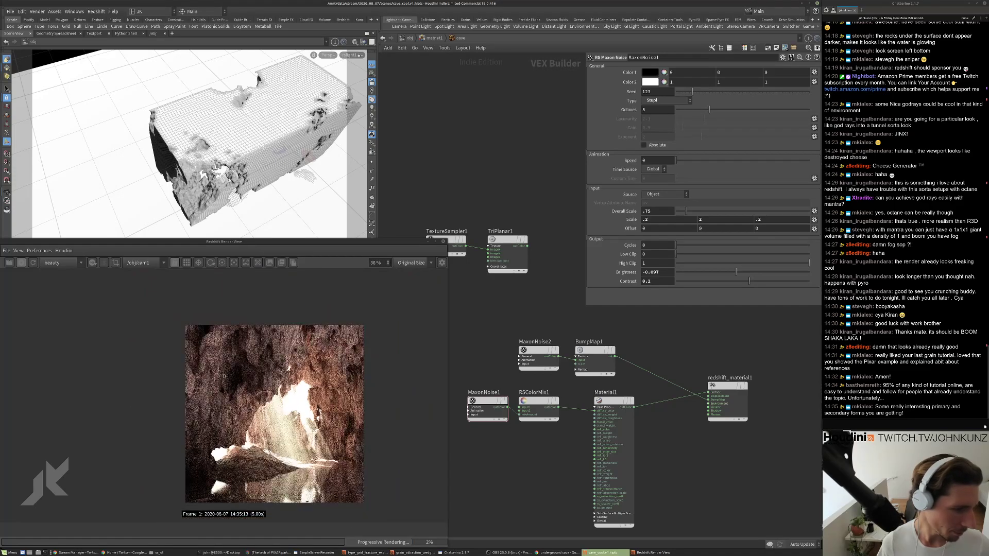
scroll(223, 420, "up", 5)
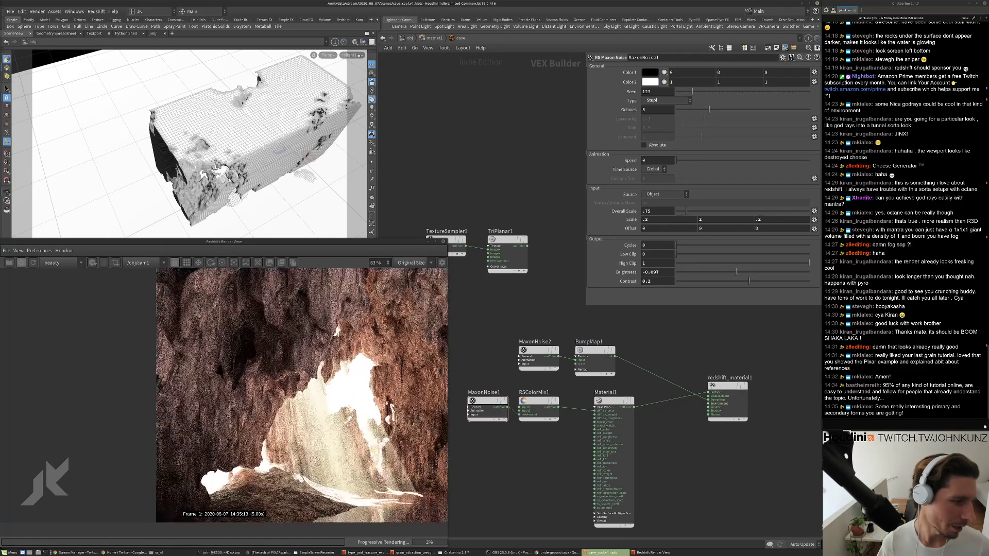
scroll(225, 412, "down", 3)
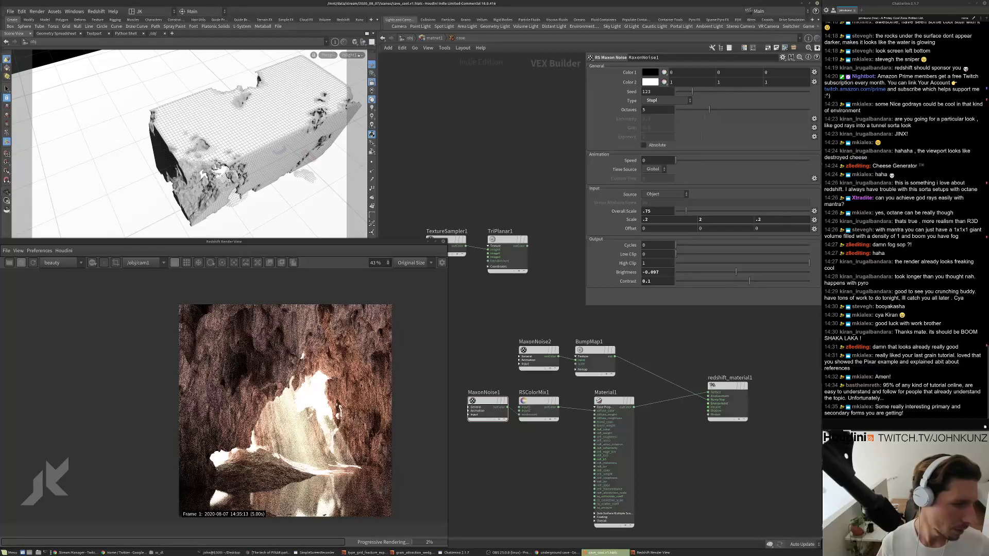
scroll(225, 429, "down", 1)
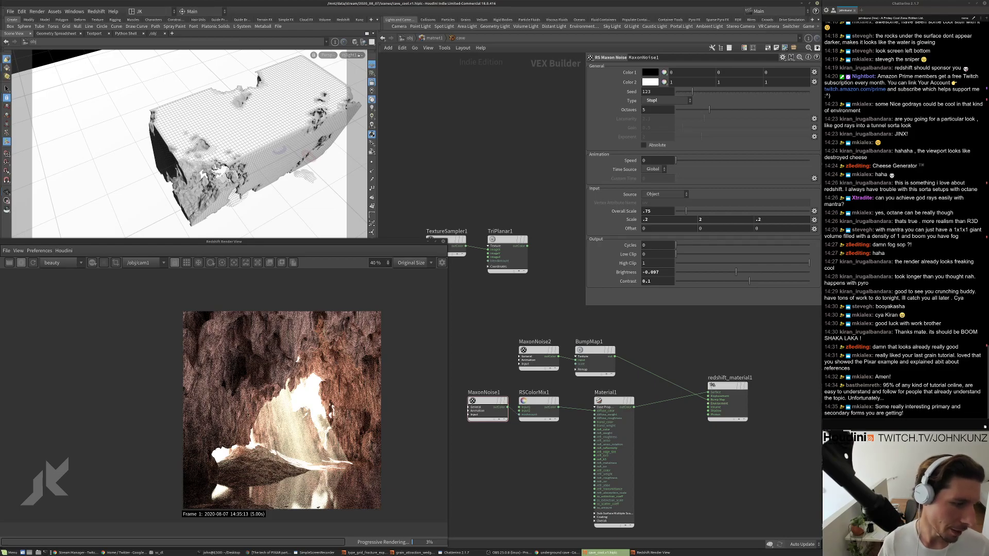
scroll(303, 374, "down", 1)
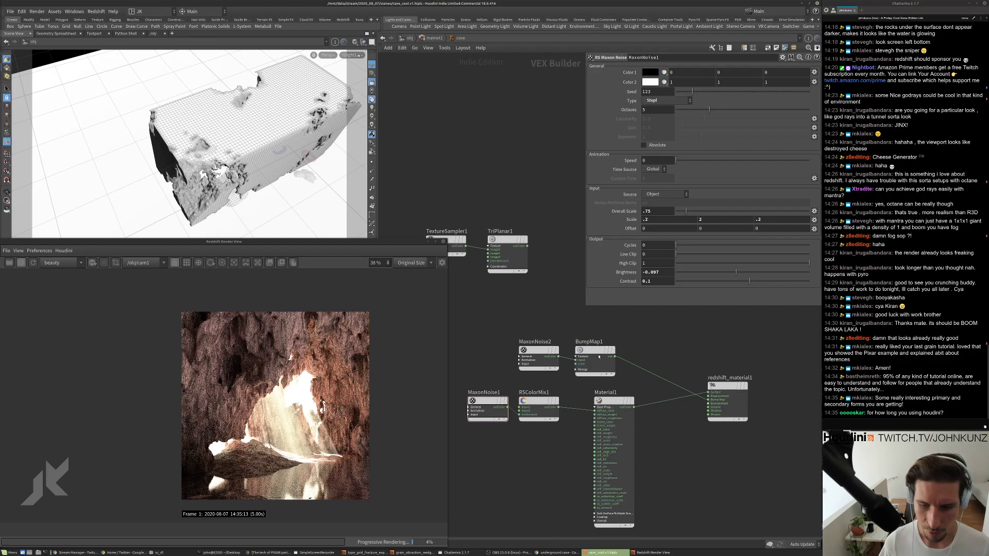
Box-select MaxonNoise2 and BumpMap1 and move them up and to the left.
middle_click_drag(627, 324, 679, 336)
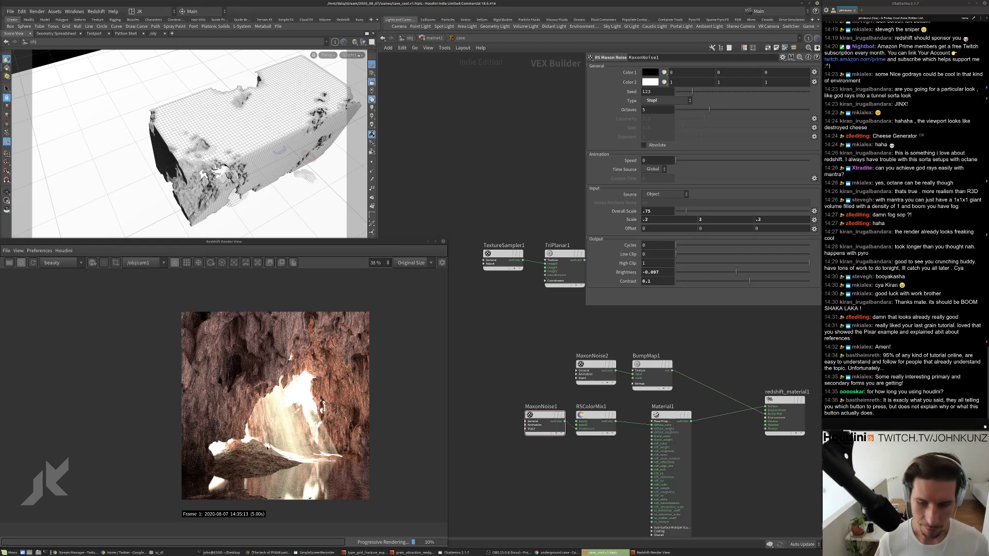
scroll(279, 448, "up", 2)
scroll(280, 454, "up", 2)
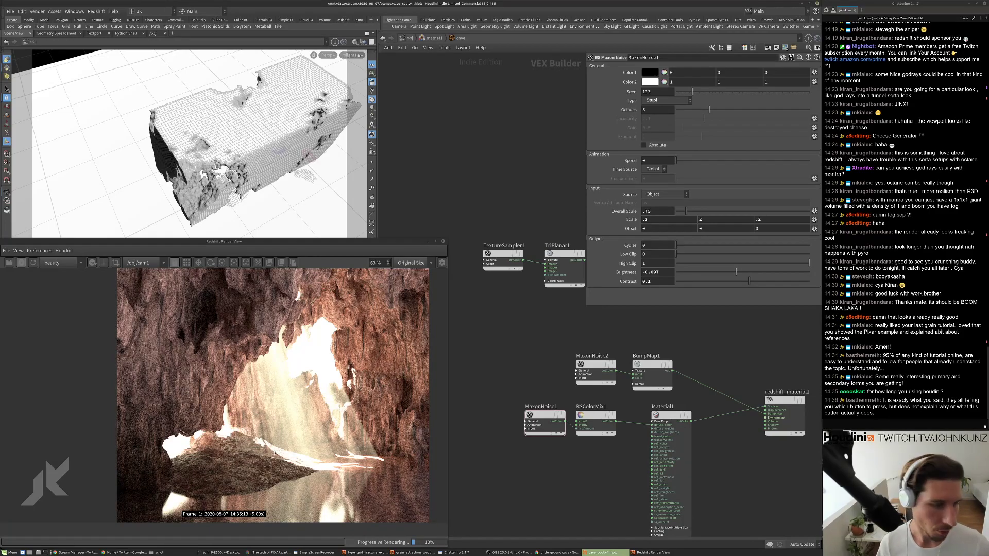
scroll(274, 453, "down", 2)
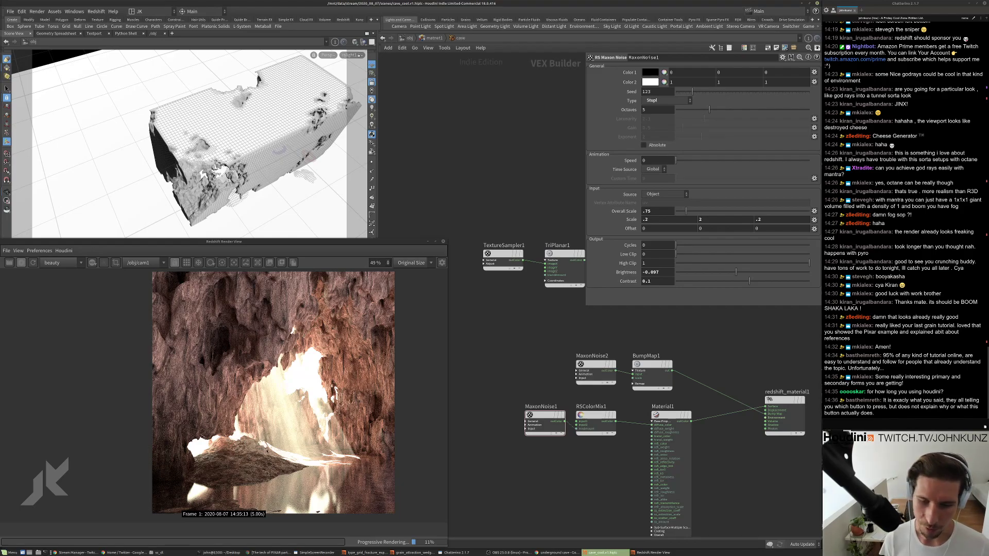
scroll(267, 451, "up", 2)
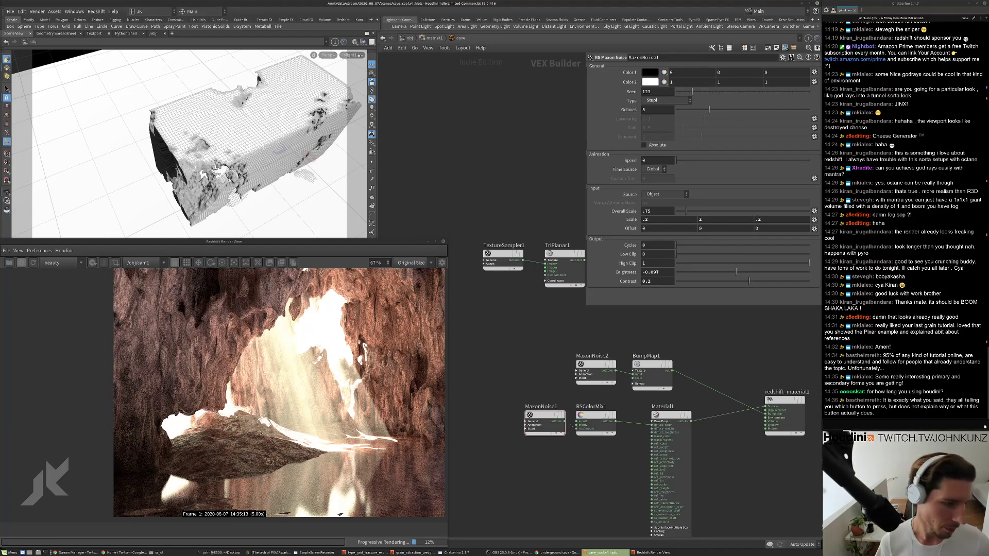
scroll(285, 428, "down", 2)
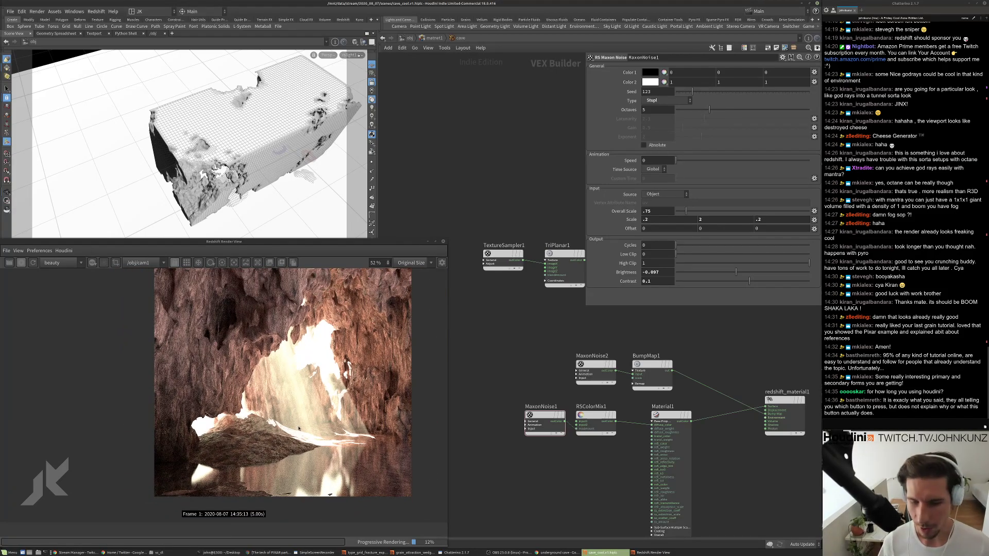
scroll(286, 426, "up", 1)
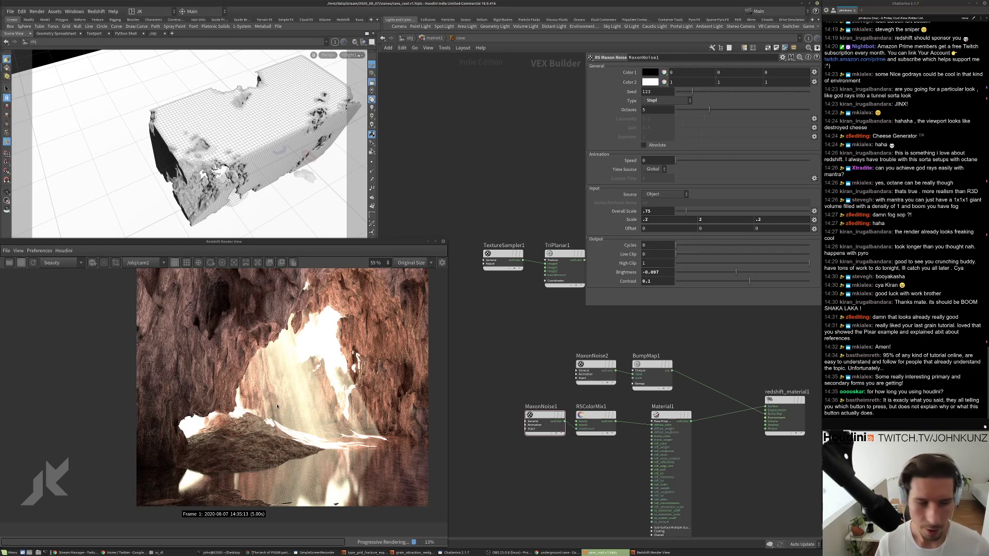
scroll(277, 407, "up", 1)
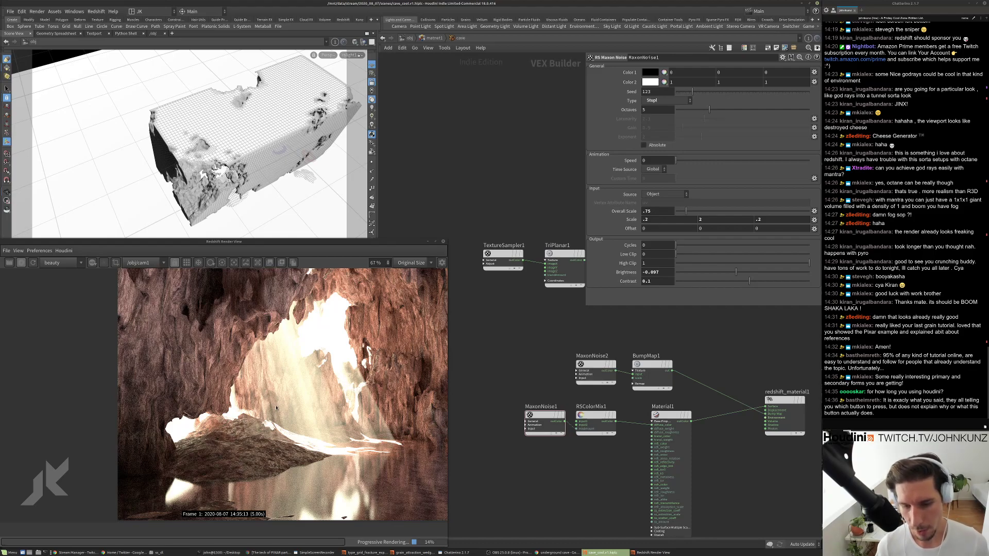
scroll(277, 408, "down", 1)
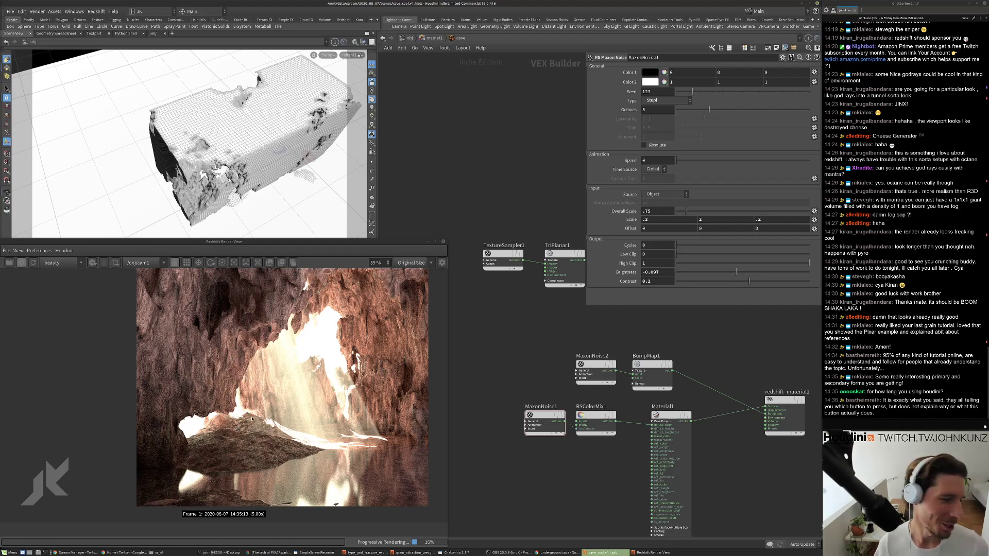
scroll(253, 418, "up", 1)
scroll(195, 465, "down", 2)
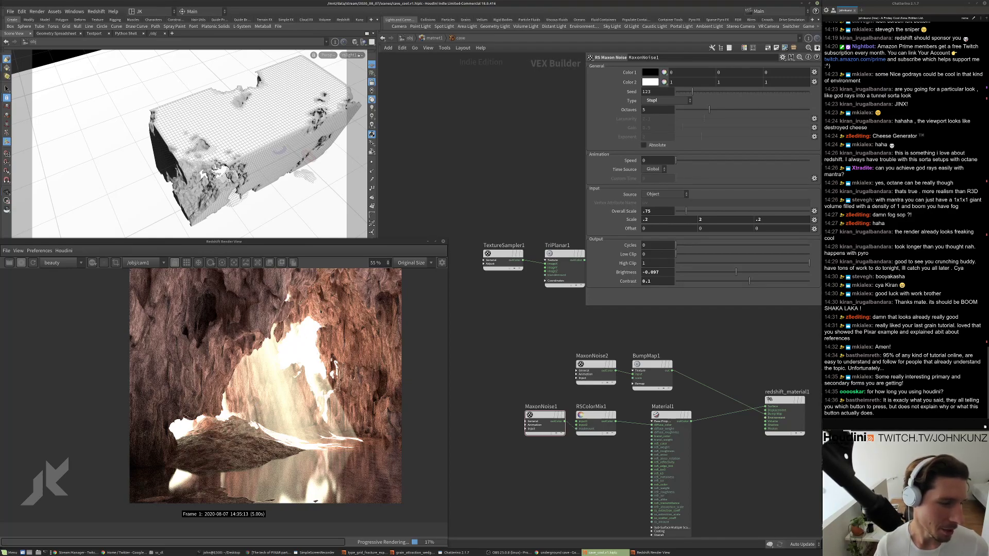
scroll(187, 374, "down", 2)
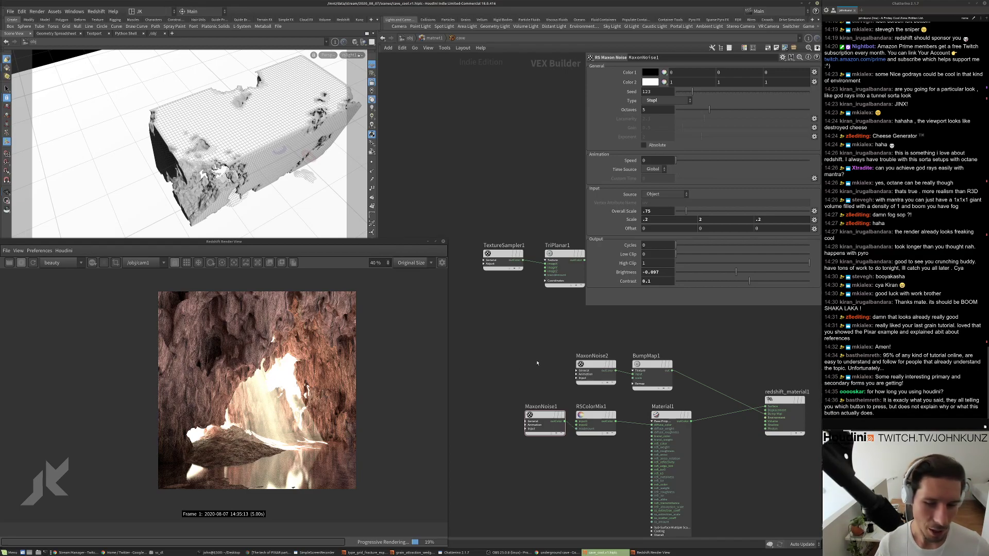
middle_click_drag(539, 365, 561, 375)
left_click_drag(593, 348, 567, 367)
left_click(615, 358)
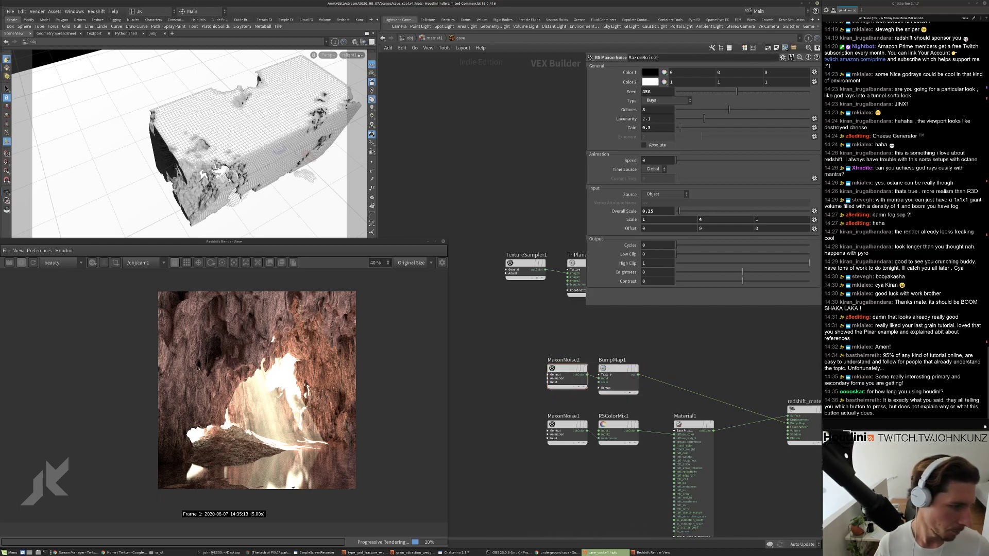
Move MaxonNoise1 up and left to make room, and call up the add-node list.
left_click(617, 433)
left_click(563, 438)
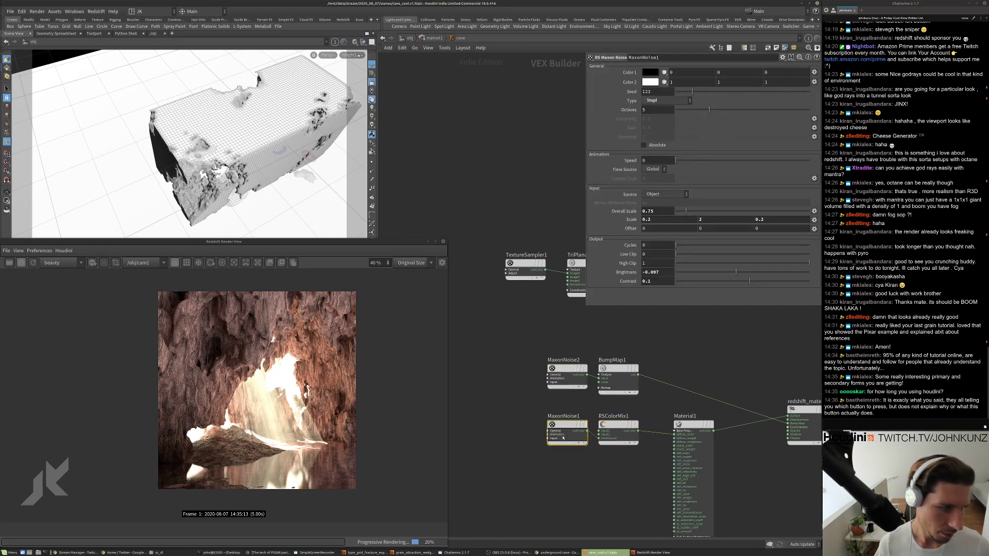
left_click_drag(566, 435, 533, 428)
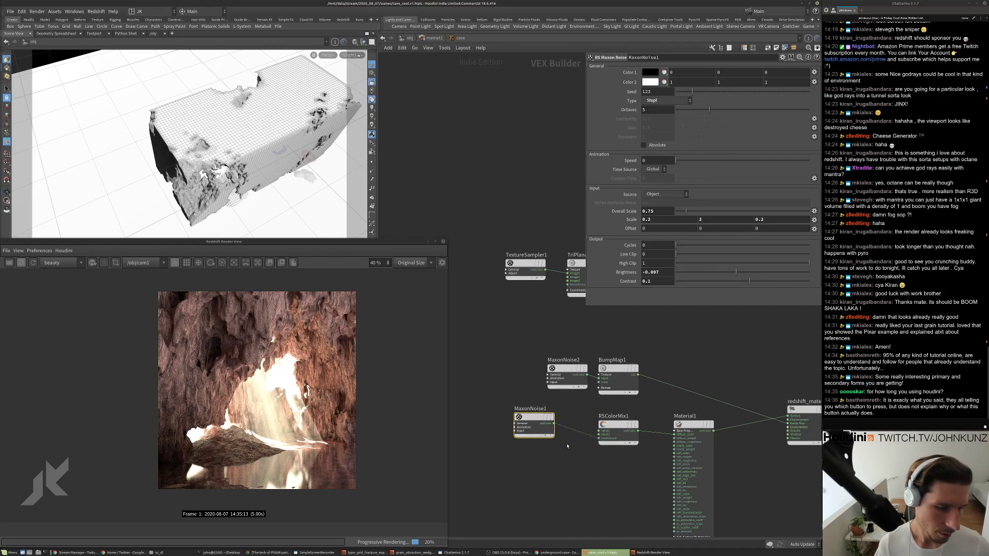
key("Tab")
Add an RS power node and insert it between MaxonNoise1 and RSColorMix1.
mouse_move(578, 462)
mouse_move(586, 434)
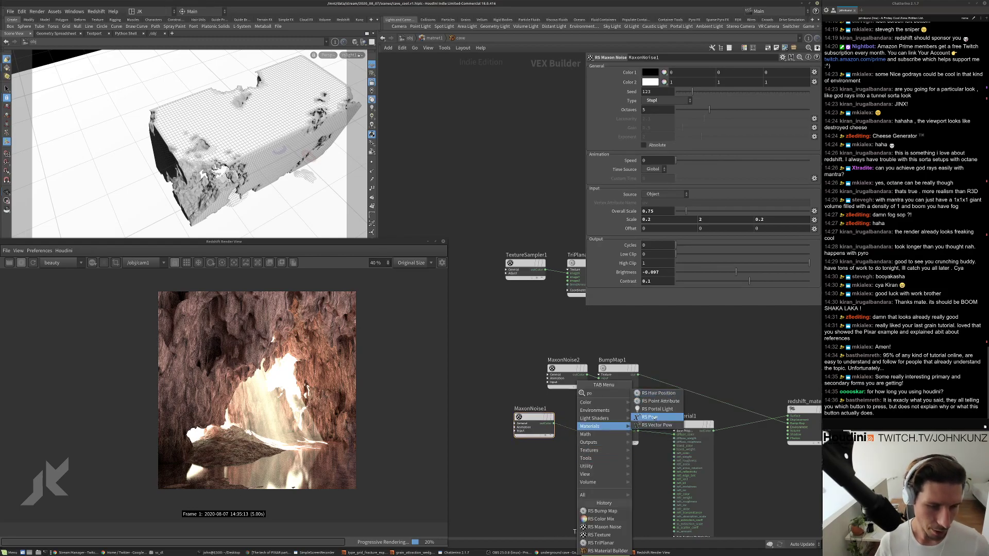
left_click(654, 419)
left_click(606, 478)
left_click_drag(606, 477, 574, 456)
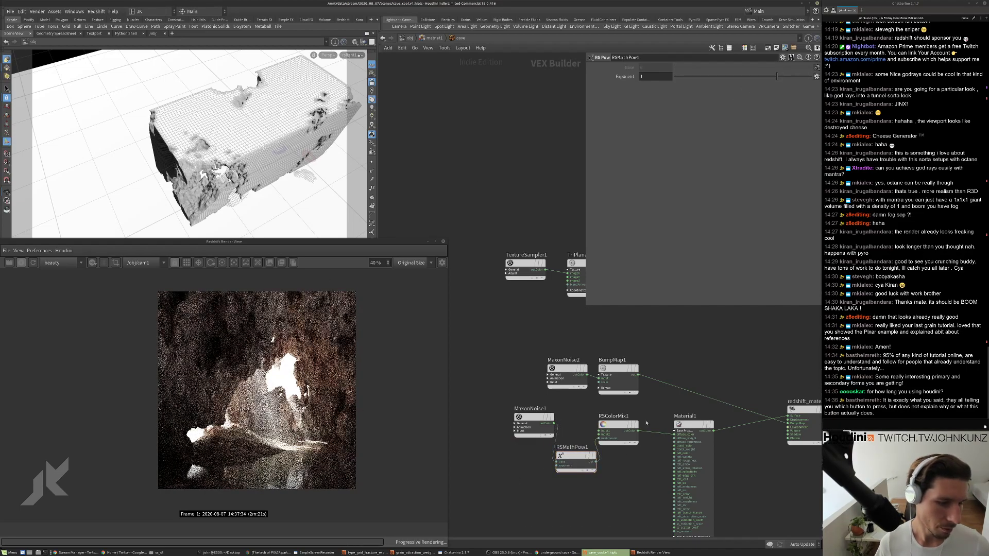
left_click(628, 429)
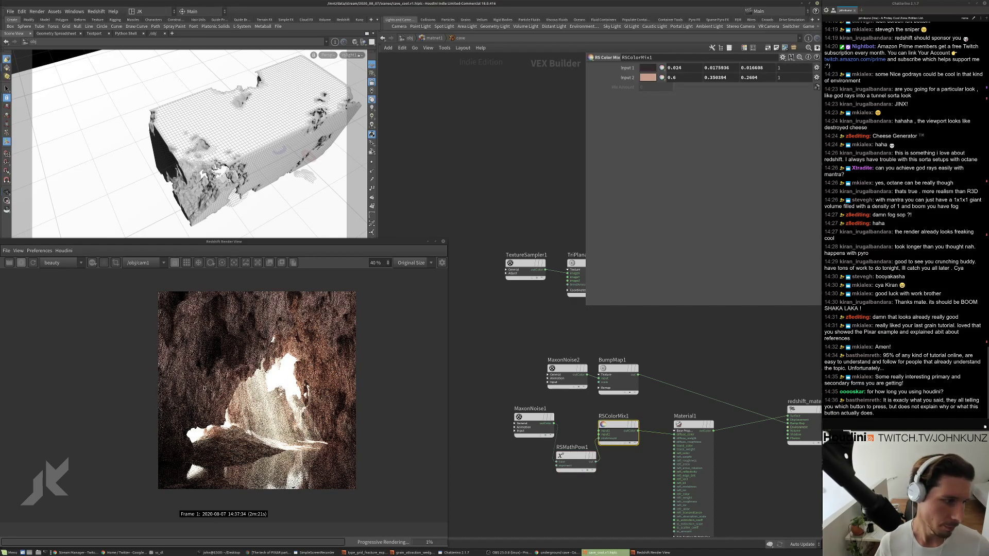
scroll(236, 322, "up", 5)
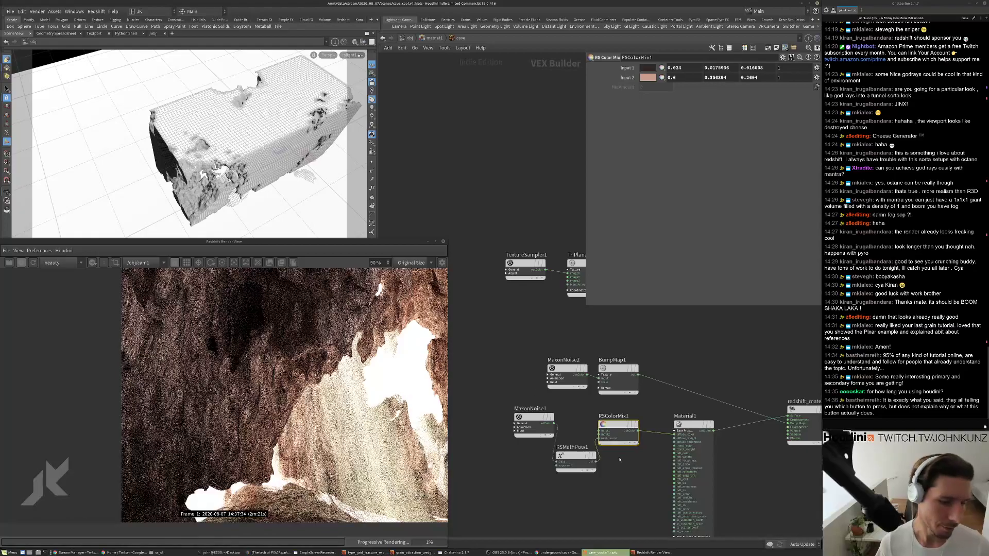
Set RSMathPow1's Exponent to 3, then settle on 2.
left_click(576, 457)
left_click(657, 76)
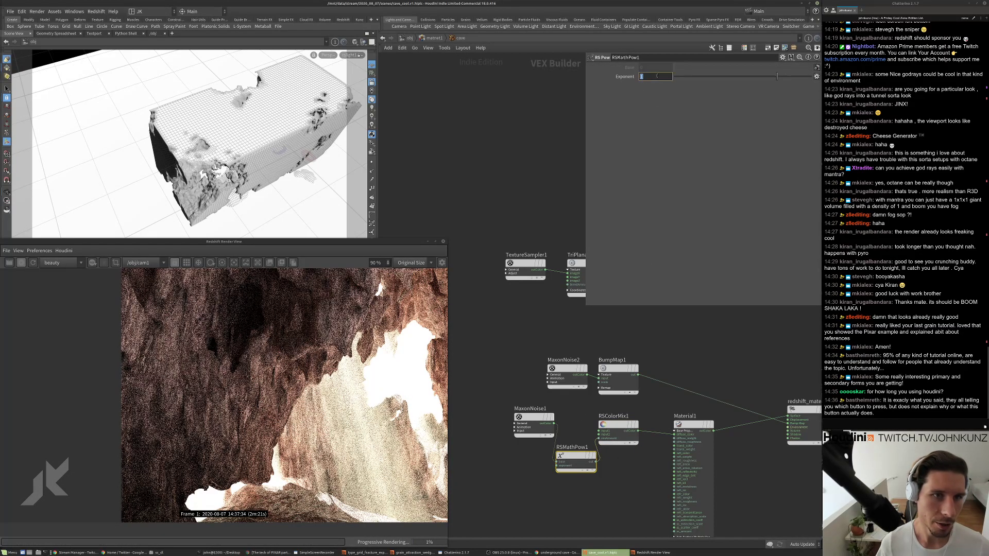
type("3")
key("Return")
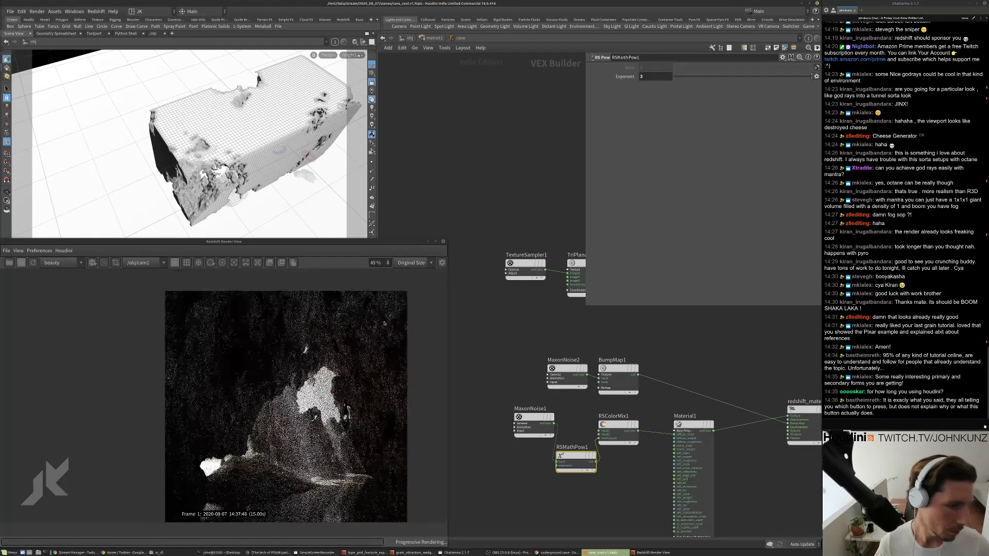
scroll(369, 355, "up", 1)
scroll(369, 355, "down", 3)
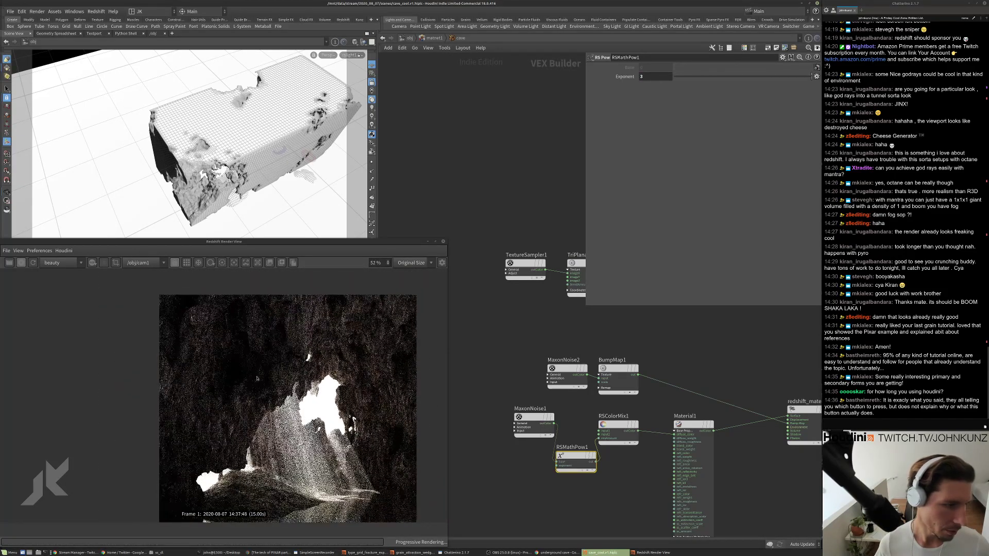
scroll(222, 458, "up", 3)
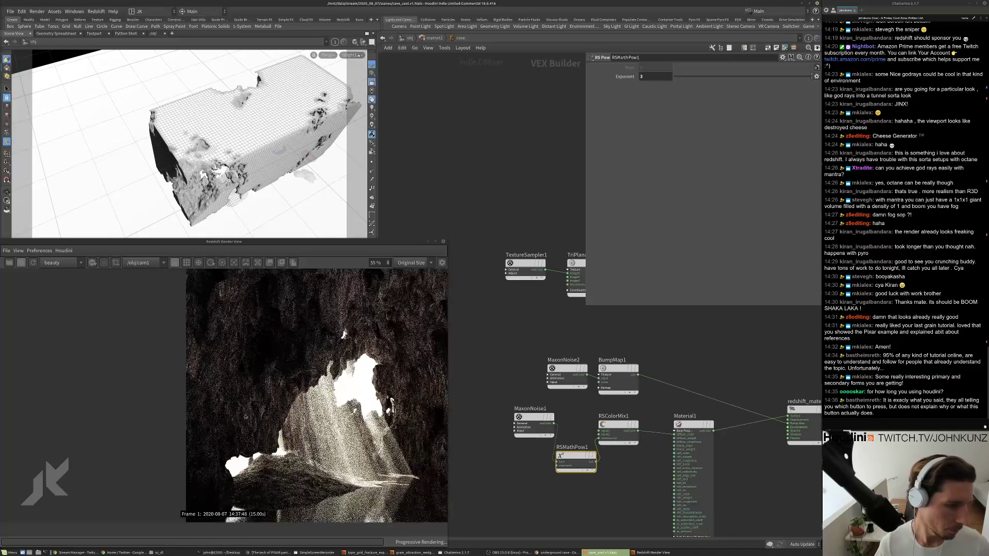
left_click(651, 77)
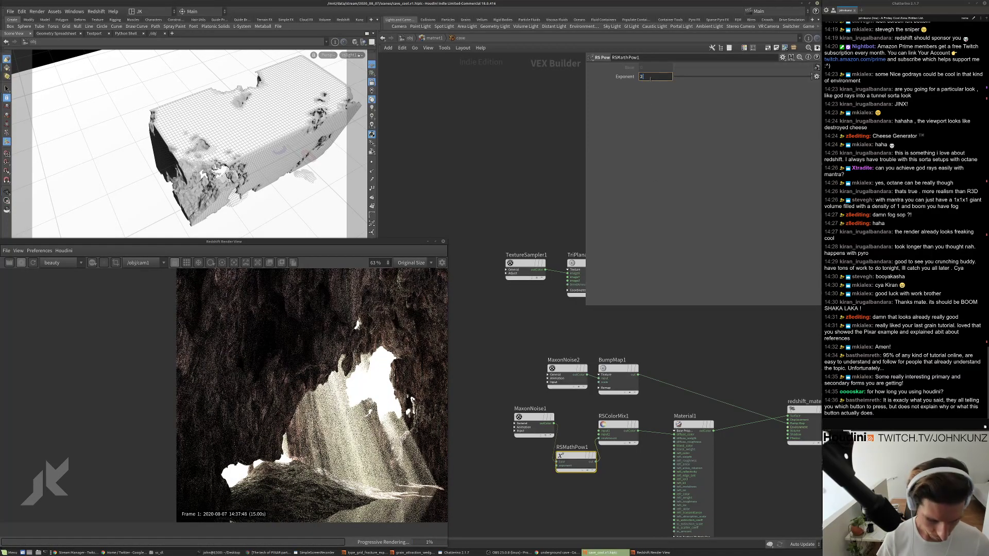
key("Return")
middle_click_drag(600, 487, 594, 475)
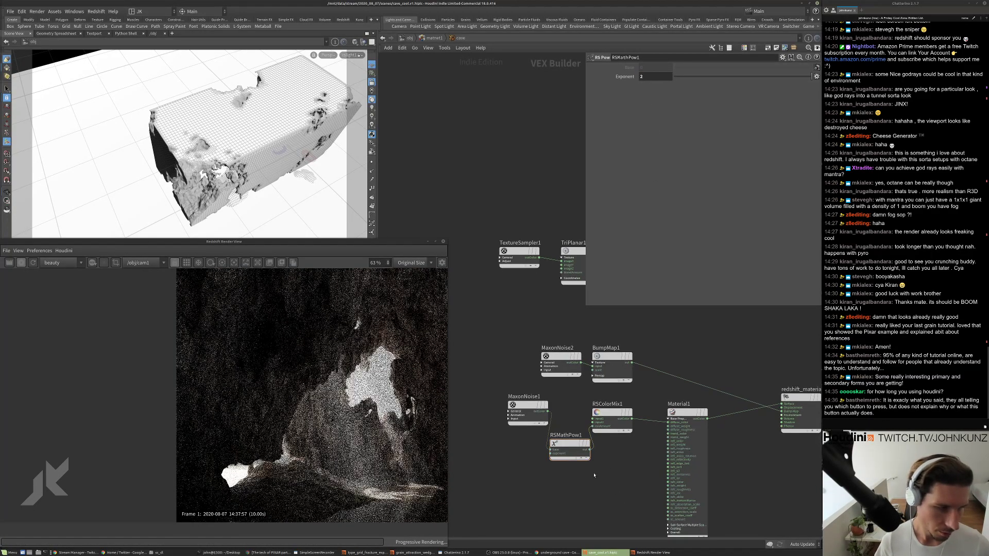
scroll(262, 373, "down", 1)
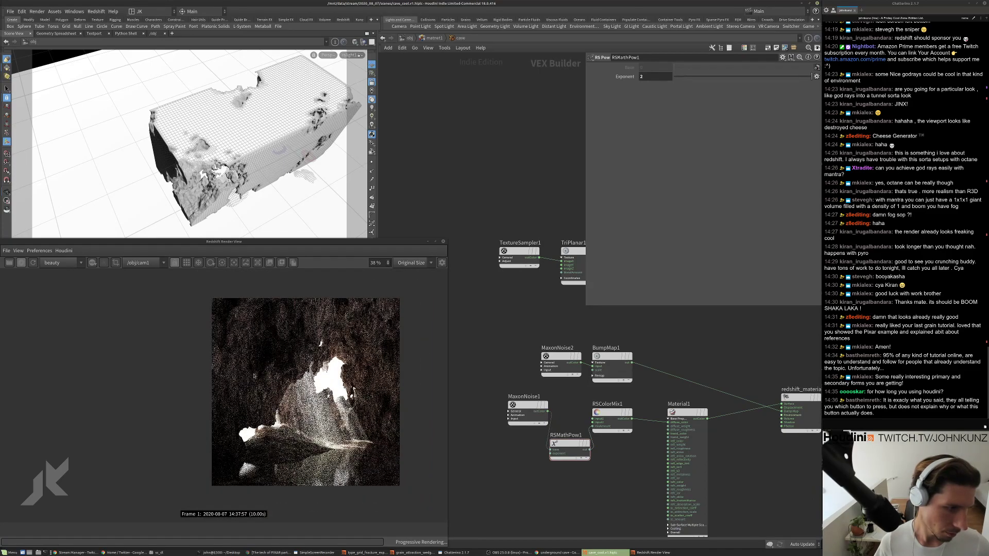
scroll(245, 398, "up", 1)
left_click(528, 407)
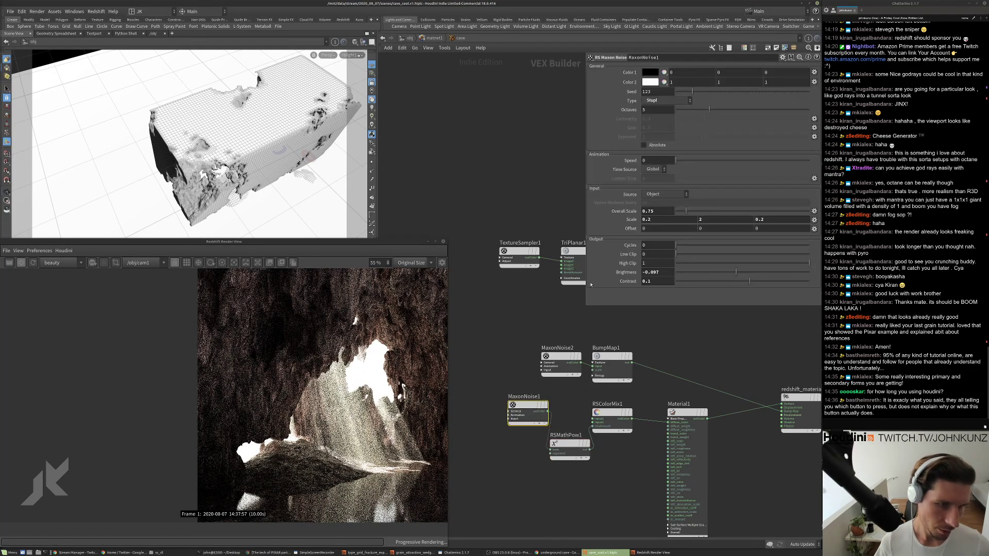
Set MaxonNoise1's Overall Scale to 1.2 and wire RSColorMix1's outColor into the cave material.
double_click(650, 211)
type("1.")
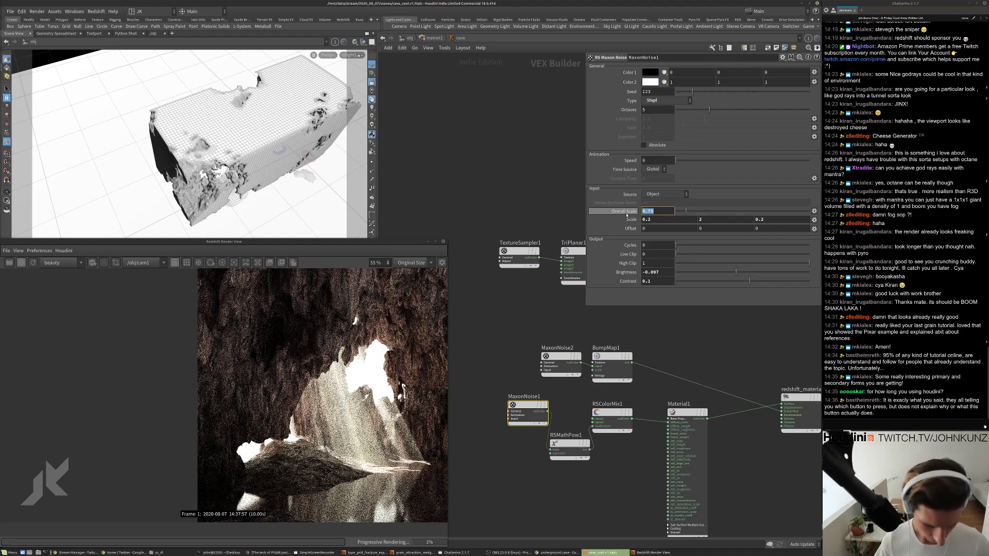
type("2")
key("Return")
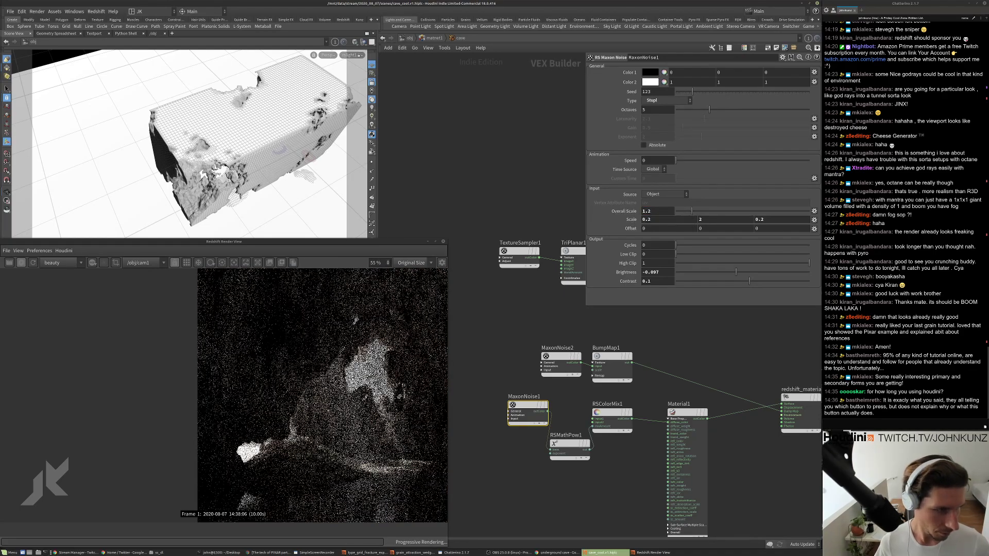
scroll(344, 418, "down", 2)
scroll(652, 466, "up", 2)
left_click(633, 418)
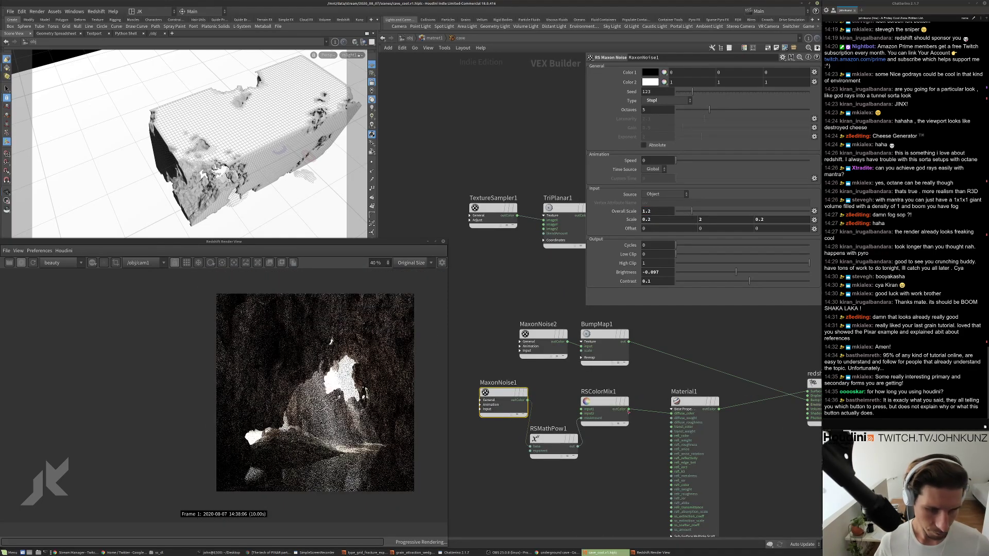
left_click(807, 392)
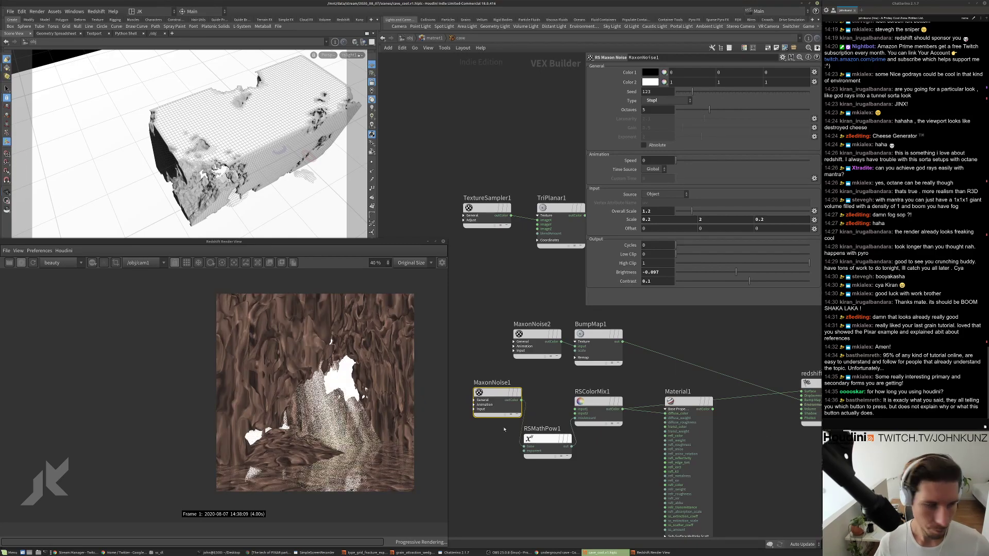
scroll(247, 383, "down", 1)
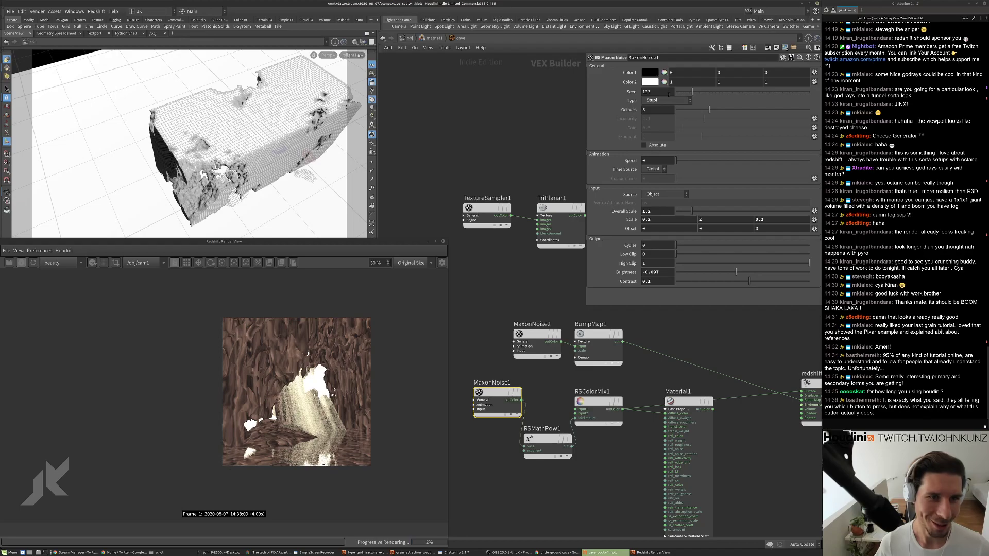
Raise the noise Overall Scale to 2 and reposition MaxonNoise1 and RSMathPow1 side by side.
key("ctrl+a")
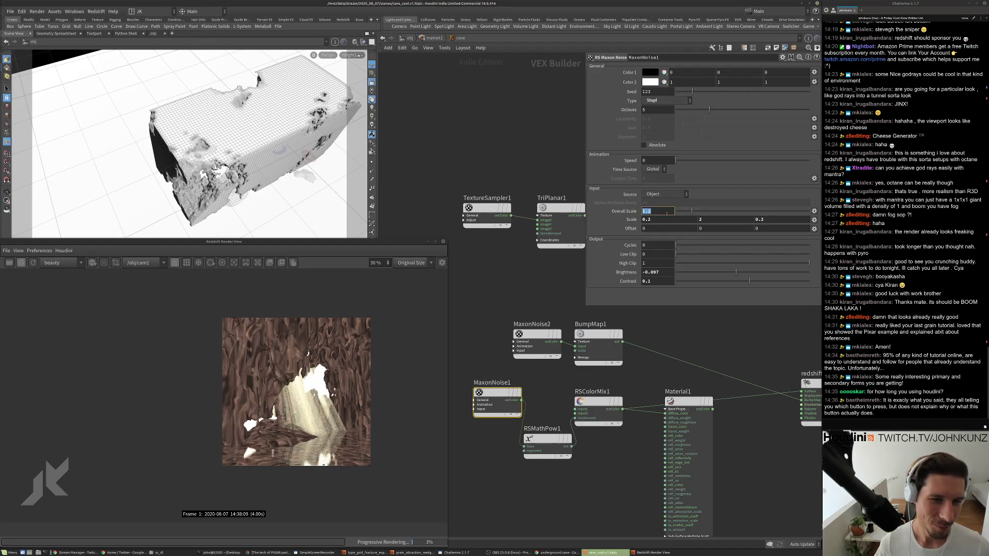
type("2")
key("Return")
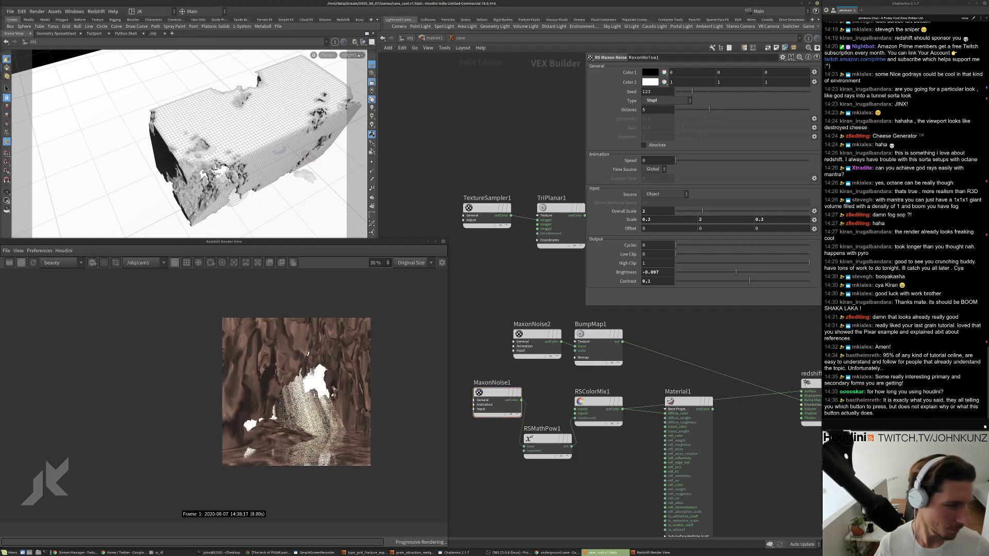
scroll(302, 343, "up", 2)
scroll(291, 330, "up", 2)
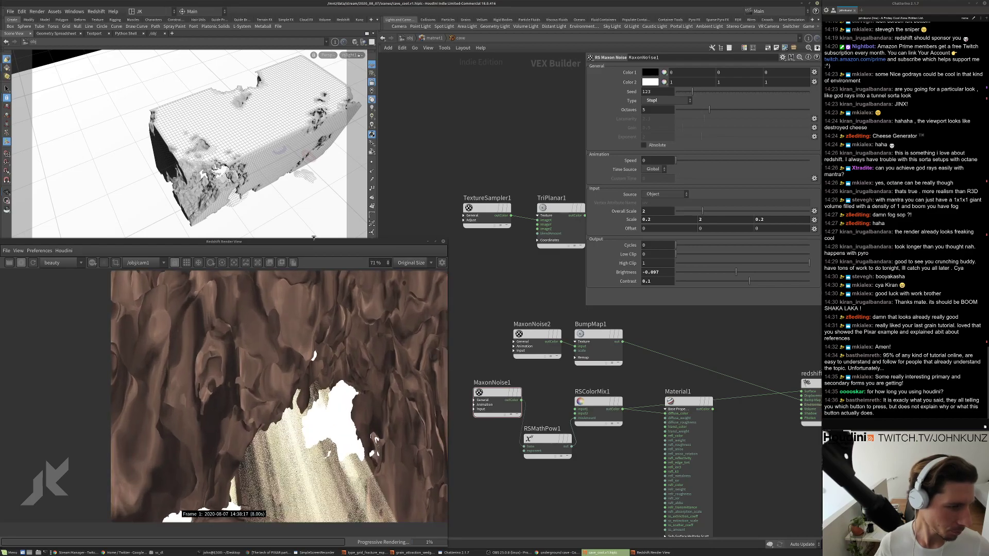
middle_click_drag(497, 384, 536, 358)
left_click_drag(536, 364, 488, 380)
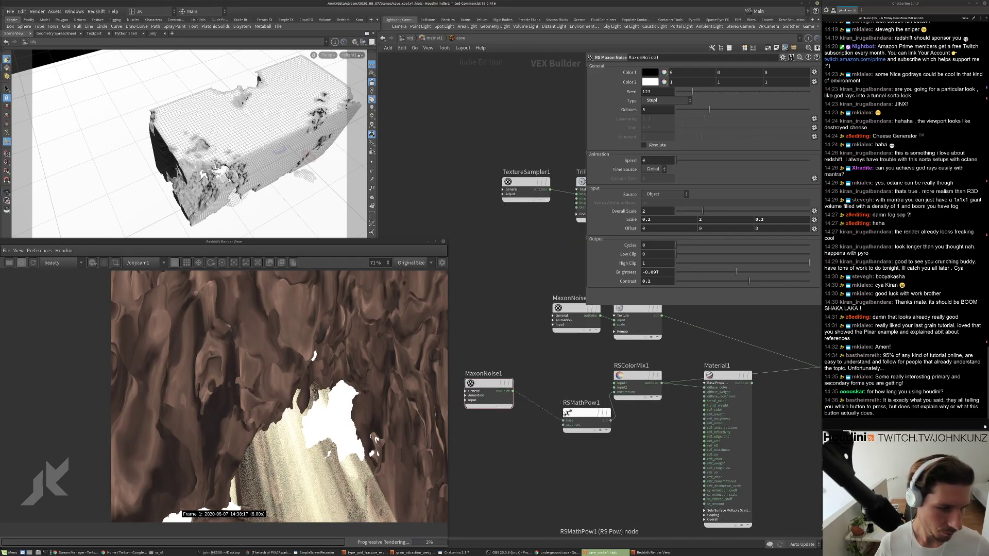
left_click_drag(569, 411, 536, 393)
scroll(719, 375, "down", 3)
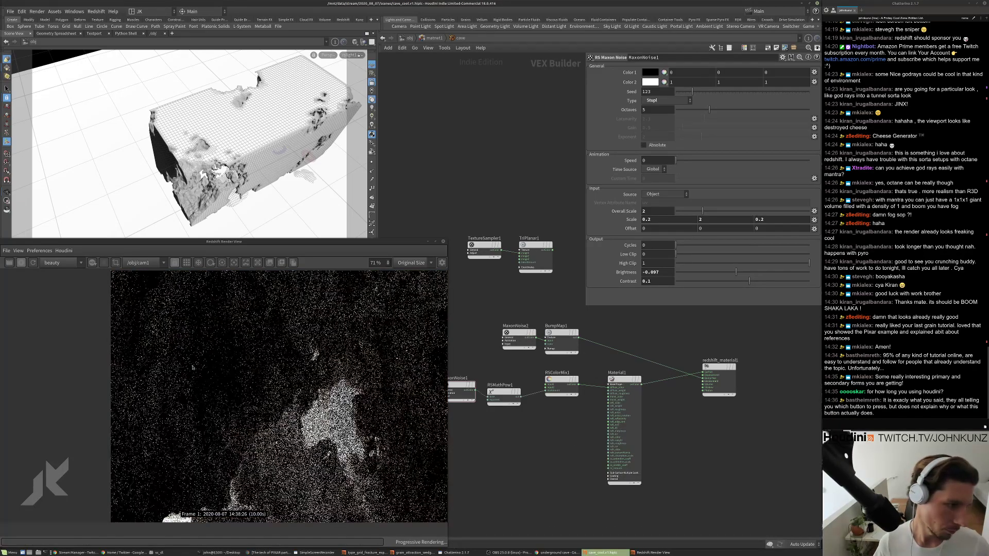
scroll(192, 367, "down", 4)
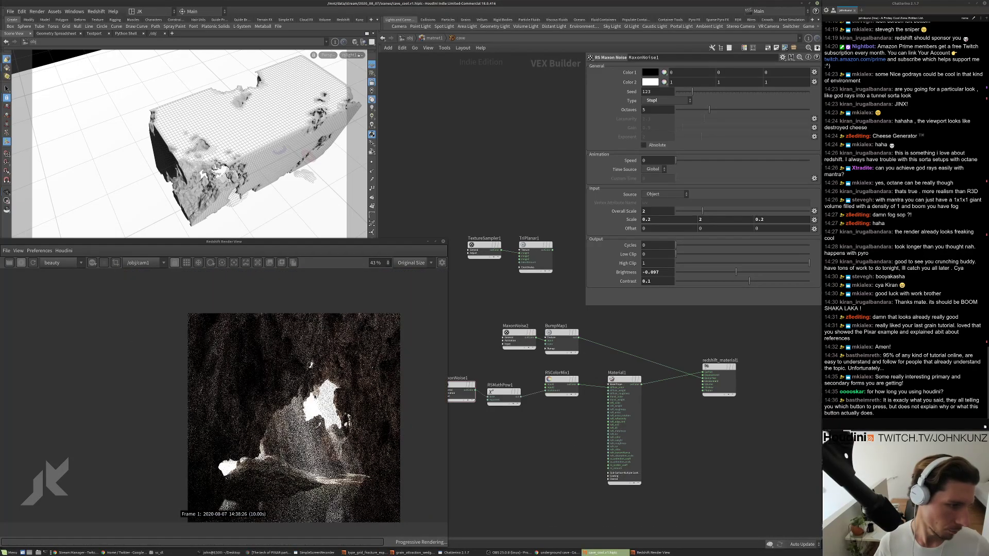
scroll(309, 399, "down", 1)
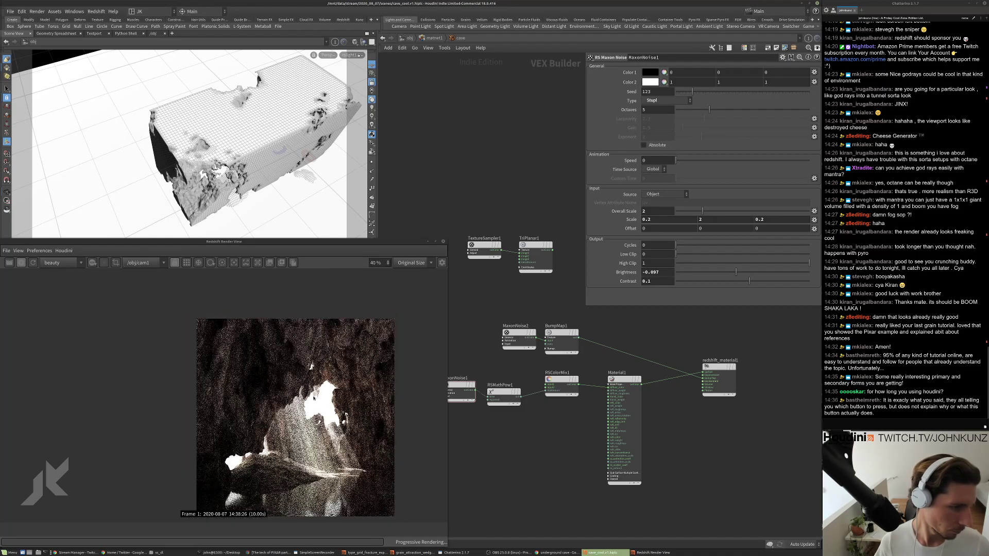
scroll(311, 366, "up", 1)
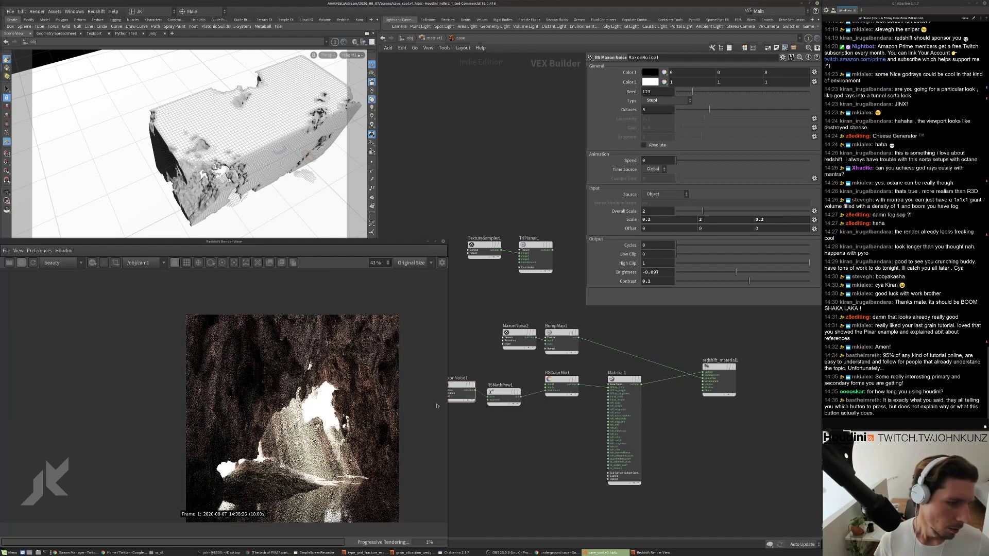
Set the RSMathPow1 noise power exponent to 1.4.
left_click(503, 396)
double_click(655, 77)
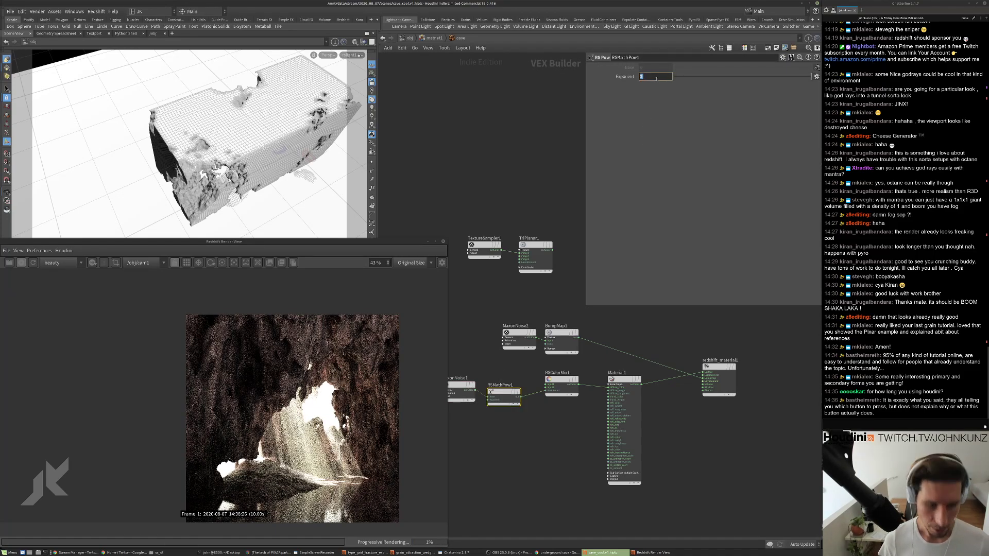
type("1.4")
key("Return")
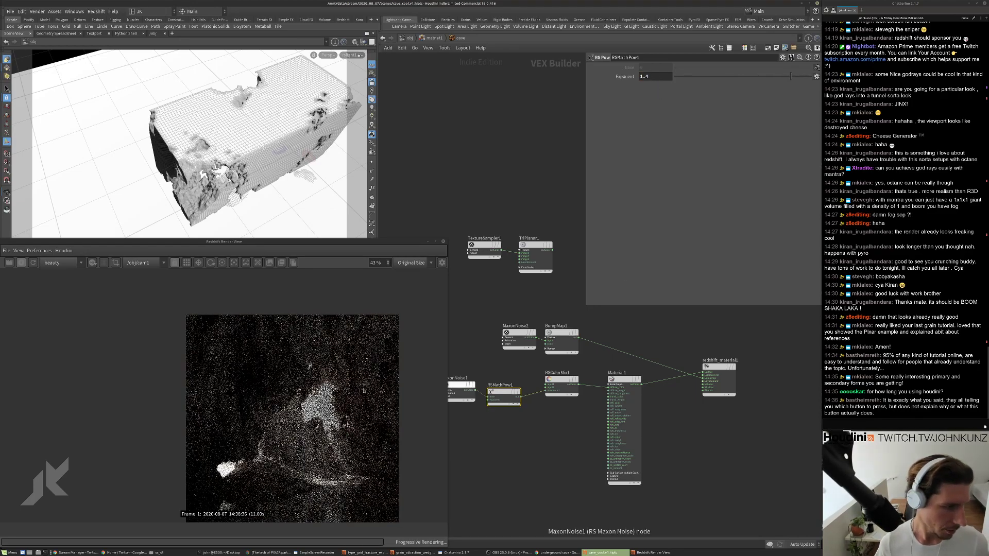
scroll(348, 396, "up", 4)
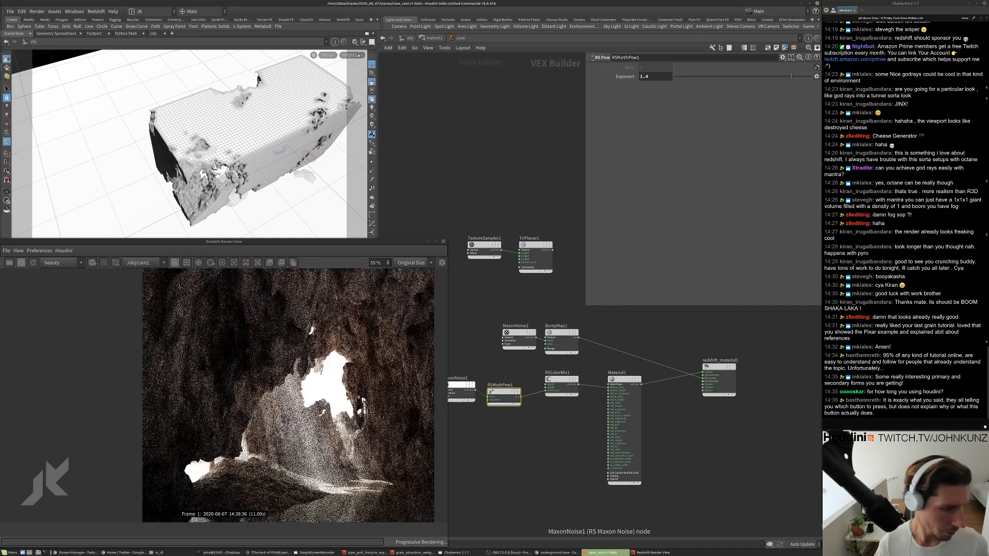
scroll(292, 395, "down", 2)
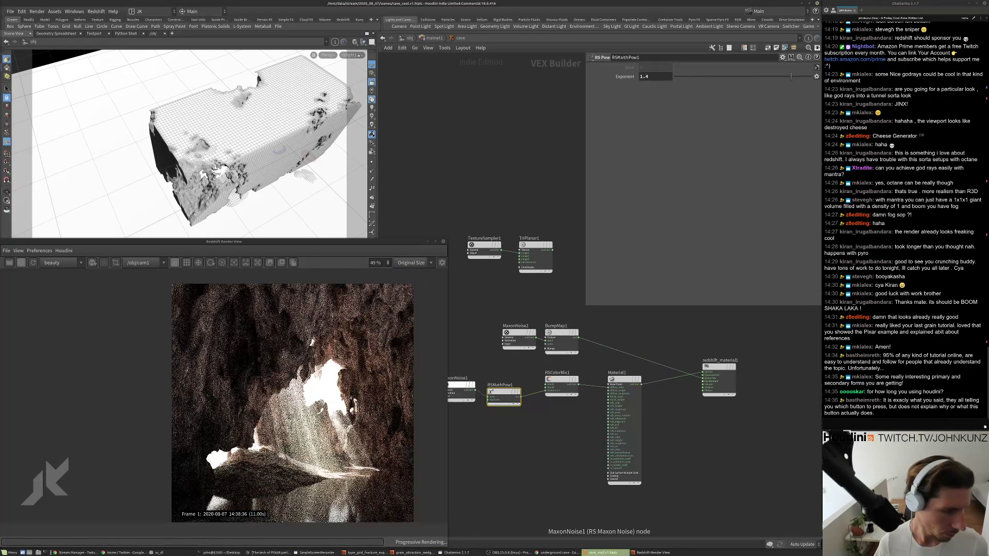
scroll(293, 347, "down", 3)
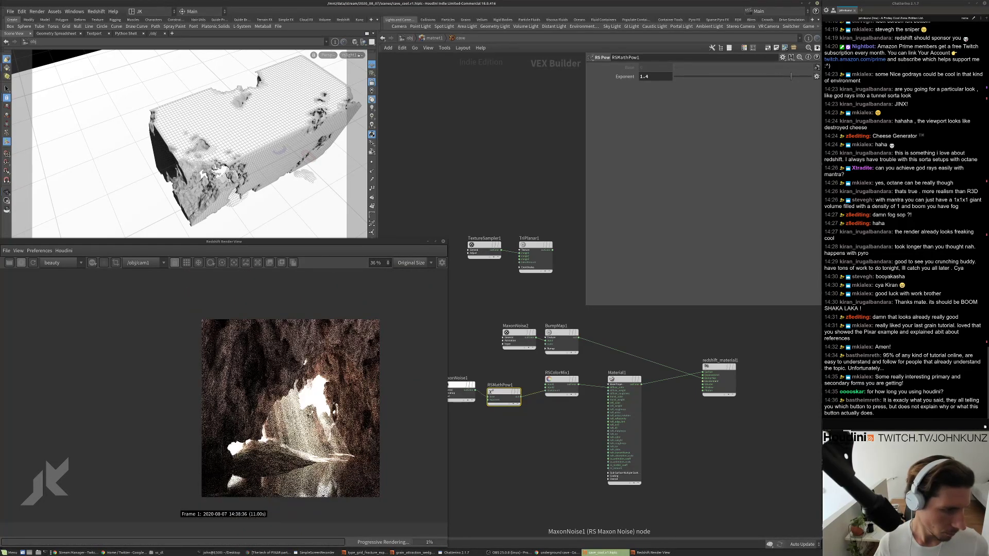
Make RSColorMix1's second colour a darker reddish brown: hue 8, value 0.476, saturation 0.763.
left_click(553, 394)
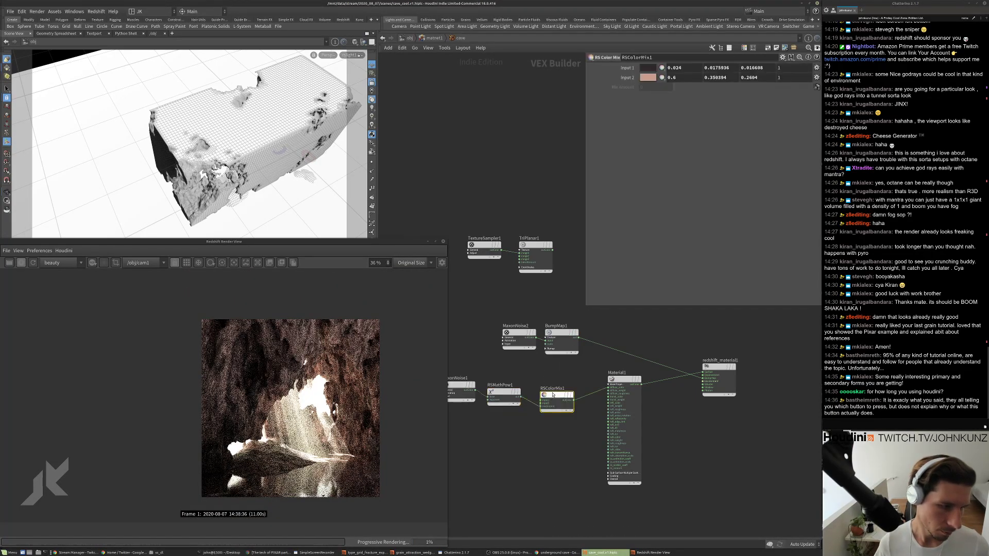
left_click(648, 77)
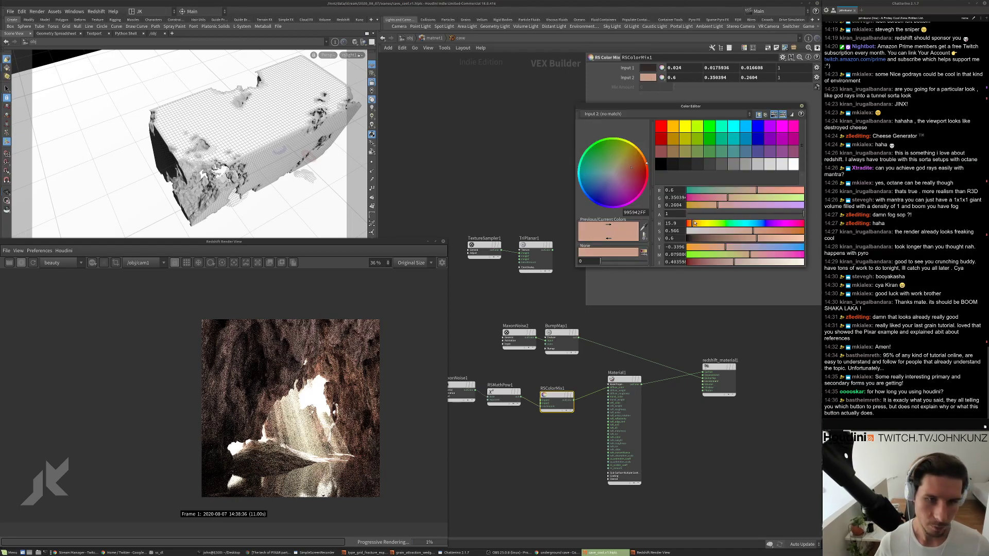
left_click_drag(695, 223, 691, 223)
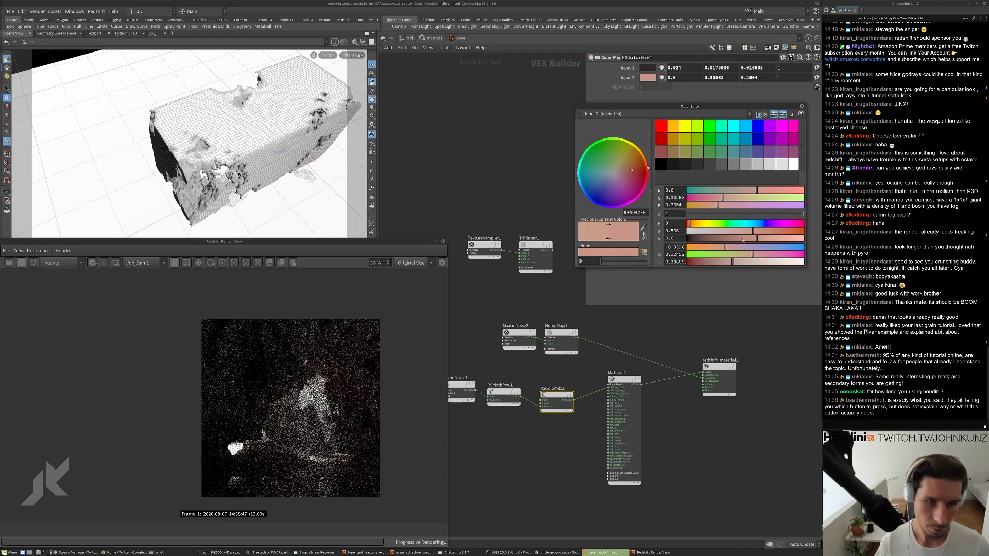
mouse_move(764, 238)
left_mouse_down()
mouse_move(742, 238)
mouse_move(776, 235)
left_mouse_up()
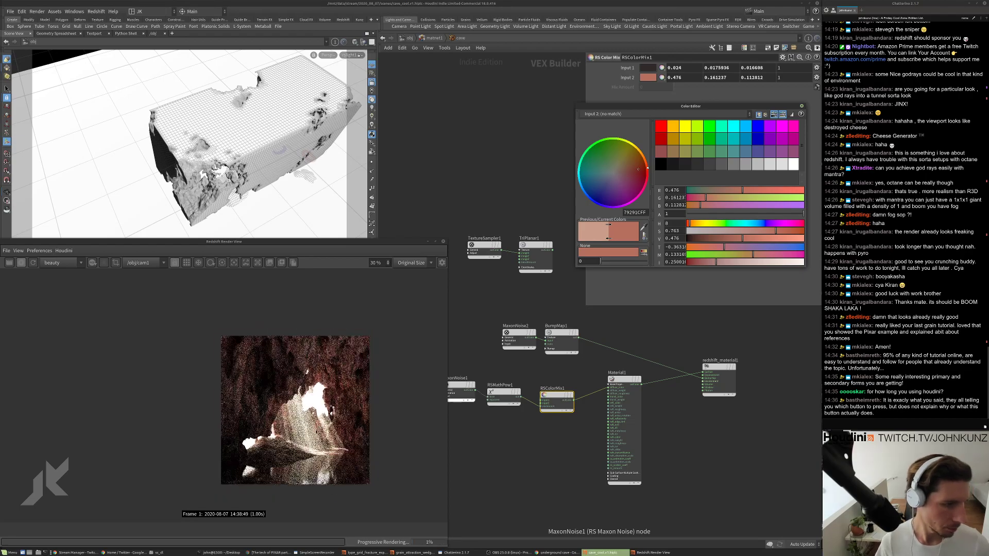
scroll(310, 443, "up", 1)
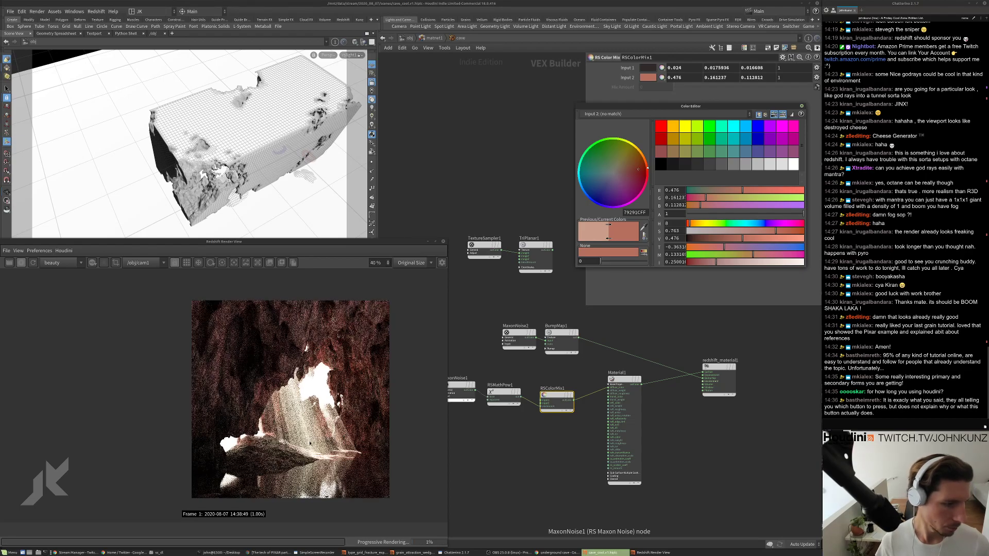
left_click(801, 106)
Go into the water material network and bring Material1's nodes into view.
left_click(431, 38)
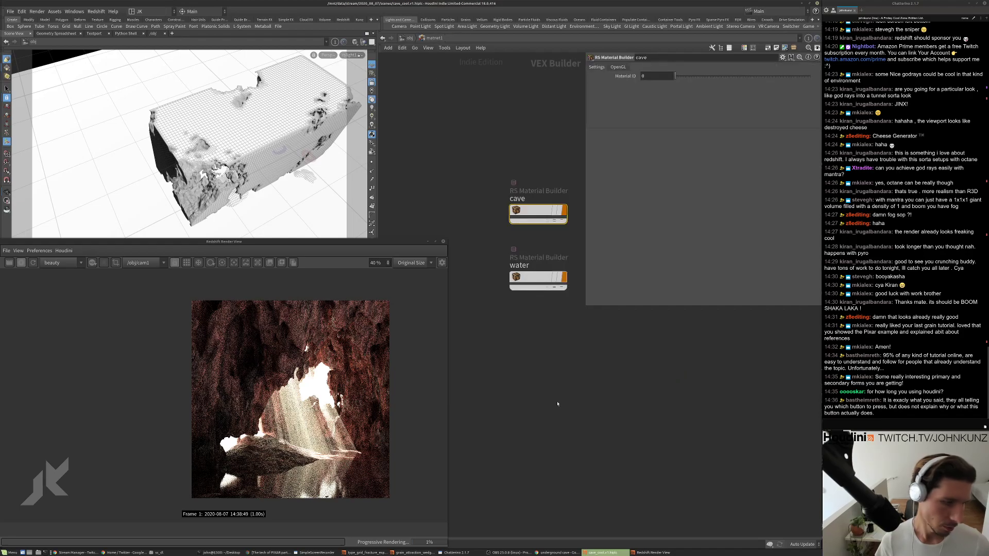
double_click(536, 276)
middle_click_drag(565, 384, 561, 416)
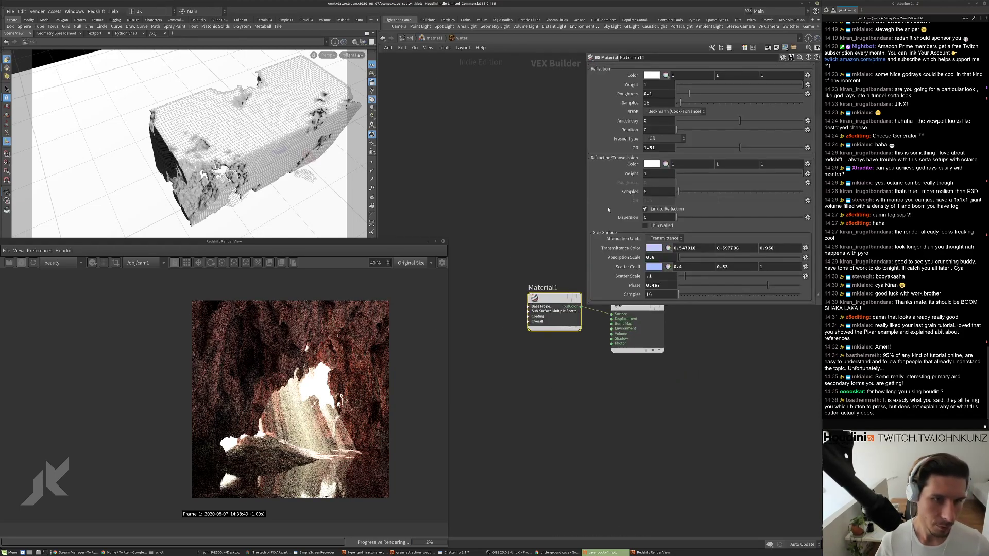
Set Material1's reflection roughness to 0.2, then switch to the Chrome cave image results.
left_click(698, 94)
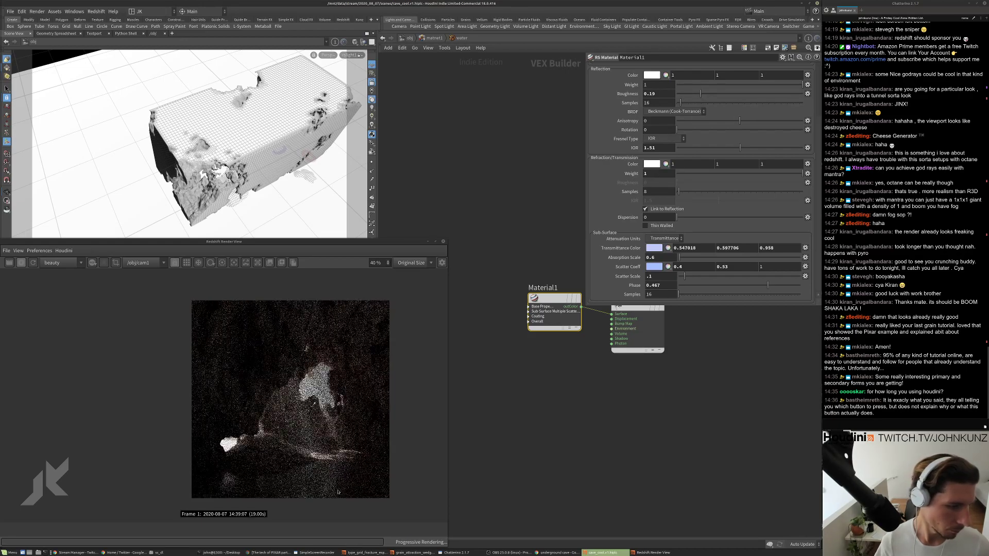
scroll(338, 493, "up", 2)
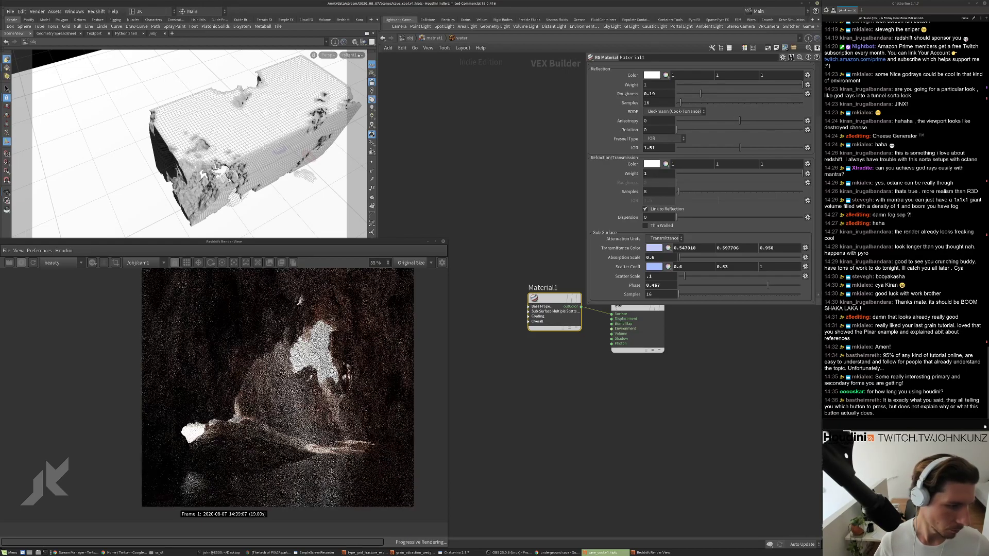
left_click(729, 94)
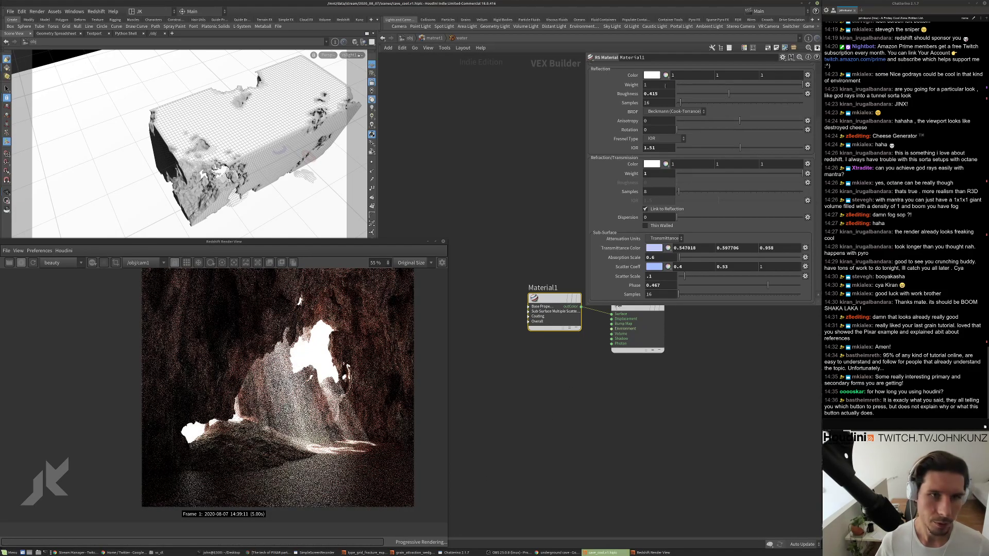
double_click(653, 94)
type("0.2")
key("Return")
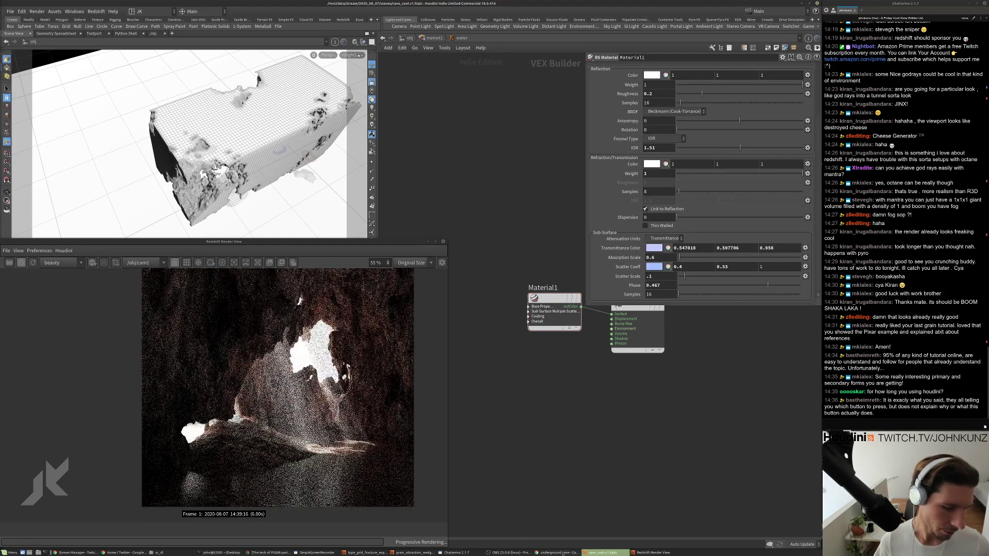
left_click(557, 553)
scroll(676, 385, "down", 4)
Preview the enlarged blue underground cave reference images in Google Images.
scroll(675, 386, "down", 1)
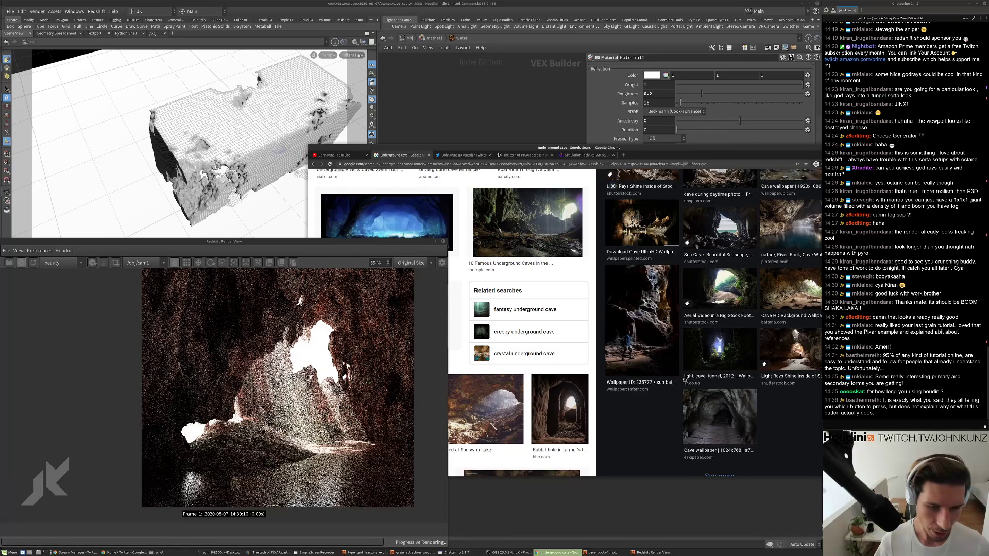
left_click_drag(492, 149, 491, 118)
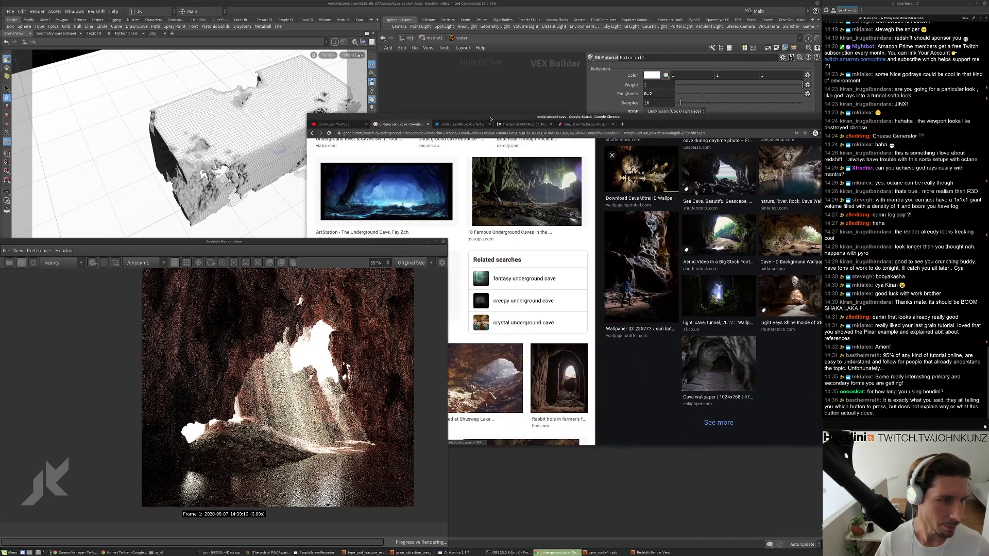
left_click(387, 217)
scroll(684, 268, "down", 3)
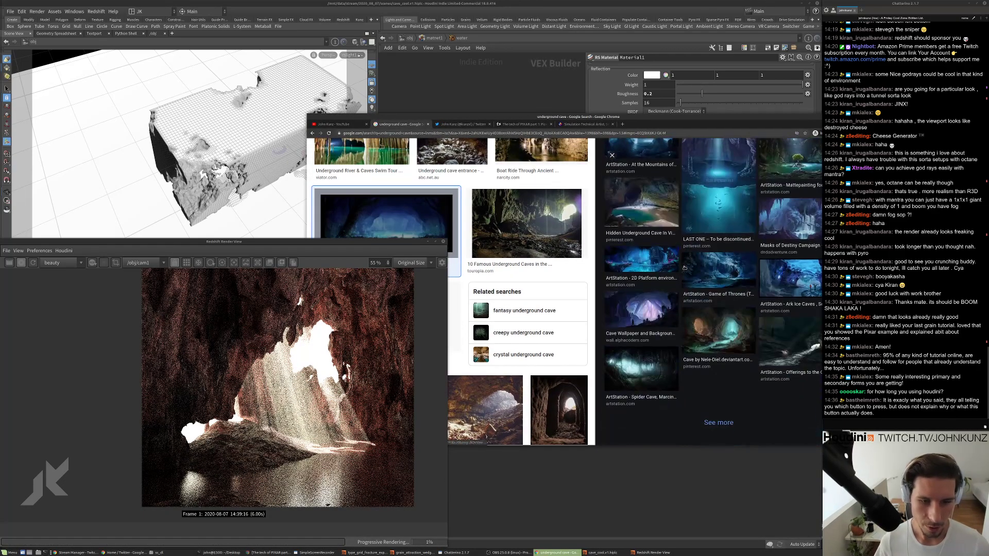
left_click(731, 210)
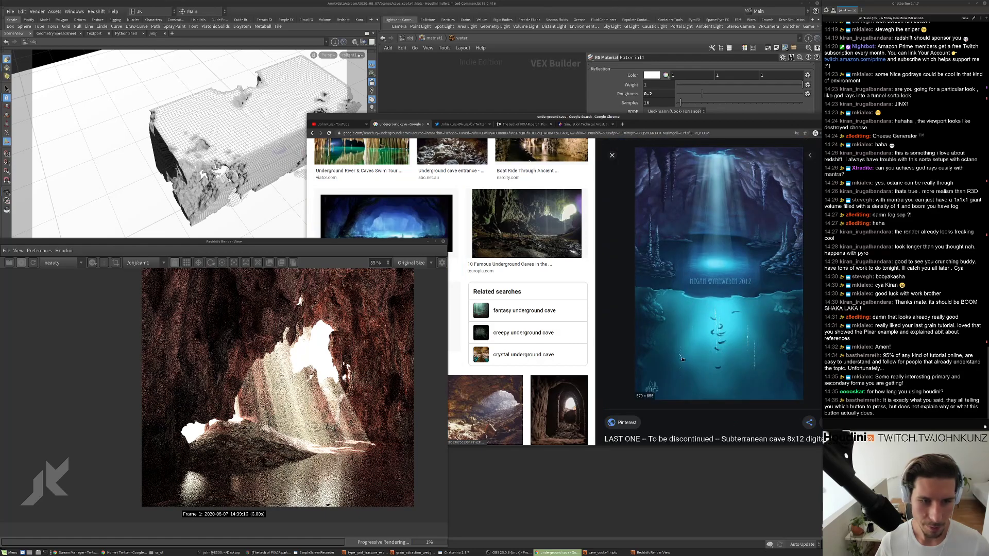
scroll(683, 359, "down", 5)
scroll(716, 176, "up", 3)
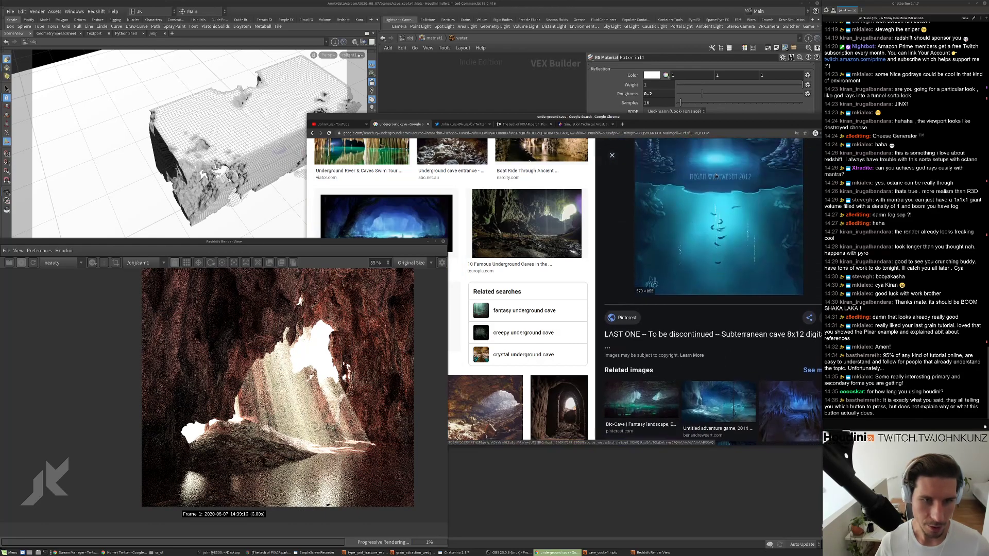
scroll(680, 171, "down", 3)
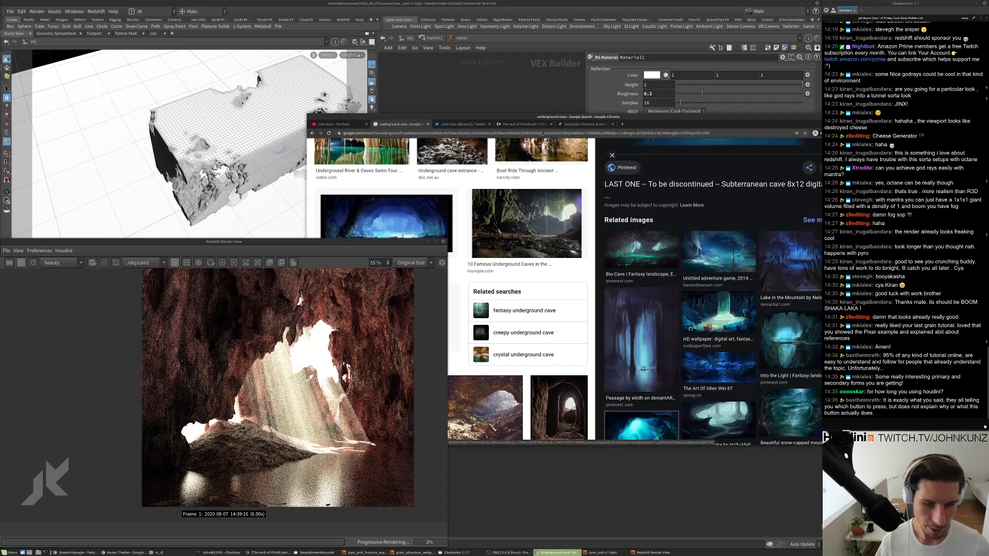
View the Passage, At the Mountains of Madness and Forgotten Ruins images, then return to Houdini.
left_click(674, 363)
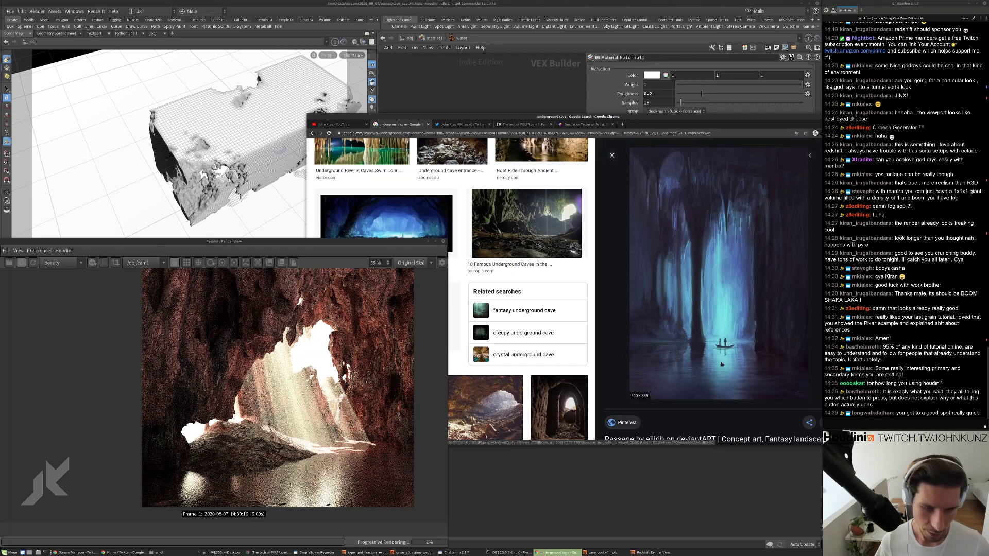
scroll(695, 382, "down", 2)
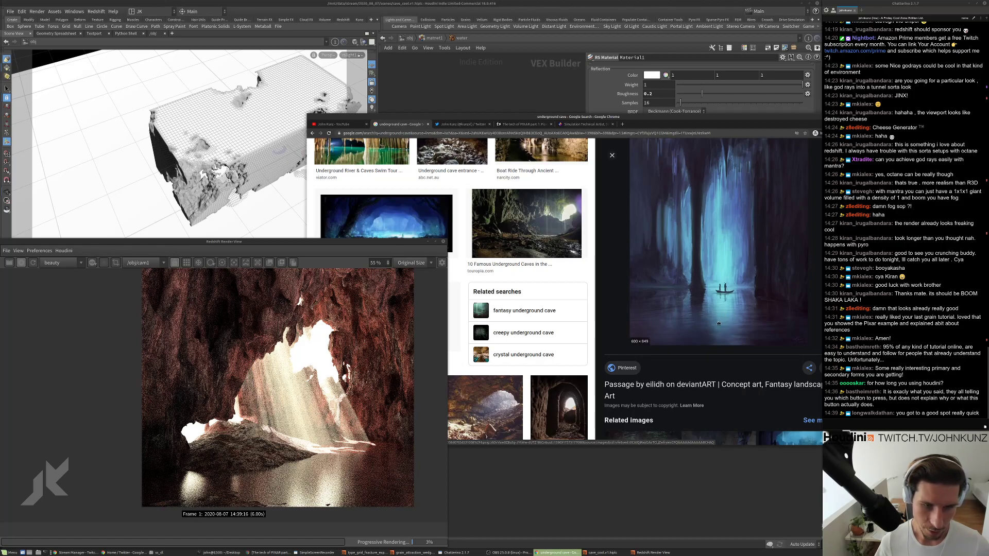
scroll(721, 312, "down", 4)
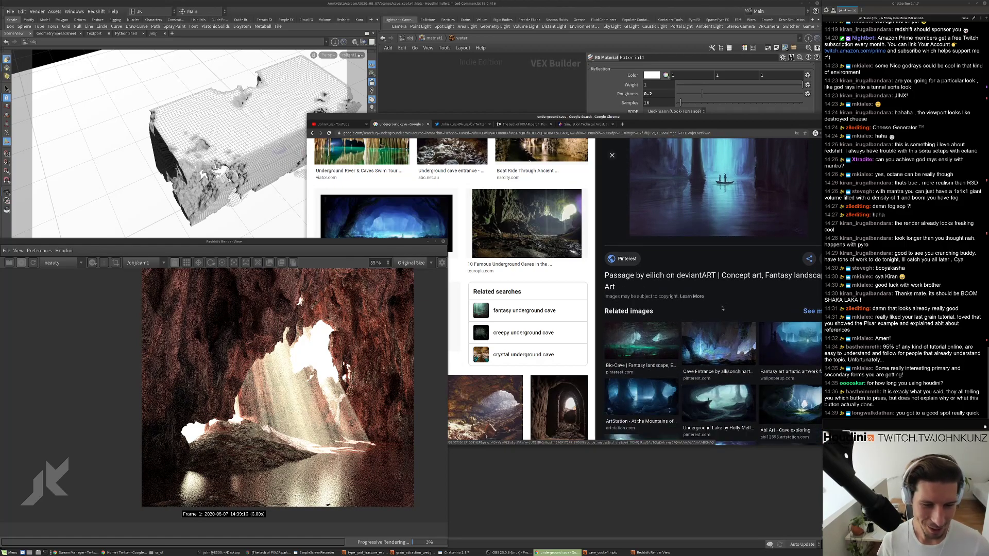
left_click(620, 410)
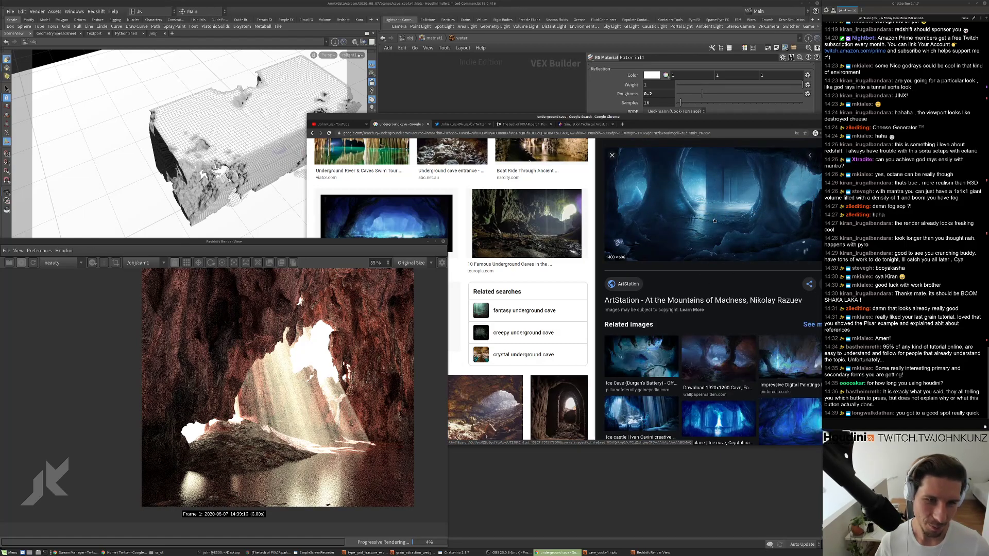
scroll(709, 253, "down", 5)
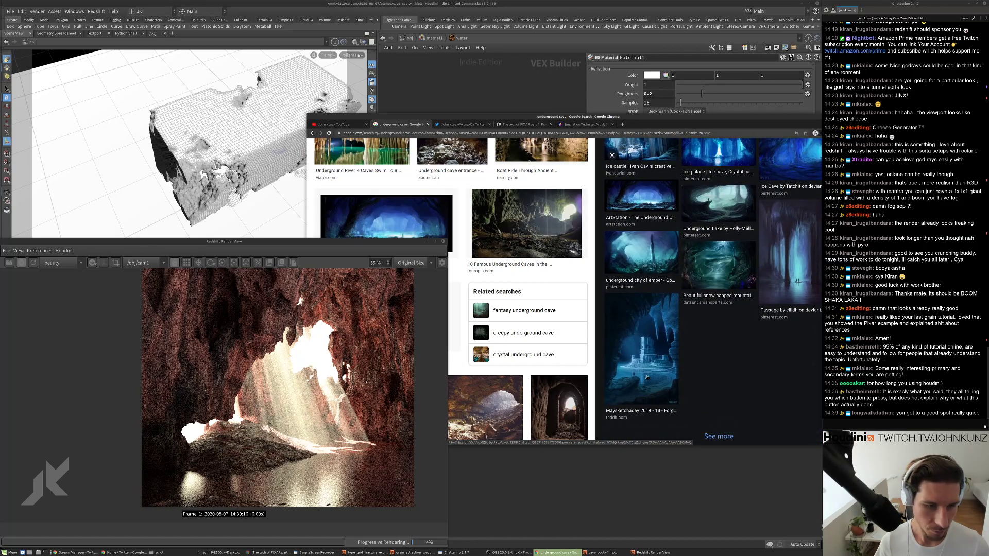
left_click(648, 377)
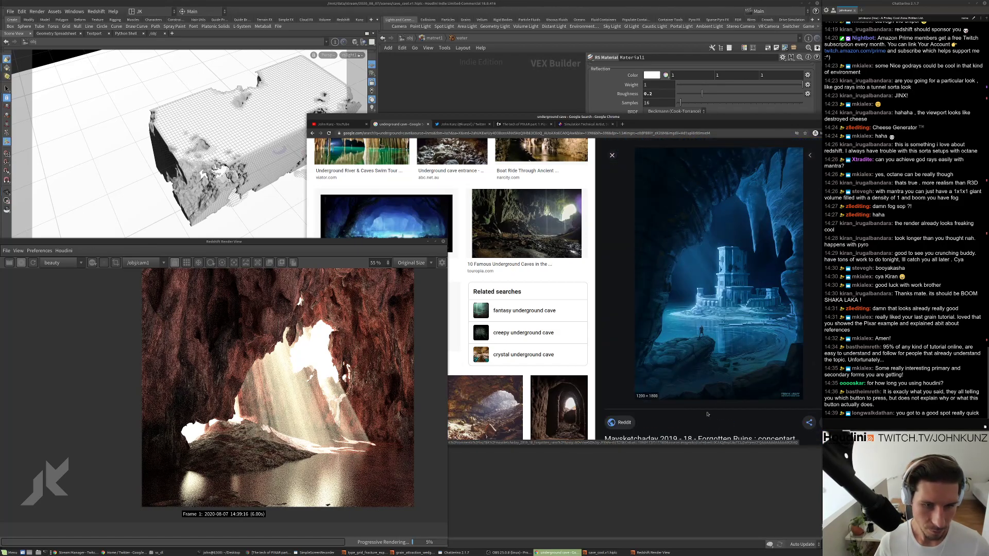
left_click(673, 458)
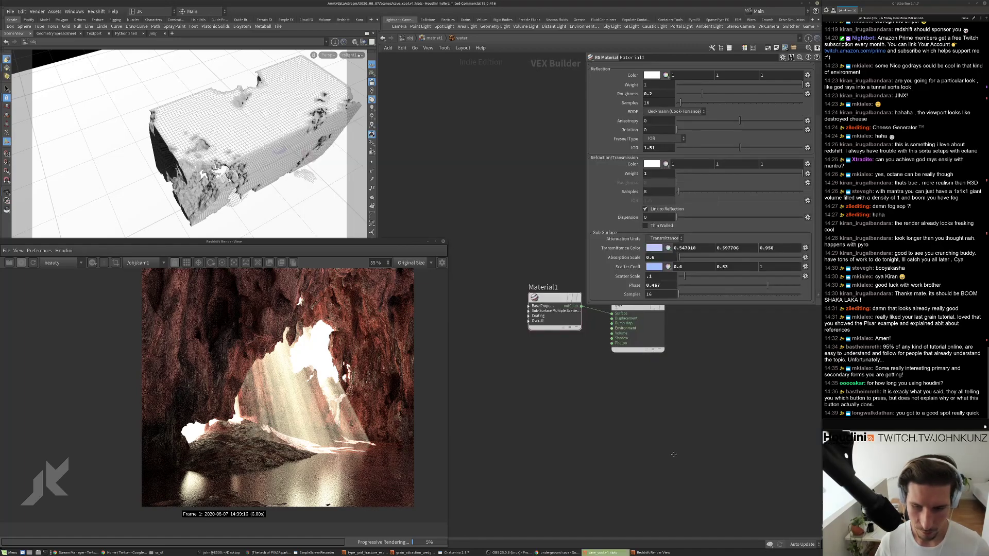
scroll(683, 444, "down", 3)
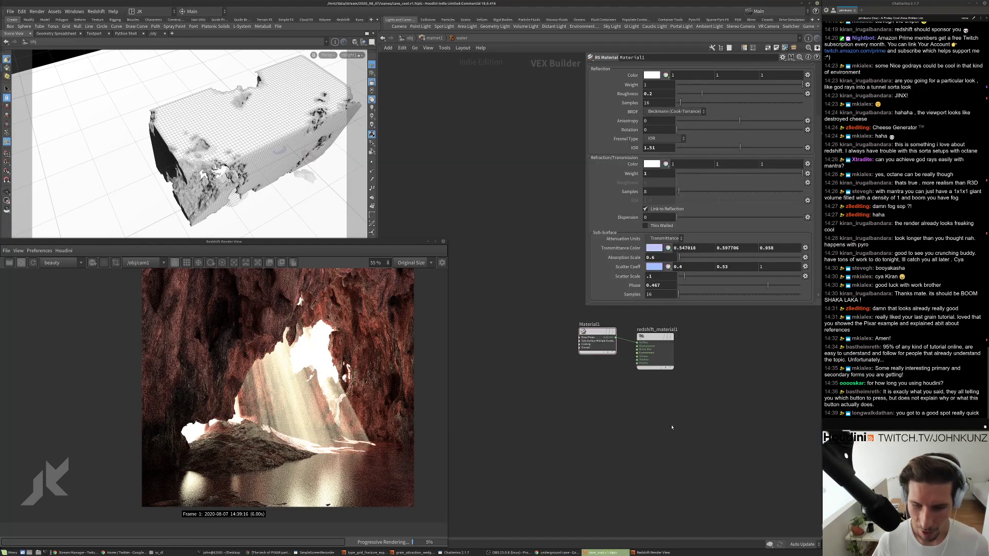
scroll(310, 442, "up", 1)
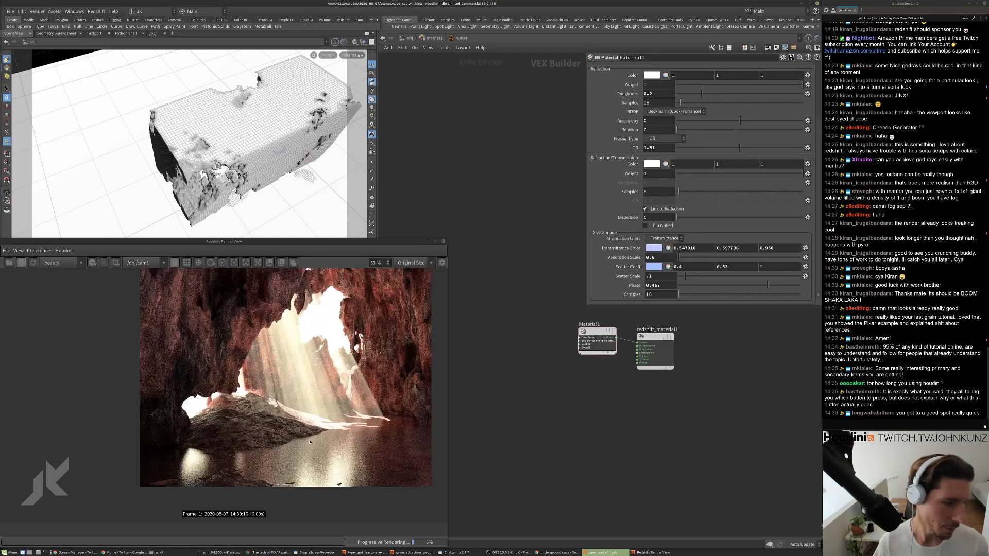
scroll(265, 424, "down", 2)
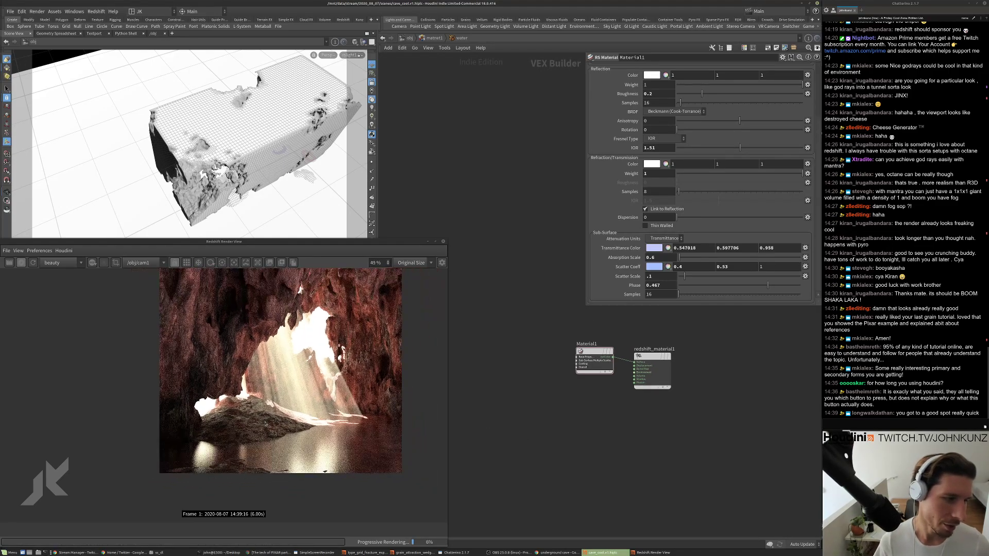
scroll(284, 407, "up", 1)
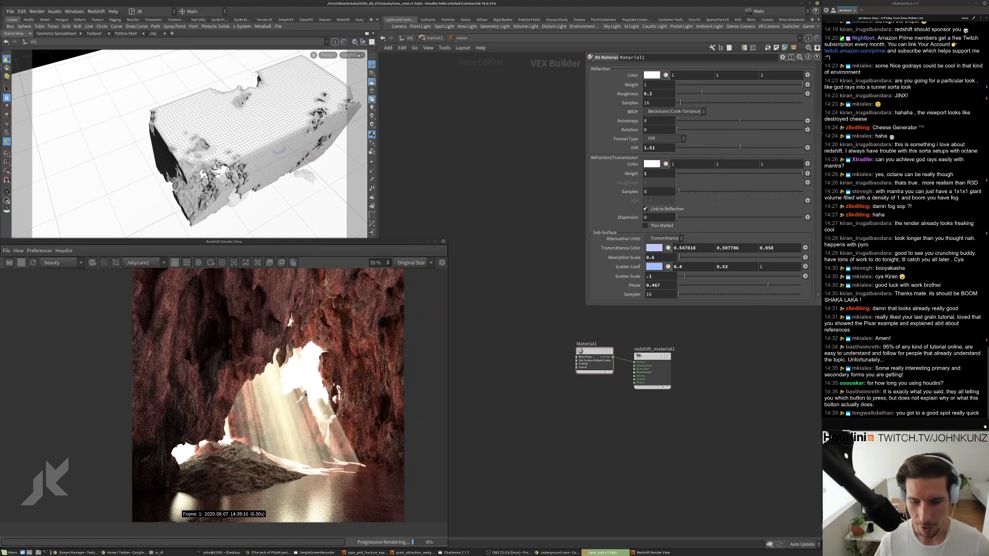
scroll(260, 359, "down", 2)
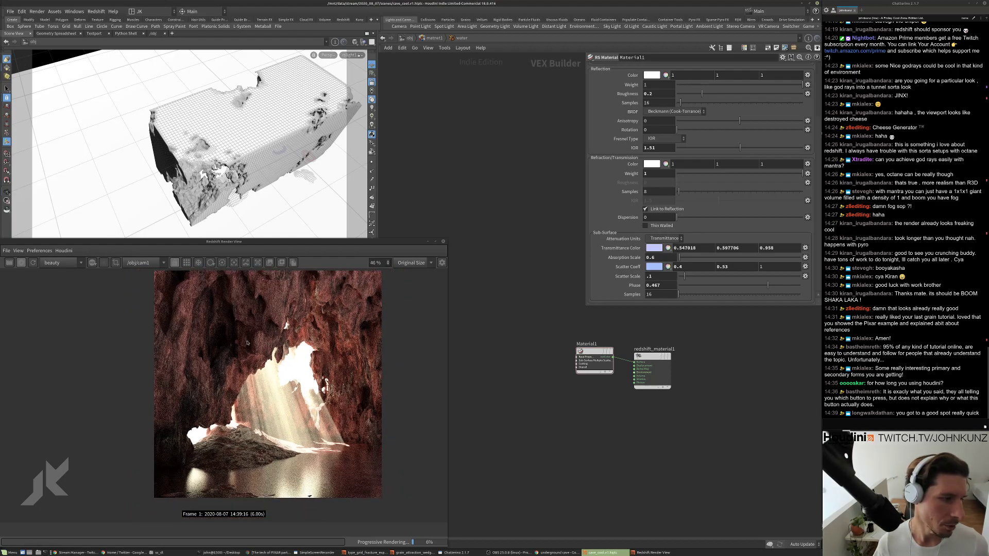
scroll(274, 356, "up", 3)
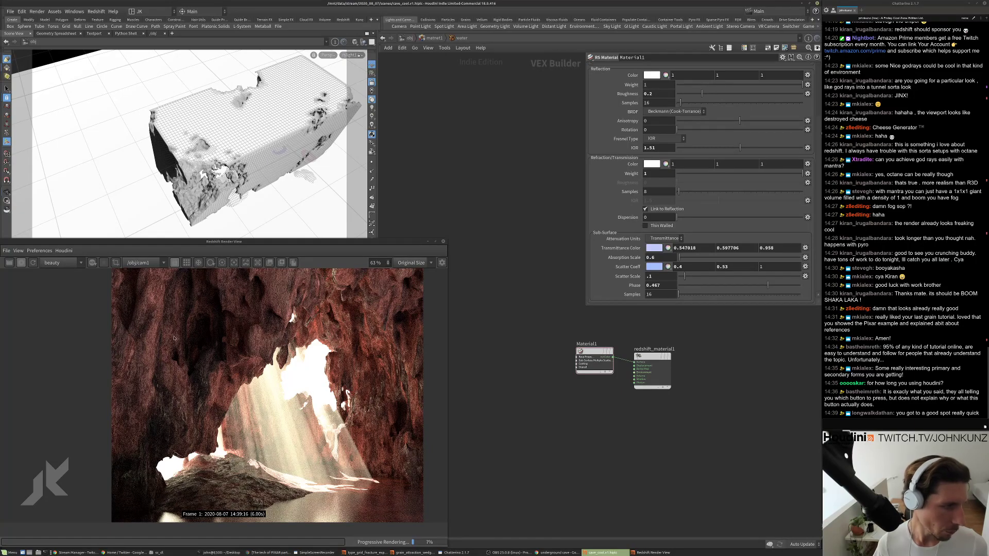
scroll(180, 345, "down", 3)
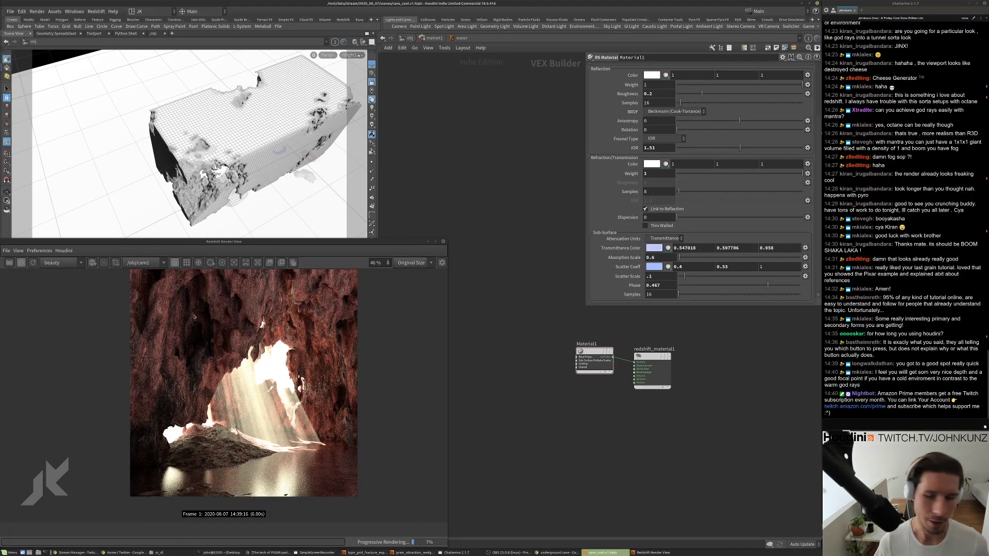
scroll(225, 357, "down", 2)
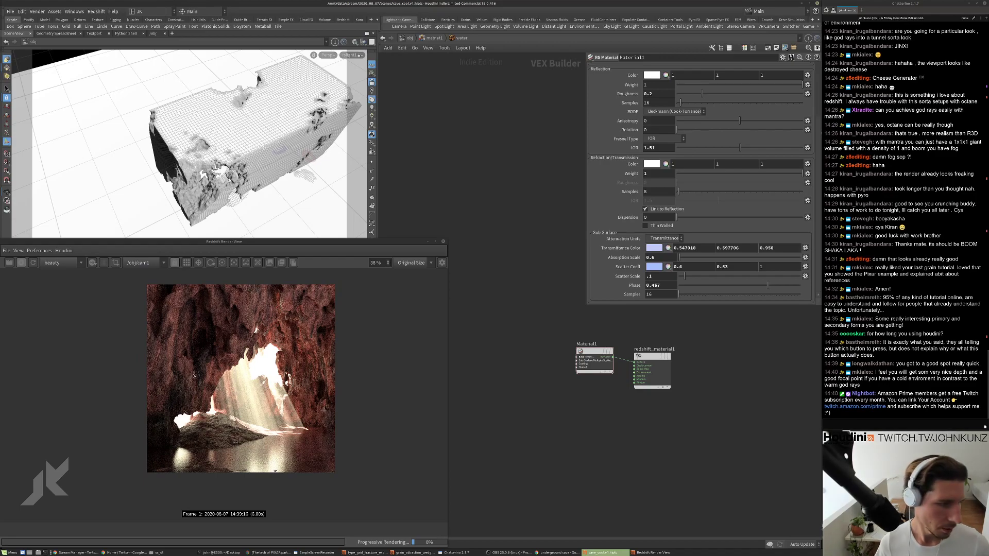
scroll(193, 376, "up", 3)
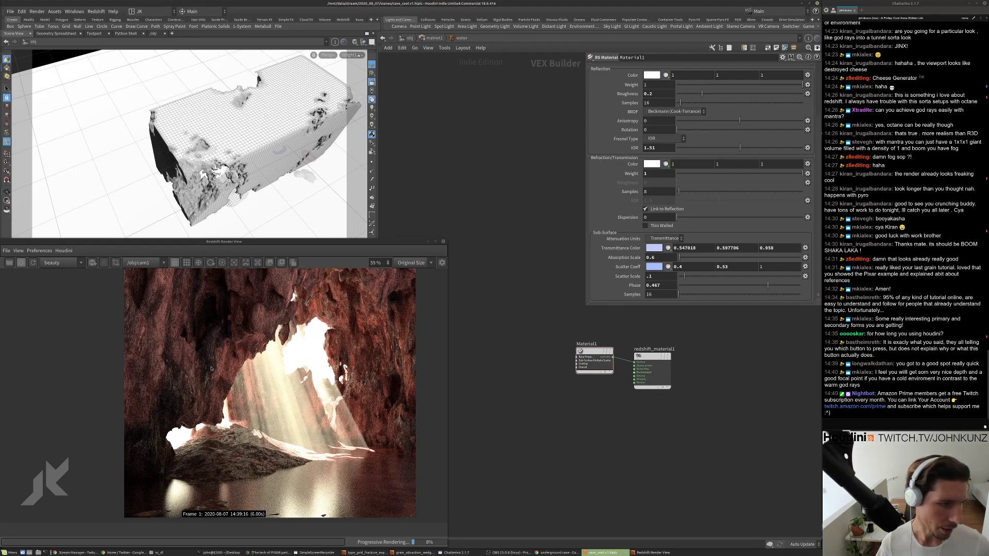
scroll(237, 351, "down", 3)
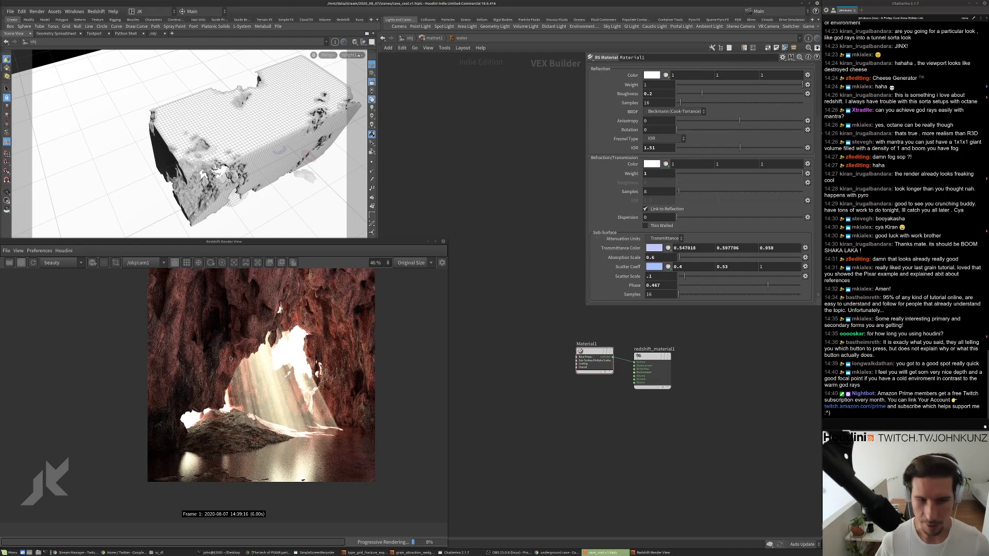
scroll(229, 356, "up", 1)
scroll(228, 356, "up", 3)
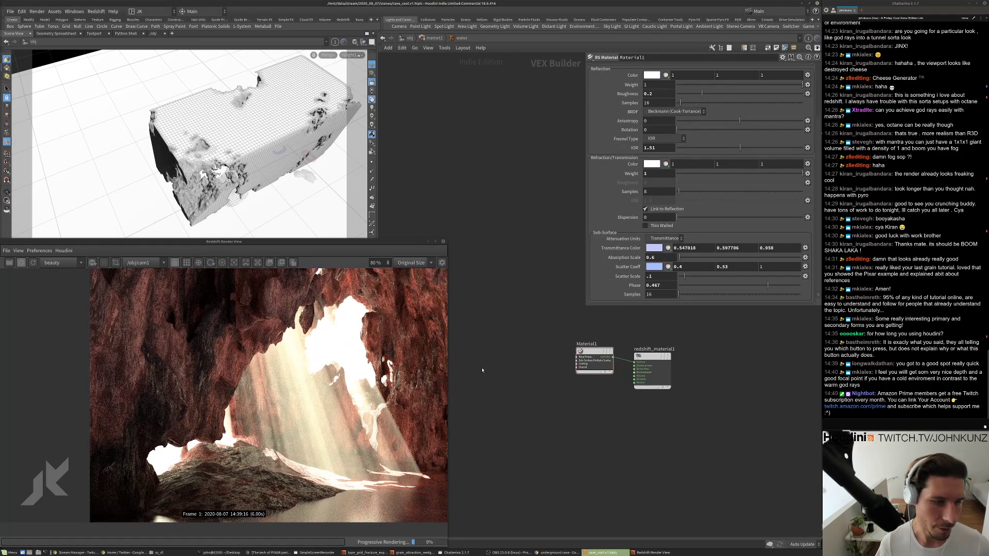
scroll(363, 424, "down", 2)
scroll(363, 424, "up", 2)
scroll(363, 424, "down", 2)
scroll(363, 424, "up", 3)
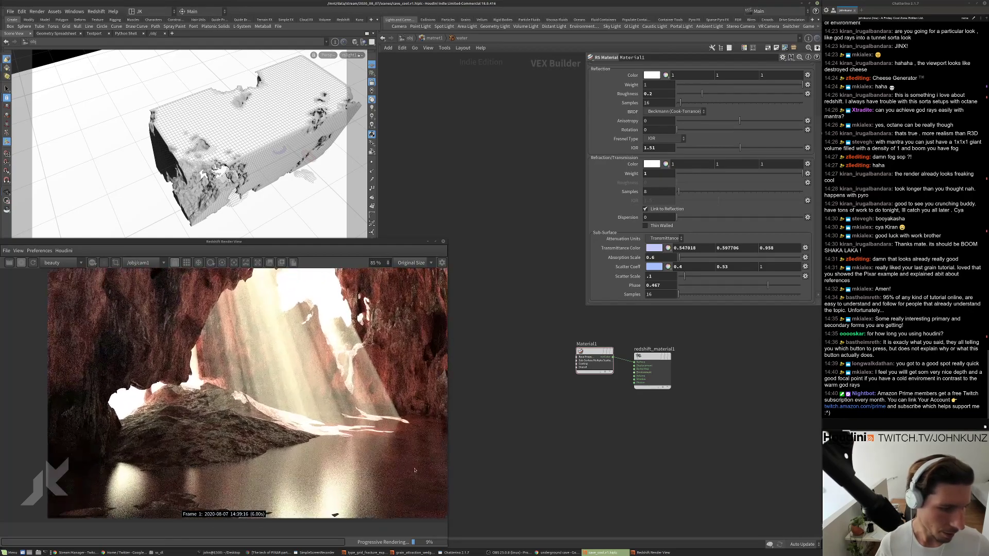
scroll(368, 433, "up", 2)
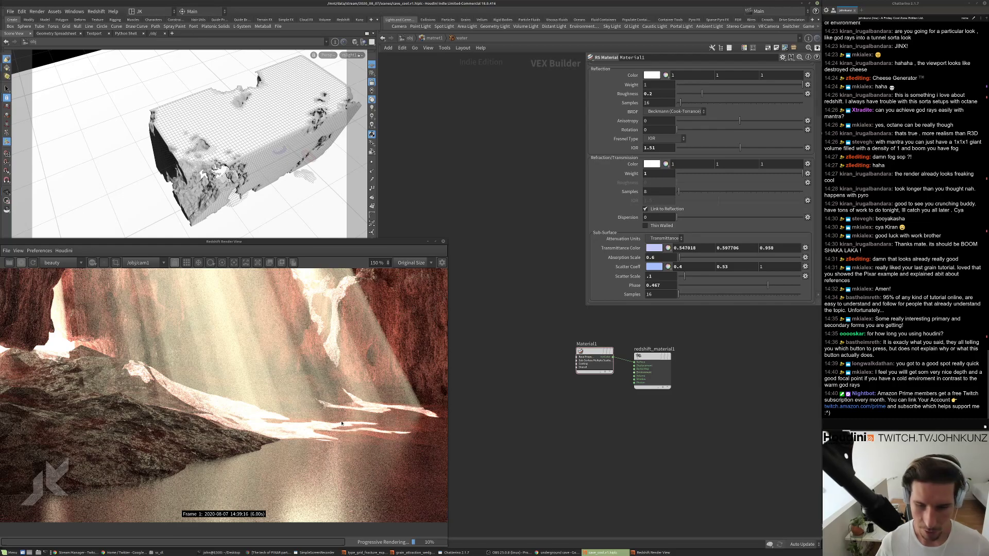
scroll(347, 420, "down", 2)
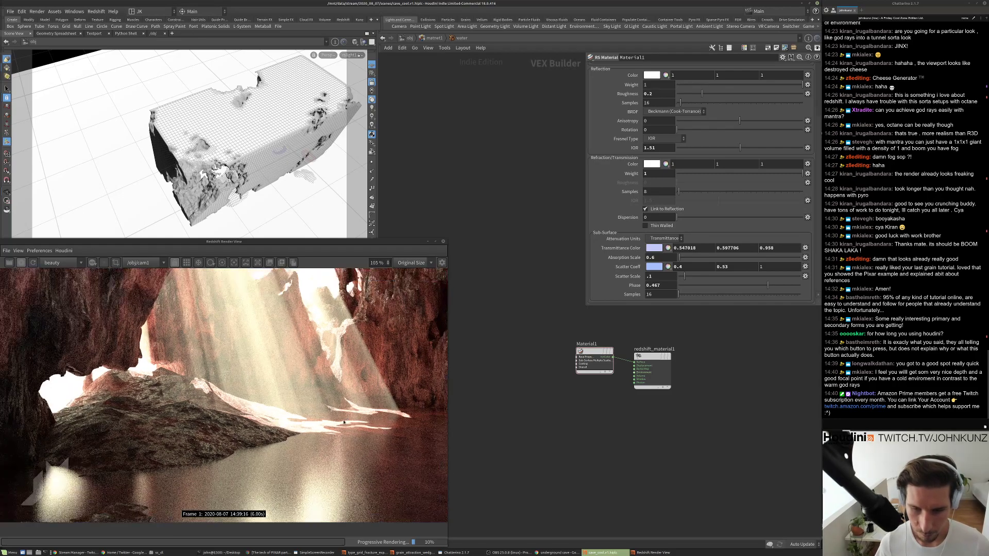
scroll(341, 423, "down", 2)
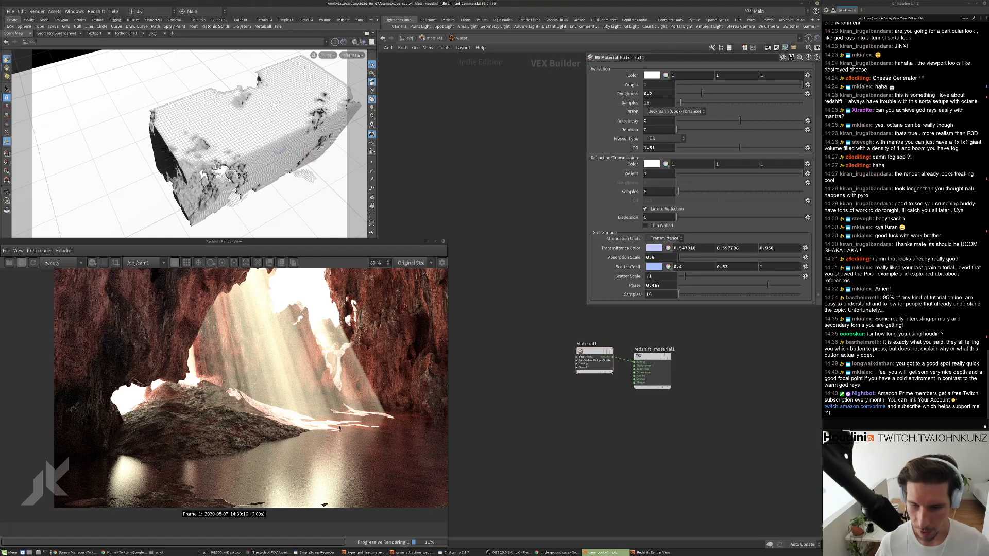
scroll(334, 446, "down", 2)
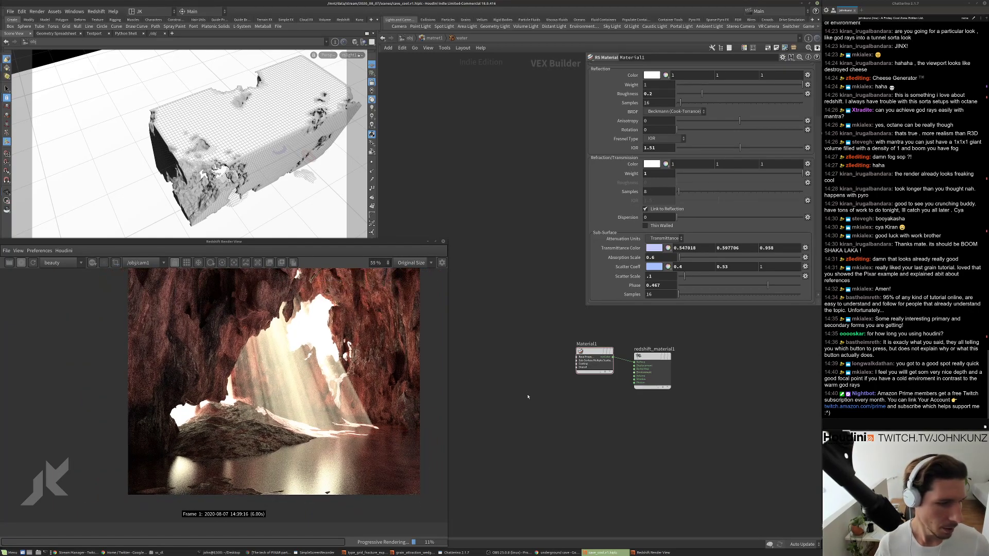
scroll(333, 412, "down", 2)
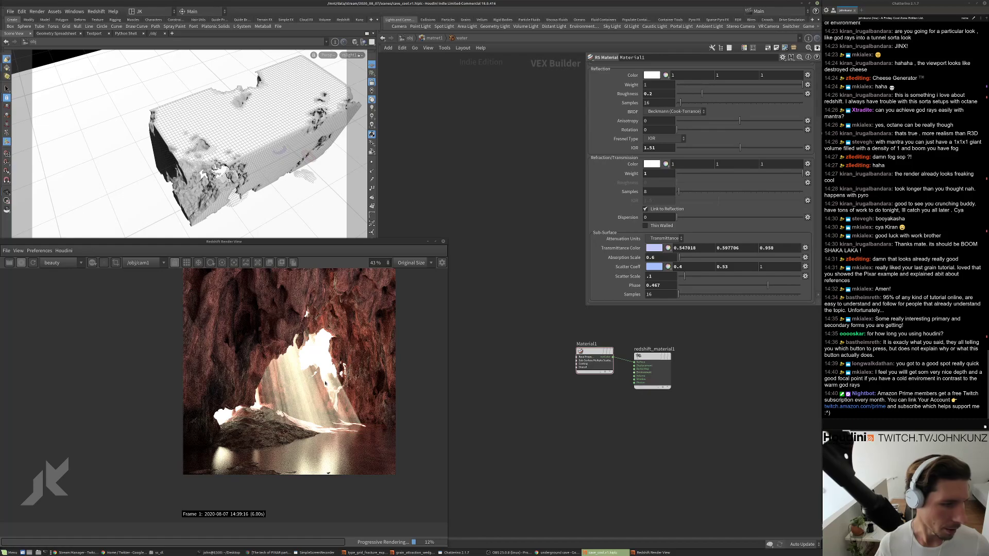
scroll(333, 346, "up", 1)
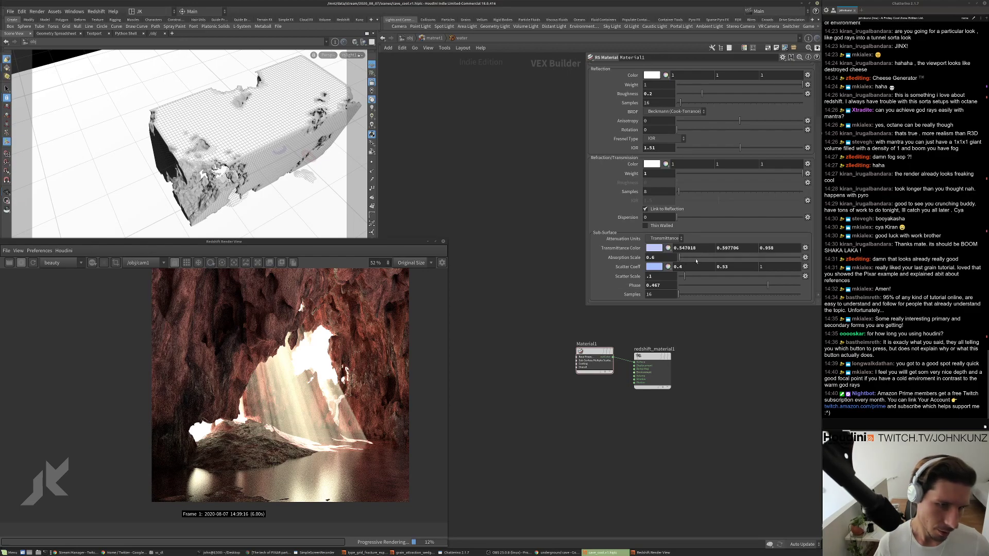
Try absorption scale 11.8 and scatter scale 0.6, and set the subsurface phase to -0.032.
left_click_drag(680, 258, 693, 259)
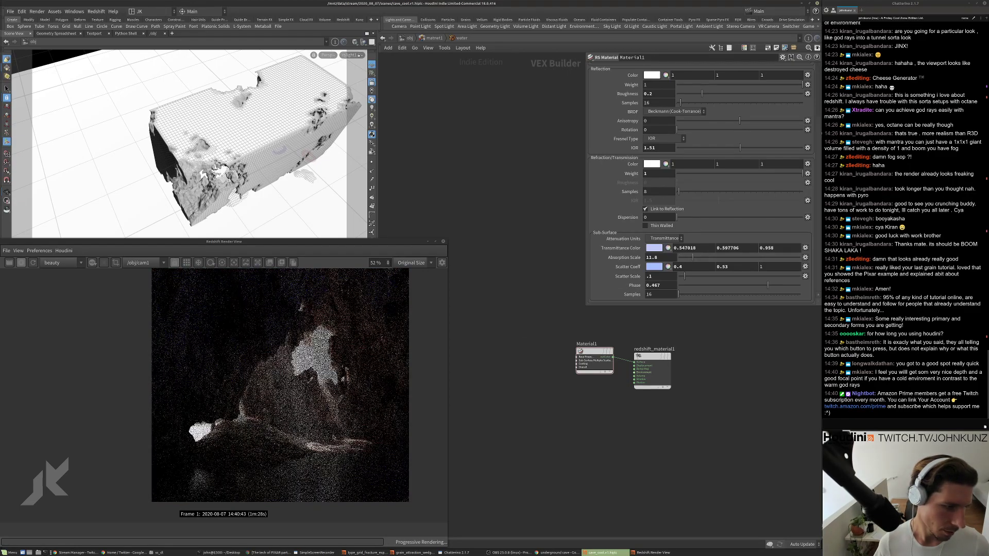
scroll(334, 437, "up", 2)
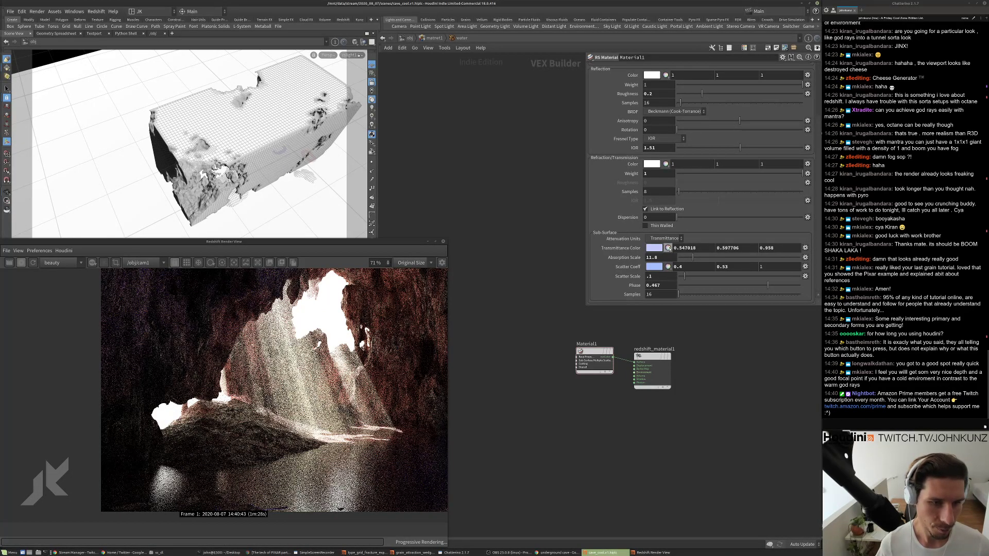
double_click(650, 277)
type(".6")
key("Return")
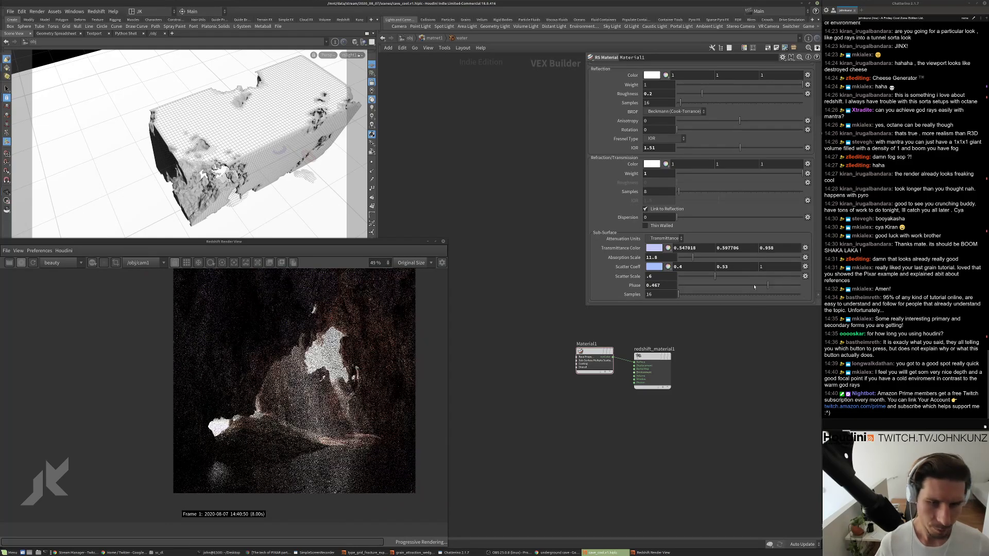
left_click_drag(754, 287, 738, 286)
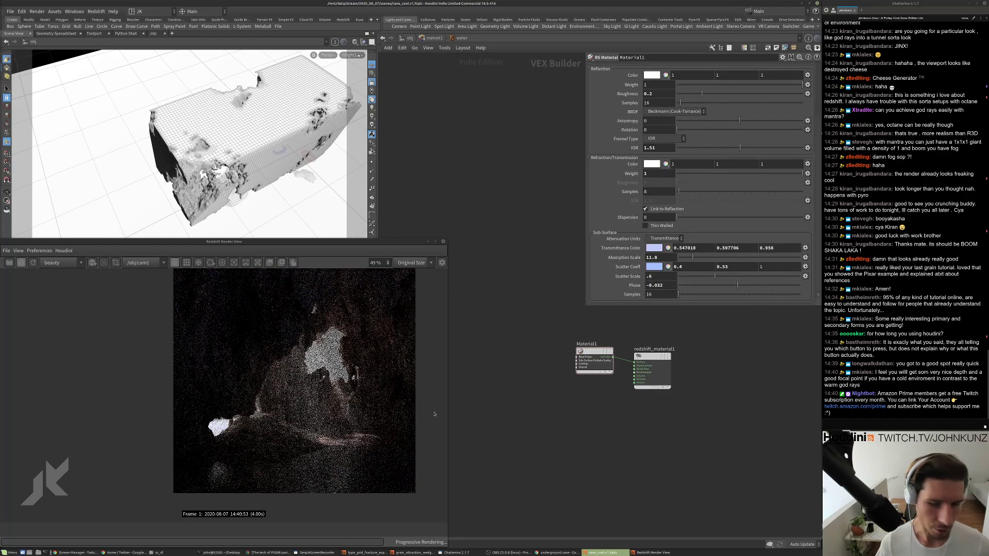
scroll(359, 457, "up", 2)
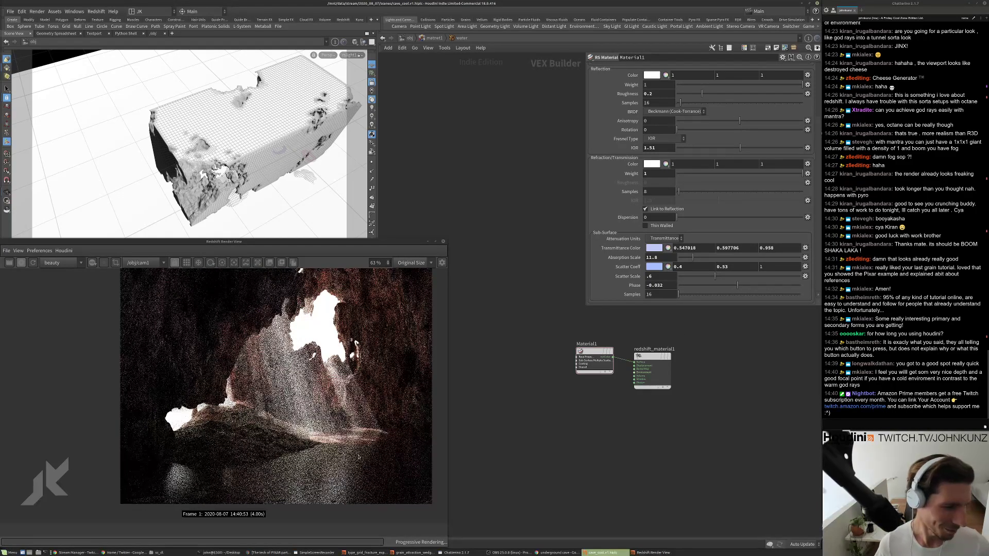
scroll(359, 457, "down", 1)
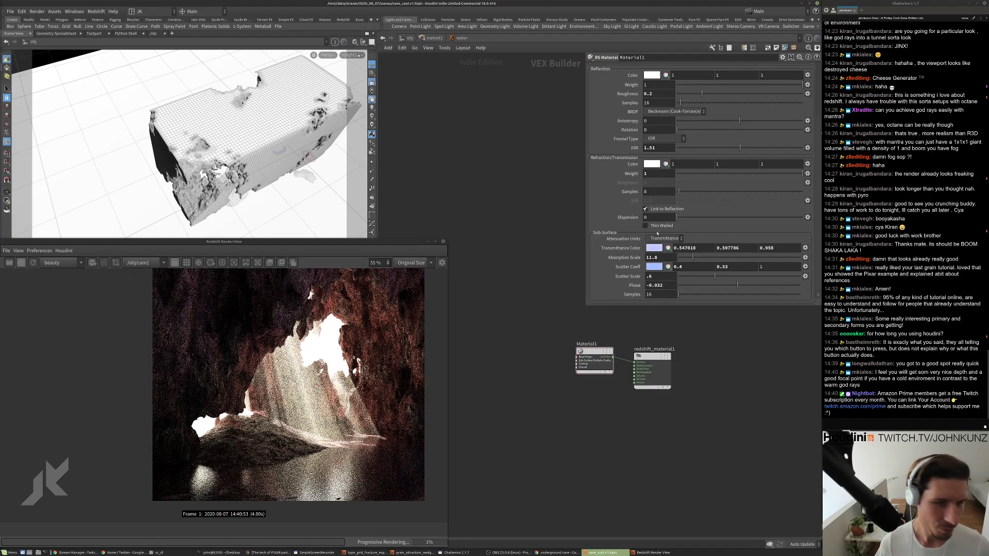
double_click(650, 93)
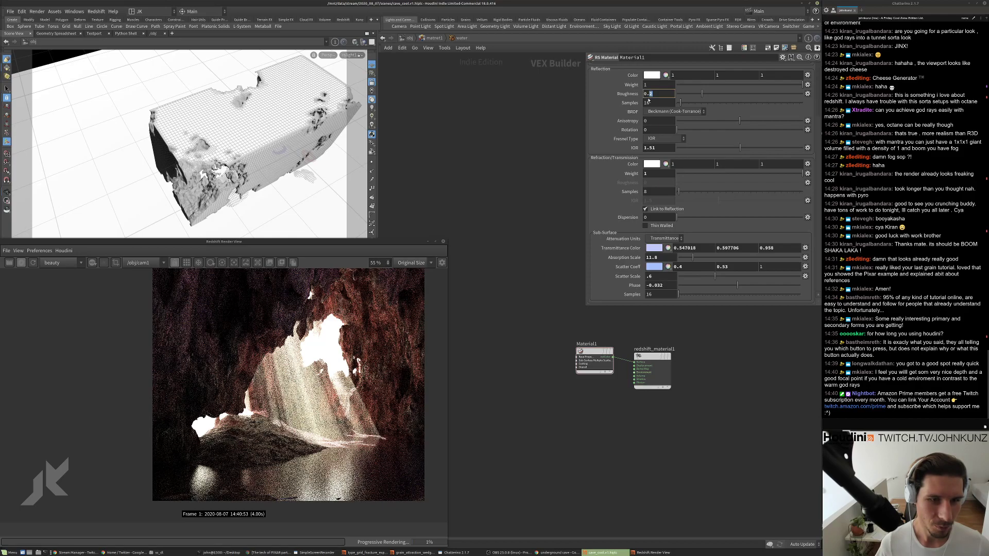
Settle the scatter scale at 0.368 and the absorption scale at 8.
double_click(652, 257)
type("1")
key("Return")
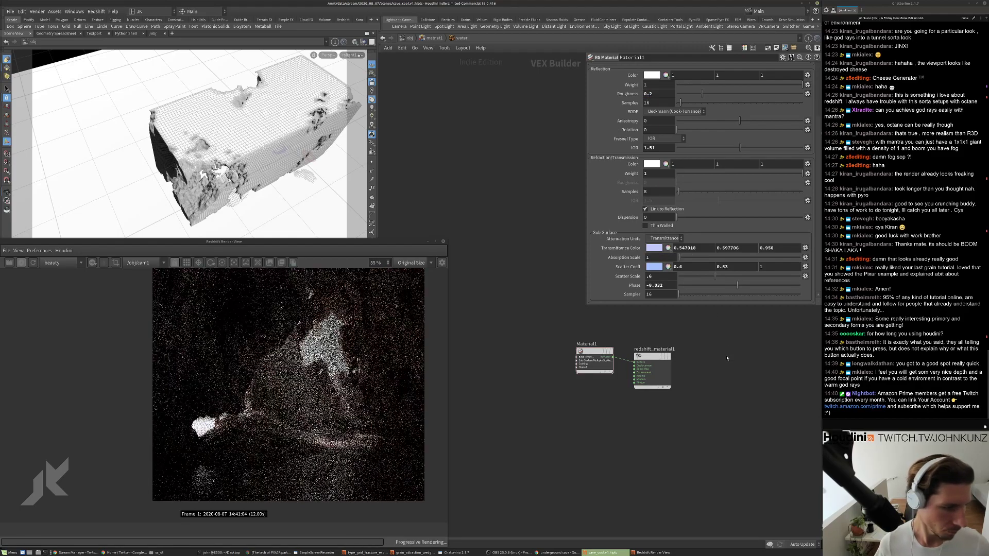
double_click(654, 276)
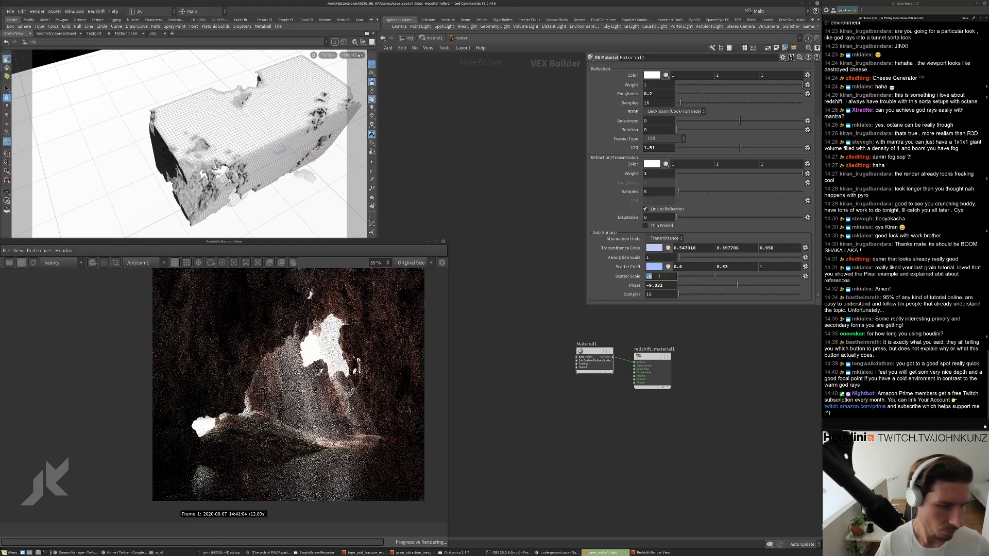
type("2")
key("Return")
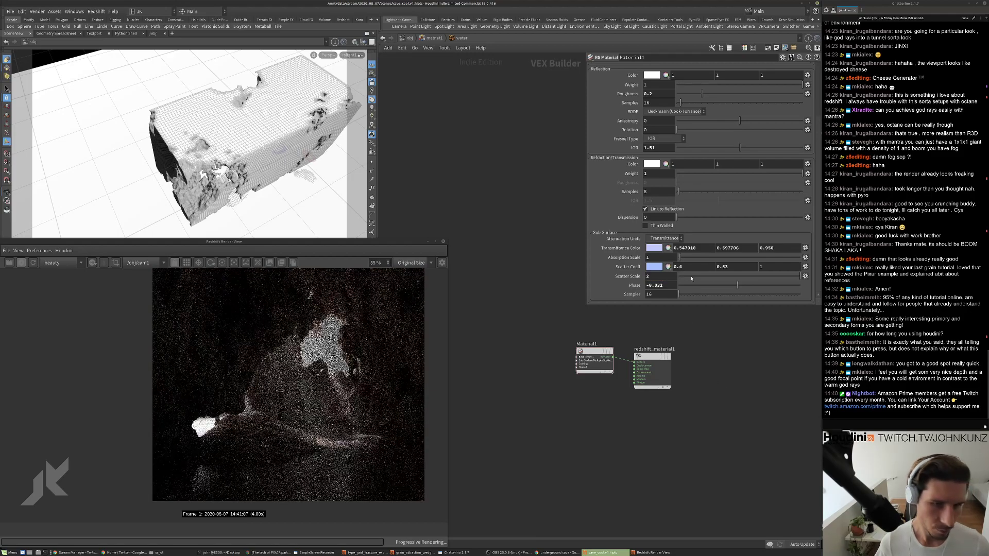
left_click(701, 276)
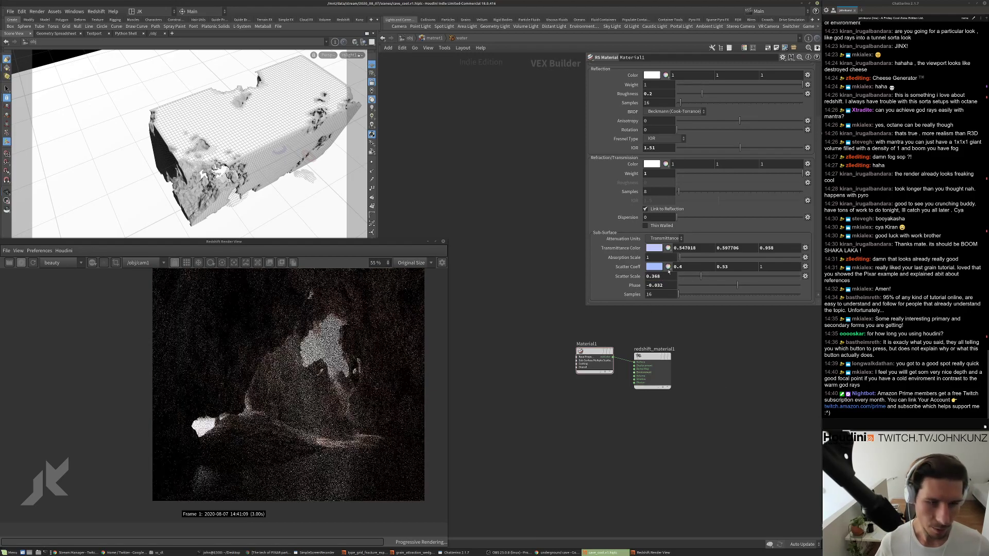
scroll(265, 390, "up", 2)
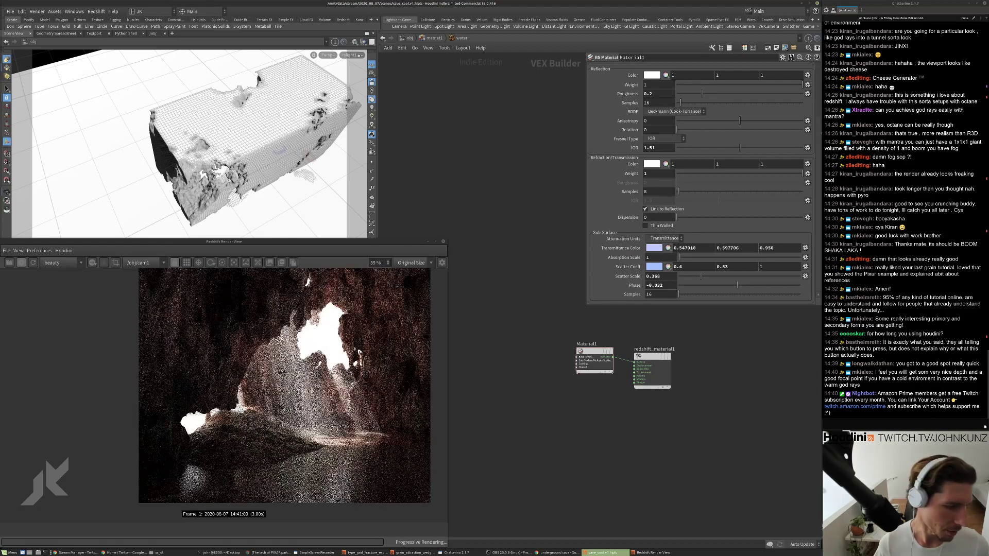
scroll(265, 389, "down", 1)
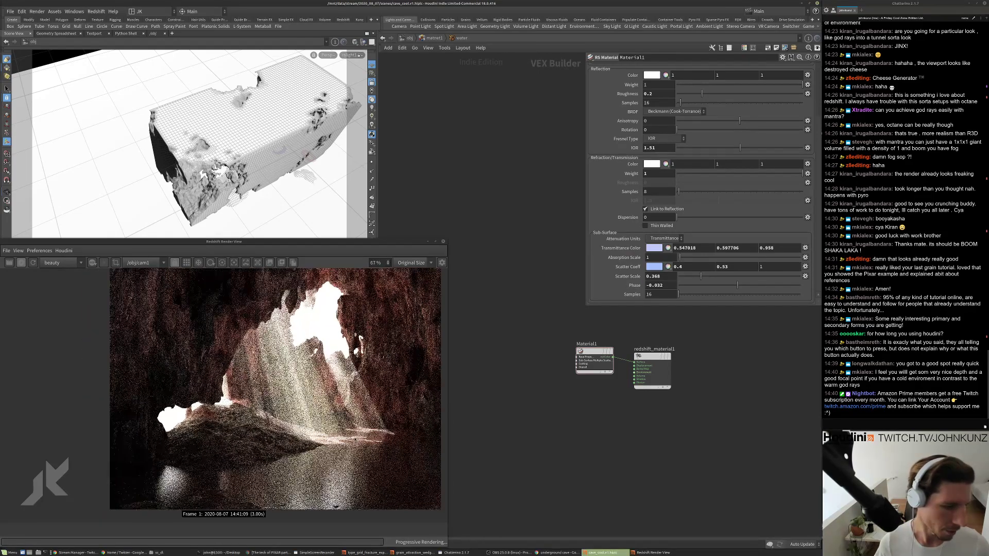
left_click_drag(678, 257, 687, 258)
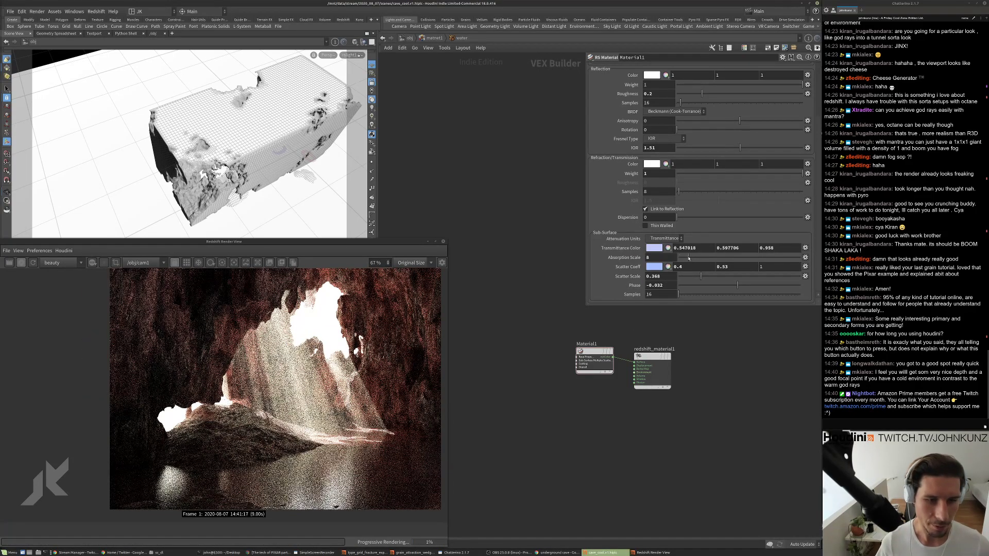
scroll(363, 466, "up", 2)
scroll(363, 467, "down", 1)
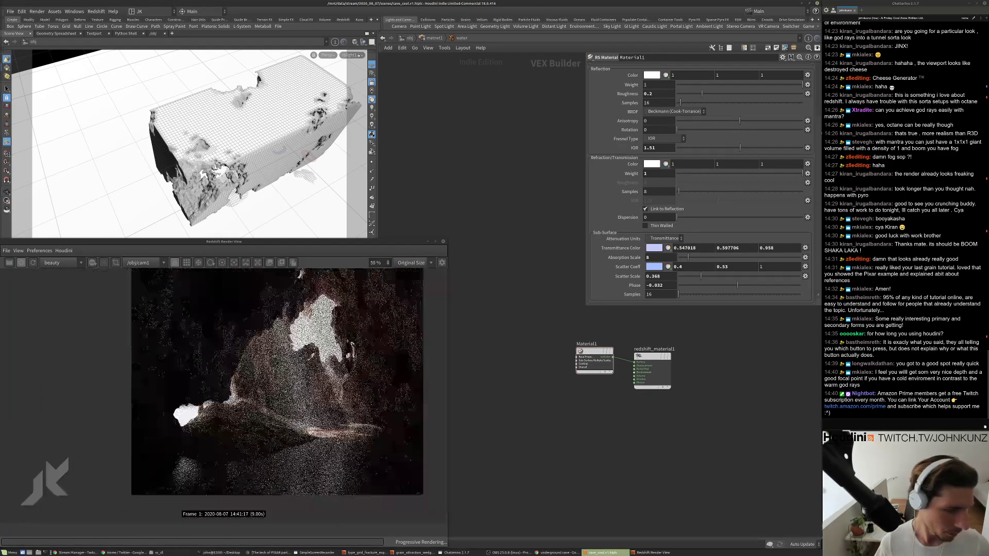
scroll(278, 383, "down", 2)
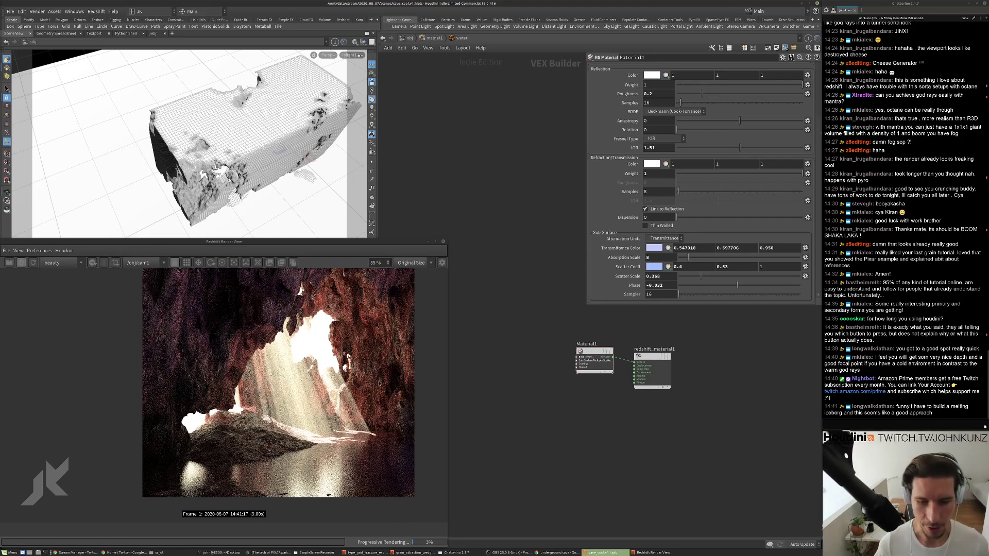
scroll(373, 382, "up", 2)
scroll(373, 378, "down", 1)
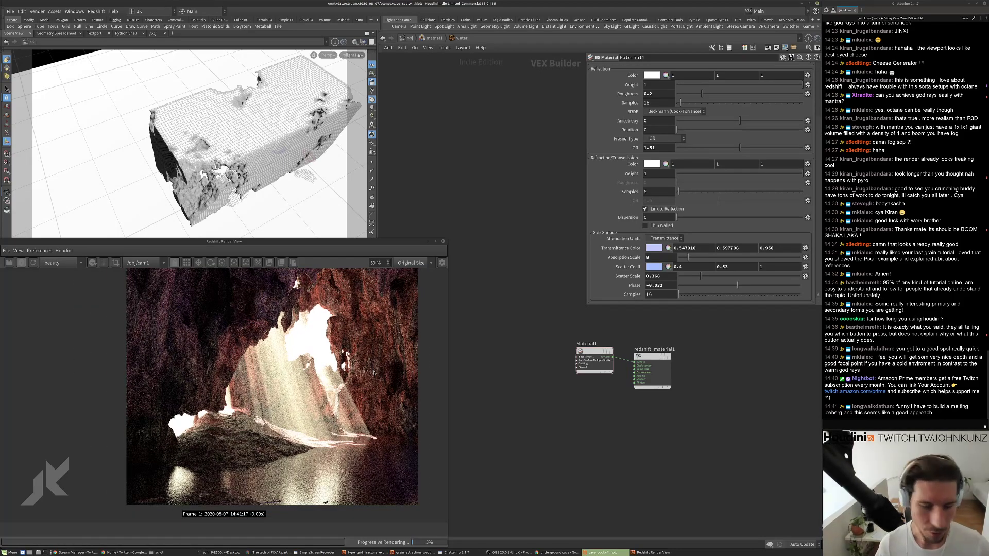
scroll(348, 392, "up", 3)
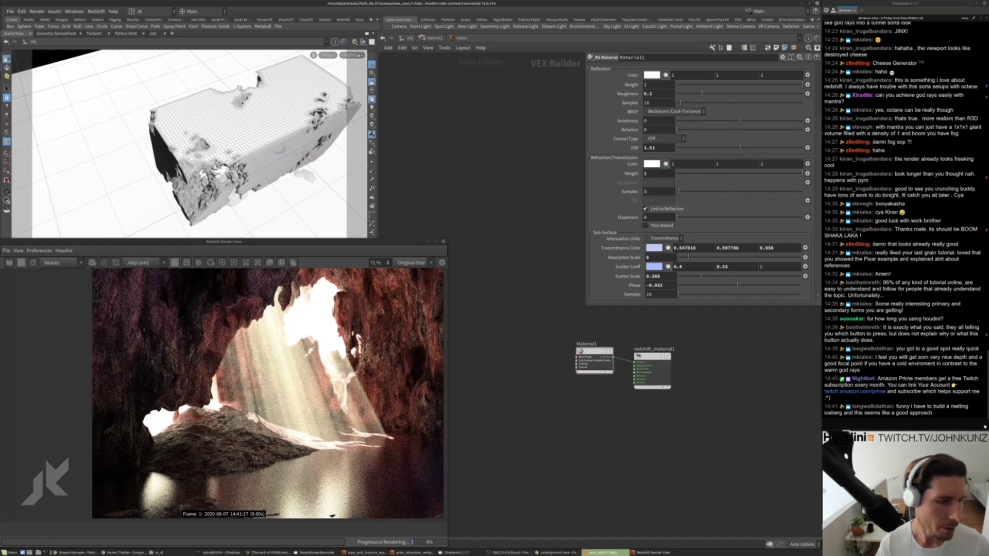
scroll(363, 435, "down", 6)
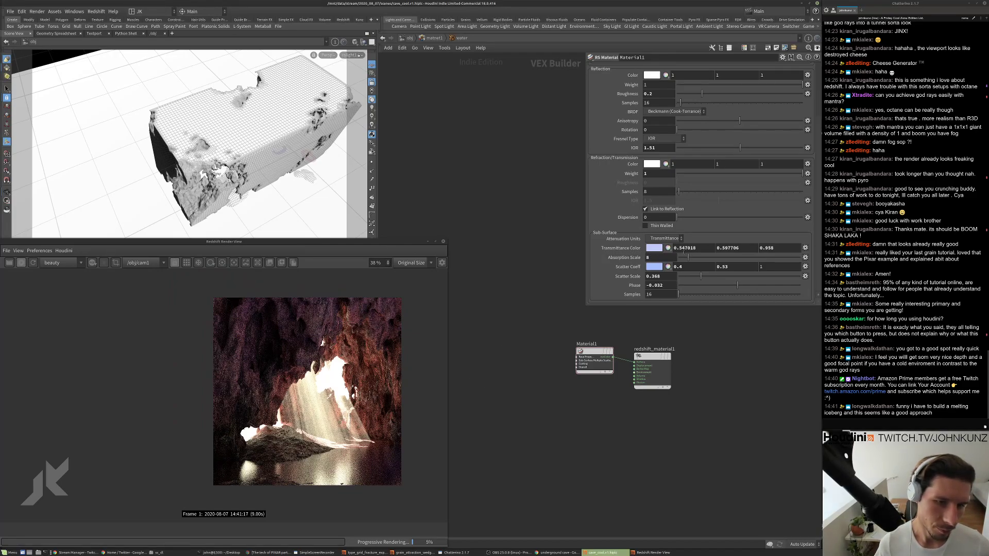
Make the transmittance colour a deep blue with saturation 0.9 and set absorption scale 0.8.
left_click(655, 248)
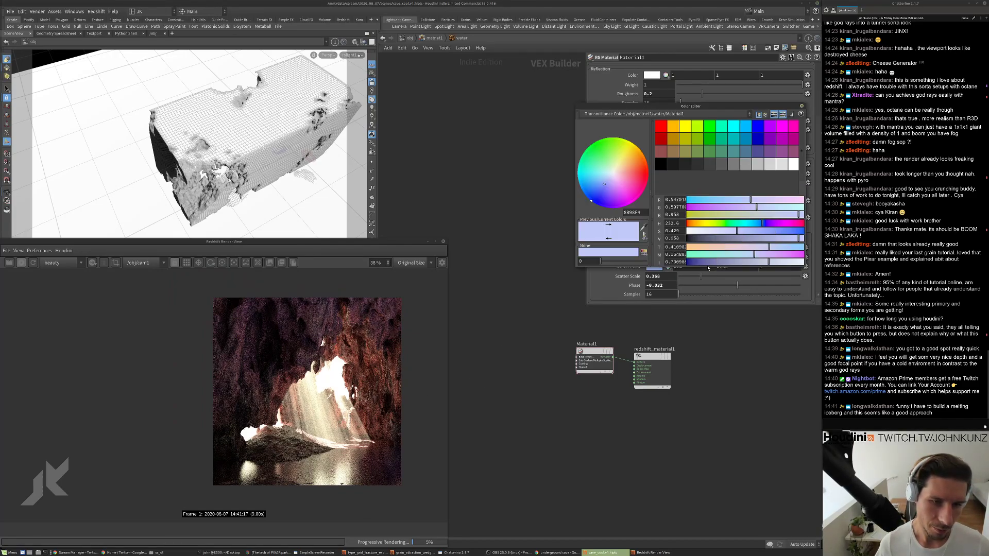
left_click(793, 231)
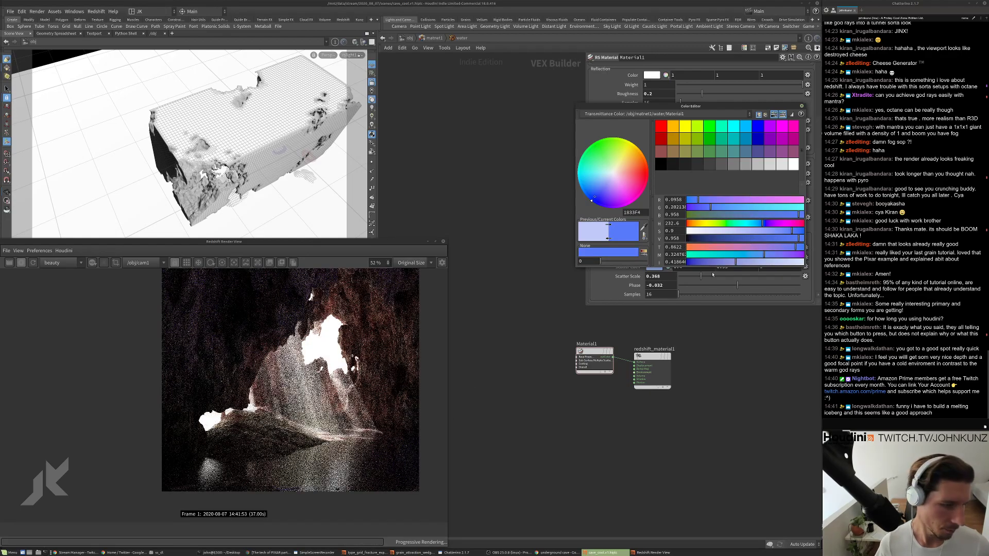
left_click(802, 106)
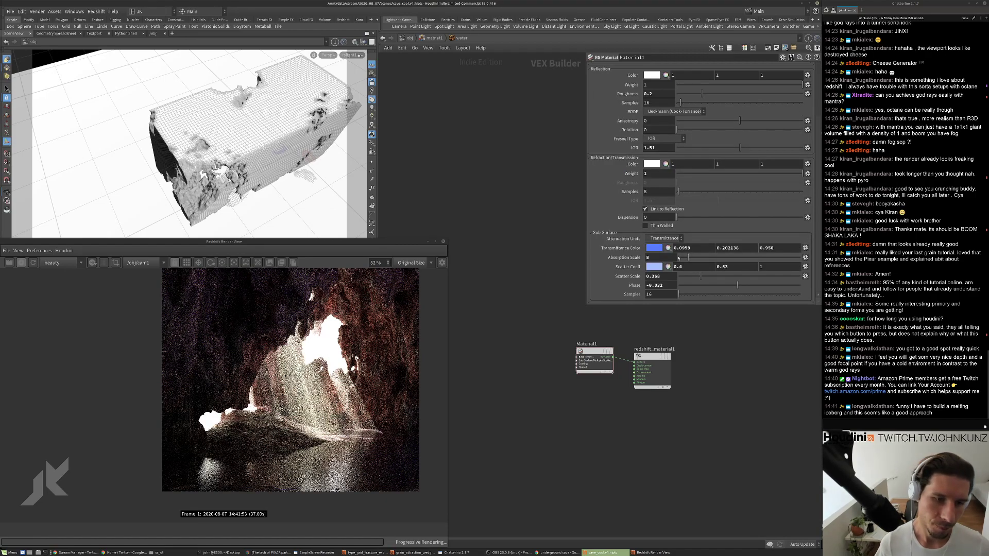
left_click(679, 259)
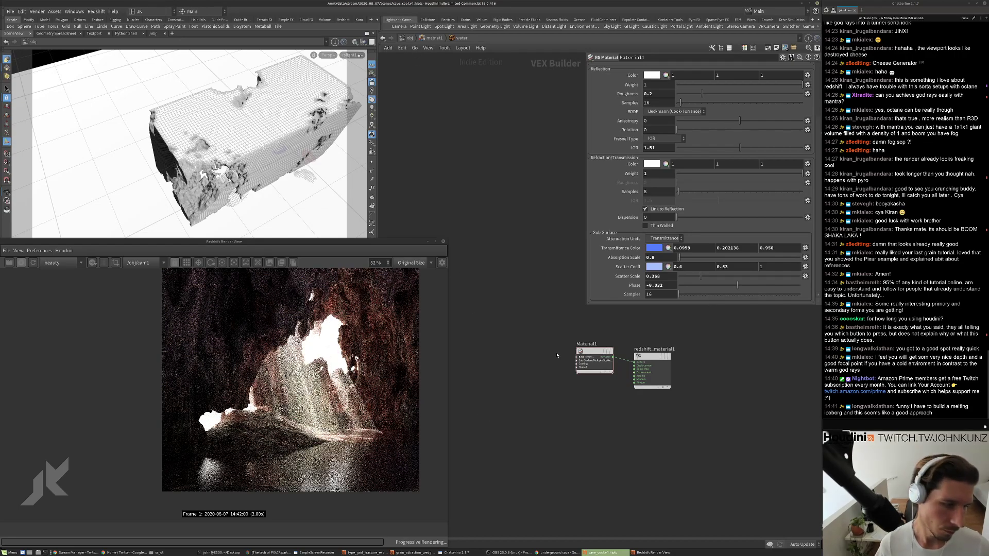
Set the subsurface phase to 0.04 and the scatter scale to 1.277.
left_click(742, 287)
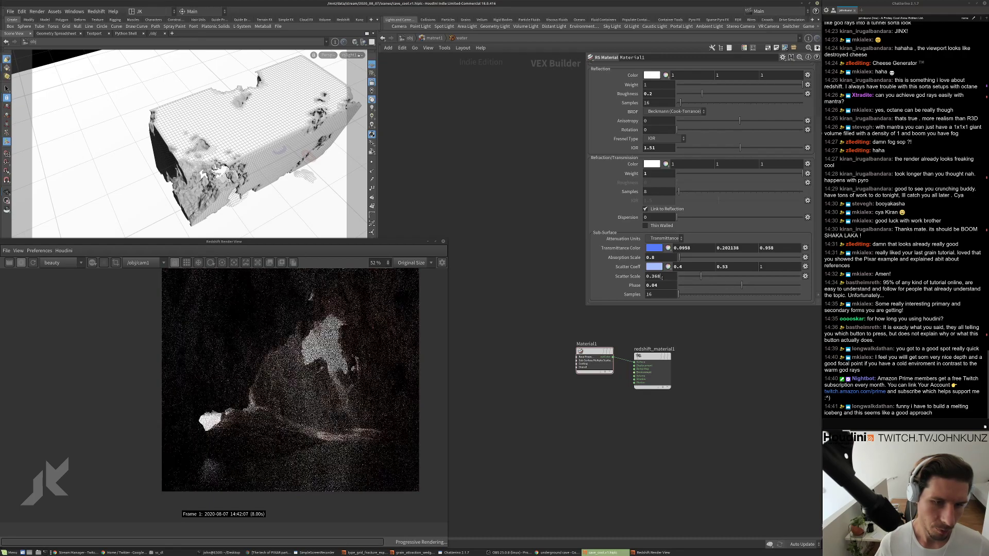
left_click_drag(662, 276, 656, 292)
type("75")
key("Return")
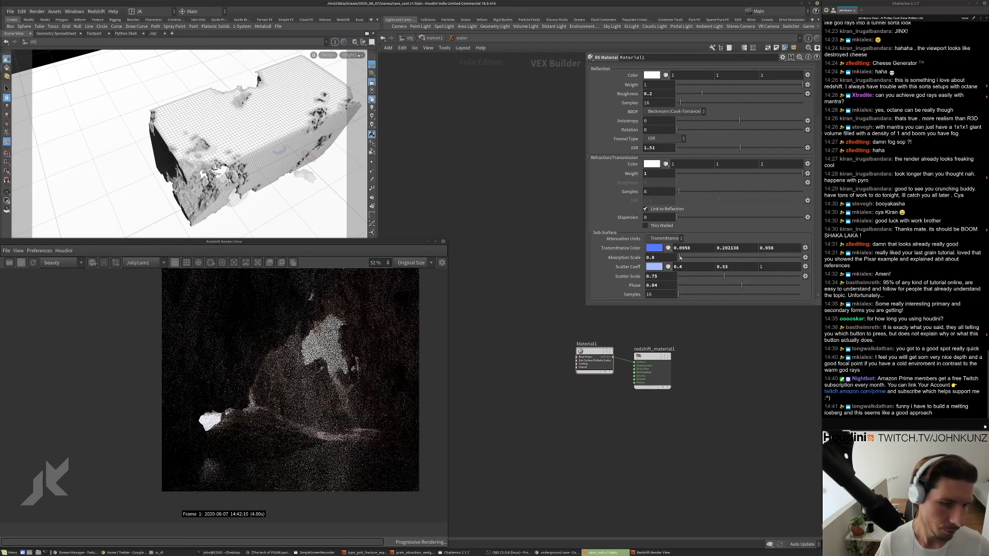
double_click(648, 277)
type("2")
key("Return")
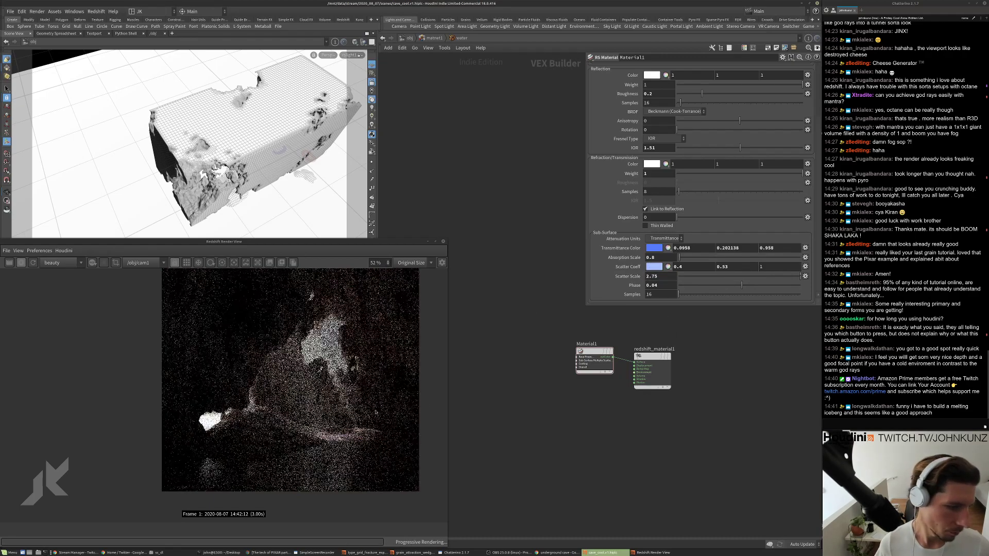
left_click(756, 277)
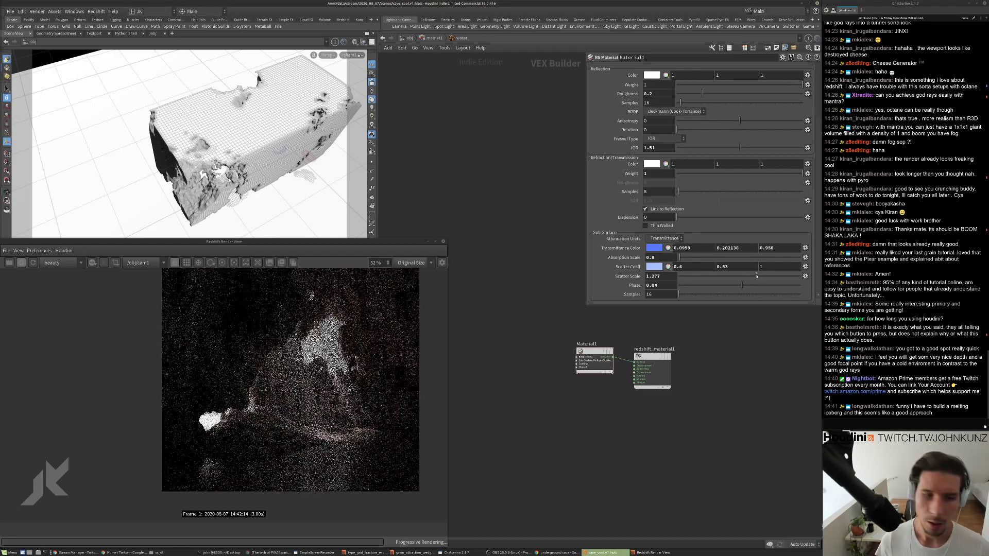
scroll(334, 468, "up", 2)
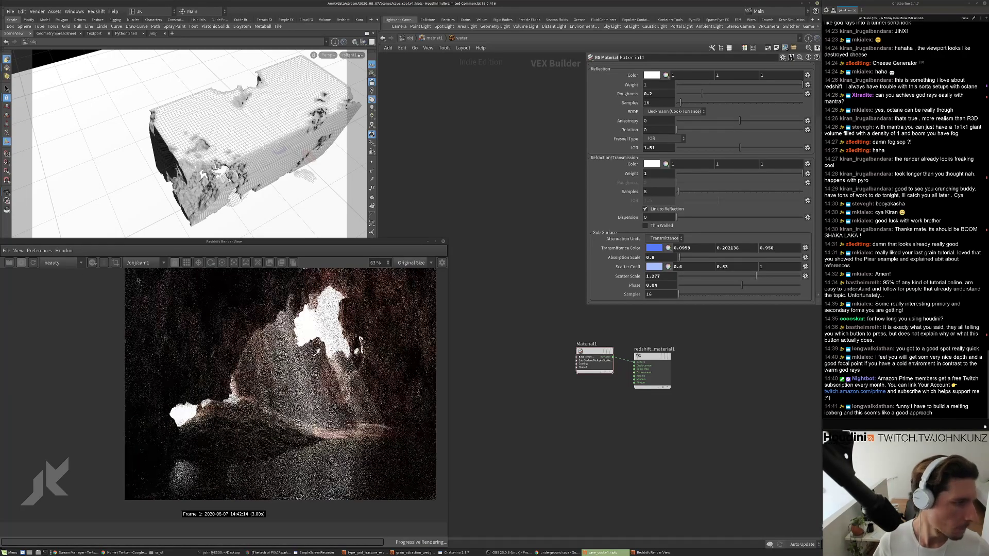
left_click(105, 263)
Restrict the render to a region over the lower middle of the cave.
left_click_drag(239, 423, 342, 465)
scroll(330, 478, "up", 3)
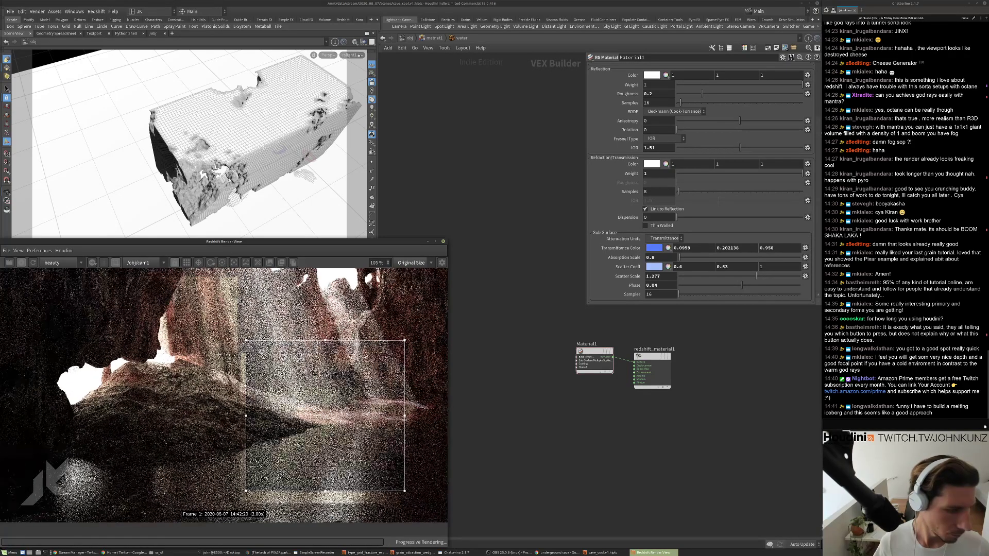
middle_click_drag(335, 437, 327, 427)
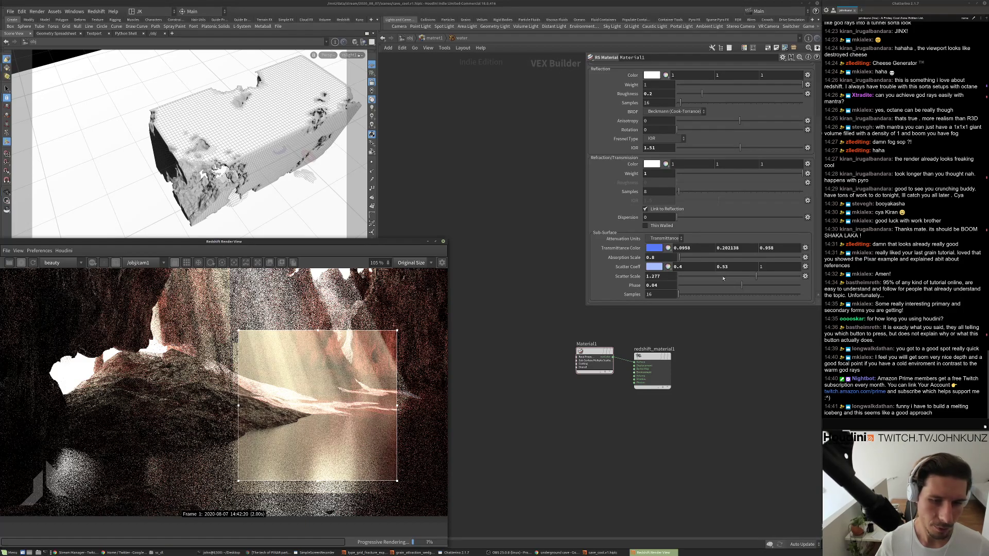
Lower the water's scatter scale to 0.195 and its roughness to 0.02.
left_click(707, 278)
left_click(691, 277)
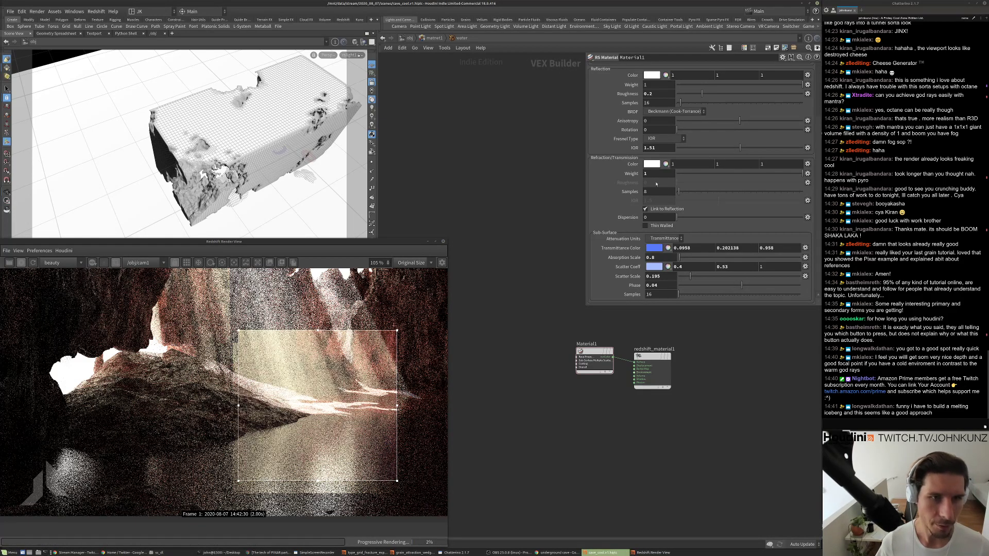
left_click(652, 94)
key("BackSpace")
type("02")
key("Return")
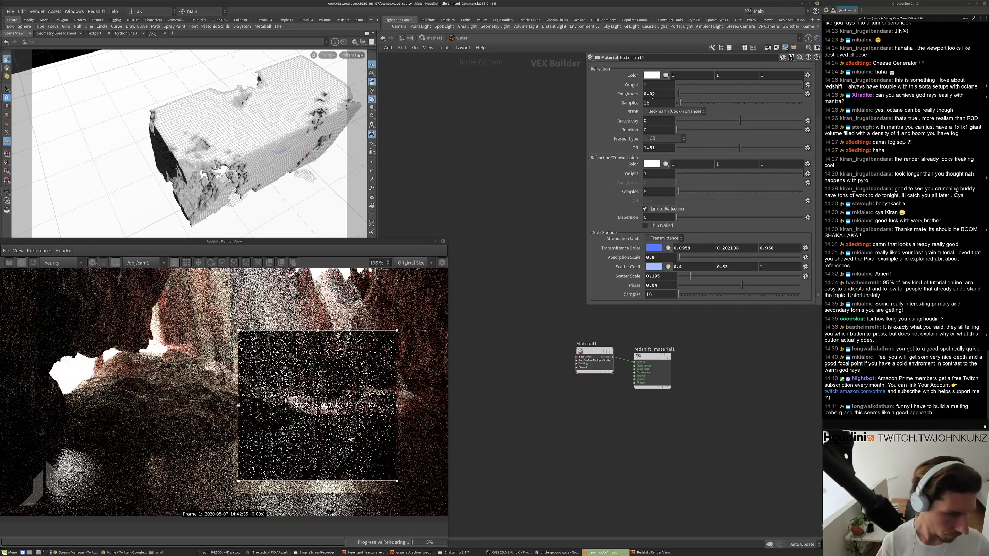
left_click_drag(318, 406, 329, 428)
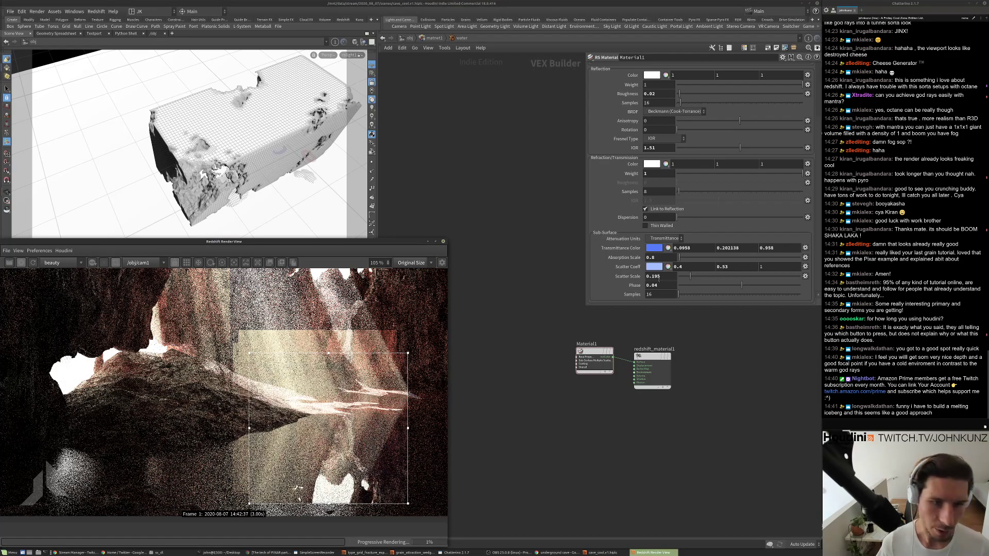
Set the water's reflection IOR to 1.3 and restart the render.
double_click(652, 148)
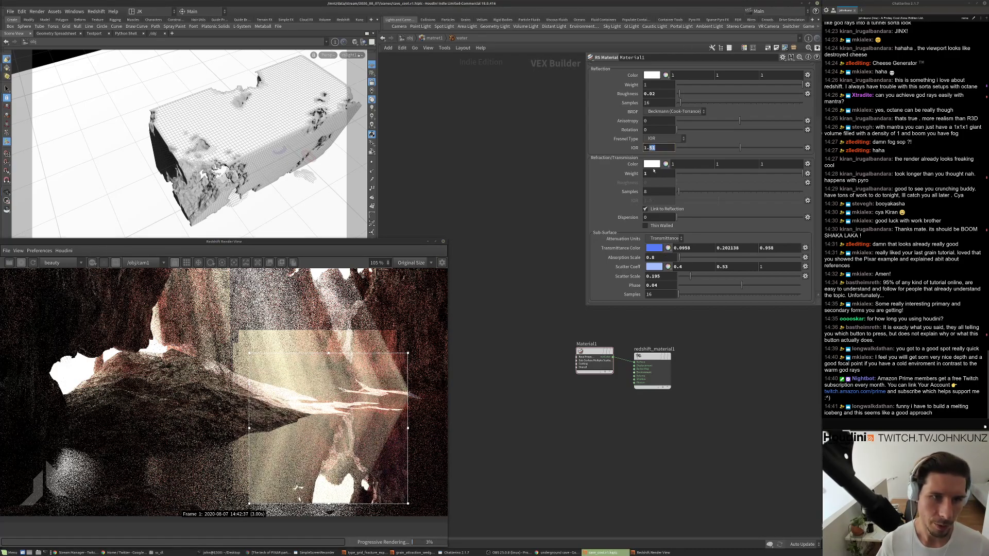
type("1.4")
key("Return")
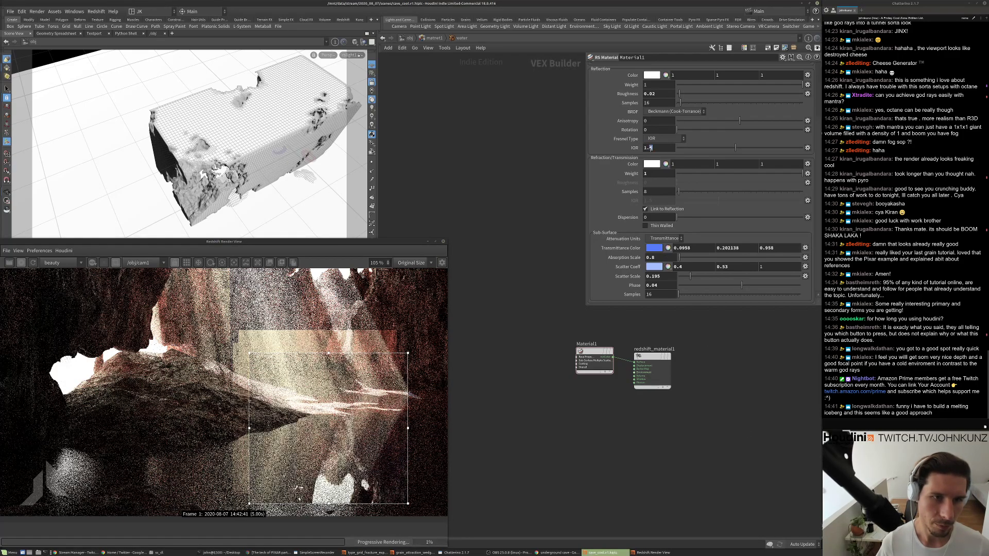
double_click(652, 148)
type("1.3")
key("Return")
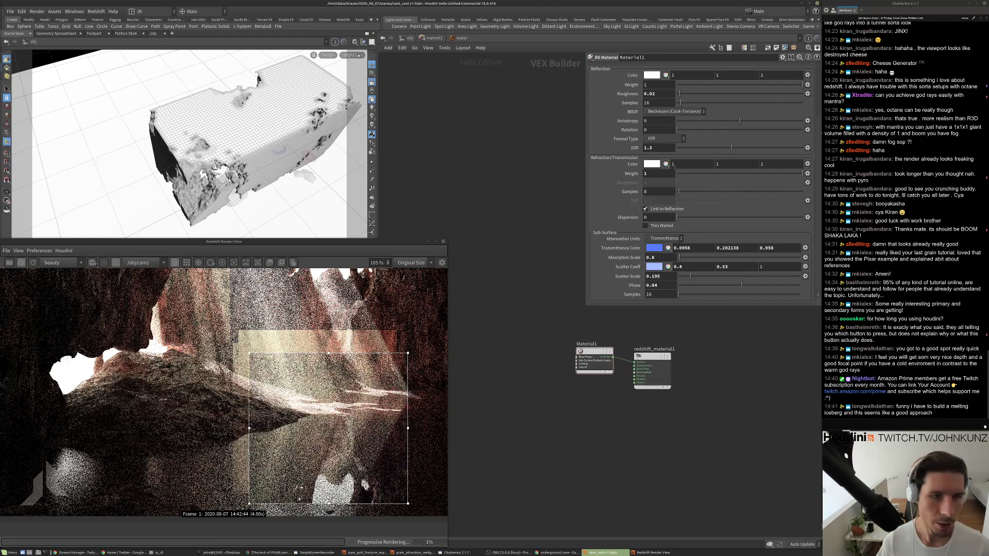
left_click(33, 263)
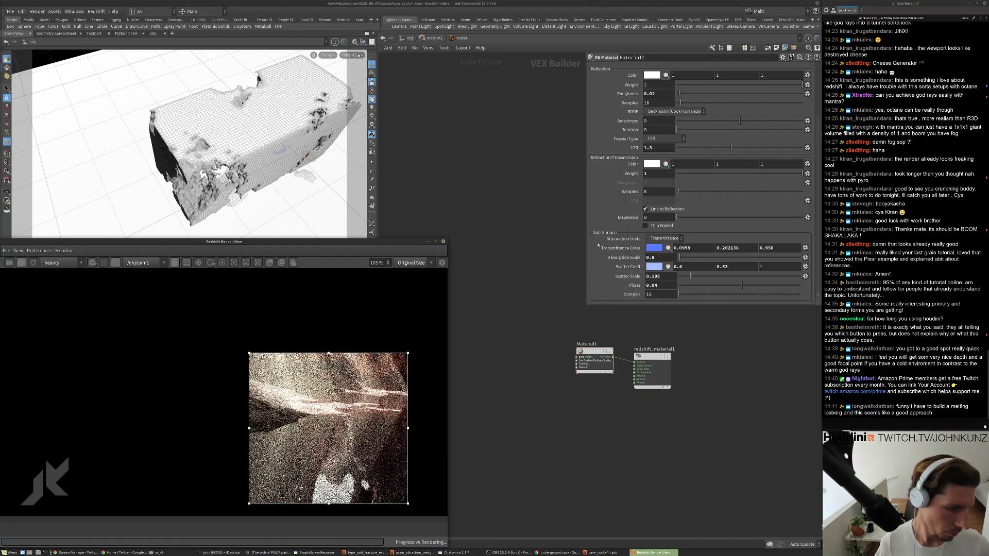
Set the water roughness to 0.15 and the scatter scale to 5.
left_click(720, 333)
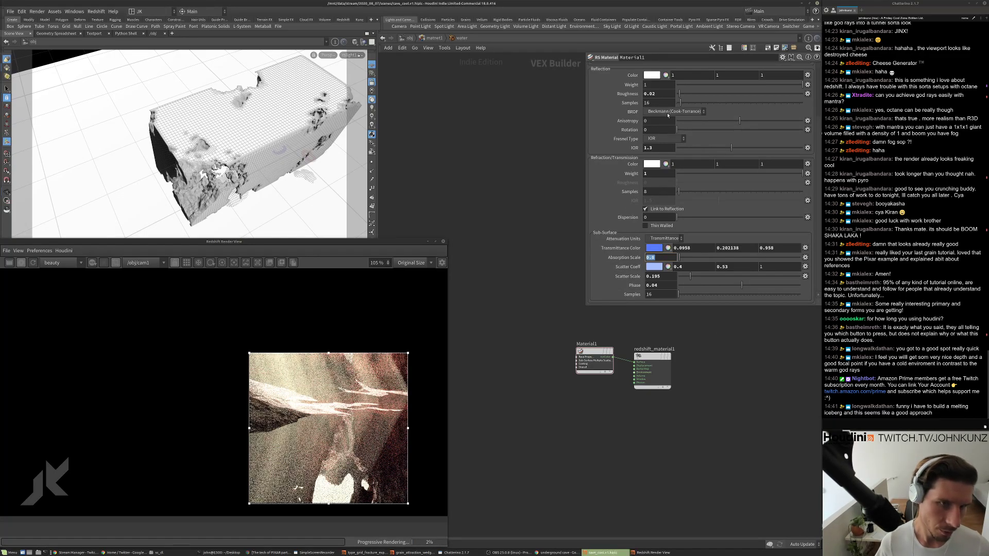
left_click(660, 94)
type("0.15")
key("Return")
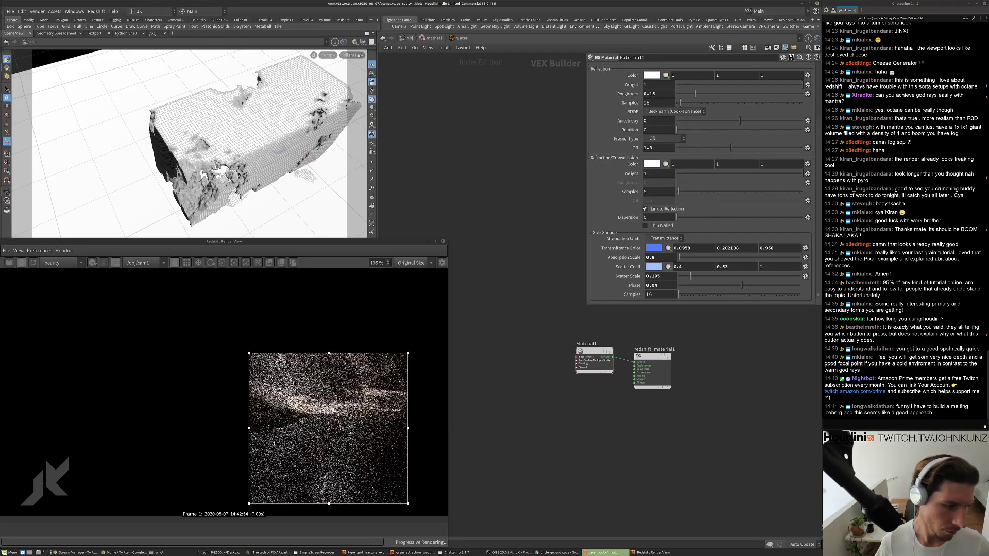
left_click_drag(678, 257, 708, 261)
key("ctrl+z")
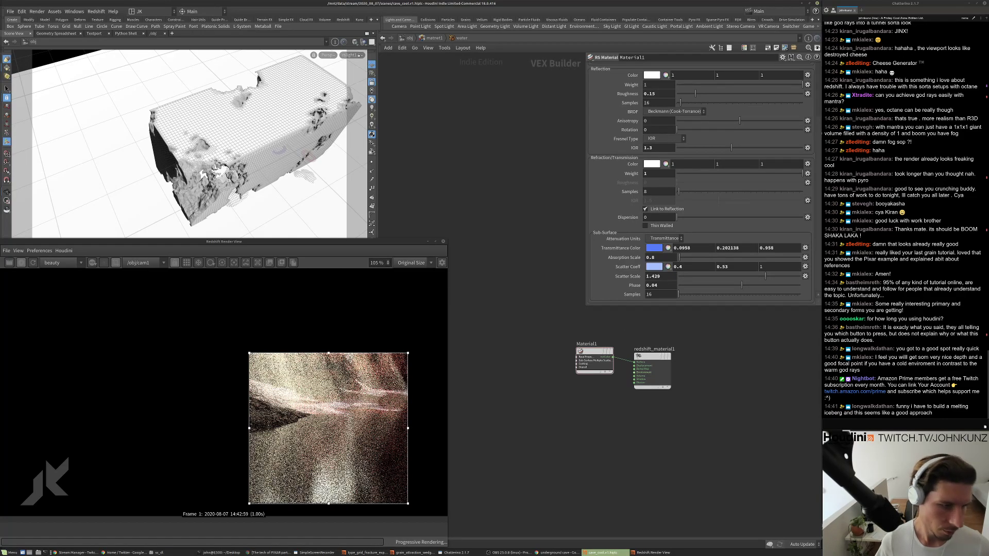
left_click(660, 276)
type("5")
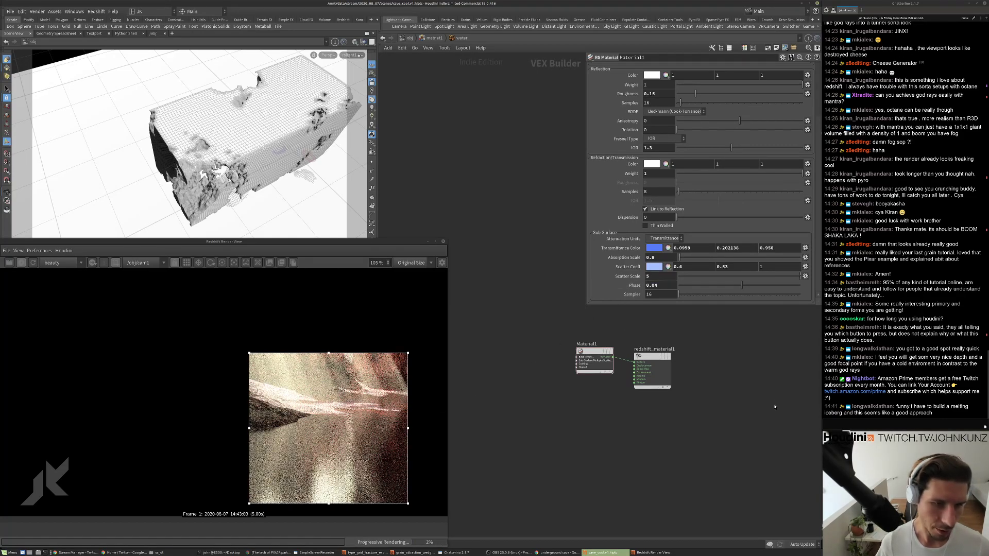
key("Return")
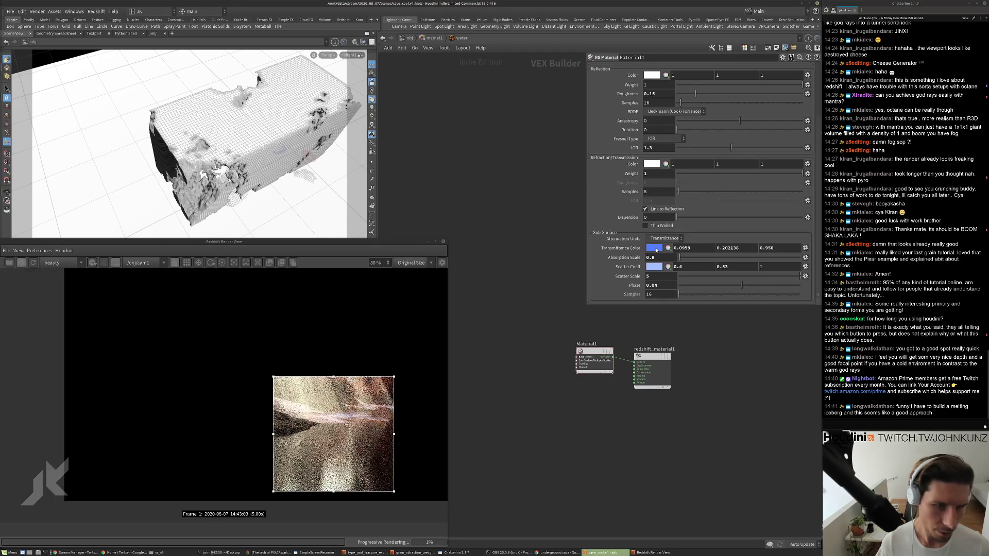
Give the scatter coefficient a deep blue (0.133, 0.184, 0.439) and clear the render region.
left_click(655, 266)
left_click(794, 231)
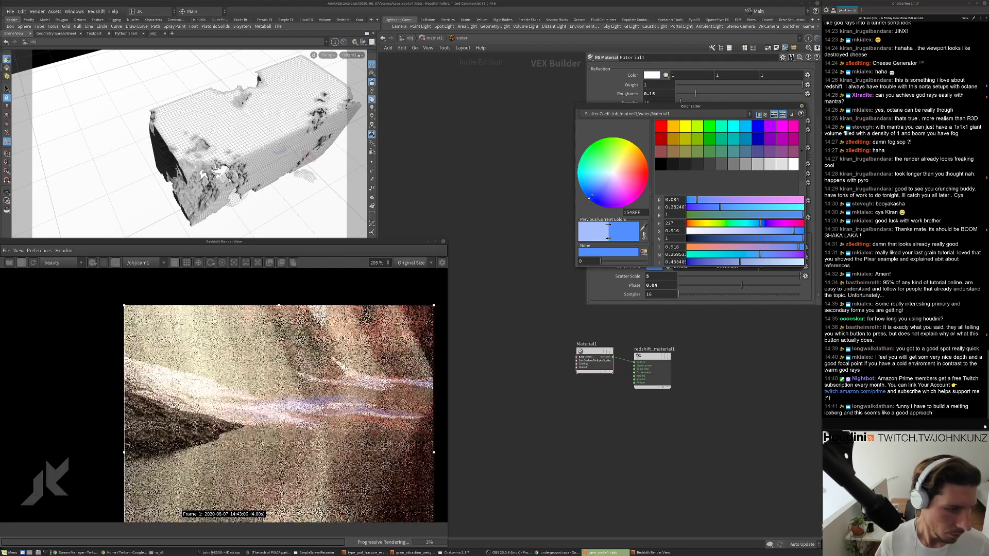
left_click(723, 231)
left_click(788, 230)
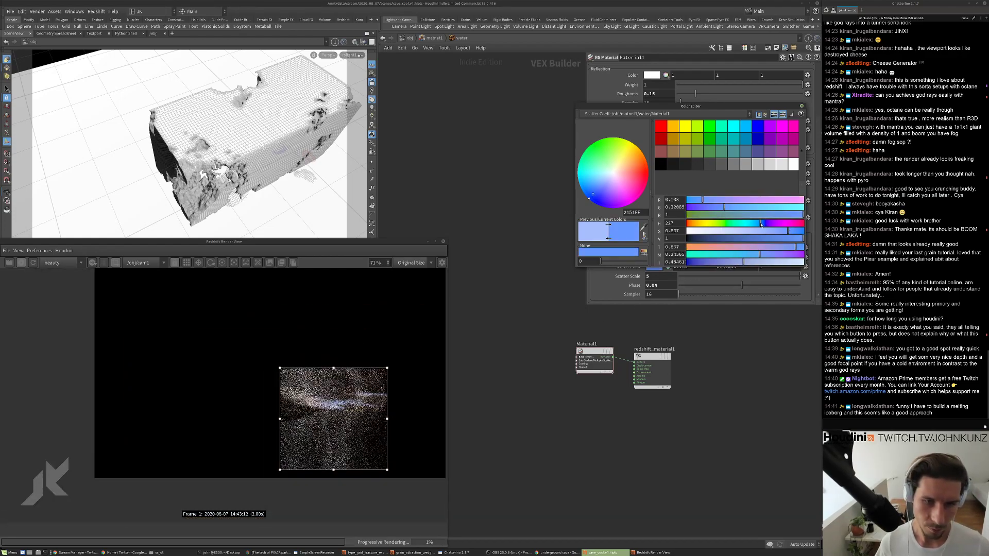
scroll(340, 406, "up", 1)
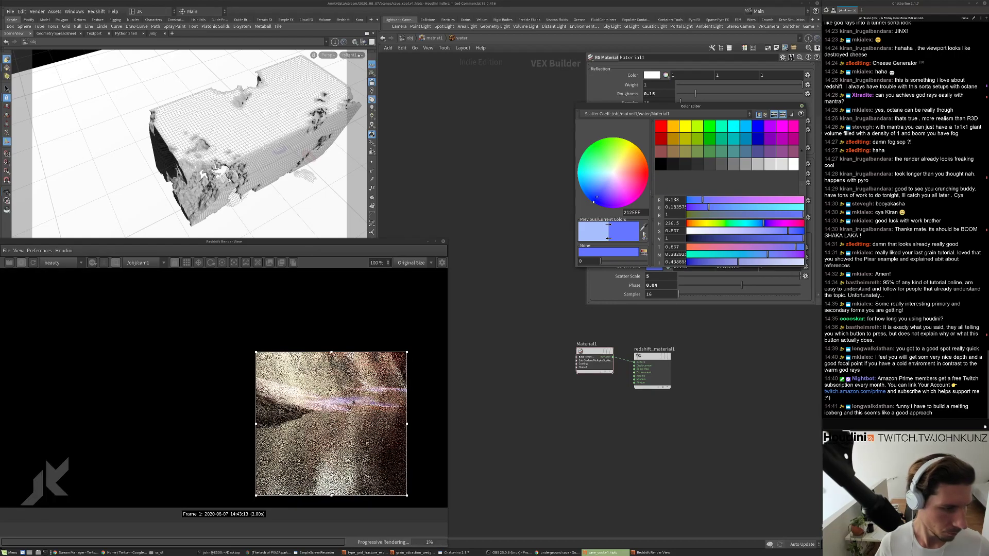
scroll(360, 406, "up", 1)
scroll(362, 406, "down", 3)
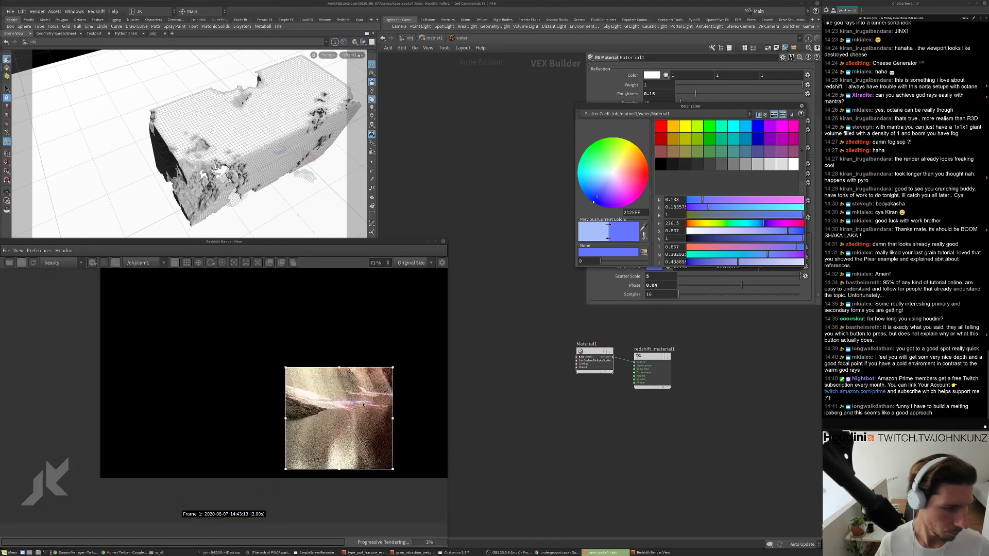
left_click(801, 107)
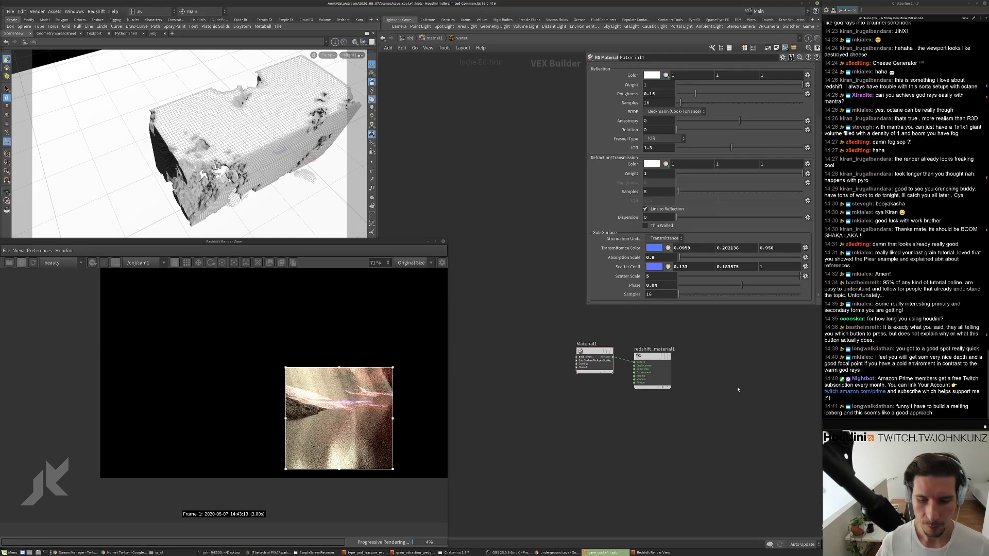
left_click(403, 309)
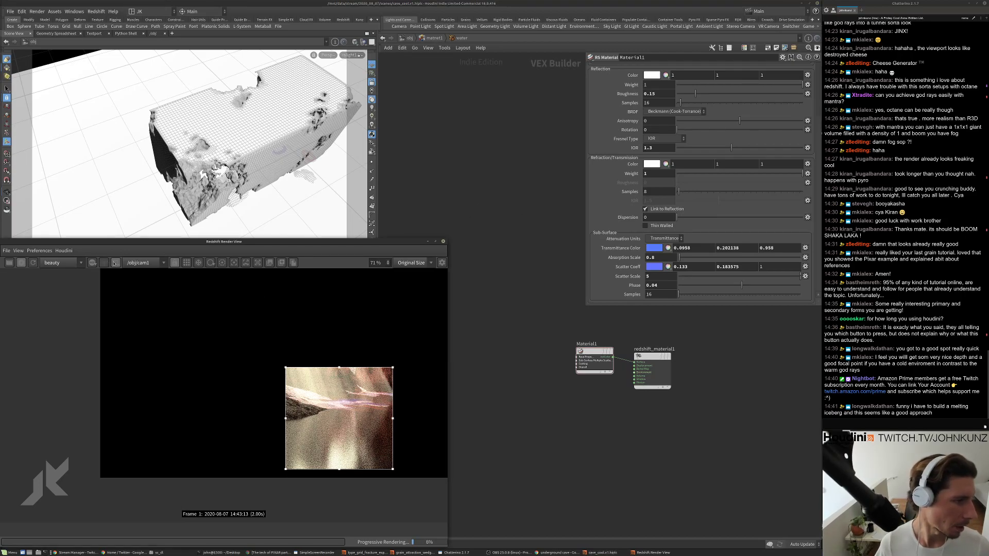
scroll(403, 310, "down", 1)
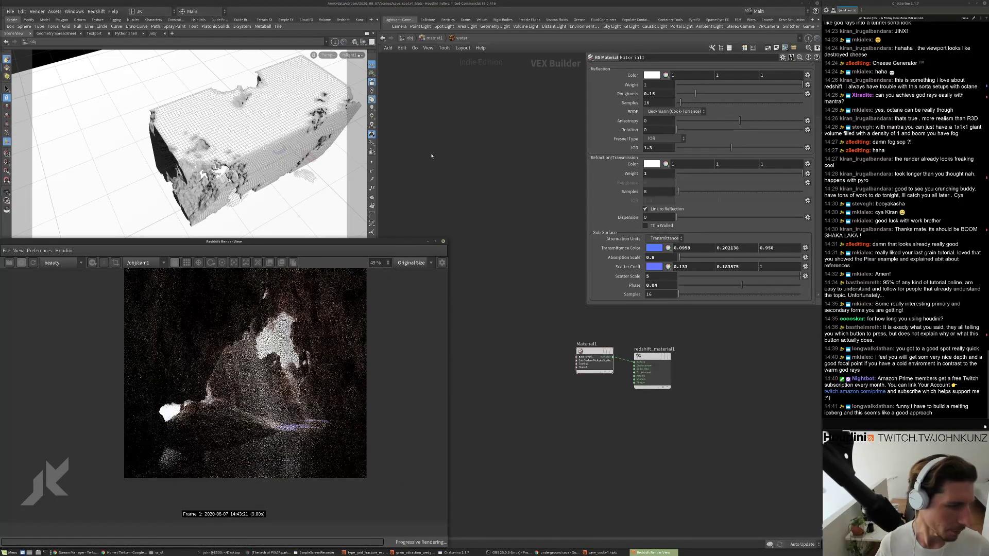
Go up to the object level and inspect the light's colour without changing it.
left_click(416, 38)
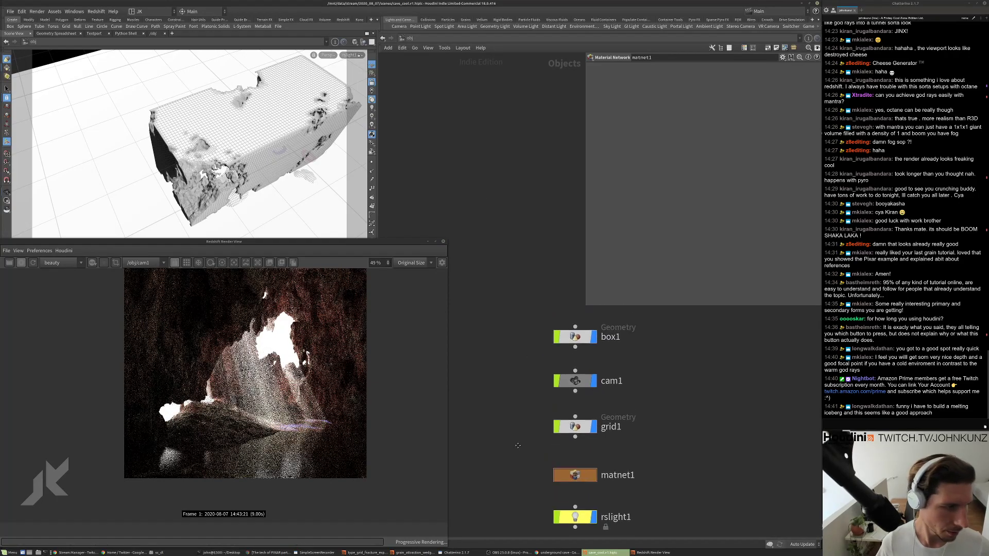
scroll(609, 446, "up", 3)
left_click(594, 477)
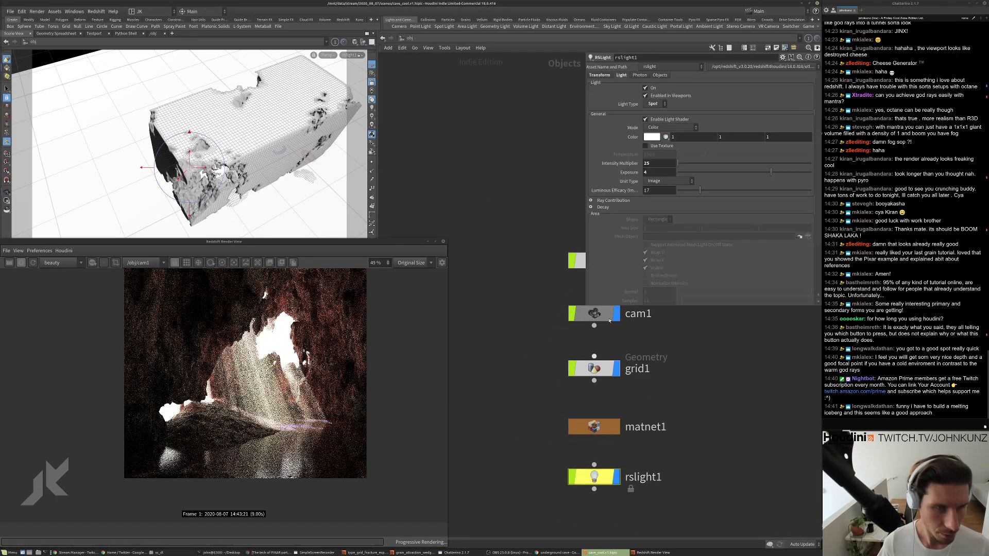
left_click(652, 136)
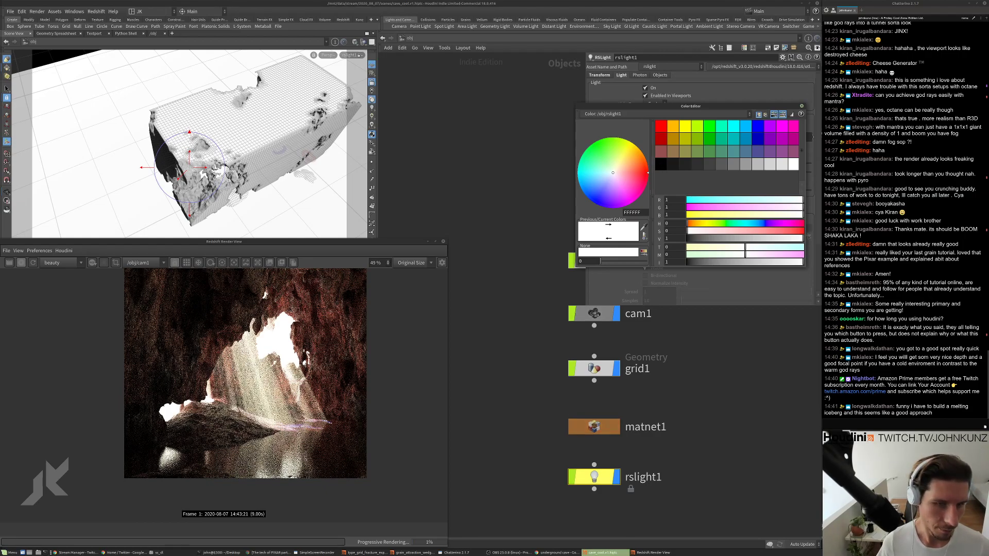
left_click(801, 106)
In the cave material, switch the rock's second mix colour from red to a brighter blue.
double_click(594, 427)
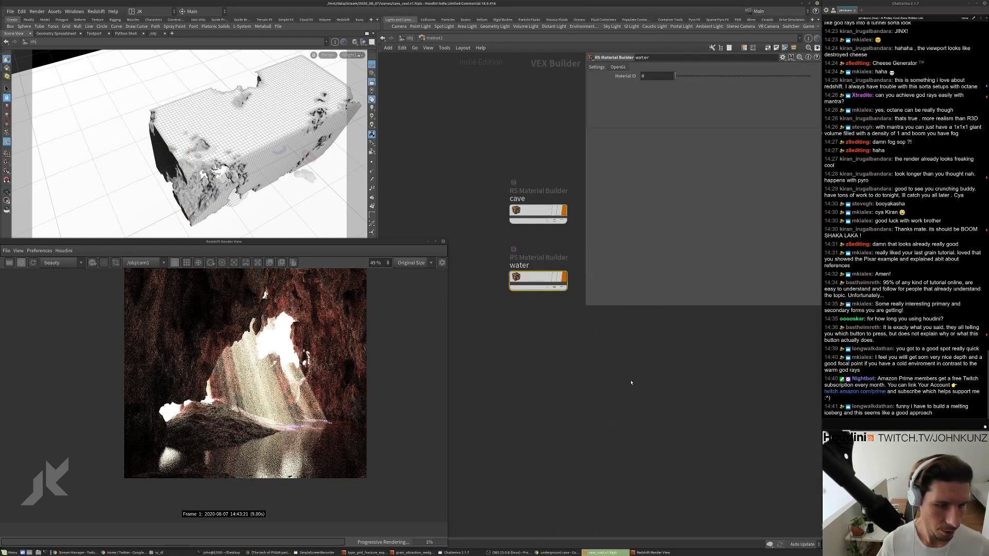
double_click(550, 268)
middle_click_drag(559, 330, 571, 317)
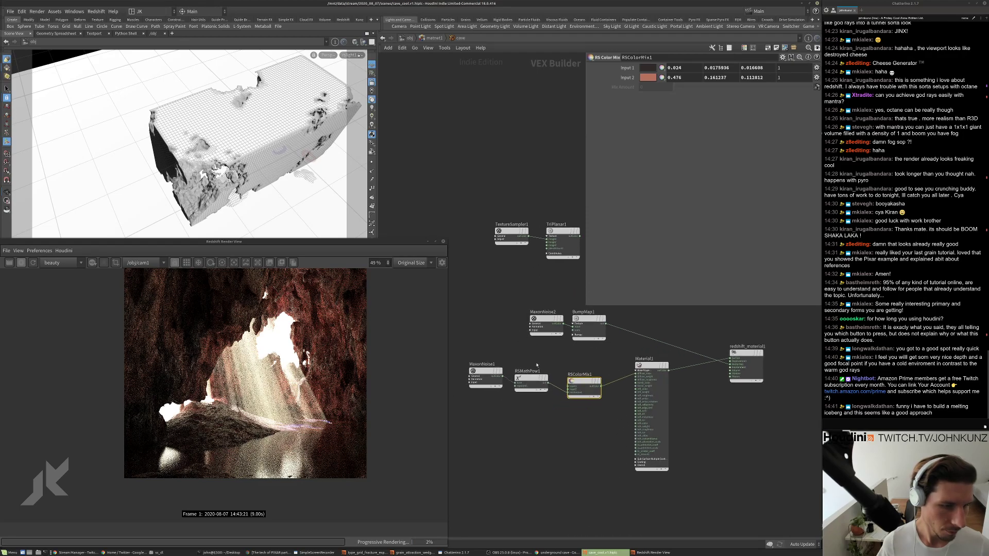
left_click(647, 77)
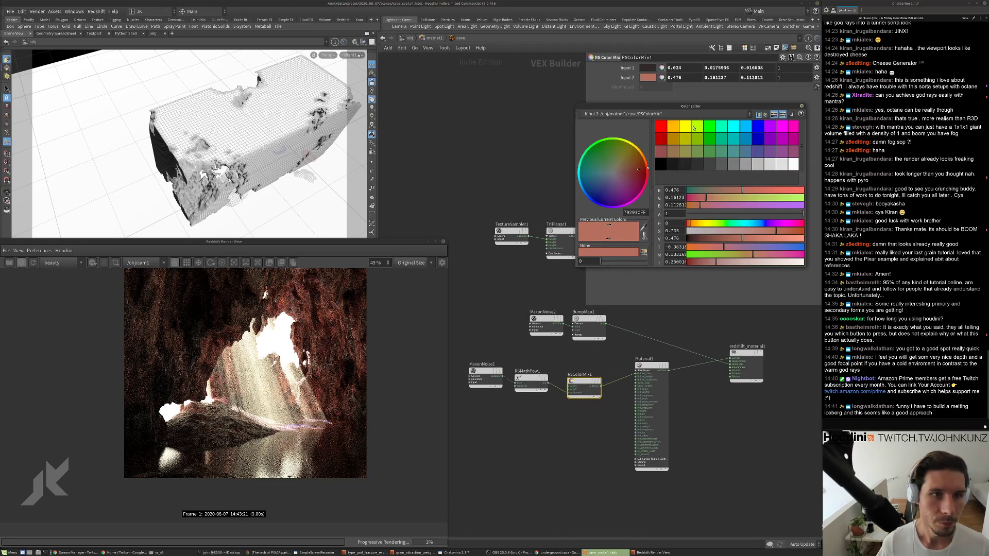
left_click(757, 224)
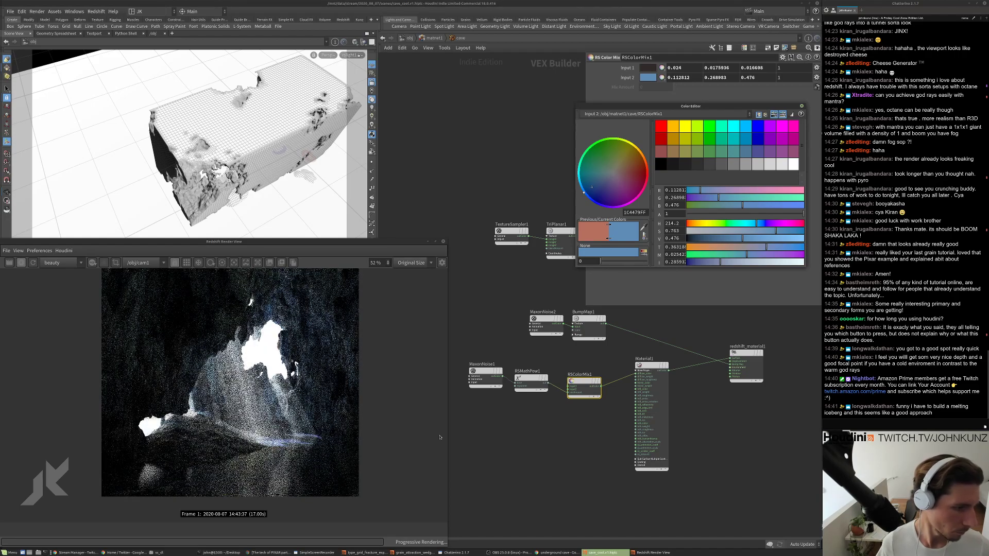
left_click(758, 232)
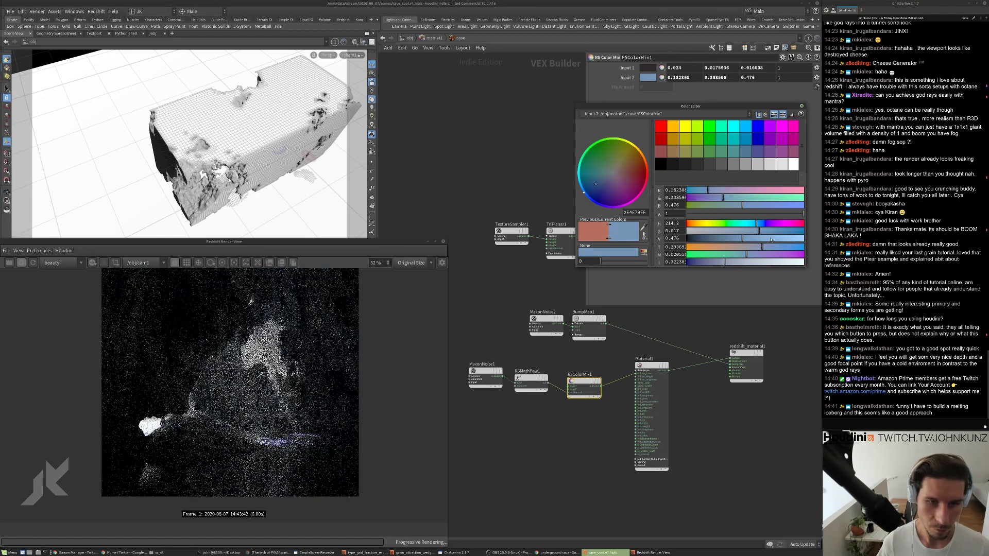
left_click(770, 239)
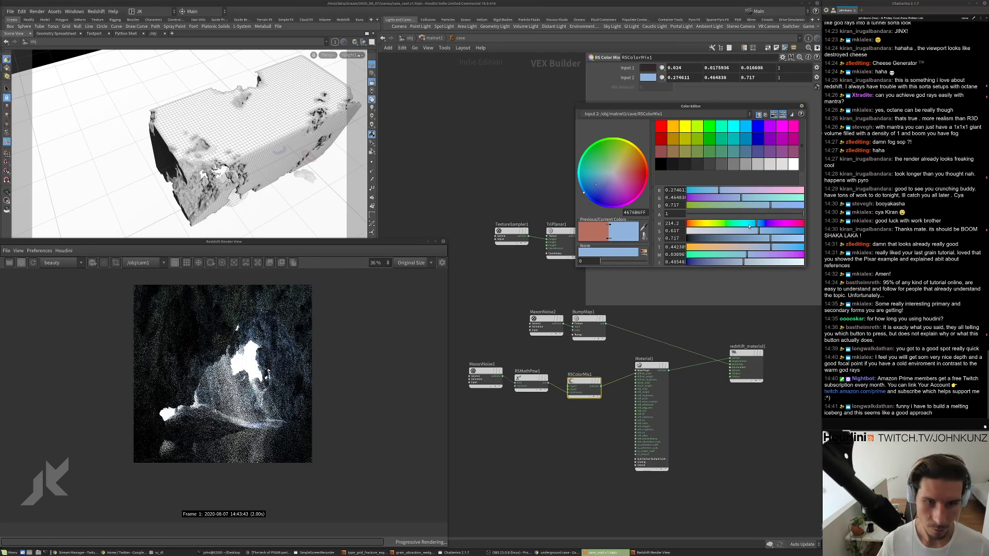
Shift it to a pale grey-teal: hue 168.8, saturation 0.235 (0.549, 0.717, 0.686).
left_click_drag(750, 227, 745, 226)
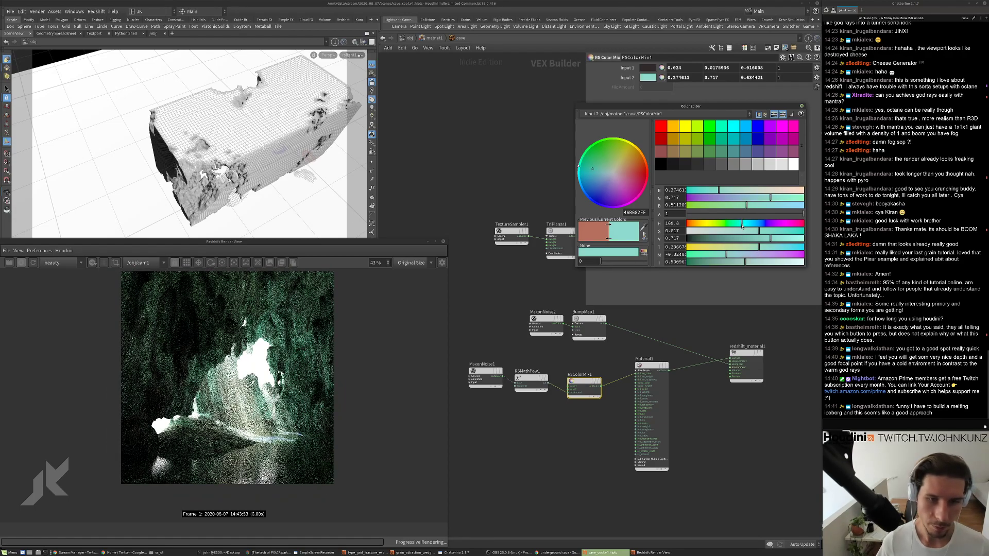
left_click_drag(736, 224, 740, 229)
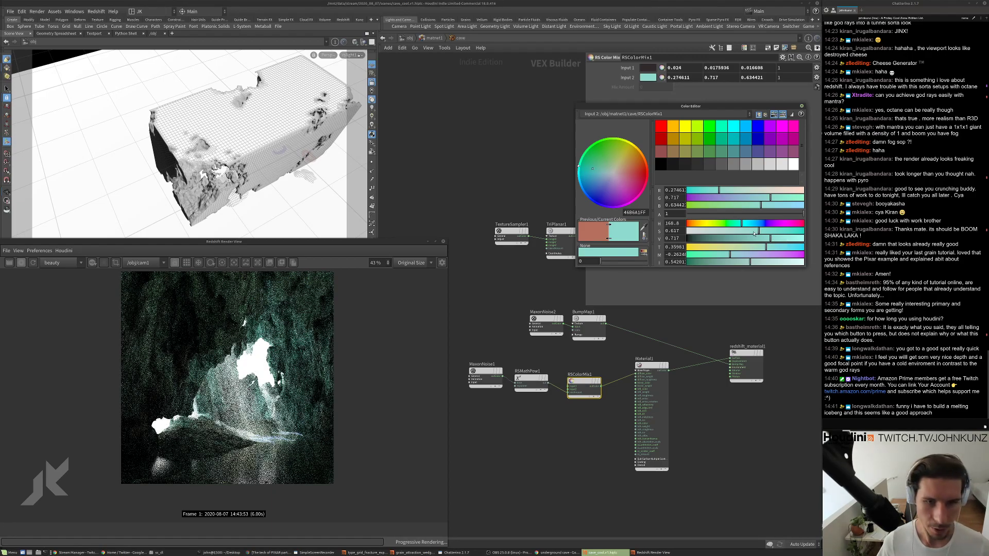
left_click_drag(758, 232, 743, 232)
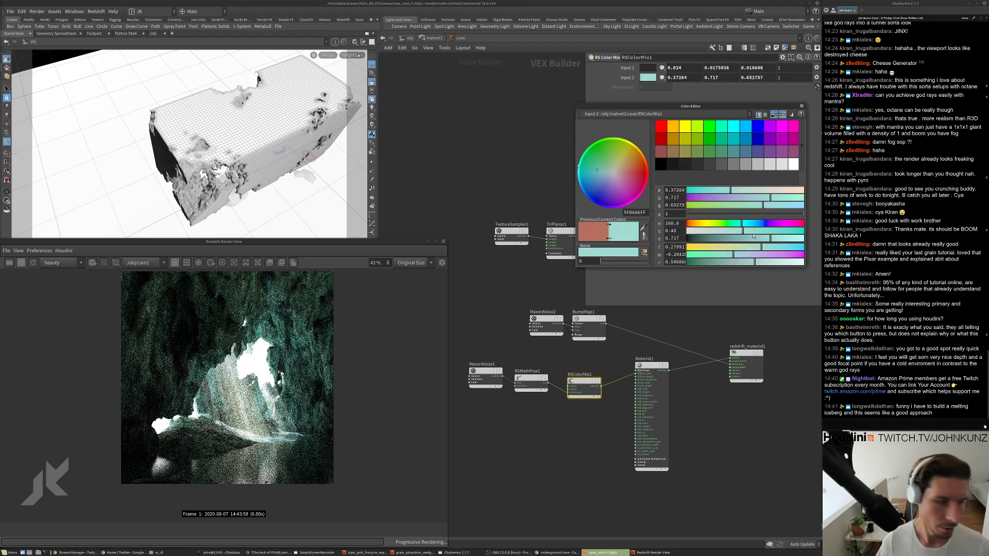
scroll(268, 330, "up", 1)
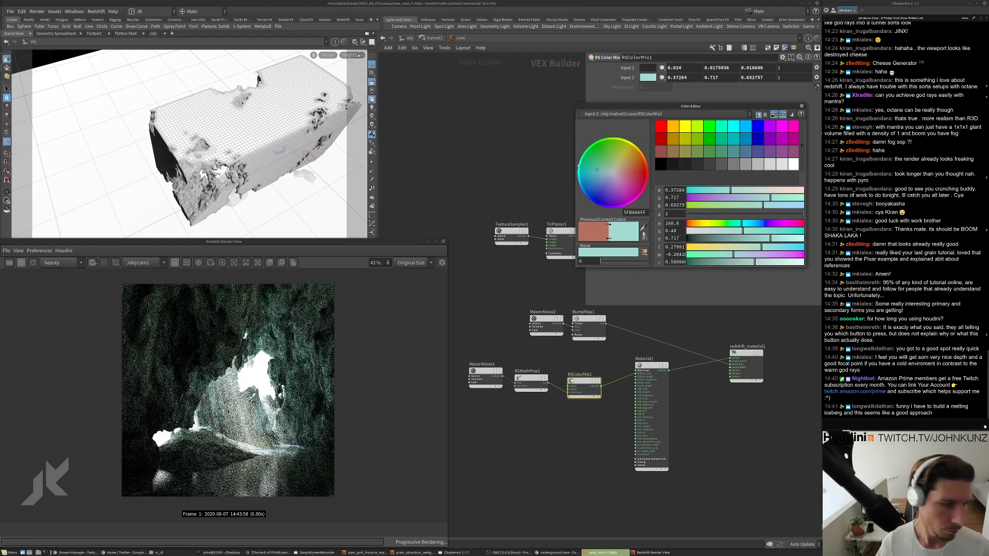
scroll(196, 446, "down", 2)
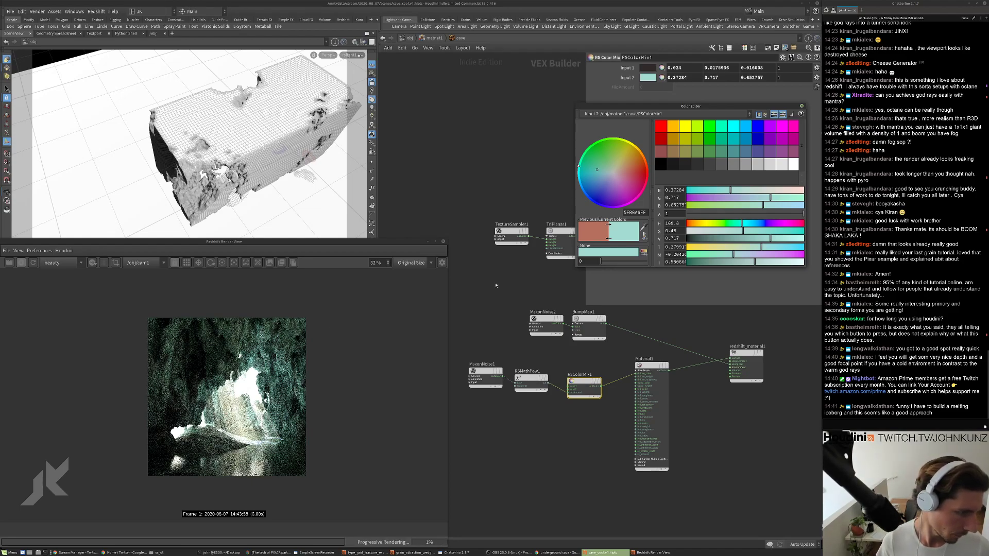
left_click(714, 233)
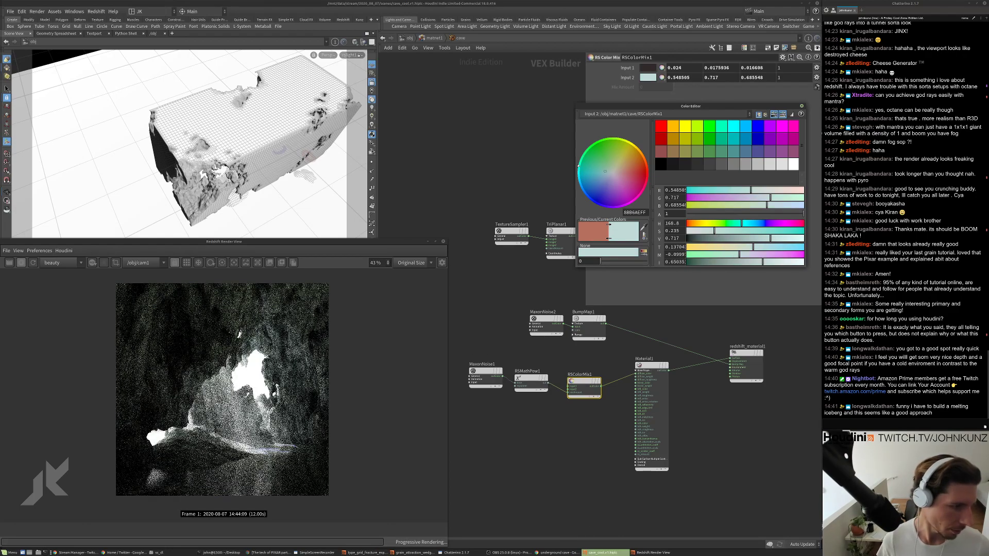
scroll(232, 380, "up", 2)
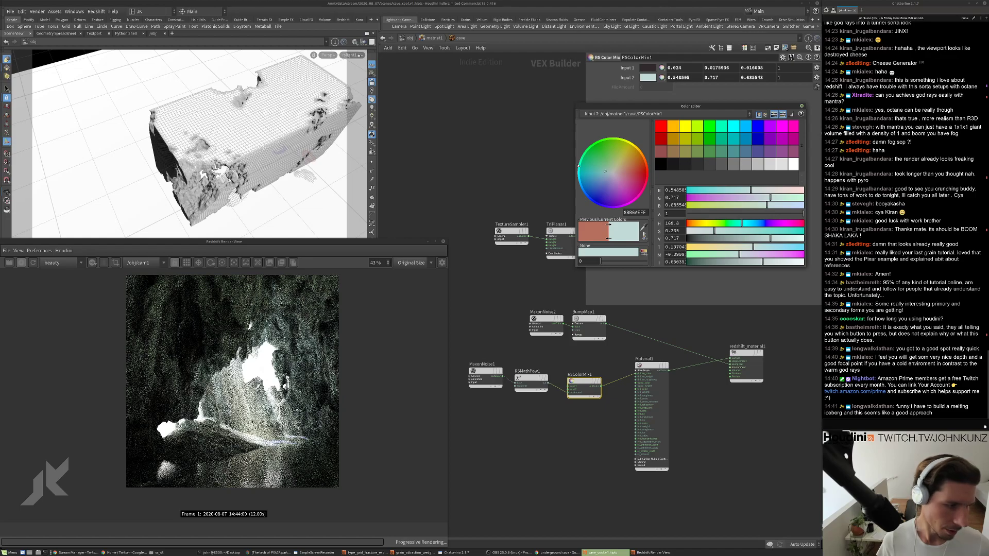
scroll(231, 380, "up", 1)
scroll(263, 438, "down", 1)
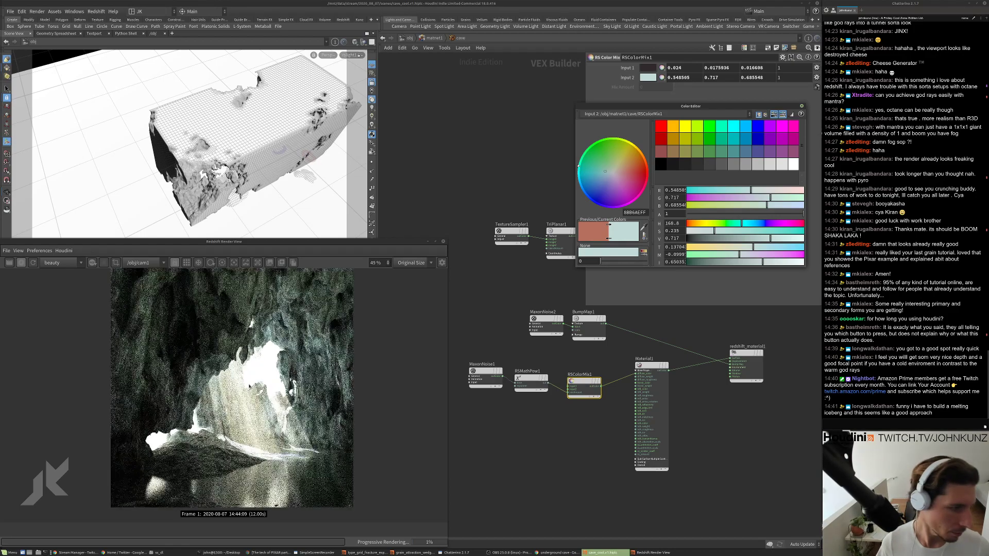
scroll(249, 381, "down", 1)
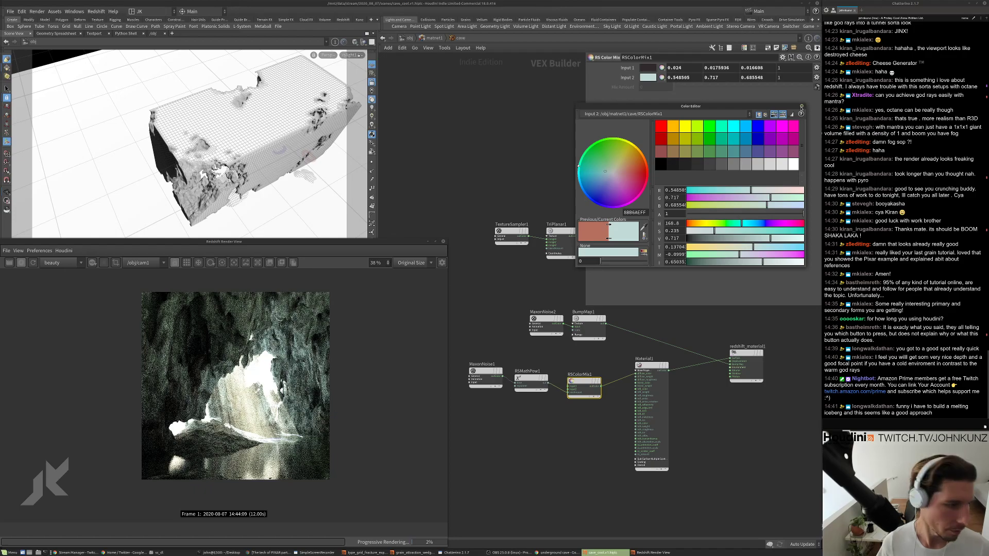
left_click(802, 107)
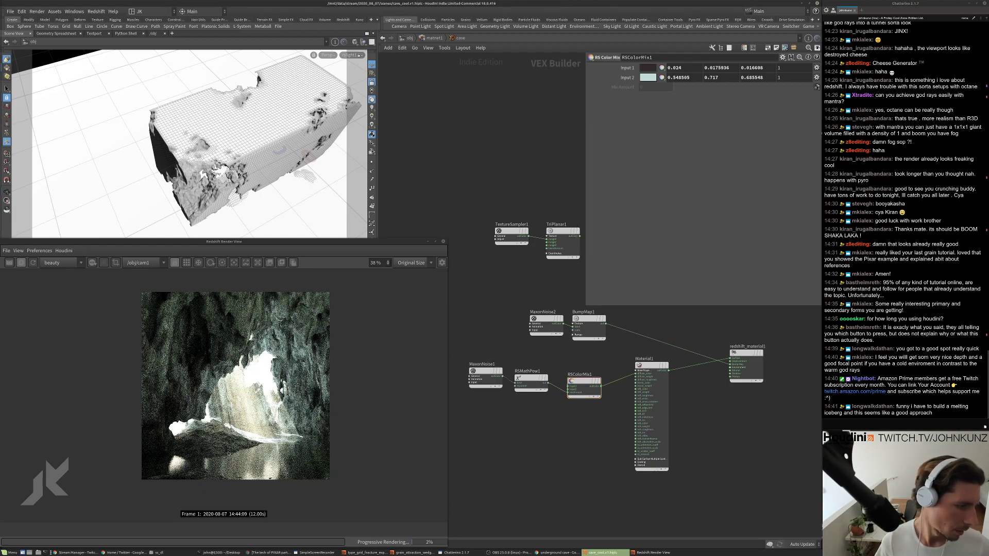
scroll(231, 449, "up", 1)
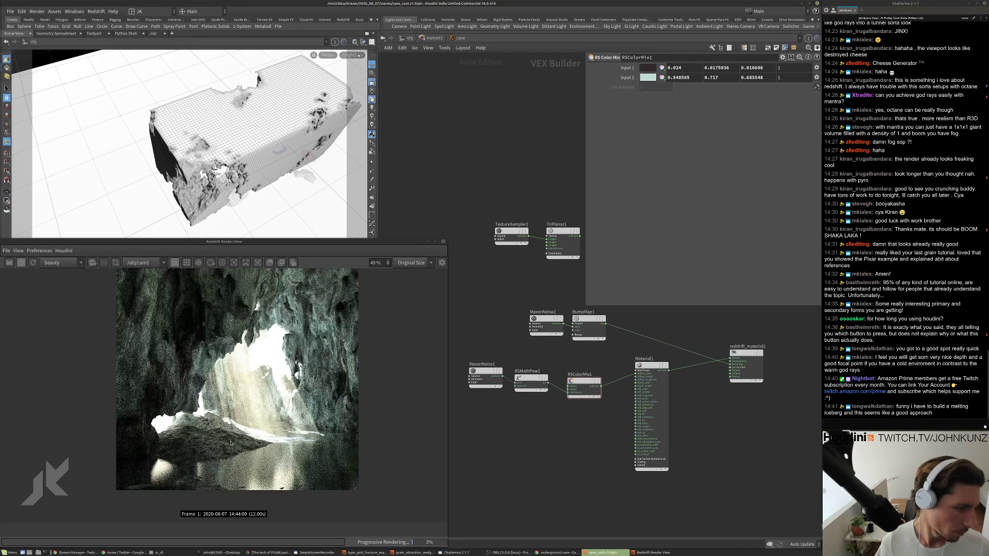
scroll(241, 443, "down", 1)
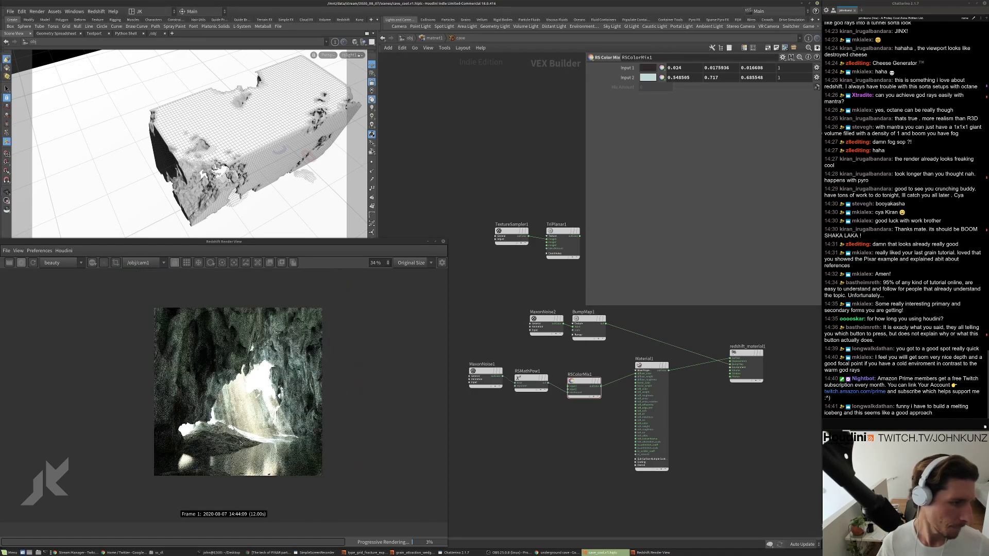
Set rslight1's Volume Contribution Scale to 0 so it no longer lights the fog.
key("u")
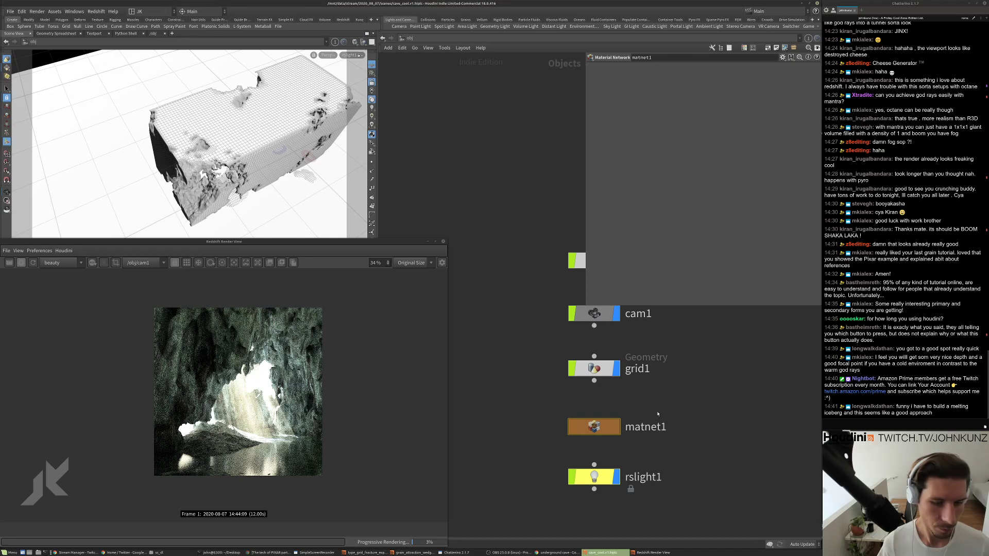
left_click(594, 477)
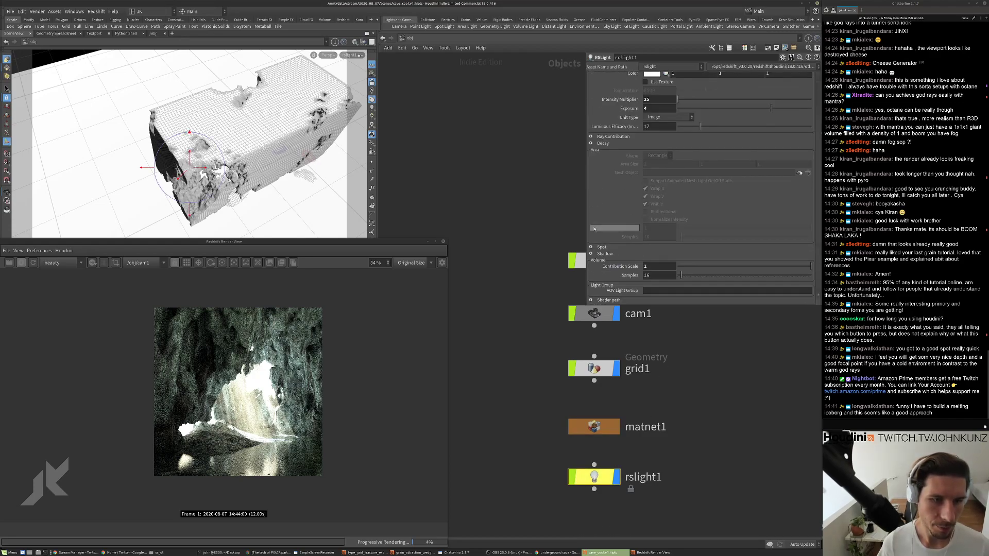
left_click(662, 265)
type("0")
key("Return")
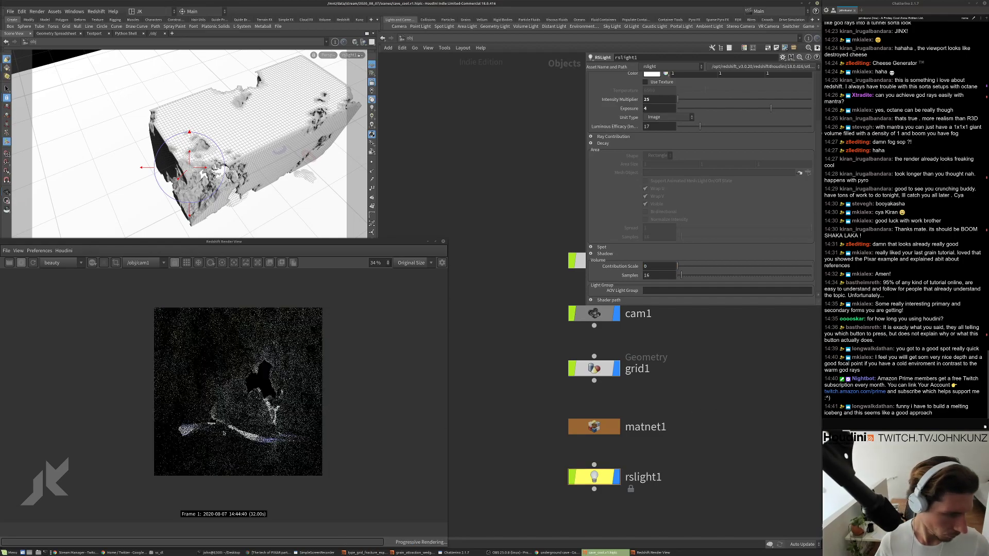
Inspect the cave render, then lower rslight1's exposure from 4 to 3.
scroll(223, 434, "up", 3)
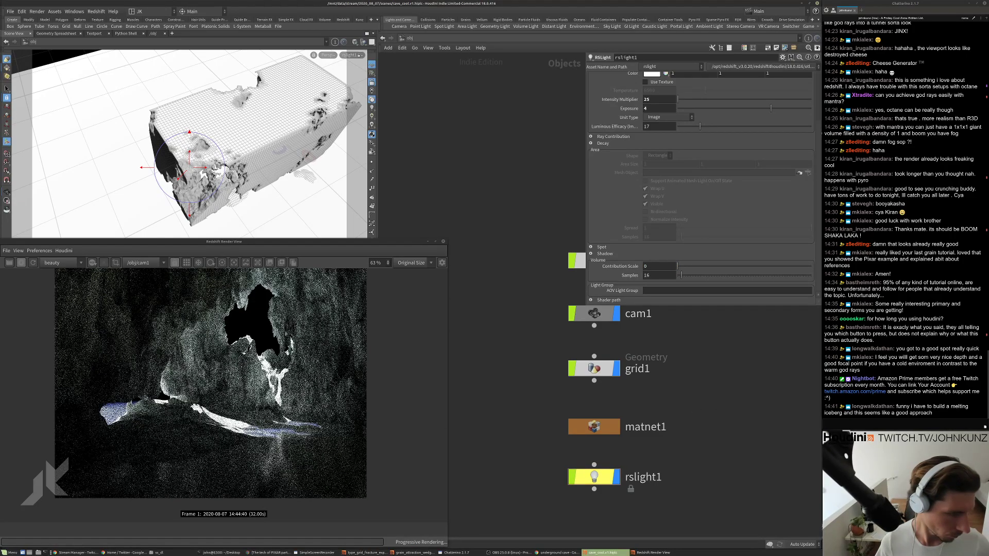
scroll(236, 452, "down", 2)
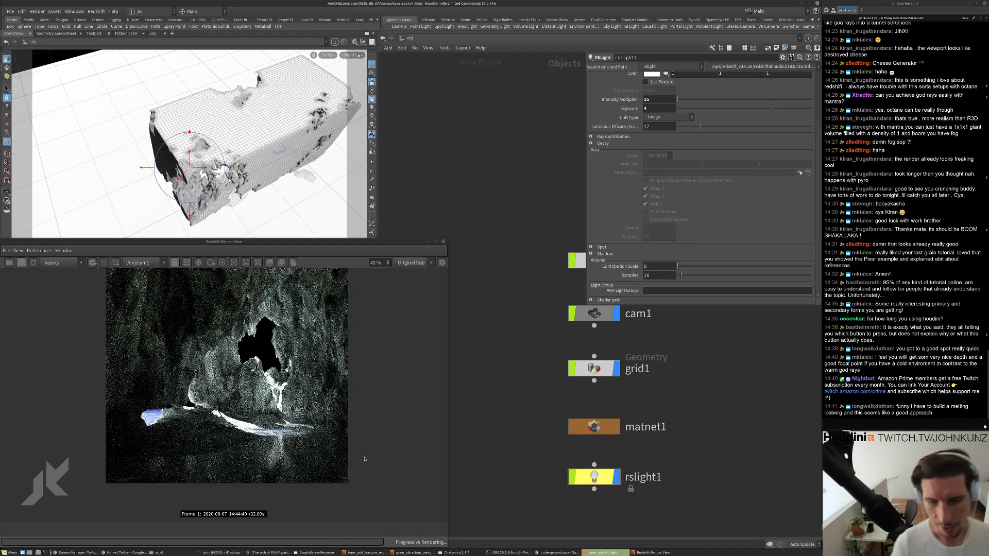
scroll(340, 447, "up", 2)
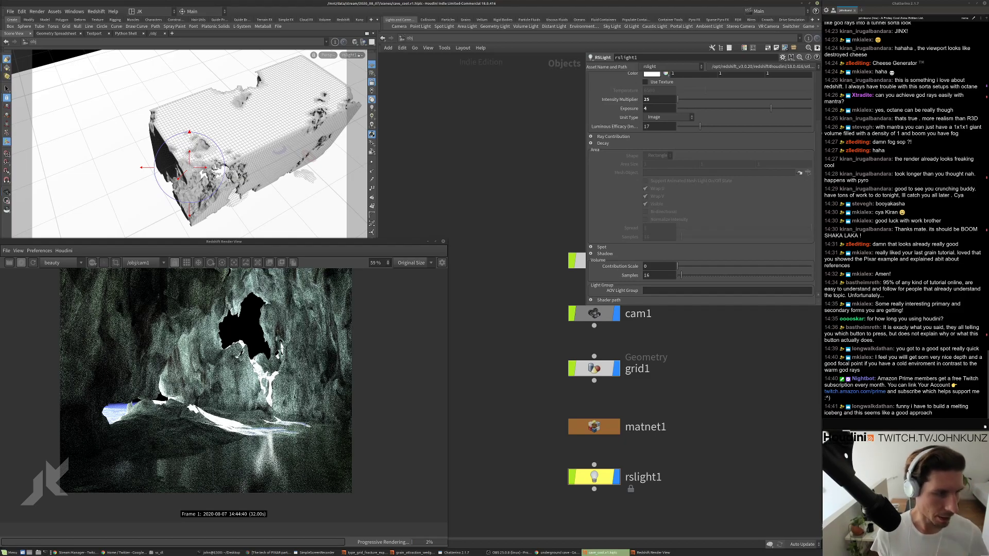
scroll(157, 399, "up", 4)
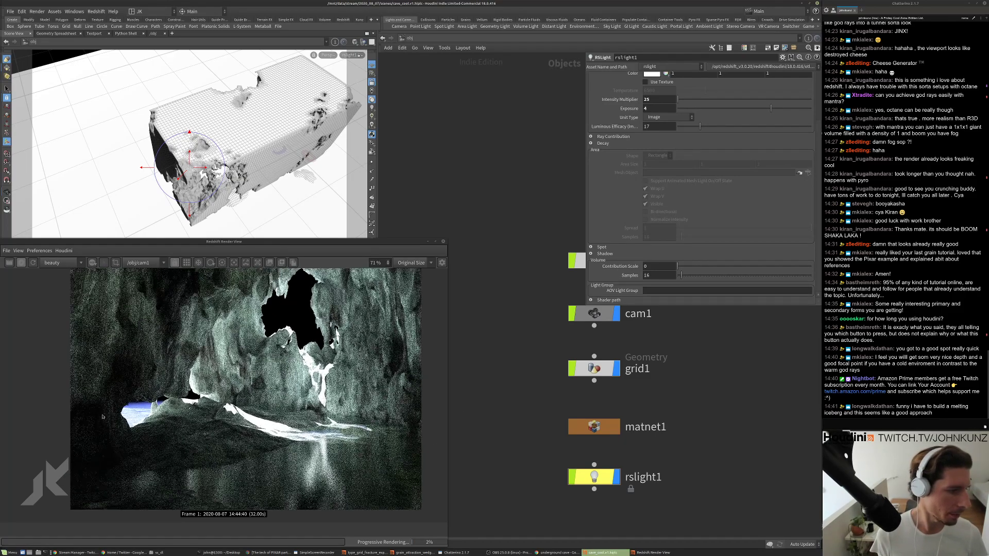
scroll(157, 399, "down", 2)
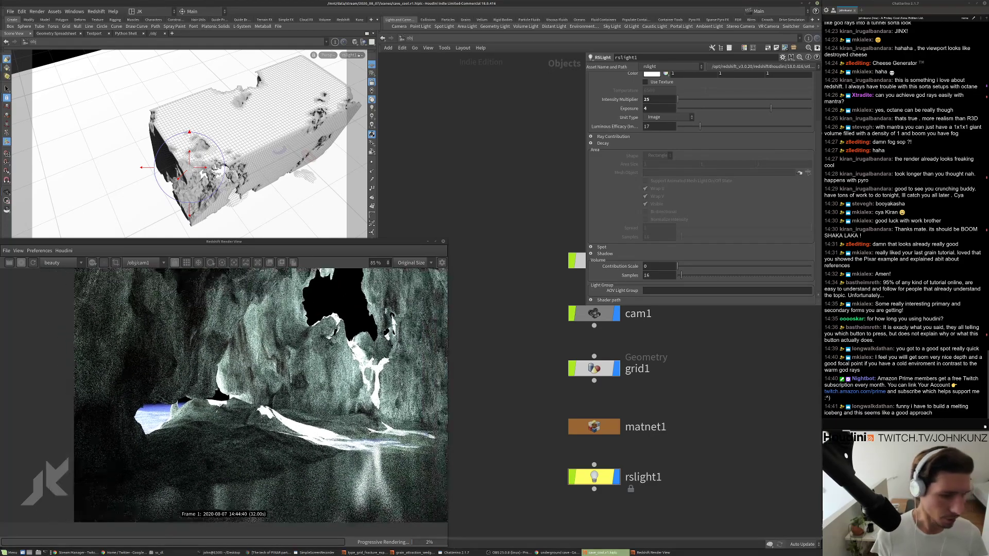
middle_click_drag(390, 439, 351, 432)
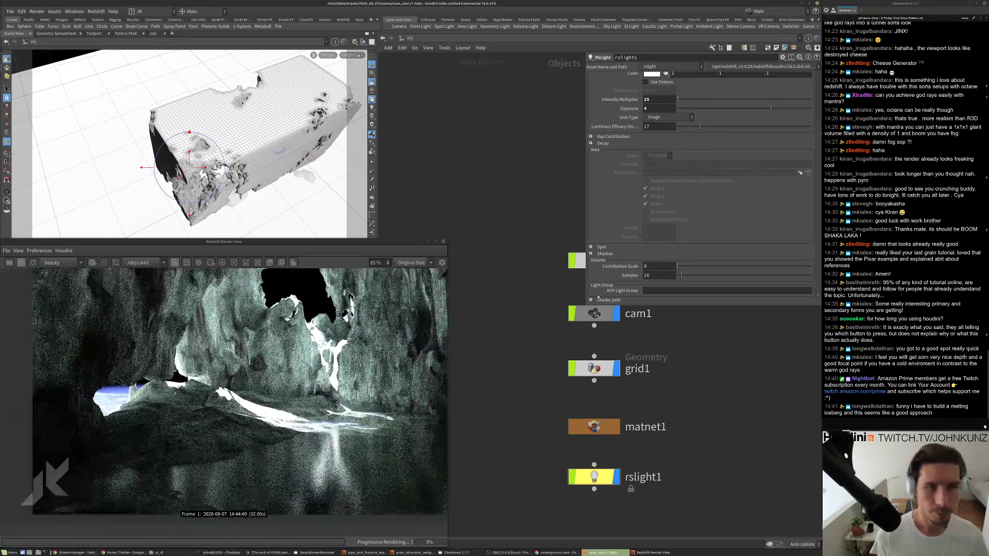
scroll(646, 168, "up", 2)
double_click(658, 147)
type("3")
key("Return")
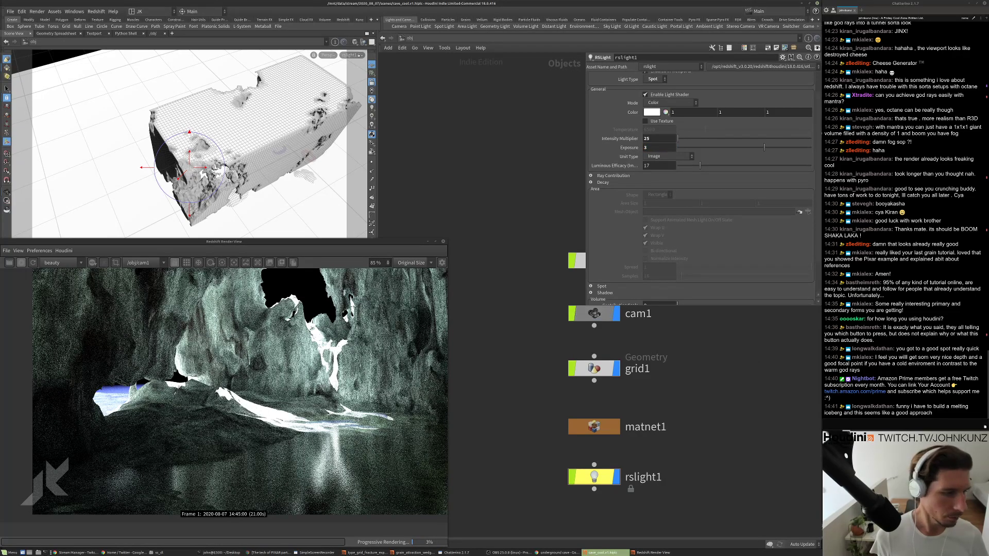
Reduce rslight1's exposure further to 2 for a darker render.
scroll(243, 416, "down", 1)
scroll(242, 417, "down", 2)
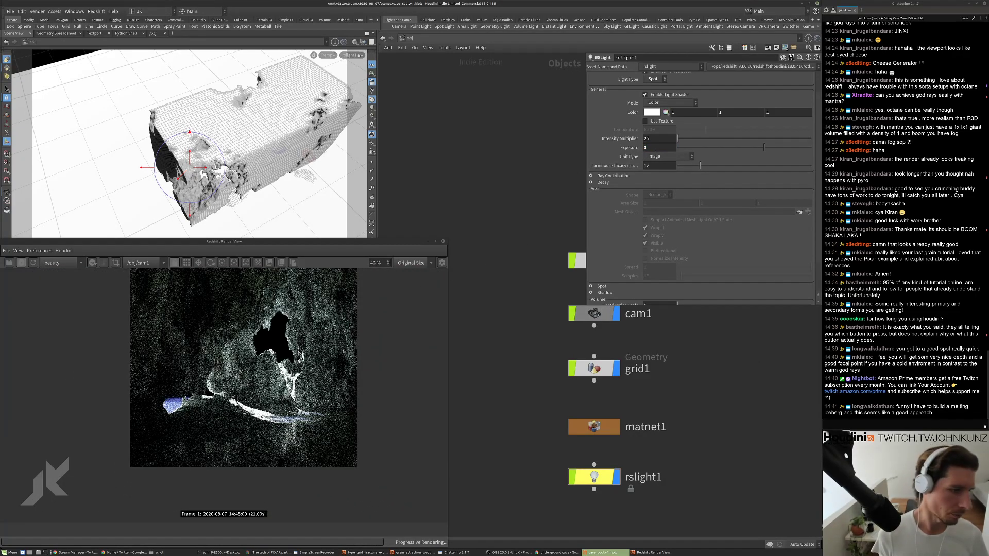
scroll(295, 455, "down", 1)
scroll(301, 362, "up", 1)
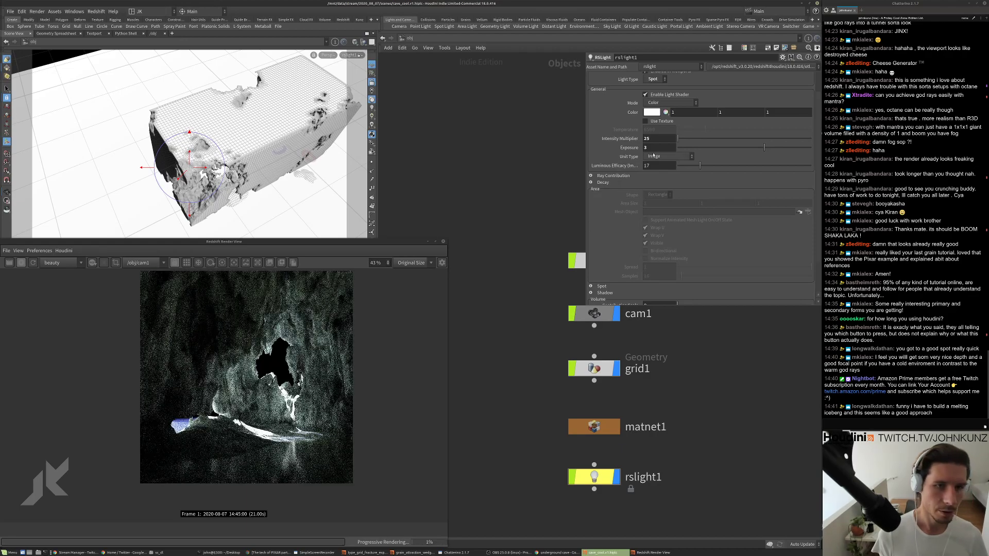
left_click(654, 147)
type("2")
key("Return")
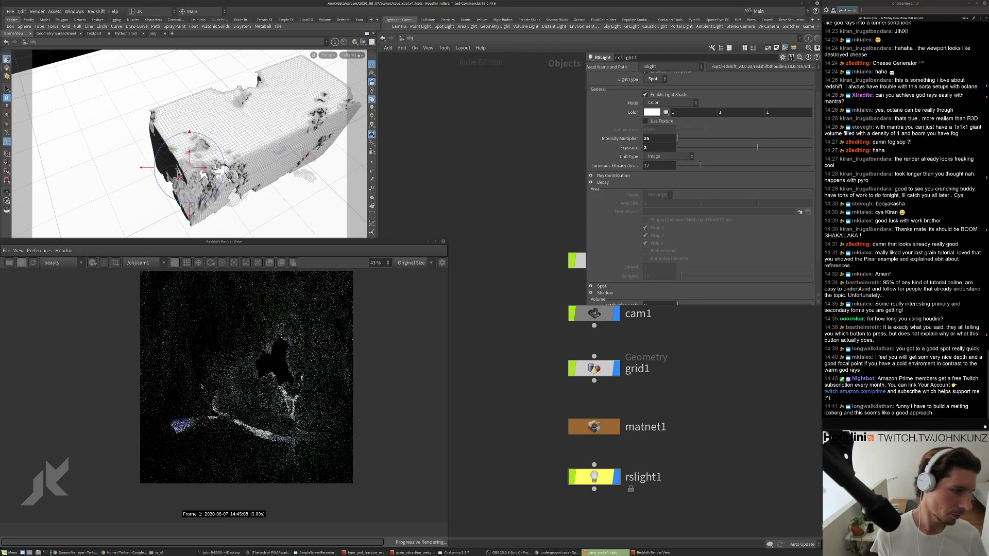
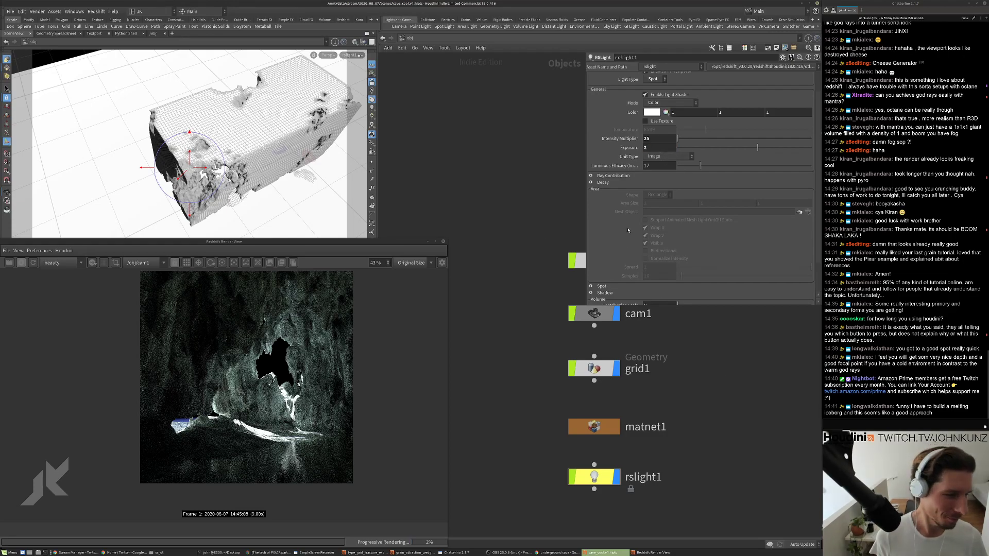
Raise rslight1's volume Contribution Scale to 2, then 5, then 25 while watching the IPR.
scroll(656, 163, "down", 3)
left_click(659, 266)
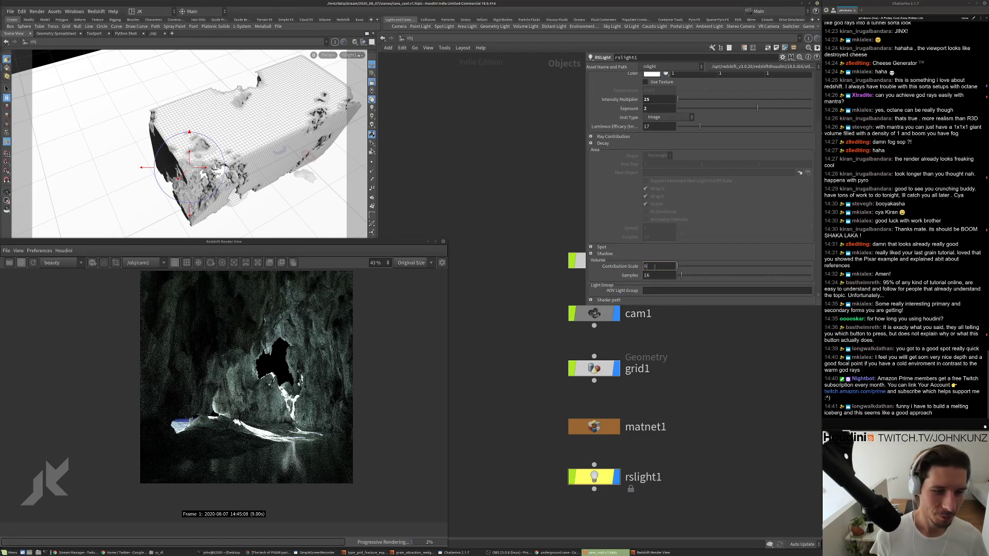
type("2")
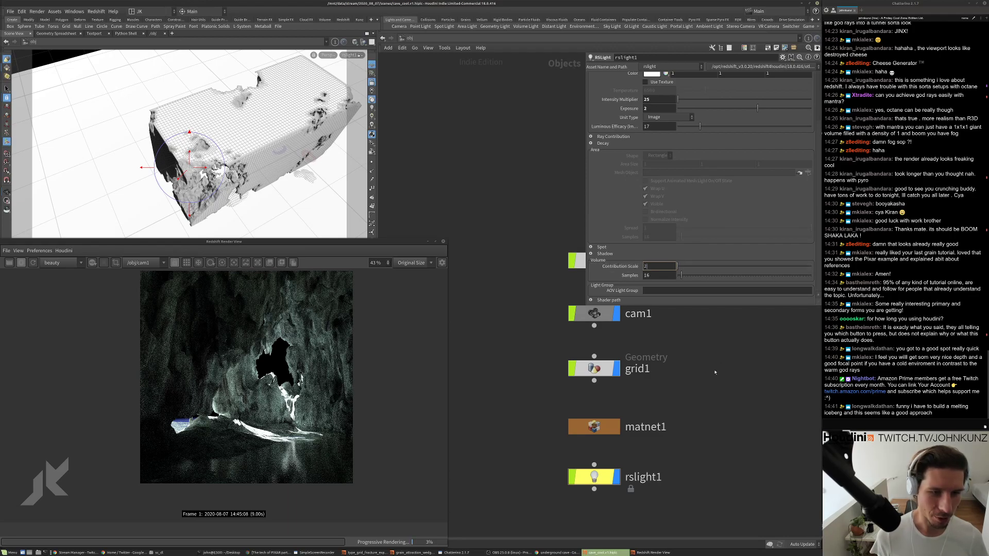
key("Return")
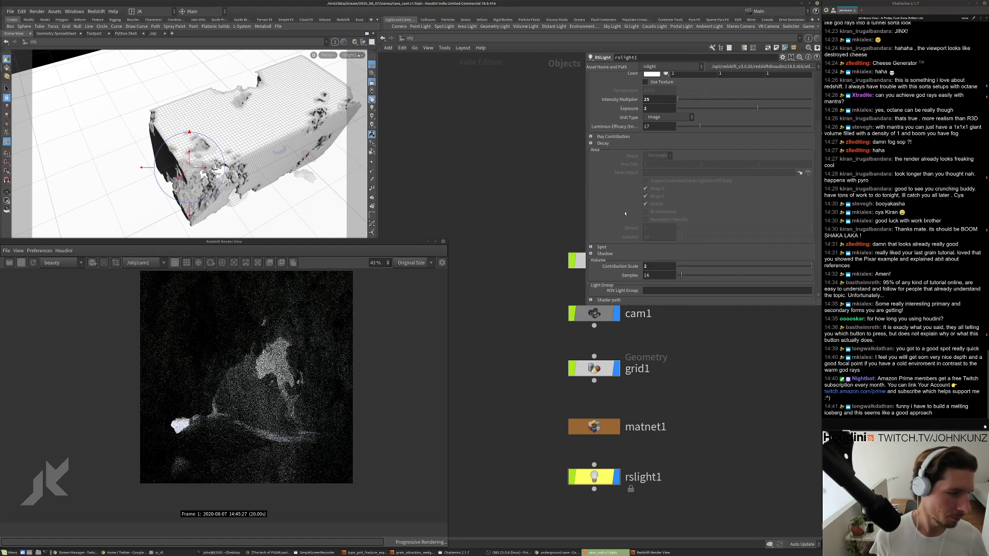
left_click(659, 266)
type("5")
key("Return")
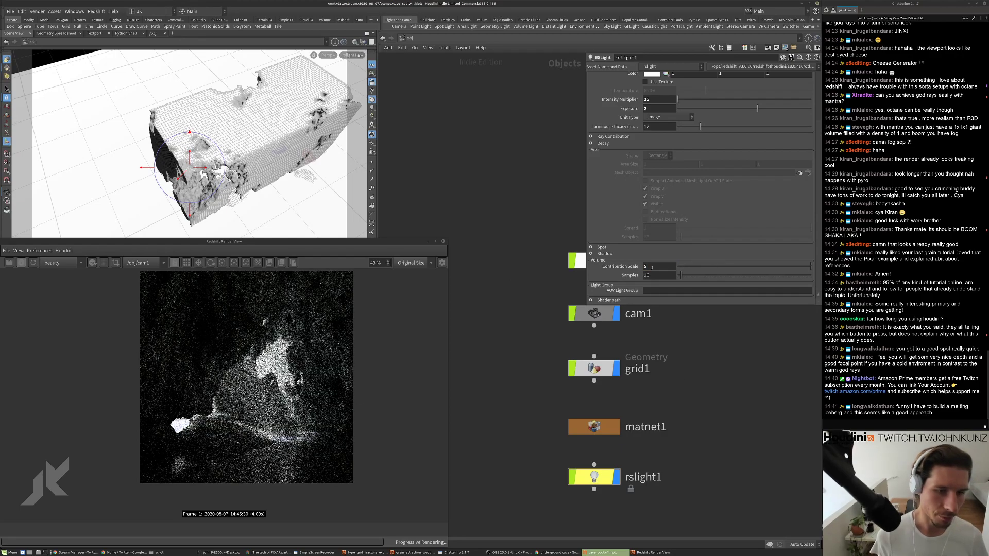
left_click(651, 266)
type("25")
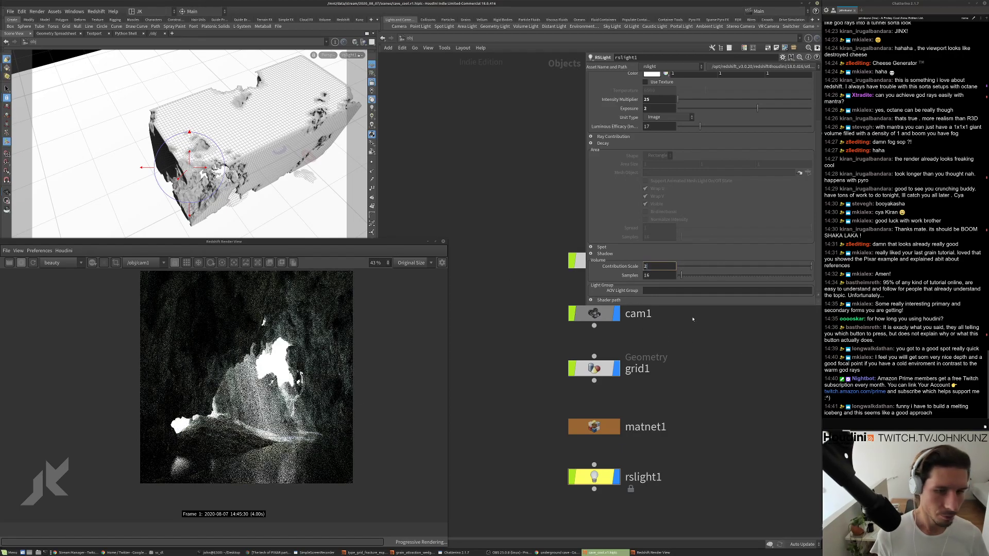
key("Return")
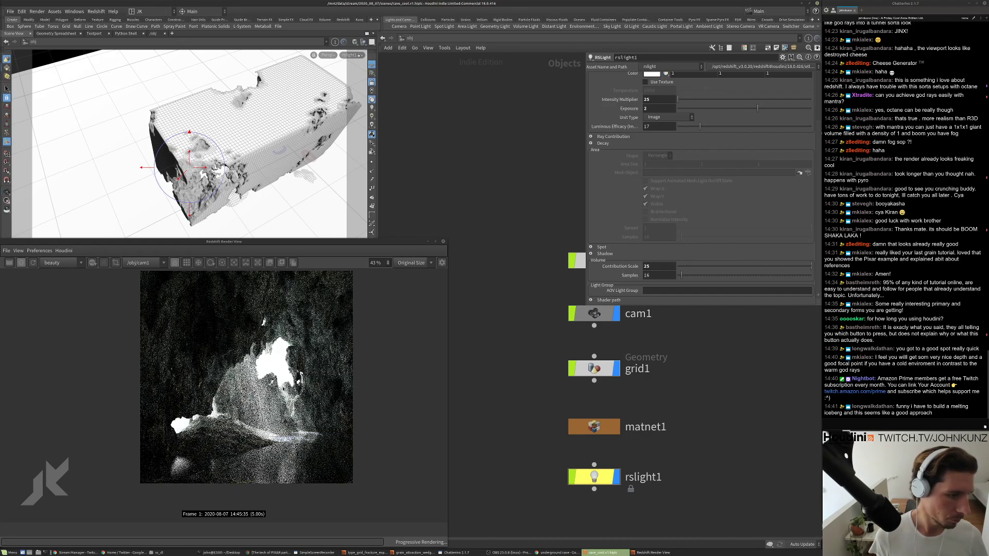
Return the volume Contribution Scale to 1 and review the light settings.
scroll(247, 377, "down", 2)
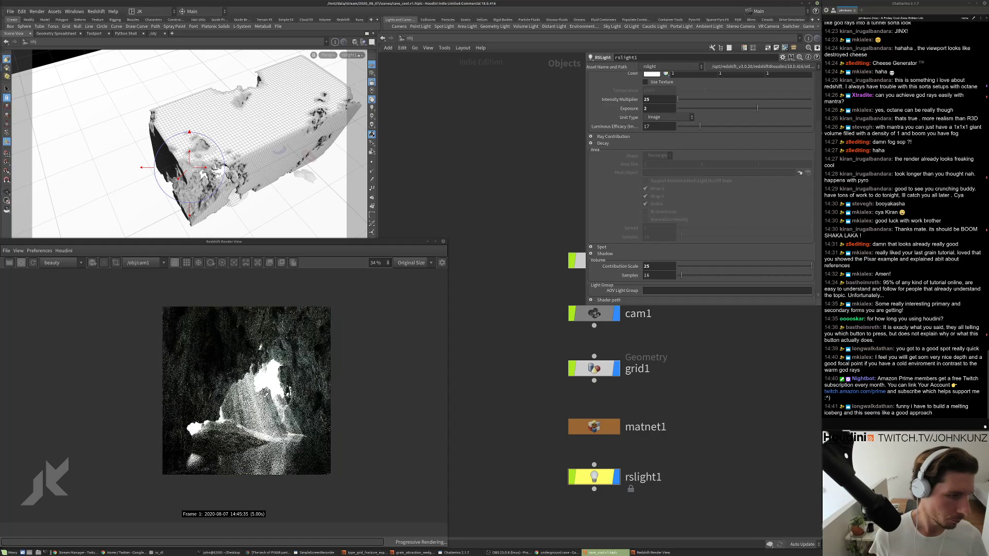
scroll(247, 382, "up", 5)
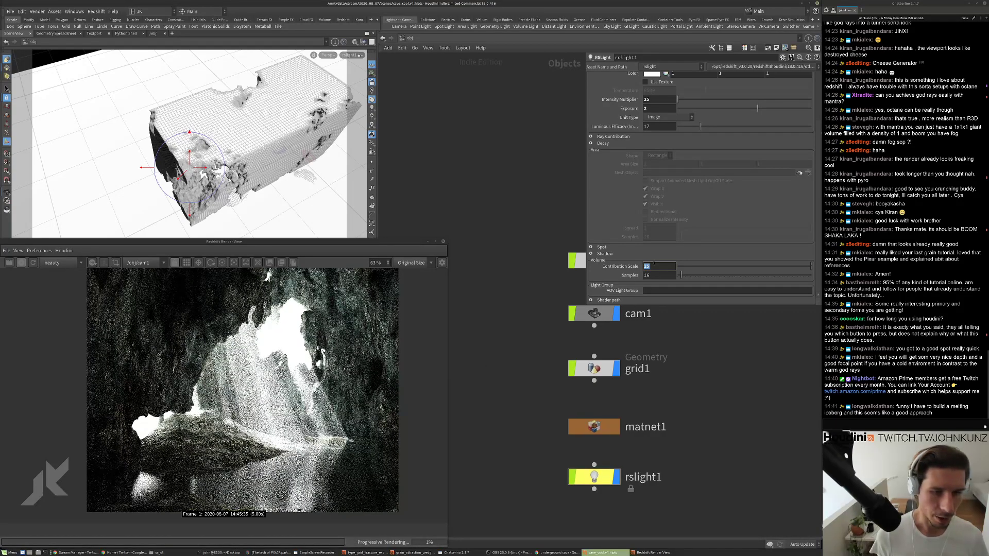
type("1")
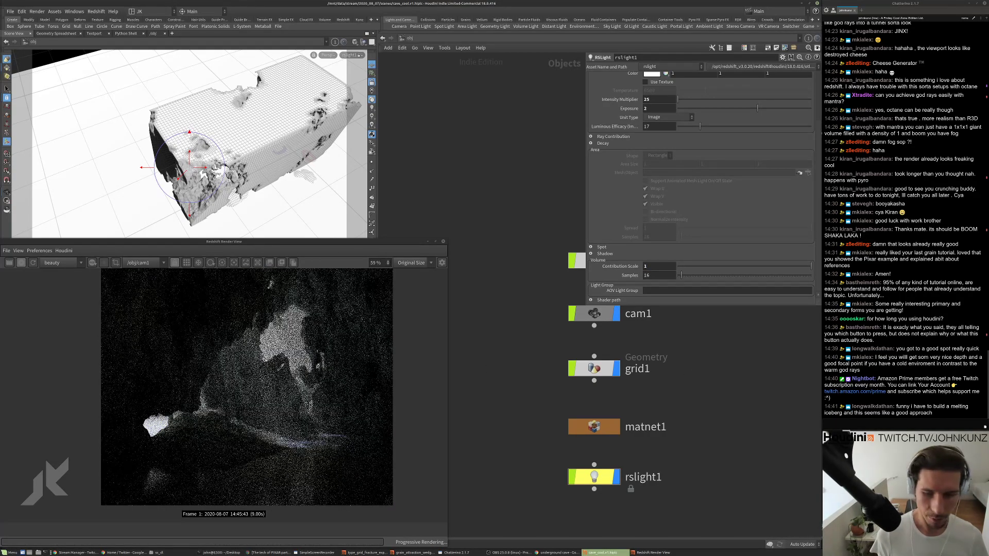
scroll(246, 381, "down", 2)
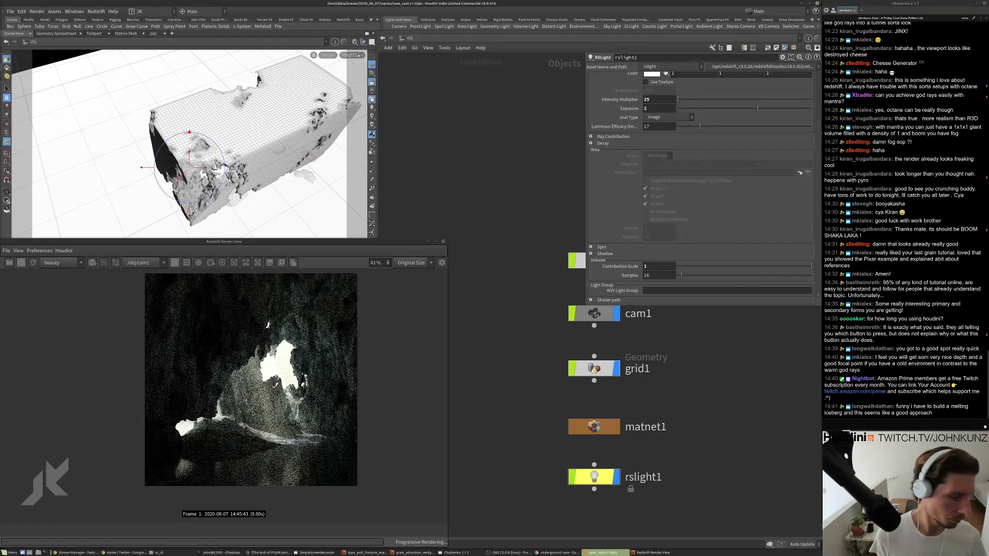
scroll(251, 379, "down", 2)
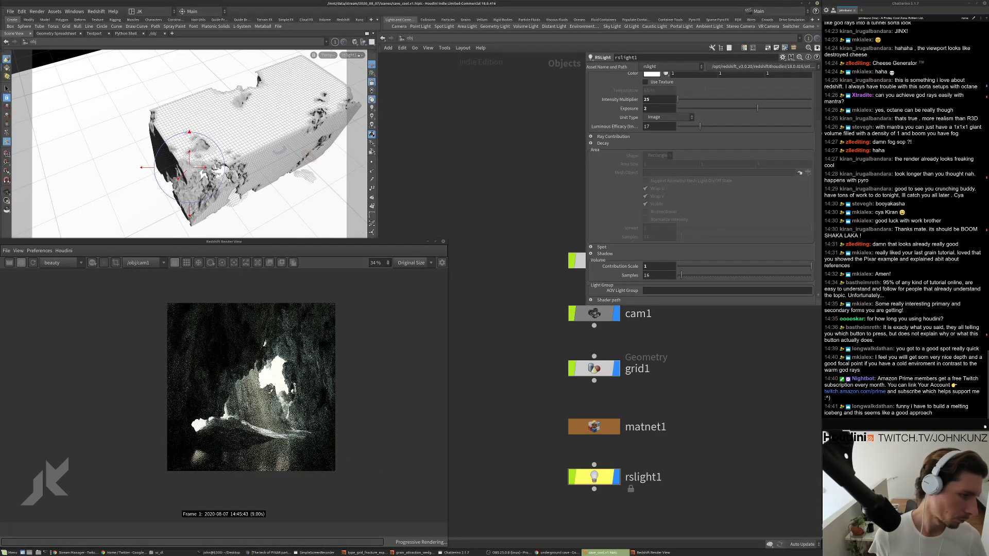
scroll(269, 410, "up", 2)
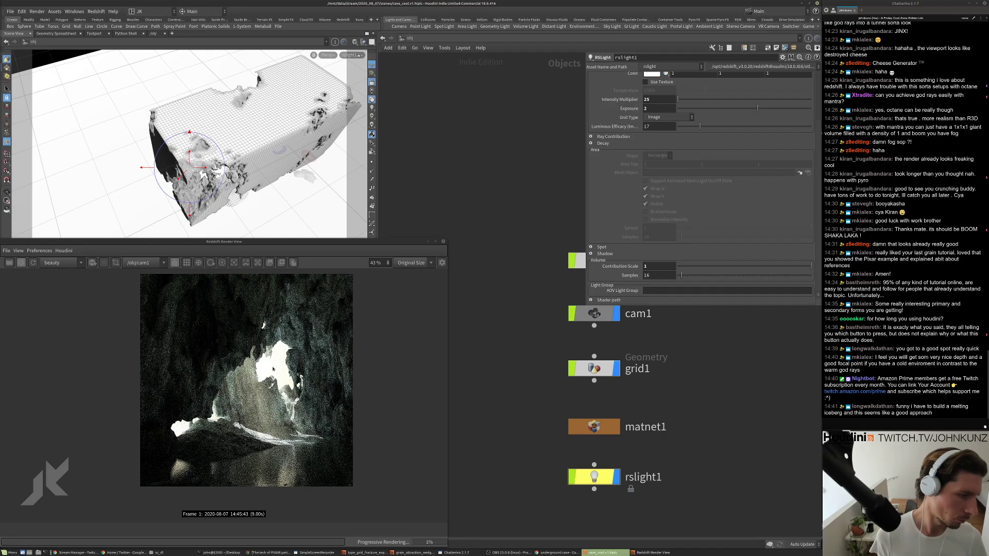
scroll(322, 433, "up", 2)
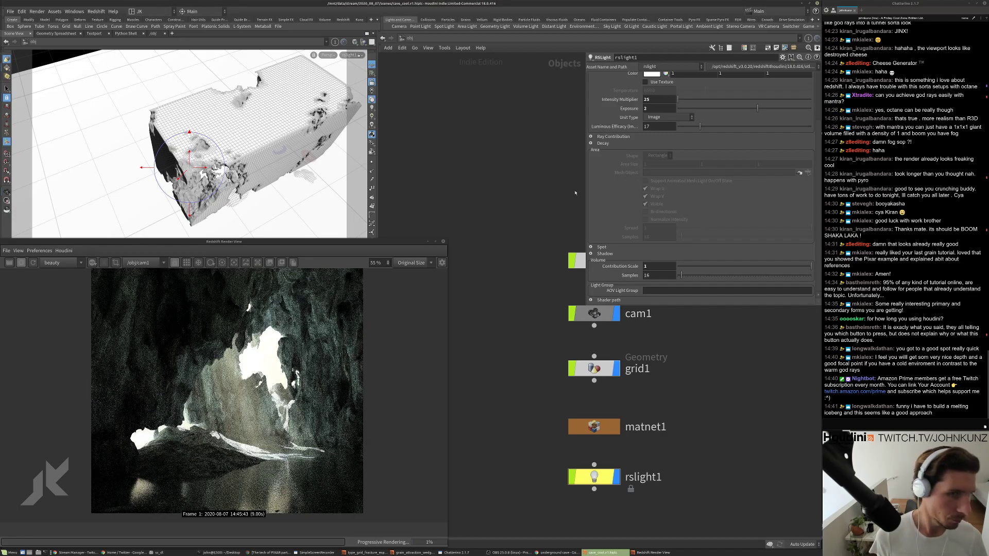
scroll(592, 193, "up", 3)
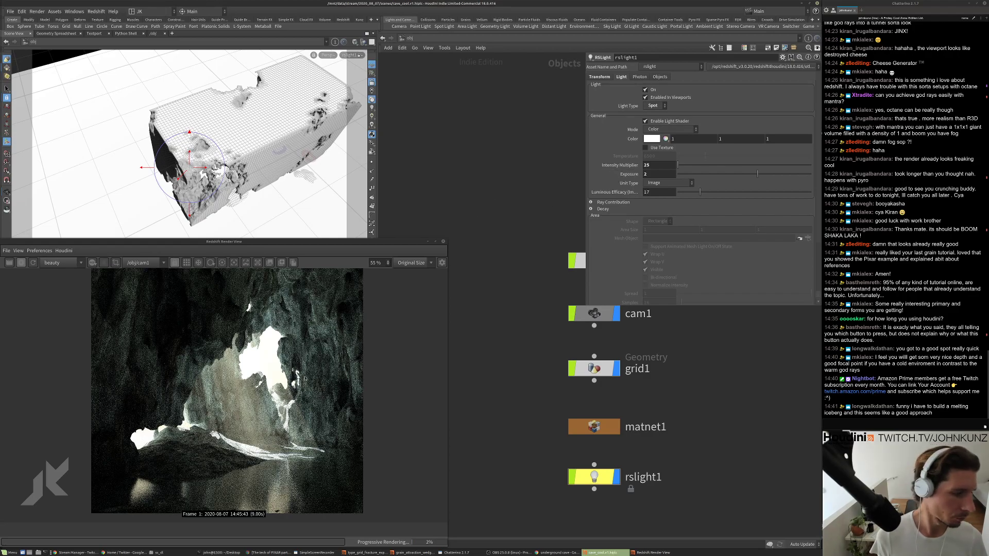
scroll(304, 378, "down", 2)
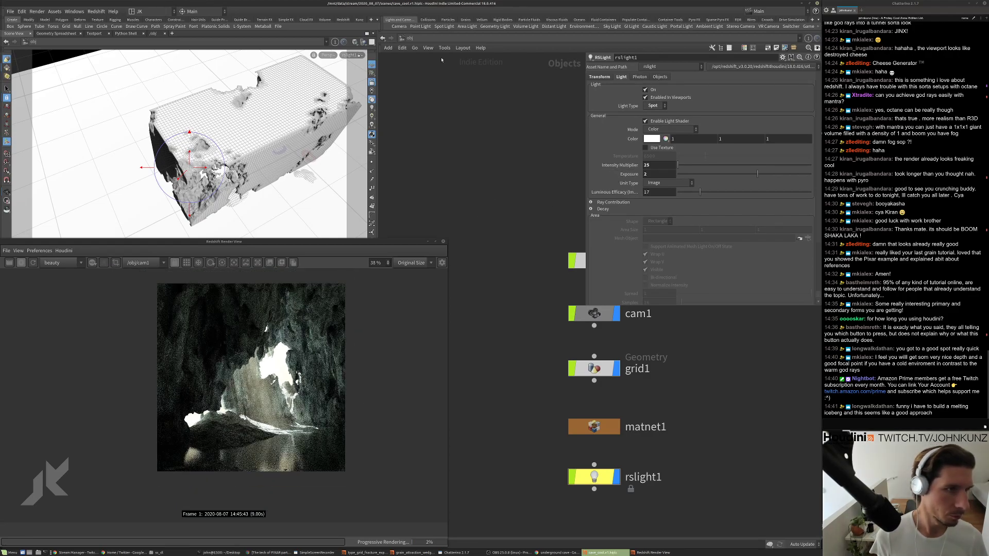
In the /out redshift1 settings, shift the Volumetric Tint hue toward orange-red.
left_click(410, 38)
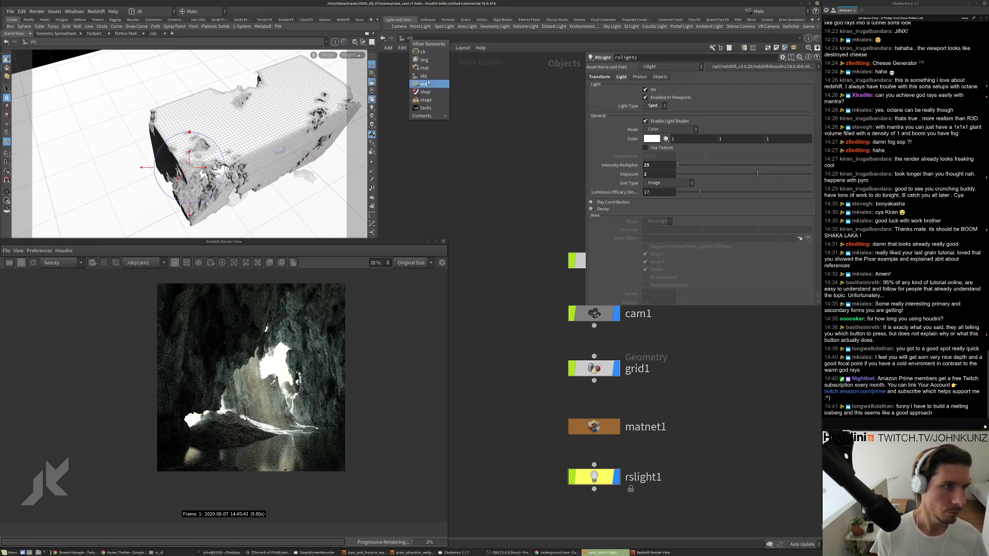
left_click(428, 83)
left_click(650, 168)
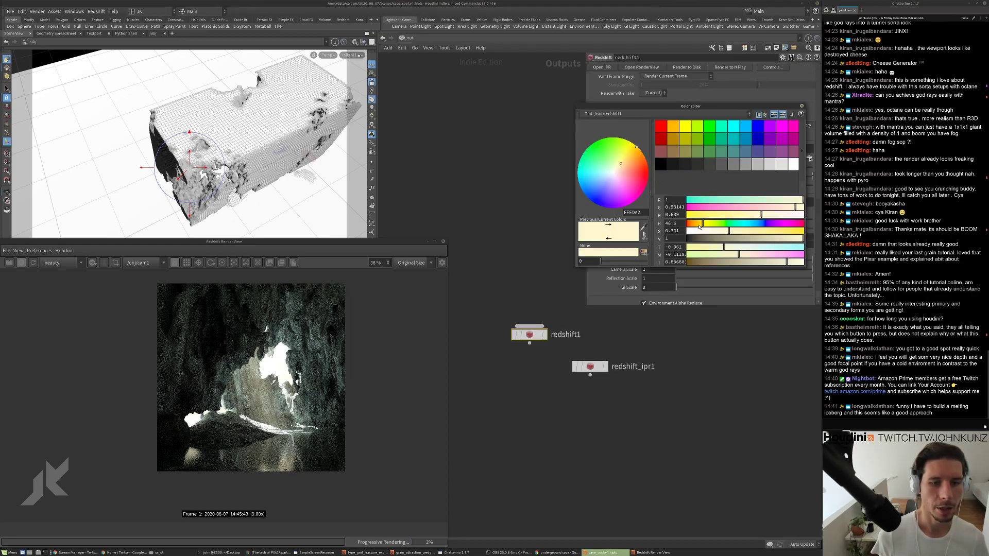
left_click_drag(700, 227, 698, 227)
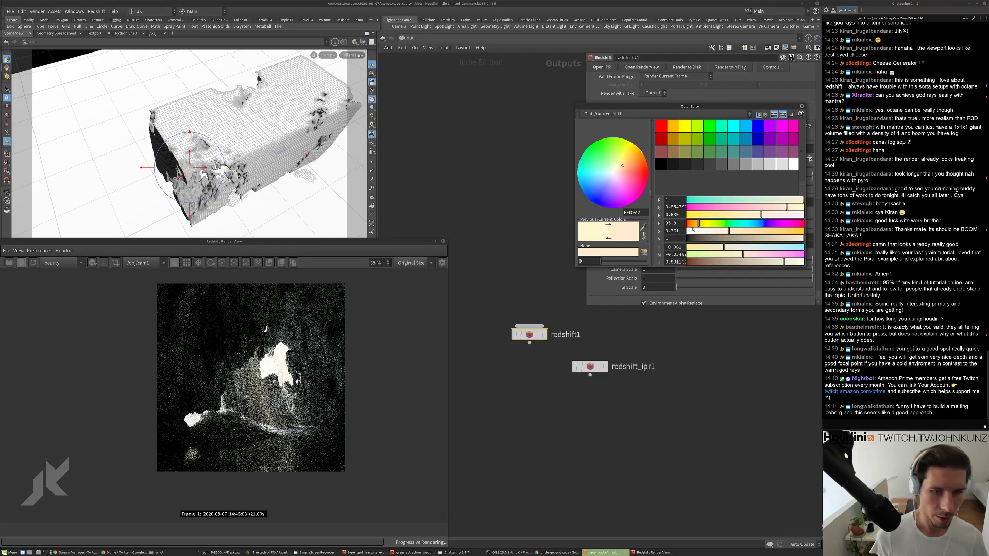
left_click_drag(692, 226, 695, 225)
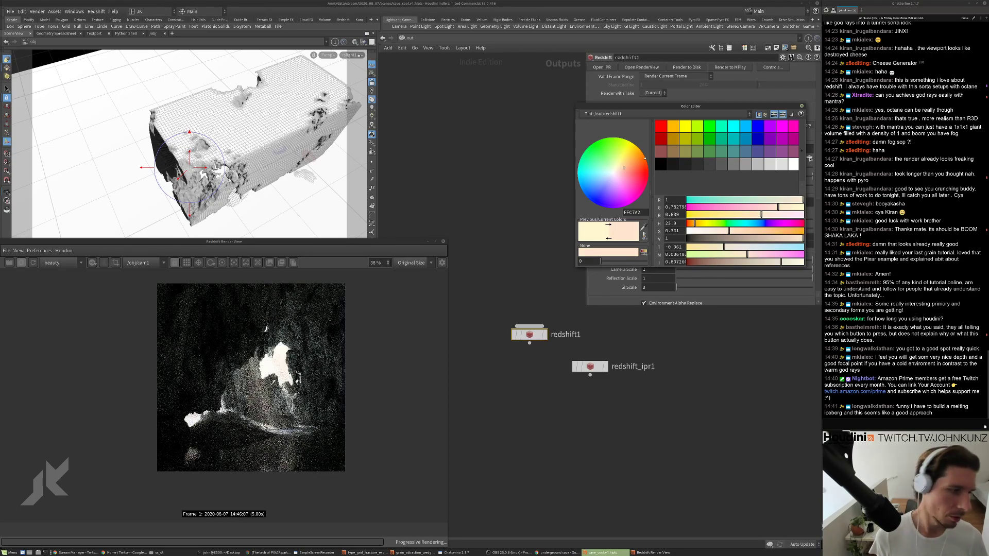
Settle the fog tint on a warm peach (1, 0.8256, 0.52) with saturation 0.447.
scroll(261, 413, "down", 1)
scroll(261, 413, "down", 2)
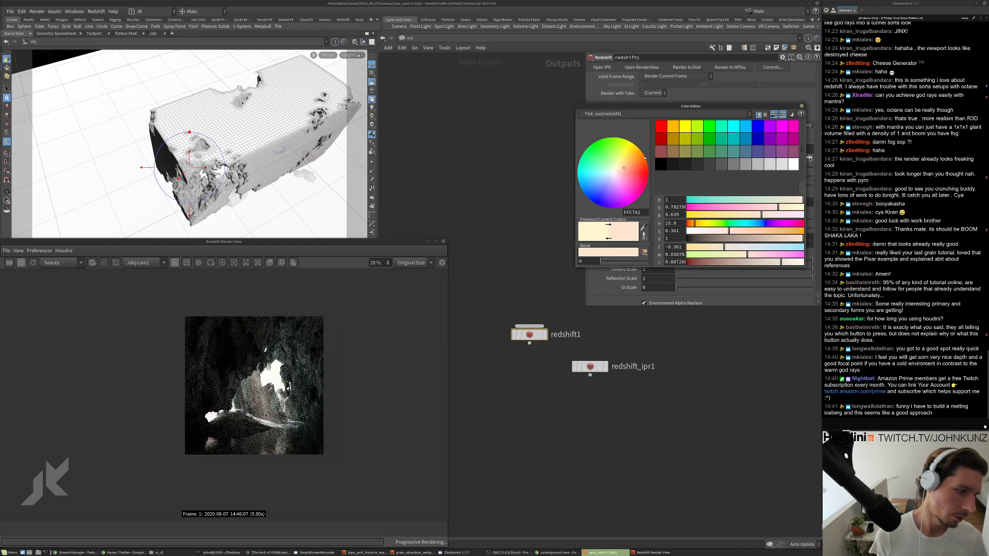
left_click_drag(694, 225, 766, 231)
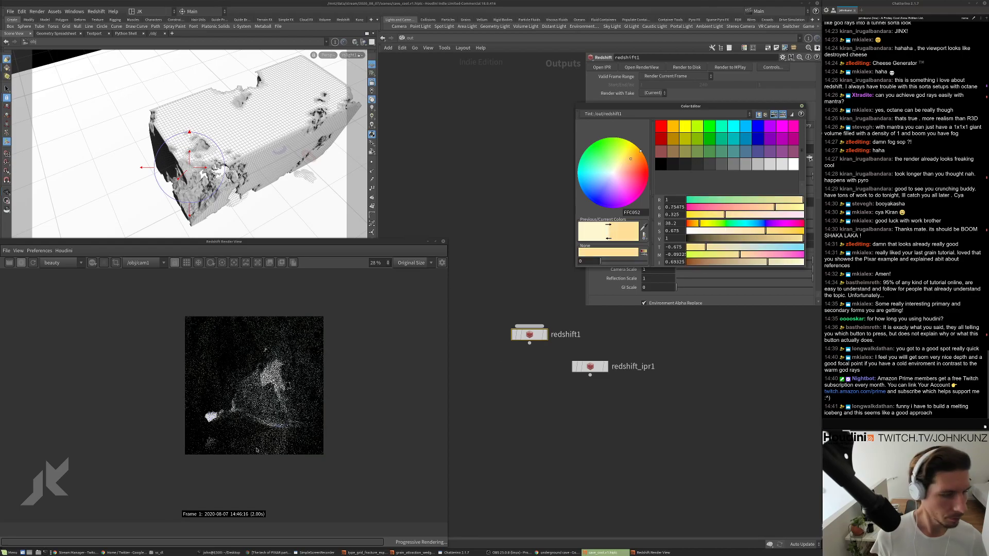
scroll(266, 397, "up", 2)
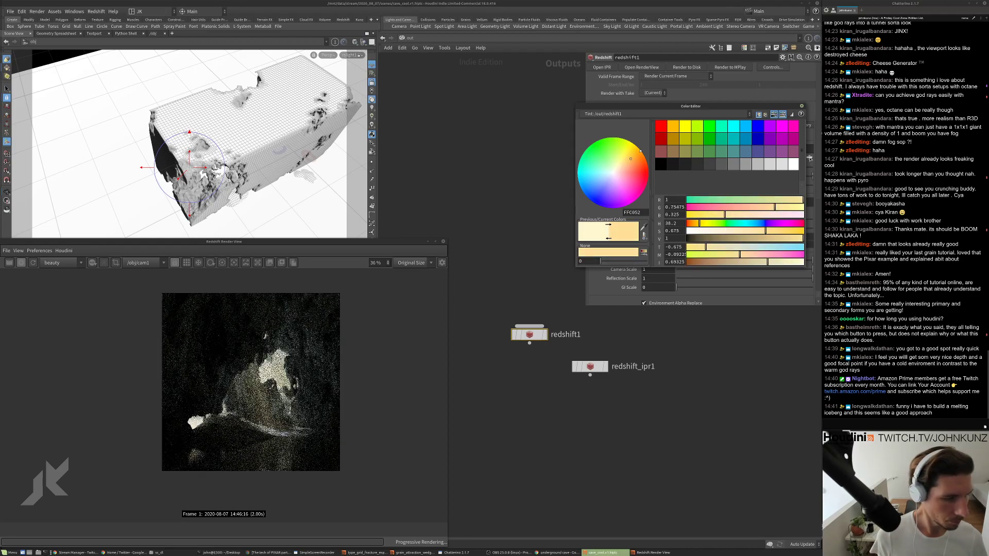
scroll(245, 420, "down", 2)
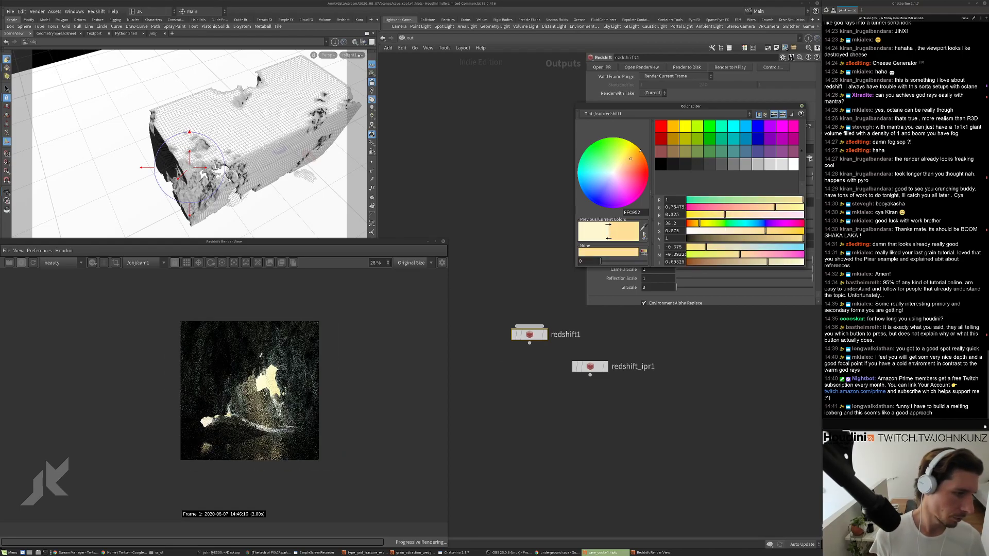
left_click_drag(755, 234, 748, 234)
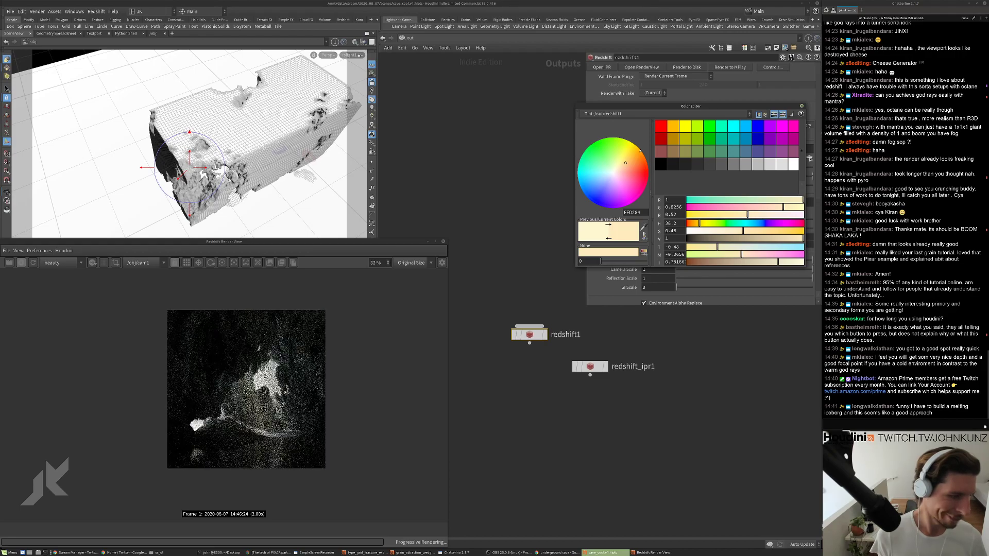
scroll(277, 439, "up", 2)
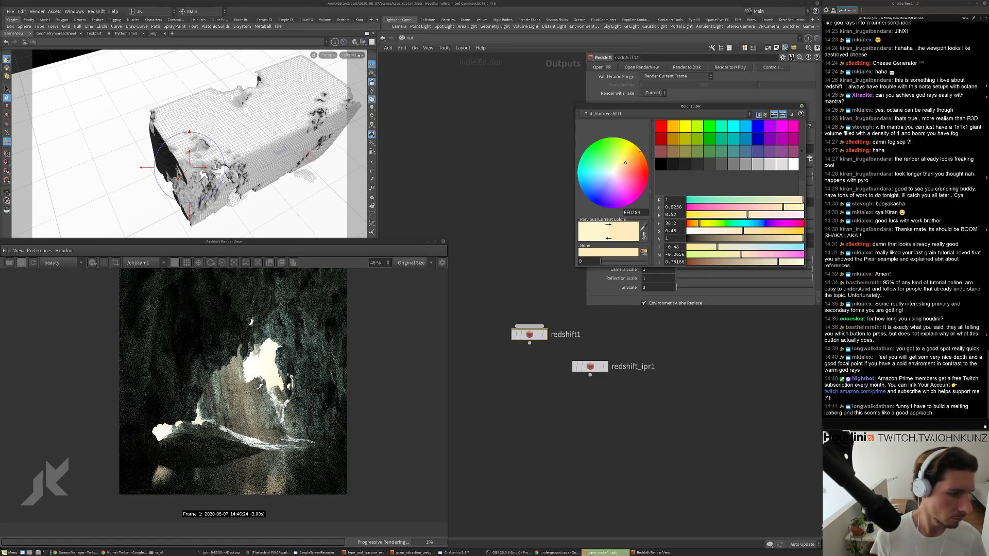
scroll(283, 429, "up", 3)
scroll(268, 496, "down", 2)
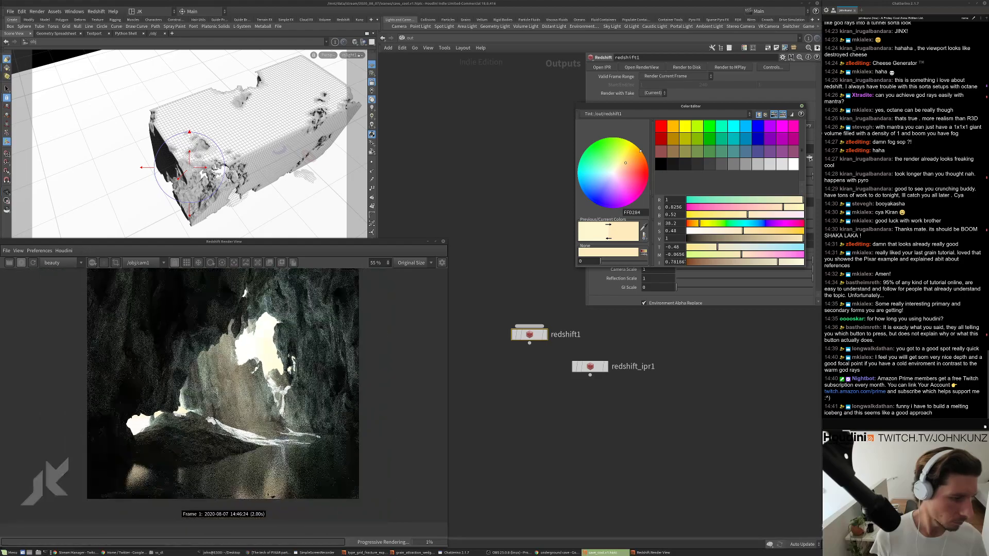
left_click(801, 106)
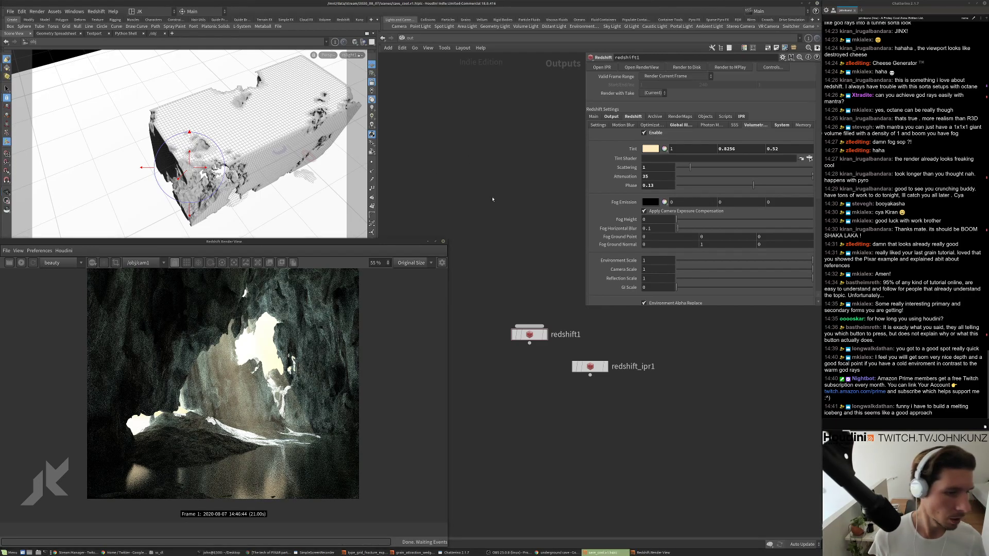
Return to the /obj network and frame all its nodes.
left_click(409, 37)
left_click(428, 72)
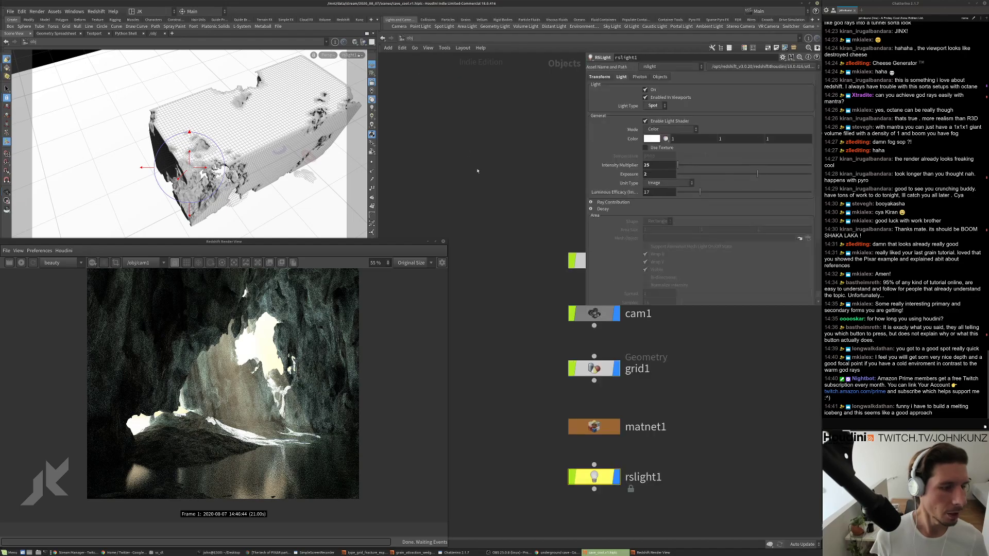
key("h")
scroll(242, 316, "down", 2)
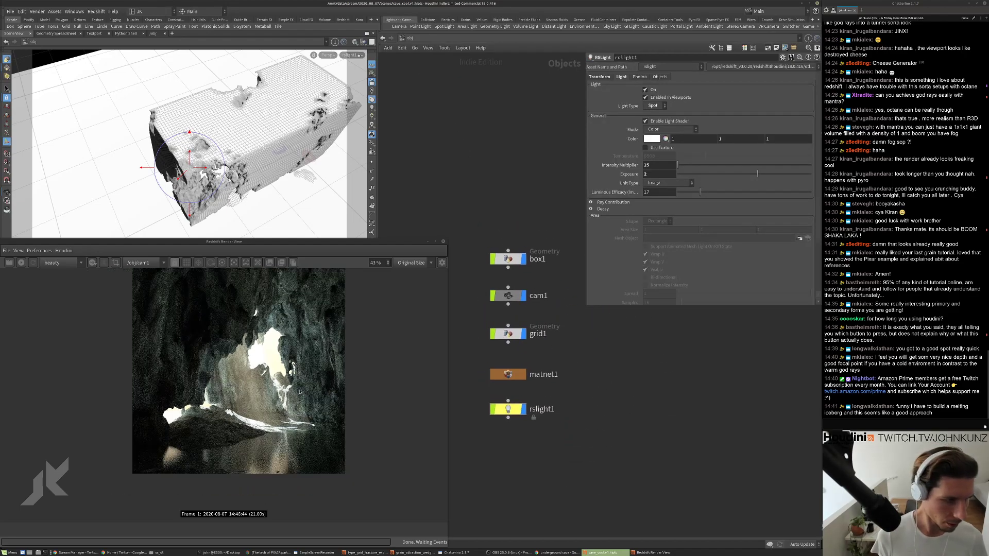
scroll(322, 307, "up", 1)
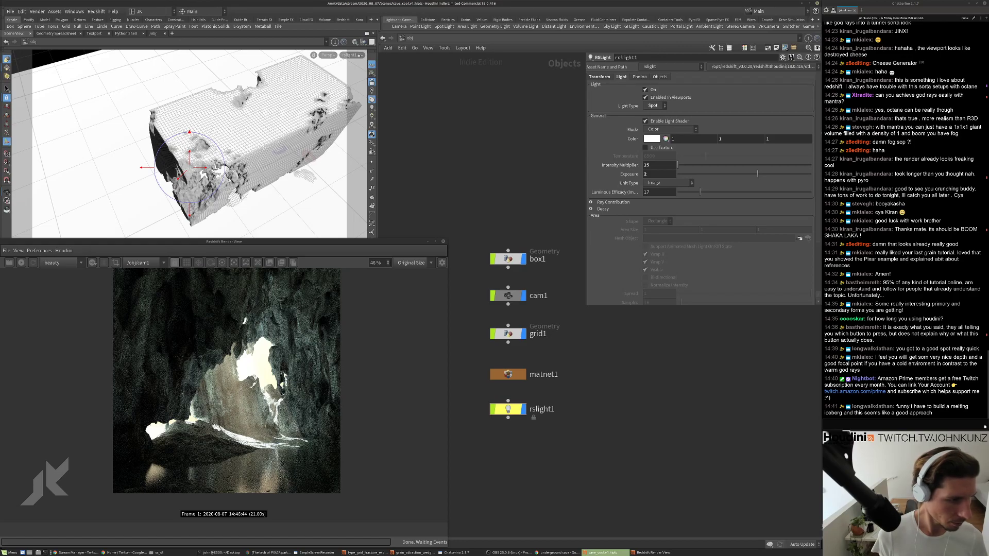
Save the scene as cave_cool.v2.hiplc and step into the box1 geometry network.
left_click(10, 11)
left_click(26, 57)
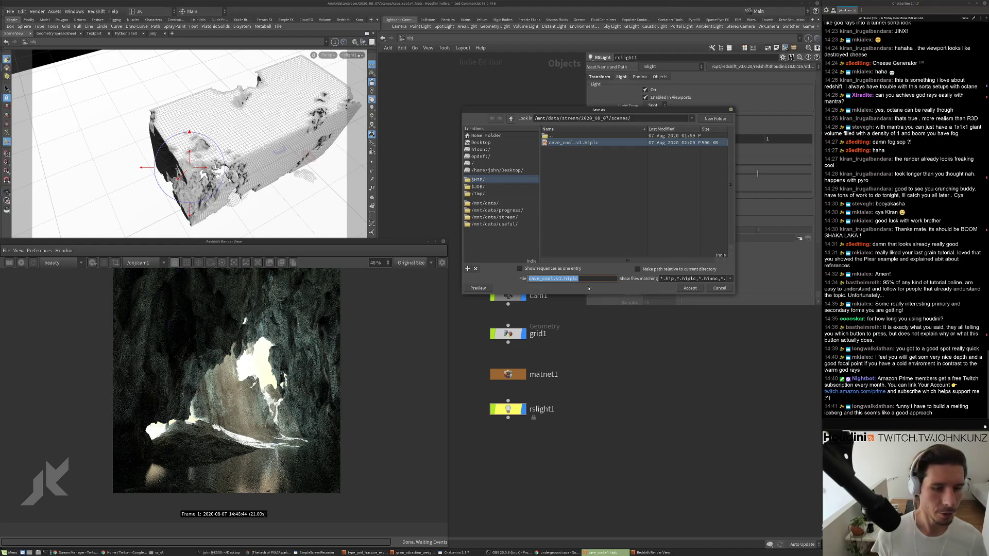
key("BackSpace")
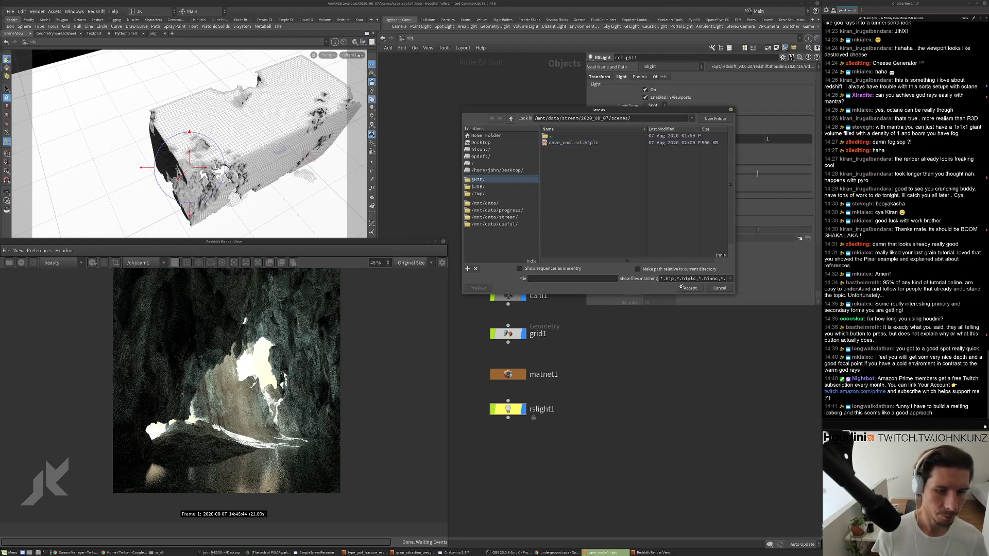
left_click(682, 287)
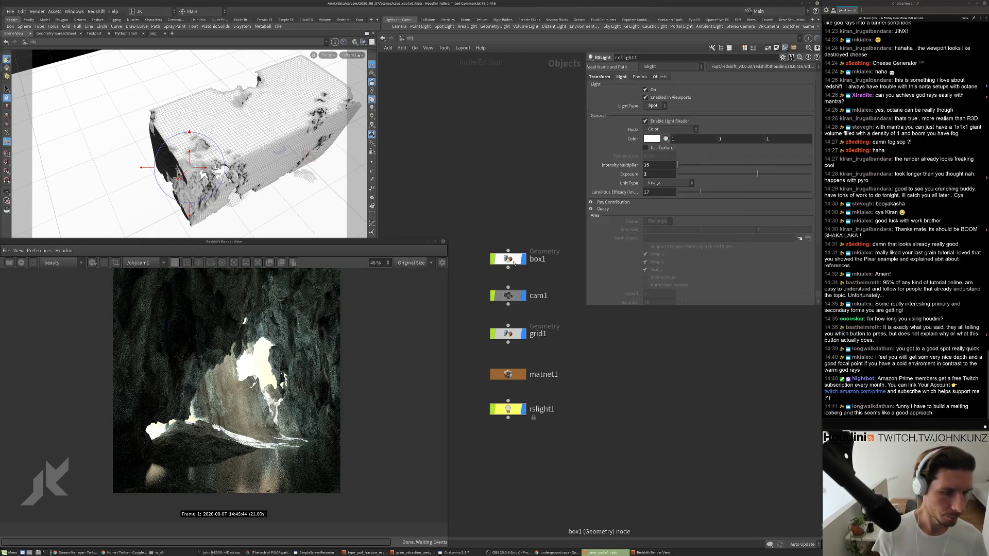
double_click(513, 262)
View the viewport through cam1 with the mountain2 terrain displayed.
middle_click_drag(570, 360, 691, 387)
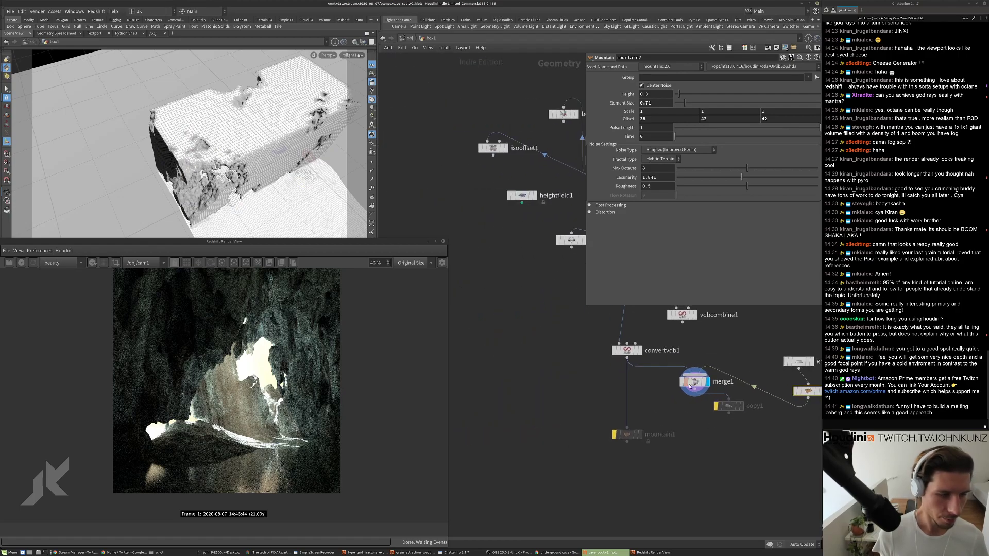
scroll(690, 387, "up", 3)
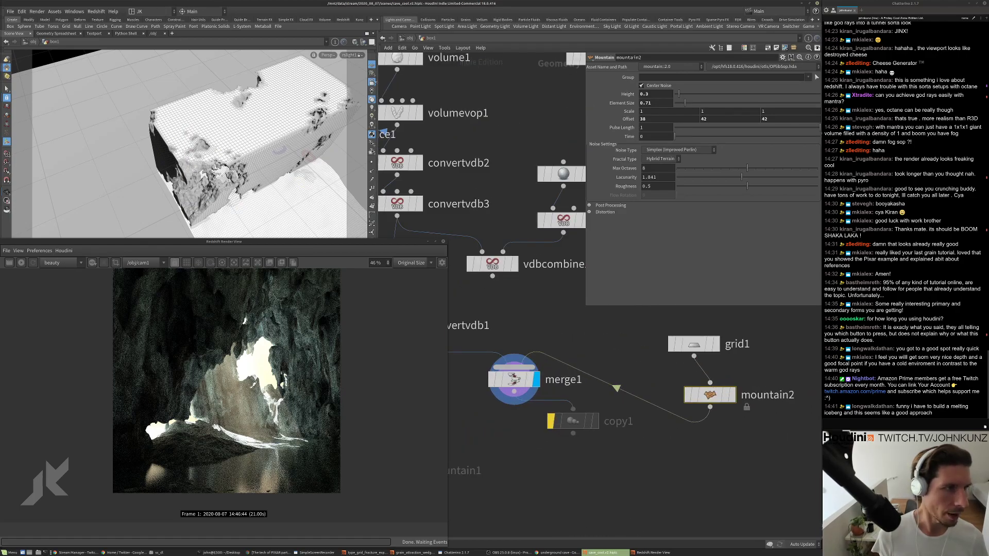
left_click(353, 55)
left_click(360, 90)
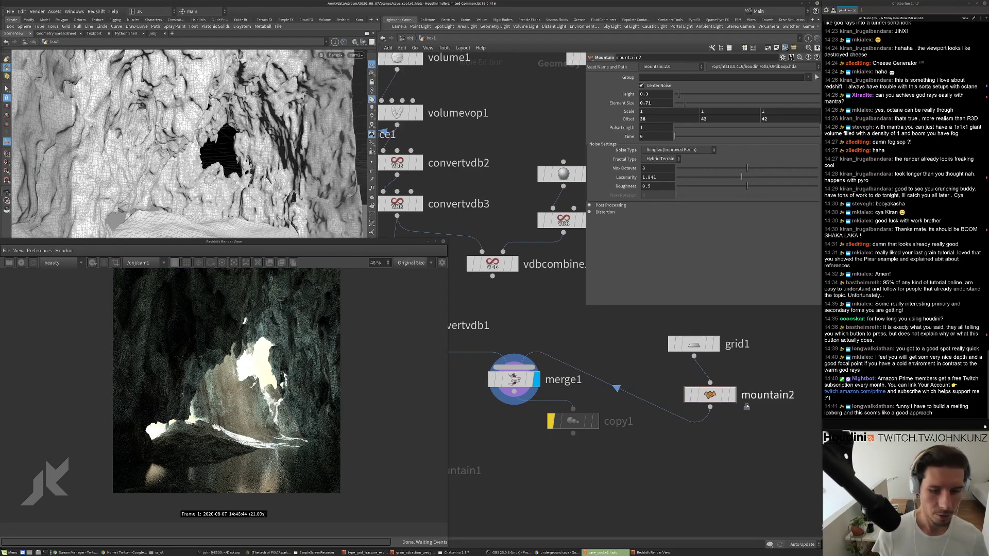
left_click(732, 395)
Set grid1's Rows and Columns to 605.
middle_click_drag(620, 347, 587, 328)
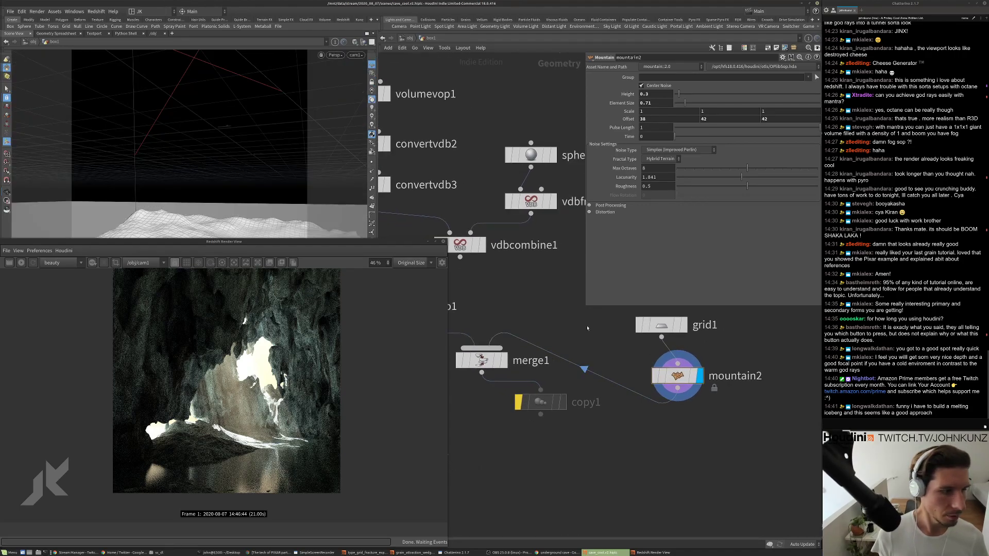
left_click(661, 324)
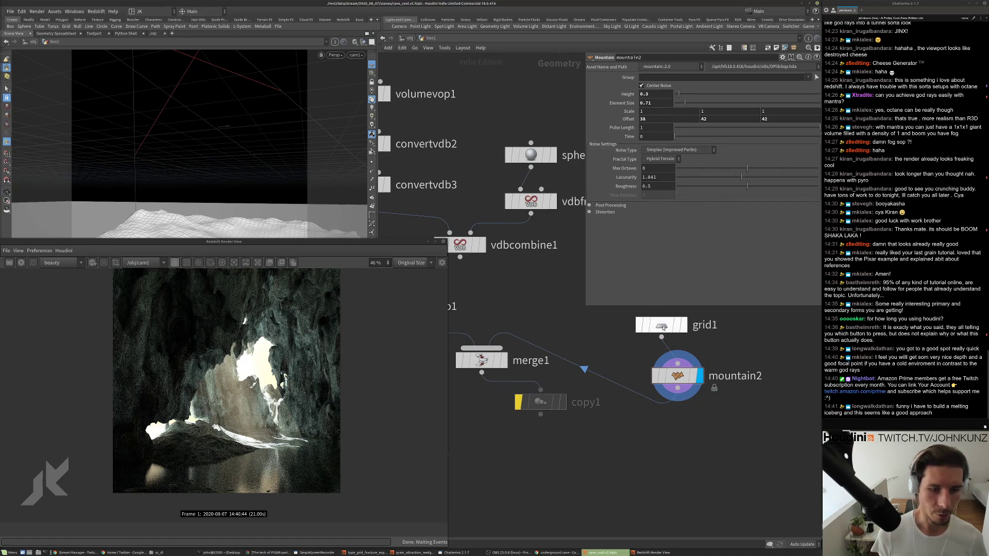
left_click(644, 118)
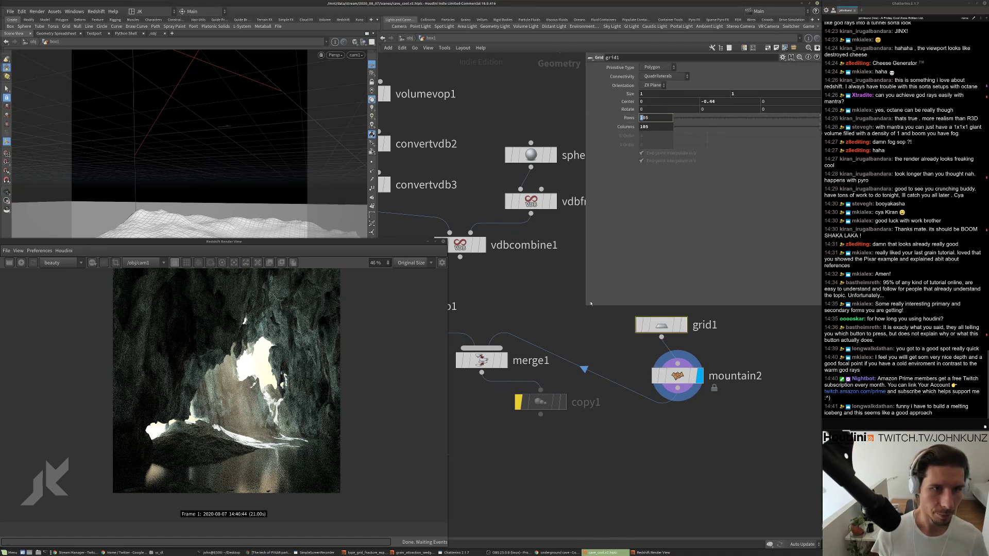
type("6")
key("Return")
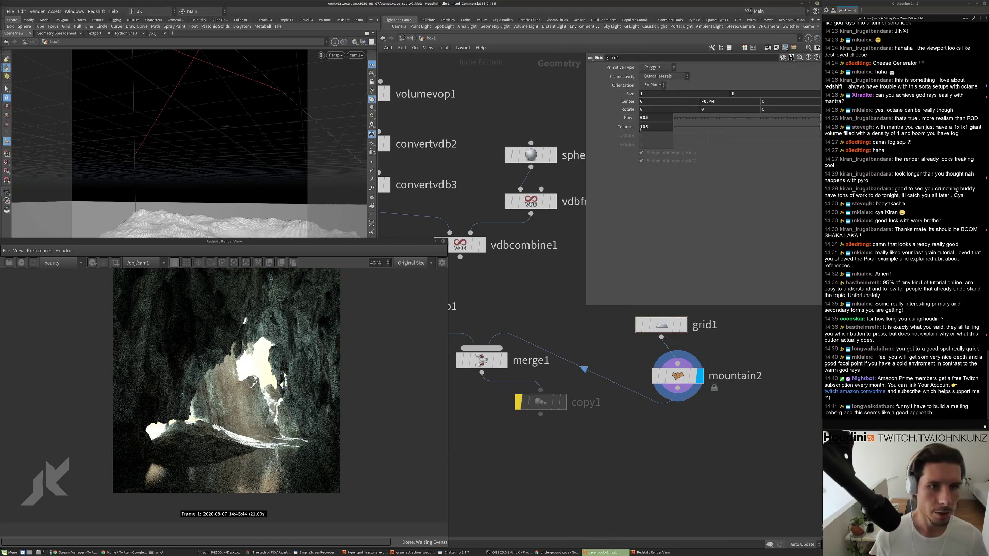
left_click(643, 126)
type("6")
key("Return")
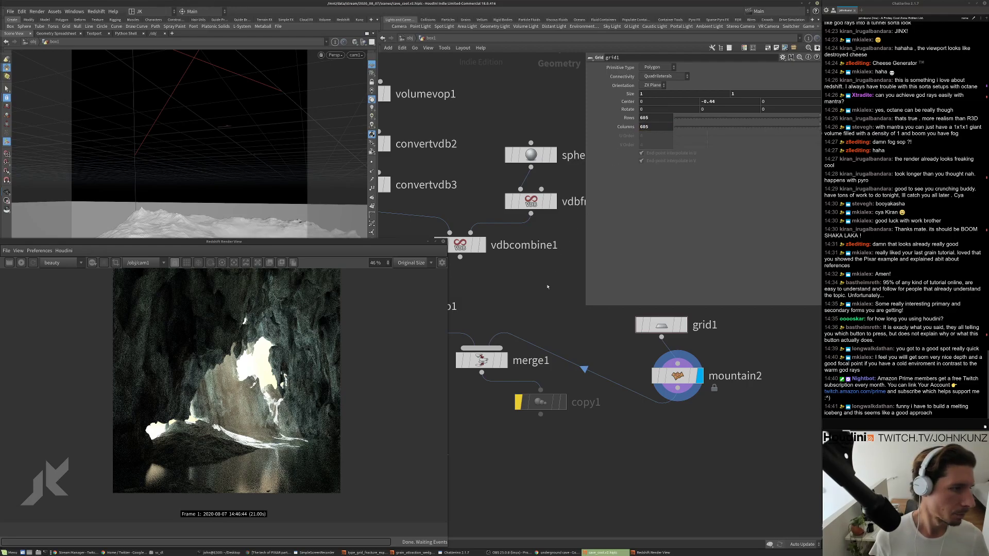
Raise mountain2's noise Roughness to 0.56 and display the merged cave result.
middle_click_drag(748, 351, 735, 347)
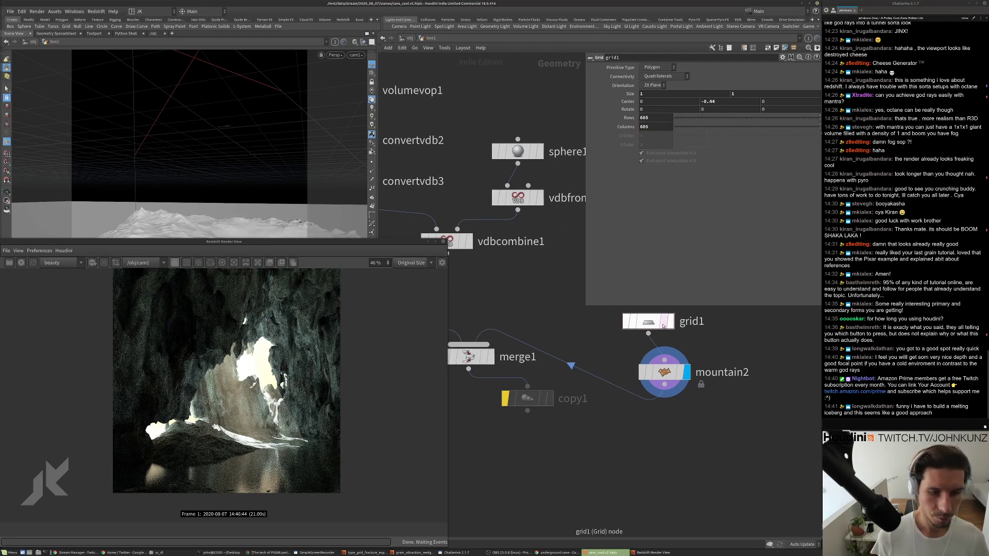
left_click(664, 372)
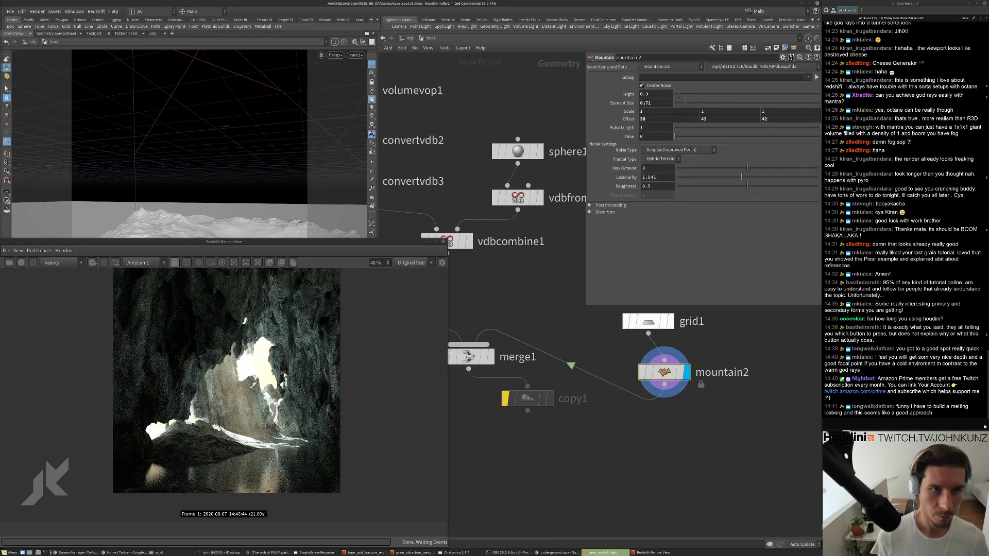
type("6")
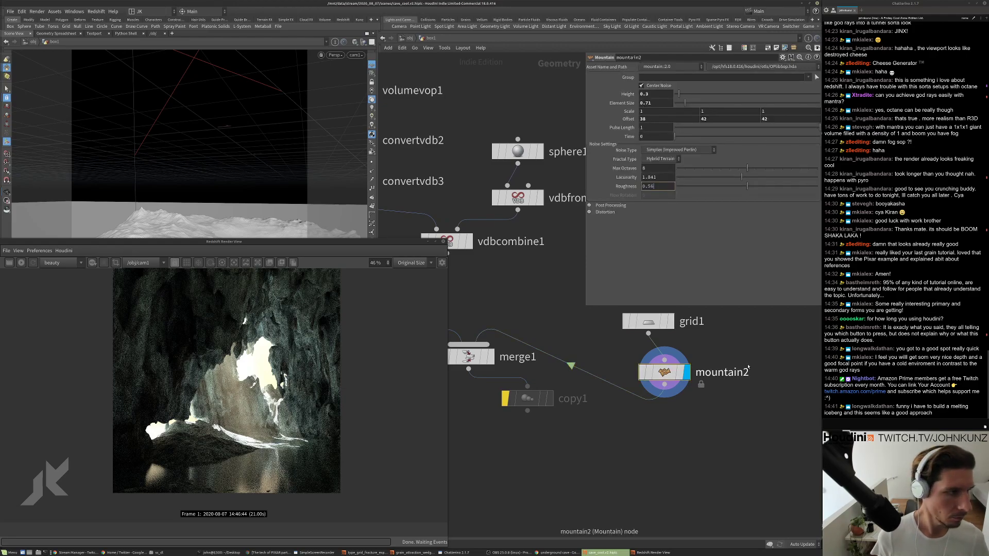
key("Return")
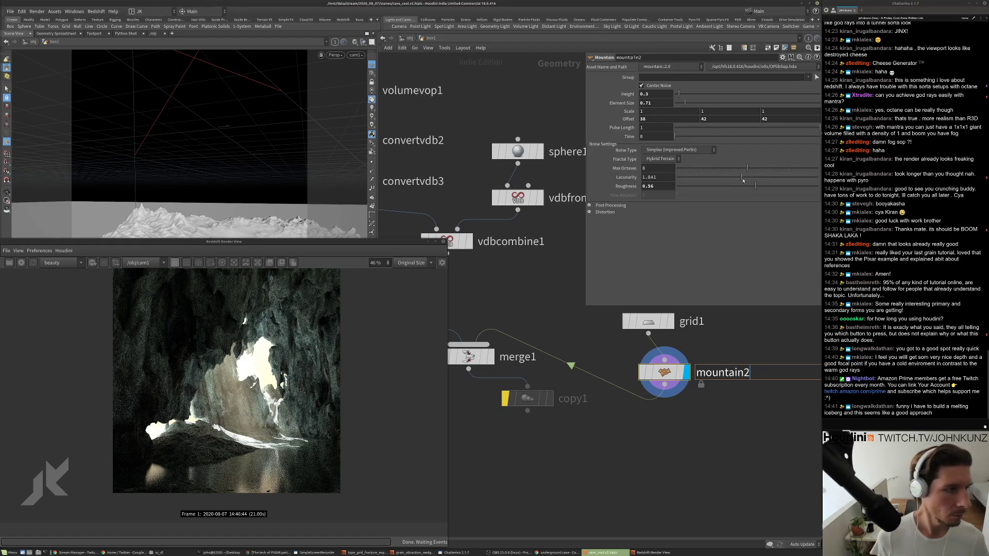
scroll(720, 342, "down", 2)
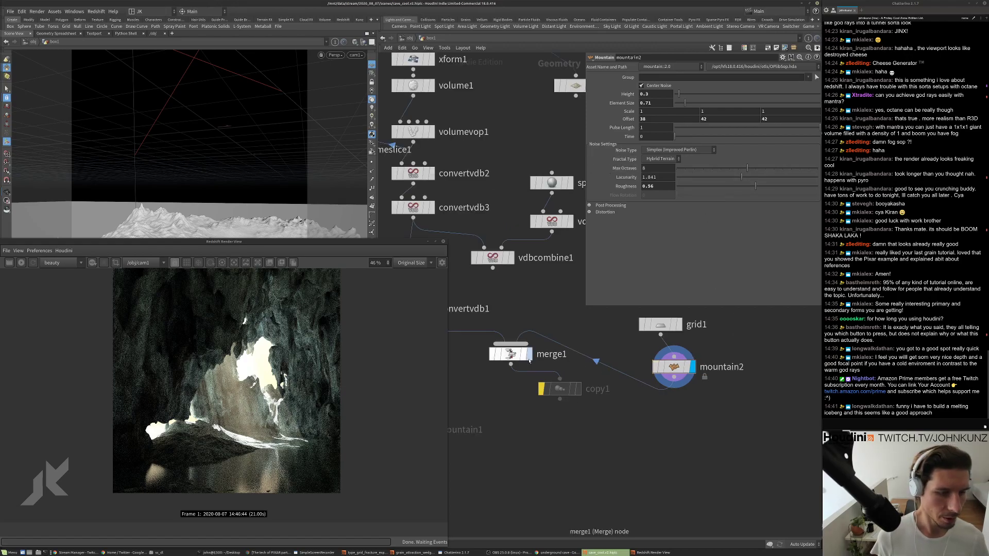
left_click(510, 355)
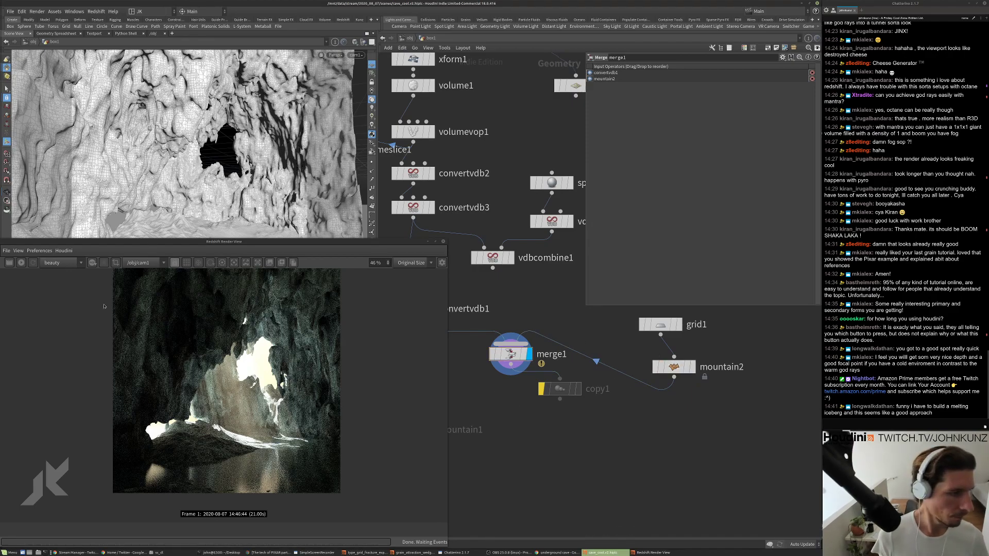
Start a fresh Redshift render and zoom around the Render View to inspect the rougher floor.
left_click(22, 263)
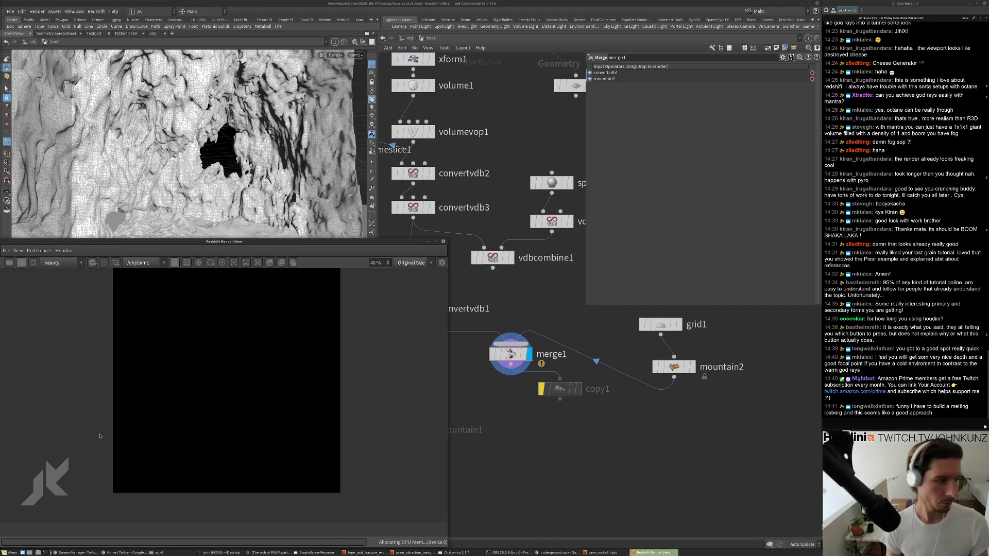
left_click_drag(265, 246, 355, 215)
scroll(333, 360, "up", 3)
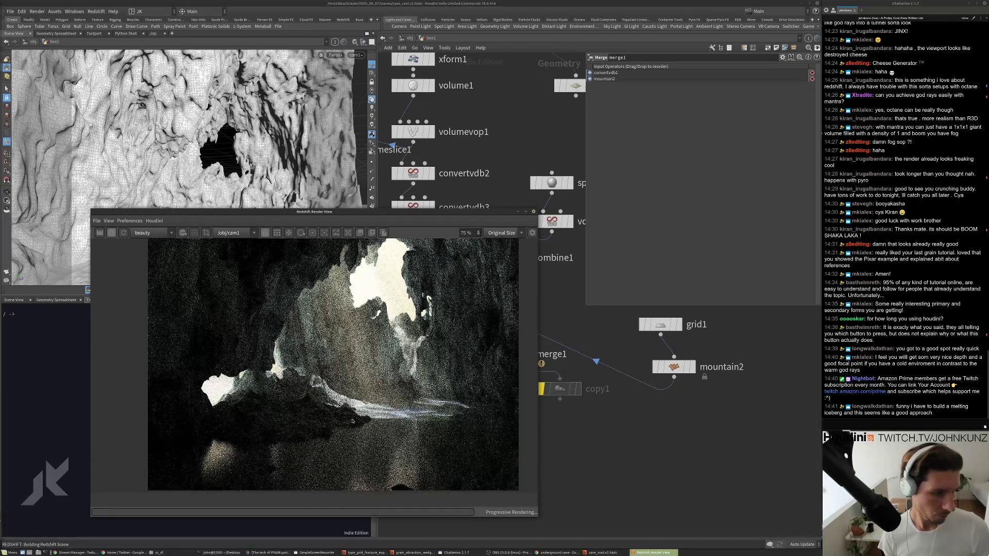
scroll(399, 412, "up", 1)
scroll(399, 412, "down", 3)
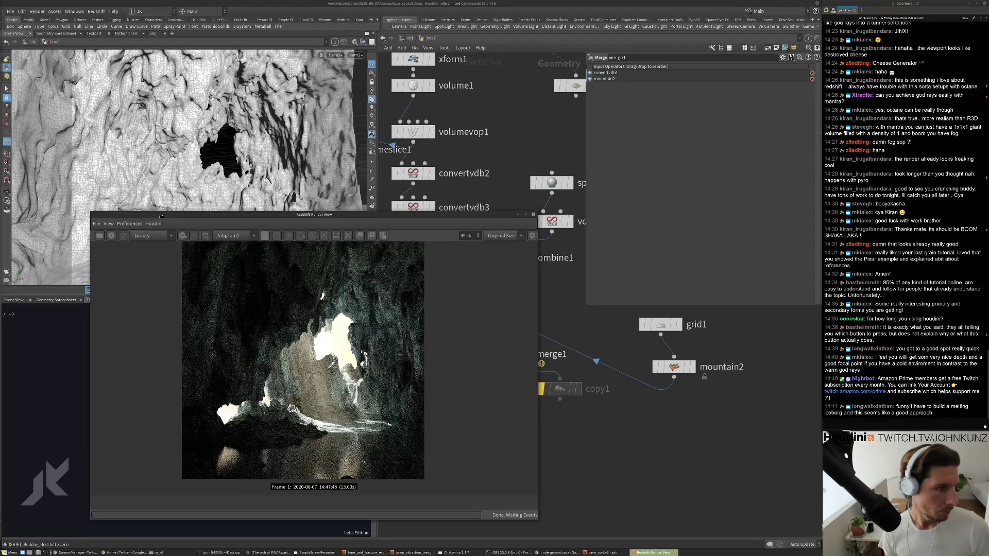
left_click_drag(114, 235, 101, 317, "alt")
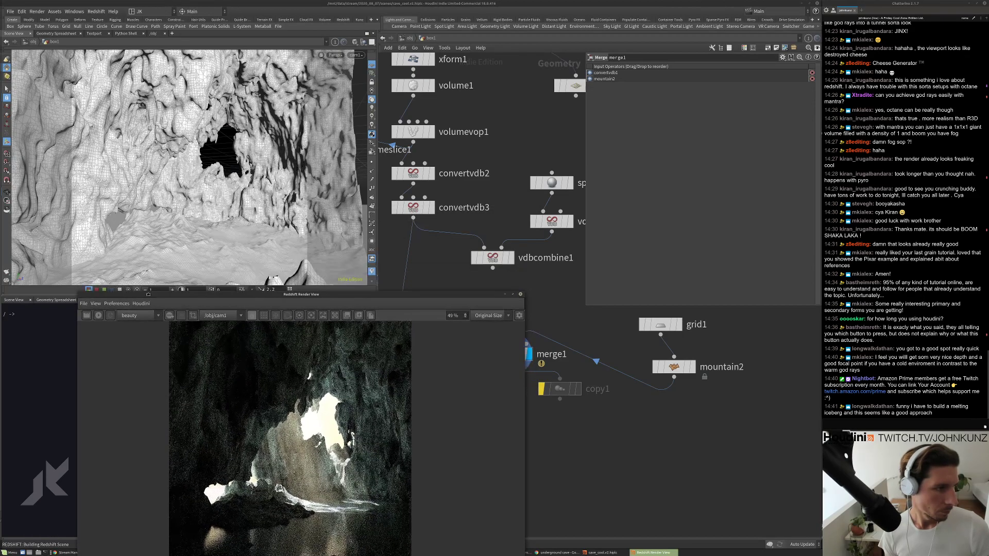
Set mountain2's Roughness back to 0.5.
left_click(676, 365)
left_click(654, 186)
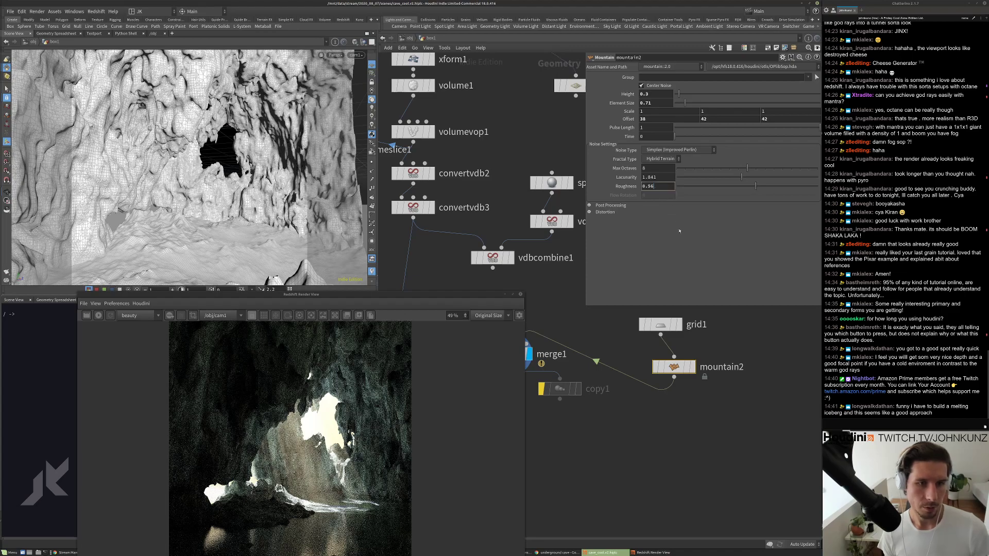
type("0.5")
key("Return")
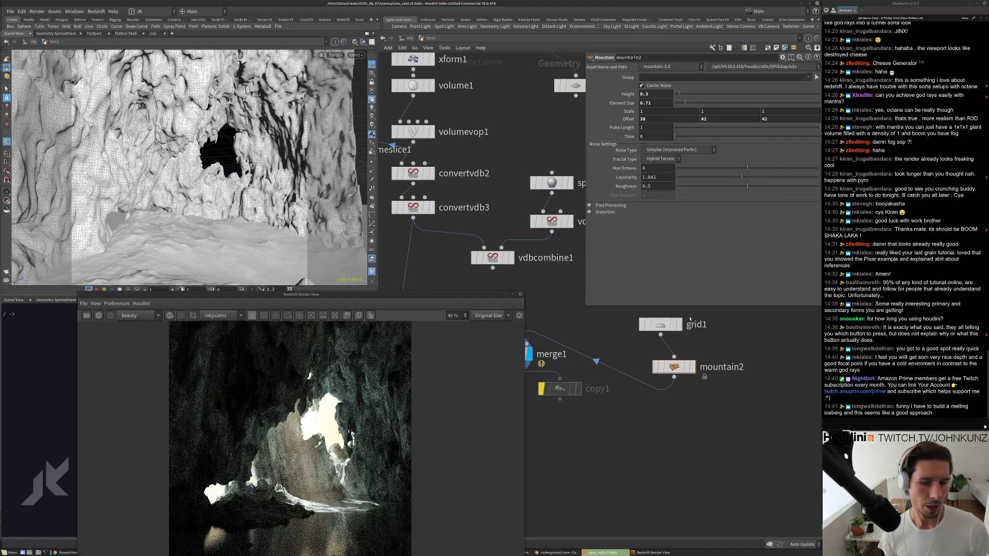
Set grid1's Rows and Columns to 205.
left_click(670, 324)
double_click(643, 118)
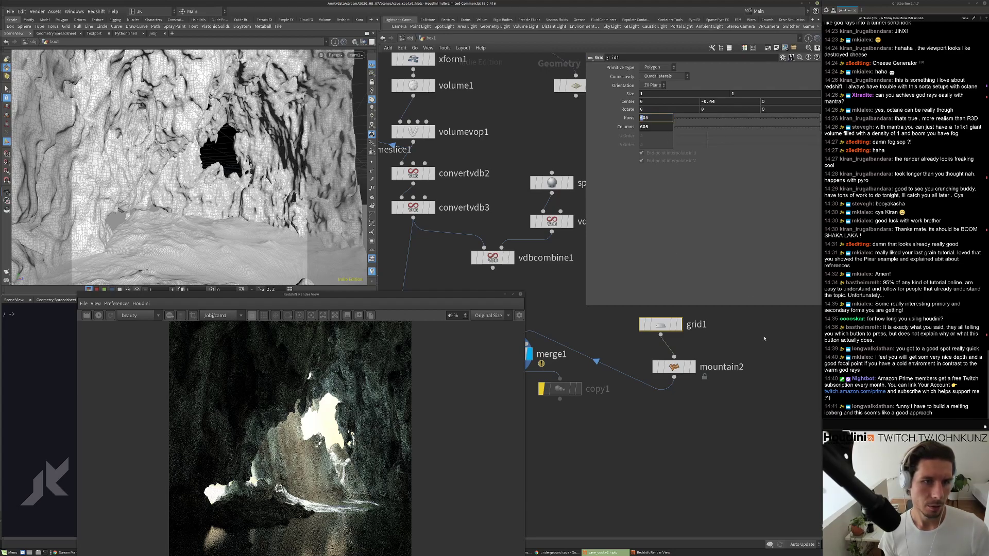
type("205")
key("Tab")
type("205")
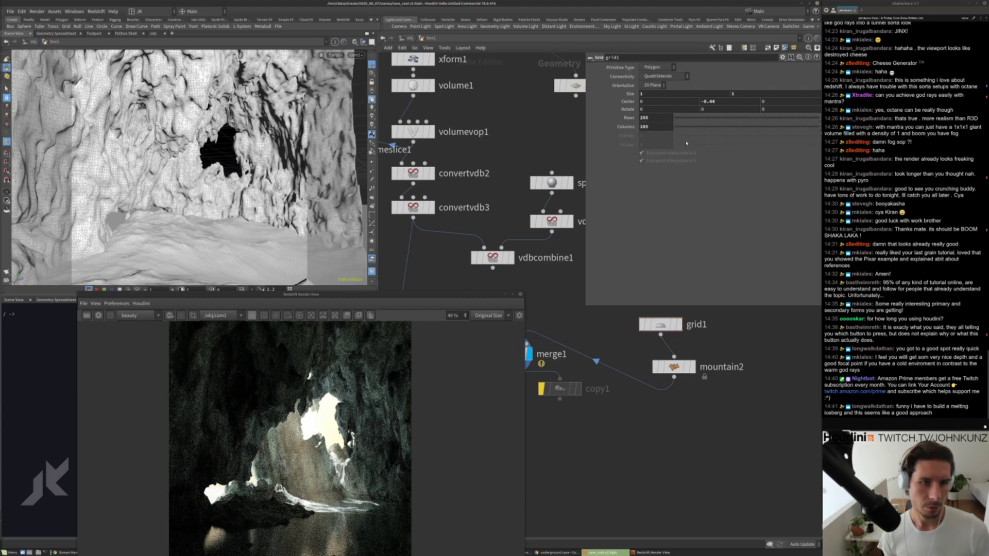
key("Return")
Set grid1's Size to 3 by 2.
double_click(650, 93)
type("2")
key("Tab")
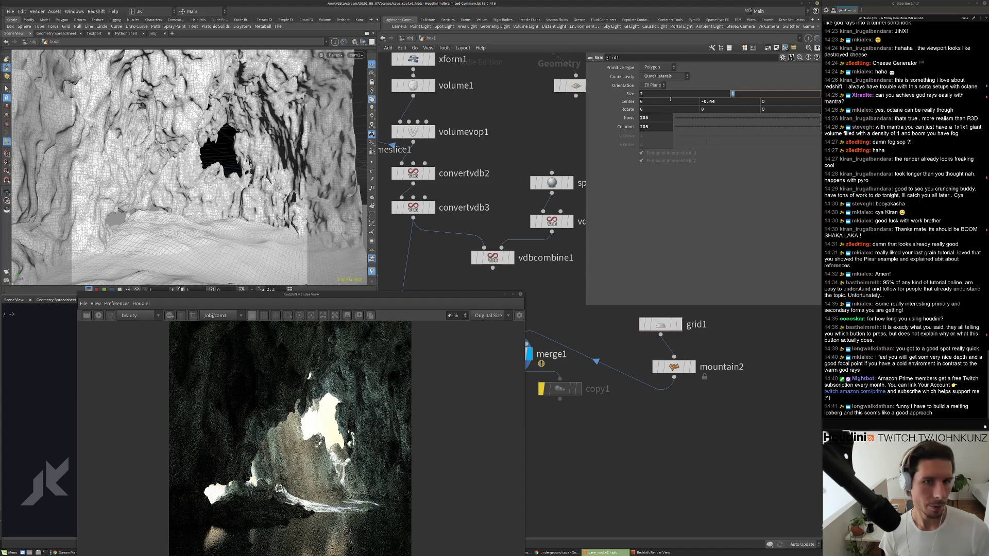
type("2")
key("Return")
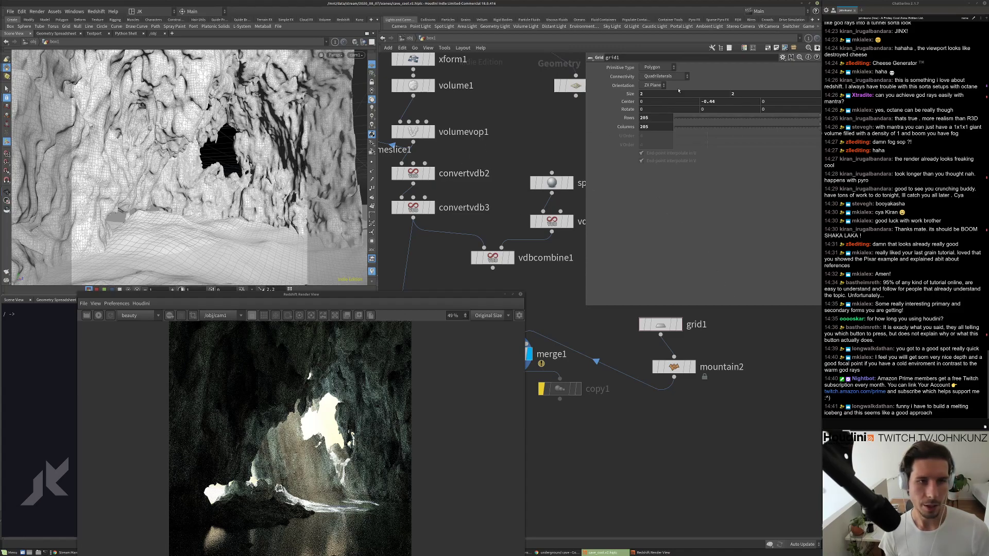
type("3")
key("Return")
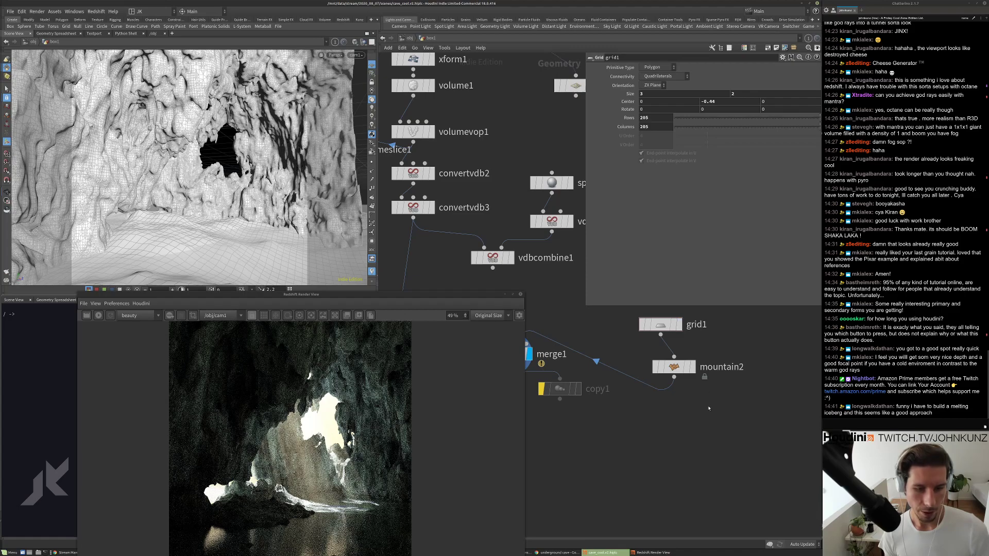
key("Tab")
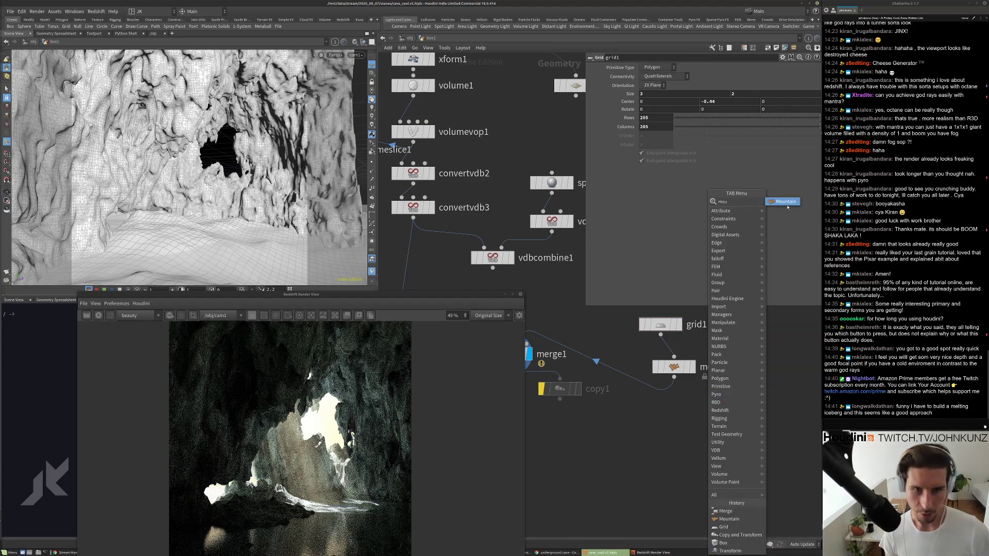
Add a Mountain node (mountain3) wired between mountain2 and merge1.
left_click(729, 518)
left_click(730, 407)
left_click_drag(730, 407, 676, 399)
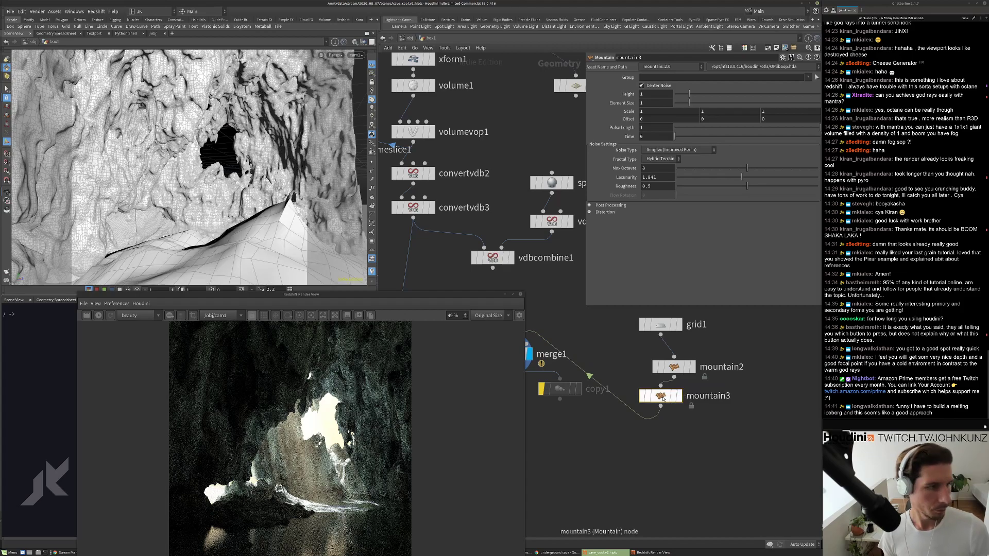
Give mountain3 height 0.09, element size 0.14 and Y offset 41.
left_click(679, 95)
left_click(677, 102)
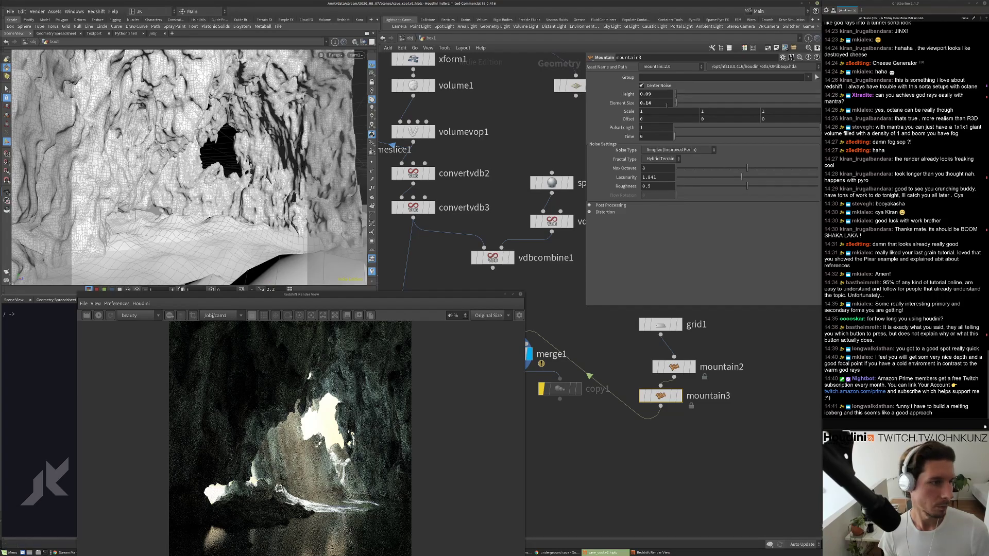
left_click(703, 119)
type("41")
key("Return")
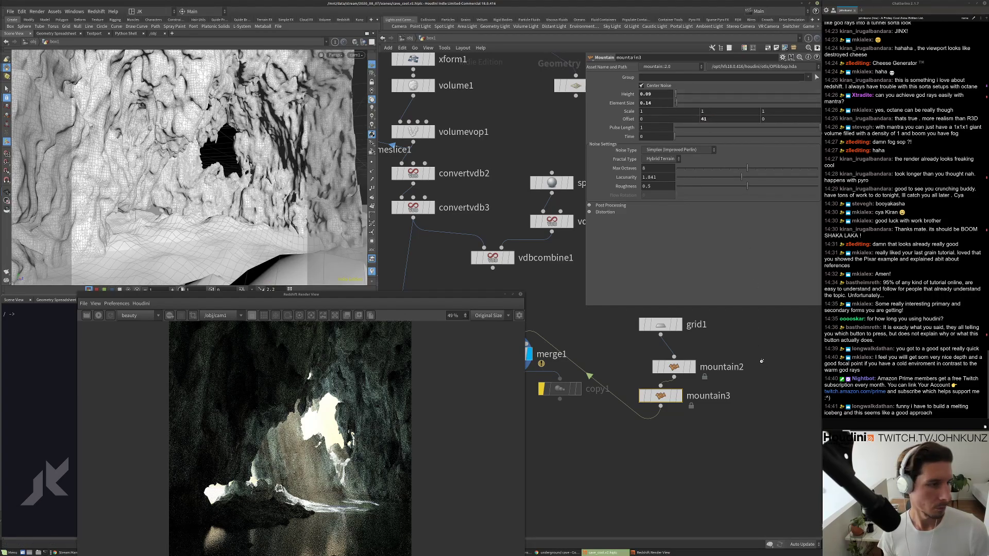
left_click(660, 325)
double_click(645, 118)
Raise grid1's Rows and Columns to 405, then to 705.
type("405")
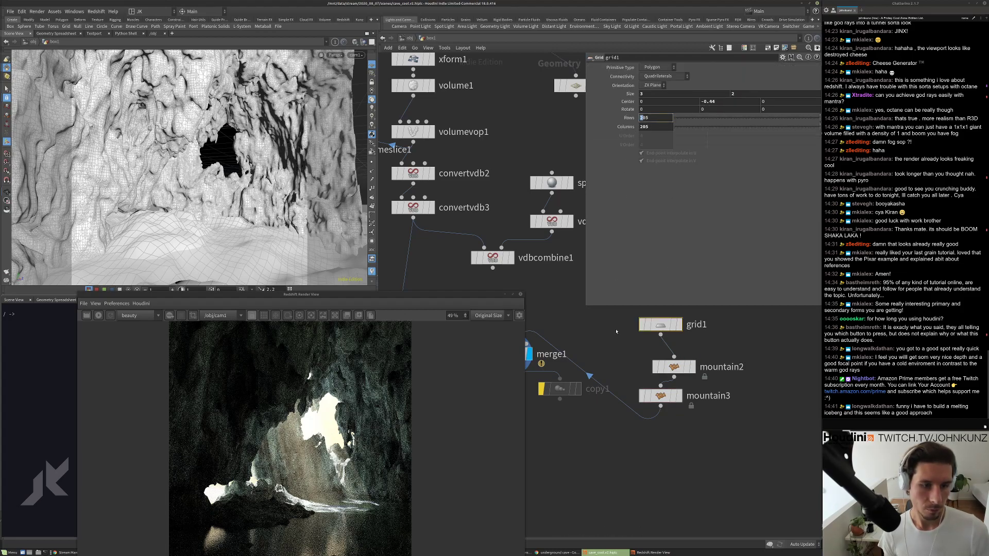
key("Return")
double_click(644, 127)
type("405")
key("Return")
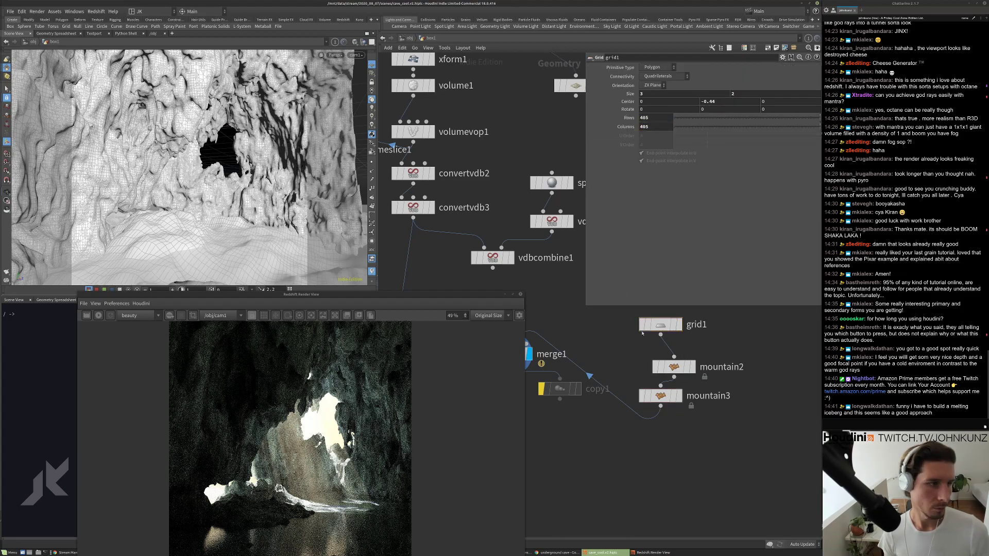
double_click(643, 118)
type("705")
key("Return")
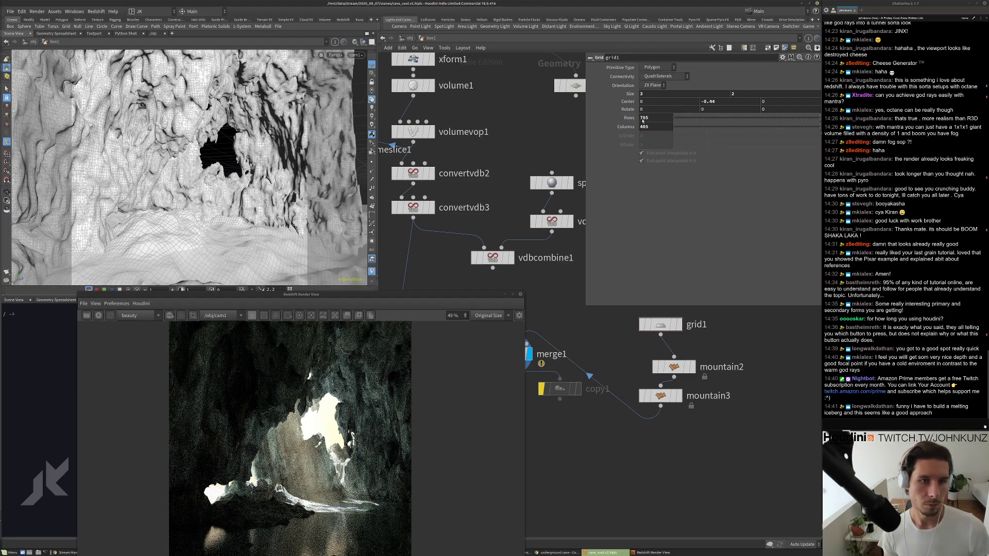
double_click(644, 126)
type("705")
key("Return")
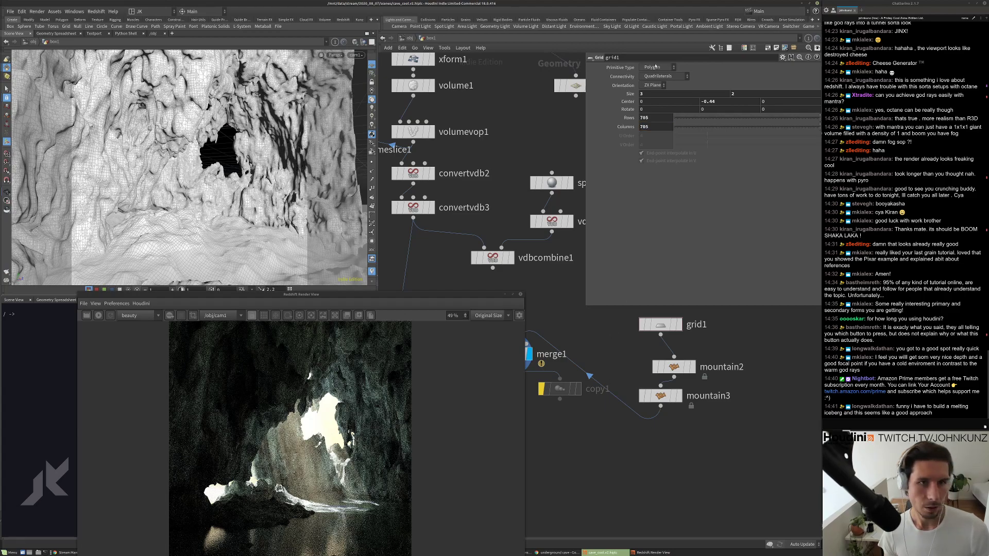
Make grid1 a Polygon Soup and raise its Rows and Columns to 1205.
left_click(657, 67)
left_click(657, 114)
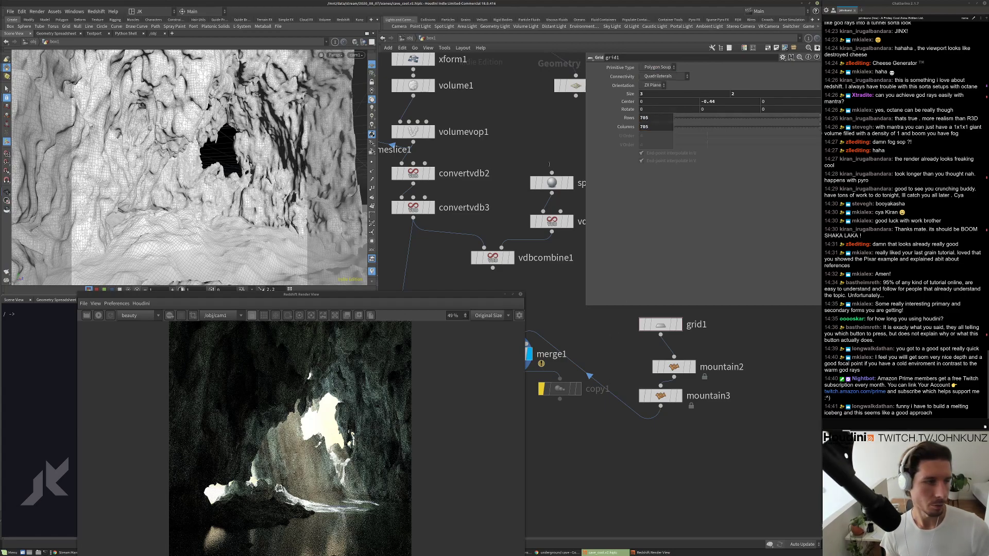
double_click(641, 117)
type("1200")
key("Return")
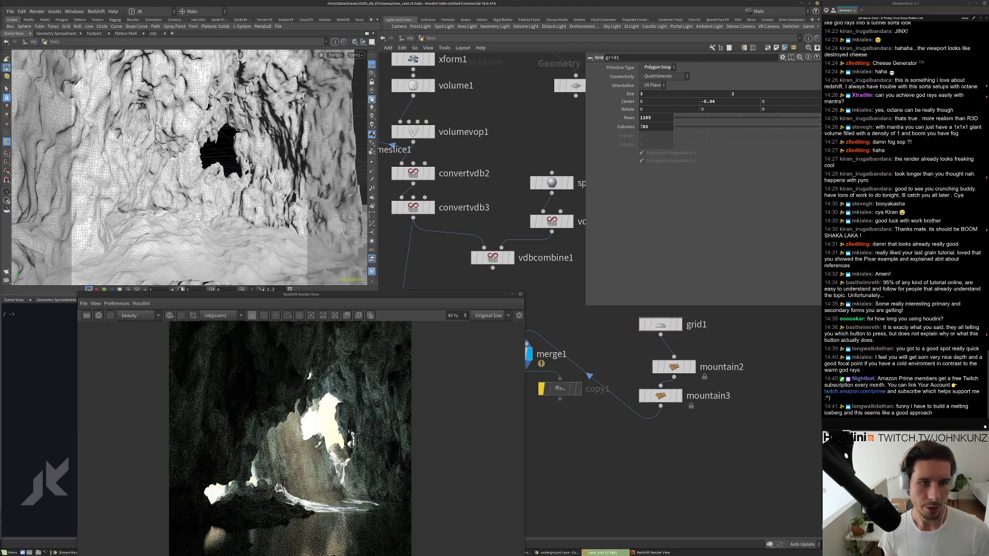
double_click(645, 126)
type("1205")
key("Return")
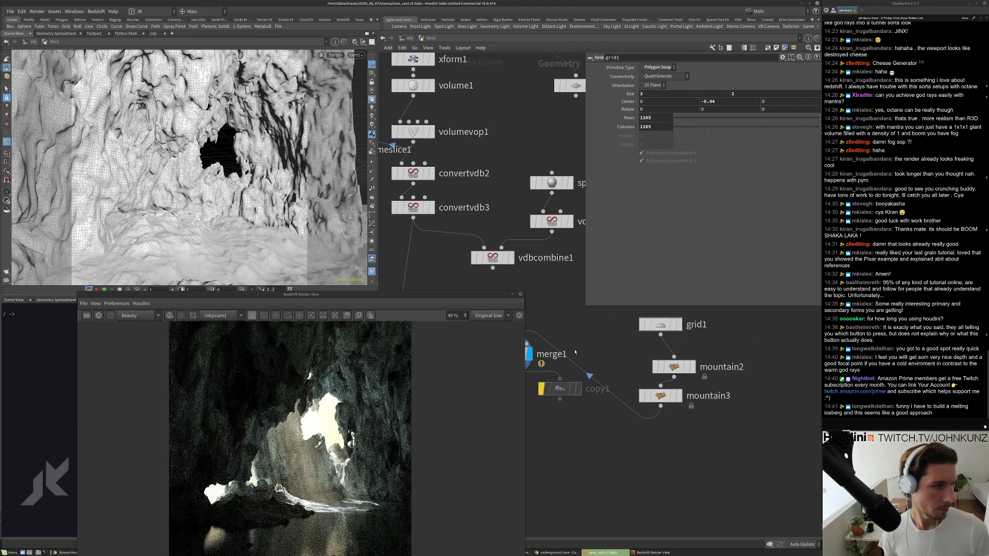
left_click(673, 367)
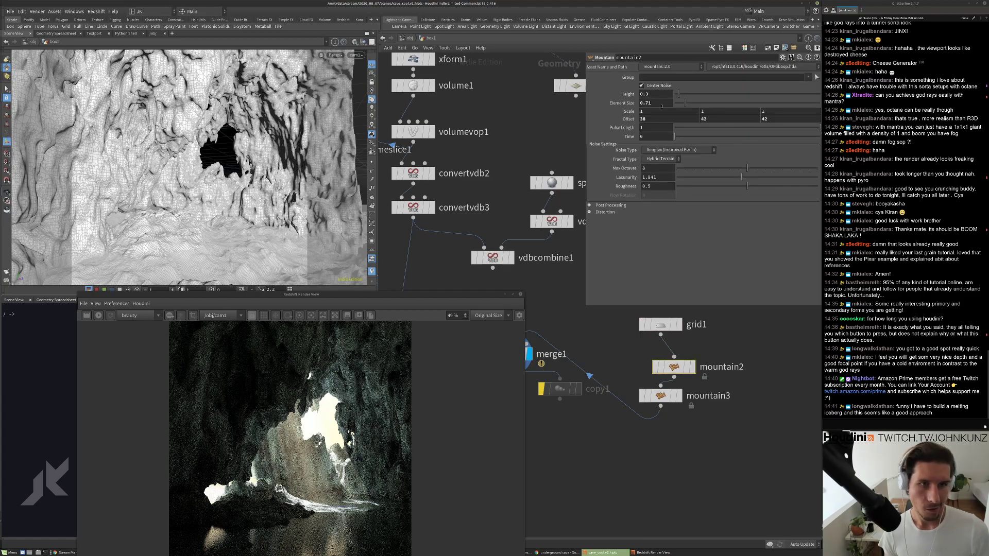
Drop mountain2's Height from 0.3 to 0.2 and start a fresh Redshift render of the cave.
double_click(647, 93)
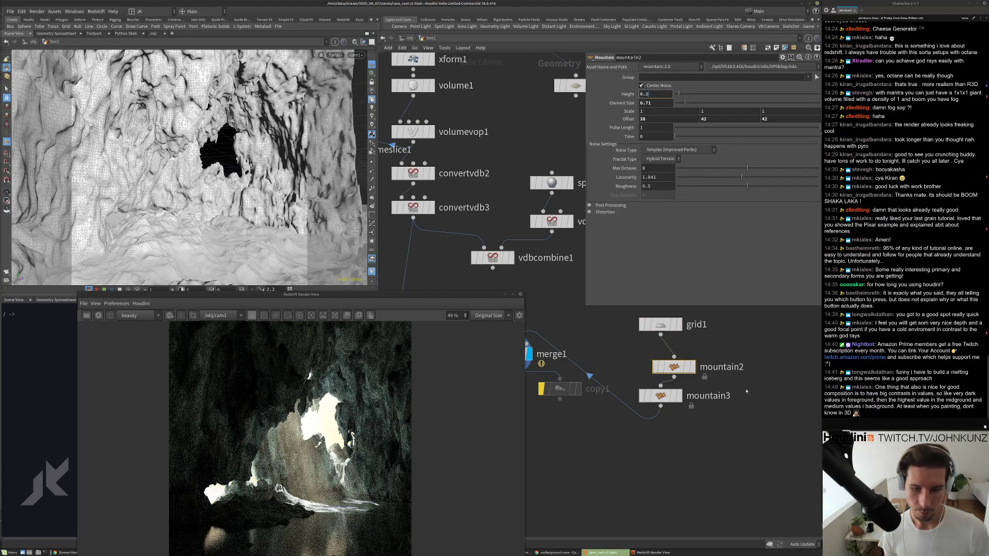
type("0.2")
key("Return")
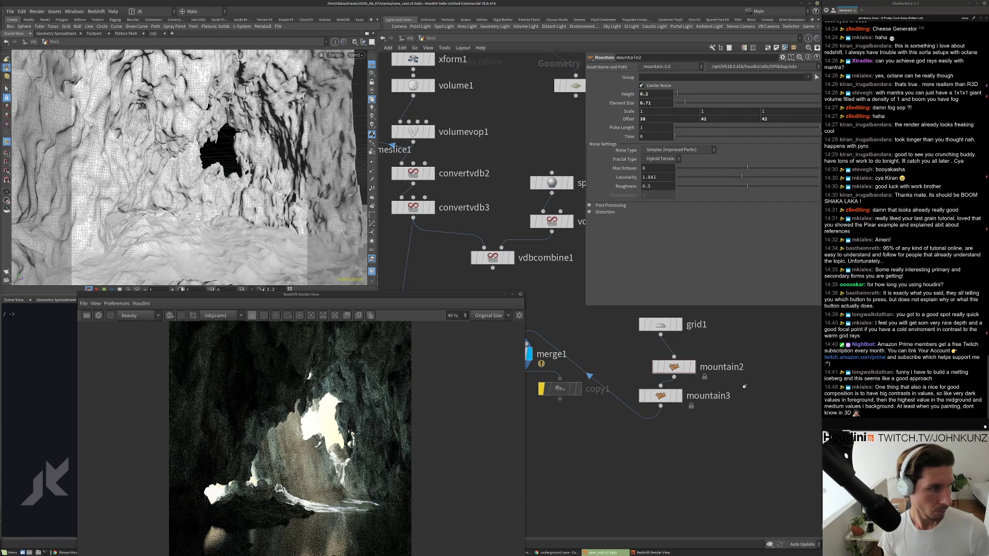
left_click(99, 315)
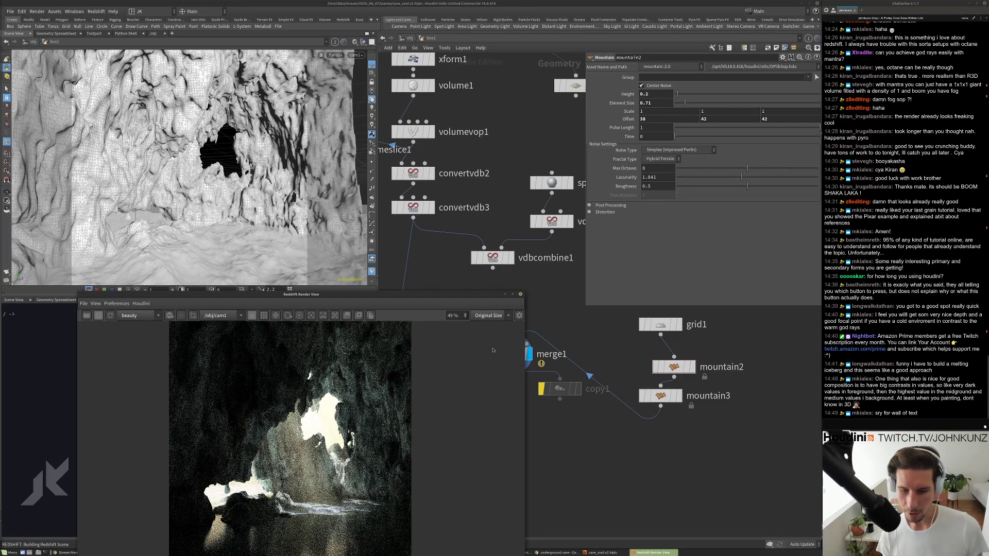
Raise the Redshift Render View, zoom around the cave render to inspect it, then return to /obj.
left_click_drag(475, 302, 470, 264)
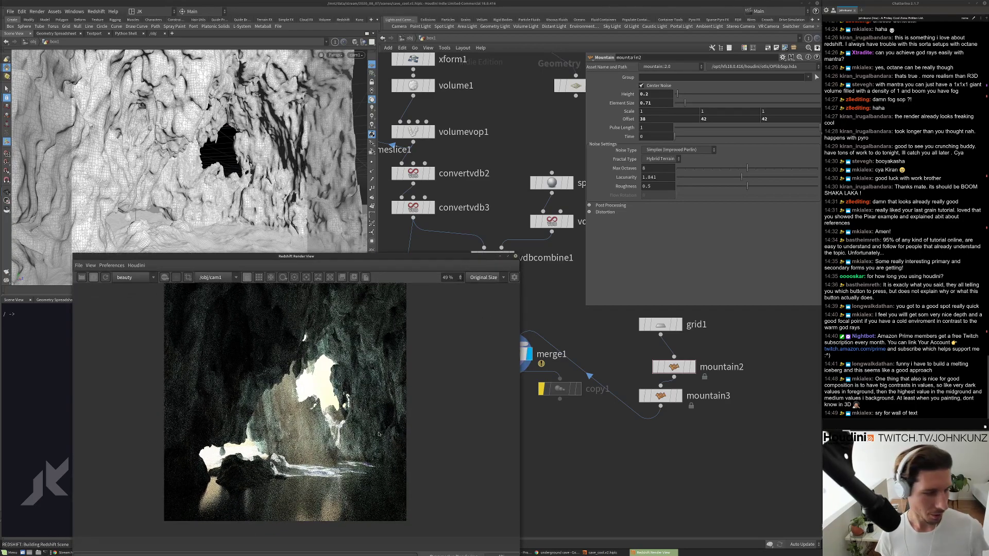
scroll(294, 458, "down", 3)
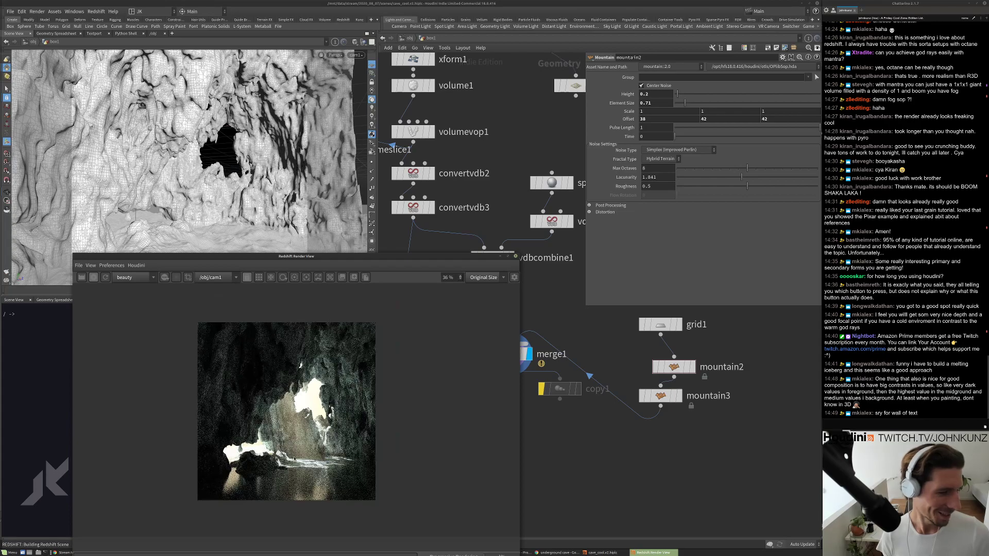
scroll(294, 458, "up", 2)
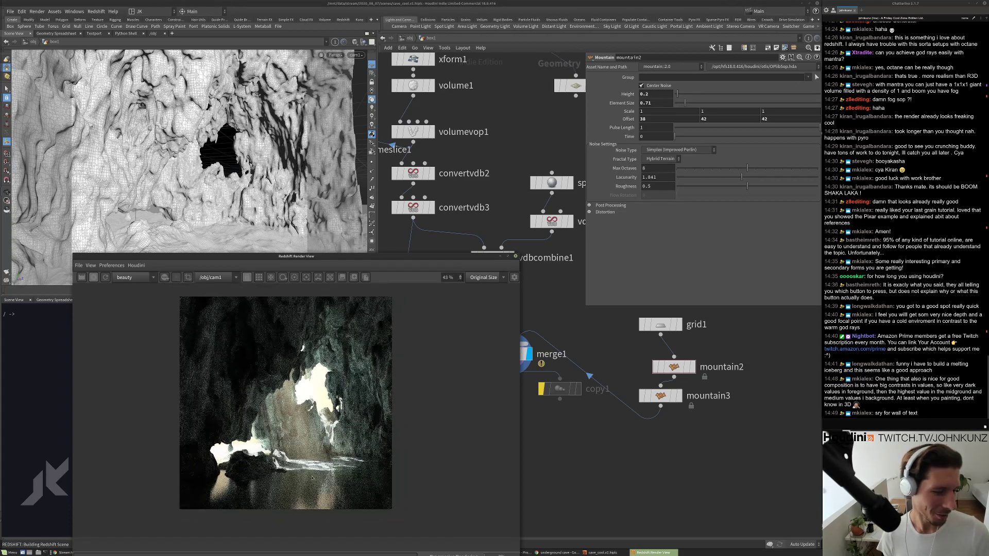
scroll(312, 479, "up", 2)
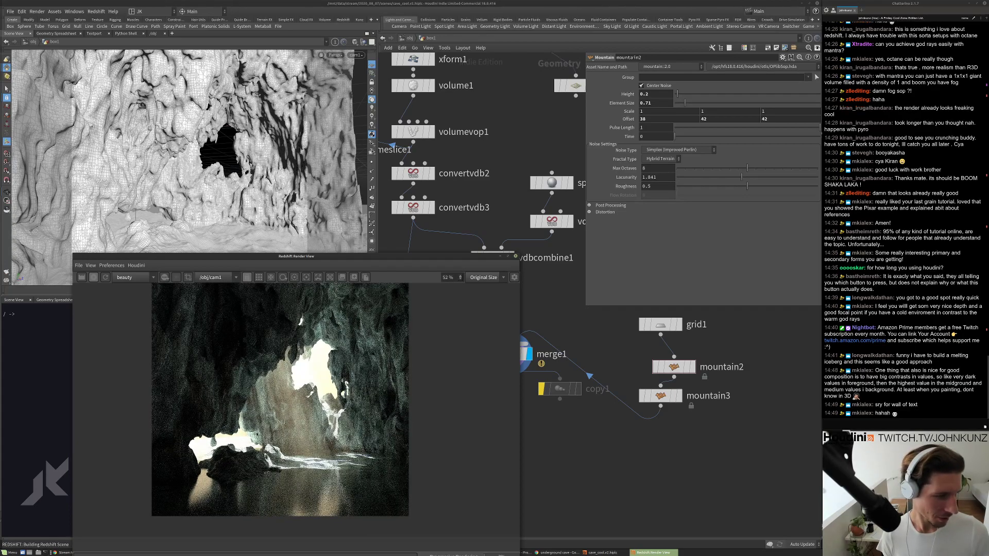
scroll(271, 469, "up", 1)
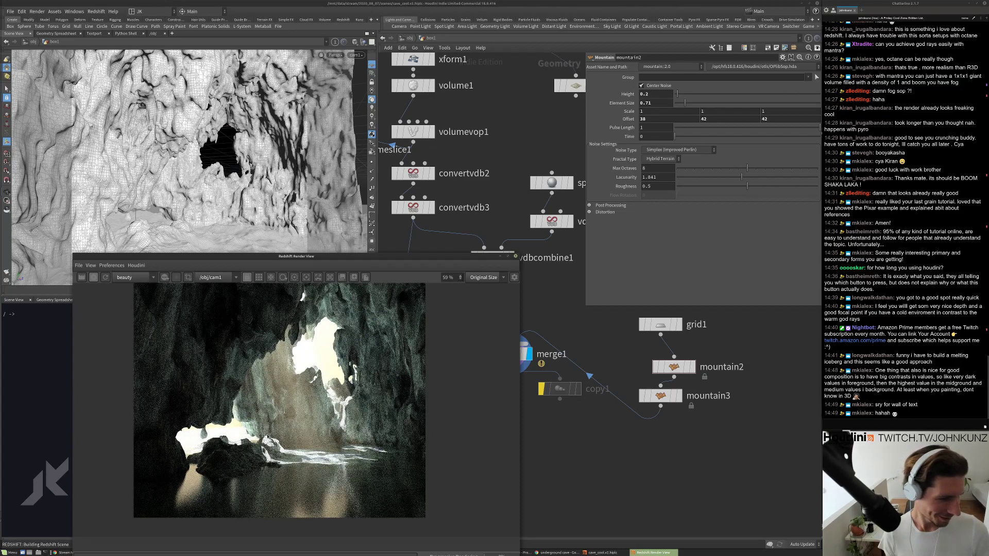
scroll(309, 423, "down", 2)
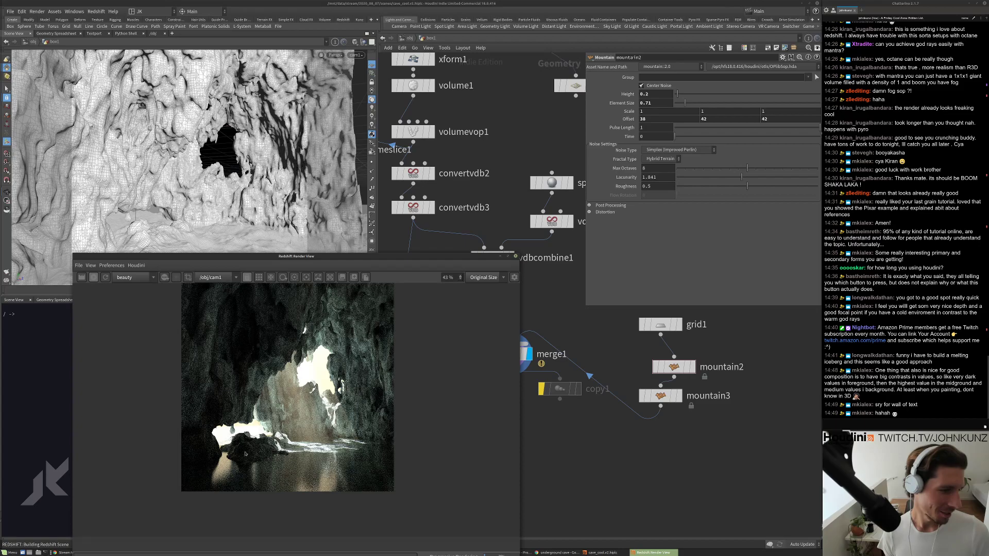
scroll(246, 454, "down", 1)
scroll(265, 409, "up", 1)
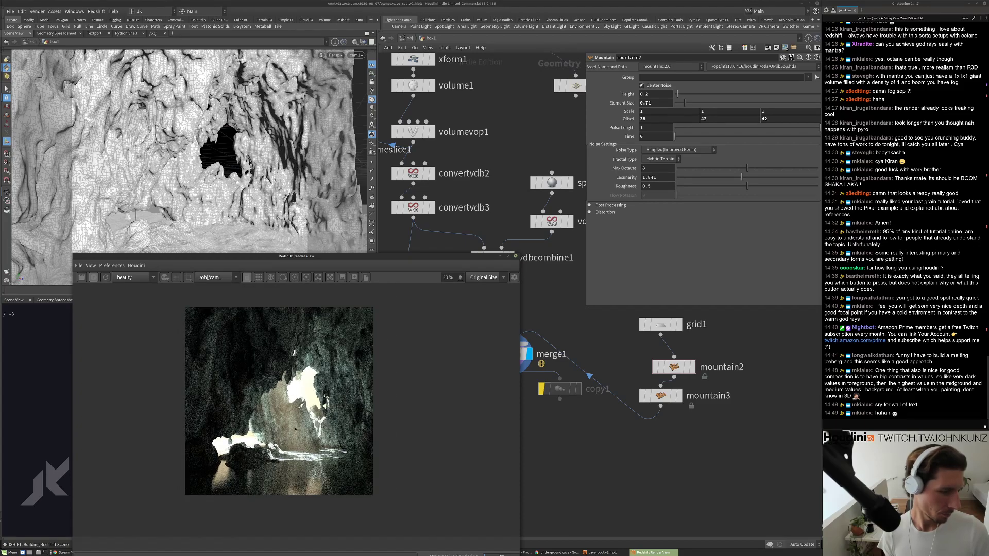
scroll(295, 429, "up", 1)
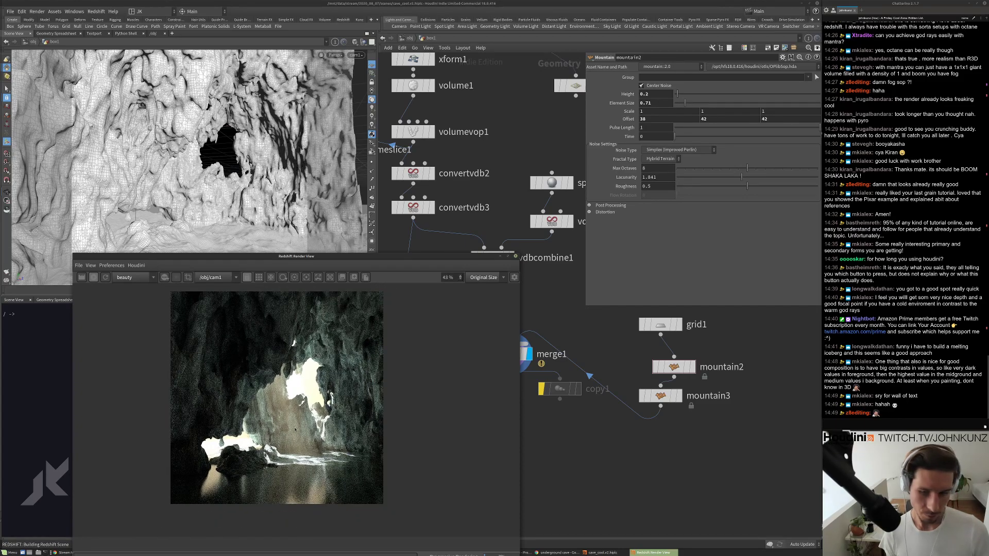
scroll(295, 429, "up", 1)
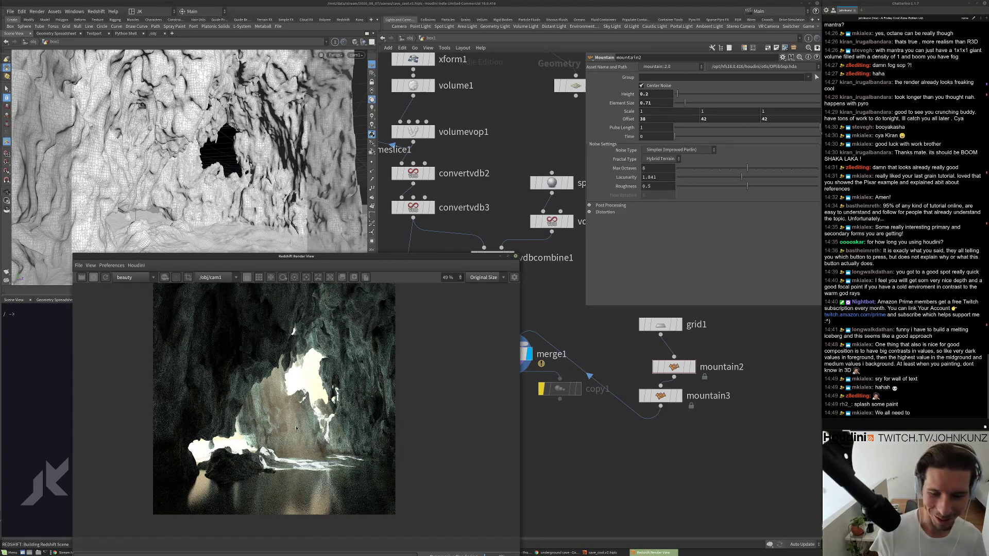
scroll(297, 429, "up", 1)
scroll(303, 432, "down", 1)
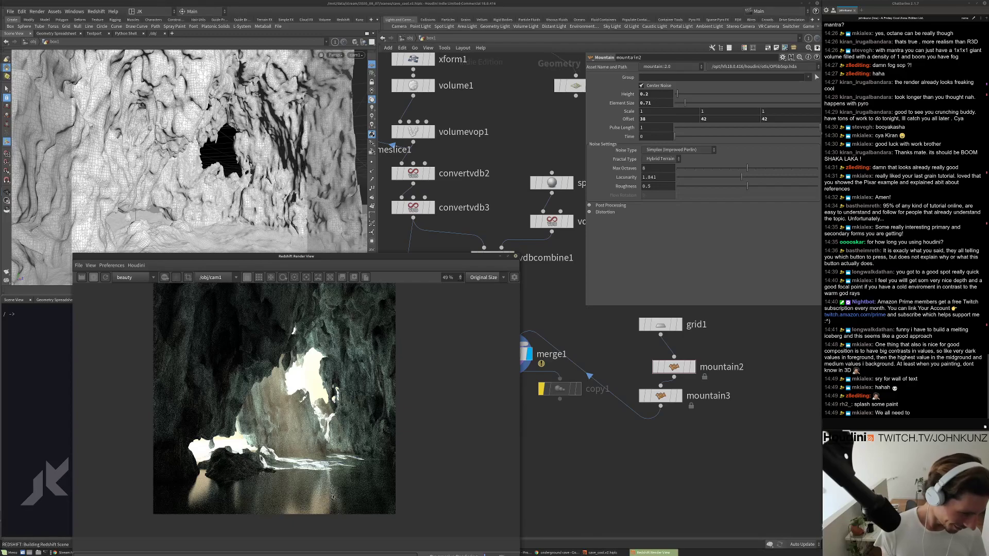
scroll(296, 472, "down", 2)
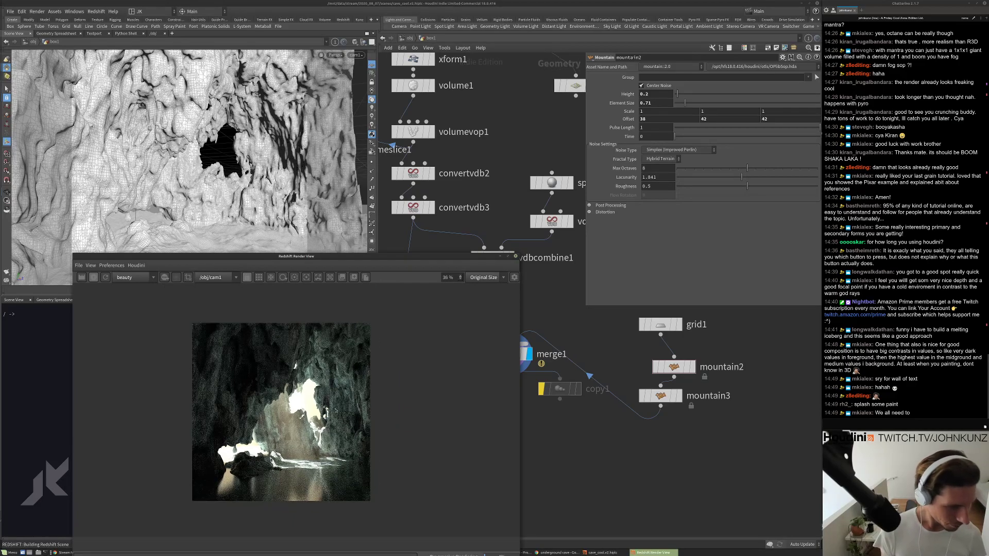
scroll(298, 463, "up", 2)
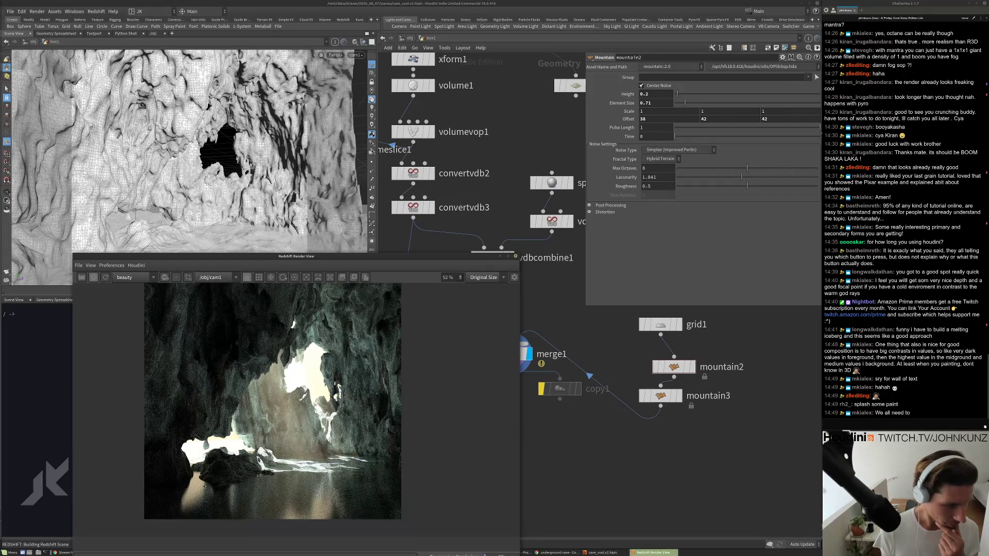
scroll(337, 480, "up", 8)
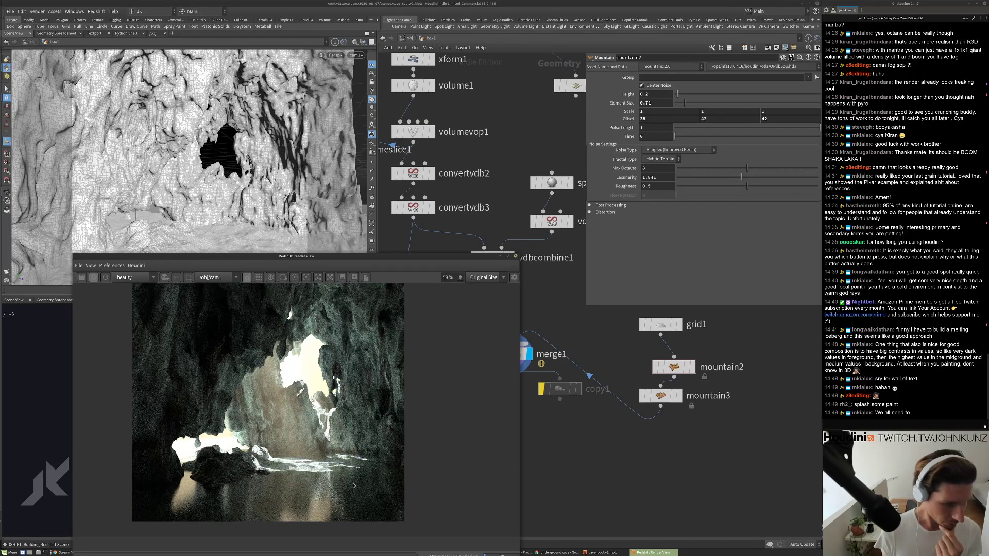
scroll(363, 451, "down", 4)
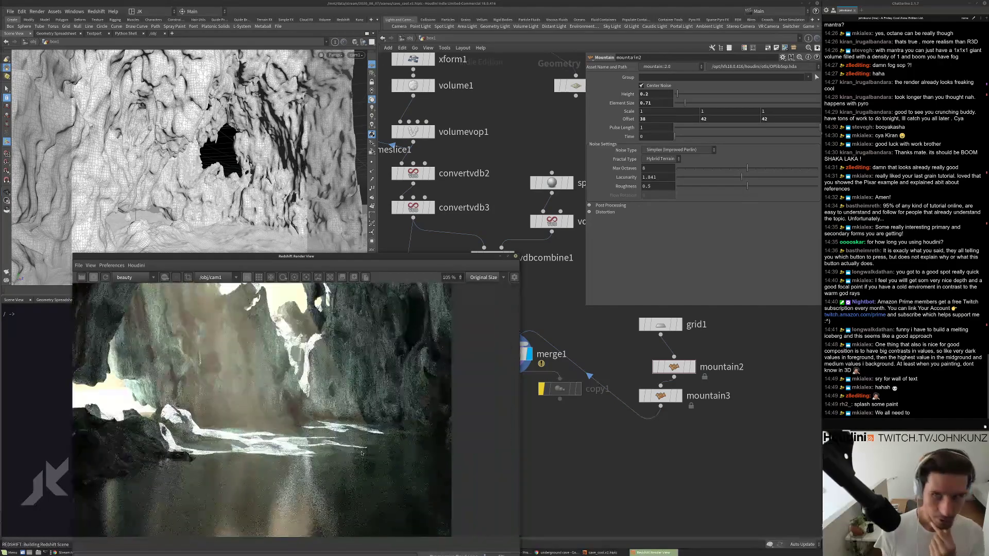
scroll(376, 451, "down", 1)
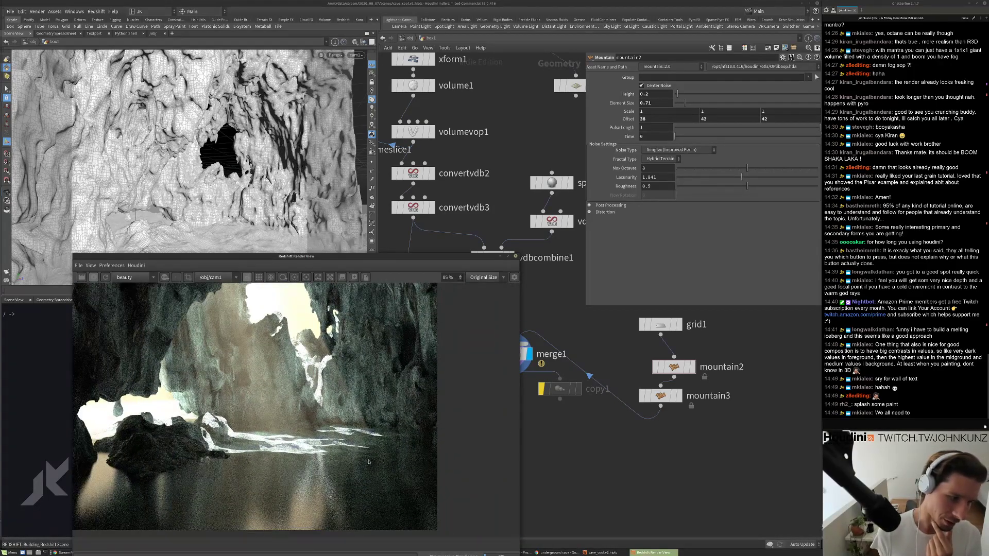
scroll(383, 450, "up", 5)
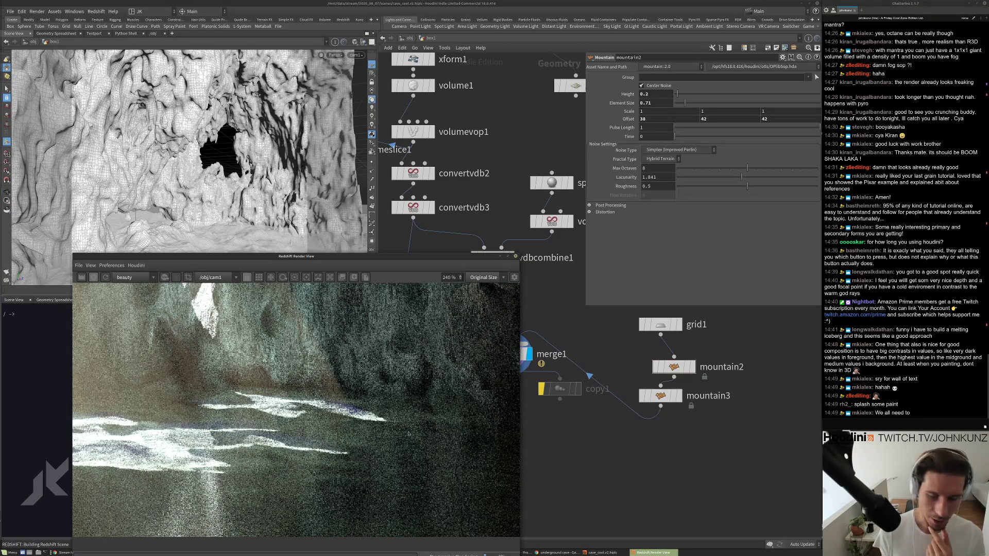
scroll(408, 434, "down", 3)
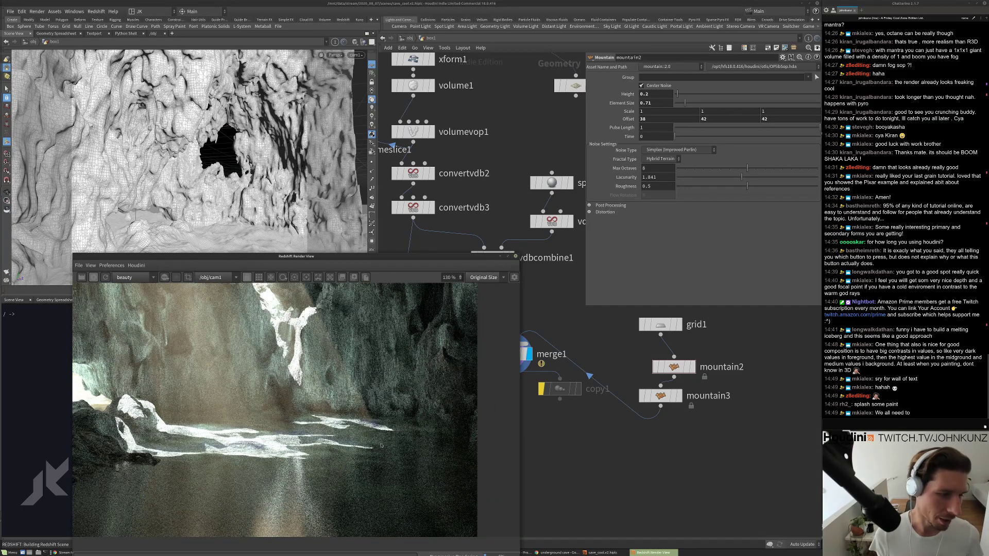
scroll(397, 439, "down", 3)
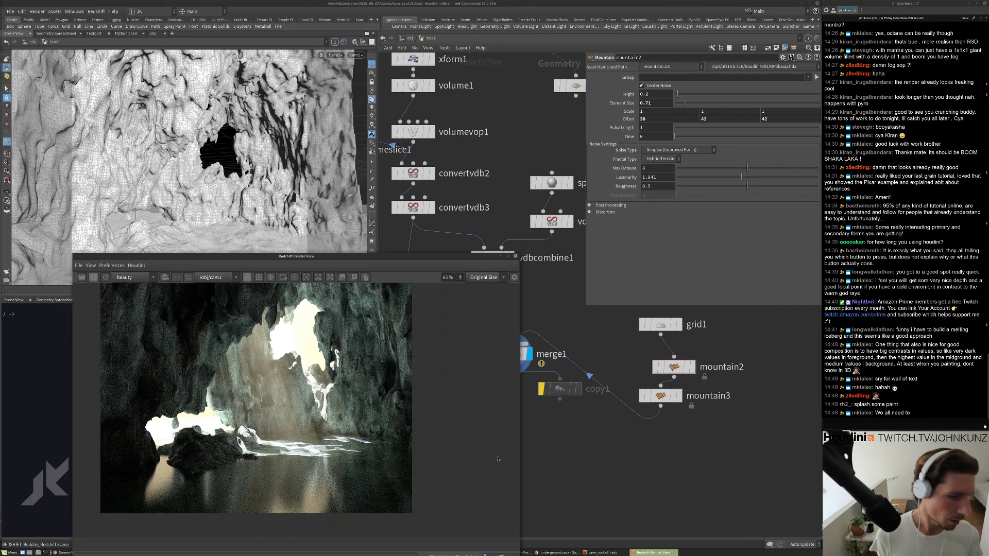
key("u")
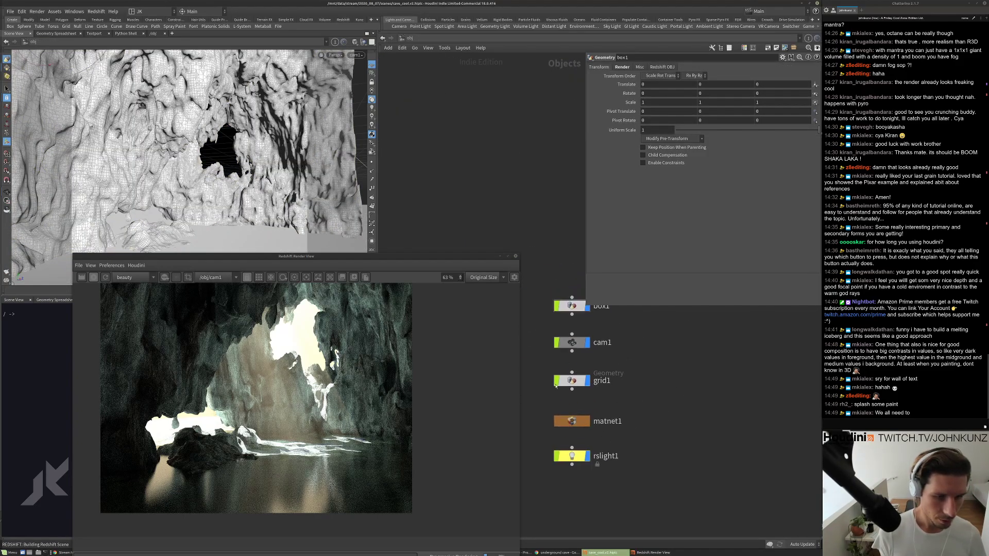
Inside matnet1's water material network, add a Maxon Noise node.
double_click(572, 422)
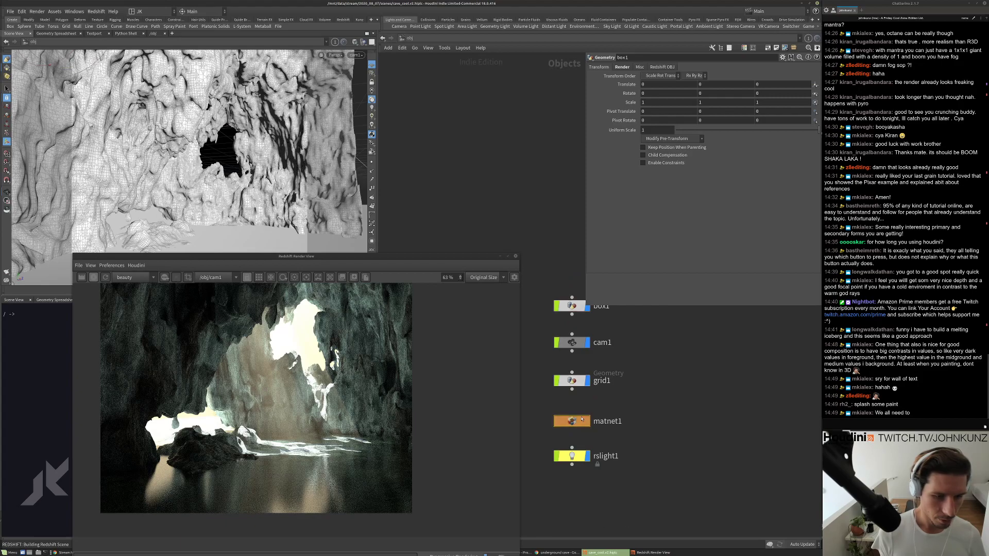
double_click(613, 358)
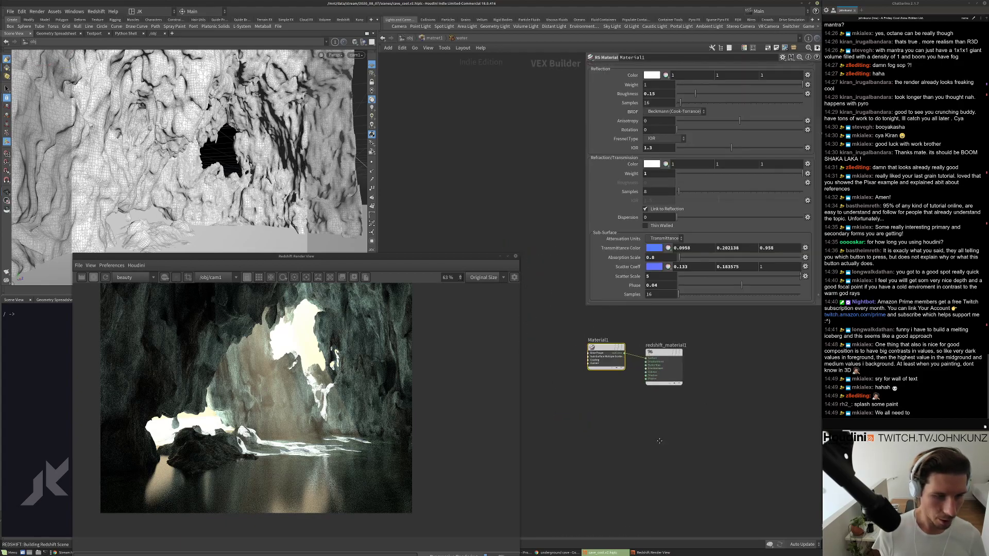
key("Tab")
type("max")
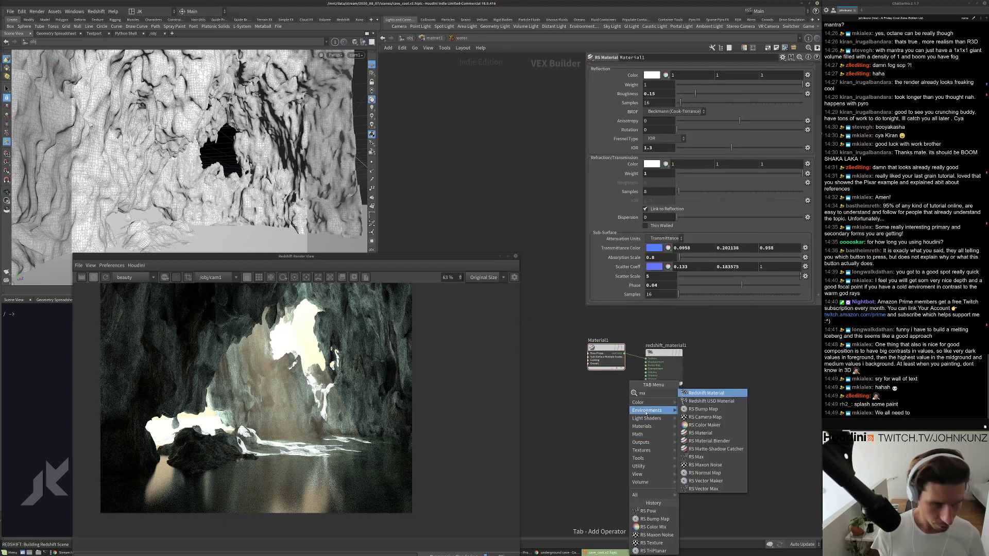
left_click(704, 401)
left_click(597, 448)
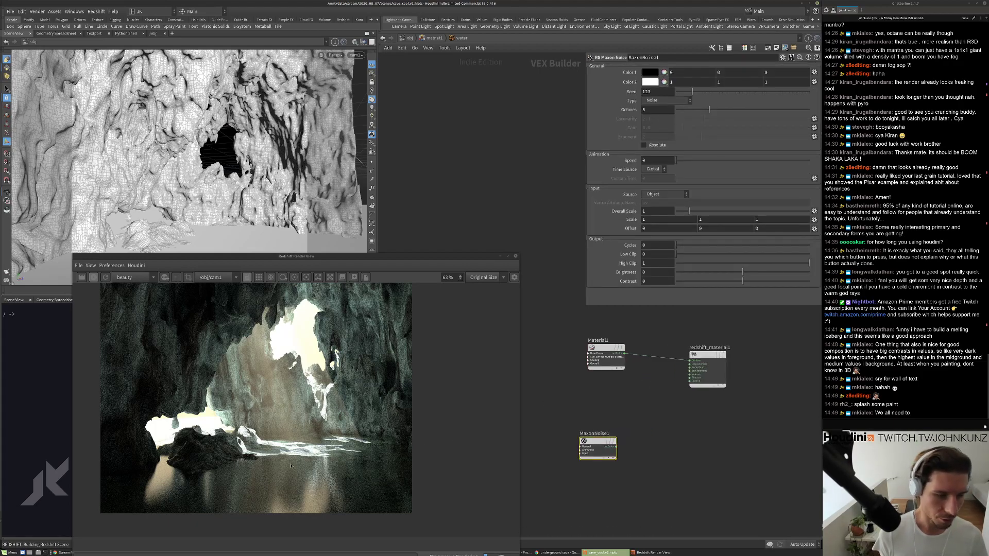
Move the Redshift material aside and add an RS Bump Map node via the 'bump' search.
left_click_drag(707, 356, 745, 350)
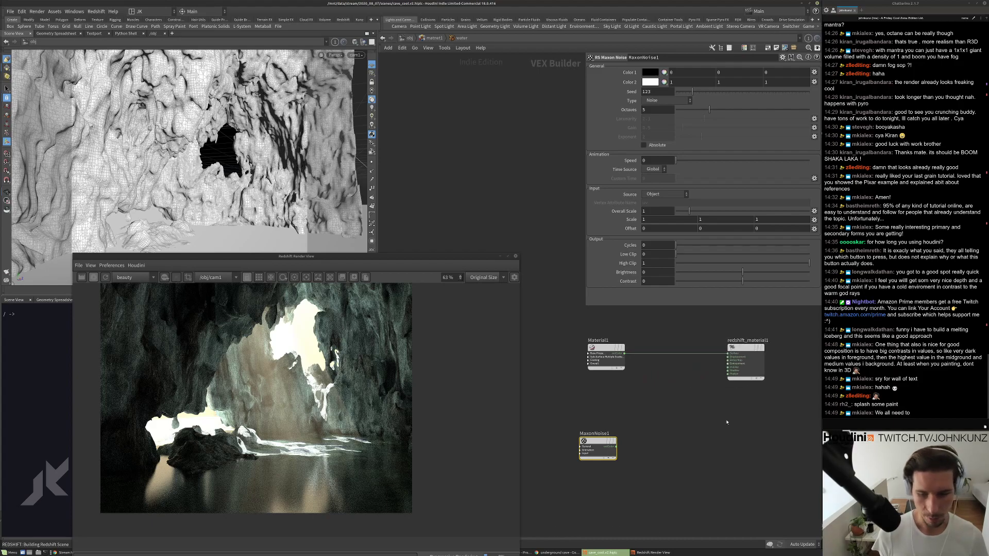
key("Tab")
mouse_move(712, 415)
key("Escape")
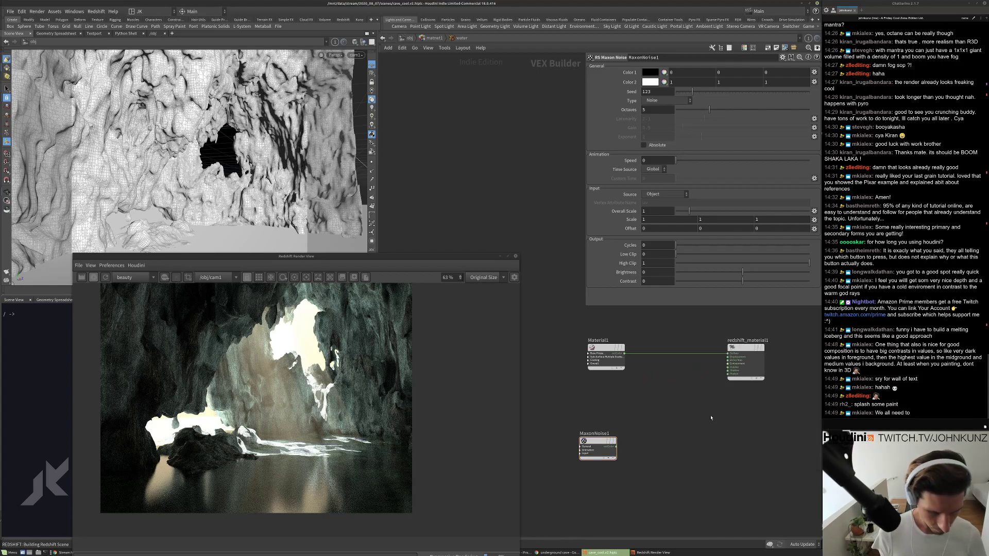
key("Tab")
type("bump")
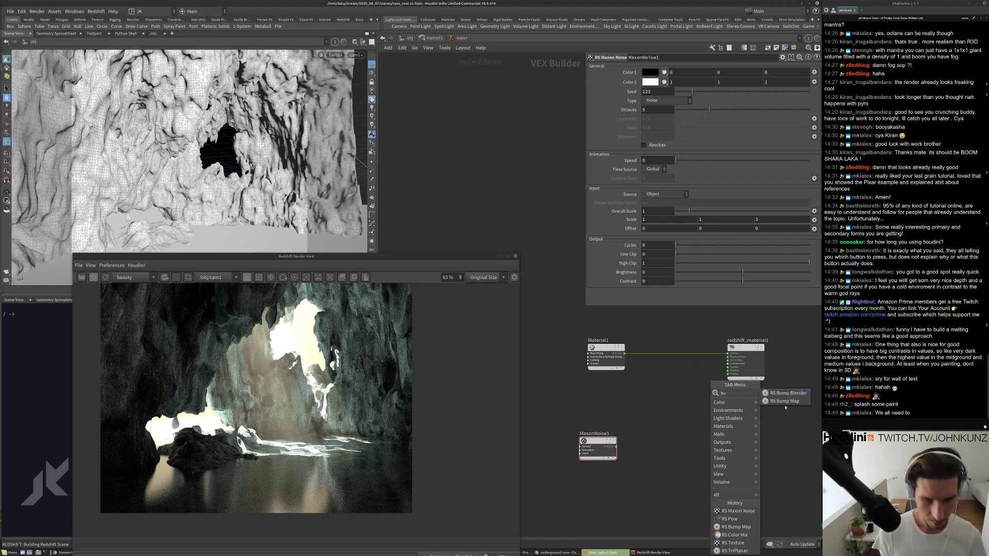
key("Down")
key("Return")
left_click(671, 456)
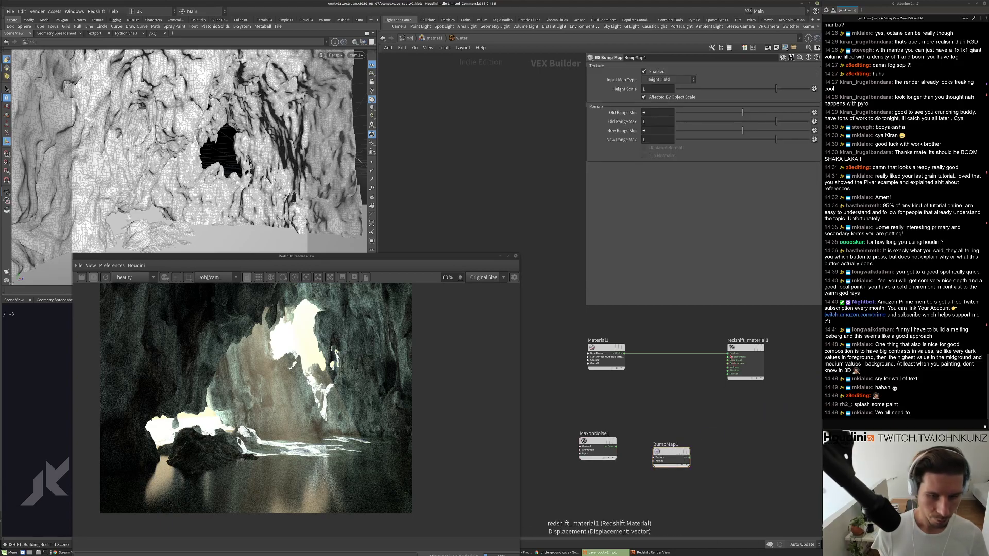
Wire BumpMap1 into redshift_material1's Bump input and reconnect Material1 to the material.
left_click_drag(729, 354, 591, 441)
left_click(591, 442)
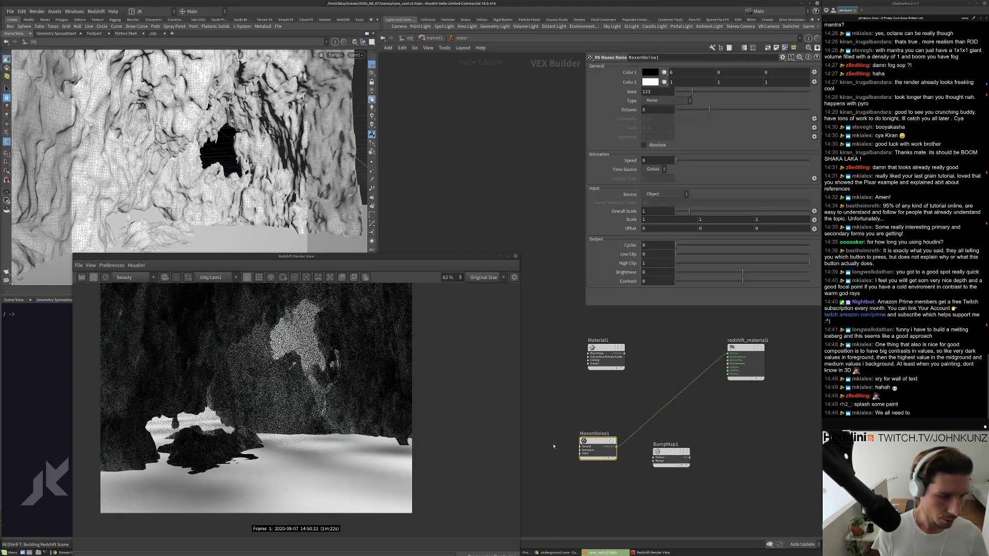
left_click(689, 456)
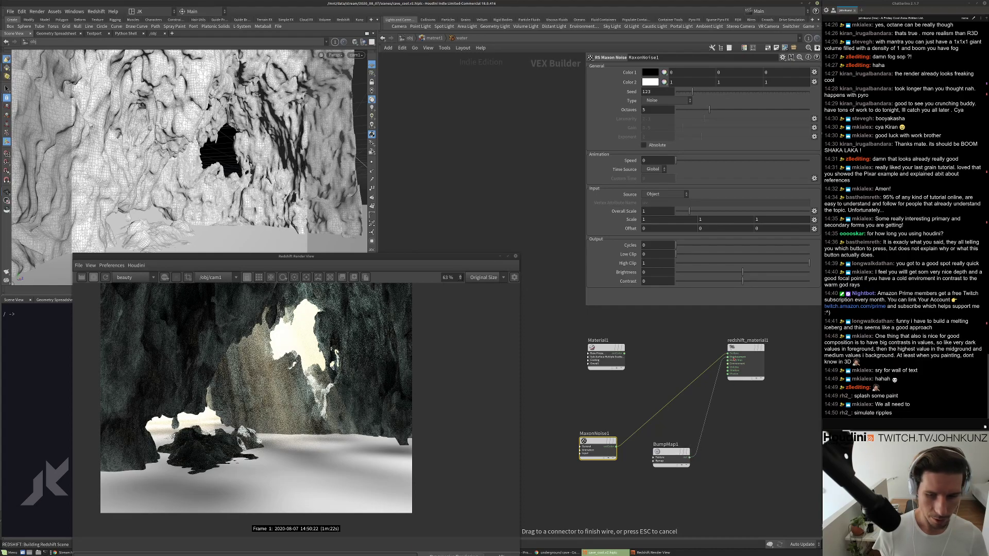
left_click(728, 359)
left_click(624, 355)
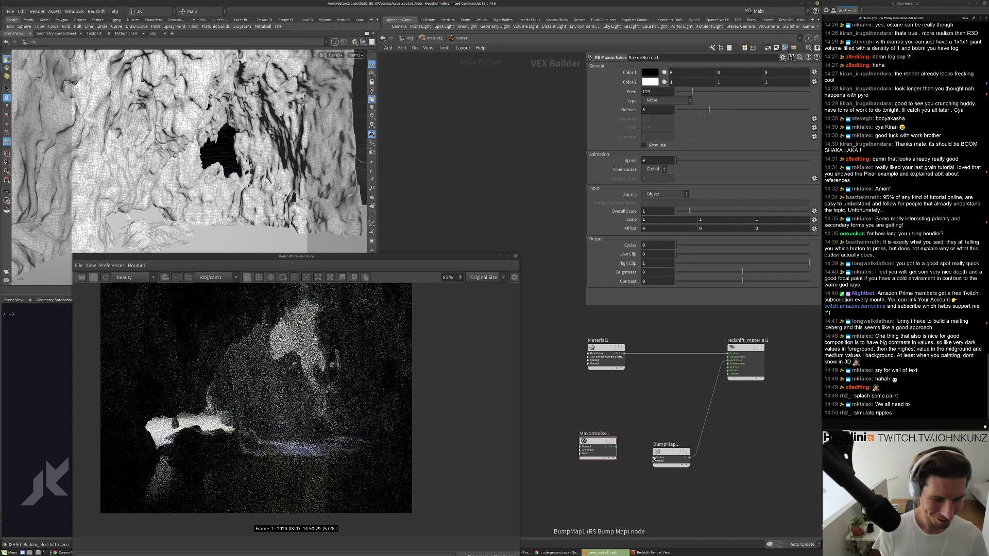
left_click(665, 453)
Connect MaxonNoise1's output into BumpMap1's Texture input.
left_click(654, 458)
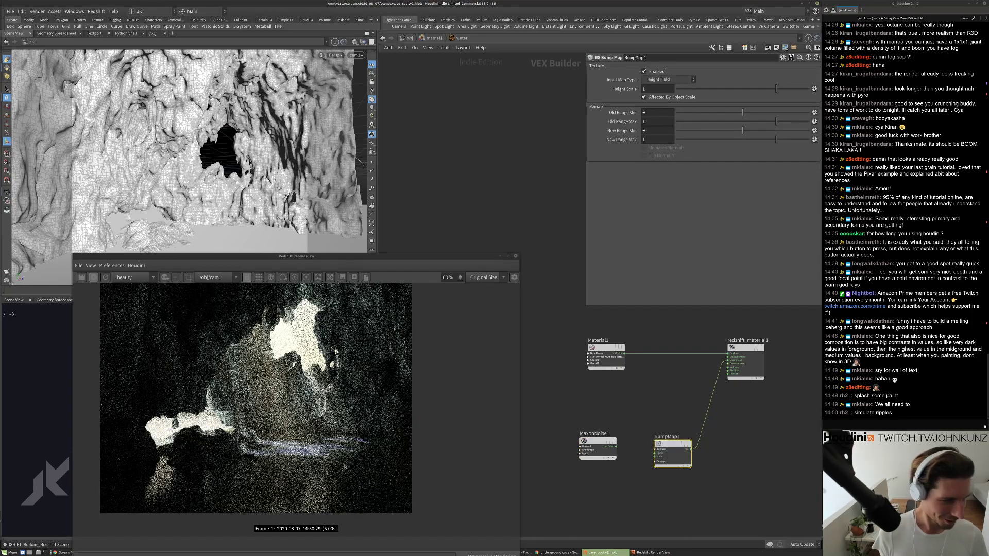
scroll(253, 462, "up", 4)
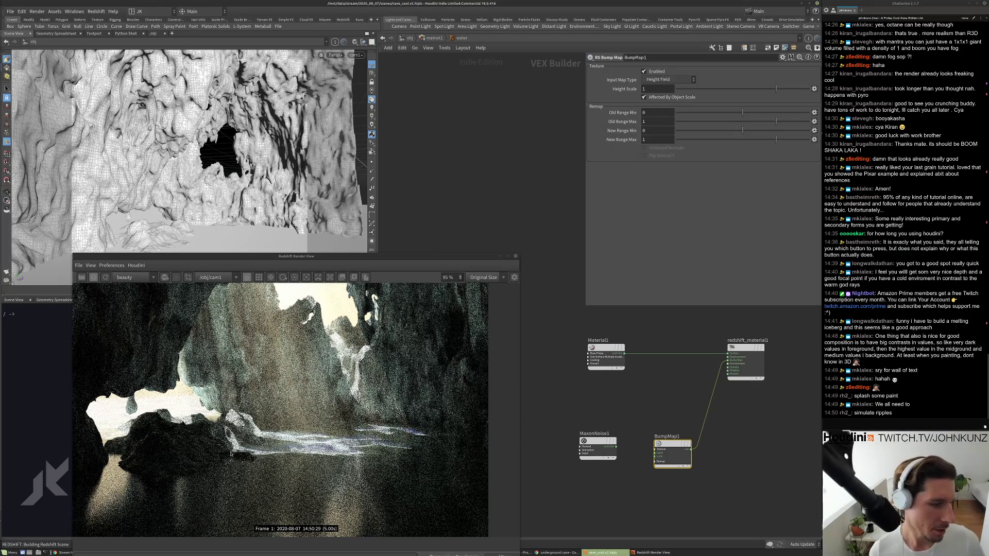
scroll(241, 468, "down", 2)
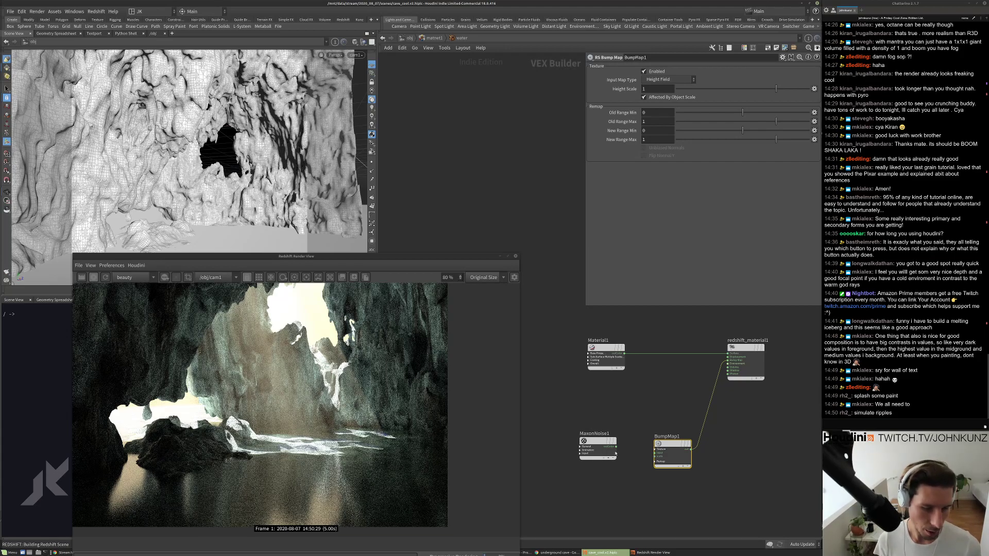
left_click_drag(616, 447, 656, 449)
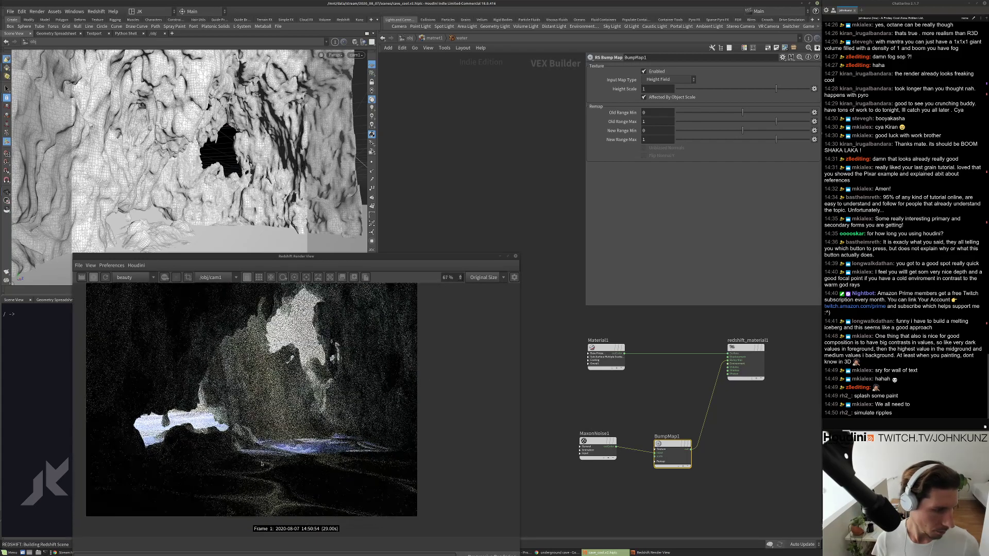
Set BumpMap1's Height Scale to .001 and nudge the node slightly.
scroll(253, 474, "up", 1)
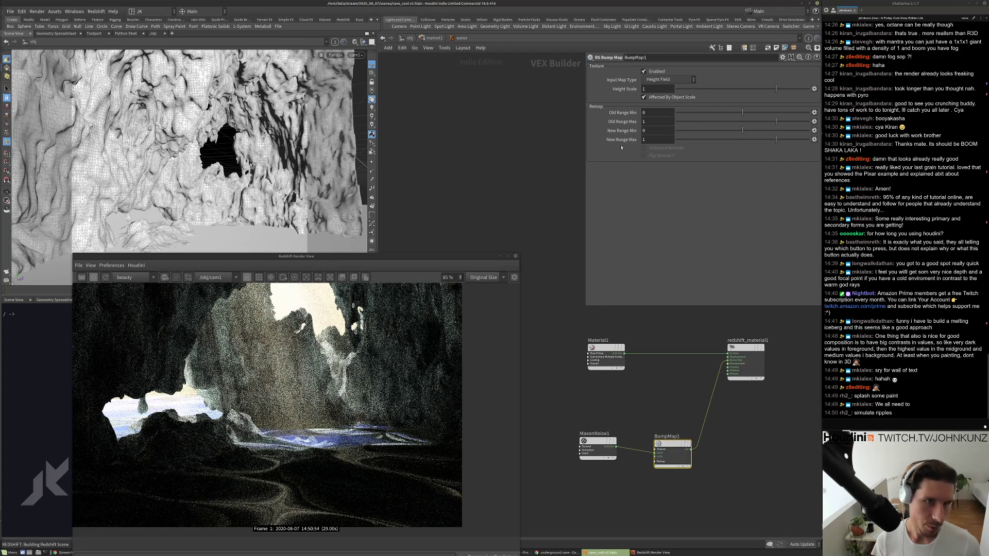
double_click(661, 90)
type(".001")
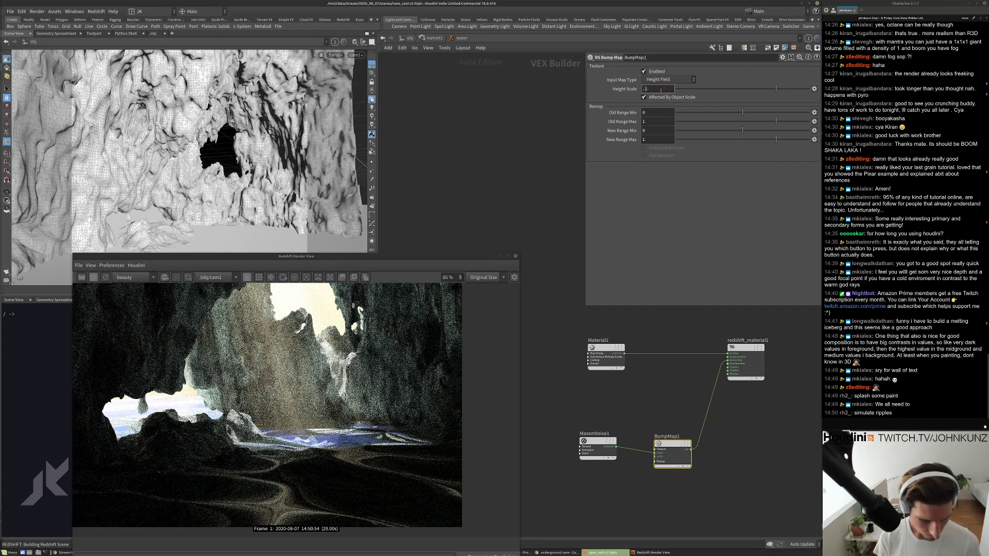
key("Return")
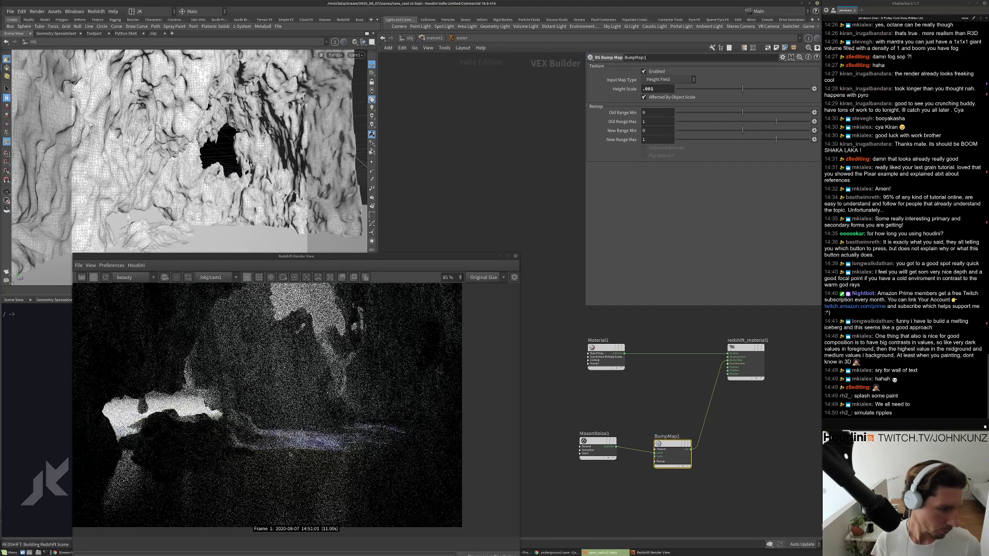
scroll(360, 413, "down", 1)
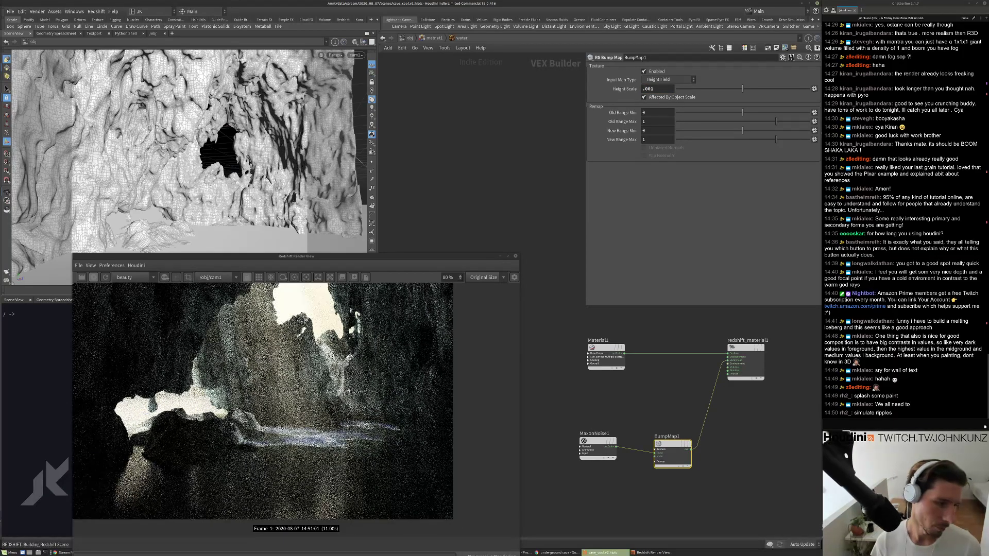
scroll(242, 470, "up", 3)
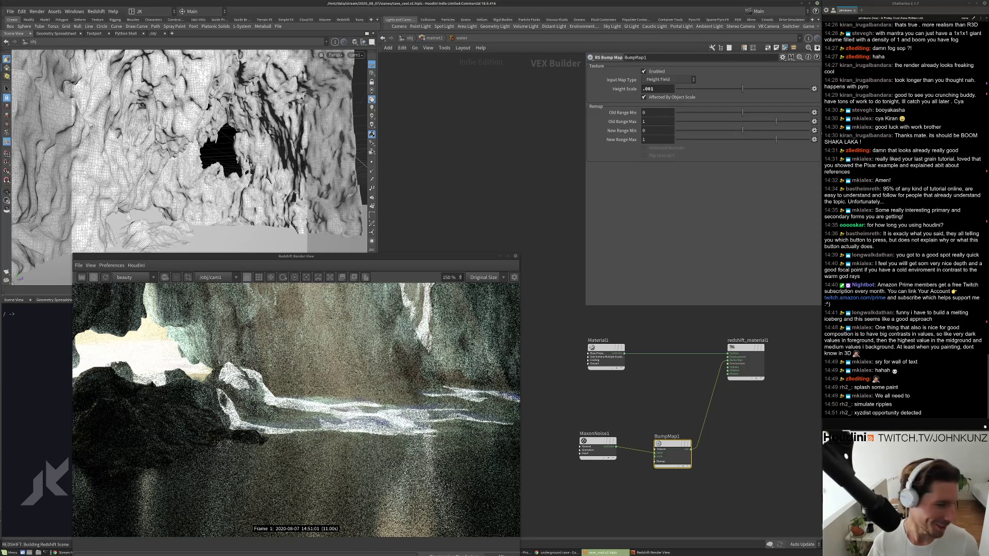
scroll(300, 442, "down", 4)
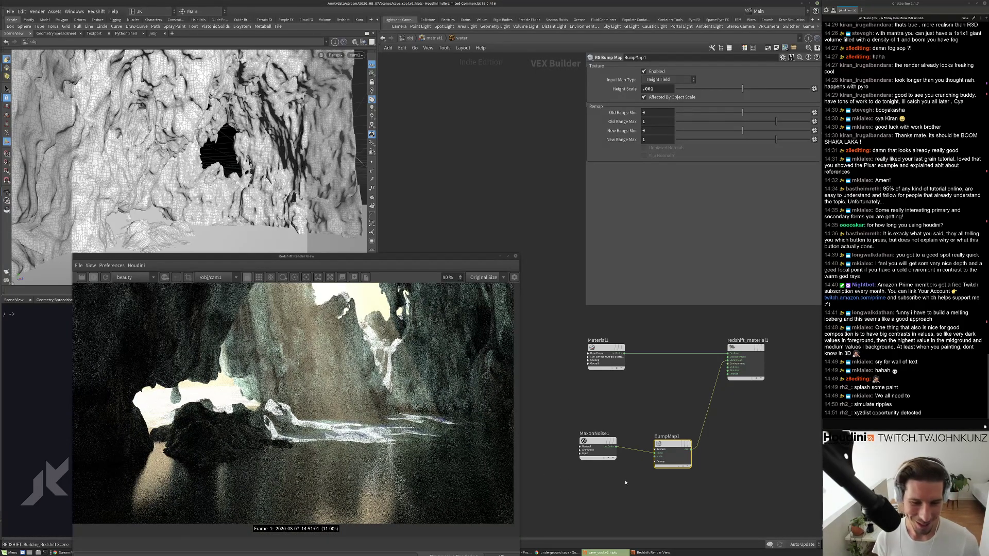
left_click_drag(658, 450, 663, 447)
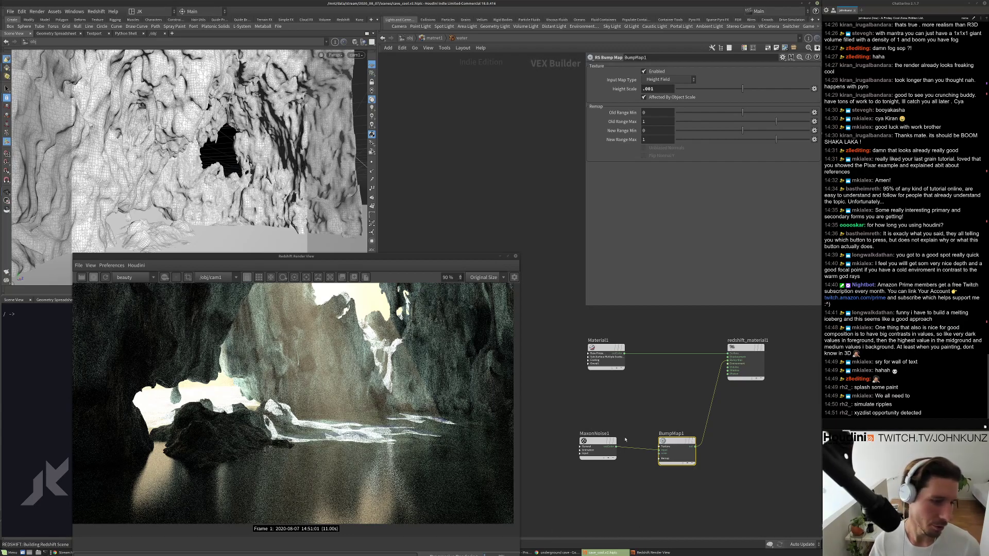
scroll(625, 439, "up", 1)
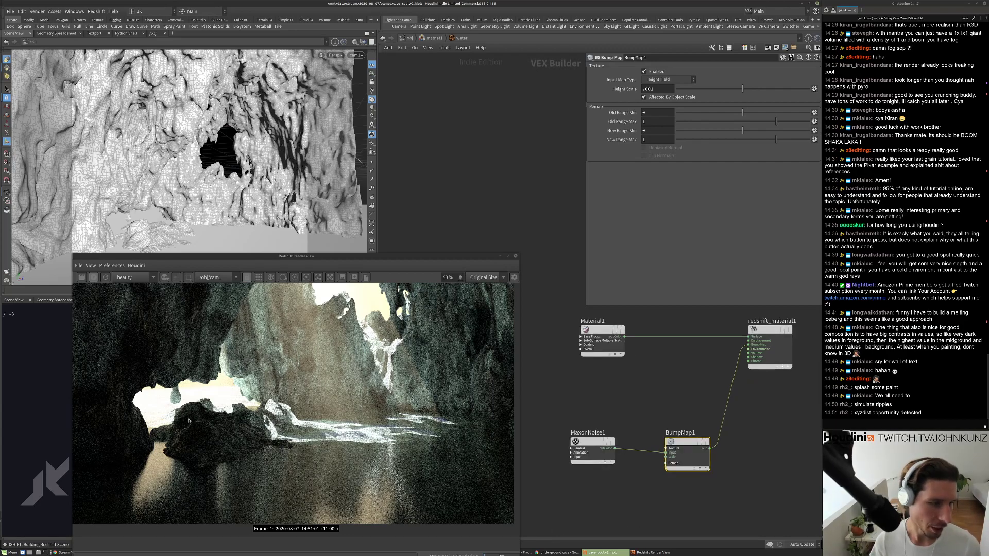
scroll(401, 364, "down", 3)
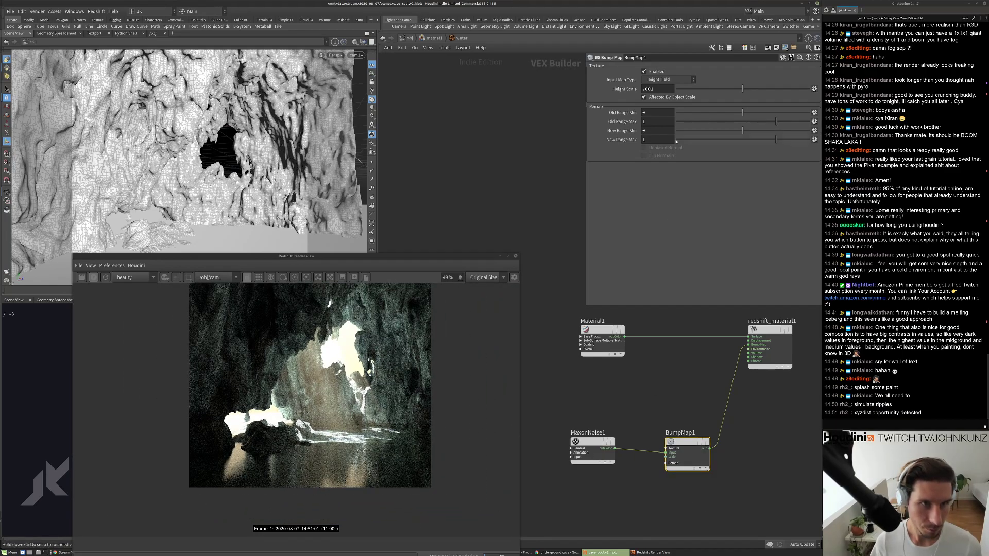
Raise BumpMap1's Height Scale to .0075.
key("BackSpace")
type("75")
key("Return")
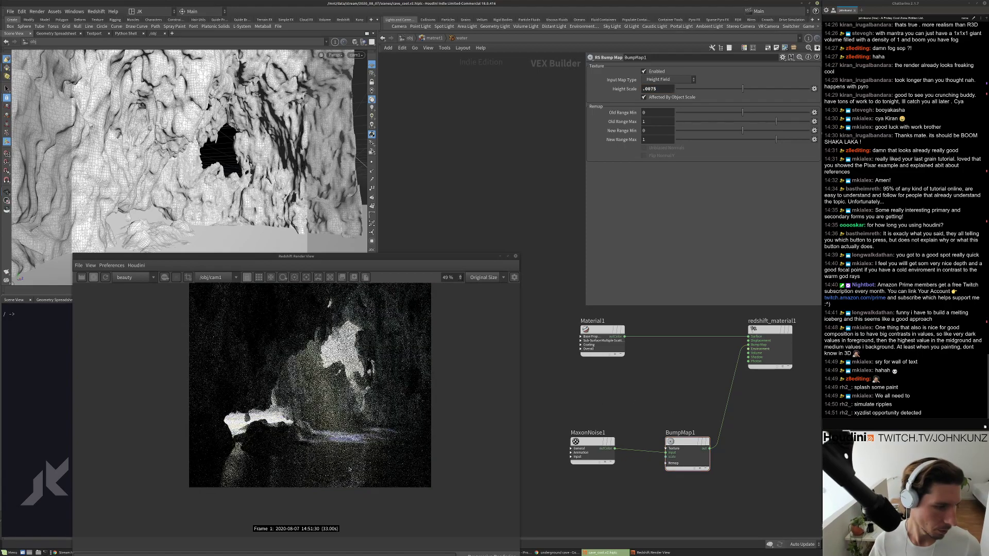
scroll(350, 469, "up", 3)
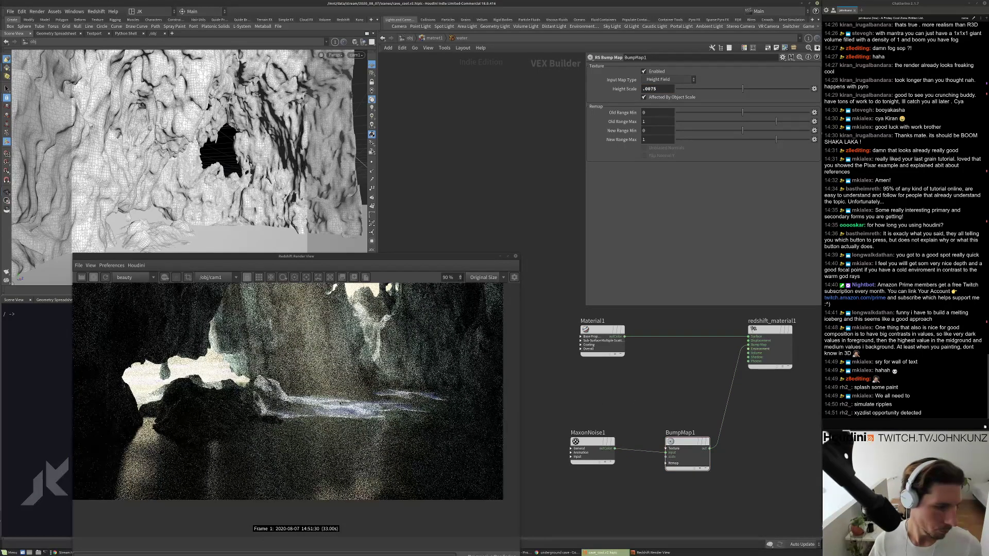
Draw a Redshift region render box over the water area.
left_click(187, 278)
left_click_drag(292, 359, 431, 491)
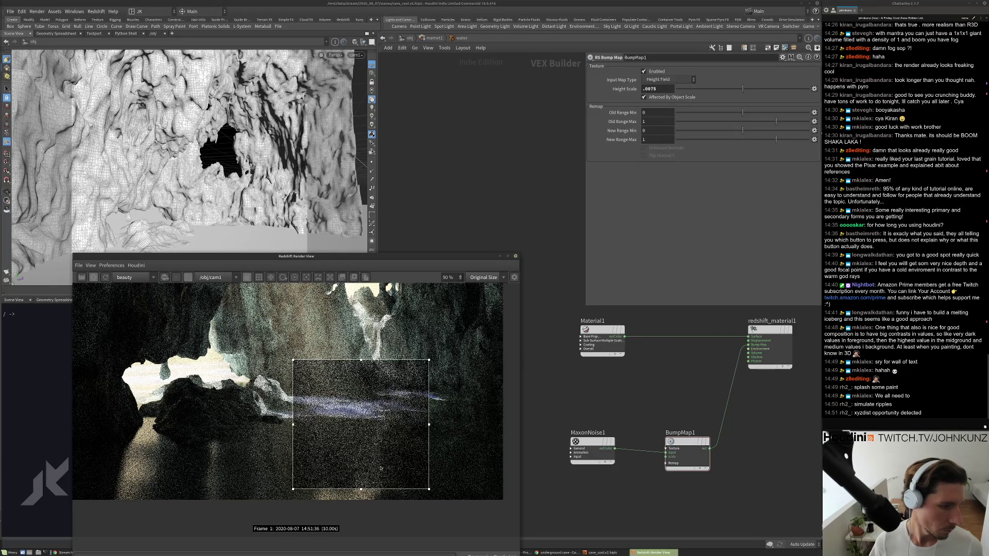
left_click_drag(354, 444, 345, 454)
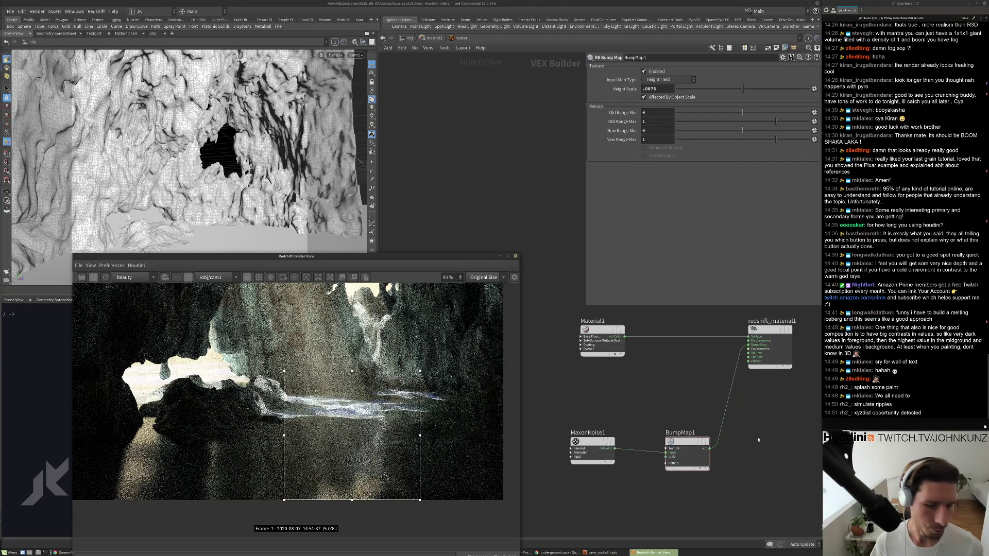
left_click(683, 480)
Set BumpMap1's New Range Min to -1 and Height Scale to .0025.
left_click(645, 130)
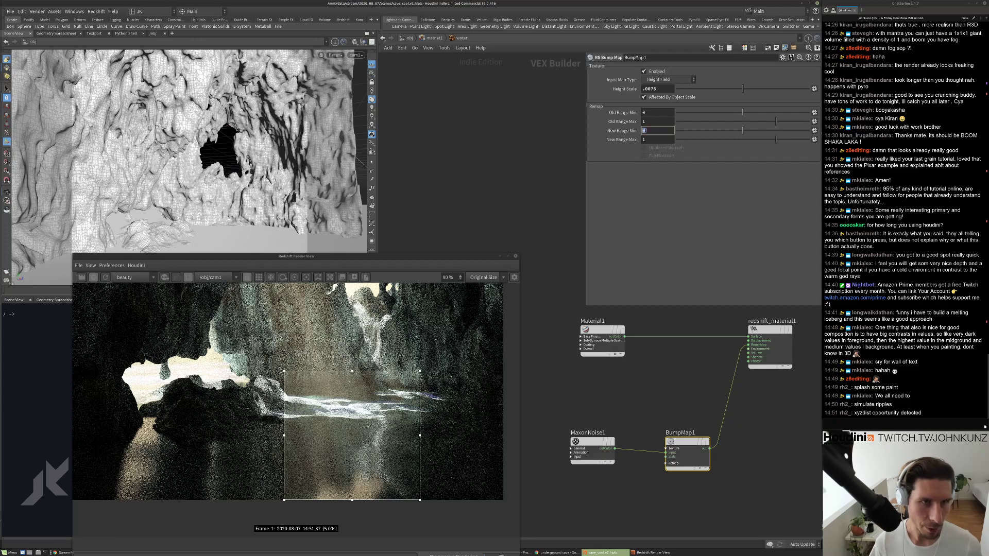
type("-1")
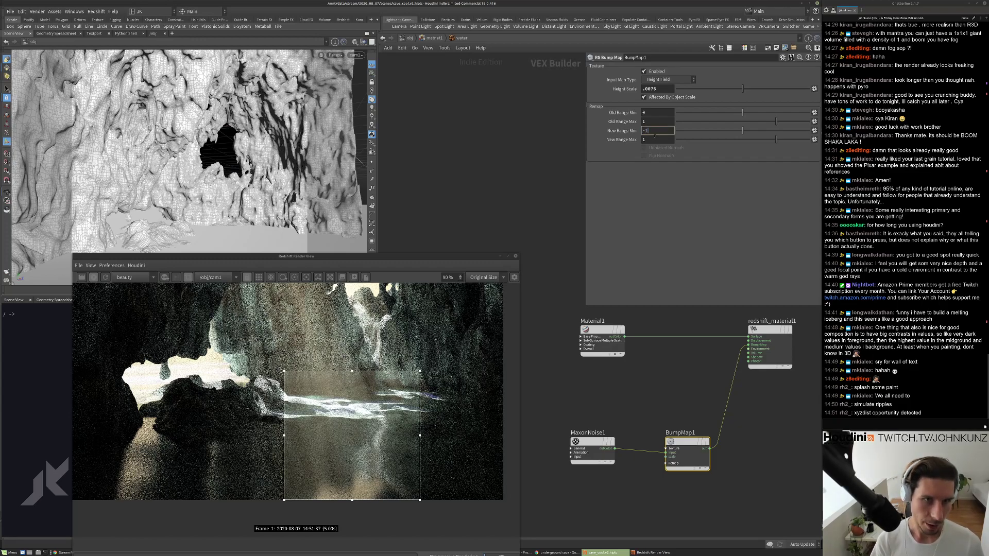
key("Return")
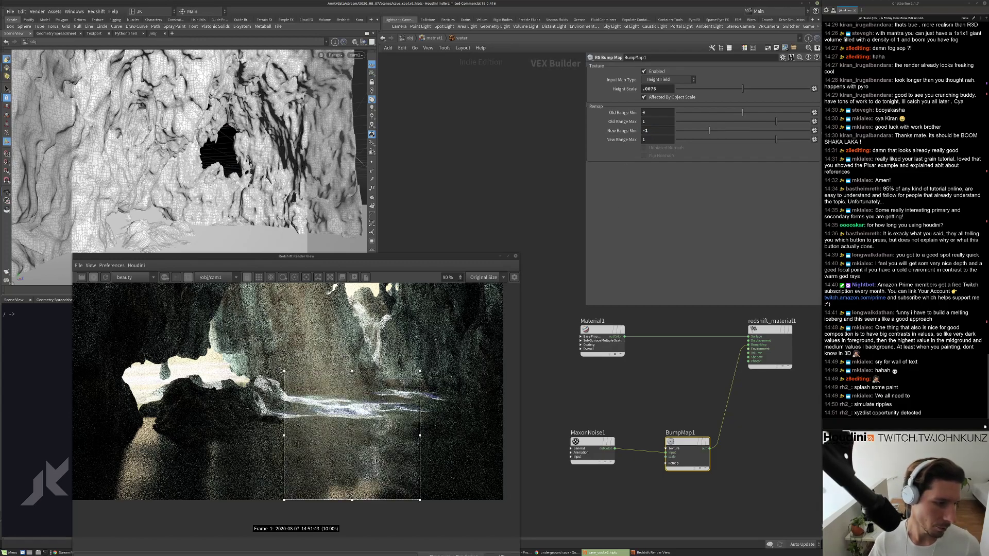
scroll(375, 460, "up", 2)
left_click(654, 88)
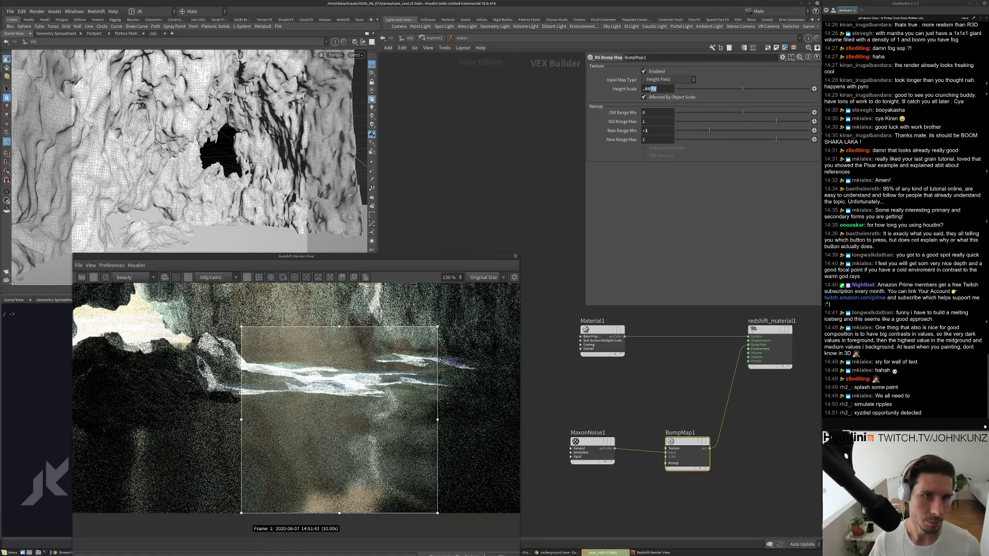
type(".0025")
key("Return")
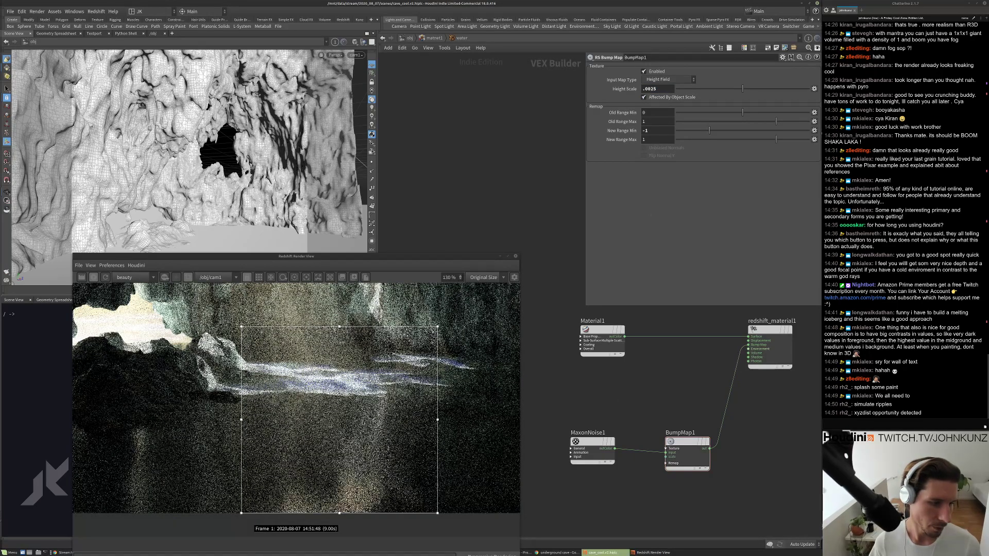
scroll(366, 439, "down", 2)
Set MaxonNoise1's overall scale to .25.
scroll(365, 443, "down", 1)
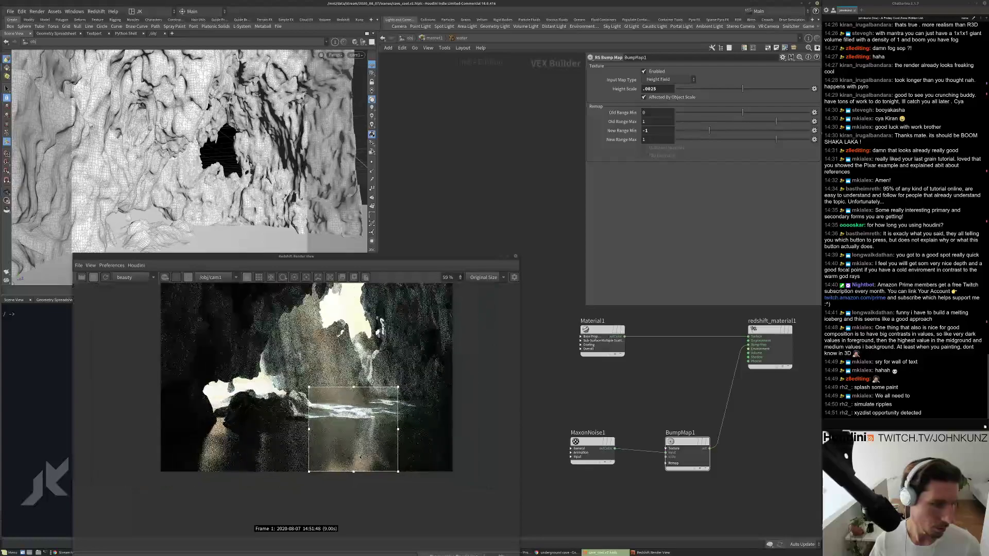
left_click(592, 448)
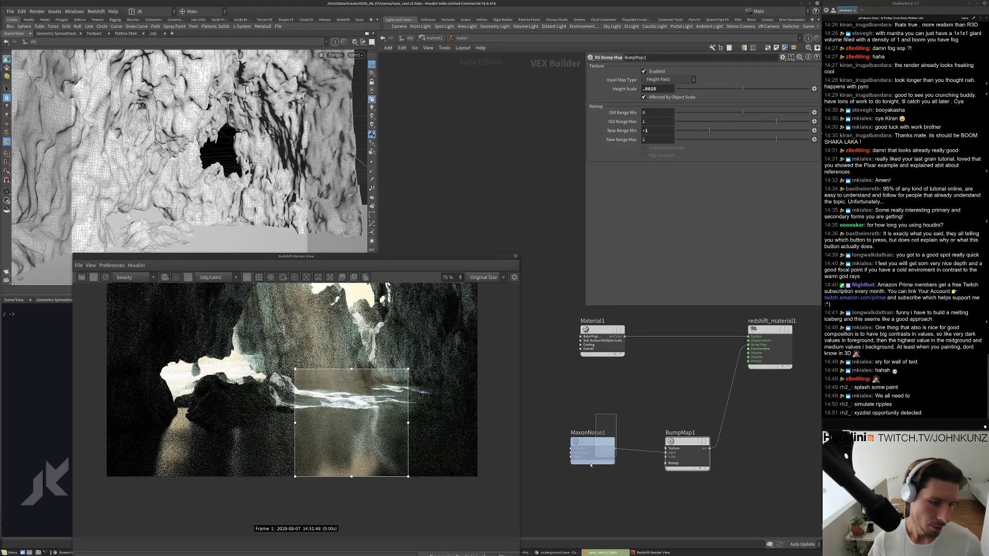
left_click(654, 211)
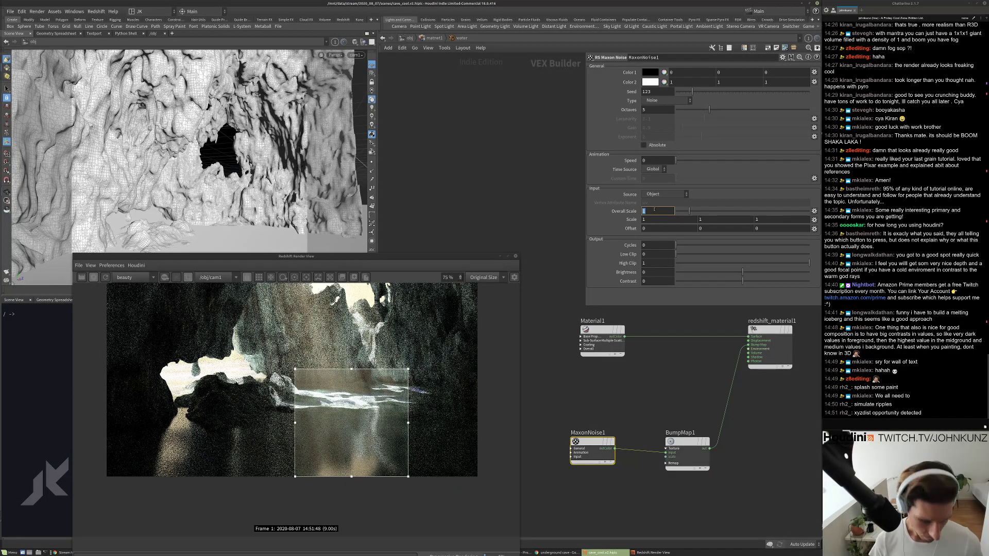
type(".25")
key("Return")
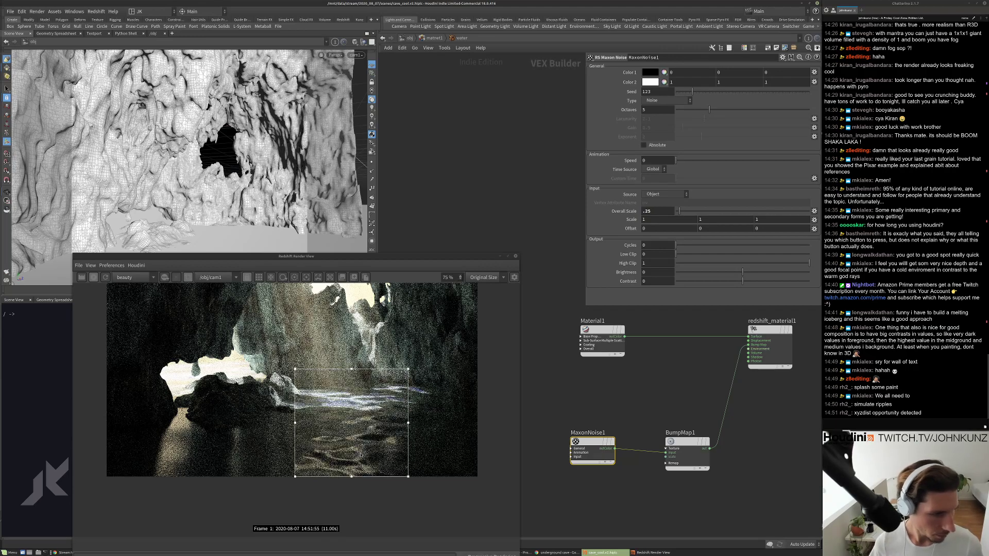
Lower BumpMap1's Height Scale to .001.
left_click(687, 449)
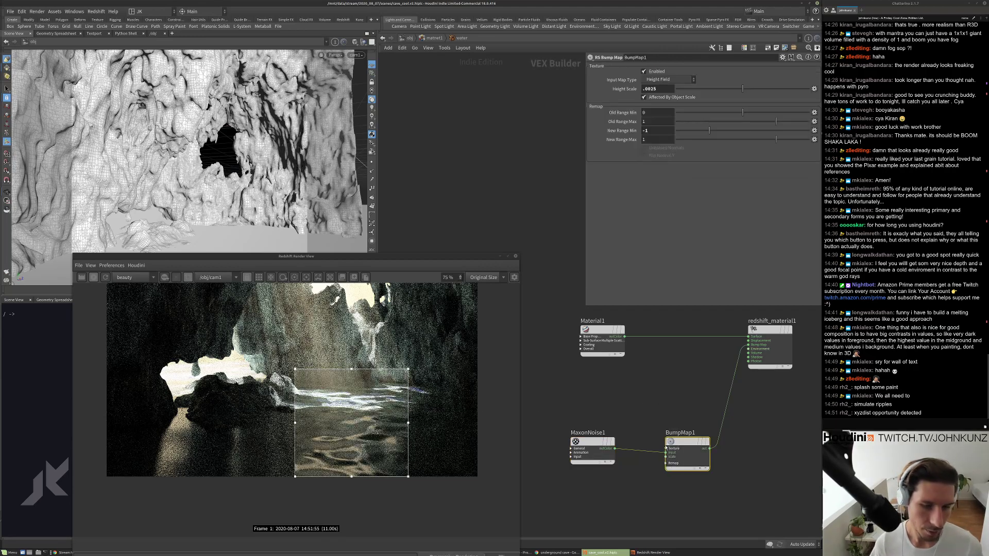
double_click(654, 88)
type(".001")
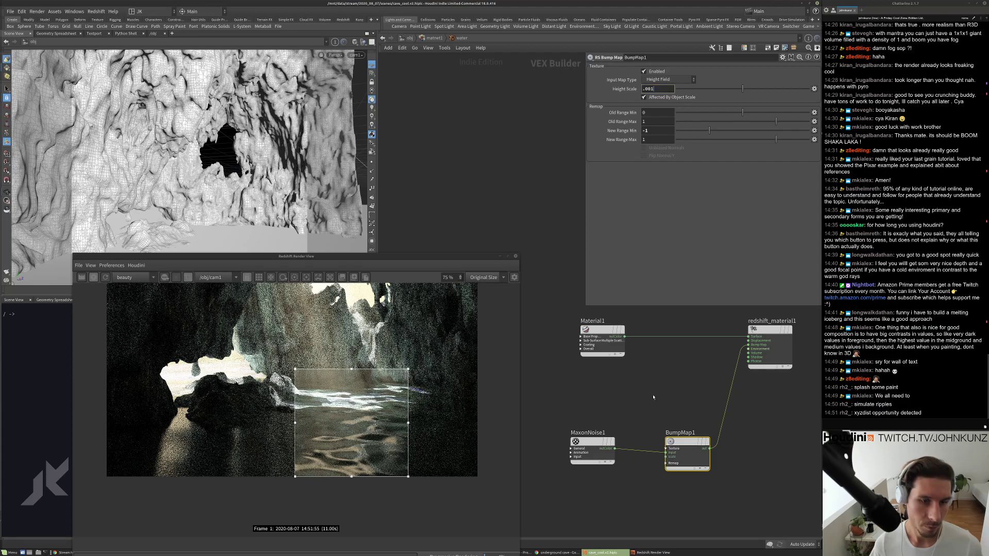
key("Return")
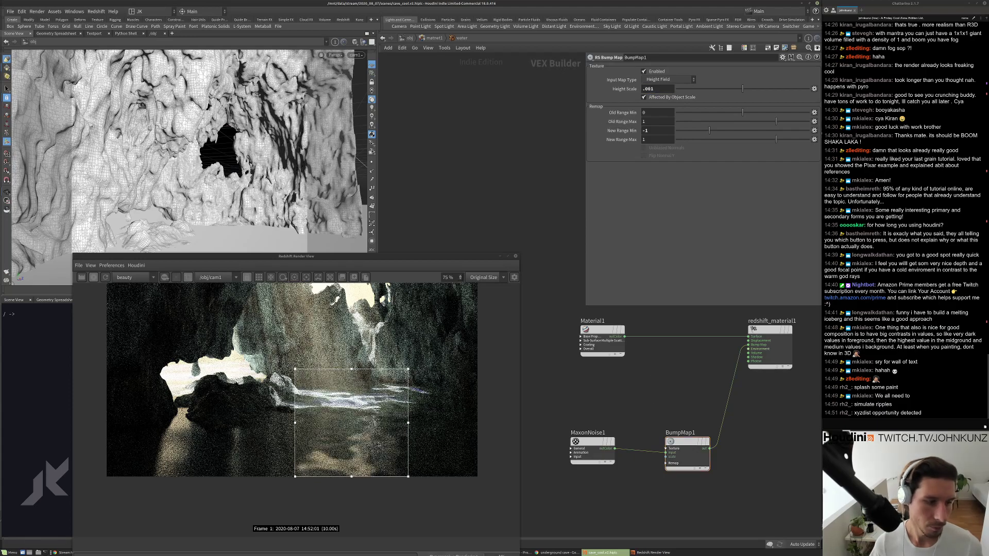
Set MaxonNoise1's overall scale to .6 and its X scale to .2.
key("Up")
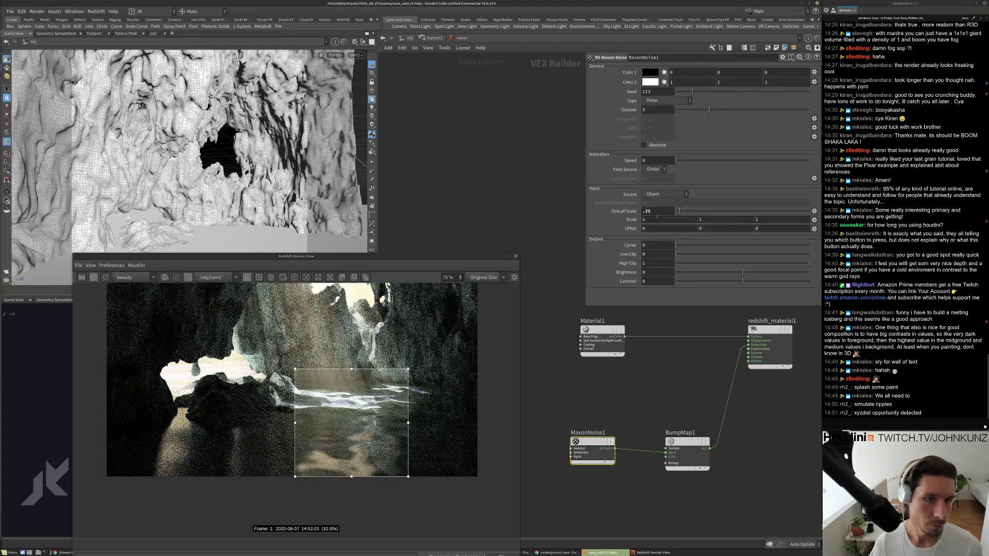
double_click(651, 211)
type(".6")
key("Return")
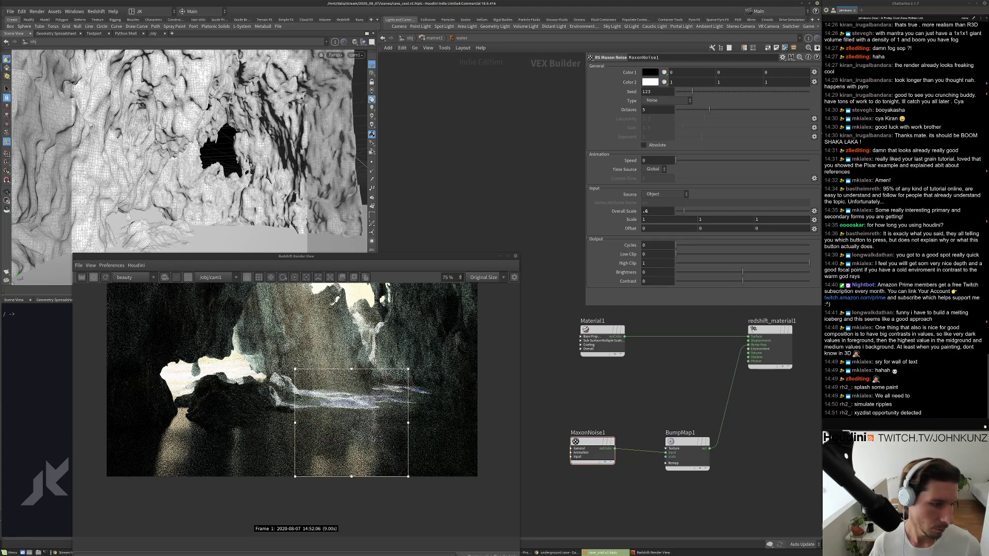
left_click(674, 219)
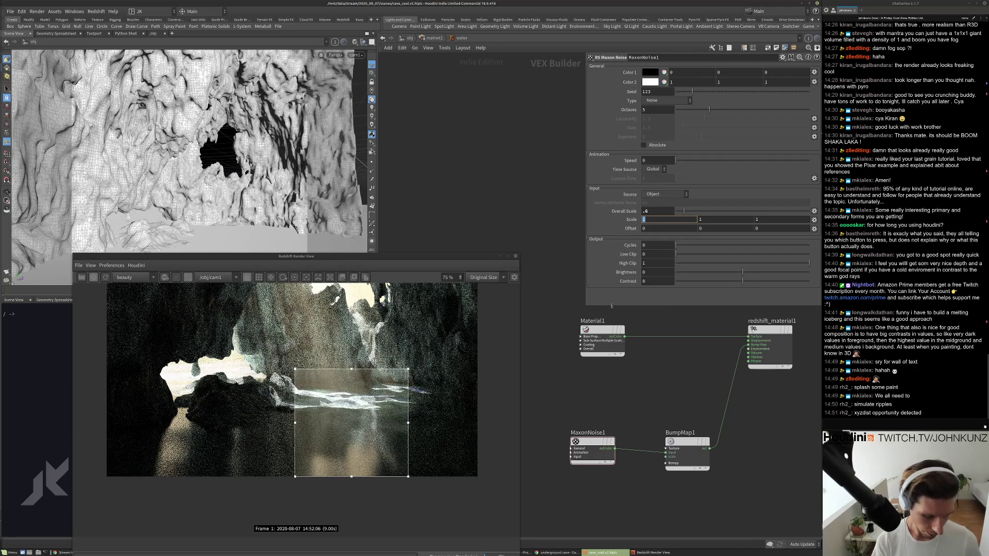
type(".2")
key("Return")
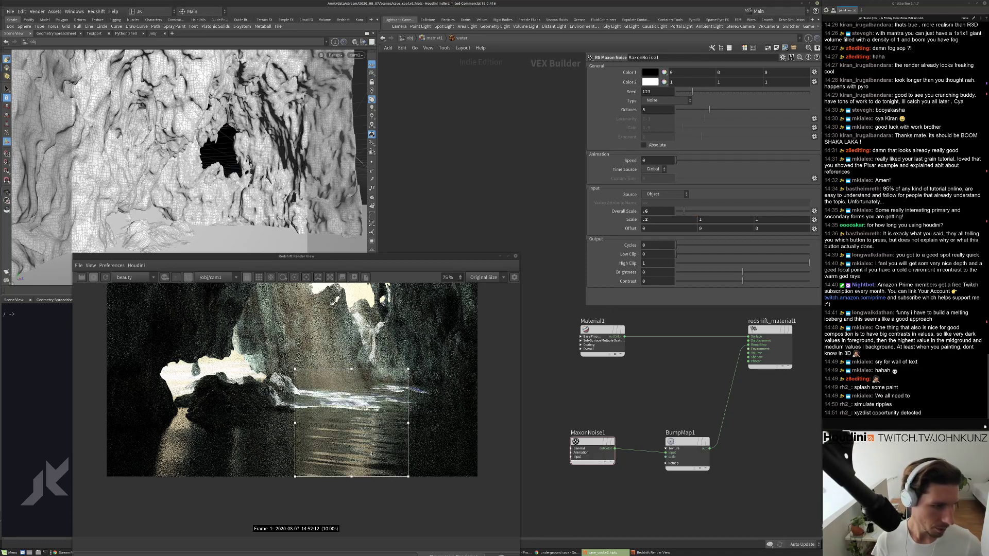
Try a Z scale of .2 instead, then revert Z to 1 and restore X scale .2.
left_click(669, 219)
type("1")
left_click(766, 220)
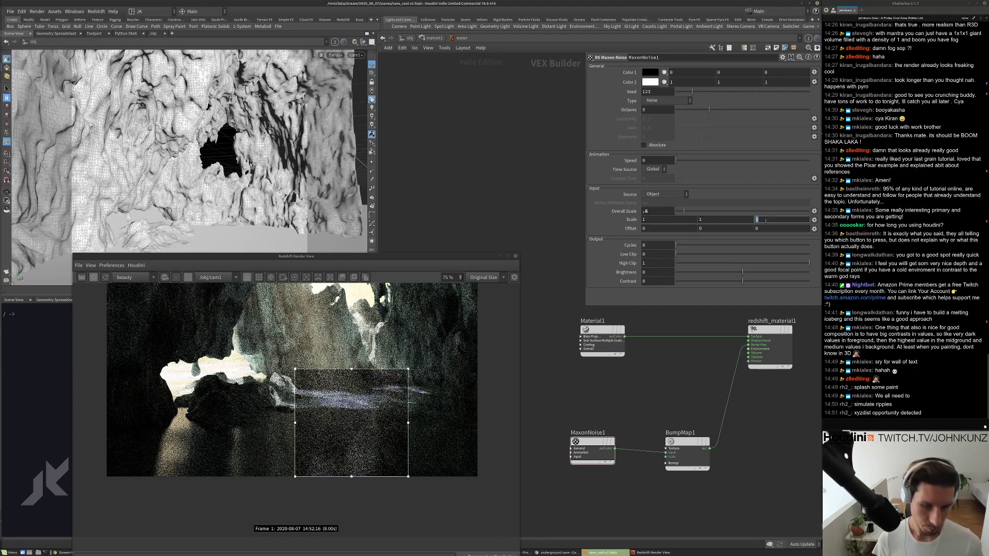
type(".2")
key("Return")
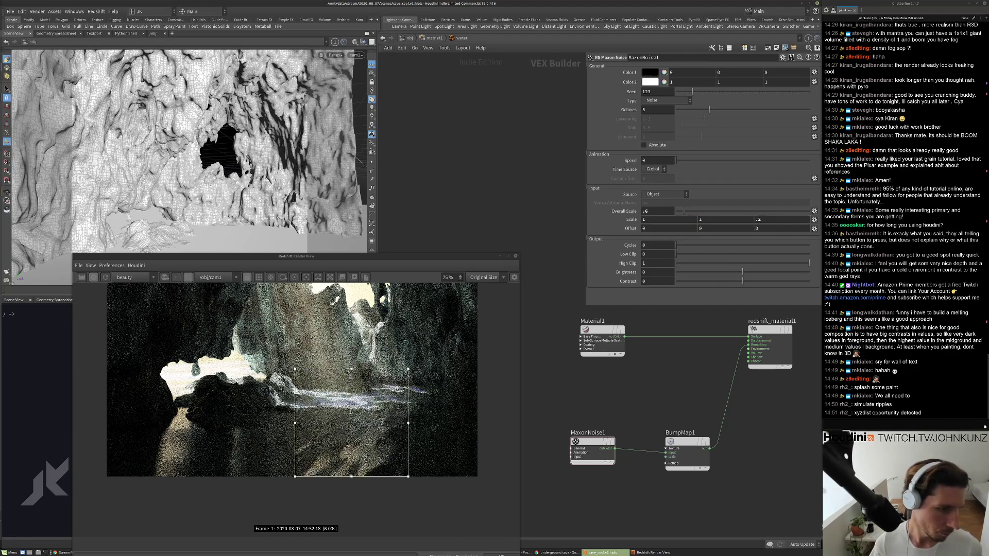
left_click(766, 220)
type("1")
key("Return")
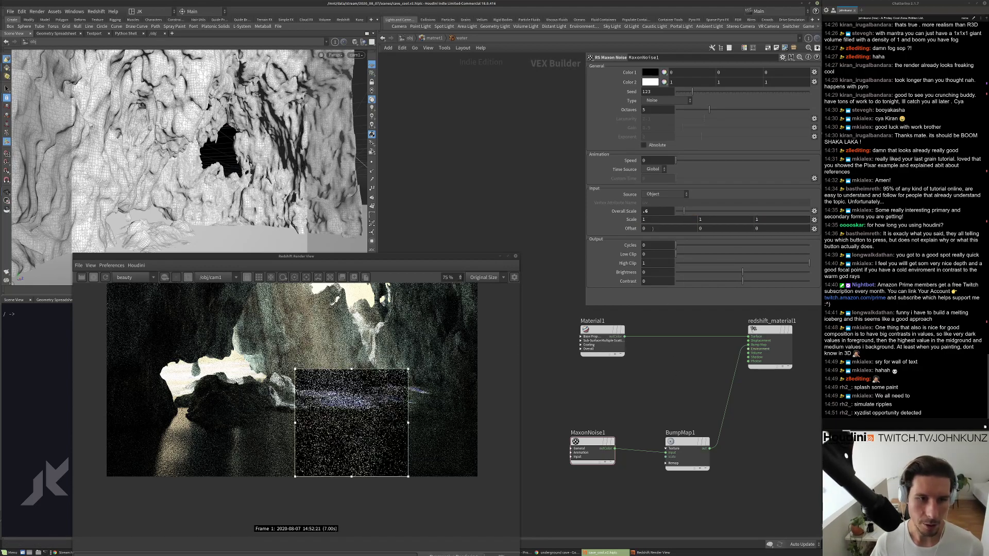
left_click(654, 219)
type(".2")
key("Return")
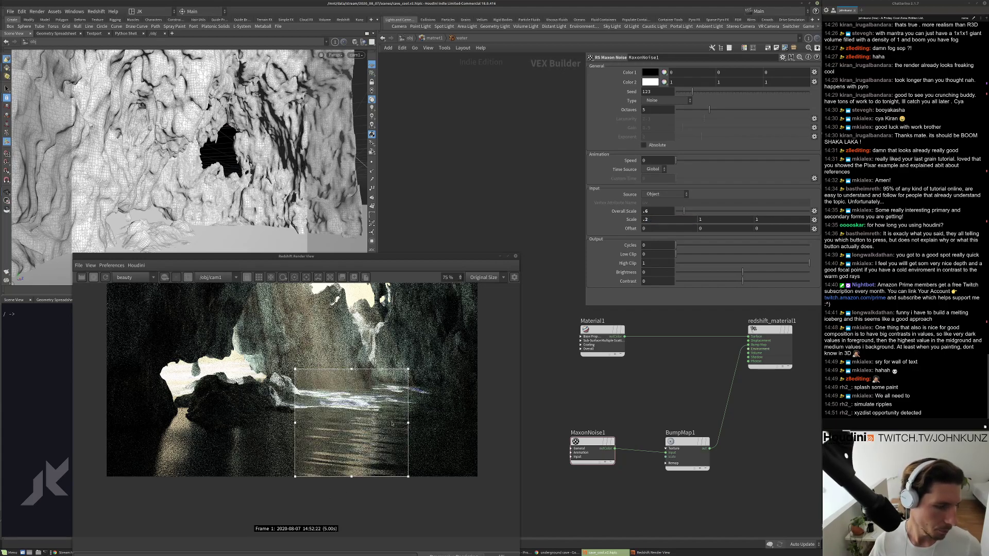
Test an X scale of .4 on the noise, then settle back on .2.
left_click(654, 219)
type(".4")
key("Return")
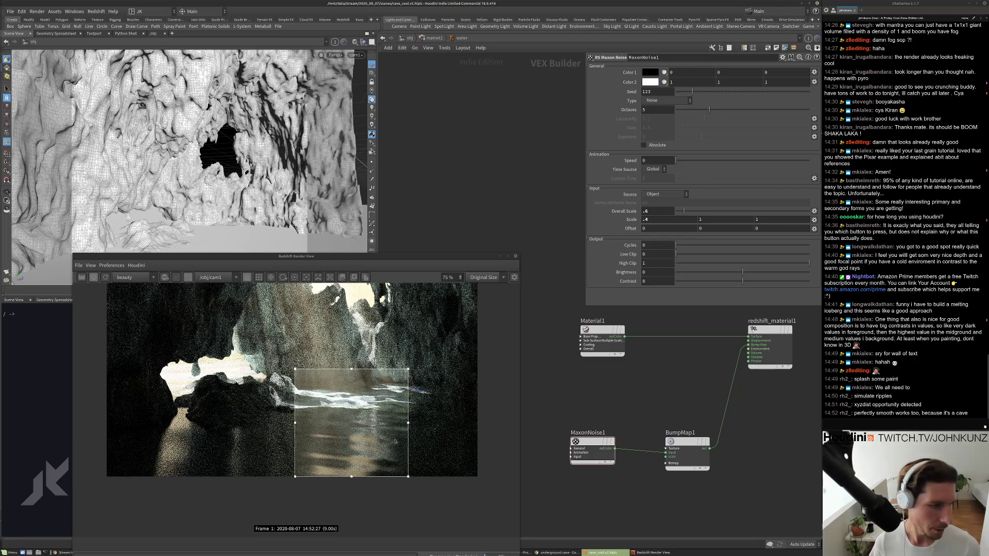
scroll(387, 442, "down", 1)
scroll(350, 453, "up", 2)
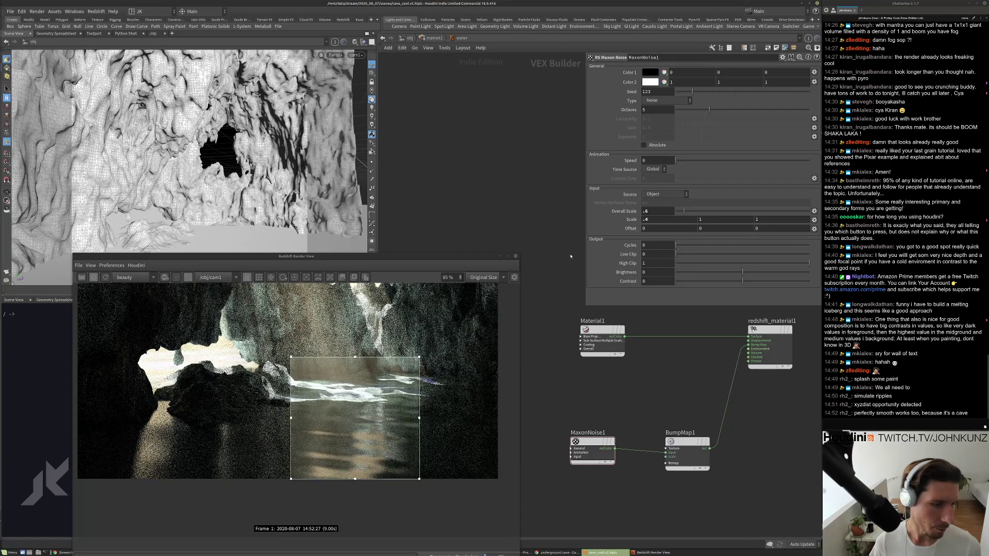
left_click(645, 219)
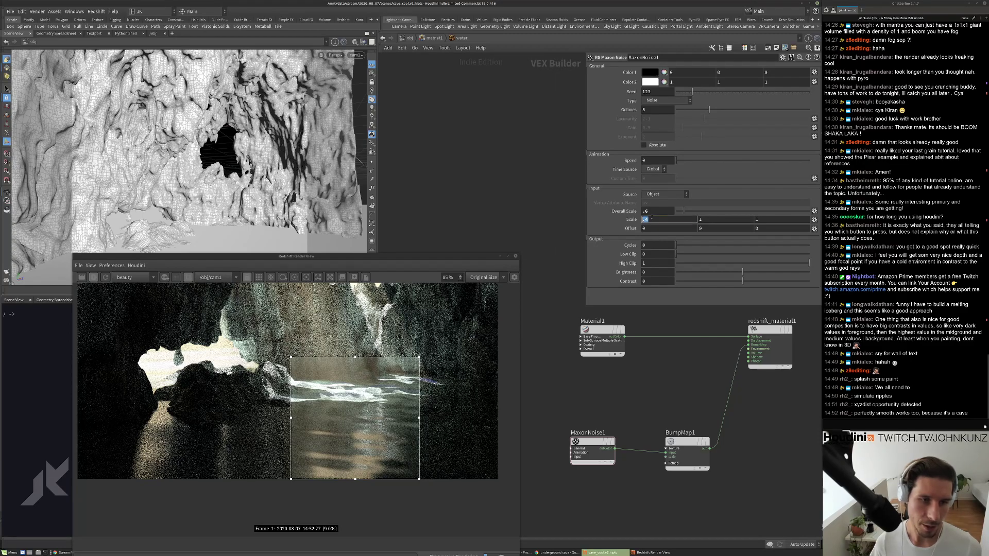
type(".4")
key("BackSpace")
type("2")
key("Return")
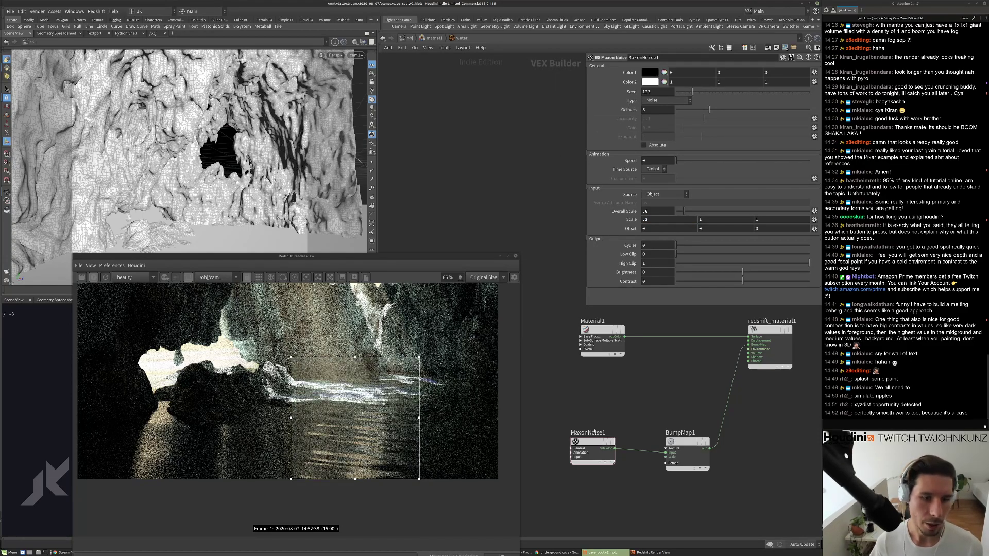
left_click(687, 448)
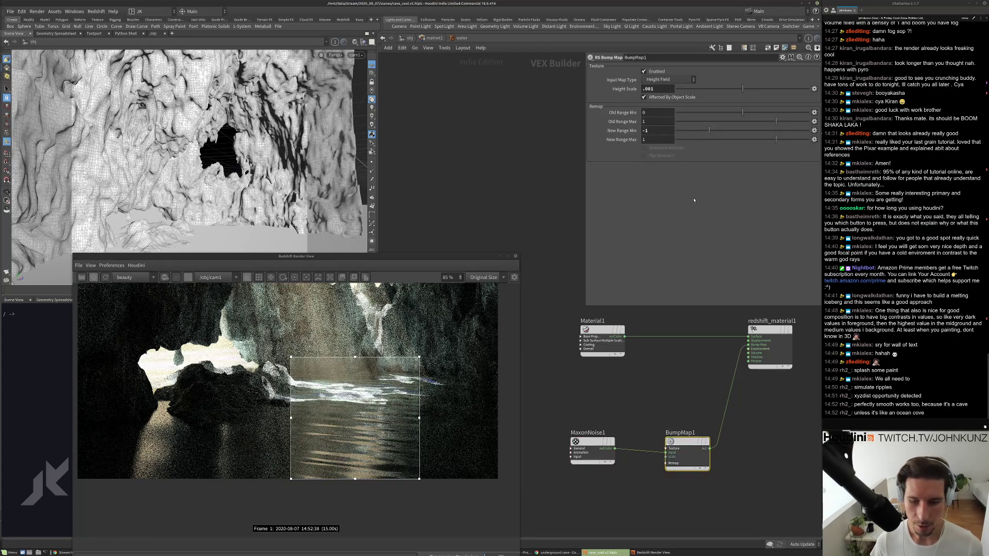
Reduce BumpMap1's Height Scale to .0001.
left_click(664, 88)
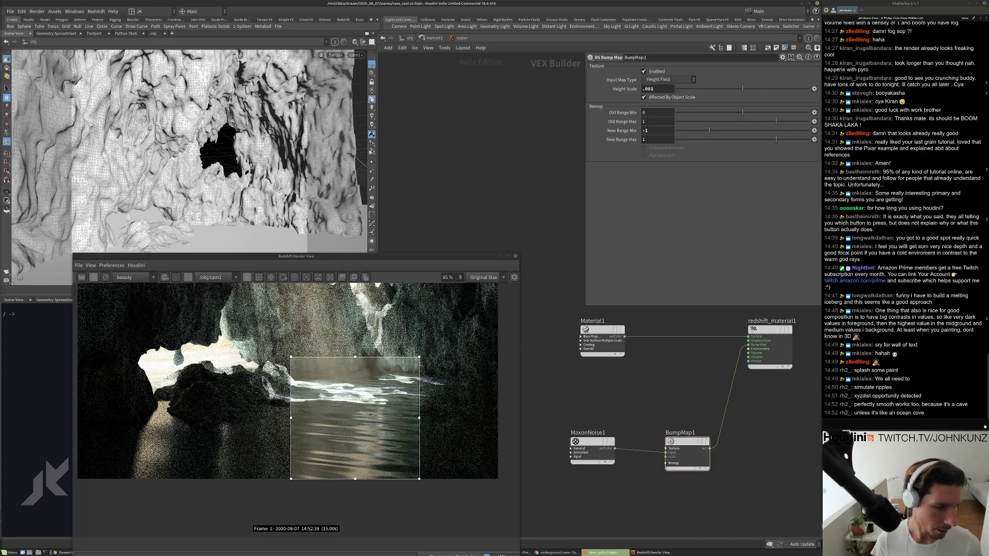
left_click(660, 91)
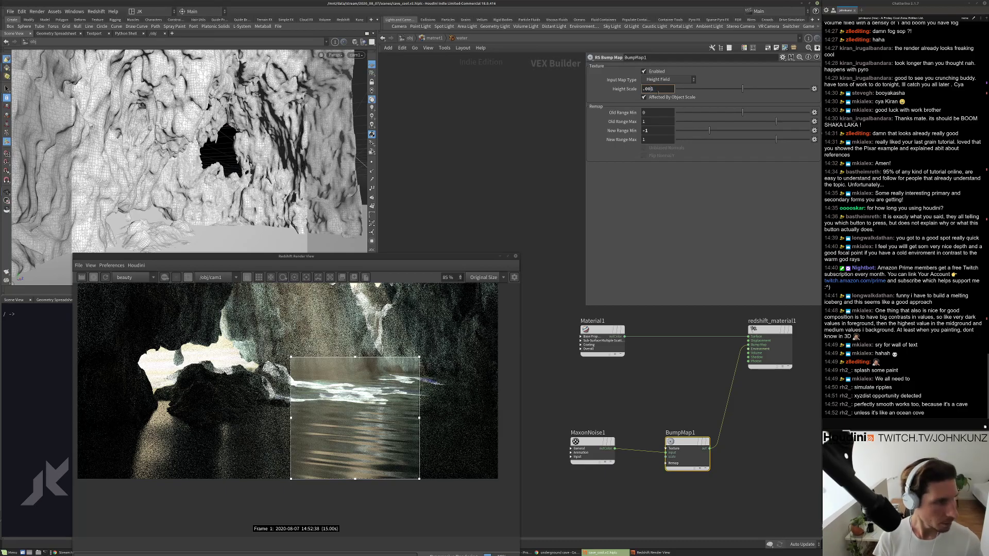
type("0")
key("Return")
Shift the Redshift render-region box left onto the rocks.
scroll(352, 444, "up", 2)
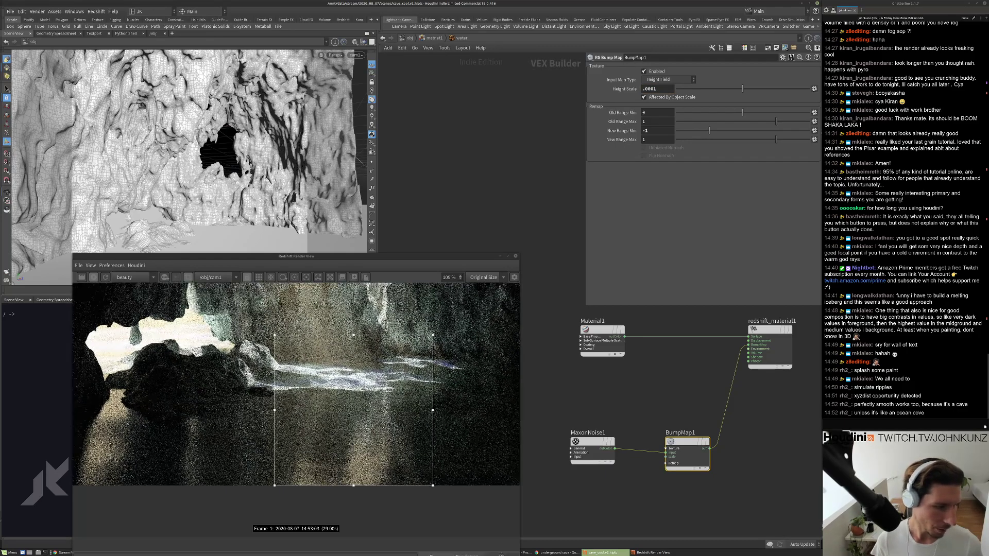
scroll(376, 441, "down", 1)
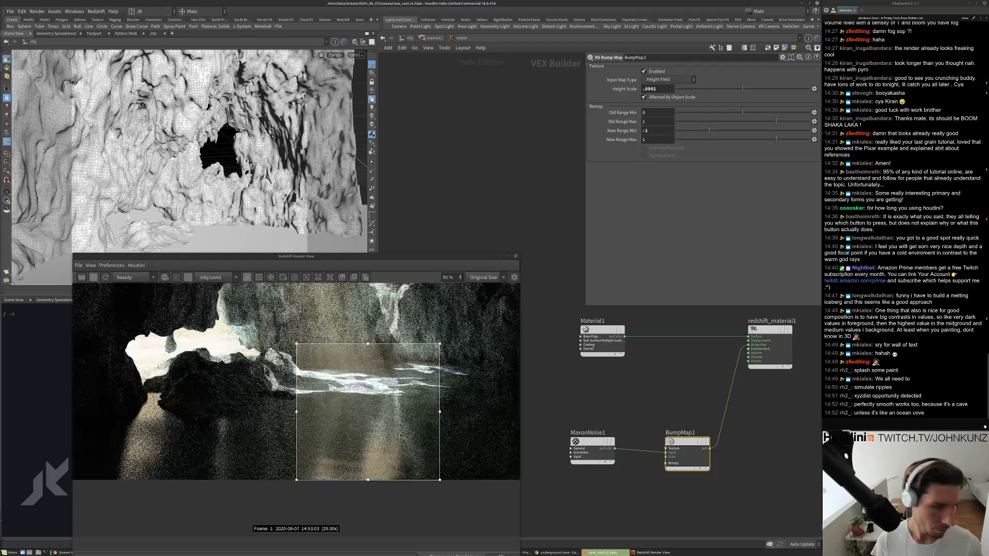
scroll(372, 443, "down", 1)
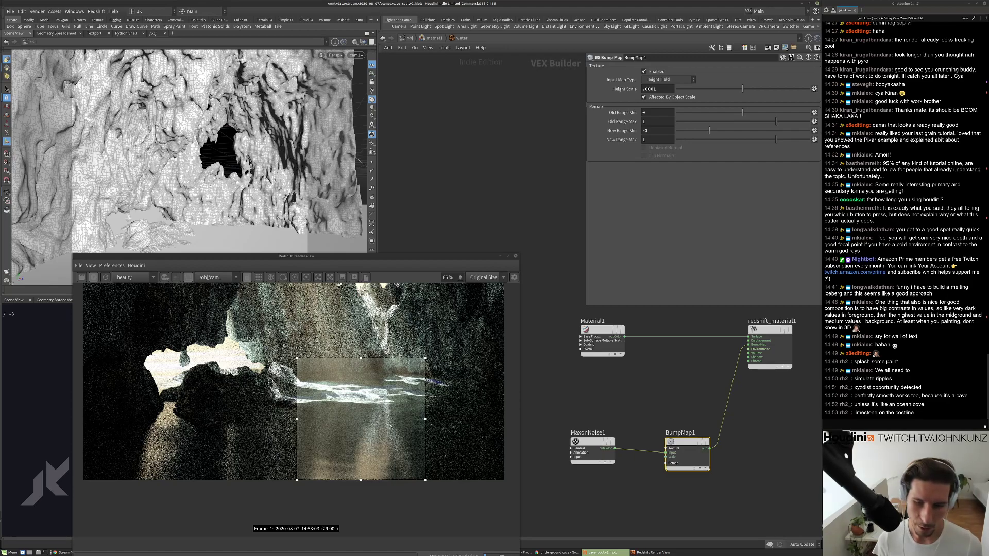
scroll(392, 427, "down", 1)
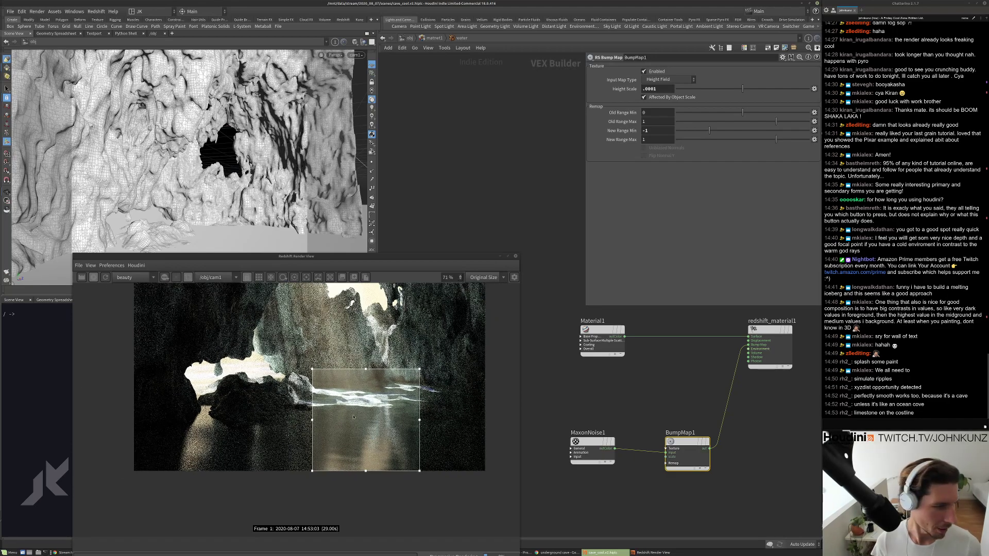
left_click_drag(341, 402, 257, 402)
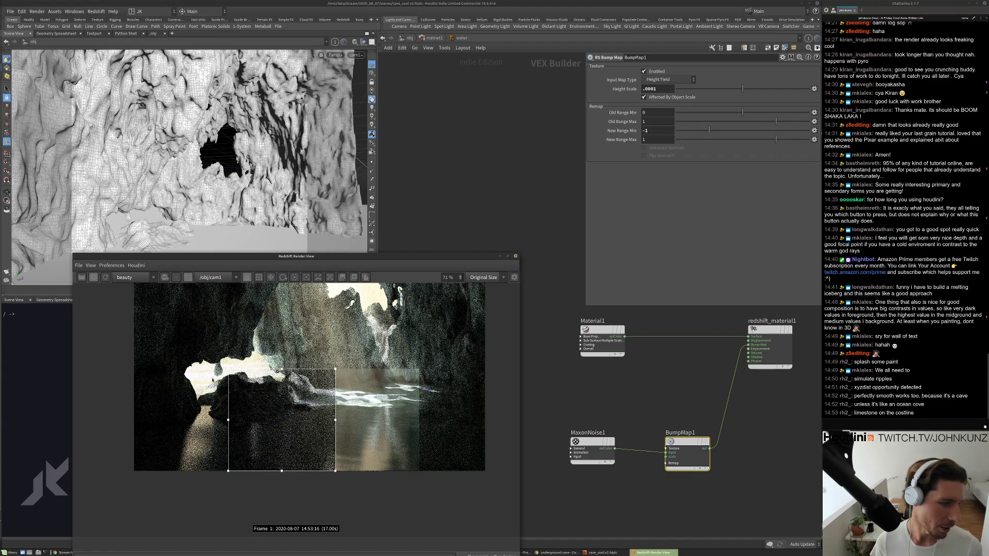
Switch the Redshift render view from region rendering to the full frame.
left_click(188, 278)
scroll(368, 392, "down", 2)
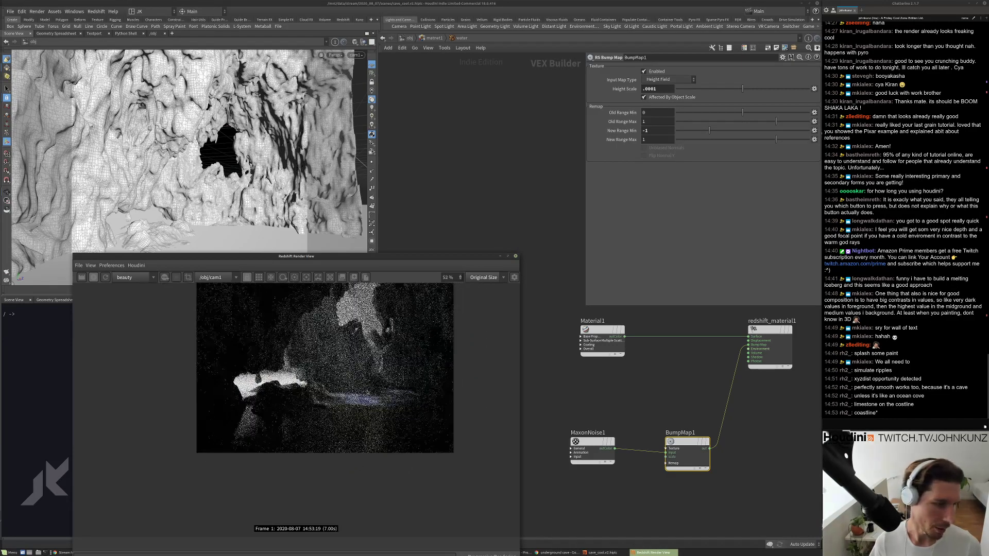
scroll(353, 393, "up", 2)
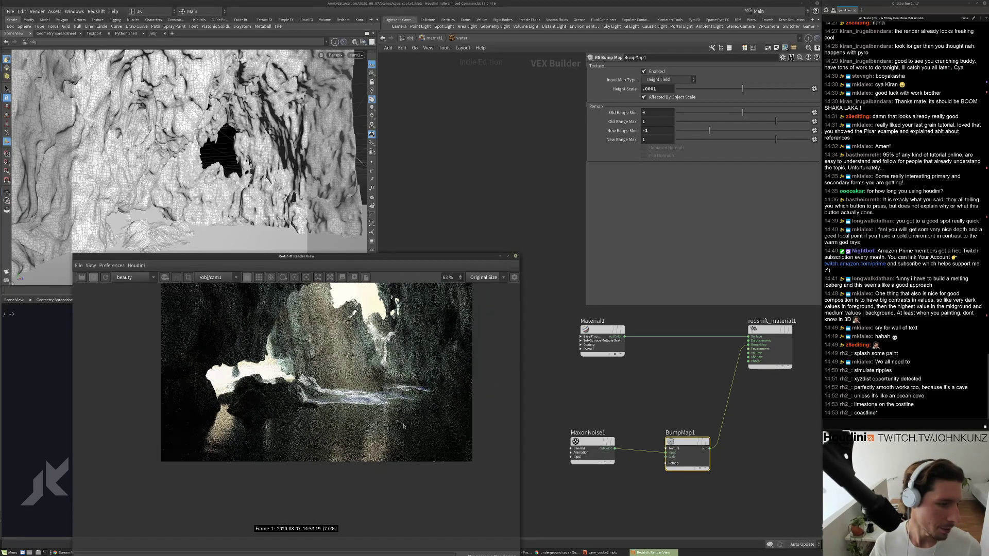
scroll(268, 438, "up", 1)
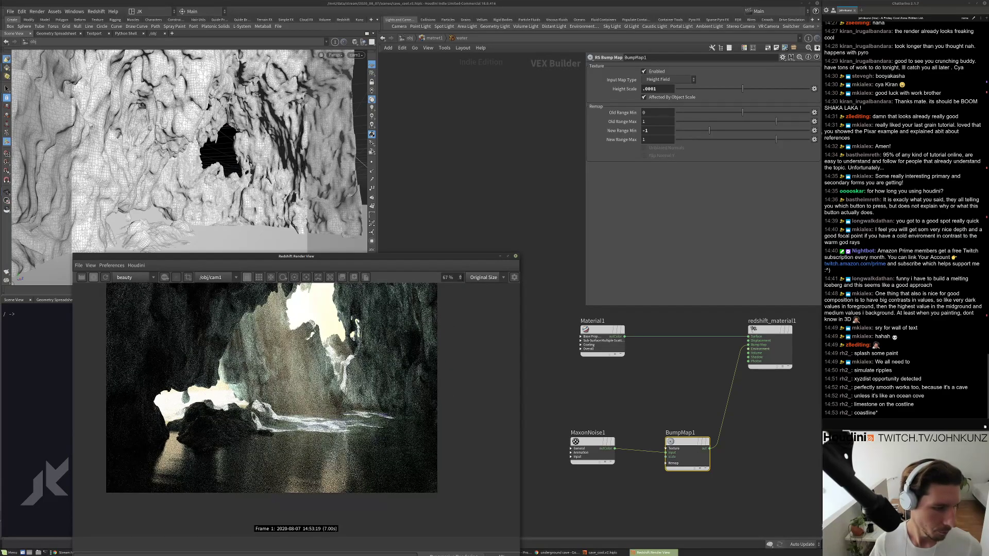
scroll(247, 420, "down", 3)
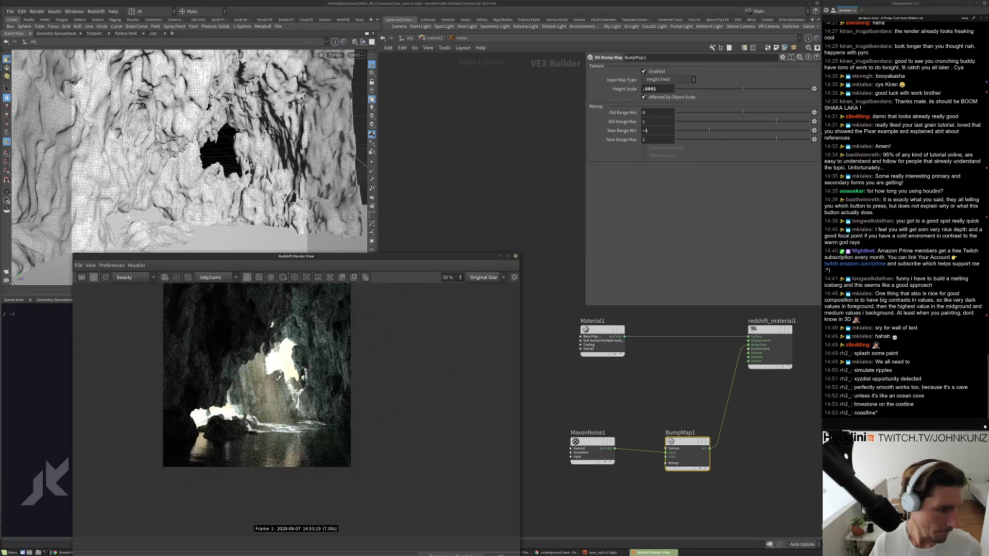
Lower BumpMap1's height scale from .001 to .00075, then to .0002.
left_click(619, 398)
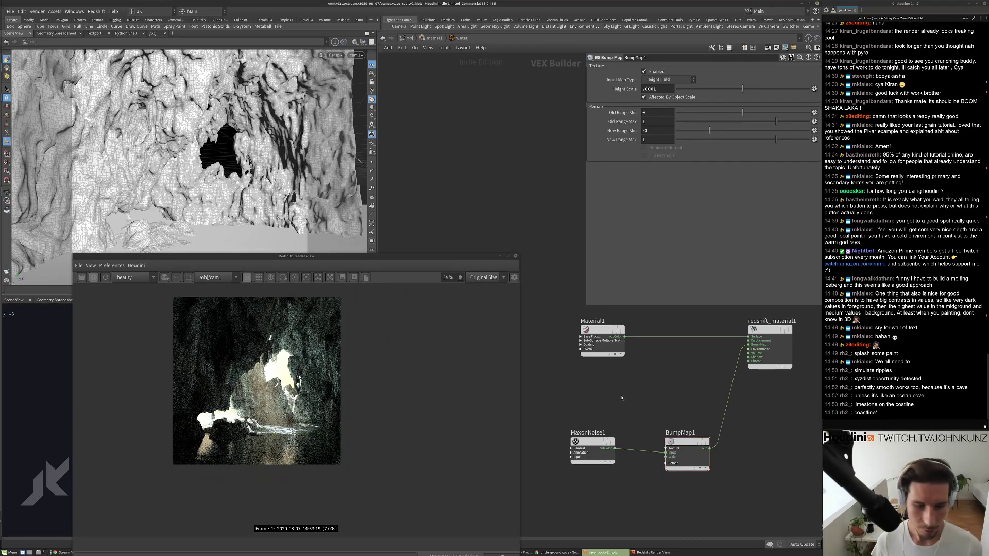
scroll(287, 458, "up", 2)
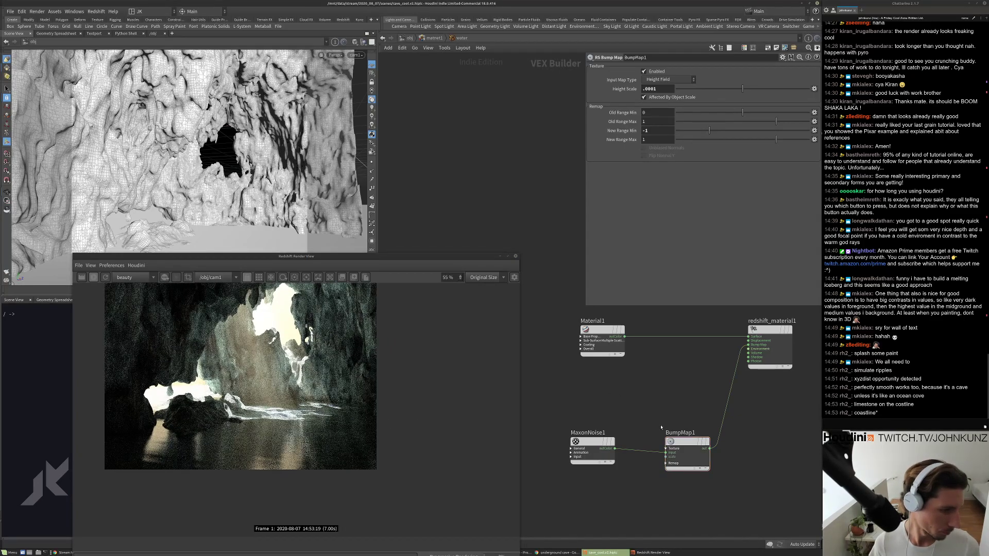
left_click(675, 437)
left_click(657, 89)
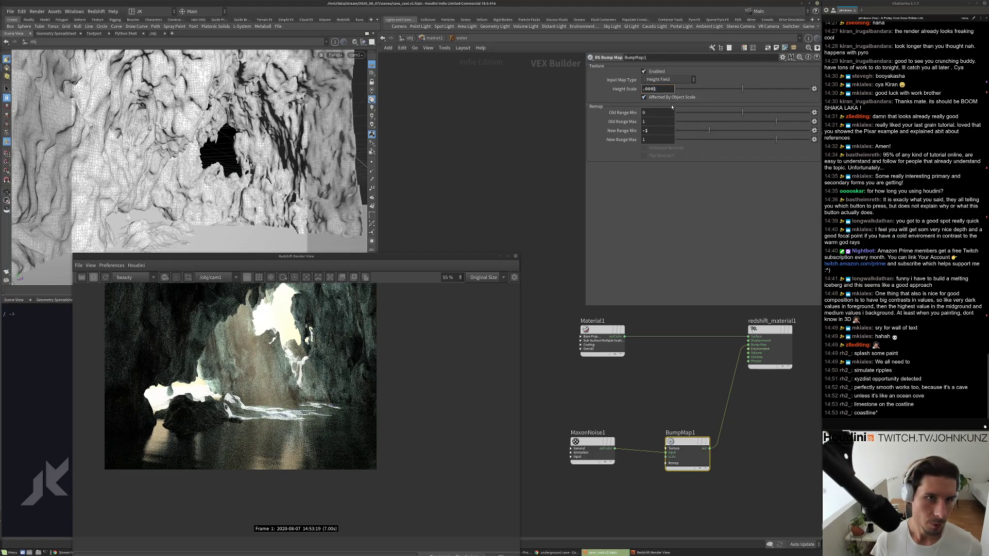
key("Return")
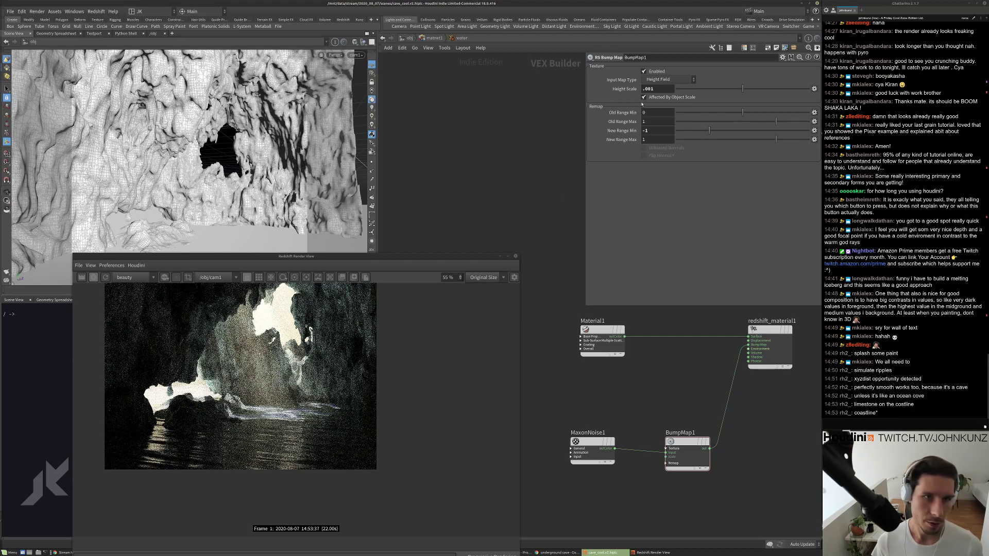
left_click(664, 88)
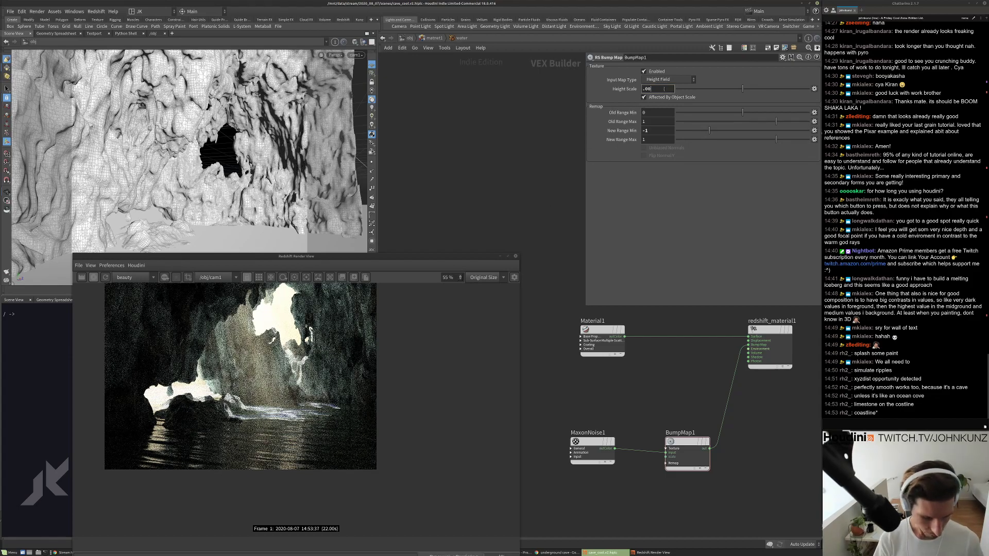
key("BackSpace")
type("075")
key("Return")
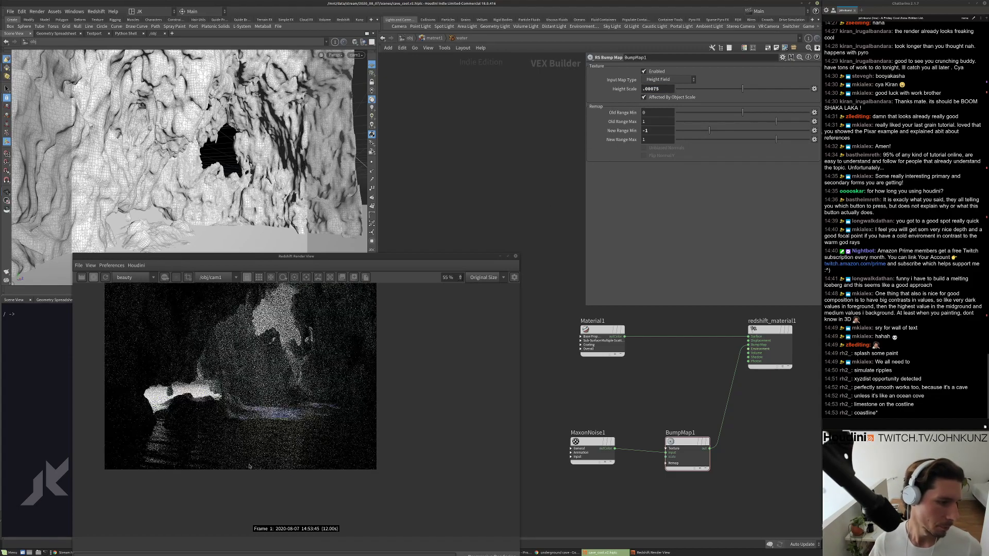
key("BackSpace")
key("BackSpace")
key("BackSpace")
type("02")
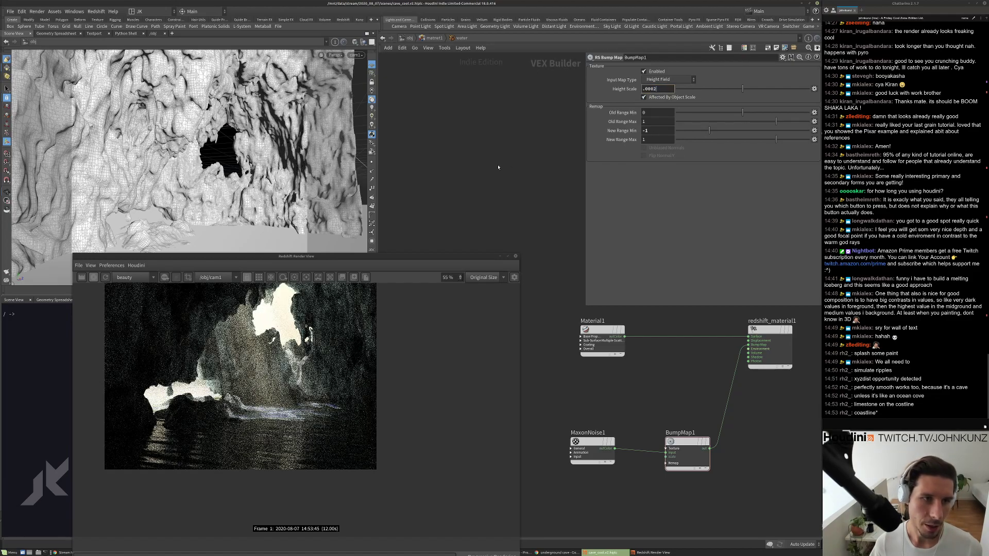
key("Return")
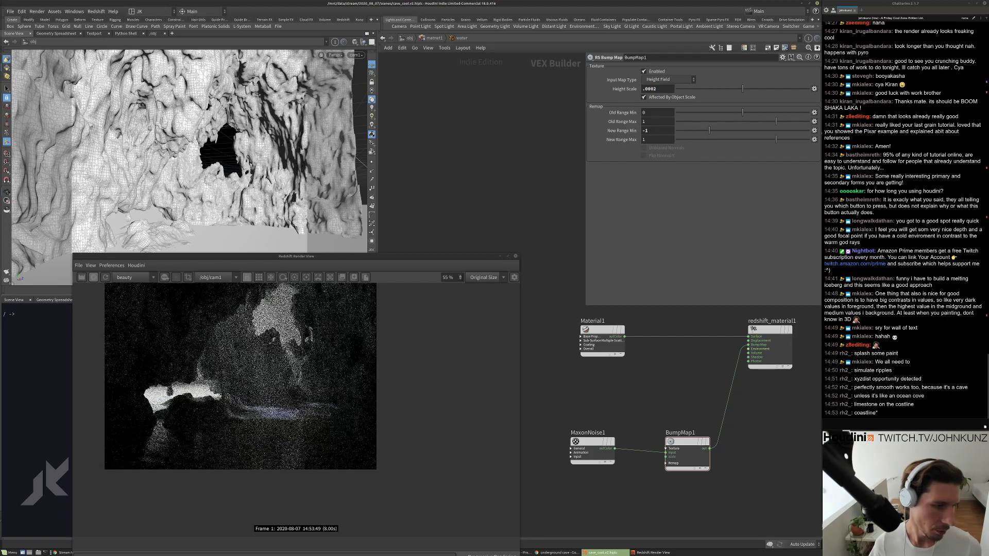
Bring up Material1's parameters as the cave render refreshes.
scroll(308, 446, "up", 3)
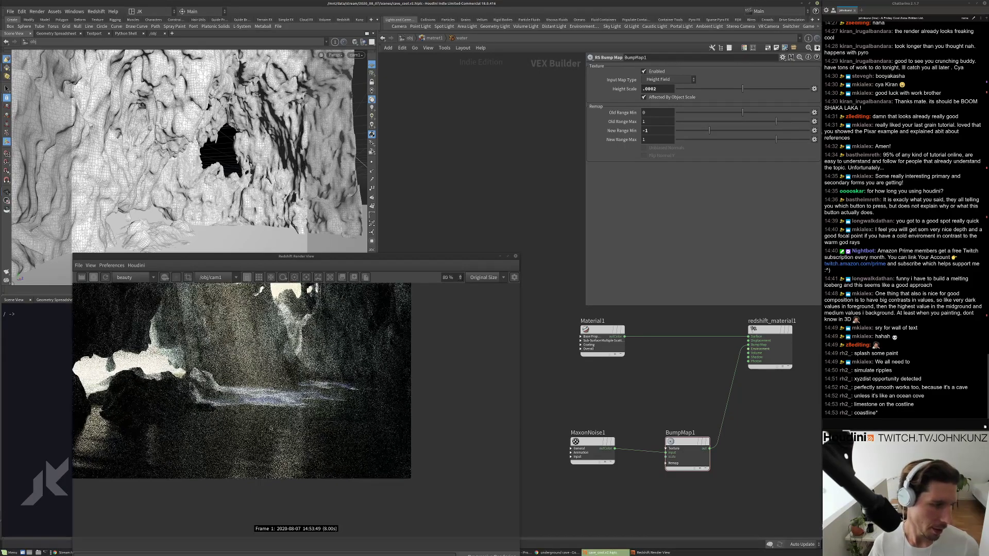
scroll(264, 428, "down", 4)
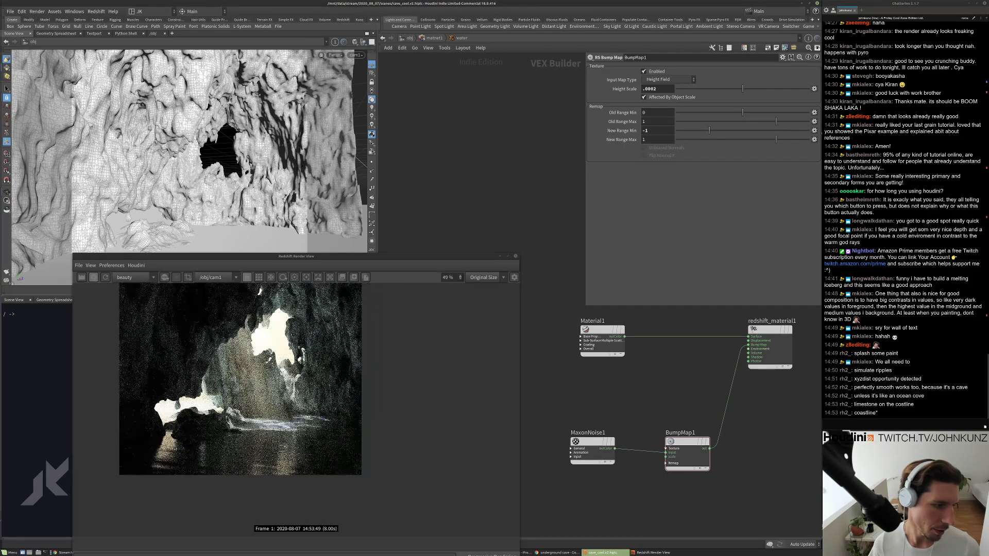
scroll(309, 438, "down", 3)
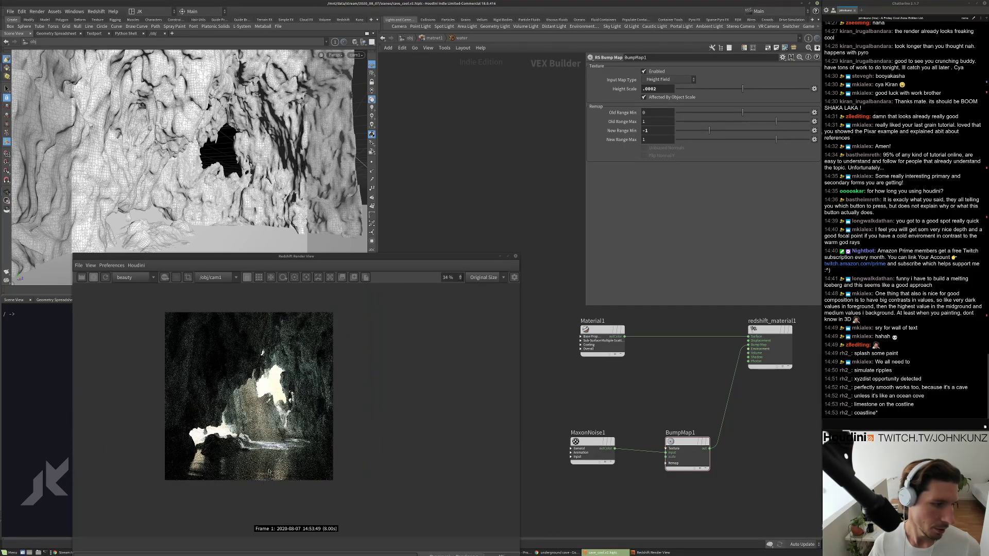
scroll(188, 470, "up", 3)
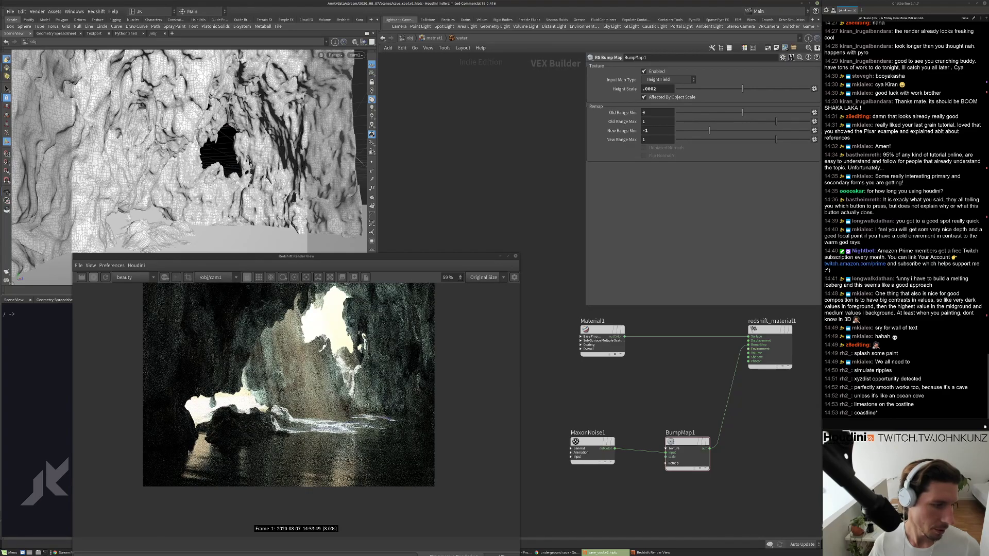
scroll(355, 397, "down", 2)
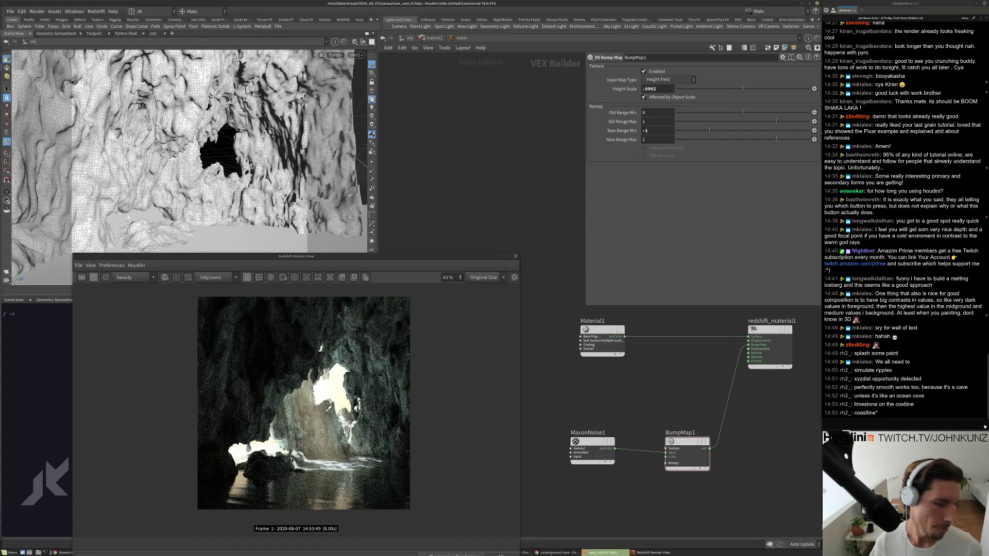
left_click(602, 340)
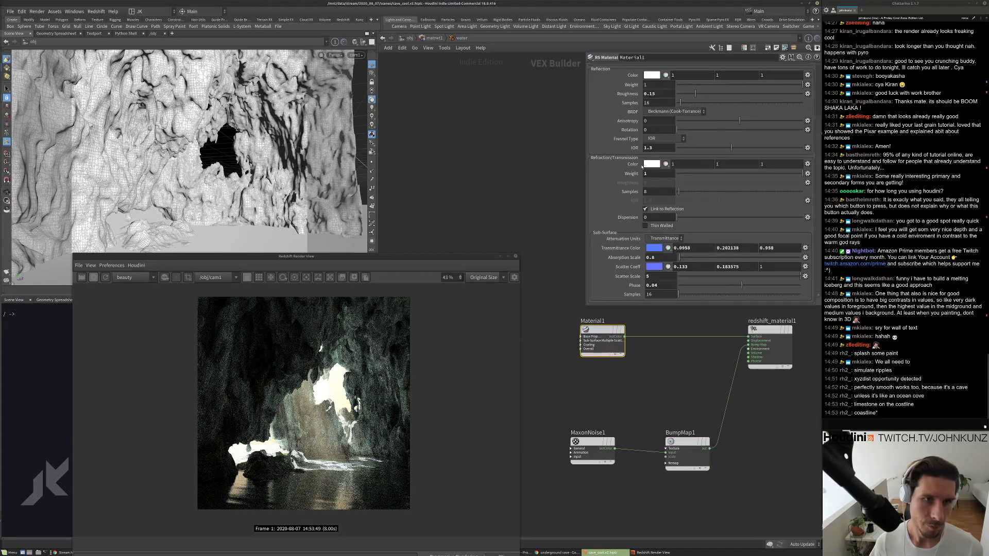
Set Material1's reflection roughness to 0.025 and check the render.
double_click(652, 94)
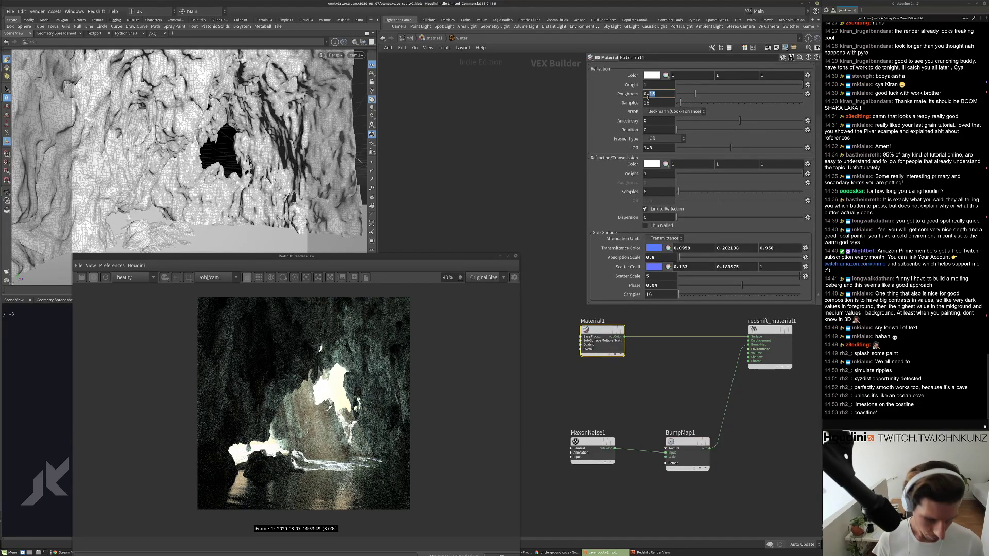
type("0.025")
key("Return")
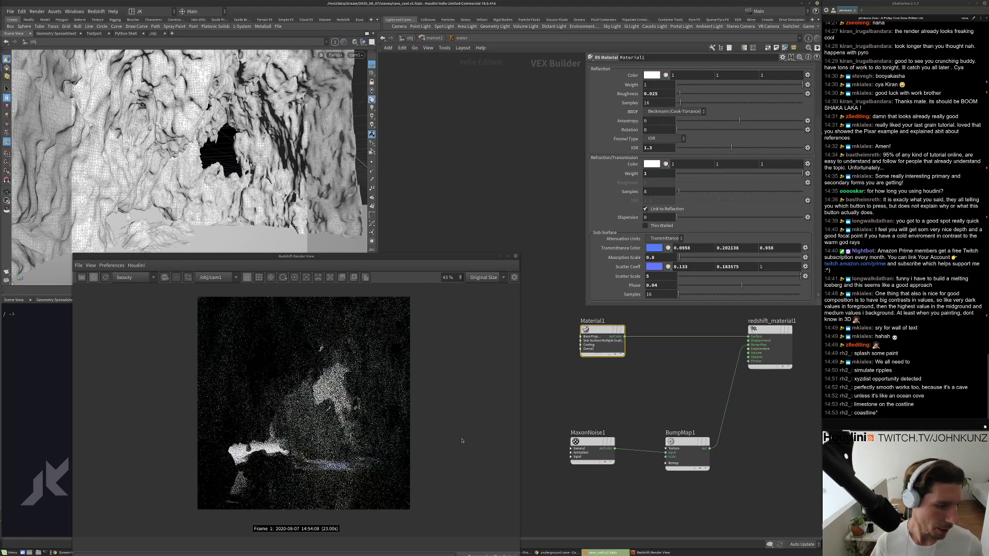
scroll(352, 482, "up", 2)
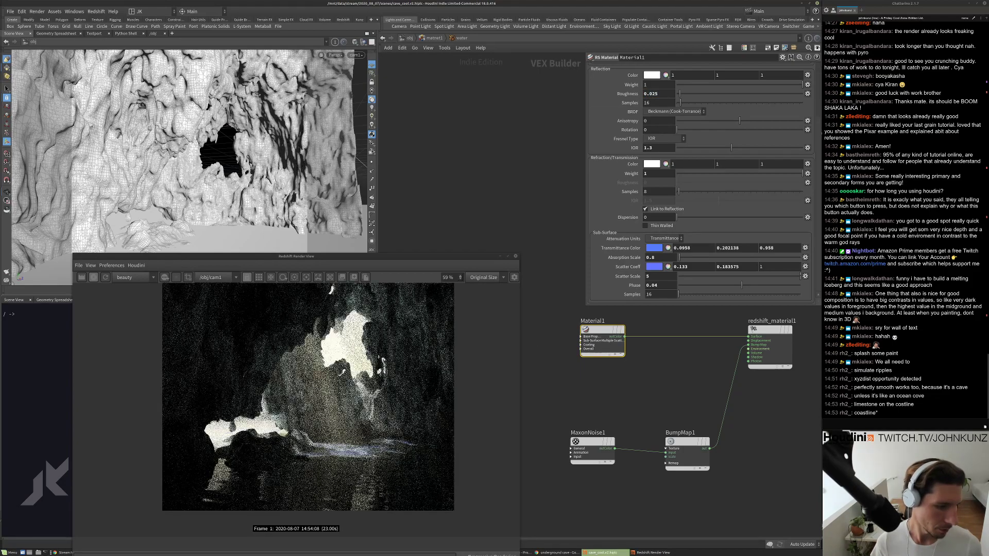
scroll(273, 495, "up", 3)
scroll(273, 495, "down", 3)
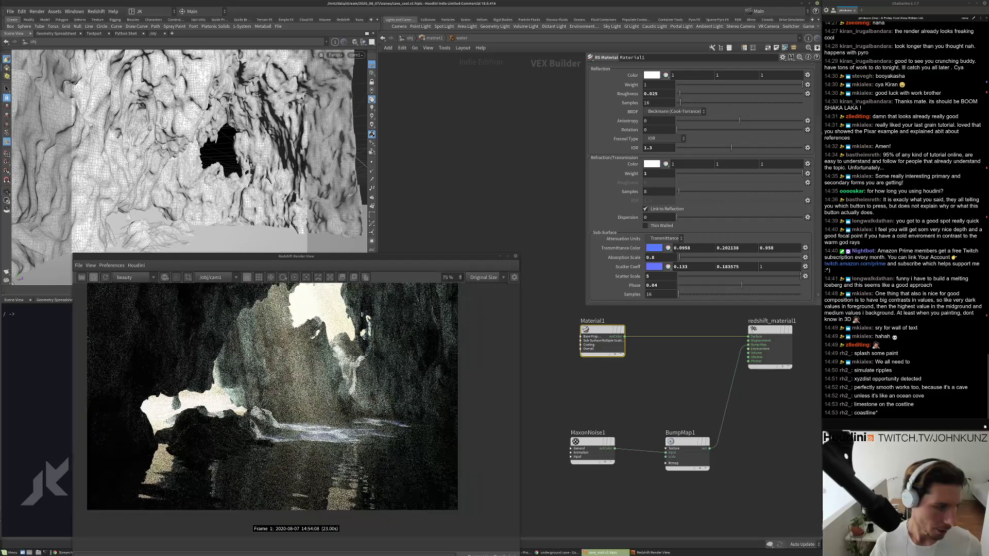
scroll(352, 477, "up", 5)
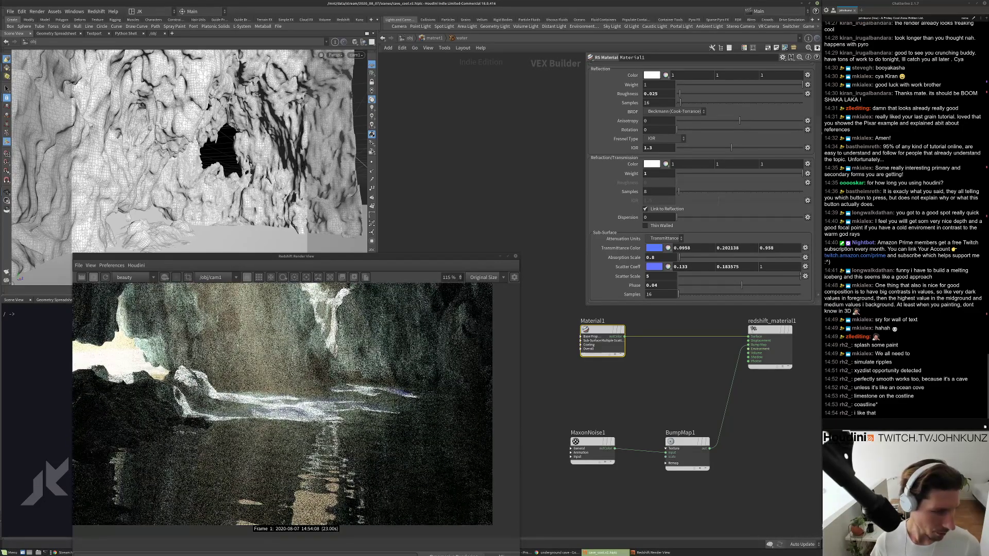
Raise the reflection roughness to 0.1 and review the result.
double_click(663, 93)
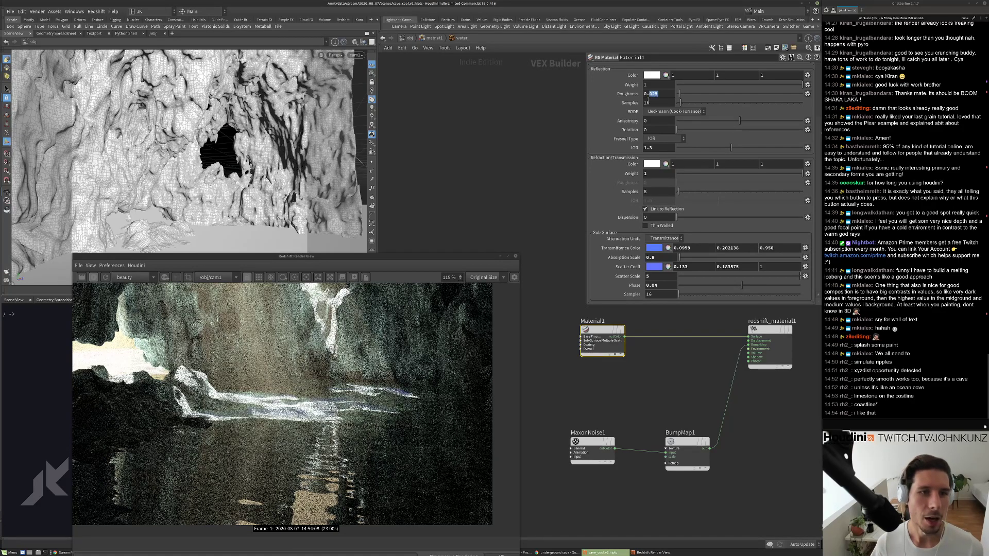
type("0.1")
key("Return")
scroll(405, 477, "down", 3)
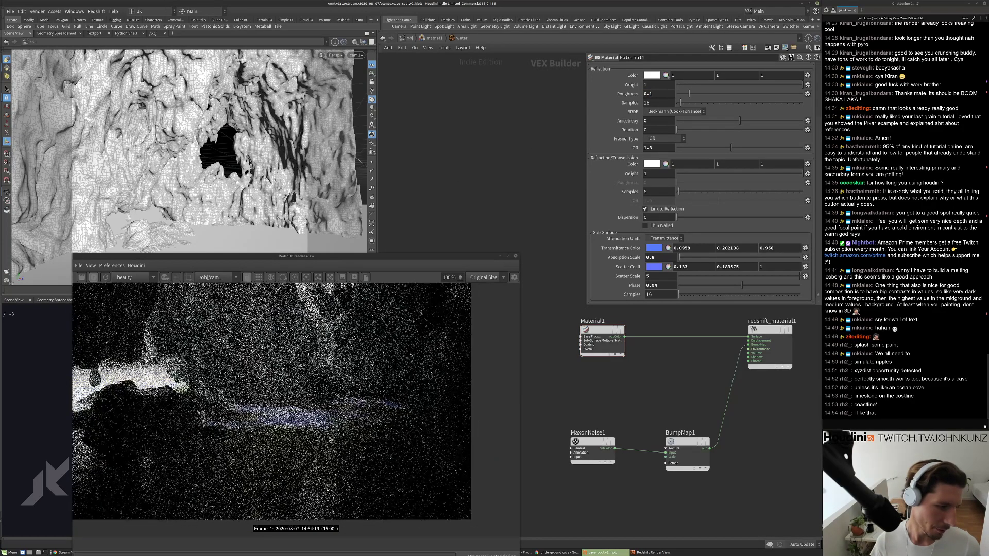
scroll(330, 479, "down", 1)
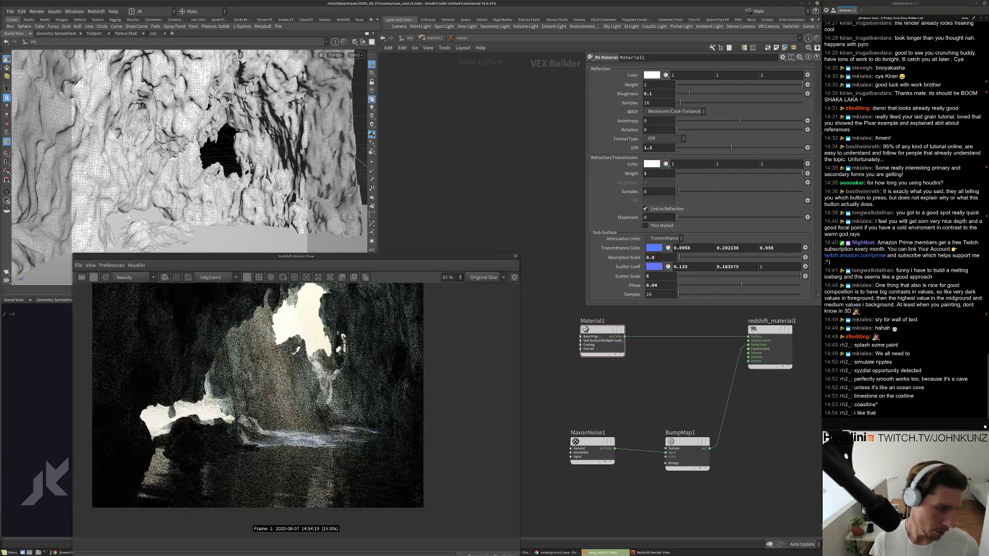
scroll(326, 488, "up", 1)
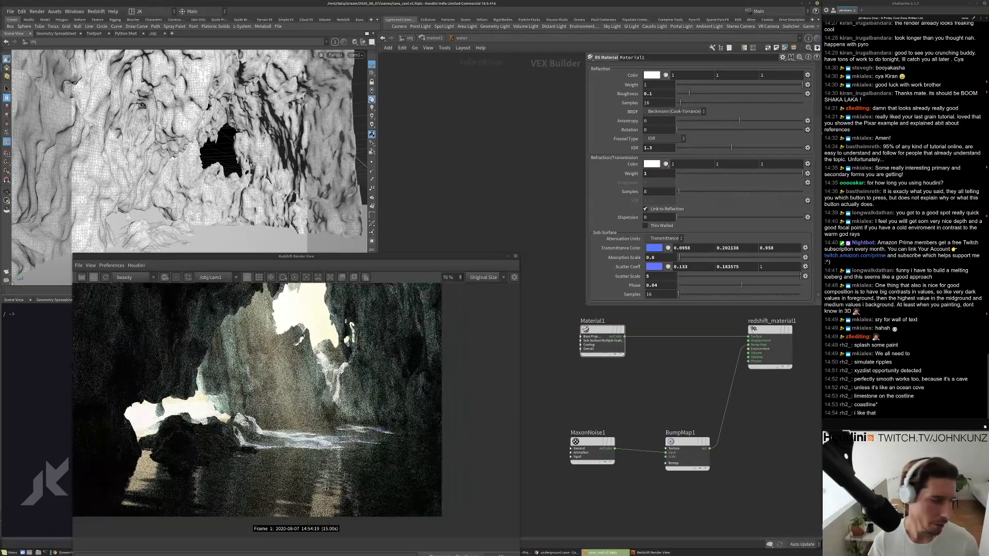
scroll(326, 489, "up", 3)
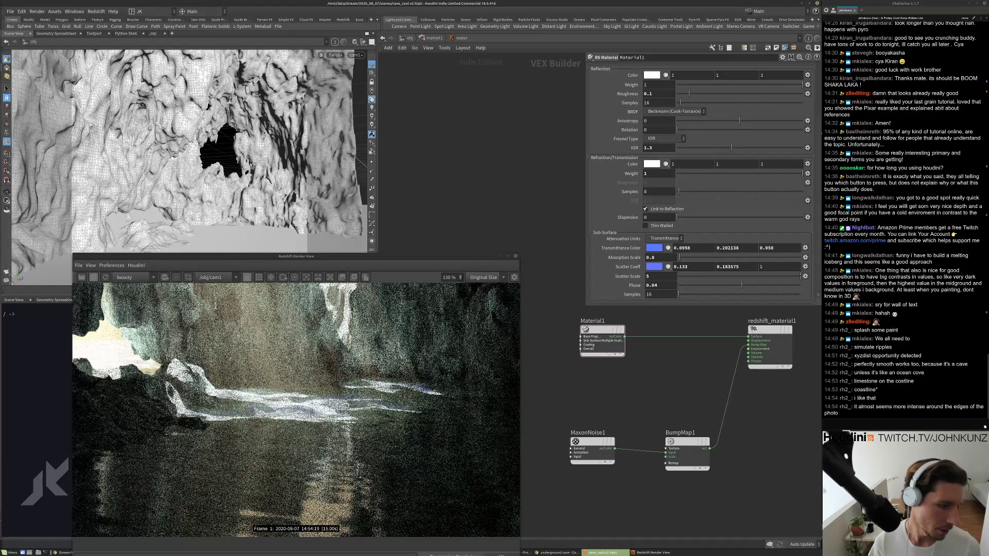
scroll(352, 502, "down", 5)
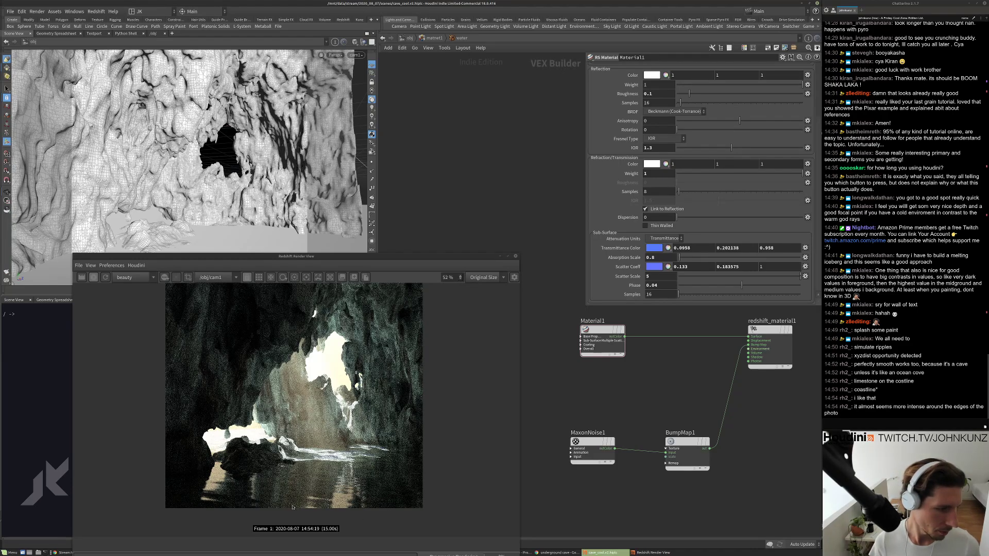
Settle the reflection roughness at 0.125.
scroll(292, 507, "down", 2)
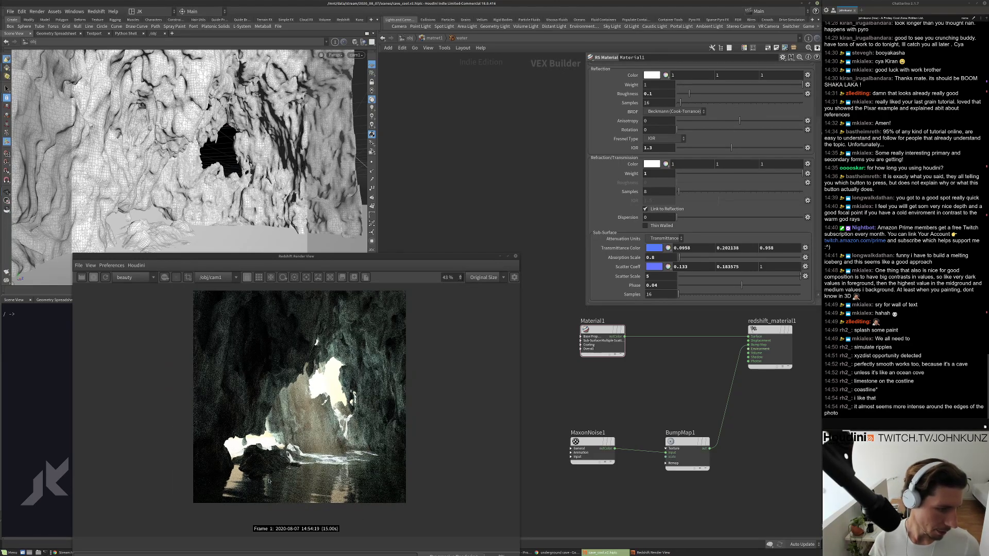
scroll(316, 342, "up", 3)
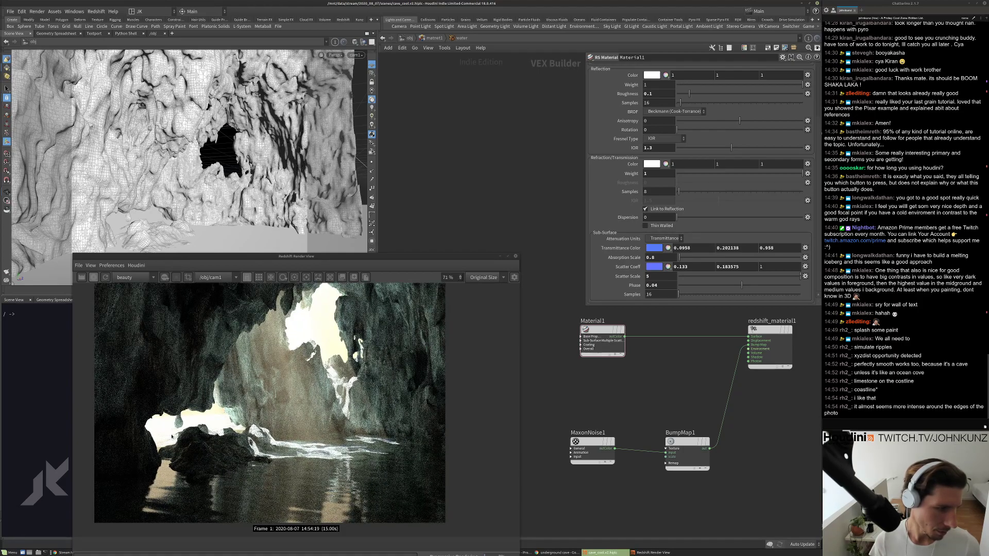
scroll(172, 437, "down", 3)
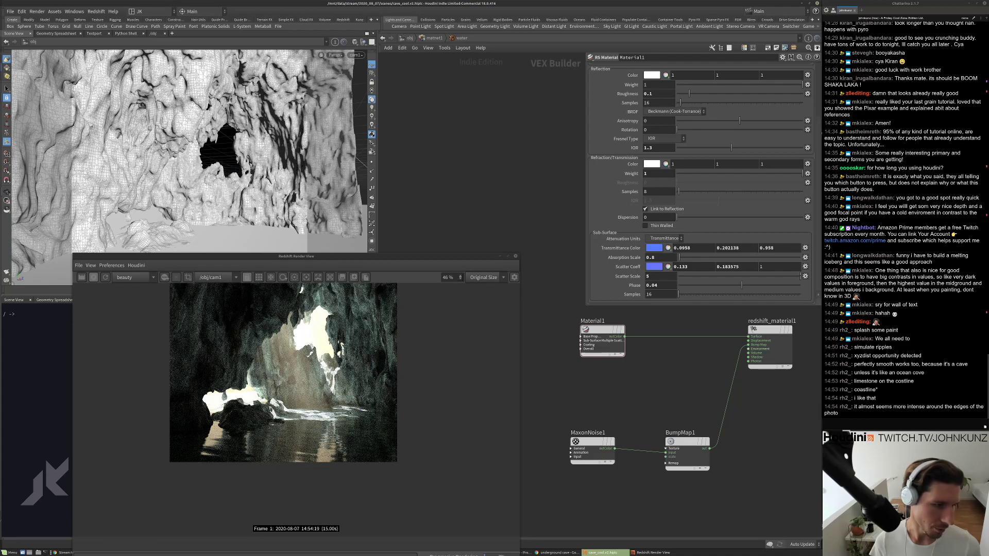
scroll(374, 410, "up", 5)
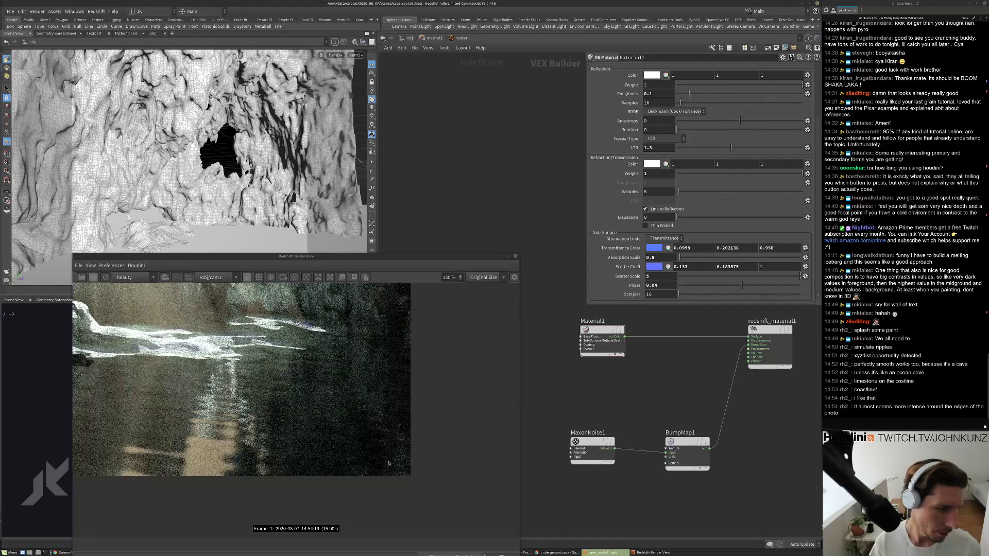
scroll(358, 395, "down", 2)
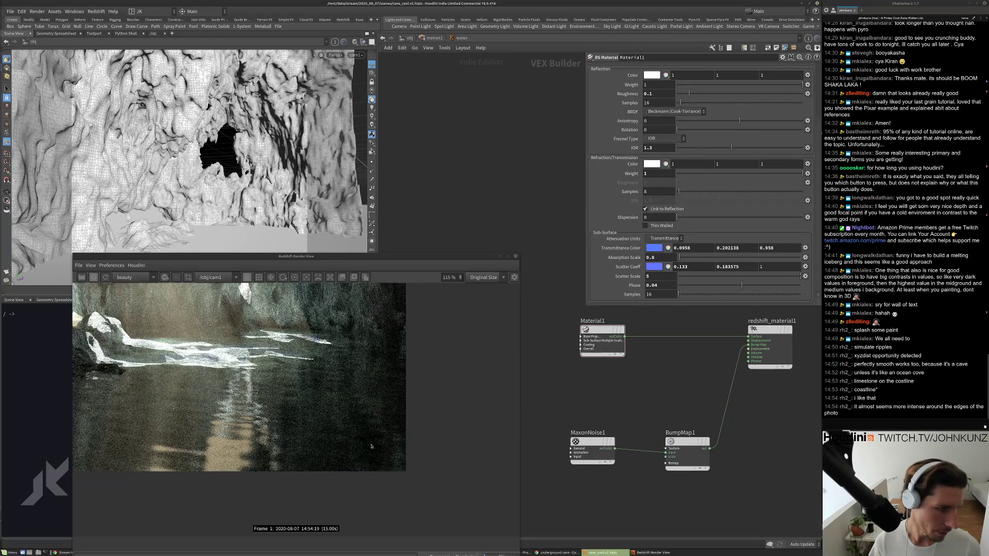
left_click(662, 93)
type("25")
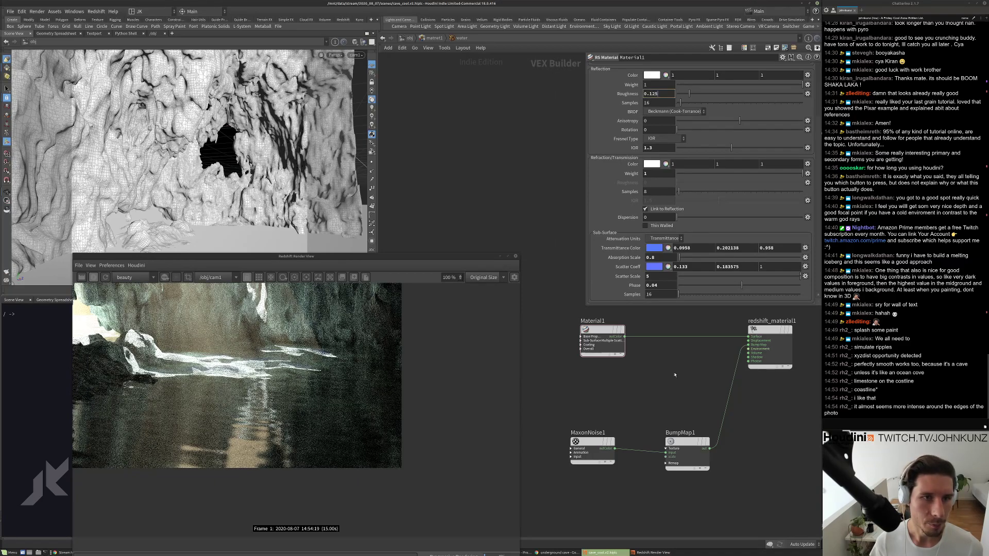
key("Return")
left_click(688, 442)
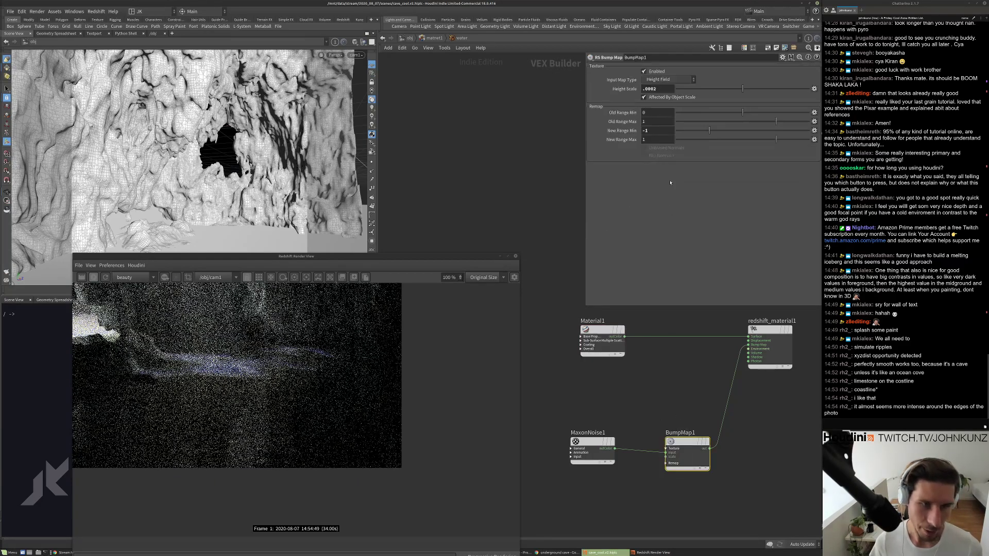
left_click(653, 89)
key("BackSpace")
type("15")
key("Return")
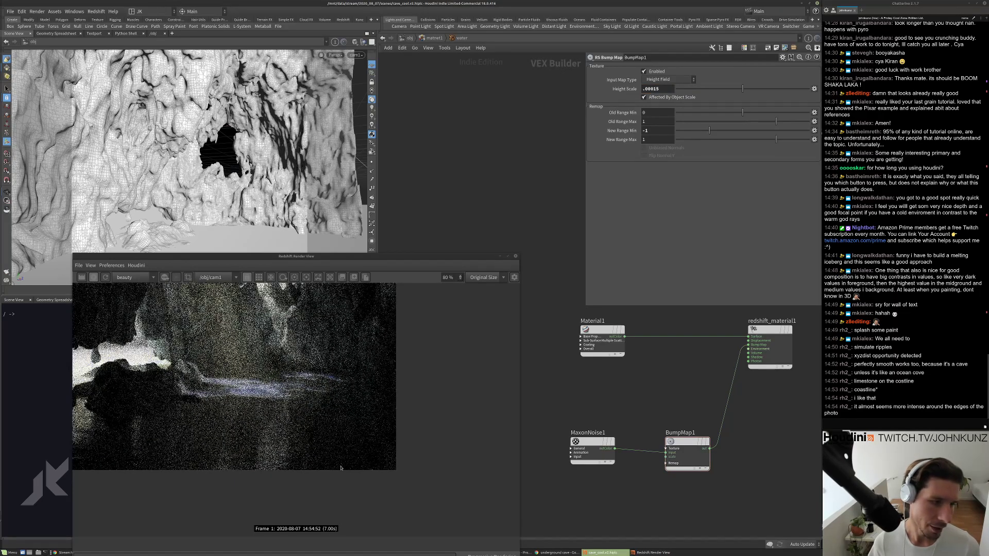
scroll(192, 452, "down", 5)
scroll(192, 452, "up", 2)
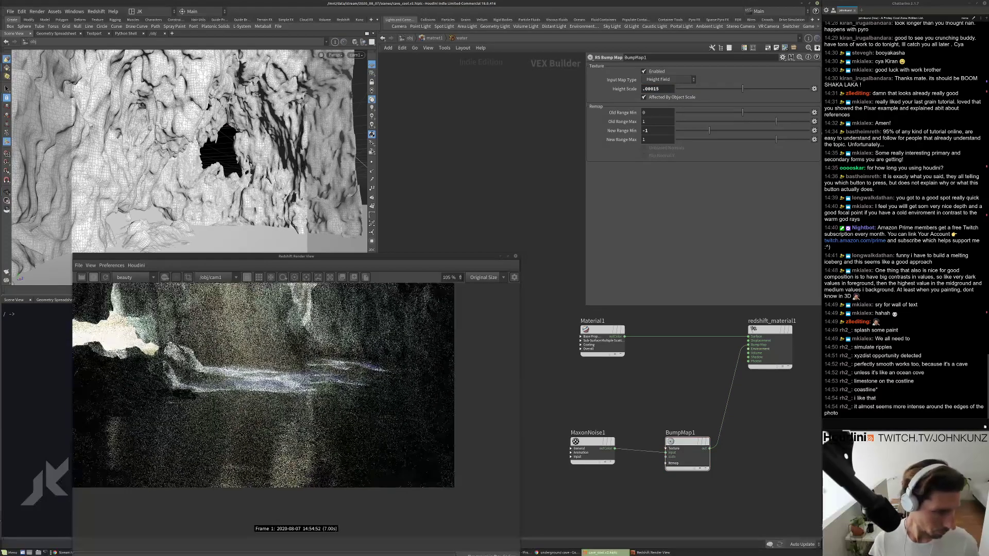
scroll(192, 452, "up", 4)
scroll(192, 452, "down", 1)
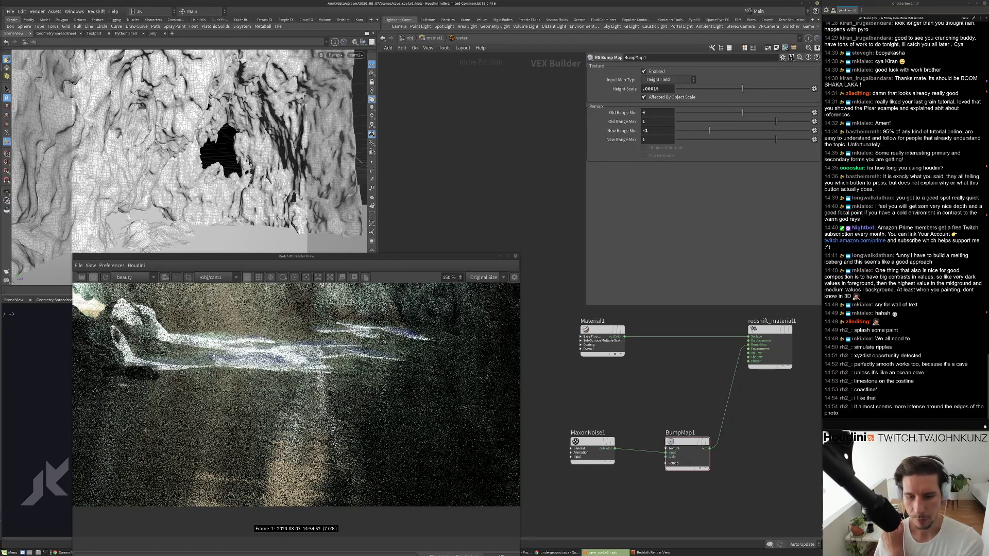
scroll(193, 452, "down", 3)
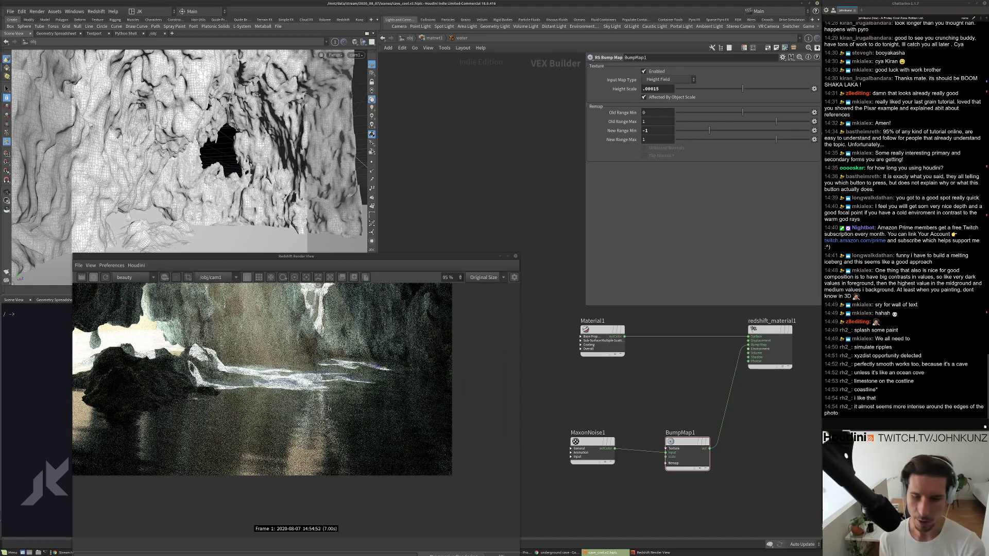
scroll(313, 435, "down", 1)
scroll(313, 435, "up", 3)
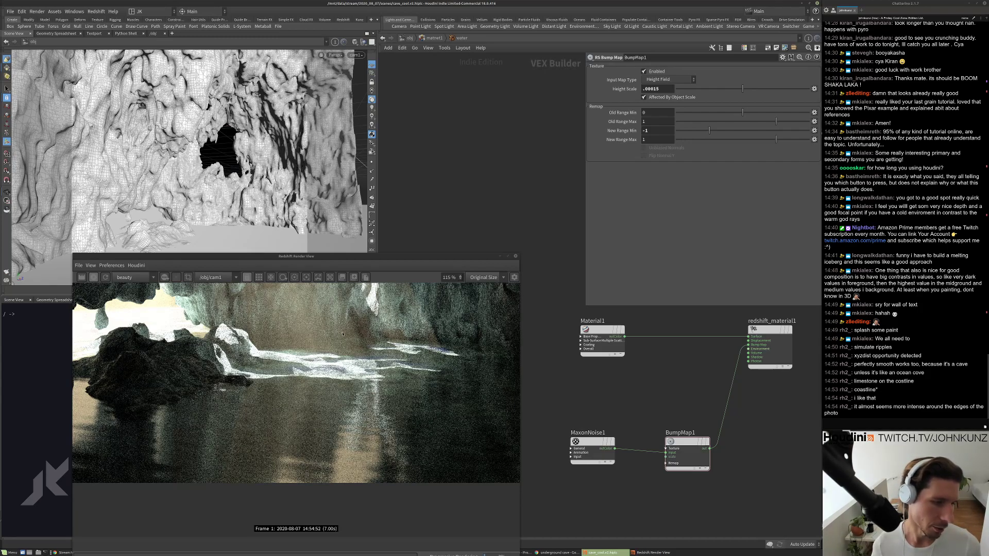
scroll(328, 418, "down", 3)
scroll(375, 438, "up", 3)
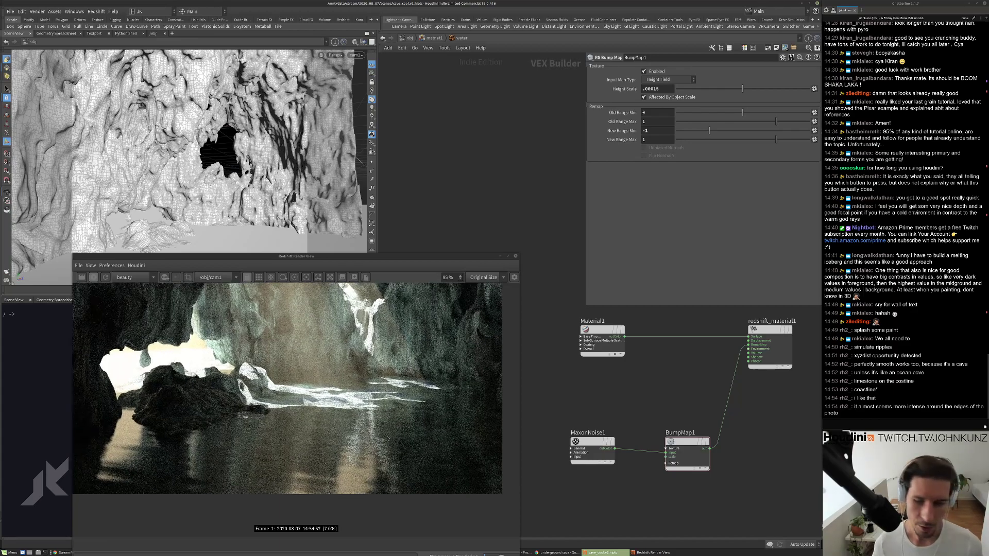
scroll(375, 438, "down", 2)
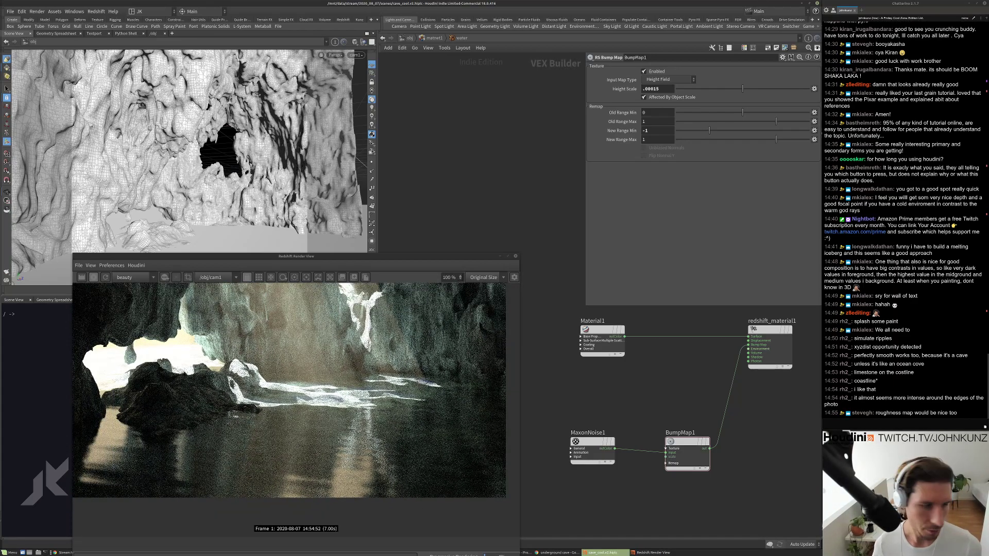
scroll(338, 440, "up", 1)
Duplicate MaxonNoise1 into a new noise node placed above Material1.
middle_click_drag(544, 397, 650, 414)
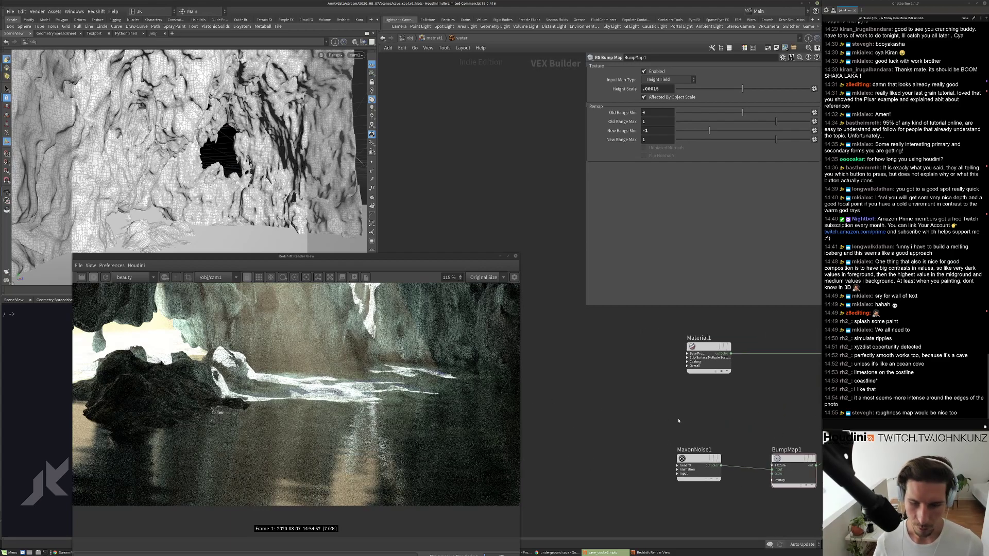
left_click(688, 354)
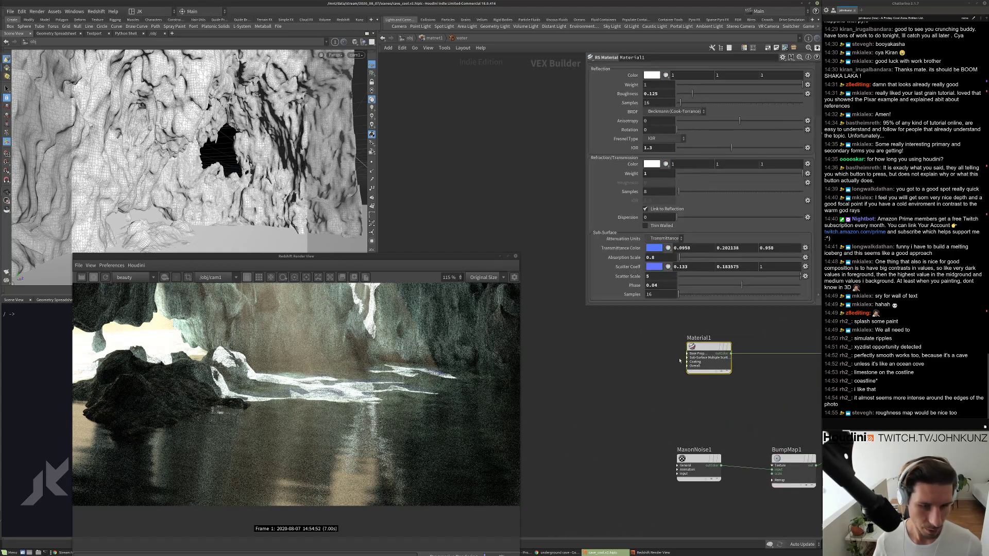
left_click(688, 354)
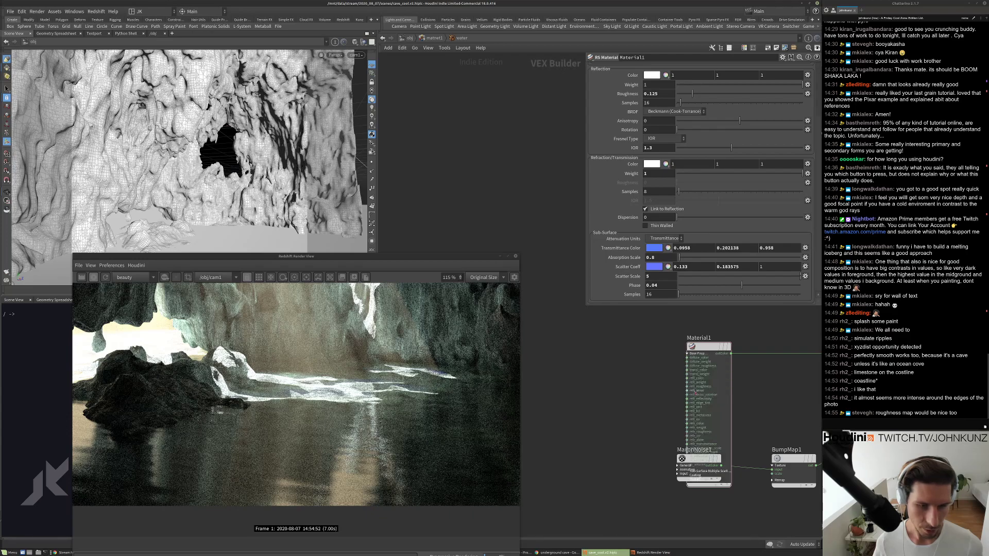
middle_click_drag(684, 459, 643, 444)
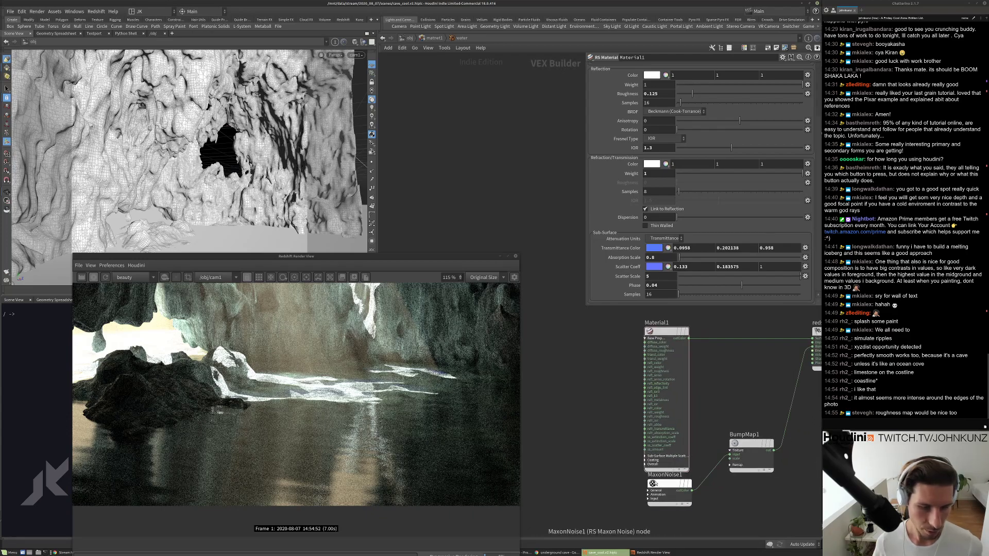
key("ctrl+v")
middle_click_drag(617, 343, 600, 441)
left_click_drag(601, 442, 798, 442)
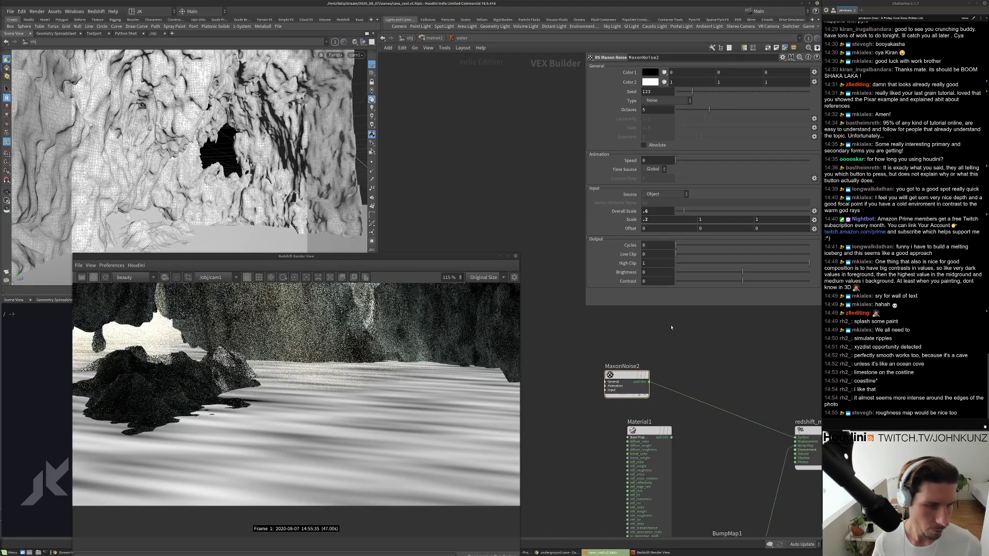
Set the new noise's type to FBM with Overall Scale 2.
left_click(662, 100)
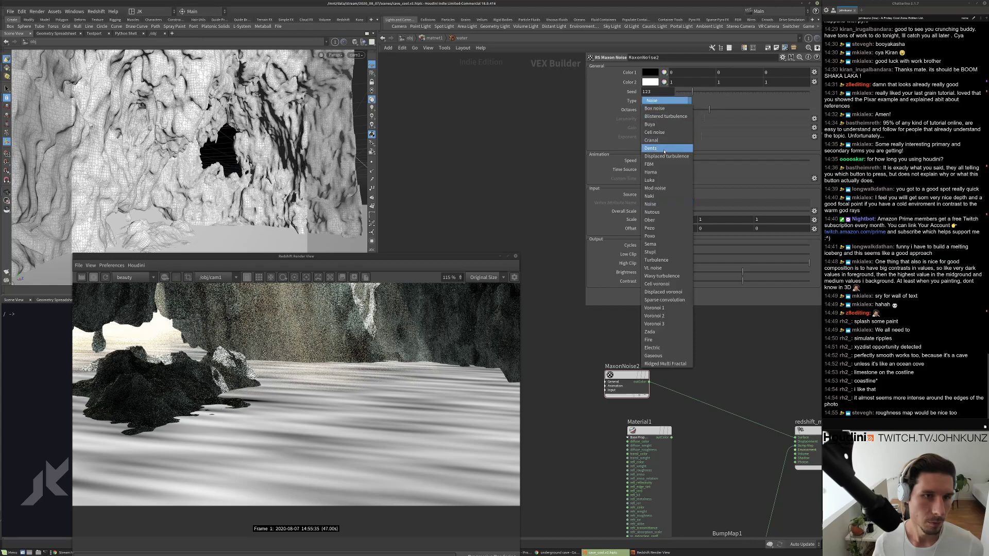
left_click(665, 164)
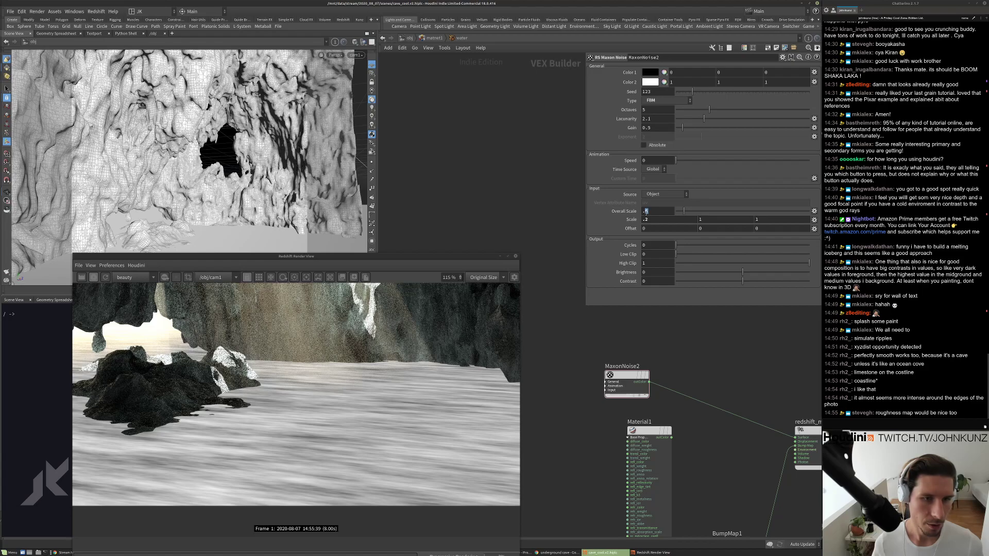
double_click(646, 212)
type(".3")
key("Return")
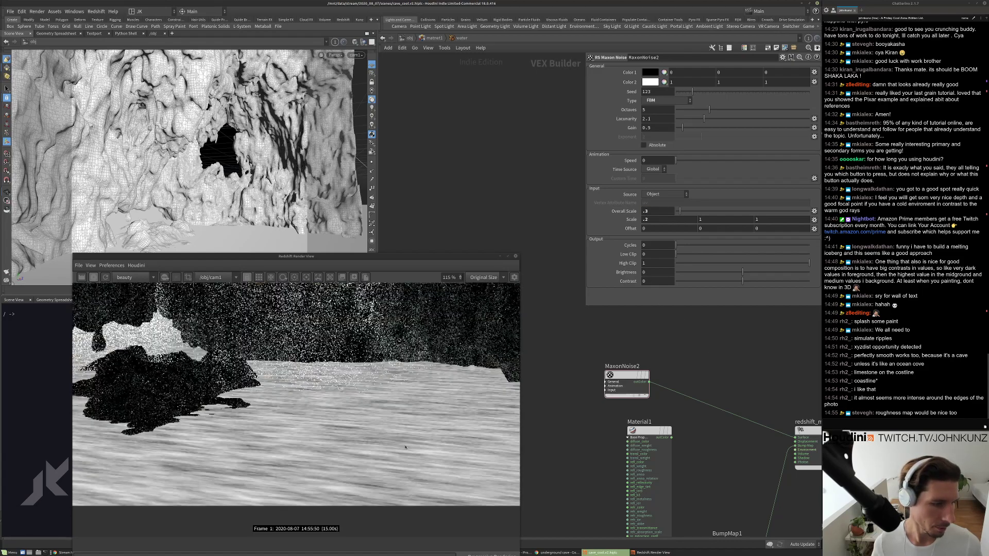
type("2")
key("Return")
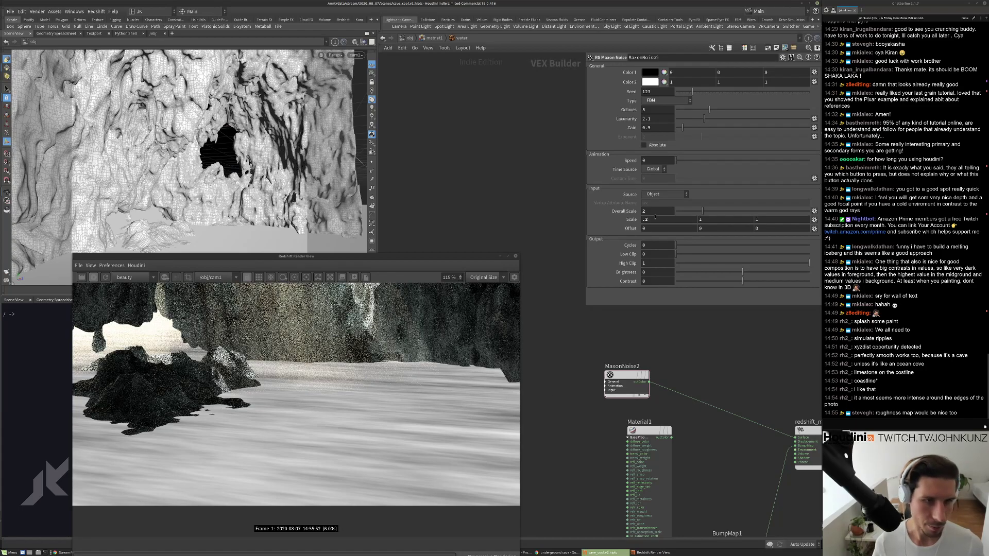
Add an RS Change Range node after MaxonNoise2 with old range 0.221–0.789.
key("Tab")
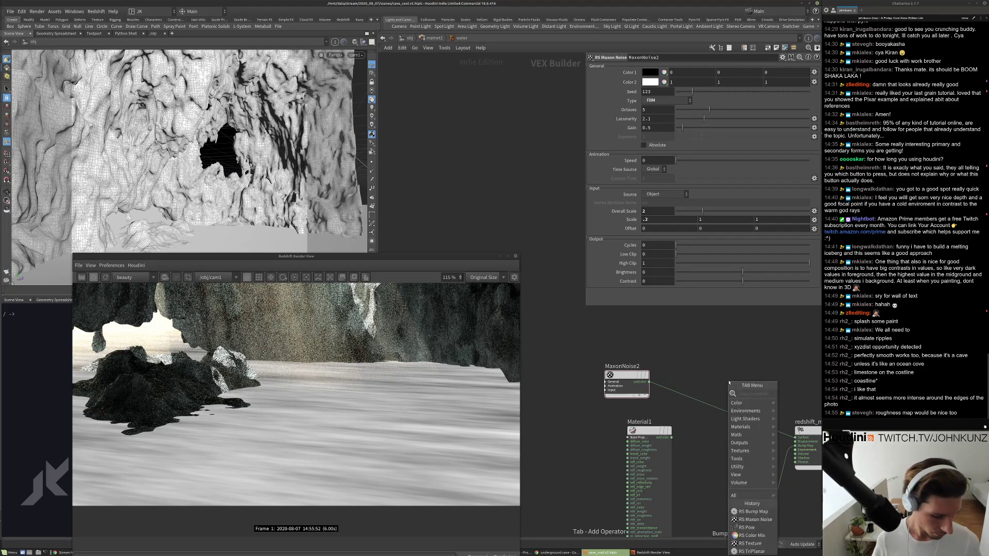
type("ch")
key("Return")
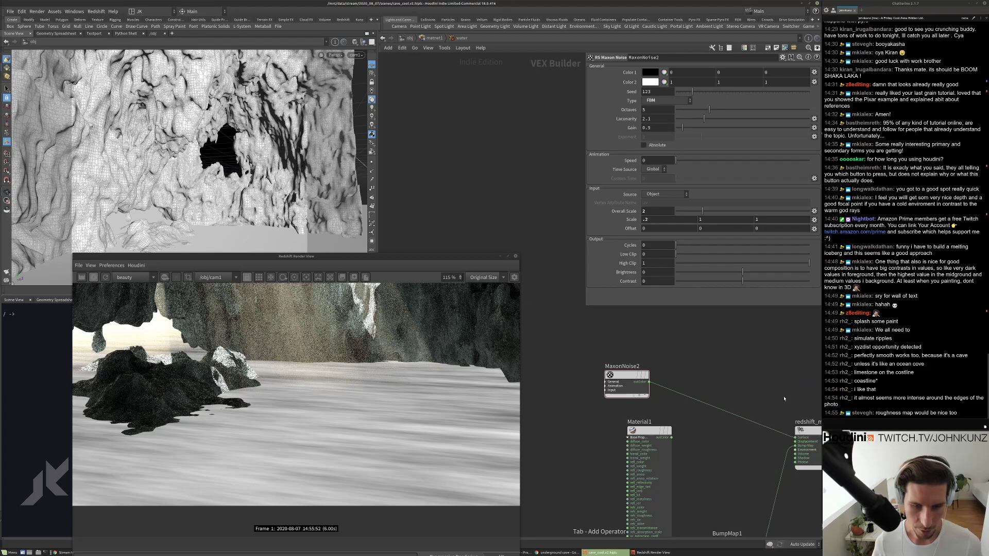
left_click(729, 416)
left_click_drag(729, 415, 705, 379)
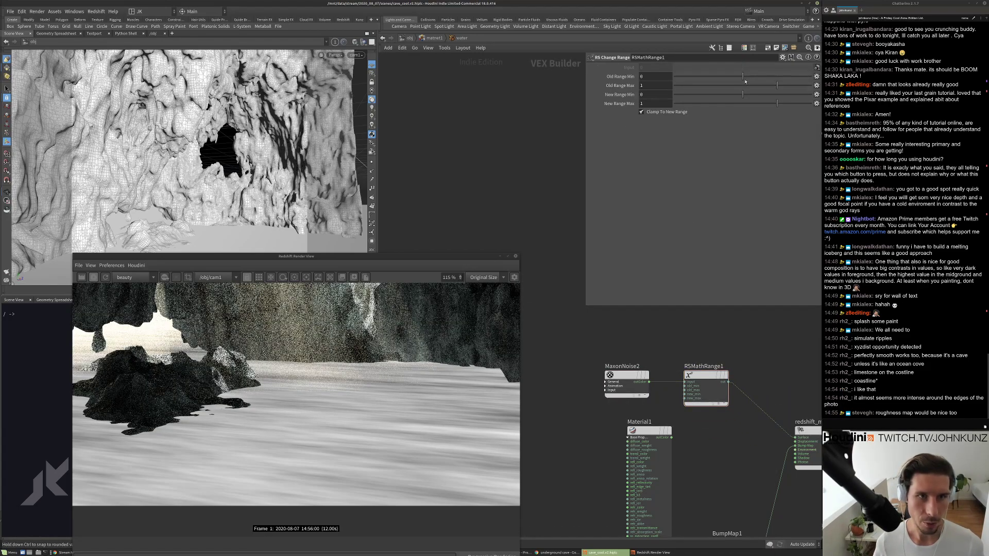
left_click_drag(745, 77, 750, 77)
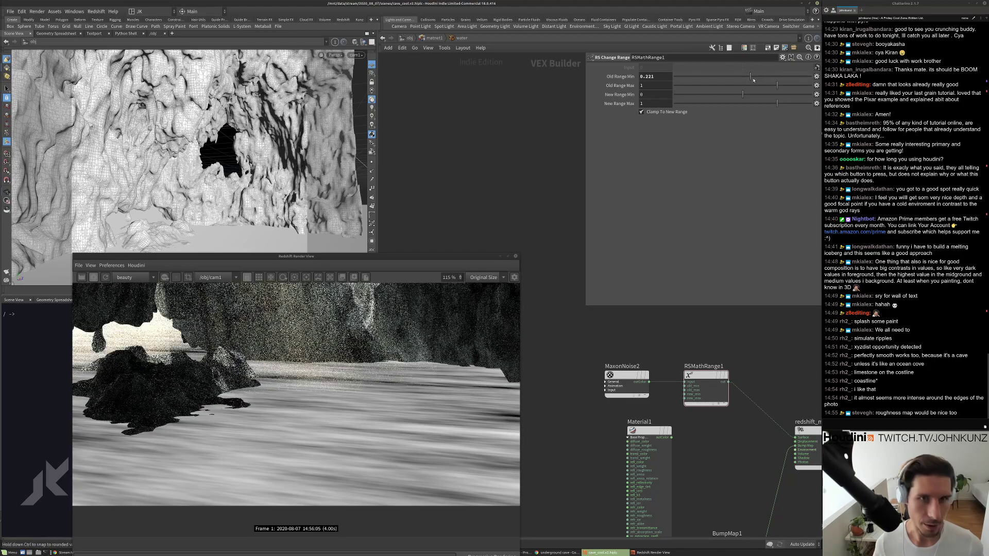
left_click_drag(774, 87, 768, 86)
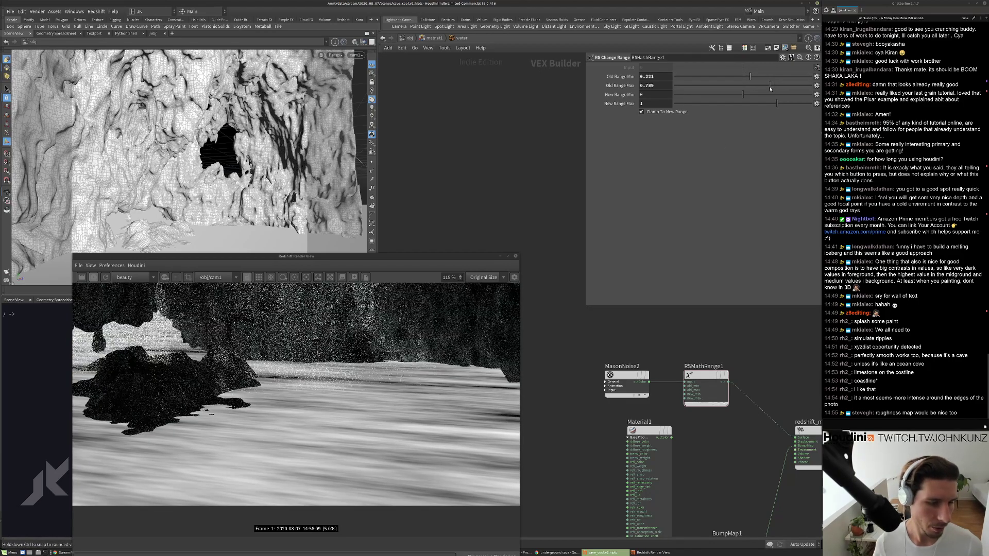
Set the Change Range's new range to 0.05–0.2.
left_click(654, 95)
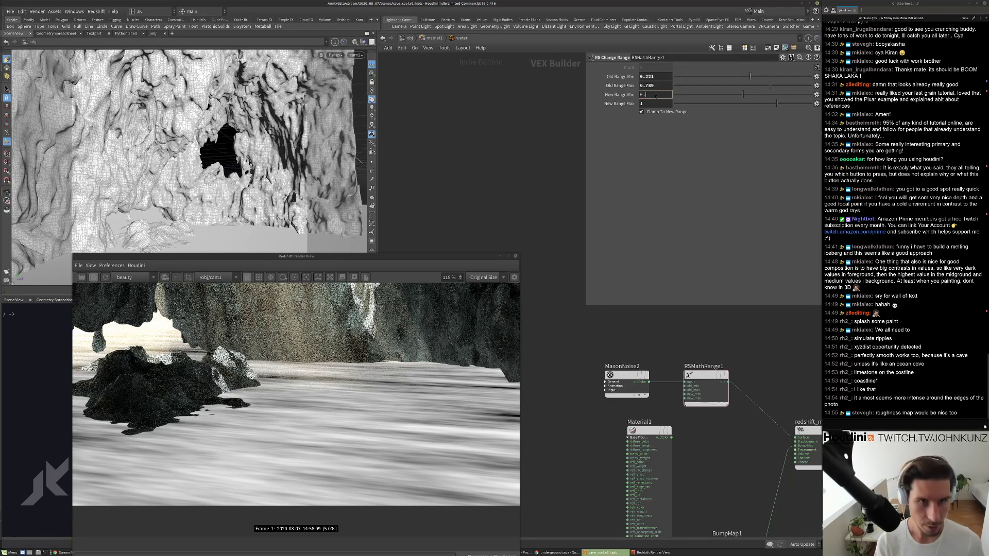
type("0.0")
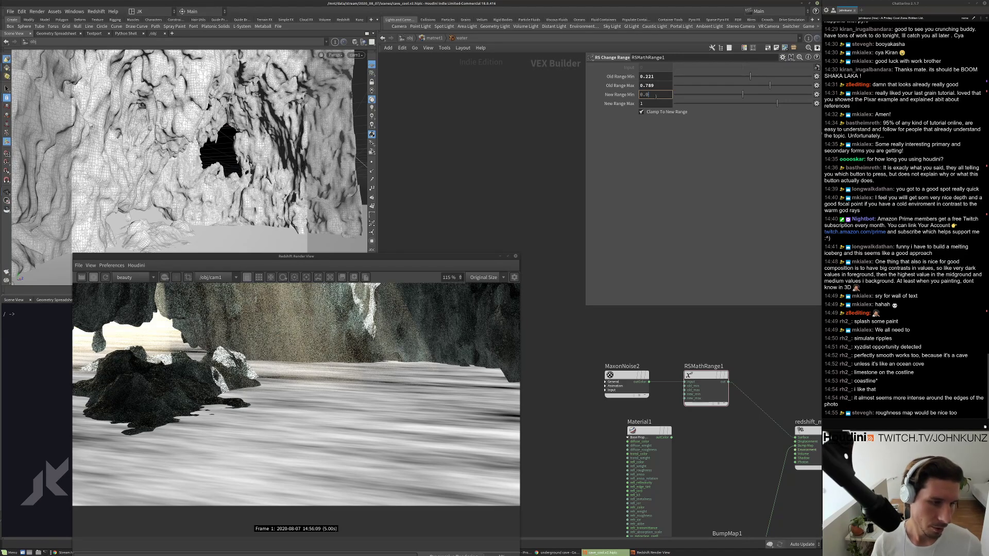
type("5")
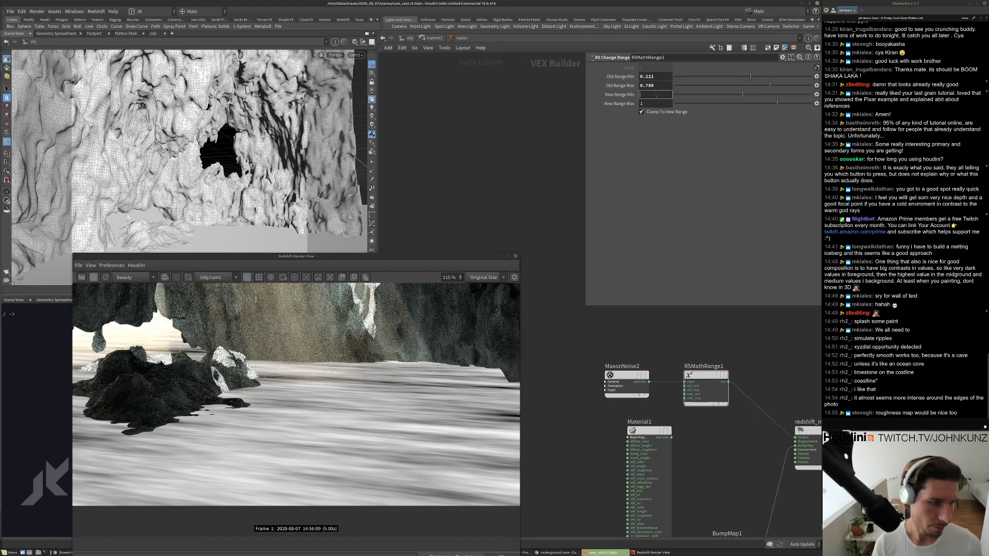
type("-0.05")
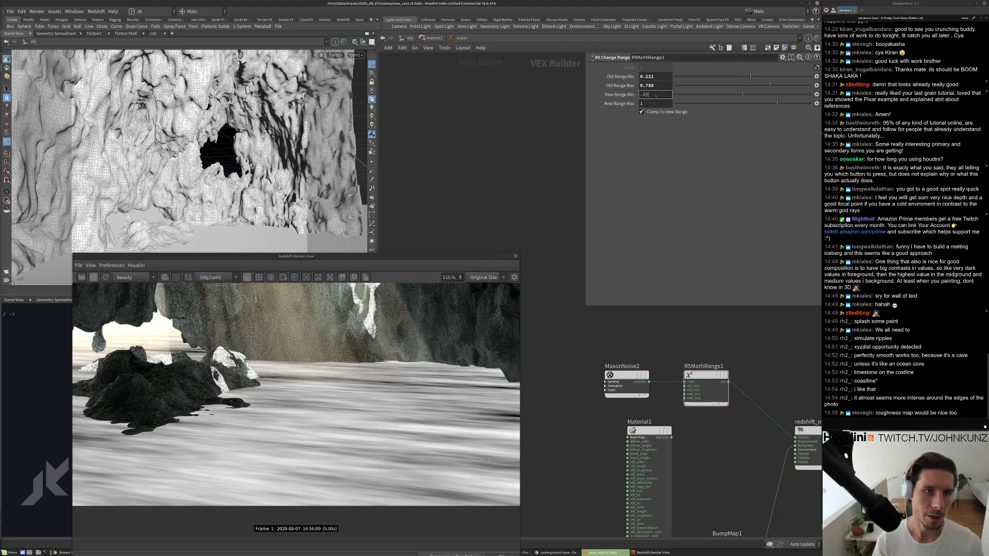
key("Return")
left_click(655, 104)
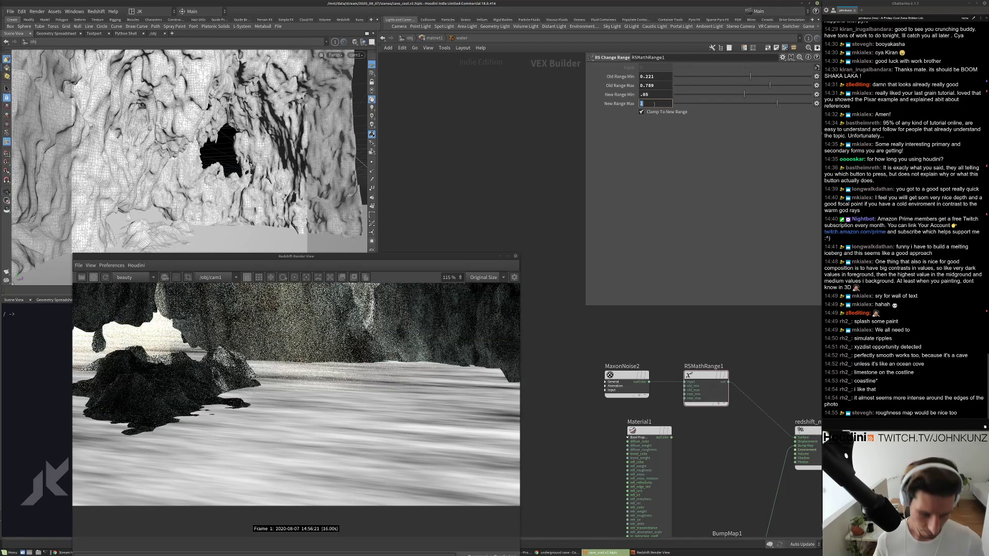
type(".2")
key("Return")
middle_click_drag(754, 369, 735, 346)
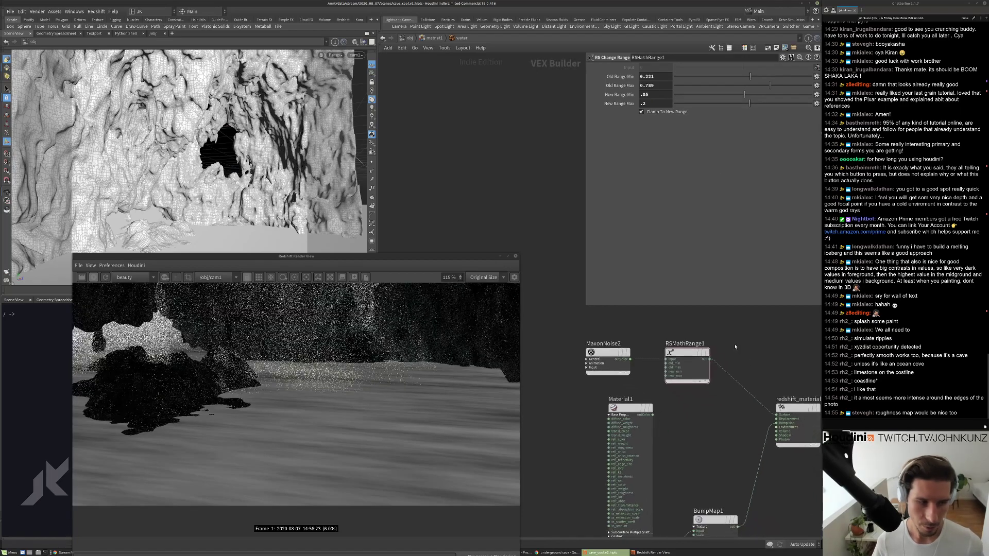
left_click(710, 359)
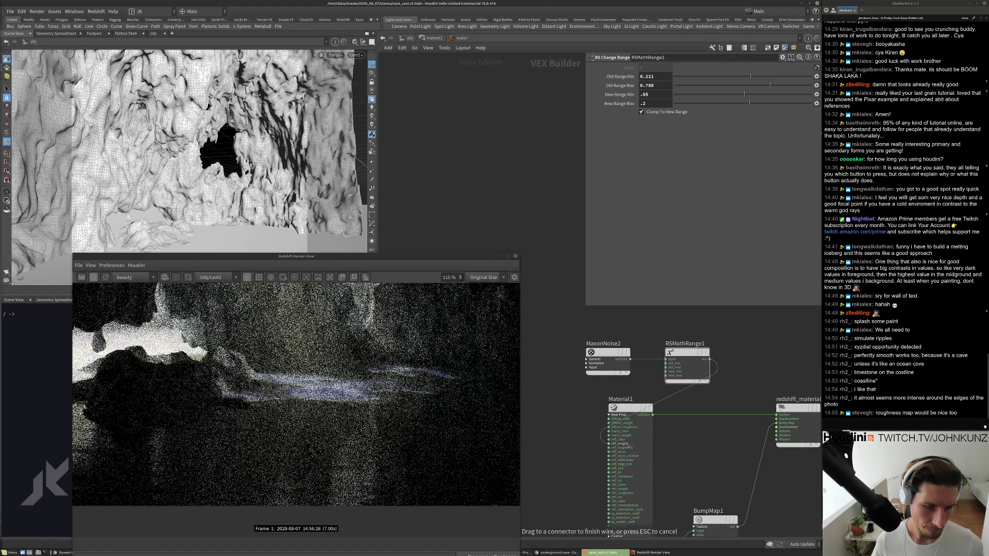
Drop the remapped noise wire onto Material1.
left_click(616, 456)
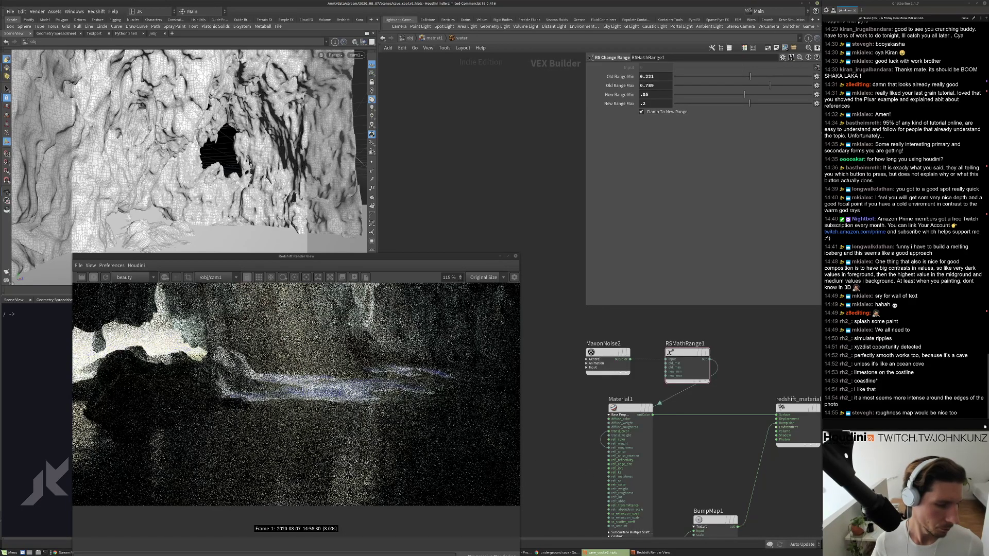
scroll(219, 475, "down", 3)
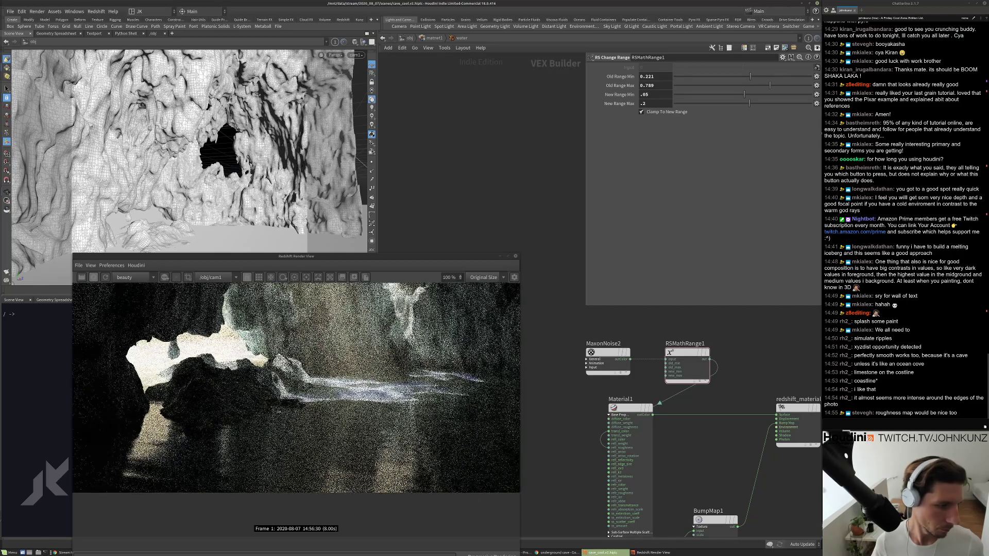
scroll(220, 475, "up", 5)
scroll(219, 475, "down", 5)
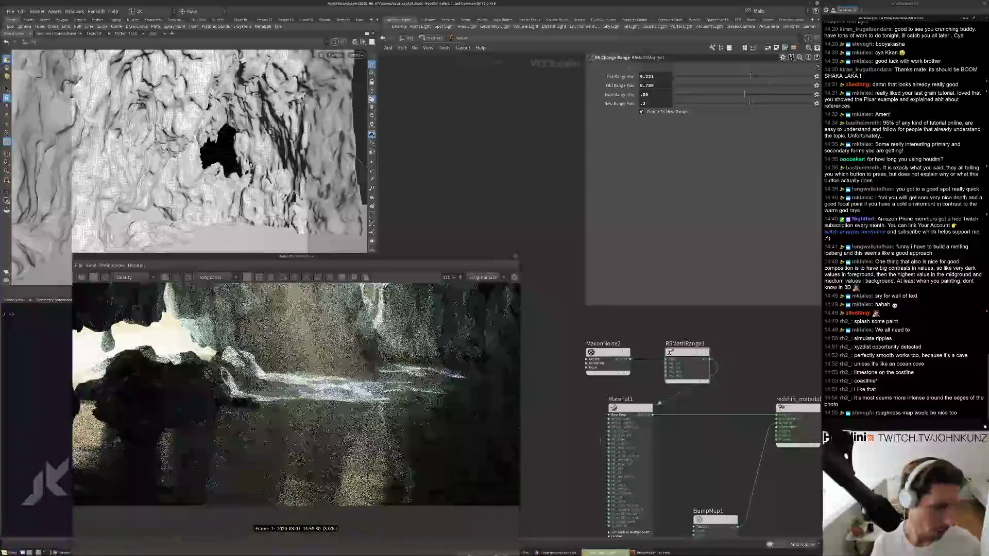
Restrict the Redshift render to a region over the water and show stored snapshots.
left_click(187, 277)
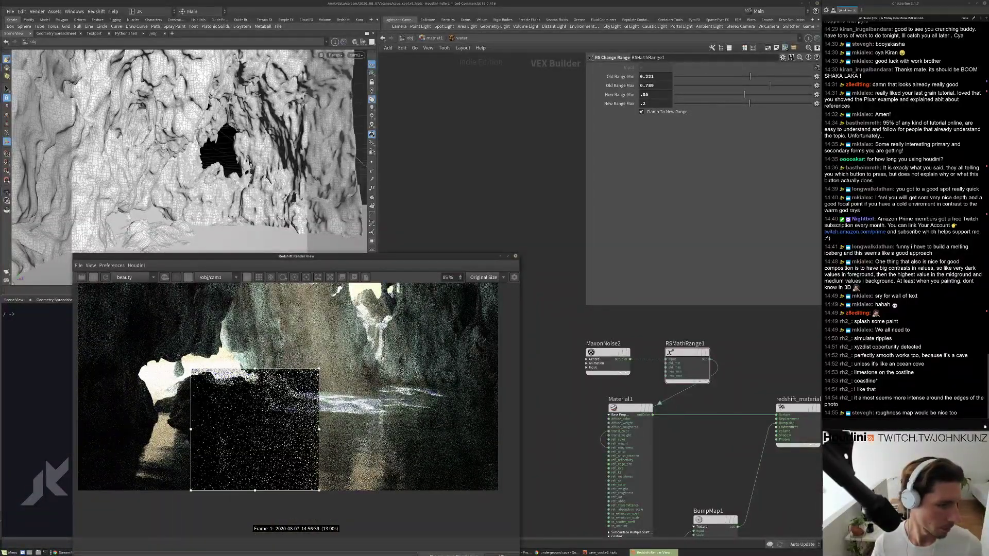
left_click_drag(220, 447, 317, 449)
scroll(361, 453, "up", 2)
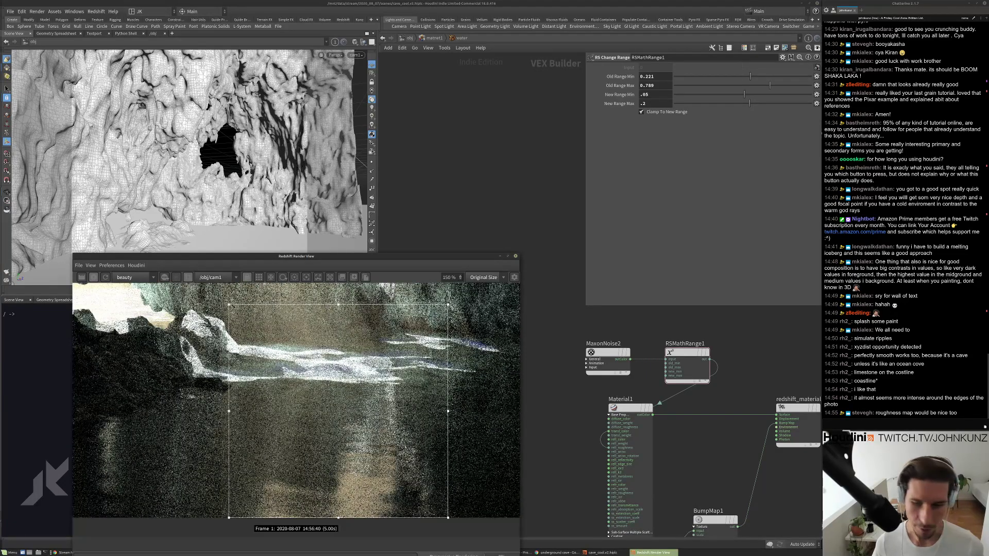
scroll(296, 410, "up", 1)
middle_click_drag(296, 409, 217, 374)
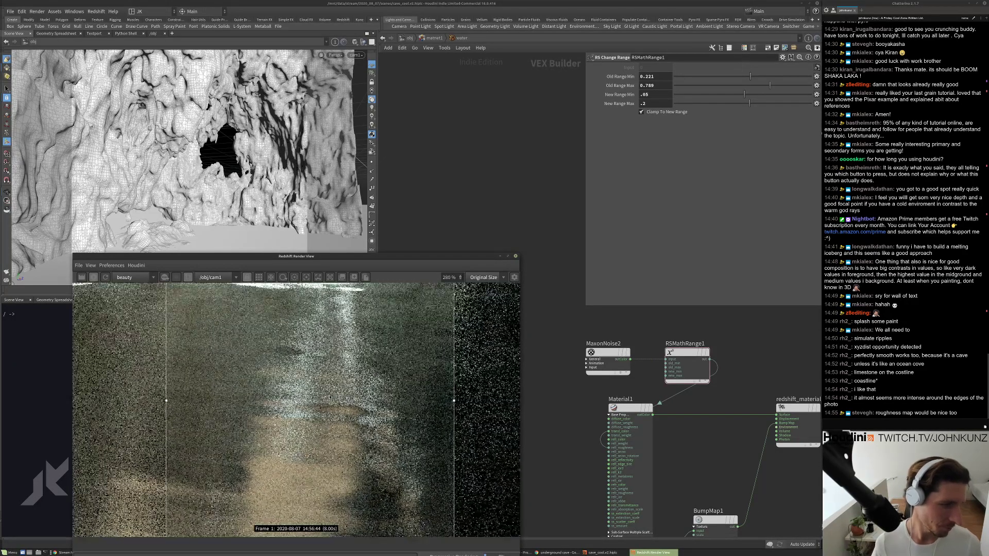
scroll(330, 399, "down", 1)
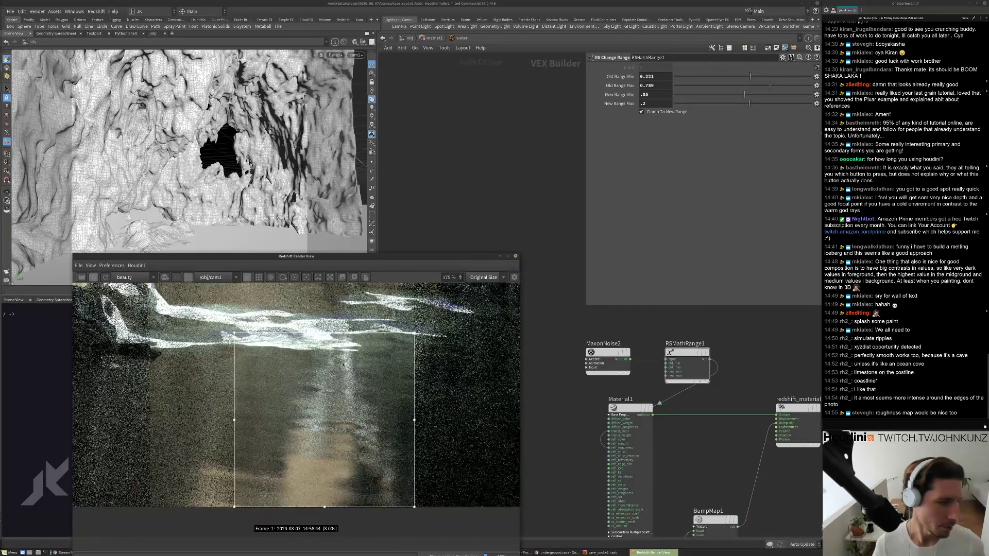
left_click(355, 278)
Connect RSMathRange1's output to a Material1 input.
left_click(752, 390)
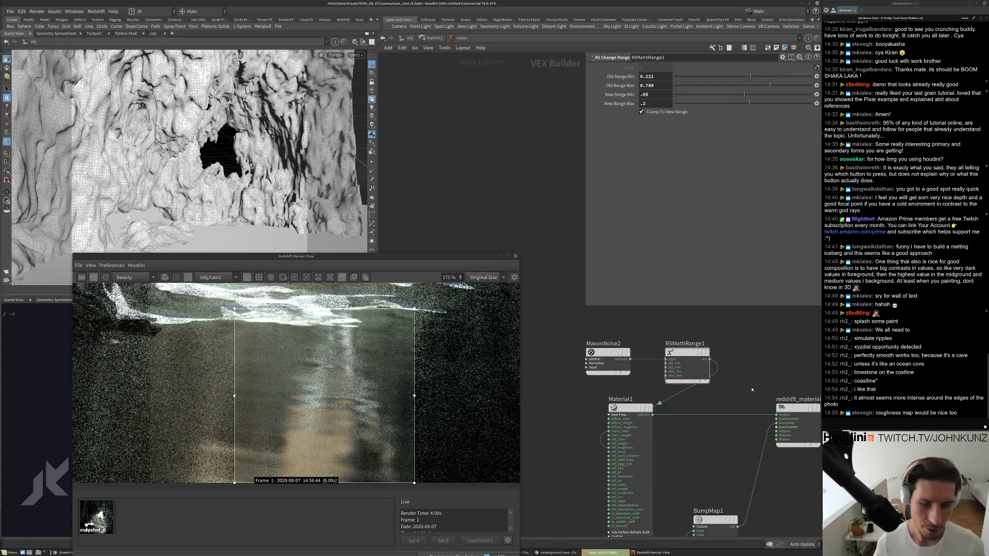
left_click(668, 403)
left_click(691, 419)
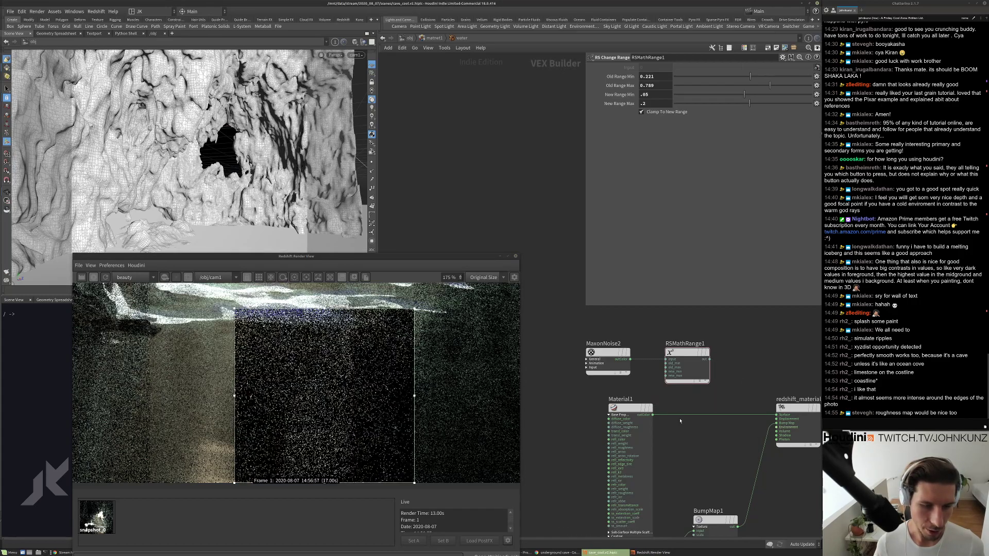
Toggle repeatedly between snapshot_0 and the live render to compare the water.
left_click(457, 403)
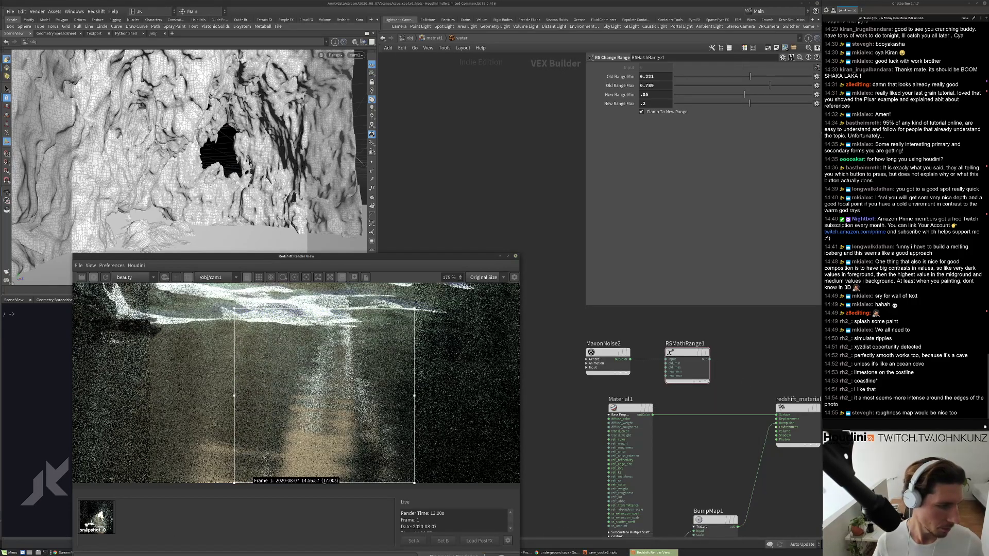
left_click(103, 517)
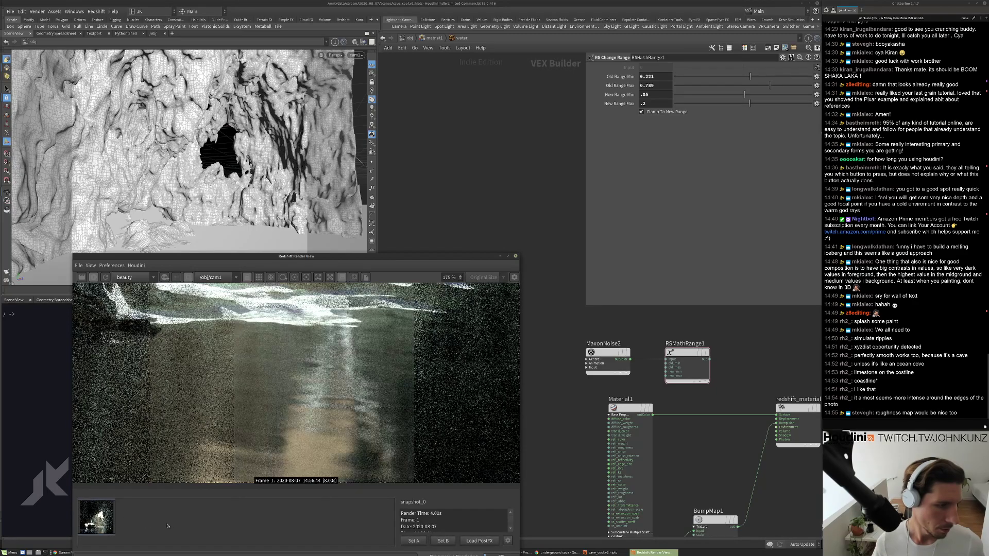
left_click(131, 523)
left_click(98, 518)
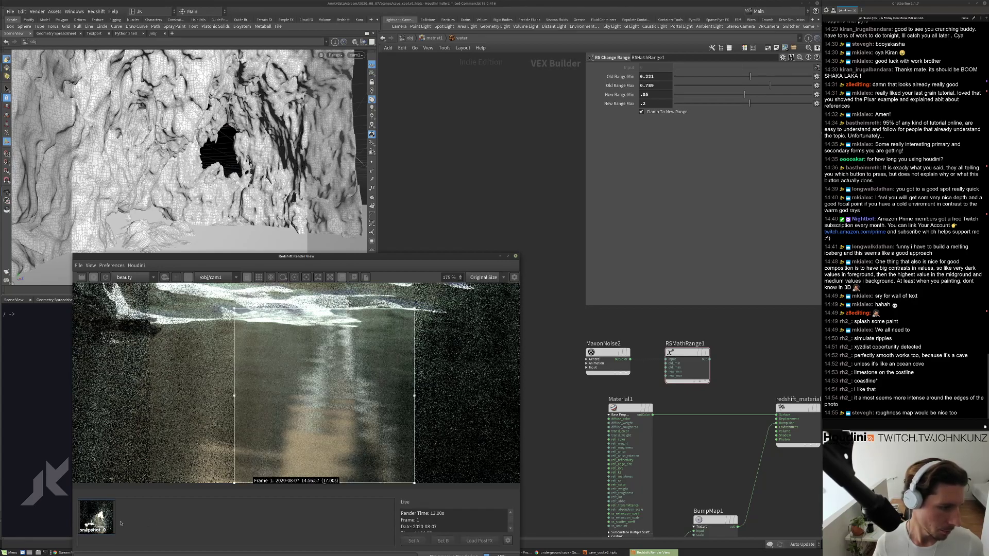
left_click(141, 524)
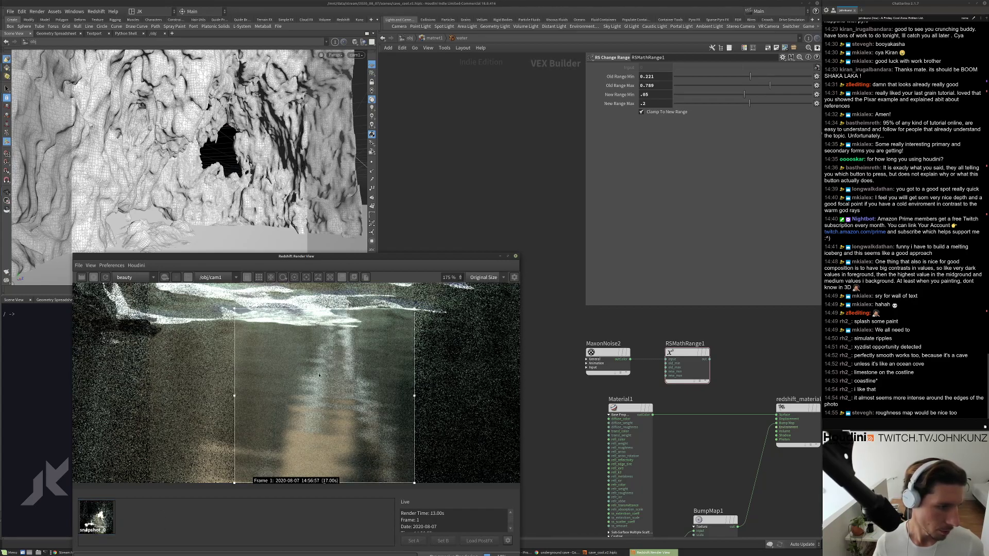
left_click(98, 521)
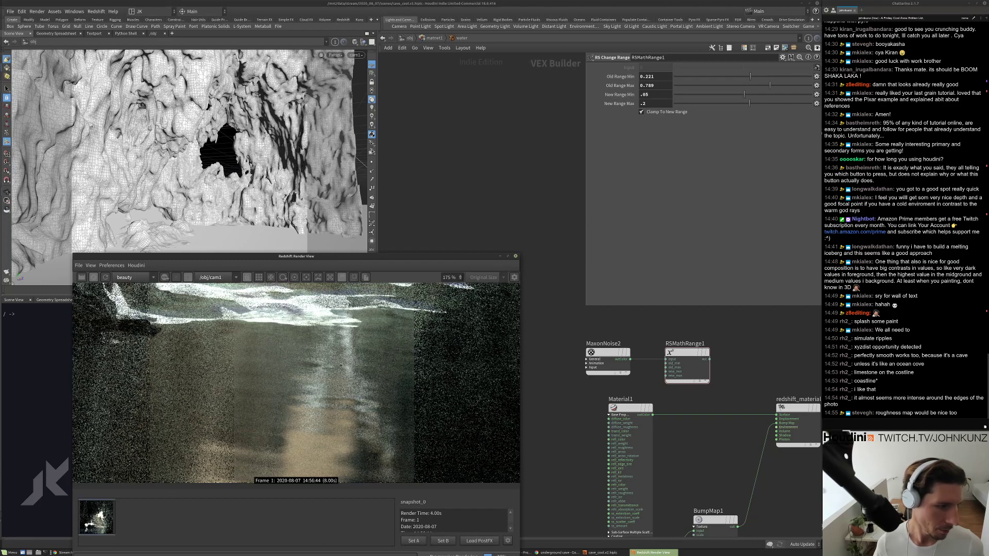
scroll(340, 366, "down", 5)
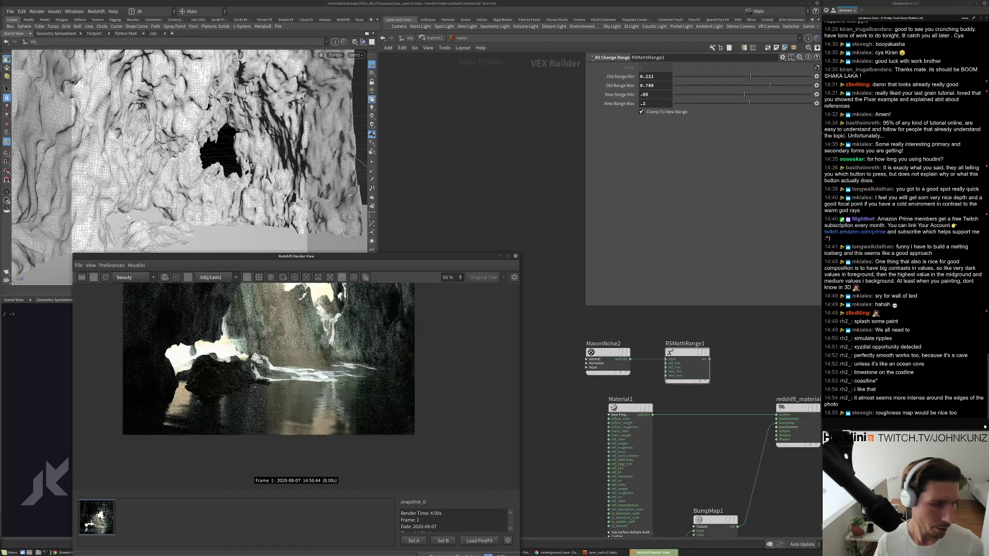
scroll(342, 382, "up", 2)
left_click(185, 531)
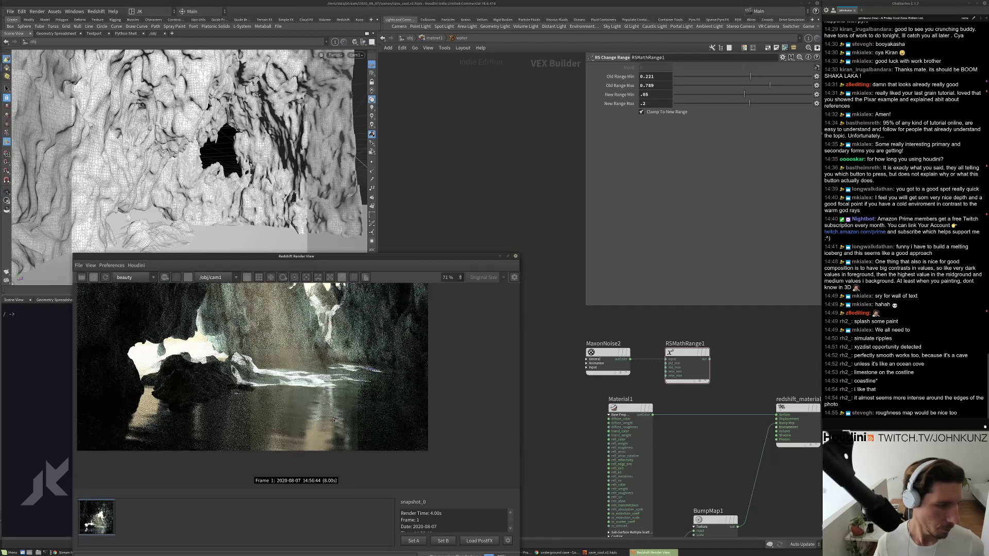
scroll(257, 463, "up", 1)
left_click(87, 523)
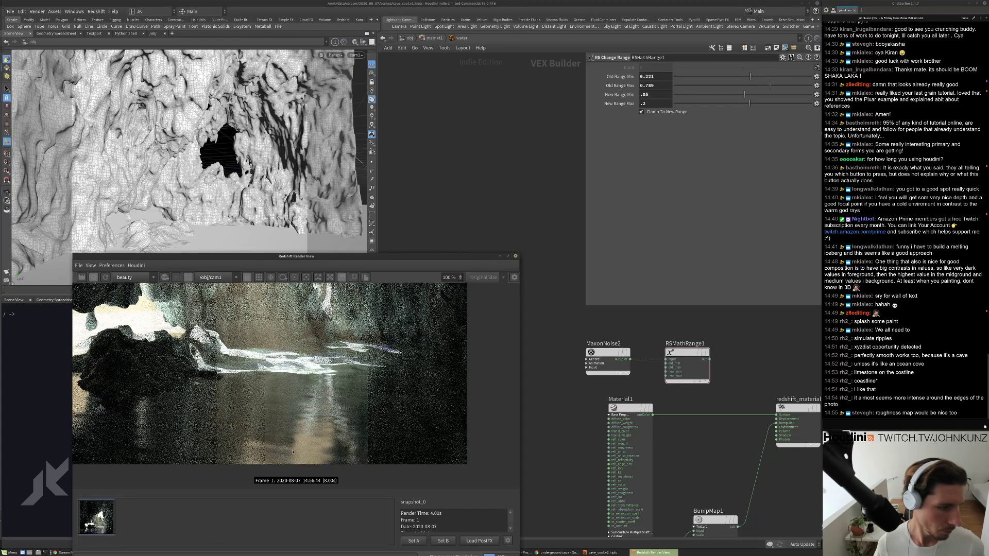
left_click(186, 526)
scroll(291, 413, "down", 3)
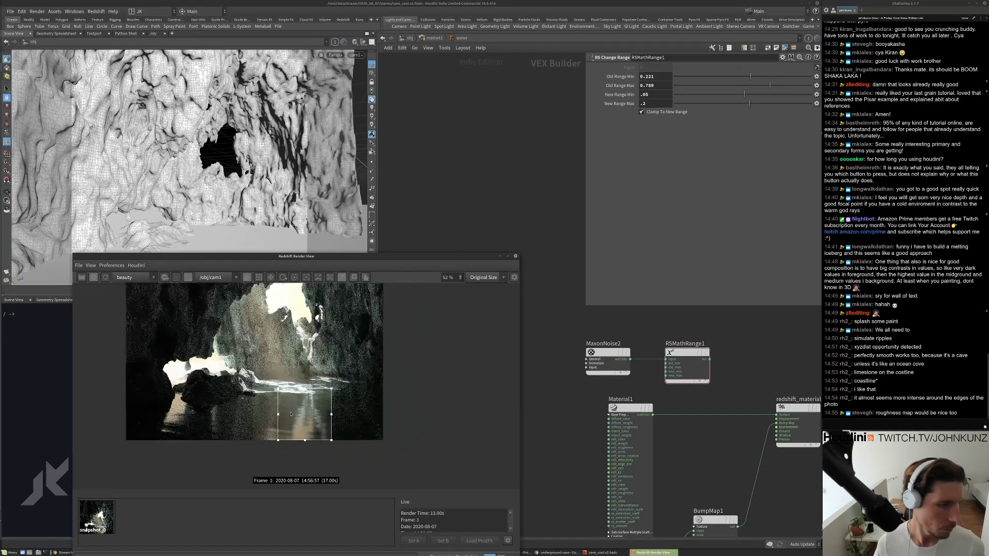
scroll(714, 378, "up", 2)
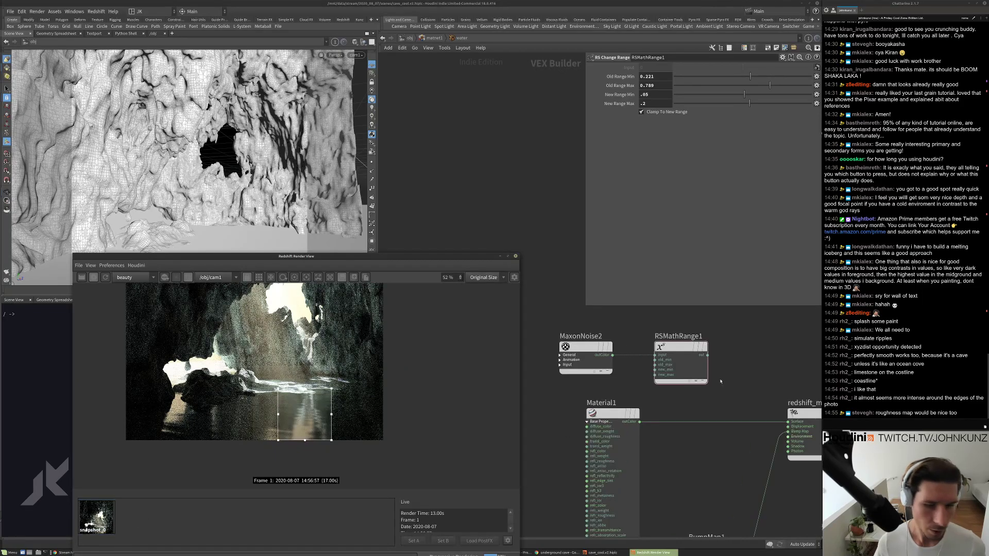
left_click(704, 350)
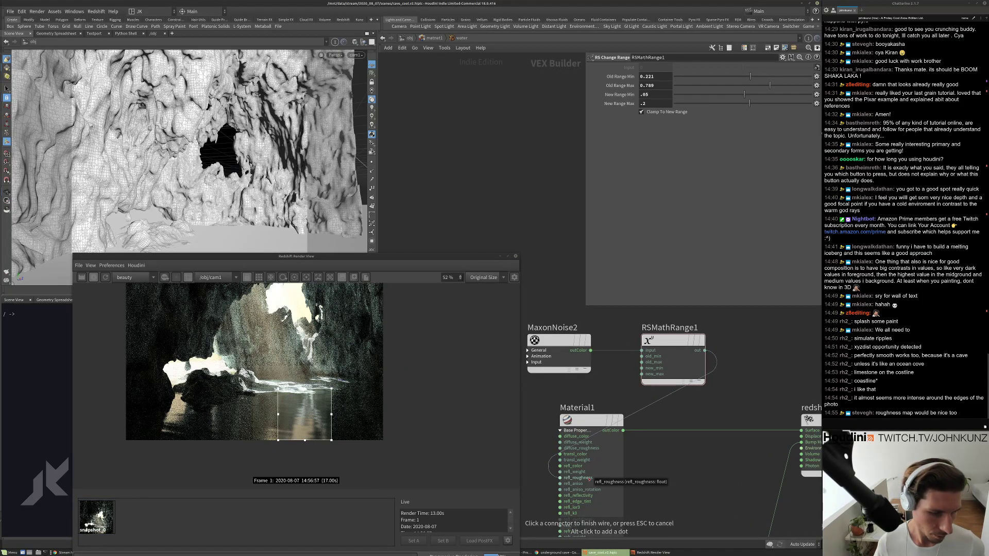
Wire RSMathRange1 into Material1's reflection roughness and render the full cave frame.
left_click(560, 478)
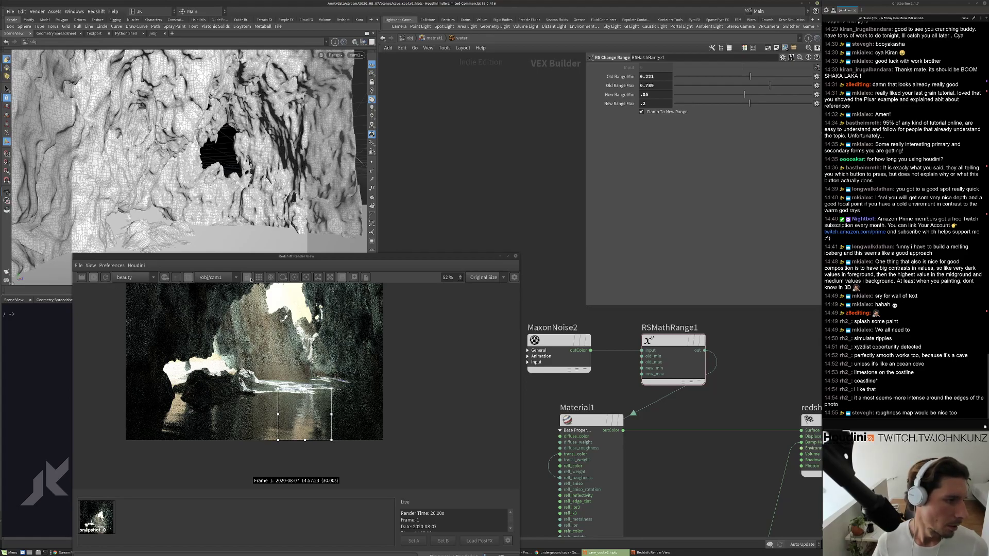
left_click(188, 277)
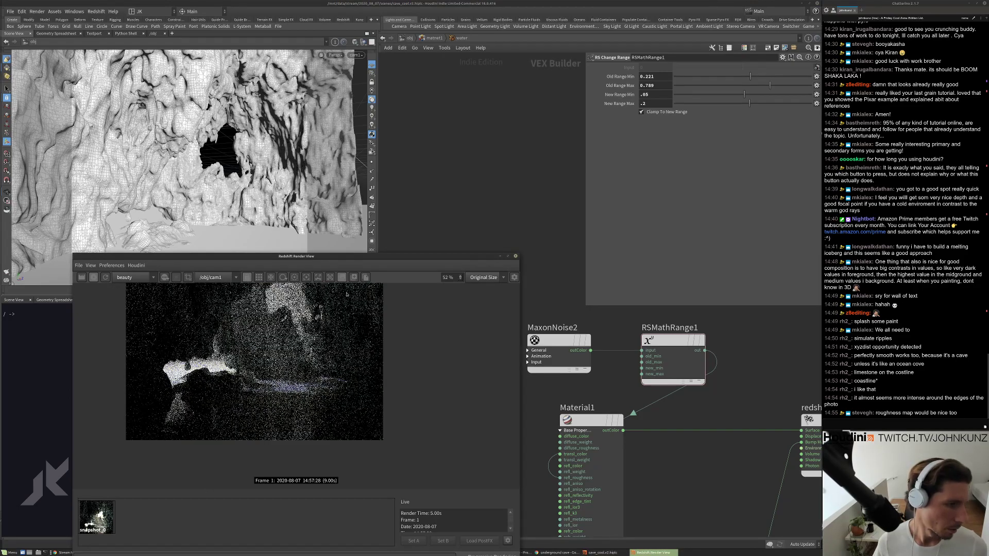
scroll(346, 295, "down", 4)
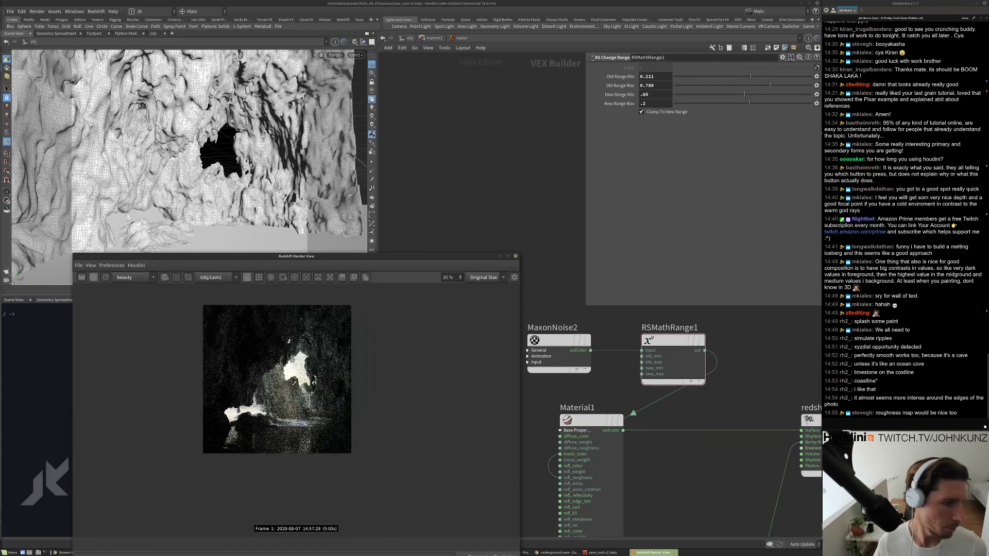
scroll(290, 334, "up", 4)
left_click_drag(352, 257, 316, 303)
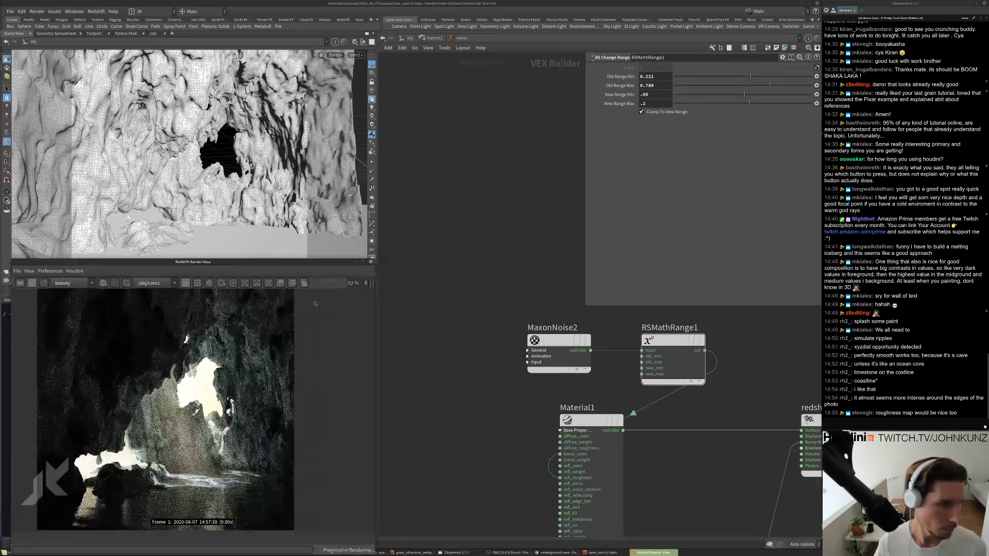
scroll(315, 303, "up", 2)
scroll(127, 397, "down", 1)
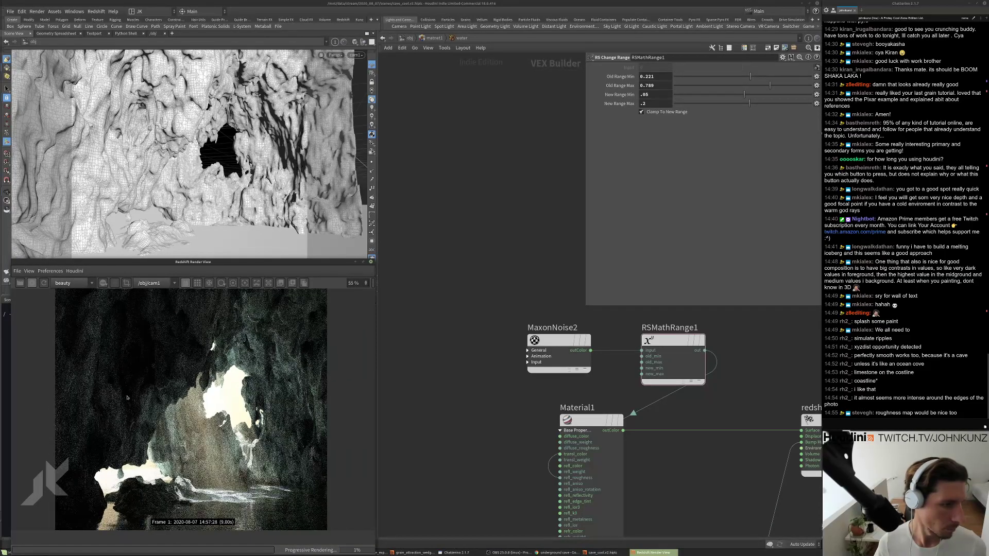
scroll(128, 397, "up", 2)
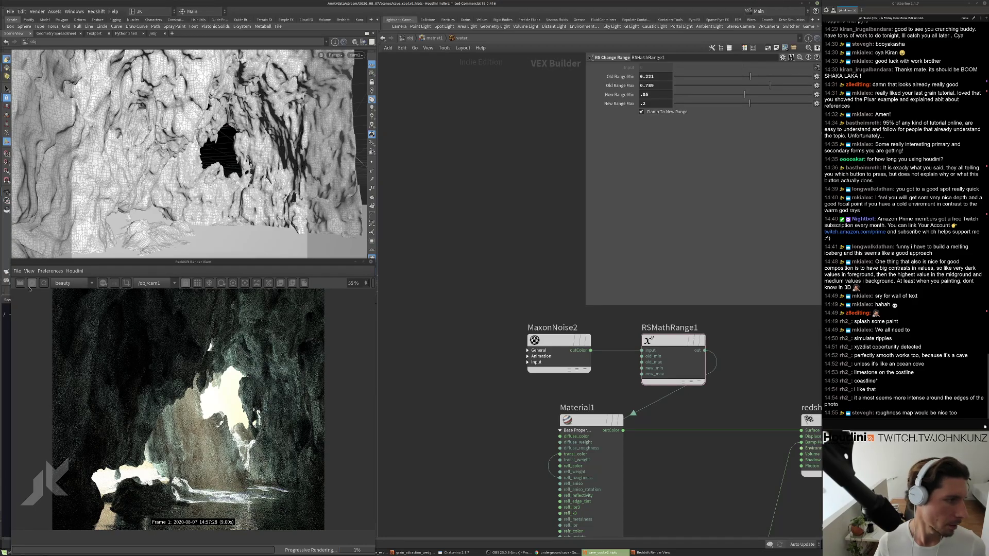
Enter the box1 geometry network and move copy1 below merge1.
key("u")
key("u")
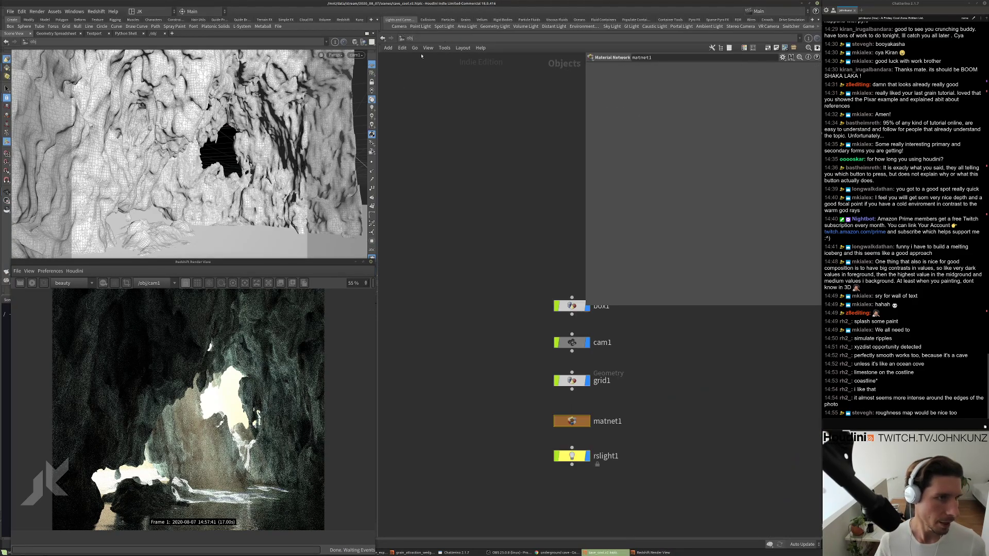
double_click(573, 304)
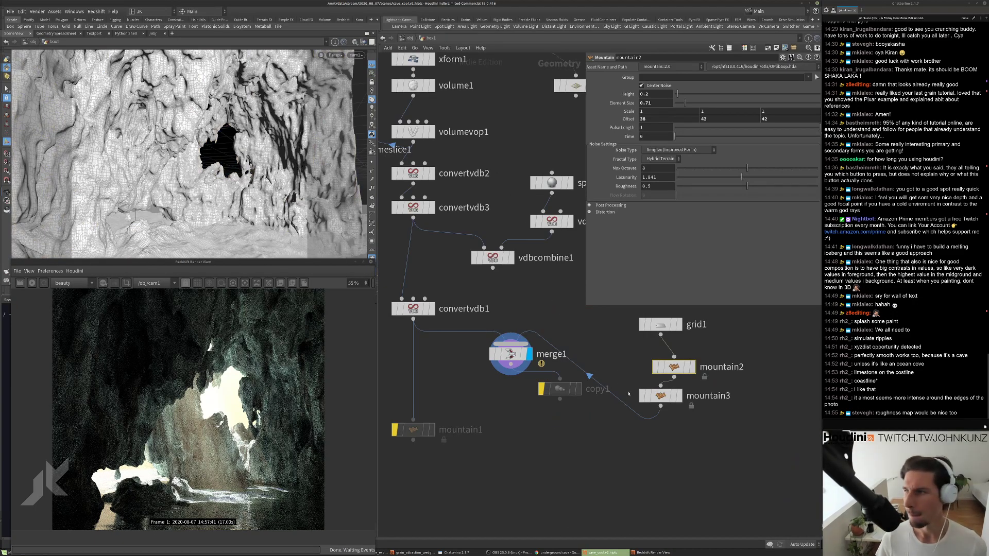
middle_click_drag(635, 447, 655, 416)
left_click_drag(580, 358, 550, 478)
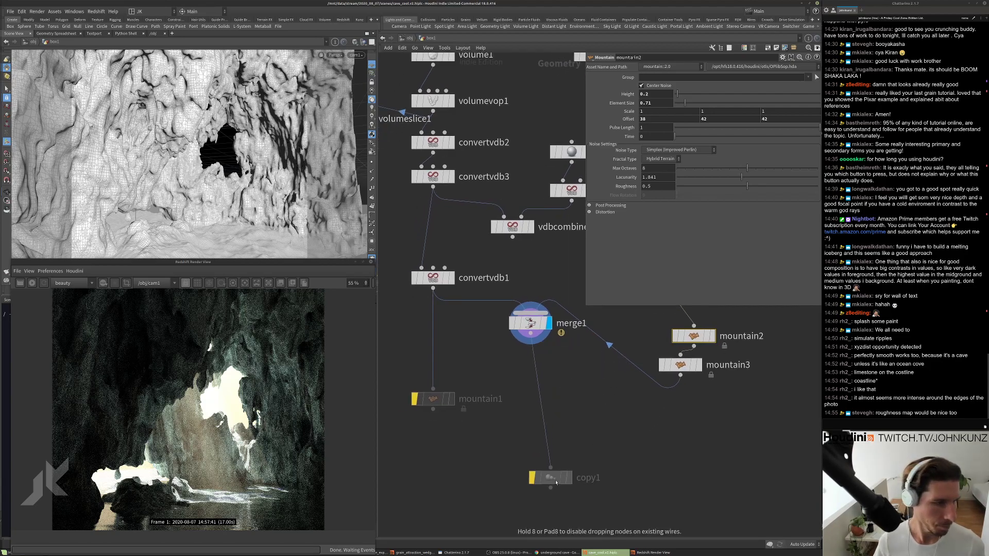
scroll(463, 411, "up", 4)
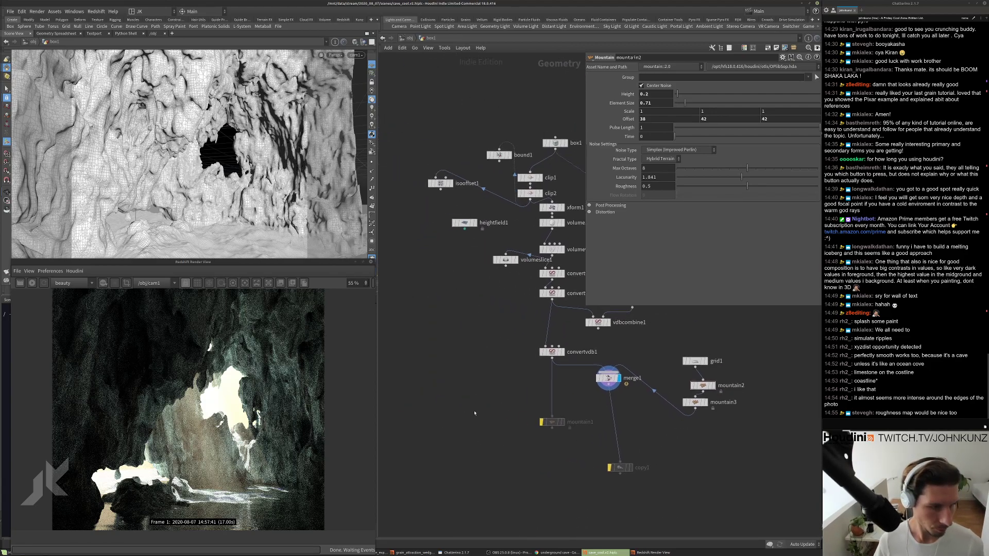
Add a scatter2 node fed by convertvdb1 and display its points.
key("Tab")
type("sca")
key("Return")
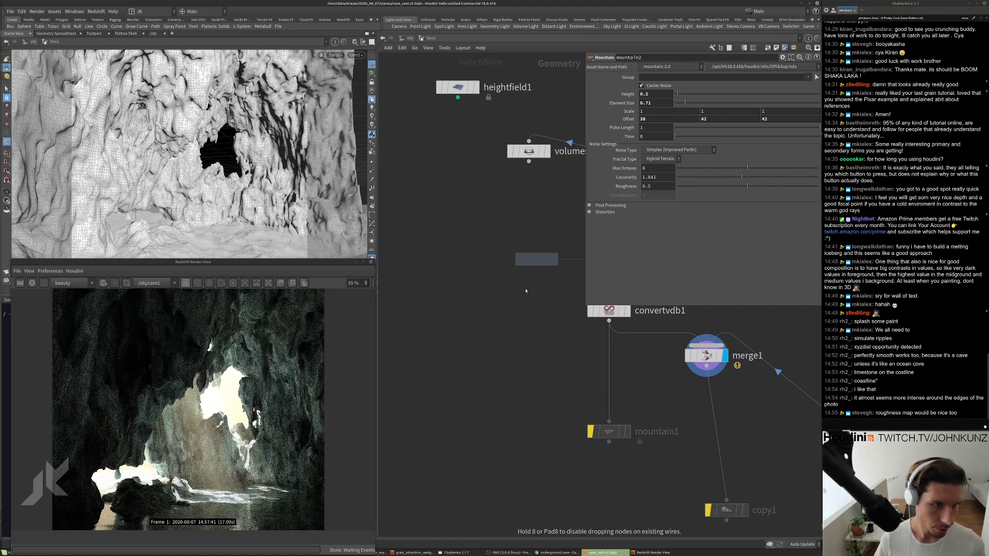
left_click(505, 399)
left_click(626, 359)
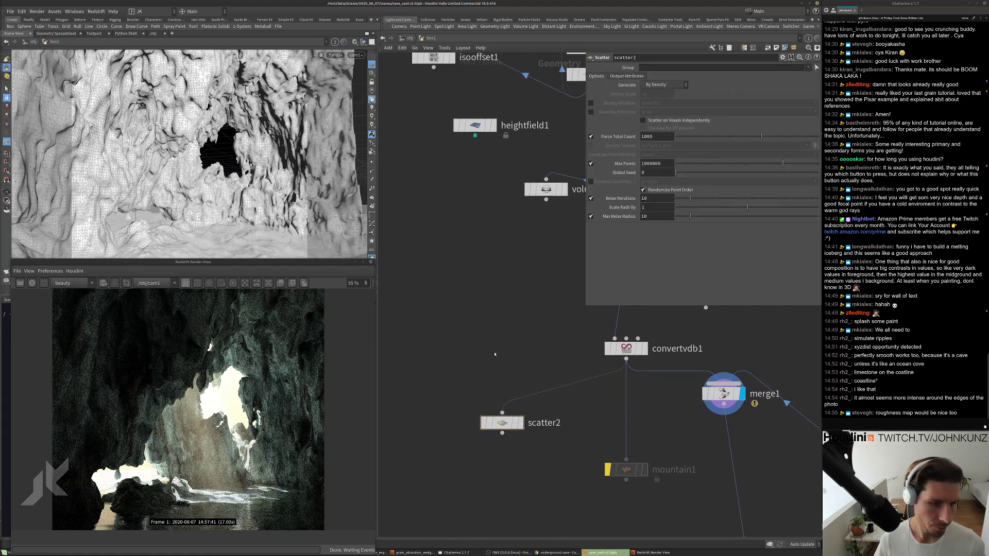
left_click(520, 423)
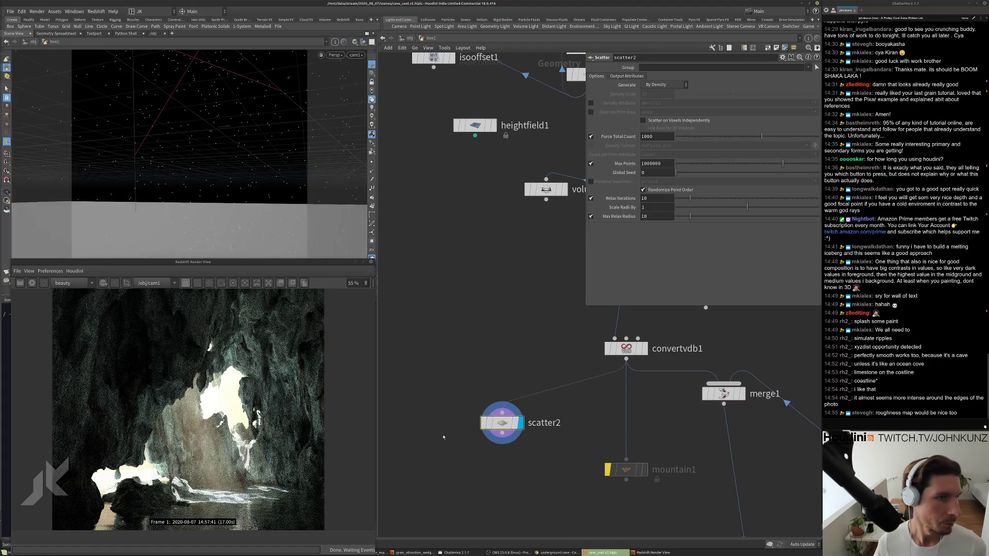
middle_click_drag(443, 437, 476, 364)
key("Tab")
type("cop")
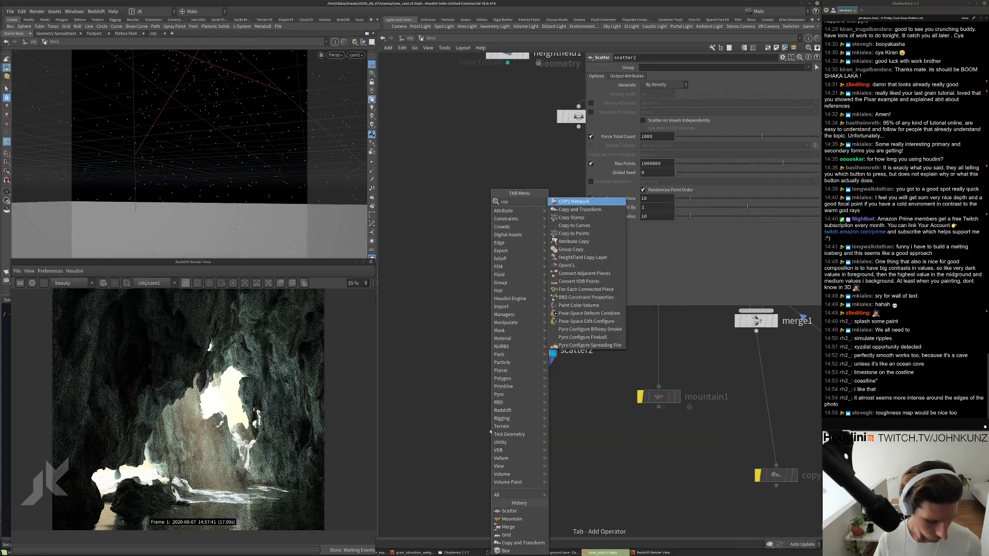
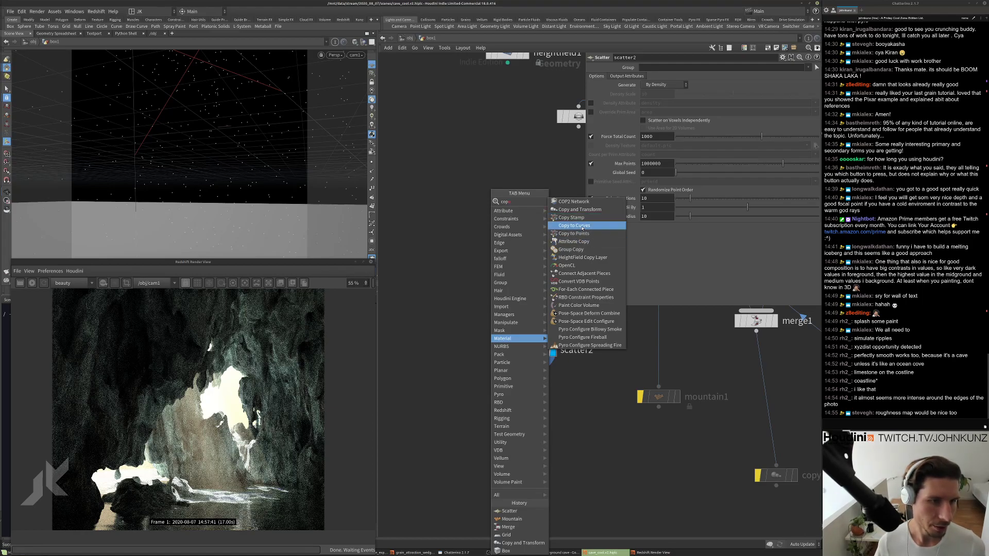
Add a Copy to Points node below scatter2.
left_click(579, 234)
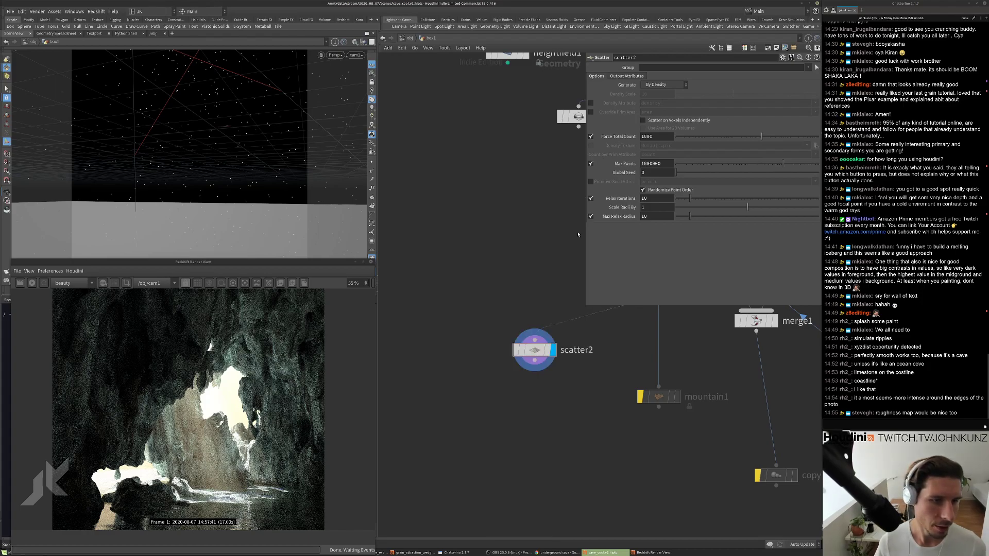
left_click(484, 441)
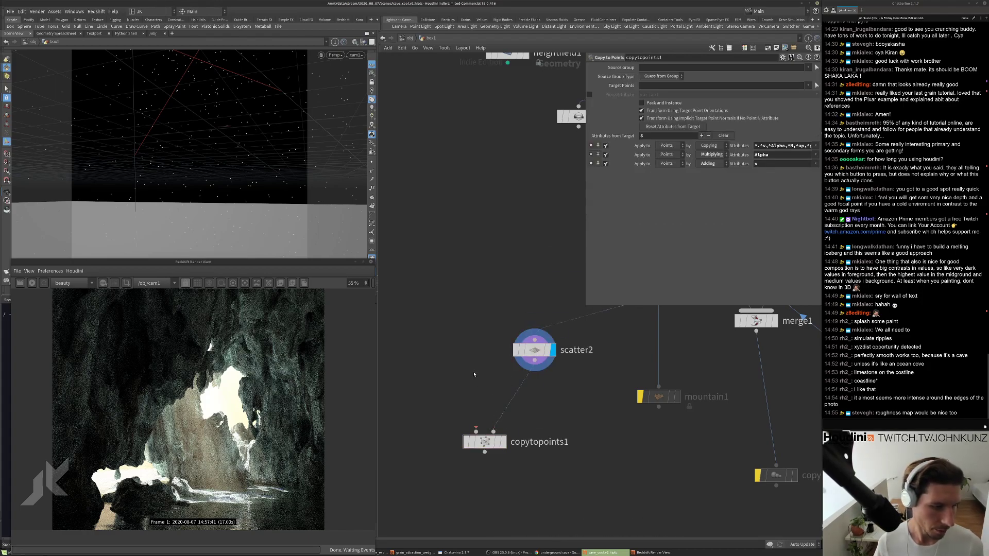
key("Tab")
key("Escape")
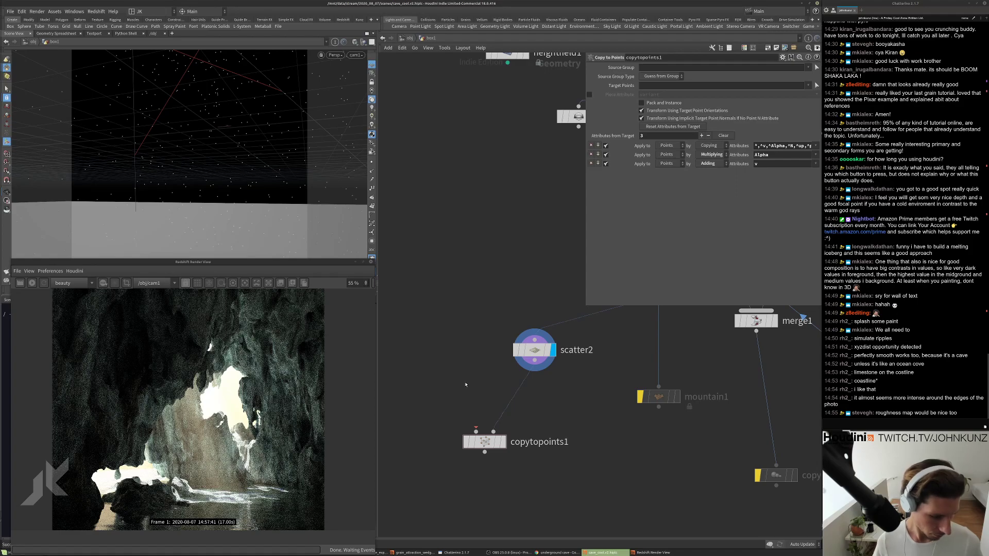
Add a Sphere, wire it into the copy node's first input, and display the copies.
key("Tab")
type("sph")
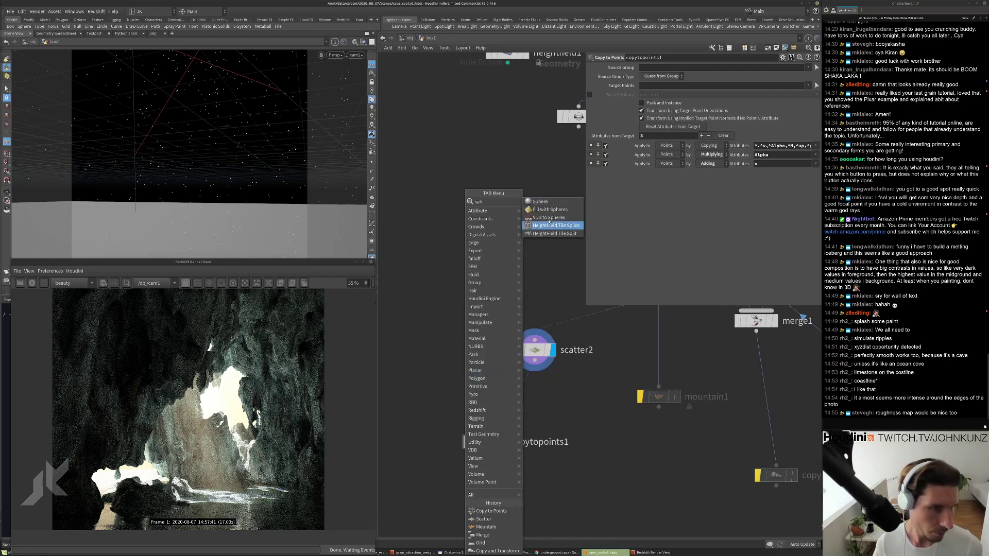
left_click(540, 201)
left_click(432, 350)
left_click_drag(432, 360, 475, 432)
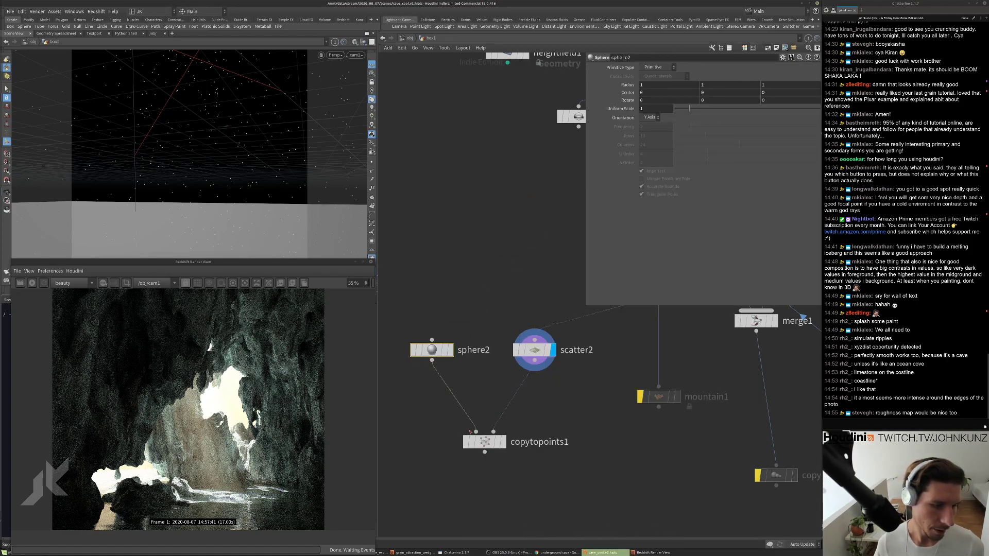
left_click(503, 442)
scroll(493, 301, "down", 2)
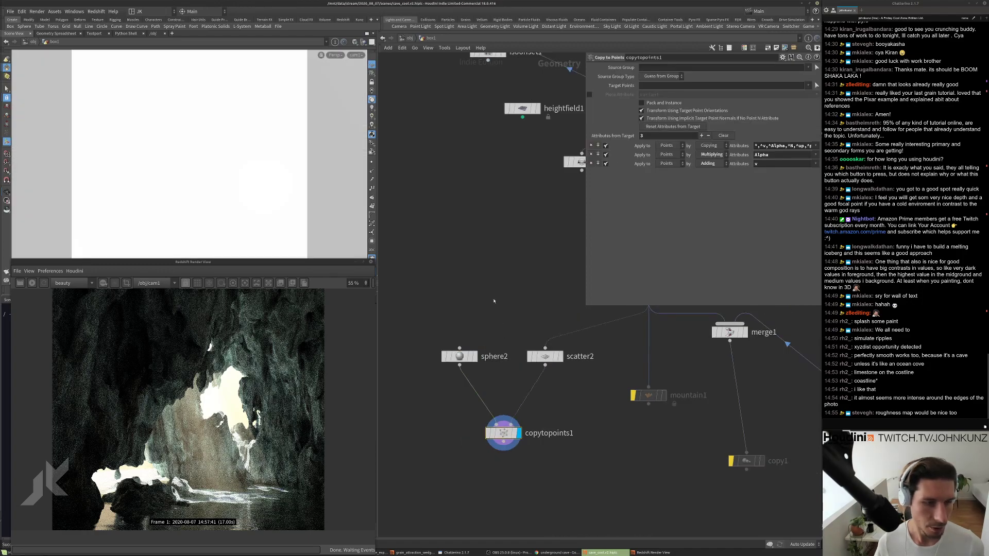
Shrink the sphere's Uniform Scale to 0.04.
left_click(487, 357)
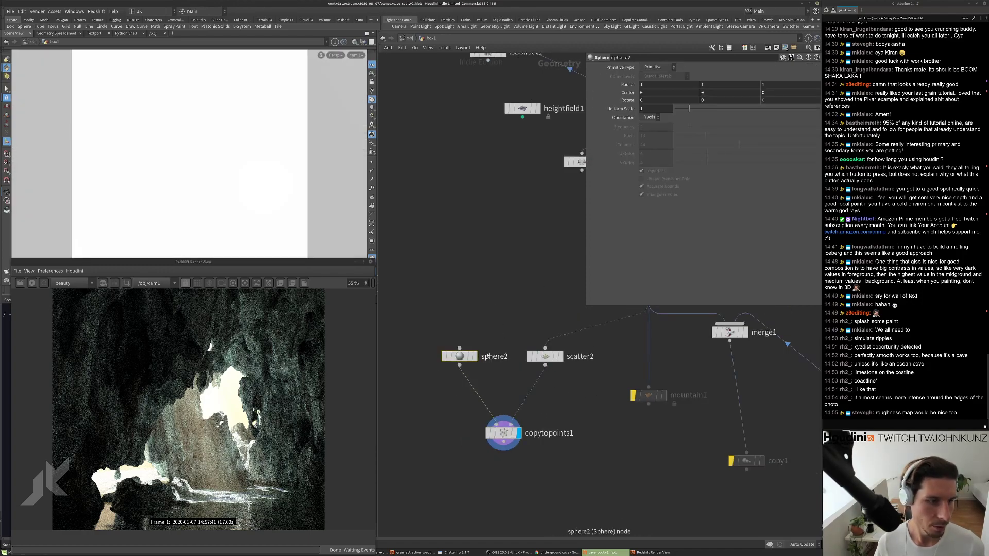
left_click_drag(690, 109, 674, 112)
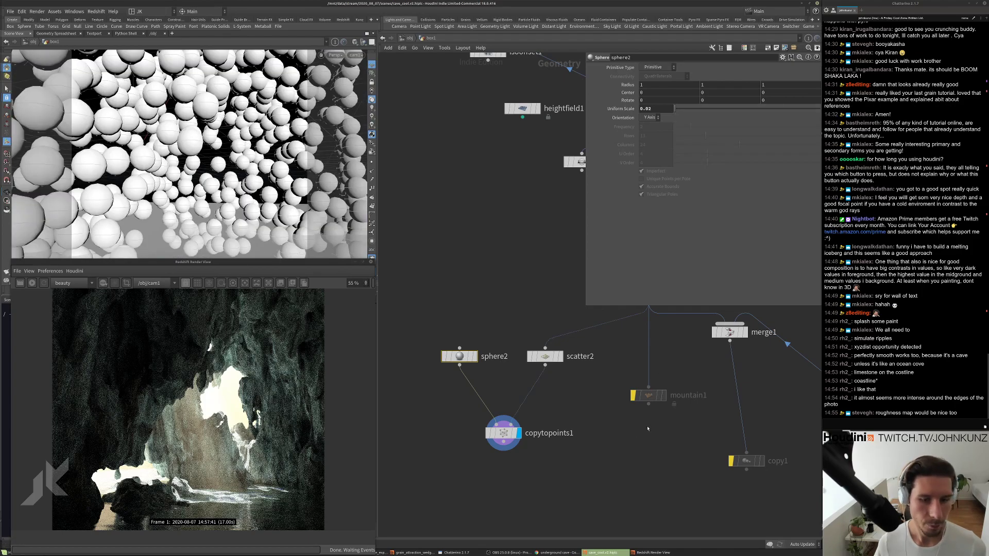
middle_click_drag(648, 428, 641, 446)
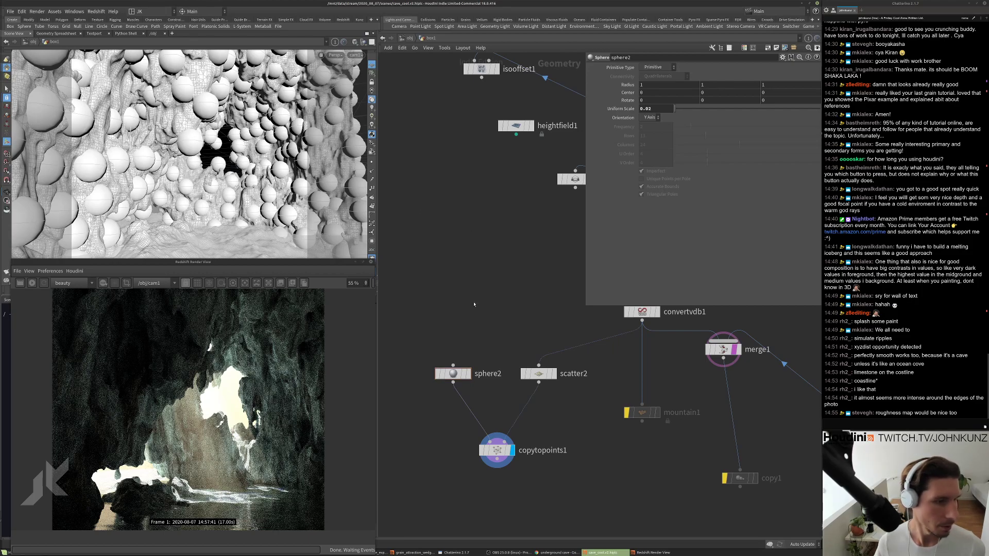
middle_click_drag(474, 304, 493, 264)
Uncheck Relax Iterations on scatter2.
left_click(557, 333)
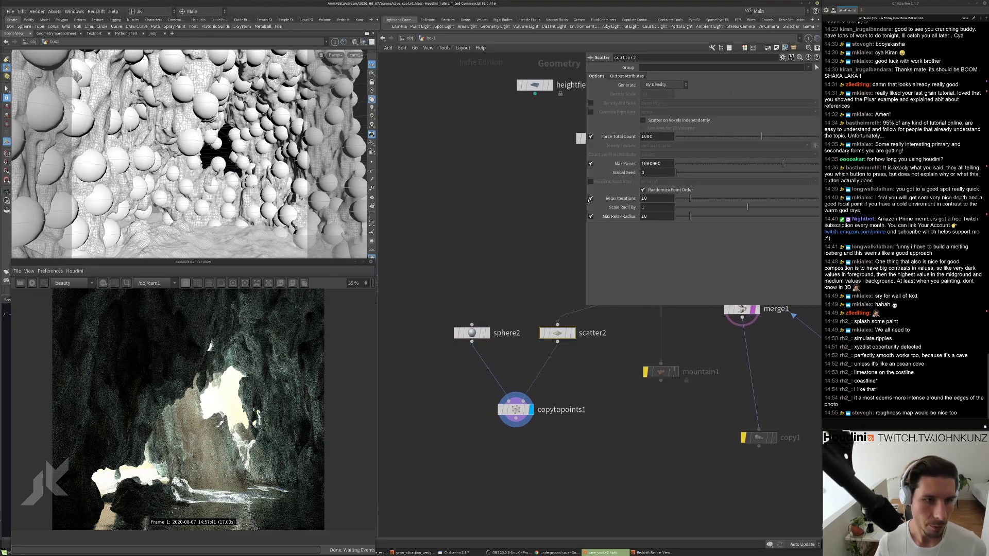
left_click(591, 198)
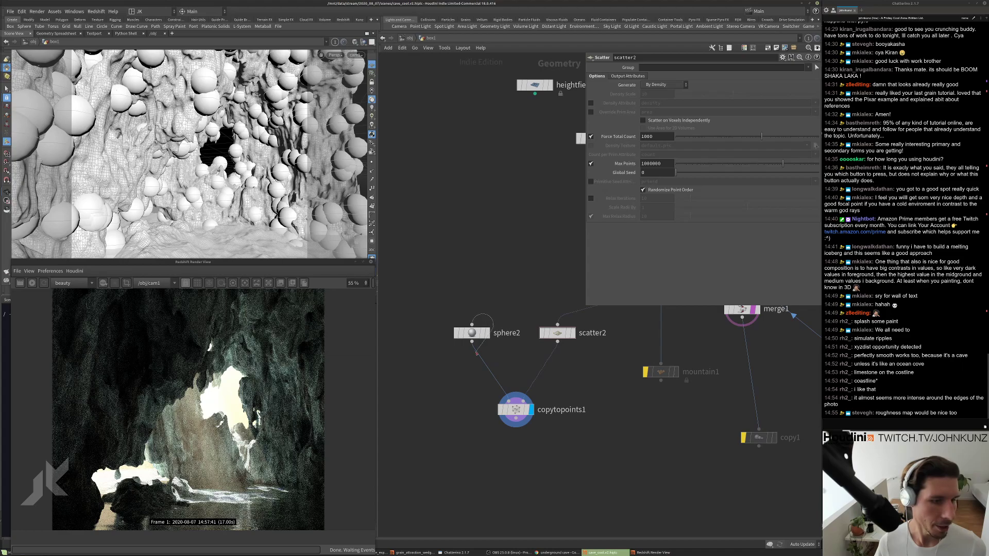
left_click(466, 334)
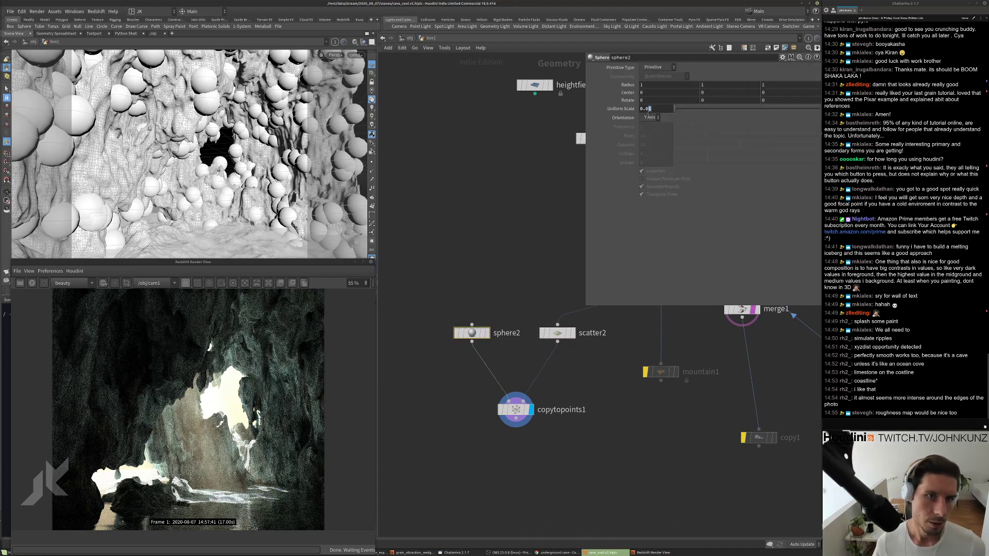
Set the sphere's Uniform Scale to 0.01 and stretch Radius Y to 1.4.
key("BackSpace")
type("1")
key("Return")
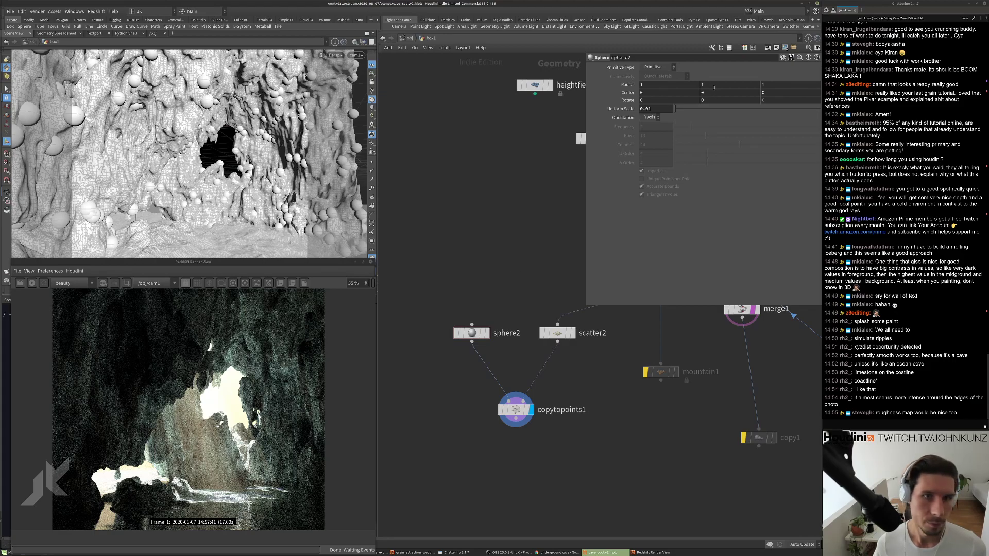
middle_click_drag(713, 86, 733, 78)
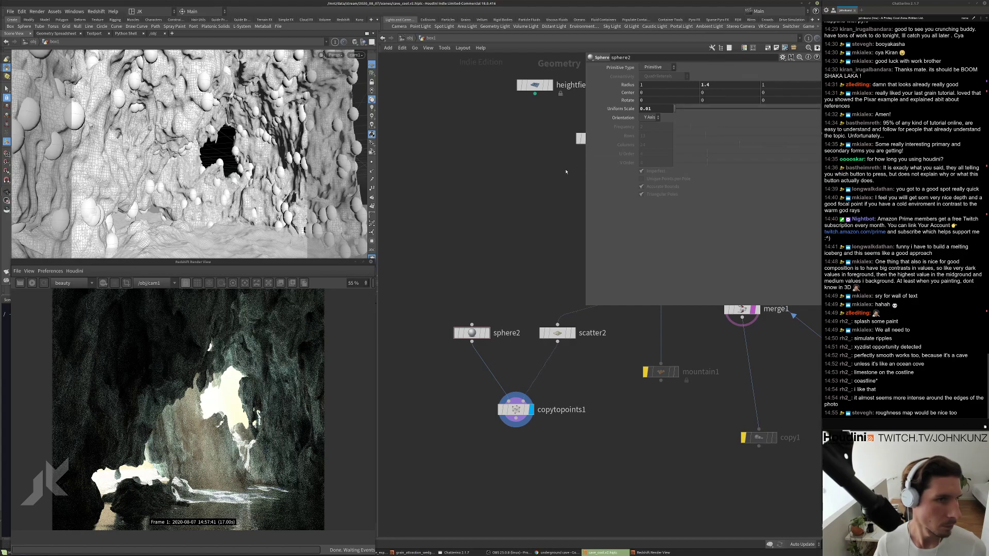
Set scatter2's Force Total Count to 268 with a new Global Seed.
left_click(559, 332)
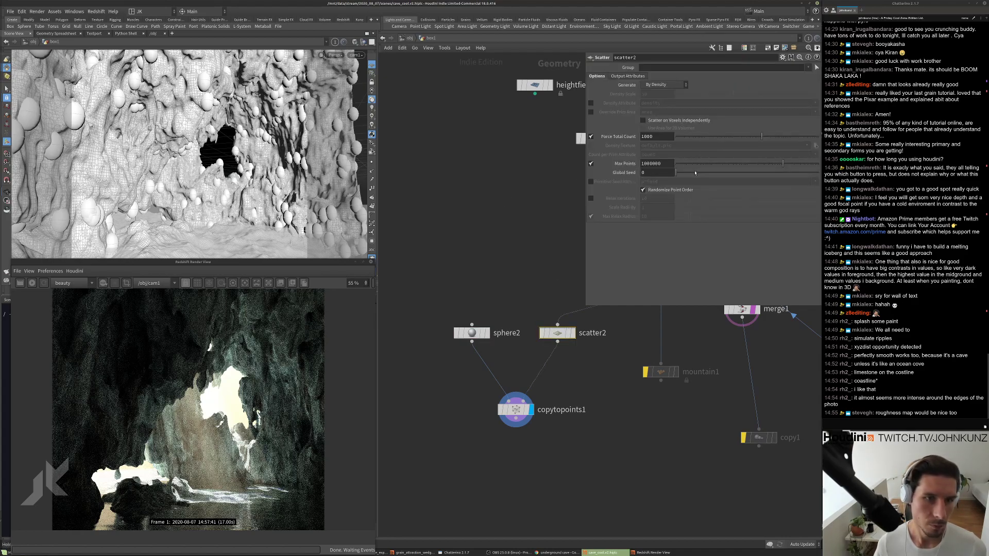
left_click_drag(695, 173, 697, 155)
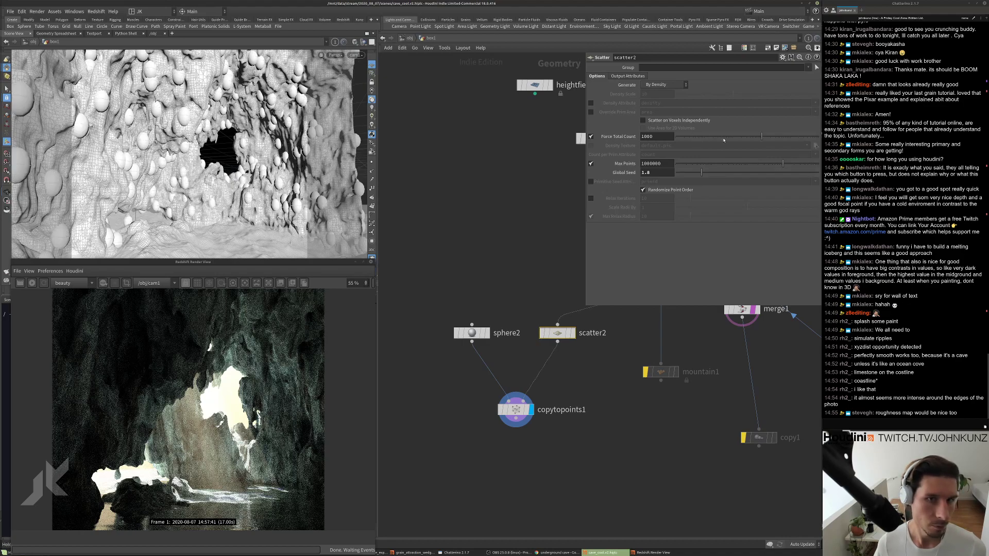
left_click_drag(761, 137, 745, 137)
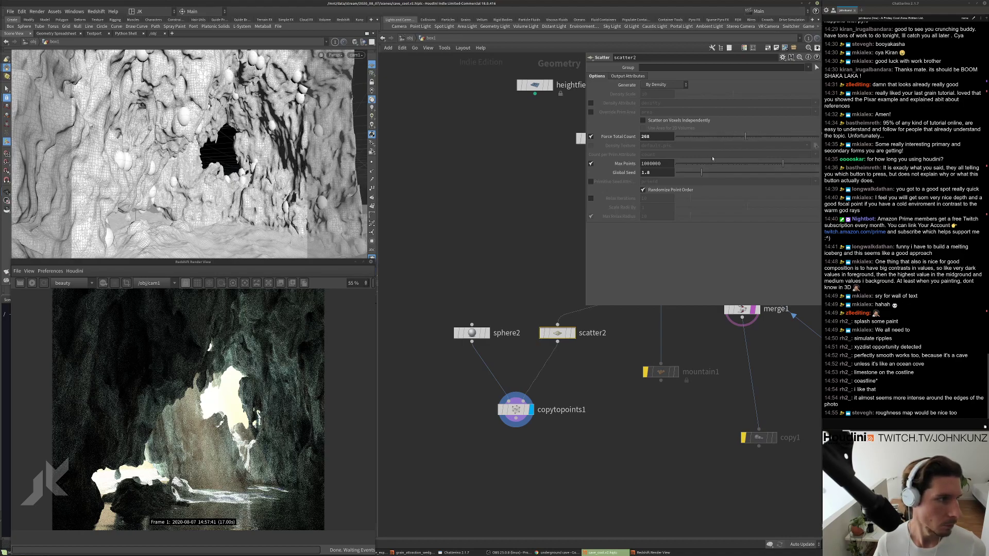
left_click_drag(741, 177, 746, 176)
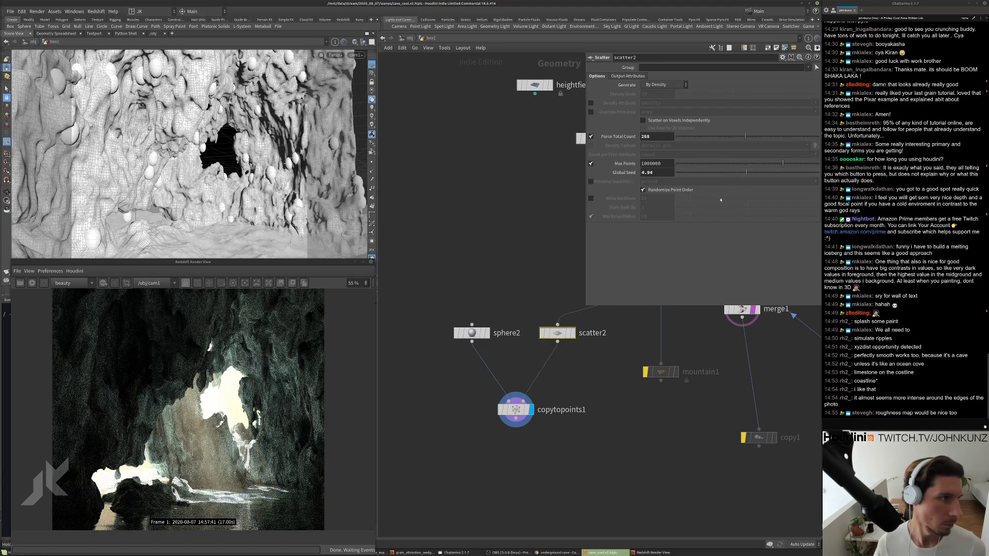
Change the sphere's Primitive Type to Polygon.
left_click(471, 332)
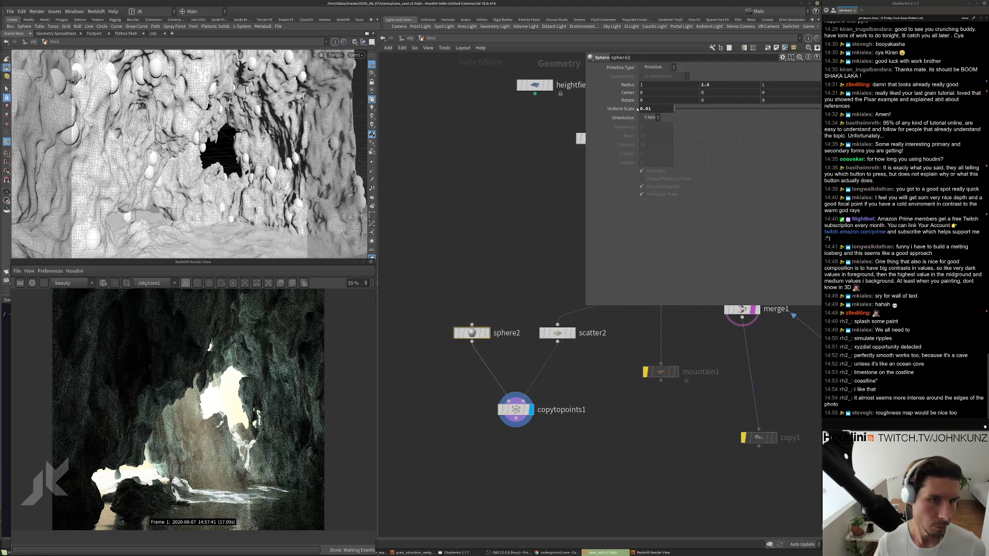
left_click(659, 68)
left_click(658, 83)
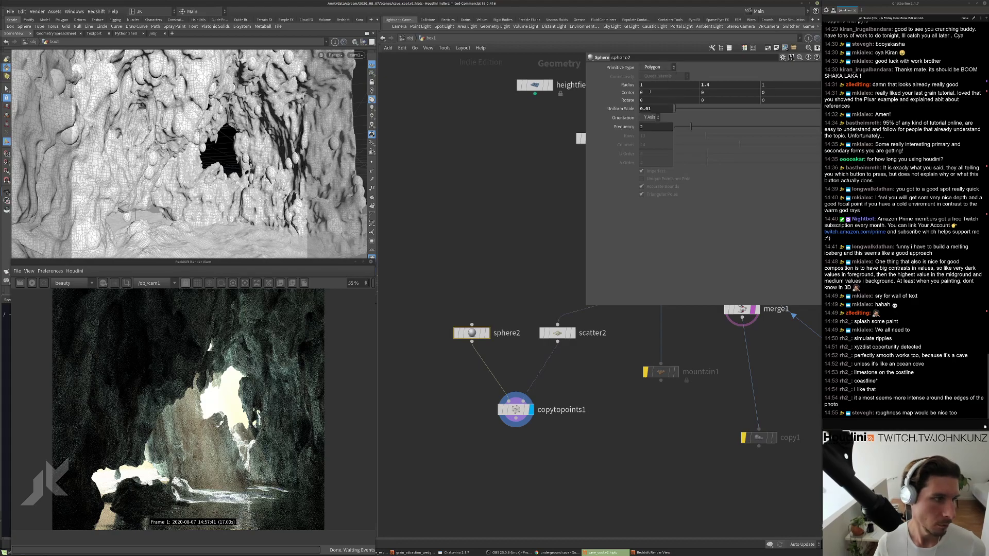
middle_click_drag(498, 264, 501, 225)
middle_click_drag(468, 342, 482, 304)
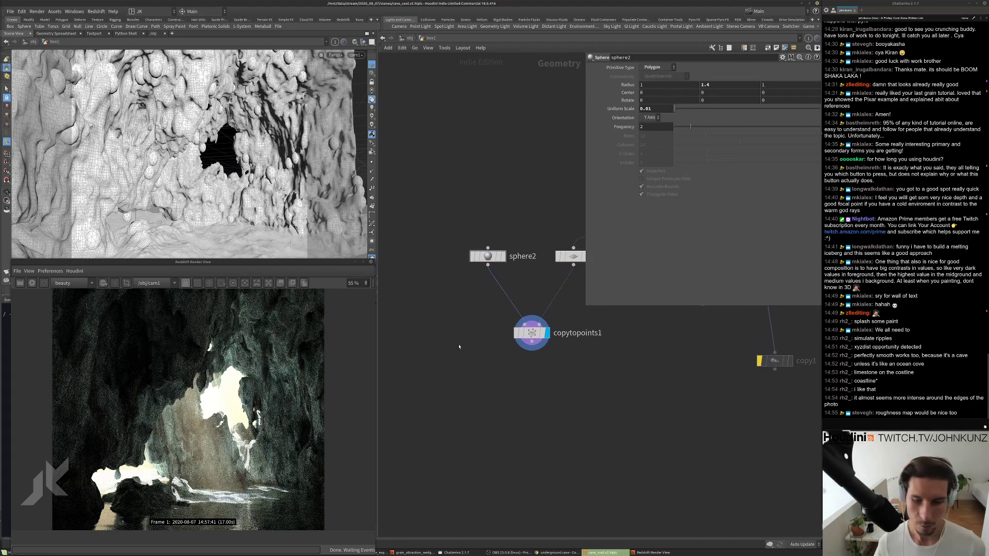
key("Tab")
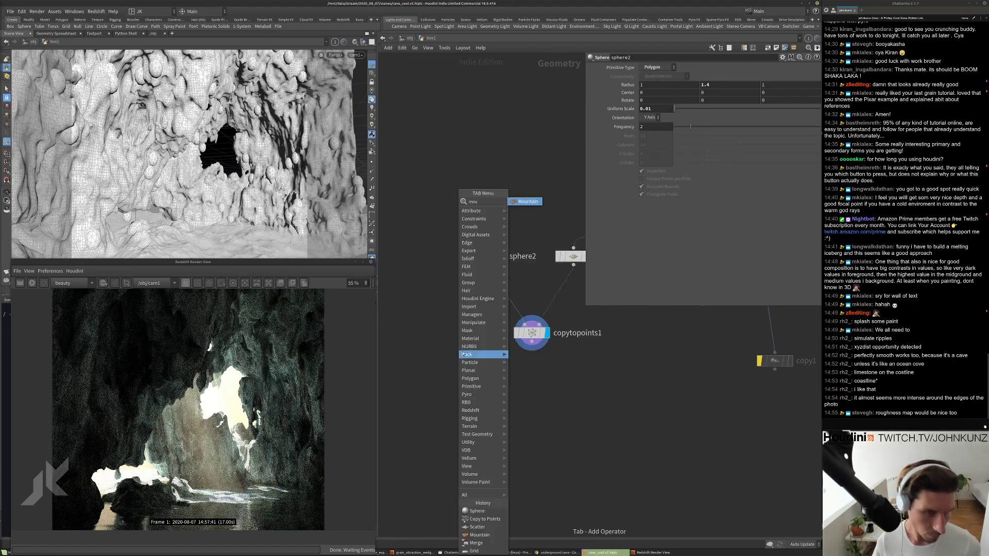
Add a Mountain node after the sphere and display its result.
left_click(484, 219)
left_click(499, 412)
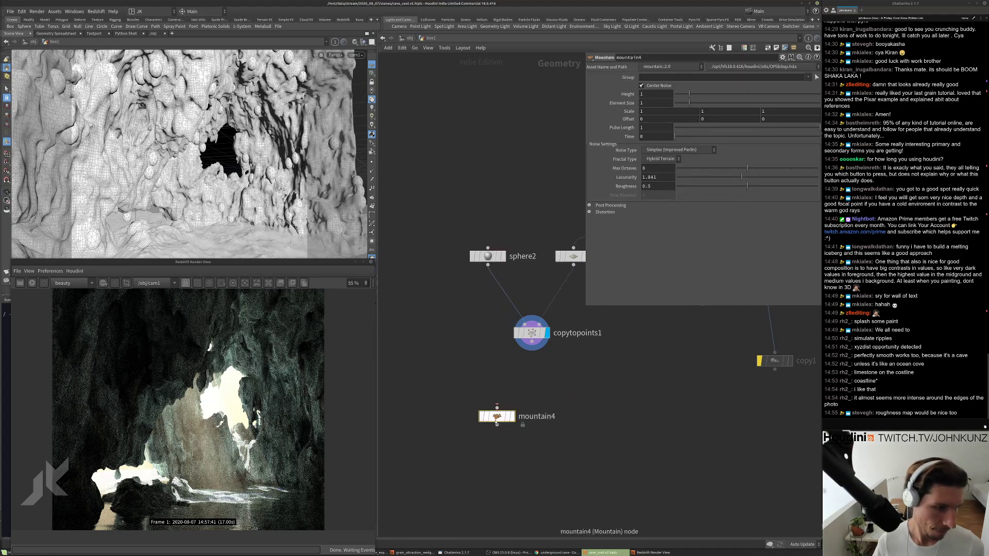
left_click_drag(498, 415, 488, 297)
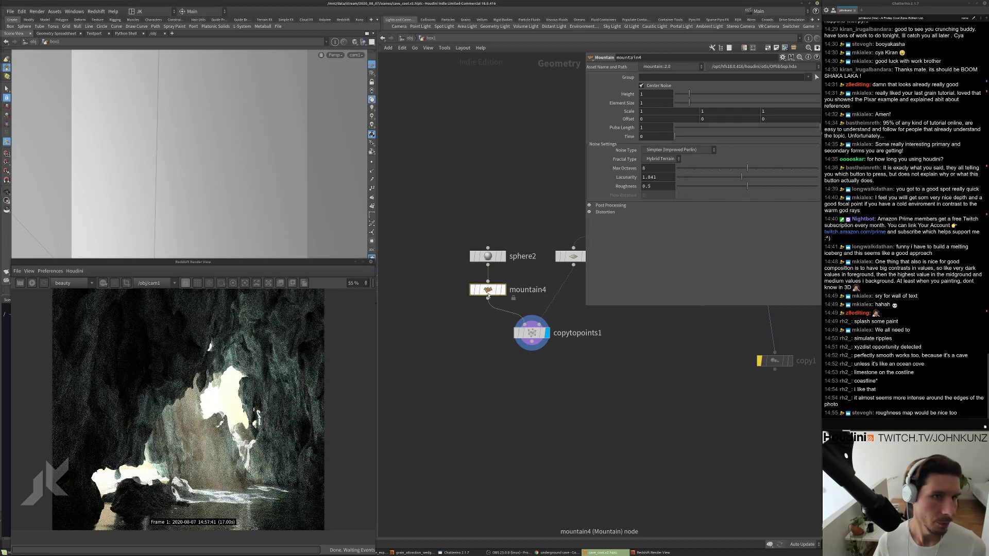
mouse_move(678, 94)
left_mouse_down()
mouse_move(675, 106)
mouse_move(676, 96)
left_mouse_up()
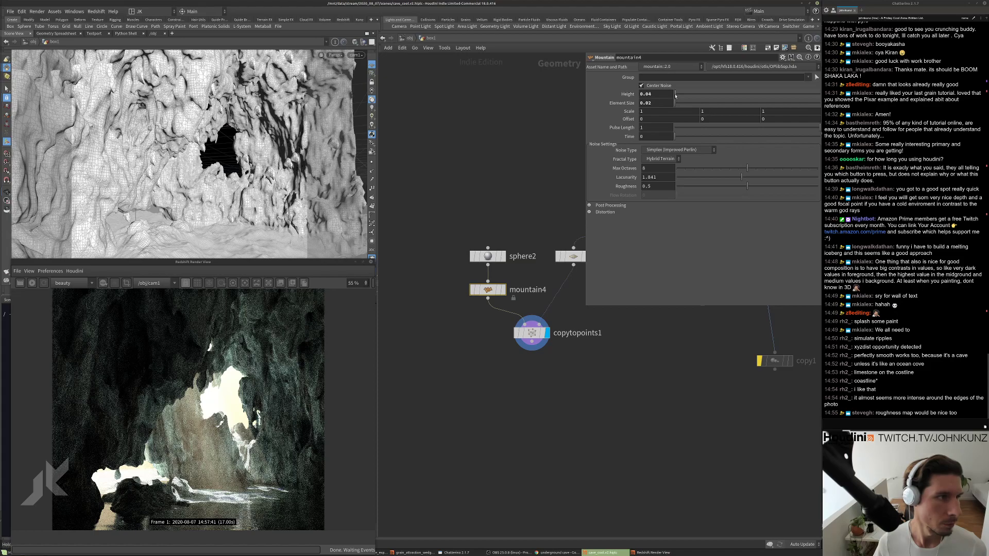
left_click_drag(509, 298, 514, 372)
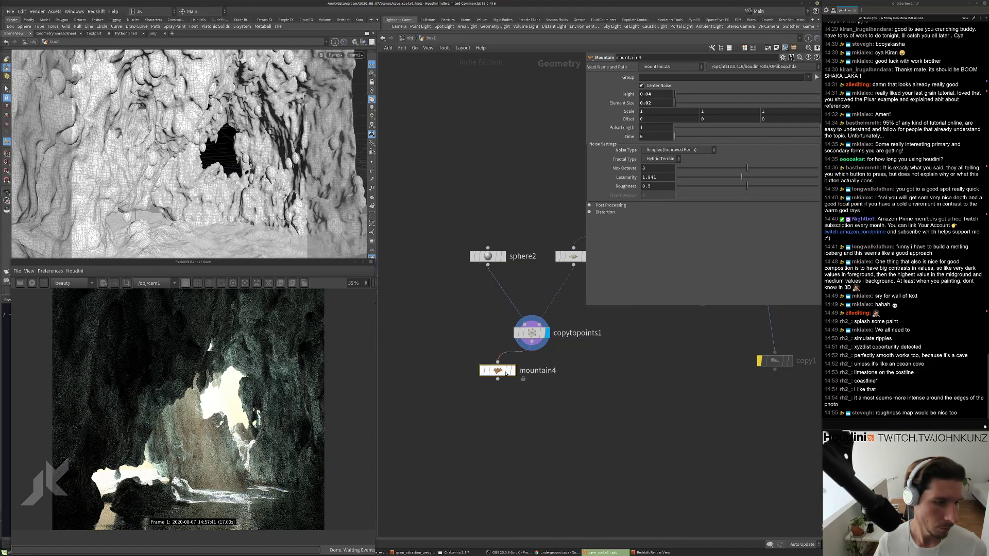
left_click(514, 372)
key("l")
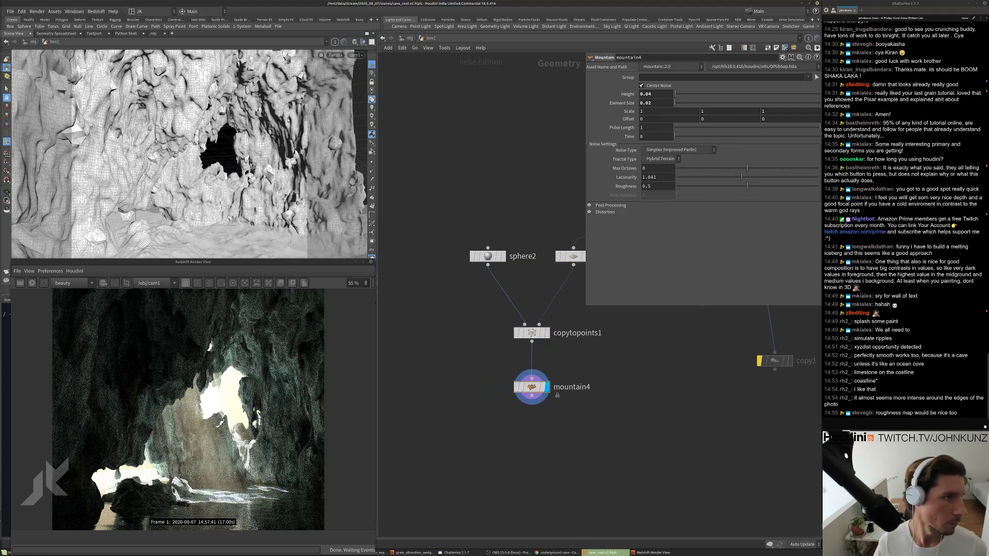
Set the mountain Height to 0.075, Element Size 0.035, and shift Offset Y.
key("BackSpace")
type("75")
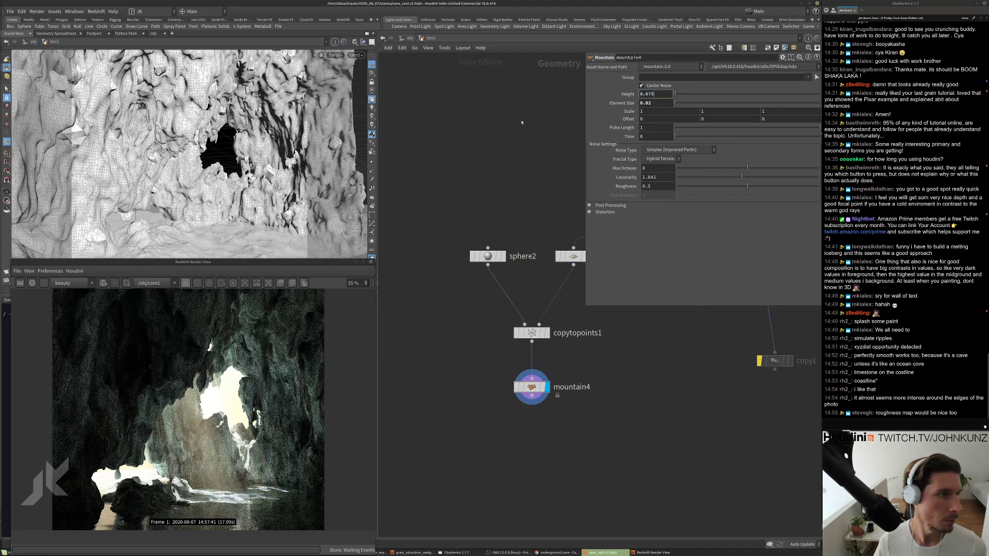
key("Return")
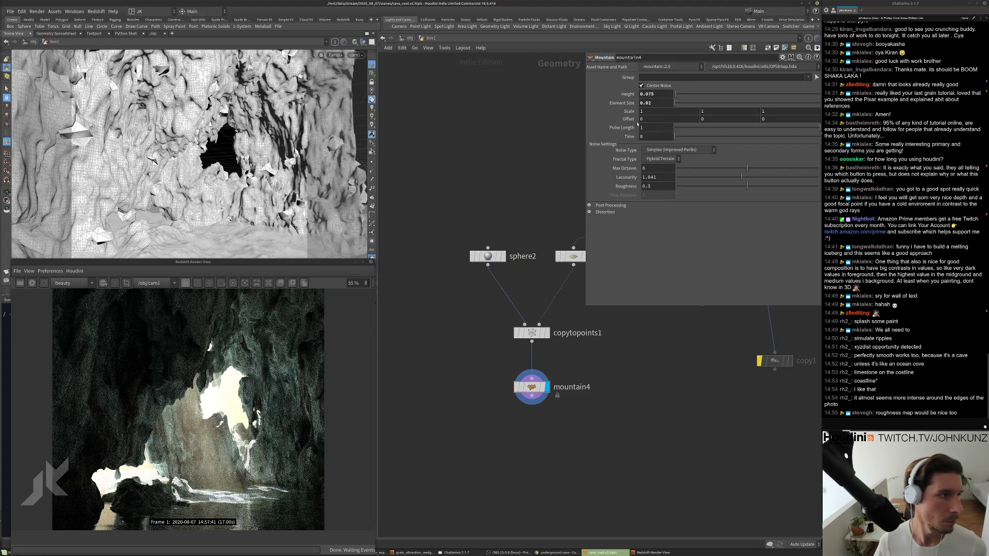
left_click_drag(652, 103, 648, 103)
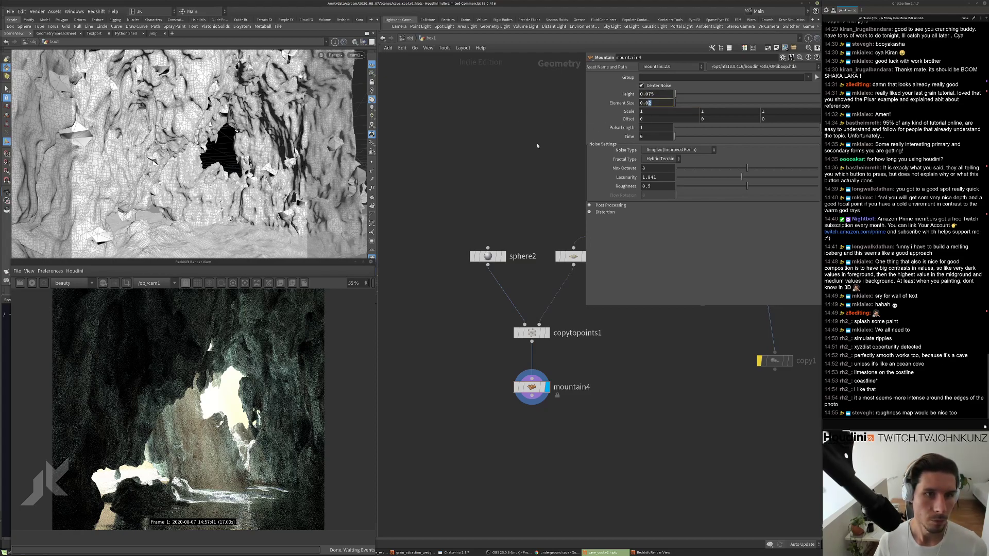
type("35")
key("Return")
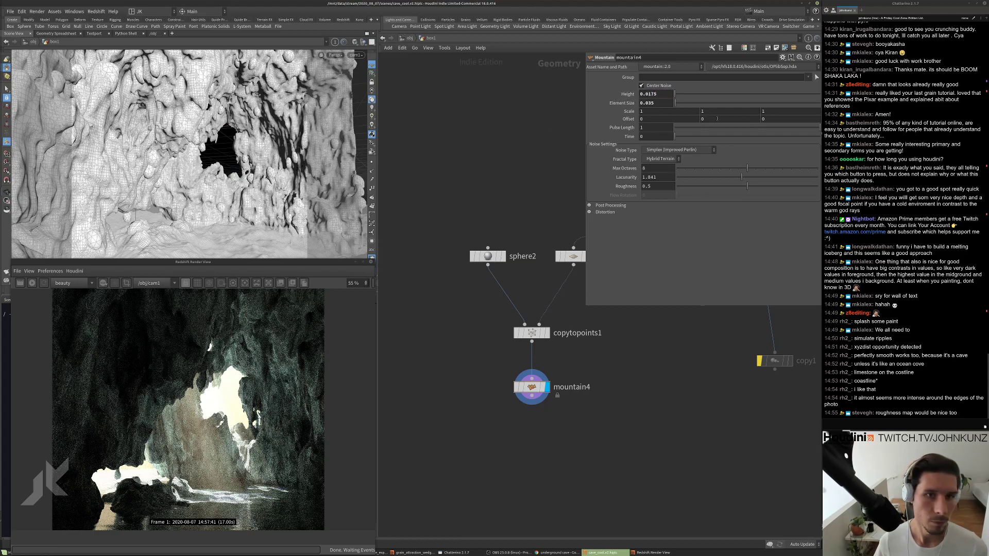
middle_click_drag(717, 119, 766, 92)
Set the sphere's Frequency to 1 for coarser crystals.
left_click(488, 256)
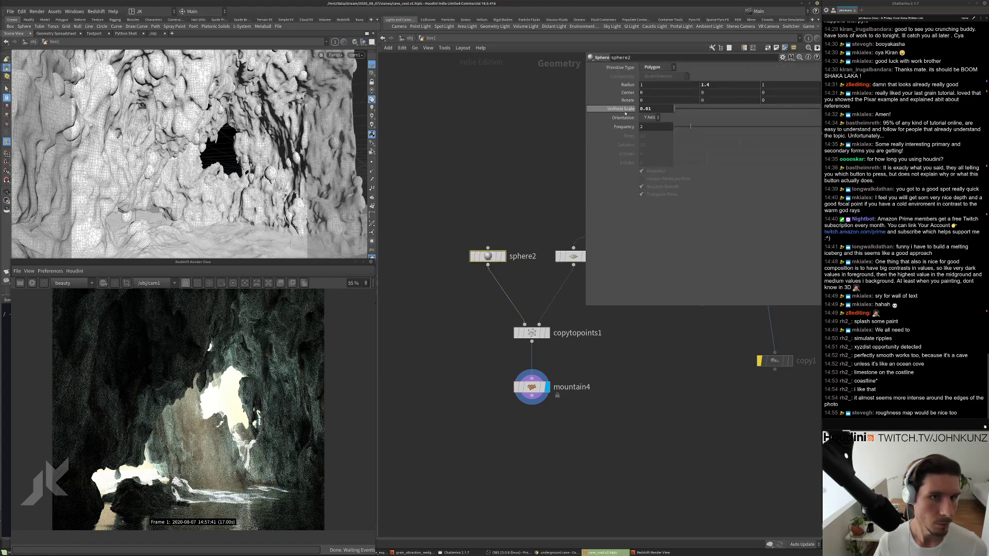
left_click(647, 126)
type("1")
key("Return")
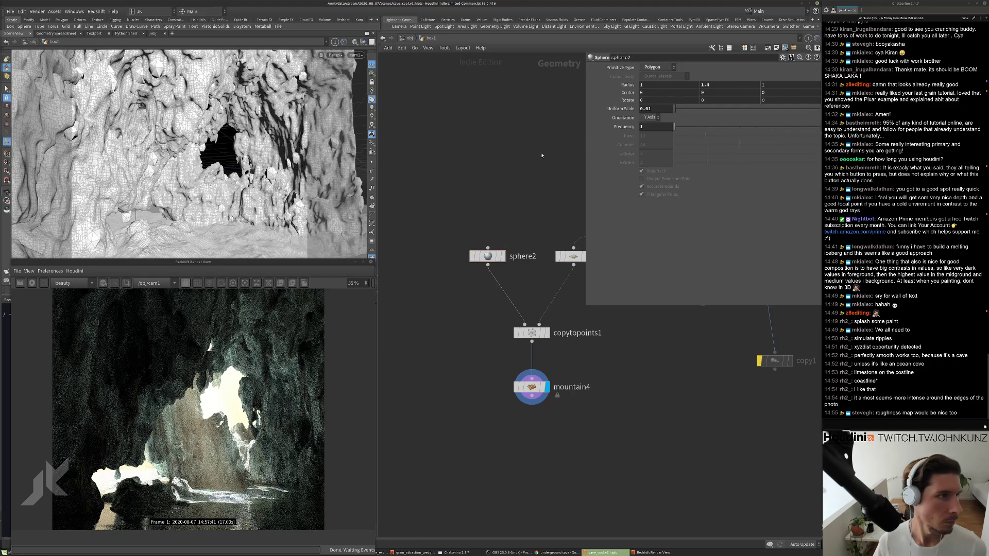
scroll(531, 173, "down", 4)
Raise mountain4's noise Height to 0.025.
left_click(533, 295)
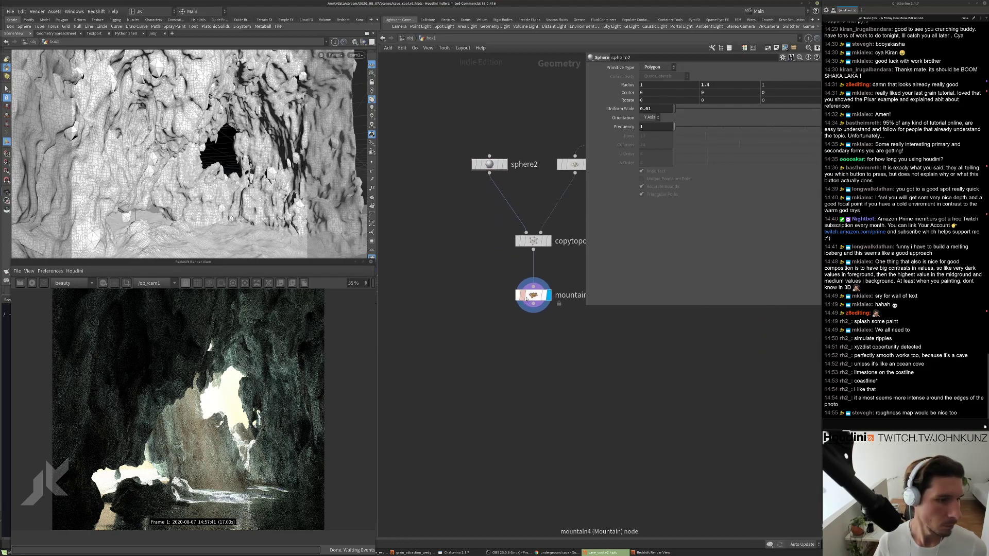
double_click(656, 94)
type("0.025")
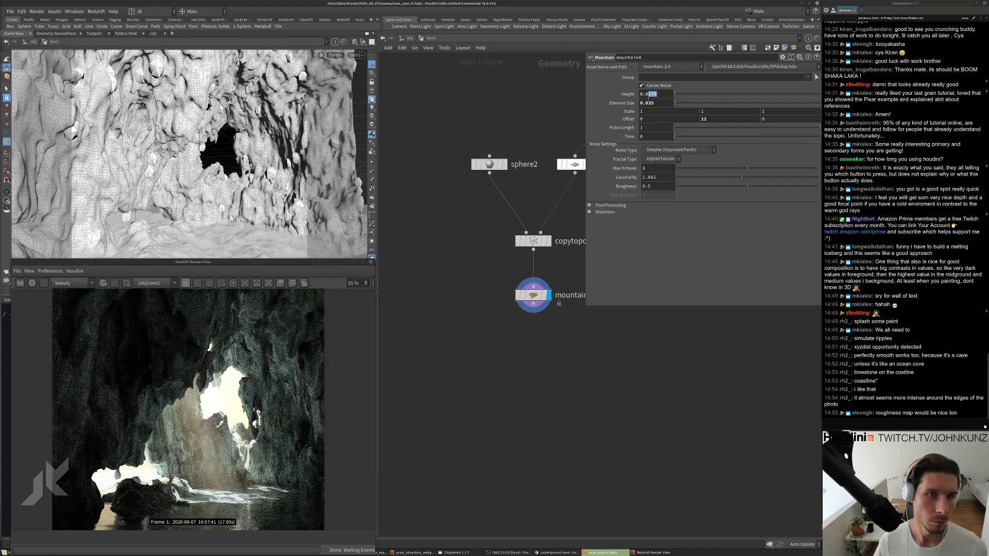
key("Return")
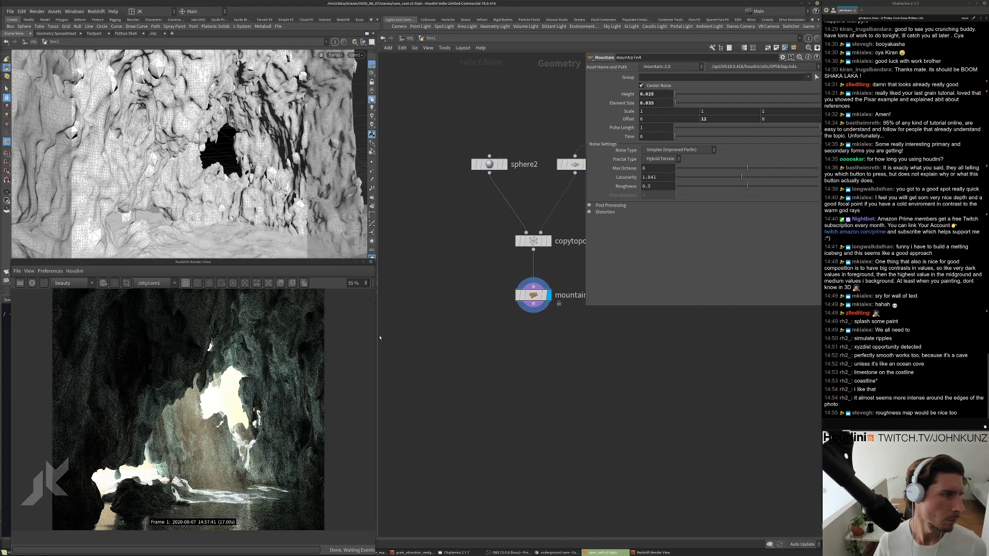
middle_click_drag(555, 373, 554, 396)
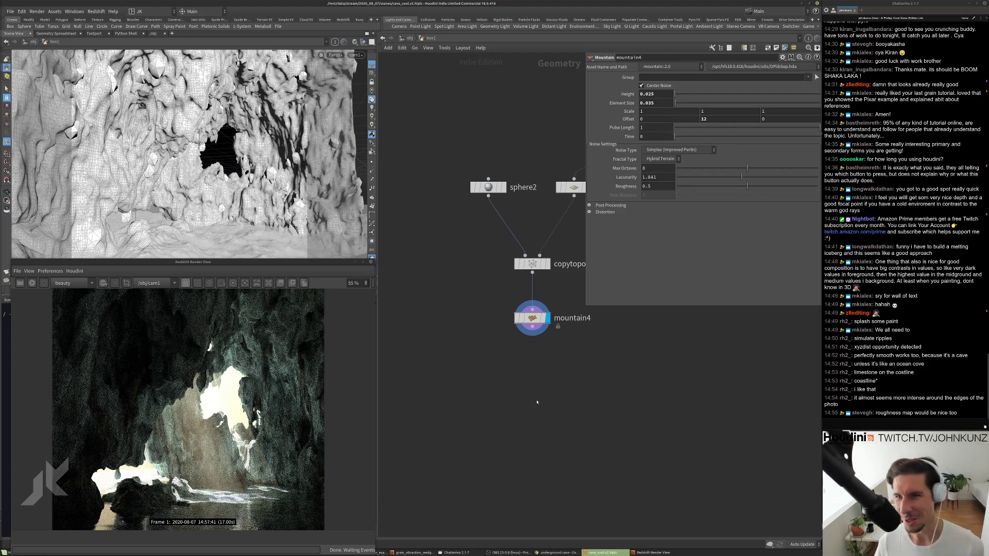
scroll(531, 394, "up", 2)
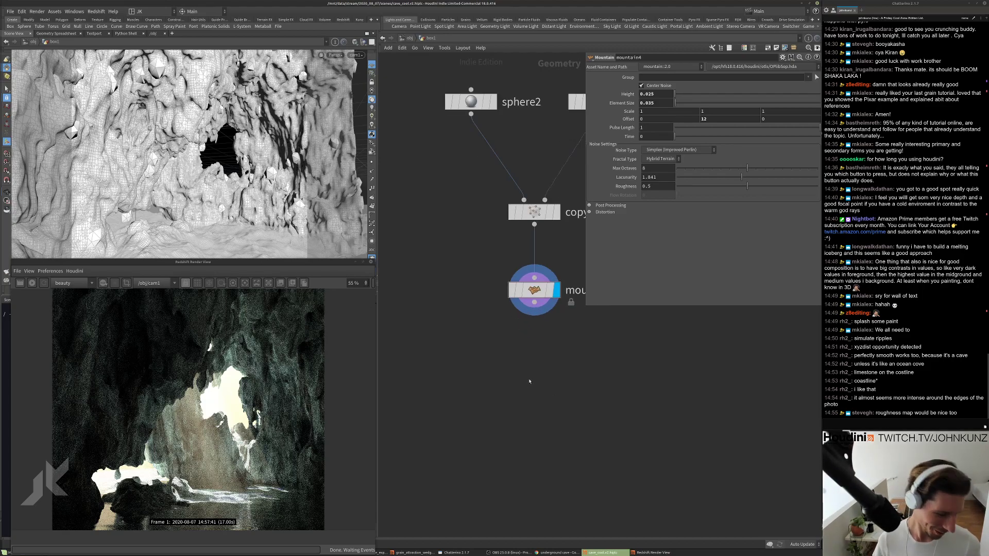
key("Tab")
Add a displayed Subdivide node under mountain4 with Override Crease Weight enabled.
type("subd")
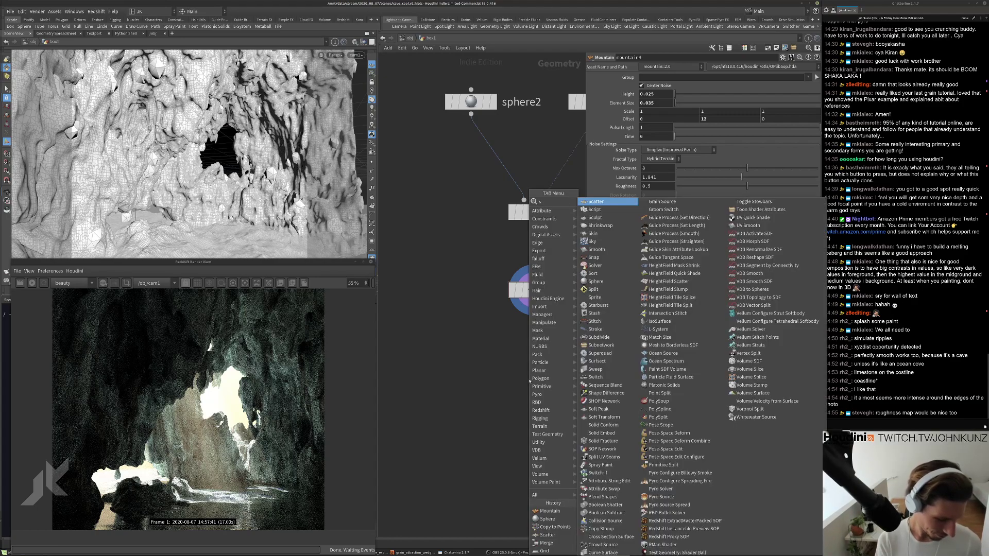
key("Return")
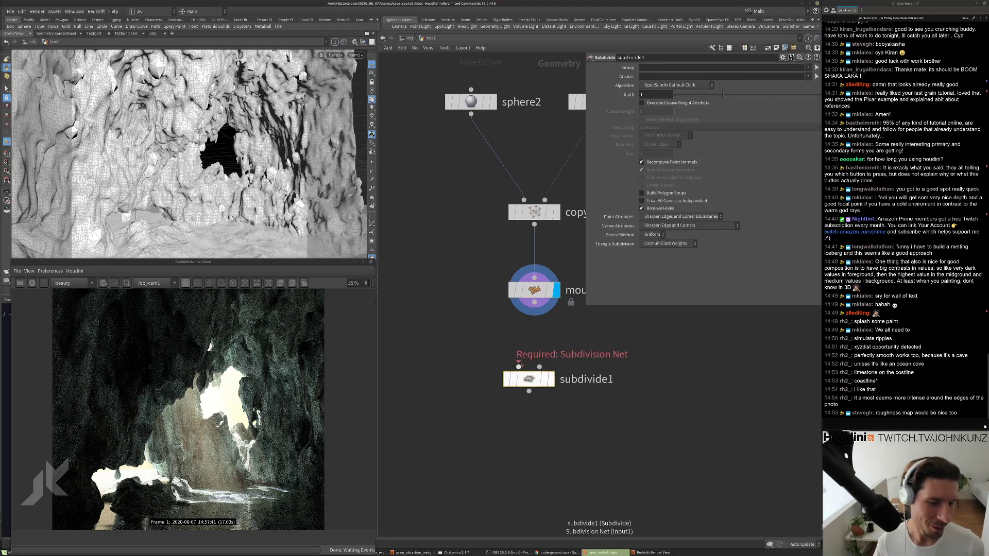
left_click(542, 374)
left_click(551, 379)
left_click_drag(535, 382, 540, 356)
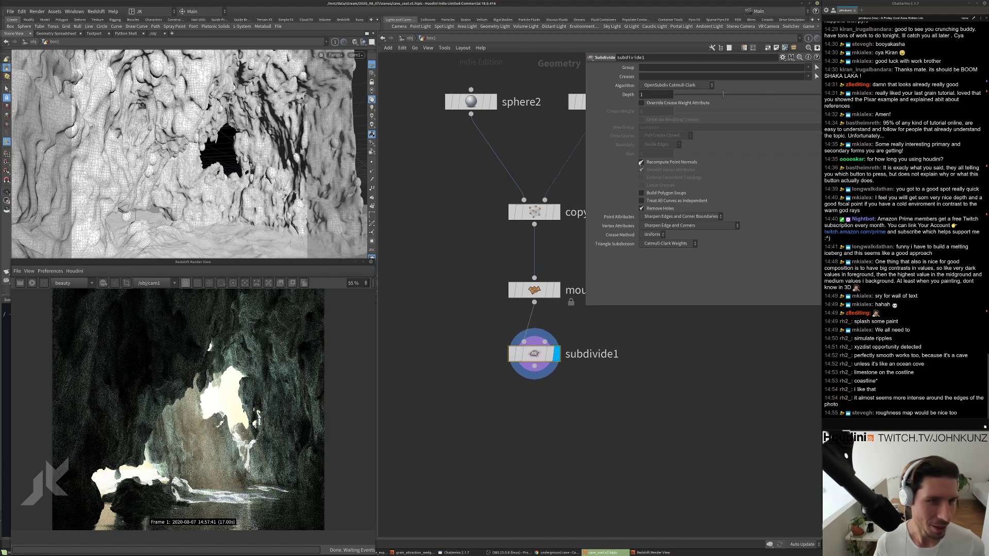
left_click(658, 103)
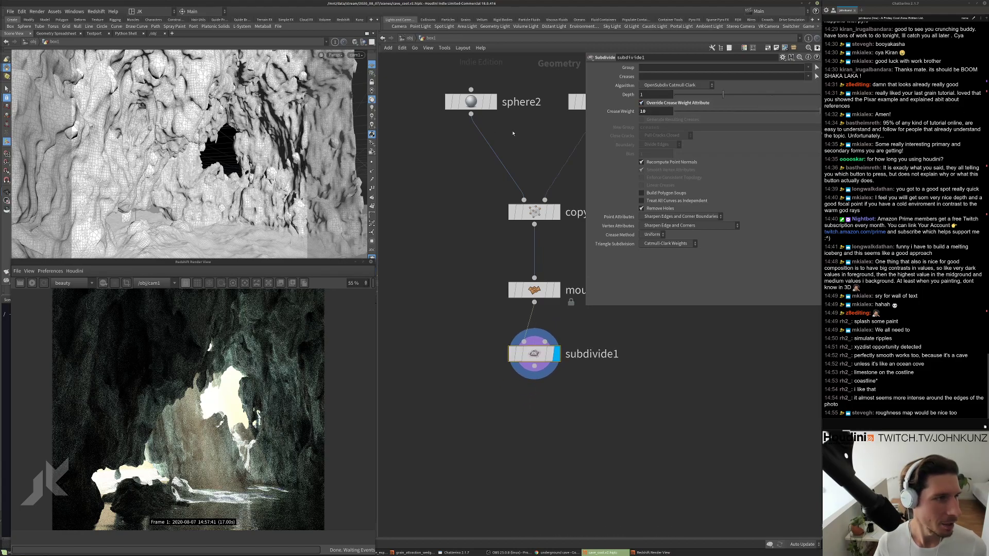
Copy-paste a second Mountain node, mountain5, and place it under subdivide1.
left_click(534, 290)
key("ctrl+c")
key("ctrl+v")
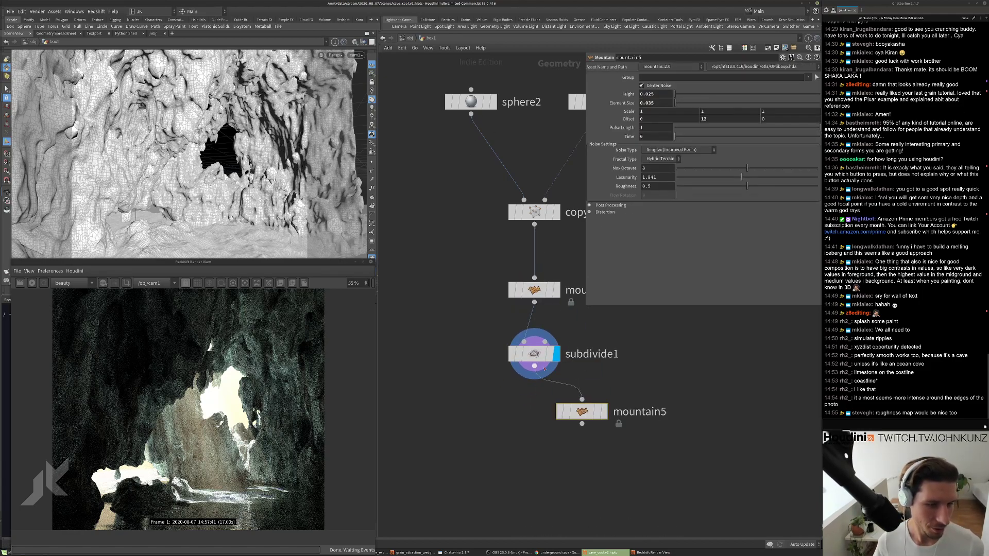
left_click_drag(585, 417, 538, 406)
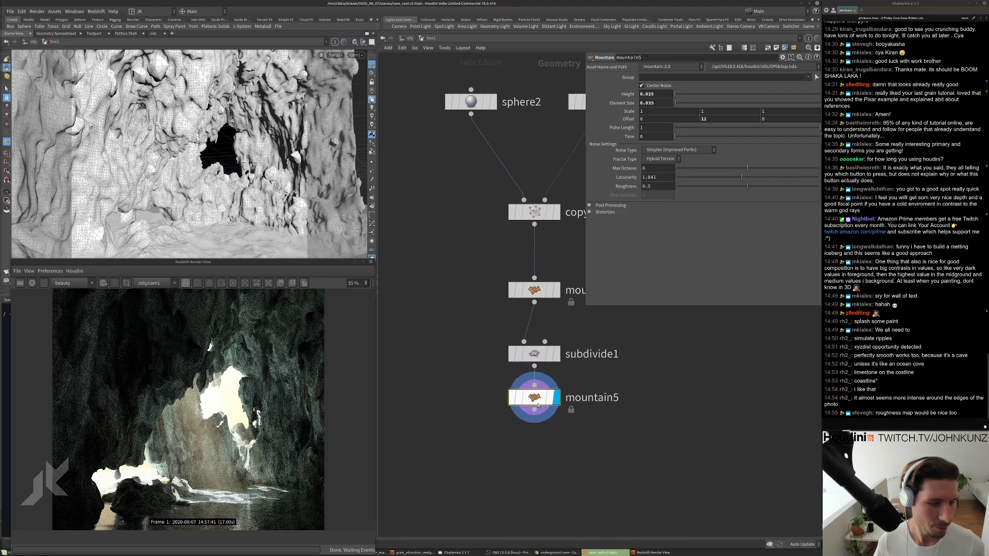
Give mountain5 Offset Y 25.9, Element Size 0.01 and Height 0.01.
middle_click_drag(719, 117, 707, 178)
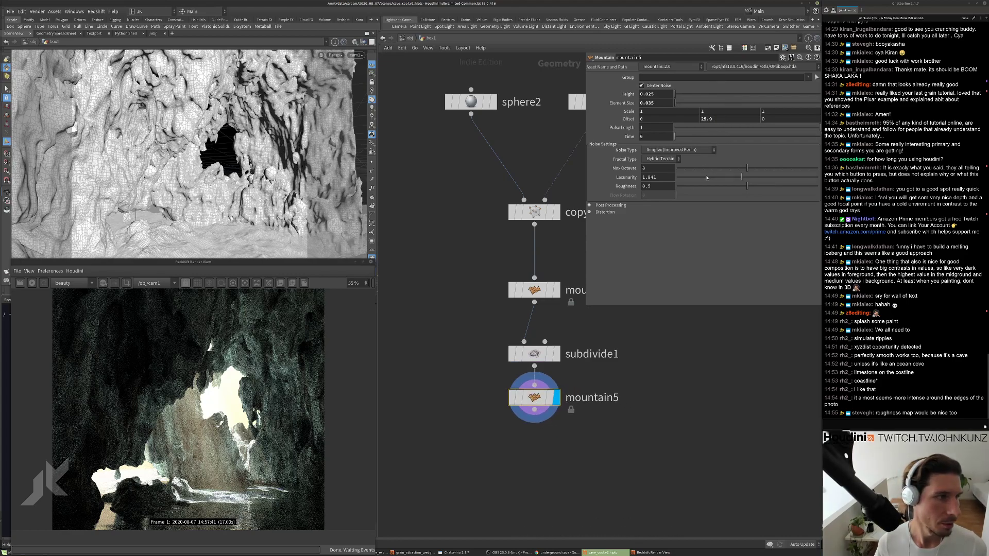
left_click_drag(654, 103, 646, 103)
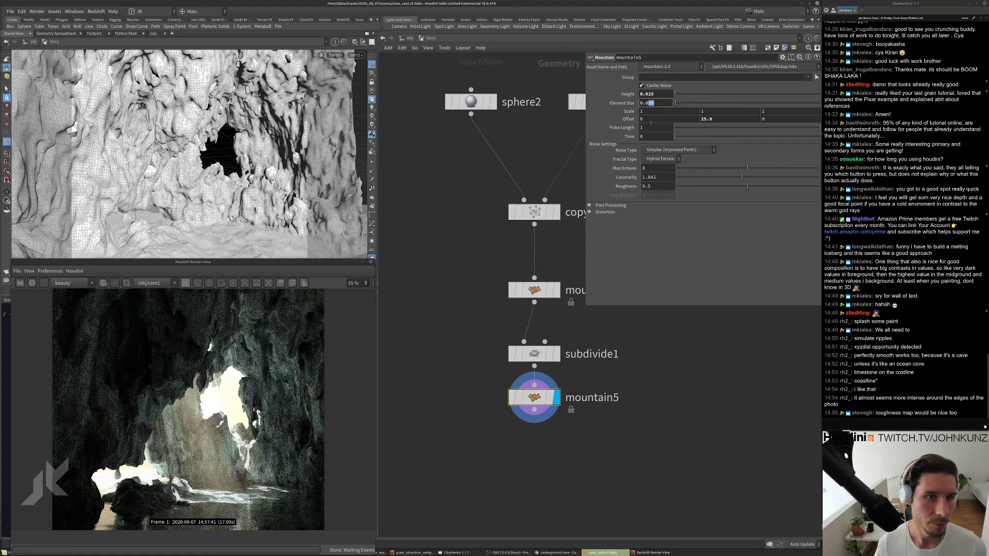
type("1")
key("Return")
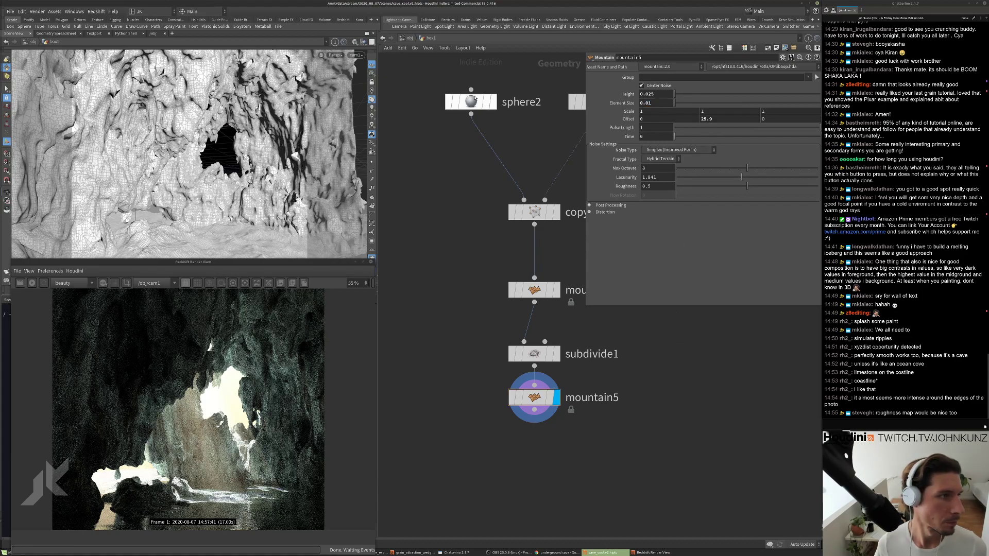
left_click_drag(660, 94, 647, 94)
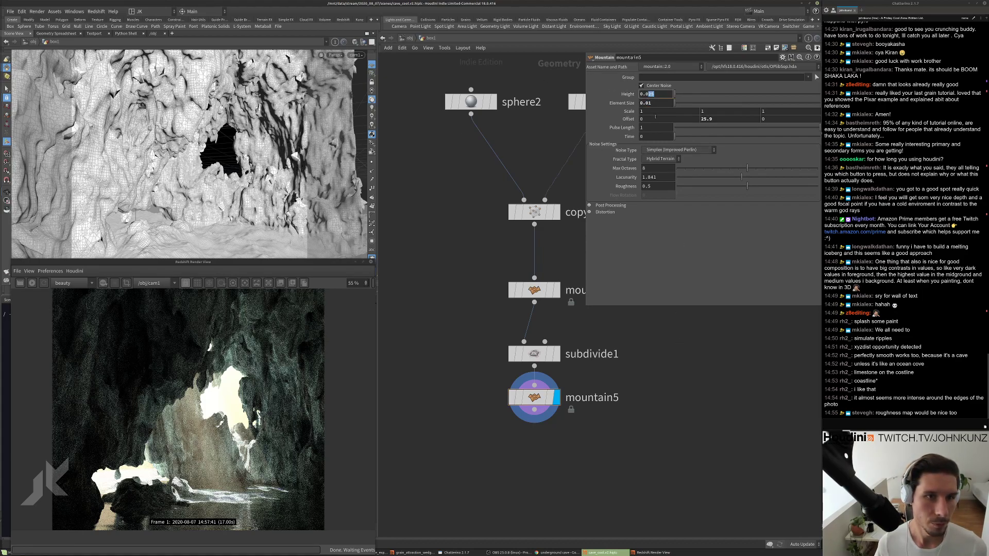
type("1")
key("Return")
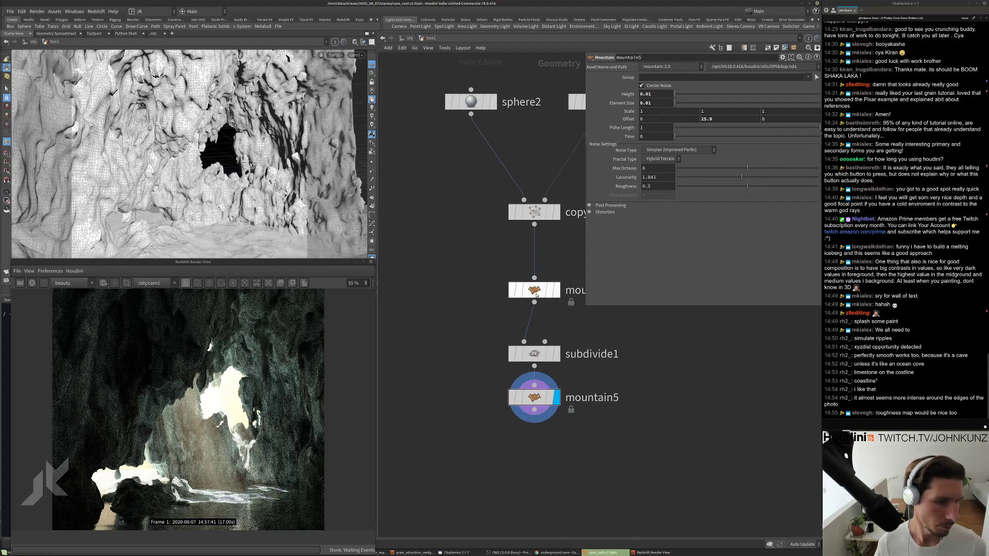
Switch the viewport to smooth shading.
left_click(535, 354)
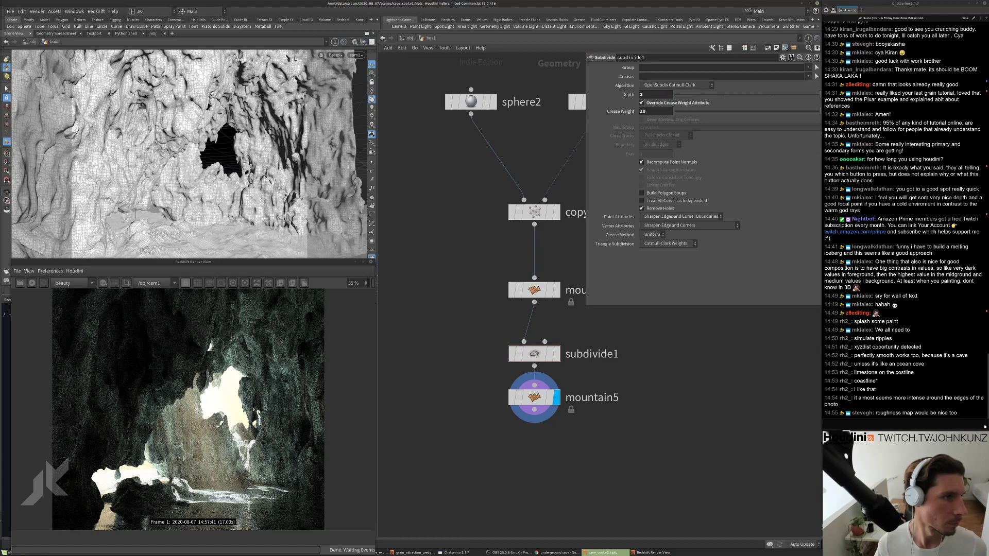
left_click(354, 41)
left_click(381, 109)
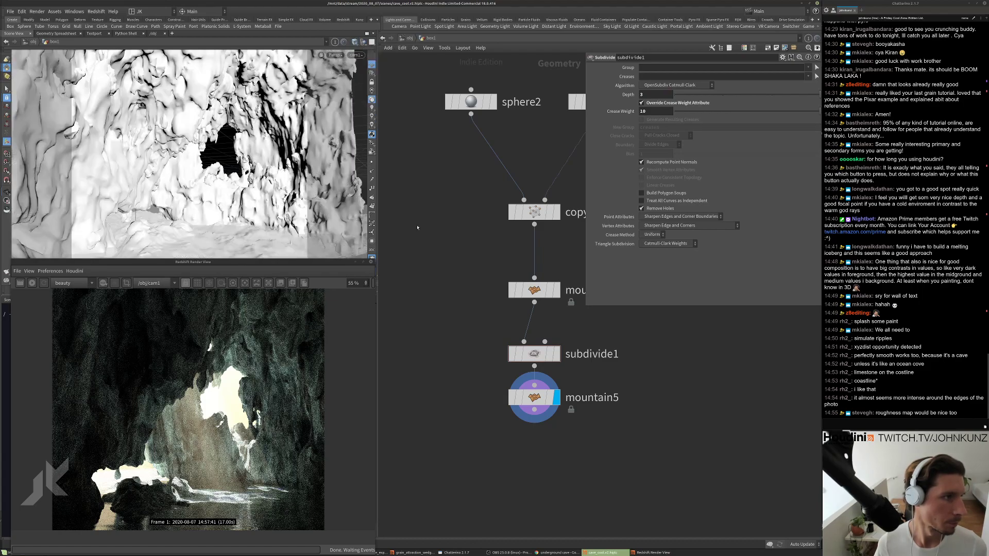
middle_click_drag(437, 297, 438, 273)
key("Tab")
Add a Color node below mountain5 and display its result.
type("color")
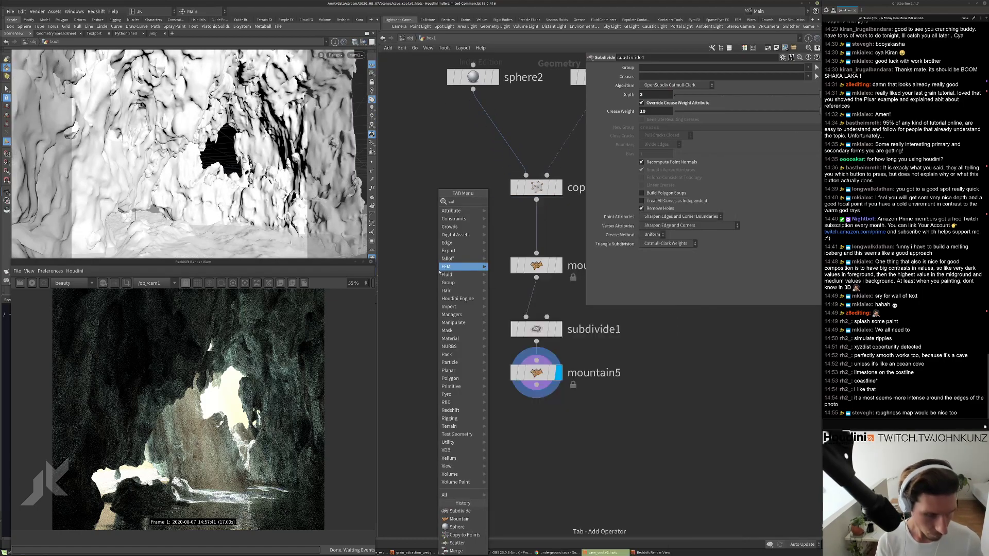
key("Return")
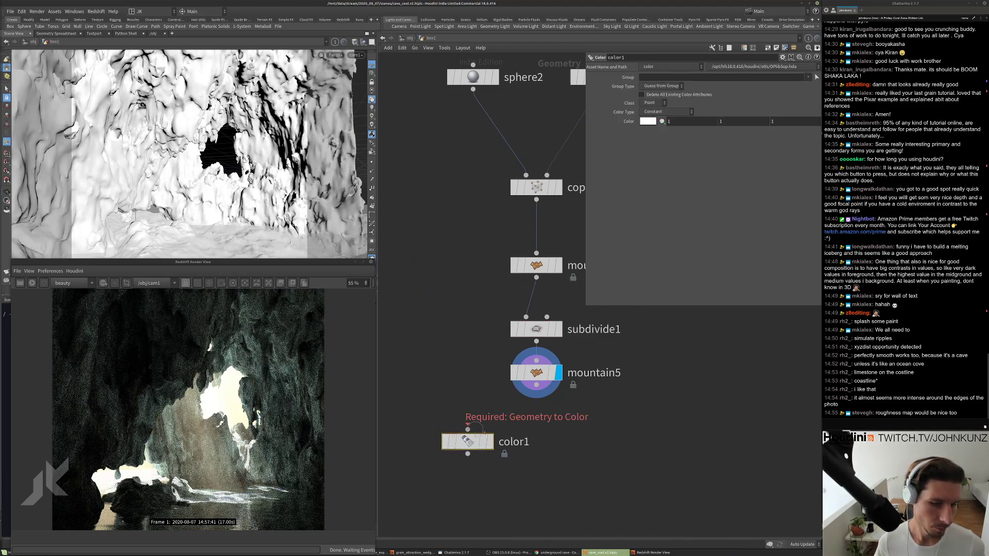
left_click(468, 442)
left_click(490, 442)
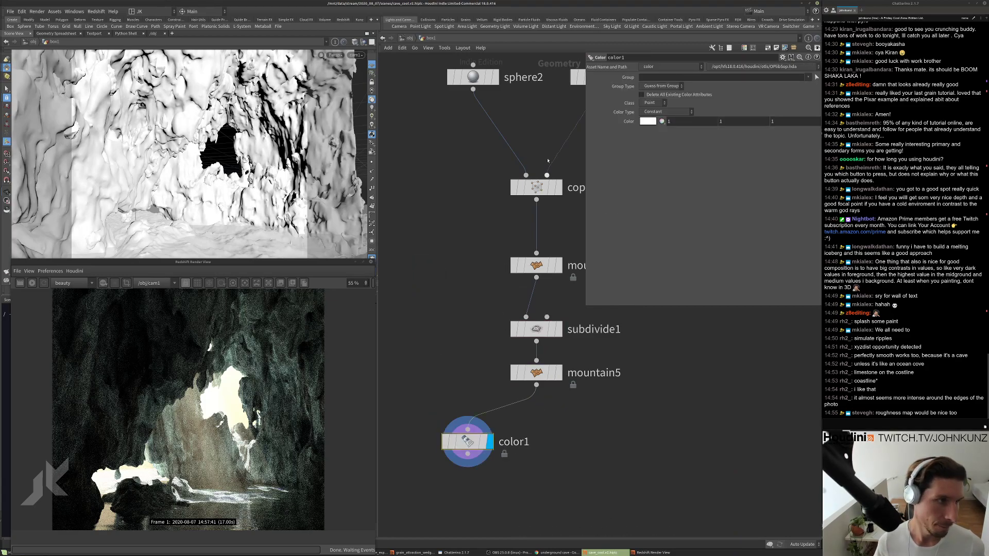
Tint the crystals pale mint green (0.684, 1, 0.69098).
left_click(648, 122)
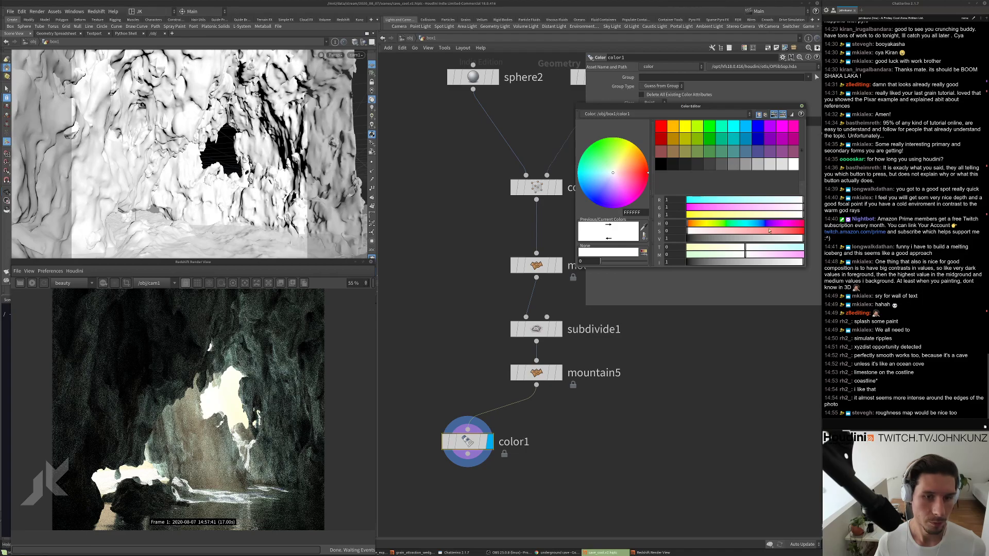
left_click_drag(769, 230, 776, 233)
left_click(802, 106)
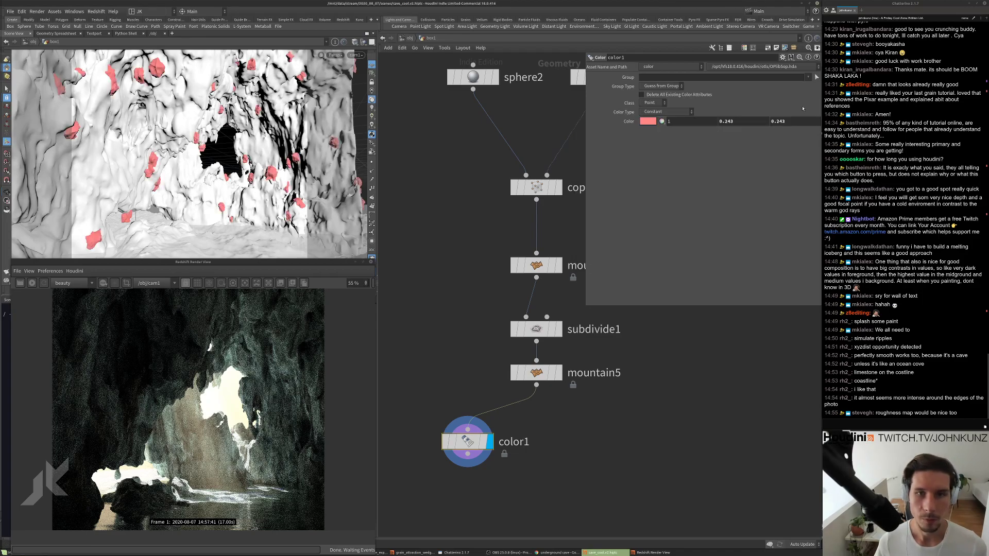
left_click(648, 122)
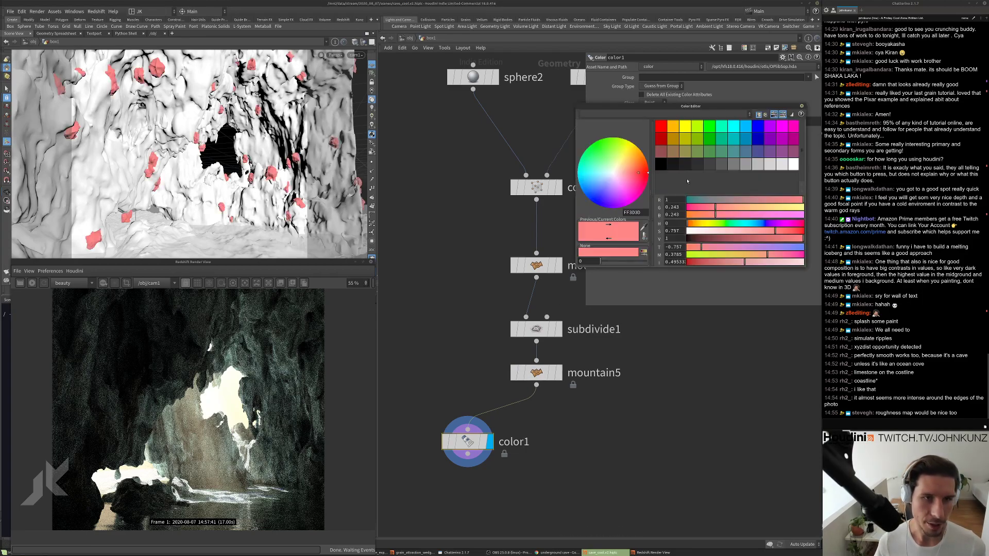
left_click_drag(715, 225, 738, 225)
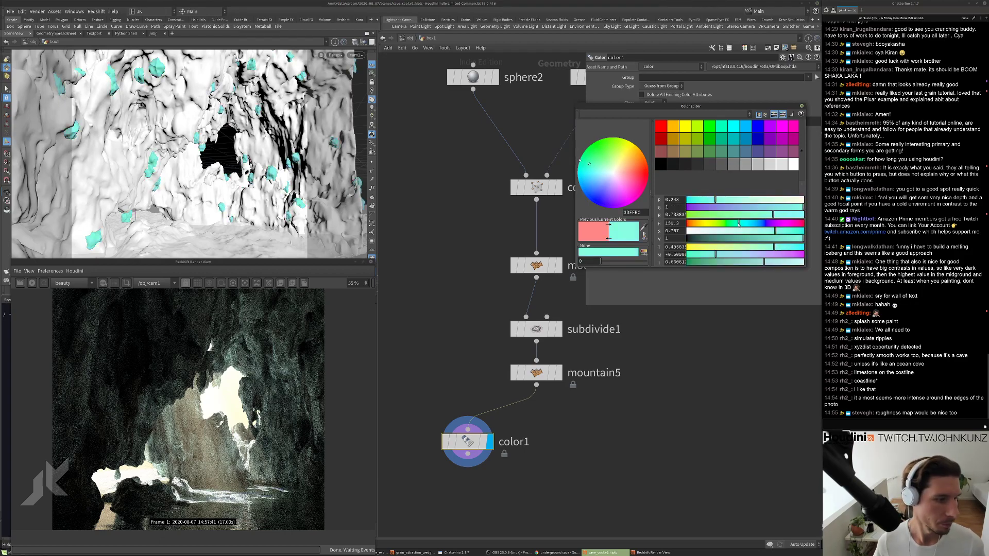
left_click(724, 232)
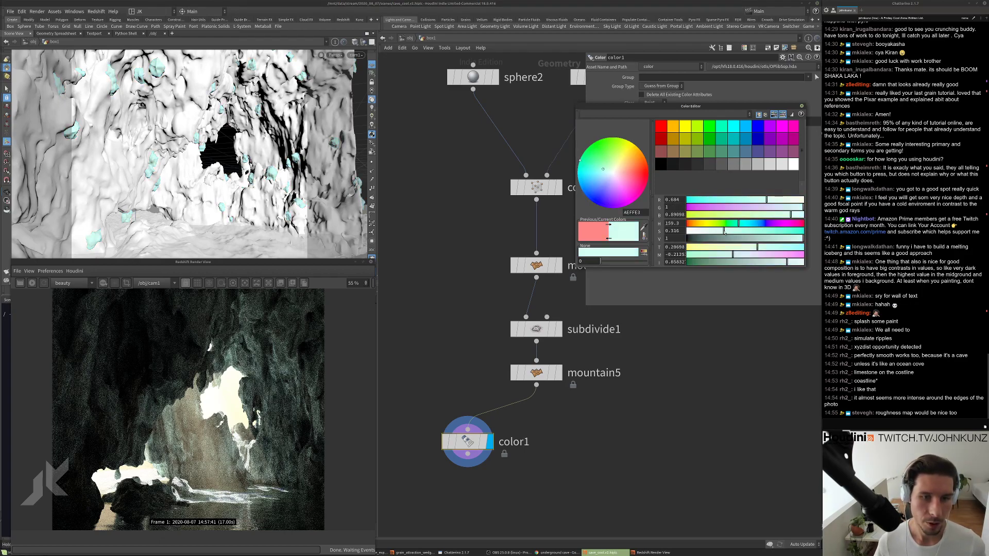
left_click(800, 105)
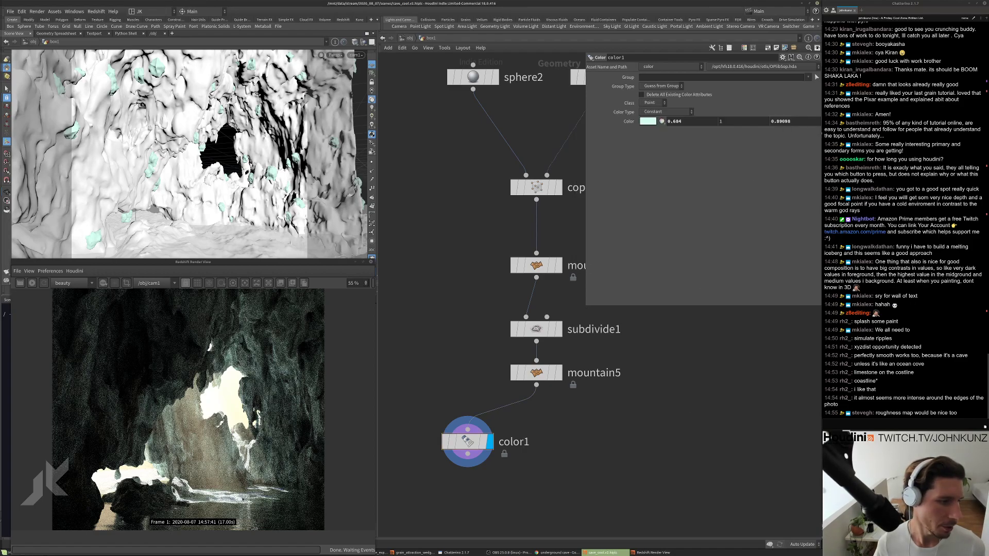
Frame all network nodes with H and select sphere2.
scroll(161, 294, "down", 2)
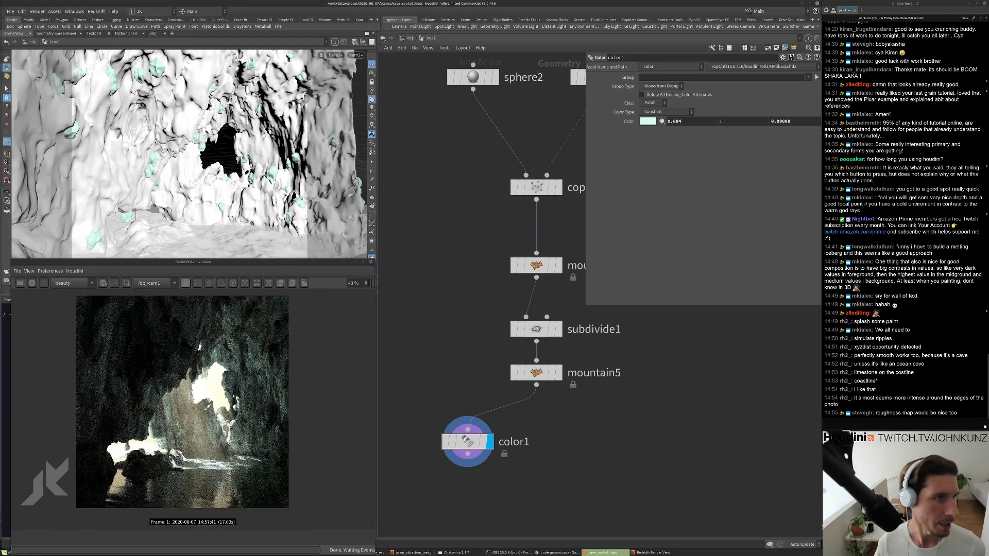
middle_click_drag(436, 298, 452, 221)
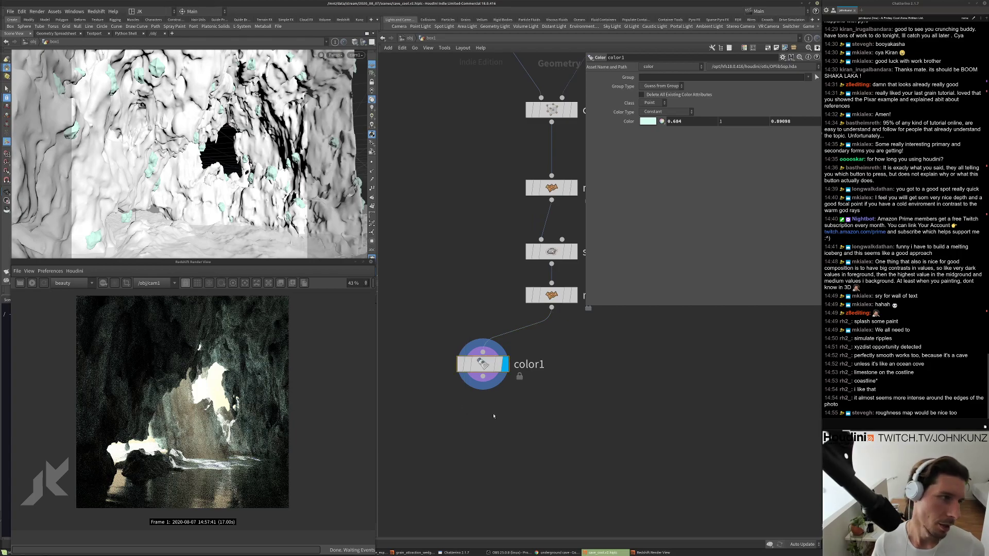
key("h")
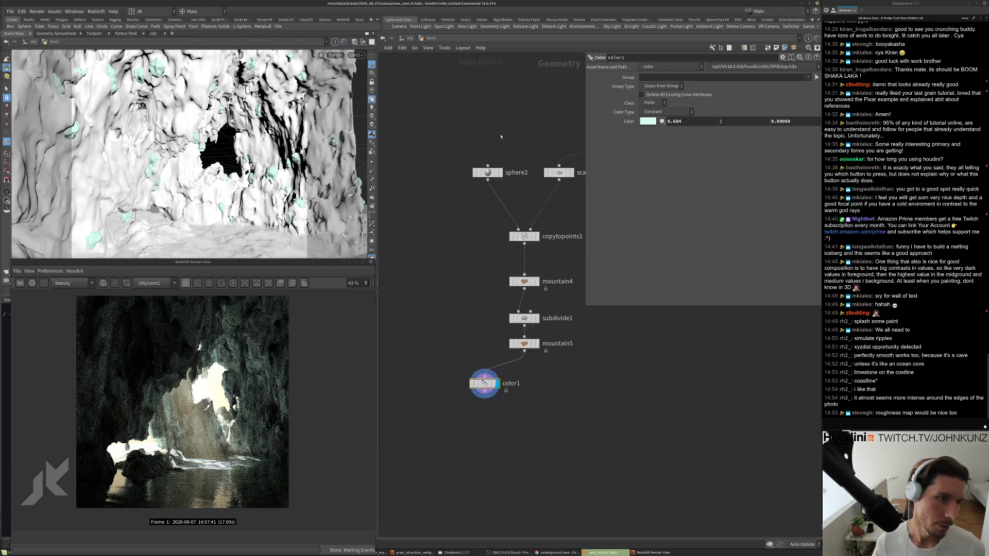
left_click(487, 172)
Add a Tube node and wire it into copytopoints1 as the copied shape.
key("Tab")
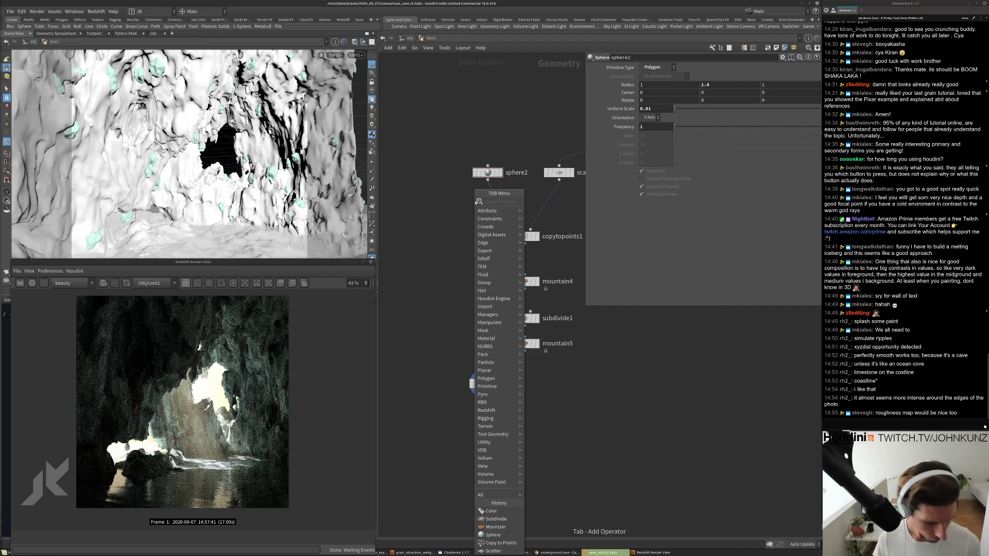
type("null")
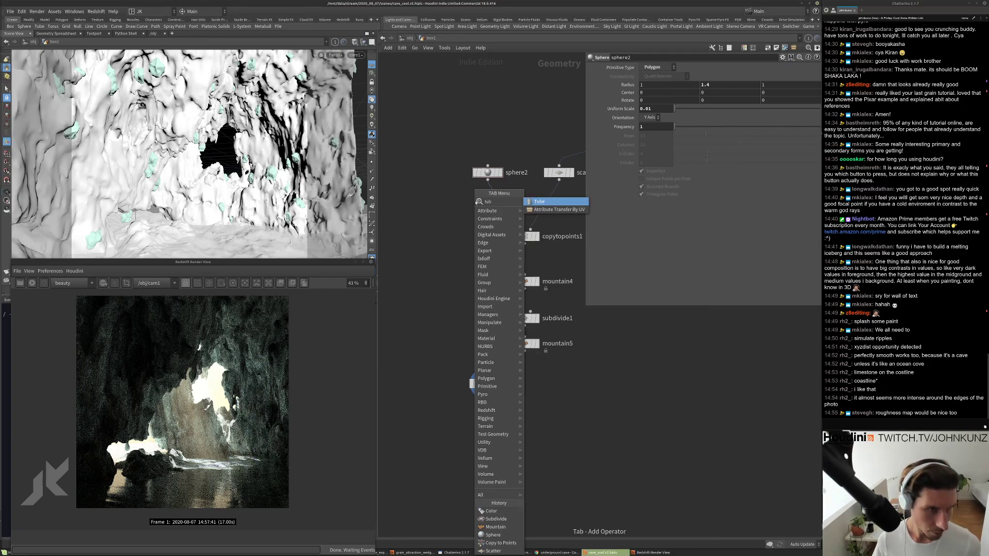
key("Return")
left_click(452, 209)
left_click_drag(452, 212, 518, 230)
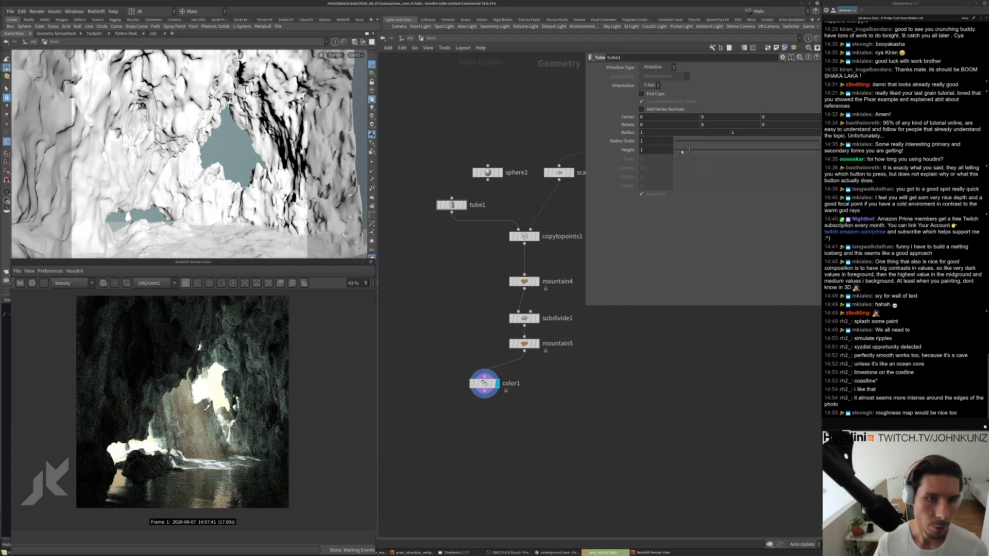
left_click_drag(681, 152, 675, 145)
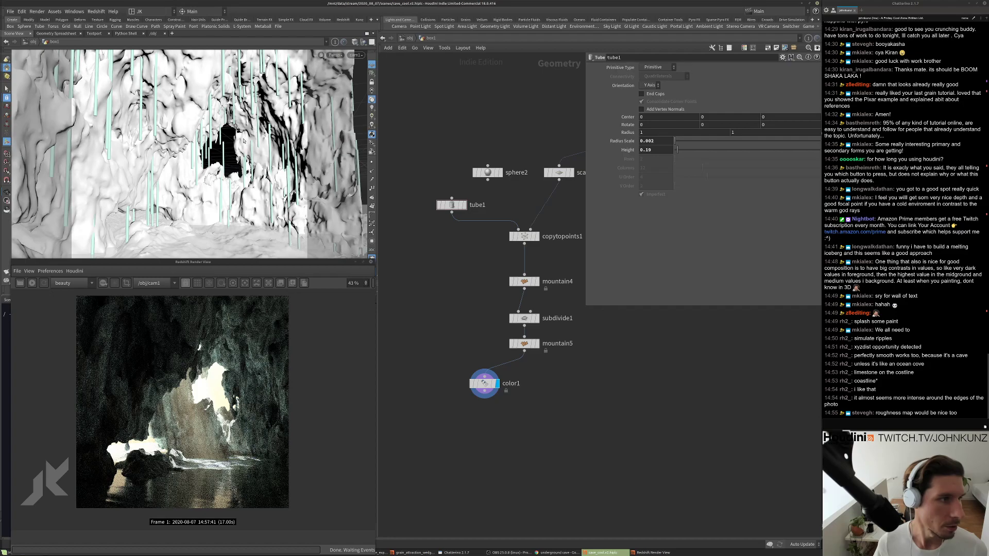
middle_click_drag(604, 252, 601, 378)
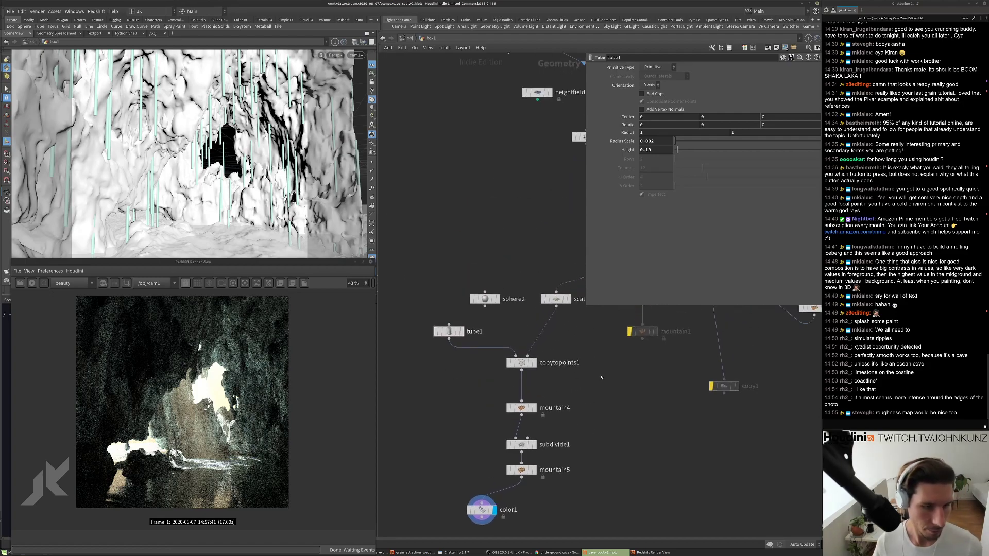
Insert a Normal node above scatter2.
key("Tab")
type("nor")
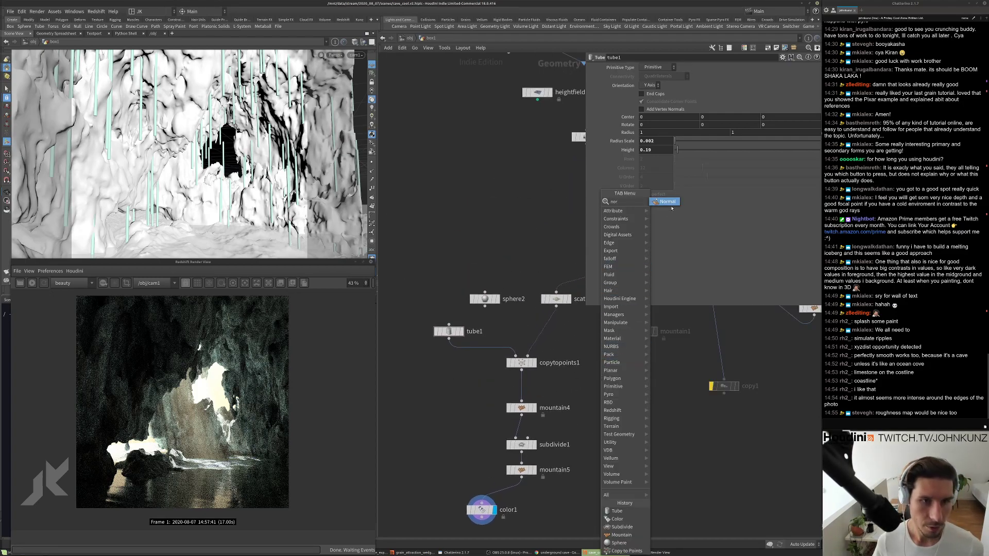
key("Return")
left_click(642, 416)
left_click(582, 299)
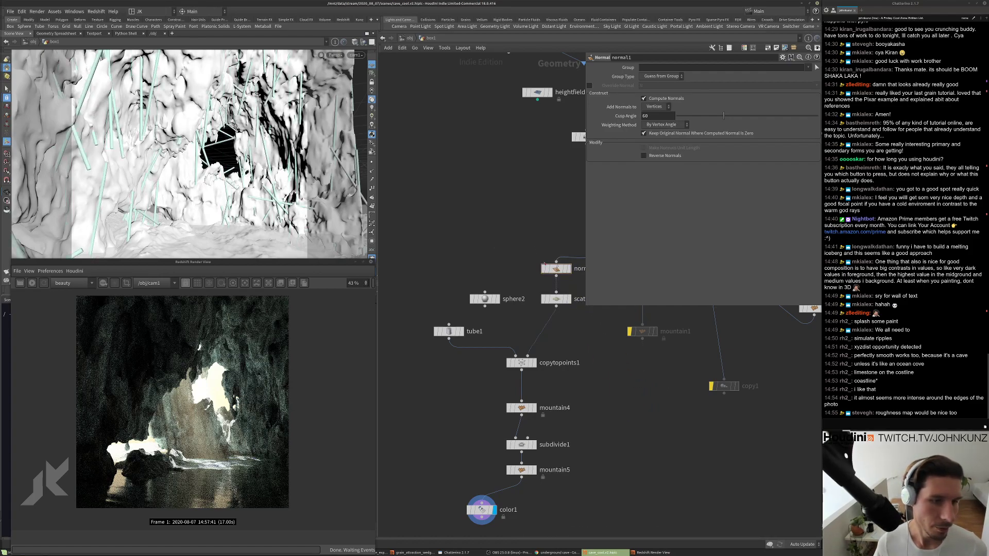
Shorten the tube Height to 0.047.
left_click(449, 331)
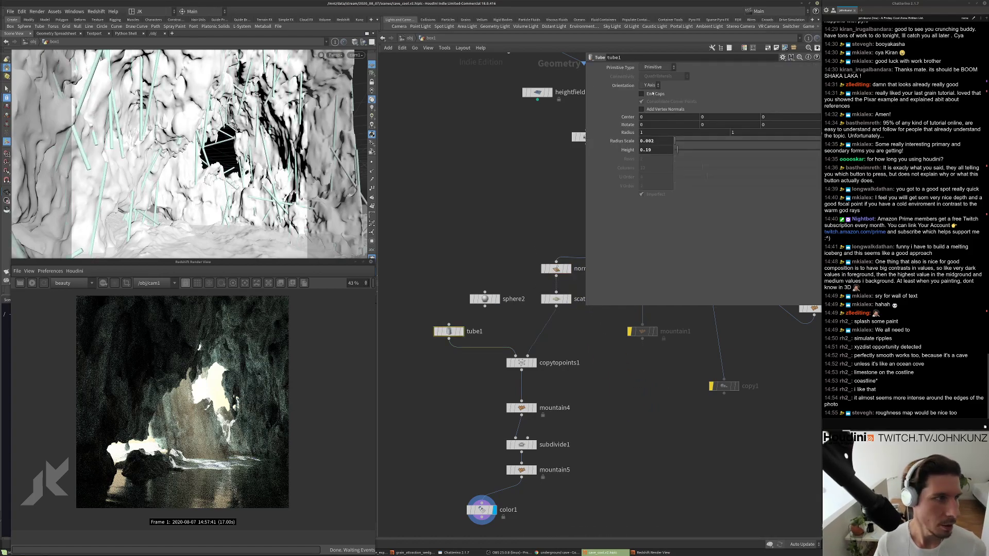
left_click(649, 150)
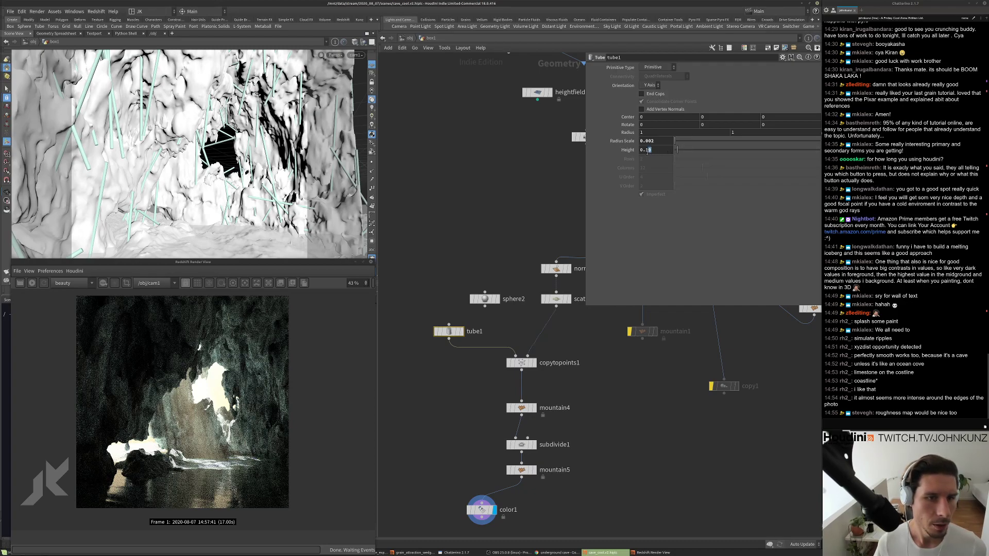
key("BackSpace")
key("Return")
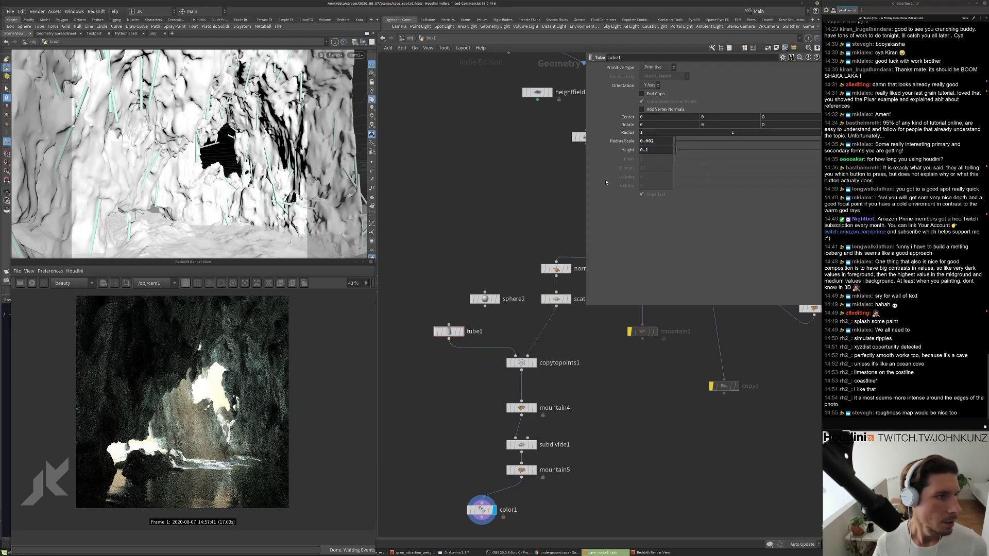
middle_click_drag(664, 151, 481, 211)
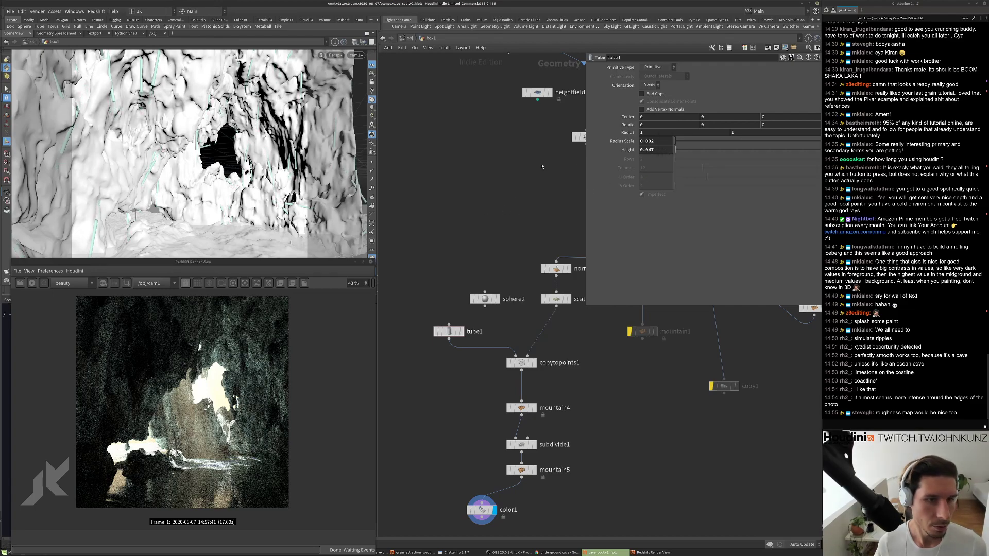
Set the tube's Radius Scale to 0.005.
left_click_drag(420, 267, 463, 397)
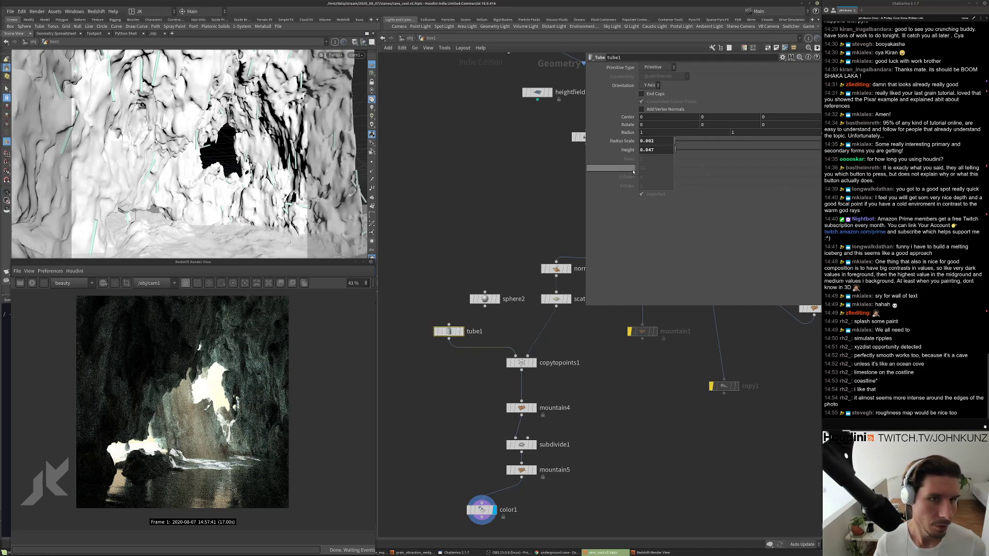
left_click(657, 141)
key("BackSpace")
type("5")
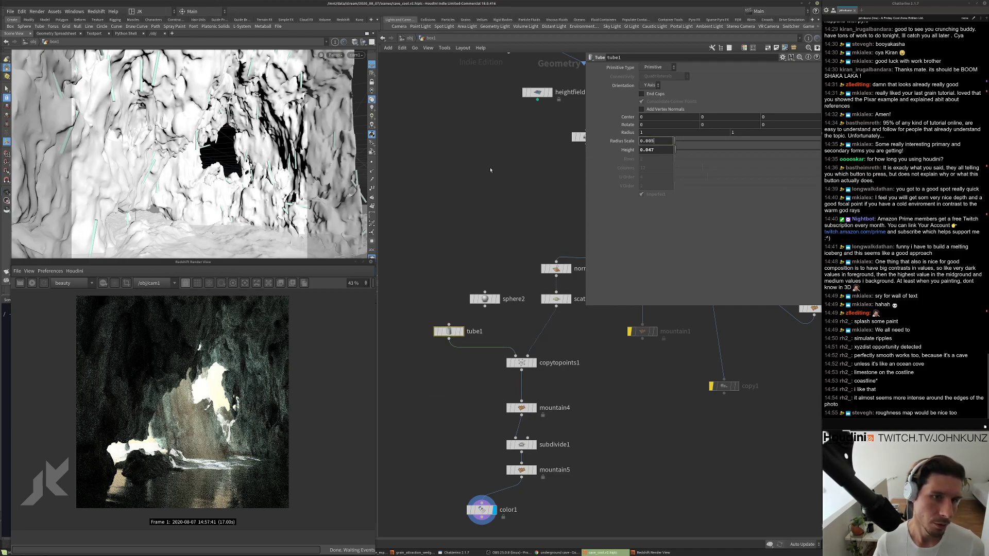
key("Return")
Raise the scatter count, then set tube1's Orientation to Z Axis.
left_click(556, 299)
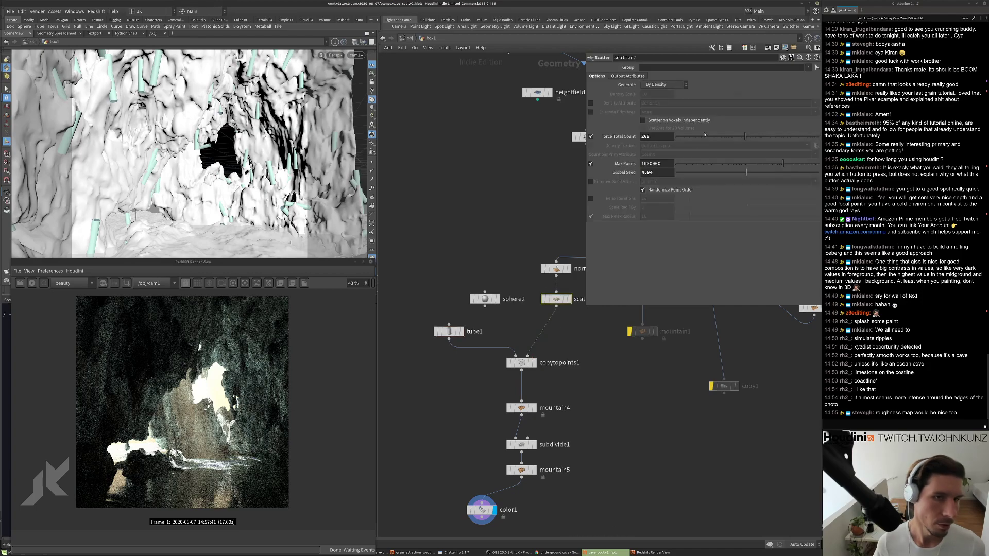
left_click_drag(758, 136, 771, 140)
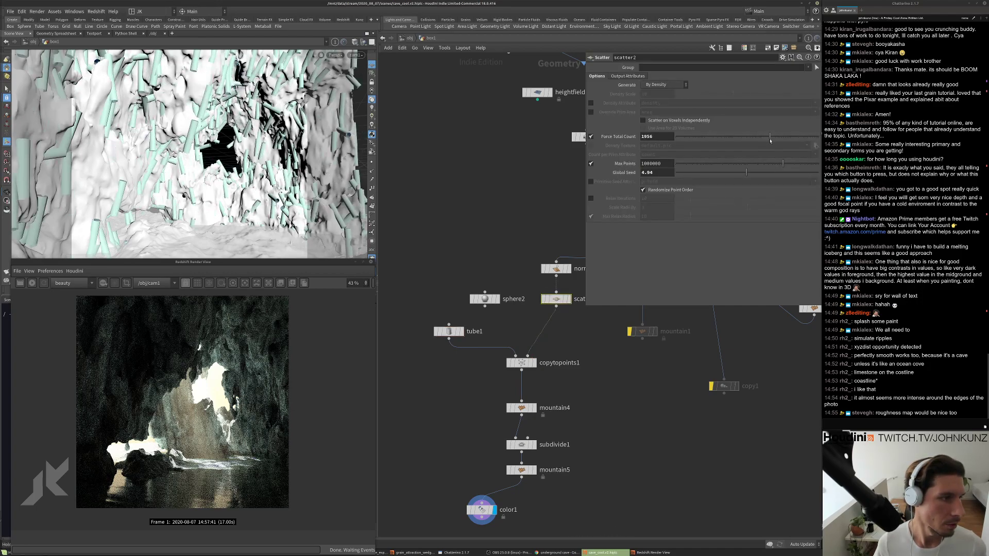
left_click(451, 333)
left_click(650, 85)
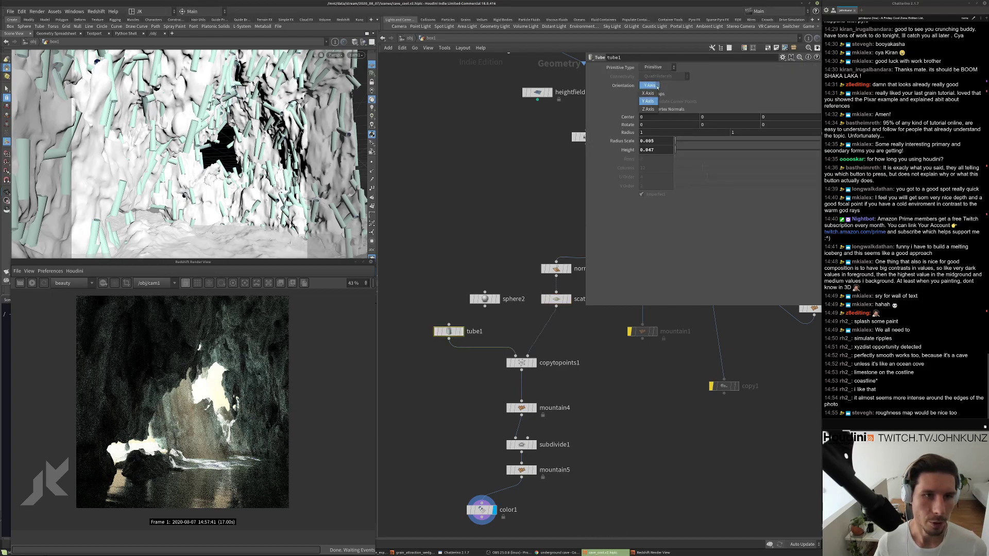
left_click(645, 108)
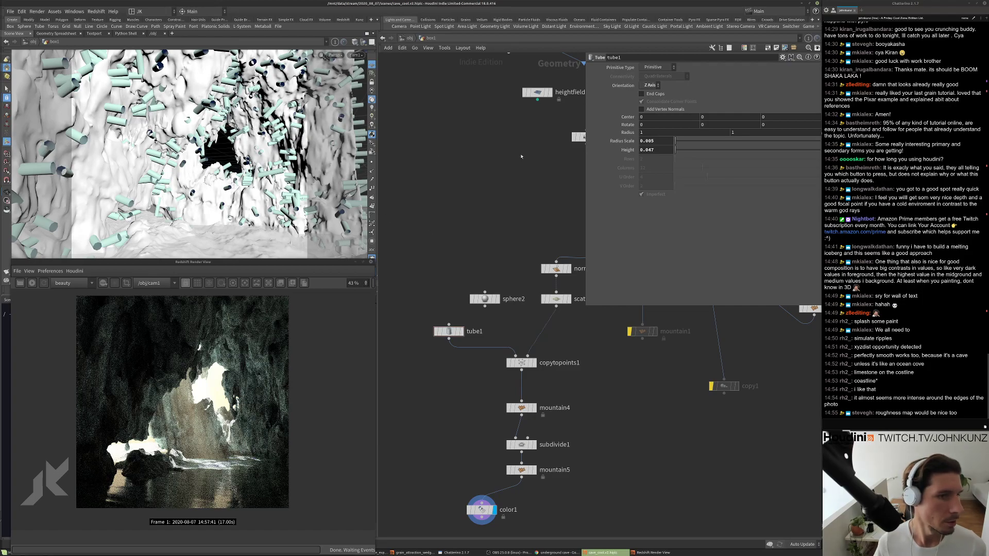
left_click(650, 85)
left_click(650, 93)
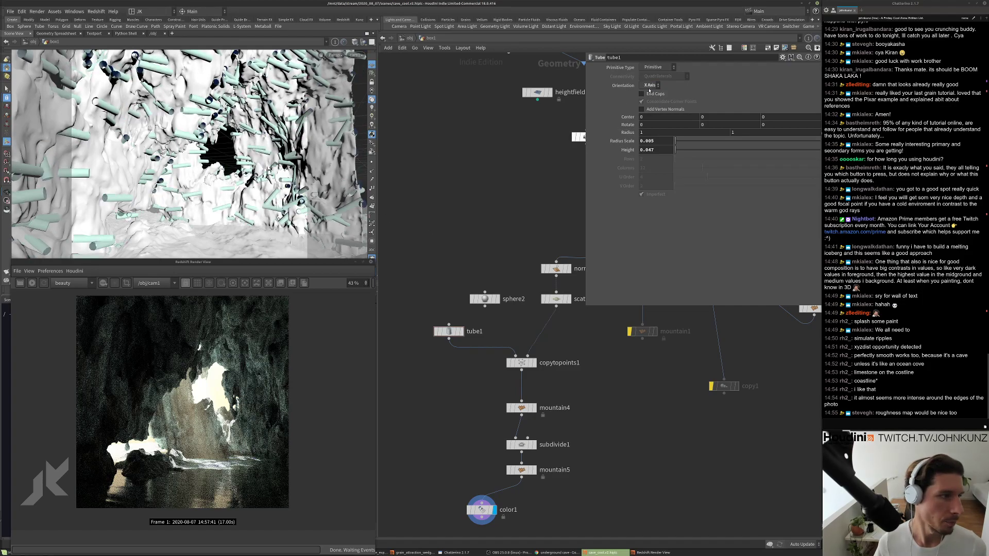
left_click(651, 87)
left_click(649, 109)
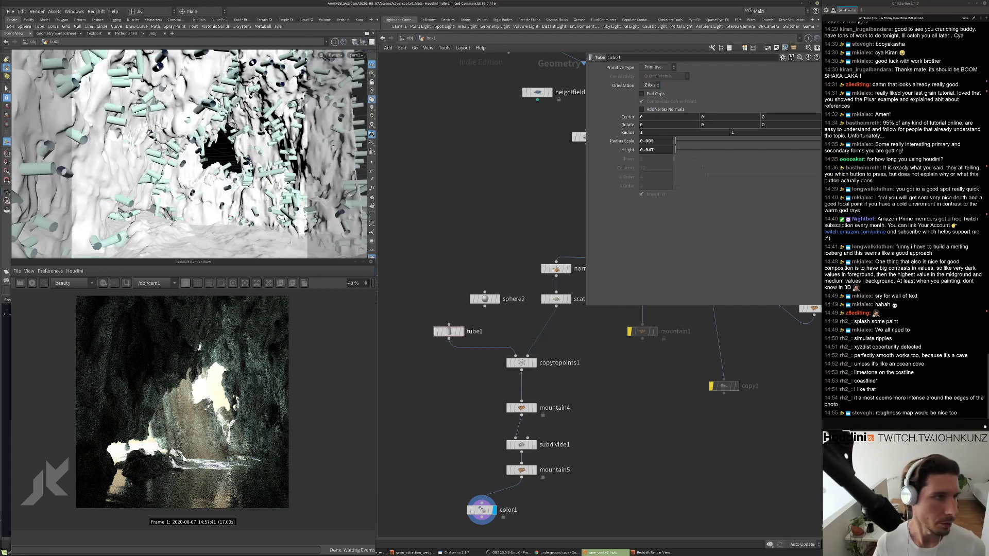
Cut scatter2's Force Total Count to 213 and make tube1 Polygon.
middle_click_drag(539, 206, 542, 180)
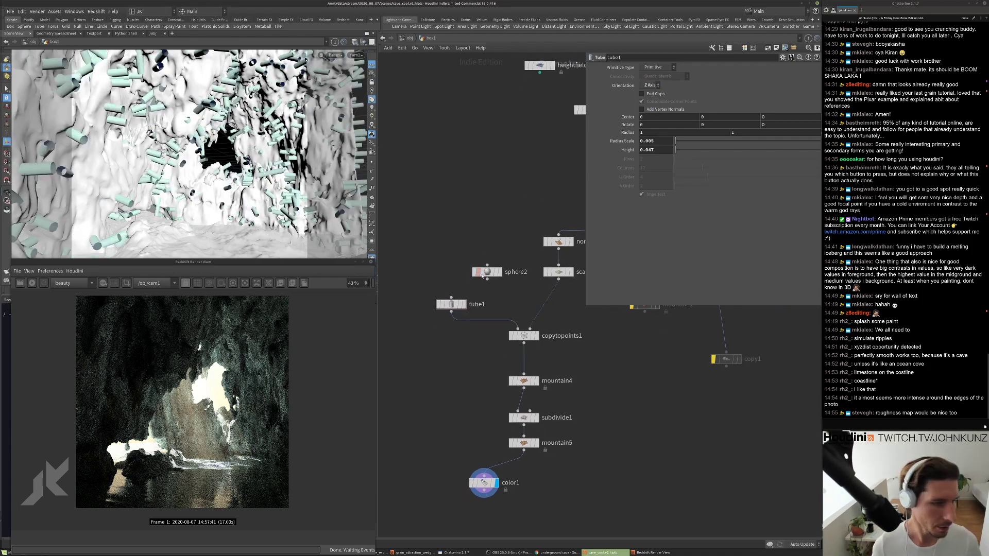
left_click(559, 272)
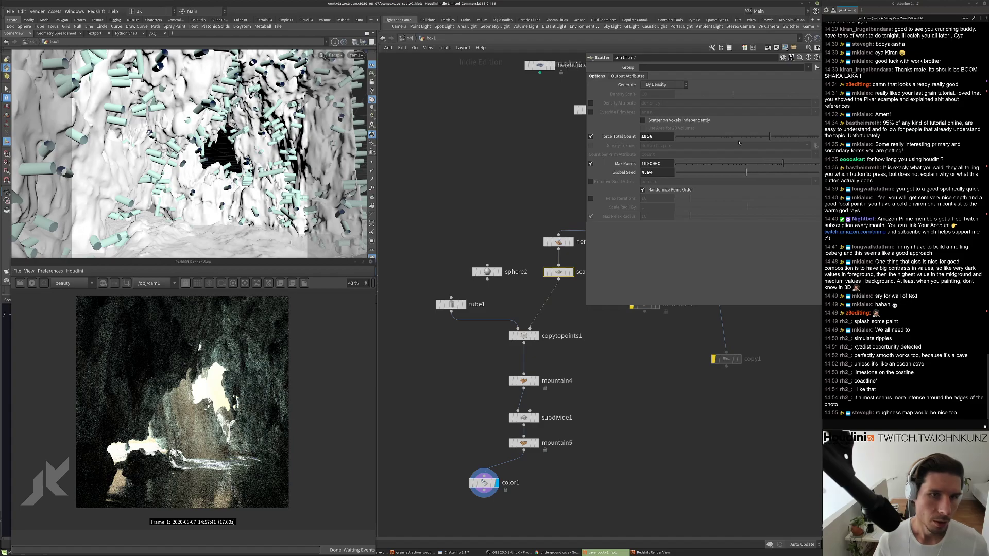
left_click(743, 141)
left_click(451, 304)
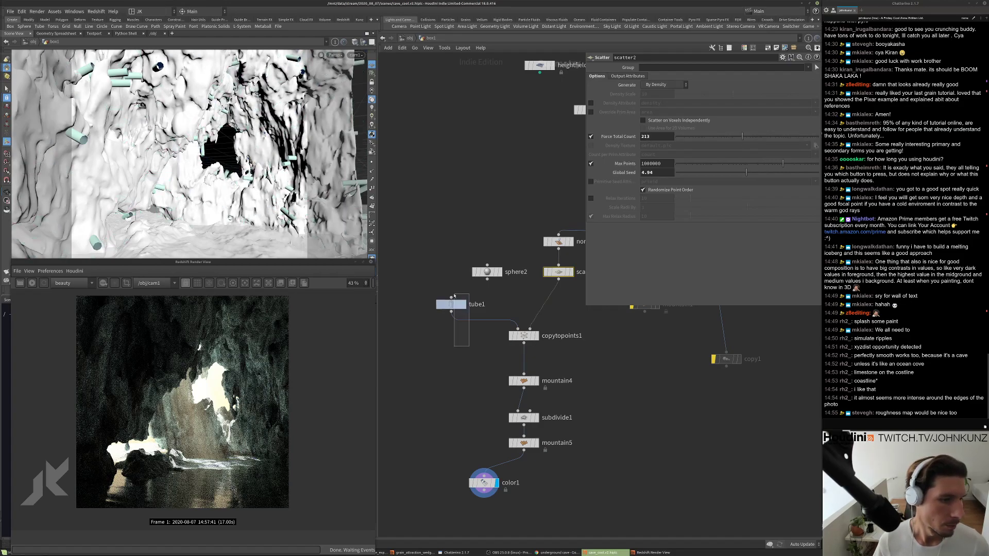
left_click(655, 68)
left_click(651, 83)
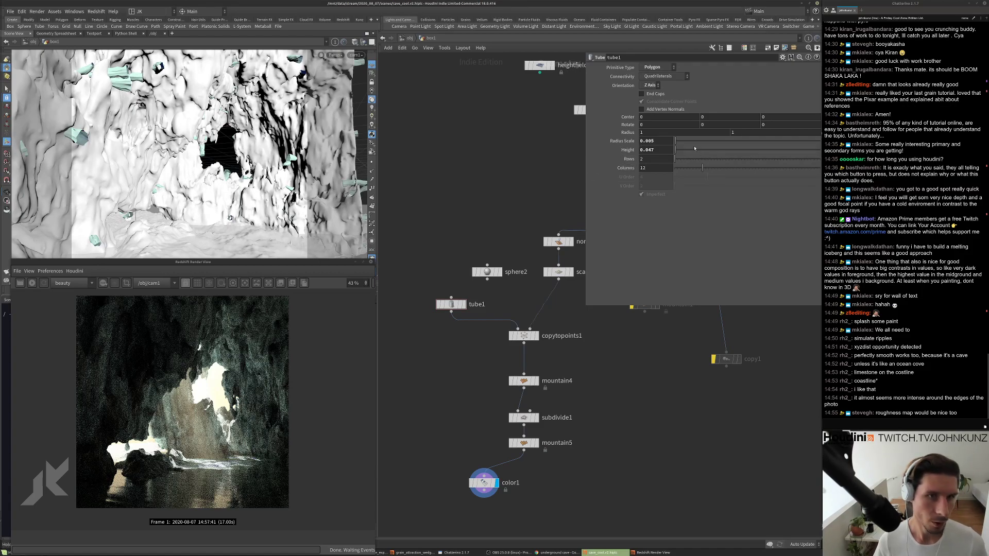
Give tube1 a Height of 0.075, cap its ends, and set Radius Scale 0.001.
left_click_drag(655, 149, 647, 157)
type("75")
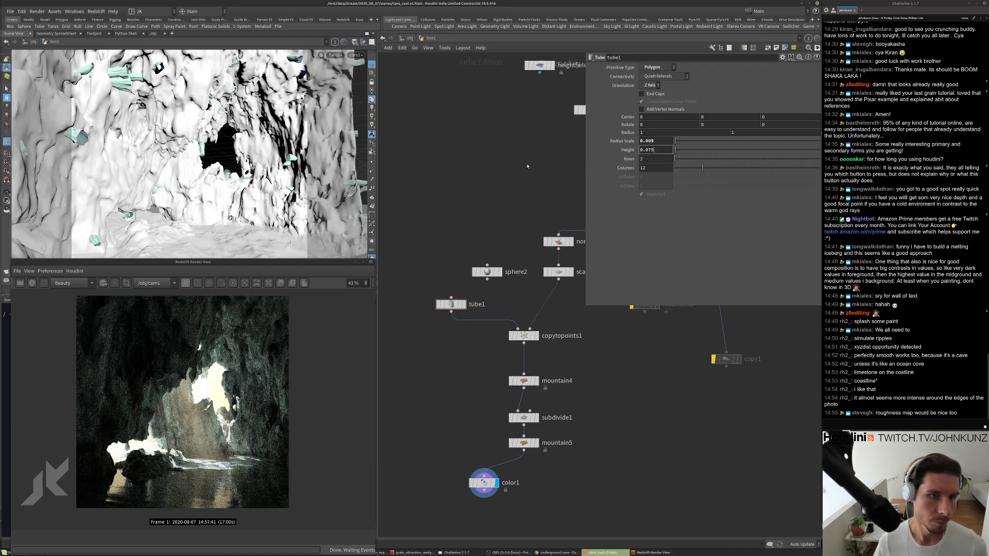
key("Return")
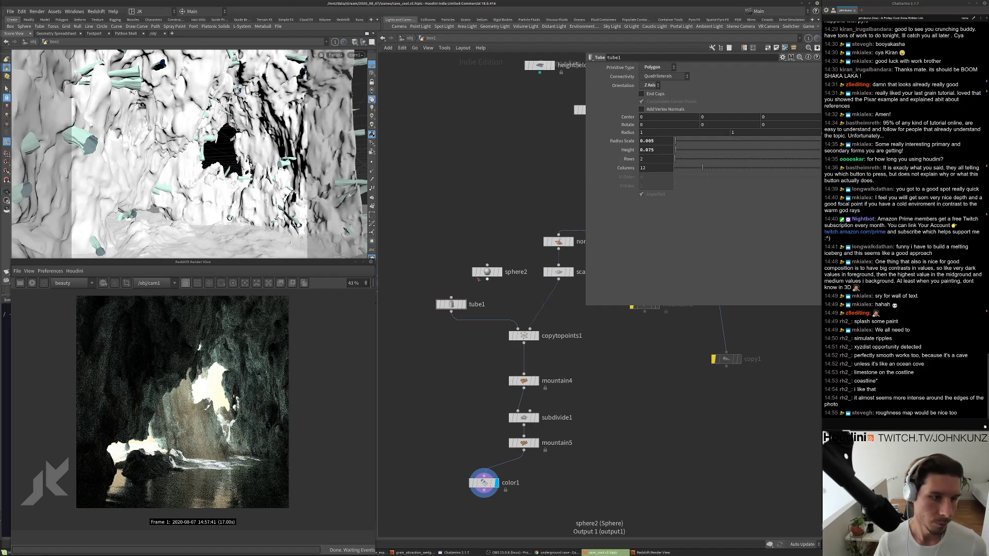
left_click(653, 95)
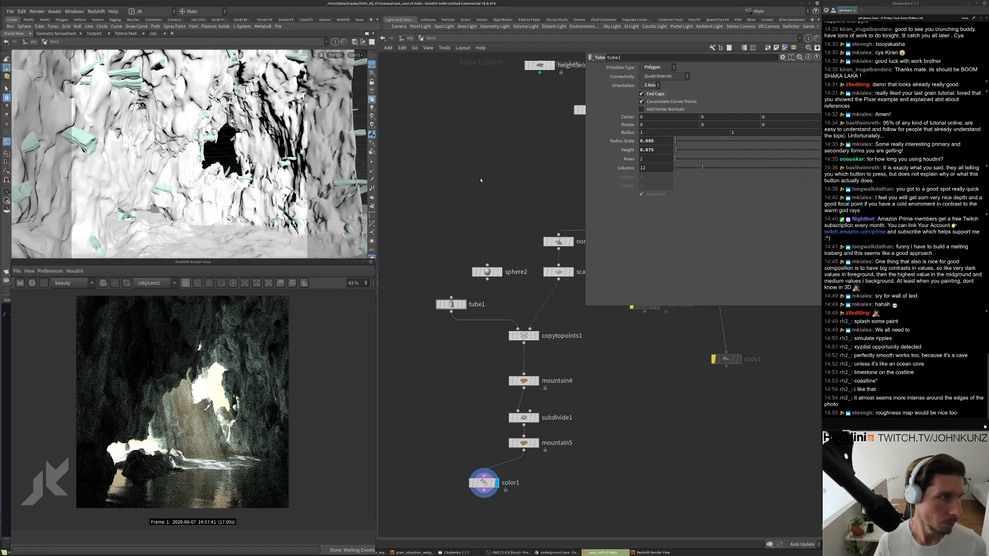
left_click(672, 125)
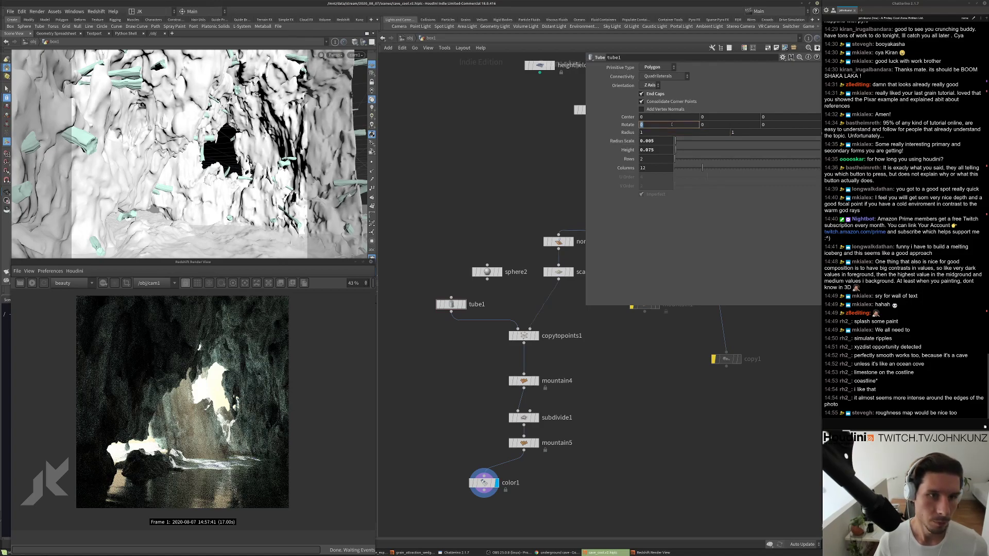
left_click(650, 141)
type("0.001")
key("Return")
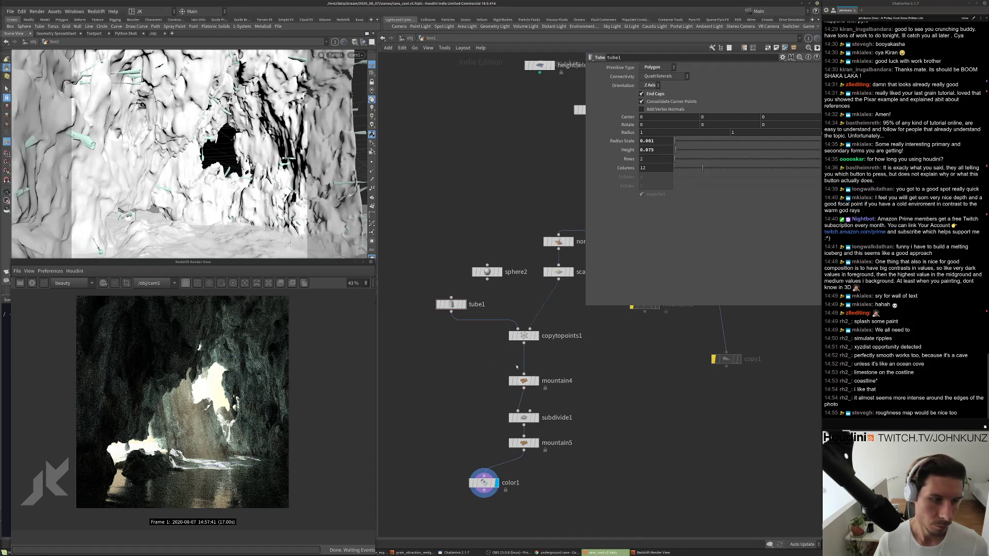
Lower mountain4's noise height to 0.01 and mountain5's height to 0.0025.
left_click(523, 380)
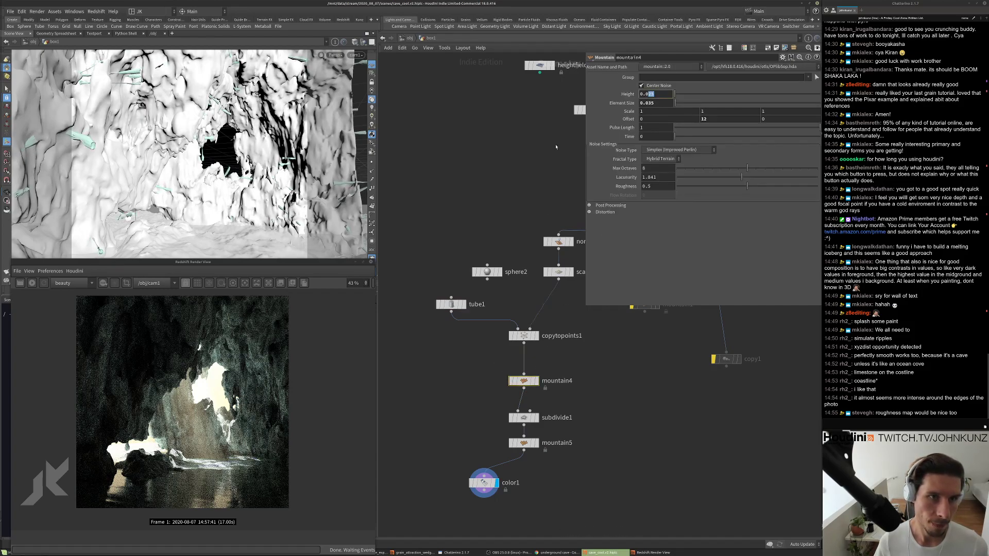
type("1")
key("Return")
middle_click_drag(553, 465, 551, 450)
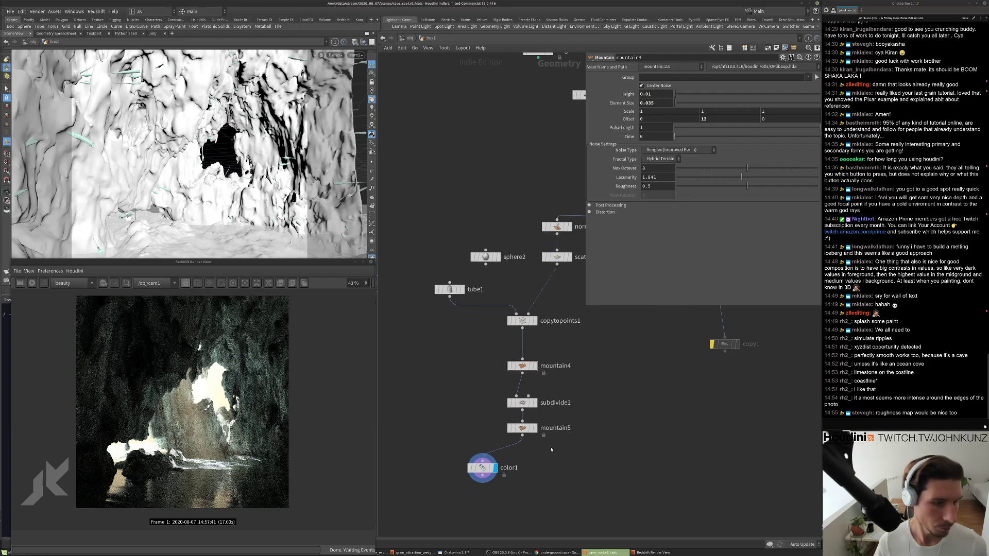
left_click(522, 428)
left_click(653, 94)
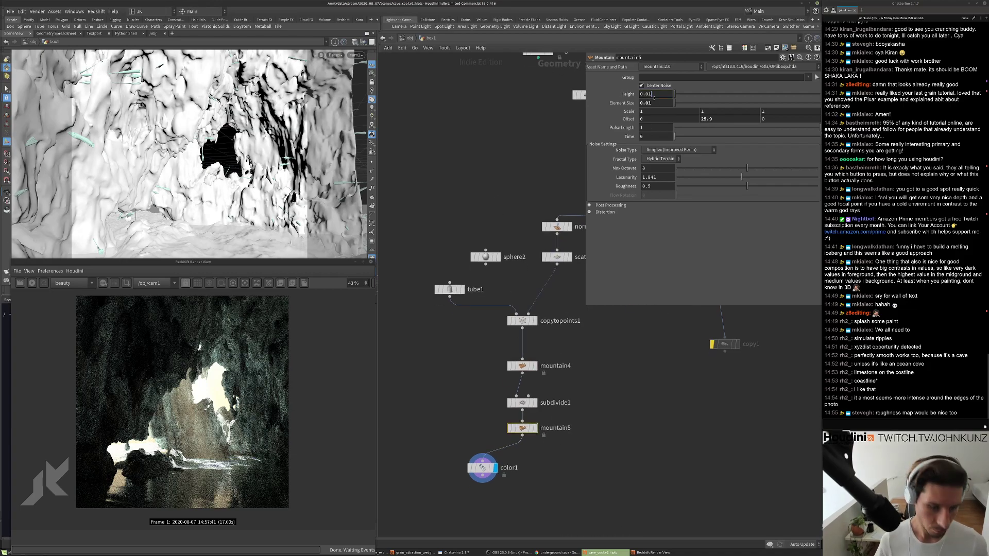
type("0.0025")
key("Return")
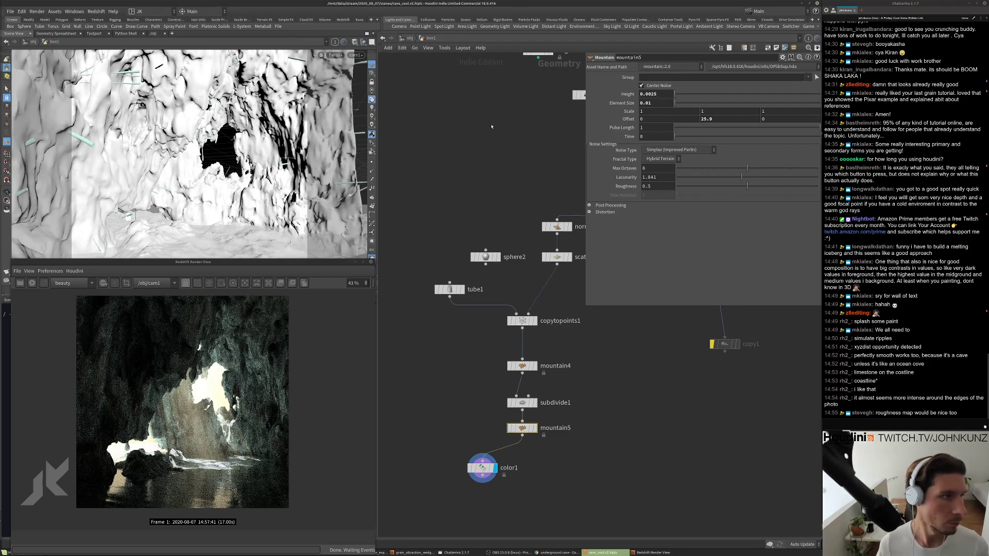
Thicken the tube1 crystals to a Radius Scale of 0.002.
middle_click_drag(492, 127, 491, 162)
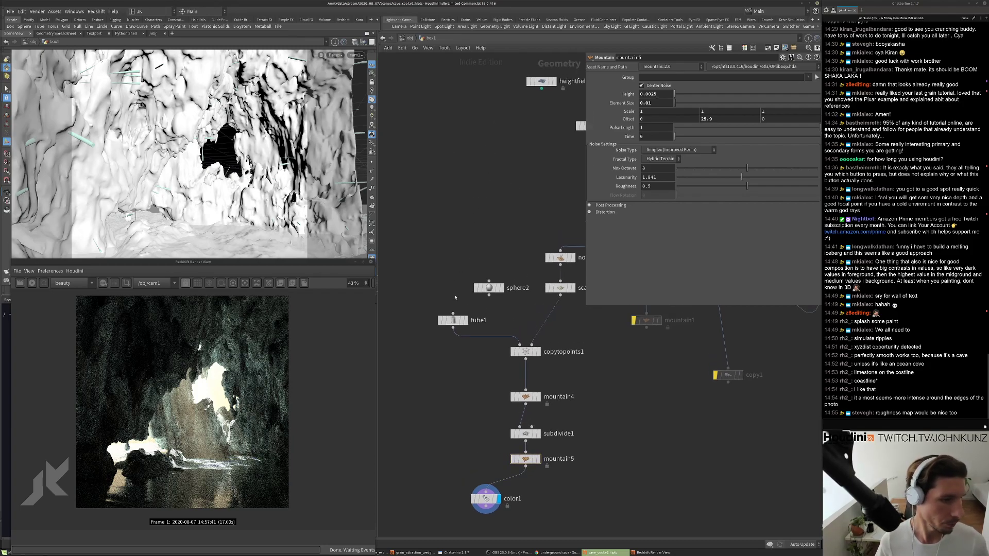
left_click(453, 320)
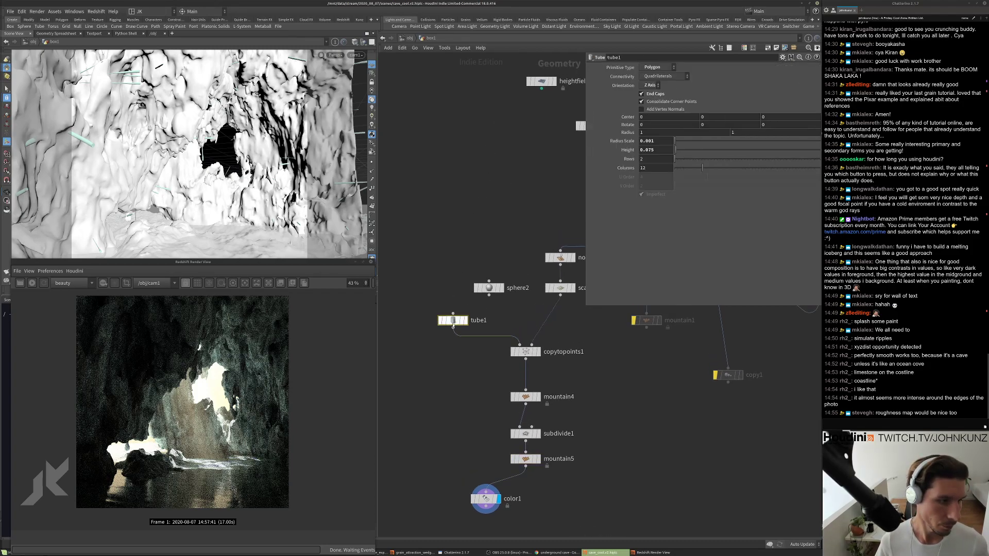
double_click(655, 141)
type("0.002")
key("Return")
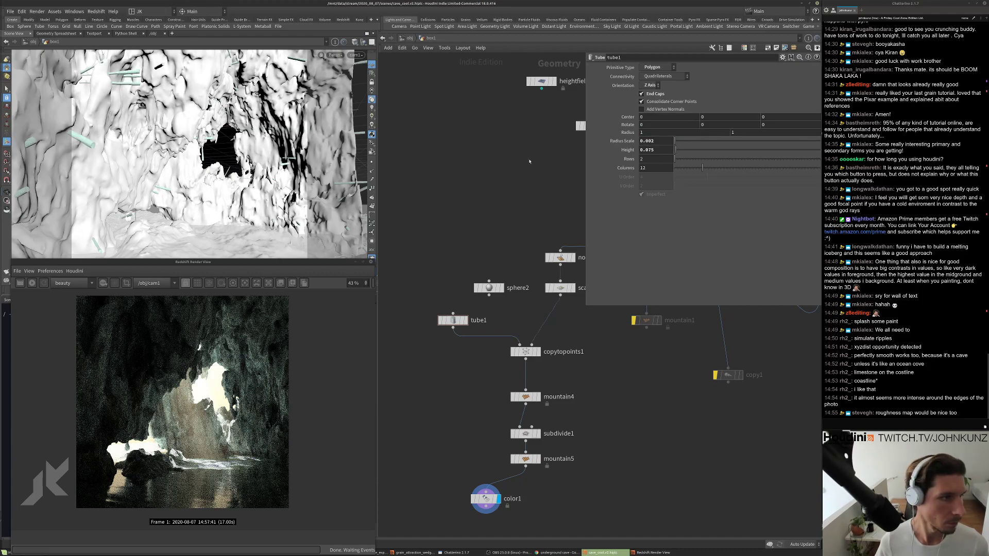
Raise scatter2's Force Total Count to 1213 crystals.
scroll(518, 184, "down", 1)
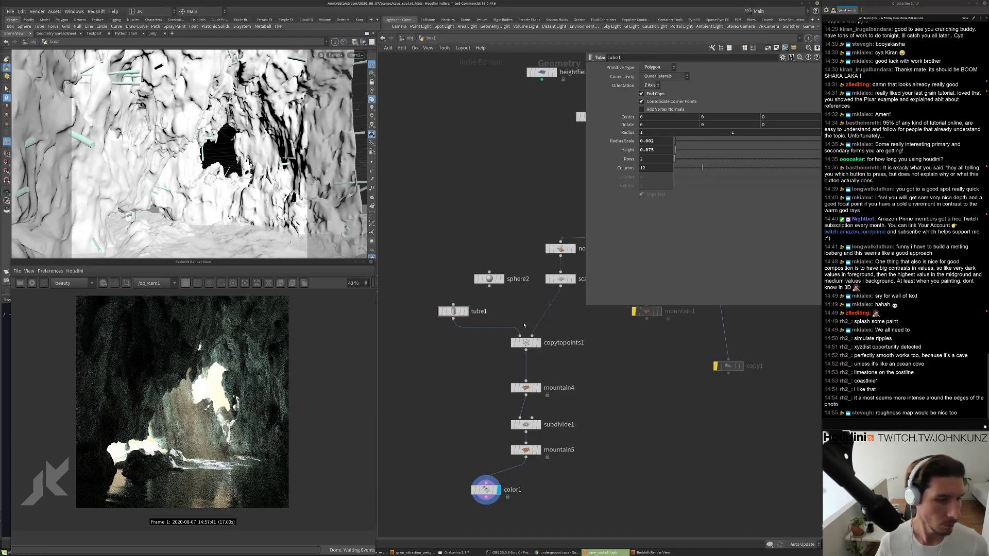
left_click(560, 279)
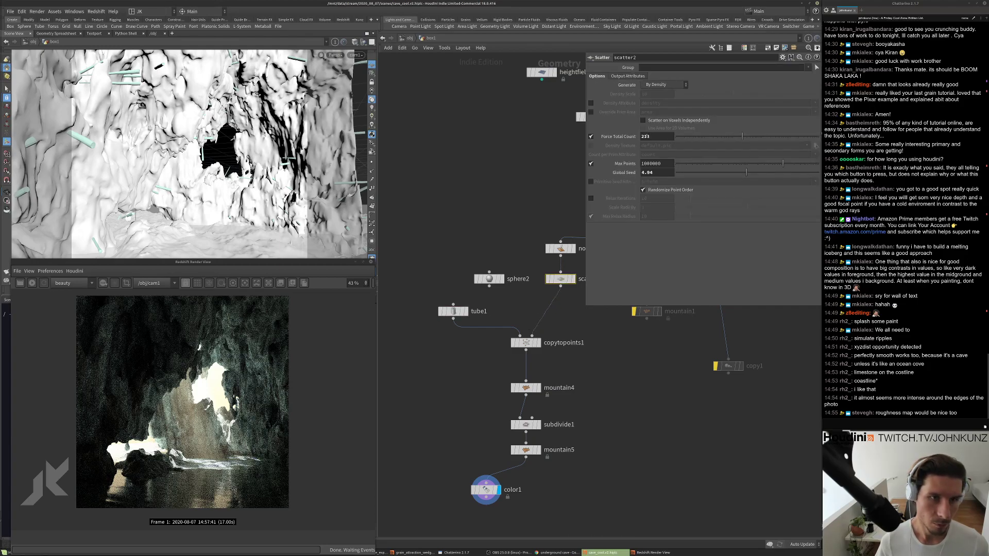
left_click(642, 136)
type("1")
key("Return")
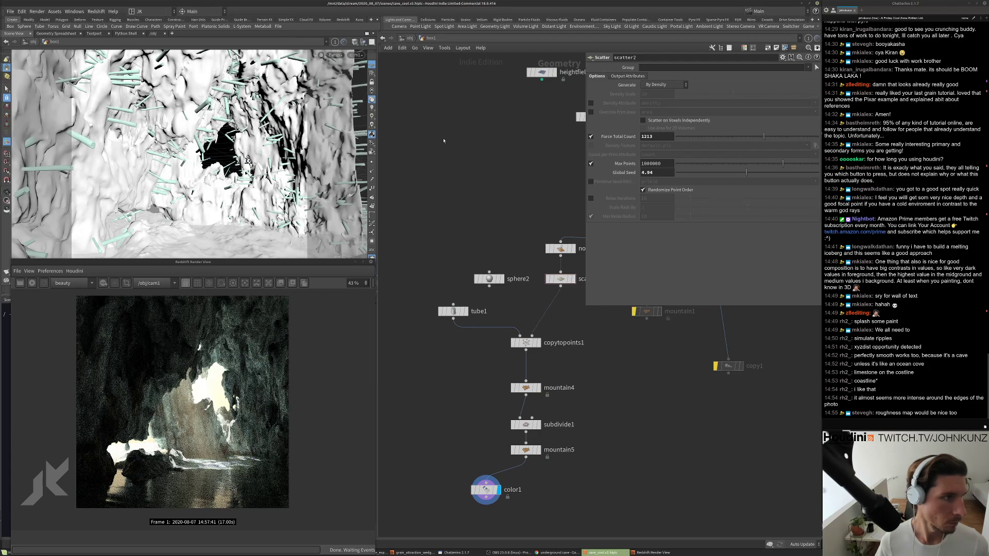
Check mountain5's point and polygon counts and make room below it in the network.
middle_click(526, 448)
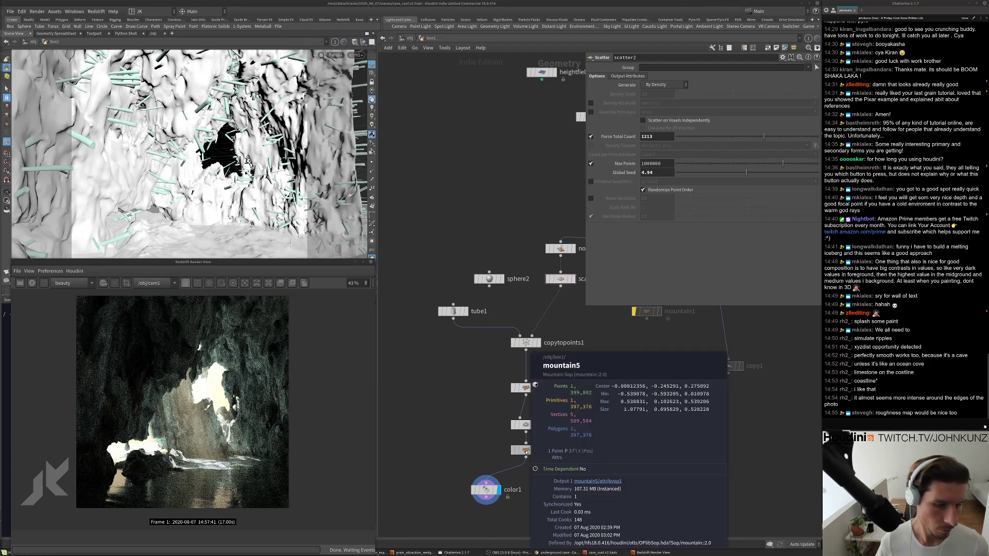
middle_click_drag(453, 417, 456, 394)
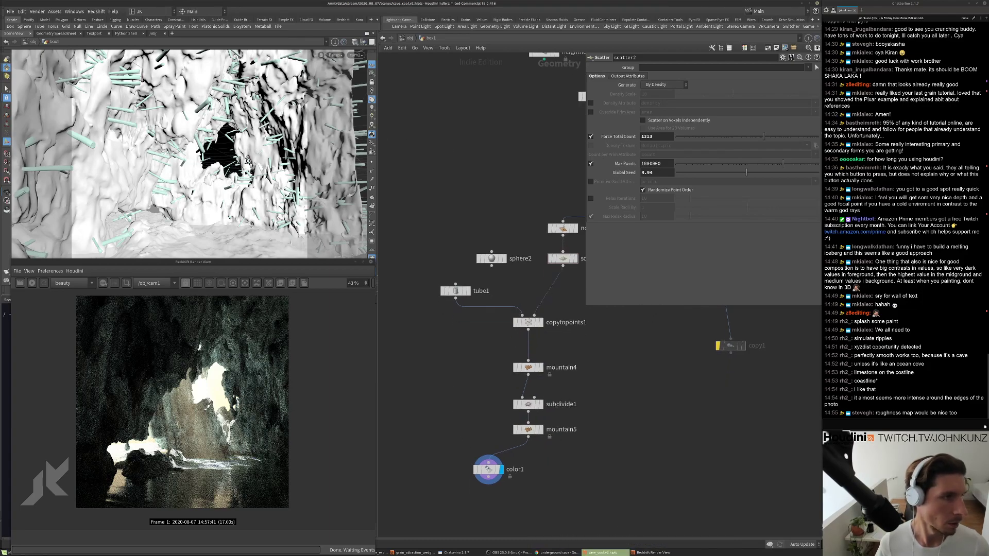
middle_click_drag(457, 235, 453, 198)
key("Tab")
Add a Null below mountain5 feeding color1, name it OUT_crystals, and display it.
type("nu")
left_click(527, 202)
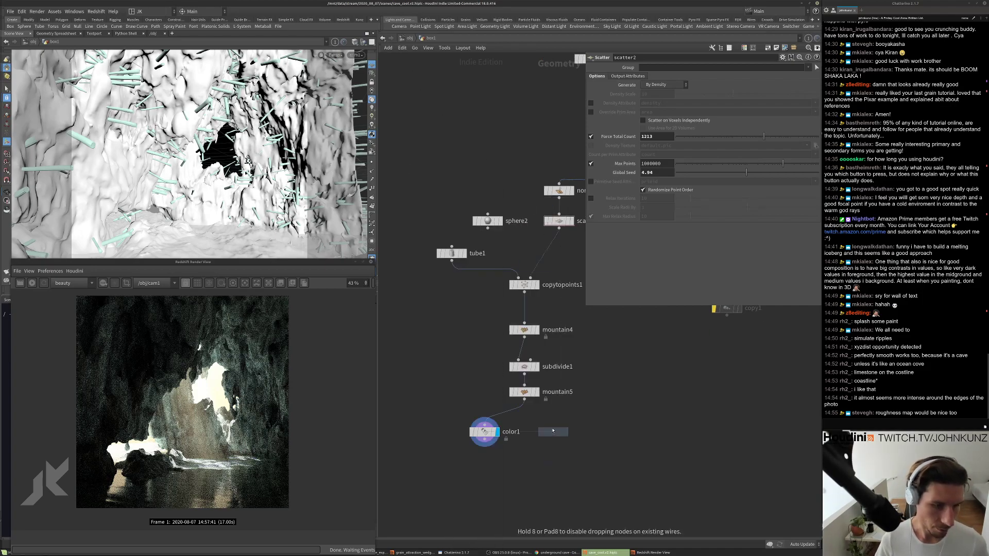
left_click(550, 422)
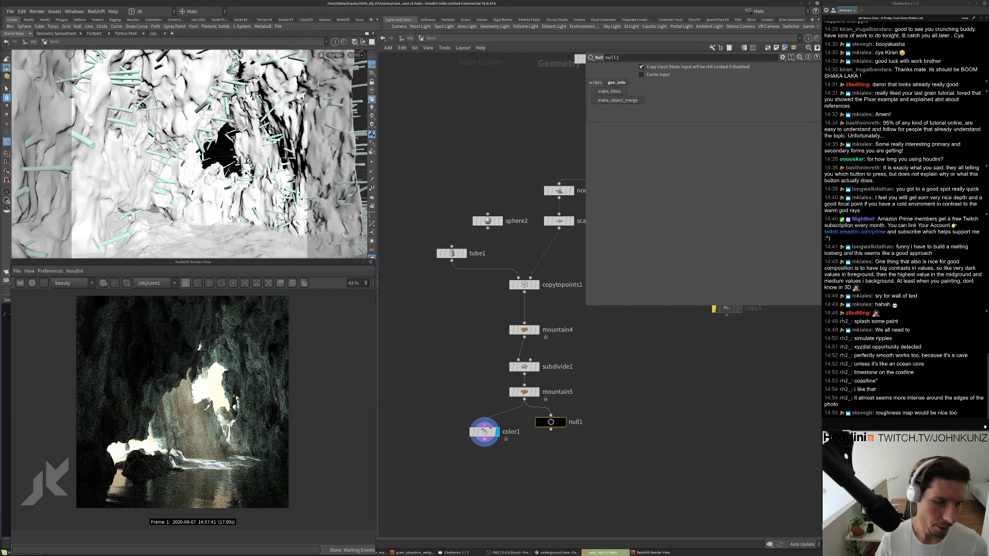
left_click_drag(485, 420, 536, 458)
double_click(549, 422)
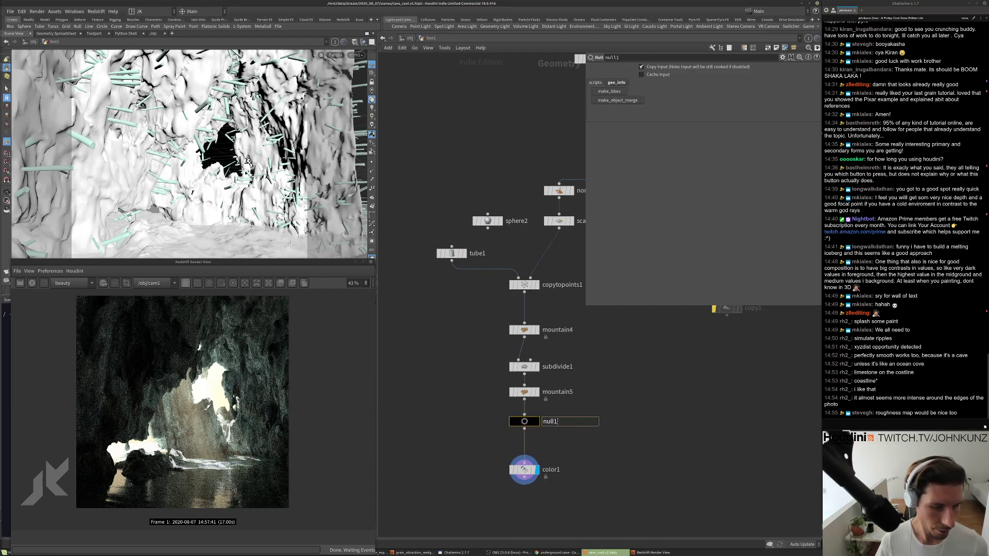
type("OUT_")
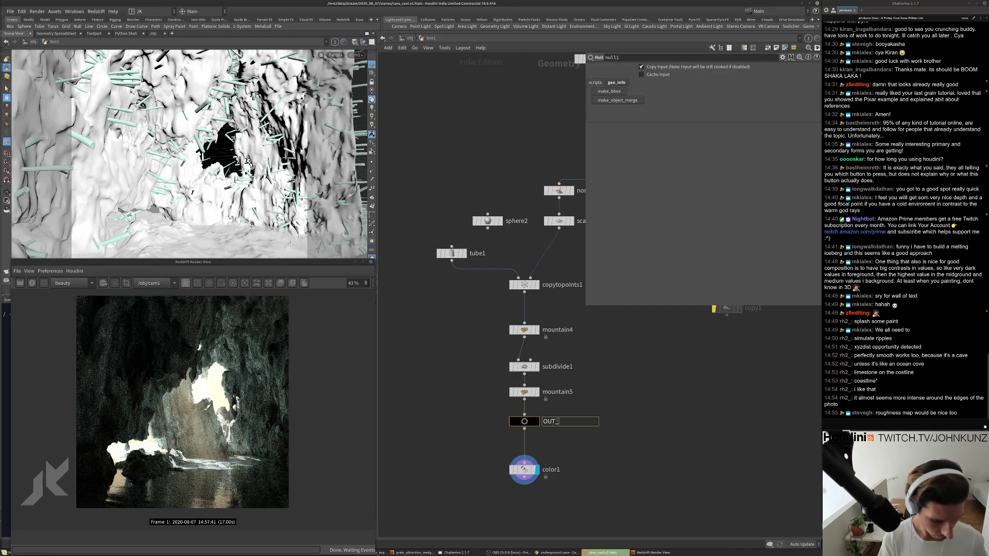
type("crystals")
key("Return")
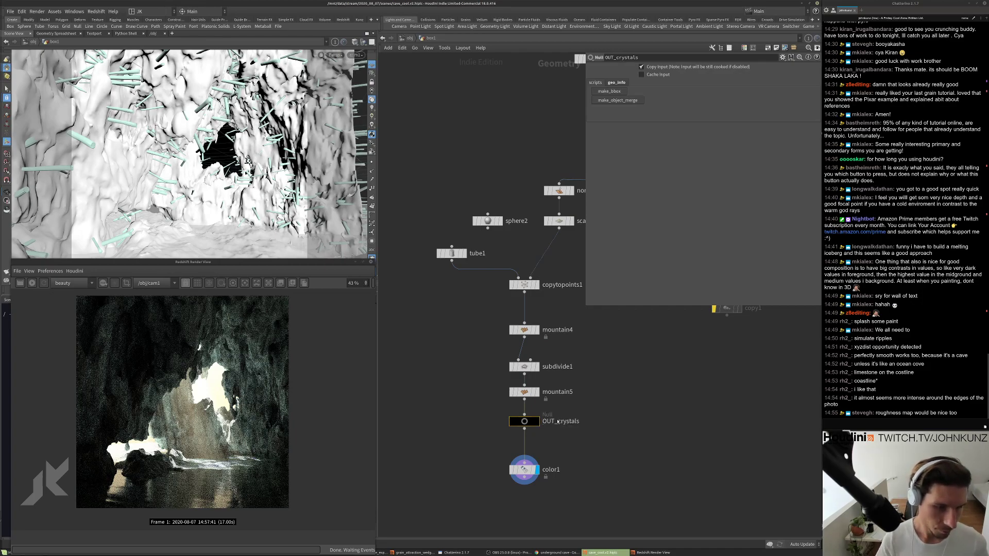
double_click(583, 421)
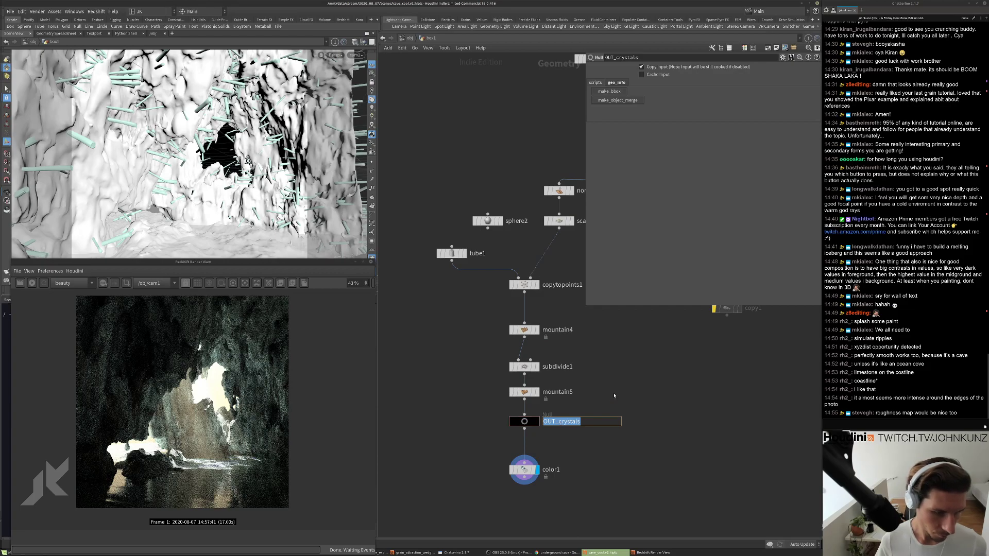
key("Return")
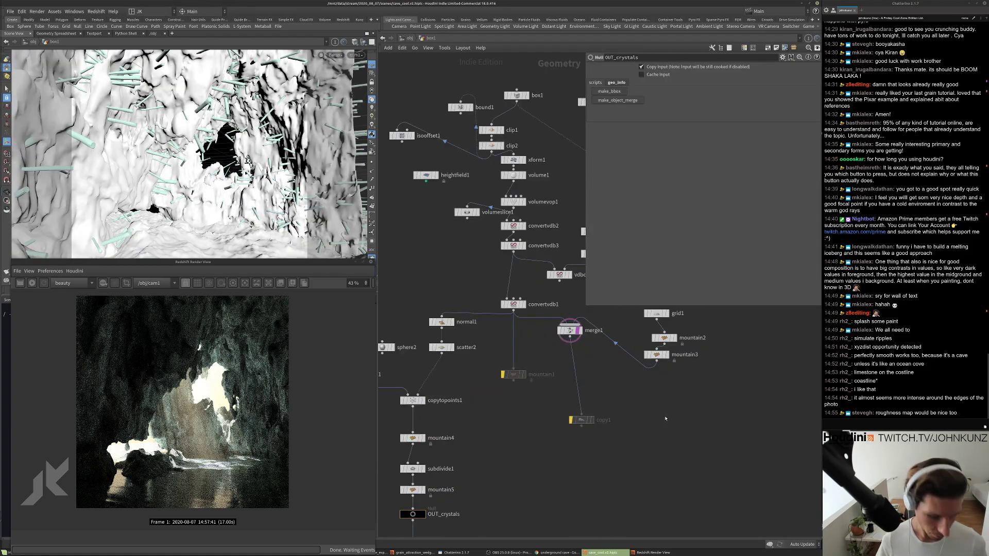
Add an OUT Output node wired from merge1.
key("Tab")
type("out")
key("Return")
left_click(639, 415)
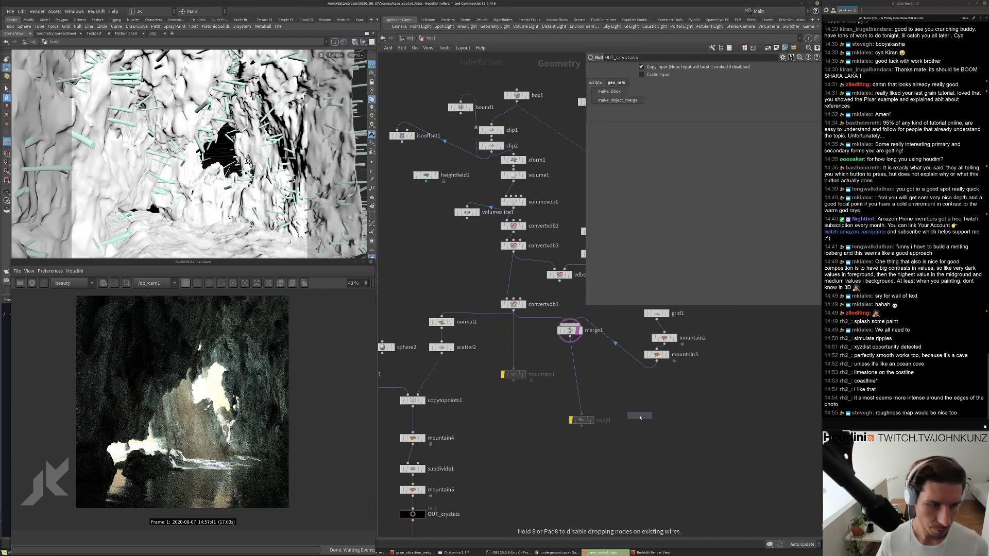
left_click(639, 407)
left_click(570, 340)
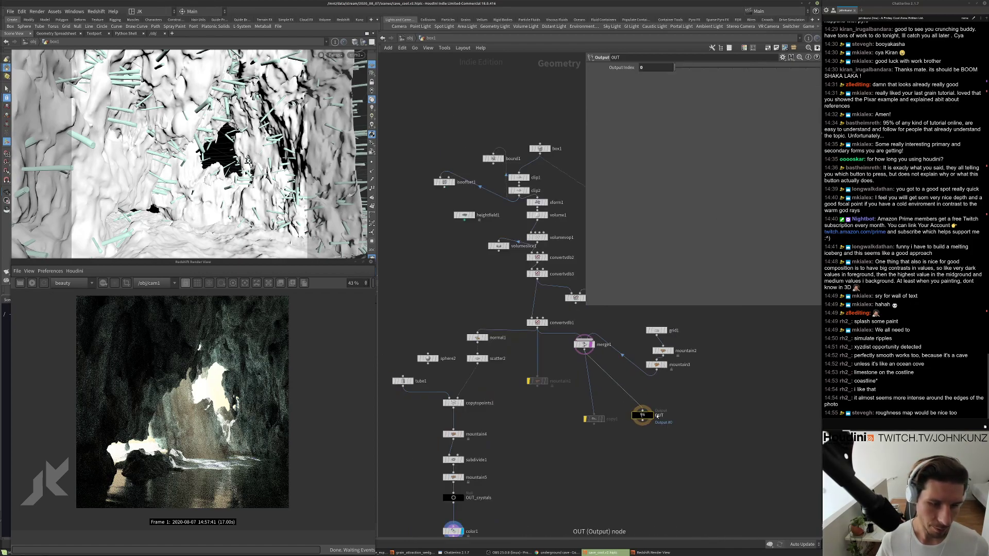
Search the node menu for a Color node.
key("Tab")
type("color")
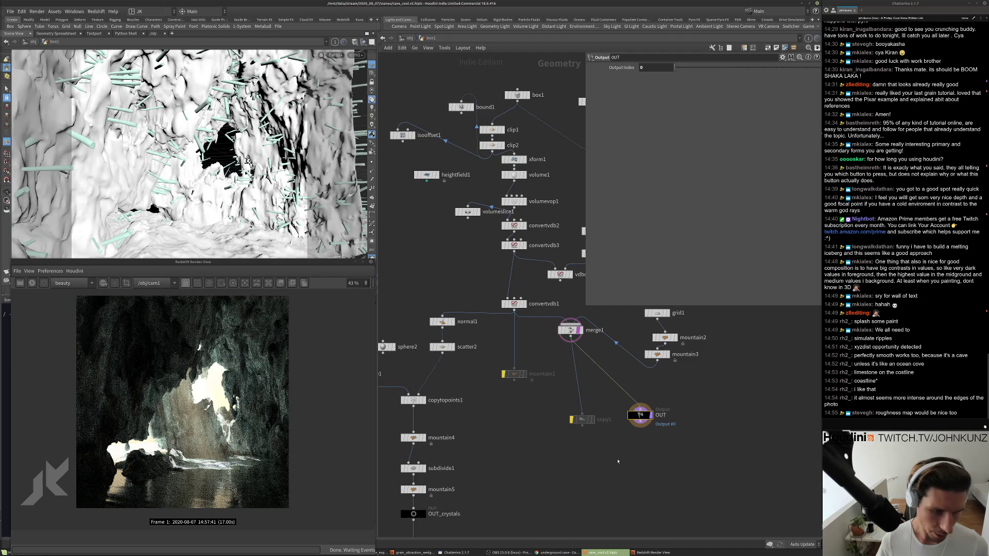
key("Return")
scroll(587, 435, "down", 3)
At the object level, create a geo1 Geometry object above box1 and go inside it.
key("u")
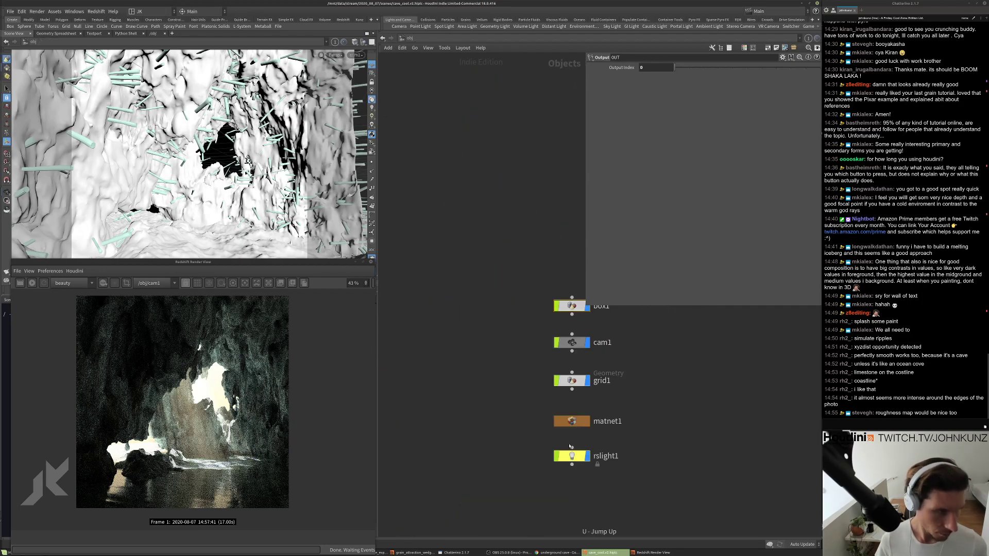
key("Tab")
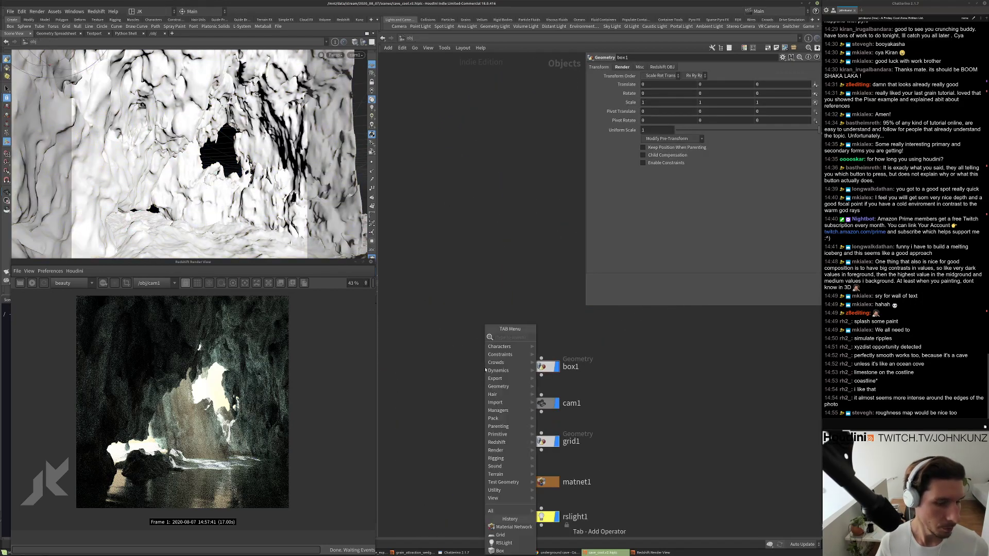
left_click(562, 340)
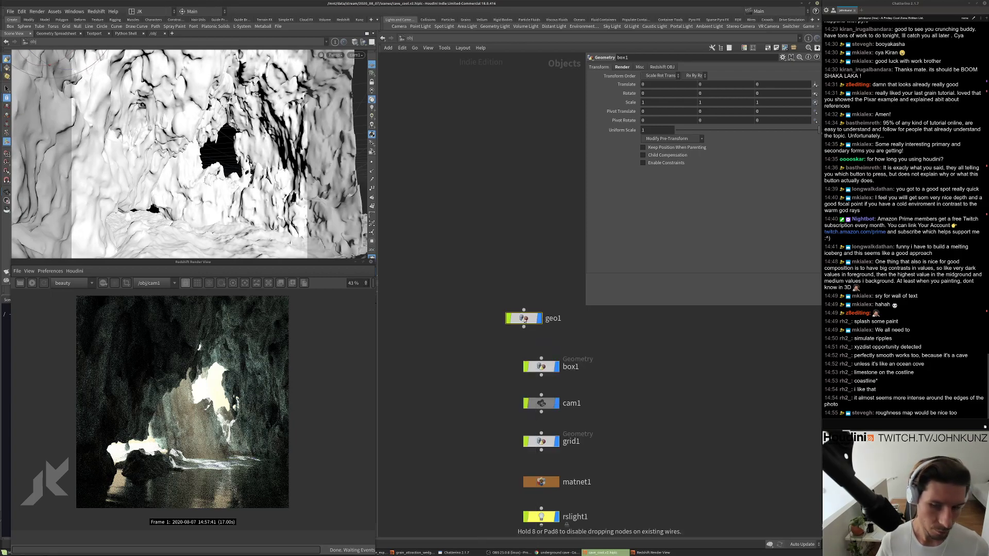
left_click(524, 320)
double_click(525, 320)
Add an Object Merge pulling in ../../box1/OUT_crystals, then return to /obj.
key("Tab")
type("obje")
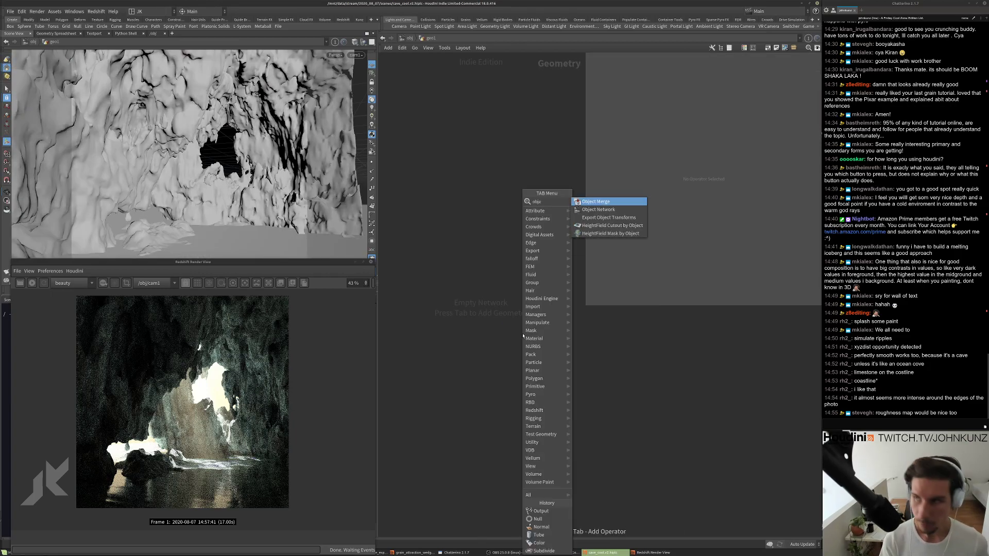
key("Return")
left_click(523, 335)
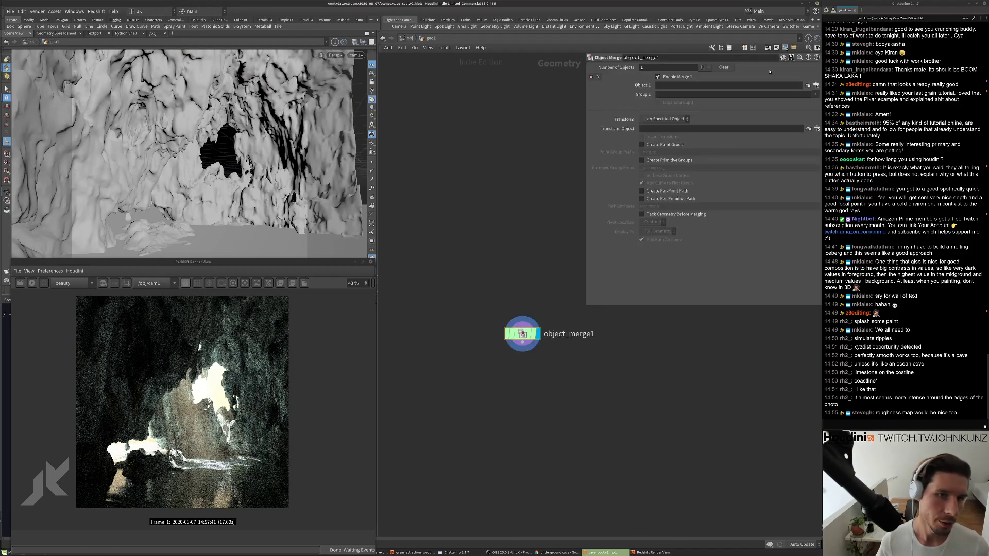
left_click(808, 85)
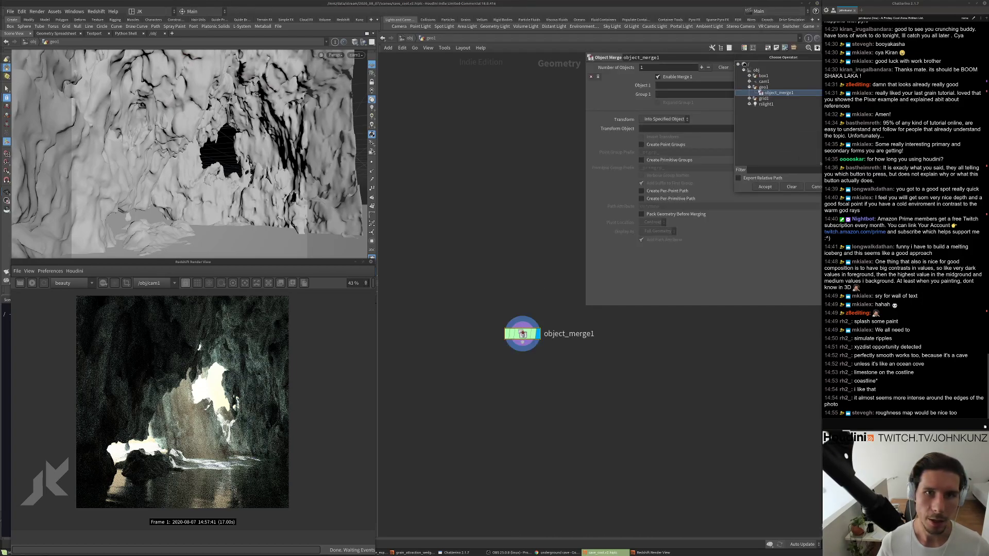
left_click_drag(631, 285, 617, 373)
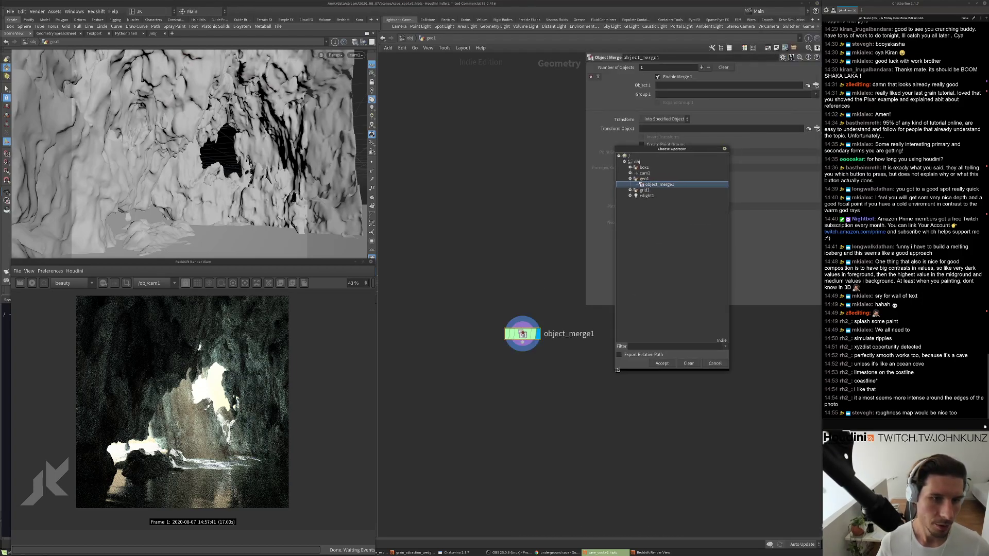
left_click(630, 168)
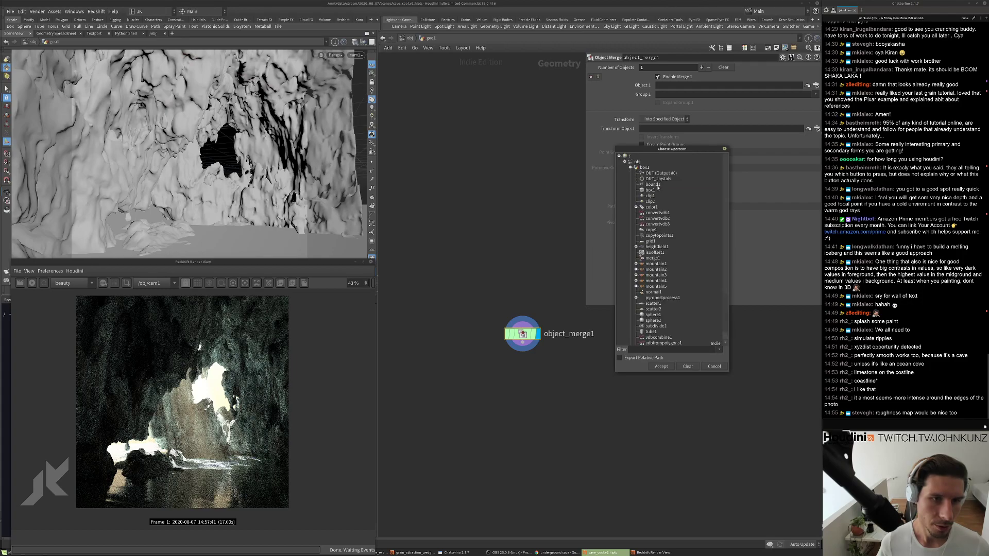
left_click(658, 179)
left_click(659, 366)
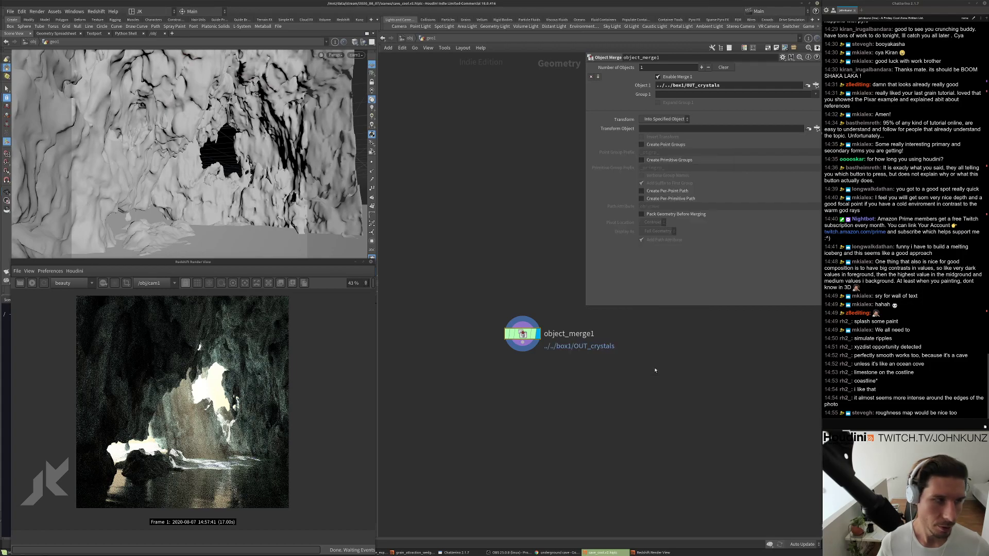
left_click(406, 39)
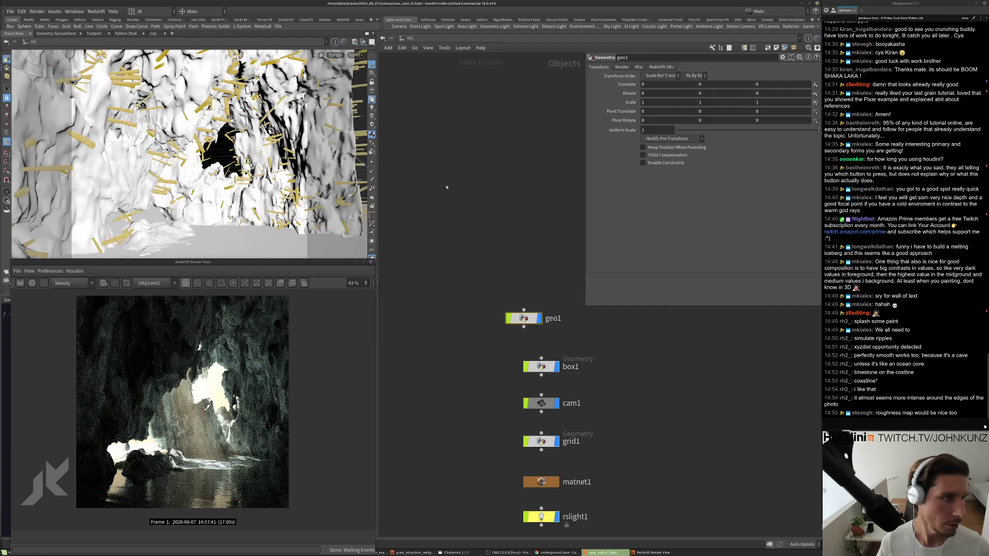
In the material network, duplicate the water material and rename the copy crystal.
double_click(558, 432)
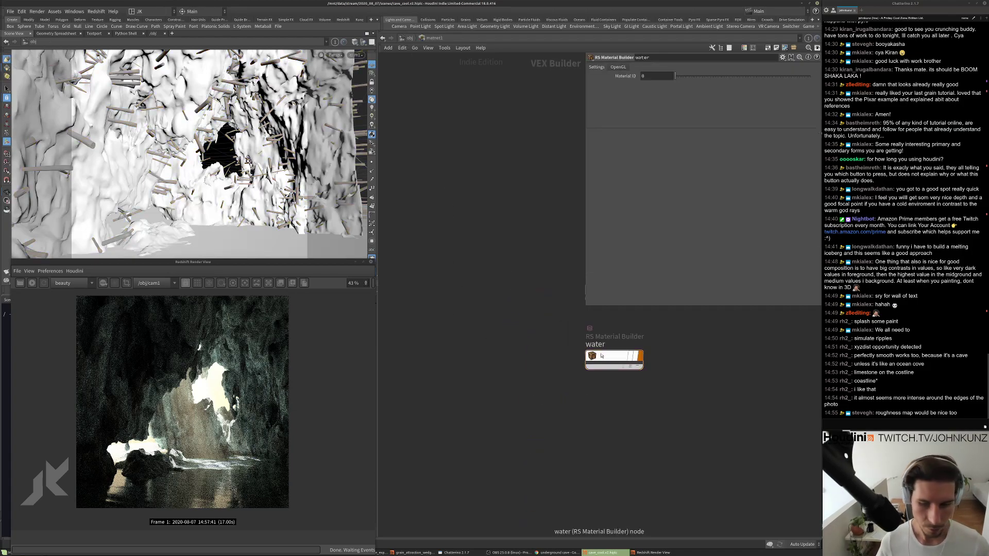
middle_click_drag(598, 407, 544, 426)
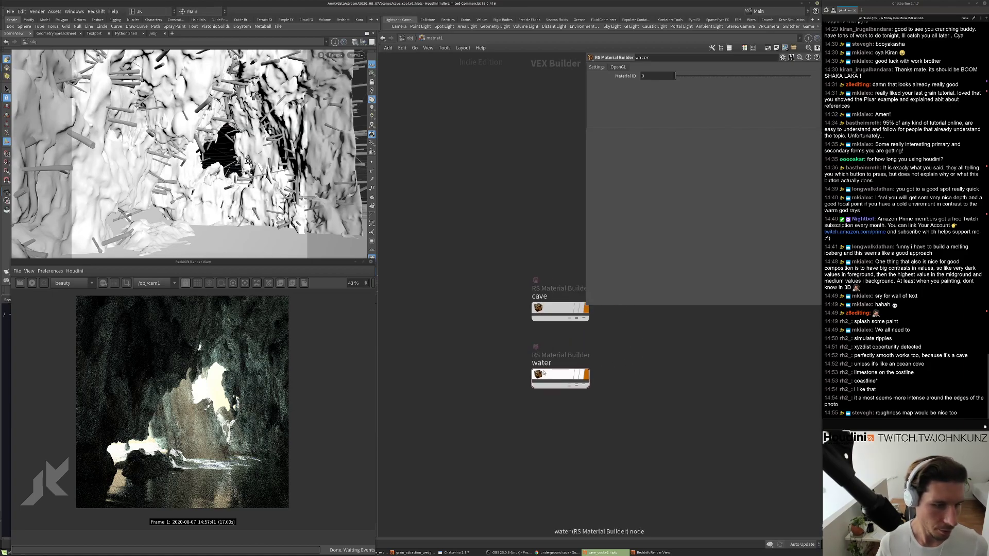
left_click_drag(564, 383, 618, 430, "alt")
double_click(597, 411)
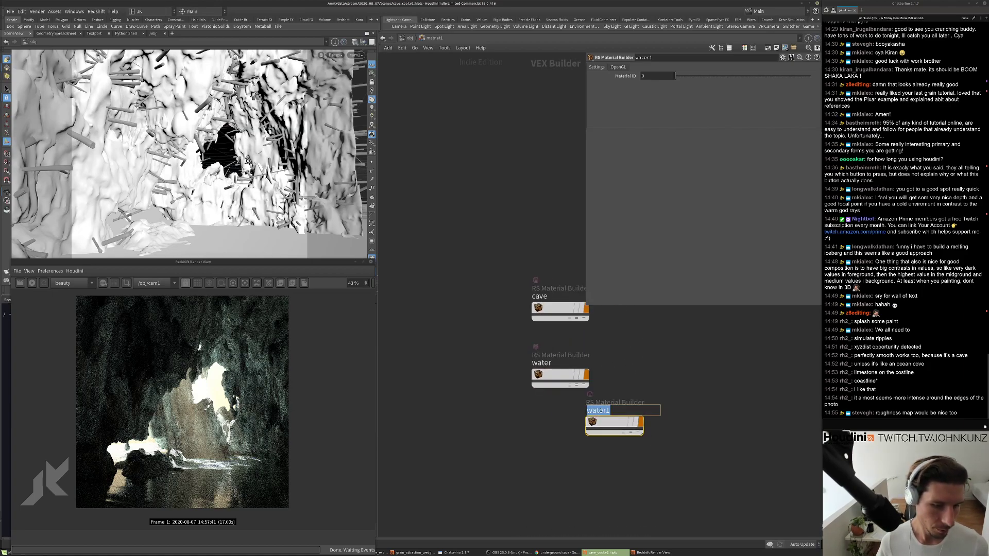
type("crystal")
key("Return")
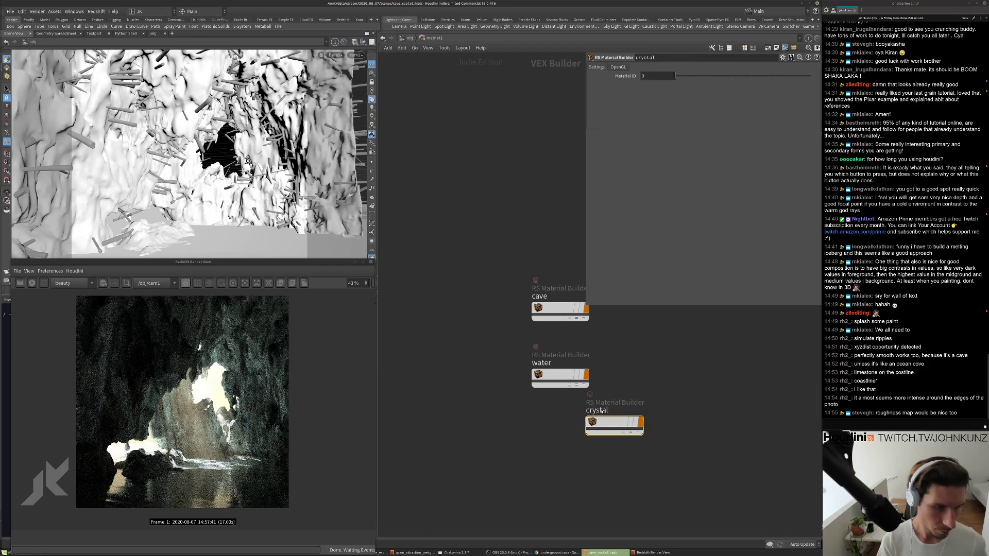
Inside crystal, delete the bump-to-output wire and move MaxonNoise2 and RSMathRange1 aside.
left_click(602, 422)
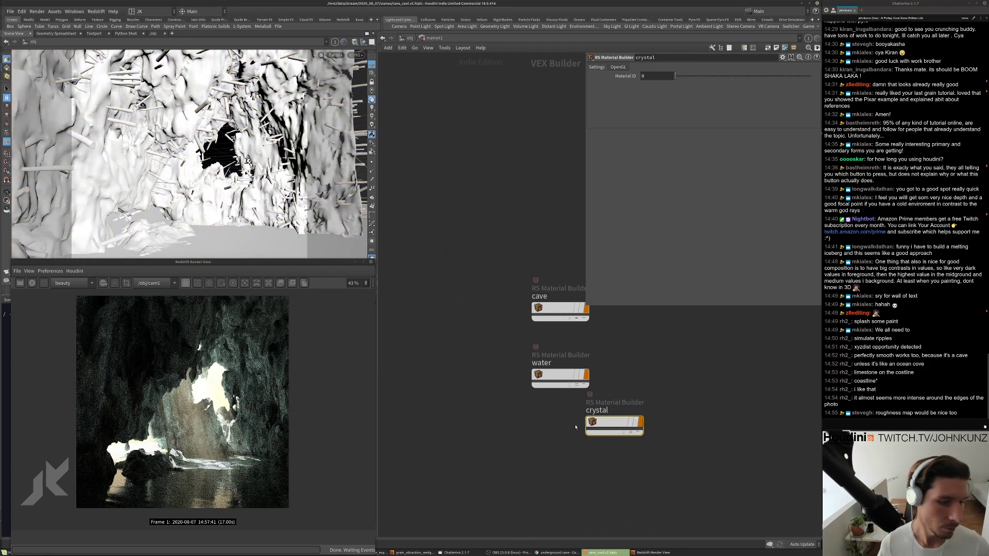
double_click(602, 422)
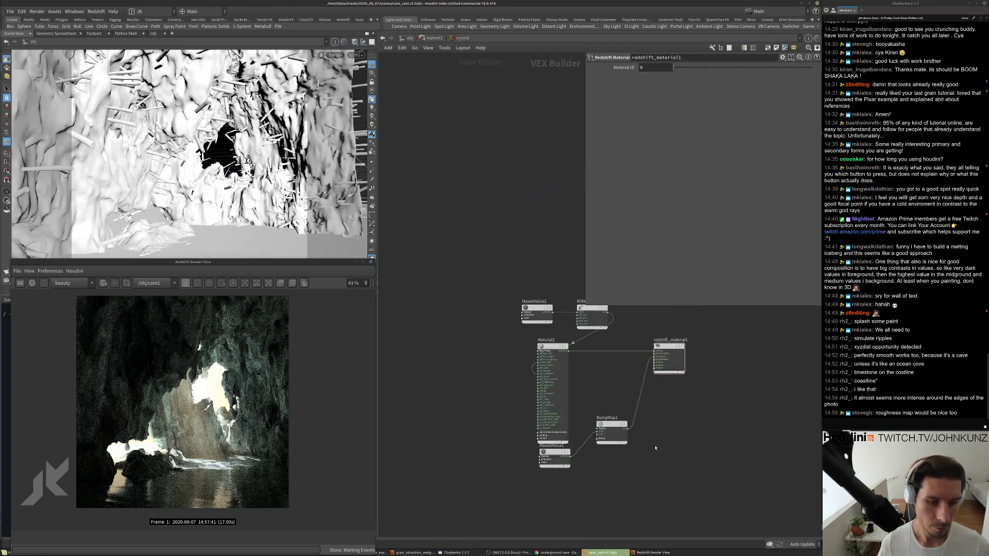
right_click(644, 396)
left_click(657, 417)
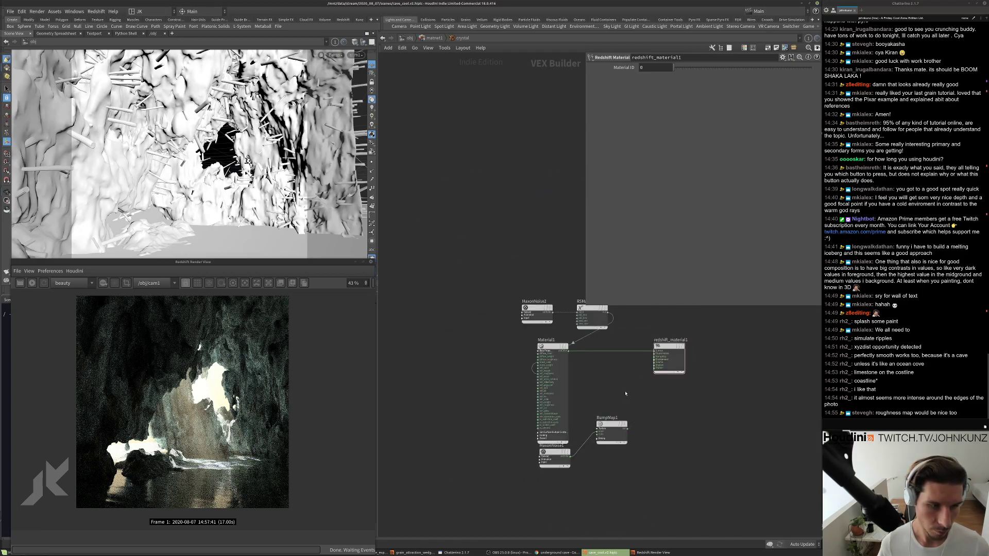
left_click_drag(634, 331, 517, 302)
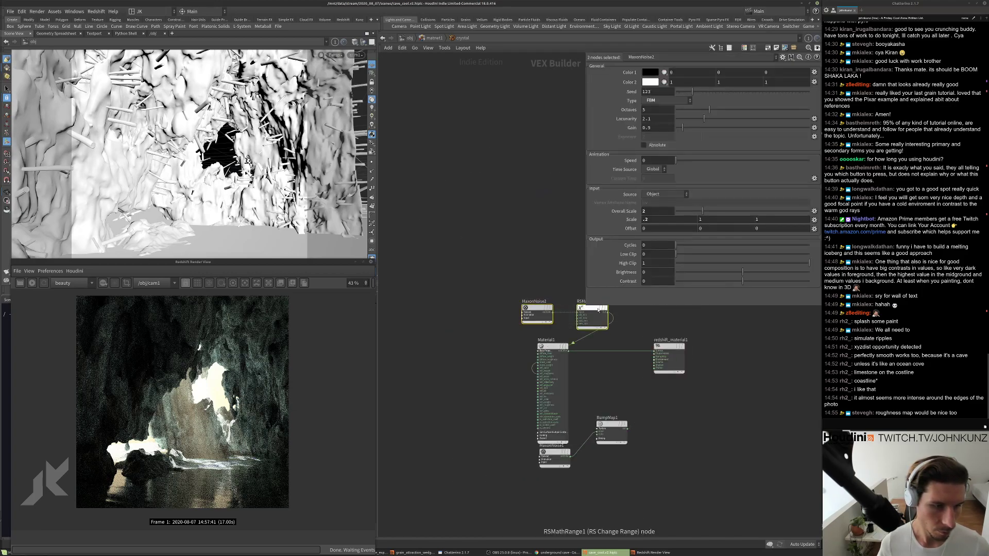
left_click_drag(598, 311, 478, 308)
Set Material1's IOR to 1.6 and start a fresh render of the cave.
right_click(502, 354)
key("Escape")
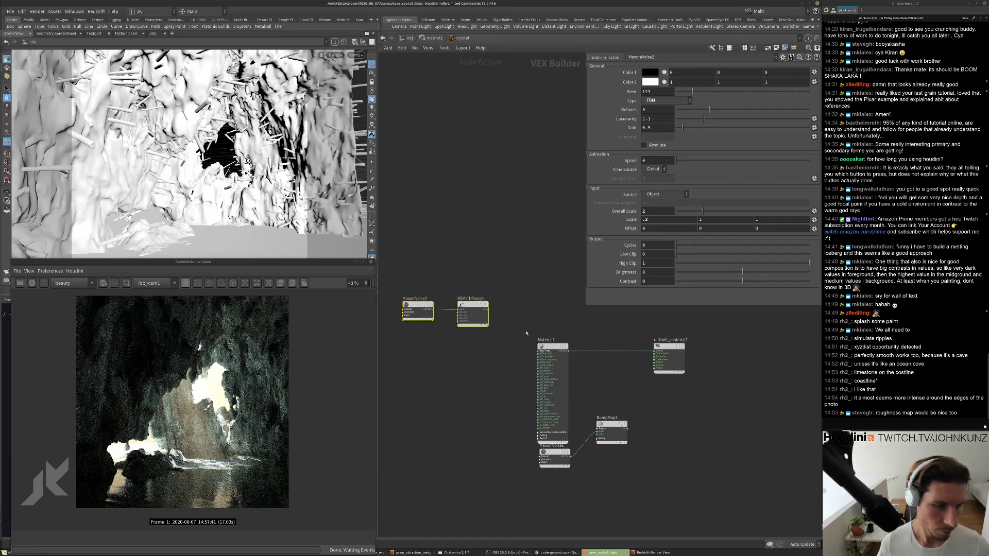
left_click(553, 361)
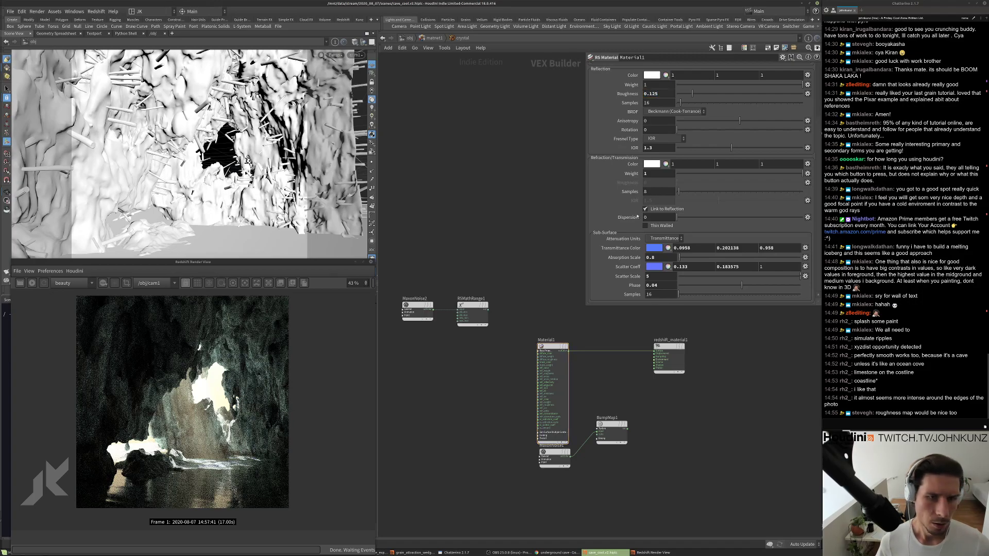
scroll(639, 217, "up", 3)
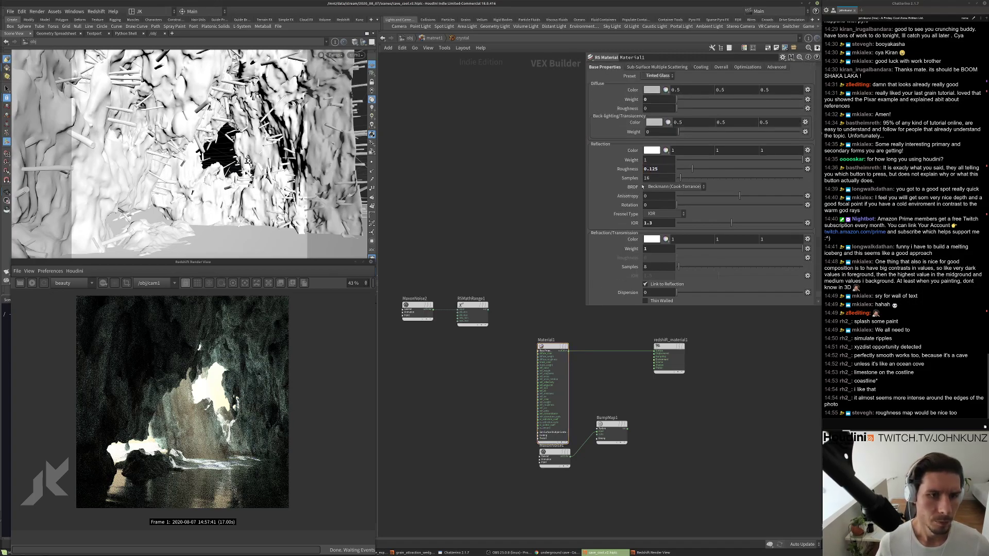
left_click(649, 223)
type("1.6")
key("Return")
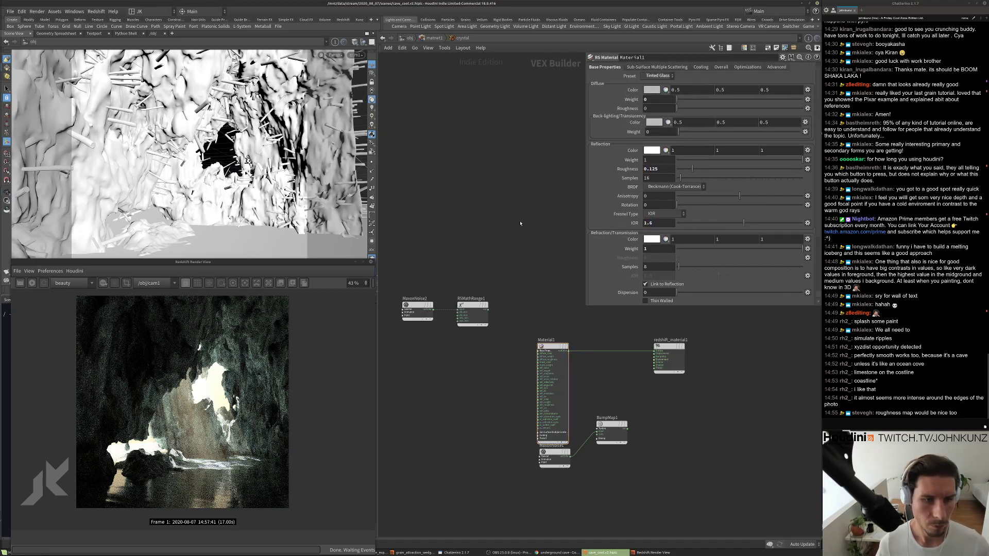
left_click(32, 283)
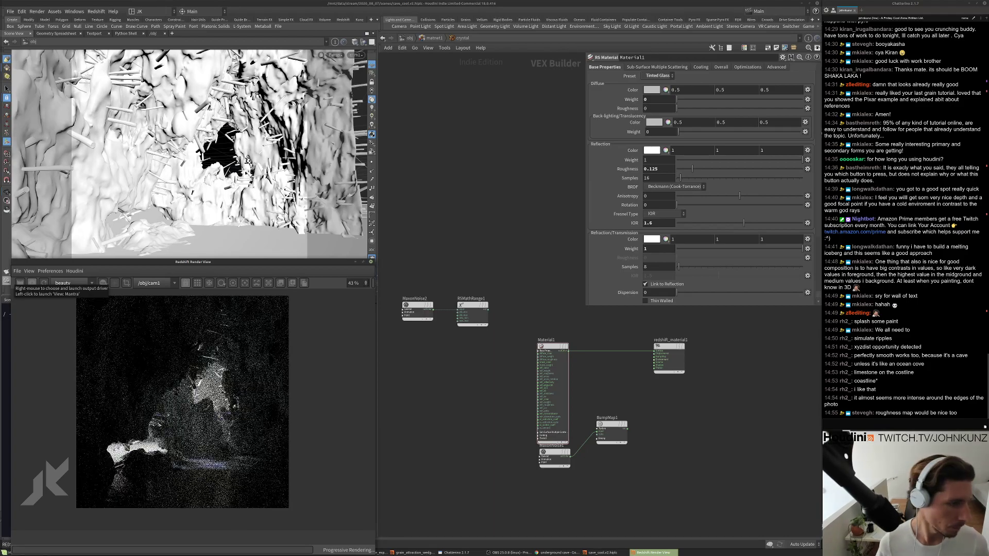
Set reflection roughness to 0.3 and raise the IOR to 1.75.
scroll(198, 383, "up", 2)
scroll(124, 407, "up", 1)
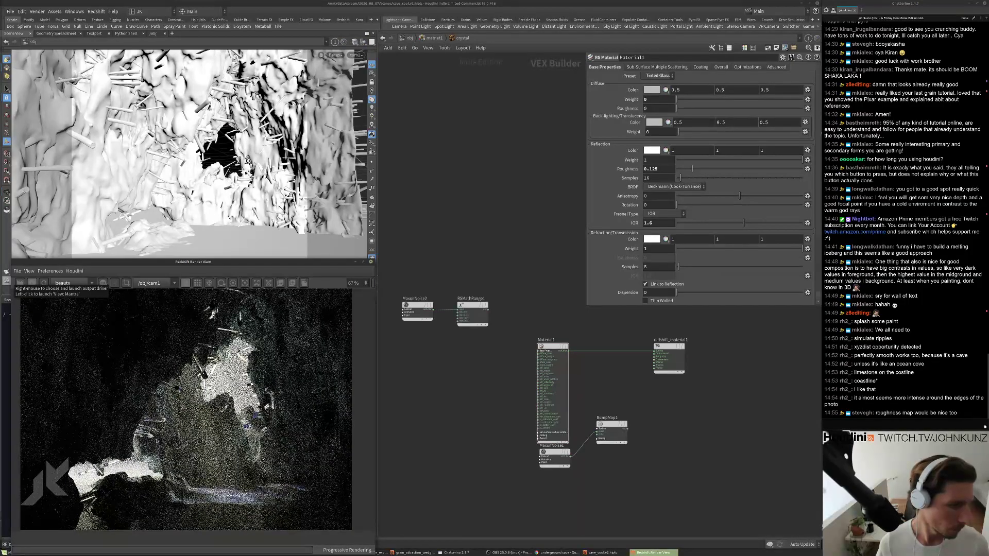
scroll(194, 410, "up", 7)
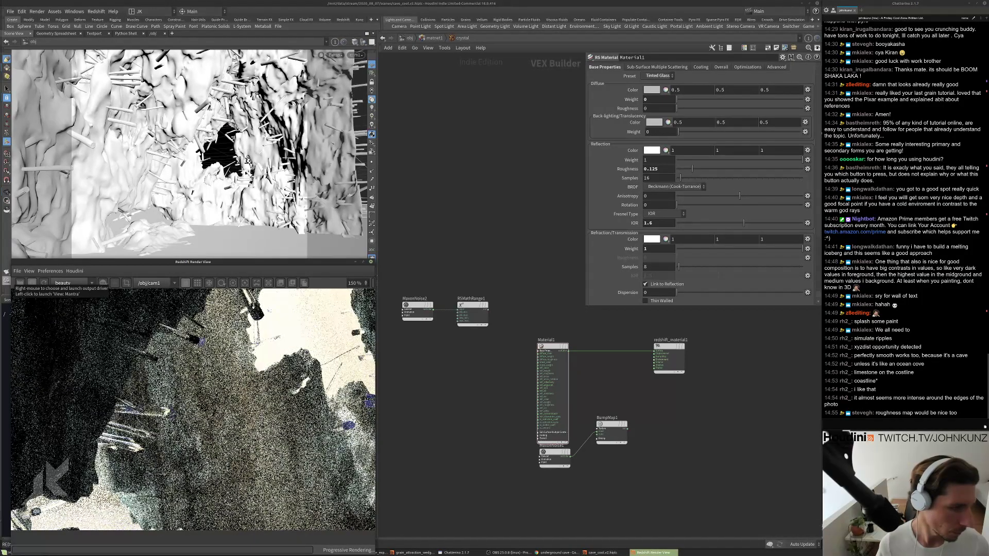
scroll(193, 410, "down", 8)
scroll(194, 410, "down", 2)
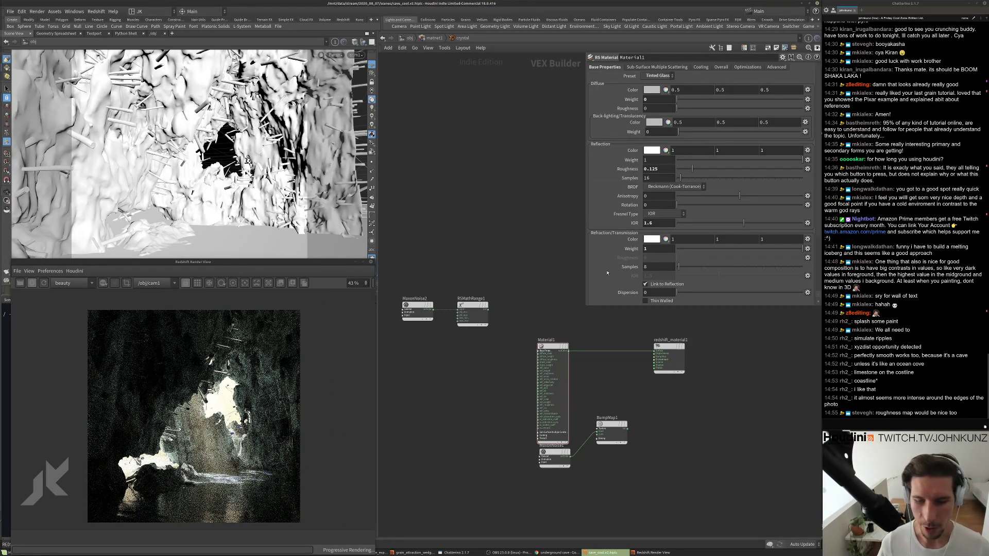
double_click(653, 169)
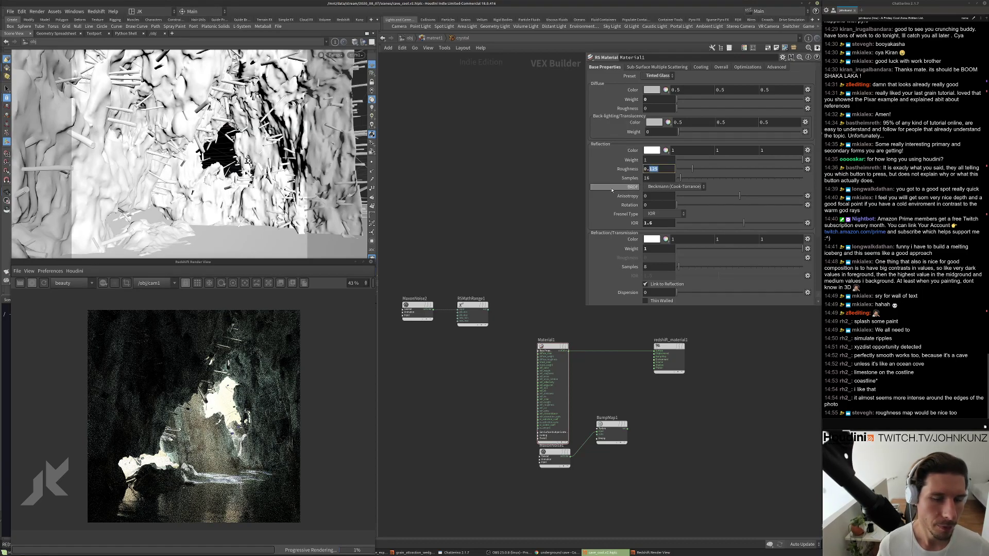
type("0.3")
key("Return")
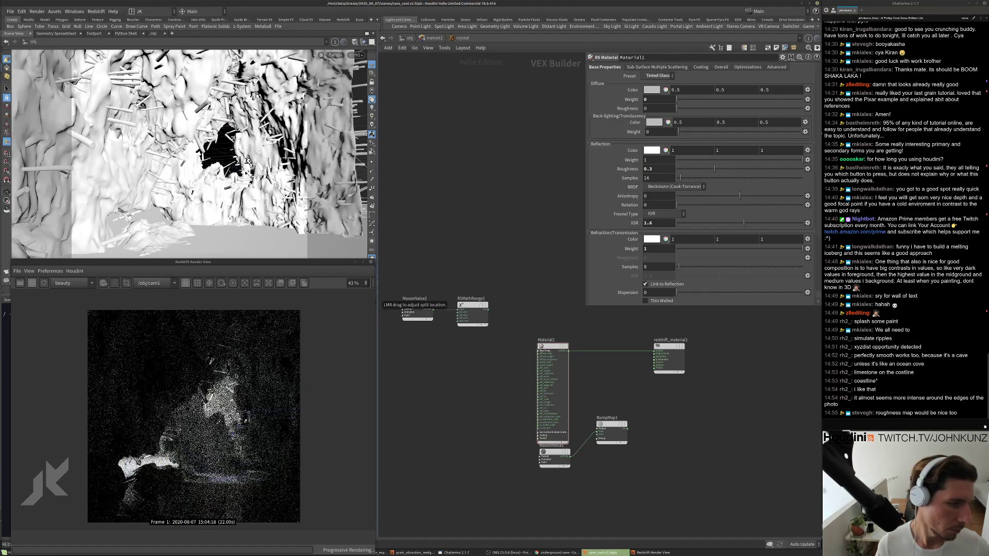
double_click(651, 222)
type("1.75")
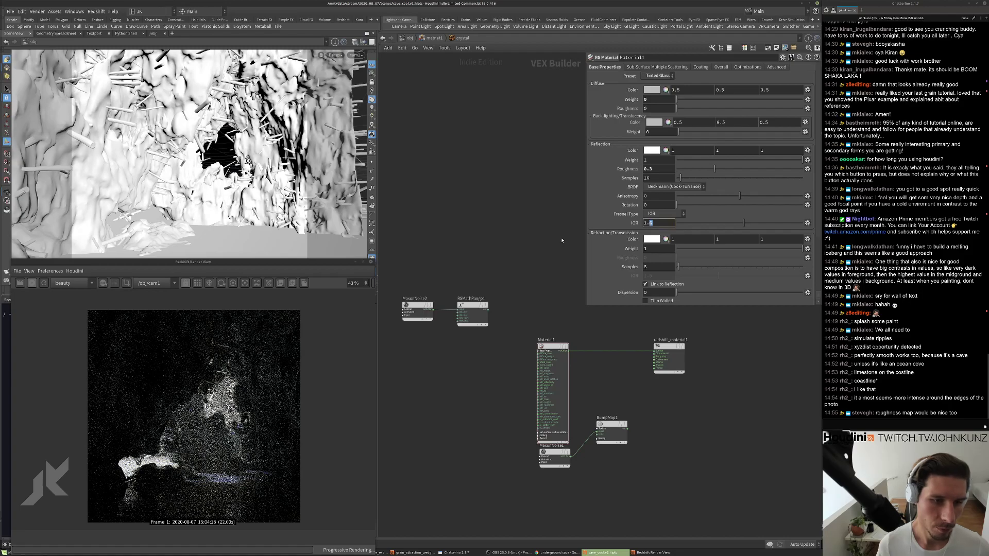
key("Return")
Reduce subsurface Scatter Scale to 0.237, edit Absorption Scale, and drop roughness to 0.03.
scroll(616, 227, "down", 3)
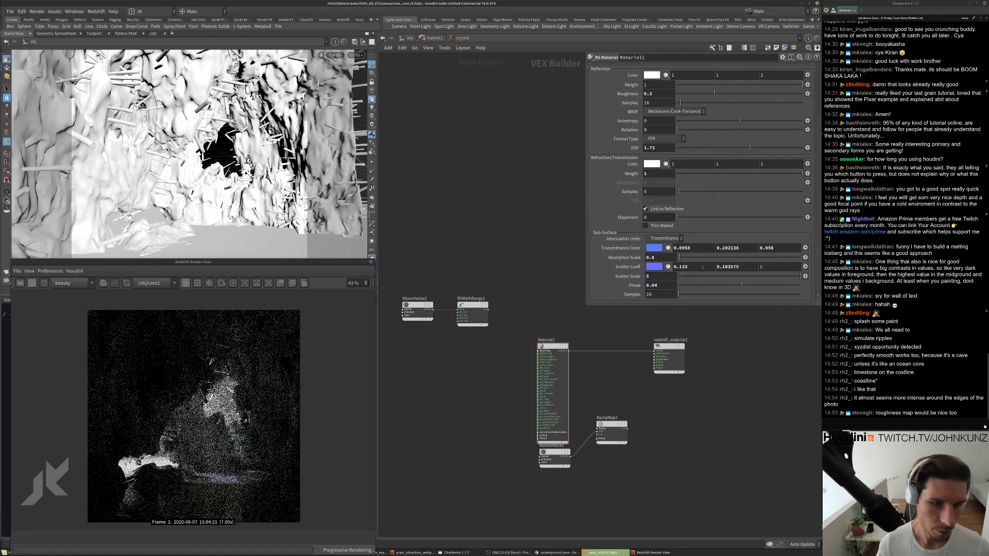
left_click_drag(699, 276, 693, 276)
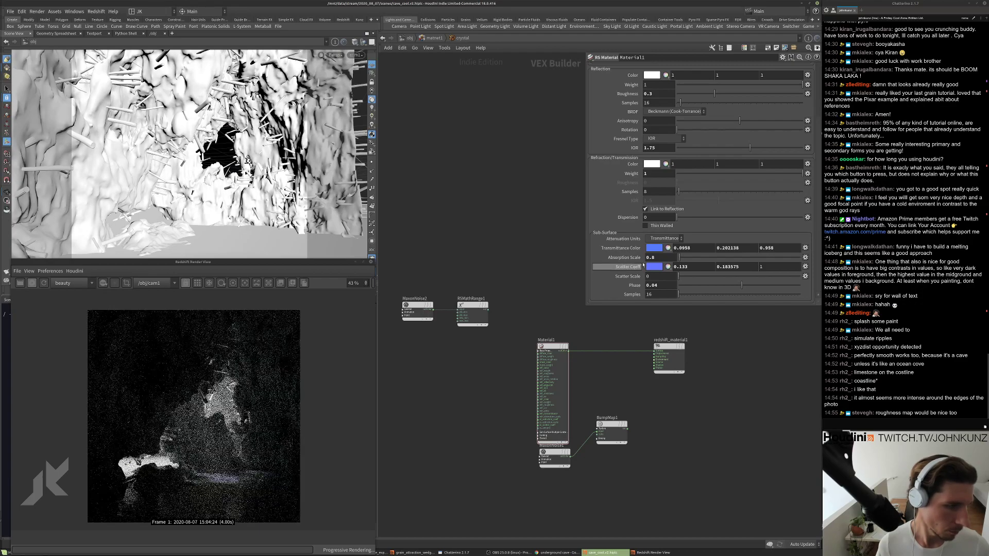
left_click(664, 257)
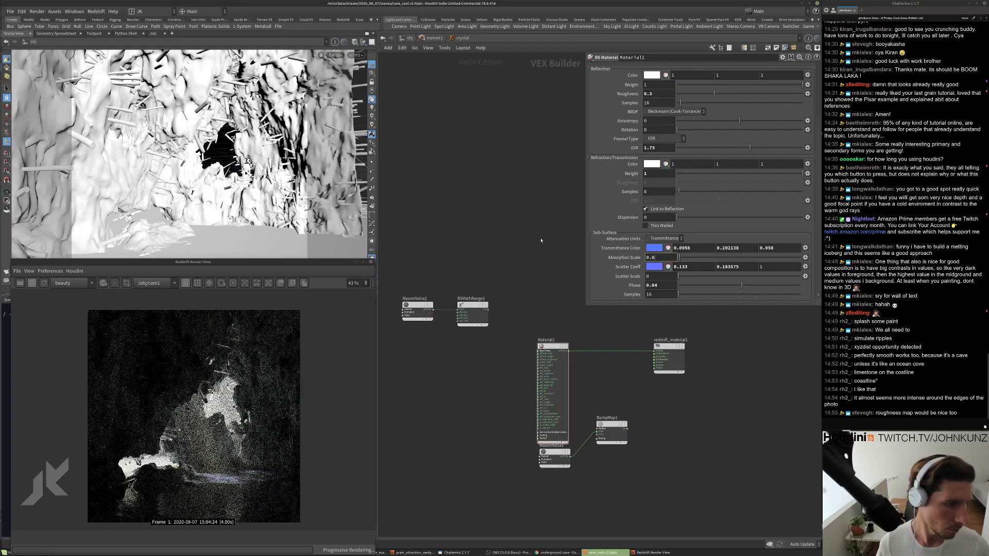
key("BackSpace")
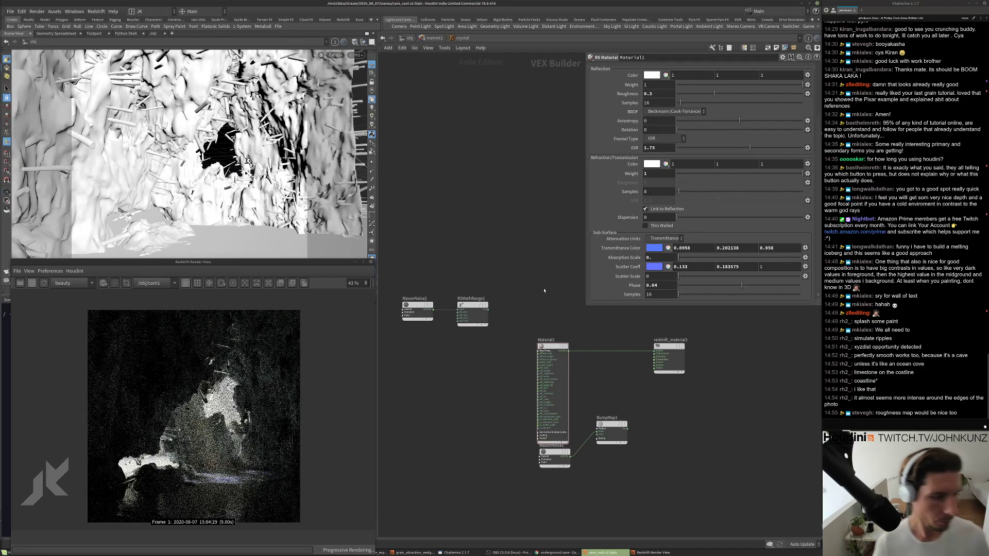
scroll(216, 363, "up", 5)
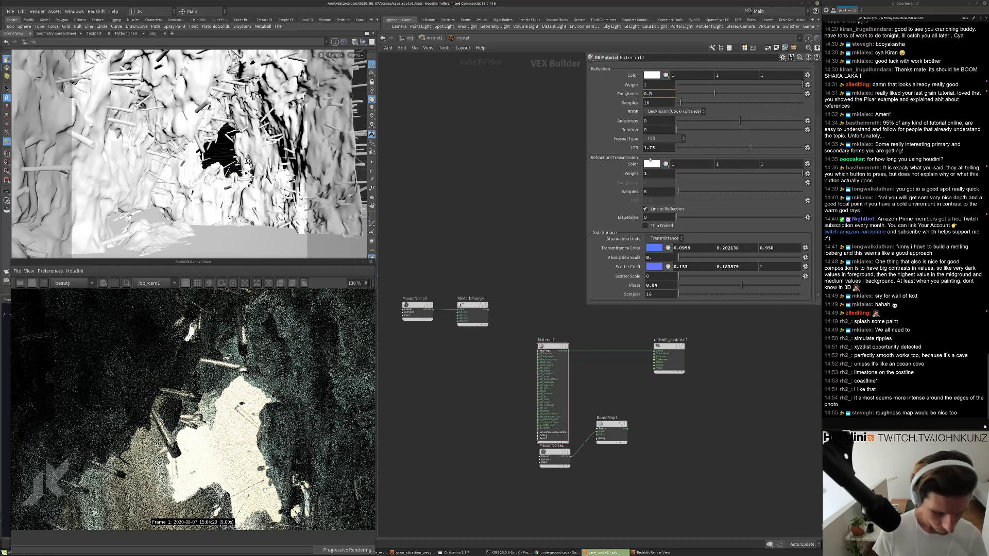
type("0")
key("Return")
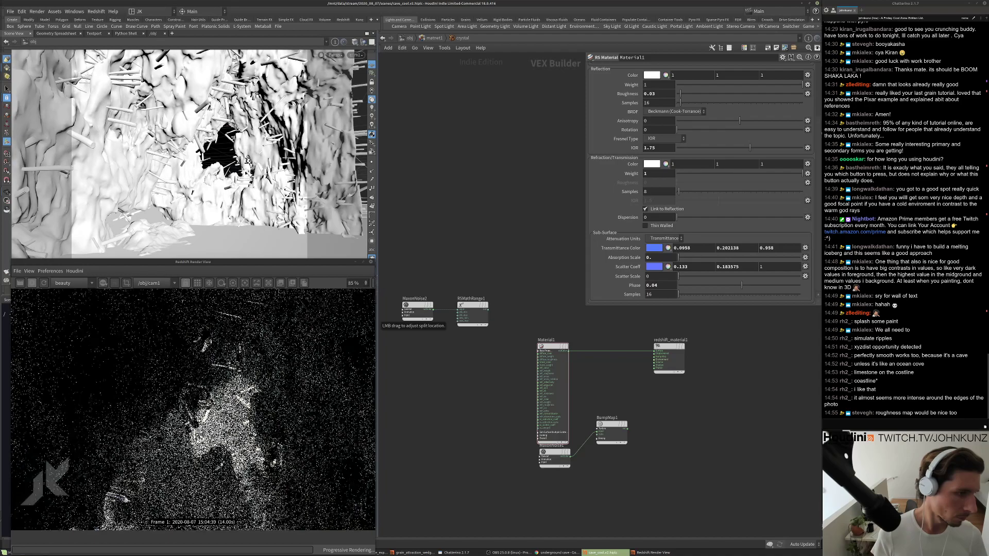
Nudge BumpMap1 down and wire MaxonNoise1 directly into the material's Surface output.
scroll(195, 418, "up", 3)
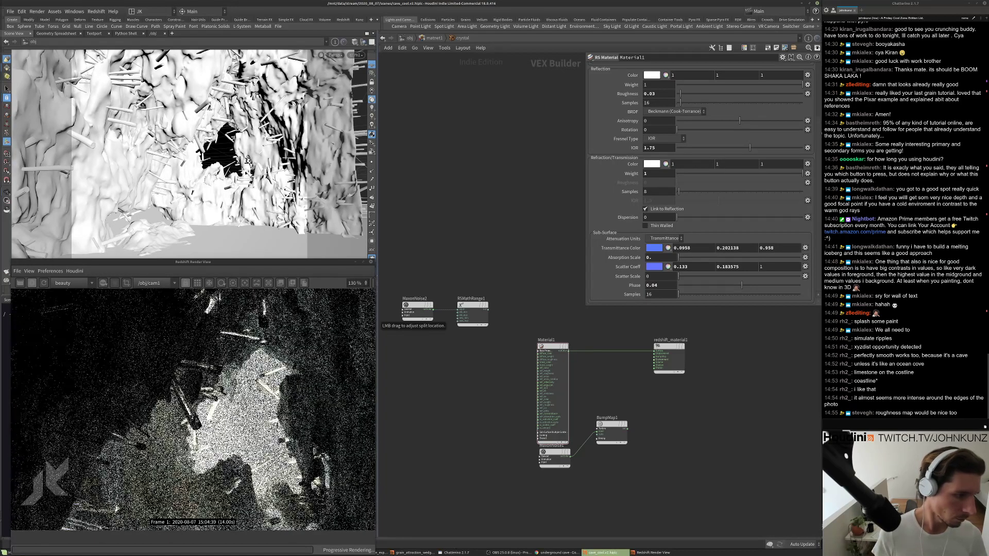
scroll(661, 435, "up", 4)
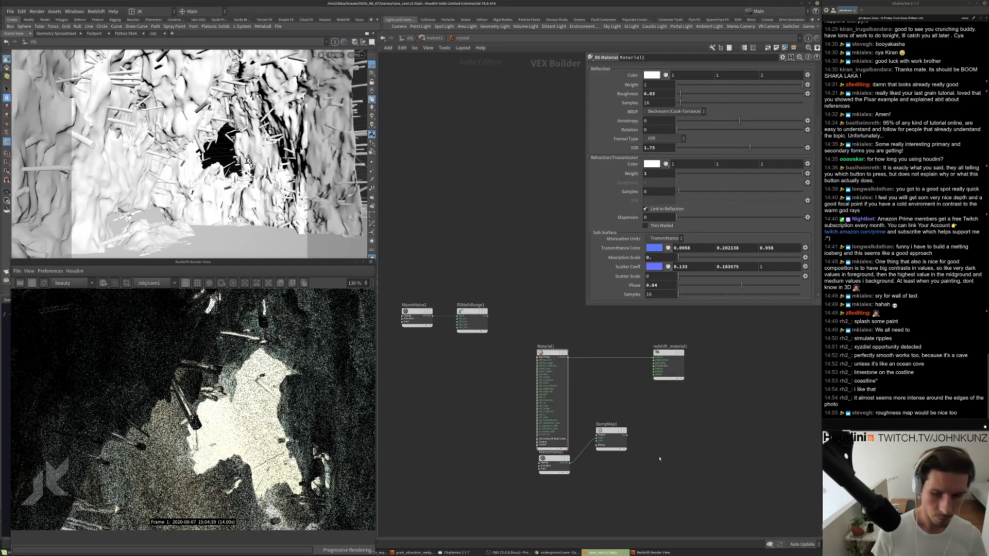
left_click_drag(589, 423, 590, 439)
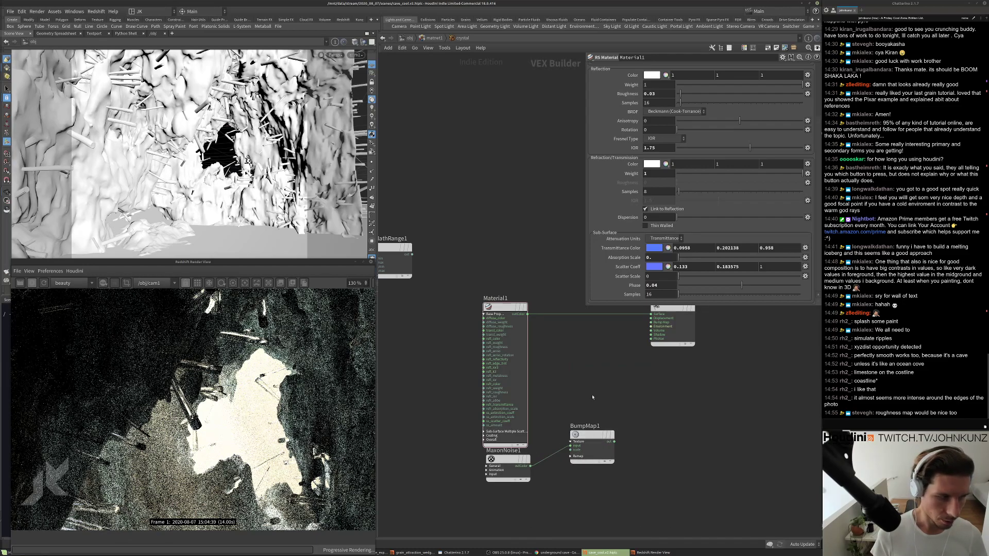
middle_click_drag(590, 439, 575, 475)
left_click_drag(637, 351, 518, 503)
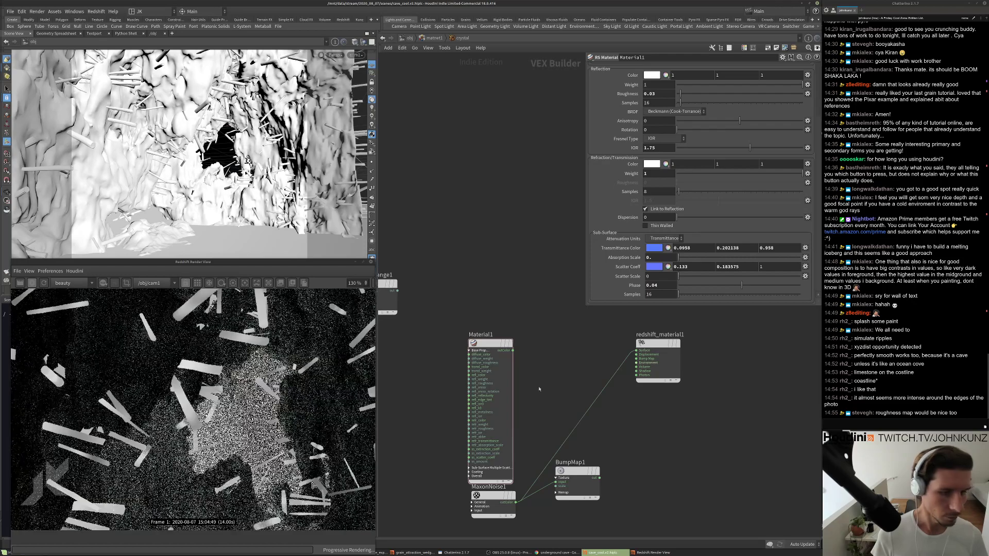
left_click(493, 496)
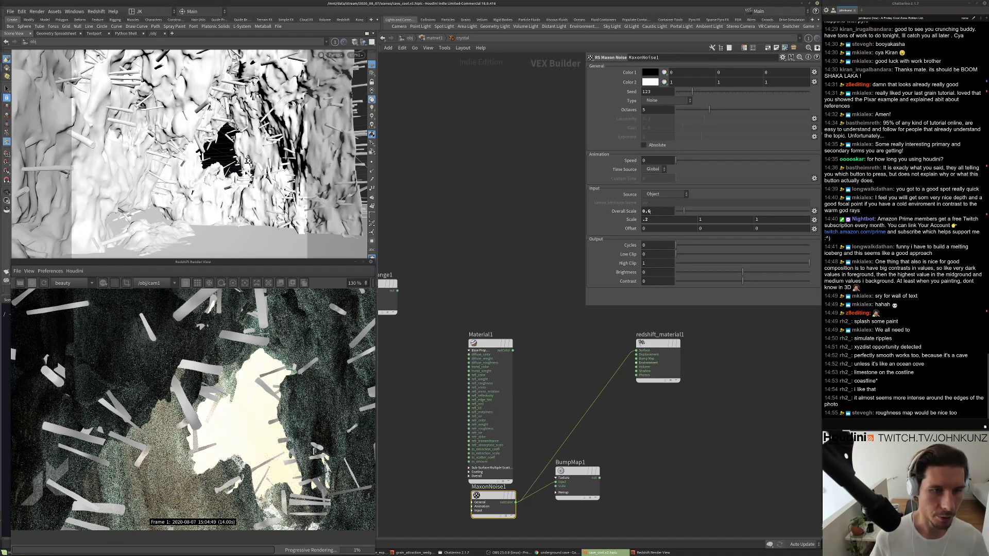
Try Overall Scale values 2, 5, .1 and .01 on MaxonNoise1 before settling on .06.
double_click(652, 211)
type("2")
key("Return")
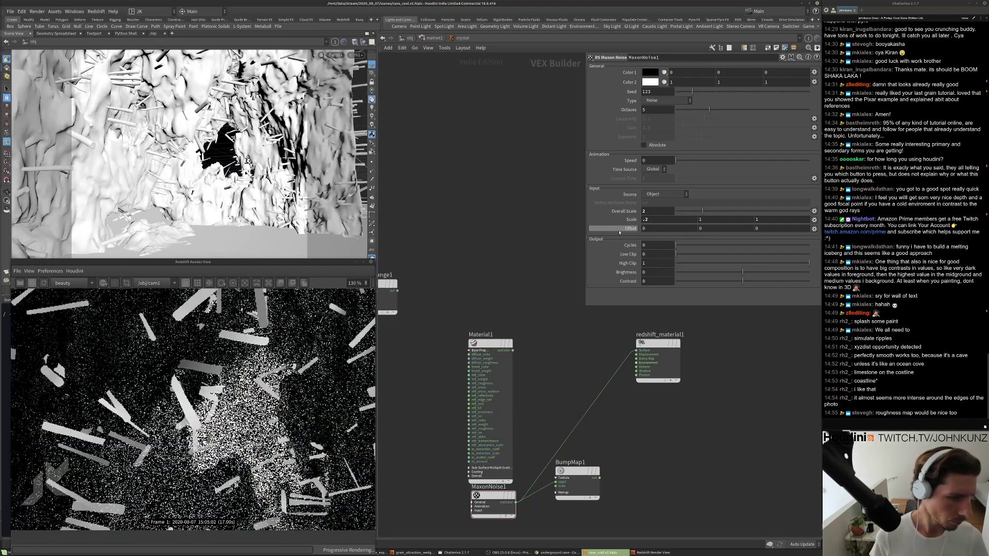
key("Escape")
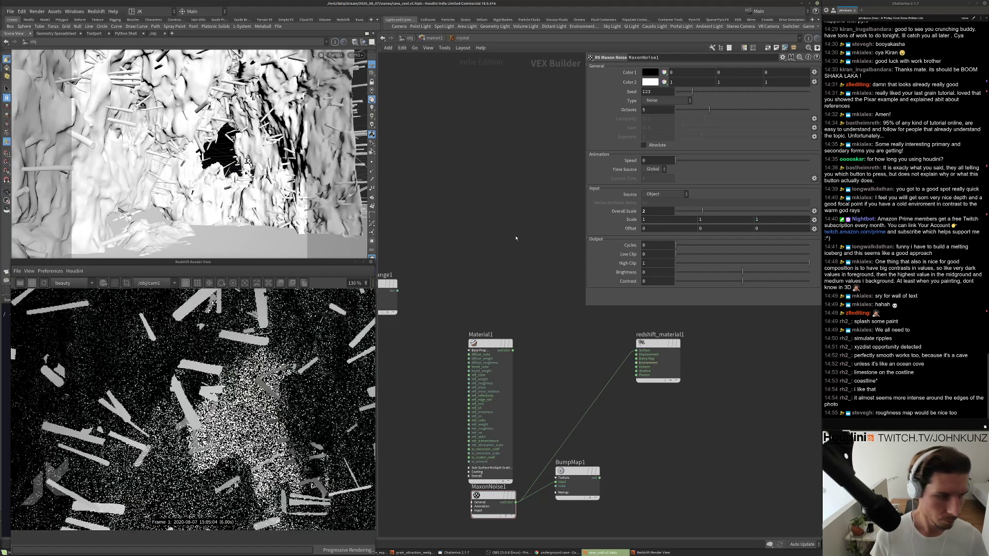
middle_click_drag(428, 279, 435, 267)
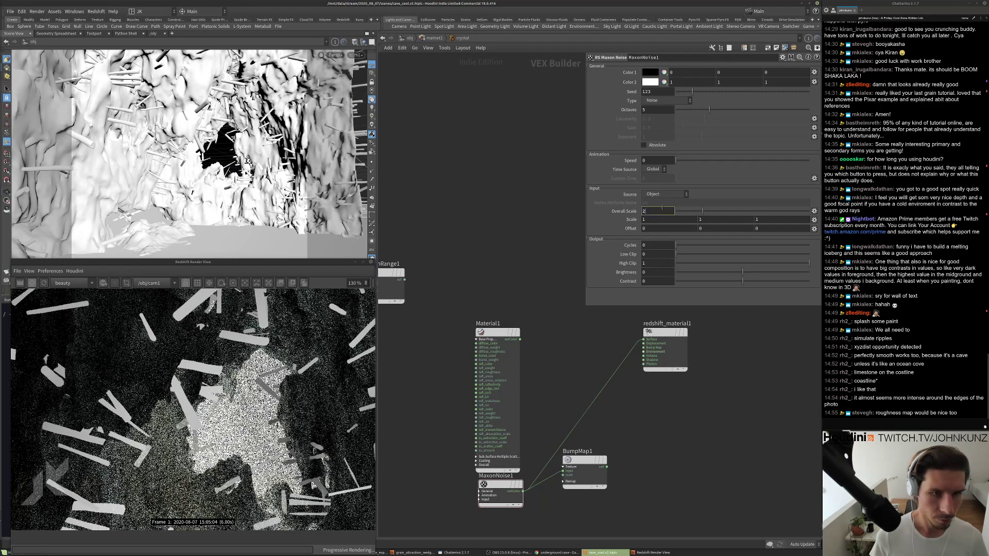
double_click(662, 211)
type("5")
key("Return")
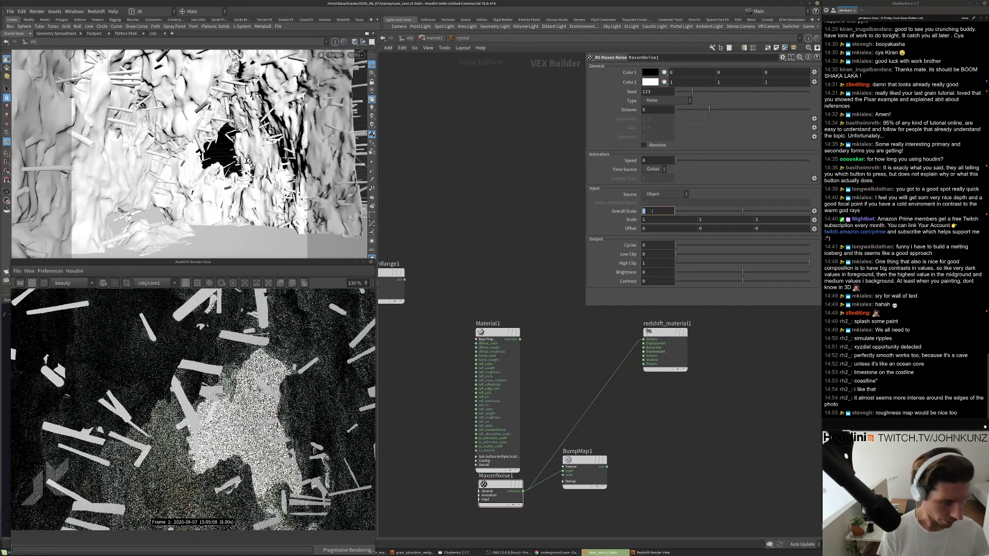
type(".1")
key("Return")
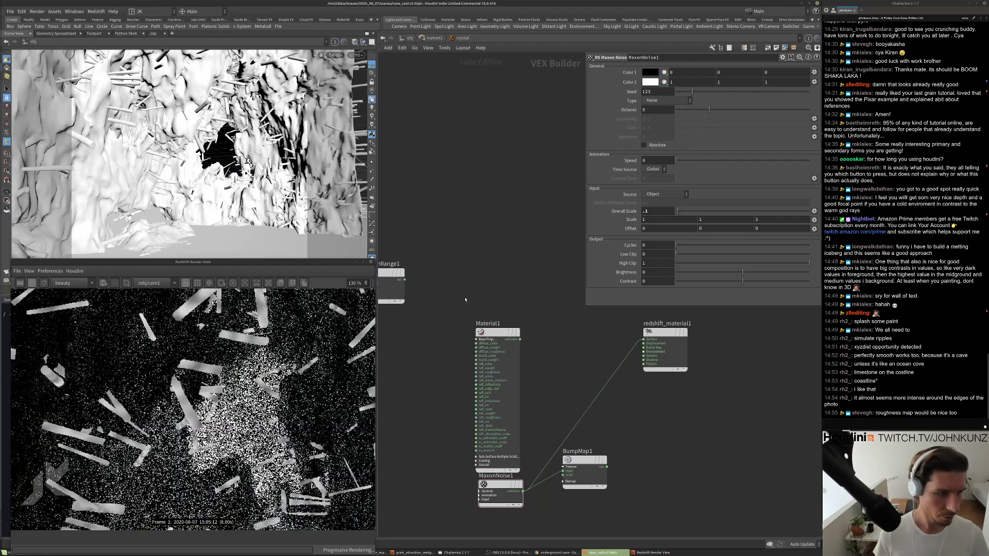
left_click(648, 212)
type(".01")
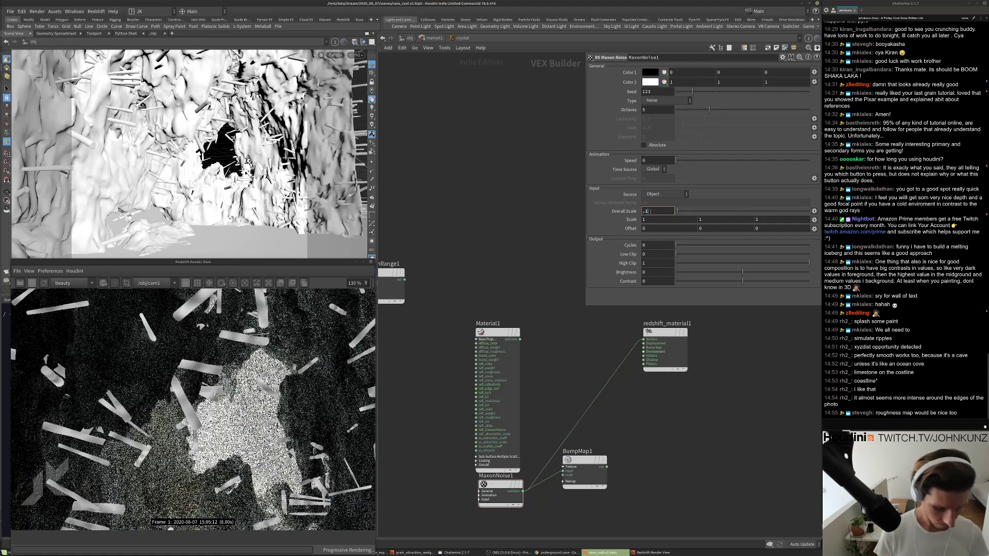
key("Return")
scroll(206, 401, "up", 6)
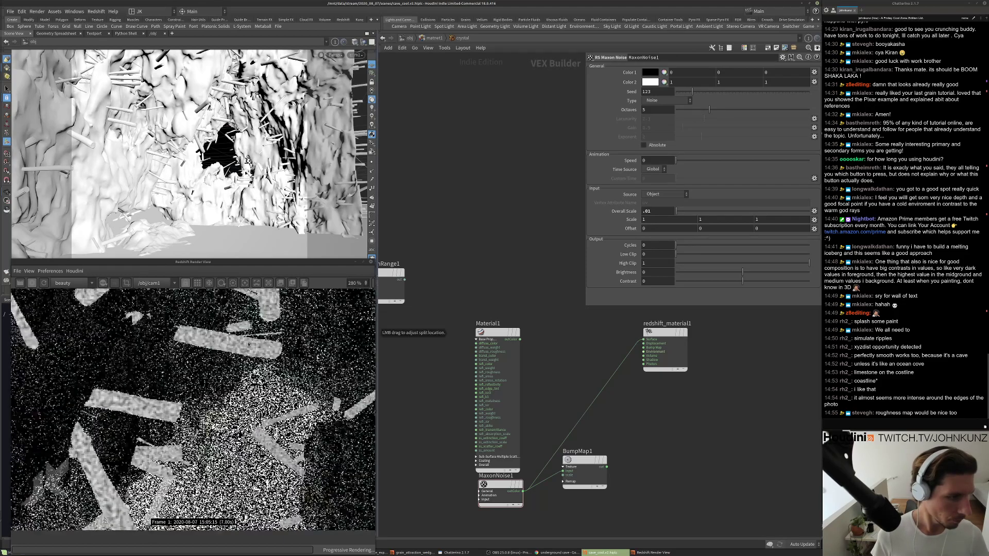
left_click(650, 211)
type(".06")
key("Return")
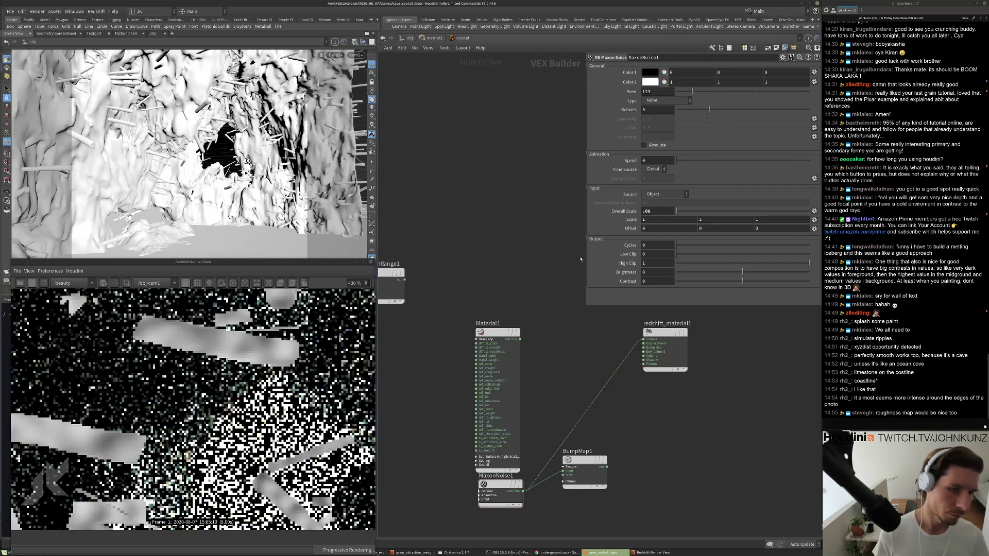
Switch the noise Type to Cell voronoi and start a wire from BumpMap1.
left_click(669, 101)
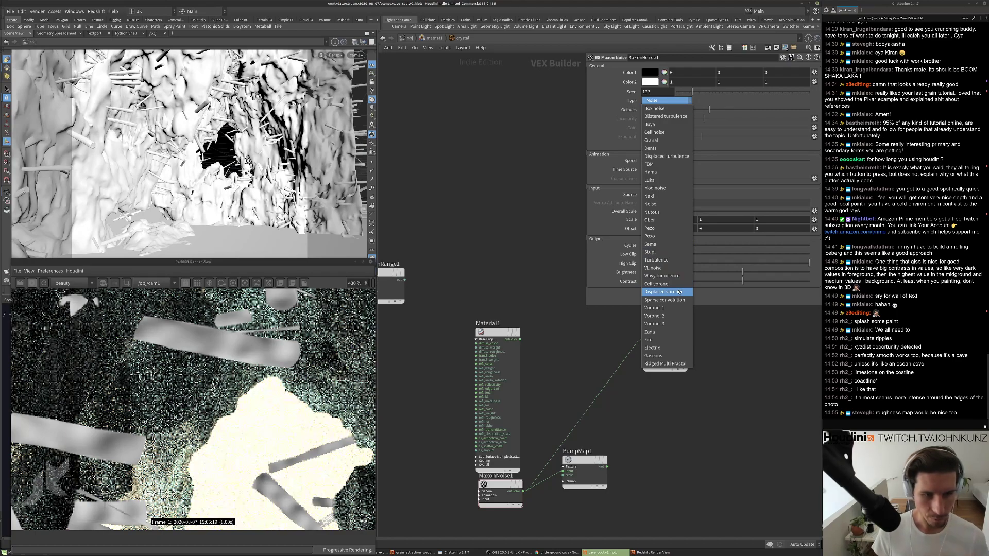
left_click(664, 284)
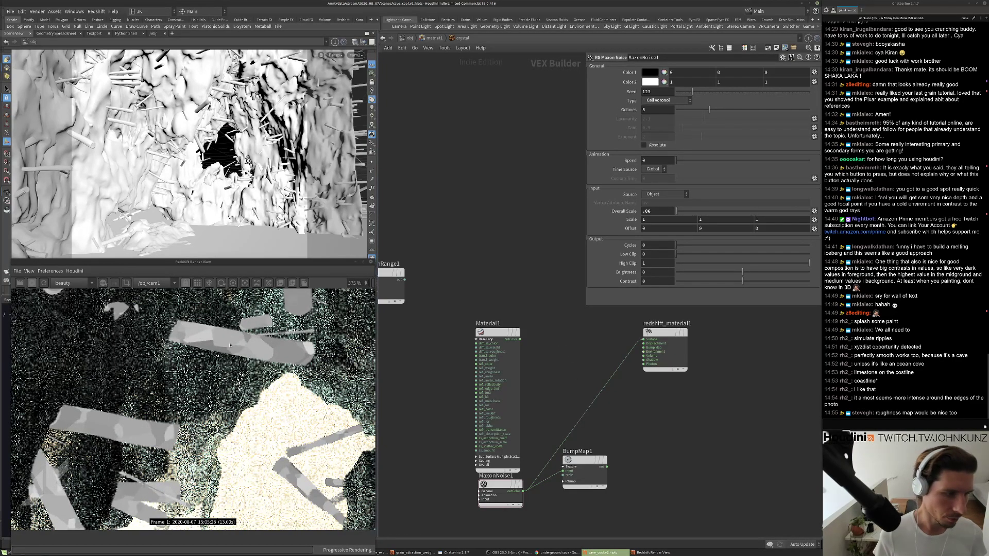
left_click_drag(607, 467, 643, 348)
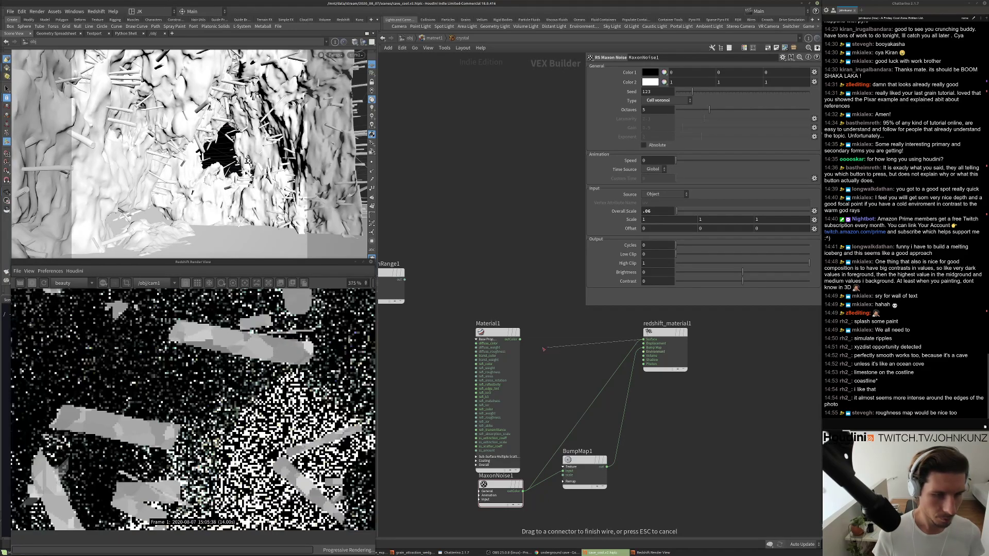
Wire Material1 outColor into redshift_material1 Surface and try BumpMap1 heights .0015 and .005.
left_click(520, 339)
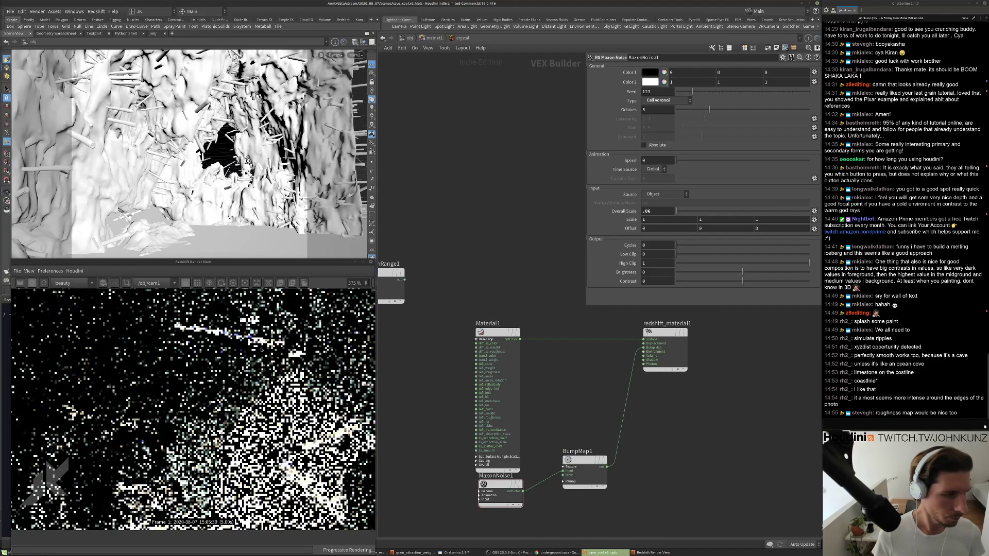
left_click(570, 460)
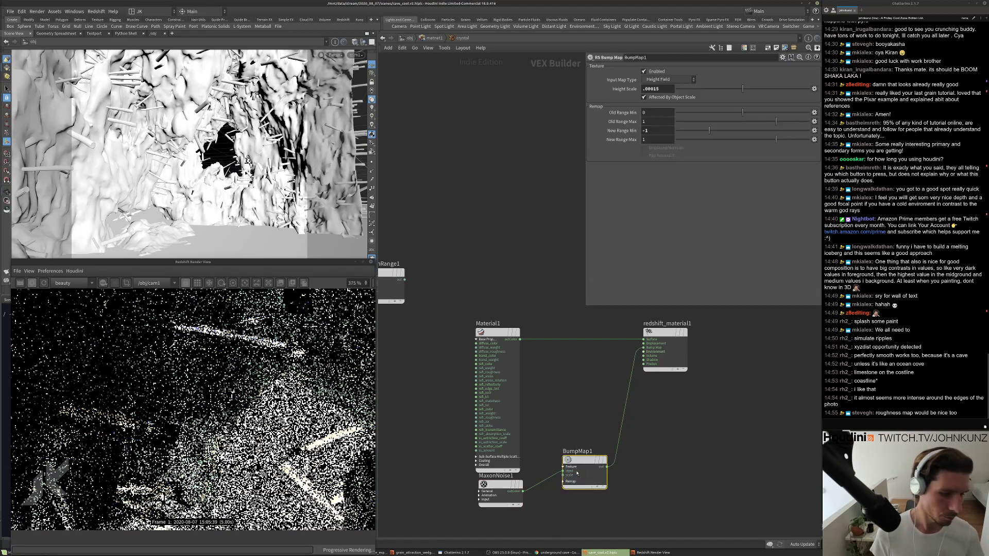
left_click(652, 89)
key("BackSpace")
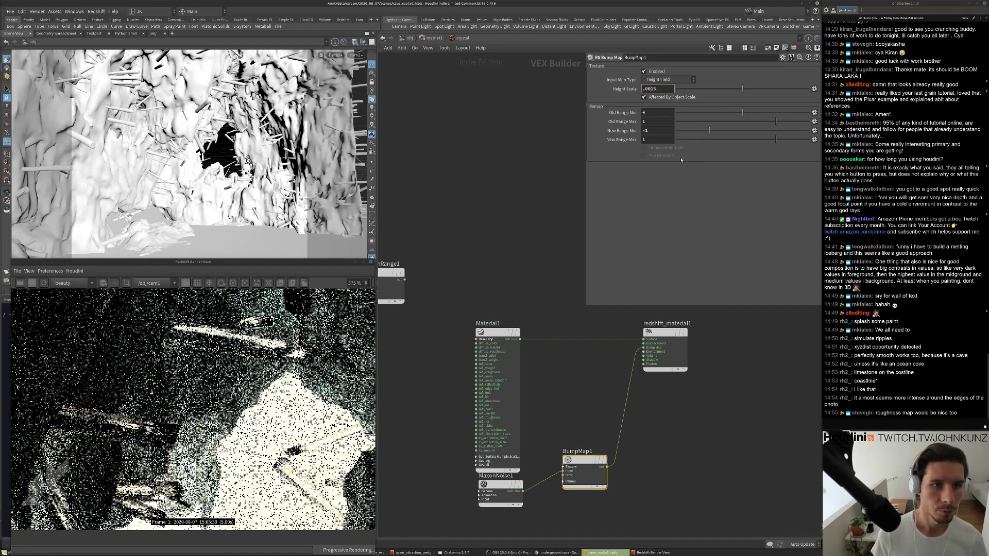
key("Return")
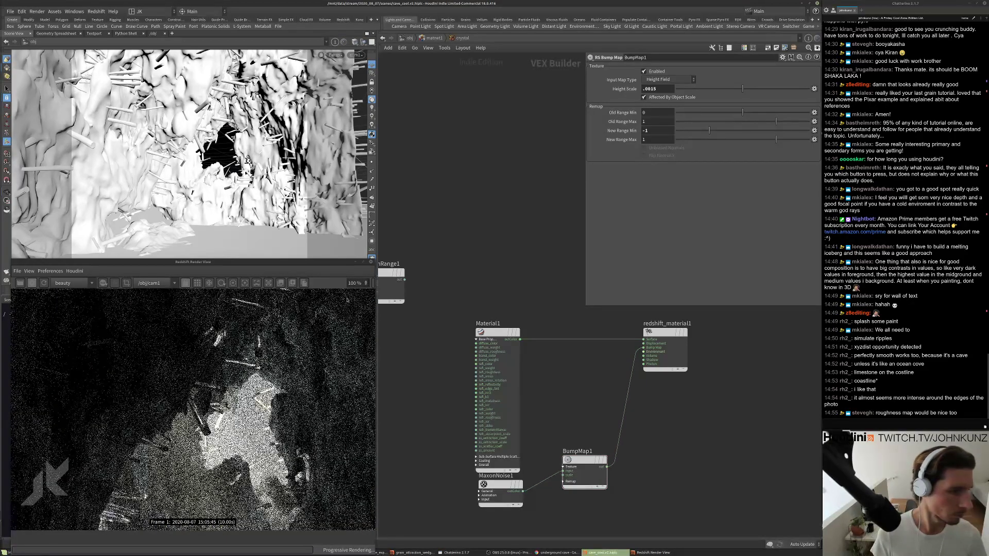
left_click(652, 89)
key("BackSpace")
key("Return")
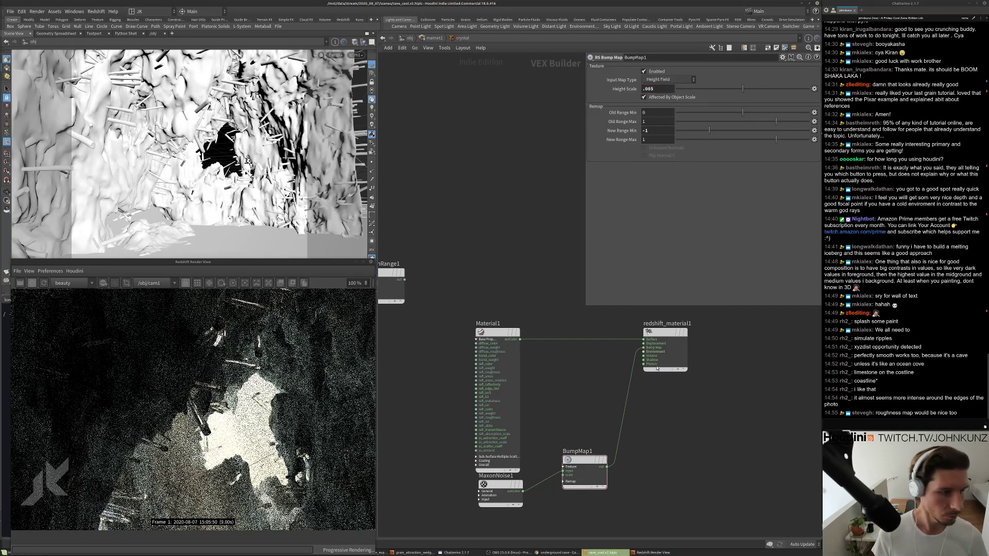
Set MaxonNoise1 Overall Scale to .025 and recentre the render region on the image.
middle_click_drag(555, 409, 559, 396)
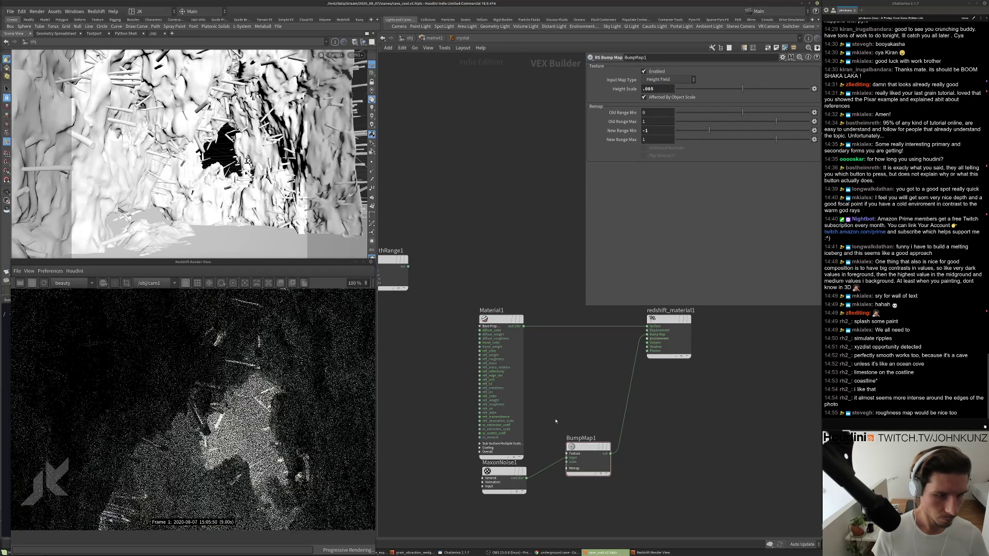
left_click(503, 473)
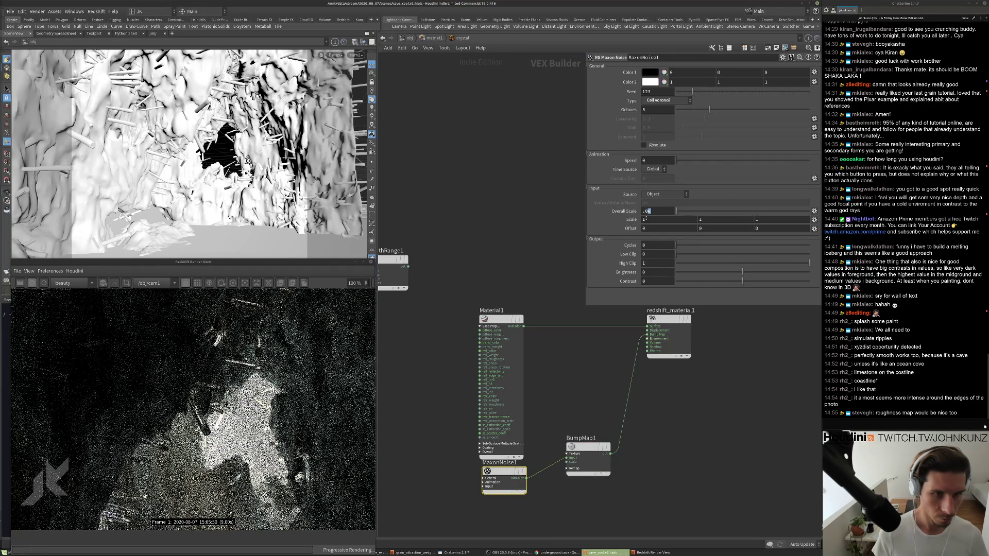
type("25")
key("Return")
scroll(250, 371, "up", 5)
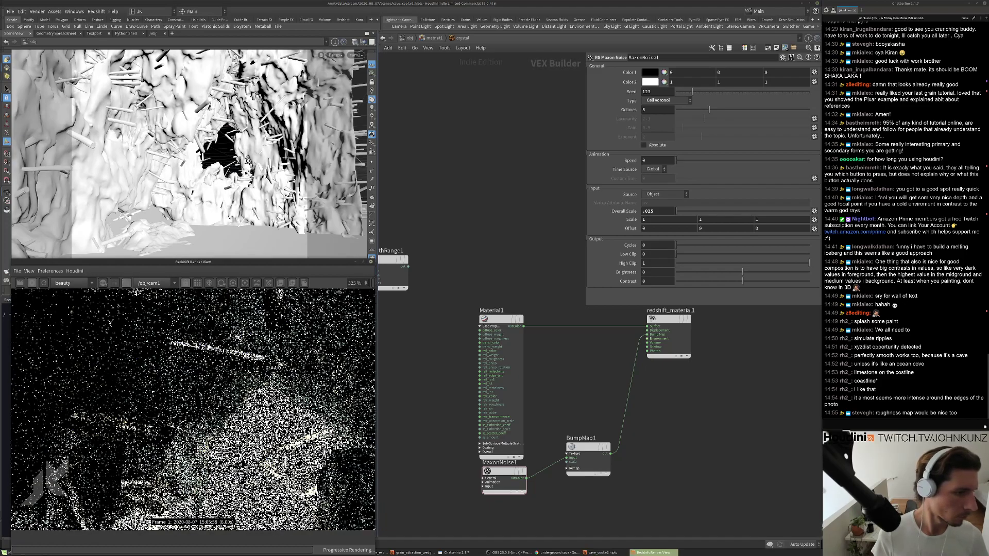
scroll(197, 291, "down", 8)
left_click_drag(215, 508, 204, 407)
scroll(204, 408, "up", 2)
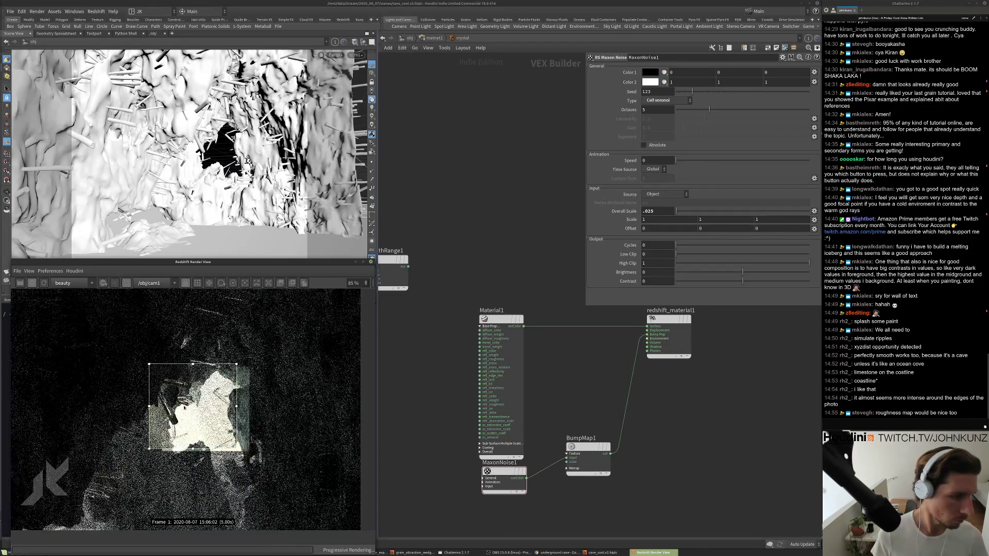
scroll(204, 407, "up", 5)
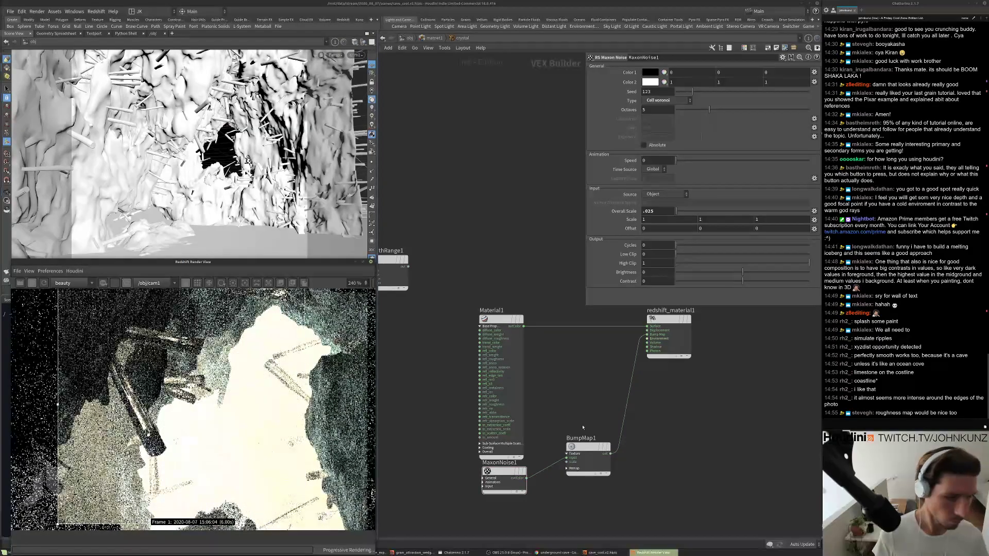
Raise BumpMap1 Height Scale to .025, then select Material1.
left_click(581, 462)
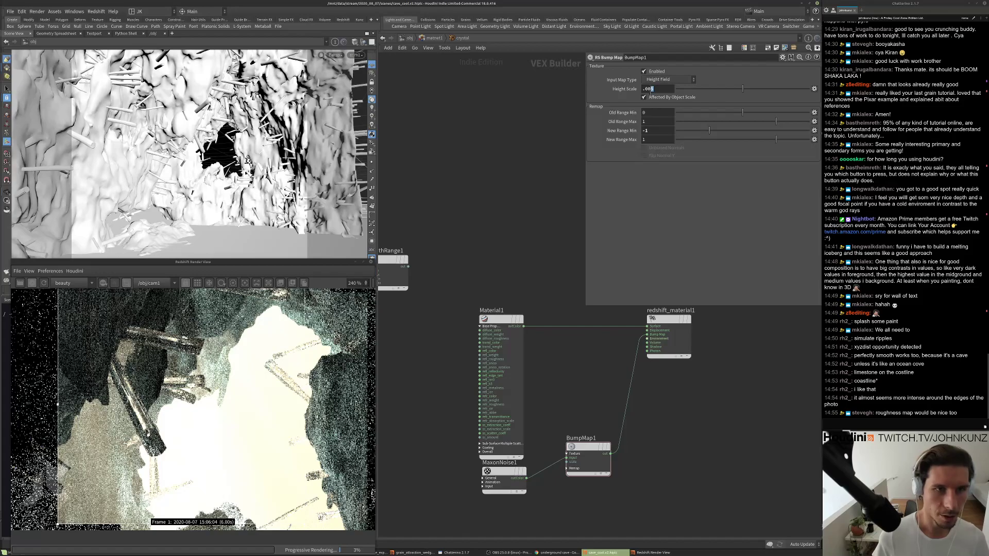
key("BackSpace")
type("2")
key("Return")
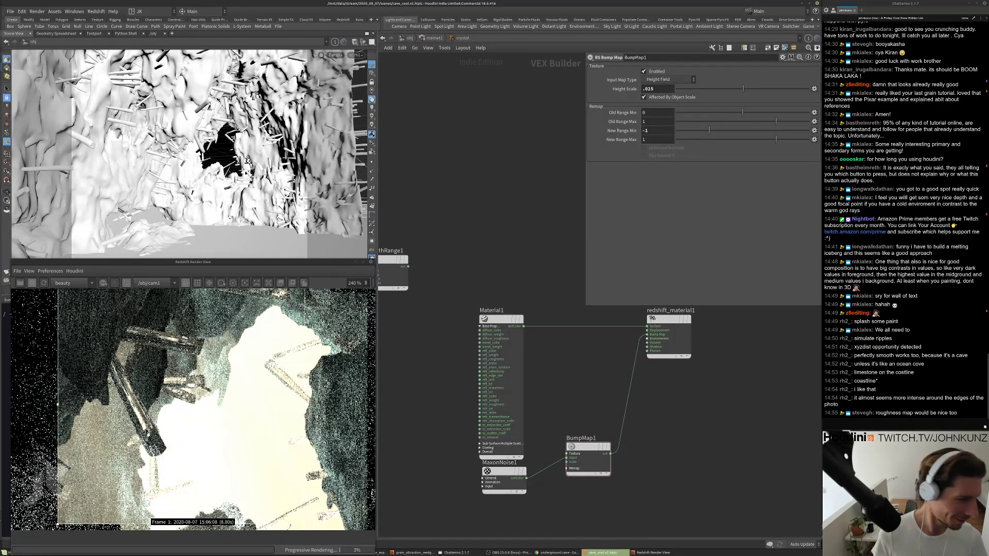
scroll(193, 409, "up", 1)
left_click(501, 319)
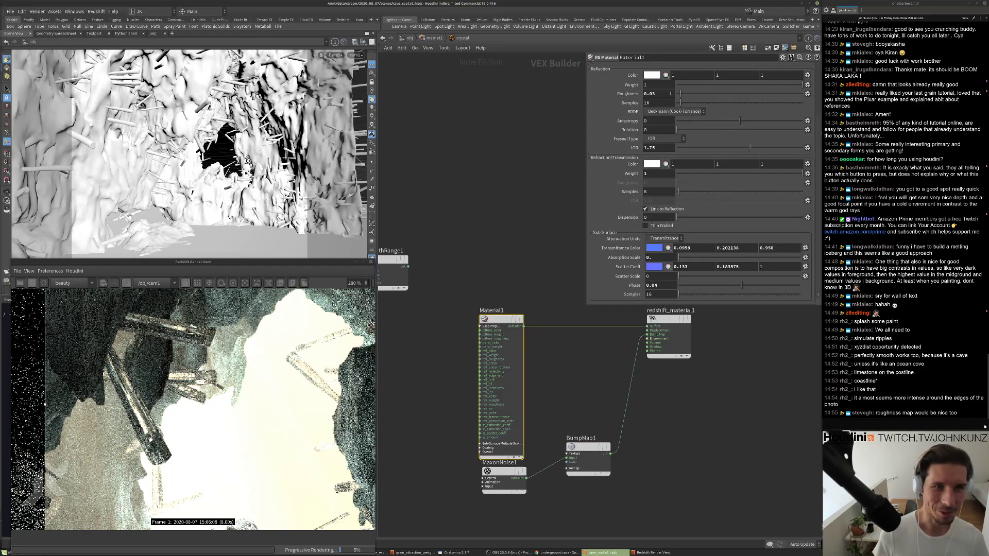
Set Material1 Roughness to 0.2 and Dispersion to 20.
left_click_drag(670, 94, 647, 102)
type("2")
key("Return")
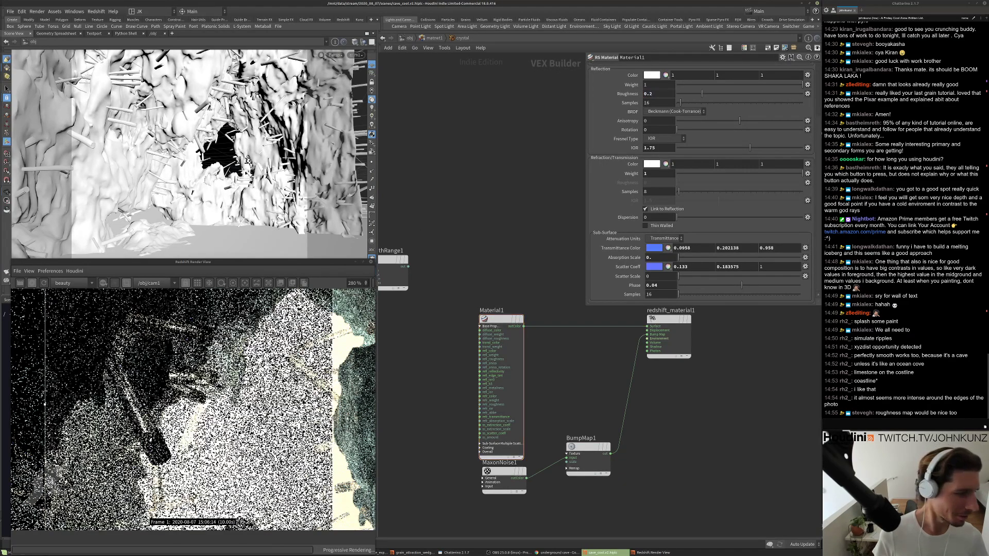
scroll(247, 355, "down", 4)
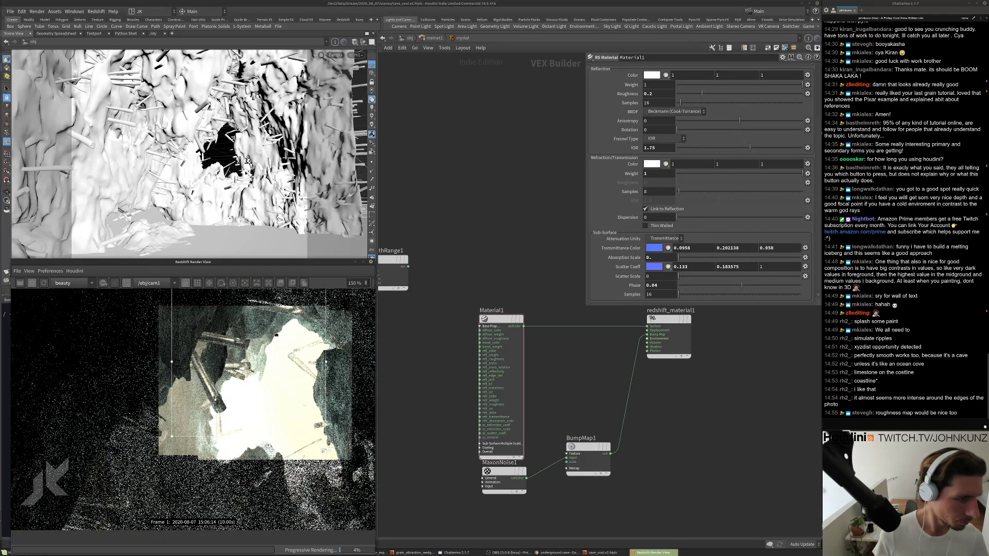
scroll(230, 366, "up", 7)
left_click(658, 217)
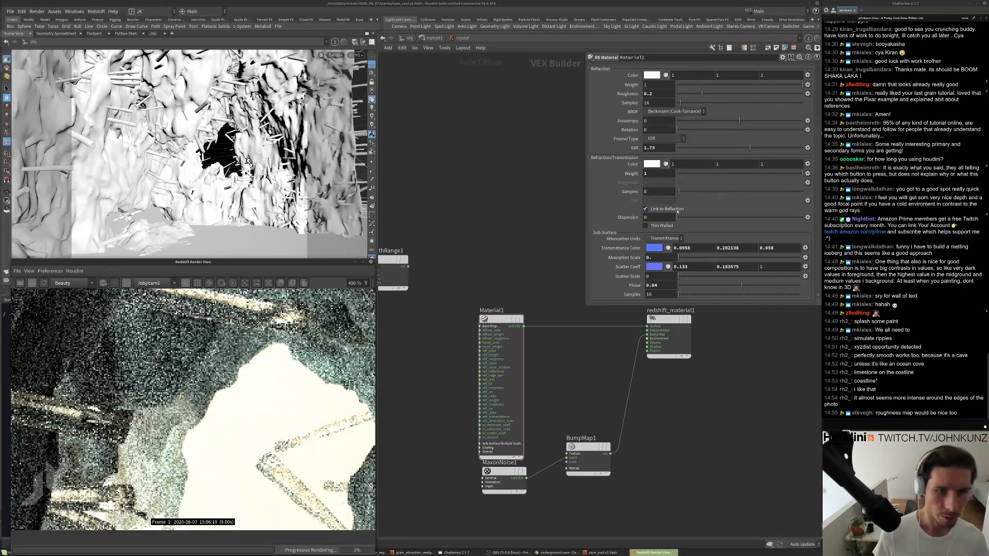
type("20")
key("Return")
Raise Dispersion to about 31.8, move the render region over the crystals, and set Roughness 0.1.
scroll(193, 409, "down", 6)
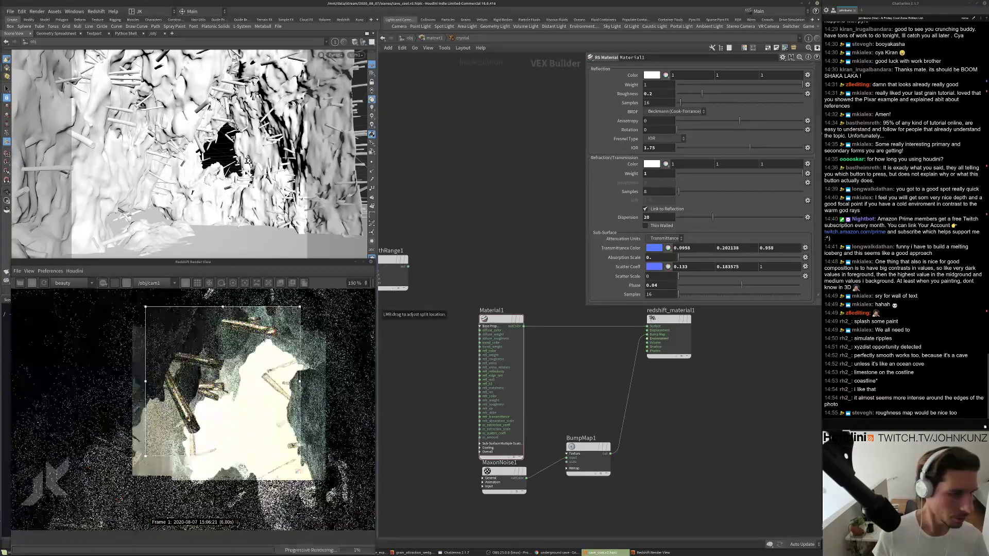
left_click(734, 217)
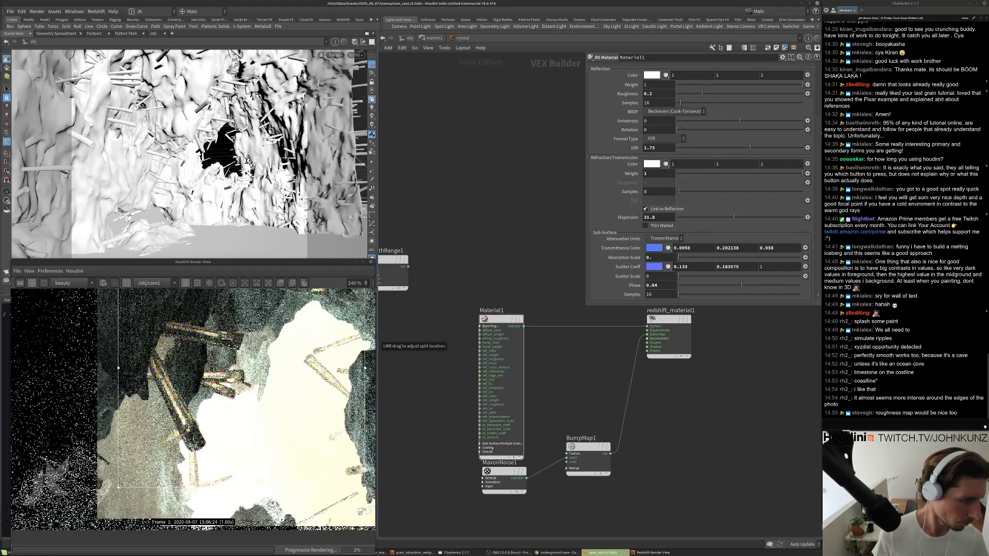
scroll(206, 418, "up", 3)
scroll(206, 418, "down", 5)
left_click_drag(206, 417, 216, 380)
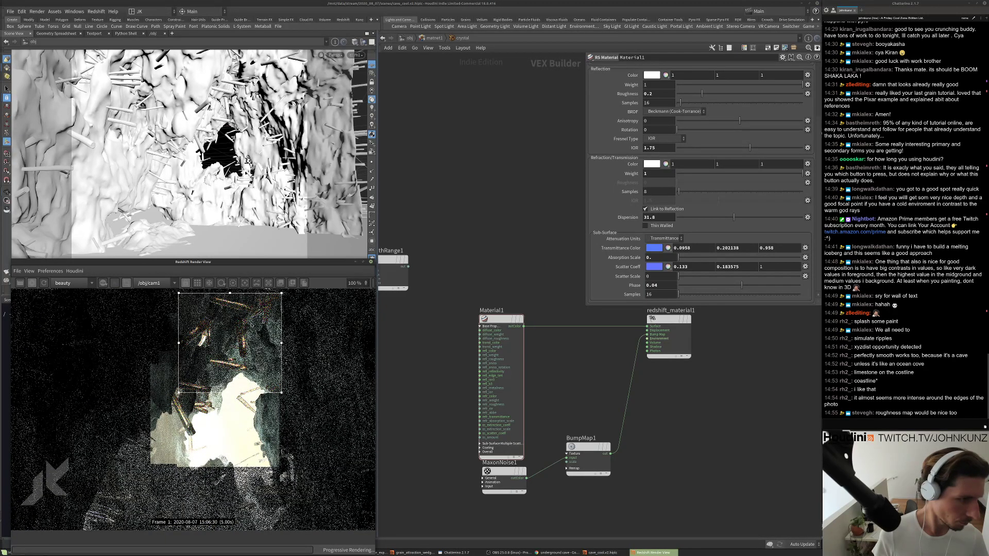
scroll(235, 320, "up", 4)
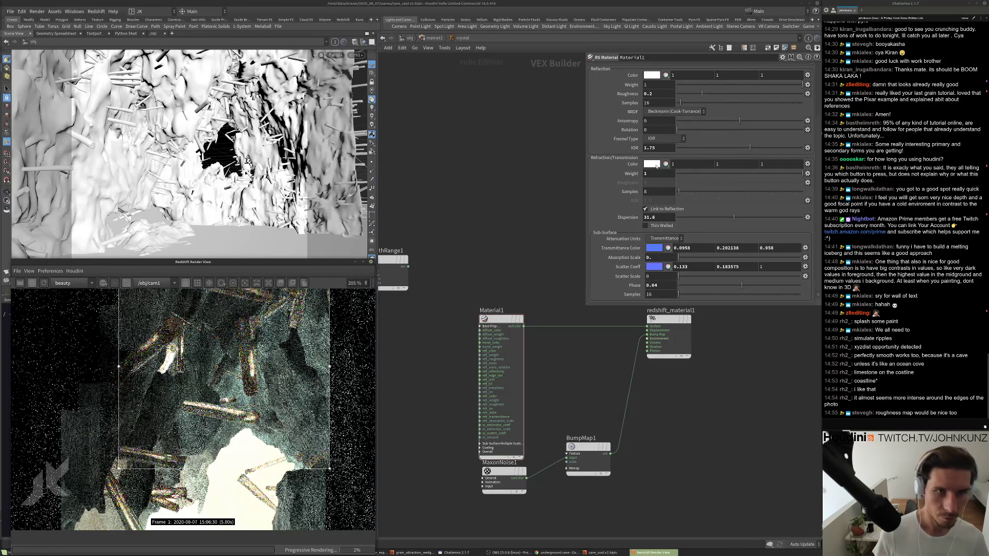
left_click(655, 95)
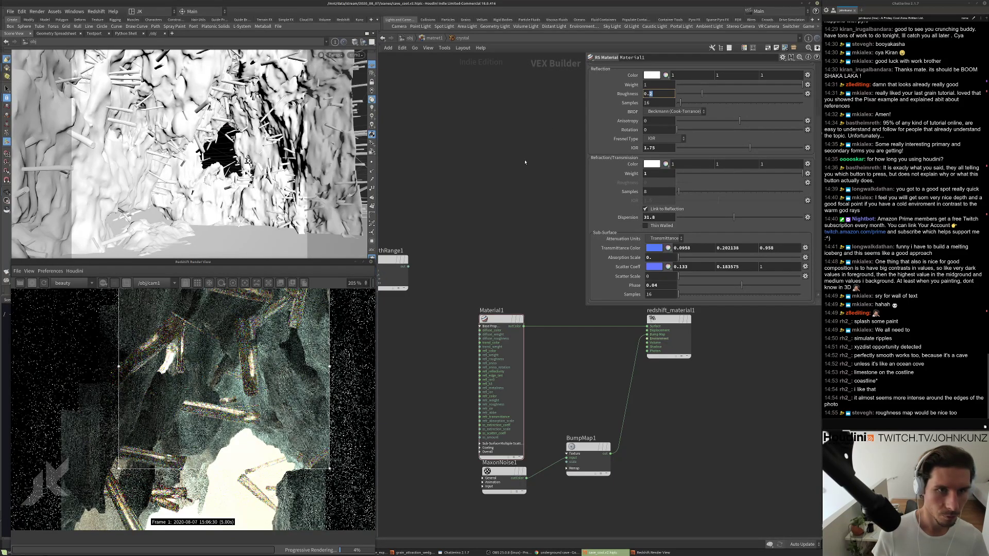
type("1")
key("Return")
Lower BumpMap1 Height Scale to .01 and open MaxonNoise1's noise Type list.
left_click_drag(570, 396, 578, 451)
type(".01")
key("Return")
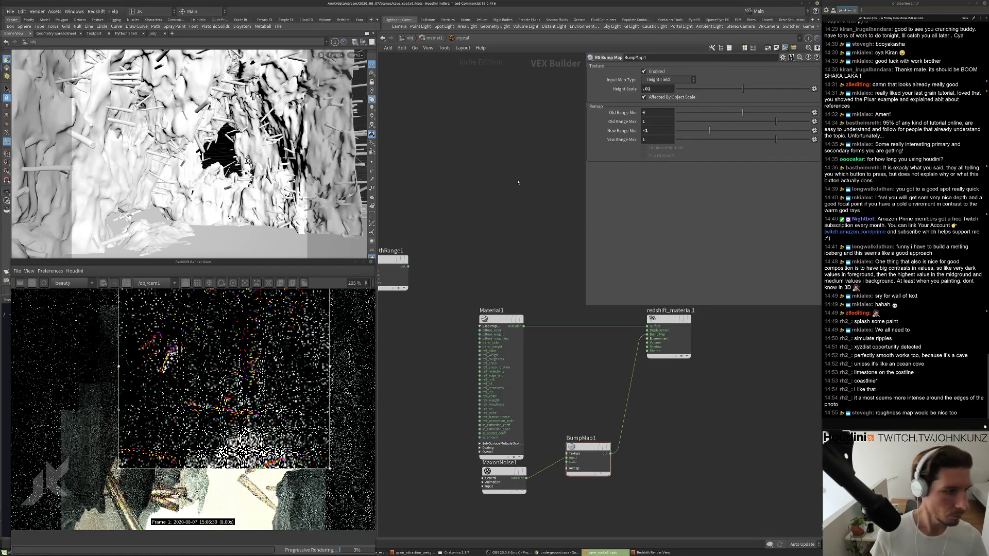
middle_click_drag(556, 434, 560, 394)
left_click(509, 433)
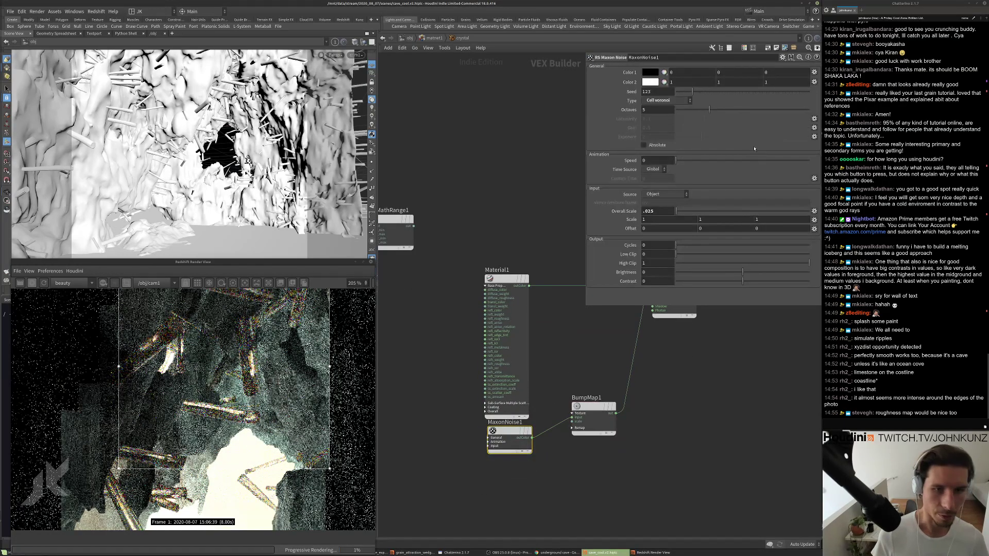
left_click(666, 100)
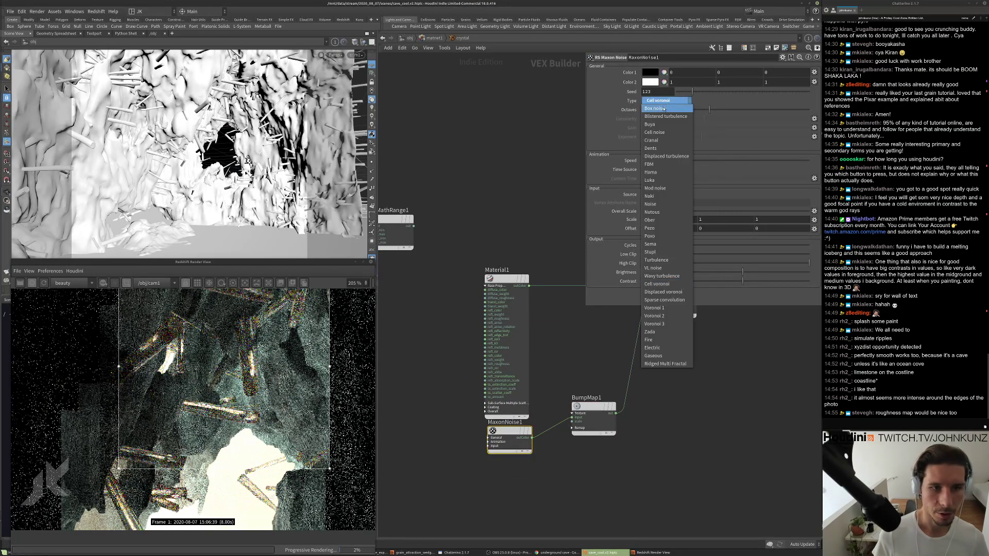
Switch MaxonNoise1 to the Naki pattern and zoom the render to inspect the bumps.
left_click(665, 192)
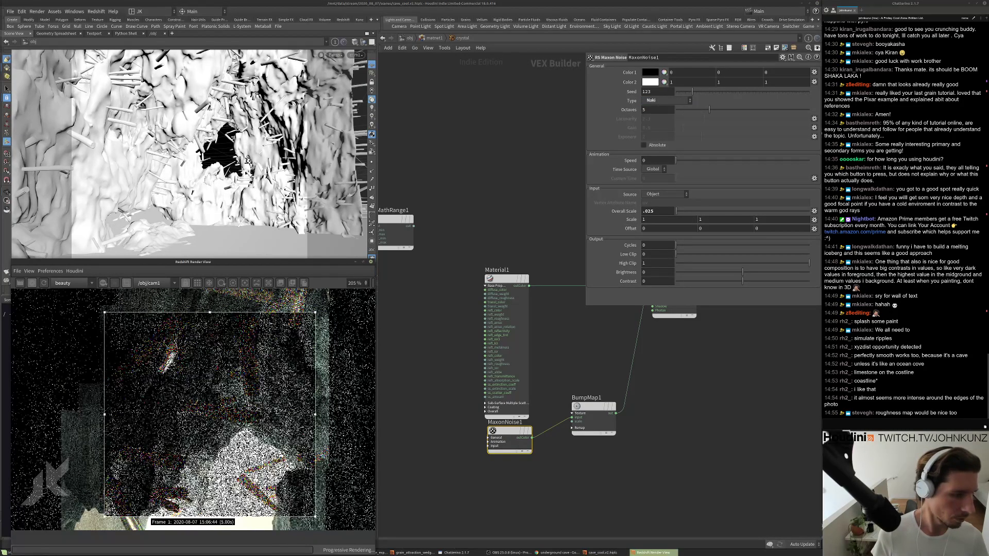
scroll(254, 419, "down", 3)
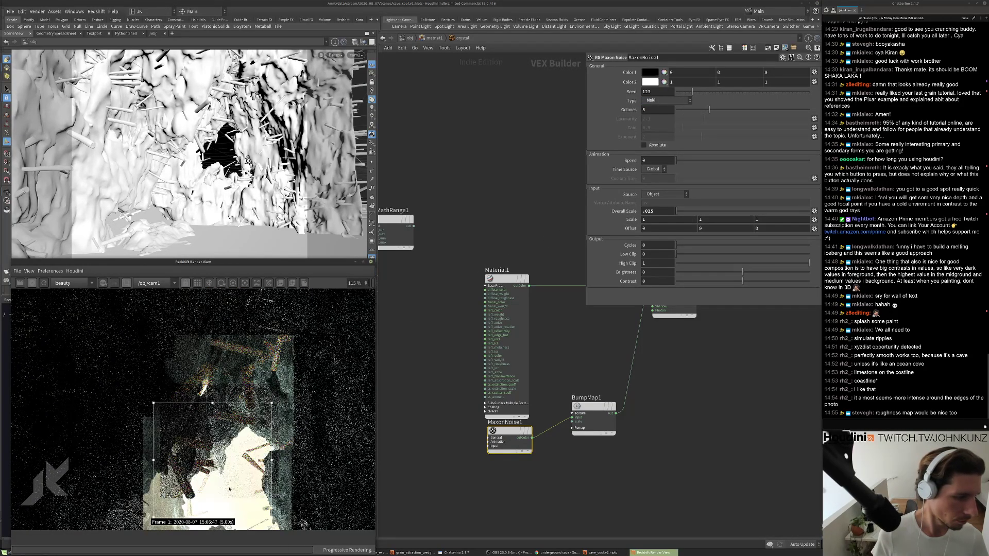
scroll(217, 420, "up", 4)
scroll(222, 428, "up", 3)
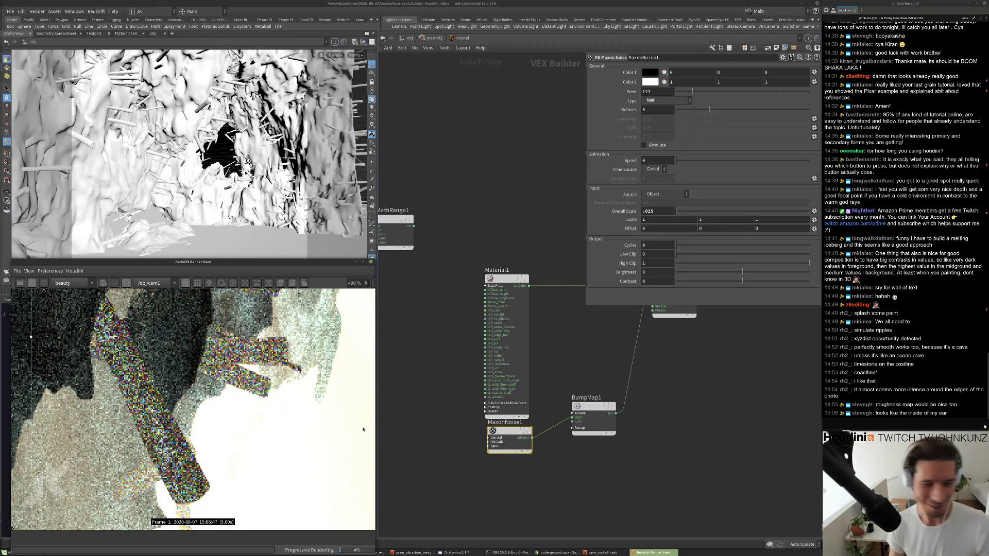
scroll(220, 437, "down", 3)
scroll(220, 437, "down", 3)
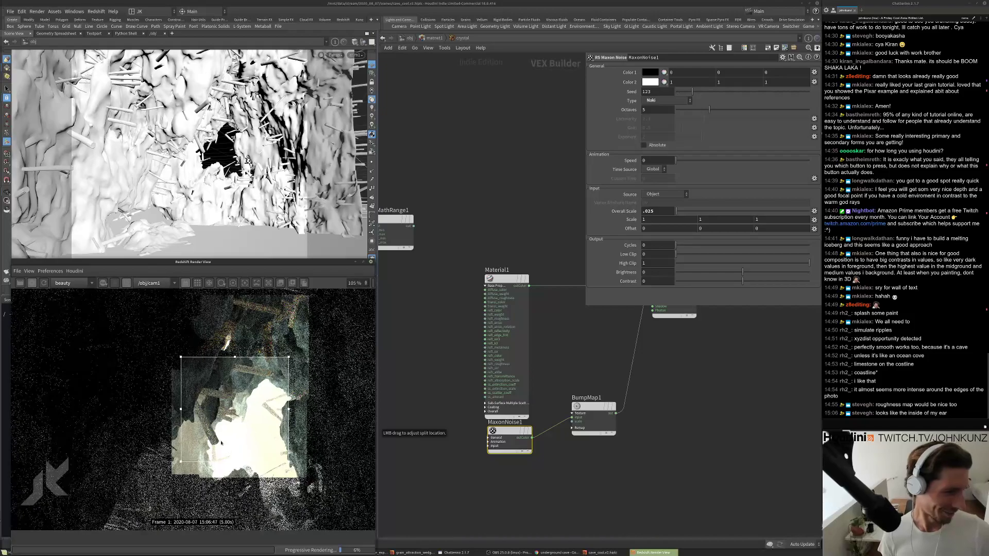
scroll(226, 436, "up", 4)
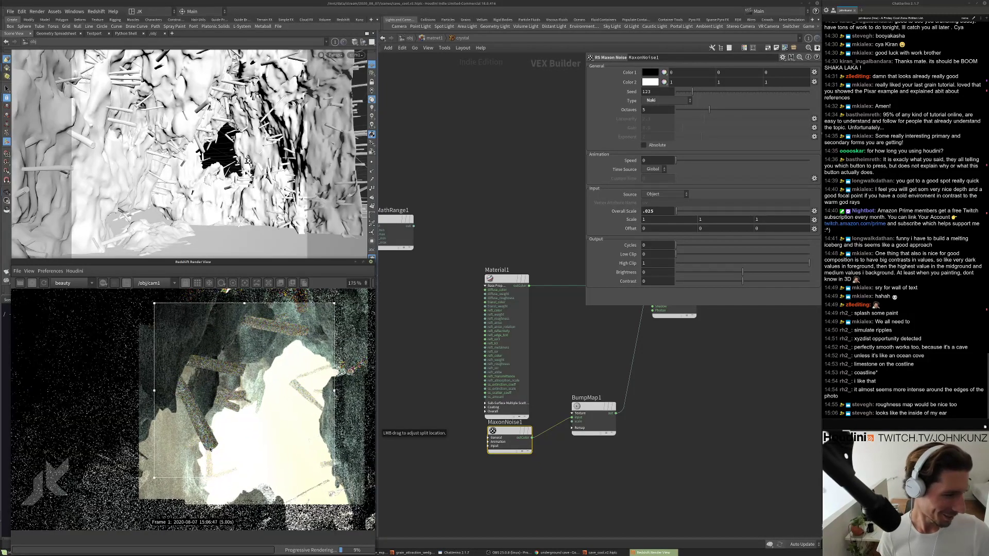
scroll(185, 459, "down", 2)
scroll(185, 458, "up", 3)
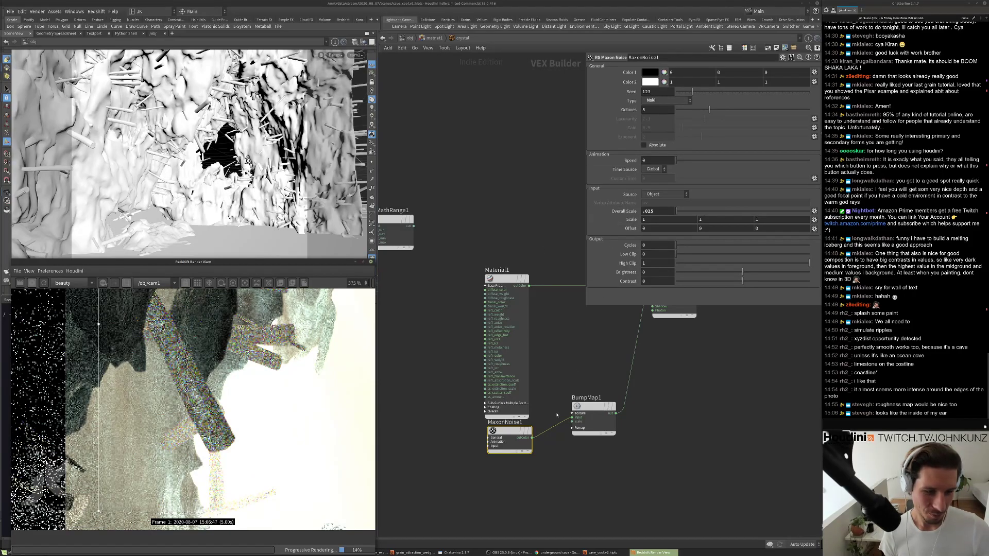
left_click(593, 407)
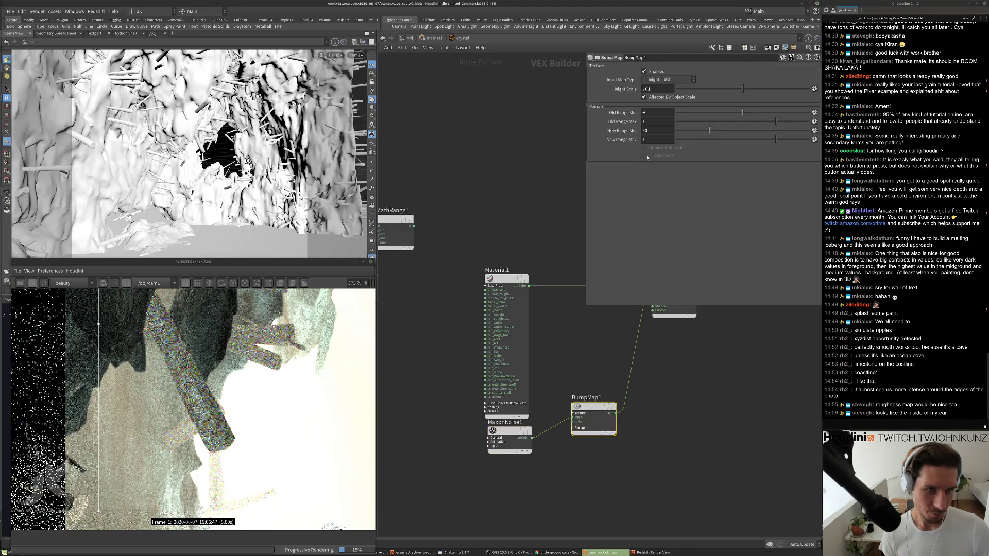
Set BumpMap1 Height Scale to .005 and Material1 reflection Roughness to 0.025.
left_click(661, 90)
key("Return")
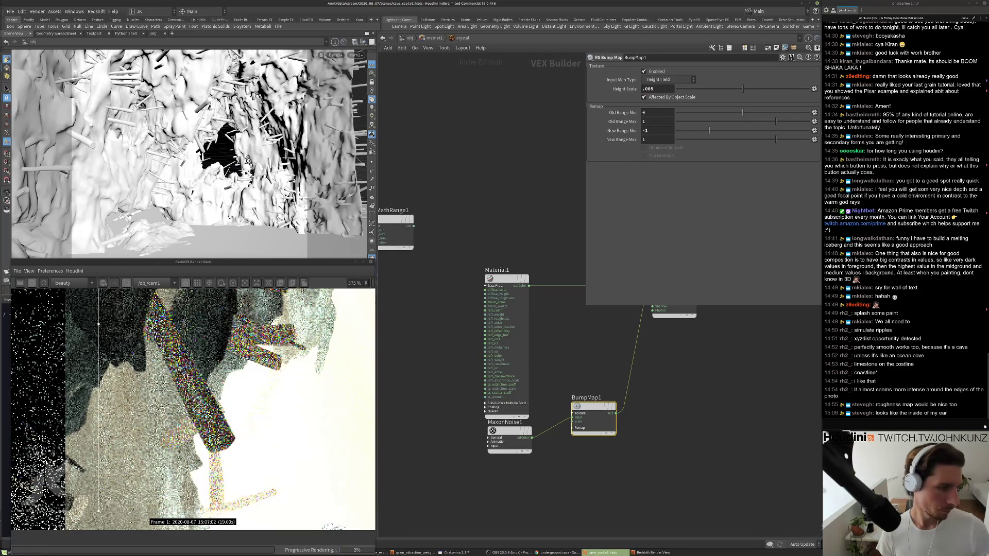
scroll(224, 412, "down", 1)
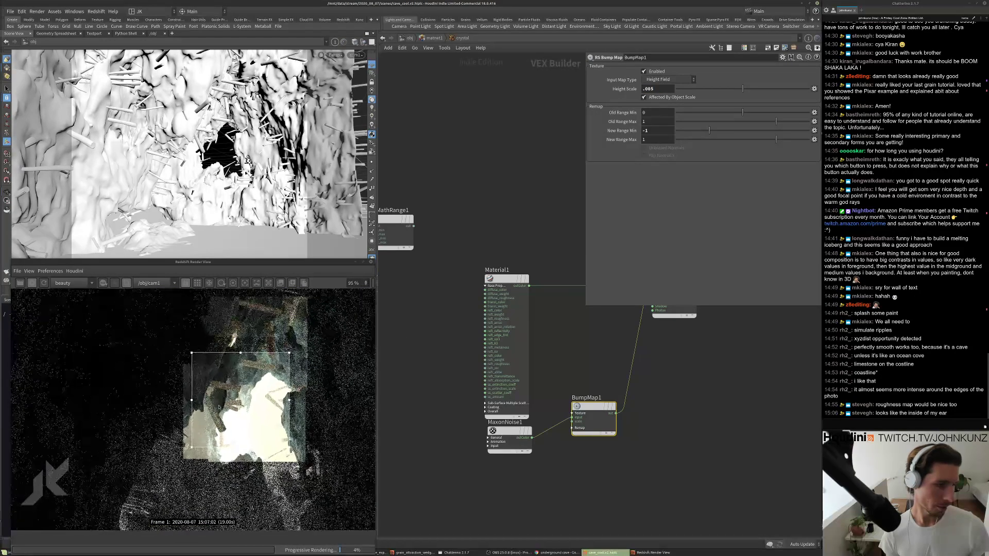
left_click_drag(527, 209, 519, 309)
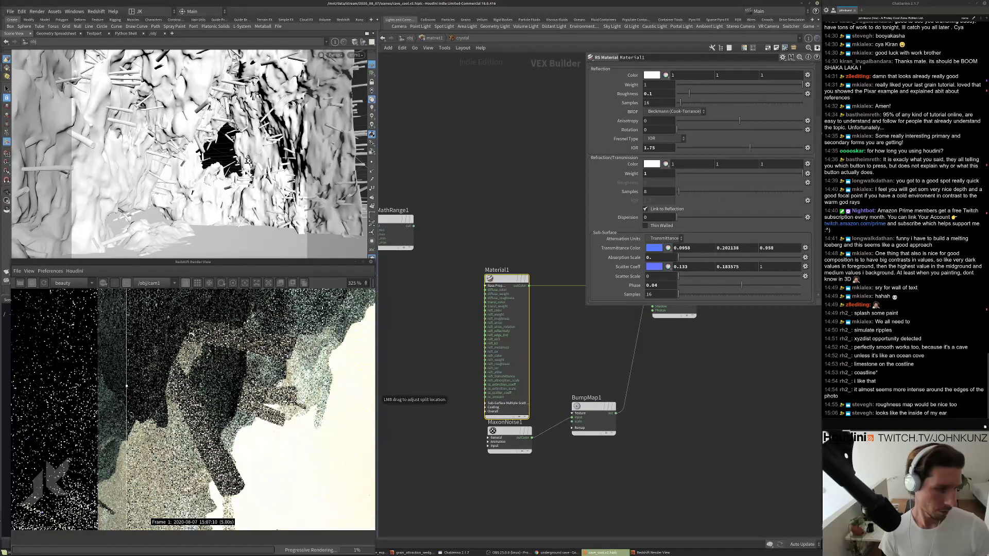
left_click(655, 94)
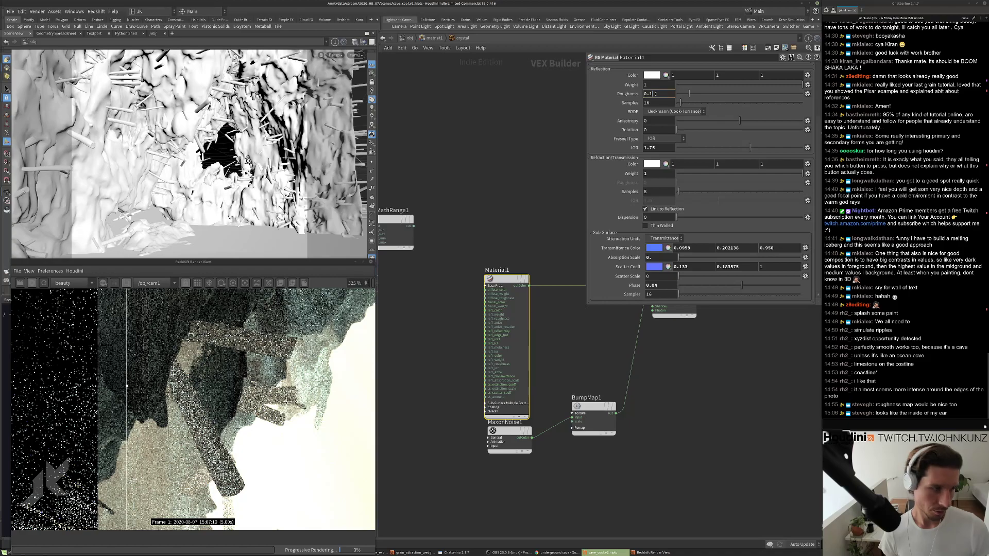
key("BackSpace")
type("025")
key("Return")
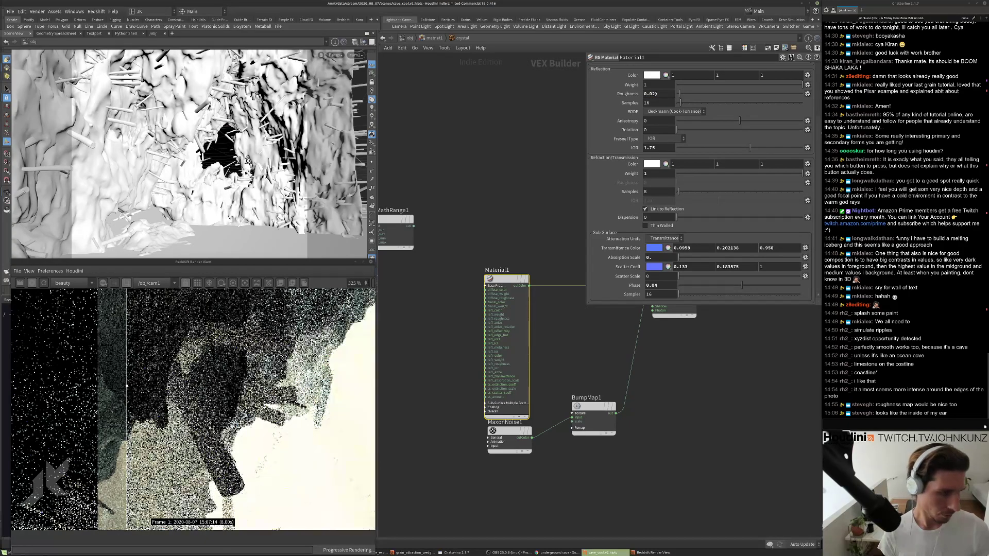
Lower BumpMap1 Height Scale to .0015, then down to .0005.
left_click(585, 405)
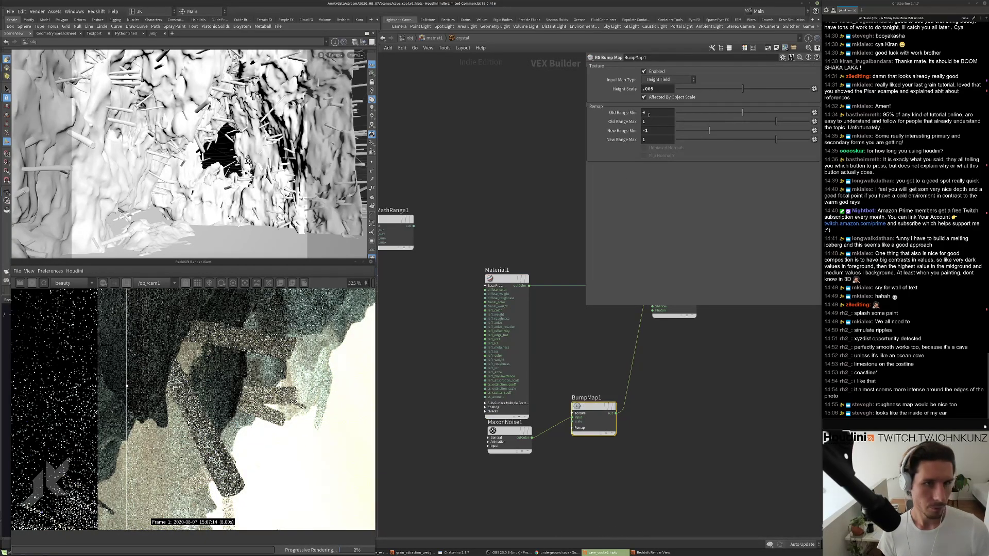
type("1")
key("Return")
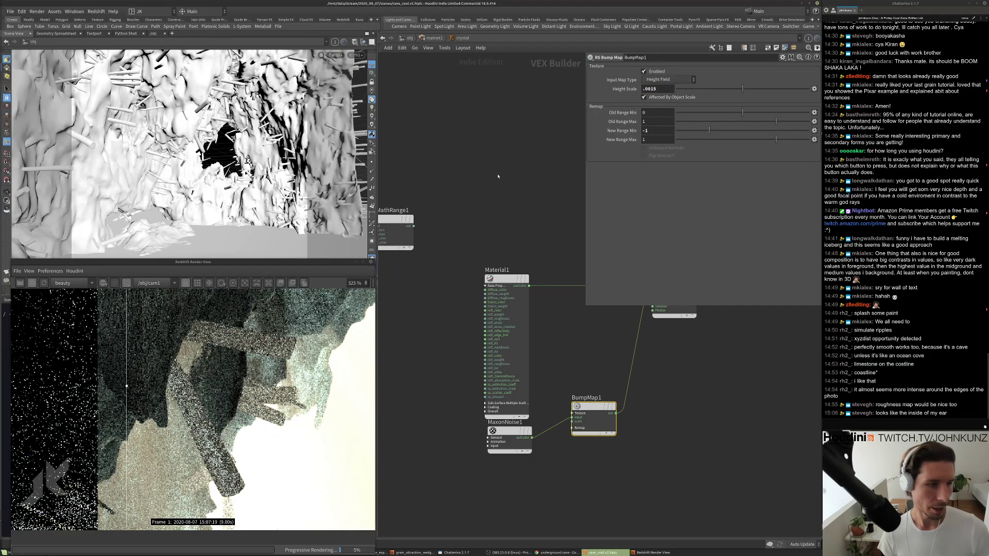
scroll(290, 333, "down", 4)
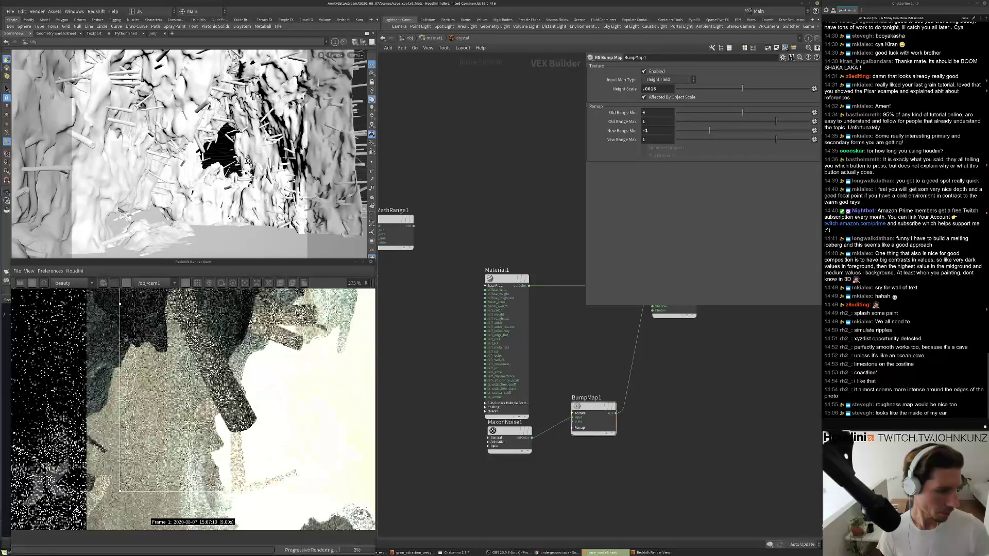
scroll(290, 332, "up", 4)
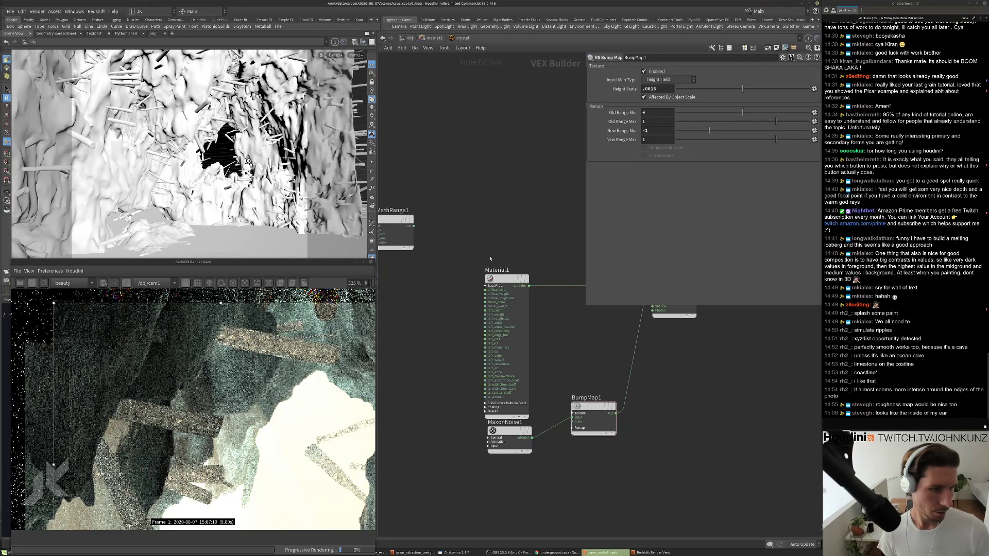
left_click(496, 446)
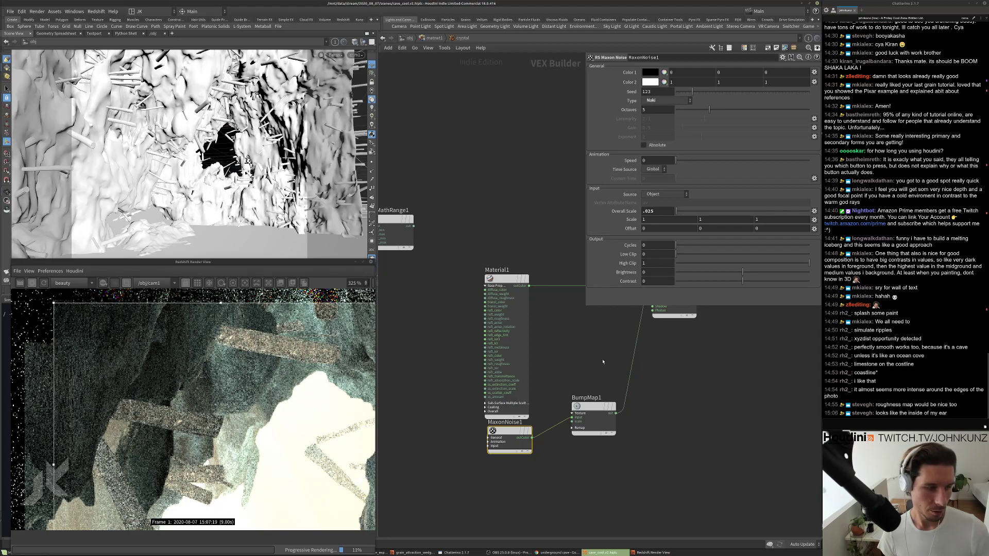
left_click(595, 401)
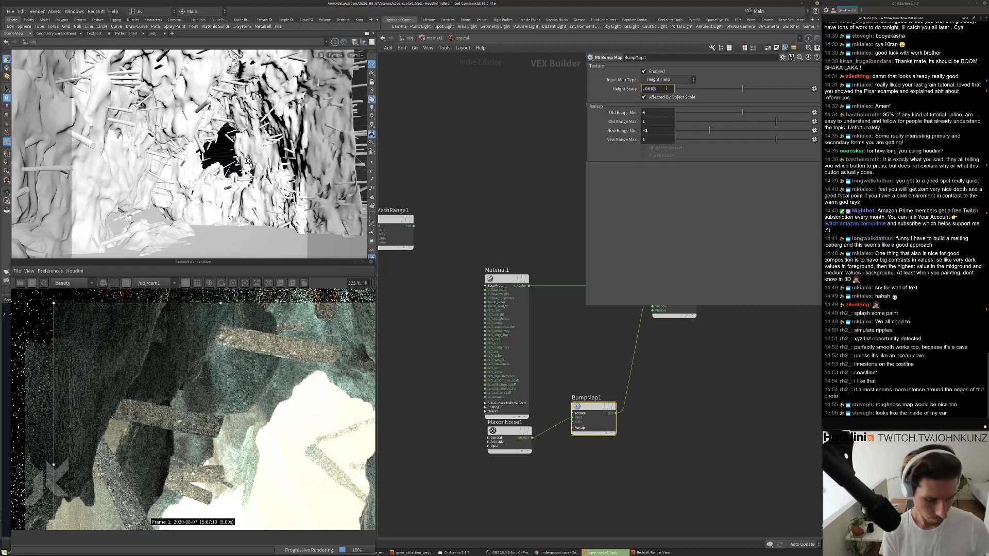
key("Return")
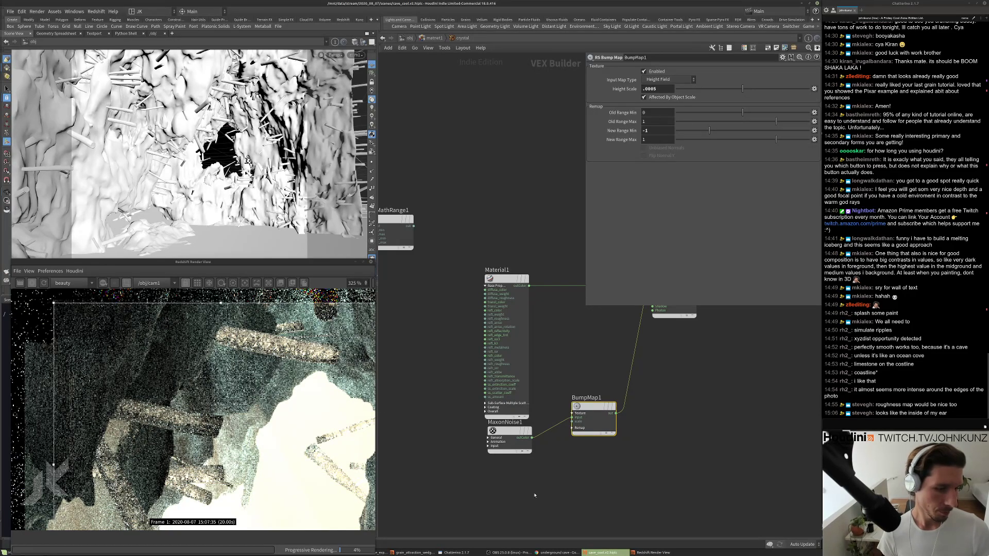
left_click(510, 437)
double_click(648, 212)
type("04")
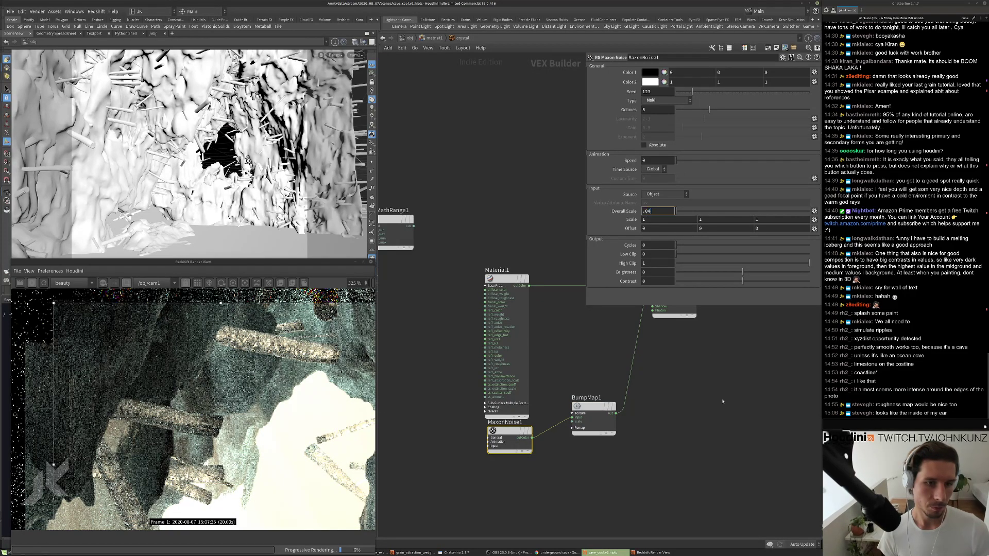
key("Return")
scroll(261, 337, "down", 2)
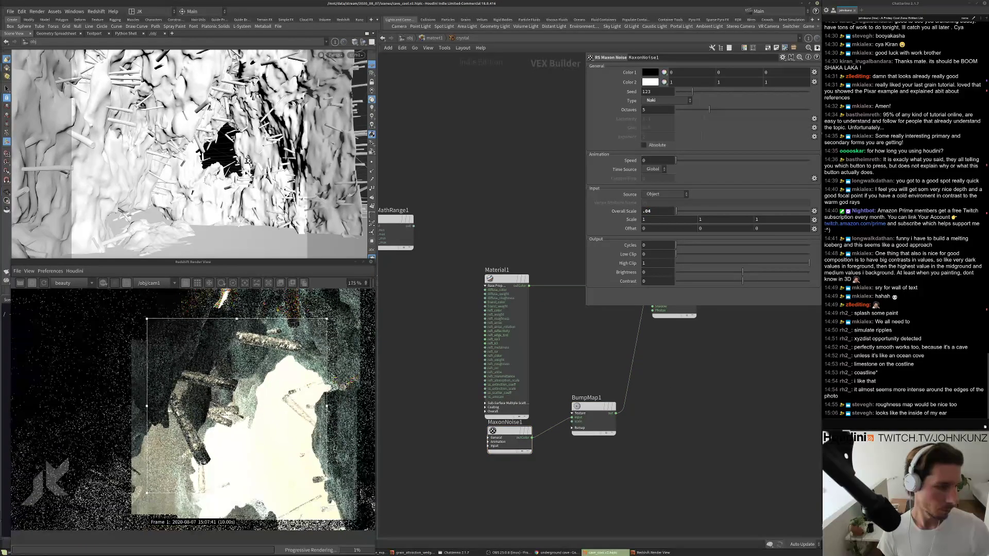
scroll(286, 334, "down", 3)
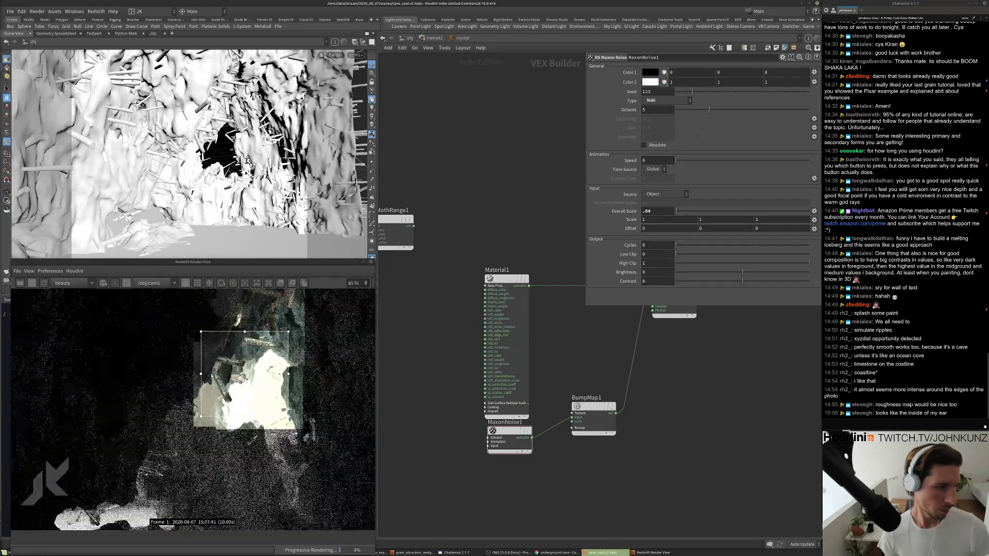
scroll(229, 392, "up", 4)
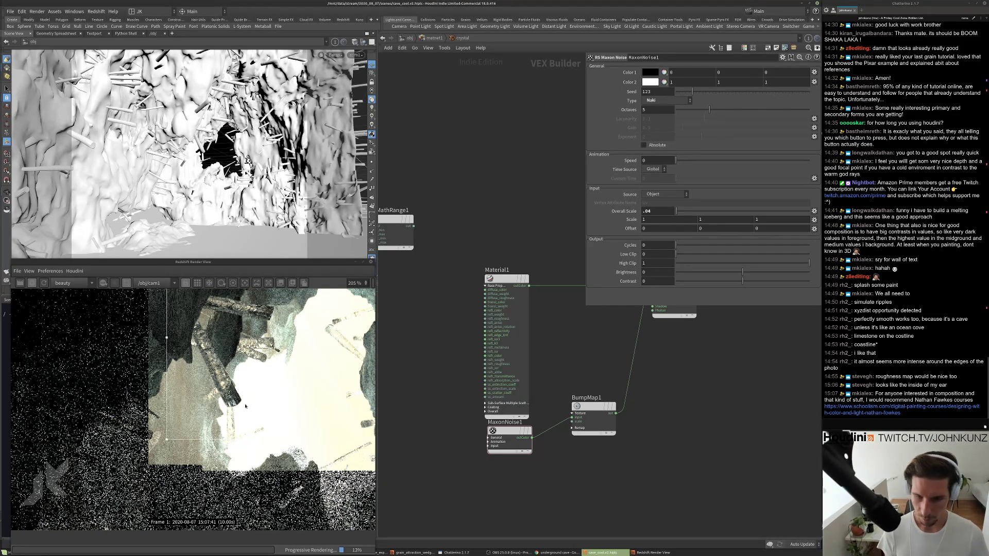
scroll(231, 381, "down", 3)
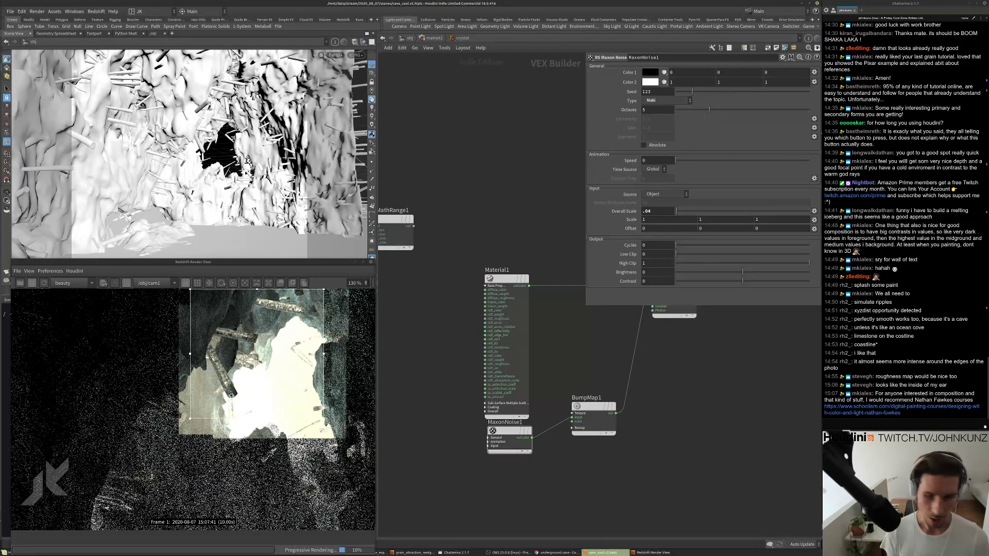
scroll(231, 390, "up", 3)
scroll(217, 415, "down", 4)
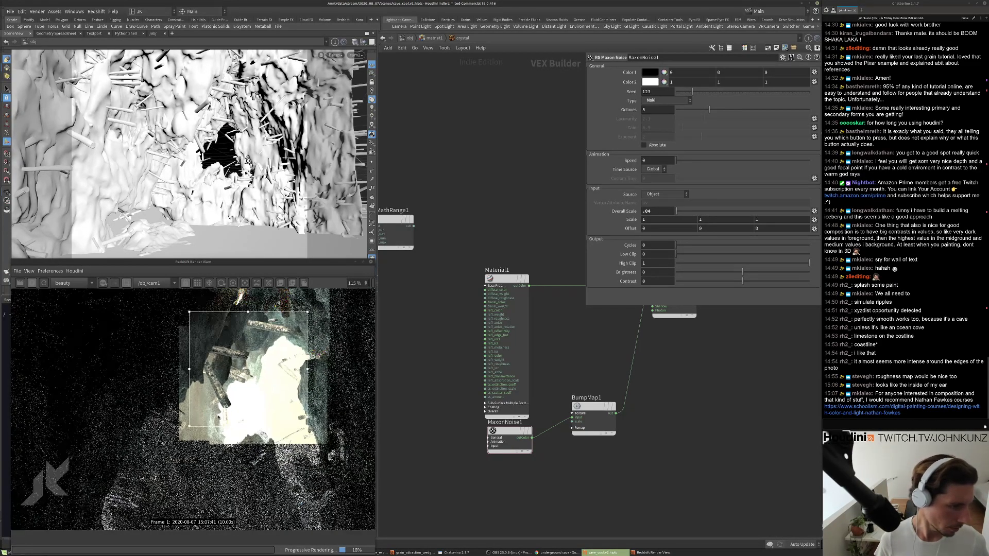
scroll(238, 357, "up", 3)
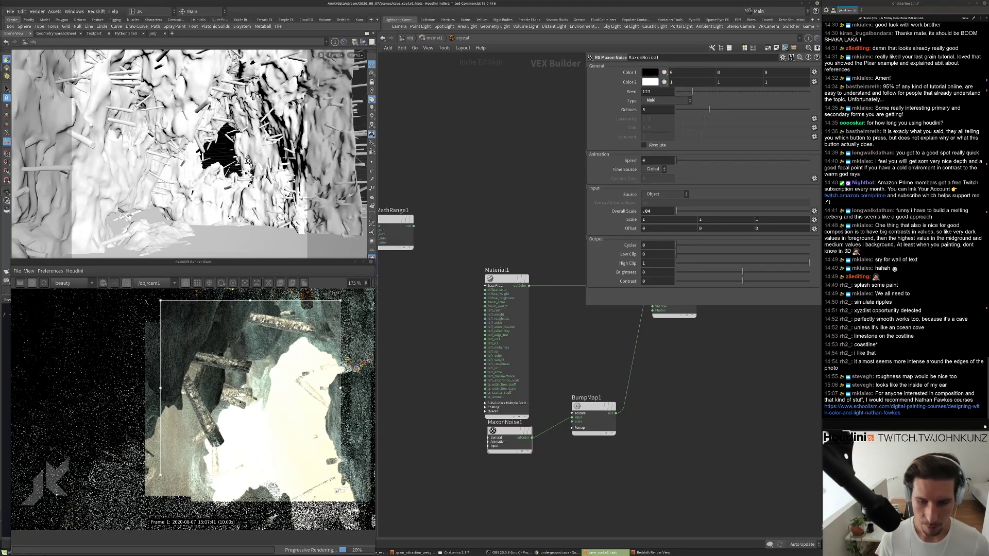
scroll(233, 381, "down", 2)
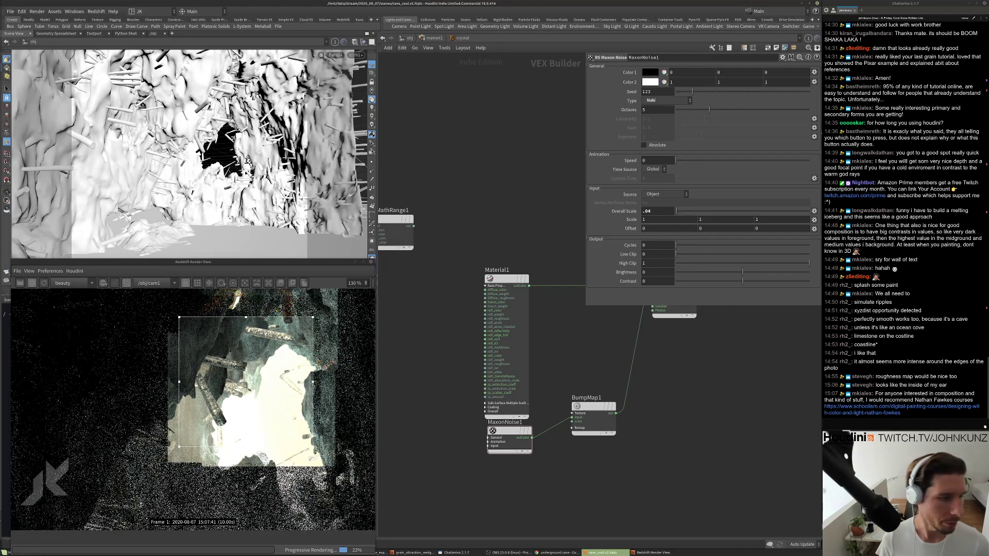
left_click_drag(255, 375, 252, 410)
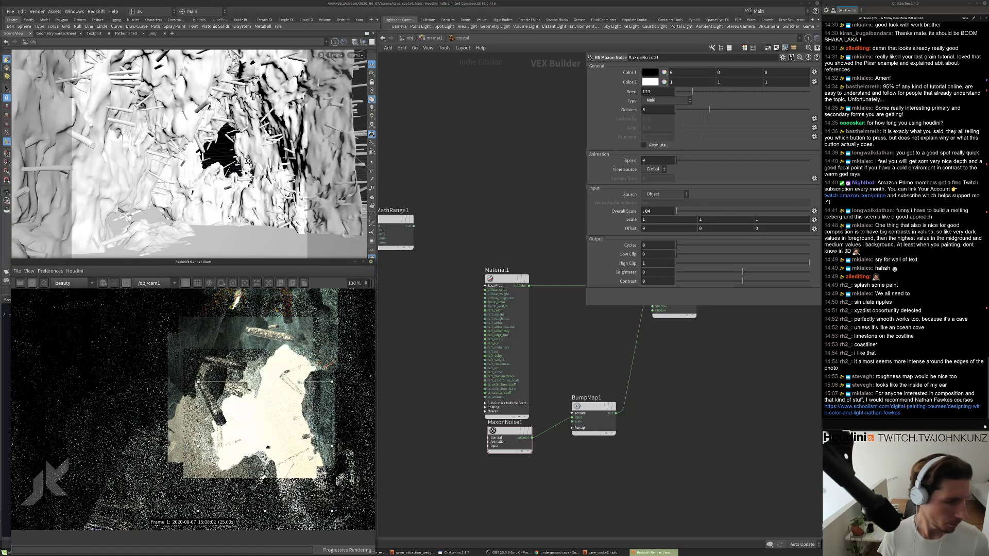
scroll(243, 415, "up", 6)
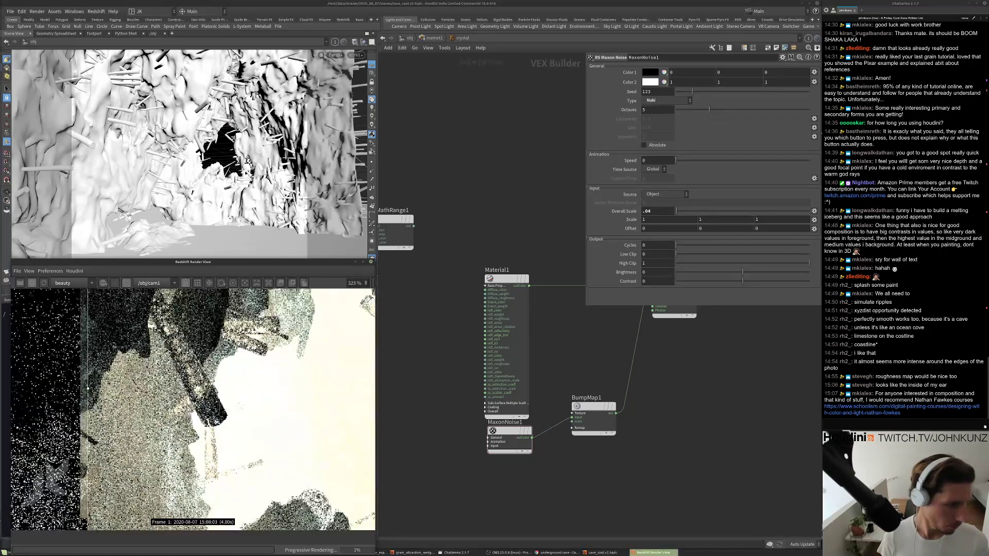
scroll(181, 394, "down", 7)
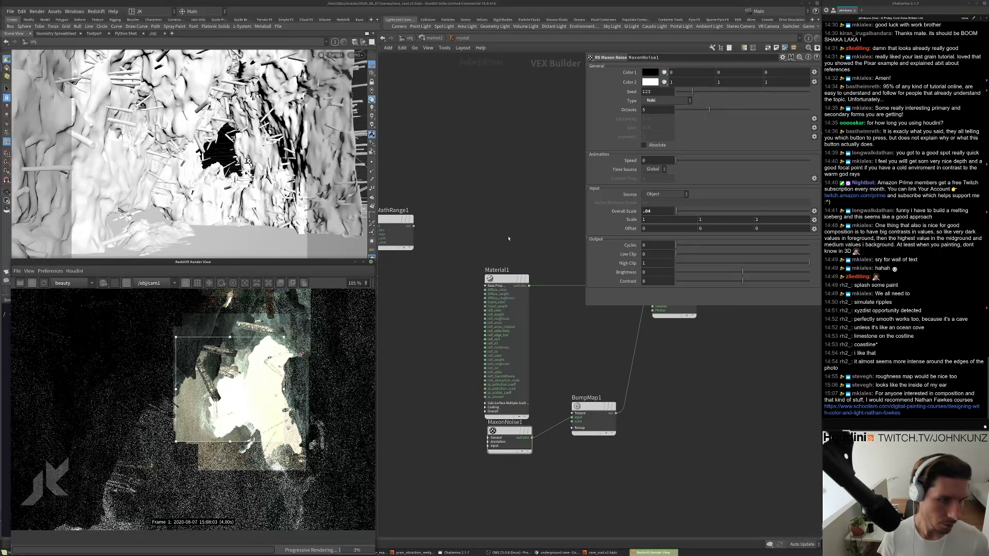
On Material1's Sub-Surface, try Scatter Scale 1, Absorption Scale 6.1, then Scatter Scale 15.
left_click(511, 319)
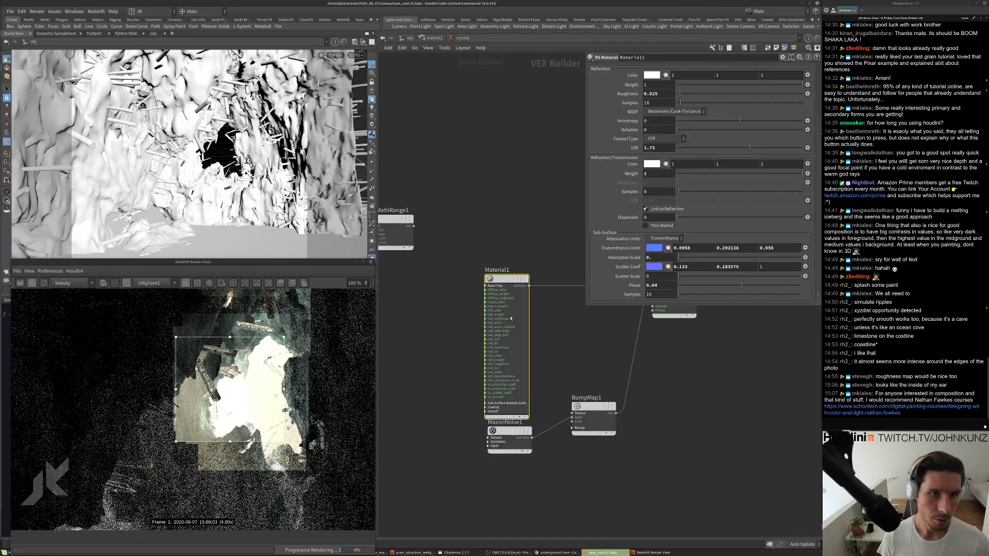
left_click(668, 276)
type("1")
key("Return")
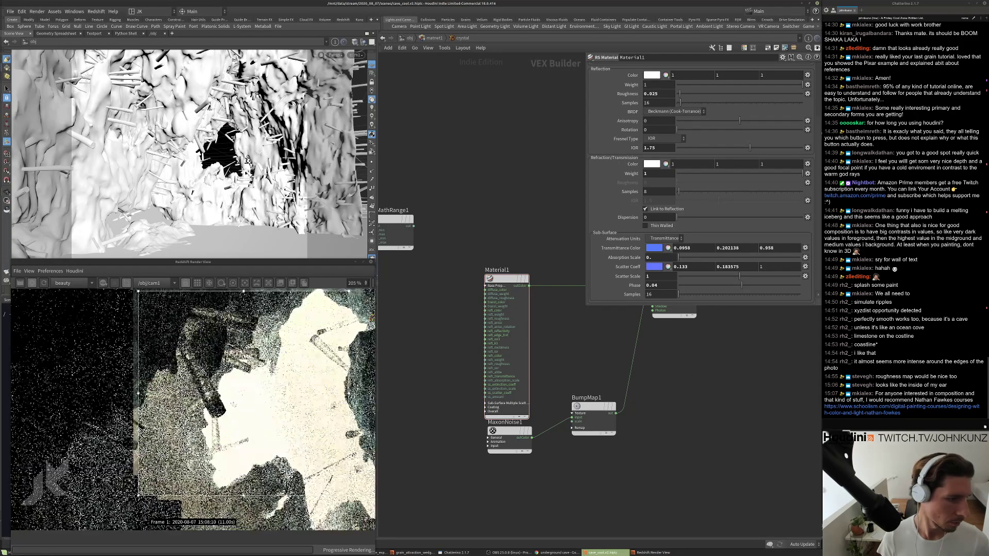
left_click(660, 257)
type("6.1")
key("Return")
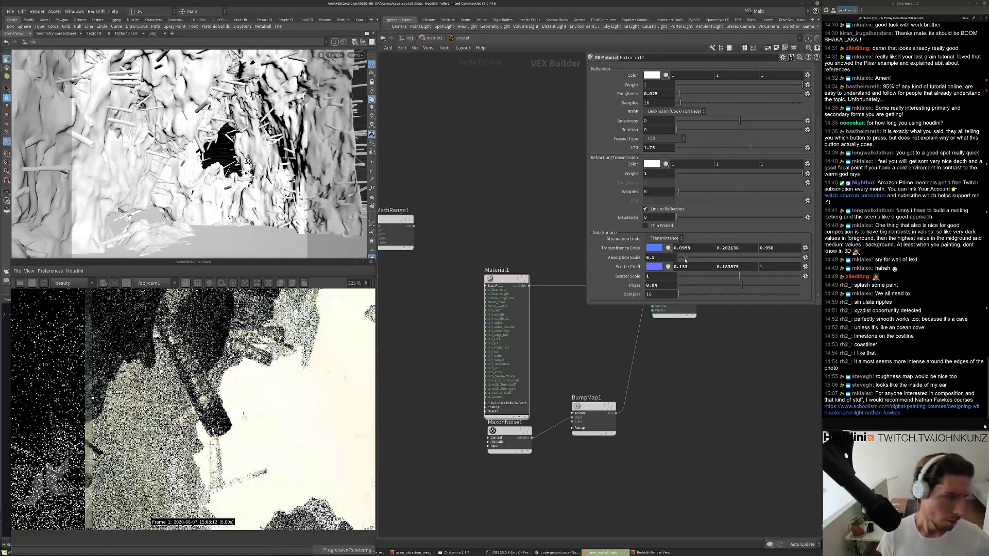
left_click(668, 277)
type("5")
key("Return")
Return Scatter Scale to 1 and settle Absorption Scale at 55 after trying 1.
scroll(259, 412, "down", 4)
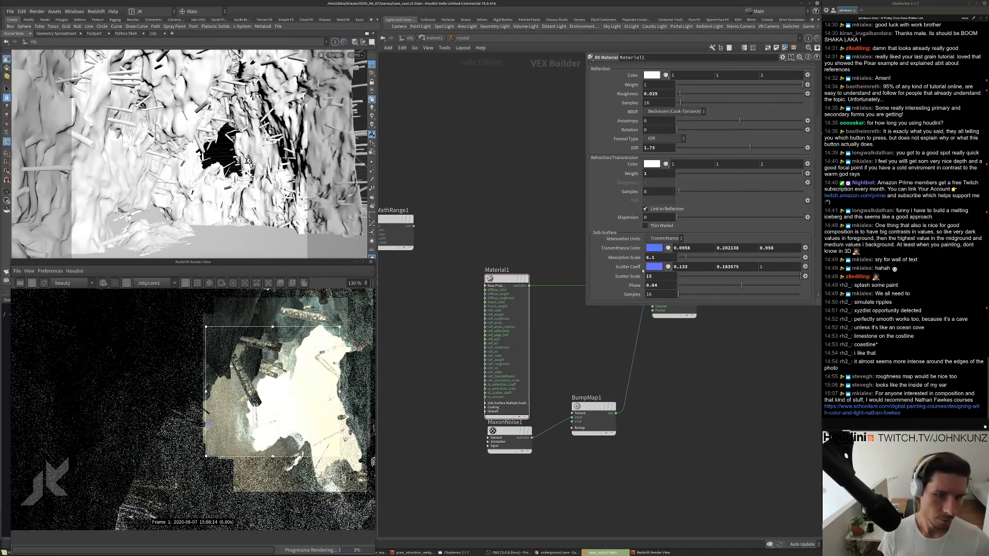
left_click(664, 277)
type("1")
key("Return")
left_click(661, 257)
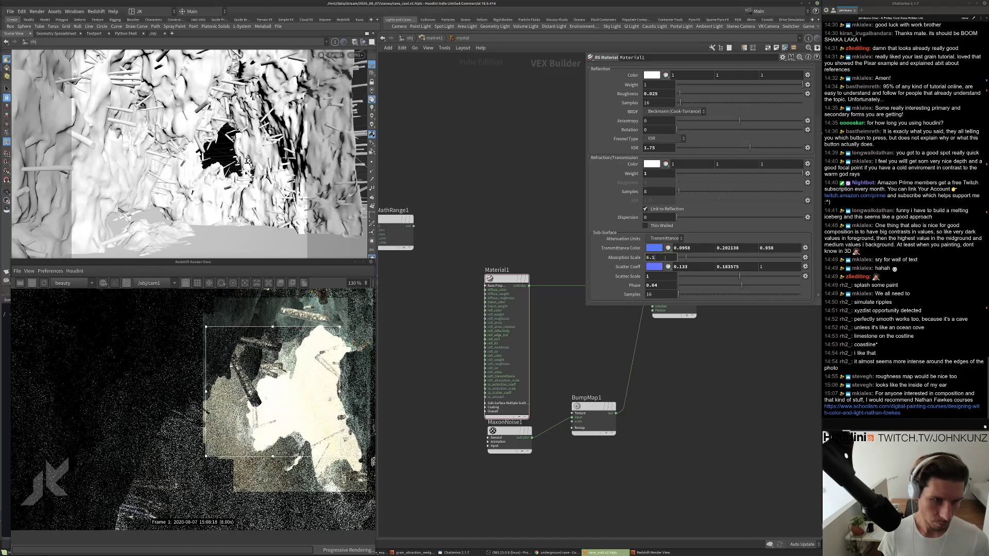
type("1")
key("Return")
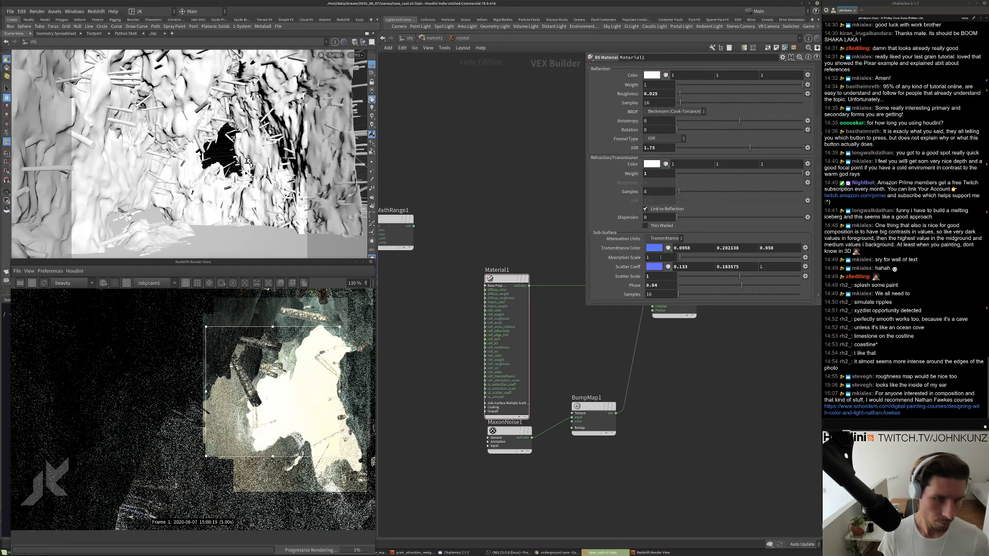
left_click(661, 257)
type("55")
key("Return")
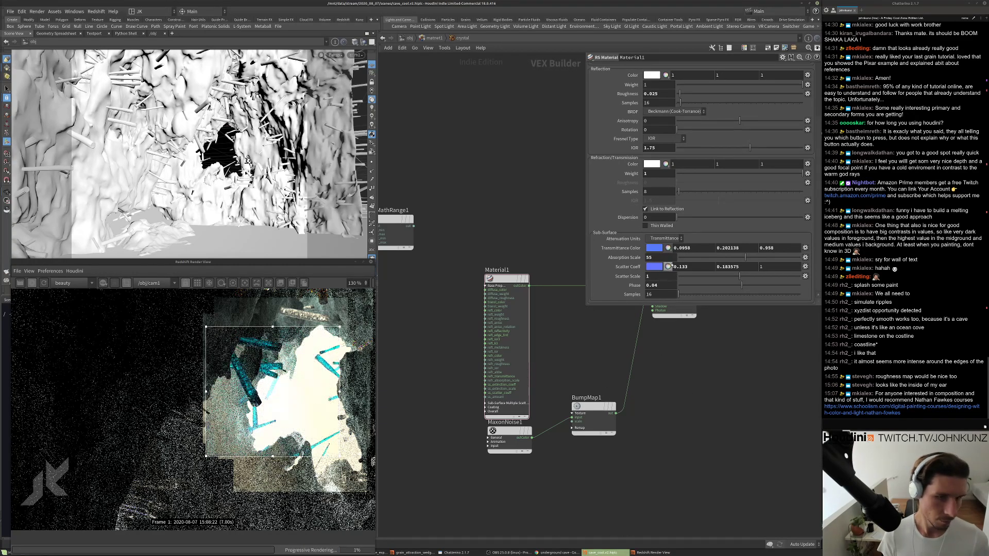
Try cyan, peach and saturated orange transmittance colours, and render the full frame instead of a region.
left_click(654, 248)
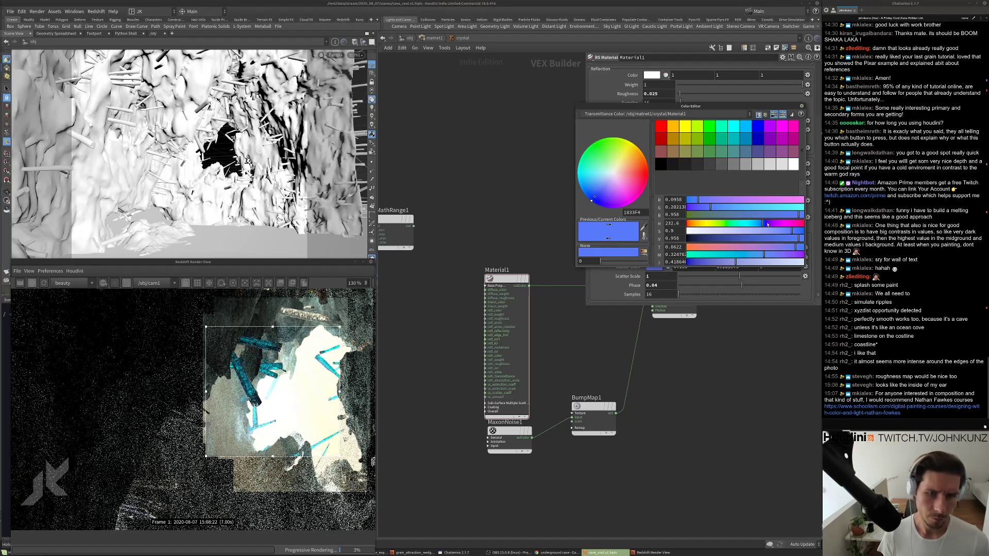
left_click_drag(762, 224, 750, 227)
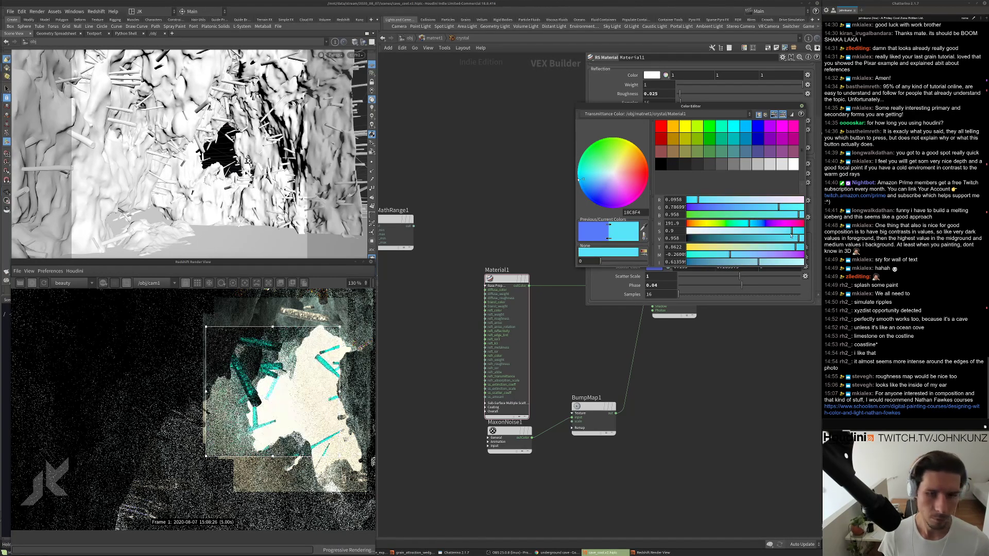
left_click(754, 231)
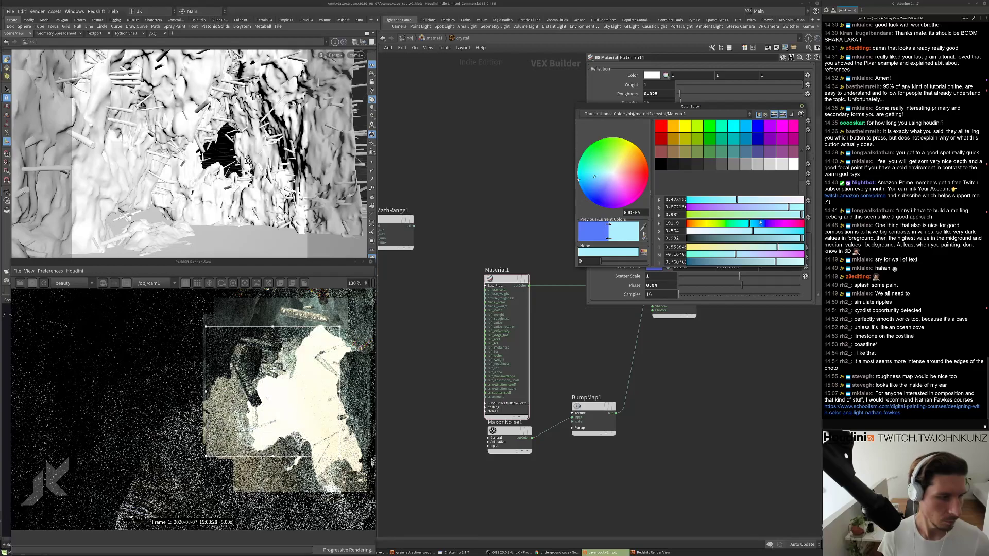
left_click(694, 226)
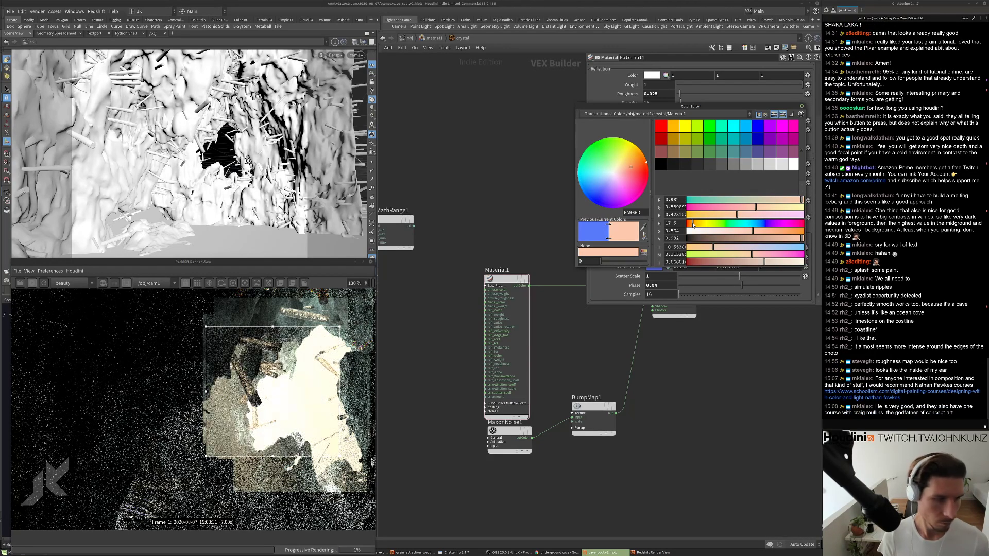
left_click(800, 232)
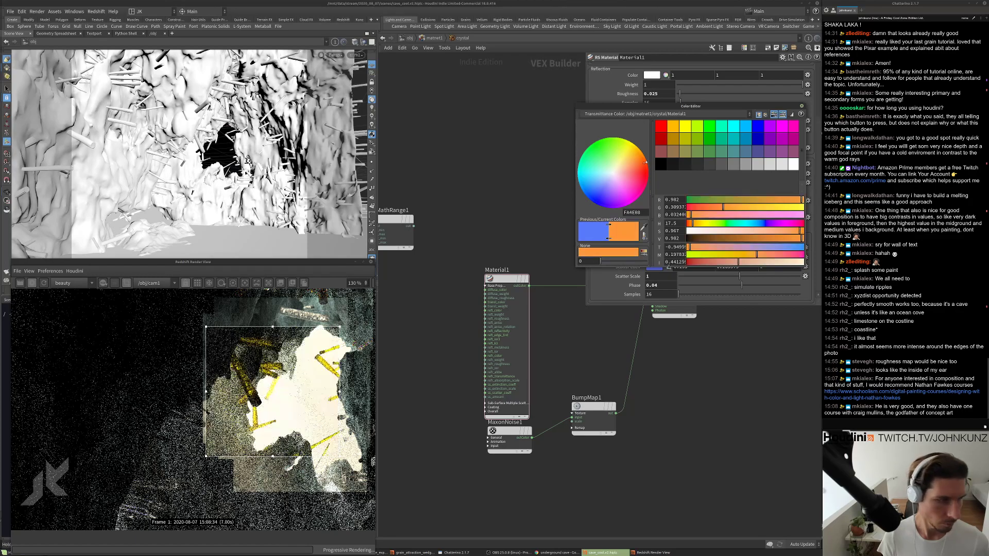
scroll(194, 296, "down", 5)
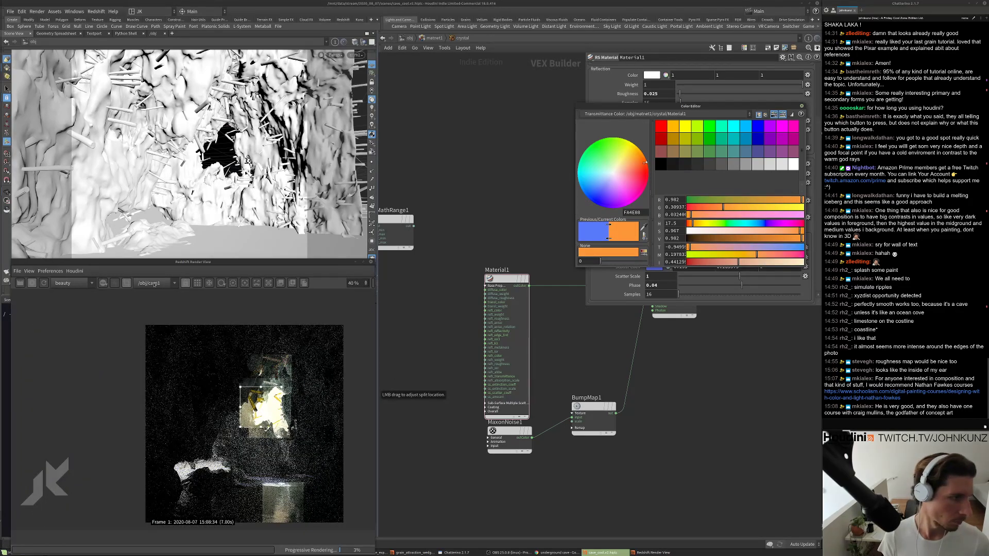
left_click(128, 284)
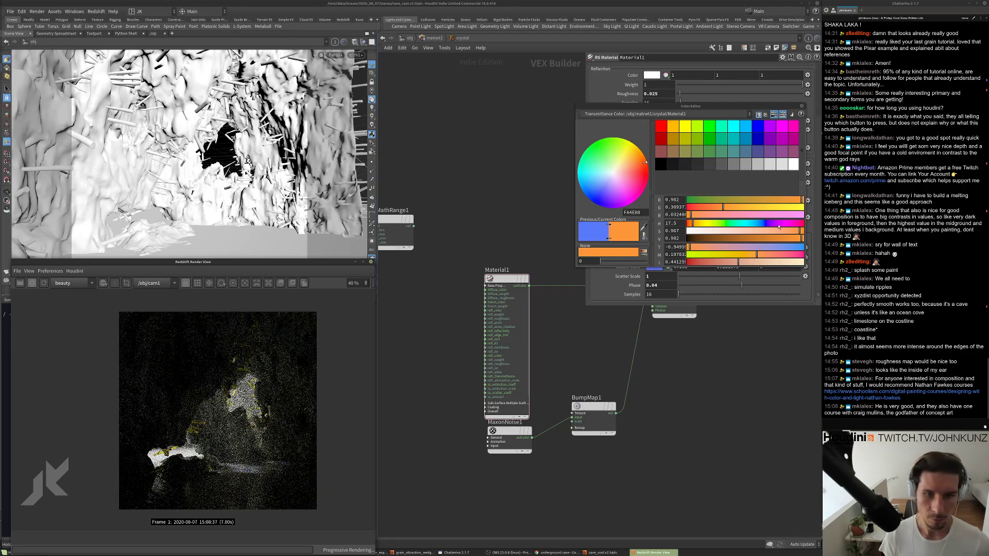
Set the transmittance colour to a deep red (FA322A) and inspect the render.
left_click(688, 225)
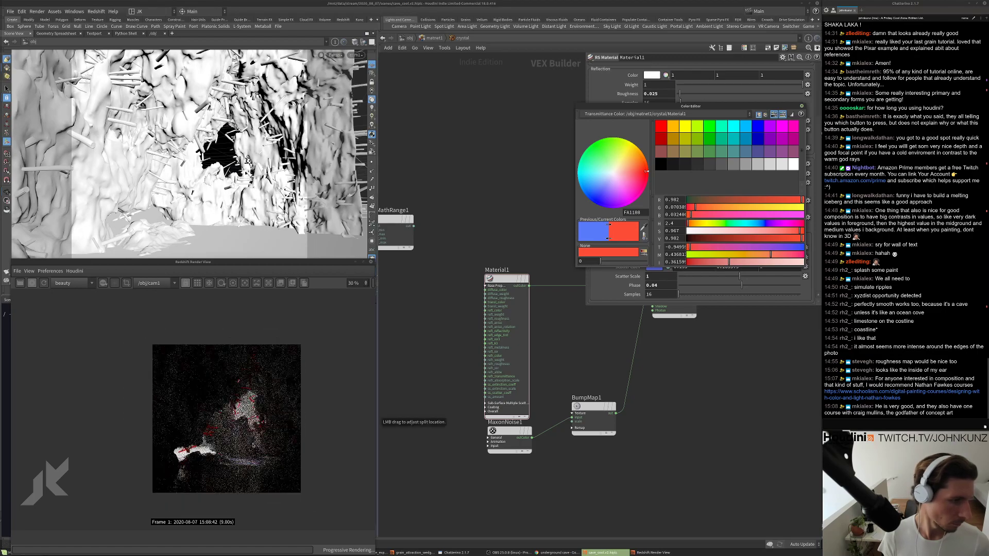
left_click_drag(790, 232, 757, 231)
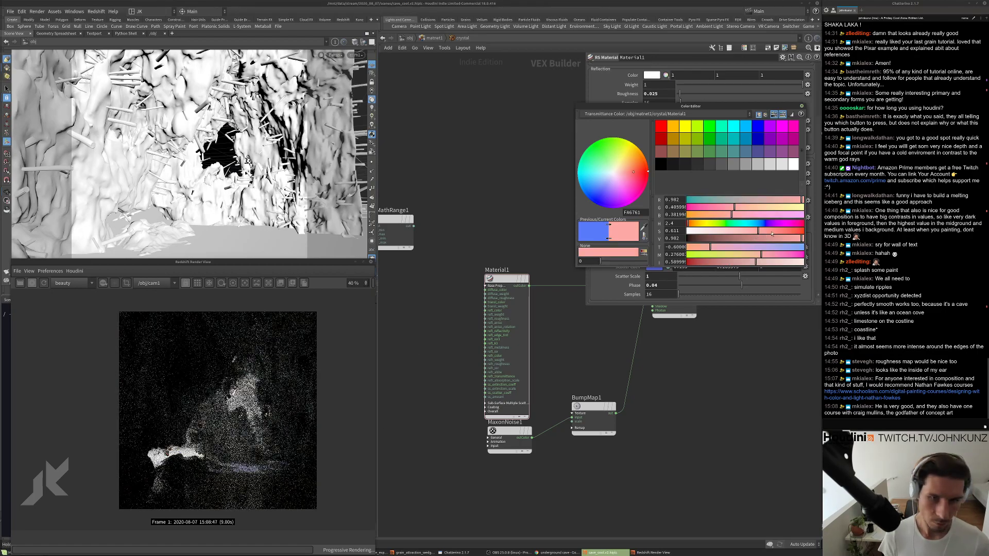
left_click(771, 231)
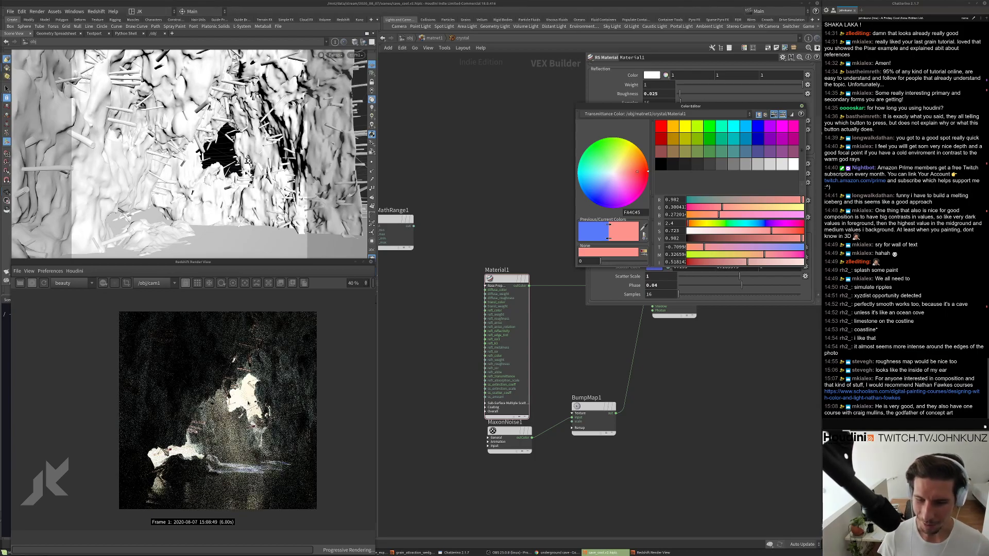
scroll(247, 392, "up", 2)
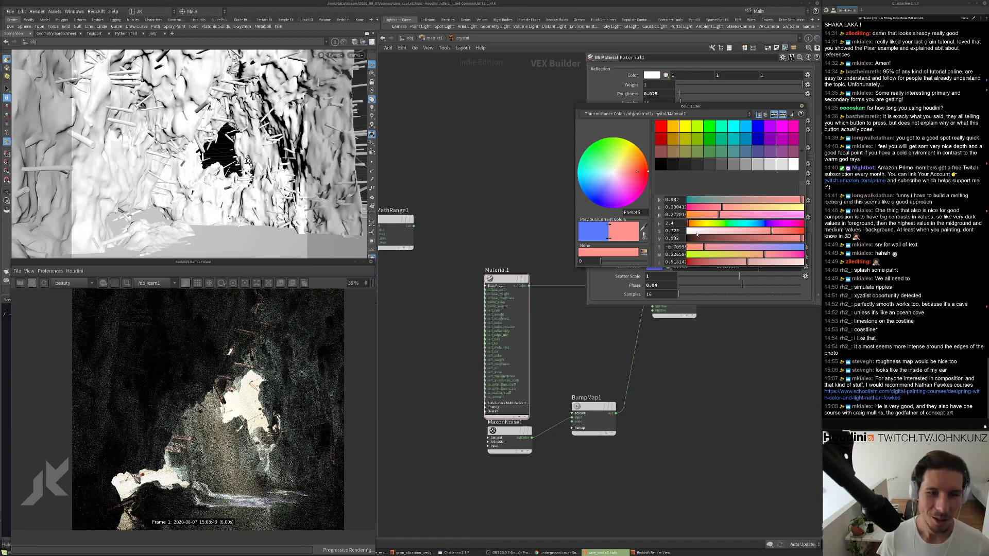
left_click_drag(779, 230, 784, 231)
scroll(221, 407, "up", 3)
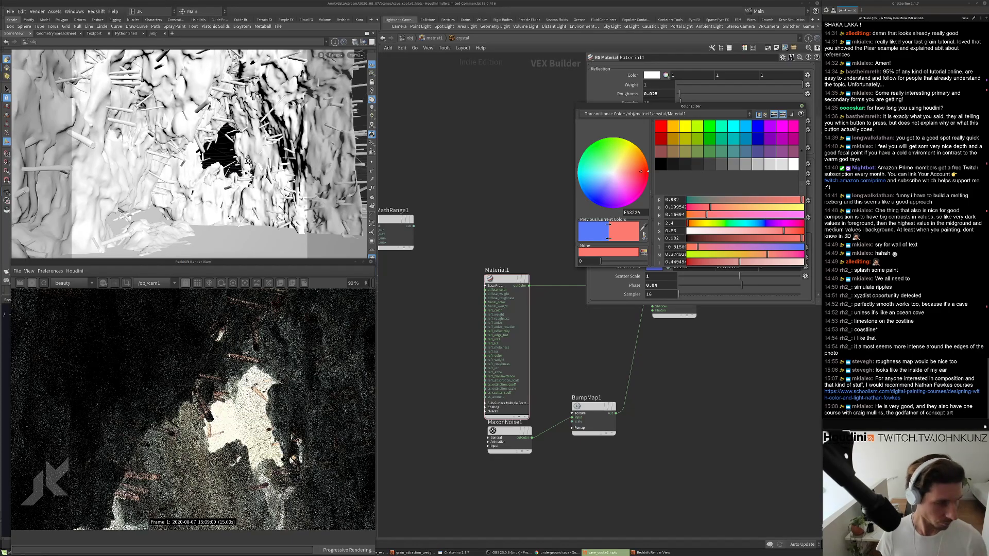
scroll(207, 410, "down", 3)
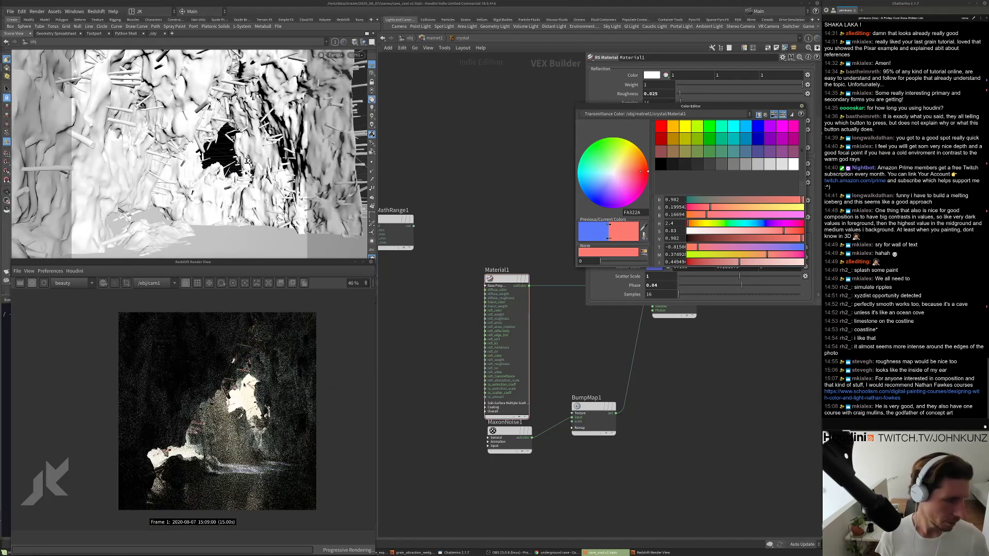
scroll(211, 409, "down", 1)
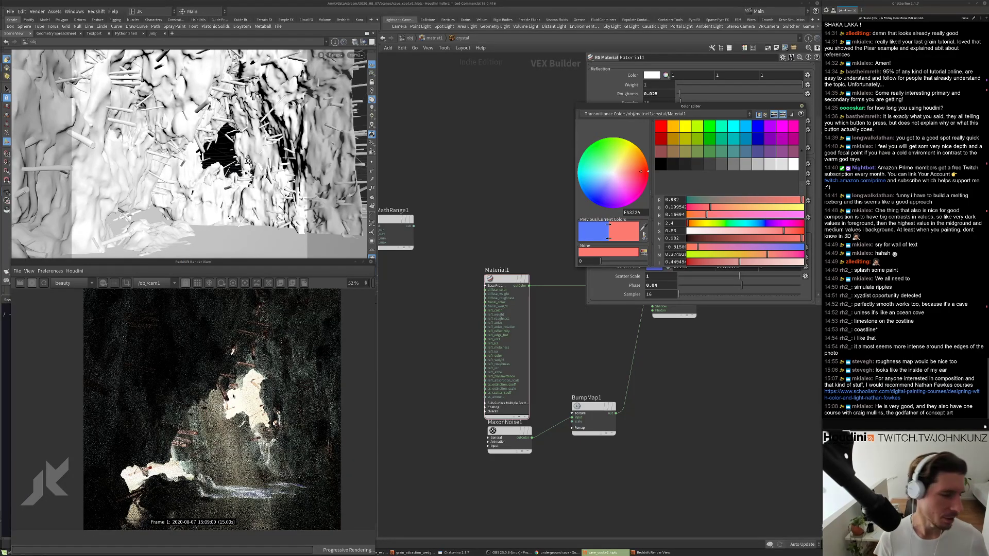
scroll(212, 409, "up", 2)
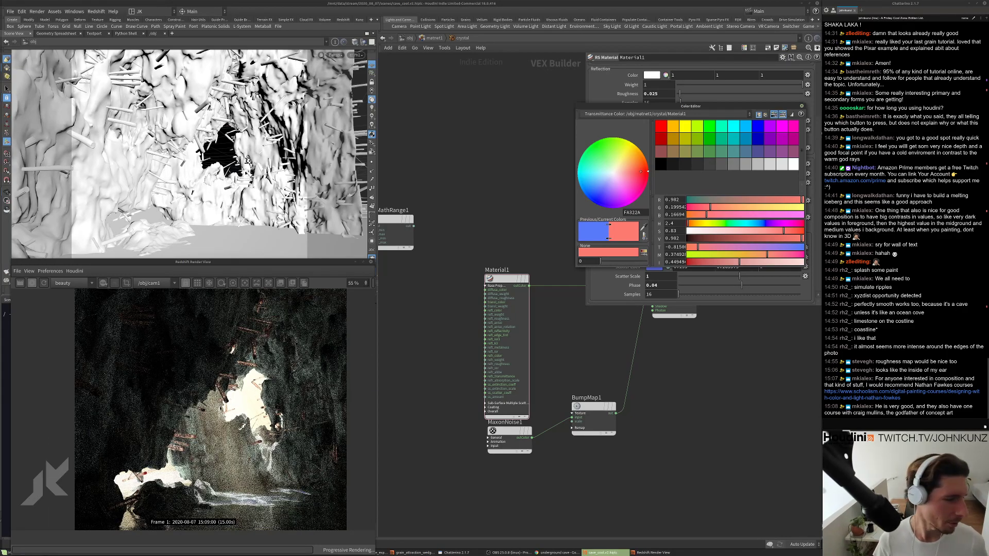
scroll(211, 410, "up", 1)
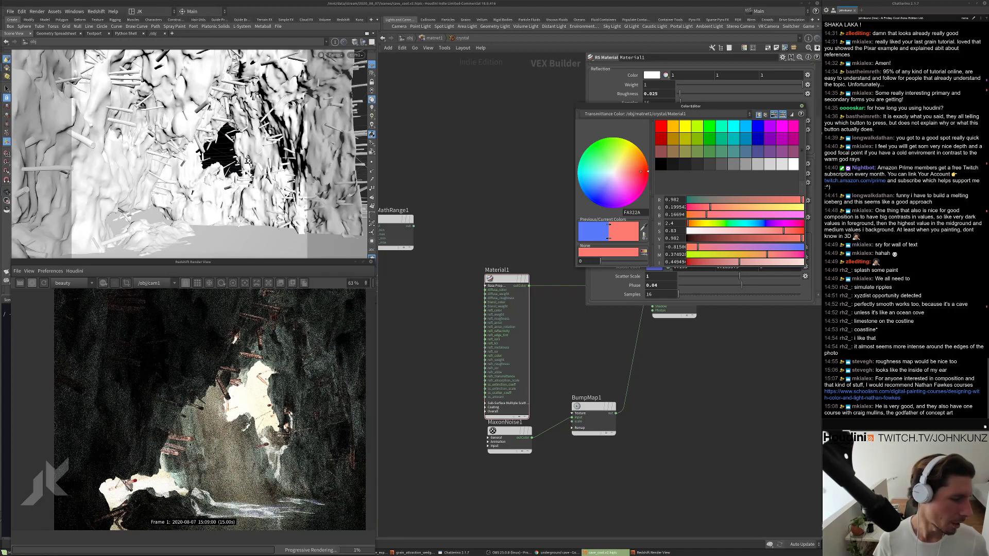
scroll(212, 409, "up", 1)
scroll(212, 409, "down", 2)
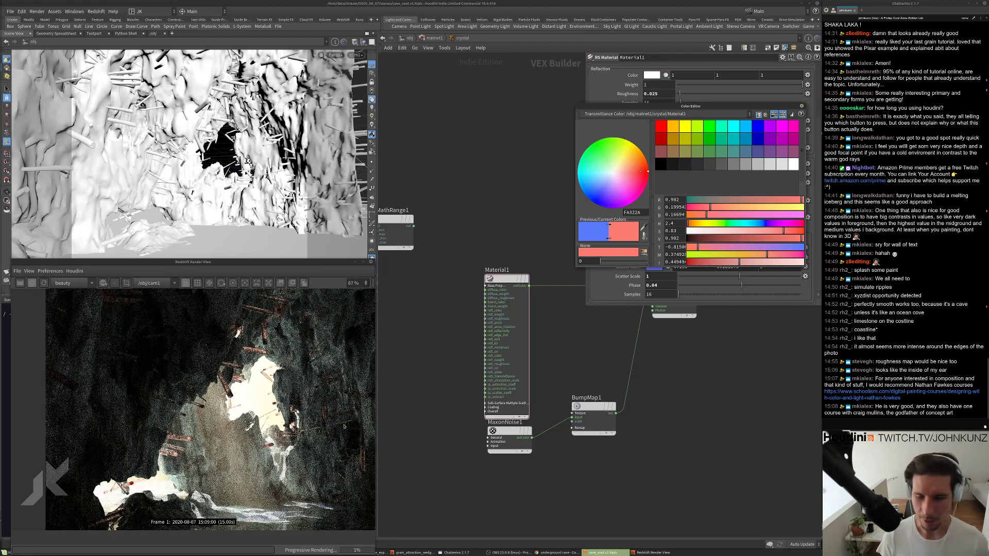
scroll(344, 426, "down", 1)
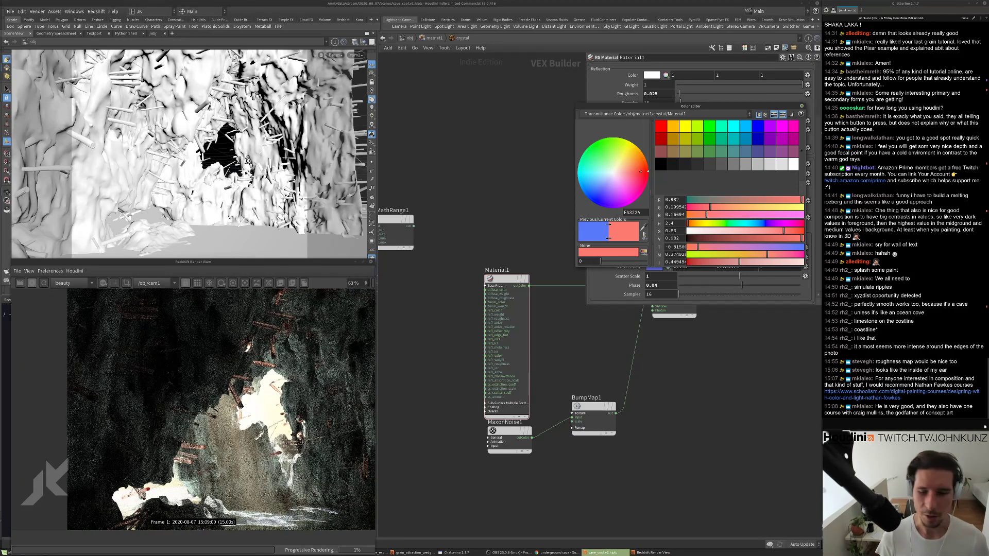
scroll(325, 379, "up", 2)
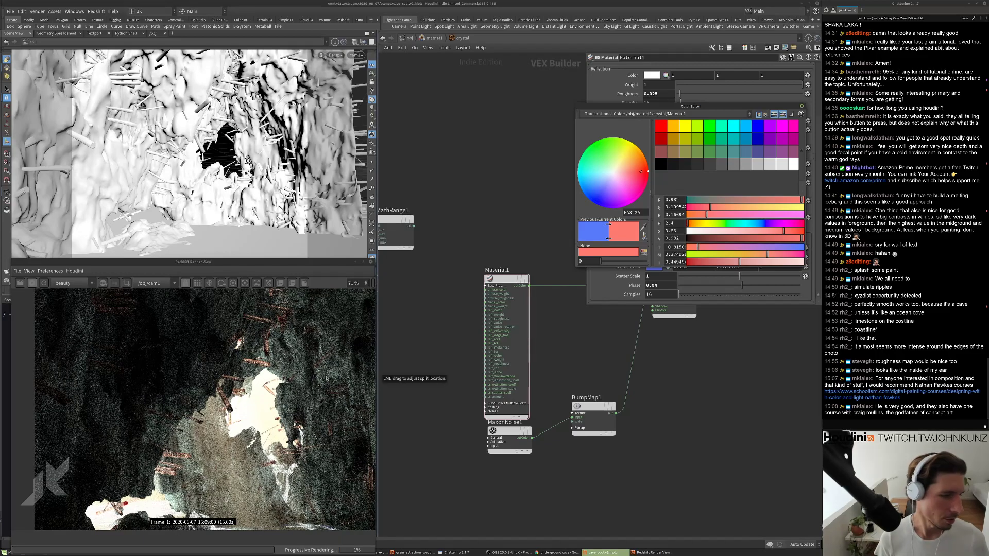
scroll(252, 400, "up", 4)
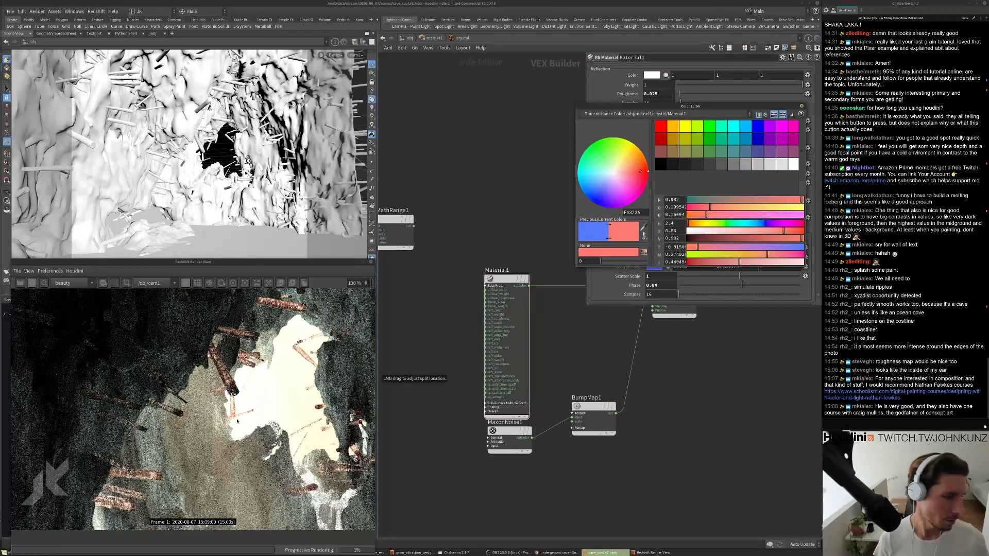
scroll(238, 423, "down", 2)
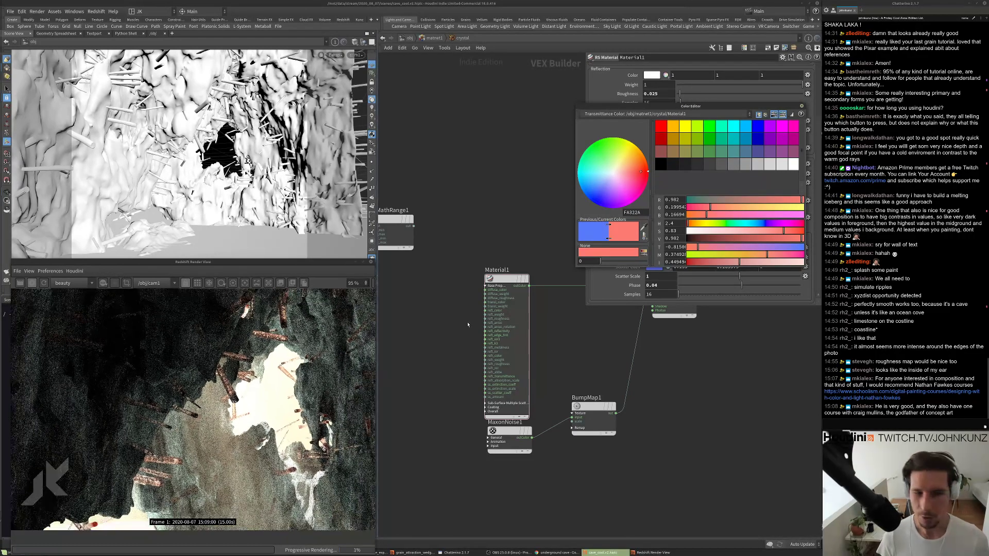
Try yellow-green and green transmittance hues with reduced saturation.
left_click(713, 224)
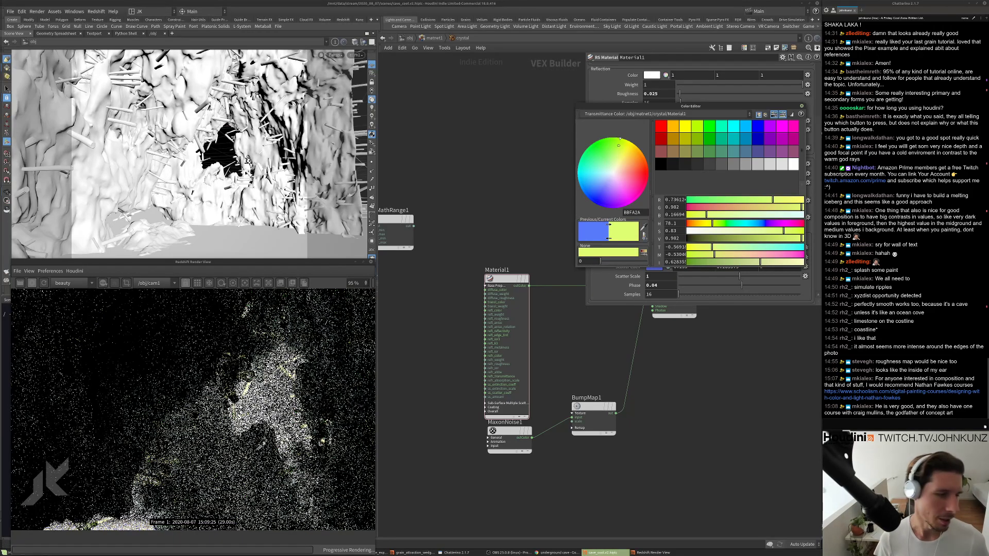
left_click(729, 224)
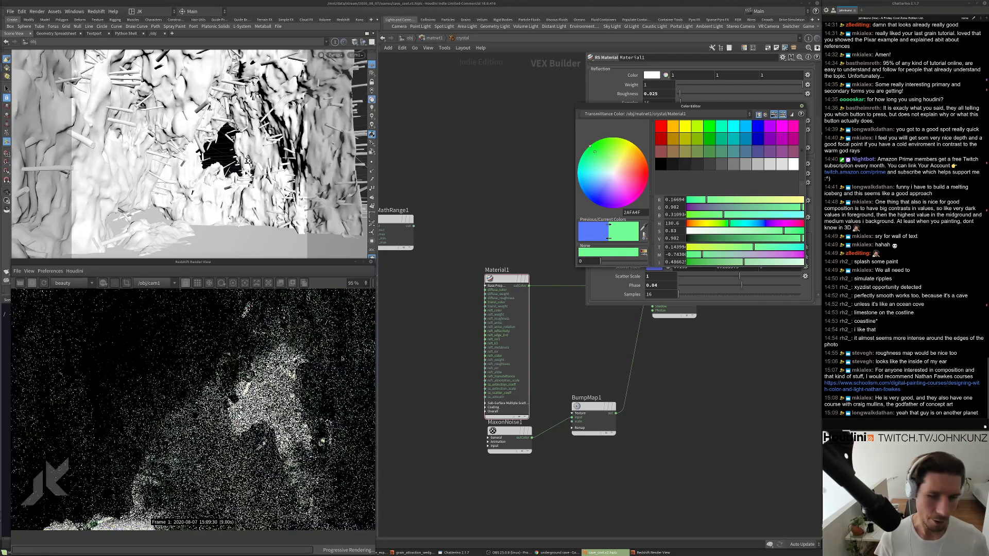
scroll(193, 410, "down", 3)
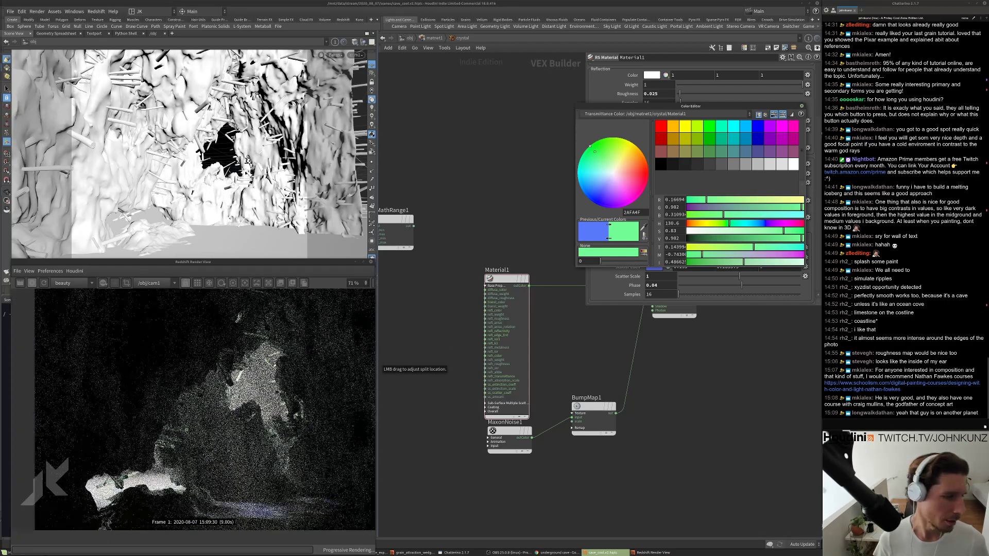
scroll(223, 402, "down", 1)
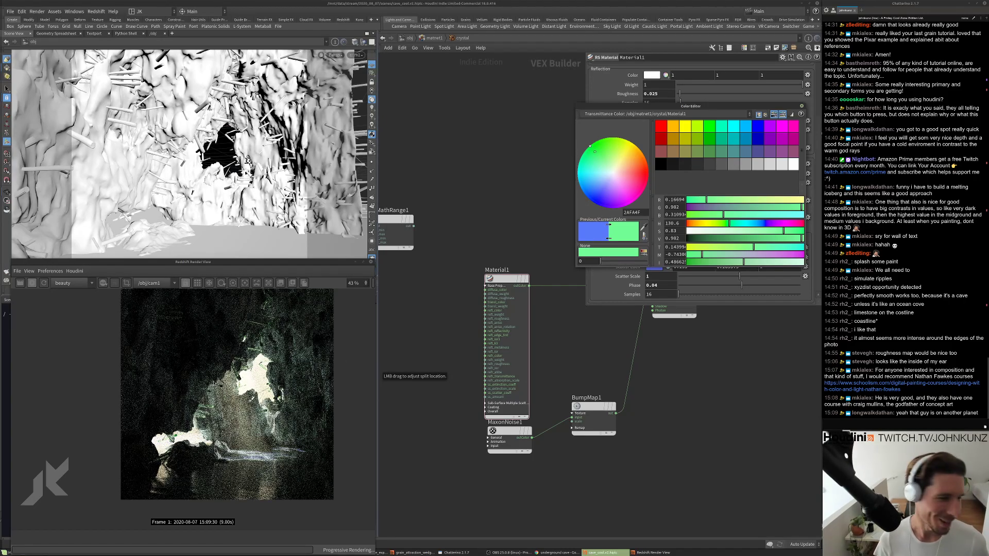
scroll(227, 407, "up", 2)
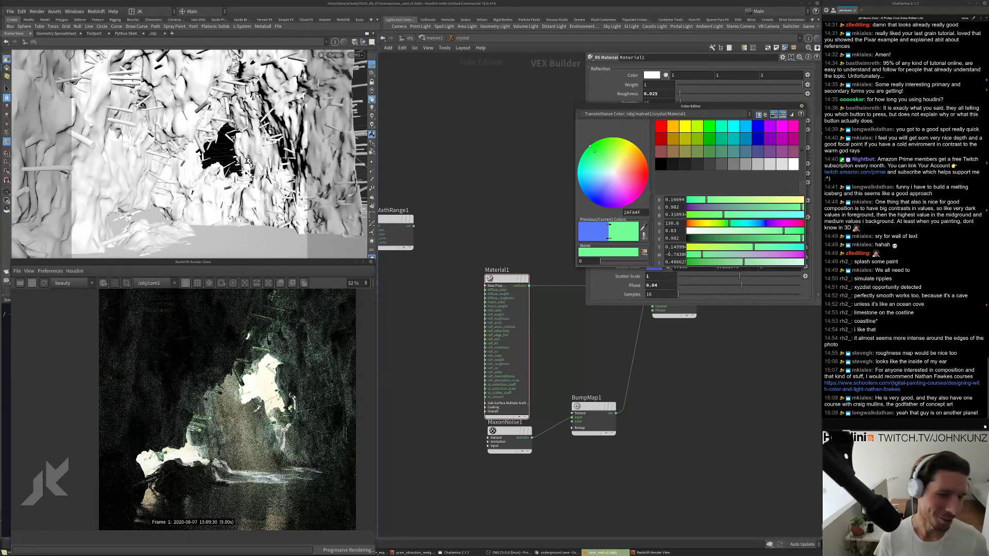
left_click_drag(784, 232, 759, 232)
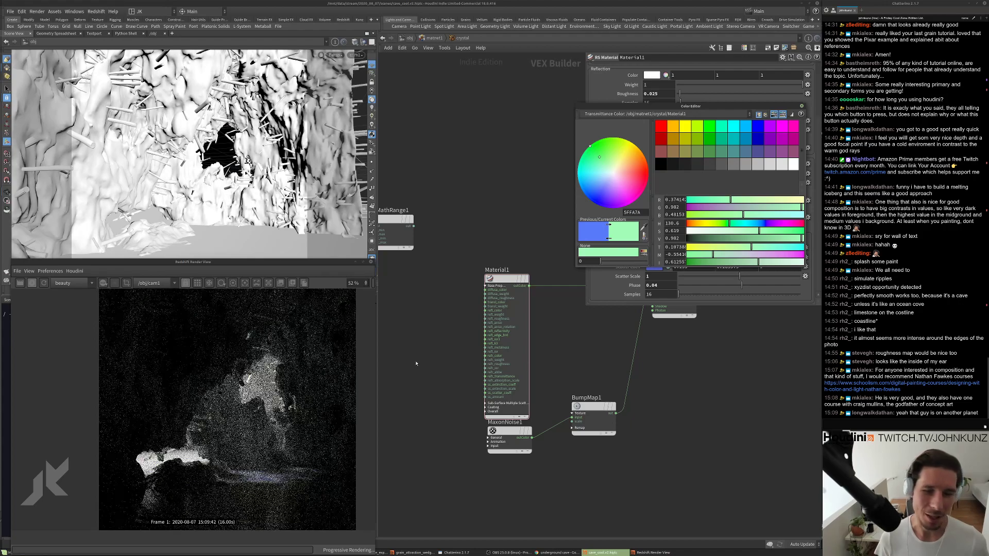
scroll(240, 401, "down", 2)
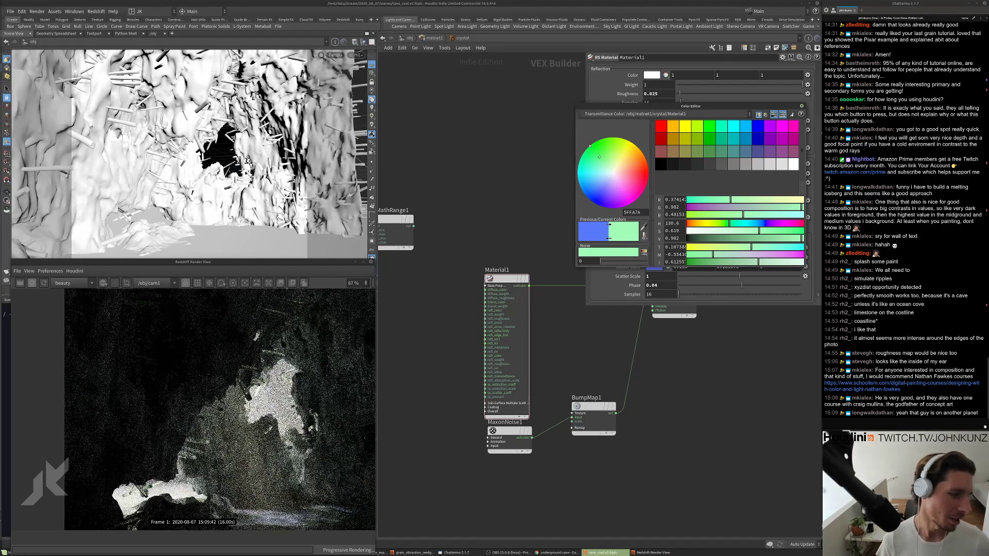
scroll(241, 401, "up", 4)
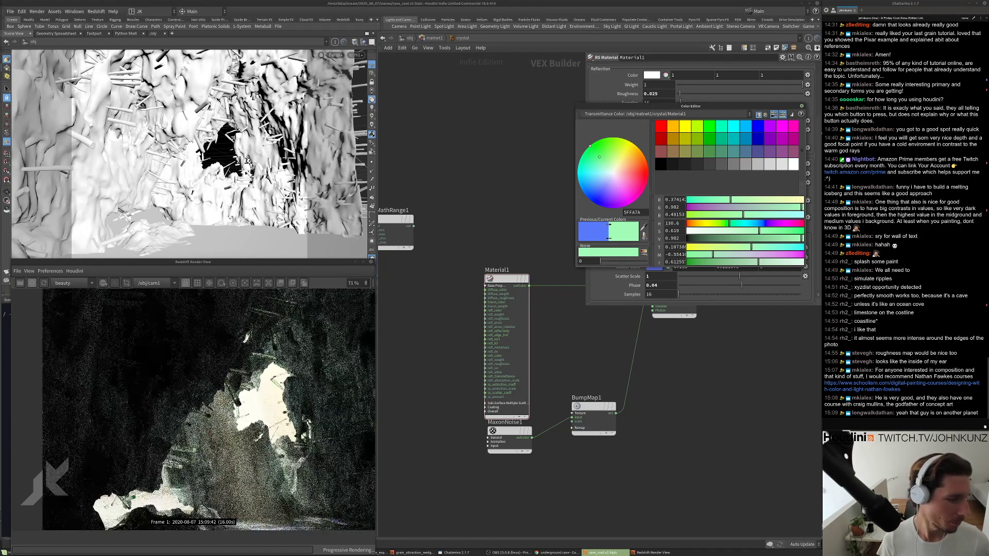
scroll(268, 362, "down", 4)
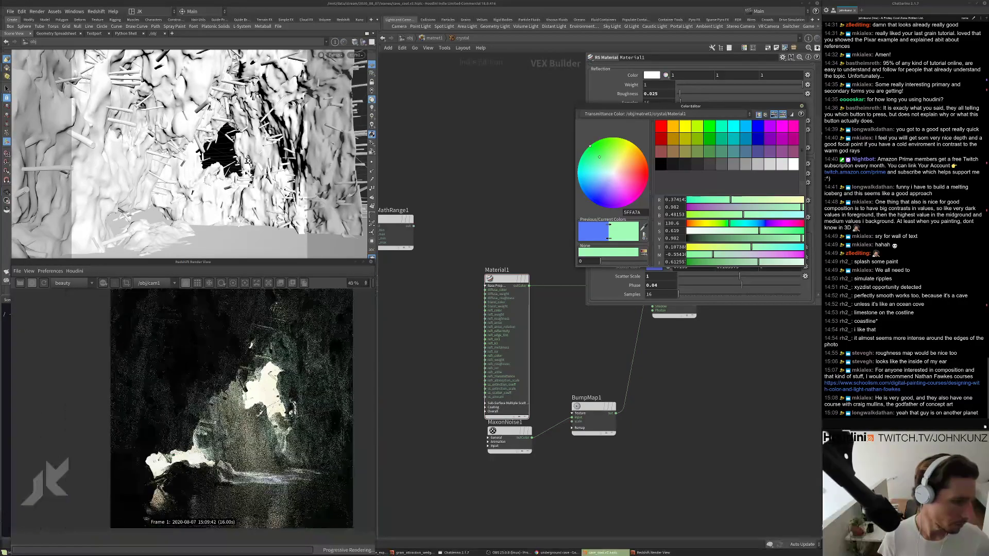
scroll(231, 445, "down", 1)
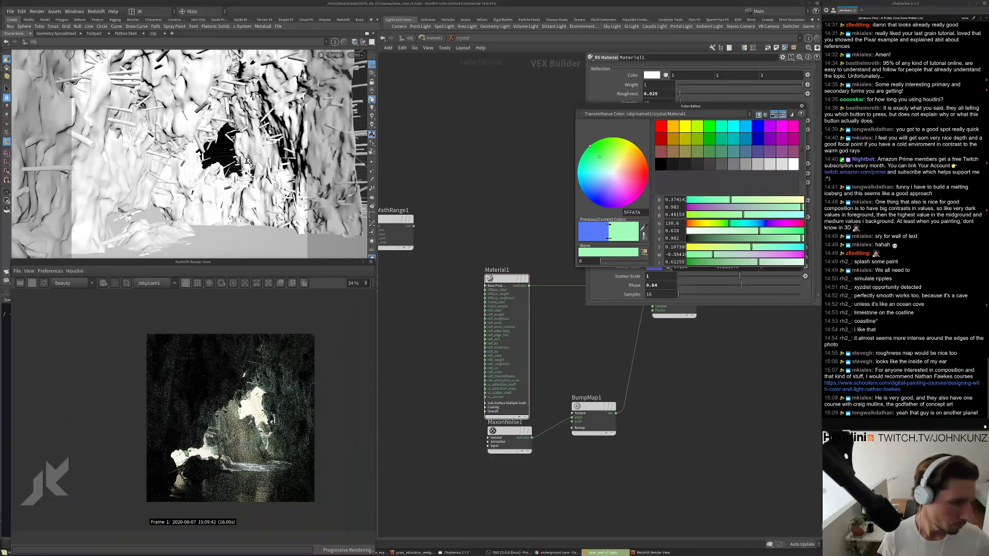
Set the transmittance colour to pink DE5FFA and close the Color Editor.
left_click(781, 223)
scroll(259, 364, "up", 3)
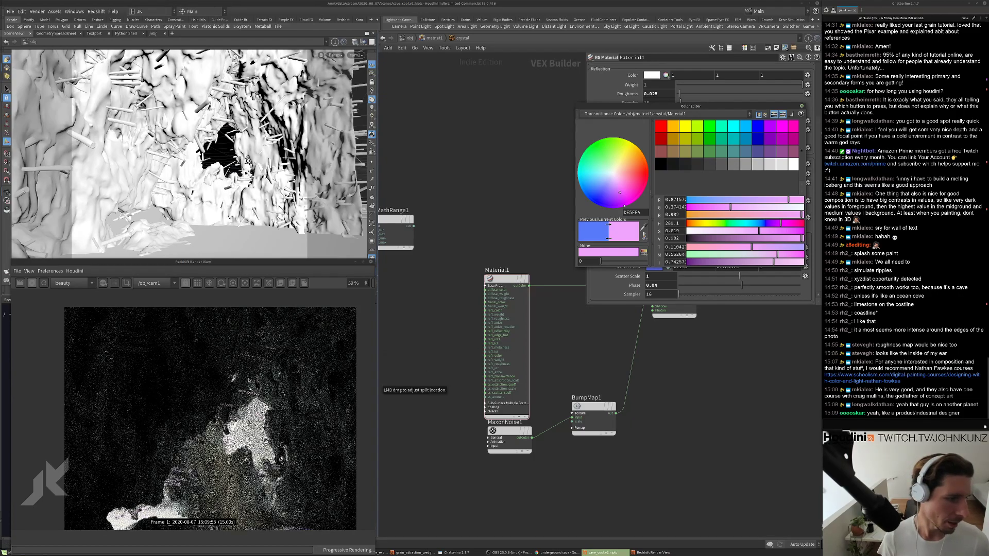
scroll(224, 393, "down", 4)
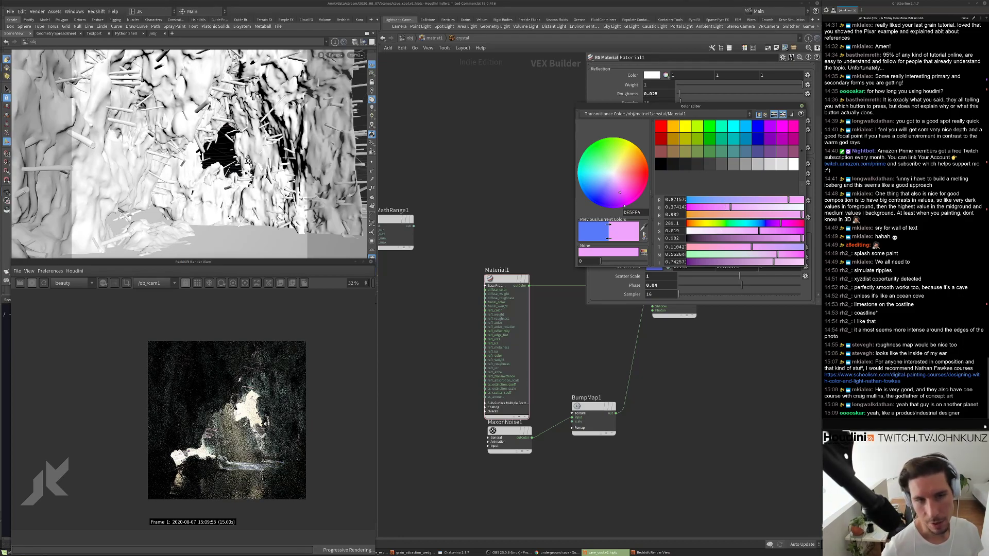
left_click(802, 105)
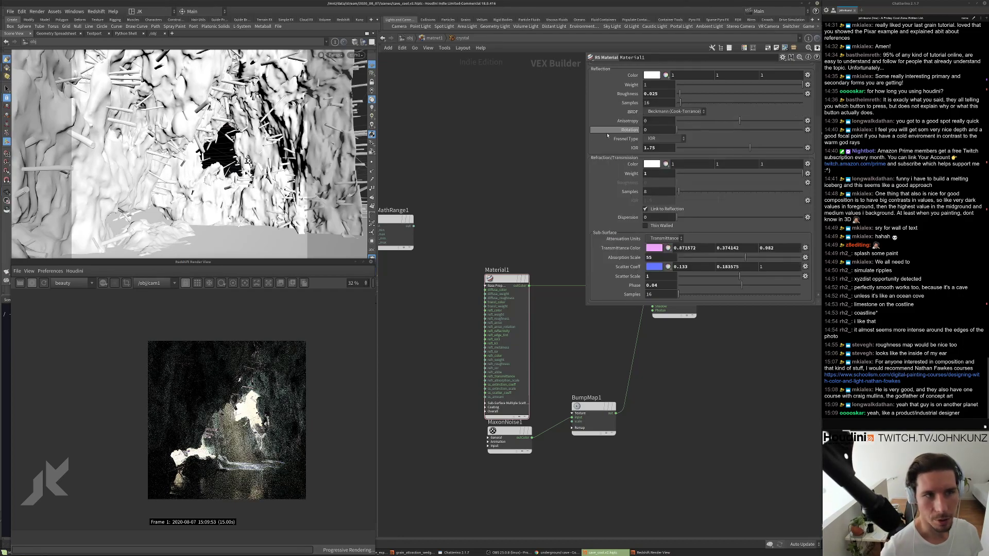
Return to /obj and dive into box1's geometry network with the crystal node chain.
left_click(409, 39)
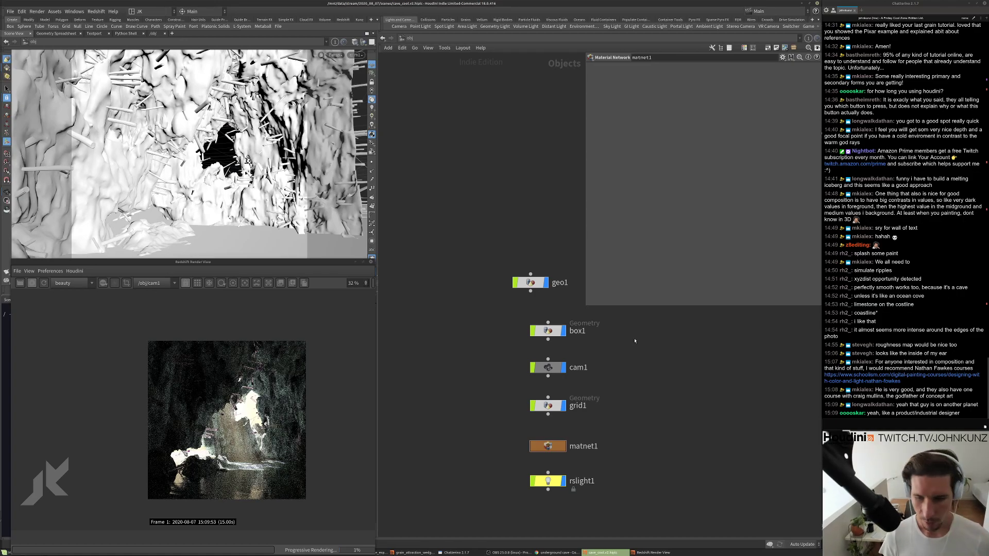
middle_click_drag(637, 336, 623, 337)
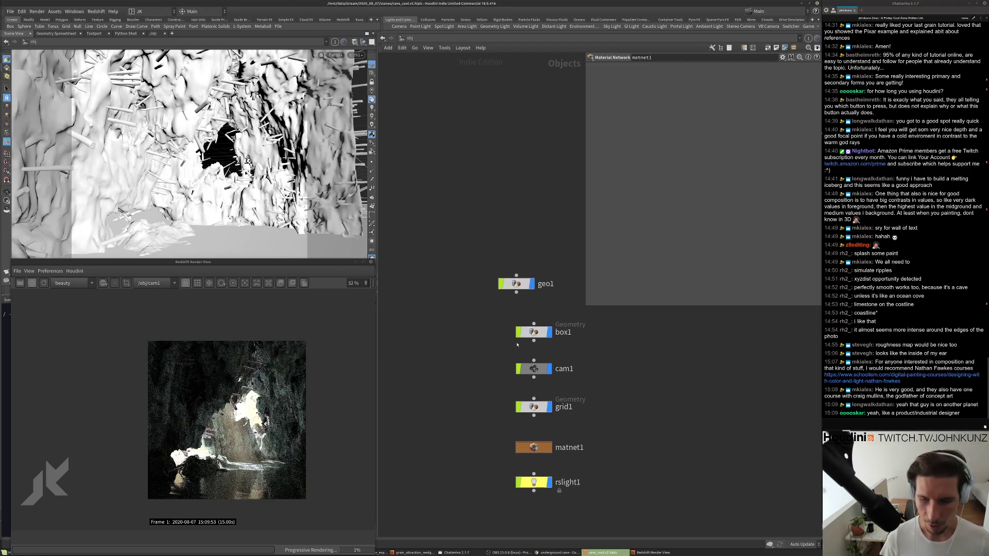
scroll(375, 422, "up", 4)
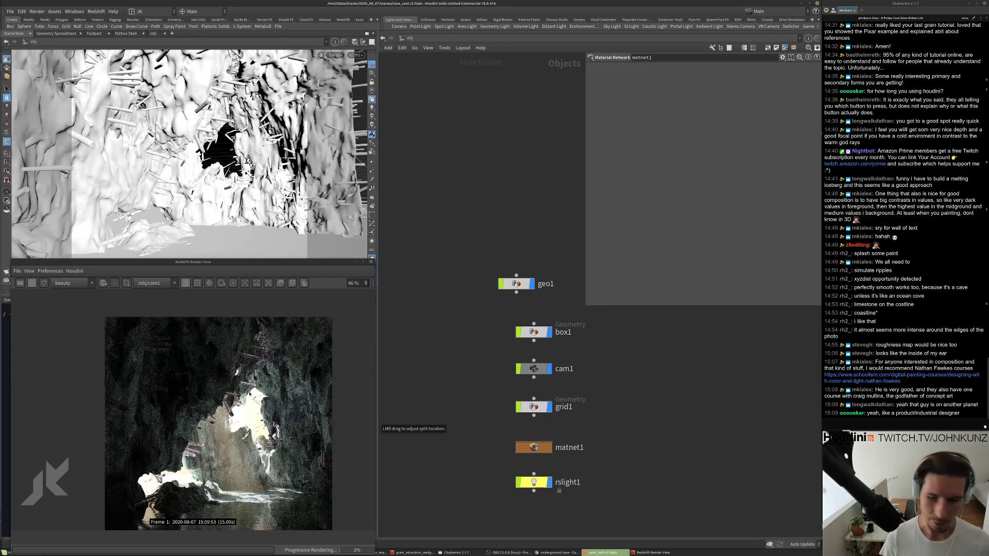
scroll(246, 412, "up", 1)
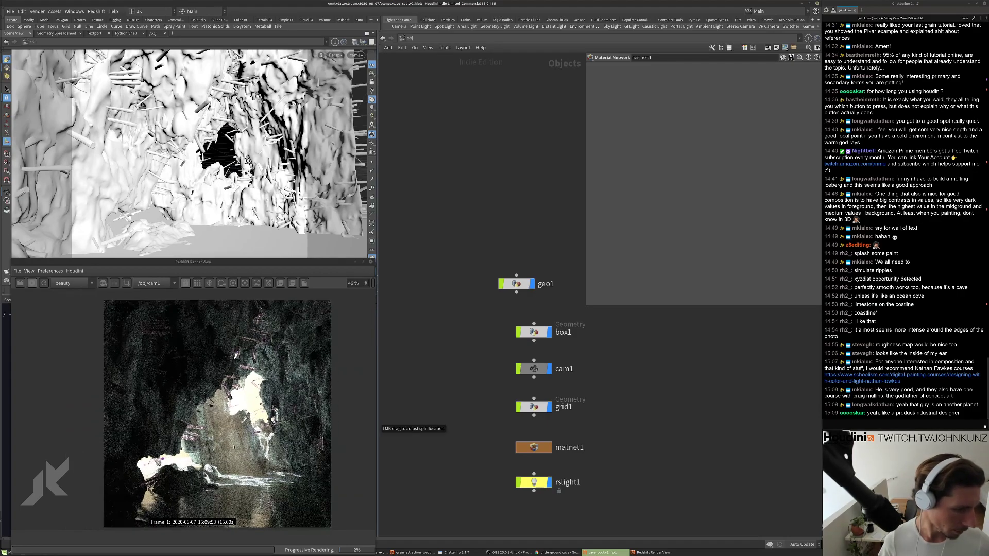
scroll(234, 360, "up", 1)
scroll(235, 373, "down", 3)
scroll(234, 373, "down", 2)
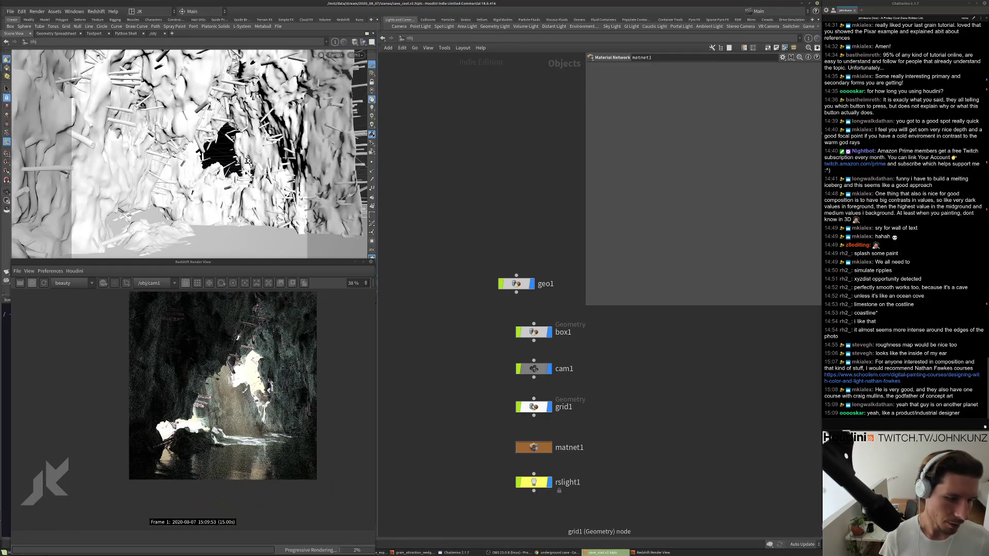
double_click(533, 330)
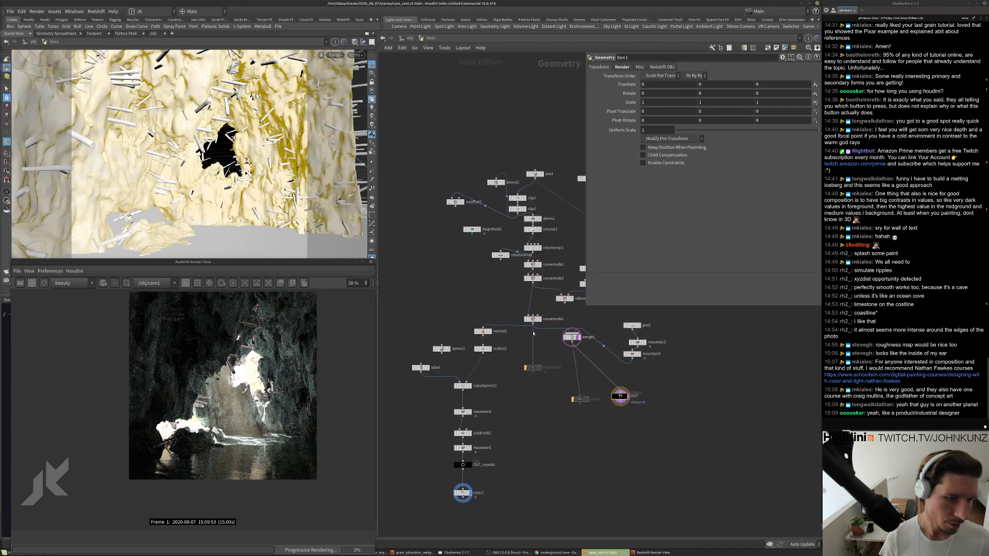
Set the tube1 crystal height to 0.025.
left_click(421, 367)
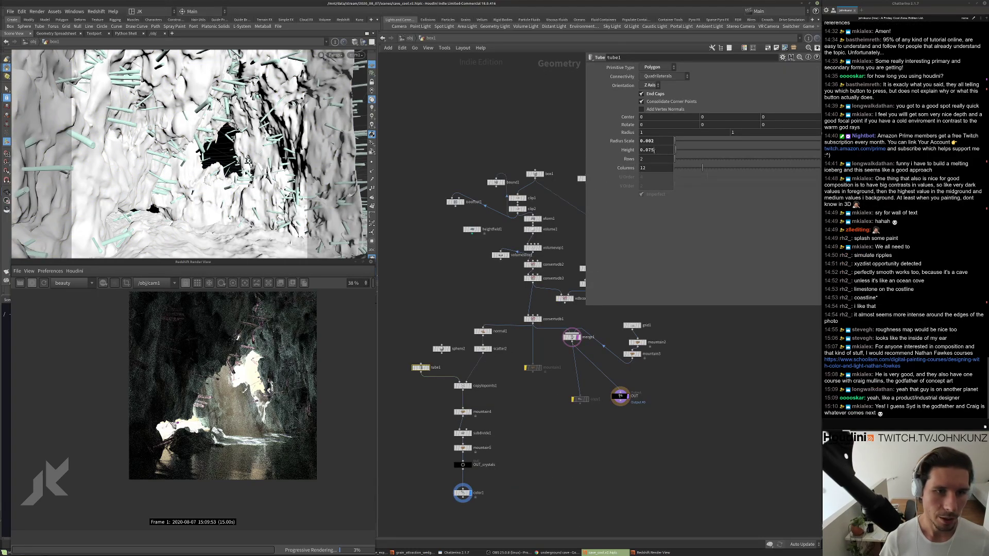
key("BackSpace")
key("BackSpace")
type("25")
key("Return")
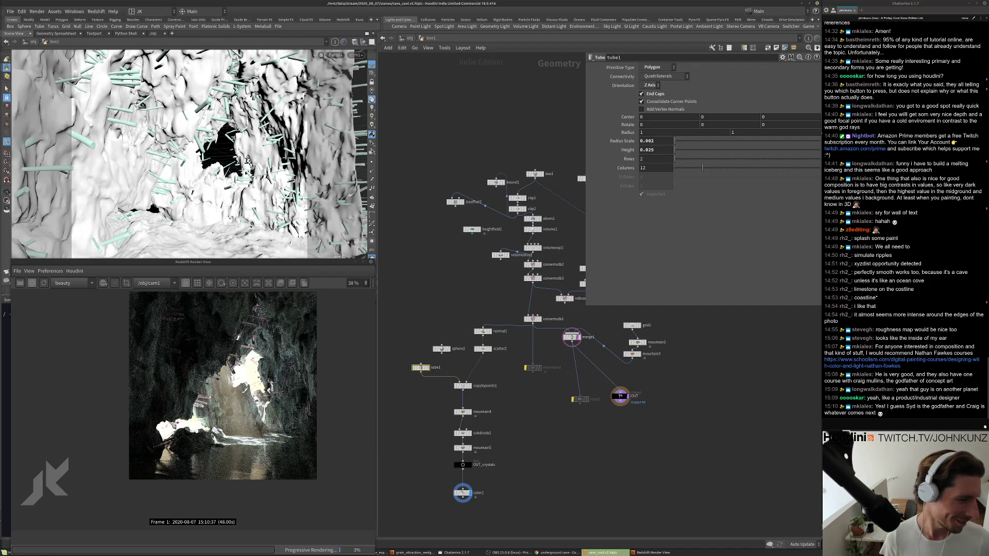
scroll(715, 342, "down", 2)
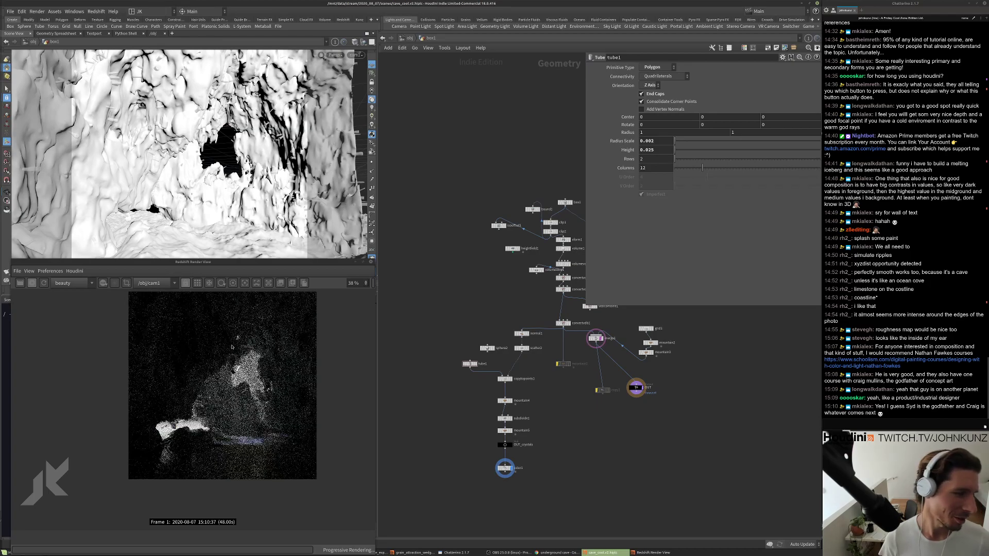
scroll(237, 336, "up", 3)
scroll(238, 336, "down", 4)
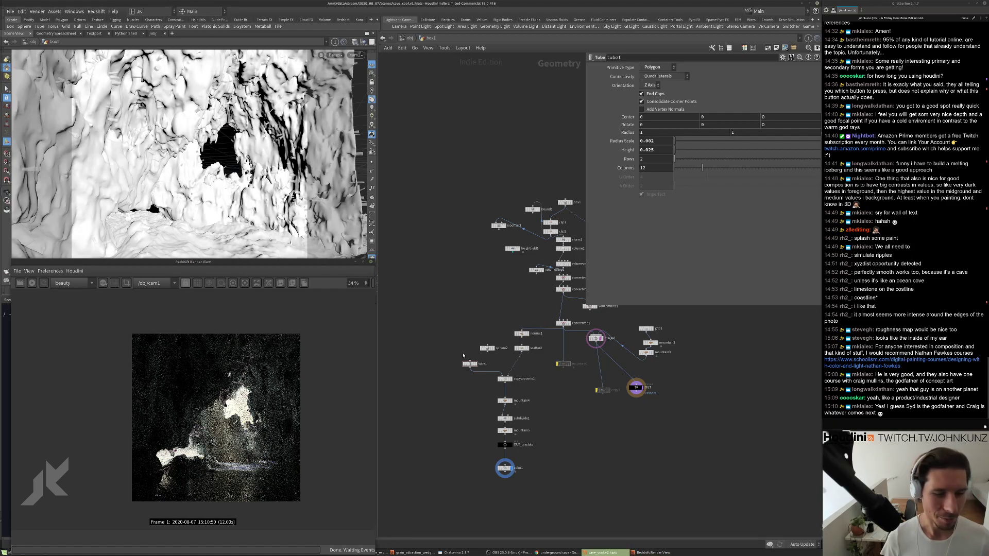
scroll(470, 359, "up", 3)
Make the tube four-sided with 4 columns and a radius scale of 0.001.
double_click(654, 168)
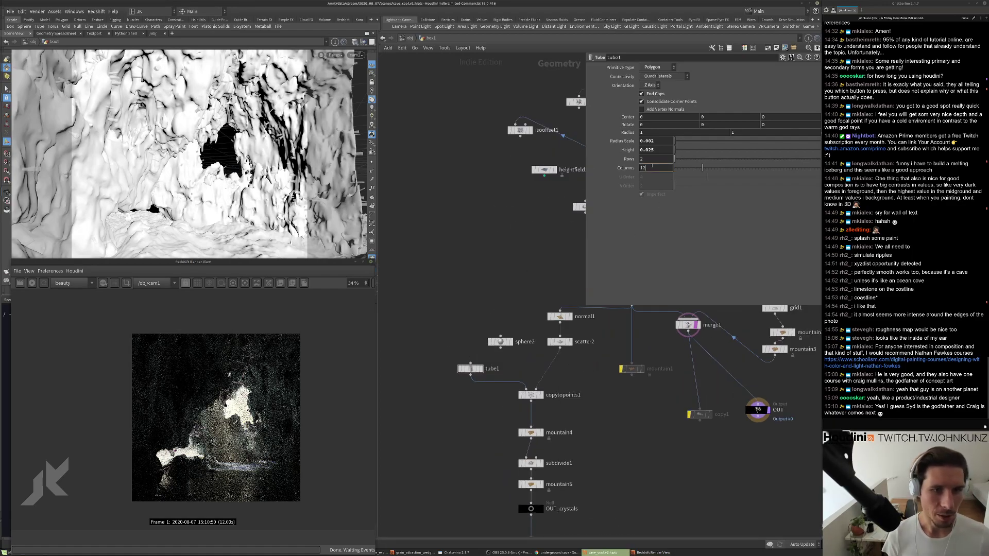
type("4")
key("Return")
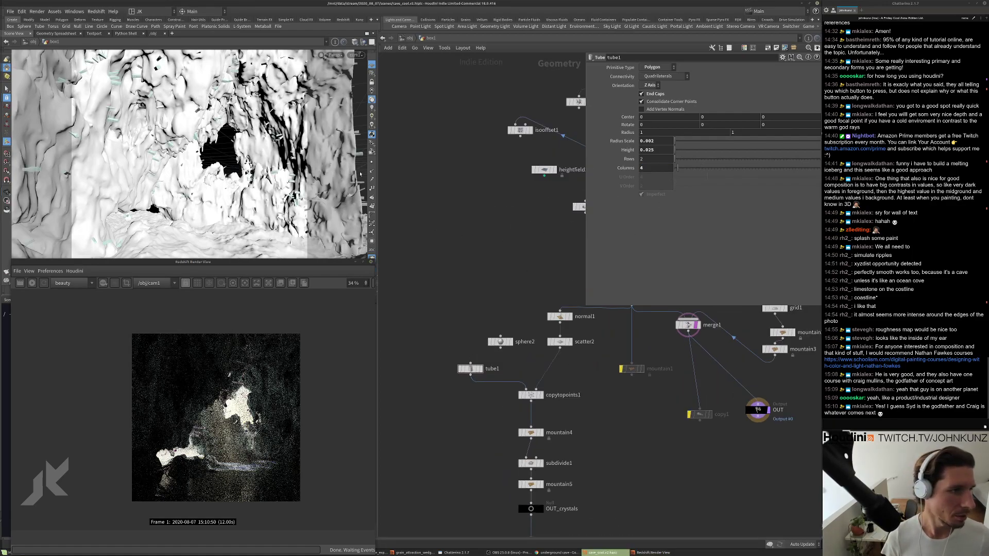
middle_click_drag(531, 464, 533, 429)
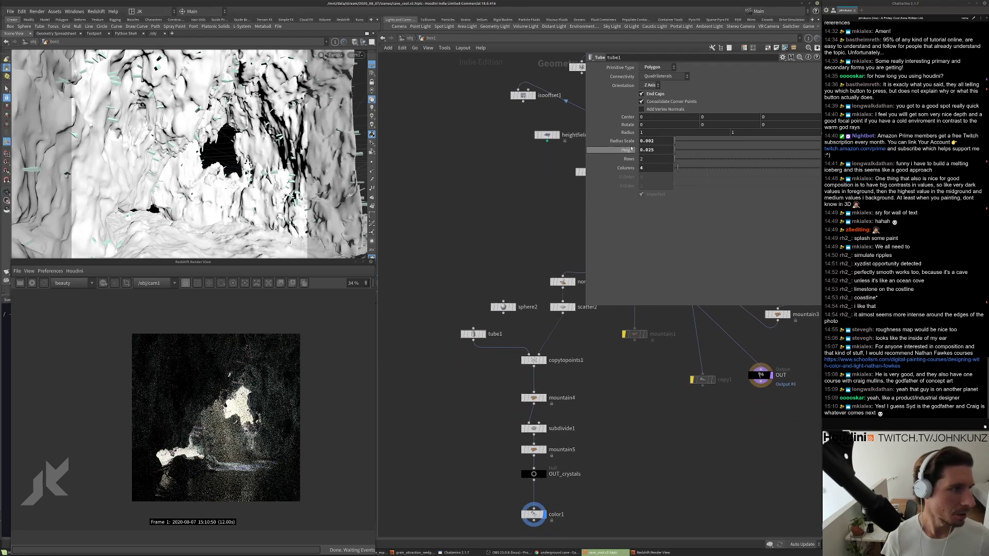
double_click(653, 141)
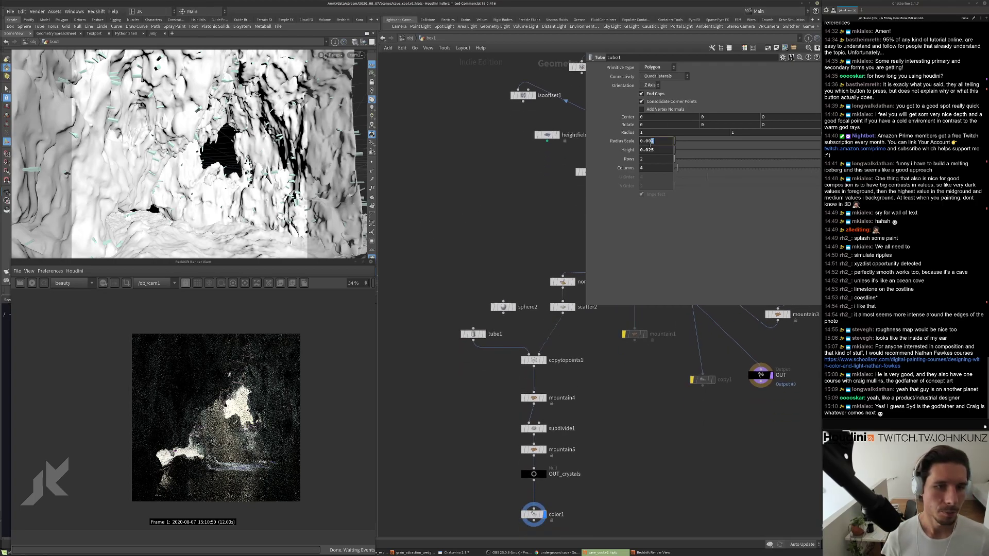
type("0.001")
key("Return")
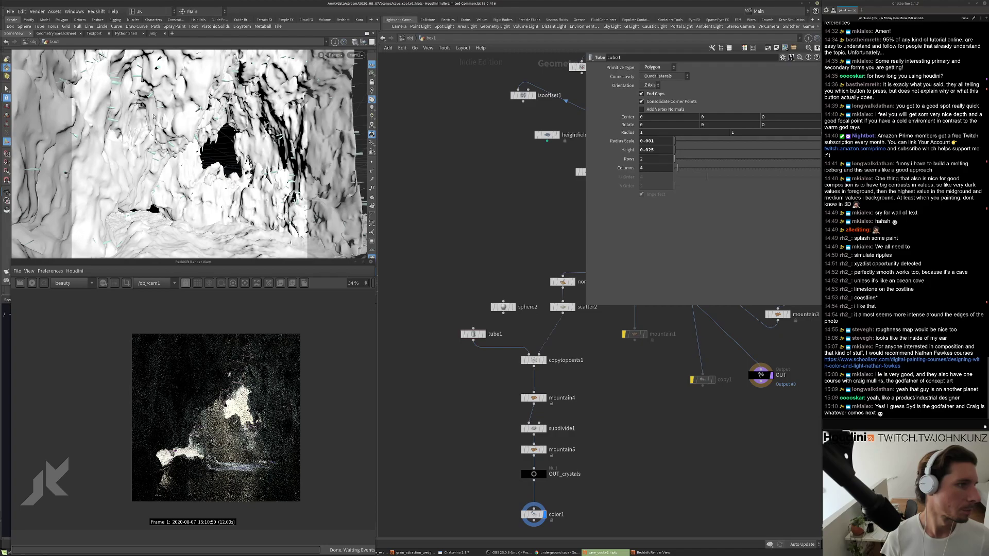
Bypass the mountain5 noise and reduce the tube height to 0.0075.
middle_click_drag(412, 267, 415, 228)
scroll(499, 418, "up", 2)
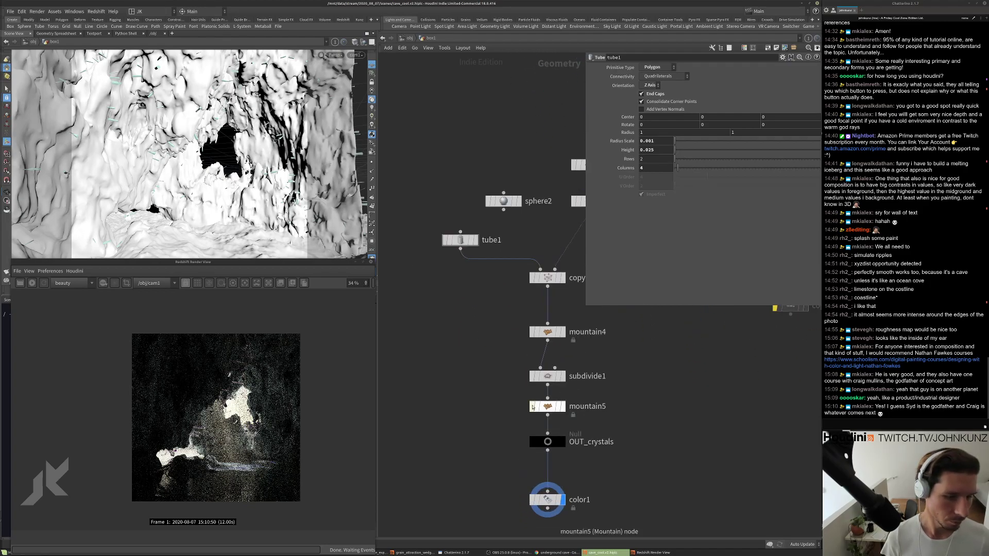
left_click(532, 406)
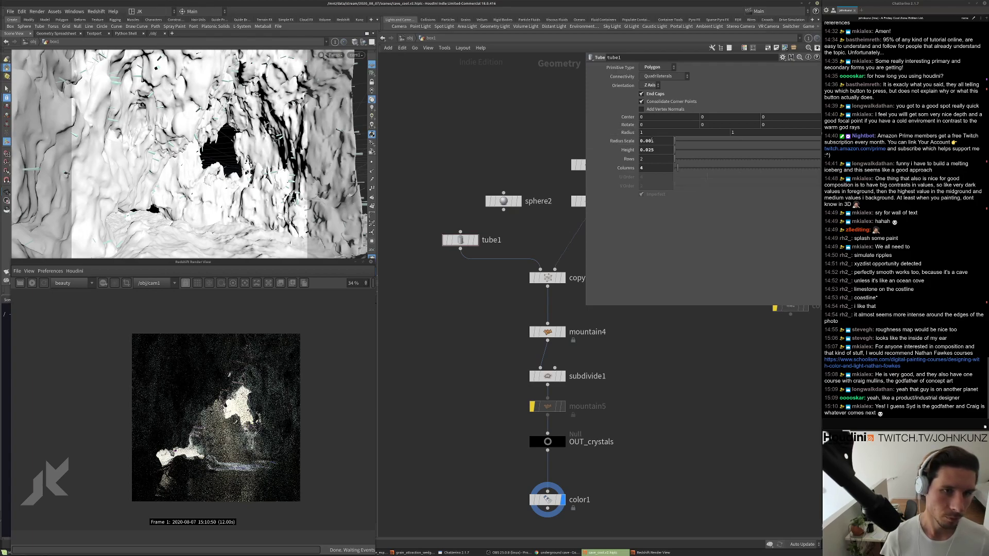
left_click_drag(654, 150, 648, 158)
type("0075")
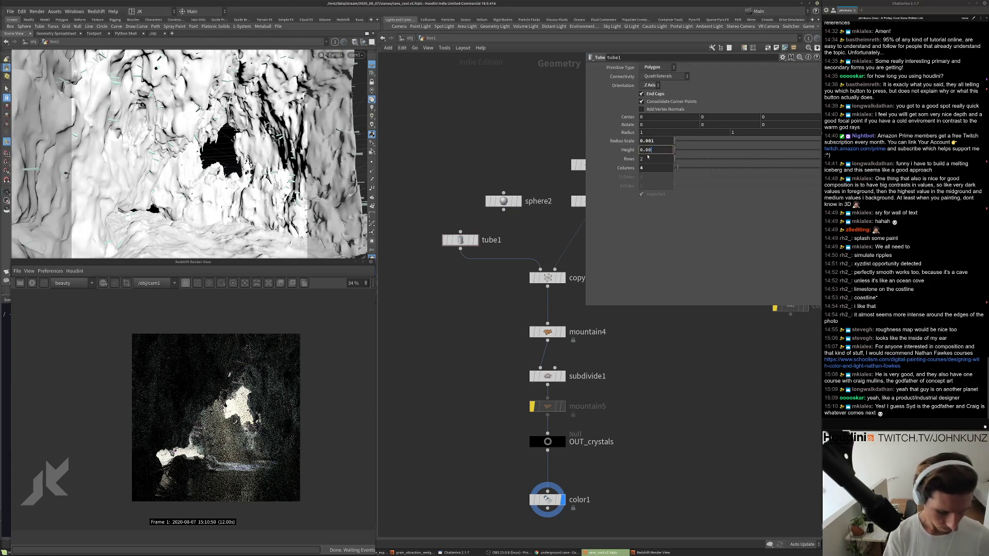
key("Return")
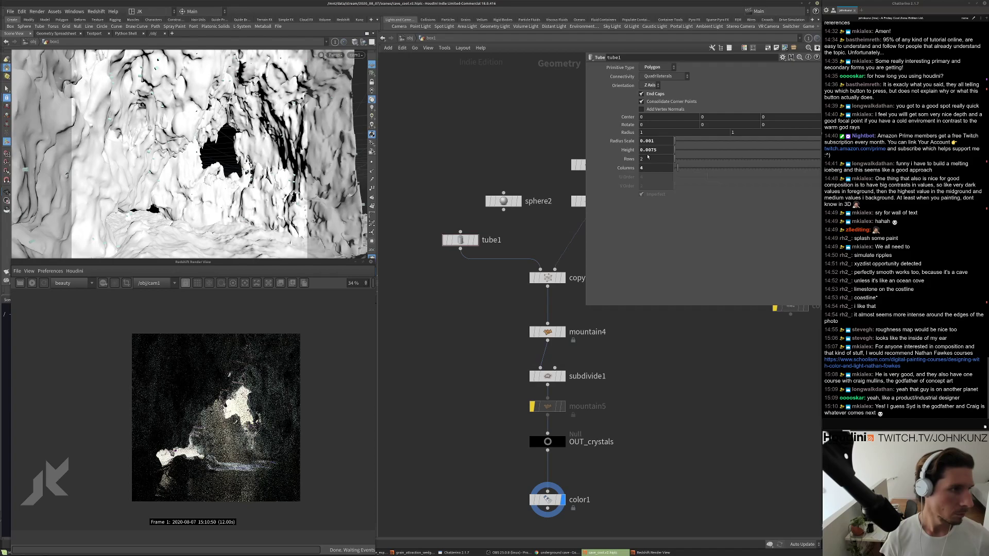
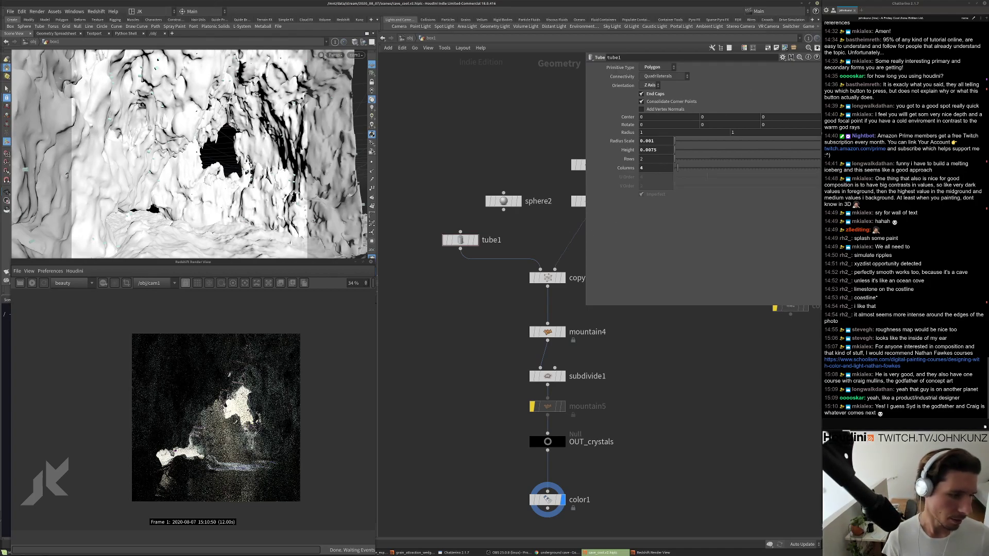
Restart the Redshift render of the cave and zoom in and out to inspect the crystals.
scroll(252, 412, "up", 1)
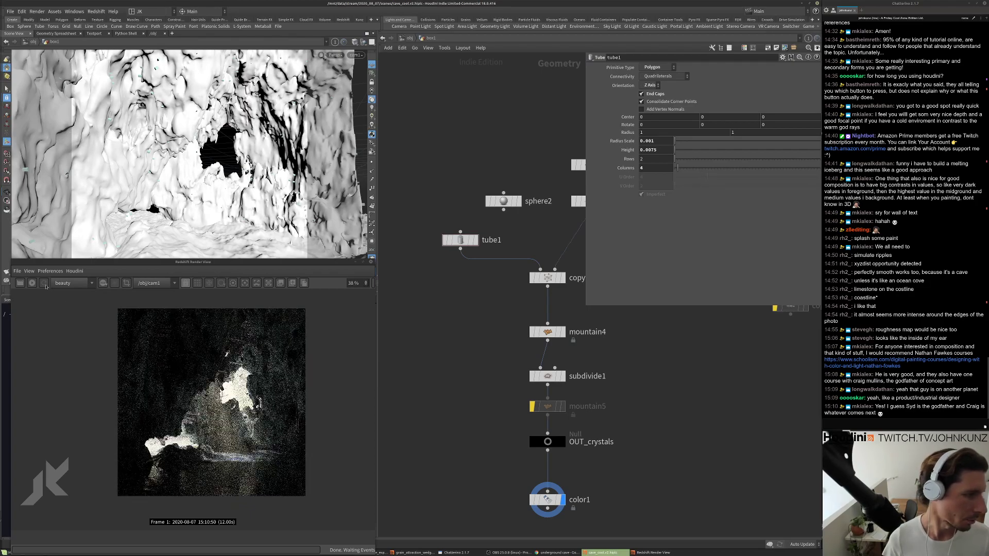
left_click(32, 283)
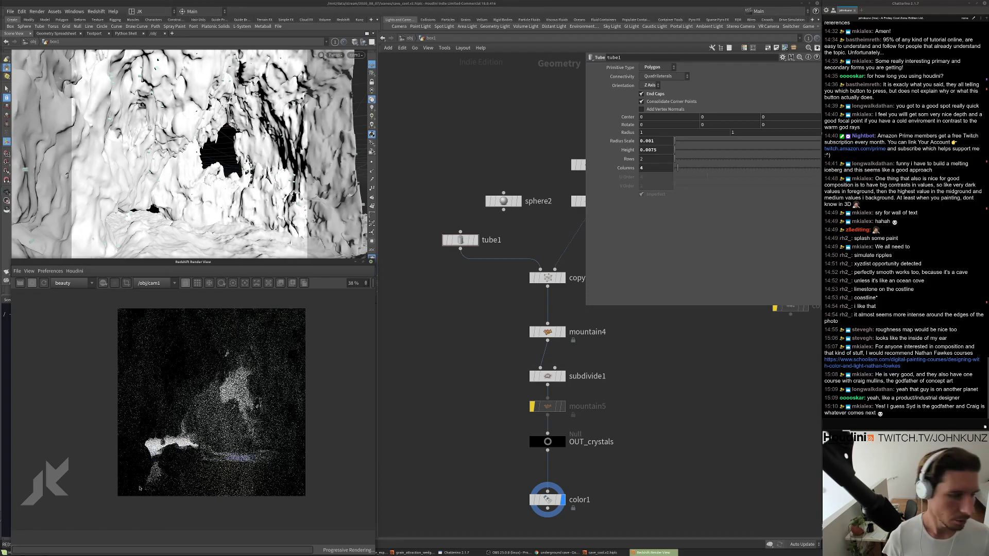
scroll(139, 488, "up", 2)
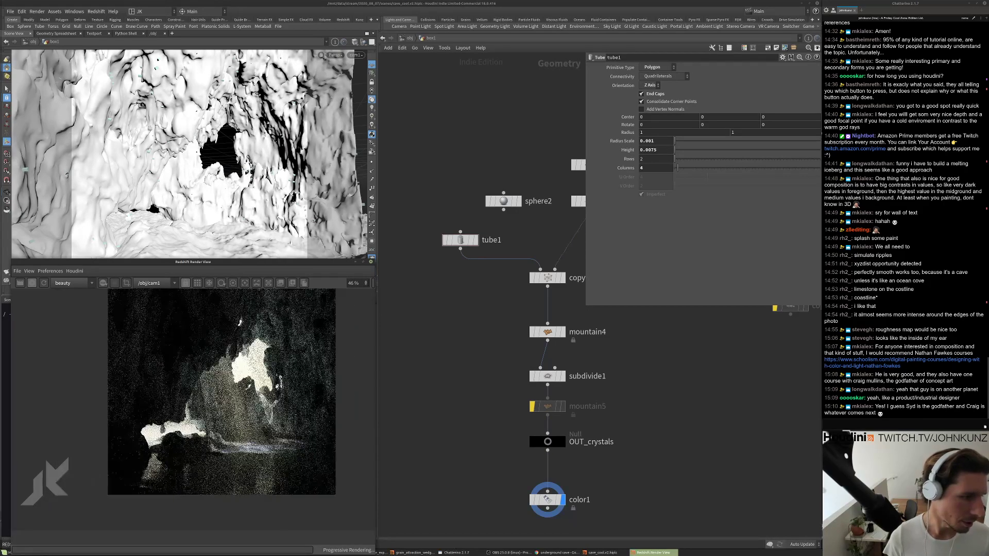
scroll(283, 392, "up", 8)
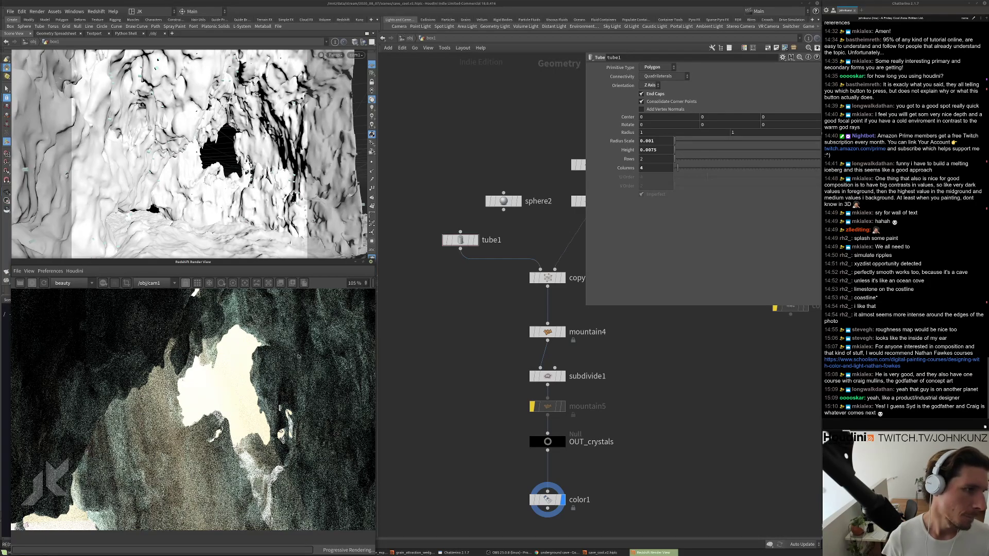
scroll(298, 355, "up", 8)
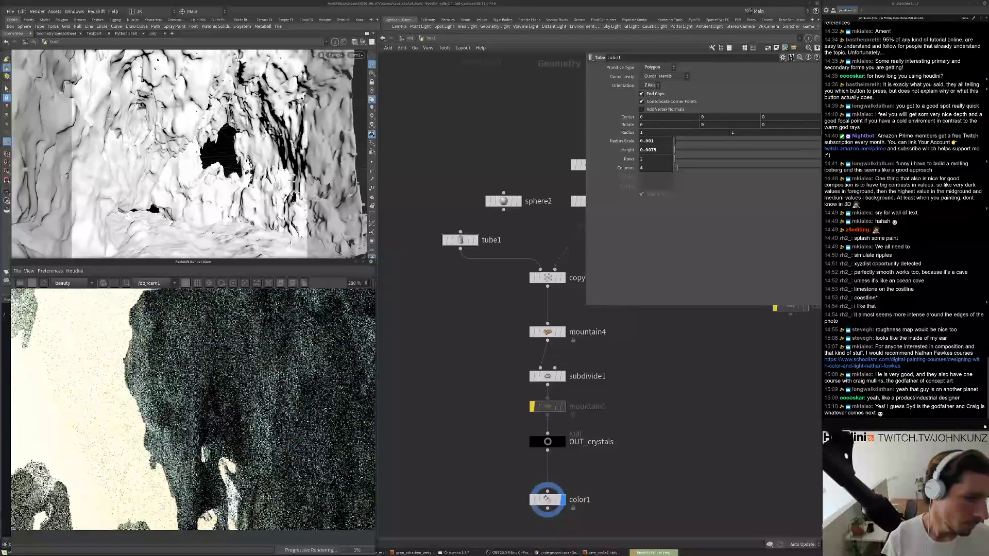
scroll(309, 391, "down", 4)
scroll(98, 437, "down", 5)
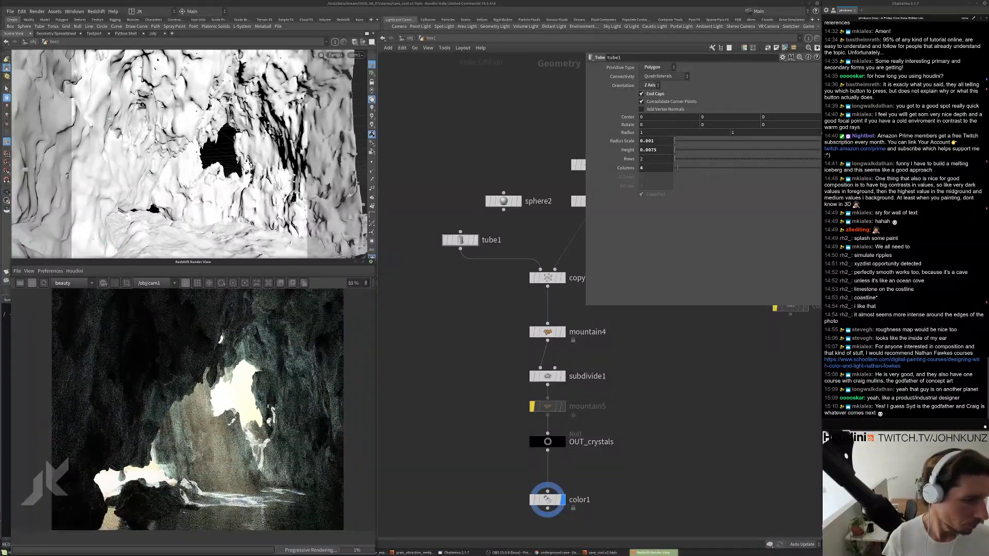
scroll(275, 468, "down", 2)
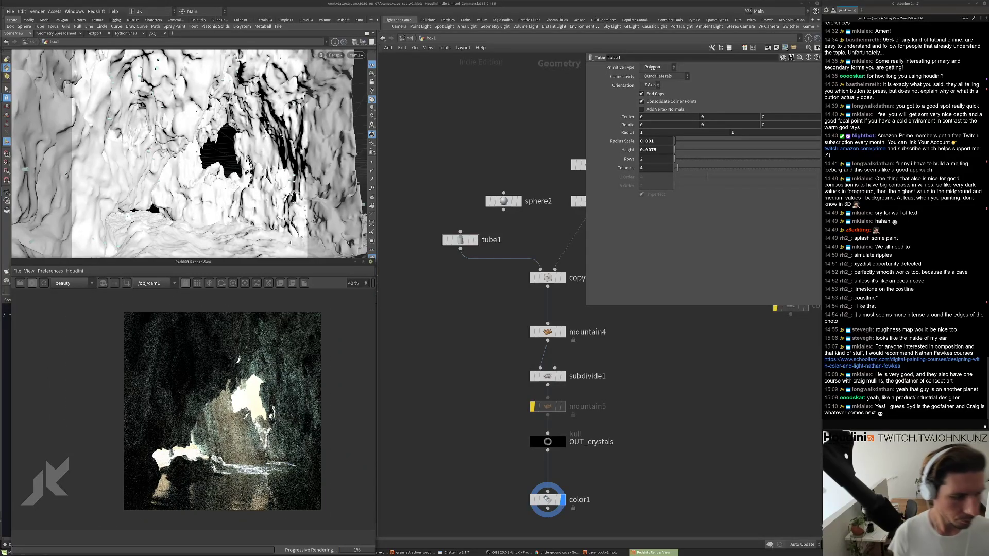
scroll(230, 444, "down", 1)
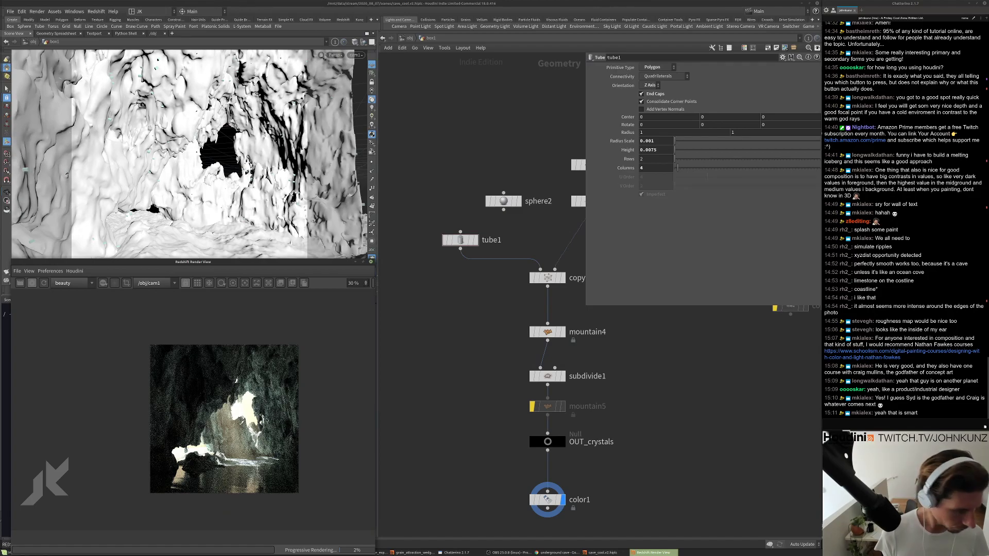
scroll(247, 412, "up", 1)
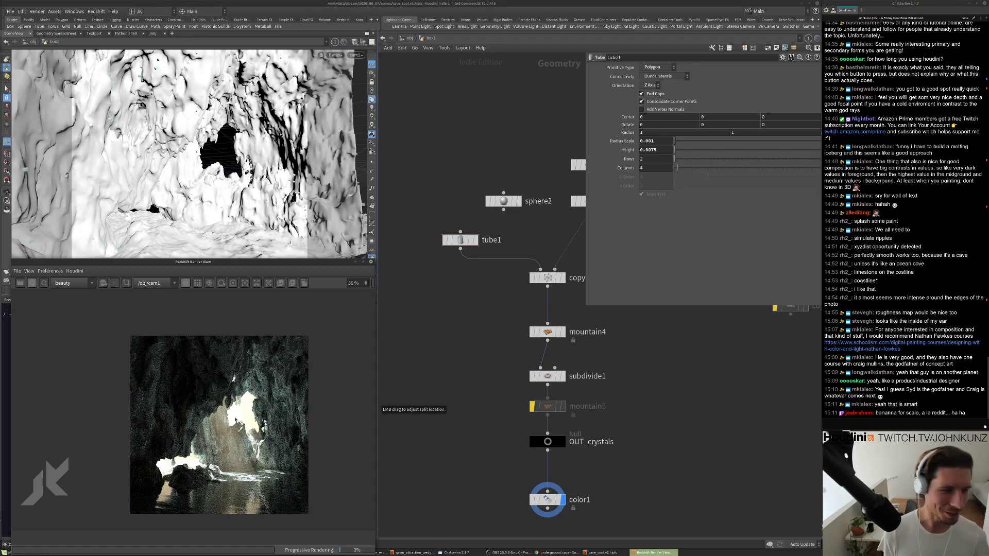
scroll(237, 431, "up", 10)
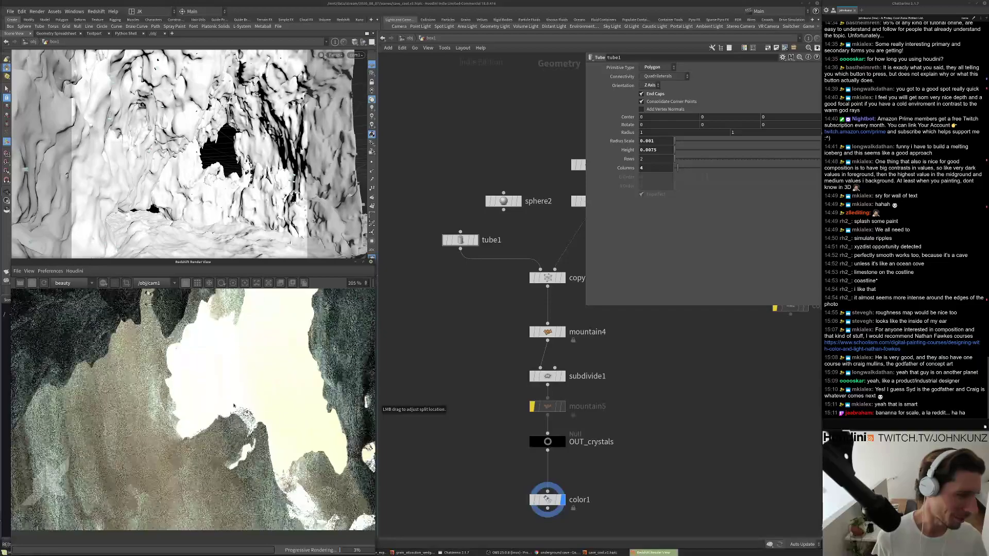
scroll(239, 396, "down", 10)
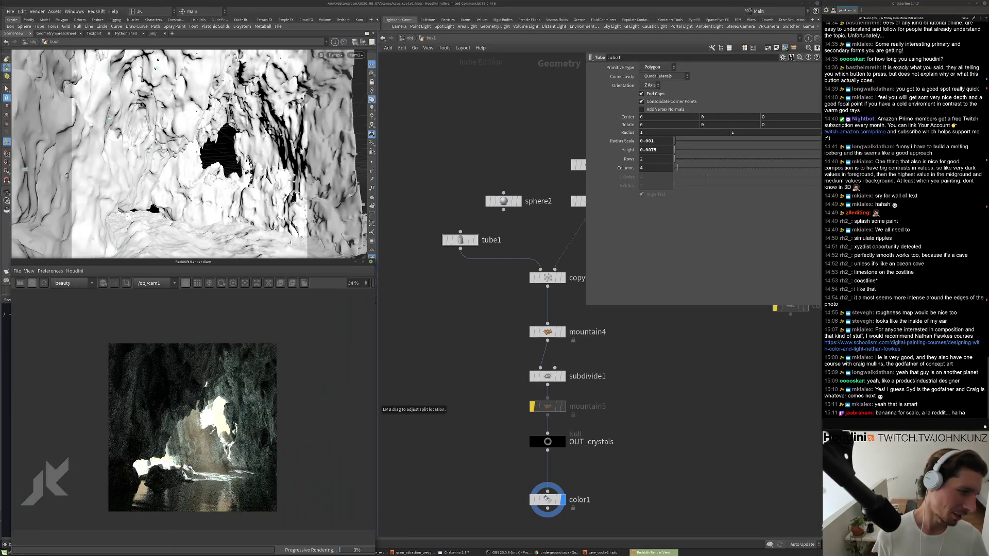
scroll(215, 427, "up", 3)
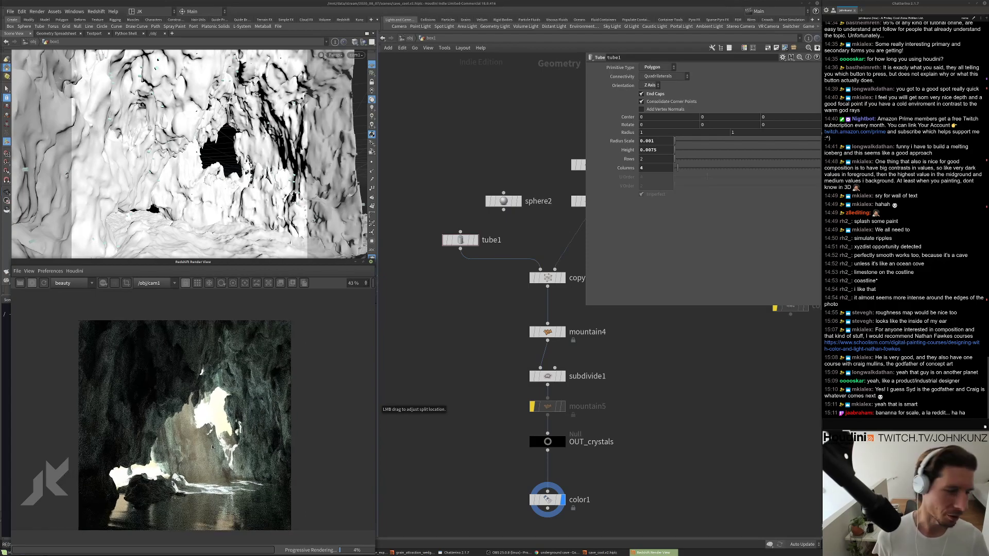
scroll(233, 416, "down", 1)
scroll(227, 428, "up", 2)
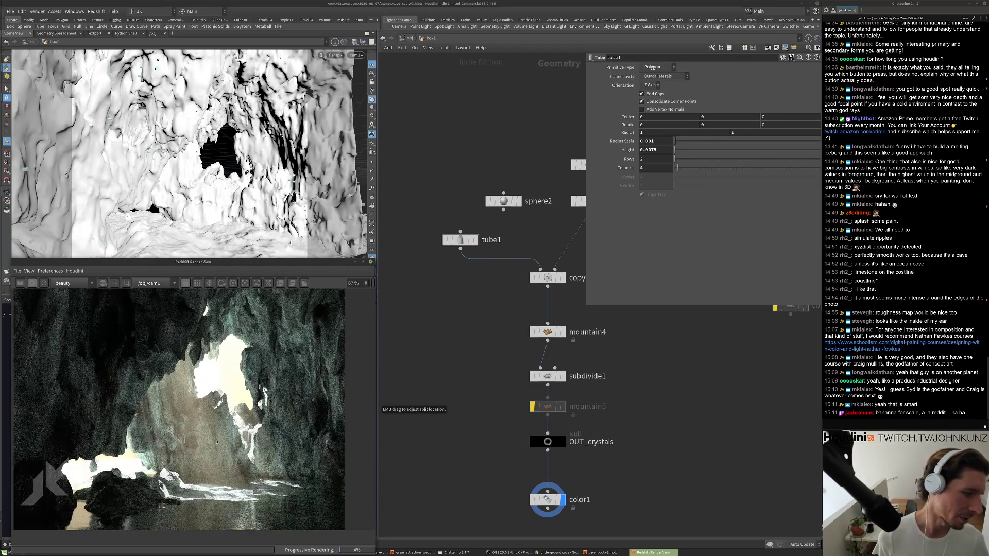
scroll(222, 439, "down", 3)
scroll(222, 439, "down", 2)
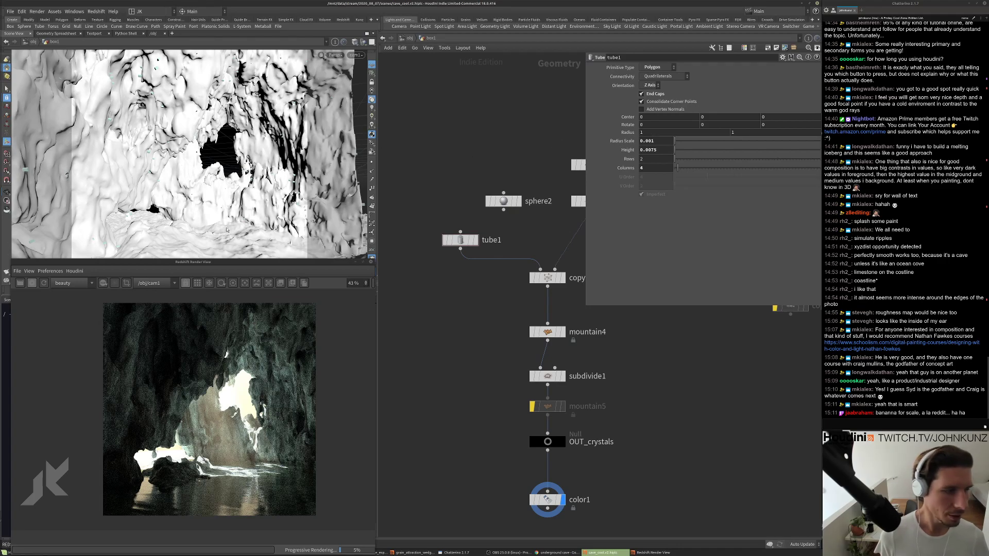
Set tube1's Height to 0.05 and check the updated Redshift render.
left_click(652, 140)
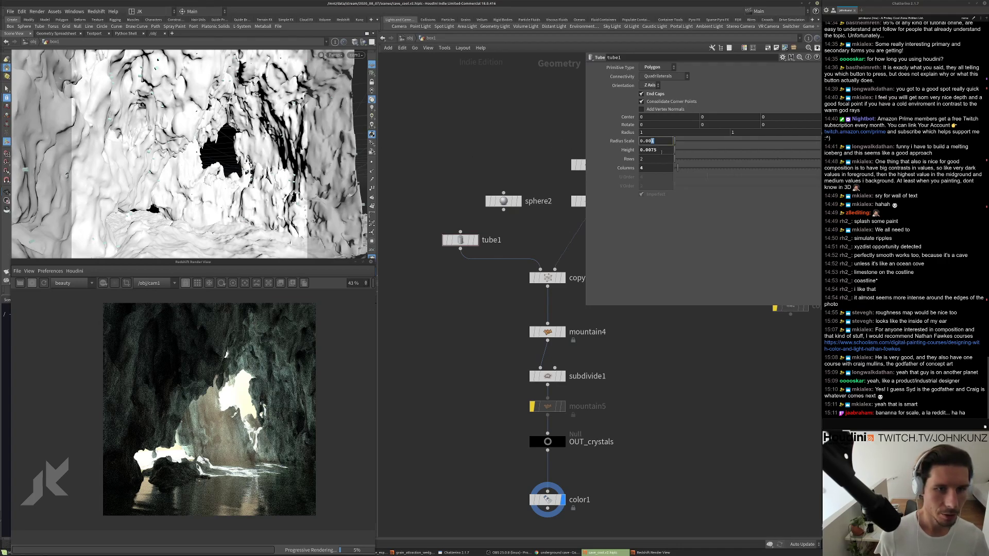
left_click(662, 150)
type("0.05")
key("Return")
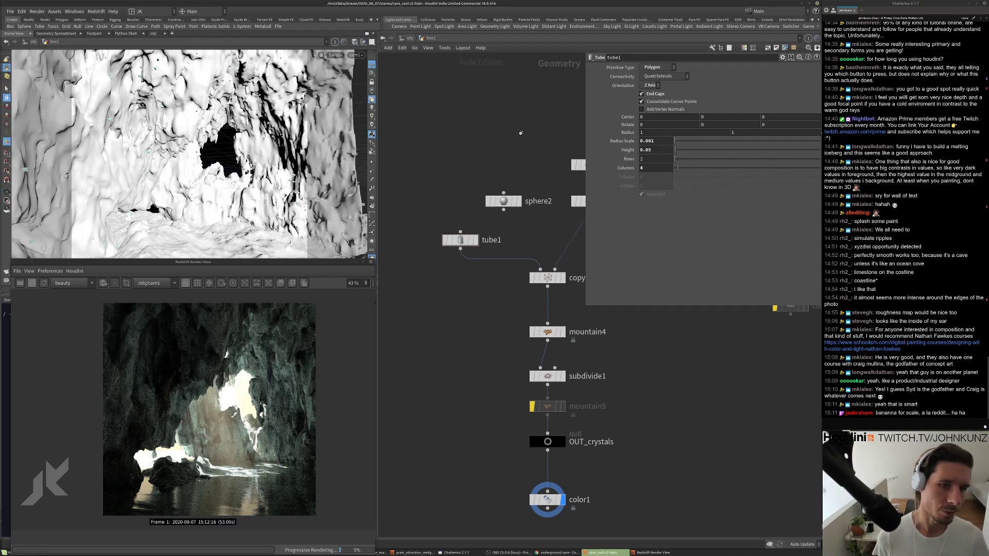
middle_click_drag(520, 143, 514, 157)
scroll(244, 403, "up", 3)
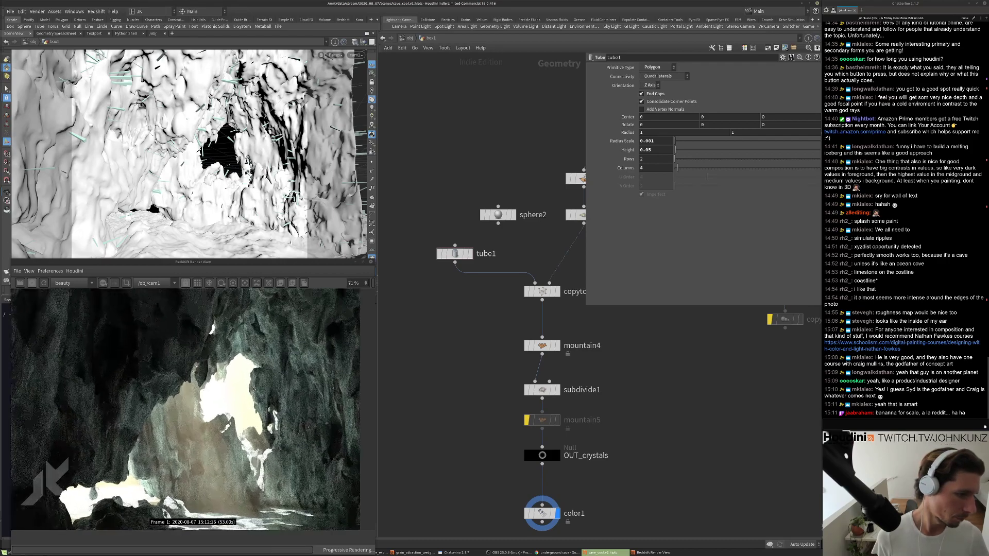
scroll(293, 365, "down", 1)
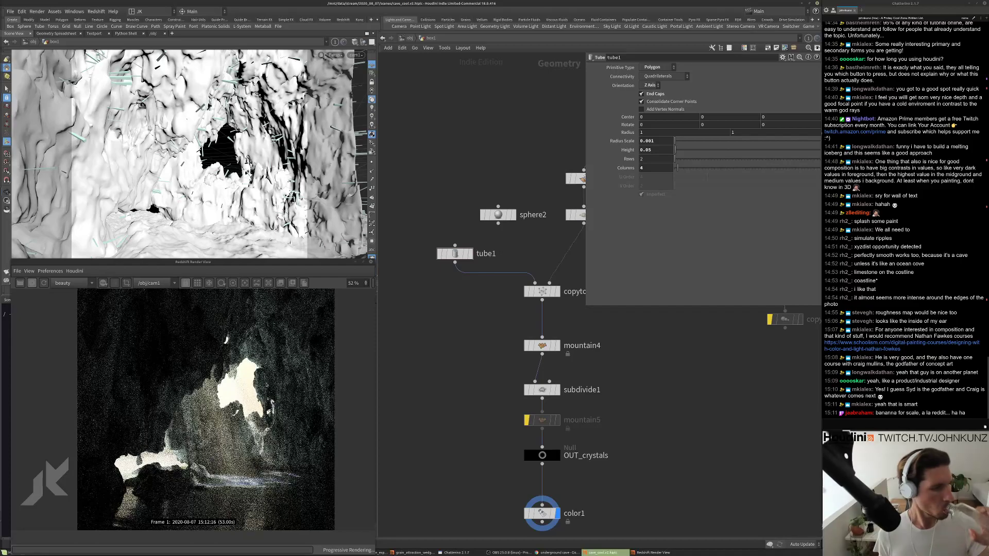
scroll(287, 354, "up", 2)
scroll(287, 354, "up", 5)
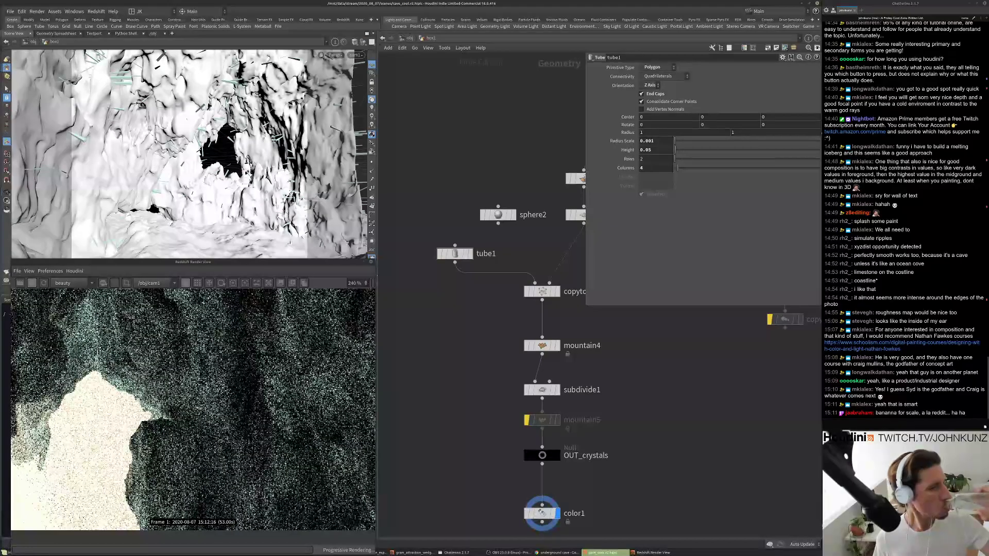
scroll(286, 354, "down", 5)
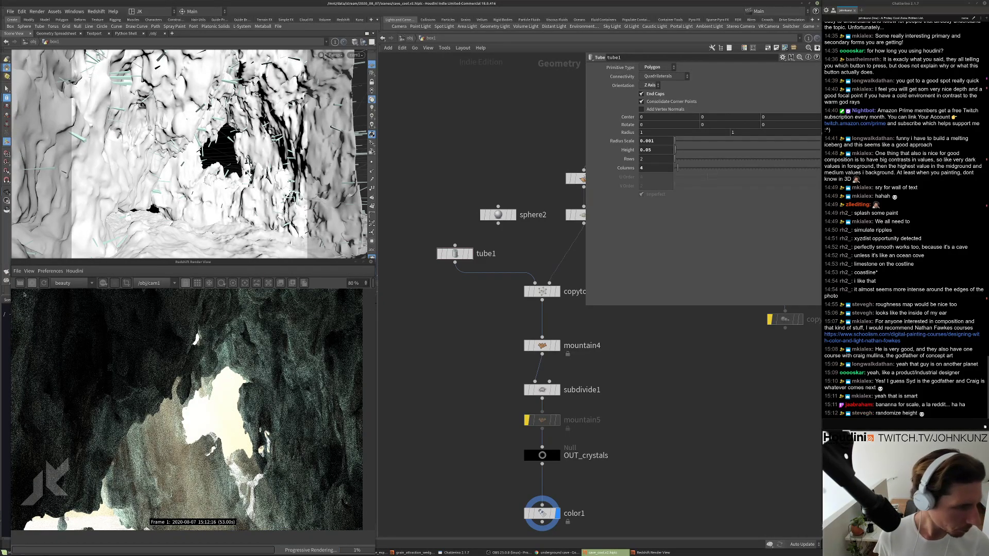
Bypass the subdivide1 node in the crystal network.
middle_click_drag(534, 374, 498, 401)
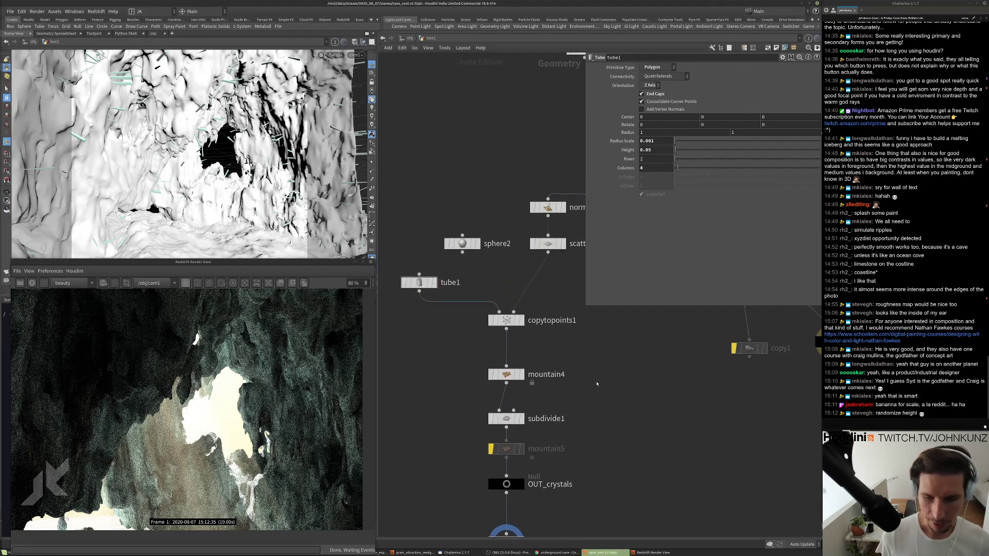
middle_click_drag(415, 353, 434, 334)
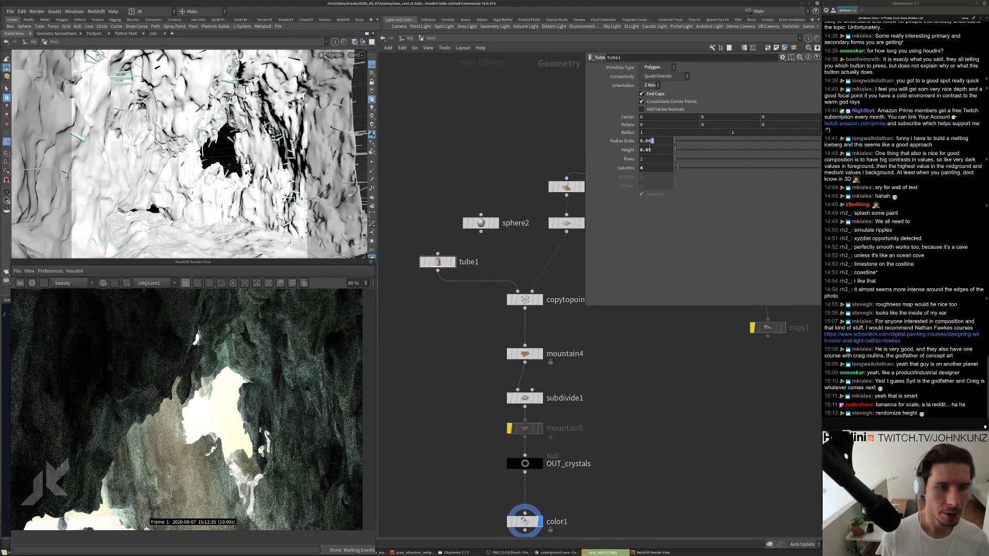
middle_click_drag(524, 401, 525, 383)
left_click(525, 383)
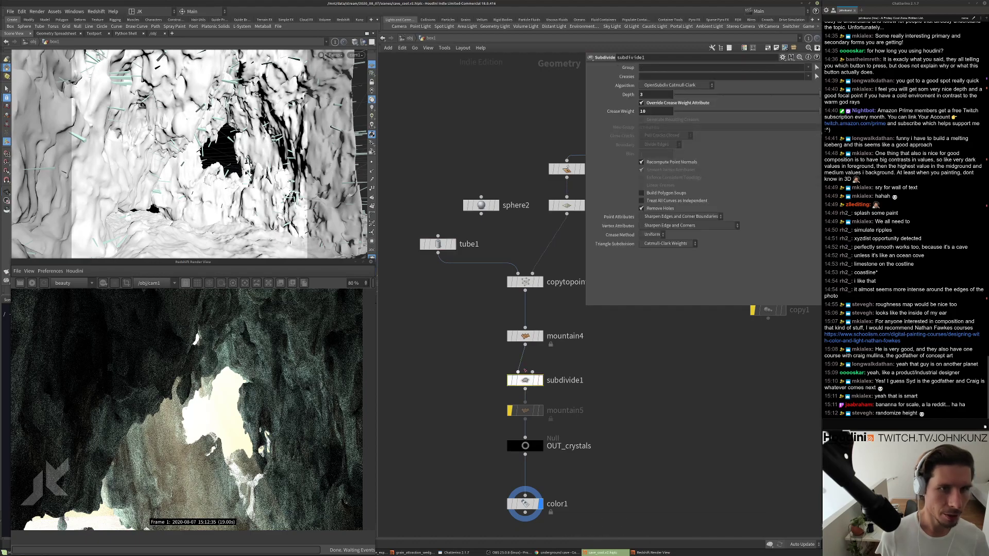
key("b")
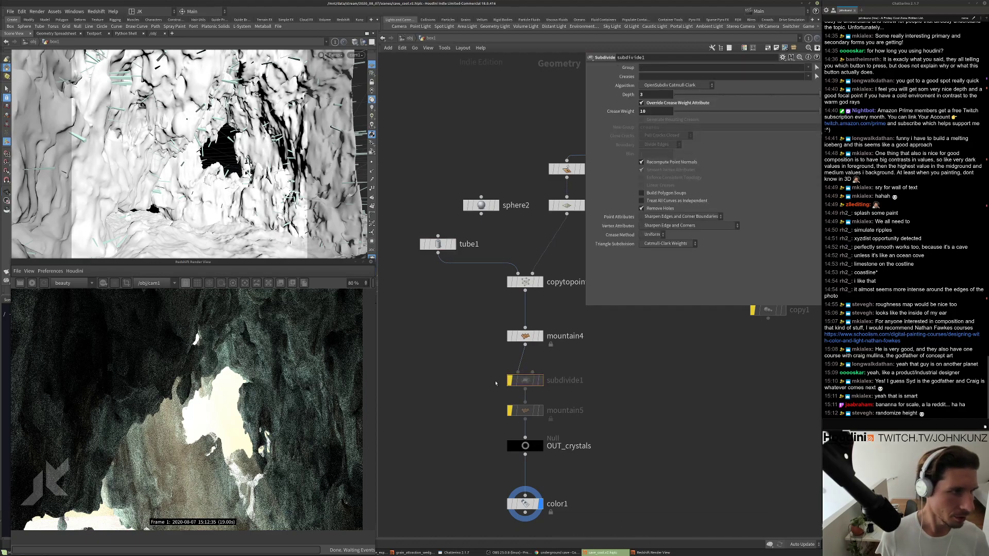
Add an Attribute Randomize node to the network using the 'rand' search.
middle_click_drag(472, 359, 472, 400)
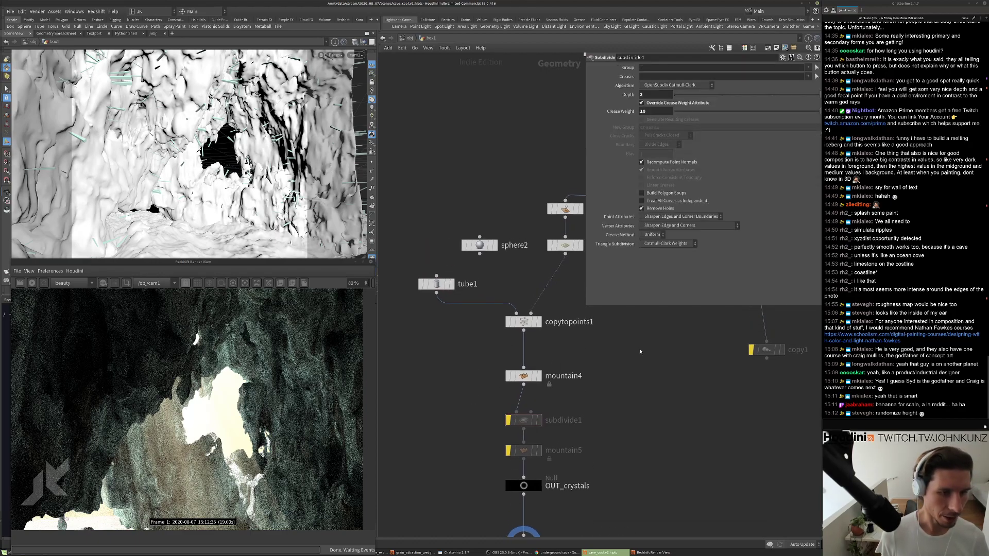
key("Tab")
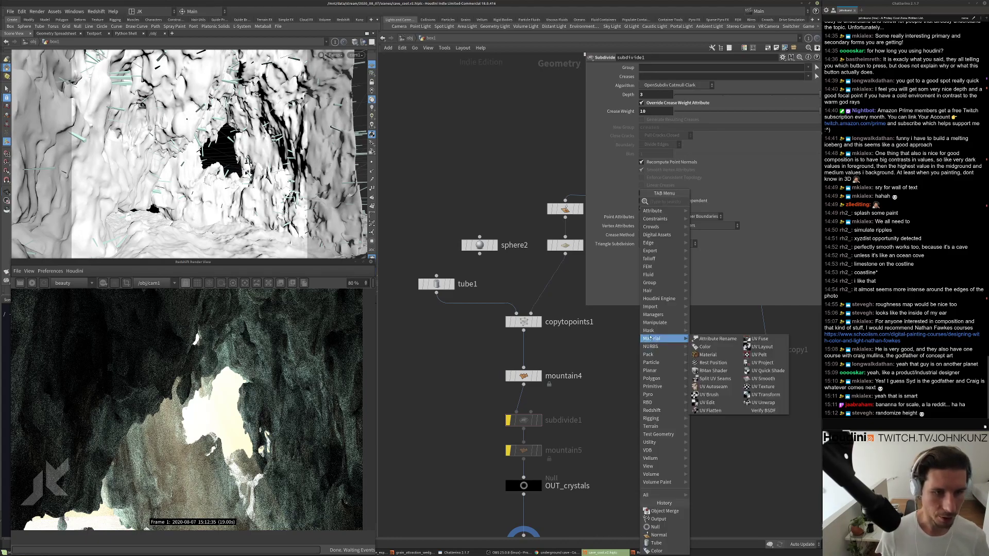
mouse_move(664, 354)
type("rand")
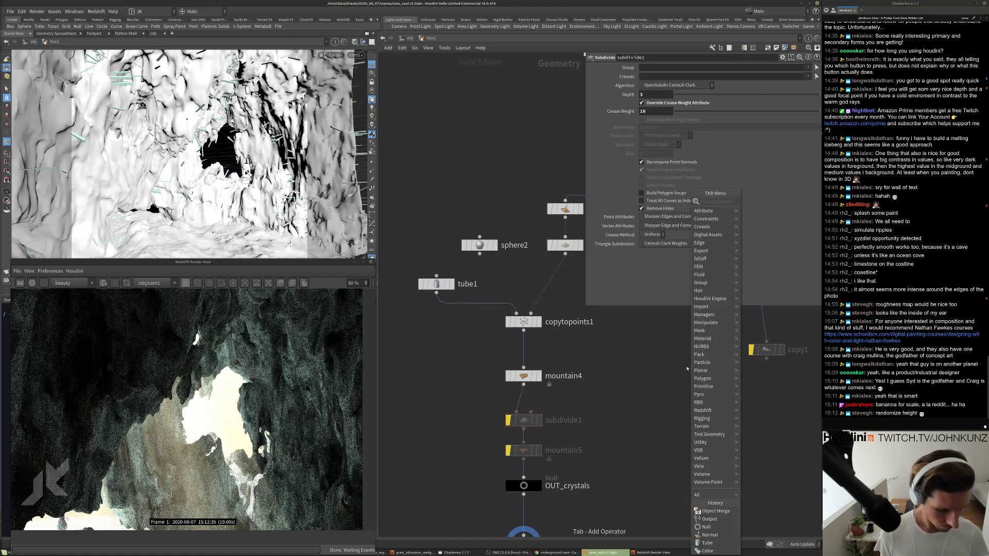
key("Return")
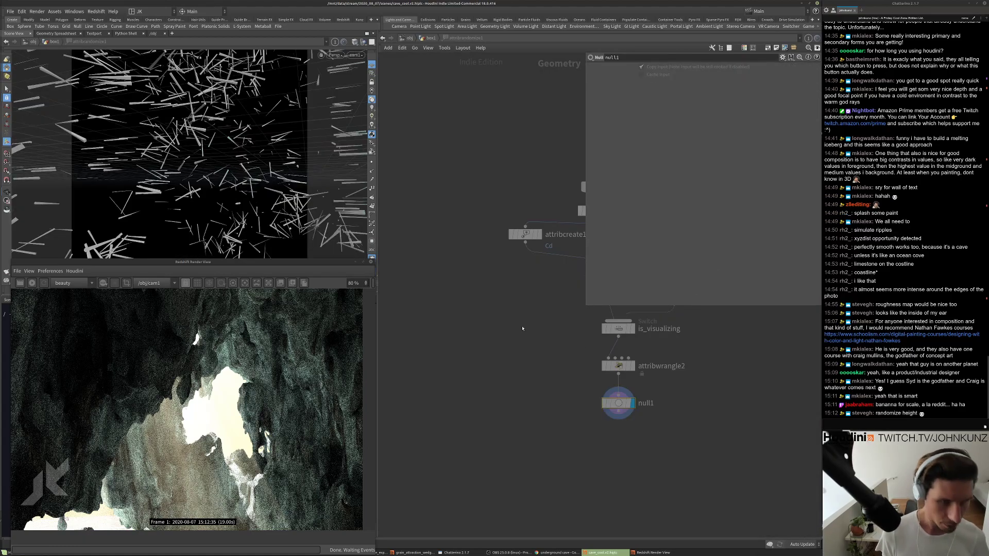
Insert attribrandomize1 above copytopoints1 and set its attribute name to pscale.
key("u")
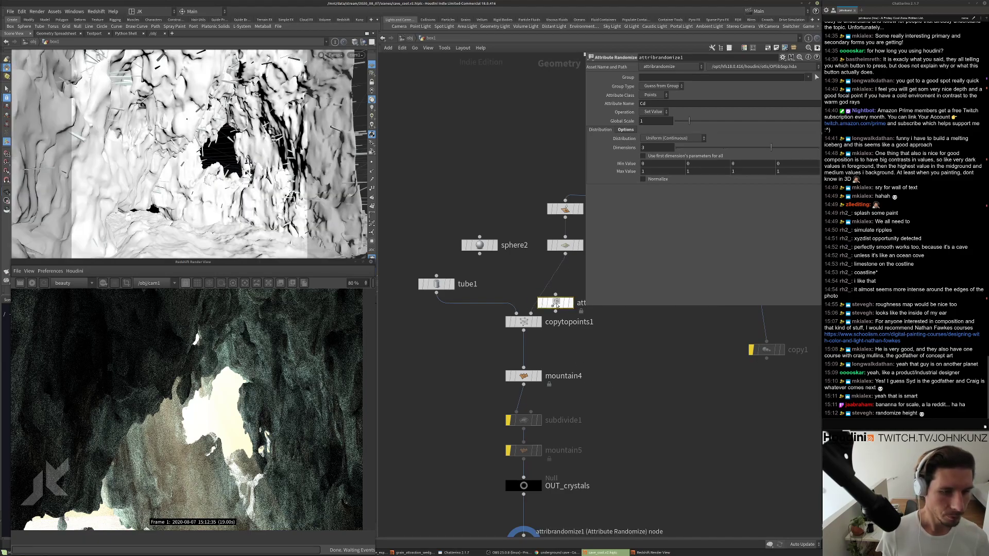
left_click(548, 284)
double_click(653, 104)
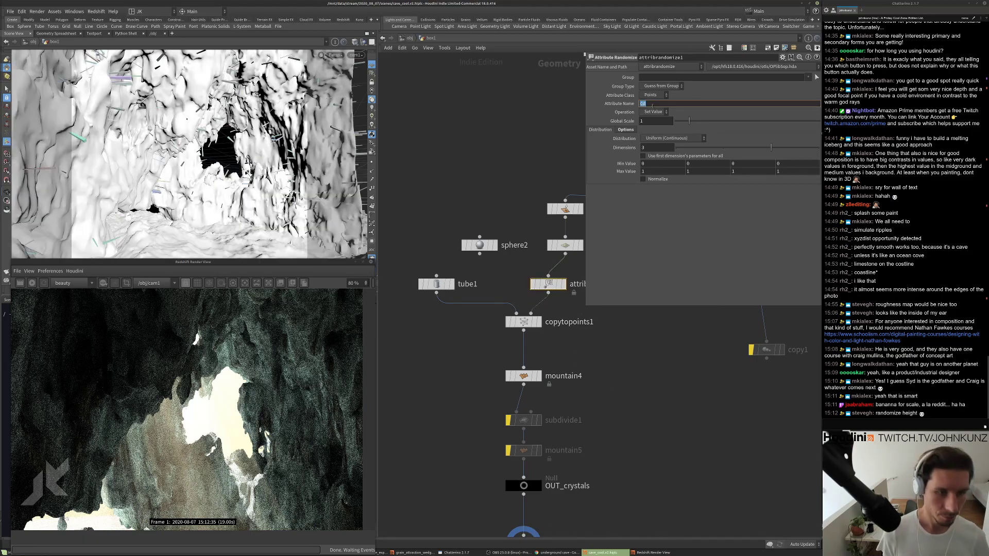
type("pscale")
key("Return")
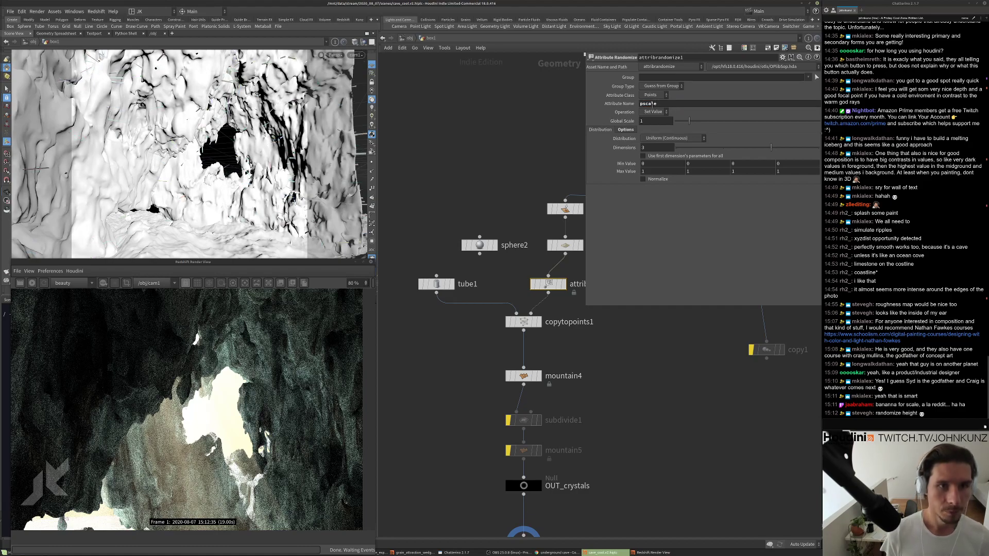
Keep Set Value as the operation, use a Custom Ramp distribution, and add a mid-value ramp point.
left_click(647, 111)
left_click(650, 110)
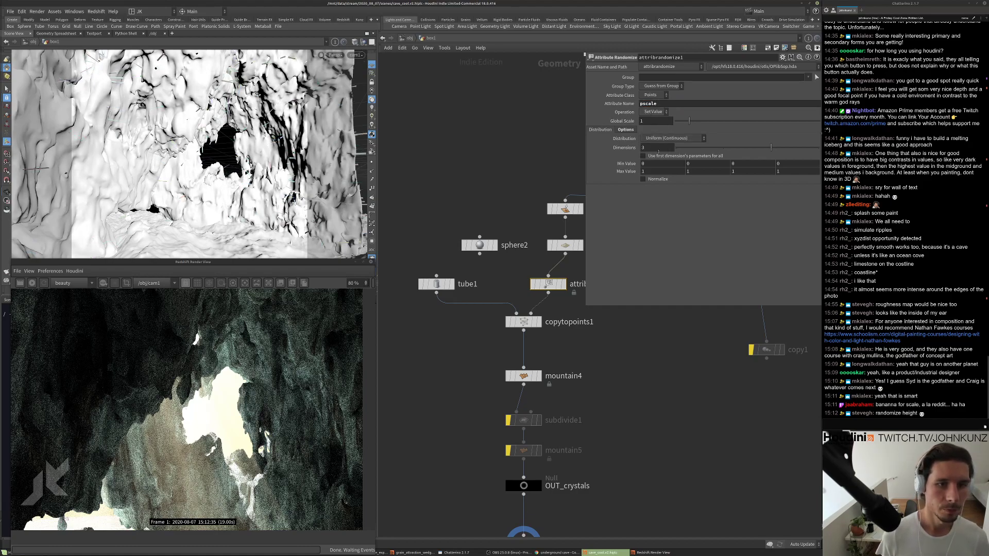
left_click(670, 138)
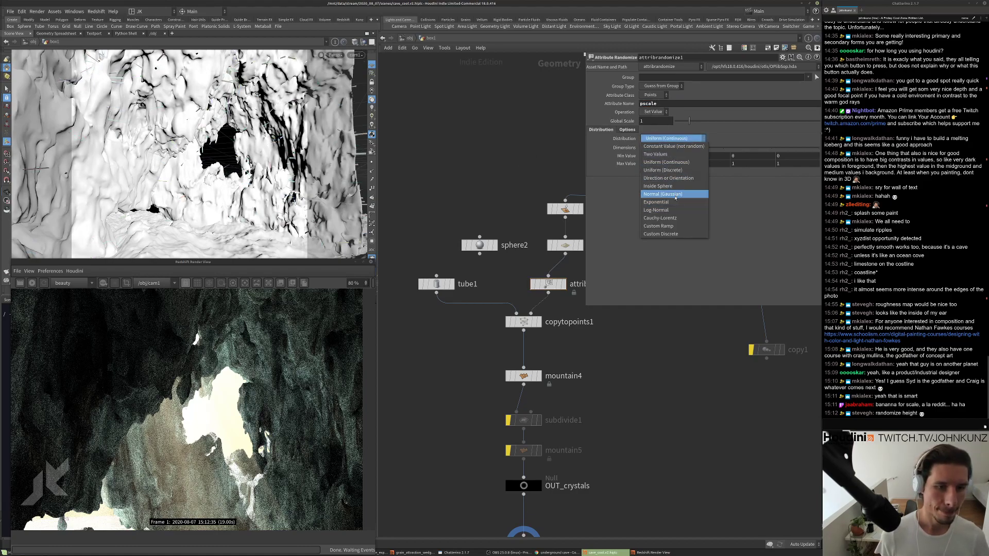
left_click(659, 226)
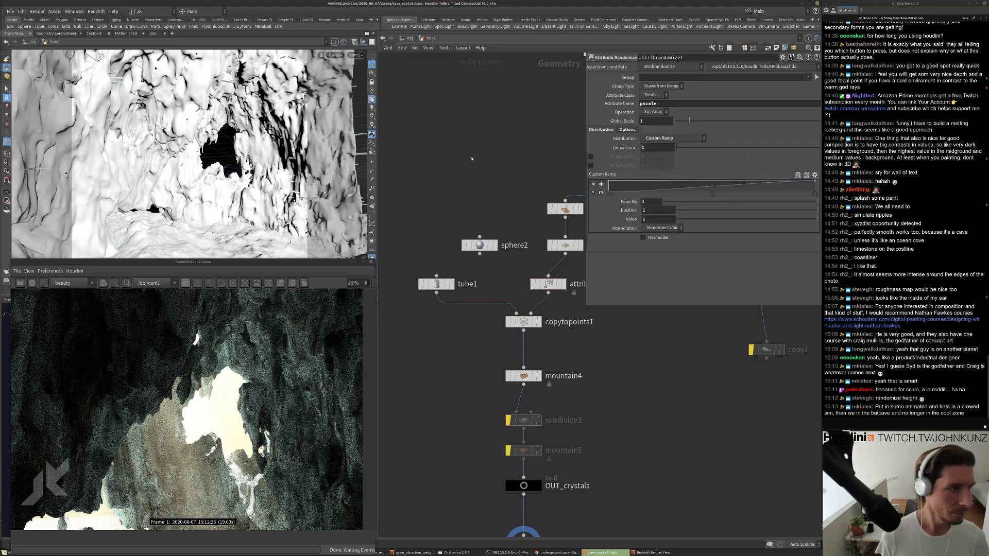
middle_click_drag(473, 160, 471, 193)
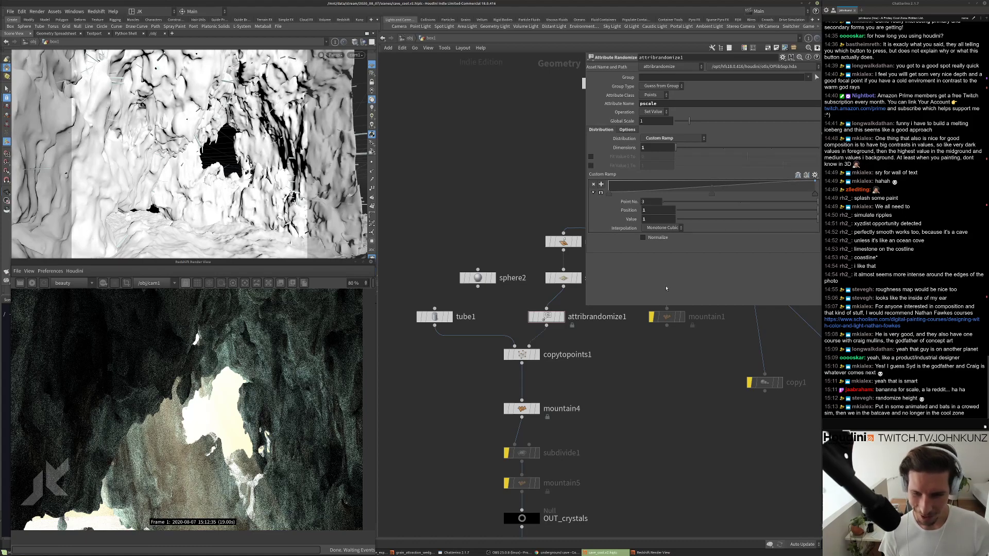
scroll(246, 375, "down", 2)
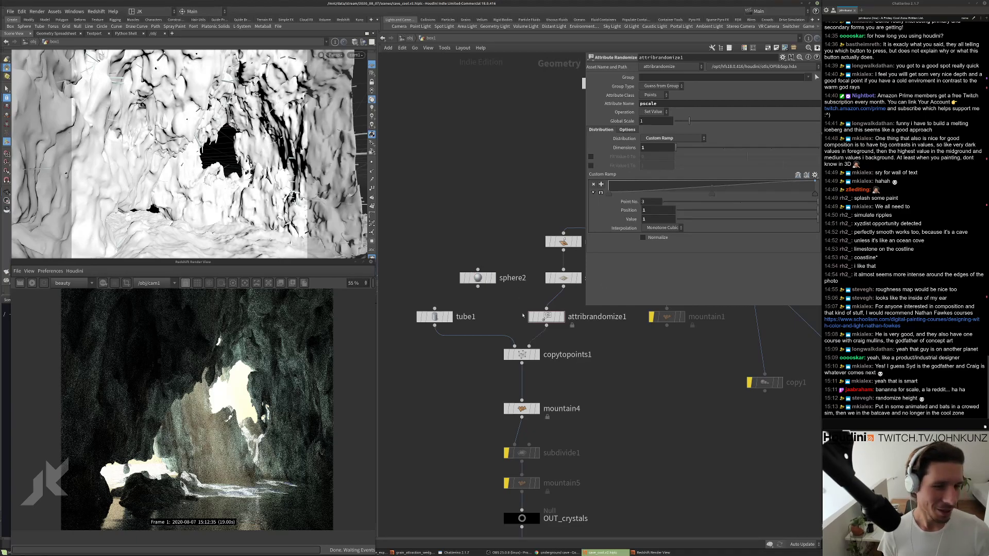
scroll(521, 313, "up", 2)
left_click_drag(711, 193, 765, 206)
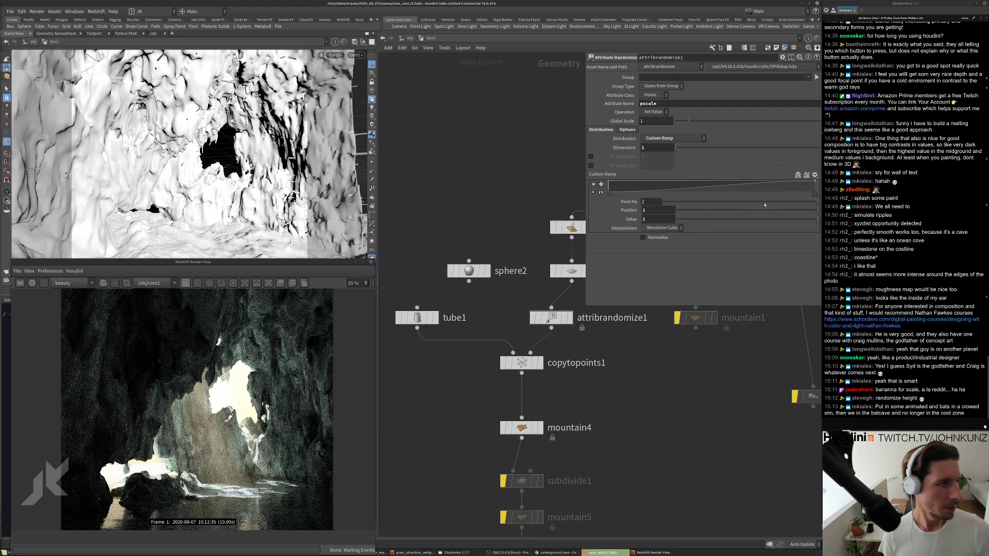
Move mountain4 between tube1 and copytopoints1.
middle_click_drag(502, 427, 502, 362)
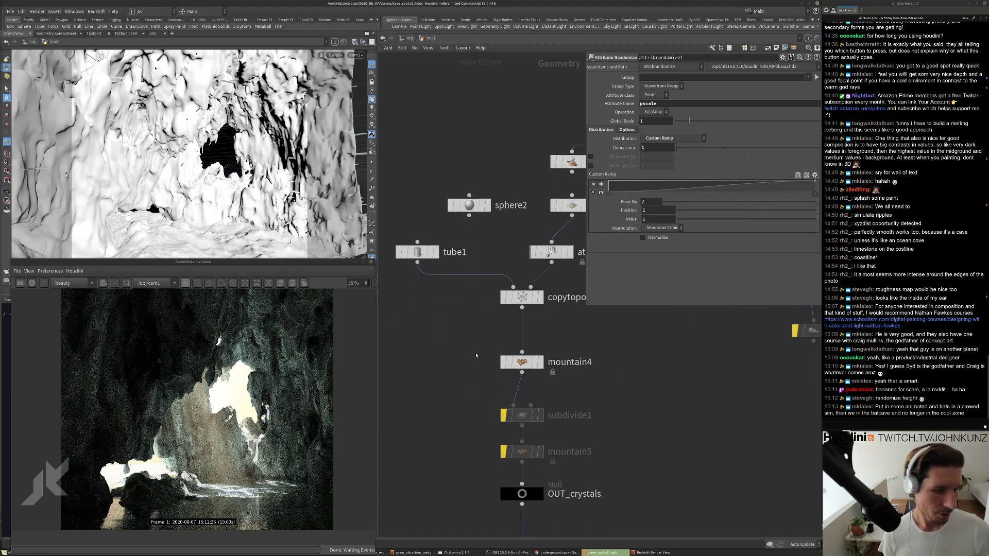
left_click(503, 364)
left_click(503, 364)
left_click_drag(522, 362, 445, 304)
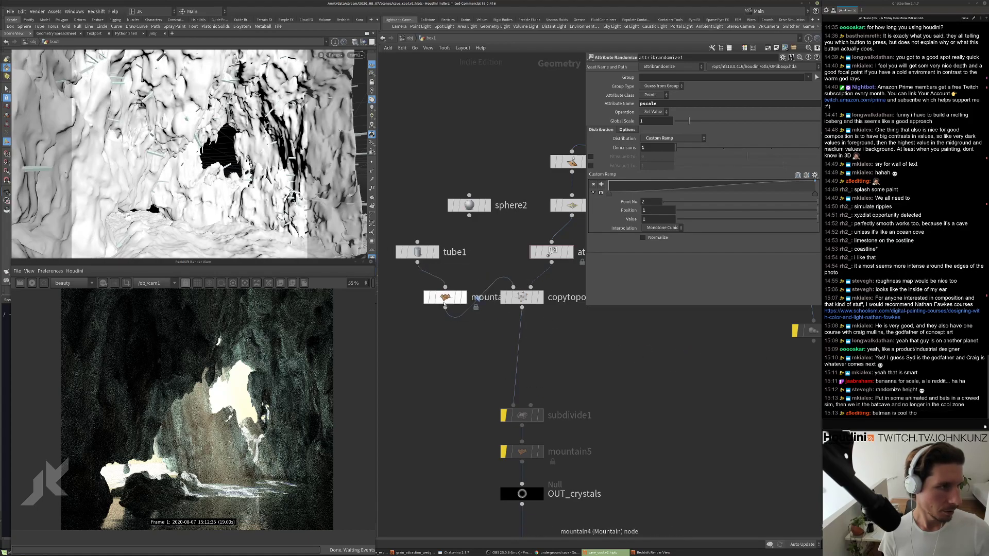
Adjust mountain4's noise offset interactively and run a test Redshift render of the cave.
left_click(445, 303)
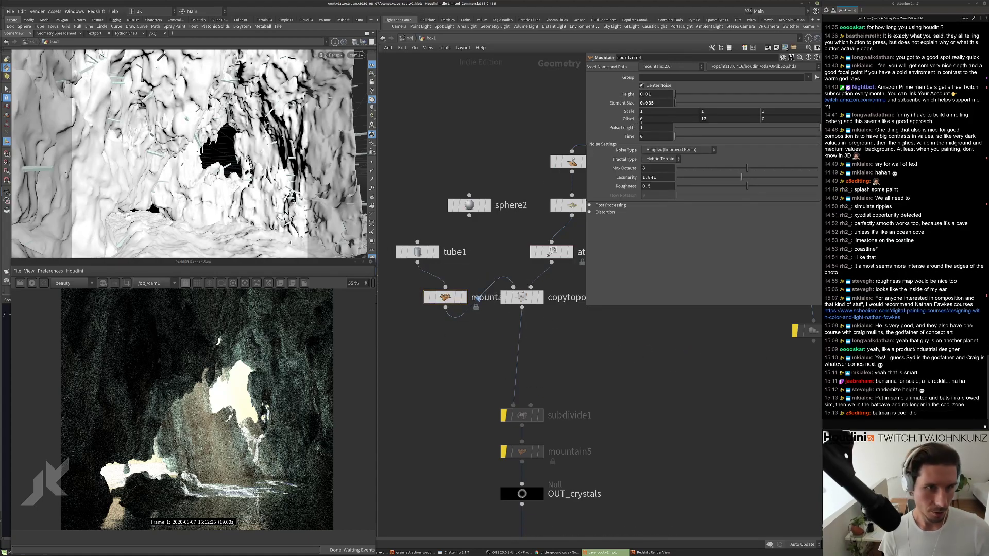
middle_click_drag(649, 119, 790, 135)
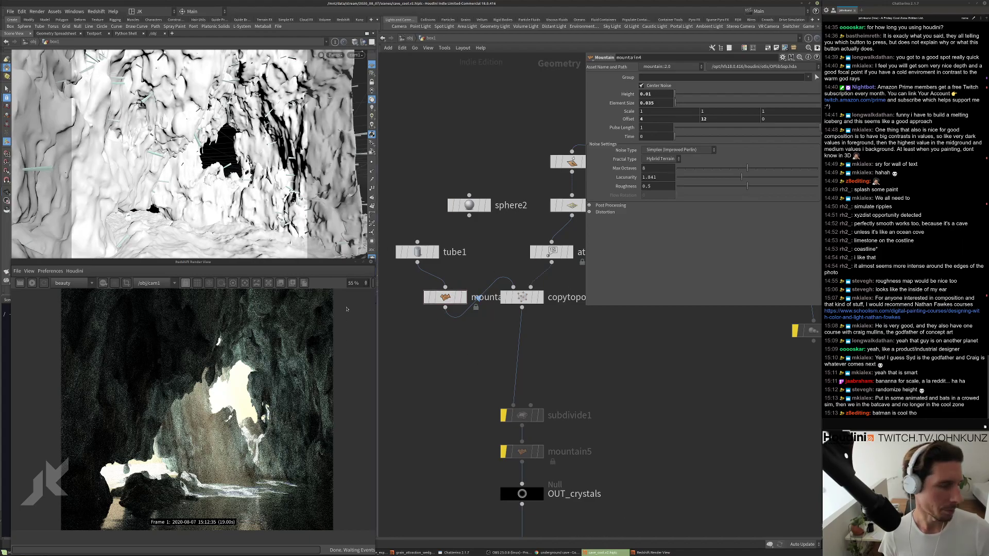
left_click(44, 283)
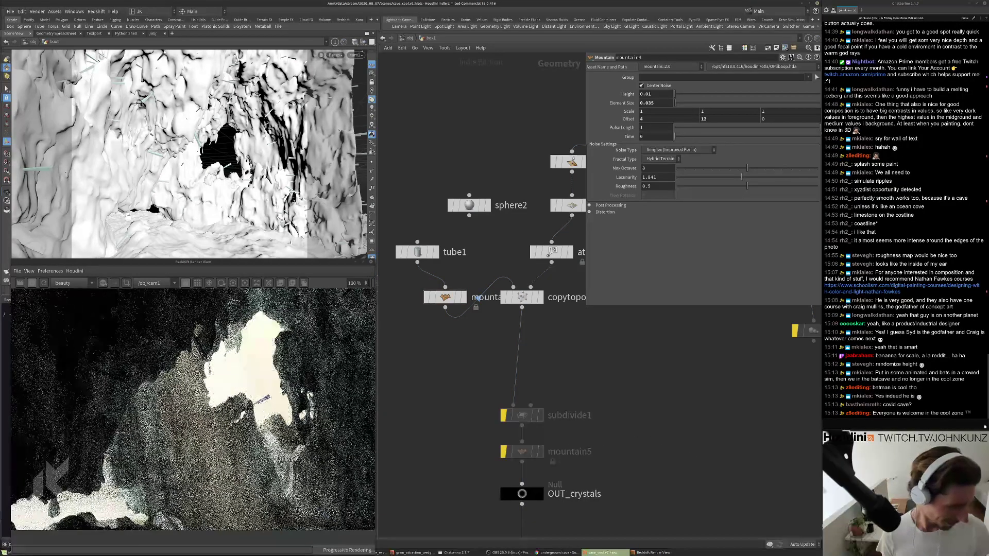
scroll(220, 406, "up", 3)
scroll(210, 439, "down", 5)
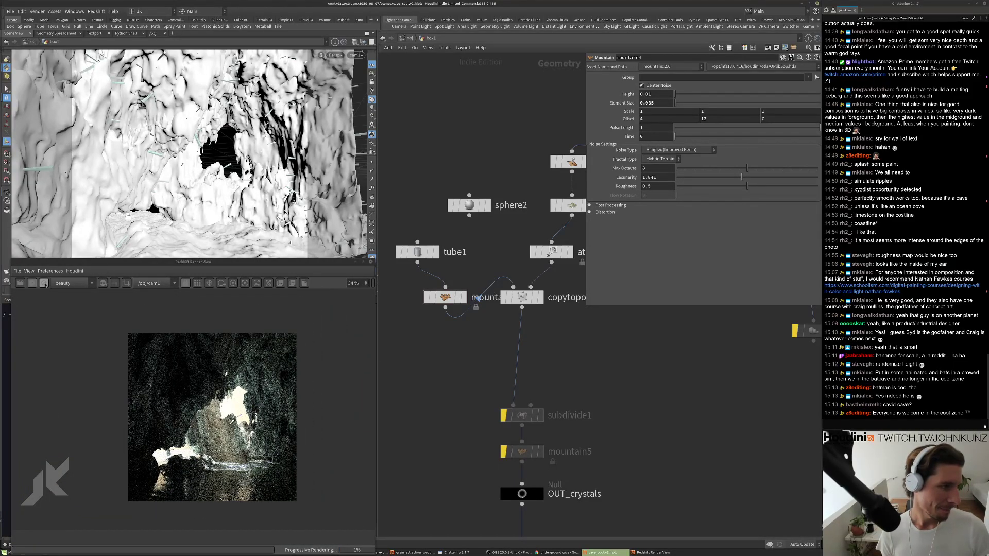
left_click(32, 283)
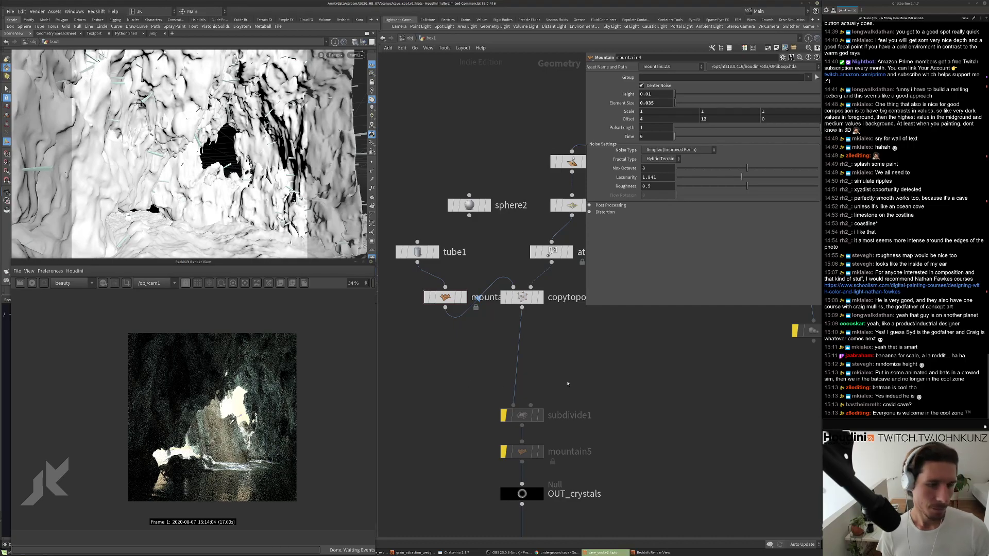
Set mountain4's noise Offset X to 532, then to 44.
left_click(655, 119)
type("532")
key("Return")
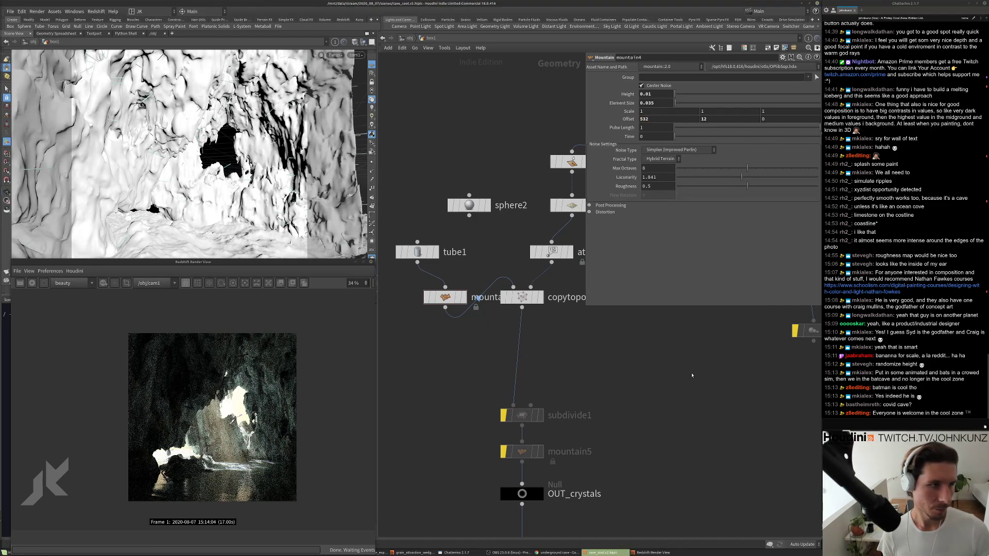
left_click(655, 119)
type("44")
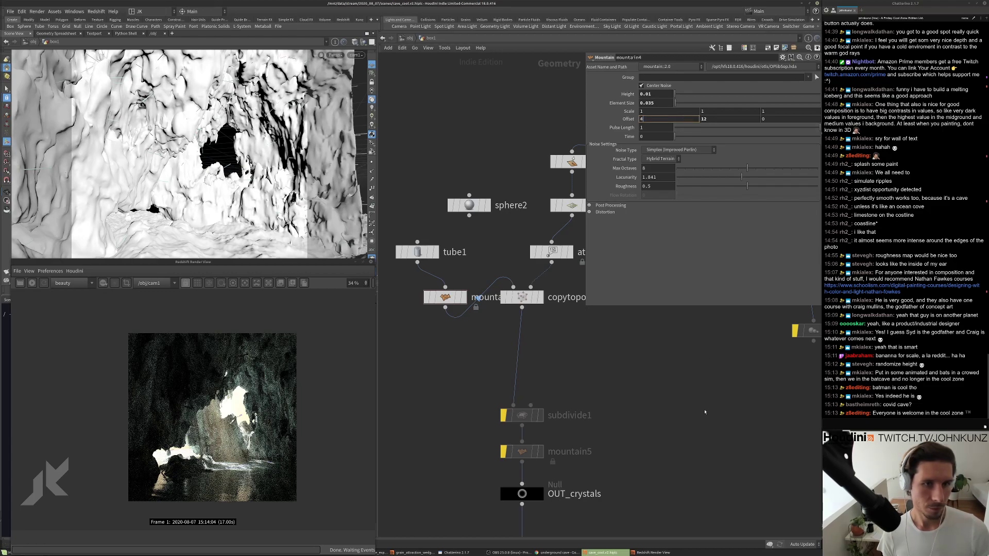
key("Return")
middle_click_drag(701, 422, 681, 455)
Set scatter2's Force Total Count to 6213.
left_click(552, 238)
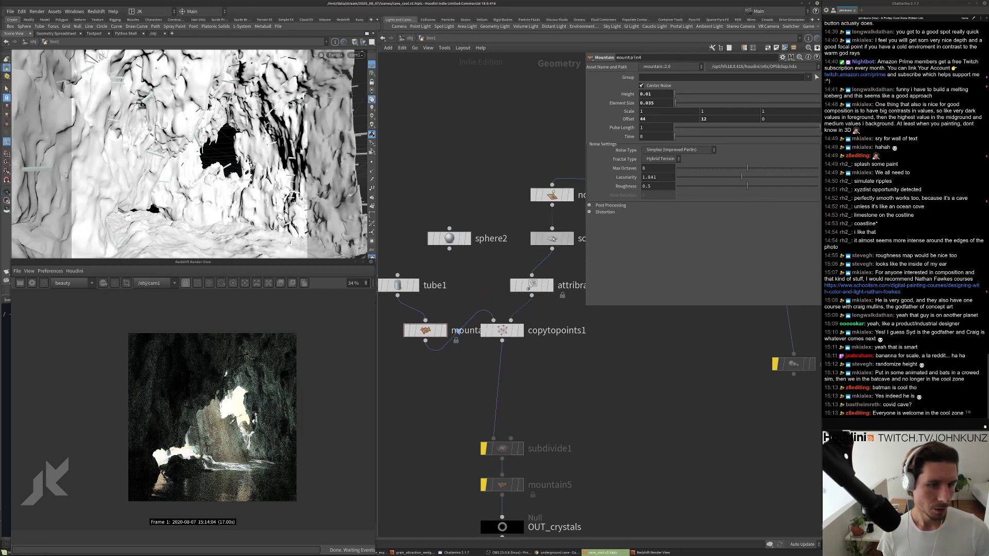
double_click(644, 136)
type("6213")
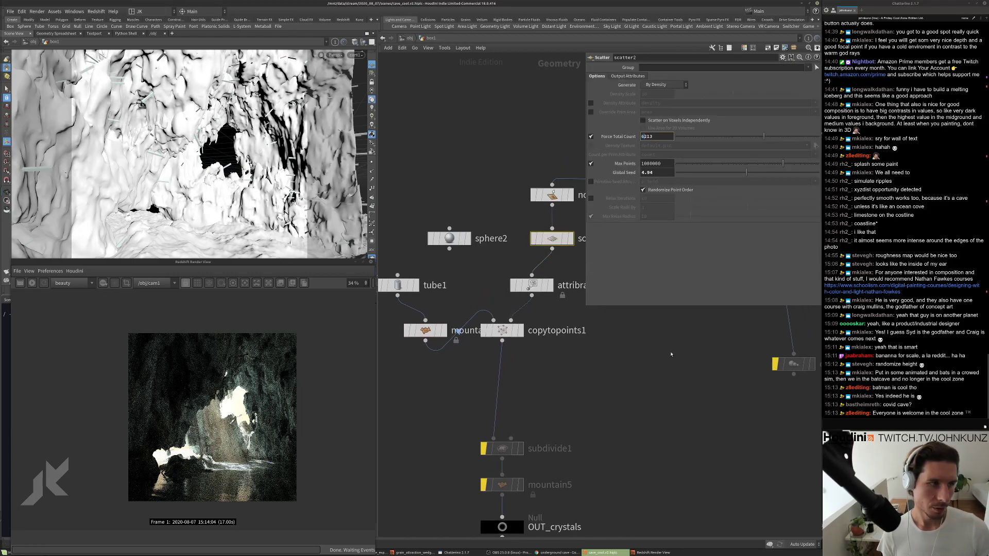
key("Return")
Render the denser cave in Redshift and stop the render once finished.
left_click(20, 282)
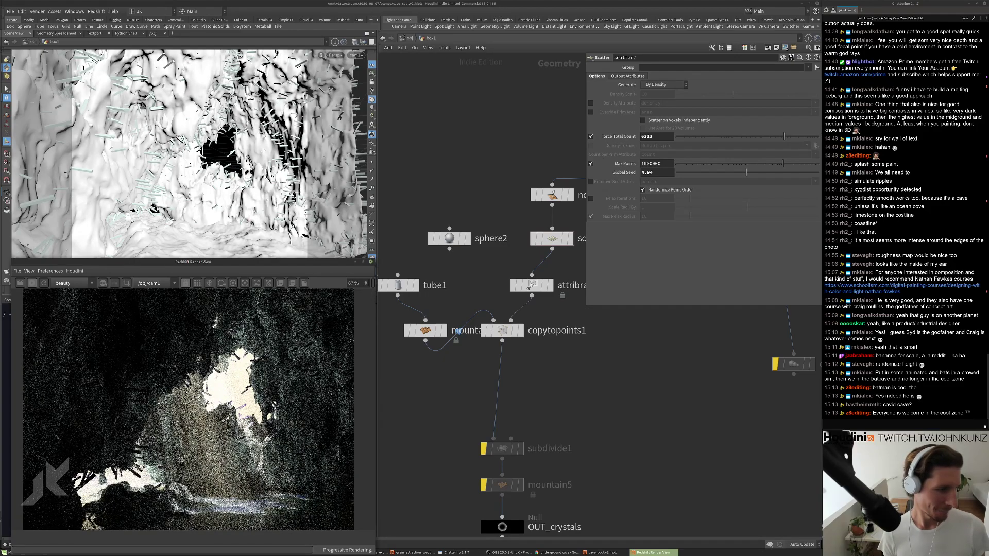
scroll(189, 419, "down", 2)
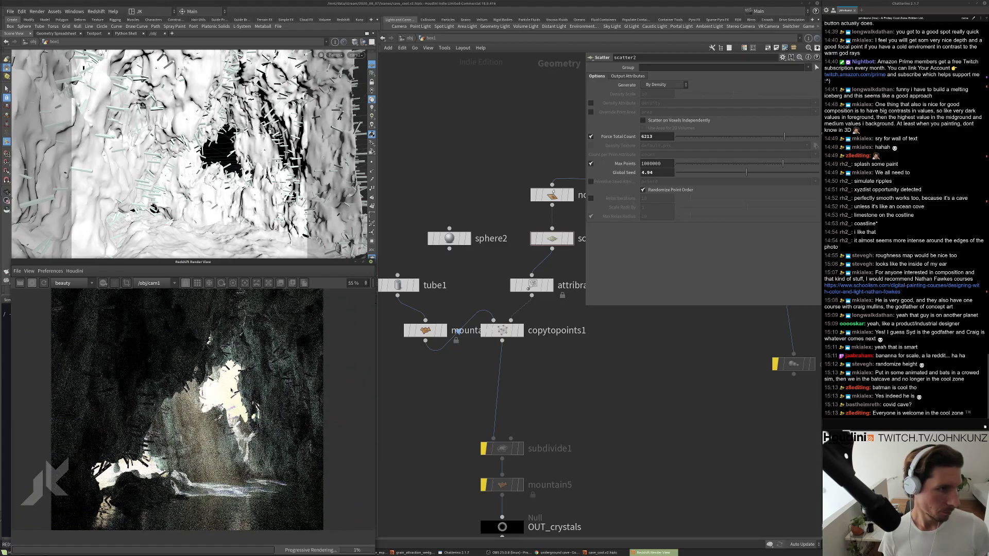
scroll(232, 388, "down", 1)
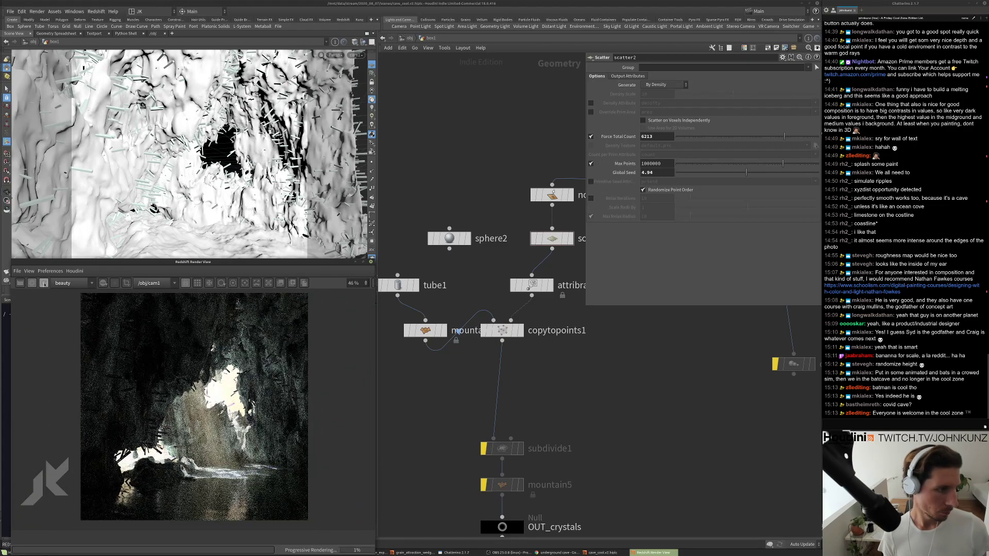
left_click(458, 176)
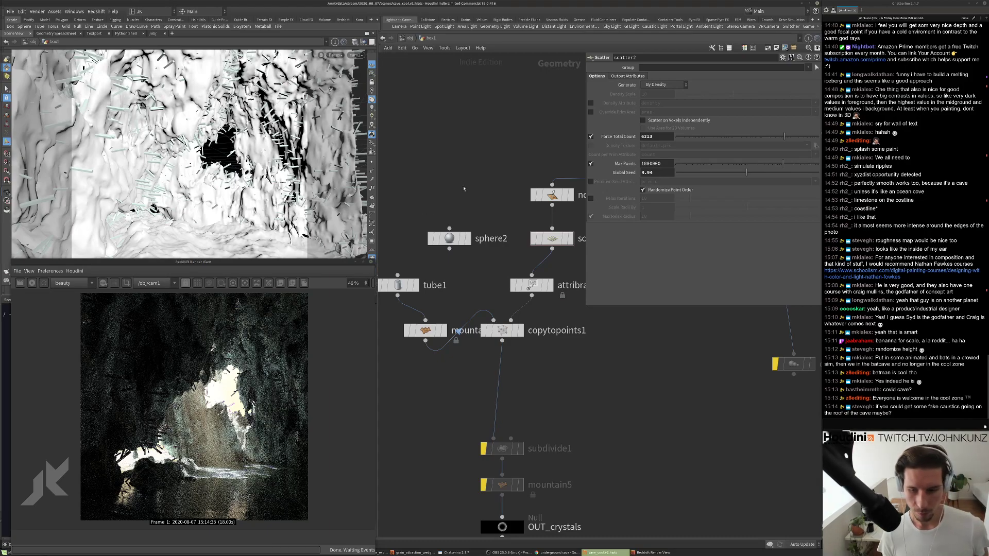
middle_click_drag(464, 189, 459, 246)
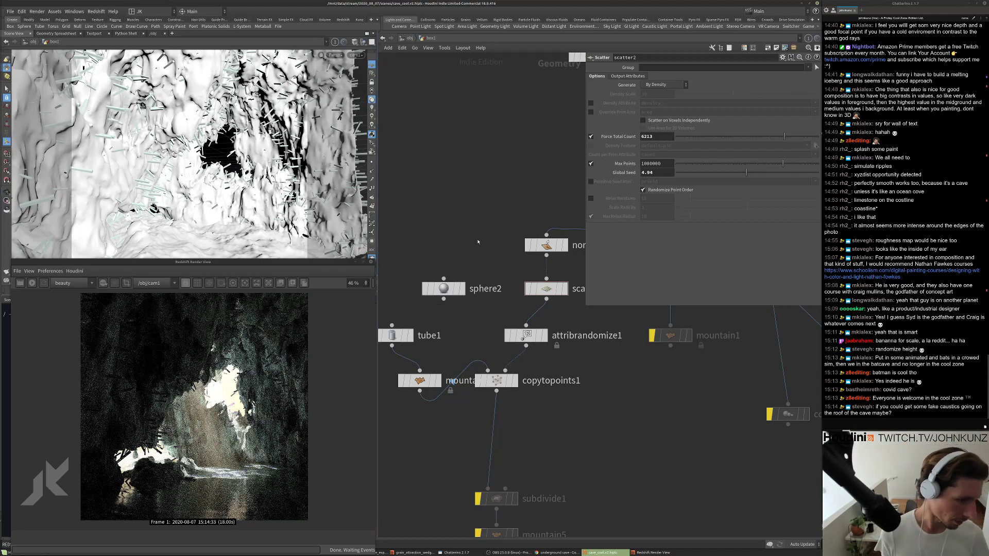
Insert a Measure node between normal1 and scatter2 set to measure curvature.
middle_click_drag(534, 228, 486, 289)
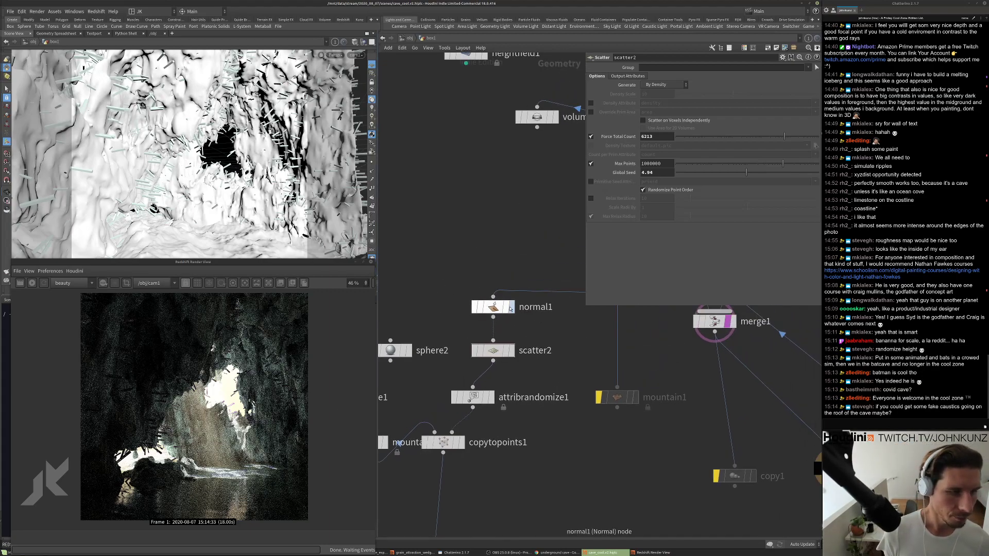
left_click_drag(496, 309, 496, 280)
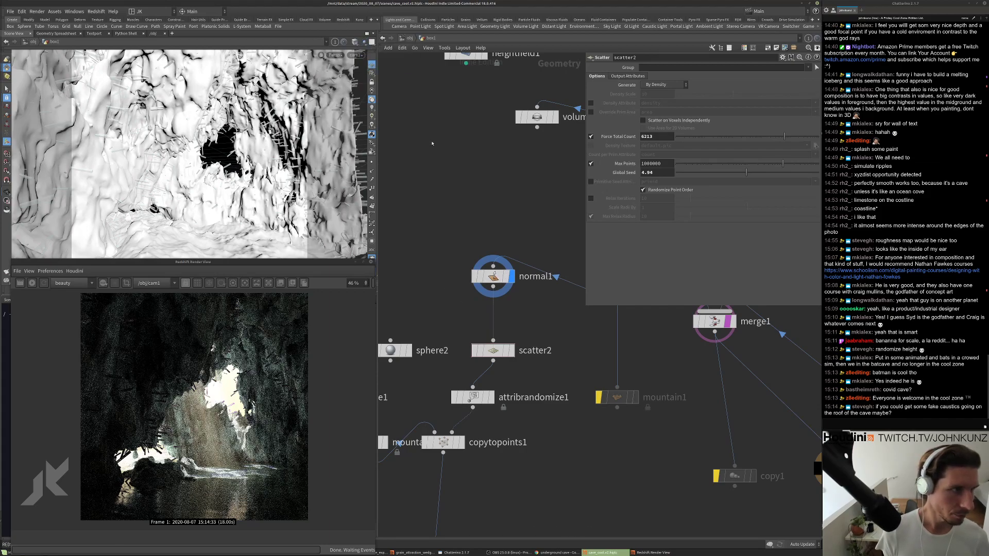
middle_click_drag(429, 208, 434, 161)
key("Tab")
type("meas")
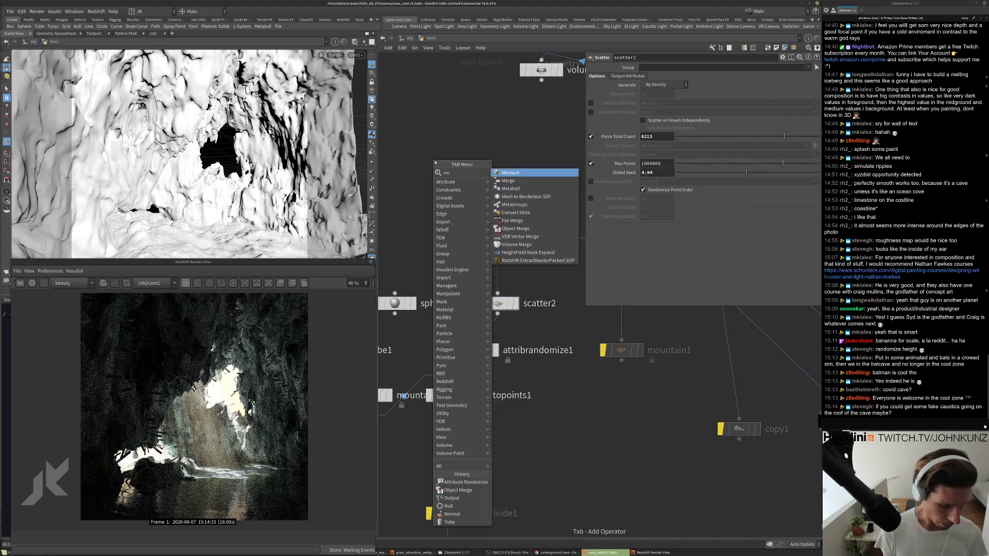
left_click(510, 172)
left_click(515, 267)
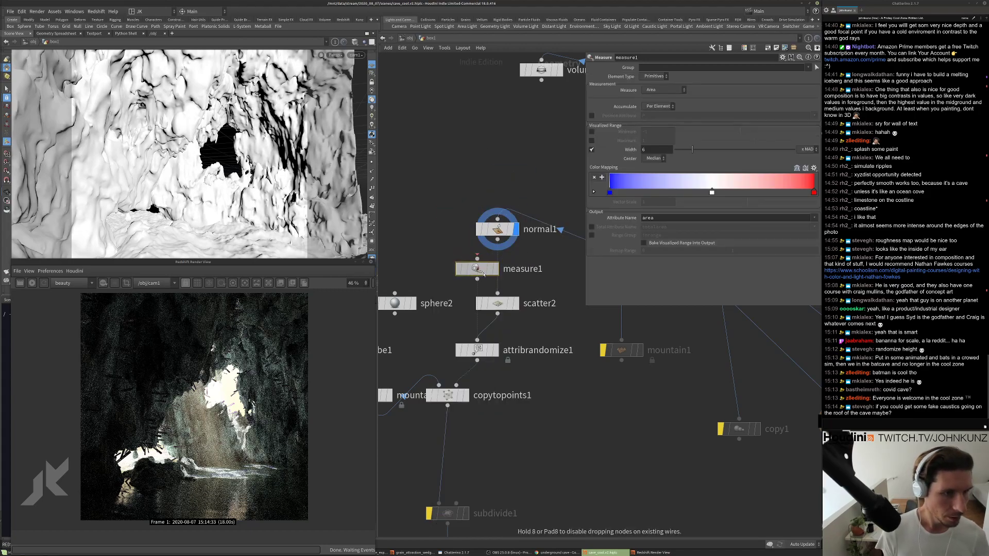
left_click(515, 267)
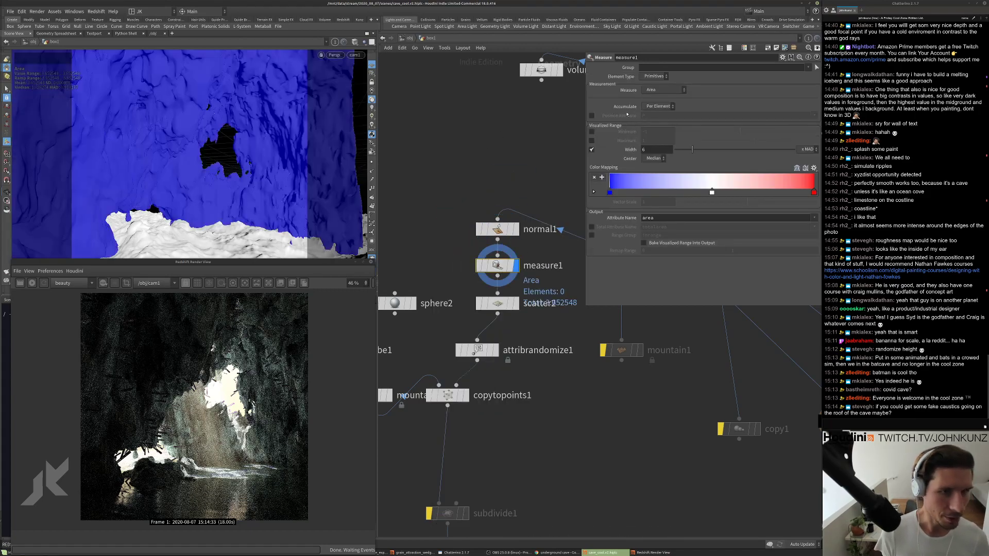
left_click(659, 90)
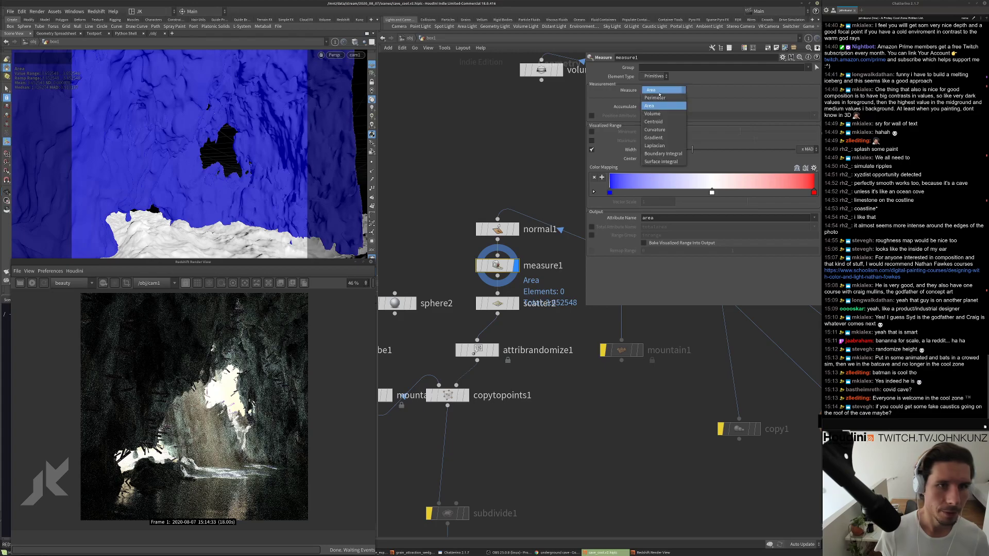
left_click(654, 129)
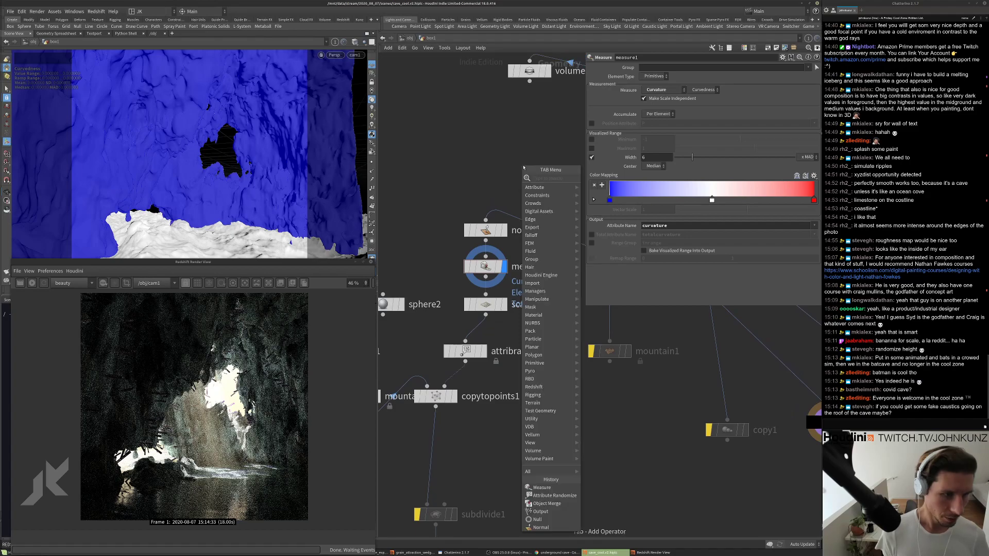
Add a Convert node above normal1 and align the convert1, normal1, measure1 chain.
key("Tab")
type("clip")
key("Down")
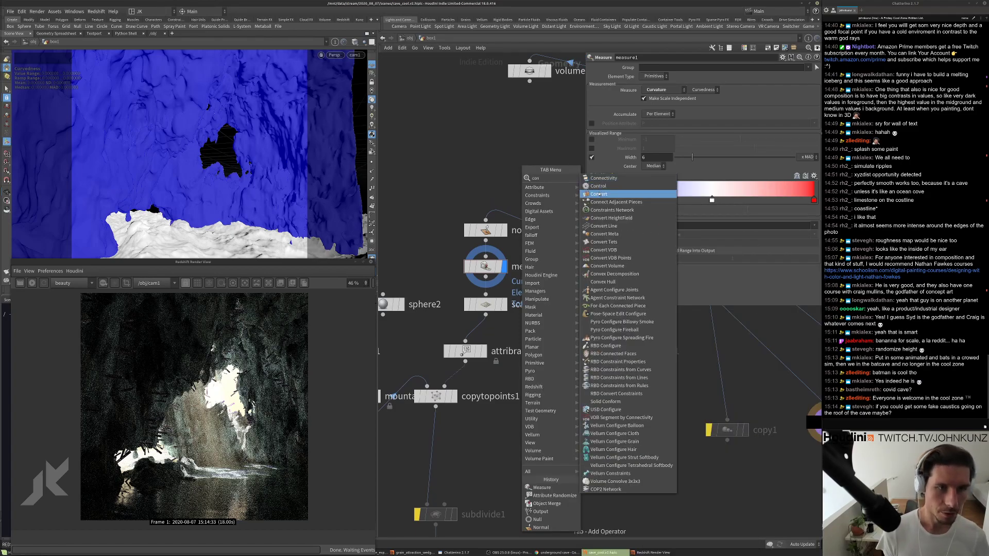
key("Return")
left_click(507, 206)
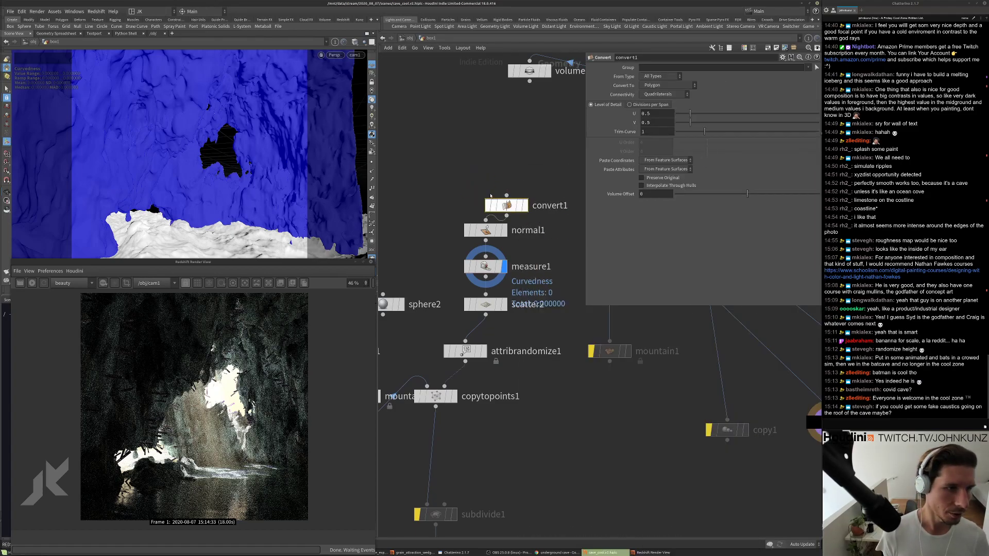
key("l")
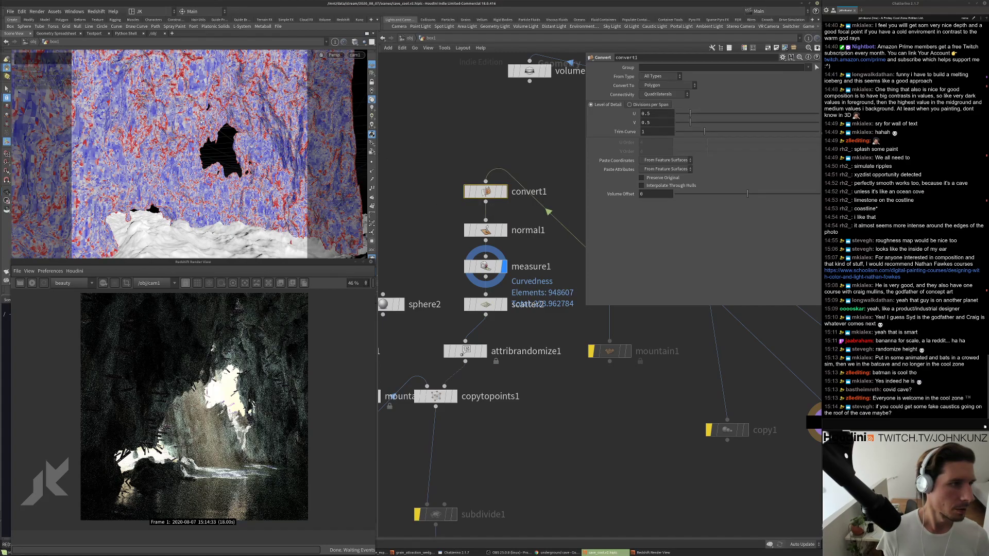
left_click(492, 267)
left_click_drag(465, 170, 492, 236)
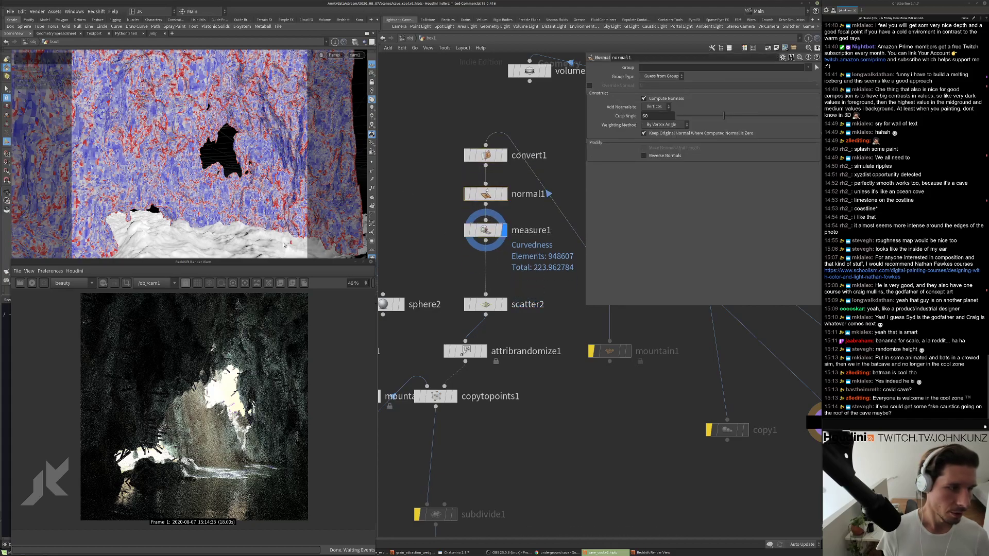
Add an Attribute Blur node below measure1.
scroll(222, 315, "up", 3)
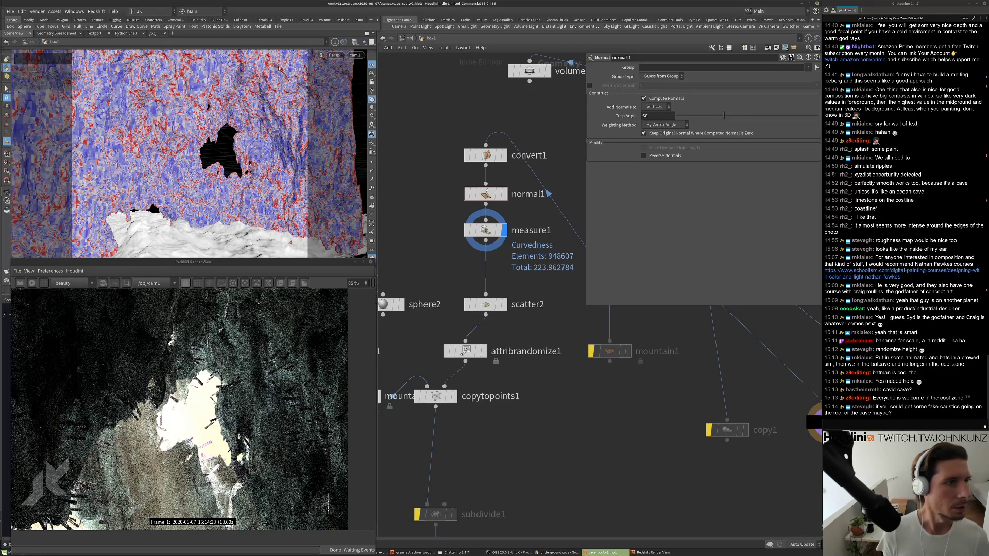
mouse_move(444, 194)
middle_mouse_down()
mouse_move(463, 171)
mouse_move(457, 183)
middle_mouse_up()
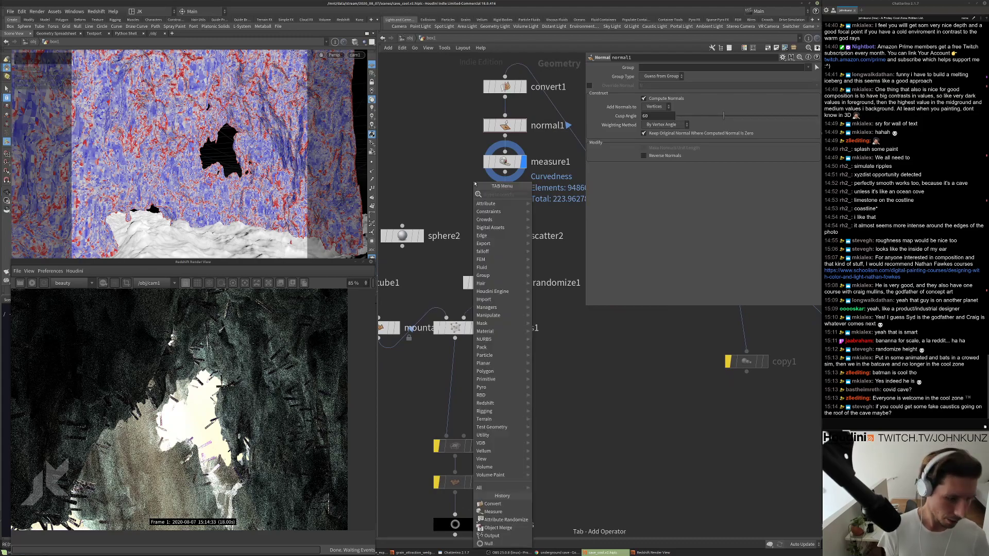
key("Tab")
type("blu")
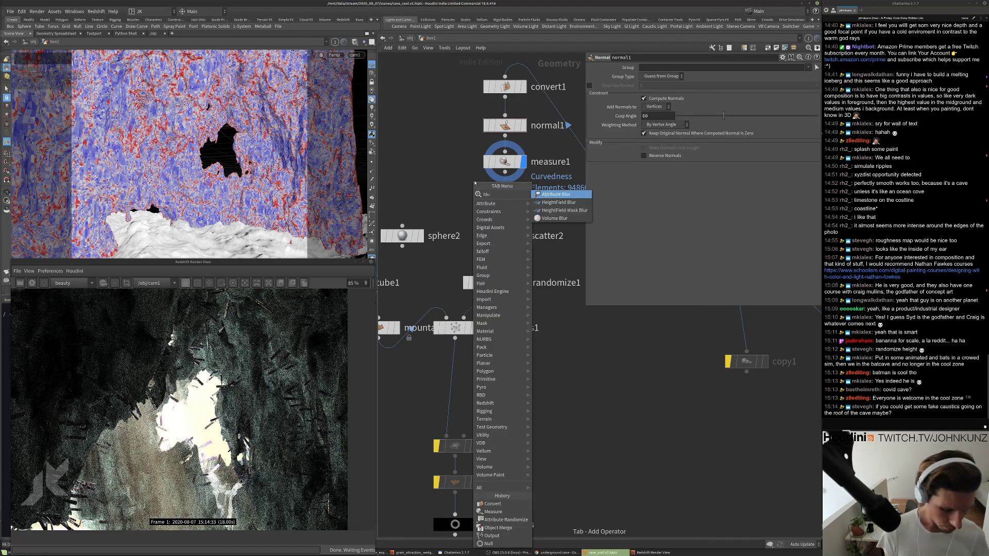
left_click(555, 194)
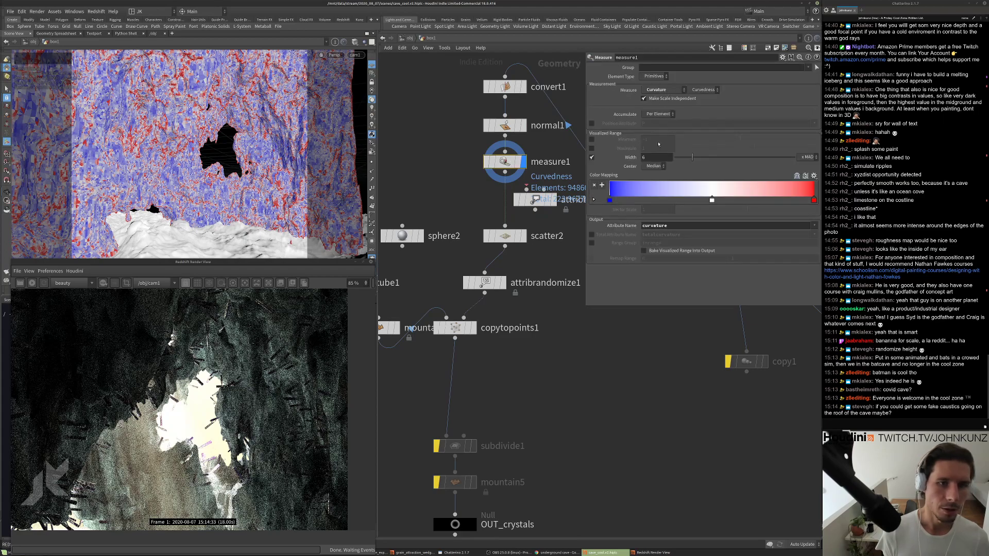
Set scatter2's Density Attribute to curvature and view the scattered points and copied crystals.
double_click(654, 226)
key("ctrl+c")
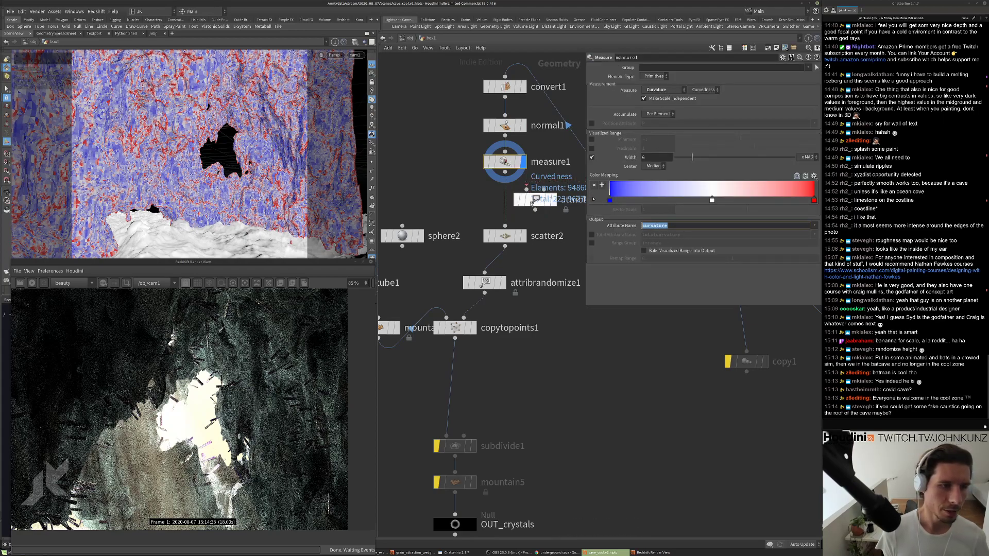
left_click(520, 232)
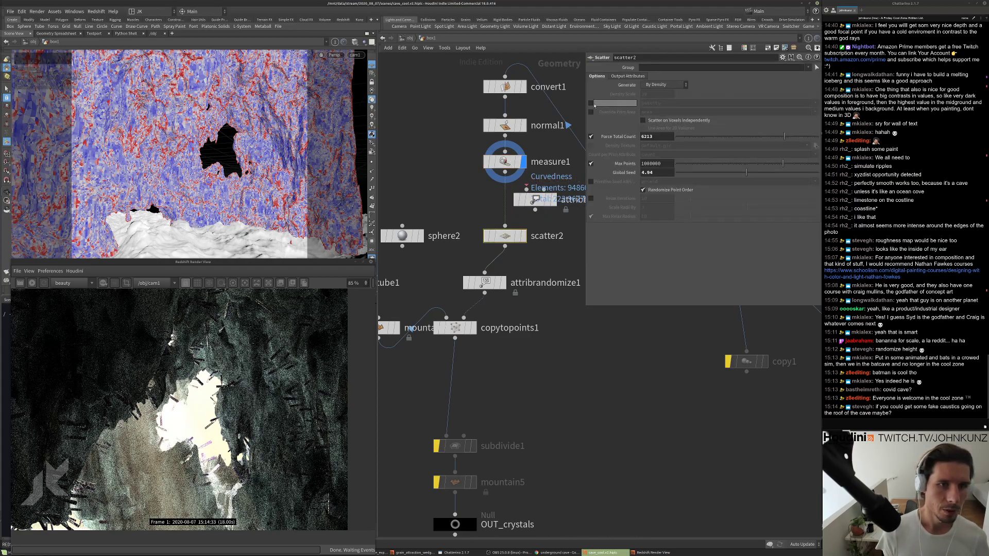
double_click(648, 105)
key("ctrl+v")
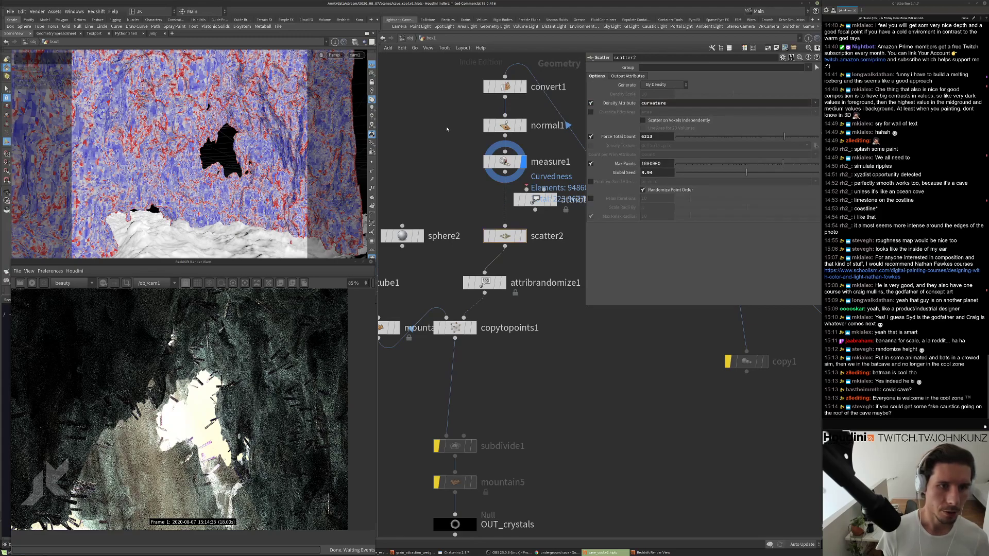
left_click(523, 236)
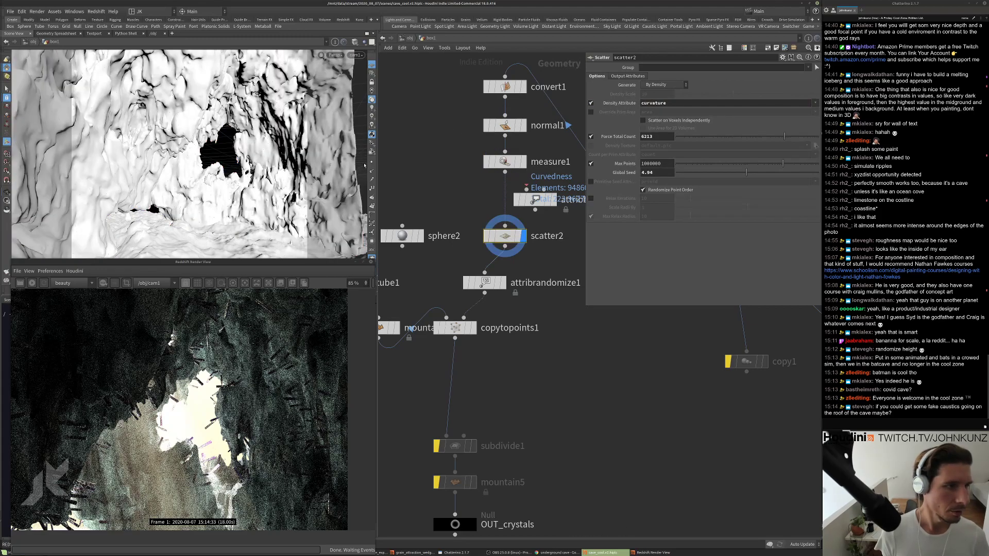
left_click(372, 163)
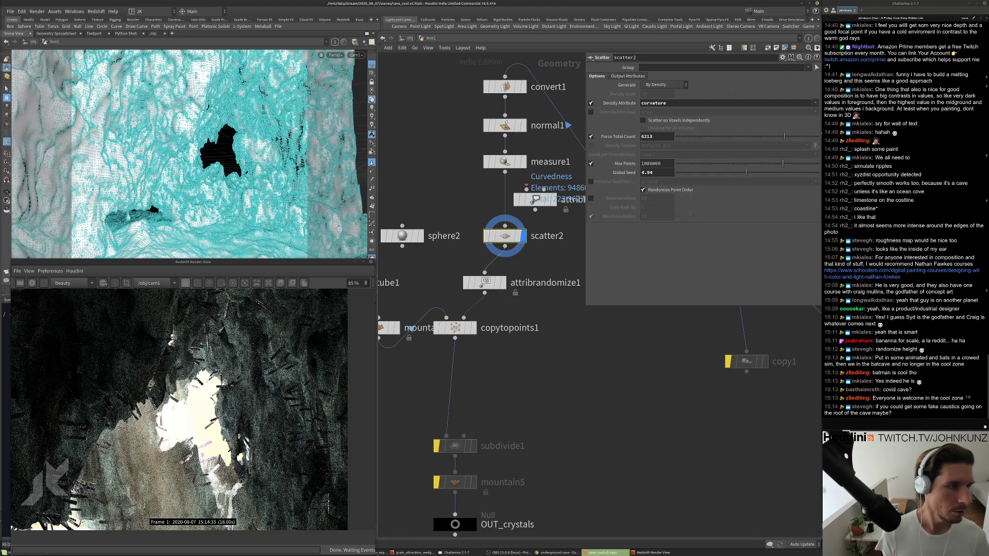
left_click(472, 328)
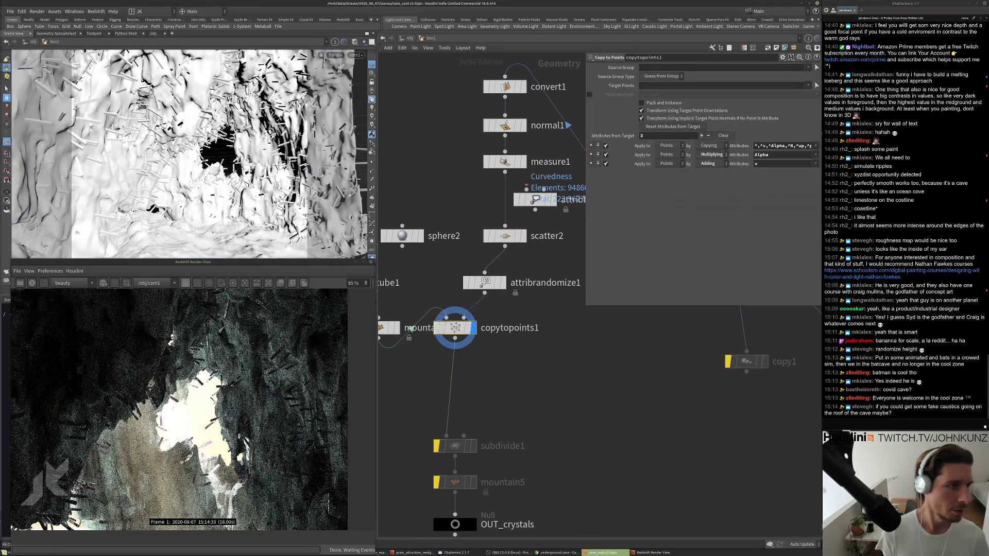
Wire attribblur1 between measure1 and scatter2 and set it to blur curvature.
left_click_drag(535, 199, 505, 201)
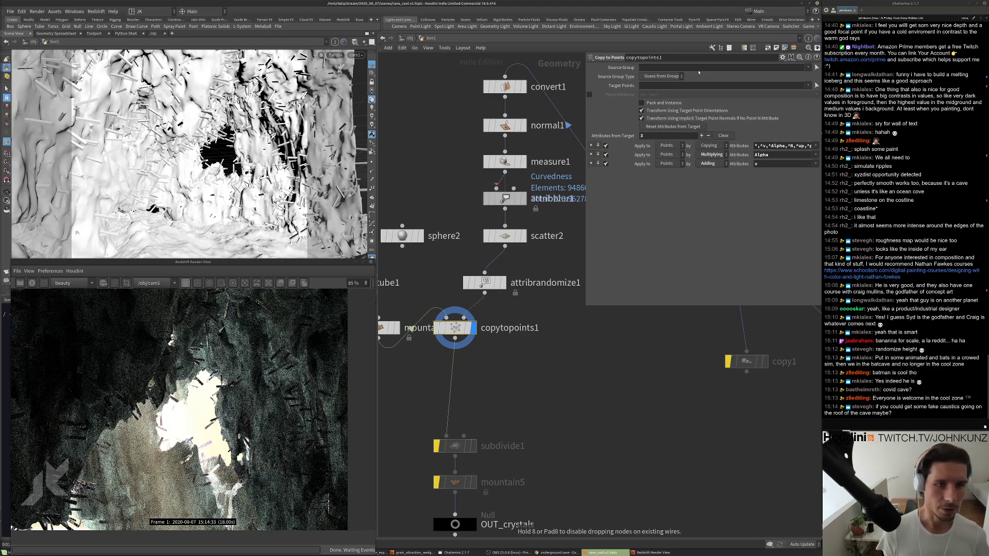
double_click(656, 85)
type("curvature")
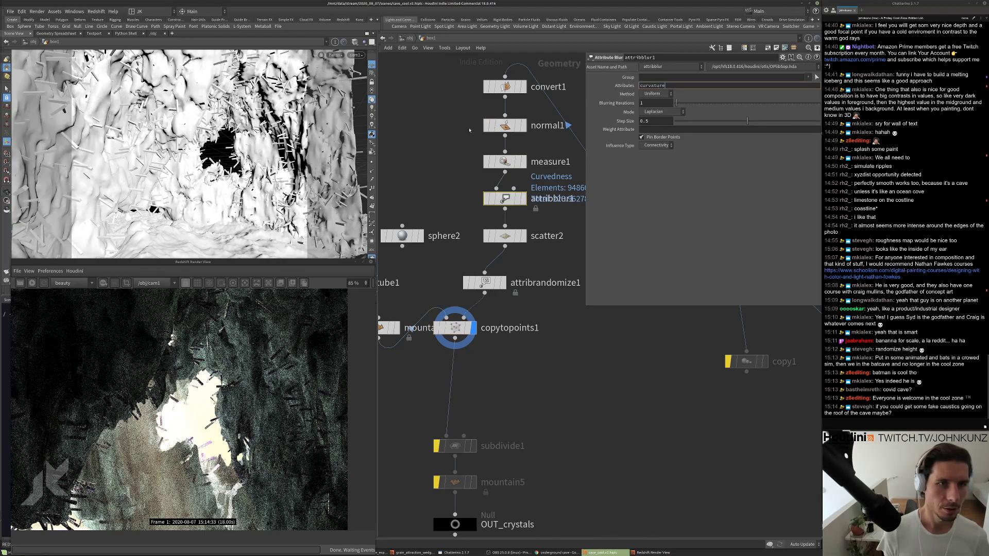
key("Return")
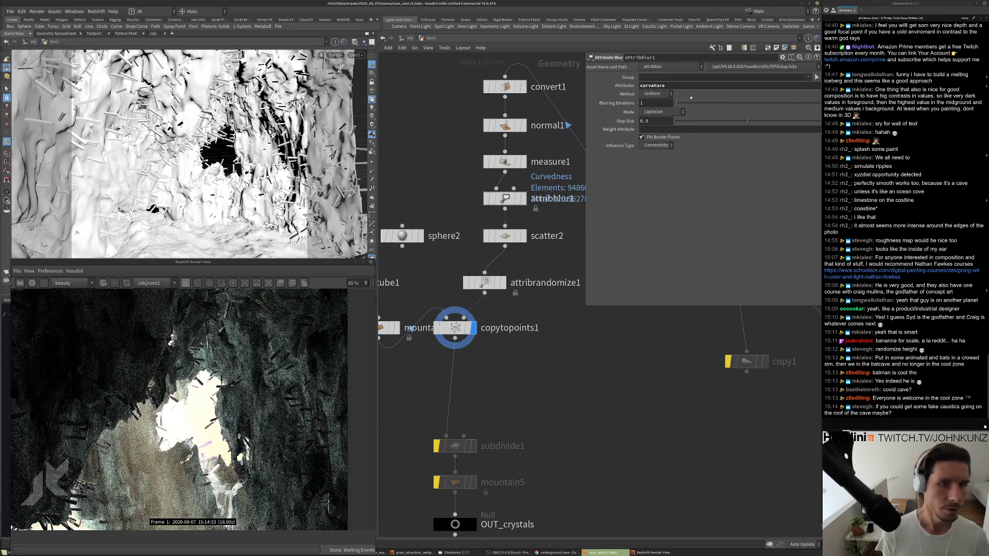
Give the blur 55 iterations and step size 0.91, then bypass it.
key("Tab")
type("25")
key("Return")
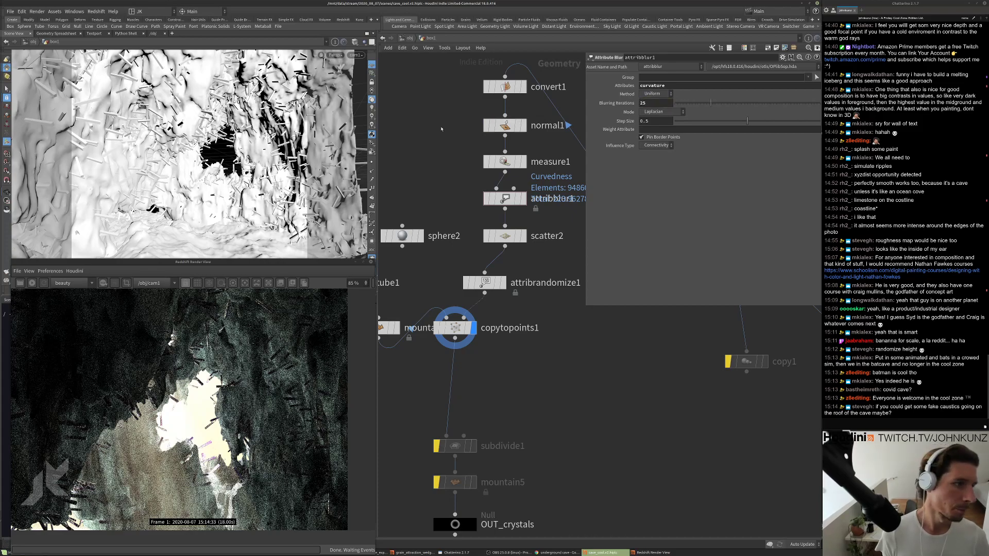
middle_click_drag(438, 126, 438, 158)
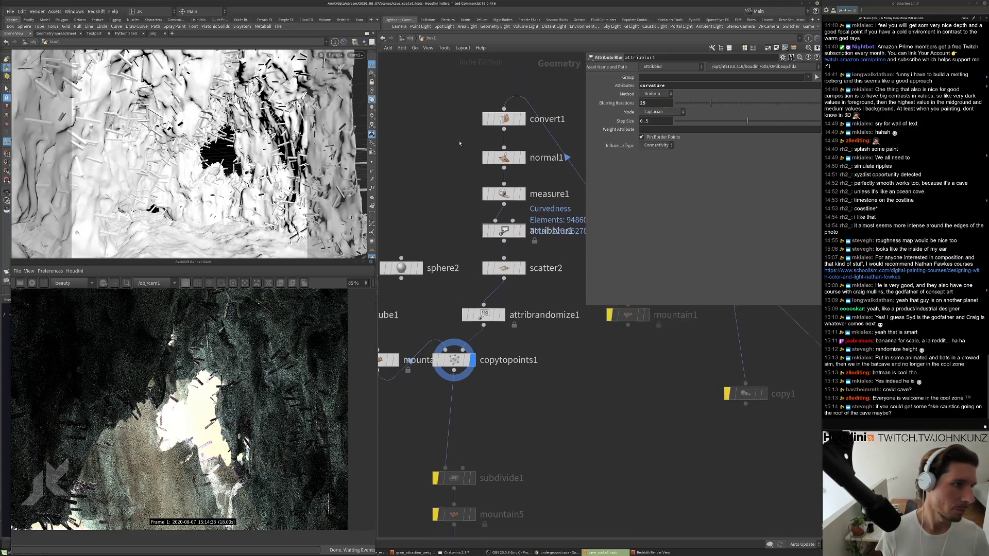
type("55")
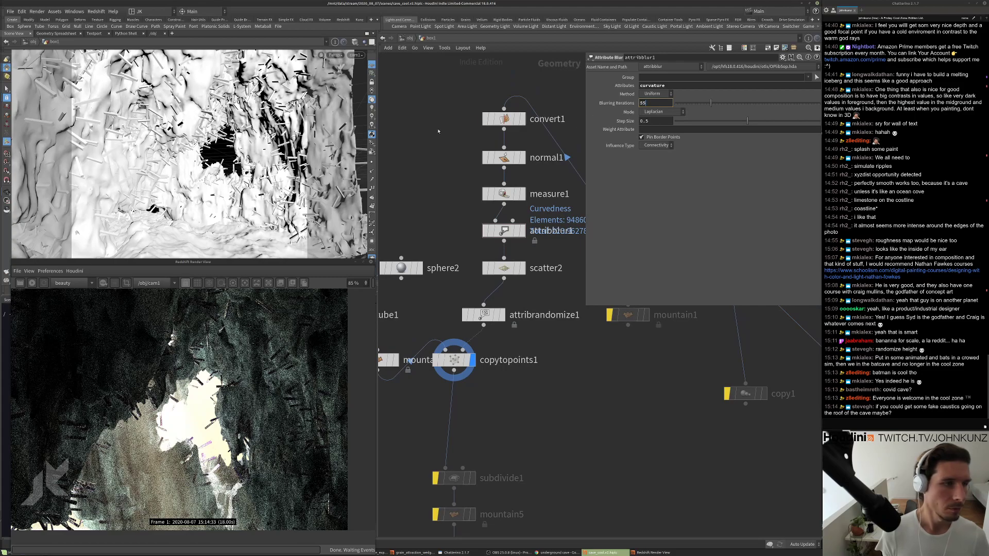
key("Return")
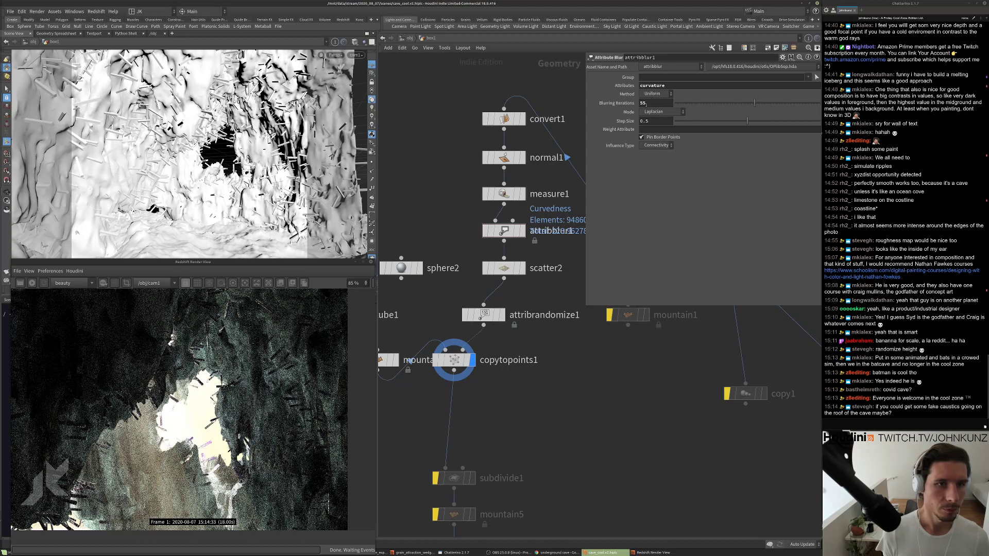
left_click(686, 122)
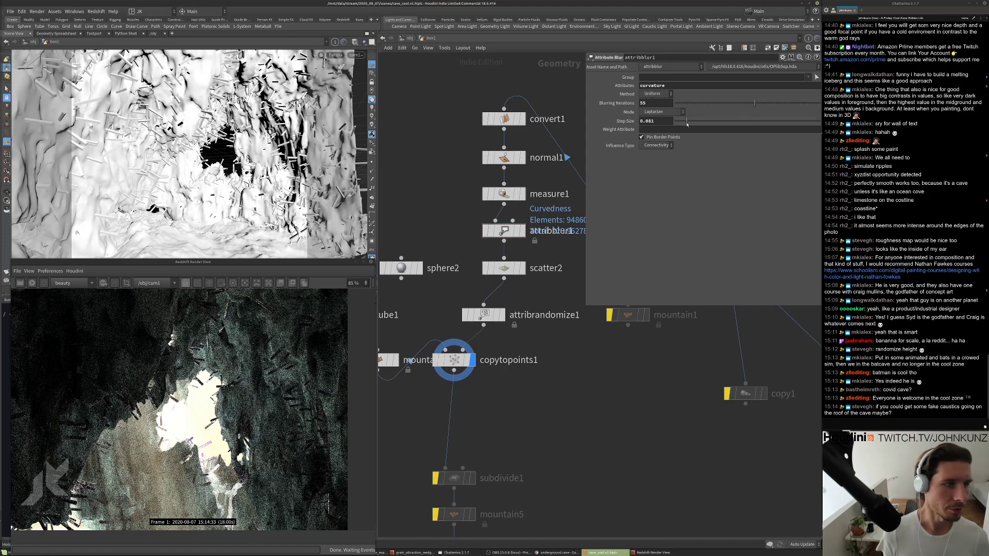
left_click(801, 122)
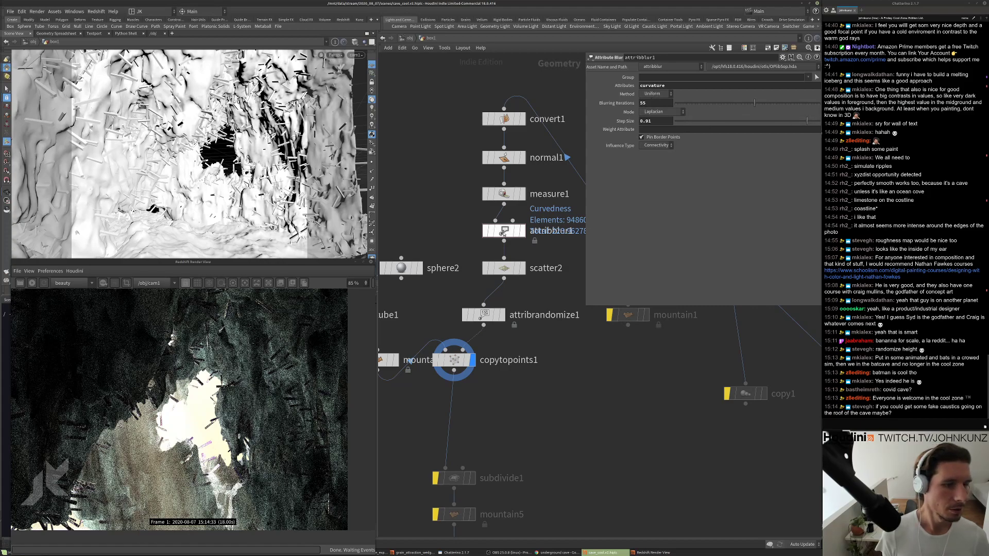
left_click(486, 231)
left_click(522, 194)
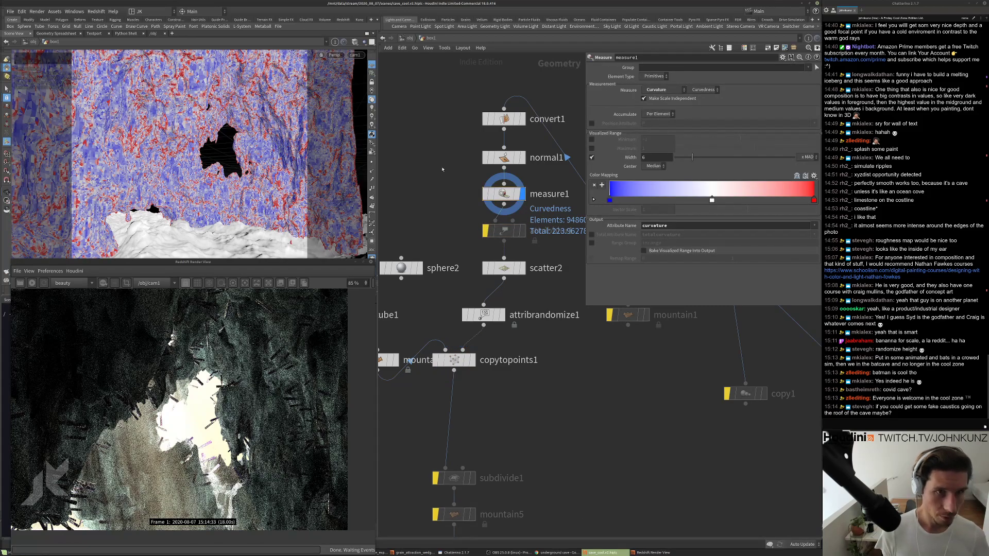
Add an Attribute Remap node beside measure1 that remaps the curvature attribute.
middle_click_drag(442, 170, 452, 149)
key("Tab")
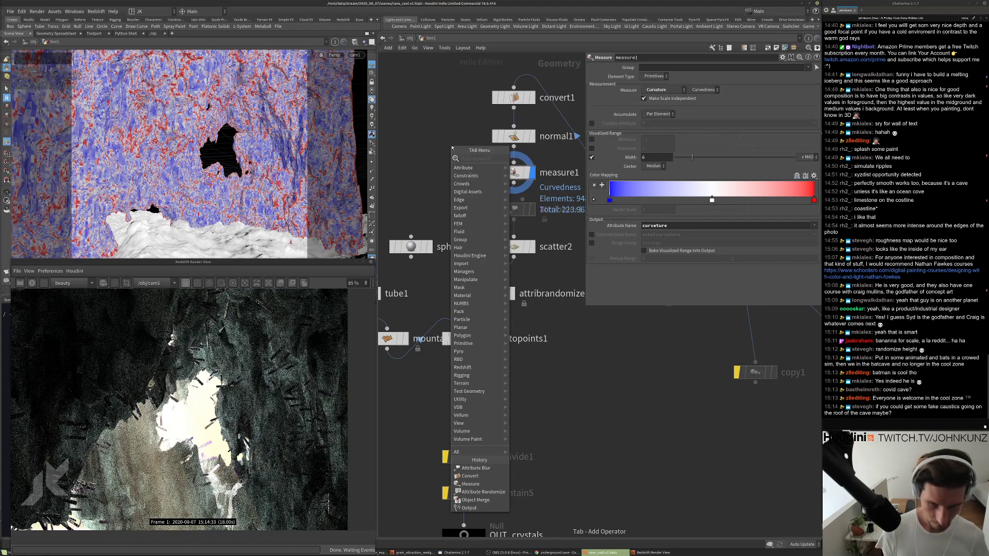
type("rem")
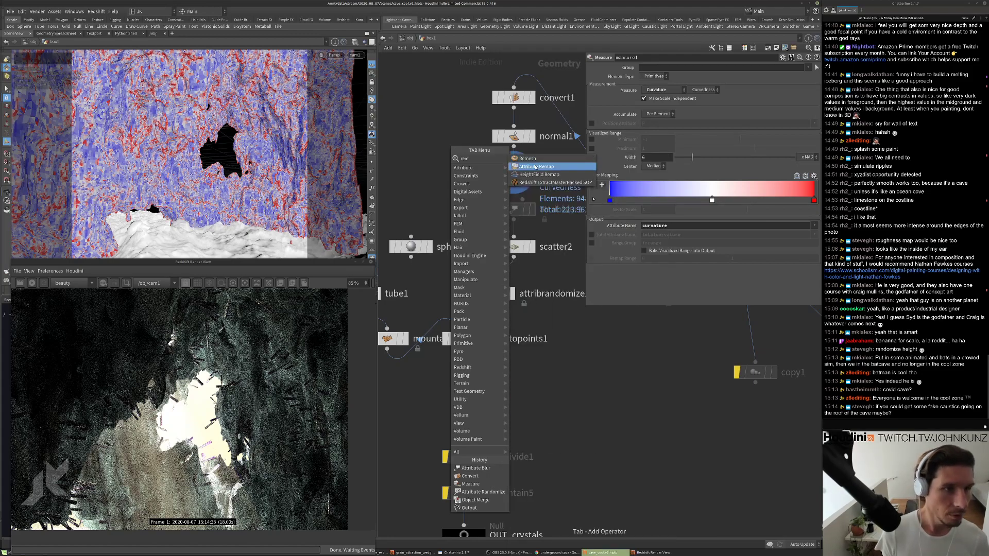
left_click(536, 166)
left_click(455, 171)
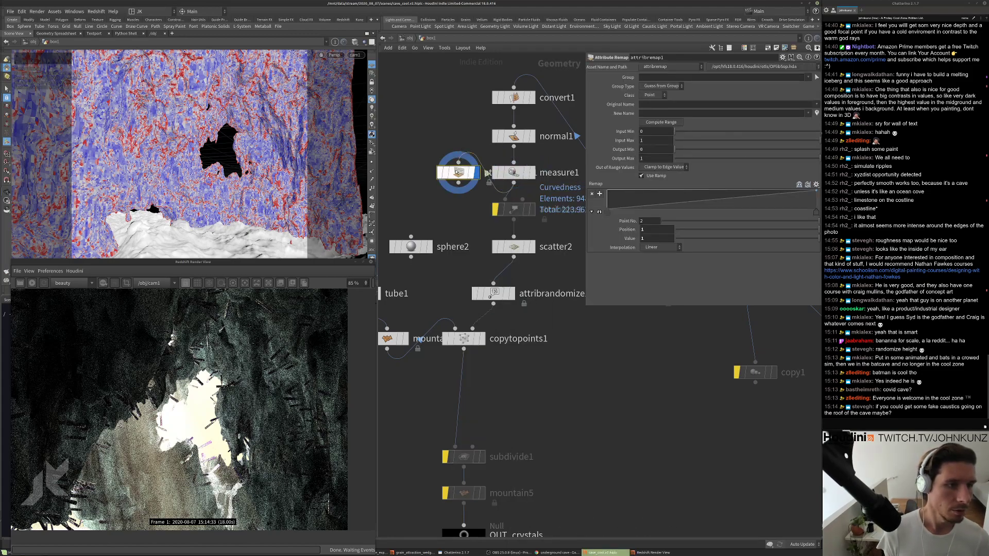
left_click(662, 105)
type("curvature")
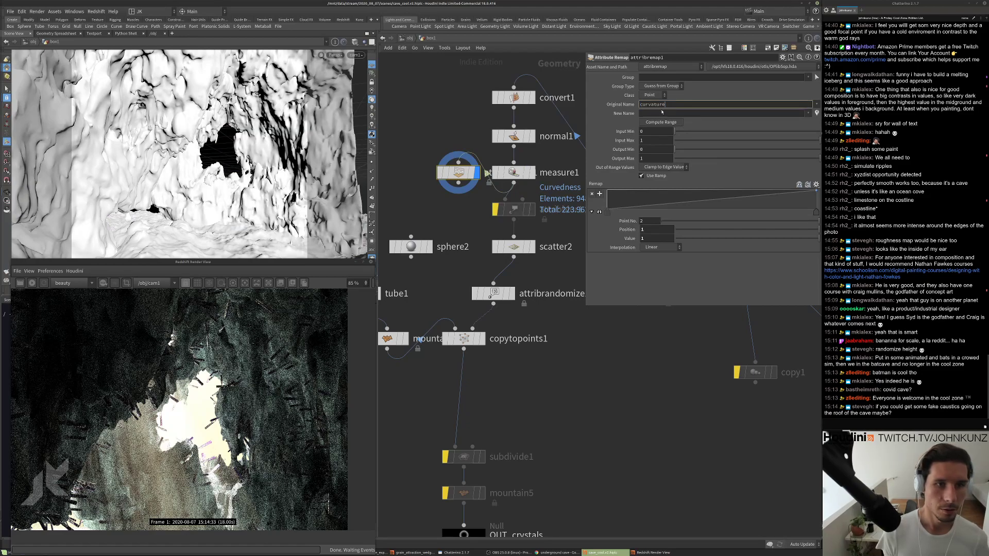
key("Return")
middle_click(466, 175)
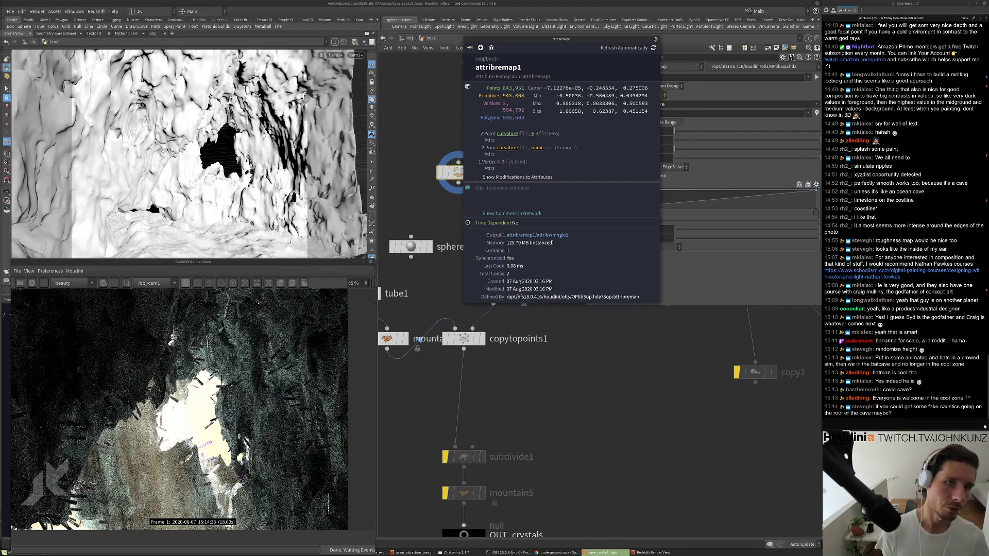
Add an Attribute Promote node promoting curvature from Primitive to Point.
key("Tab")
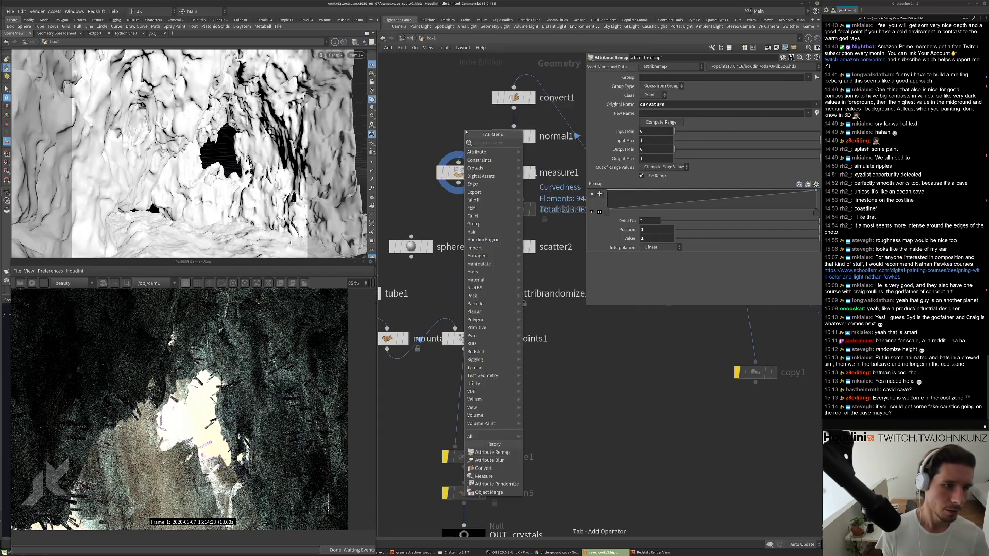
type("prom")
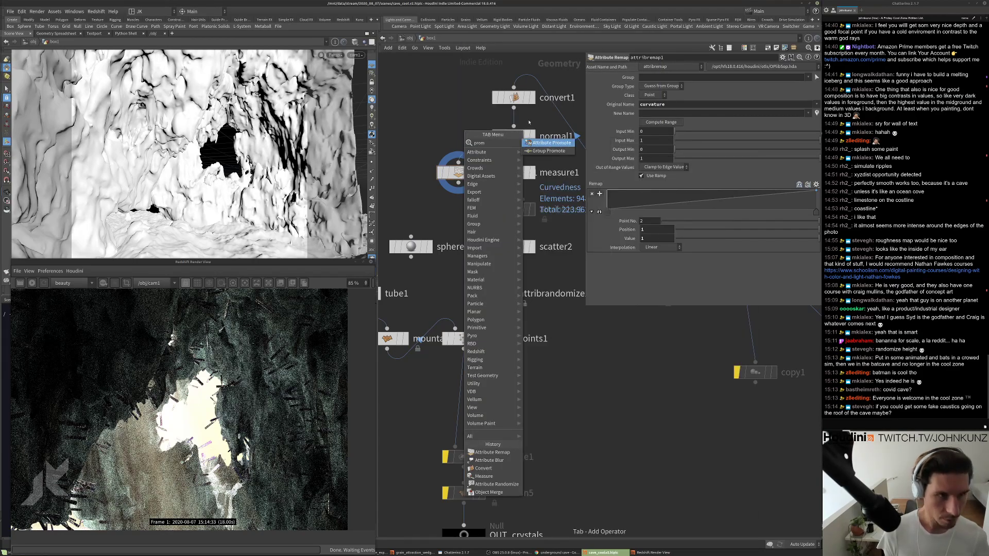
left_click(550, 142)
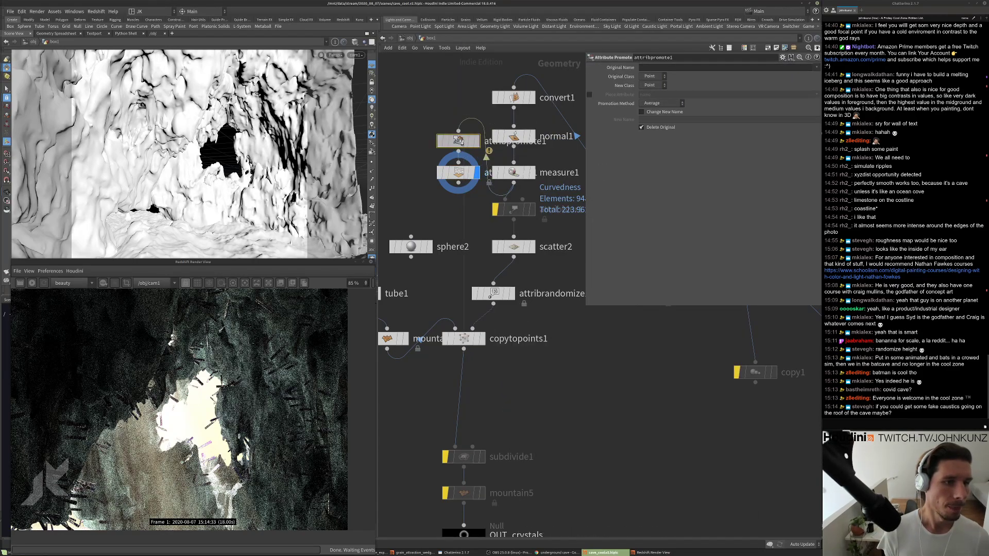
left_click(458, 136)
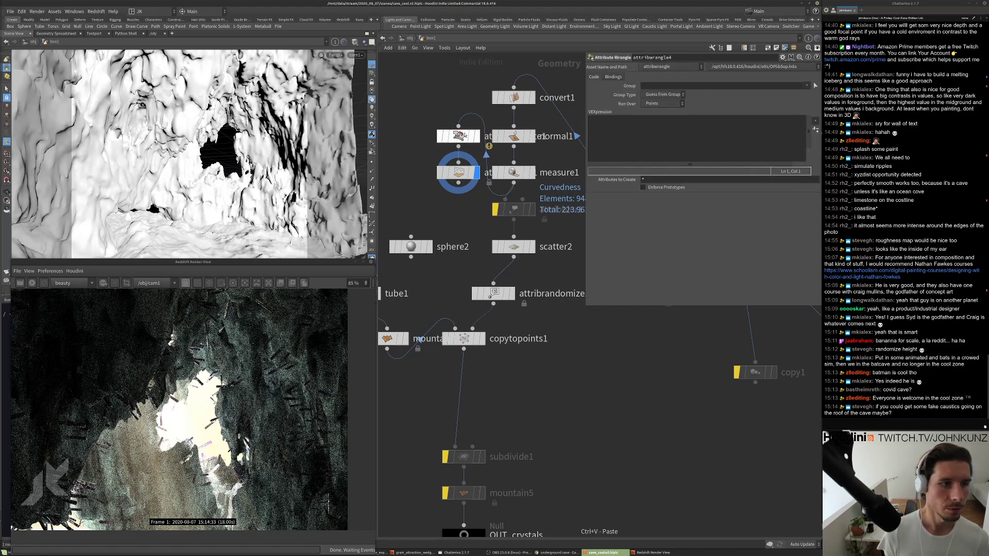
left_click(665, 68)
type("curvature")
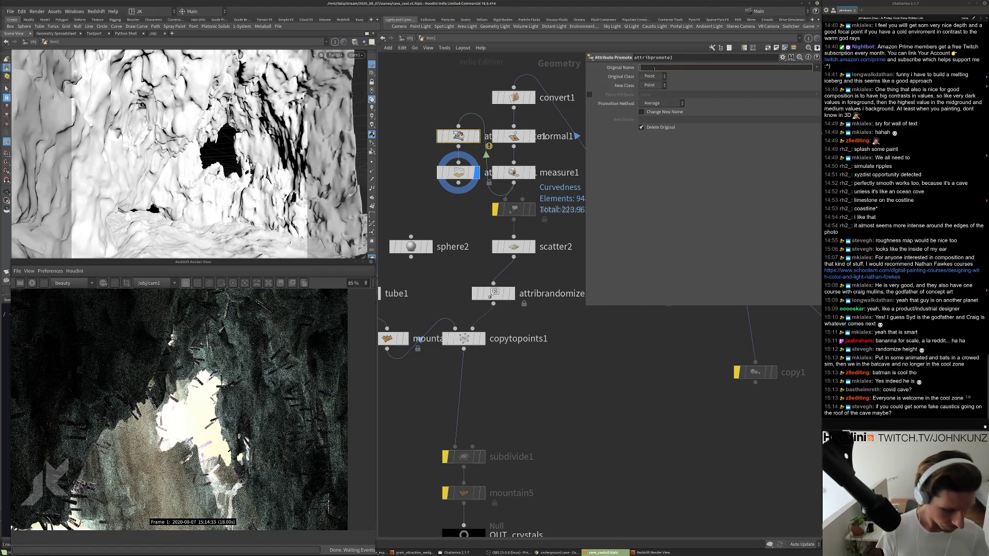
key("Return")
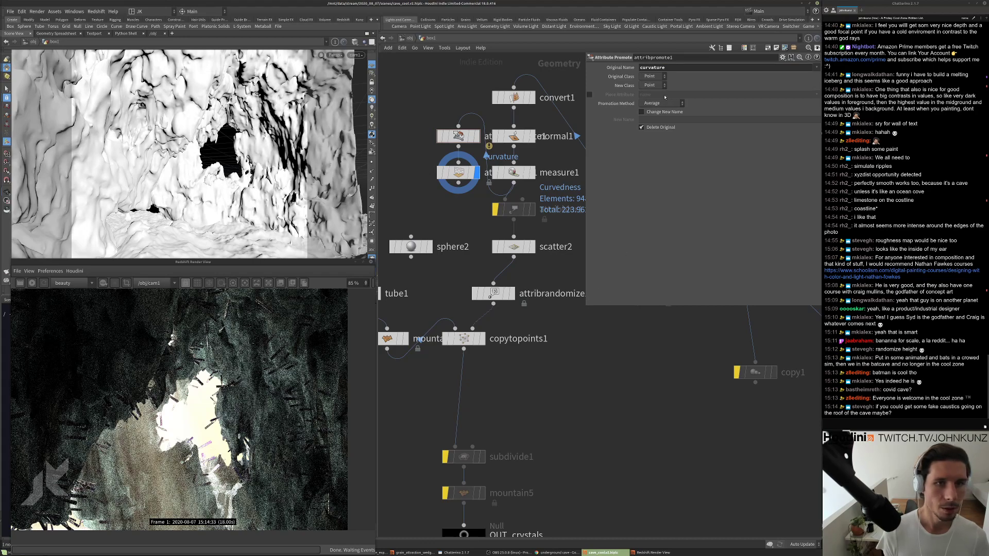
left_click(653, 85)
left_click(650, 88)
Check the attribute info of attribremap1 and attribpromote1.
middle_click(459, 174)
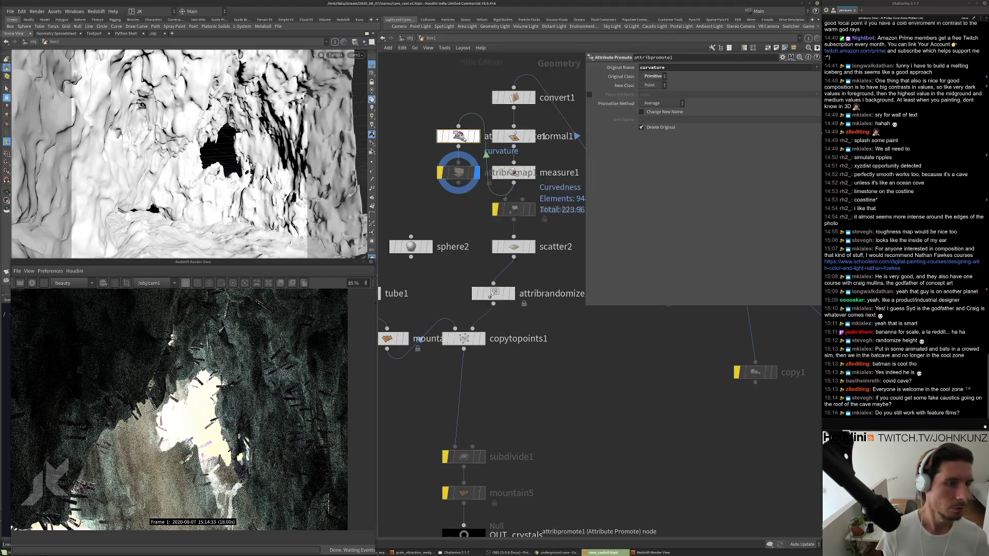
middle_click(446, 172)
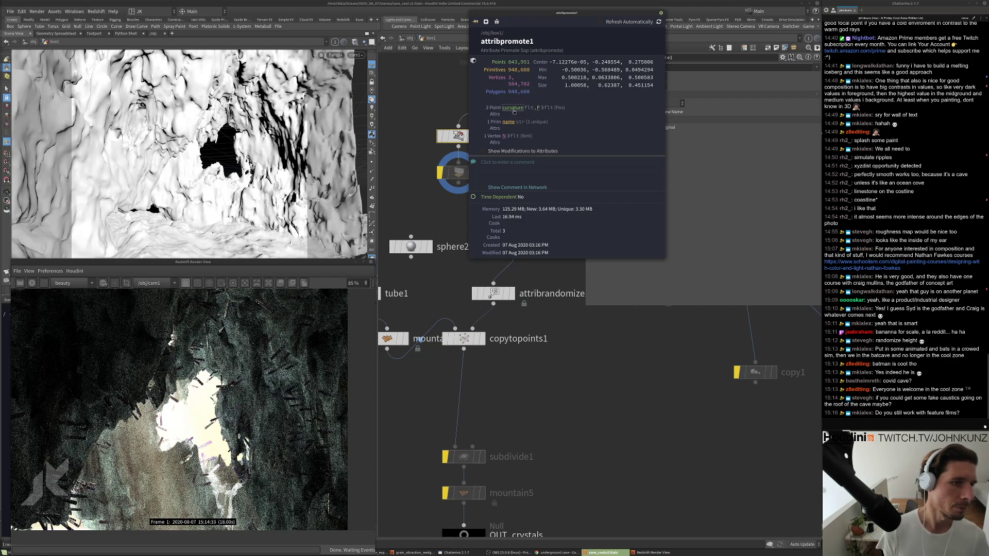
left_click(660, 12)
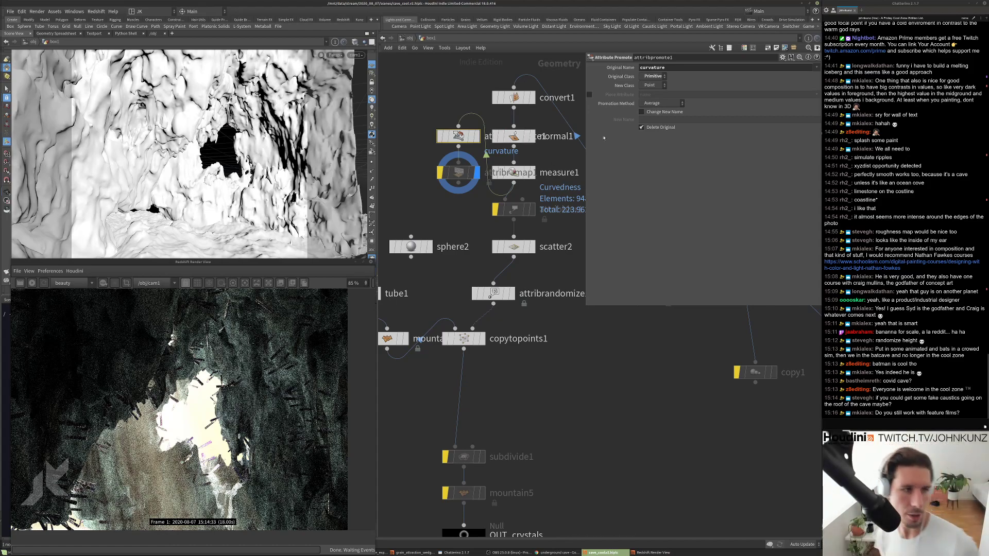
Select attribpromote1 with attribremap1 and move both nodes left, away from the main chain.
left_click(459, 172)
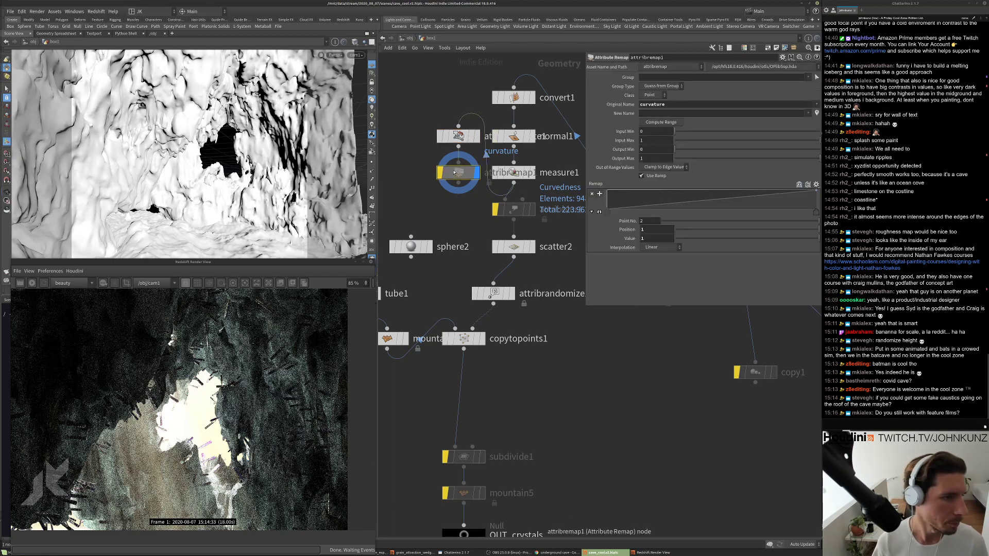
scroll(453, 206, "down", 2)
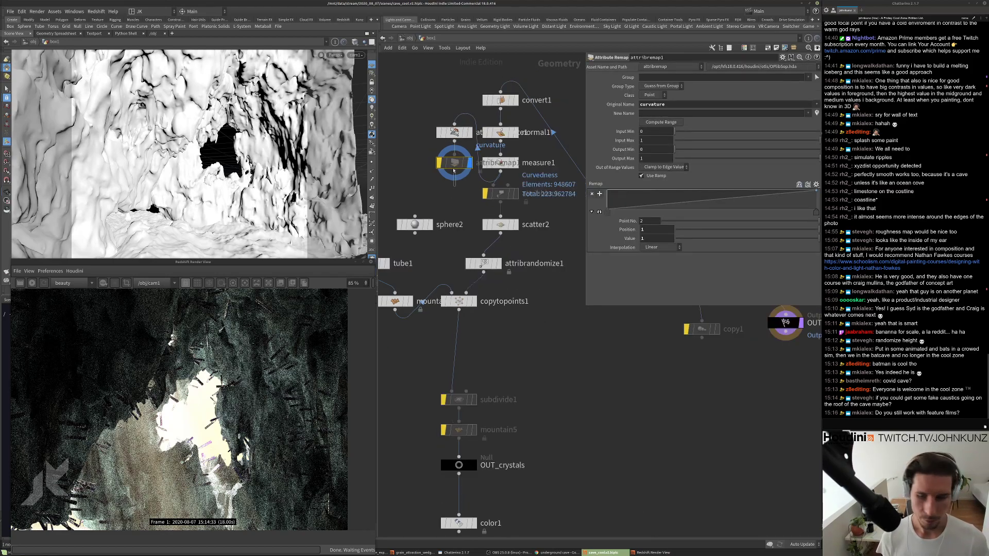
left_click(454, 133, "shift")
middle_click_drag(426, 132, 466, 153)
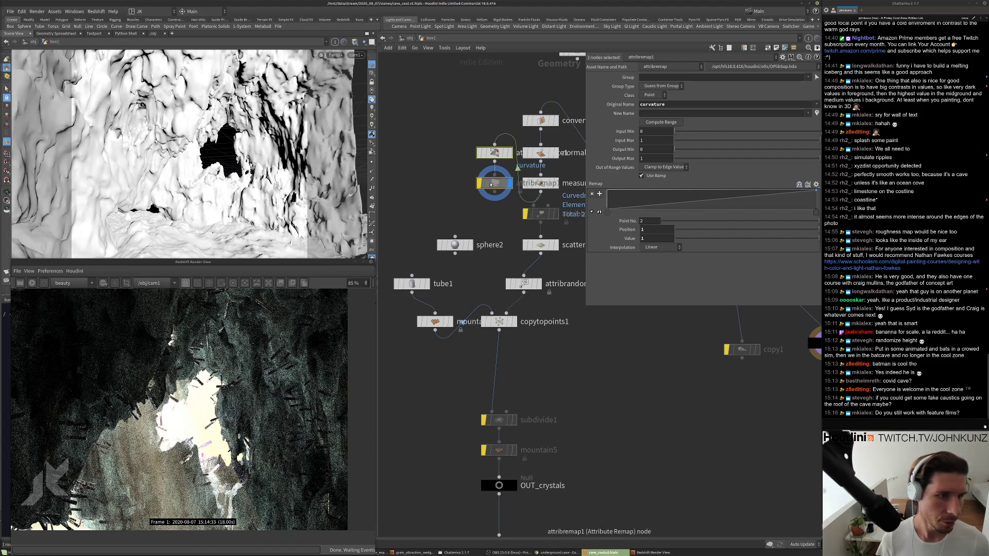
left_click_drag(490, 183, 450, 198)
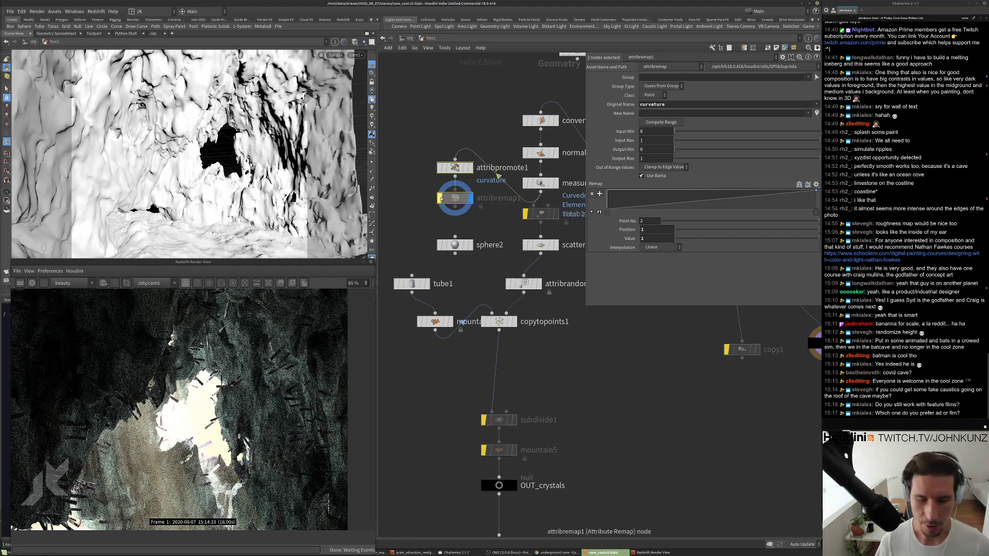
scroll(442, 194, "up", 2)
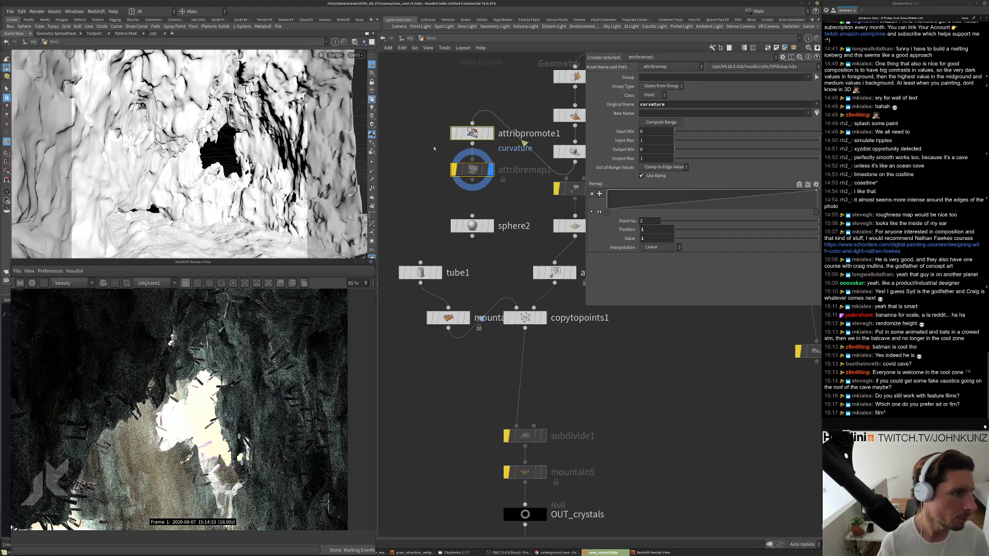
middle_click_drag(450, 197, 472, 221)
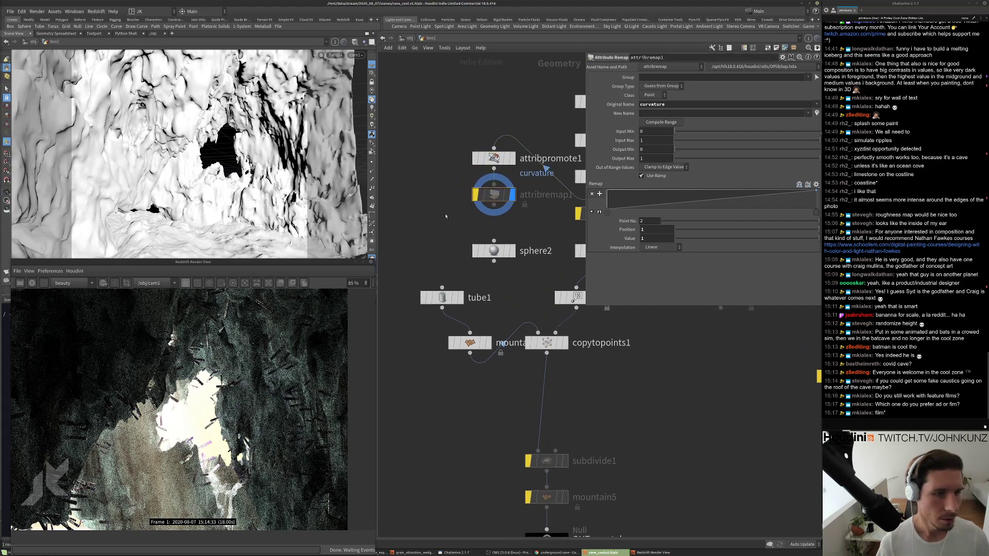
key("Tab")
Add a displayed color2 node below attribremap1, coloured by Ramp from Attribute using curvature.
type("color")
key("Return")
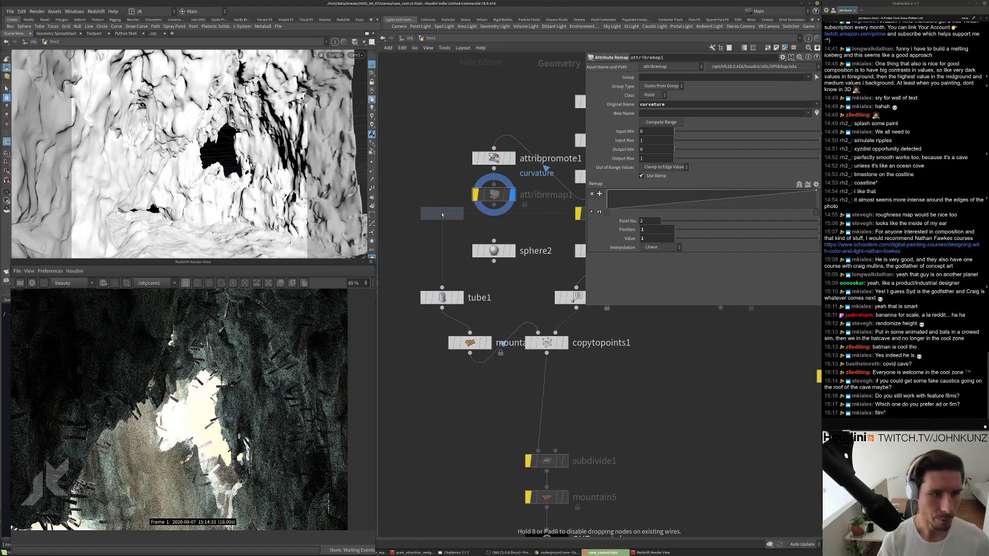
left_click(441, 215)
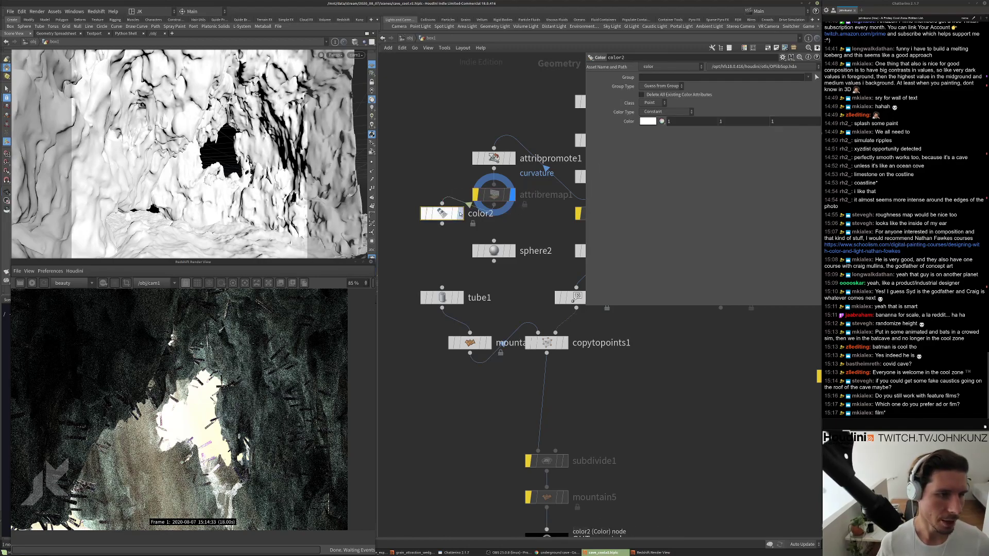
key("r")
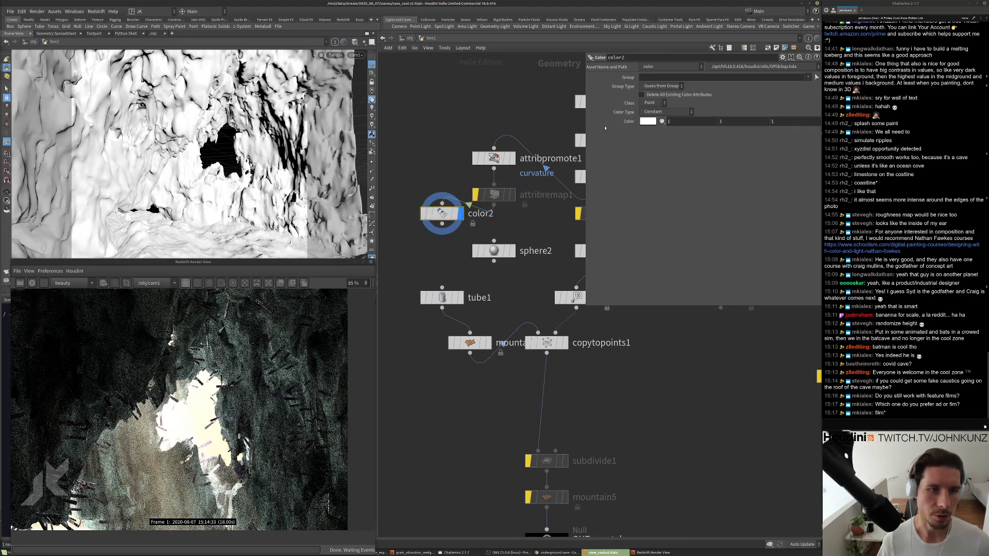
left_click(666, 113)
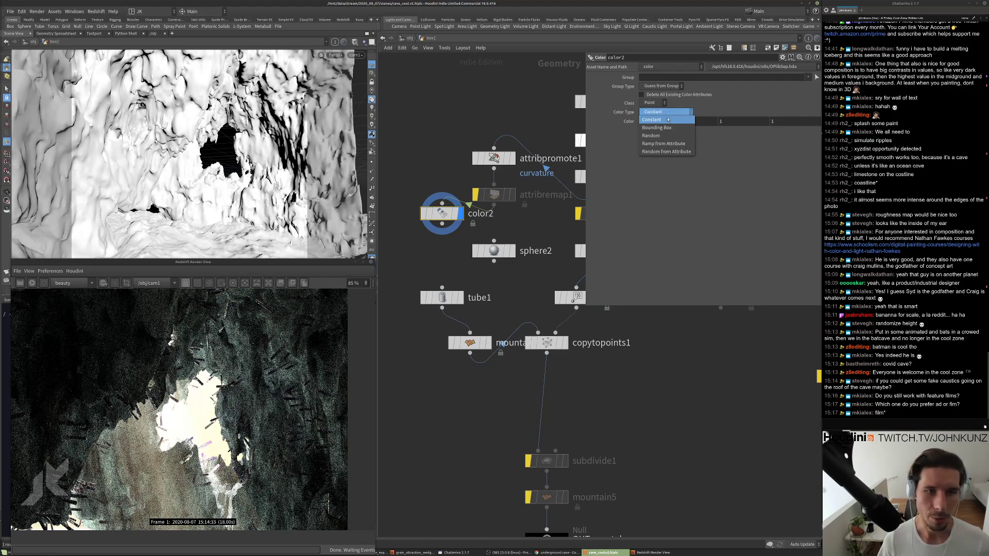
left_click(664, 143)
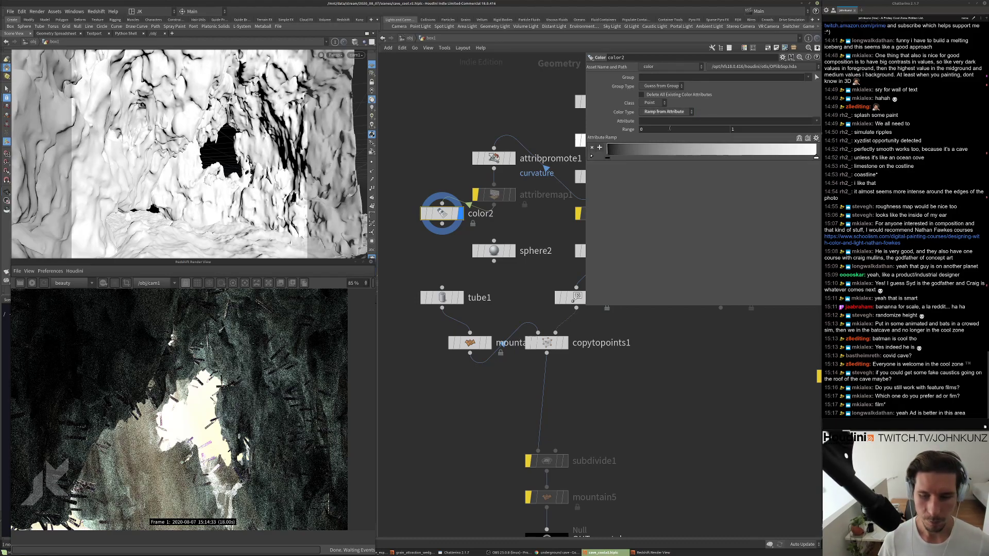
left_click(670, 121)
type("curvature")
key("Return")
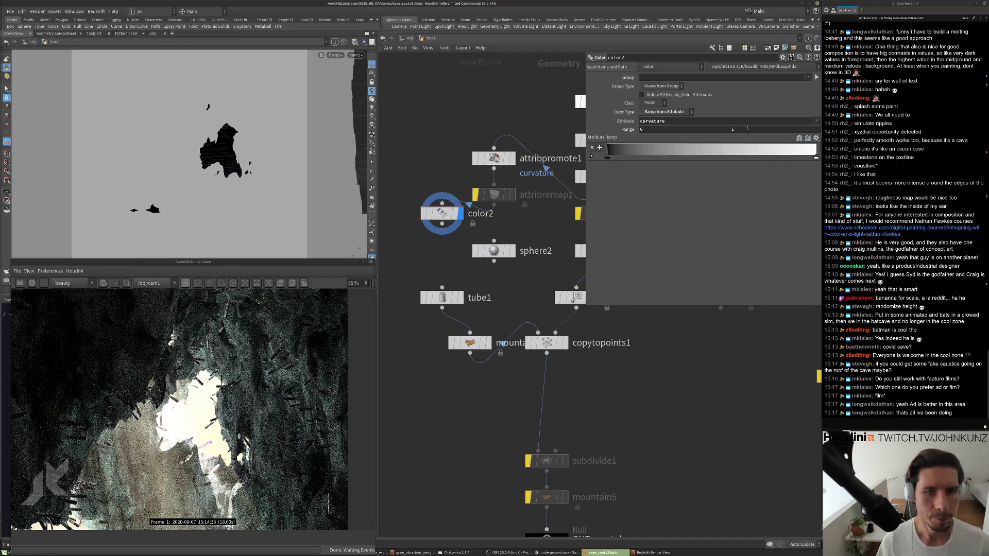
Try different color2 range values, settling the curvature range at 0 to 1.
middle_click_drag(748, 128, 753, 127)
scroll(472, 164, "down", 2)
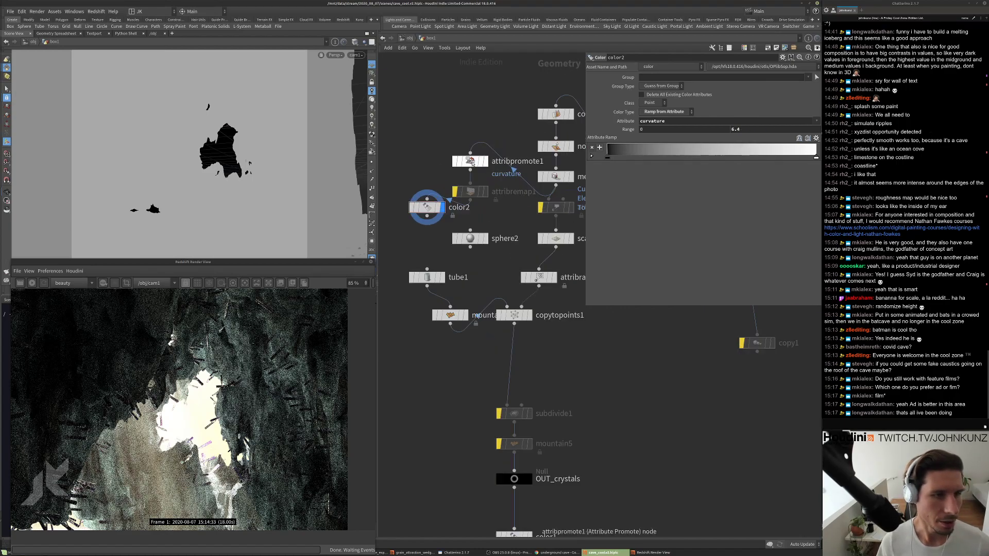
left_click(472, 163)
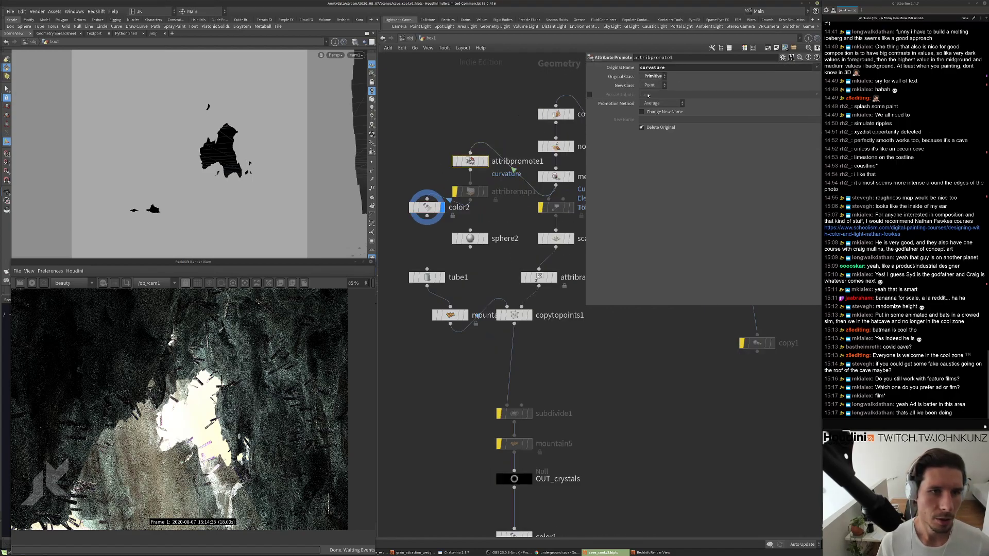
left_click(427, 207)
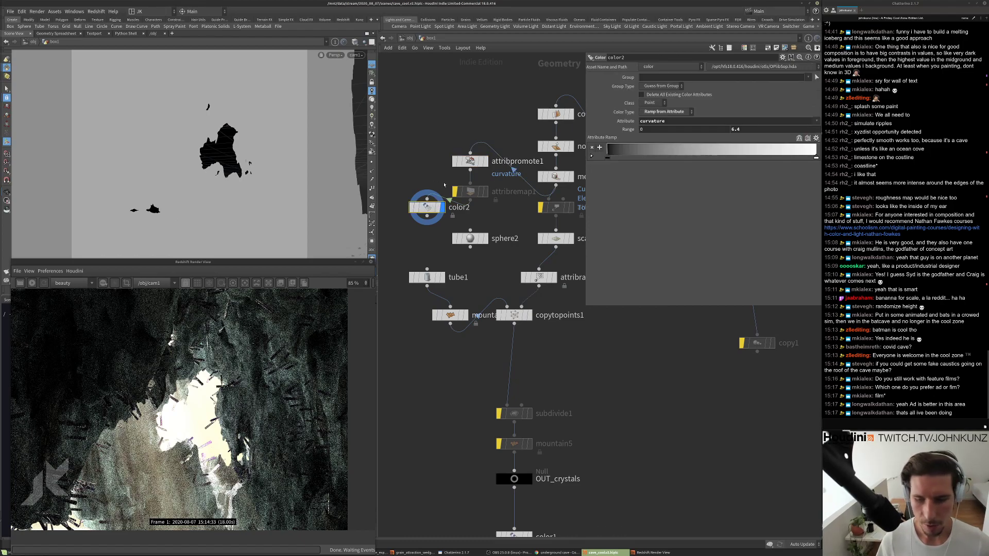
middle_click_drag(650, 129, 679, 127)
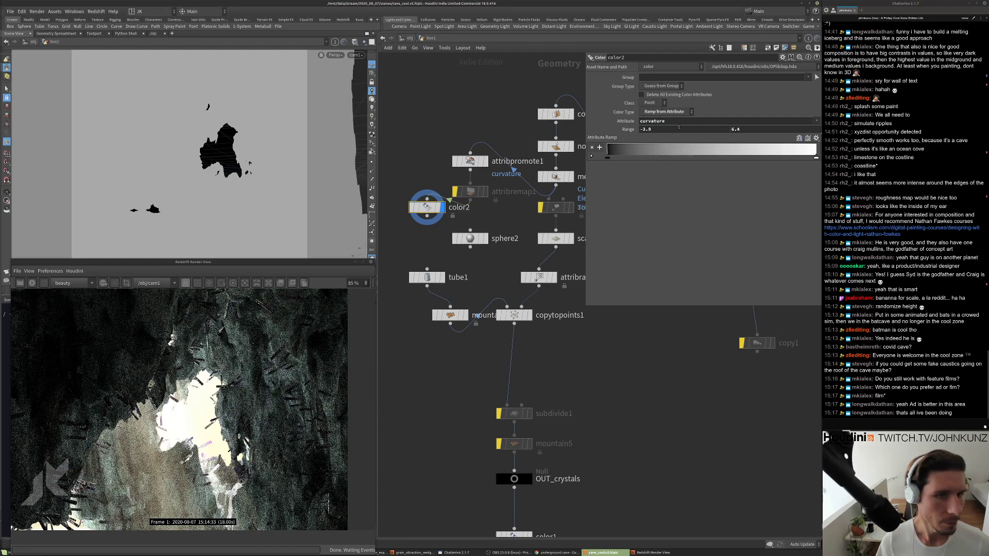
left_click(672, 130)
type("0")
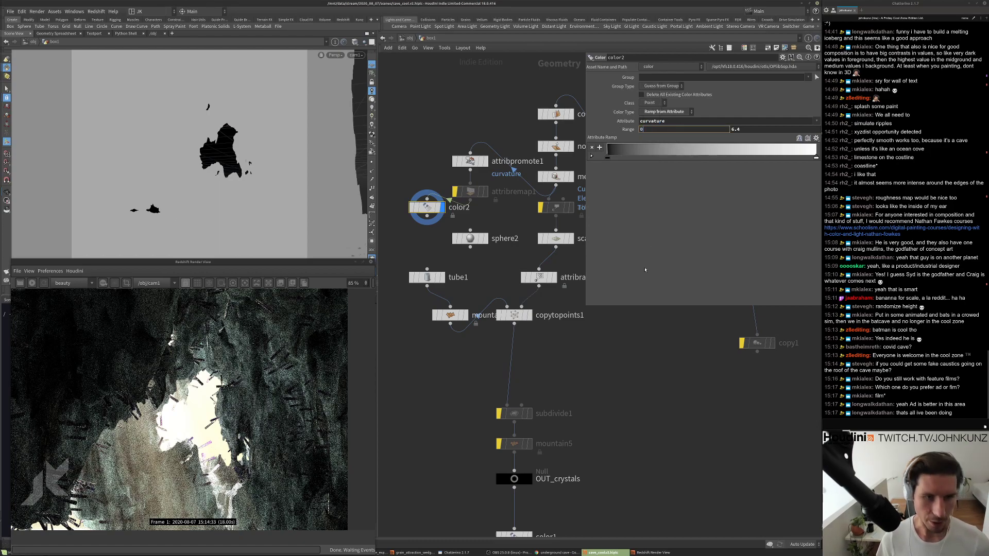
key("Return")
left_click(737, 129)
type("1")
key("Return")
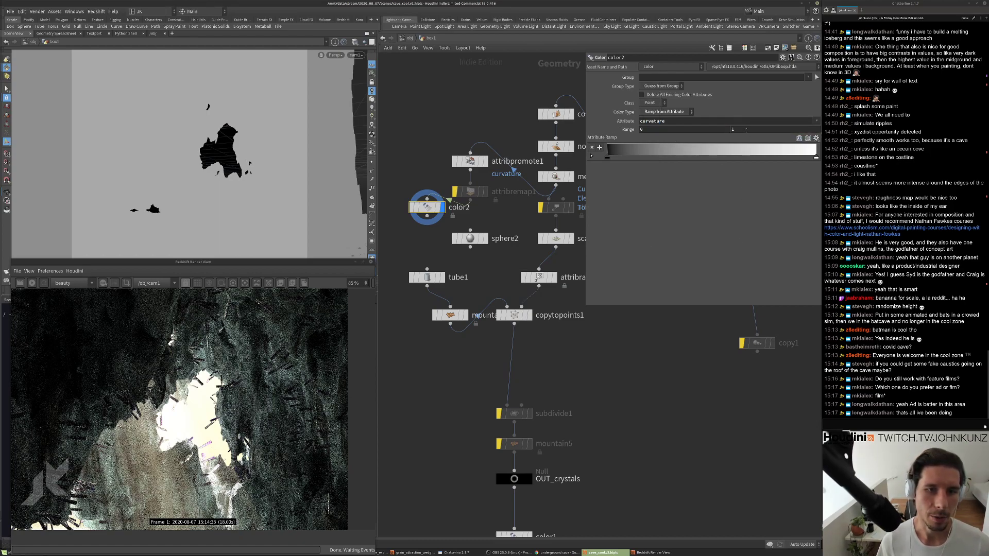
Check attribremap1's geometry spreadsheet, then line color2 up directly under attribremap1.
left_click(467, 192)
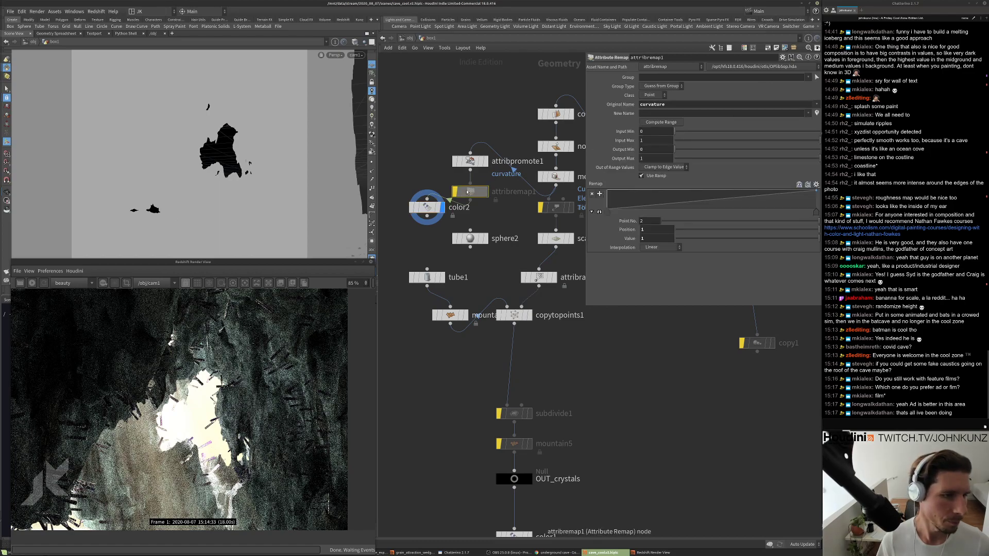
right_click(467, 192)
left_click(489, 248)
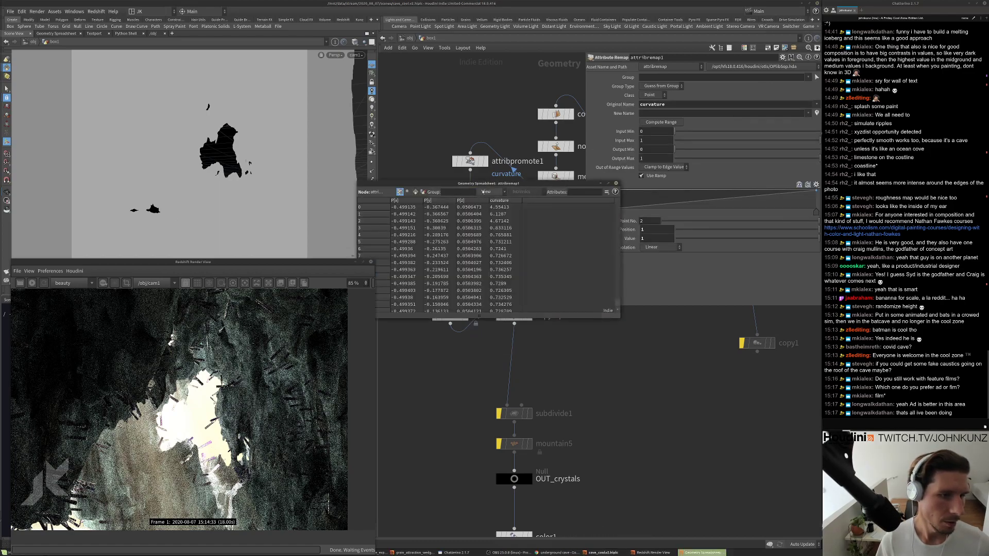
scroll(615, 203, "down", 20)
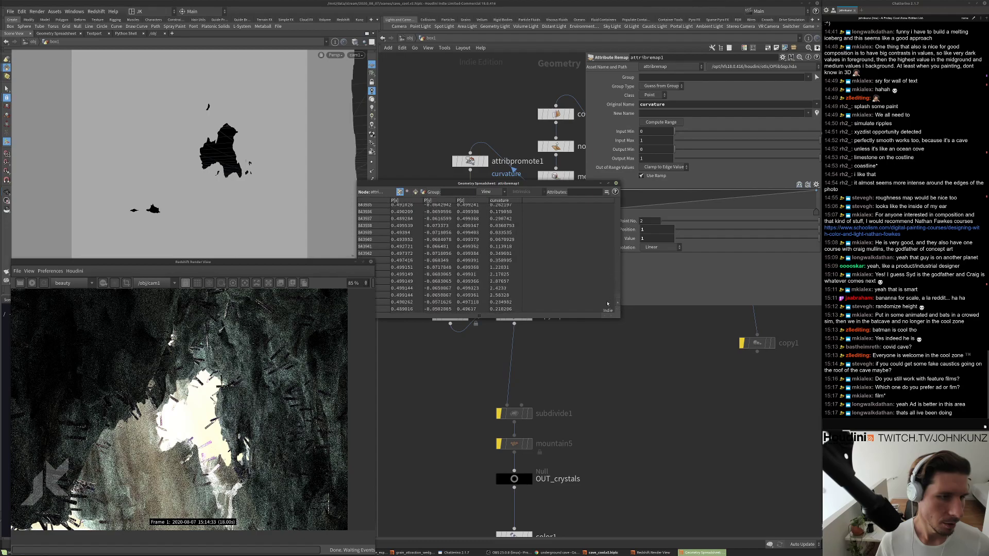
left_click(617, 184)
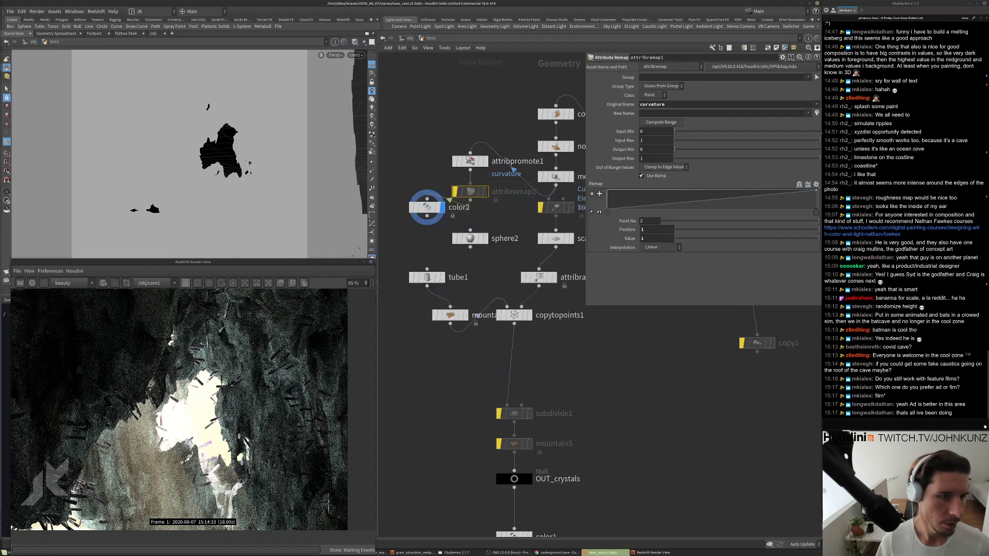
left_click(413, 210)
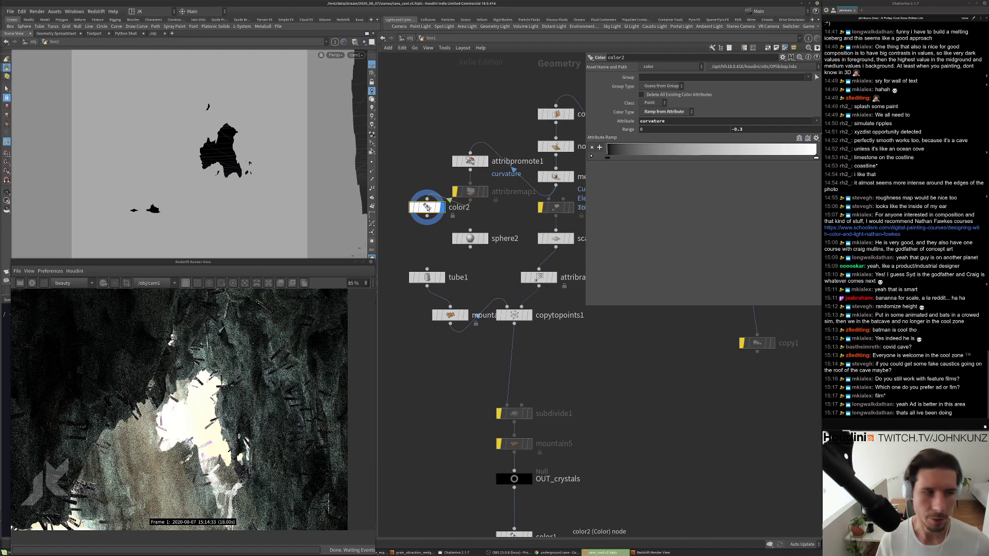
left_click_drag(426, 207, 464, 183)
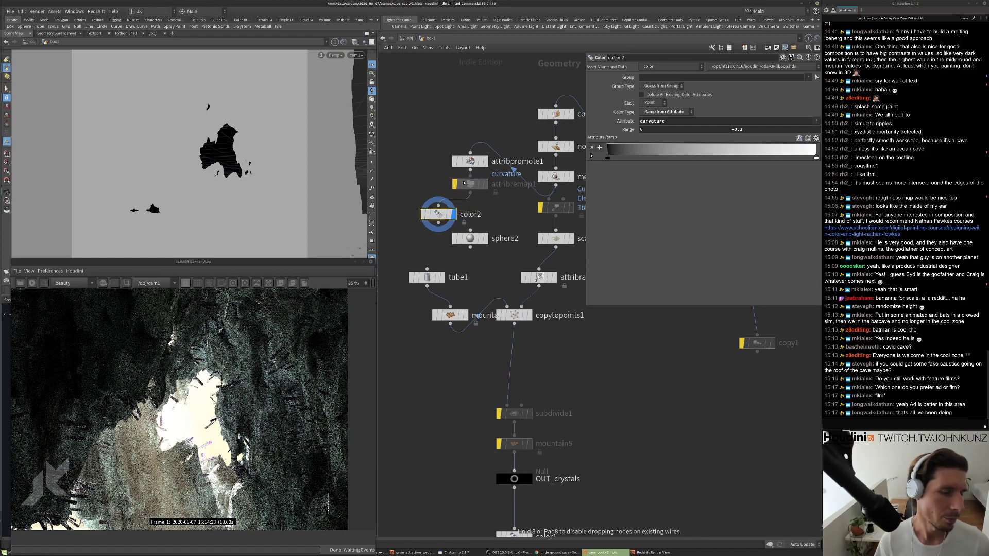
left_click_drag(442, 219, 474, 218)
Set color2's curvature Range maximum to 25, after trying 24 and 6.
left_click(736, 130)
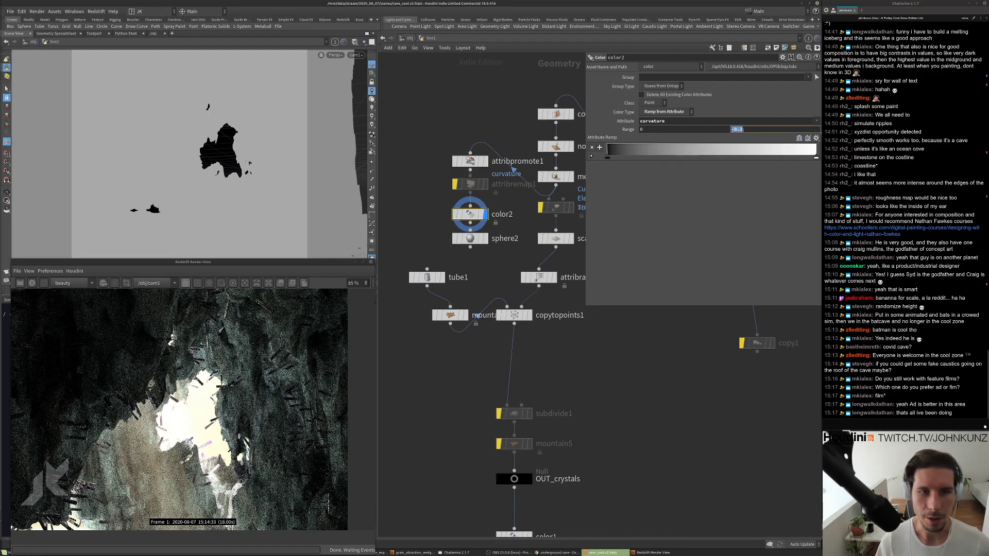
type("24")
key("Return")
left_click(737, 129)
type("6")
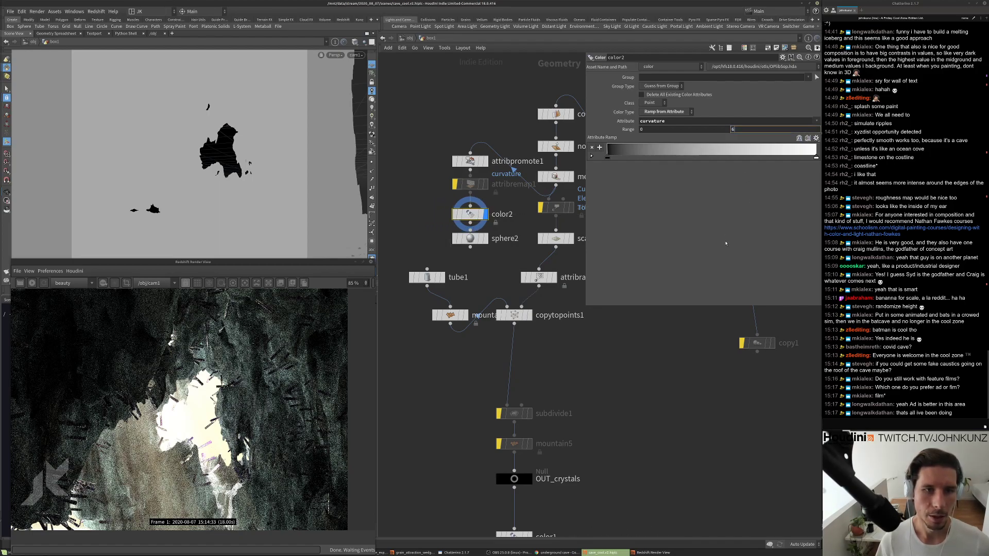
key("Return")
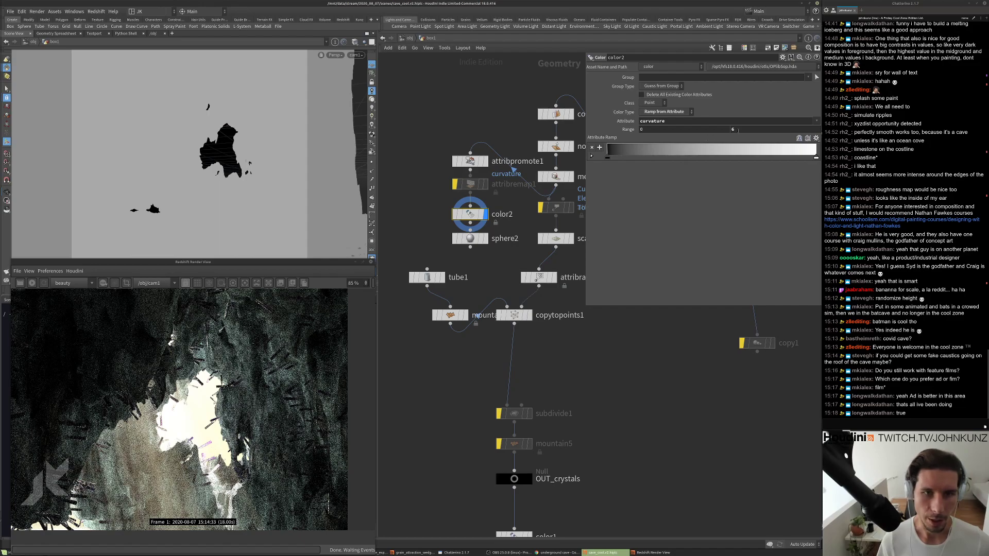
left_click(733, 130)
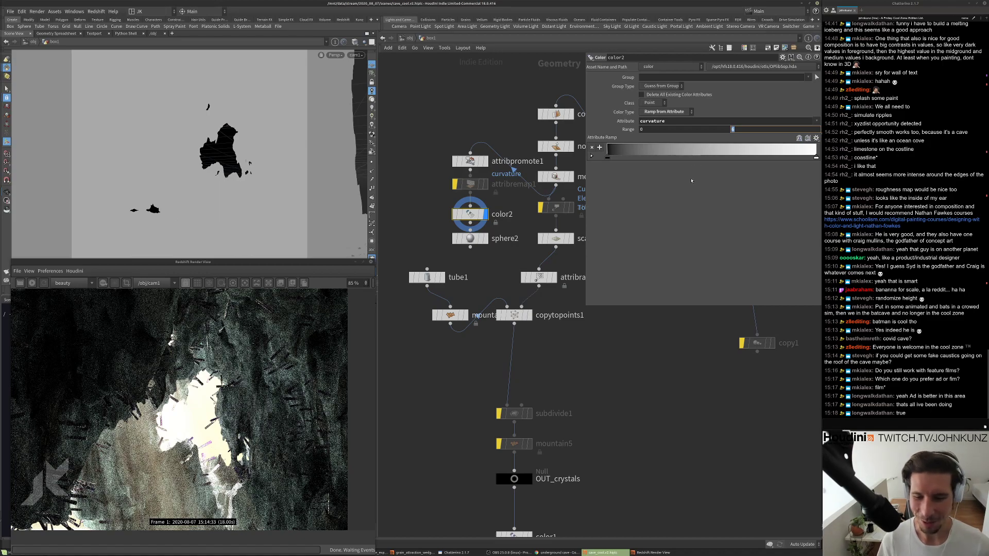
type("2")
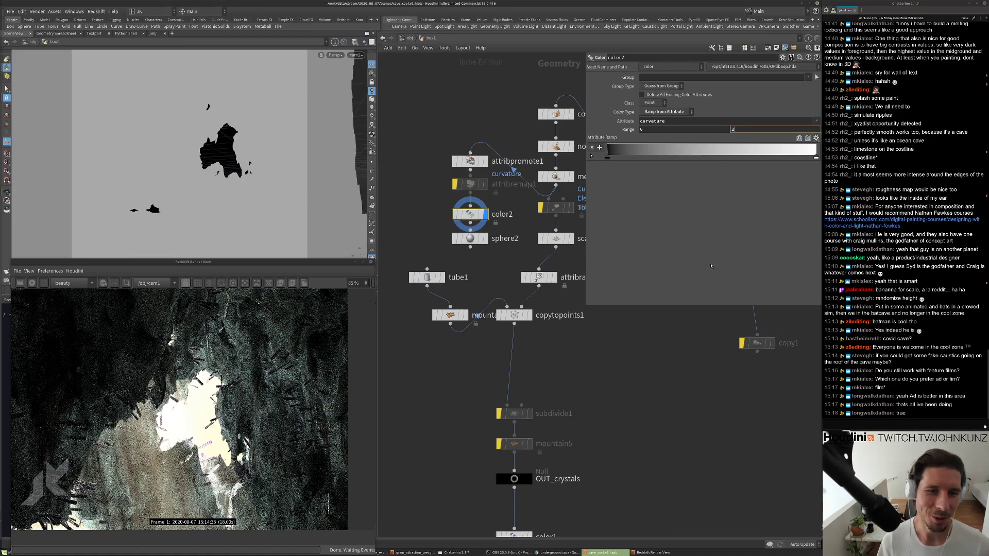
type("5")
key("Return")
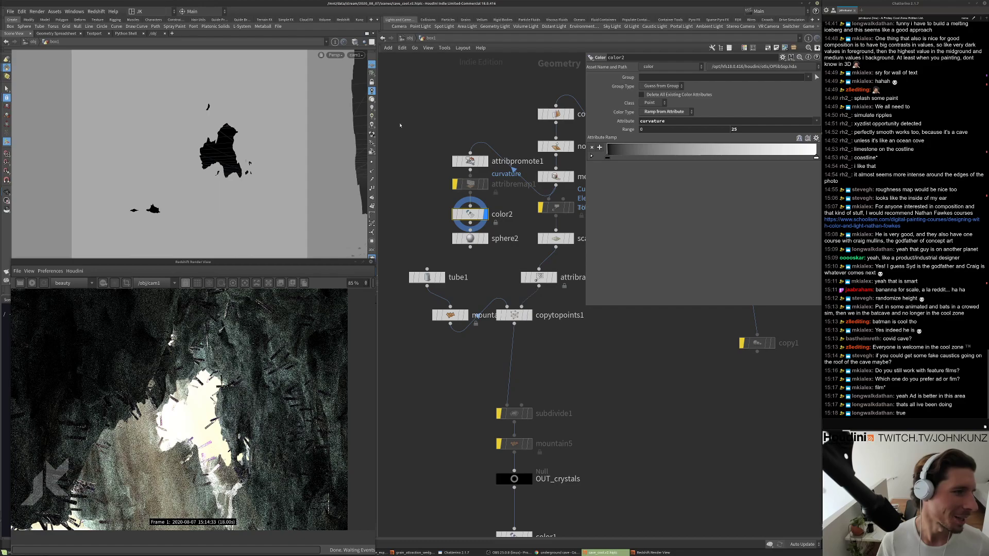
scroll(480, 352, "down", 2)
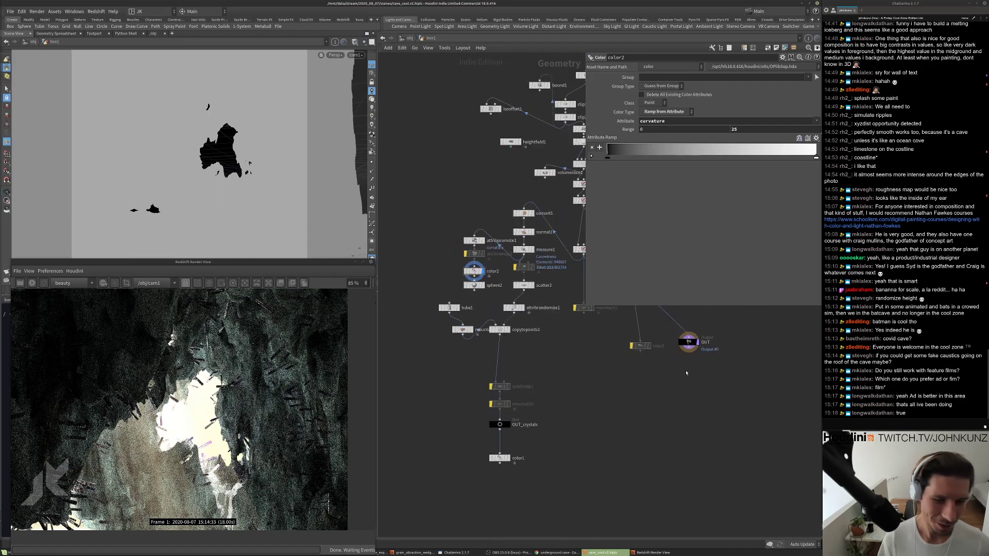
Move tube1 and mountain4 further left and bring the crystal branch into view.
left_click(431, 275)
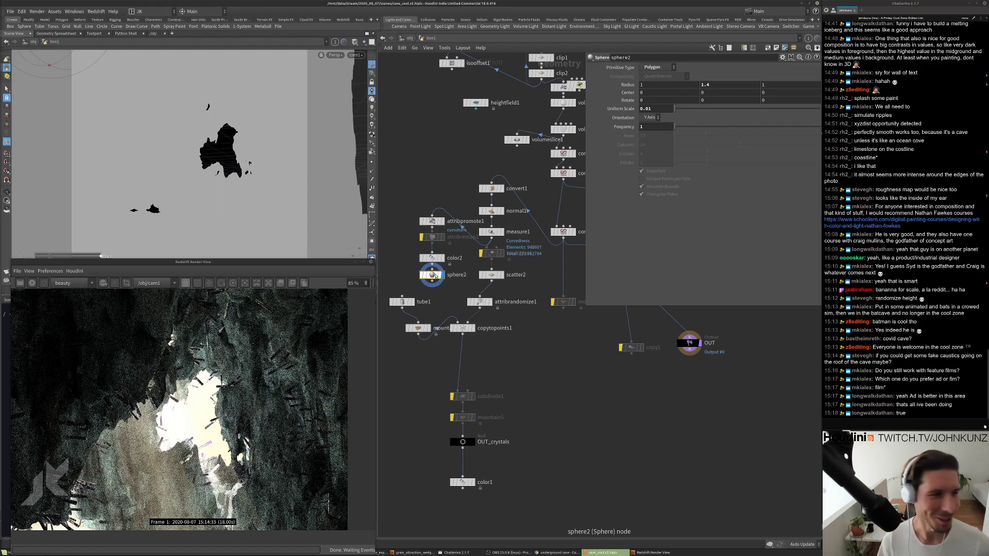
middle_click_drag(470, 247, 506, 209)
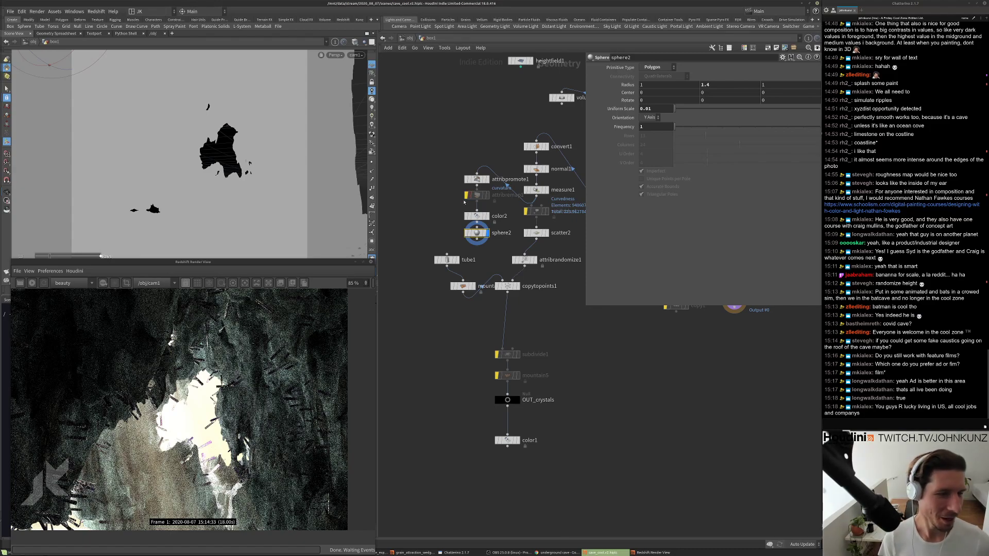
middle_click_drag(506, 238, 520, 228)
left_click_drag(460, 255, 445, 281)
scroll(446, 282, "up", 2)
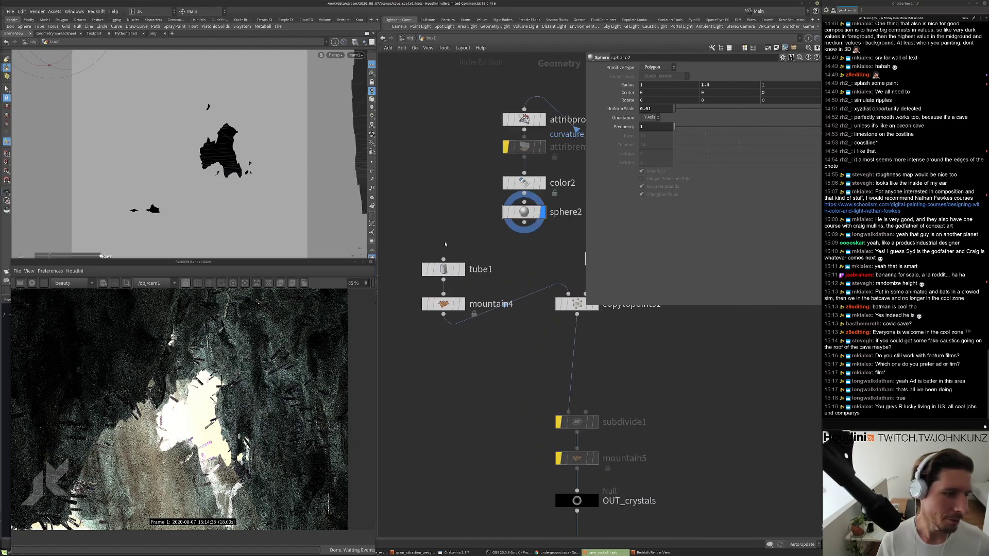
middle_click_drag(451, 286, 435, 326)
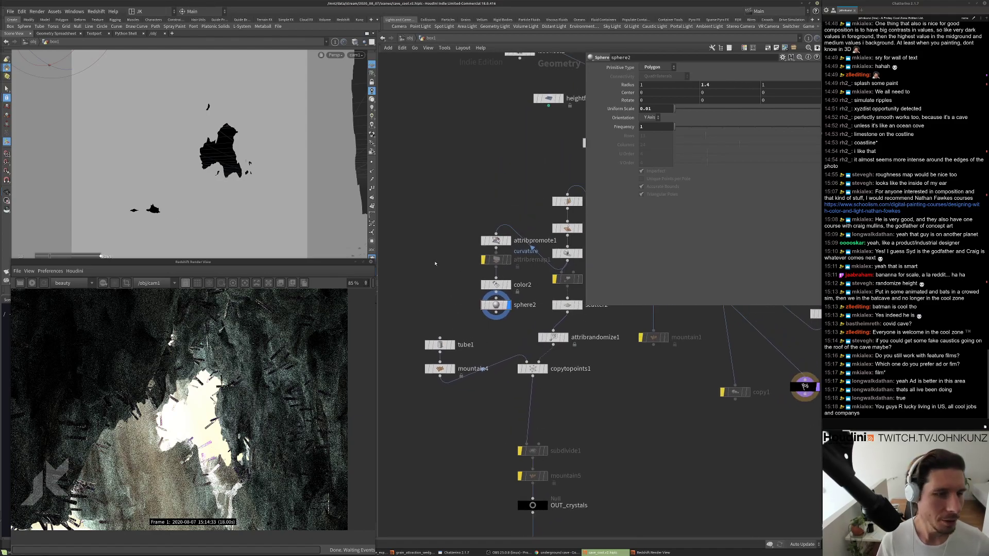
left_click_drag(585, 306, 588, 292)
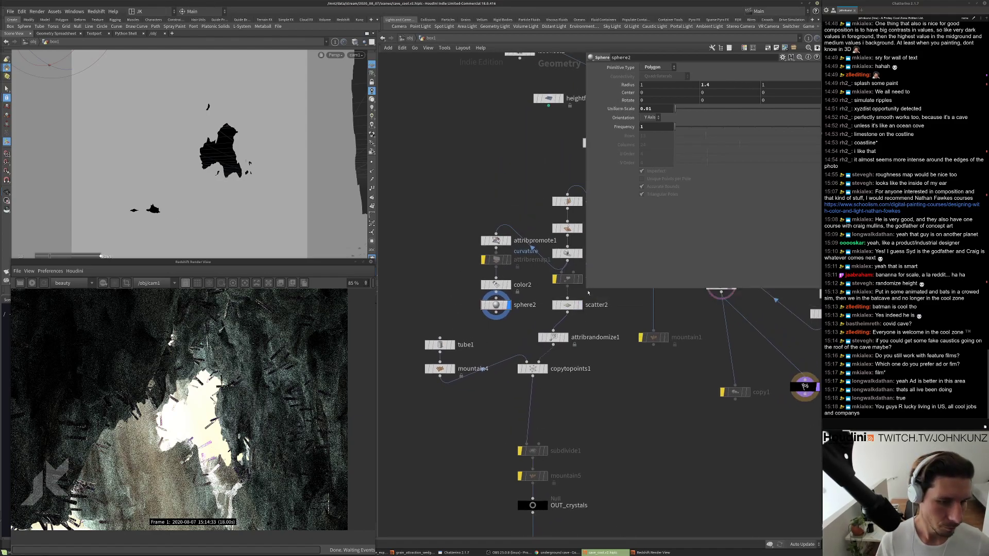
scroll(550, 313, "up", 3)
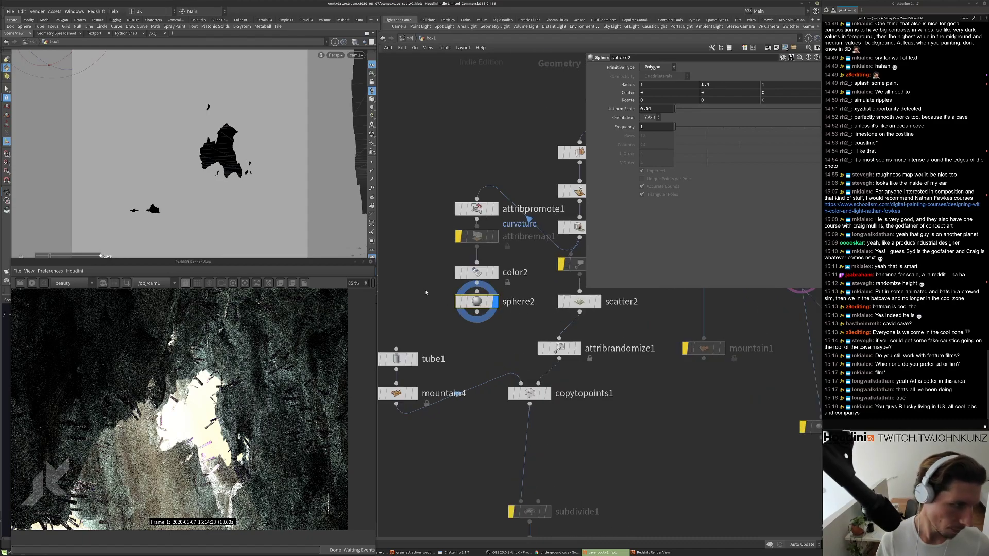
left_click_drag(274, 150, 129, 118, "alt")
Preview sphere2 alone, move it below color2, and display color2's curvature colouring.
left_click(493, 301)
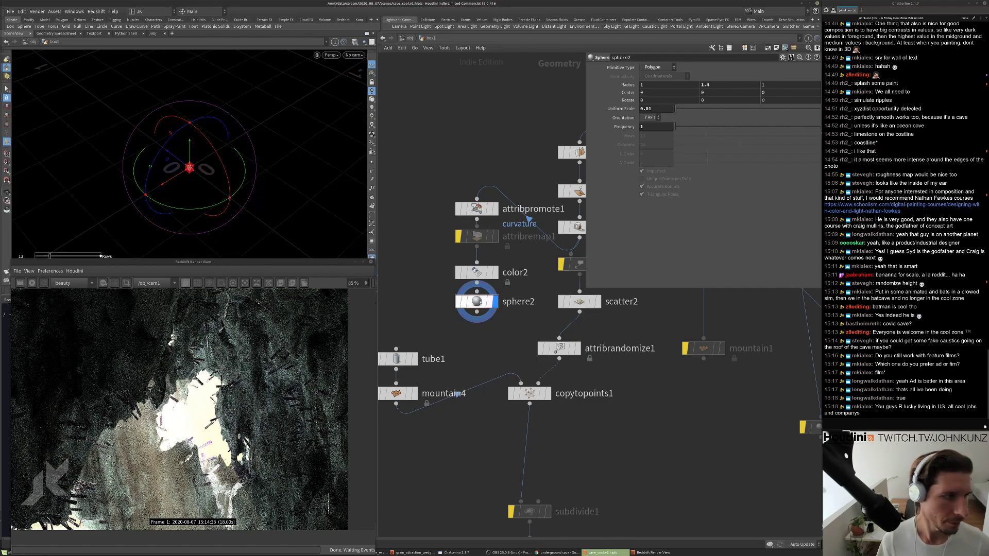
scroll(420, 215, "down", 3)
scroll(517, 212, "up", 3)
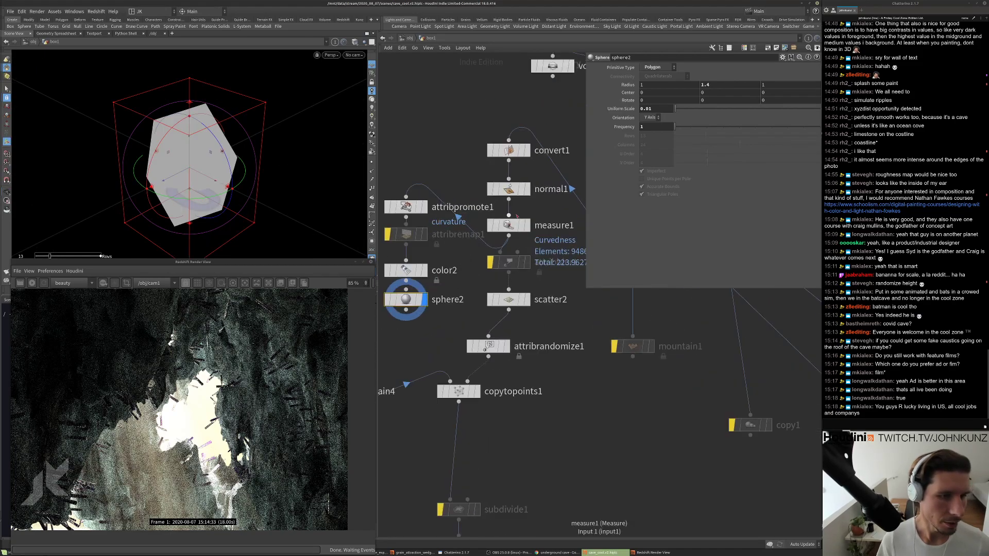
scroll(518, 209, "down", 3)
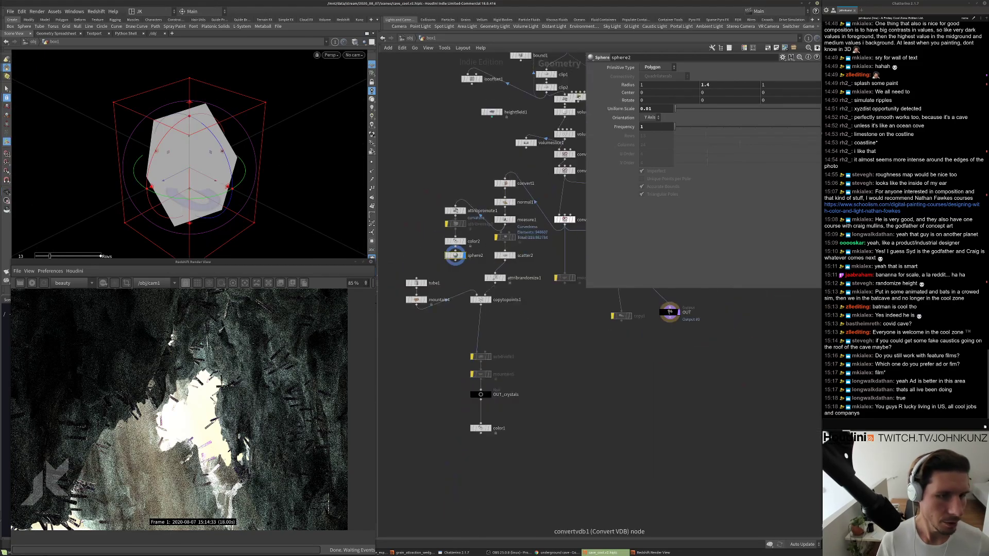
left_click_drag(455, 255, 455, 269)
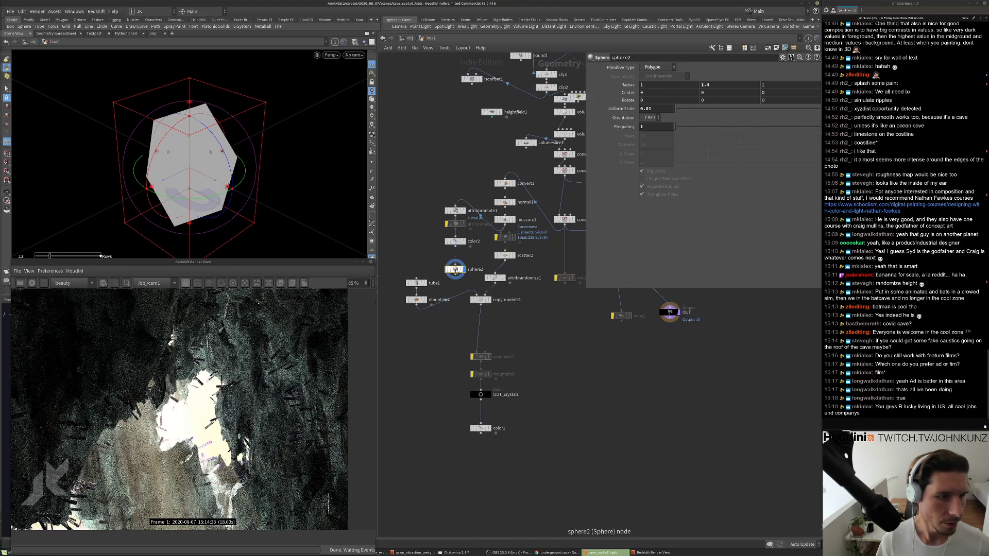
left_click(455, 241)
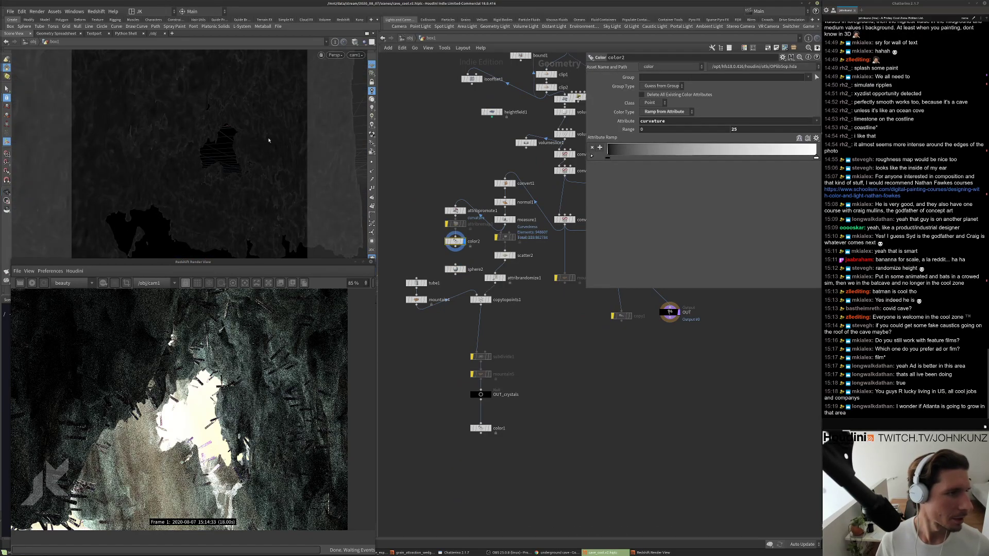
scroll(448, 228, "up", 3)
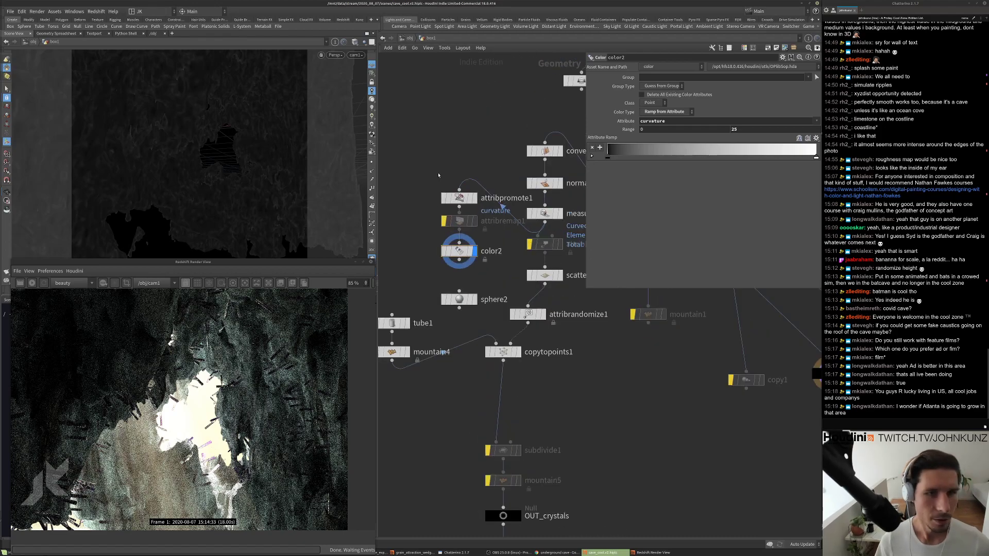
Set color2's curvature Range maximum to 5, then pan to measure1 and convertvdb1.
double_click(736, 129)
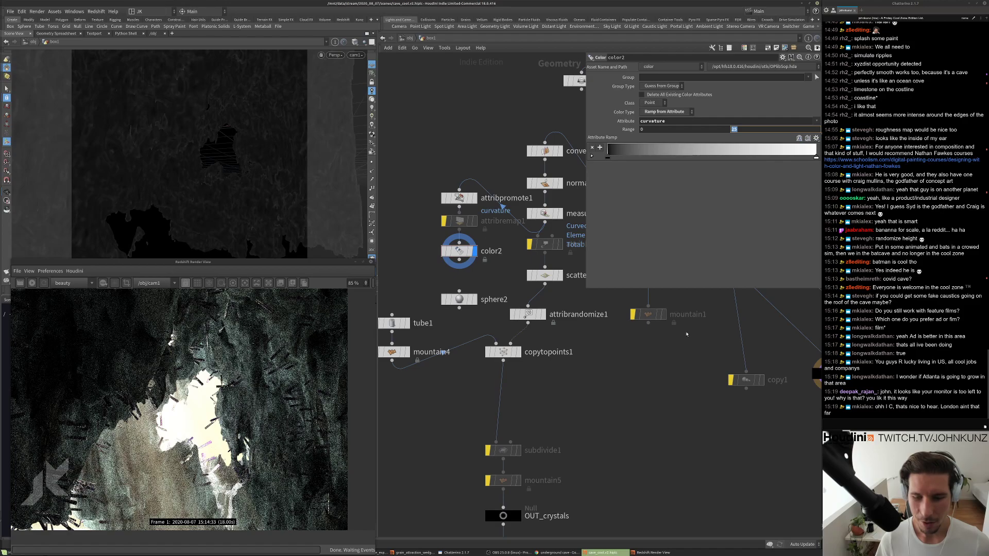
type("5")
key("Return")
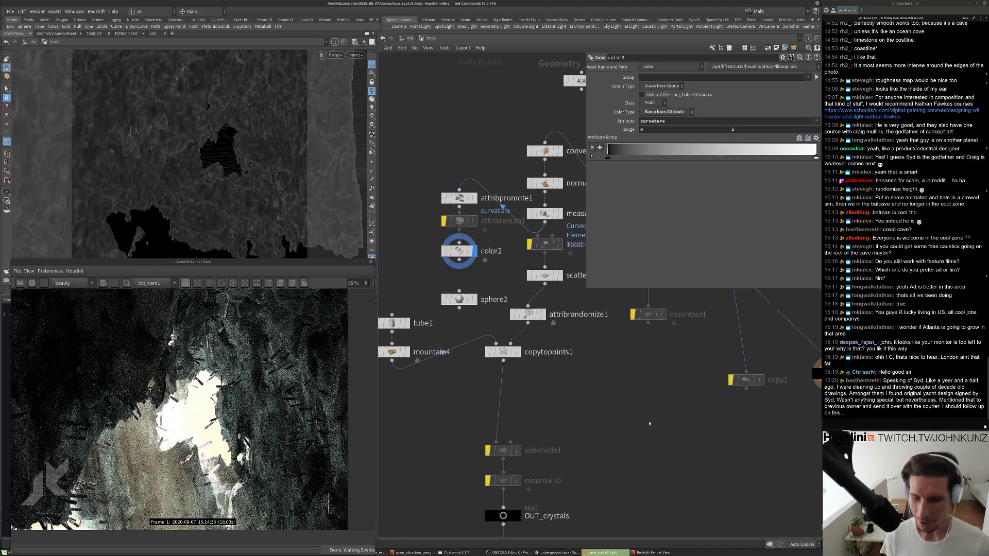
scroll(650, 422, "down", 3)
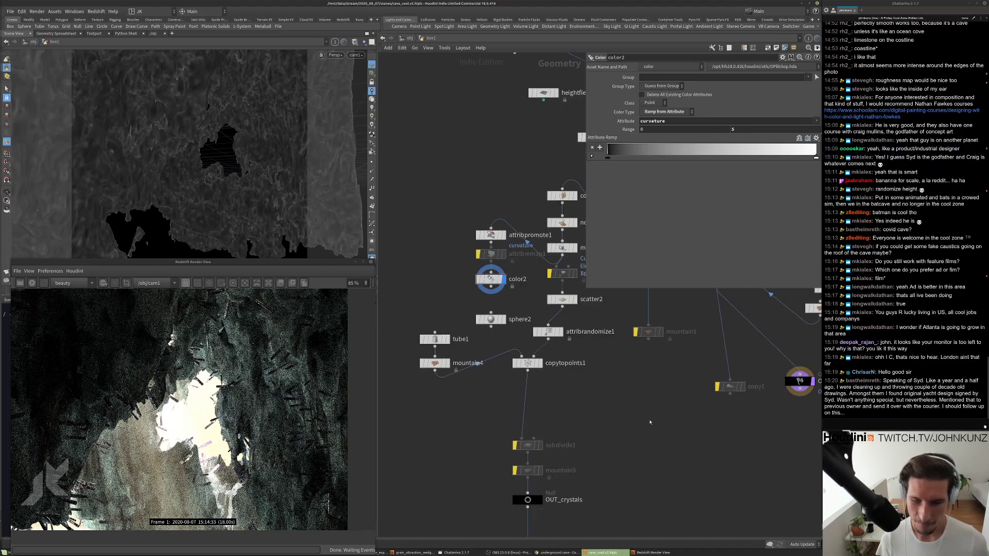
middle_click_drag(650, 420, 675, 437)
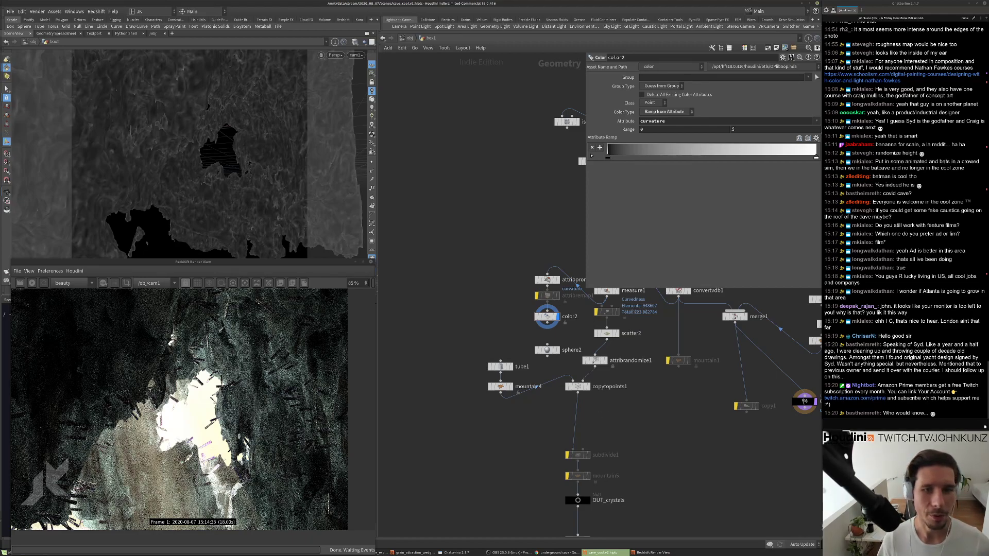
Try several color2 range values, ending with a range of 2 to 3.
left_click(733, 130)
type("15")
key("Return")
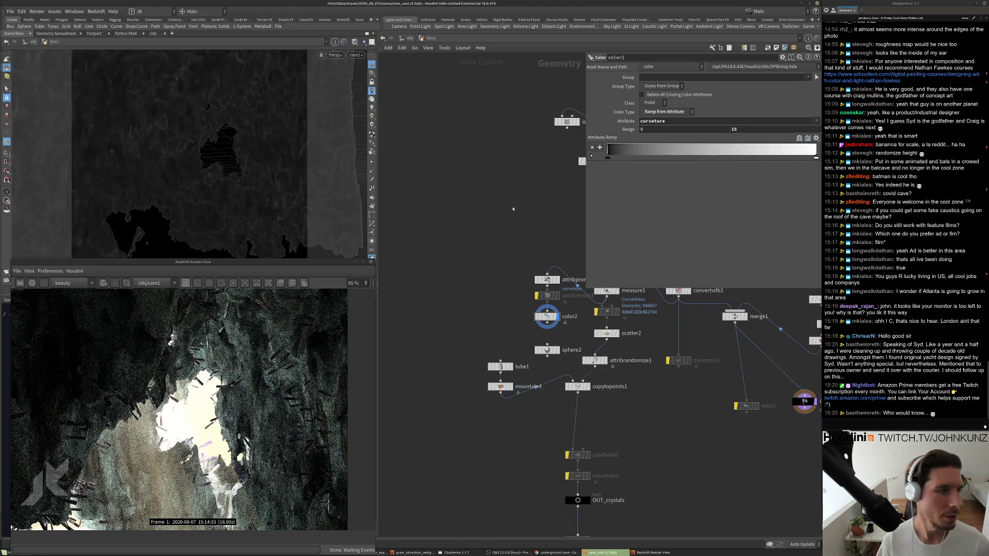
left_click(673, 129)
type("5")
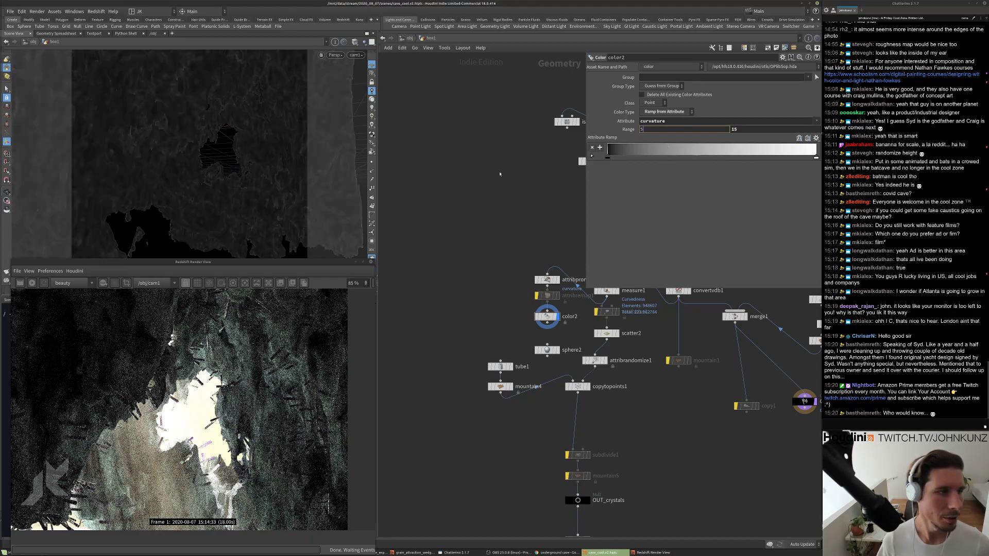
key("Return")
left_click(706, 130)
type("2")
key("Return")
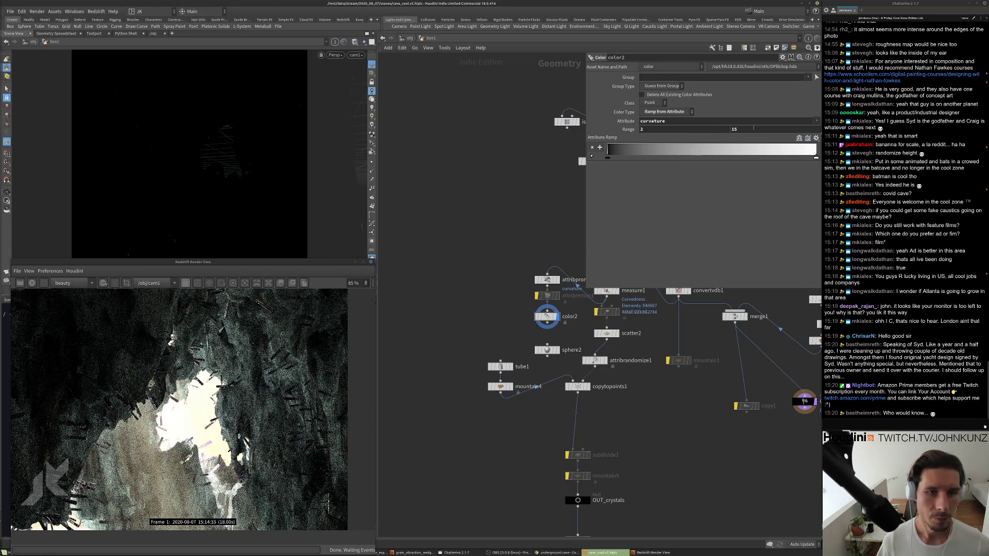
left_click(736, 129)
type("3")
key("Return")
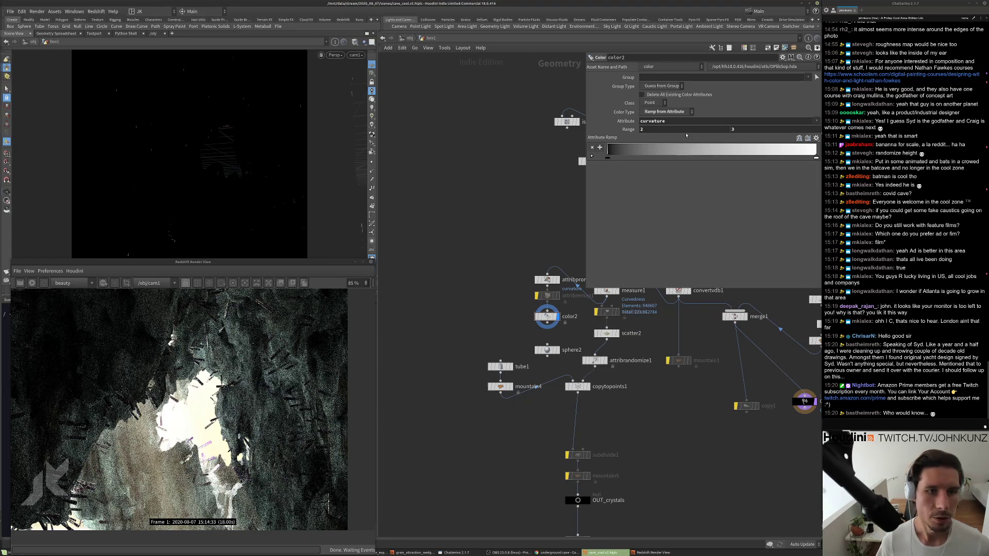
Set the range minimum to 0 and drag the maximum down to 2.6.
type("-2")
key("Return")
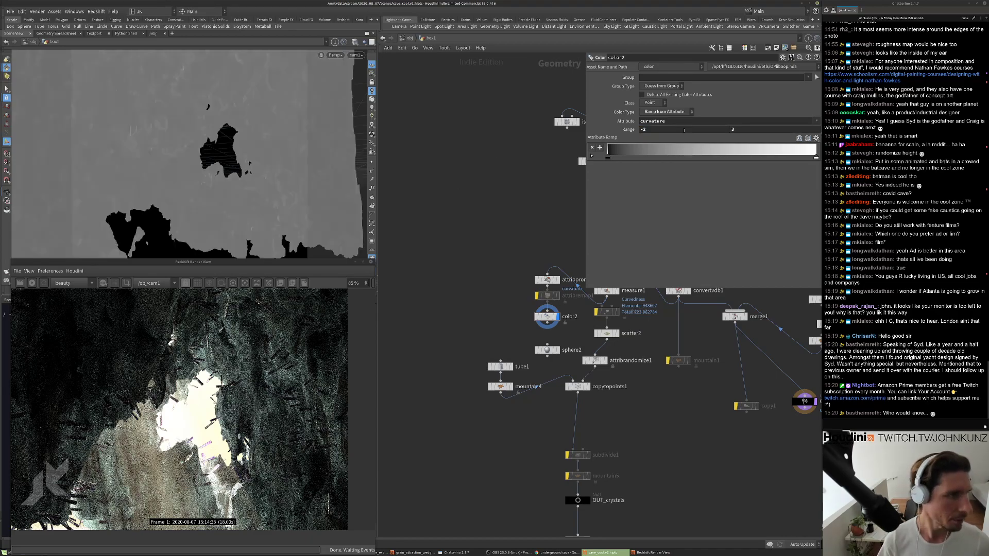
left_click(685, 129)
type("0")
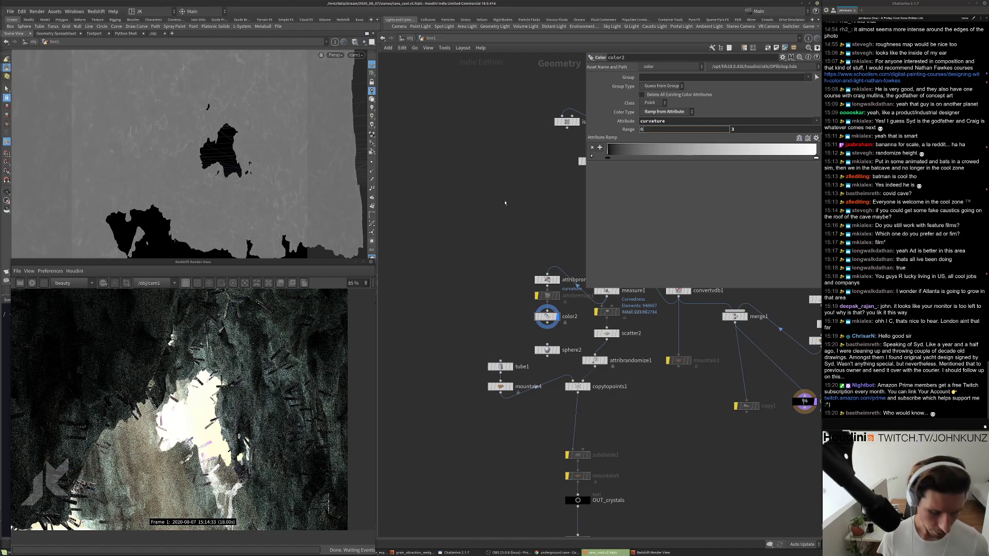
key("Return")
middle_click_drag(774, 128, 667, 130)
Rearrange the Attribute Ramp keys so it runs white to black, and zoom onto the cave surface.
left_click_drag(611, 158, 734, 157)
left_click_drag(815, 158, 598, 157)
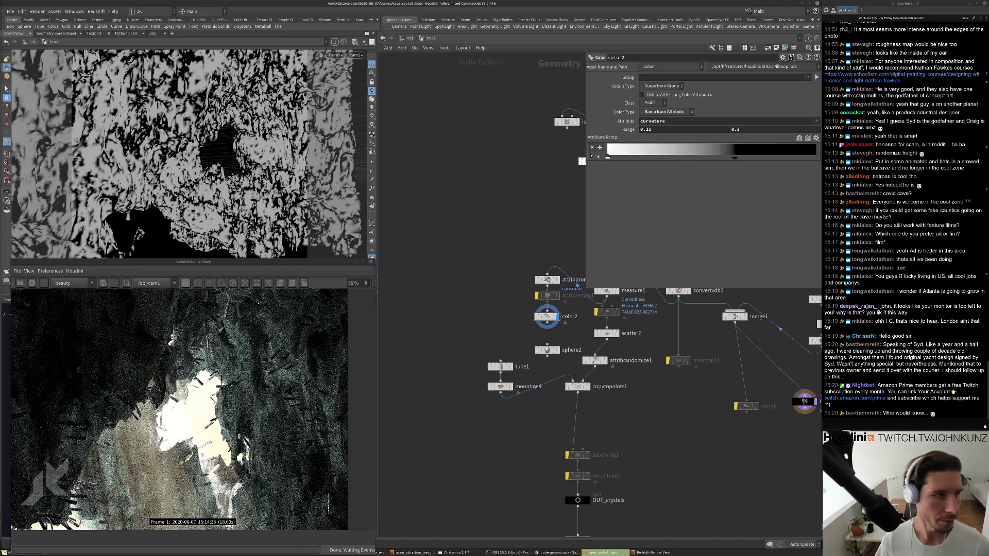
left_click_drag(735, 158, 816, 158)
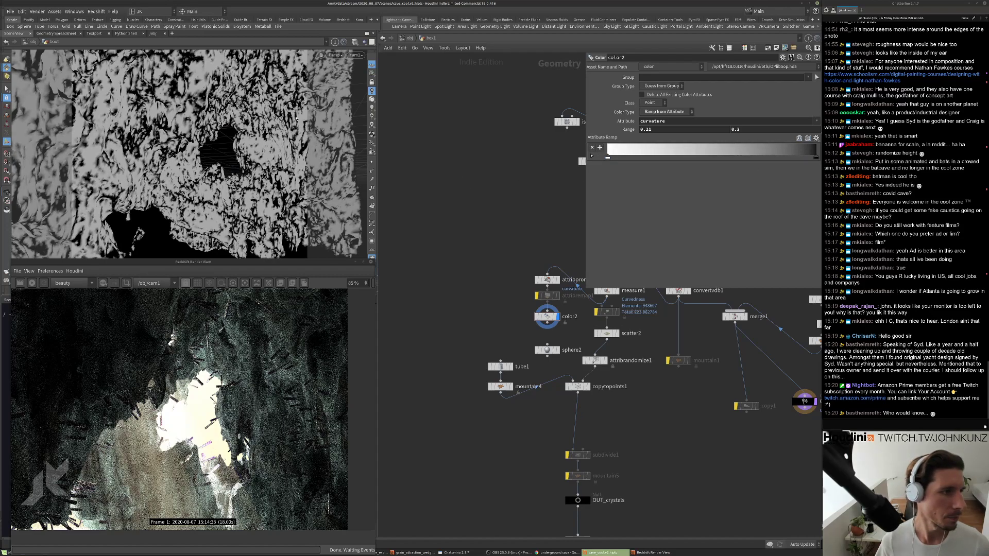
key("Escape")
left_click_drag(318, 132, 296, 149)
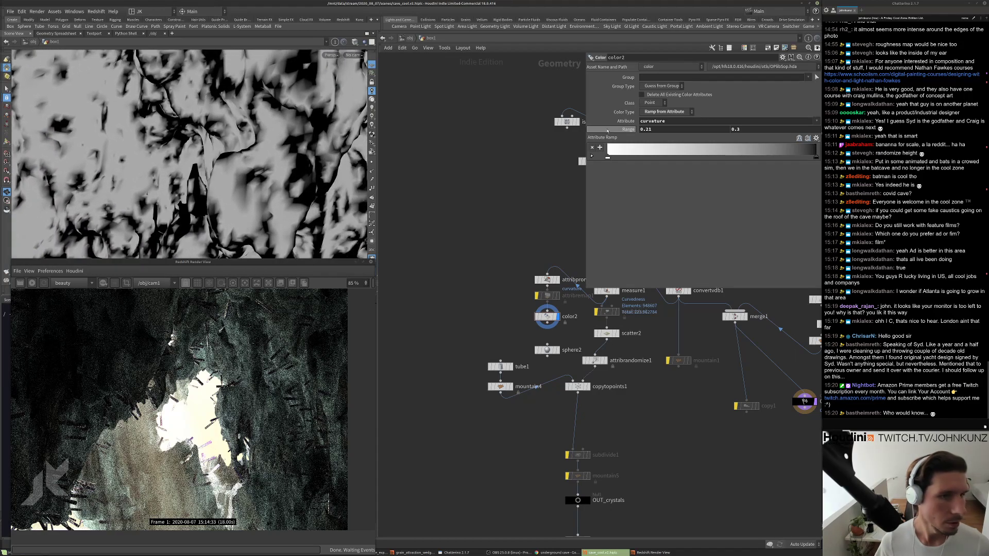
Set the curvature range's upper value to 0.2.
mouse_move(748, 130)
middle_mouse_down()
mouse_move(761, 130)
mouse_move(747, 129)
middle_mouse_up()
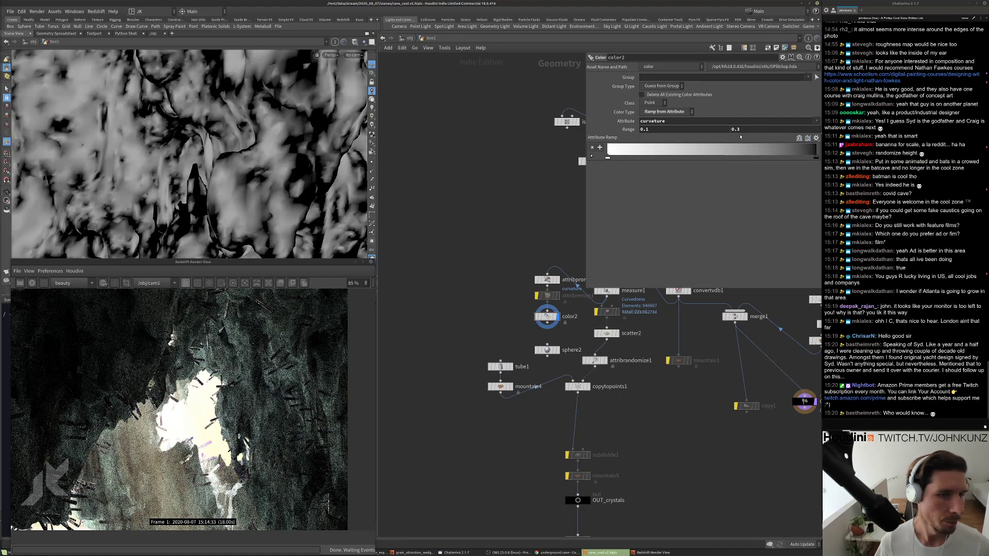
double_click(736, 129)
type("0.2")
key("Return")
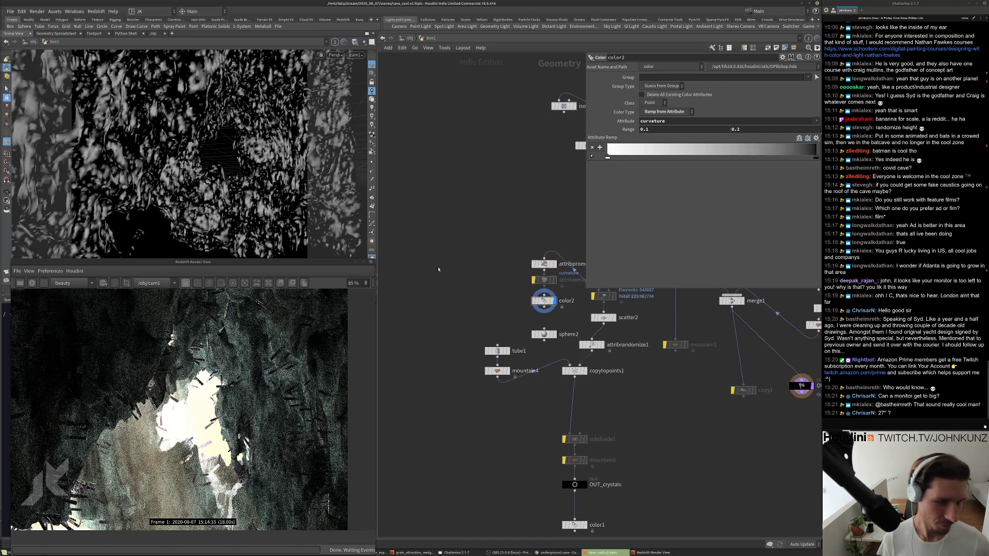
key("Tab")
type("wrangle")
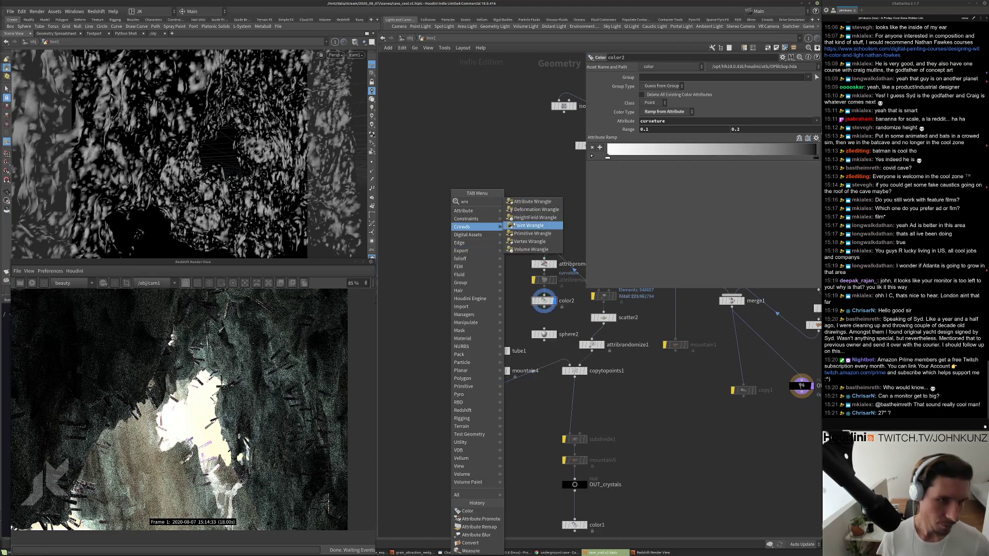
key("Return")
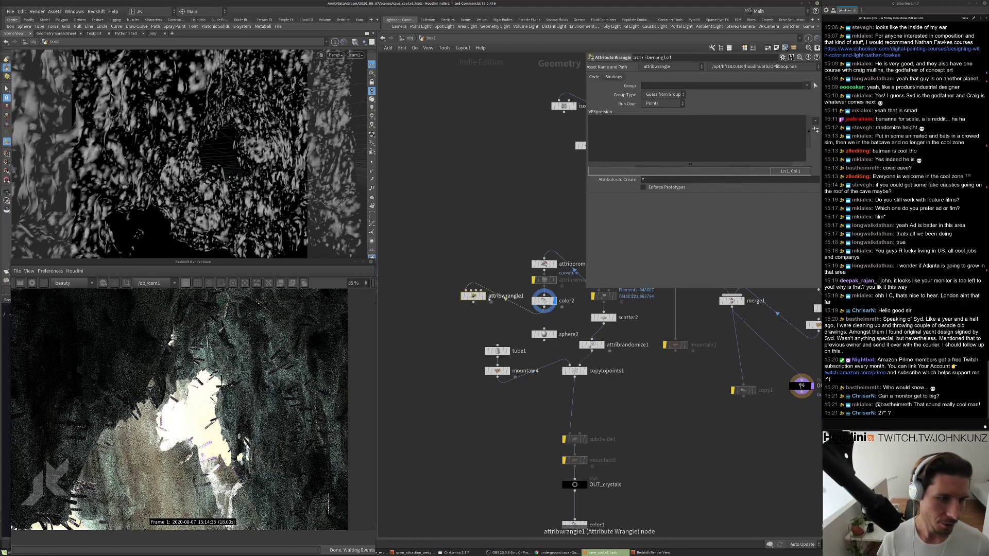
left_click(473, 296)
left_click(642, 160)
type("f@")
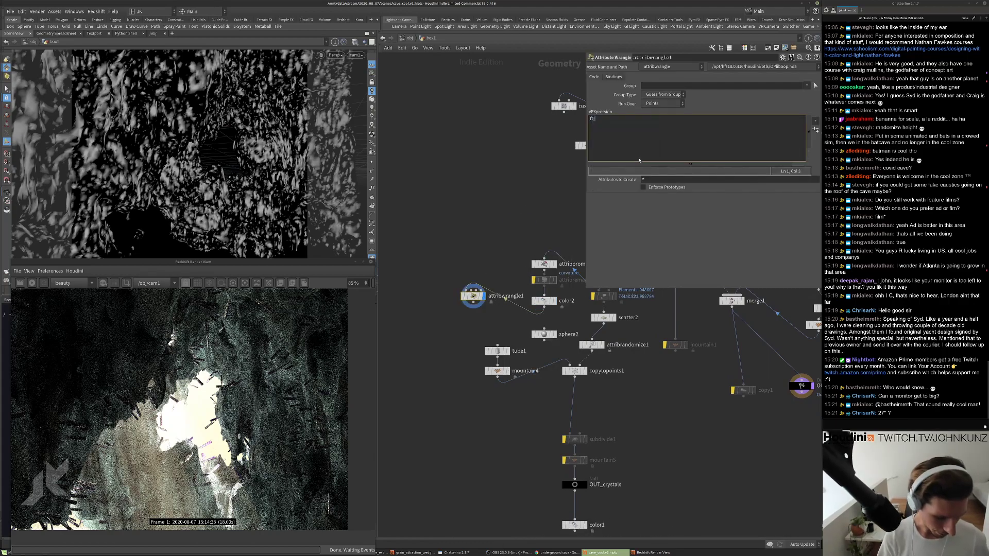
type("density =")
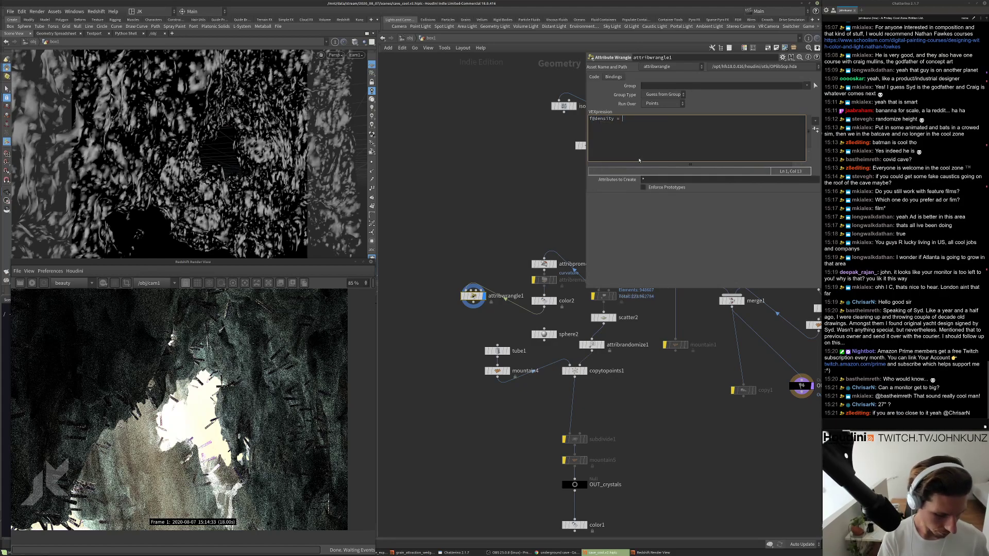
type(" v")
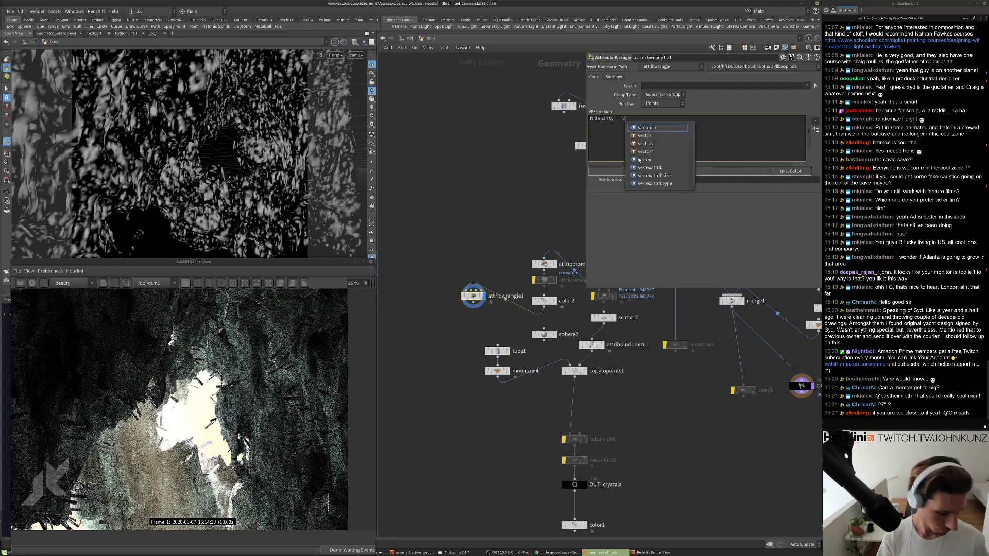
type("@Cd")
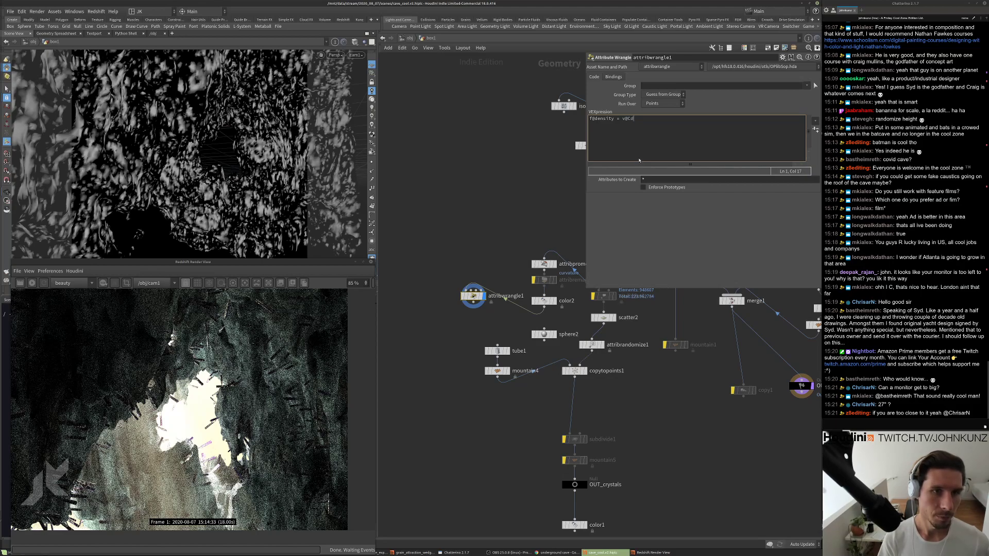
type(".x")
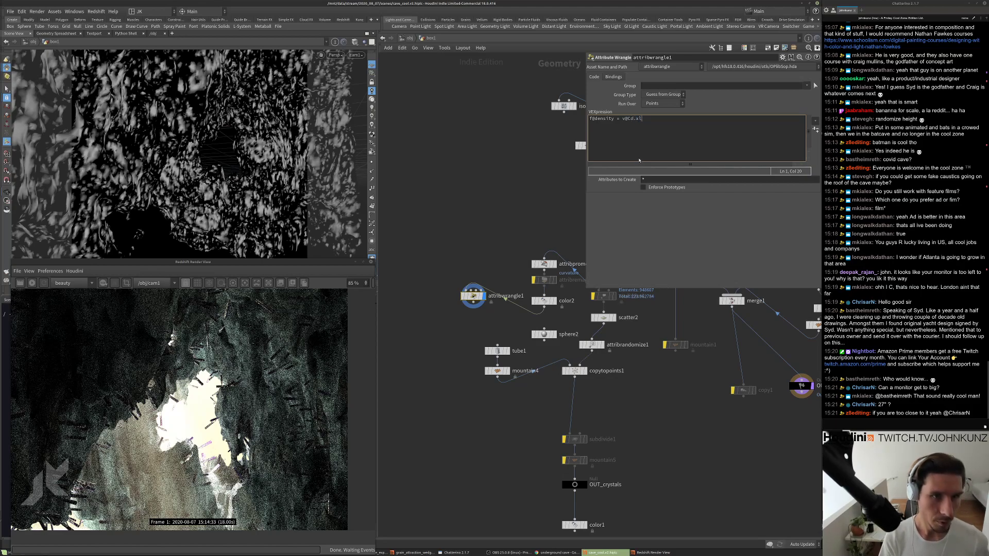
type(";")
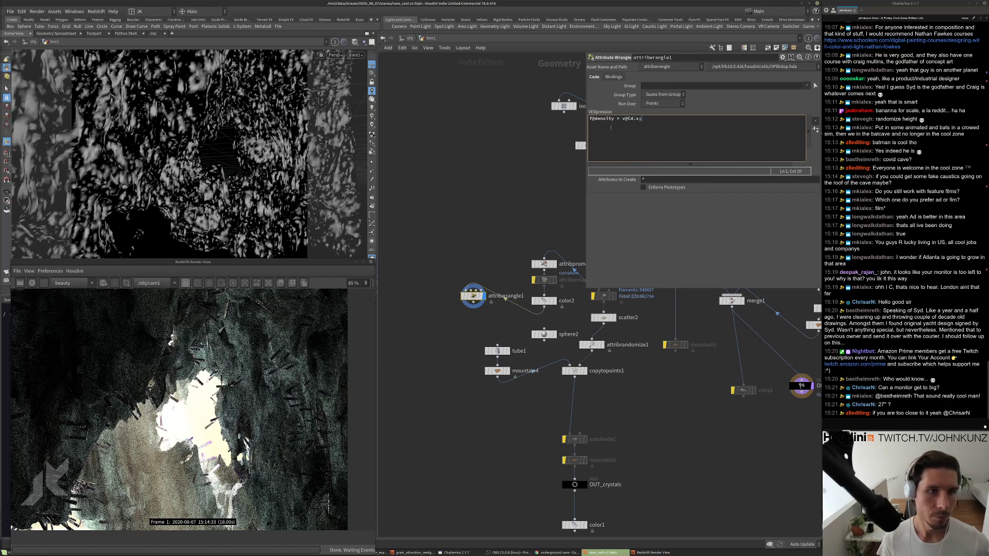
Set scatter2's density attribute to density and display its scattered points.
double_click(606, 118)
key("ctrl+c")
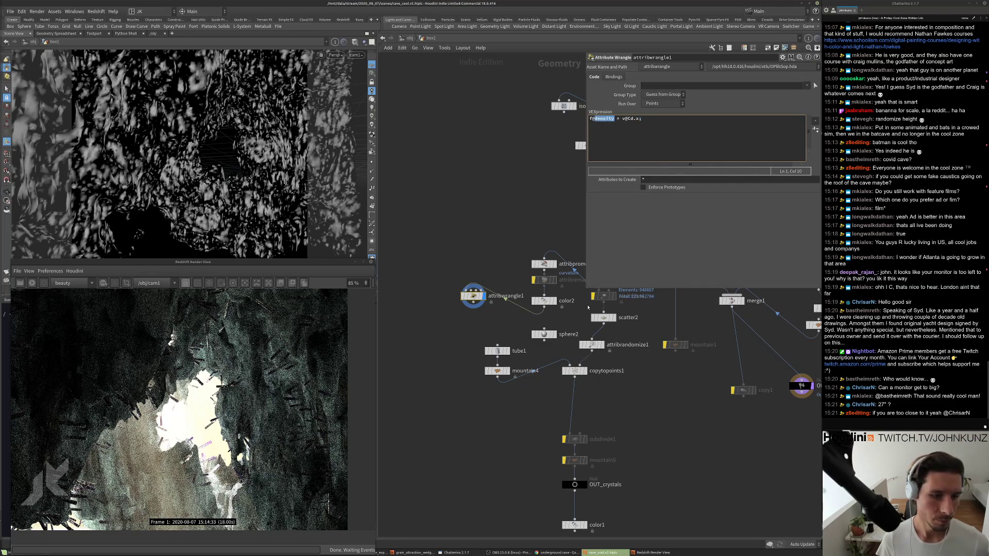
left_click(603, 318)
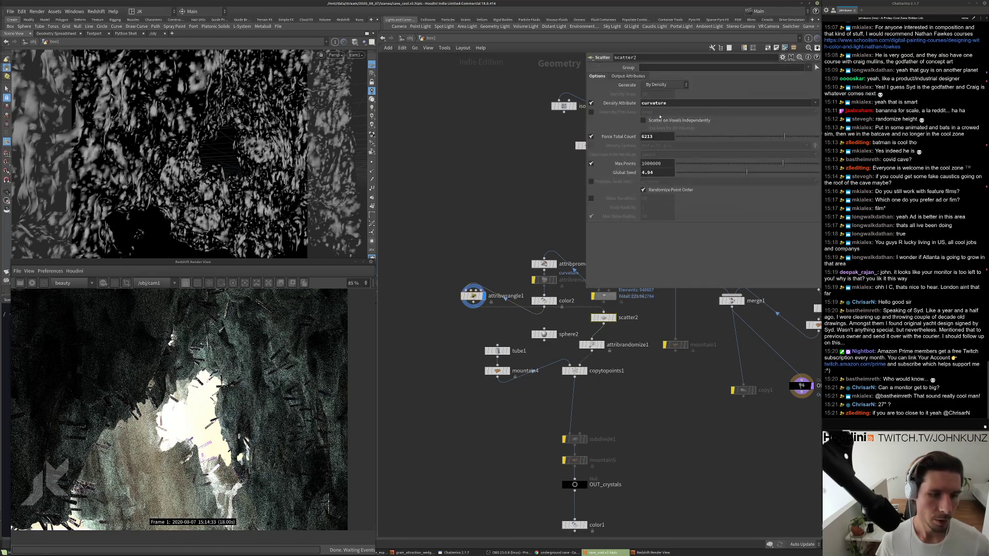
double_click(661, 103)
key("ctrl+v")
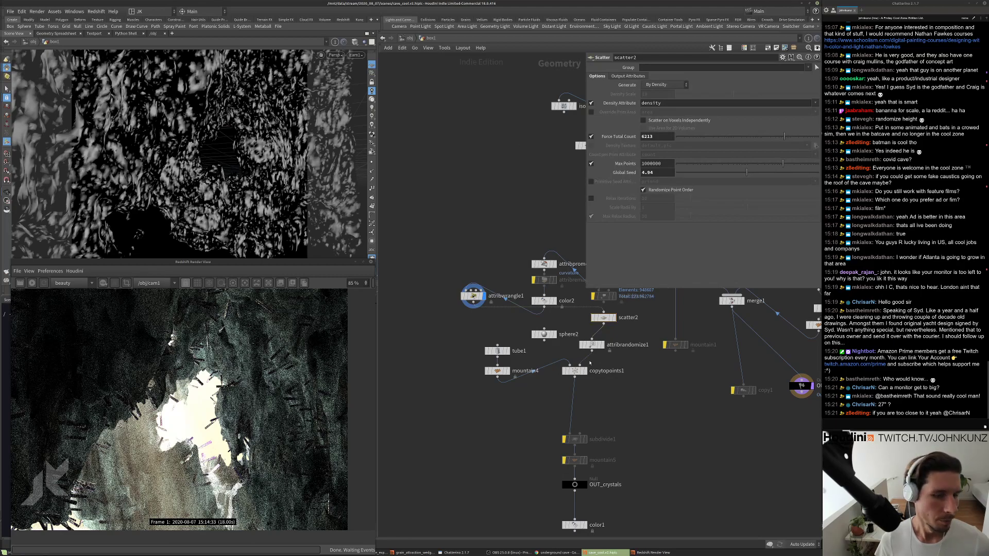
left_click(615, 318)
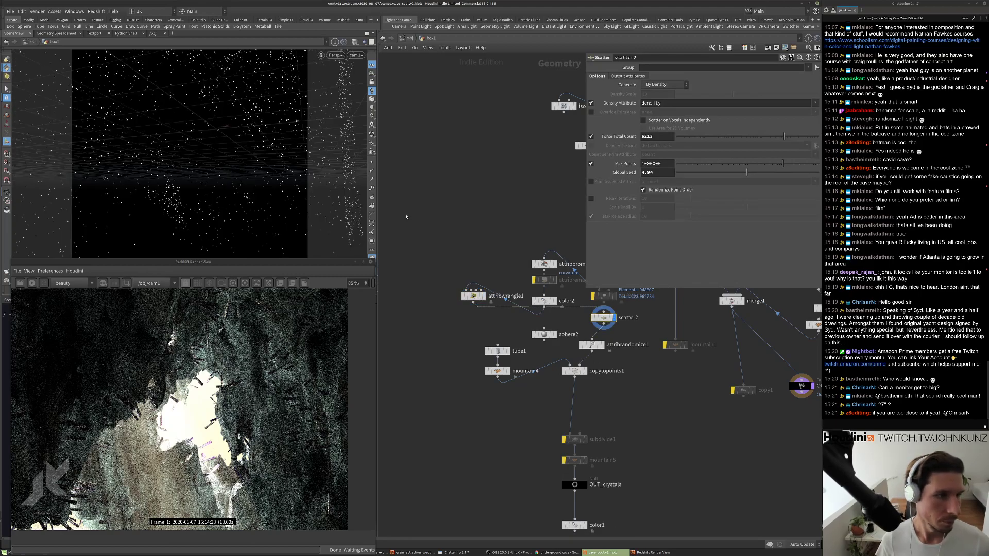
Insert an Attribute Rename node between scatter2 and attribrandomize1 that deletes Cd.
key("Tab")
type("re")
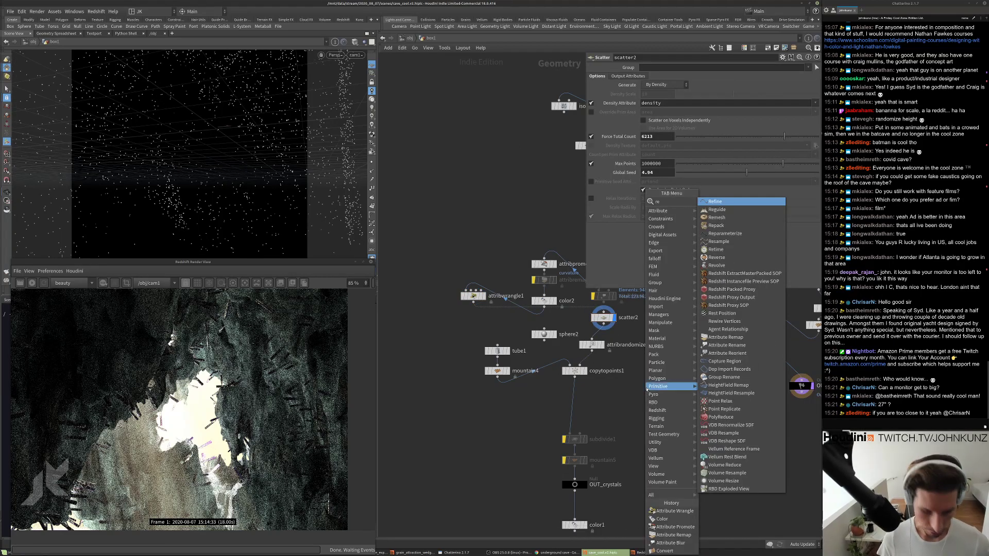
type("n")
key("Return")
left_click(642, 357)
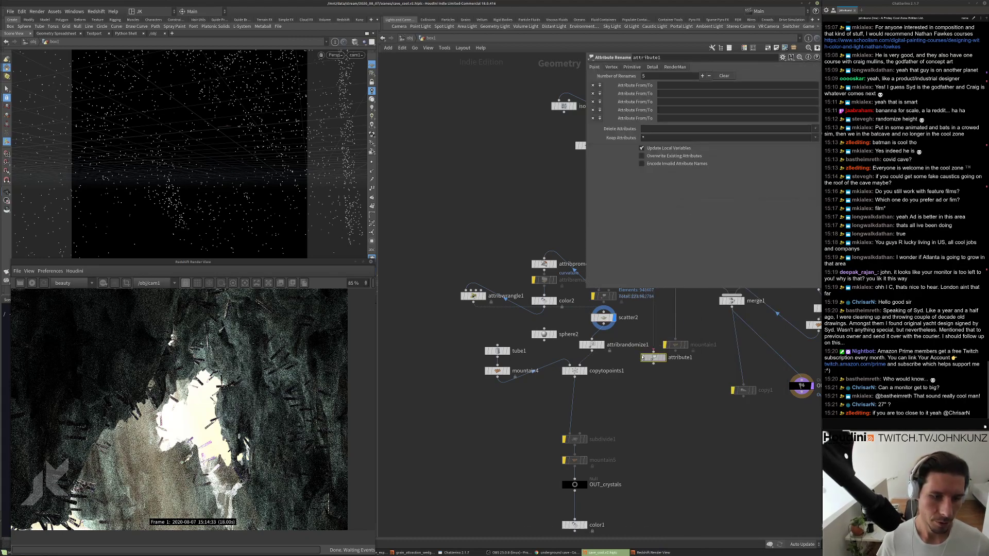
left_click_drag(642, 357, 608, 334)
left_click(652, 128)
type("Cd")
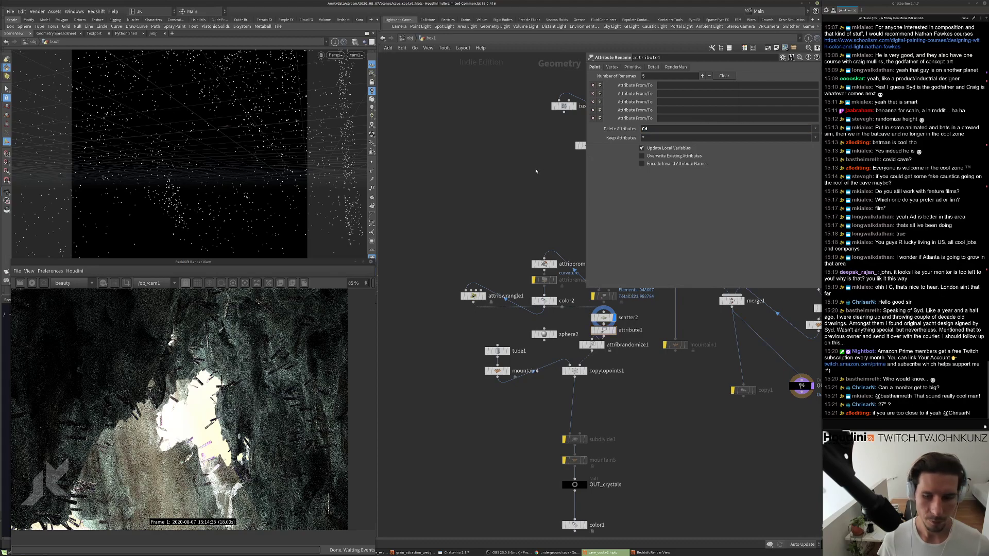
middle_click_drag(644, 364, 647, 337)
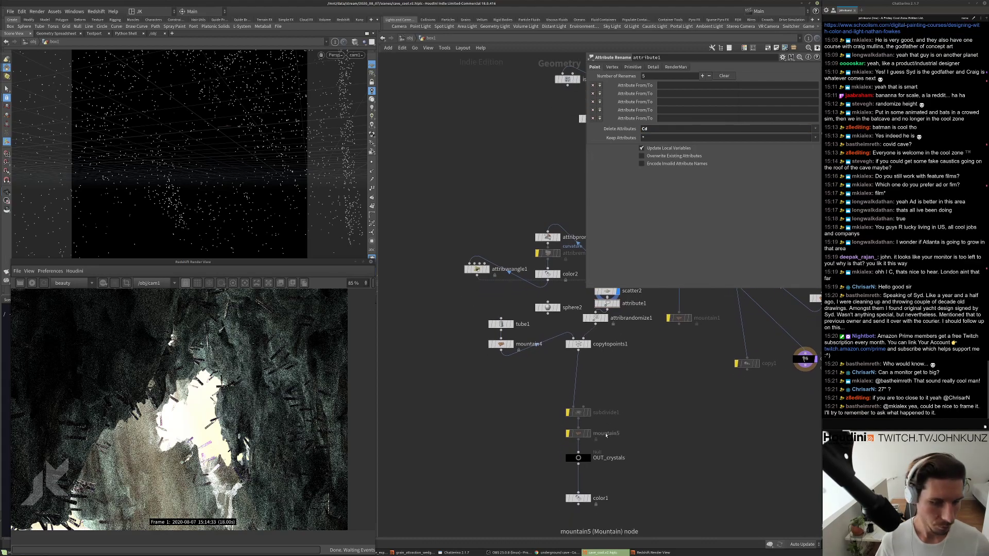
Display OUT_crystals in the viewport, hide and reshow the other objects, and compare brighter and dark shading.
scroll(606, 432, "up", 2)
left_click(588, 458)
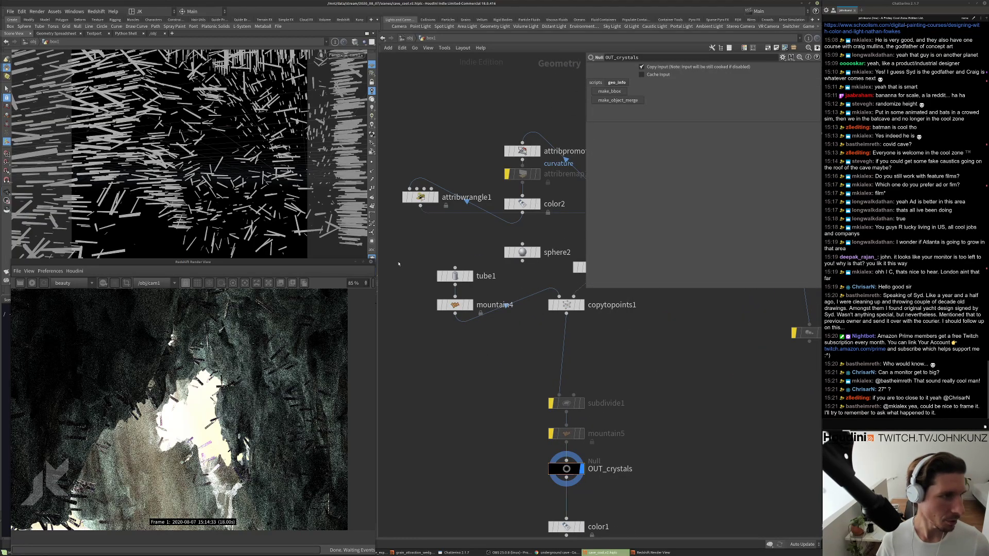
scroll(442, 377, "down", 3)
scroll(442, 376, "up", 1)
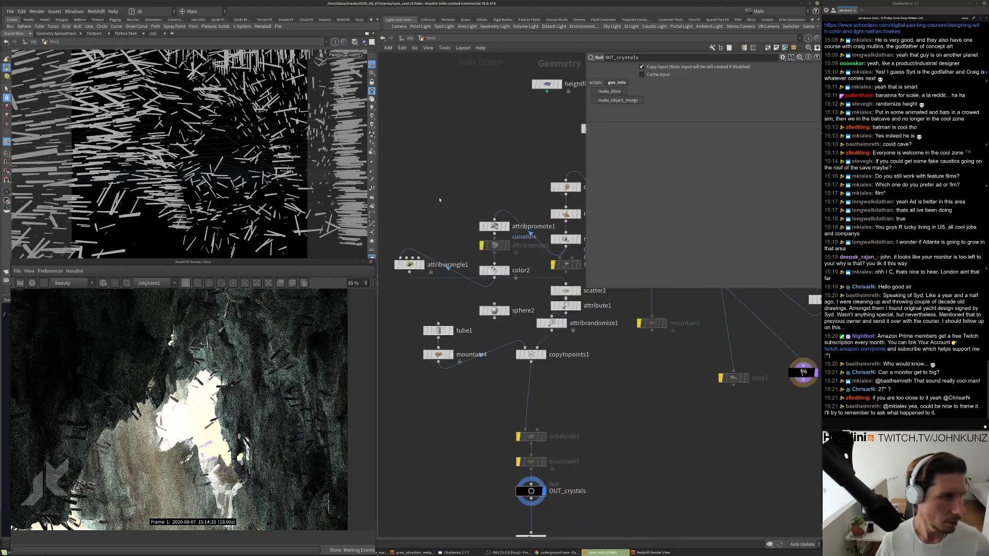
scroll(552, 416, "down", 2)
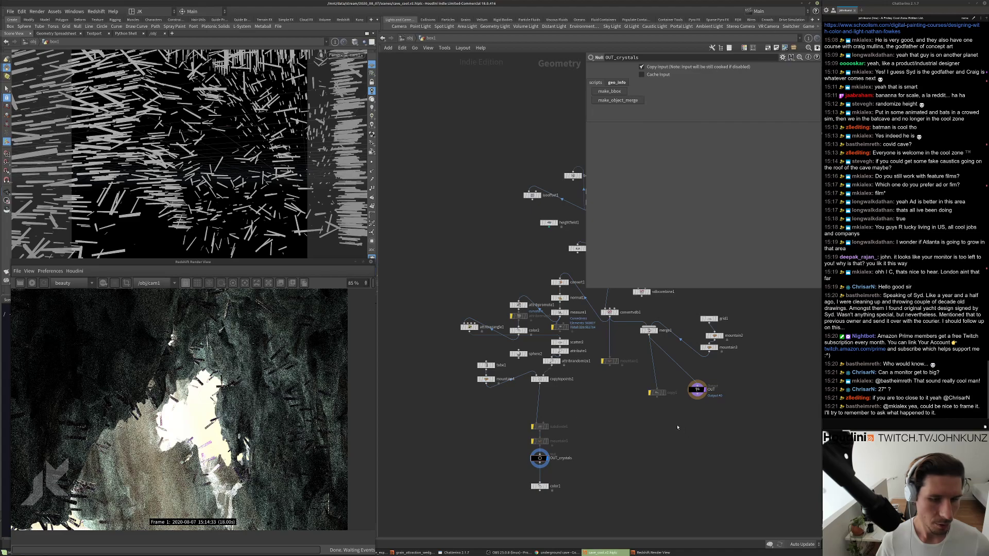
scroll(666, 355, "up", 3)
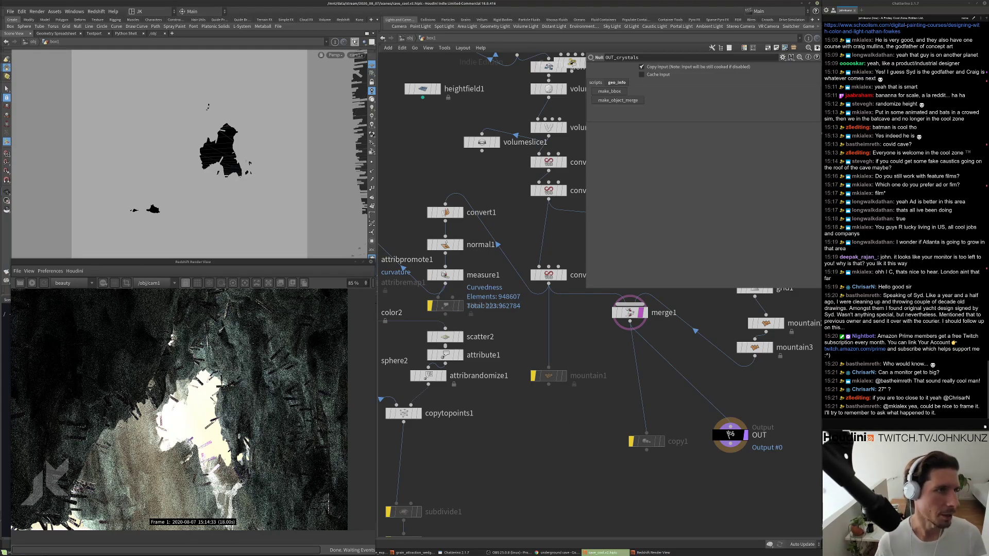
left_click(364, 43)
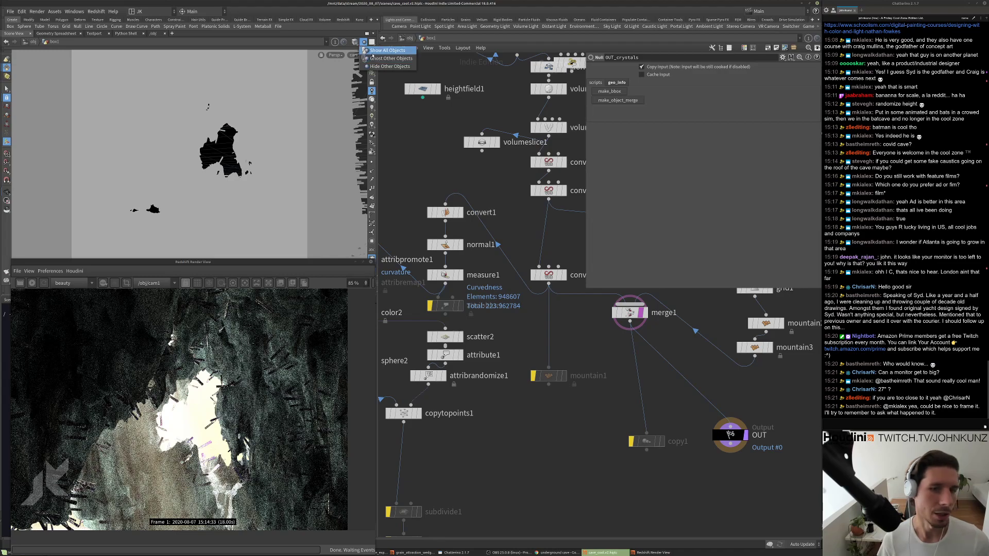
left_click(384, 67)
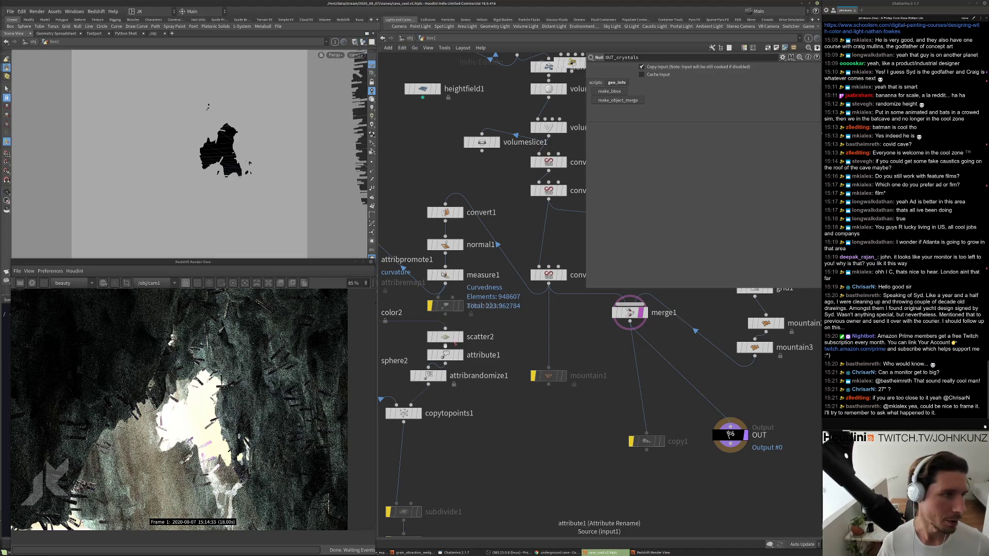
left_click(372, 99)
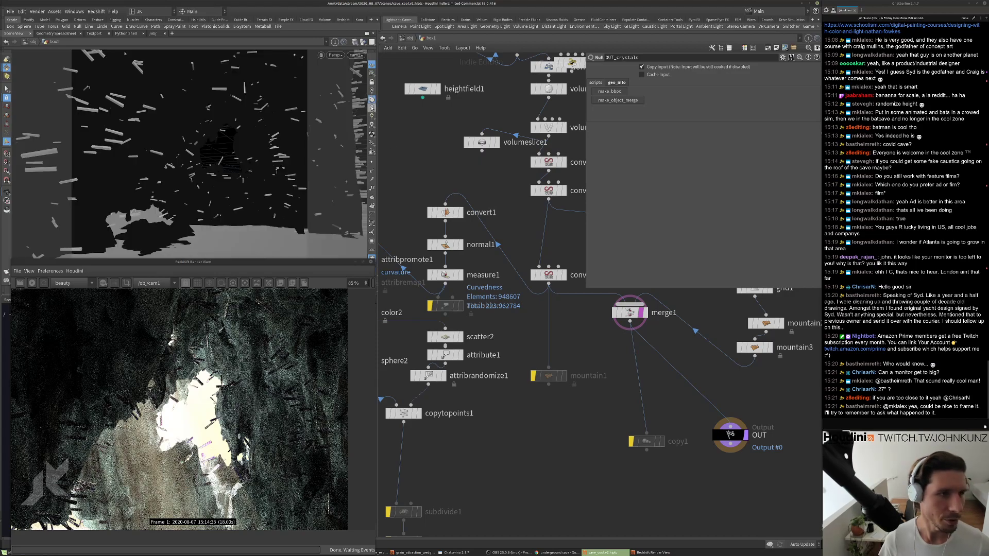
left_click(371, 108)
scroll(479, 262, "down", 5)
scroll(586, 352, "up", 4)
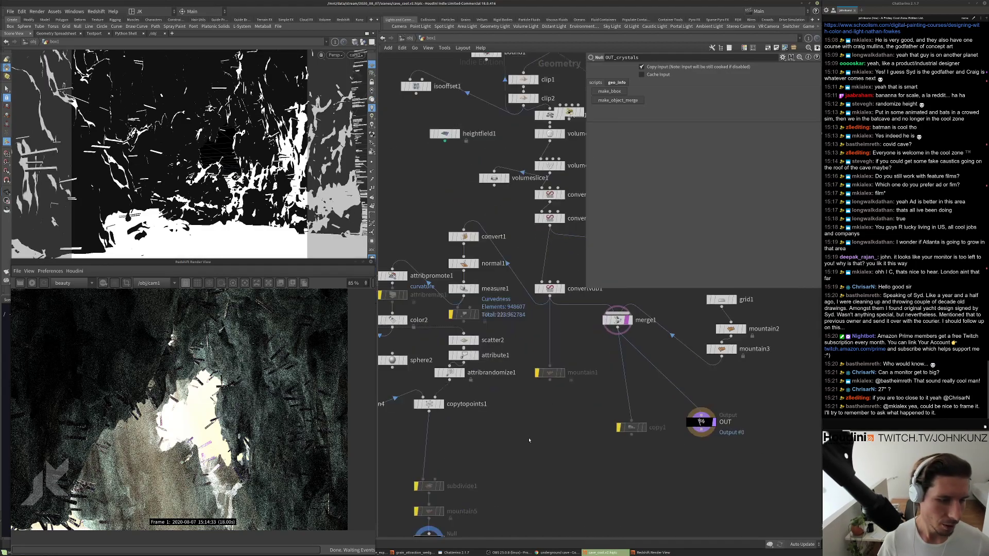
left_click(373, 100)
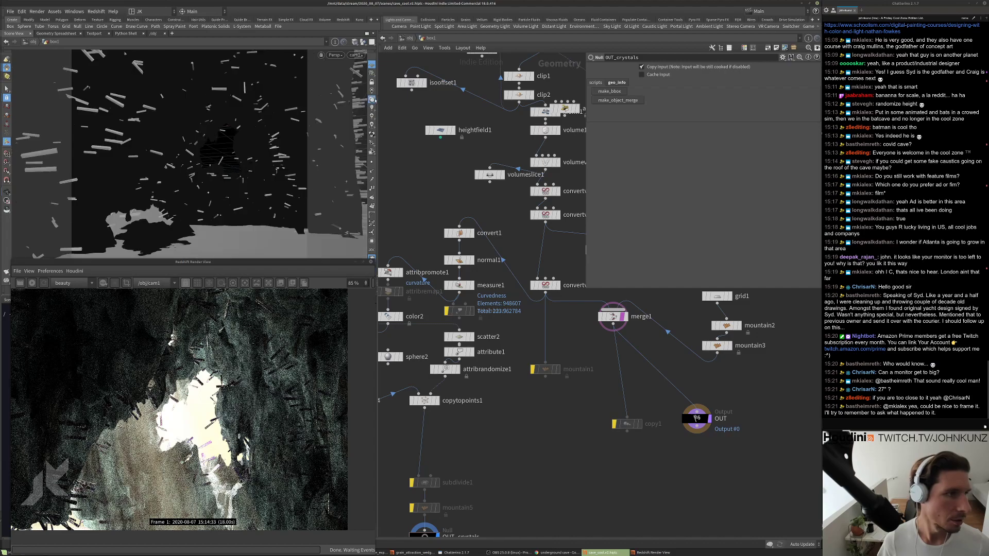
Display merge1's combined cave and crystals with the viewport shaded white.
scroll(573, 335, "down", 5)
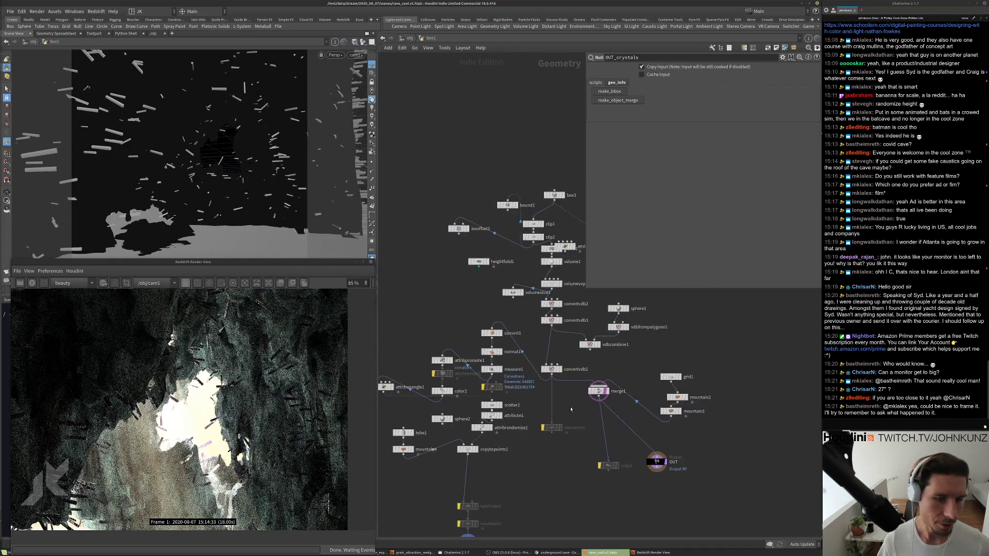
scroll(572, 334, "up", 6)
scroll(573, 335, "down", 5)
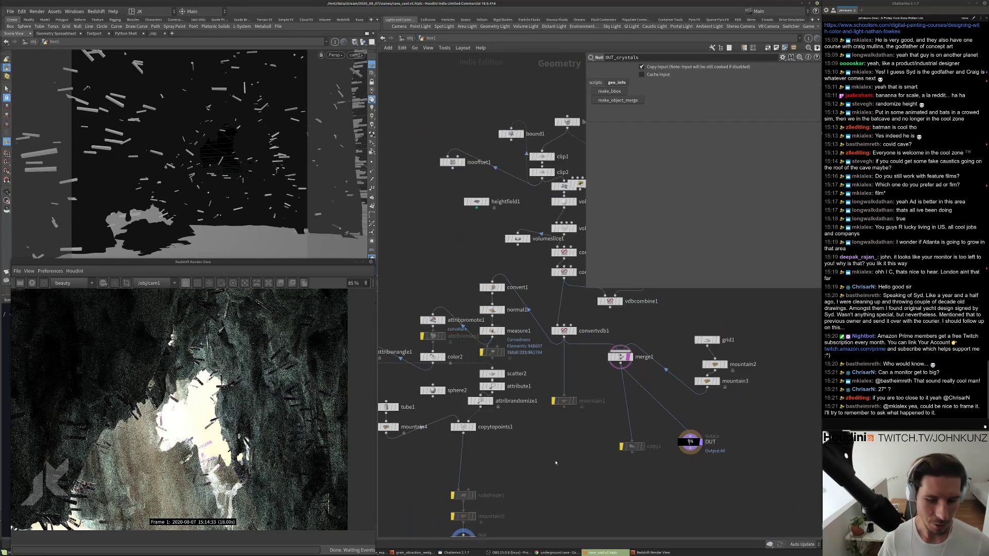
scroll(604, 385, "up", 3)
scroll(650, 328, "up", 2)
left_click(652, 326)
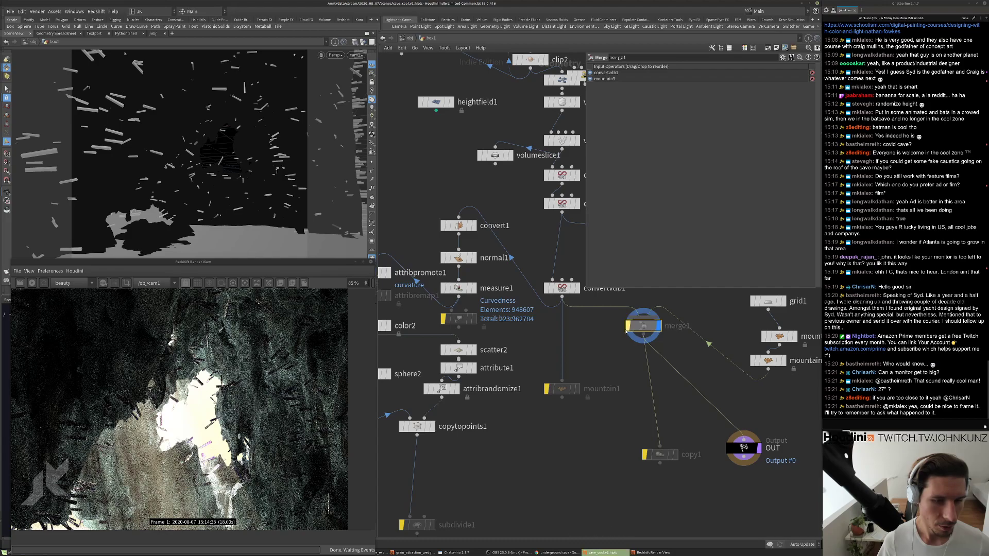
scroll(604, 341, "down", 1)
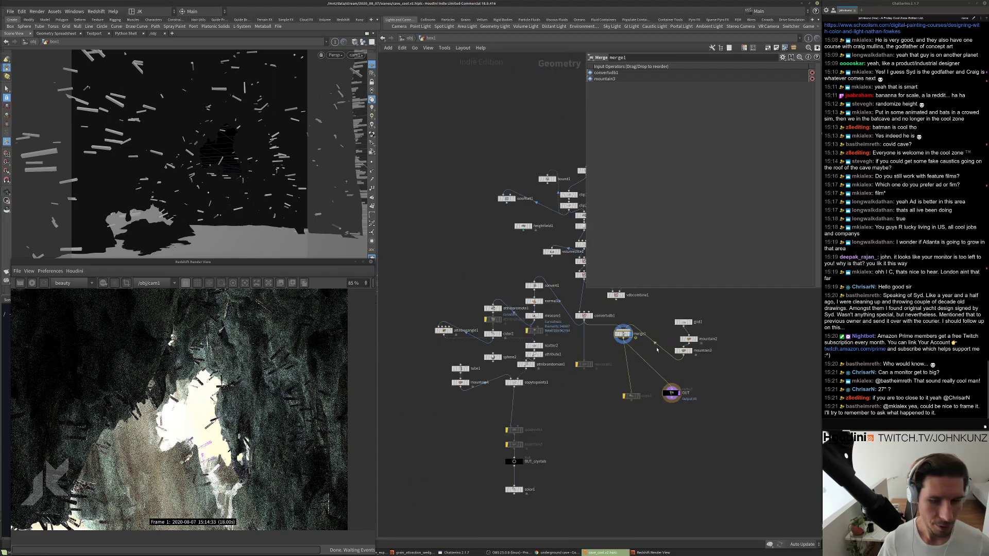
left_click(372, 134)
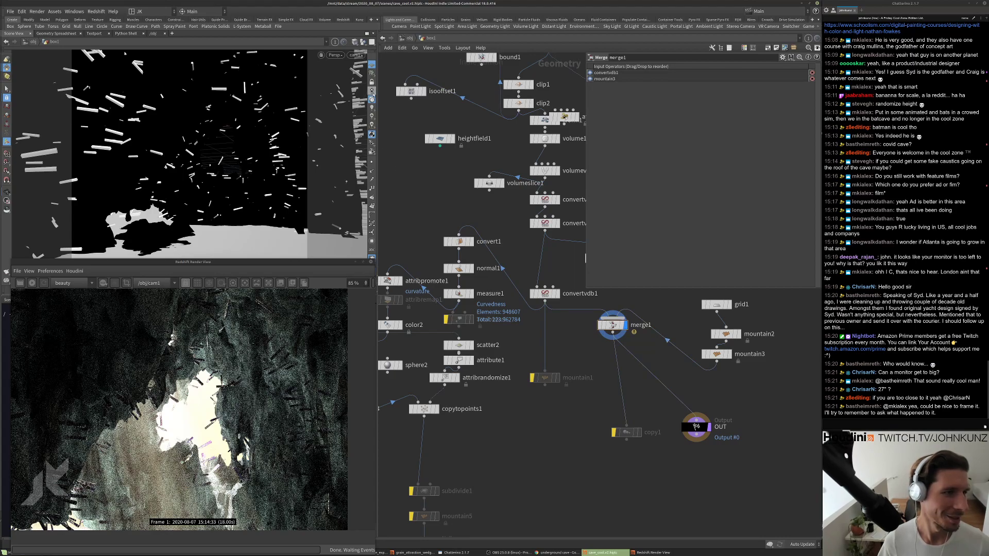
left_click(372, 99)
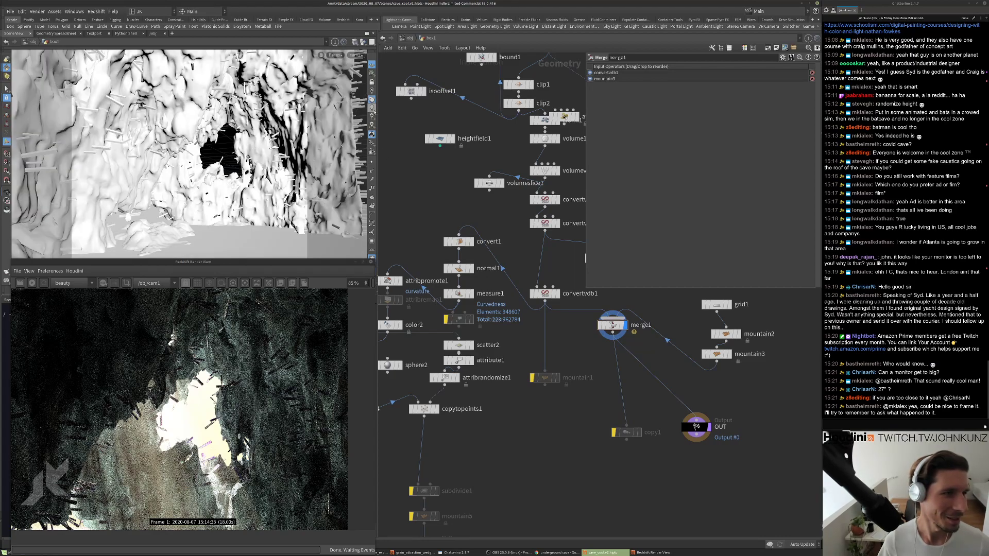
scroll(379, 122, "down", 1)
left_click(372, 99)
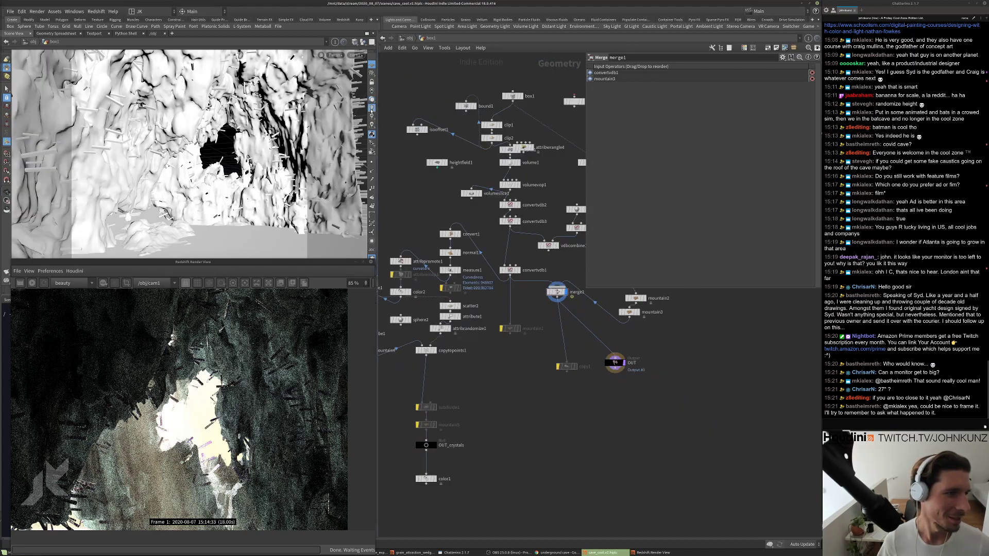
left_click(372, 100)
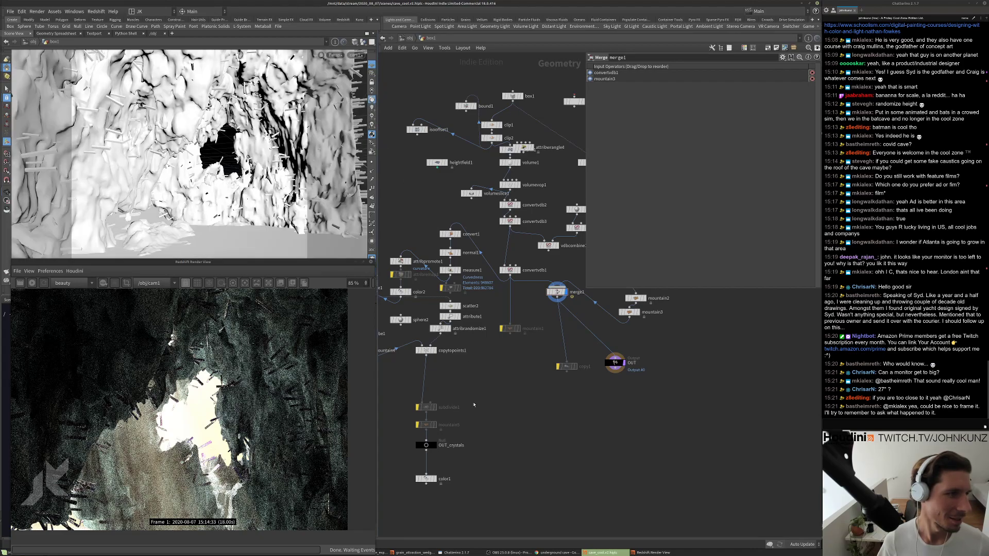
scroll(504, 285, "up", 5)
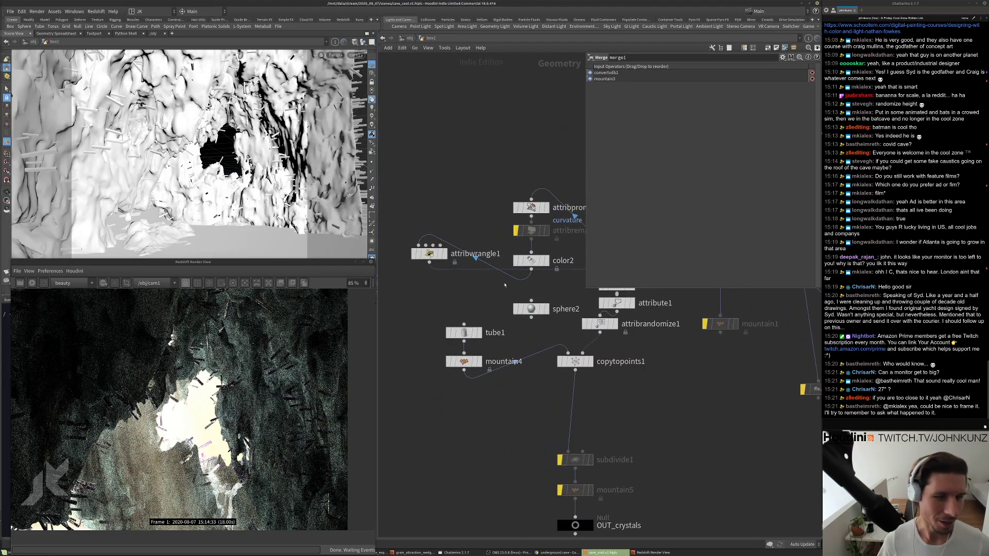
scroll(505, 285, "down", 2)
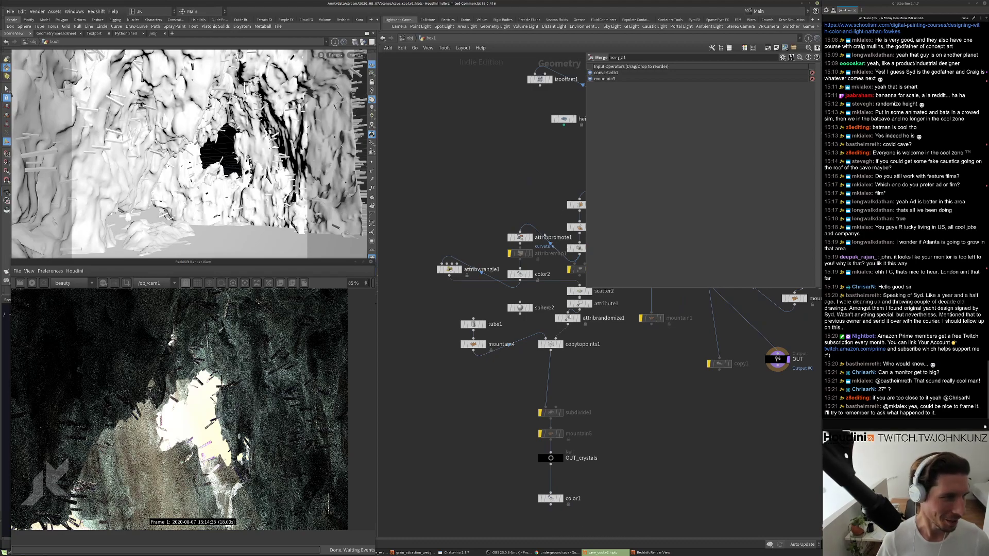
Move the bypassed attribblur1 node beside attribpromote1.
middle_click_drag(520, 201, 511, 205)
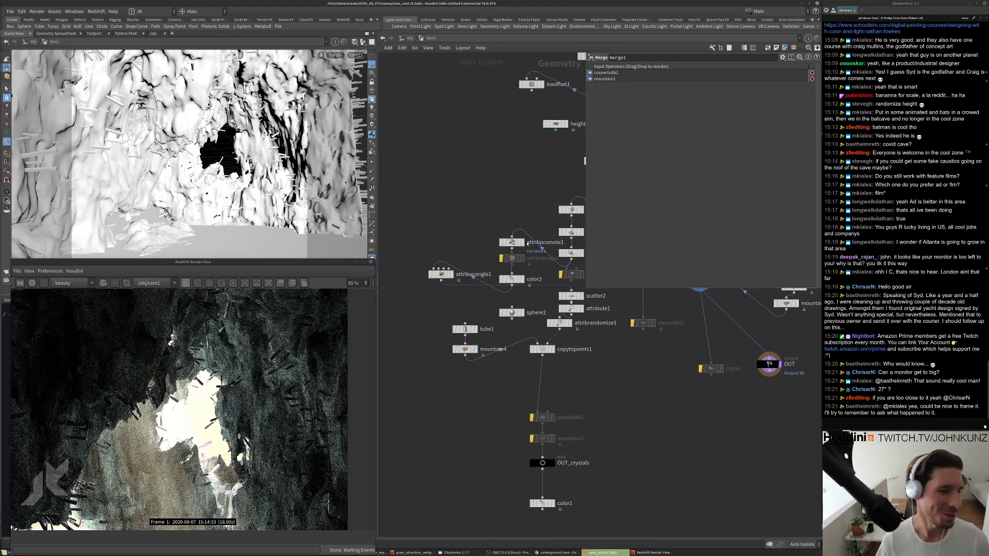
middle_click_drag(527, 244, 501, 246)
left_click_drag(548, 278, 428, 240)
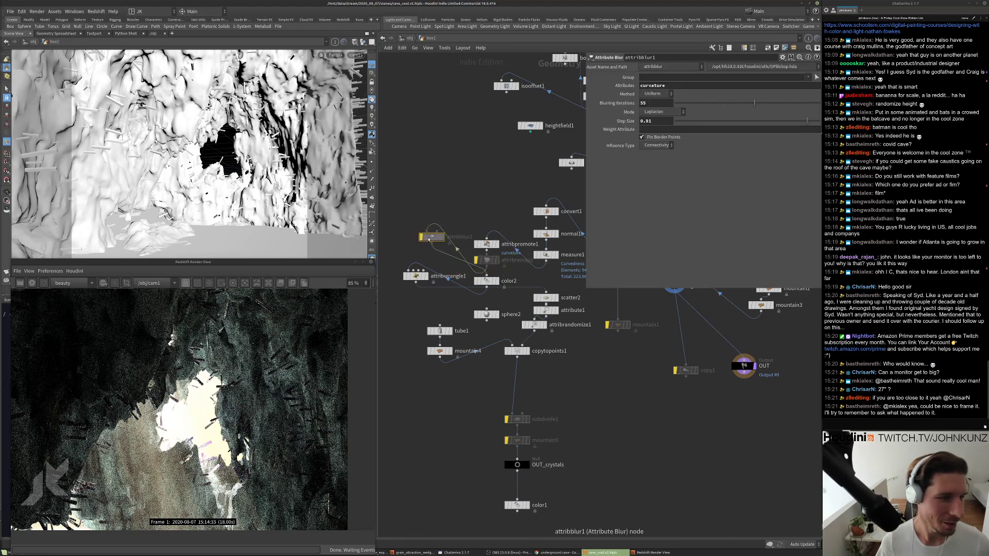
Give attribblur1 1 blurring iteration and a 0.121 step size, re-bypass it, and frame the graph.
left_click(421, 238)
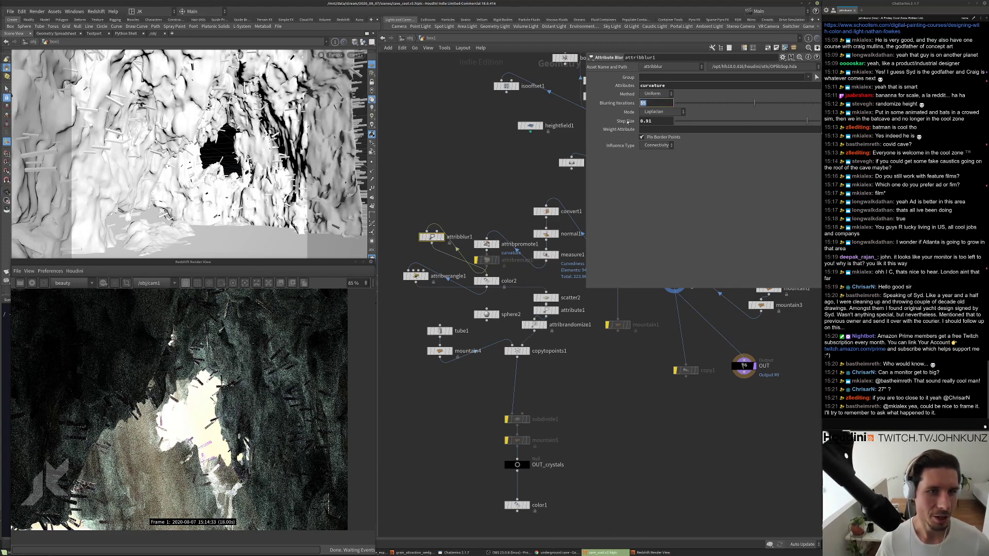
middle_click(653, 103, "ctrl")
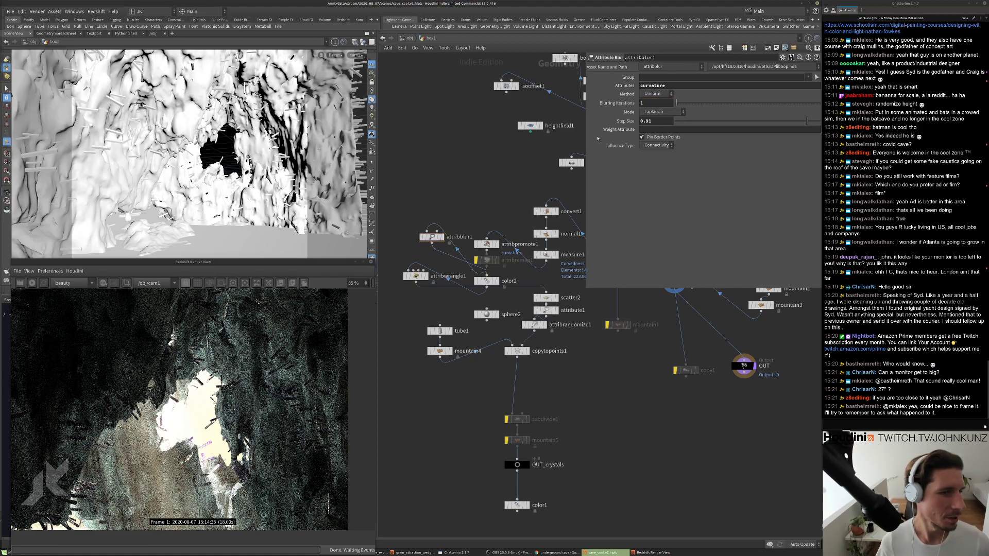
left_click_drag(728, 123, 693, 124)
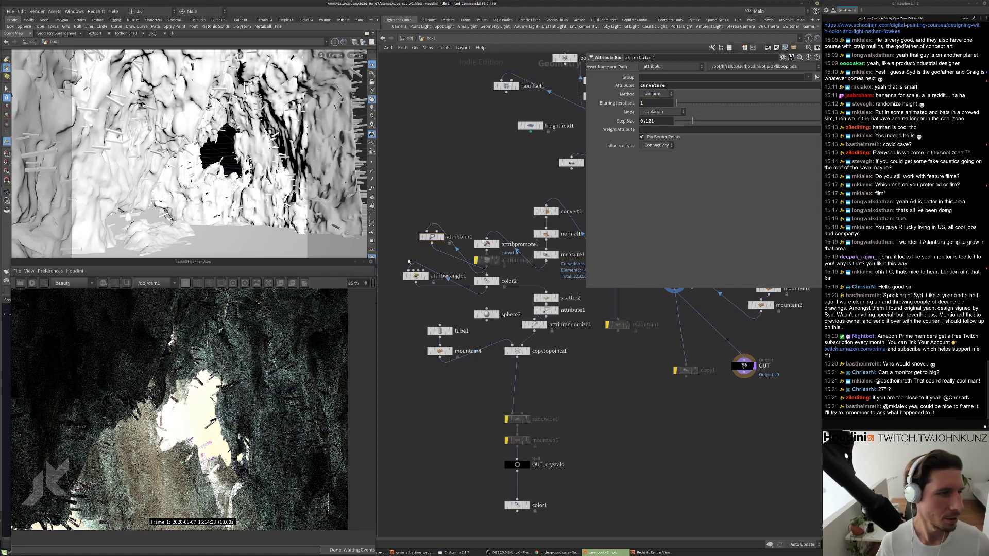
scroll(409, 262, "up", 3)
left_click(434, 221)
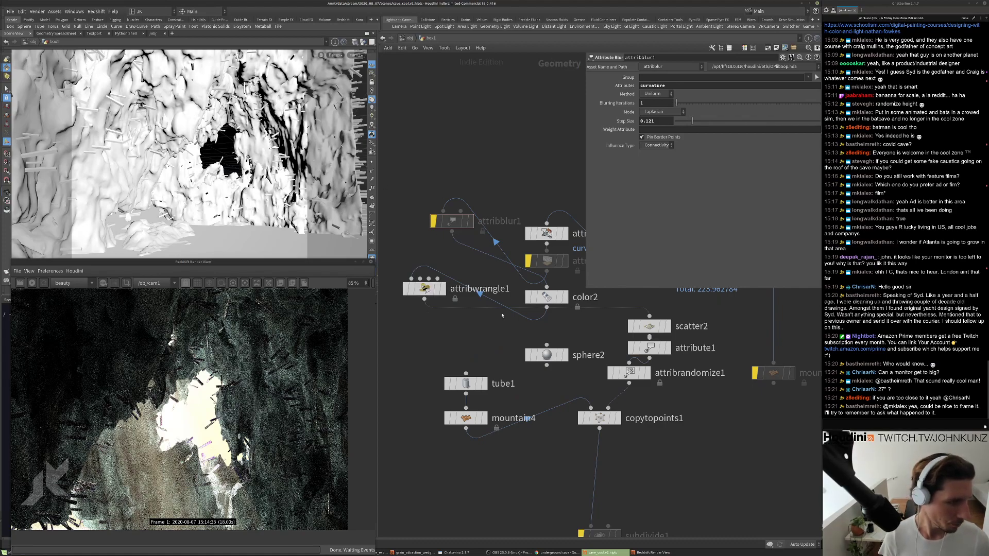
key("h")
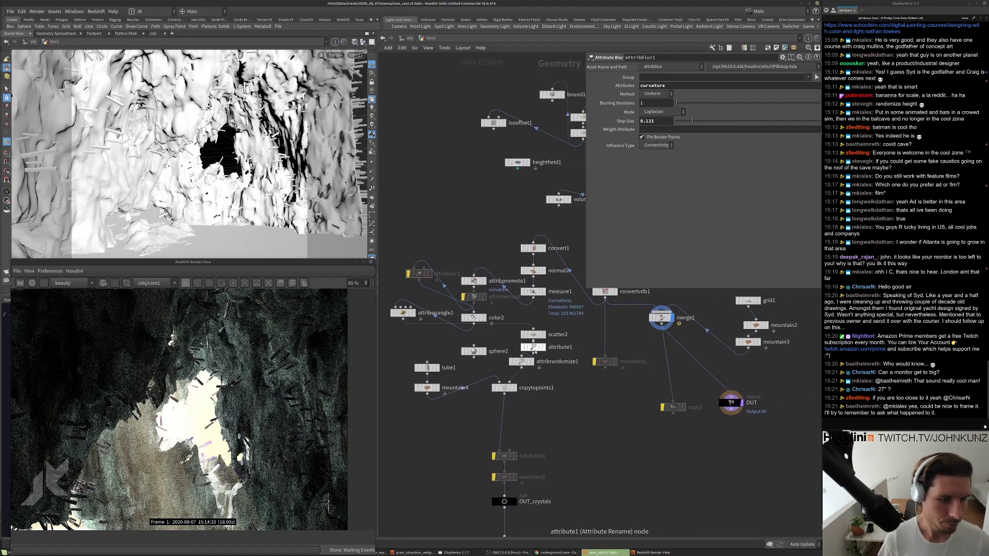
Try a Global Scale of 5 on attribrandomize1's pscale, then set it back to 1.
left_click(521, 362)
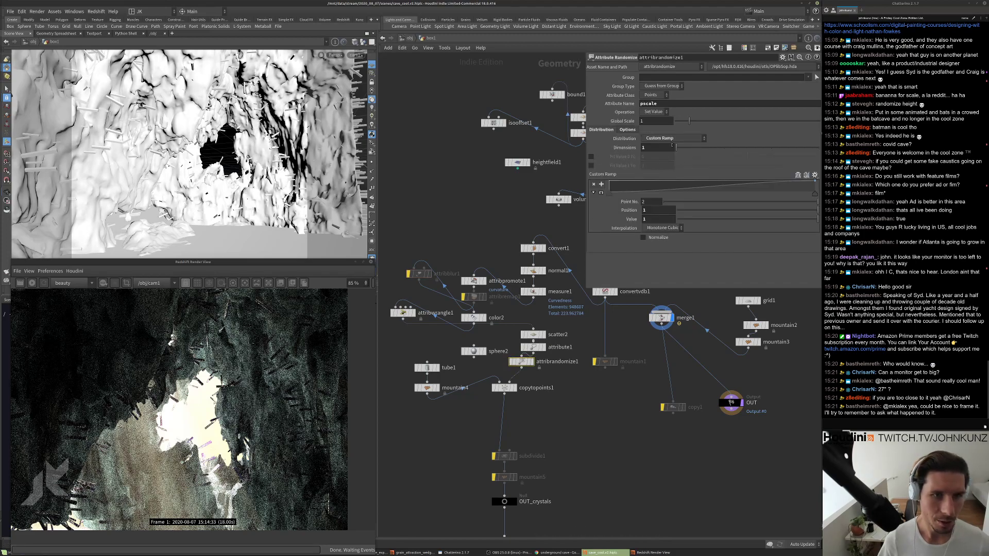
type("5")
key("Return")
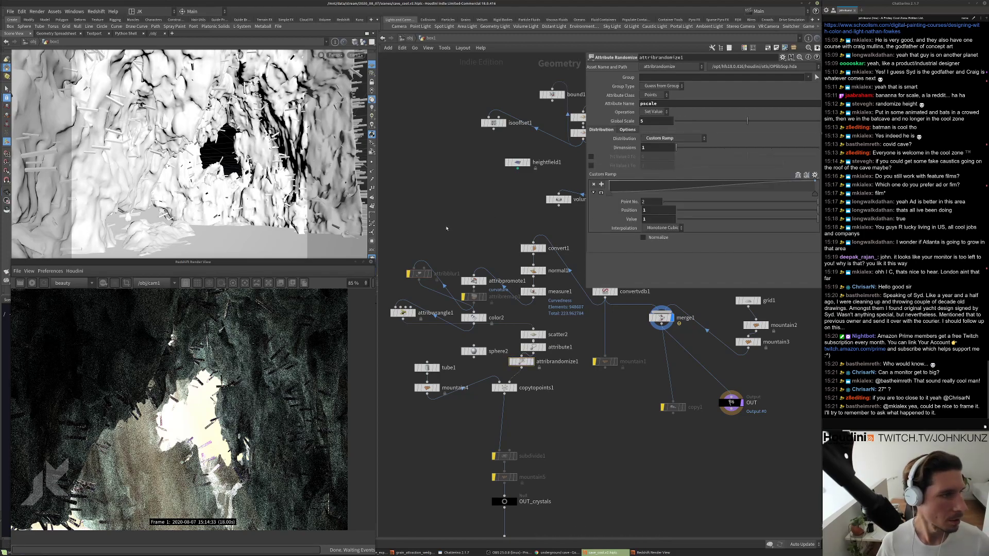
middle_click_drag(521, 365, 498, 315)
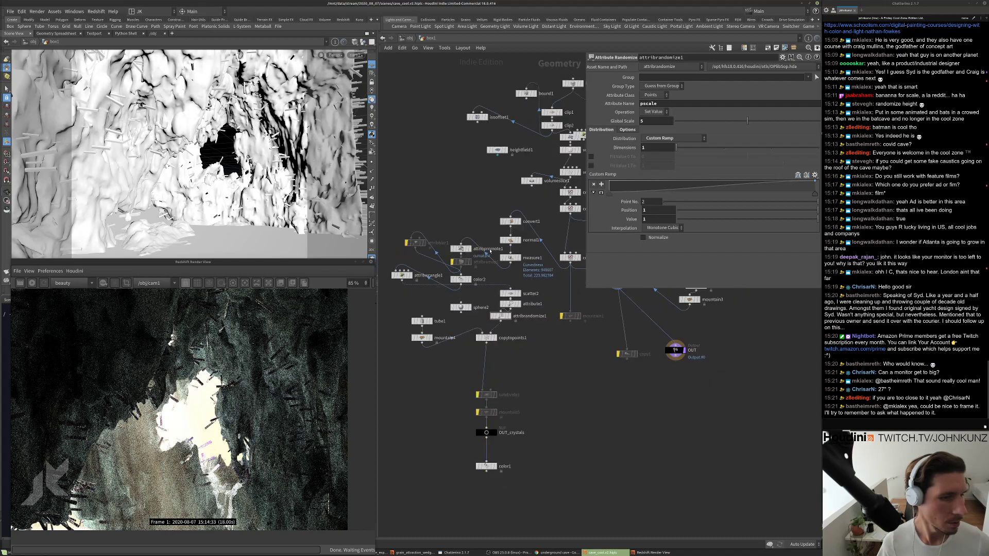
scroll(499, 316, "up", 2)
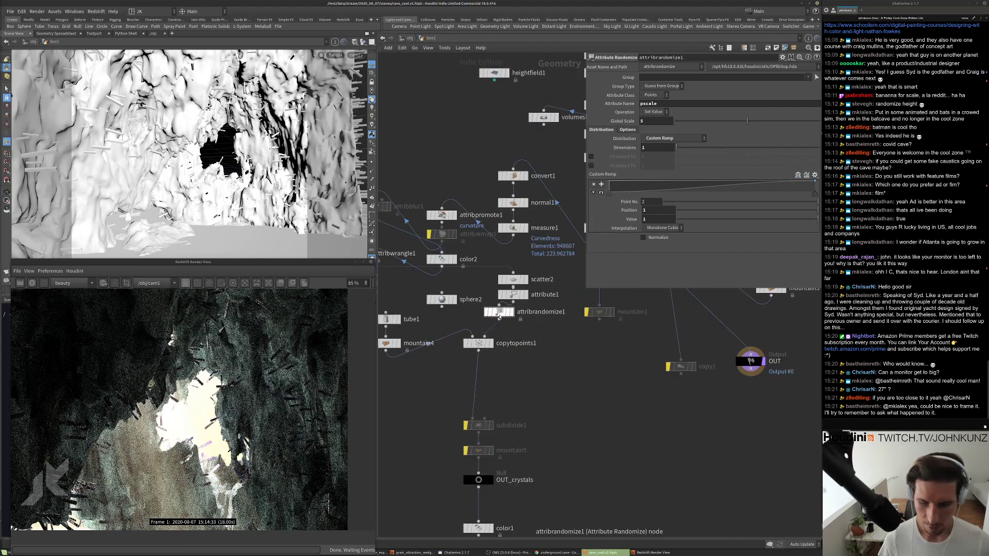
left_click_drag(498, 314, 505, 321)
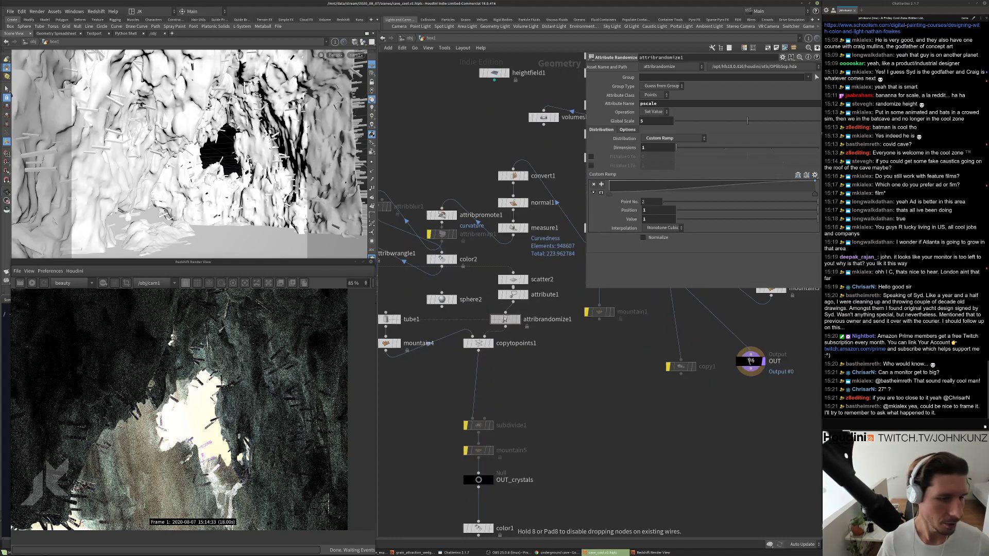
left_click(650, 121)
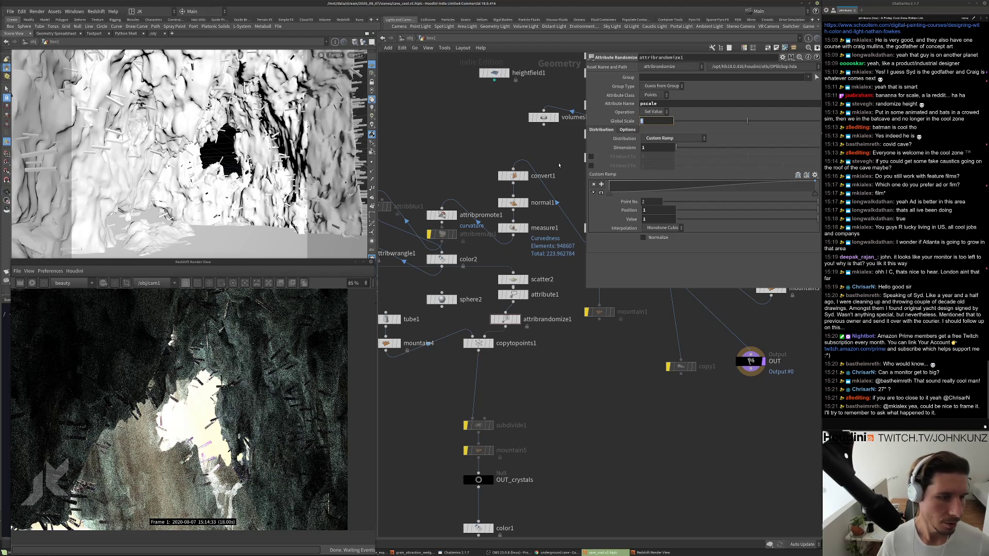
type("1")
key("Return")
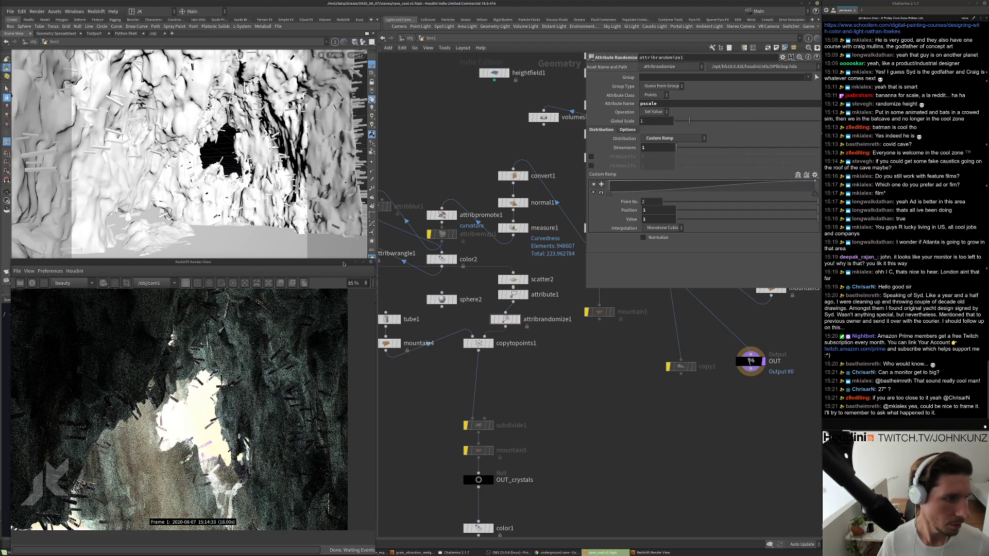
Enlarge the Scene View pane and toggle attribrandomize1's bypass off and back on.
left_click_drag(344, 264, 344, 298)
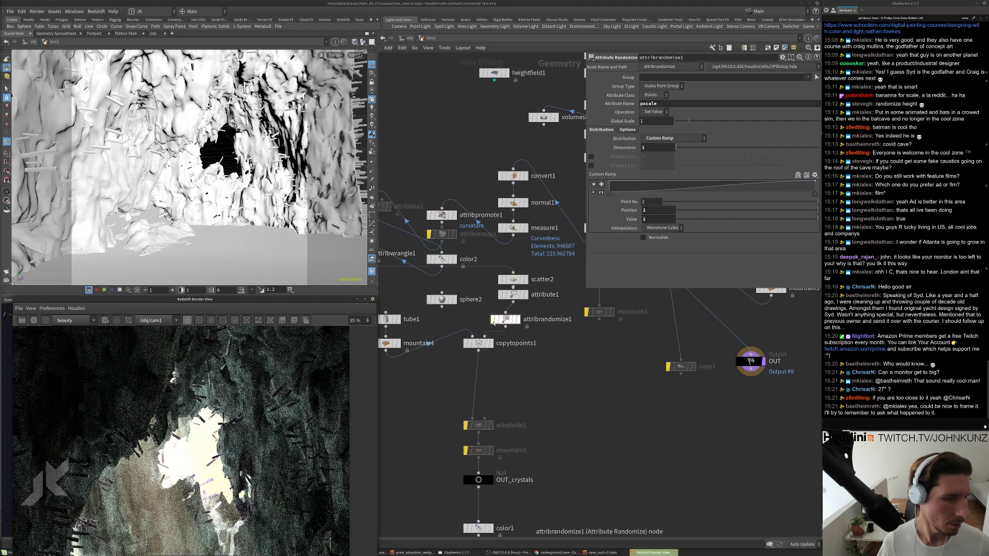
left_click(494, 320)
left_click_drag(503, 320, 511, 299)
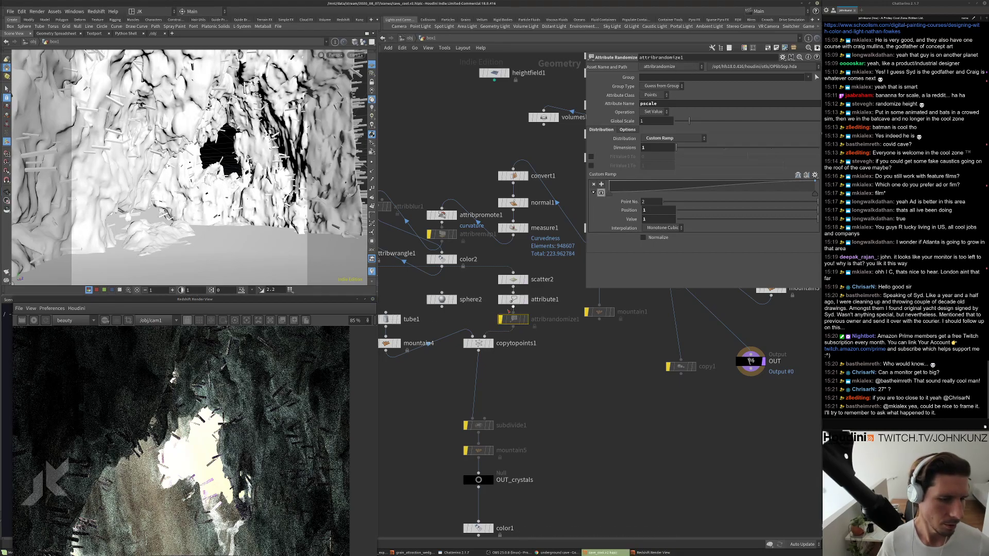
left_click(499, 320)
middle_click_drag(512, 370, 508, 334)
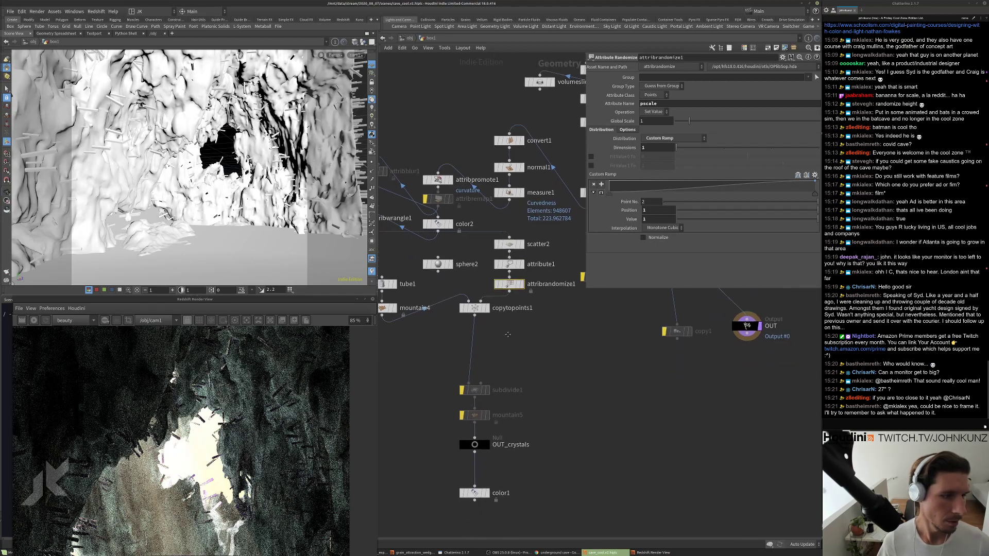
scroll(508, 334, "down", 2)
From /obj, enter geo1, jump to box1's OUT_crystals network, and display copytopoints1 alone.
key("u")
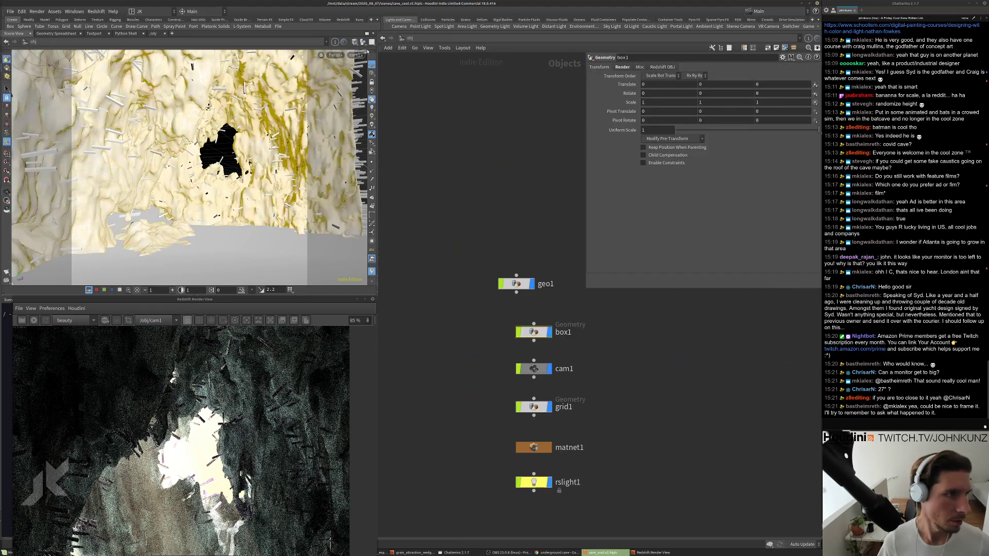
double_click(517, 284)
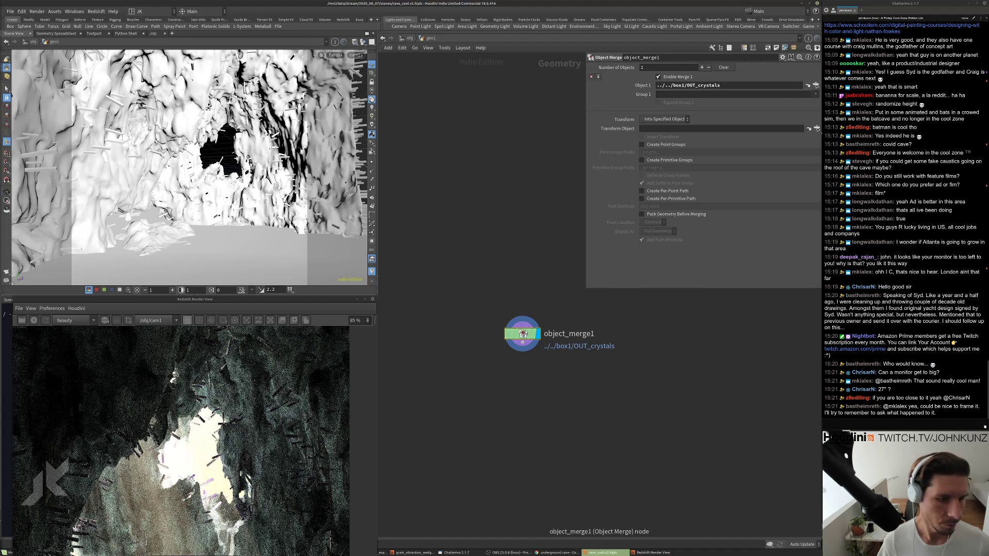
left_click(807, 85)
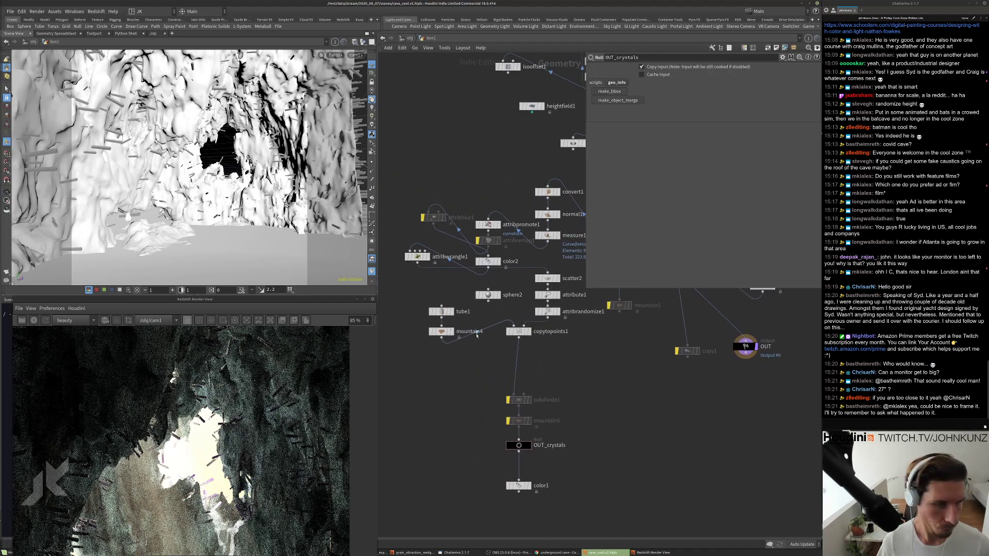
scroll(526, 420, "up", 2)
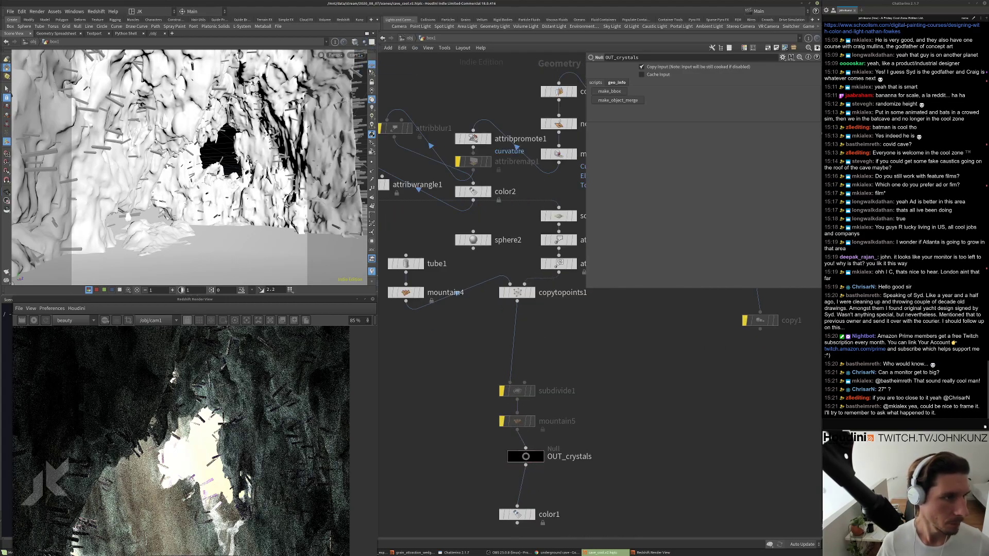
scroll(521, 299, "up", 2)
left_click(519, 293)
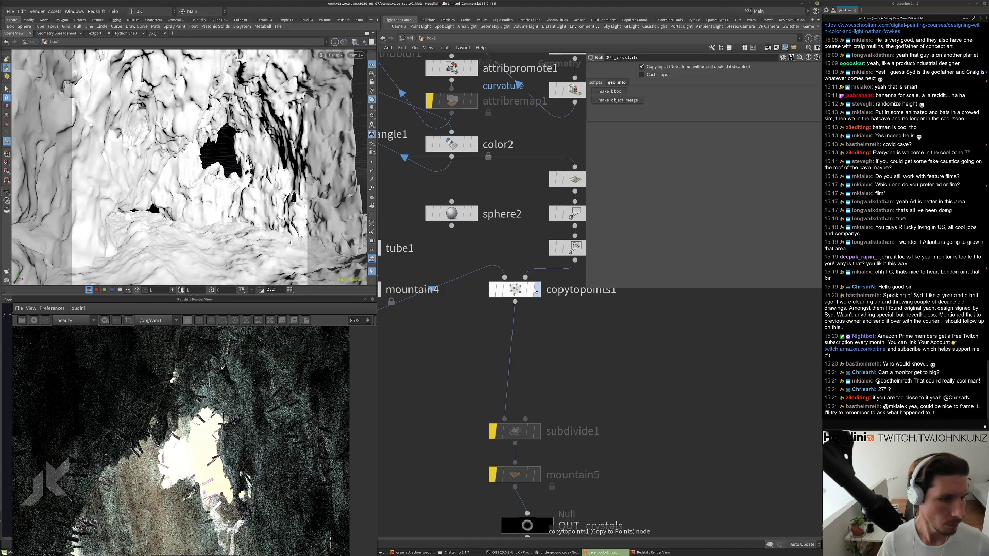
middle_click_drag(516, 291, 488, 329)
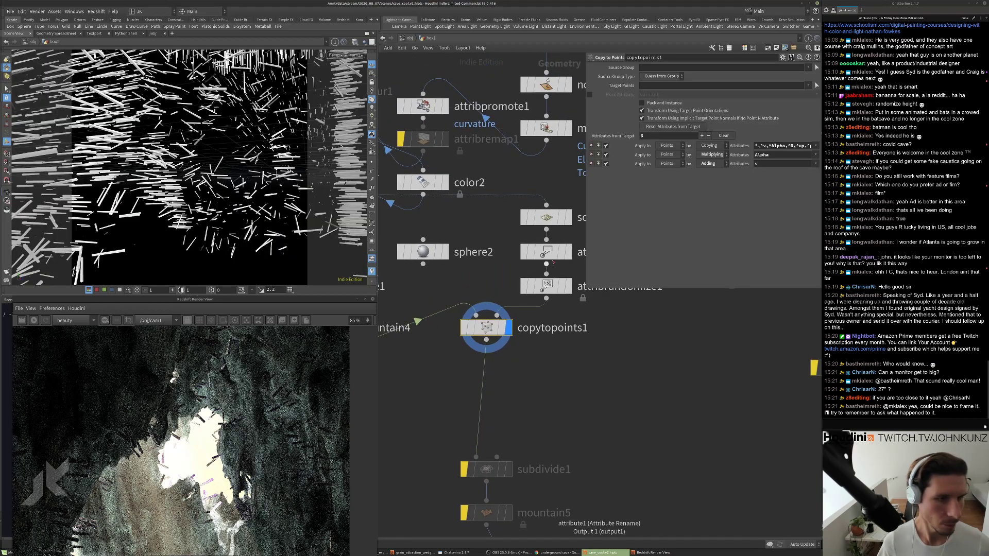
Test attribrandomize1 pscale Global Scale values of 5 and then 2.
left_click(547, 285)
left_click(660, 120)
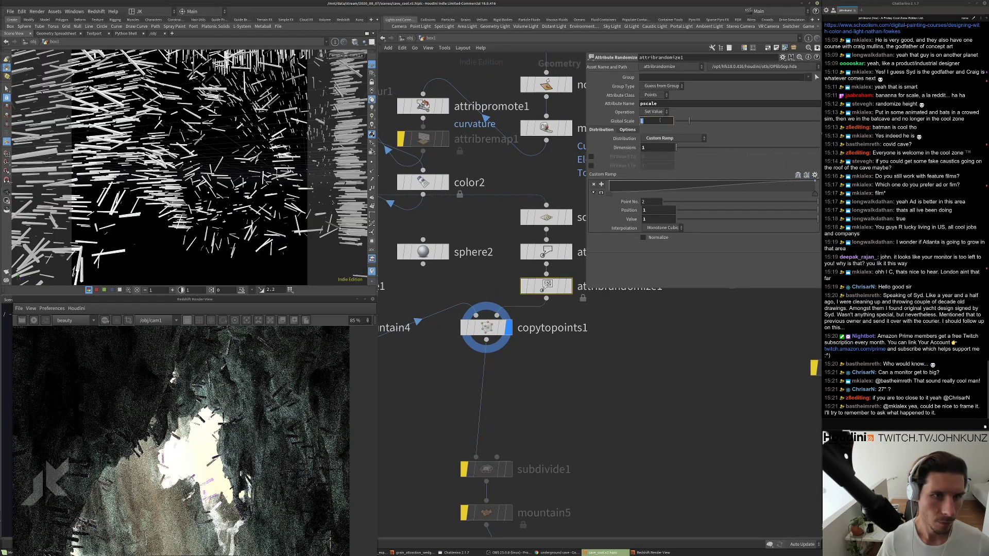
type("5")
key("Return")
type("2")
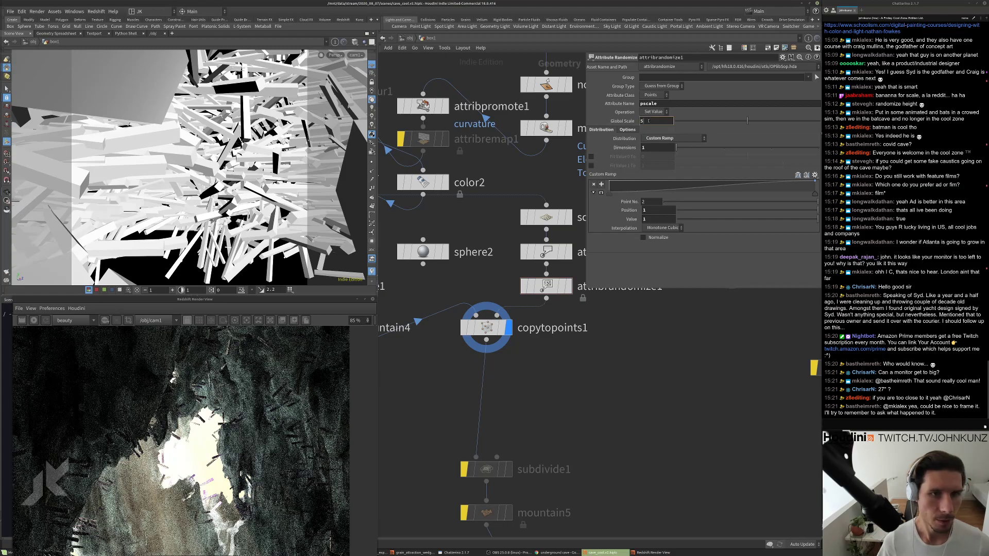
key("Return")
scroll(633, 344, "down", 5)
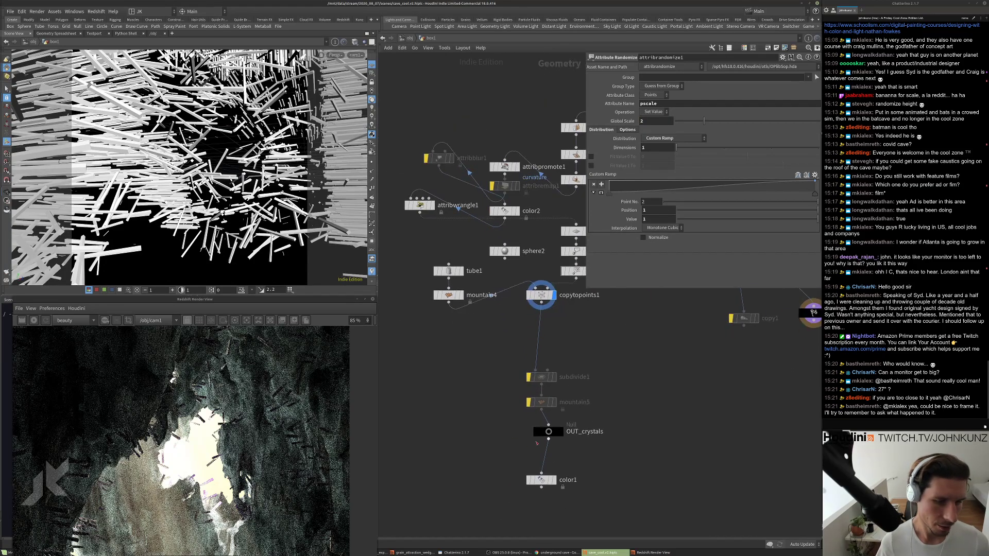
Display merge1 and show all objects in the viewport.
middle_click_drag(618, 309, 520, 437)
left_click(631, 339)
left_click(644, 339)
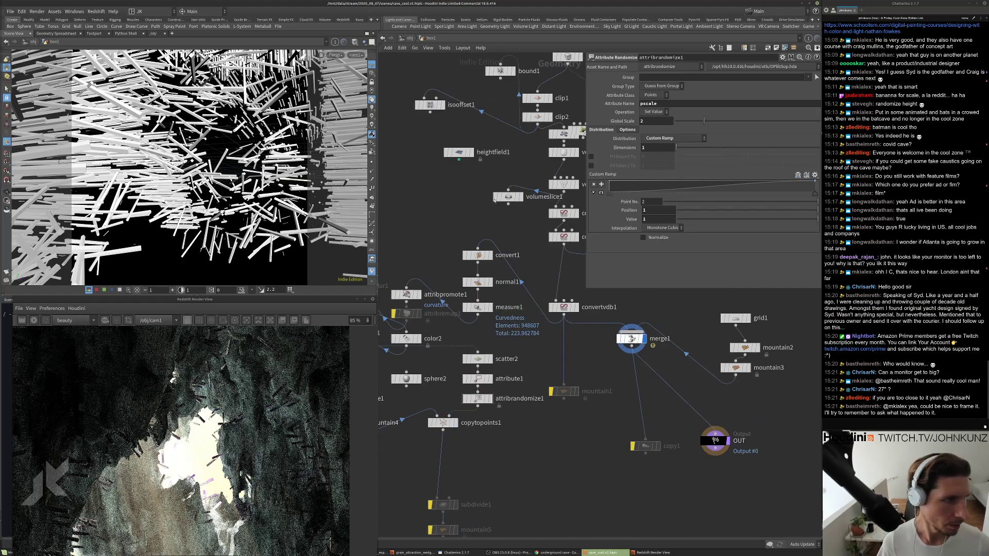
left_click(364, 42)
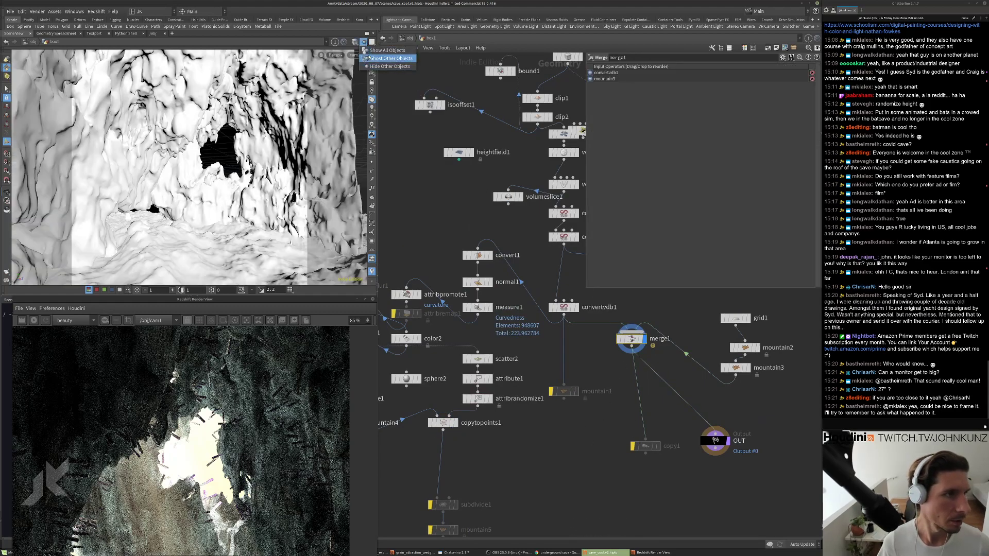
left_click(367, 50)
scroll(503, 365, "down", 3)
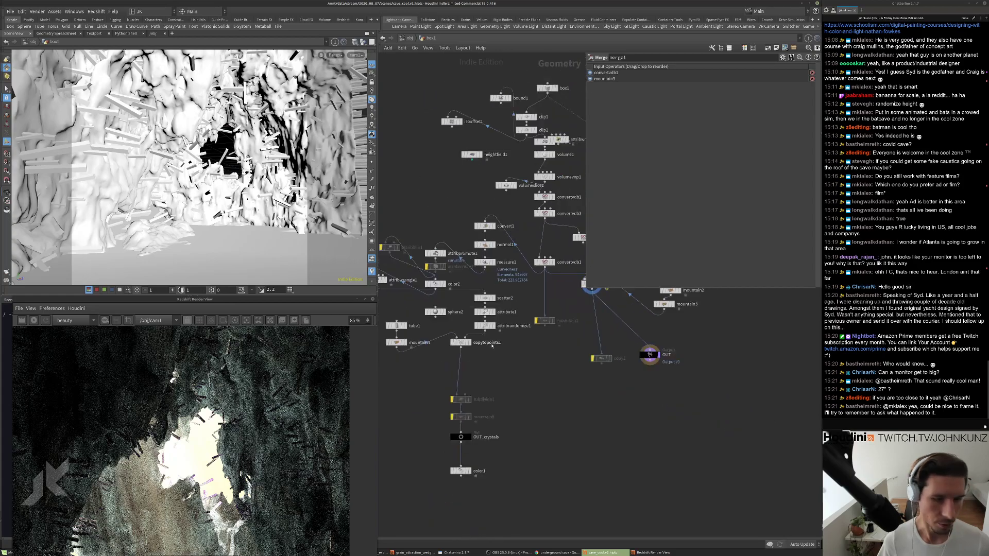
scroll(503, 365, "up", 2)
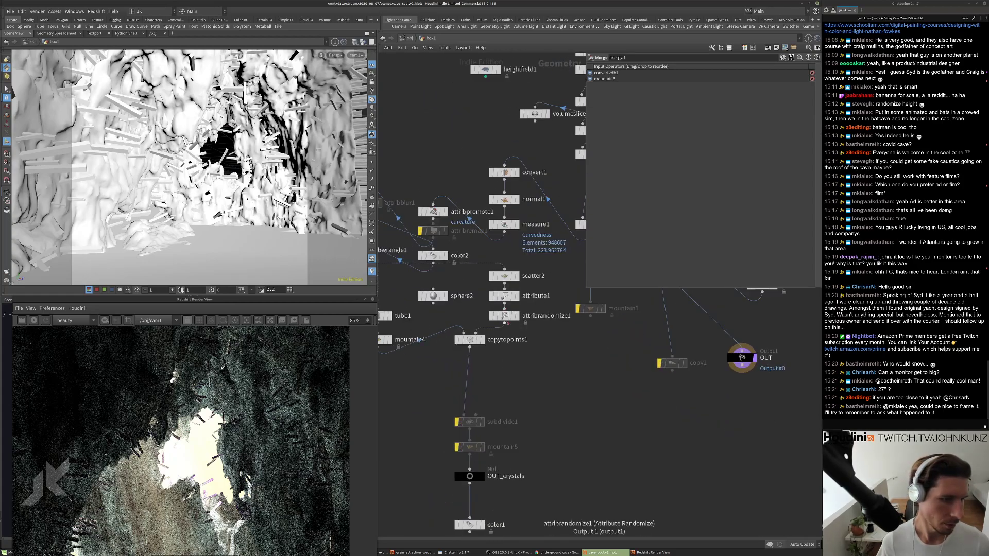
Set attribrandomize1's Global Scale to .25, then settle on 0.6.
left_click(505, 316)
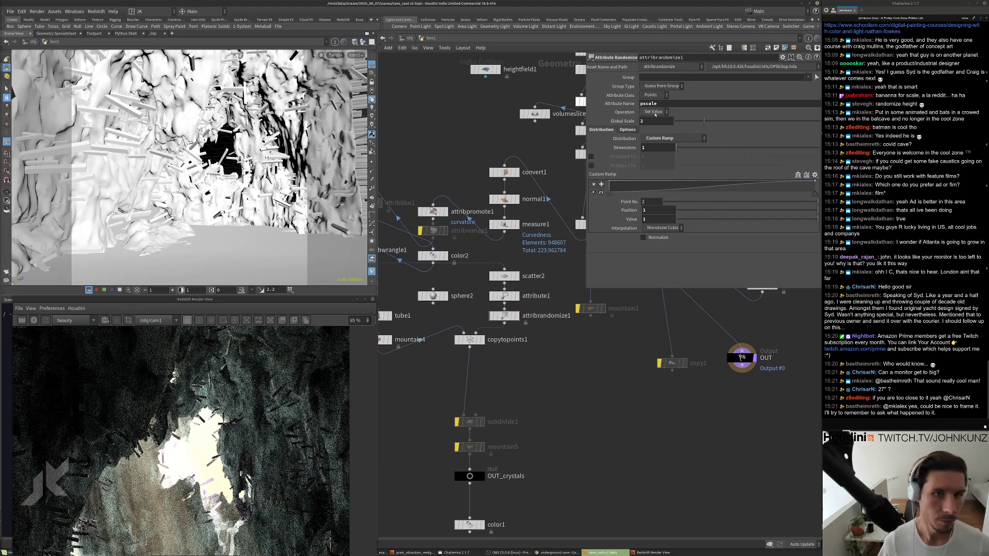
double_click(655, 120)
type(".25")
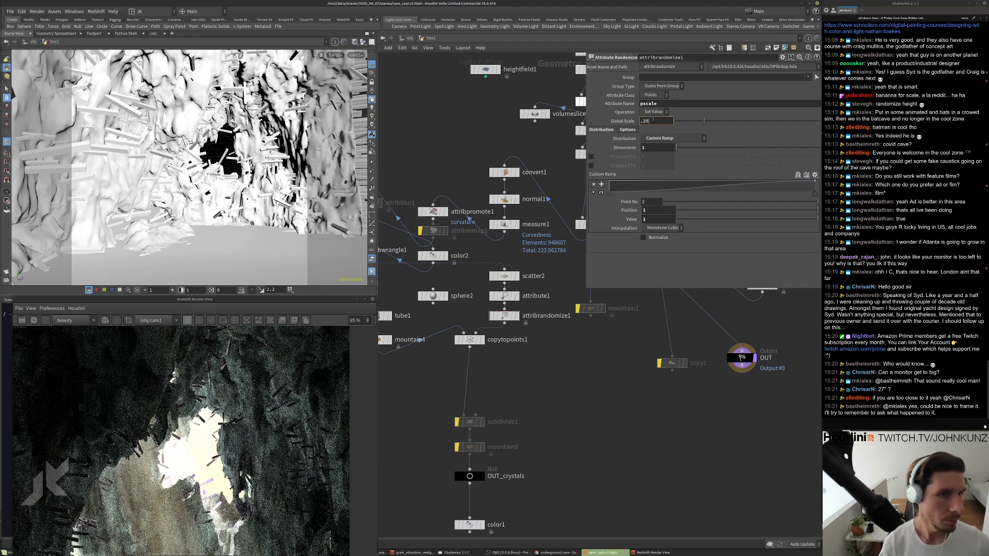
key("Return")
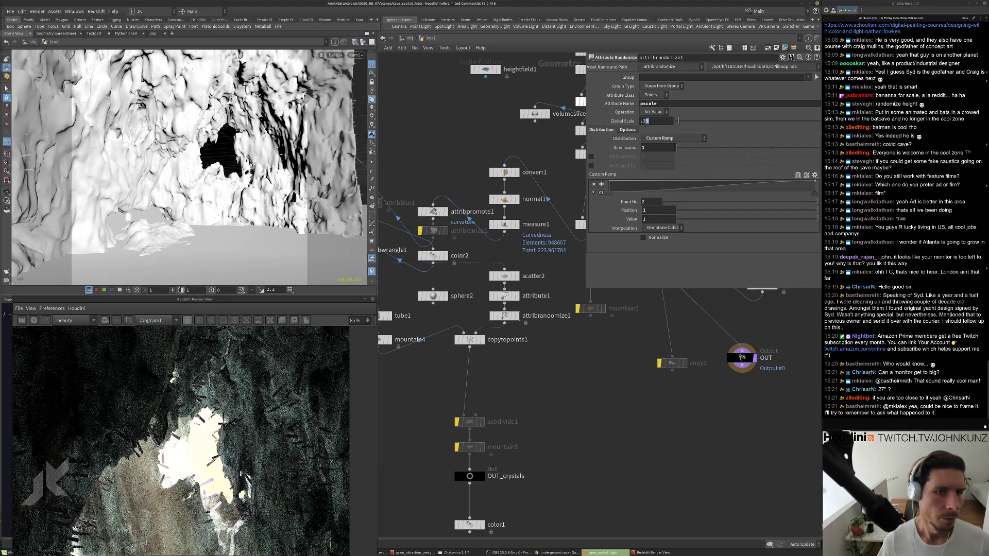
type(".6")
key("Return")
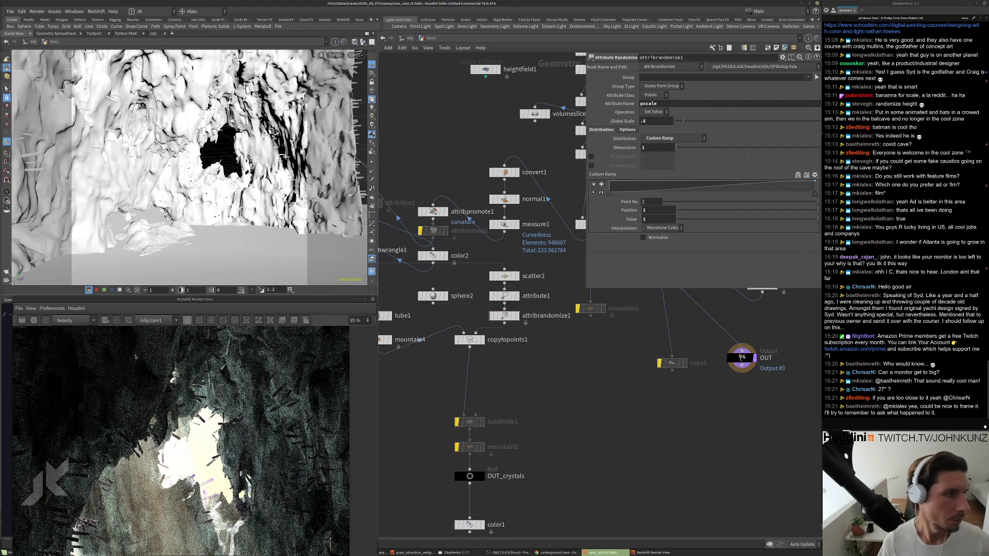
left_click(191, 297)
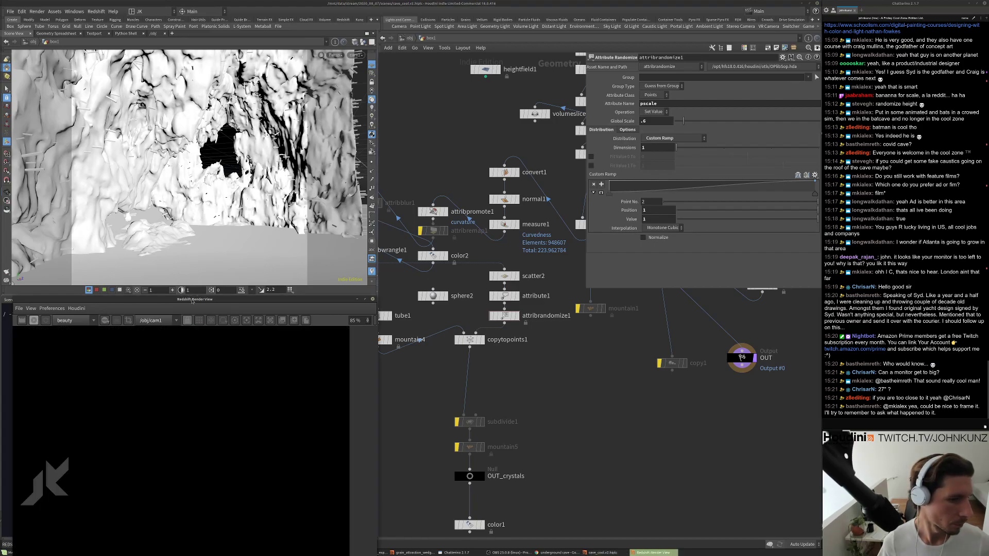
Move the Redshift Render View window higher on screen.
left_click_drag(193, 301, 222, 260)
left_click(579, 423)
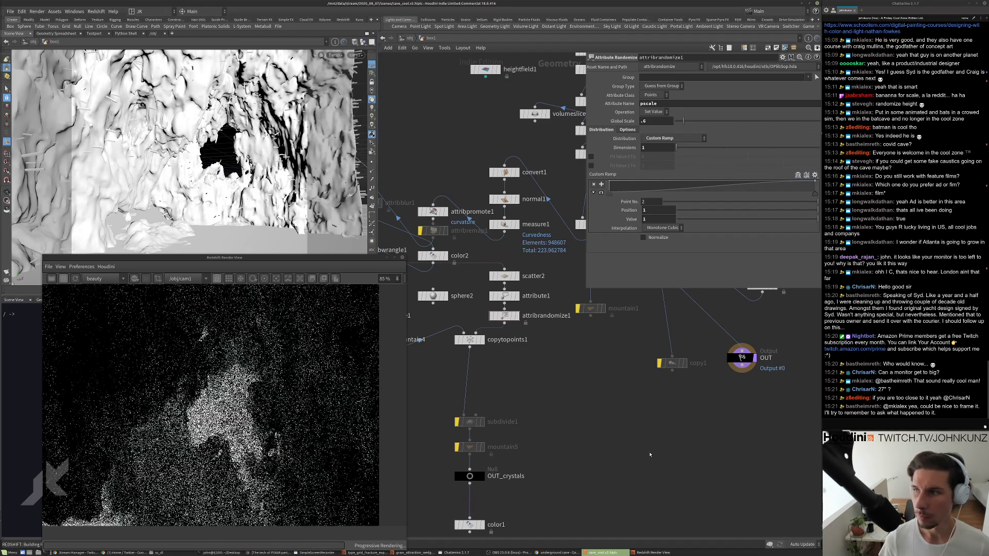
scroll(255, 346, "down", 2)
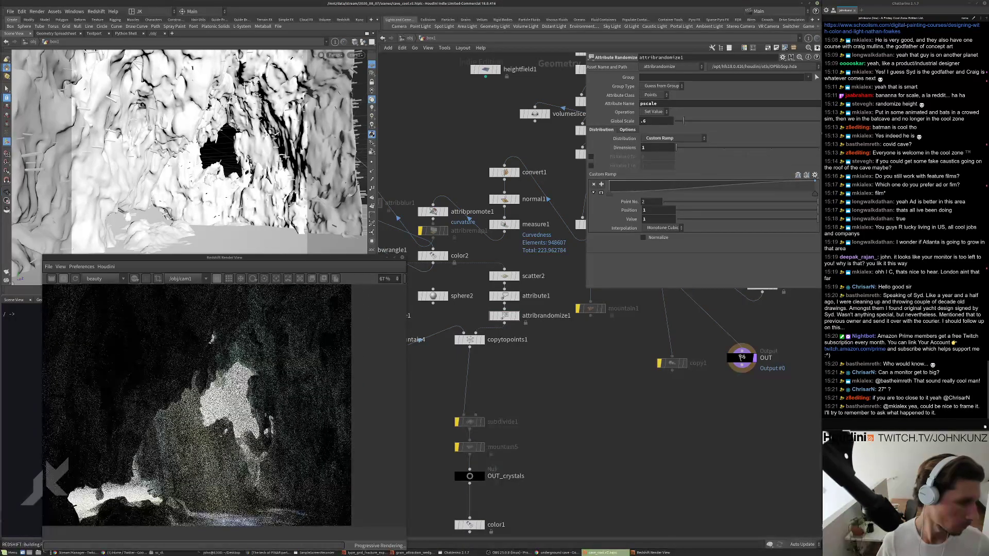
scroll(255, 344, "down", 1)
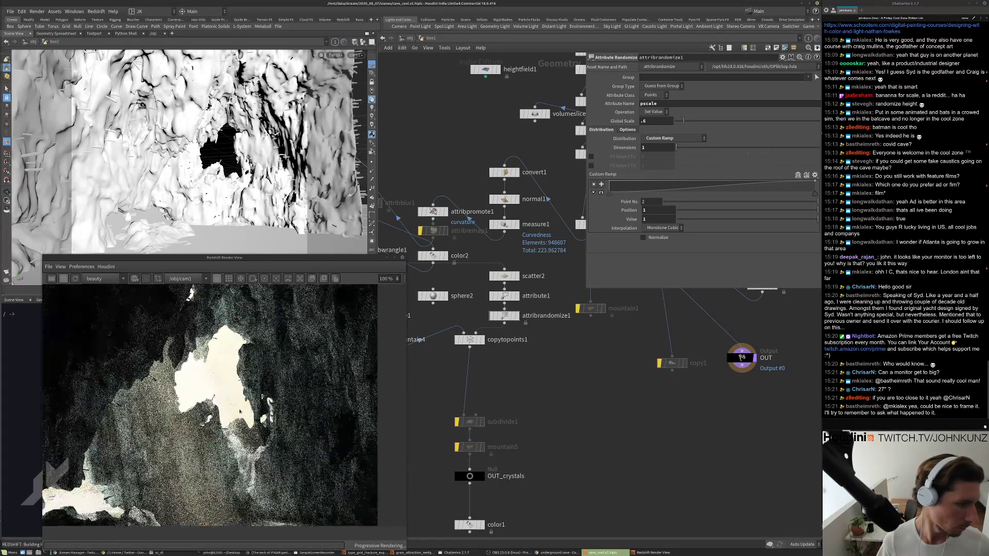
scroll(199, 406, "up", 3)
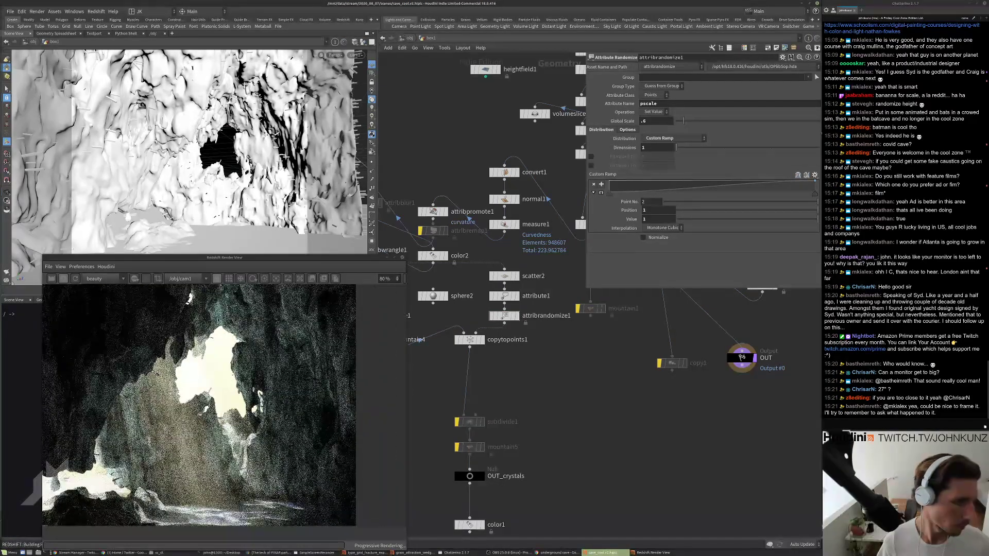
Change scatter2's Force Total Count from 6213 to 16213.
left_click(509, 274)
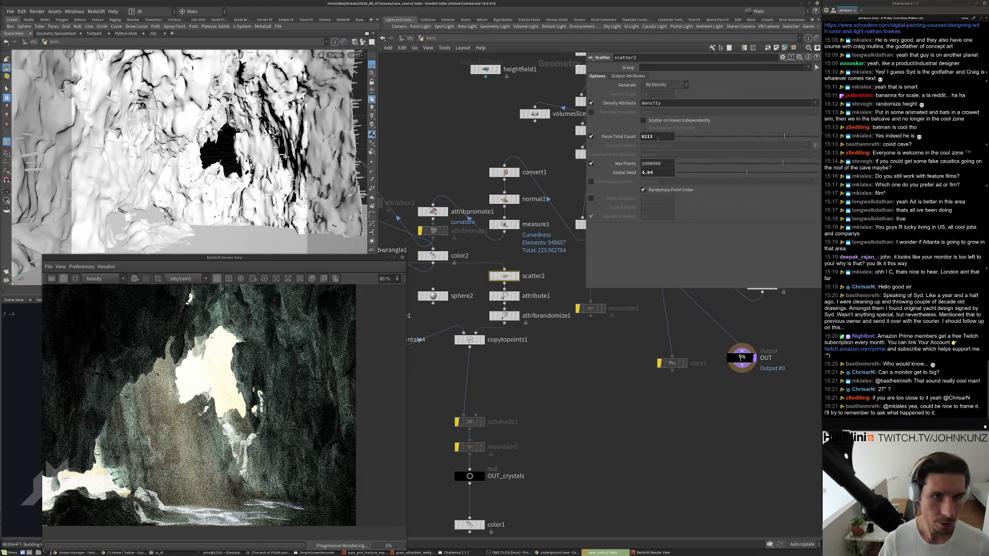
left_click(643, 136)
type("1")
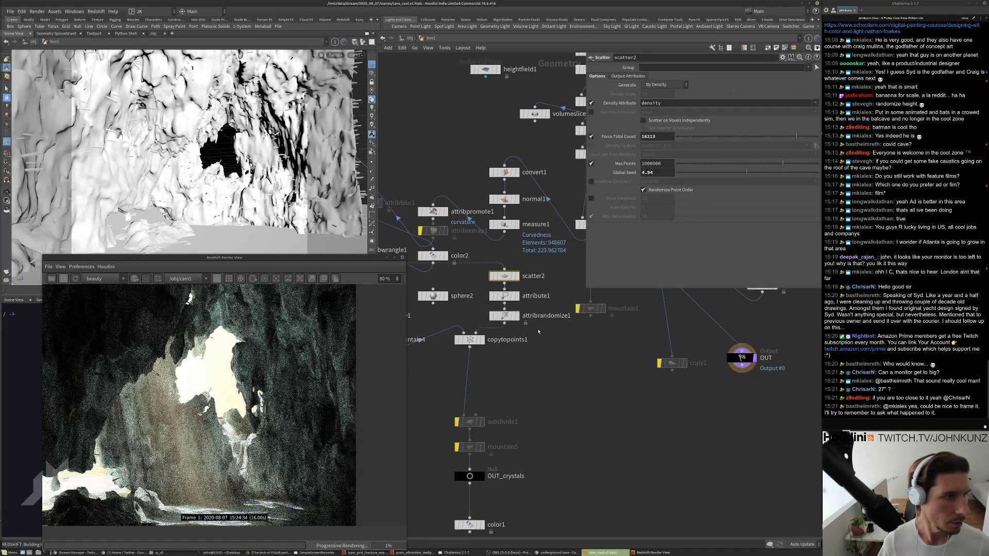
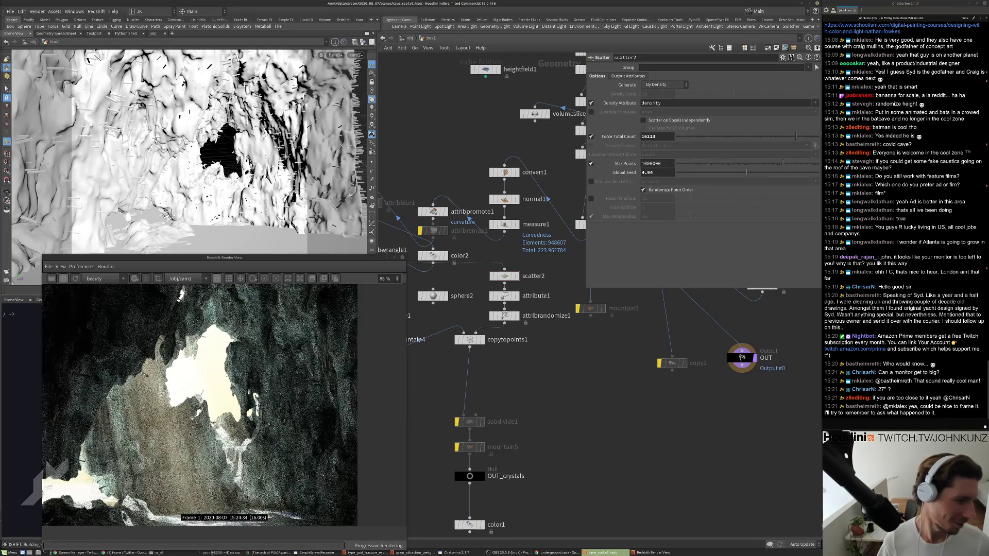
Zoom out in the Render View, stop the progressive Redshift render, and drag the window down-left.
scroll(159, 466, "up", 4)
scroll(158, 466, "down", 3)
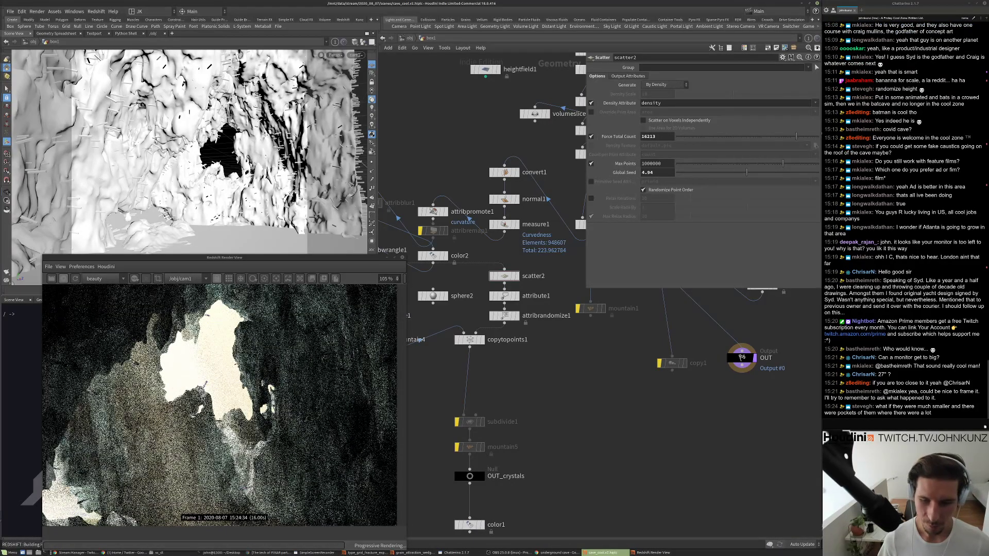
scroll(182, 287, "down", 1)
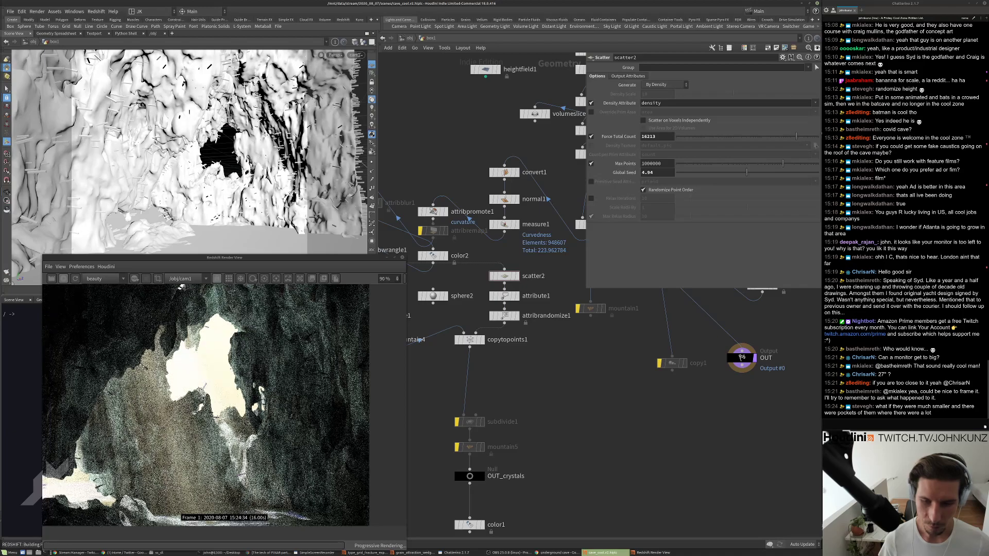
scroll(279, 373, "down", 2)
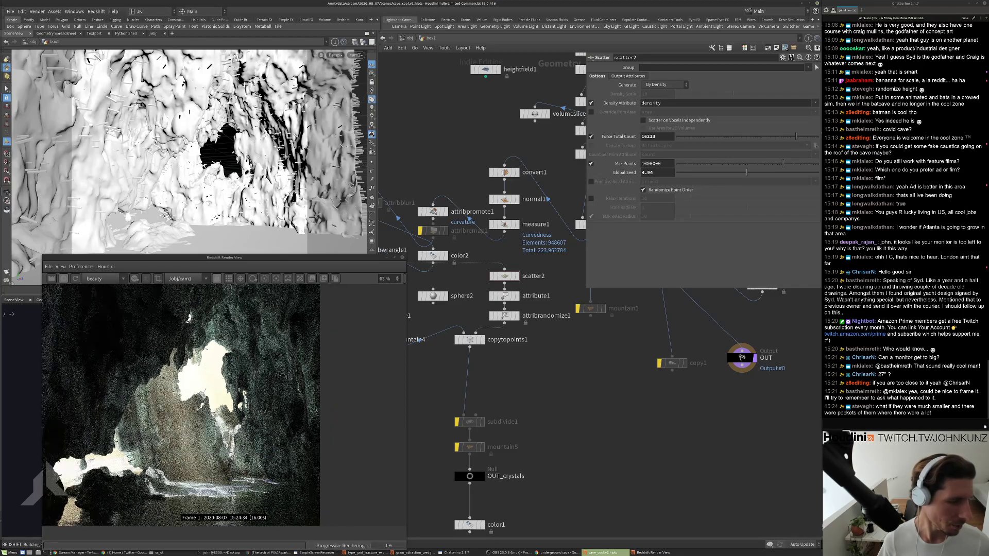
scroll(276, 420, "down", 1)
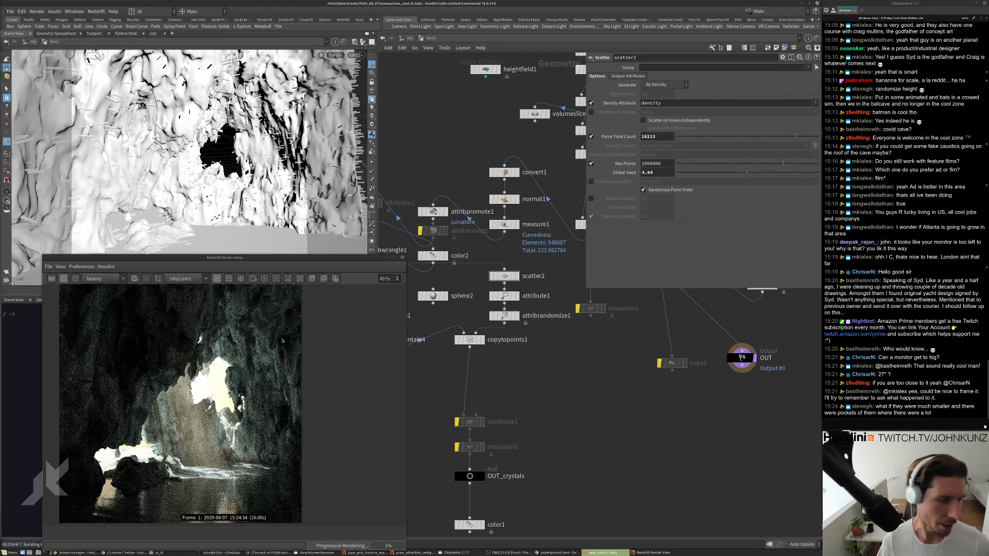
left_click(75, 279)
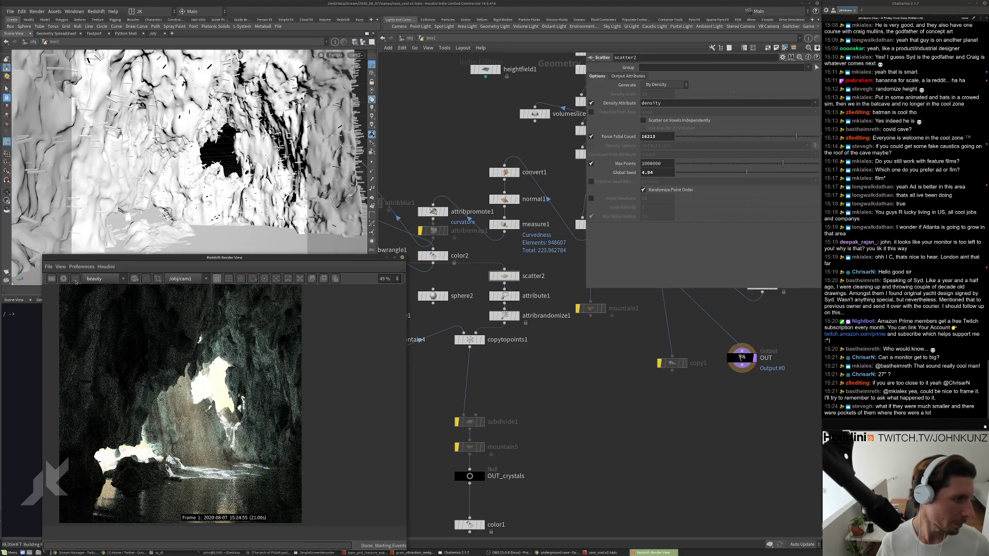
left_click_drag(263, 259, 220, 314)
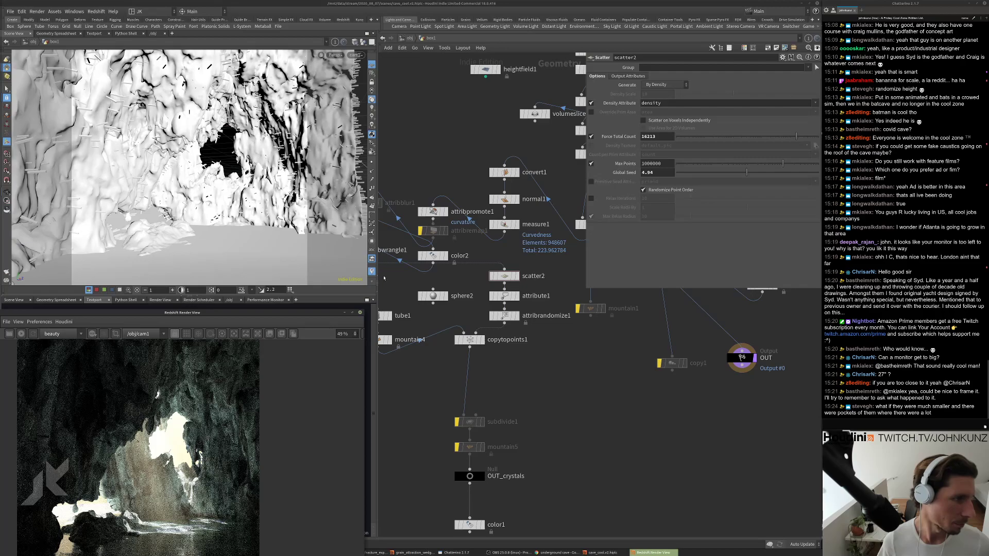
Zoom the network in on attribwrangle1 and set its display flag.
scroll(383, 278, "up", 2)
middle_click_drag(384, 279, 483, 291)
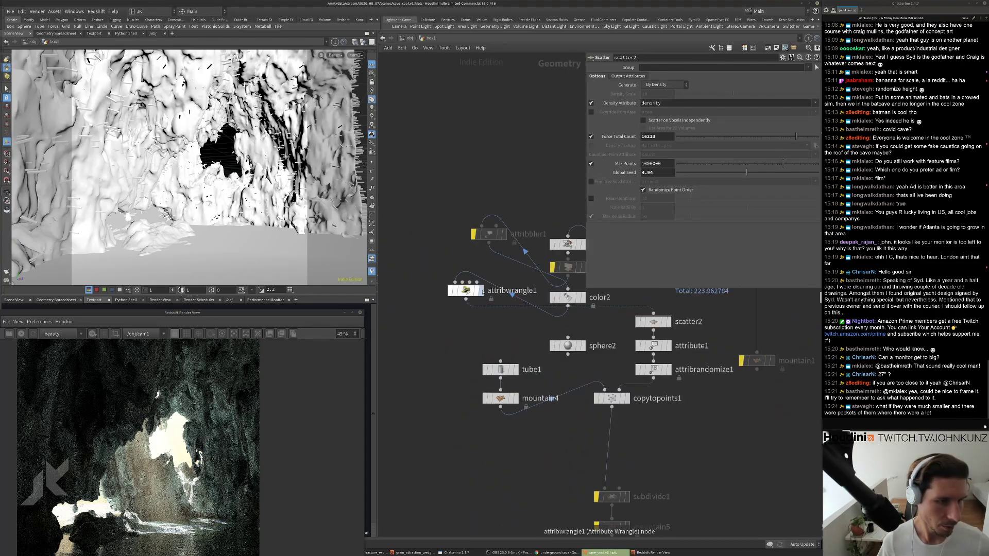
left_click(482, 290)
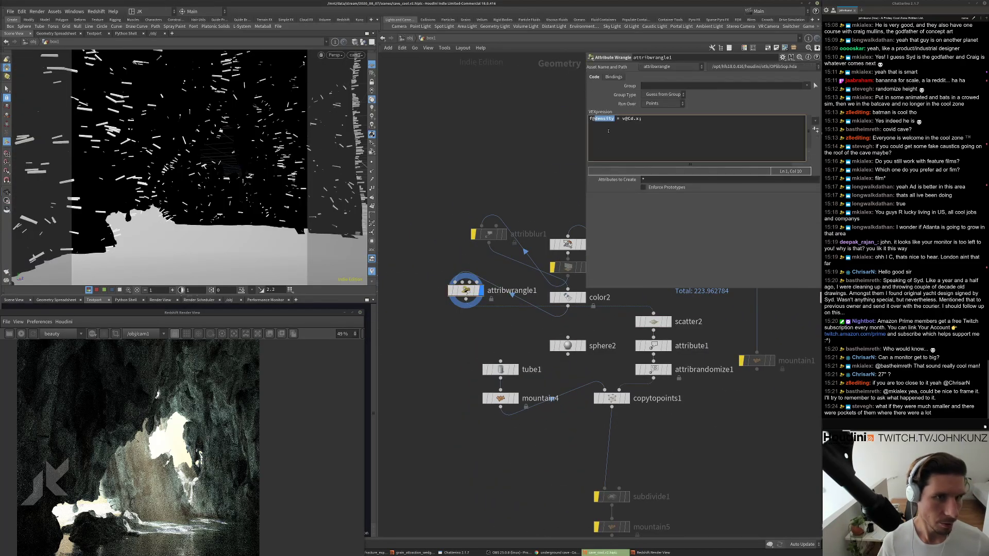
left_click(616, 119)
left_click(641, 119)
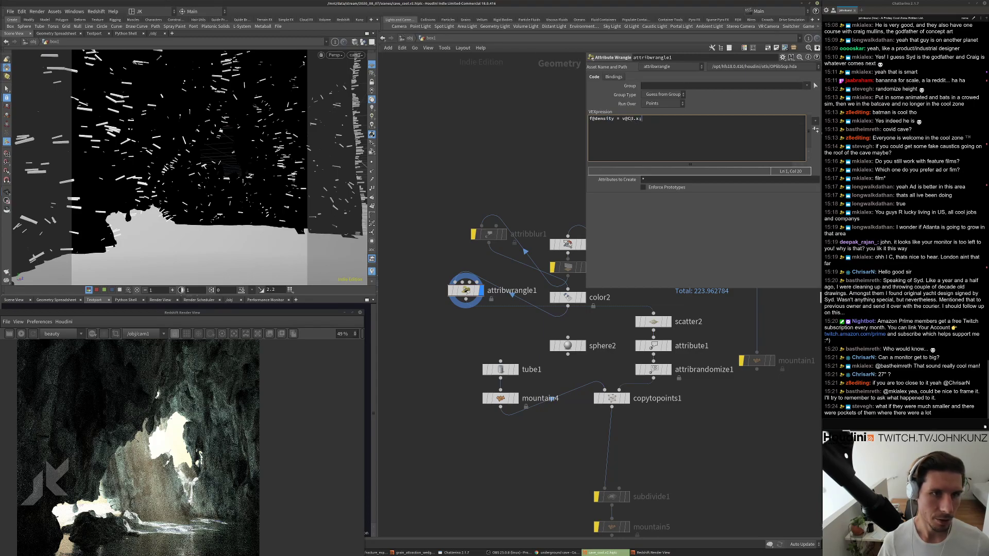
left_click_drag(622, 118, 641, 120)
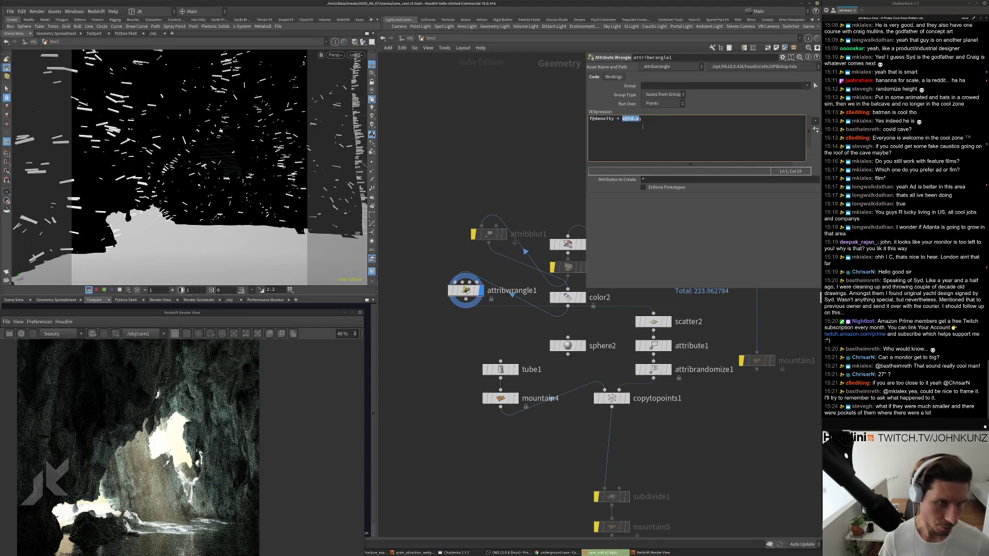
type("noise")
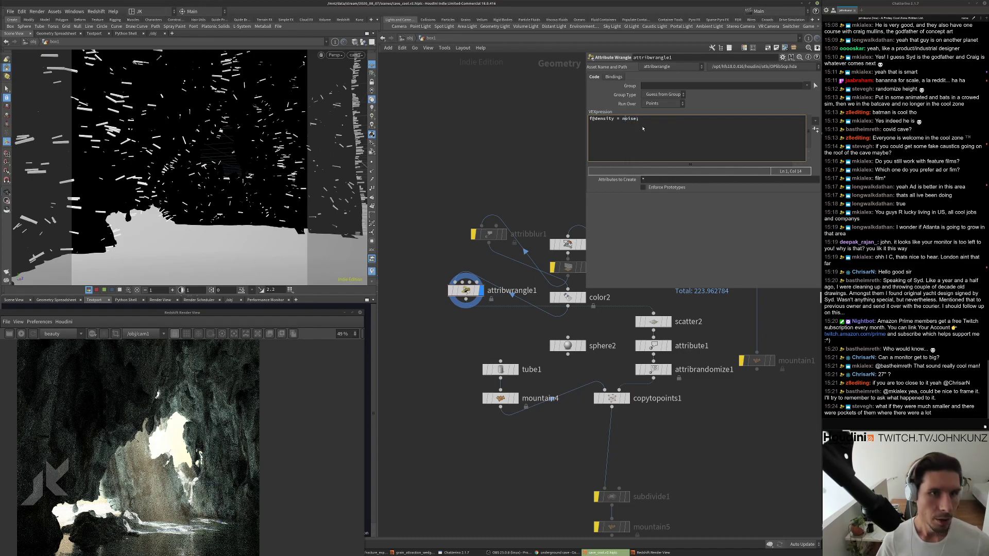
type("x")
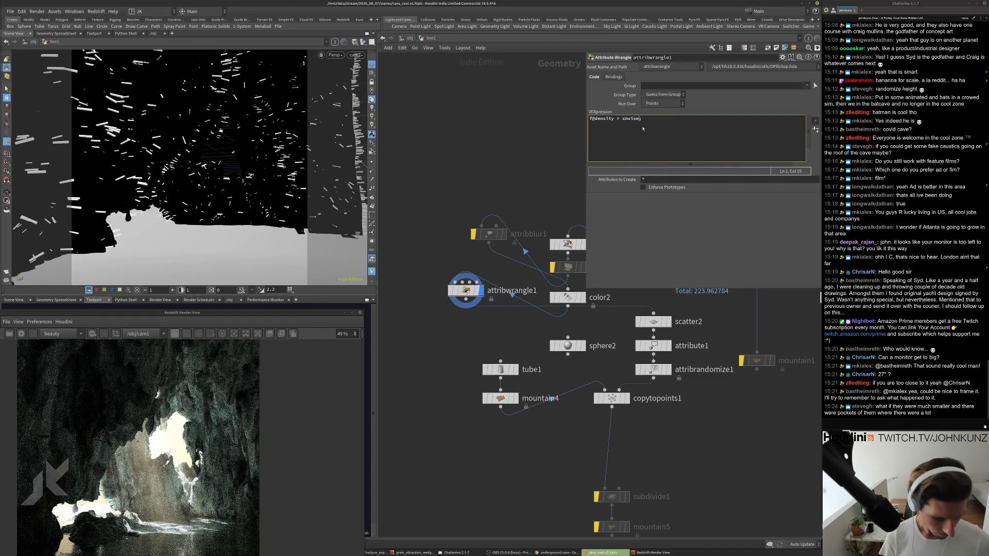
type("(@P)")
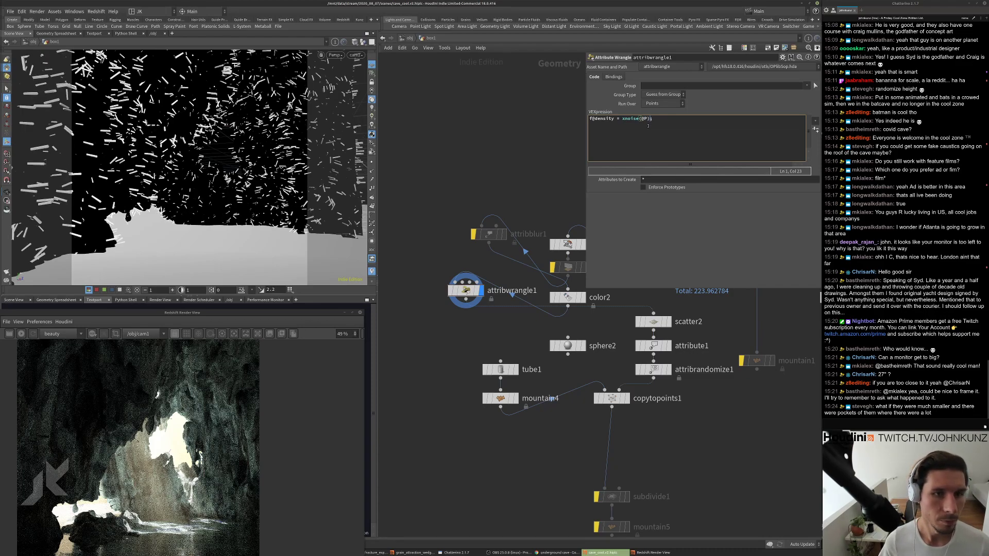
type("/12")
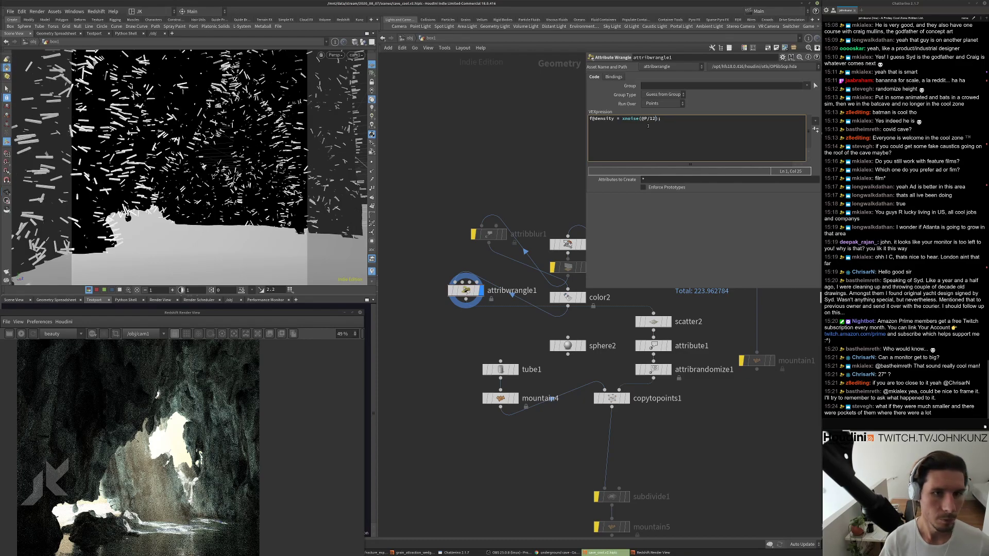
key("BackSpace")
key("BackSpace")
Wrap the noise in fit(...,.3,.5,0,1) with a 0.2 position frequency.
type("*4")
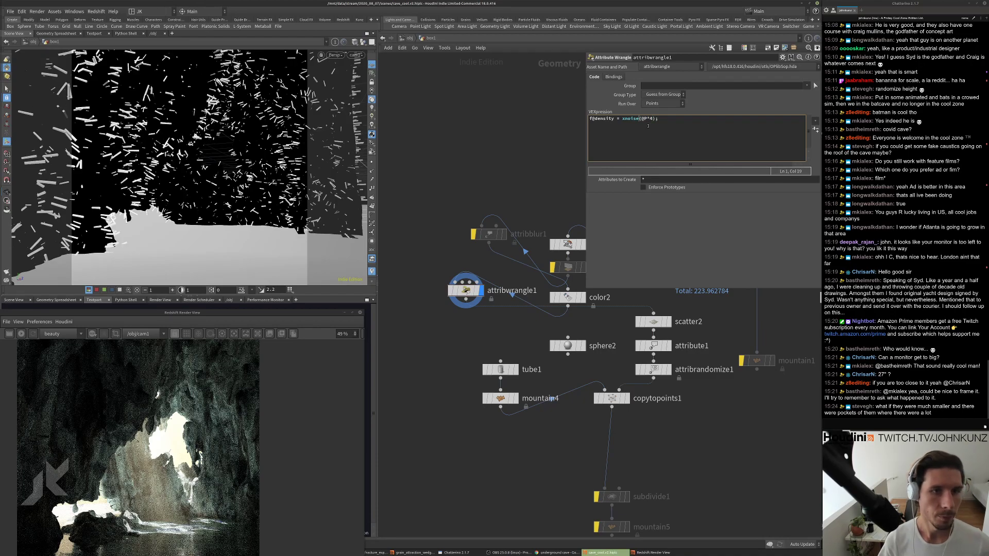
type("fit")
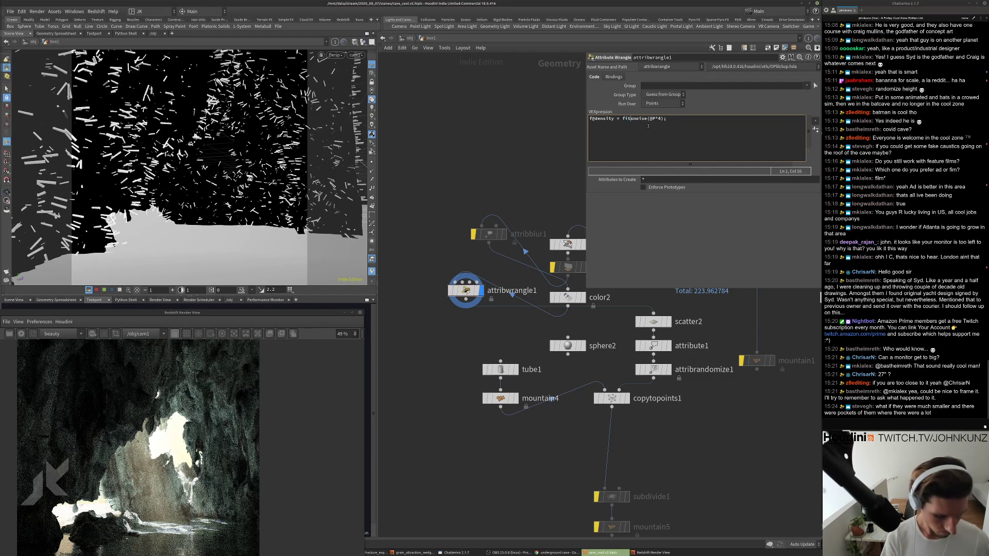
type("(")
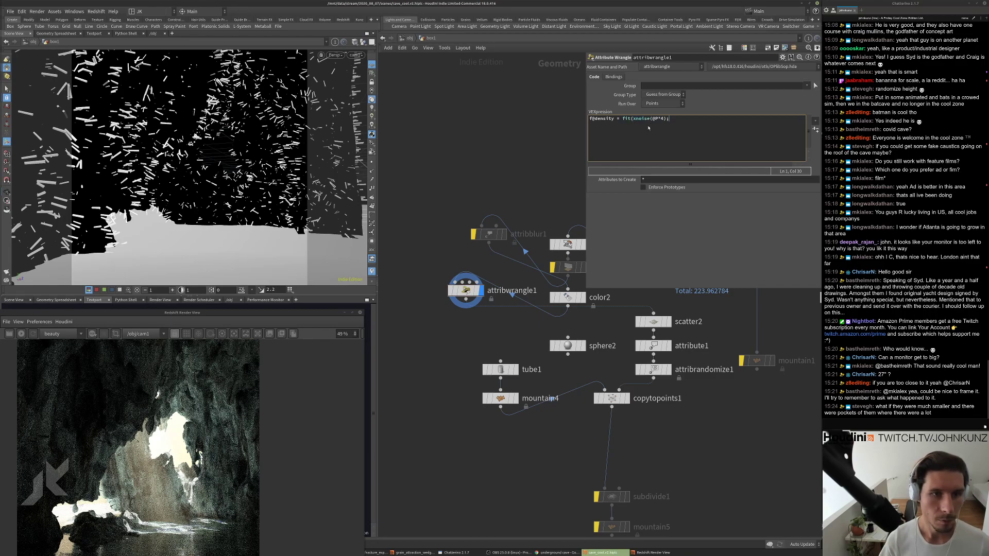
type(",.3")
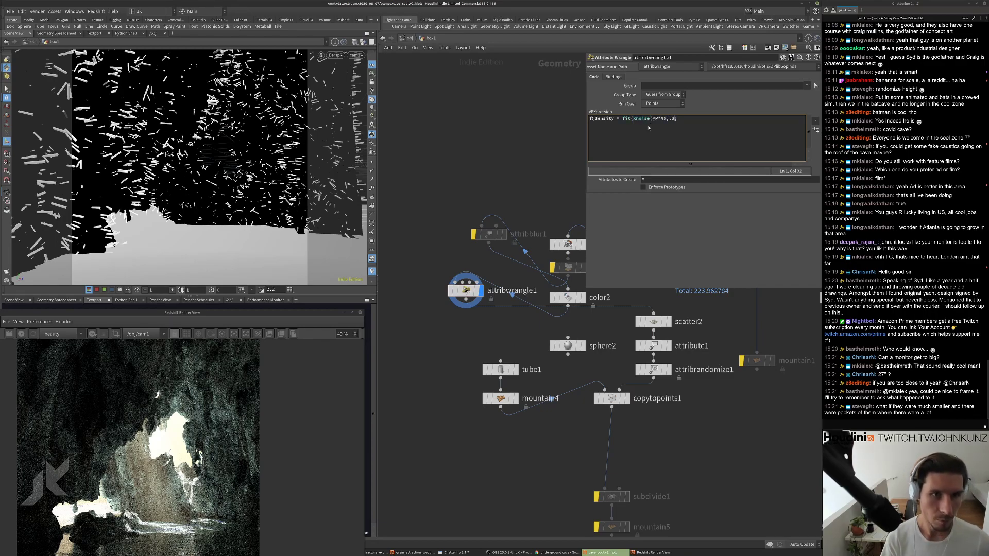
type(",.5,0,1")
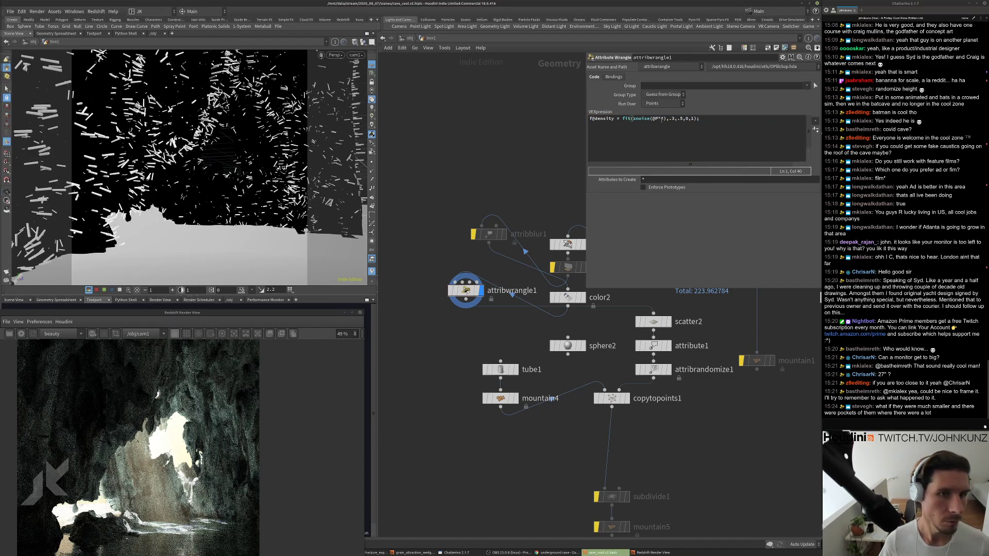
key("Left")
key("Left")
key("Left")
key("Left")
key("Left")
key("Left")
key("Left")
key("Left")
key("Left")
key("Left")
key("Left")
key("Left")
key("BackSpace")
type("2")
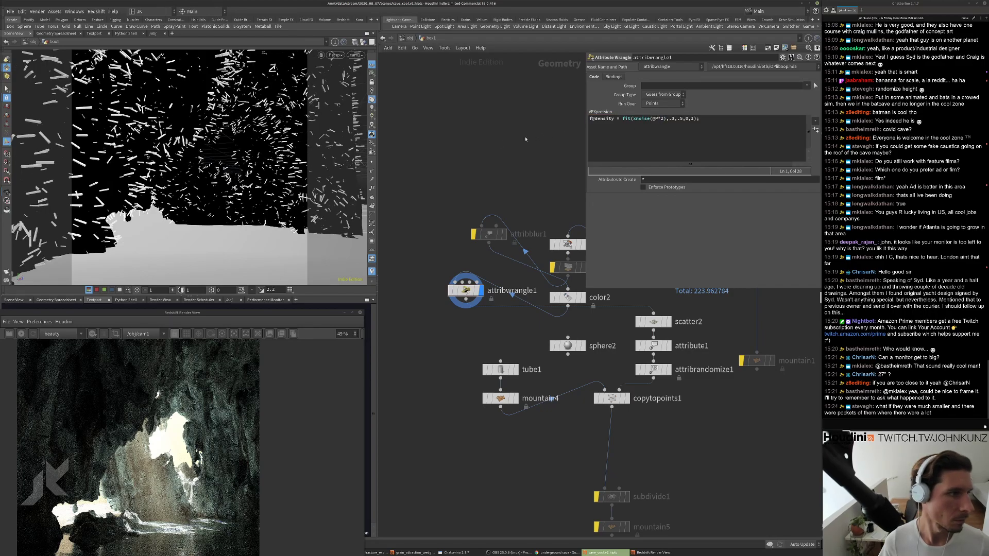
left_click(657, 118)
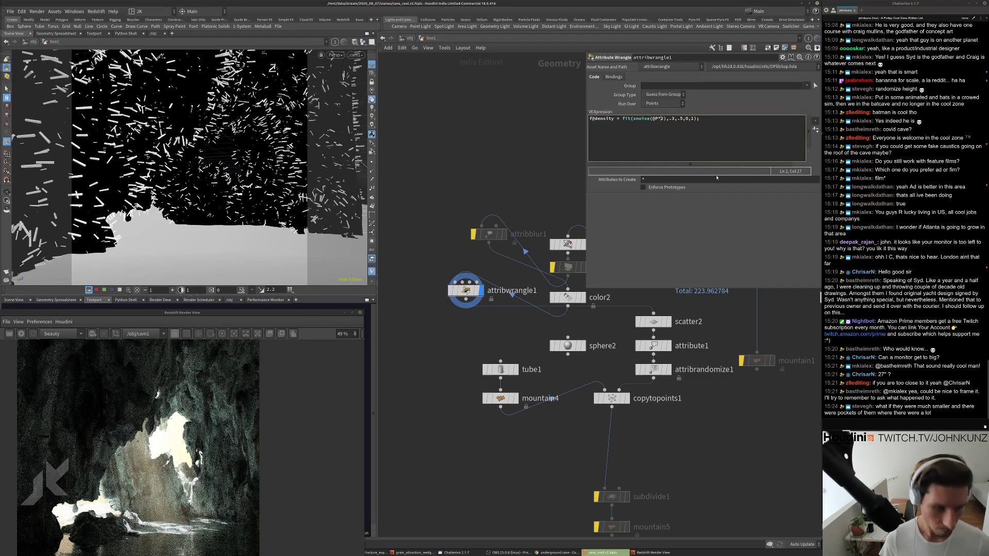
type("0")
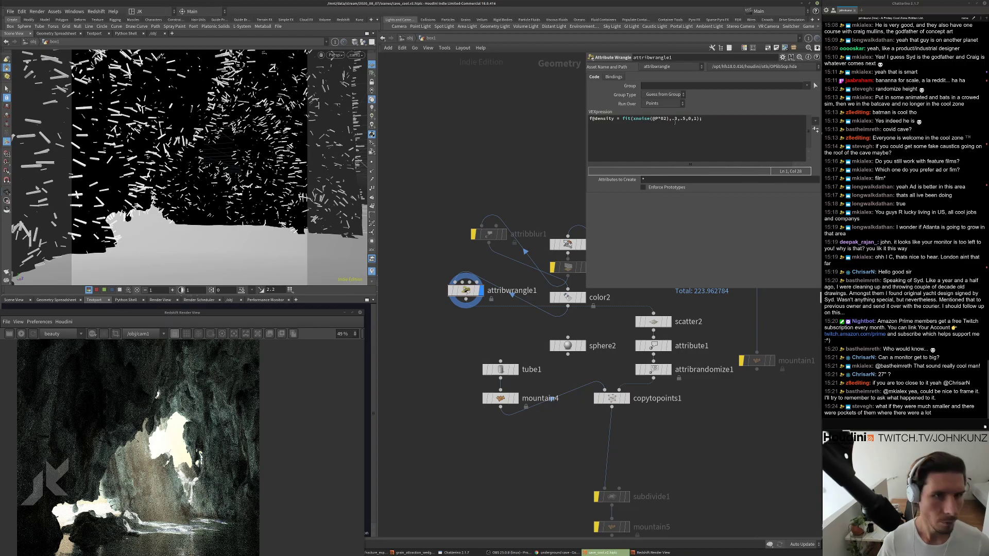
left_click(664, 119)
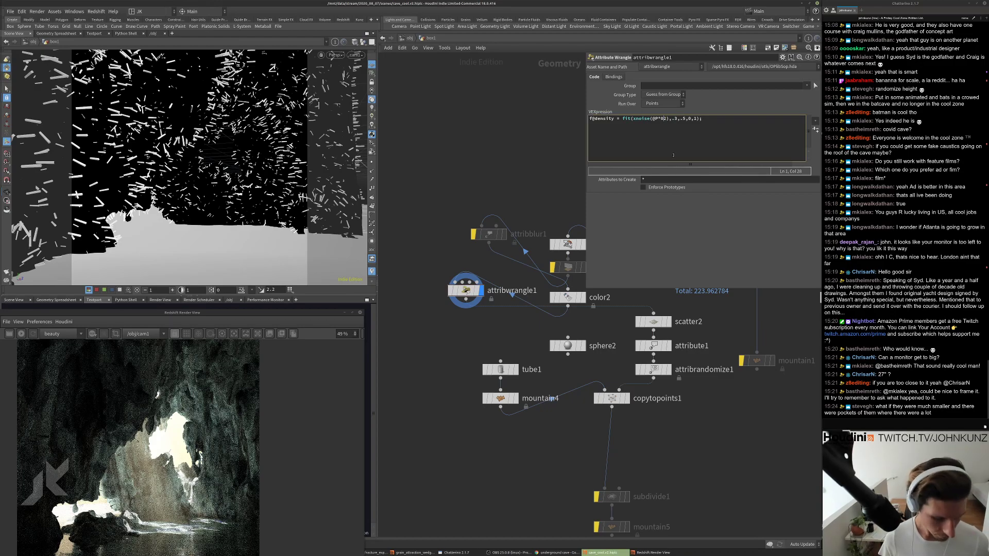
type(".")
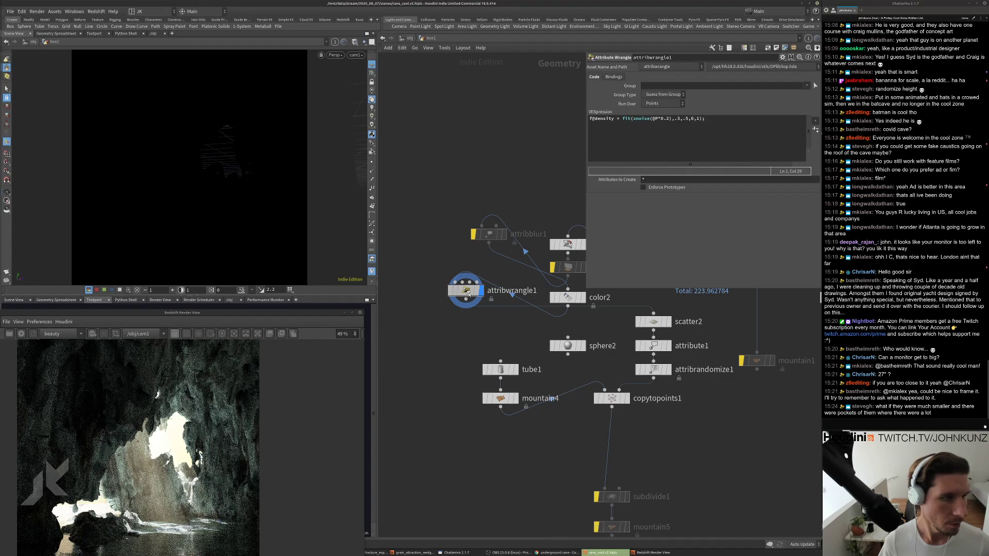
Visualize attribwrangle1's density attribute in the viewport from its info popup.
middle_click(465, 290)
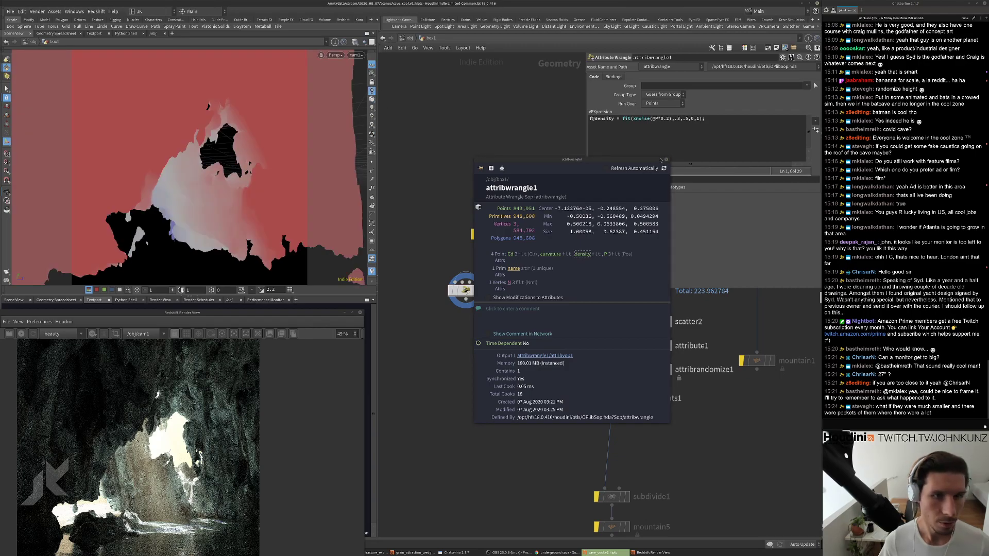
left_click(582, 254)
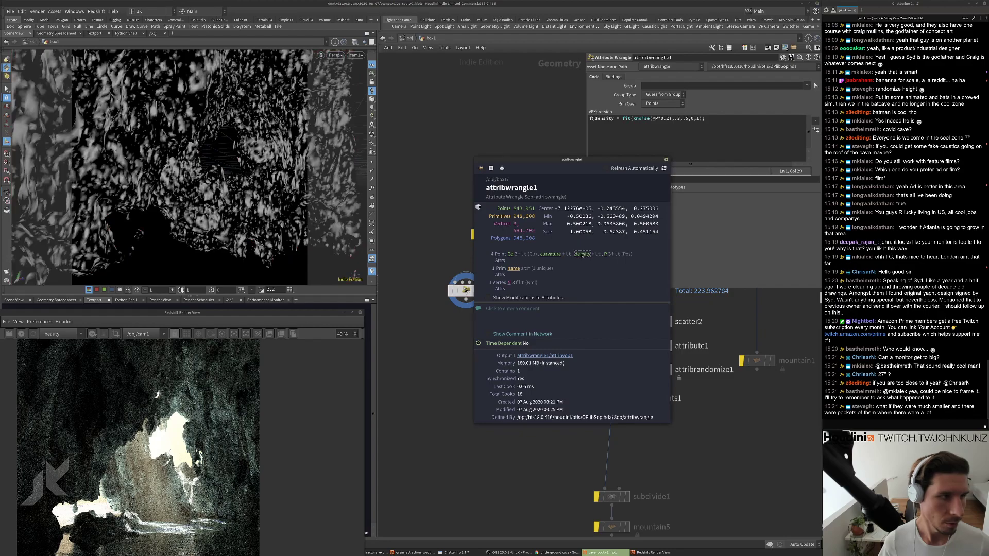
double_click(583, 255)
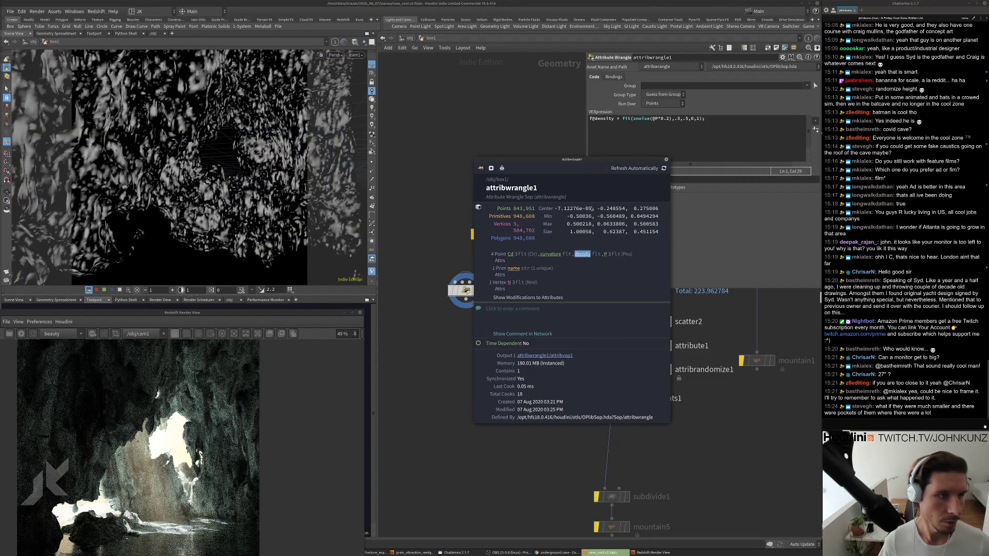
left_click(583, 254)
left_click(666, 159)
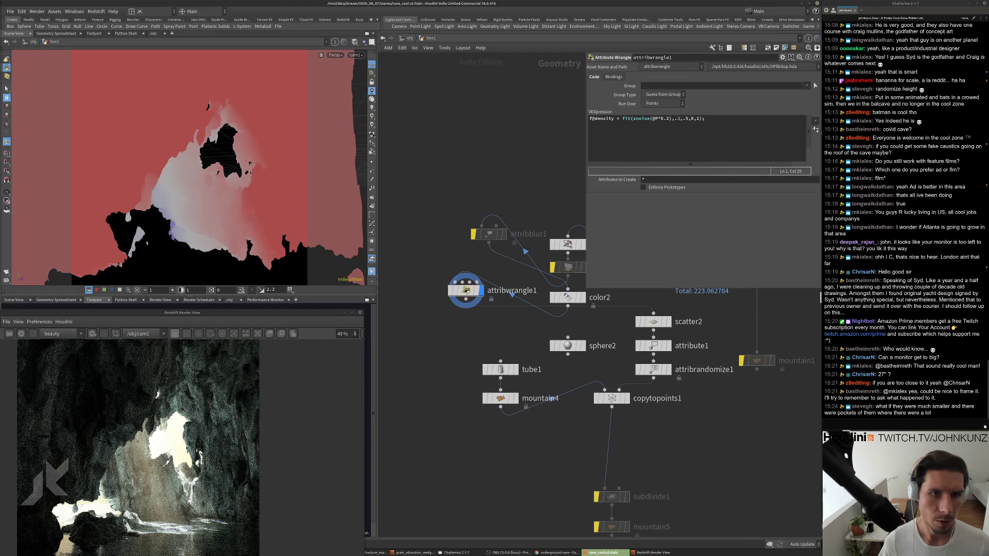
Change the density fit() input bounds to .2 and .4.
left_click(688, 123)
double_click(678, 118)
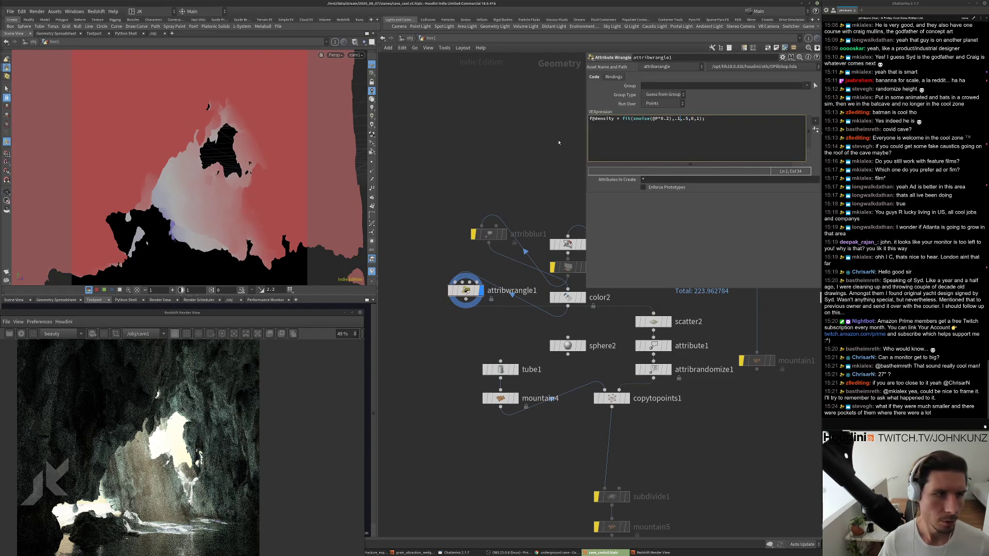
double_click(685, 119)
type("3")
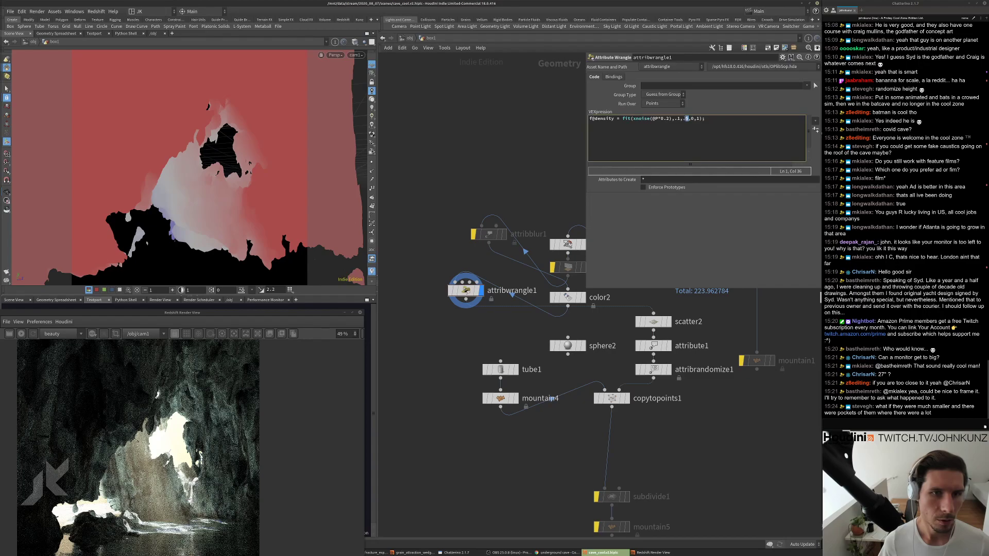
left_click(686, 119)
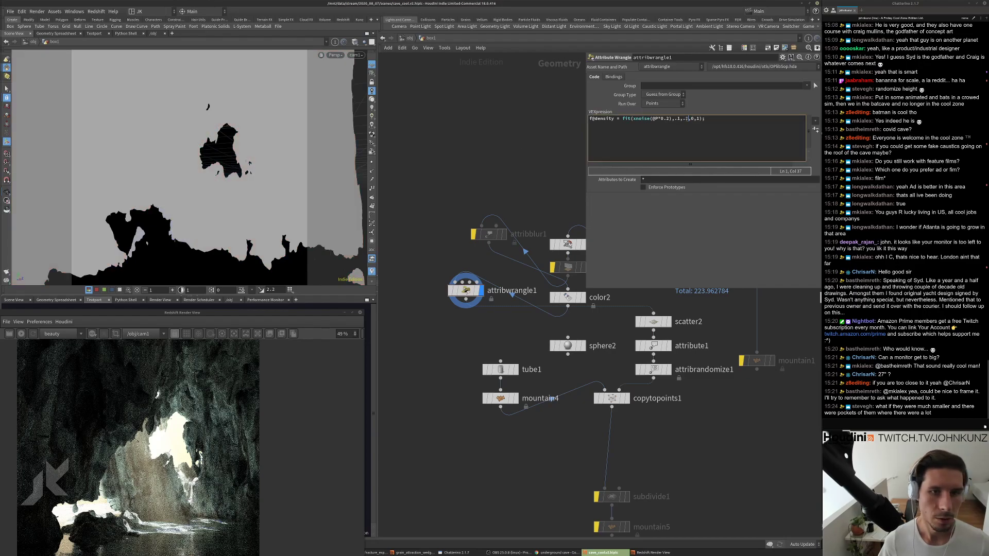
type("4")
double_click(607, 118)
type("3")
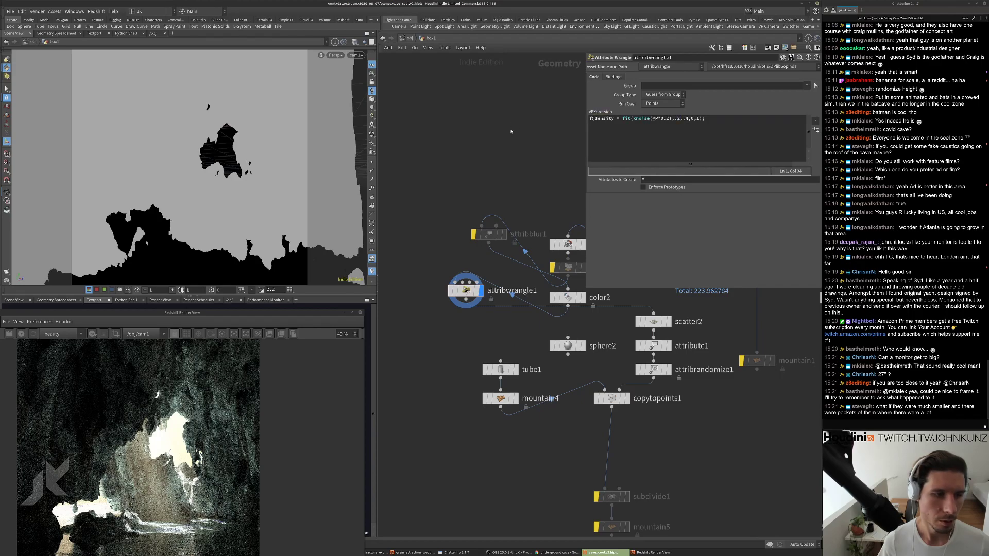
Preview density again, then Alt-drag color2 into color3 wired below attribwrangle1.
middle_click(481, 282)
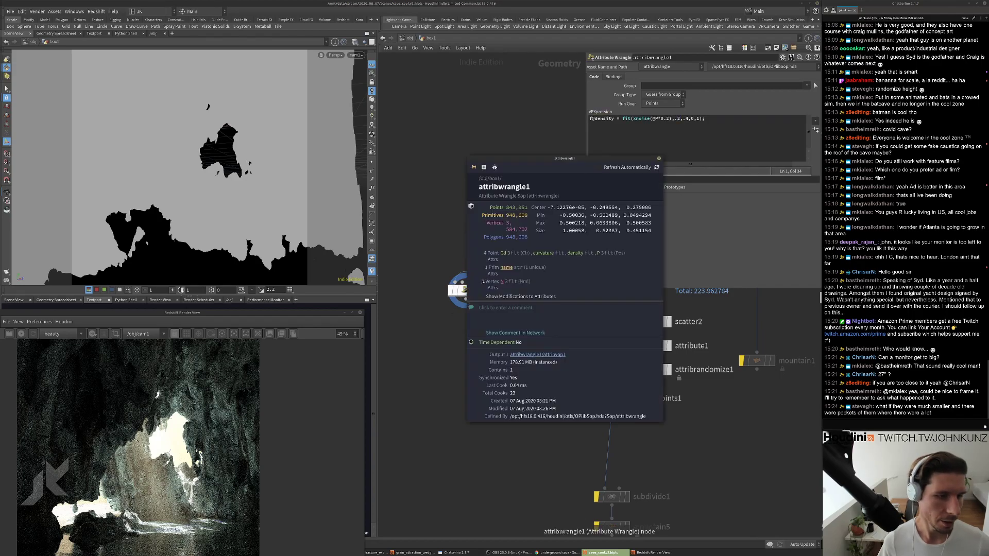
left_click(573, 253)
left_click(573, 254)
left_click(572, 253)
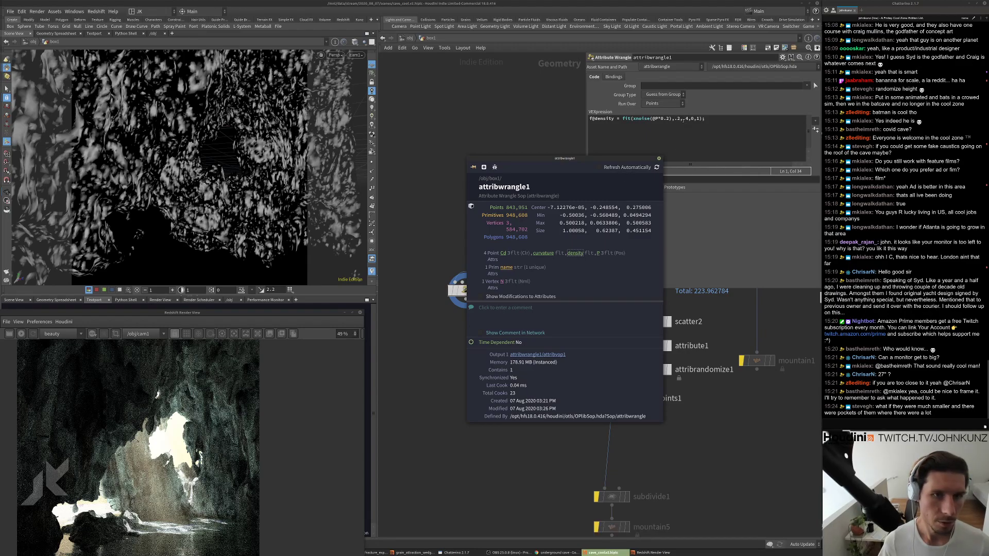
left_click(576, 253)
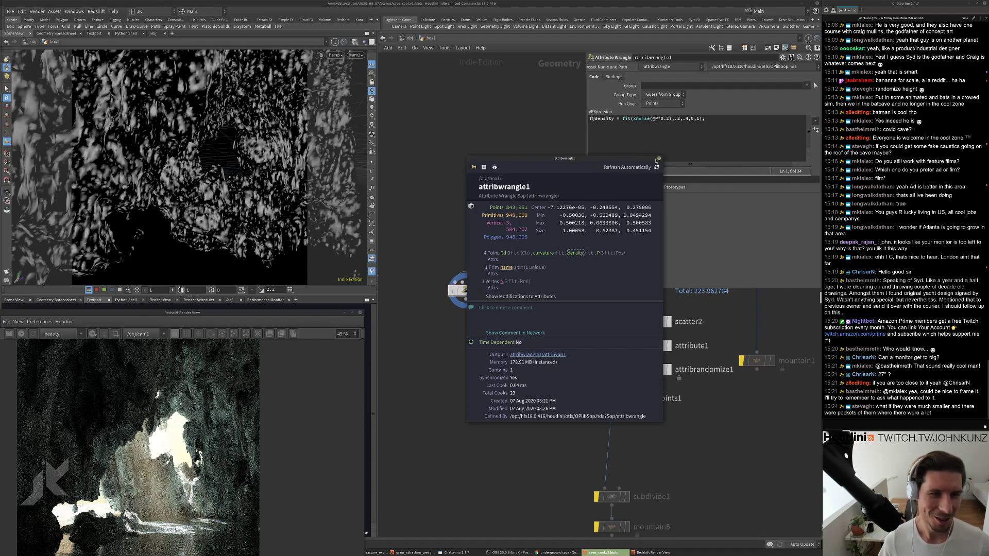
left_click(659, 159)
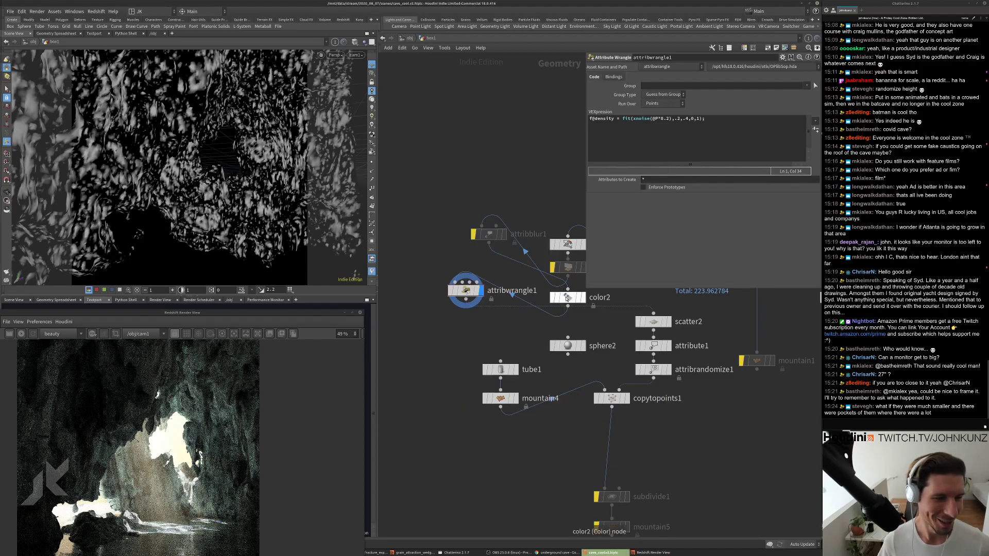
left_click_drag(566, 297, 451, 346, "alt")
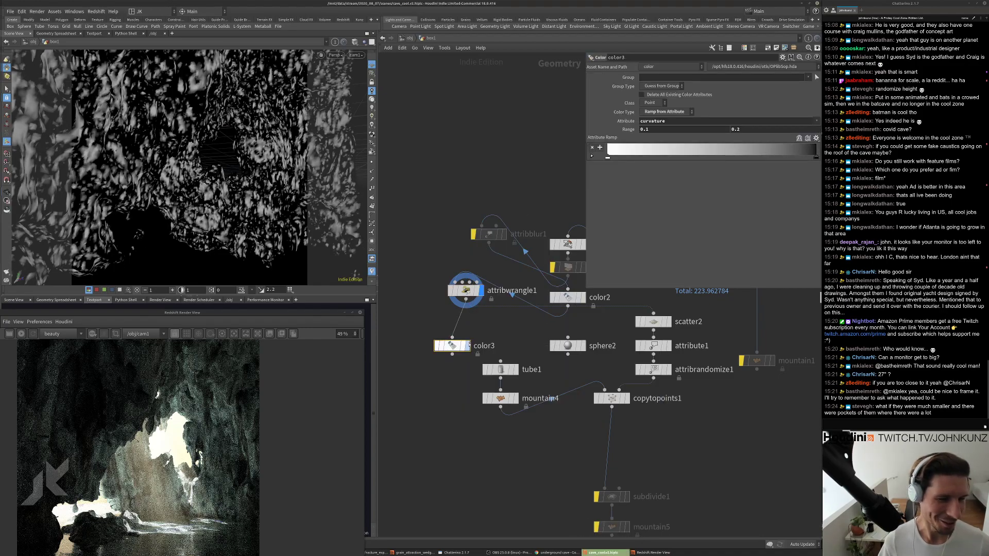
Display color3, colour it by density with range 0 to 1, and widen the ramp's white end.
left_click(467, 346)
double_click(660, 120)
type("d")
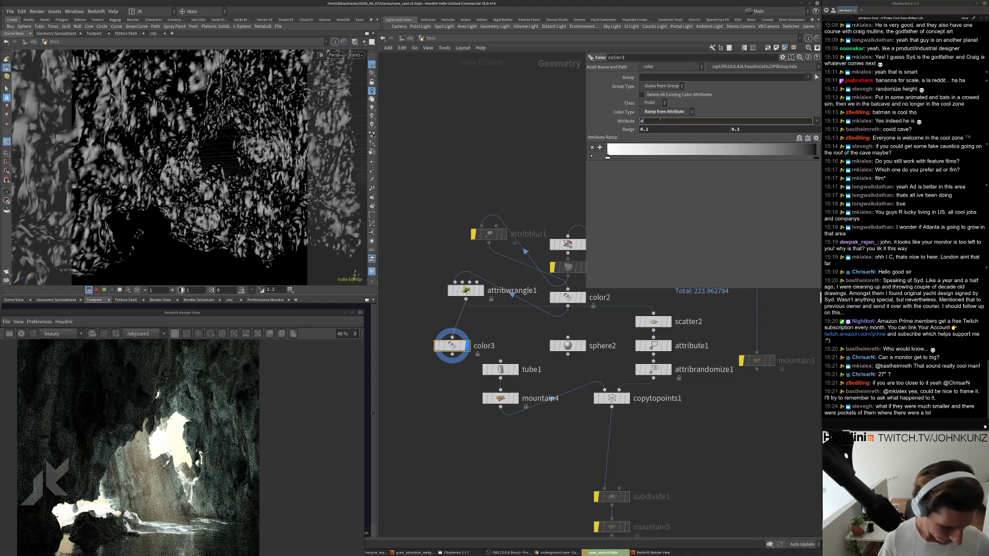
type("ensity")
key("Return")
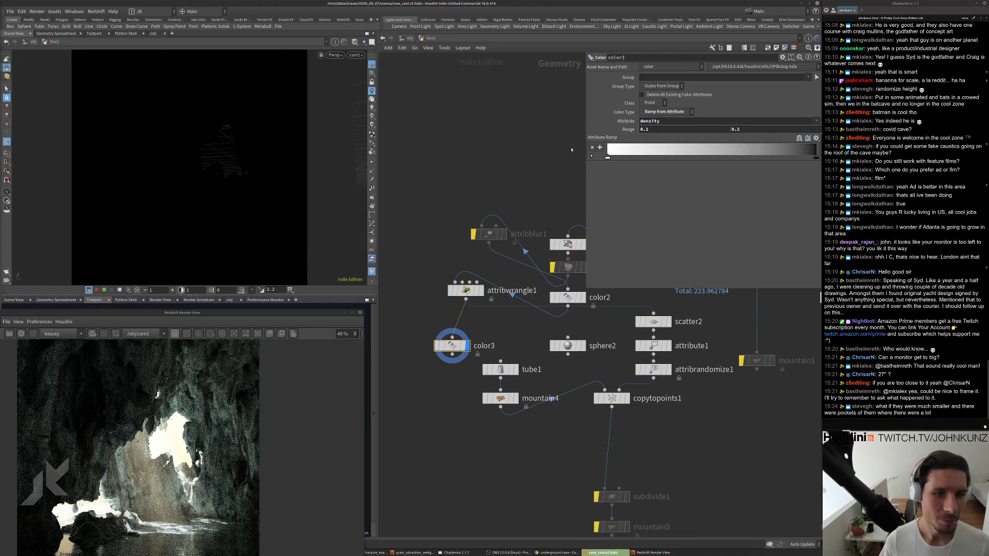
double_click(670, 129)
type("0")
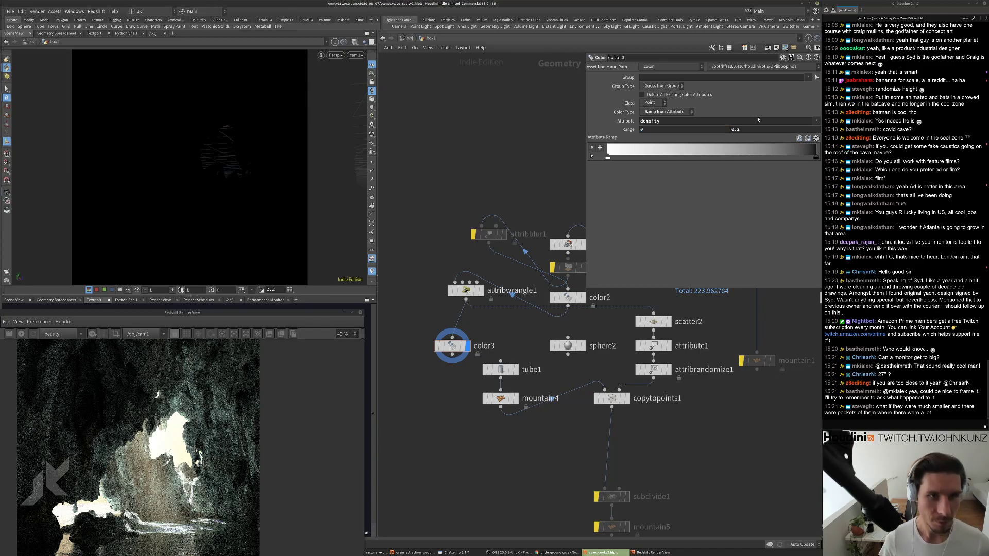
key("Tab")
type("1")
key("Return")
mouse_move(609, 160)
left_mouse_down()
mouse_move(777, 156)
mouse_move(608, 157)
left_mouse_up()
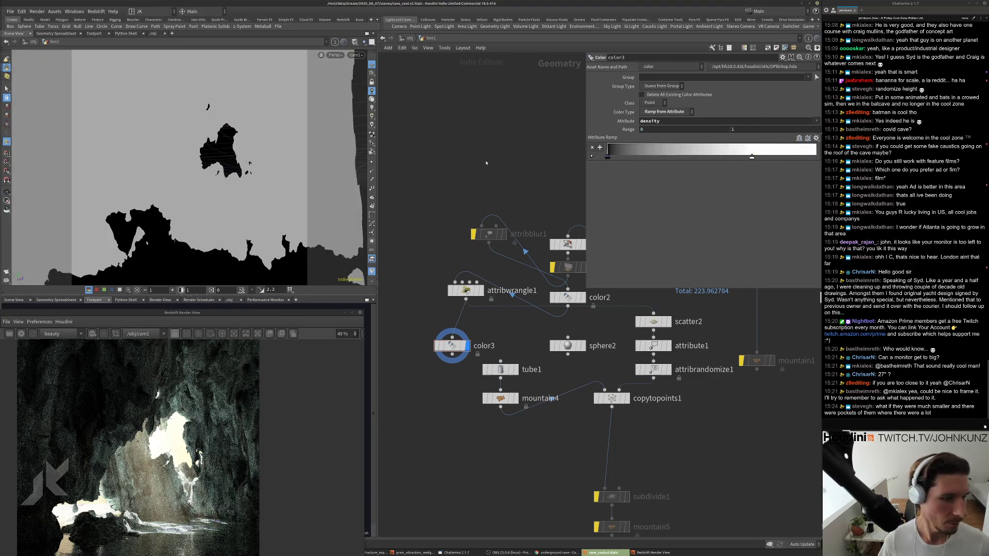
Tweak the wrangle's noise frequency and set the upper fit bound to .2.
left_click(467, 292)
left_click(664, 119)
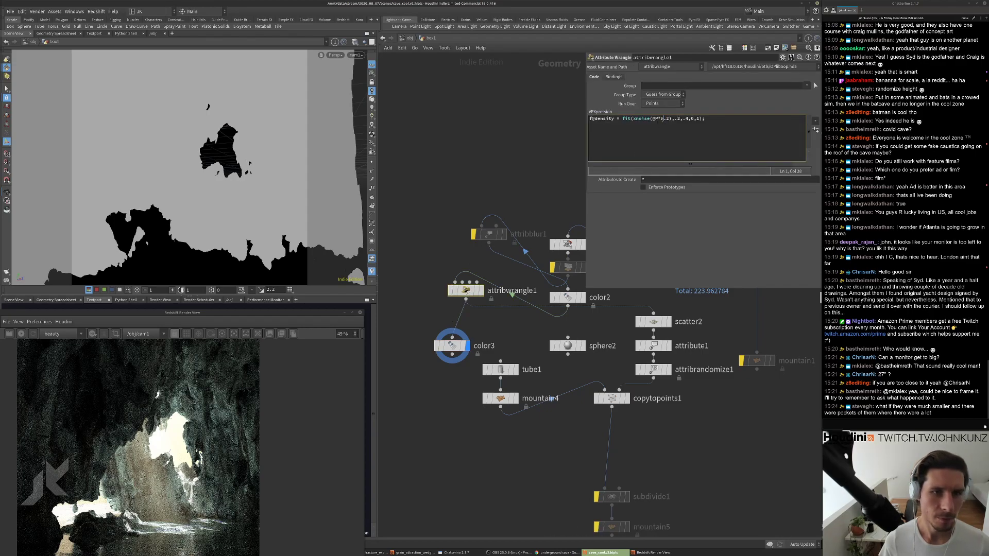
type("6")
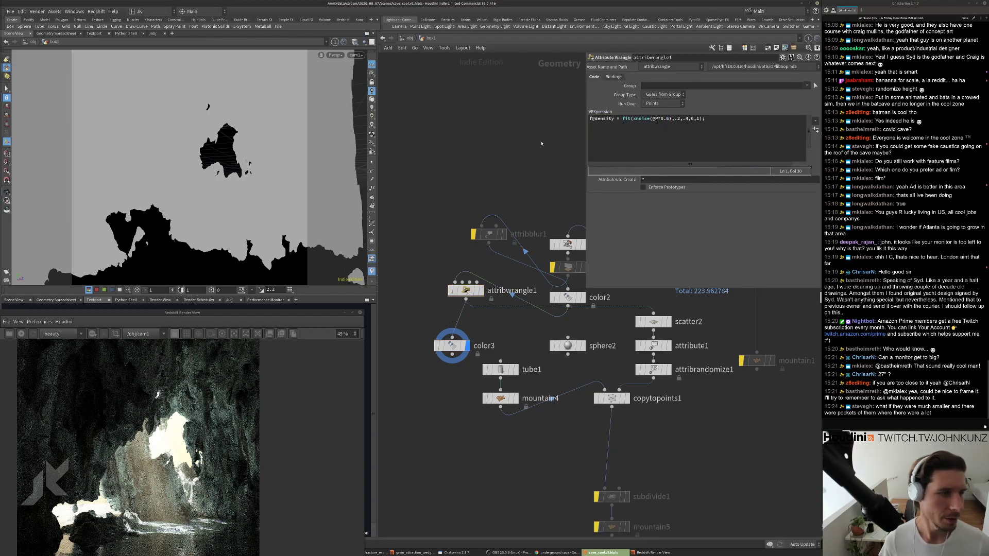
left_click(680, 119)
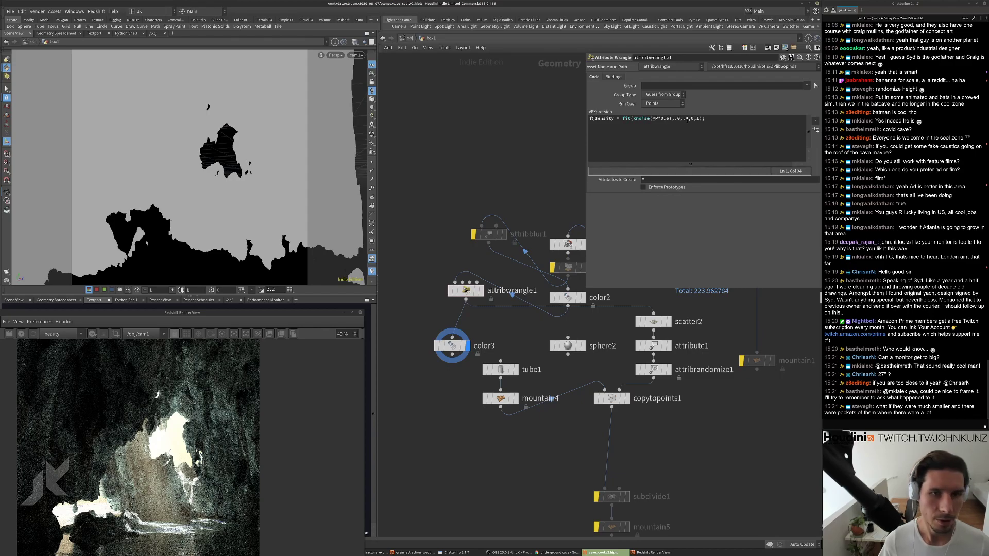
double_click(687, 119)
type("2")
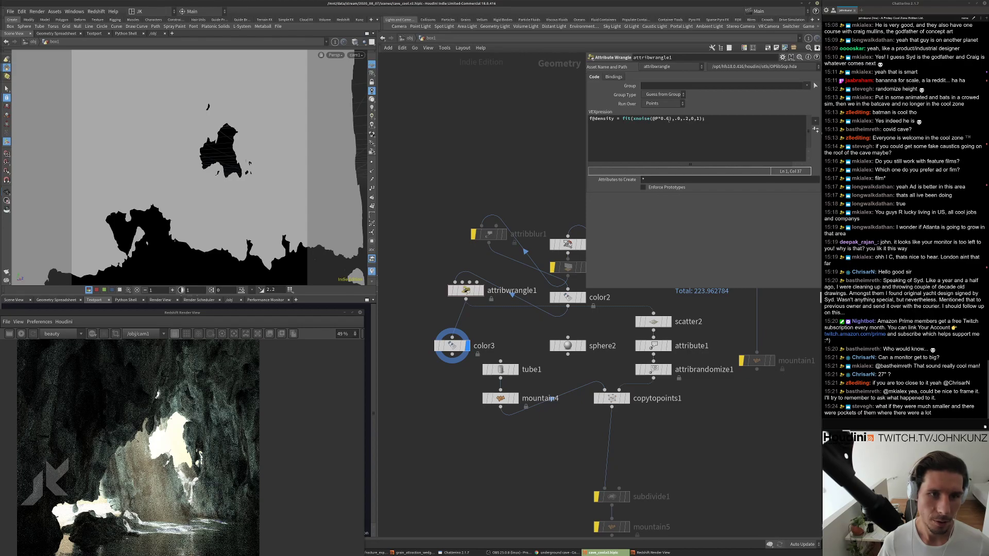
double_click(660, 119)
type("2")
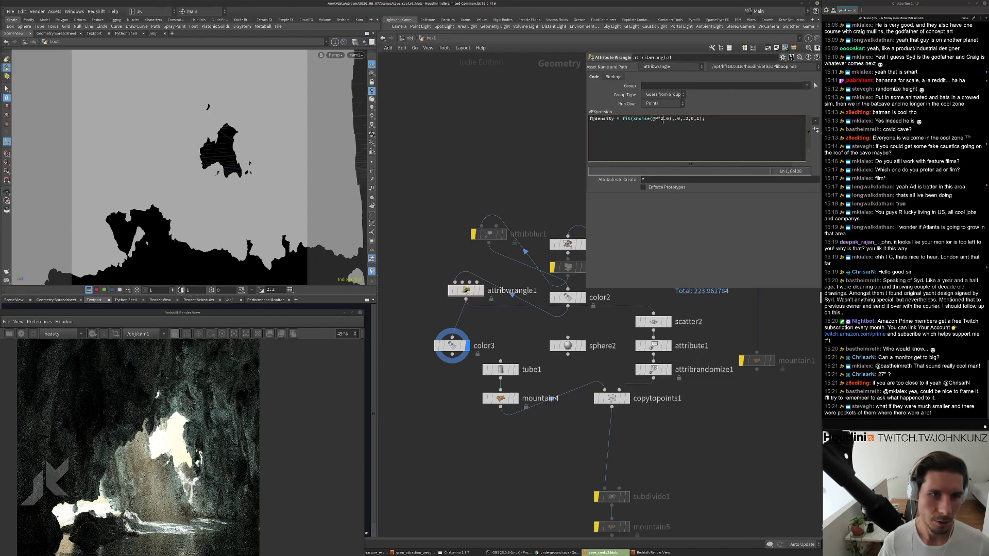
key("Return")
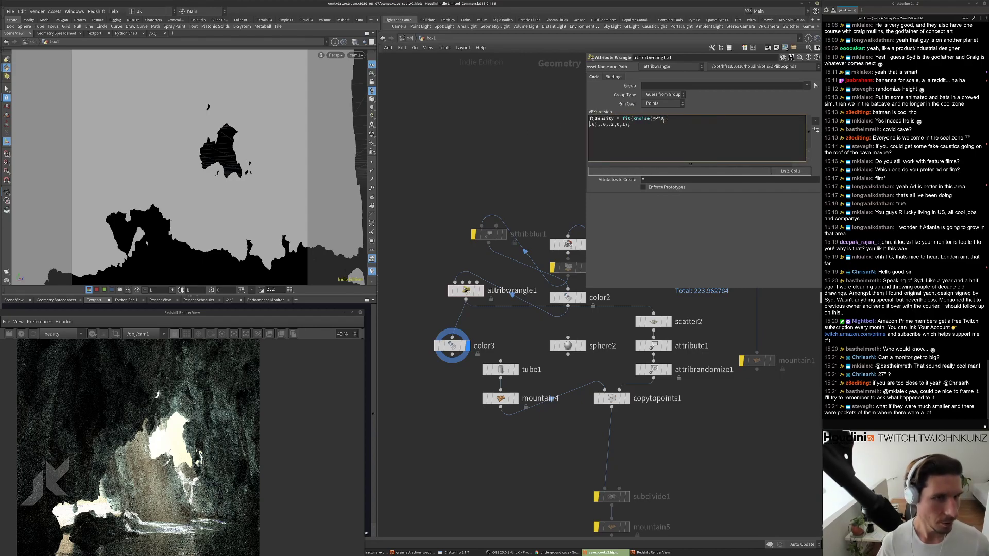
key("BackSpace")
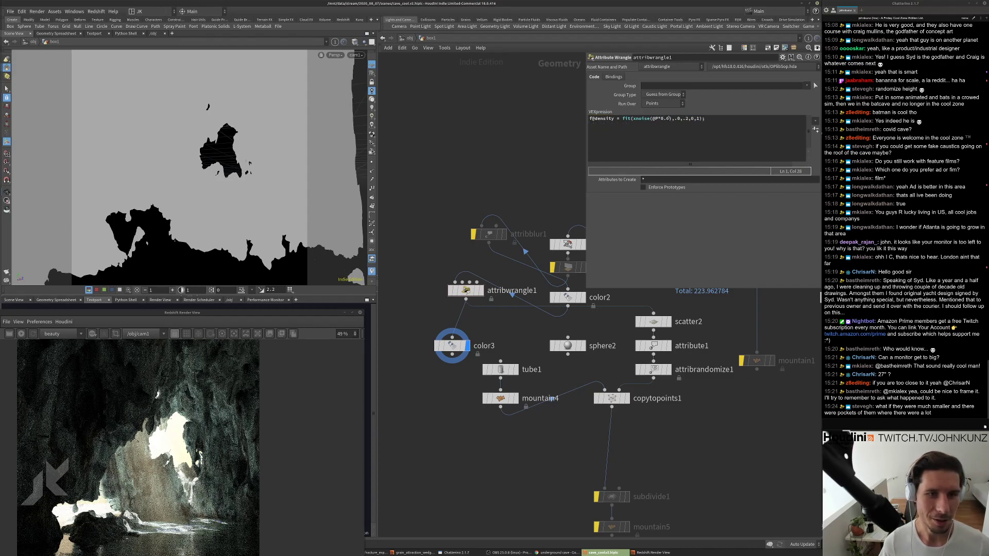
key("Delete")
key("Delete")
type(".2")
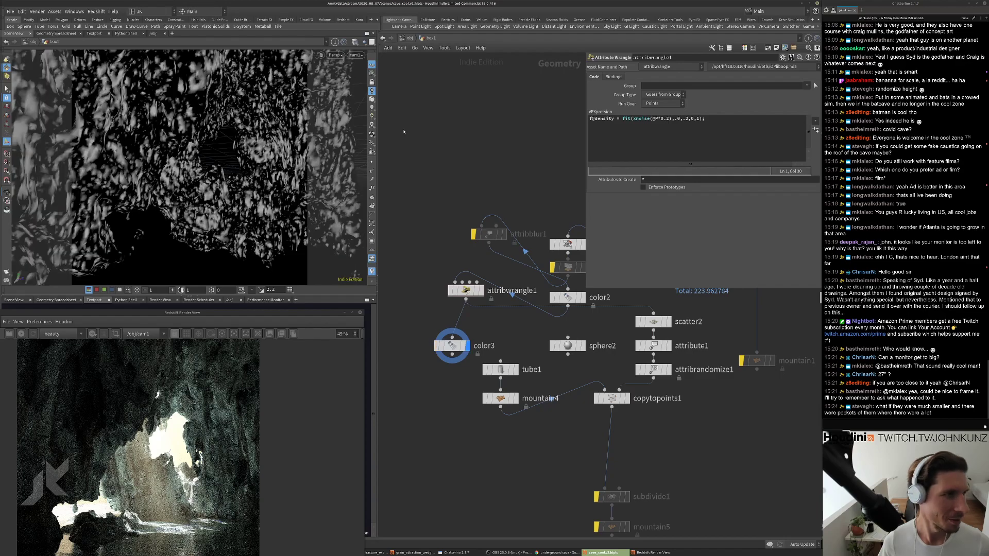
Move color3 nearer the wrangle; set frequency 5.2, lower bound .6, output inverted 1 to 0.
left_click_drag(452, 345, 462, 330)
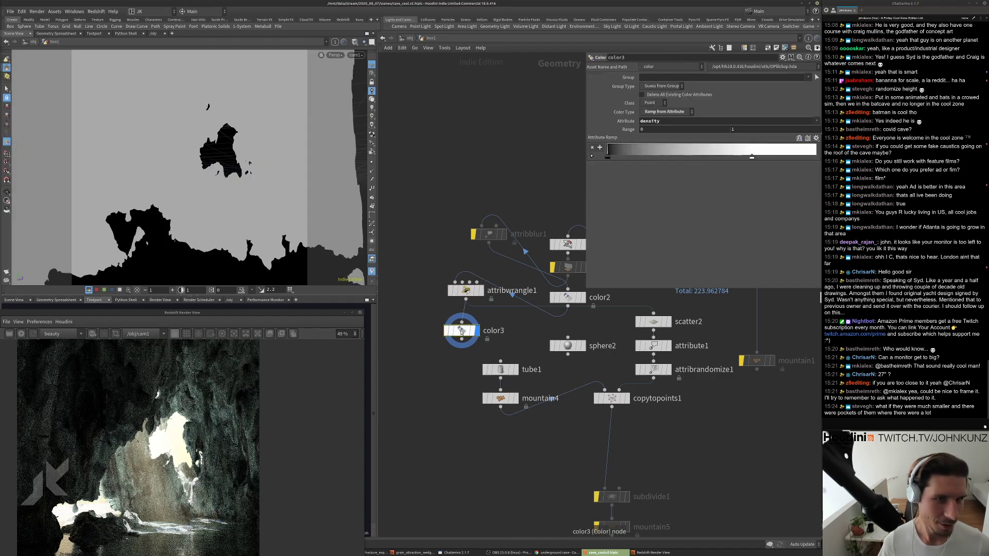
left_click(465, 290)
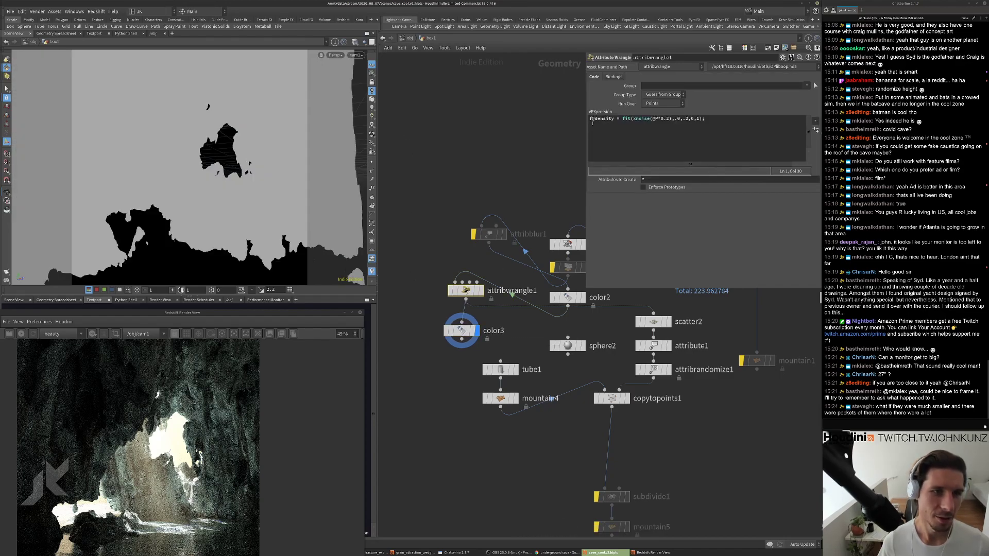
left_click(662, 118)
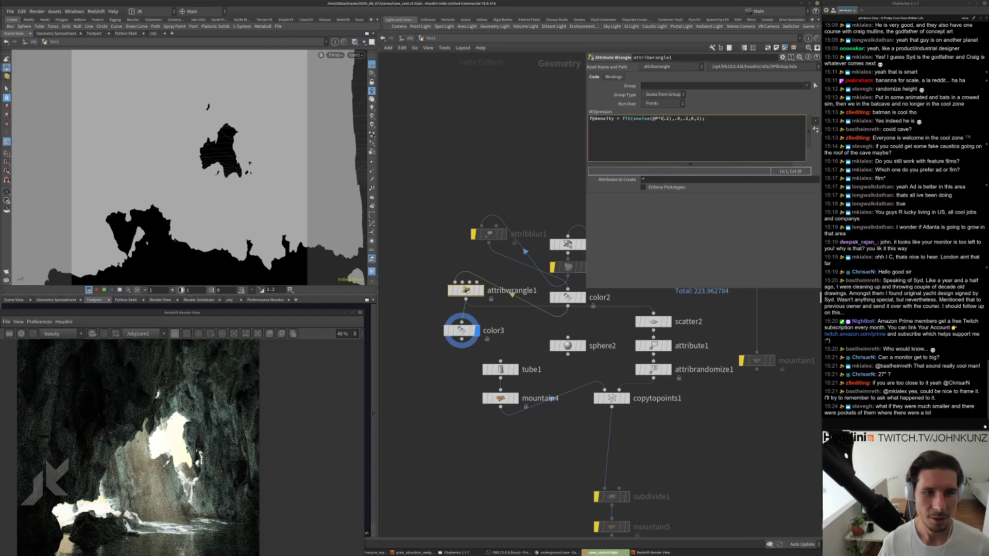
type("5")
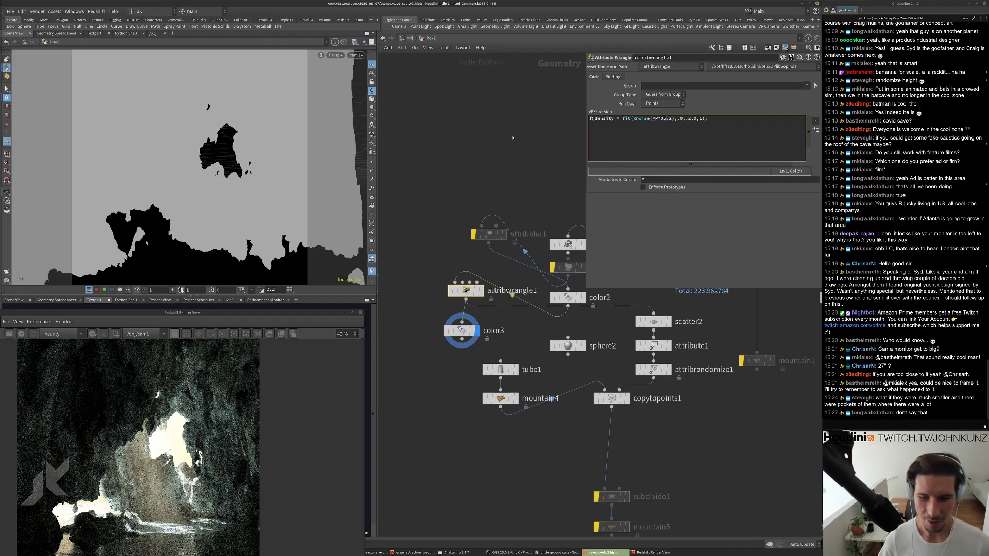
key("BackSpace")
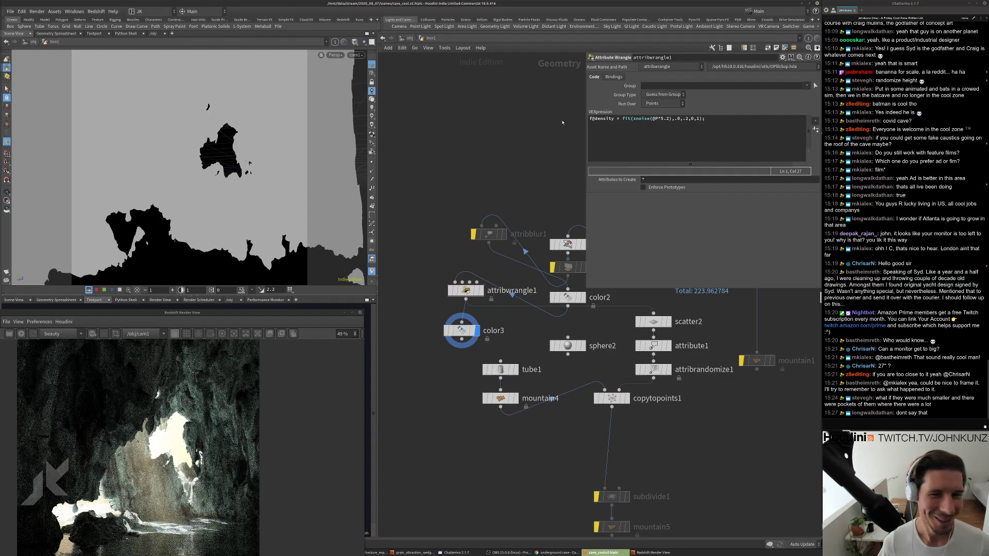
double_click(676, 119)
type("6")
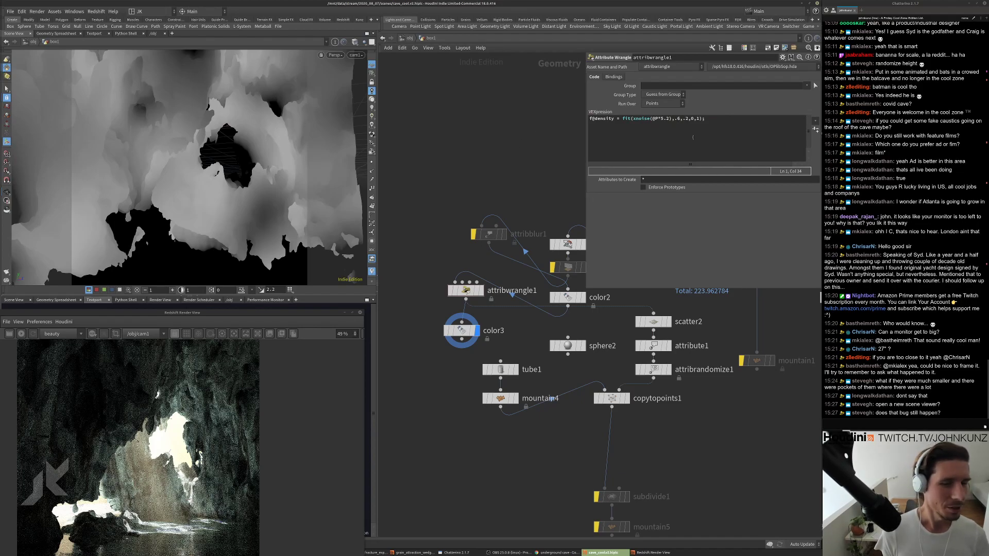
left_click(694, 119)
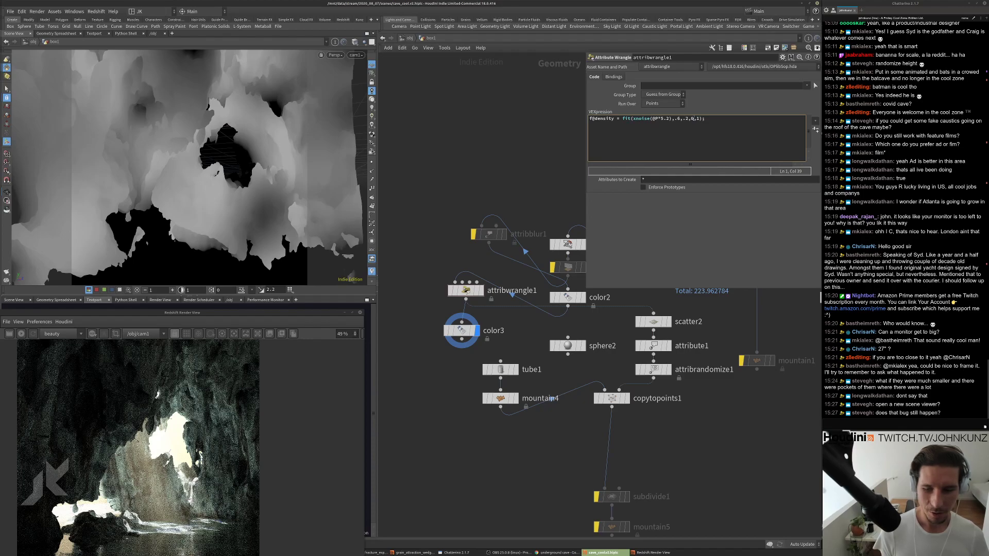
key("shift+Left")
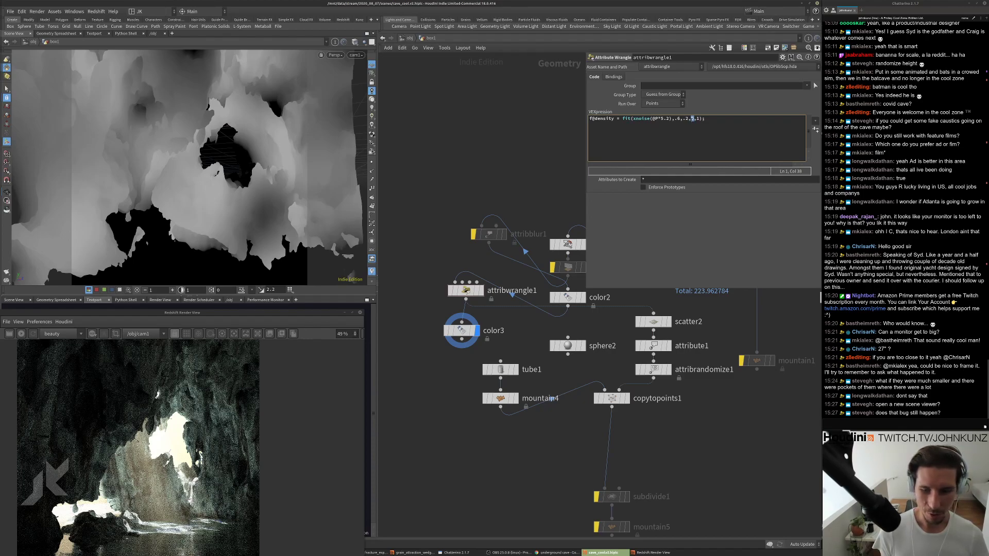
type("1")
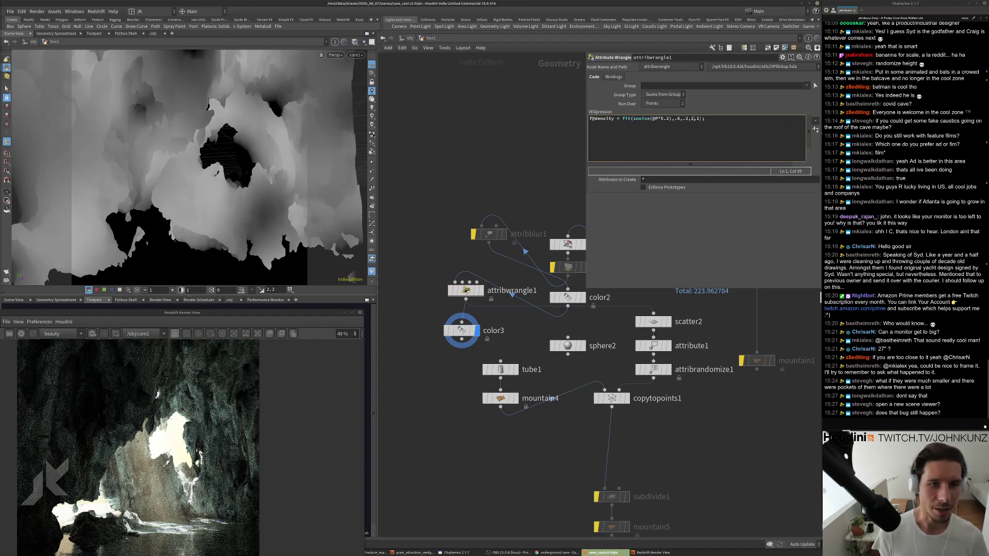
key("shift+Left")
type("0")
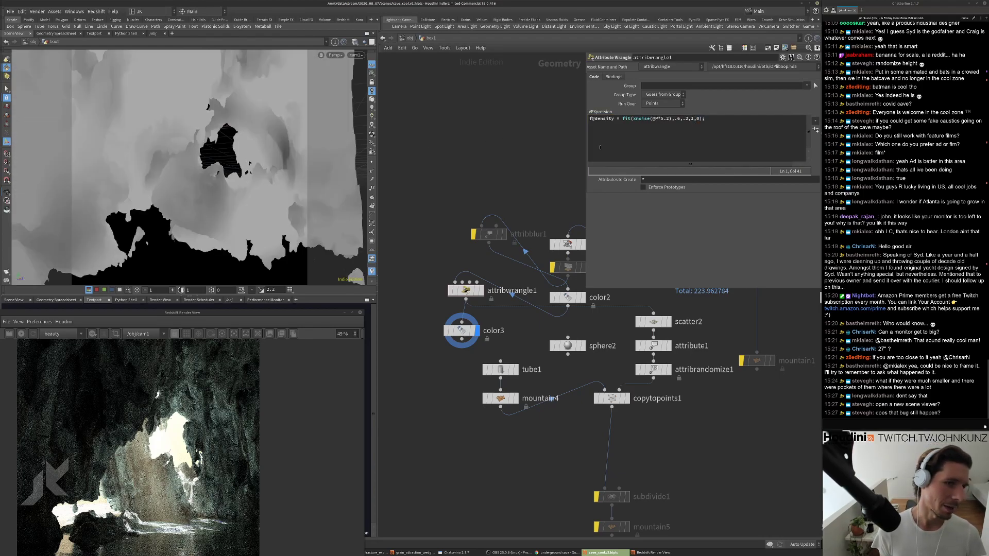
Set the upper fit bound to .5 and the noise frequency to @P*6.2.
double_click(687, 119)
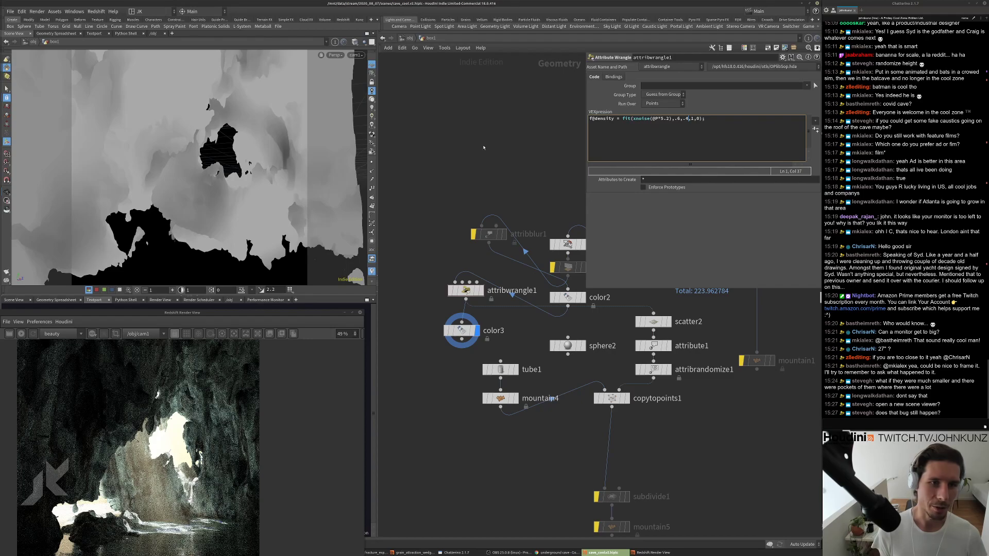
left_click(662, 119)
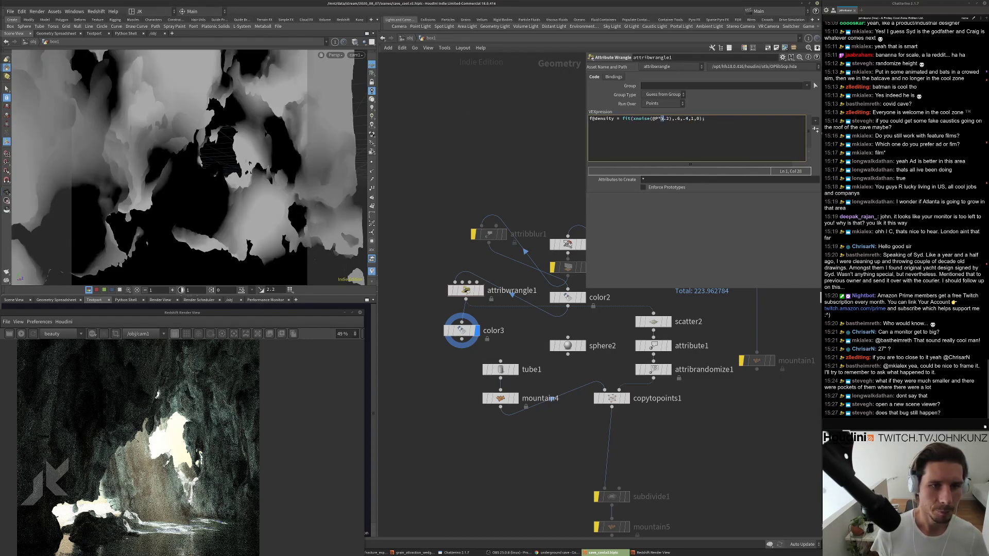
type("3")
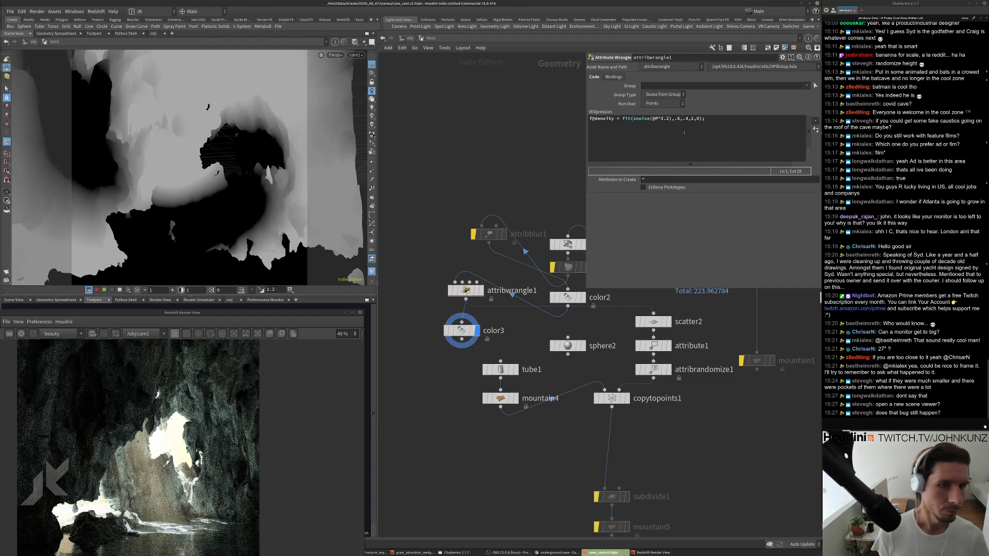
left_click(680, 119)
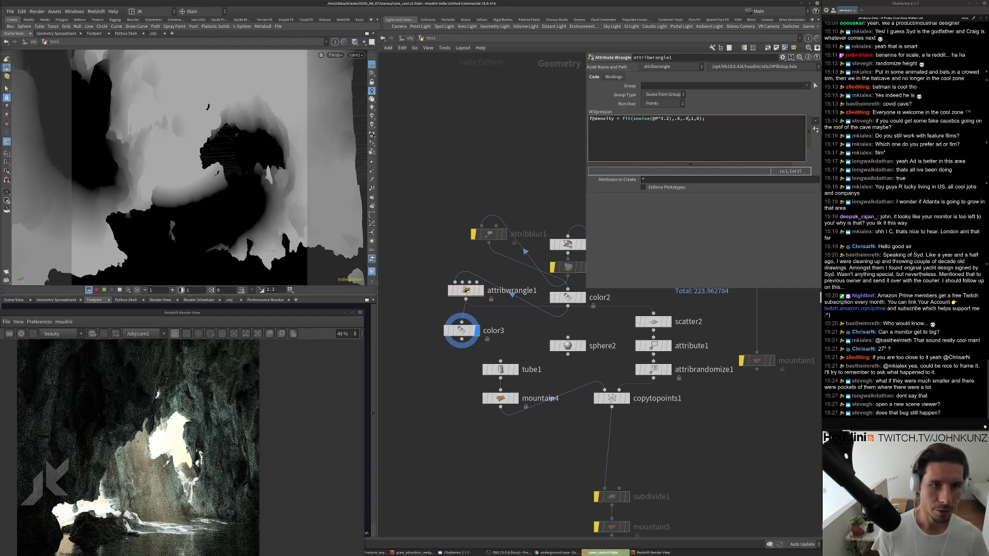
double_click(688, 119)
type("5")
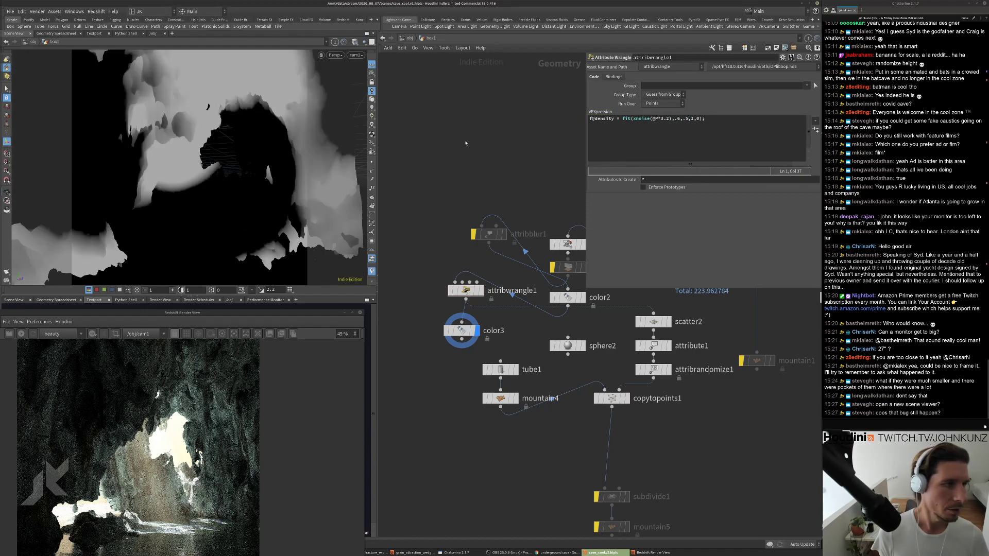
double_click(662, 118)
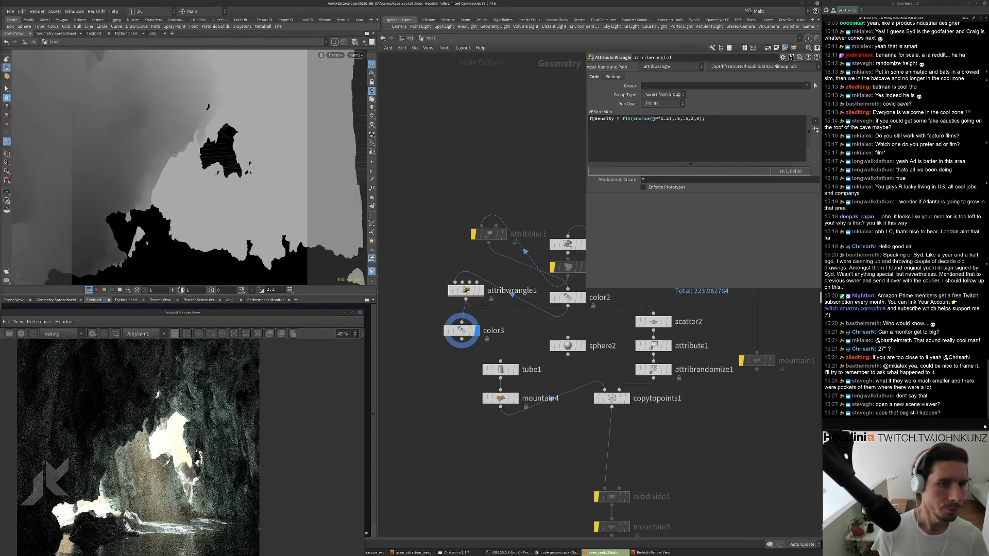
type("6")
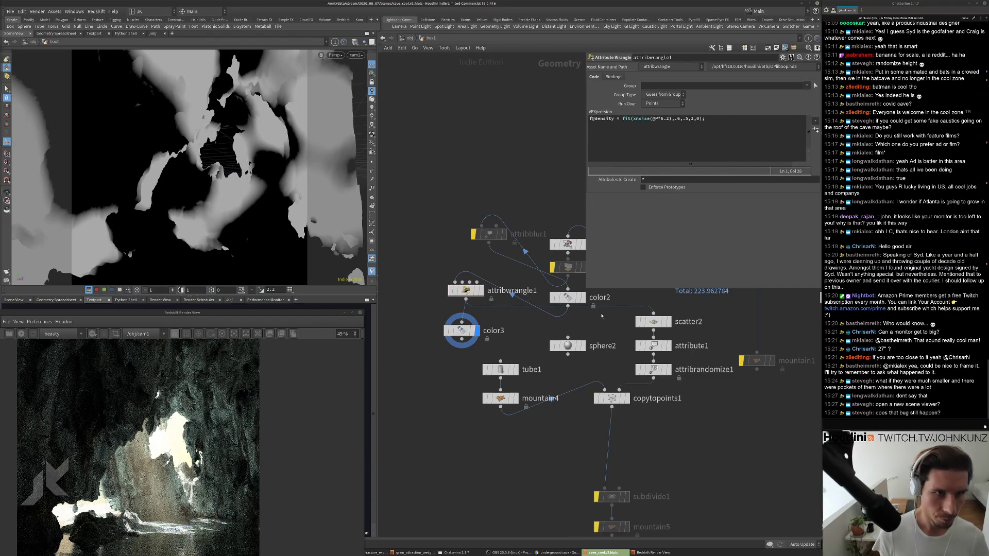
Display copytopoints1 and change scatter2's Force Total Count to 1162.
left_click(670, 322)
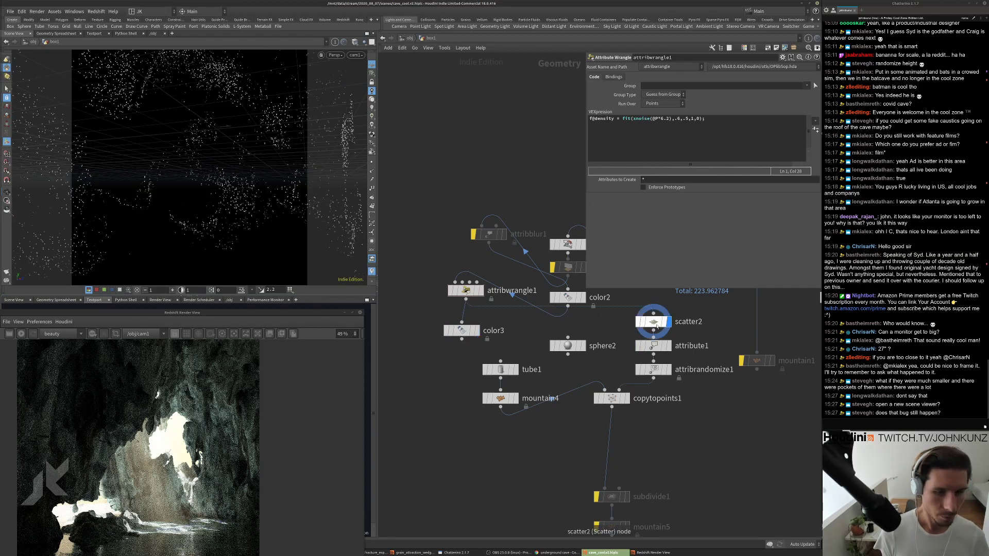
left_click(627, 398)
left_click(612, 398)
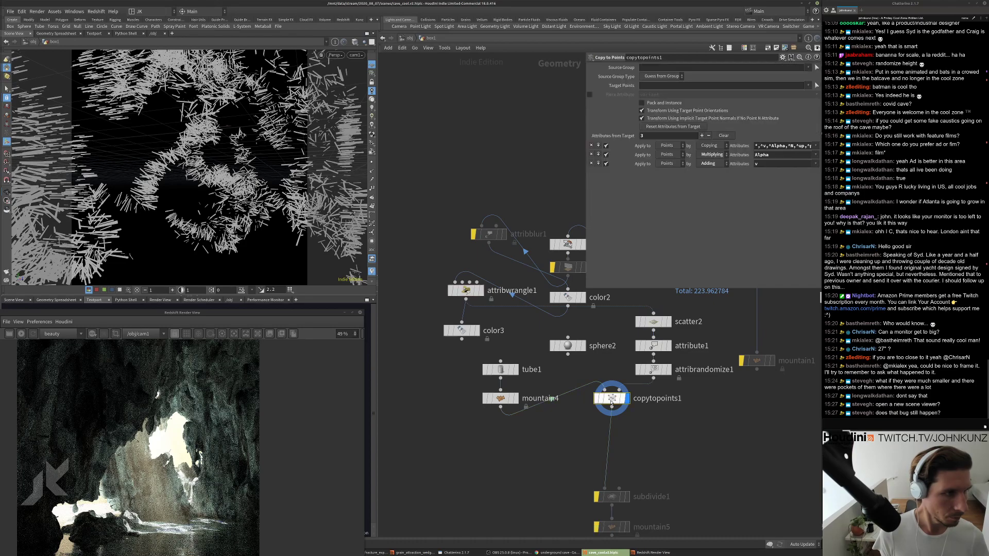
left_click(654, 323)
left_click(660, 137)
key("BackSpace")
key("BackSpace")
key("Return")
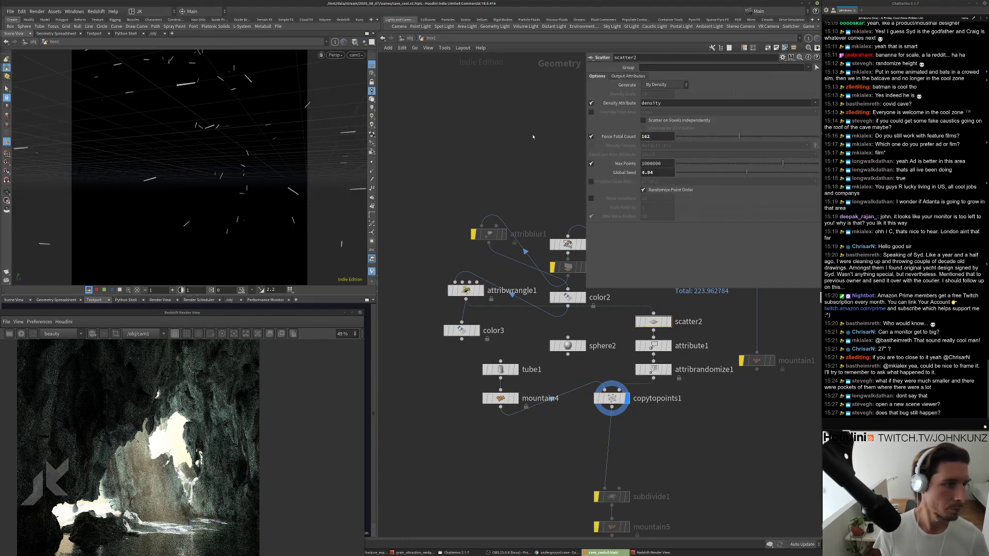
left_click(643, 137)
type("1")
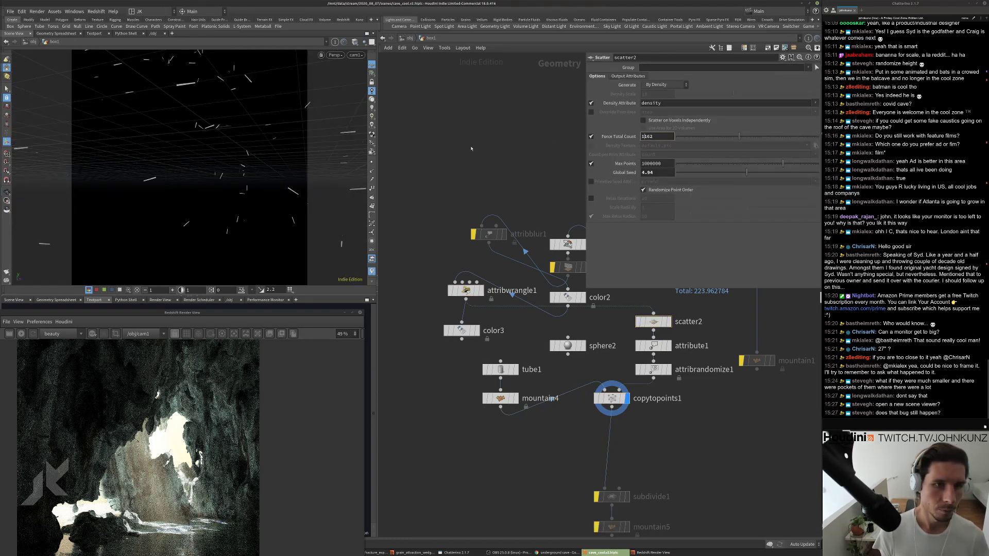
key("Return")
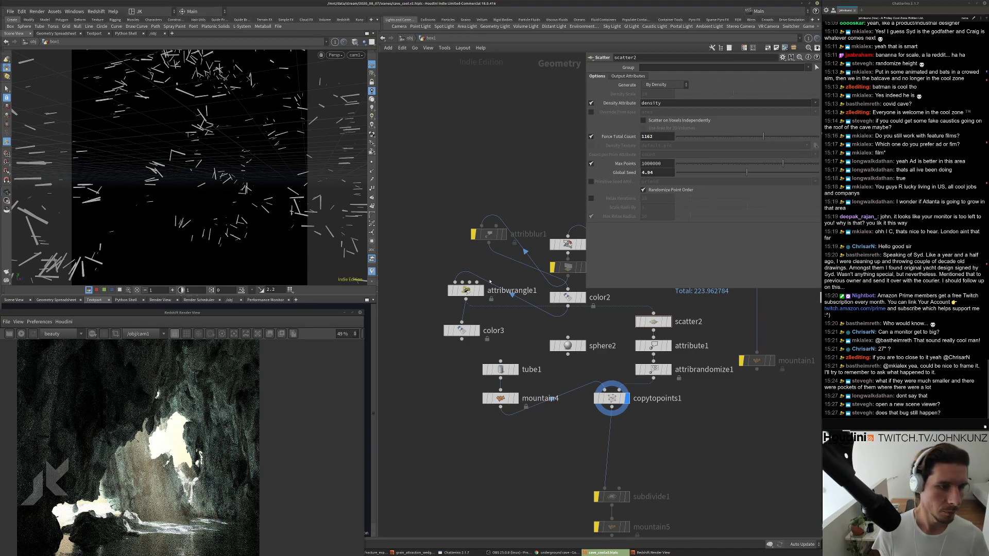
Change the density fit range from .7,.5 to .7,.6.
left_click(466, 291)
left_click(679, 119)
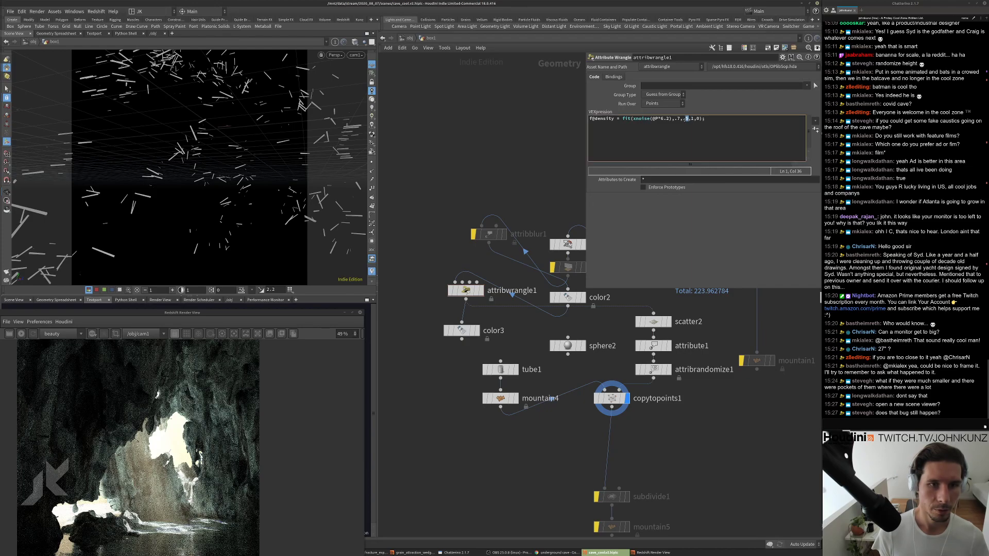
key("Right")
key("Right")
key("Right")
key("BackSpace")
type("6")
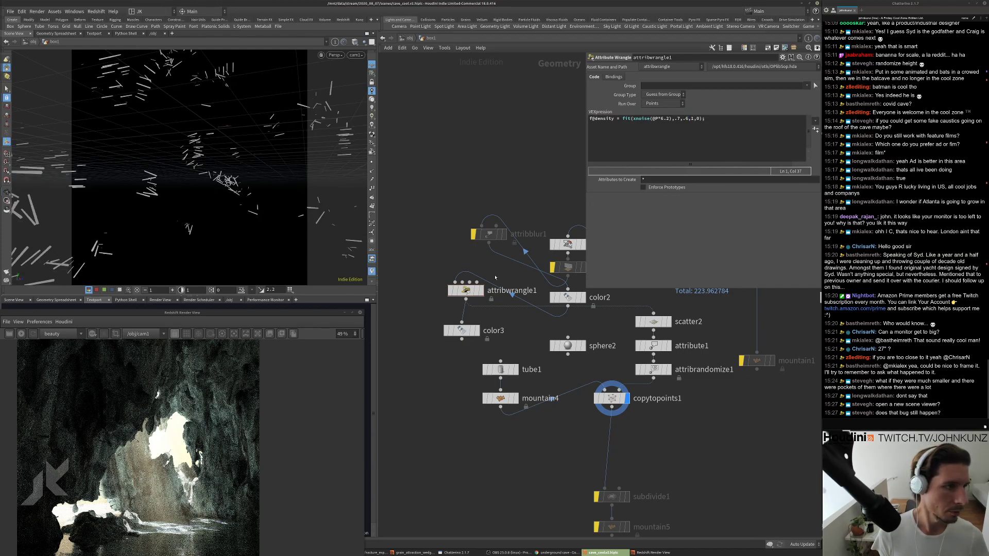
Set scatter2's Force Total Count to 7162.
left_click(653, 322)
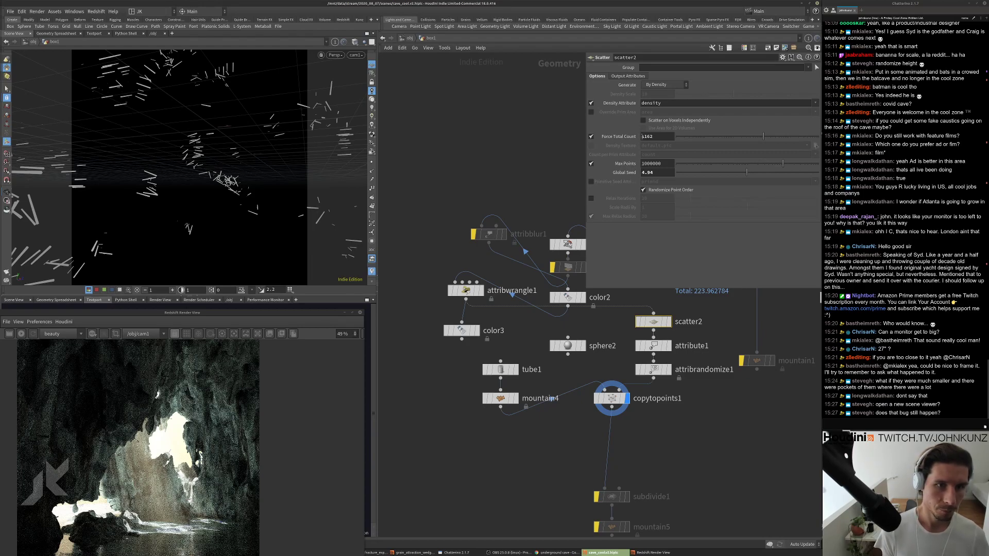
type("7")
key("Return")
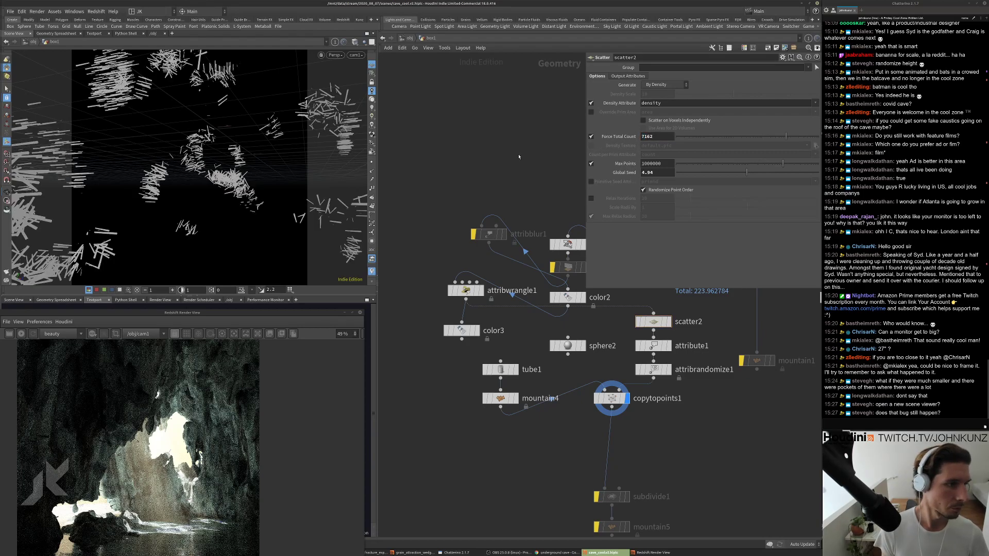
scroll(630, 389, "down", 3)
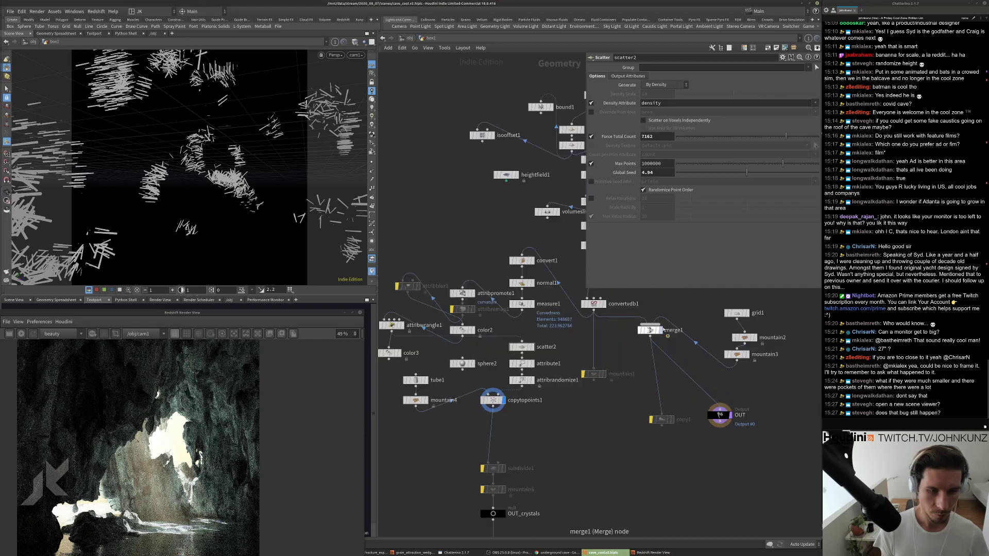
Display merge1 with the other scene objects ghosted in the viewport.
left_click(661, 330)
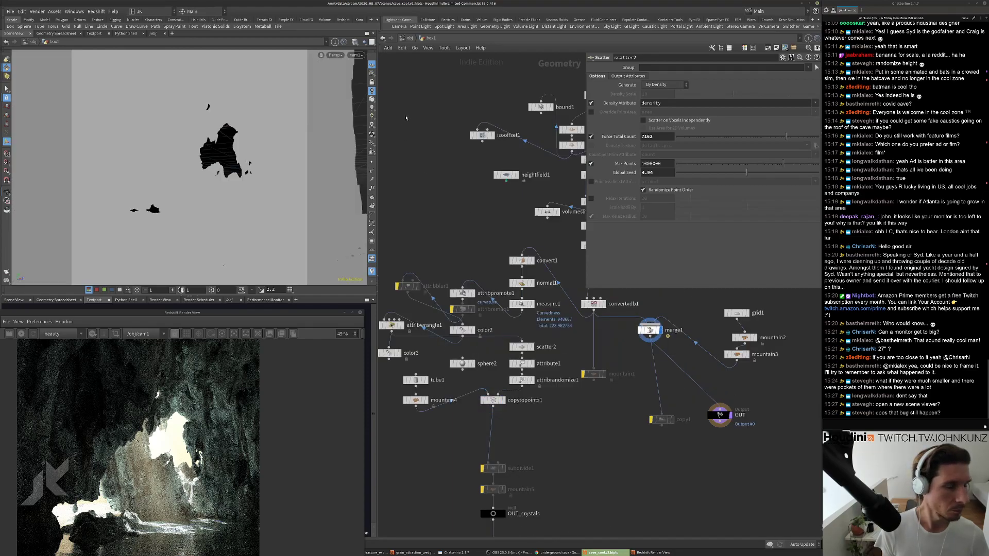
left_click(366, 43)
left_click(373, 59)
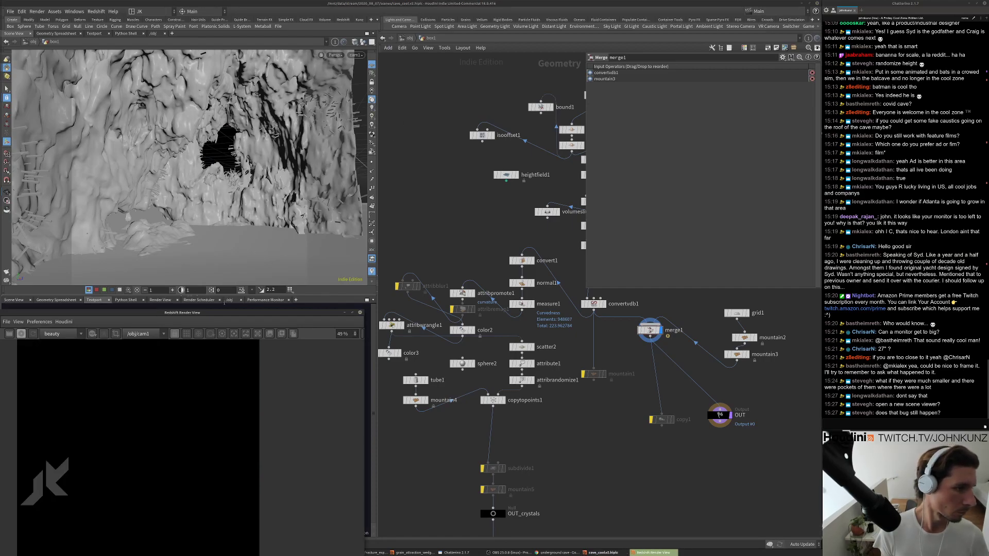
Move the Render View window up-right and pan the network toward the scatter node.
left_click_drag(222, 313, 349, 209)
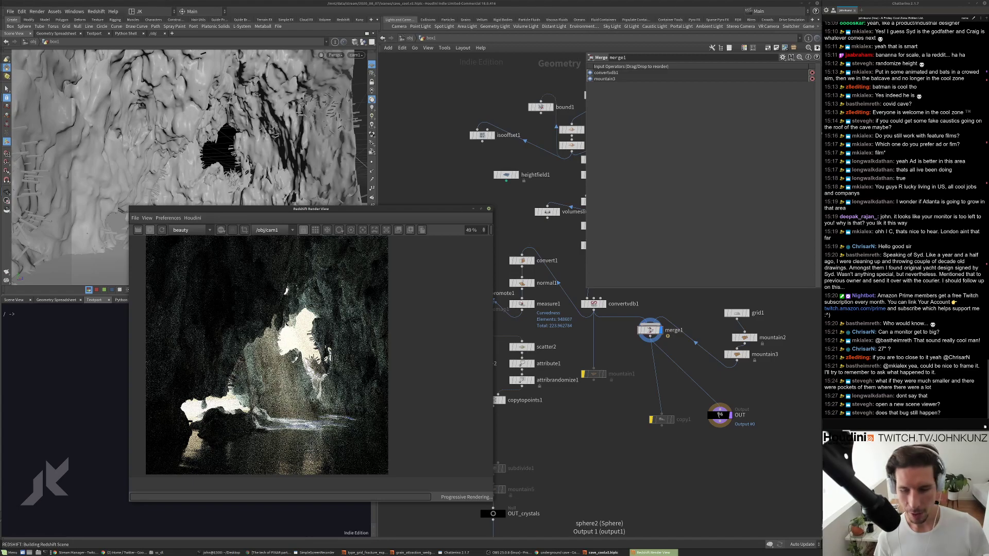
scroll(283, 356, "up", 3)
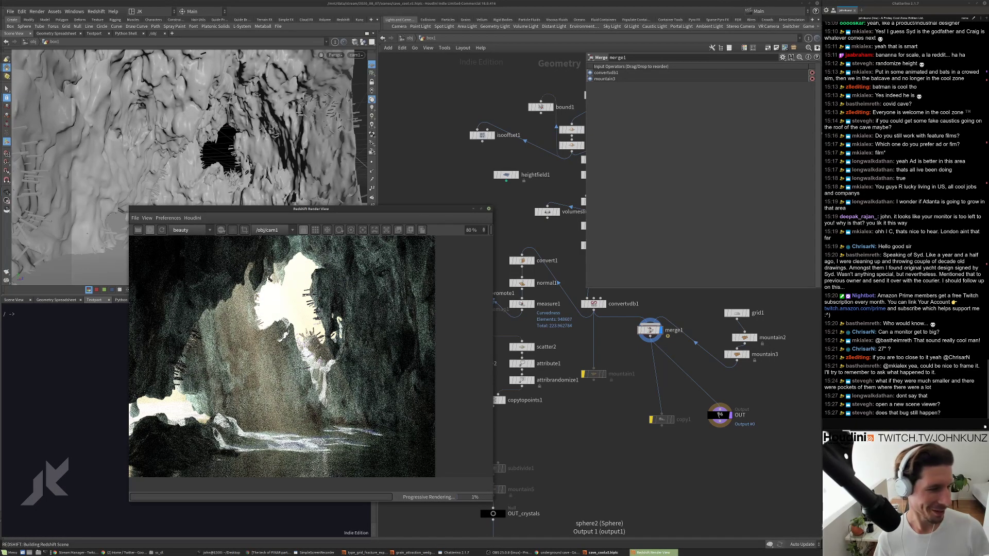
scroll(300, 355, "up", 1)
scroll(299, 337, "down", 4)
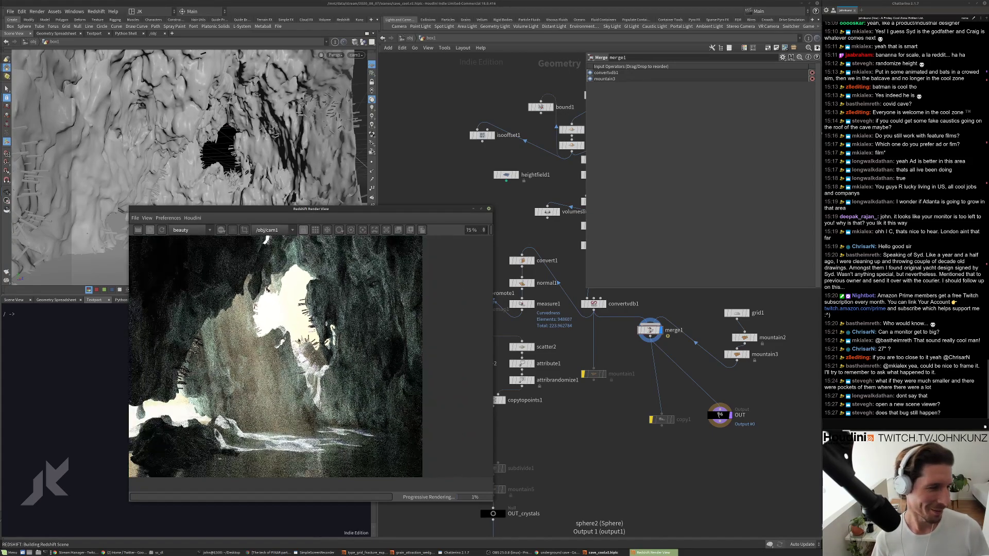
scroll(282, 367, "up", 2)
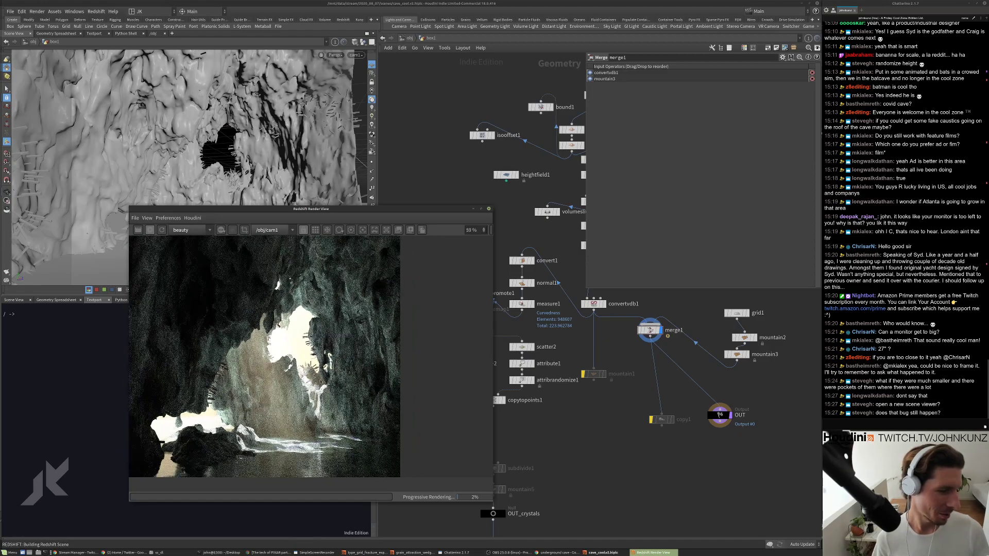
scroll(321, 335, "up", 1)
scroll(321, 335, "down", 1)
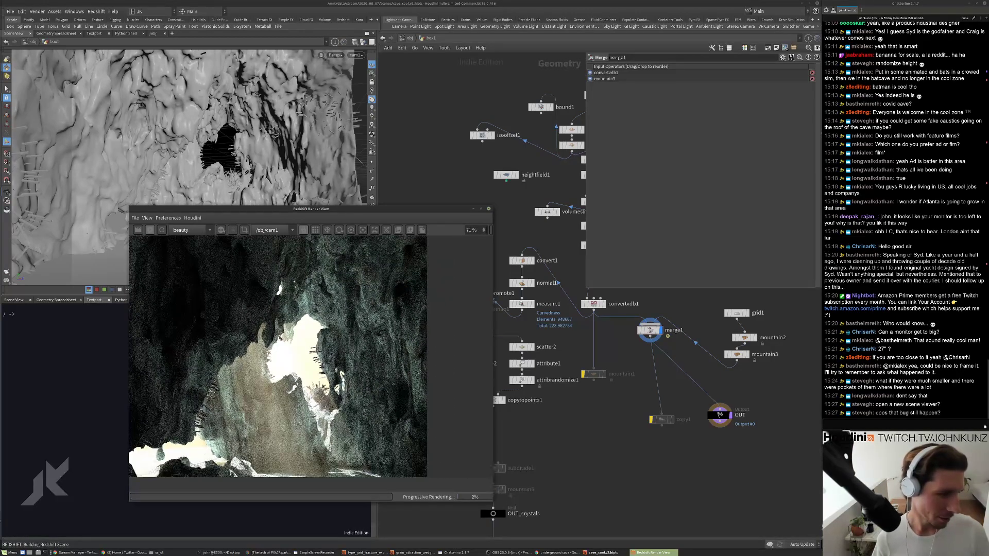
middle_click_drag(570, 456, 651, 481)
scroll(346, 371, "down", 2)
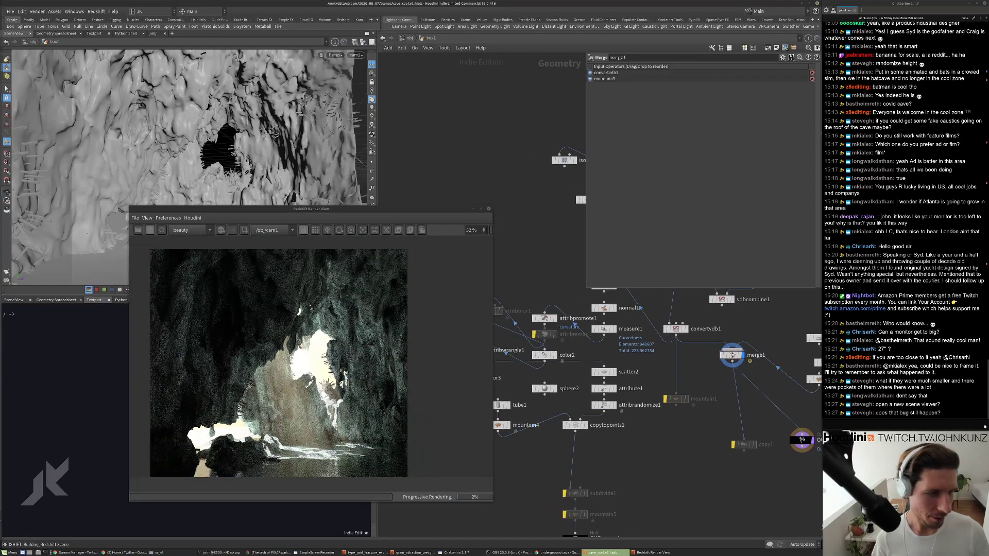
middle_click_drag(598, 358, 651, 356)
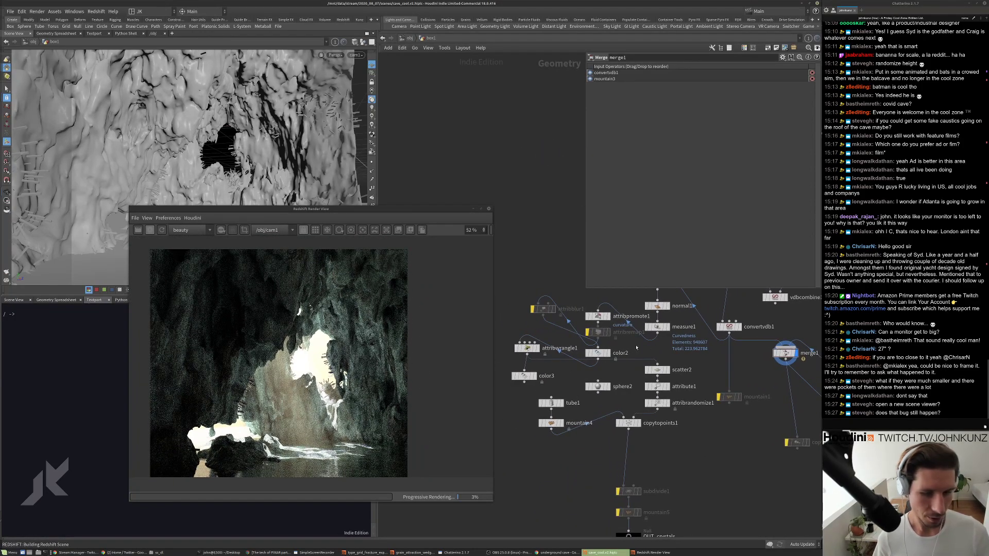
scroll(631, 349, "up", 1)
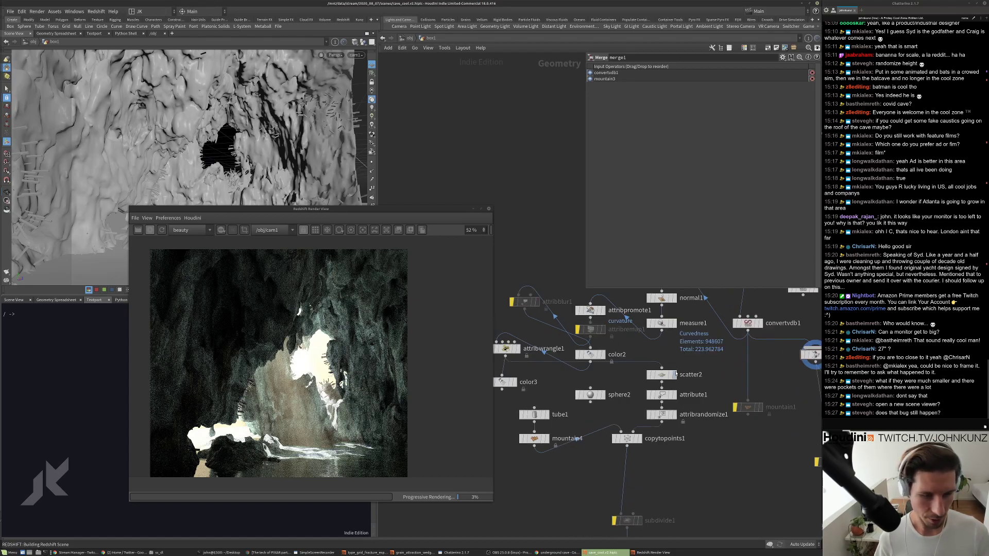
Shift the Render View window left and down, then return to the /obj level.
left_click(661, 375)
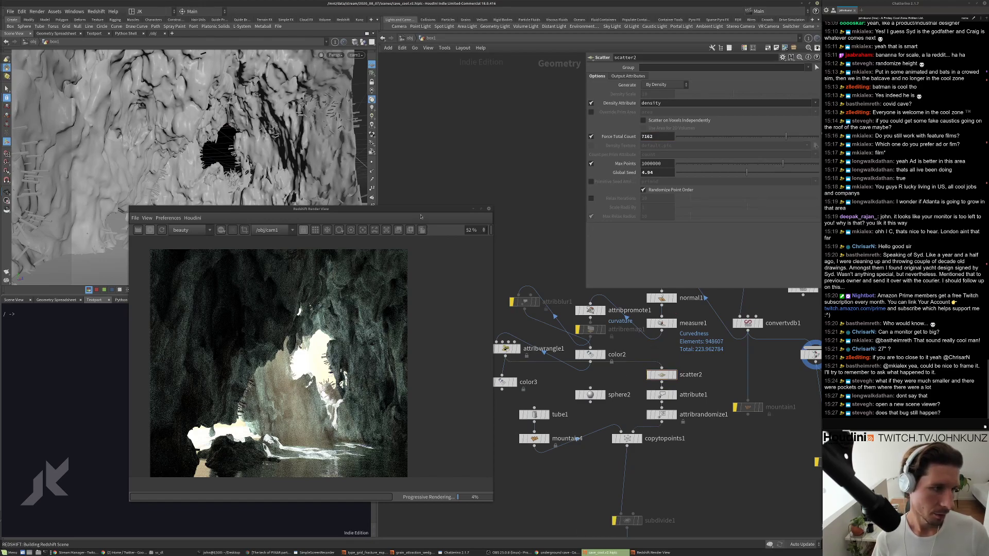
left_click(389, 221)
left_click_drag(373, 216, 320, 229)
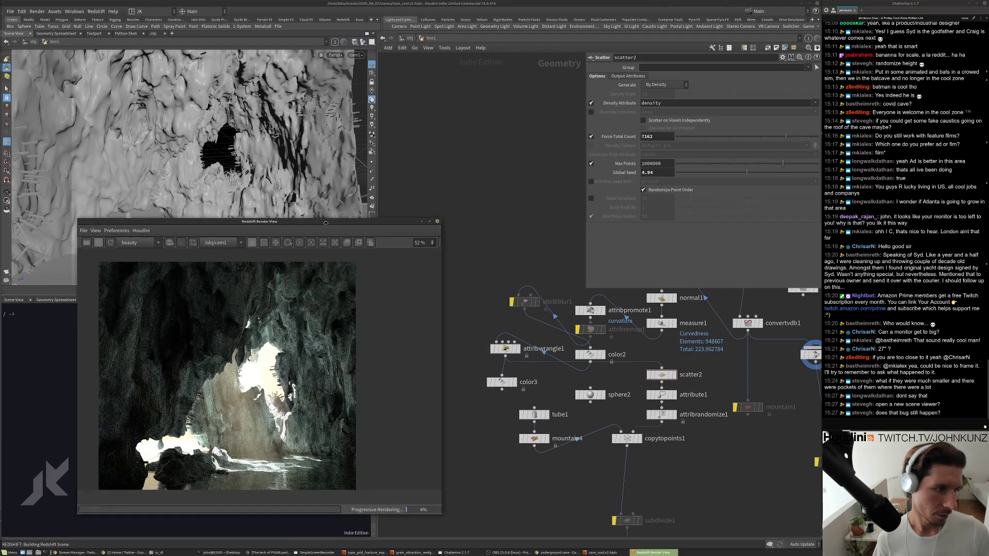
left_click(466, 103)
left_click(408, 38)
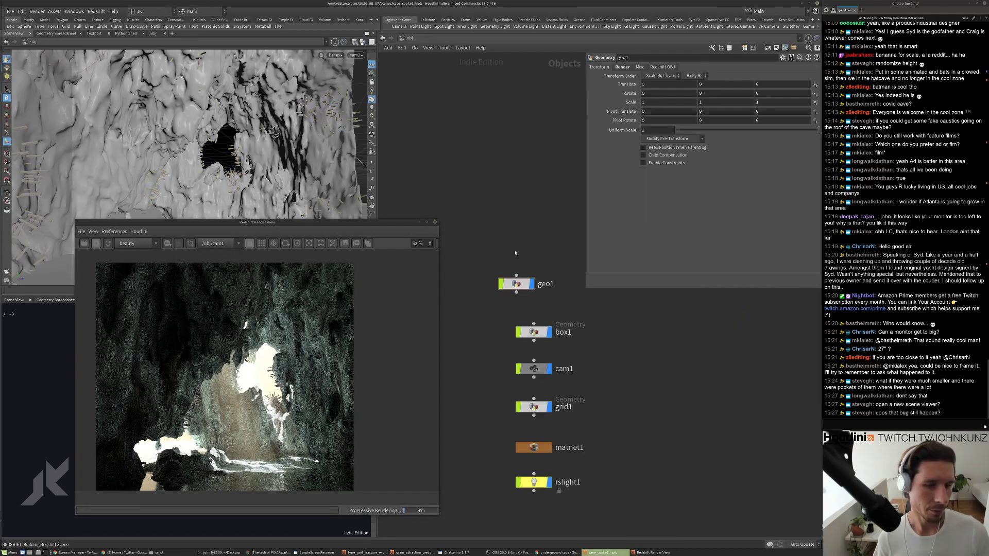
Set RSColorMix1's second colour in the cave material to pale grey (0.687, 0.713, 0.717).
mouse_move(534, 280)
left_mouse_down()
mouse_move(526, 278)
mouse_move(533, 278)
left_mouse_up()
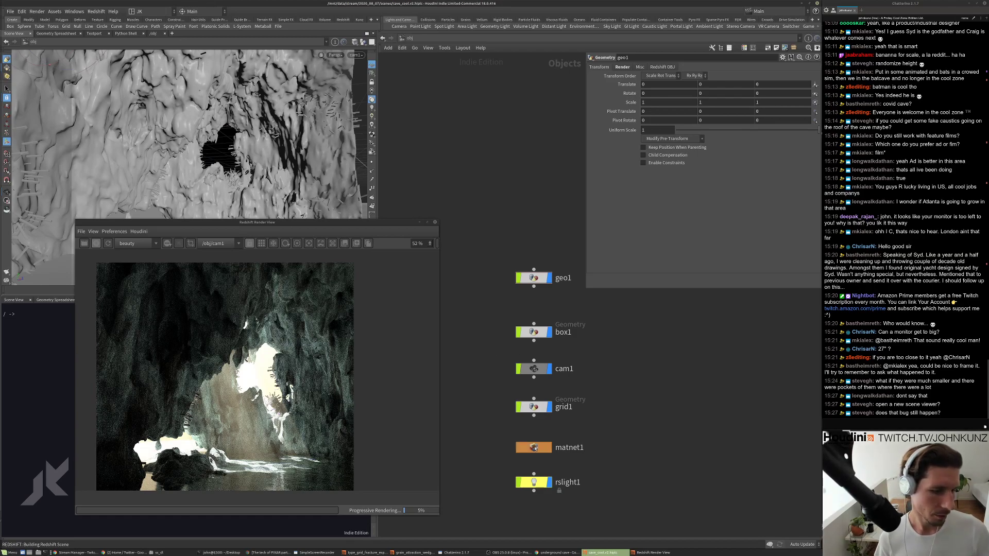
double_click(534, 447)
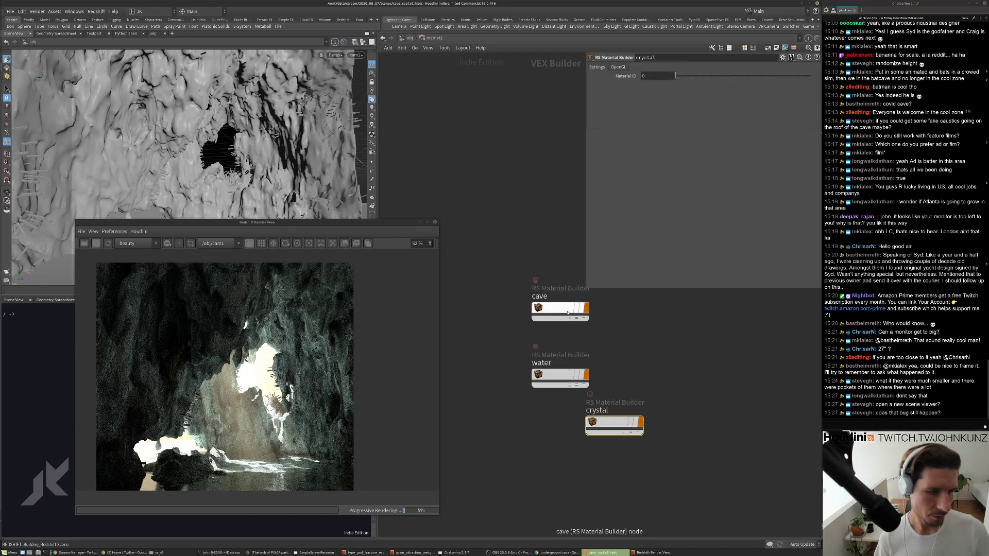
double_click(568, 317)
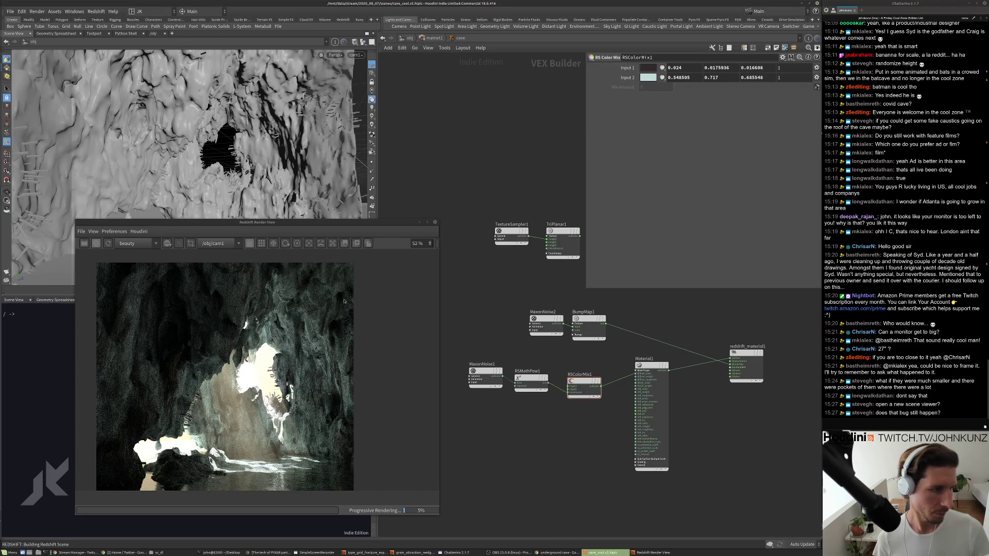
left_click(648, 79)
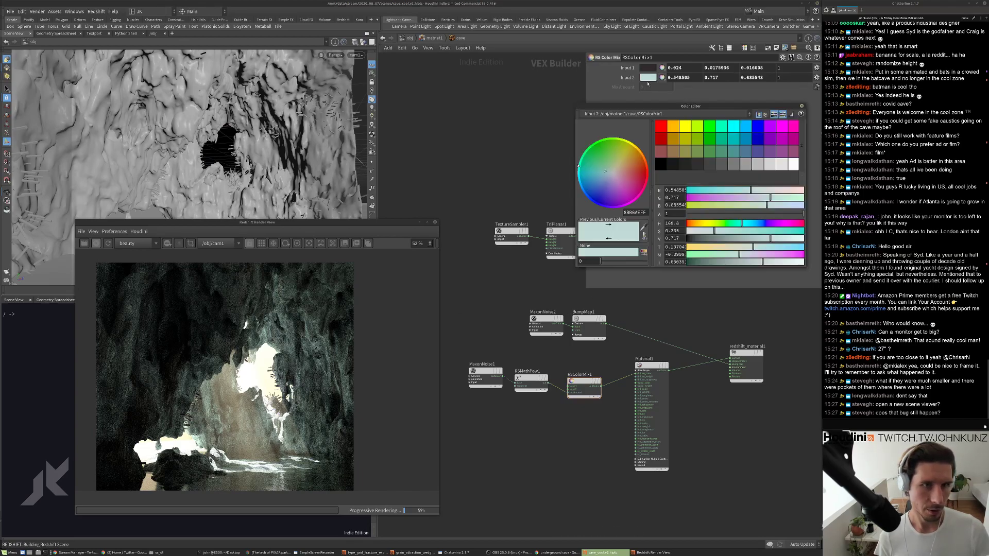
left_click(699, 233)
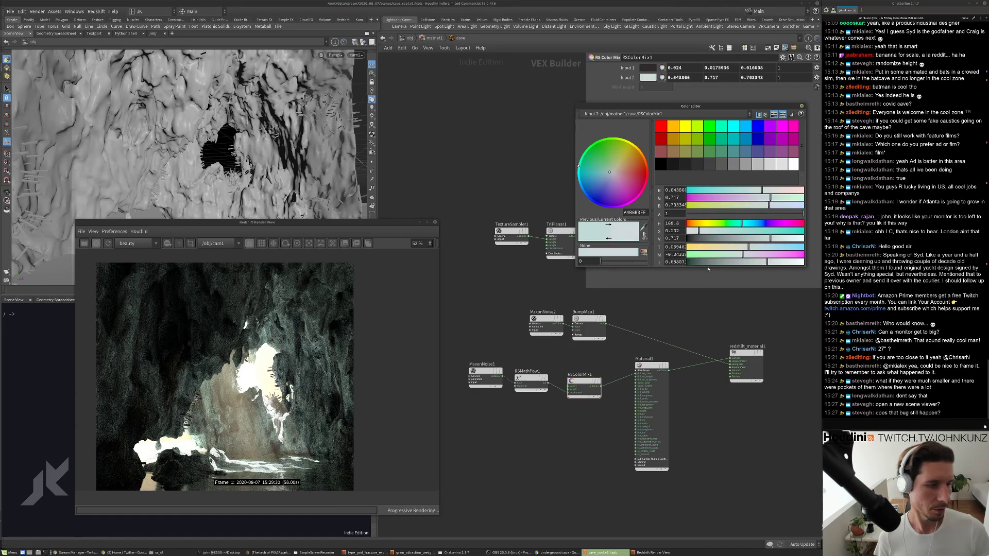
left_click(748, 223)
mouse_move(748, 230)
left_mouse_down()
mouse_move(736, 231)
mouse_move(750, 237)
left_mouse_up()
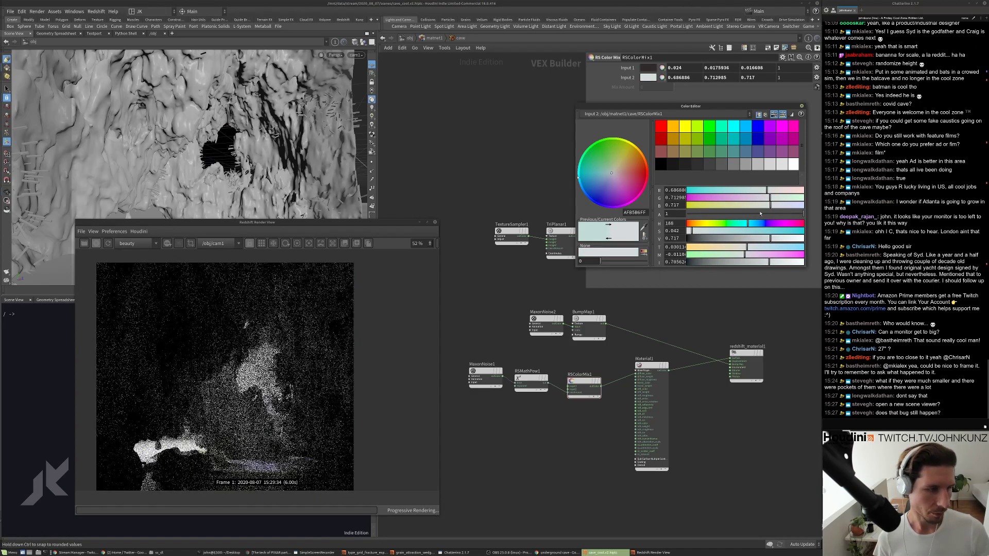
left_click(801, 106)
Pan the rendered cave preview and go back up to the object level.
scroll(321, 359, "down", 3)
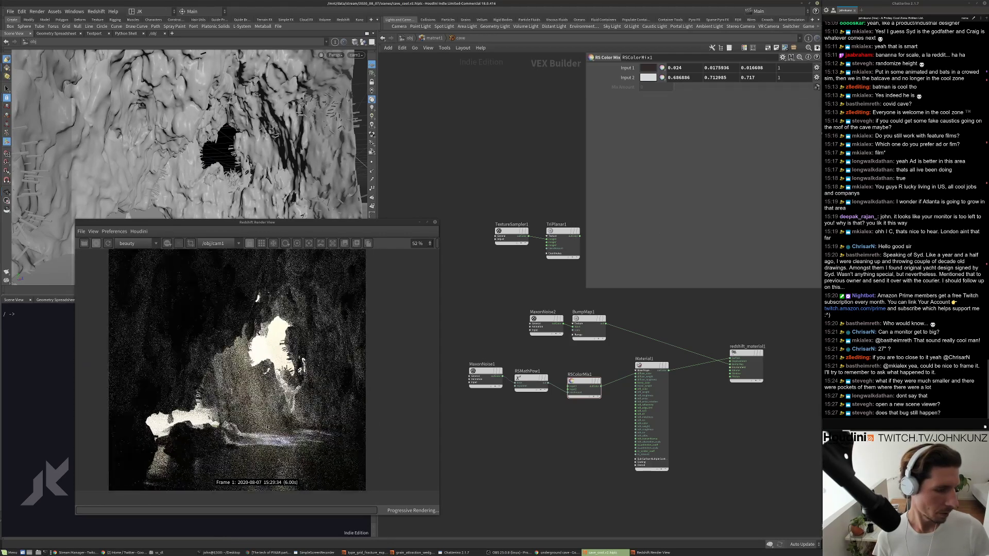
left_click_drag(265, 451, 259, 447)
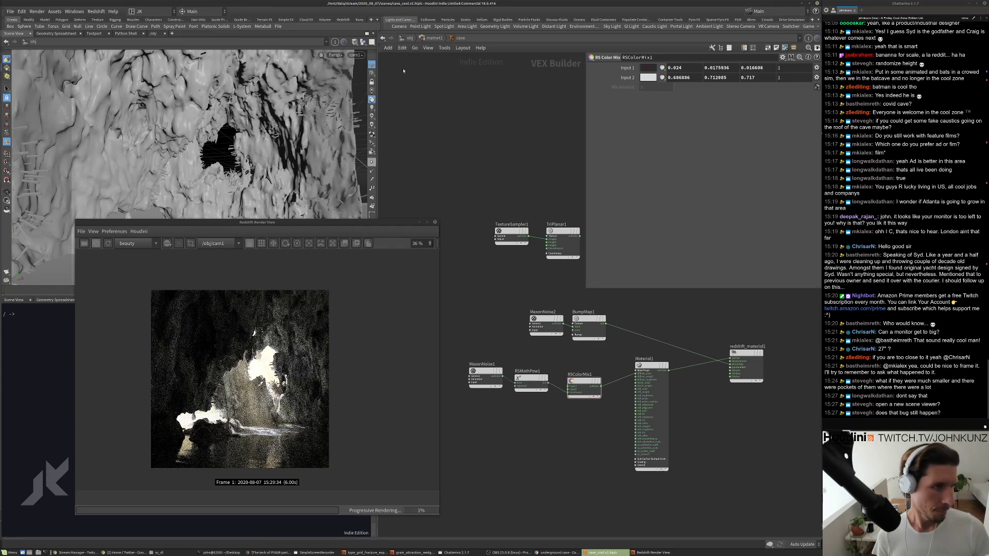
left_click(407, 39)
In /out, tint redshift1's volumetric fog pale yellow with hue 50.2.
left_click(413, 40)
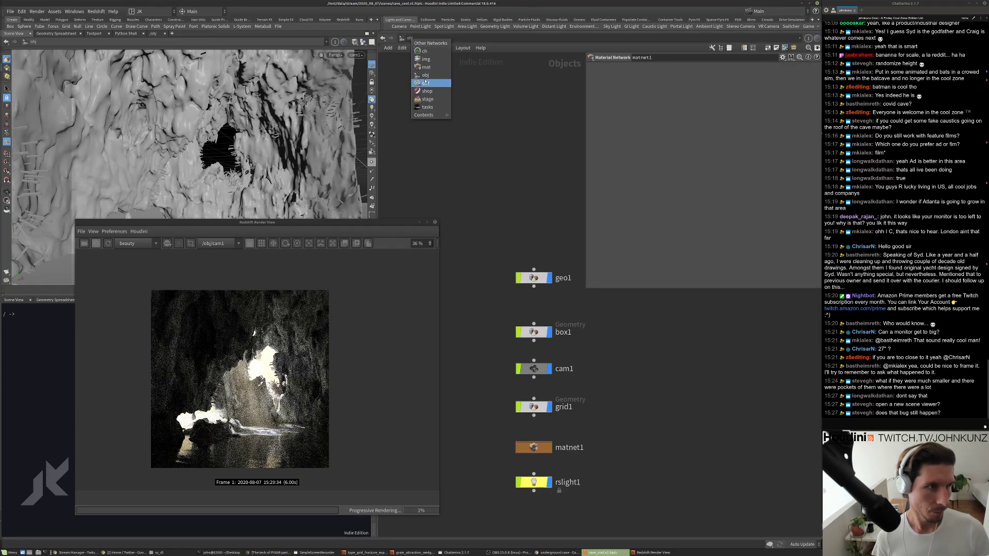
left_click(425, 82)
left_click(649, 148)
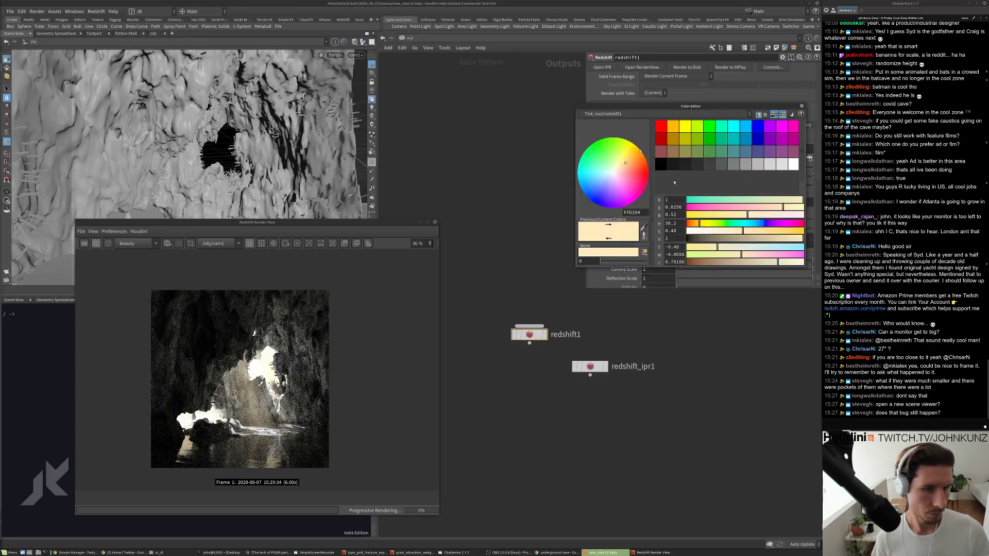
left_click_drag(703, 227, 704, 228)
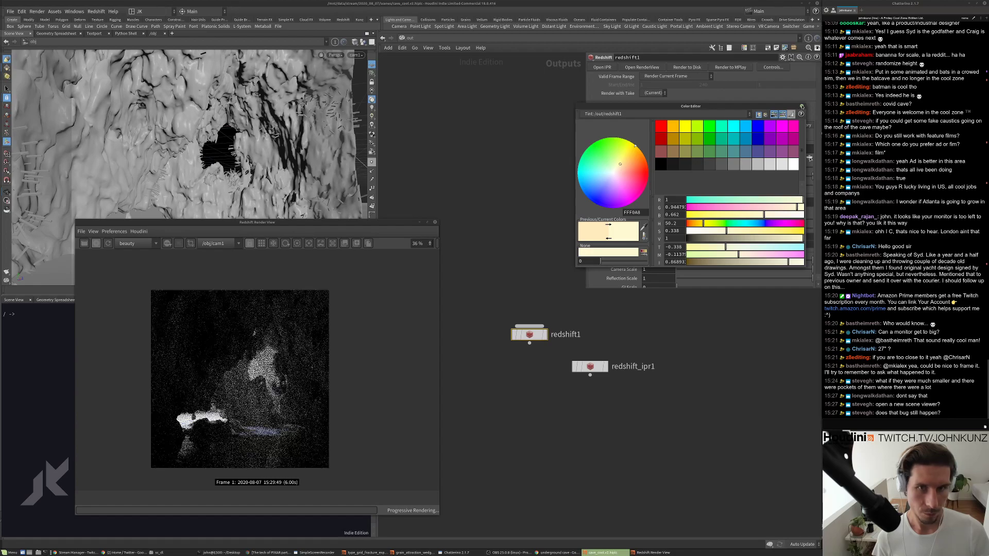
left_click(801, 106)
Set the fog Attenuation to 2 and Scattering to 6.
left_click(661, 168)
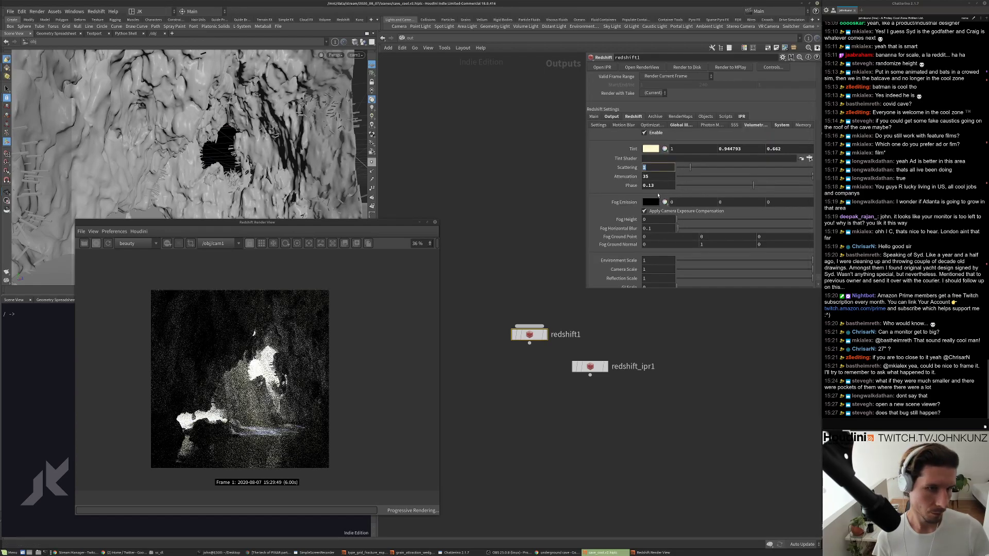
key("Tab")
type("2")
key("Return")
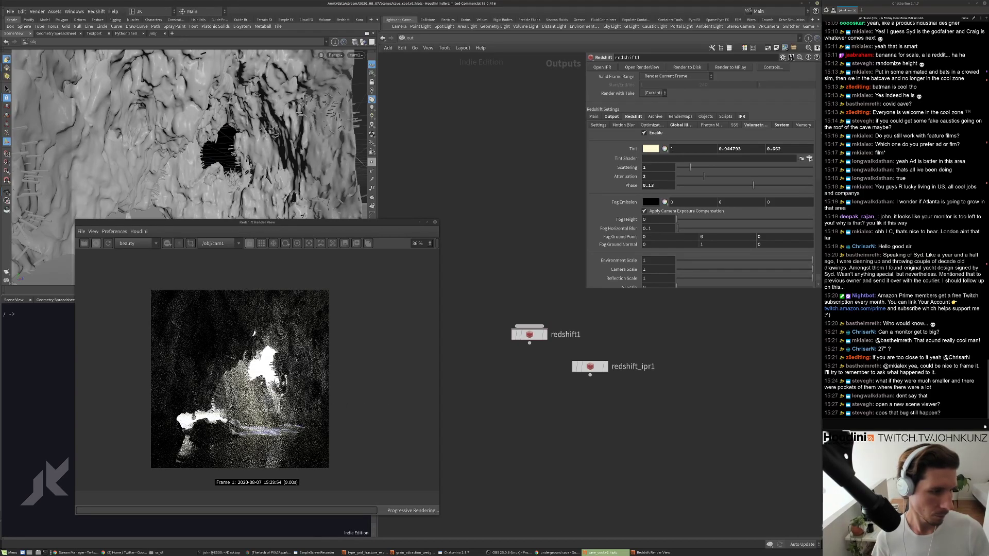
left_click(656, 167)
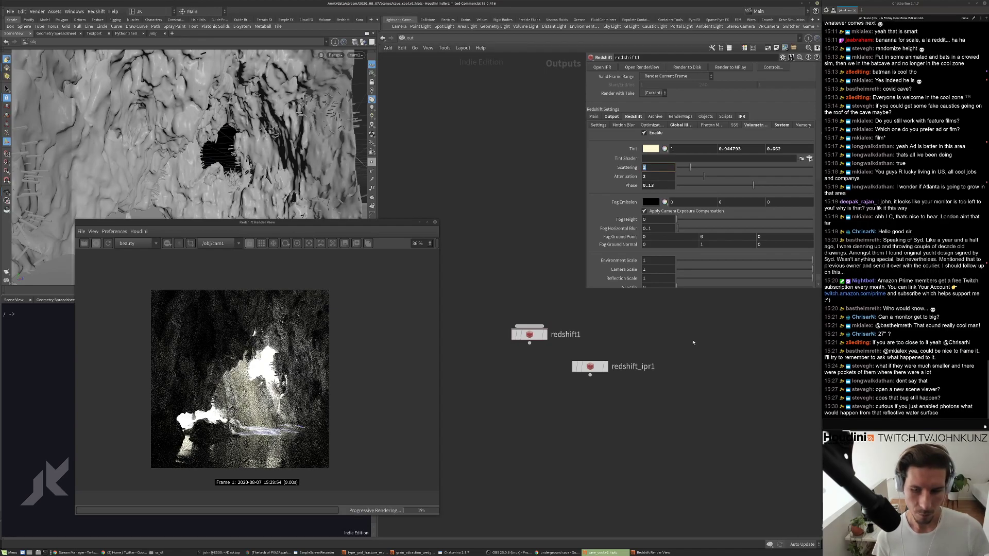
type("6")
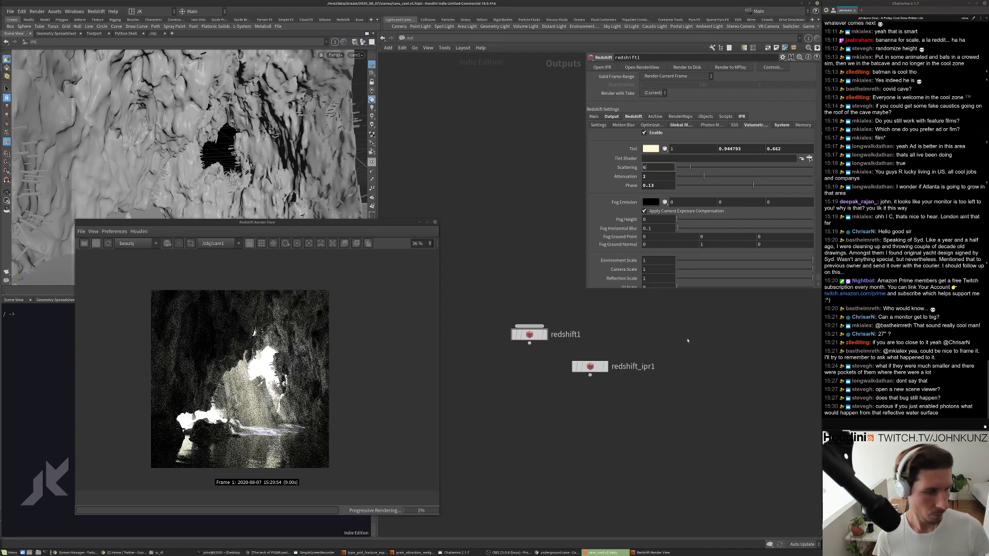
key("Return")
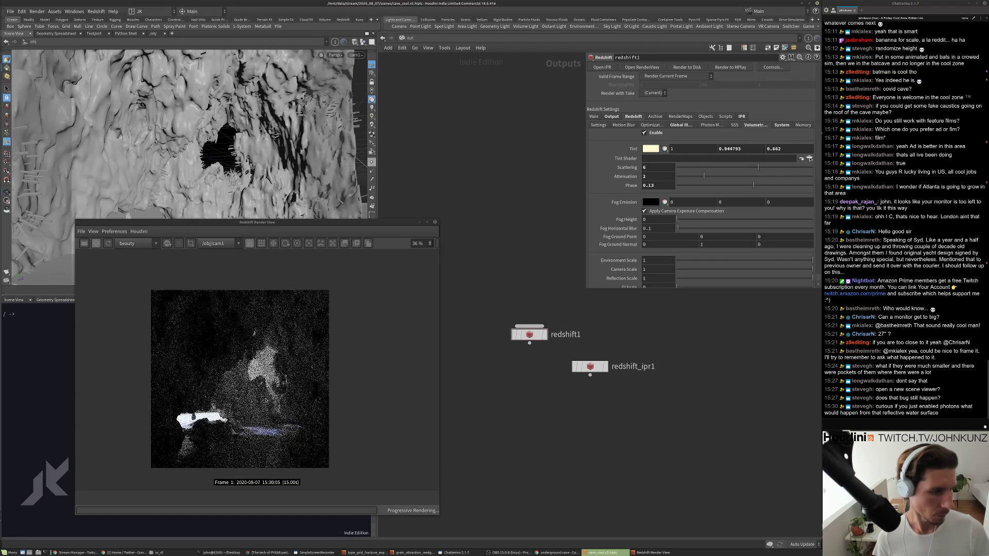
Inspect the finished fog render in the render preview window.
scroll(235, 369, "up", 2)
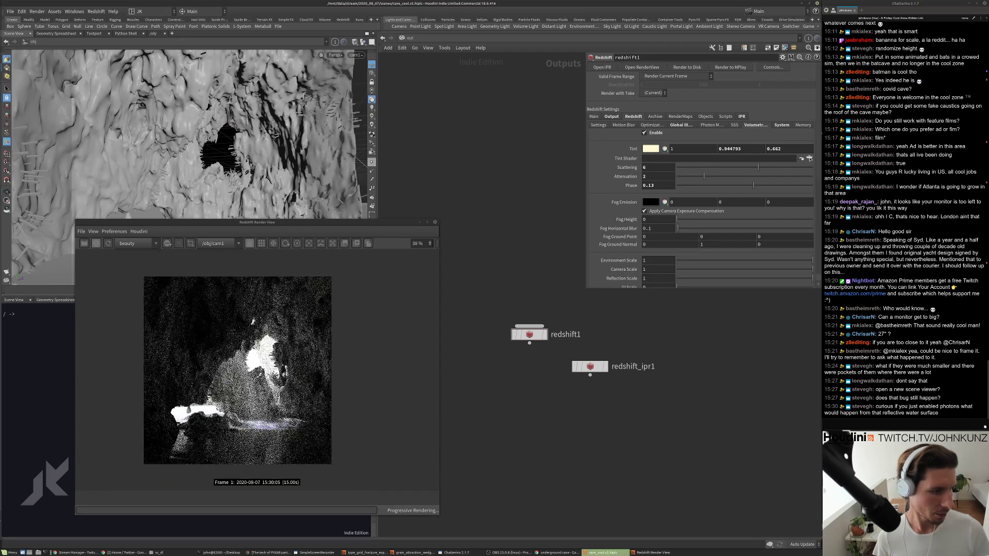
scroll(235, 369, "up", 2)
scroll(234, 370, "down", 3)
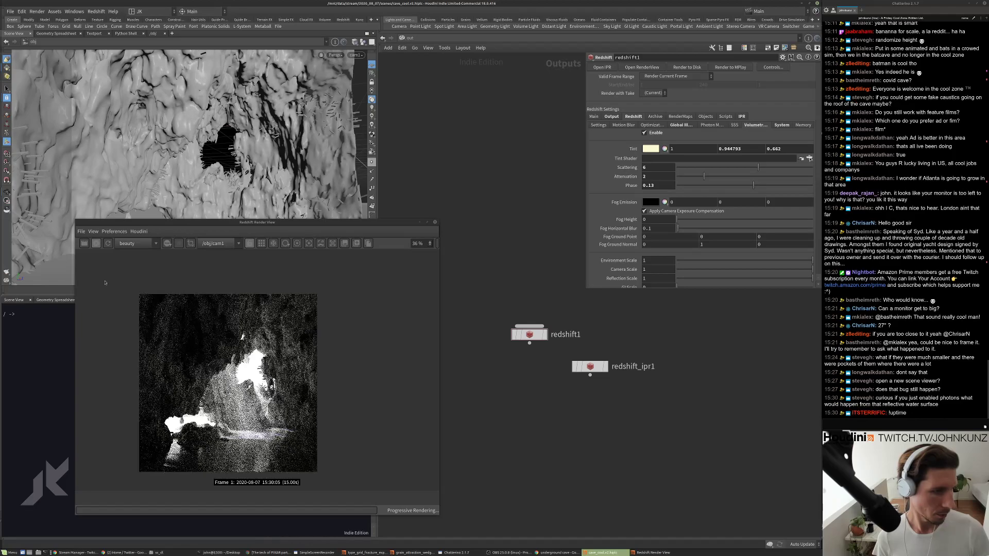
left_click(103, 243)
left_click(538, 289)
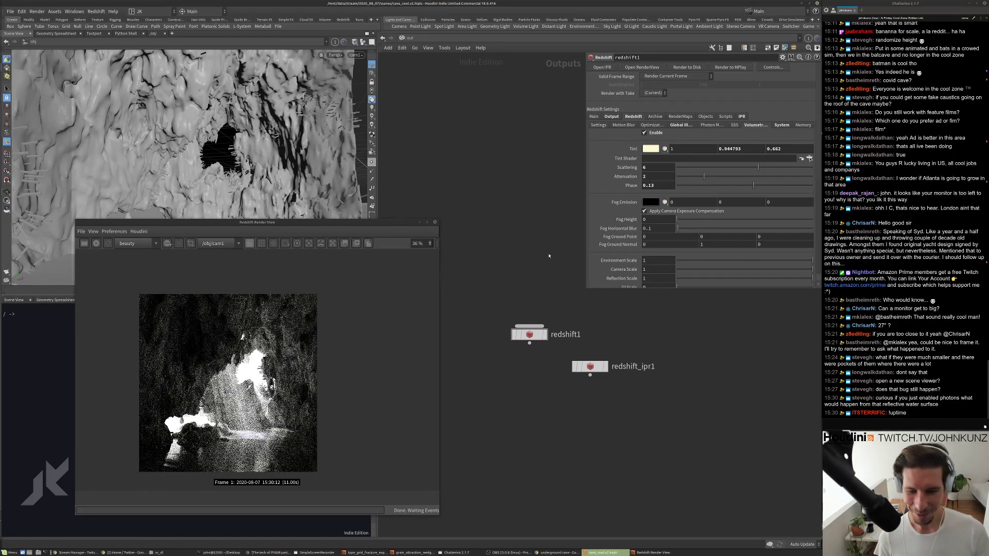
scroll(290, 385, "up", 2)
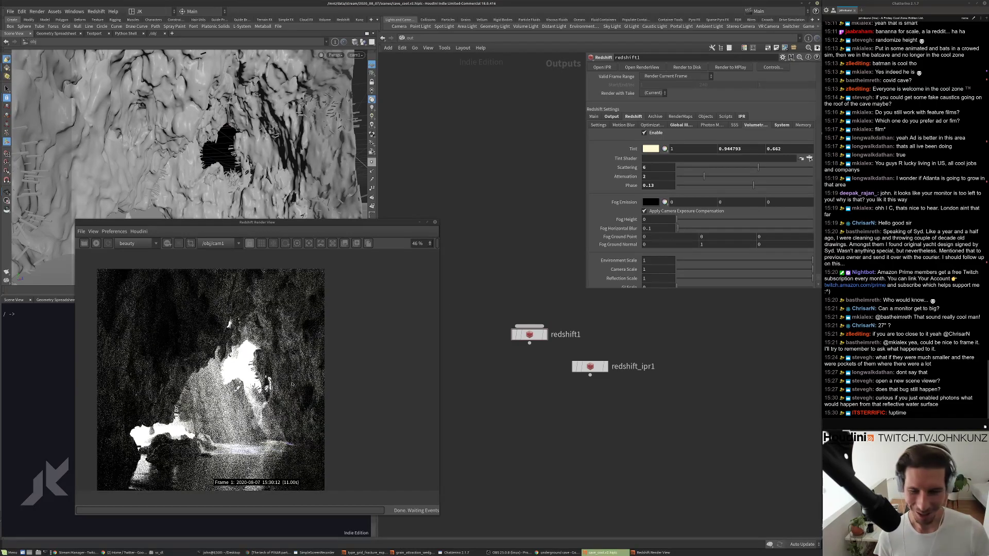
scroll(315, 391, "down", 2)
scroll(225, 383, "up", 2)
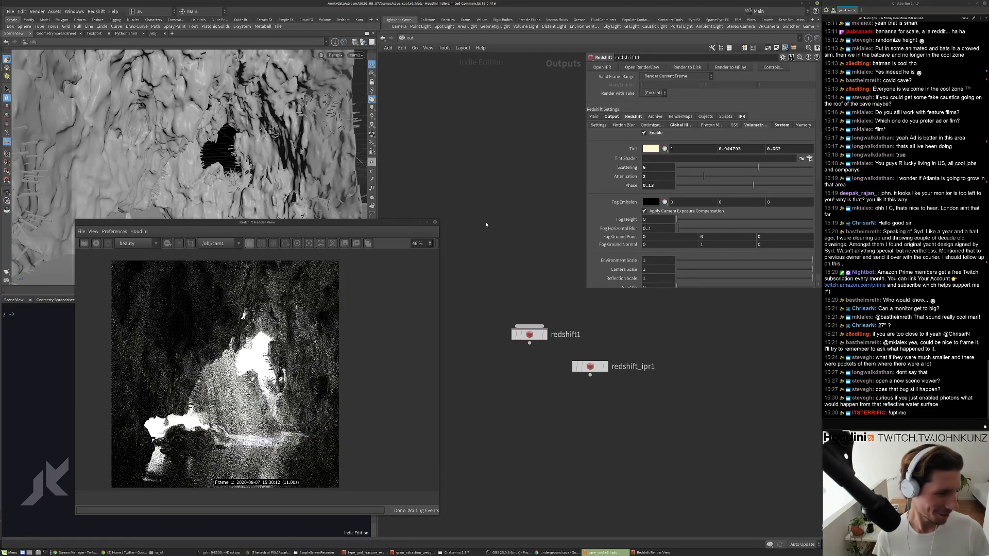
Review redshift1's IPR, Photon Mapping and Global Illumination settings.
left_click(741, 116)
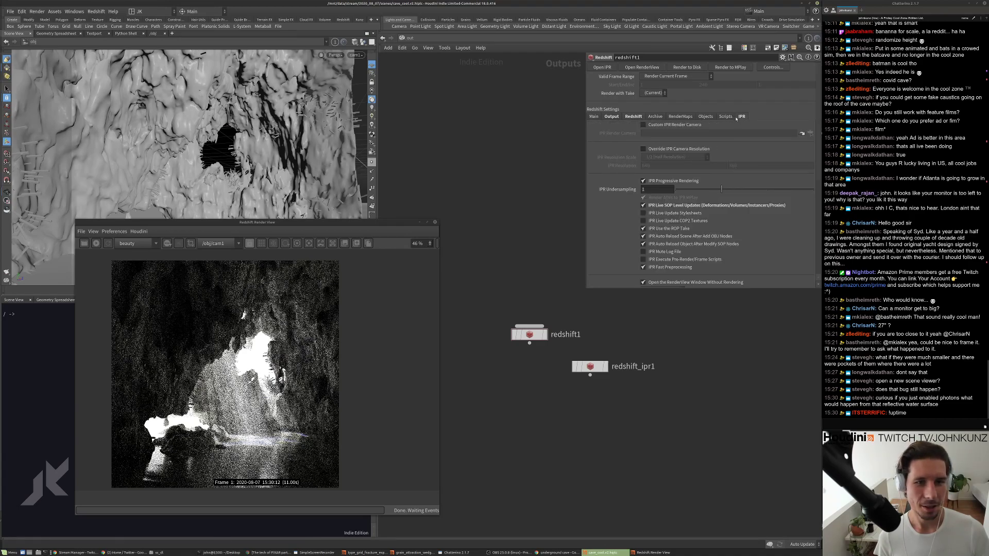
left_click(638, 117)
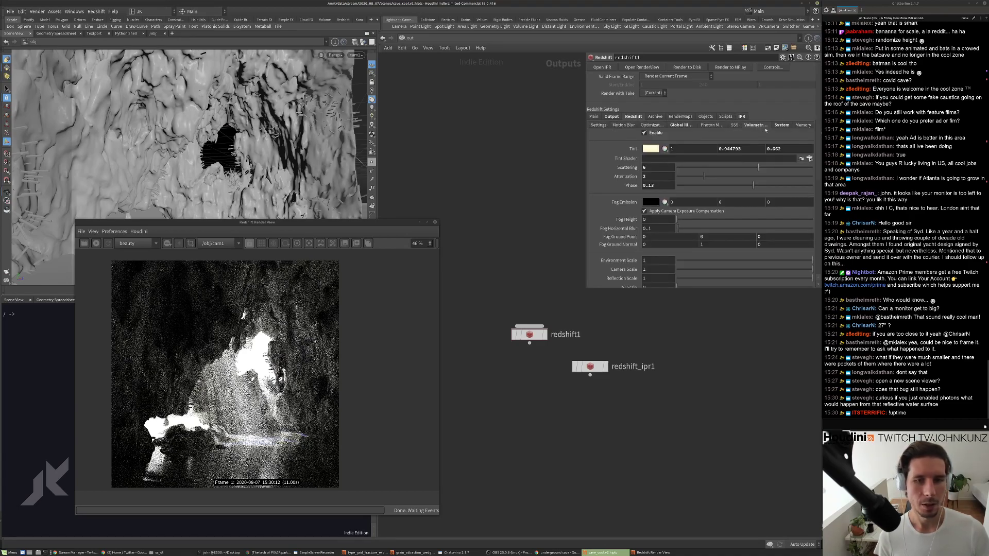
left_click(712, 125)
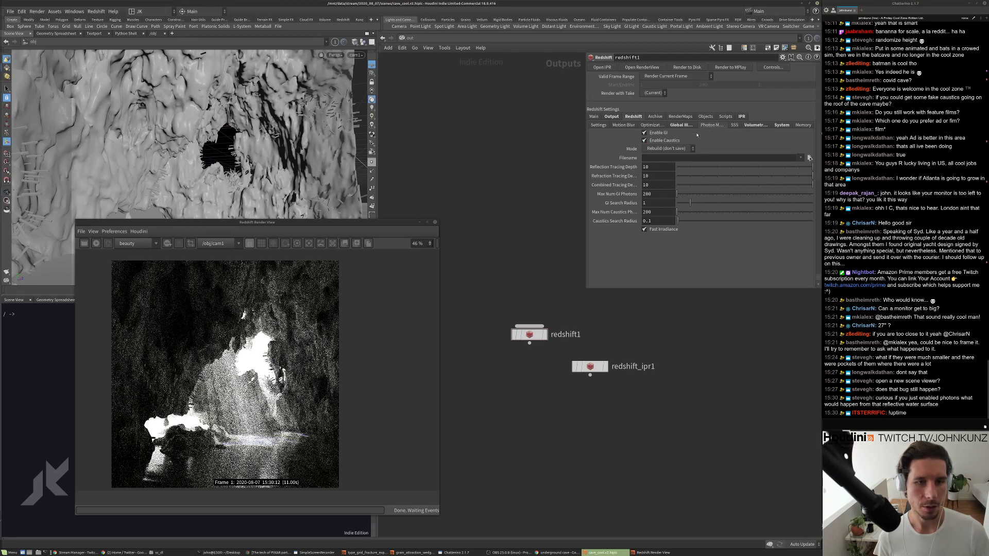
left_click(692, 148)
left_click(709, 138)
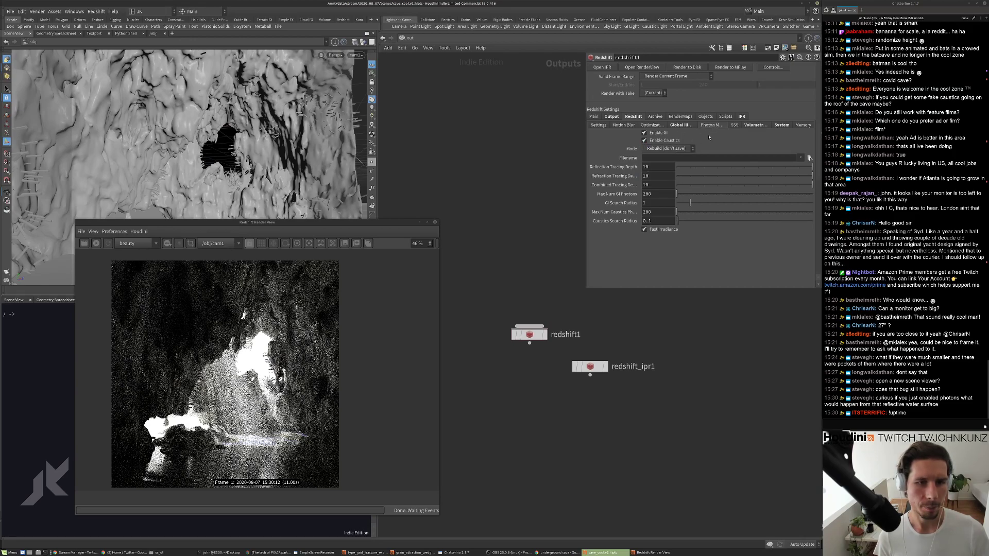
left_click(681, 125)
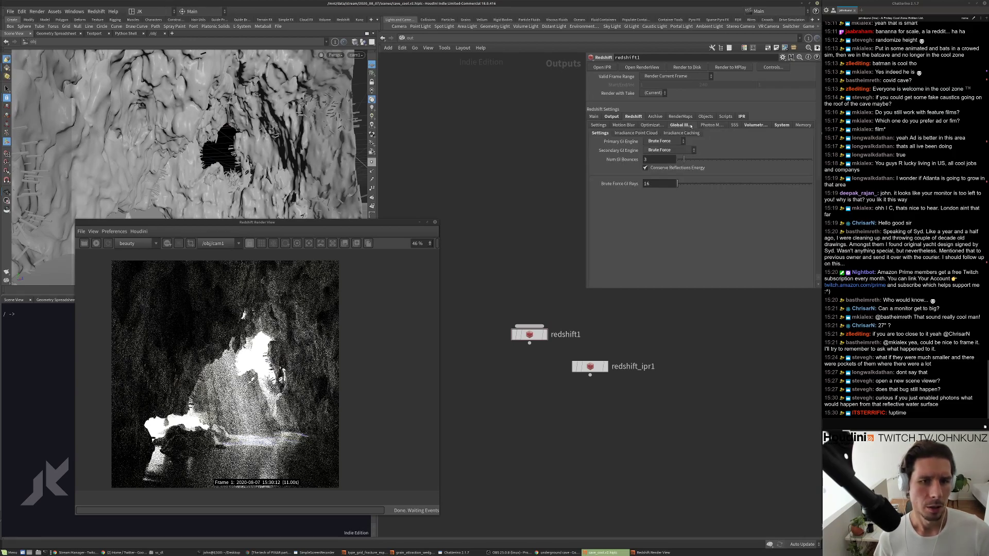
left_click(689, 134)
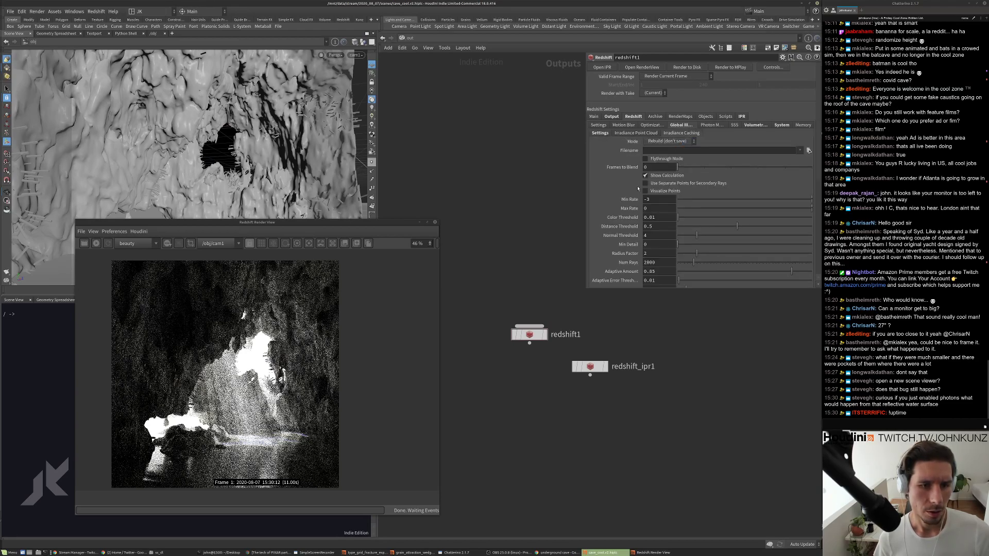
left_click(711, 125)
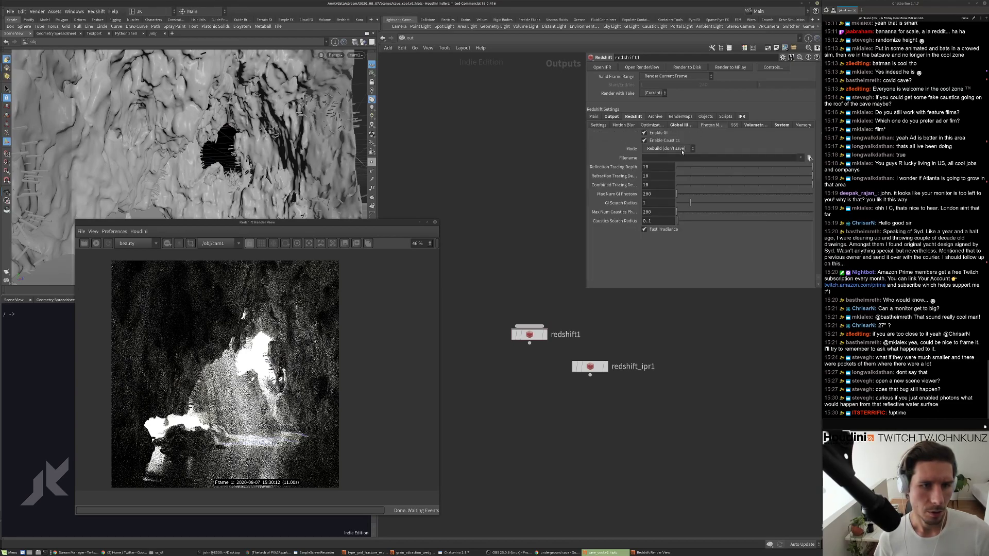
Raise Max Num Caustics Photons from 200 to 2000 and head back toward /obj.
left_click(655, 211)
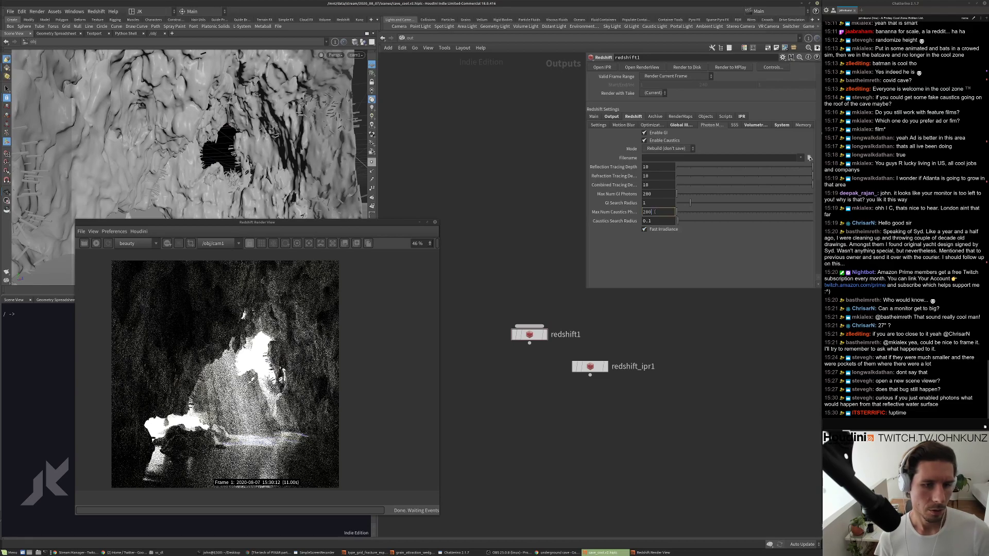
type("0")
key("Return")
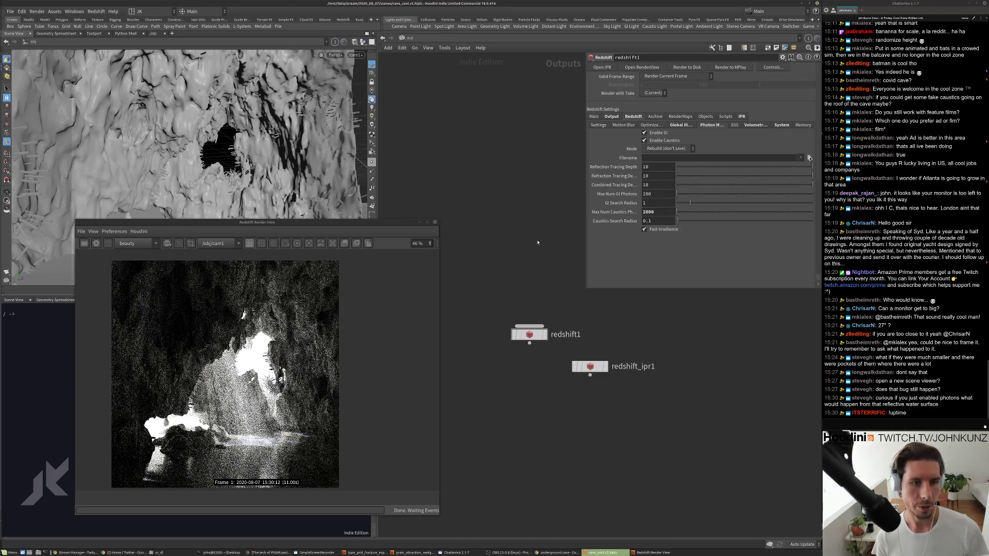
left_click(410, 37)
In /obj, enable Emit Caustic Photons on rslight1 (100000 photons, multiplier 1).
left_click(421, 83)
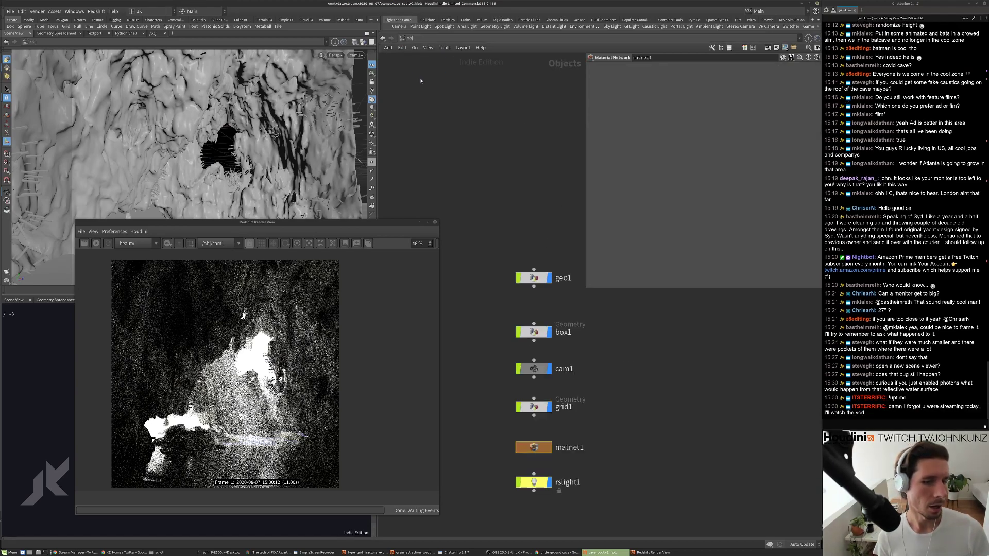
middle_click_drag(606, 334, 636, 338)
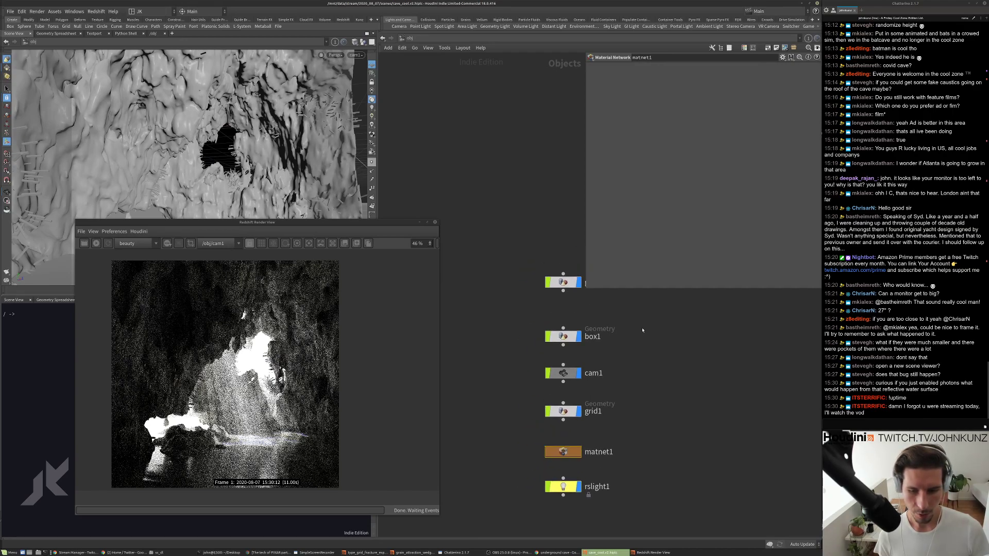
scroll(557, 392, "up", 3)
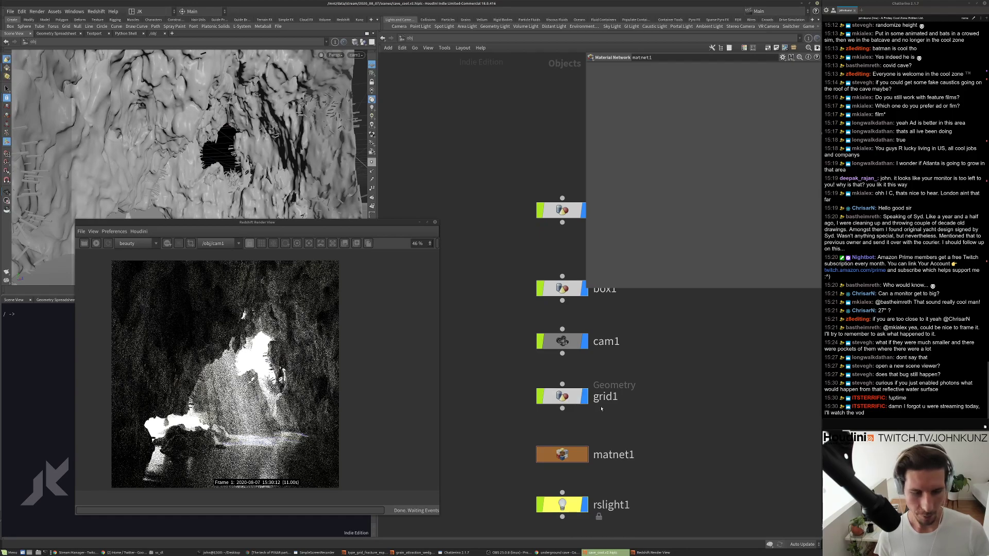
scroll(600, 407, "down", 5)
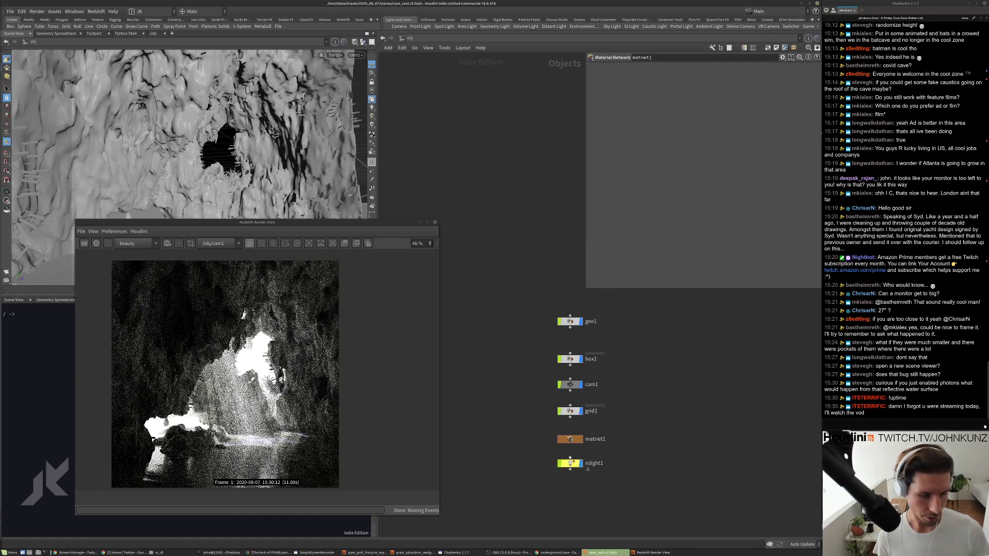
scroll(567, 453, "up", 4)
left_click(568, 466)
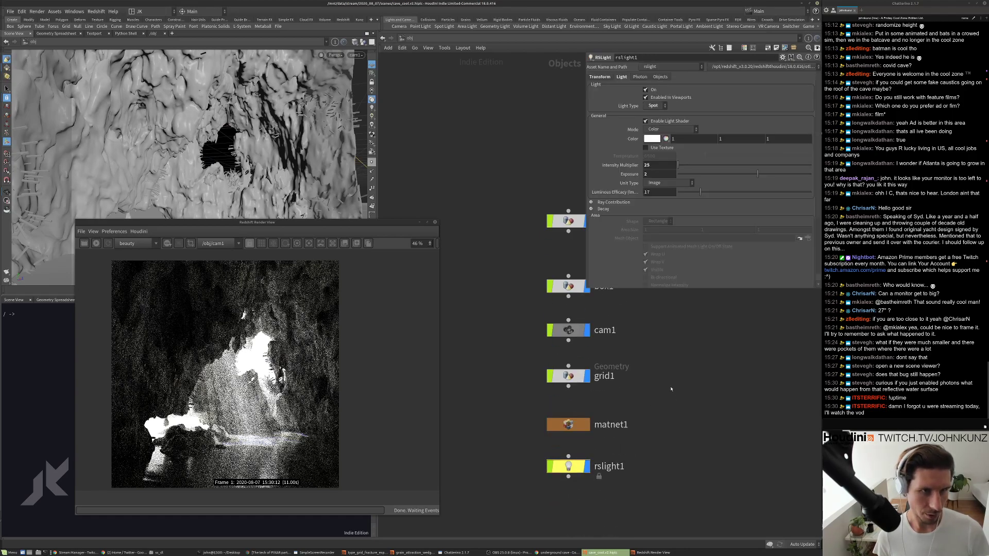
left_click(645, 78)
left_click(654, 91)
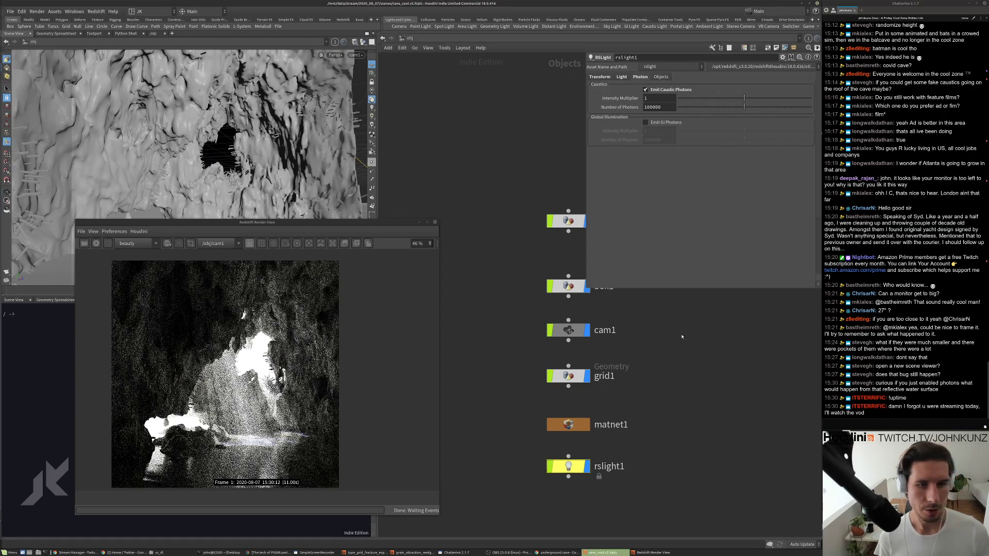
In /out, set redshift1's Adaptive Error Threshold to 0.05 and restart the cave render.
left_click(411, 39)
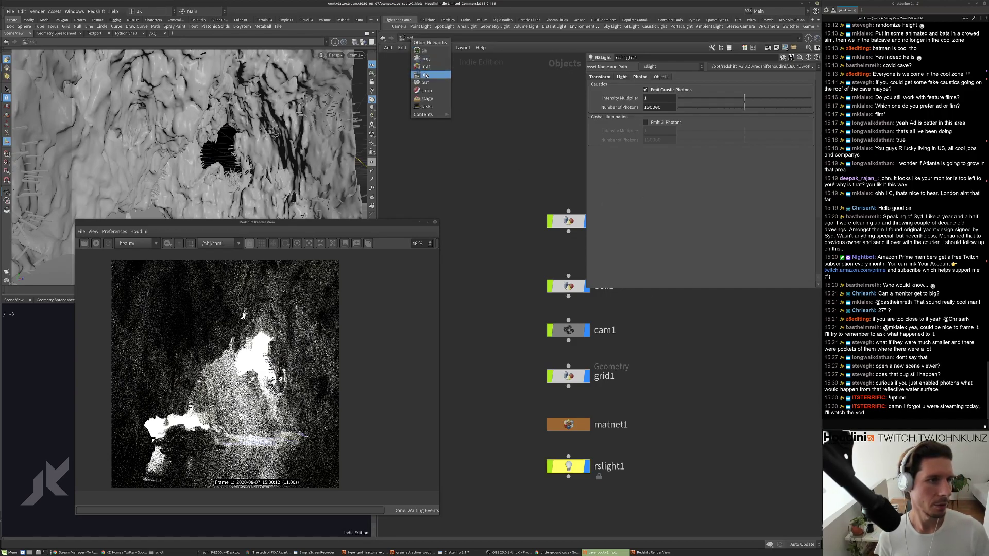
left_click(430, 81)
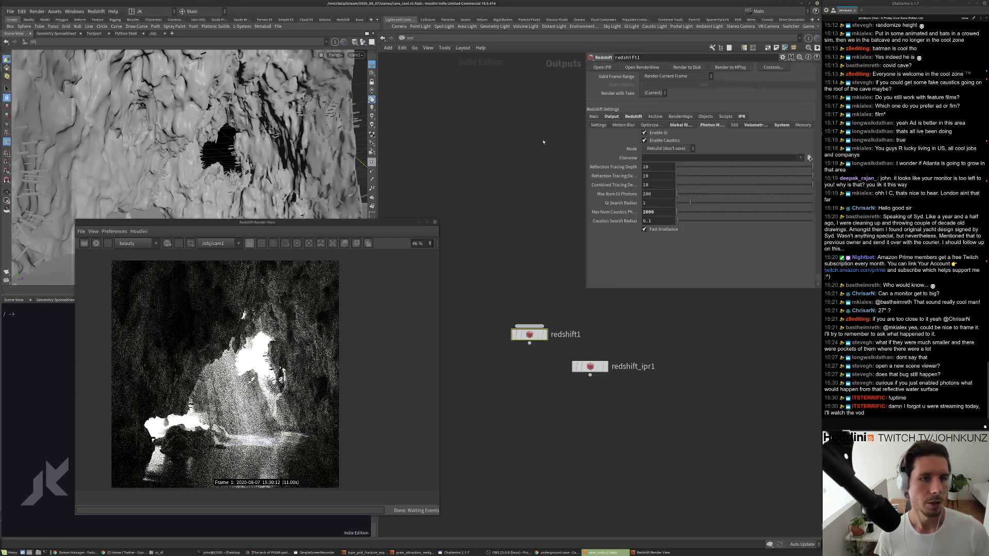
left_click(599, 127)
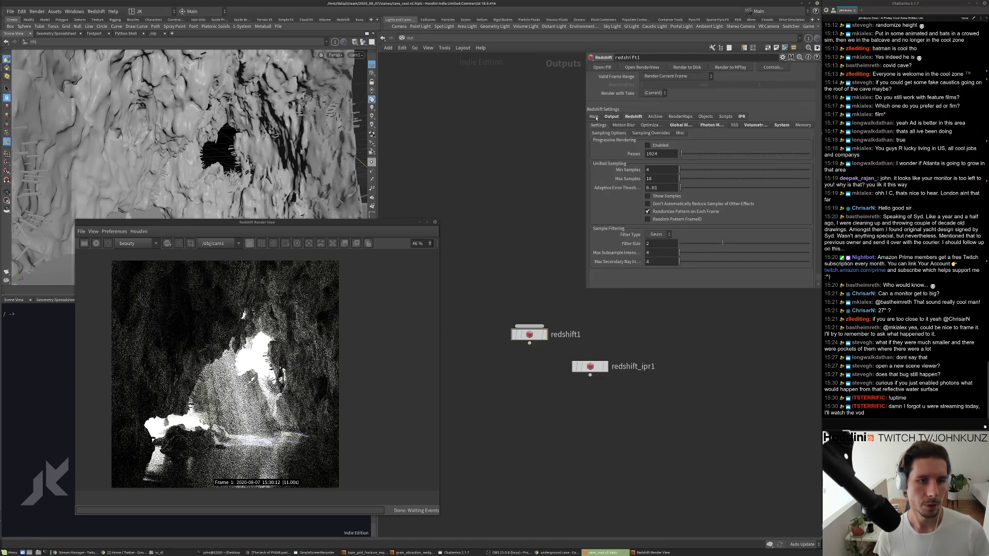
left_click(610, 117)
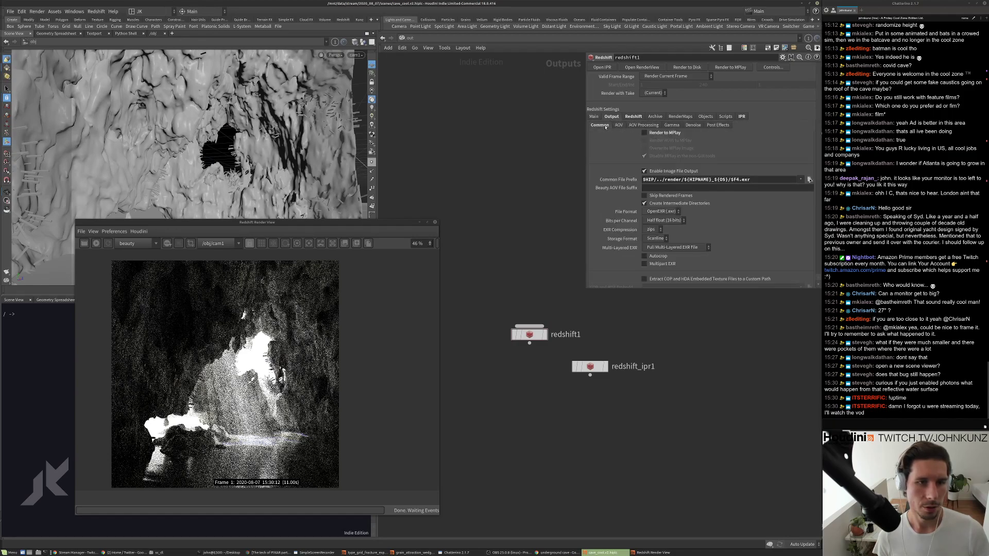
left_click(664, 190)
key("BackSpace")
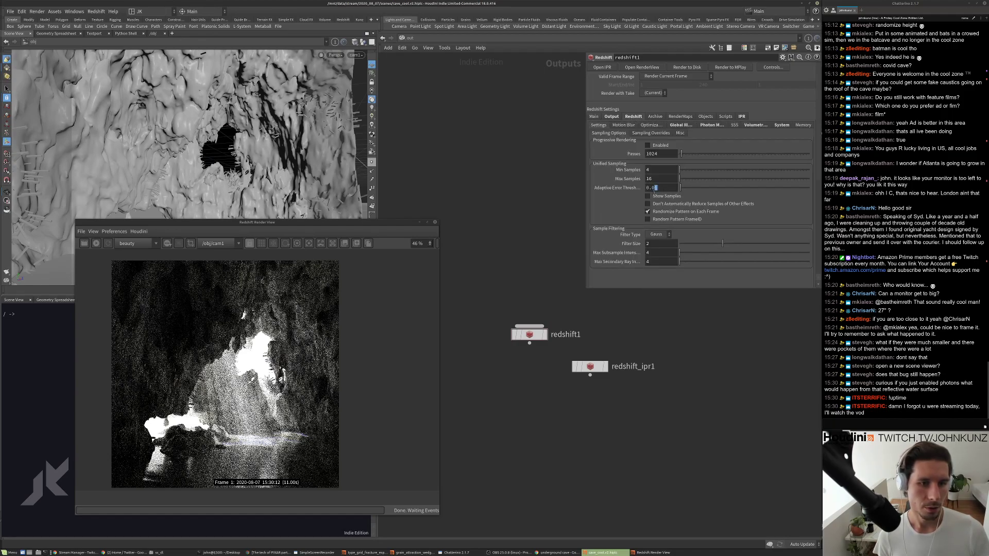
type("5")
key("Return")
left_click(83, 243)
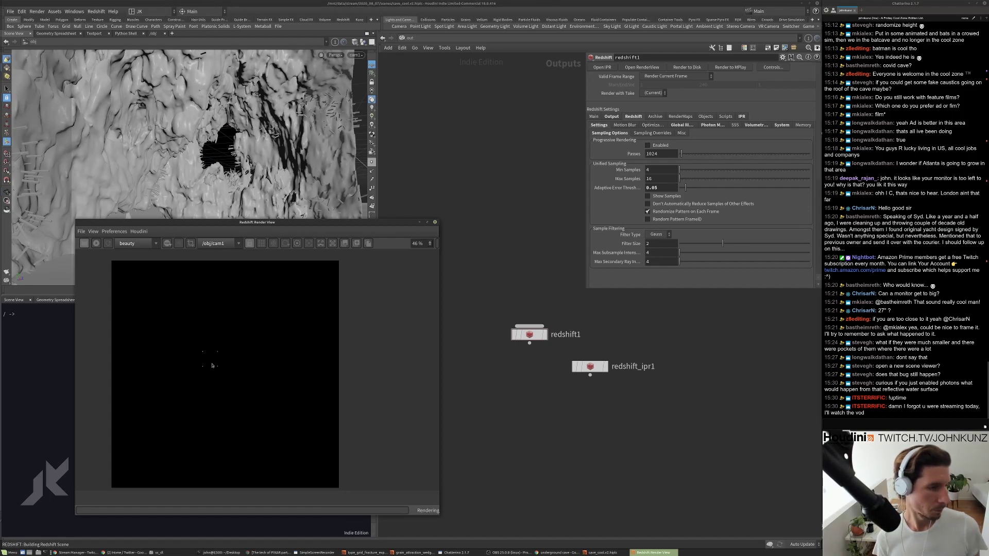
scroll(210, 373, "up", 2)
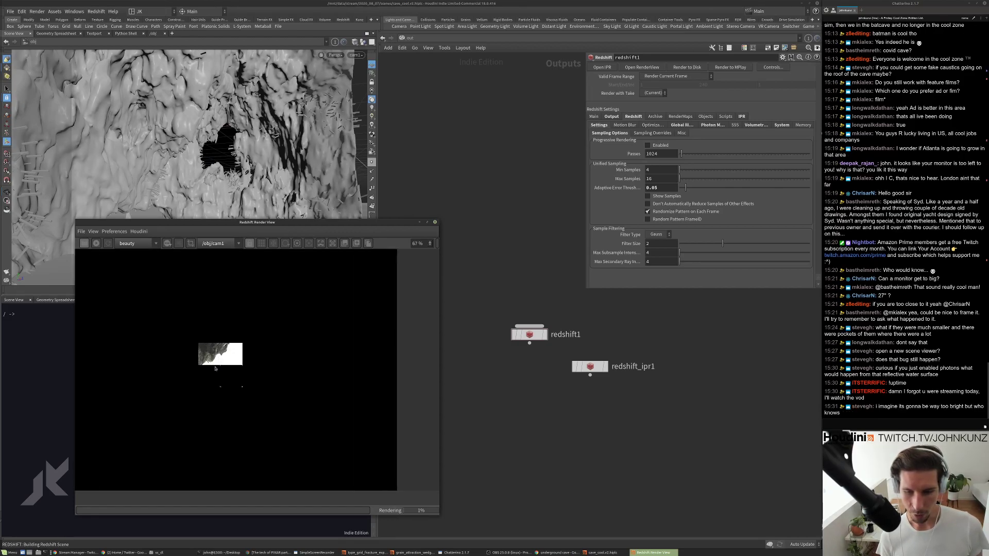
scroll(216, 369, "up", 2)
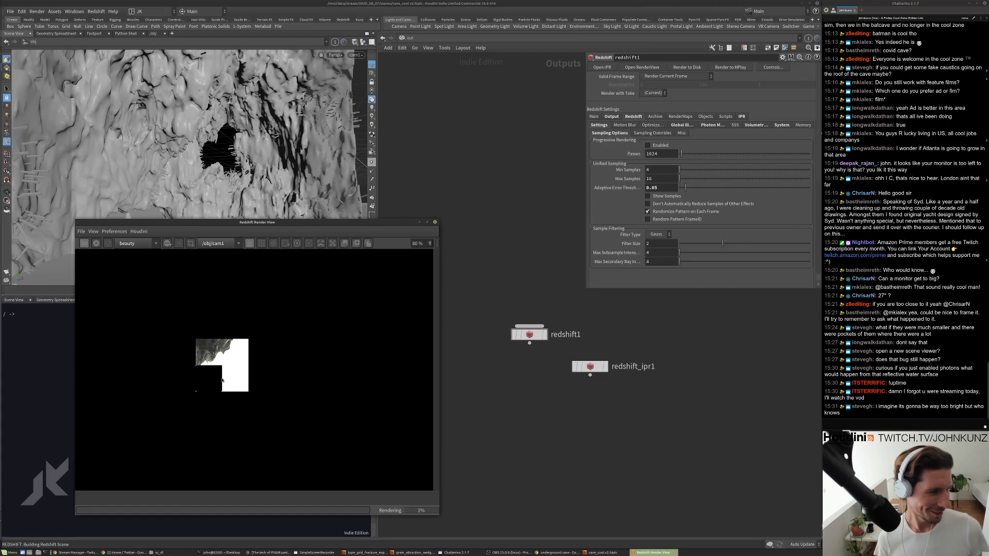
scroll(222, 380, "up", 5)
scroll(210, 391, "down", 2)
scroll(174, 379, "up", 2)
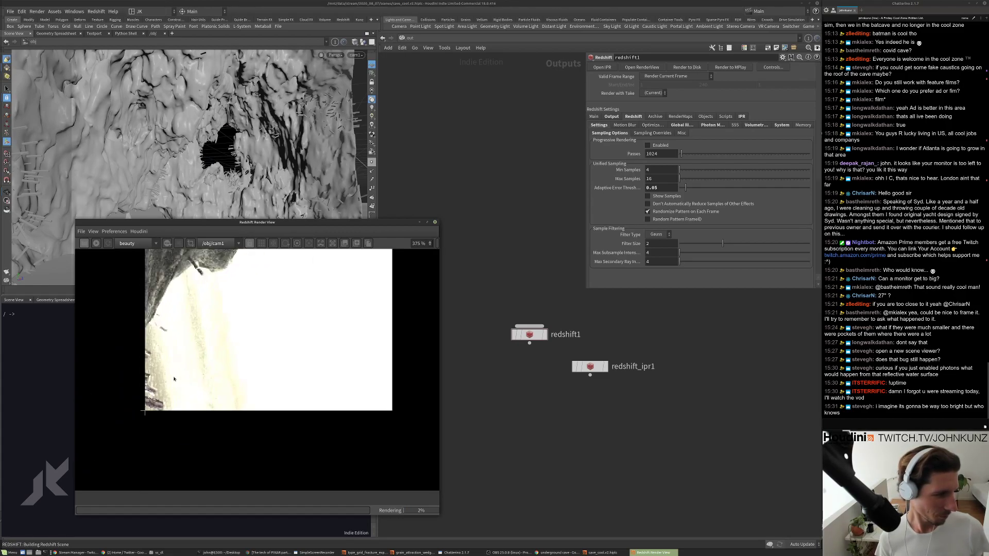
scroll(178, 377, "down", 4)
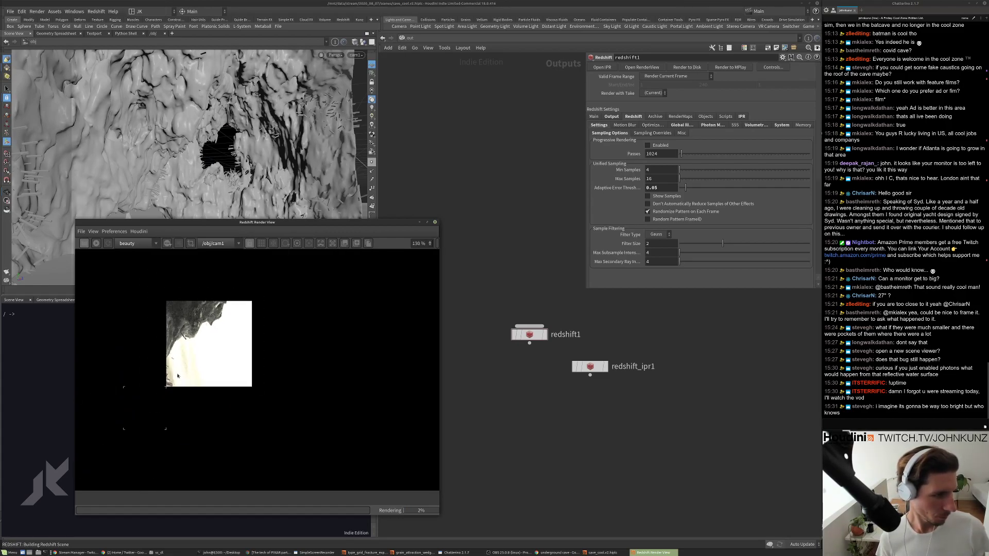
scroll(138, 401, "up", 4)
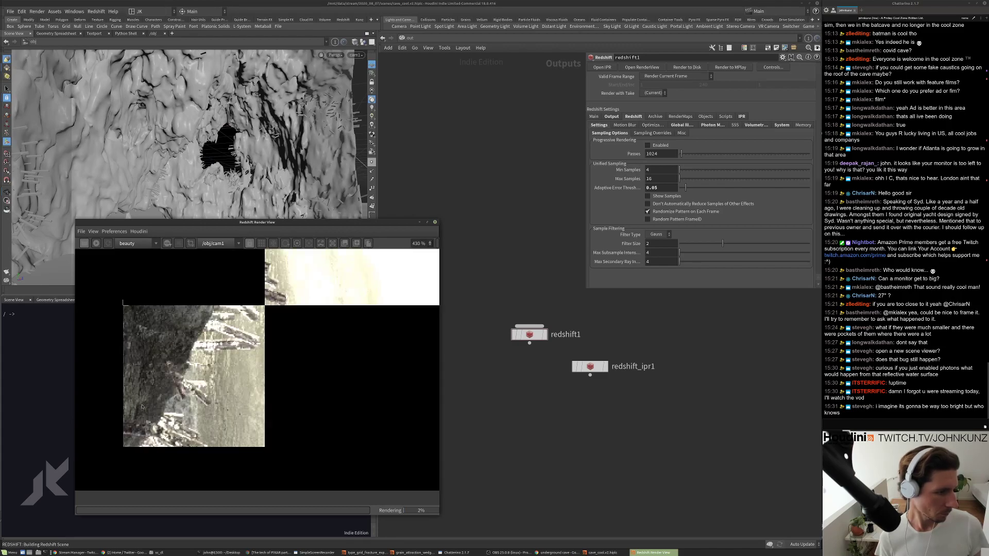
scroll(259, 333, "down", 1)
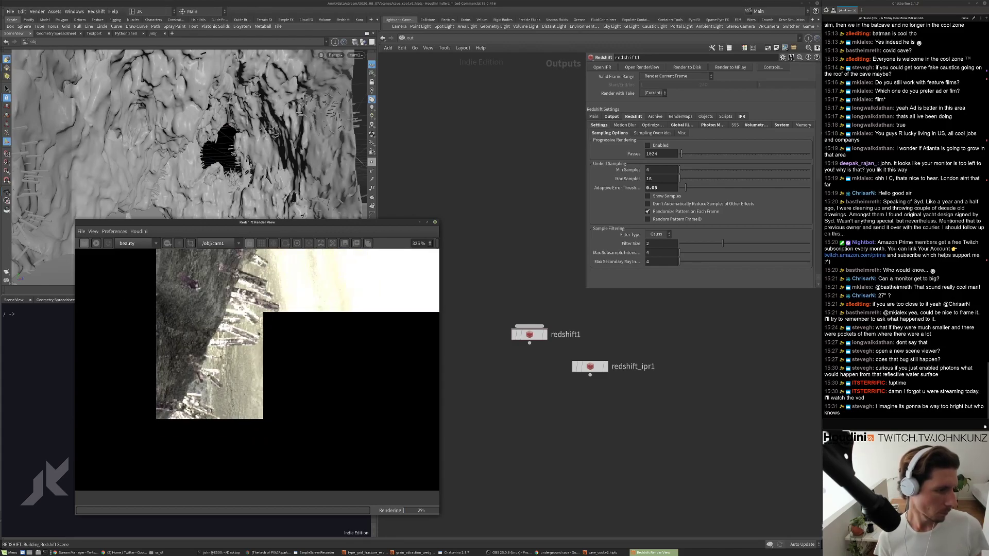
scroll(258, 343, "down", 2)
scroll(278, 355, "up", 2)
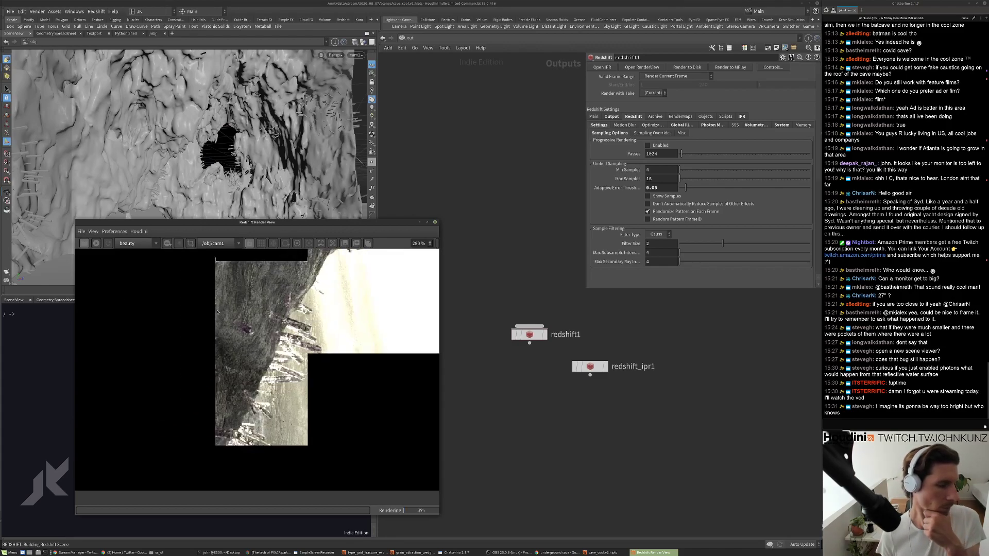
scroll(294, 363, "up", 1)
scroll(302, 370, "down", 1)
scroll(303, 370, "down", 2)
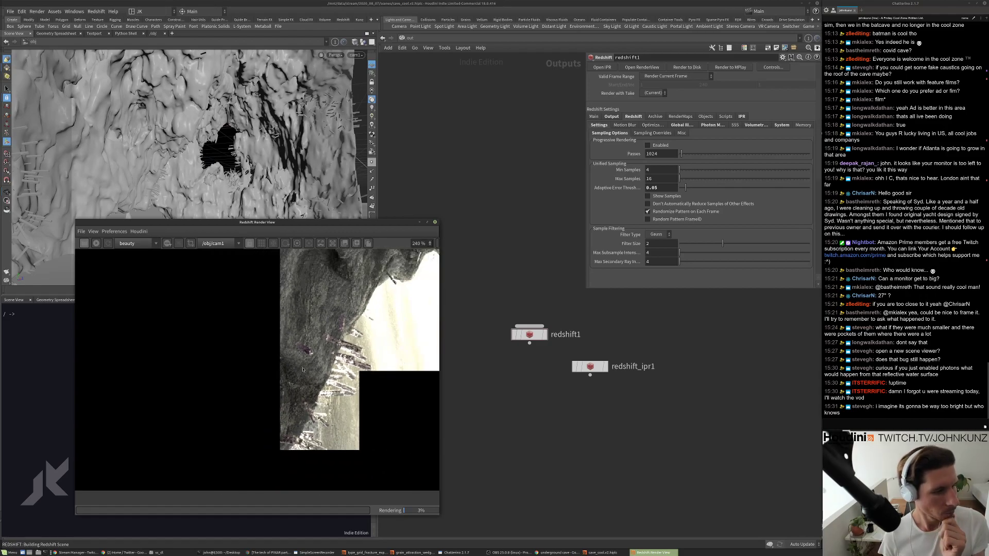
scroll(288, 350, "up", 3)
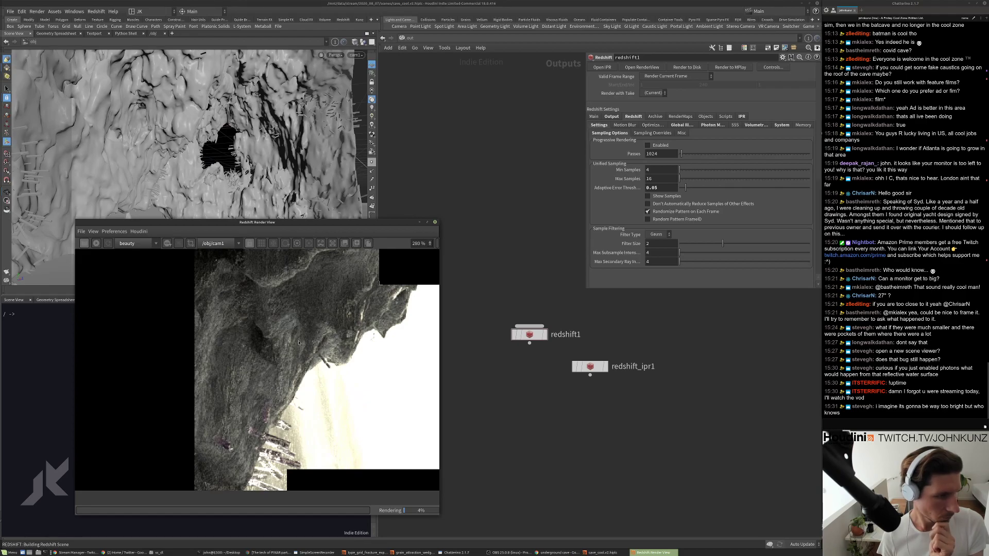
scroll(320, 371, "down", 3)
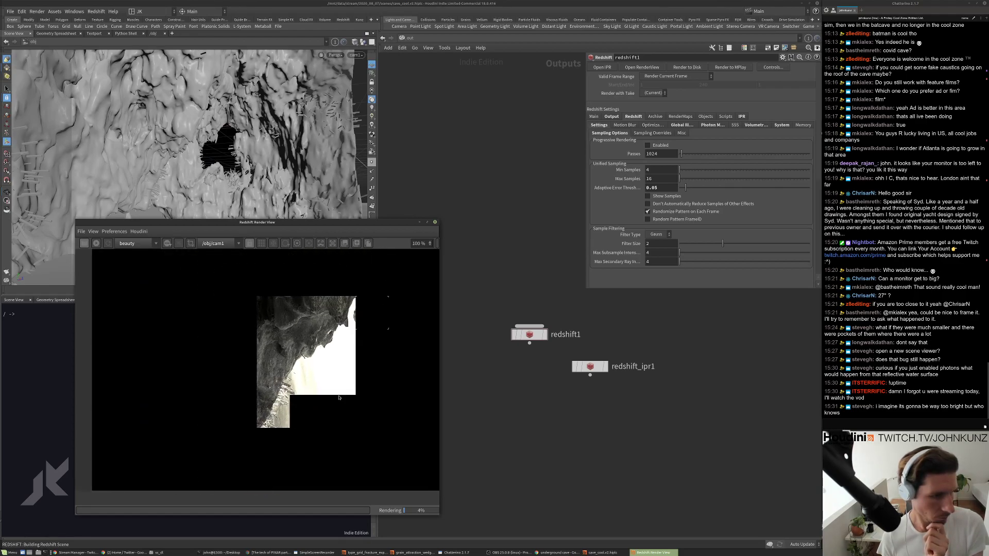
scroll(289, 338, "down", 2)
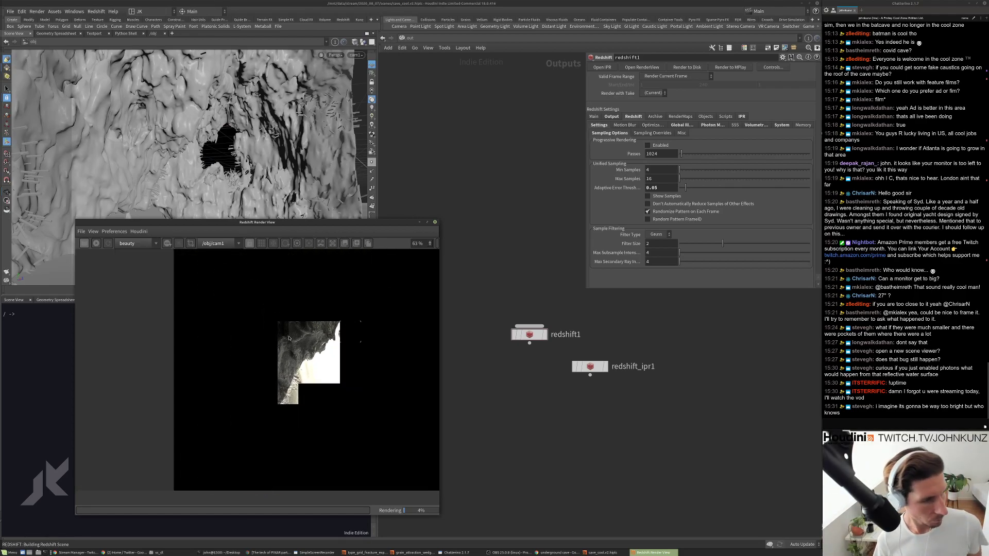
scroll(289, 338, "down", 1)
scroll(340, 345, "up", 5)
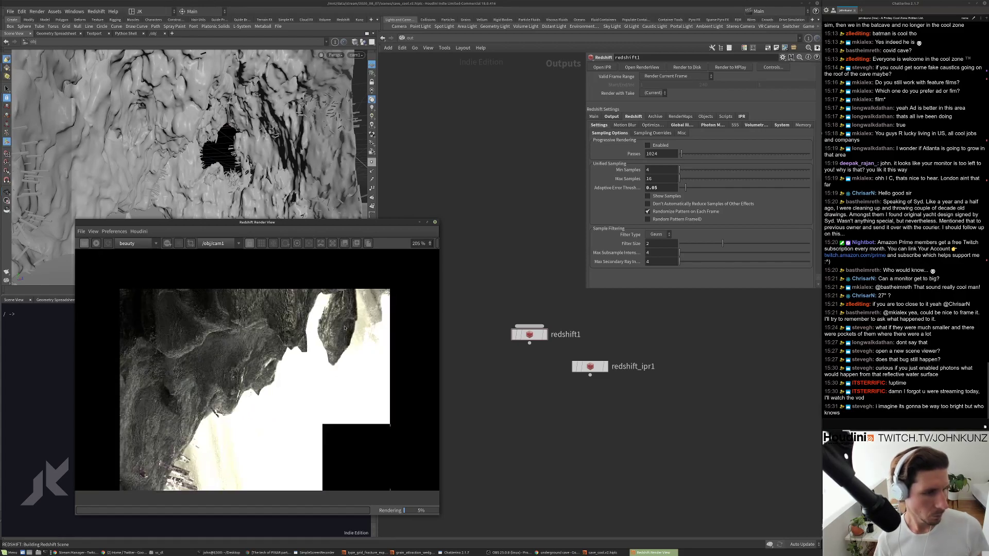
scroll(288, 356, "down", 3)
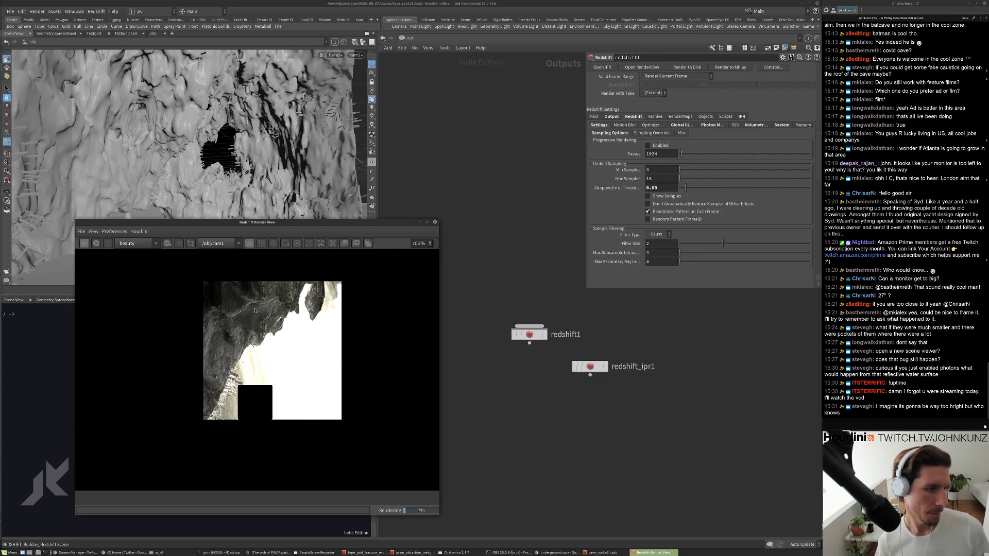
scroll(254, 367, "up", 2)
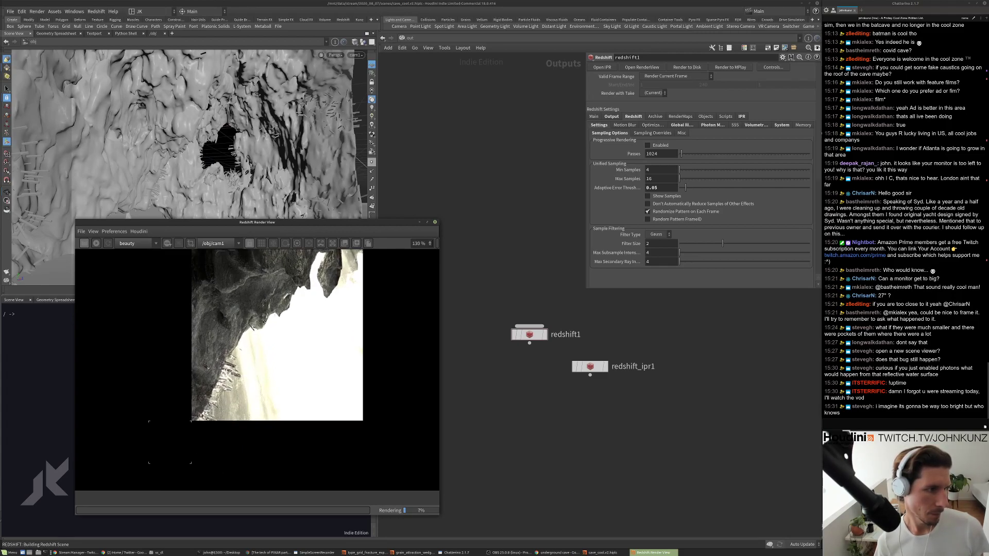
scroll(263, 322, "down", 3)
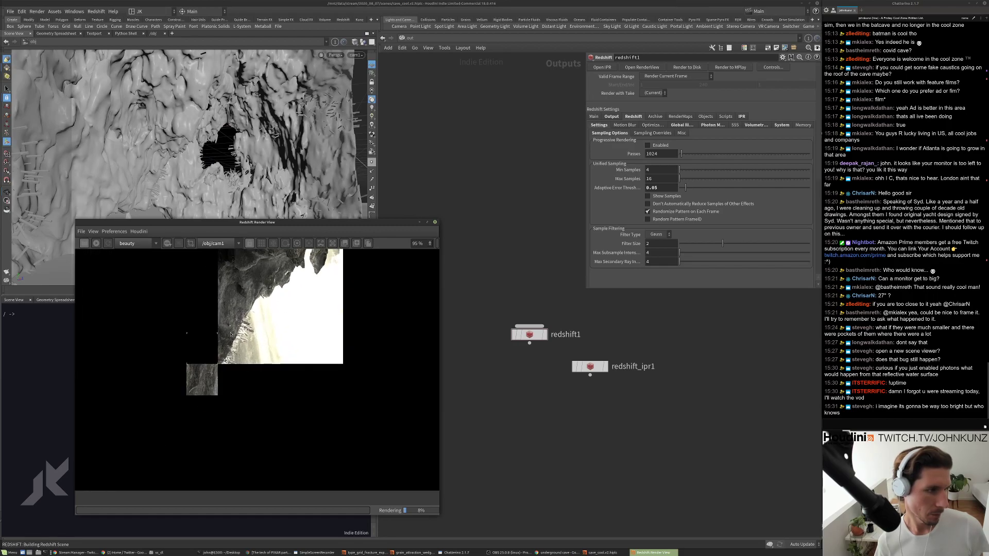
scroll(231, 334, "up", 8)
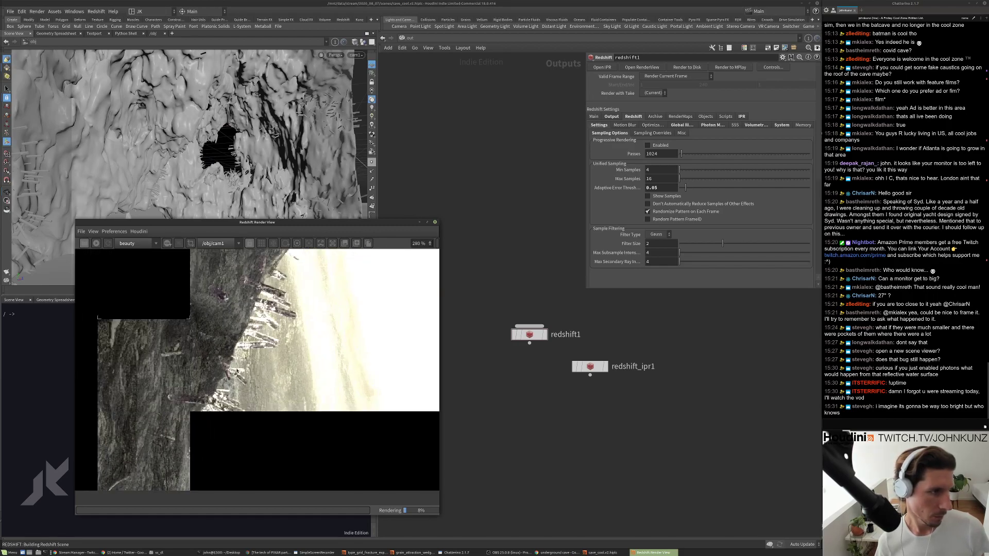
scroll(229, 364, "down", 9)
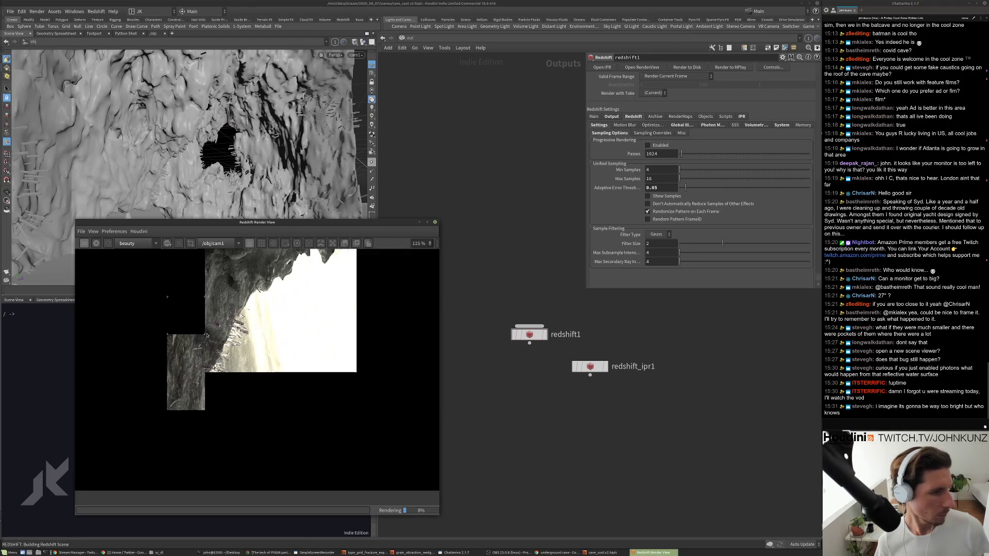
scroll(218, 338, "down", 4)
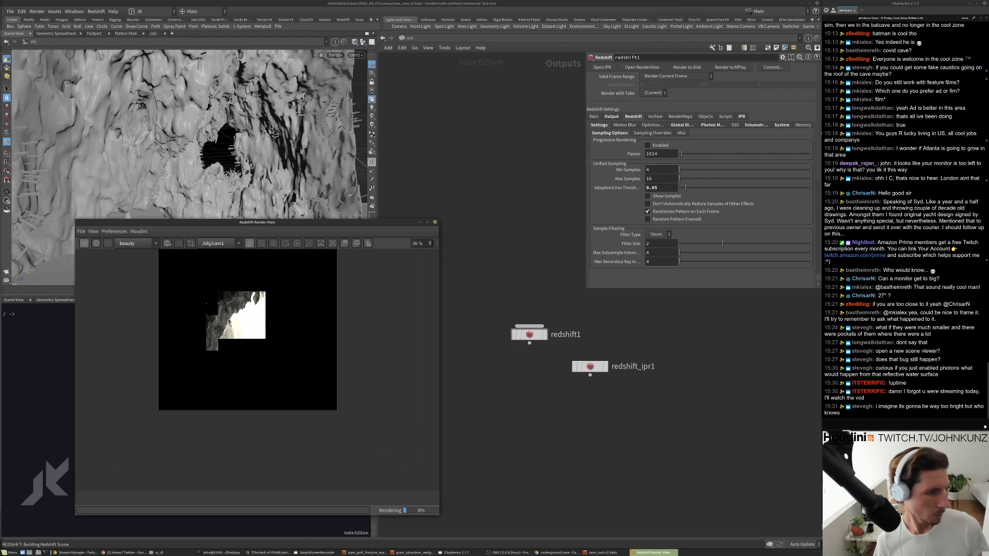
scroll(239, 302, "up", 5)
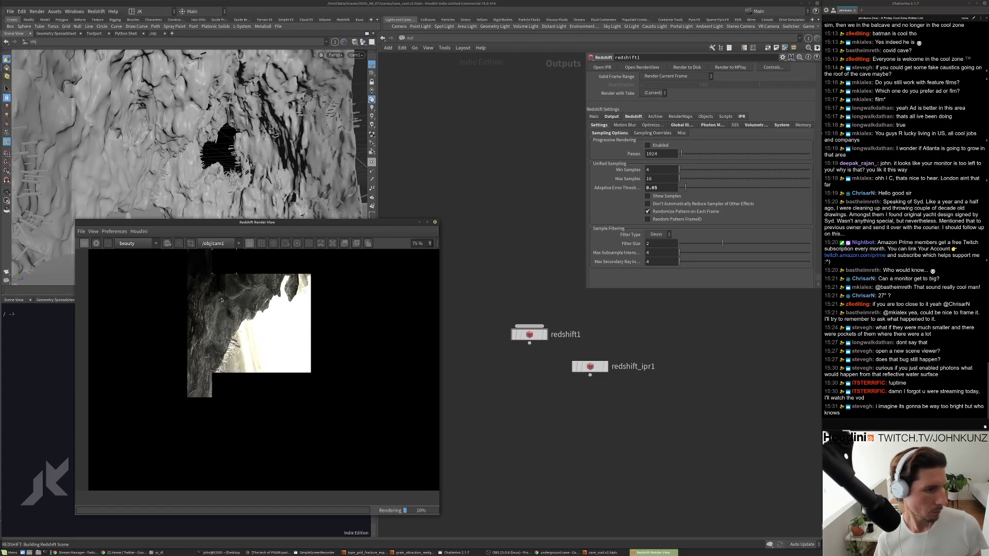
scroll(222, 300, "up", 6)
scroll(206, 314, "up", 2)
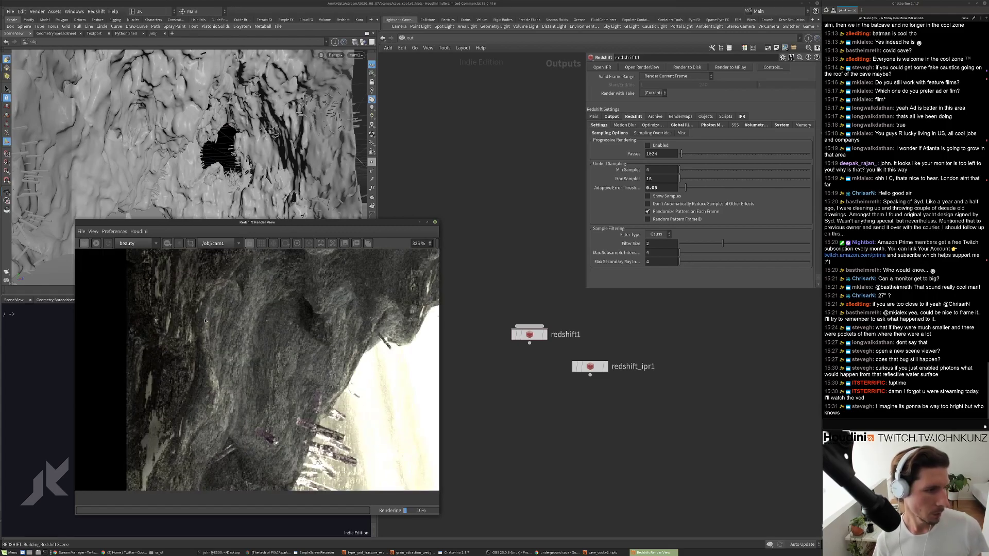
scroll(205, 321, "down", 4)
scroll(223, 322, "down", 9)
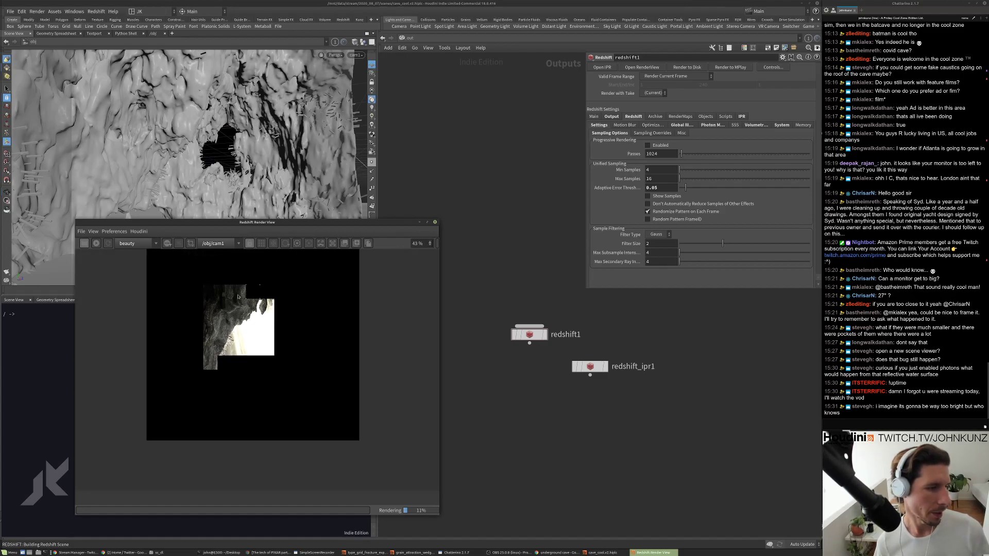
scroll(238, 297, "up", 5)
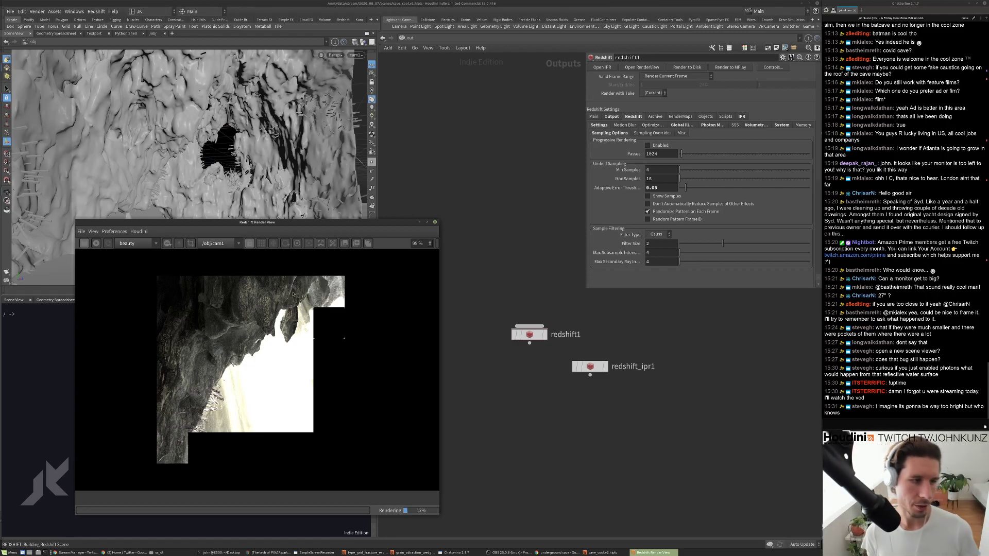
scroll(314, 309, "down", 4)
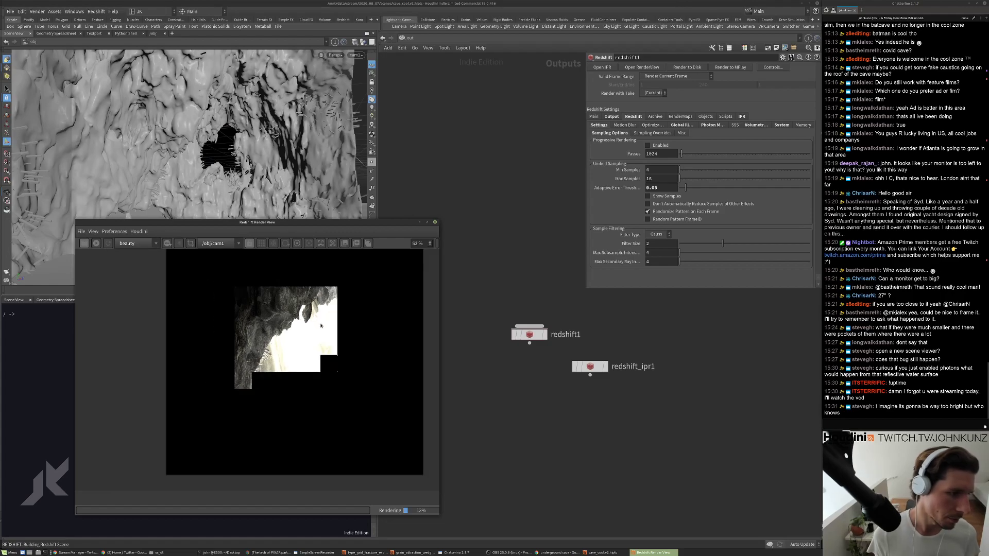
scroll(316, 330, "up", 2)
scroll(312, 336, "down", 1)
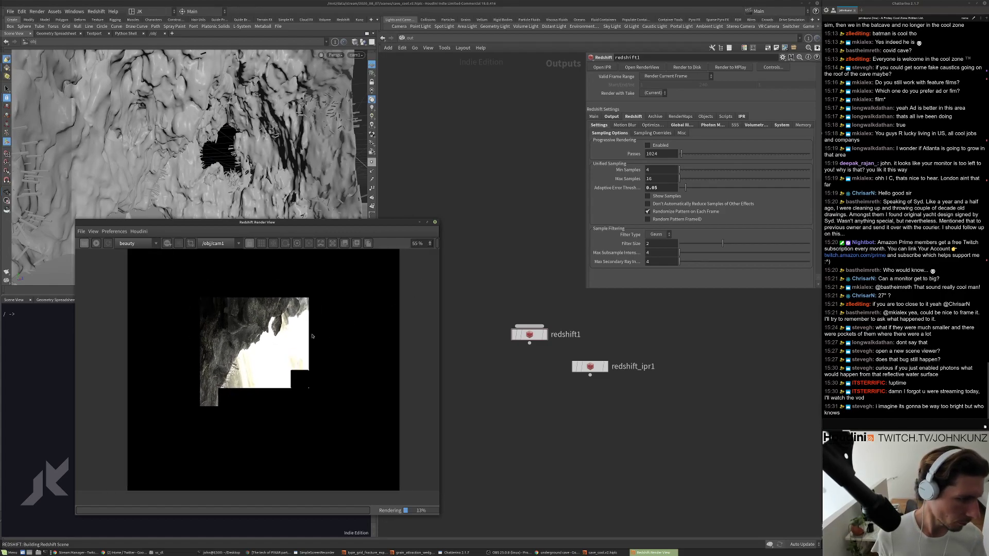
scroll(288, 335, "down", 2)
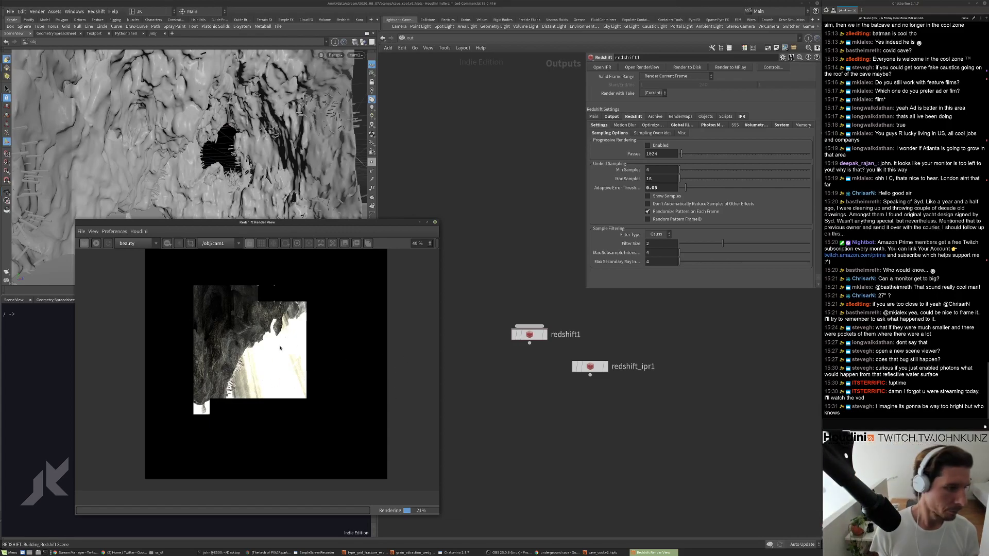
scroll(283, 331, "up", 4)
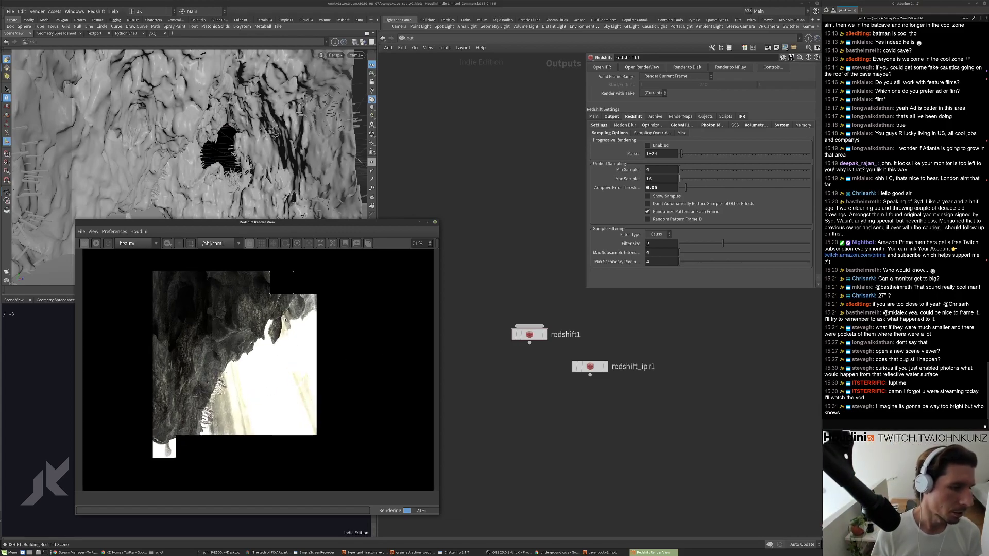
scroll(225, 327, "up", 2)
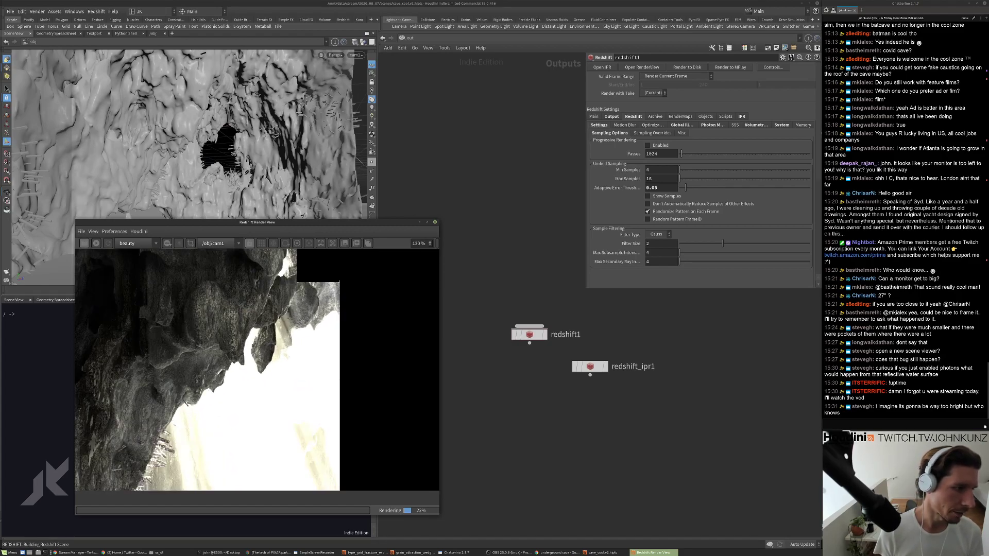
scroll(305, 344, "down", 3)
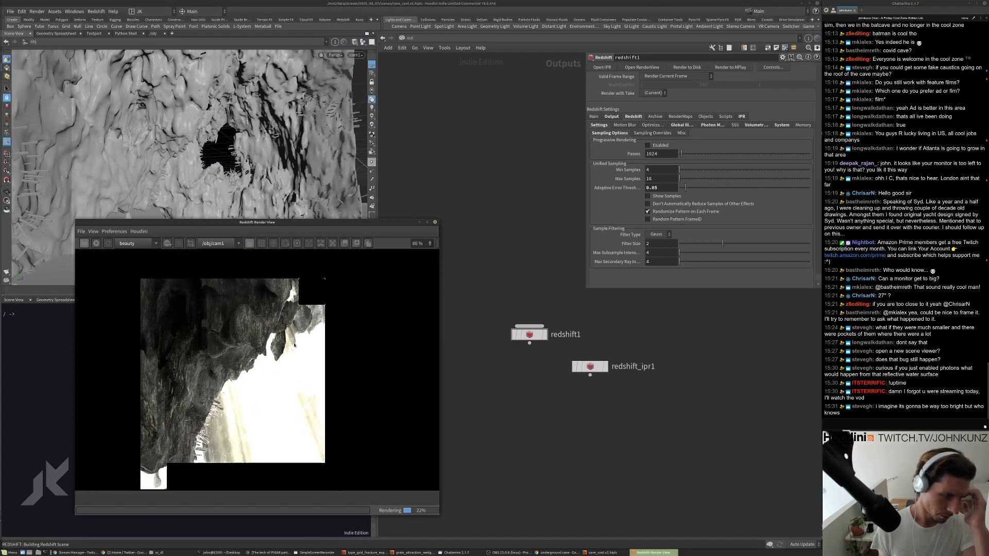
scroll(304, 371, "down", 2)
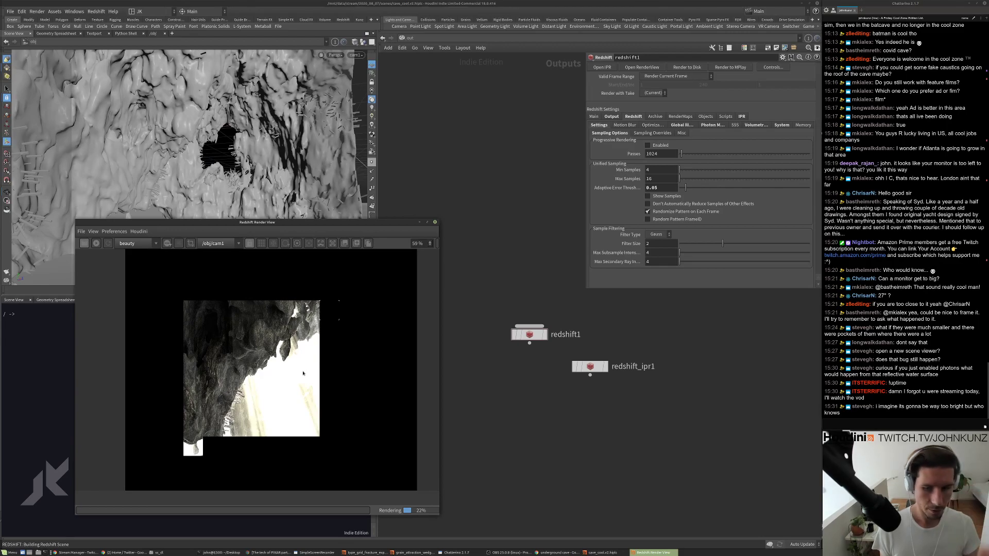
scroll(304, 371, "down", 2)
scroll(267, 341, "up", 4)
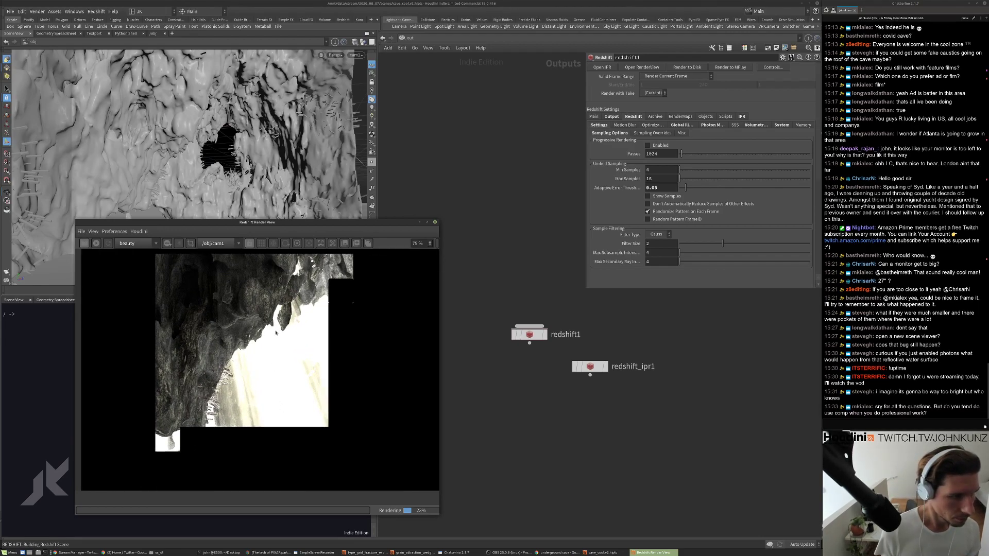
scroll(267, 341, "down", 4)
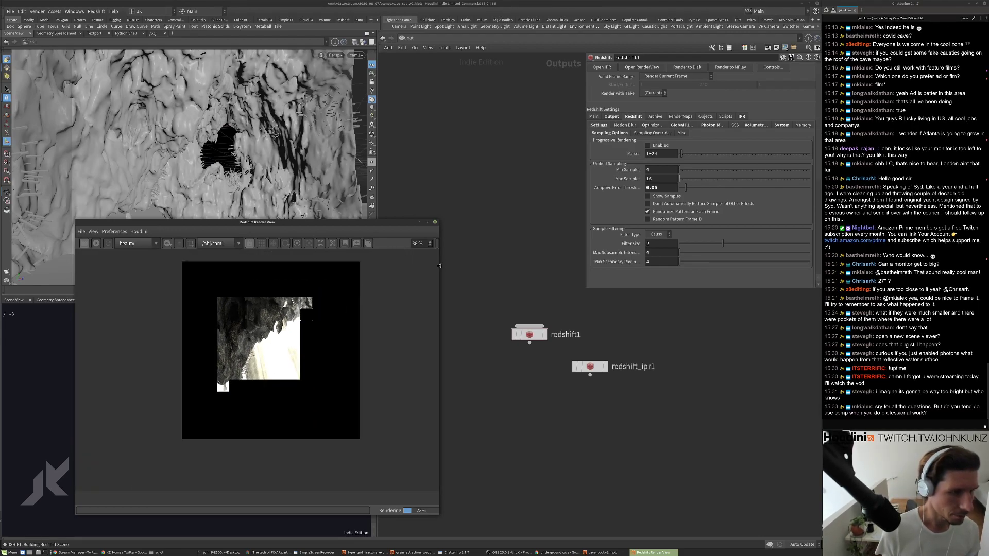
Widen the Render View and enable Photographic Exposure in its Display settings.
left_click_drag(439, 266, 466, 264)
left_click(460, 243)
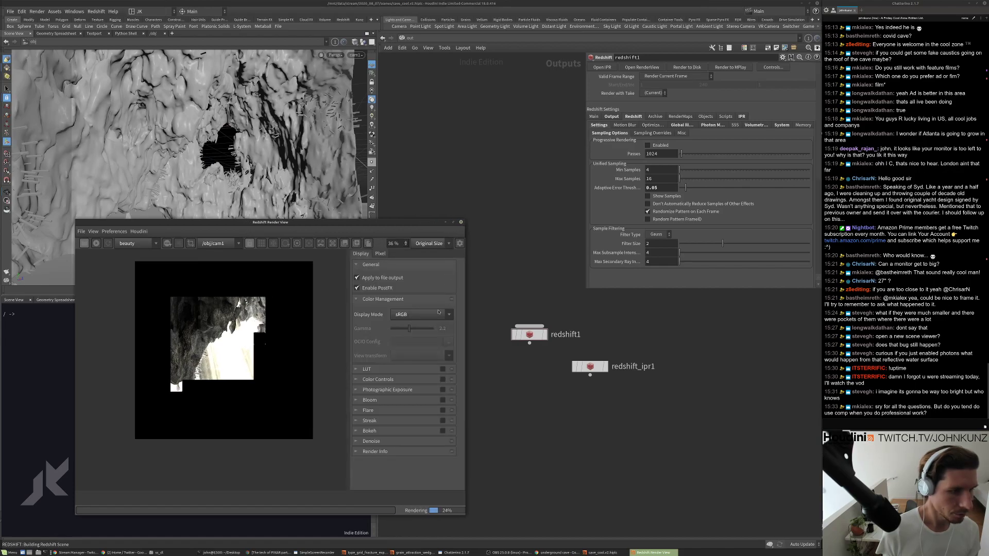
left_click(443, 389)
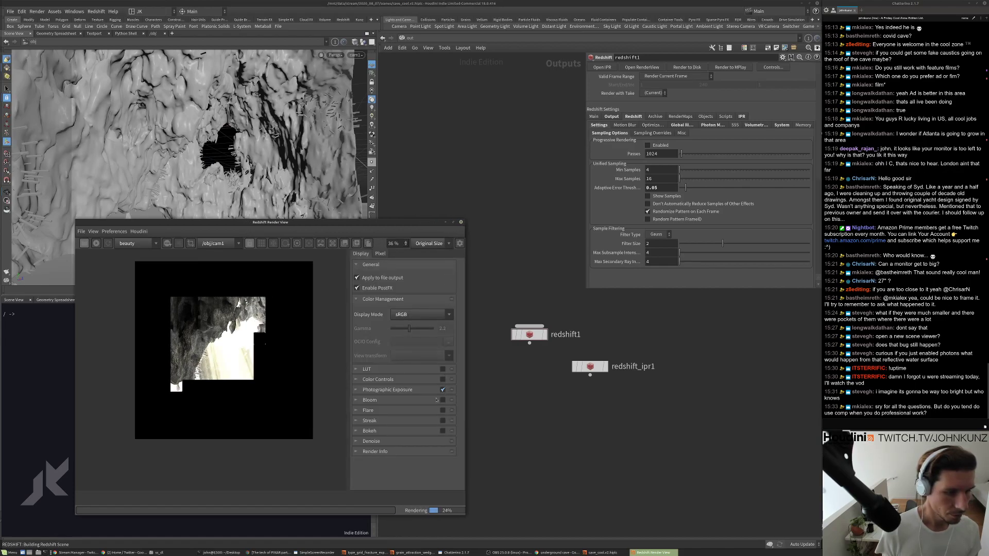
left_click(360, 390)
scroll(359, 391, "down", 3)
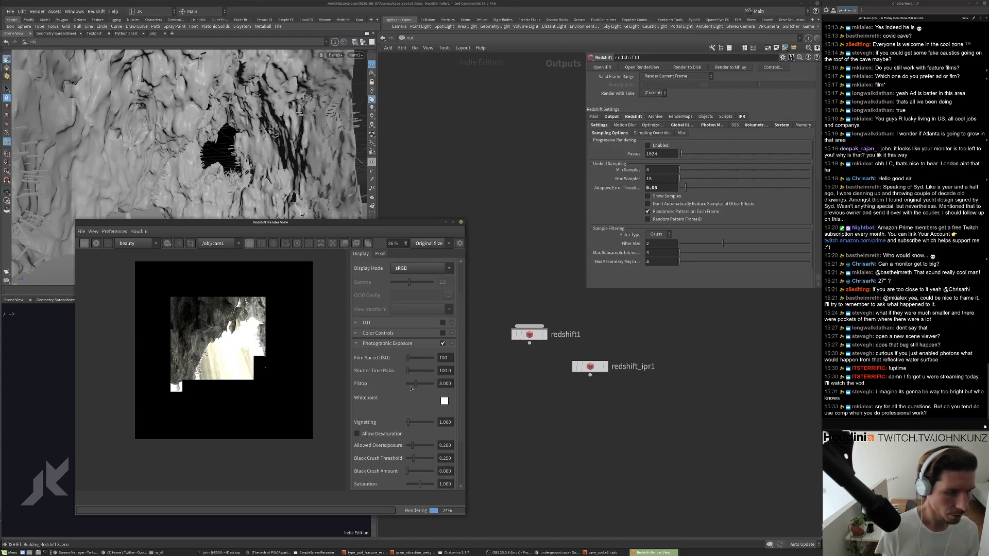
left_click_drag(415, 383, 426, 389)
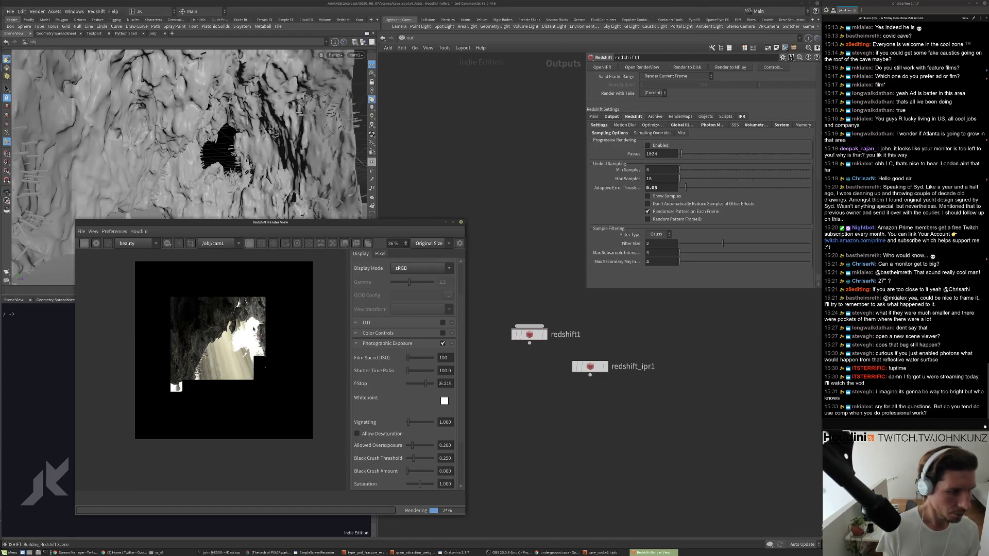
scroll(253, 329, "up", 4)
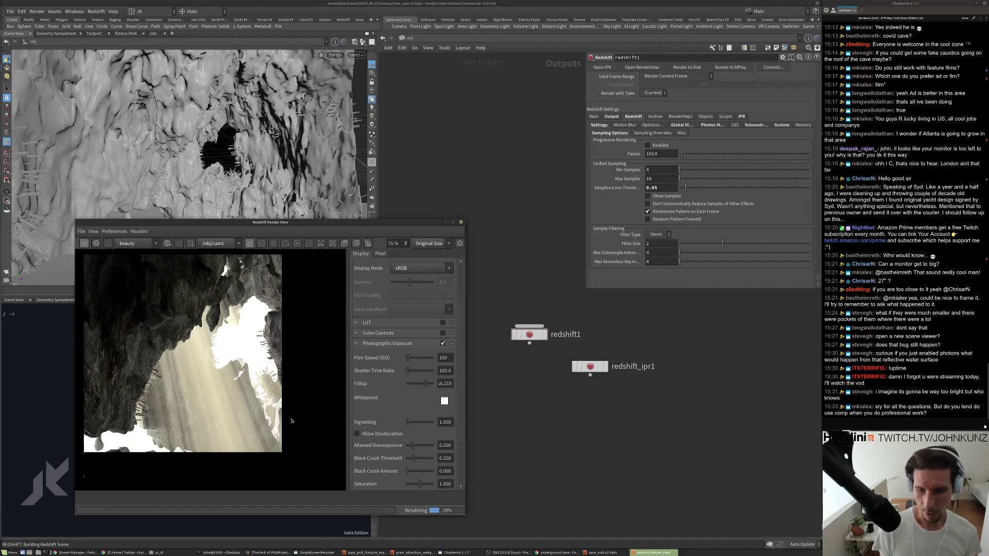
Set exposure F-stop to 11.982, allowed overexposure 0.248 and black crush 0.202.
scroll(291, 421, "down", 1)
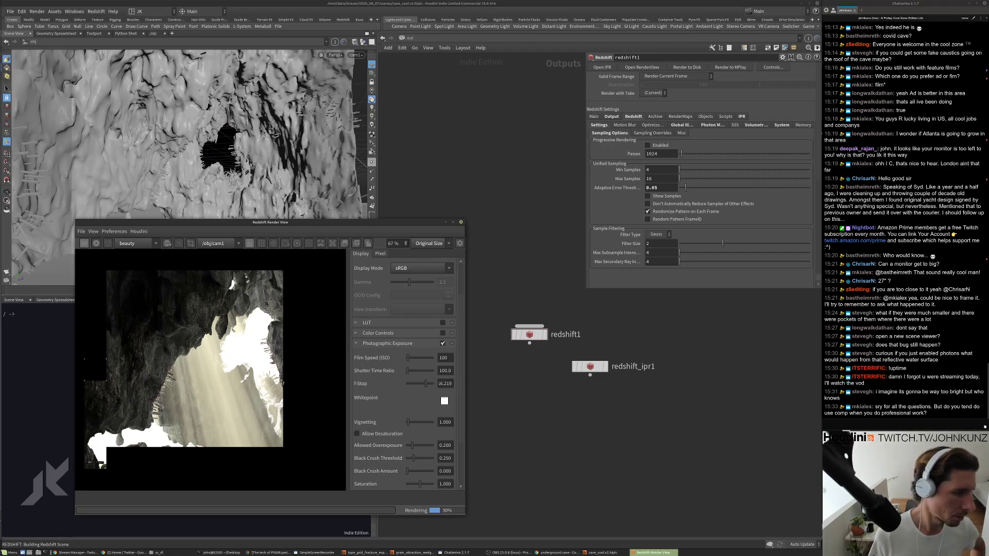
scroll(267, 376, "down", 2)
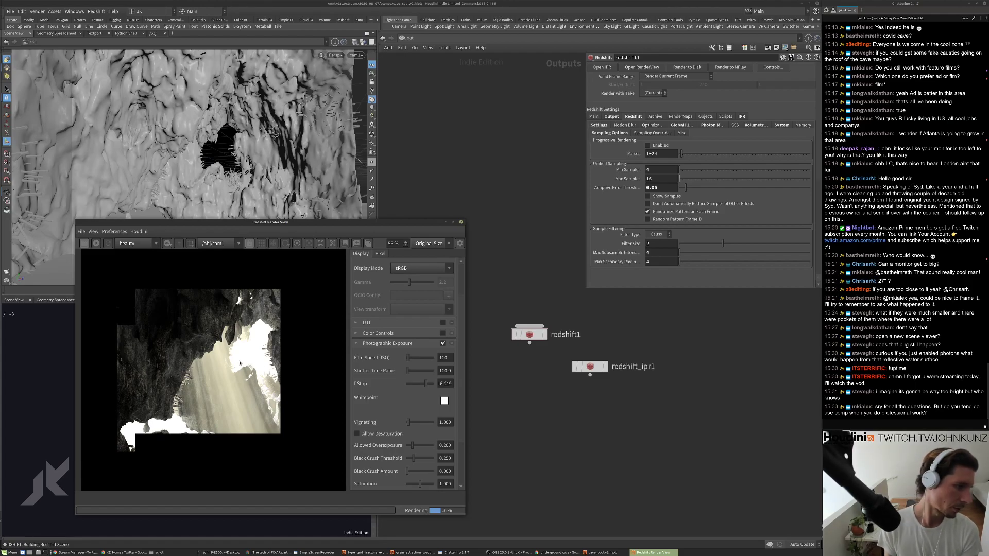
scroll(149, 354, "up", 4)
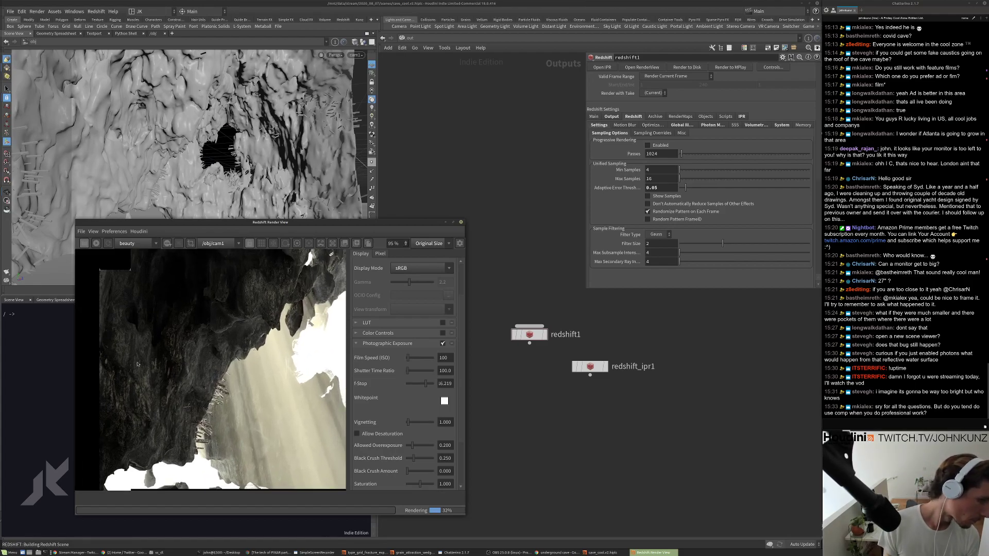
scroll(243, 358, "down", 3)
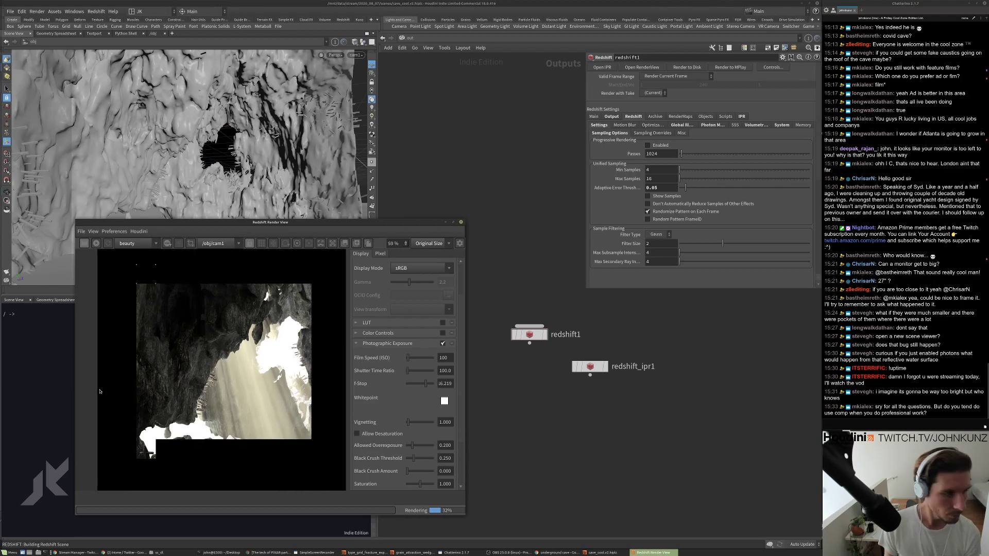
middle_click_drag(99, 392, 145, 391)
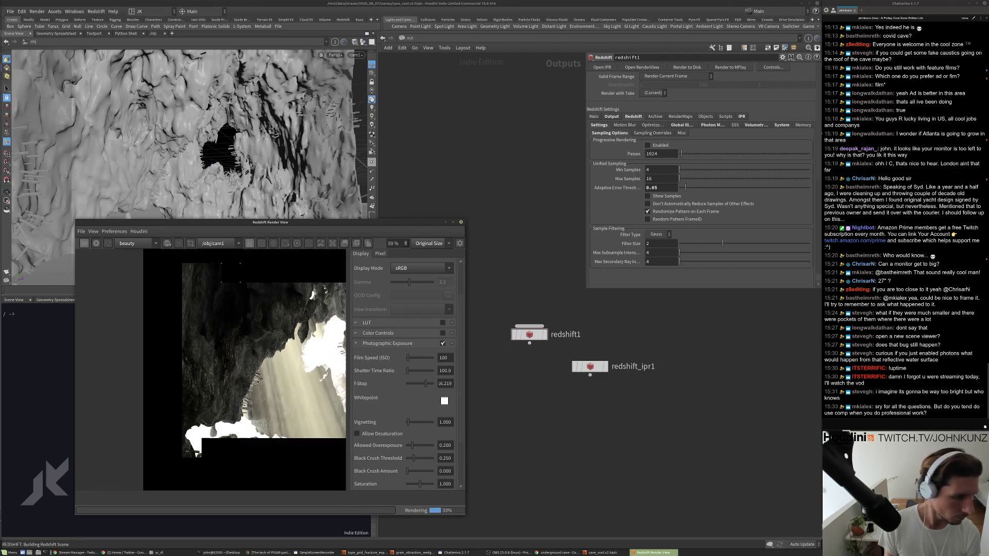
scroll(277, 377, "down", 2)
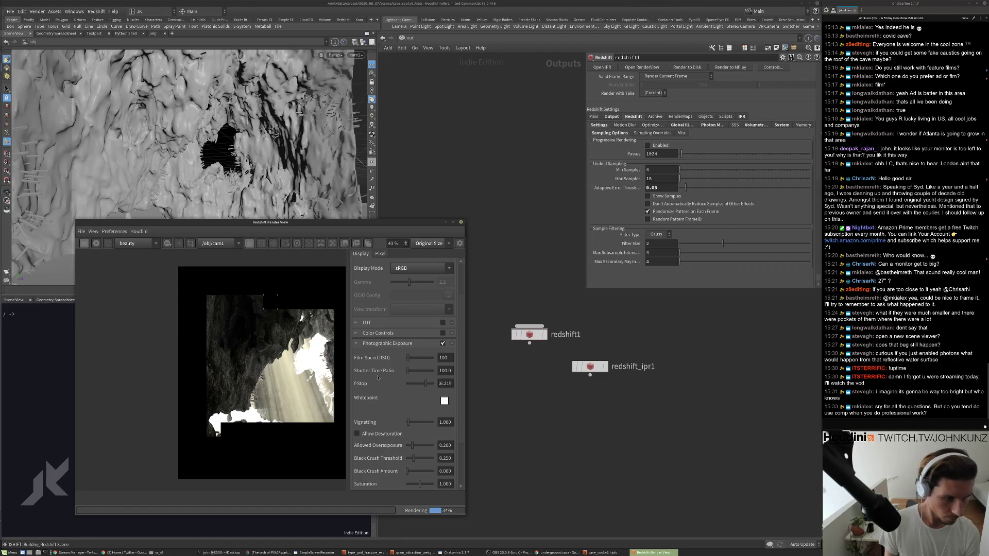
left_click_drag(425, 384, 420, 390)
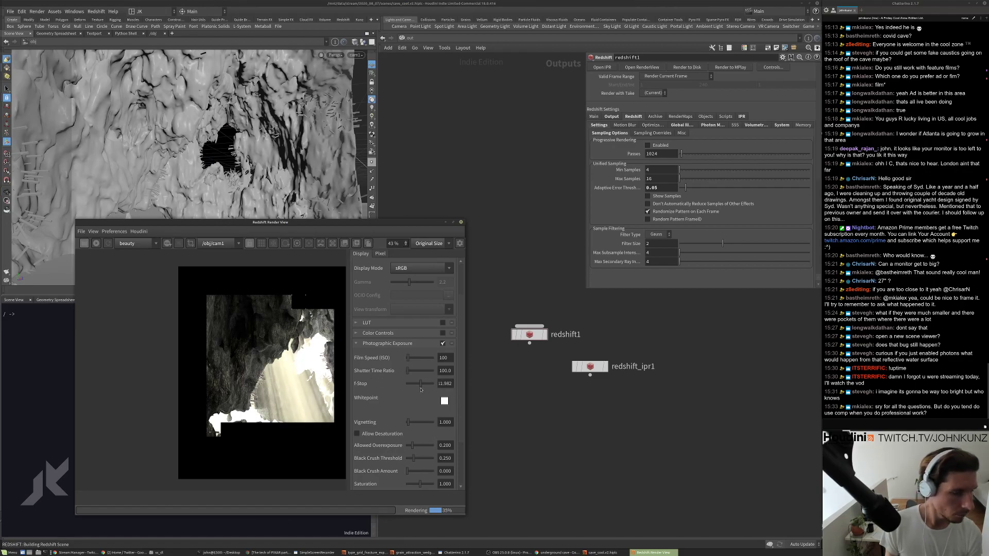
scroll(392, 416, "down", 2)
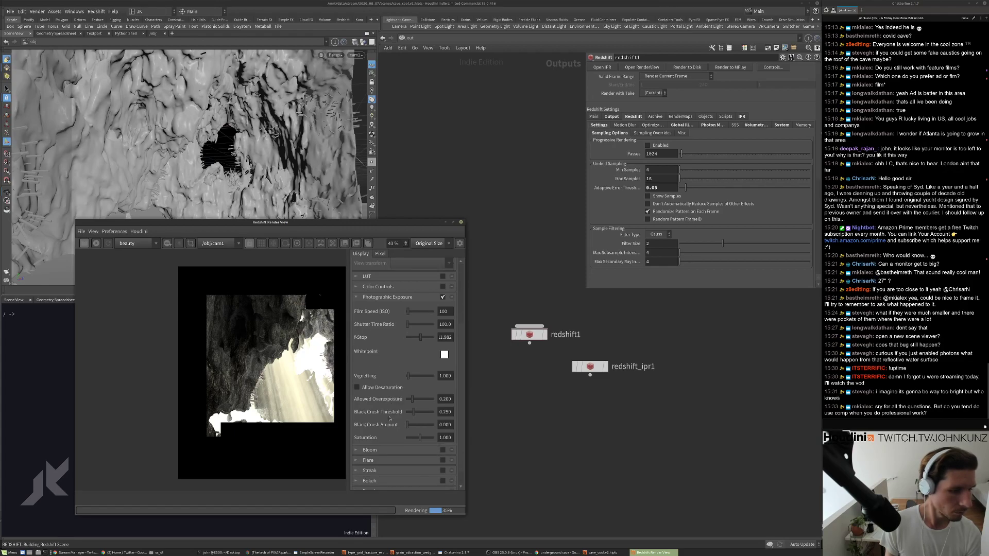
left_click(412, 402)
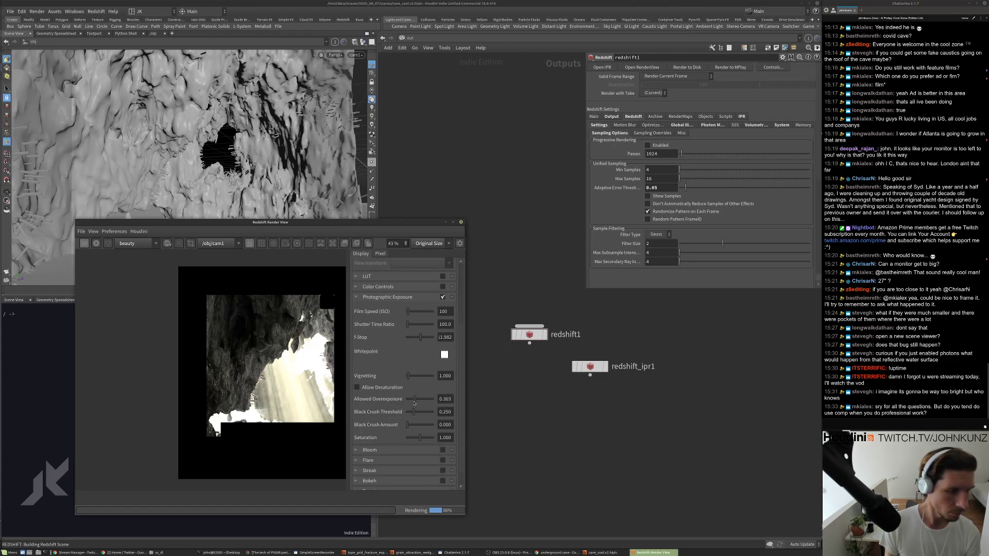
left_click(413, 425)
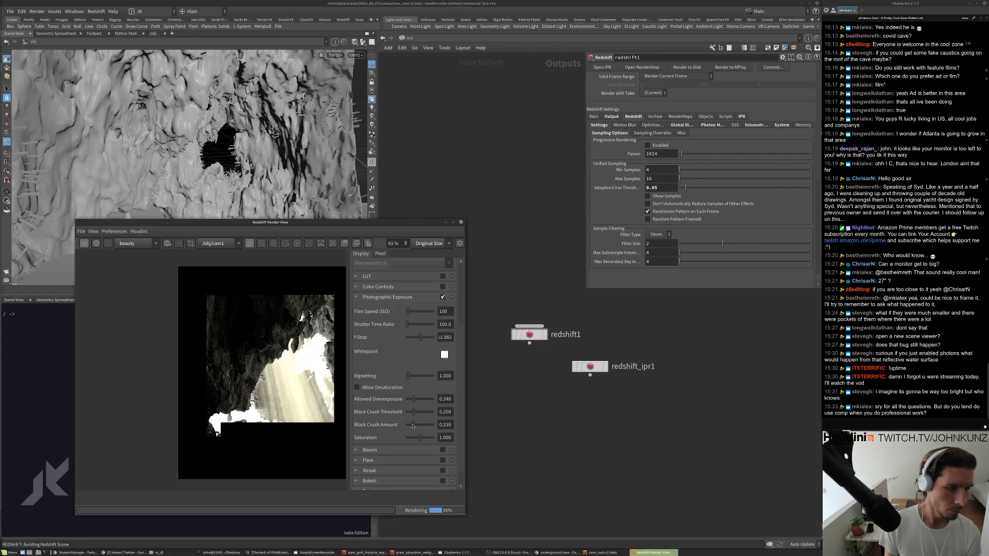
scroll(232, 384, "down", 1)
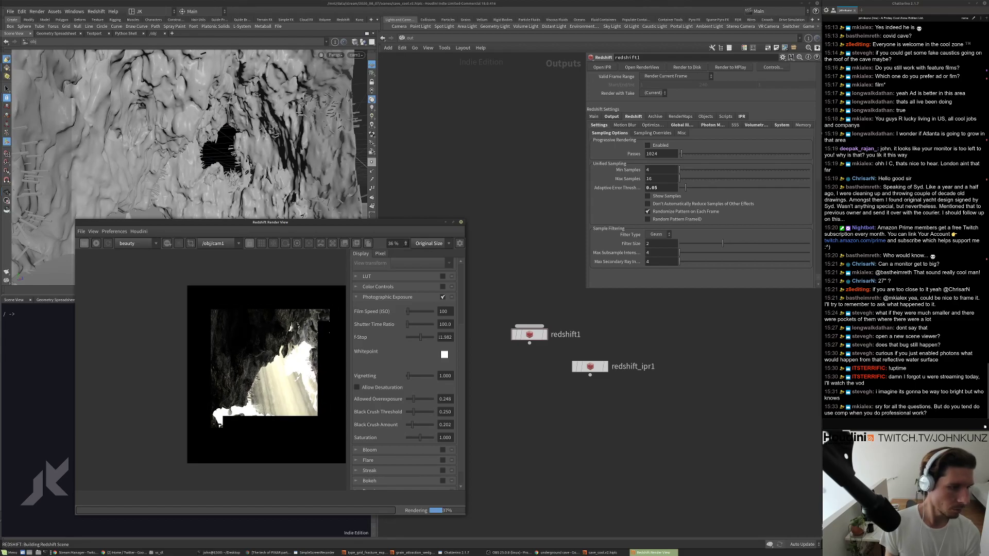
Zoom the Render View out to 34% and show the snapshot_0 and snapshot_1 gallery.
scroll(255, 390, "up", 4)
scroll(248, 350, "down", 2)
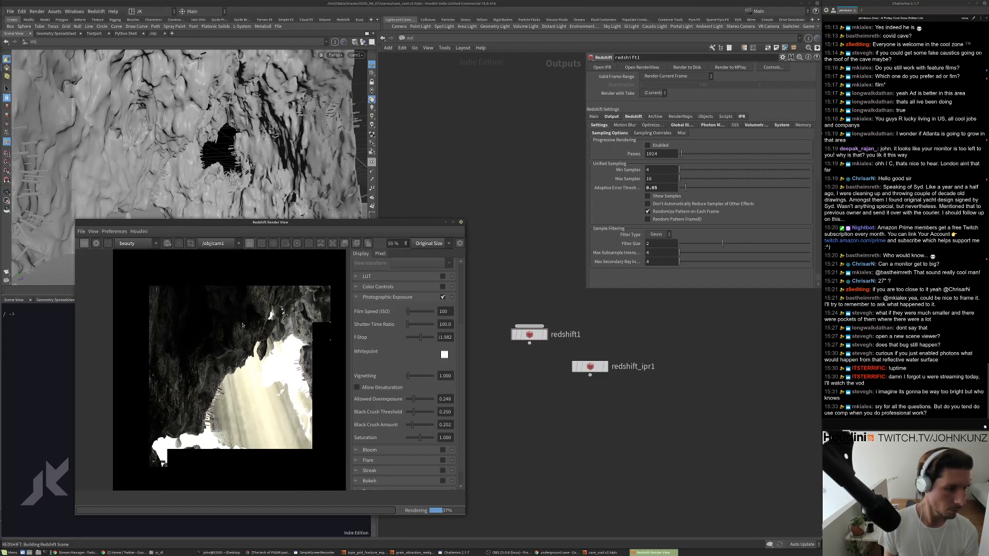
scroll(260, 424, "down", 2)
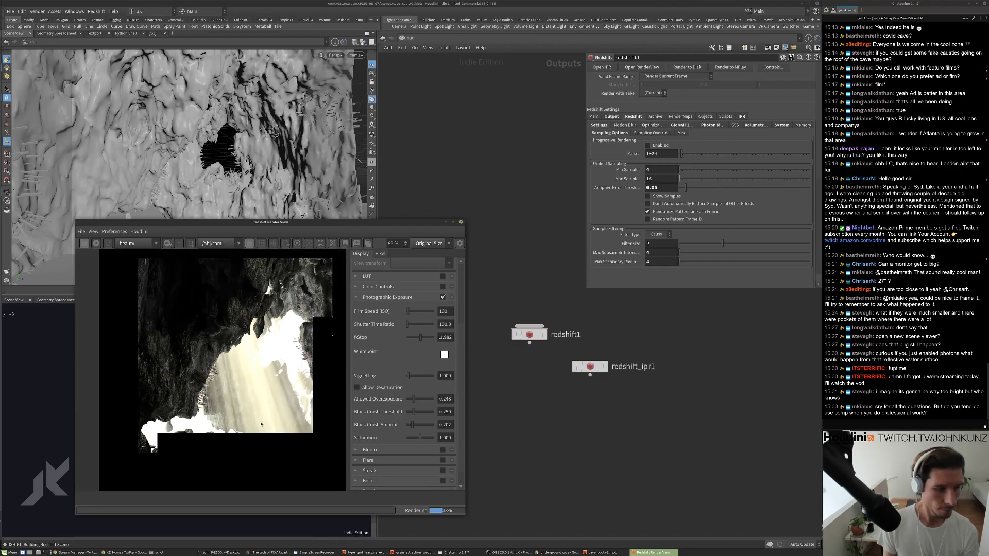
scroll(271, 347, "up", 6)
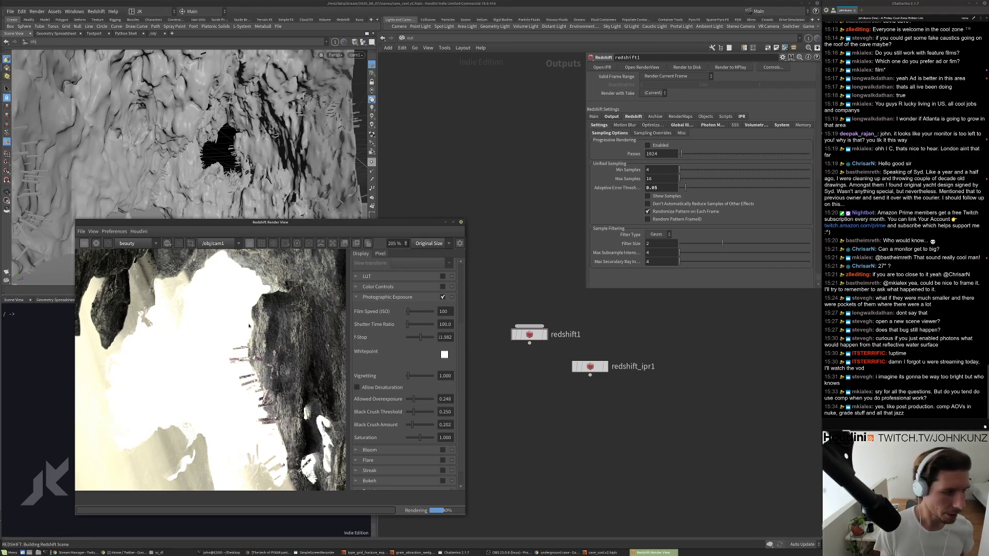
scroll(282, 302, "down", 5)
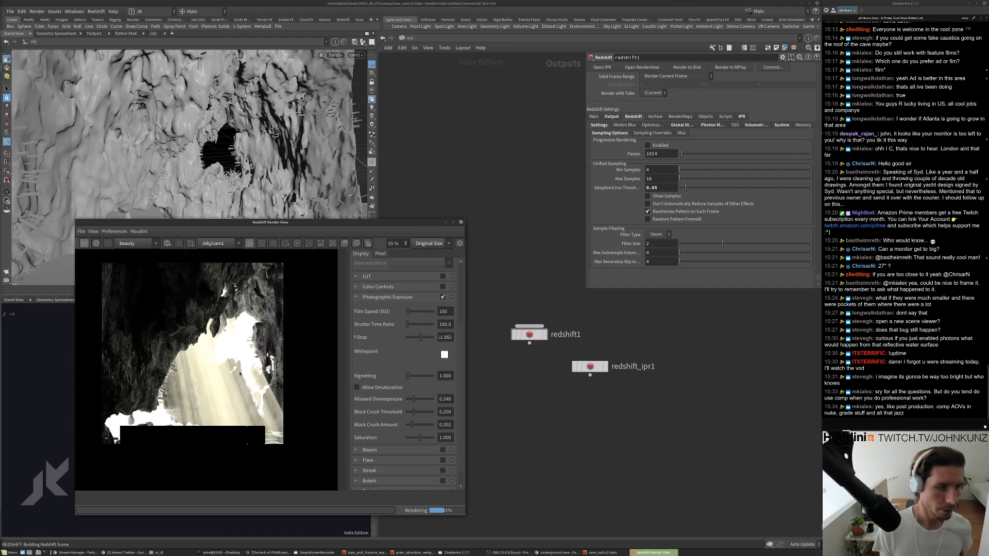
scroll(261, 348, "down", 2)
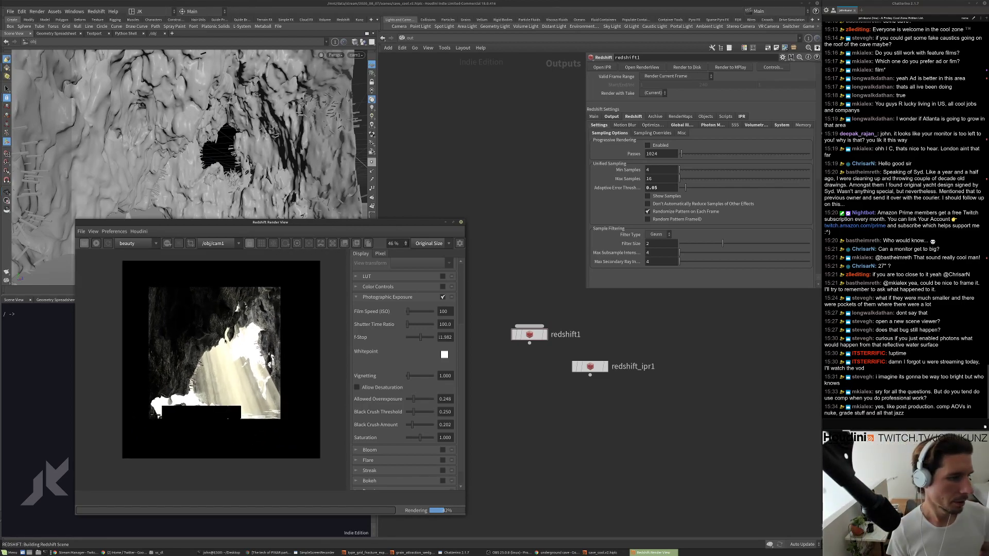
scroll(194, 351, "up", 1)
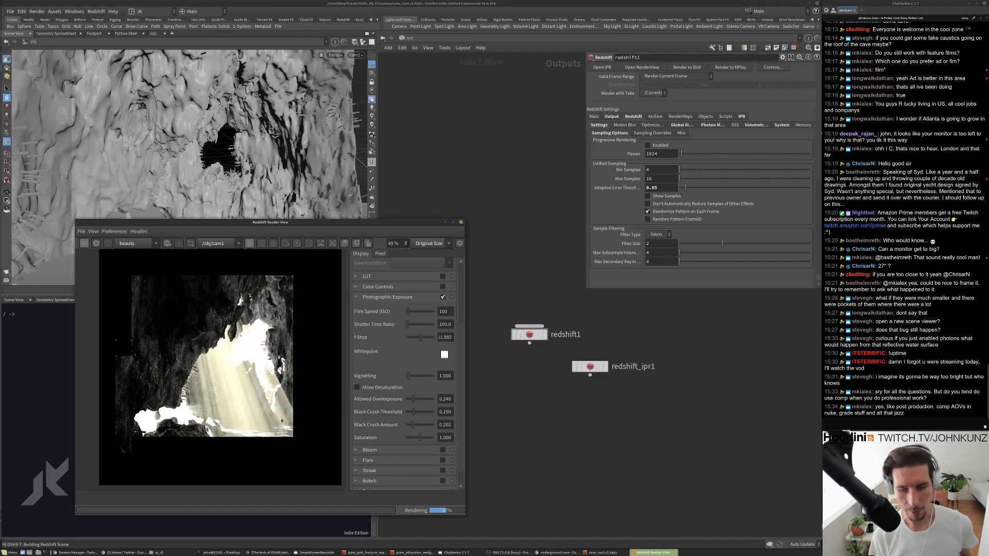
scroll(201, 414, "up", 2)
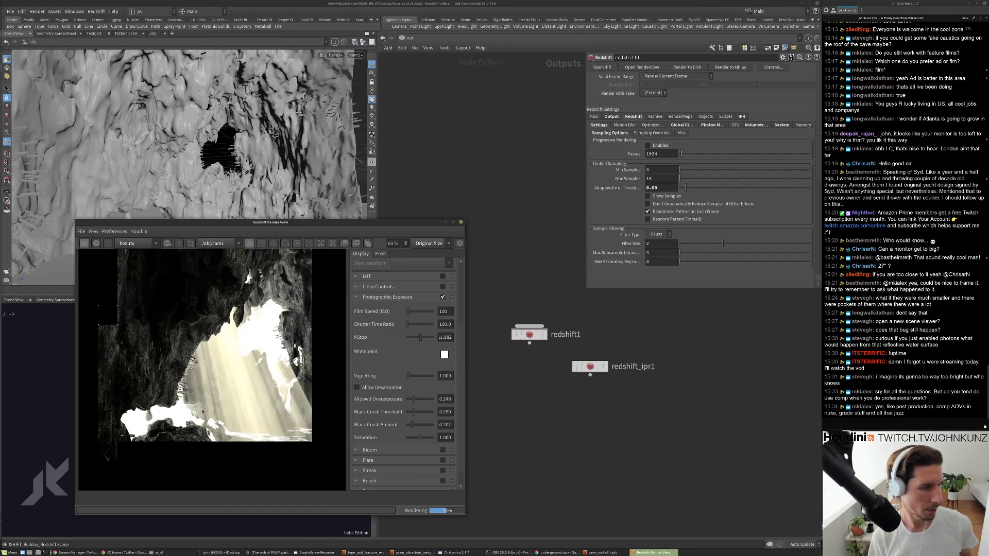
scroll(202, 415, "down", 1)
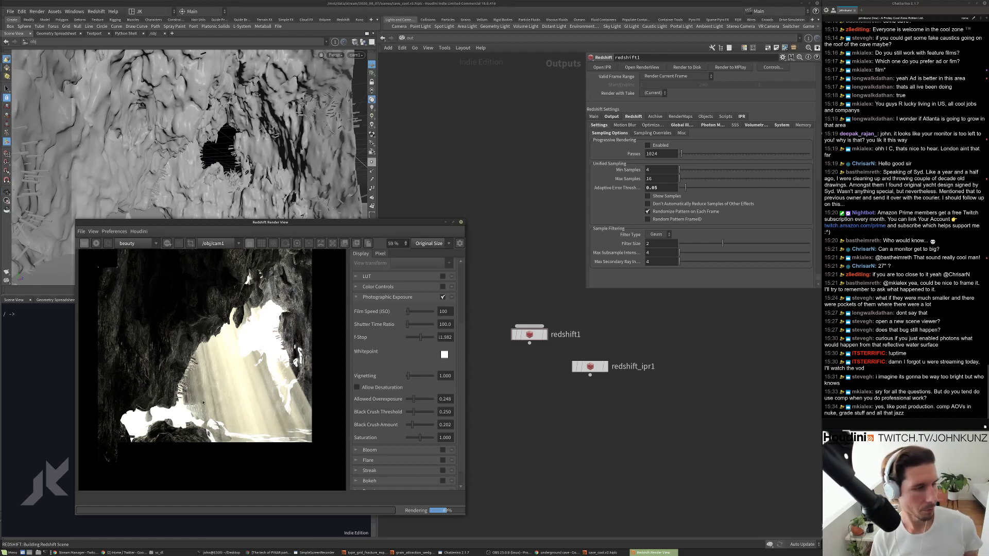
scroll(203, 403, "down", 1)
scroll(203, 300, "up", 6)
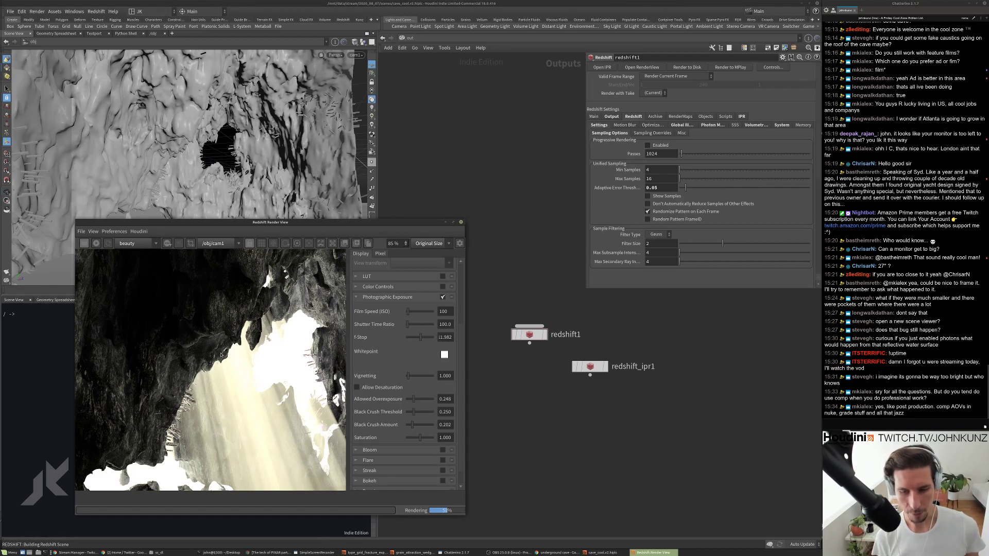
scroll(220, 355, "down", 2)
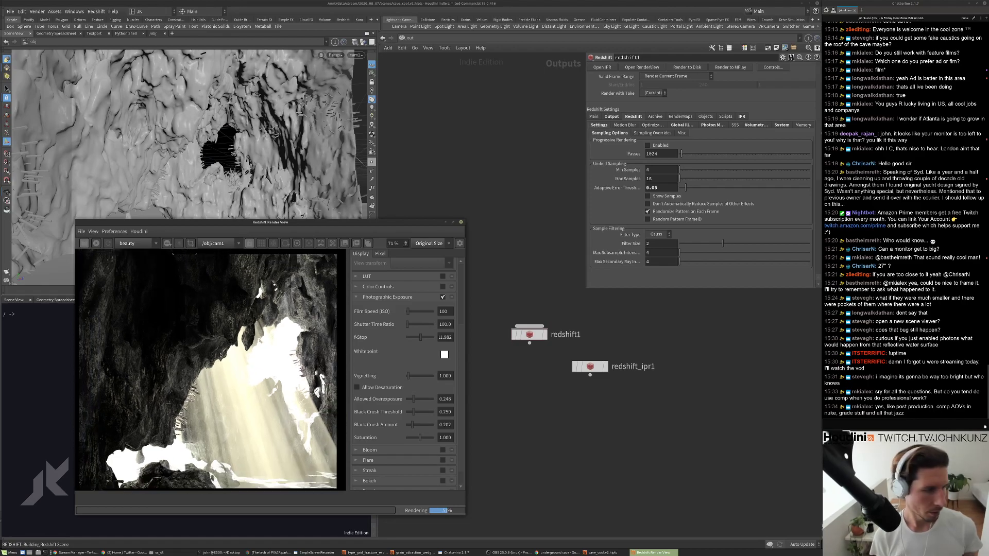
scroll(215, 354, "down", 2)
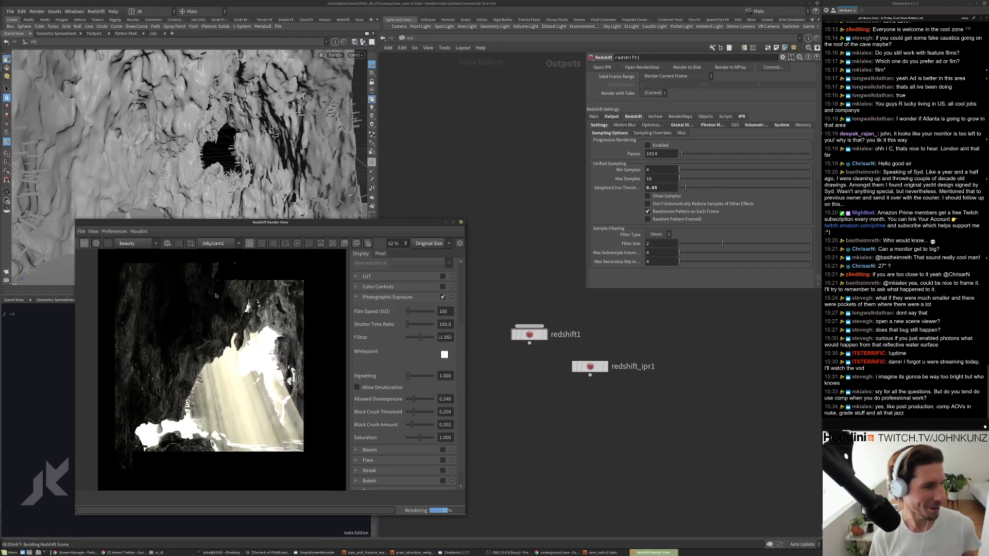
scroll(223, 415, "up", 1)
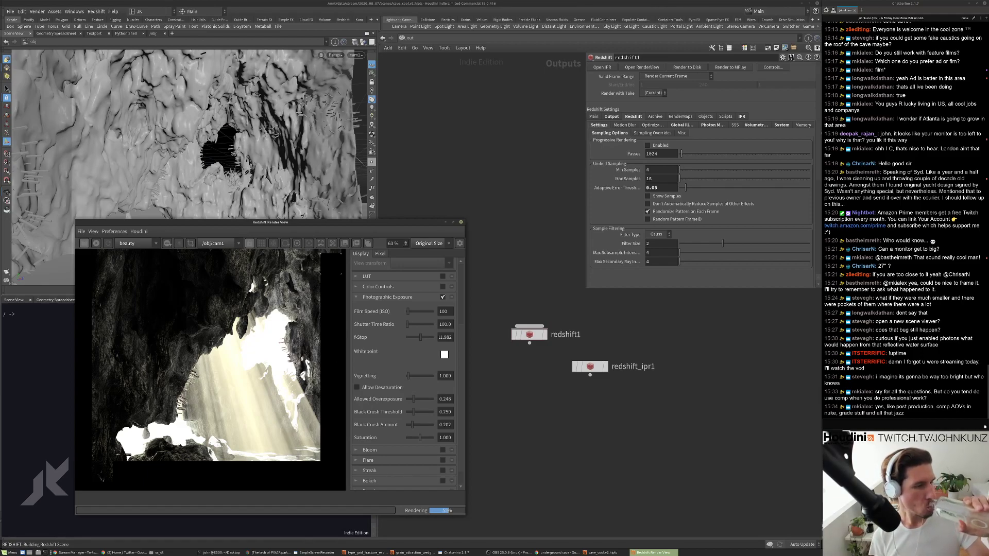
scroll(293, 347, "down", 2)
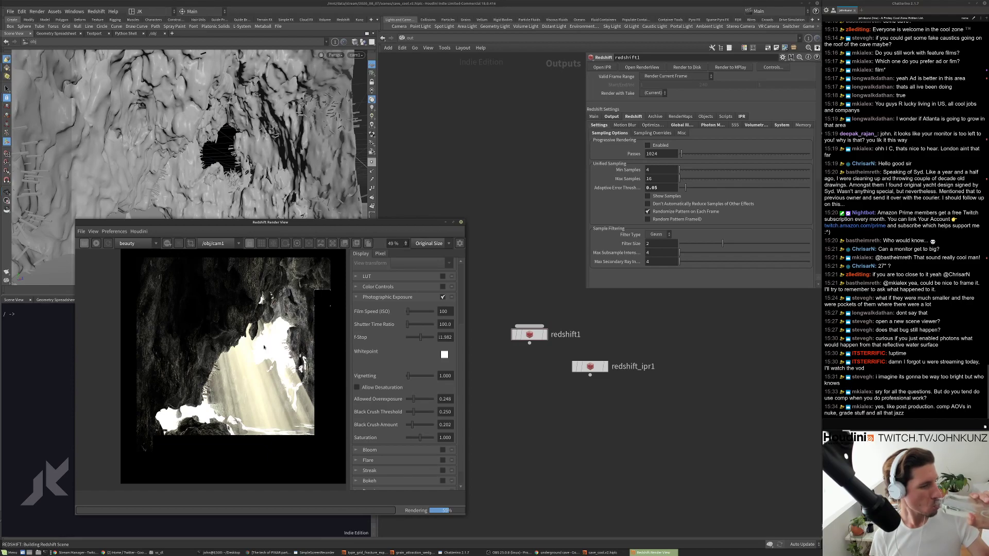
scroll(281, 284, "up", 3)
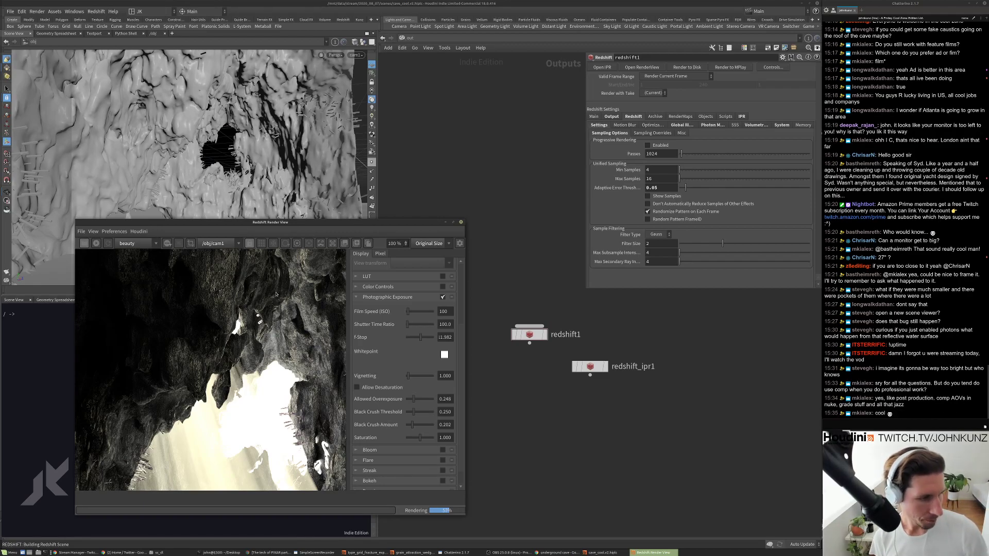
scroll(276, 294, "down", 3)
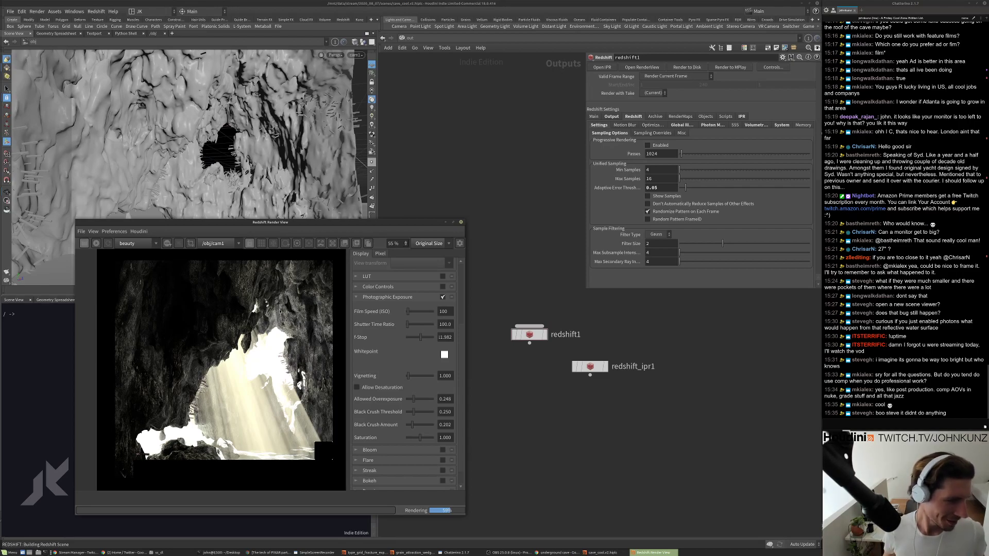
scroll(180, 343, "down", 3)
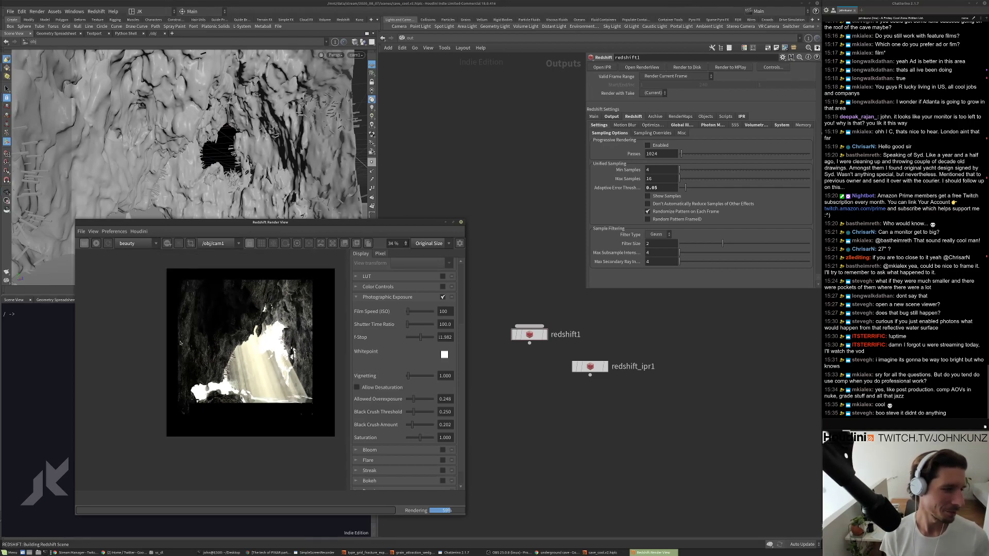
left_click(344, 243)
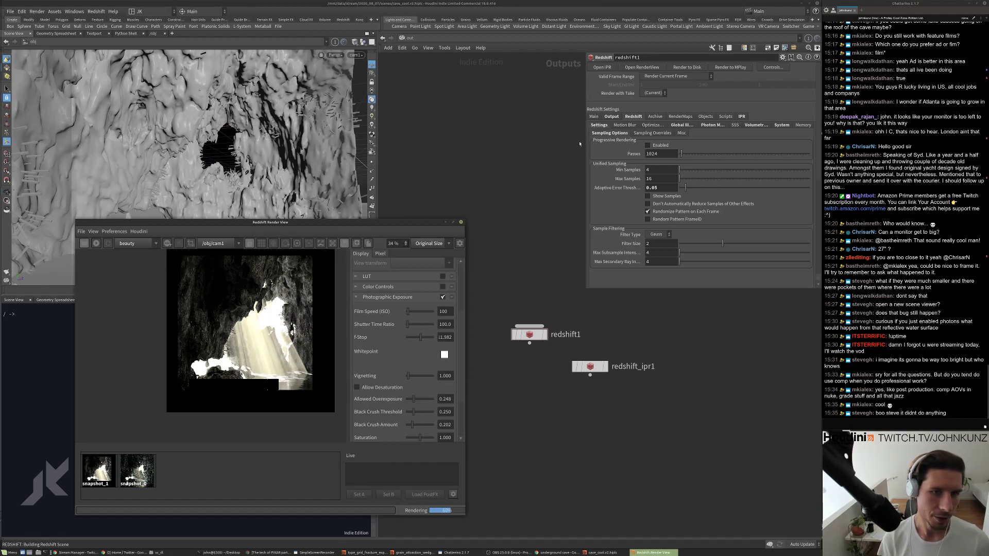
Review redshift1's Photon Mapping and Global Illumination settings.
left_click(721, 113)
left_click(715, 125)
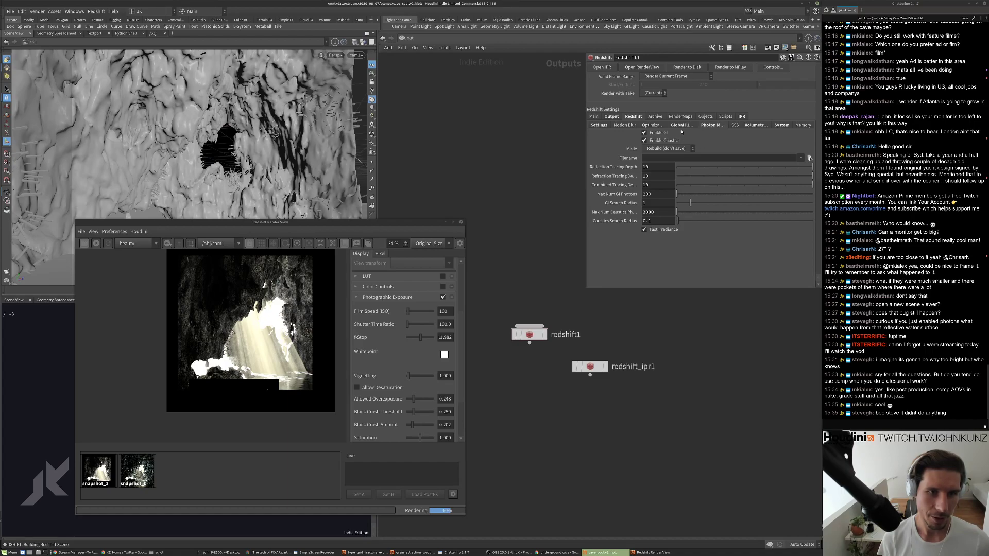
left_click(682, 126)
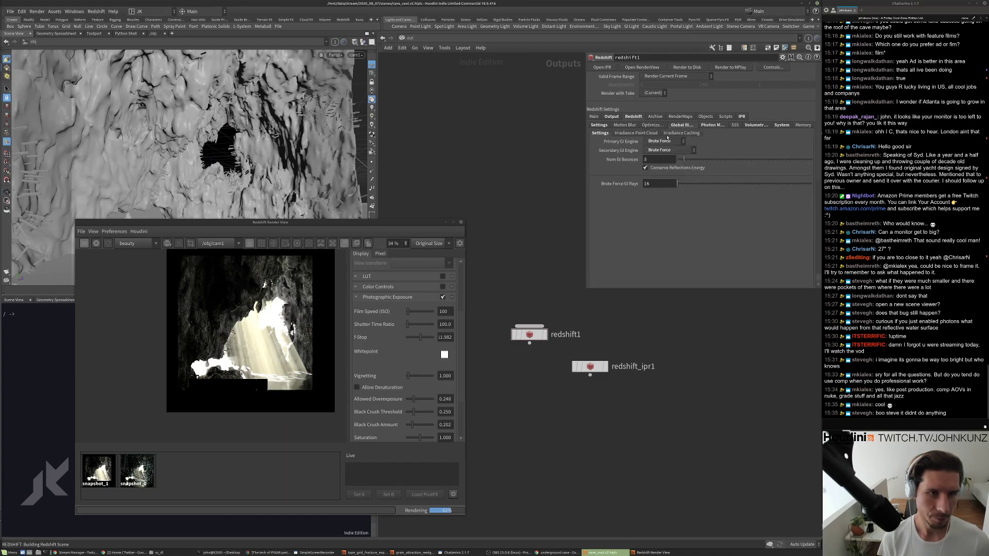
left_click(711, 125)
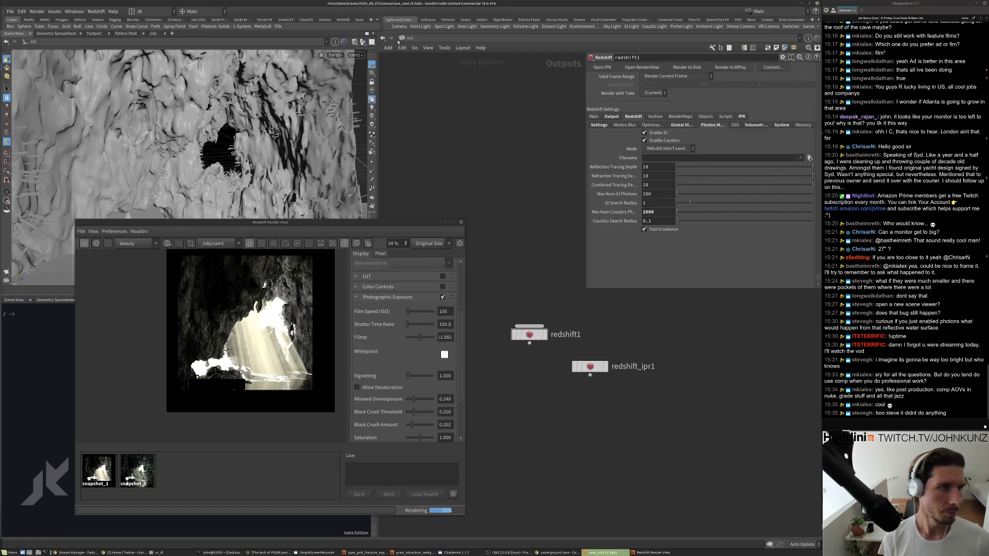
In /obj, tick Casts Caustics Photons in grid1's Redshift Visibility options.
left_click(408, 41)
left_click(423, 79)
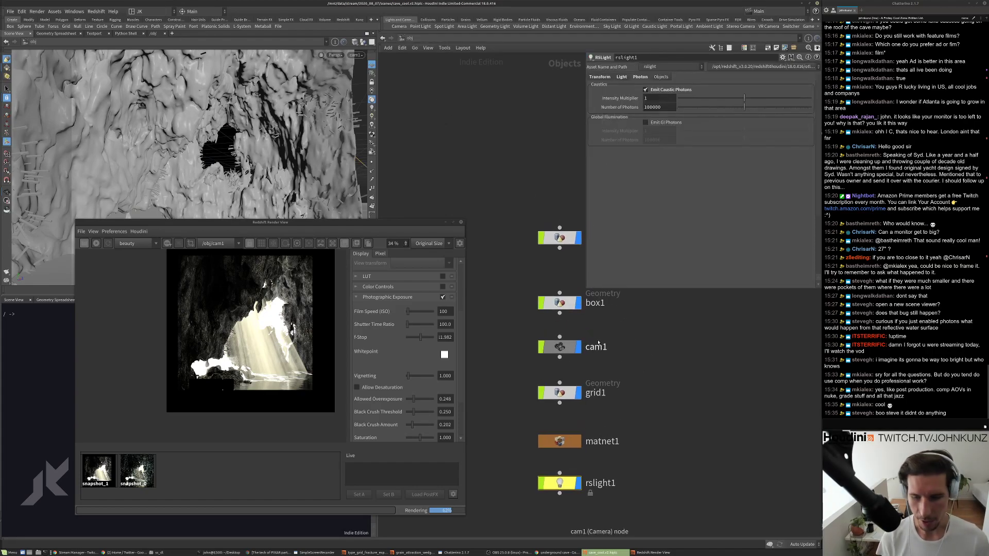
left_click(566, 306)
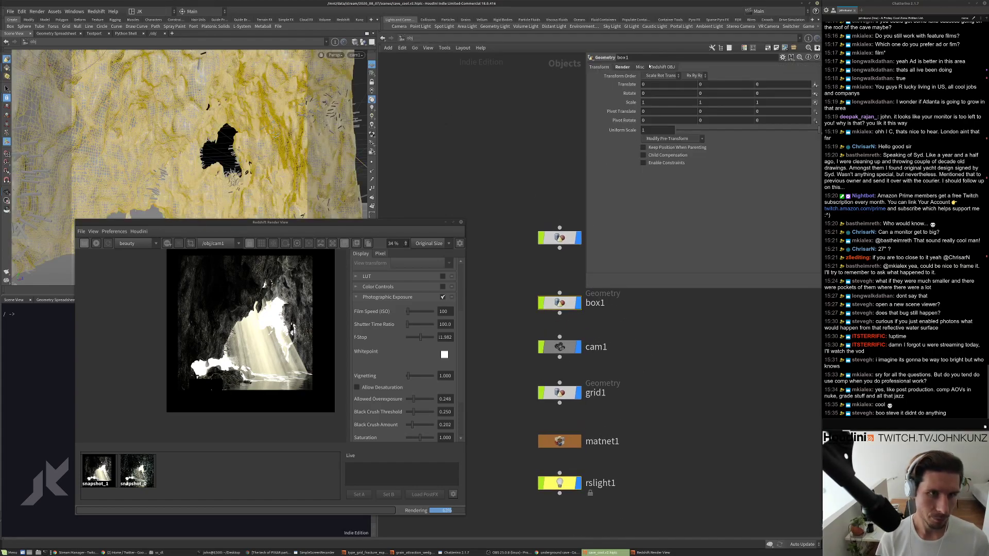
middle_click_drag(598, 309, 569, 315)
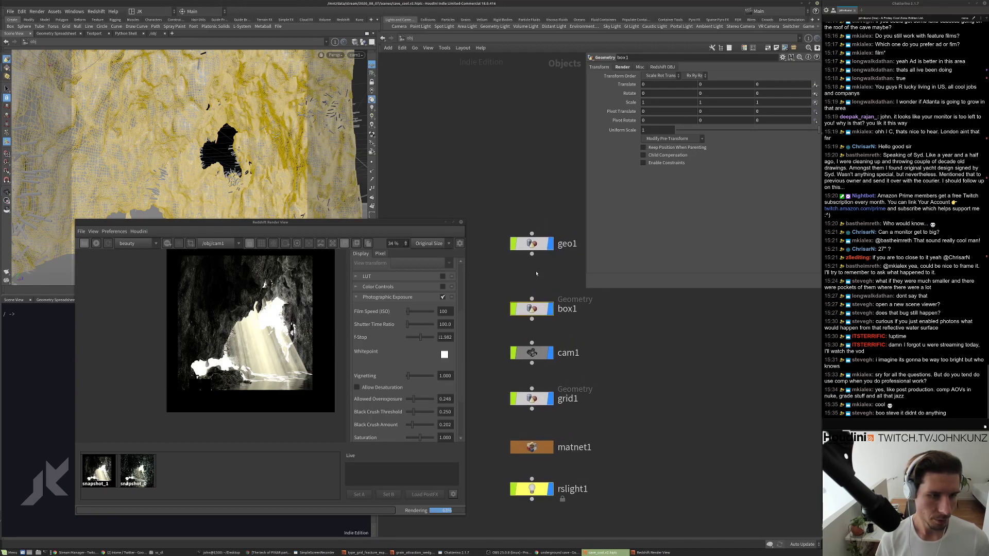
left_click(538, 399)
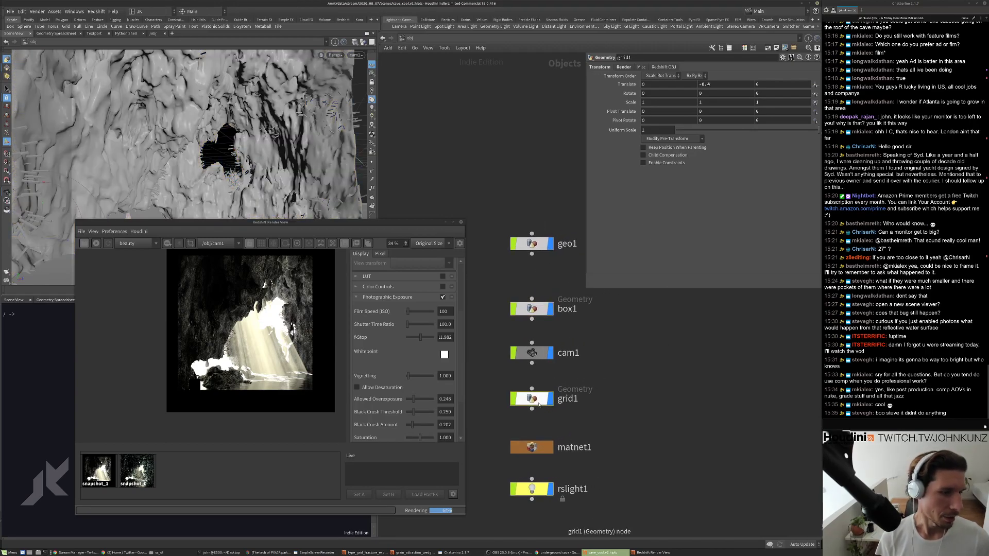
left_click_drag(376, 225, 359, 286)
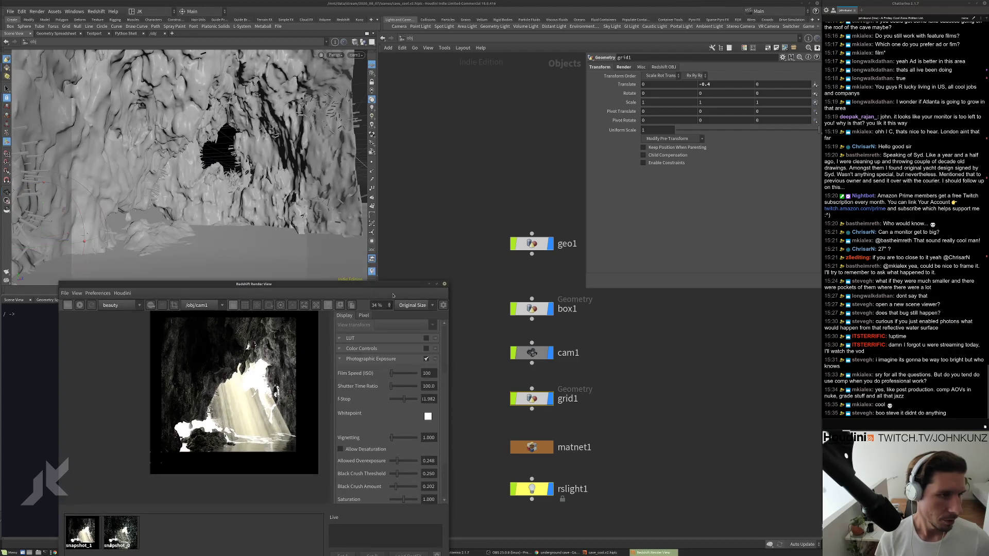
double_click(534, 399)
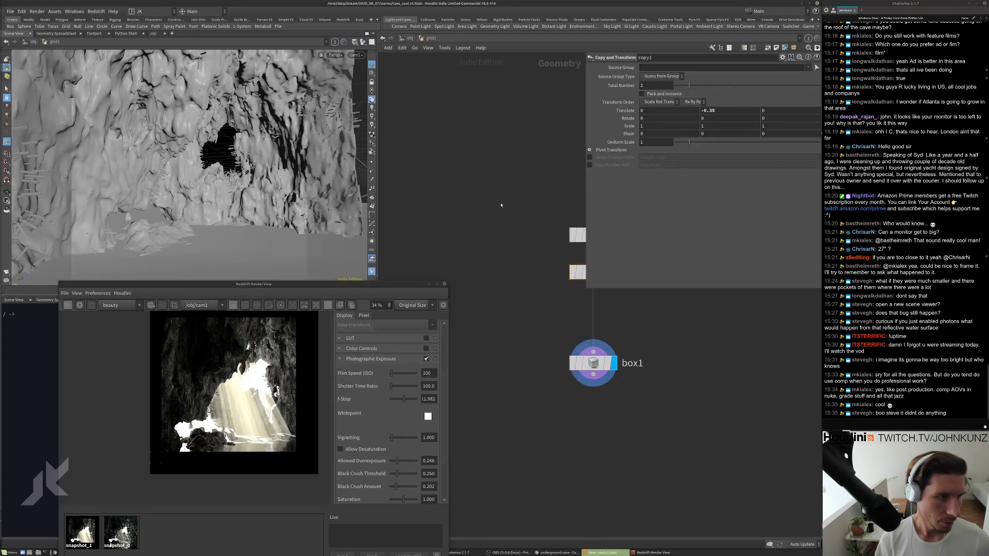
left_click(410, 38)
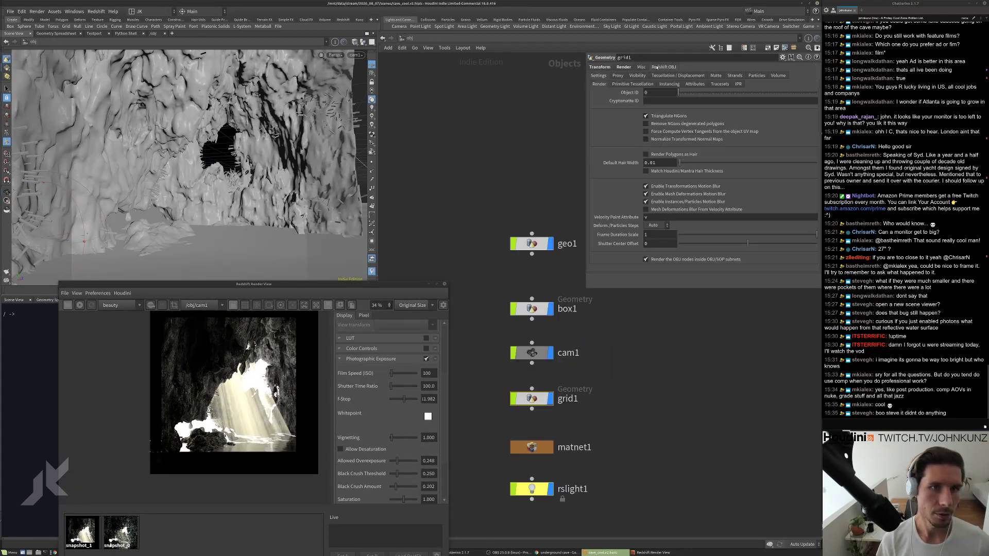
left_click(643, 77)
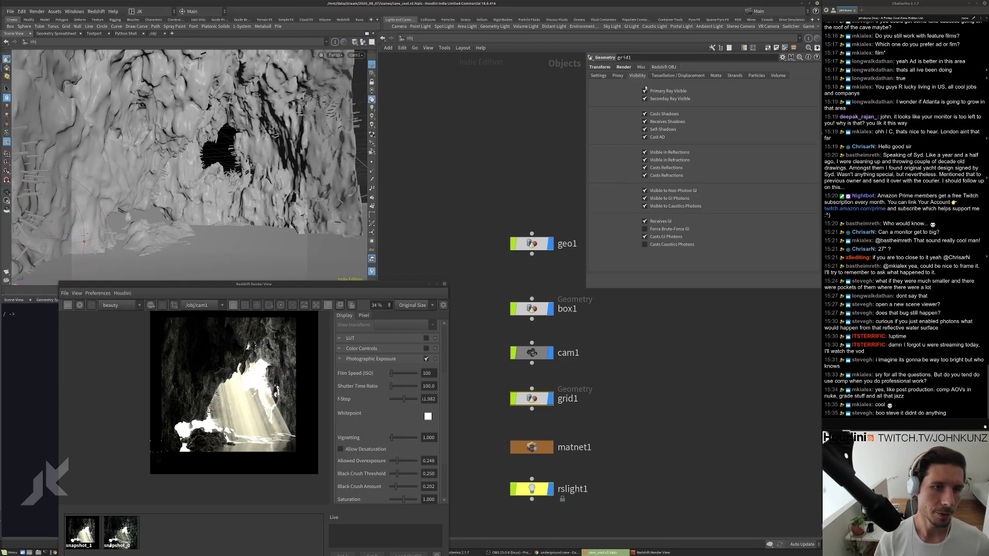
left_click(670, 245)
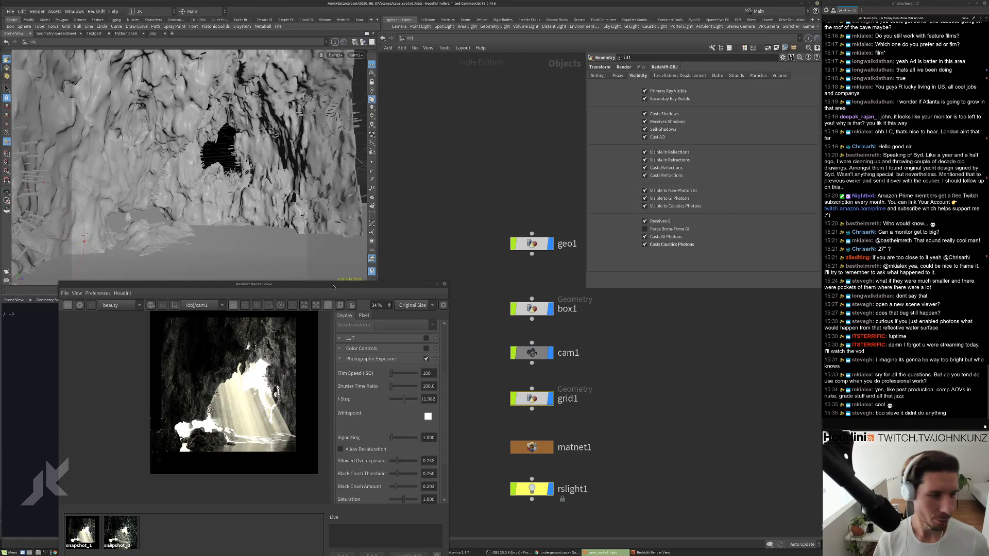
left_click_drag(333, 287, 349, 244)
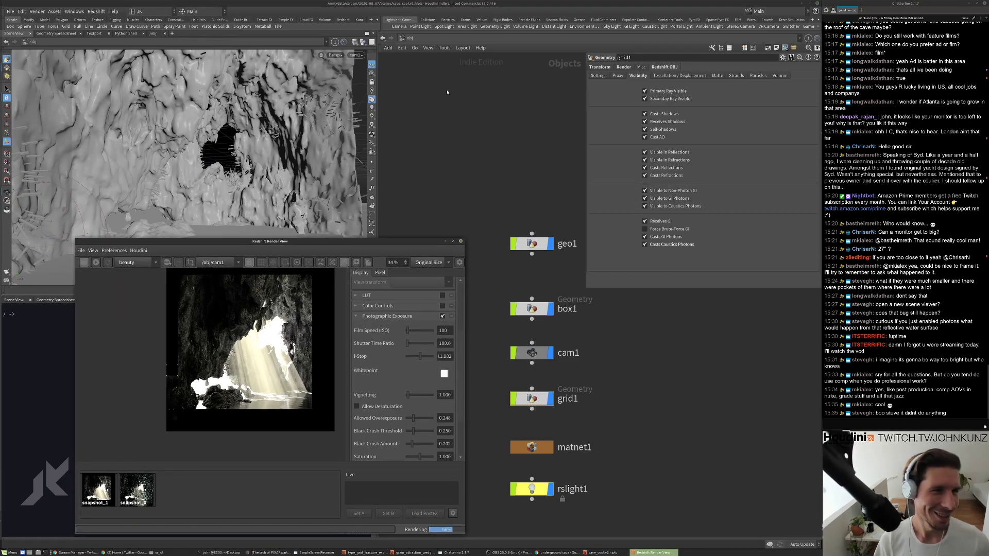
left_click(409, 38)
left_click(437, 88)
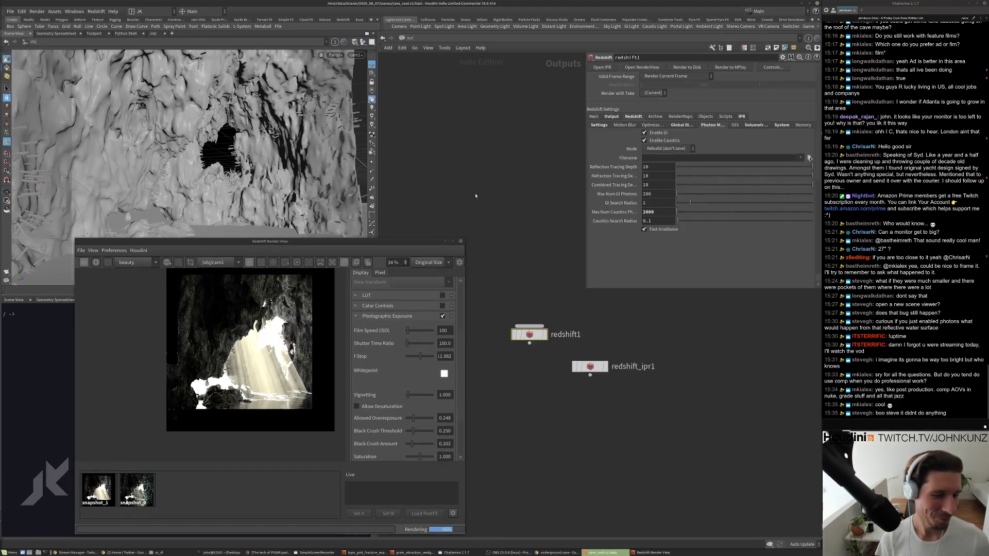
left_click(599, 125)
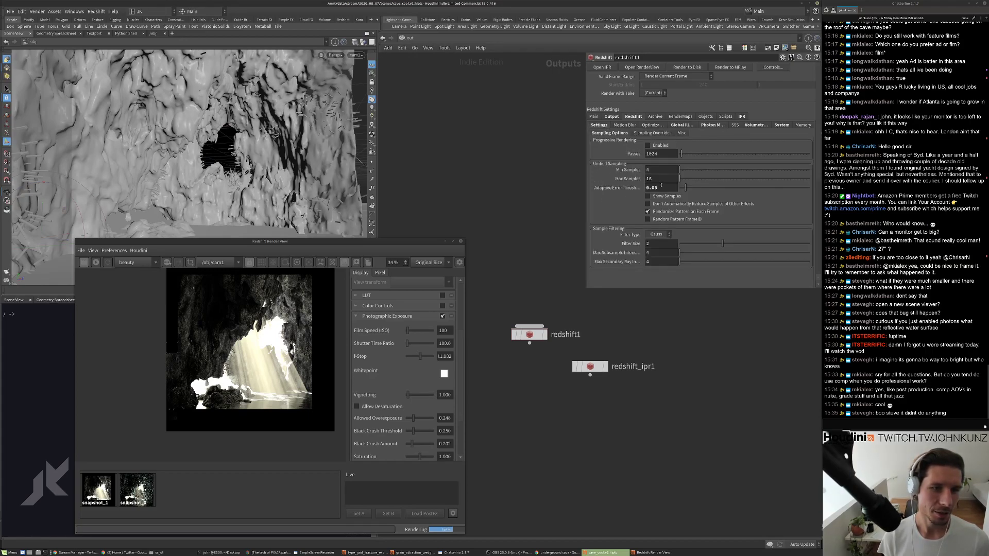
double_click(662, 186)
type("0.35")
key("Return")
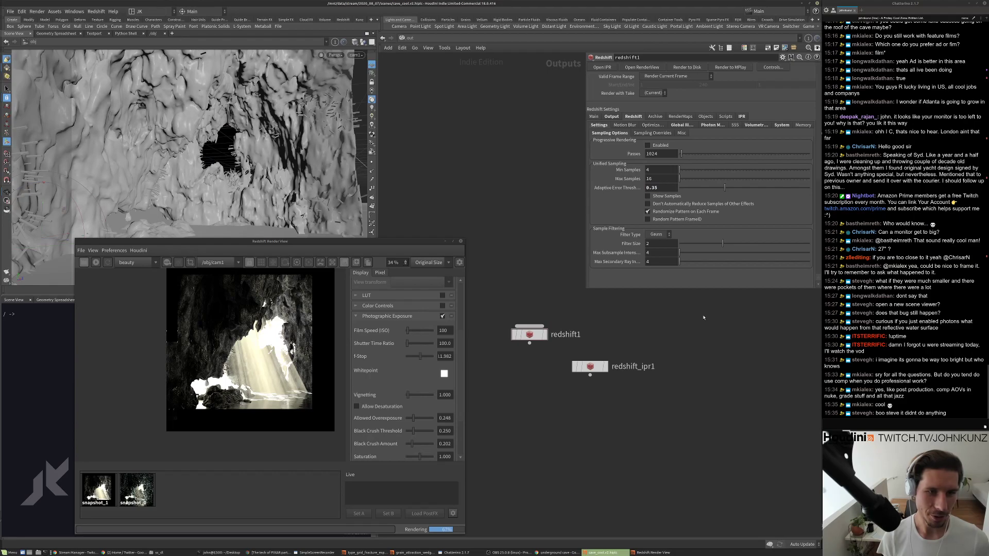
left_click(83, 263)
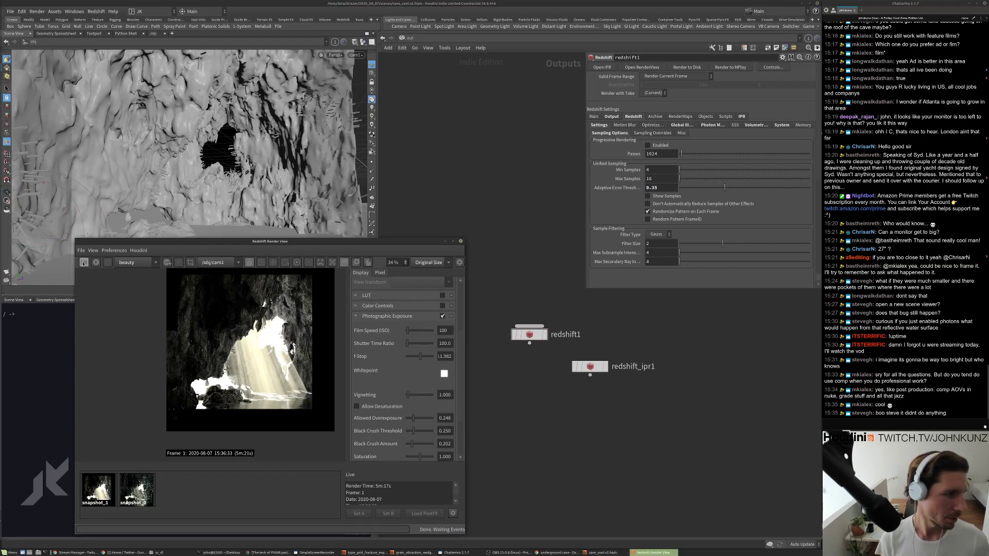
left_click(83, 263)
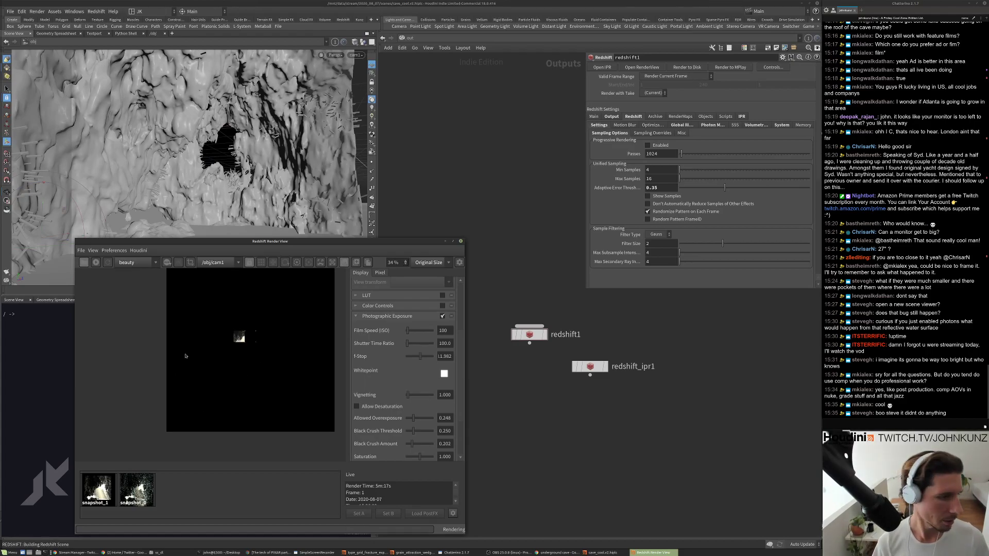
scroll(259, 348, "up", 1)
scroll(252, 344, "up", 2)
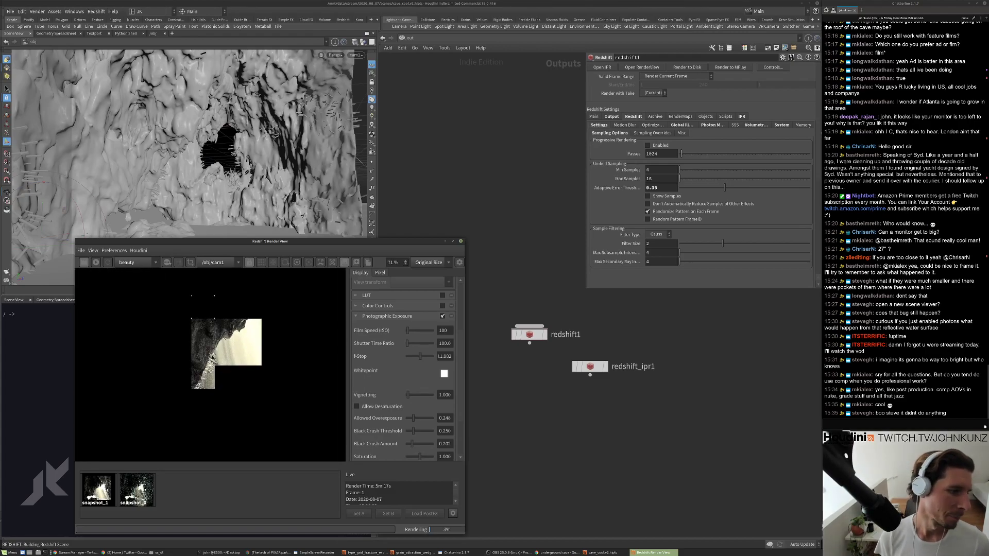
left_click(105, 500)
left_click(108, 504)
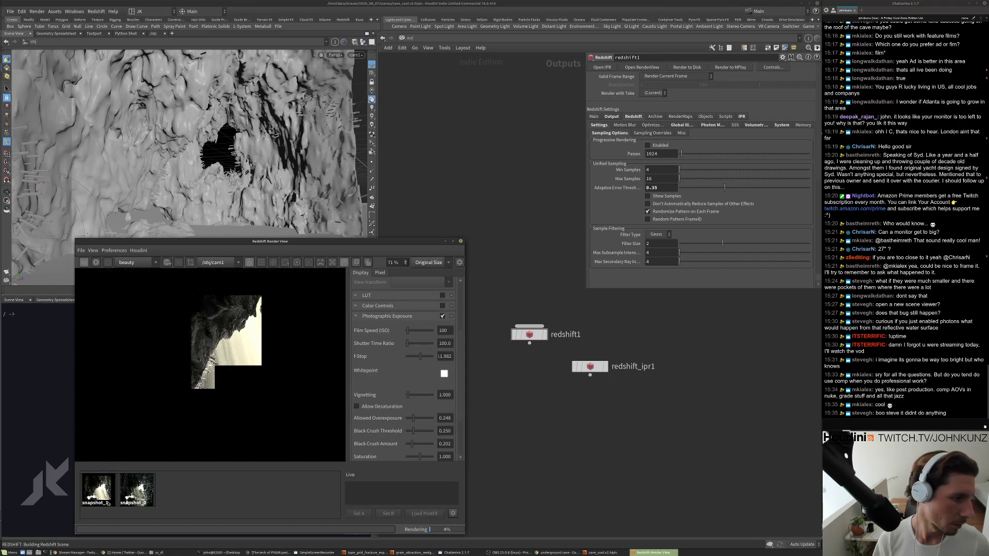
left_click(98, 492)
left_click(99, 492)
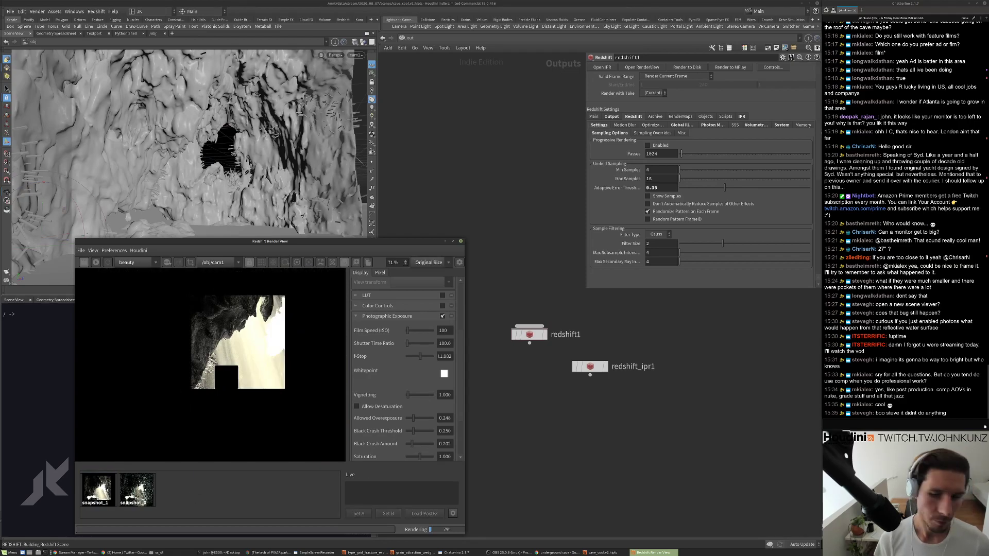
scroll(265, 328, "up", 1)
scroll(223, 328, "down", 5)
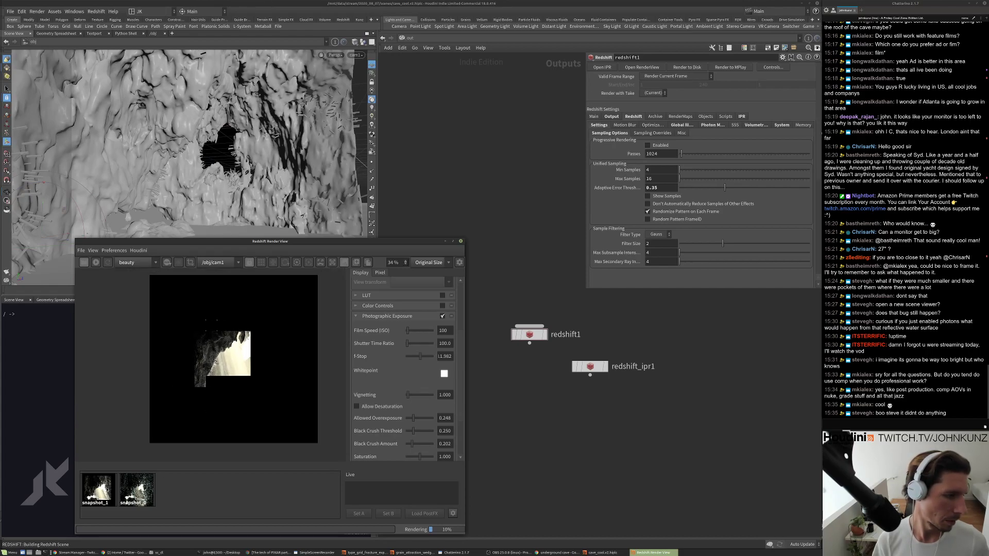
left_click(92, 494)
left_click(93, 493)
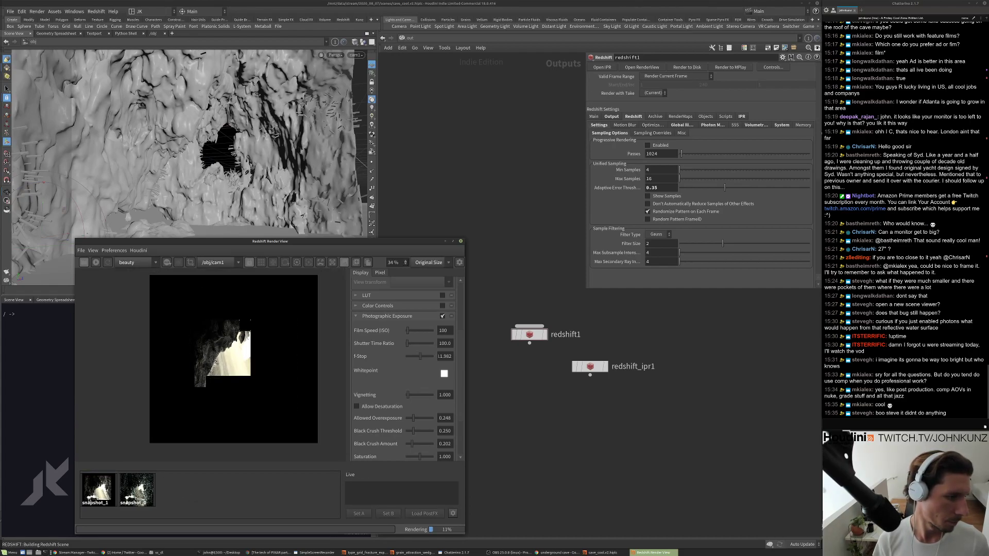
left_click(93, 493)
left_click(93, 494)
scroll(266, 334, "up", 2)
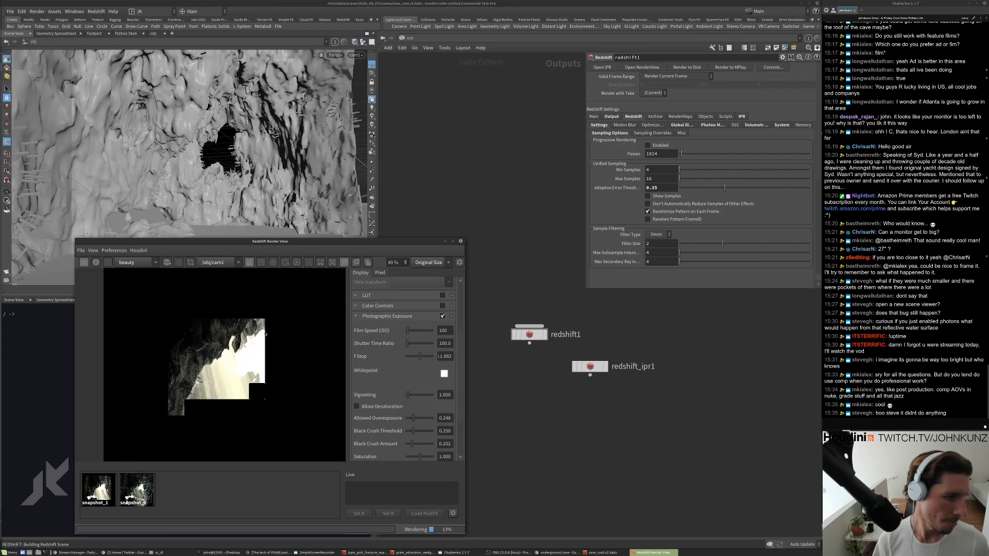
scroll(266, 334, "up", 4)
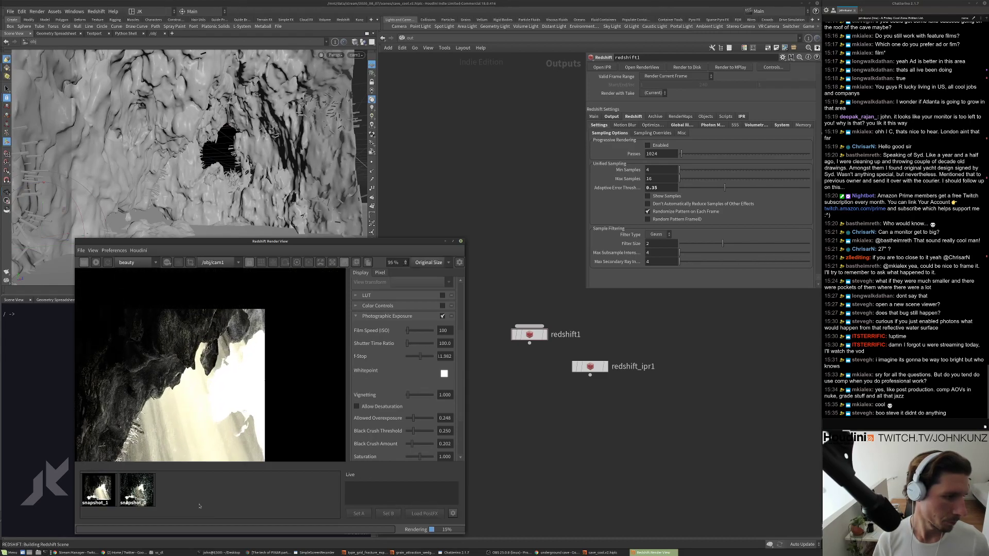
left_click(98, 502)
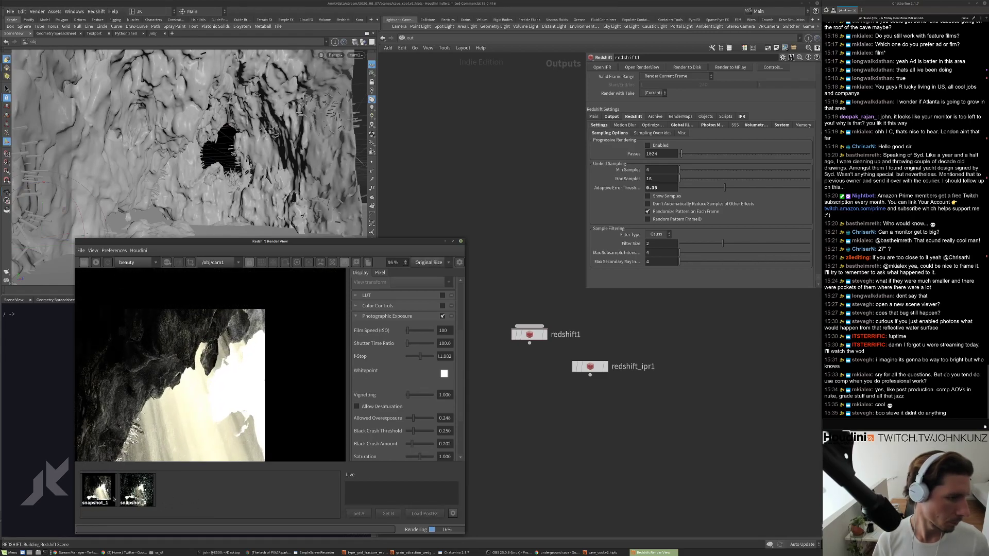
left_click(98, 494)
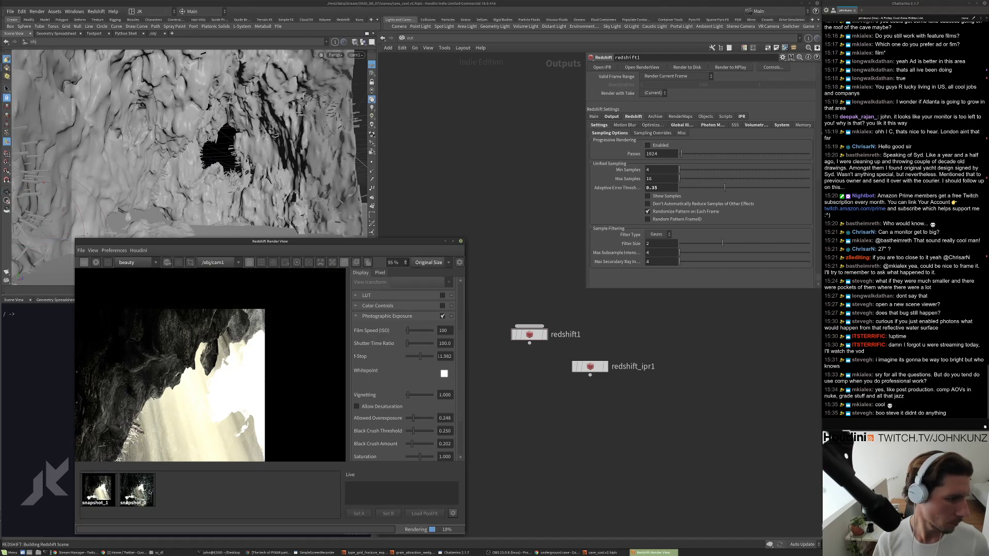
scroll(220, 418, "down", 3)
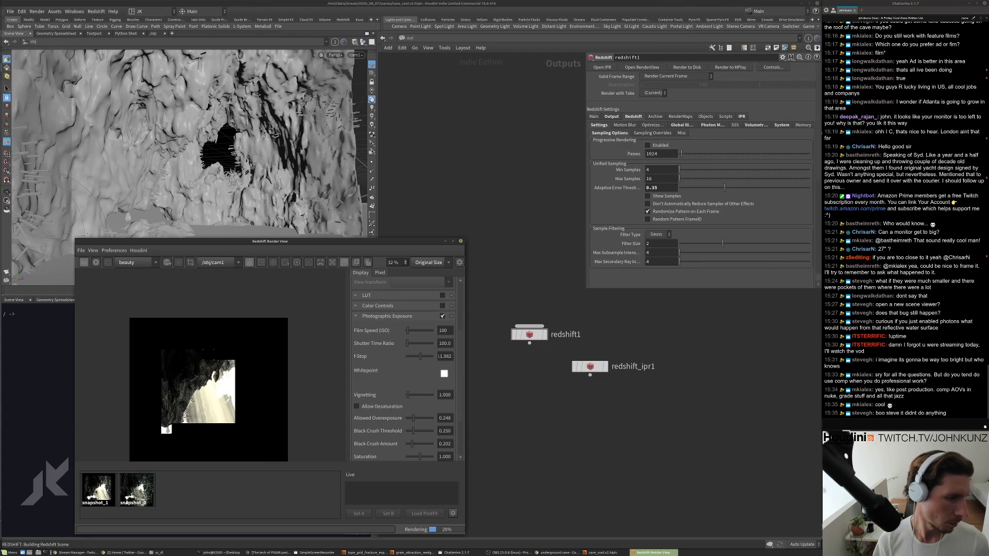
scroll(233, 356, "up", 3)
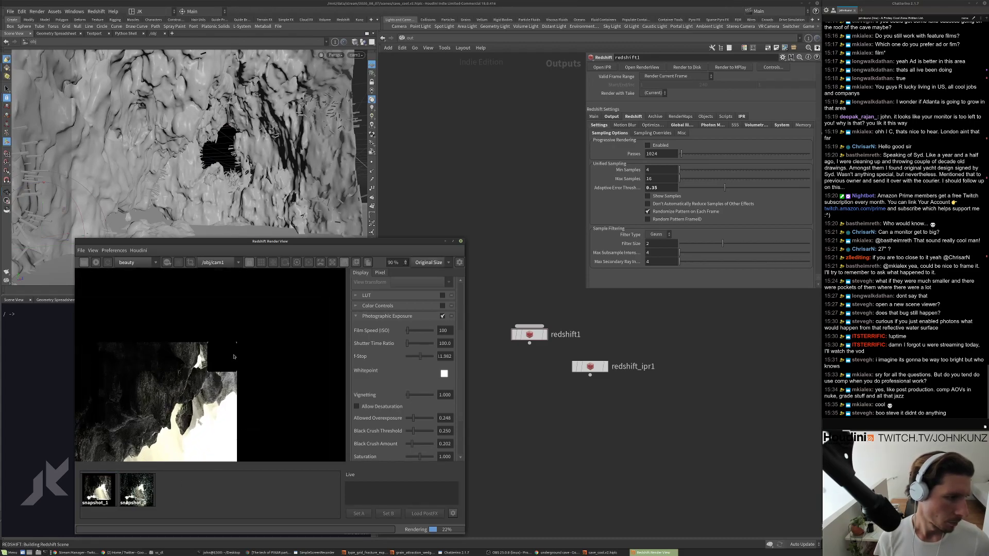
scroll(233, 357, "up", 2)
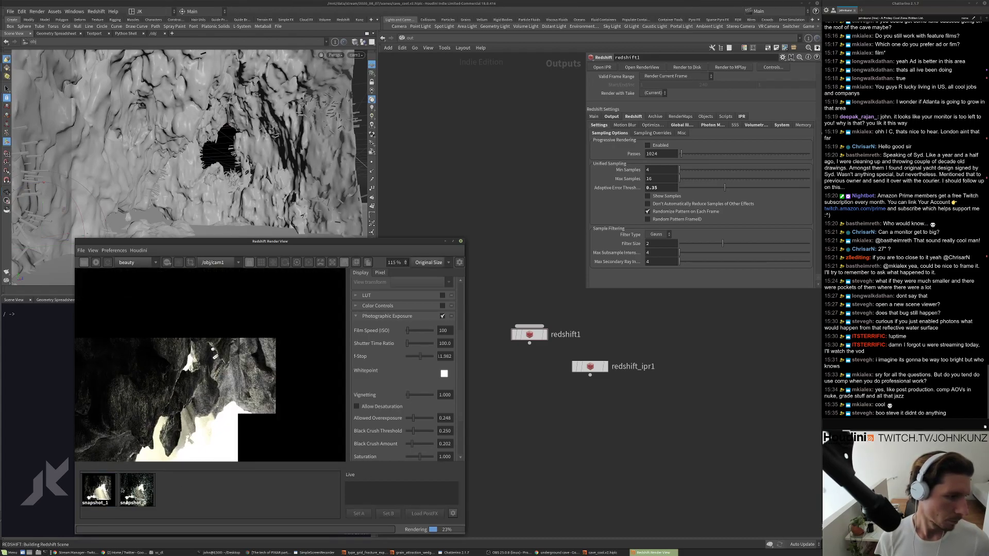
left_click(97, 492)
left_click(98, 502)
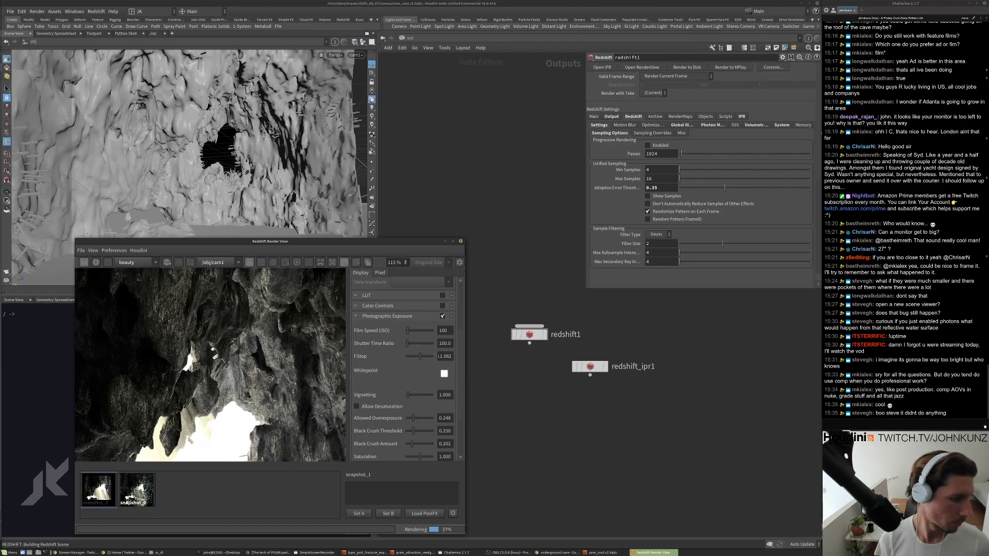
scroll(252, 380, "down", 5)
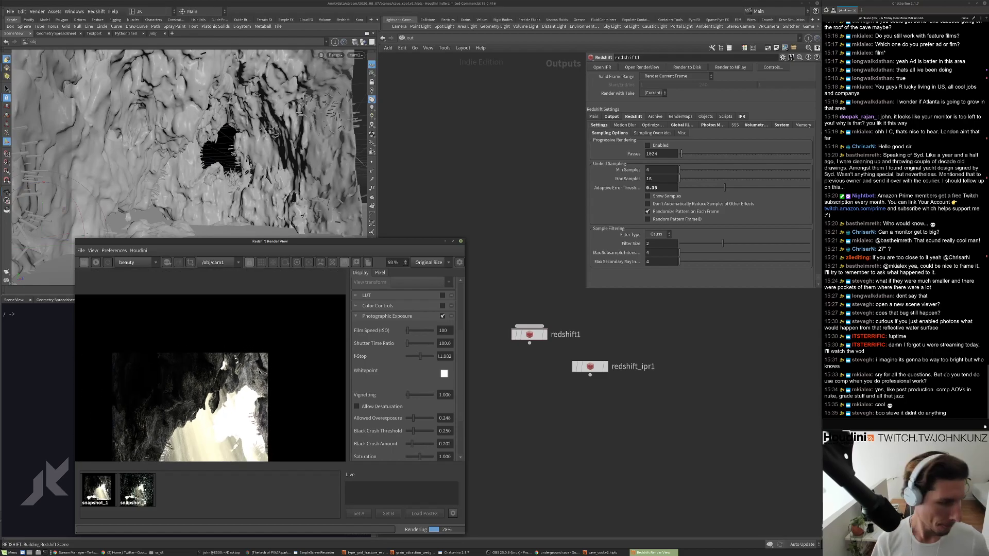
scroll(242, 384, "up", 3)
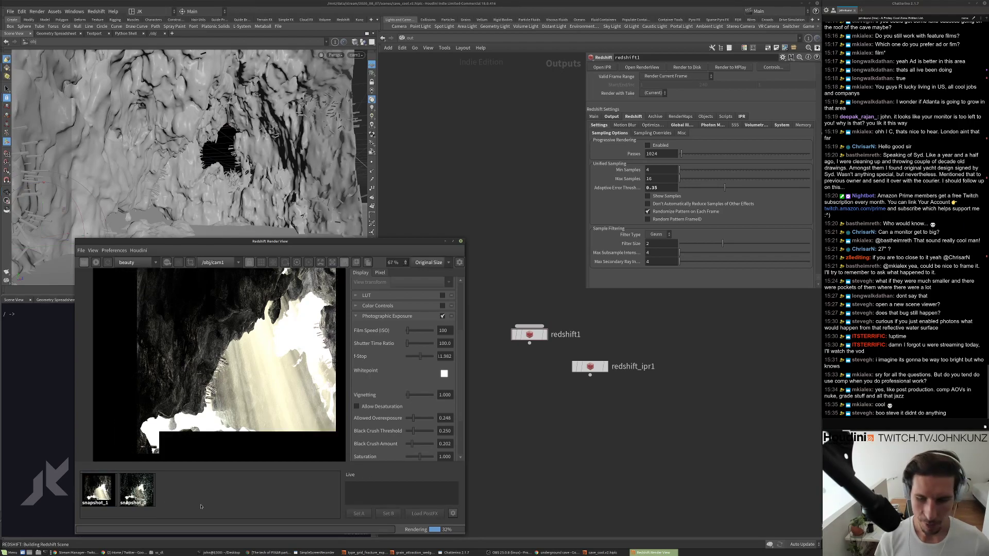
scroll(236, 370, "down", 3)
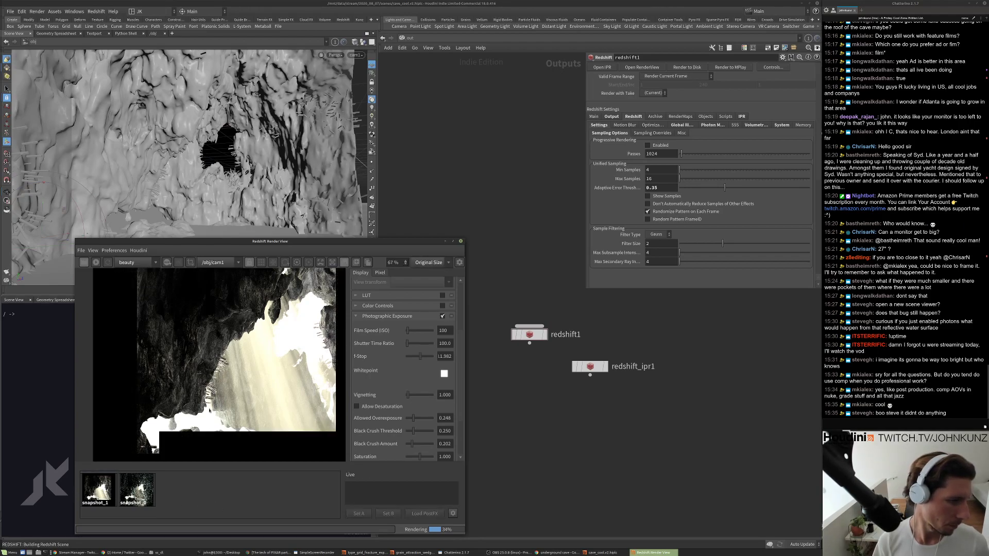
scroll(238, 313, "up", 4)
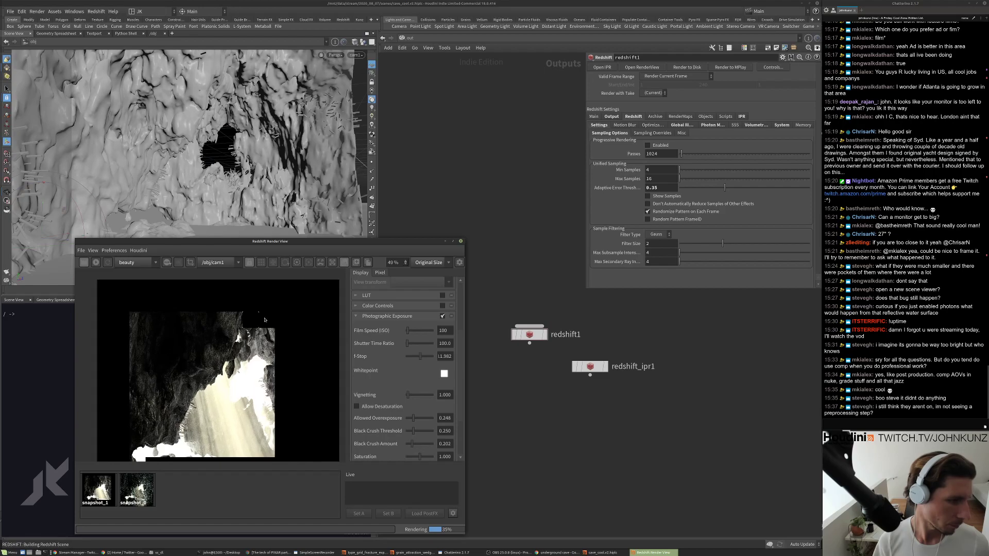
scroll(262, 342, "down", 4)
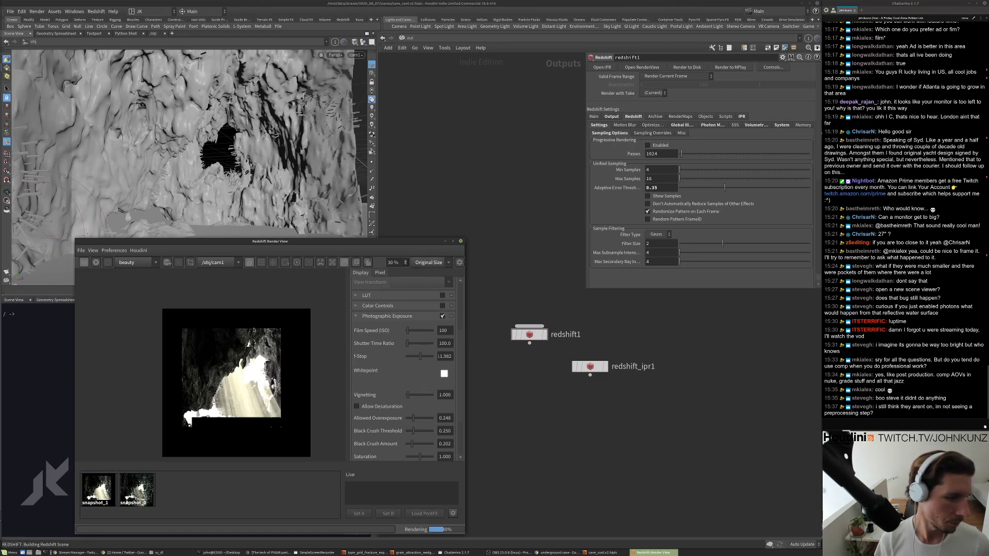
scroll(298, 376, "up", 3)
scroll(298, 377, "up", 2)
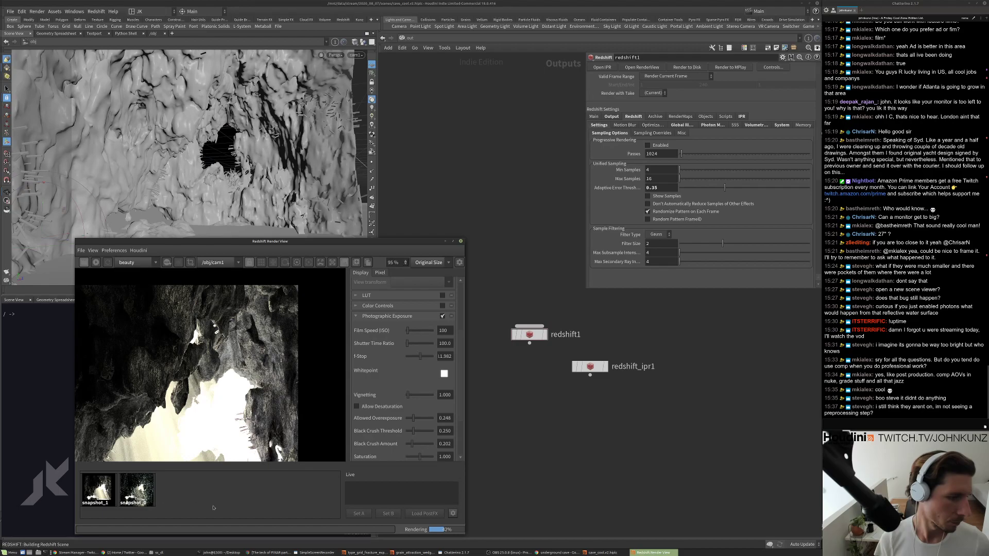
left_click(129, 501)
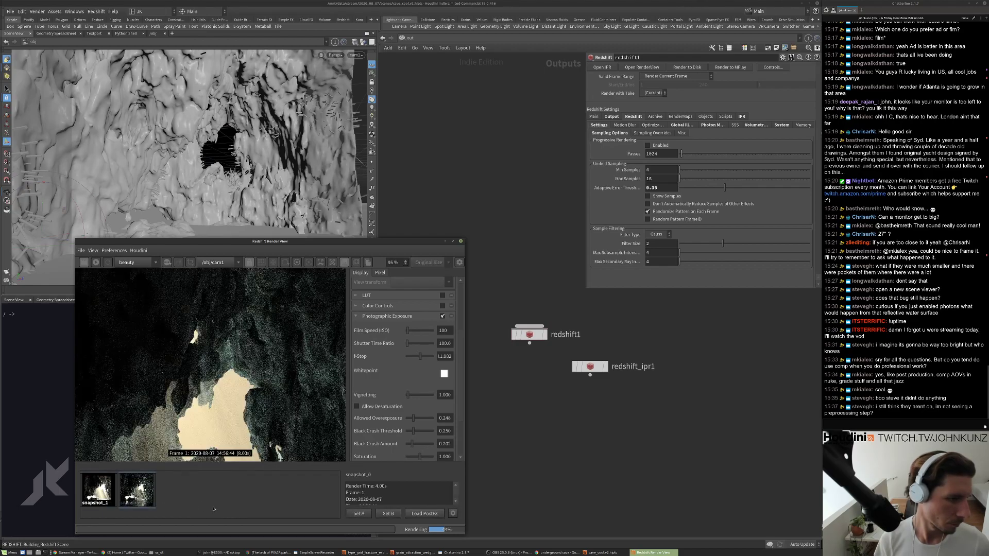
left_click(131, 502)
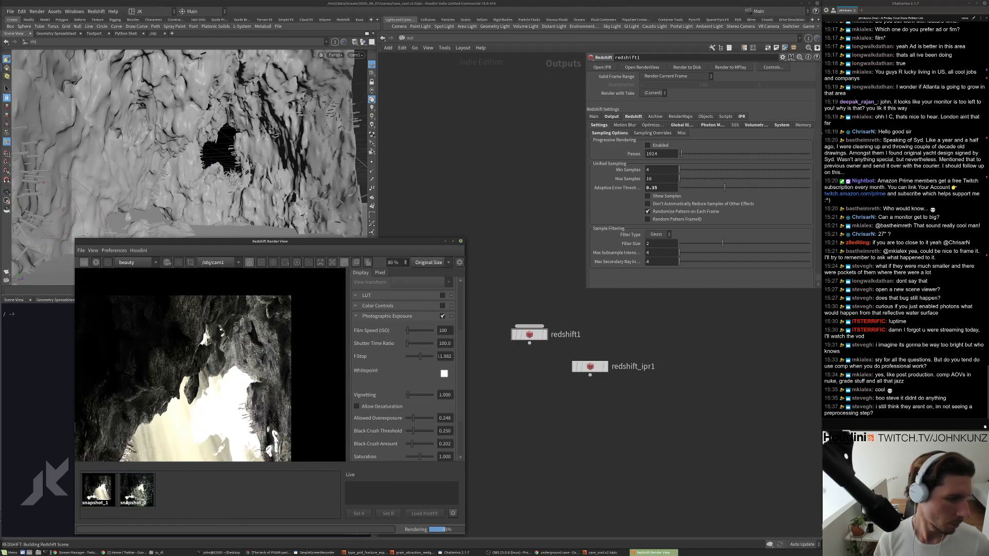
scroll(131, 501, "down", 3)
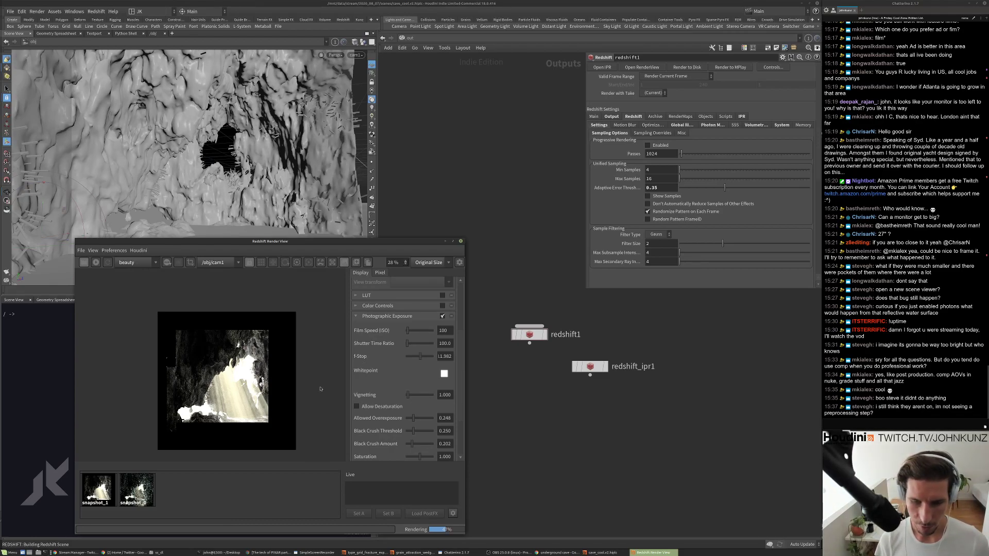
In /obj, set rslight1's Number of Photons to 1000000.
left_click(407, 41)
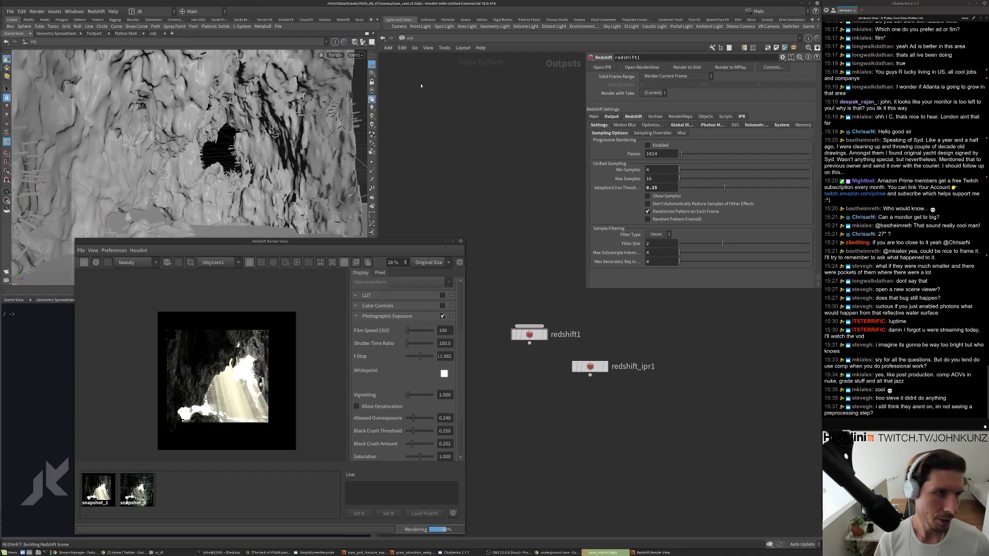
left_click(407, 39)
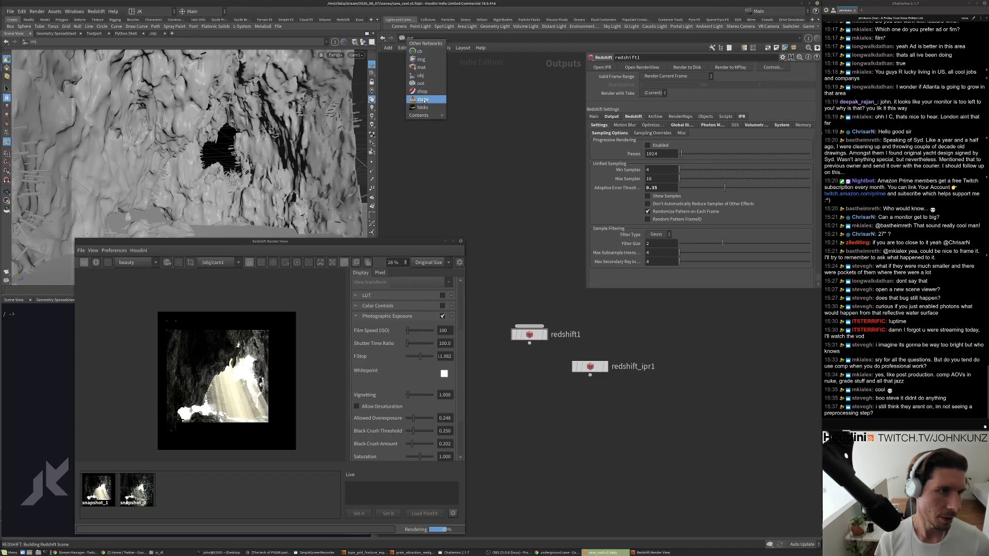
left_click(421, 76)
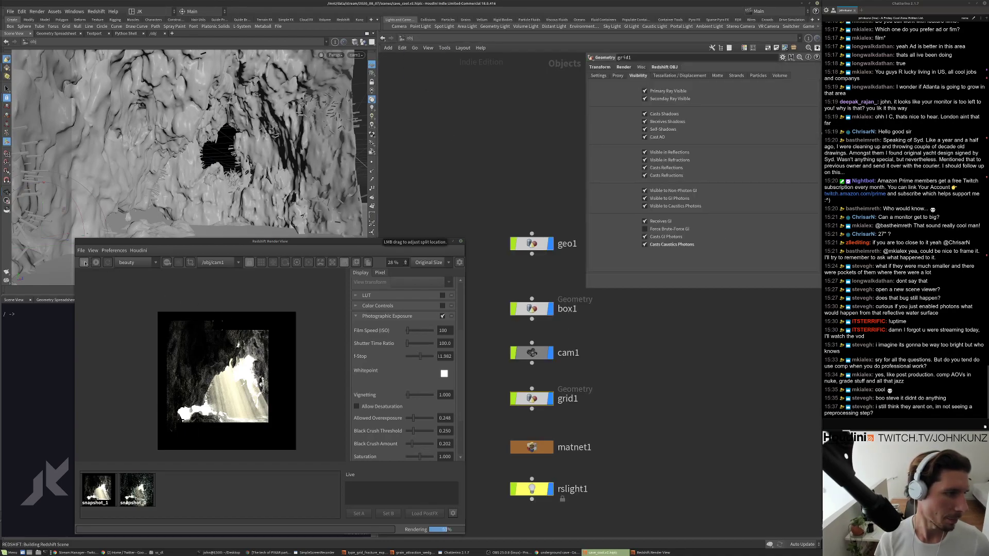
scroll(593, 382, "down", 2)
left_click(551, 456)
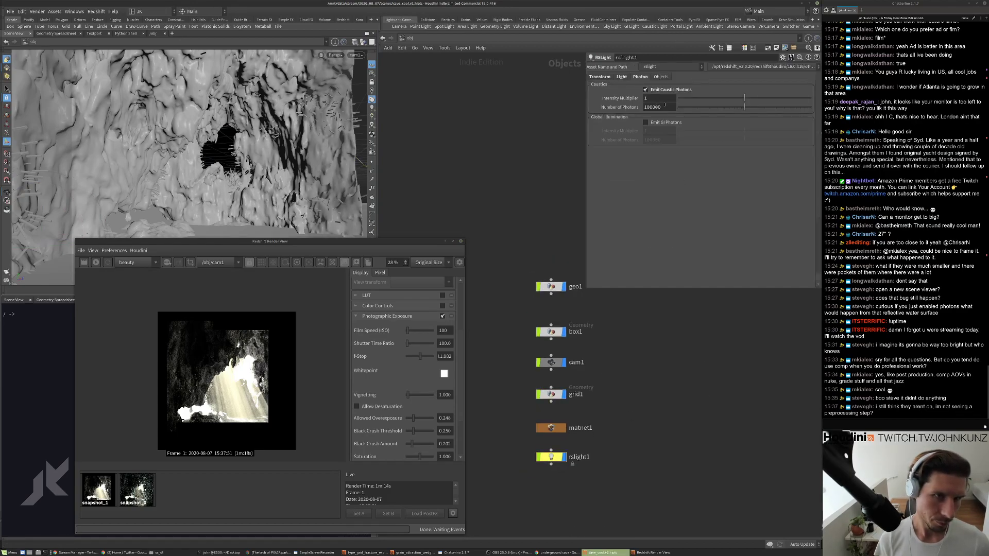
left_click(667, 108)
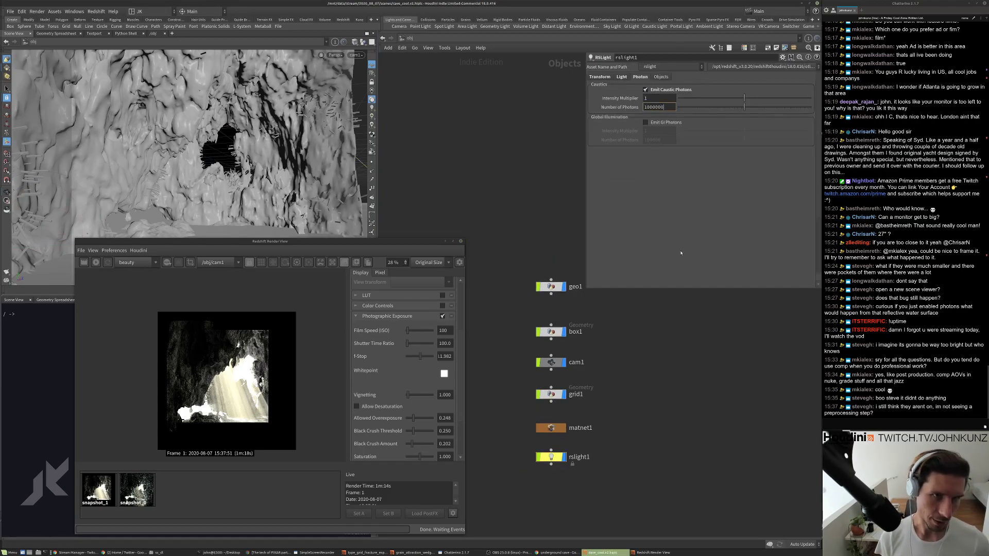
type("0")
key("Return")
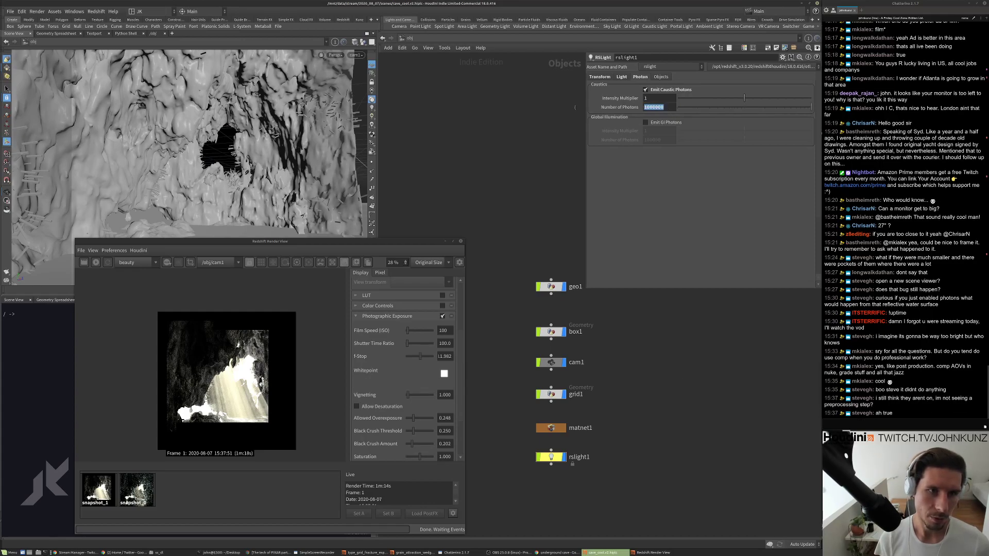
double_click(664, 107)
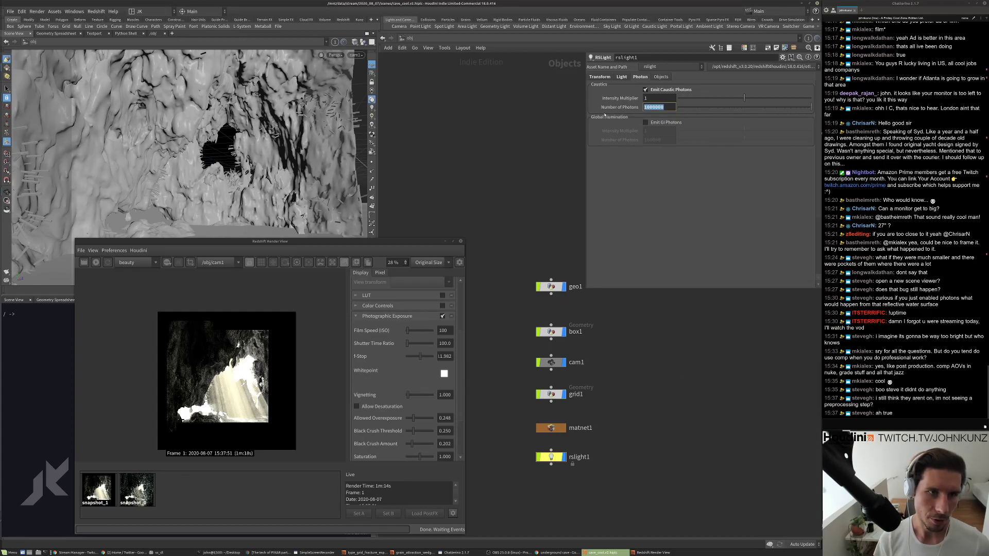
left_click(410, 38)
In /out, set redshift1's Max Num Caustics Photons to 1000000.
left_click(419, 82)
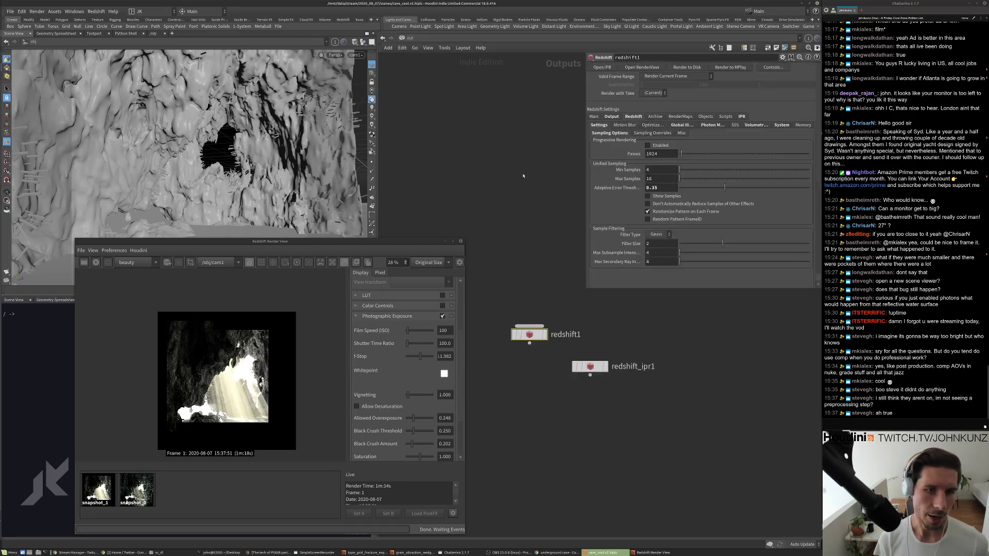
left_click(713, 125)
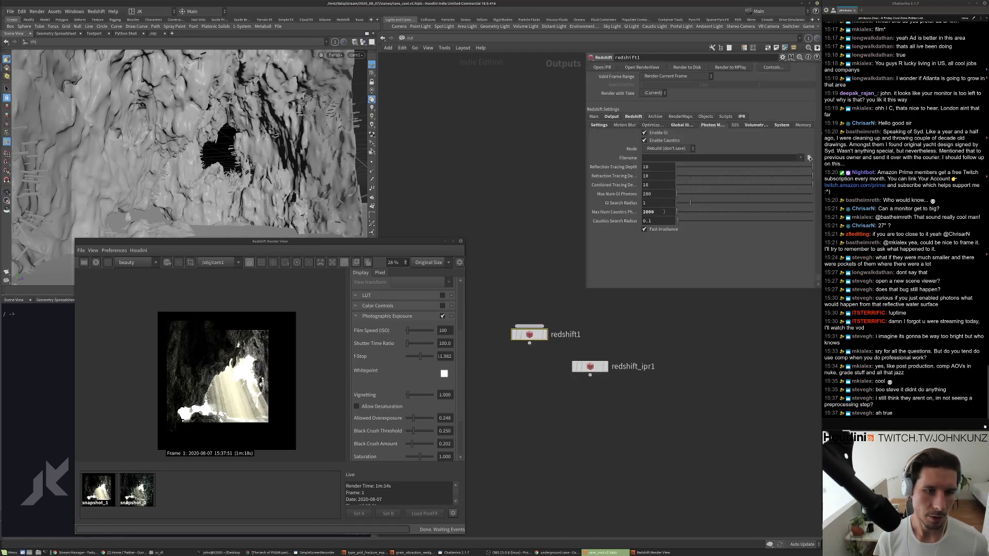
double_click(657, 212)
type("1000000")
key("Return")
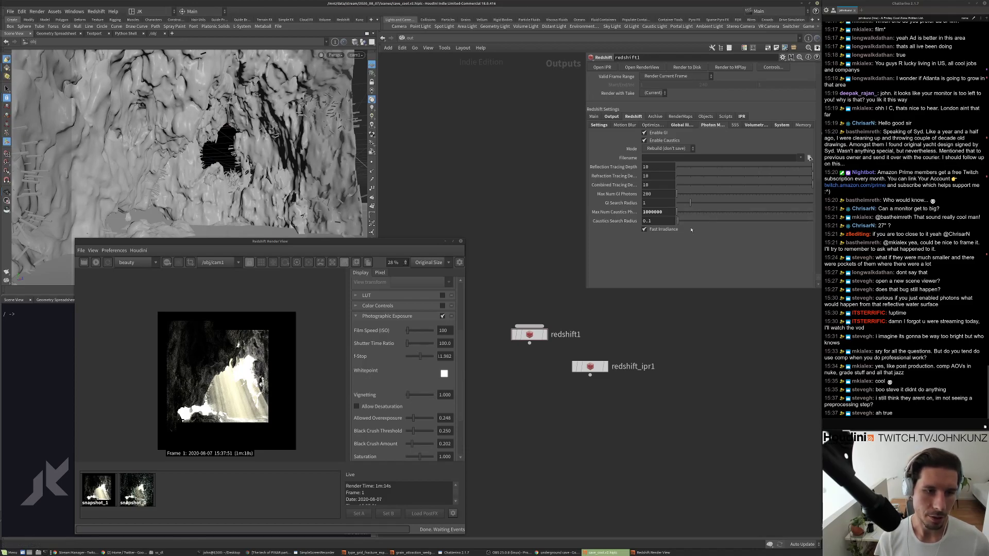
Set the Caustics Search Radius to 0.0075 and restart the render.
left_click(669, 220)
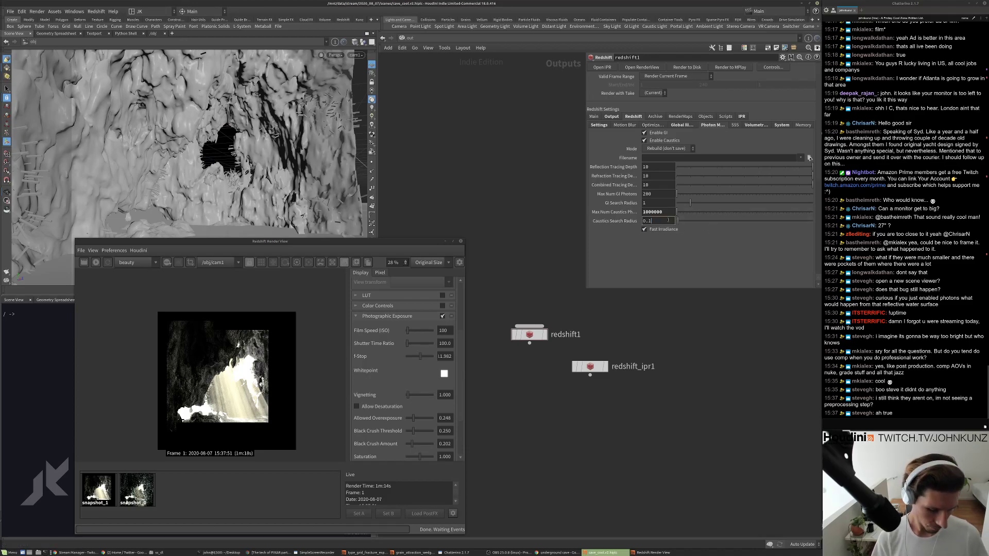
type("0")
key("Return")
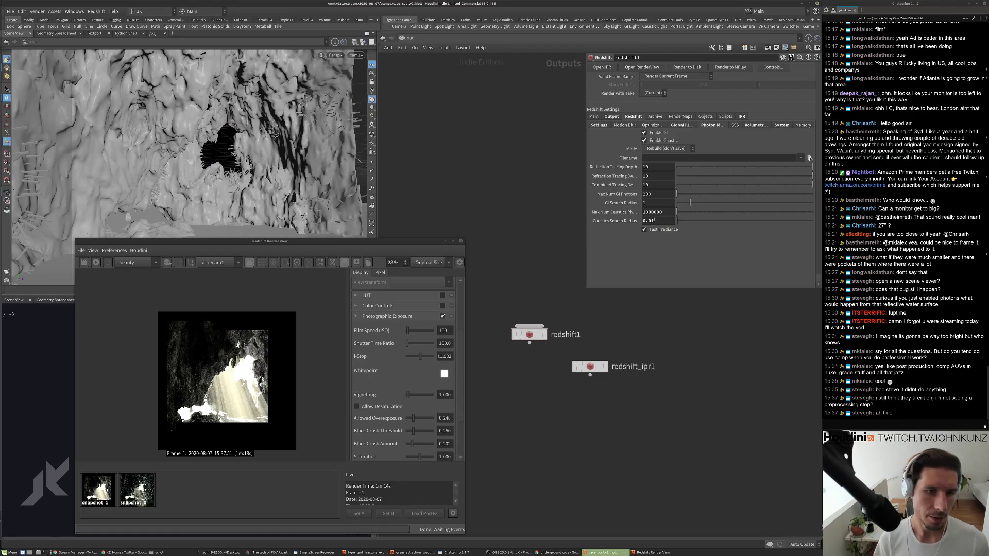
left_click(672, 221)
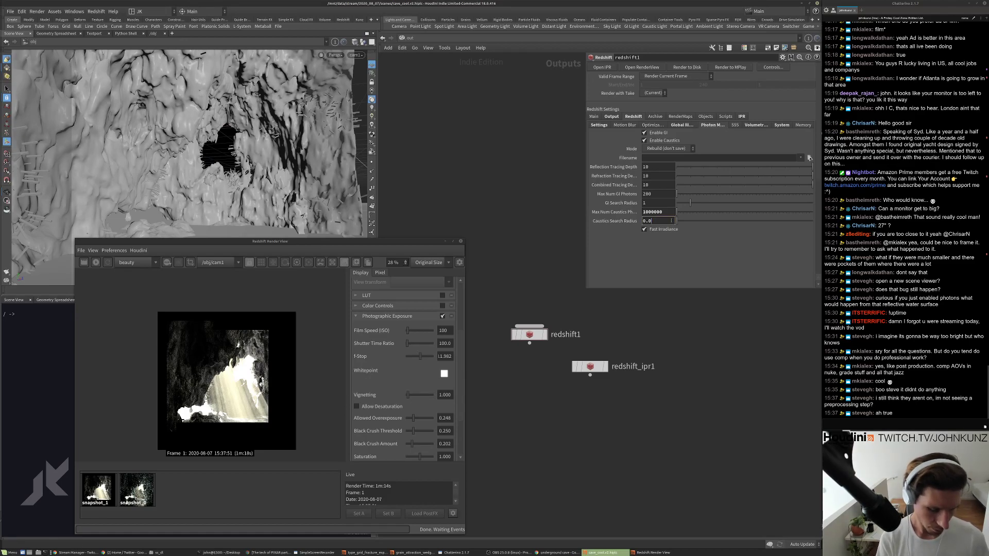
key("Return")
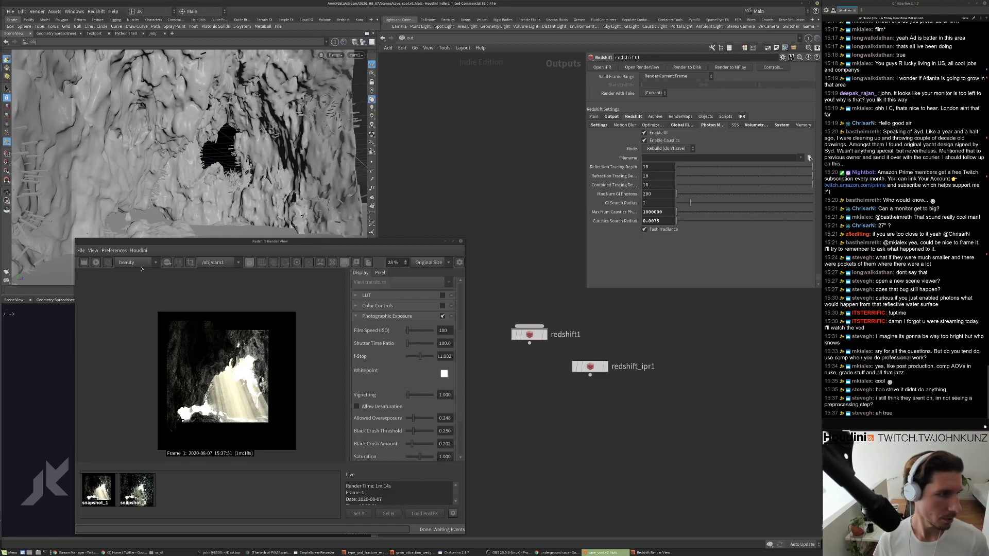
left_click(84, 263)
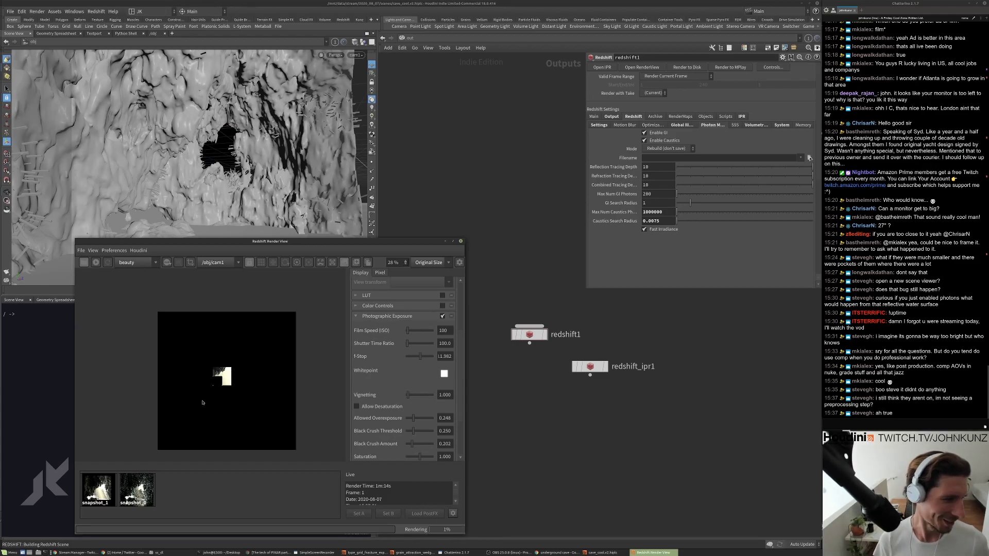
Compare the new render with snapshot_1, then return to the object network holding the light.
scroll(209, 380, "up", 4)
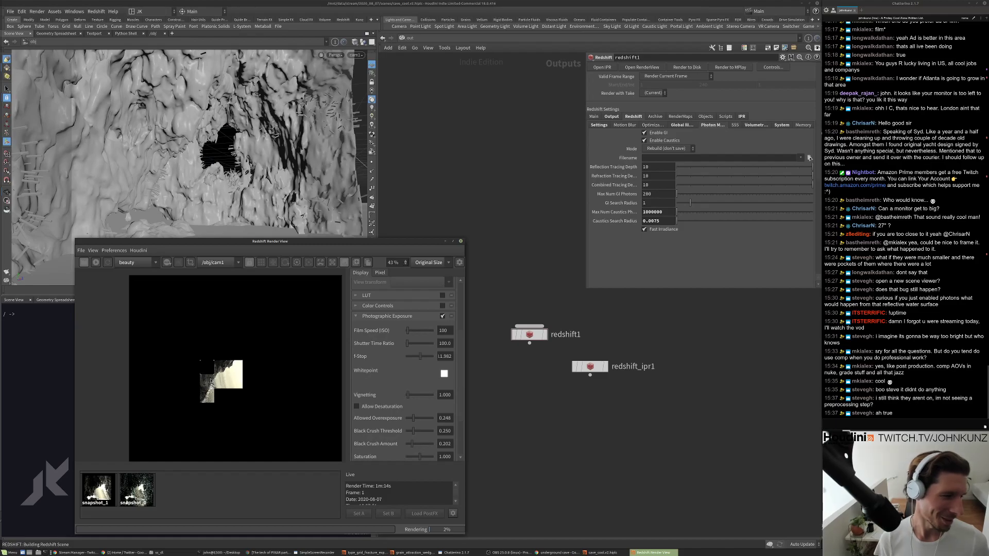
scroll(213, 375, "up", 2)
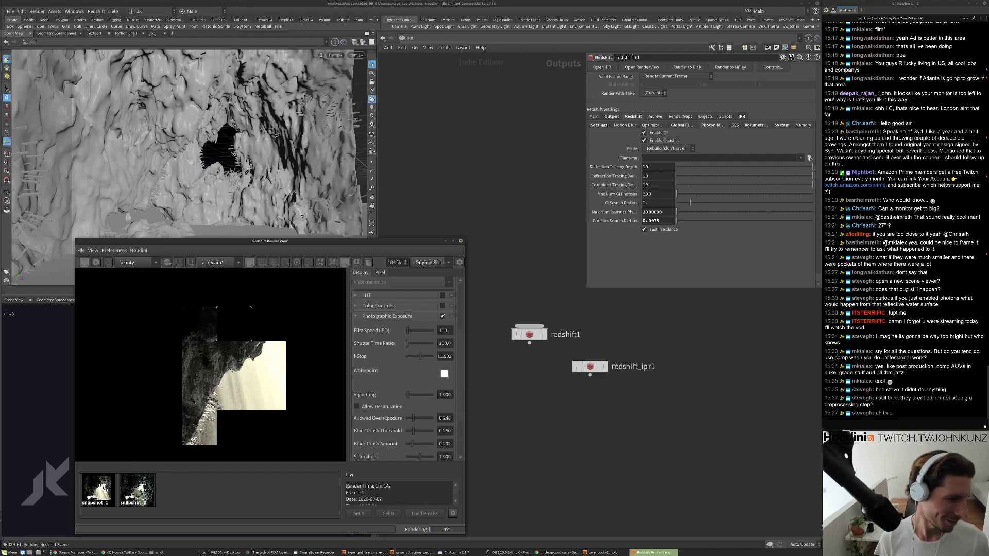
left_click(97, 490)
left_click(97, 489)
left_click(98, 489)
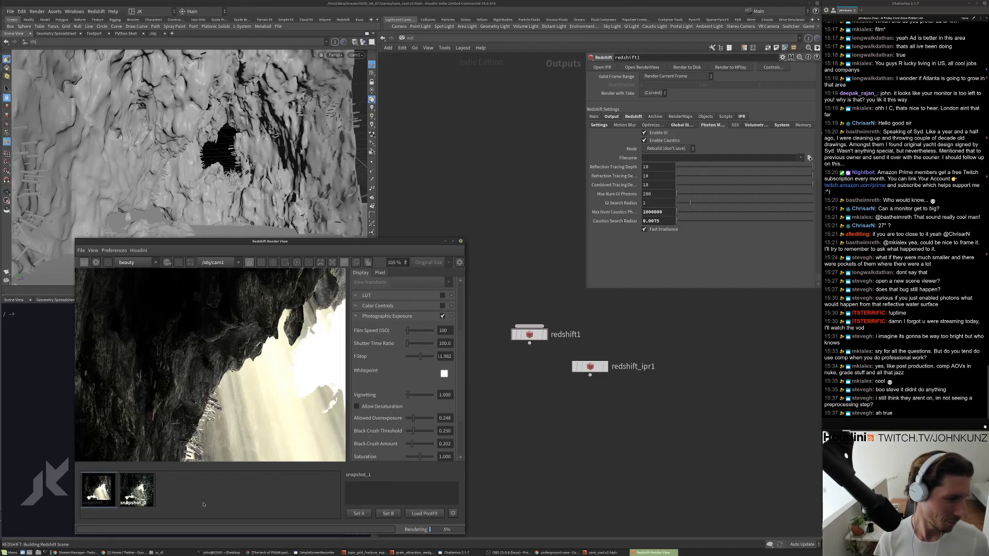
left_click(203, 505)
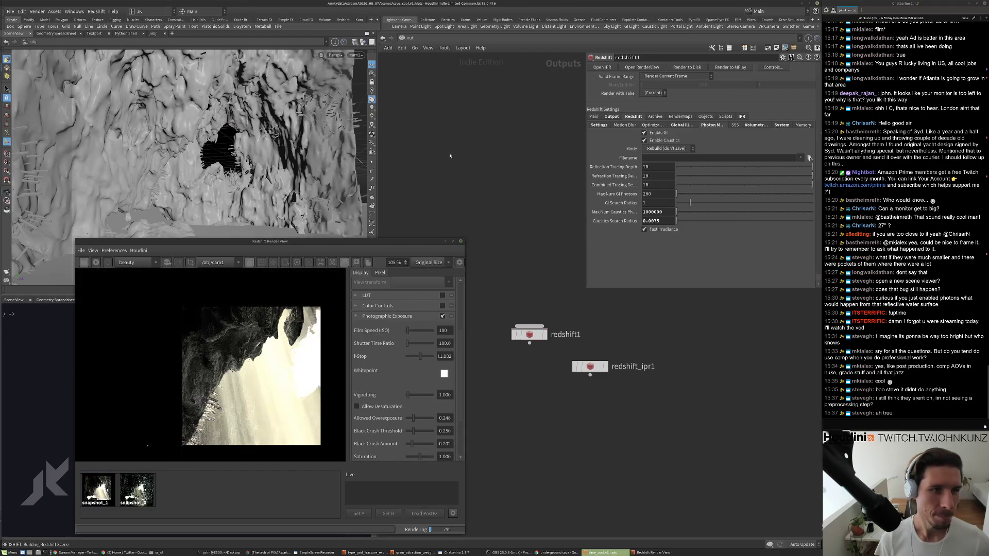
left_click(410, 37)
left_click(427, 72)
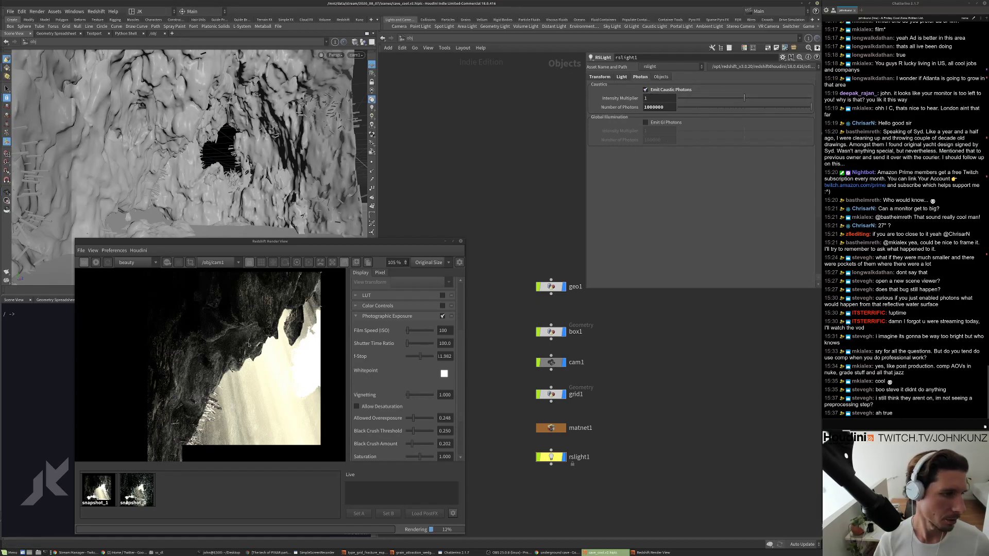
Compare the live cave render against the earlier stored snapshot and snapshot_1.
scroll(249, 344, "up", 4)
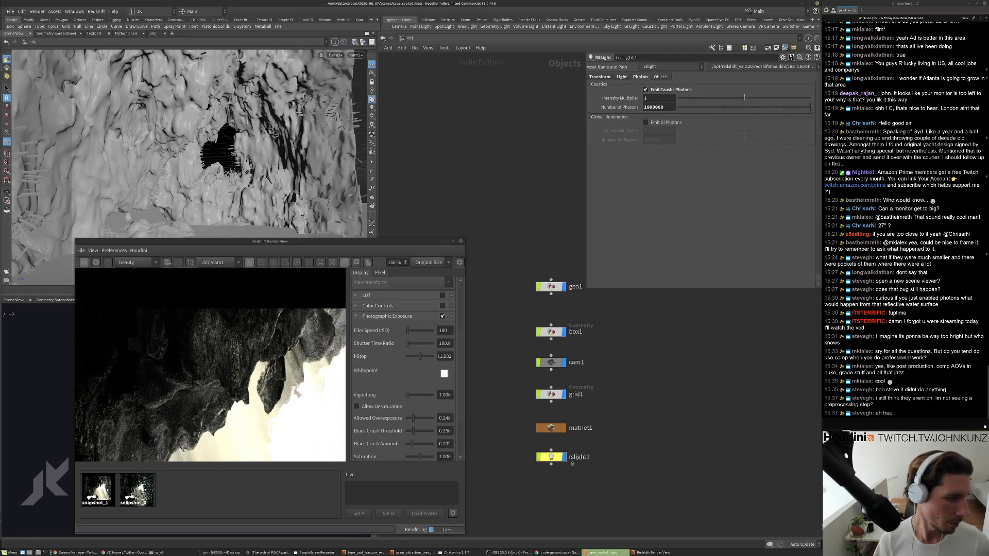
left_click(152, 500)
left_click(146, 505)
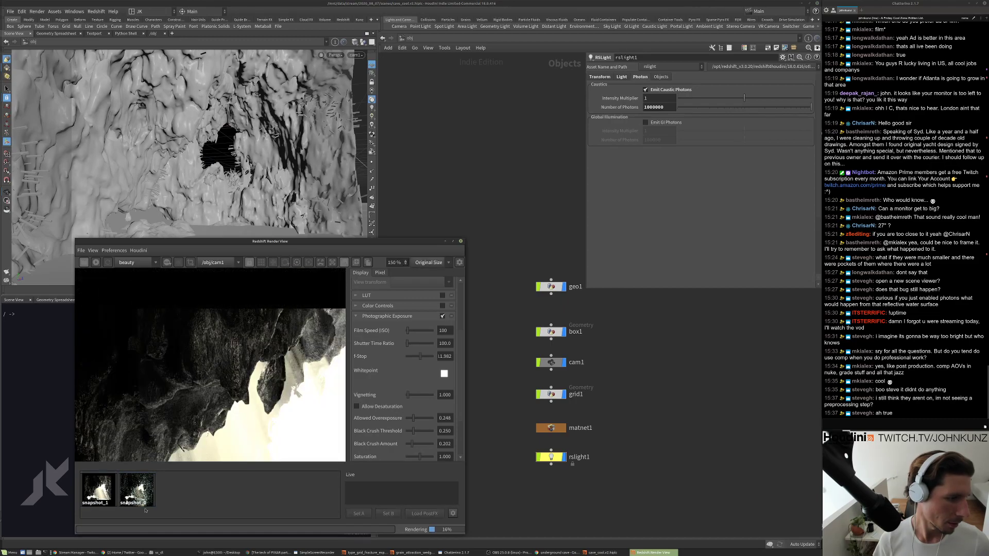
scroll(210, 365, "up", 10)
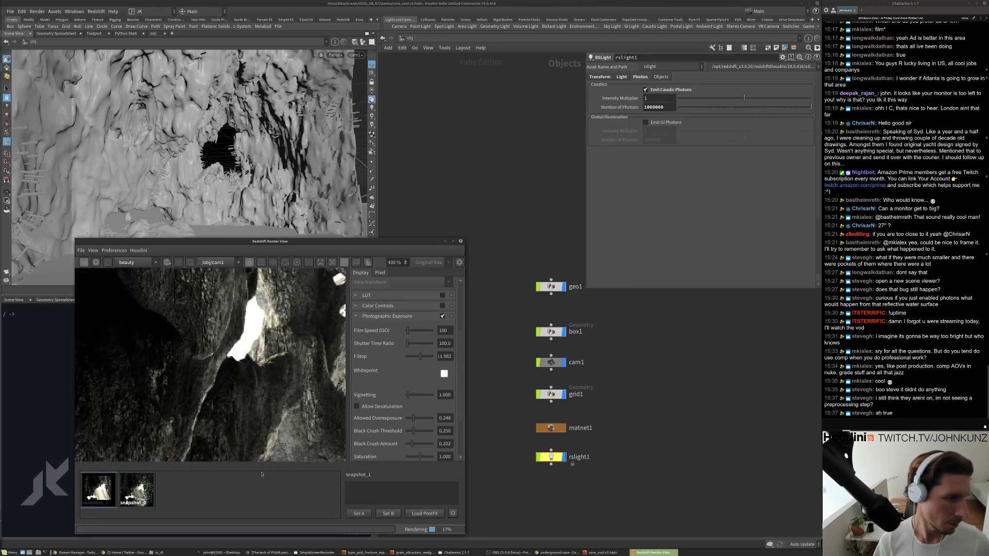
left_click(112, 501)
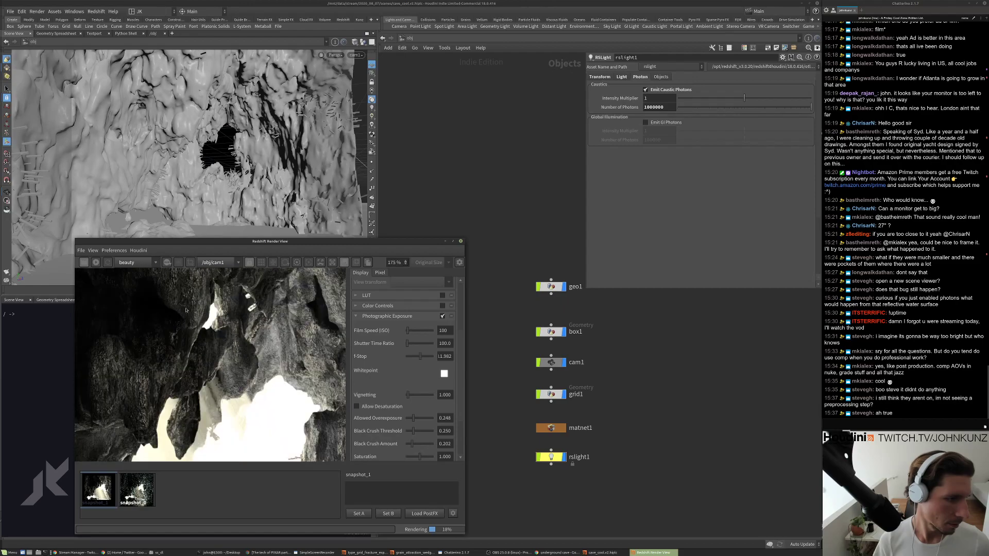
scroll(263, 285, "down", 3)
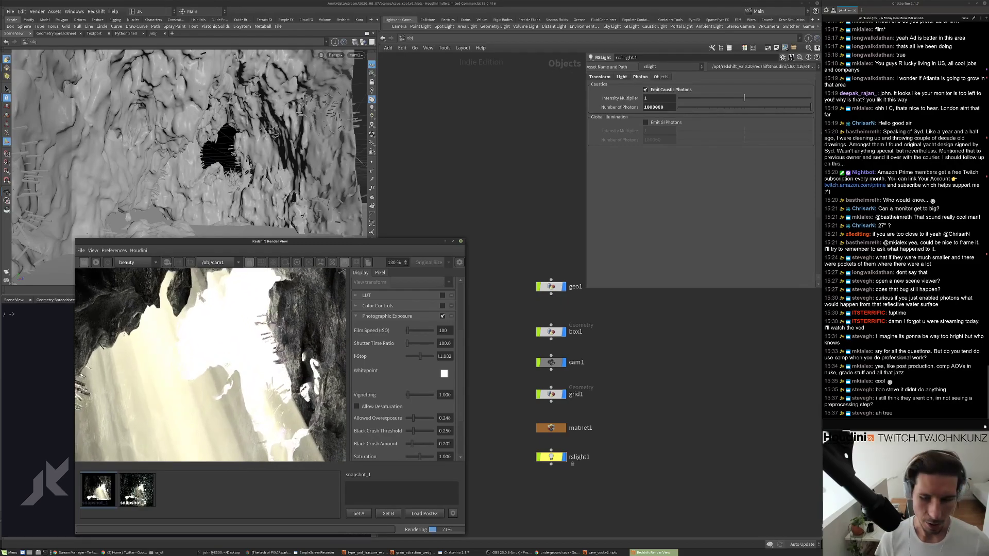
scroll(288, 306, "up", 10)
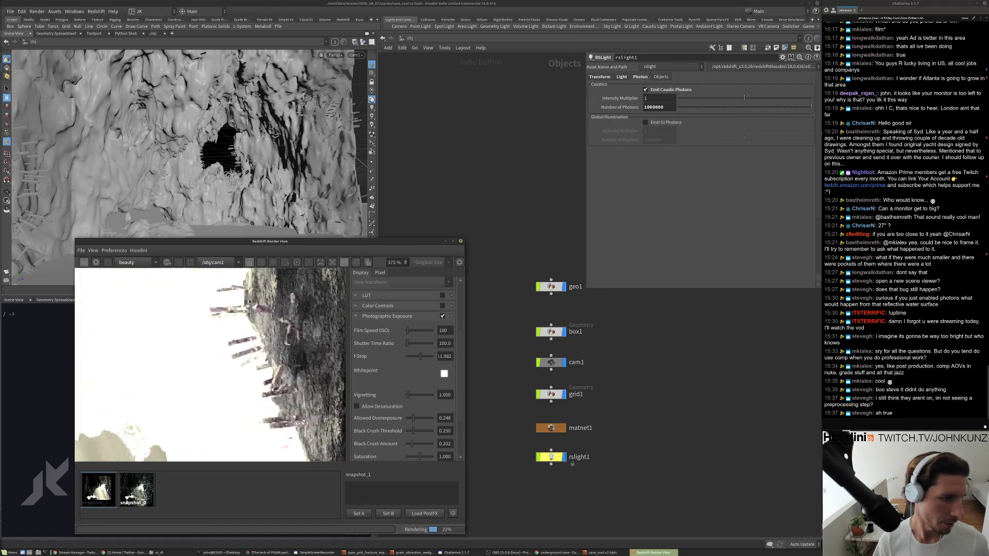
scroll(249, 302, "down", 12)
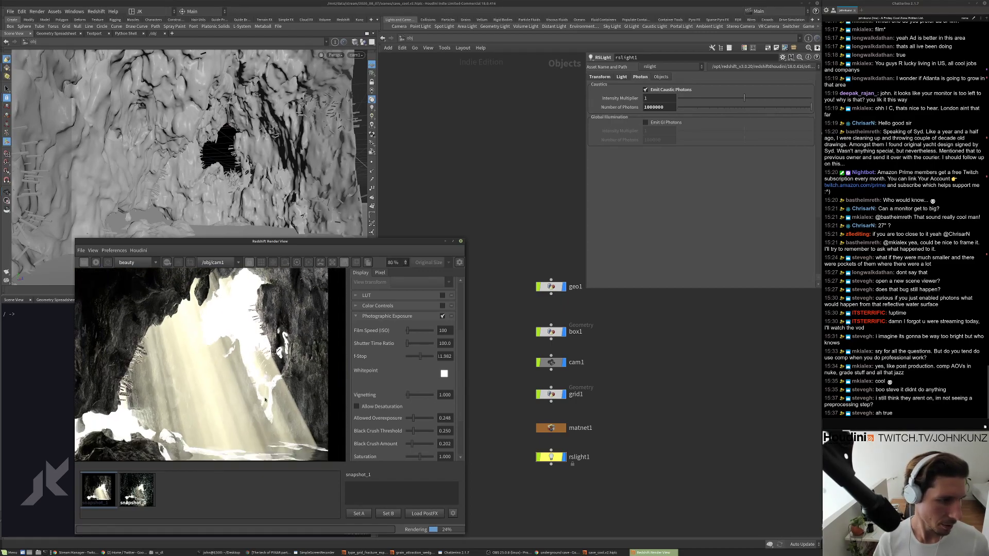
left_click(187, 483)
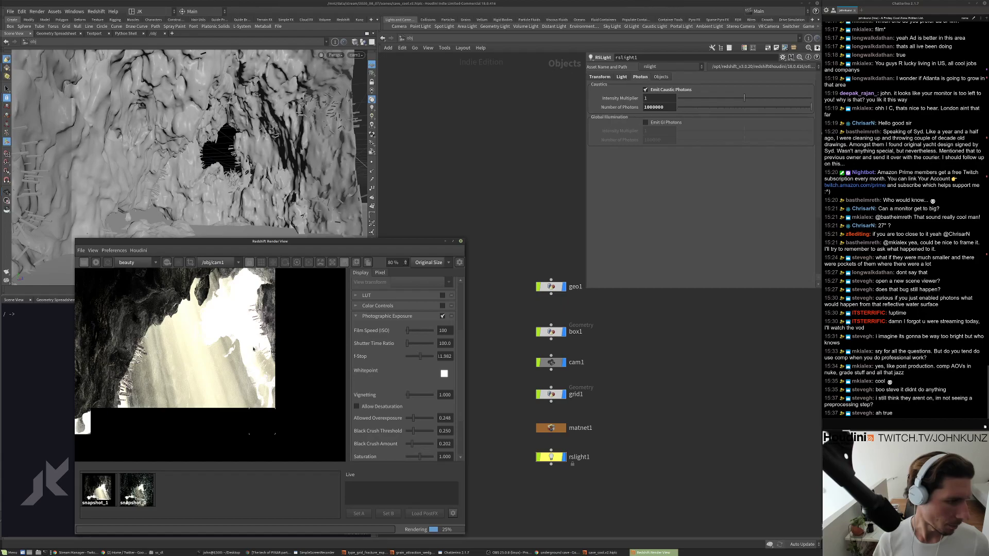
Raise the Photographic Exposure F-Stop from 11.982 to 17.954 to darken the render.
scroll(203, 439, "up", 3)
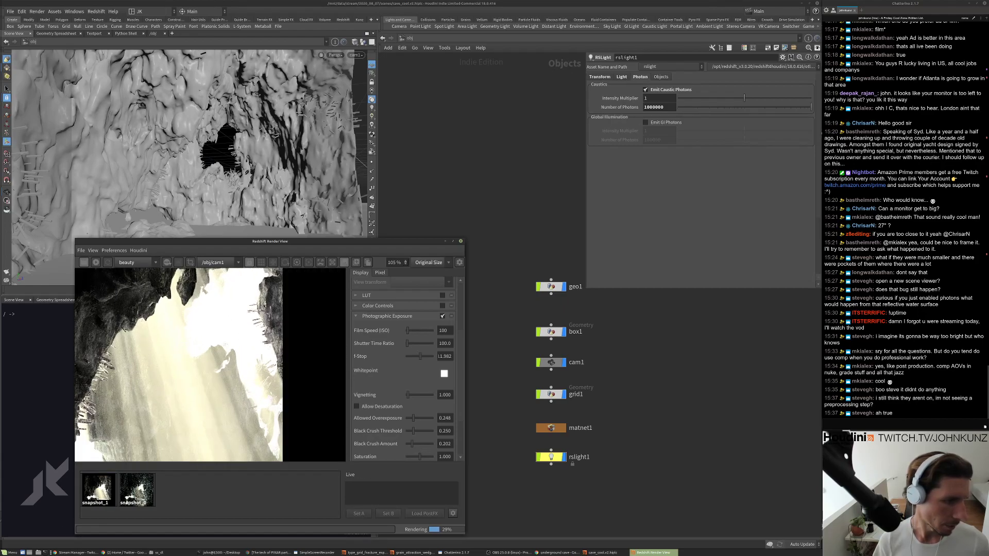
scroll(263, 350, "down", 4)
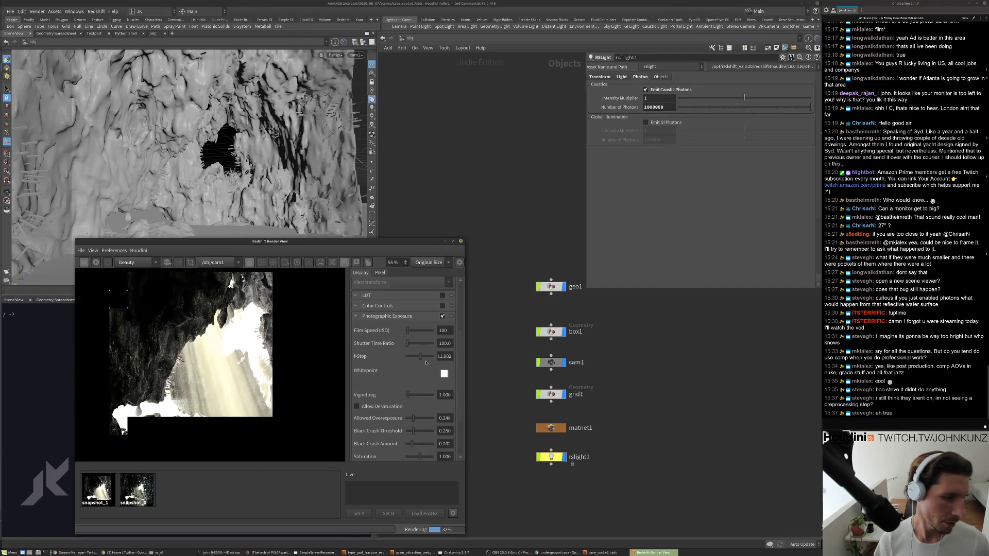
left_click_drag(421, 356, 428, 356)
scroll(195, 391, "down", 2)
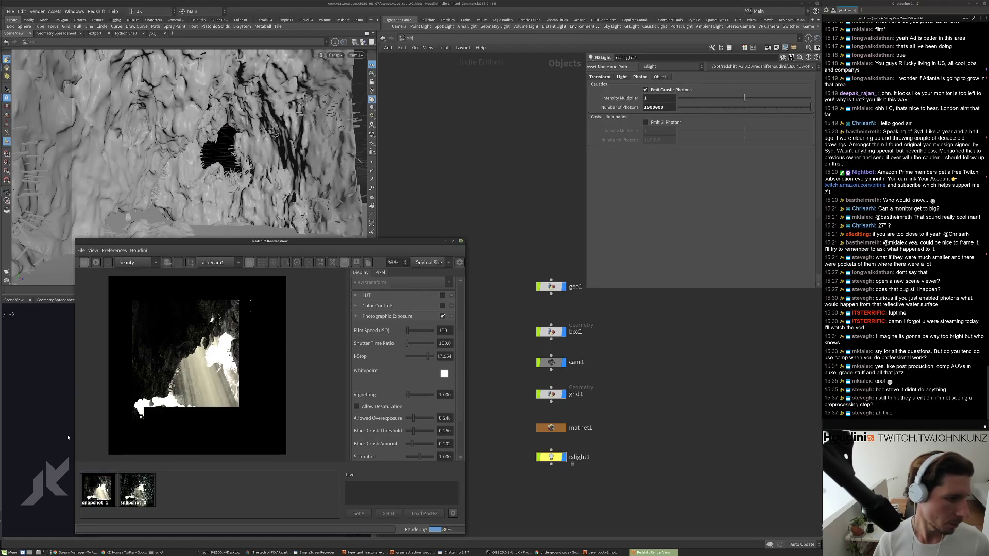
Set rslight1's caustic Intensity Multiplier to 100 and restart the cave render.
left_click(647, 98)
type("0")
key("Return")
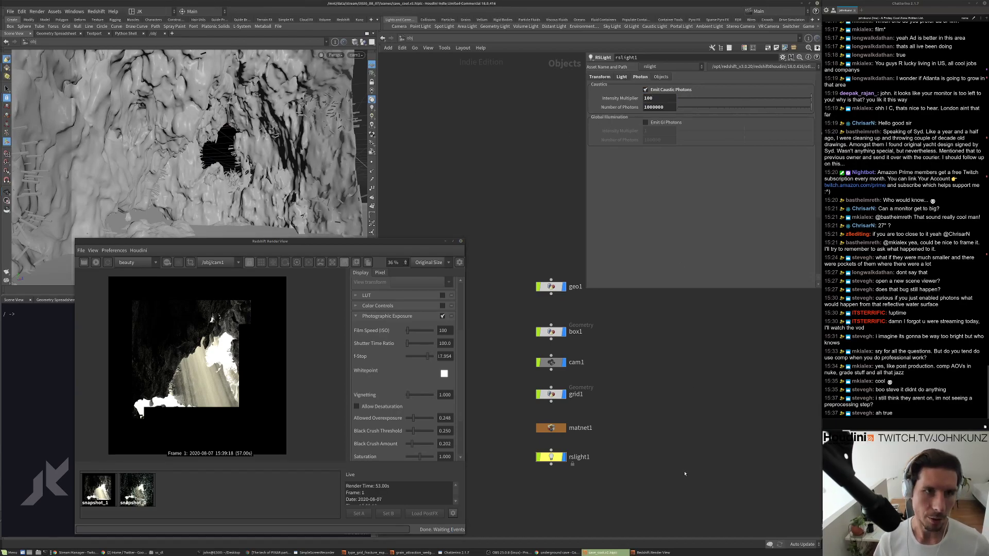
left_click(84, 262)
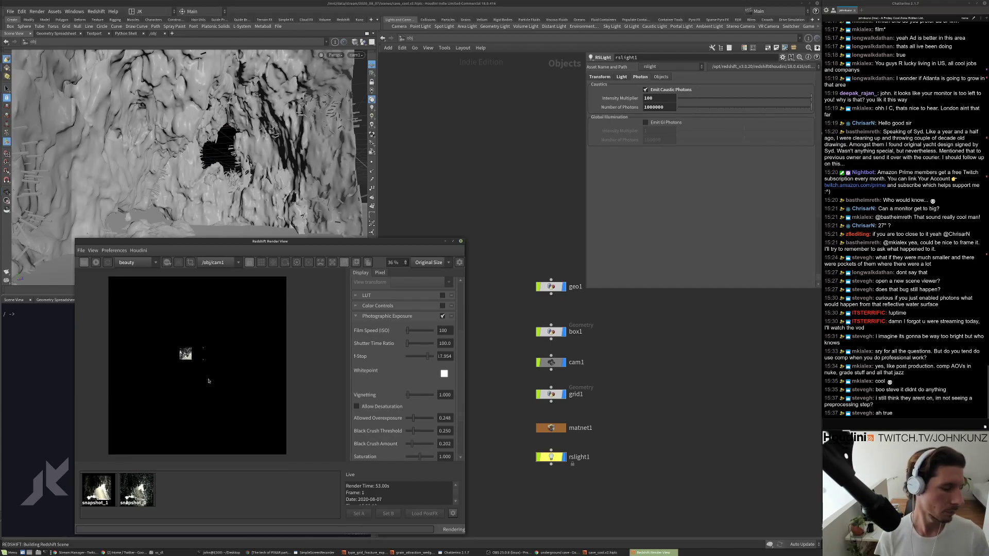
Compare the finished 100-multiplier render with snapshot_1, fitting the whole cave in view.
scroll(194, 355, "up", 5)
scroll(193, 355, "up", 2)
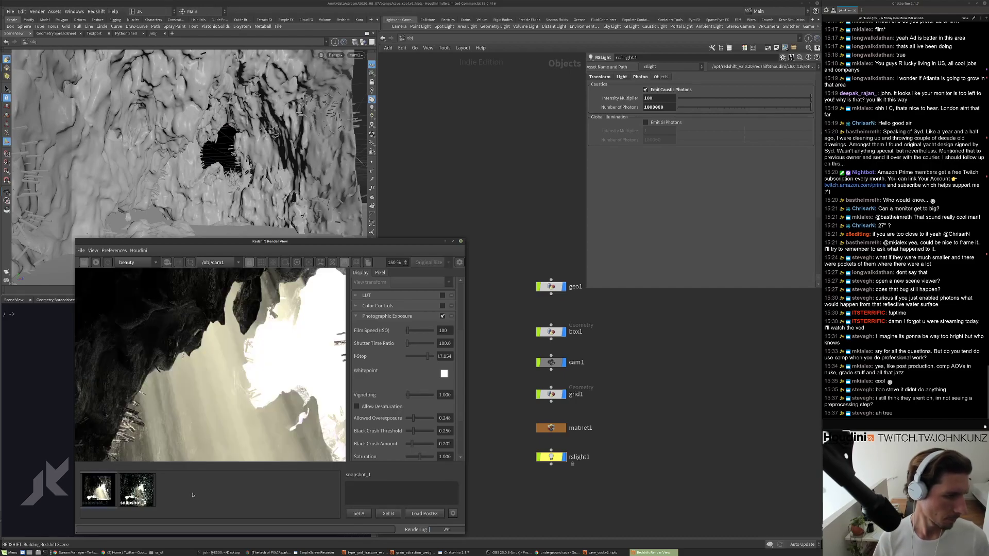
scroll(190, 496, "down", 2)
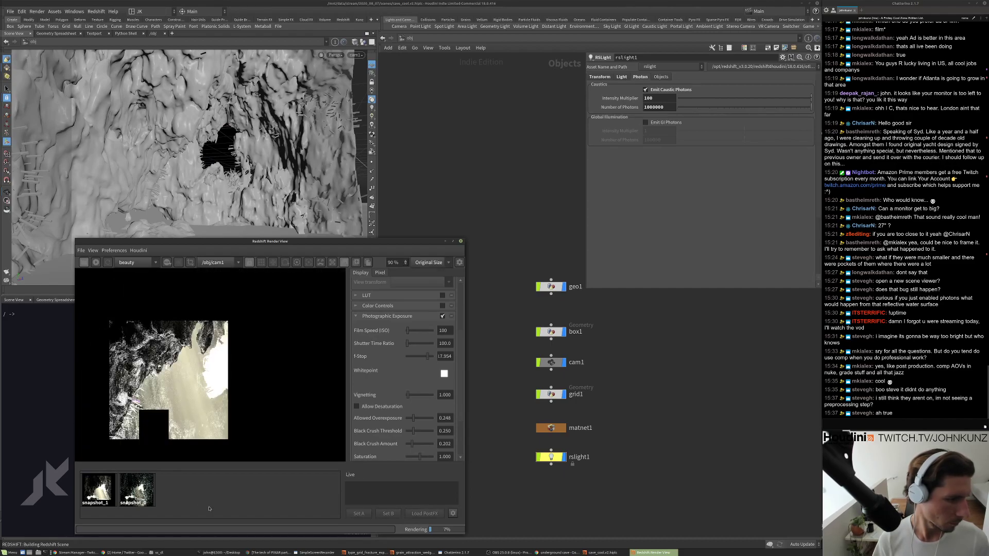
scroll(79, 440, "up", 2)
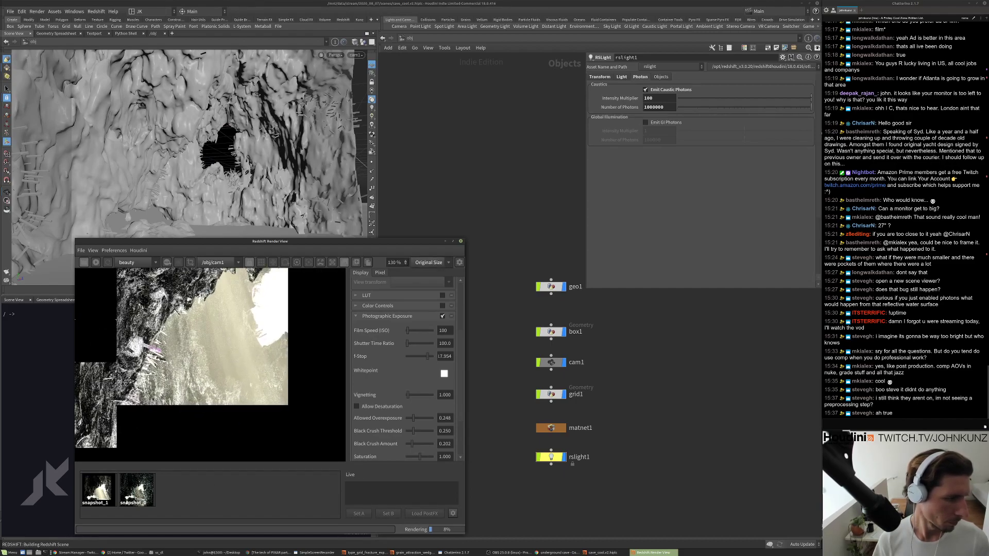
scroll(86, 342, "up", 1)
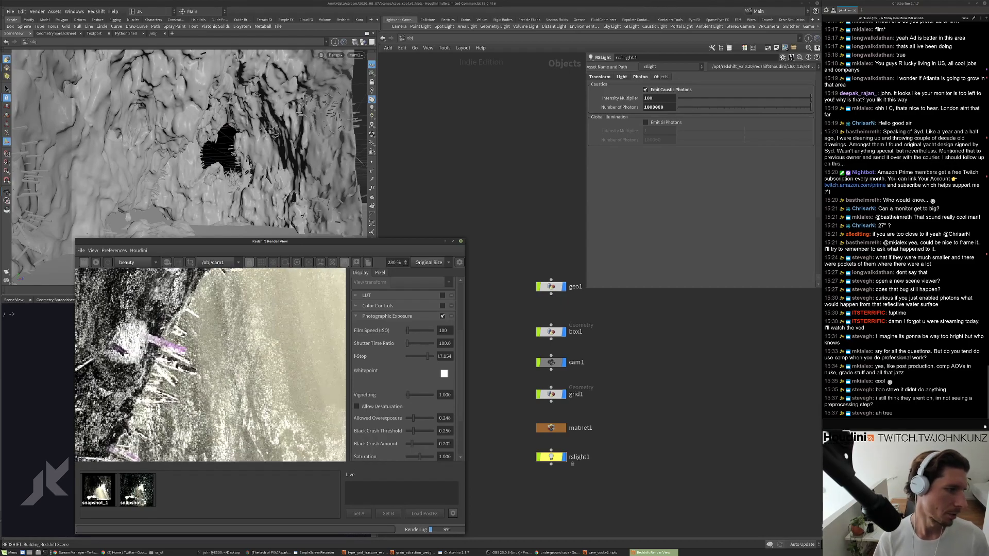
left_click(99, 489)
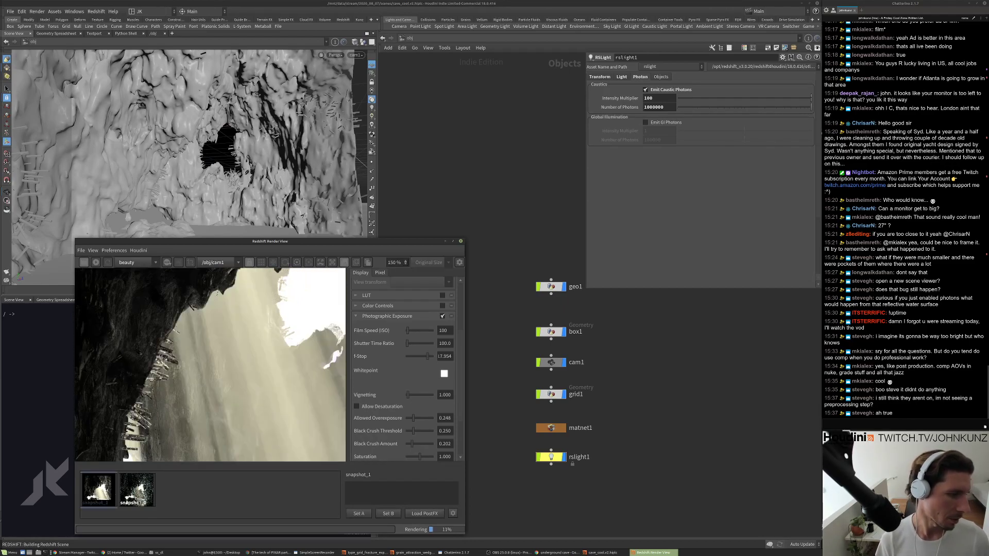
key("f")
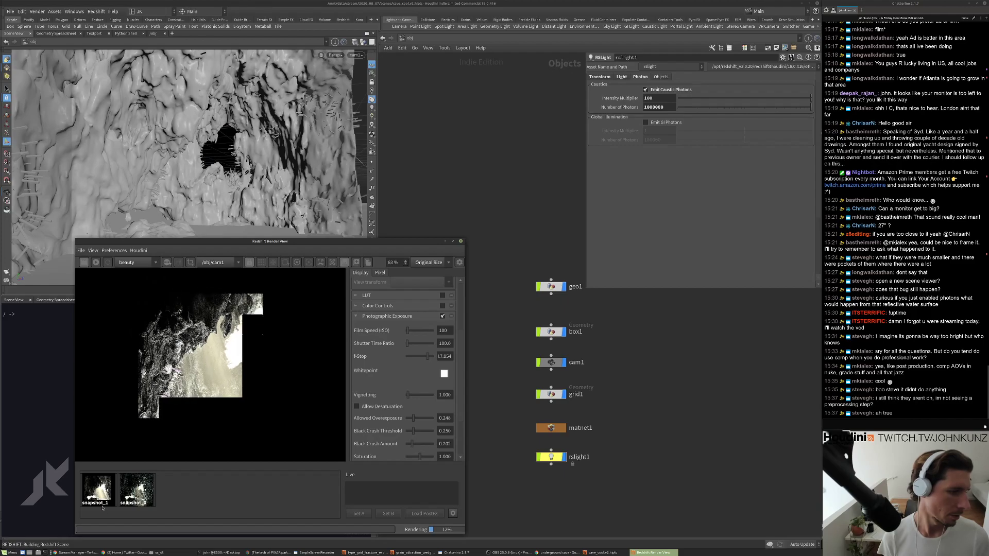
left_click(118, 492)
Darken the exposure further to F-Stop 22 and check it against snapshot_1.
scroll(219, 413, "down", 3)
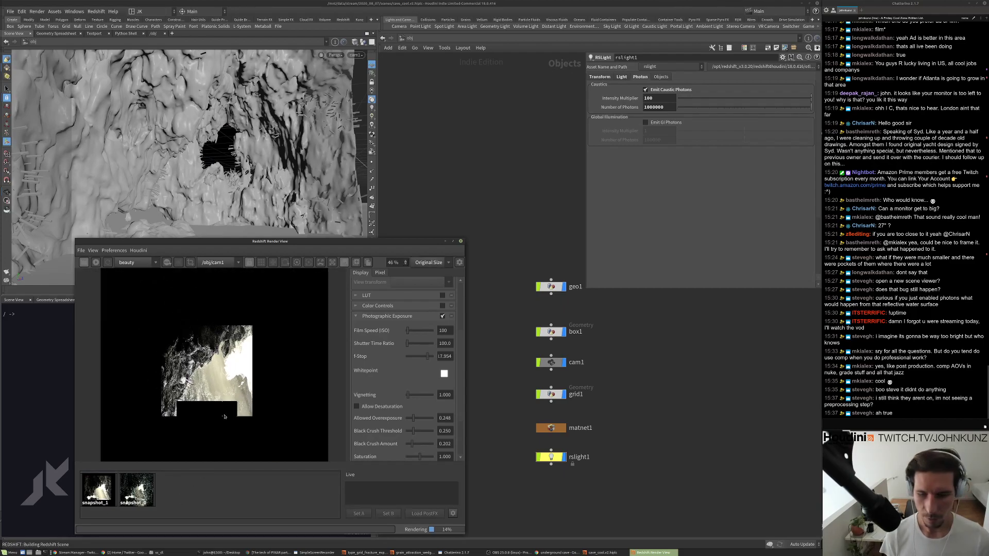
scroll(220, 413, "up", 3)
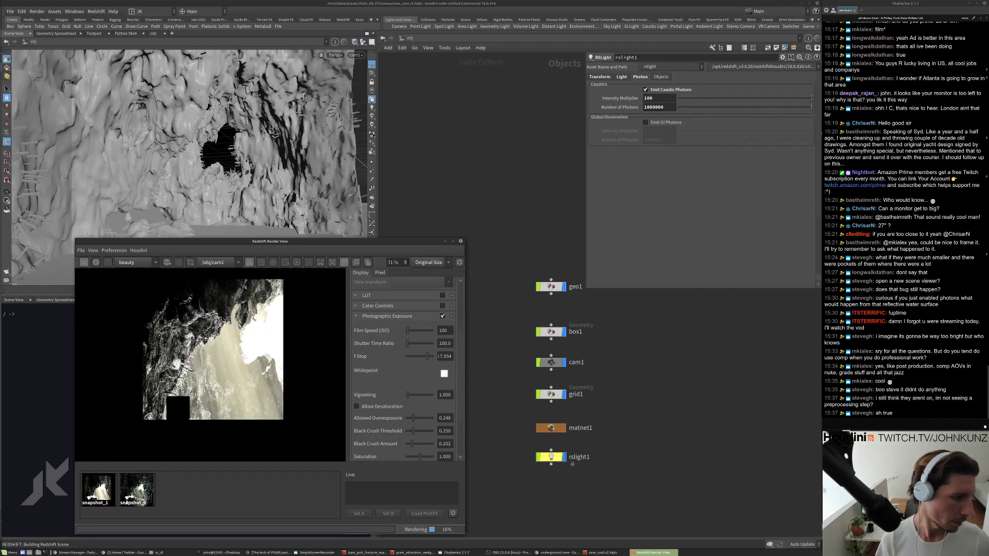
scroll(207, 384, "down", 3)
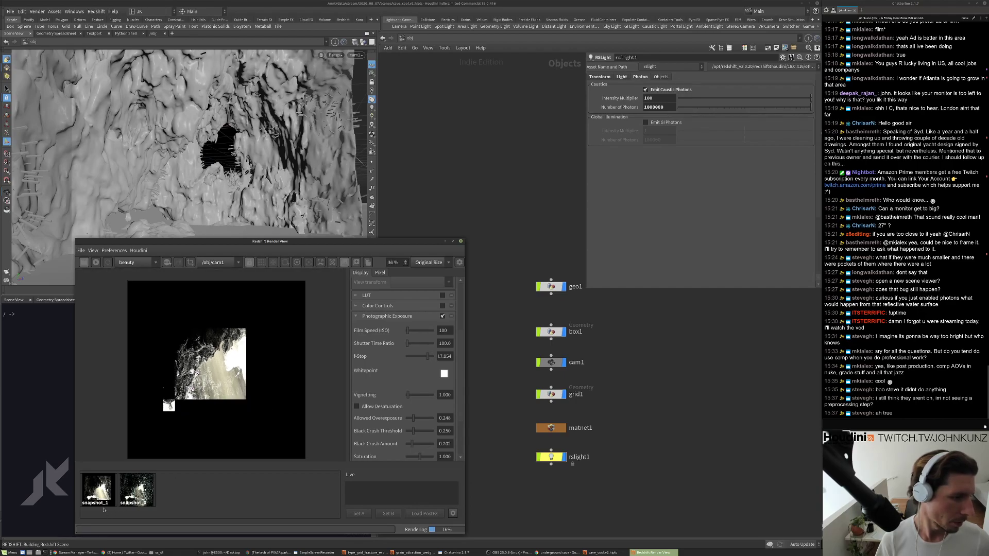
left_click_drag(462, 363, 466, 363)
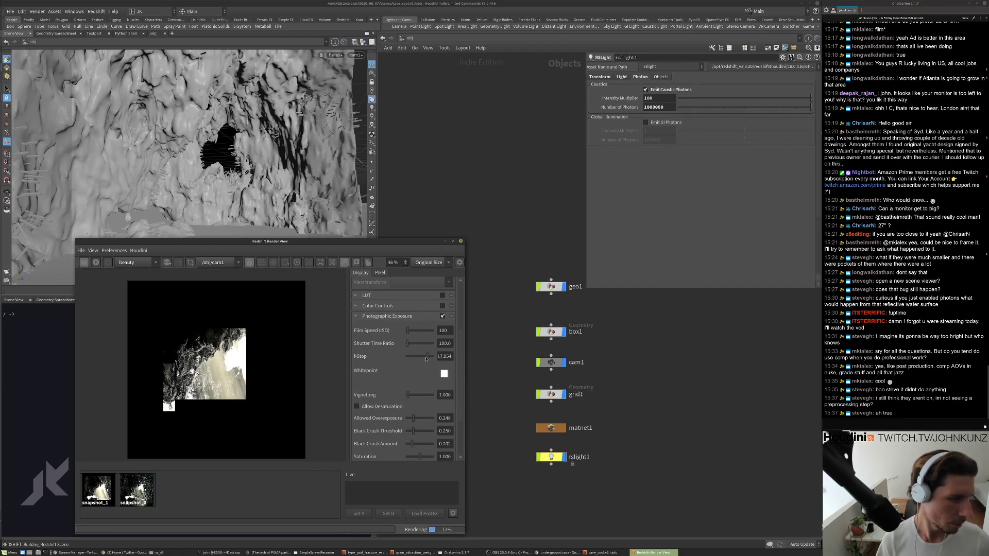
scroll(251, 348, "up", 2)
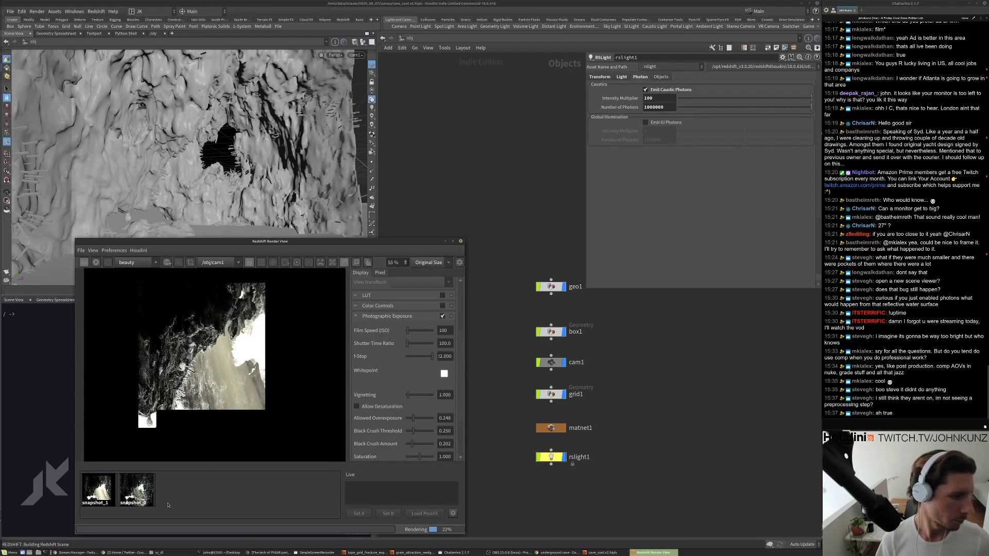
left_click(98, 489)
left_click(98, 489)
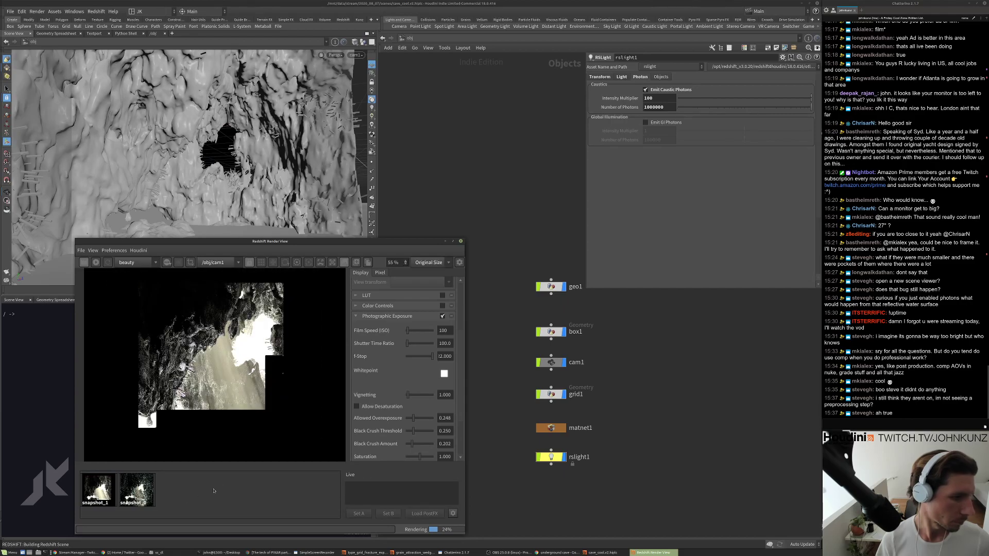
scroll(243, 405, "down", 2)
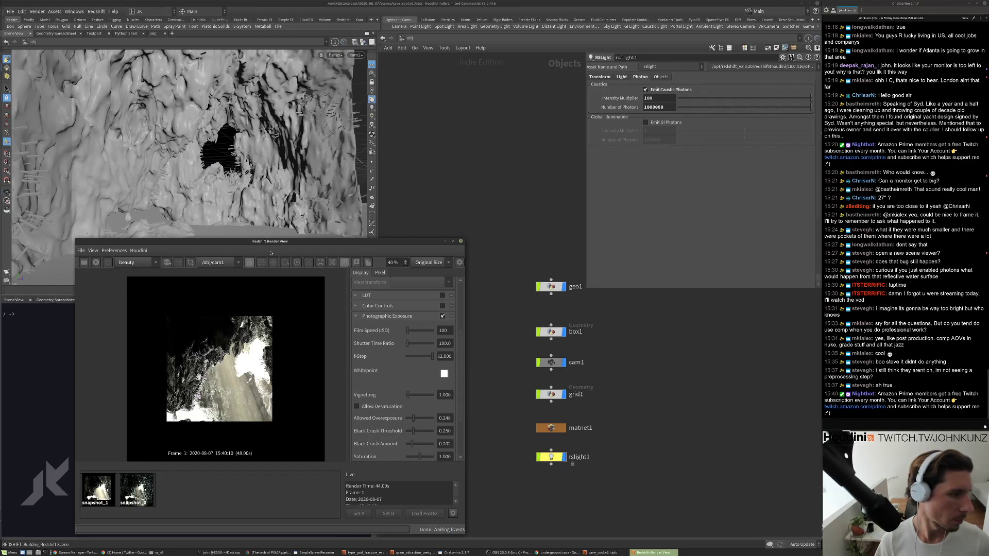
Cut rslight1's caustic Intensity Multiplier to 5 and re-render the cave.
double_click(661, 99)
type("5")
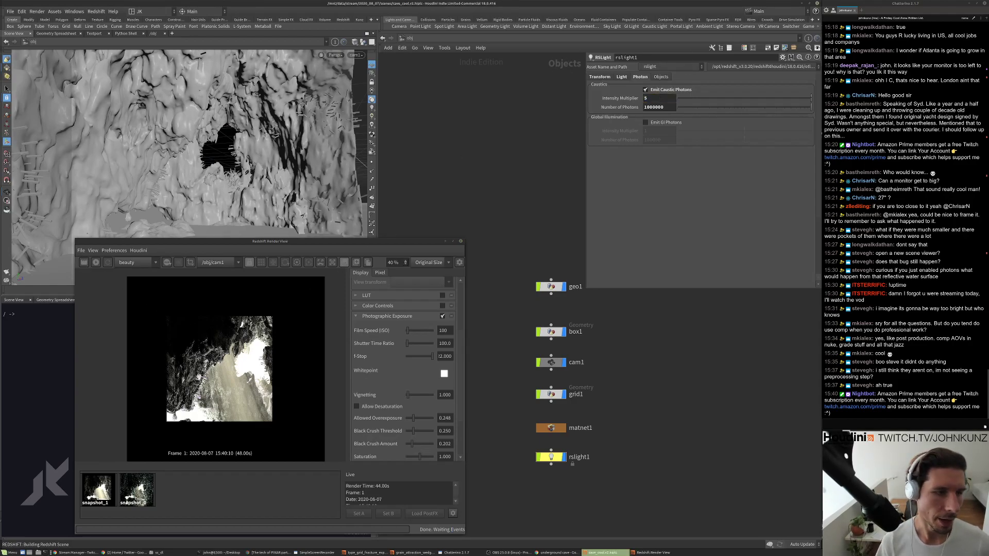
left_click(84, 263)
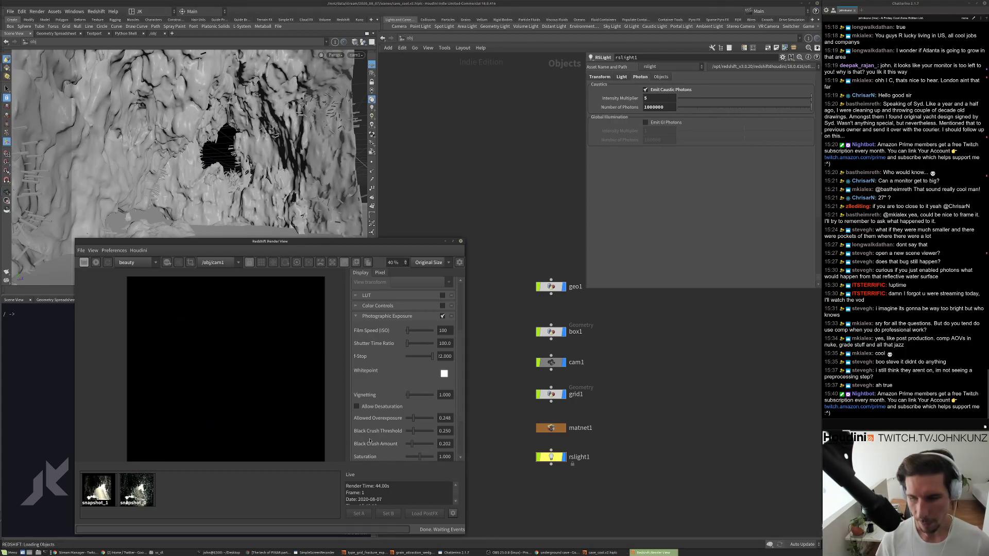
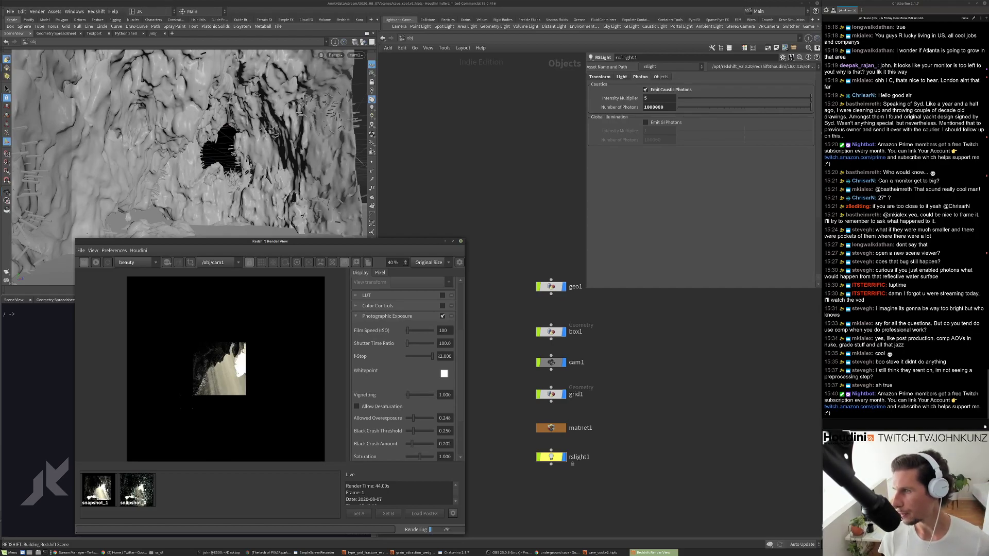
Flip between the live Redshift cave render and snapshot_1 several times to compare them.
key("ctrl+t")
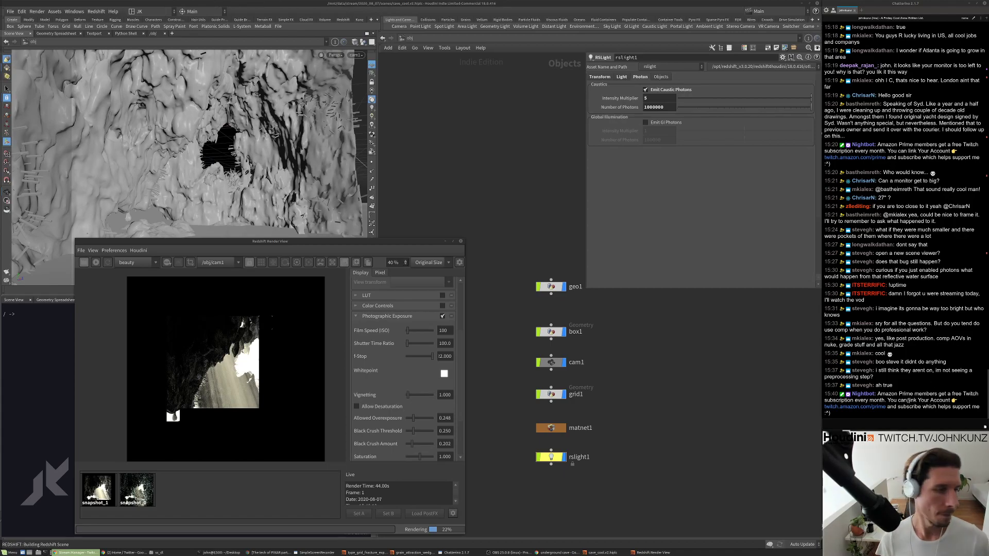
left_click(113, 498)
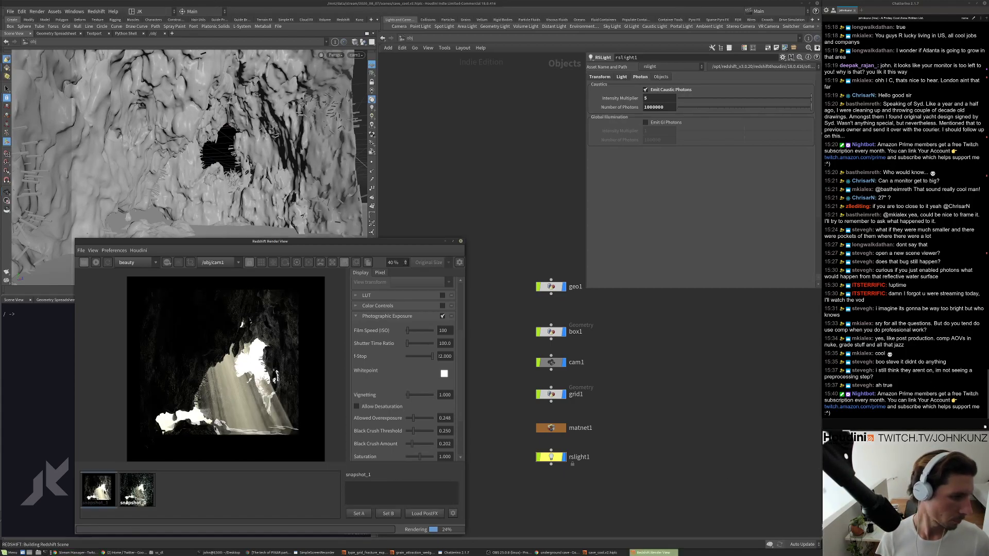
left_click(112, 498)
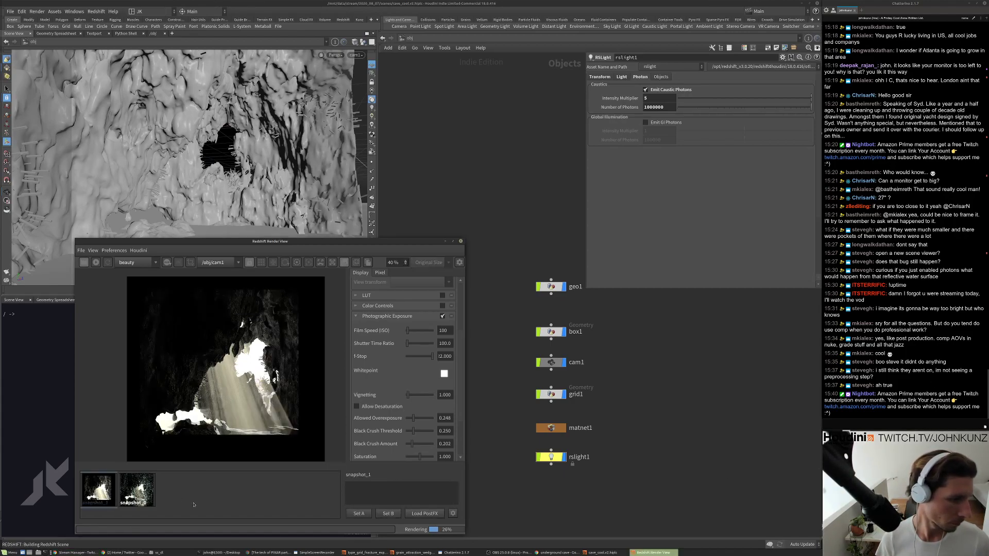
left_click(166, 507)
scroll(110, 460, "up", 5)
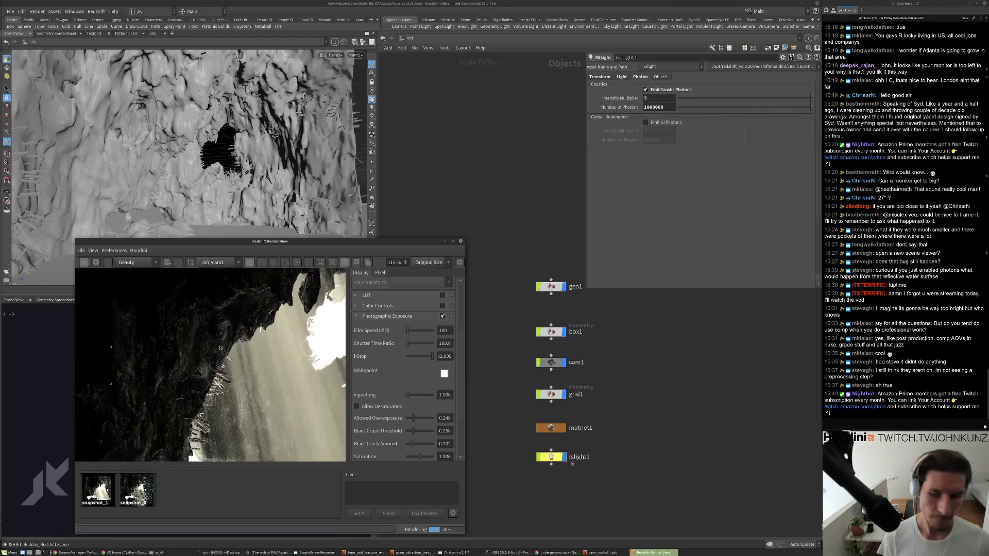
scroll(220, 348, "down", 2)
scroll(221, 349, "down", 3)
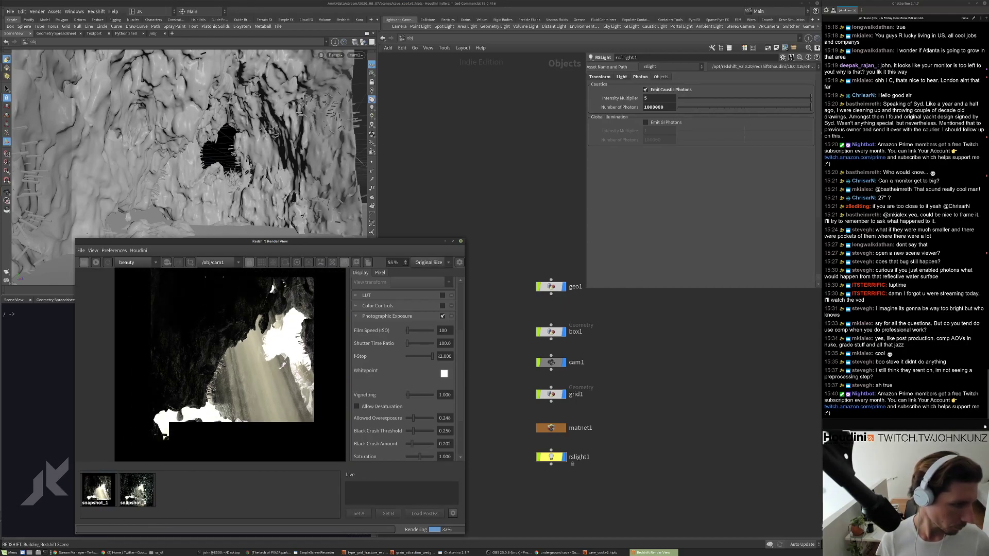
left_click(98, 490)
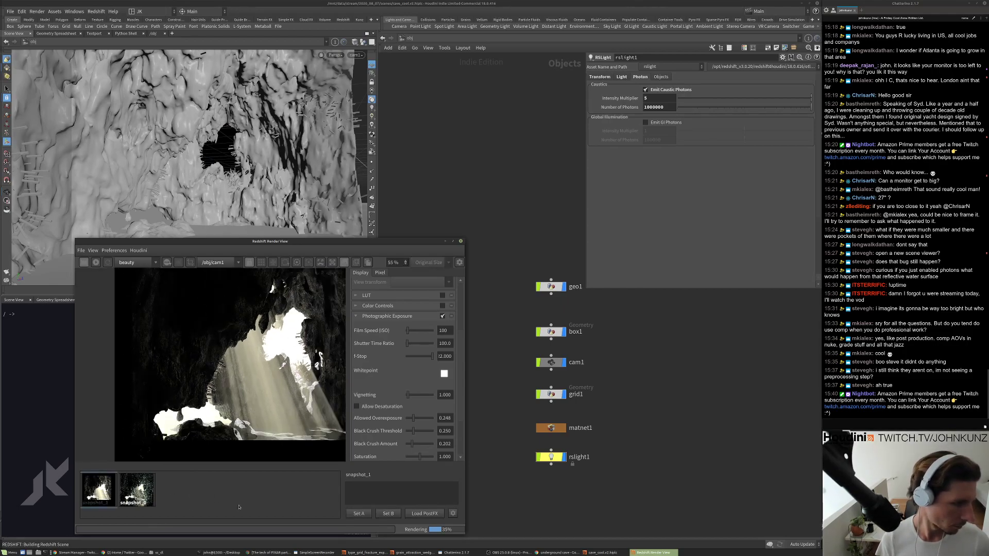
left_click(225, 494)
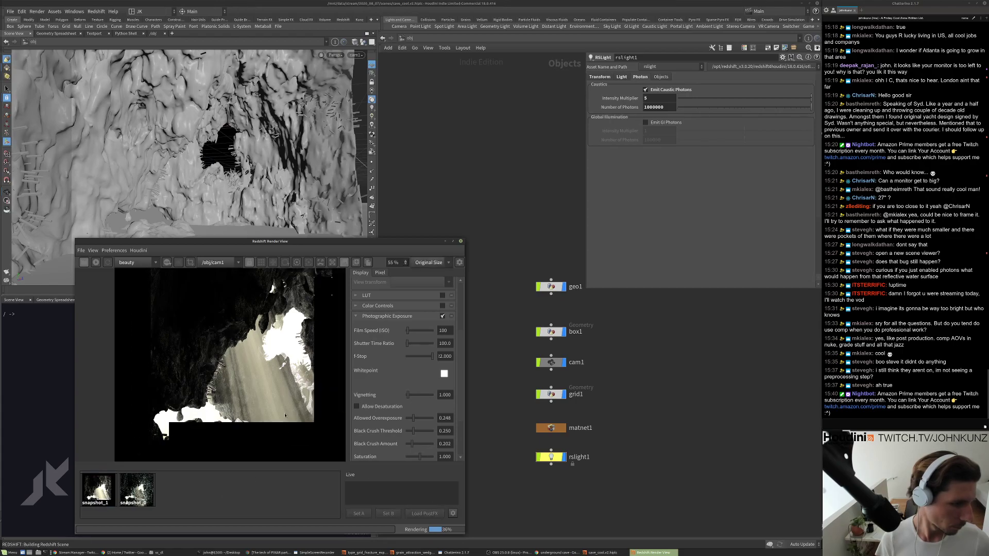
scroll(273, 345, "up", 2)
scroll(273, 346, "down", 3)
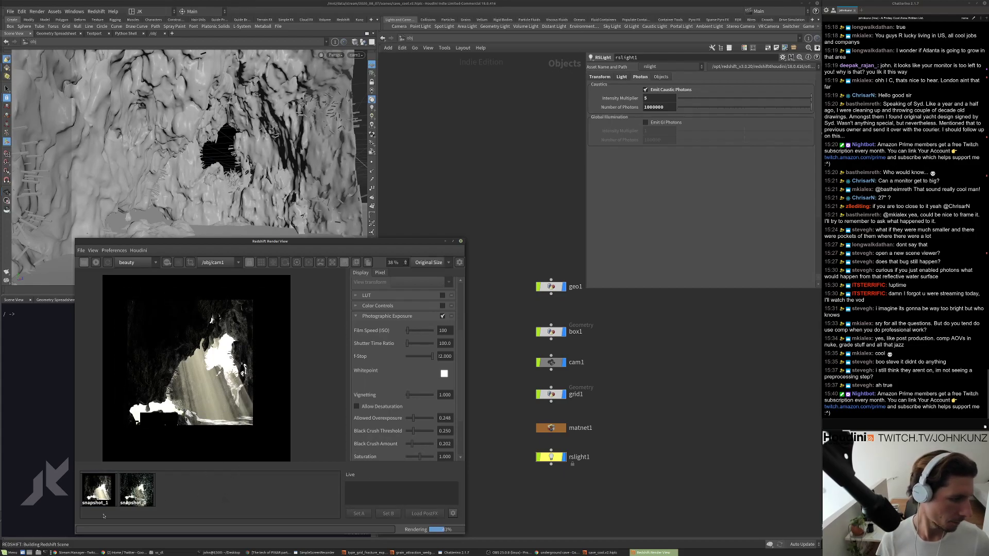
left_click(95, 492)
left_click(180, 492)
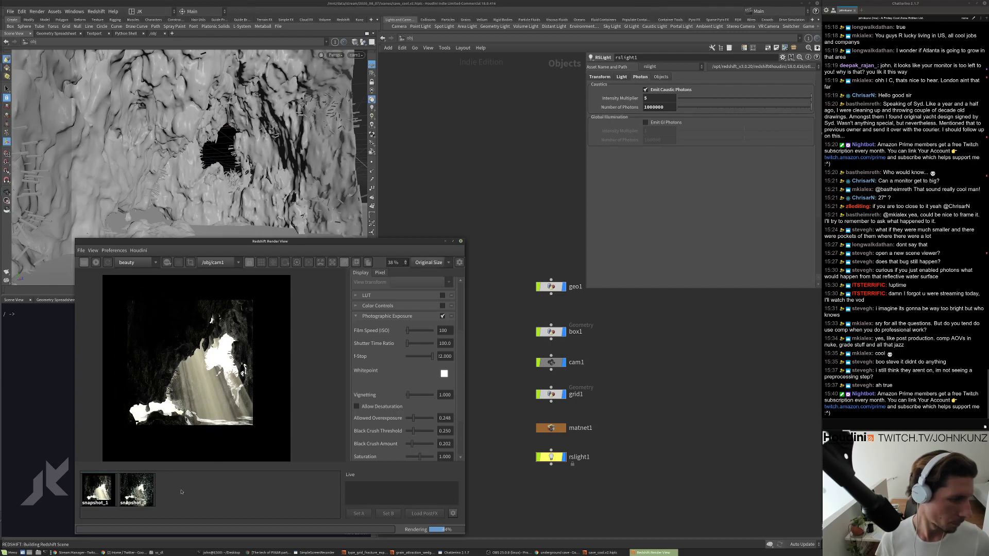
left_click(95, 492)
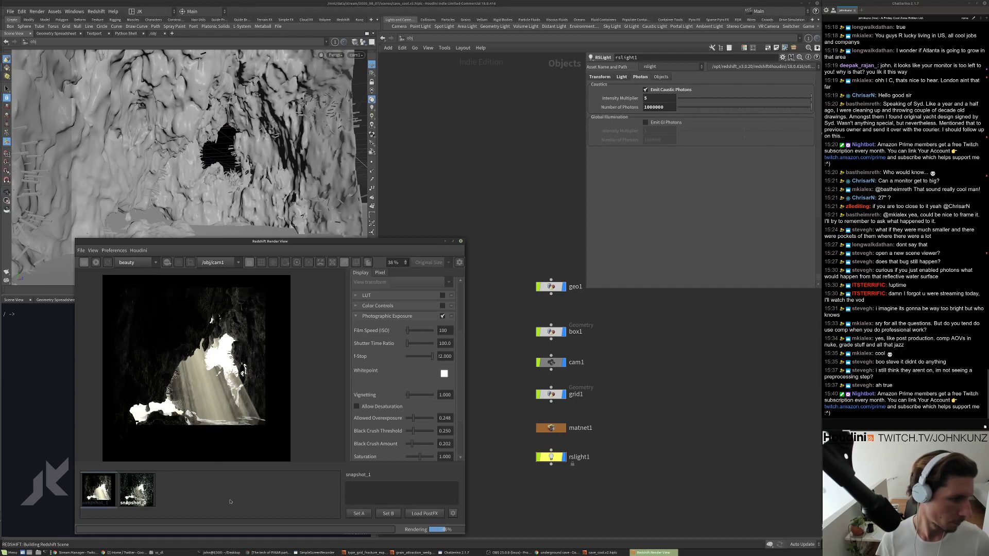
left_click(181, 492)
left_click(96, 492)
left_click(201, 492)
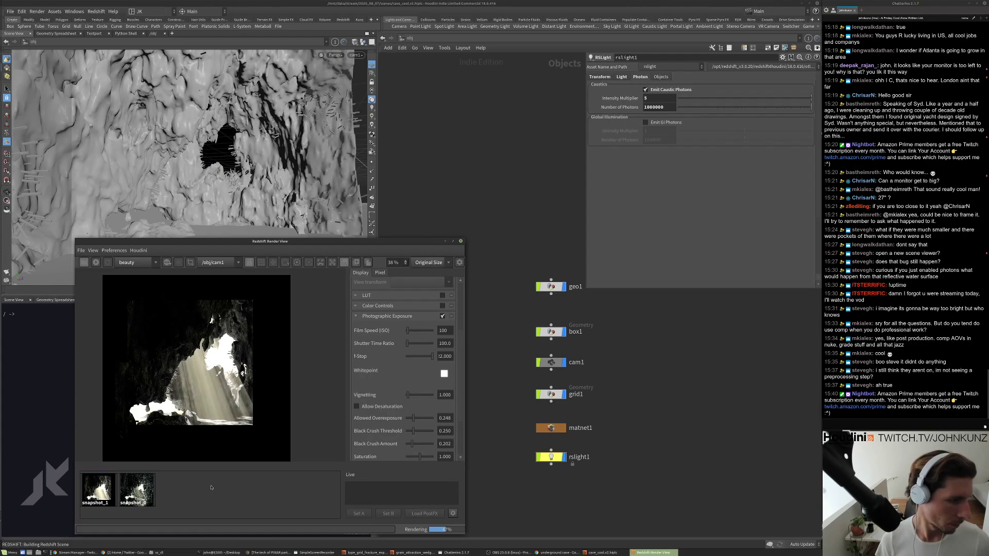
Zoom around the render and check it against snapshot_1 once more.
scroll(122, 333, "up", 1)
scroll(122, 333, "up", 2)
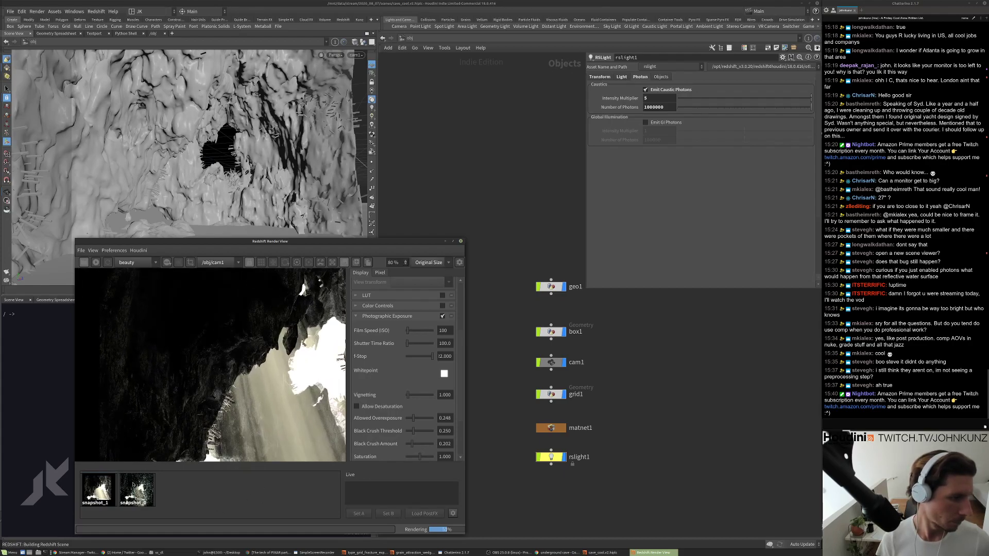
scroll(203, 389, "down", 3)
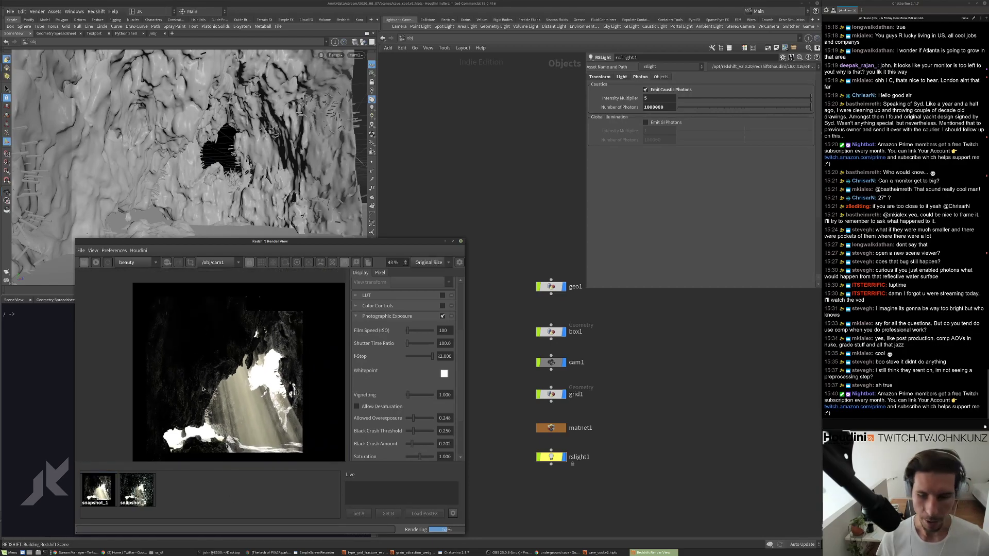
scroll(208, 381, "down", 2)
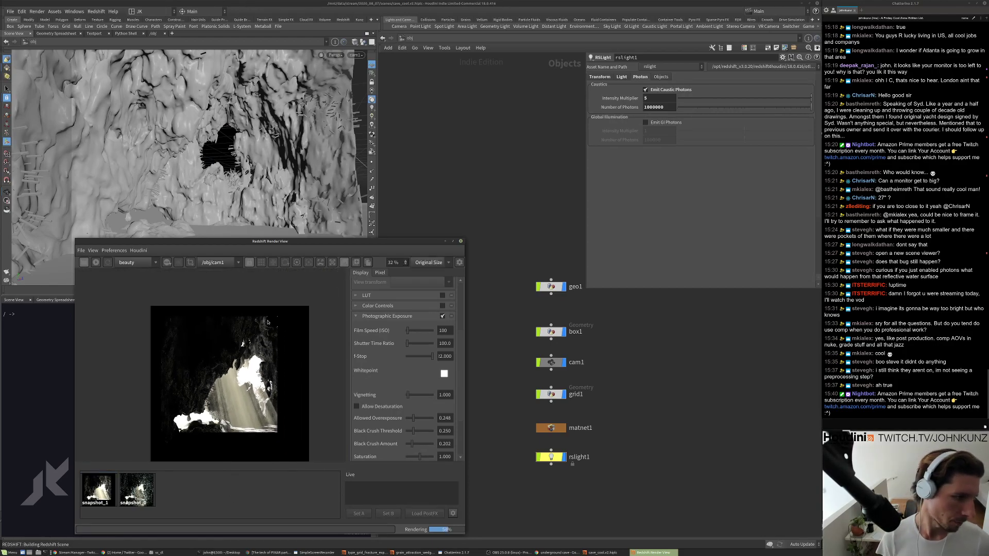
scroll(268, 322, "up", 4)
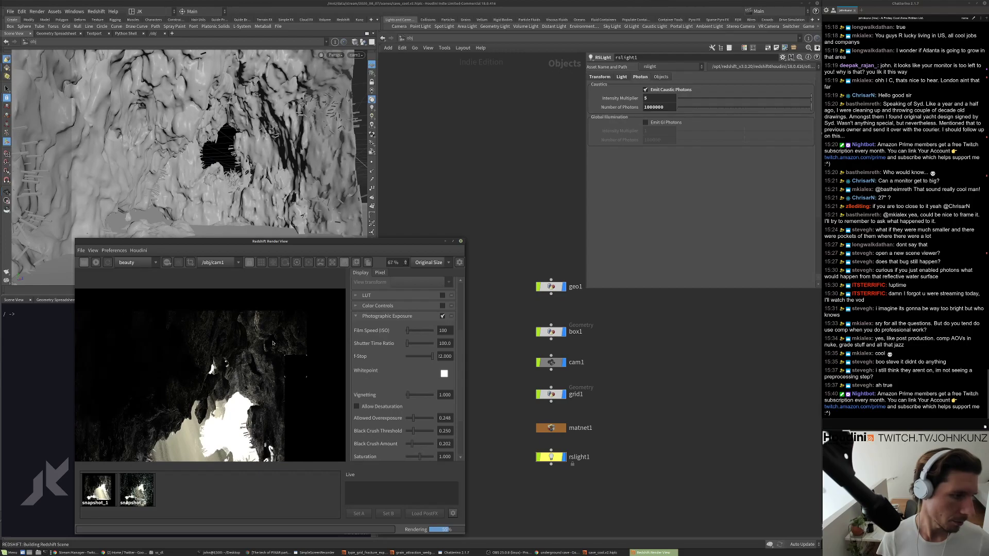
scroll(290, 383, "up", 1)
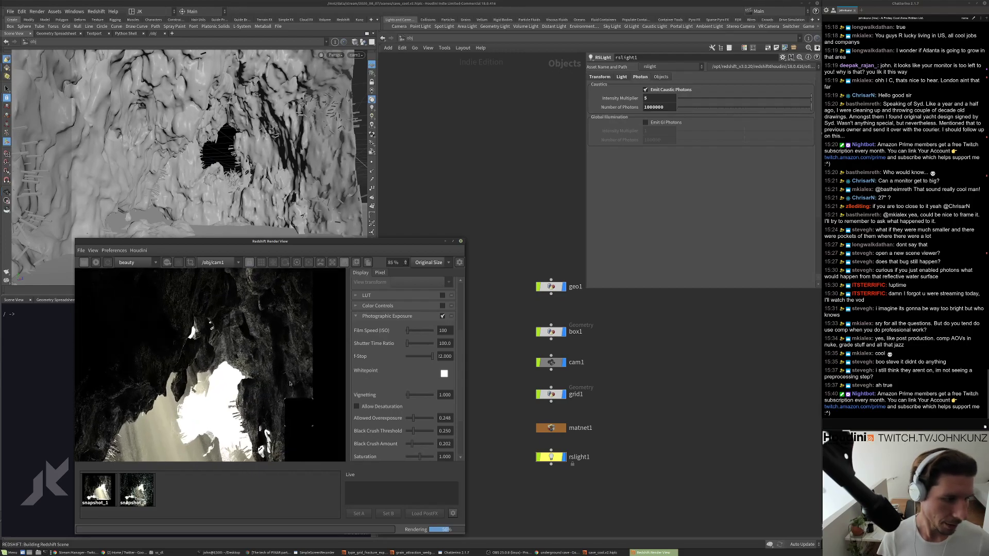
scroll(279, 352, "down", 4)
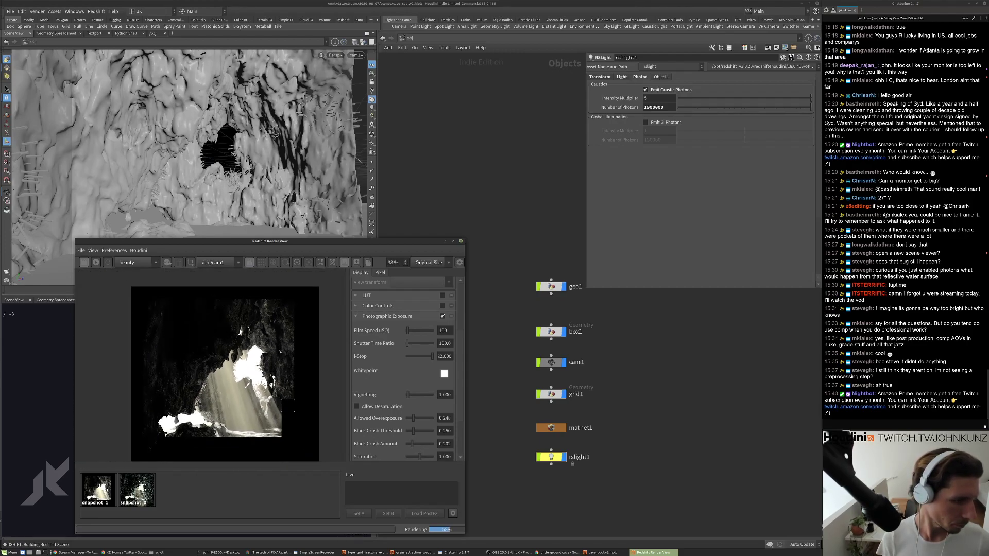
scroll(294, 391, "up", 2)
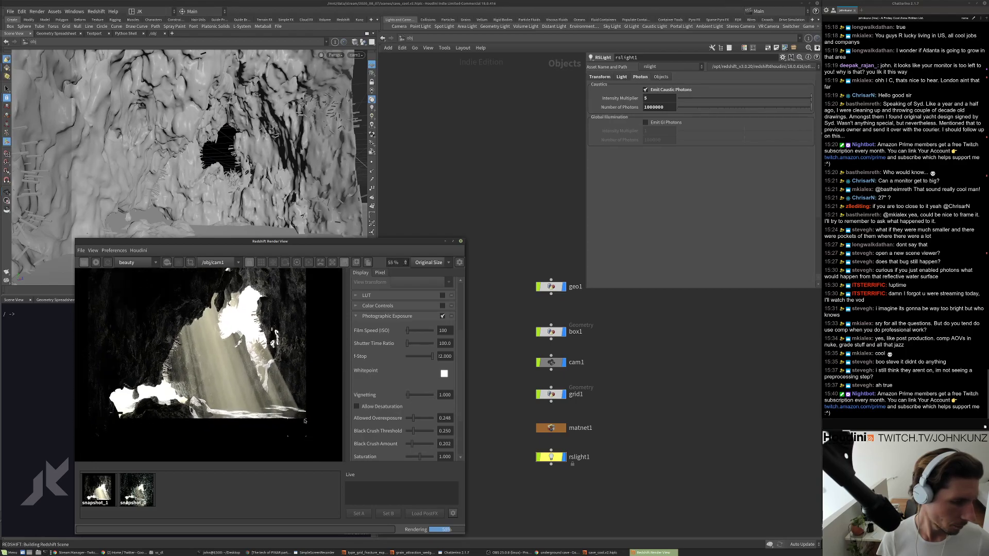
scroll(304, 420, "up", 3)
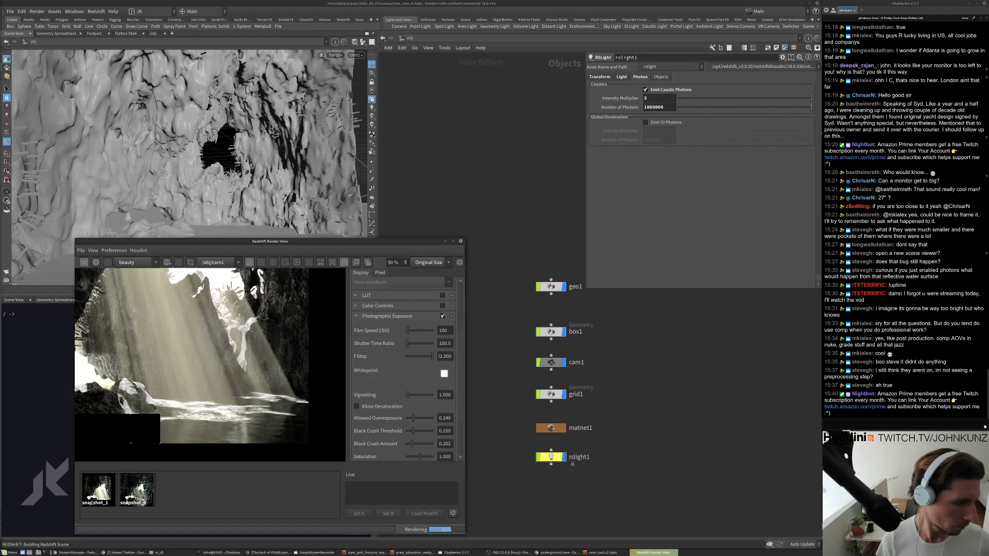
left_click(92, 502)
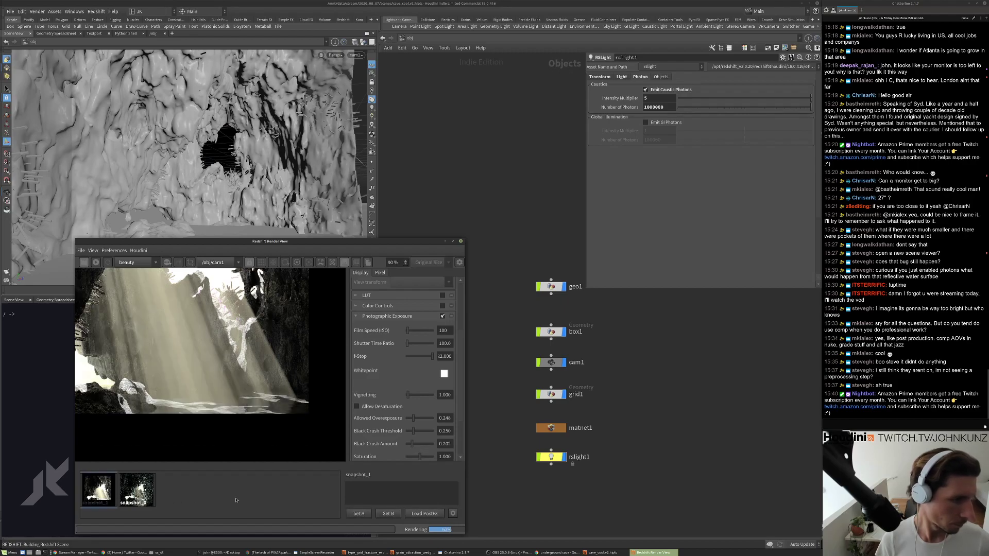
left_click(236, 500)
scroll(284, 365, "down", 5)
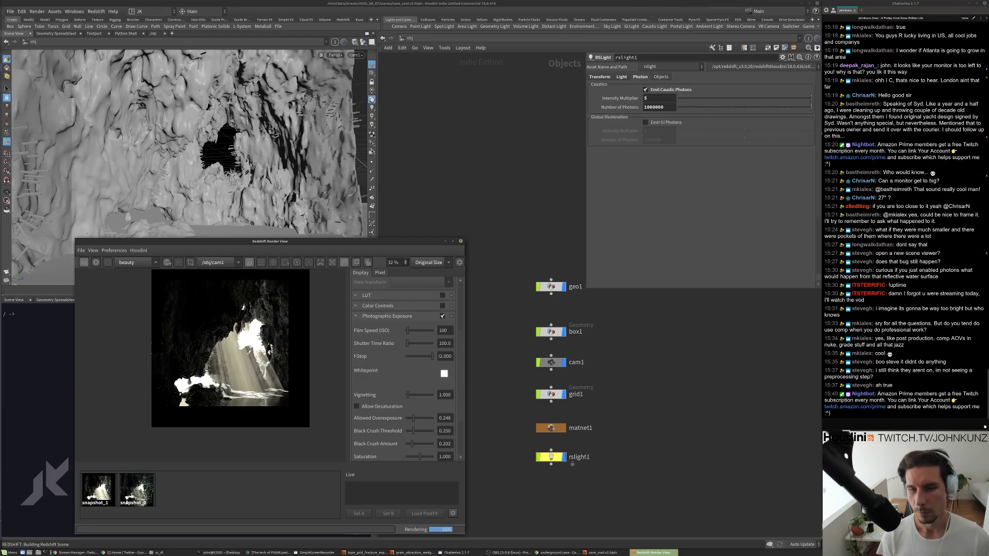
scroll(238, 362, "up", 1)
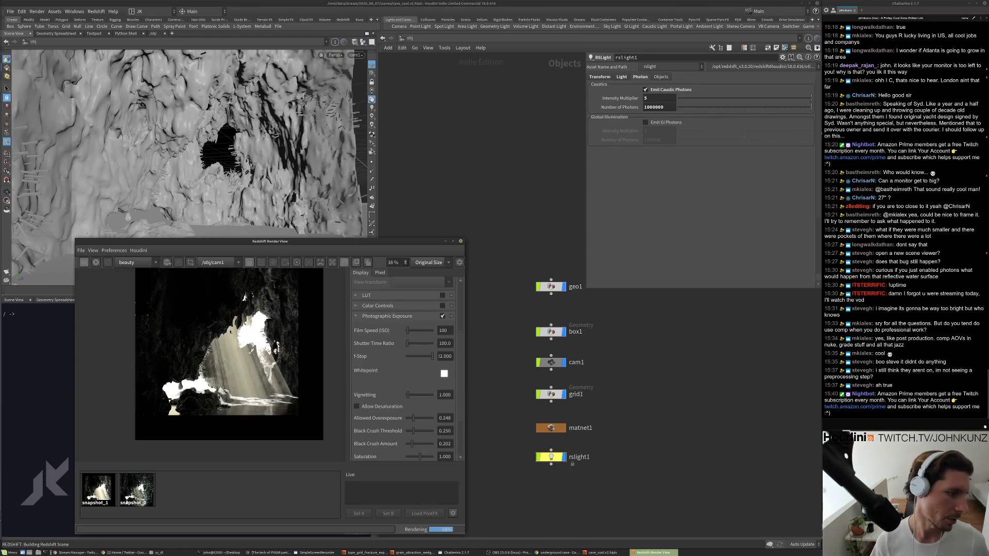
scroll(249, 383, "down", 2)
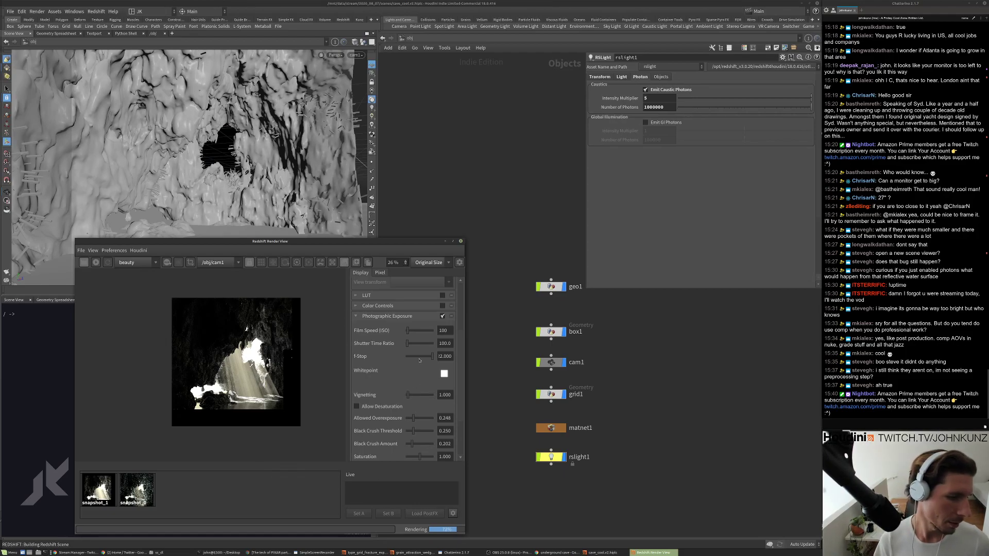
Lower the exposure F-stop to 13.33 to brighten the sunlight shafts.
left_click_drag(432, 356, 422, 357)
scroll(255, 335, "up", 3)
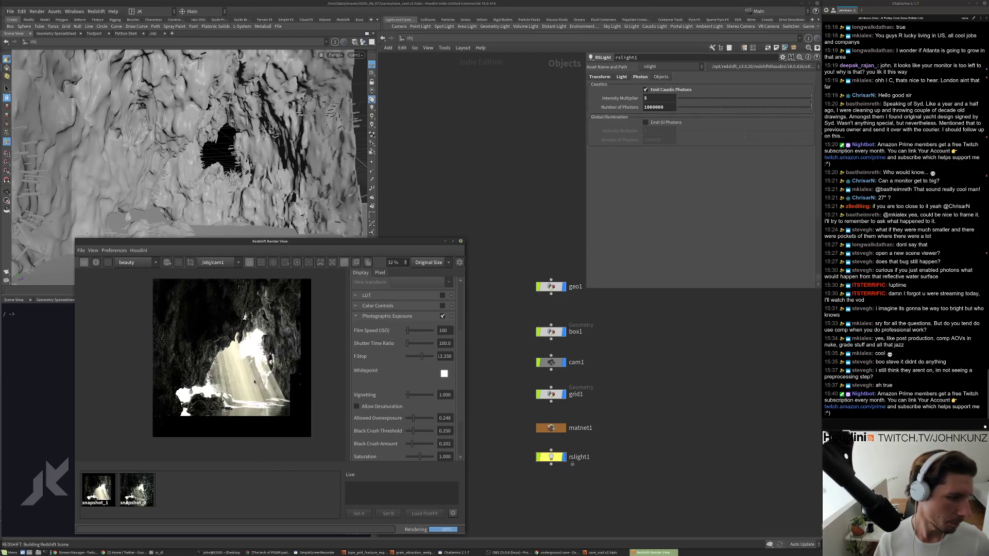
scroll(244, 336, "down", 3)
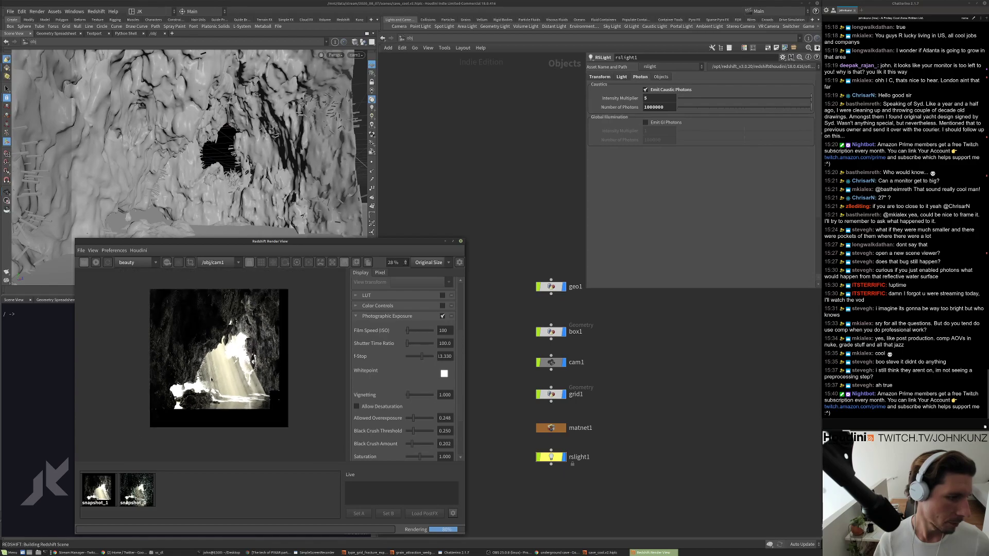
scroll(214, 398, "up", 5)
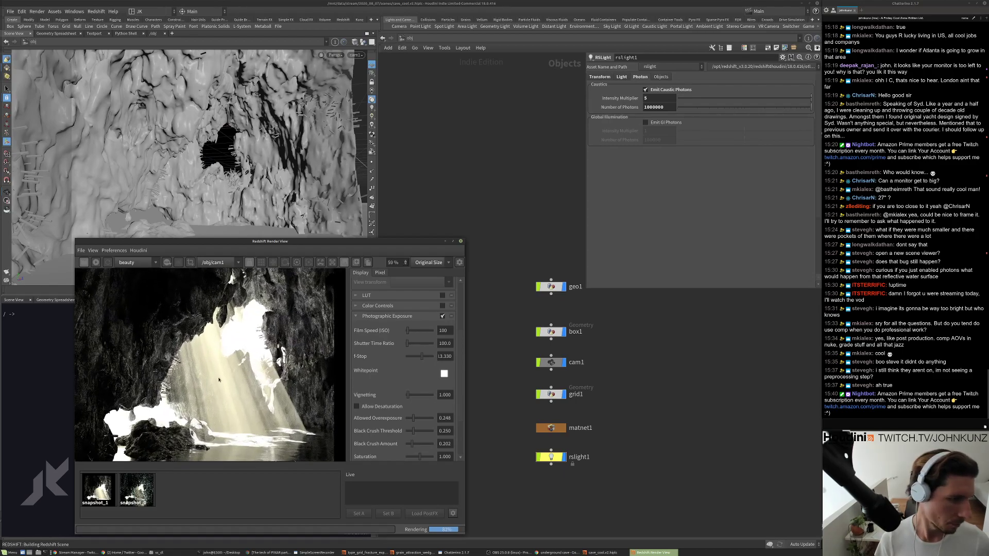
scroll(229, 380, "up", 2)
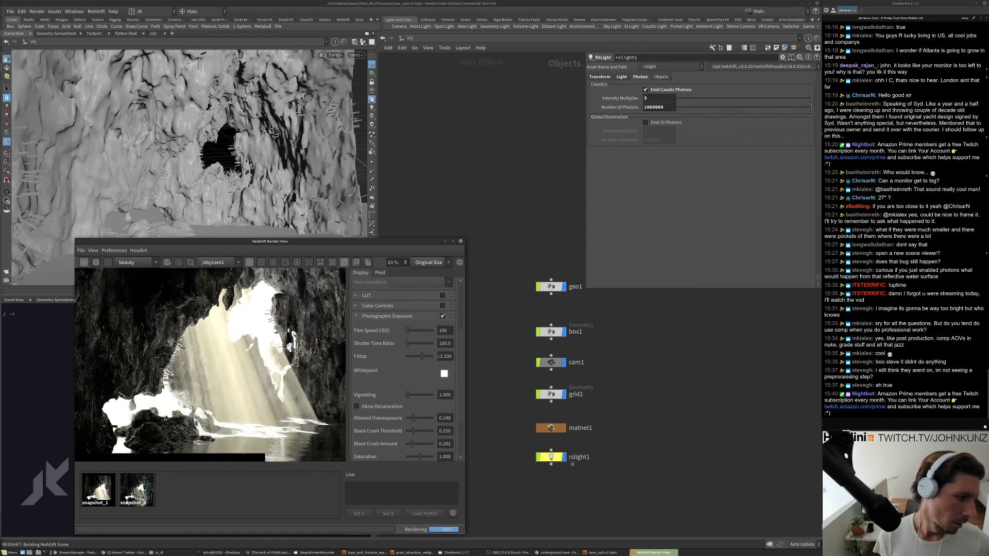
scroll(252, 320, "up", 1)
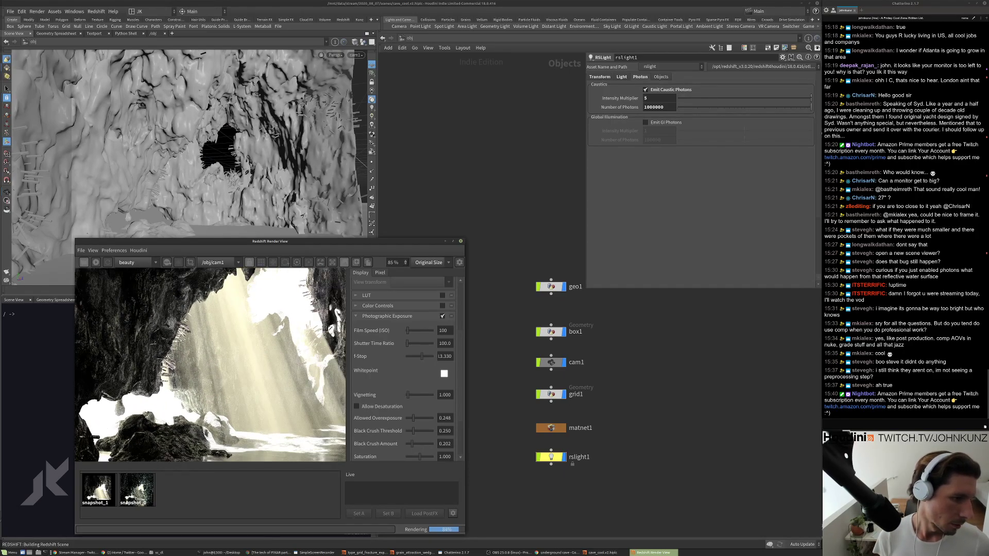
left_click(644, 349)
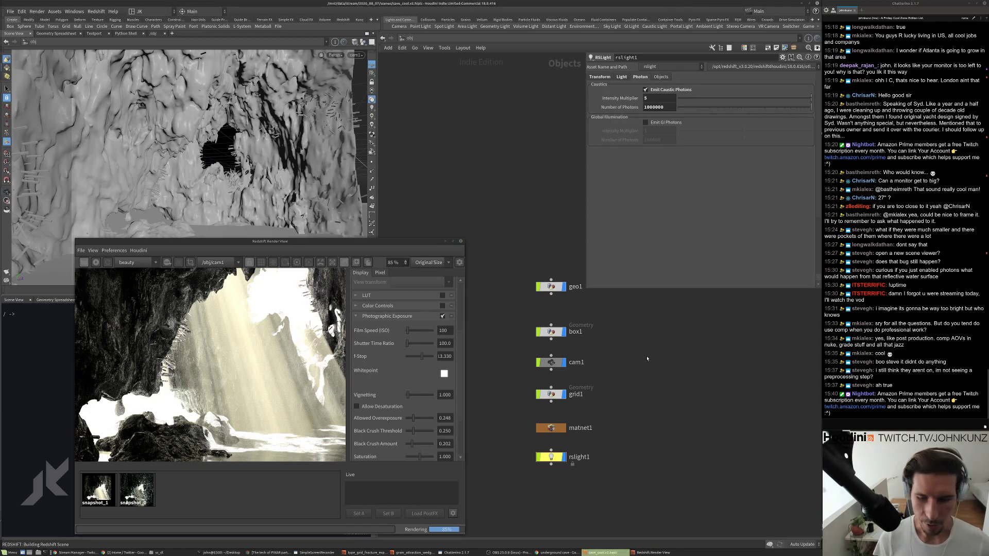
Inside the box1 network, set attribrandomize1 Global Scale to .2, then .15.
double_click(547, 398)
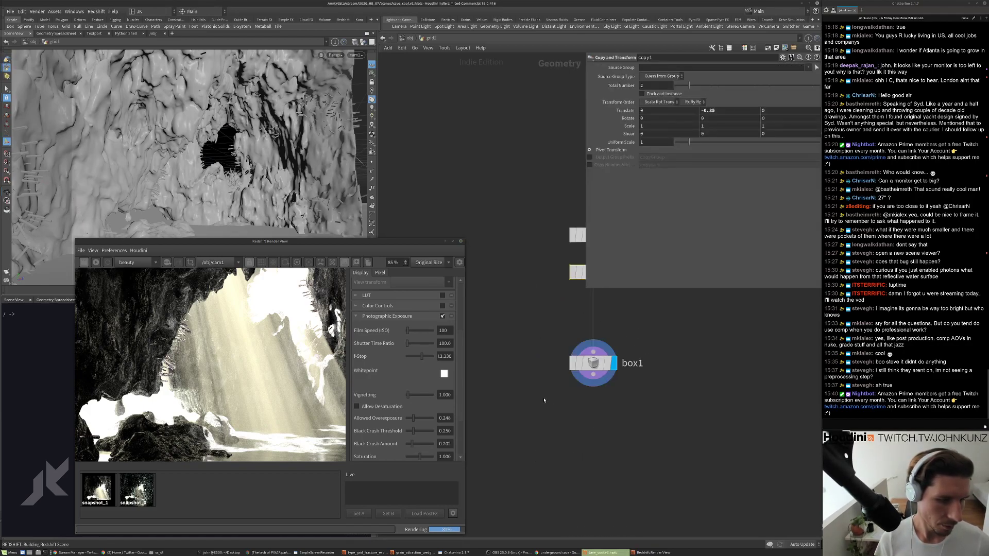
key("u")
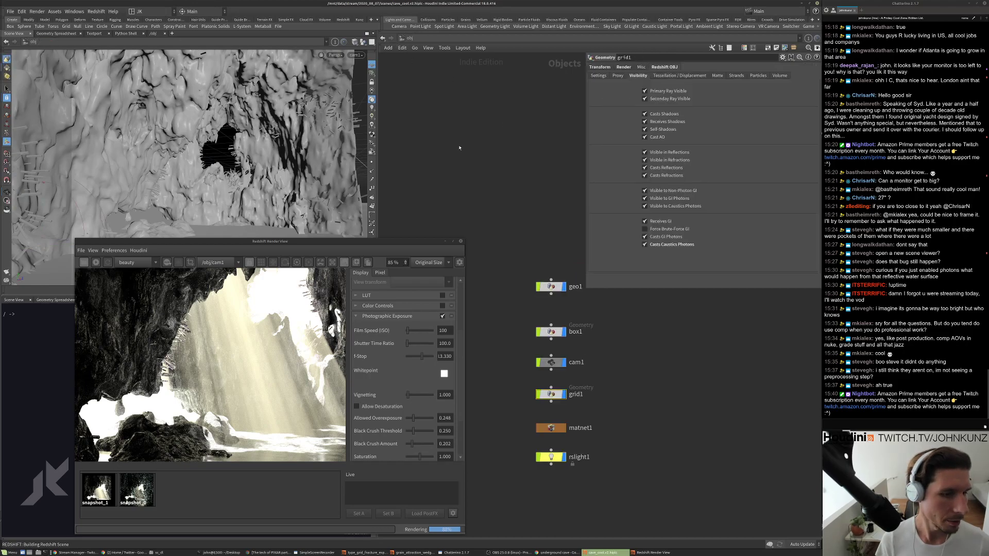
double_click(551, 332)
left_click(662, 415)
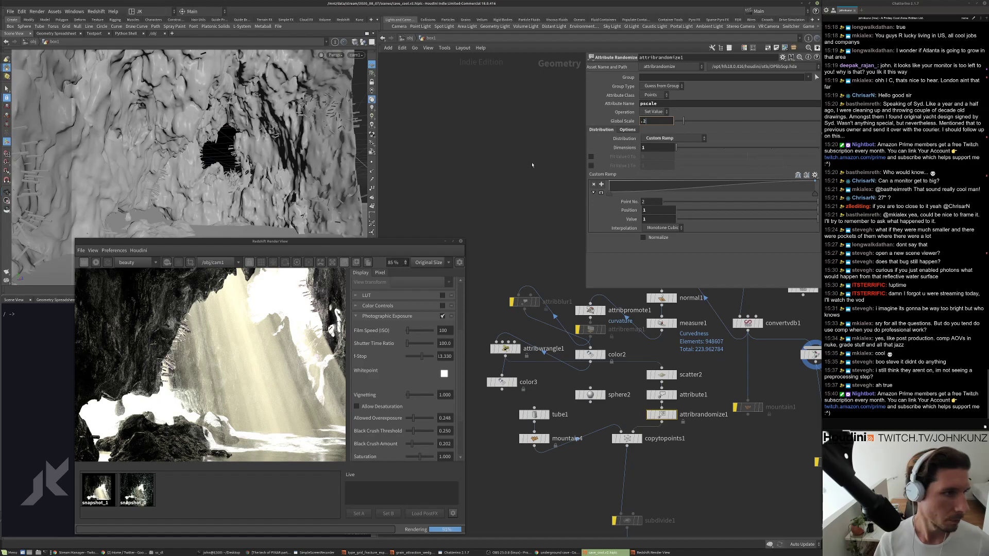
key("Return")
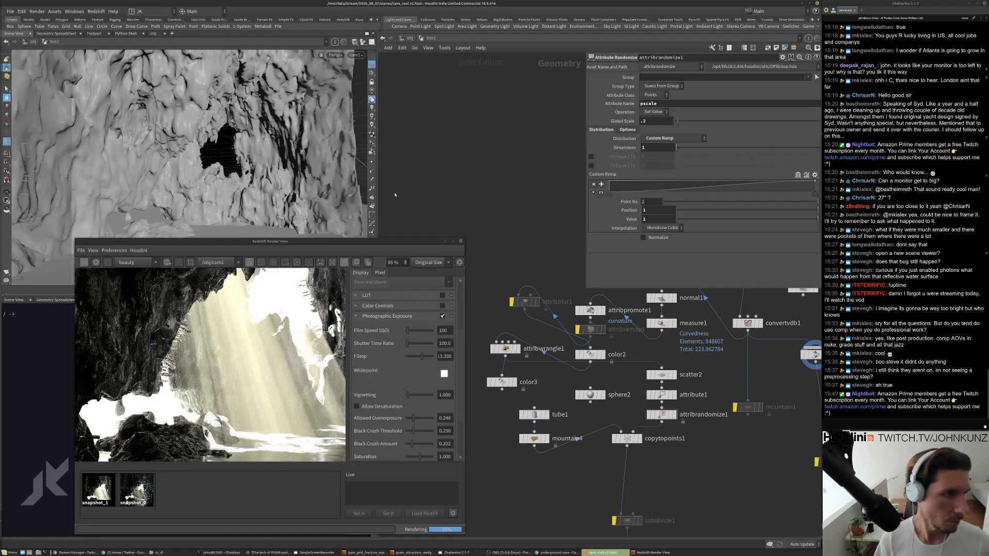
scroll(245, 362, "down", 1)
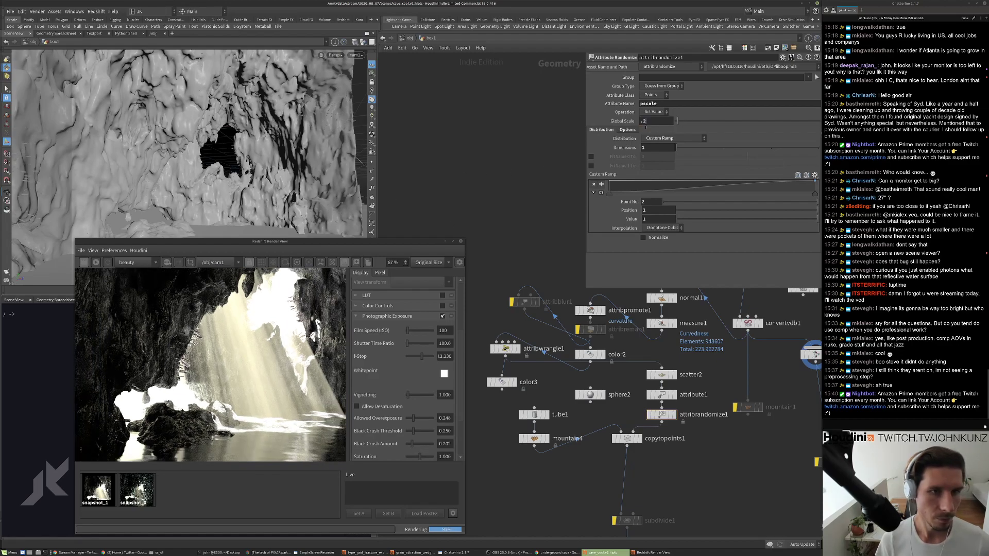
type(".15")
key("Return")
Raise the scatter2 Force Total Count from 27162 to 67162, checking OUT_crystals info.
middle_click_drag(656, 454, 544, 396)
middle_click(567, 354)
left_click(573, 329)
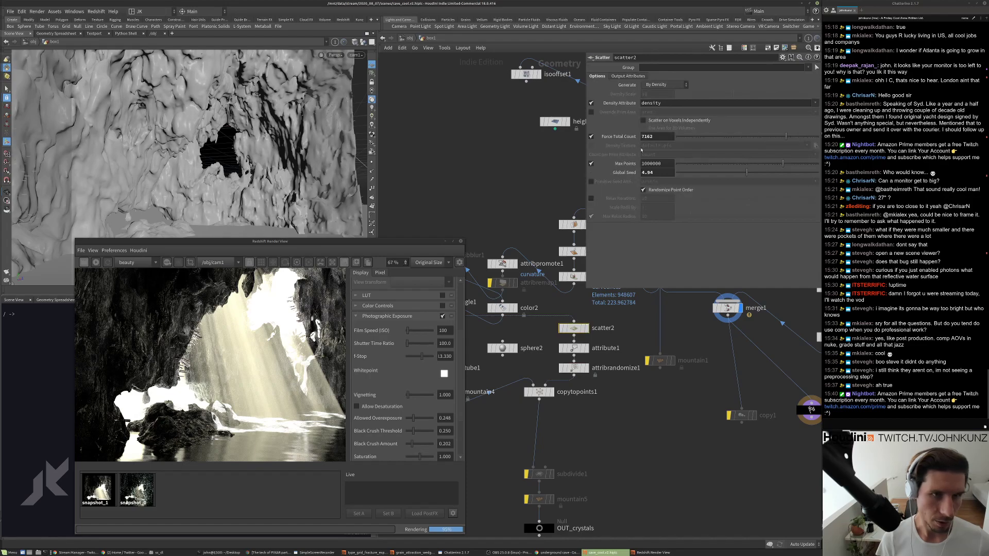
type("2")
key("Return")
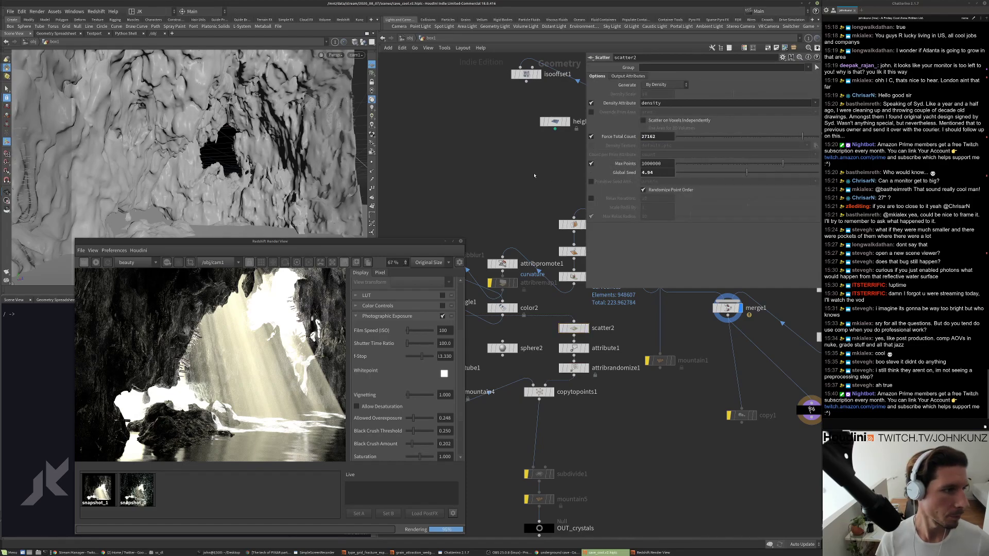
middle_click_drag(543, 399, 540, 259)
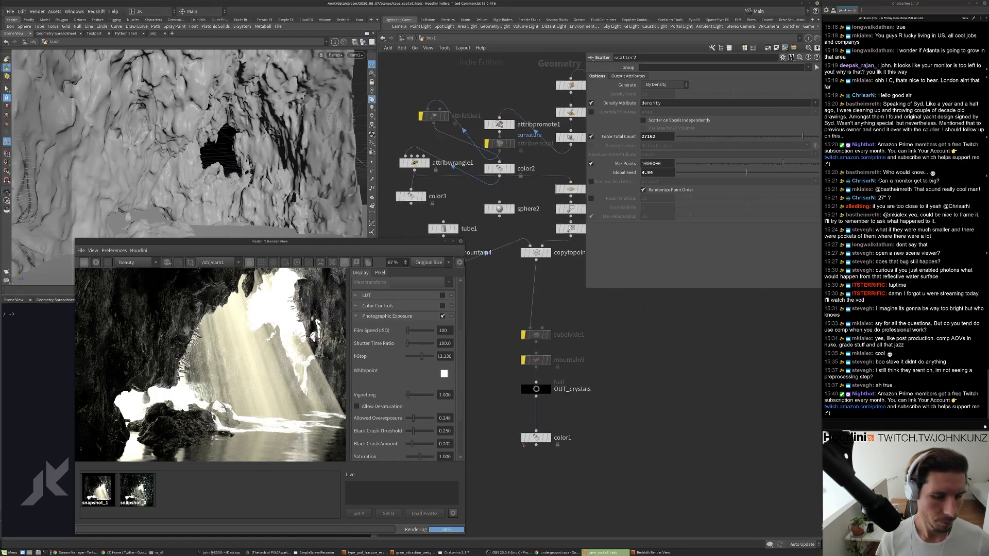
middle_click(536, 389)
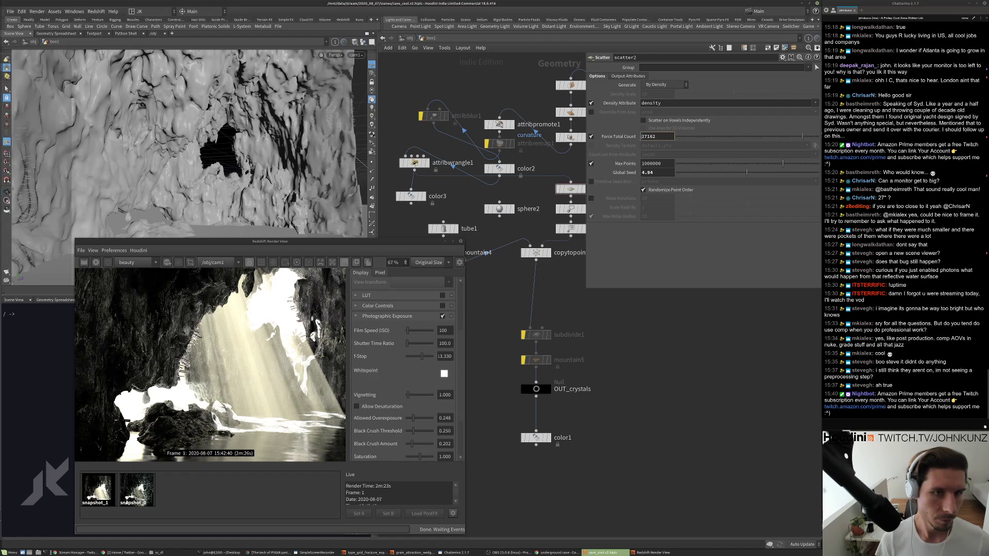
type("6")
key("Return")
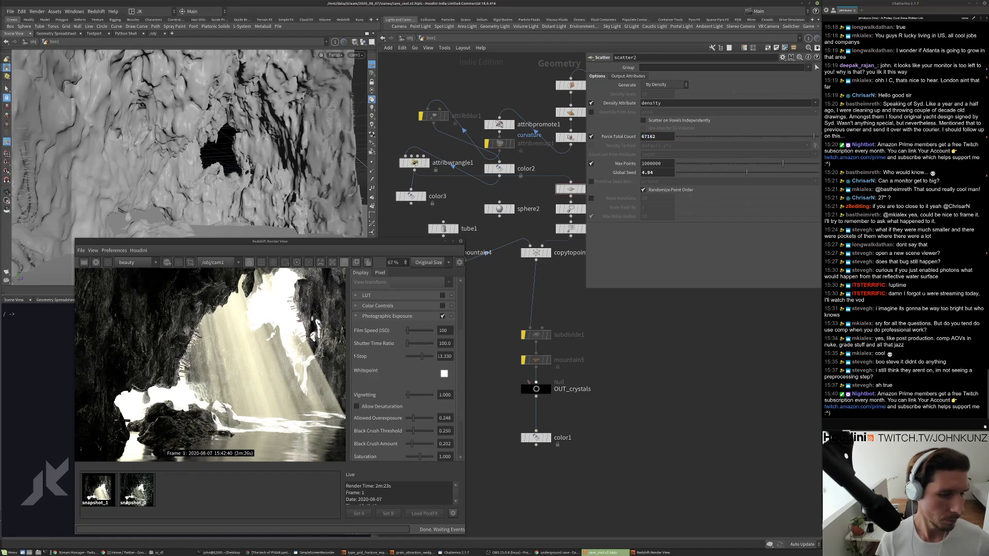
middle_click(528, 382)
middle_click_drag(572, 216, 551, 265)
Set the attribrandomize1 Global Scale to .25.
left_click(554, 261)
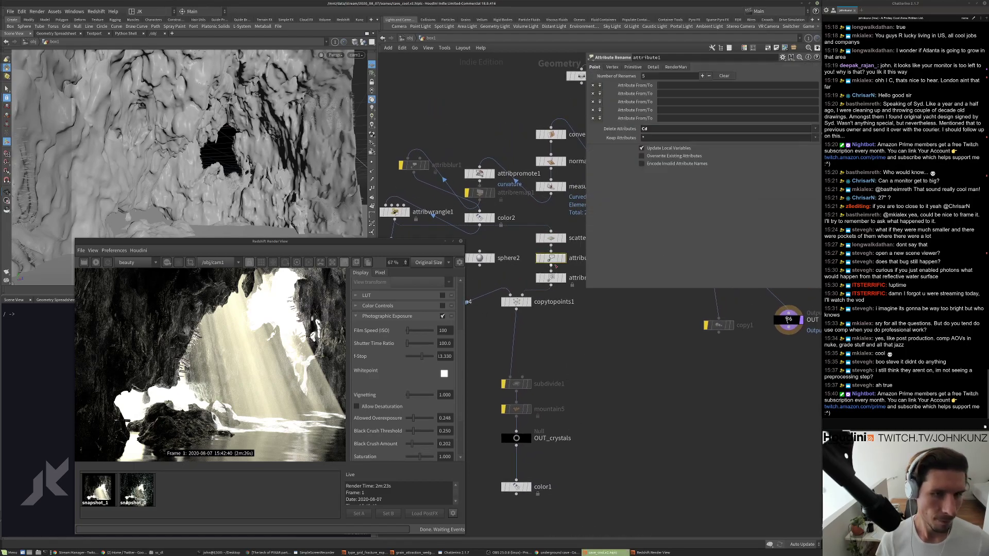
left_click(550, 278)
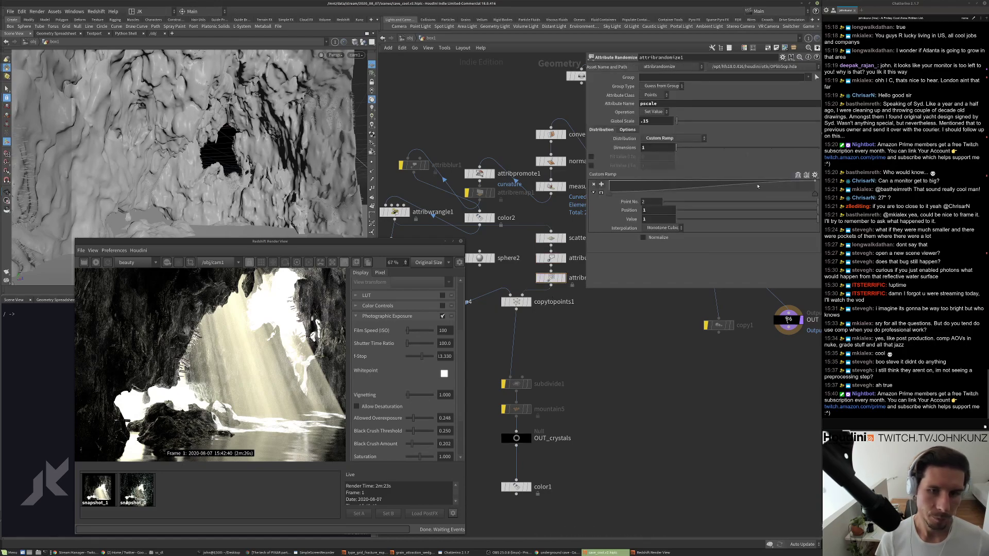
left_click(761, 190)
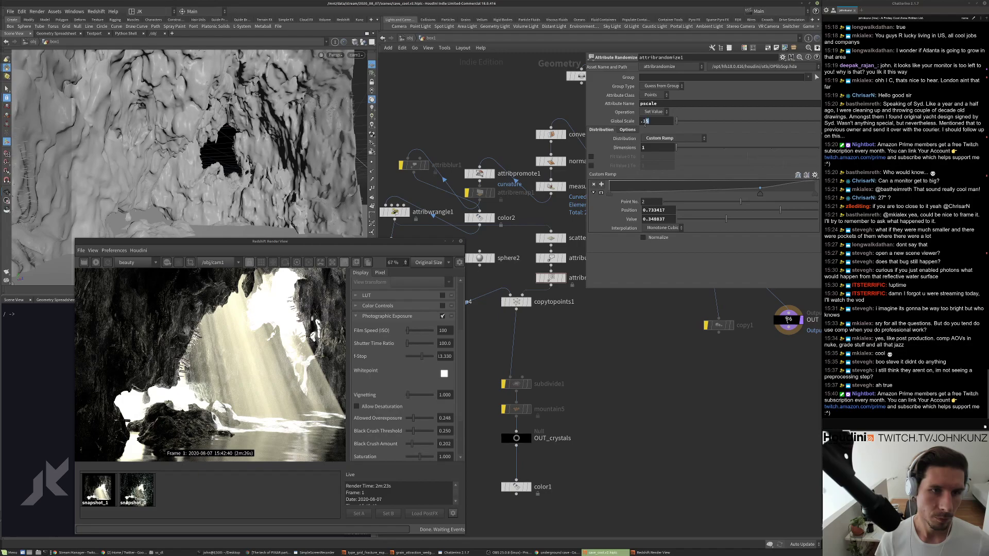
type("25")
key("Return")
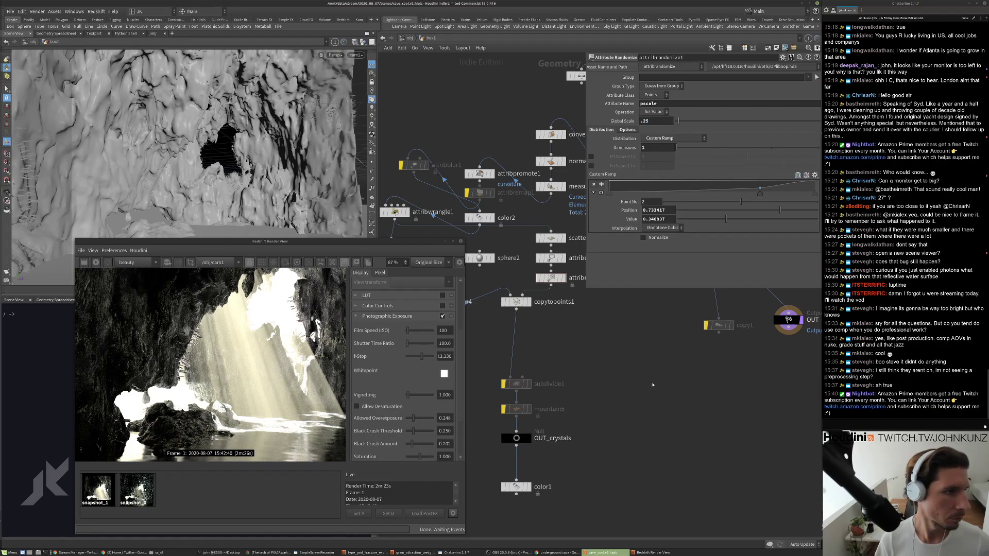
scroll(214, 399, "down", 5)
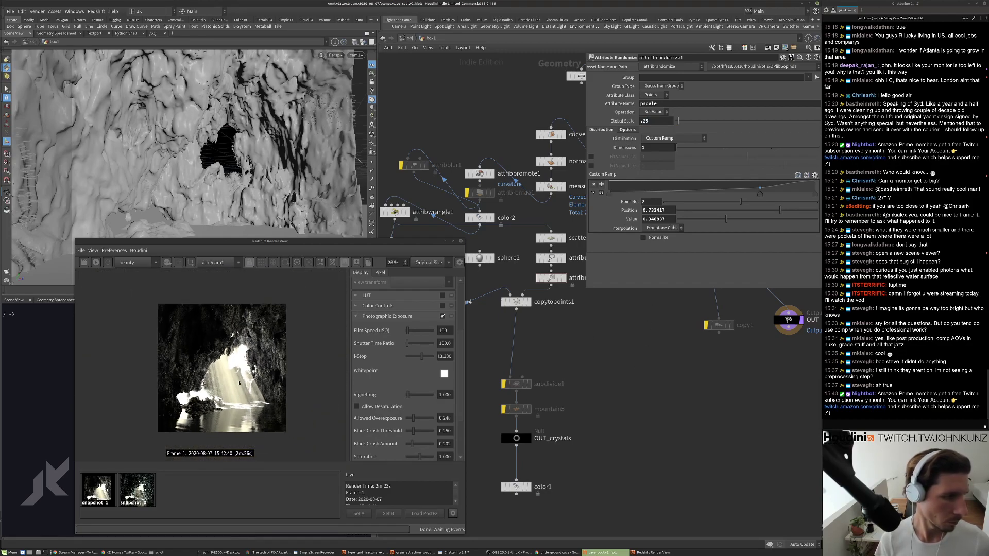
Start a fresh Redshift render of the cave.
left_click(96, 263)
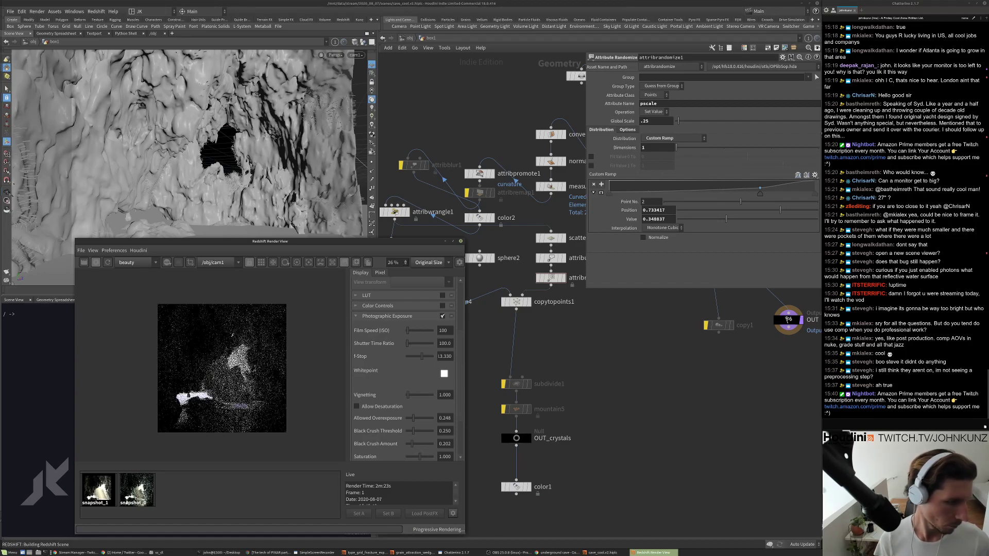
scroll(249, 392, "up", 1)
scroll(228, 361, "up", 1)
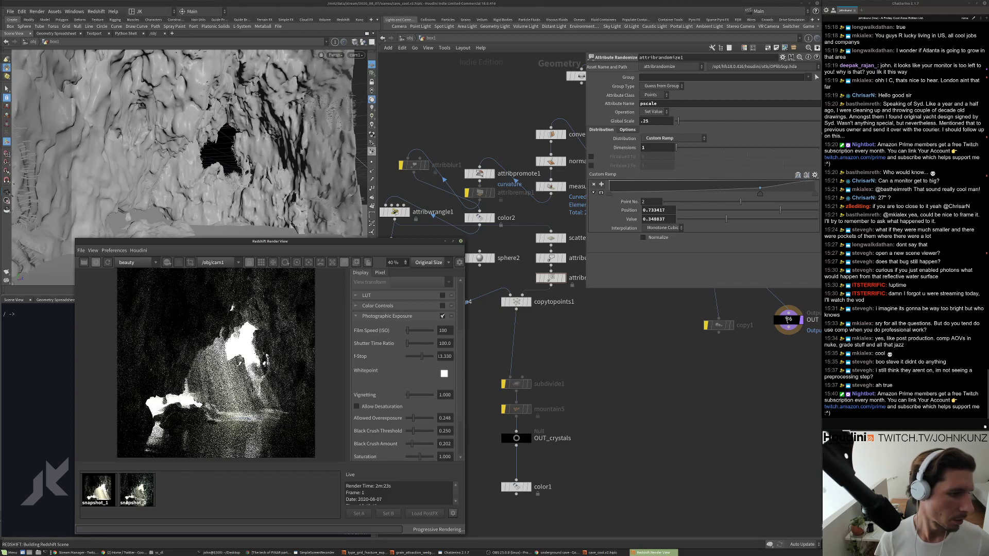
scroll(250, 370, "down", 1)
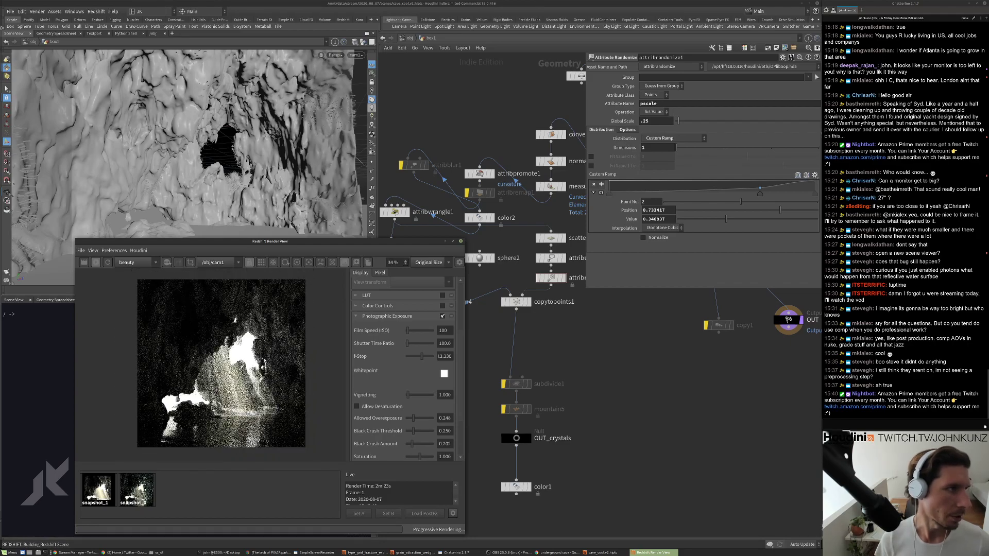
Save the scene as cave_cool.v3.hiplc.
left_click(9, 12)
left_click(23, 57)
left_click(561, 279)
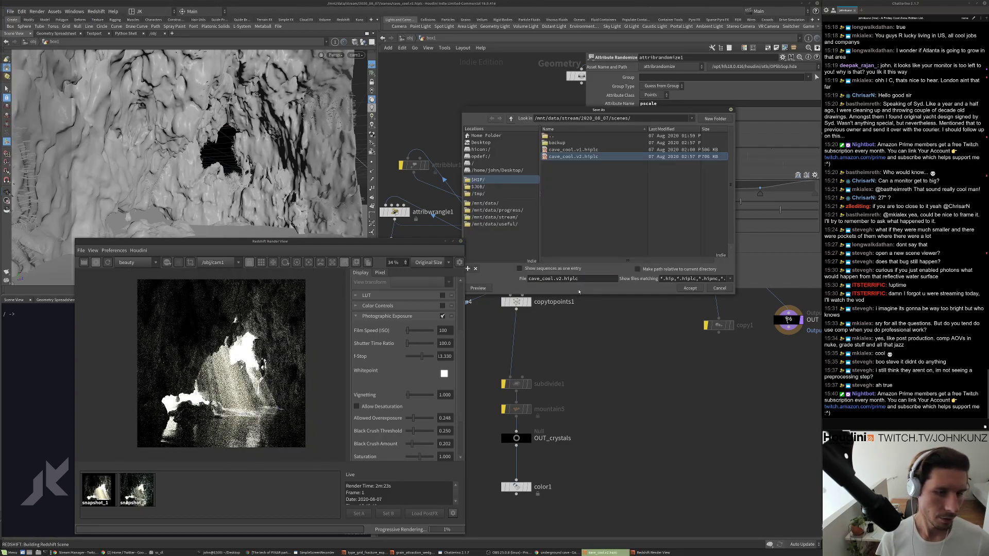
key("BackSpace")
type("3")
left_click(691, 289)
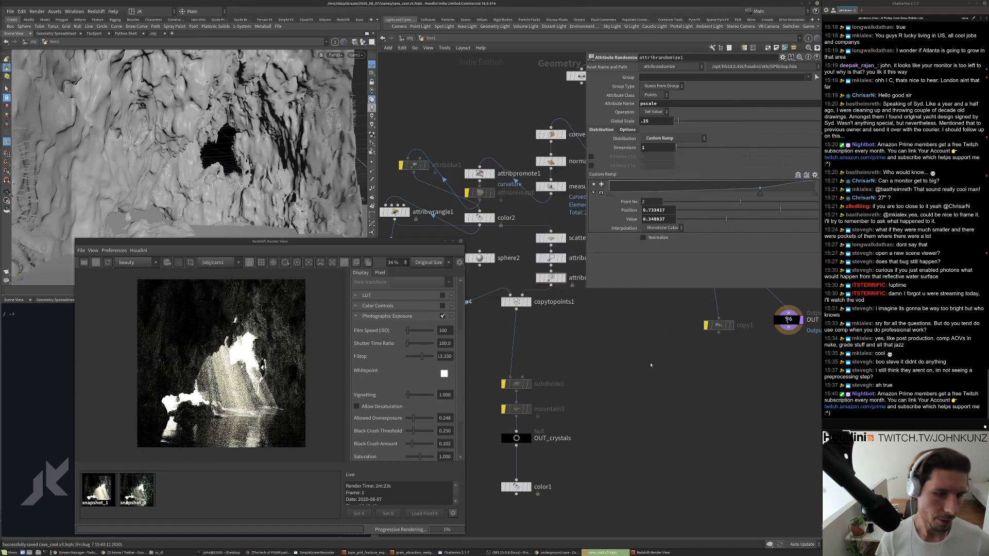
At object level, set the viewport to look through the rslight1 light.
left_click(407, 41)
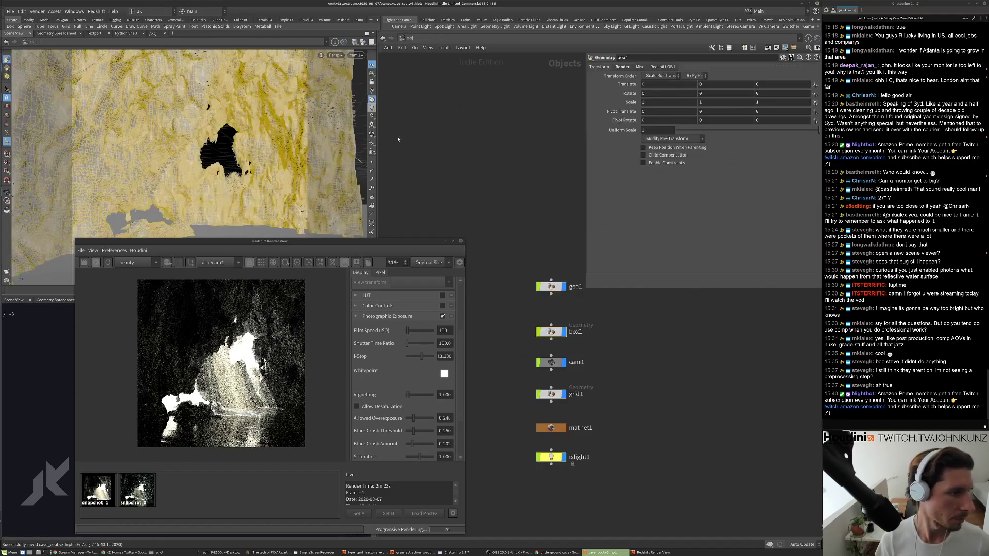
left_click(355, 55)
mouse_move(387, 105)
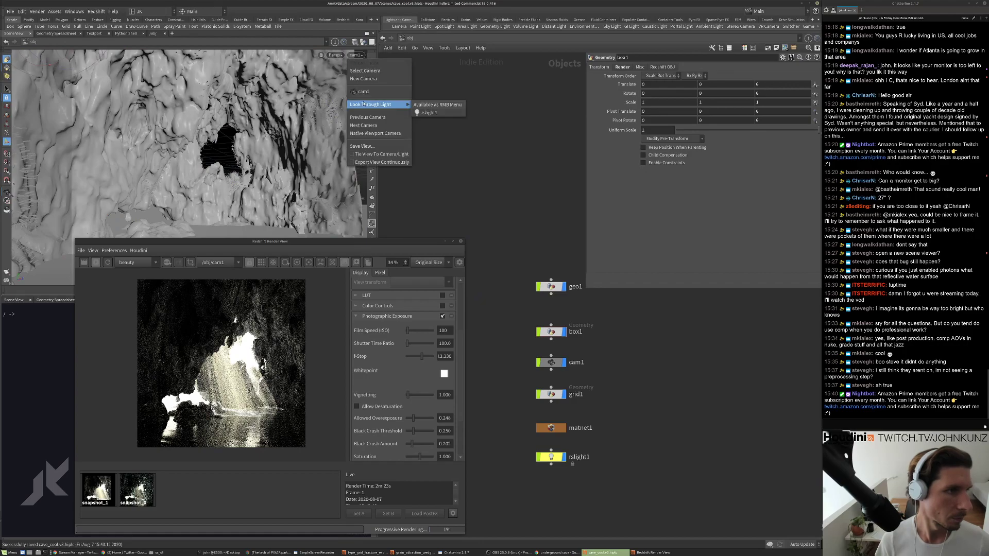
left_click(435, 113)
Show rslight1's Light settings with the Spot section expanded (cone 60, fall-off 5).
left_click(551, 457)
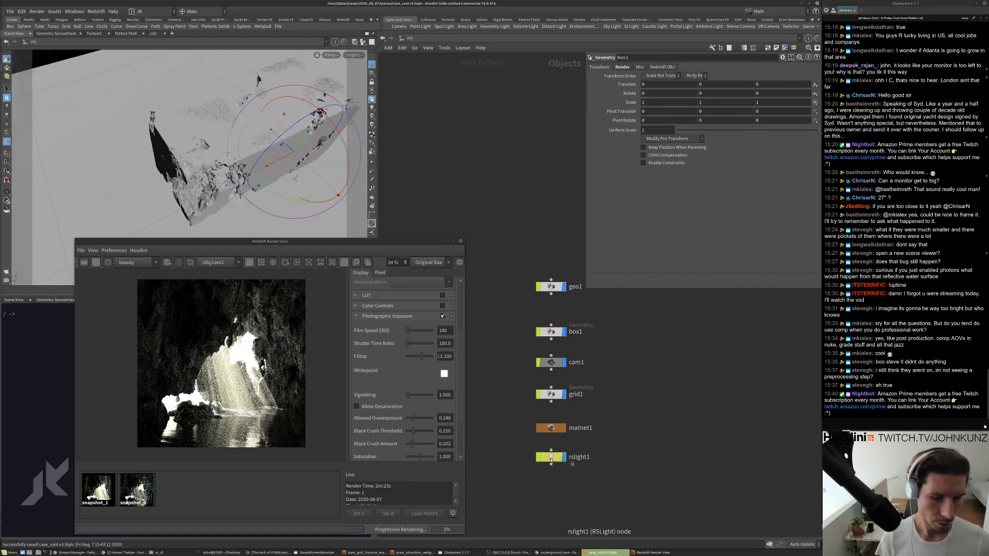
left_click(622, 76)
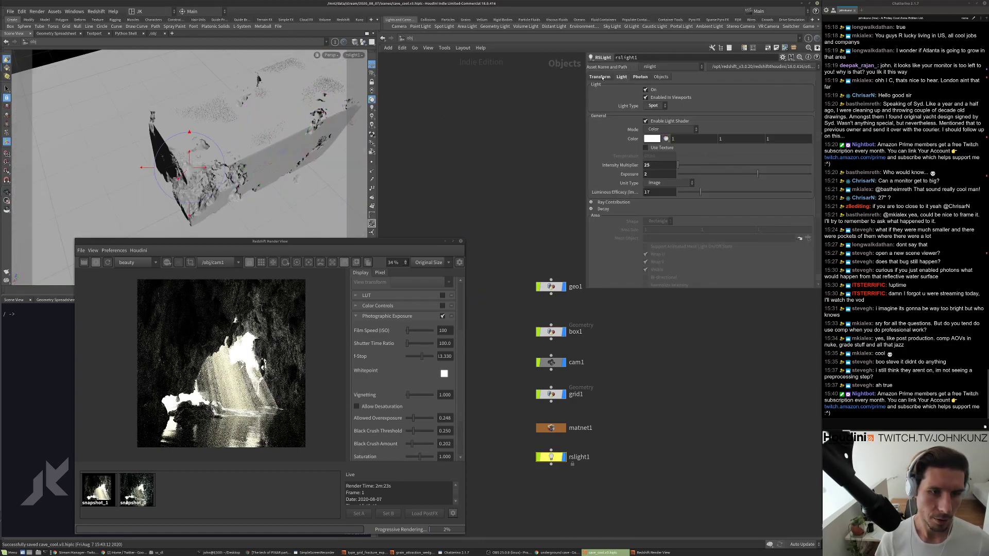
scroll(622, 237, "down", 4)
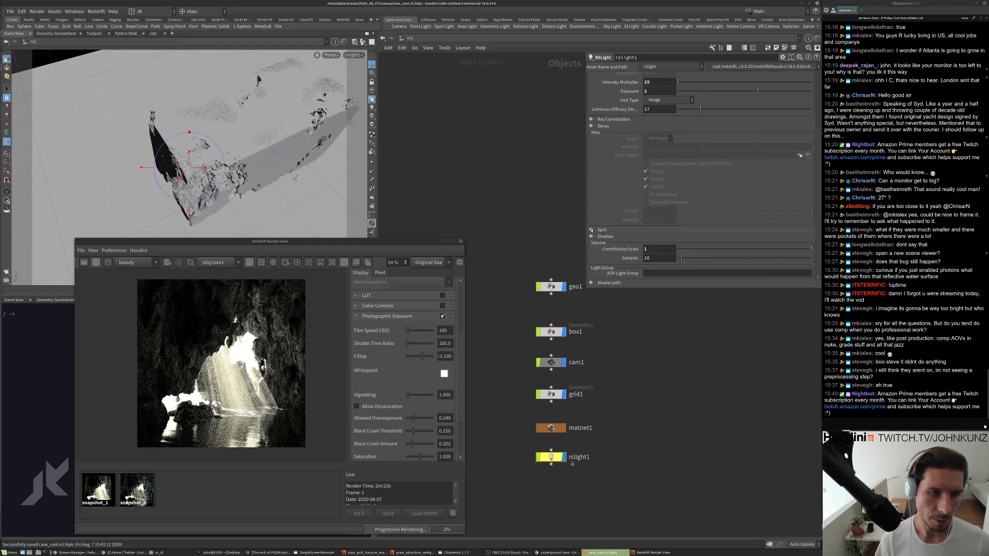
scroll(591, 230, "down", 1)
left_click(592, 209)
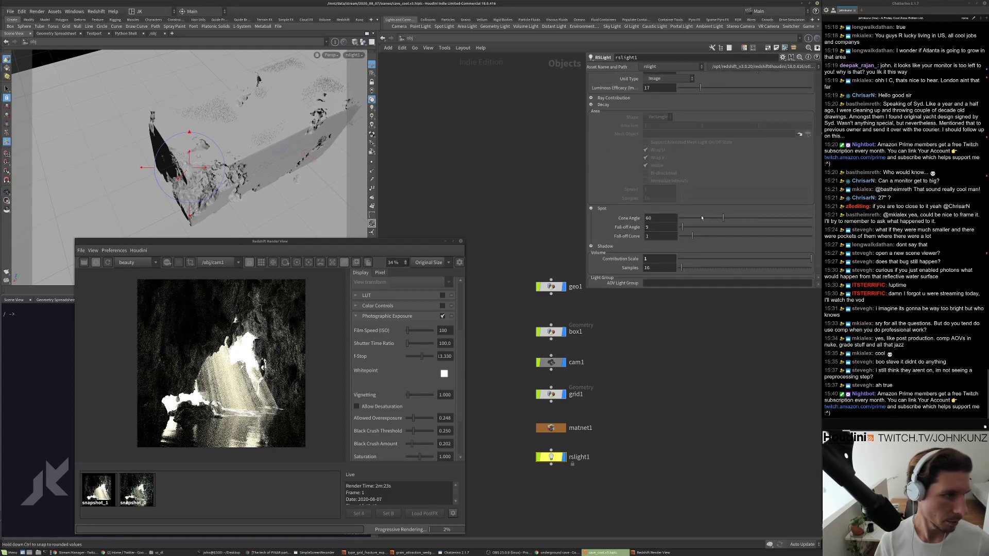
Narrow the rslight1 spot cone angle to 26.2.
left_click(698, 218)
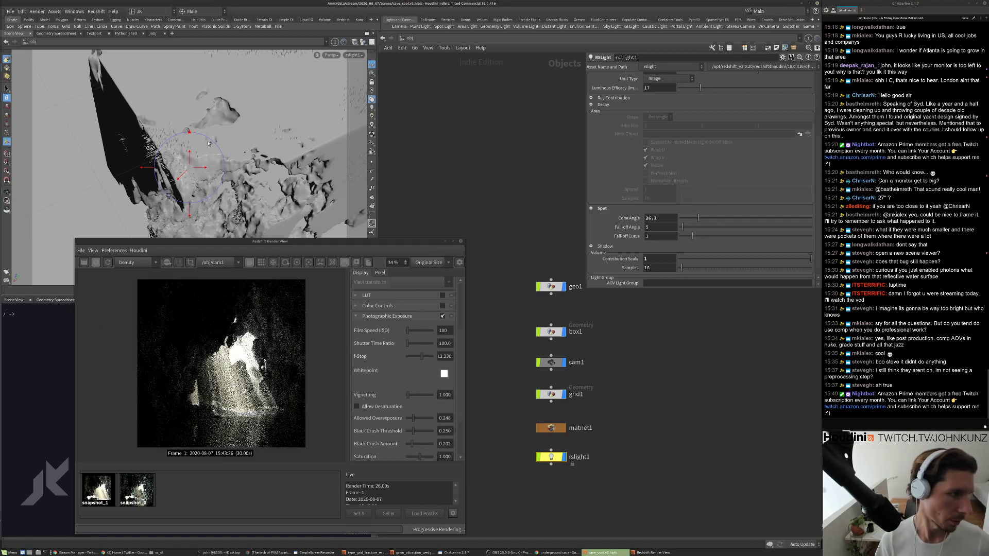
scroll(222, 363, "down", 2)
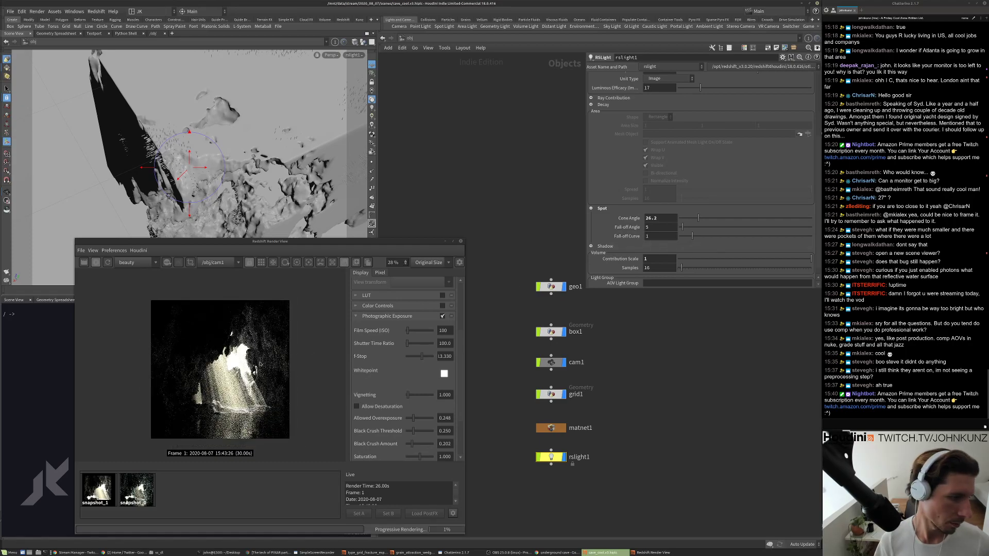
scroll(270, 364, "down", 1)
Look through the spot light and re-aim it toward the cave wall.
key("Escape")
left_click_drag(221, 154, 241, 143)
key("Return")
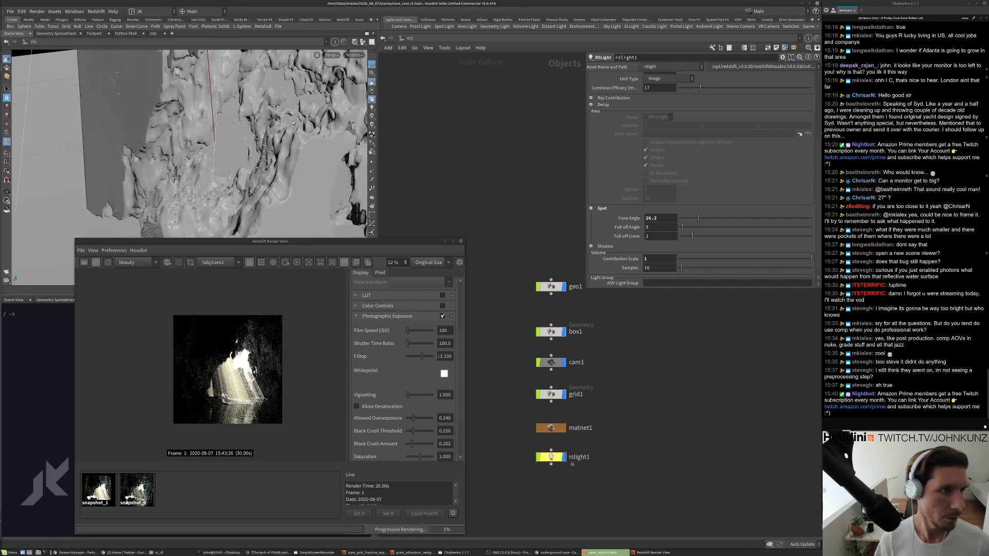
key("ctrl+l")
left_click_drag(294, 124, 298, 176)
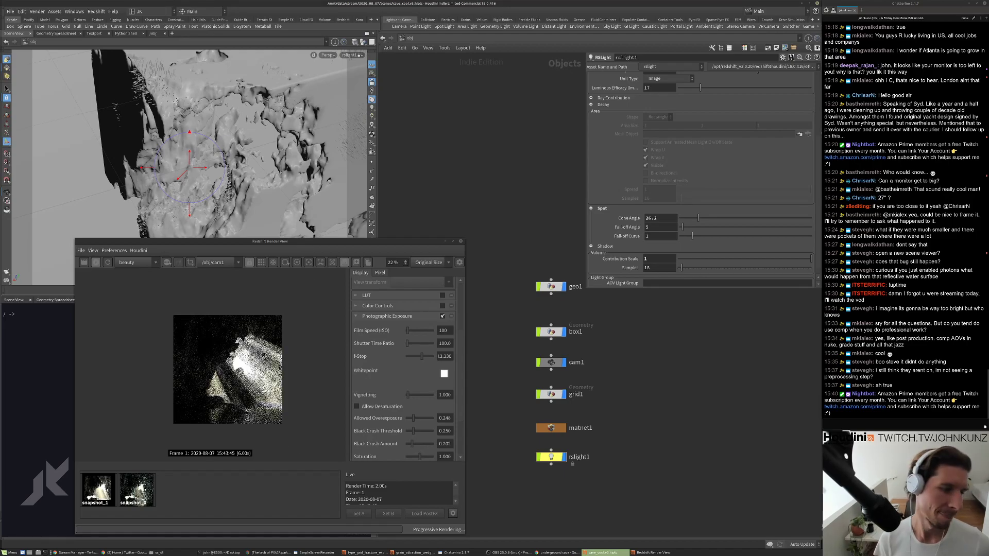
scroll(272, 432, "down", 1)
left_click_drag(274, 179, 290, 139)
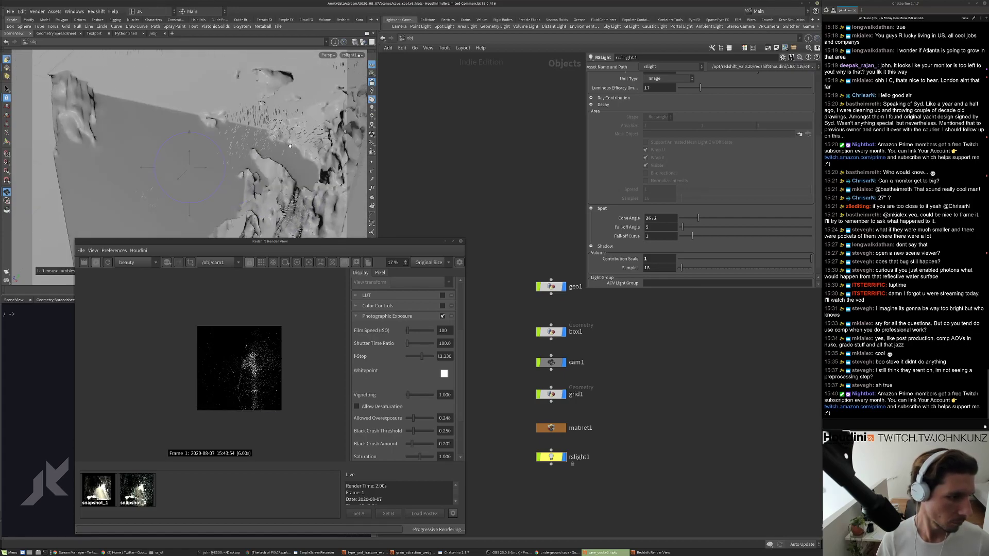
scroll(262, 339, "up", 2)
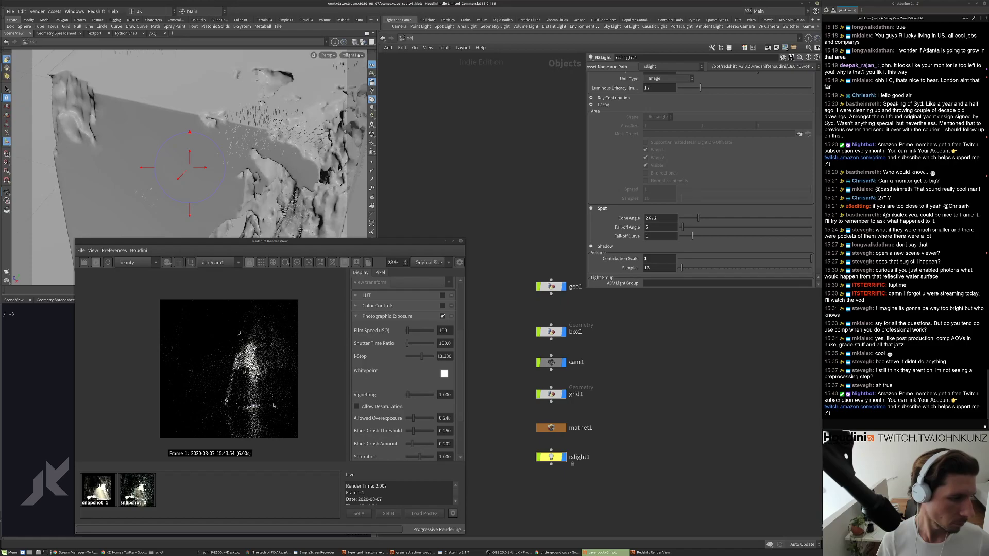
scroll(274, 406, "down", 1)
Fine-tune the spot light's aim onto the rocks and terrain wall while the render updates.
key("Escape")
mouse_move(242, 154)
left_mouse_down()
mouse_move(262, 142)
mouse_move(242, 149)
left_mouse_up()
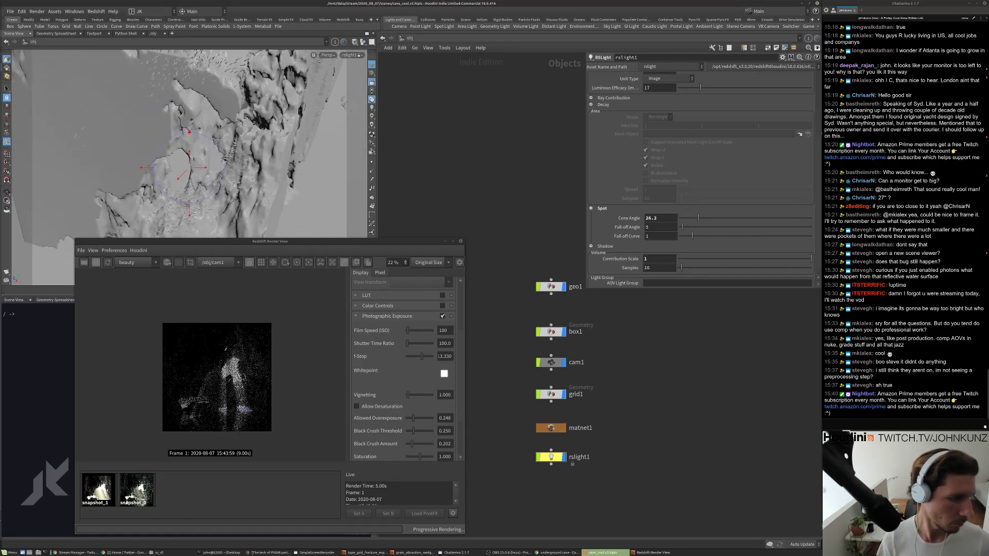
scroll(228, 401, "up", 4)
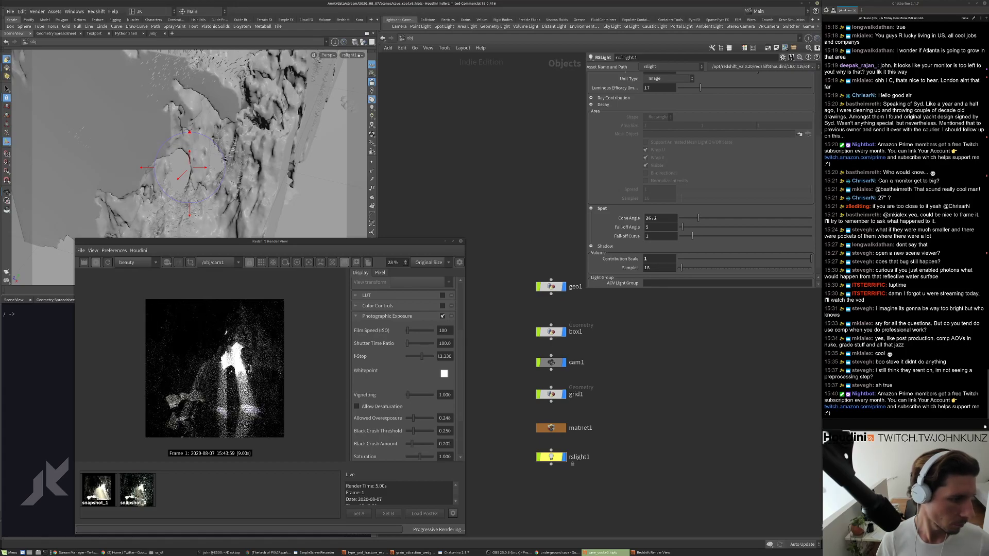
scroll(228, 401, "down", 2)
left_click_drag(217, 196, 262, 211)
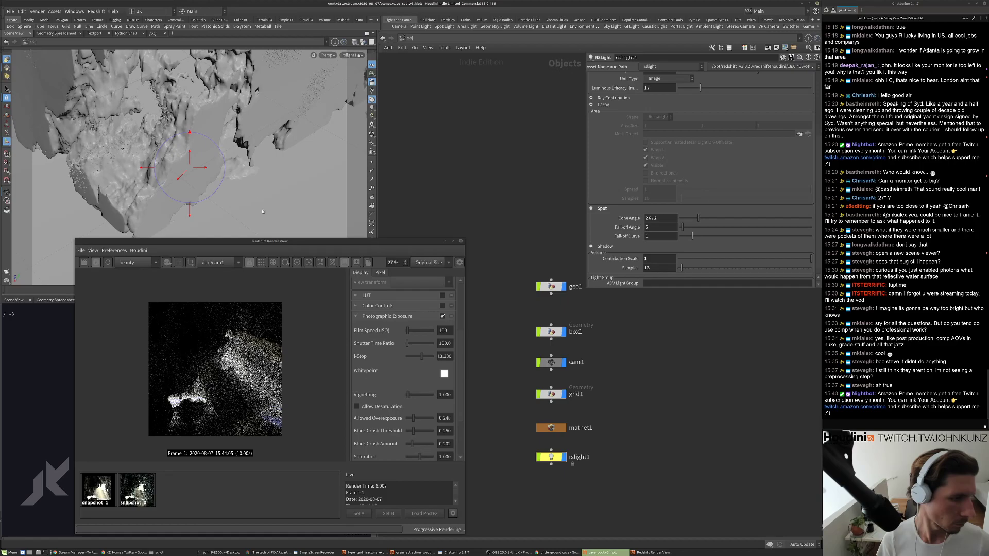
scroll(266, 340, "down", 1)
scroll(268, 197, "up", 3)
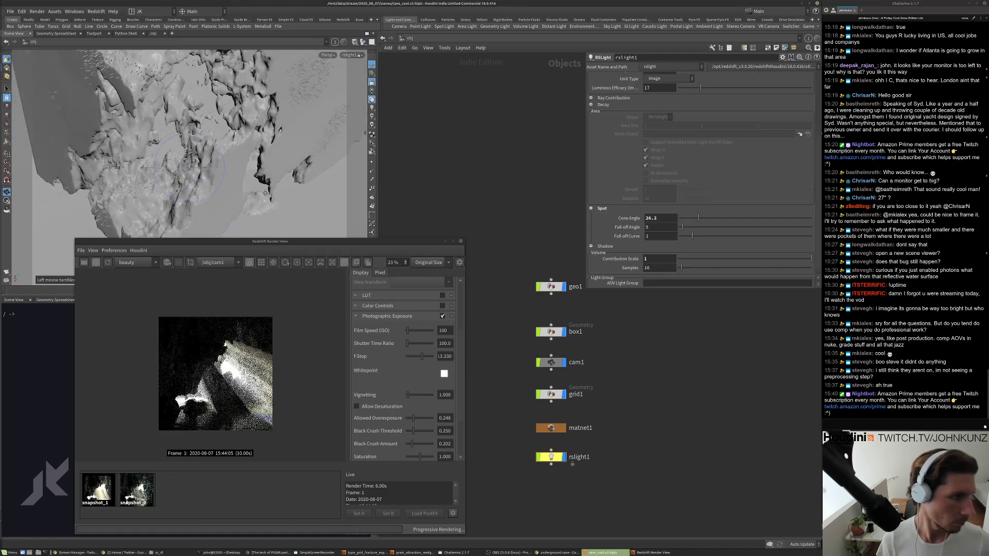
left_click_drag(268, 198, 297, 197)
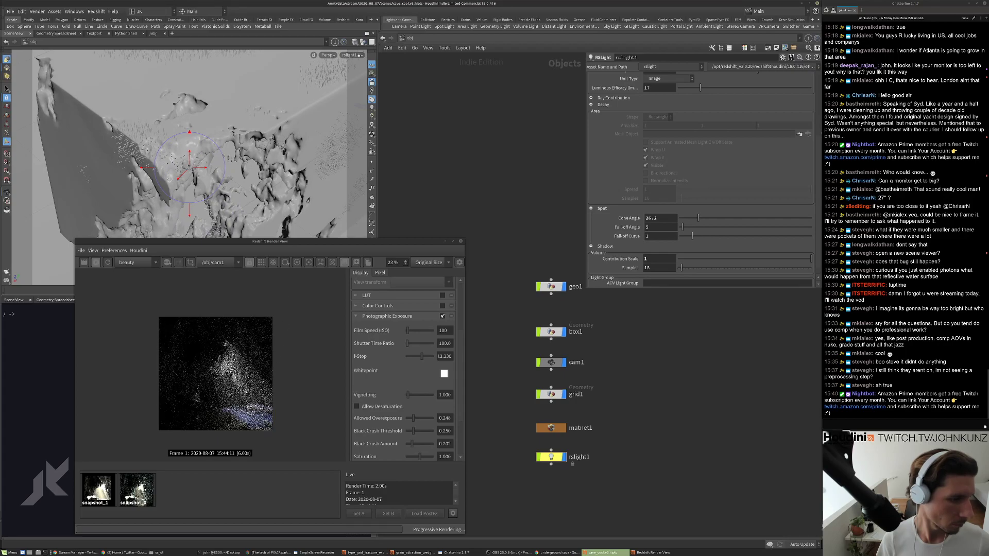
scroll(242, 392, "up", 1)
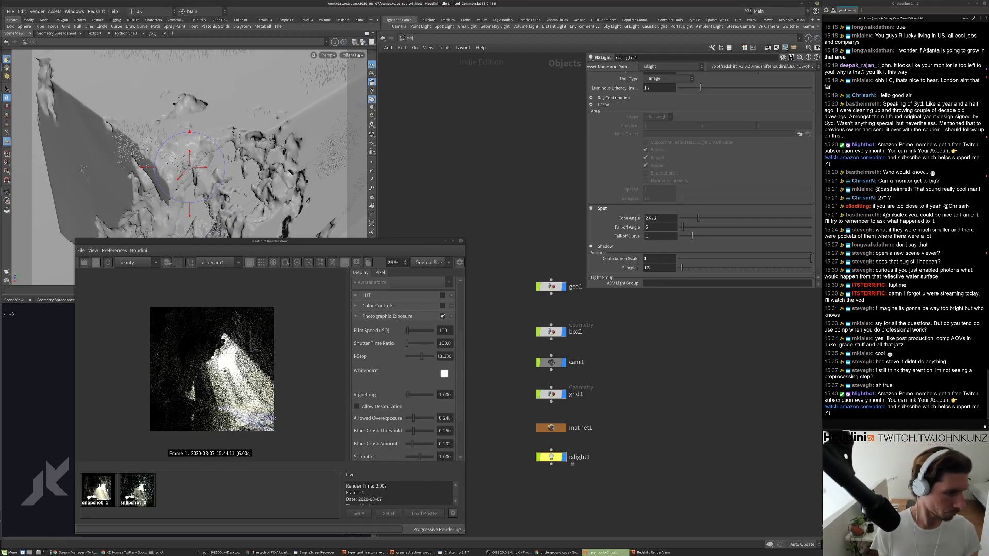
scroll(274, 418, "down", 1)
scroll(644, 209, "up", 5)
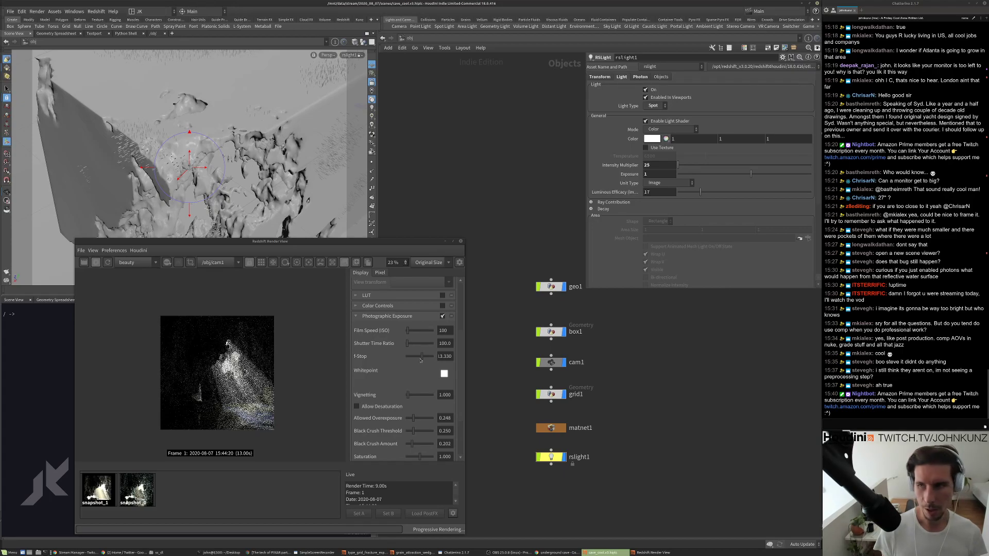
Tumble the light's view to a new angle and set the light Exposure to 2.
scroll(255, 371, "up", 4)
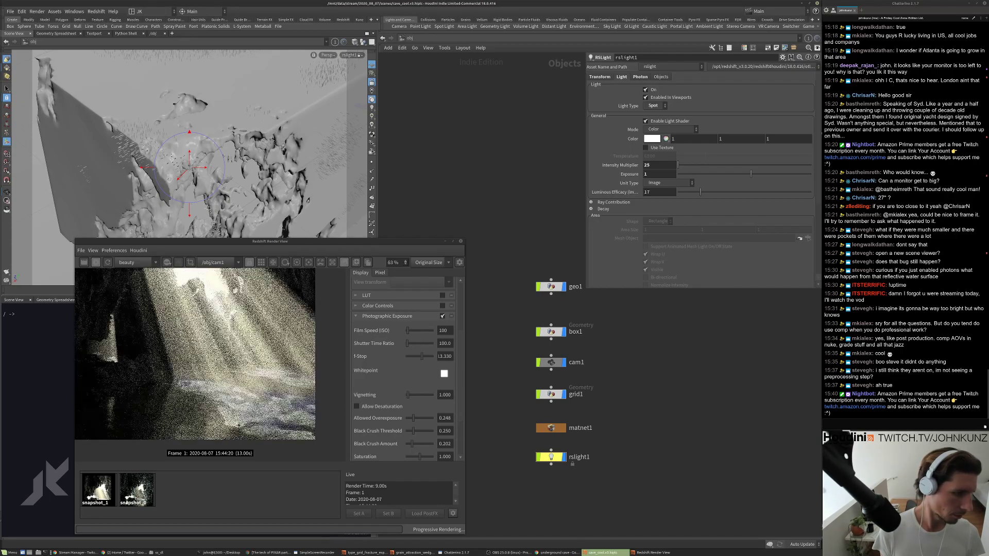
scroll(237, 428, "down", 2)
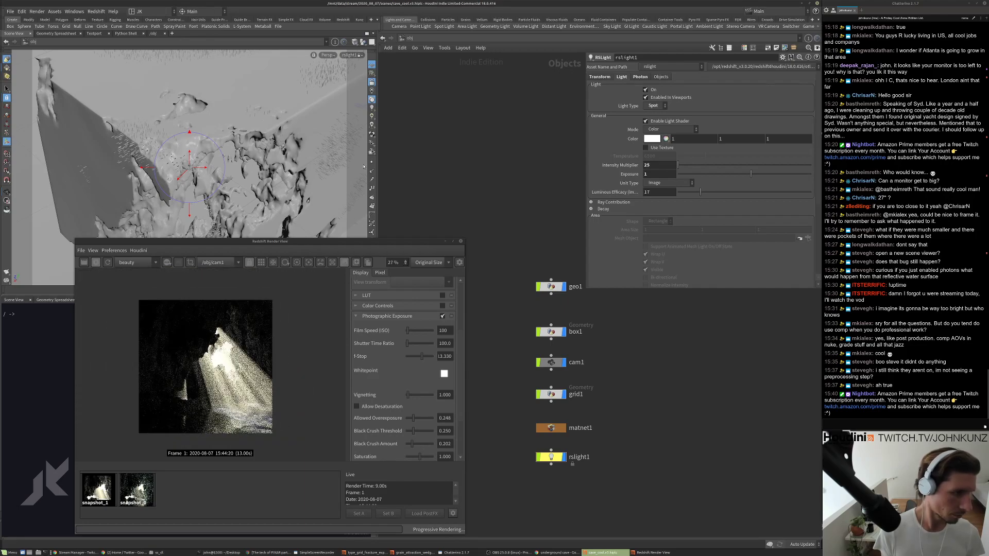
key("Escape")
left_click_drag(330, 180, 288, 168)
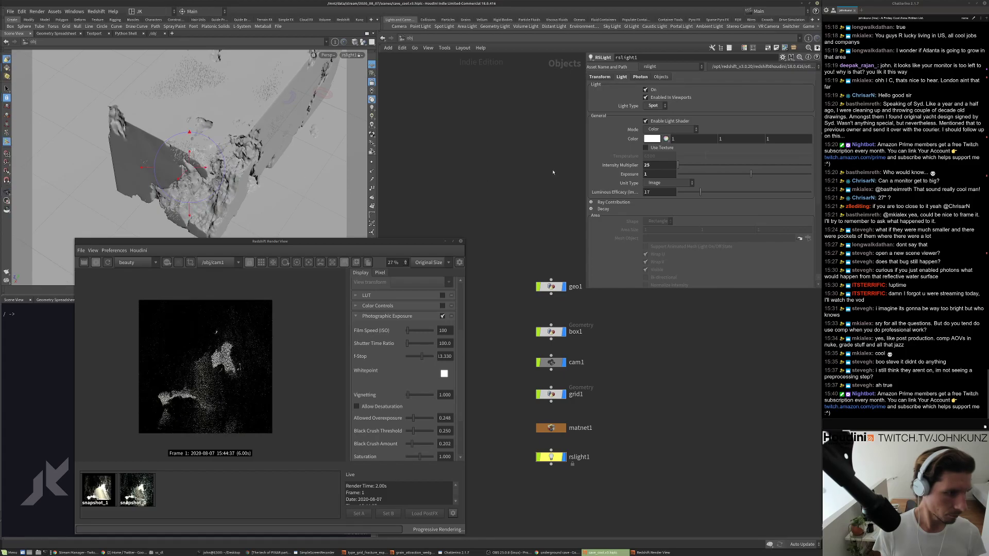
left_click(660, 173)
type("2")
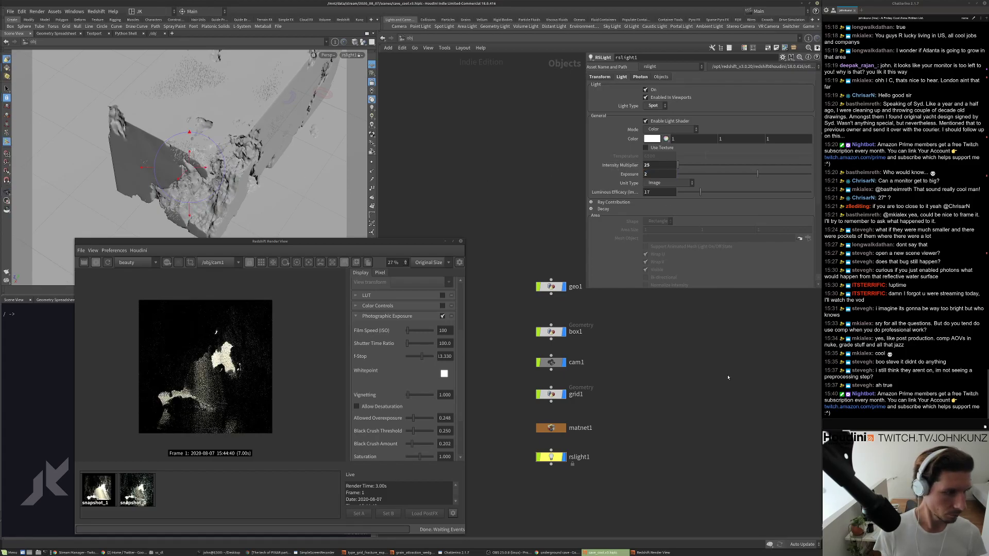
key("Return")
Re-aim the spot light toward the cave geometry while watching the render.
scroll(230, 399, "up", 1)
scroll(230, 399, "up", 2)
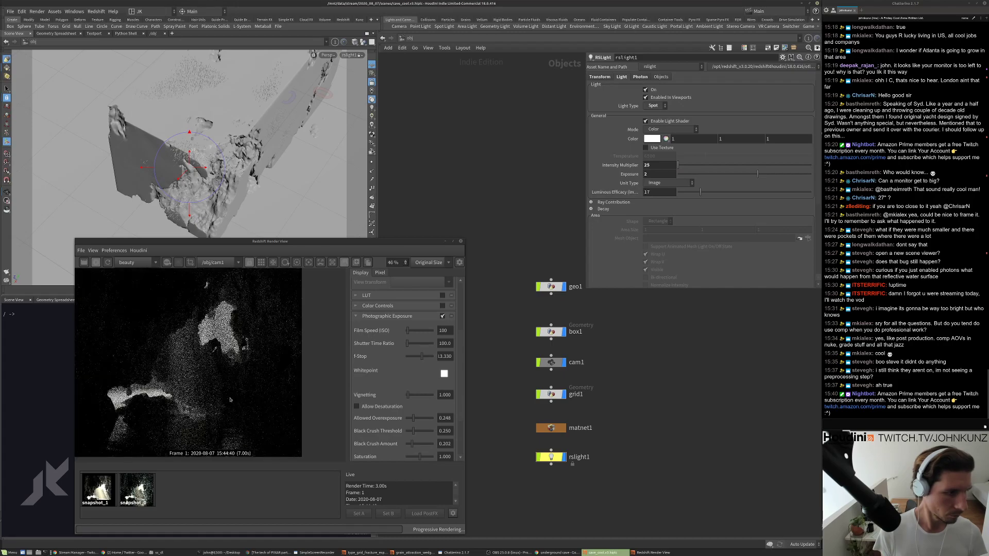
scroll(205, 379, "down", 1)
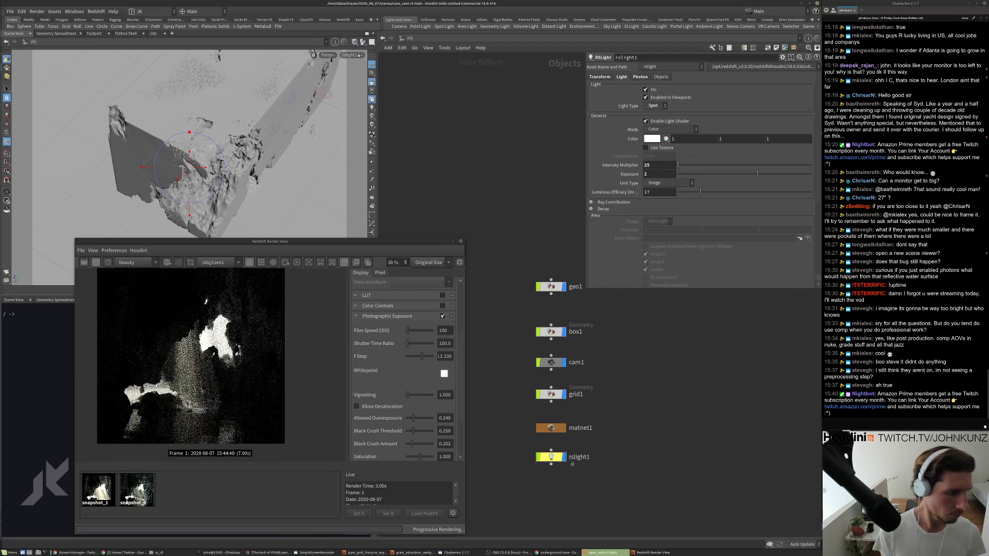
scroll(210, 361, "down", 2)
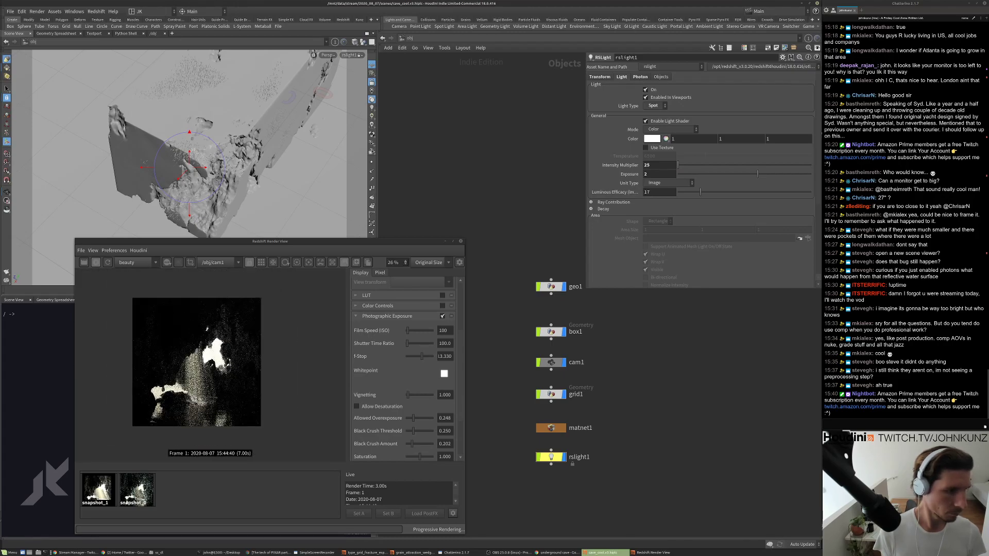
mouse_move(251, 178)
left_mouse_down()
mouse_move(241, 158)
mouse_move(269, 163)
mouse_move(254, 179)
left_mouse_up()
key("Return")
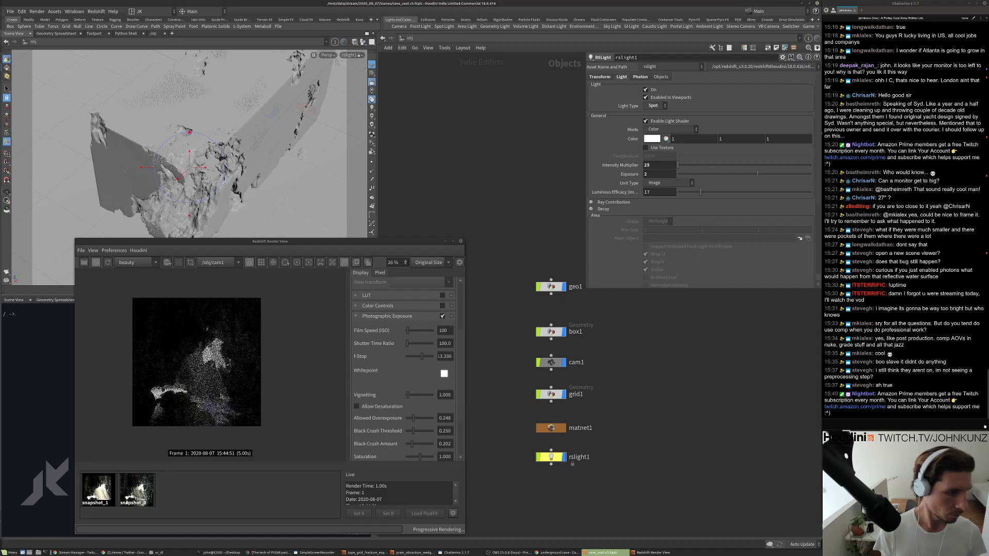
scroll(208, 389, "up", 2)
scroll(204, 401, "up", 4)
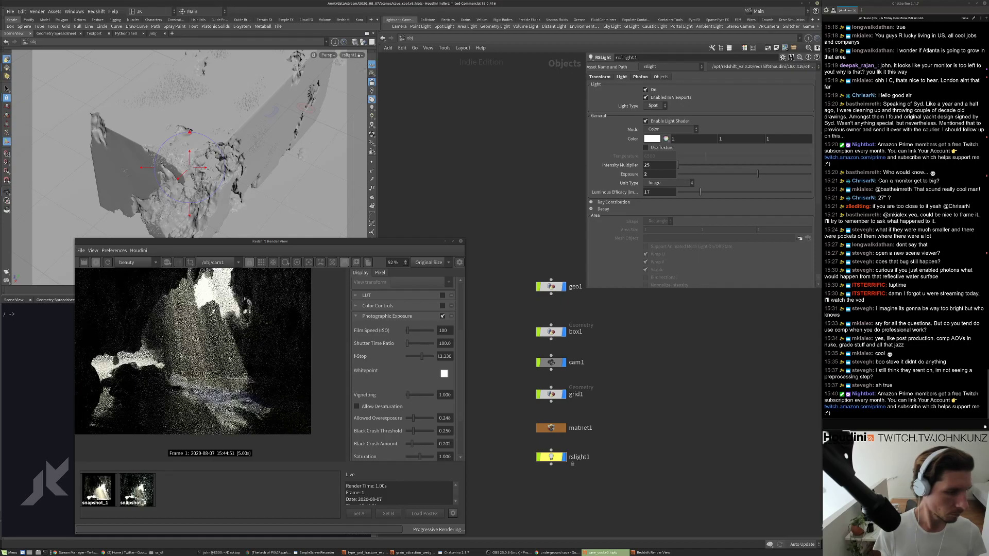
scroll(206, 361, "down", 6)
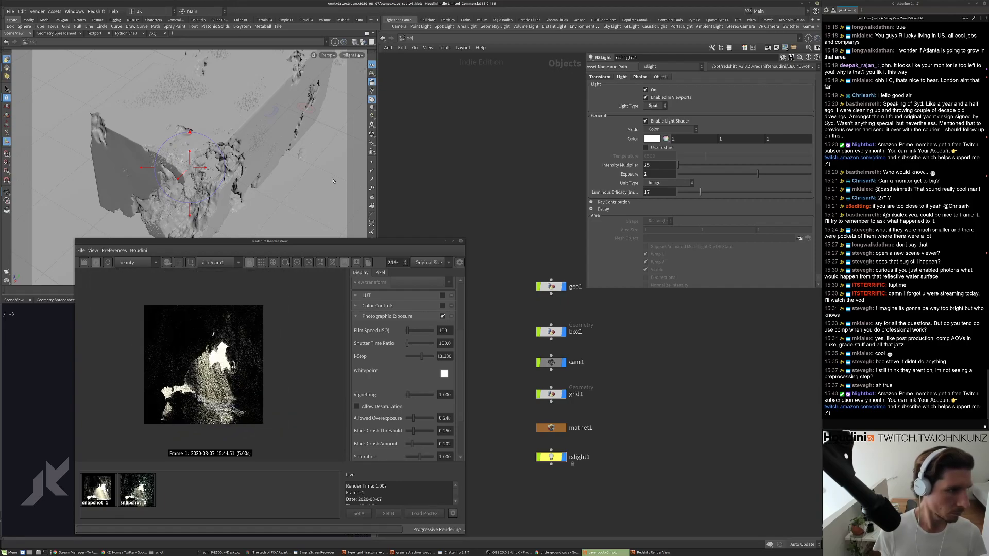
left_click_drag(293, 170, 269, 205)
key("Return")
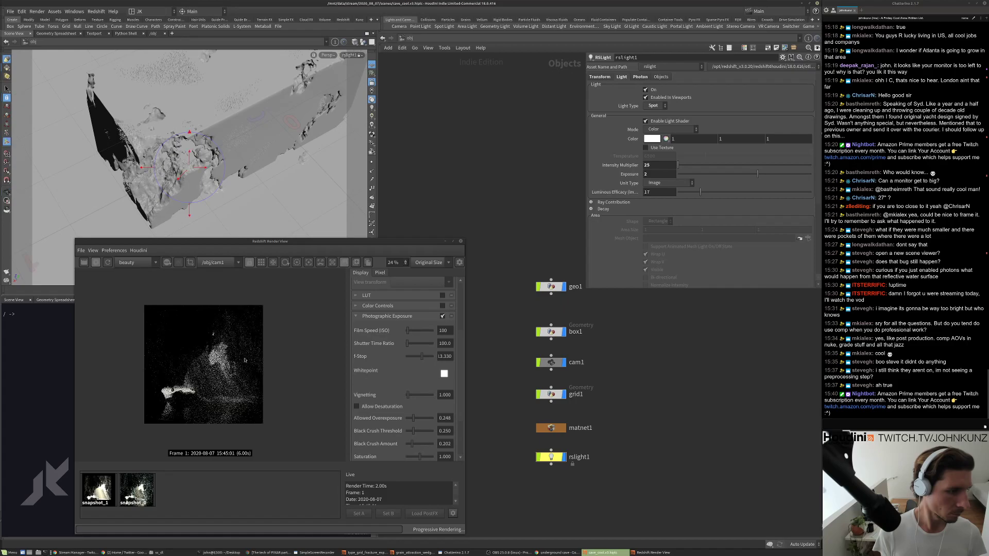
scroll(224, 394, "up", 2)
scroll(213, 391, "up", 2)
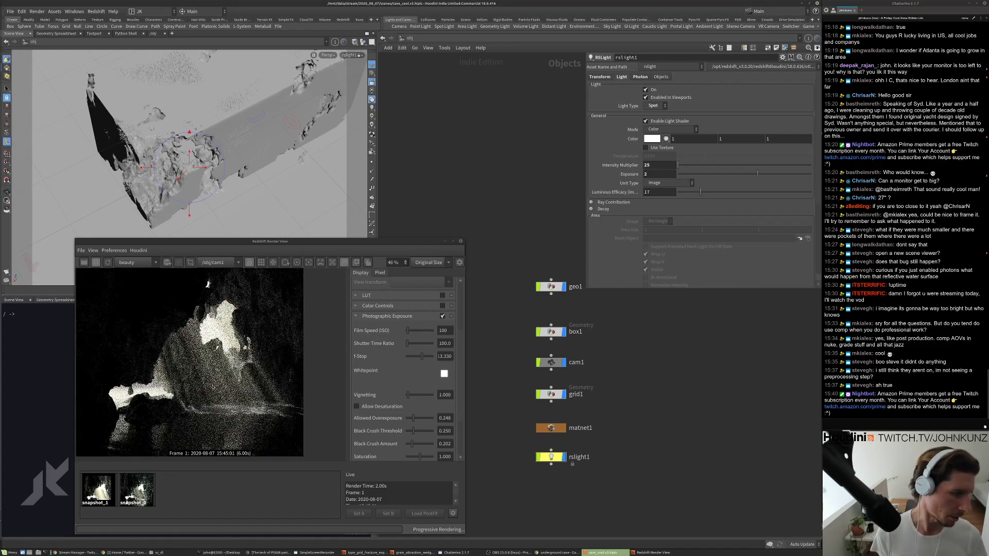
scroll(203, 362, "down", 2)
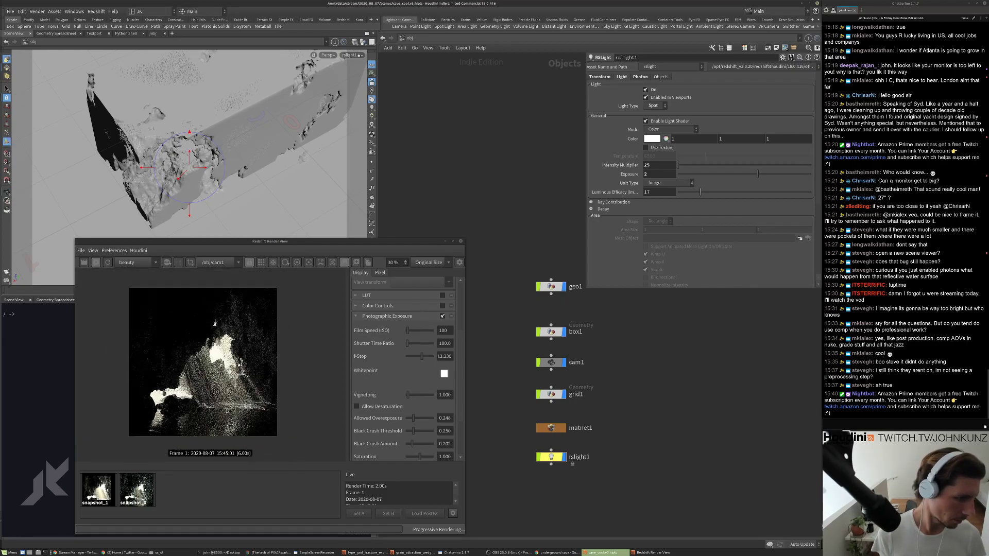
scroll(225, 406, "down", 2)
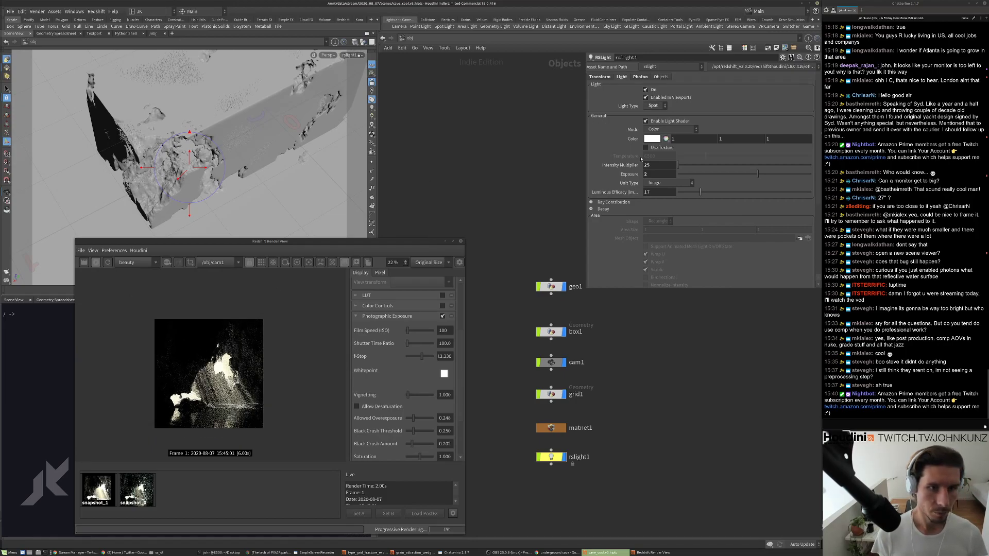
Make final spot light aim tweaks, then show the redshift1 ROP settings in /out.
key("Escape")
left_click_drag(247, 155, 285, 183)
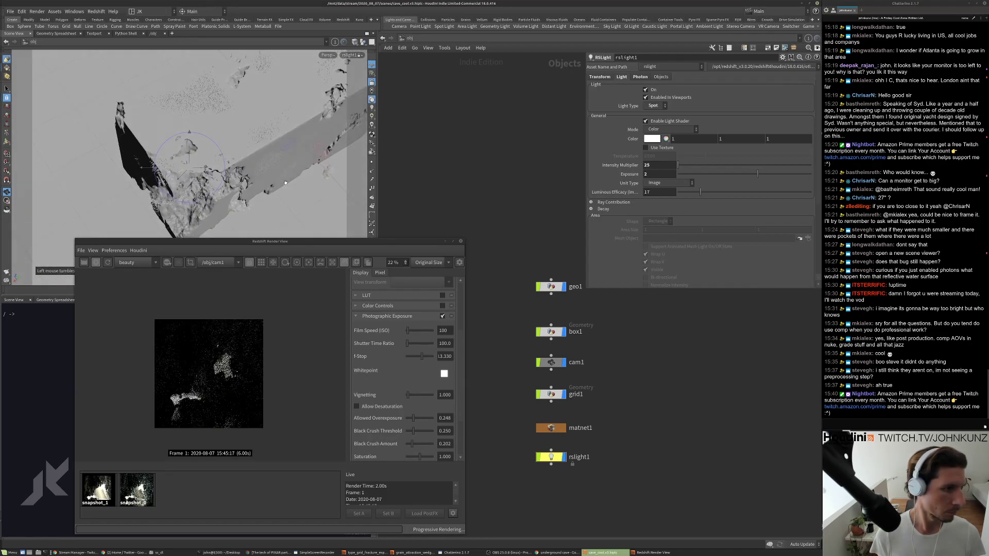
key("Return")
scroll(222, 391, "up", 3)
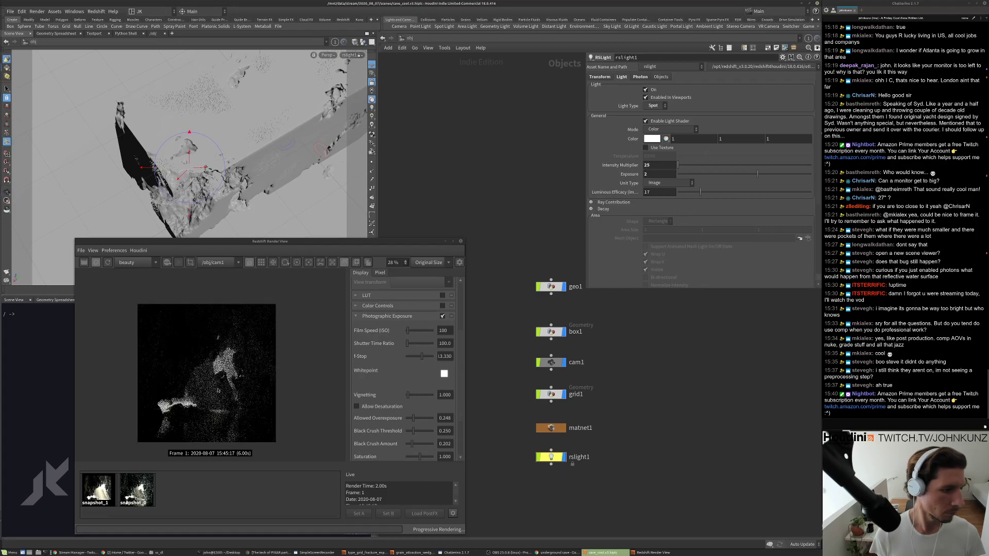
scroll(221, 415, "down", 2)
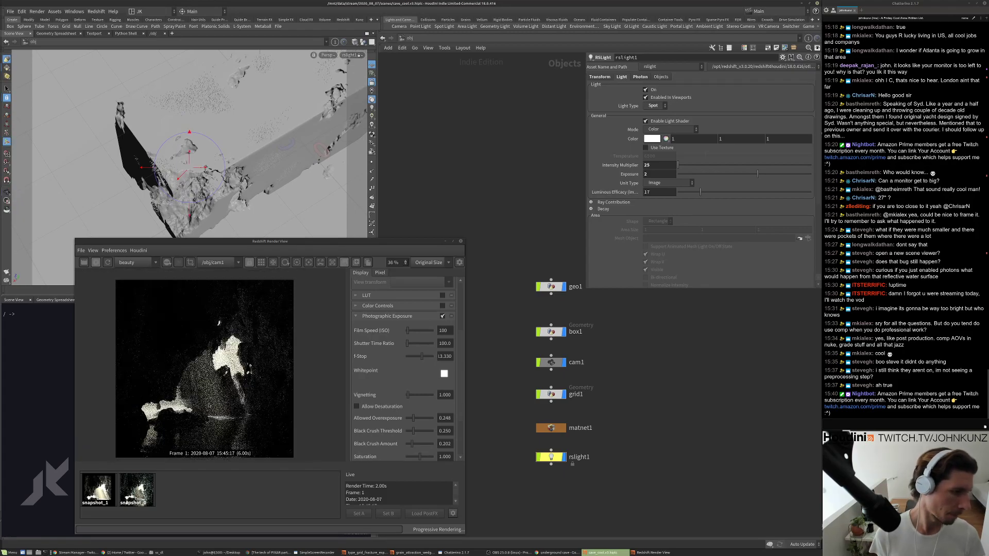
key("Escape")
left_click_drag(245, 184, 250, 204)
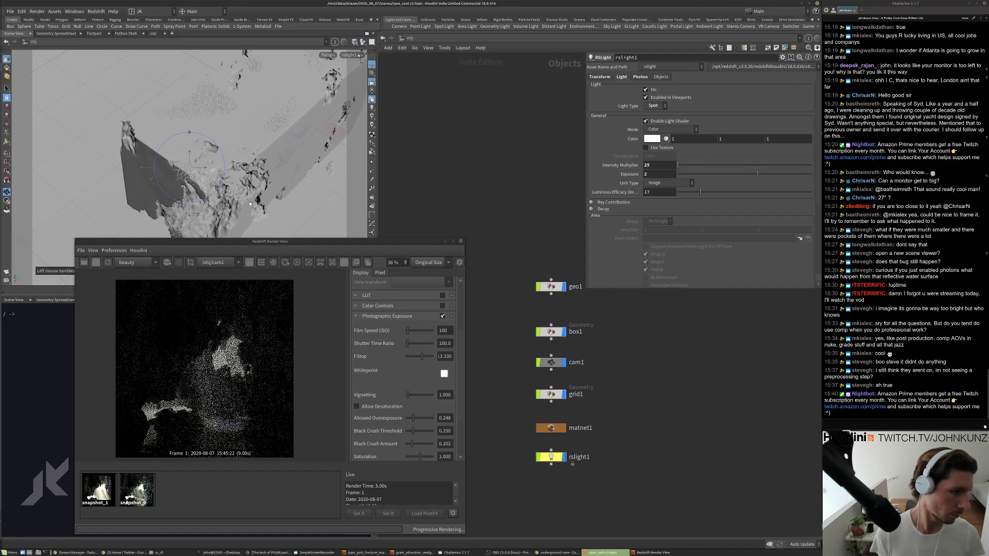
key("Return")
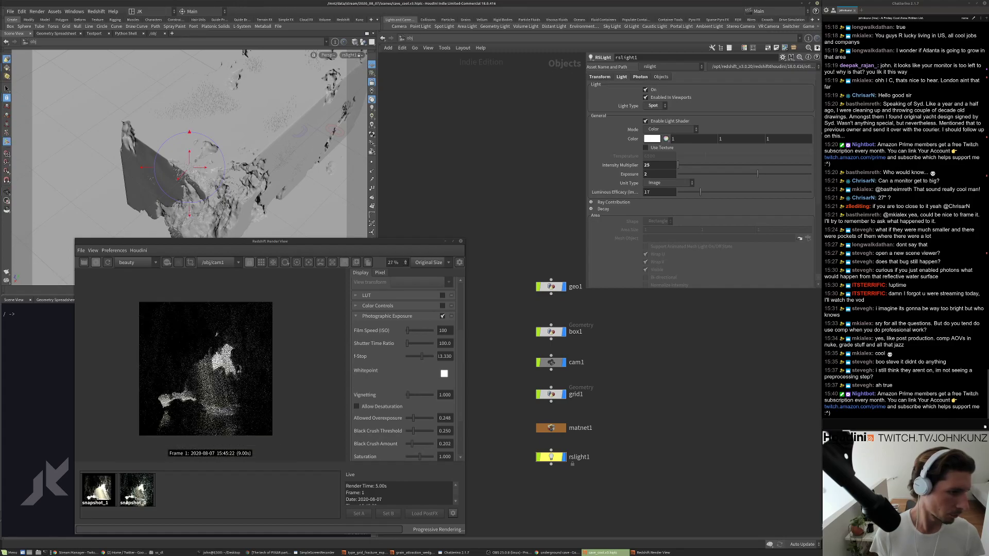
scroll(219, 417, "up", 2)
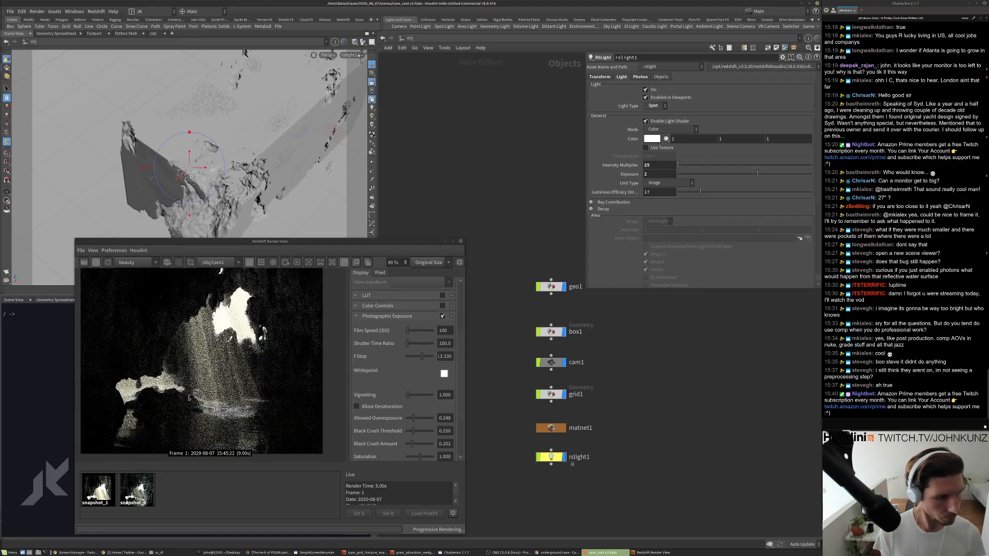
scroll(190, 401, "down", 3)
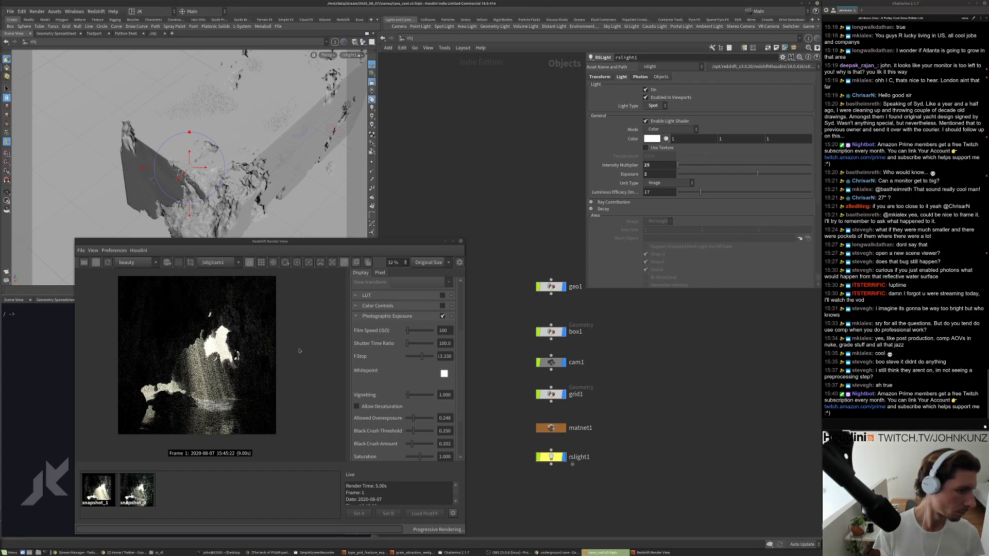
left_click(404, 39)
left_click(417, 87)
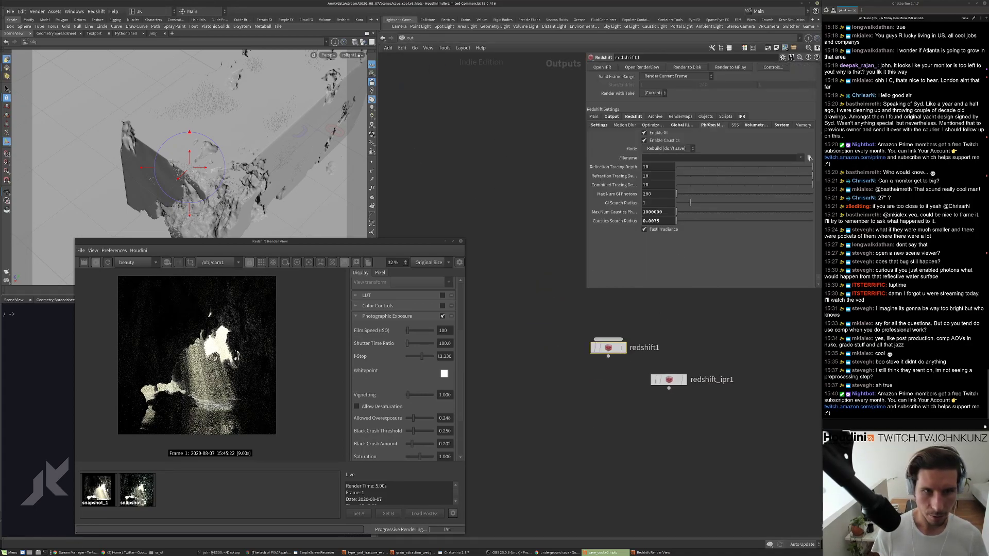
Toggle volumetric scattering off and back on, then set Scattering to 1 and Attenuation to 5.
scroll(707, 124, "down", 2)
left_click(653, 133)
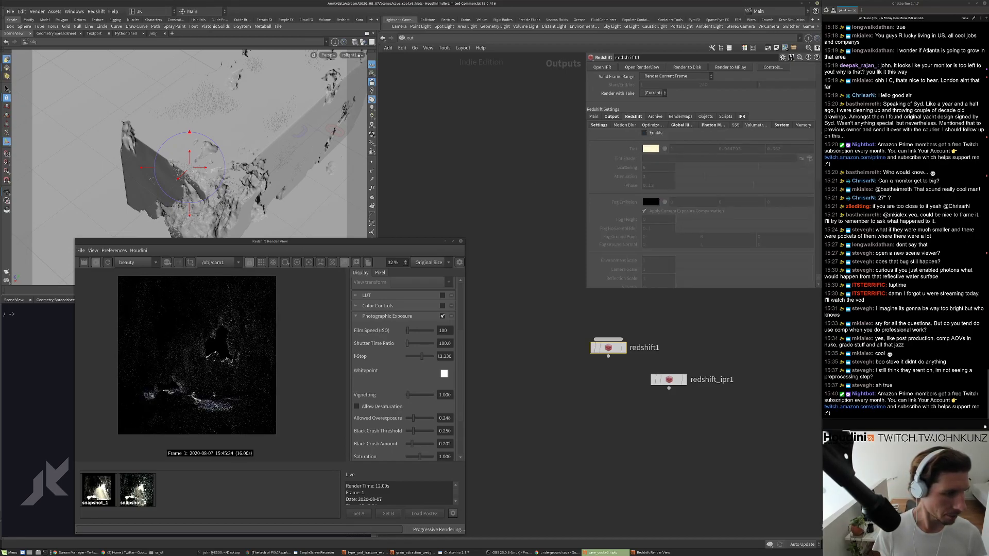
left_click(653, 134)
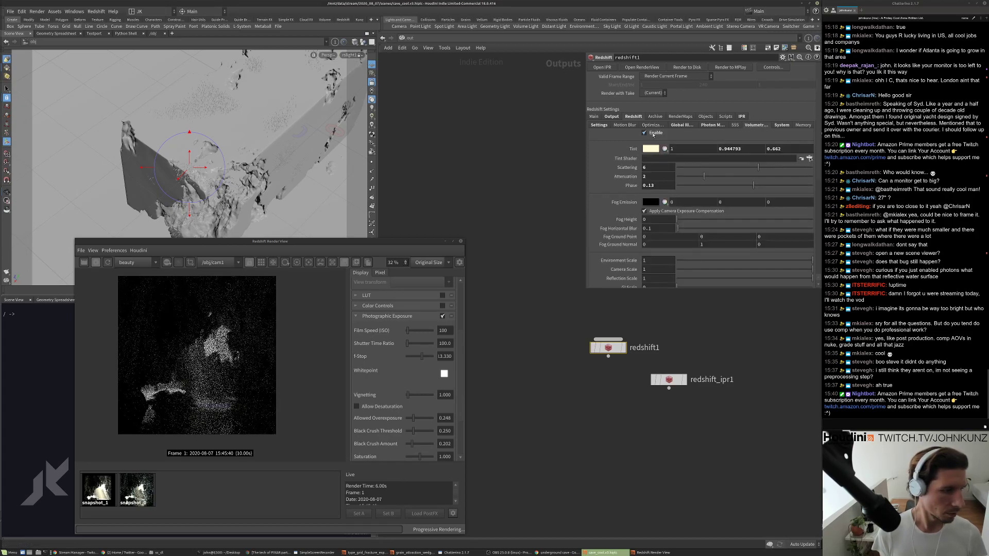
double_click(653, 168)
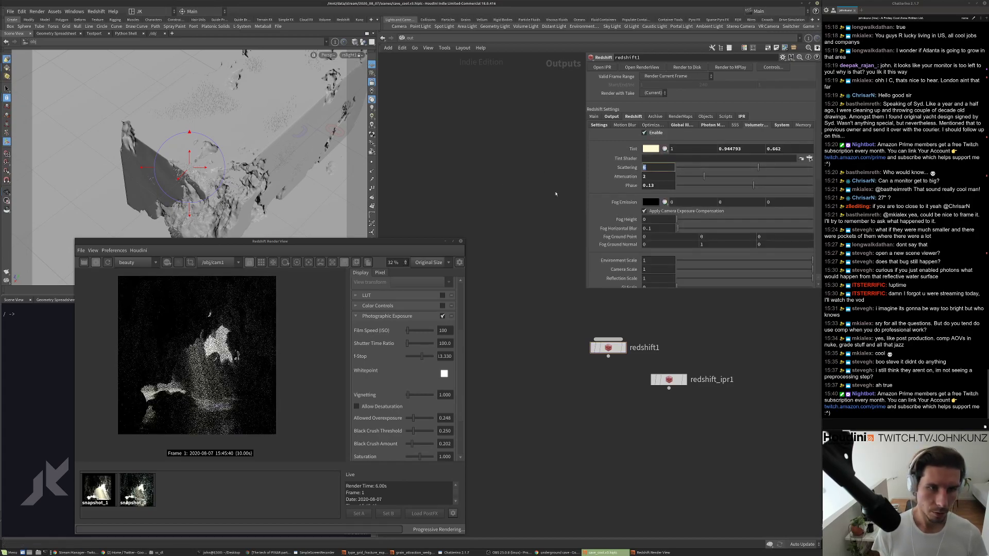
type("1")
key("Return")
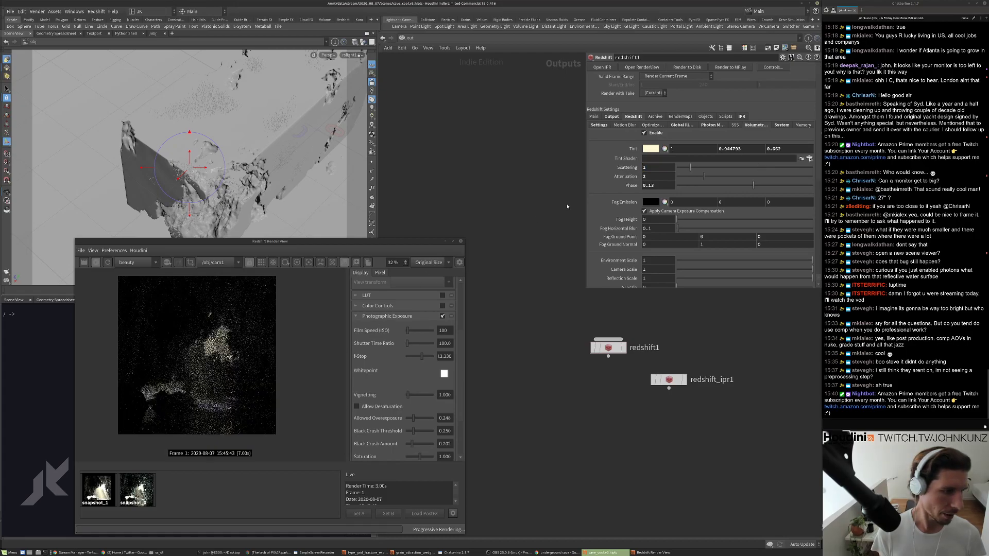
double_click(653, 176)
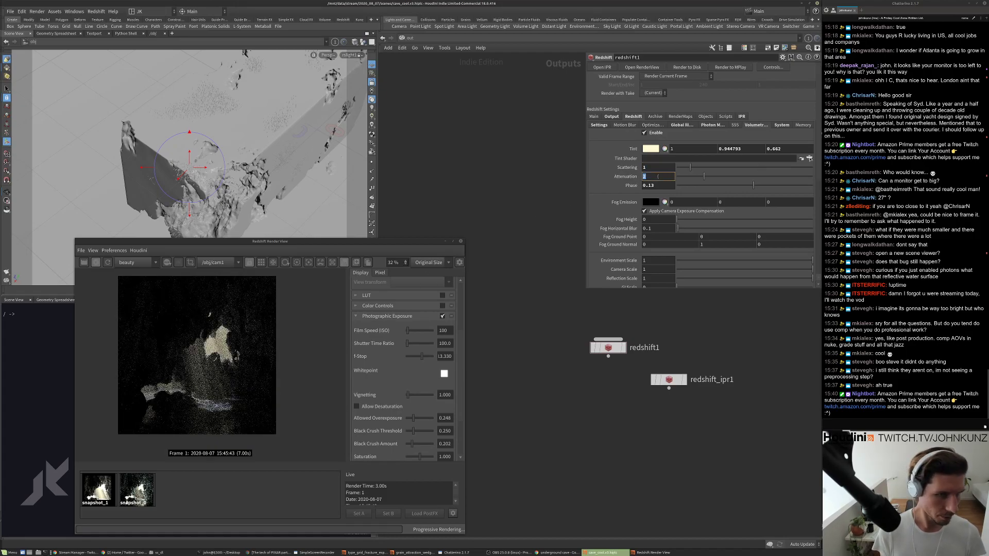
key("Return")
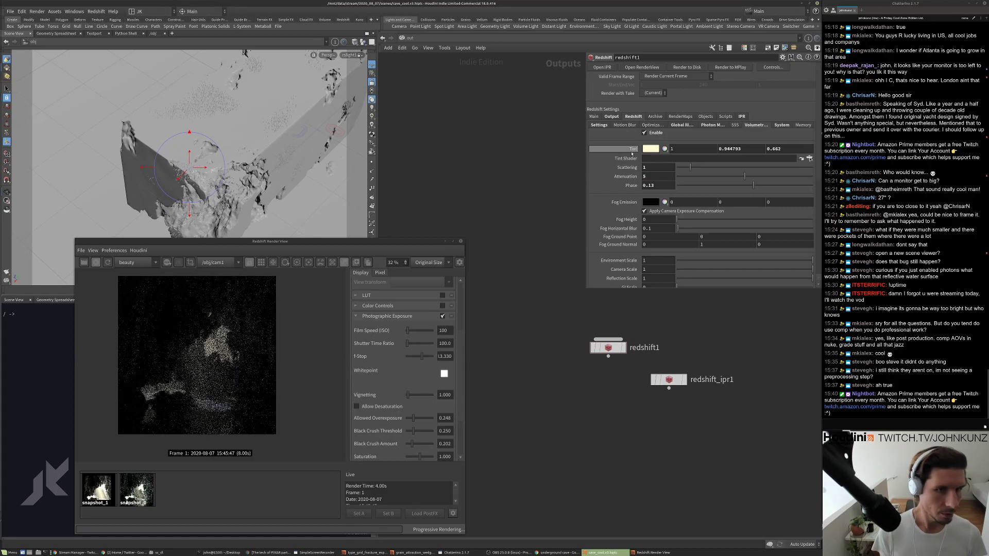
Shift the volumetric fog Tint to a more saturated orange.
left_click(651, 148)
left_click(641, 151)
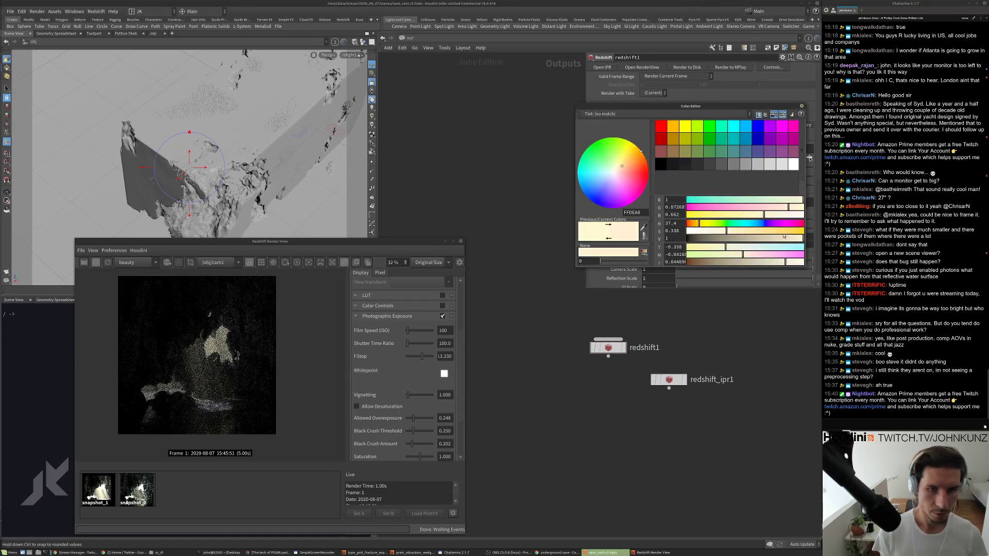
left_click(758, 233)
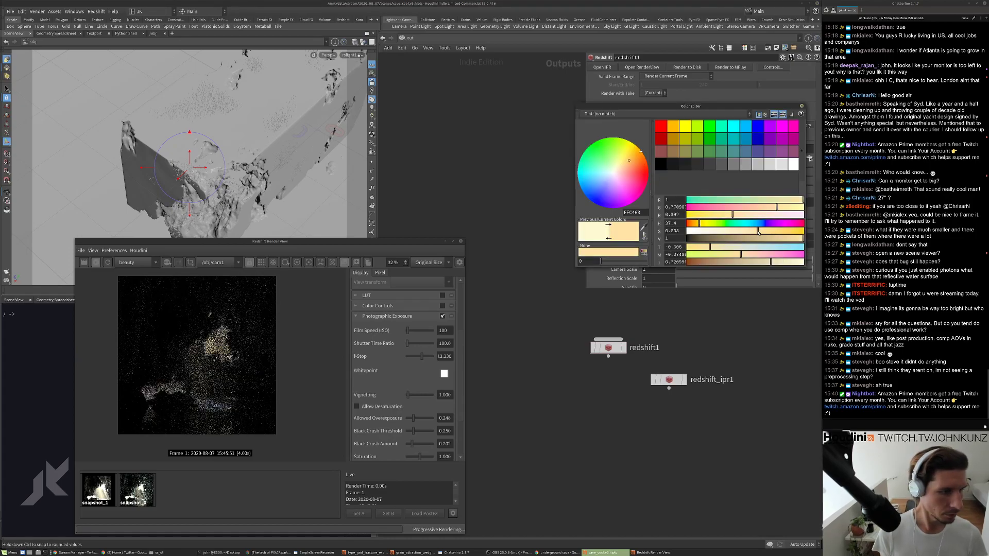
left_click(801, 106)
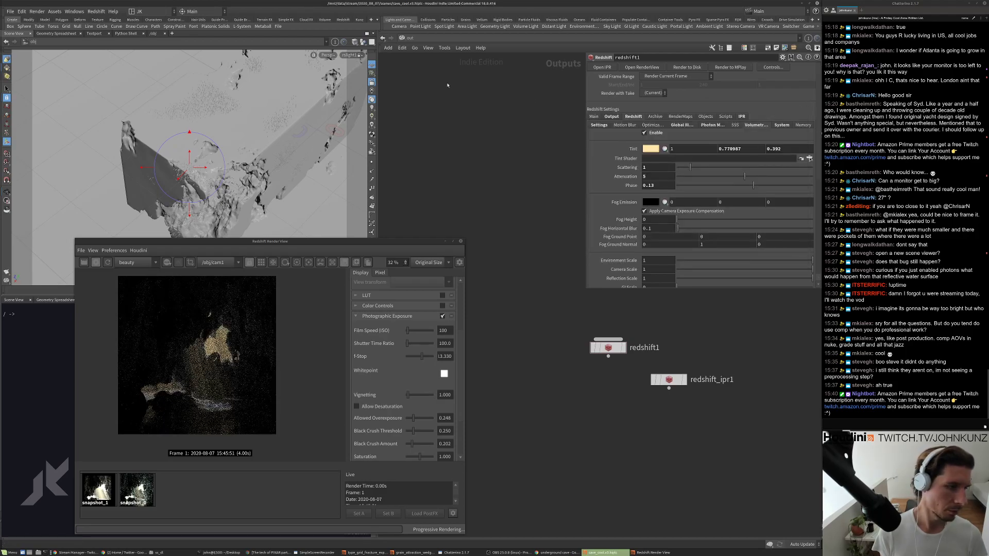
left_click(408, 37)
Set rslight1's Exposure to 5.
left_click(423, 74)
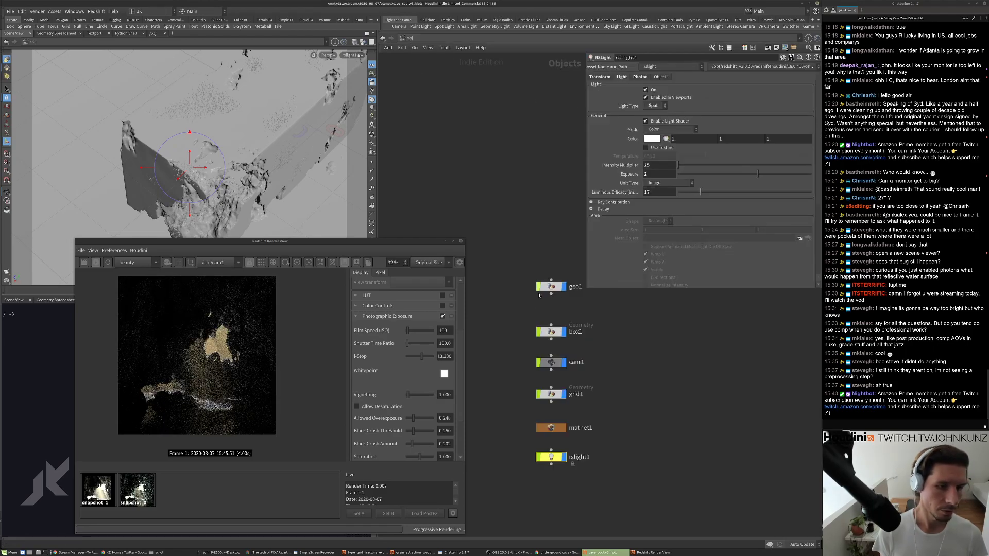
left_click(658, 174)
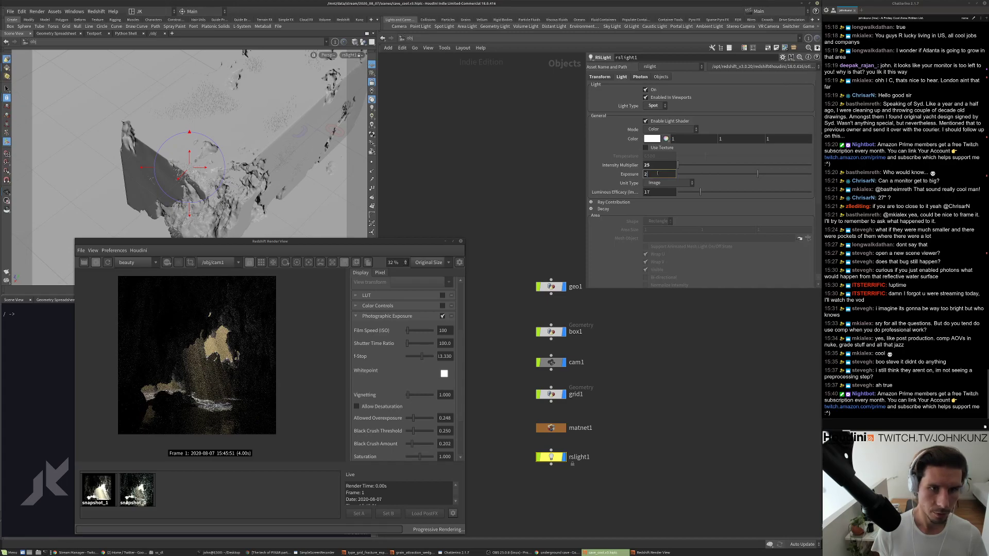
type("5")
key("Return")
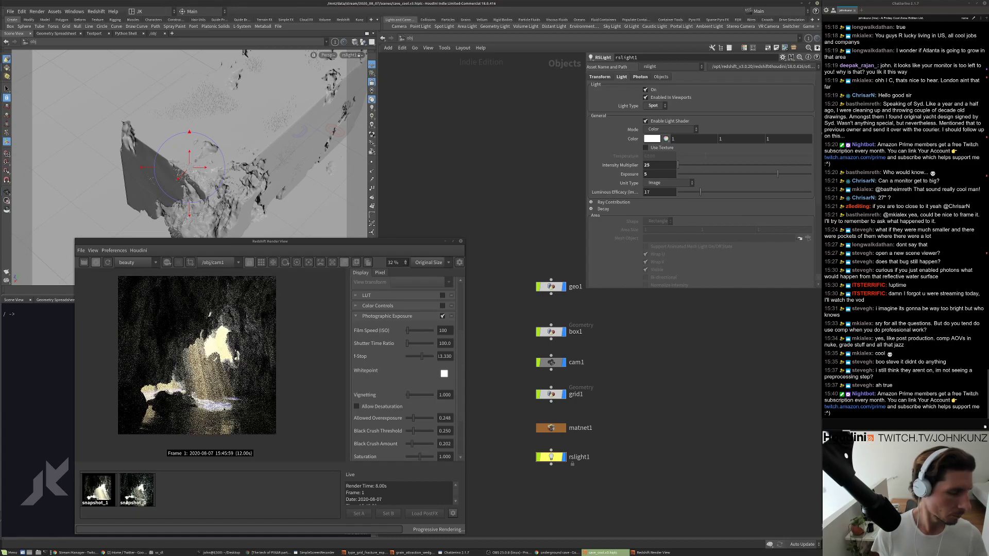
Zoom the Render View in and out to inspect the brighter light shafts.
scroll(219, 393, "down", 1)
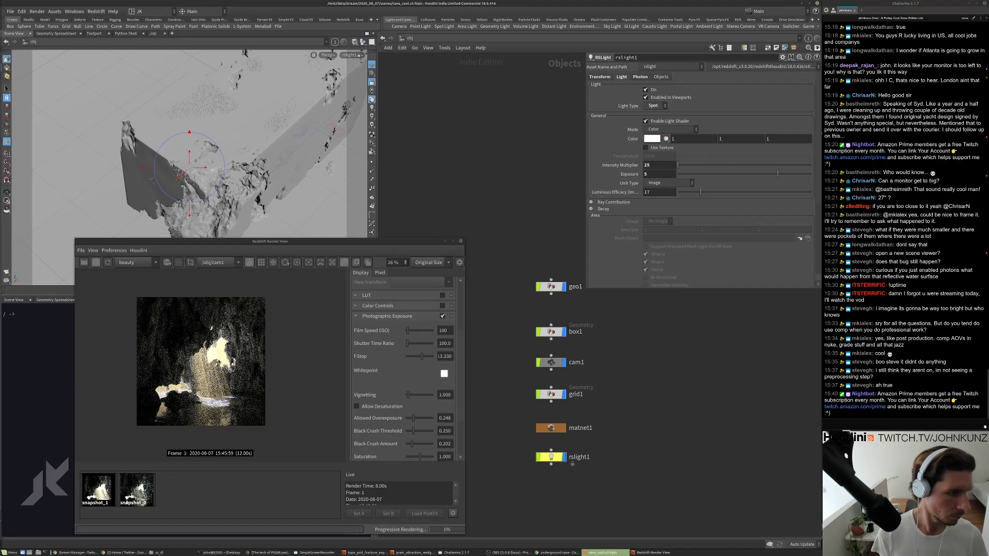
scroll(212, 415, "up", 2)
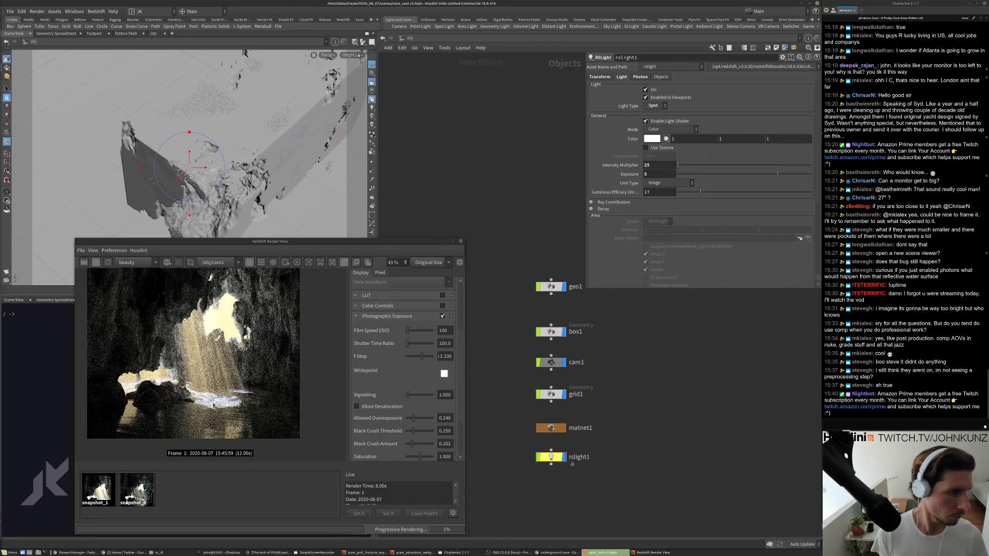
scroll(214, 405, "up", 1)
scroll(215, 428, "down", 1)
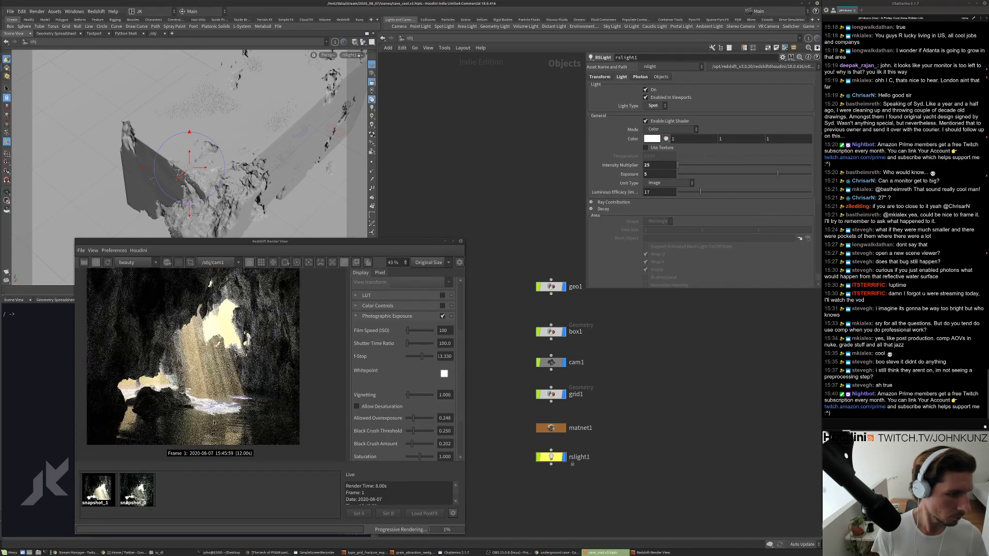
scroll(187, 342, "up", 3)
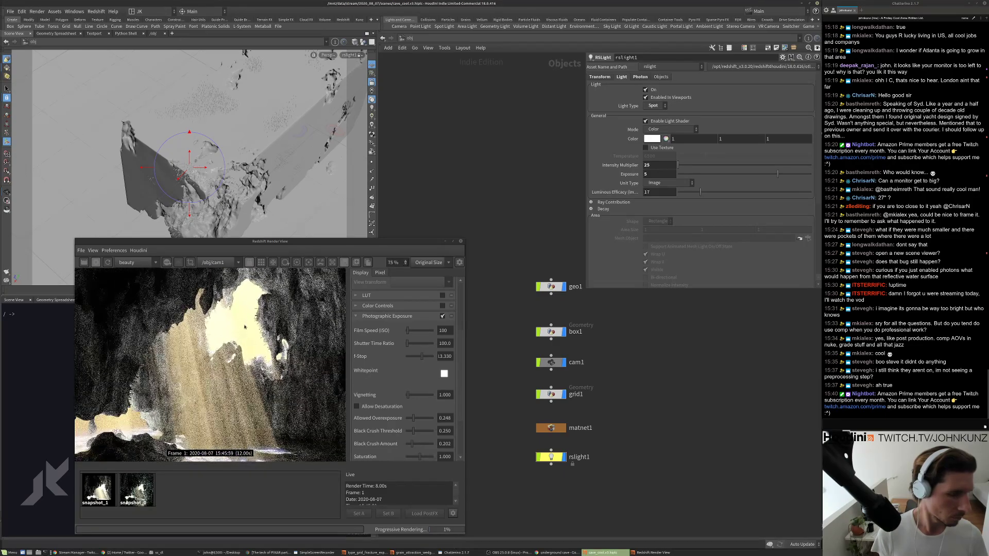
scroll(264, 331, "down", 4)
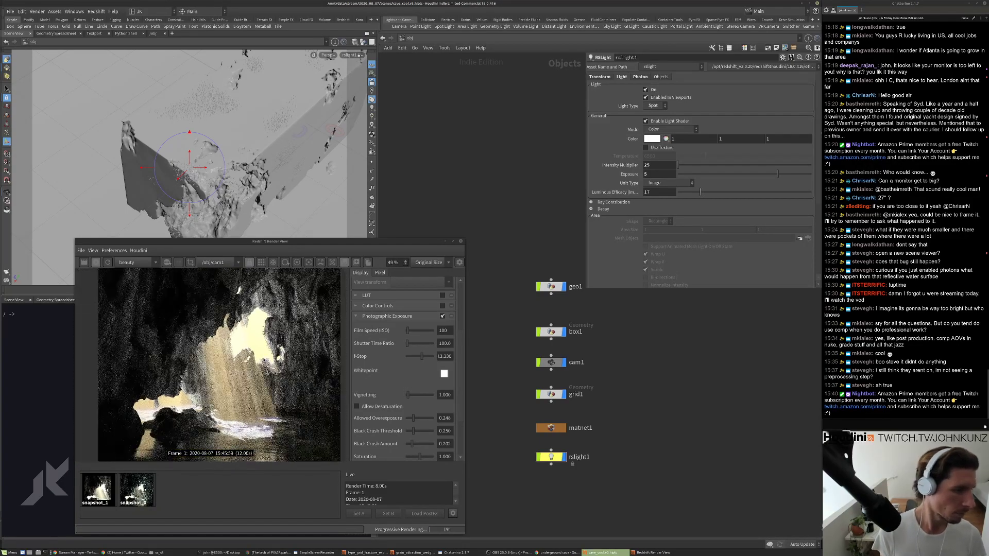
scroll(240, 400, "down", 1)
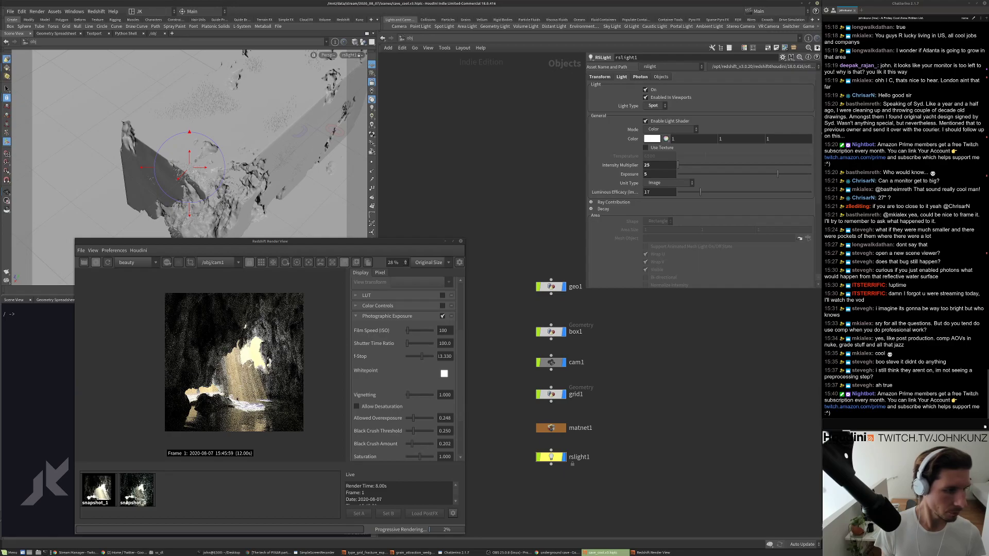
Raise Allowed Overexposure to 0.385, lower Black Crush Amount, and set Saturation to 1.266.
left_click(421, 419)
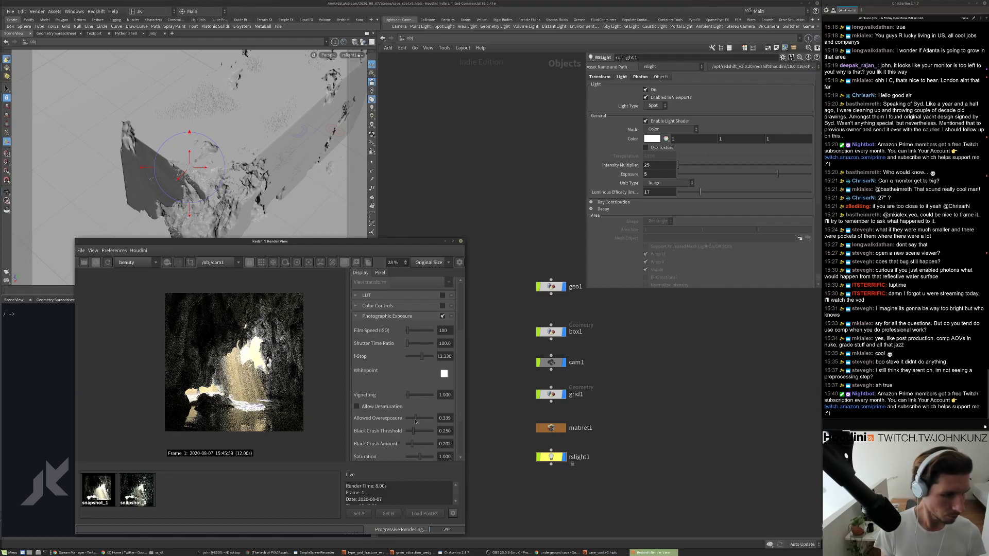
left_click_drag(410, 448, 407, 447)
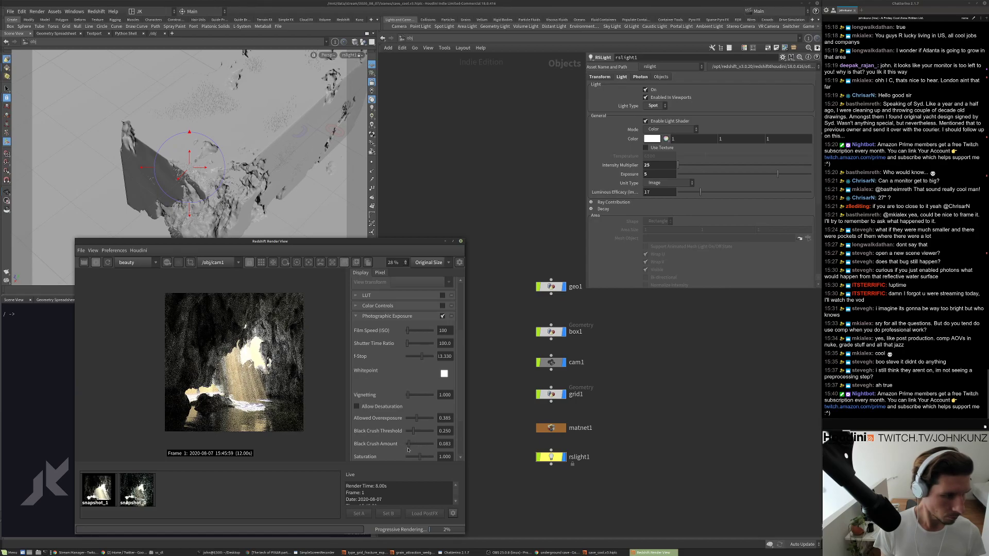
scroll(297, 356, "up", 5)
scroll(273, 349, "down", 2)
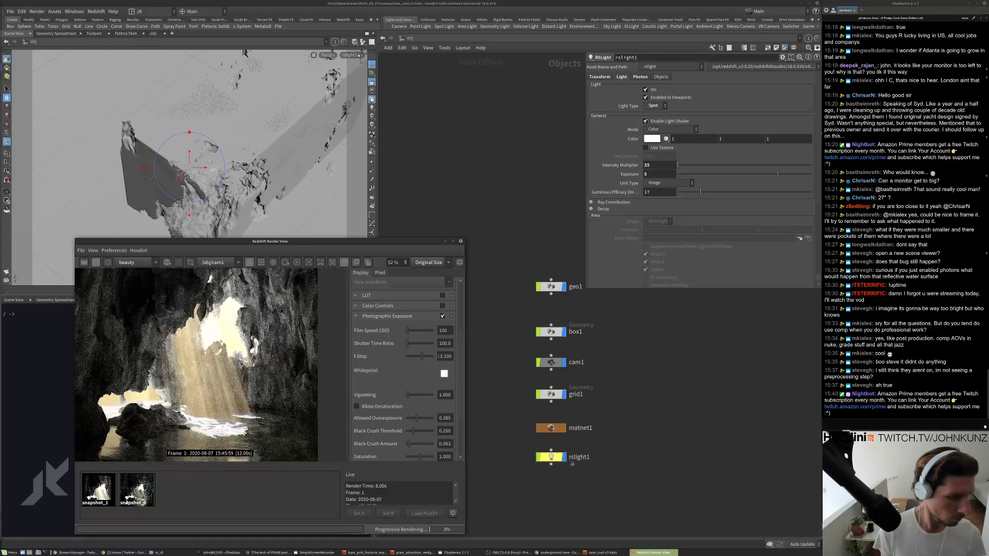
scroll(267, 346, "up", 4)
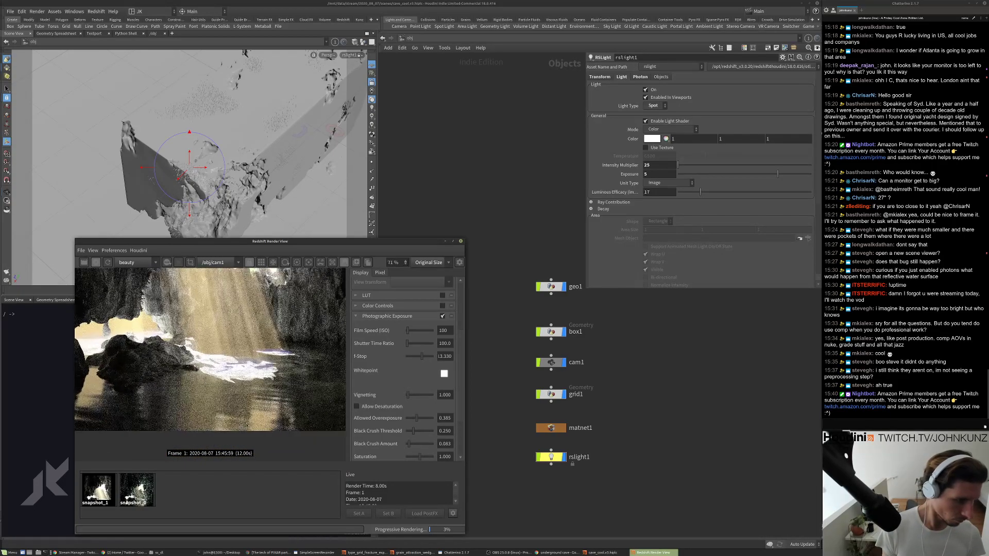
scroll(381, 441, "down", 3)
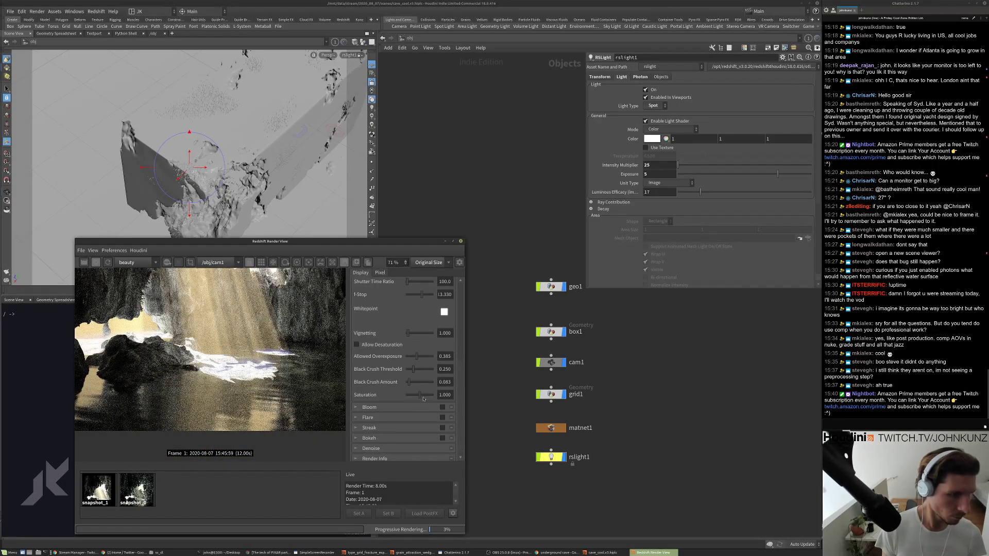
scroll(256, 427, "down", 2)
scroll(238, 407, "up", 1)
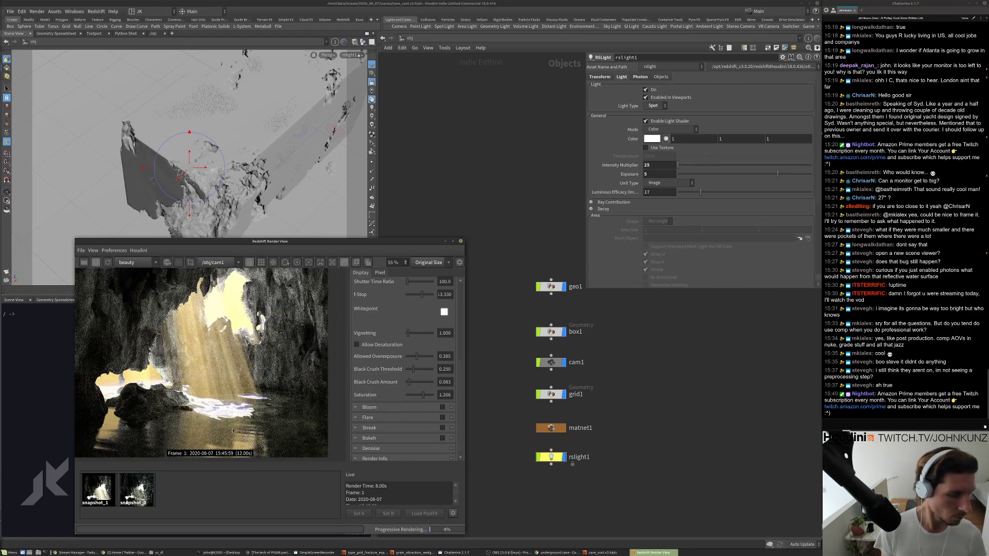
scroll(232, 430, "down", 2)
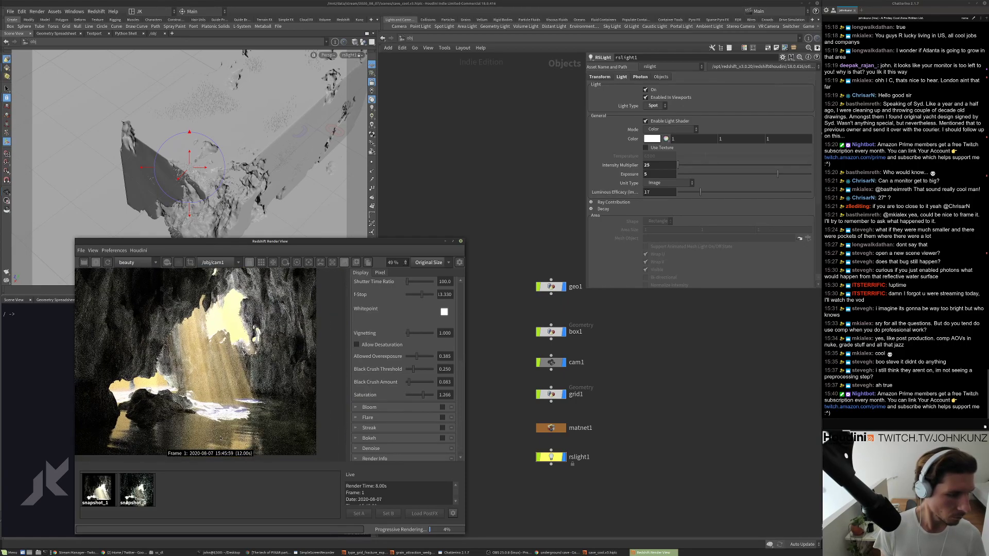
Inside matnet1/water, desaturate Material1's Transmittance Color to a paler, softer blue.
double_click(542, 429)
double_click(575, 381)
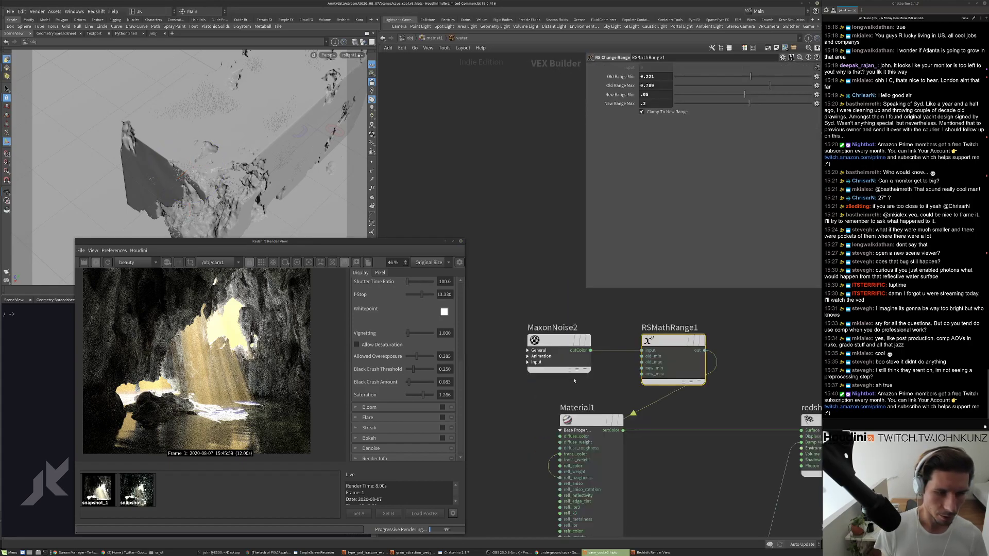
left_click(569, 410)
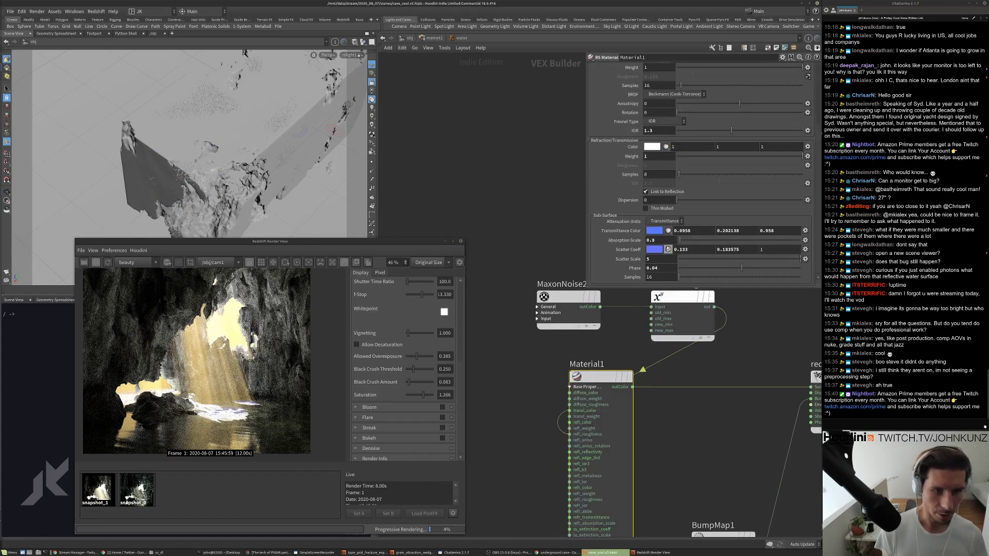
left_click(654, 230)
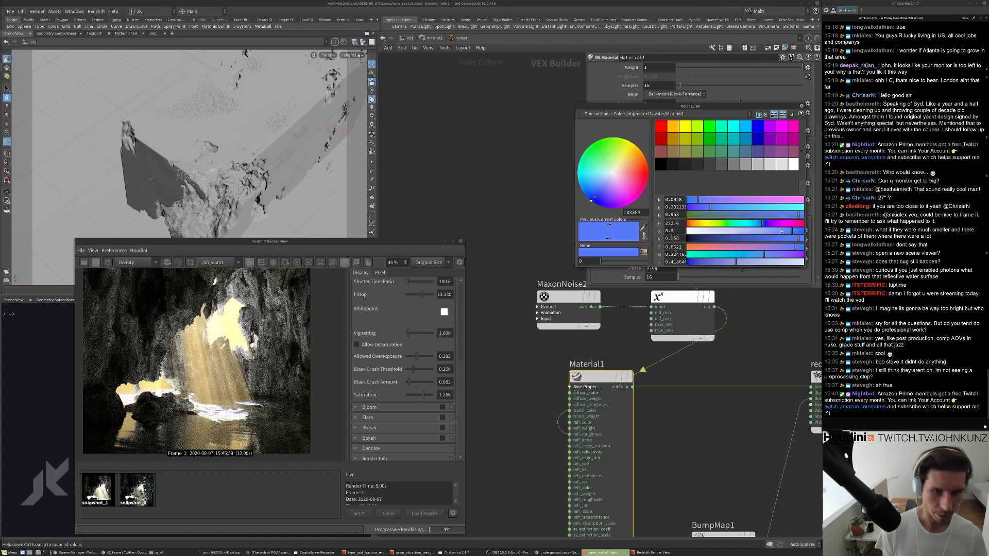
left_click(763, 232)
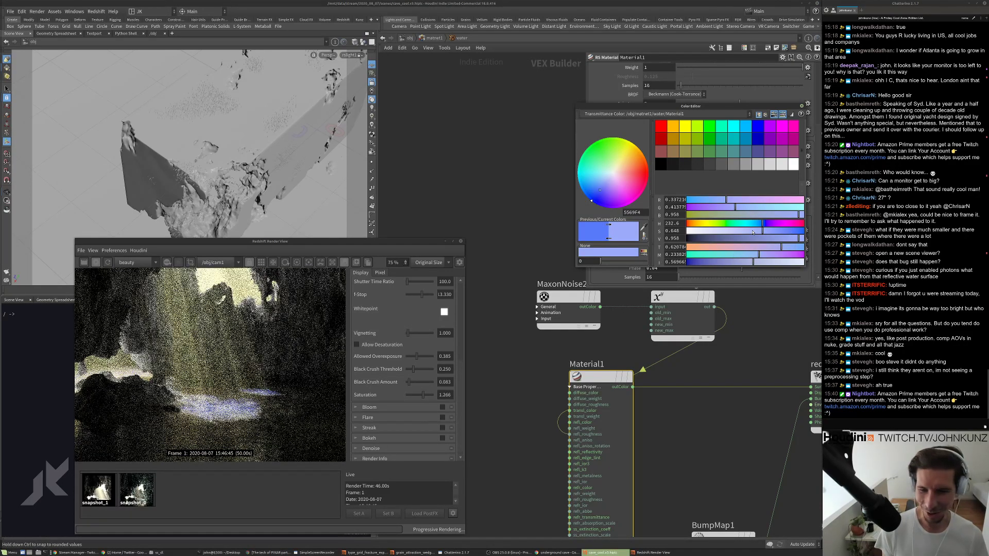
left_click_drag(753, 232, 715, 238)
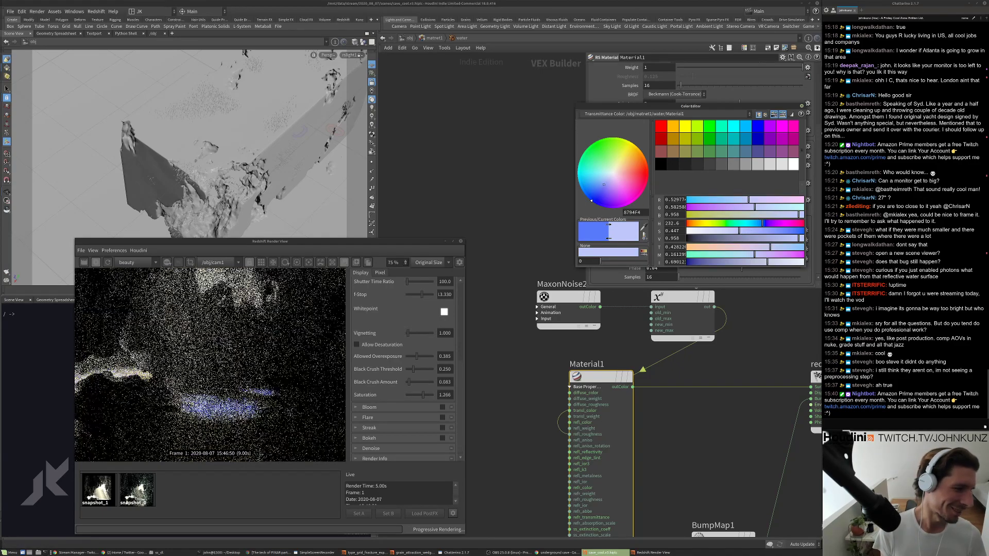
left_click(801, 105)
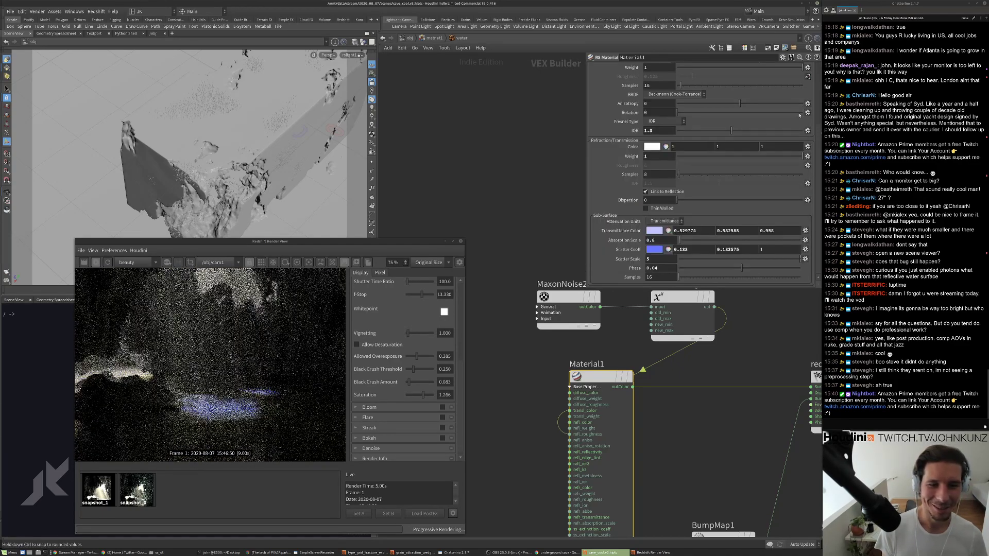
Change the Scatter Coeff colour to pale mint green (0.595, 1, 0.833).
left_click(655, 249)
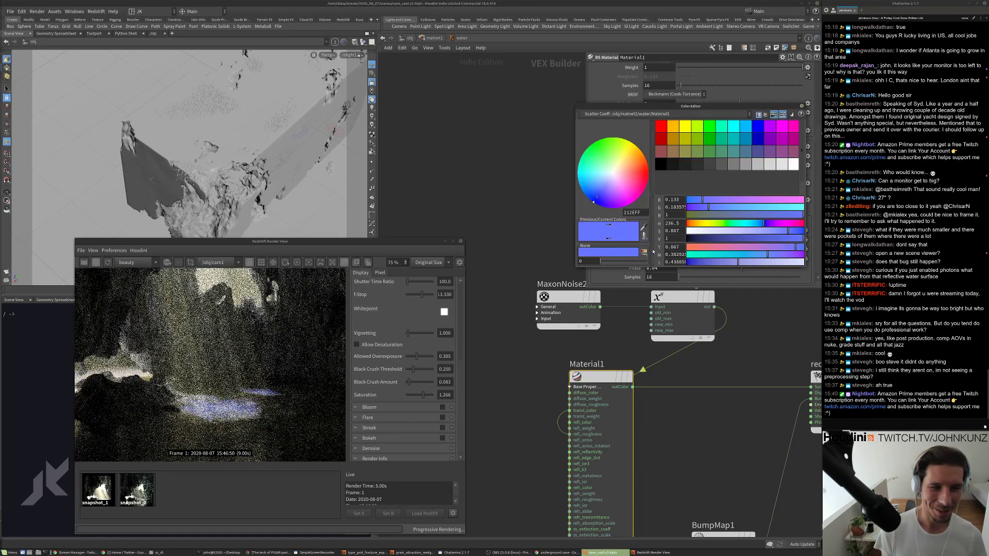
left_click(740, 230)
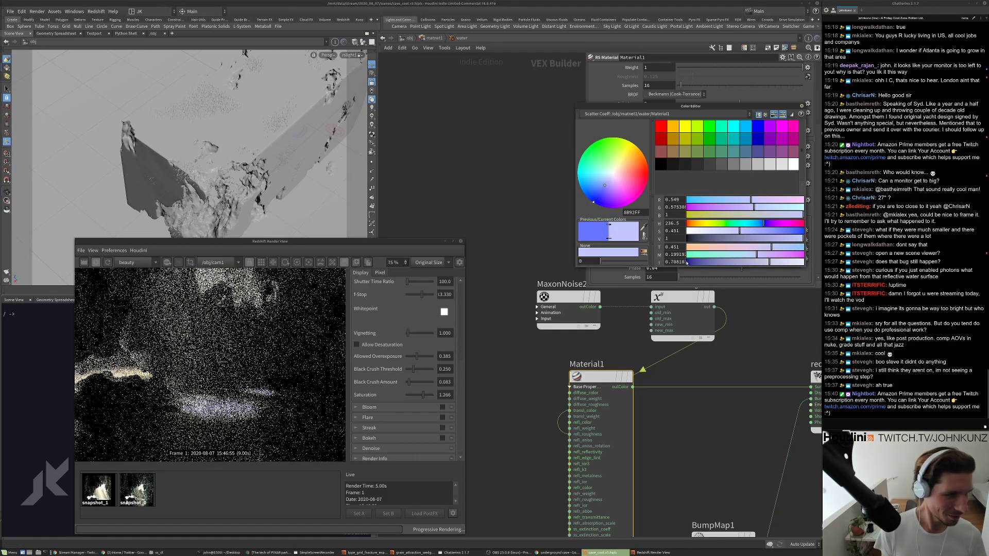
left_click(702, 231)
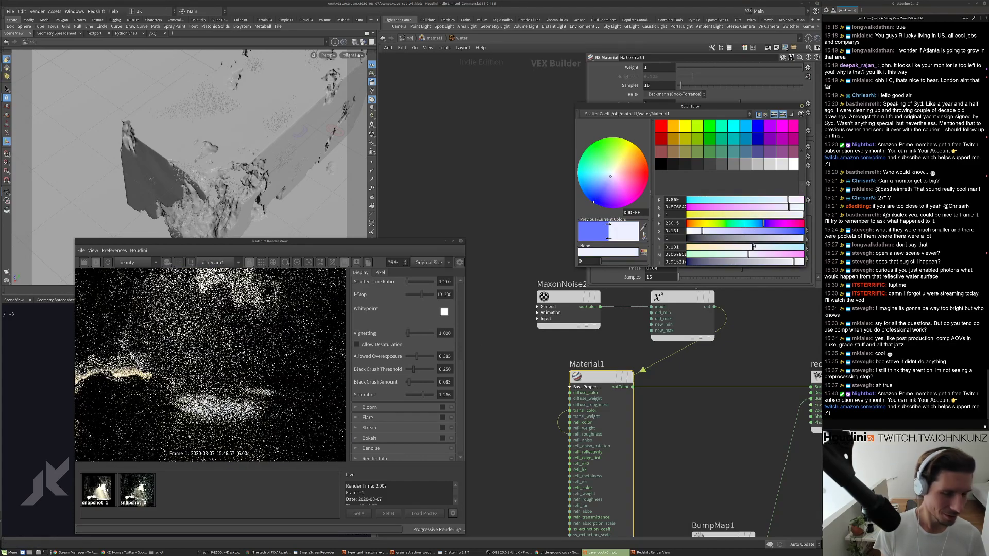
scroll(241, 423, "down", 3)
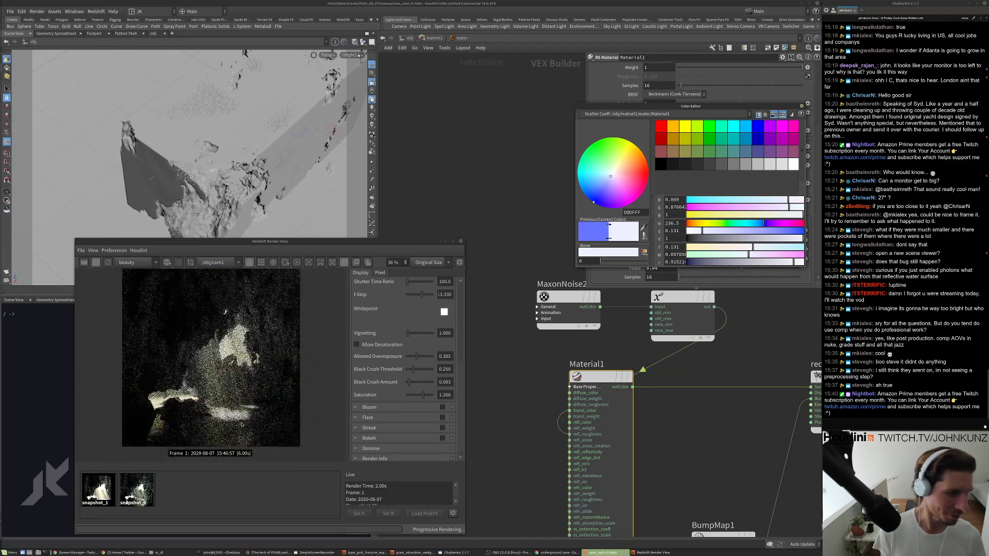
scroll(241, 423, "up", 1)
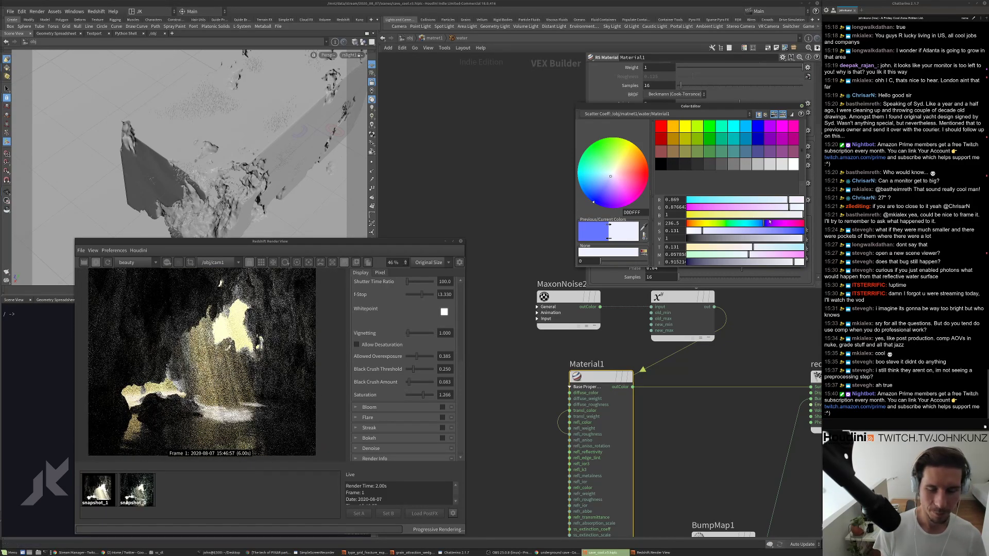
left_click_drag(769, 223, 737, 230)
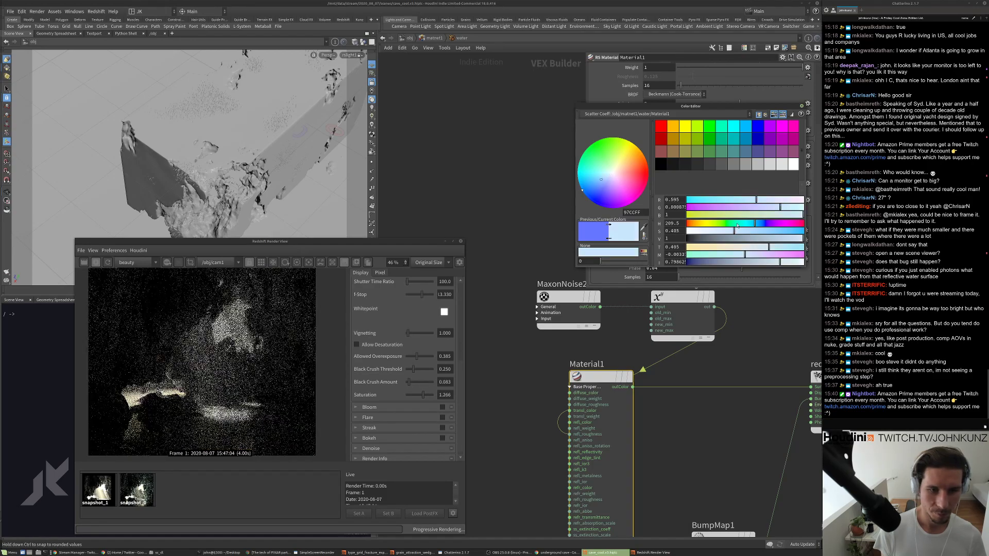
left_click(737, 224)
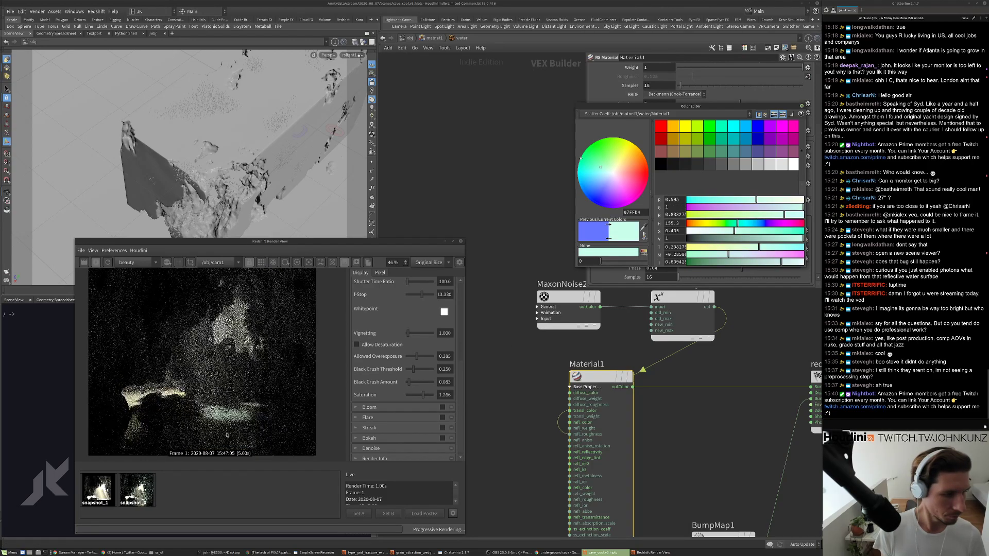
scroll(225, 429, "up", 2)
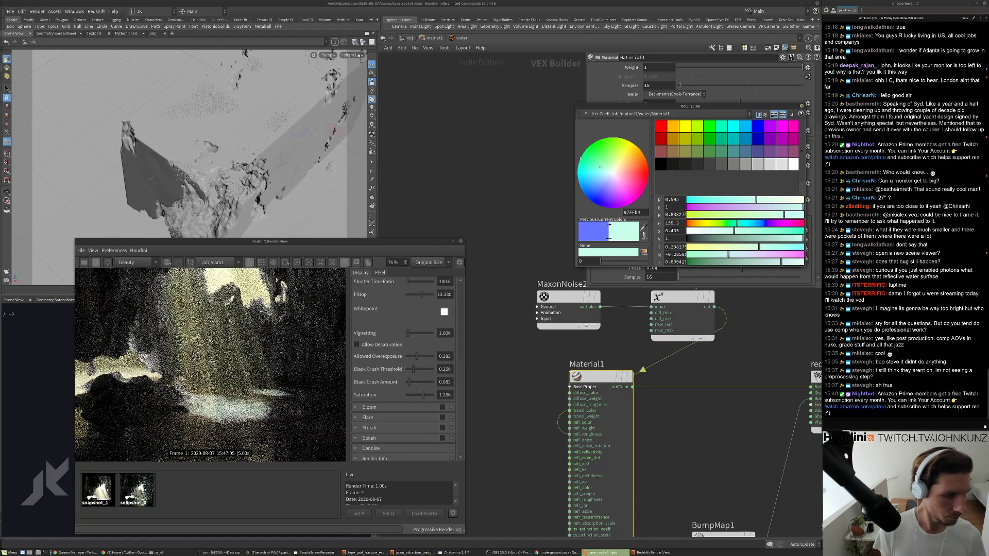
scroll(226, 423, "up", 1)
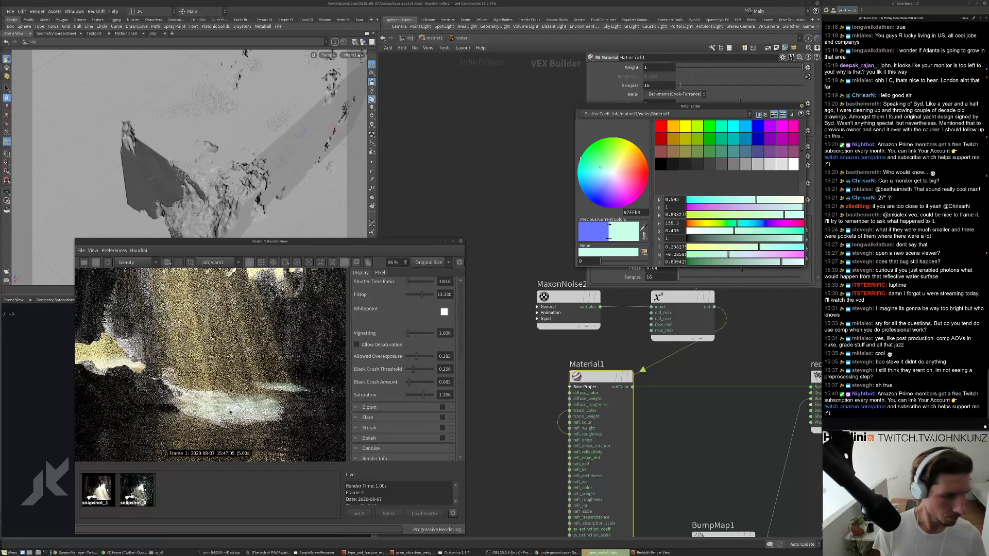
scroll(231, 412, "down", 3)
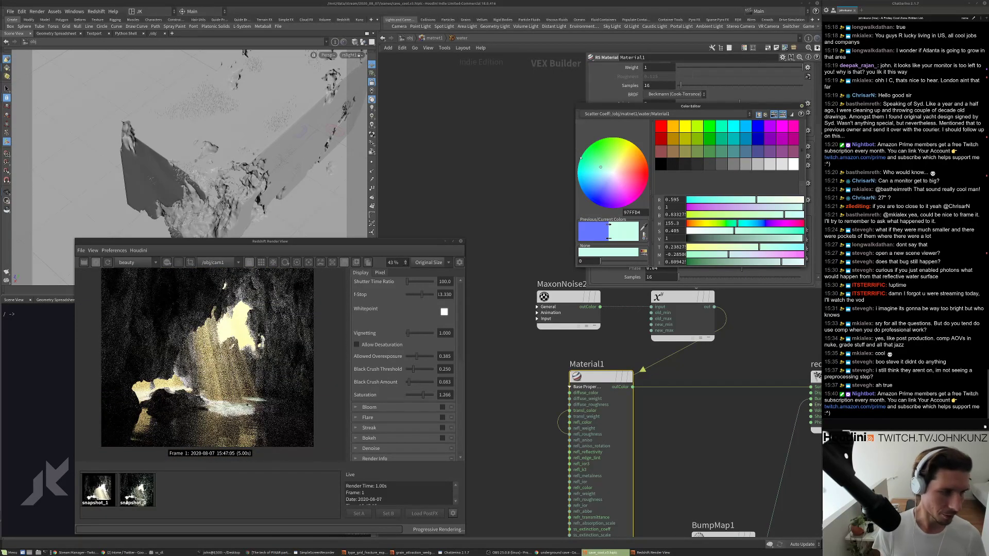
key("Escape")
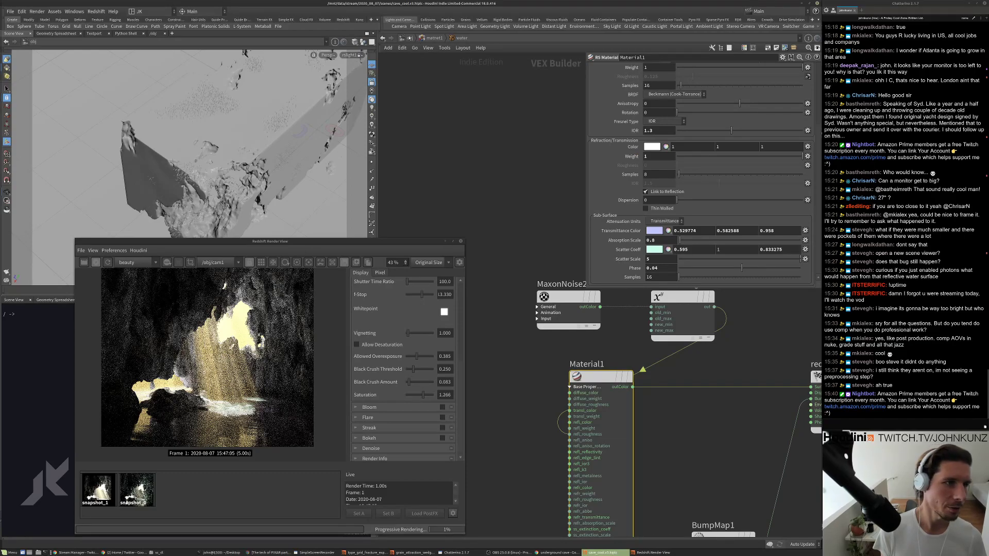
Lighten redshift1's volumetric Tint to warm cream (1, 0.890767, 0.71), then go to /obj.
key("u")
left_click(403, 38)
left_click(420, 83)
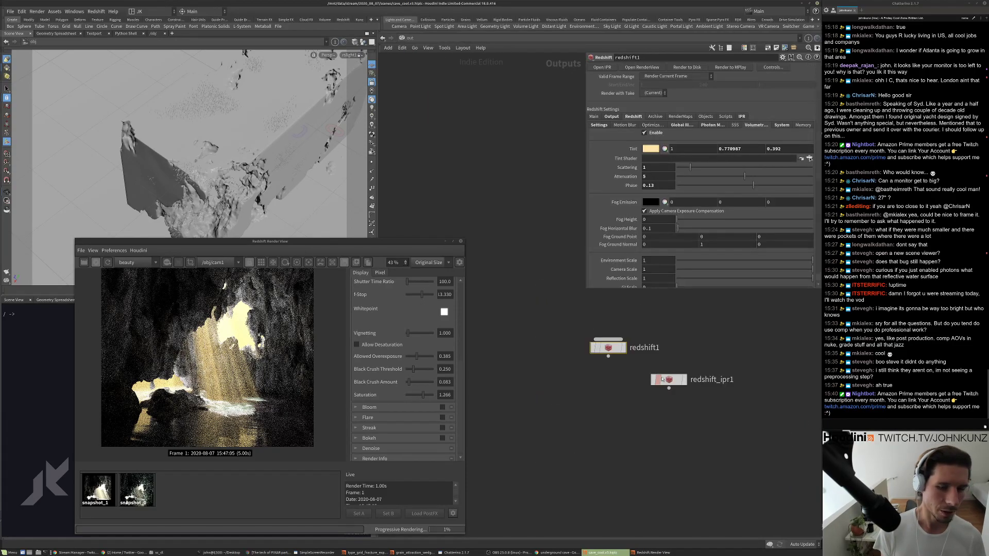
left_click(649, 150)
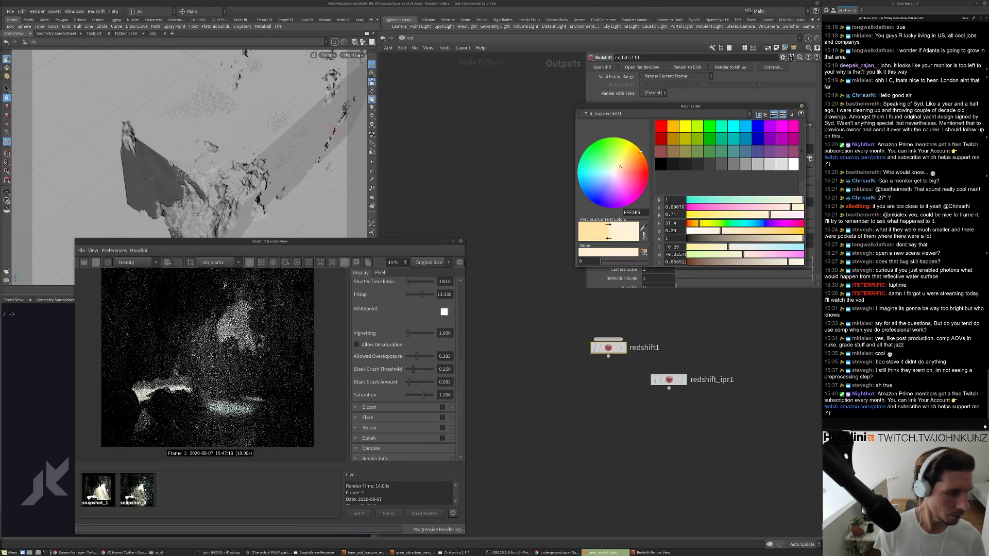
scroll(226, 429, "up", 1)
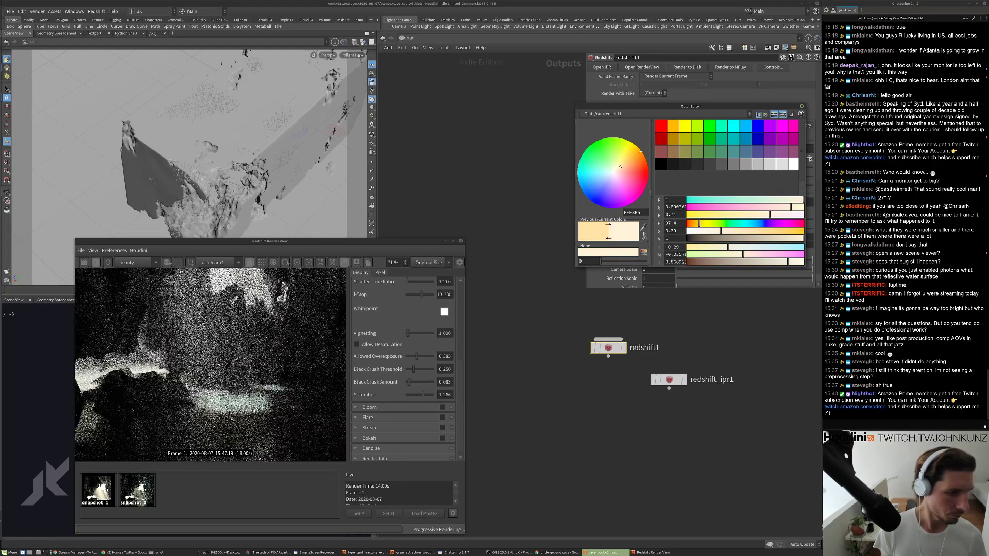
scroll(226, 428, "down", 2)
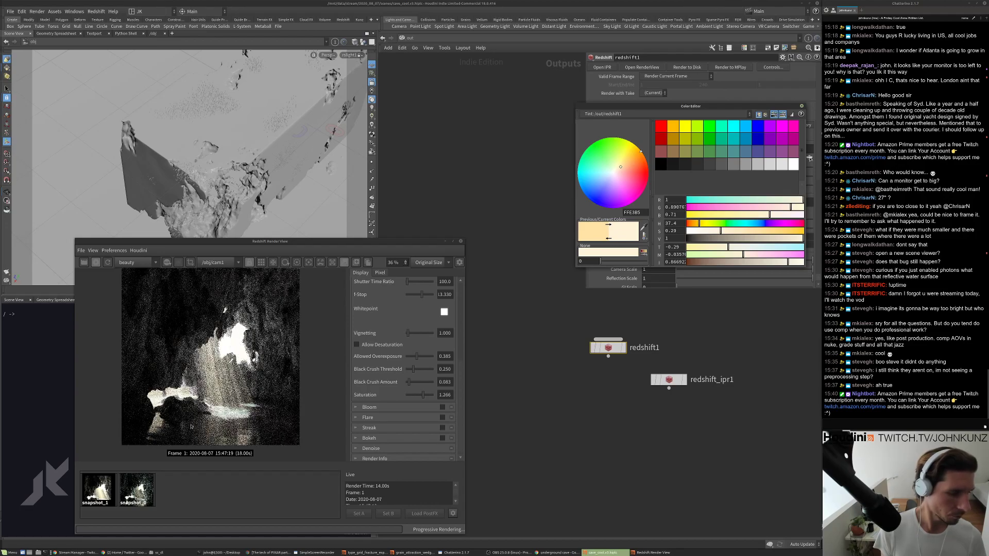
scroll(193, 421, "down", 1)
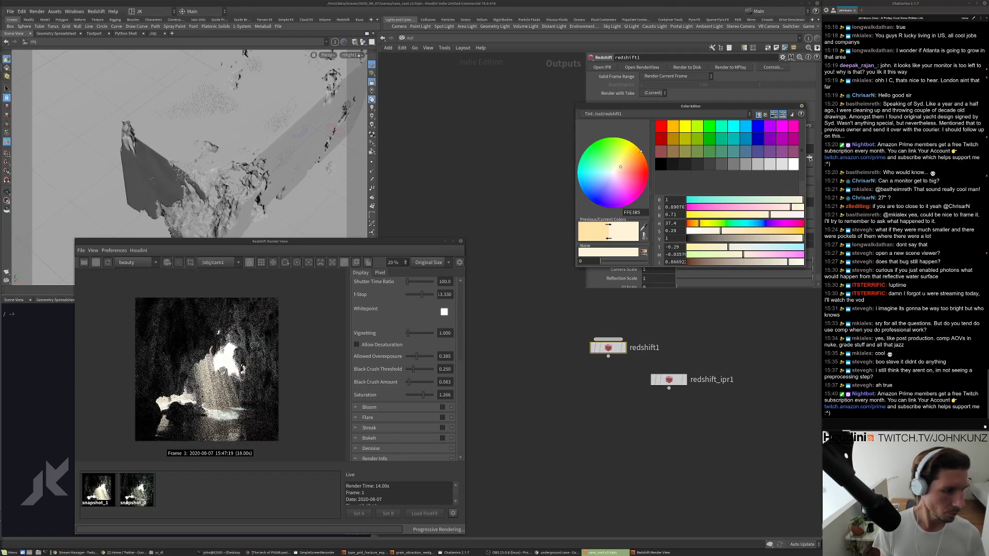
scroll(227, 410, "up", 2)
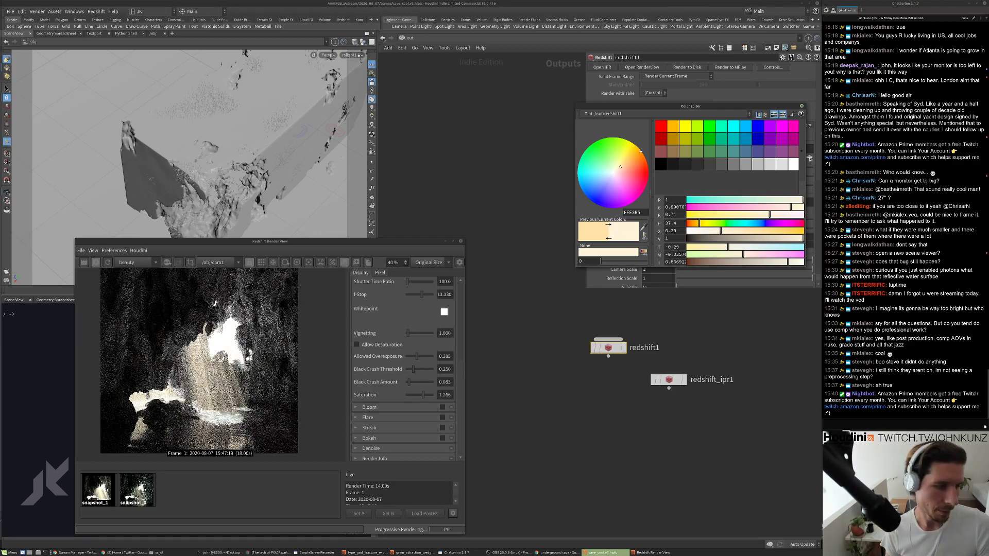
scroll(292, 379, "up", 1)
scroll(292, 379, "down", 2)
scroll(204, 365, "up", 2)
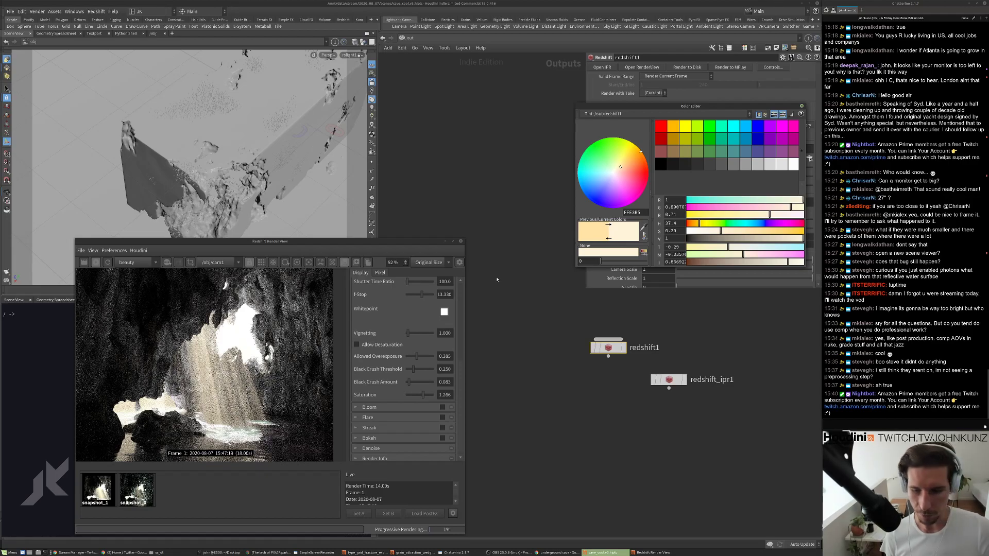
left_click(802, 106)
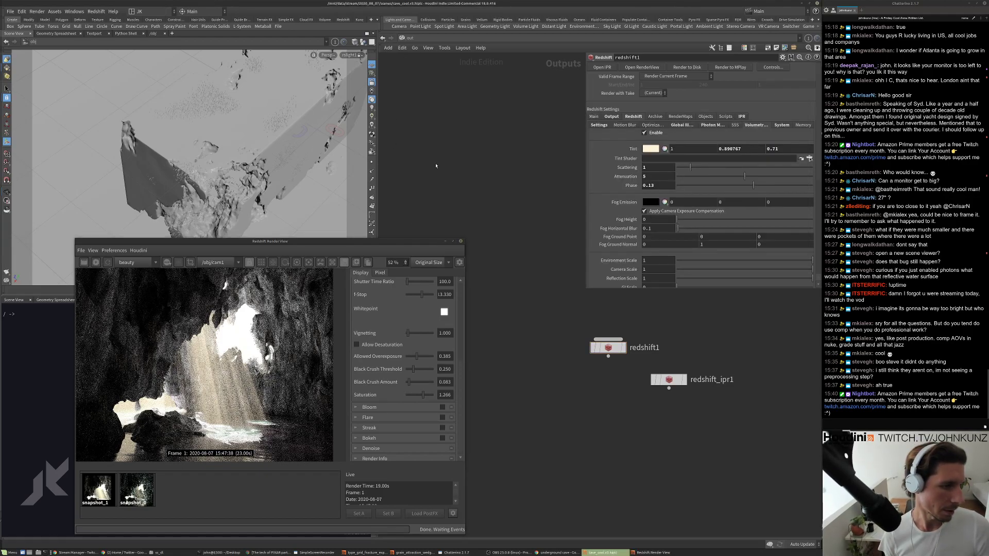
left_click(415, 48)
left_click(424, 81)
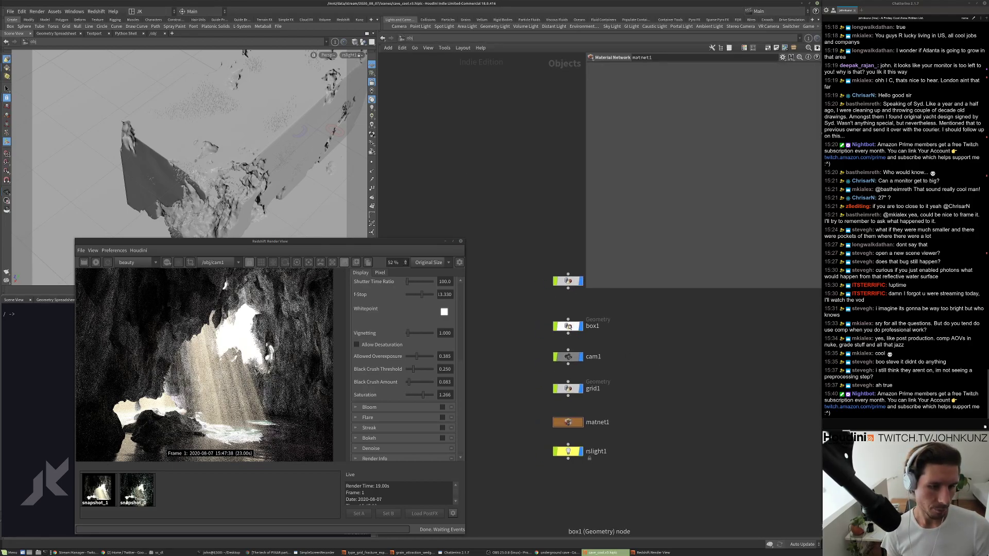
Dive into box1 and inspect convertvdb1's geometry info.
double_click(569, 327)
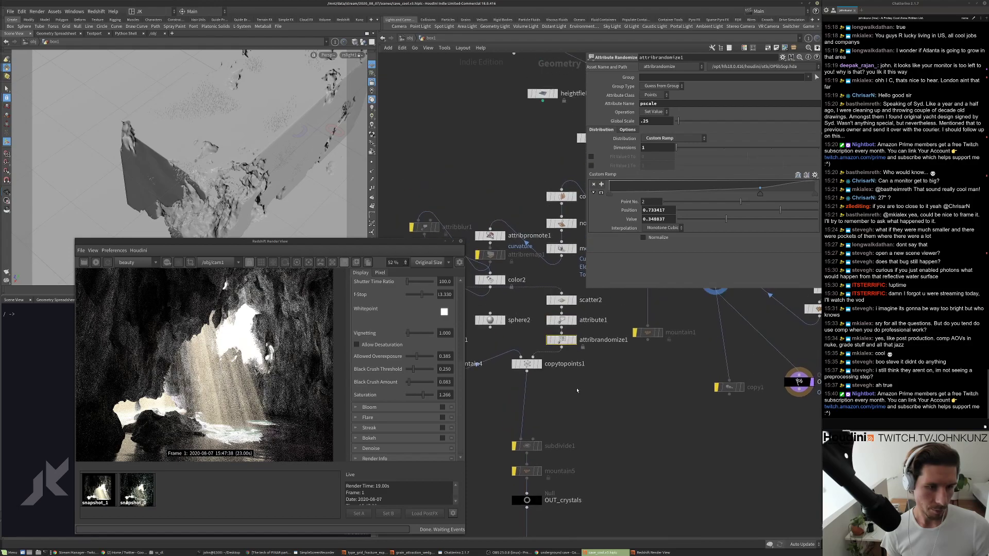
middle_click(575, 376)
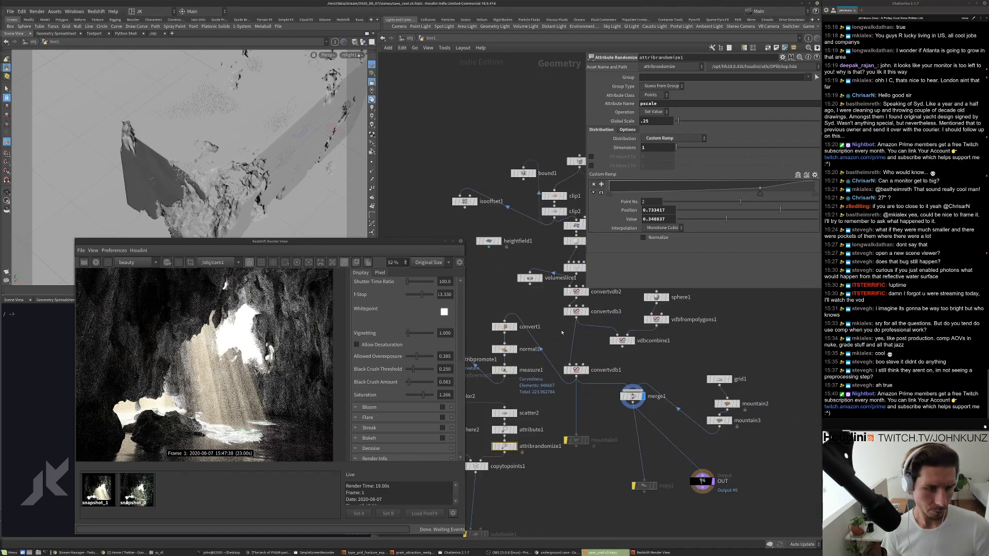
middle_click_drag(581, 250, 574, 307)
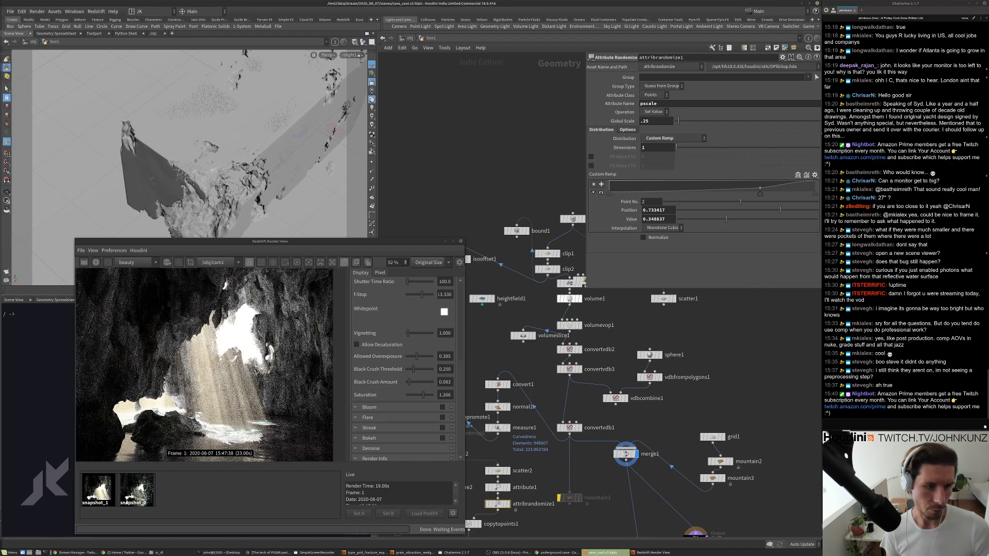
Set volume1's Uniform Sampling Divs to 775.
left_click(570, 300)
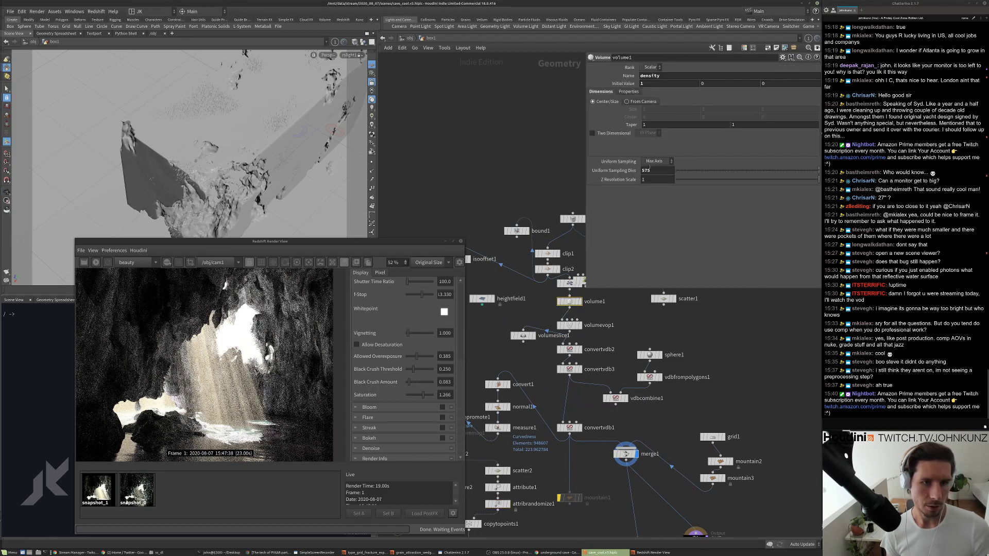
double_click(645, 170)
type("675")
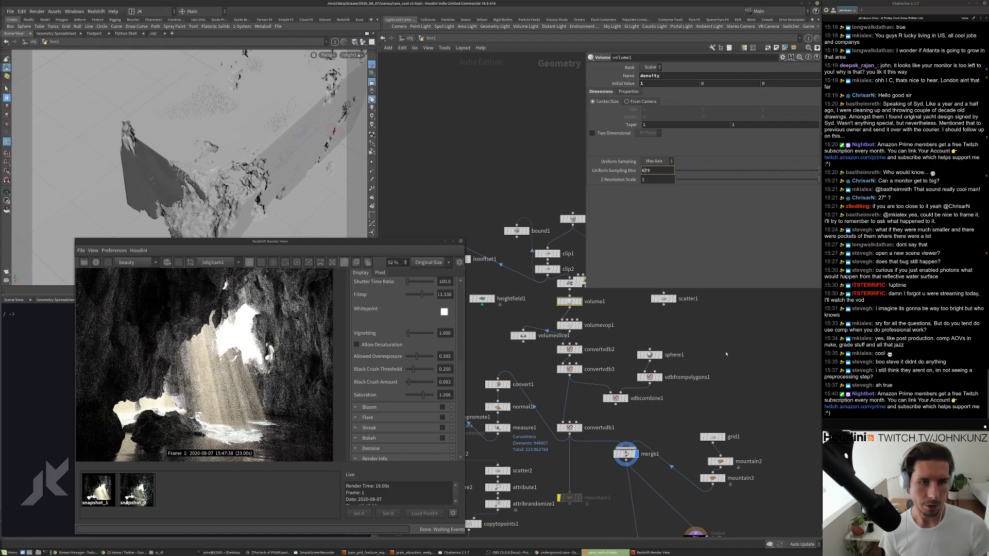
key("BackSpace")
key("BackSpace")
key("BackSpace")
type("775")
key("Return")
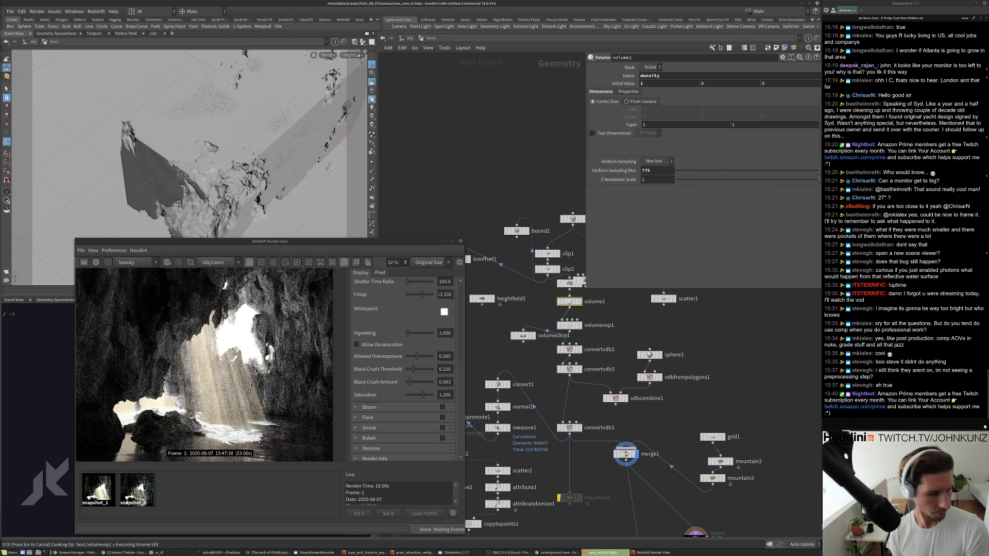
In Chrome, view the 10 Famous Underground Caves and National Geographic Borneo cave images.
left_click(559, 552)
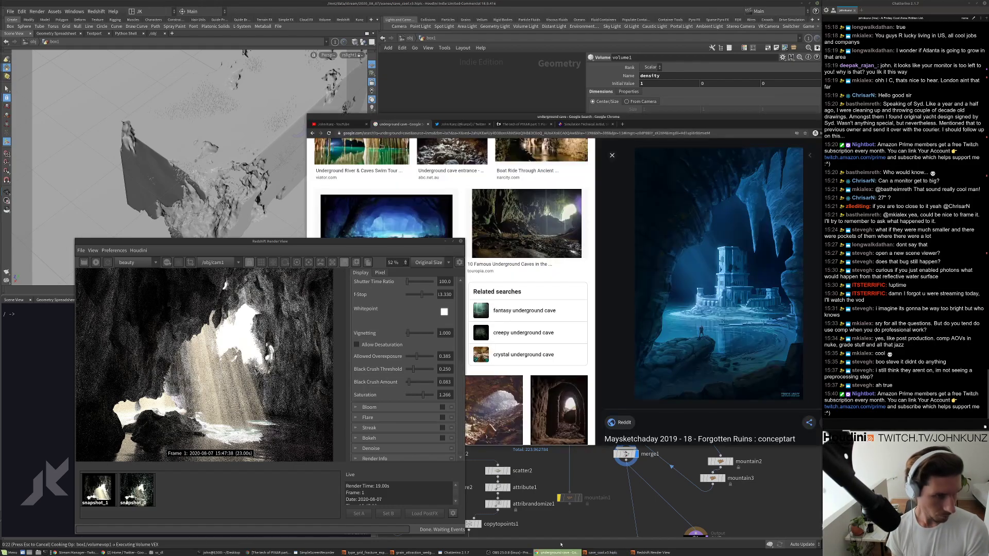
left_click_drag(619, 106, 457, 66)
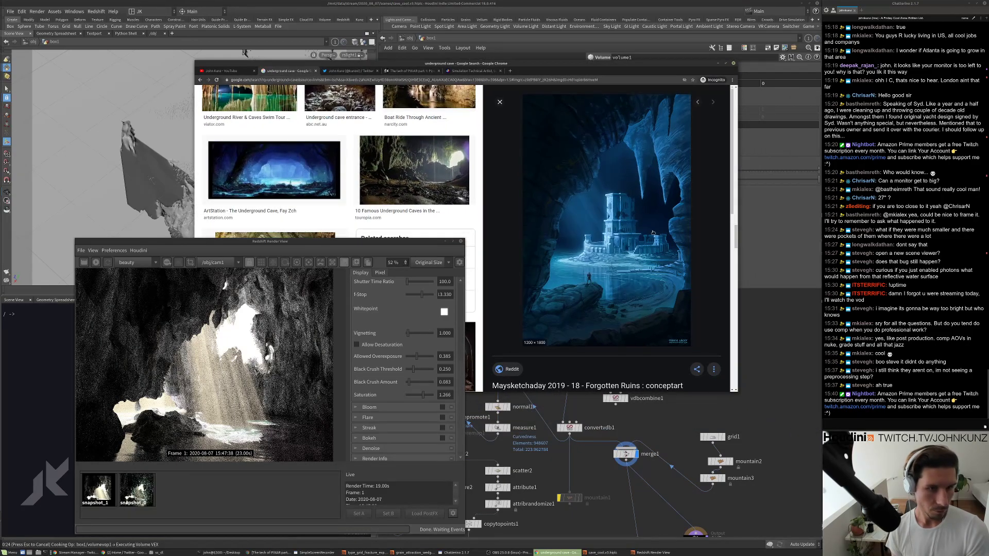
left_click(415, 170)
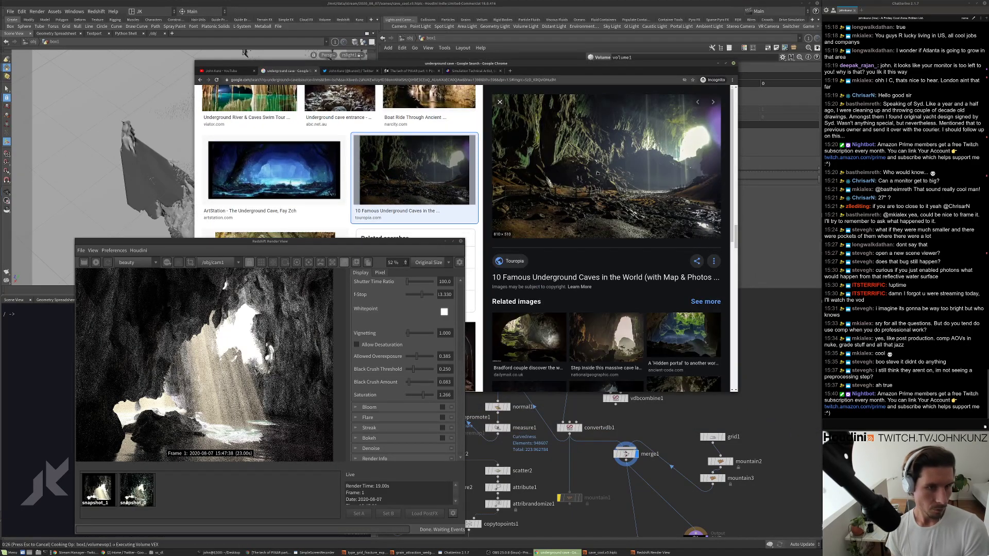
scroll(598, 173, "down", 2)
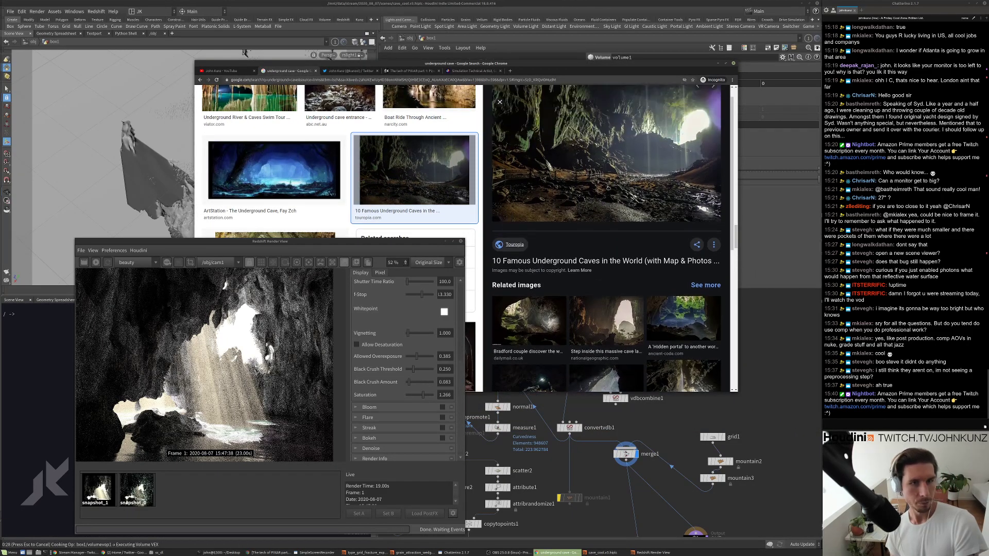
scroll(608, 188, "down", 3)
left_click(625, 244)
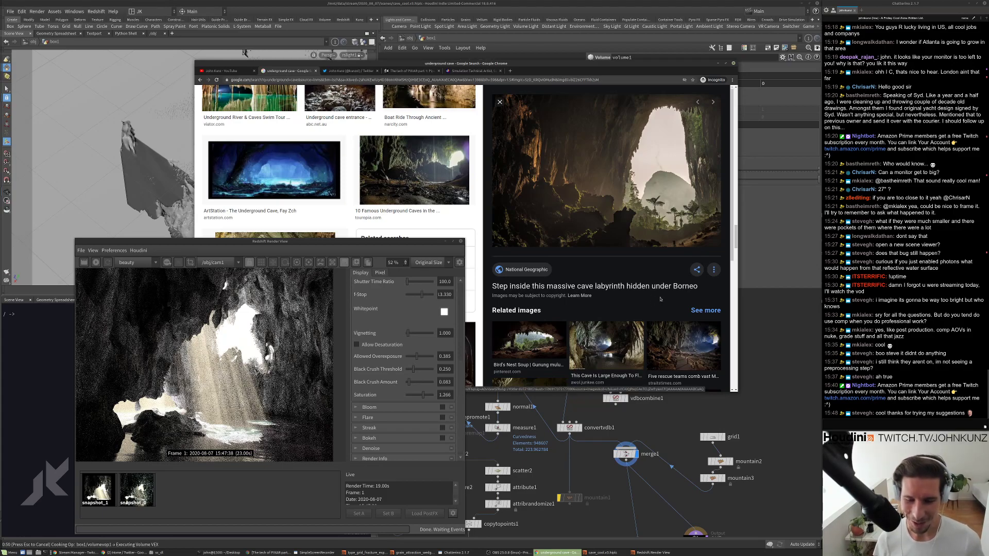
Browse the Mulu cave rescue and Gunung Mulu show caves images, then return to Houdini.
scroll(661, 299, "down", 2)
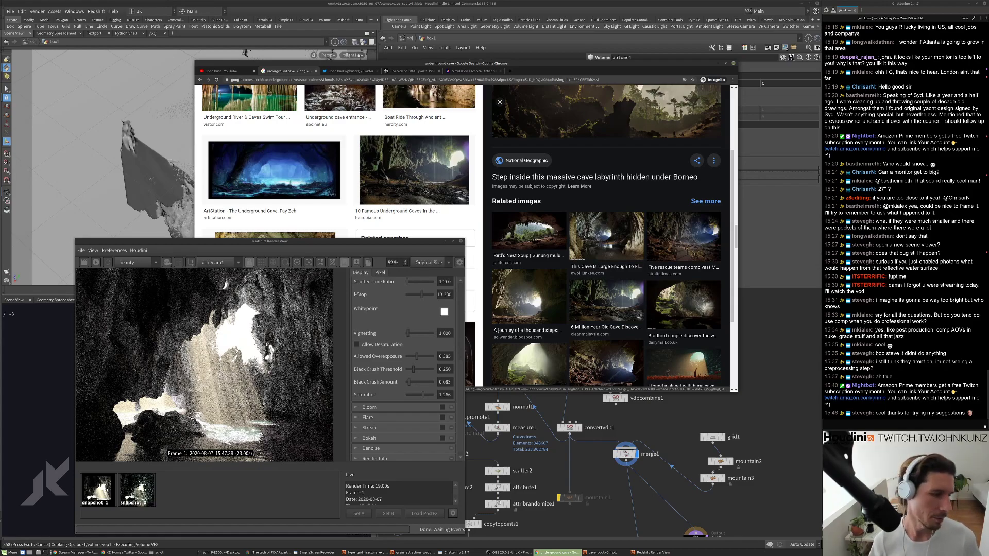
scroll(536, 259, "down", 2)
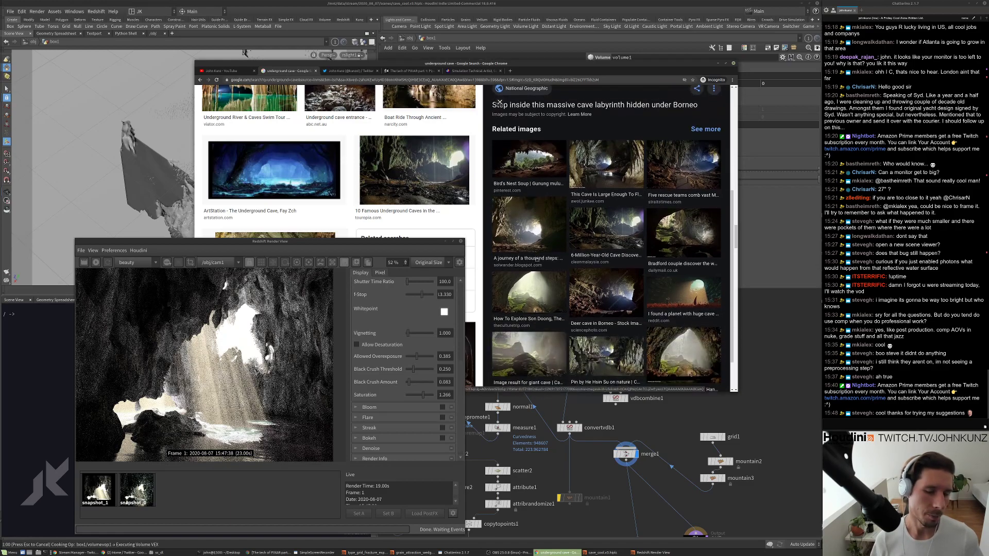
scroll(671, 250, "up", 5)
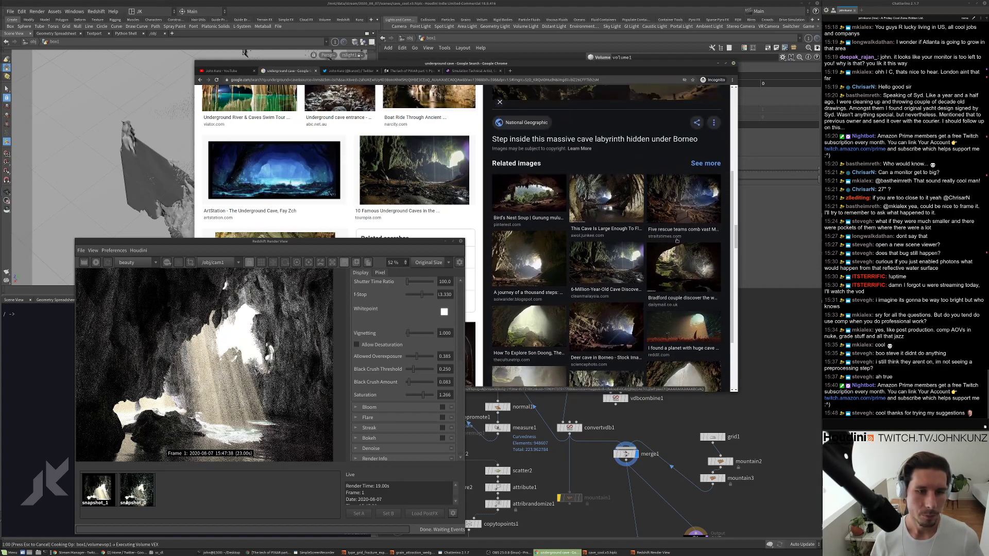
left_click(679, 230)
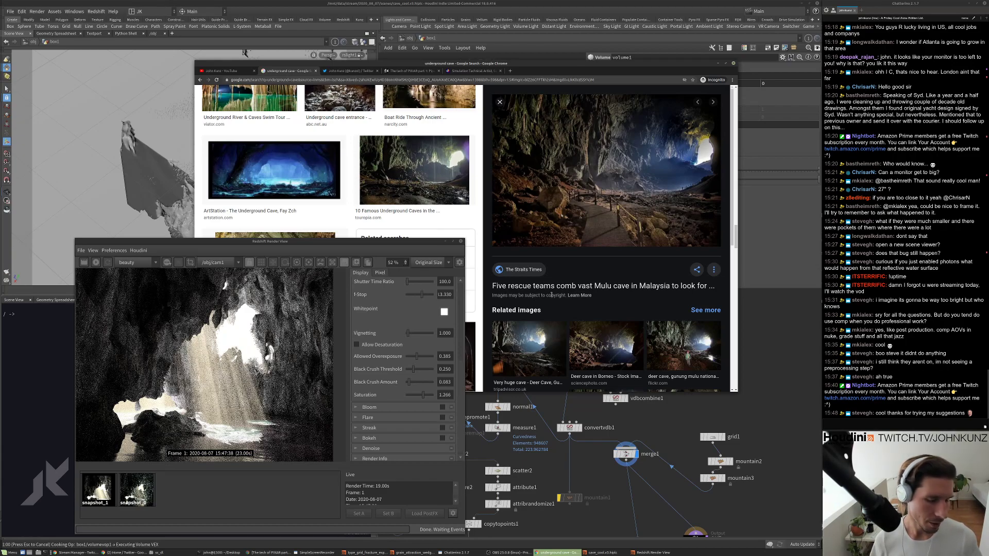
scroll(552, 295, "down", 5)
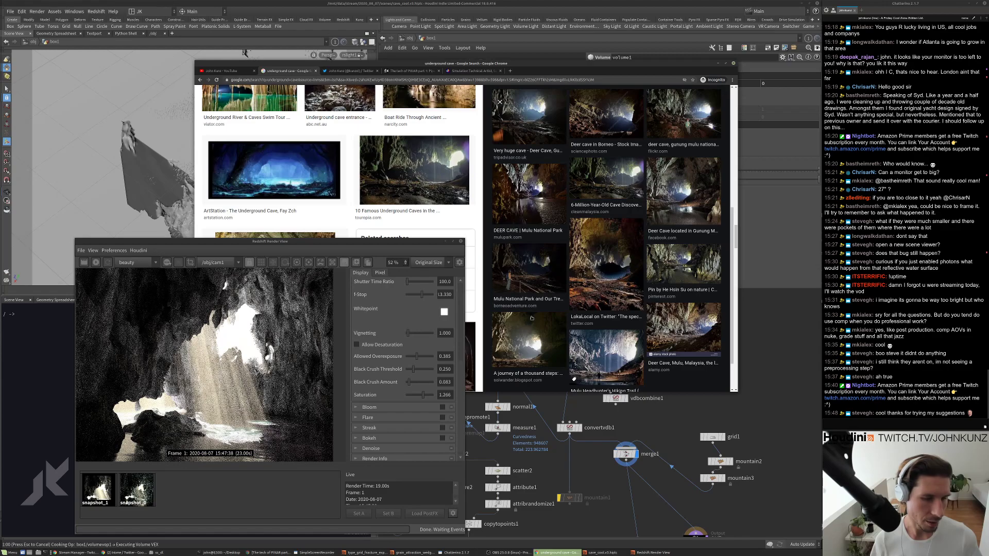
left_click(531, 318)
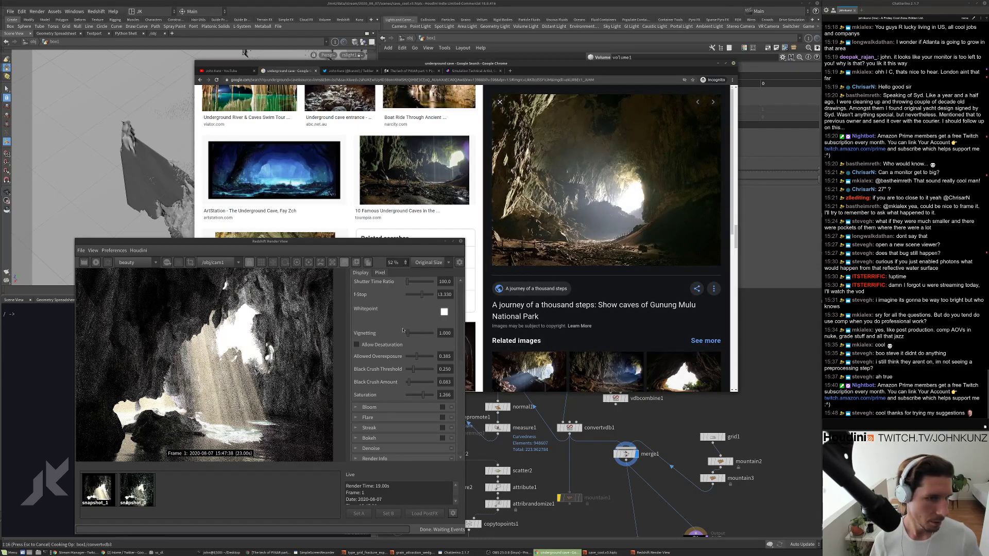
scroll(233, 361, "down", 2)
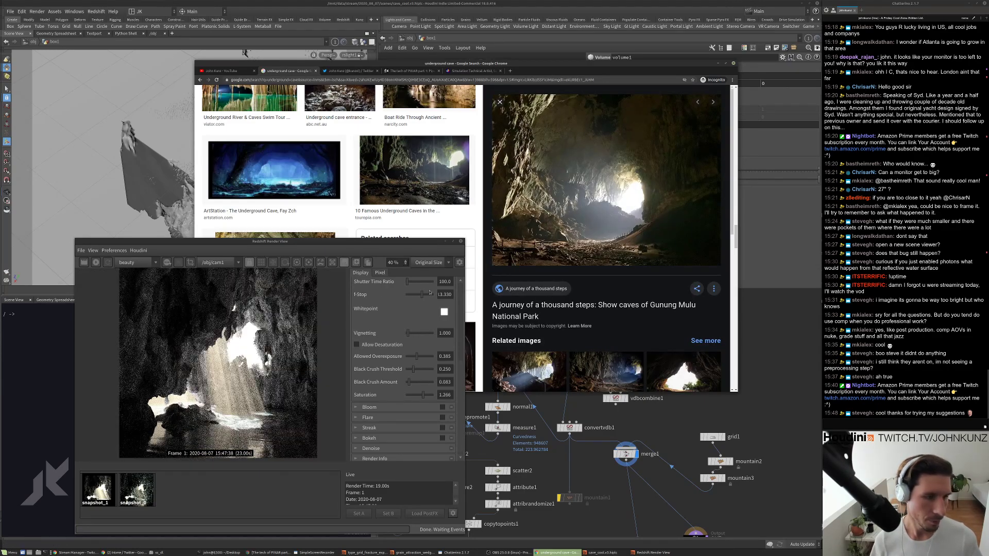
left_click(752, 387)
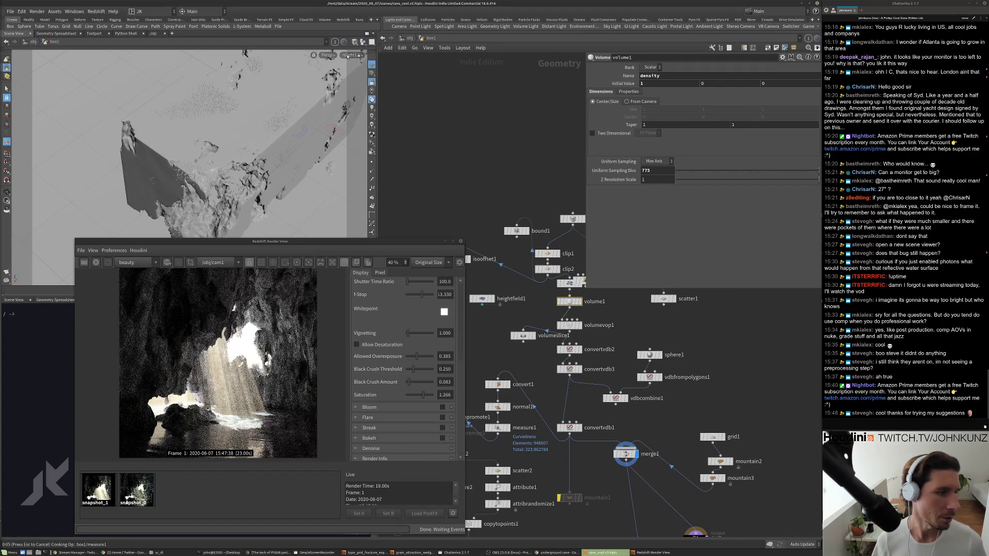
Look through cam1 in the viewport.
left_click(349, 55)
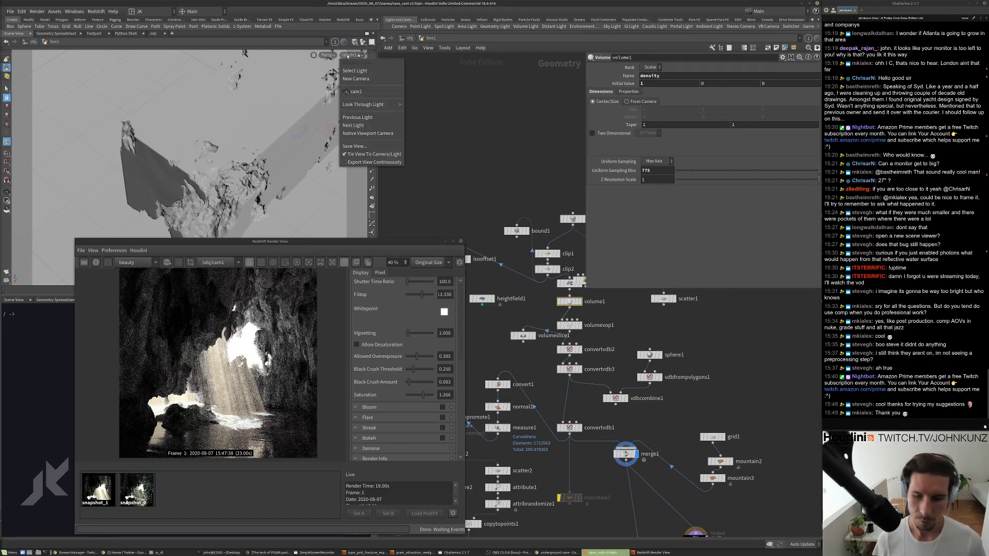
left_click(355, 92)
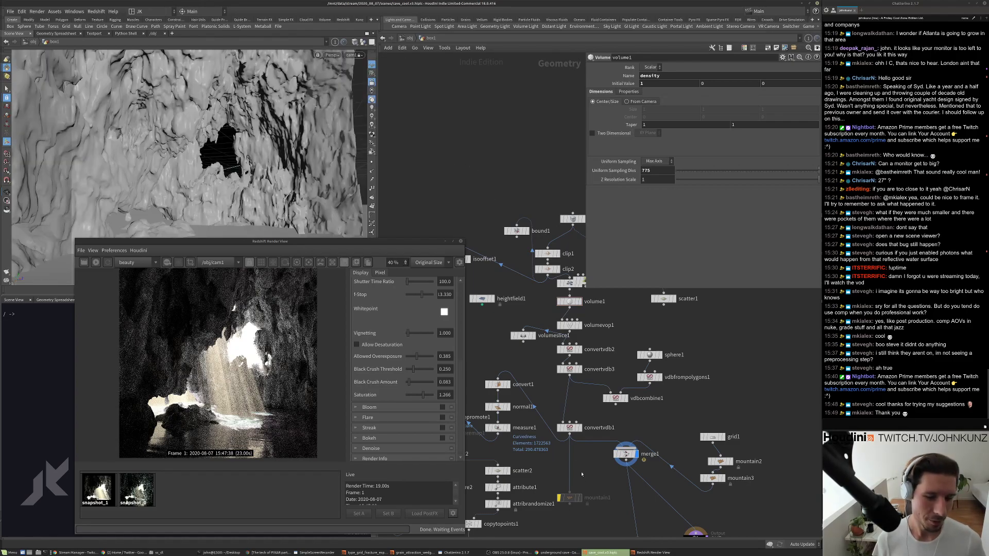
scroll(580, 466, "up", 3)
Set convertvdb1's Adaptivity to 0.015 and dismiss the resulting crash notice.
middle_click(569, 372)
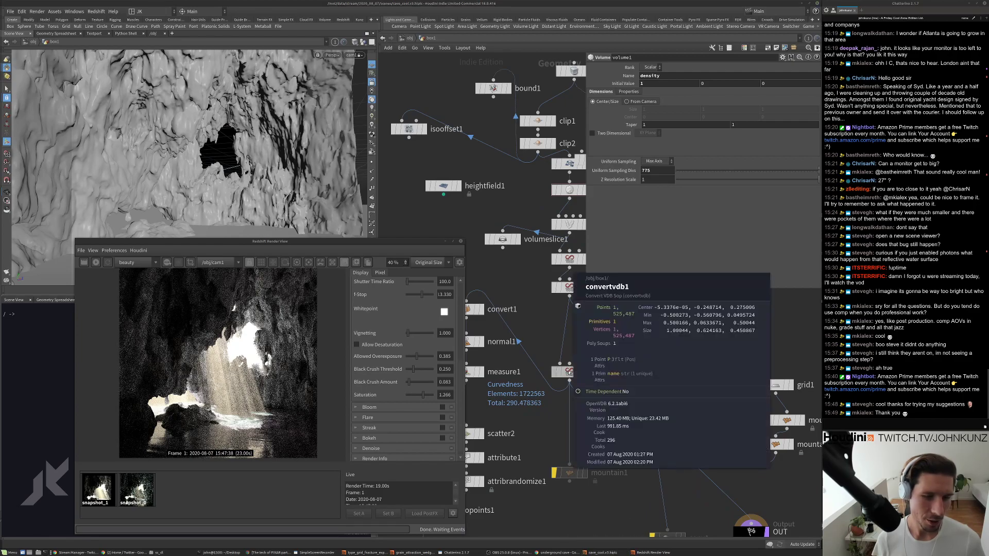
left_click(569, 371)
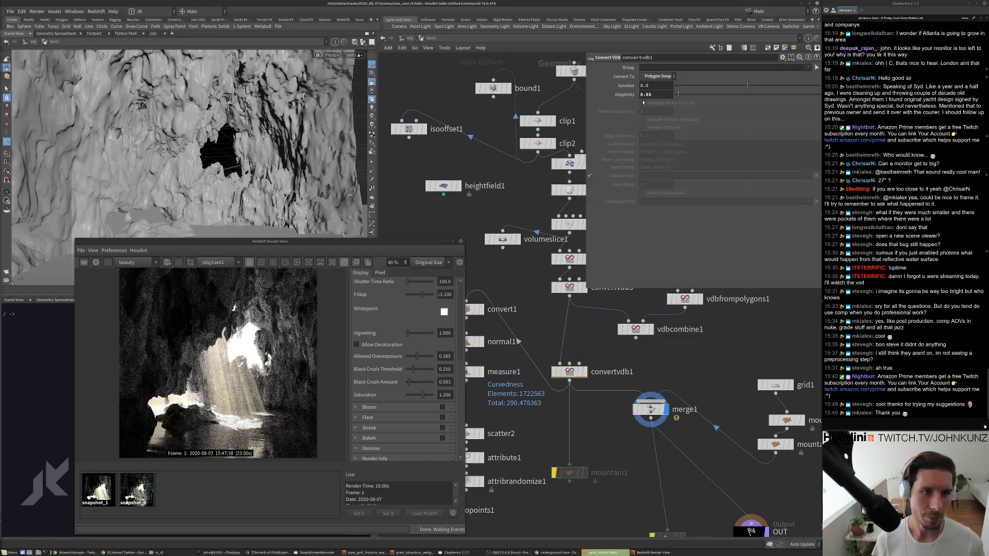
left_click(646, 94)
type("1")
key("Return")
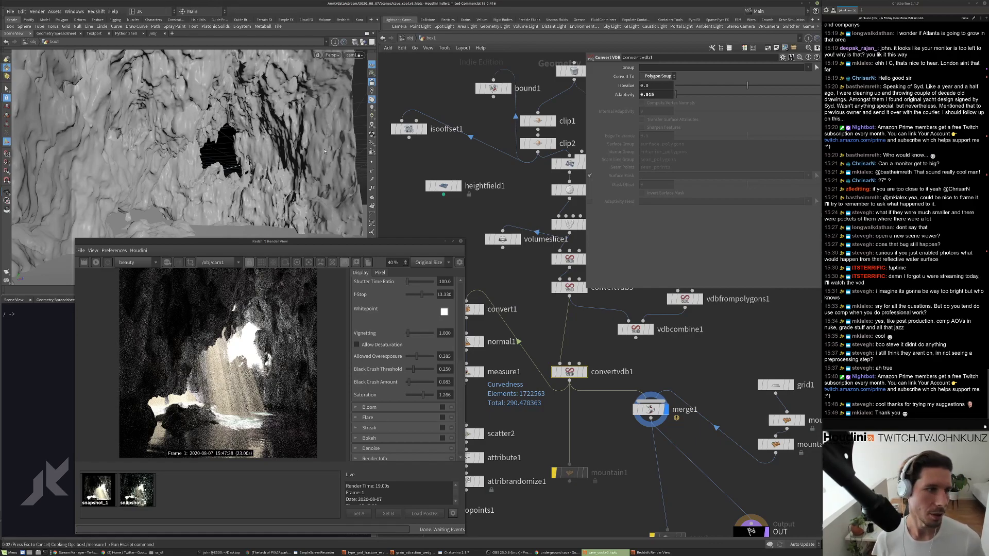
left_click_drag(565, 269, 559, 176)
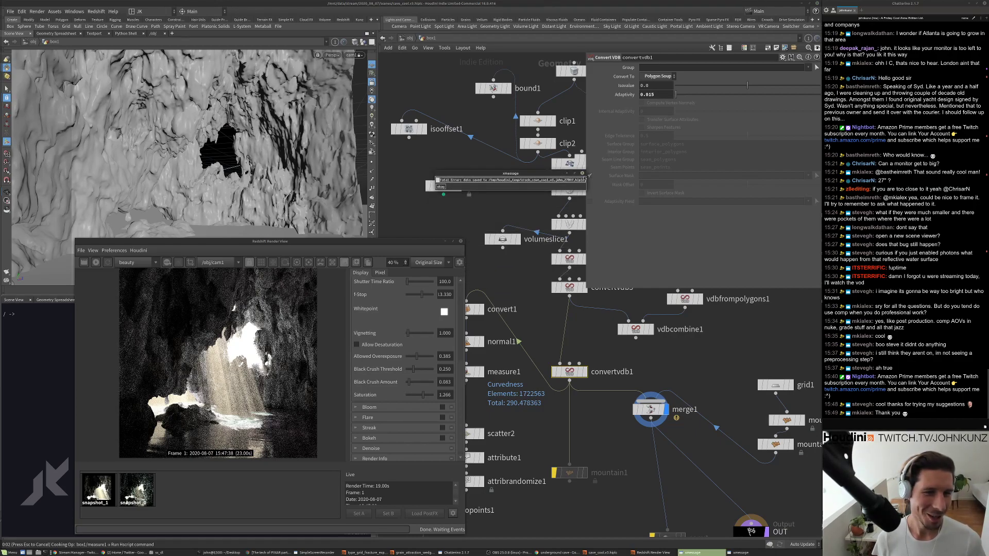
left_click(582, 174)
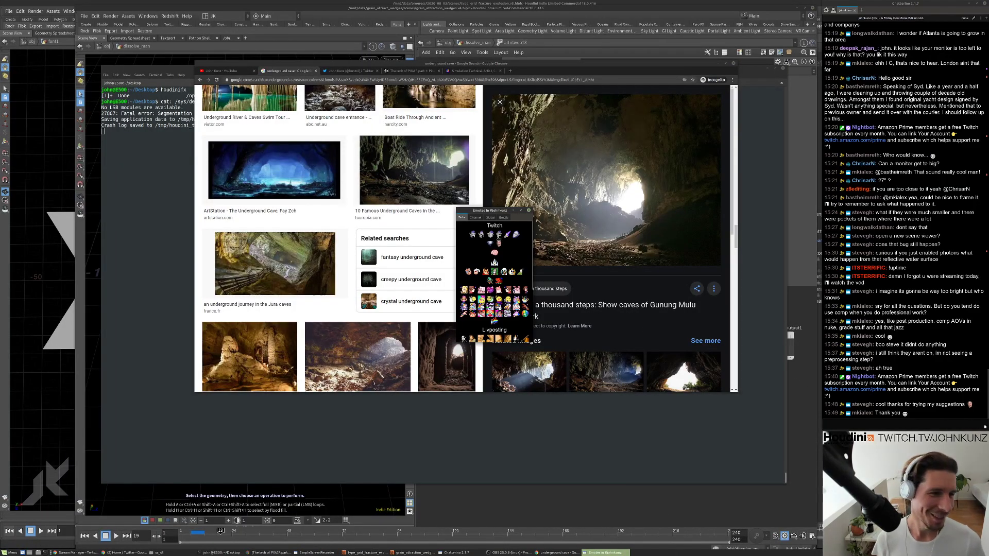
Send a chat message with PepeHands emotes.
left_click(483, 218)
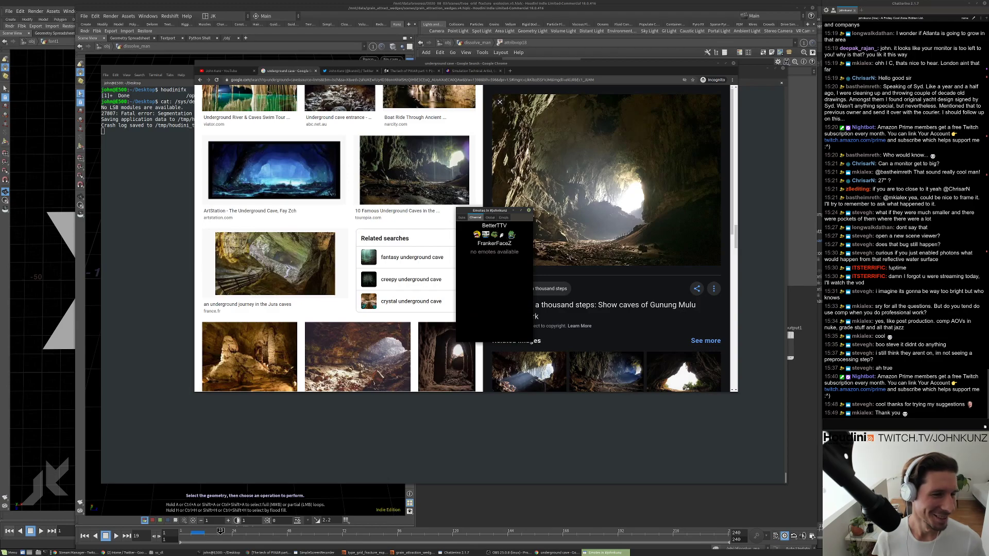
left_click(512, 235)
left_click(512, 235)
key("Return")
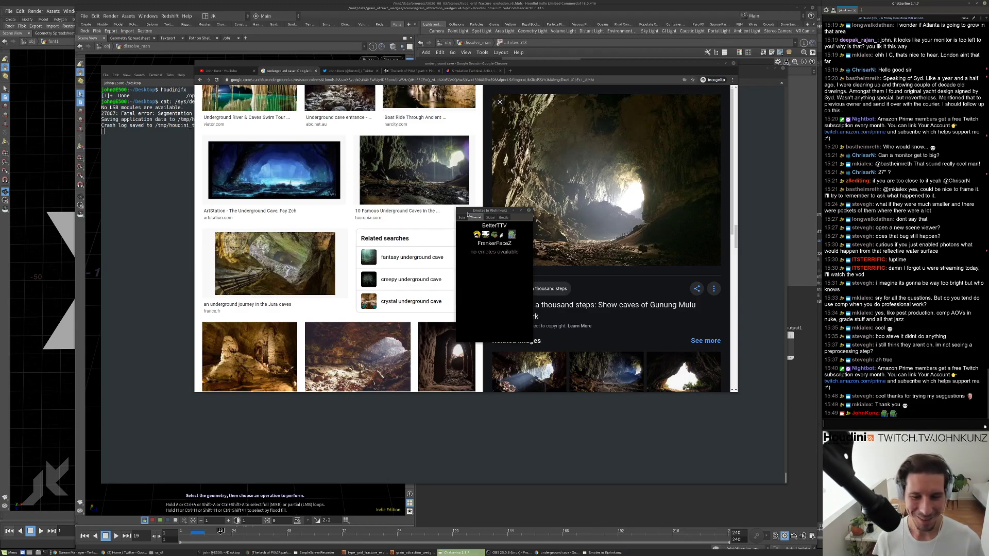
left_click(529, 210)
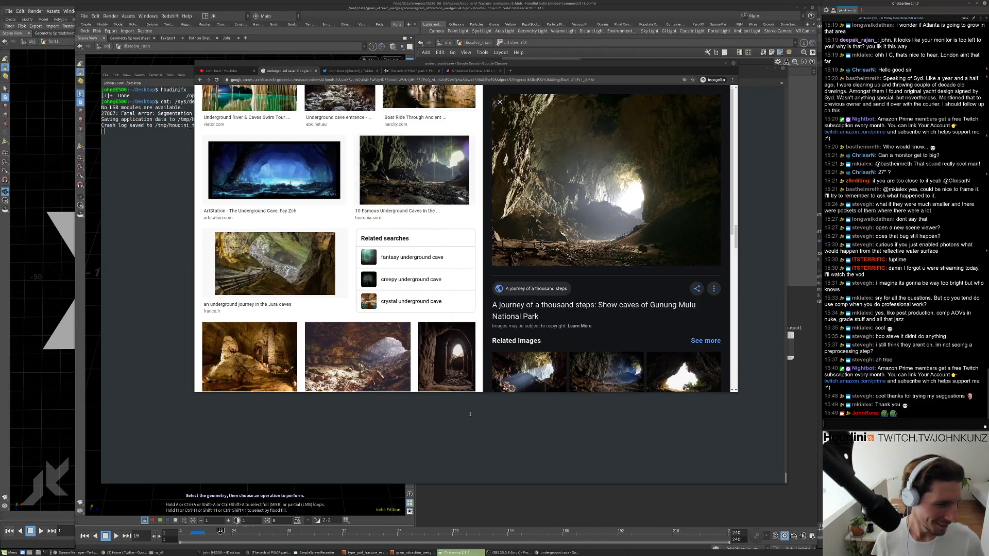
Relaunch Houdini from the terminal with houdinifx -n and the crash .hiplc file path.
key("alt+Tab")
type("houdini")
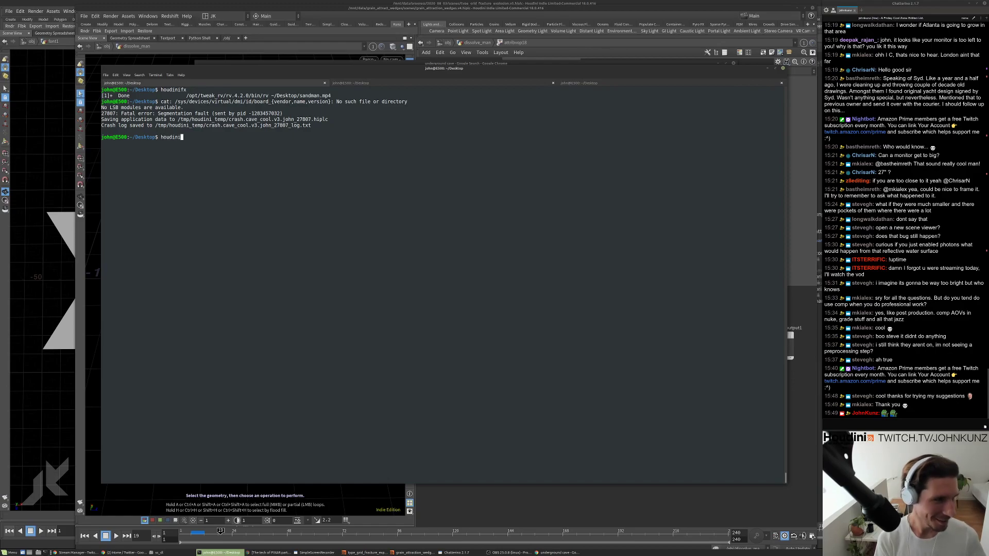
type("fx -n")
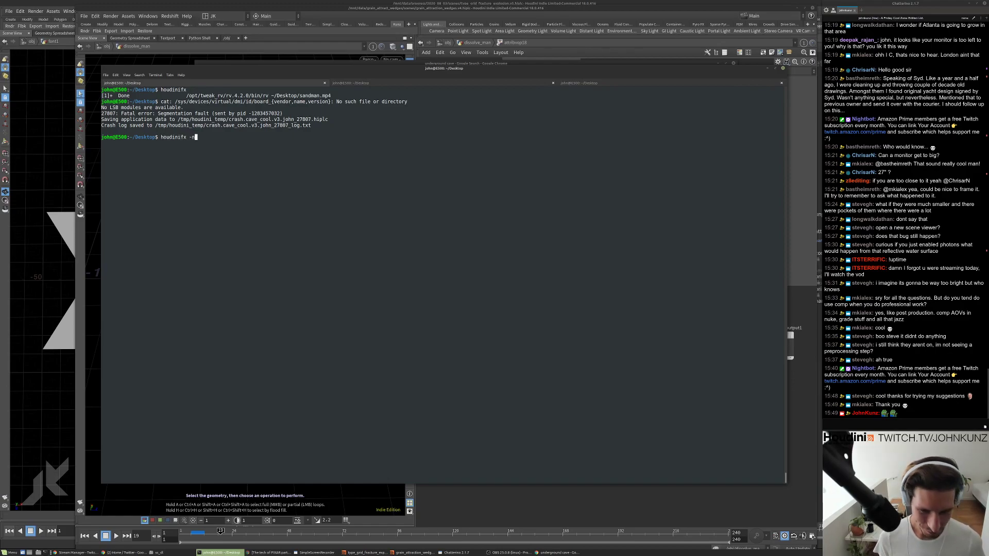
left_click_drag(328, 119, 178, 120)
key("super+c")
middle_click(177, 120)
key("Return")
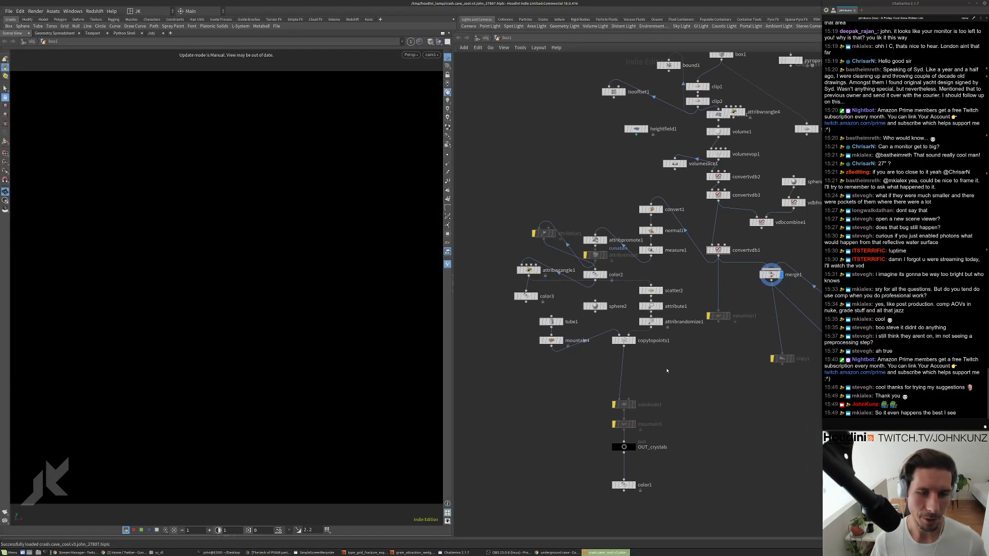
Select convertvdb1 and restore the Houdini window to full screen.
left_click(9, 11)
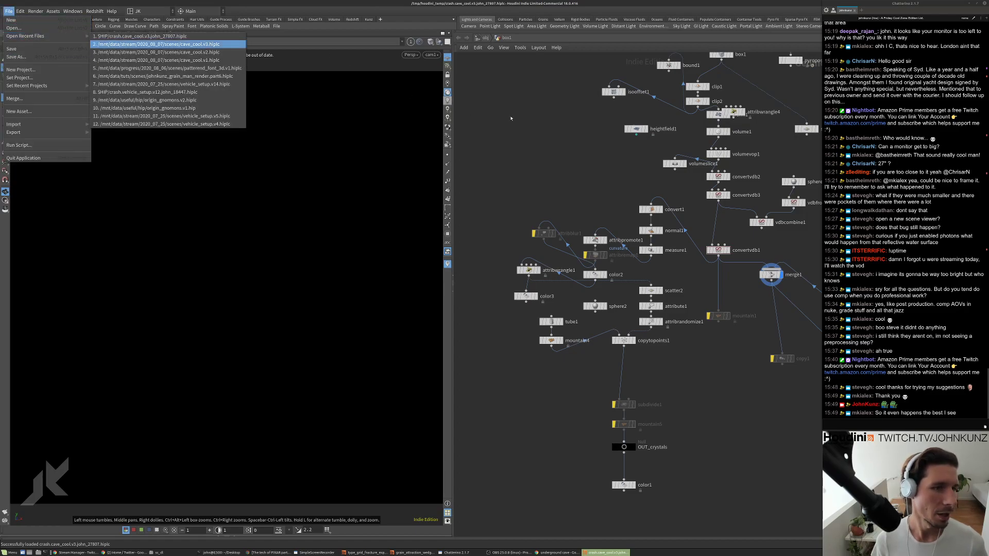
key("Escape")
scroll(713, 242, "up", 3)
left_click(713, 241)
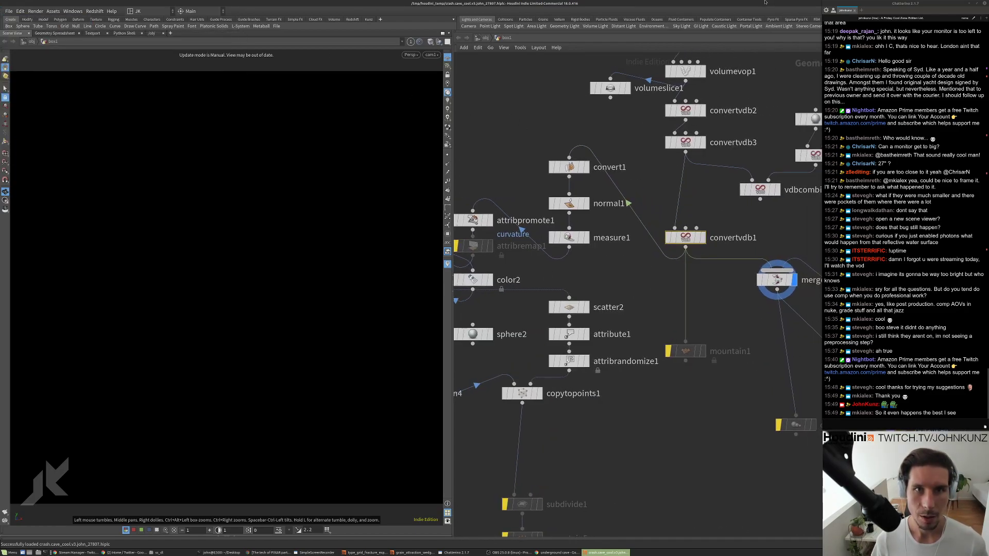
left_click_drag(765, 4, 659, 4)
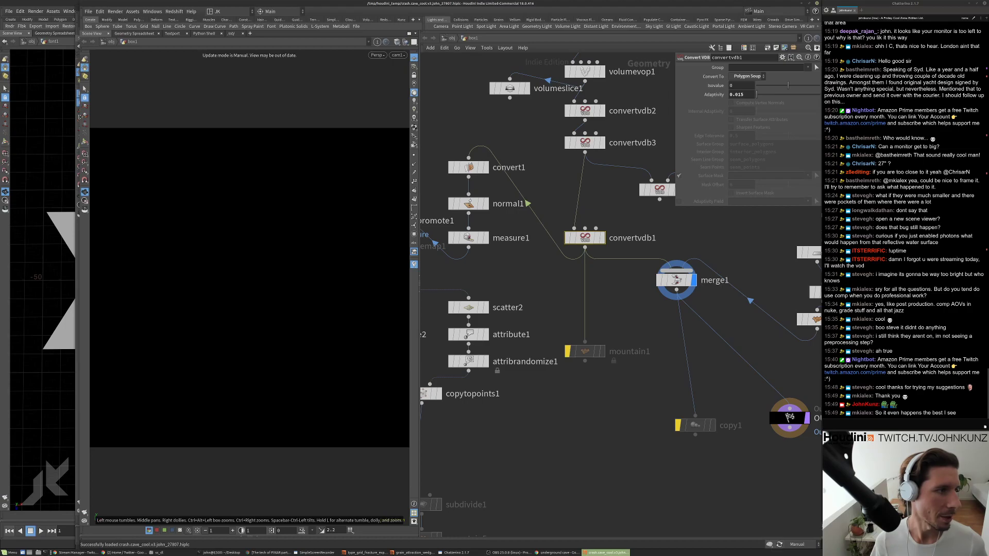
key("super+Up")
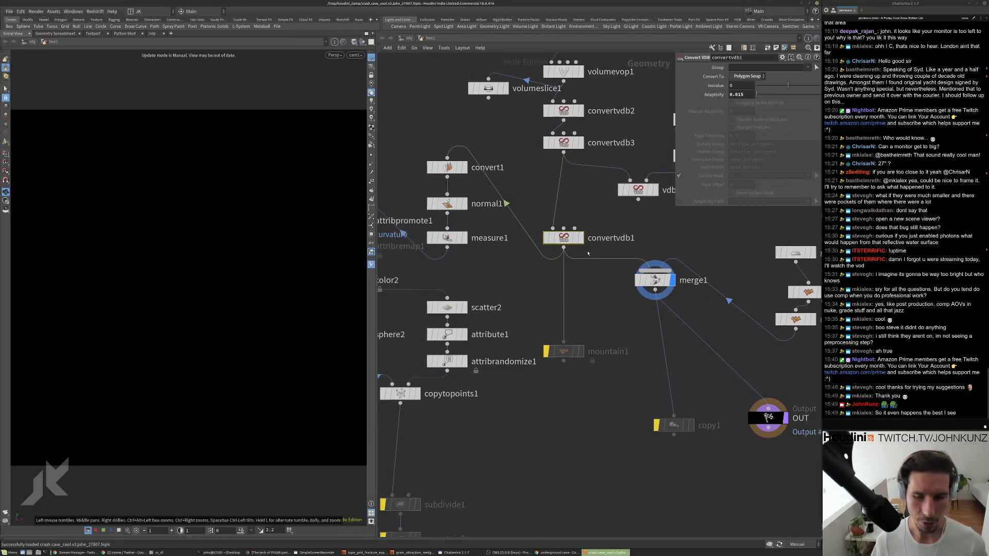
scroll(588, 253, "down", 3)
scroll(612, 166, "up", 5)
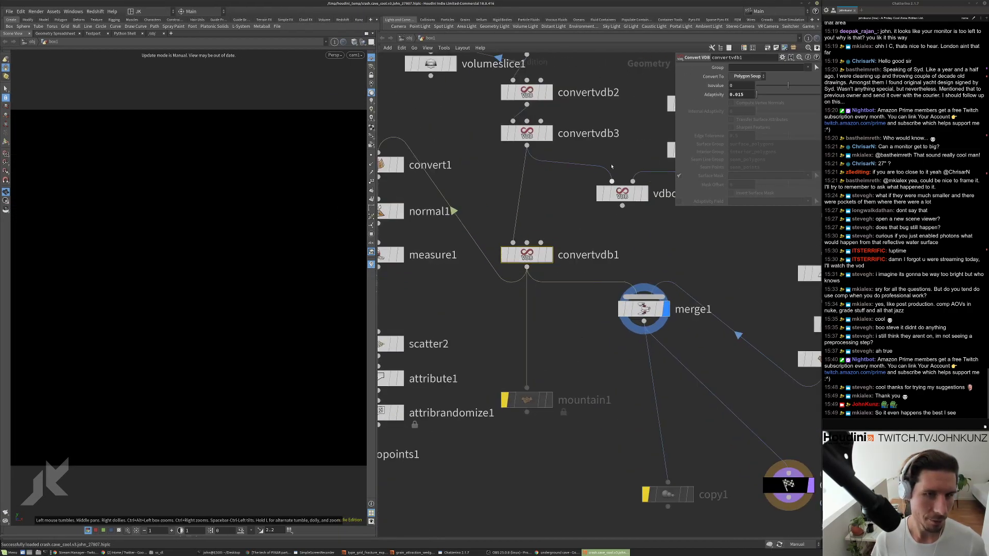
Set convertvdb1's Adaptivity to 0.025 and switch the update mode to Auto Update.
double_click(746, 94)
type("0.025")
key("Return")
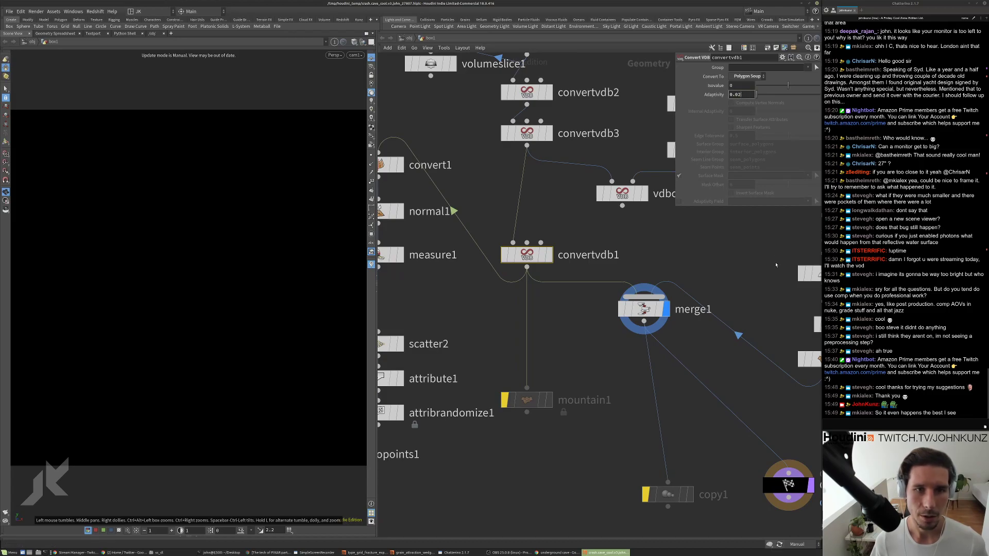
middle_click_drag(747, 289, 739, 274)
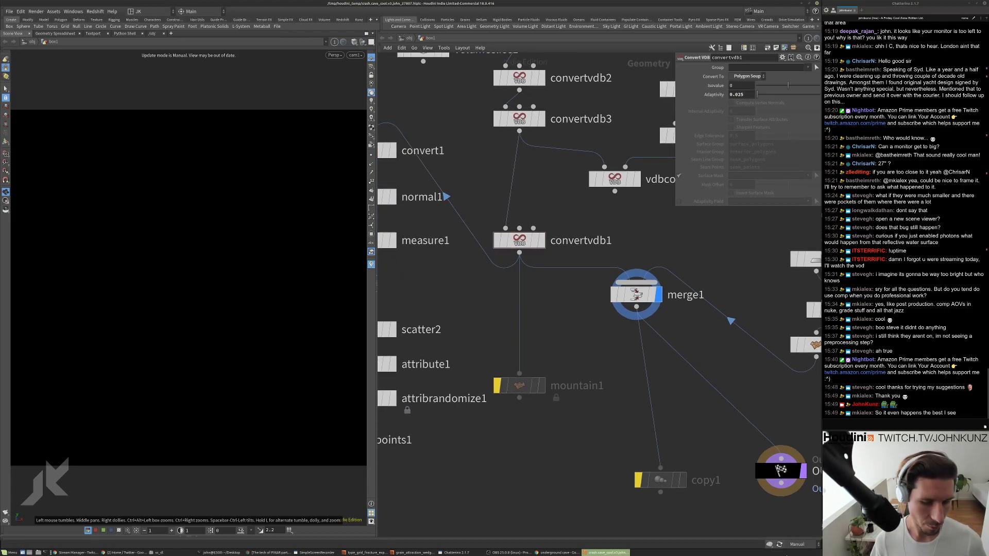
left_click(814, 546)
left_click(805, 520)
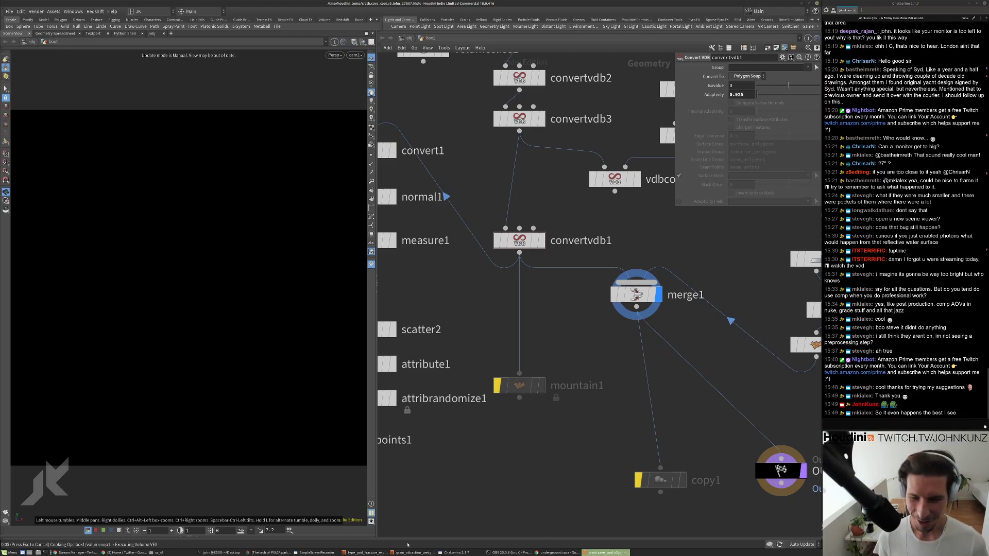
Browse the underground cave results, previewing Gunung Mulu and Clearwater cave images.
left_click(538, 553)
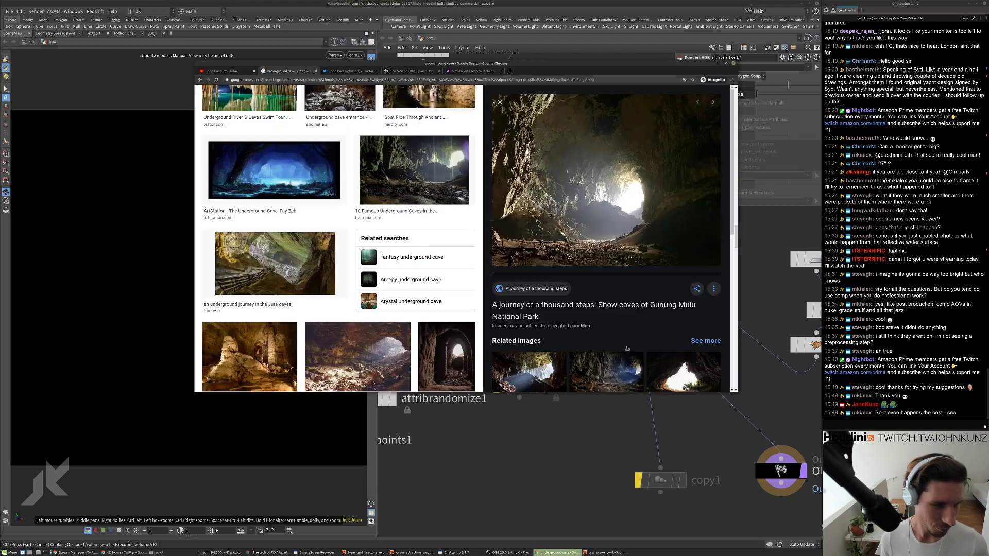
scroll(651, 368, "down", 3)
left_click(560, 265)
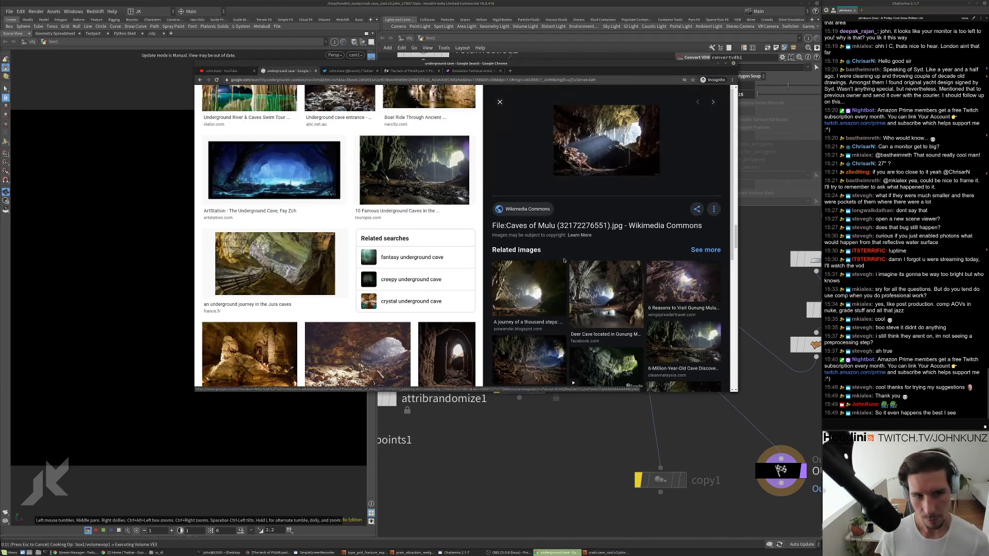
scroll(608, 259, "down", 2)
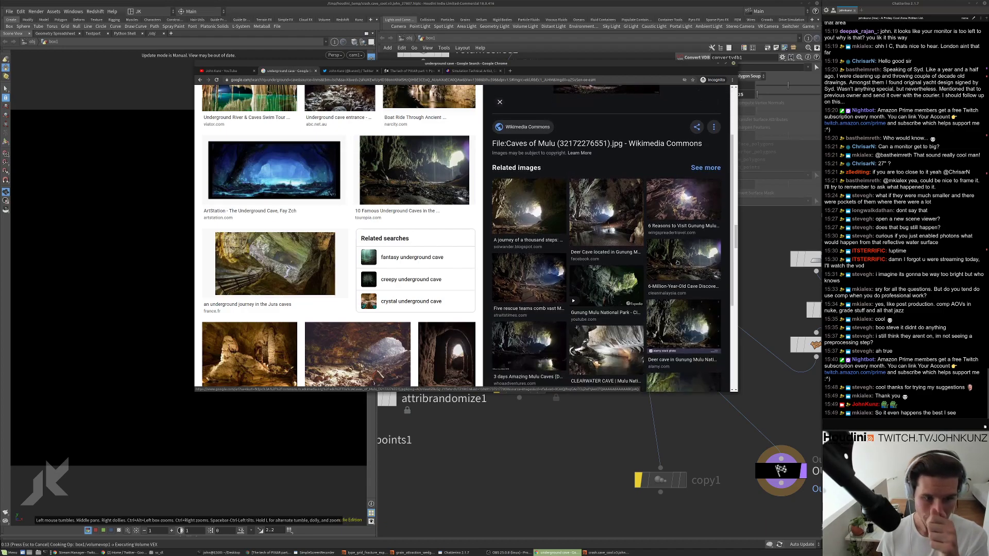
left_click(629, 264)
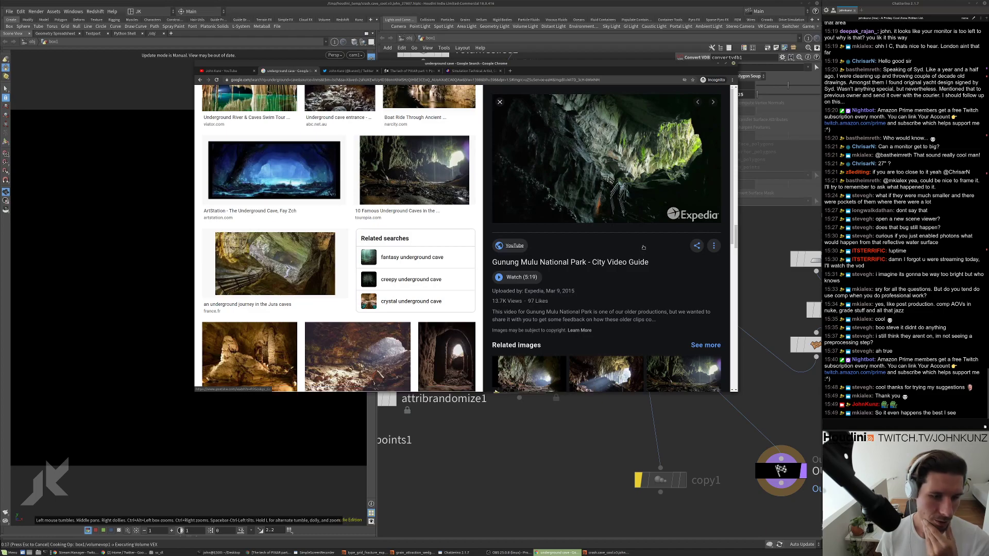
scroll(660, 315, "down", 3)
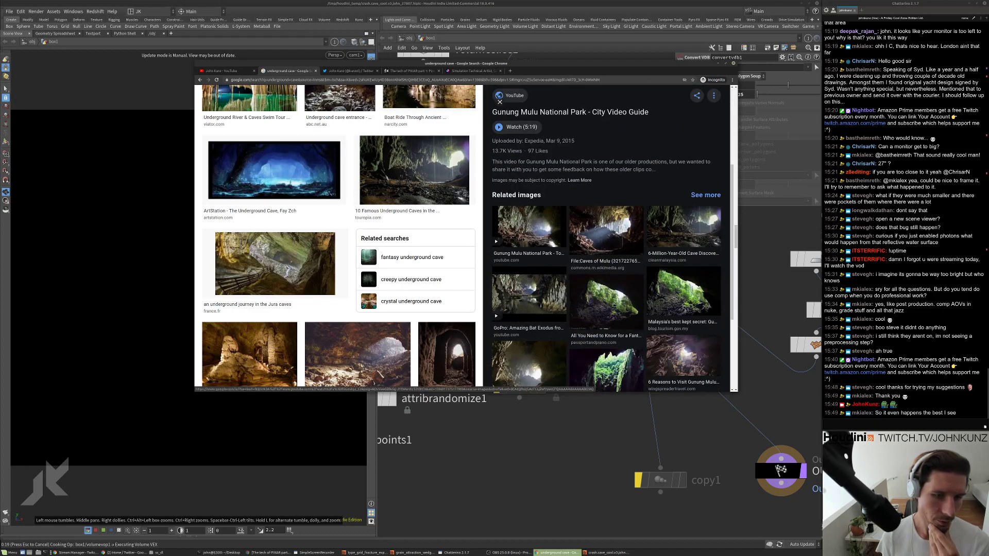
left_click(614, 306)
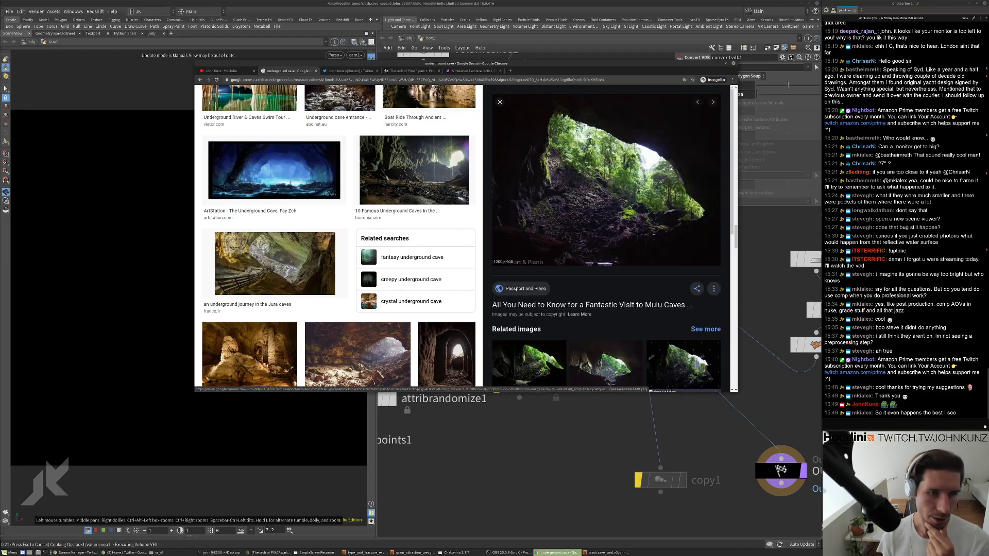
scroll(638, 191, "down", 5)
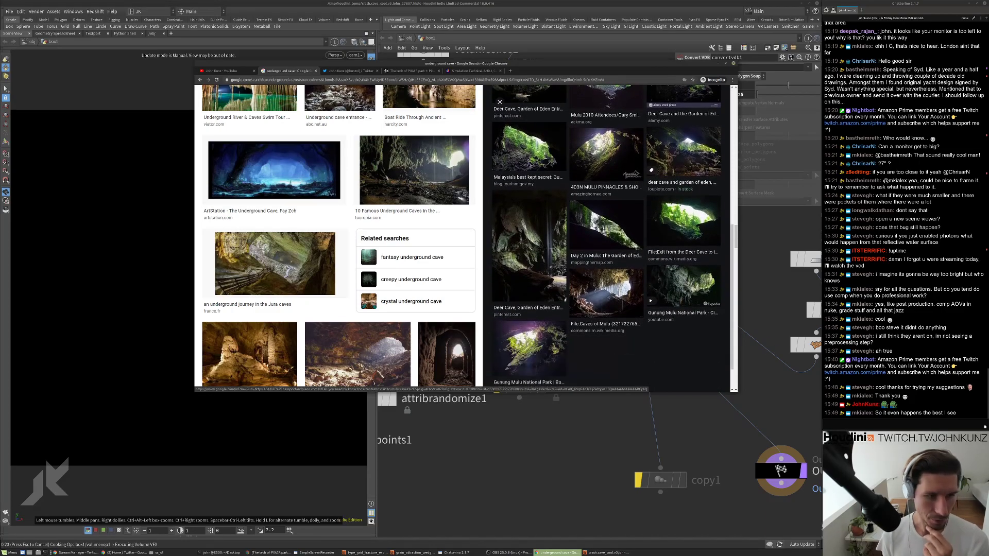
scroll(561, 273, "down", 2)
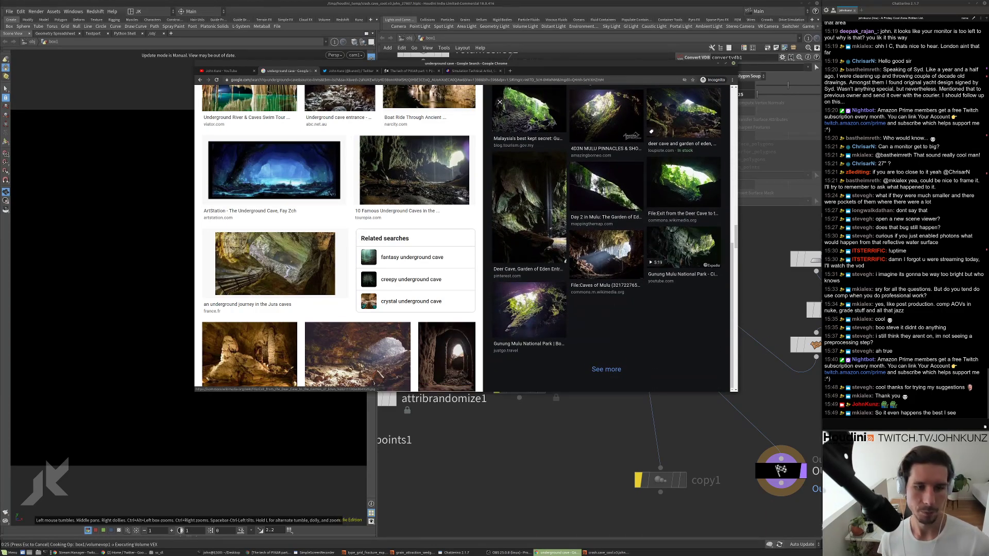
left_click(656, 233)
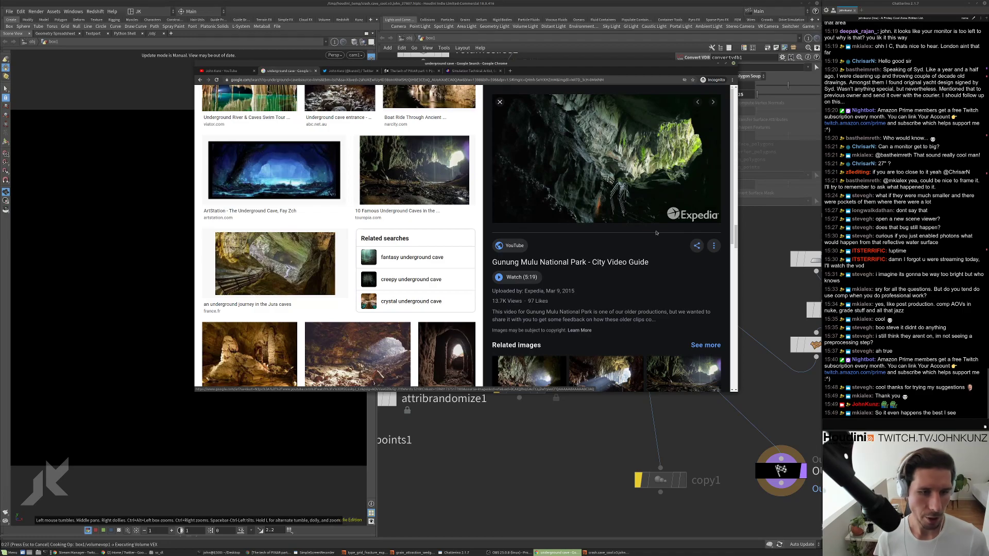
scroll(657, 232, "down", 5)
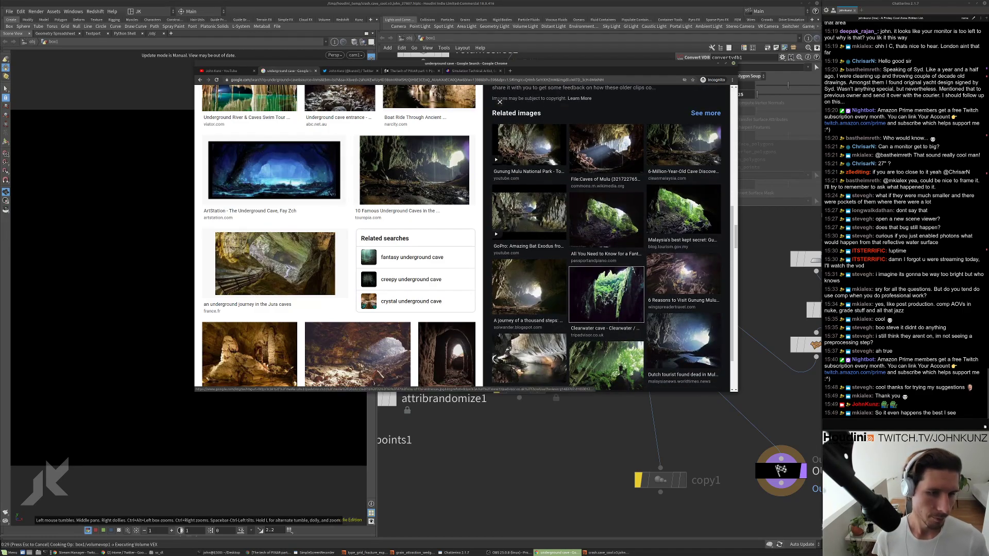
left_click(607, 299)
scroll(613, 247, "down", 3)
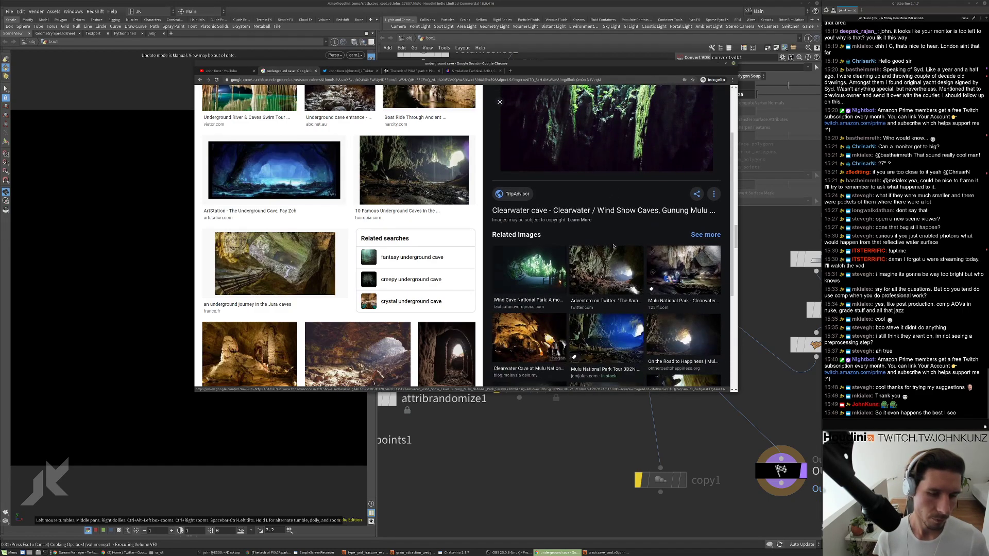
scroll(613, 246, "down", 2)
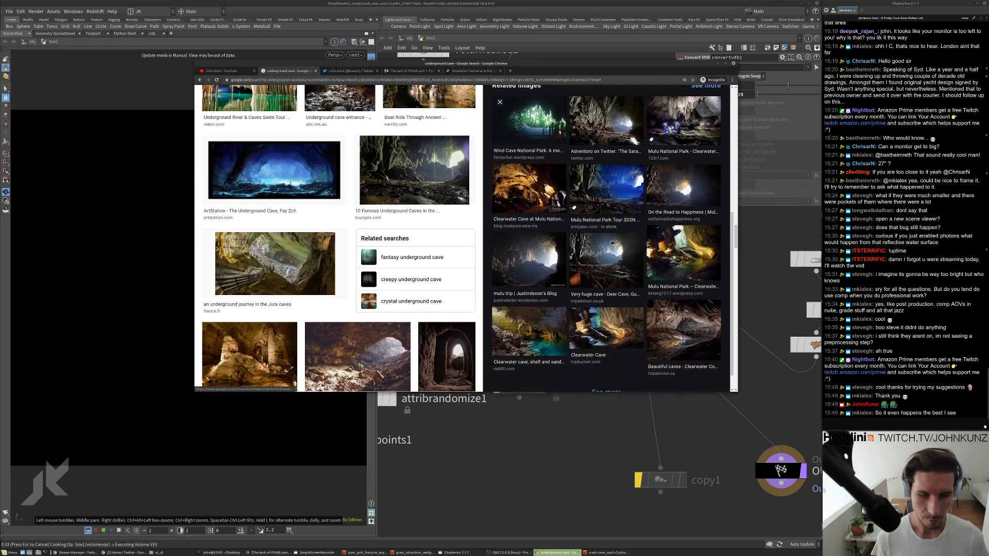
scroll(567, 263, "down", 1)
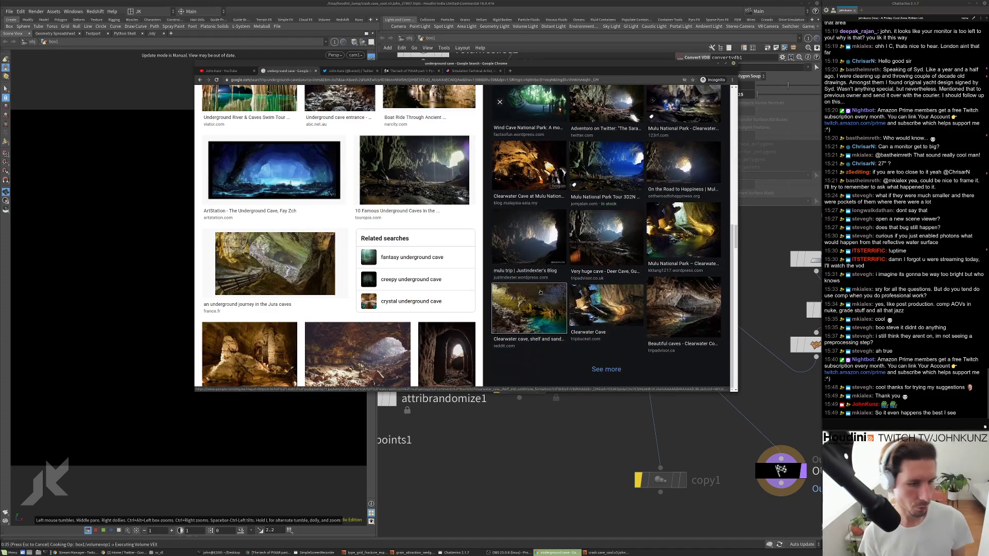
left_click(536, 309)
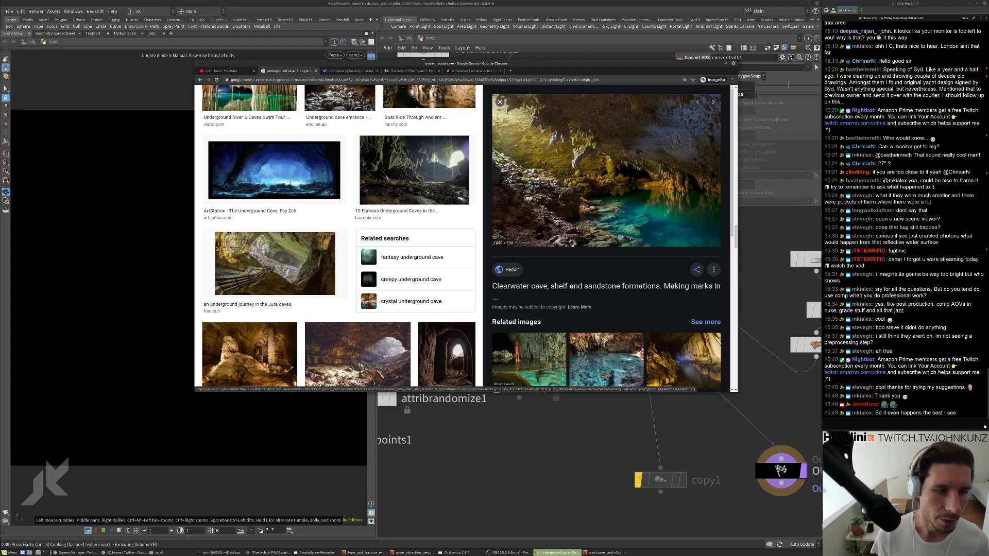
Preview more references: shelfstone, Vallgornera speleothems, cave pools and Texas caves.
left_click(529, 360)
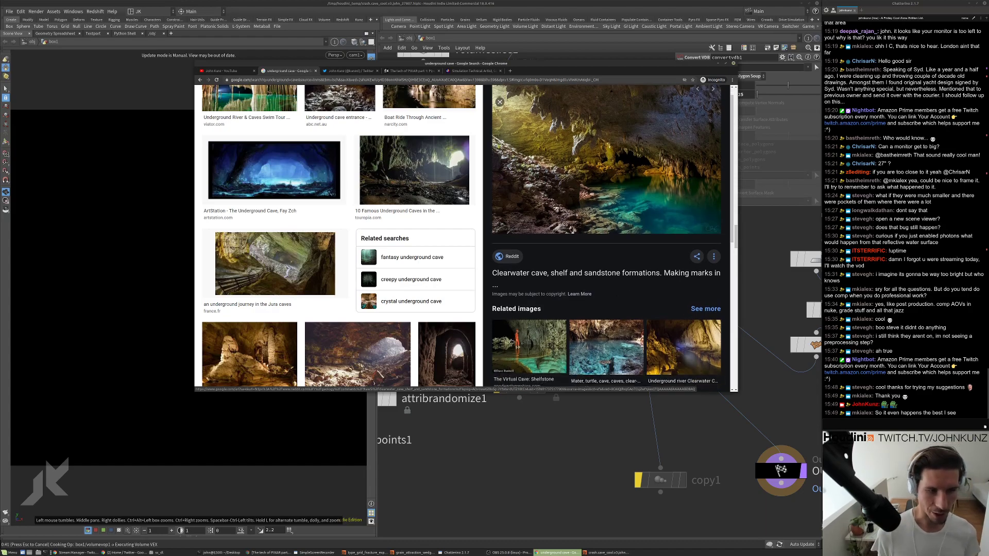
scroll(587, 232, "down", 4)
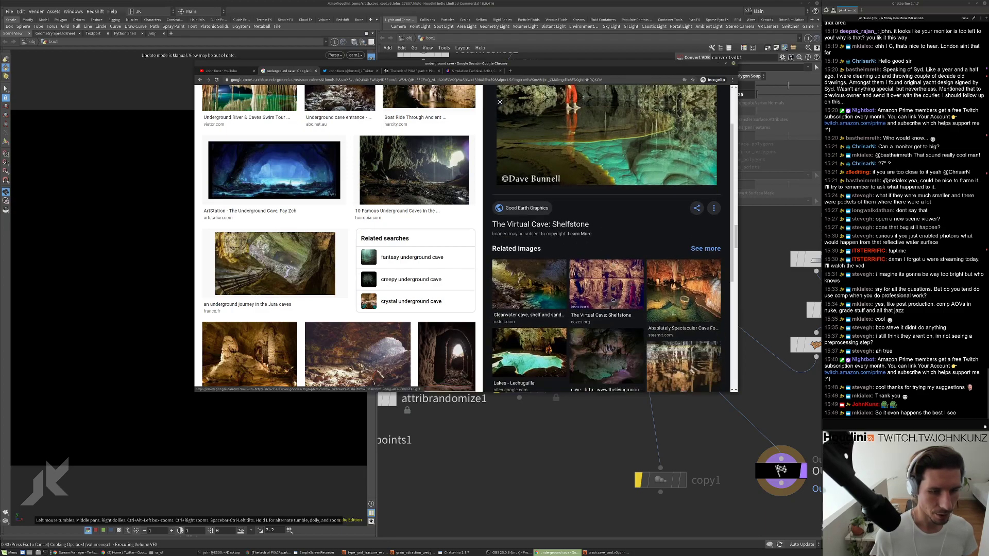
left_click(657, 337)
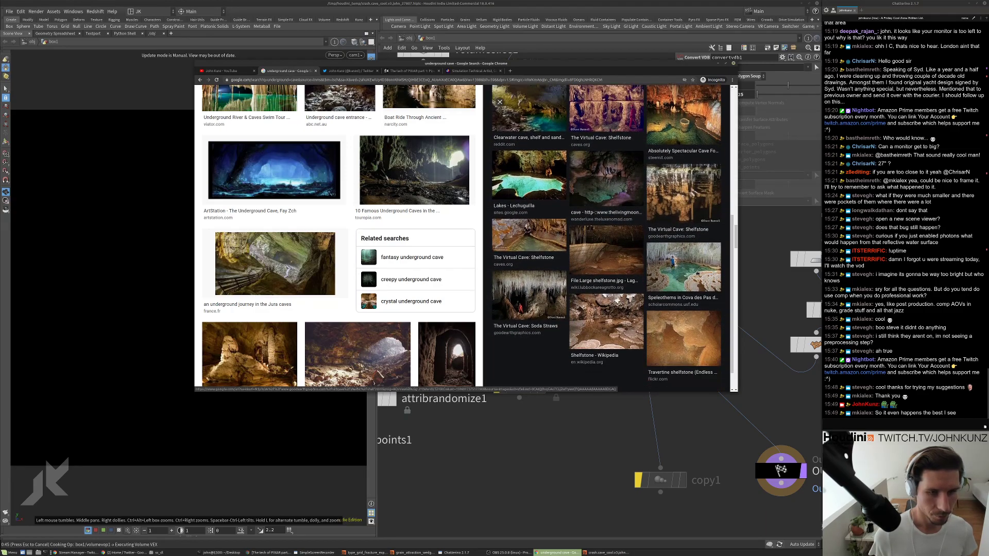
scroll(567, 288, "down", 5)
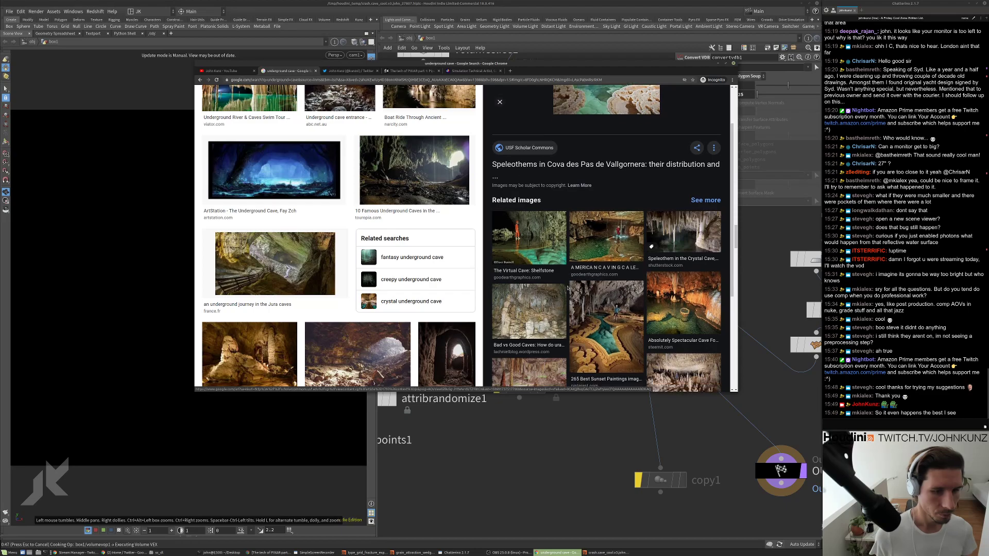
left_click(583, 270)
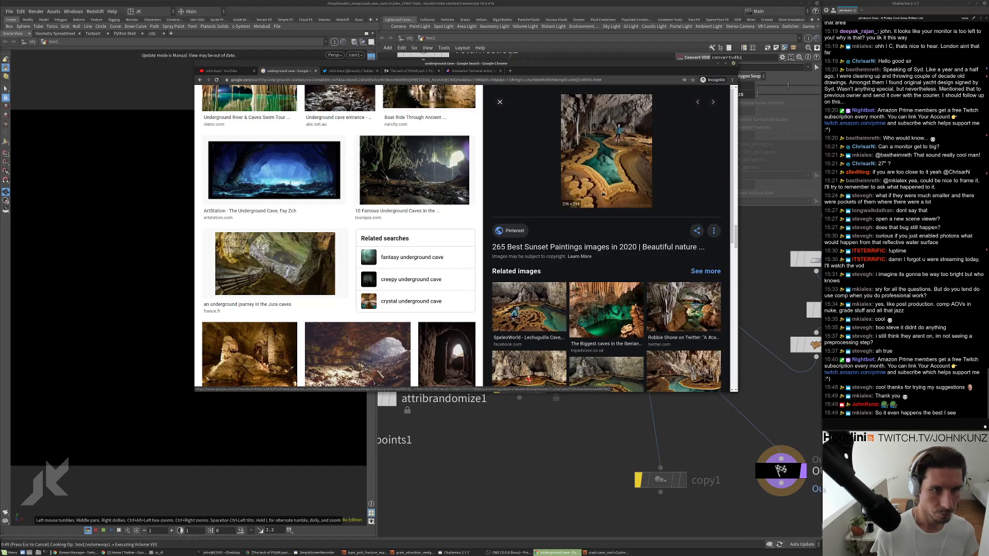
scroll(536, 234, "down", 4)
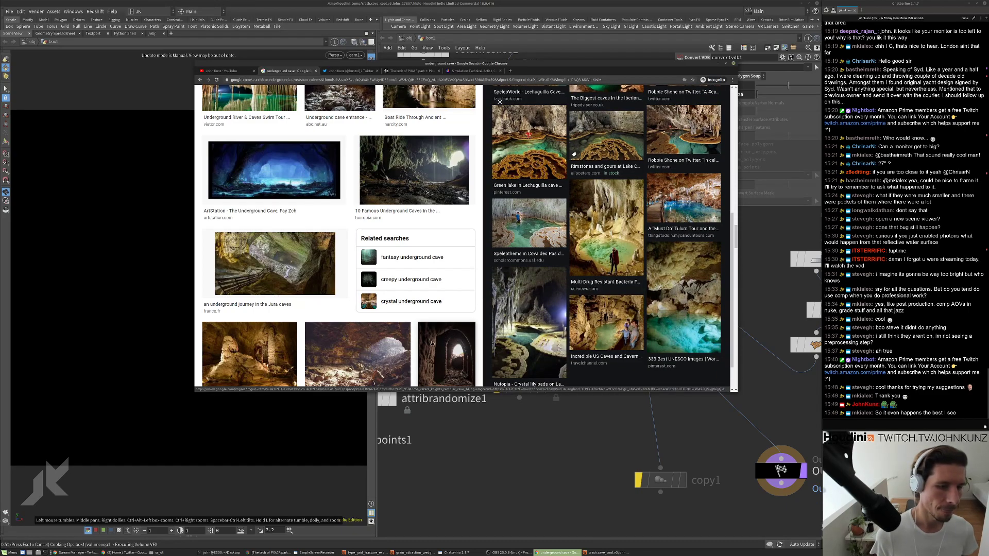
left_click(300, 349)
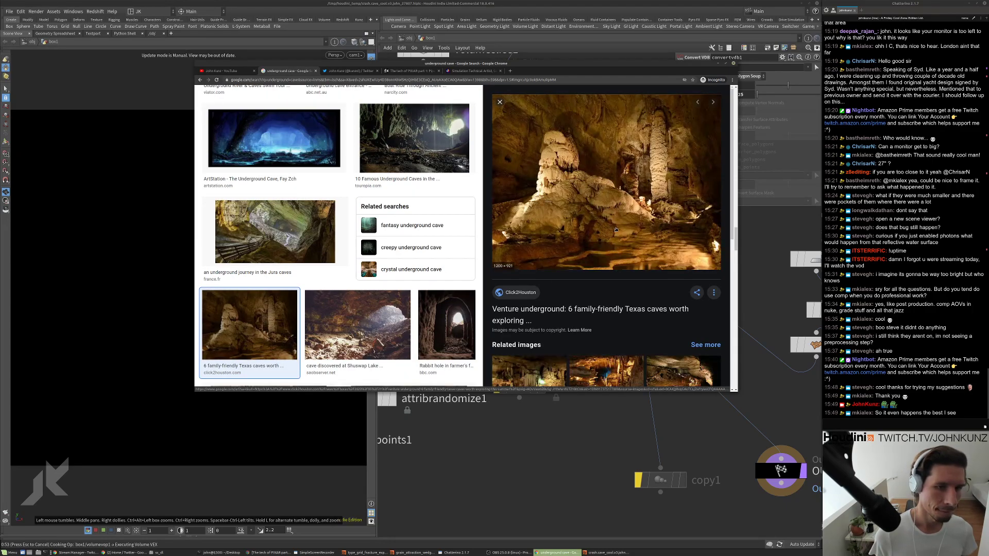
scroll(638, 234, "down", 6)
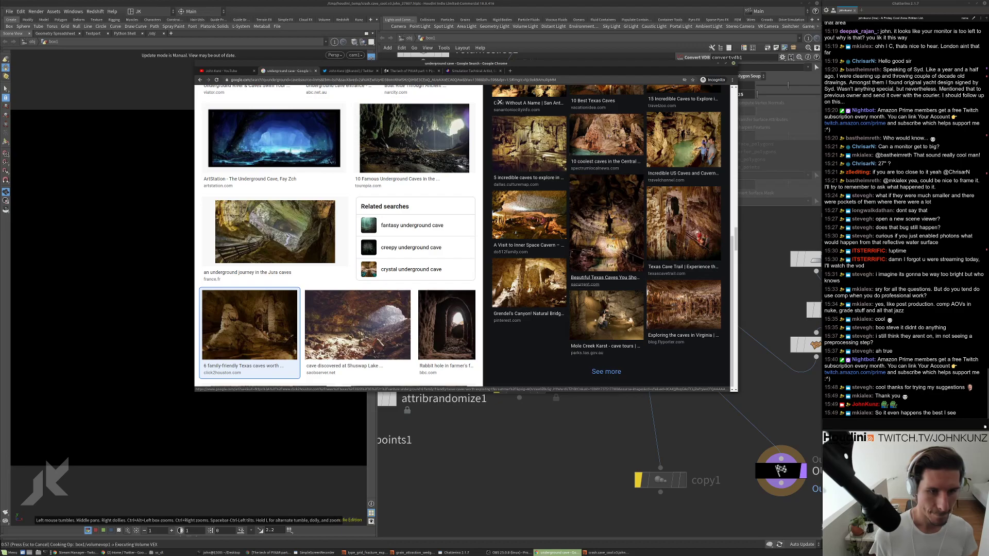
scroll(348, 306, "down", 2)
scroll(349, 306, "down", 6)
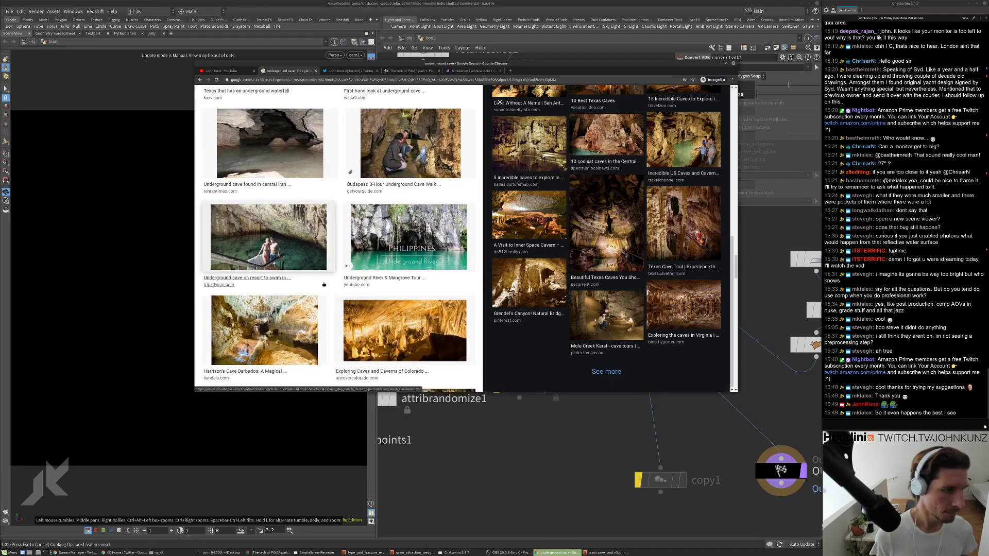
scroll(335, 288, "down", 2)
scroll(325, 285, "down", 3)
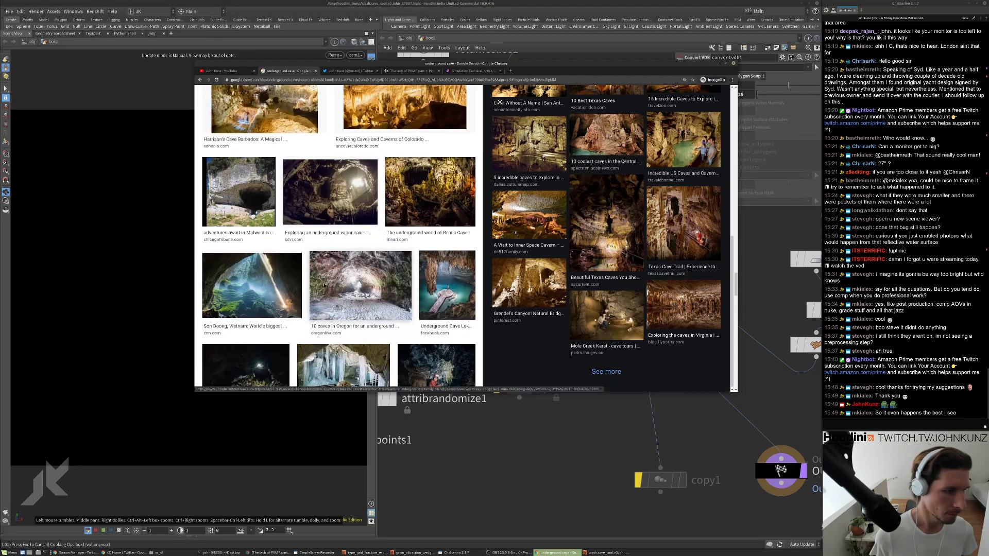
Enlarge the Son Doong cave photo and its light-beam divers image, then dismiss the crash error.
left_click(279, 285)
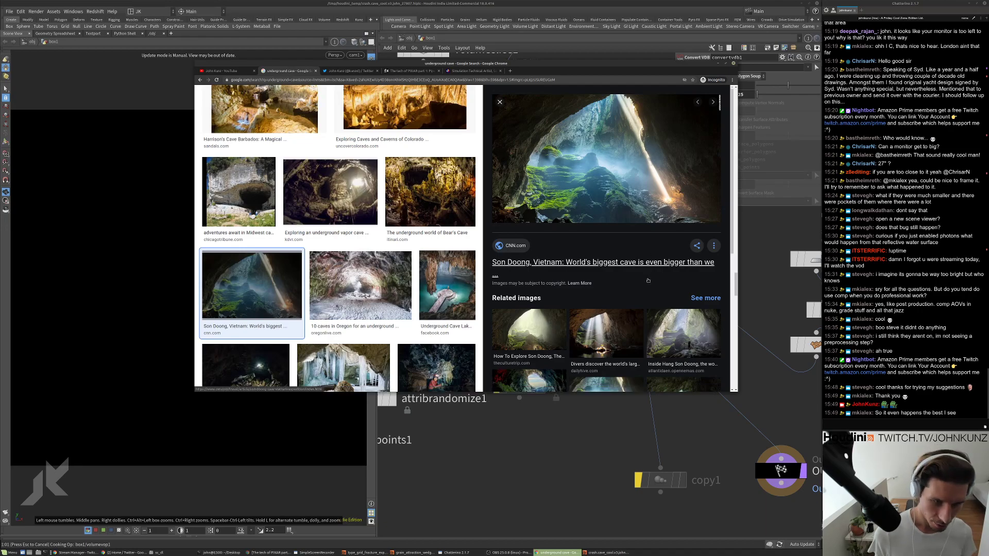
left_click(606, 335)
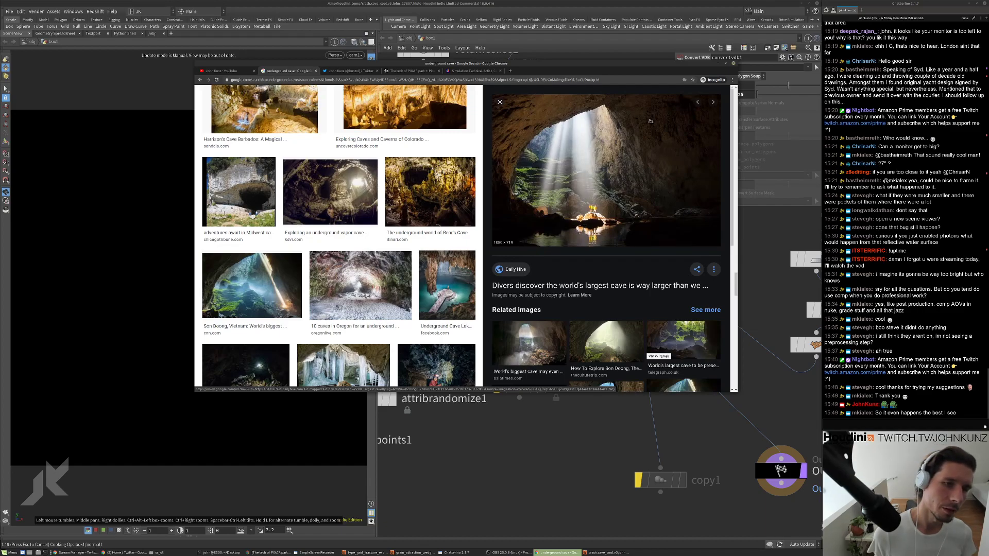
scroll(617, 202, "down", 3)
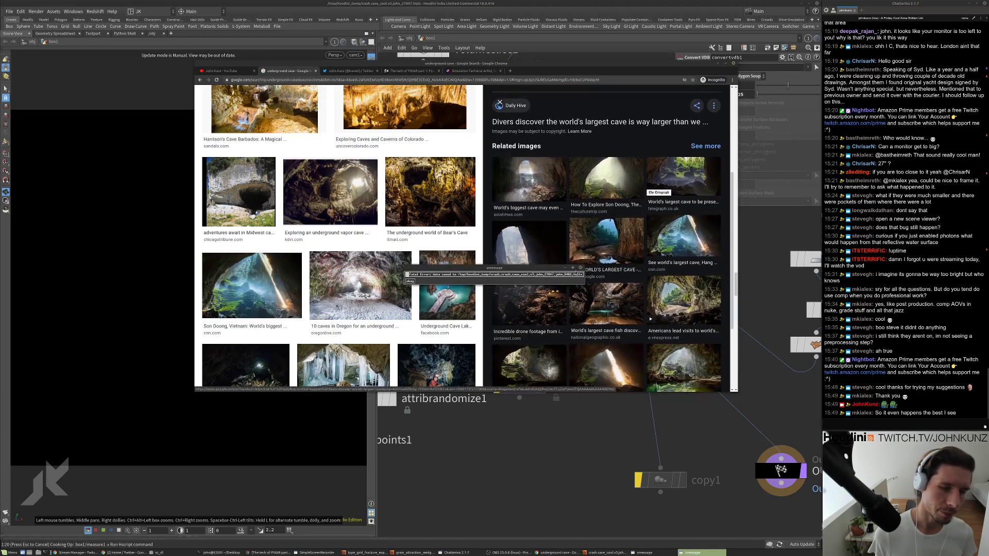
left_click_drag(578, 268, 604, 172)
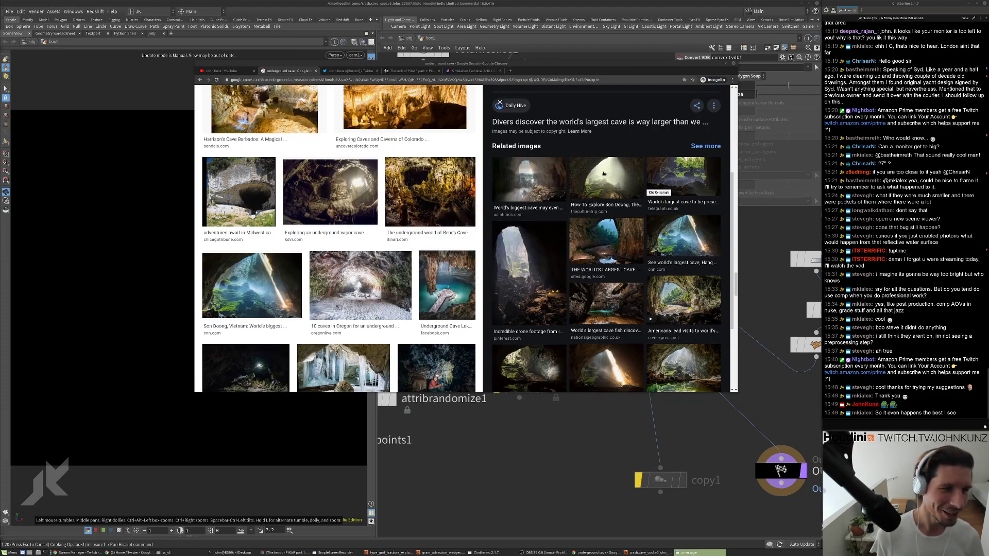
left_click(605, 172)
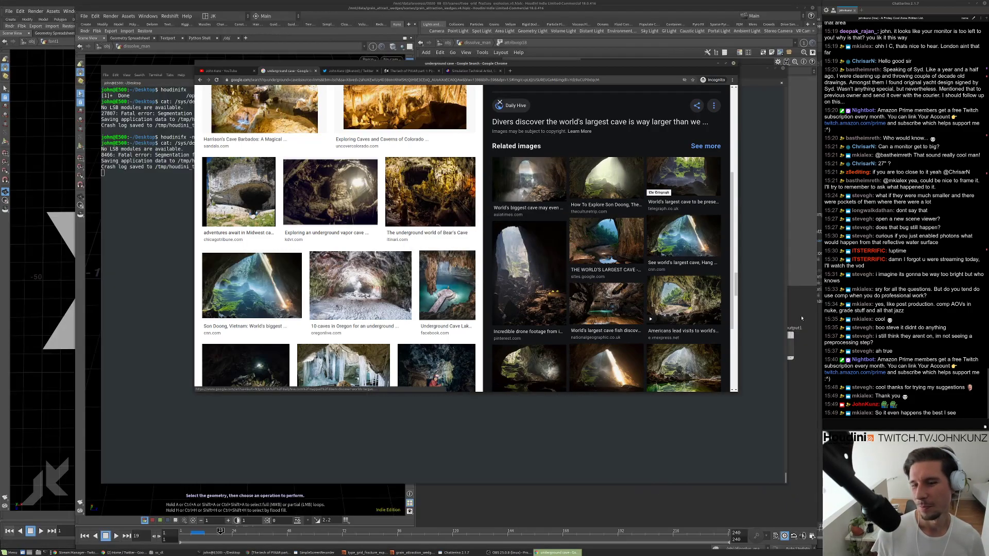
Rerun the houdinifx -n command in the terminal to reopen the crashed cave_cool.v3 recovery file.
left_click(584, 442)
key("Return")
key("Return")
key("Up")
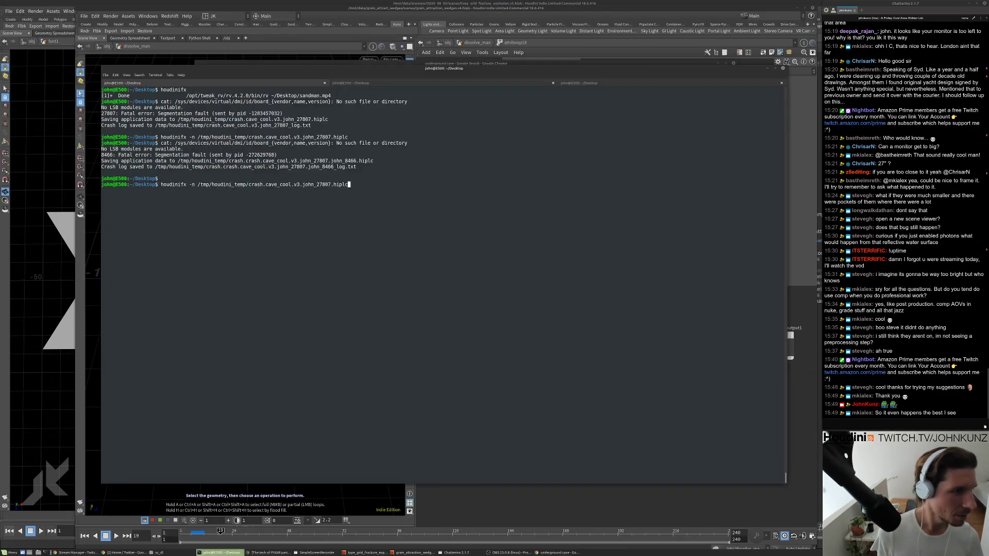
key("Return")
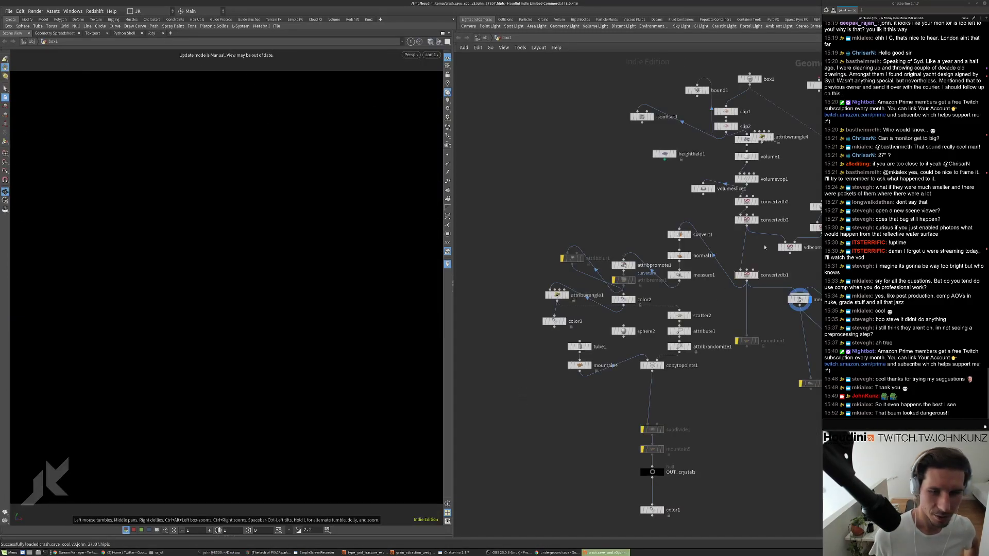
Select convertvdb1 and set its Adaptivity to 0.05.
left_click(746, 275)
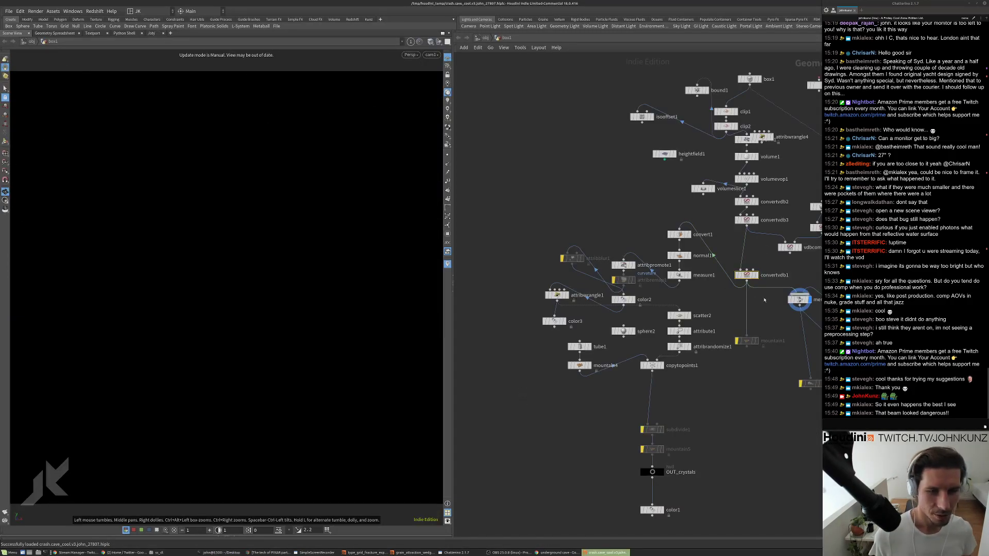
middle_click_drag(746, 275, 661, 281)
double_click(792, 5)
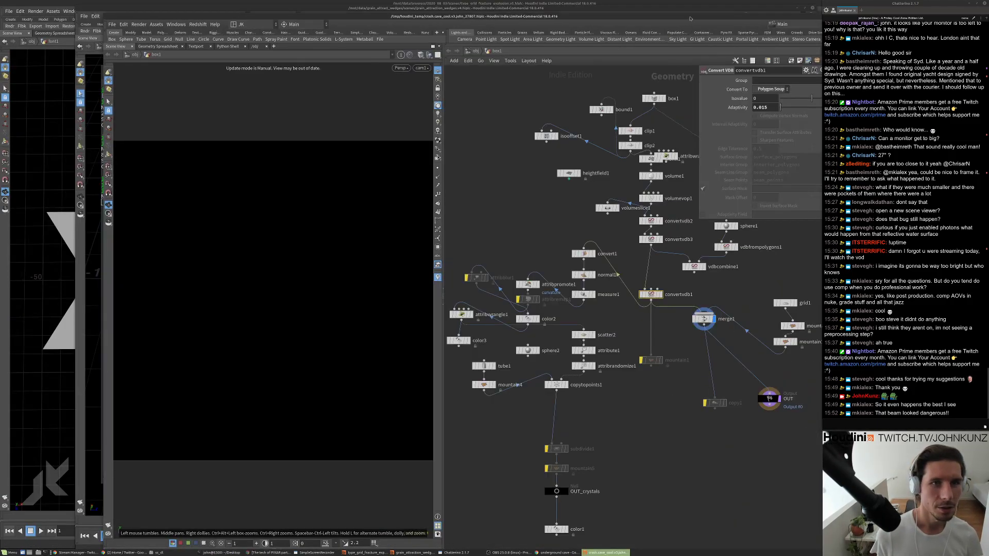
left_click_drag(690, 19, 585, 4)
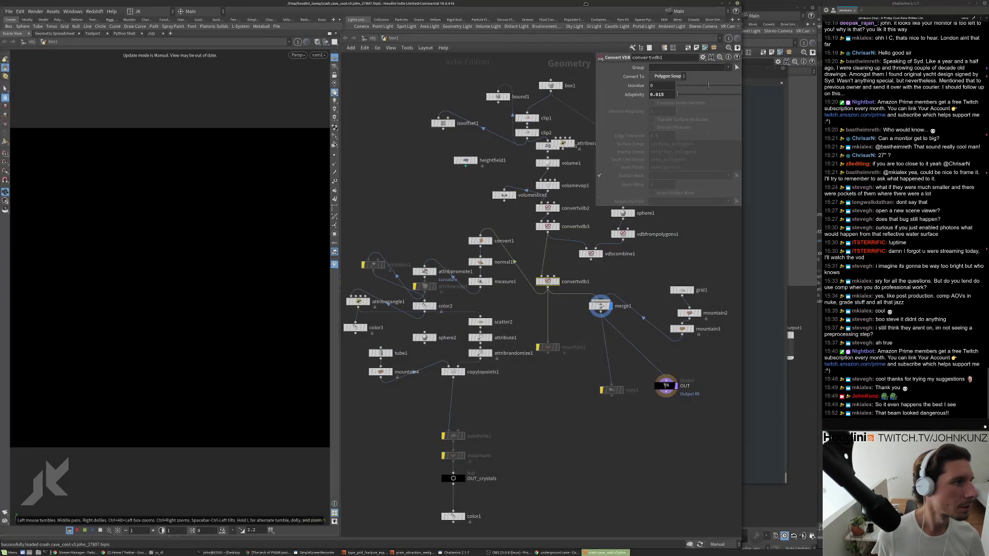
left_click_drag(742, 81, 822, 78)
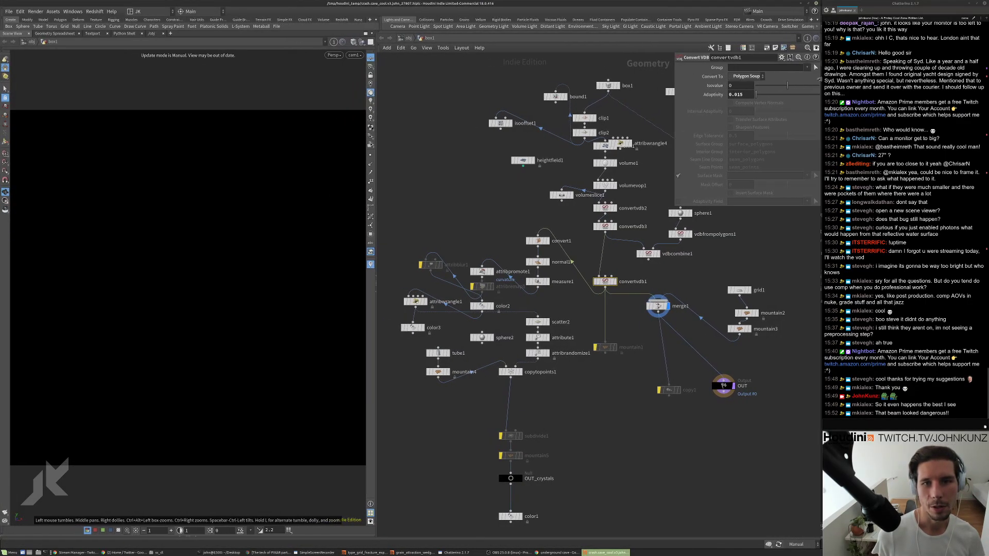
left_click(740, 94)
key("BackSpace")
key("Return")
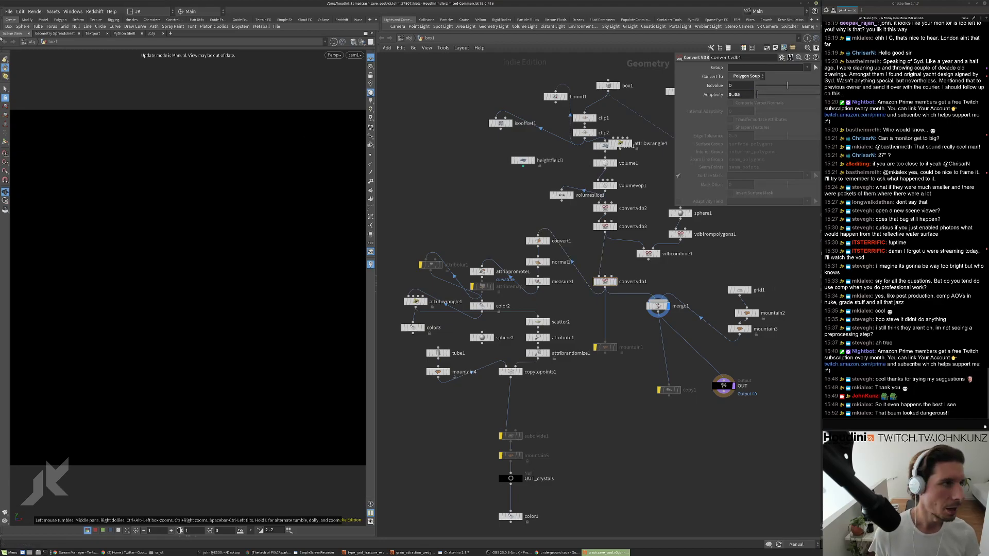
Save as cave_cool.v4.hiplc in /mnt/data/stream/2020_08_07/scenes and switch to Auto Update.
left_click(9, 11)
left_click(36, 60)
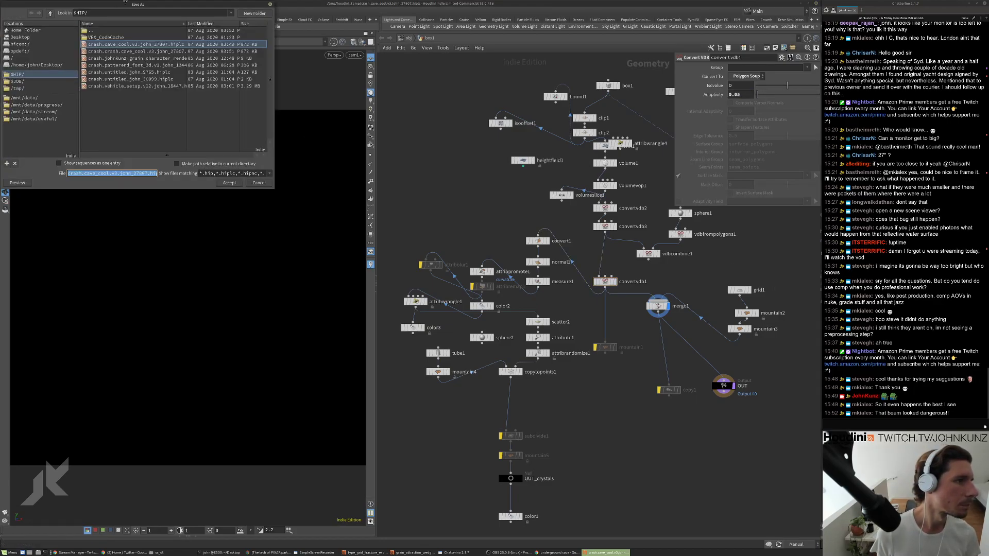
left_click_drag(125, 2, 389, 47)
left_click(301, 154)
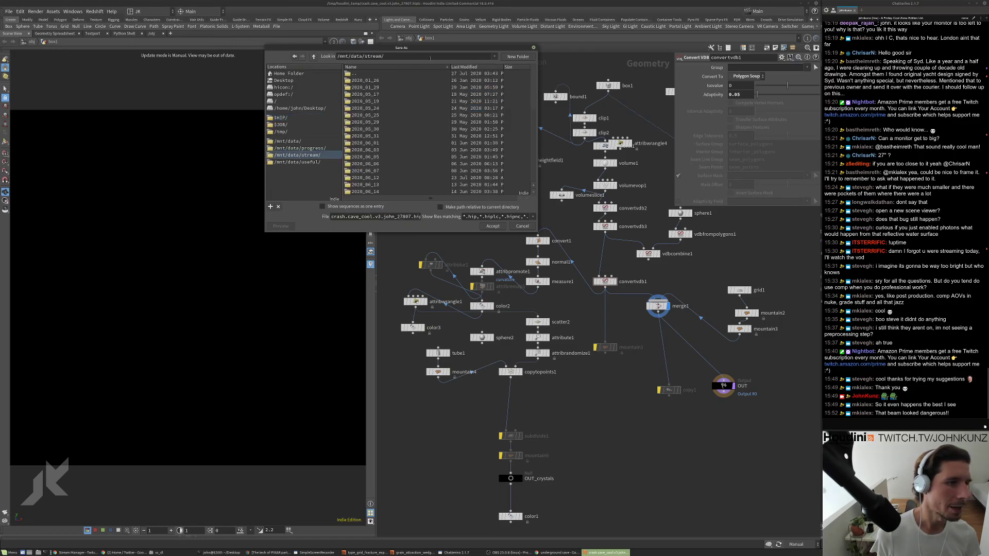
left_click(465, 67)
double_click(379, 81)
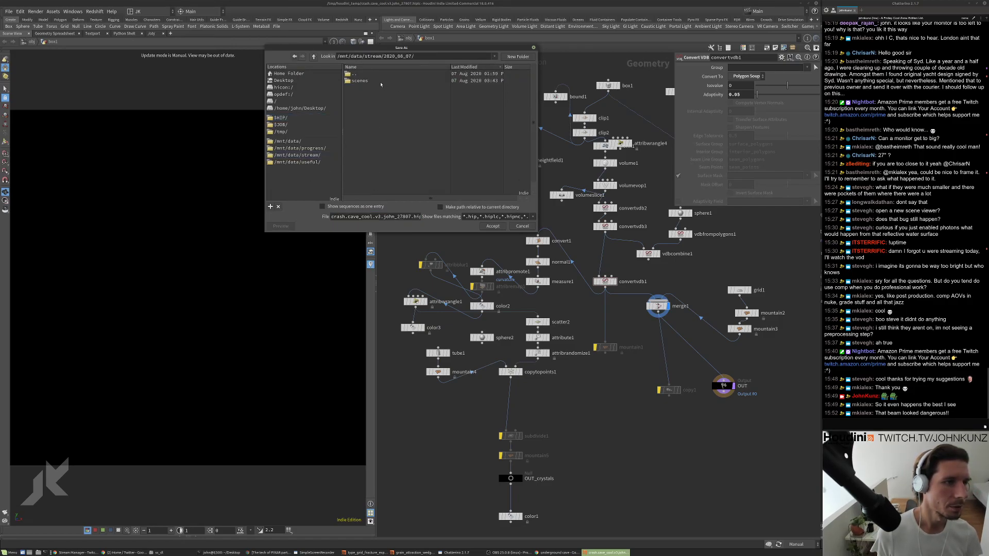
double_click(381, 82)
left_click(383, 90)
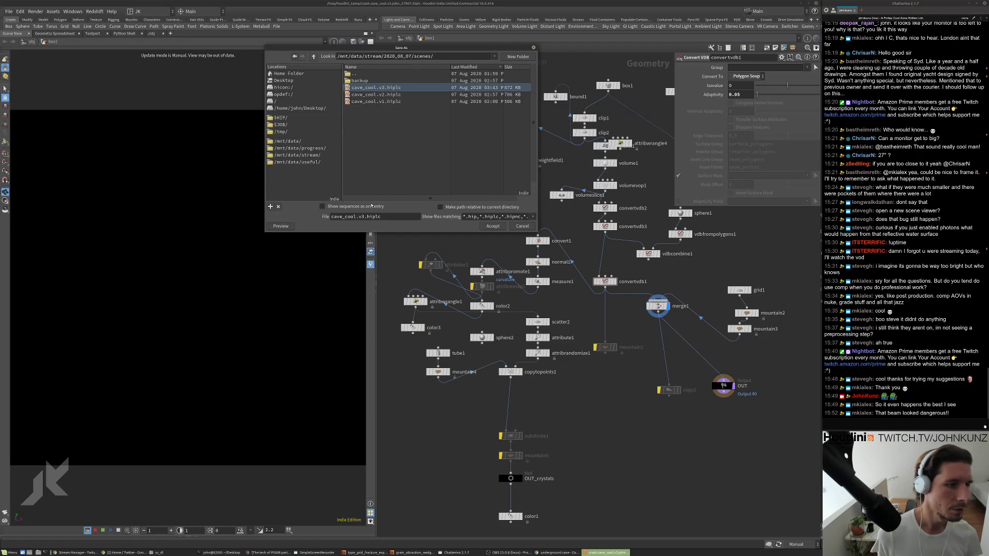
left_click(364, 216)
key("BackSpace")
type("4")
left_click(500, 226)
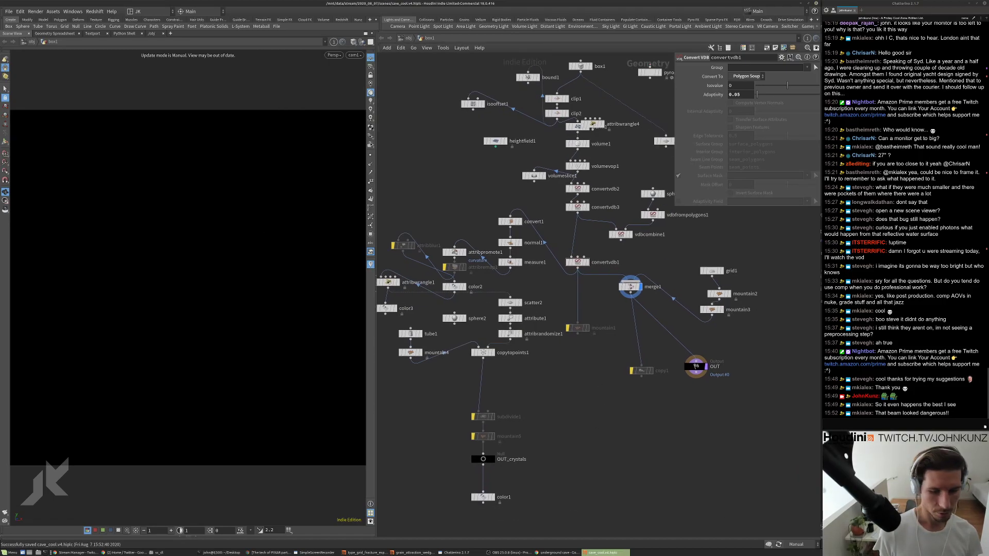
left_click(797, 544)
left_click(798, 520)
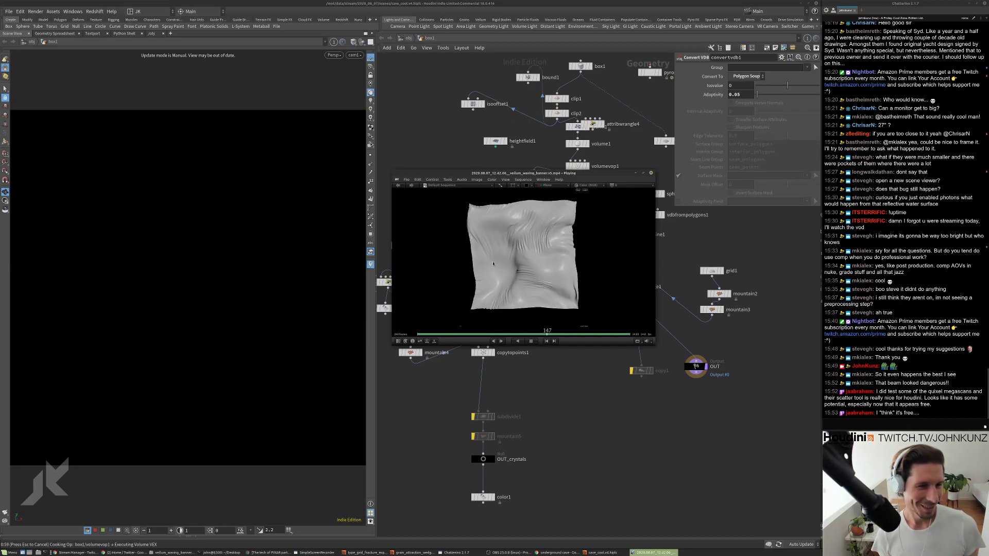
Play through both cloth simulation clips in RV, closing each player window afterward.
mouse_move(536, 258)
left_mouse_down()
mouse_move(584, 261)
mouse_move(532, 252)
left_mouse_up()
key("Up")
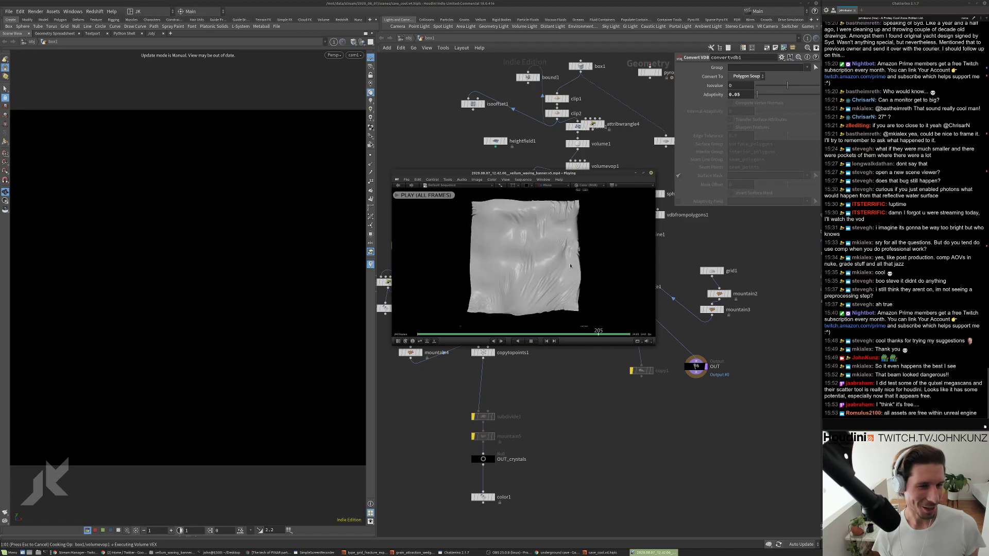
left_click(652, 173)
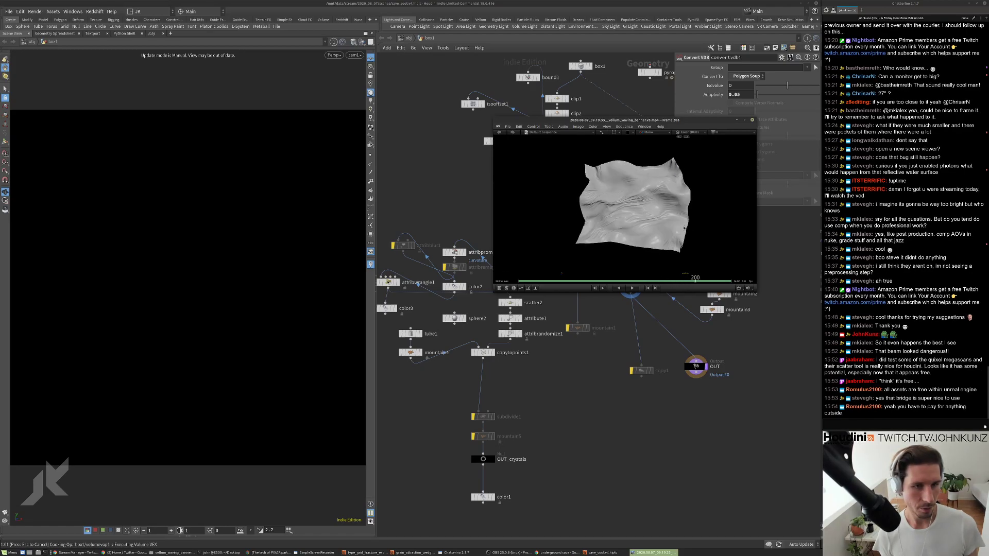
key("Up")
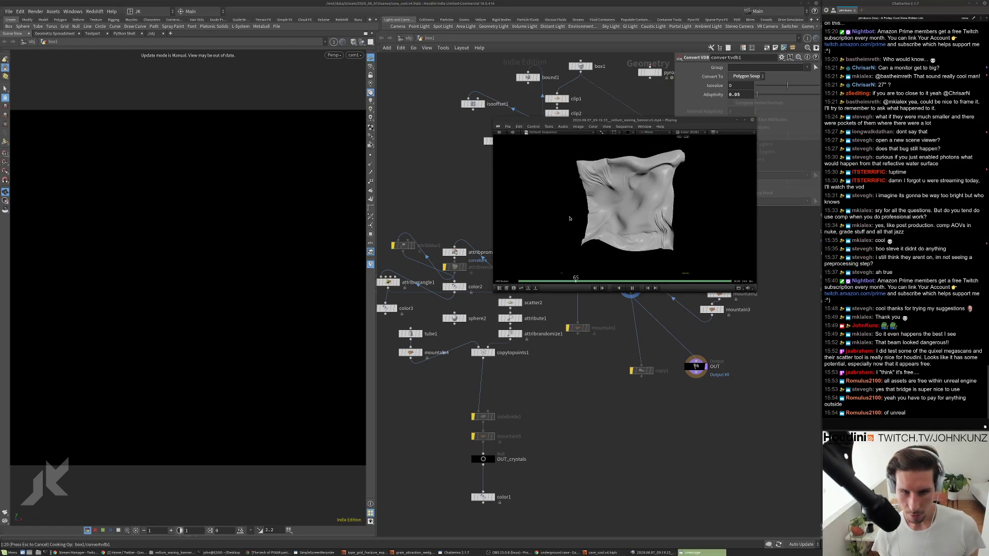
left_click(744, 119)
left_click(752, 119)
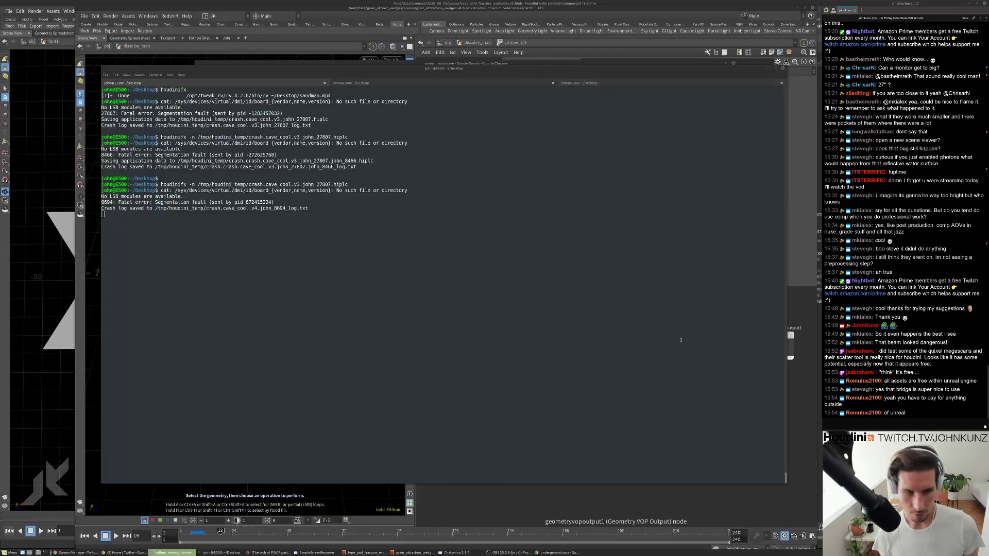
Rerun houdinifx -n on the crash.cave_cool.v3 recovery file from the terminal.
key("Return")
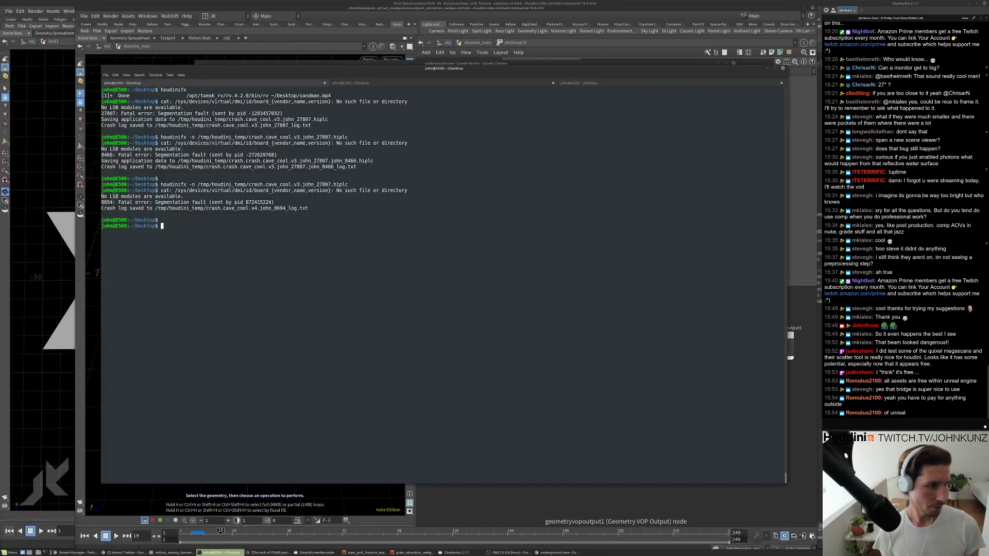
key("Up")
key("Return")
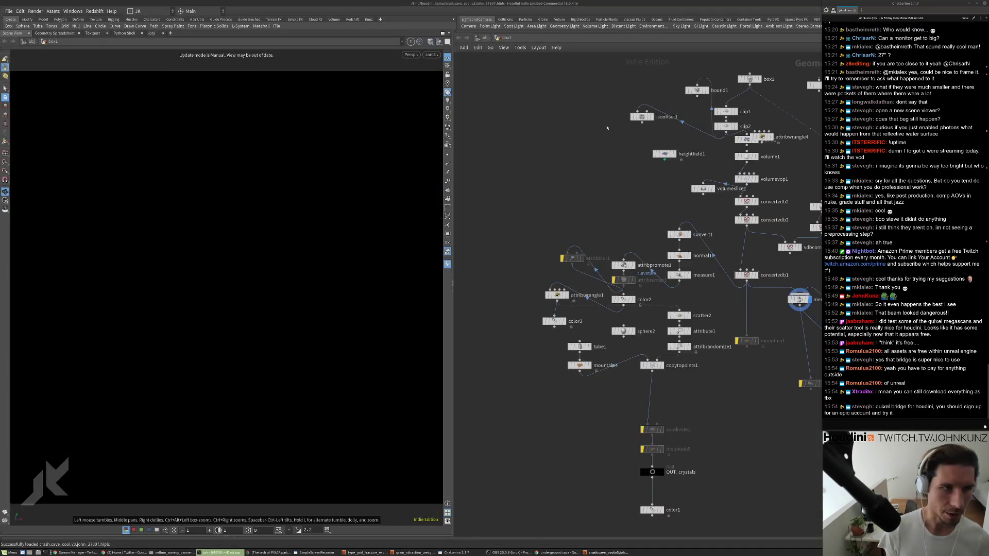
Reposition and widen Houdini, inspect convertvdb3 and convertvdb1, then show the recent scene files.
left_click(500, 3)
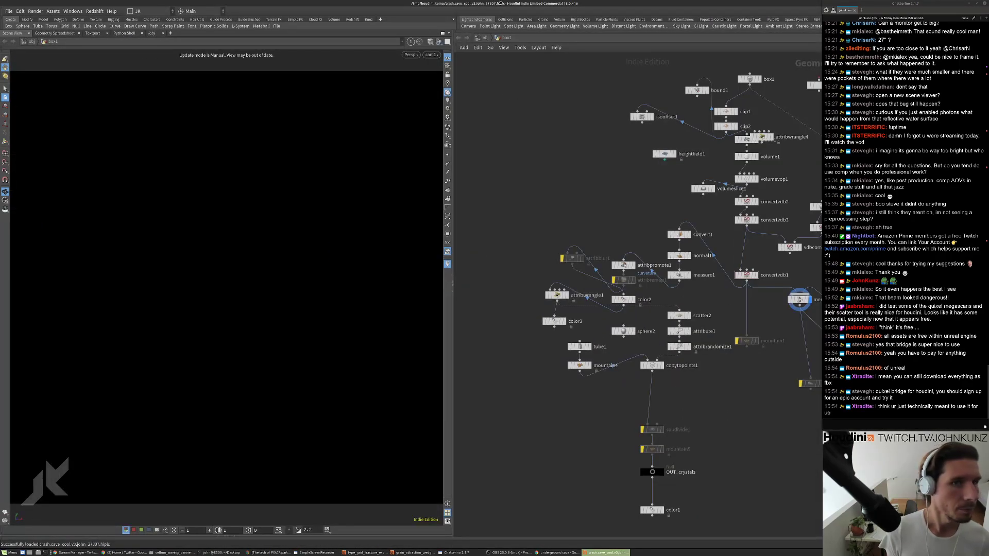
double_click(500, 3)
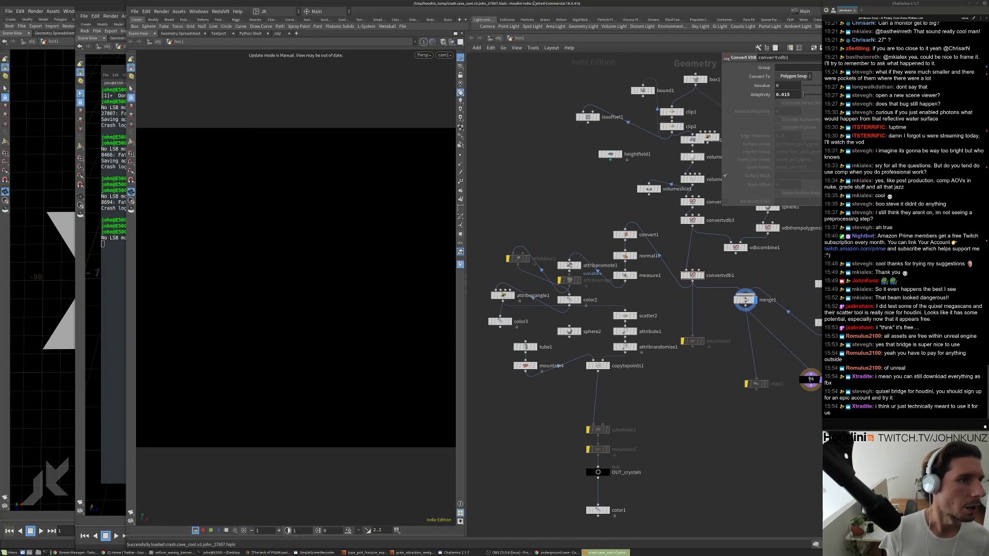
left_click_drag(533, 3, 407, 3)
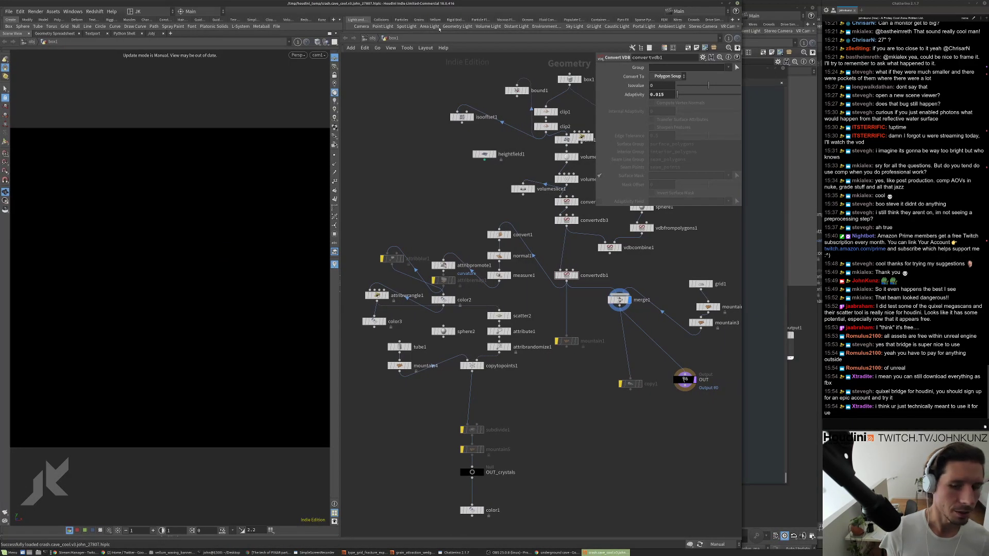
left_click_drag(741, 373, 818, 371)
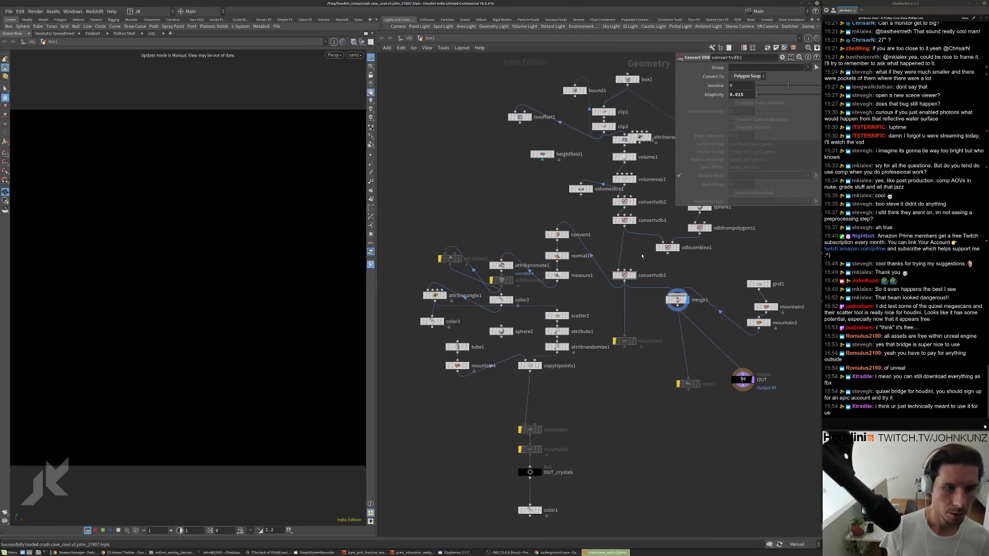
scroll(640, 253, "up", 3)
middle_click_drag(640, 253, 615, 286)
left_click(588, 232)
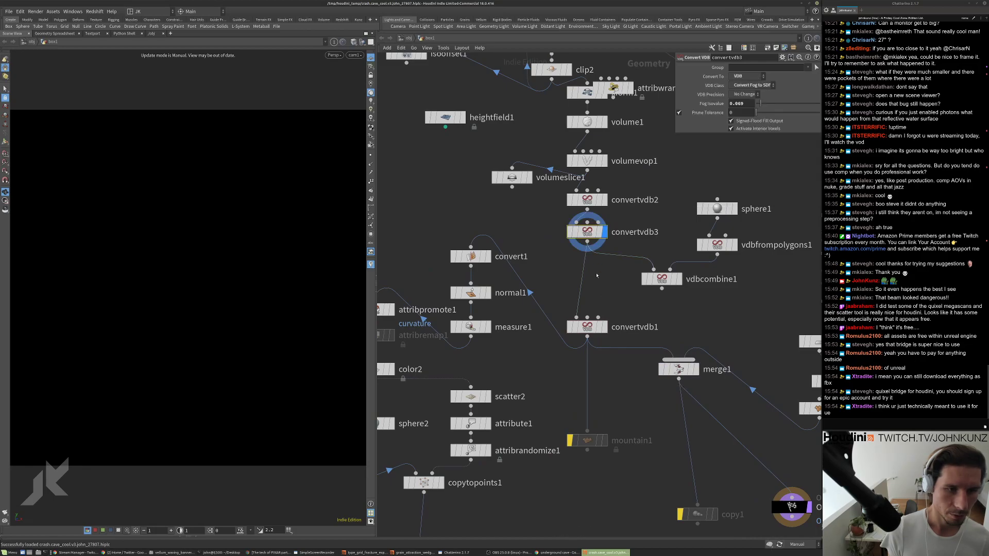
left_click(587, 327)
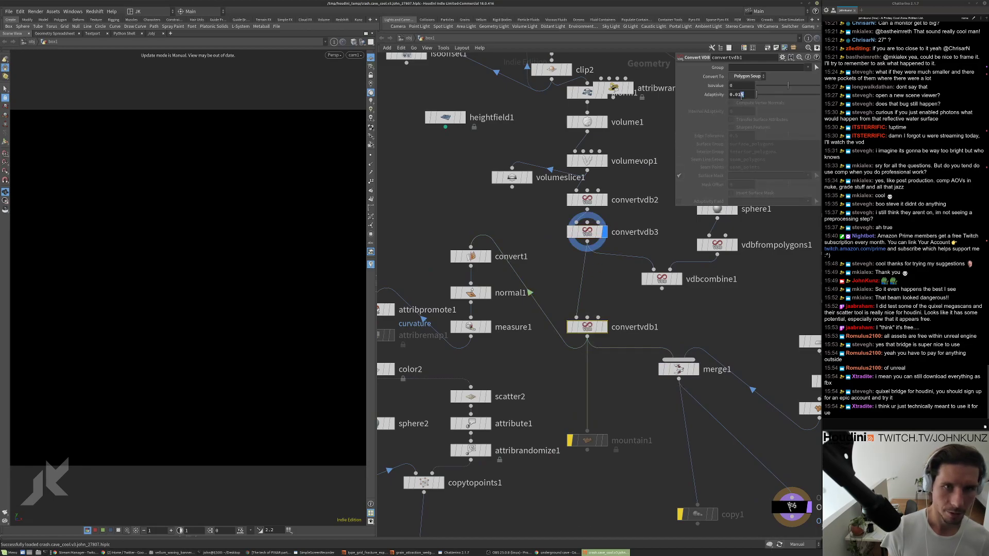
left_click_drag(737, 95, 744, 95)
left_click(9, 11)
Open cave_cool.v4.hiplc from recent files, discarding the current scene's changes.
mouse_move(31, 36)
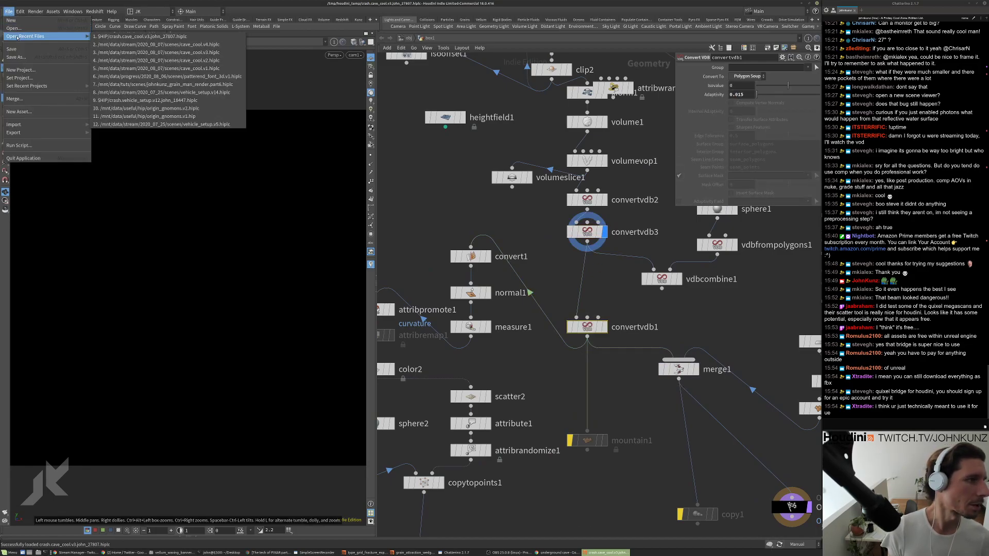
left_click(137, 37)
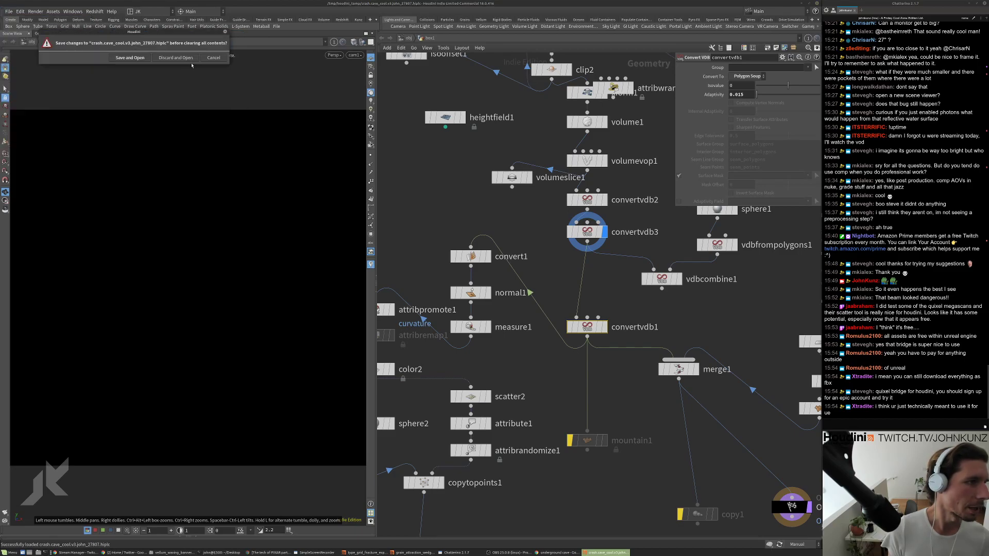
left_click(175, 58)
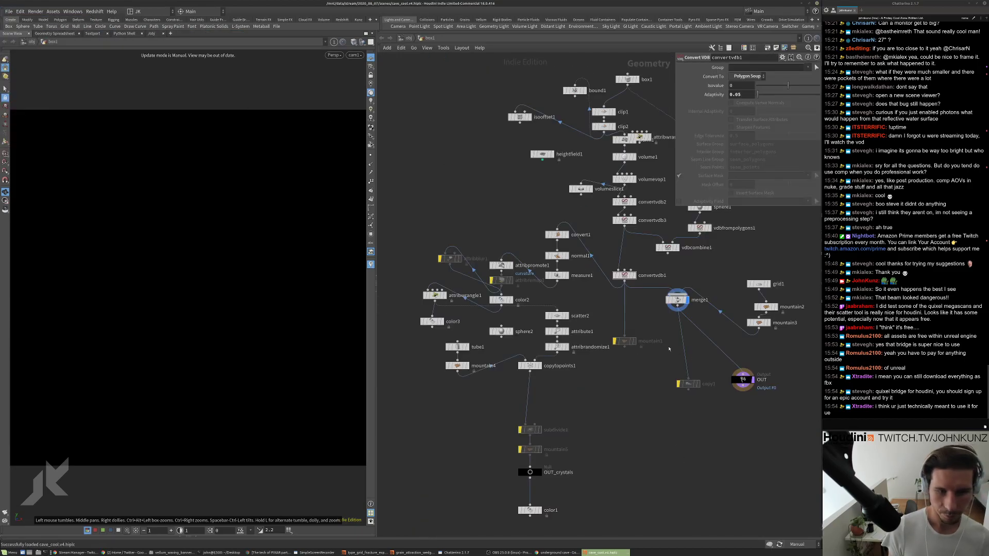
Set volume1's Uniform Sampling Divs to 255 and bring up the update mode choices.
scroll(668, 350, "up", 5)
scroll(603, 292, "down", 3)
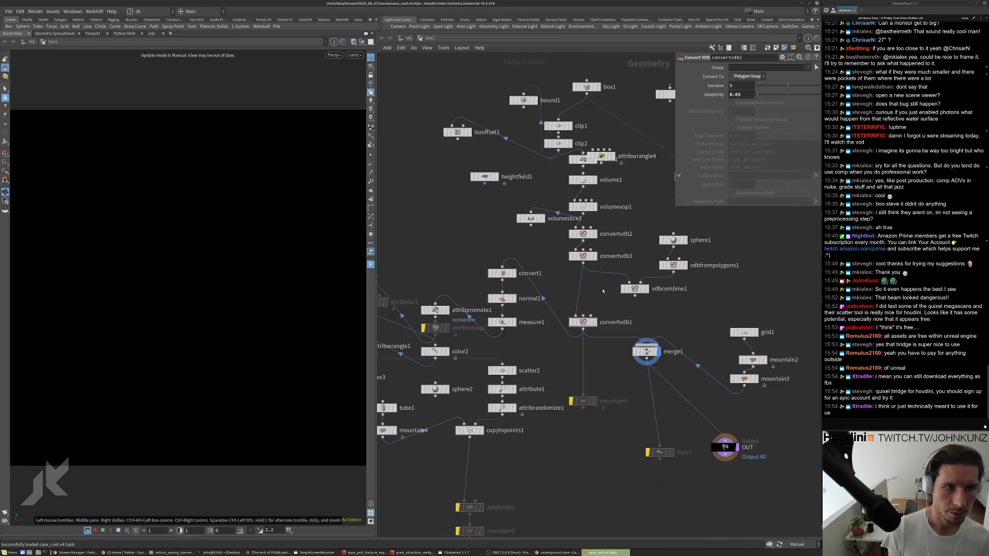
scroll(581, 171, "up", 2)
left_click(590, 217)
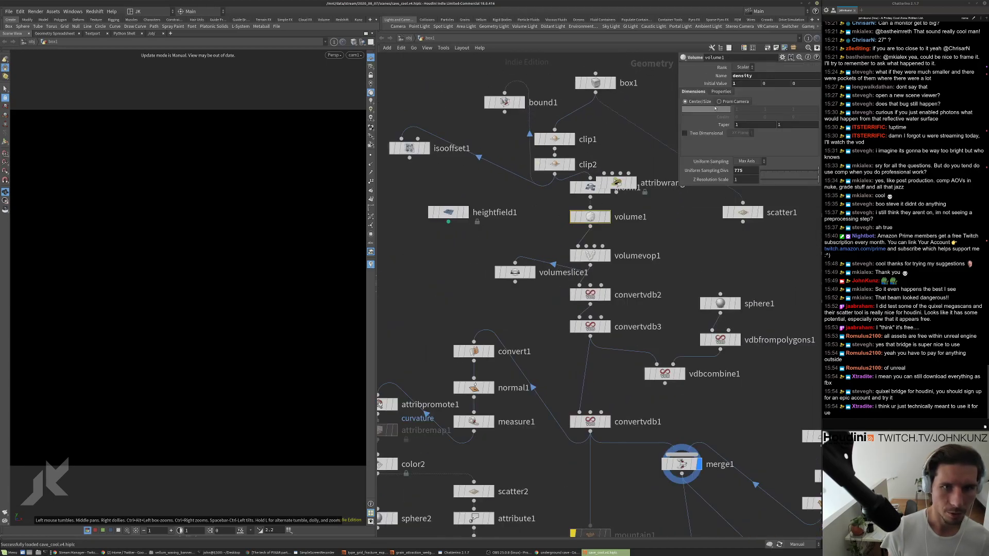
type("5")
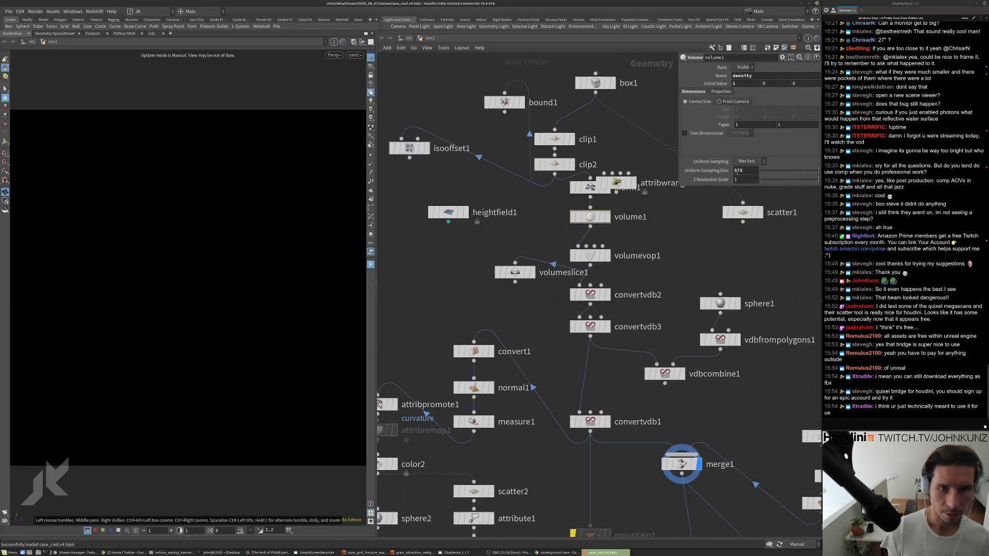
key("Return")
type("255")
key("Return")
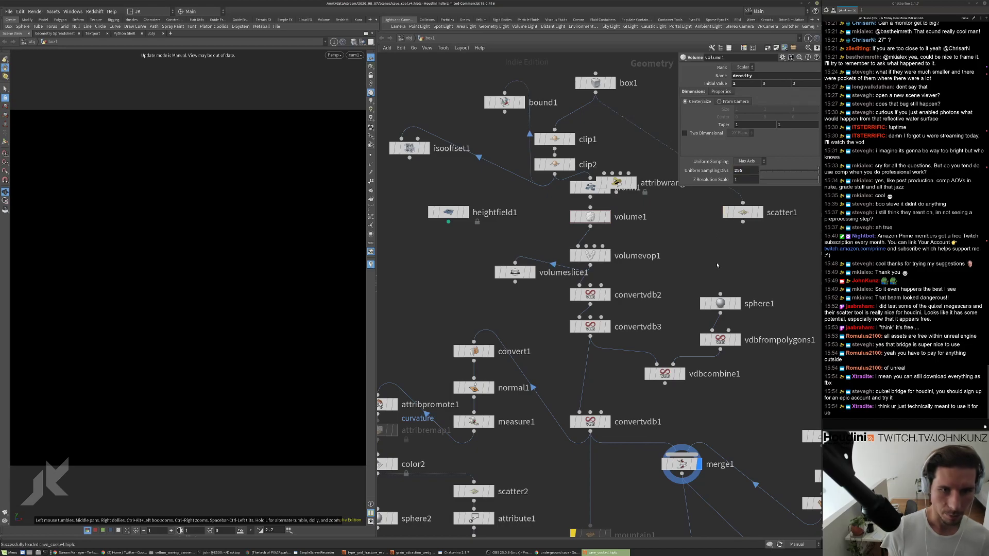
middle_click_drag(611, 427, 564, 387)
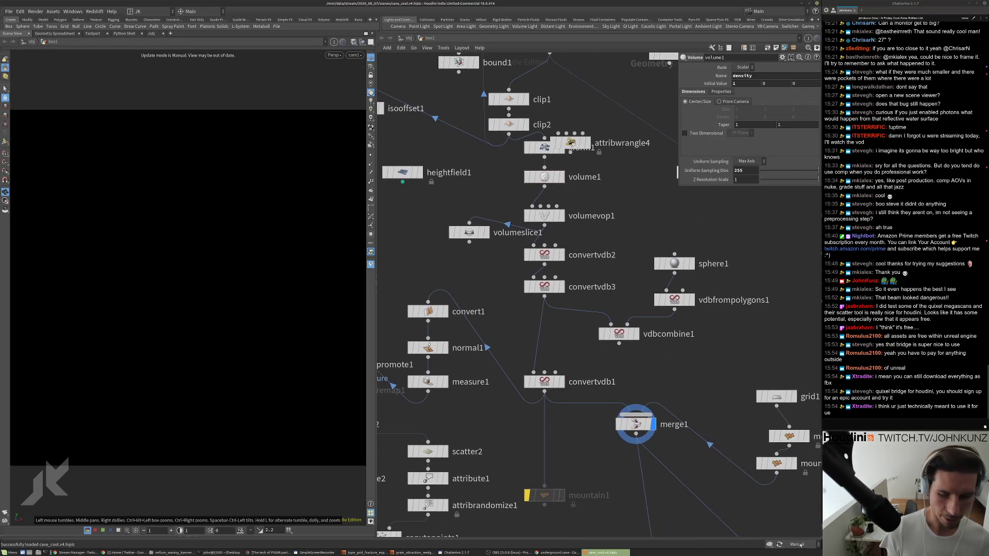
left_click(802, 544)
Switch to Auto Update and set convertvdb1's Adaptivity to 0.01.
left_click(802, 522)
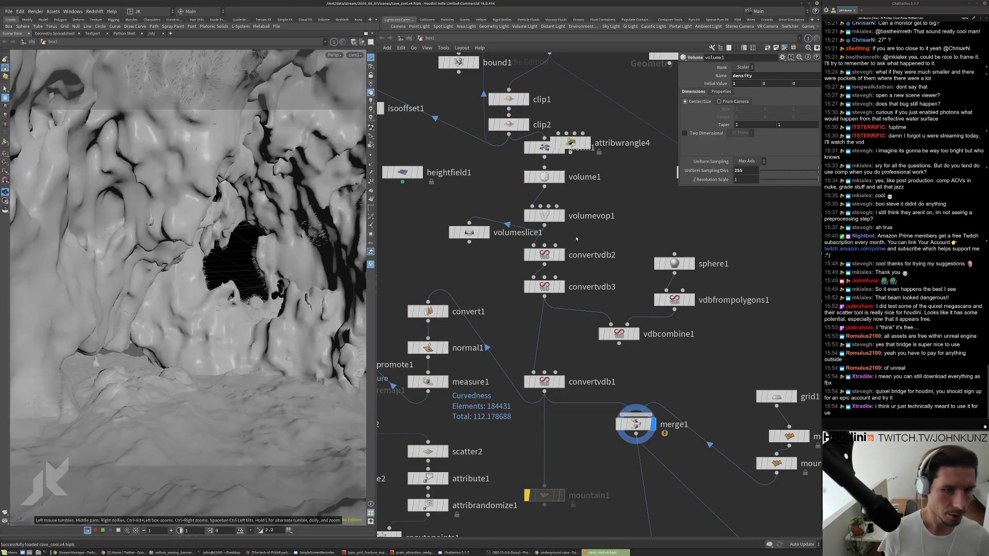
left_click(544, 382)
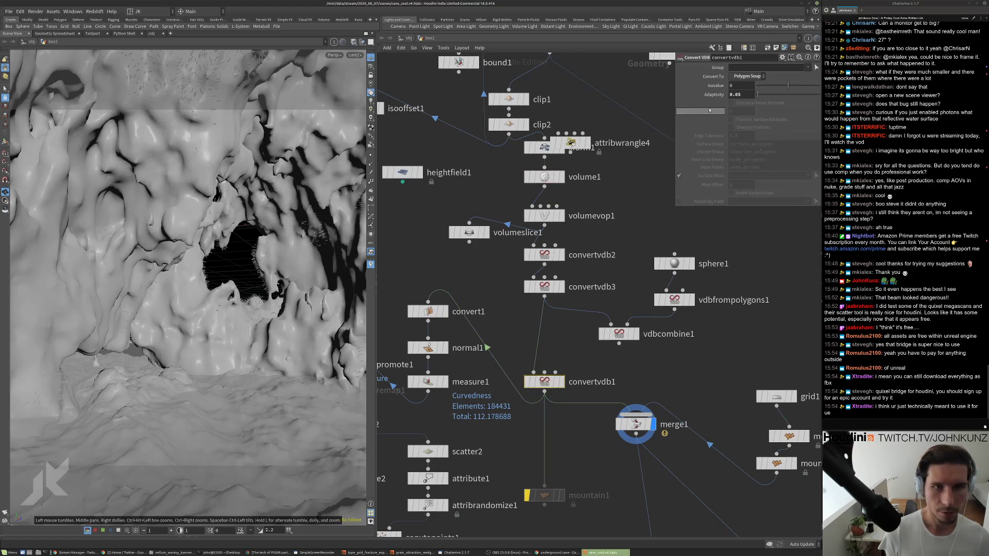
left_click(741, 94)
key("BackSpace")
type("1")
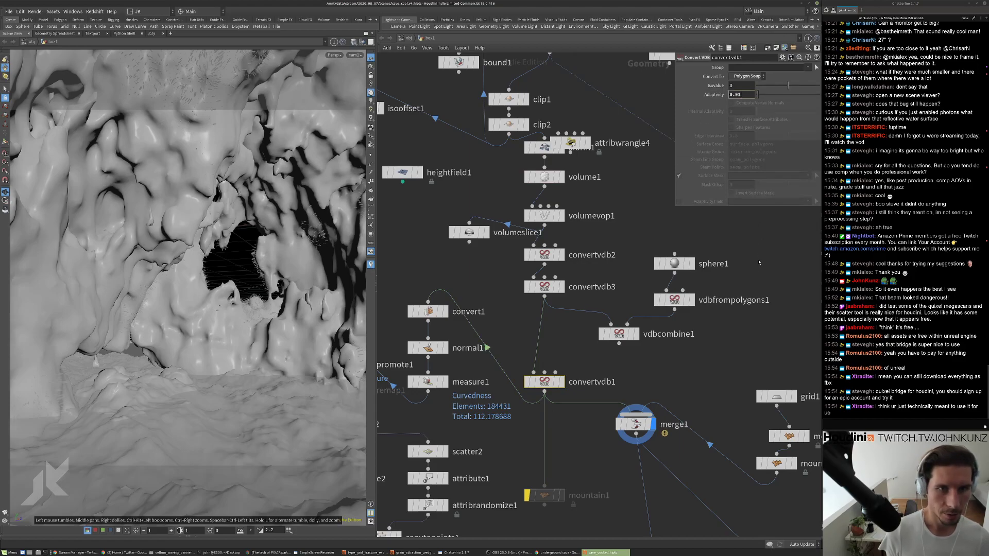
left_click(758, 262)
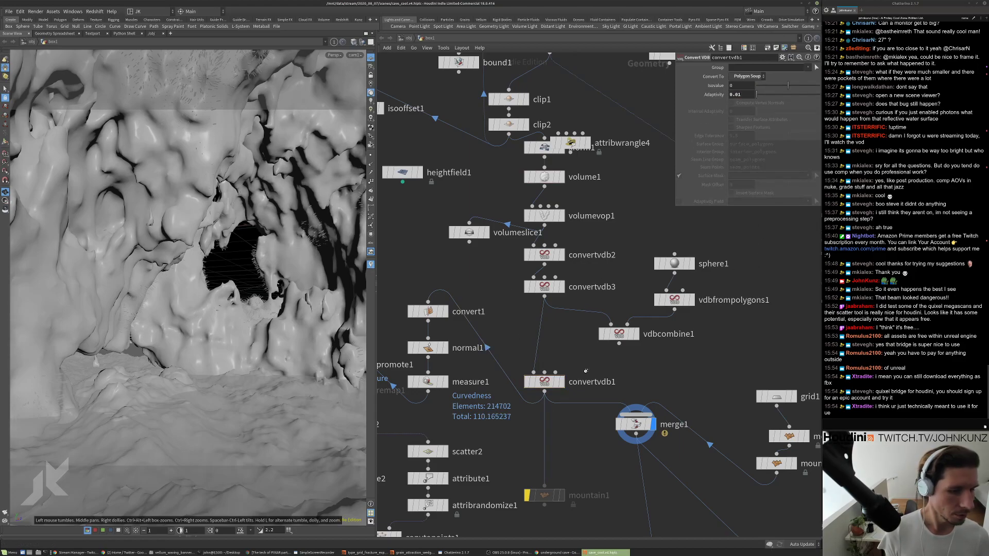
Display the cave mesh as Smooth Wire Shaded and select volume1.
middle_click_drag(586, 371, 584, 359)
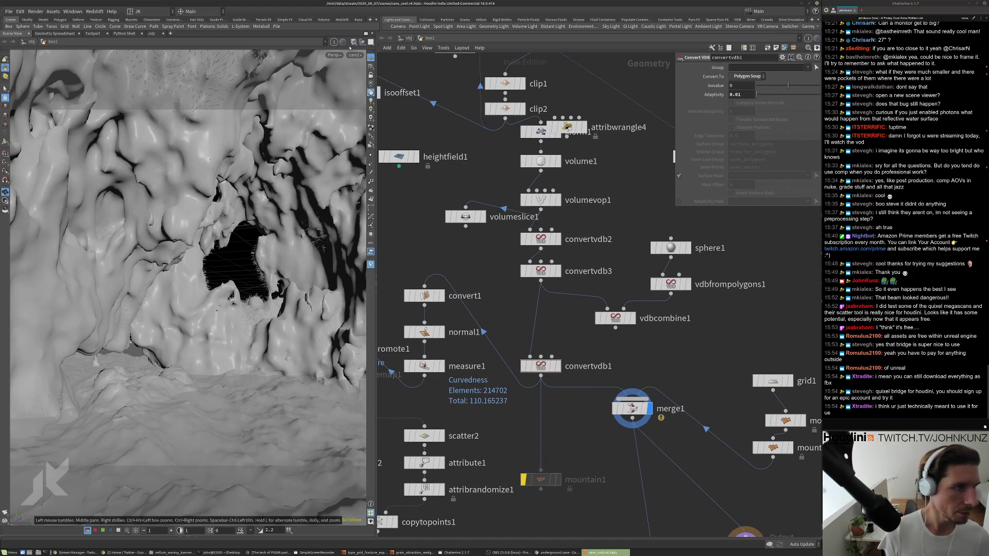
left_click(352, 42)
left_click(384, 122)
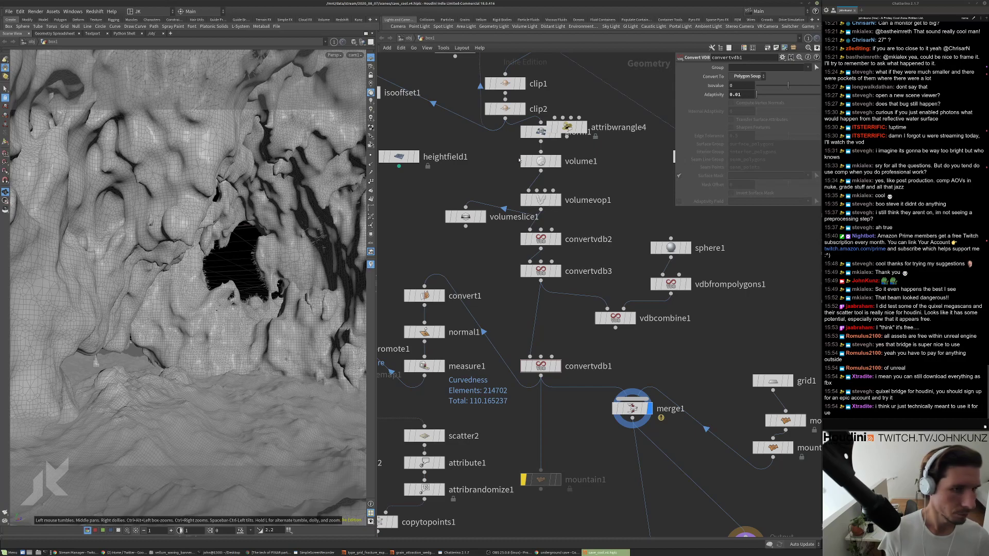
left_click(522, 161)
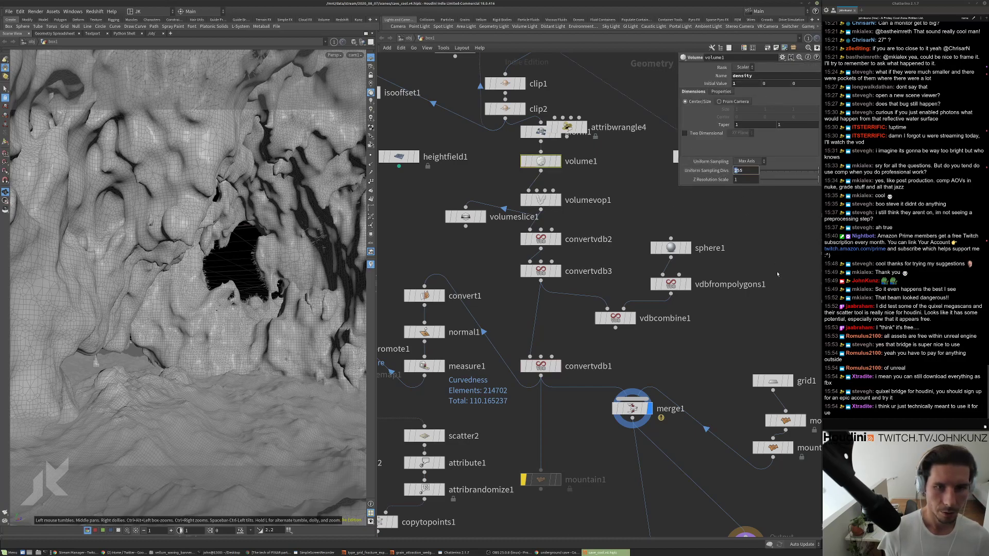
Enter 600 for volume1's Uniform Sampling Divs.
type("6")
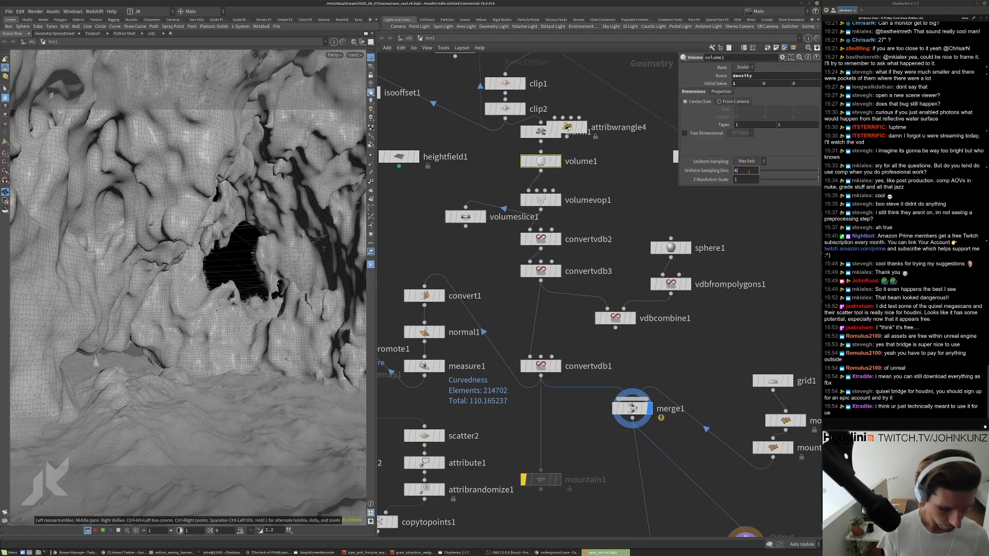
type("00")
key("Return")
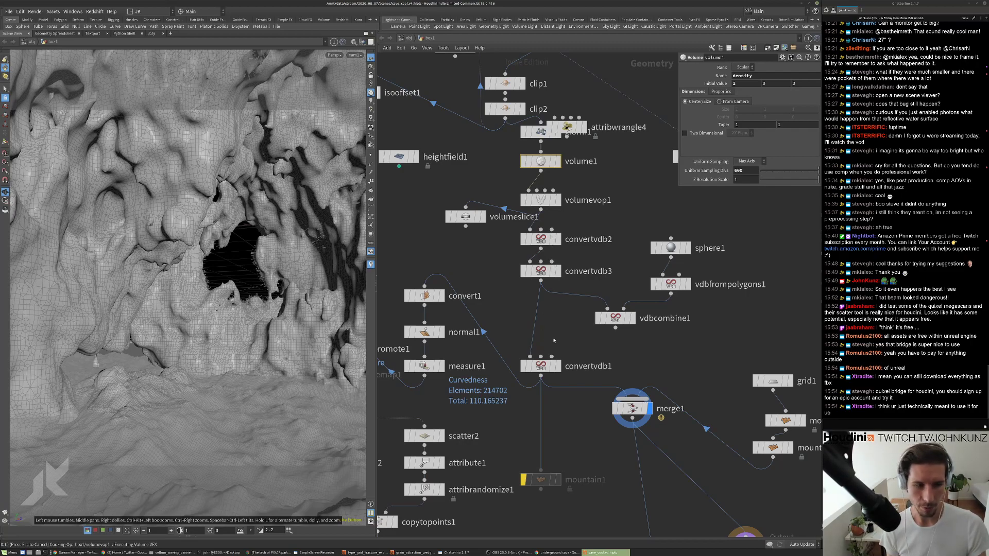
left_click(216, 553)
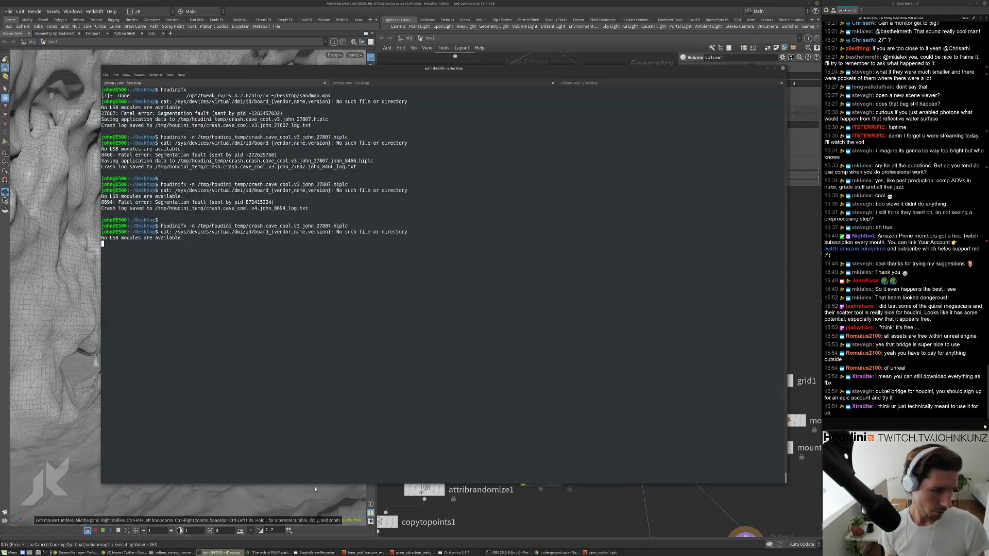
key("ctrl+c")
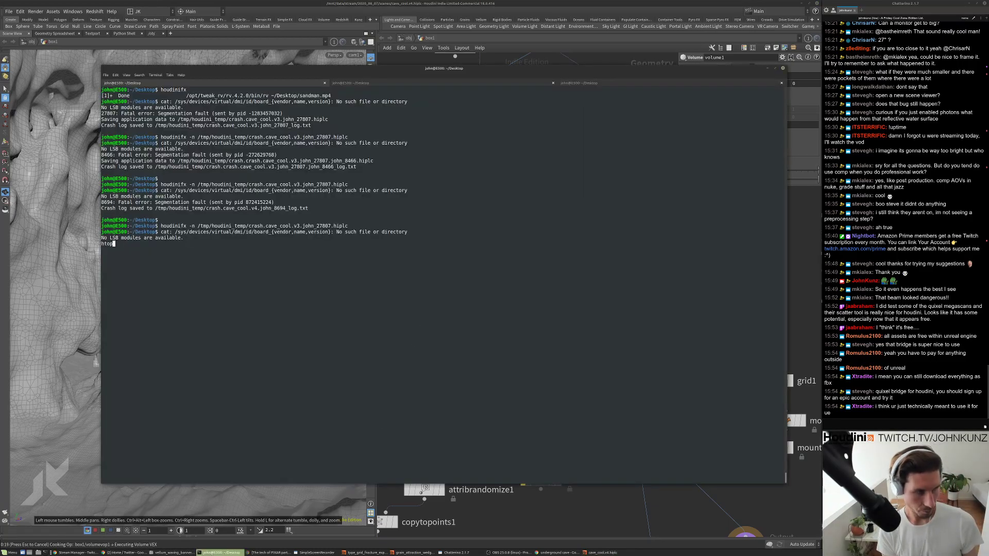
key("ctrl+l")
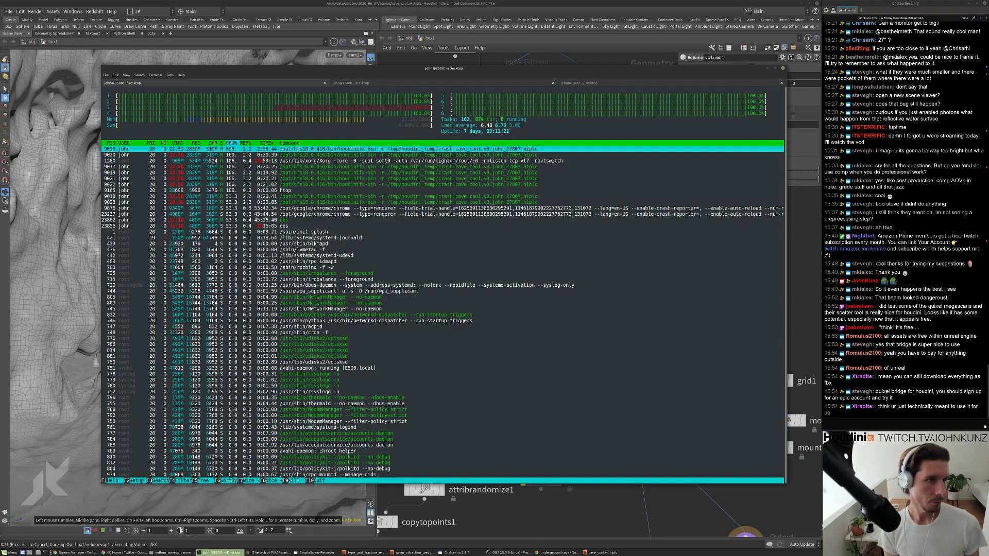
key("q")
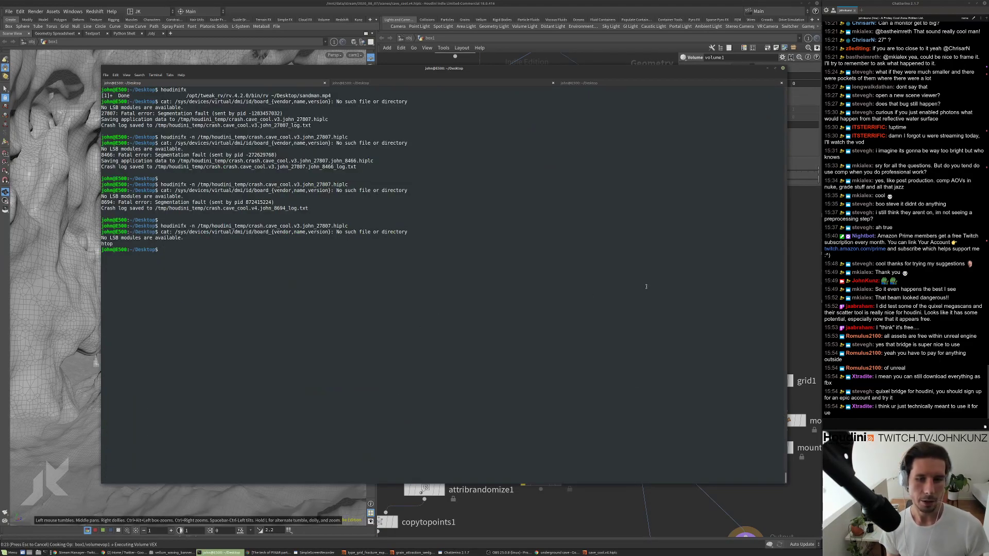
key("alt+Tab")
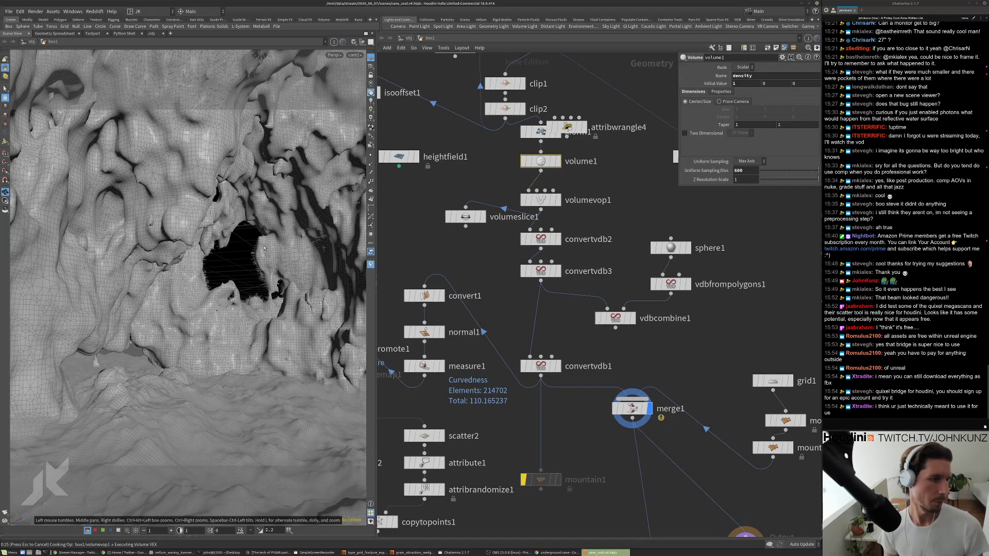
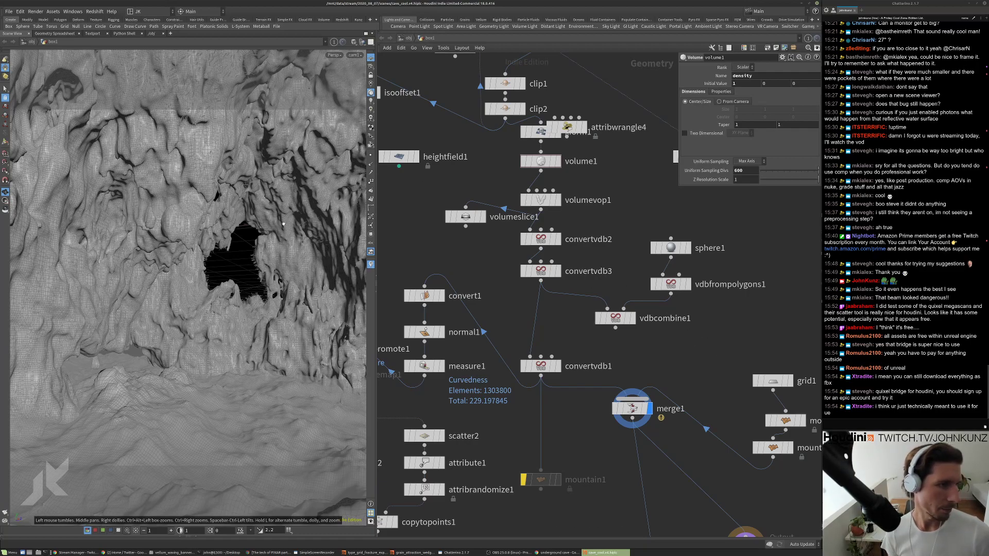
Set convertvdb1's Adaptivity to 0.0025 and zoom out the network view.
left_click(541, 366)
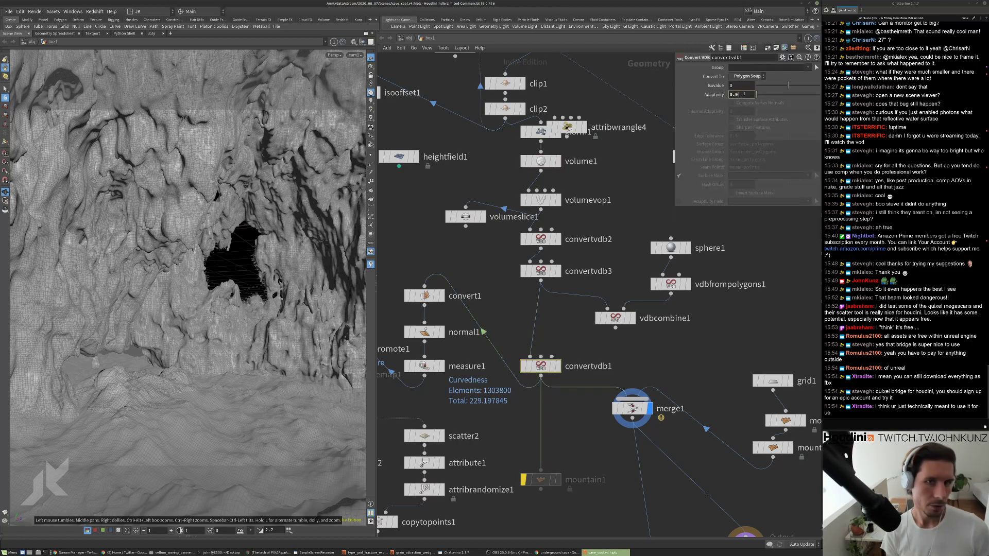
key("Return")
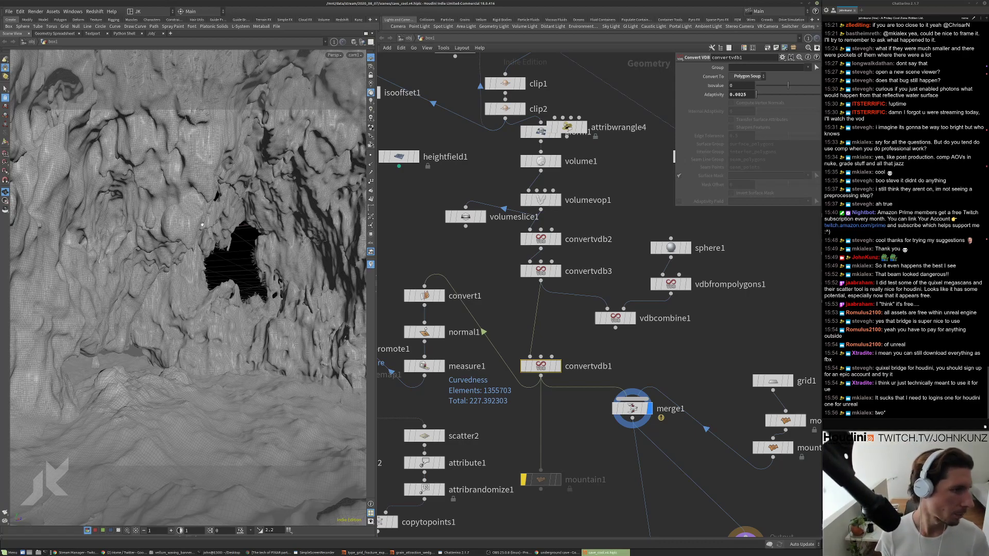
scroll(435, 227, "down", 2)
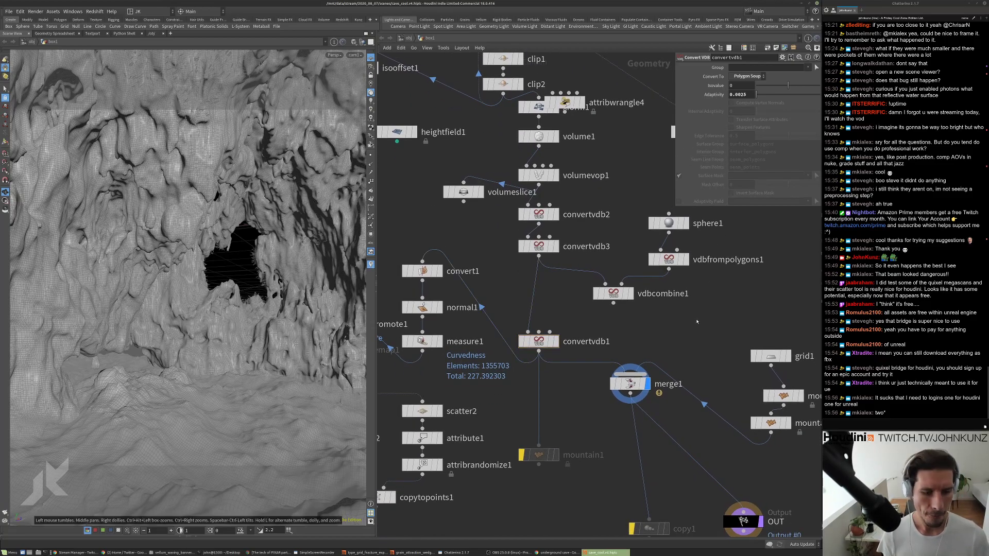
scroll(642, 360, "down", 4)
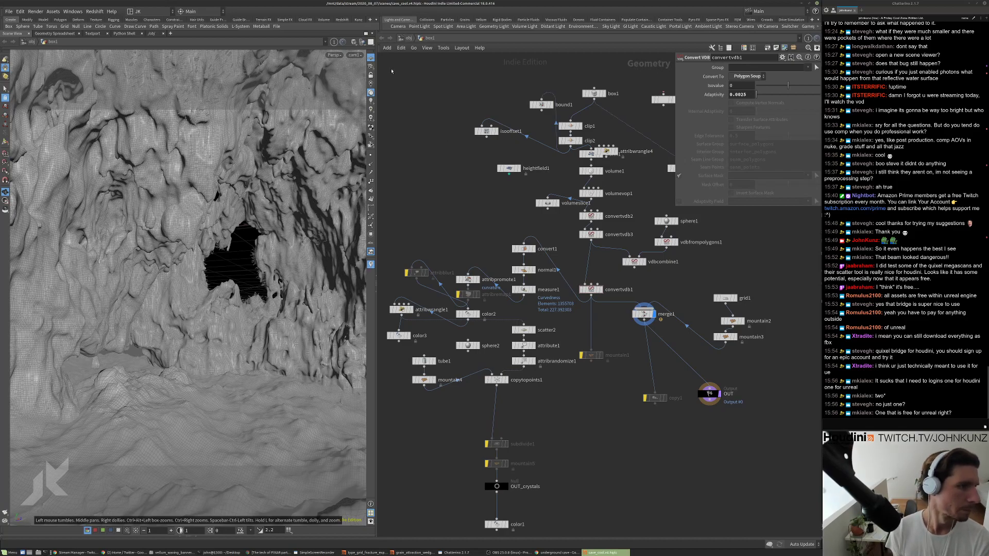
Go up to the object level, frame the scene, and switch to the out network.
left_click(415, 47)
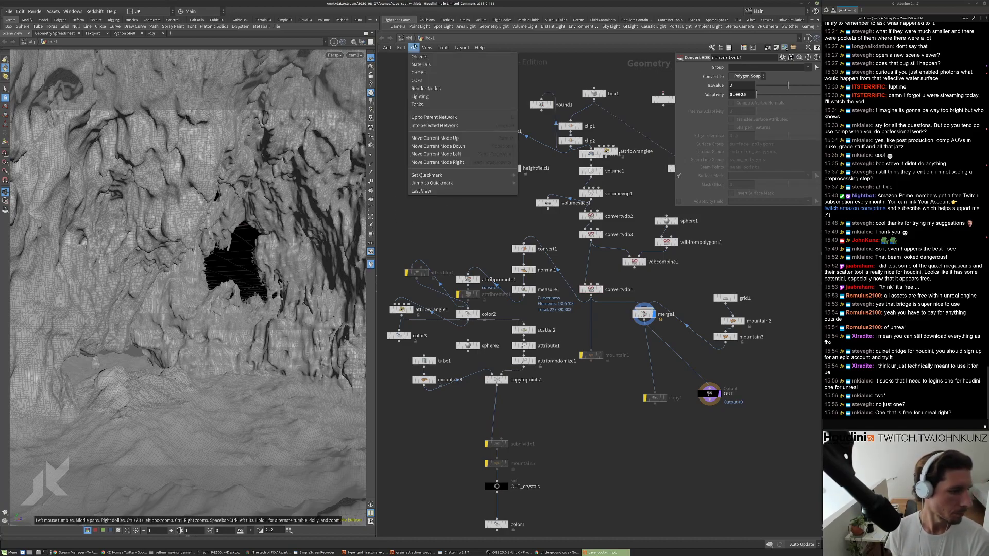
left_click(438, 192)
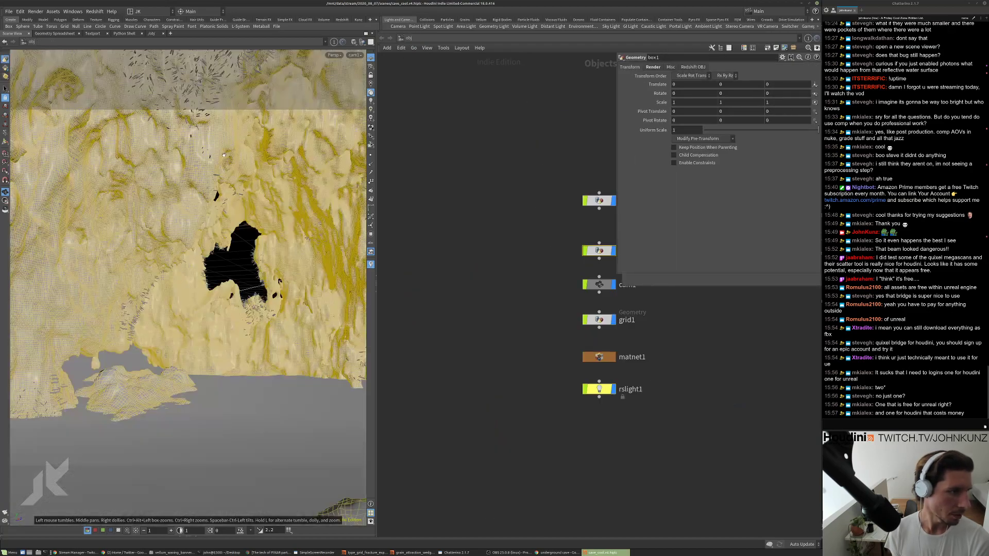
key("h")
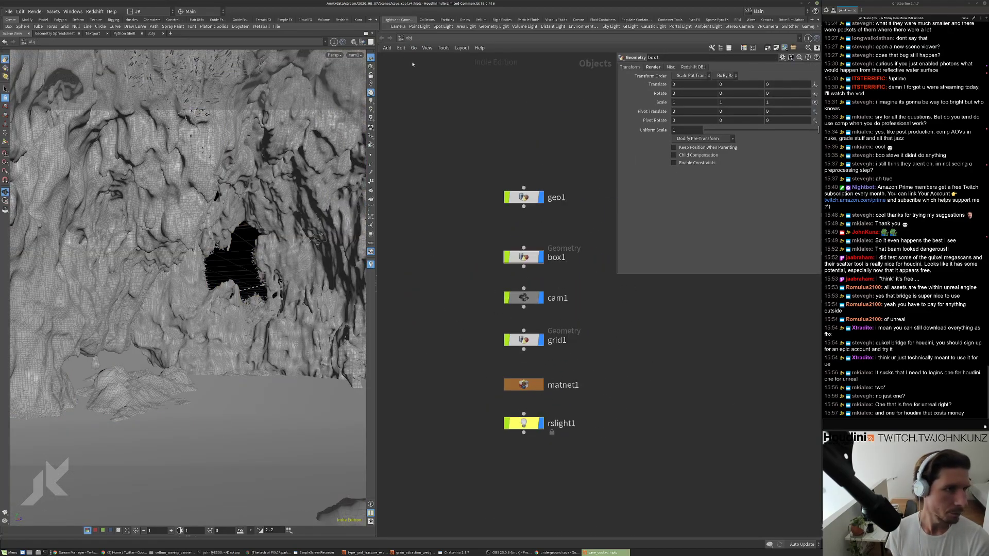
left_click(93, 12)
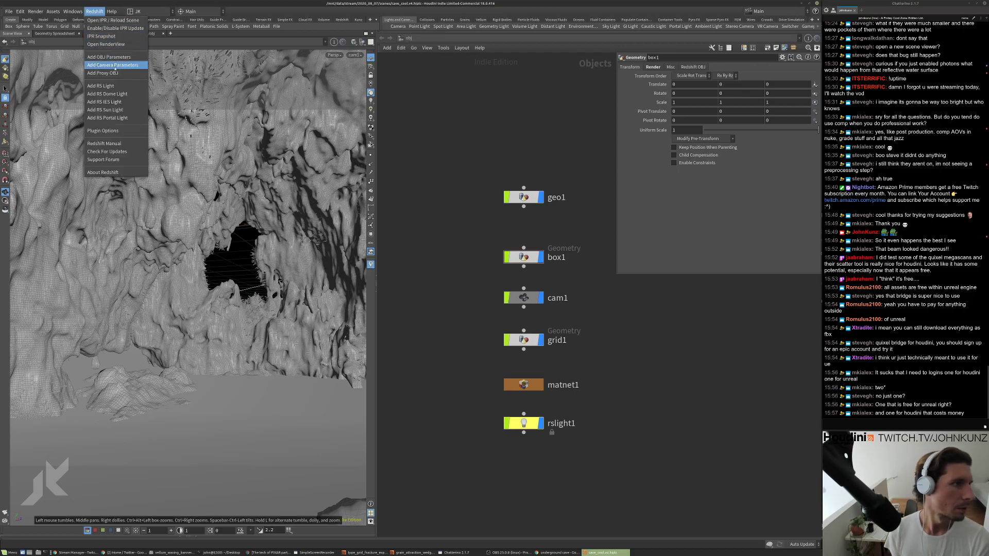
left_click(407, 38)
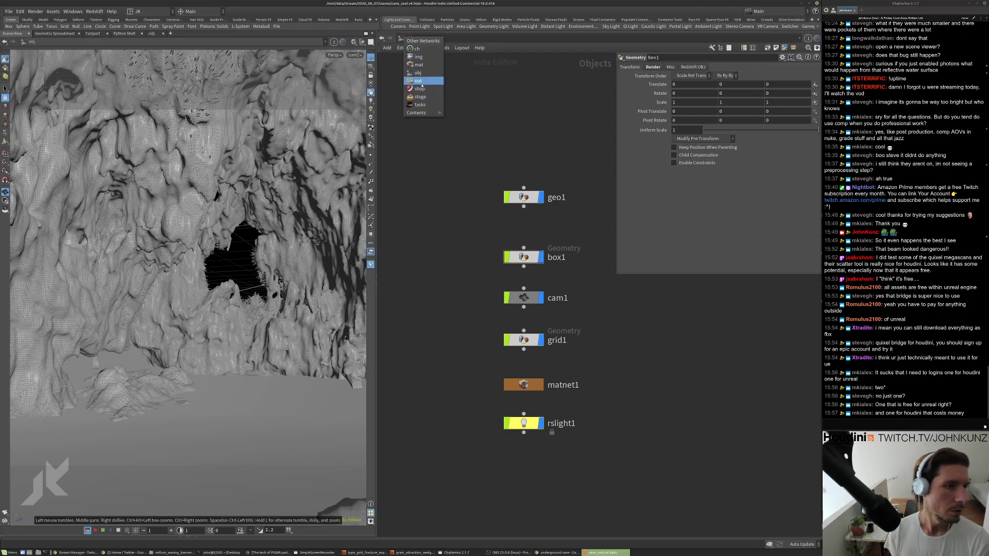
left_click(417, 81)
Select redshift1, frame the render nodes, and commit its fog Attenuation value of 5.
left_click_drag(574, 284, 523, 317)
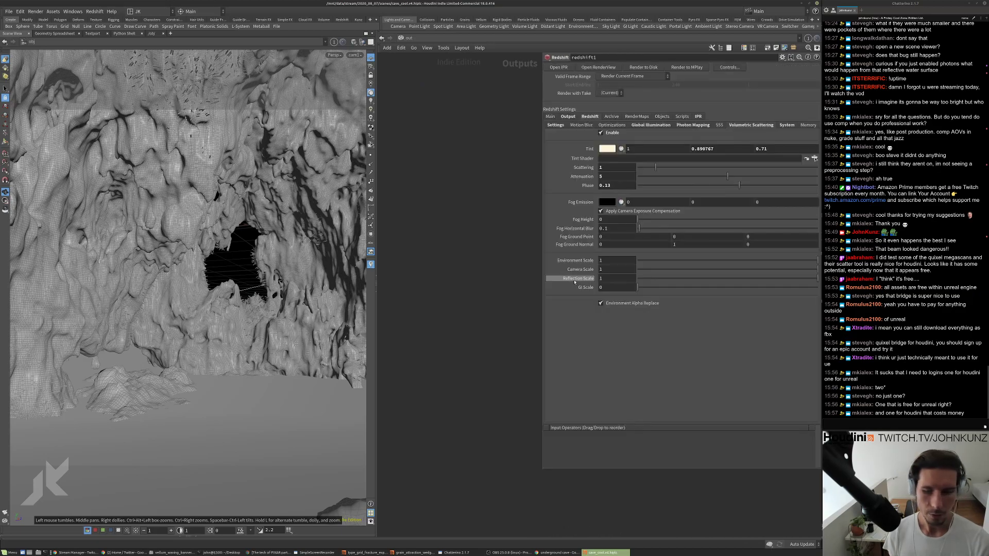
key("h")
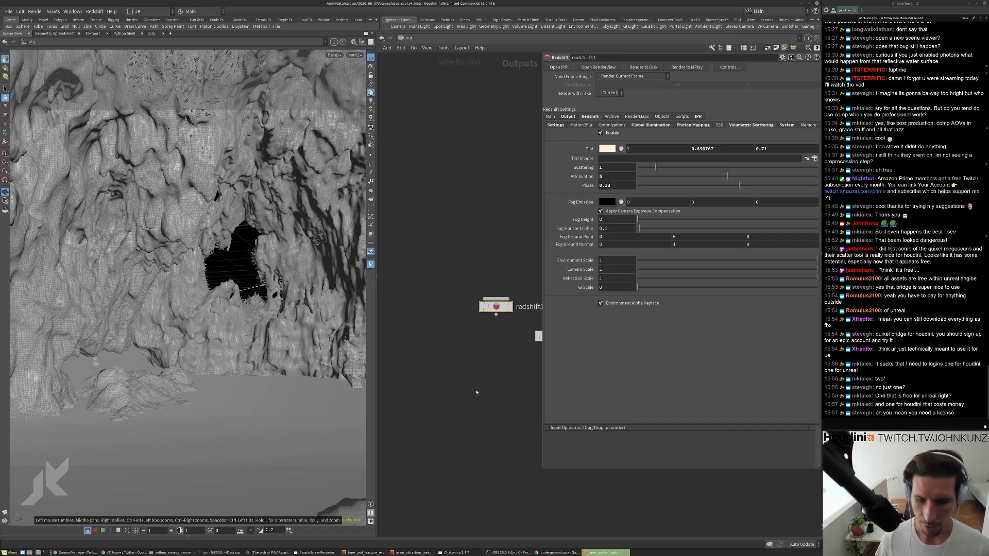
key("h")
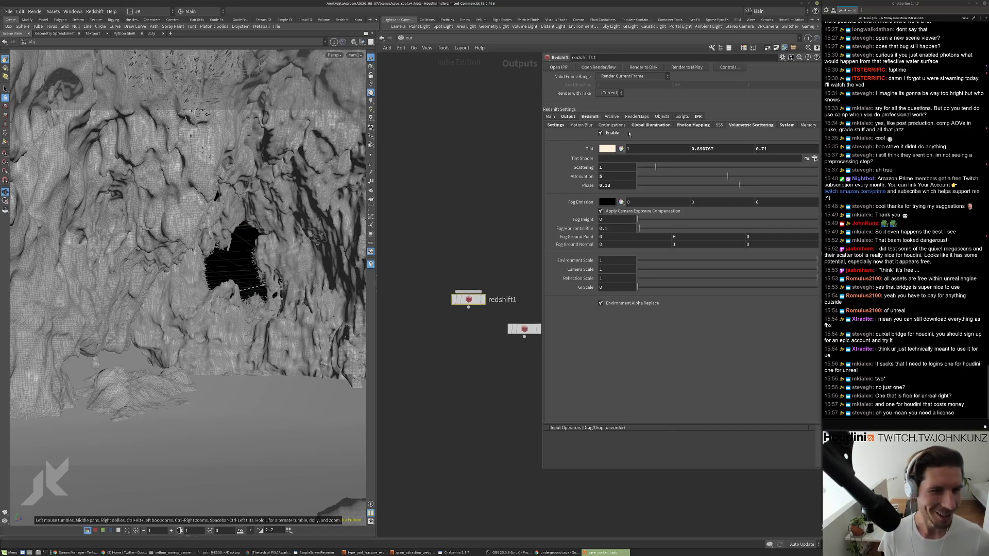
left_click(612, 177)
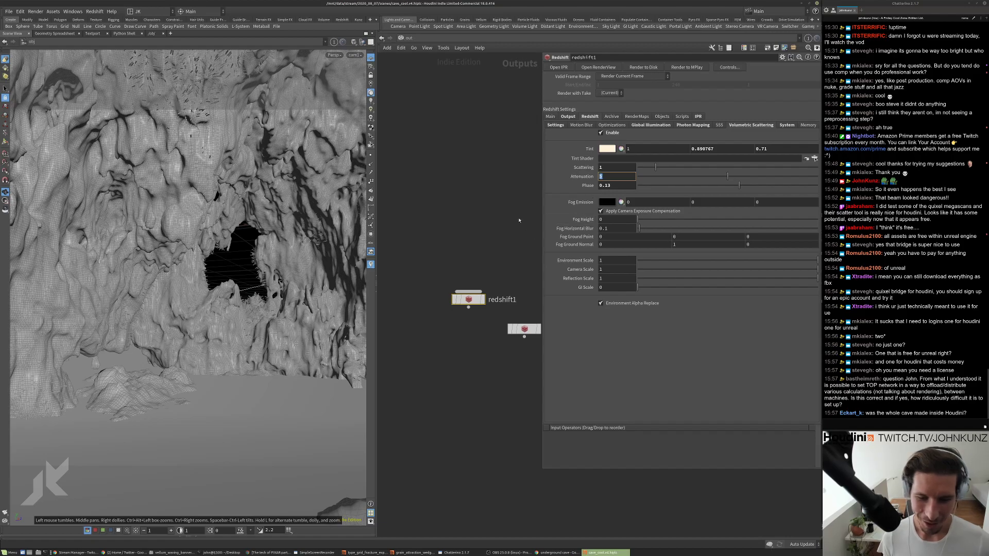
key("Return")
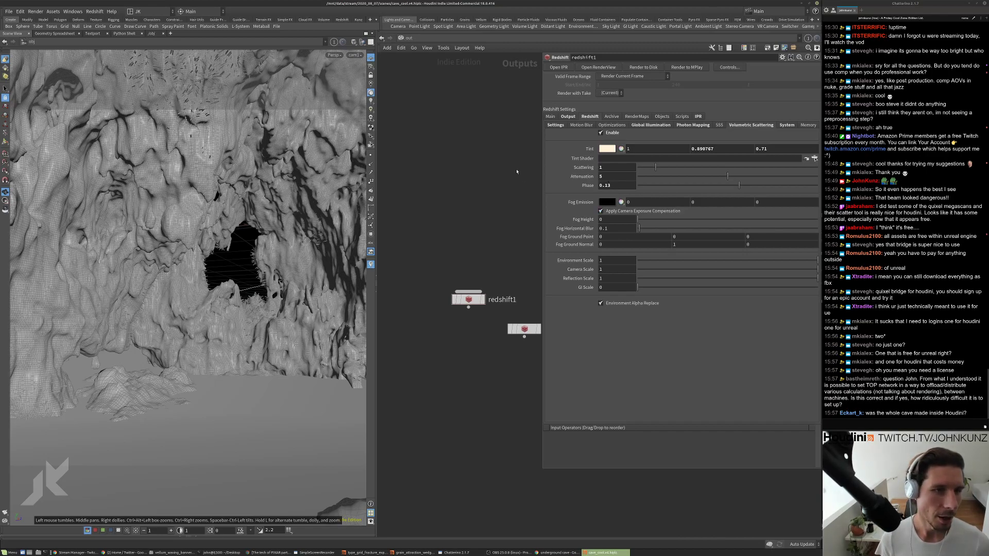
Show redshift1's sampling settings and open the Redshift Render View.
left_click(407, 38)
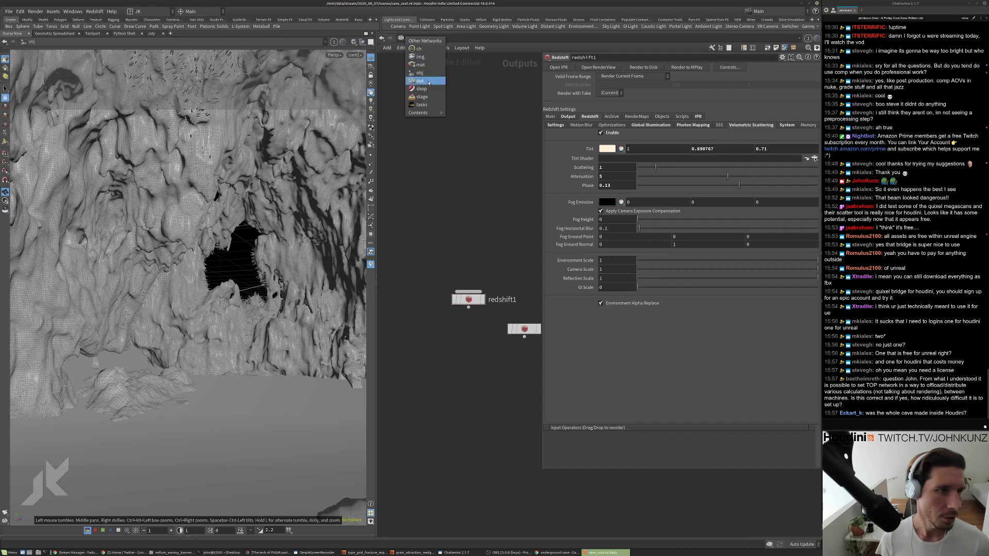
left_click(428, 82)
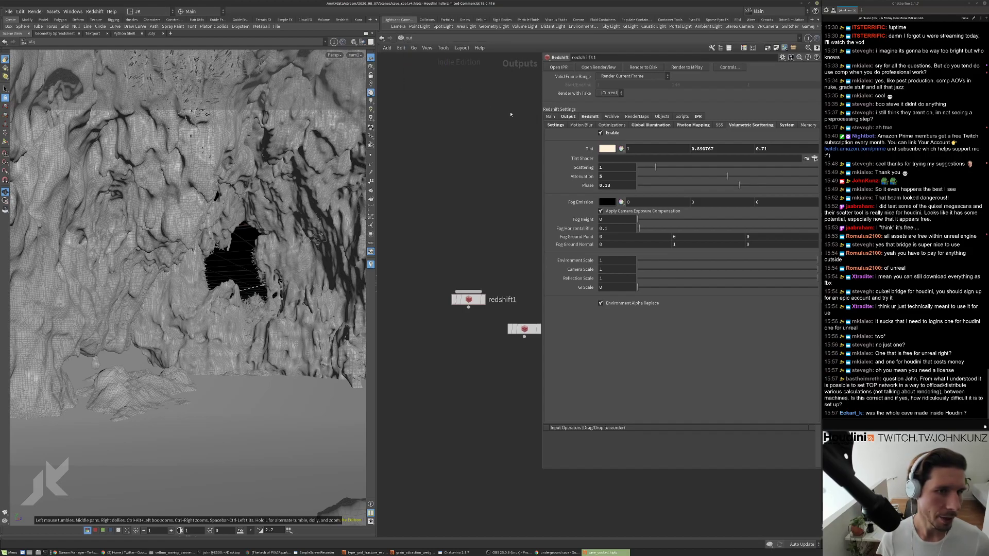
left_click(556, 125)
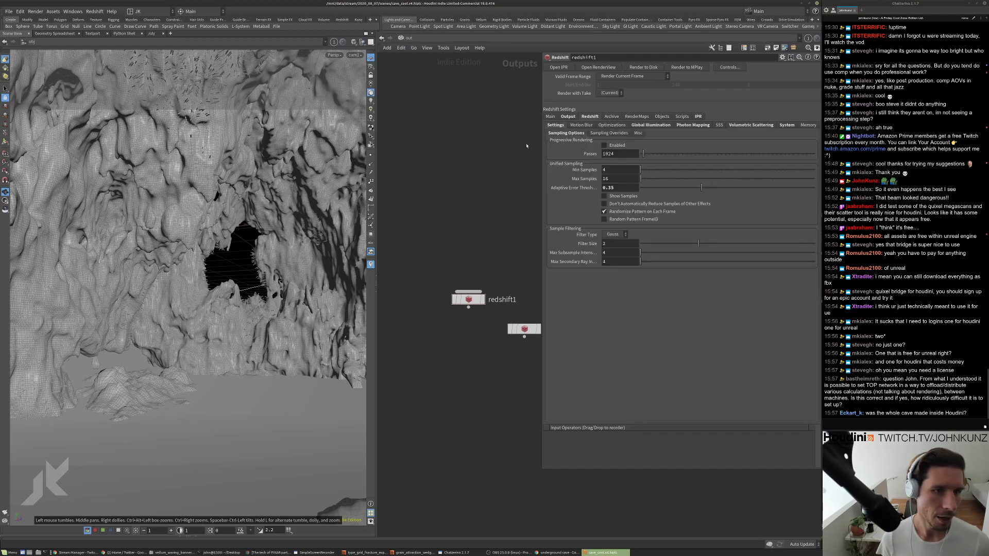
left_click(95, 11)
left_click(110, 44)
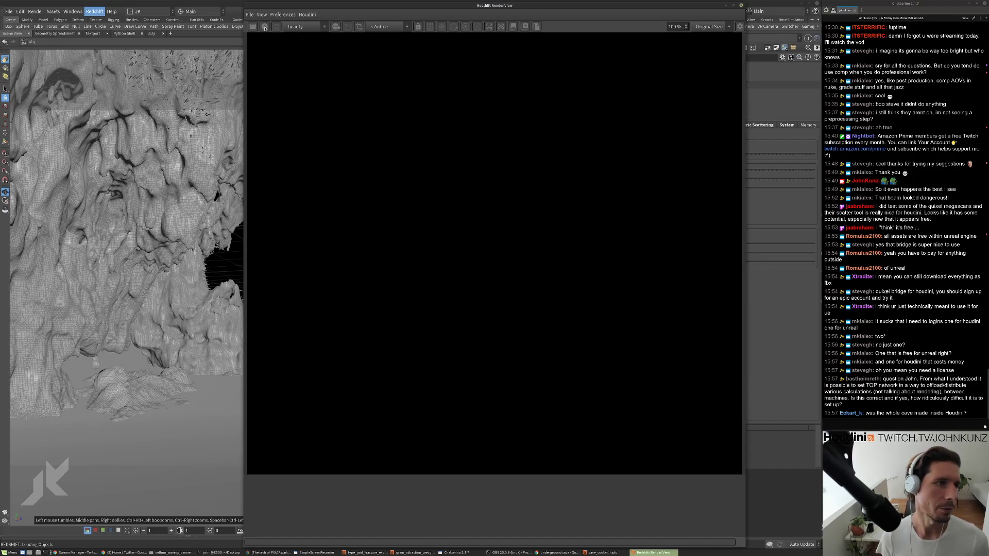
Start the IPR render of the cave and adjust the view zoom as it refines.
left_click(264, 27)
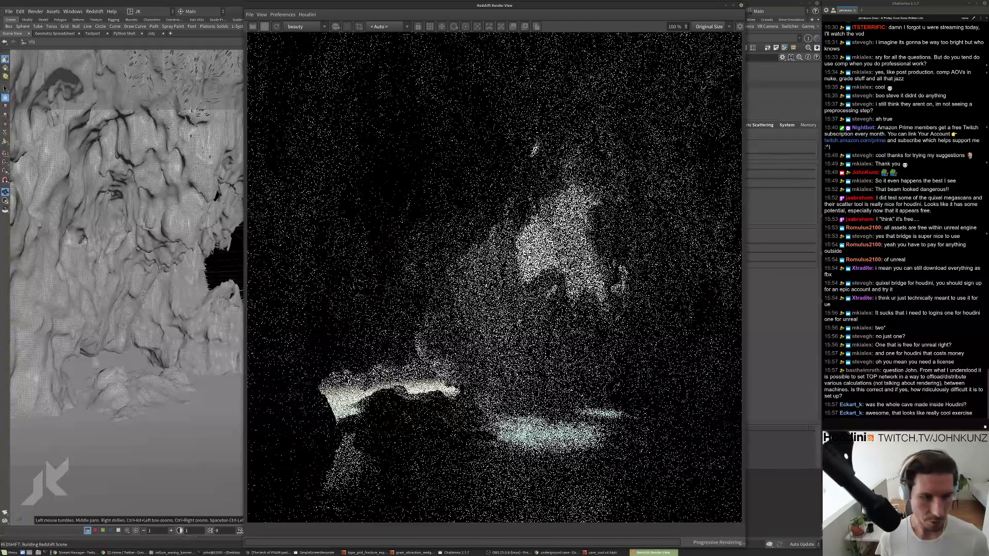
scroll(494, 278, "down", 1)
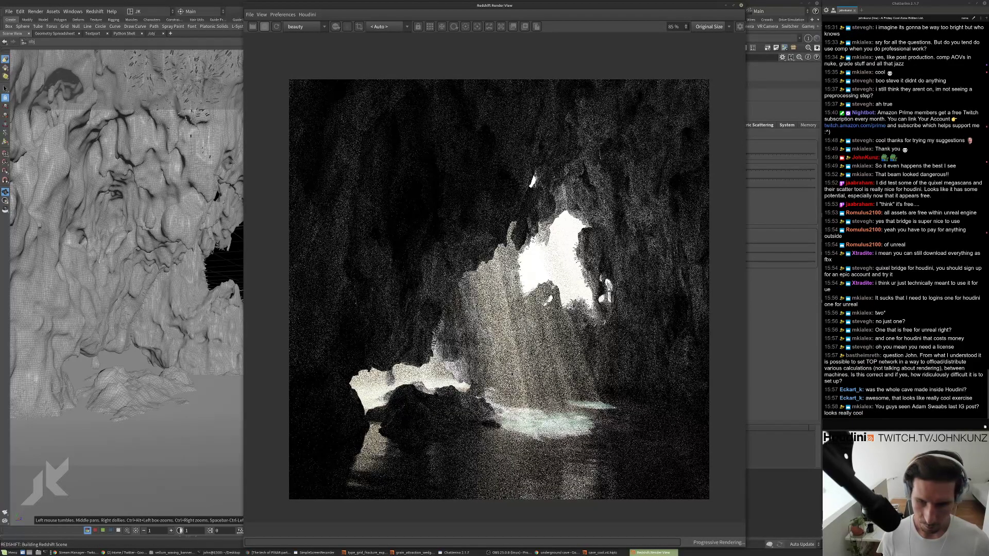
scroll(495, 285, "up", 1)
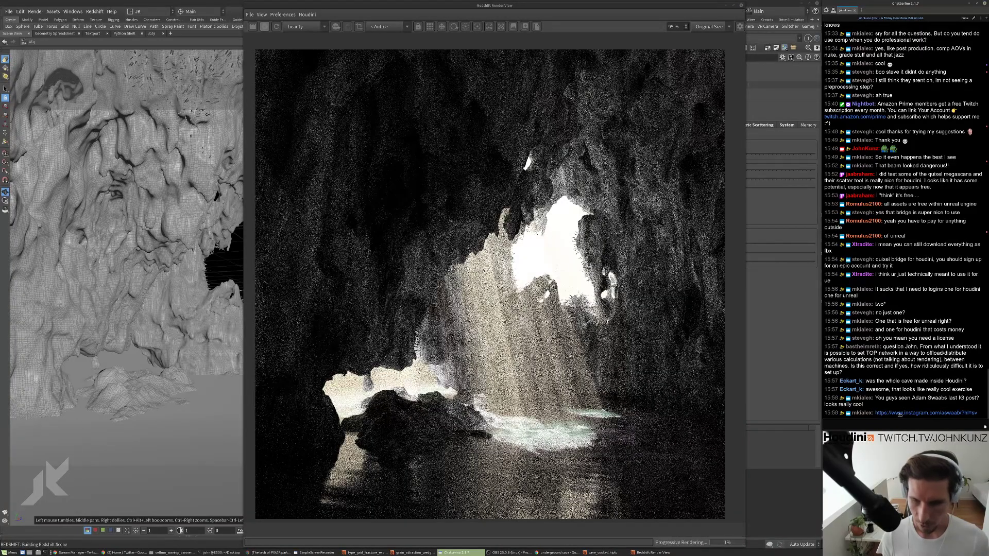
left_click(866, 360)
left_click(926, 413)
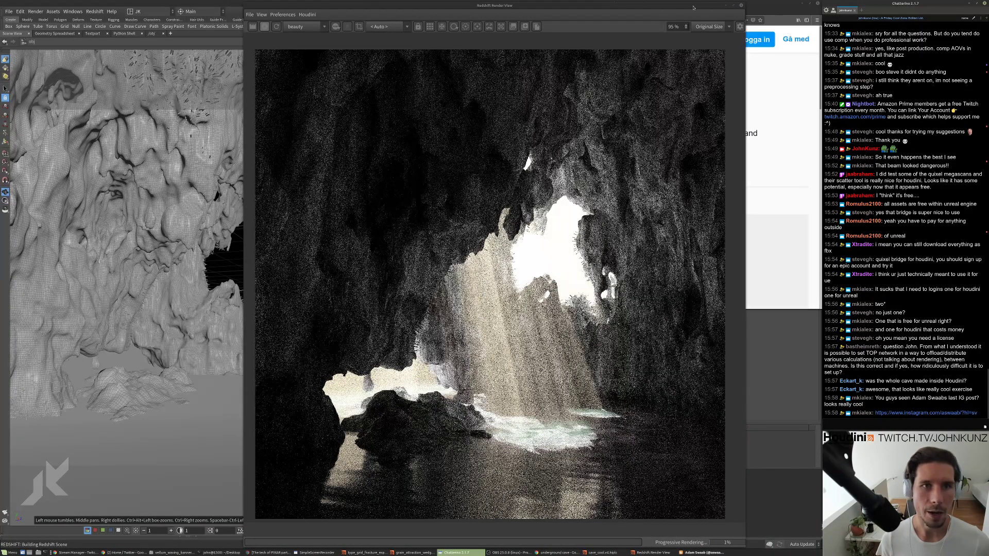
left_click_drag(691, 5, 538, 10)
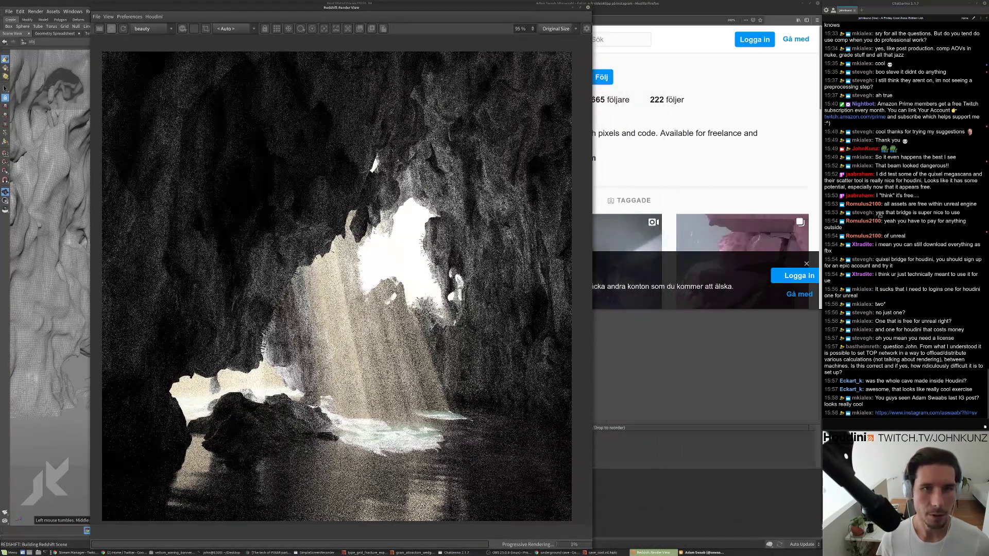
left_click(807, 263)
left_click_drag(695, 17, 700, 88)
left_click_drag(496, 6, 305, 11)
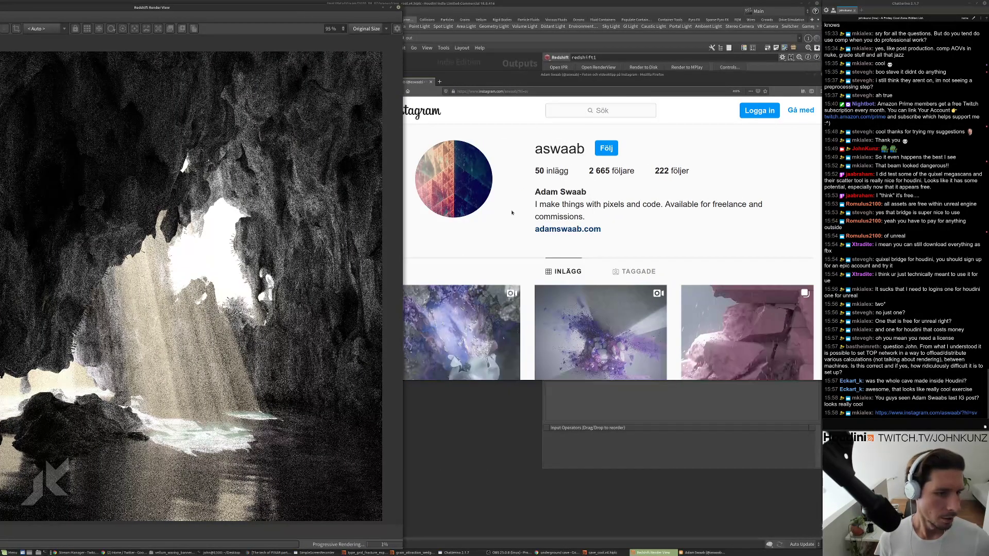
scroll(422, 225, "down", 3)
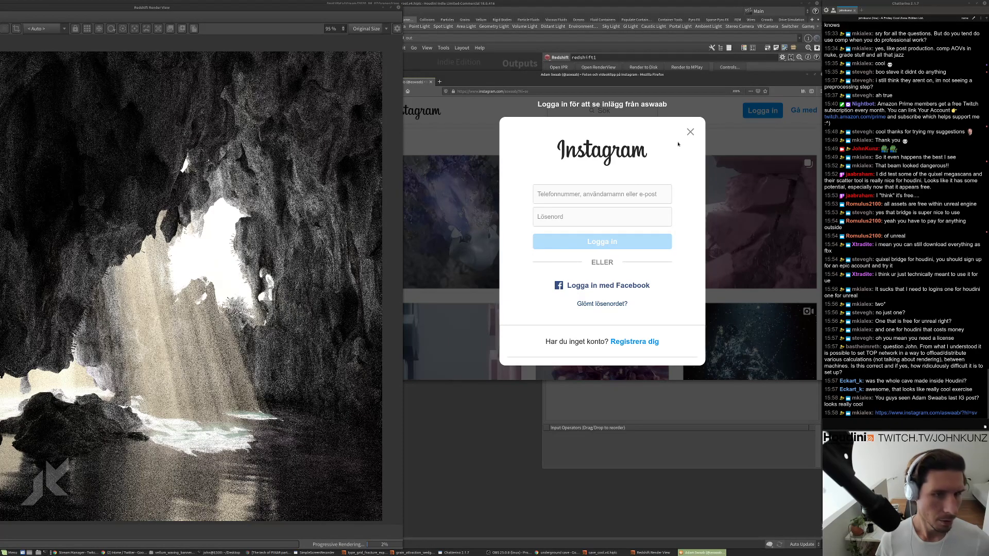
left_click(421, 225)
scroll(421, 225, "down", 1)
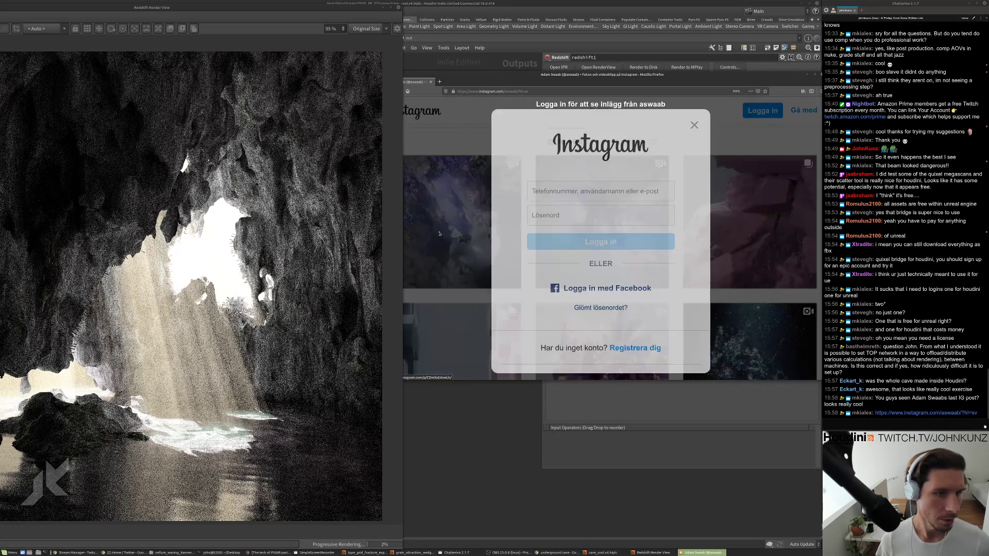
left_click(689, 132)
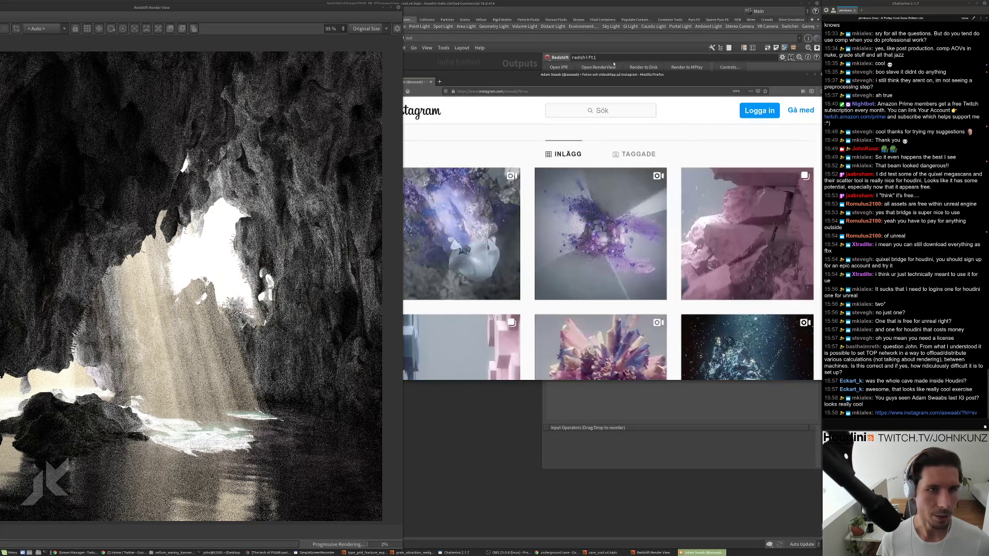
left_click_drag(607, 76, 653, 71)
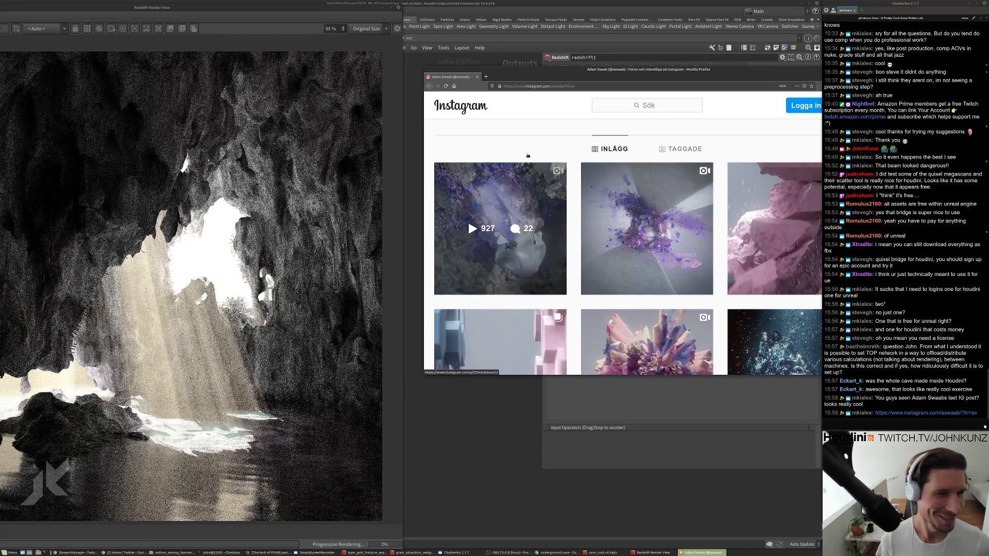
left_click(551, 86)
left_click(581, 85)
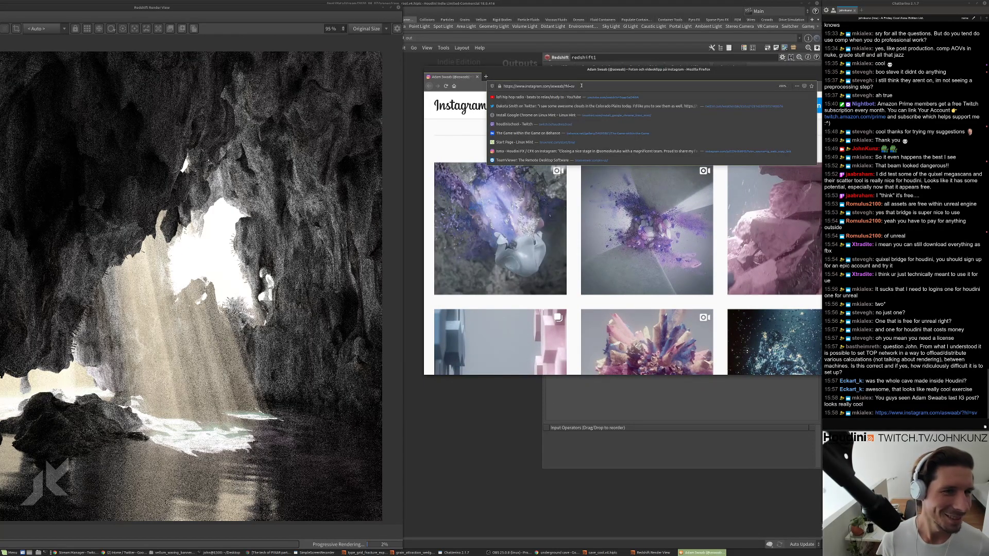
key("BackSpace")
key("BackSpace")
key("BackSpace")
key("Return")
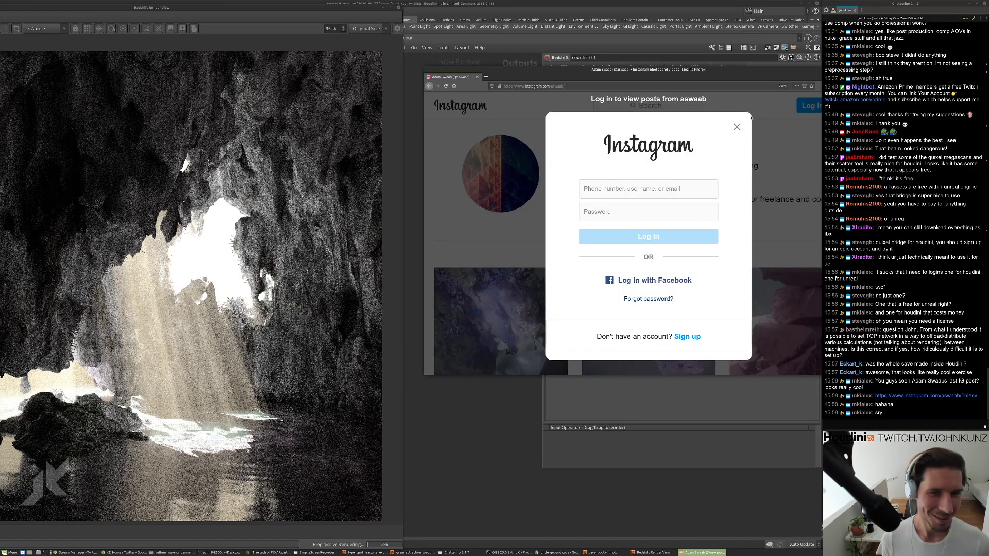
left_click(707, 112)
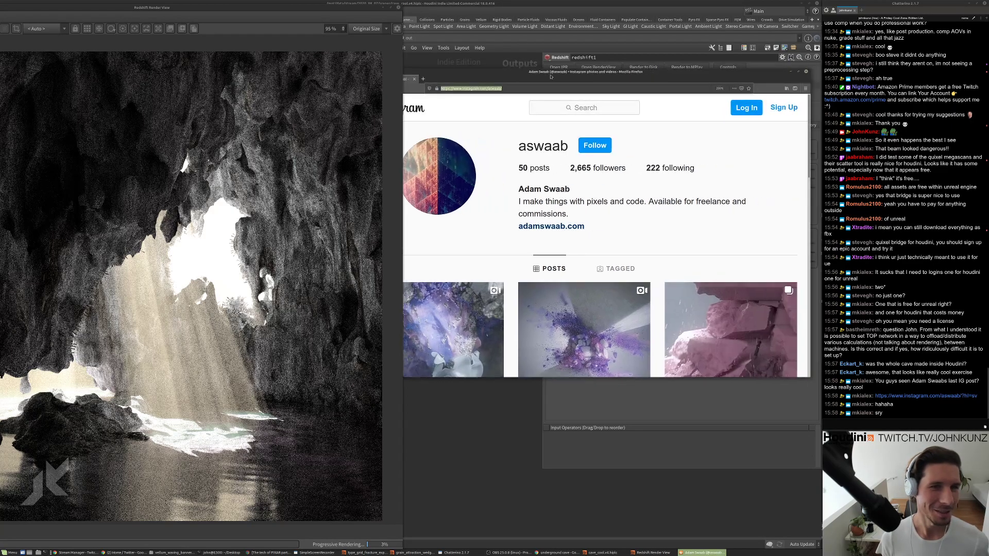
key("ctrl+w")
key("ctrl+t")
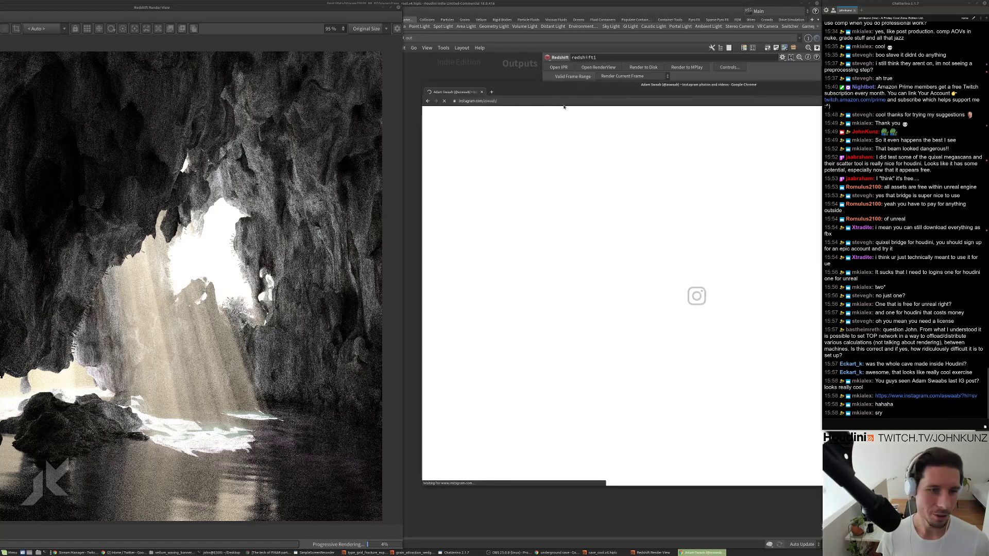
Open several posts from the Instagram profile, including Life Cycle, and play their videos.
left_click(584, 268)
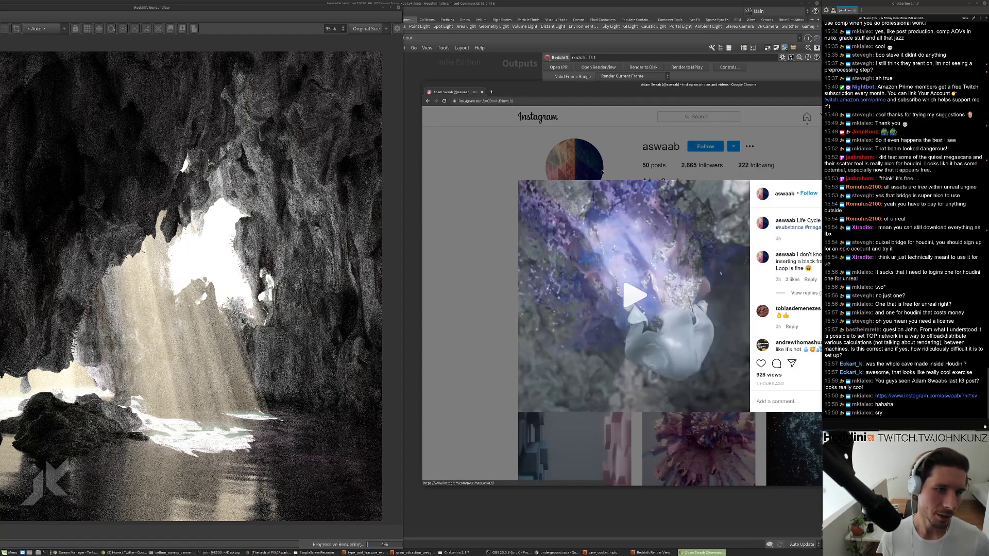
left_click_drag(680, 85, 629, 77)
left_click(581, 294)
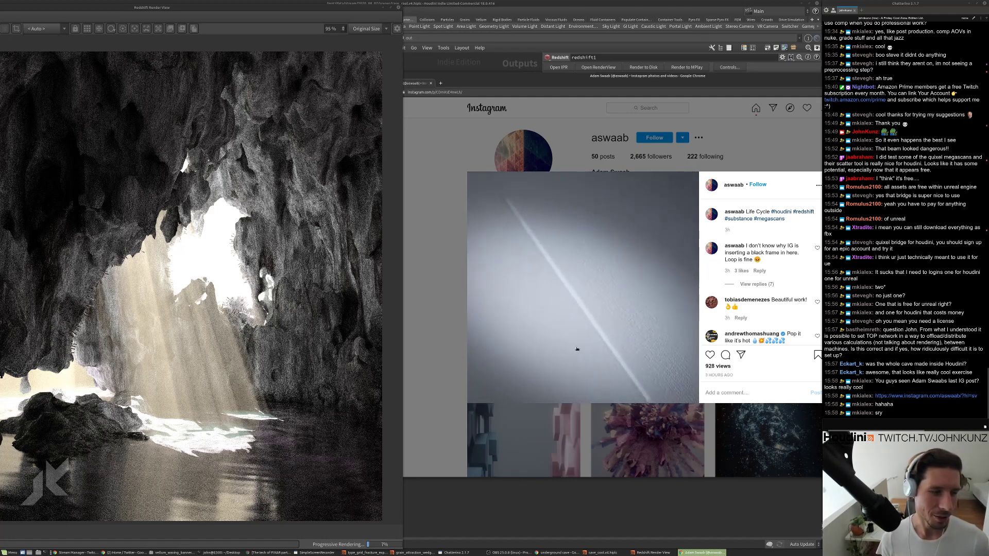
left_click(432, 333)
left_click(656, 337)
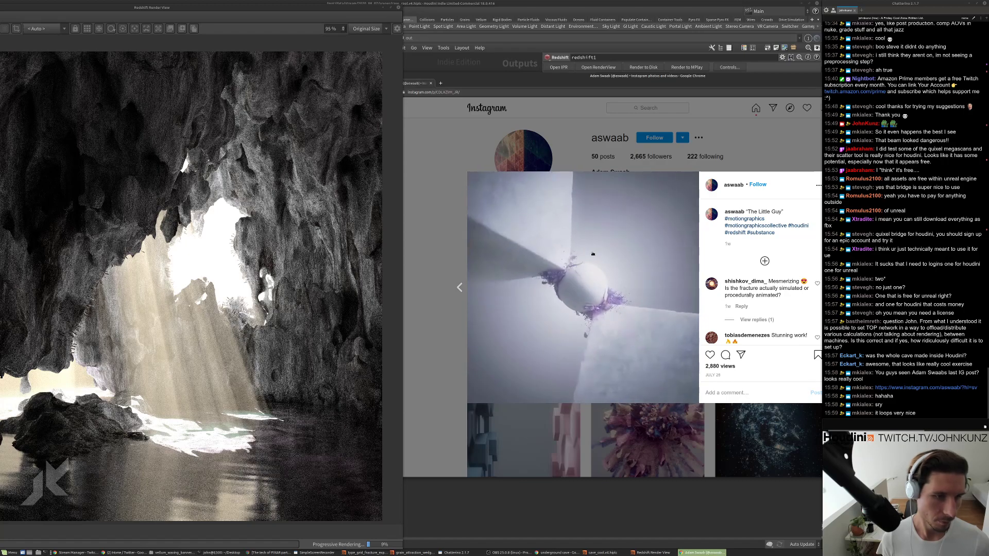
left_click(452, 344)
left_click(546, 335)
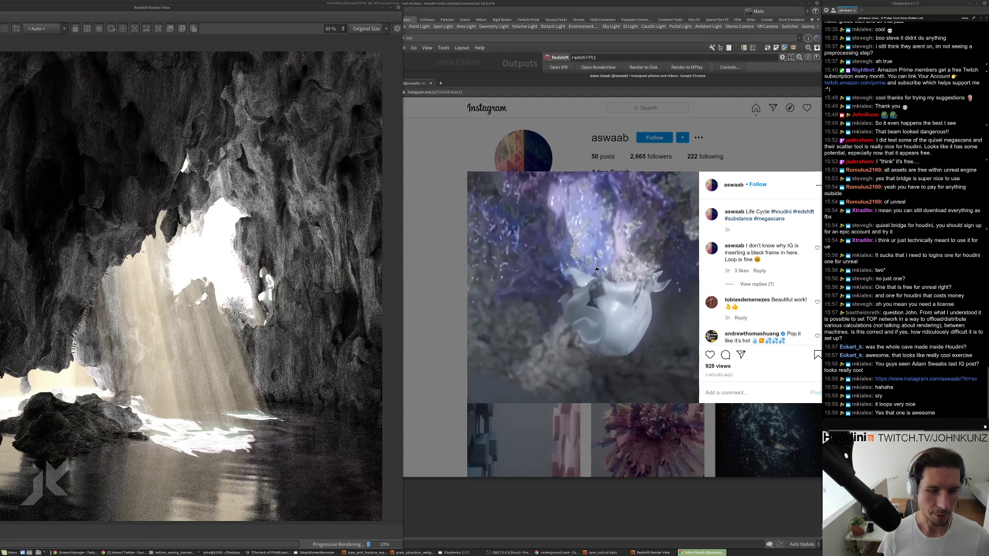
left_click(596, 268)
left_click(629, 406)
Play and pause the white-blob video post, then close the Chrome window.
scroll(630, 406, "down", 2)
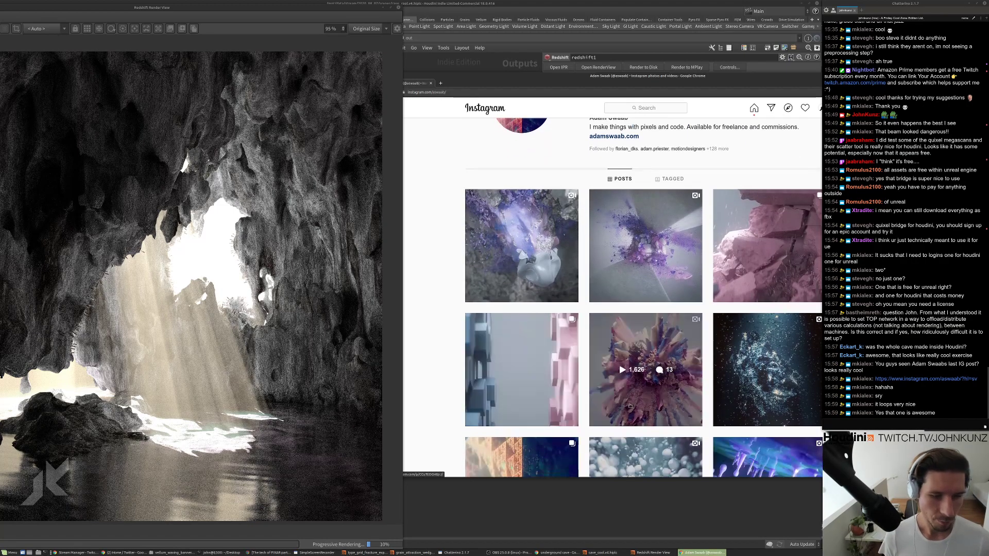
left_click(557, 234)
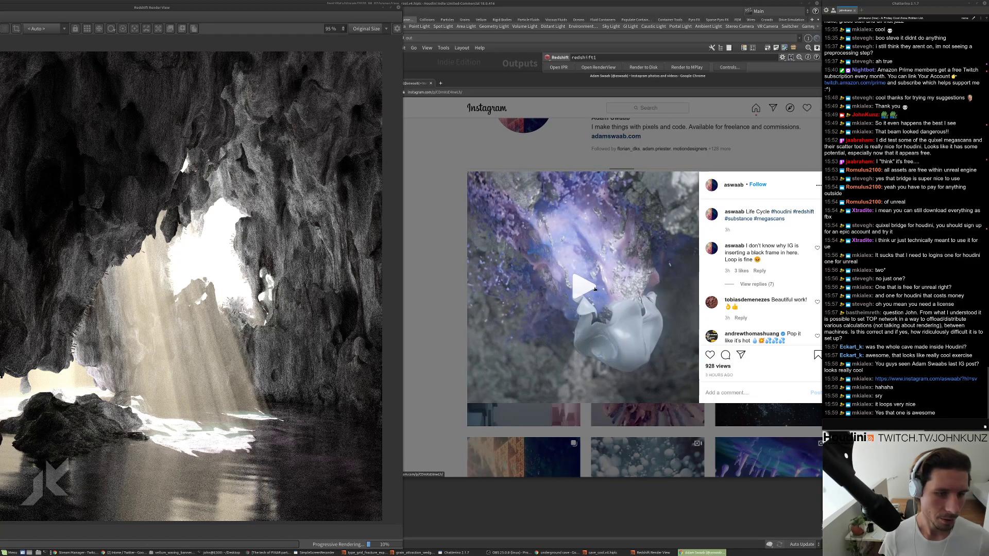
left_click(595, 289)
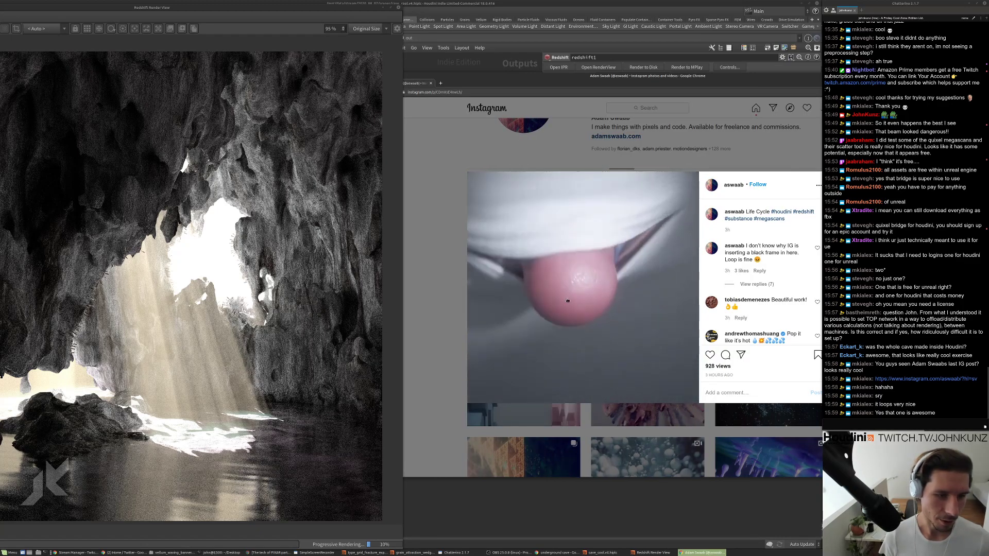
left_click(567, 300)
left_click(558, 277)
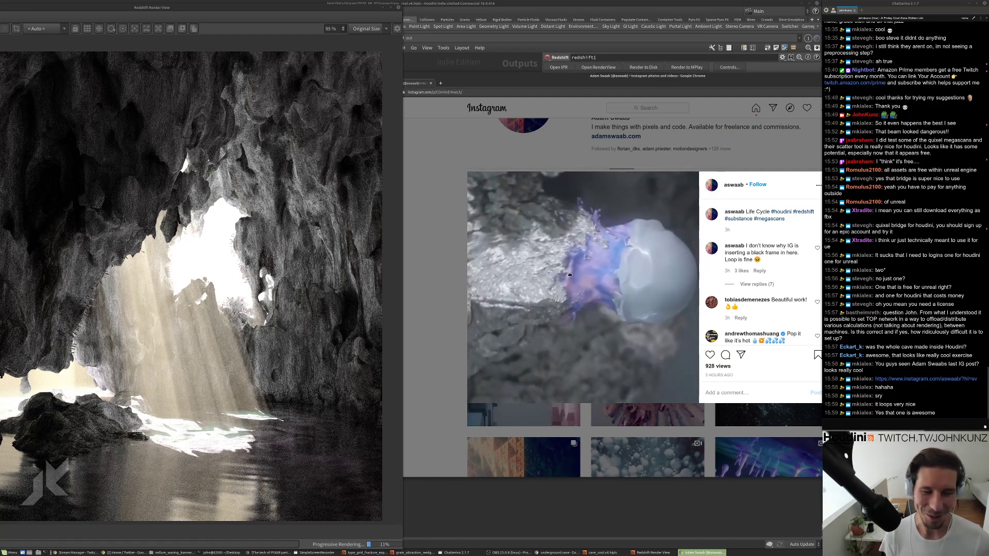
left_click(569, 275)
left_click_drag(751, 81, 703, 105)
key("ctrl+w")
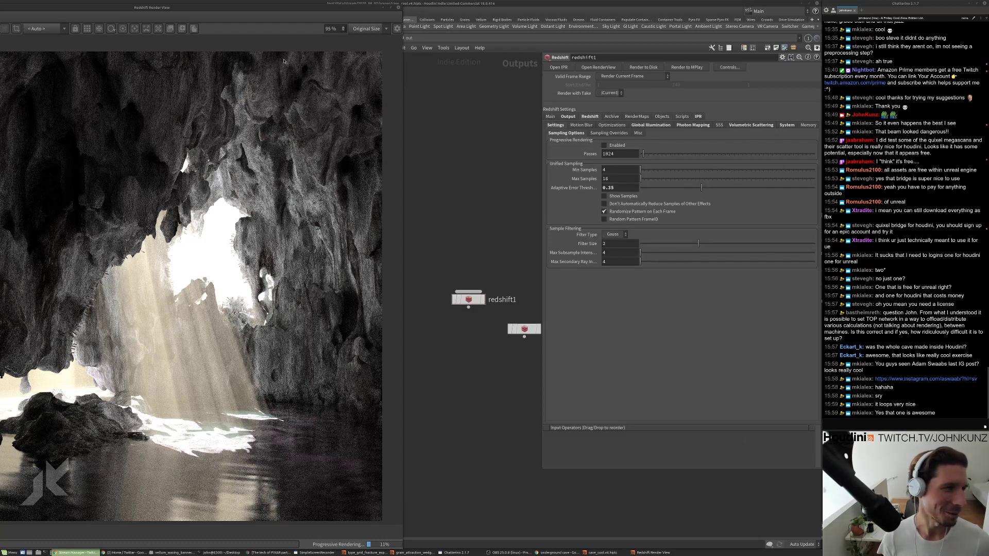
Bring the Render View forward, enlarge it, and zoom in to inspect the cave render.
left_click(283, 14)
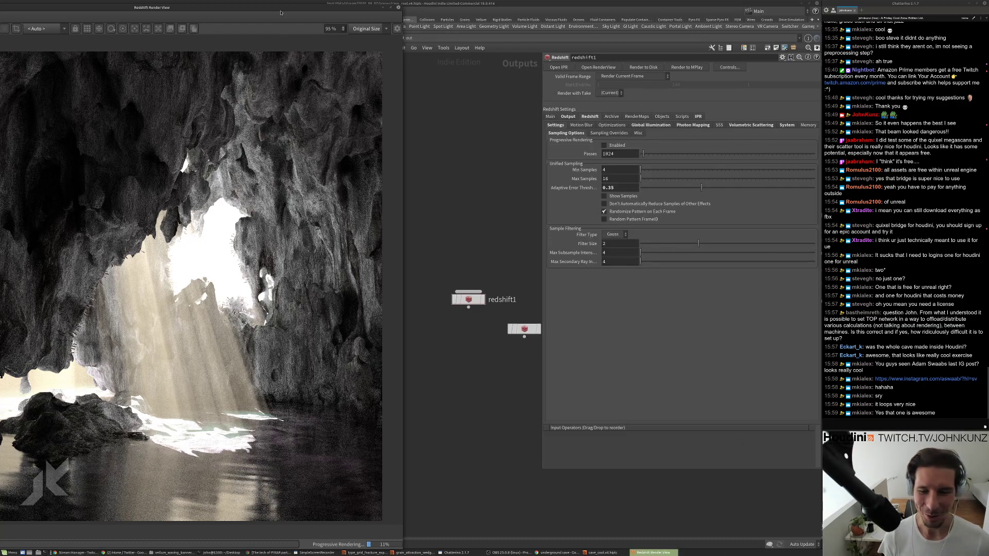
left_click(365, 28)
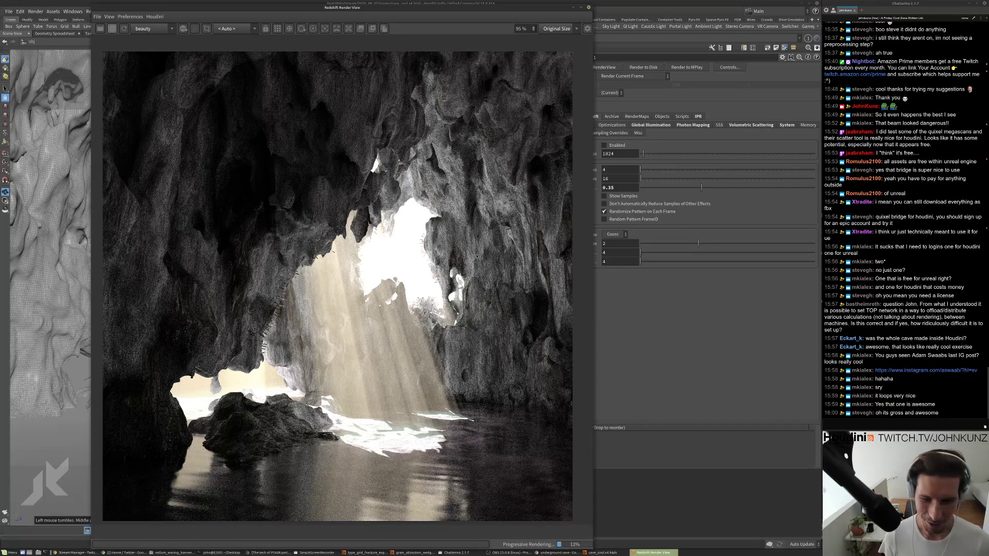
scroll(407, 330, "up", 1)
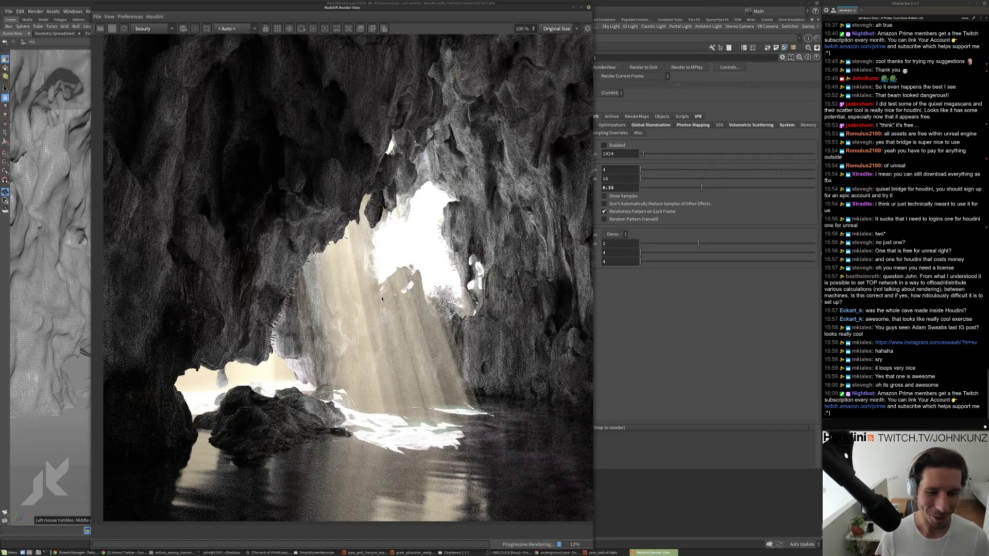
scroll(423, 465, "up", 5)
scroll(443, 361, "down", 8)
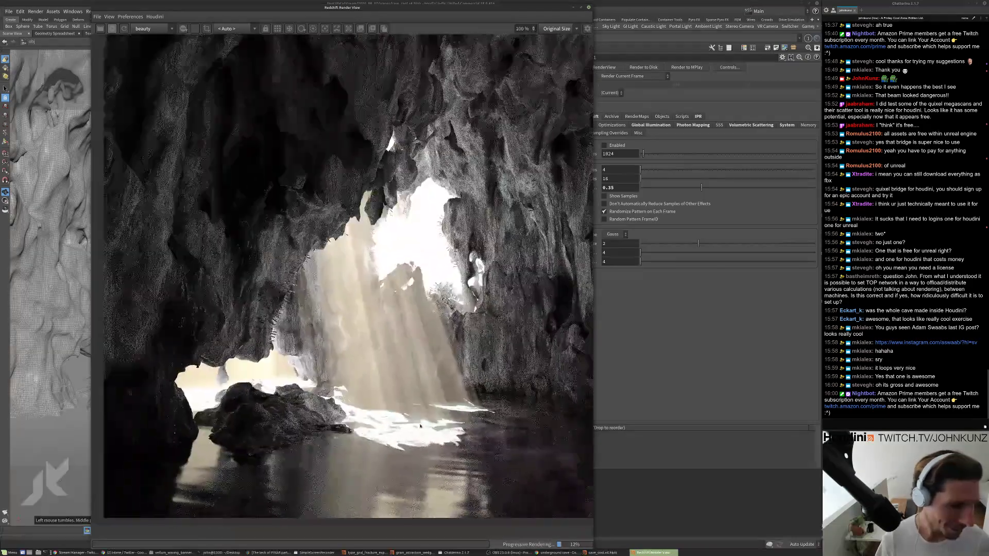
scroll(497, 235, "up", 5)
scroll(497, 234, "up", 2)
scroll(405, 282, "down", 5)
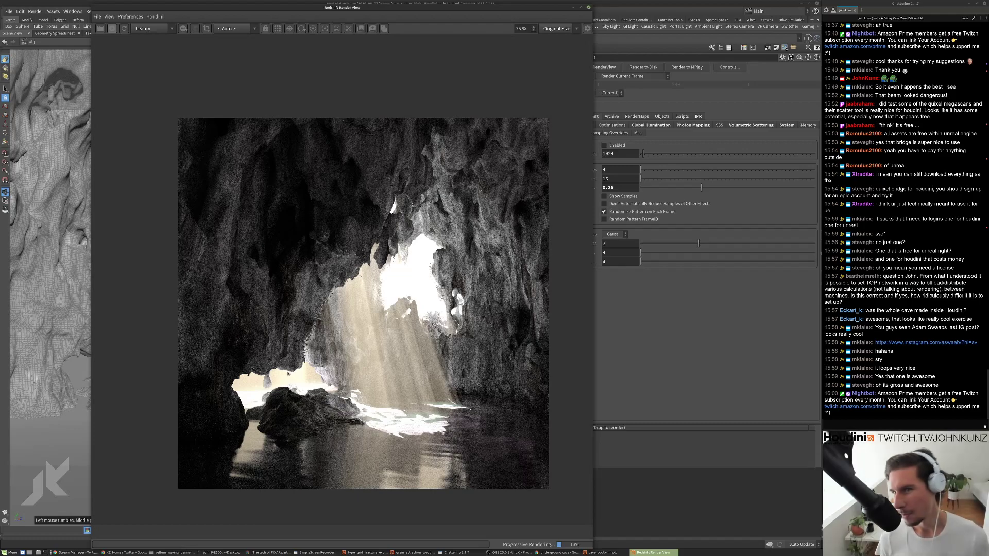
scroll(267, 381, "up", 3)
scroll(434, 479, "down", 4)
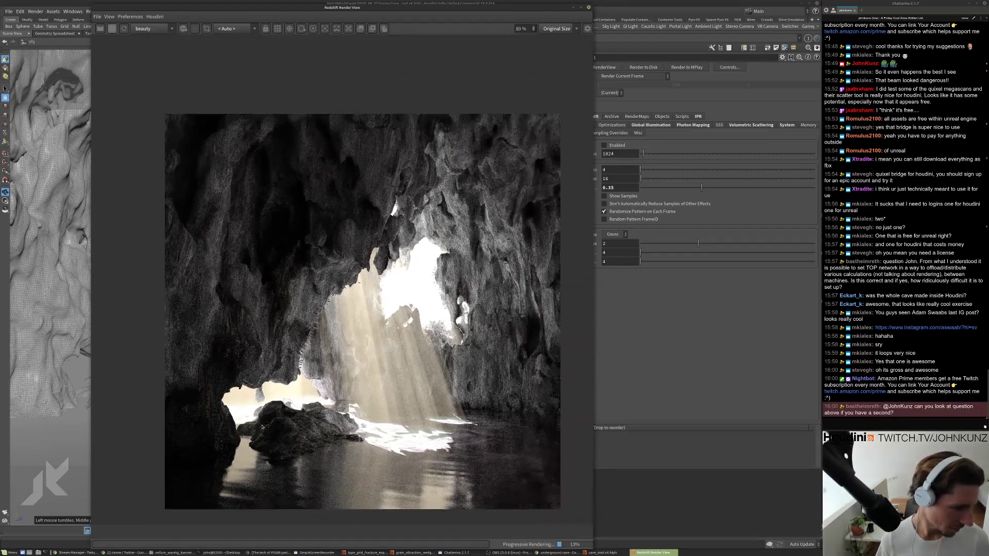
scroll(434, 479, "up", 2)
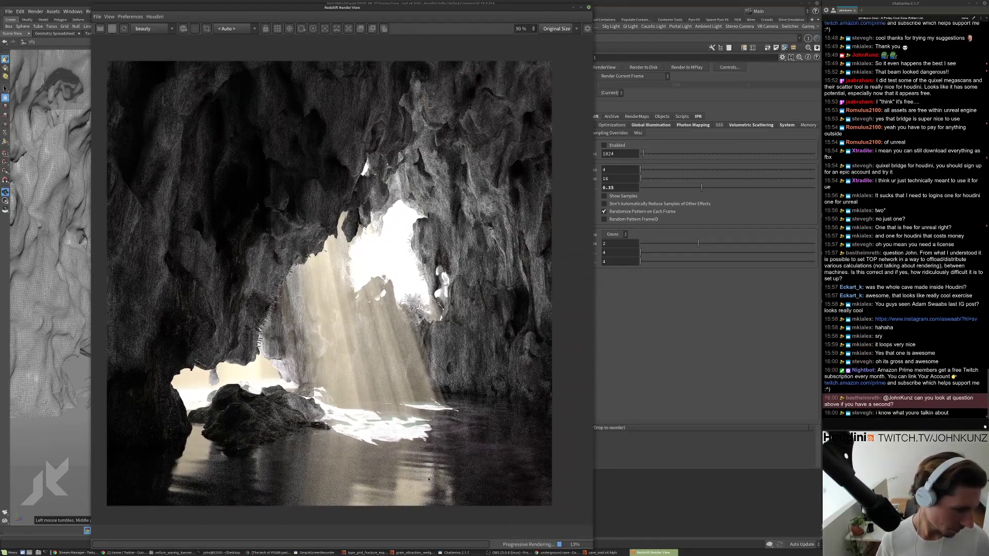
scroll(332, 467, "down", 2)
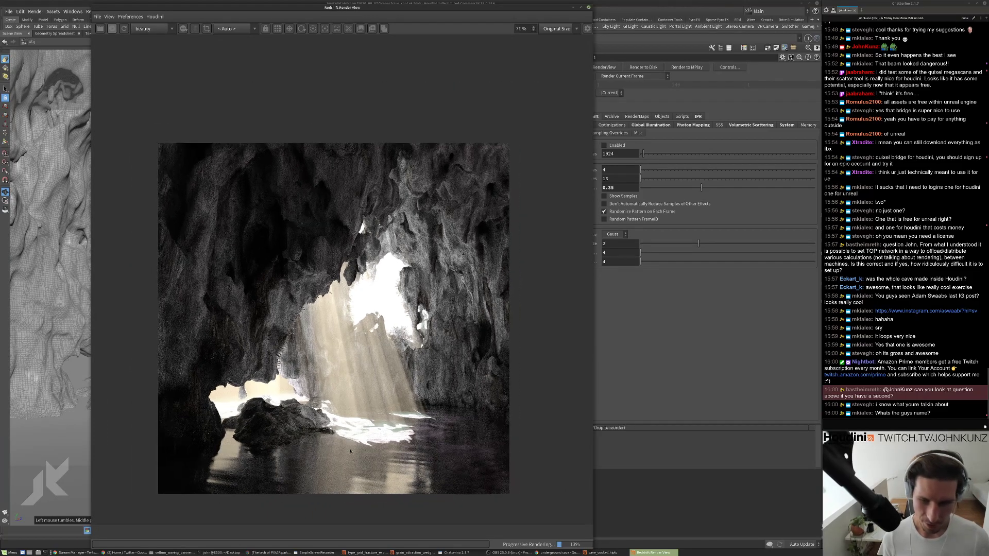
scroll(352, 448, "up", 3)
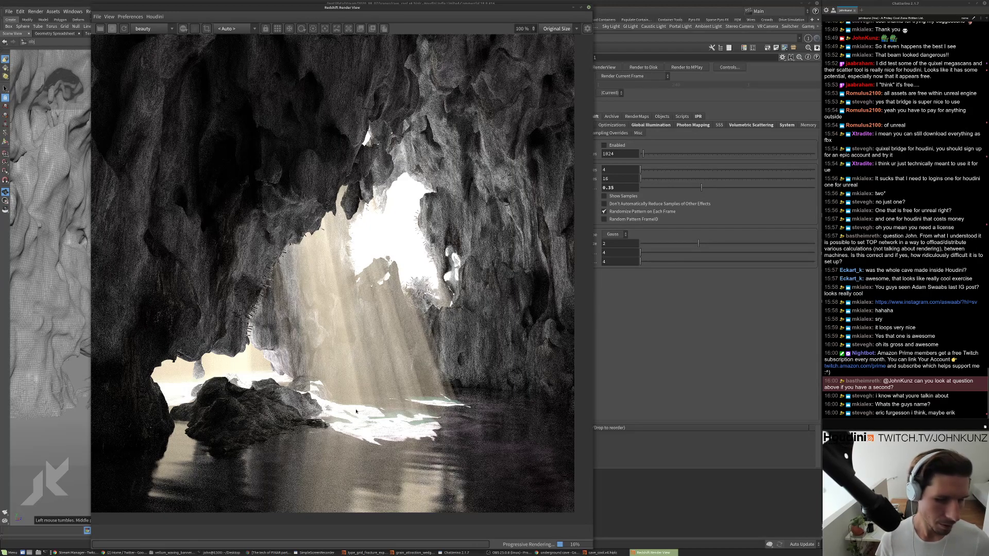
Restart the Redshift render as a non-progressive bucket render.
scroll(356, 411, "down", 2)
scroll(360, 413, "up", 2)
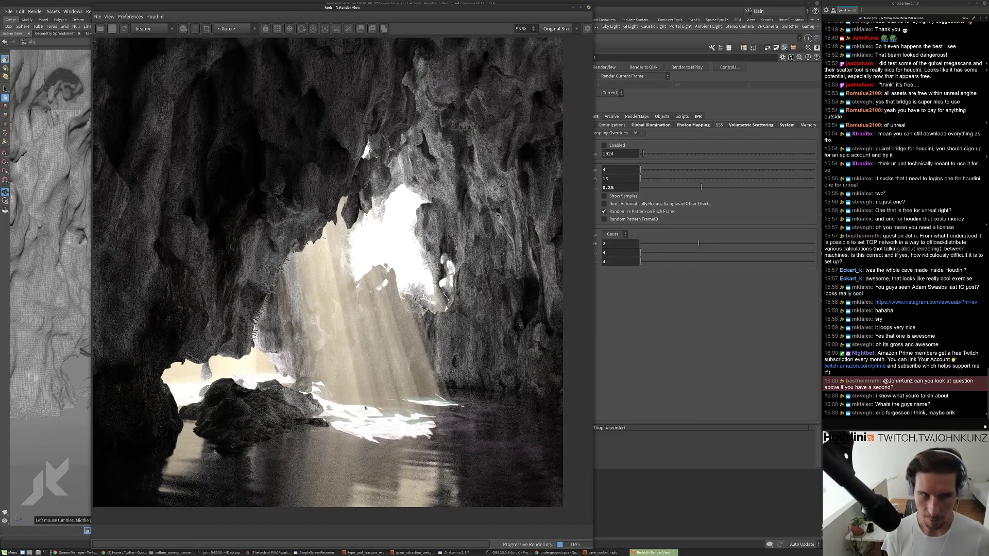
scroll(361, 371, "down", 2)
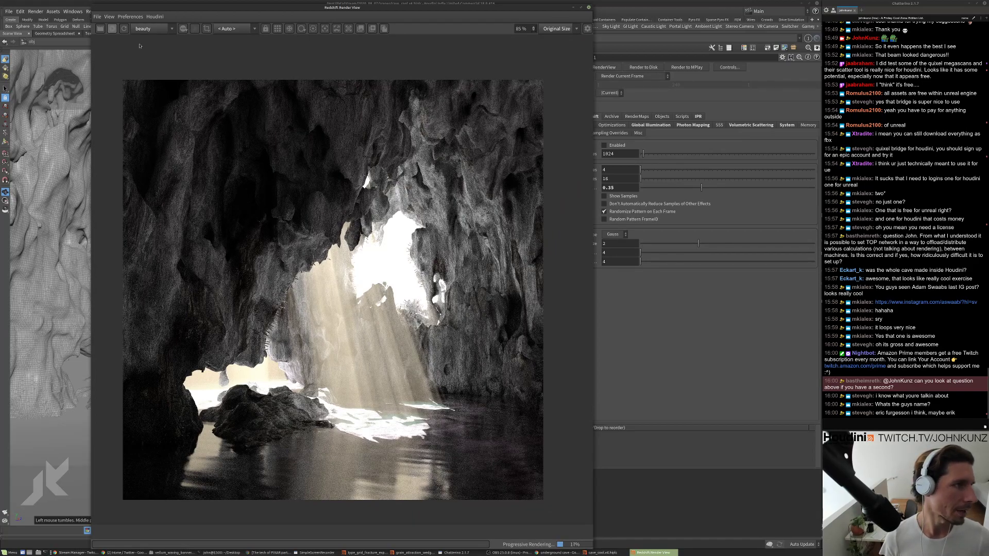
left_click(100, 28)
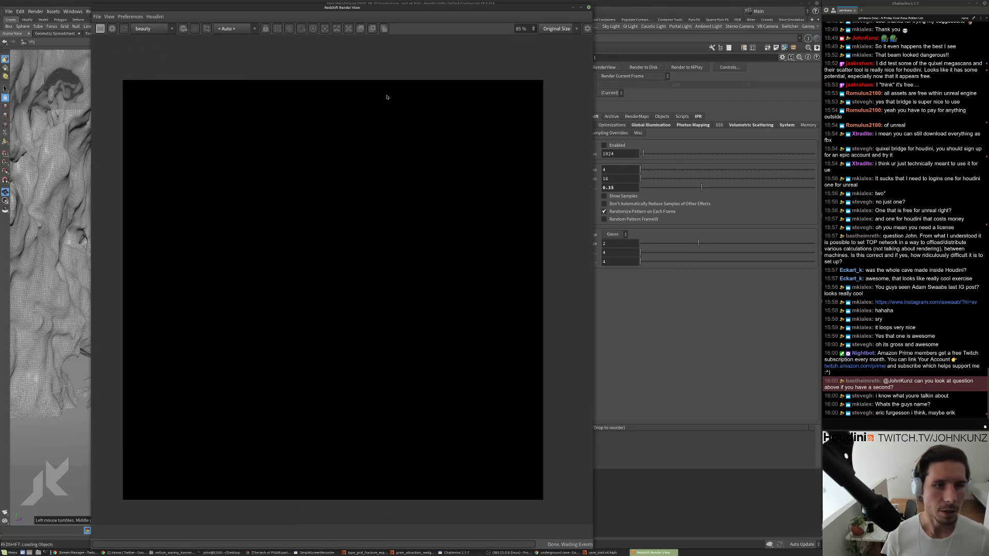
Set redshift1's Adaptive Error Threshold to 0.035 with the Render View moved aside.
left_click_drag(514, 8, 436, 8)
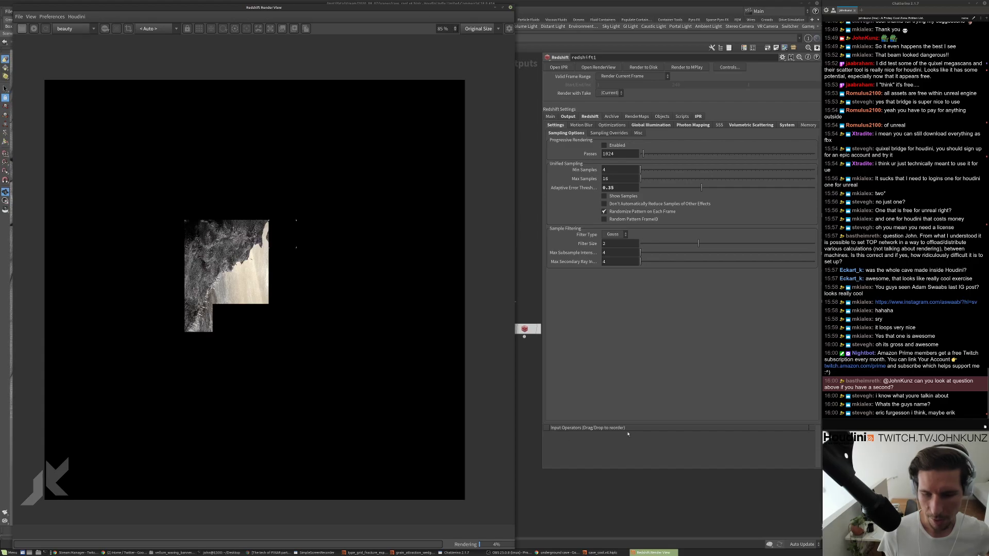
left_click(543, 470)
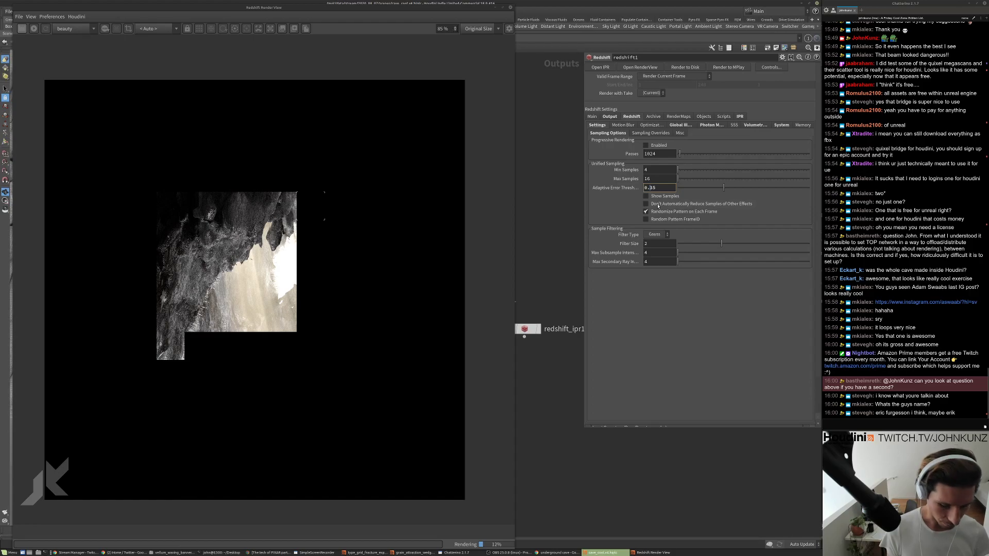
key("Return")
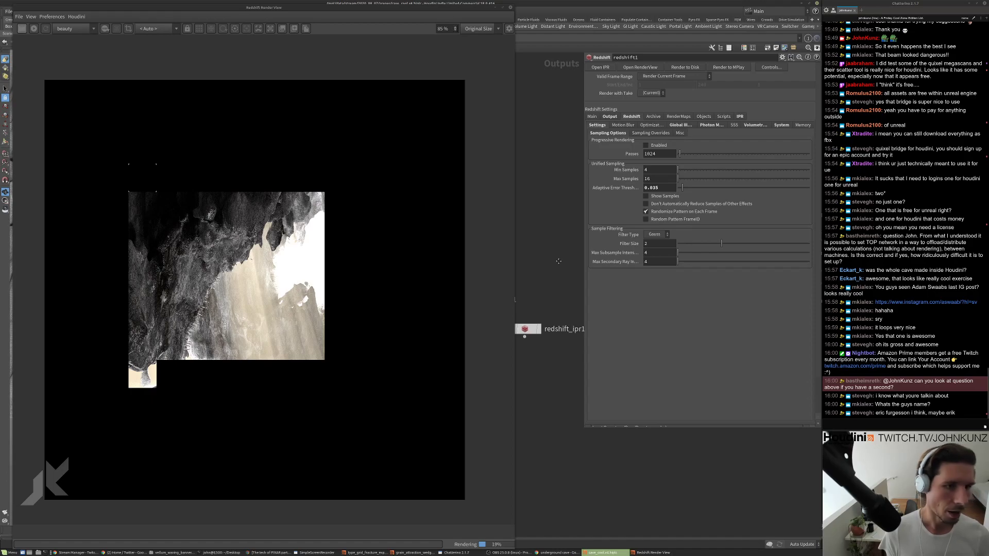
left_click_drag(330, 7, 257, 7)
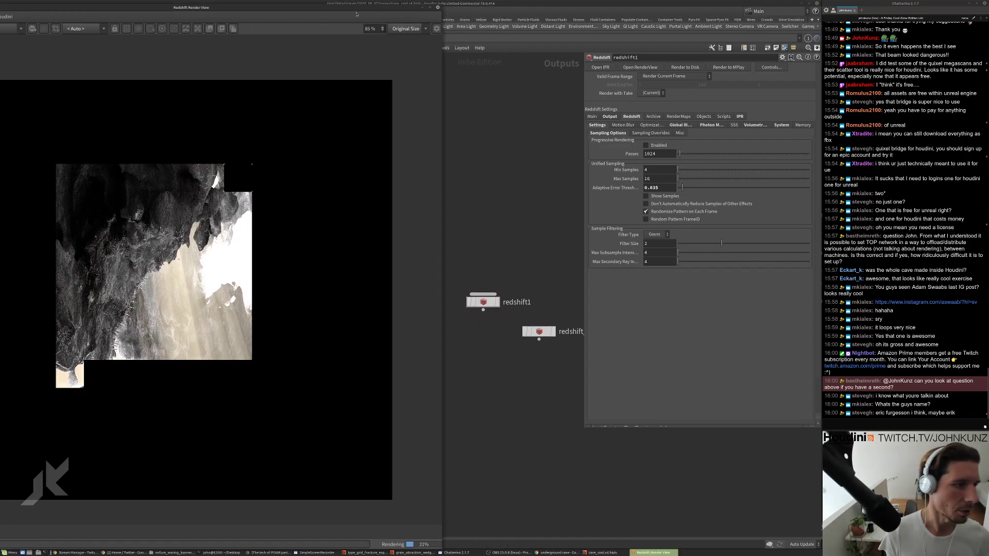
left_click_drag(355, 14, 306, 14)
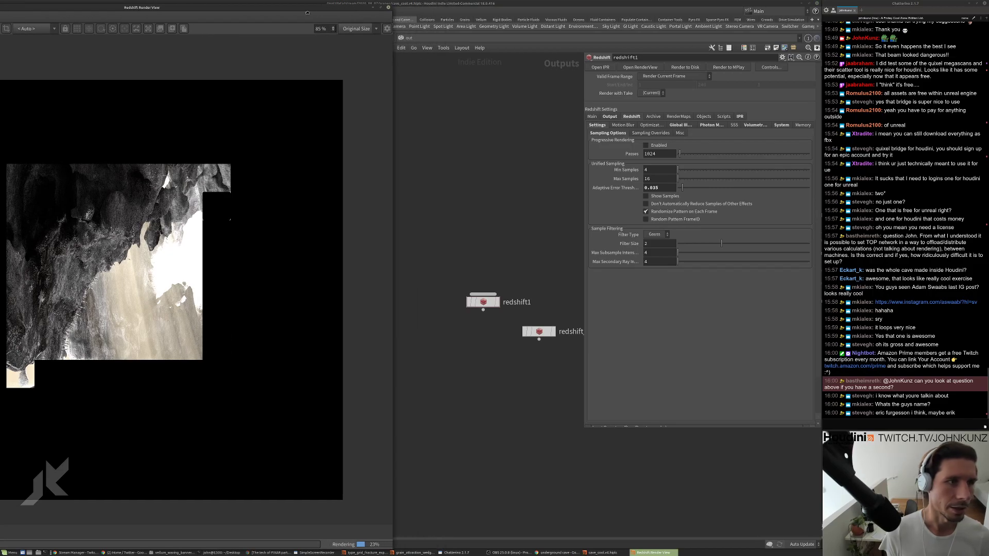
left_click(406, 37)
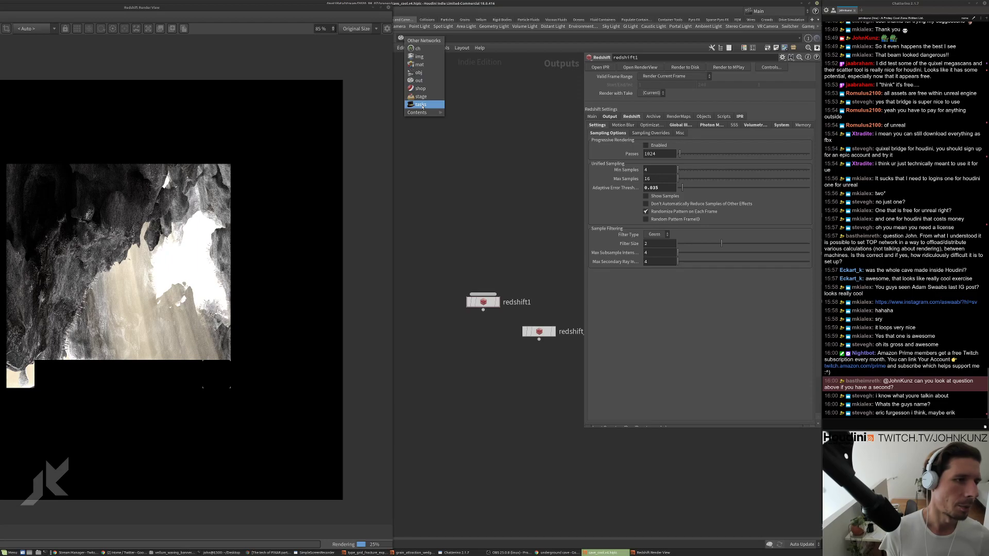
In the tasks network, go inside topnet1 and add an HQueue Scheduler node.
left_click(421, 104)
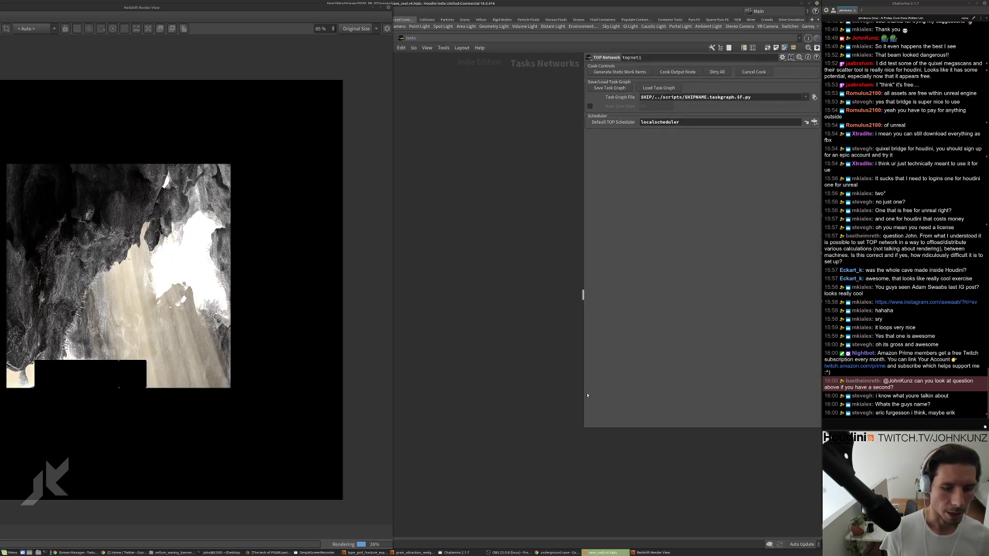
key("Return")
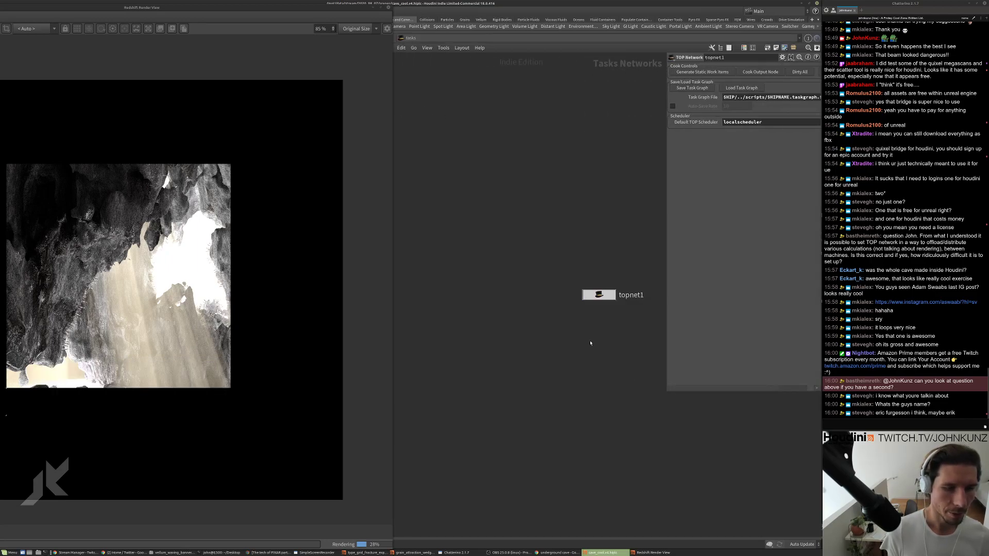
scroll(612, 230, "up", 3)
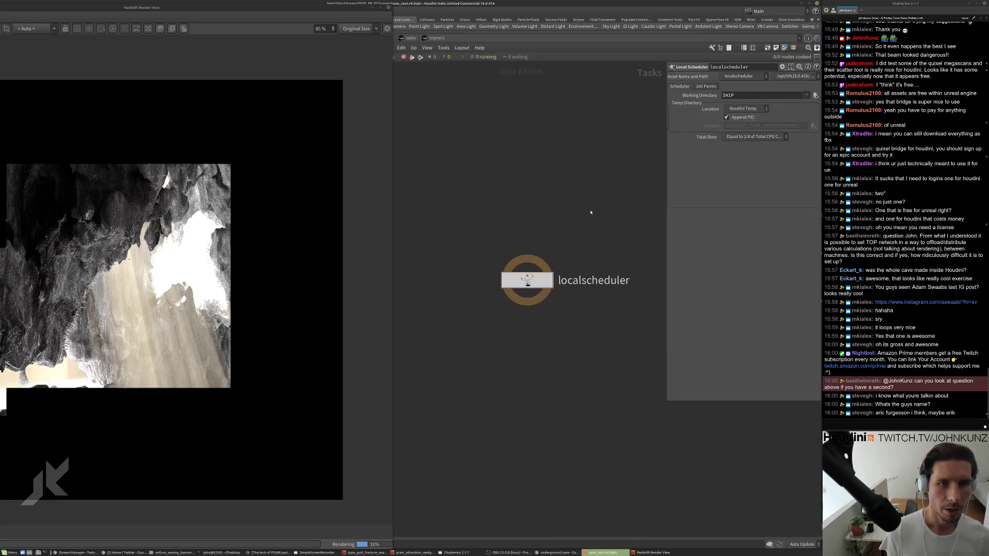
key("Tab")
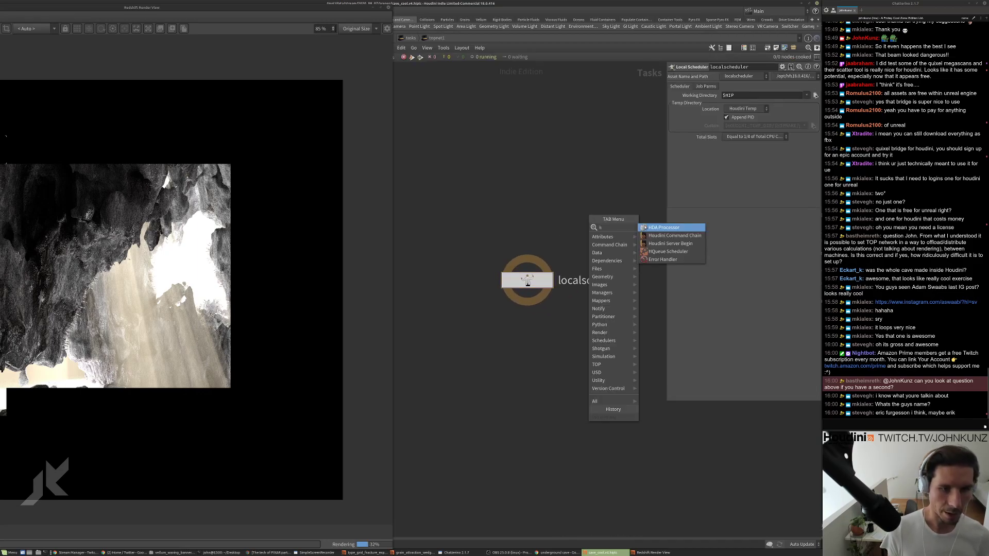
left_click(669, 252)
left_click(563, 215)
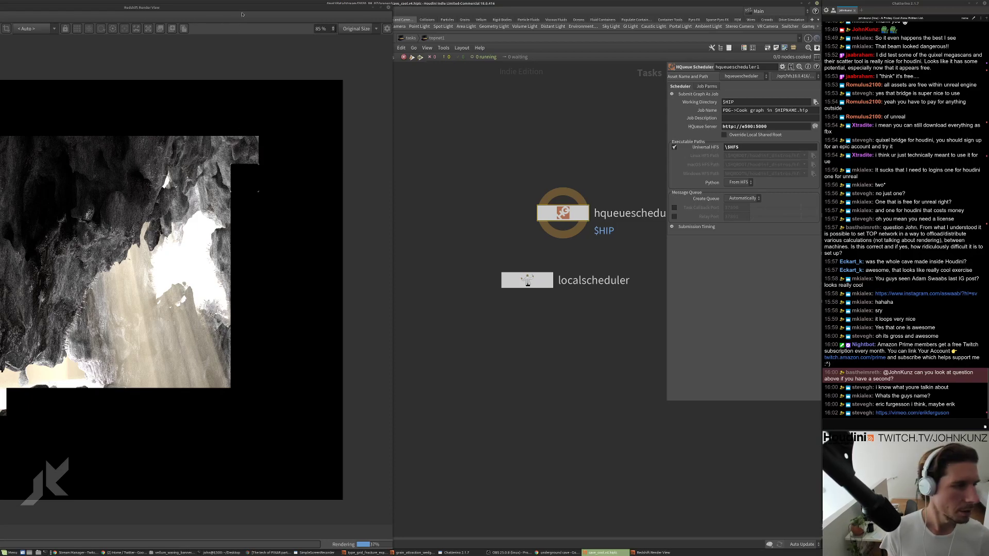
Bring the Redshift Render View forward and position it beside the scheduler network.
left_click(242, 14)
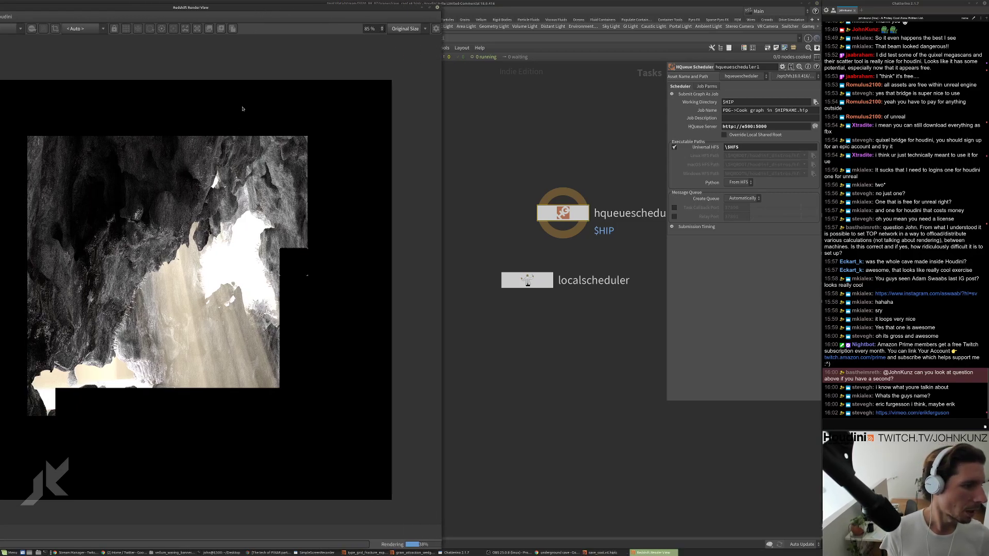
left_click_drag(72, 17, 107, 14)
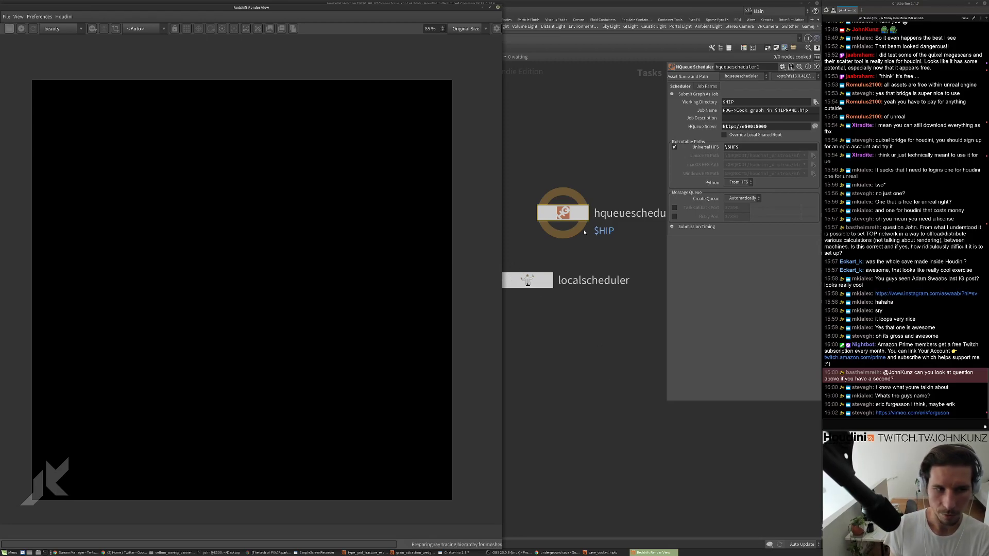
middle_click_drag(579, 315, 587, 300)
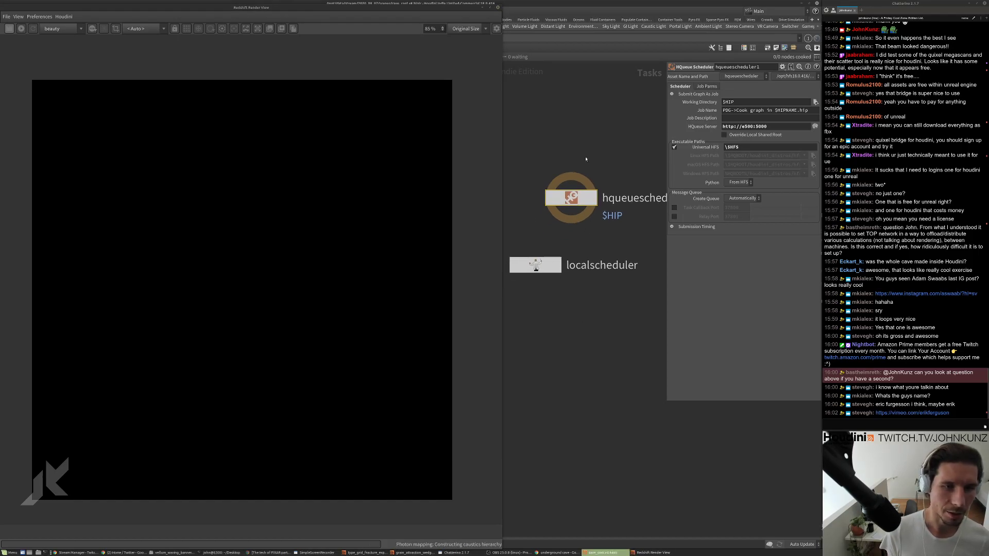
mouse_move(444, 10)
left_mouse_down()
mouse_move(353, 10)
mouse_move(448, 10)
left_mouse_up()
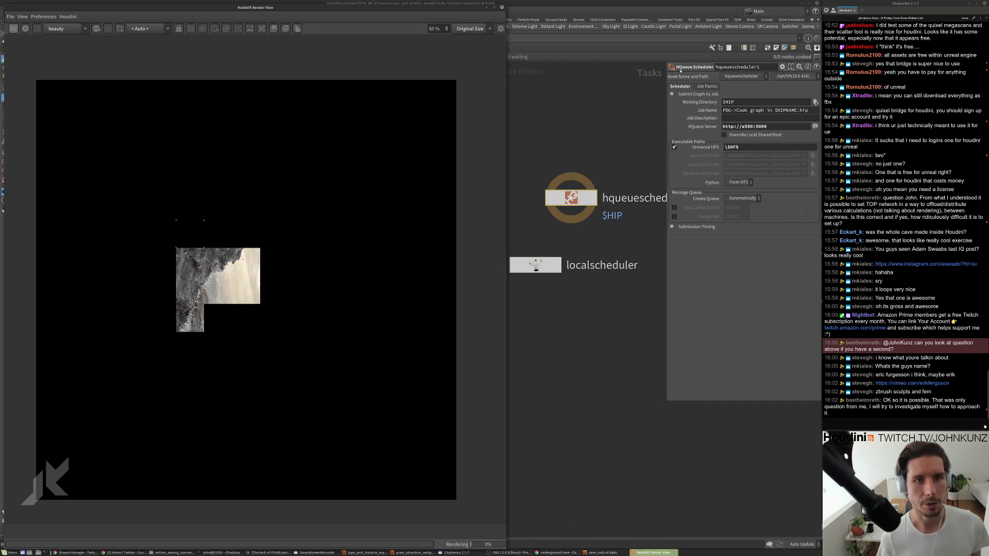
Add a Deadline Scheduler node and arrange it beside the local and HQueue schedulers.
left_click(580, 137)
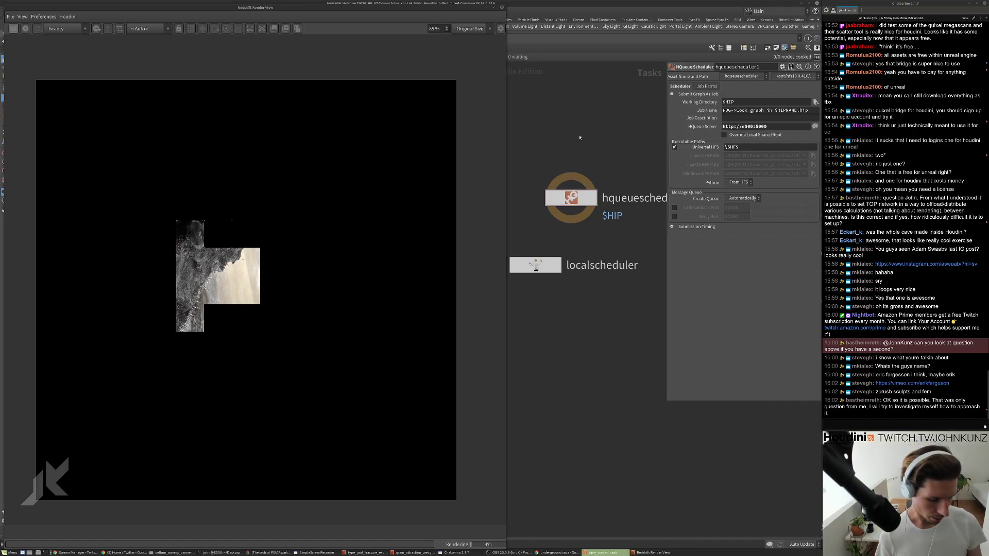
key("d")
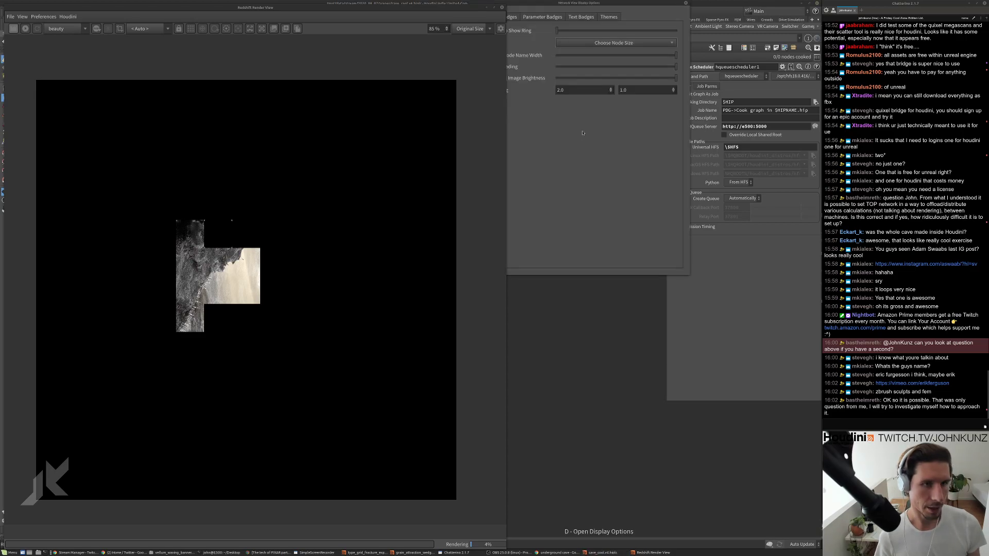
left_click(684, 4)
key("Tab")
type("dea")
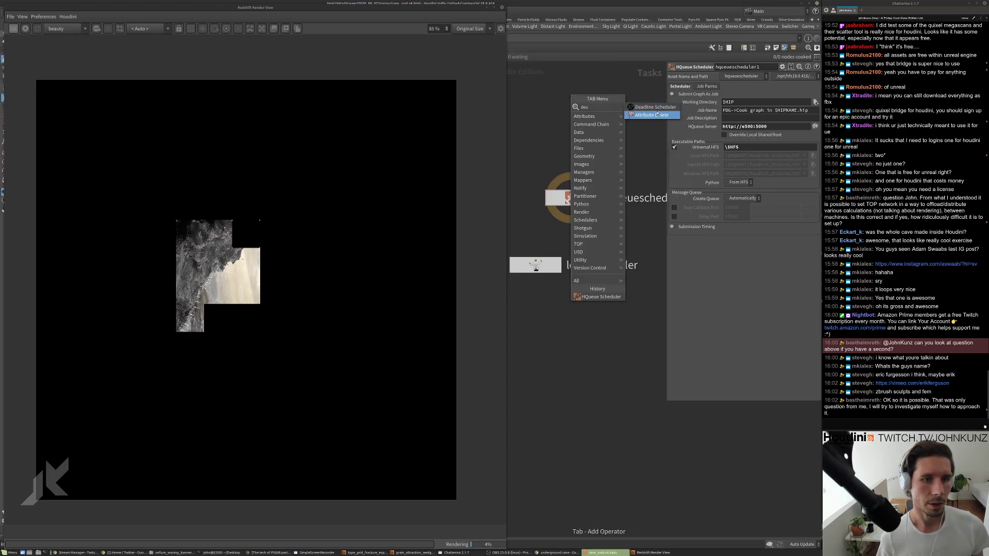
left_click(654, 107)
left_click(592, 142)
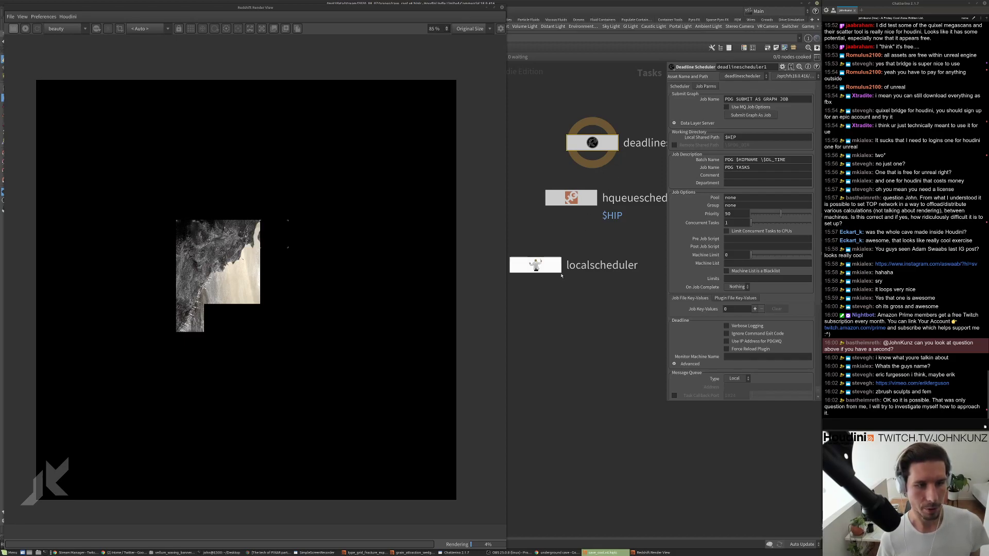
left_click_drag(548, 270, 559, 253)
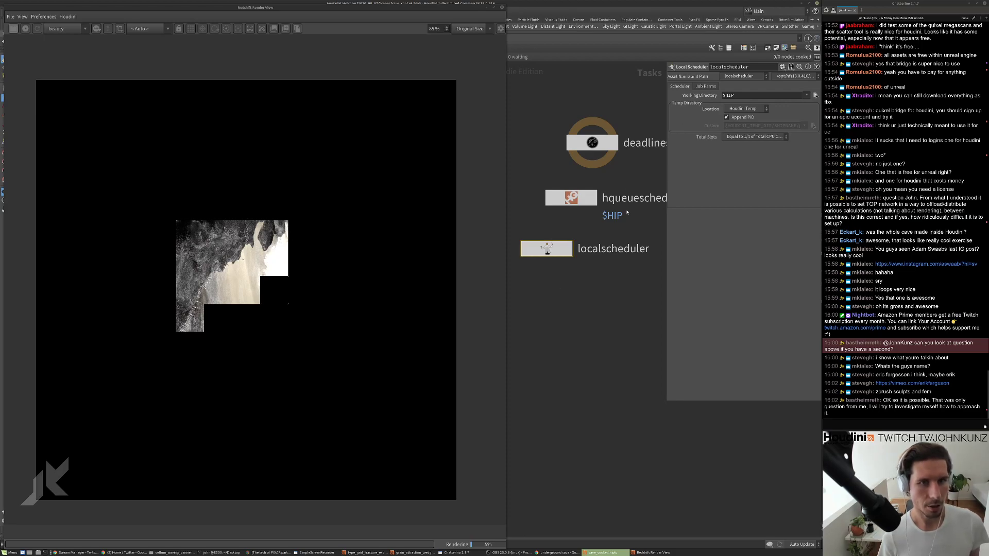
left_click(584, 193)
middle_click_drag(584, 193, 539, 235)
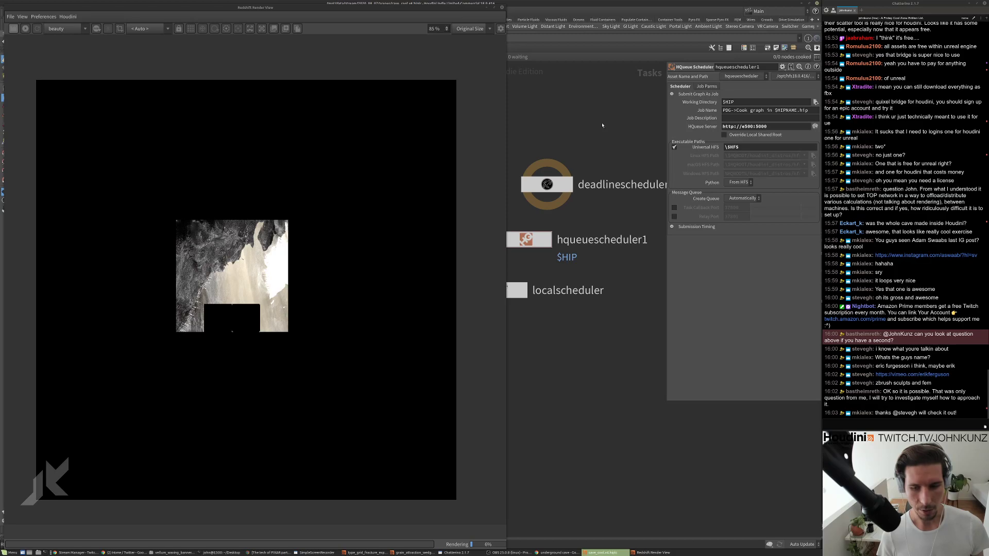
Add a Python Scheduler node and review the hqueuescheduler1 parameters.
key("Tab")
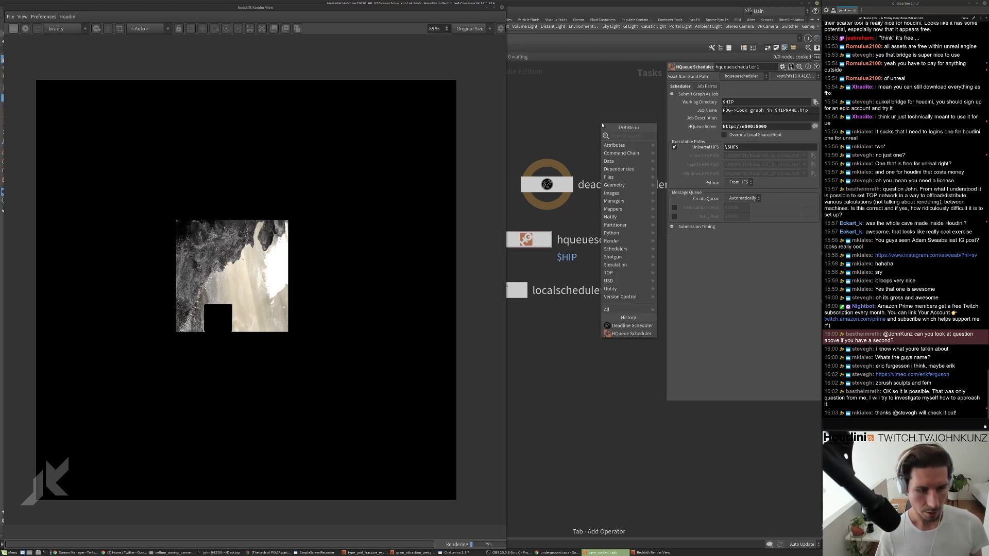
type("sc")
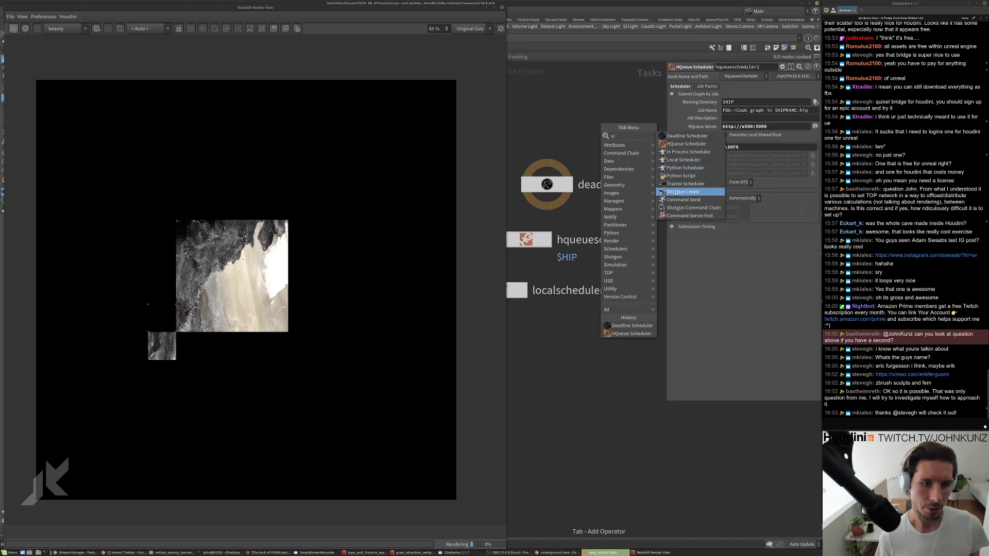
left_click(684, 169)
left_click(603, 129)
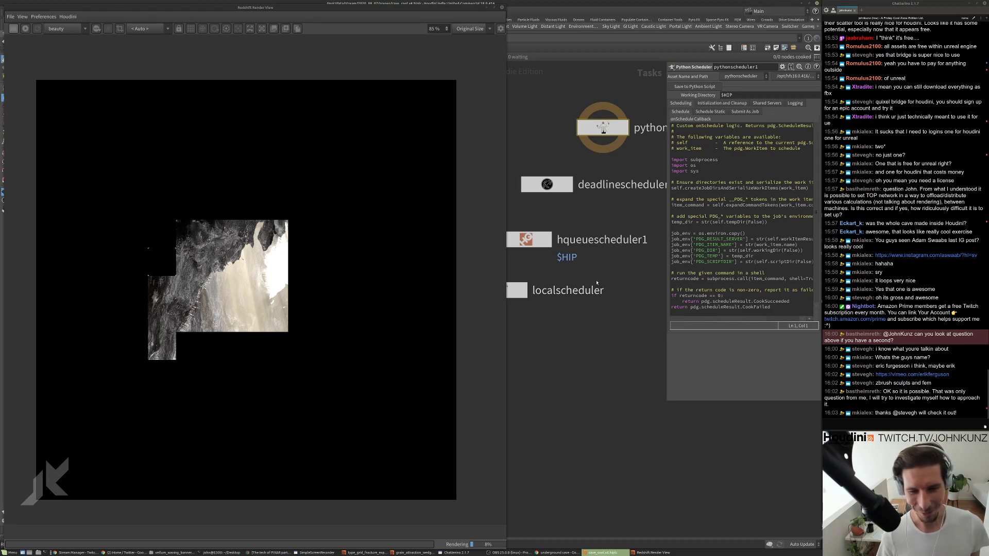
left_click(546, 185)
left_click(529, 239)
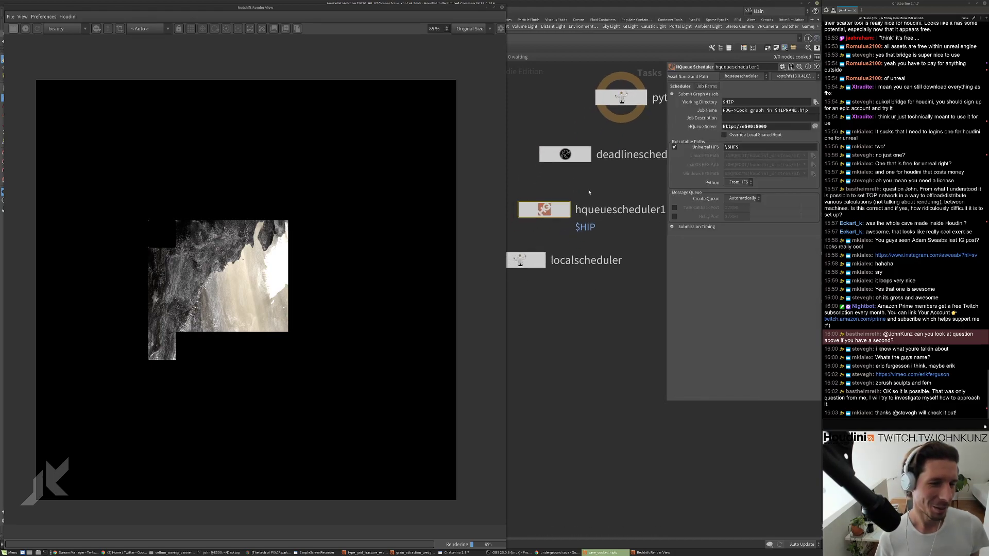
scroll(589, 193, "down", 1)
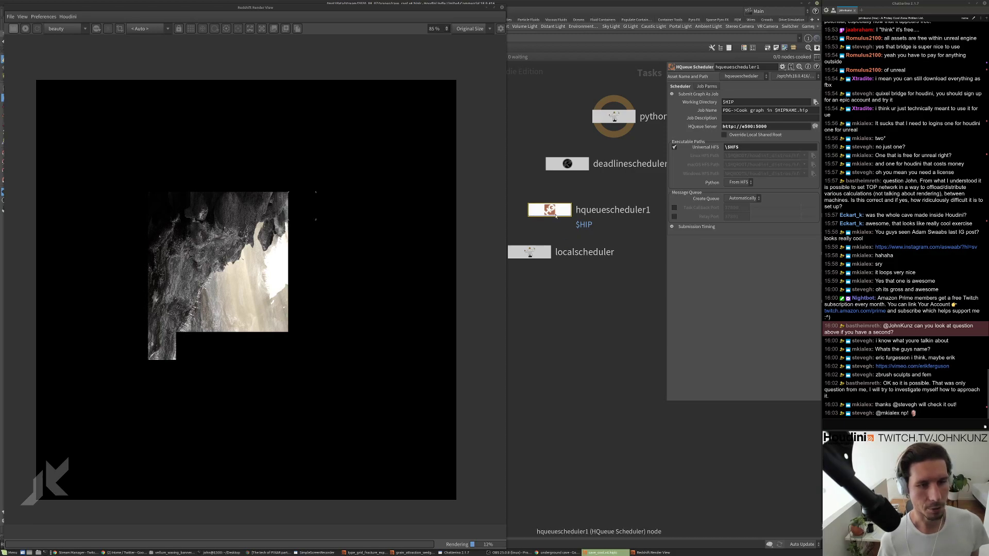
Inspect deadlinescheduler1's Message Queue settings in an enlarged panel, then compare with hqueuescheduler1.
left_click(566, 165)
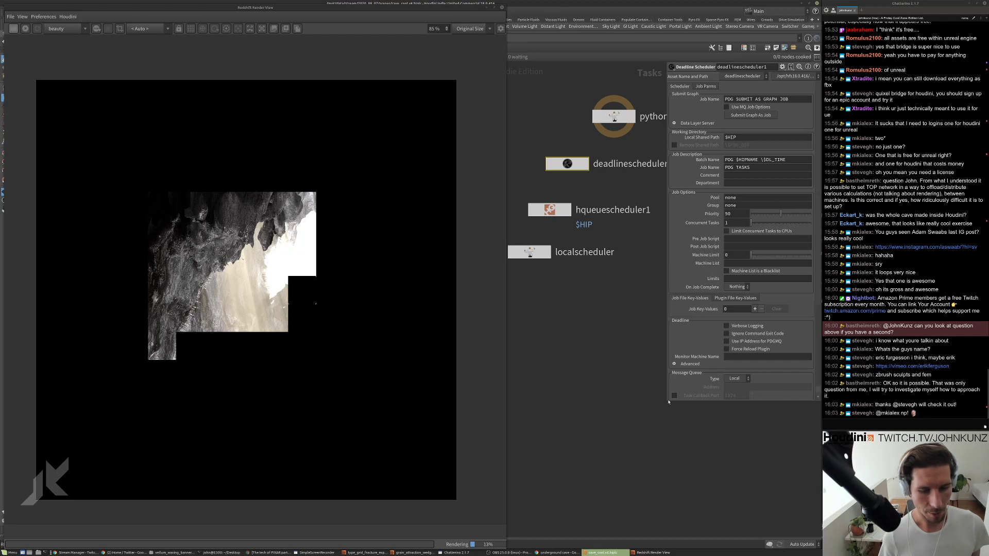
left_click_drag(667, 401, 639, 367)
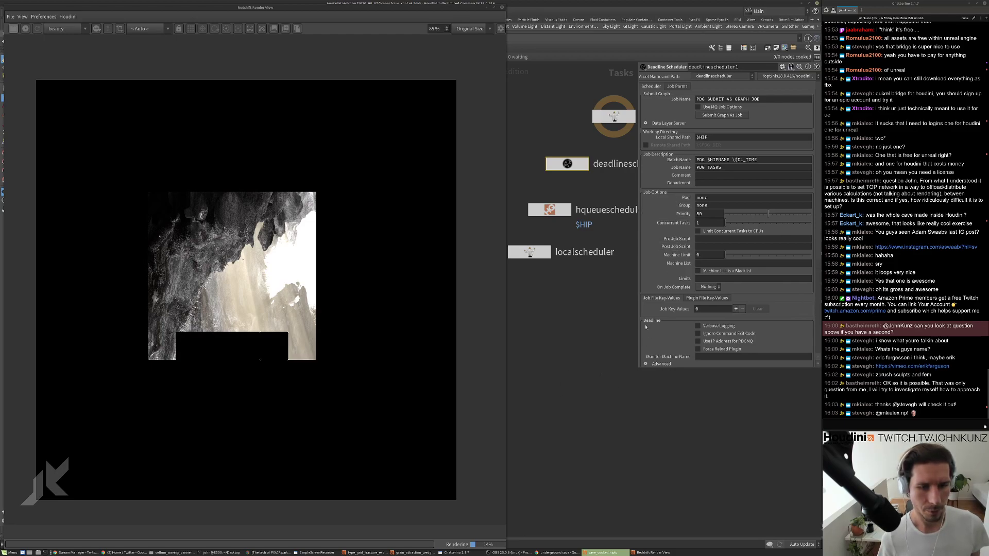
left_click_drag(638, 372, 628, 437)
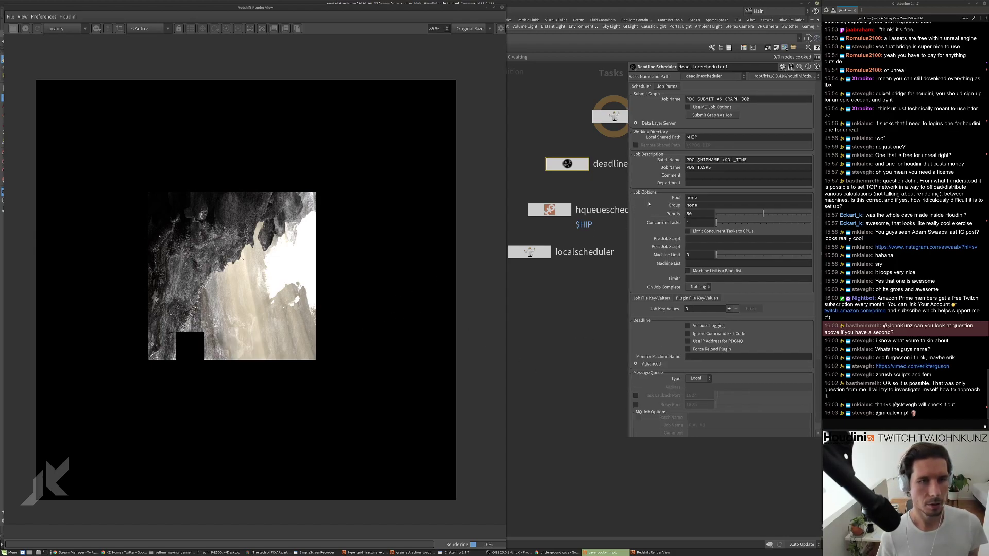
left_click(549, 209)
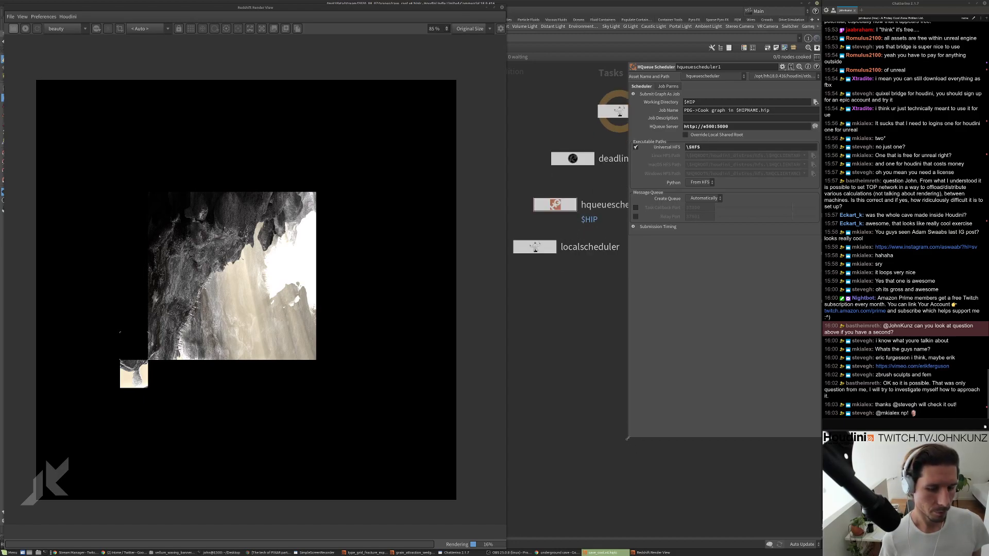
left_click_drag(627, 438, 680, 334)
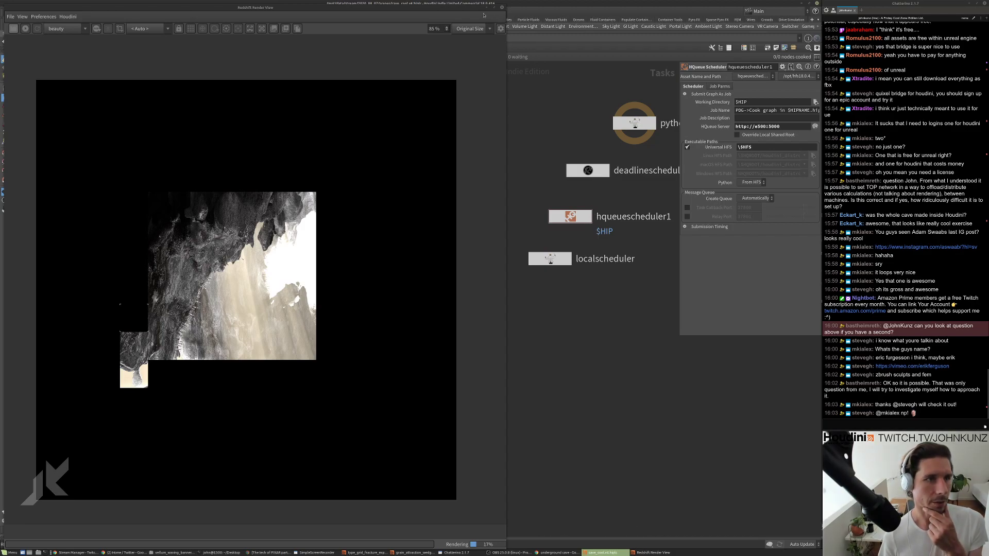
left_click_drag(464, 8, 368, 6)
Navigate from topnet1 up to the Objects network.
left_click(411, 38)
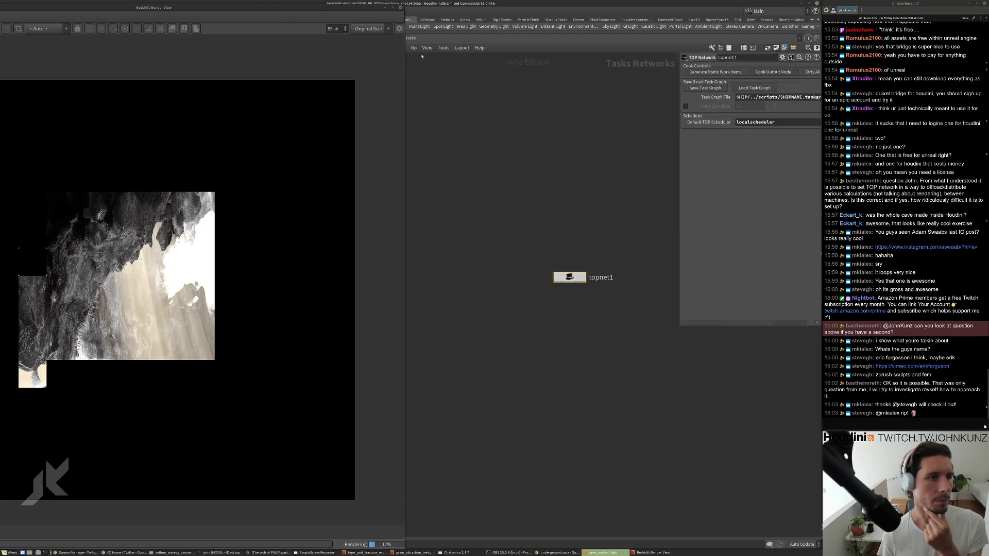
left_click(418, 41)
left_click(428, 77)
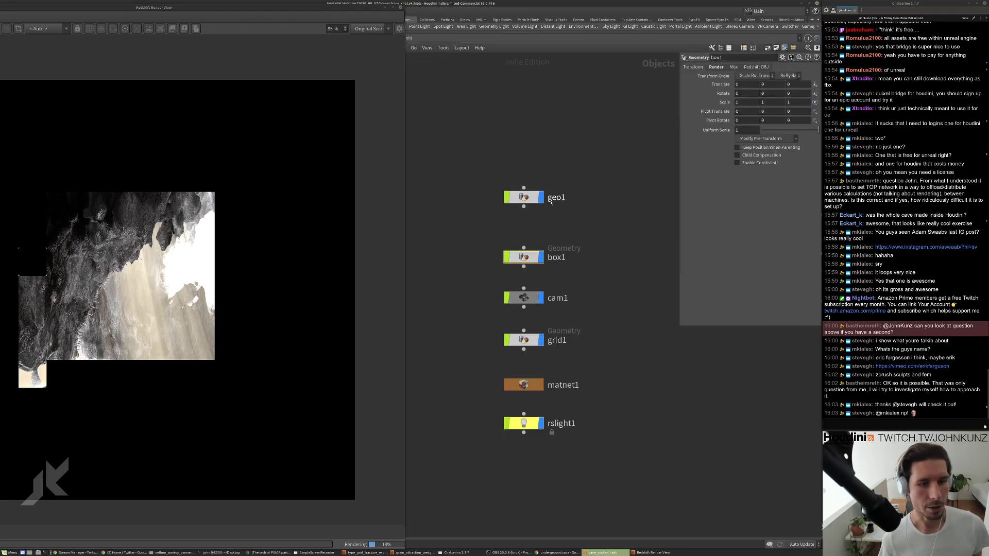
Raise the Render View and zoom and pan to inspect the partial cave render.
left_click_drag(295, 6, 450, 7)
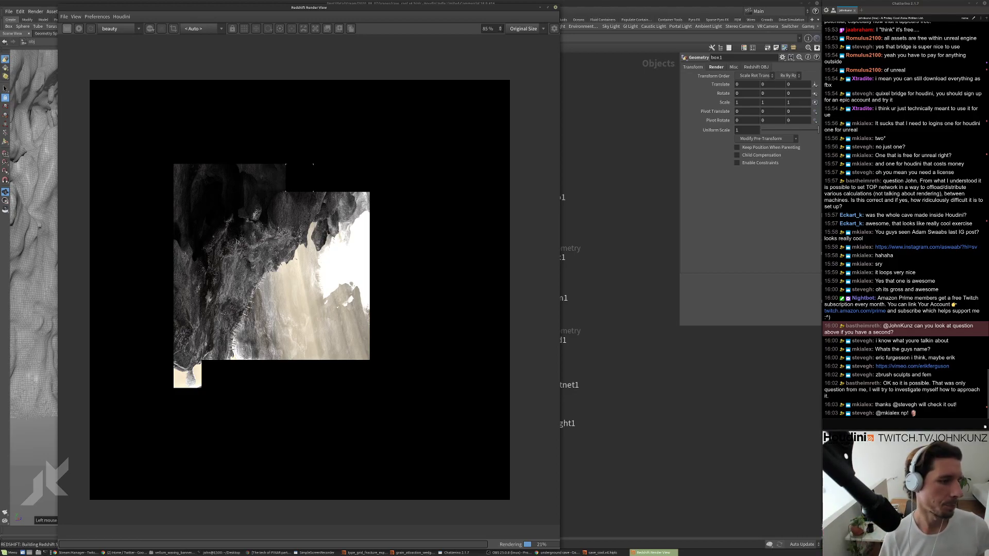
scroll(237, 240, "up", 4)
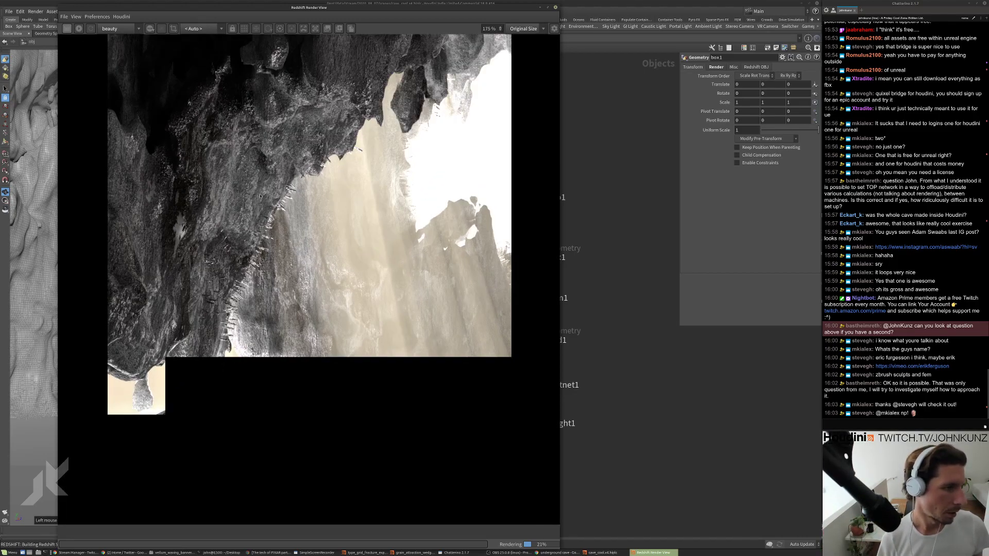
scroll(260, 195, "down", 2)
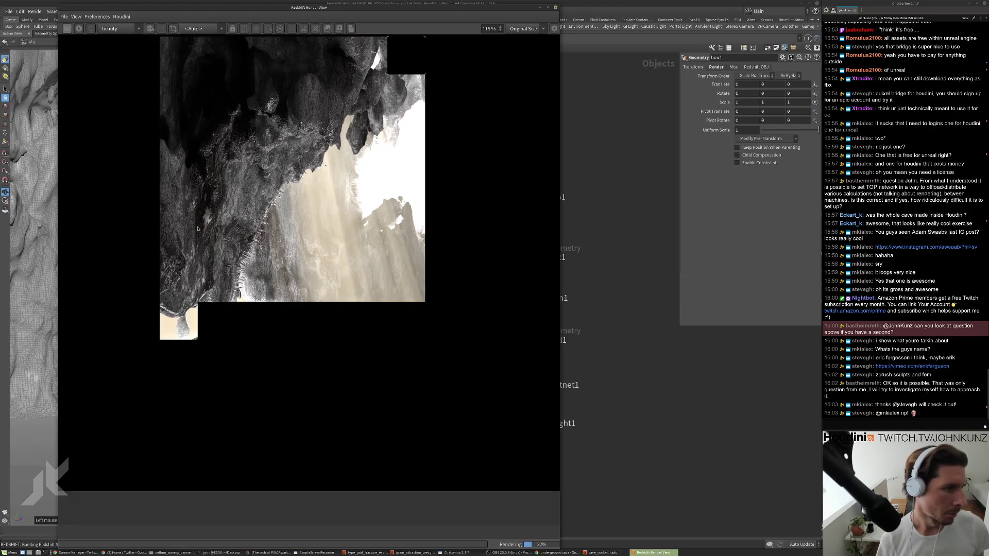
scroll(197, 229, "up", 2)
scroll(243, 225, "up", 4)
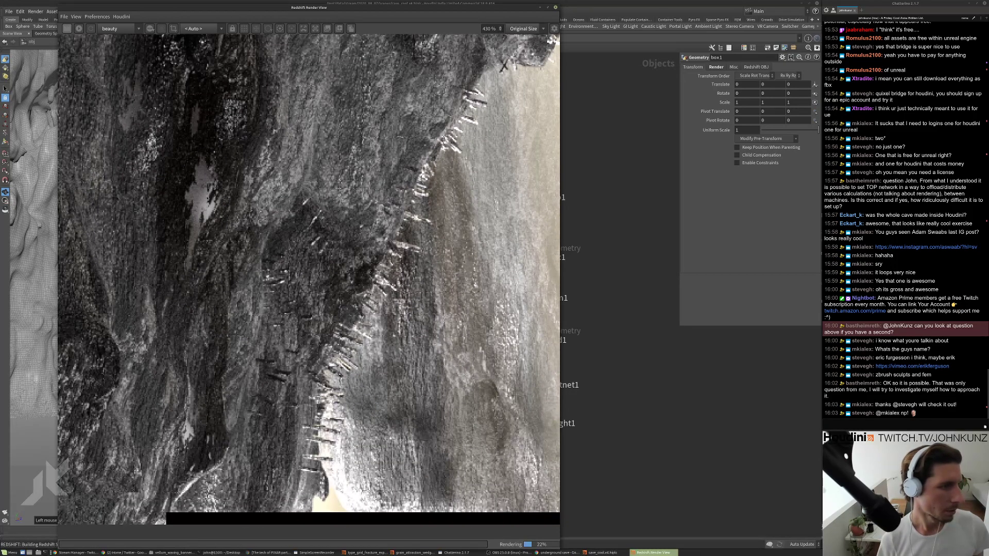
scroll(204, 206, "down", 3)
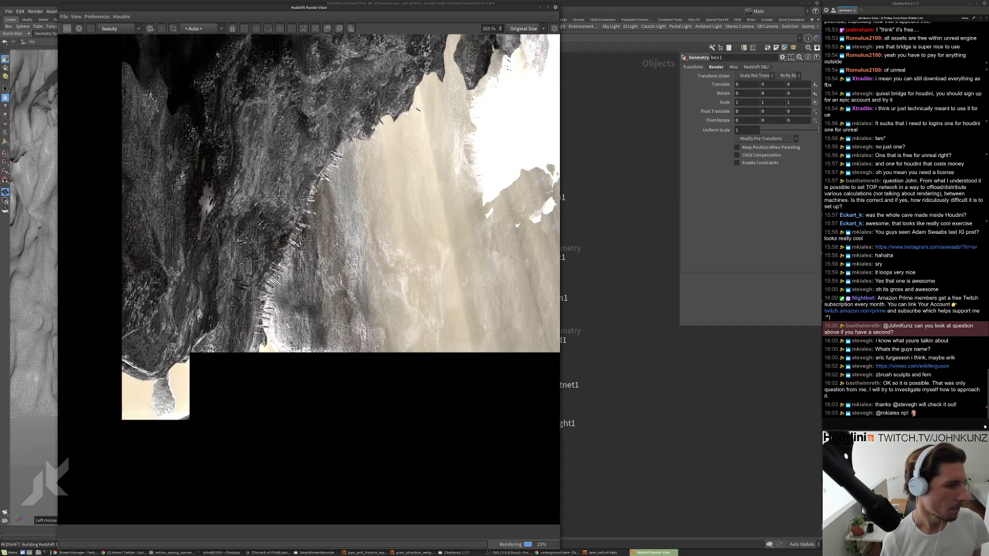
scroll(202, 216, "up", 2)
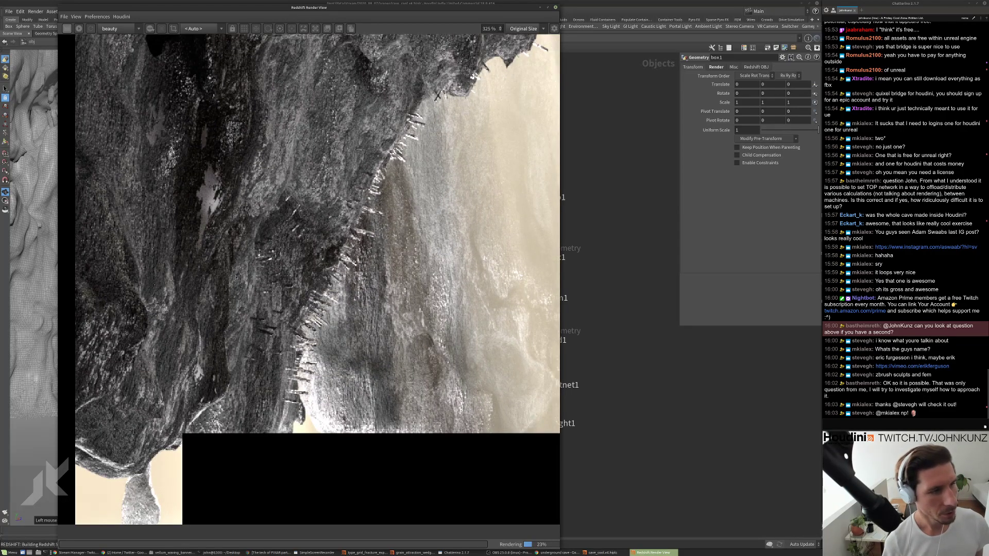
middle_click_drag(208, 208, 283, 237)
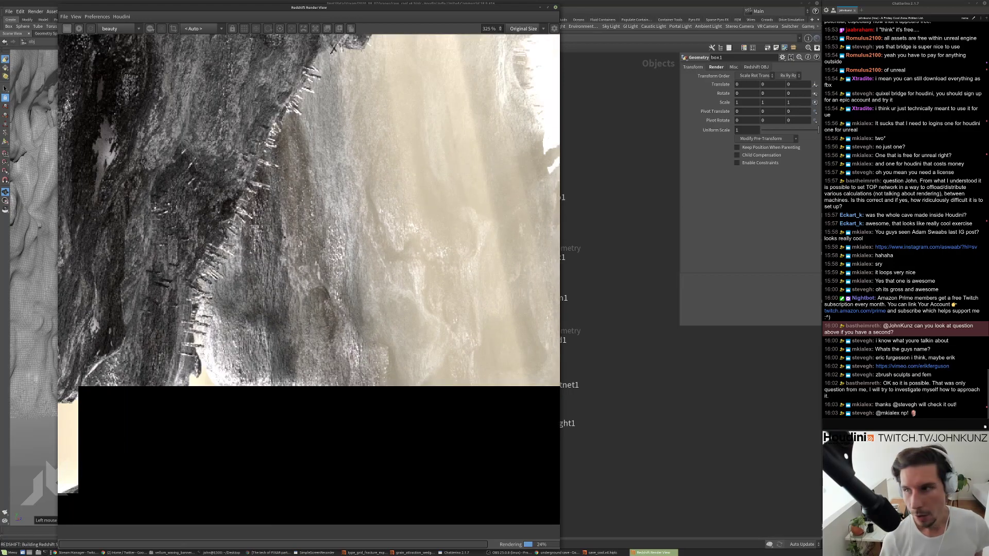
scroll(284, 238, "down", 4)
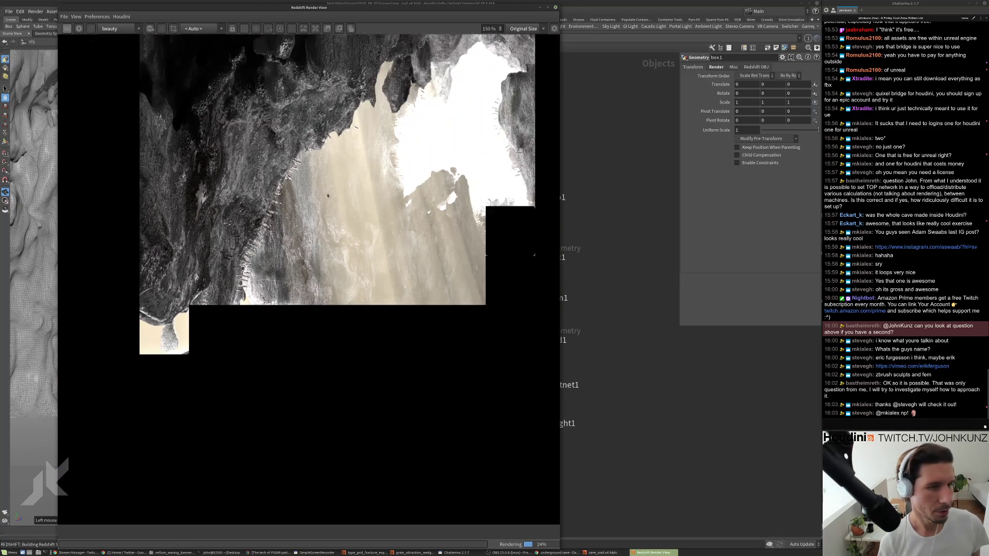
Enable Photographic Exposure in the render view's post-effects and nudge the F-Stop.
left_click(554, 28)
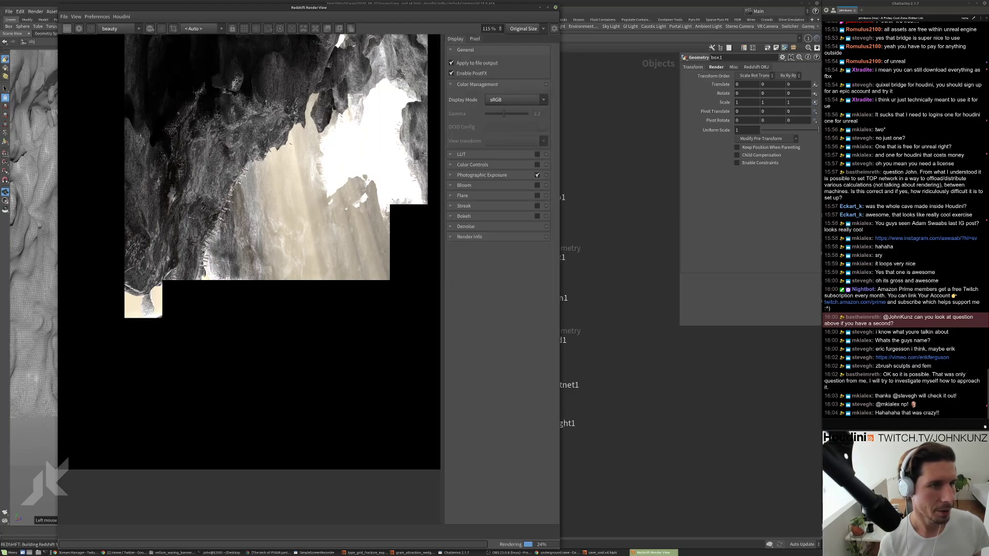
left_click(461, 175)
scroll(361, 144, "down", 2)
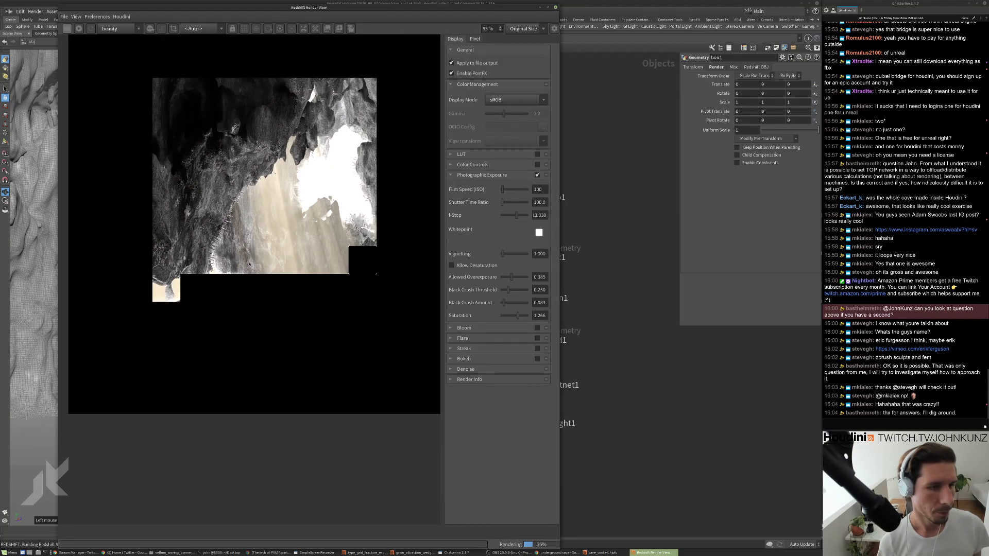
scroll(349, 369, "down", 1)
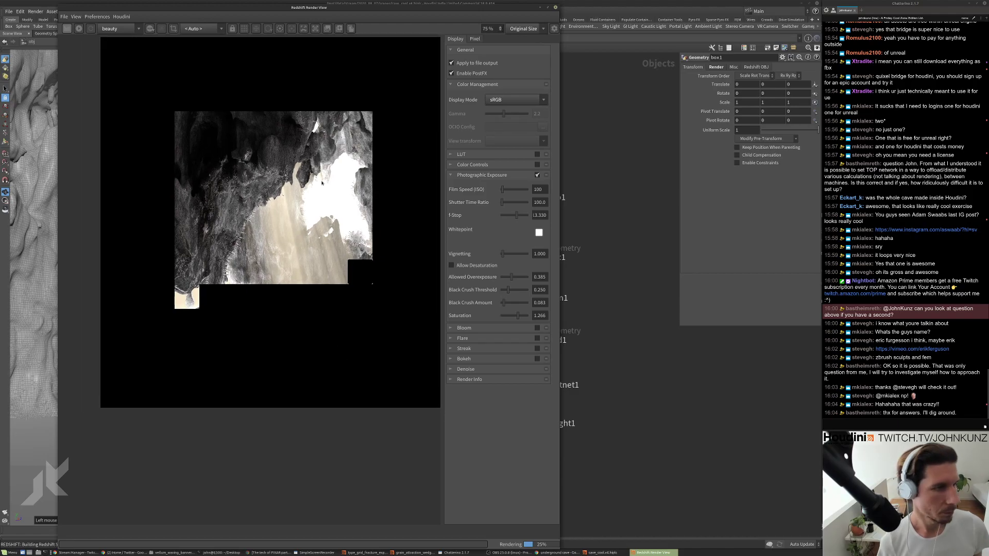
scroll(300, 254, "up", 1)
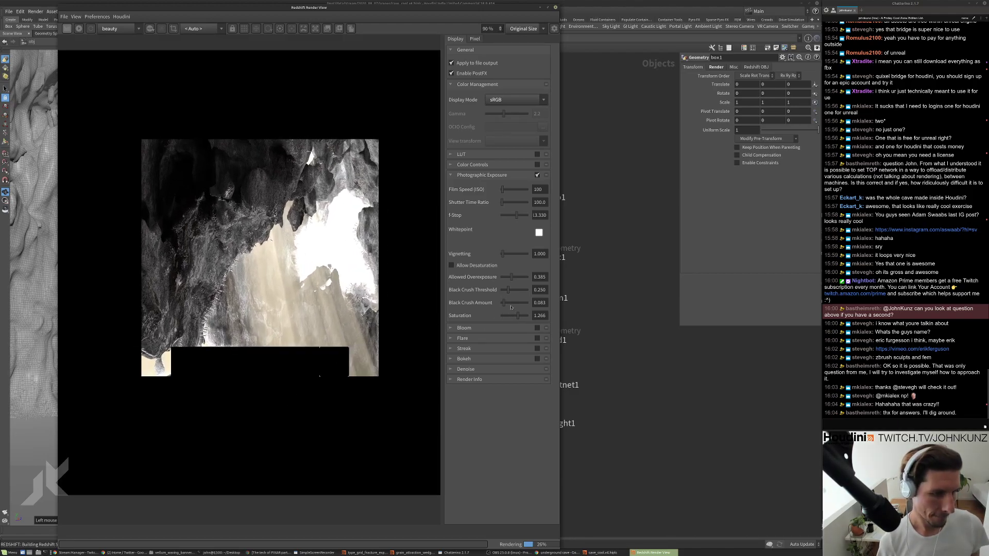
mouse_move(516, 215)
left_mouse_down()
mouse_move(526, 220)
mouse_move(504, 220)
mouse_move(517, 221)
left_mouse_up()
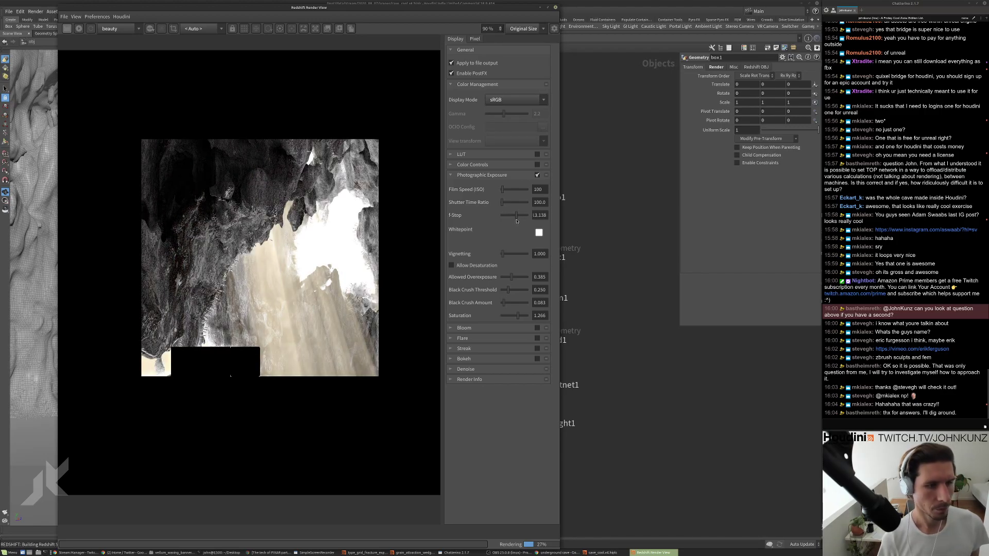
Set Black Crush Threshold to 0.266 and Black Crush Amount to about 0.33.
left_click(513, 293)
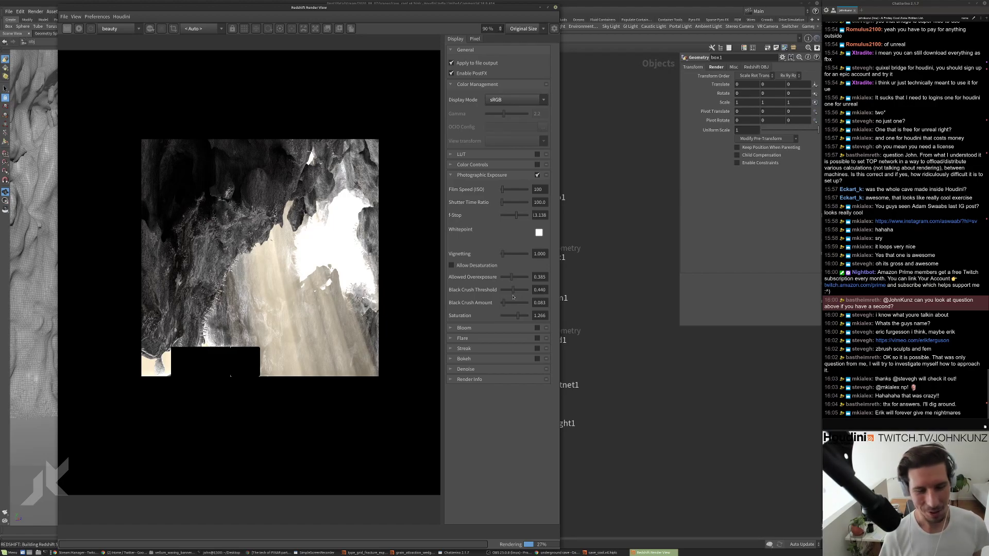
left_click(508, 295)
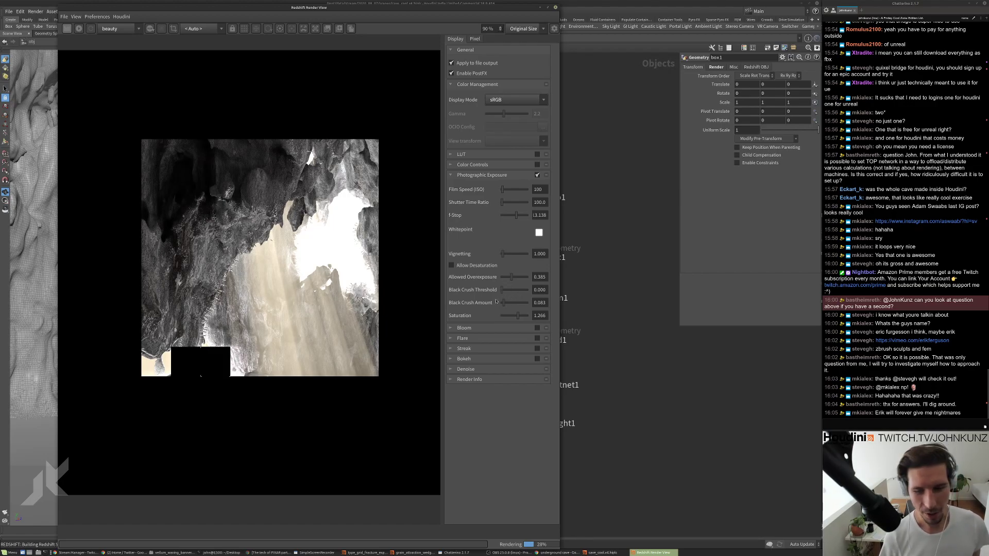
left_click(505, 291)
left_click(508, 291)
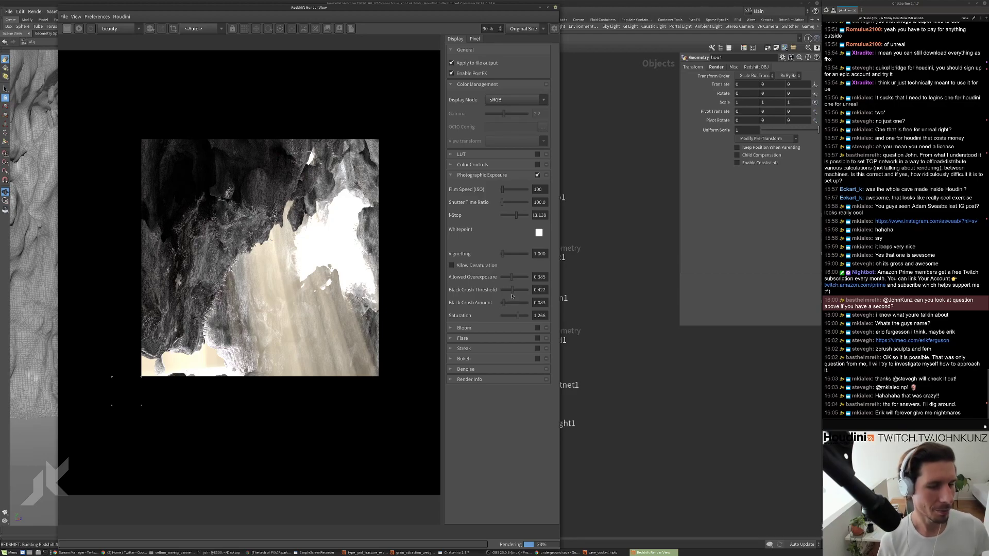
left_click(508, 303)
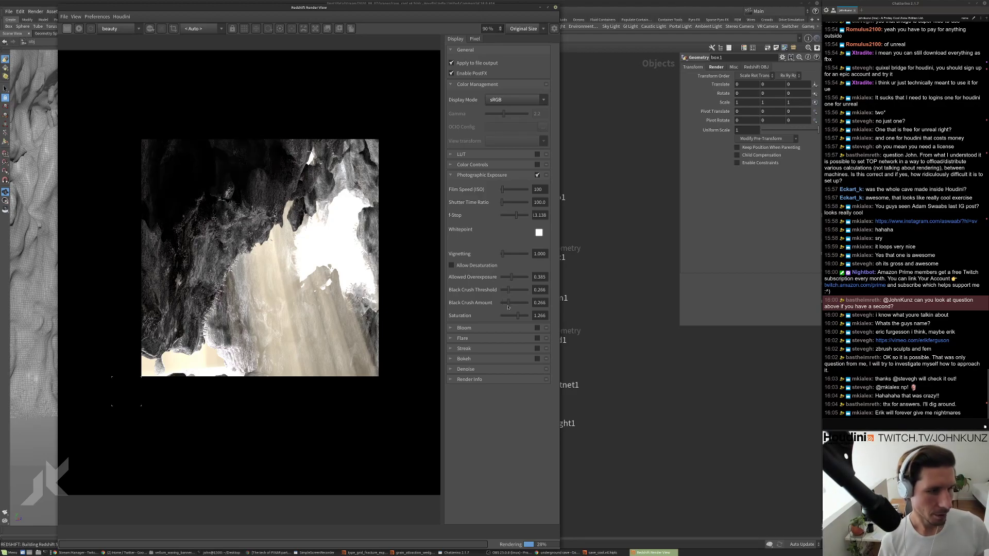
left_click_drag(510, 307, 511, 307)
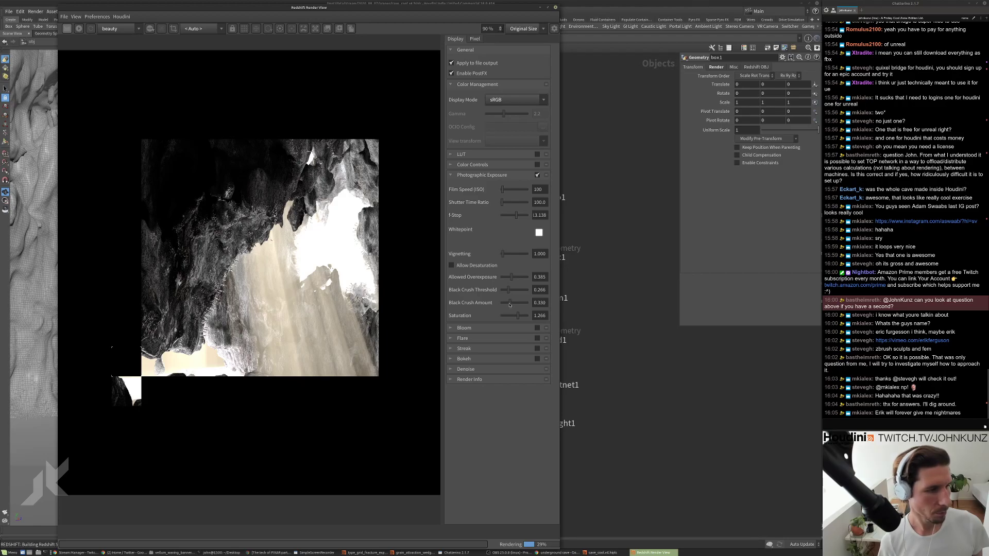
Lower the Photographic Exposure Saturation to 1.028.
scroll(332, 371, "down", 1)
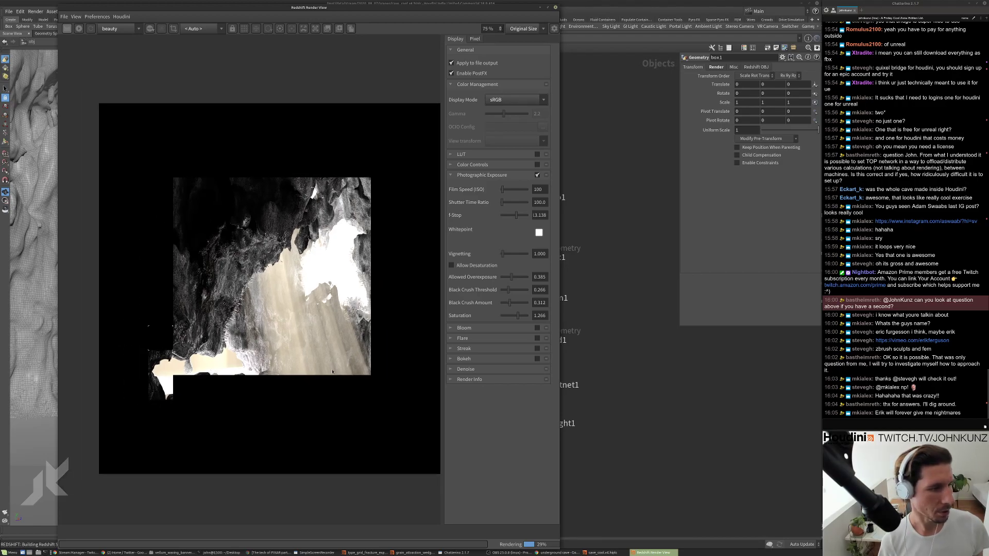
scroll(243, 226, "up", 1)
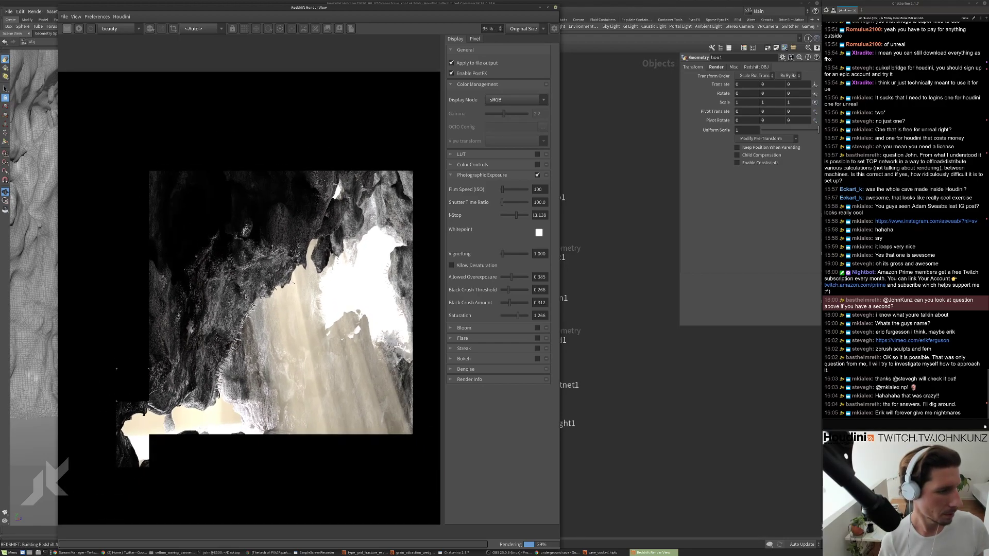
left_click_drag(519, 316, 517, 317)
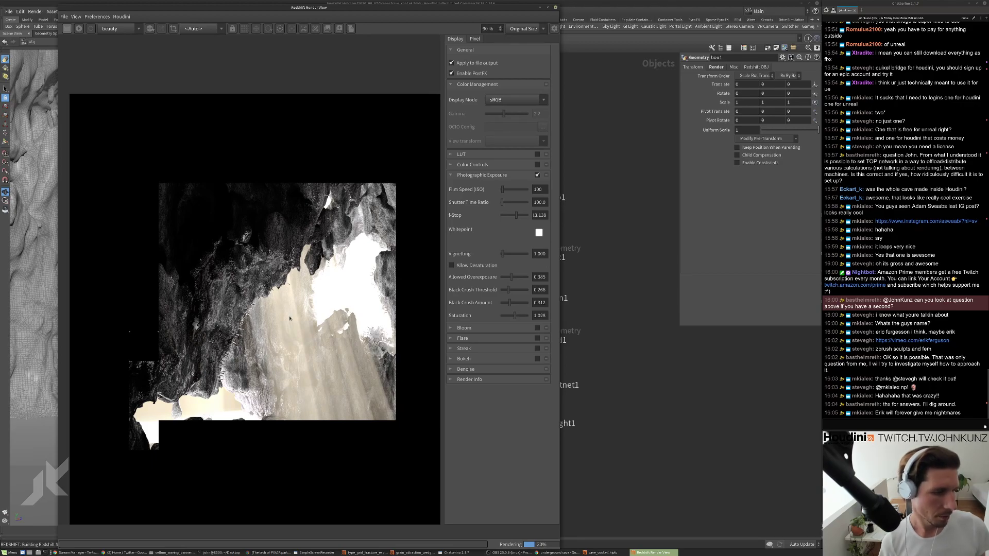
scroll(290, 319, "down", 2)
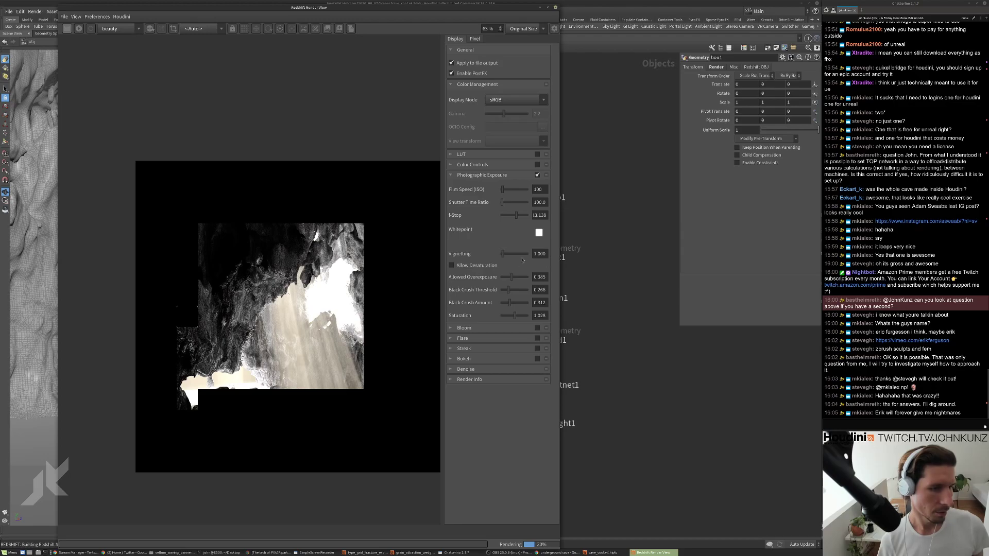
Raise the F-Stop to 17.761 to darken the cave render.
left_click_drag(516, 216, 522, 217)
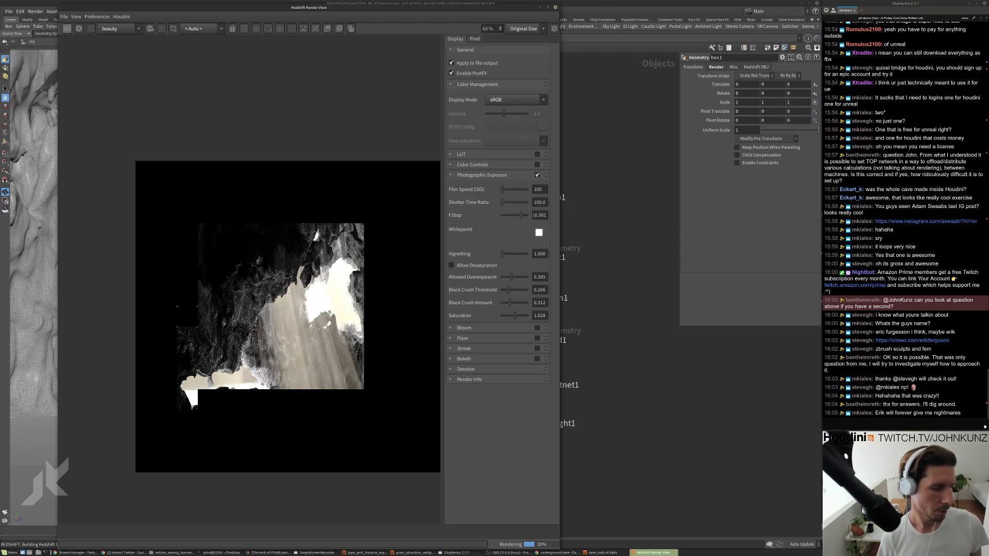
scroll(340, 325, "down", 1)
scroll(296, 324, "up", 1)
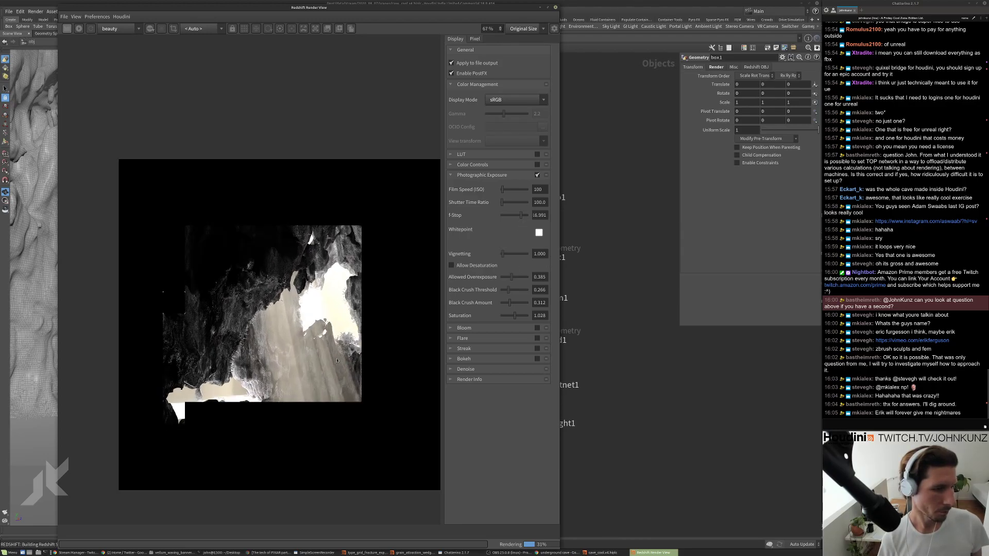
scroll(337, 361, "up", 1)
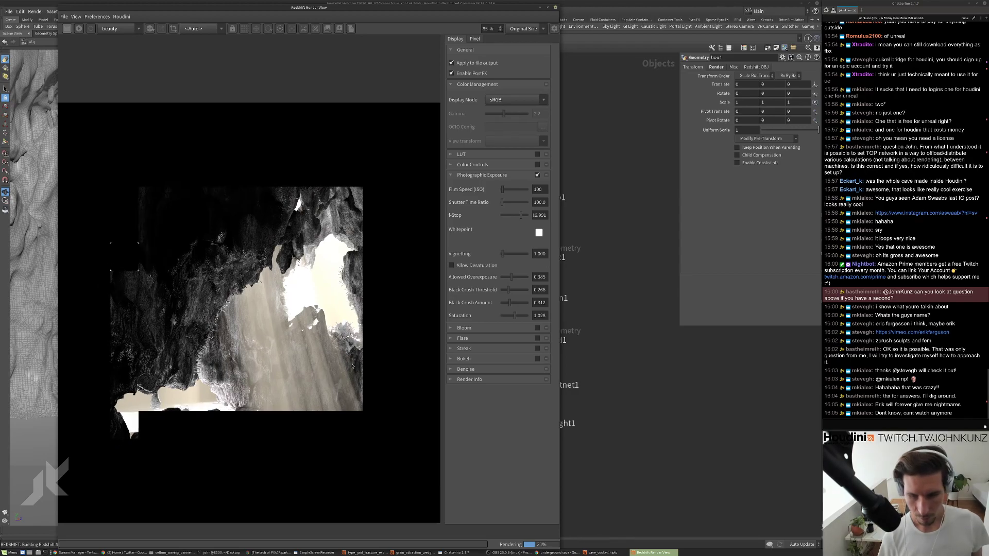
scroll(346, 369, "down", 1)
scroll(177, 362, "up", 3)
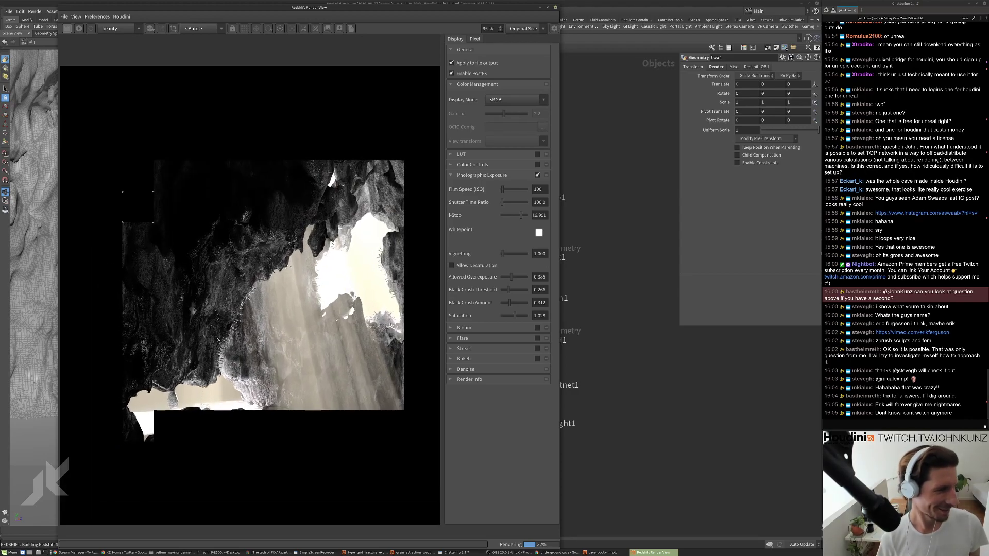
scroll(182, 293, "up", 4)
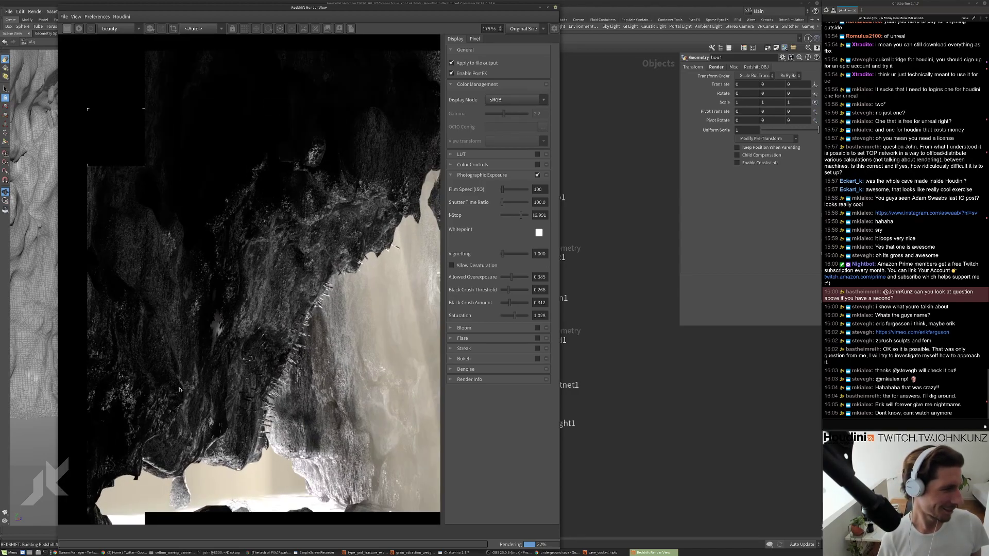
scroll(189, 362, "down", 4)
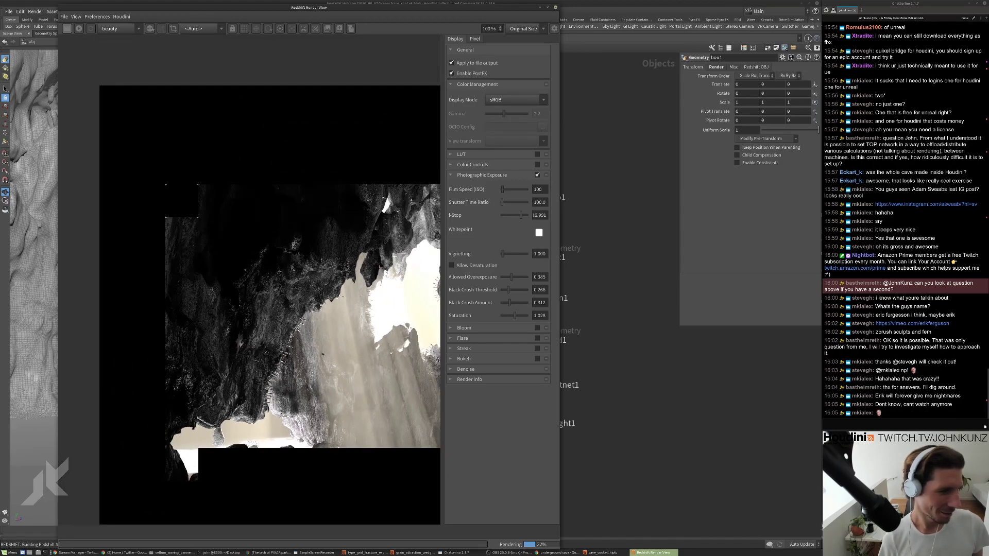
scroll(302, 320, "down", 1)
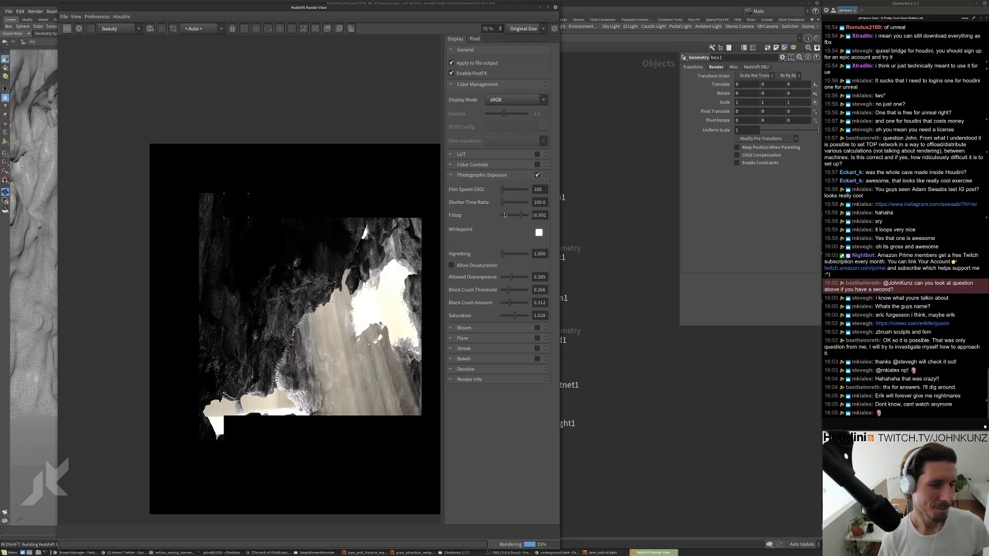
left_click_drag(525, 218, 522, 218)
scroll(268, 351, "down", 1)
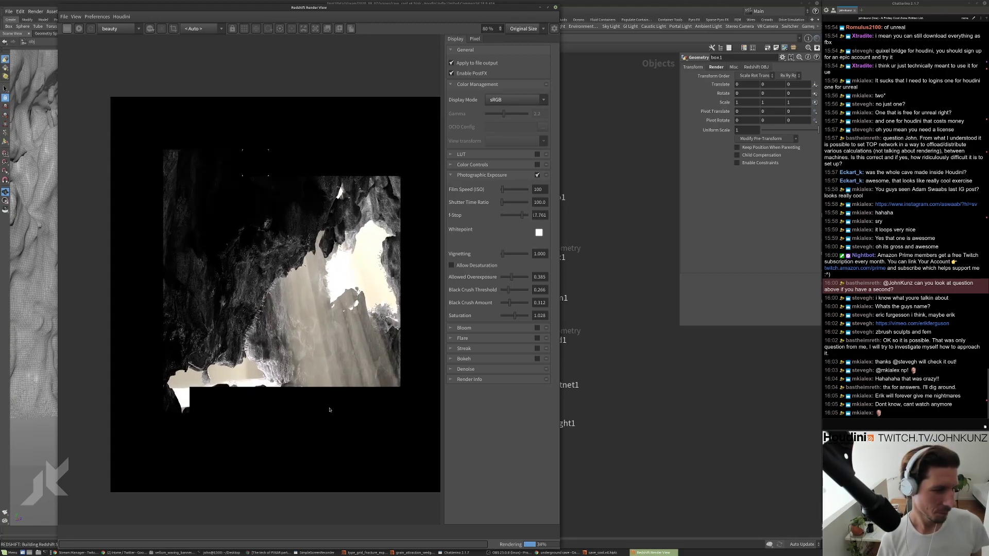
scroll(337, 356, "up", 2)
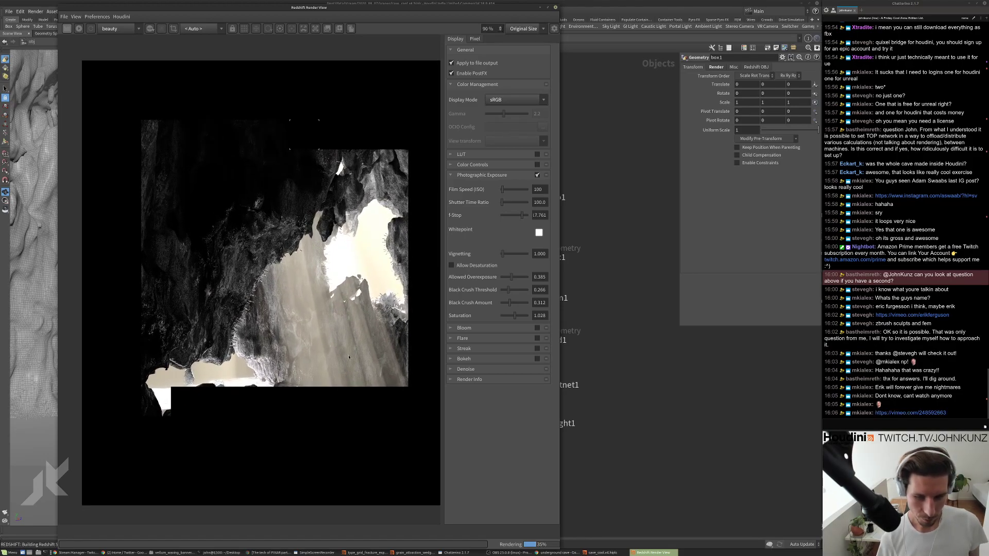
Switch to the chat window and focus the message input to reply to viewers.
left_click(913, 415)
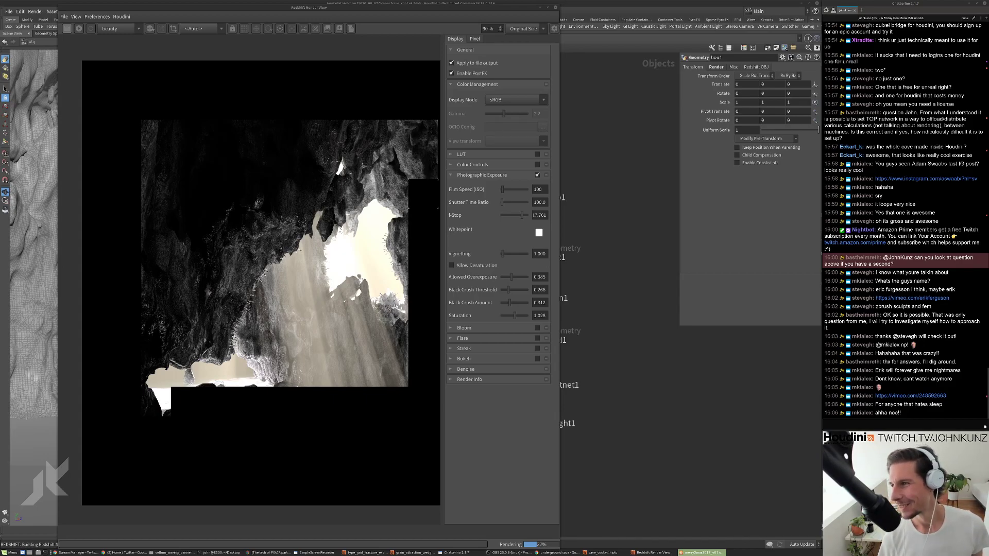
left_click(850, 423)
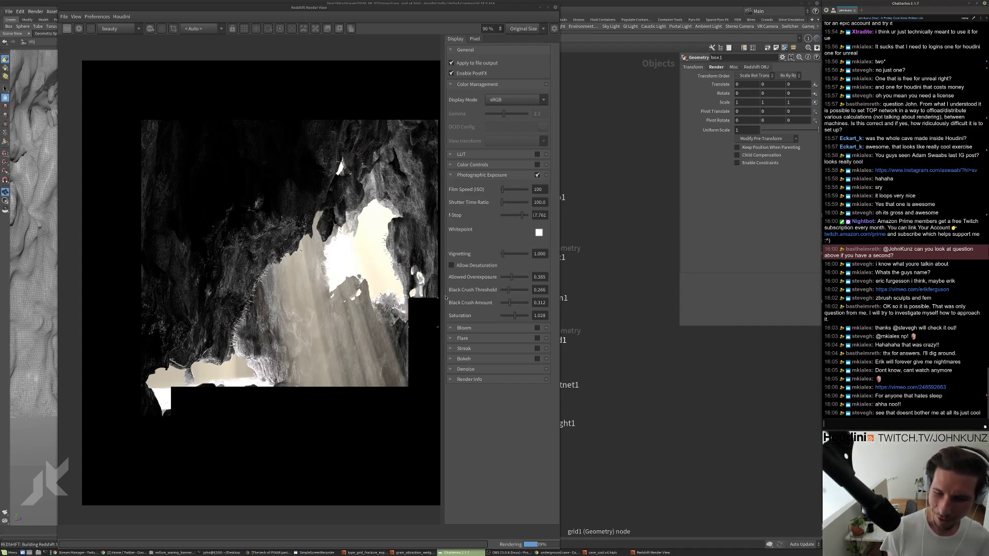
scroll(395, 302, "down", 1)
scroll(394, 302, "up", 1)
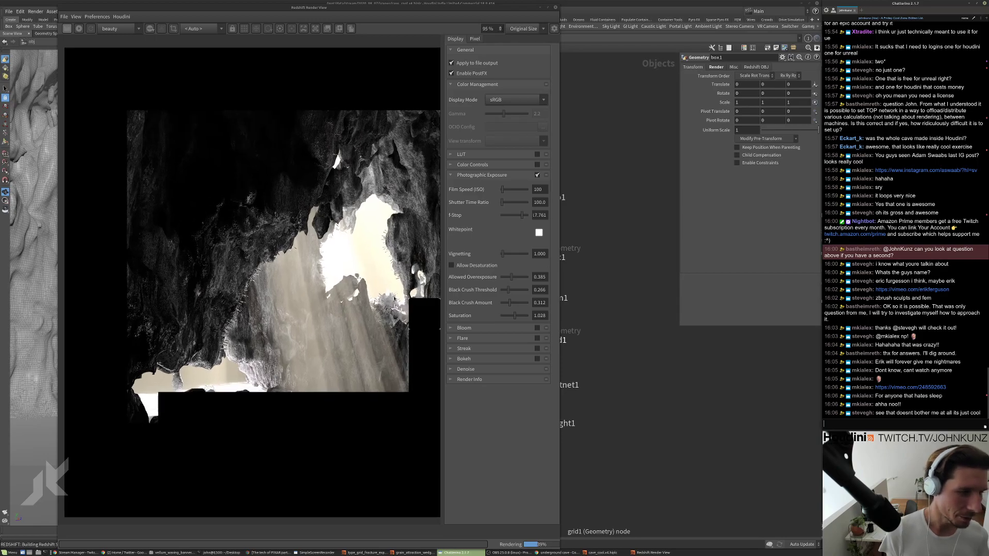
scroll(394, 301, "down", 1)
scroll(342, 336, "up", 1)
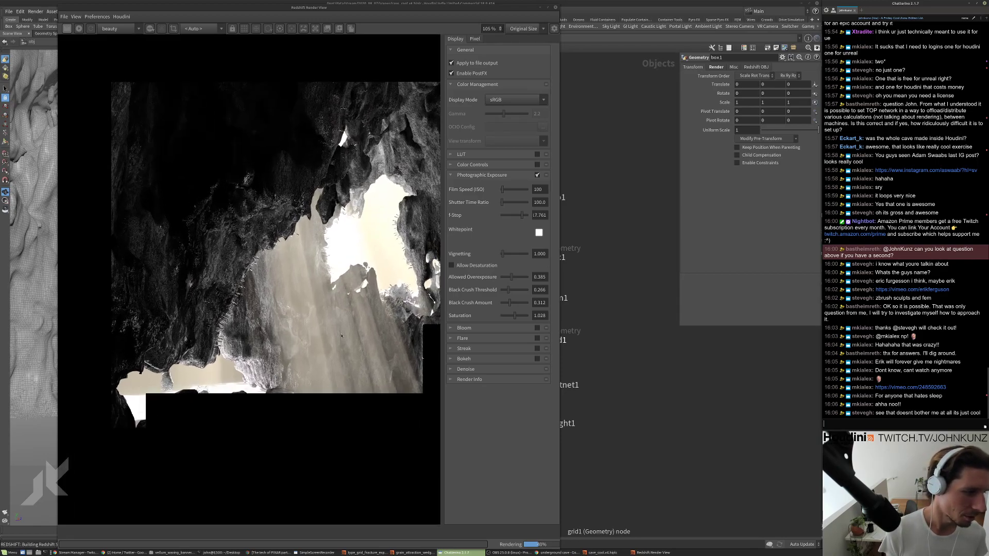
scroll(299, 347, "down", 2)
scroll(384, 319, "up", 2)
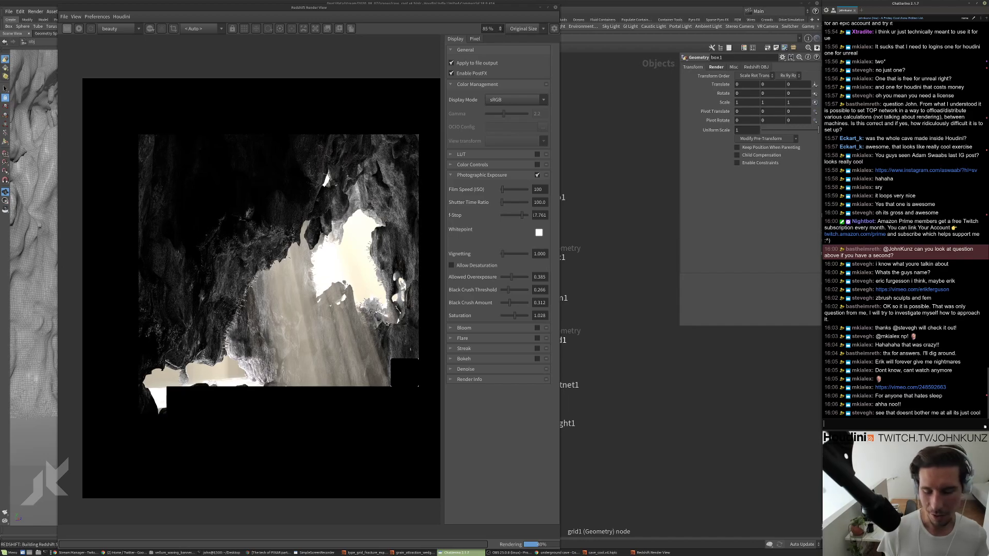
scroll(321, 335, "up", 1)
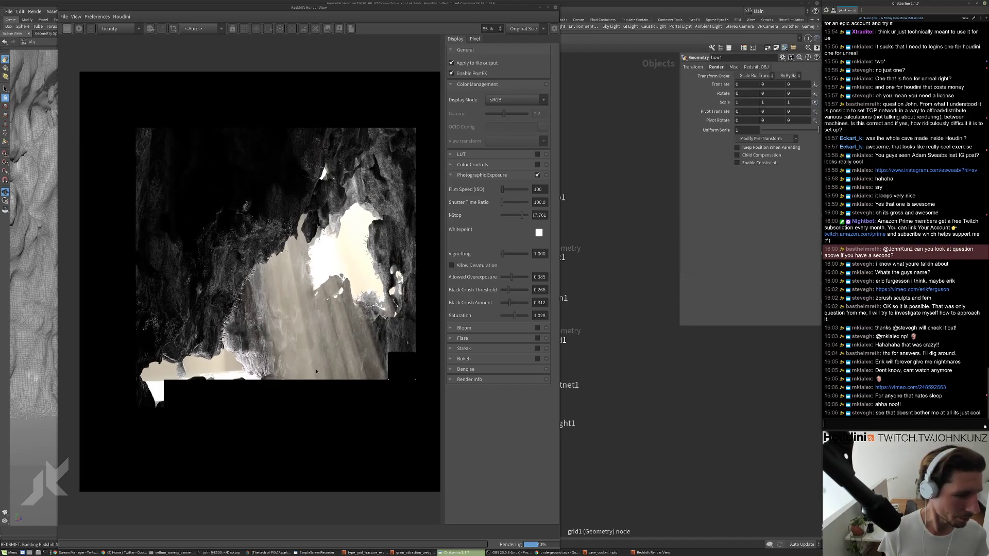
scroll(257, 380, "down", 1)
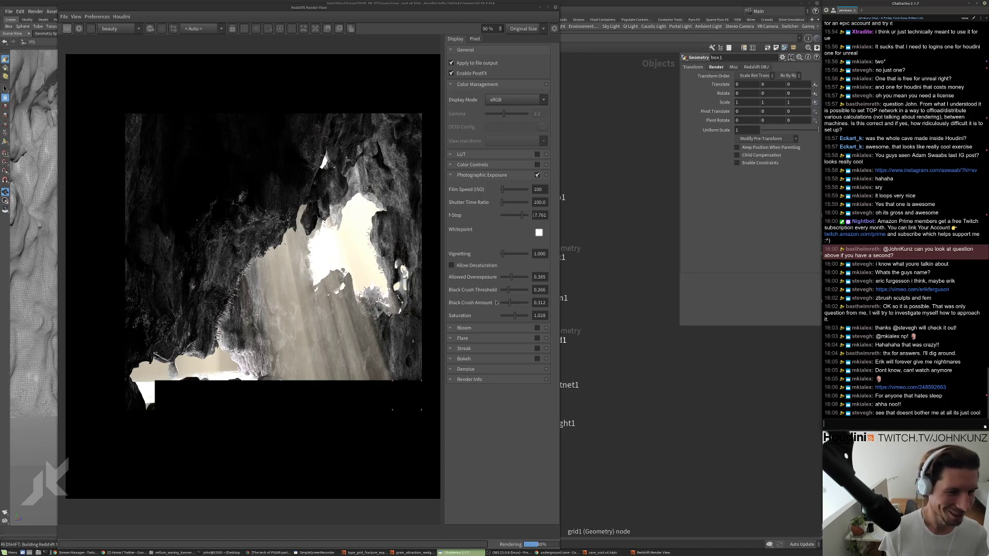
Drop the black crush amount to zero and push the F-Stop higher.
left_click_drag(503, 306, 499, 306)
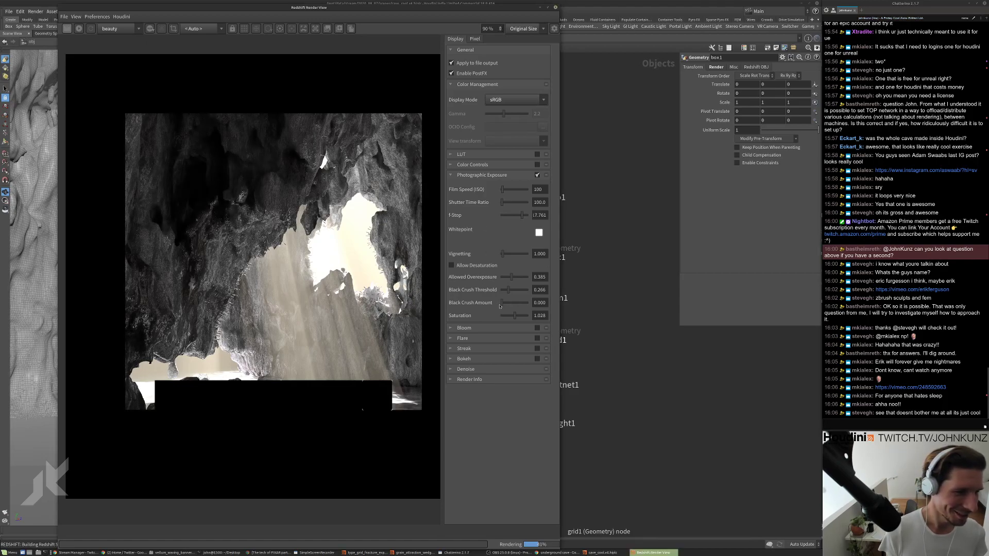
mouse_move(525, 216)
left_mouse_down()
mouse_move(536, 219)
mouse_move(526, 217)
left_mouse_up()
scroll(384, 373, "up", 5)
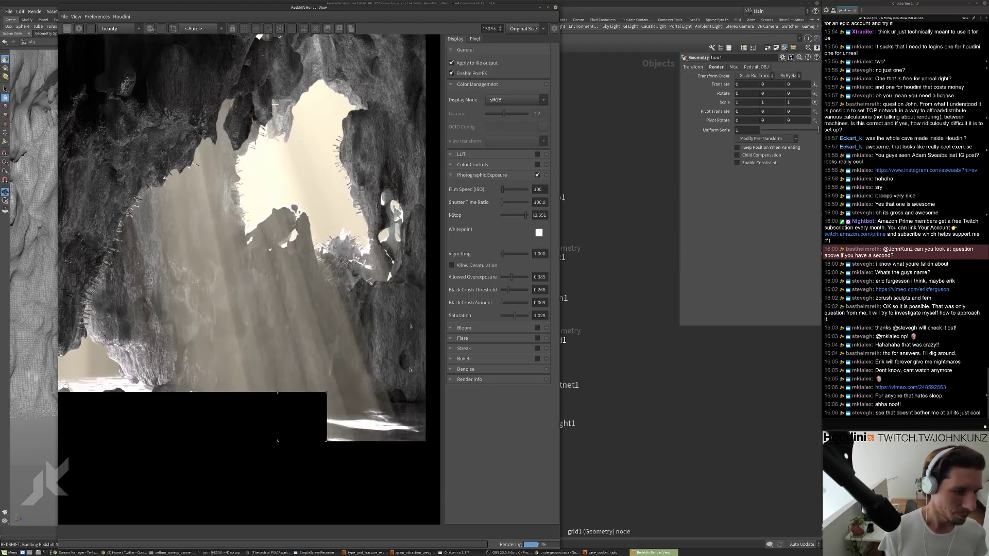
scroll(379, 351, "down", 4)
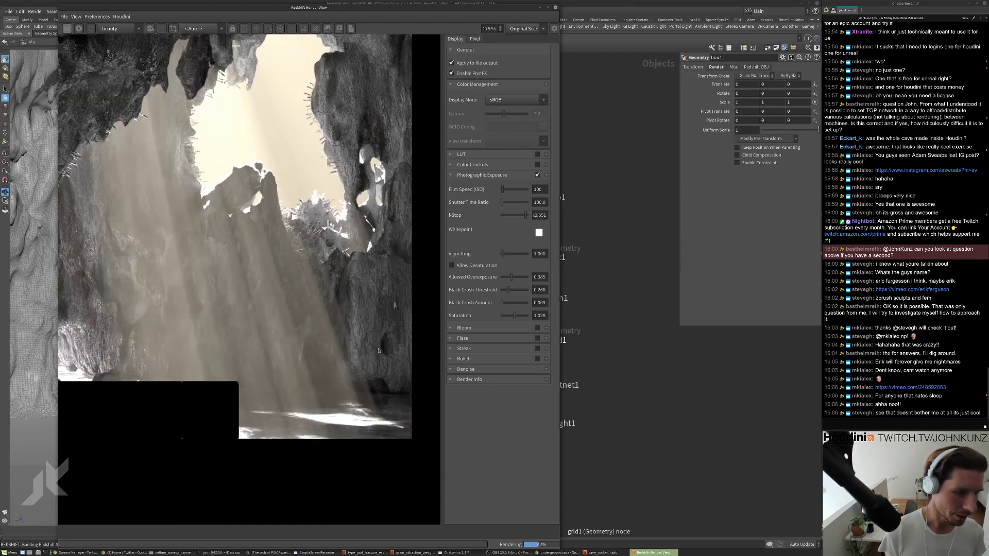
scroll(375, 336, "up", 4)
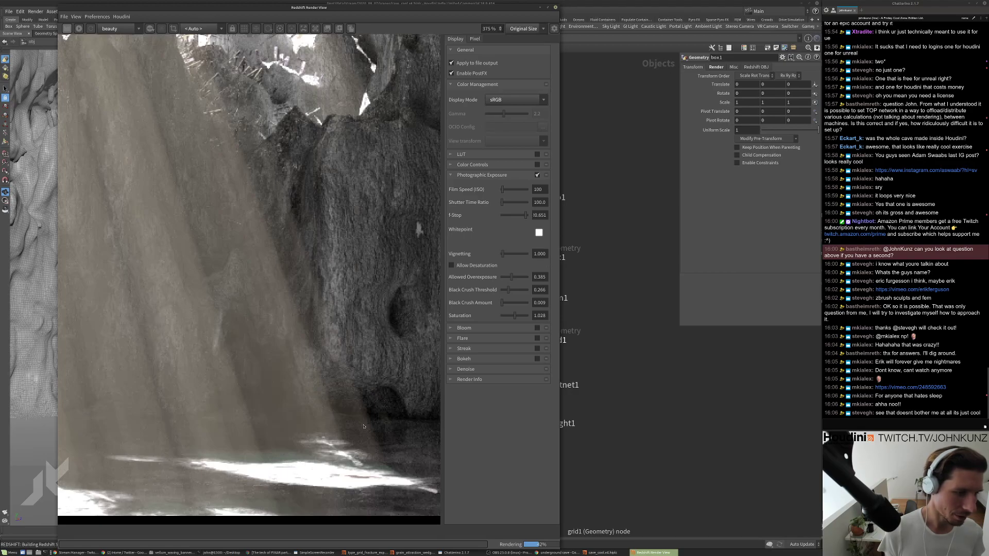
scroll(363, 427, "down", 8)
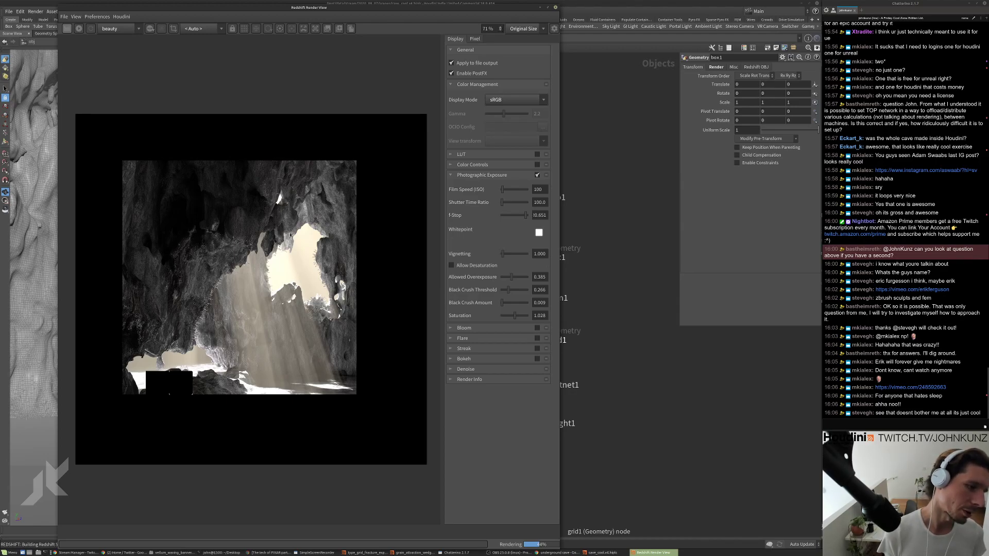
scroll(300, 362, "down", 2)
scroll(301, 302, "up", 2)
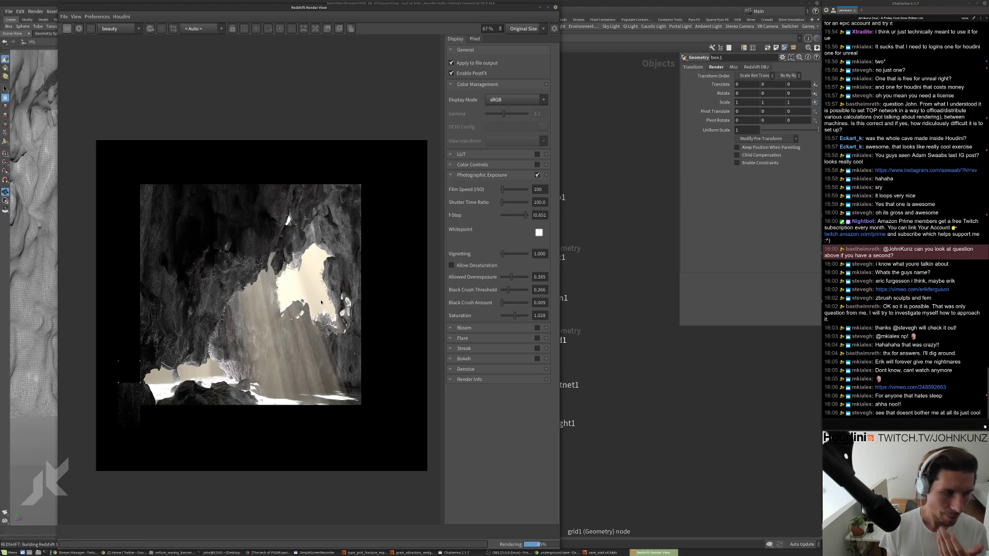
scroll(276, 346, "down", 2)
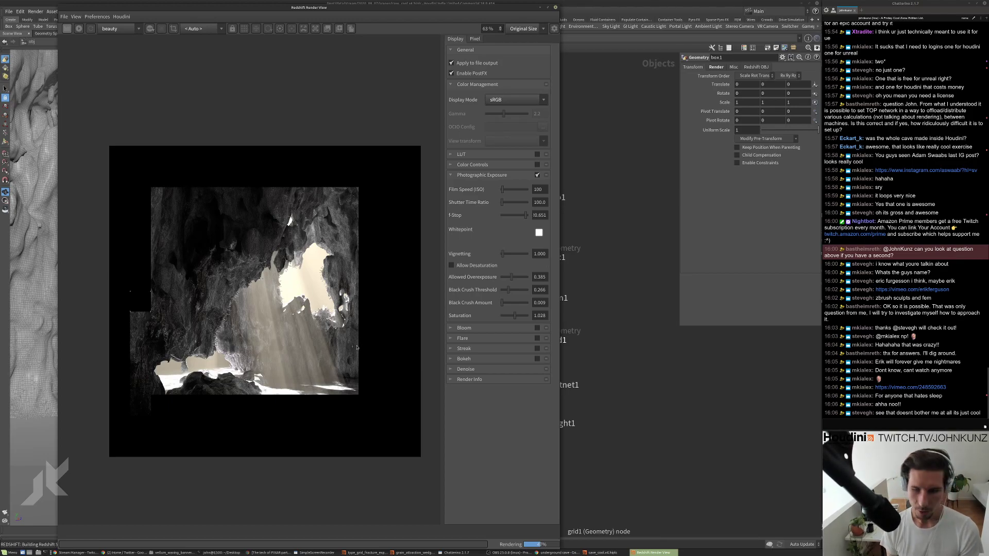
scroll(355, 347, "up", 1)
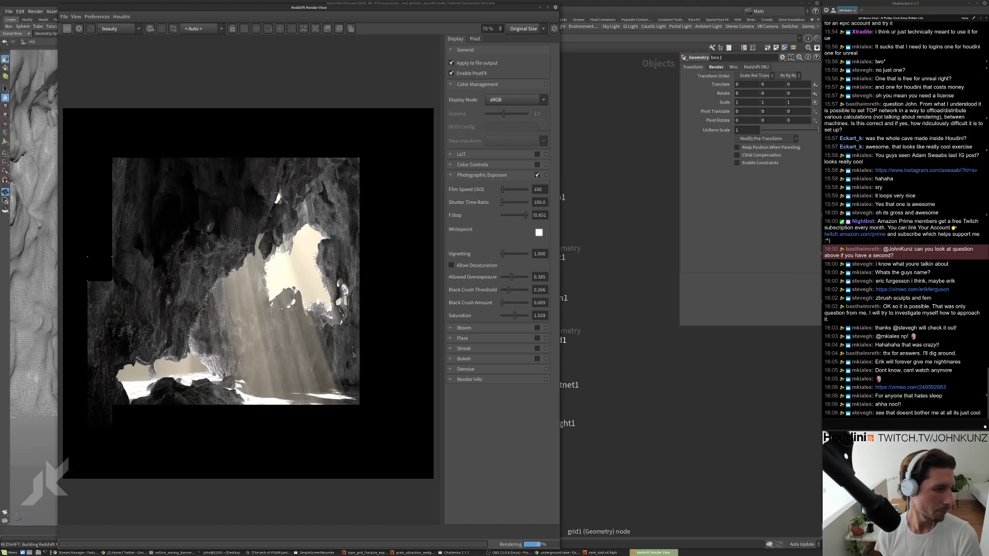
Widen the render preview panel to give the cave image more room.
left_click_drag(561, 412, 650, 413)
scroll(342, 250, "up", 2)
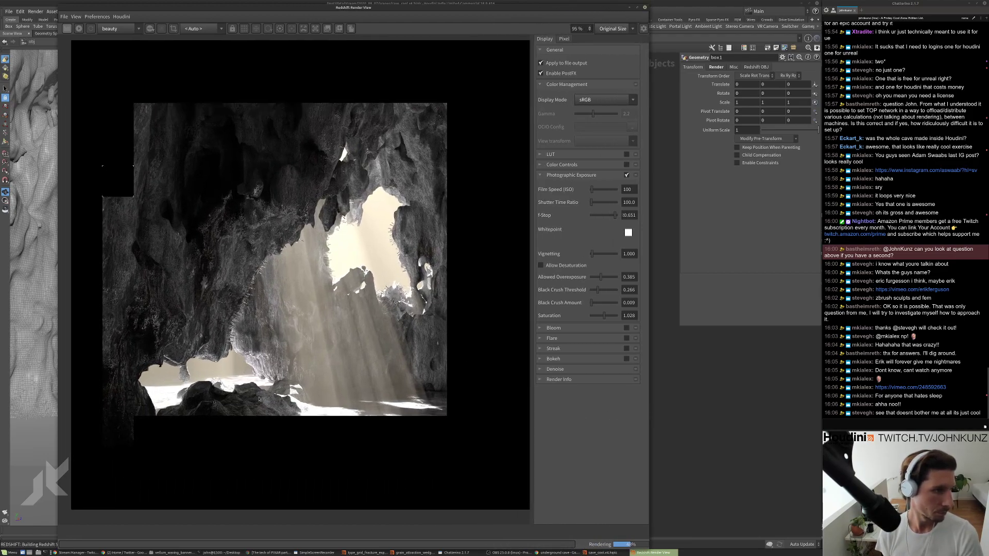
scroll(342, 250, "up", 1)
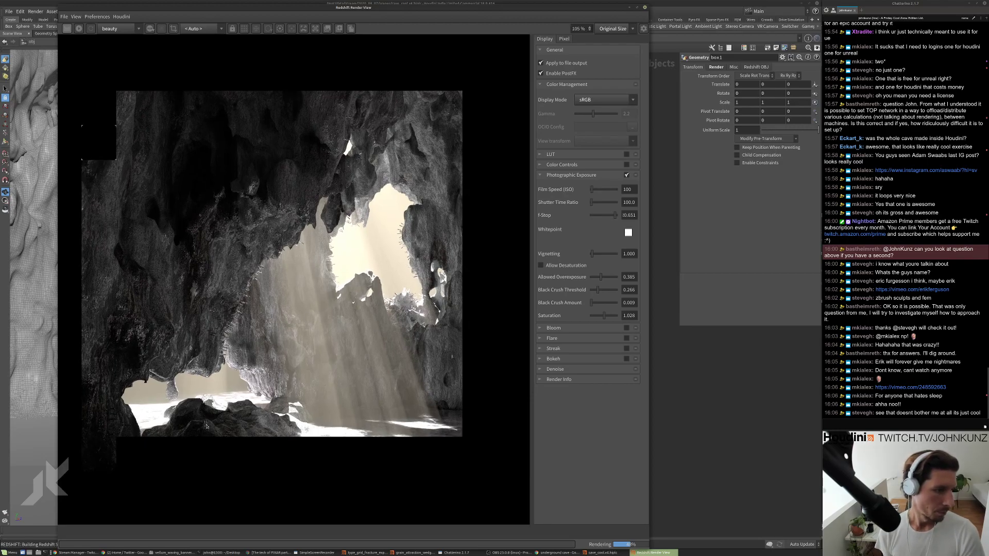
scroll(206, 426, "up", 5)
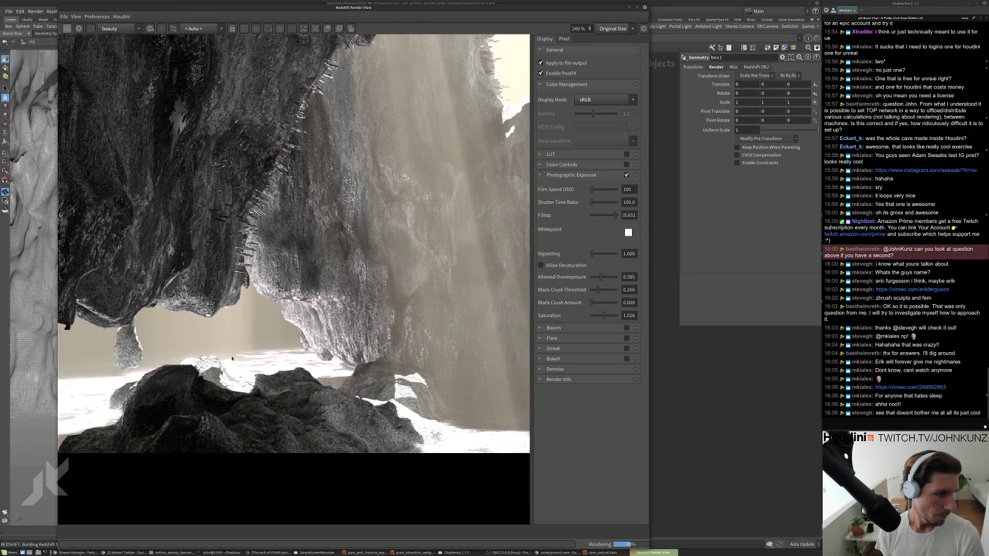
scroll(257, 367, "down", 4)
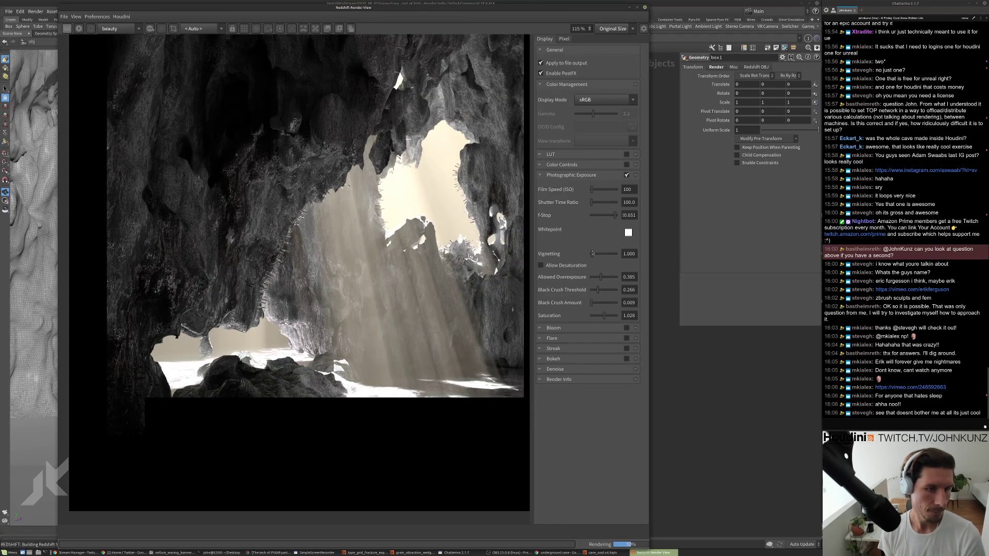
Set F-Stop to 22, Black Crush Threshold to 0.615 and Amount to 0.092.
left_click_drag(616, 215, 625, 218)
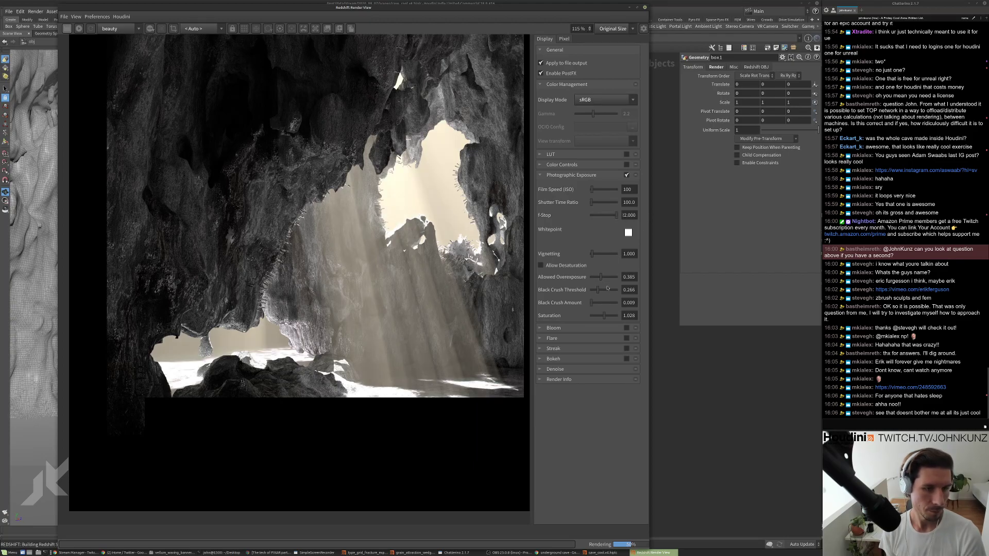
left_click(597, 303)
scroll(339, 364, "down", 2)
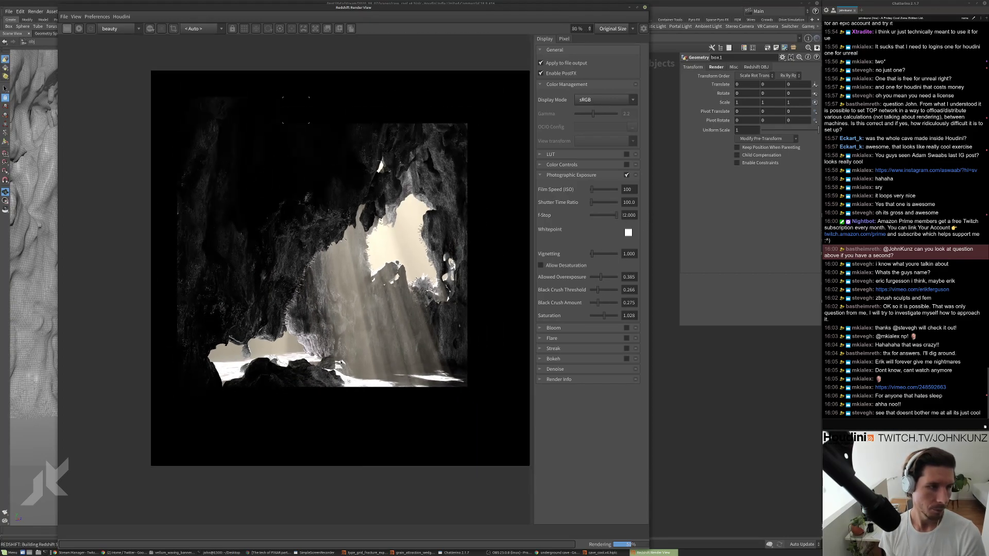
left_click(607, 291)
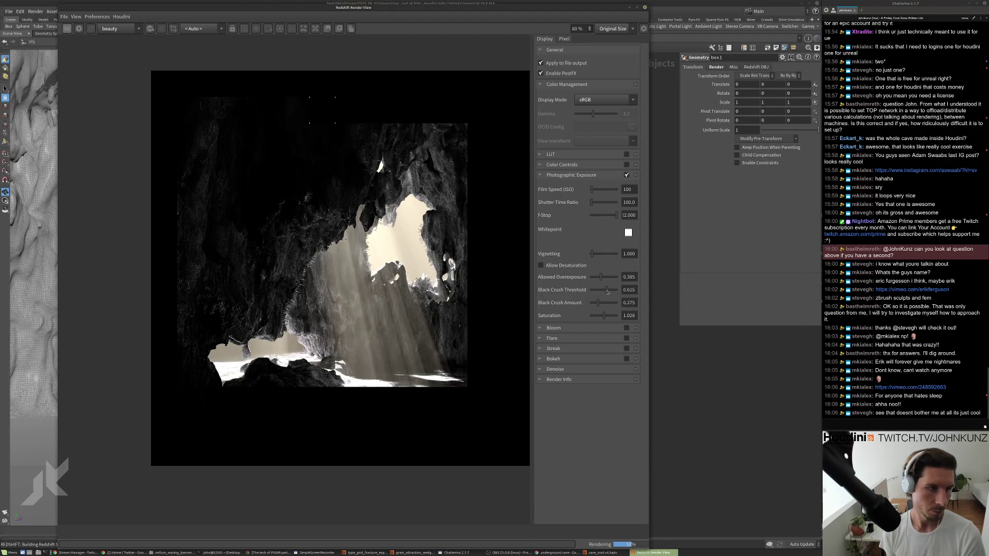
left_click(593, 304)
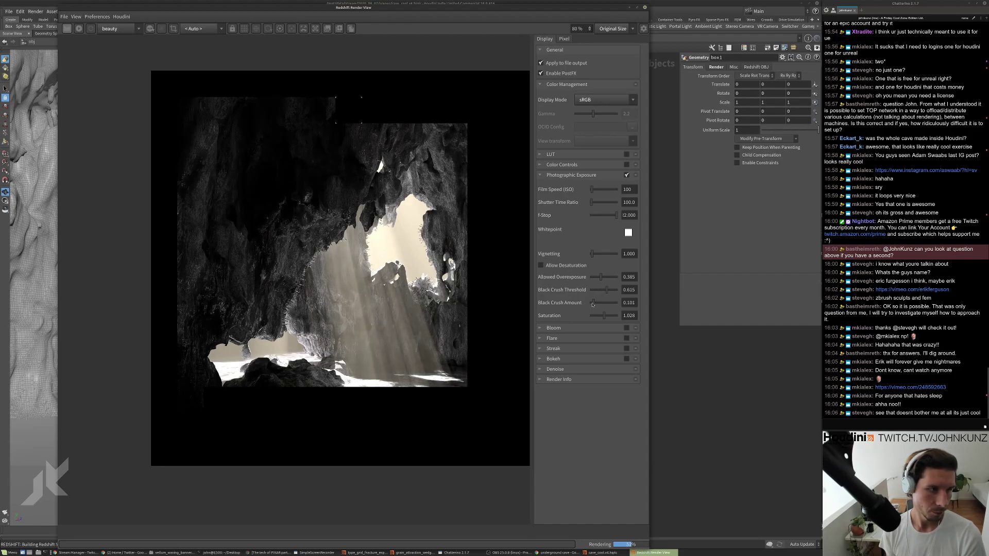
scroll(351, 337, "down", 1)
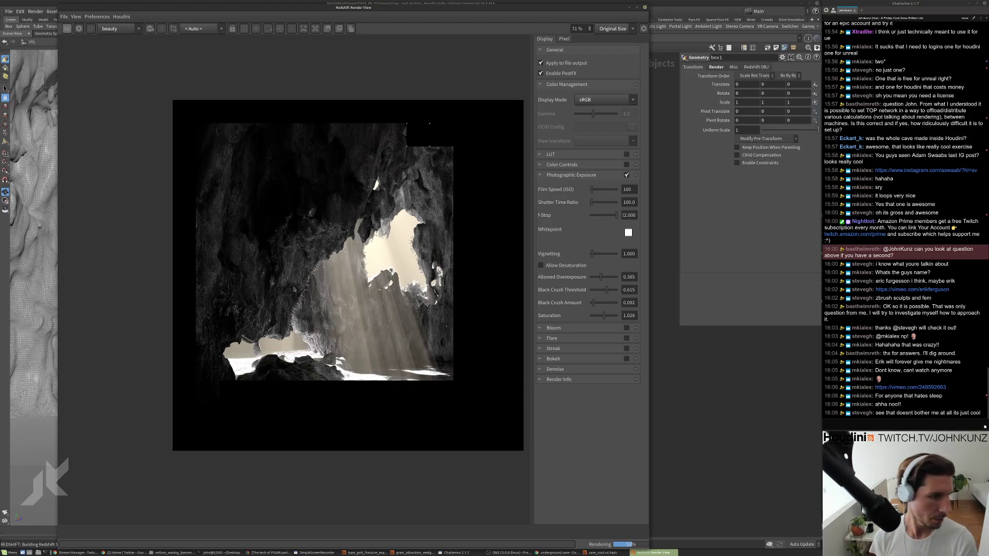
scroll(287, 311, "up", 1)
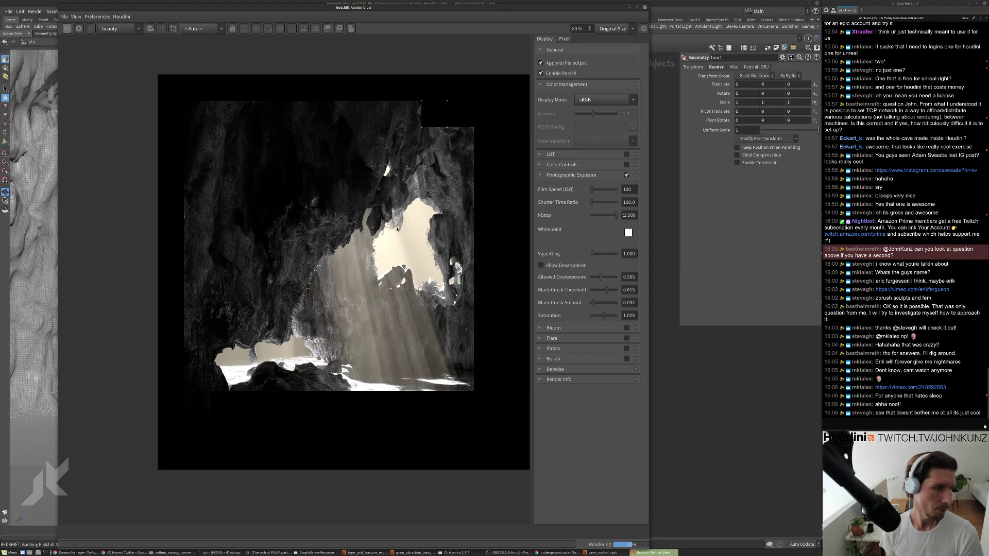
scroll(458, 230, "up", 8)
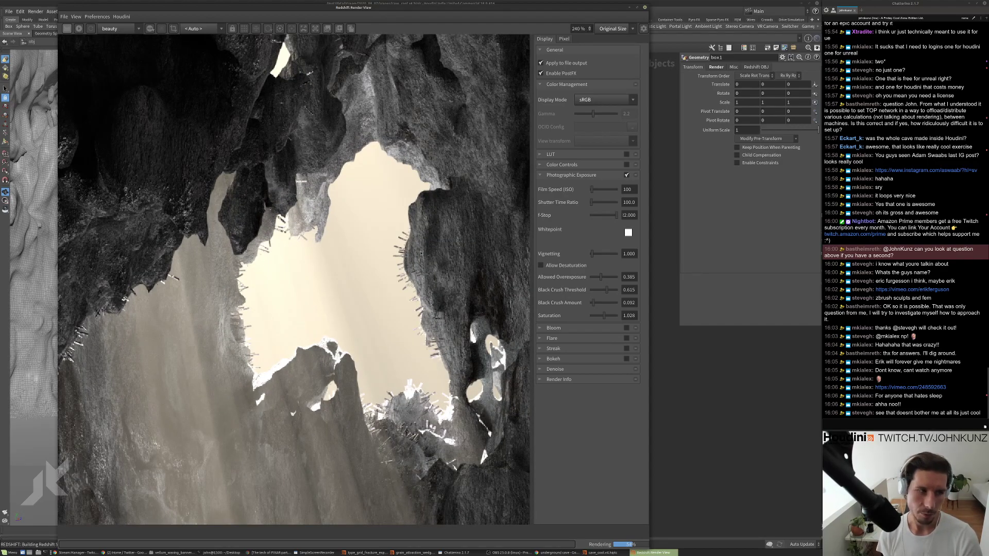
scroll(386, 295, "down", 2)
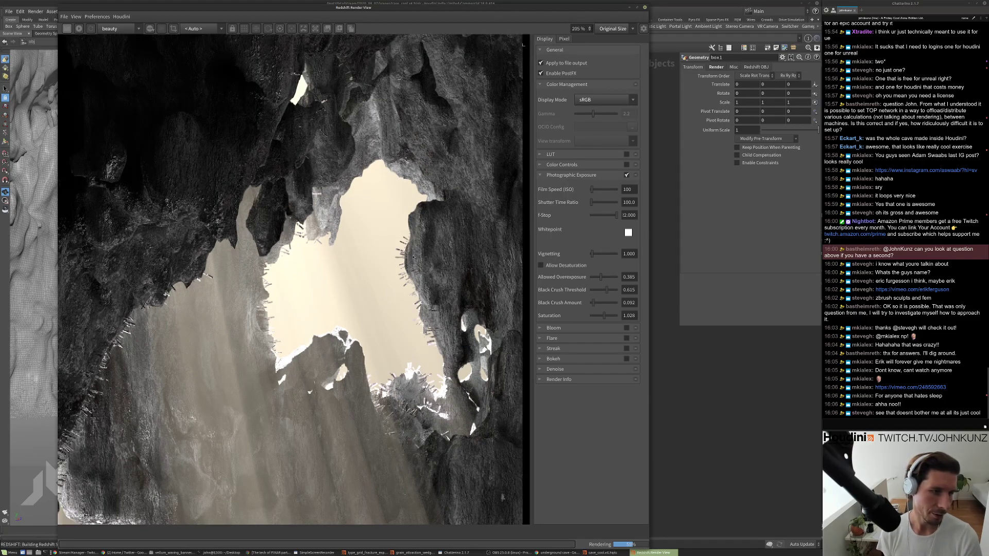
scroll(412, 256, "up", 2)
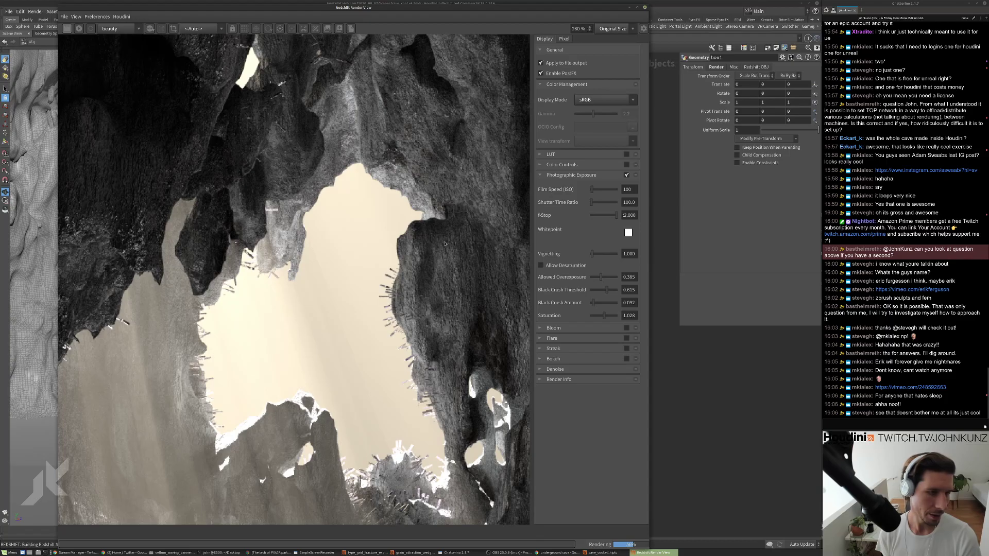
scroll(433, 297, "up", 2)
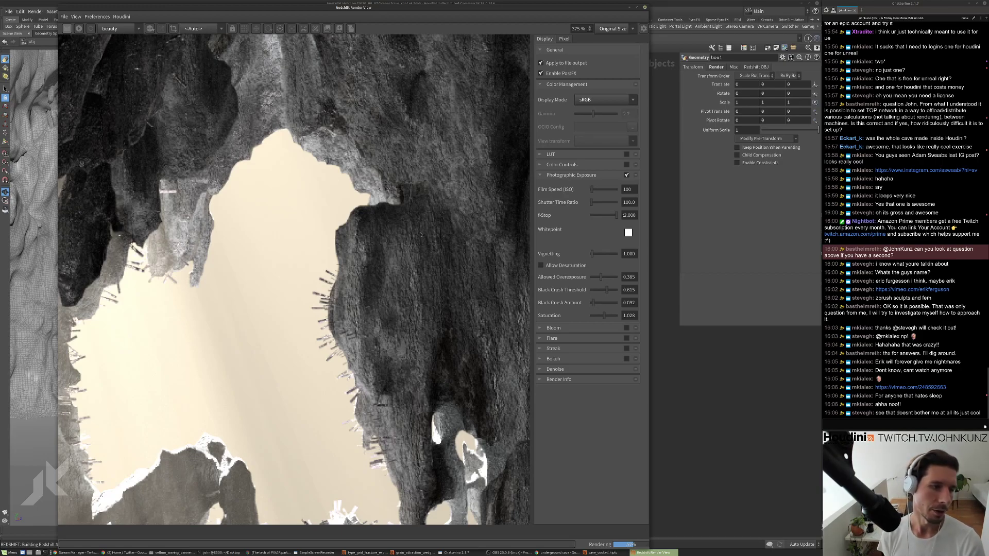
scroll(386, 274, "down", 5)
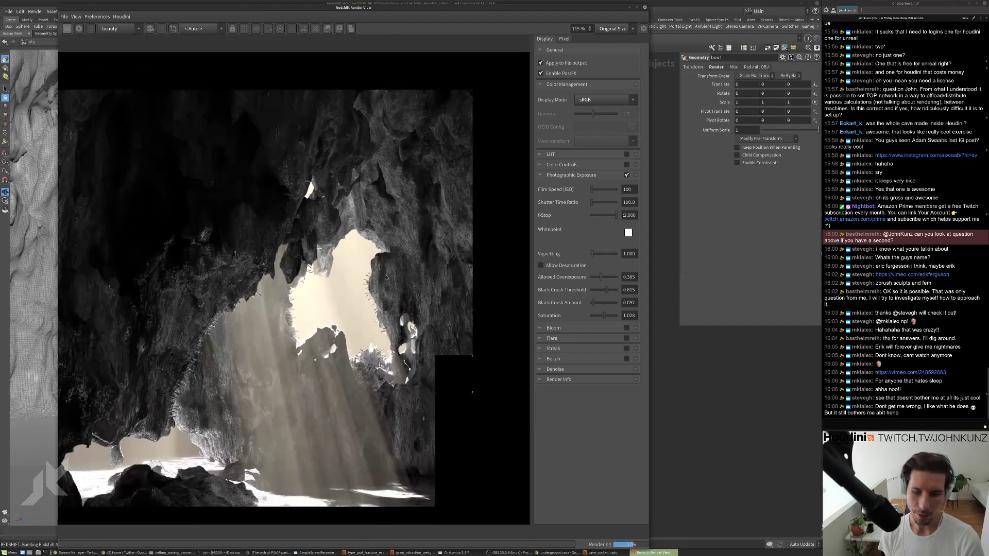
scroll(295, 440, "up", 3)
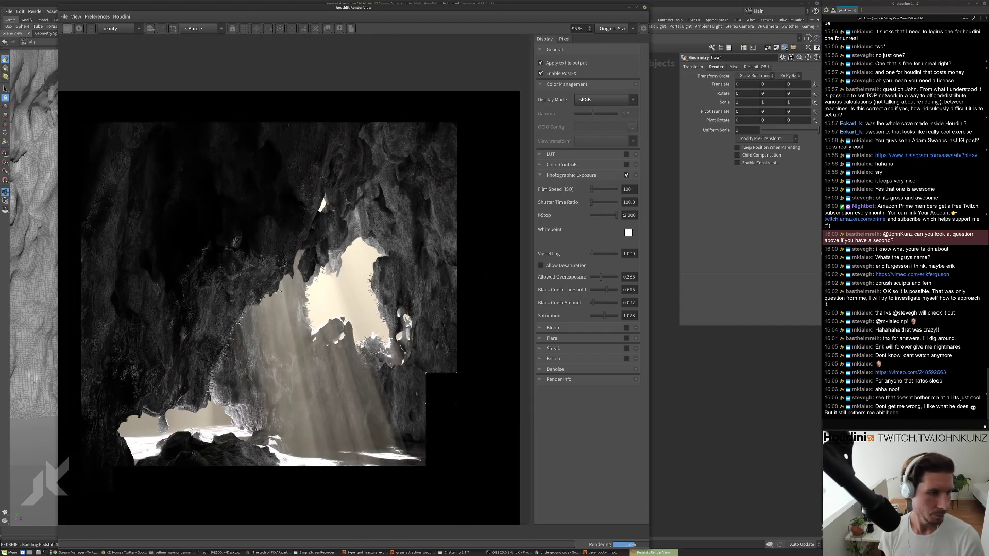
scroll(295, 441, "down", 2)
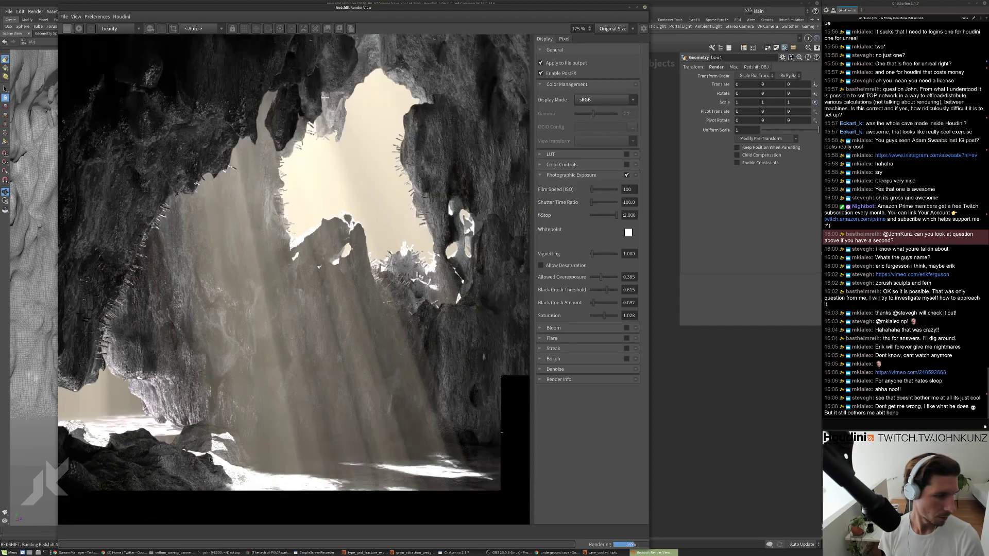
scroll(450, 471, "down", 1)
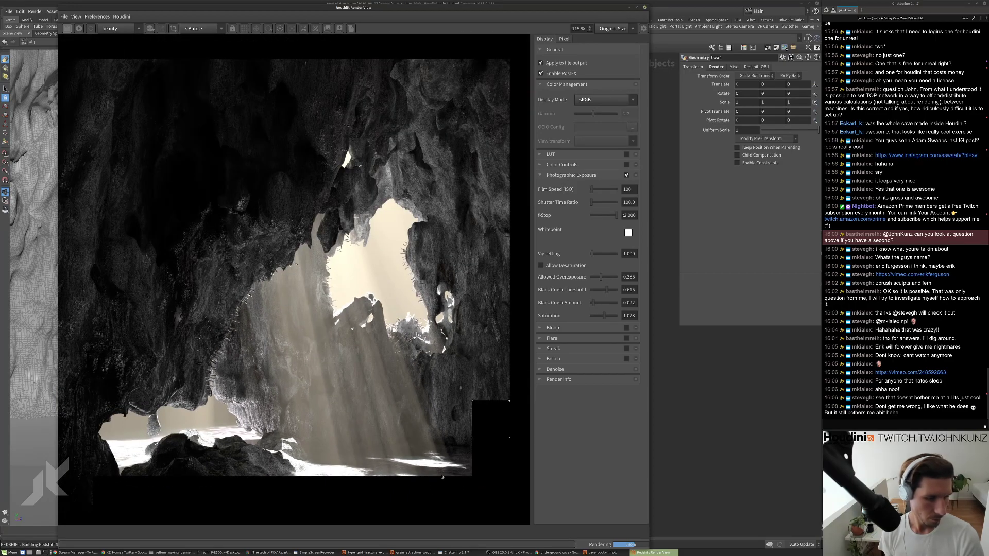
scroll(419, 446, "down", 2)
scroll(420, 446, "up", 2)
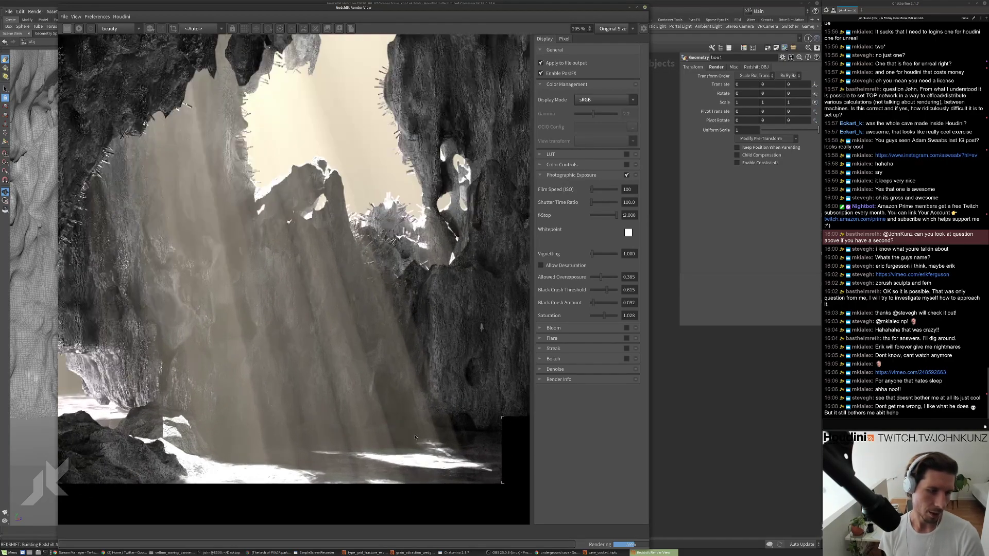
scroll(416, 437, "down", 3)
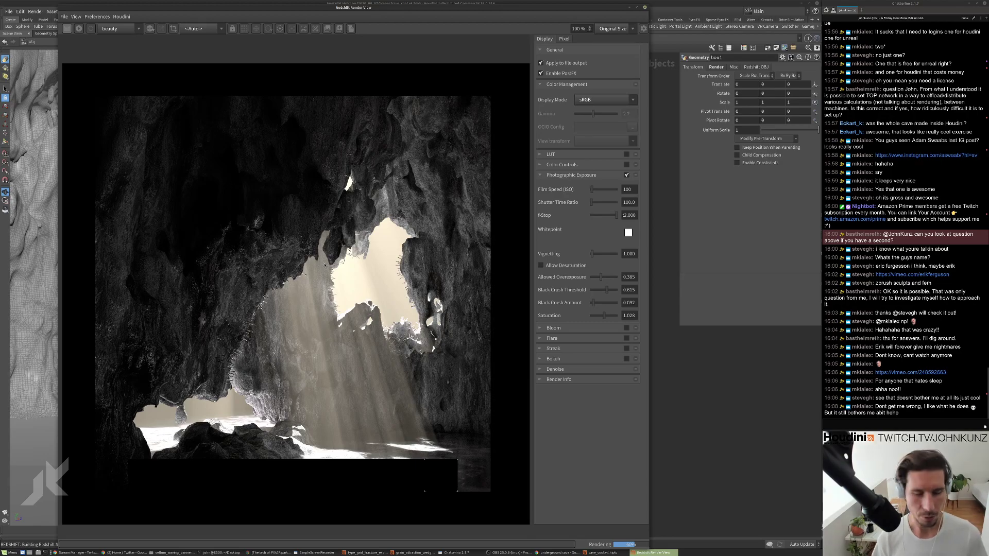
scroll(324, 265, "down", 2)
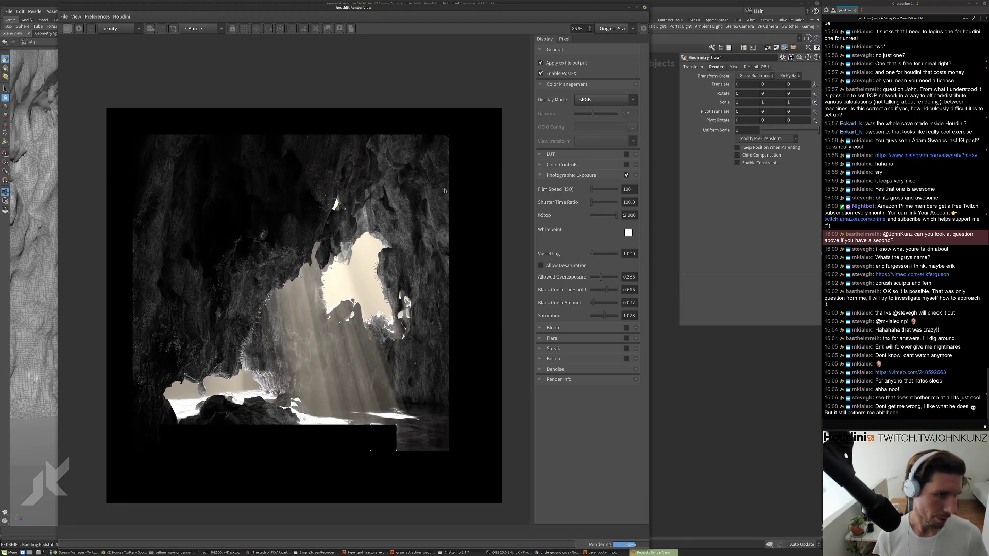
scroll(445, 191, "up", 8)
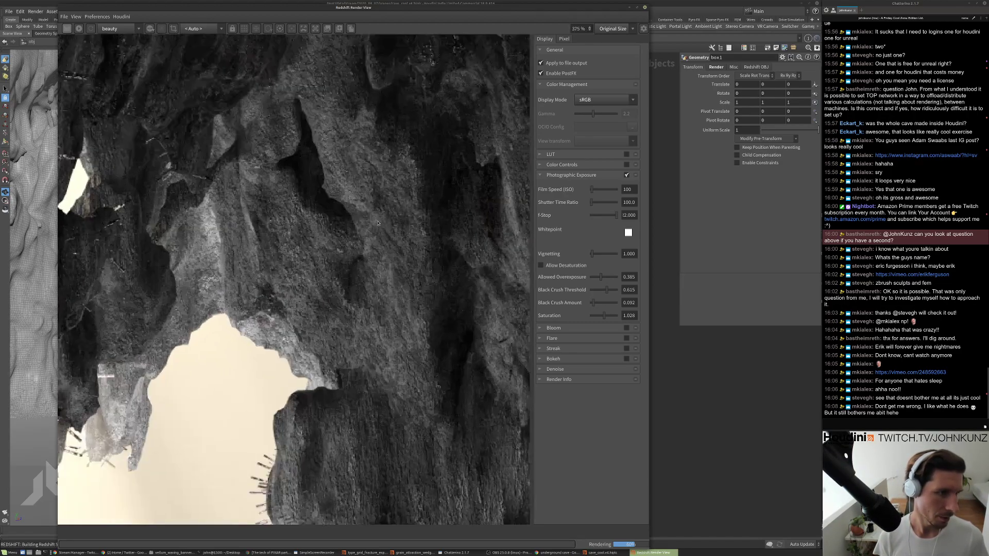
scroll(377, 222, "down", 8)
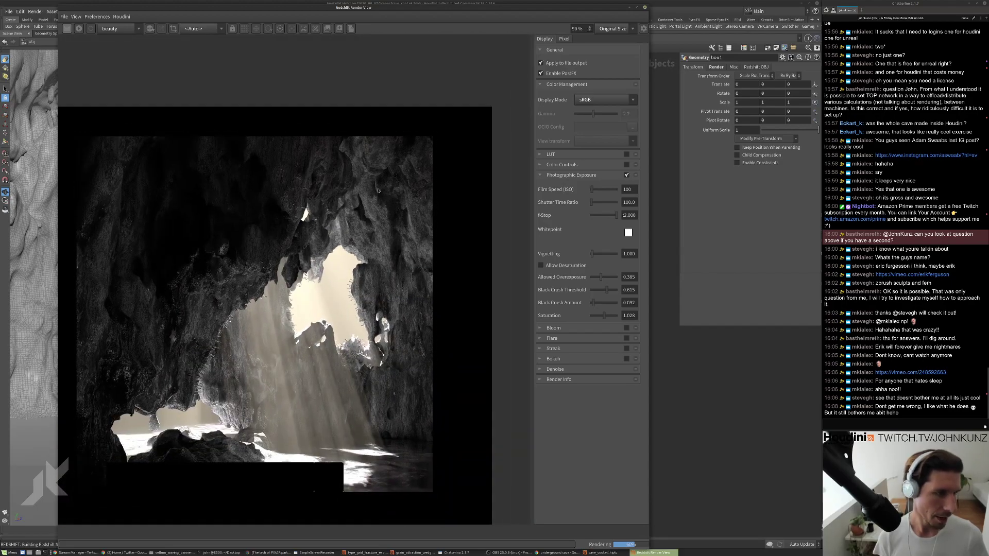
scroll(364, 223, "down", 1)
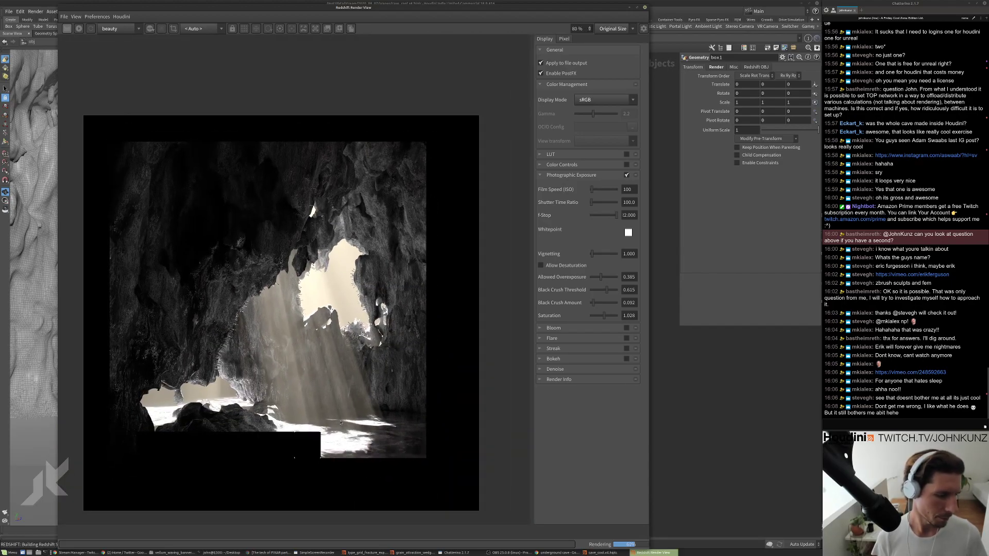
scroll(371, 434, "up", 8)
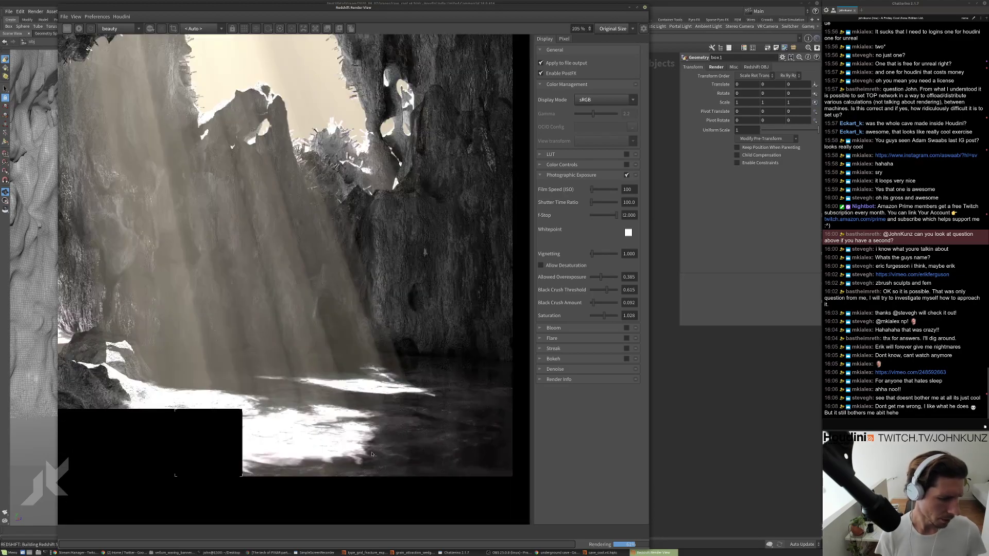
scroll(364, 437, "down", 4)
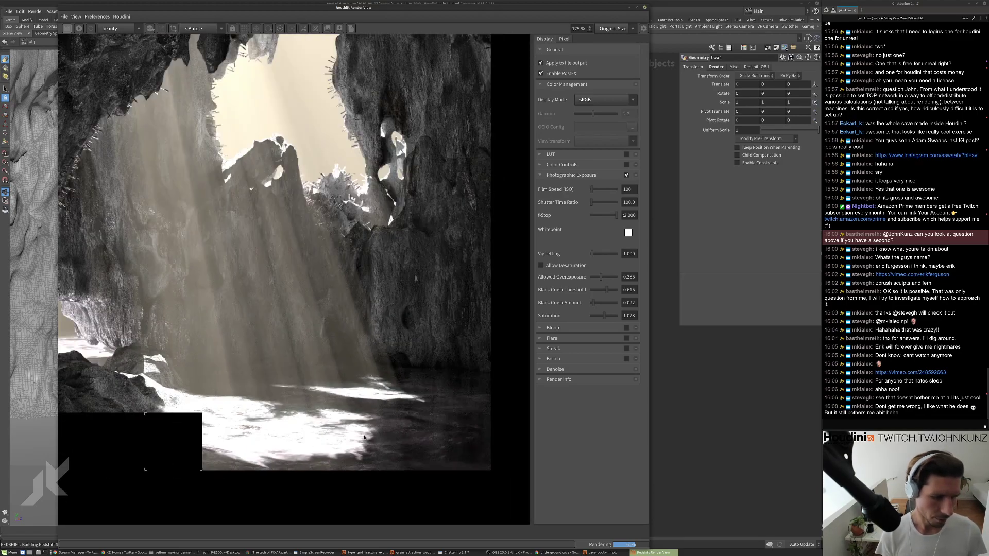
Shift the render window aside and recenter the node network.
left_click_drag(604, 7, 512, 7)
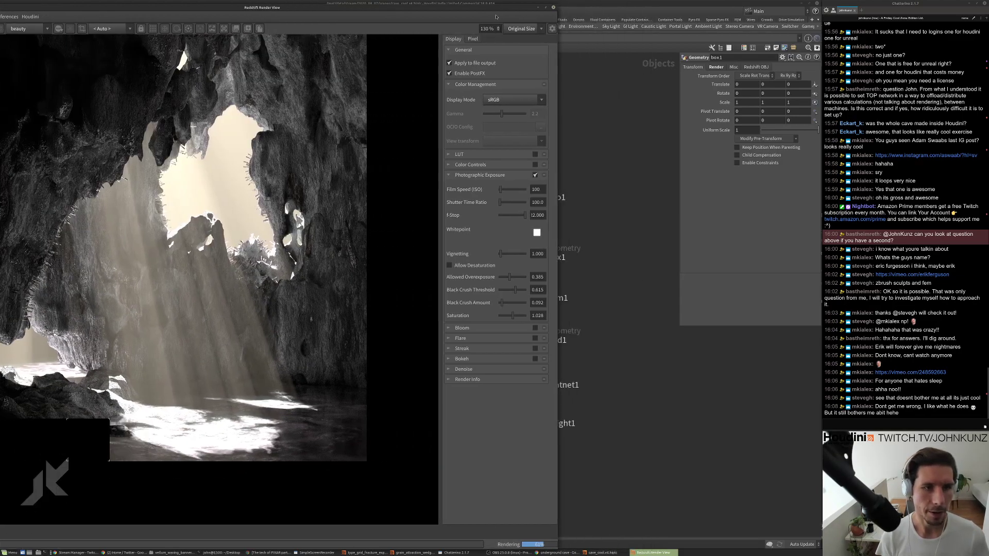
scroll(640, 159, "down", 2)
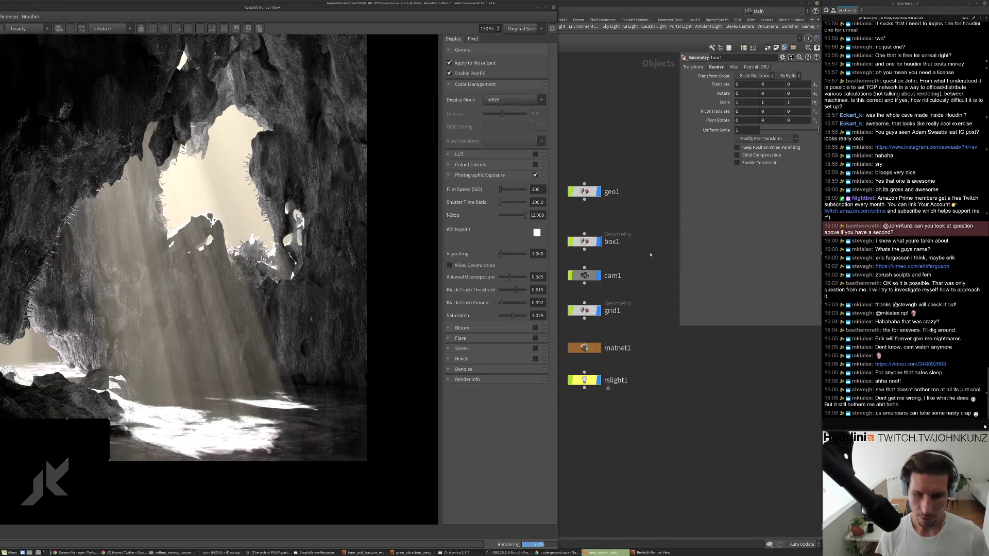
middle_click_drag(650, 254, 685, 310)
scroll(644, 361, "up", 2)
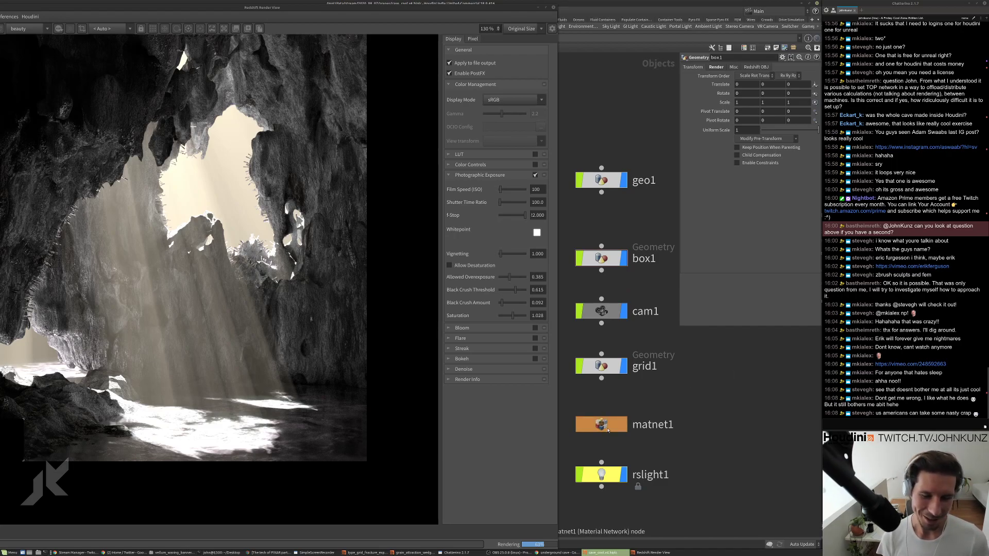
scroll(609, 430, "down", 3)
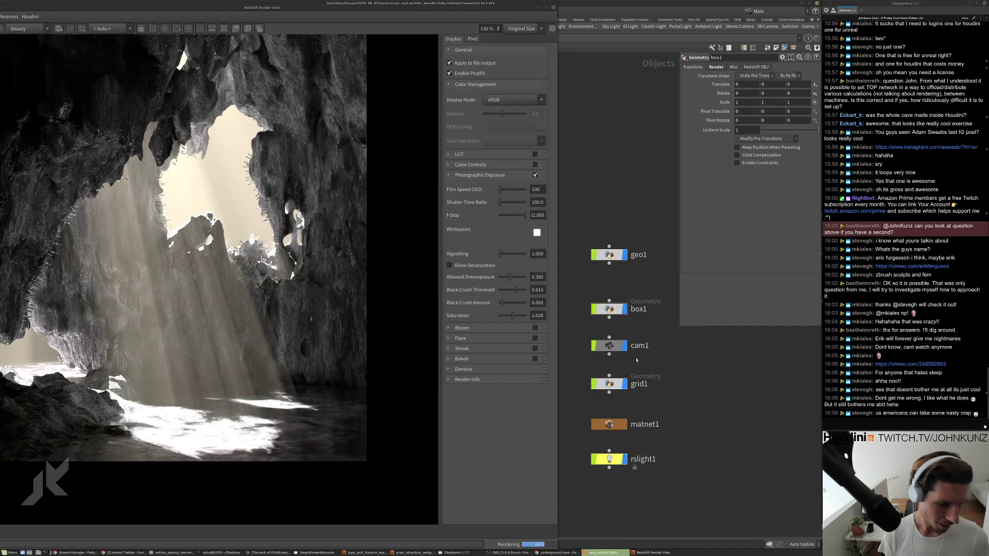
Show rslight1's Photon settings and move the render window to uncover the scene view.
left_click(609, 459)
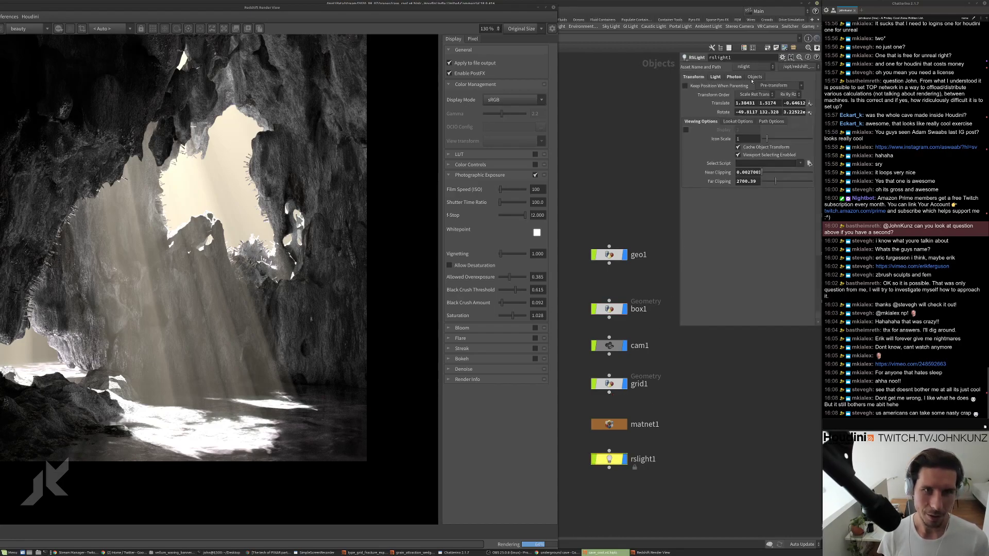
left_click(734, 76)
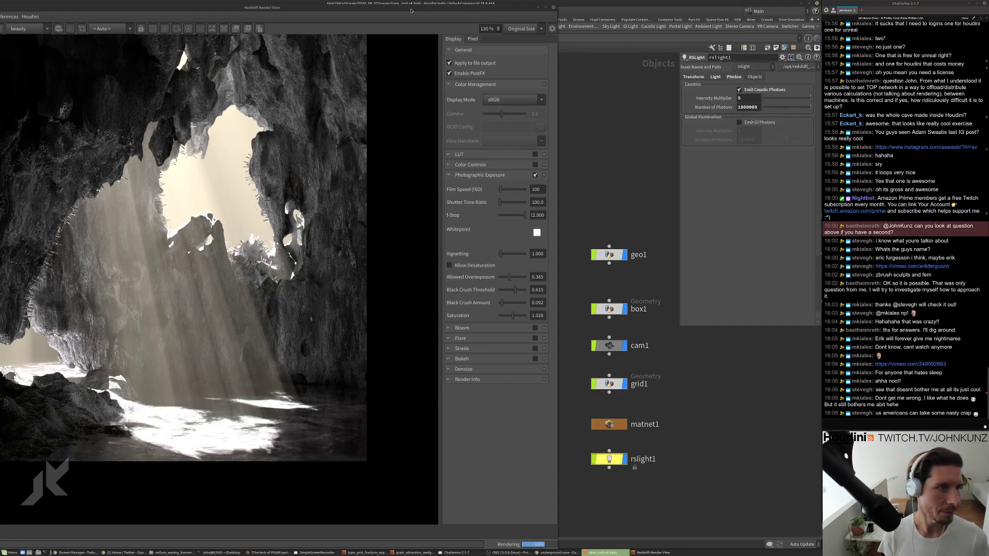
left_click_drag(169, 348, 323, 347, "alt")
scroll(323, 347, "down", 5)
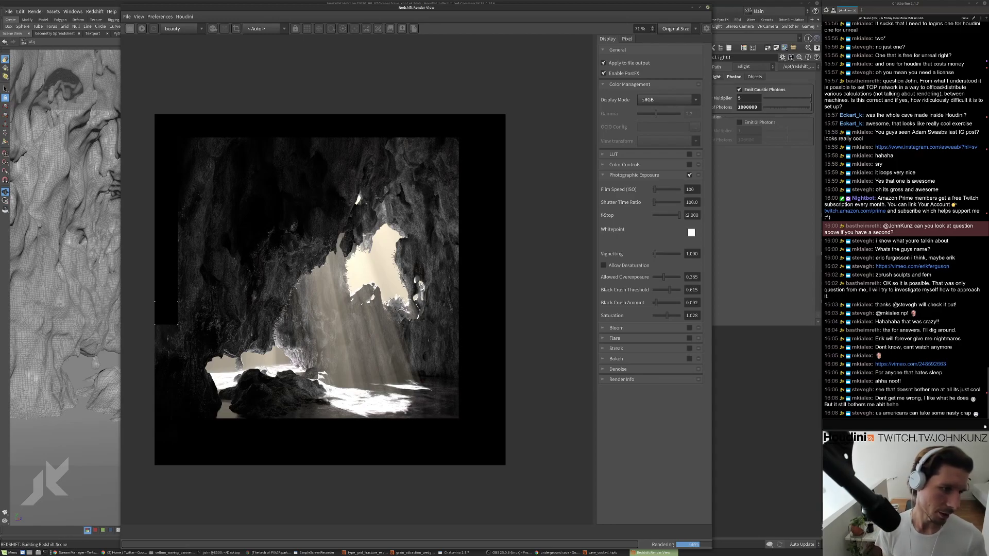
Set Photographic Exposure Vignetting to 0 to remove the darkened corners.
scroll(376, 405, "up", 4)
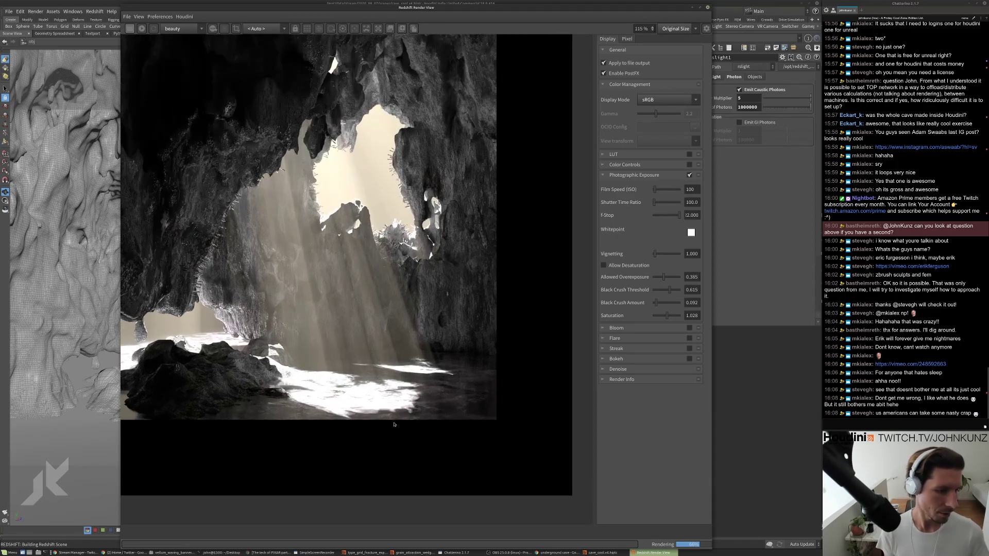
scroll(394, 425, "up", 5)
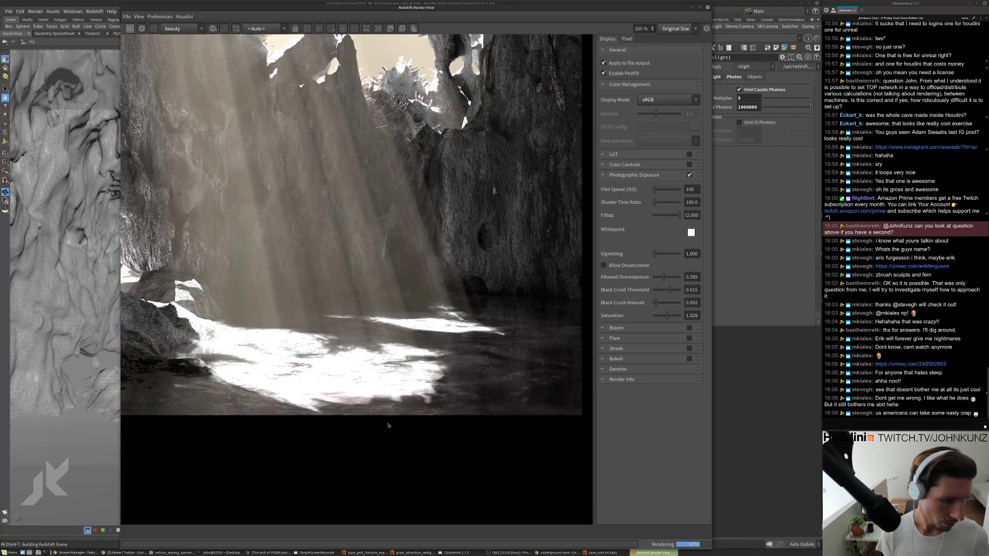
scroll(389, 425, "down", 8)
scroll(231, 284, "up", 5)
scroll(232, 283, "down", 5)
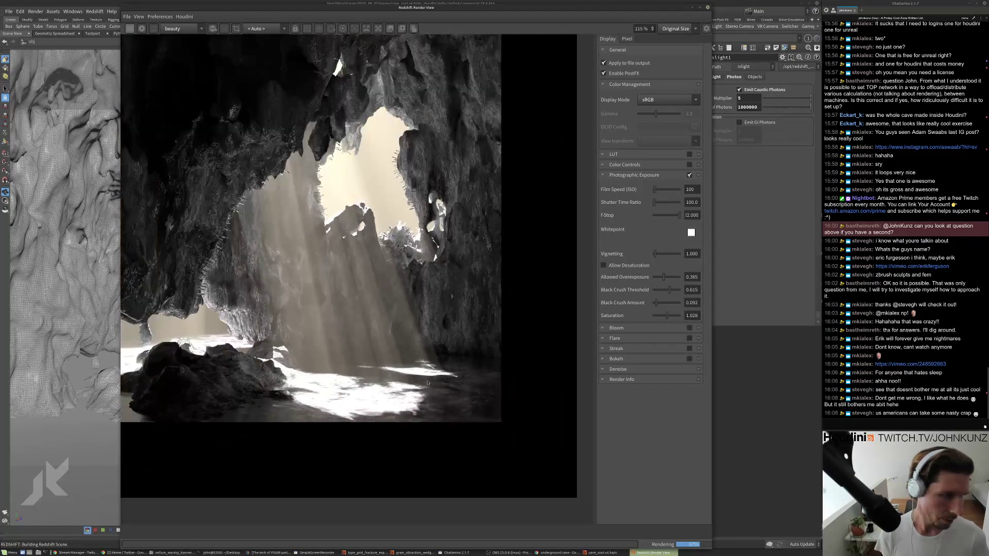
scroll(380, 292, "up", 1)
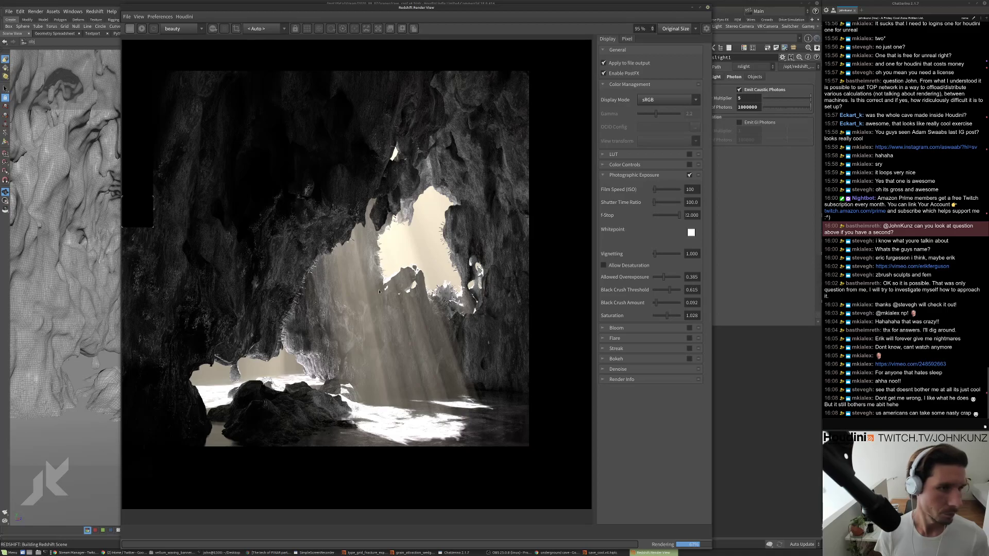
scroll(360, 293, "down", 1)
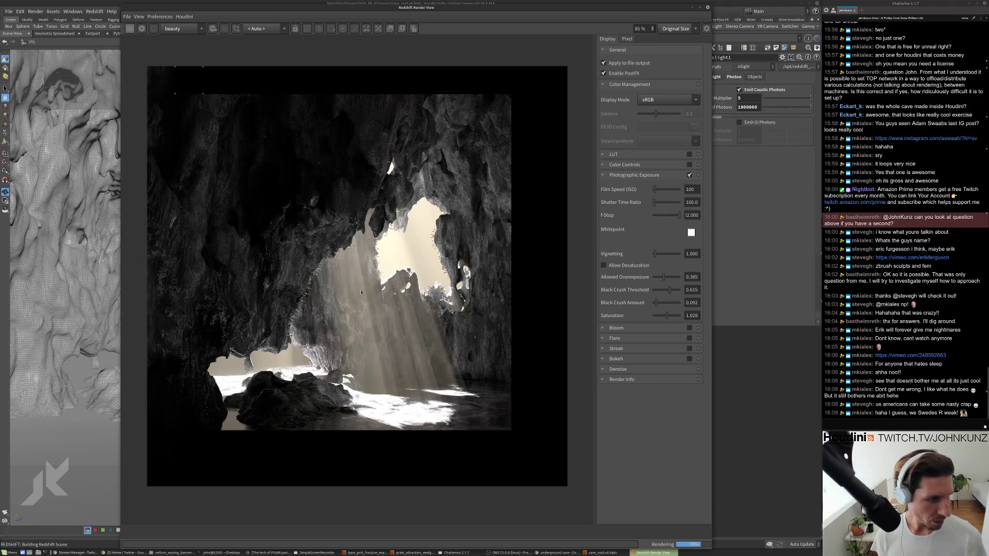
scroll(337, 317, "up", 2)
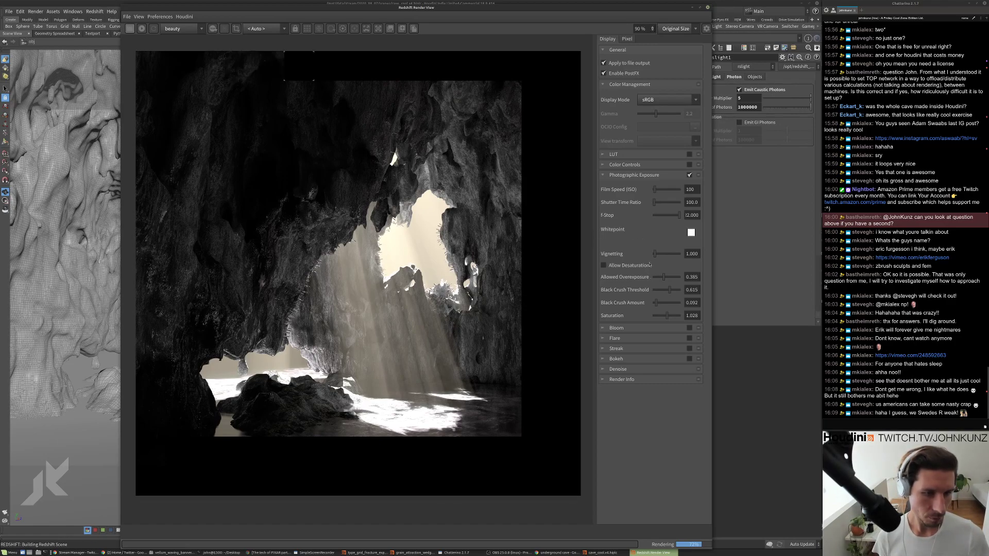
left_click_drag(655, 253, 552, 300)
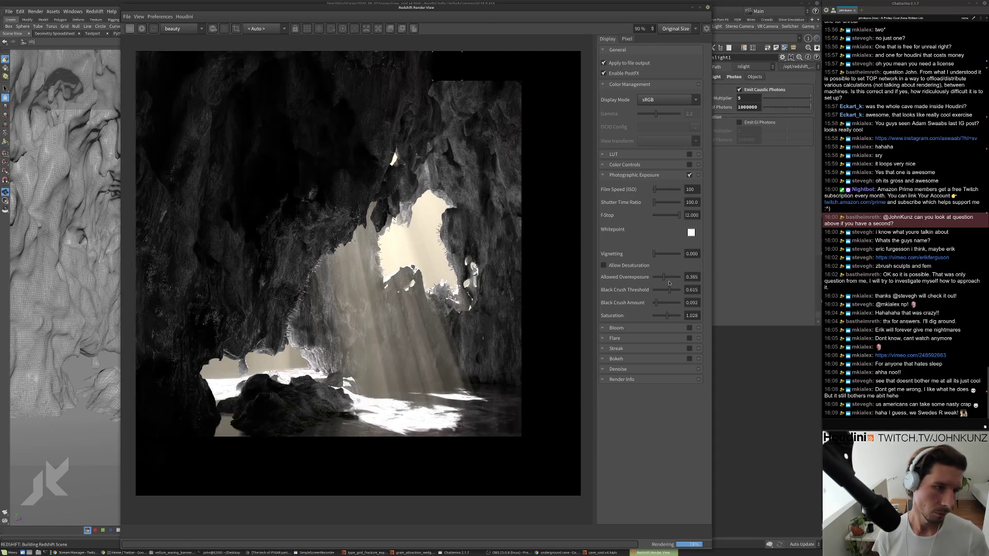
Raise Allowed Overexposure to 0.862 and lower the F-Stop to 12.752.
mouse_move(664, 277)
left_mouse_down()
mouse_move(651, 281)
mouse_move(678, 285)
left_mouse_up()
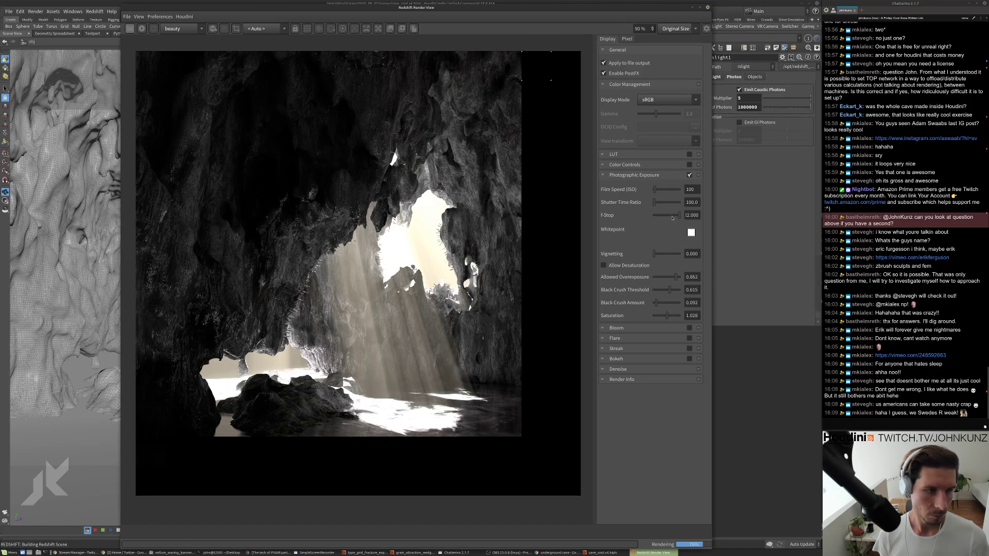
left_click_drag(672, 218, 668, 216)
scroll(313, 389, "down", 1)
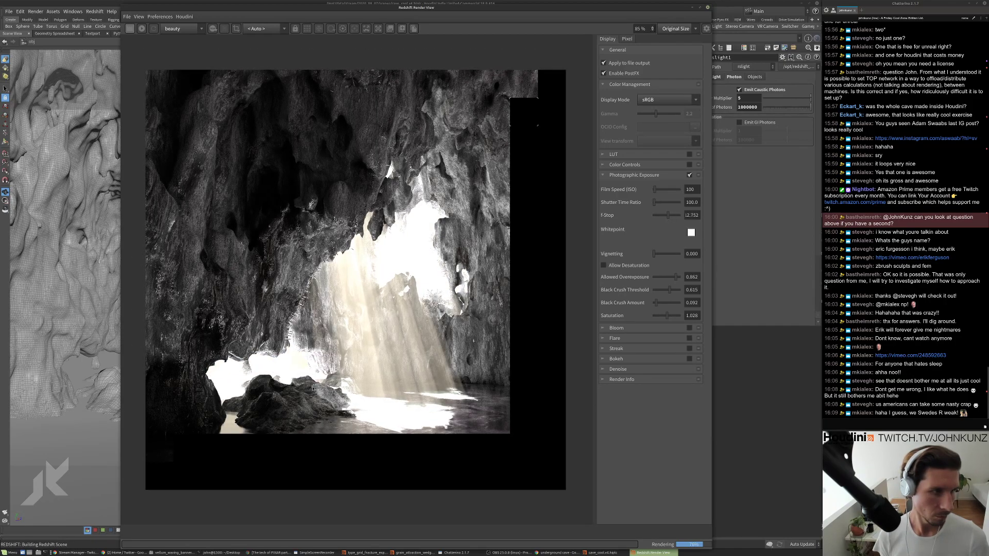
scroll(312, 389, "down", 3)
scroll(386, 293, "down", 2)
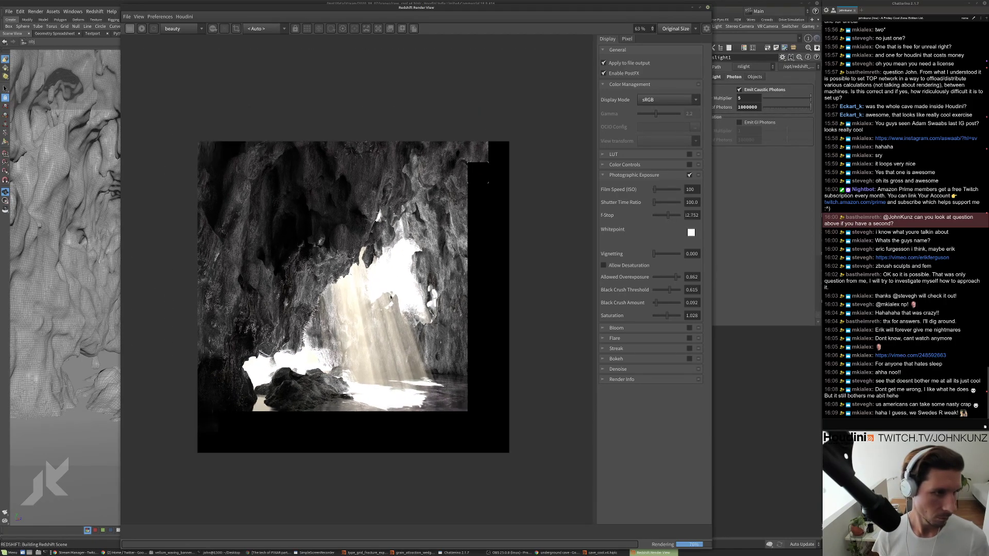
scroll(391, 297, "up", 3)
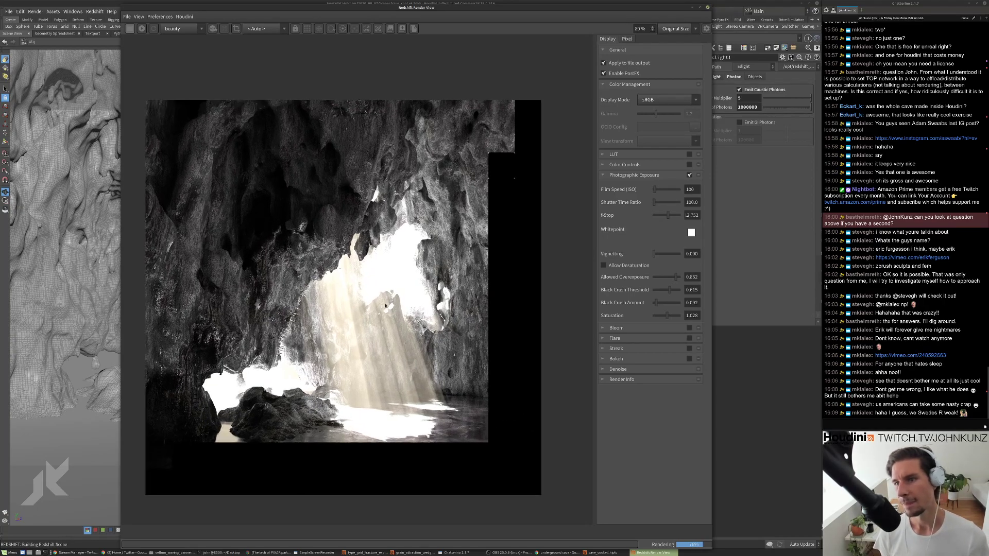
scroll(453, 312, "down", 2)
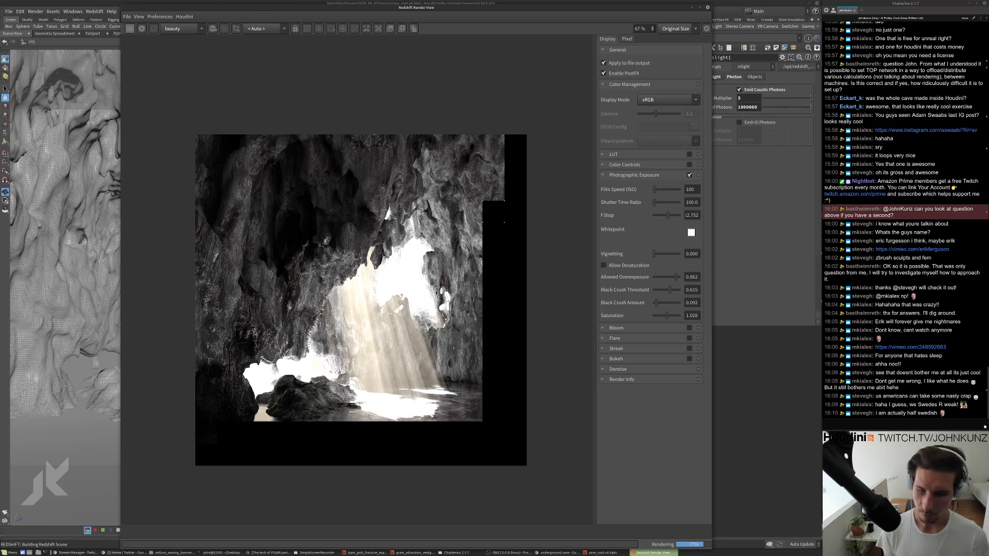
scroll(437, 293, "up", 2)
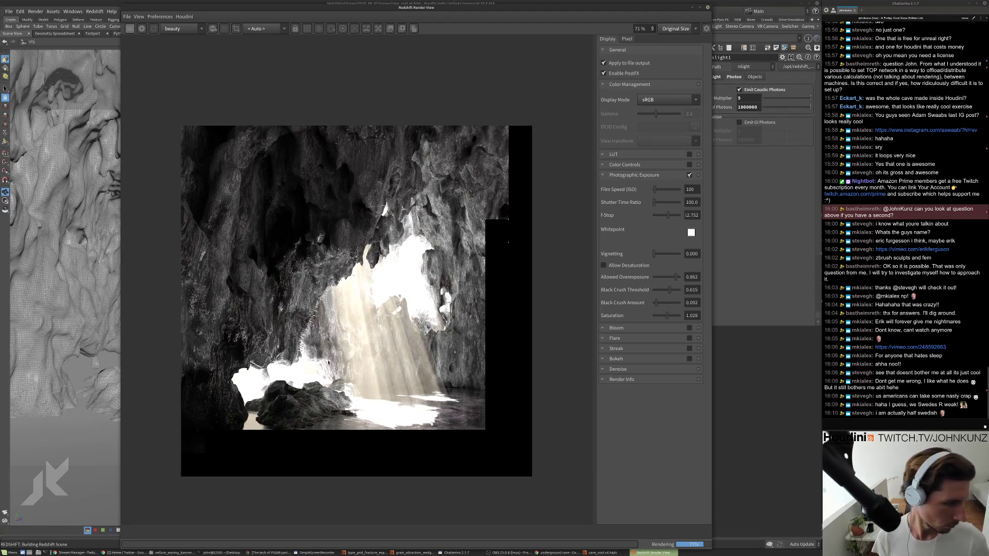
scroll(333, 349, "down", 3)
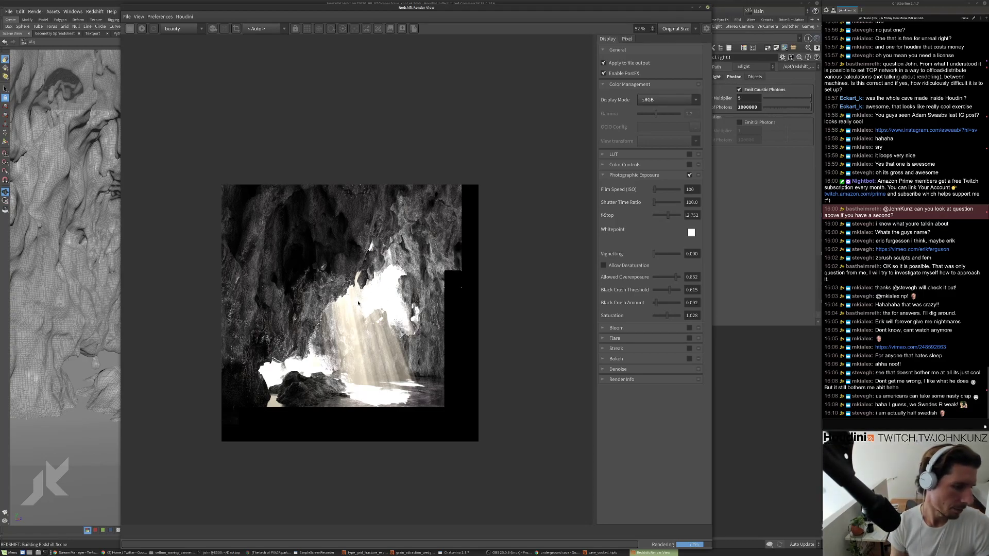
scroll(350, 364, "down", 2)
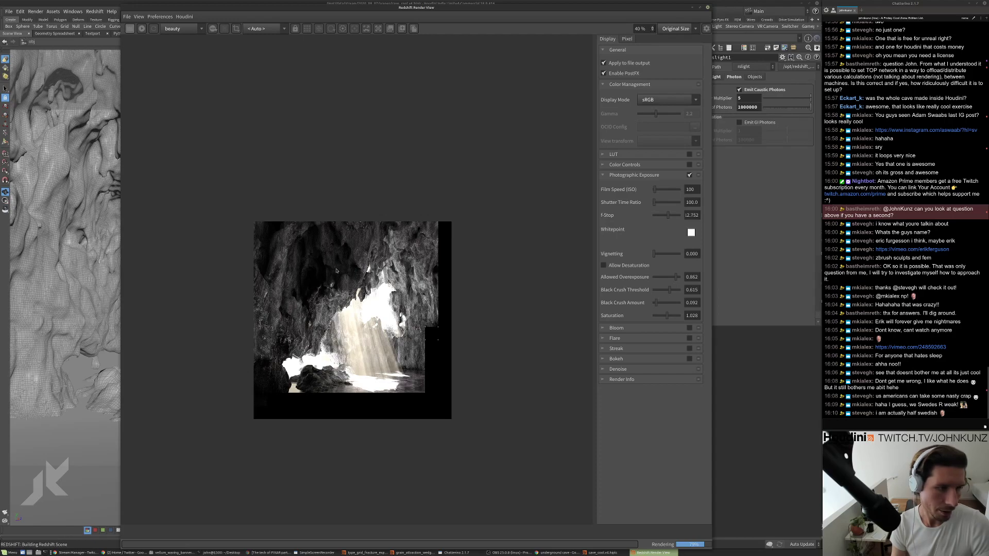
Open the YouTube link shared in the chat.
scroll(337, 355, "up", 4)
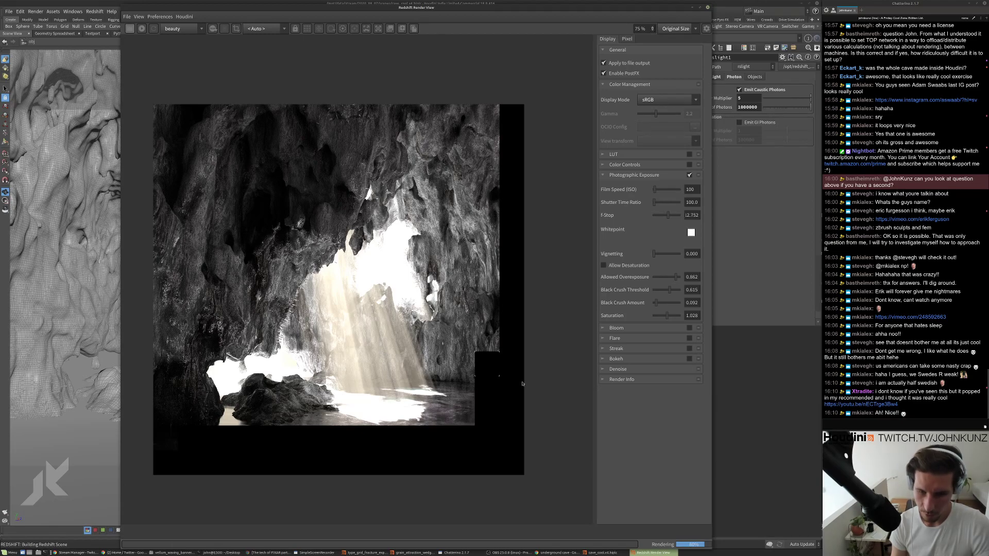
scroll(360, 399, "down", 1)
left_click(856, 406)
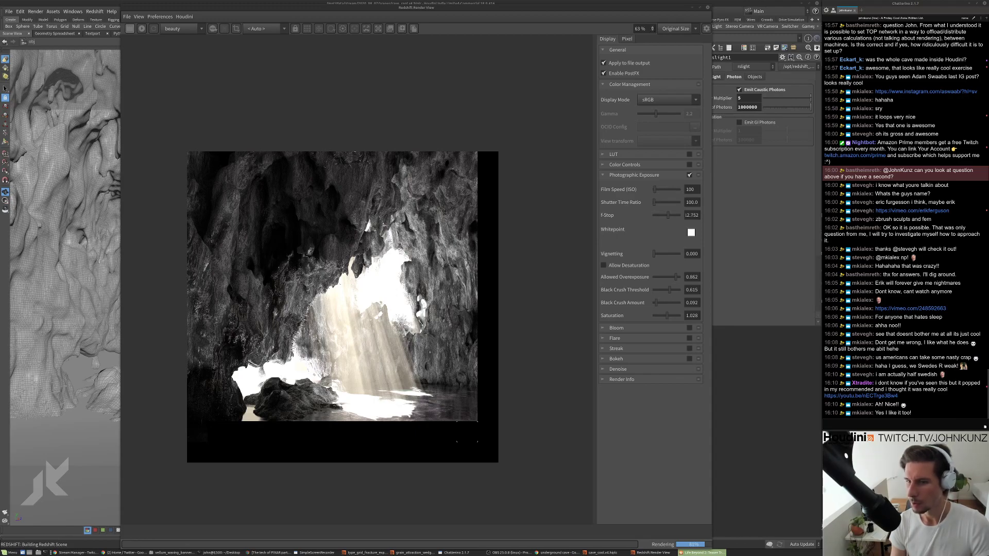
Move the Redshift render window left, narrow it, and bring the YouTube trailer forward.
left_click_drag(515, 8, 401, 7)
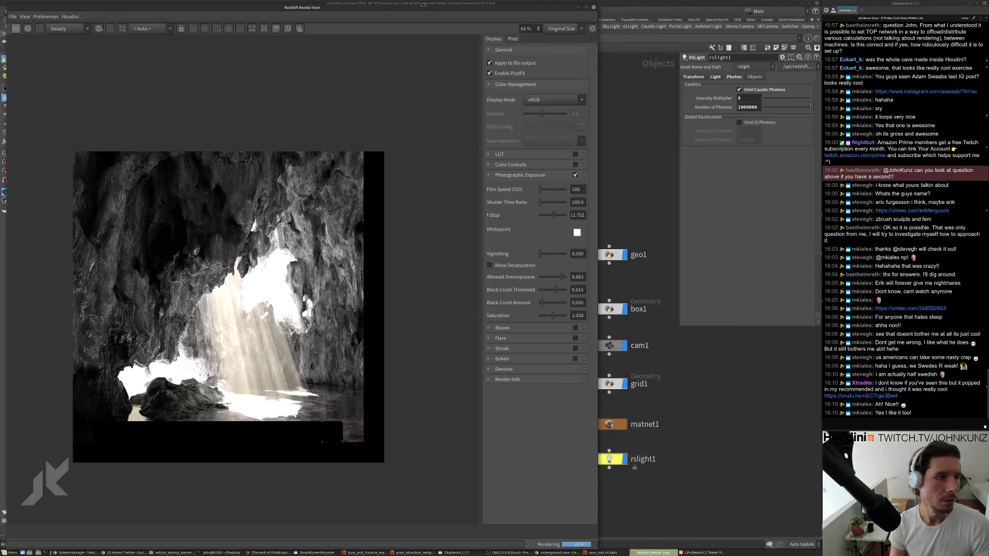
left_click_drag(596, 125, 421, 126)
left_click(702, 553)
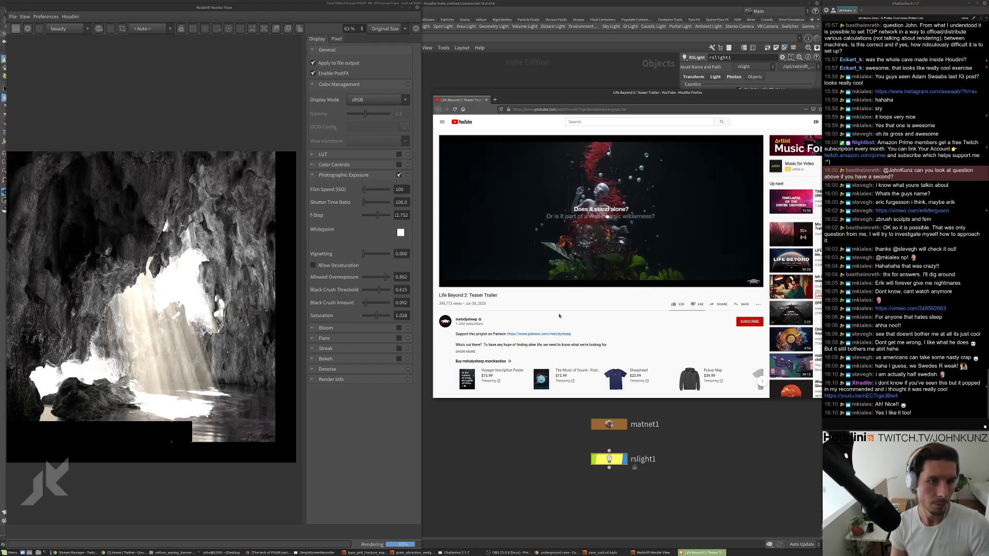
Seek the trailer back to about 0:34 and resume playback.
mouse_move(548, 254)
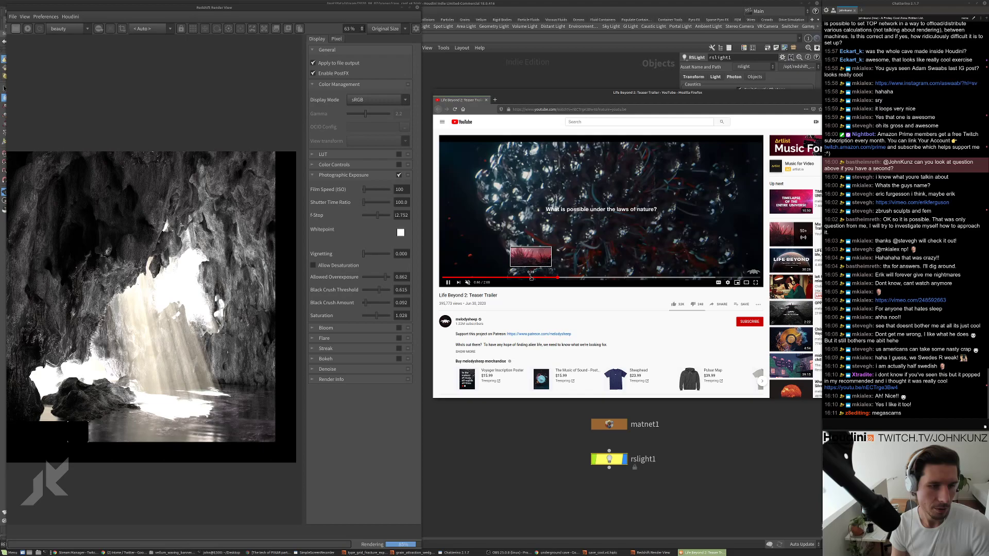
left_click(527, 279)
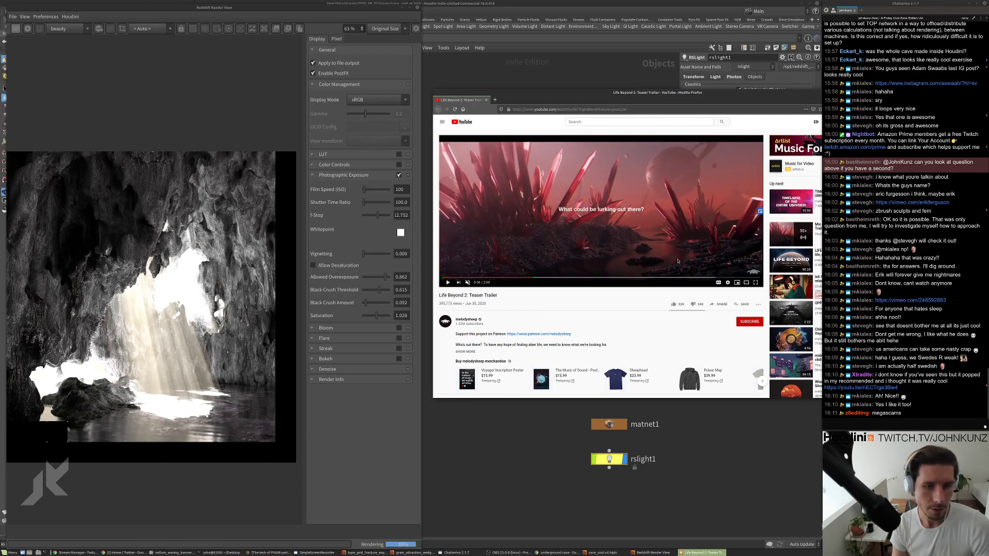
left_click(629, 259)
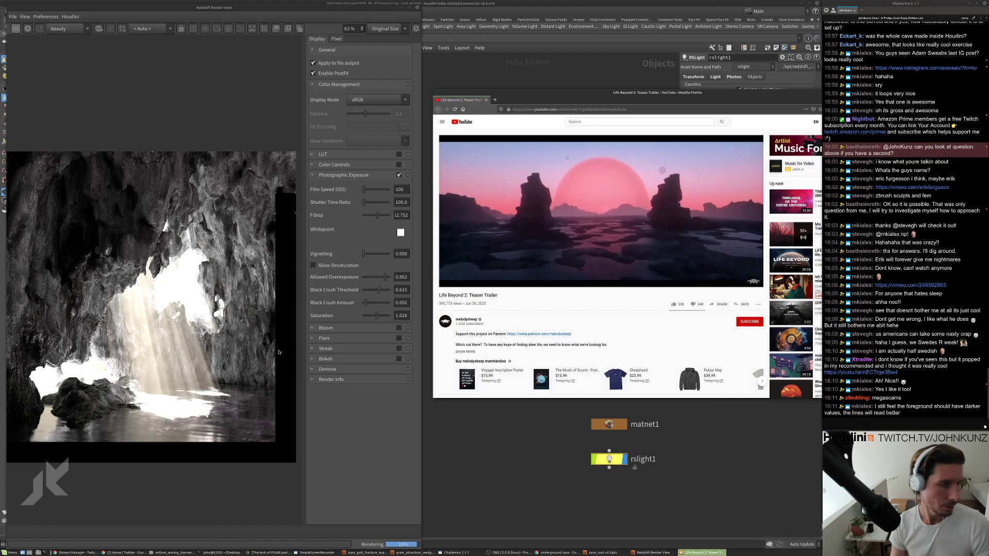
scroll(256, 359, "down", 1)
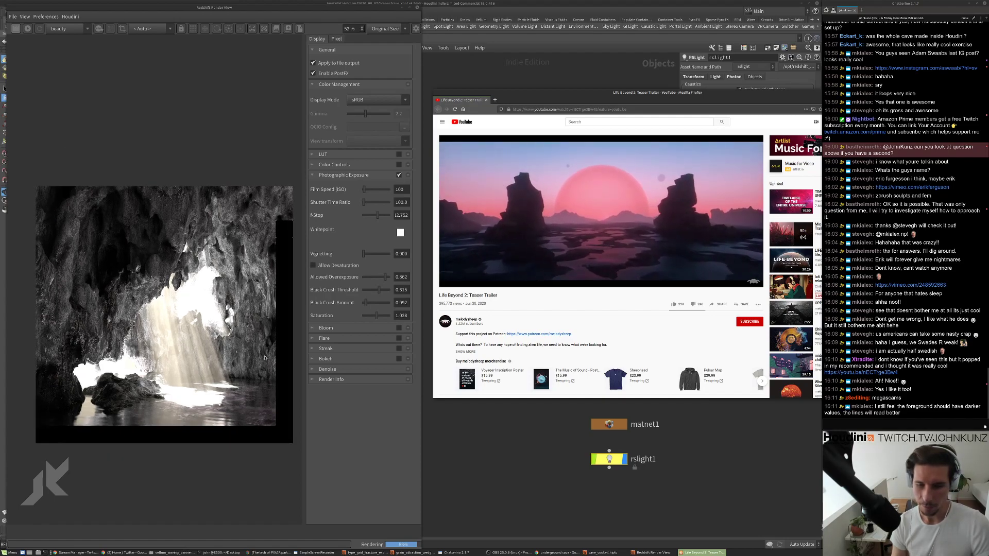
scroll(243, 359, "up", 1)
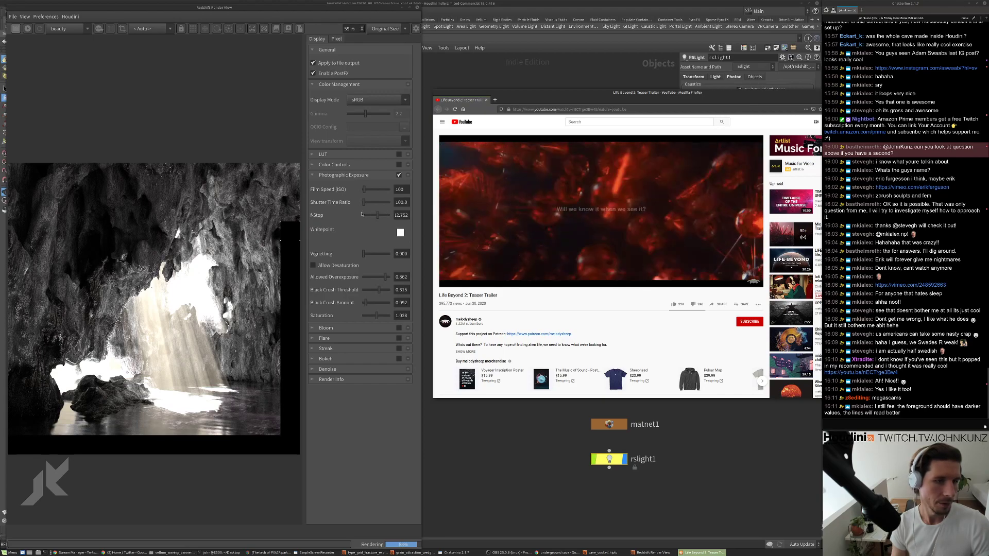
Set the F-Stop to 11.615, then rewind the trailer to about 1:21.
mouse_move(374, 215)
left_mouse_down()
mouse_move(385, 216)
mouse_move(375, 228)
left_mouse_up()
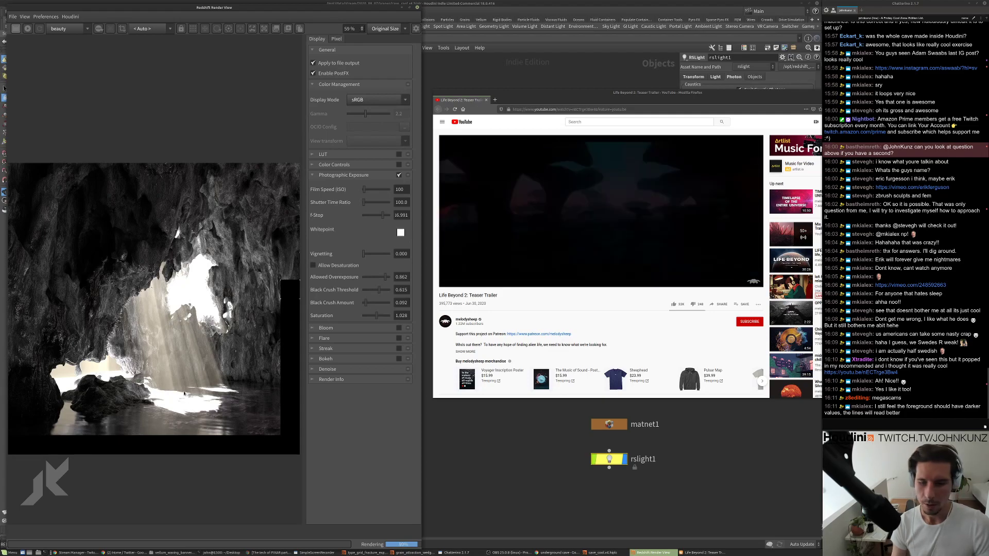
scroll(193, 401, "up", 1)
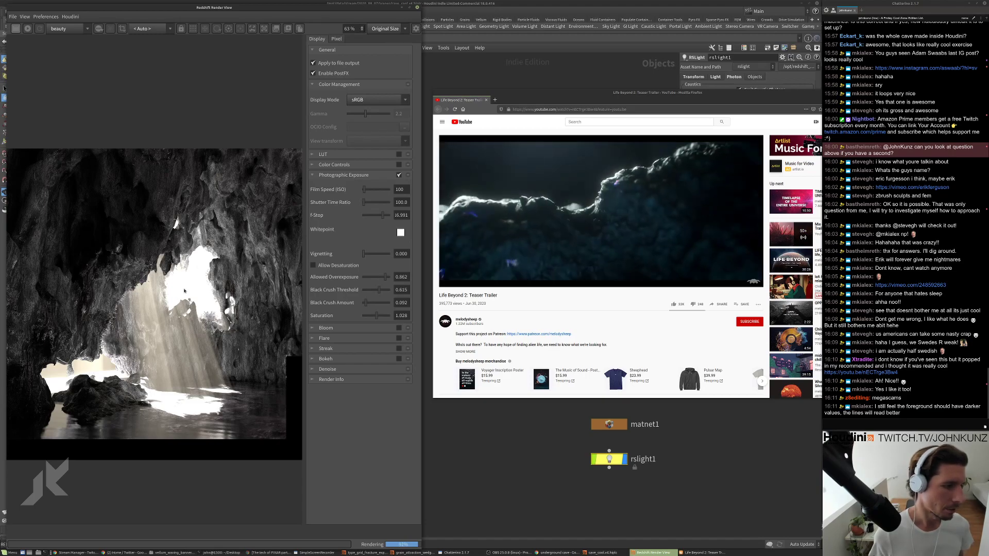
scroll(188, 361, "down", 2)
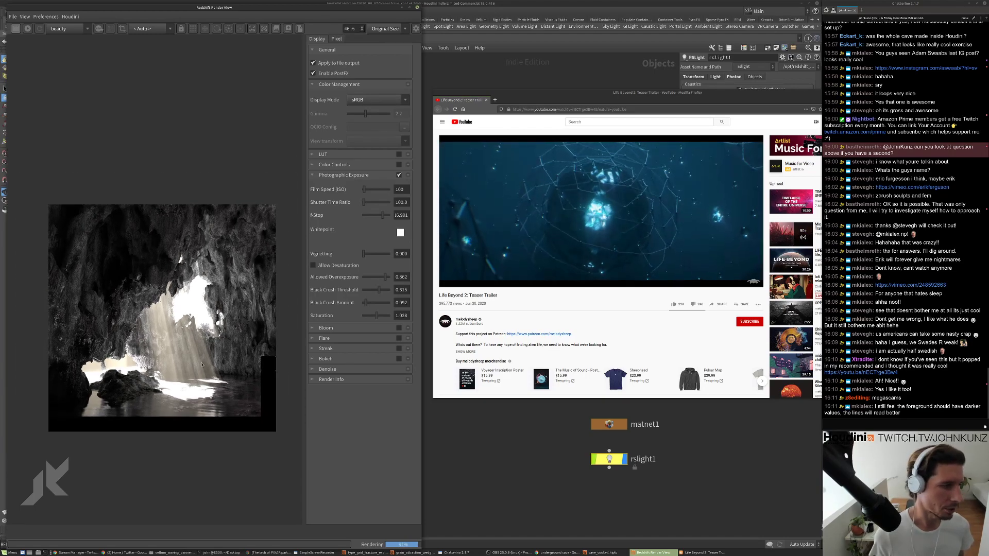
left_click_drag(381, 216, 390, 219)
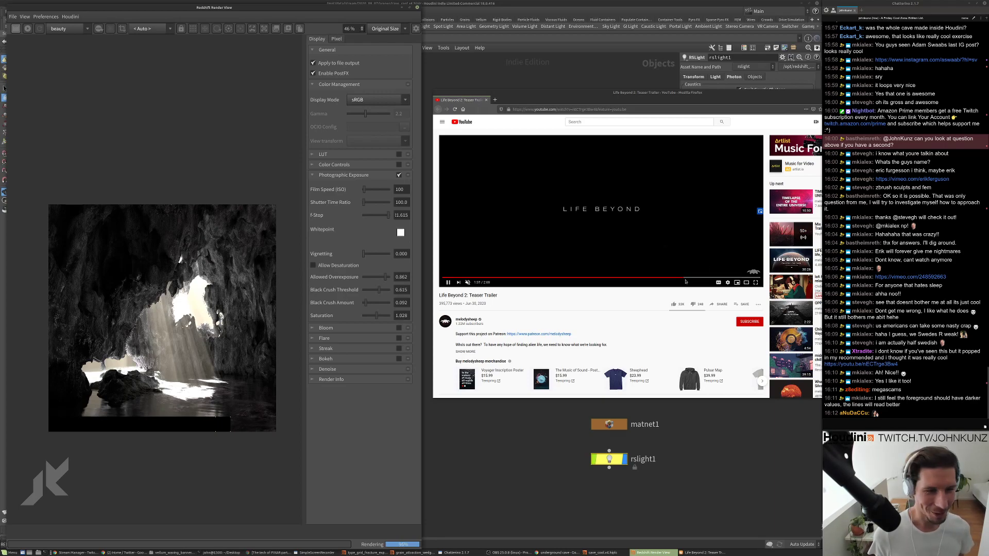
left_click(646, 278)
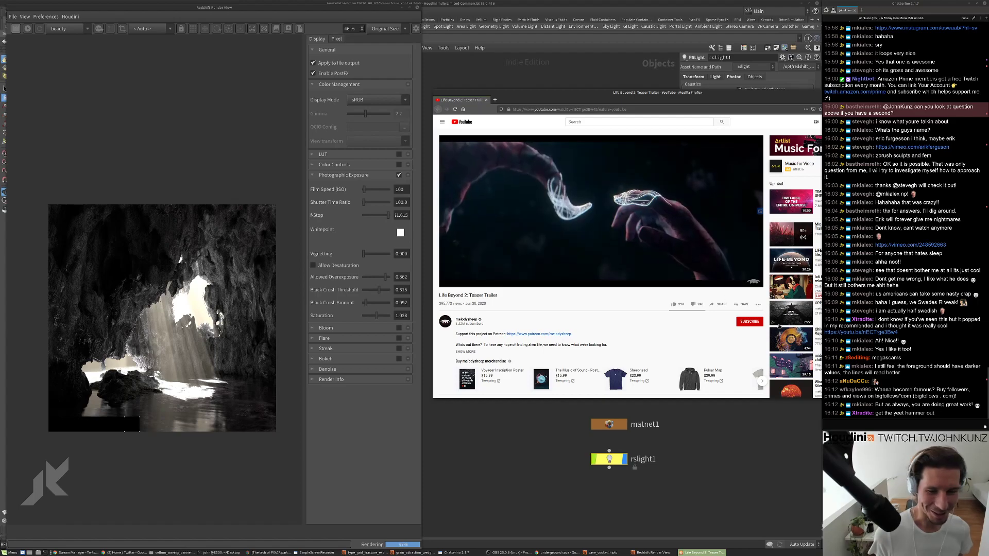
Ban the follower-spam user from the channel, then rewind the trailer to about 1:22.
right_click(864, 390)
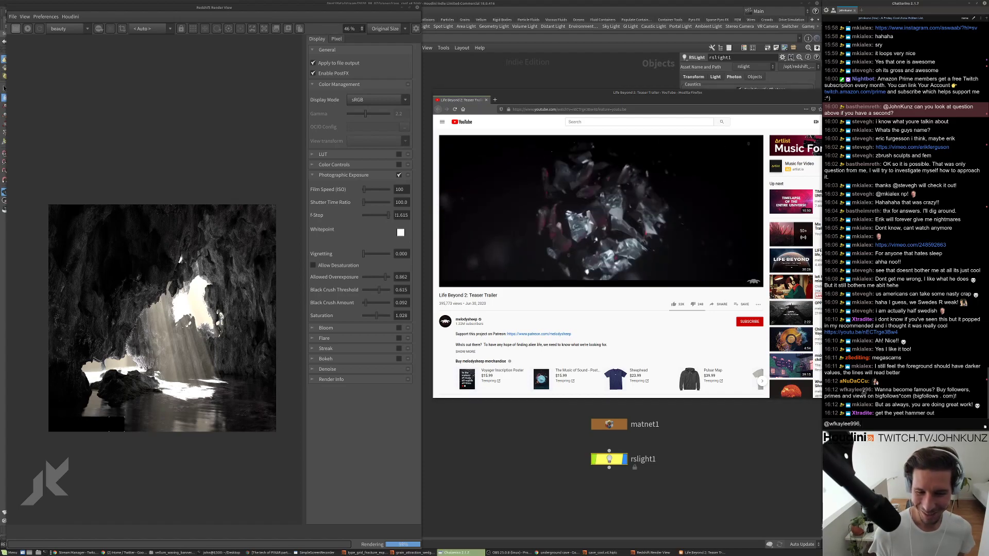
key("ctrl+a")
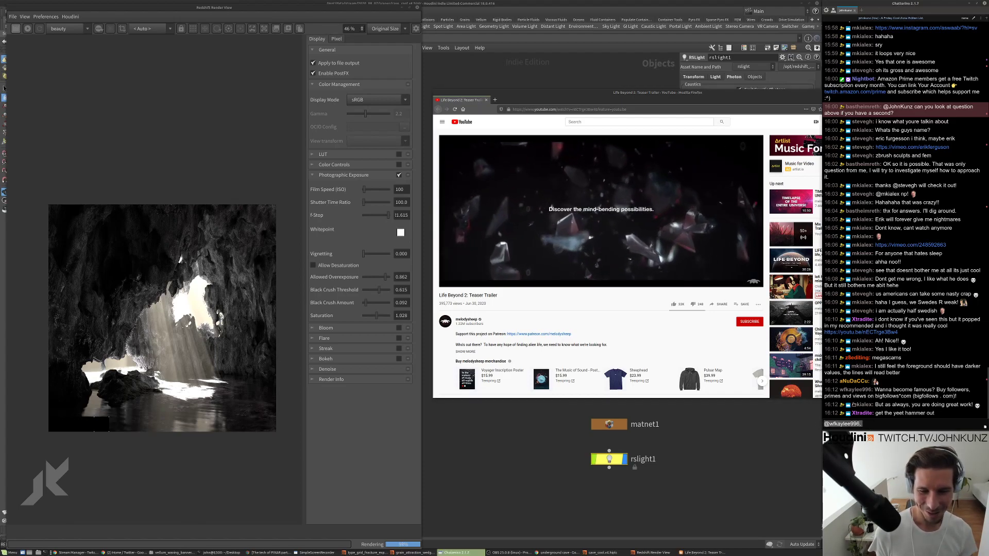
key("BackSpace")
left_click(861, 390)
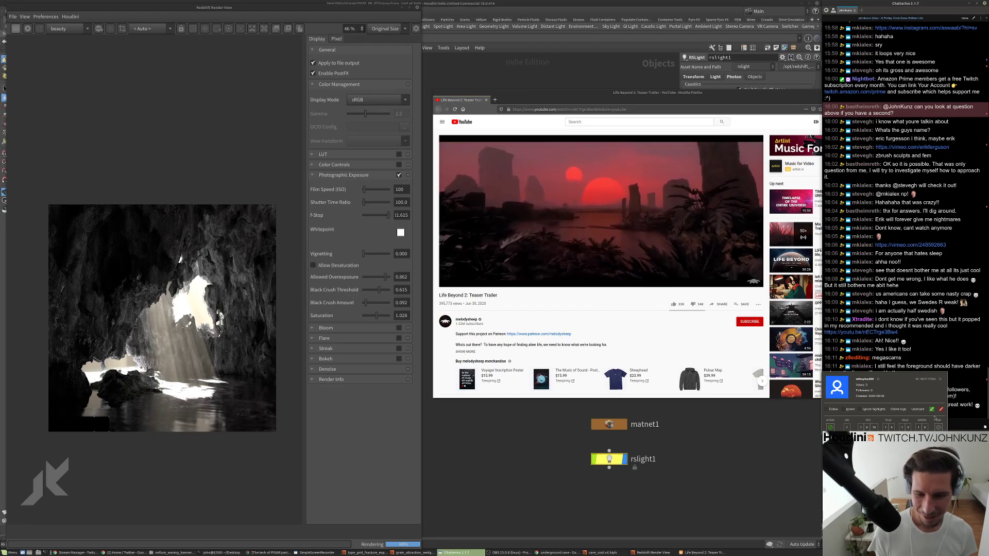
left_click(938, 428)
left_click(966, 426)
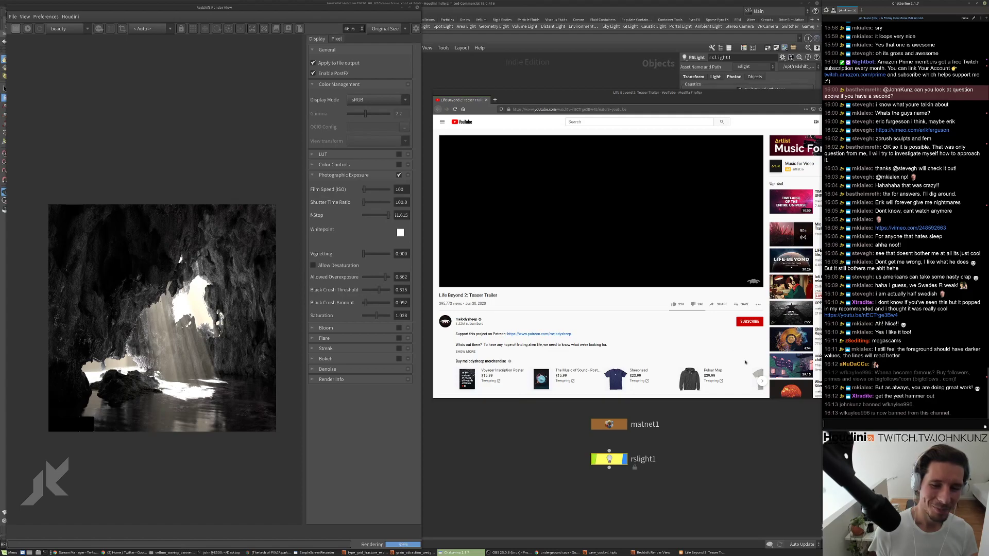
left_click(669, 279)
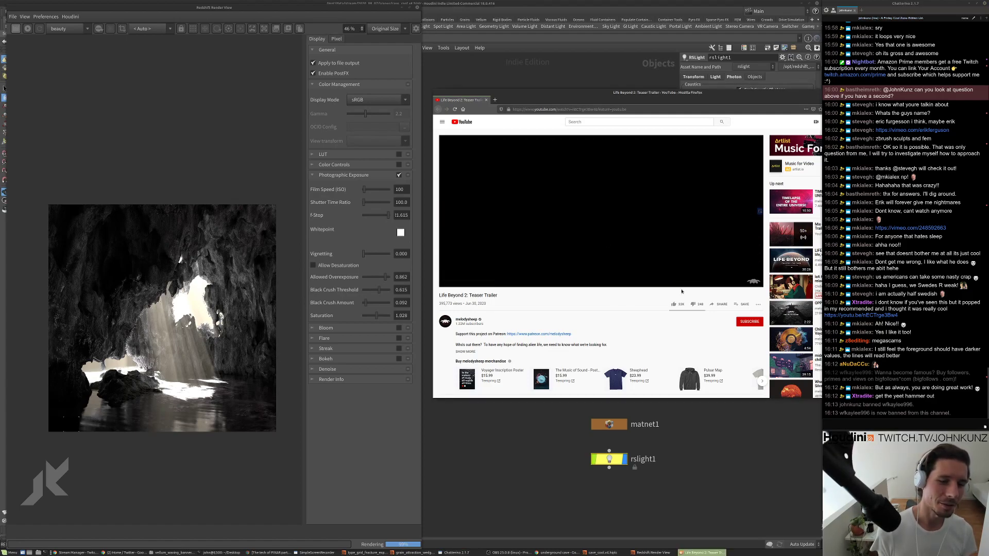
left_click(646, 278)
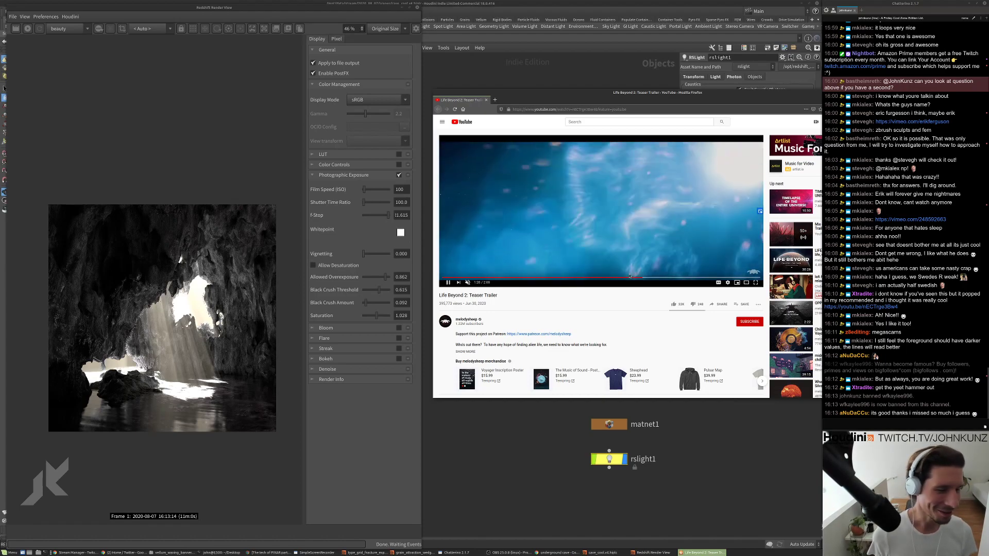
scroll(166, 289, "up", 3)
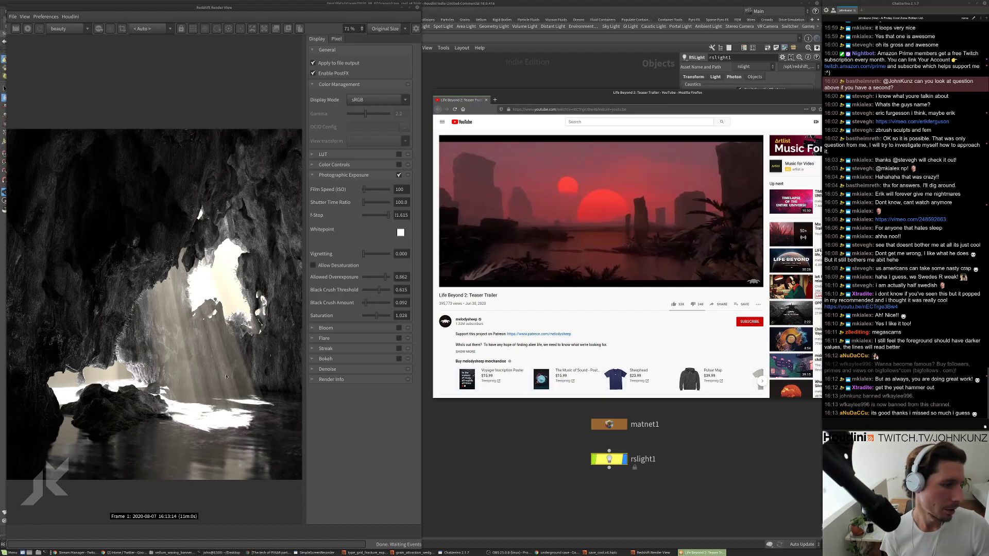
scroll(256, 284, "up", 8)
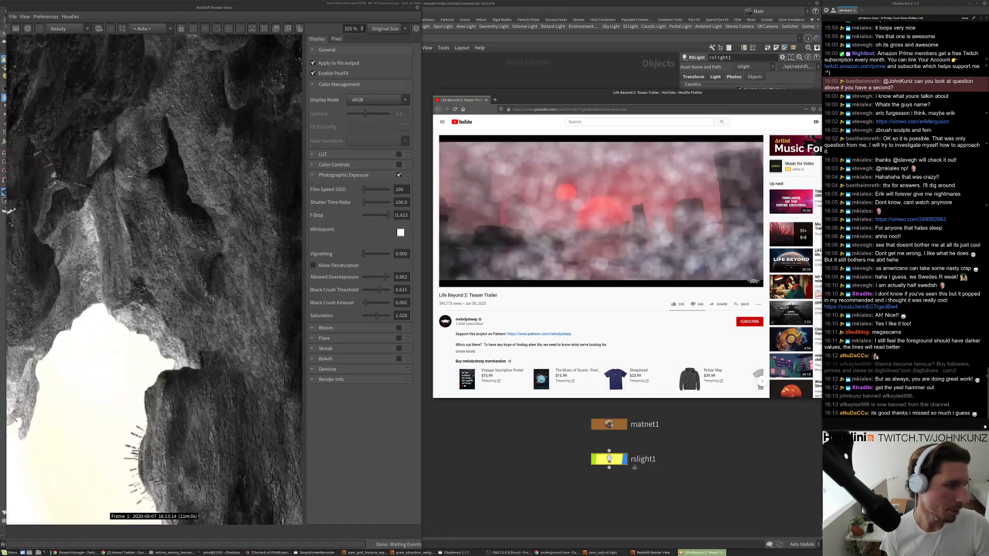
scroll(233, 376, "down", 8)
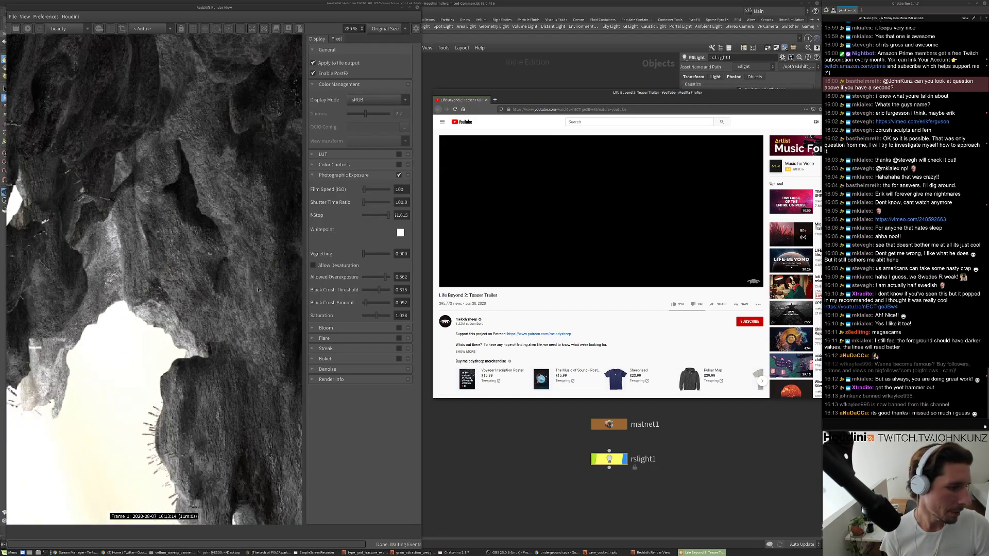
scroll(187, 304, "down", 2)
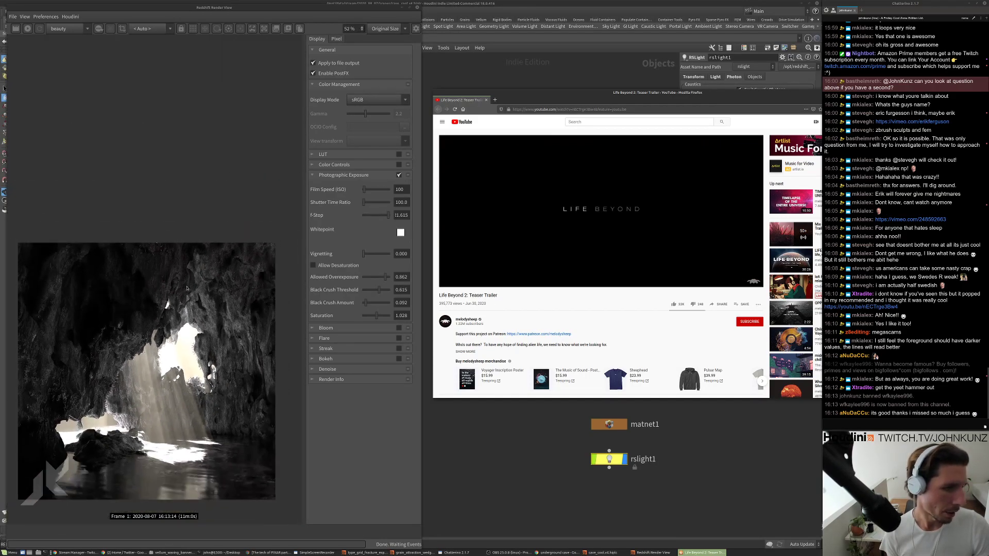
scroll(211, 329, "down", 1)
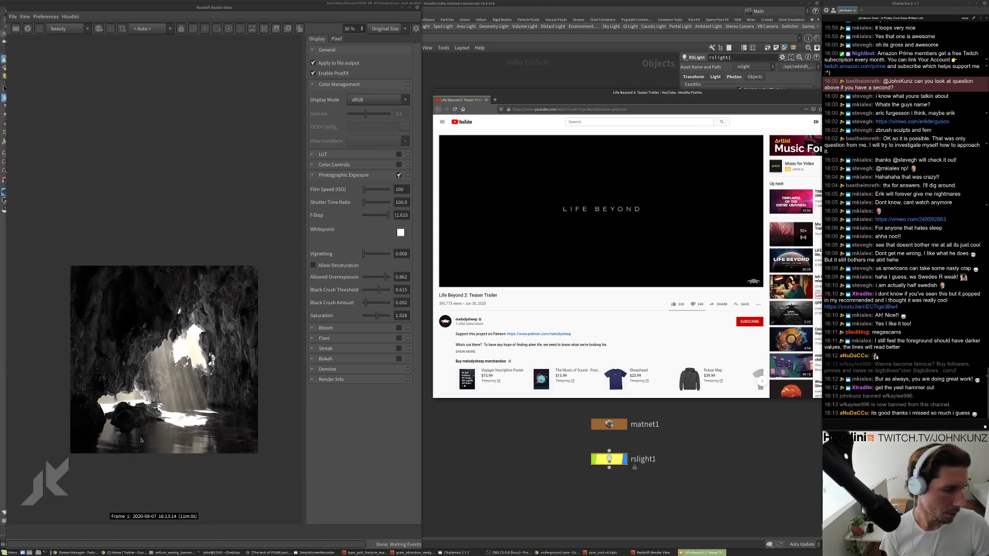
scroll(230, 389, "up", 3)
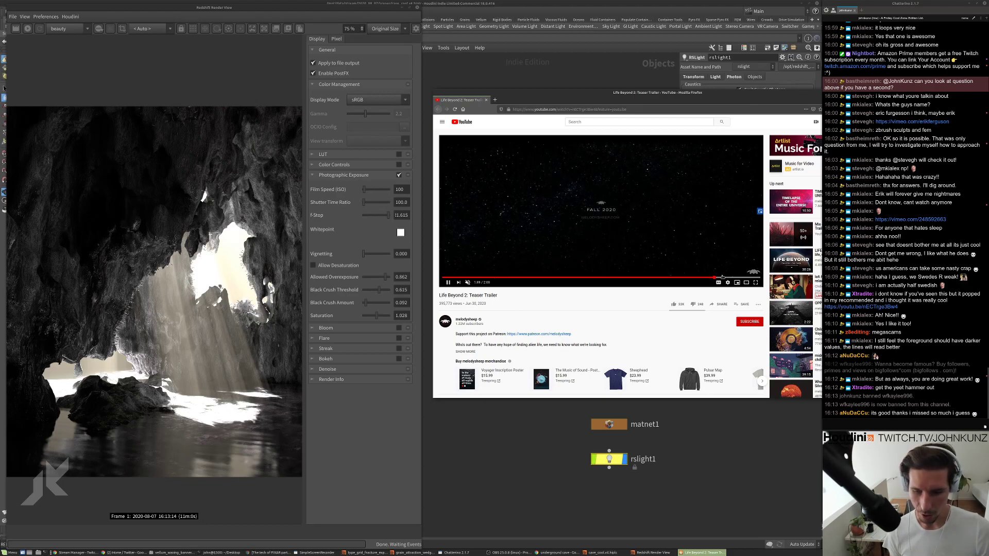
left_click(744, 277)
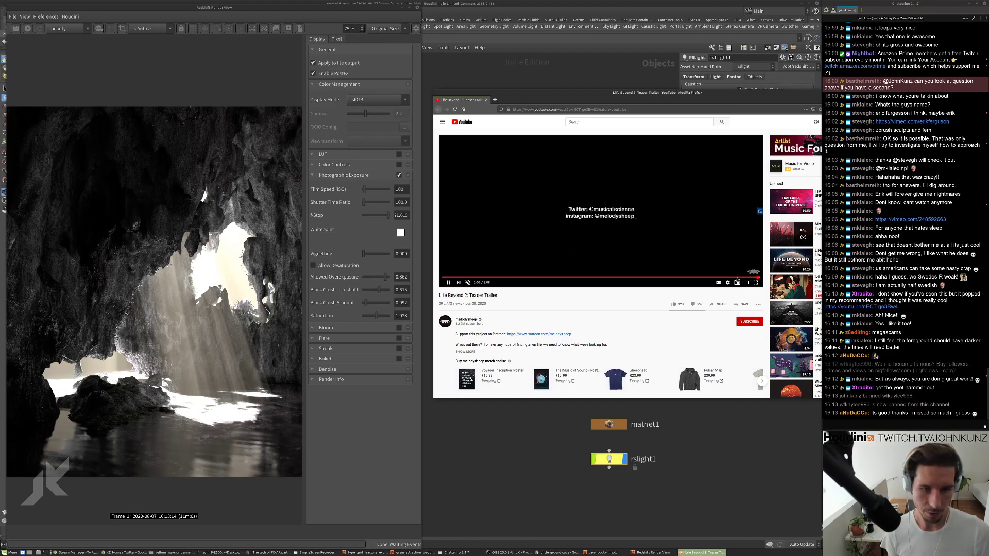
left_click(734, 278)
left_click(713, 278)
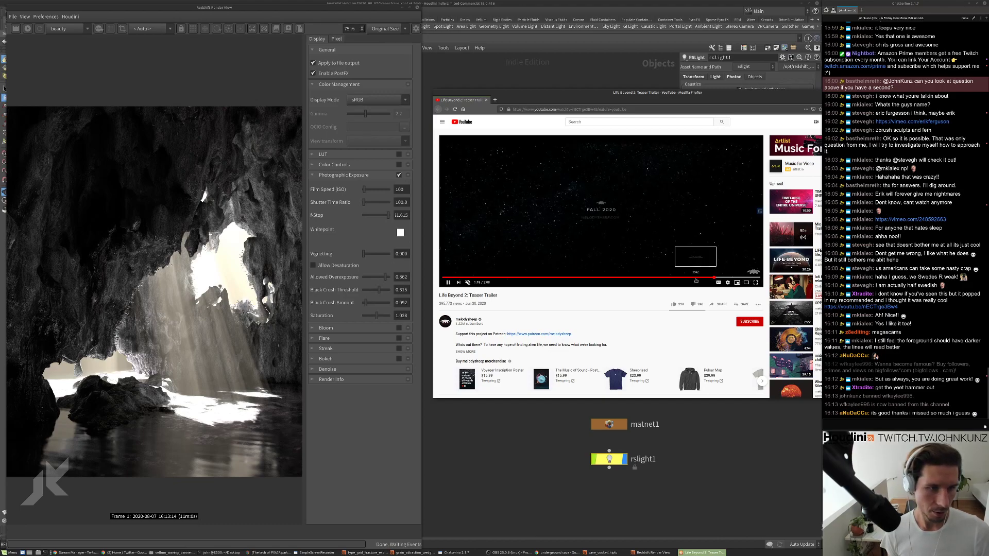
left_click(666, 278)
left_click(456, 162)
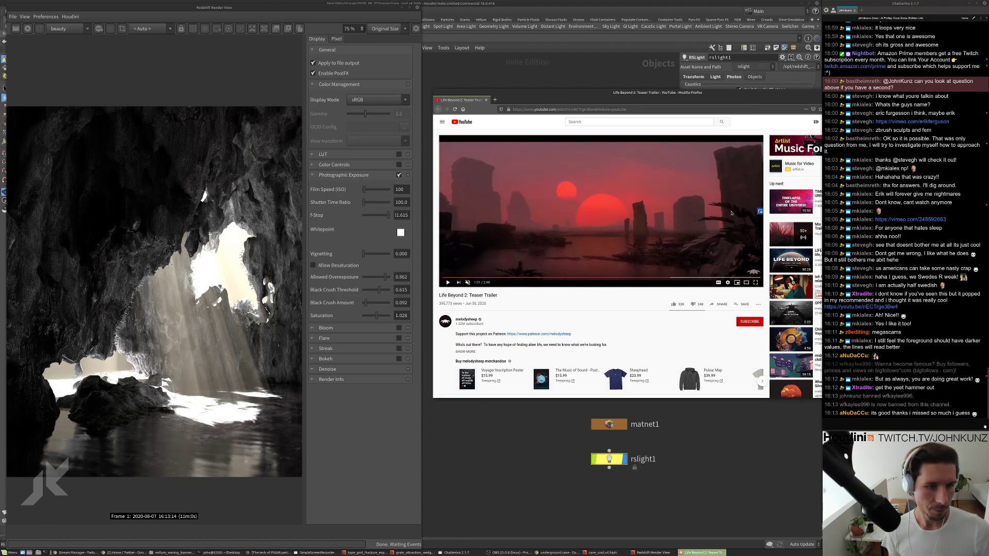
left_click(535, 278)
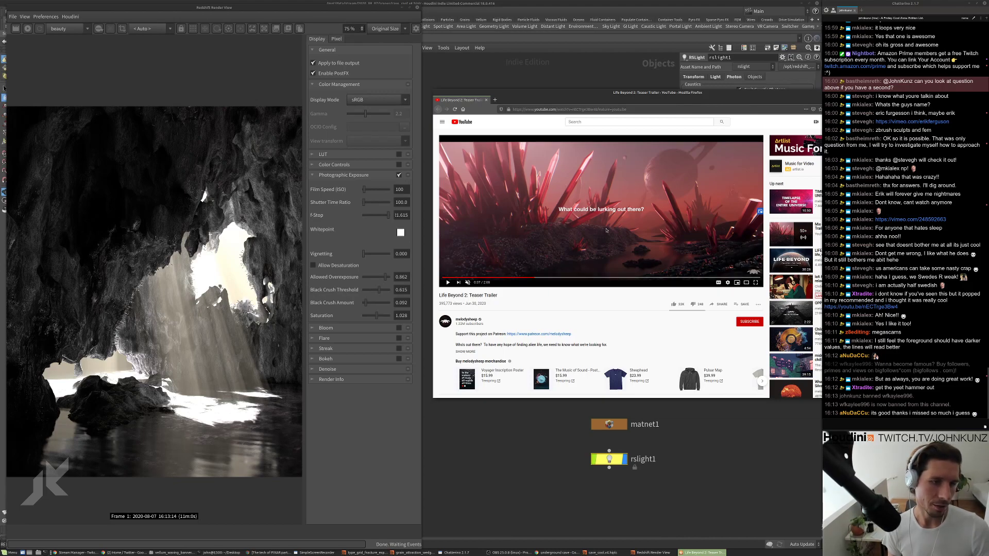
Close the trailer window and move the Redshift render view aside to reveal the viewport.
left_click_drag(732, 104, 788, 125)
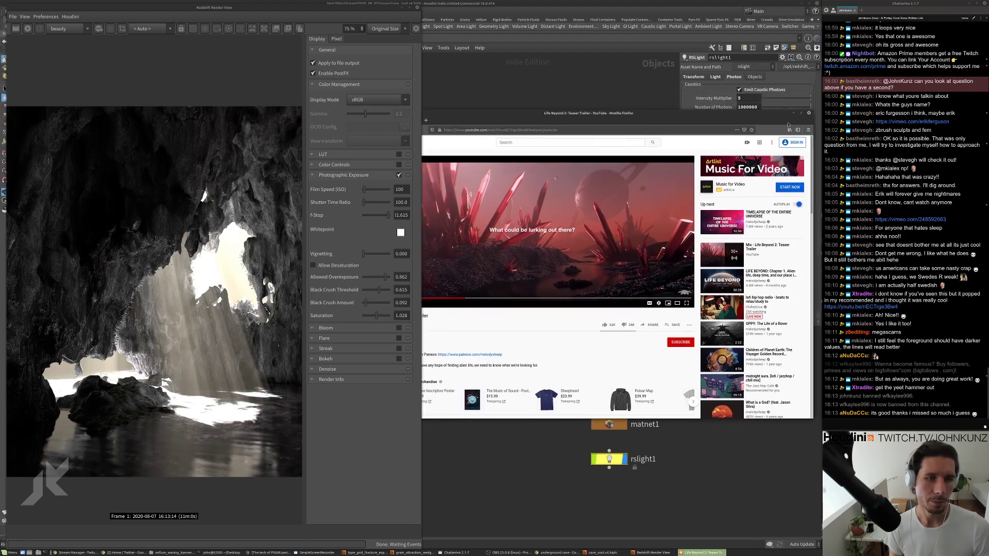
left_click(808, 114)
left_click_drag(282, 12, 569, 21)
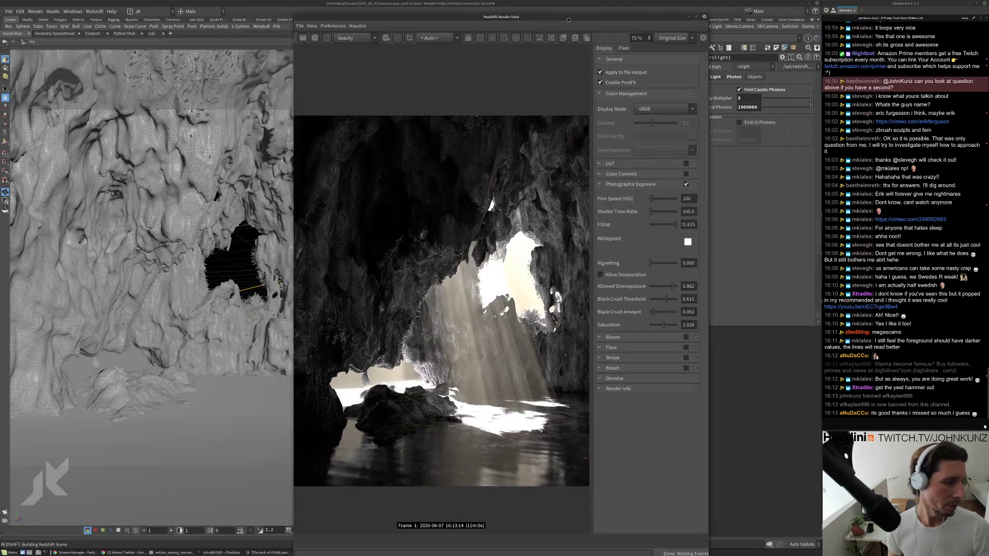
scroll(448, 367, "down", 2)
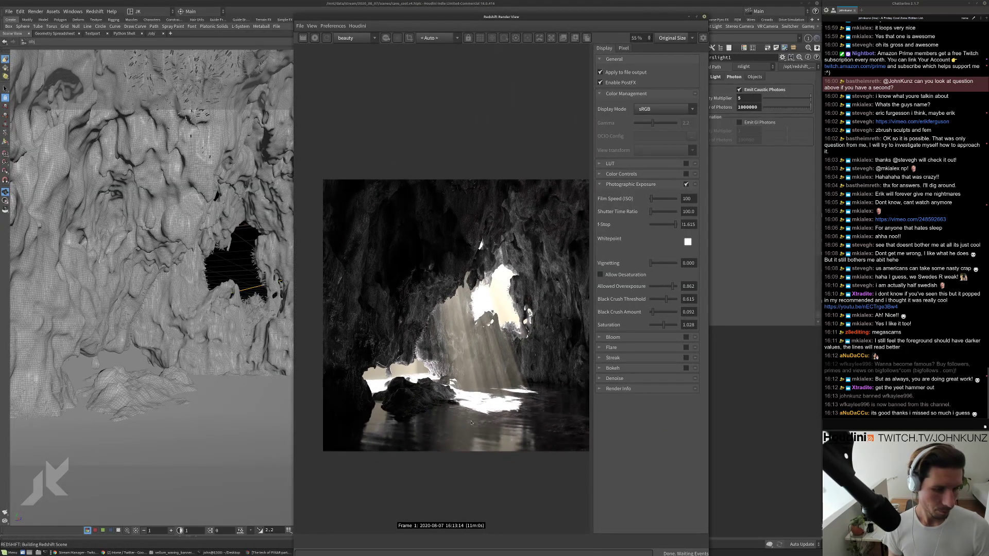
scroll(485, 407, "up", 2)
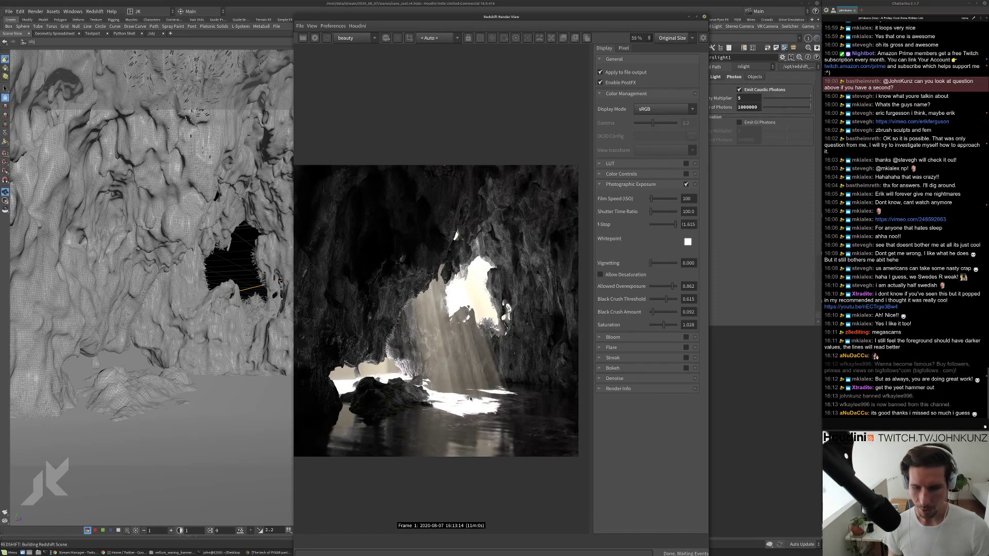
scroll(470, 399, "up", 2)
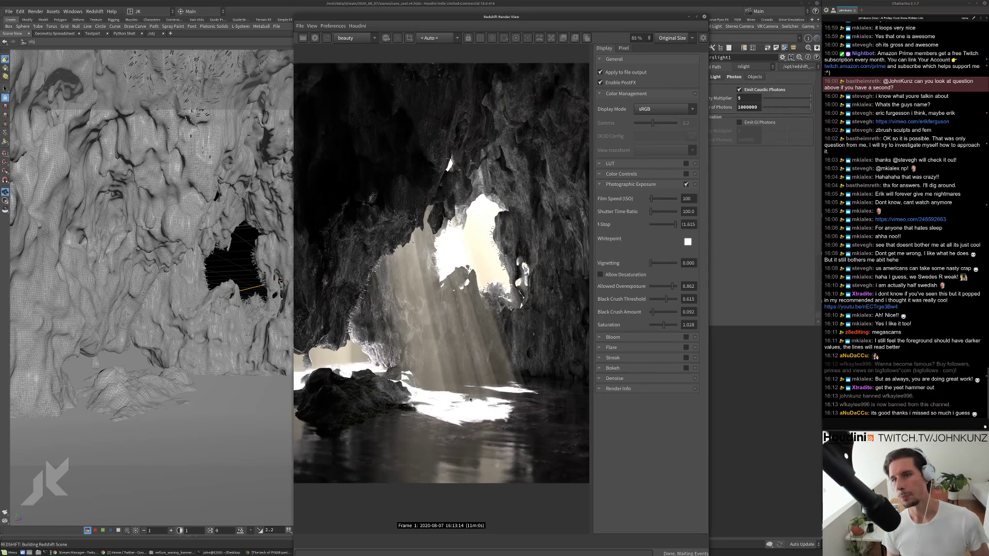
scroll(470, 399, "up", 1)
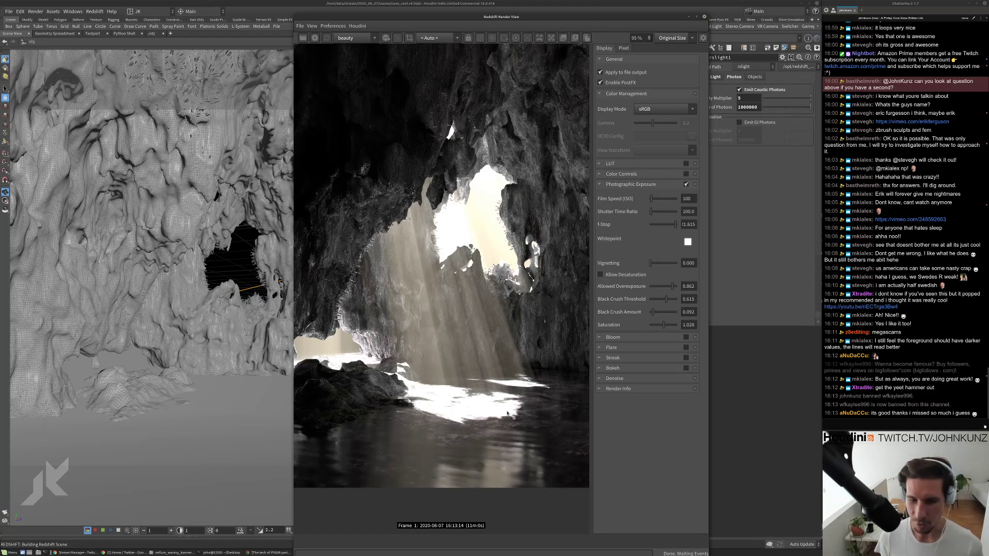
Widen the render view from its left edge and zoom into the cave render.
scroll(507, 413, "down", 1)
scroll(508, 410, "up", 1)
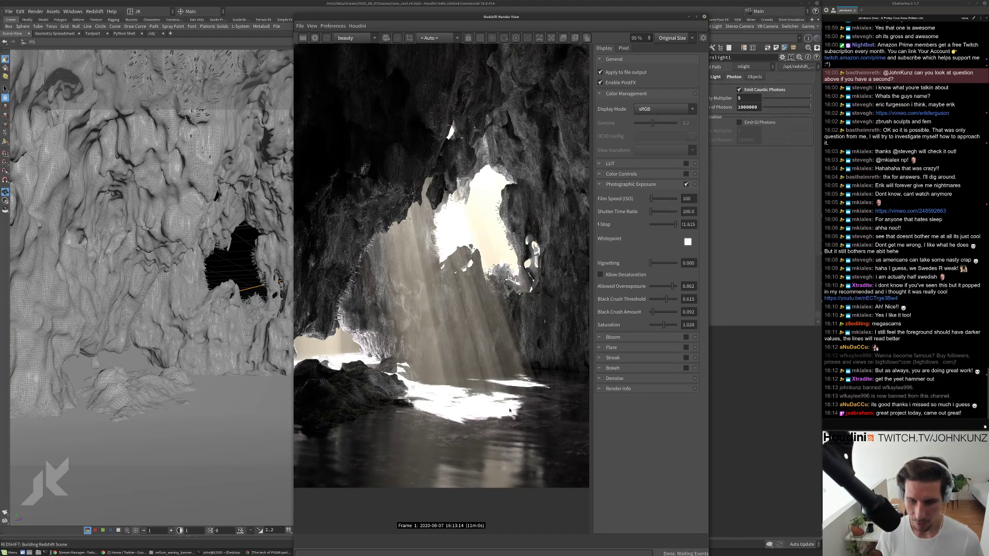
scroll(509, 411, "up", 1)
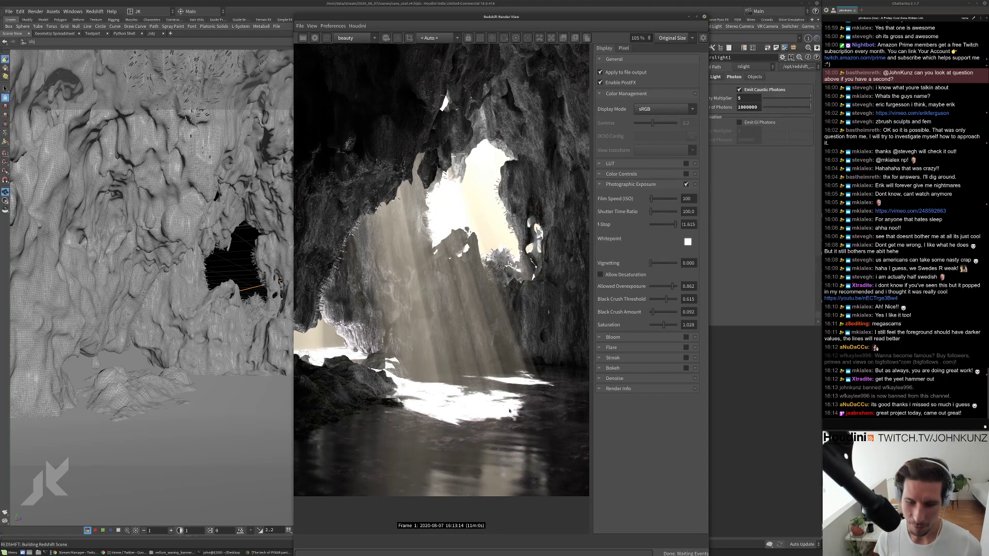
scroll(470, 417, "down", 3)
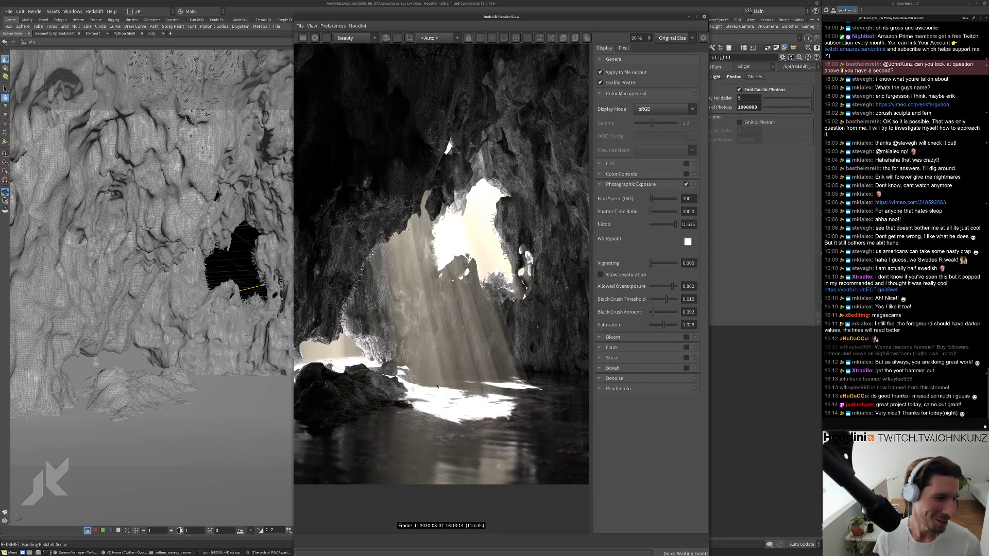
scroll(437, 385, "down", 2)
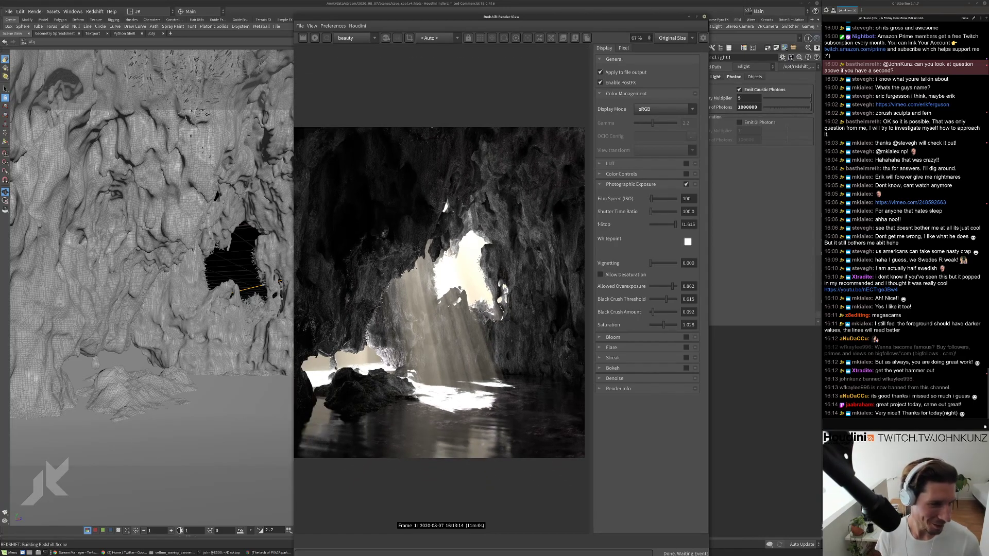
left_click_drag(292, 363, 167, 363)
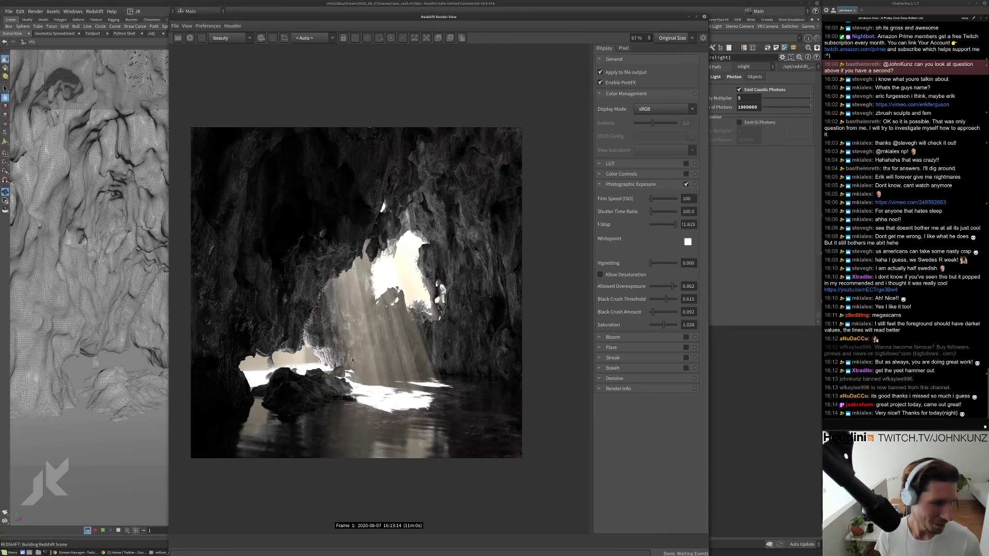
scroll(352, 360, "up", 2)
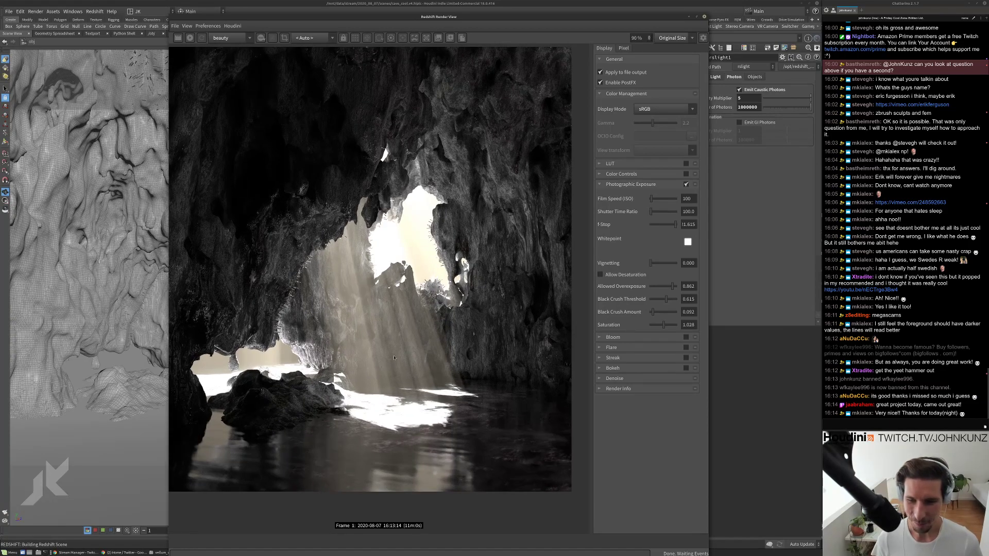